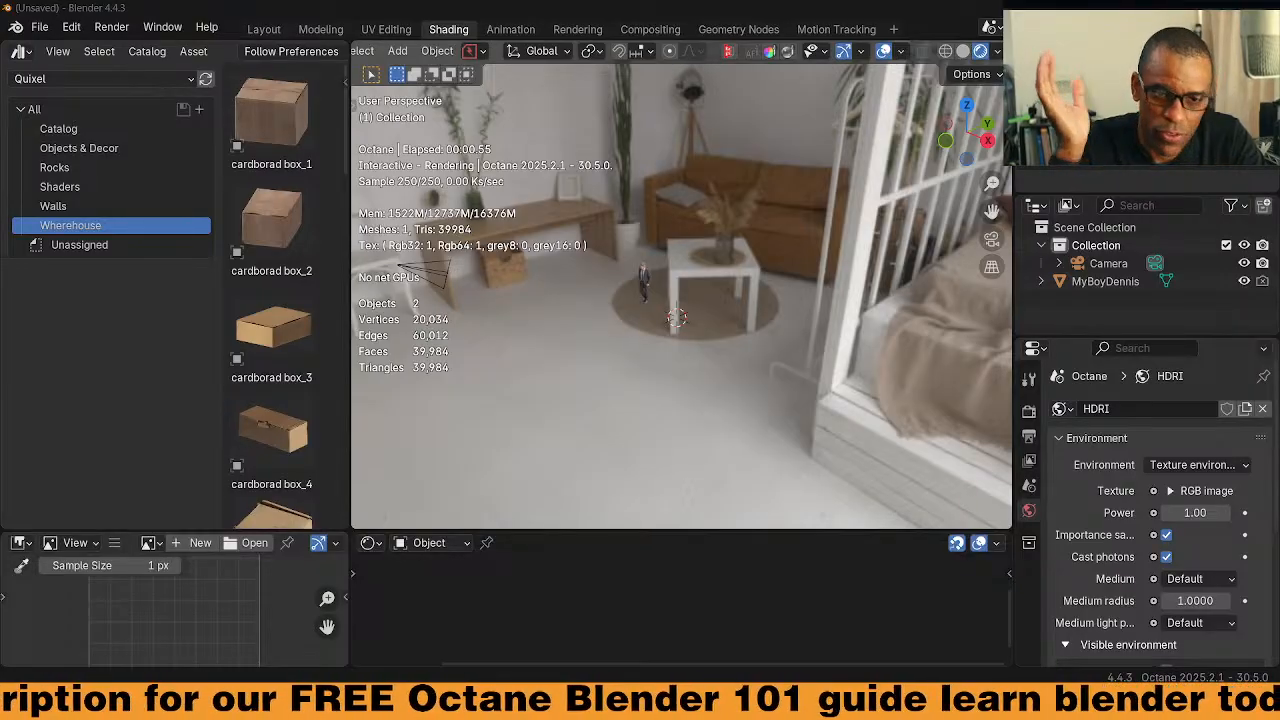
# Add a plane mesh to the scene
pyautogui.moveTo(580, 299); pyautogui.dragTo(631, 318, button='middle')
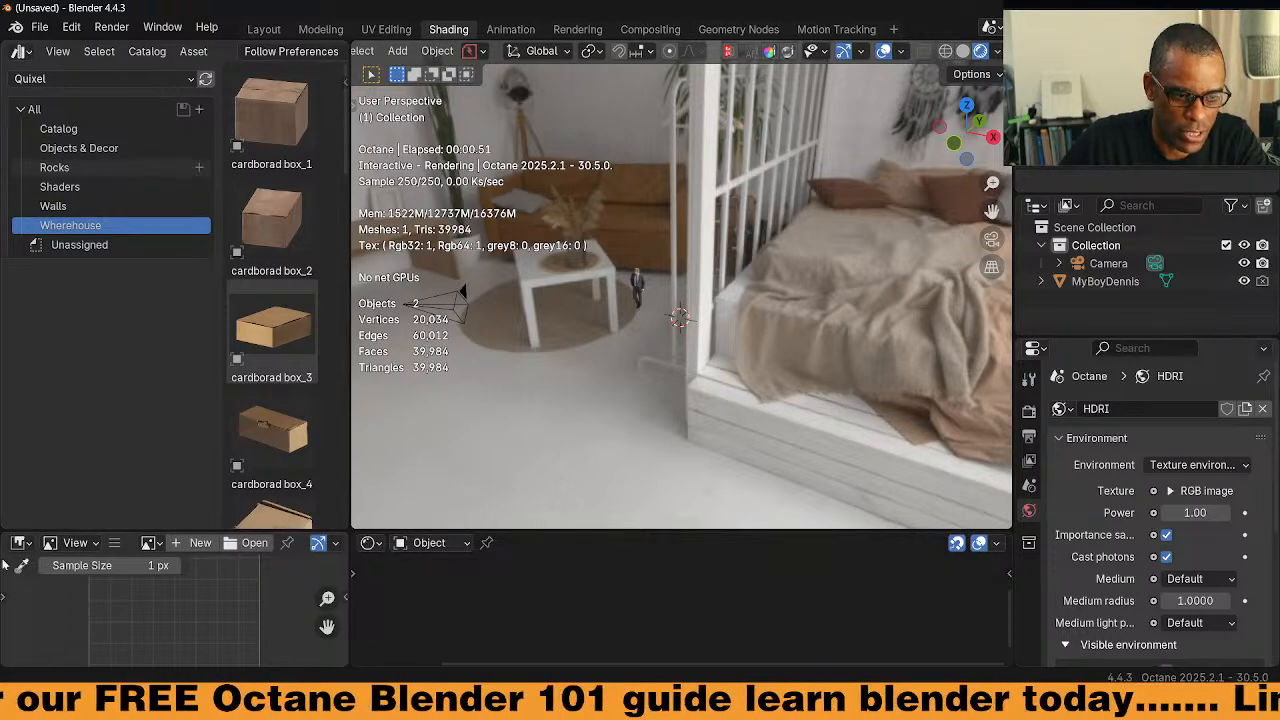
pyautogui.moveTo(758, 383); pyautogui.dragTo(708, 345)
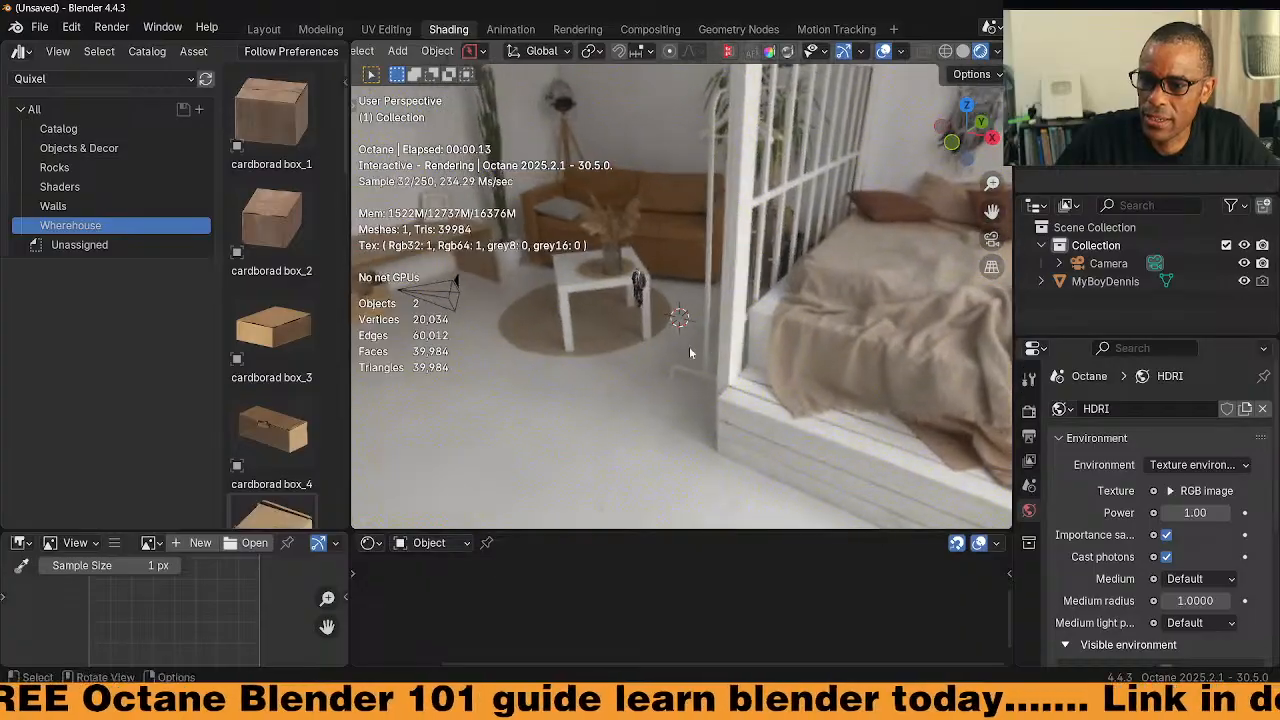
pyautogui.hotkey('shift', 'a')
pyautogui.moveTo(680, 296)
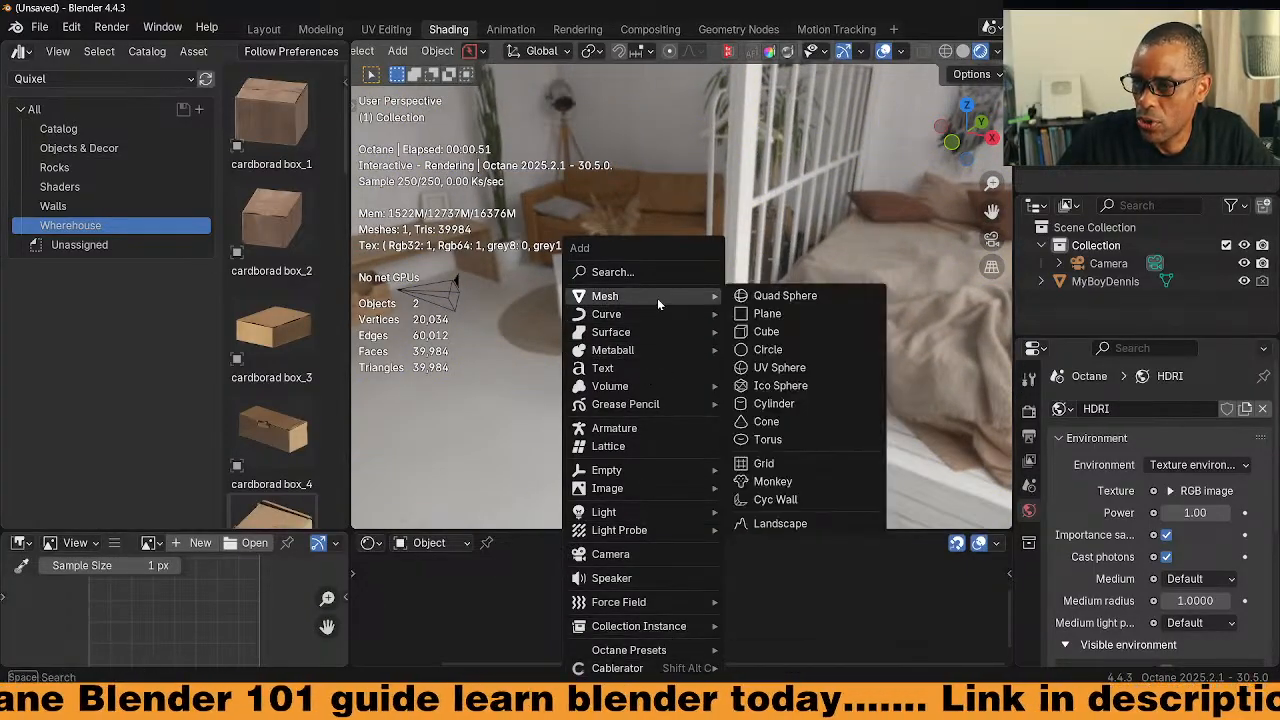
pyautogui.click(765, 313)
# Enlarge the 3D viewport by shrinking the shader editor area and narrowing the asset browser
pyautogui.moveTo(665, 530); pyautogui.dragTo(665, 605)
pyautogui.moveTo(224, 317); pyautogui.dragTo(156, 316)
pyautogui.moveTo(348, 378); pyautogui.dragTo(285, 376)
pyautogui.scroll(5, 594, 414)
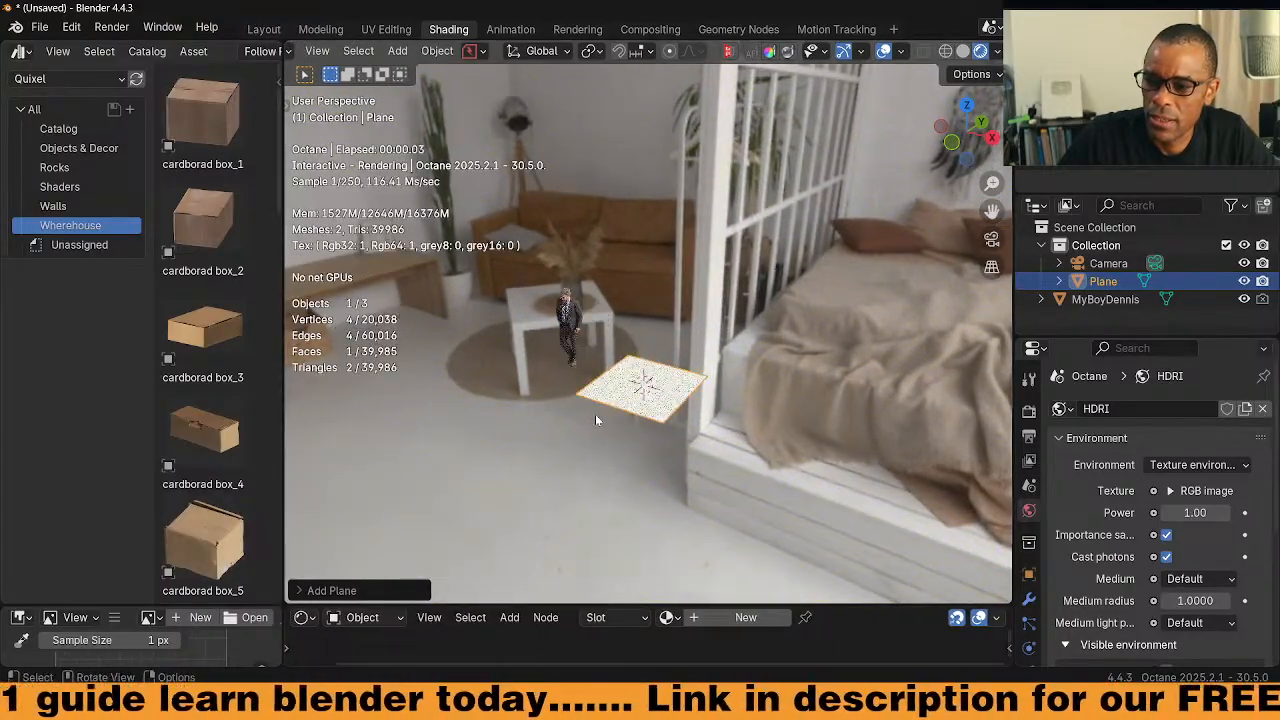
# Hide the Statistics and Text Info overlays in the 3D viewport
pyautogui.moveTo(640, 410); pyautogui.dragTo(690, 423, button='middle')
pyautogui.click(900, 51)
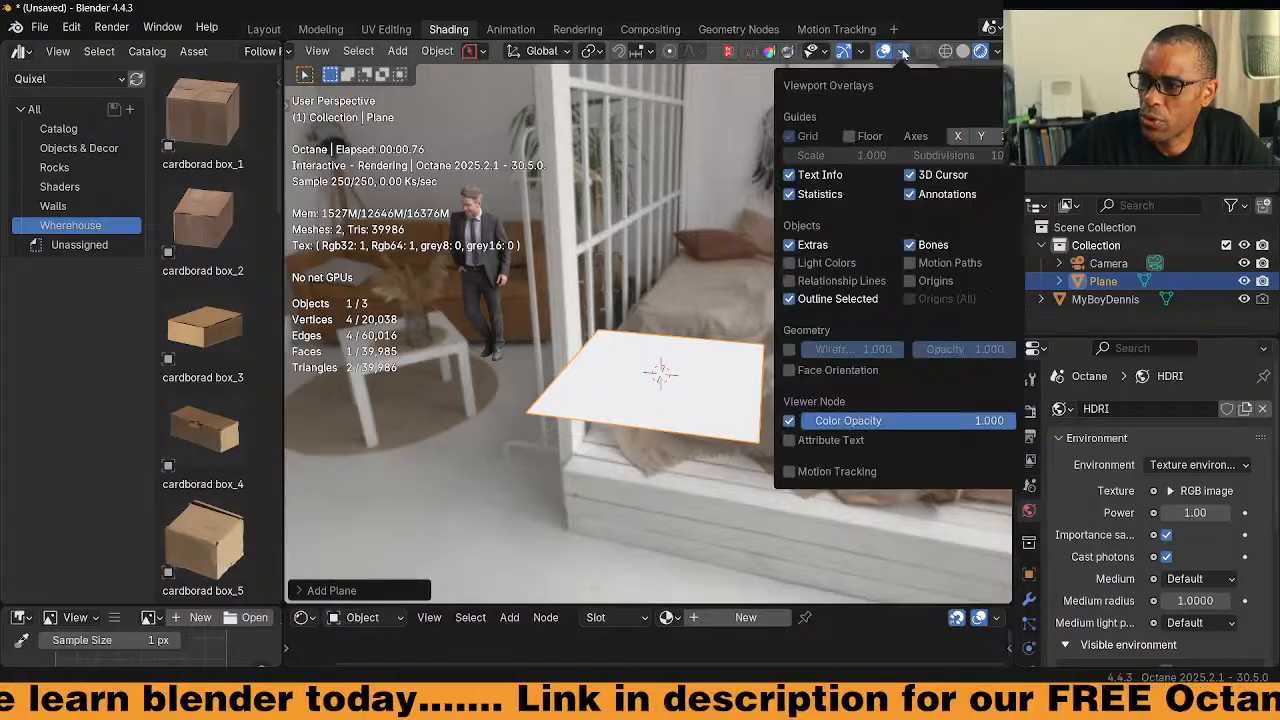
pyautogui.click(800, 194)
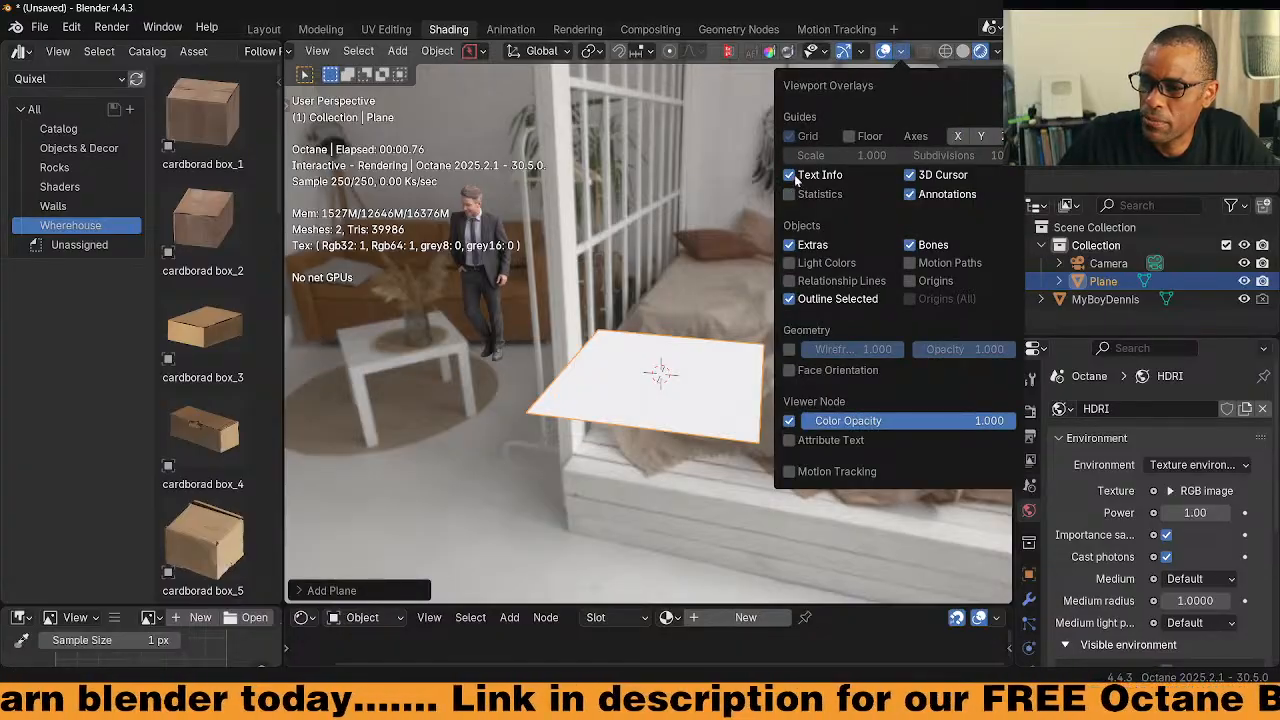
pyautogui.click(794, 174)
# Scale the plane up into a large floor around the standing man and apply its object transform
pyautogui.moveTo(665, 318); pyautogui.dragTo(689, 397, button='middle')
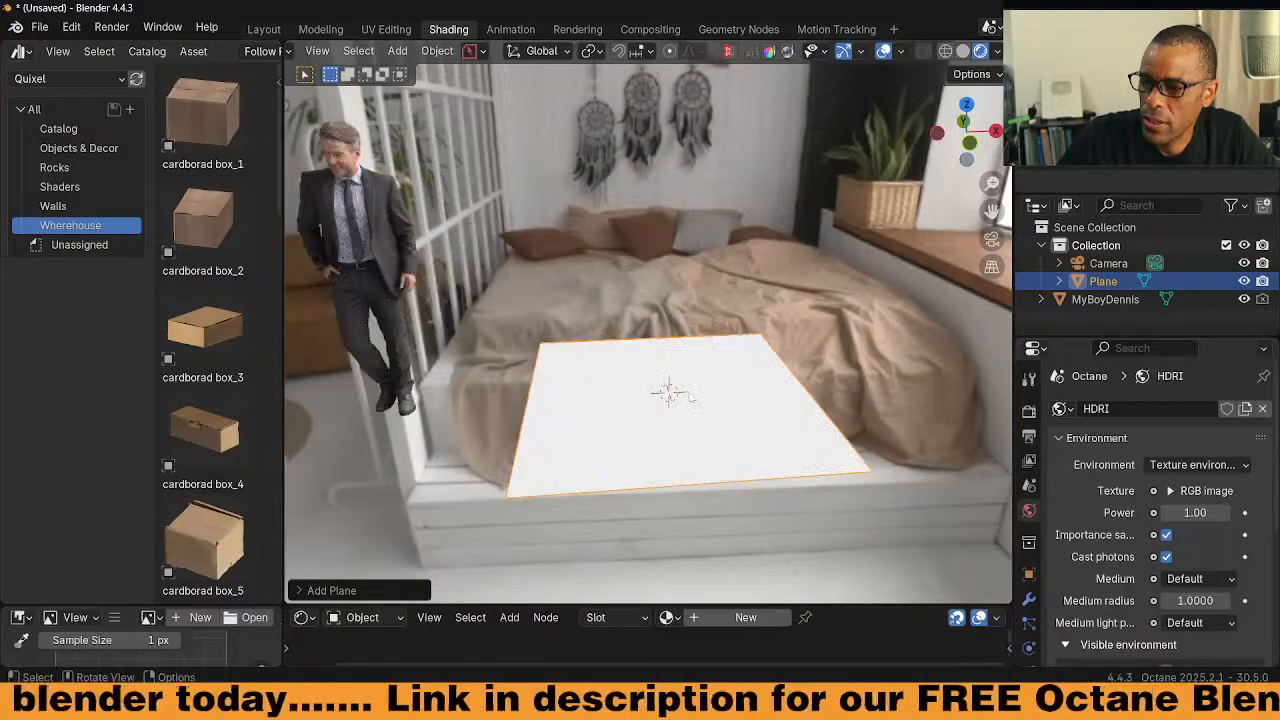
pyautogui.scroll(-1, 691, 397)
pyautogui.press('s')
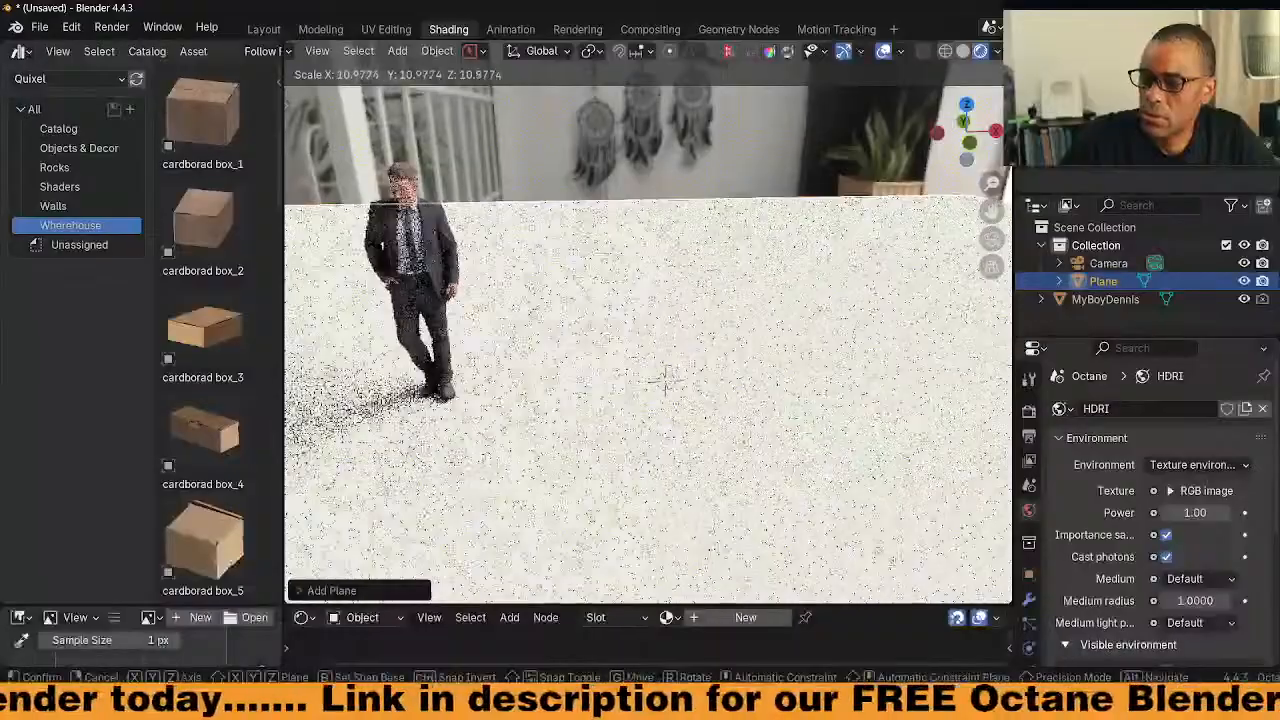
pyautogui.click(762, 475)
pyautogui.scroll(-1, 760, 475)
pyautogui.scroll(-5, 650, 440)
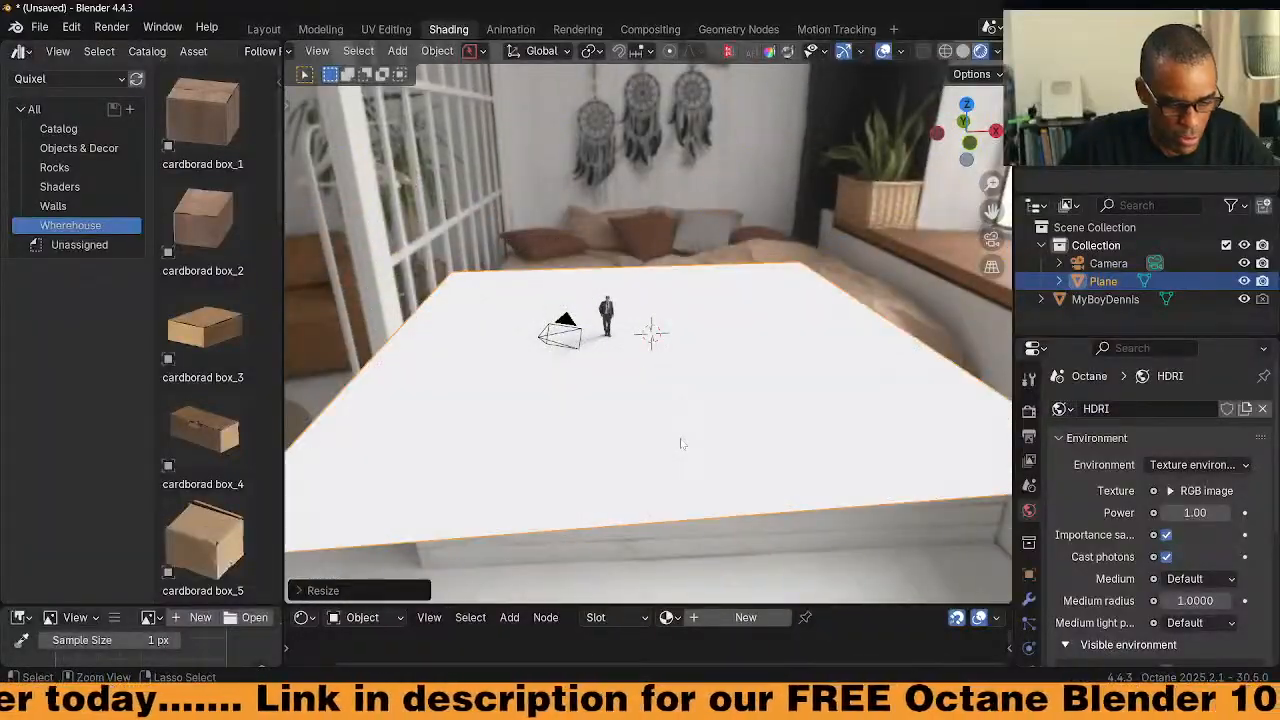
pyautogui.hotkey('ctrl', 'a')
pyautogui.click(634, 458)
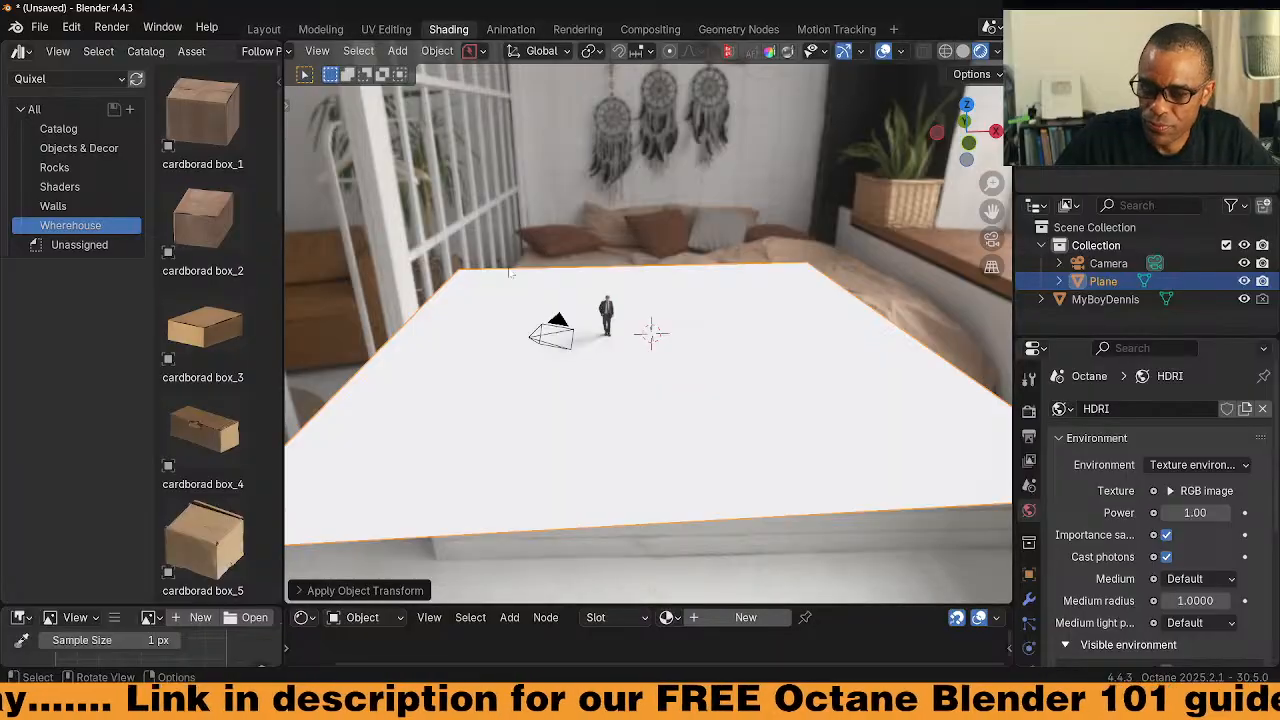
# Place cardborad box_1 and cardborad box_2 from the Wherehouse catalog in the empty space beside the plane
pyautogui.moveTo(549, 360); pyautogui.dragTo(600, 352, button='middle')
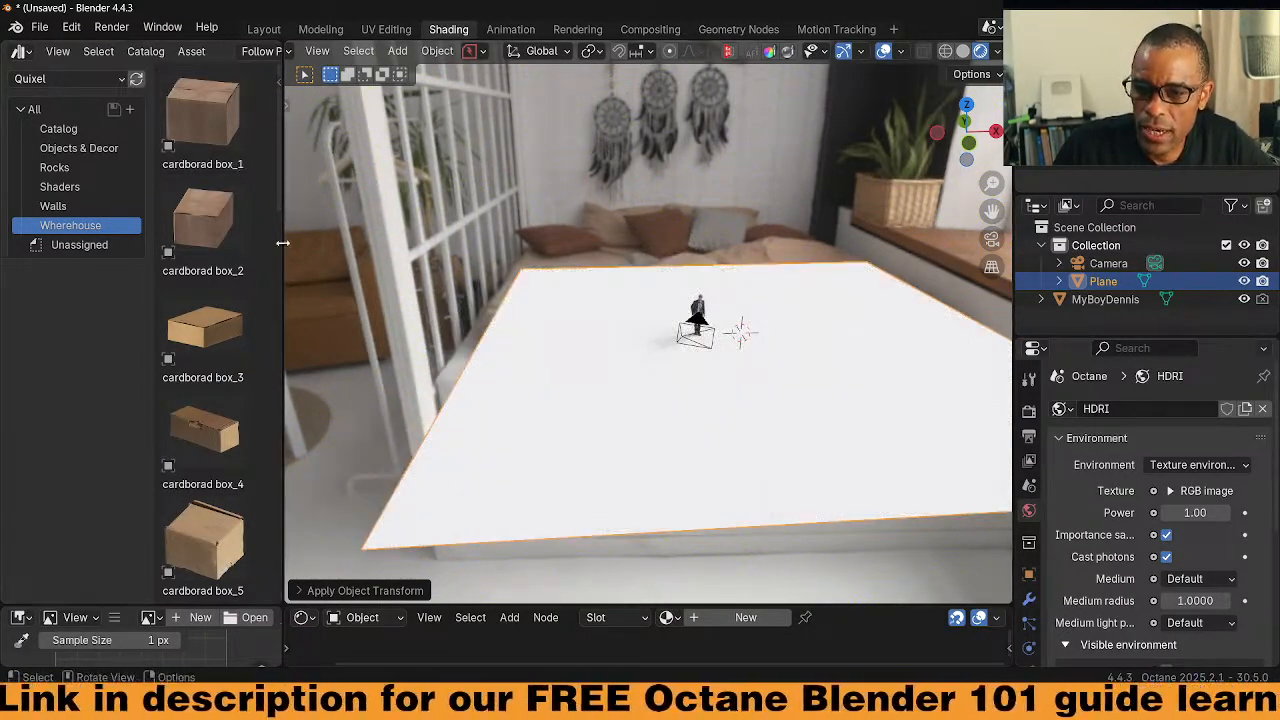
pyautogui.moveTo(208, 140); pyautogui.dragTo(393, 350)
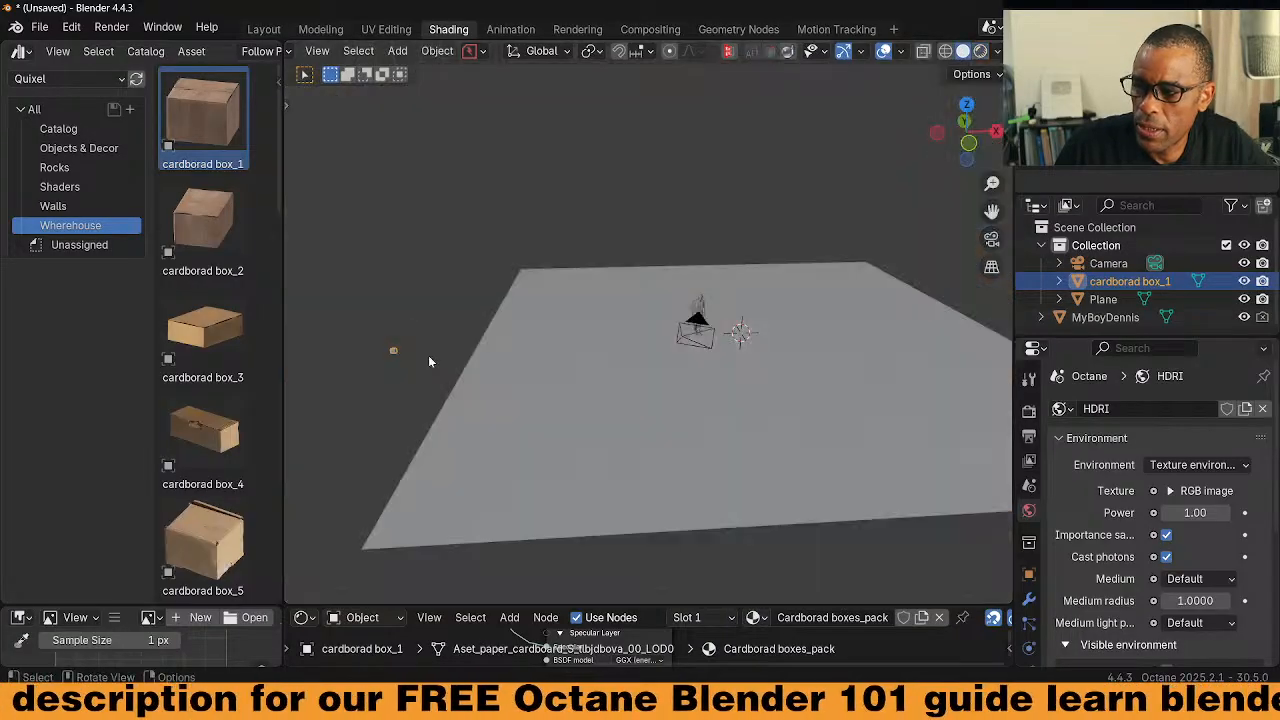
pyautogui.press('super+v')
pyautogui.click(431, 272)
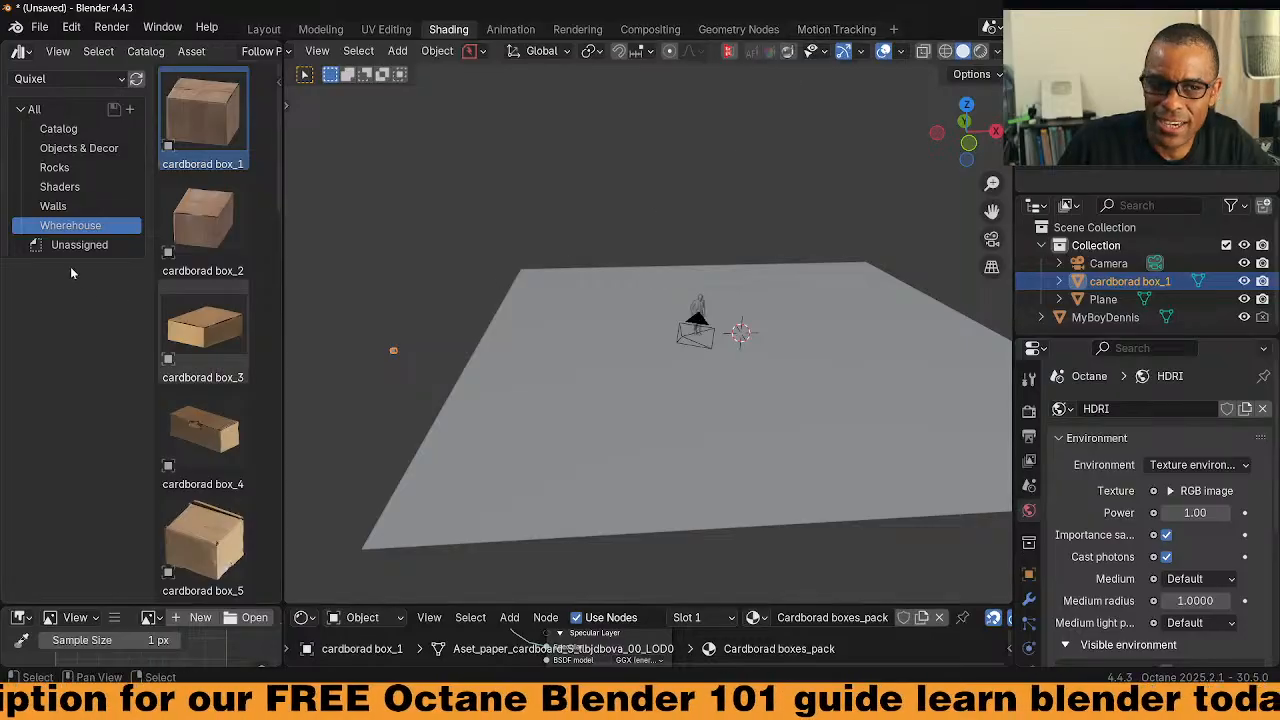
pyautogui.moveTo(200, 242); pyautogui.dragTo(388, 340)
# Frame cardborad box_2 in the view and switch the viewport to rendered shading
pyautogui.press('KP_Decimal')
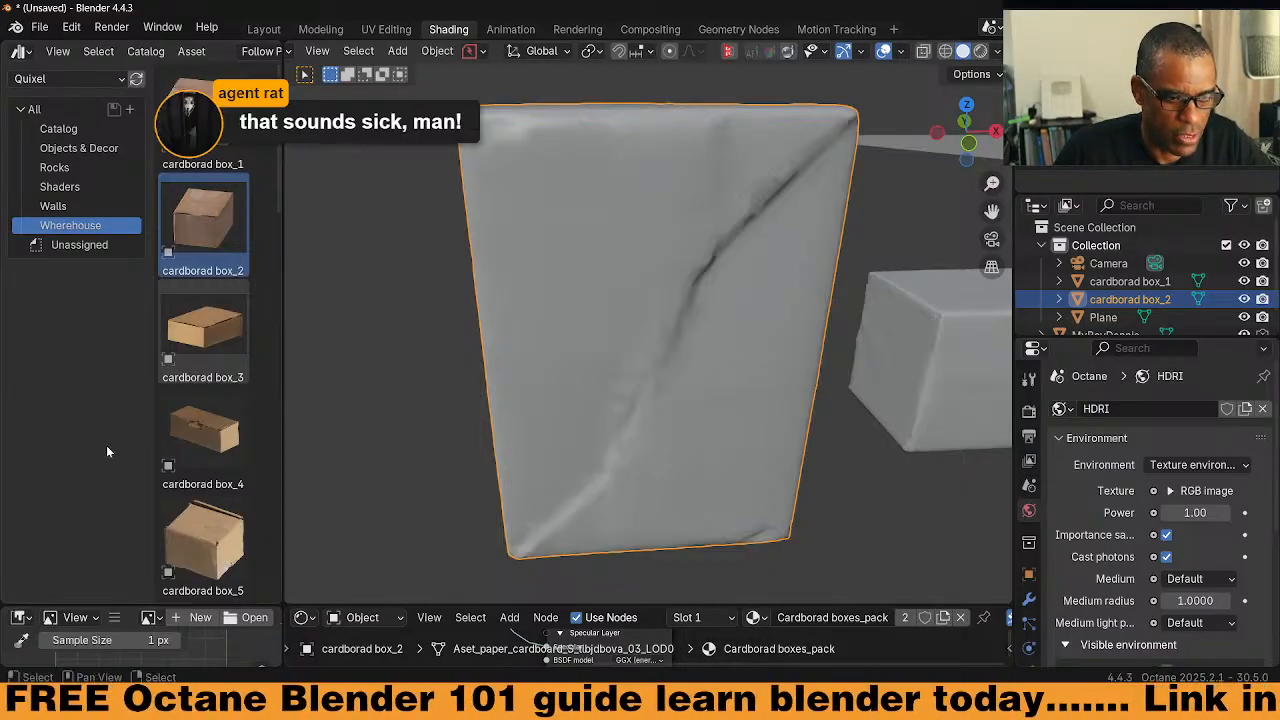
pyautogui.scroll(-5, 595, 432)
pyautogui.moveTo(622, 402); pyautogui.dragTo(816, 177, button='middle')
pyautogui.click(980, 51)
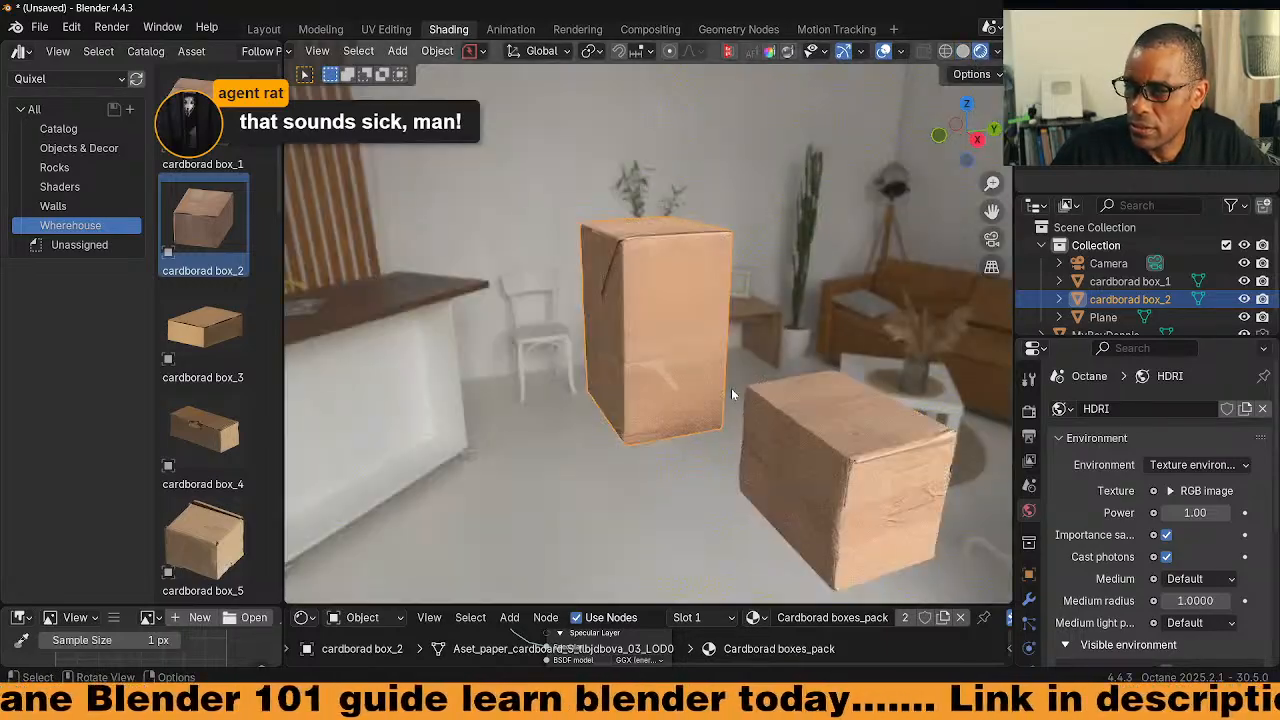
# Rotate cardborad box_2 by 90 degrees about the X axis
pyautogui.moveTo(731, 388); pyautogui.dragTo(696, 322, button='middle')
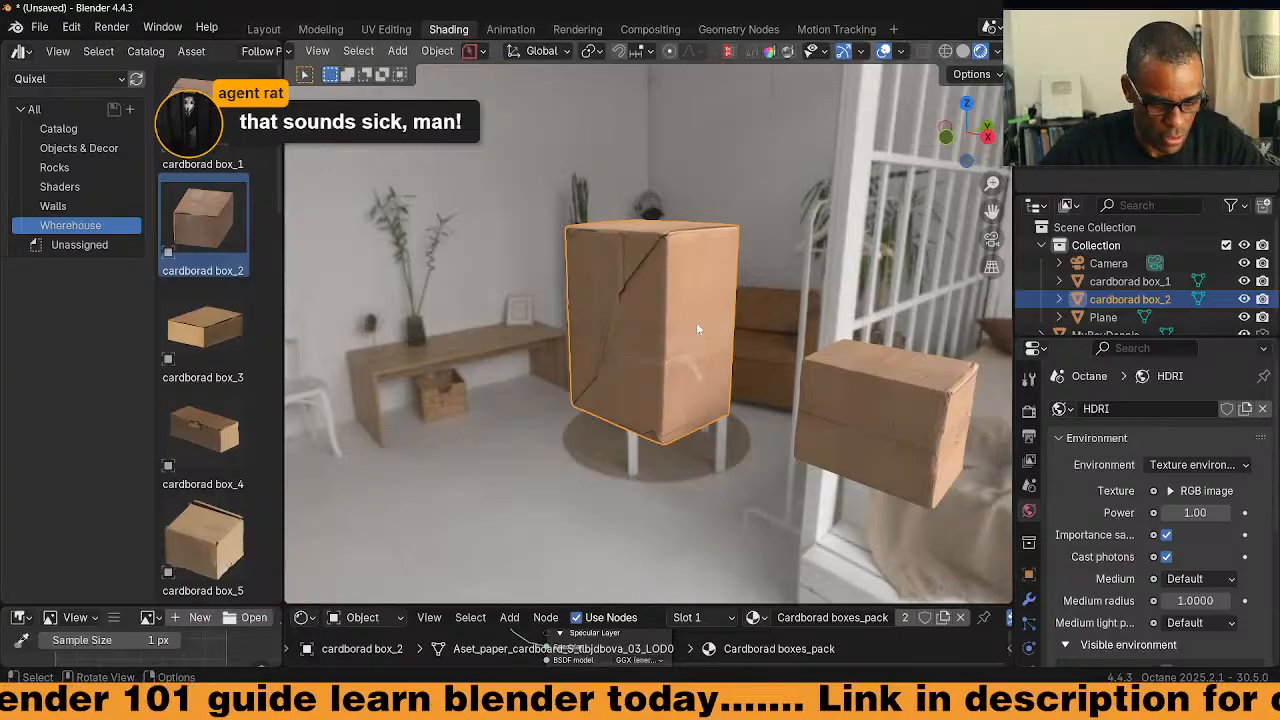
pyautogui.write('rx')
pyautogui.write('90')
pyautogui.press('Return')
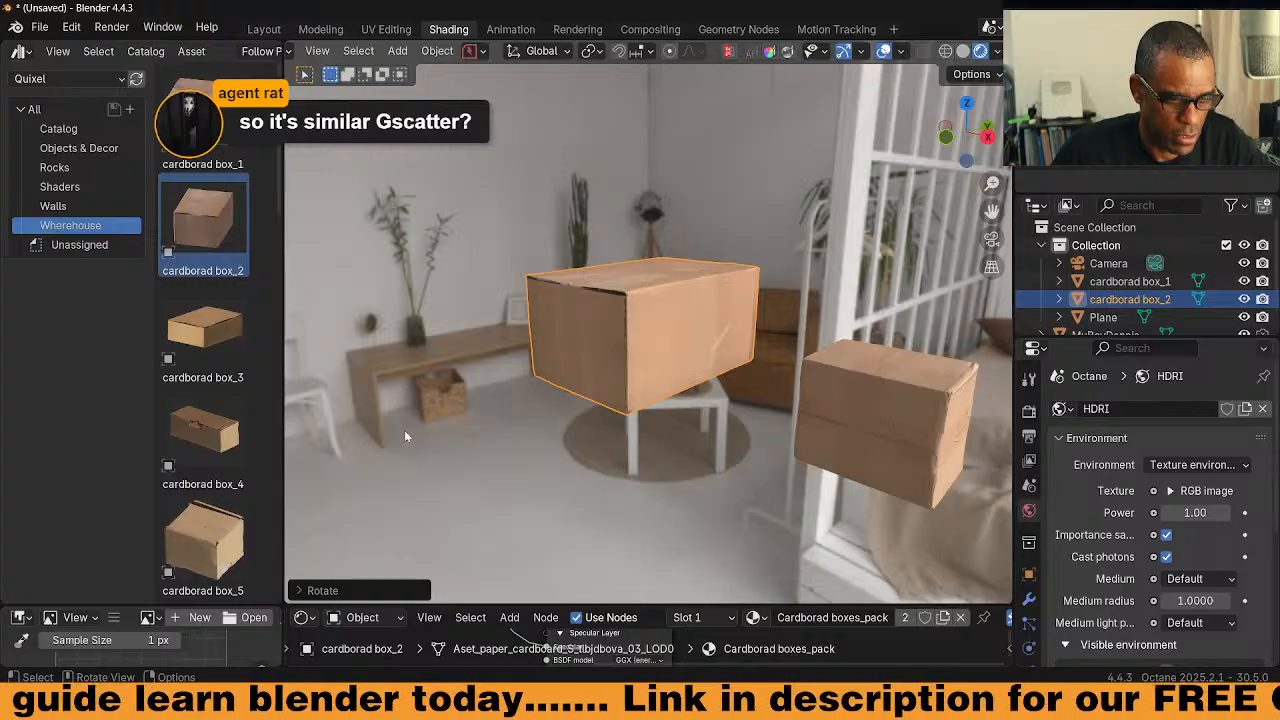
# Rotate cardborad box_1 by 90 degrees about the X axis
pyautogui.moveTo(615, 420)
pyautogui.mouseDown(button='middle')
pyautogui.moveTo(651, 421)
pyautogui.moveTo(598, 459)
pyautogui.moveTo(629, 412)
pyautogui.moveTo(612, 410)
pyautogui.mouseUp(button='middle')
pyautogui.scroll(2, 690, 415)
pyautogui.moveTo(690, 415); pyautogui.dragTo(729, 413, button='middle')
pyautogui.click(590, 411)
pyautogui.write('rx90')
pyautogui.press('Return')
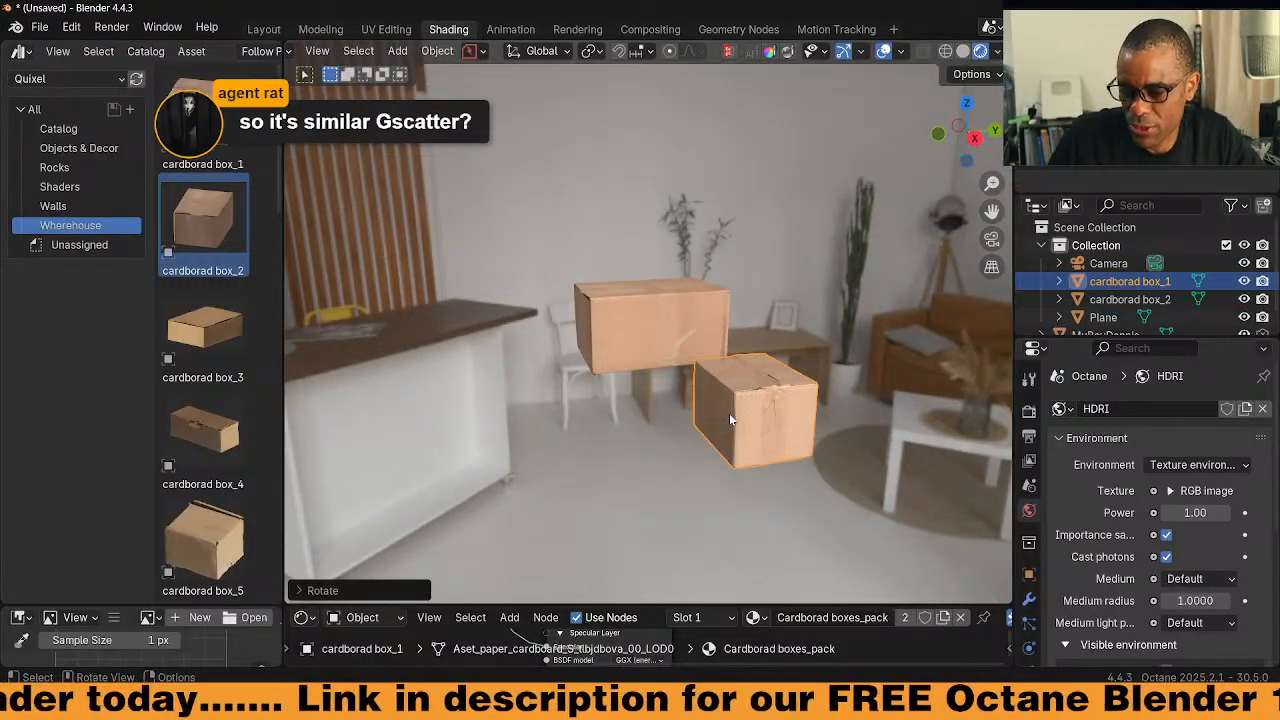
# Place cardborad box_3 in front of the first two boxes and rotate it 90 degrees about the X axis
pyautogui.moveTo(718, 408); pyautogui.dragTo(726, 410, button='middle')
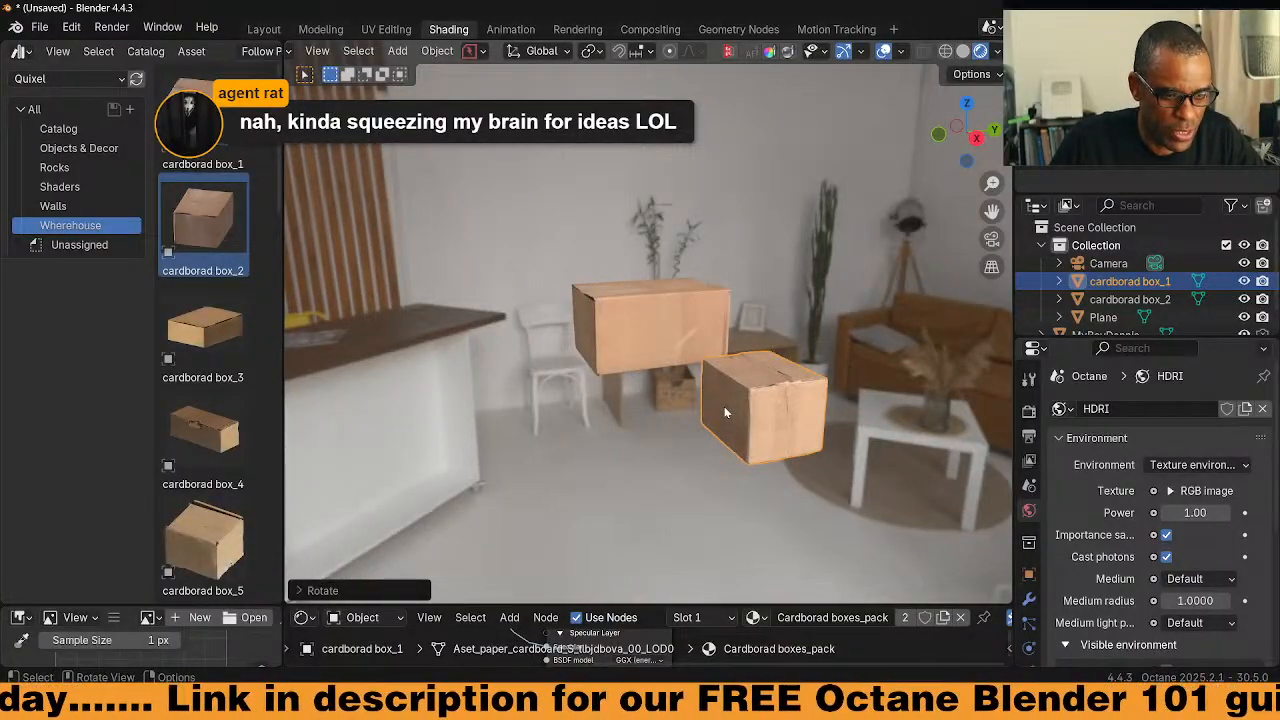
pyautogui.moveTo(721, 406); pyautogui.dragTo(778, 439, button='middle')
pyautogui.scroll(-4, 771, 440)
pyautogui.moveTo(205, 330); pyautogui.dragTo(684, 446)
pyautogui.write('rx90')
pyautogui.press('Return')
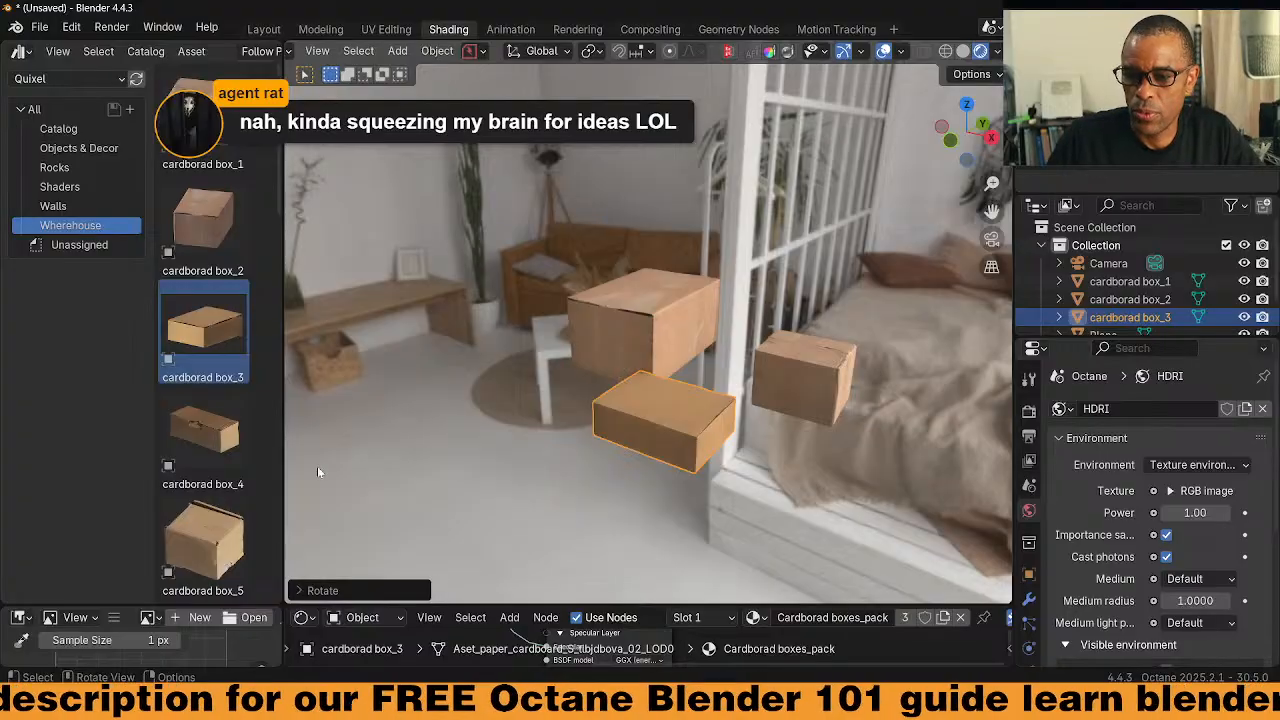
# Place cardborad box_5 beside the other boxes and rotate it 90 degrees about the X axis
pyautogui.moveTo(205, 540); pyautogui.dragTo(510, 430)
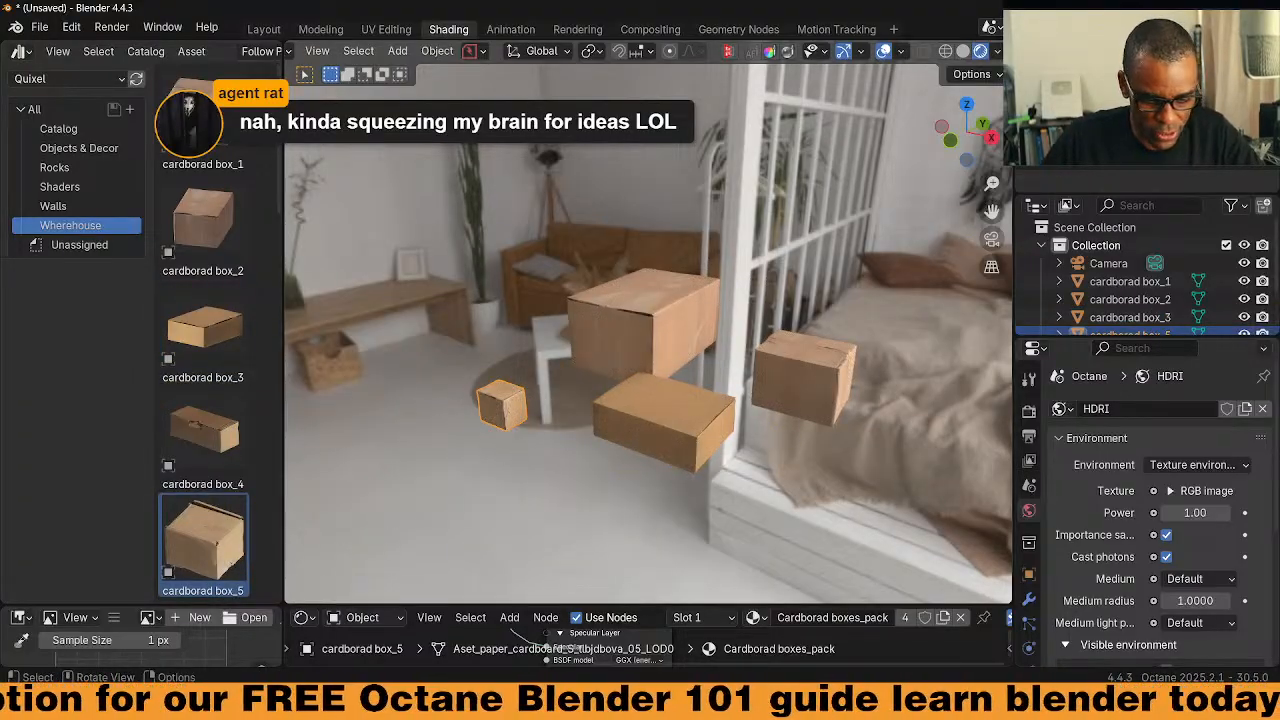
pyautogui.write('rx90')
pyautogui.press('Return')
# Move the suited man along the X axis off the plane, close to the boxes, and frame him in the view
pyautogui.moveTo(606, 438); pyautogui.dragTo(865, 386, button='middle')
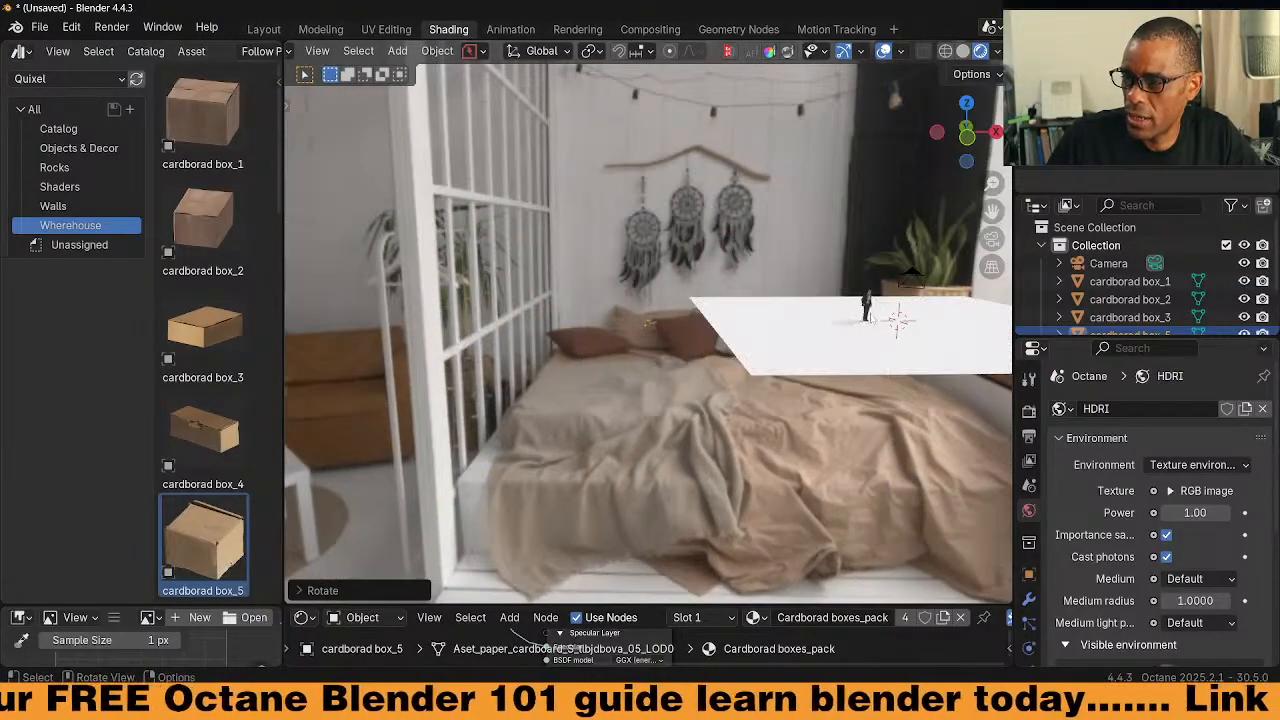
pyautogui.click(866, 308)
pyautogui.press('g')
pyautogui.press('x')
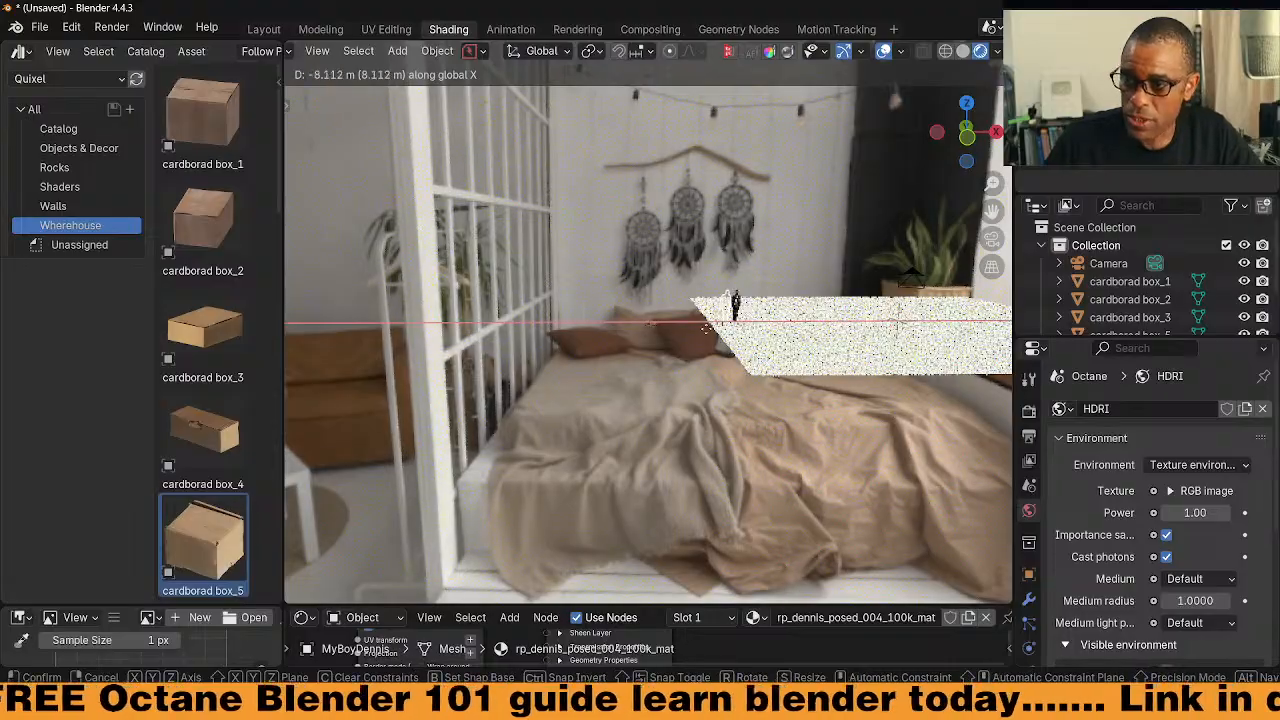
pyautogui.click(659, 340)
pyautogui.press('KP_Decimal')
pyautogui.scroll(-5, 701, 336)
pyautogui.moveTo(668, 388); pyautogui.dragTo(632, 362, button='middle')
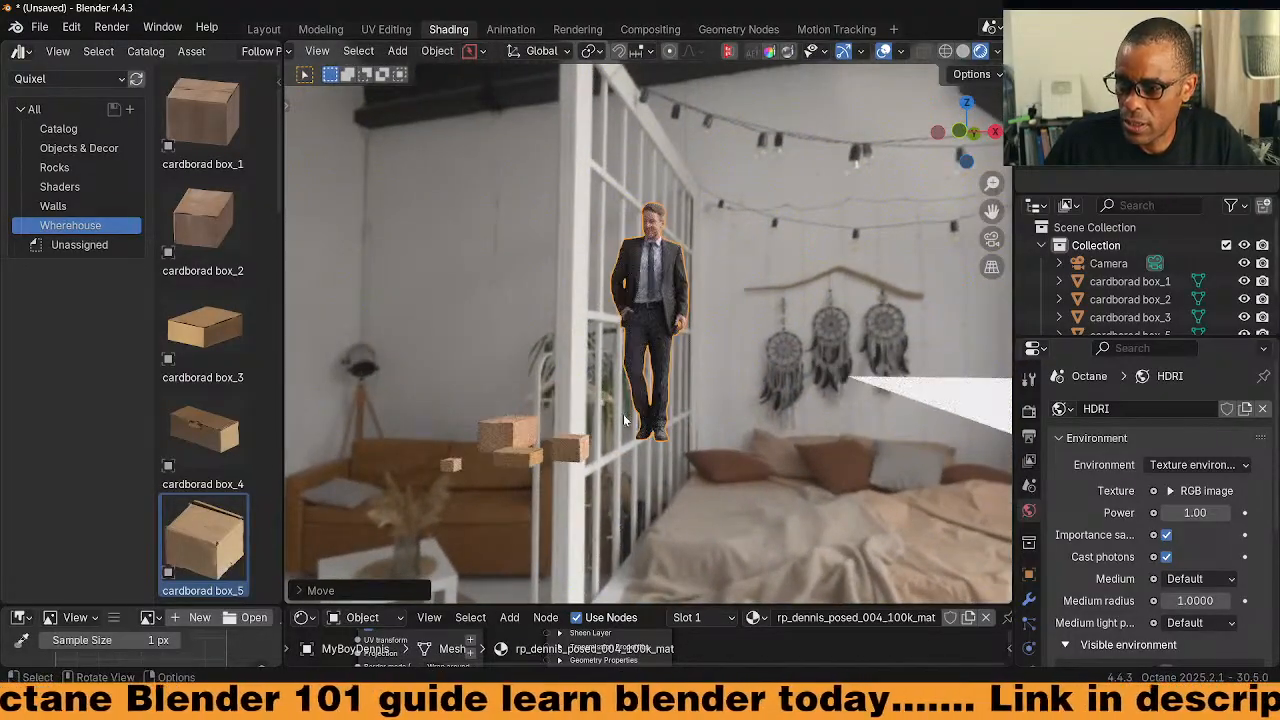
# Place cardborad box_6 from the catalog near the other boxes and rotate it 90 degrees about the X axis
pyautogui.scroll(3, 623, 413)
pyautogui.moveTo(608, 432); pyautogui.dragTo(690, 502, button='middle')
pyautogui.scroll(-4, 693, 490)
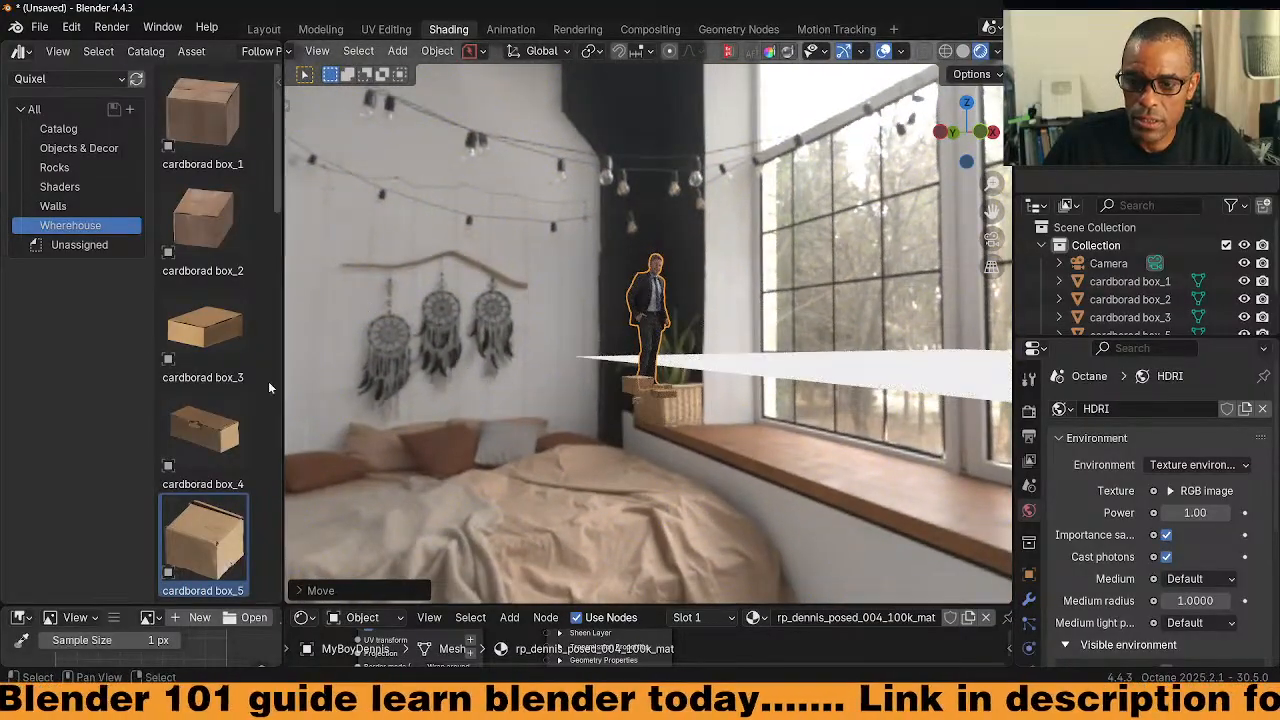
pyautogui.scroll(-5, 233, 410)
pyautogui.moveTo(228, 410); pyautogui.dragTo(684, 443)
pyautogui.moveTo(685, 444); pyautogui.dragTo(617, 382, button='middle')
pyautogui.scroll(5, 648, 460)
pyautogui.moveTo(648, 455); pyautogui.dragTo(506, 450, button='middle')
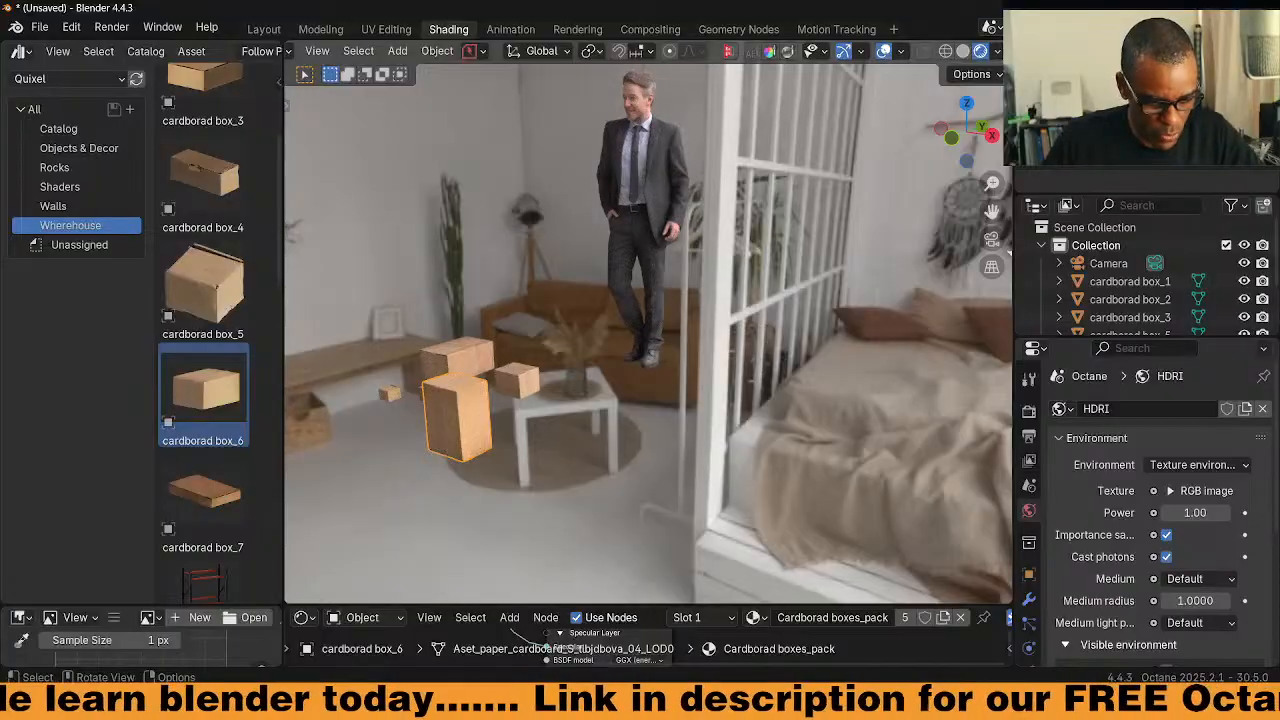
pyautogui.write('rx90')
pyautogui.press('Return')
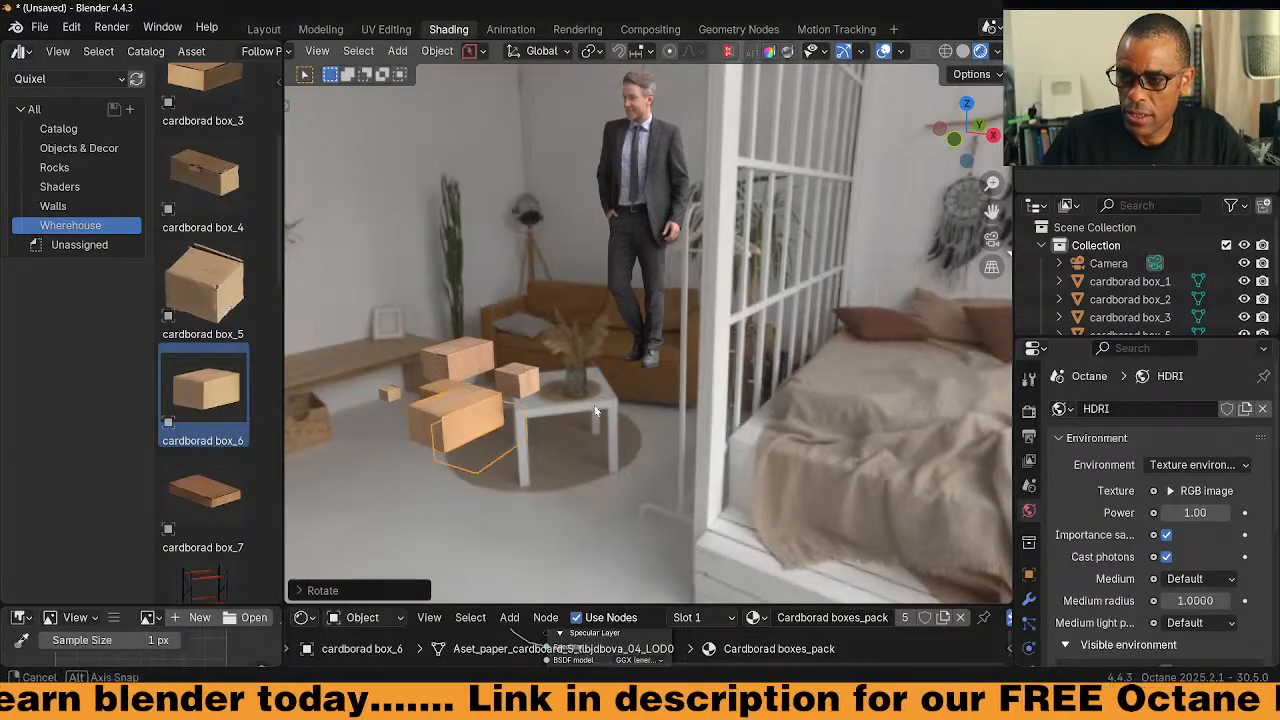
# Place cardborad box_7 on top of cardborad box_6 and rotate it 90 degrees about the Y axis
pyautogui.moveTo(578, 405); pyautogui.dragTo(612, 415, button='middle')
pyautogui.moveTo(207, 484); pyautogui.dragTo(536, 437)
pyautogui.moveTo(565, 467); pyautogui.dragTo(608, 450, button='middle')
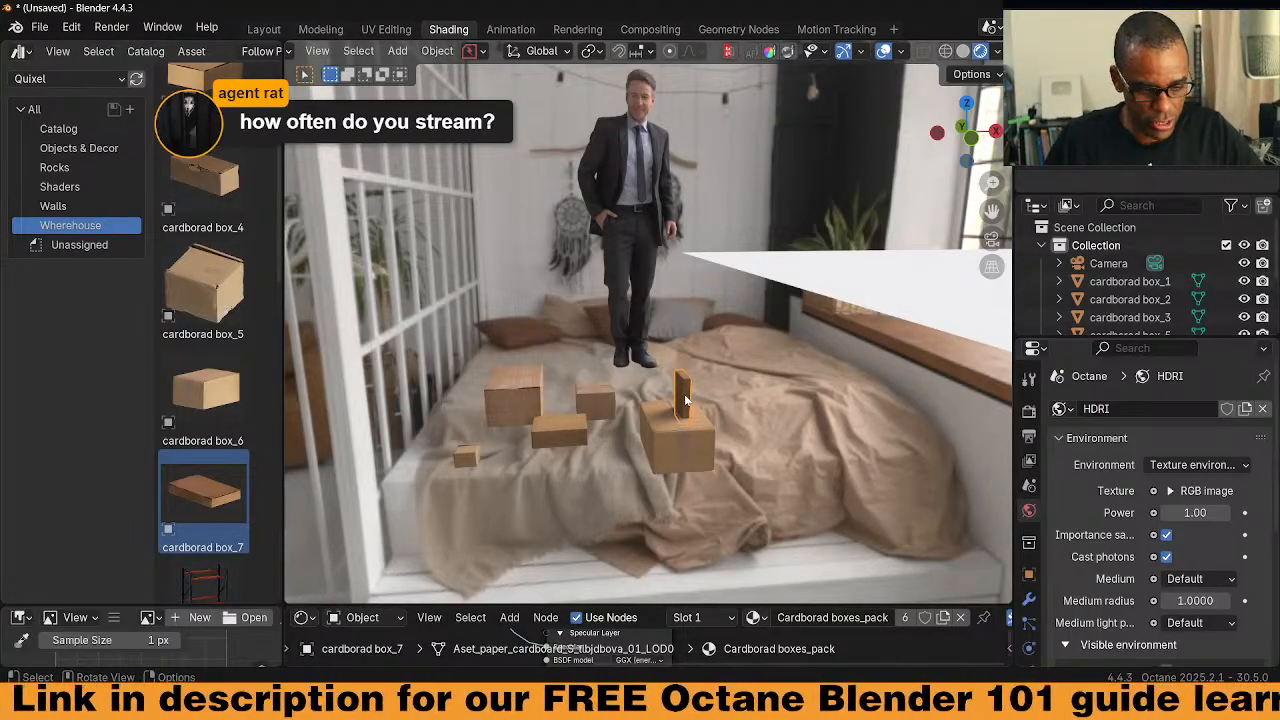
pyautogui.press('r')
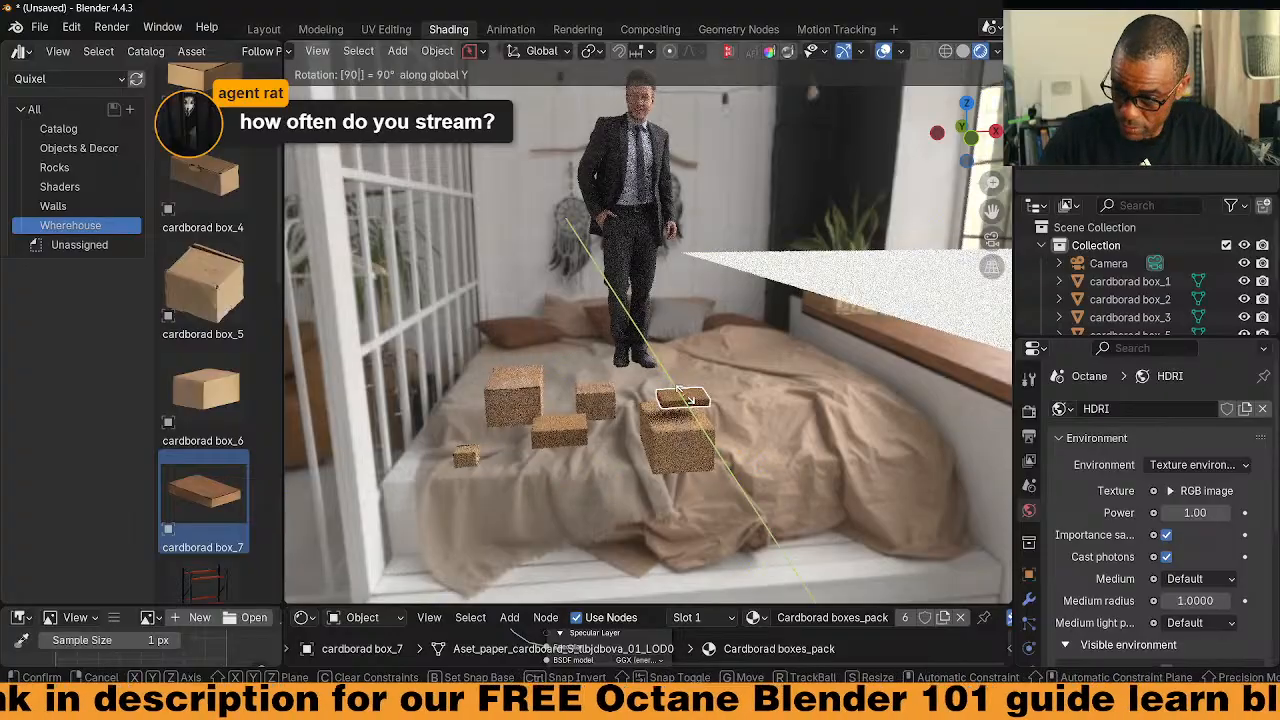
pyautogui.click(686, 400)
# Lower cardborad box_7 along the Z axis onto the top of cardborad box_6
pyautogui.press('g')
pyautogui.press('z')
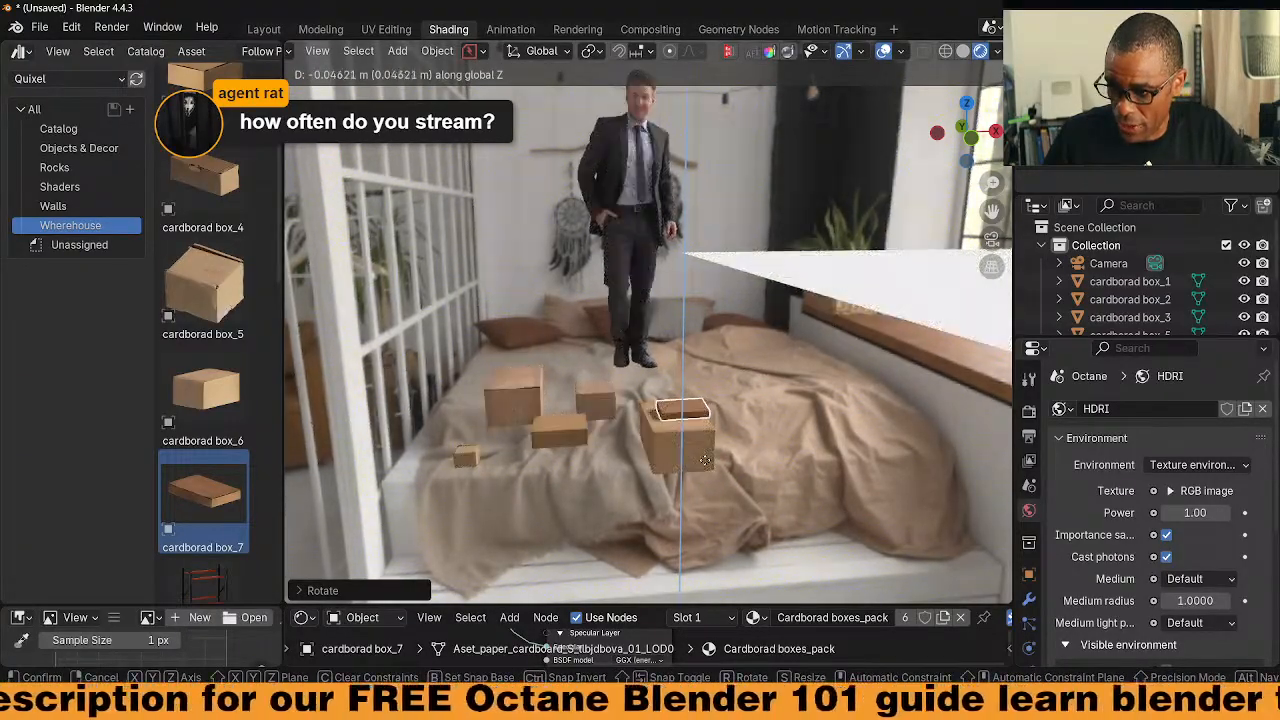
pyautogui.click(704, 452)
pyautogui.scroll(3, 687, 473)
pyautogui.scroll(5, 686, 477)
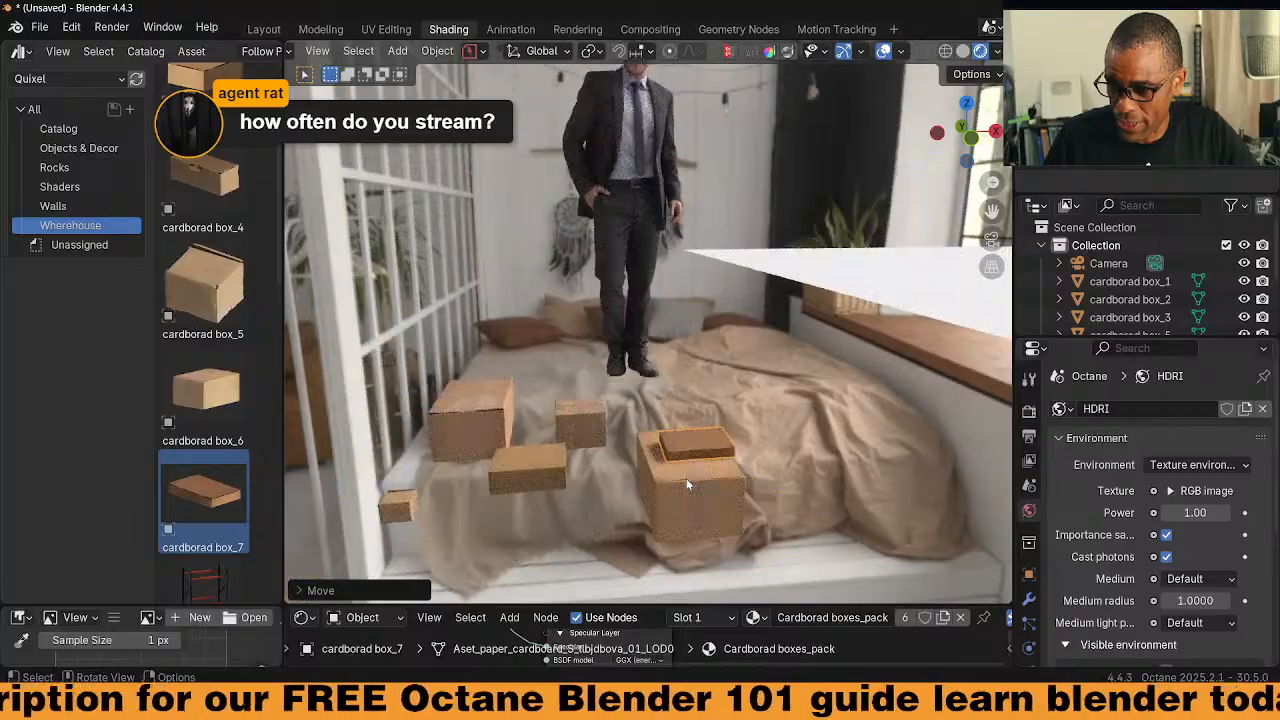
# Shift cardborad box_7 along the X axis on top of cardborad box_6
pyautogui.moveTo(668, 413); pyautogui.dragTo(757, 415, button='middle')
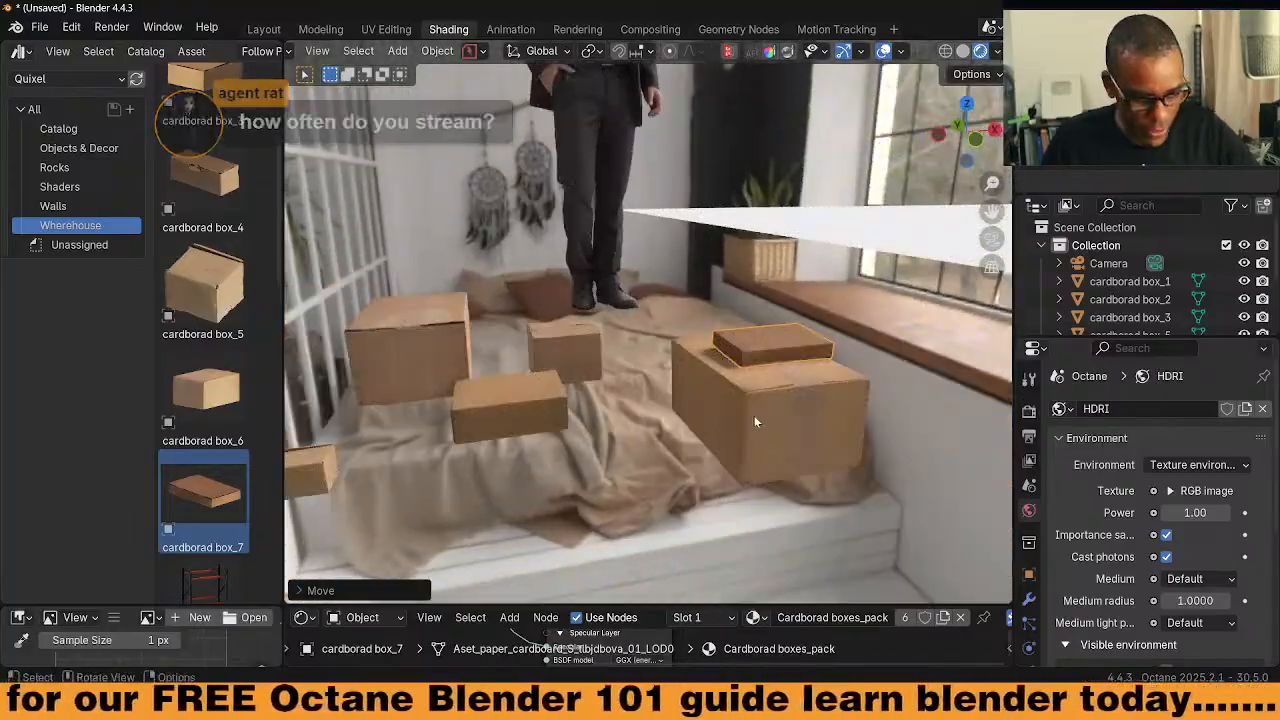
pyautogui.press('g')
pyautogui.press('x')
pyautogui.click(746, 415)
# Tilt cardborad box_7 slightly about the X axis to match the top of cardborad box_6
pyautogui.moveTo(751, 415); pyautogui.dragTo(508, 339, button='middle')
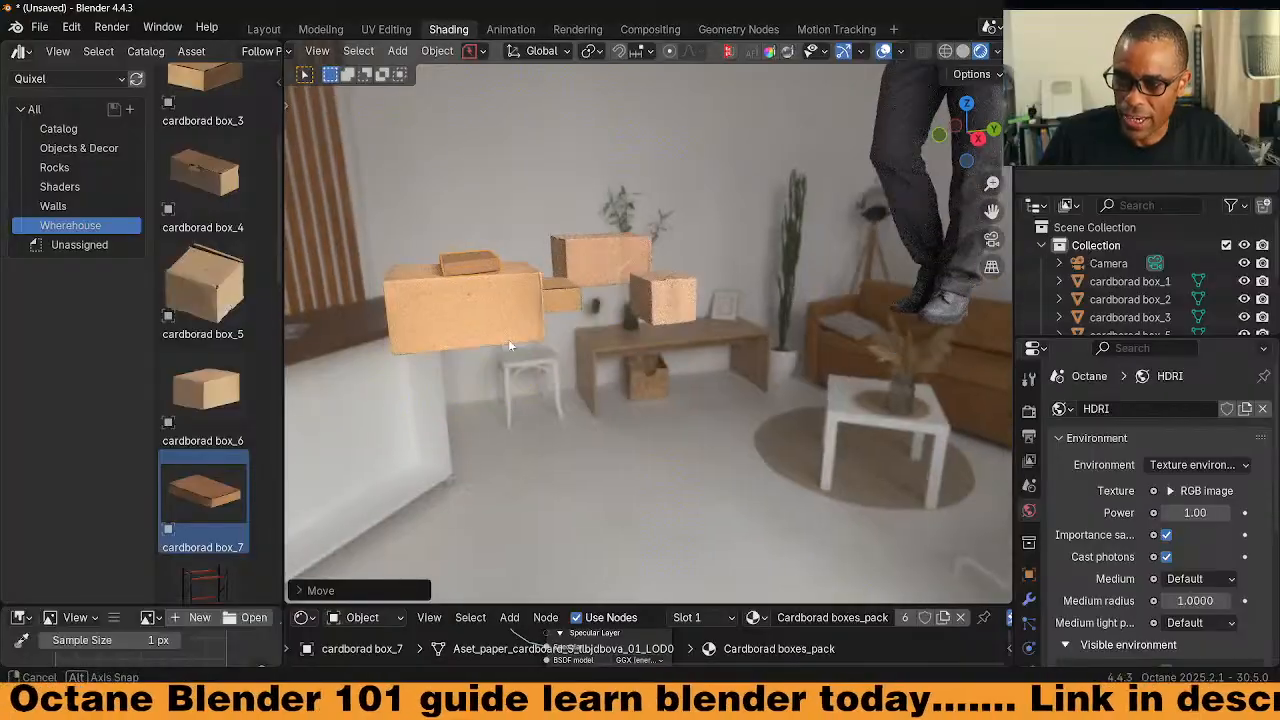
pyautogui.press('r')
pyautogui.press('x')
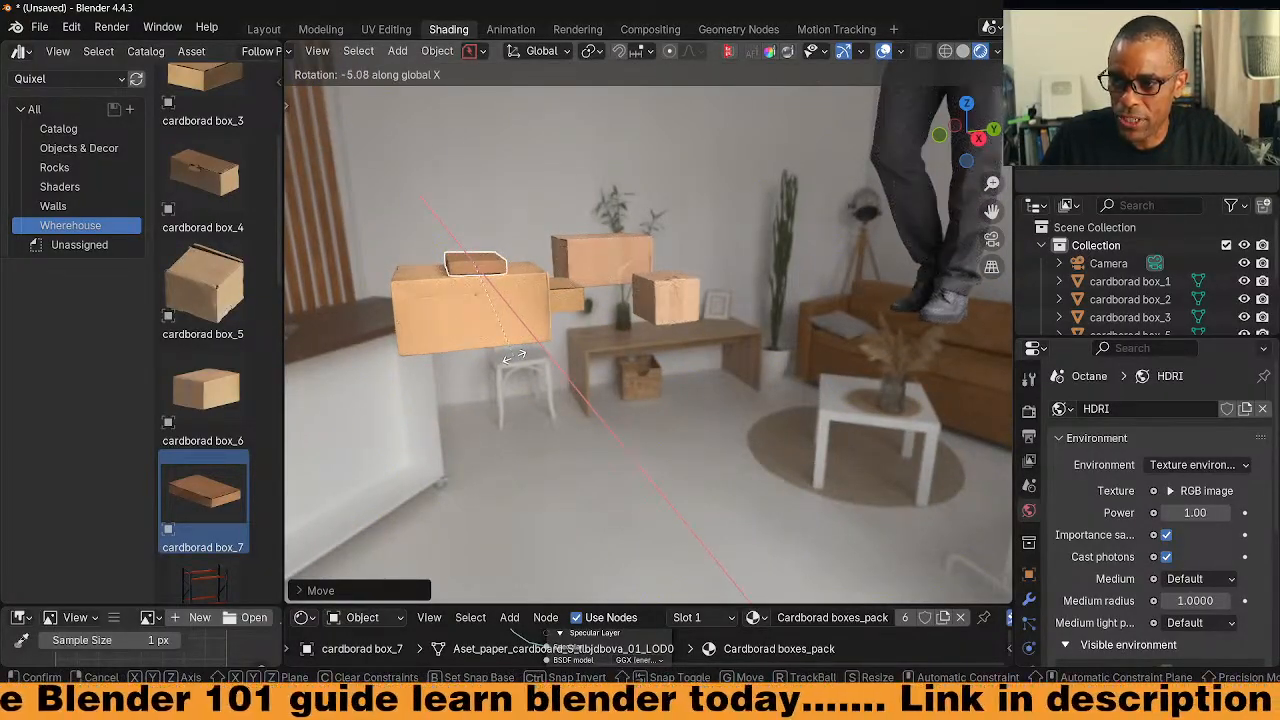
pyautogui.click(500, 342)
pyautogui.moveTo(493, 337); pyautogui.dragTo(573, 355, button='middle')
pyautogui.moveTo(757, 375); pyautogui.dragTo(721, 397, button='middle')
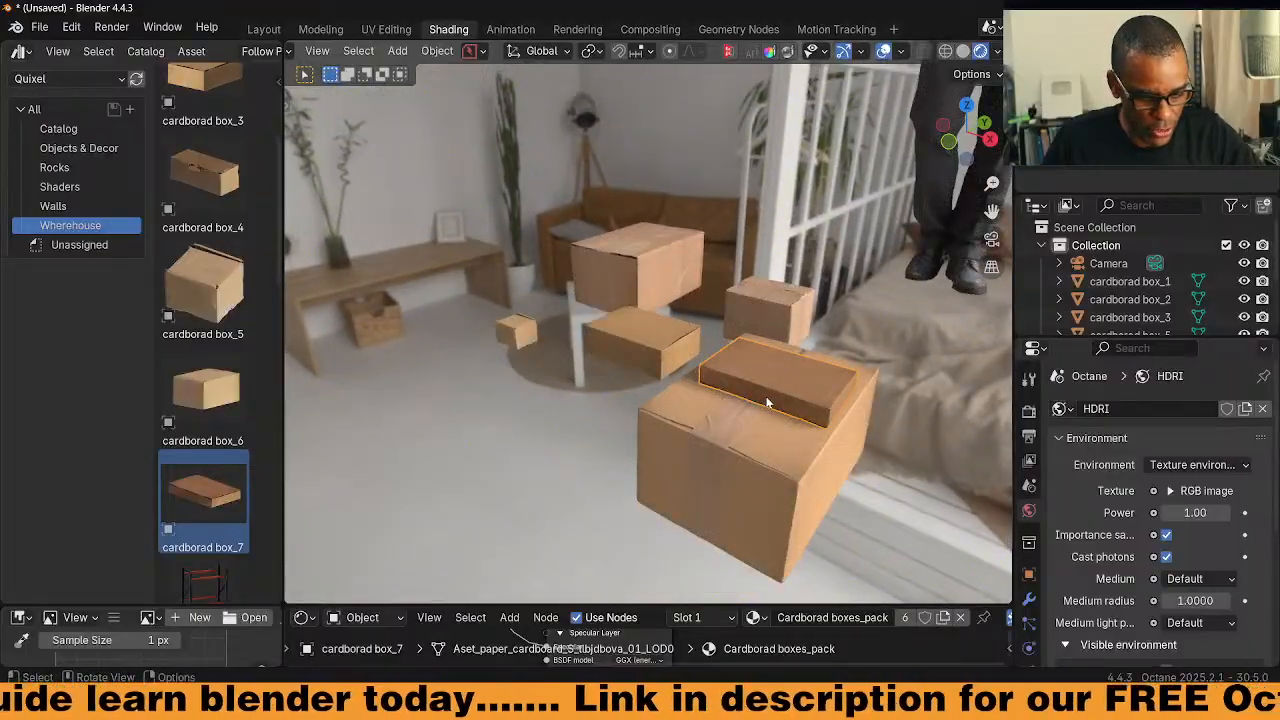
# Raise cardborad box_7 along the Z axis well above cardborad box_6
pyautogui.press('g')
pyautogui.press('z')
pyautogui.click(788, 245)
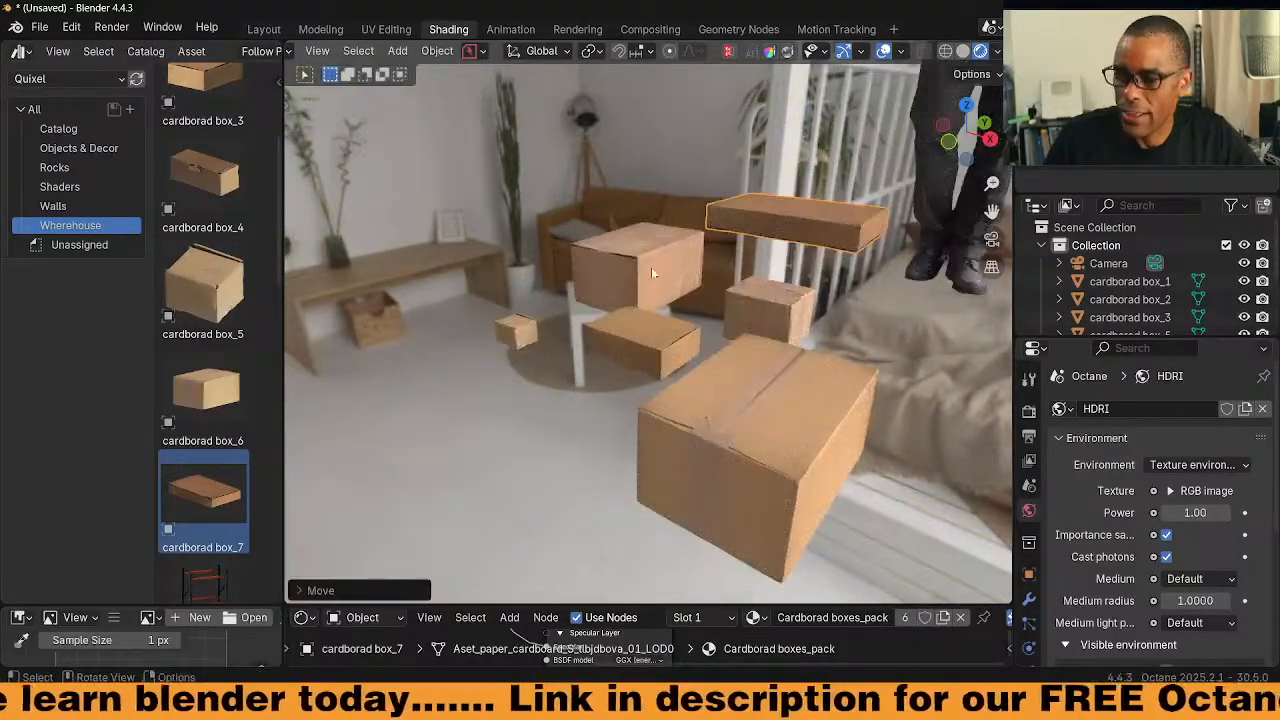
# Add the blue-taped cardboard box from the Wherehouse catalog on top of cardborad box_6
pyautogui.click(681, 297)
pyautogui.moveTo(681, 297); pyautogui.dragTo(730, 316, button='middle')
pyautogui.scroll(-2, 730, 316)
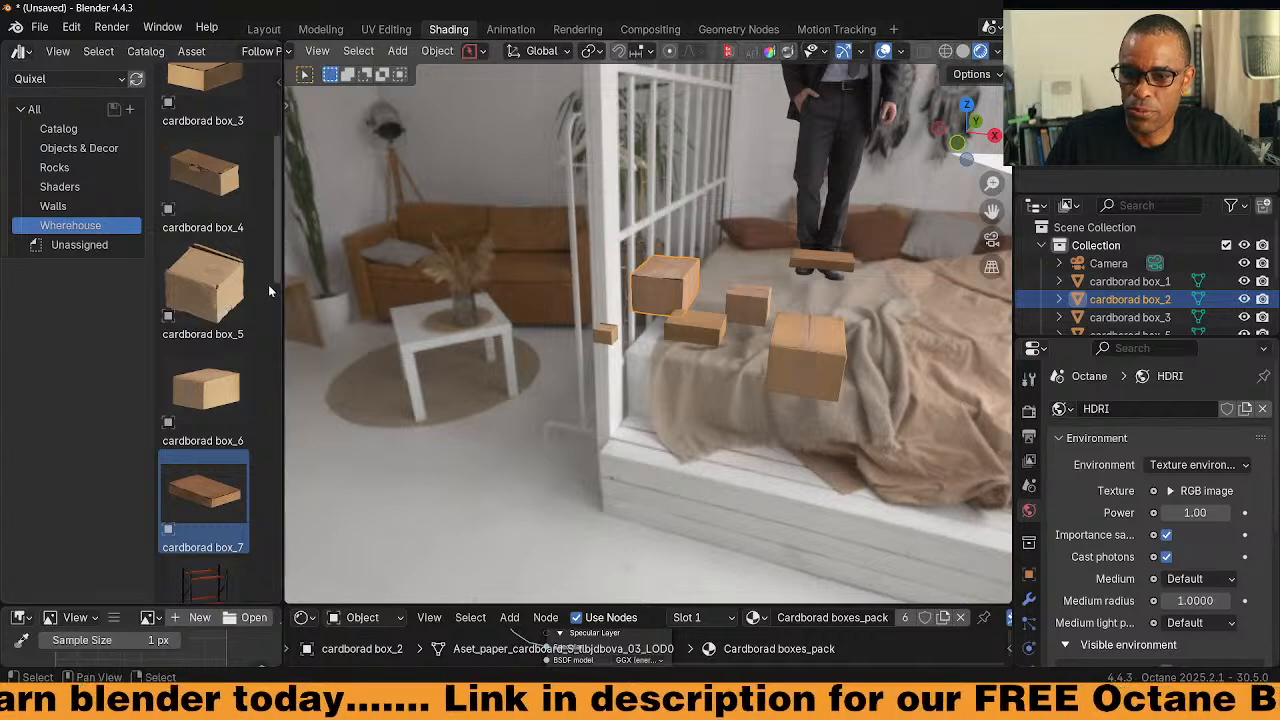
pyautogui.scroll(-4, 229, 364)
pyautogui.scroll(-2, 230, 366)
pyautogui.moveTo(211, 404); pyautogui.dragTo(813, 336)
pyautogui.moveTo(825, 377); pyautogui.dragTo(608, 318, button='middle')
pyautogui.press('KP_Decimal')
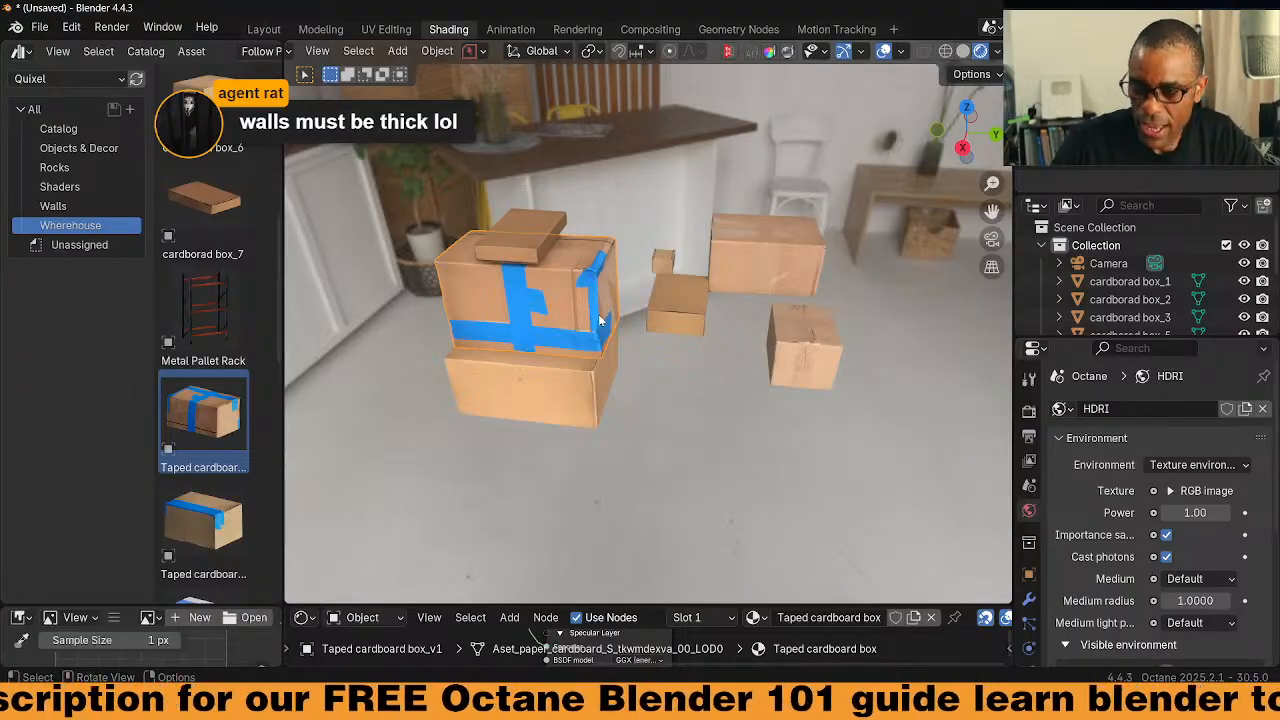
# Rotate the taped cardboard box in 90-degree turns about the X and Y axes so it lies flat over cardborad box_6
pyautogui.moveTo(592, 319); pyautogui.dragTo(582, 326, button='middle')
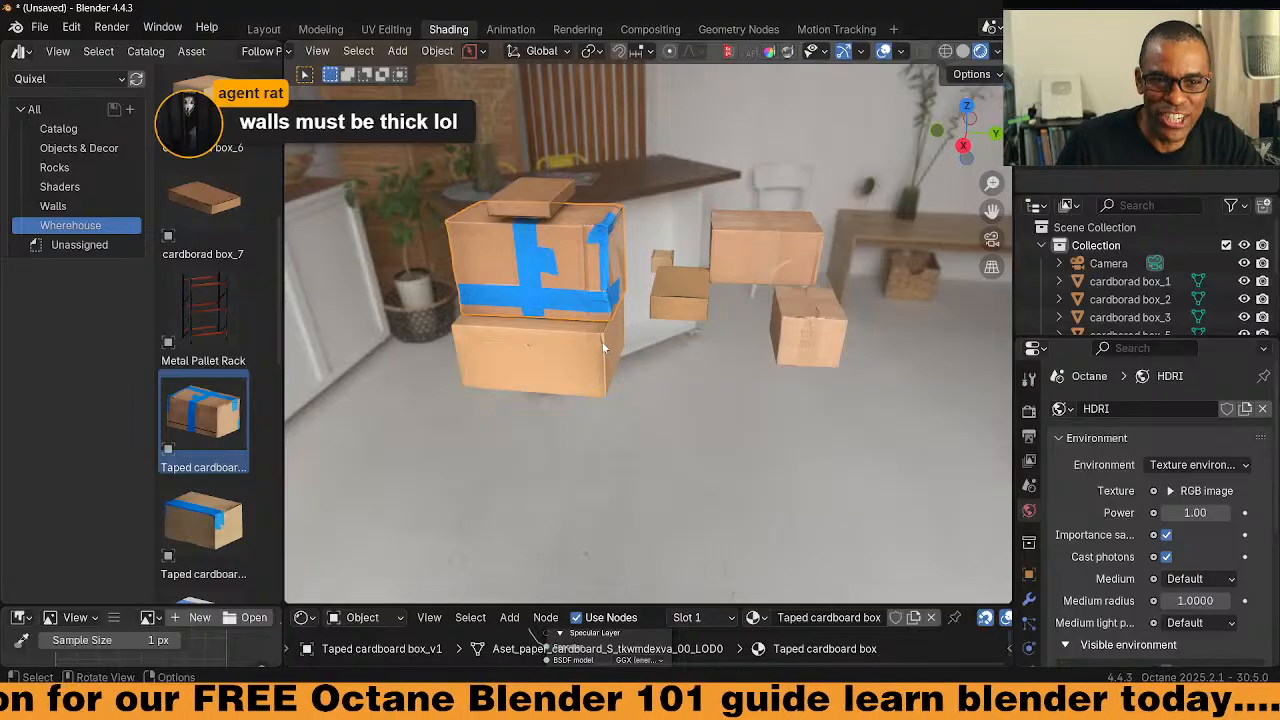
pyautogui.moveTo(594, 314); pyautogui.dragTo(598, 313, button='middle')
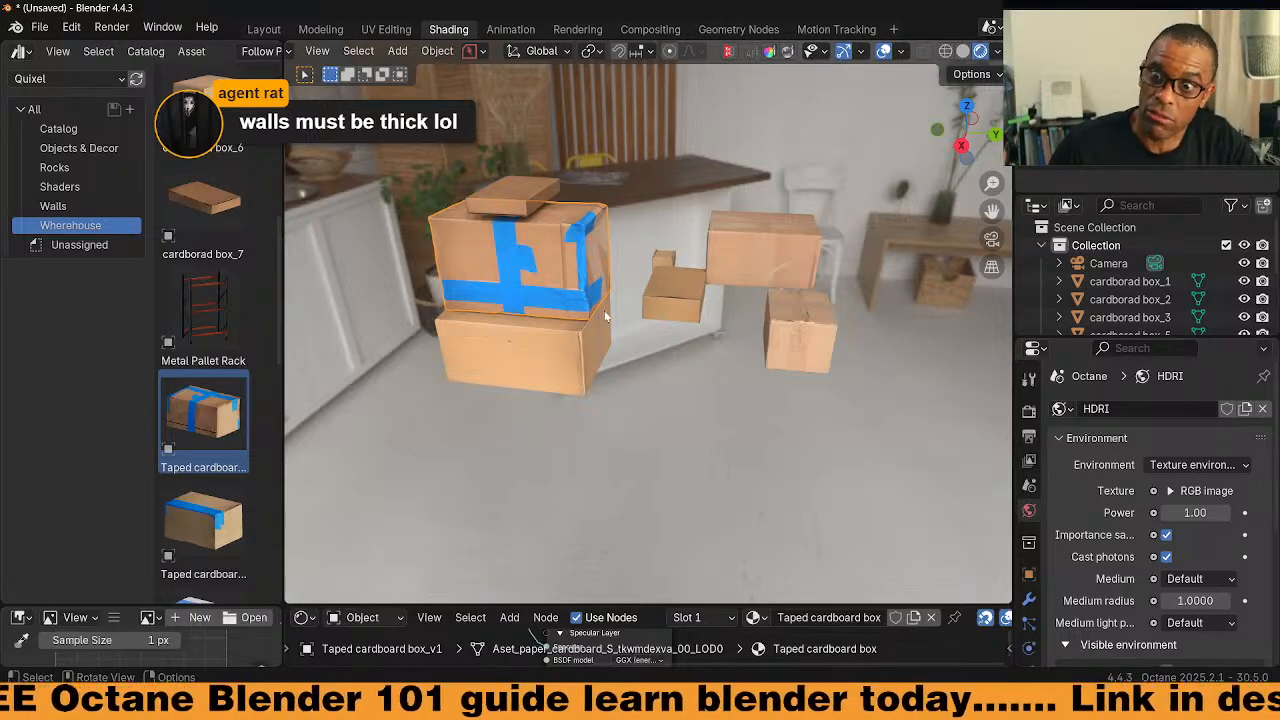
pyautogui.moveTo(595, 309); pyautogui.dragTo(630, 321, button='middle')
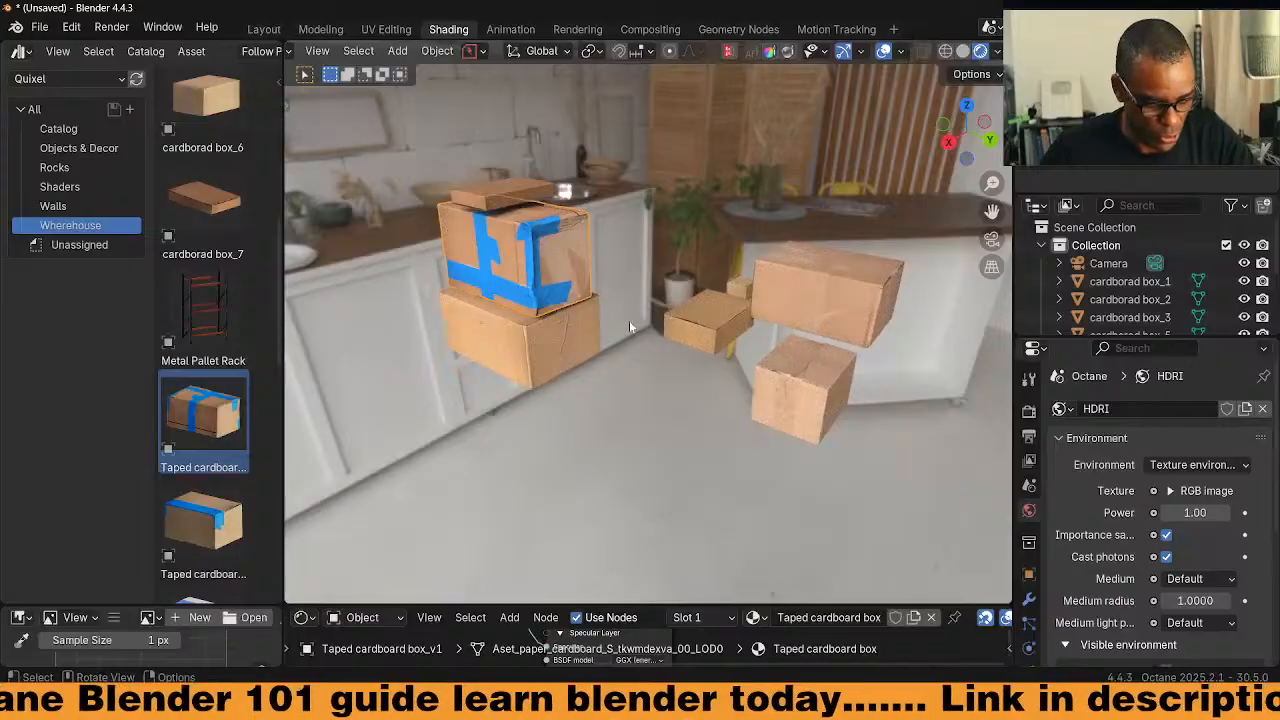
pyautogui.write('sx90')
pyautogui.press('Return')
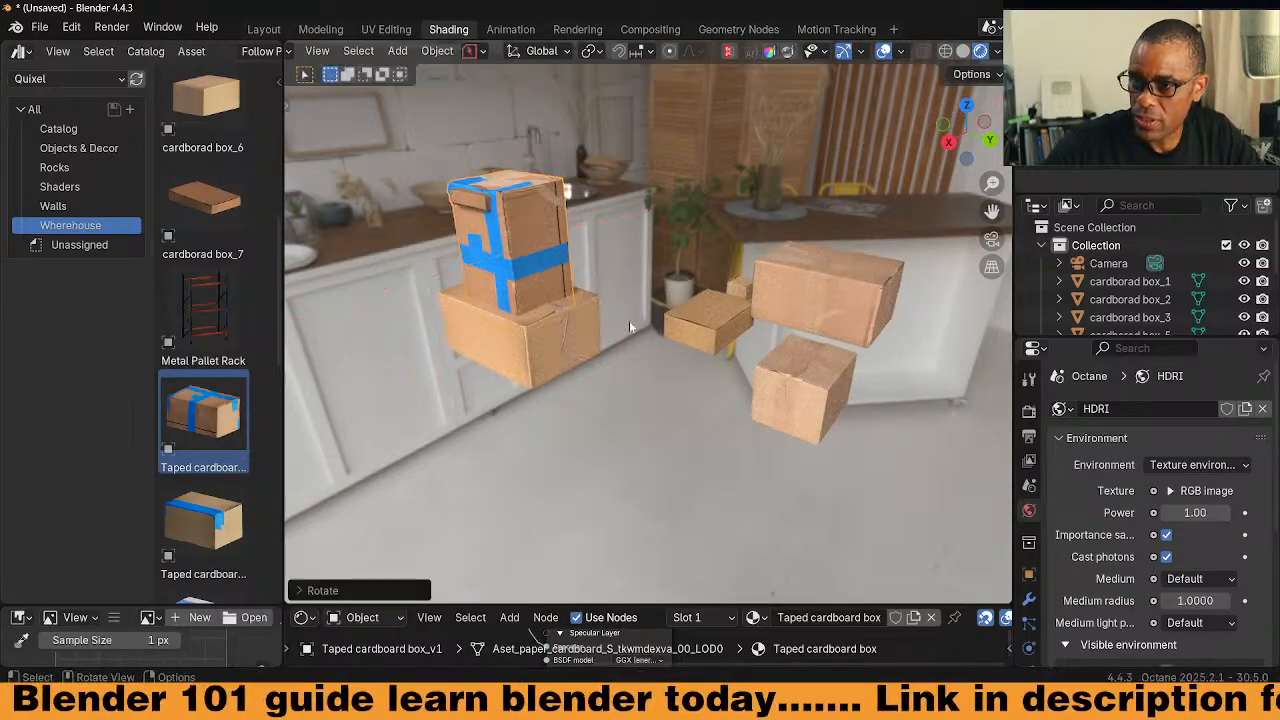
pyautogui.write('rx90')
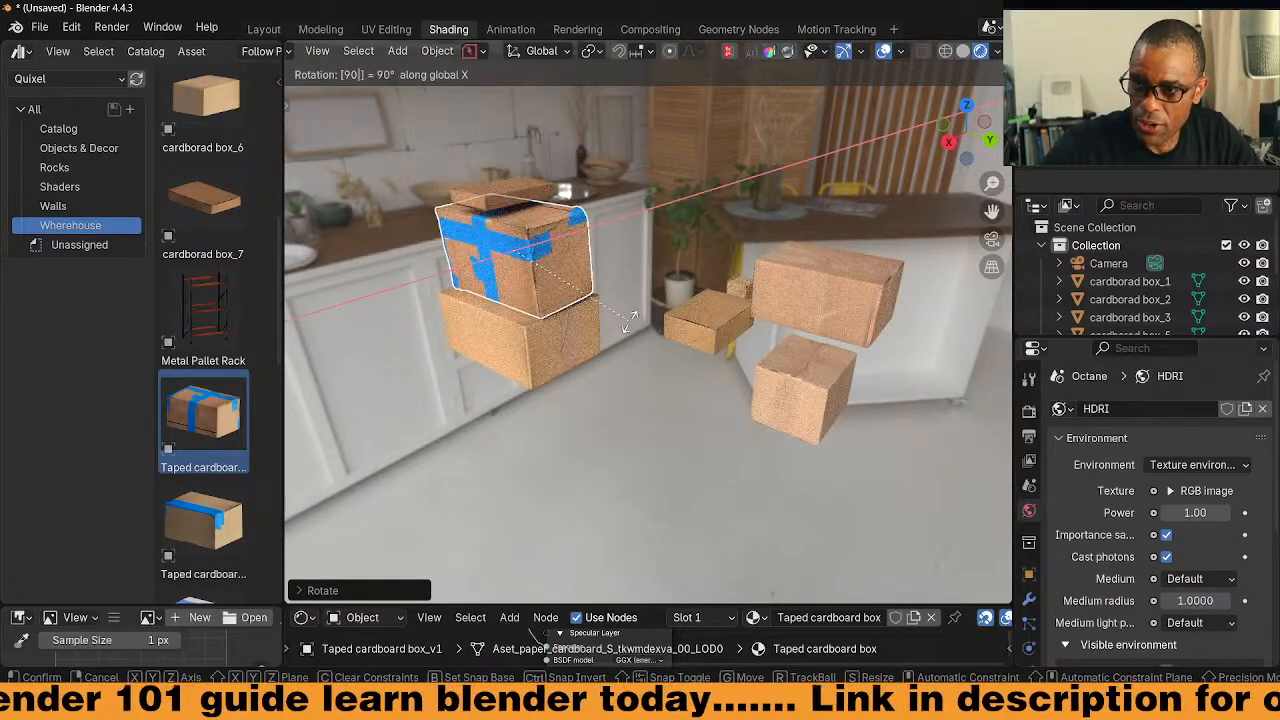
pyautogui.press('Return')
pyautogui.write('rx90')
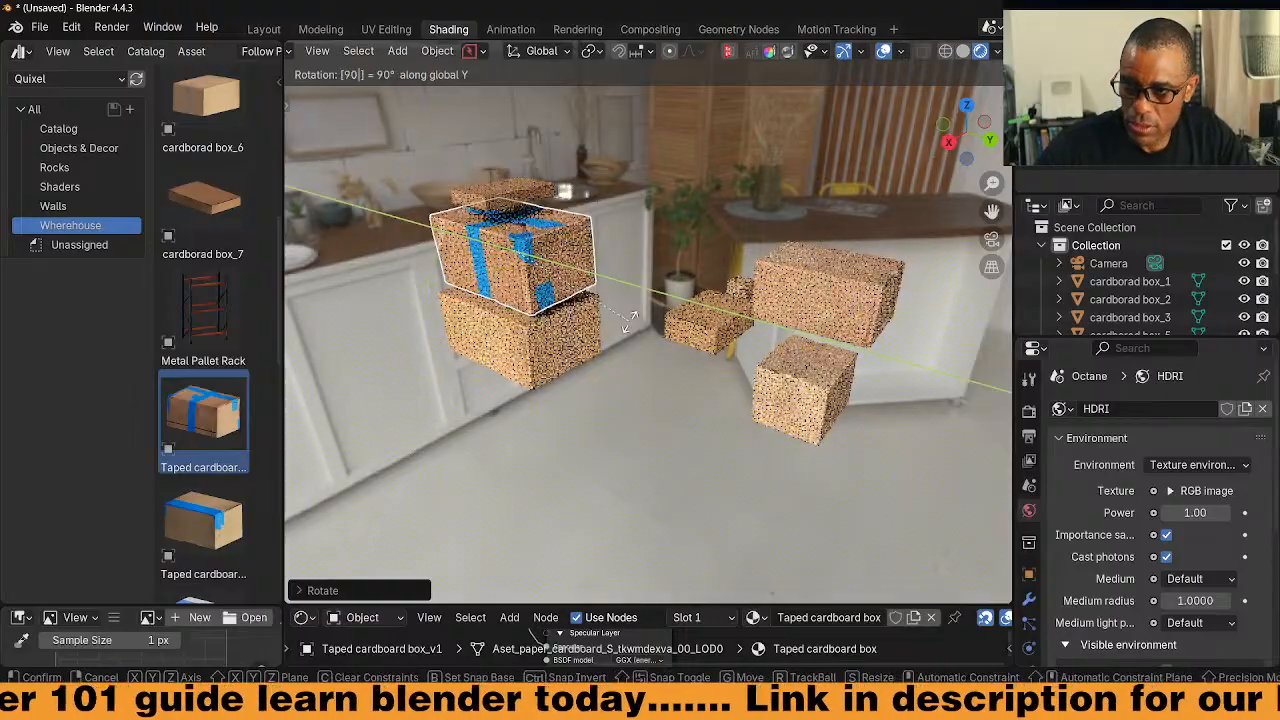
pyautogui.press('Return')
# Lower the taped cardboard box along the Z axis onto cardborad box_6
pyautogui.press('g')
pyautogui.press('z')
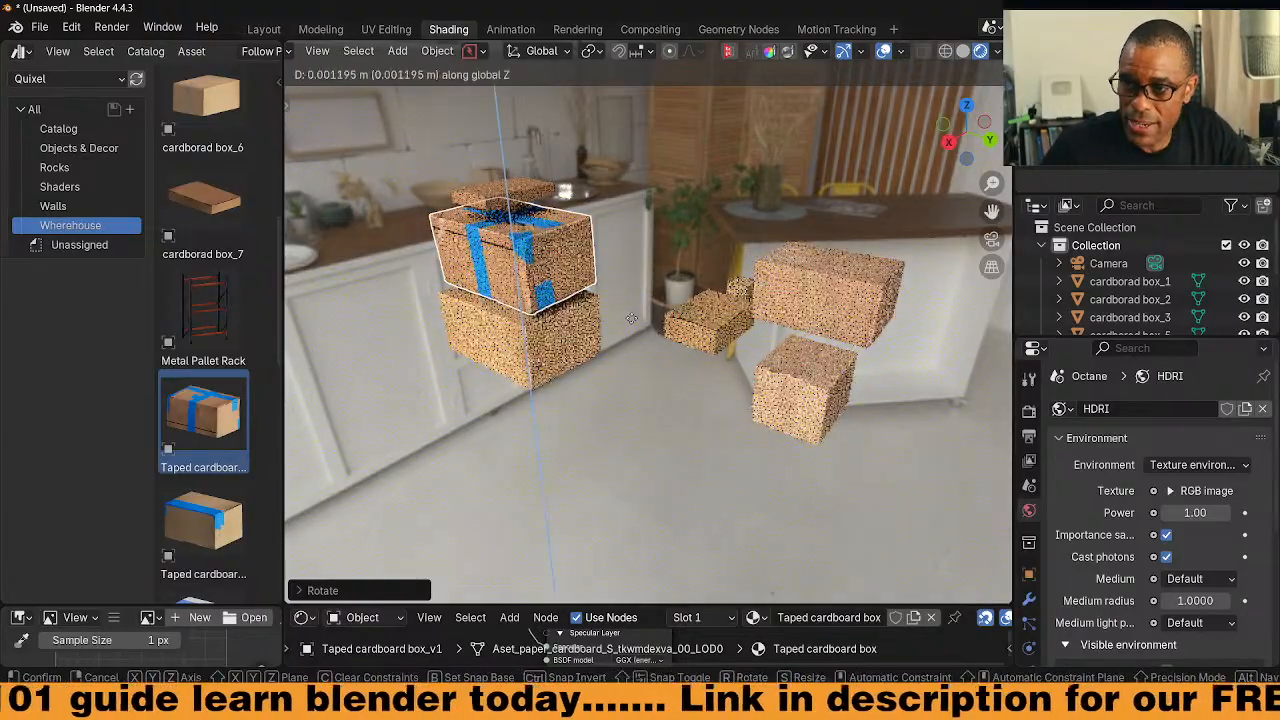
pyautogui.click(621, 385)
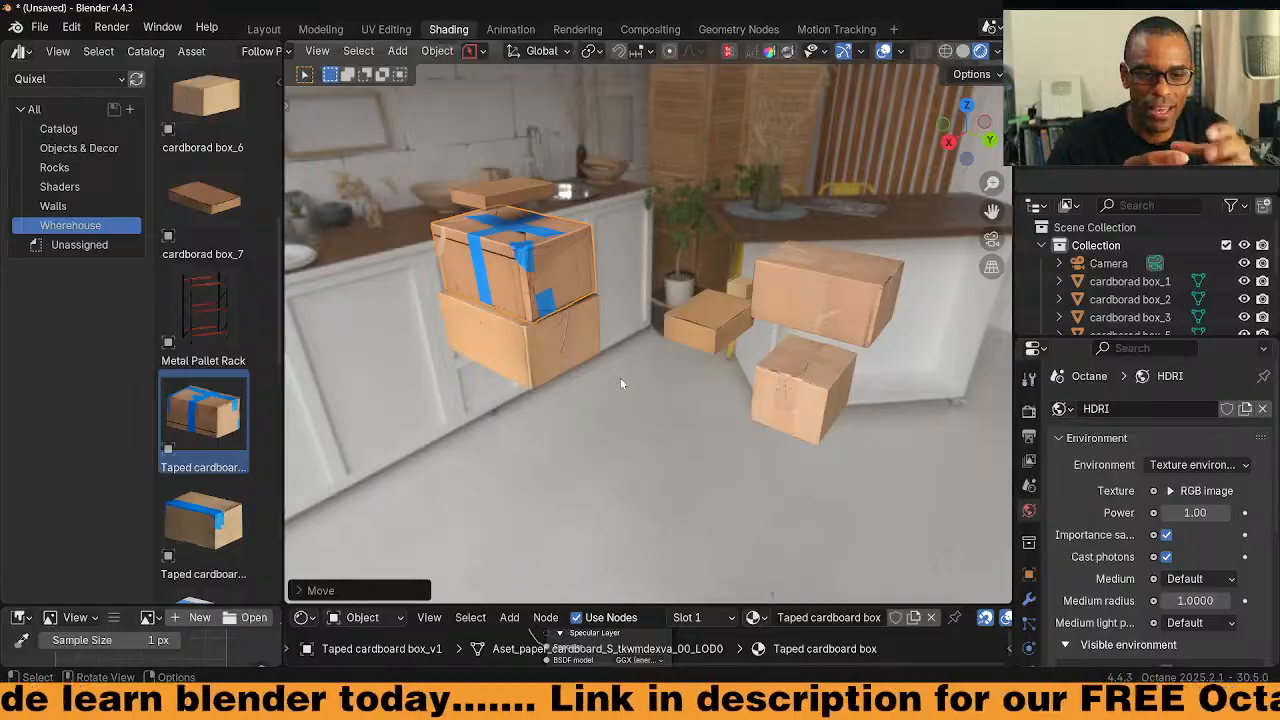
# Nudge cardborad box_6 along the Z axis to meet the underside of the taped cardboard box
pyautogui.scroll(6, 600, 370)
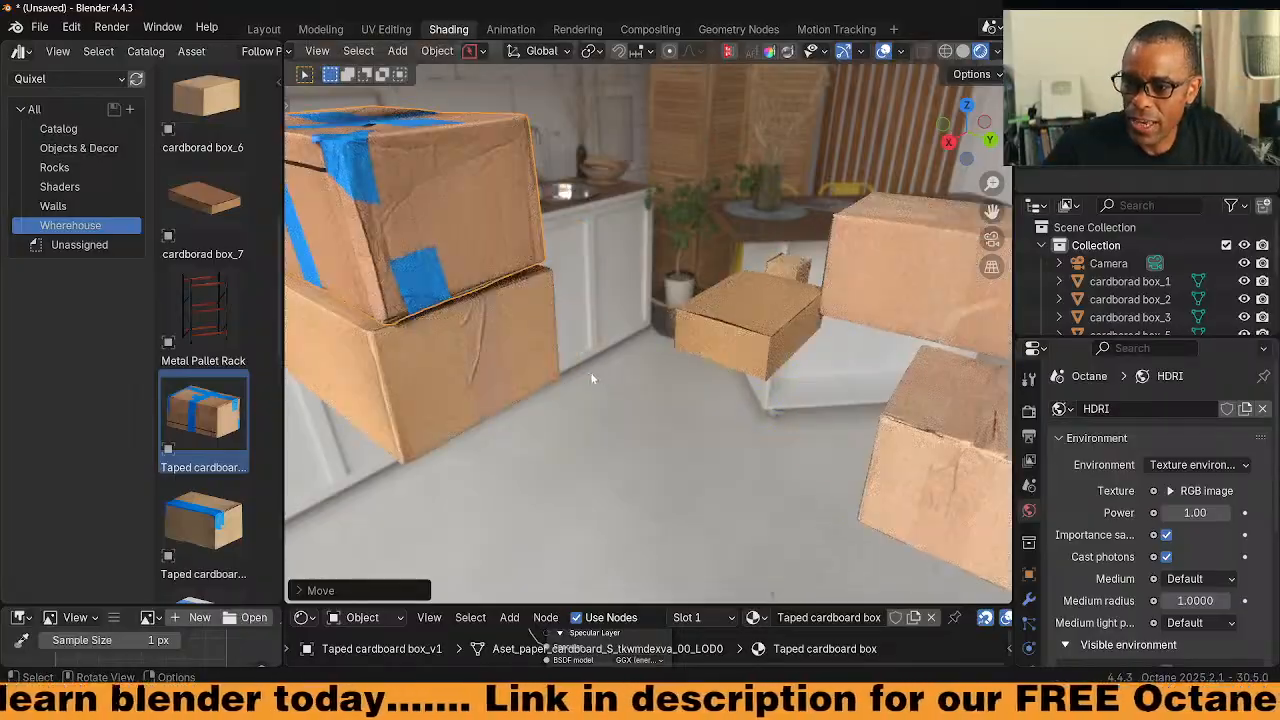
pyautogui.moveTo(600, 370); pyautogui.dragTo(611, 318, button='middle')
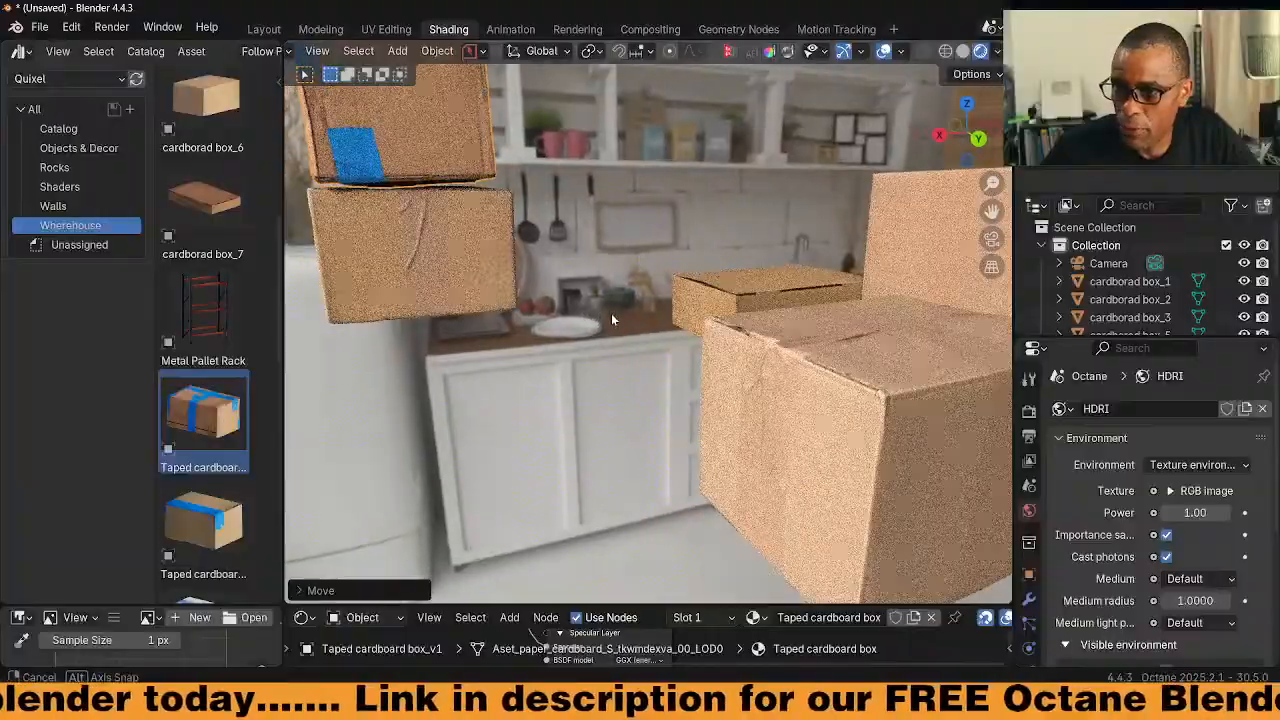
pyautogui.moveTo(519, 291); pyautogui.dragTo(537, 295, button='middle')
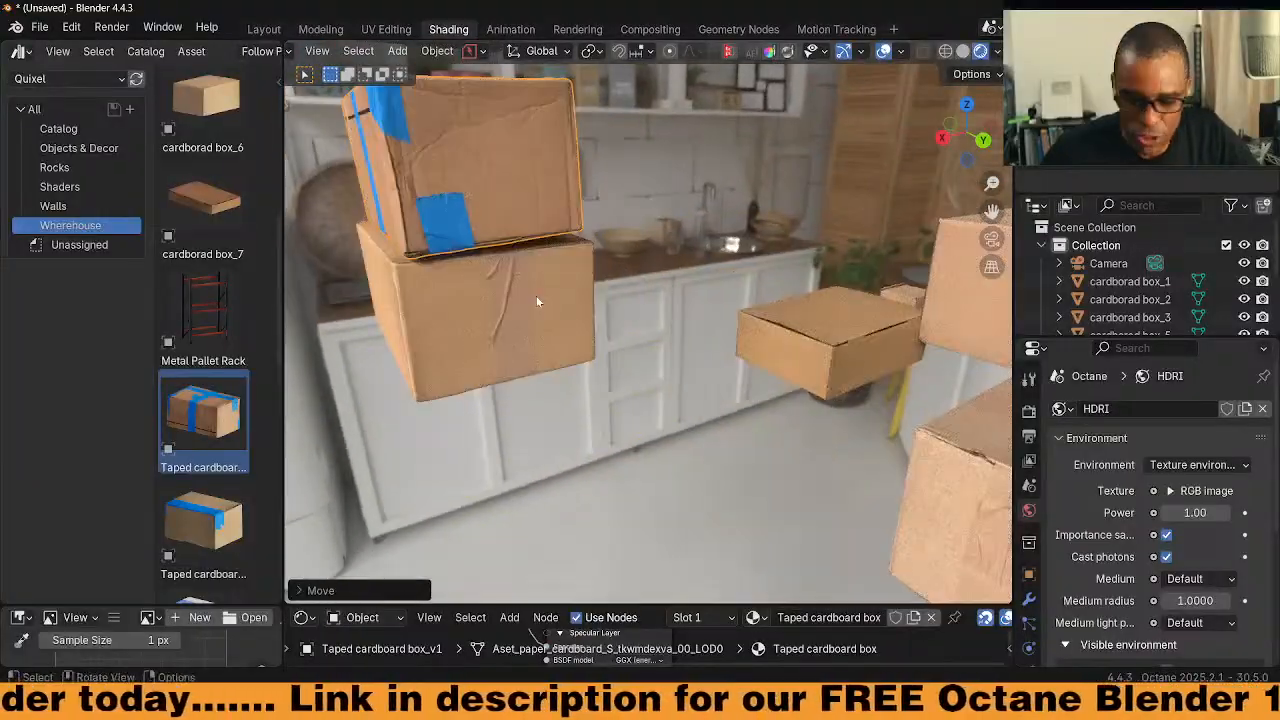
pyautogui.click(536, 295)
pyautogui.press('g')
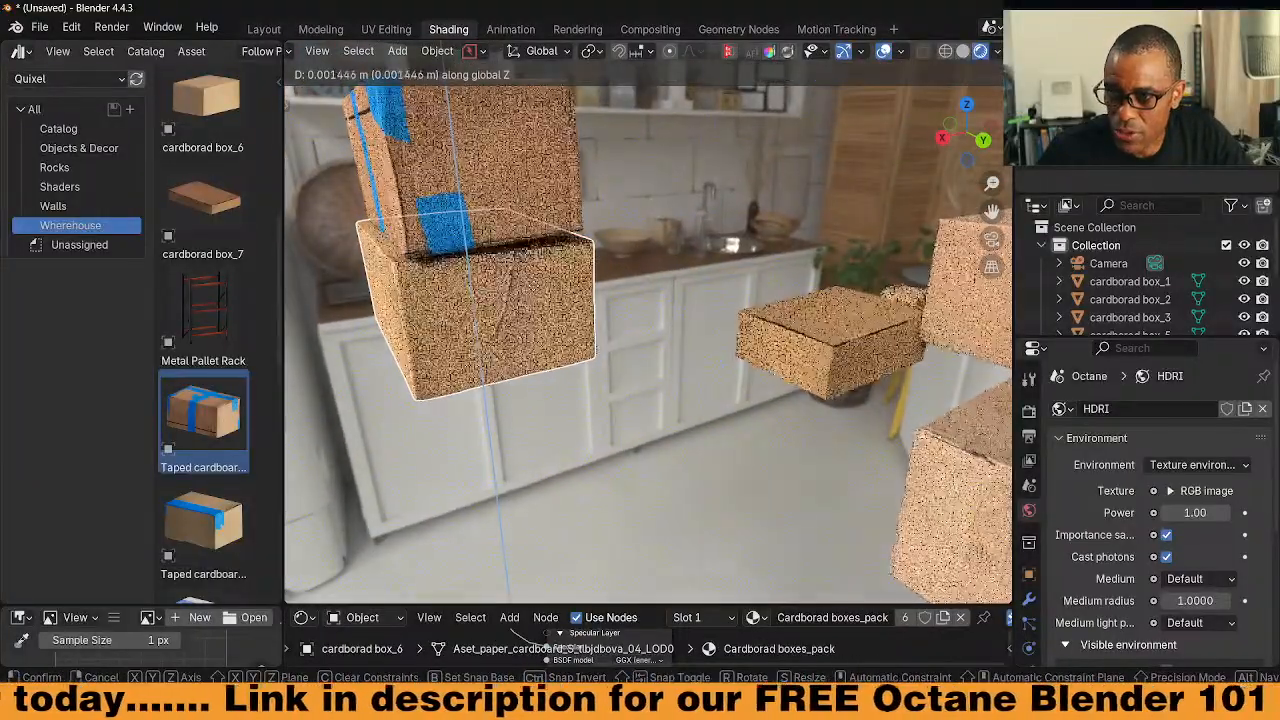
pyautogui.click(557, 300)
pyautogui.scroll(3, 557, 300)
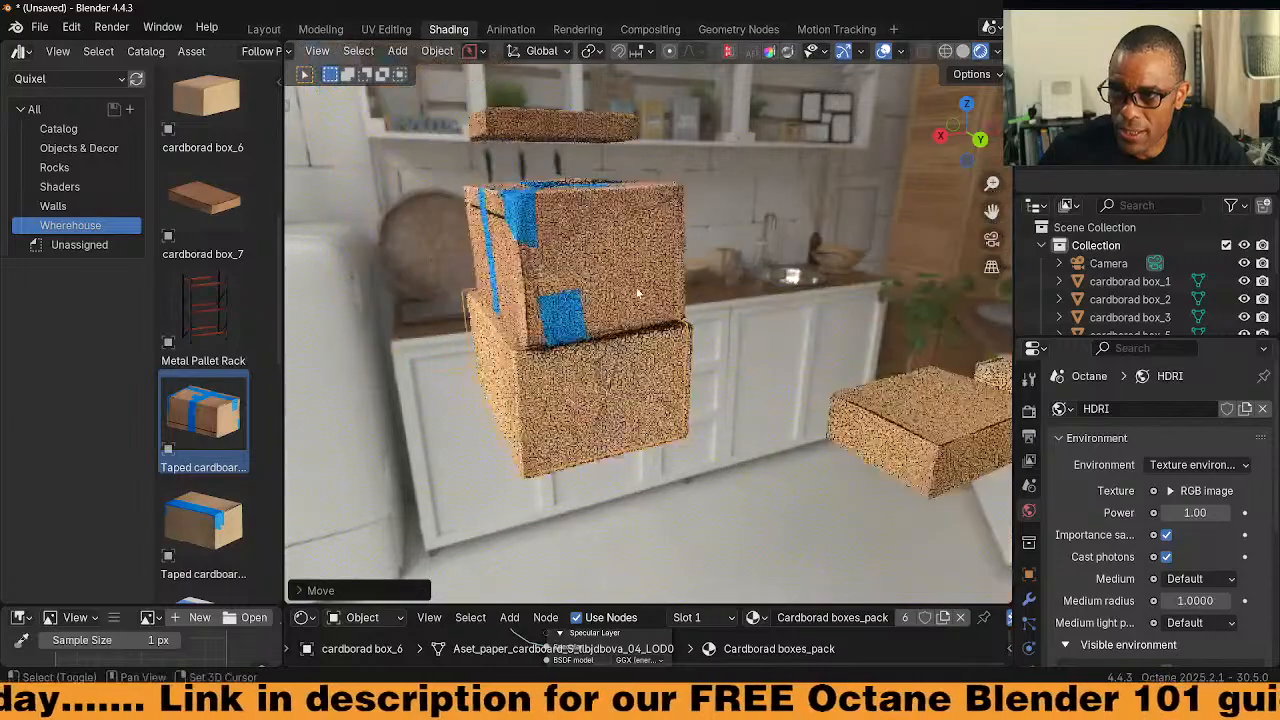
# Tilt the taped cardboard box slightly about the Y axis to match the top of cardborad box_6
pyautogui.click(659, 311)
pyautogui.press('r')
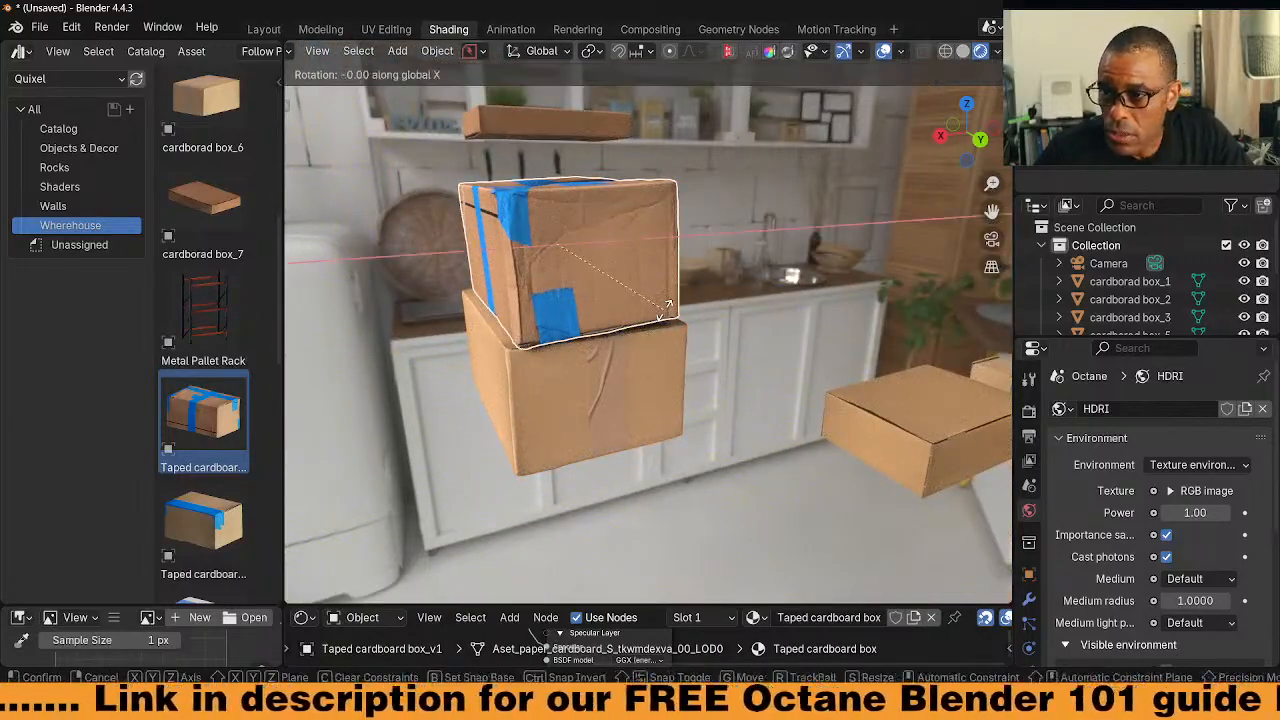
pyautogui.press('y')
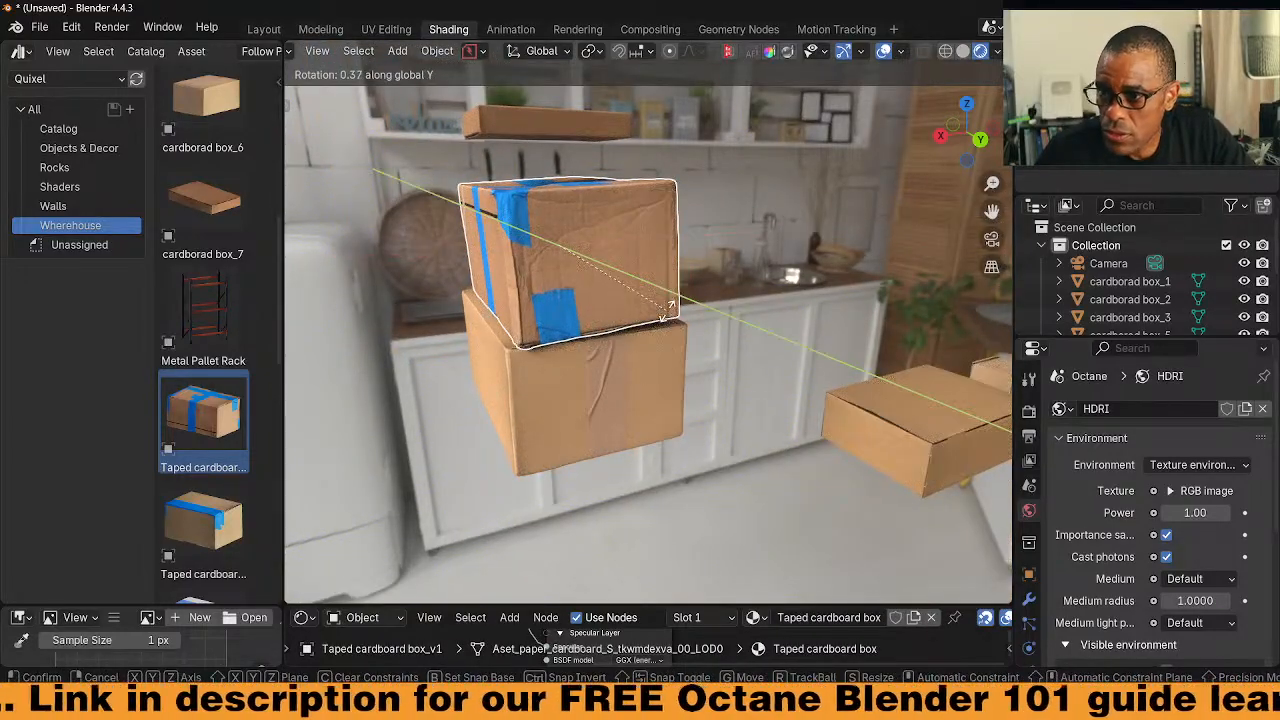
pyautogui.click(668, 328)
# Lower cardborad box_7 along the Z axis onto the top of the taped cardboard box
pyautogui.moveTo(668, 328); pyautogui.dragTo(600, 219, button='middle')
pyautogui.click(587, 172)
pyautogui.moveTo(587, 172); pyautogui.dragTo(619, 251, button='middle')
pyautogui.press('g')
pyautogui.press('z')
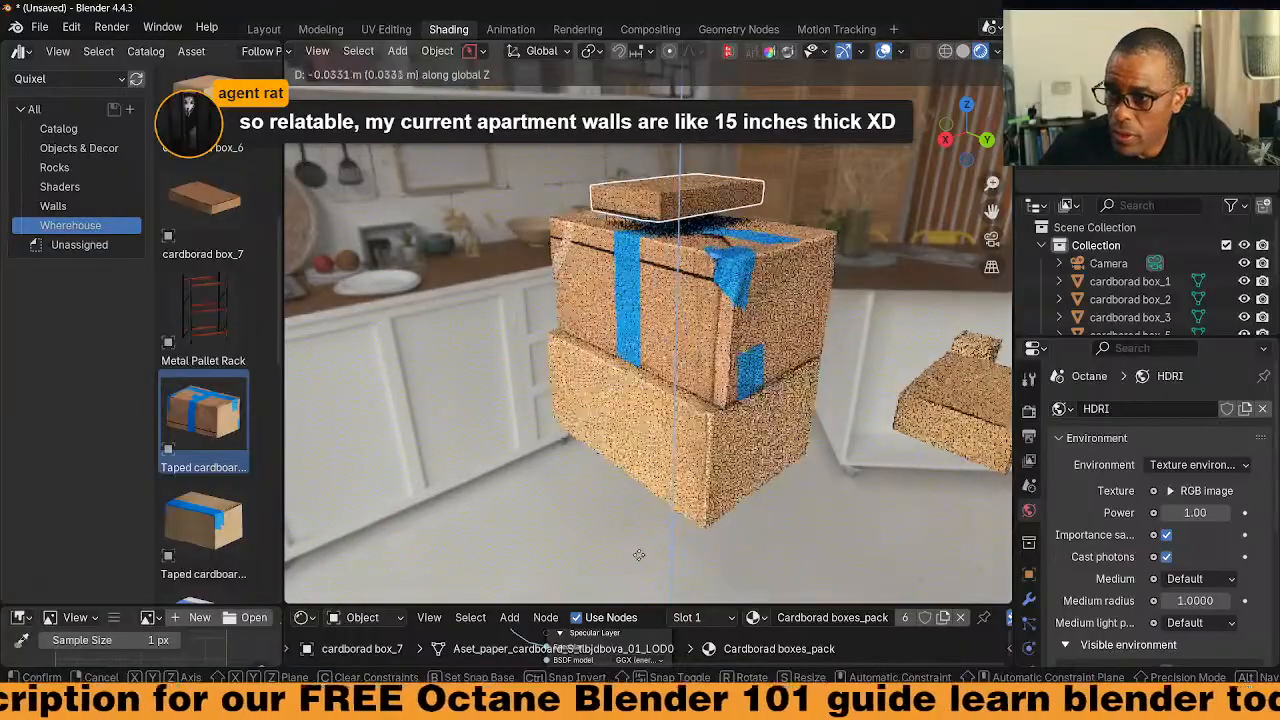
pyautogui.click(637, 68)
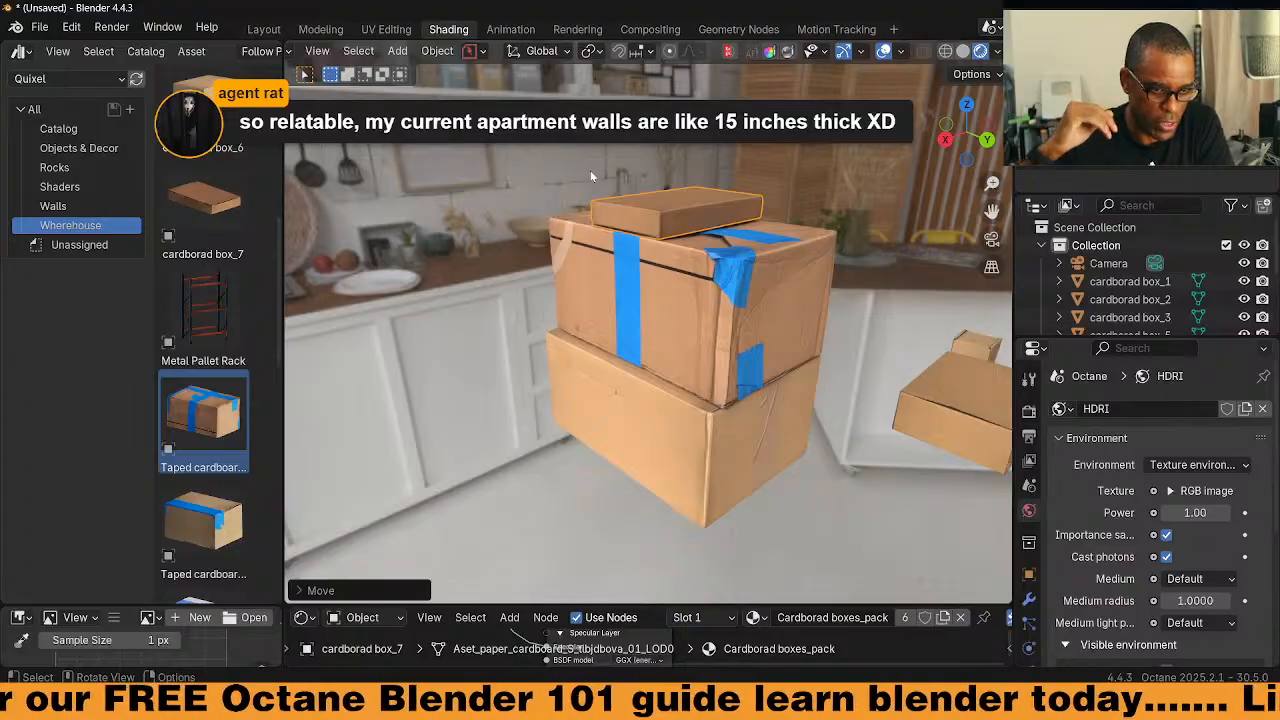
# Select the three stacked boxes and group them in a new collection
pyautogui.moveTo(590, 176); pyautogui.dragTo(602, 353, button='middle')
pyautogui.scroll(5, 606, 348)
pyautogui.keyDown('shift'); pyautogui.moveTo(569, 304); pyautogui.dragTo(723, 338, button='middle'); pyautogui.keyUp('shift')
pyautogui.scroll(-8, 711, 360)
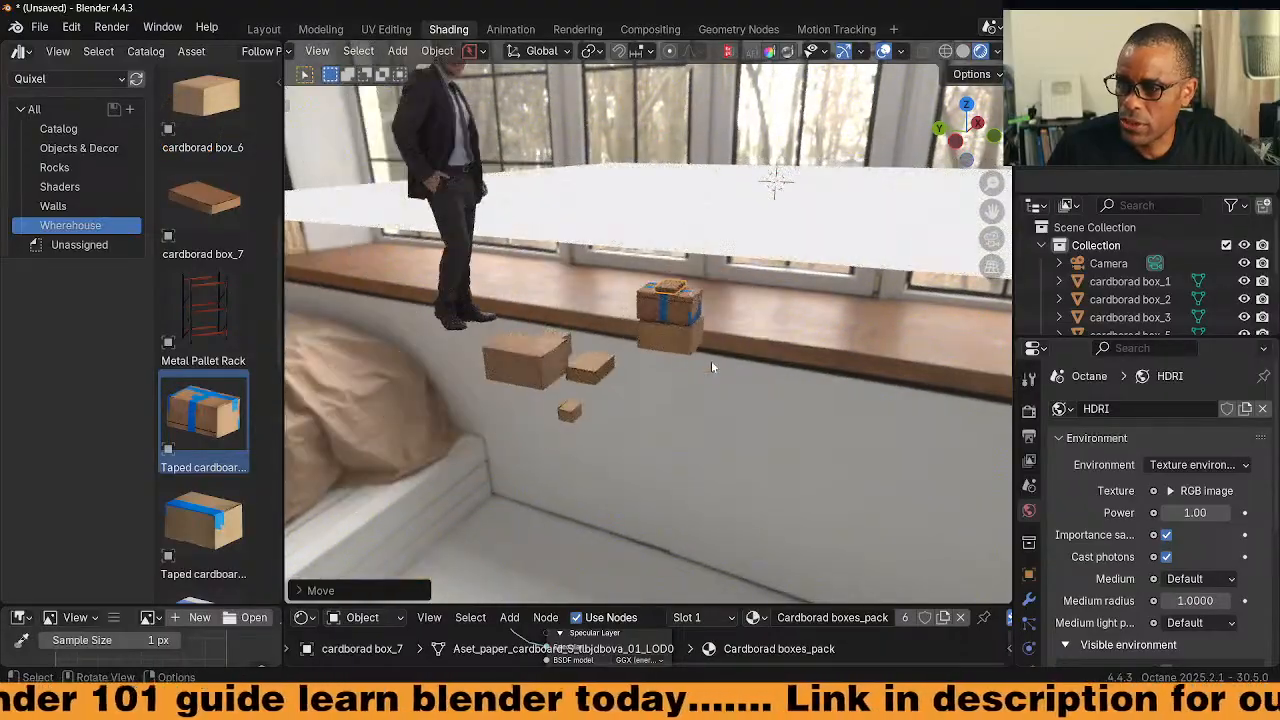
pyautogui.moveTo(641, 350); pyautogui.dragTo(764, 364, button='middle')
pyautogui.scroll(4, 704, 329)
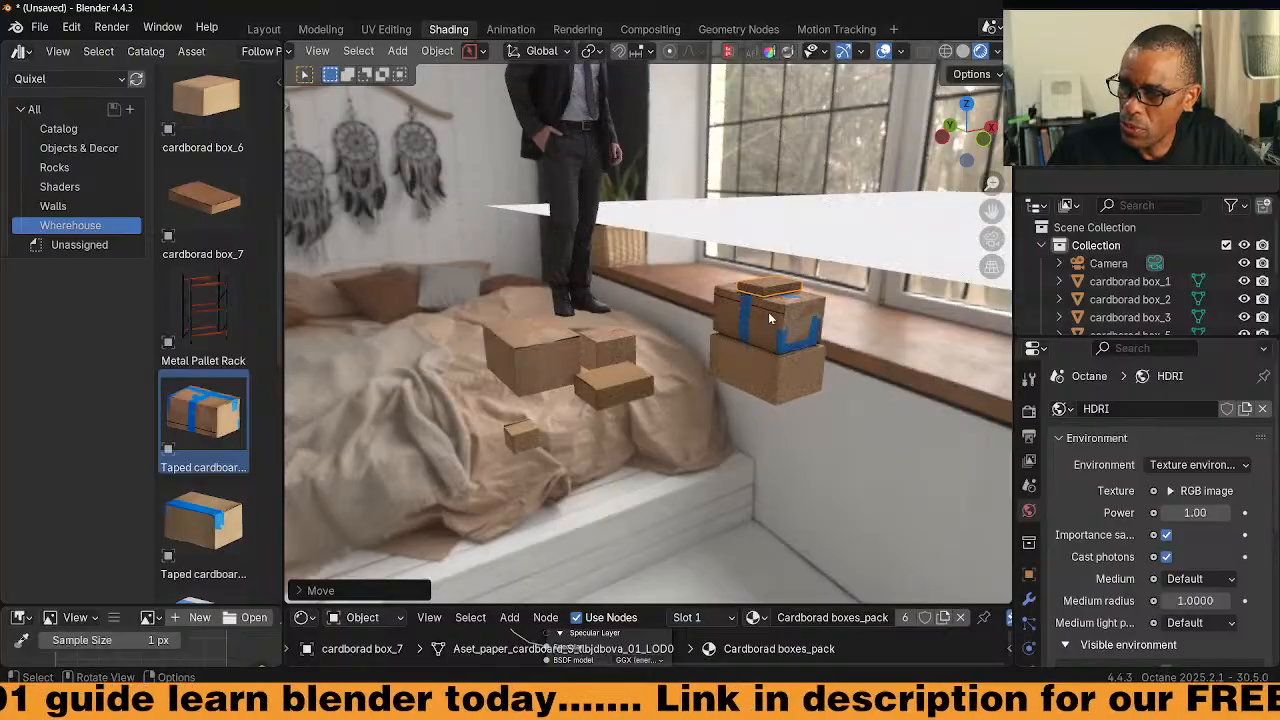
pyautogui.click(758, 307)
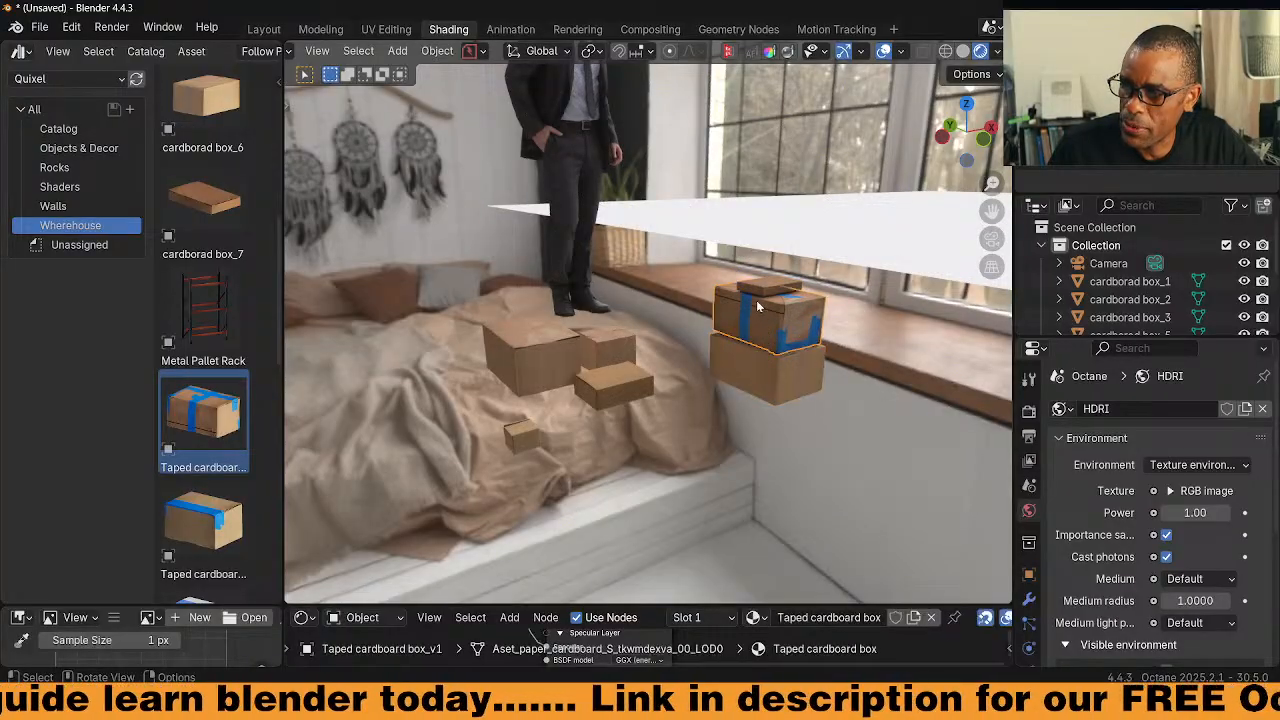
pyautogui.click(760, 380)
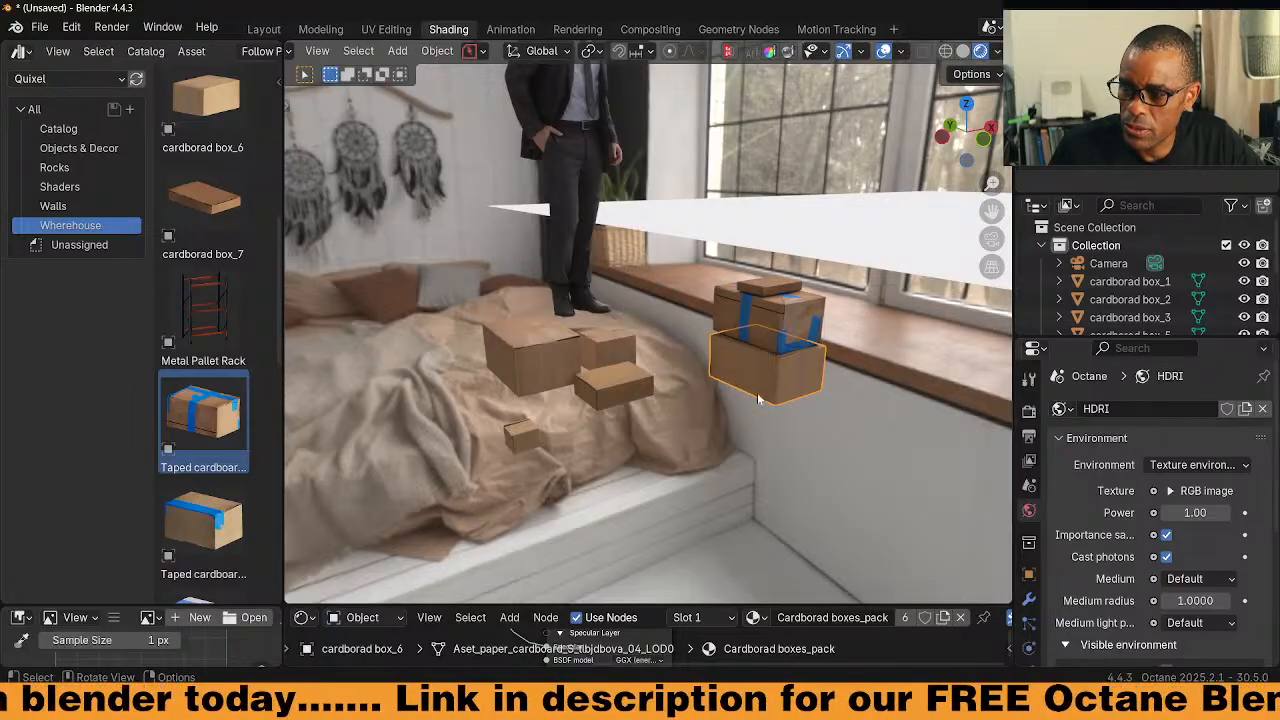
pyautogui.moveTo(807, 435); pyautogui.dragTo(758, 306, button='middle')
pyautogui.moveTo(818, 390); pyautogui.dragTo(822, 395)
pyautogui.hotkey('ctrl', 'g')
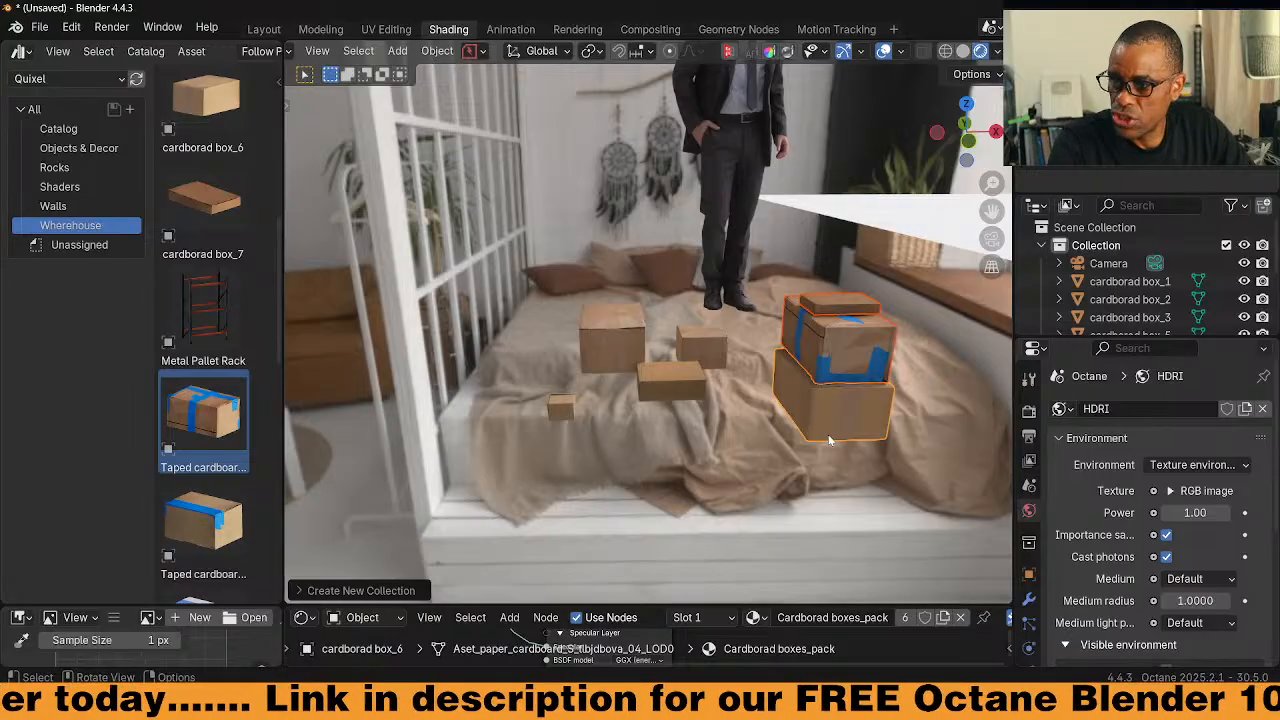
# Check whether the stacked boxes can be selected individually and together
pyautogui.click(841, 383)
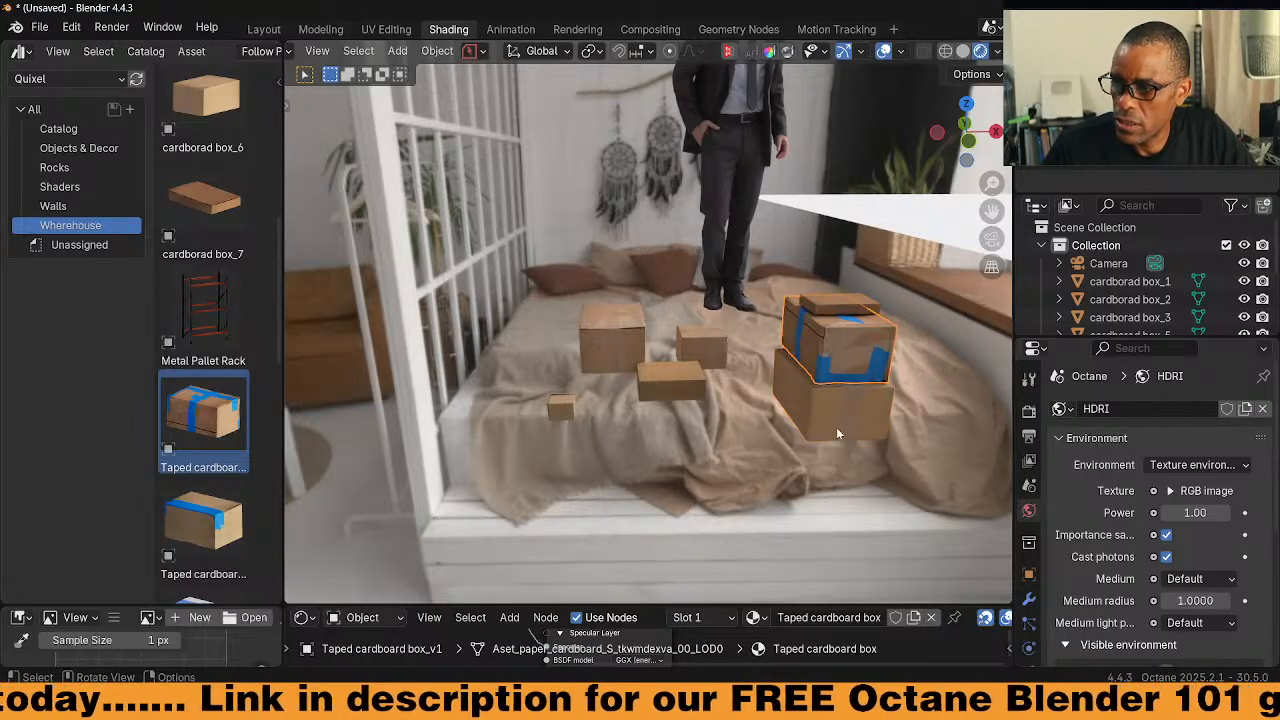
pyautogui.moveTo(768, 284); pyautogui.dragTo(874, 468)
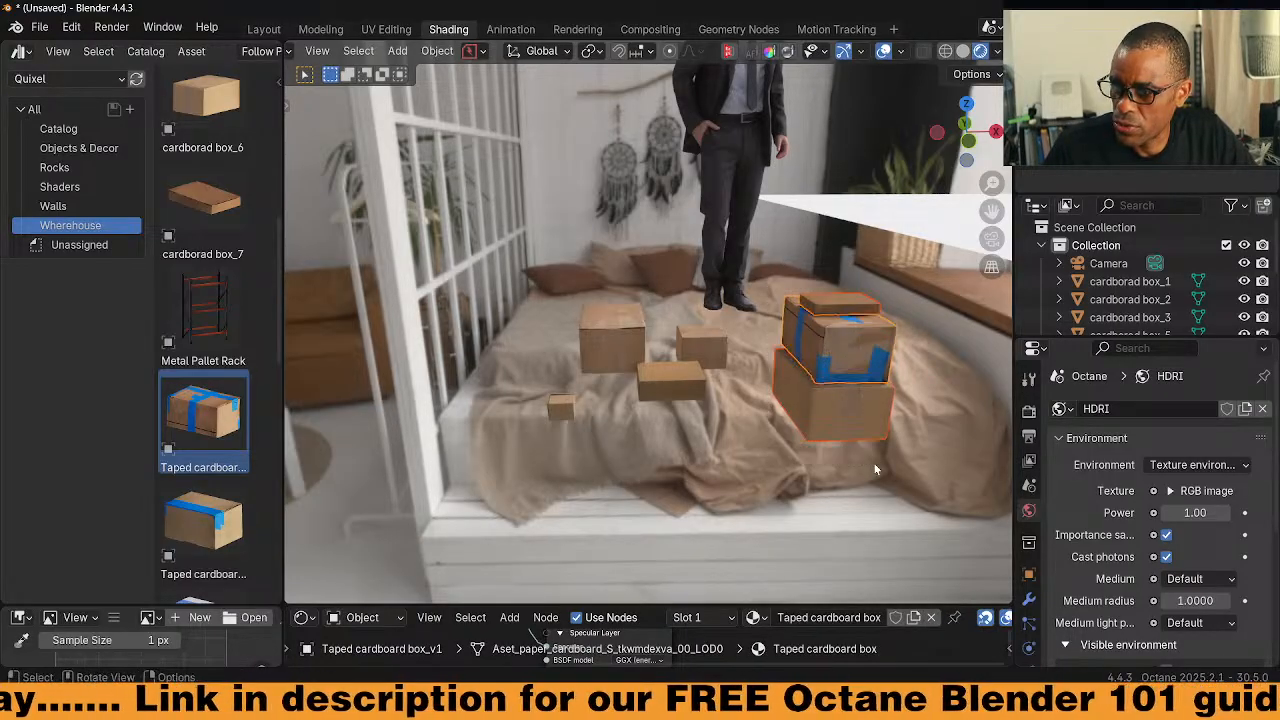
pyautogui.click(856, 462)
# Scale the floor plane down and apply its object transform
pyautogui.scroll(-8, 862, 420)
pyautogui.moveTo(860, 420); pyautogui.dragTo(685, 364, button='middle')
pyautogui.scroll(2, 842, 392)
pyautogui.click(685, 364)
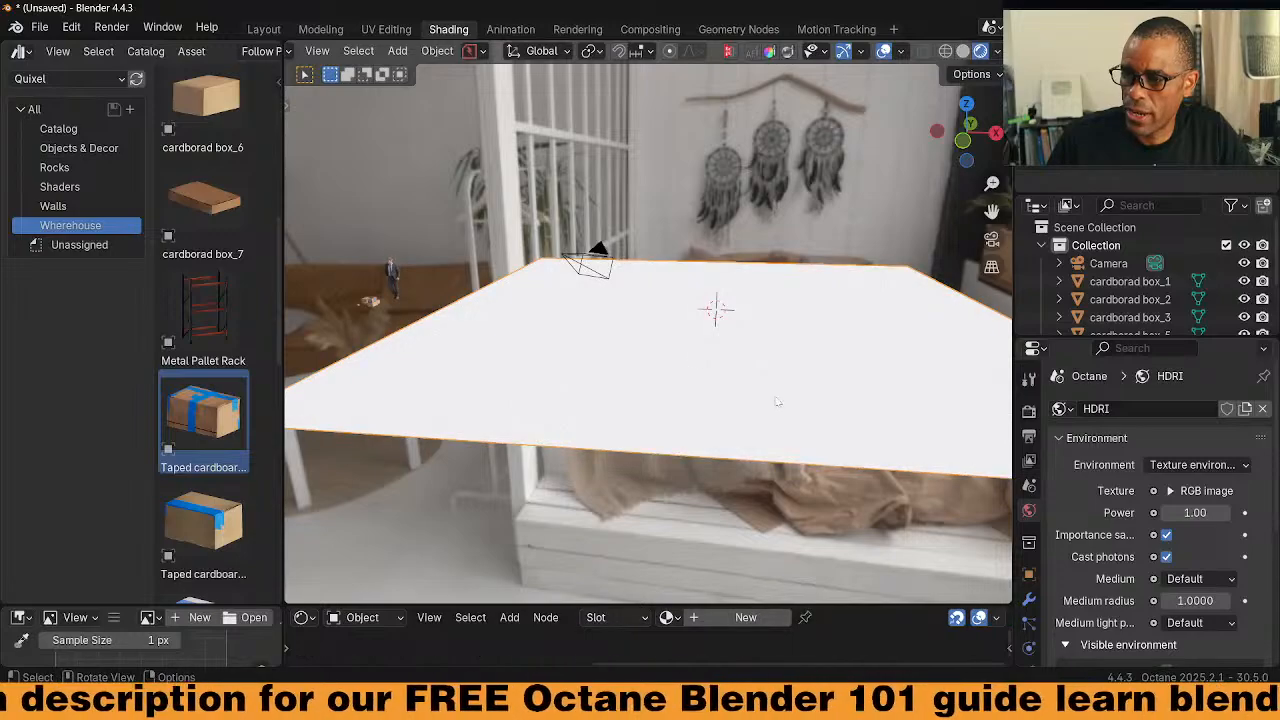
pyautogui.press('s')
pyautogui.click(766, 380)
pyautogui.hotkey('ctrl', 'a')
pyautogui.click(766, 383)
# From the top view, select the human figure with all the boxes and move them beside the floor plane's edge
pyautogui.moveTo(704, 378); pyautogui.dragTo(502, 334, button='middle')
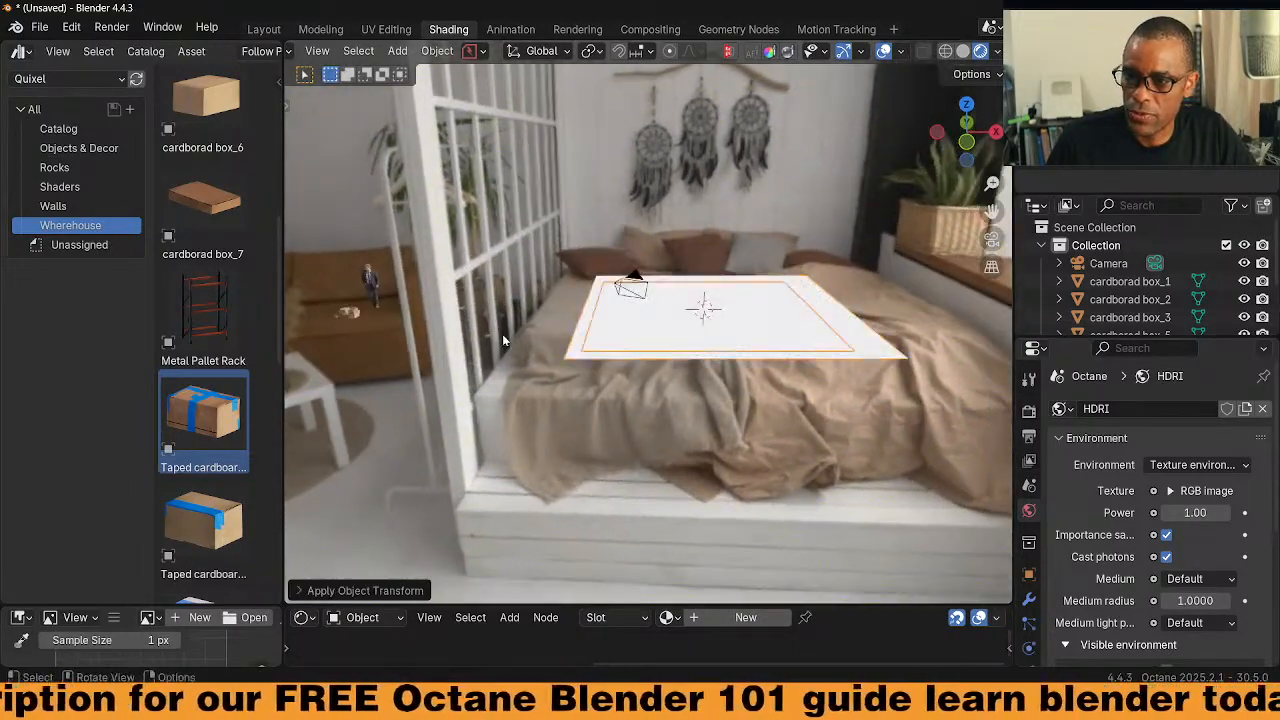
pyautogui.press('KP_7')
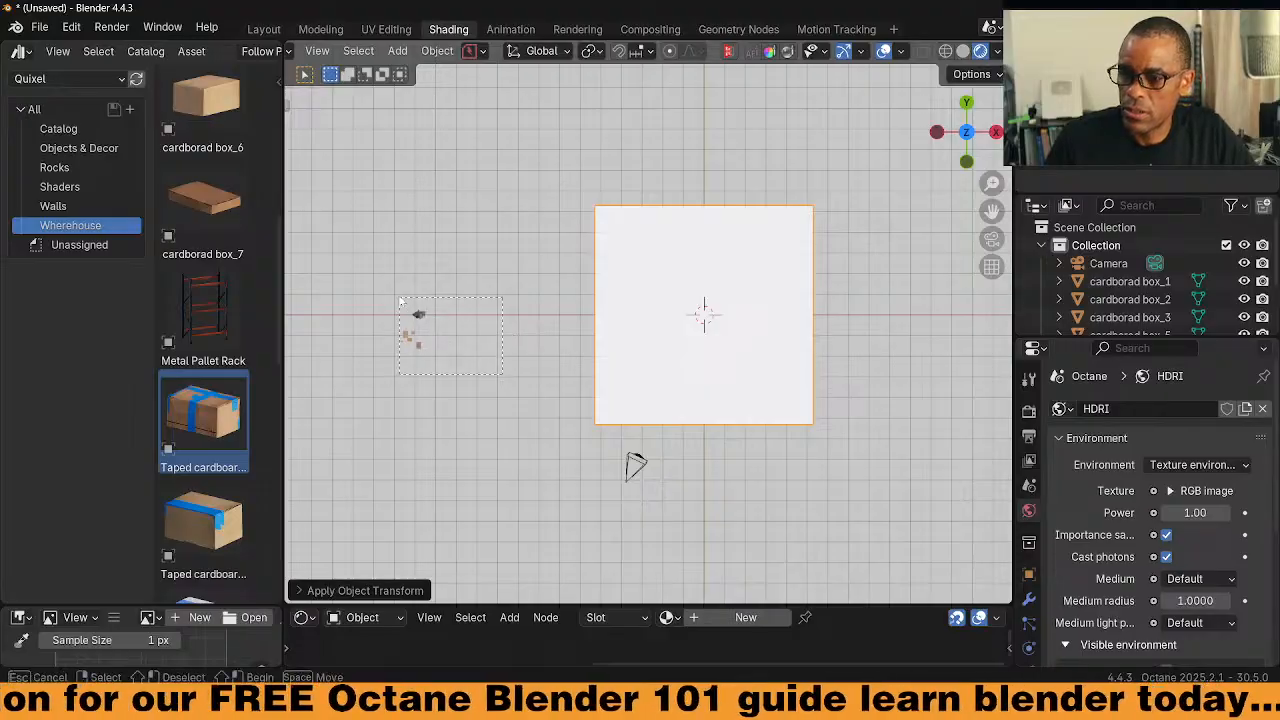
pyautogui.moveTo(400, 300); pyautogui.dragTo(402, 295)
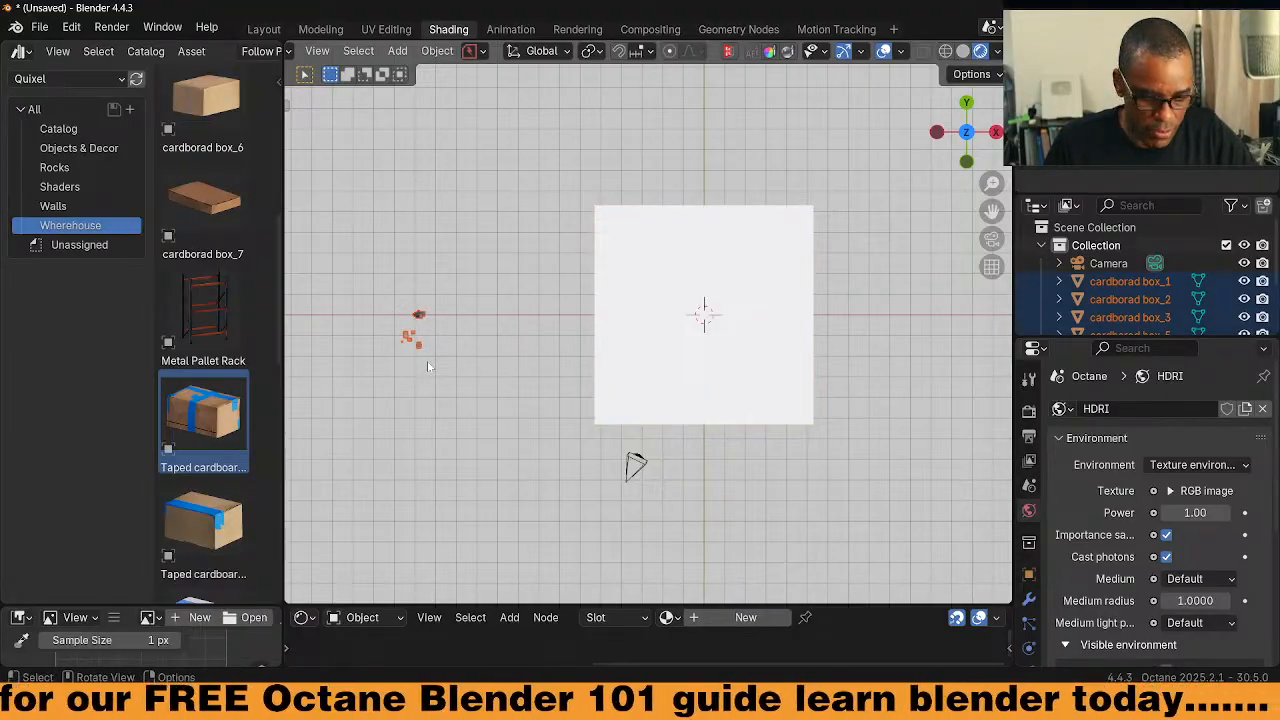
pyautogui.press('g')
pyautogui.click(586, 345)
# Switch the viewport to solid shading and deselect all objects
pyautogui.moveTo(700, 460); pyautogui.dragTo(694, 329, button='middle')
pyautogui.scroll(2, 694, 329)
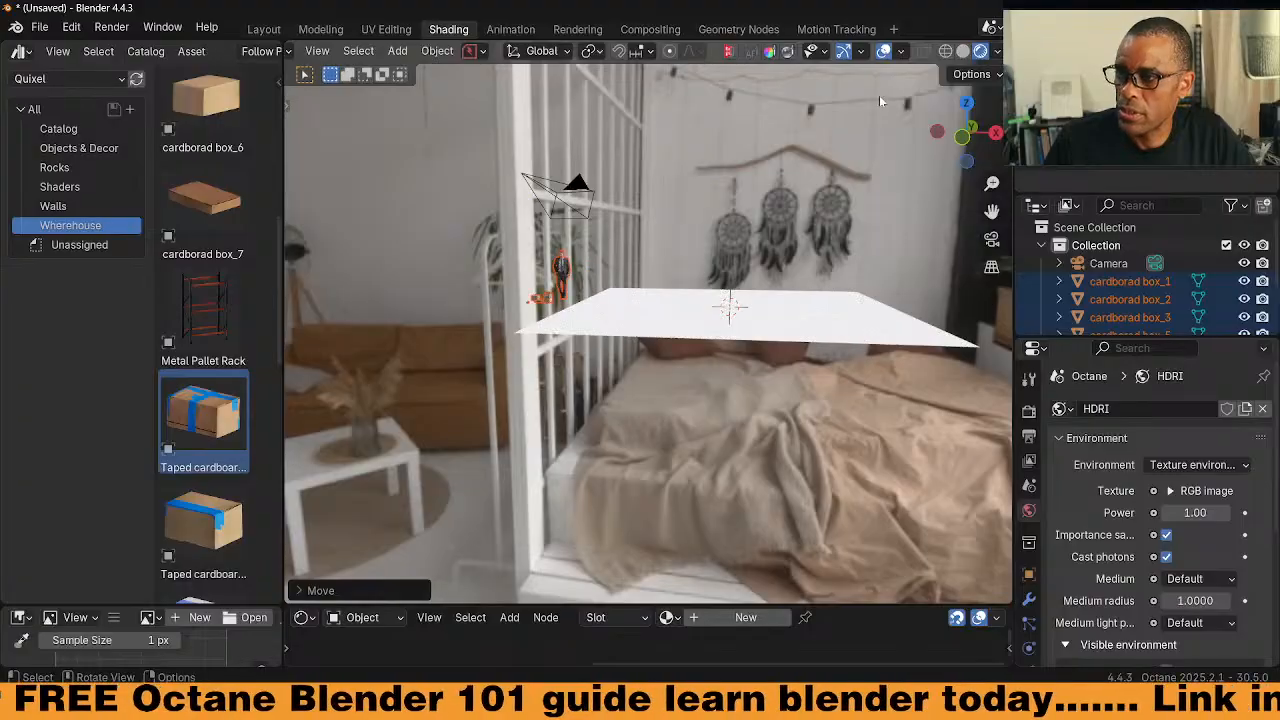
pyautogui.click(963, 51)
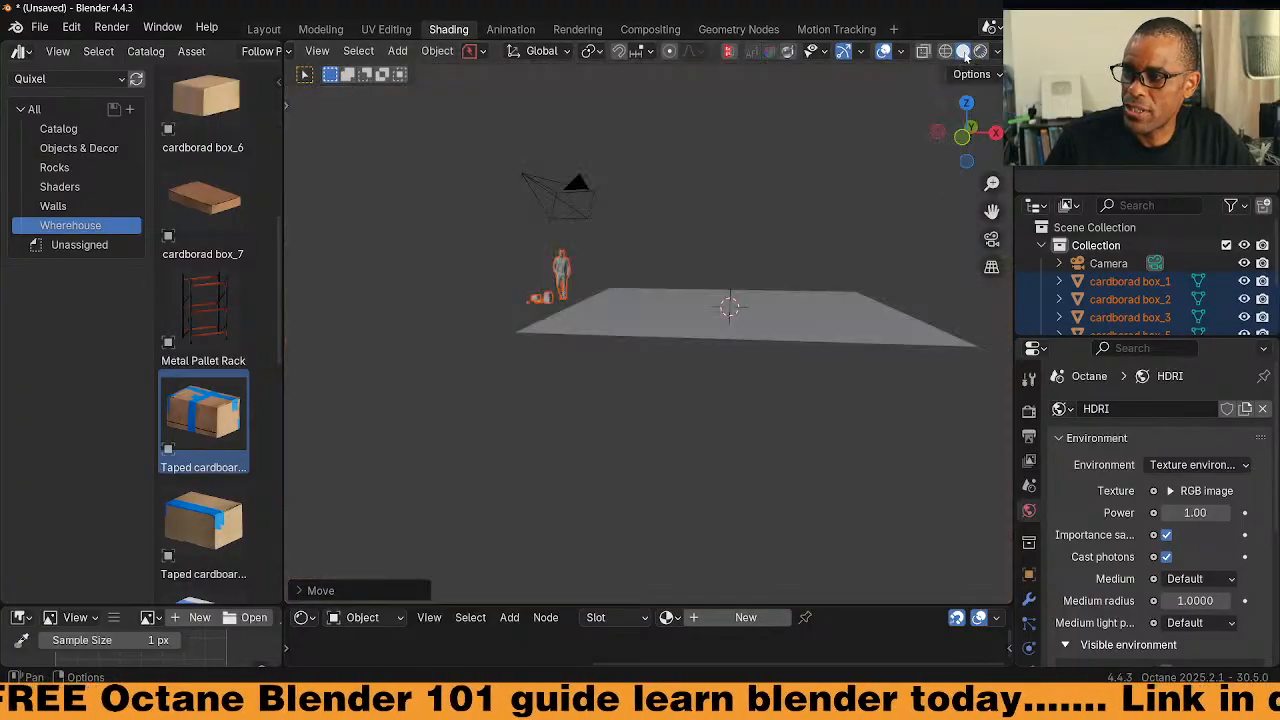
pyautogui.click(690, 378)
pyautogui.moveTo(670, 231); pyautogui.dragTo(662, 298, button='middle')
pyautogui.scroll(3, 662, 298)
pyautogui.scroll(-4, 694, 372)
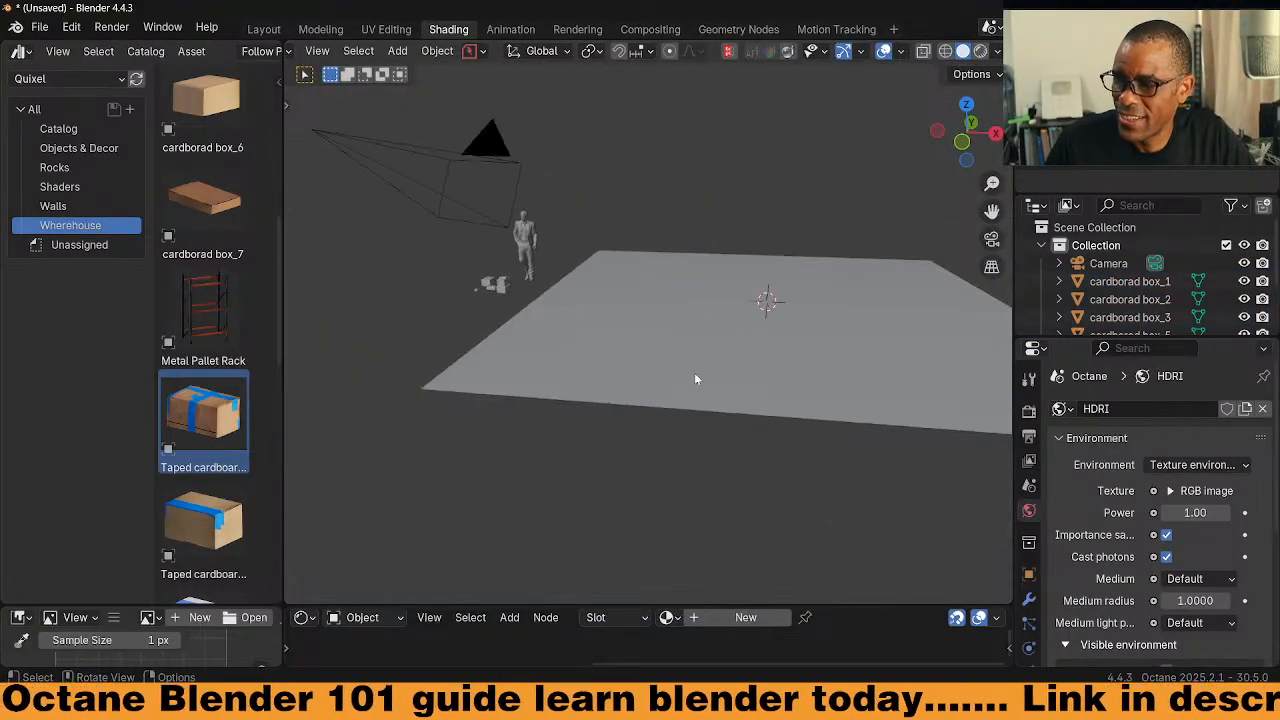
pyautogui.moveTo(728, 360); pyautogui.dragTo(757, 357, button='middle')
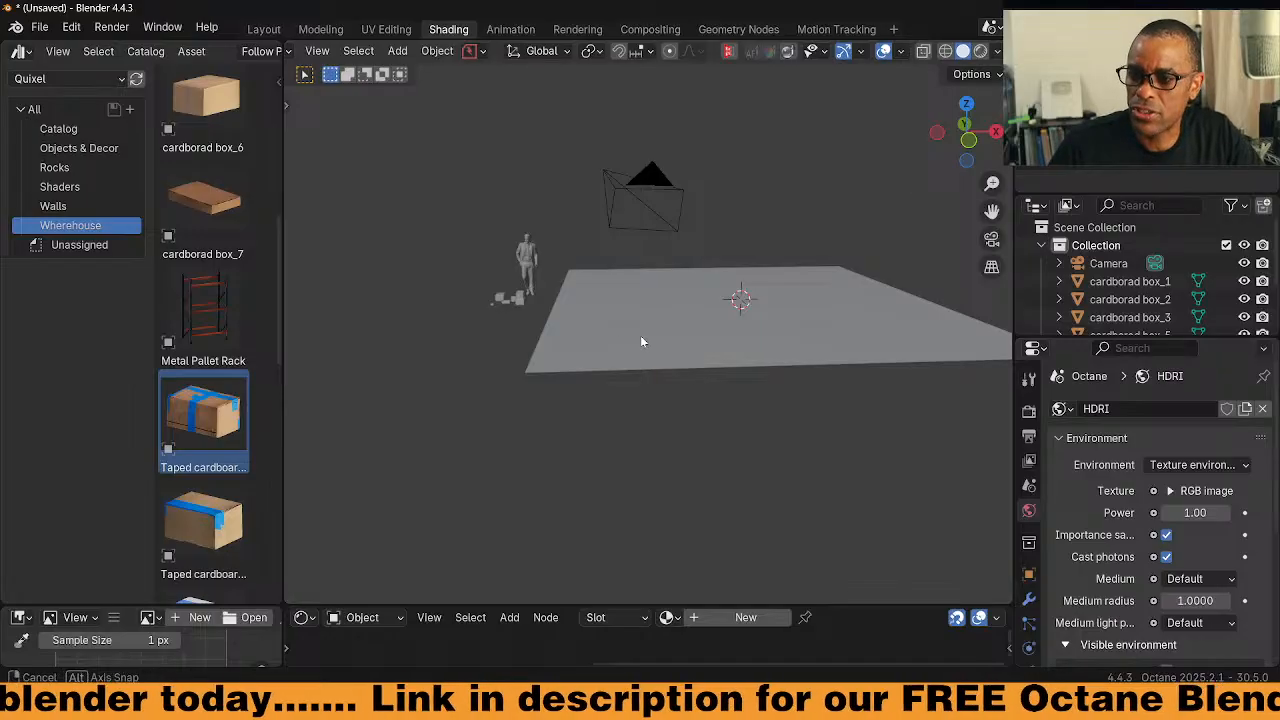
# Select the floor plane and change the asset browser area into a wider Shader Editor with its sidebar hidden
pyautogui.scroll(4, 632, 350)
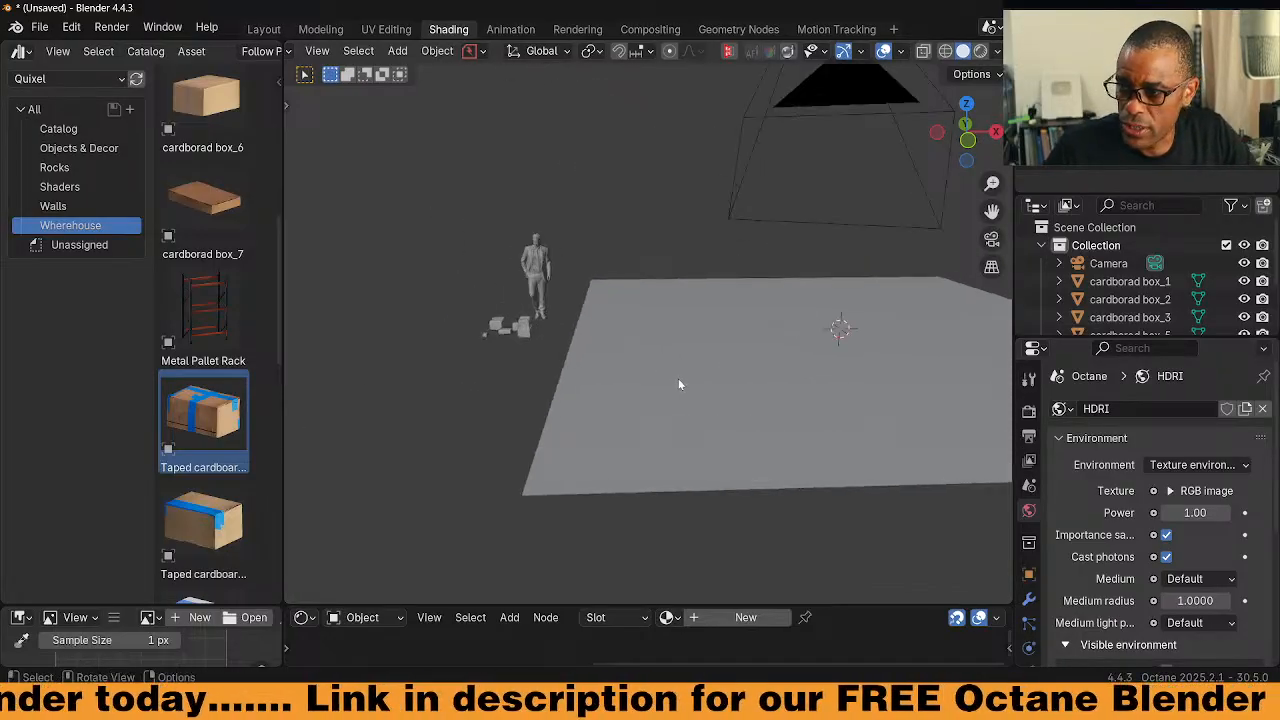
pyautogui.click(723, 409)
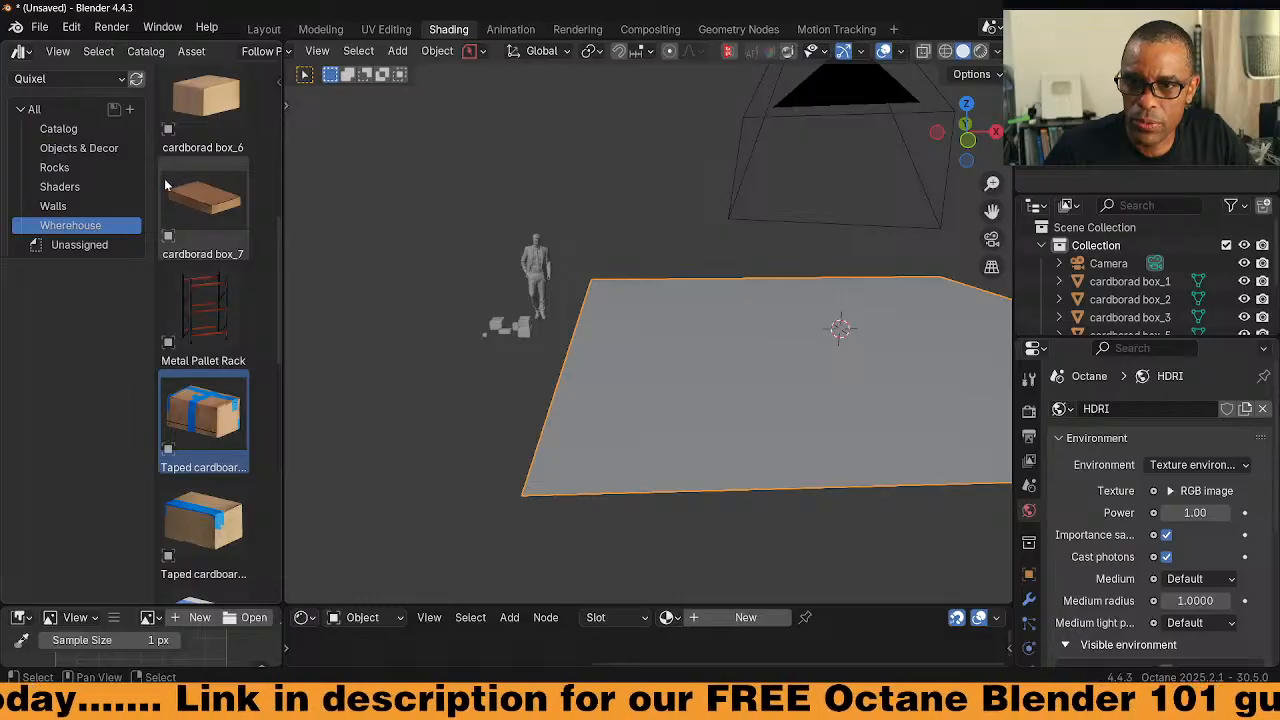
pyautogui.press('t')
pyautogui.moveTo(281, 228); pyautogui.dragTo(435, 228)
pyautogui.click(18, 51)
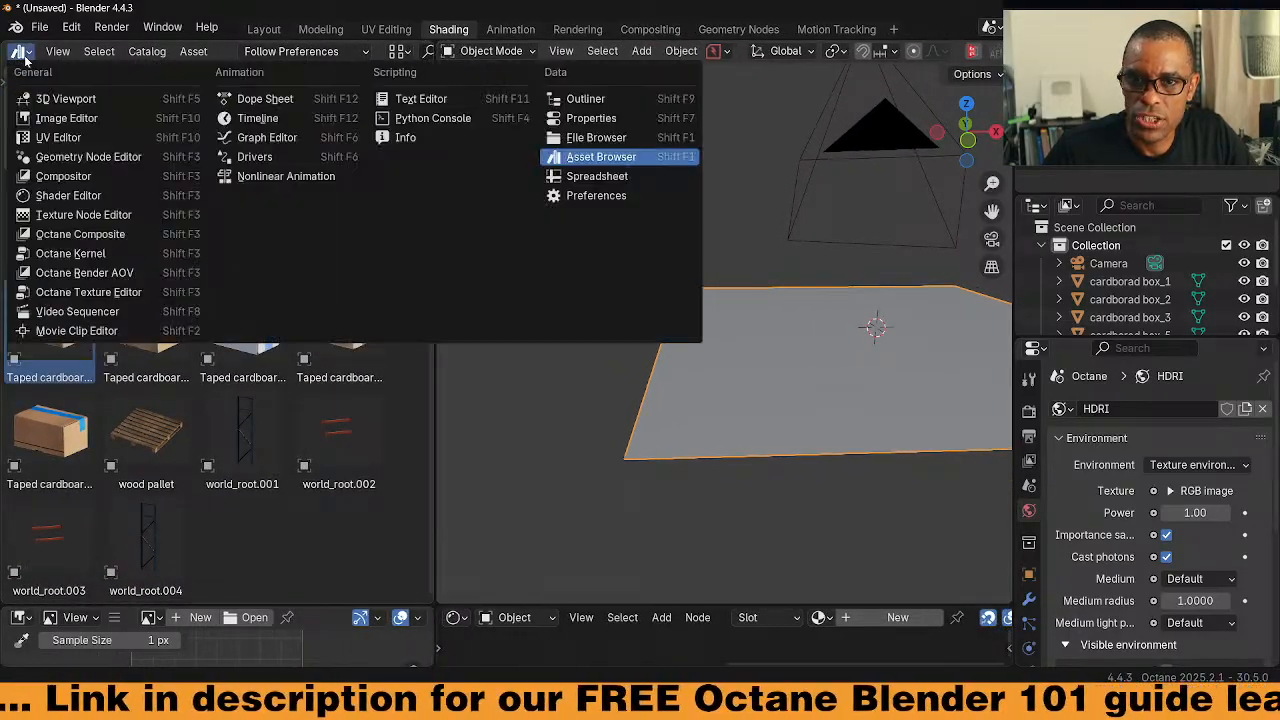
pyautogui.click(150, 196)
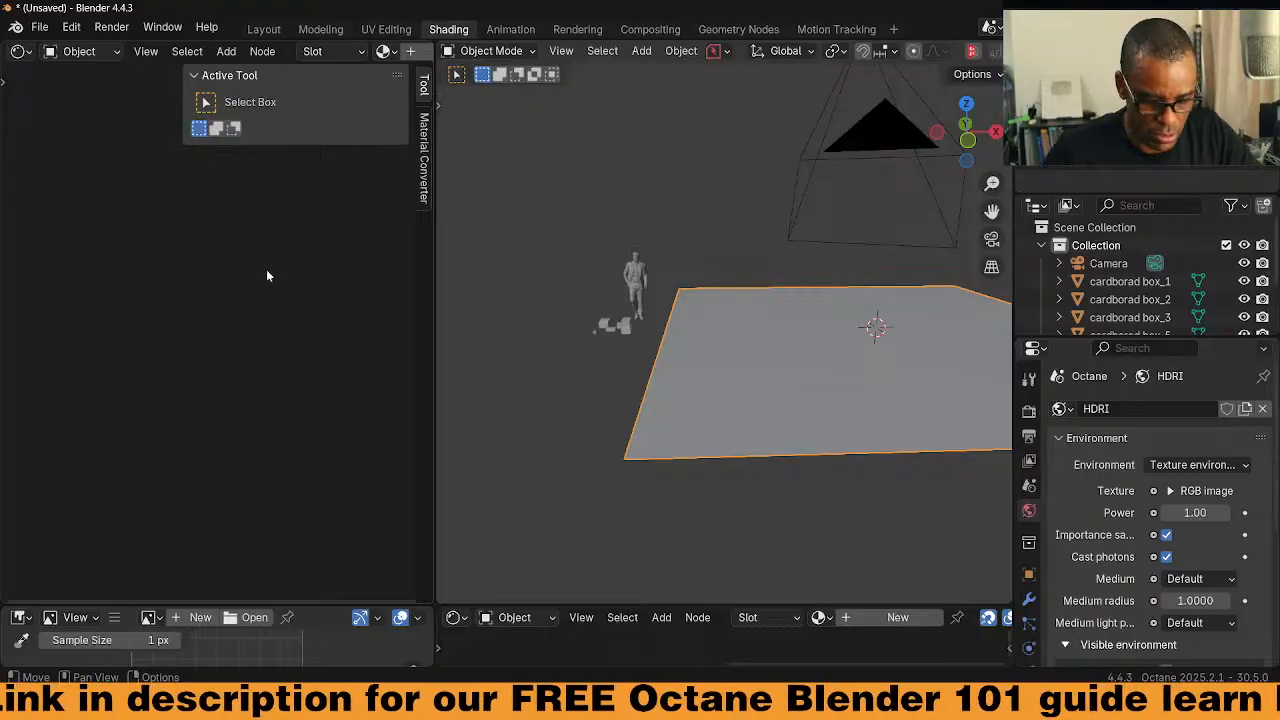
pyautogui.press('n')
pyautogui.moveTo(437, 272); pyautogui.dragTo(488, 272)
pyautogui.scroll(-3, 398, 45)
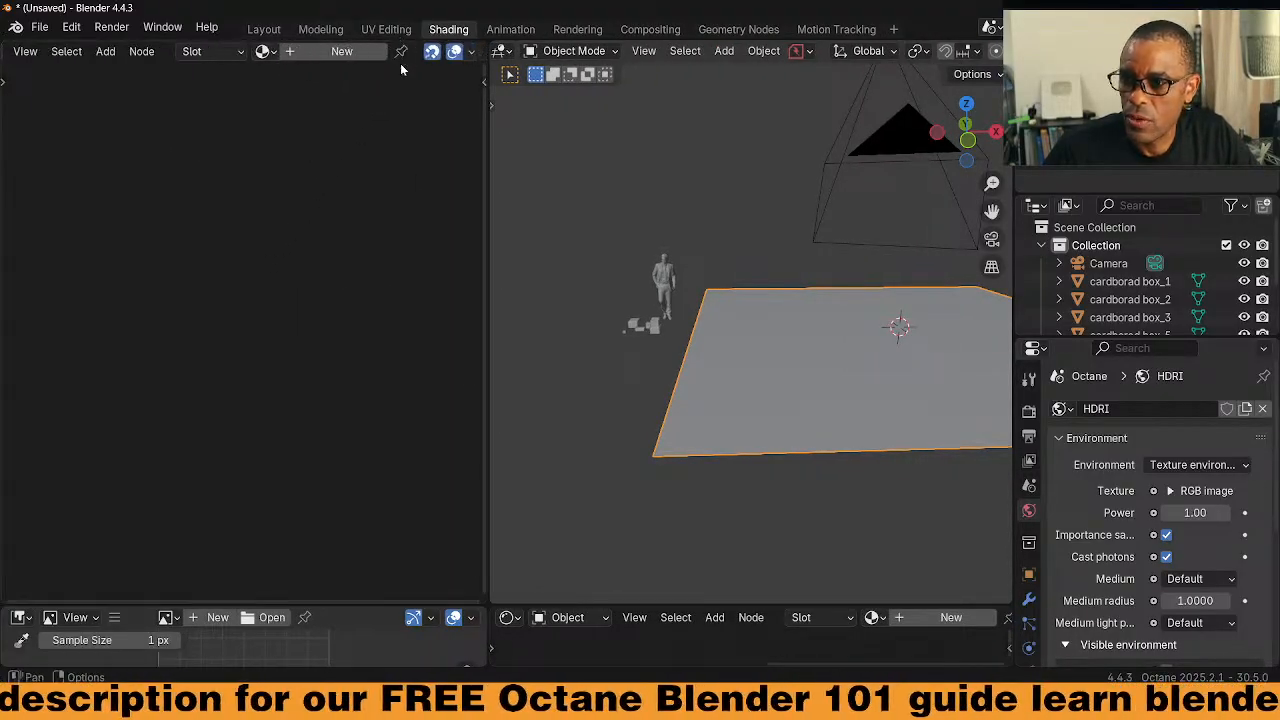
# Hide the camera from the viewport and reselect the floor plane
pyautogui.moveTo(861, 402); pyautogui.dragTo(780, 370, button='middle')
pyautogui.click(685, 201)
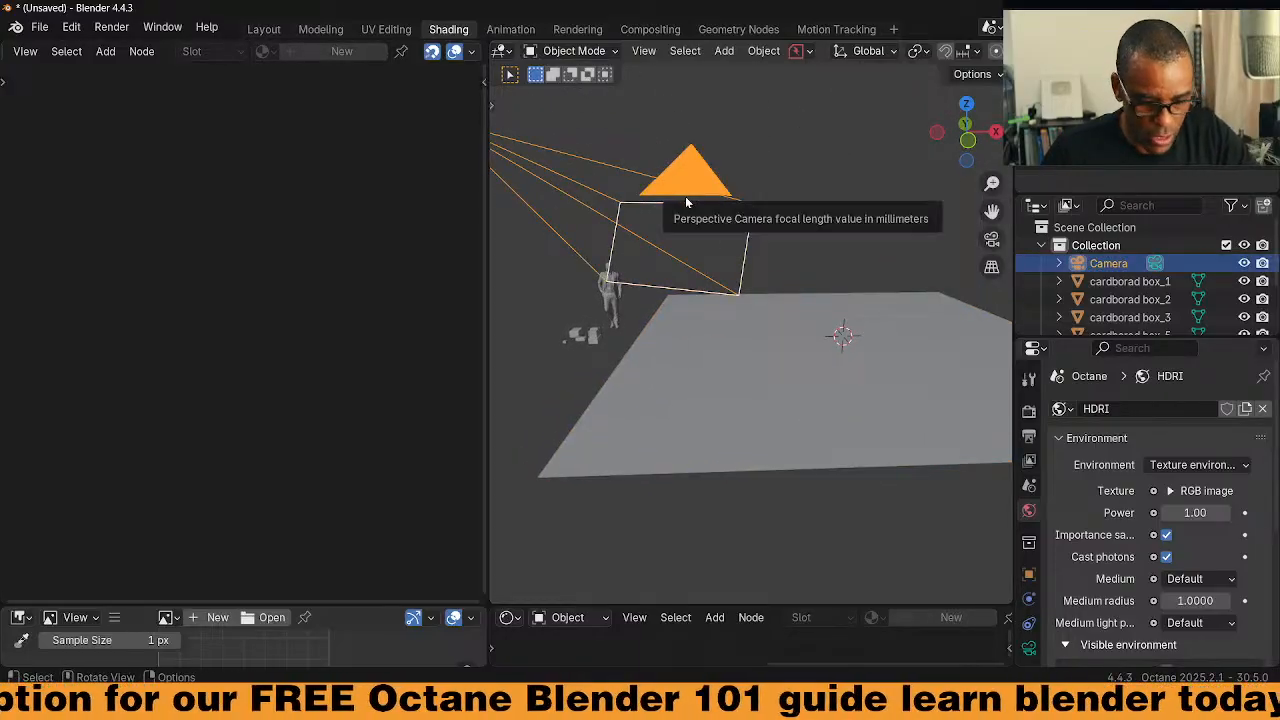
pyautogui.press('h')
pyautogui.click(763, 341)
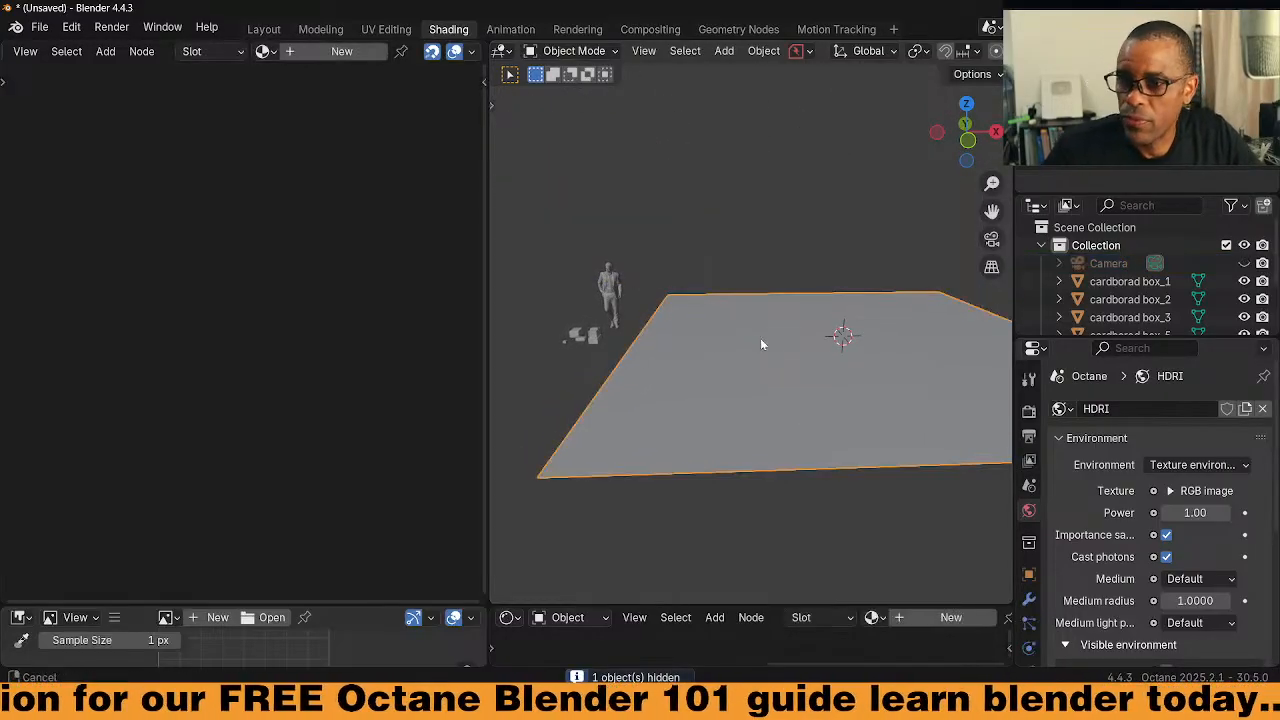
pyautogui.click(364, 53)
pyautogui.press('Home')
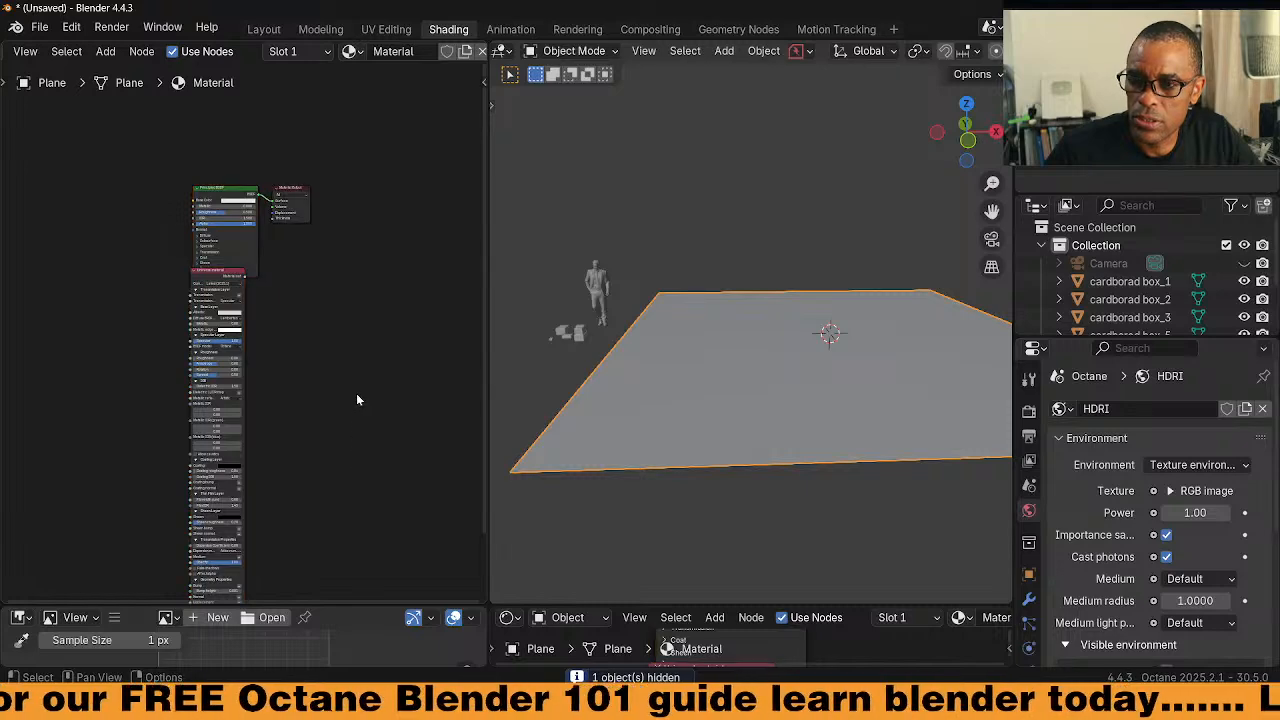
pyautogui.moveTo(228, 264); pyautogui.dragTo(392, 228)
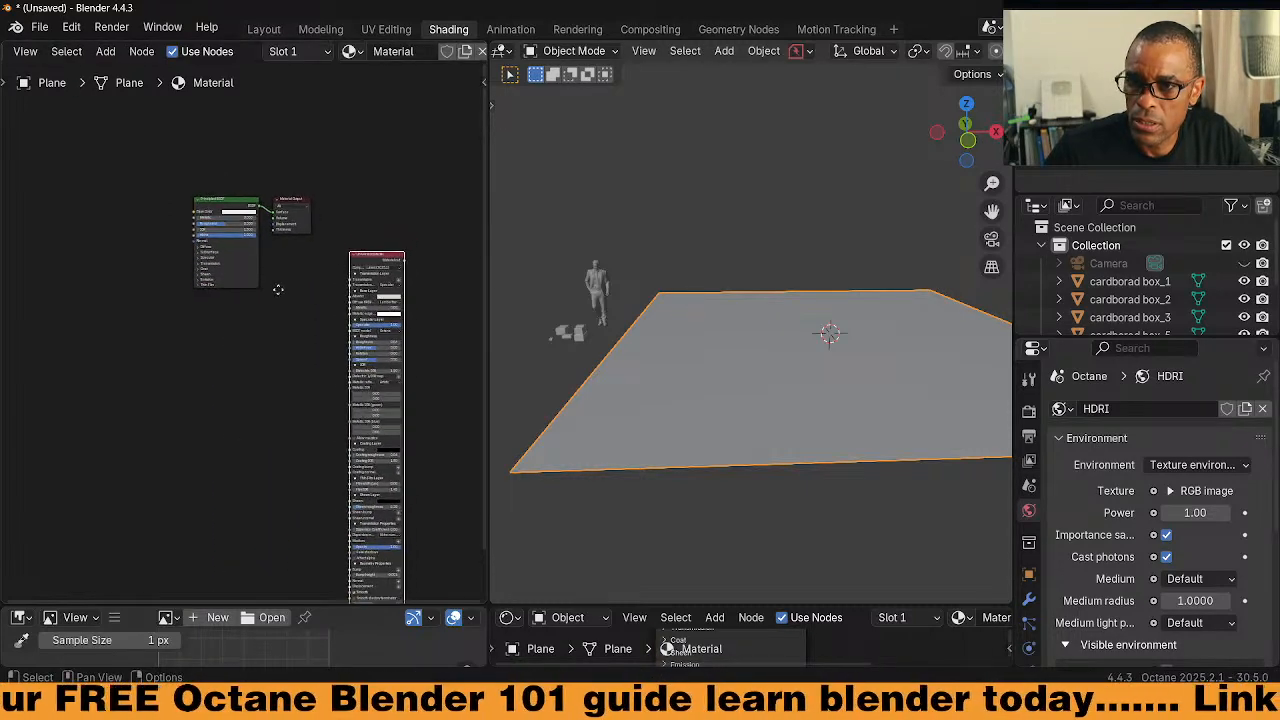
pyautogui.click(1028, 411)
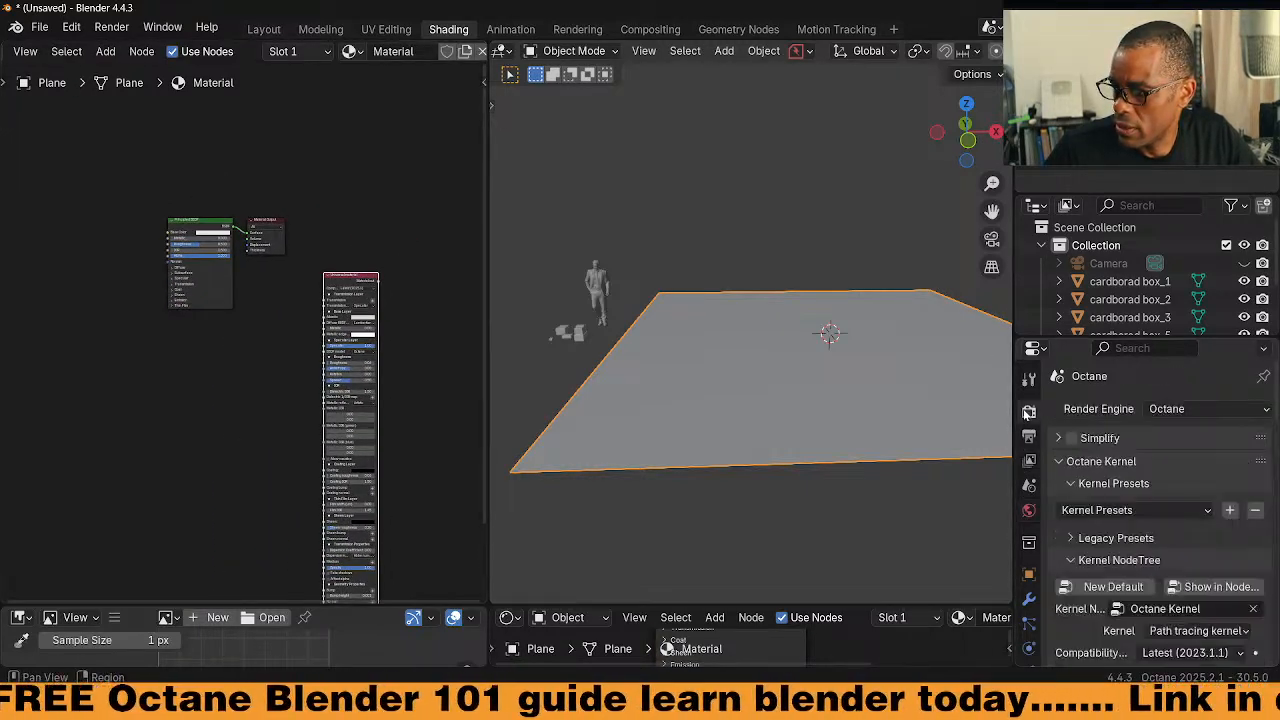
pyautogui.scroll(4, 259, 395)
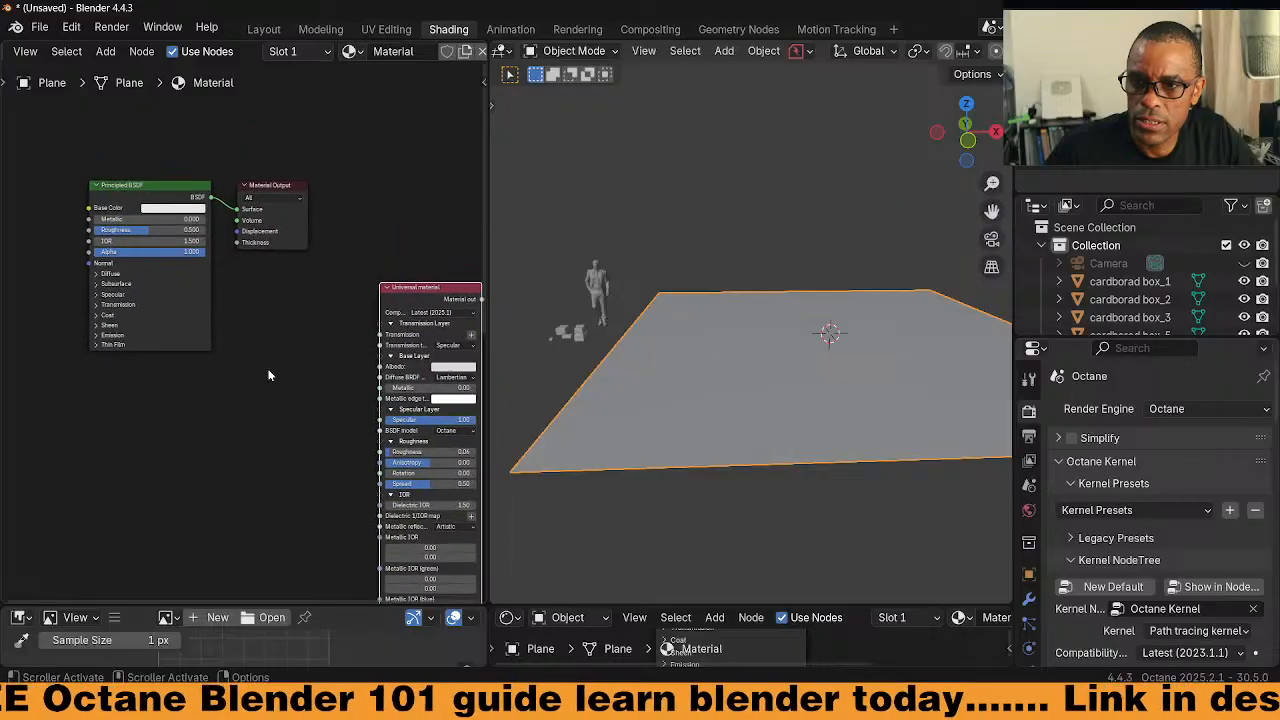
pyautogui.scroll(-2, 282, 300)
pyautogui.moveTo(372, 310); pyautogui.dragTo(288, 320)
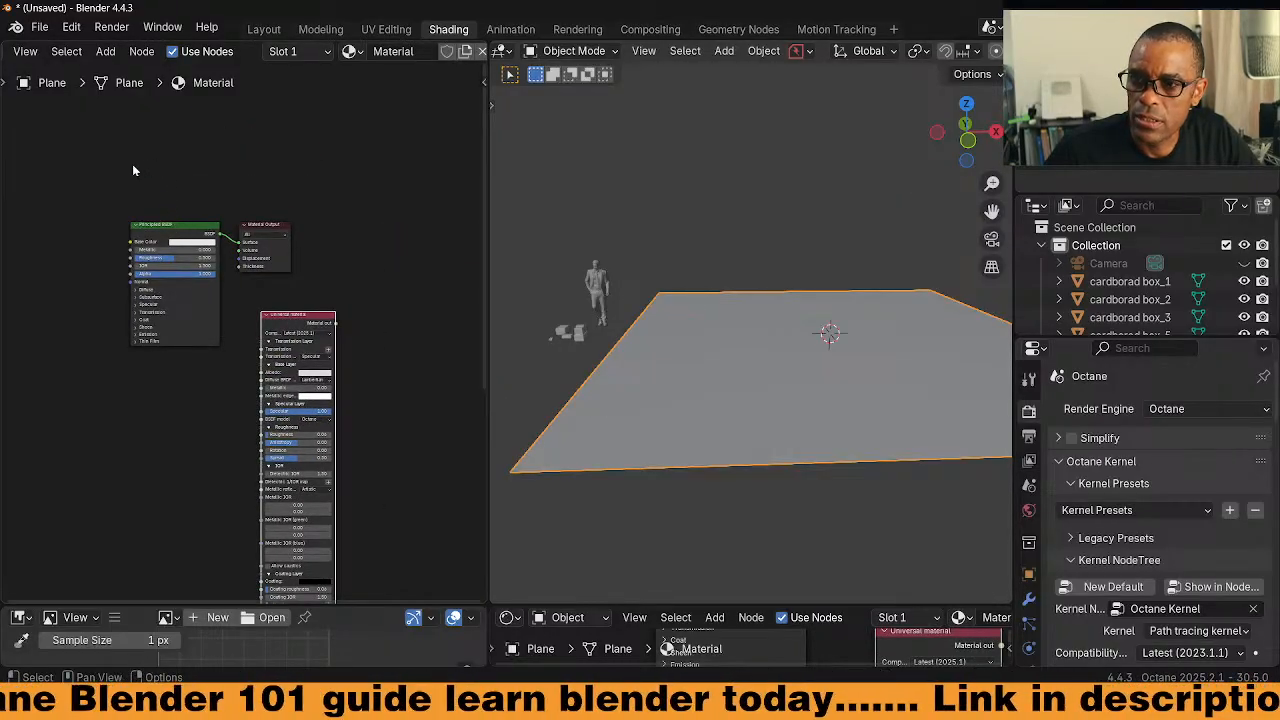
pyautogui.click(482, 51)
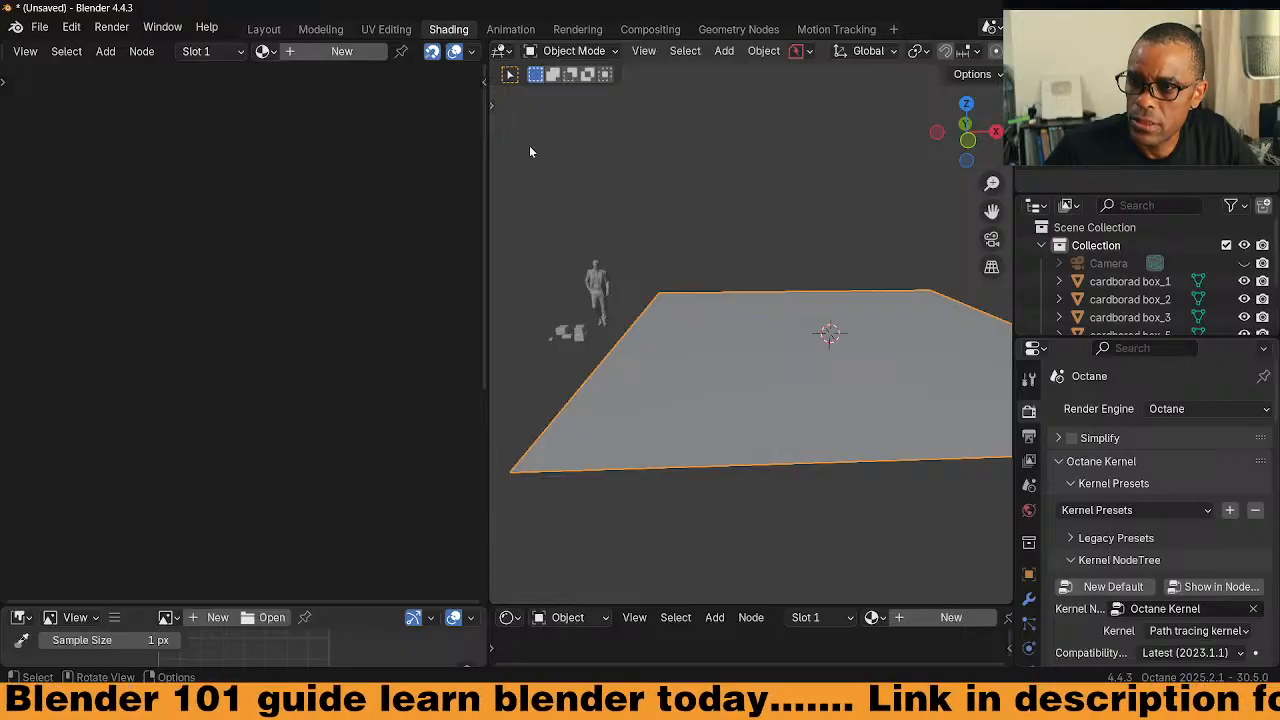
# Create a new material on the floor plane and delete its Principled BSDF node
pyautogui.click(368, 52)
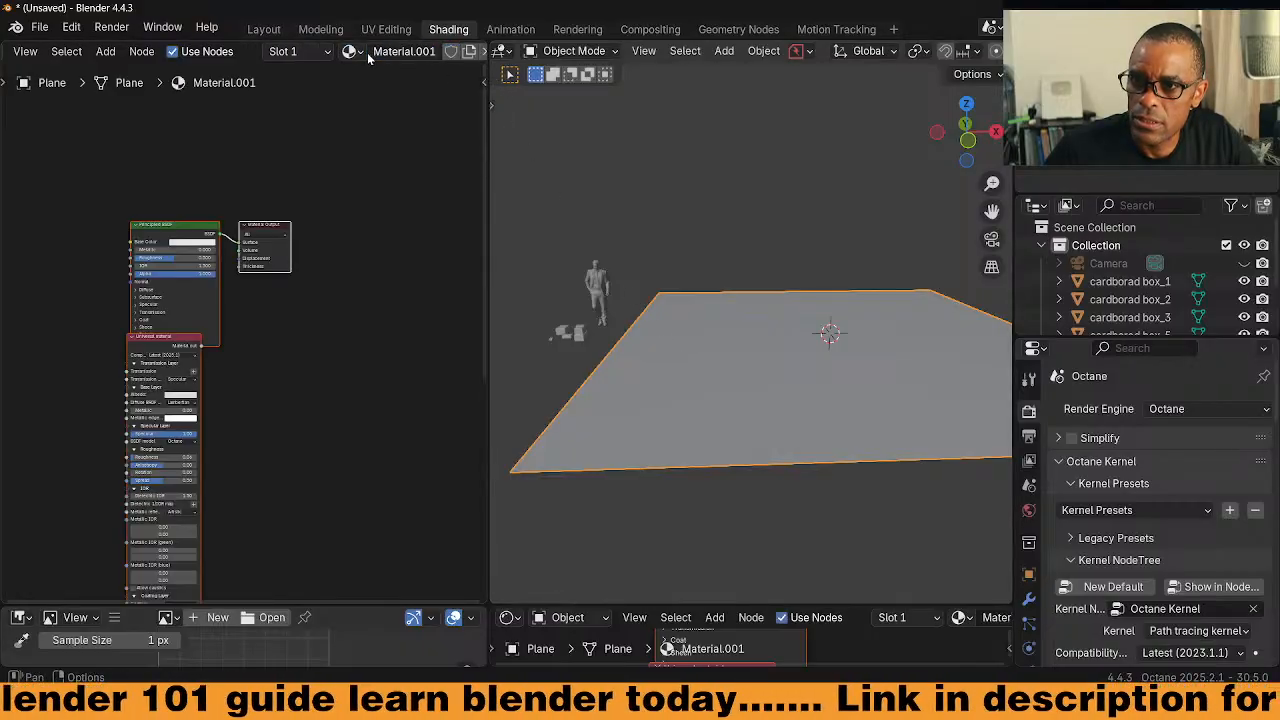
pyautogui.click(315, 339)
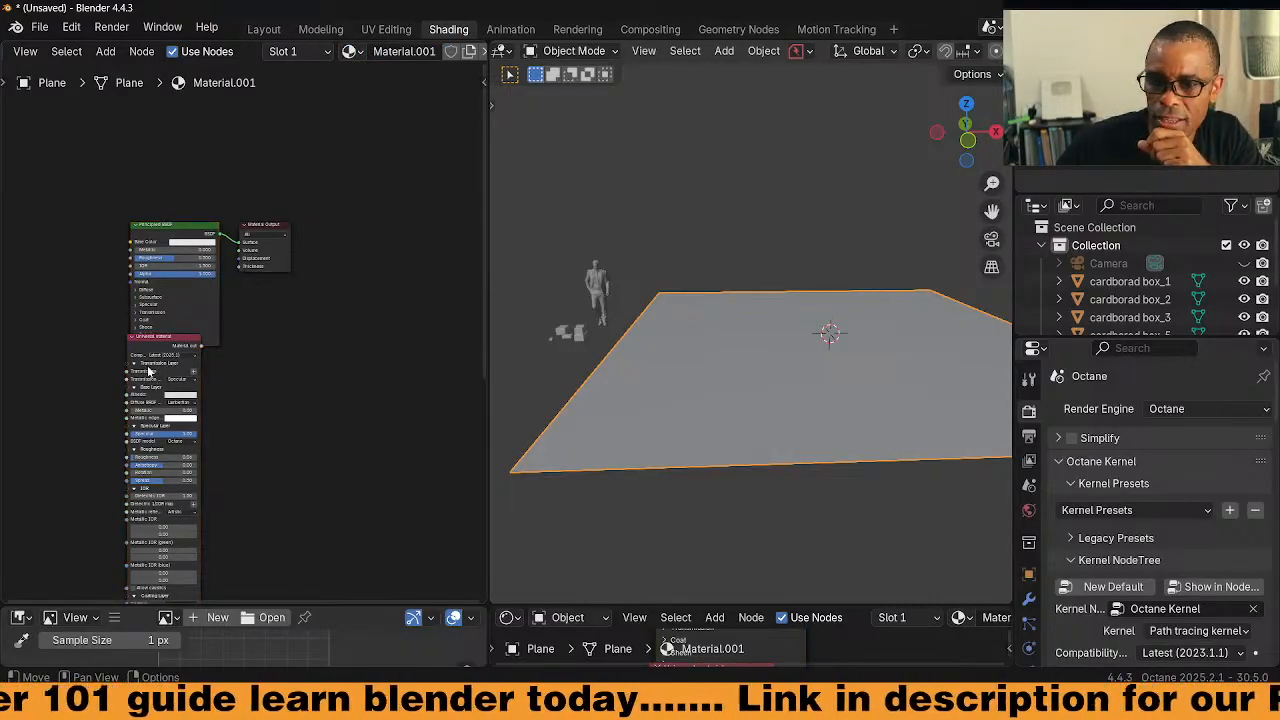
pyautogui.moveTo(150, 349); pyautogui.dragTo(322, 205)
pyautogui.moveTo(147, 176); pyautogui.dragTo(271, 286)
pyautogui.click(205, 366)
pyautogui.click(159, 229)
pyautogui.press('x')
# Reposition the Material Output node and delete the Universal material node
pyautogui.moveTo(181, 291); pyautogui.dragTo(111, 288, button='middle')
pyautogui.moveTo(196, 226); pyautogui.dragTo(361, 190)
pyautogui.scroll(4, 366, 327)
pyautogui.moveTo(363, 292); pyautogui.dragTo(272, 349, button='middle')
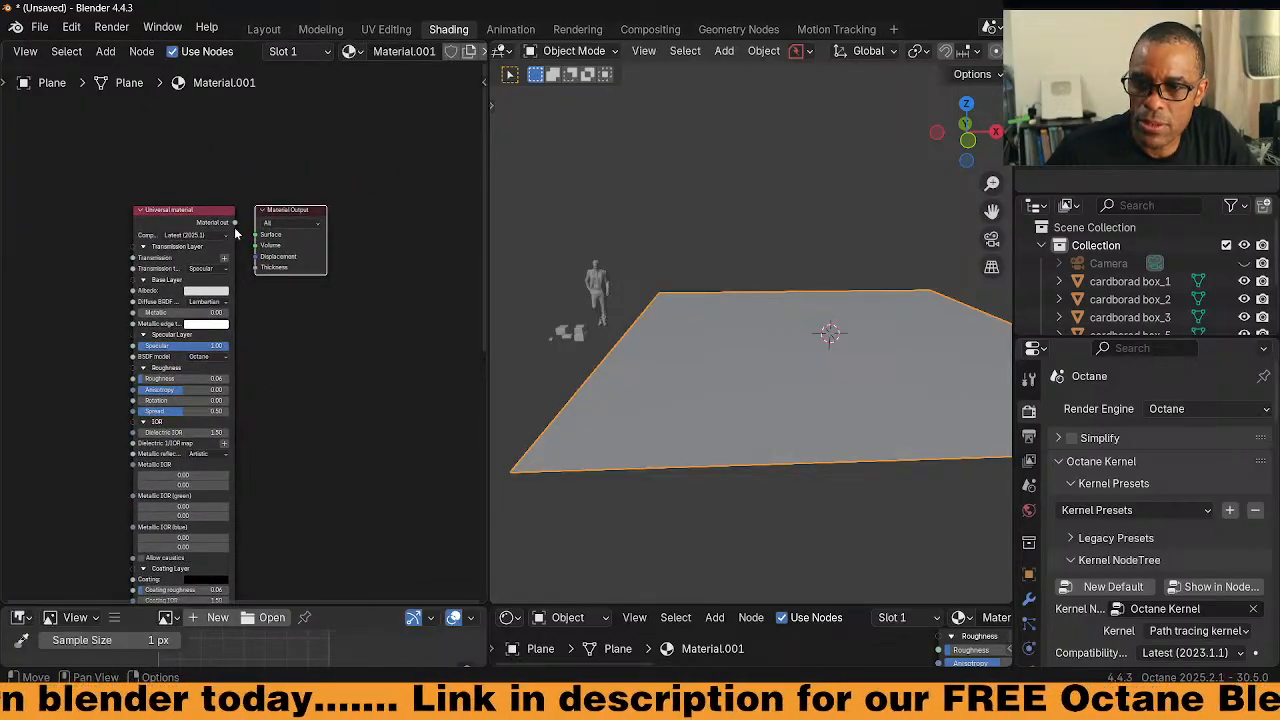
pyautogui.moveTo(287, 214)
pyautogui.mouseDown()
pyautogui.moveTo(307, 190)
pyautogui.moveTo(300, 205)
pyautogui.mouseUp()
pyautogui.moveTo(90, 325); pyautogui.dragTo(138, 292, button='middle')
pyautogui.click(237, 196)
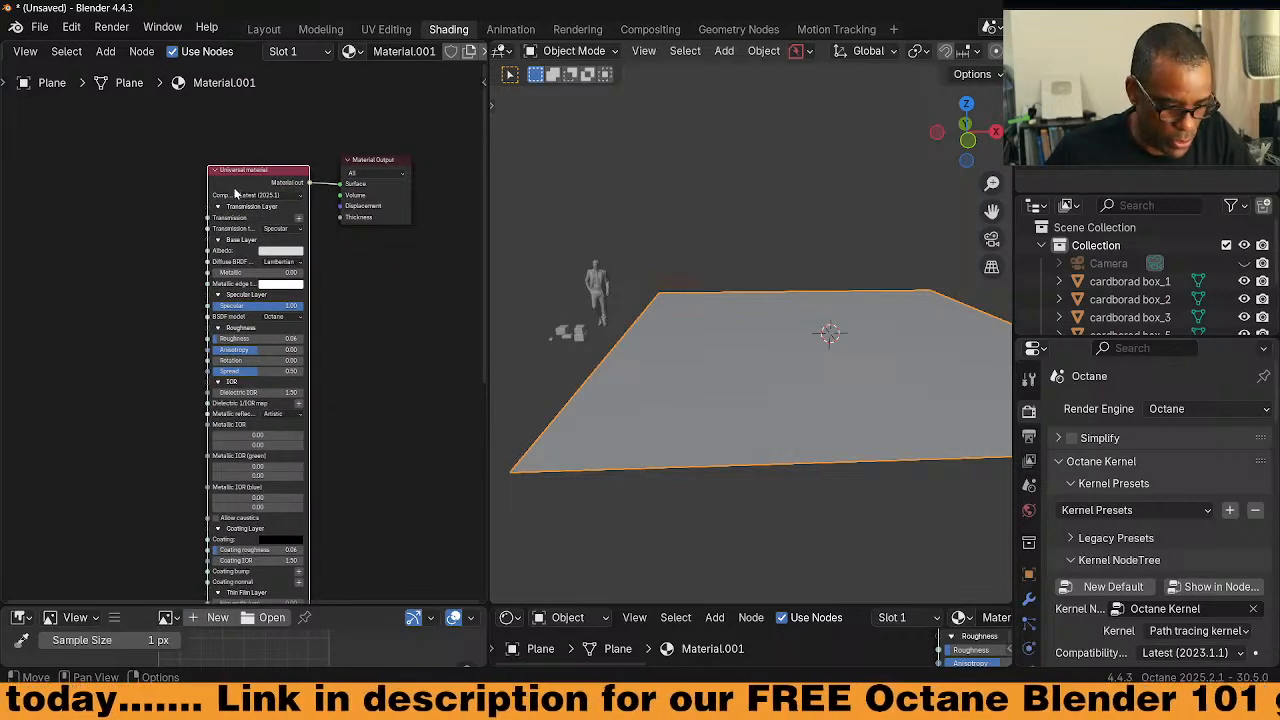
pyautogui.press('x')
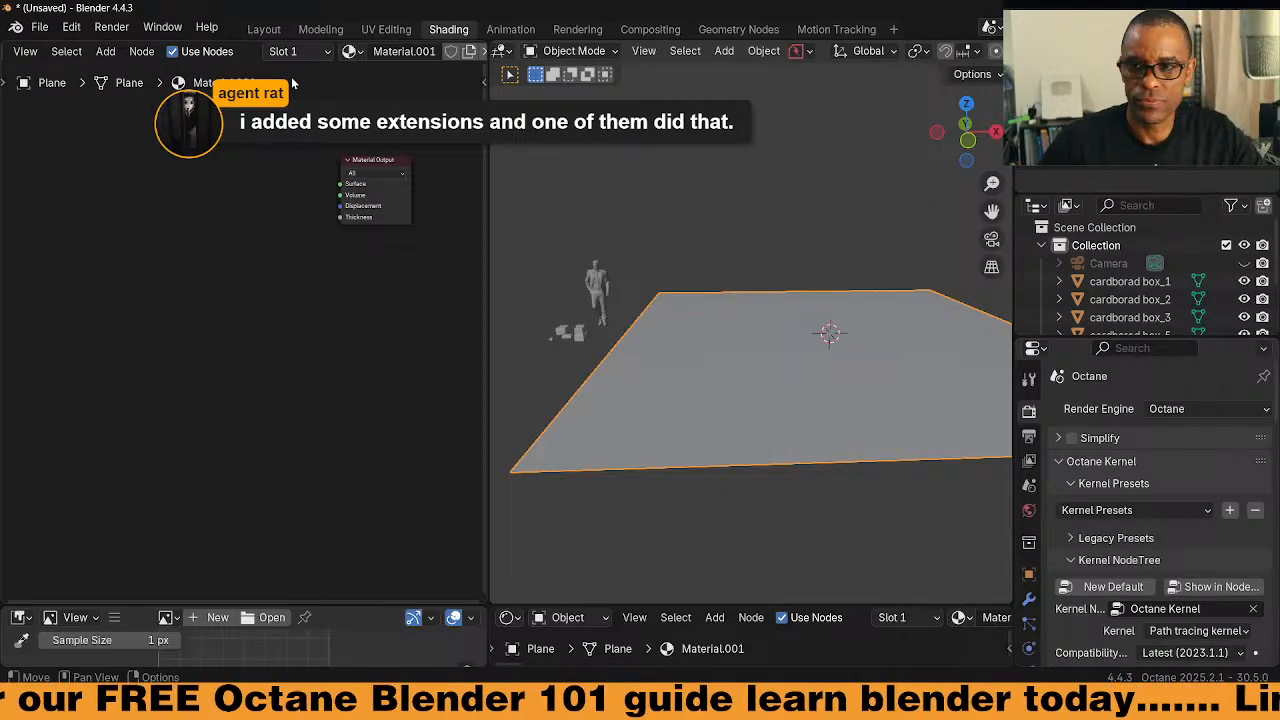
# Examine the human figure's material nodes in the Cycles scene and return to the Octane scene
pyautogui.click(990, 28)
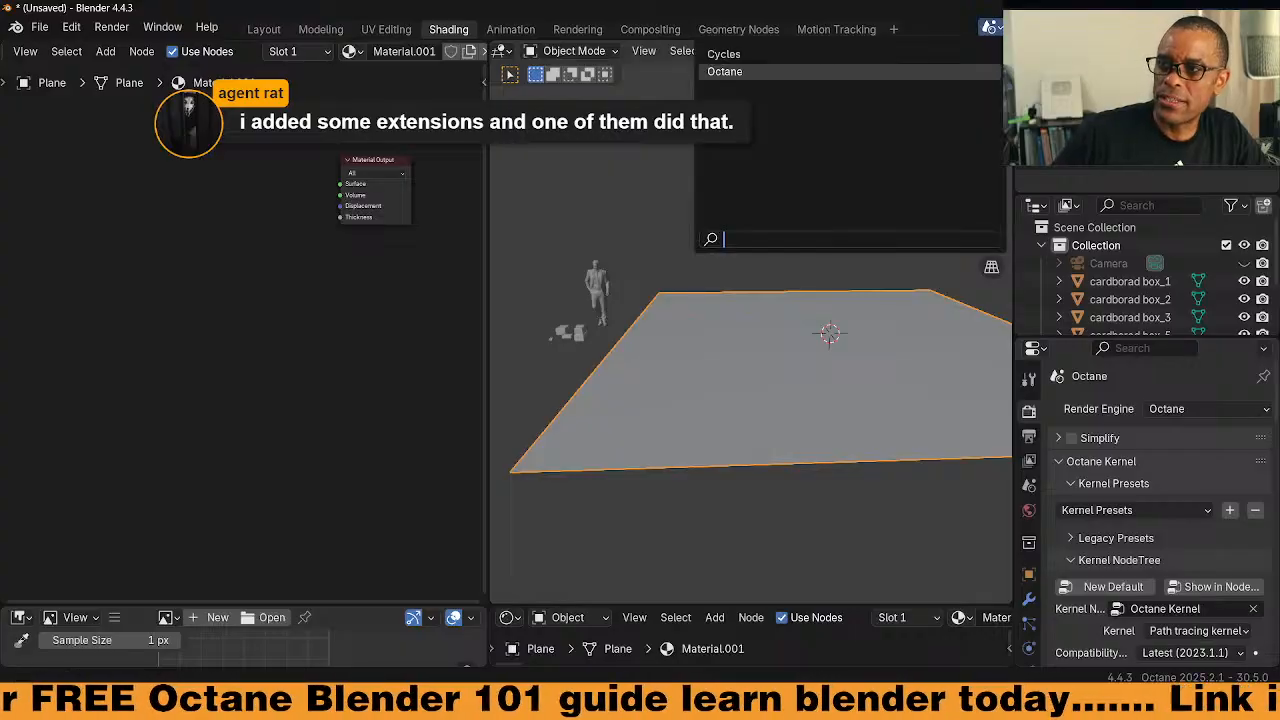
pyautogui.click(724, 54)
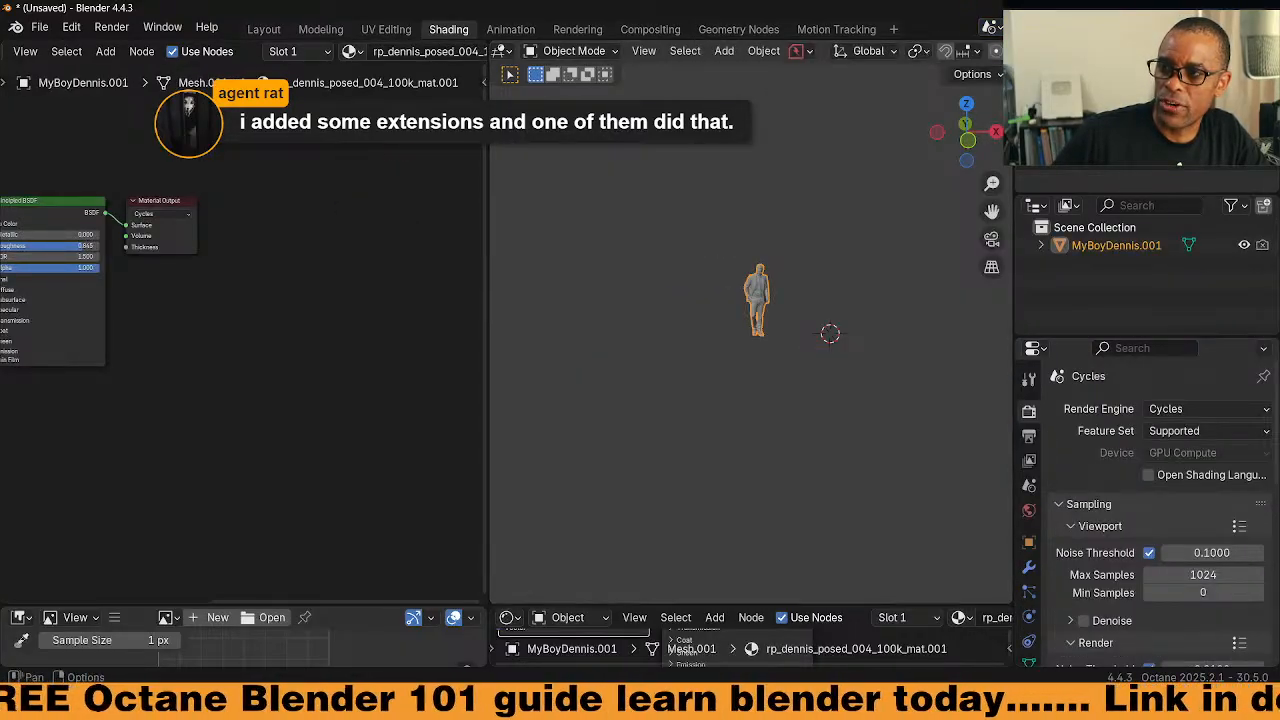
pyautogui.scroll(-8, 992, 52)
pyautogui.moveTo(200, 298); pyautogui.dragTo(284, 288, button='middle')
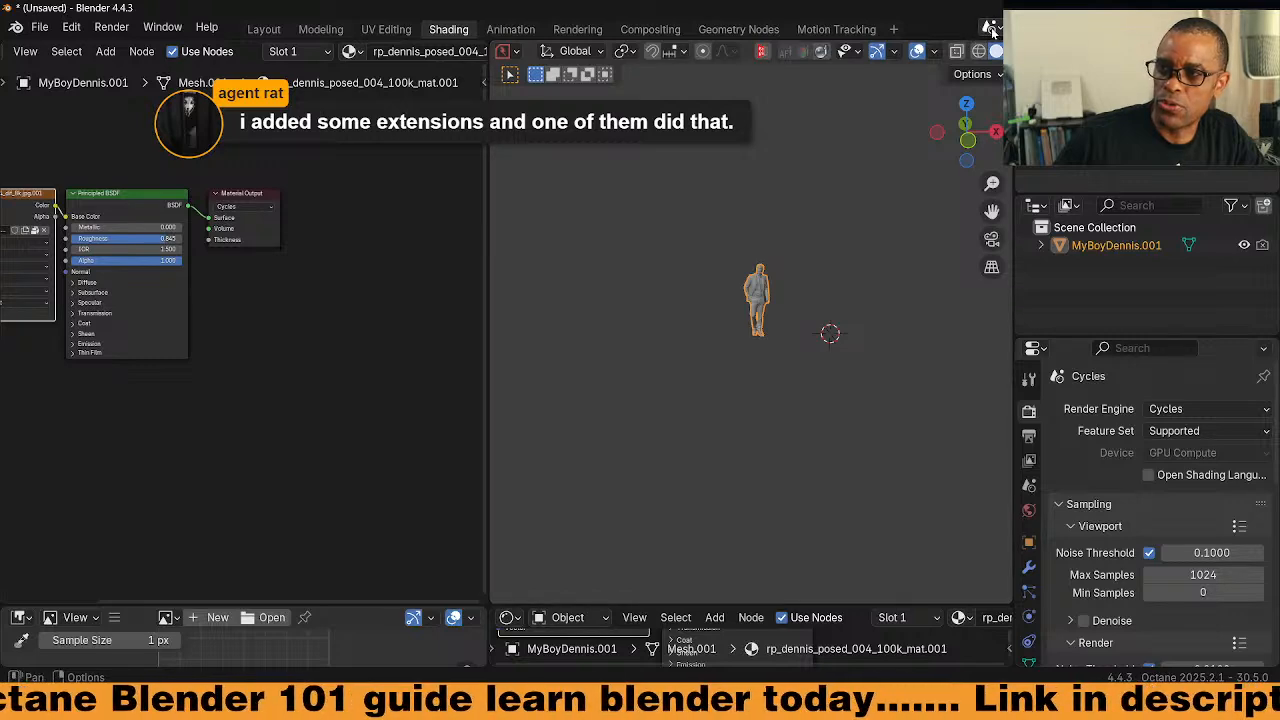
pyautogui.click(990, 28)
pyautogui.click(826, 70)
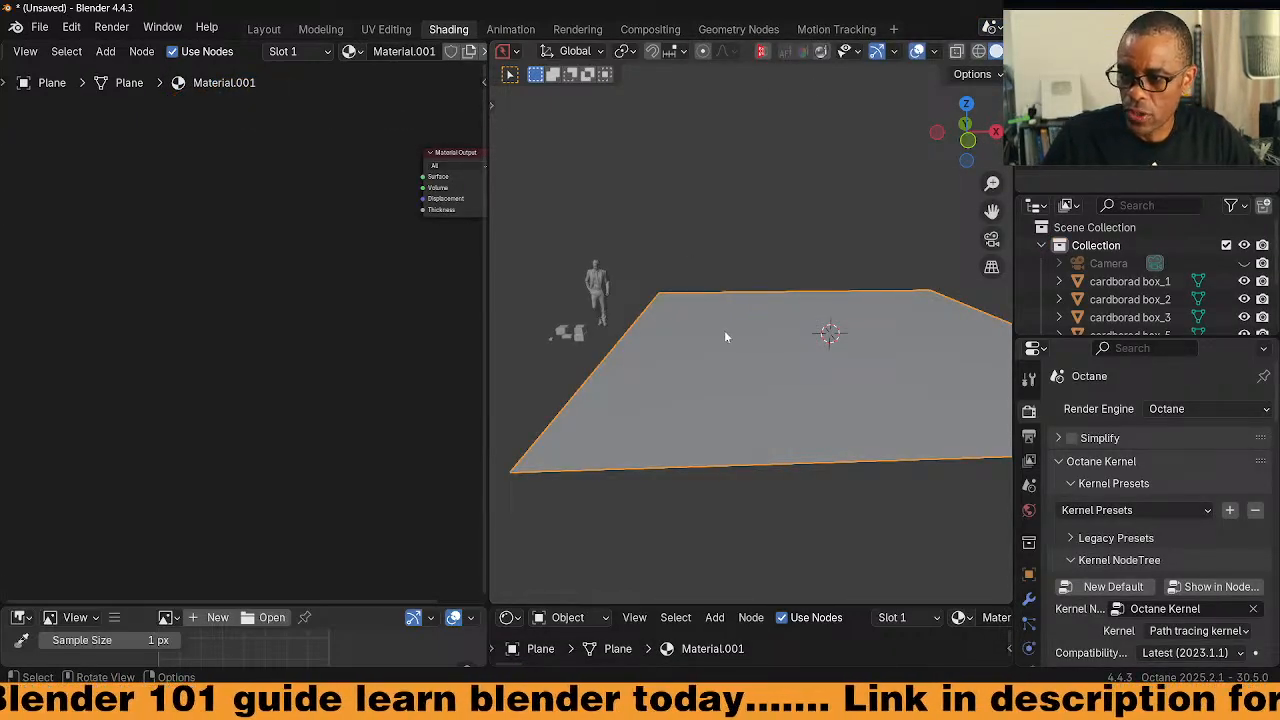
# Rename the floor plane's material to "boxes"
pyautogui.moveTo(446, 208); pyautogui.dragTo(348, 275, button='middle')
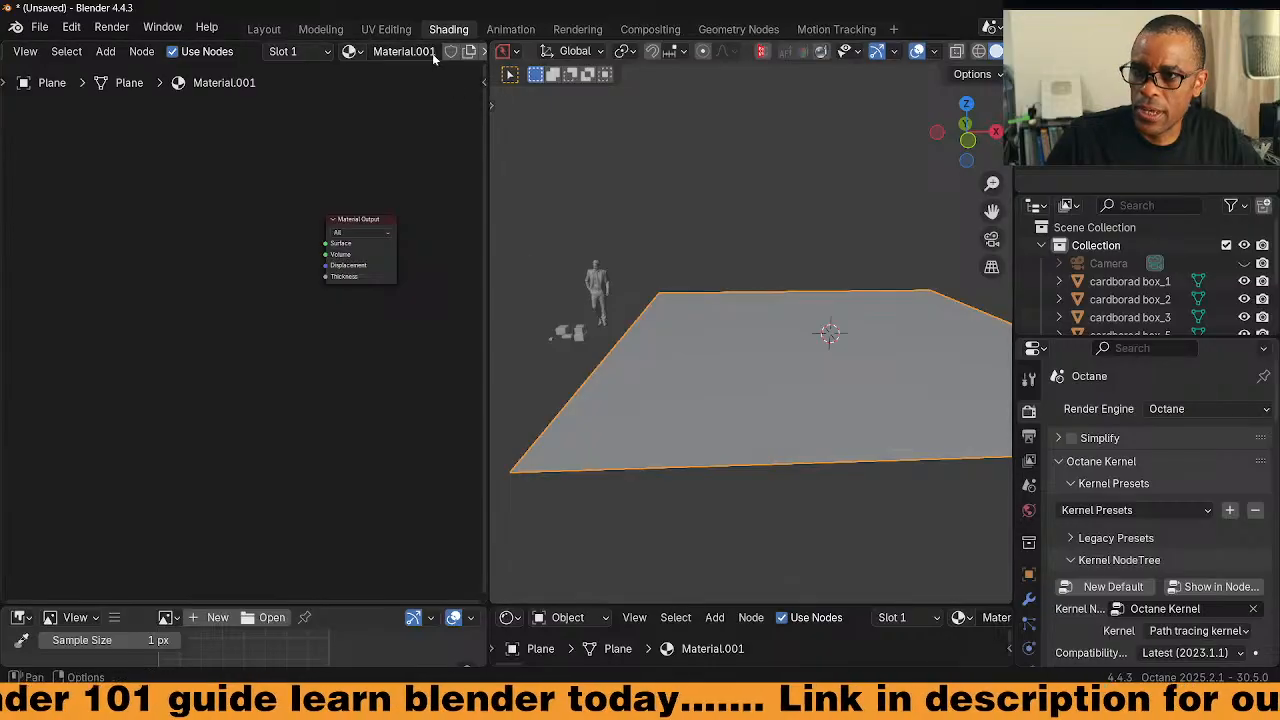
pyautogui.scroll(2, 297, 257)
pyautogui.click(400, 51)
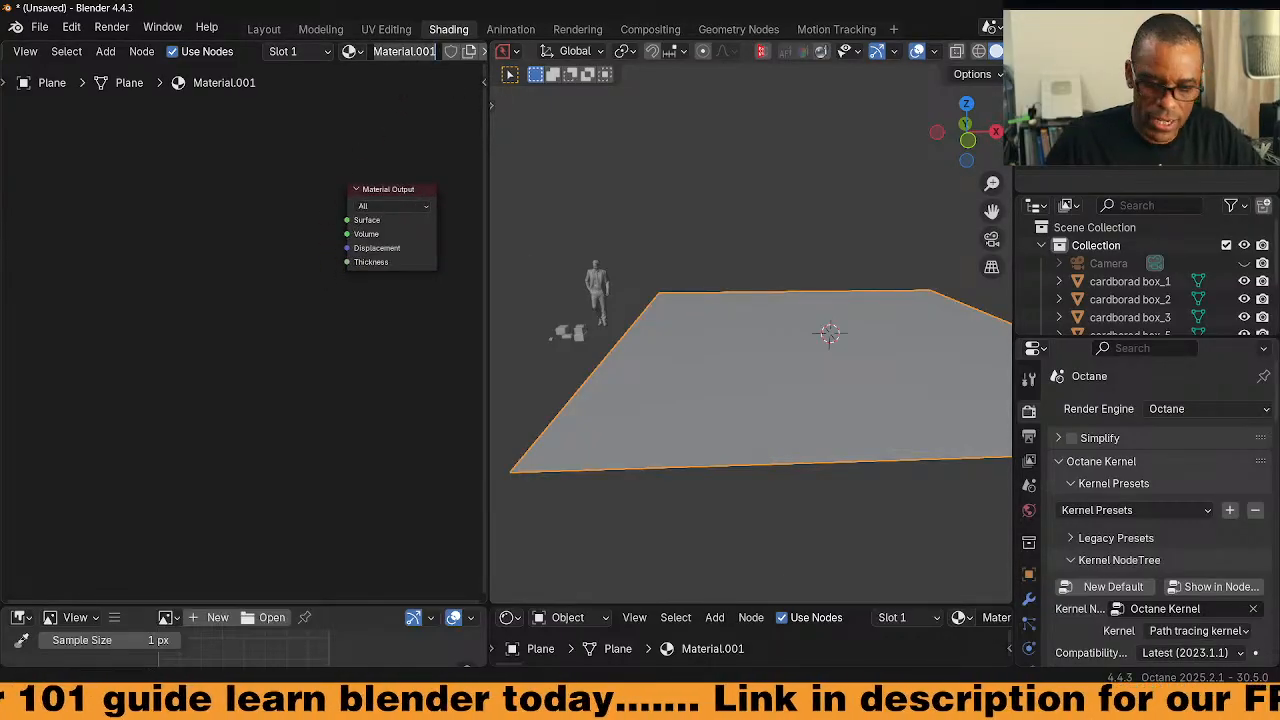
pyautogui.write('woo')
pyautogui.press('BackSpace')
pyautogui.press('BackSpace')
pyautogui.press('BackSpace')
pyautogui.write('box')
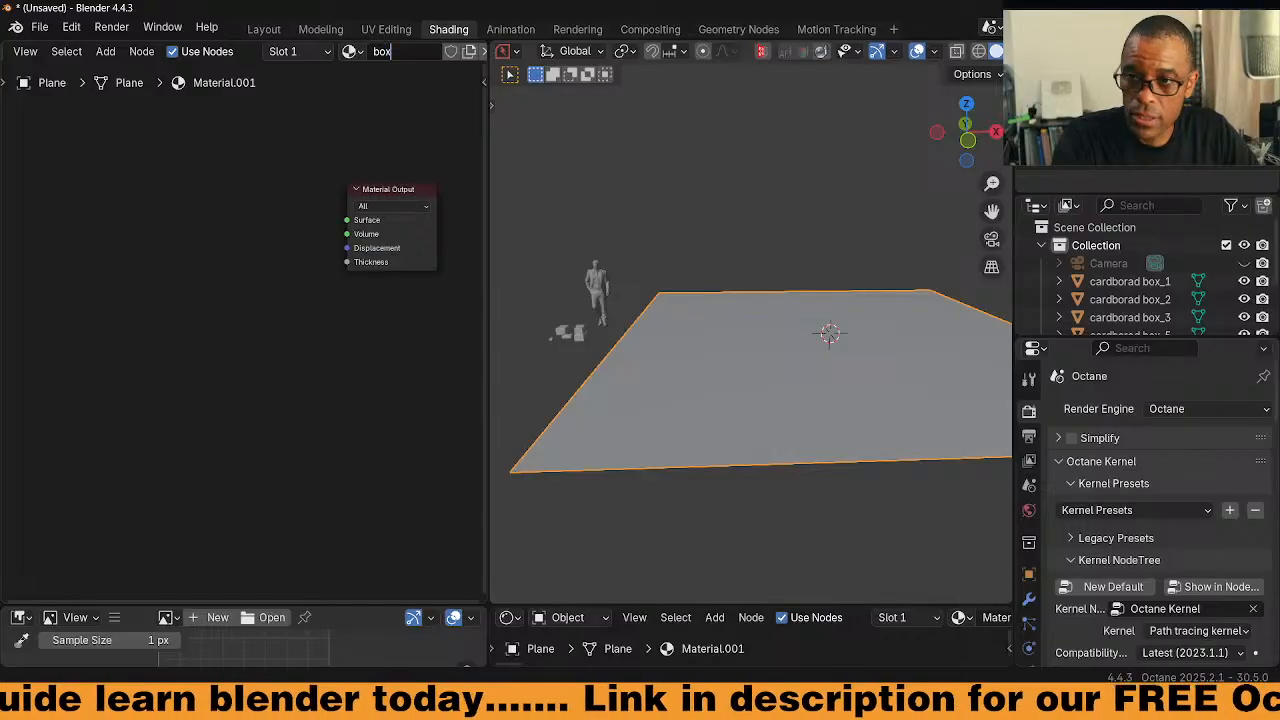
pyautogui.write('es')
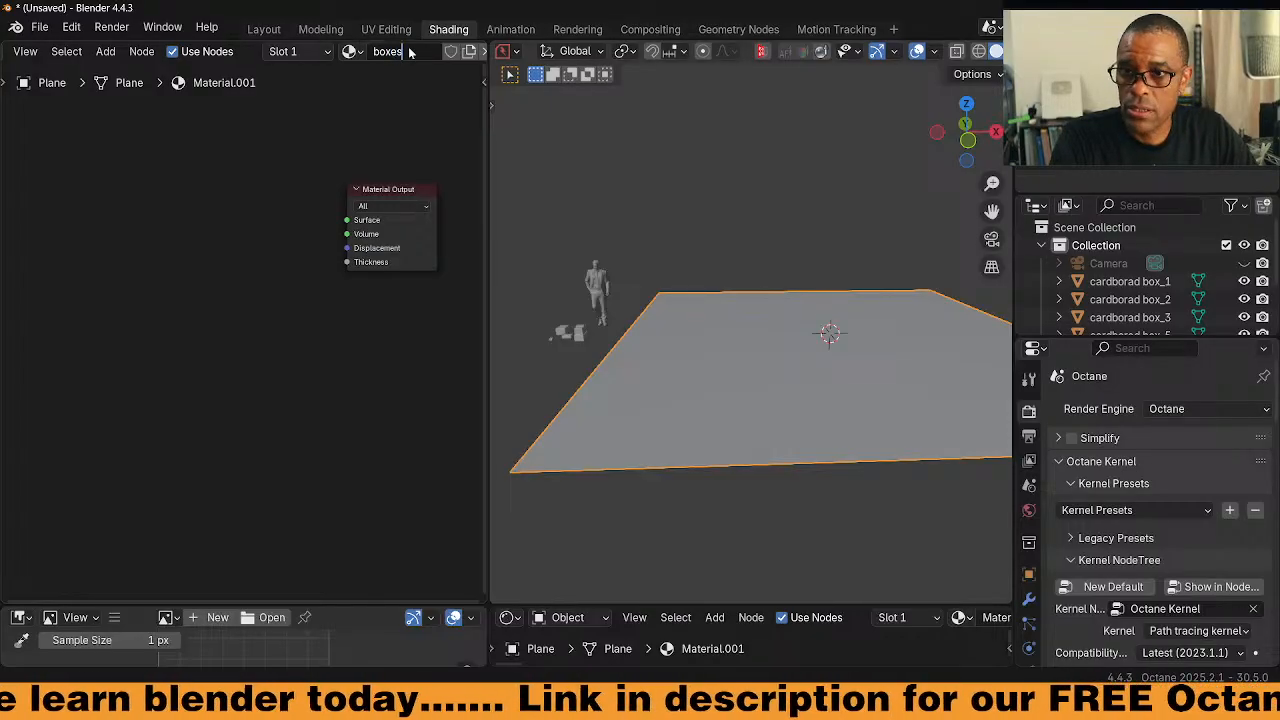
pyautogui.press('Return')
# Add a Scatter on surface node beside the Material Output node
pyautogui.hotkey('shift', 'a')
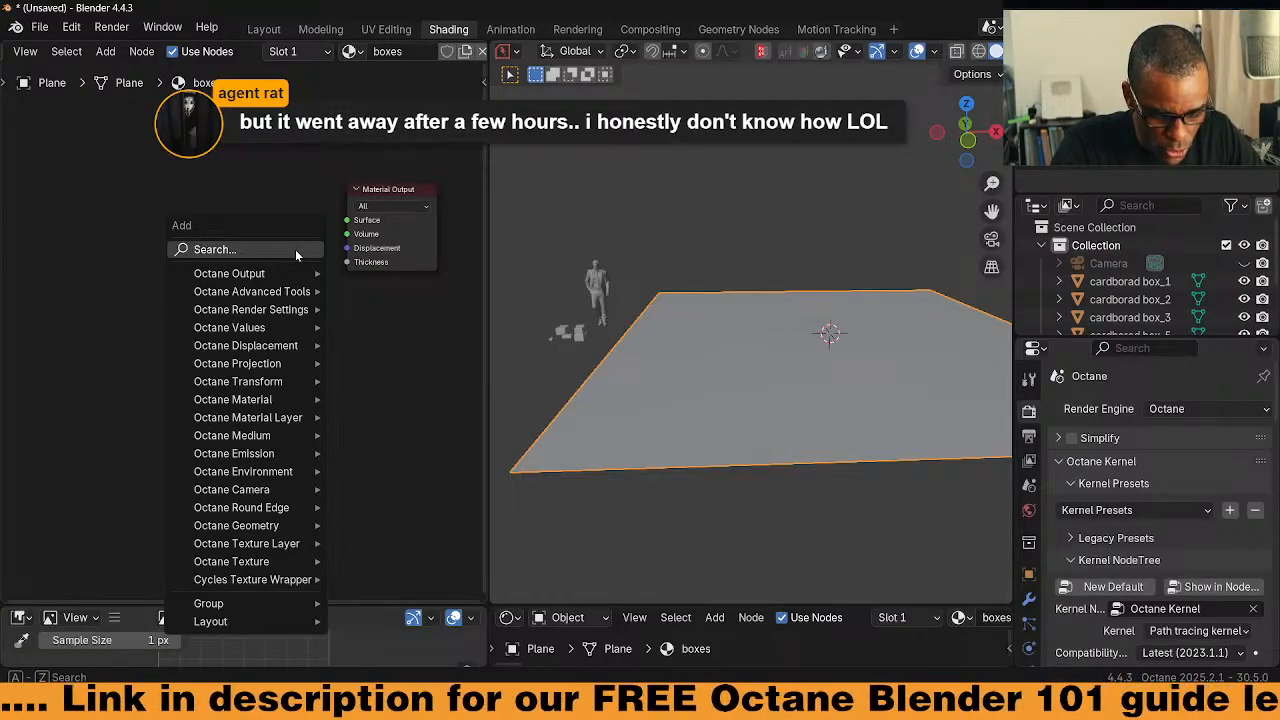
pyautogui.write('sc')
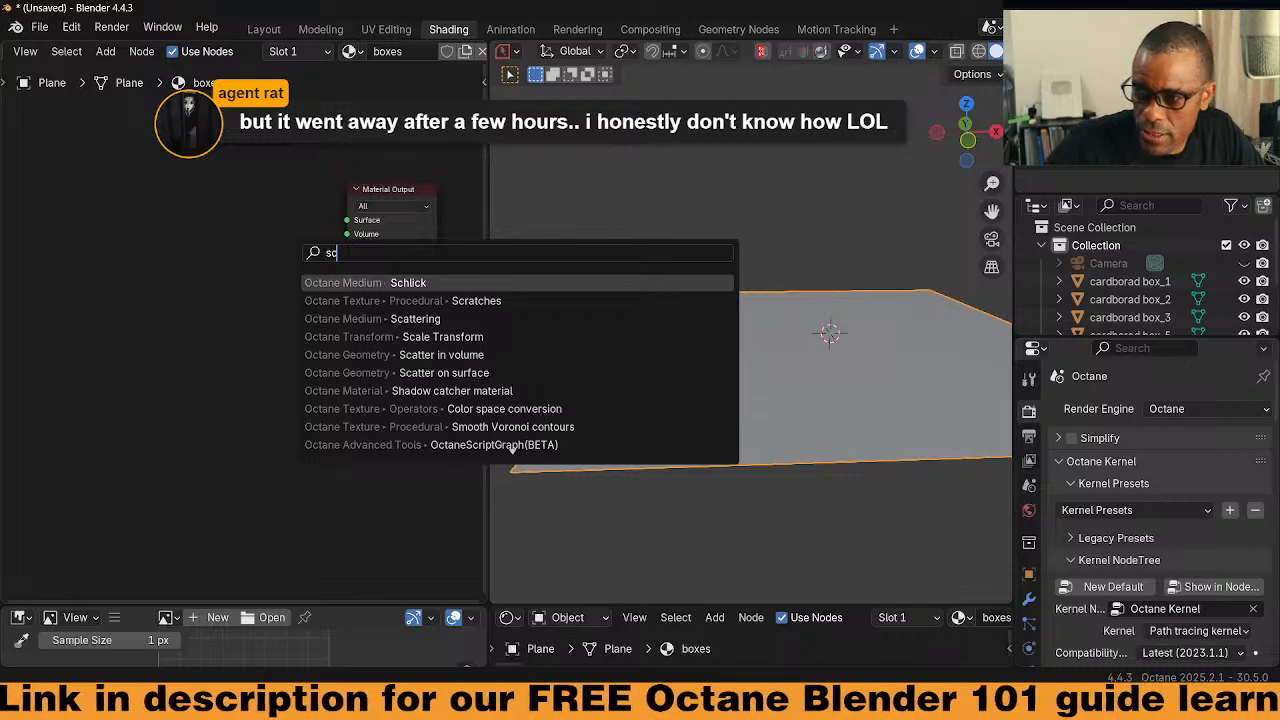
pyautogui.press('Down')
pyautogui.press('Down')
pyautogui.press('Down')
pyautogui.press('Down')
pyautogui.press('Down')
pyautogui.press('Return')
pyautogui.click(160, 165)
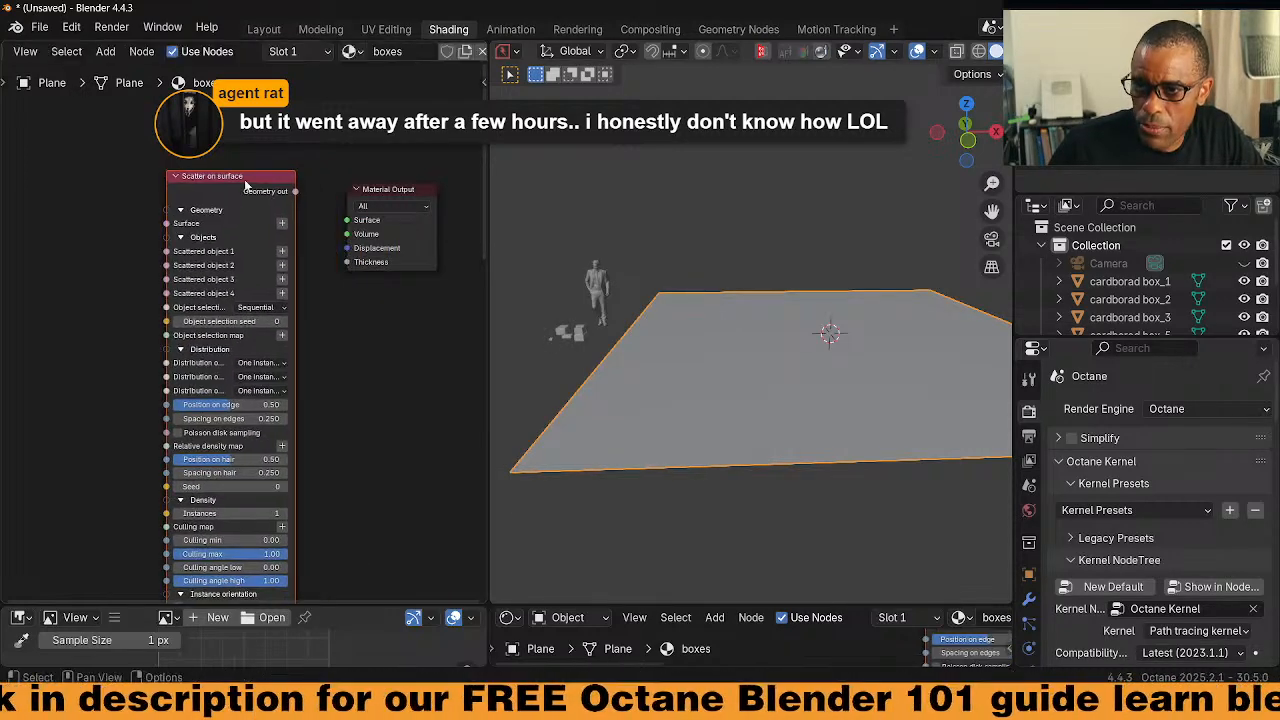
# Connect the scatter node's Geometry out to the Material Output's Displacement input and move the output node closer
pyautogui.moveTo(295, 190); pyautogui.dragTo(346, 248)
pyautogui.moveTo(378, 190); pyautogui.dragTo(352, 190)
pyautogui.moveTo(326, 272); pyautogui.dragTo(383, 267, button='middle')
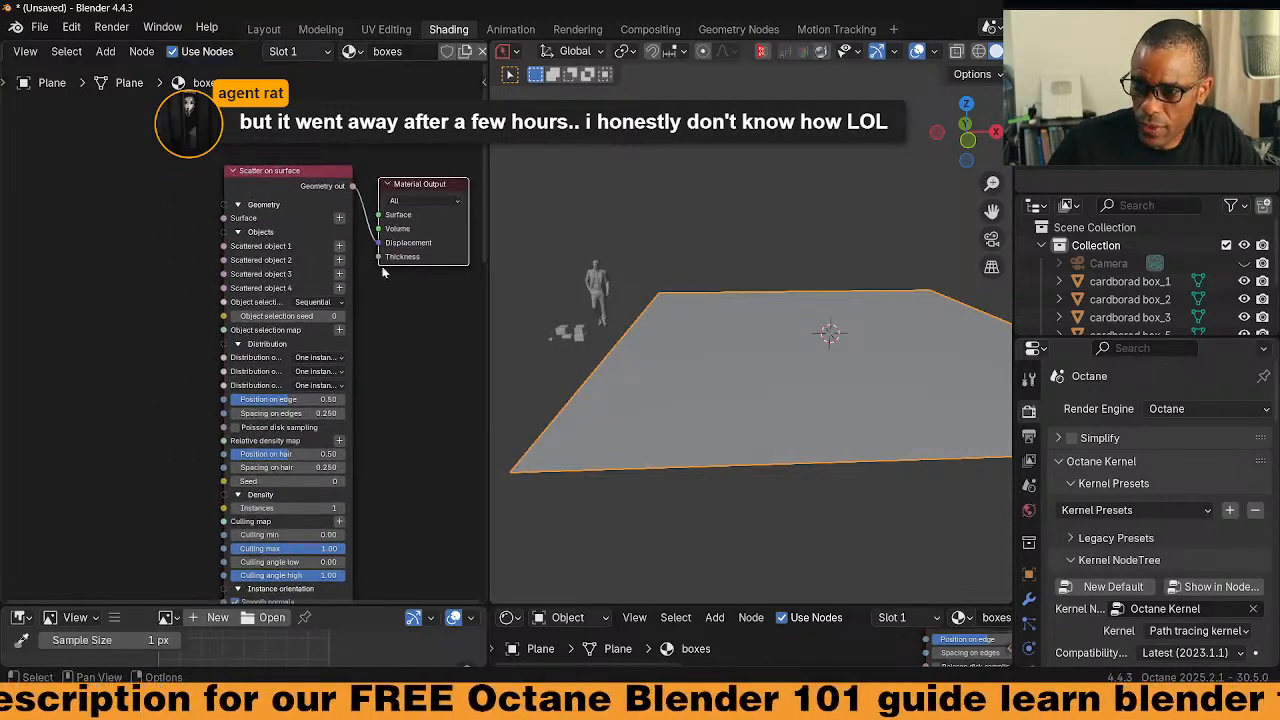
# Add an Object Data node to the scatter node's Surface input and assign the floor plane as its object
pyautogui.click(339, 217)
pyautogui.moveTo(165, 307); pyautogui.dragTo(215, 273, button='middle')
pyautogui.click(190, 267)
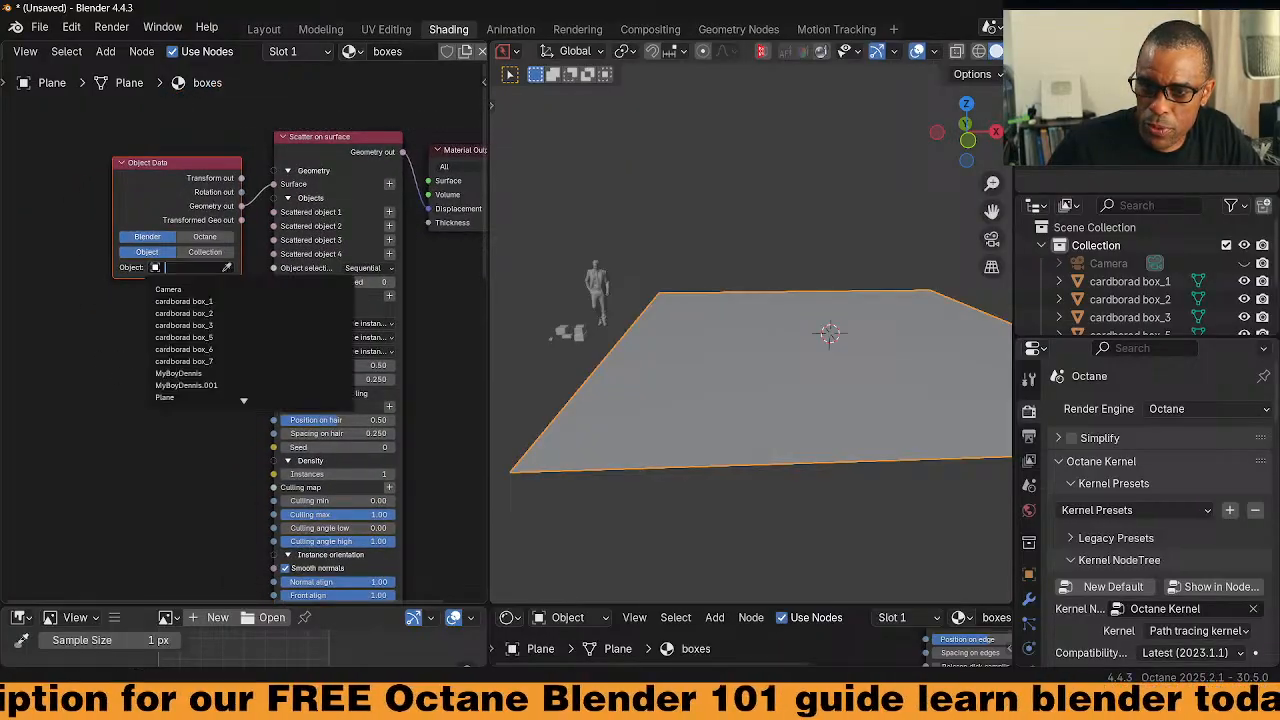
pyautogui.click(236, 268)
pyautogui.click(227, 268)
pyautogui.click(682, 349)
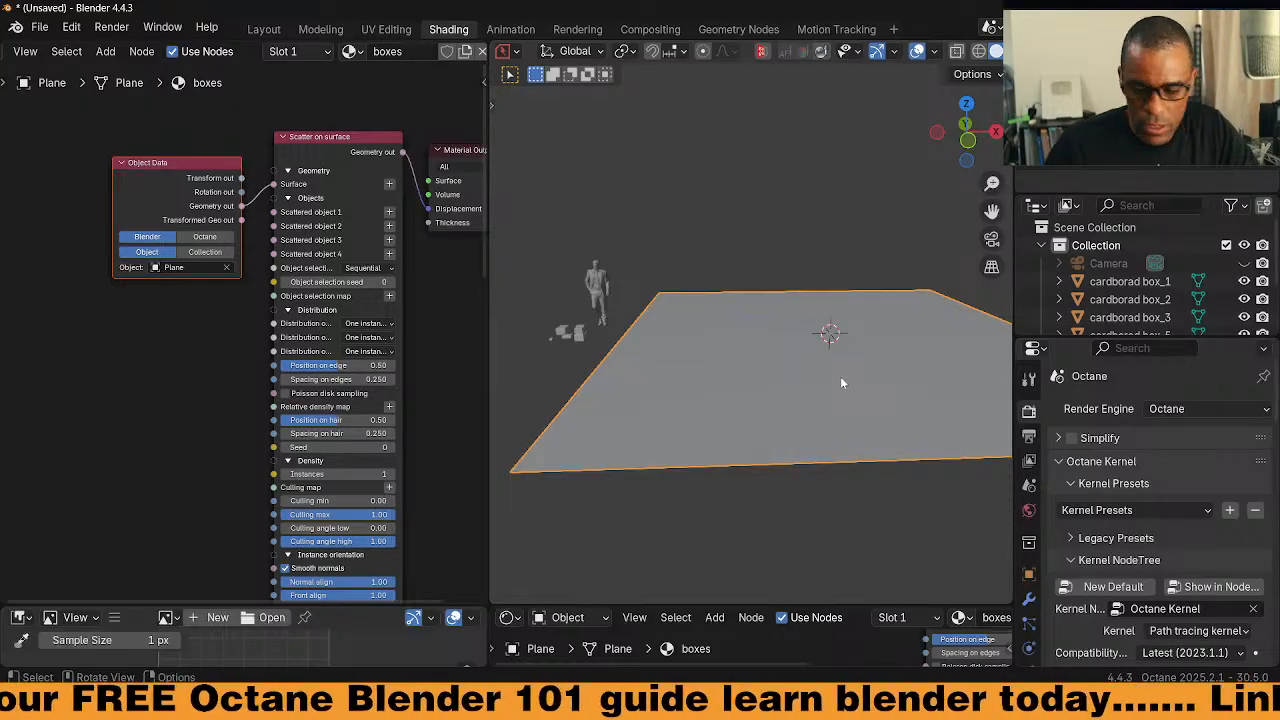
# Rename the floor plane object to "scattPlane"
pyautogui.press('F2')
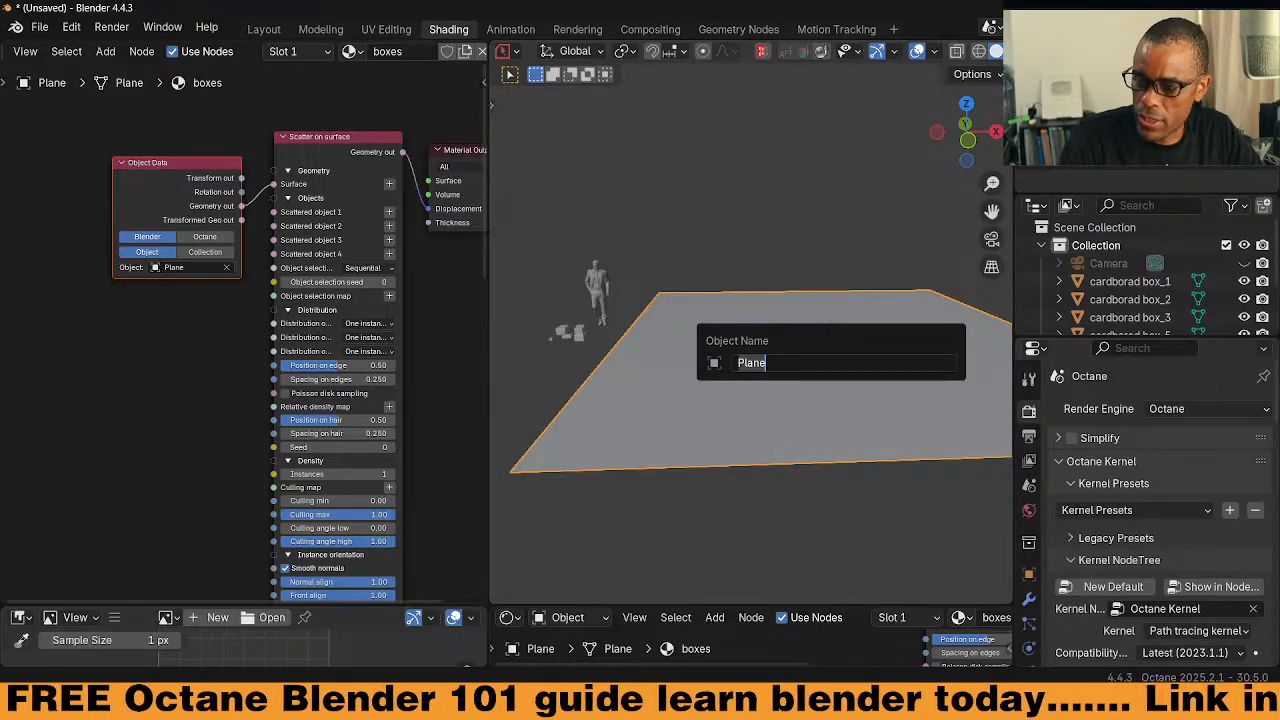
pyautogui.press('Home')
pyautogui.write('scatt')
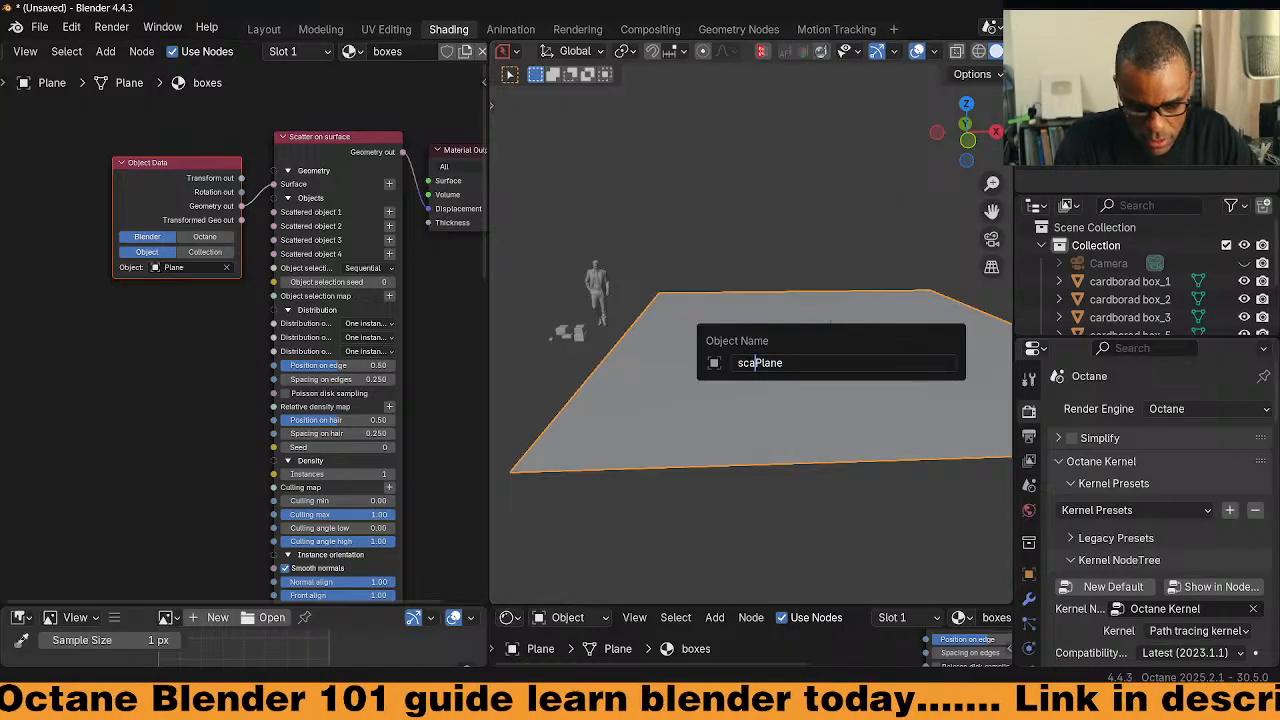
pyautogui.press('Return')
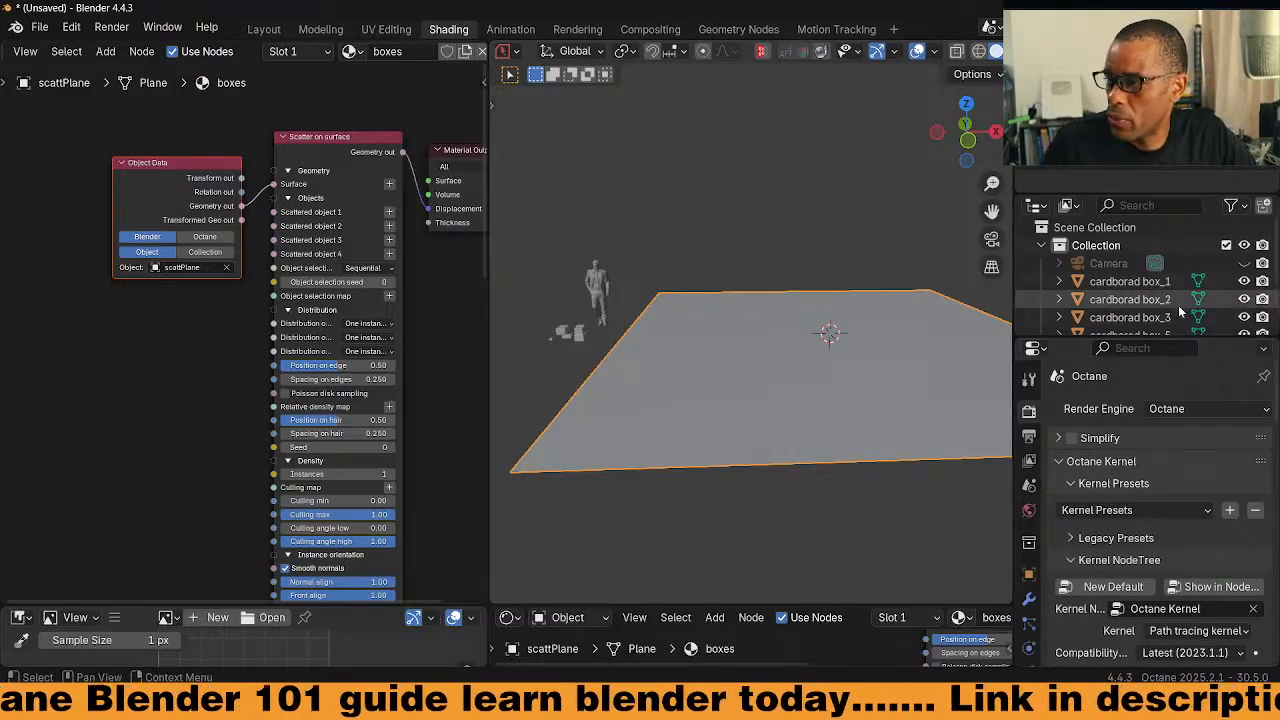
# Move the four objects cardborad box_1, box_2, box_3 and box_5 into a new collection named "boxes"
pyautogui.scroll(-2, 1165, 308)
pyautogui.scroll(2, 1157, 308)
pyautogui.click(1137, 284)
pyautogui.scroll(-2, 1137, 284)
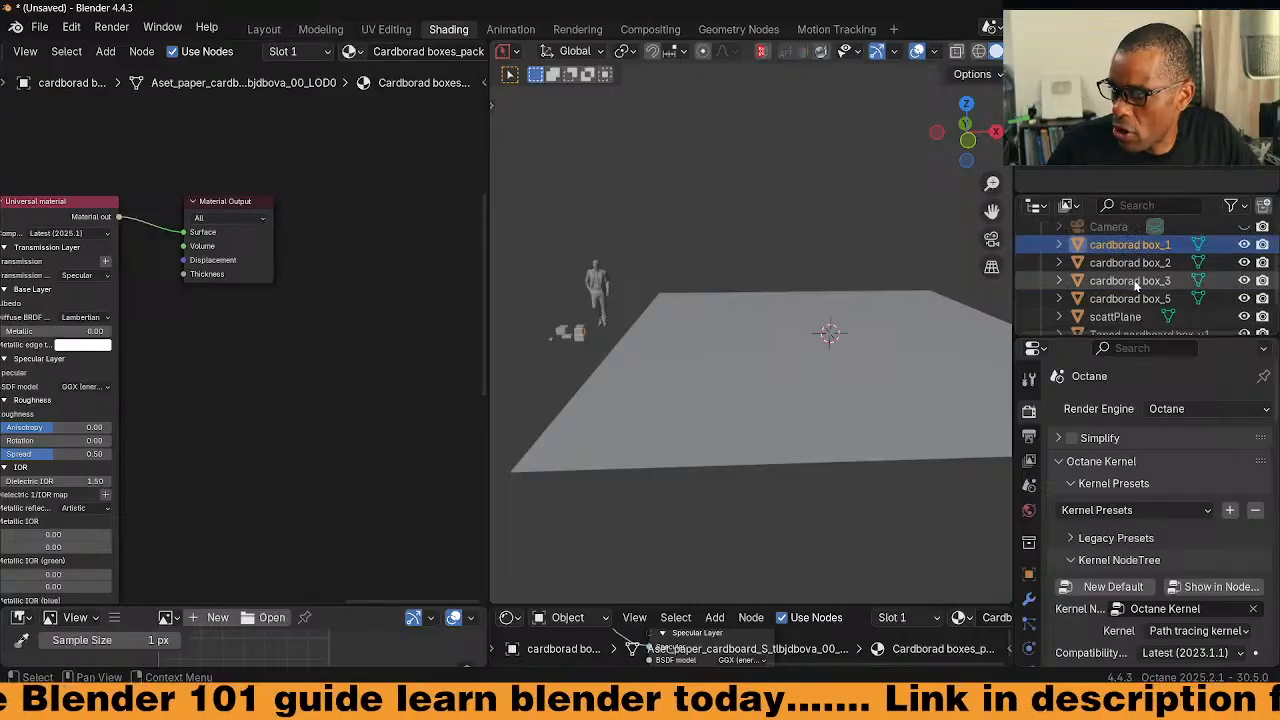
pyautogui.keyDown('shift'); pyautogui.click(1138, 265); pyautogui.keyUp('shift')
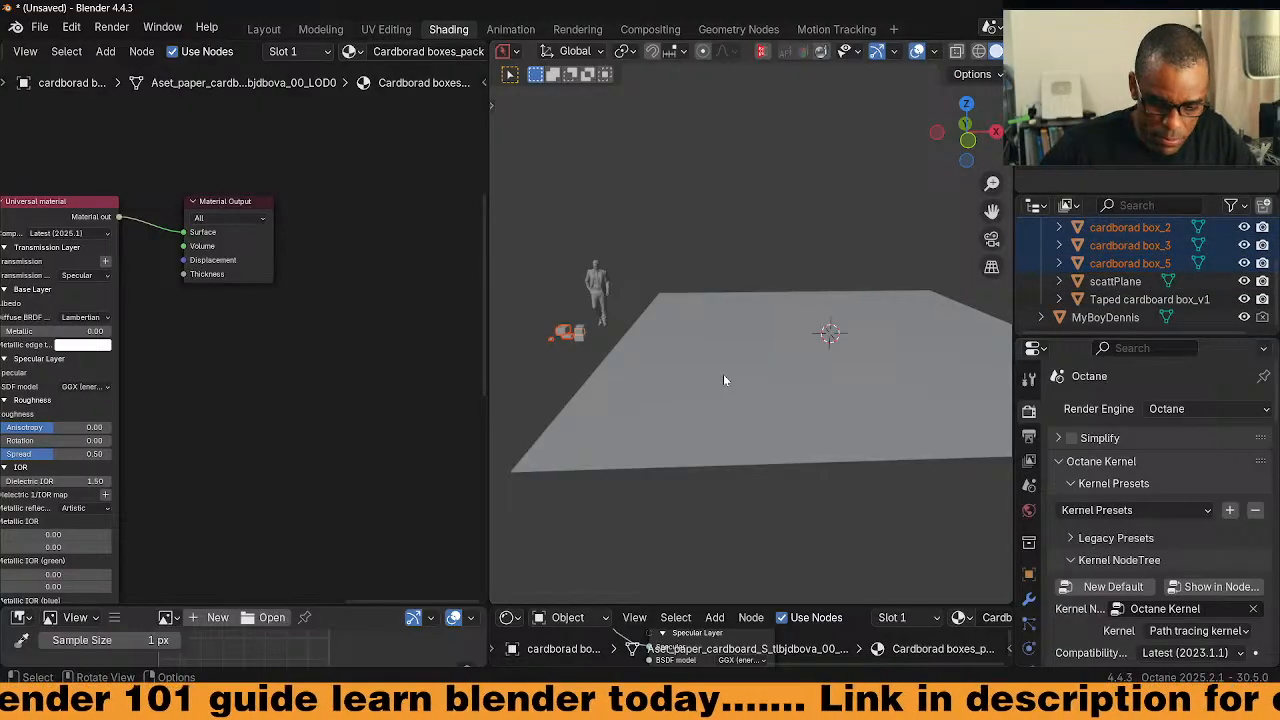
pyautogui.press('m')
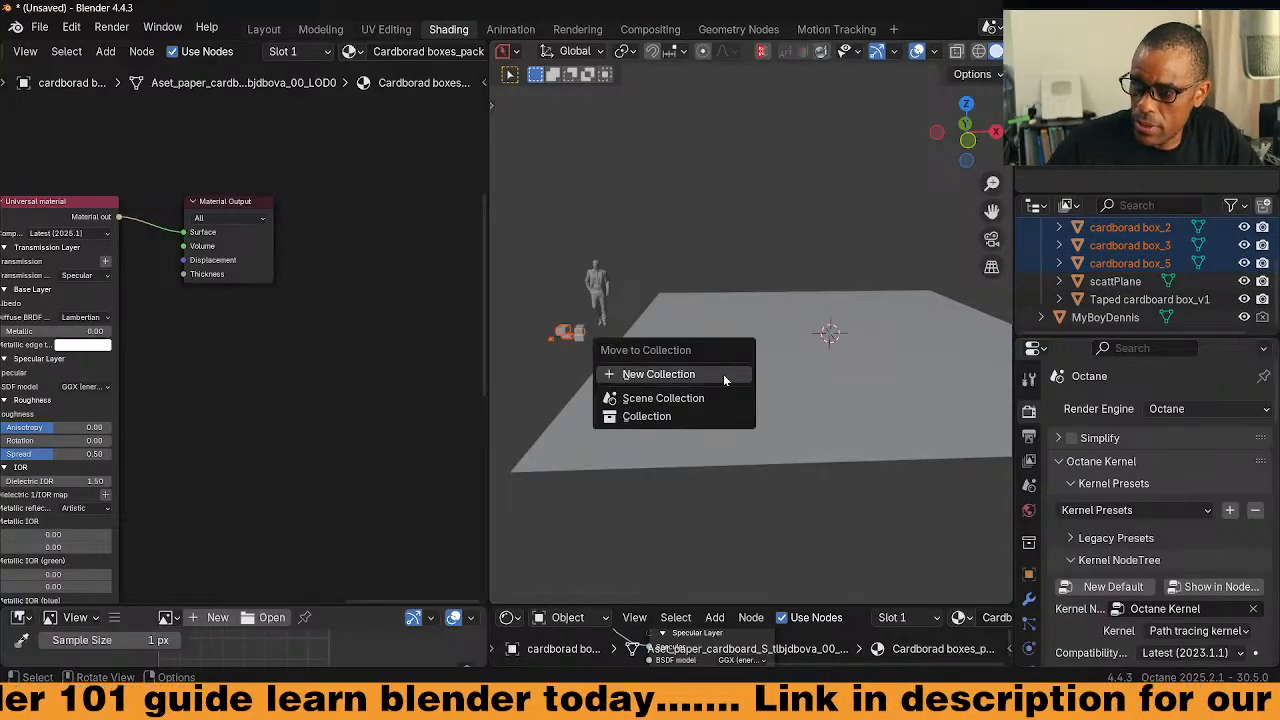
pyautogui.click(725, 380)
pyautogui.write('boxes')
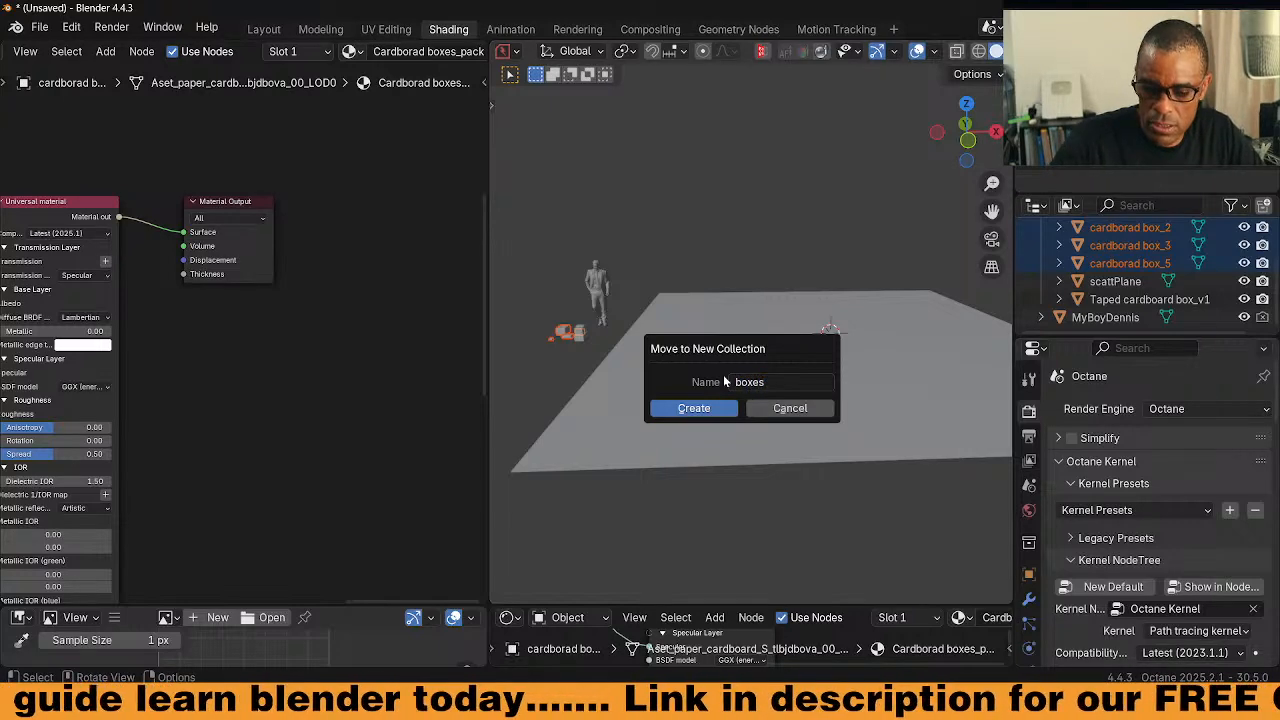
pyautogui.press('Return')
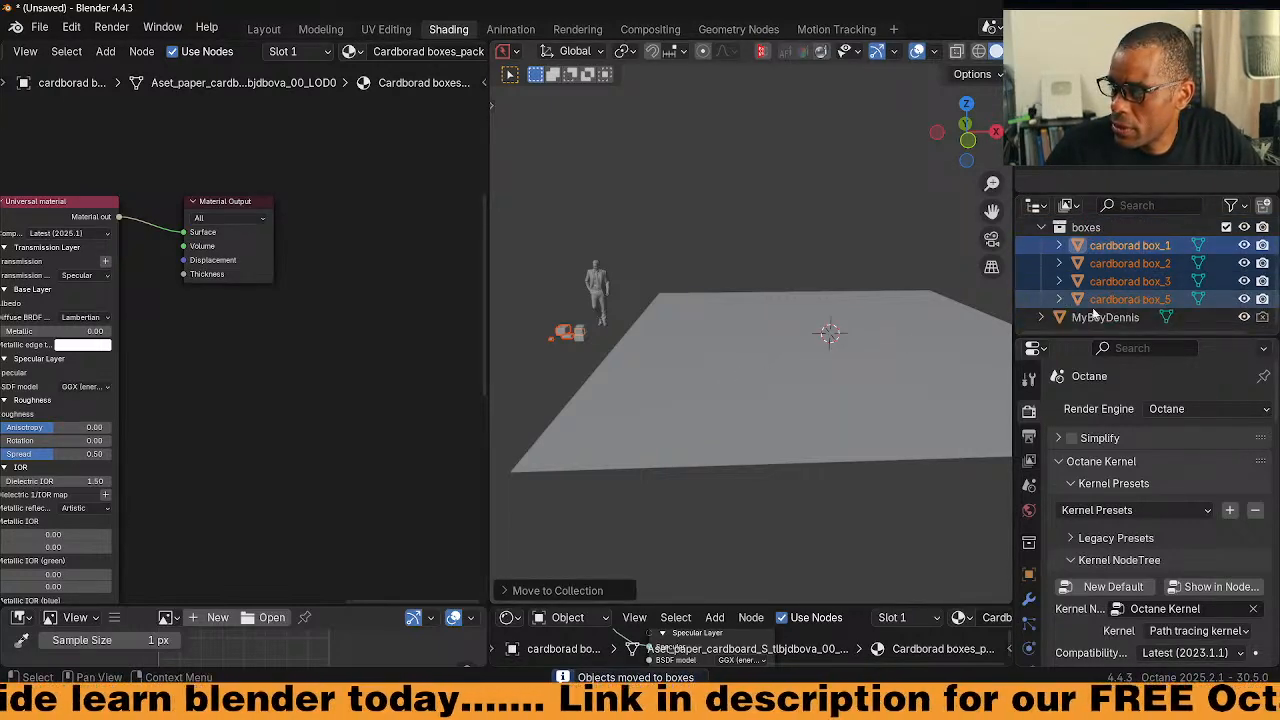
# Move the Taped cardboard box_v1 object into the existing "boxes" collection
pyautogui.click(588, 342)
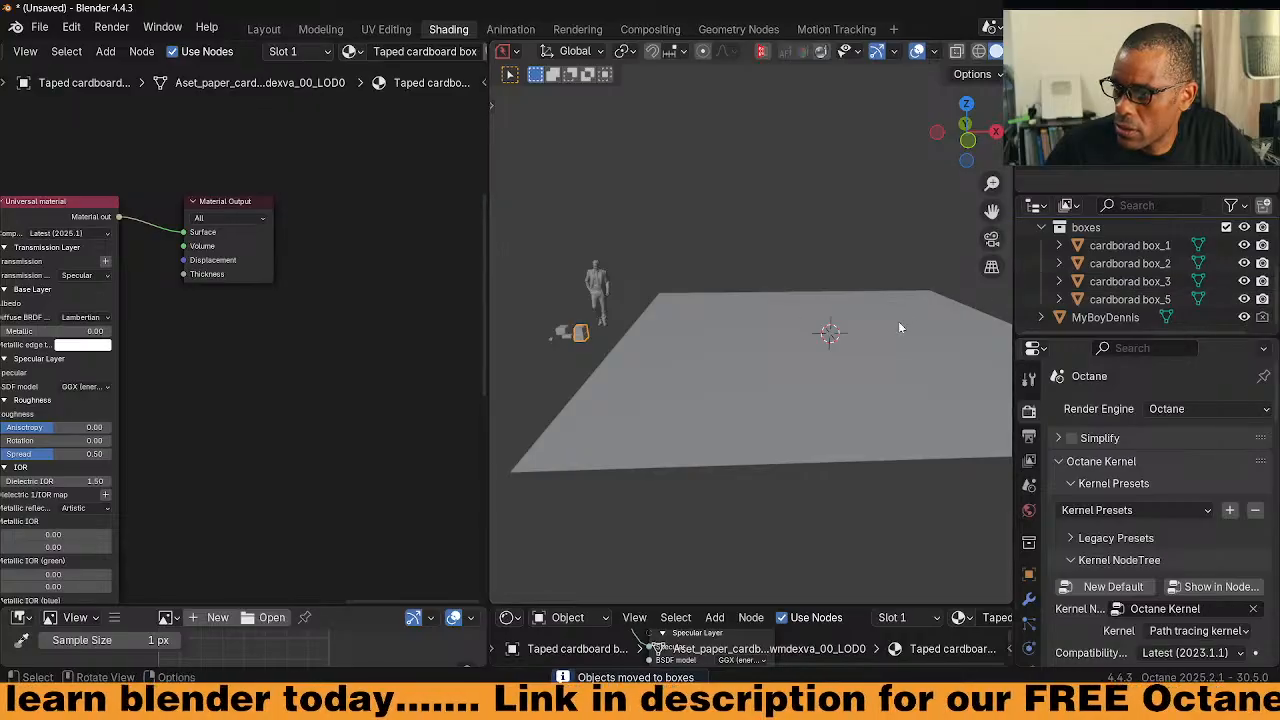
pyautogui.press('m')
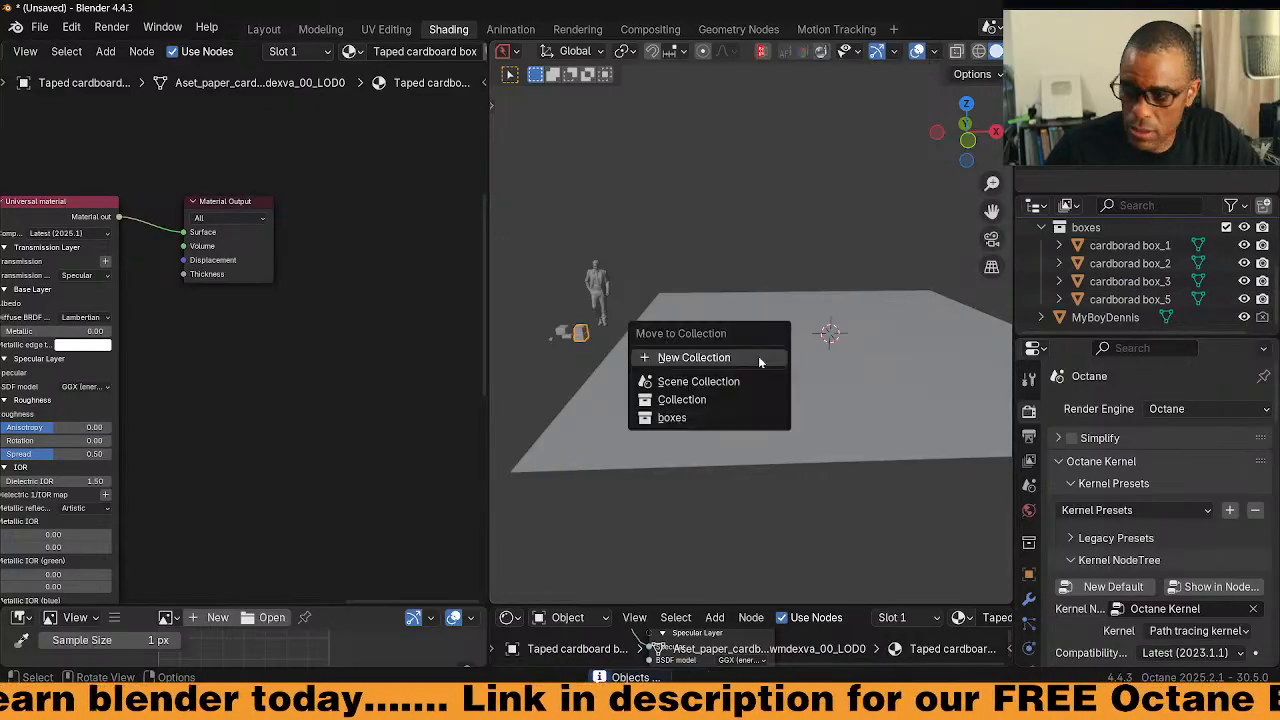
pyautogui.click(716, 417)
pyautogui.scroll(1, 1075, 310)
pyautogui.scroll(-2, 1082, 301)
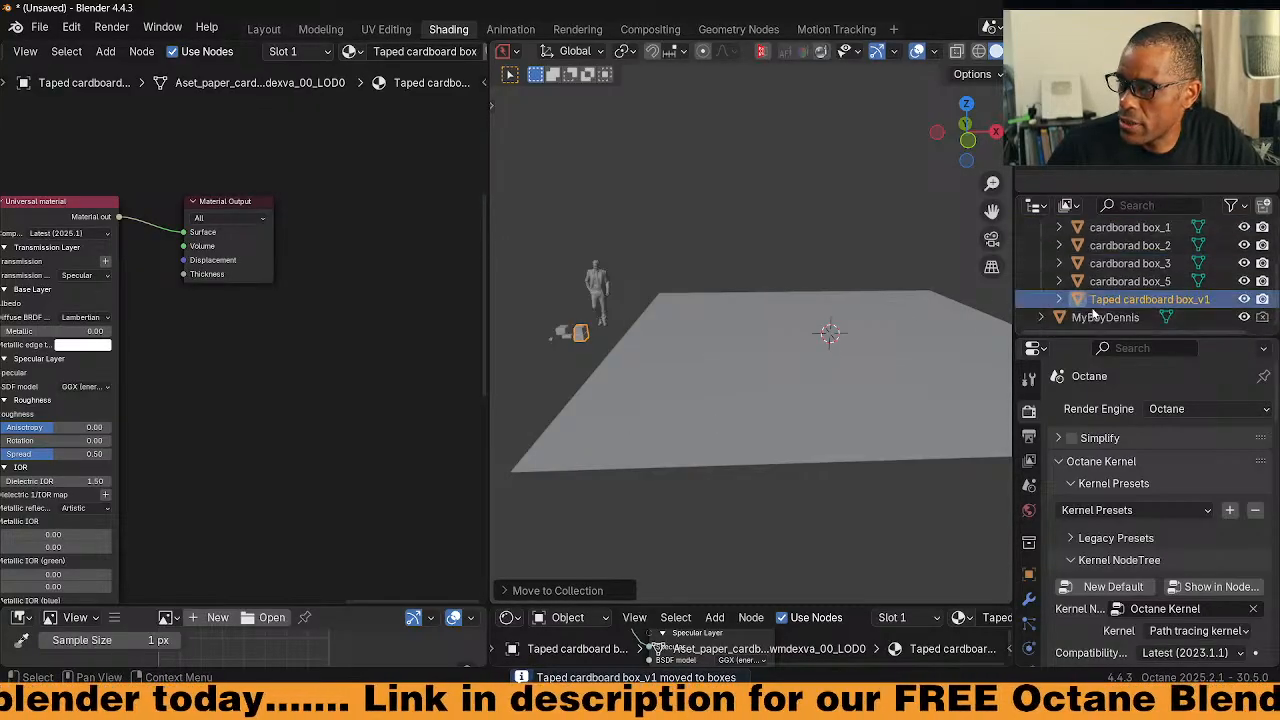
pyautogui.scroll(3, 1082, 301)
# Select the scattPlane floor and switch the viewport to rendered shading
pyautogui.click(780, 435)
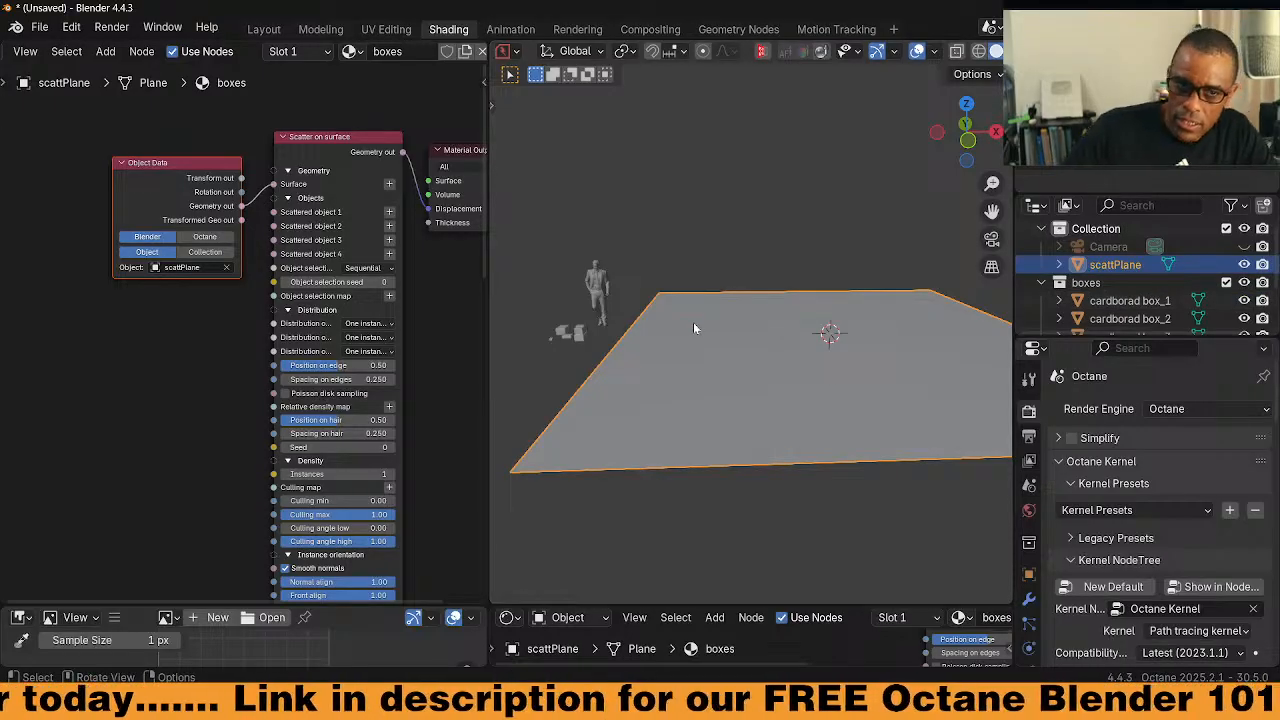
pyautogui.scroll(-1, 693, 322)
pyautogui.moveTo(248, 341); pyautogui.dragTo(243, 313, button='middle')
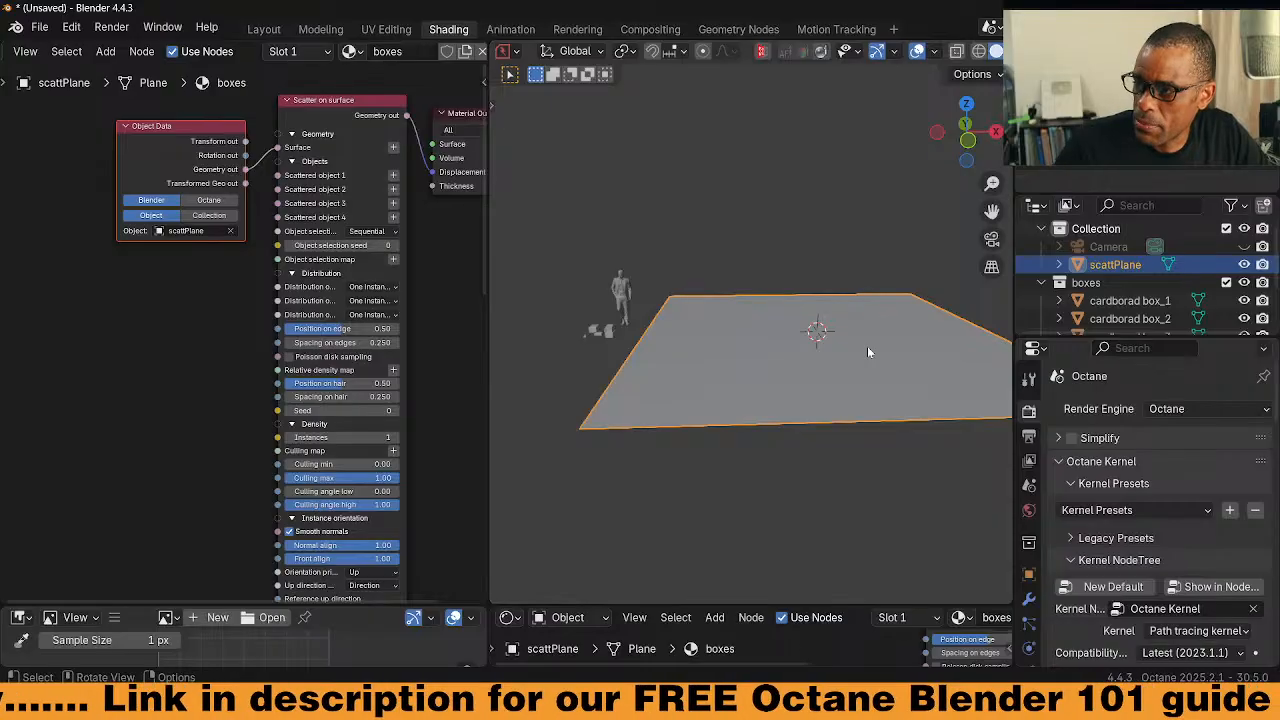
pyautogui.scroll(-2, 955, 52)
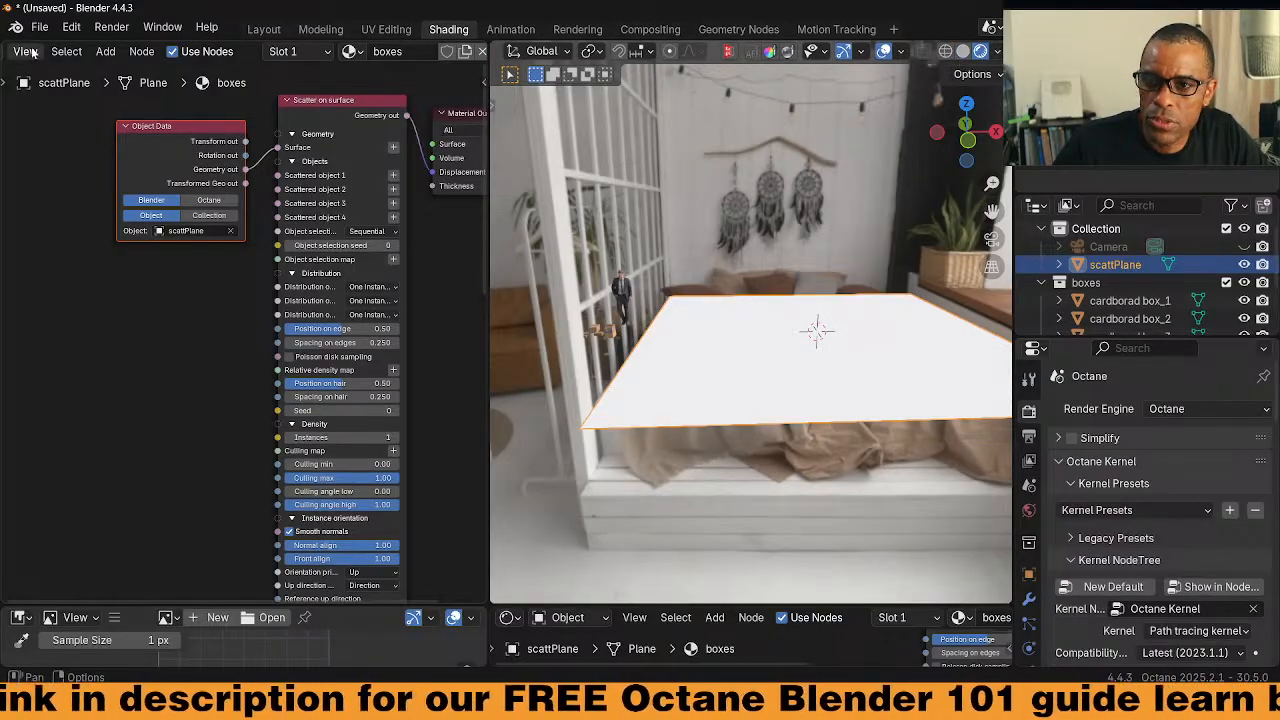
# Connect the second Texture environment to the World Output's Visible Environment input, and return to the floor plane's object shader nodes
pyautogui.scroll(2, 112, 87)
pyautogui.scroll(-2, 113, 86)
pyautogui.scroll(4, 112, 52)
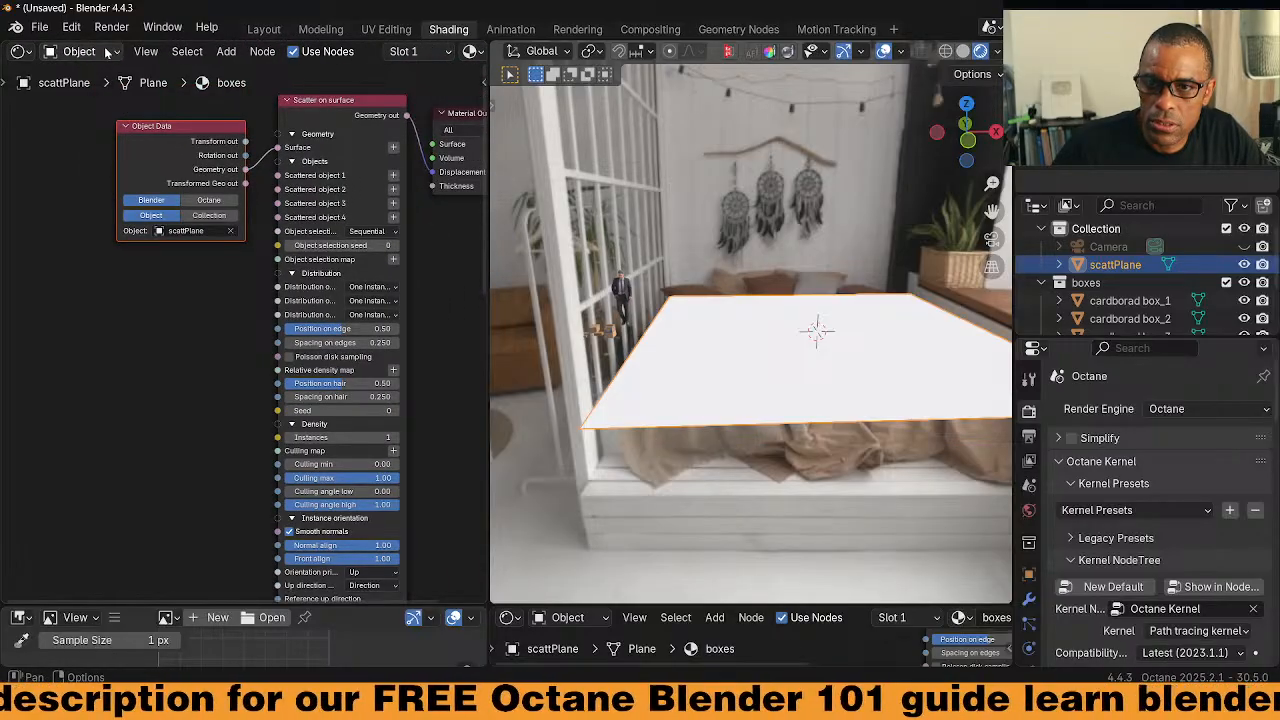
pyautogui.click(107, 52)
pyautogui.click(98, 113)
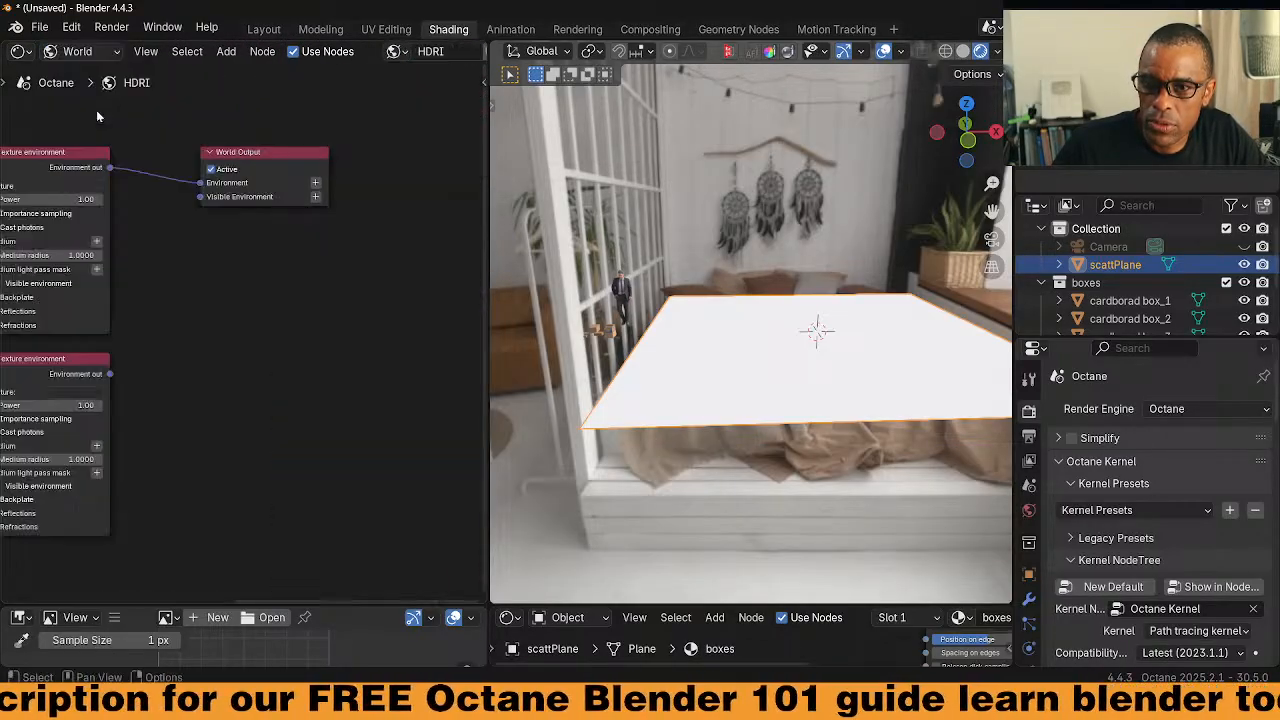
pyautogui.moveTo(110, 373); pyautogui.dragTo(200, 196)
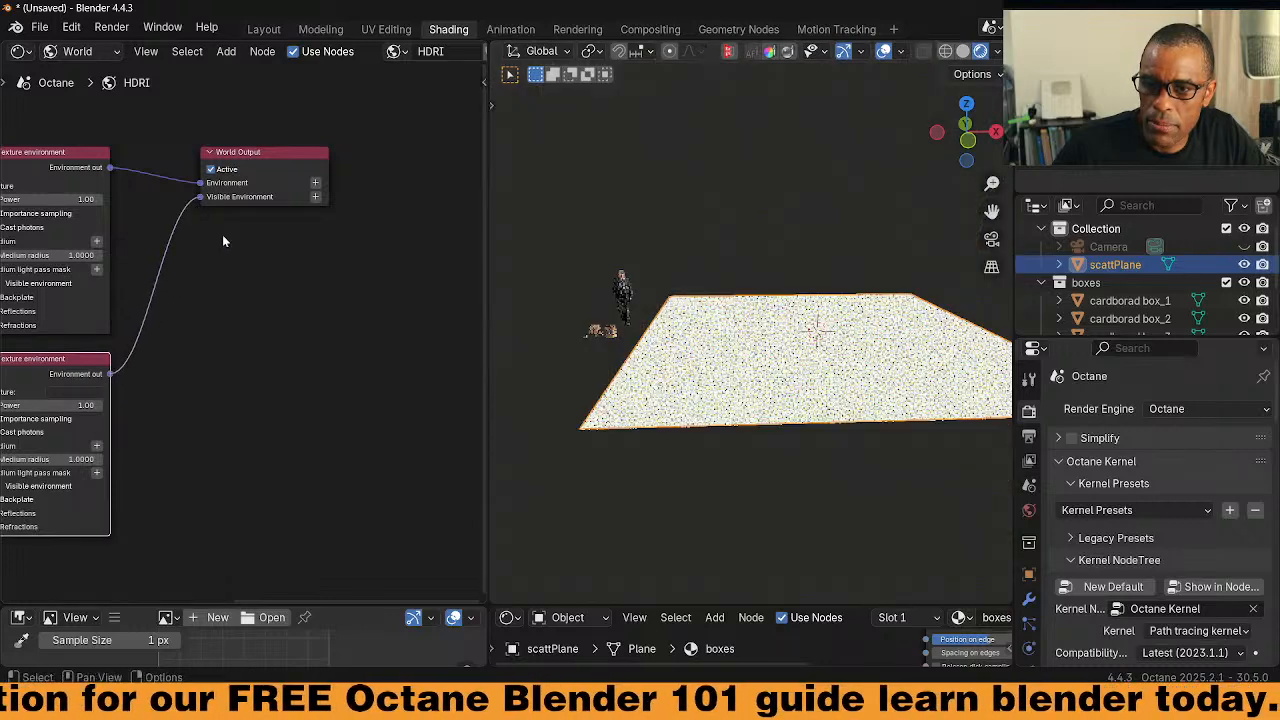
pyautogui.click(78, 55)
pyautogui.click(85, 97)
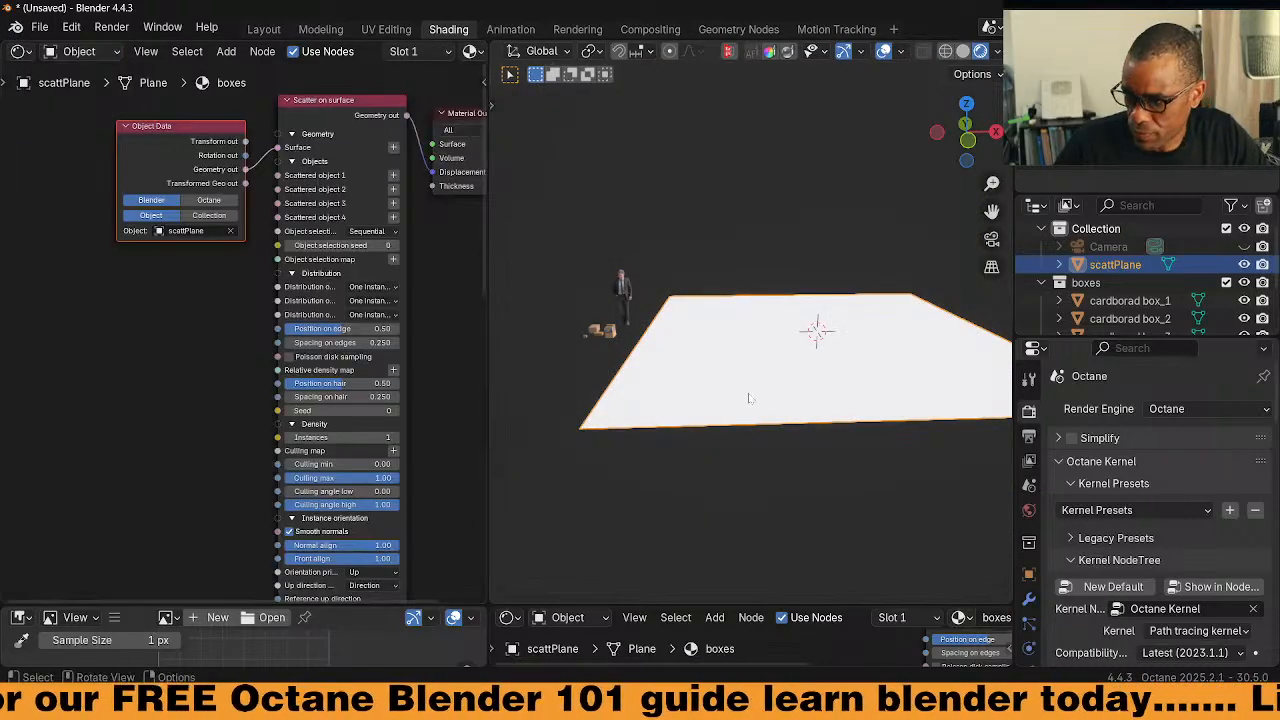
# Set scattPlane's Octane geometric node to use the "boxes" node graph with its Scatter on surface node
pyautogui.scroll(-3, 1028, 590)
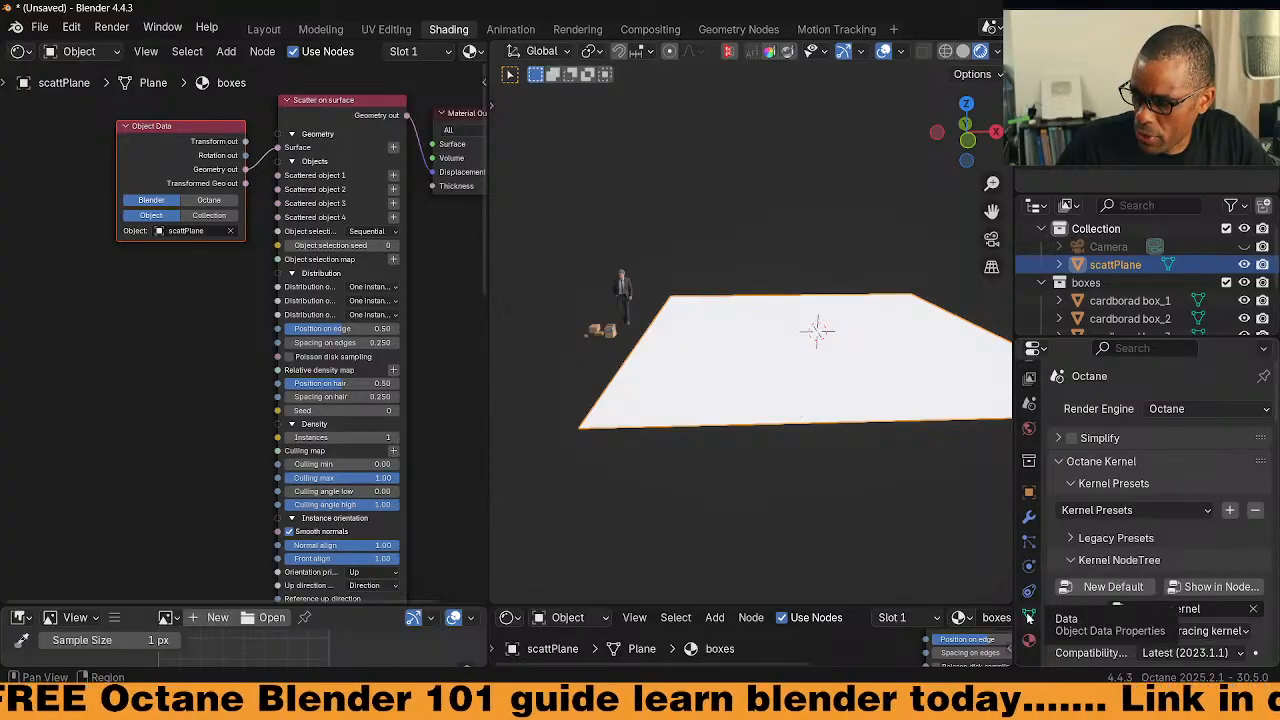
pyautogui.click(1029, 614)
pyautogui.scroll(-5, 1068, 562)
pyautogui.scroll(-6, 1068, 562)
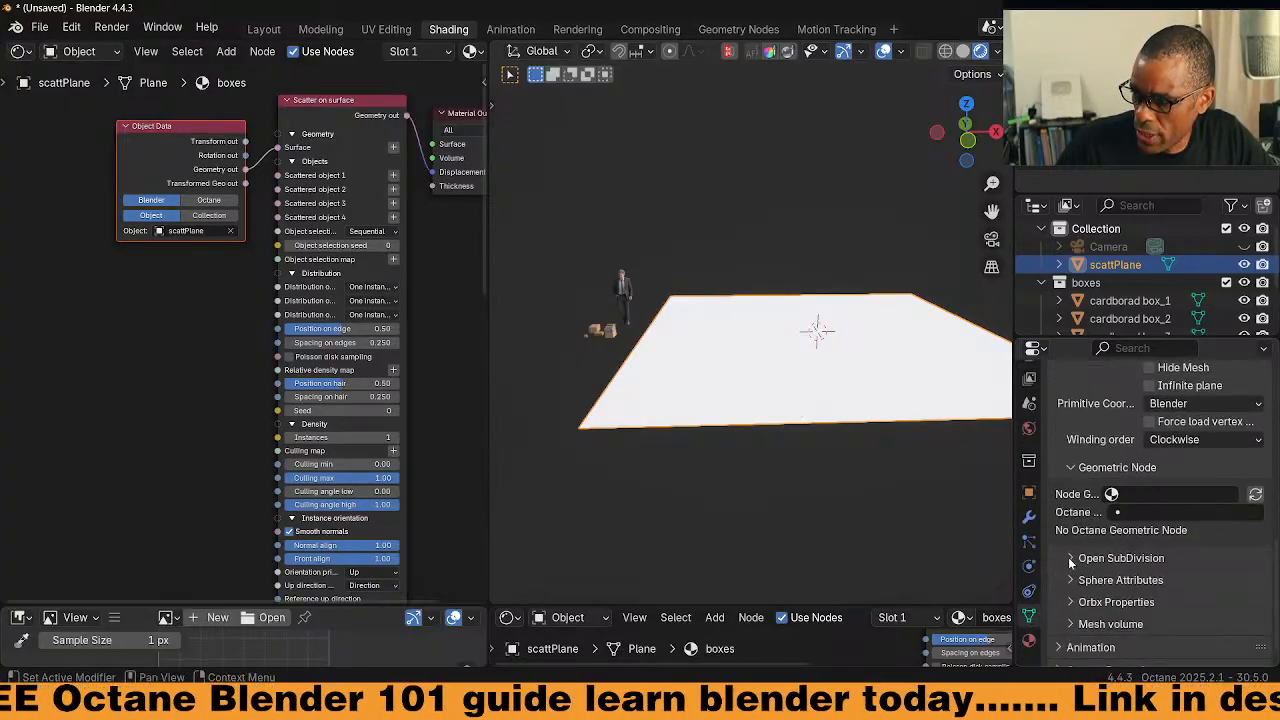
pyautogui.click(1146, 494)
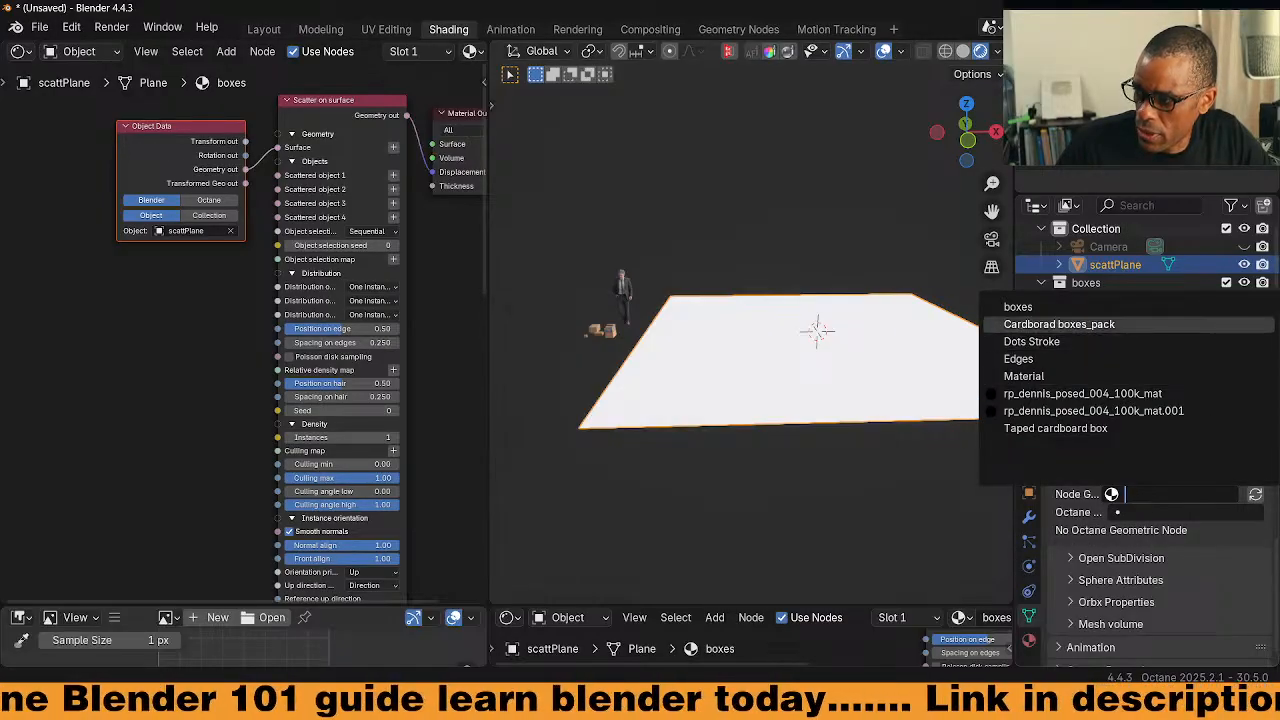
pyautogui.click(1015, 306)
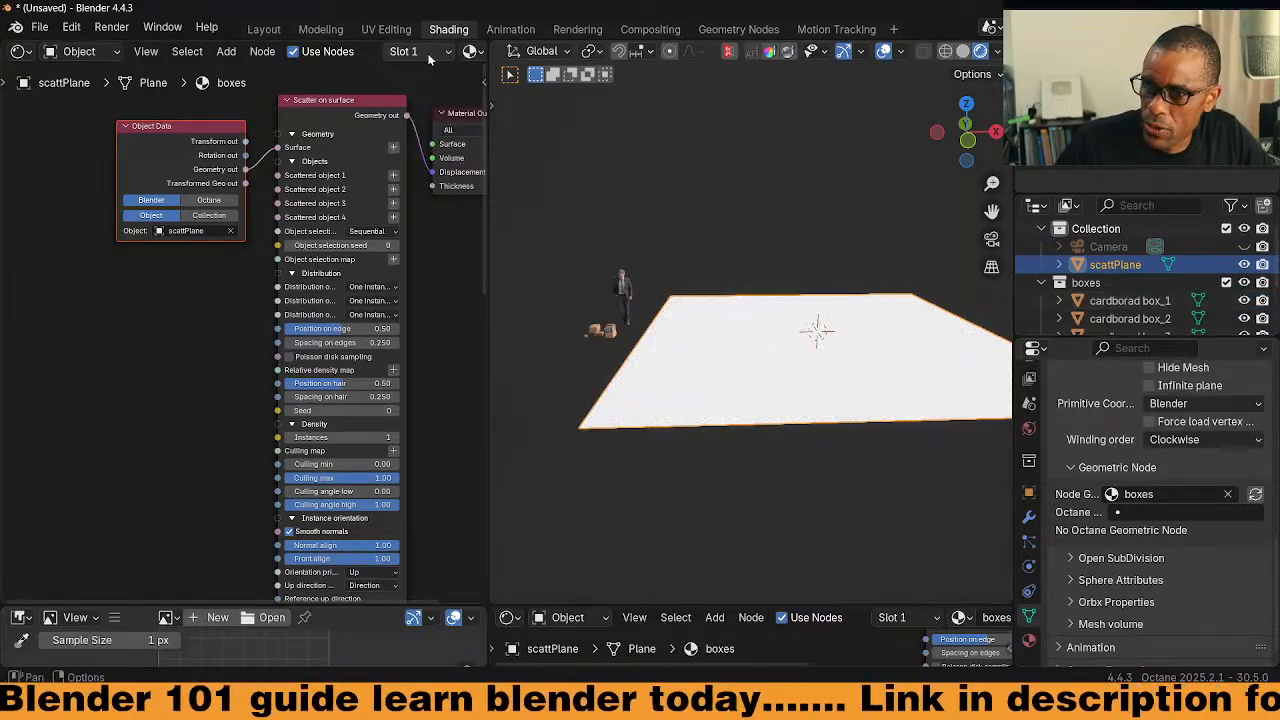
pyautogui.scroll(-3, 431, 54)
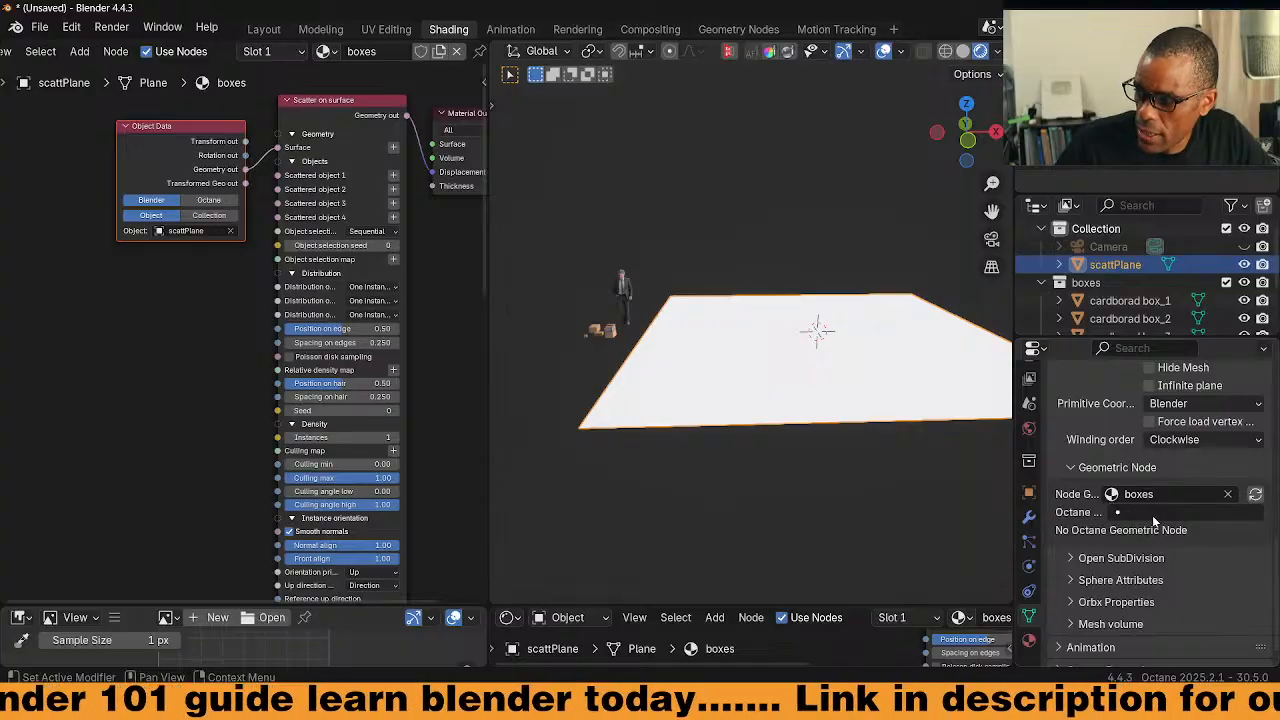
pyautogui.click(1146, 513)
pyautogui.click(1044, 324)
pyautogui.moveTo(836, 349); pyautogui.dragTo(792, 368, button='middle')
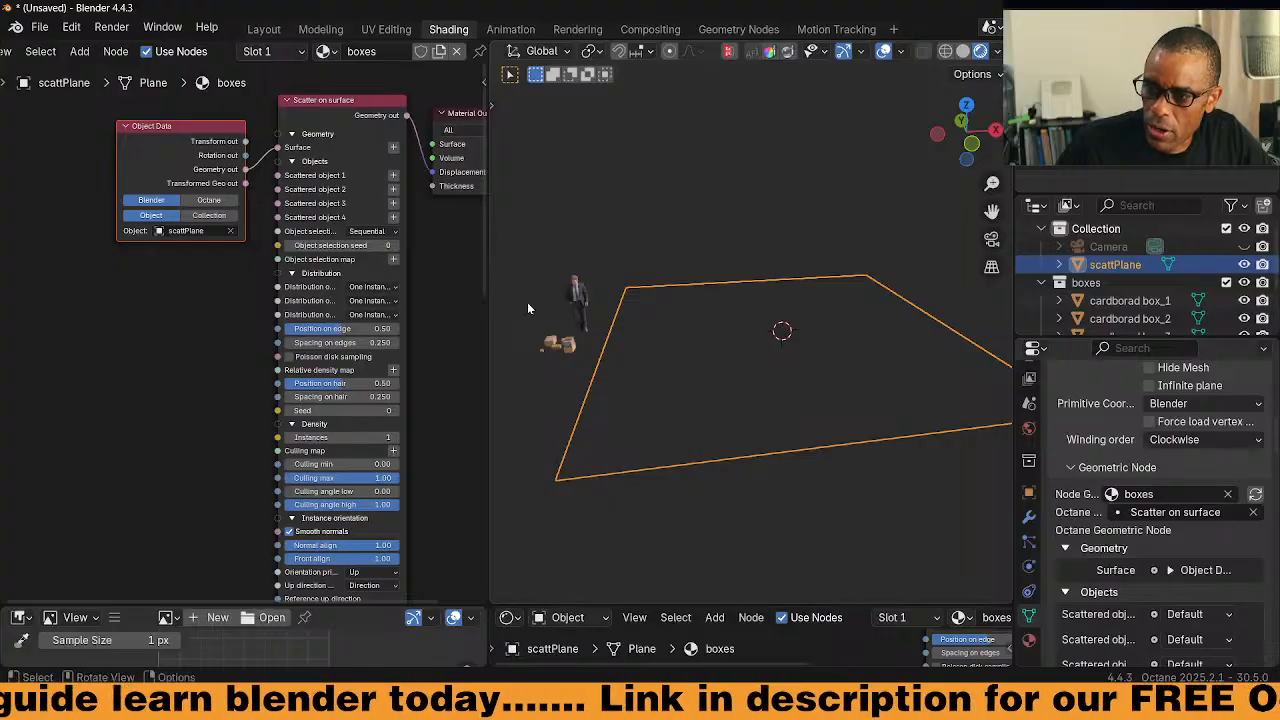
# Add an Object Data node to the Scattered object 1 input and assign the taped cardboard box as its object
pyautogui.scroll(2, 191, 299)
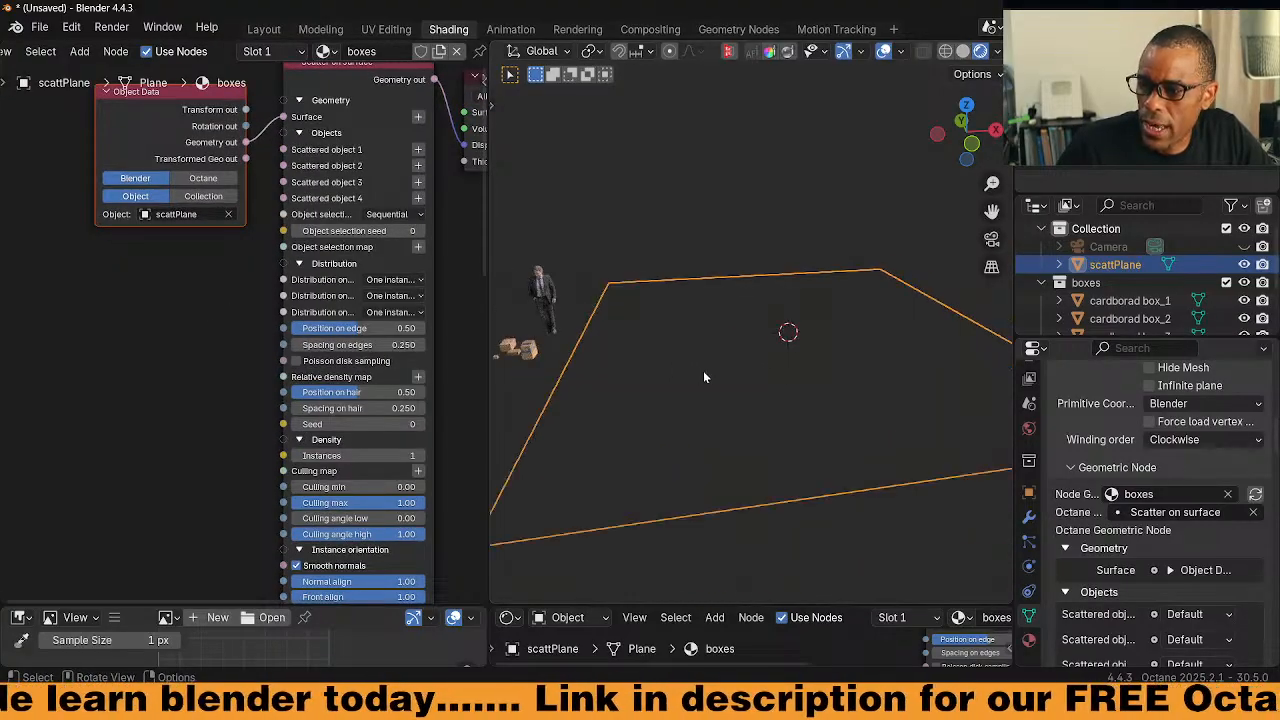
pyautogui.click(418, 149)
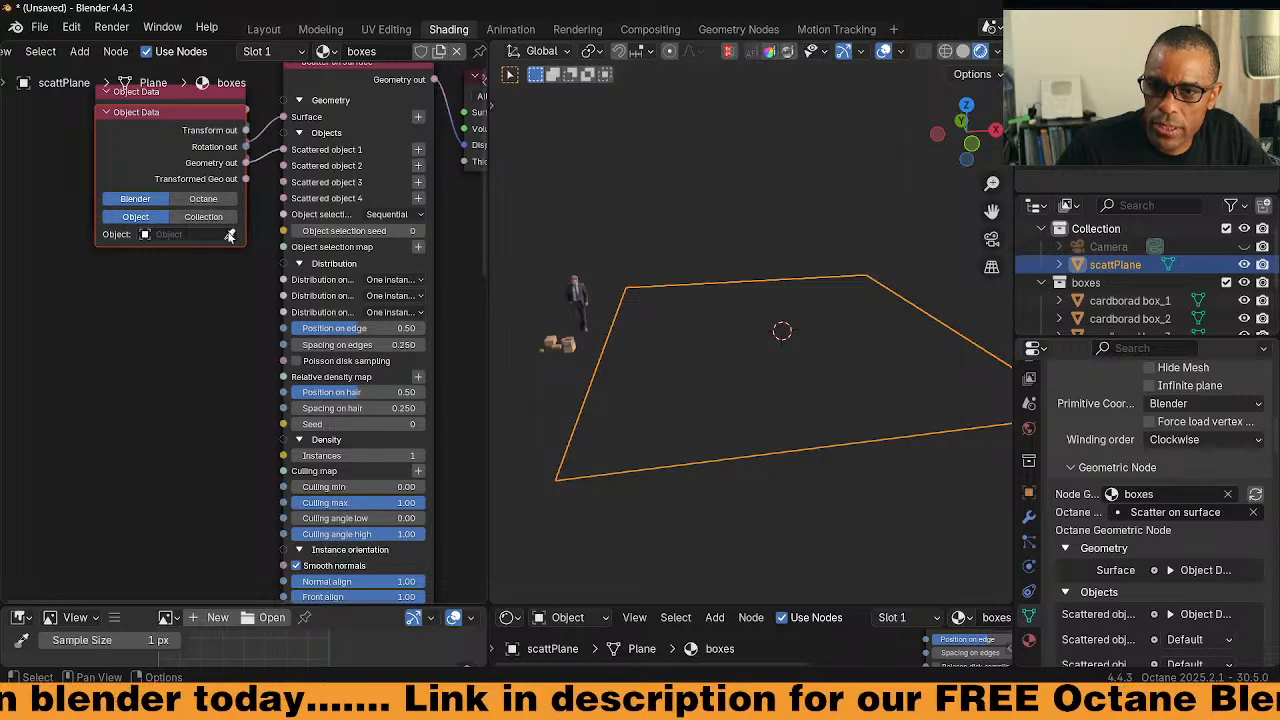
pyautogui.click(230, 233)
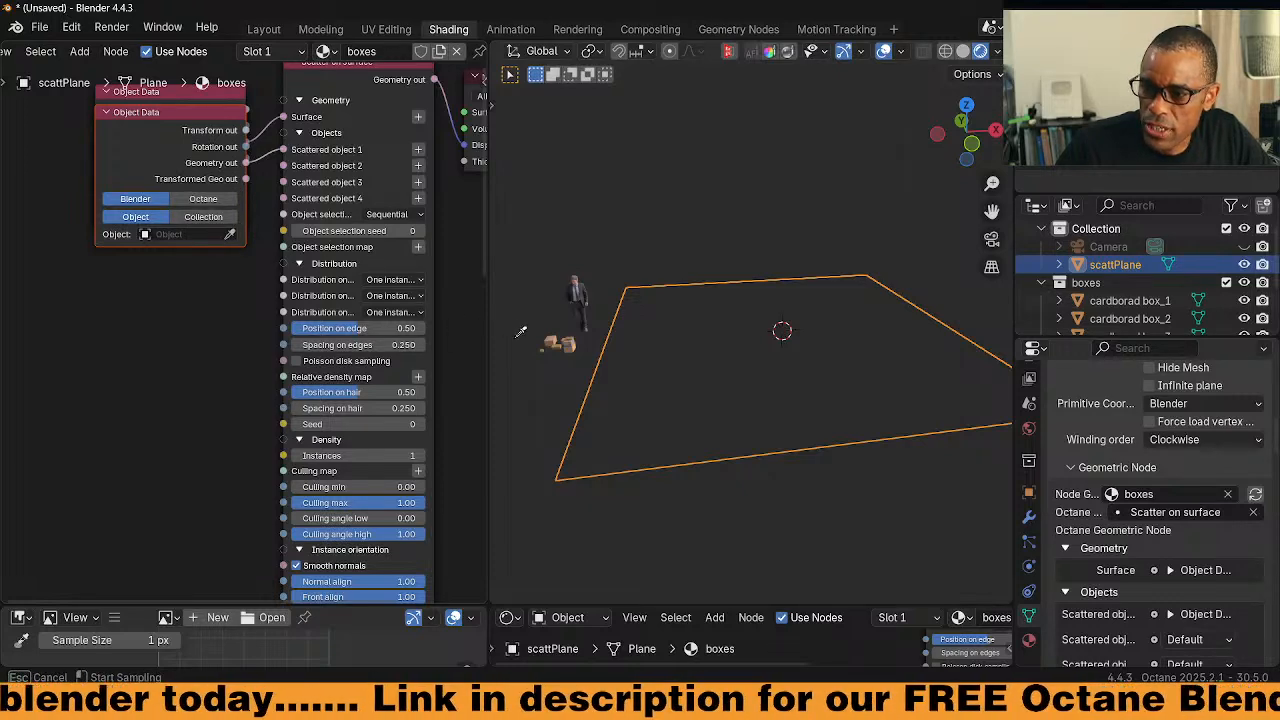
pyautogui.click(571, 340)
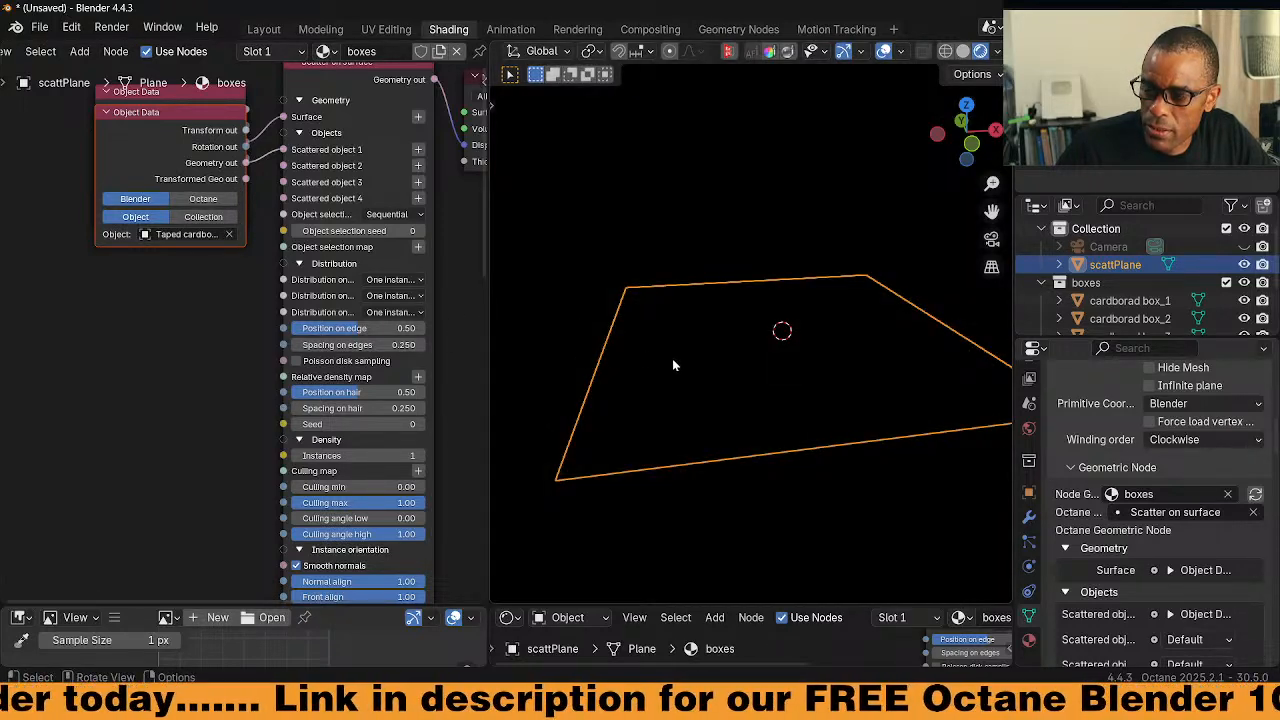
# Add an Object Data node to the Scattered object 2 input and inspect the scattered box's size against the floor plane
pyautogui.click(418, 166)
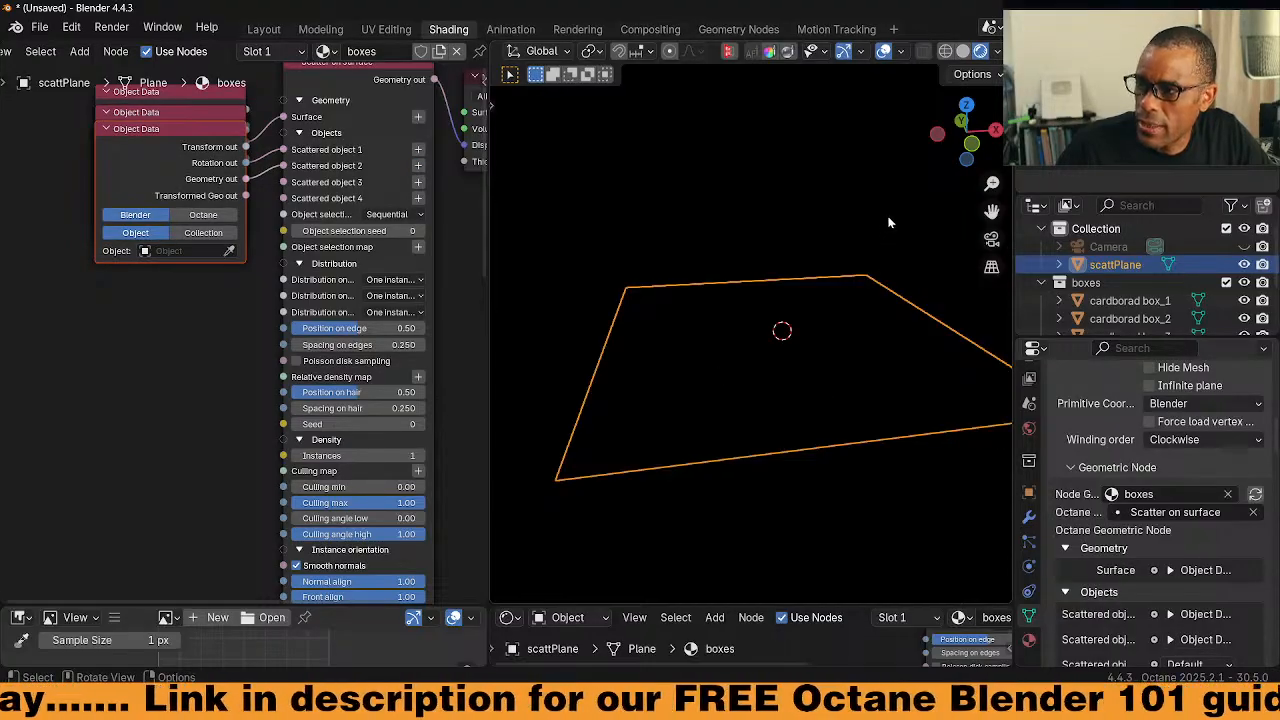
pyautogui.scroll(-8, 754, 360)
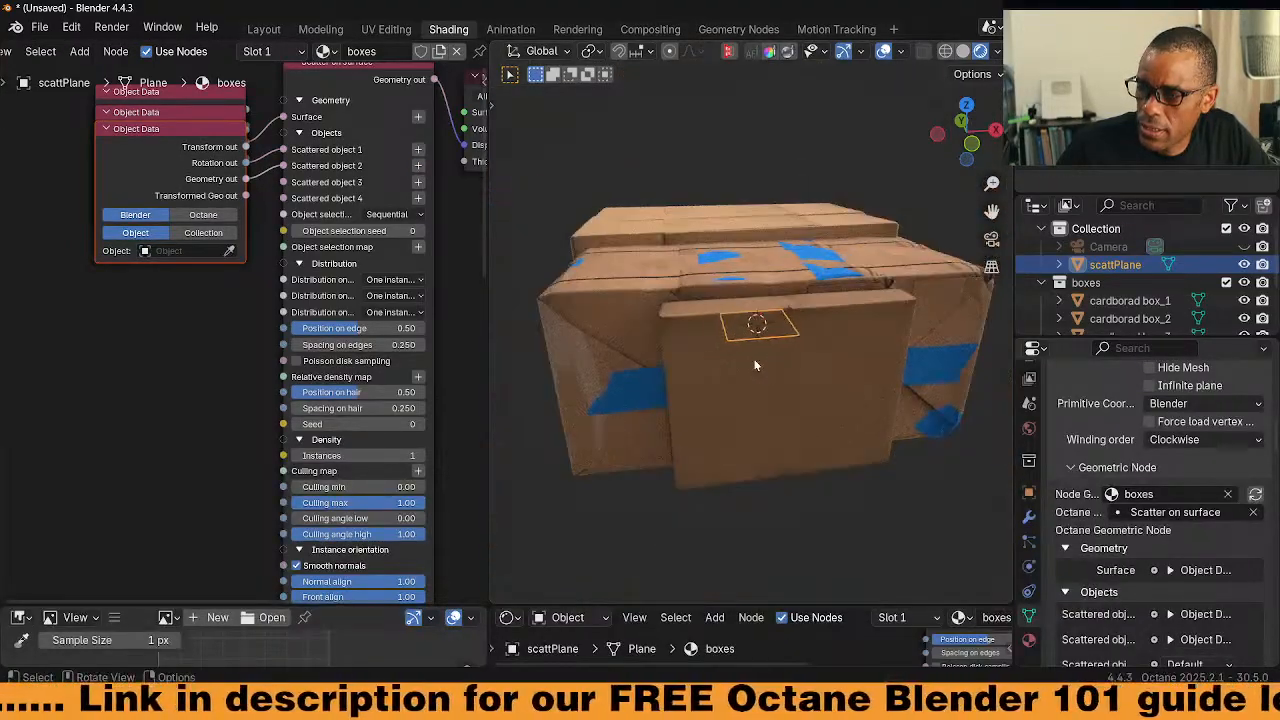
pyautogui.scroll(8, 756, 366)
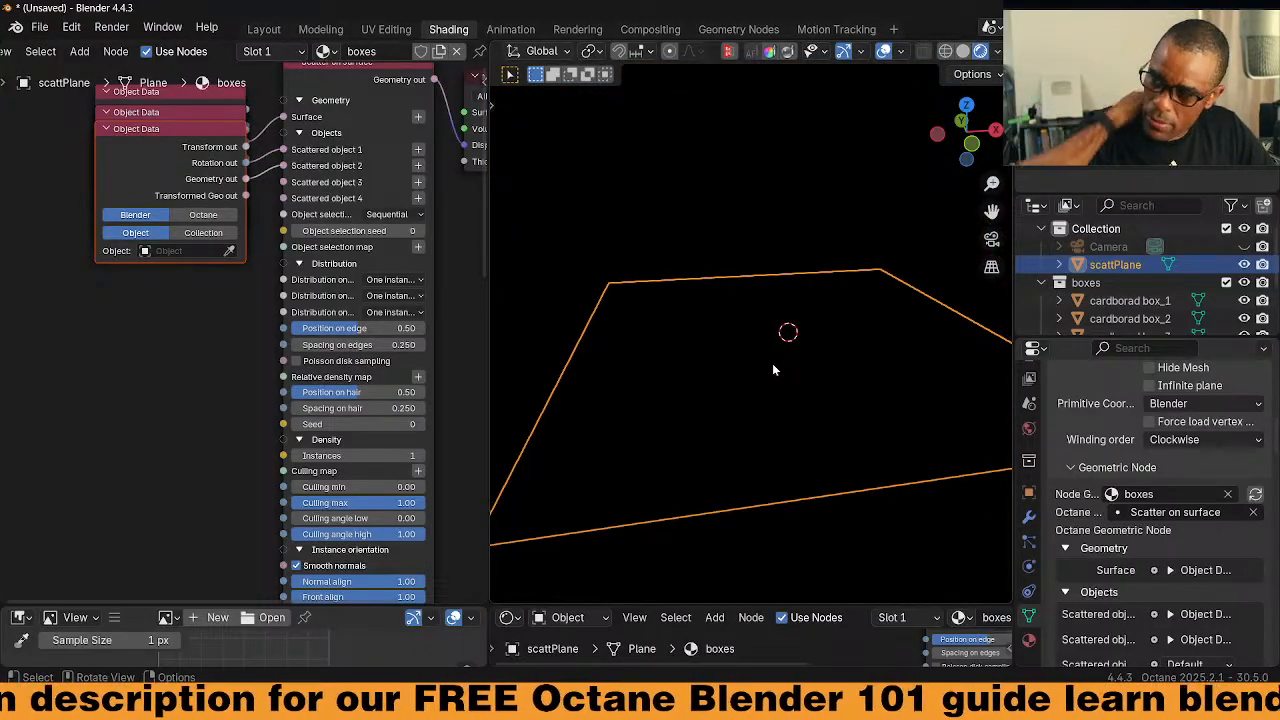
pyautogui.scroll(-4, 1121, 297)
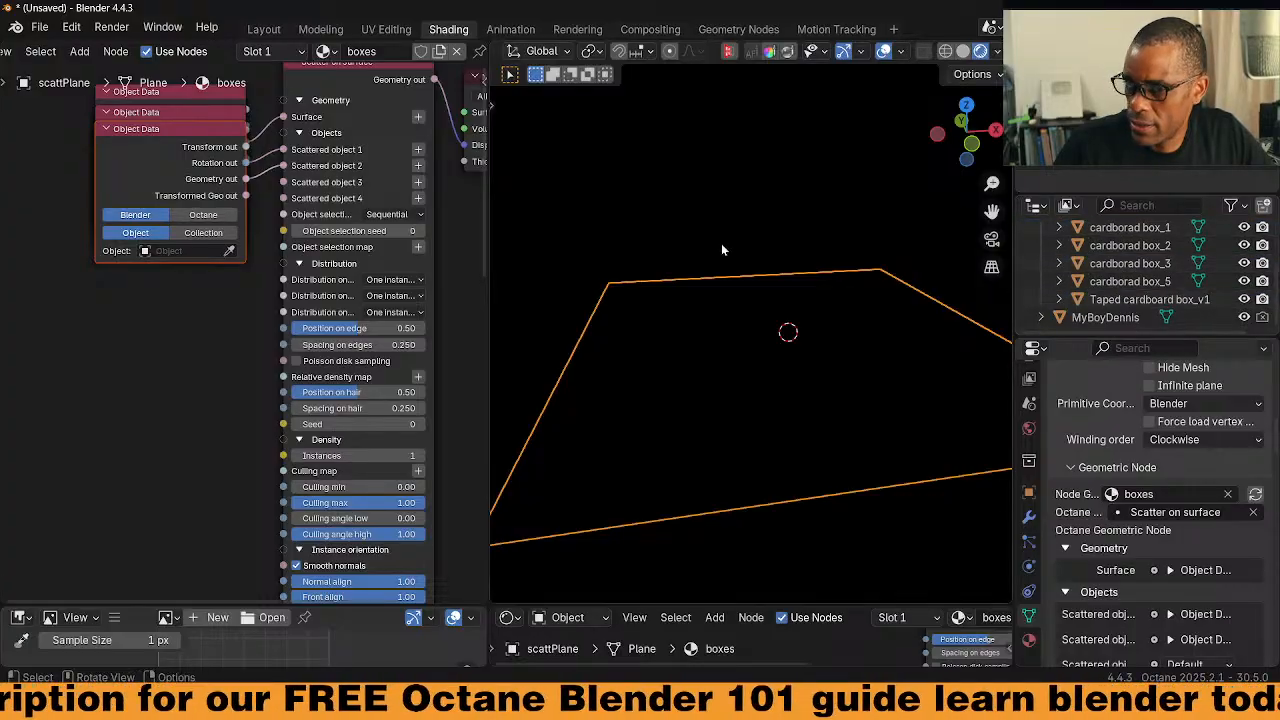
pyautogui.moveTo(170, 158); pyautogui.dragTo(156, 262)
# Apply the rotation and the scale of the Taped cardboard box_v1 object
pyautogui.moveTo(575, 363); pyautogui.dragTo(546, 340, button='middle')
pyautogui.click(501, 338)
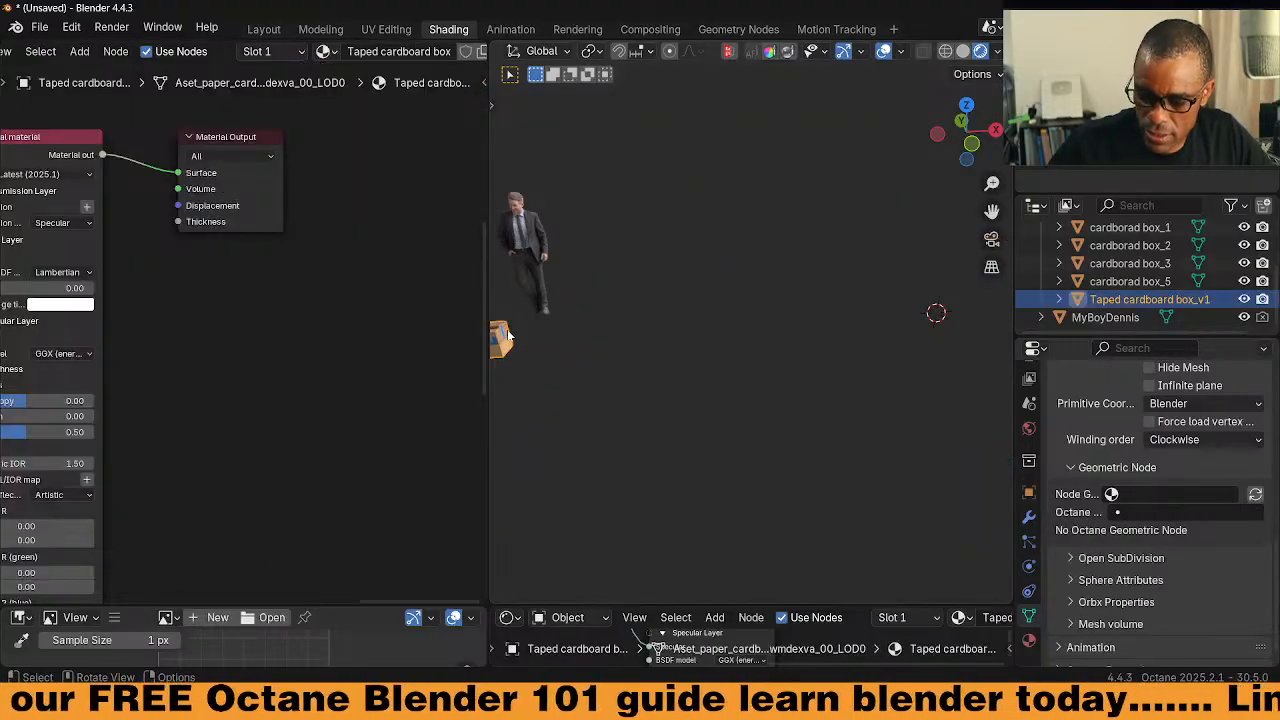
pyautogui.press('KP_Decimal')
pyautogui.scroll(-5, 688, 403)
pyautogui.hotkey('ctrl', 'a')
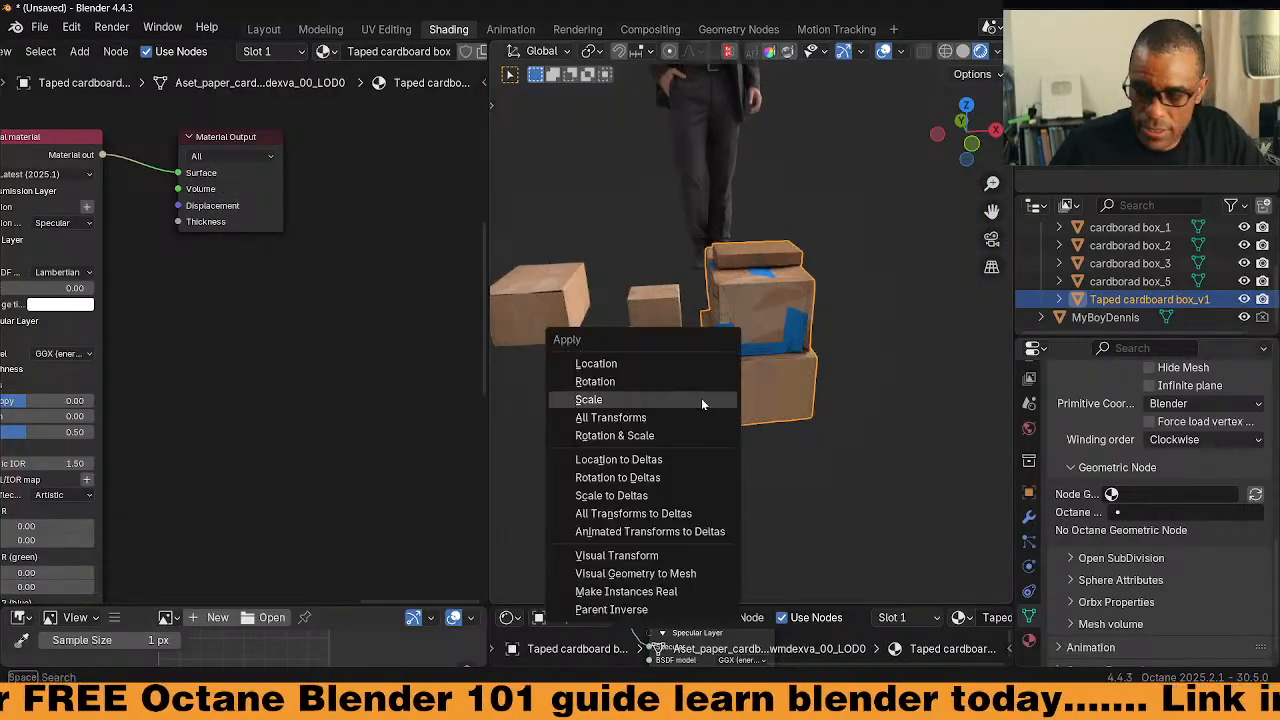
pyautogui.click(671, 387)
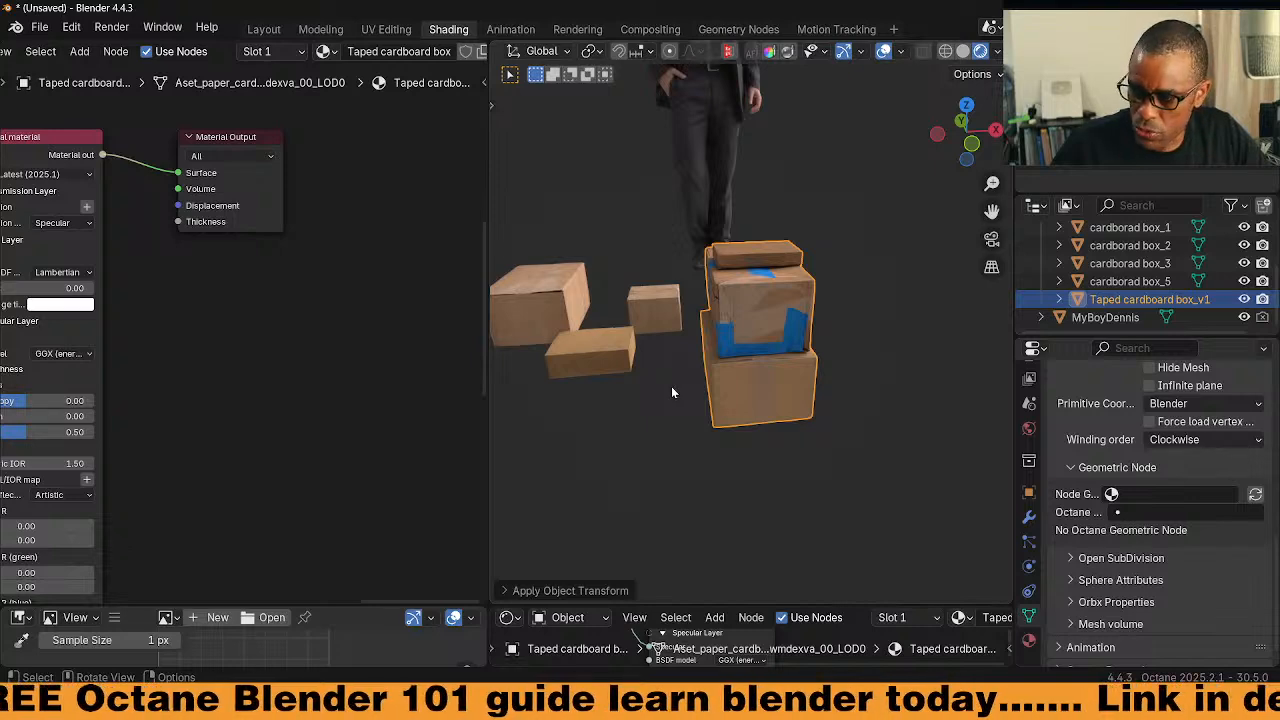
pyautogui.hotkey('ctrl', 'a')
pyautogui.click(648, 401)
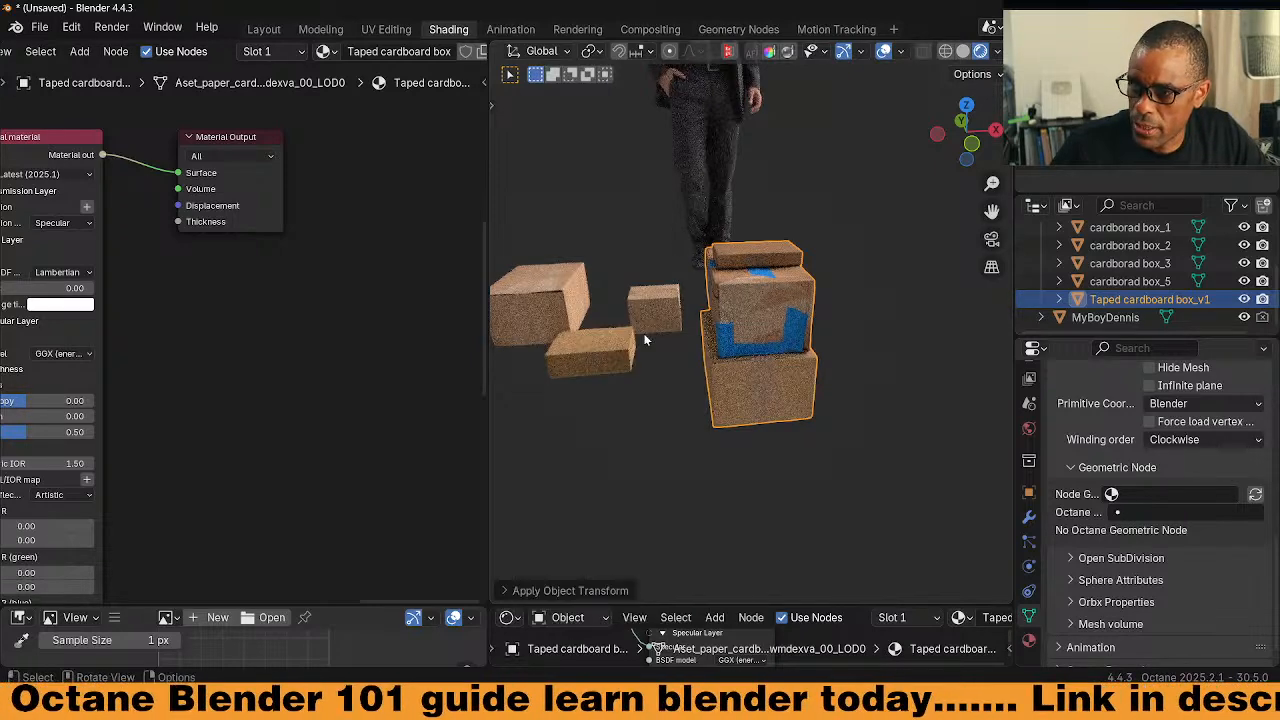
# Apply the scale of the cardborad box_1, cardborad box_3 and cardborad box_2 objects
pyautogui.click(650, 320)
pyautogui.hotkey('ctrl', 'a')
pyautogui.click(647, 314)
pyautogui.click(598, 333)
pyautogui.hotkey('ctrl', 'a')
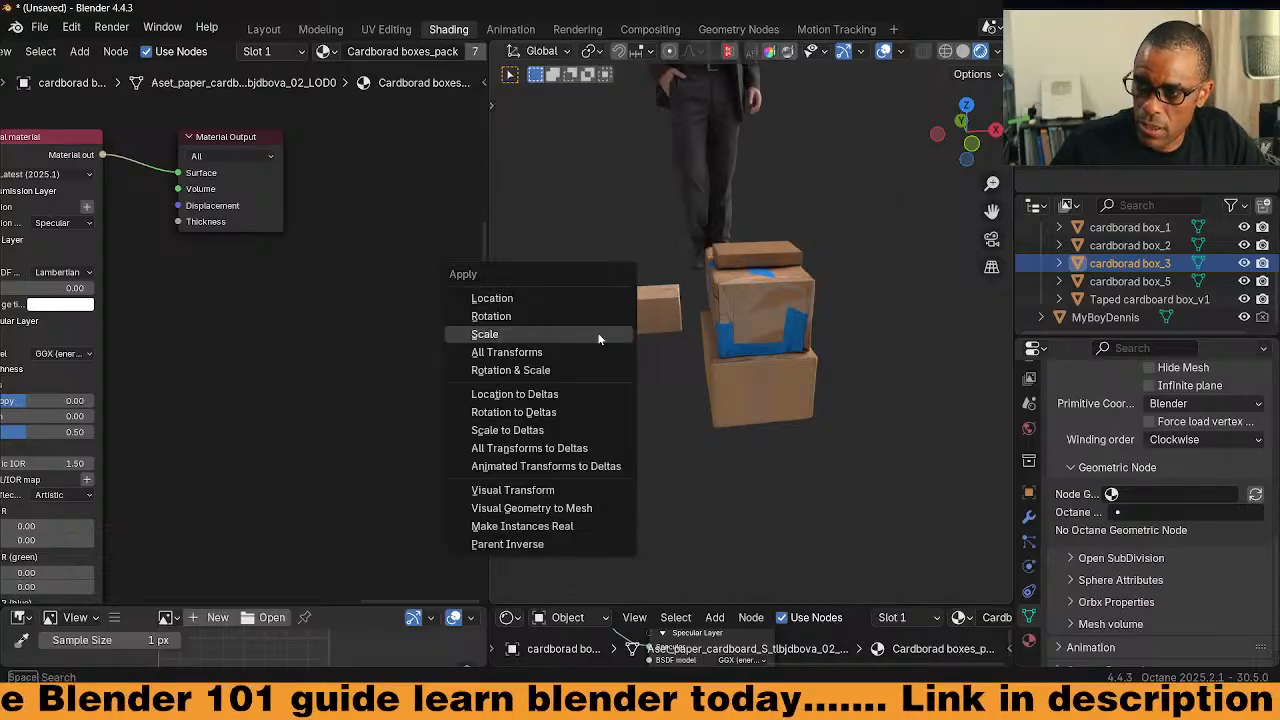
pyautogui.click(598, 338)
pyautogui.click(548, 297)
pyautogui.hotkey('ctrl', 'a')
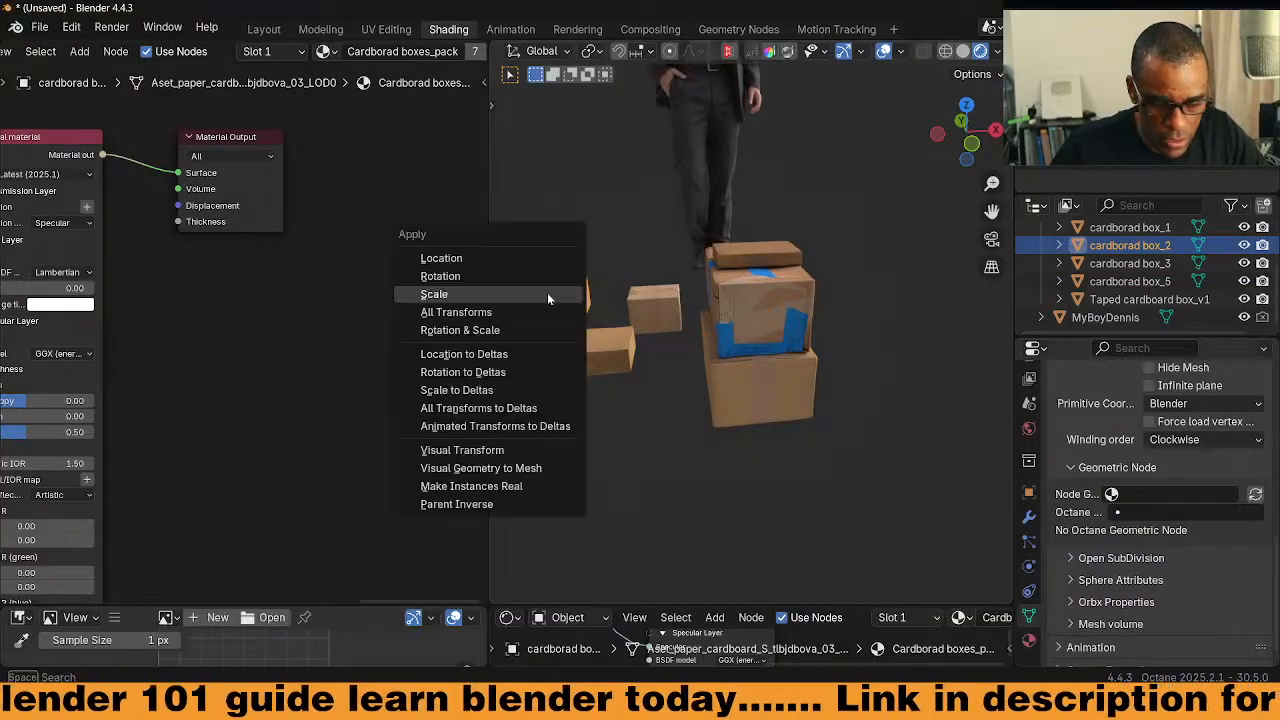
pyautogui.click(545, 293)
# Select scattPlane and assign cardborad box_2 as the object of the Object Data node feeding Scattered object 1
pyautogui.scroll(-3, 762, 408)
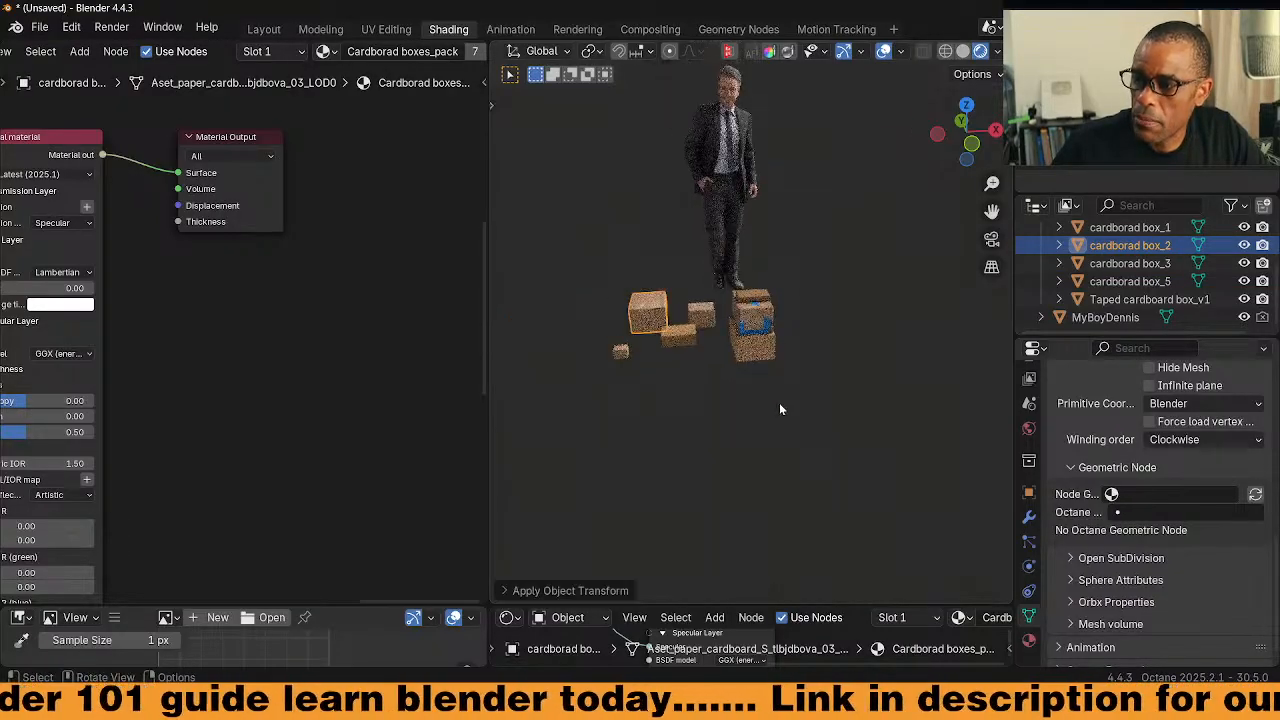
pyautogui.scroll(-5, 762, 408)
pyautogui.click(810, 387)
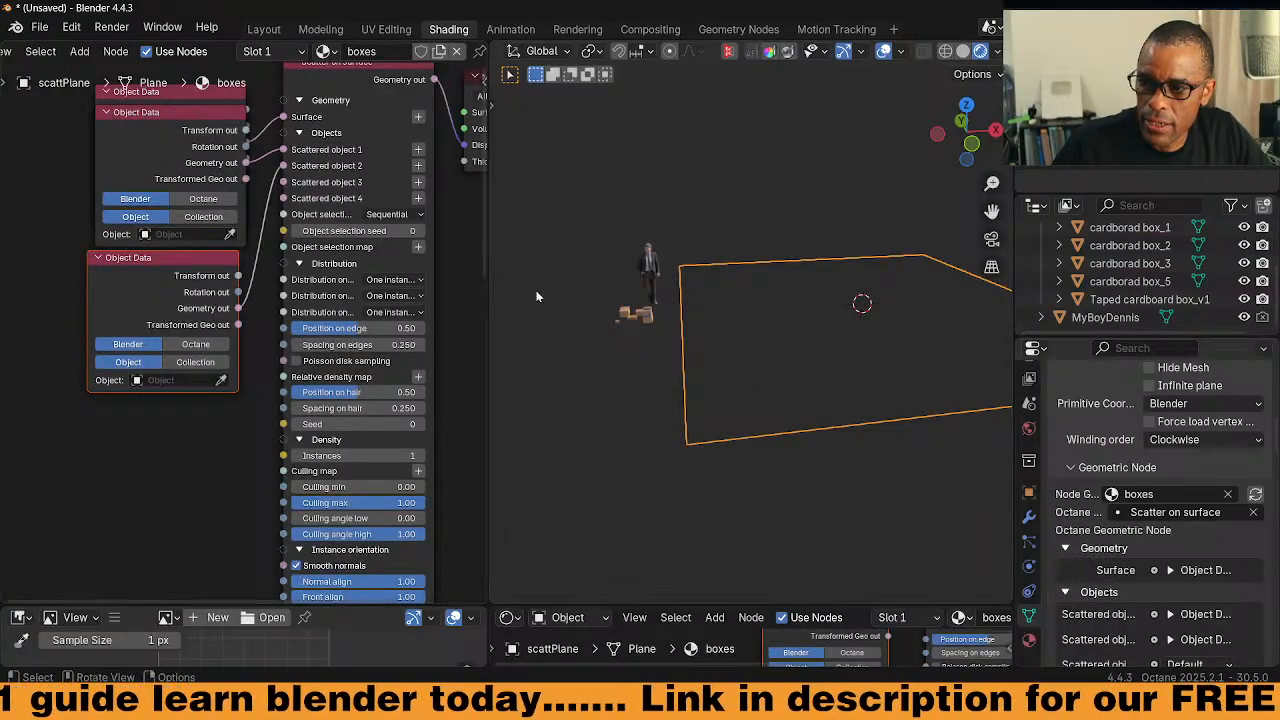
pyautogui.scroll(3, 562, 322)
pyautogui.keyDown('shift'); pyautogui.moveTo(562, 322); pyautogui.dragTo(620, 328, button='middle'); pyautogui.keyUp('shift')
pyautogui.click(229, 234)
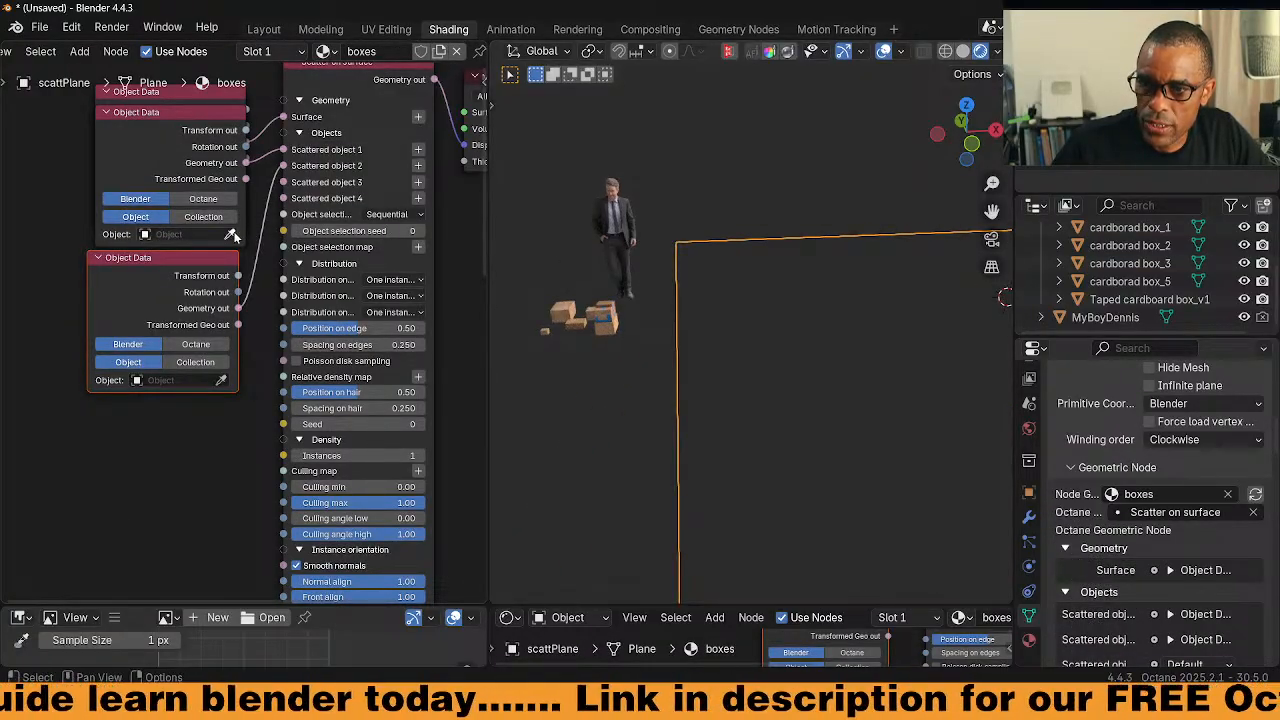
pyautogui.click(573, 305)
# Move the Scattered object 2 Object Data node up under the first one and assign the smallest cardboard box as its object
pyautogui.moveTo(194, 281); pyautogui.dragTo(209, 160)
pyautogui.click(238, 258)
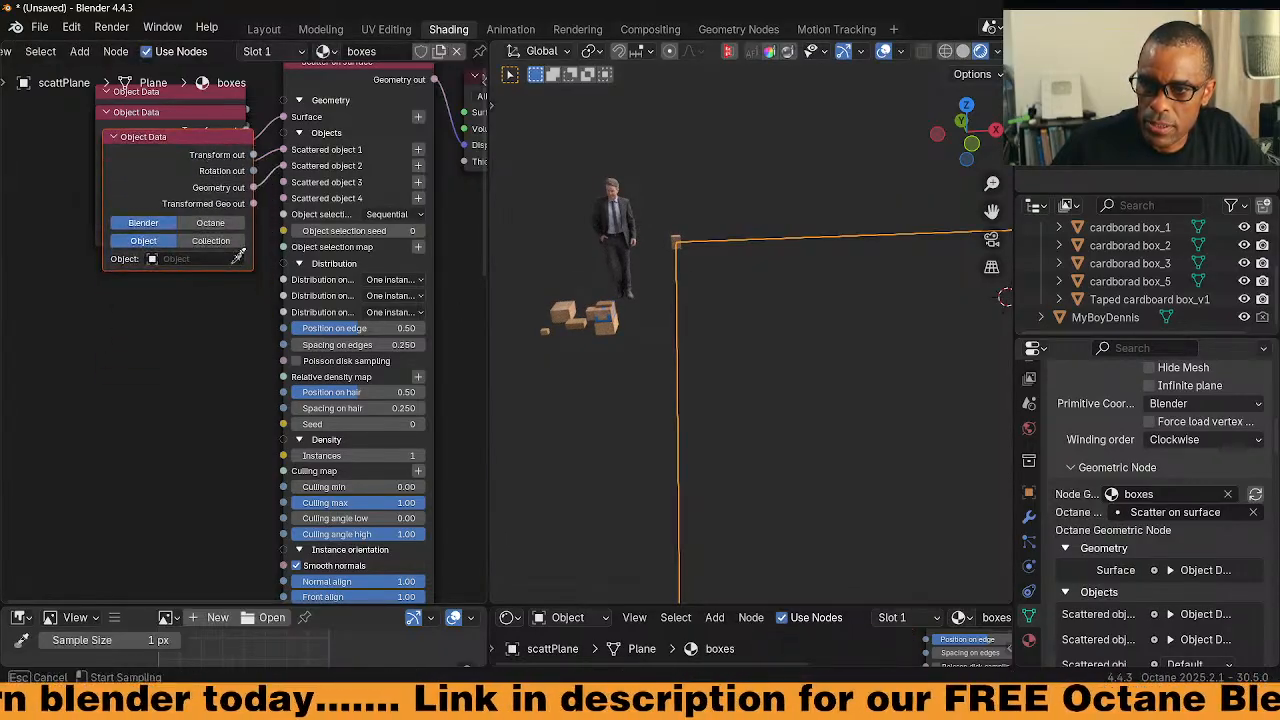
pyautogui.click(548, 324)
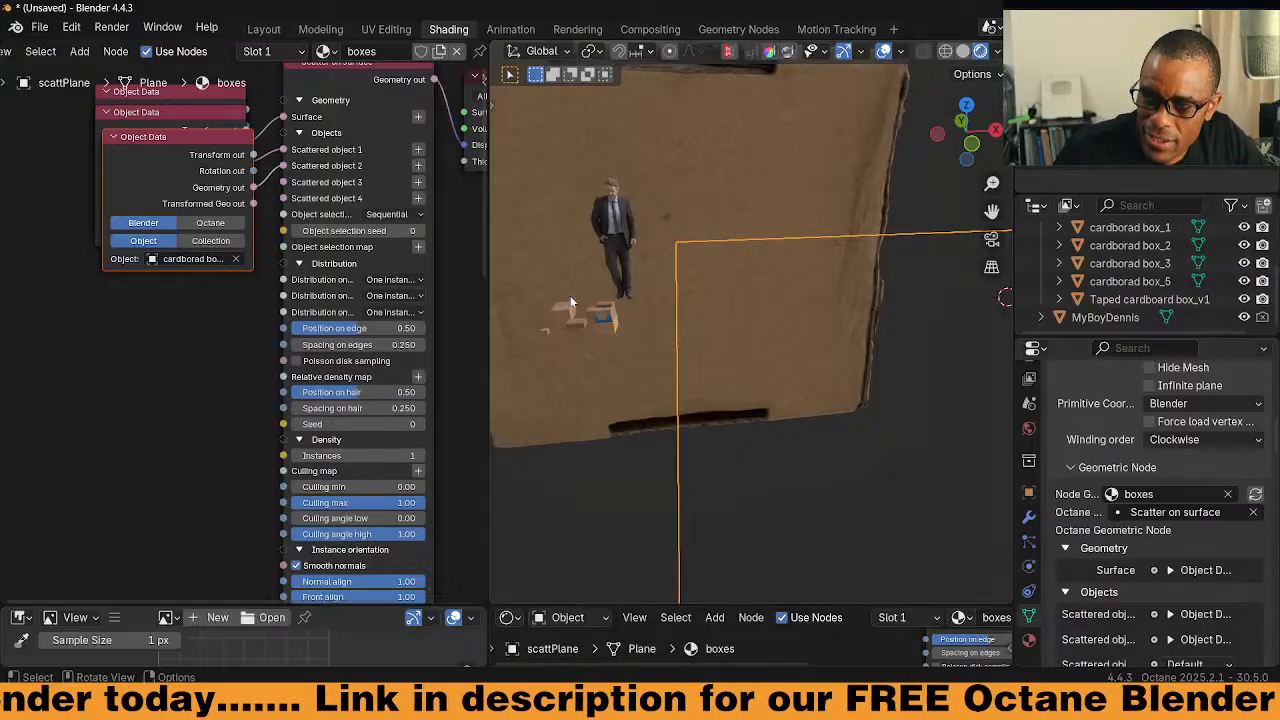
# Toggle the visibility of cardborad box_1 off and on, and examine the scattered box's size against the floor plane and the man
pyautogui.click(1245, 230)
pyautogui.click(1245, 230)
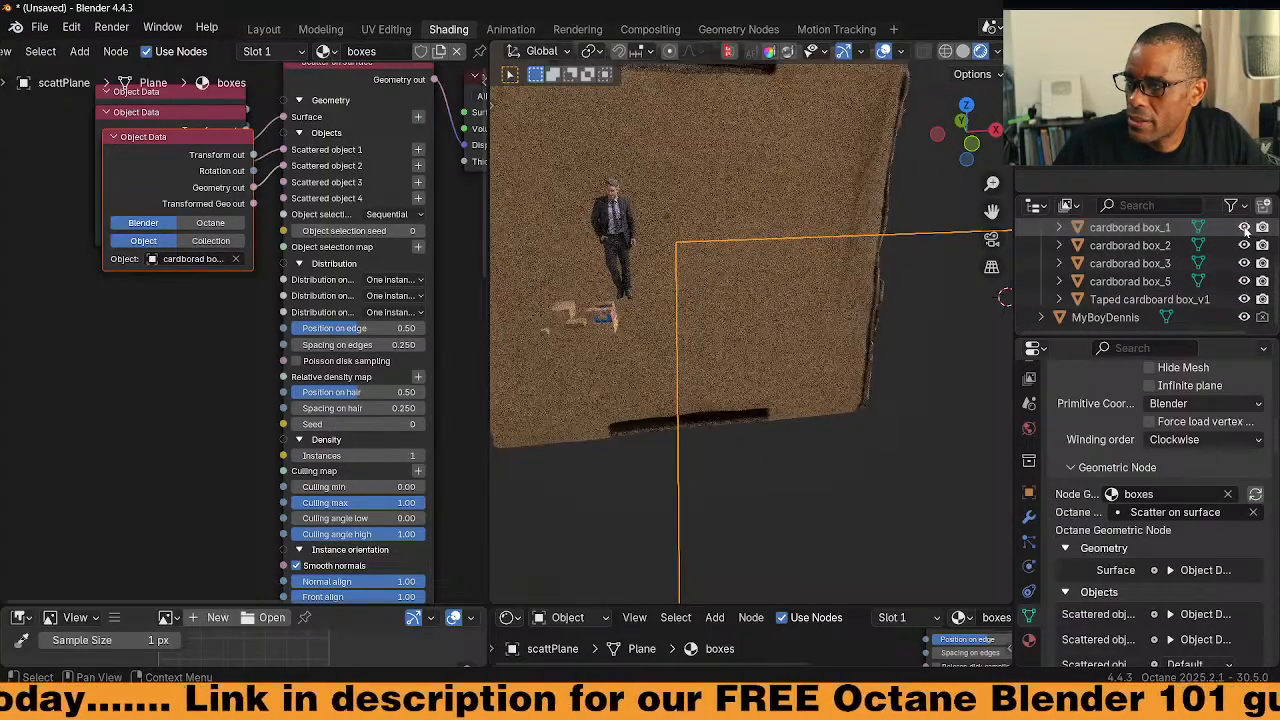
pyautogui.scroll(-7, 823, 392)
pyautogui.scroll(3, 803, 402)
pyautogui.scroll(-1, 797, 402)
pyautogui.scroll(5, 790, 399)
pyautogui.moveTo(781, 396); pyautogui.dragTo(731, 371, button='middle')
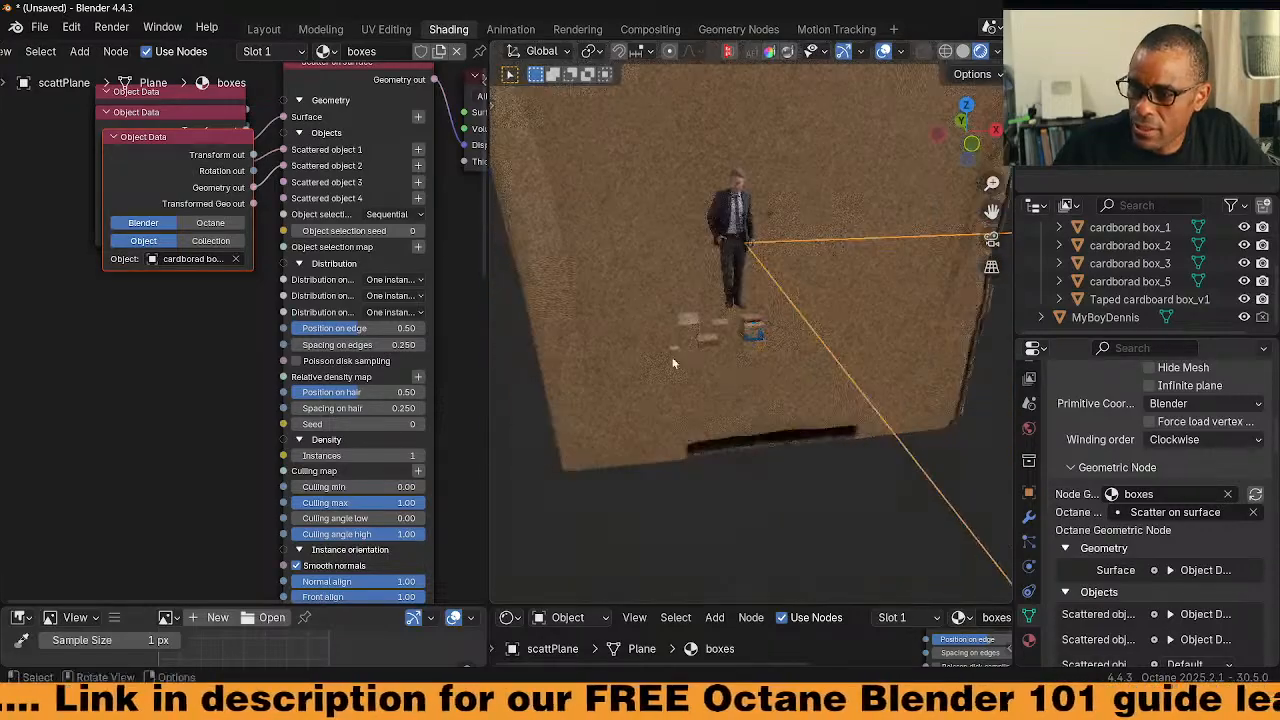
# Add an Object Data node to the Scattered object 3 input and assign cardborad box_1 as its object
pyautogui.click(418, 182)
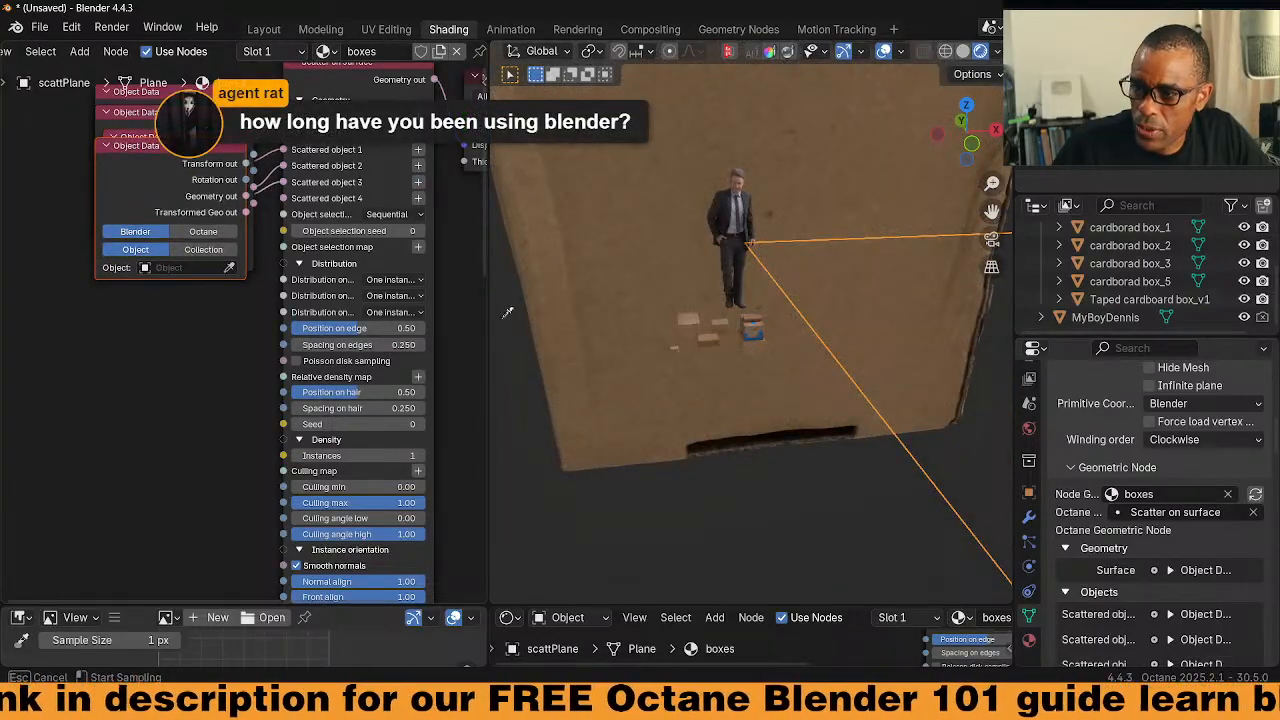
pyautogui.click(719, 323)
pyautogui.moveTo(762, 367); pyautogui.dragTo(920, 410, button='middle')
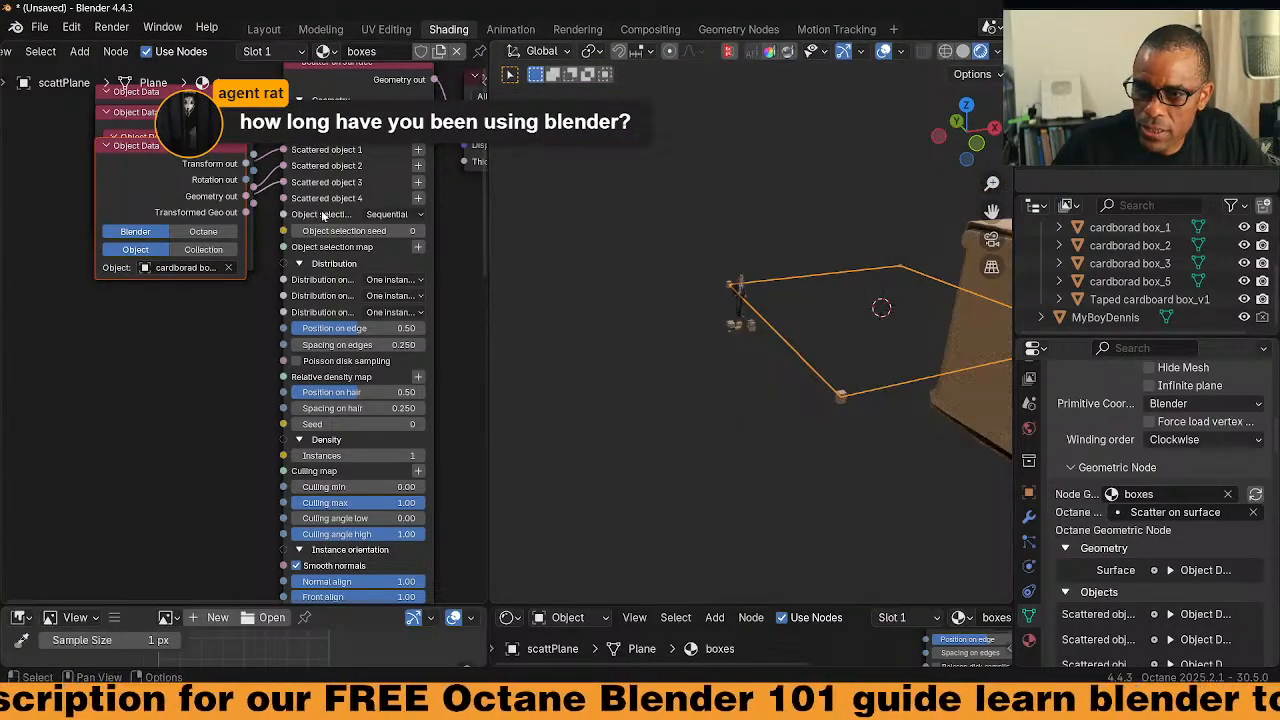
# Add an Object Data node to the Scattered object 4 input and assign the taped cardboard box as its object
pyautogui.click(418, 197)
pyautogui.click(230, 284)
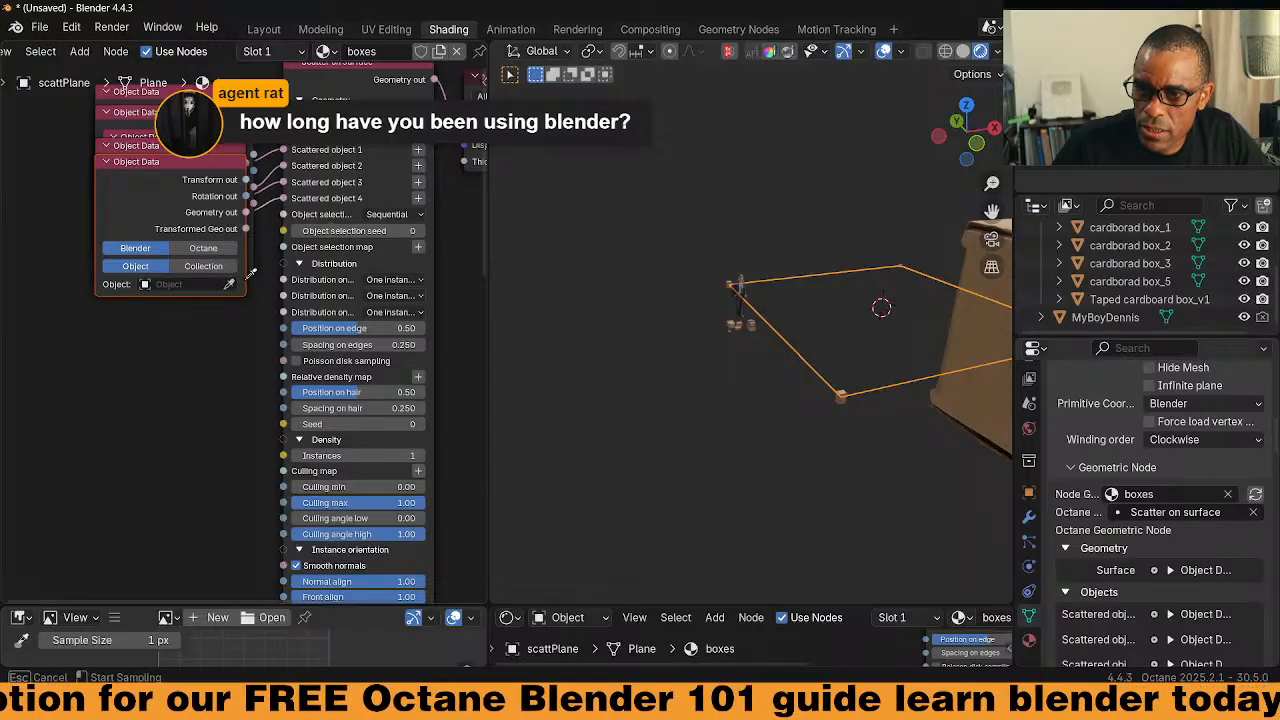
pyautogui.click(748, 329)
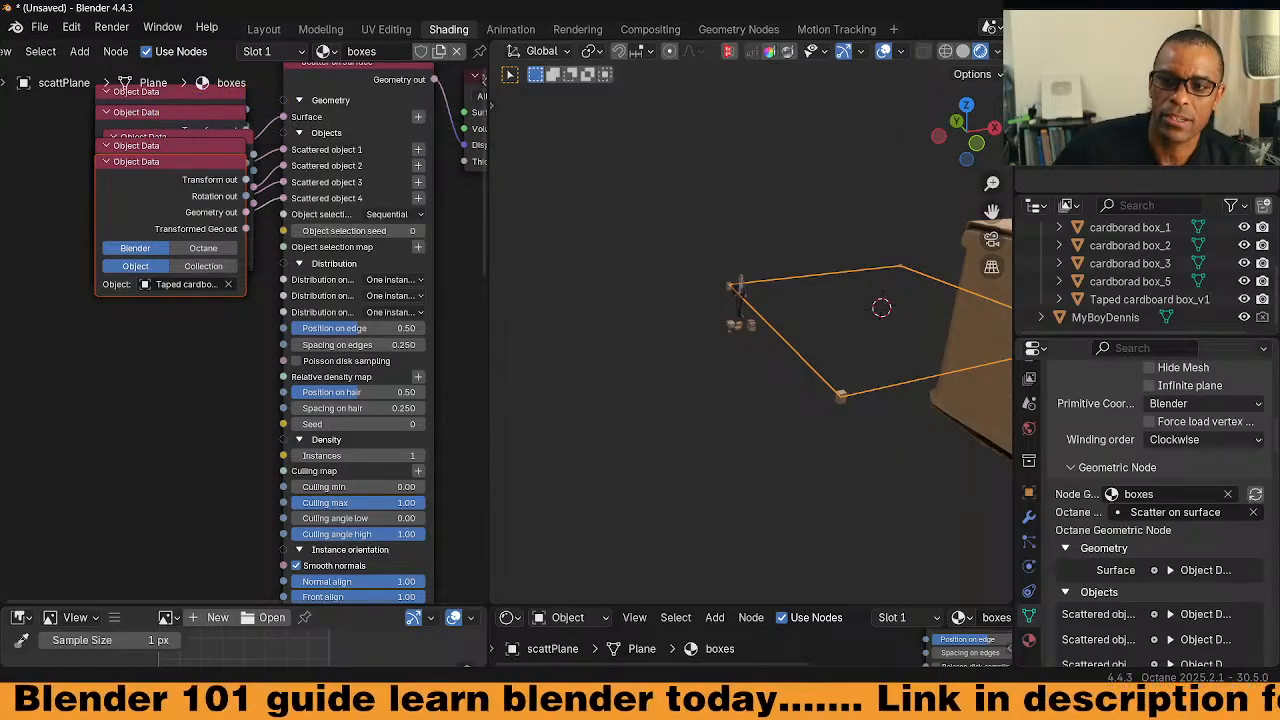
# Arrange the four box Object Data nodes in a staggered column beside the Scatter on surface node, ordered by their scattered object inputs
pyautogui.moveTo(203, 174); pyautogui.dragTo(164, 150)
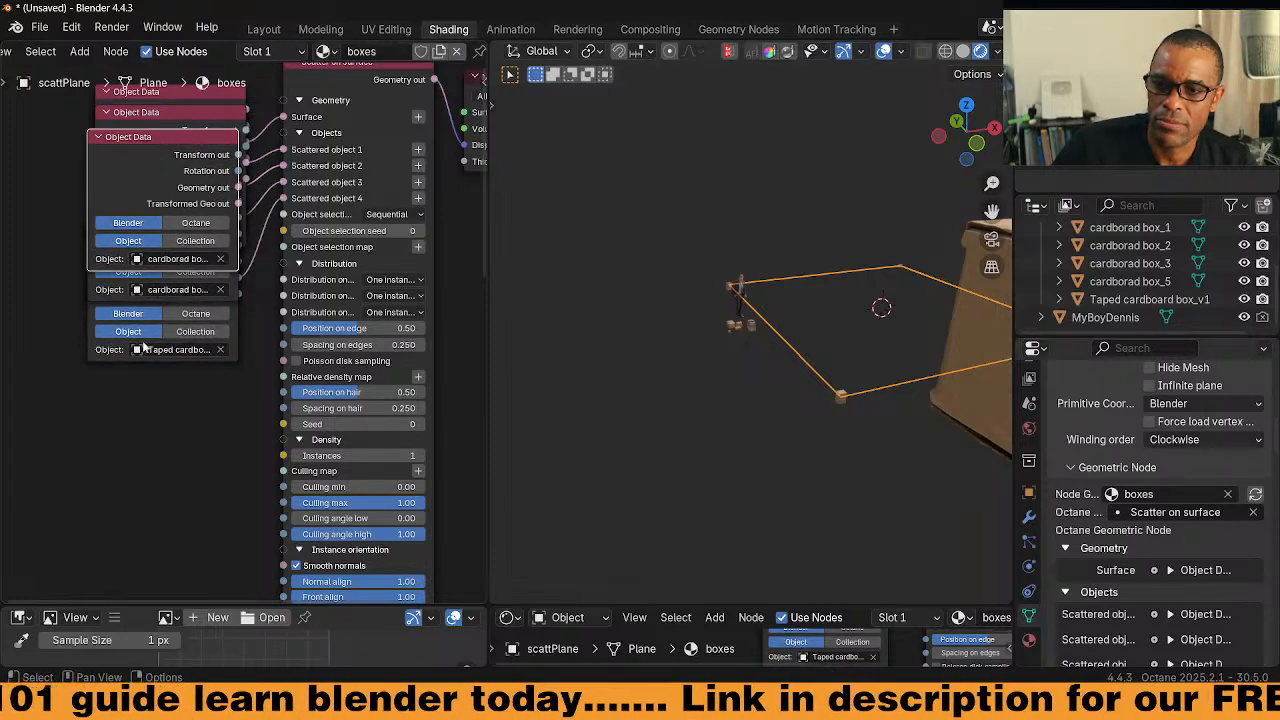
pyautogui.moveTo(120, 193); pyautogui.dragTo(75, 529)
pyautogui.moveTo(147, 276); pyautogui.dragTo(130, 304)
pyautogui.moveTo(79, 177); pyautogui.dragTo(139, 215, button='middle')
pyautogui.moveTo(215, 130)
pyautogui.mouseDown()
pyautogui.moveTo(195, 80)
pyautogui.moveTo(202, 128)
pyautogui.mouseUp()
pyautogui.moveTo(182, 340)
pyautogui.mouseDown()
pyautogui.moveTo(150, 332)
pyautogui.moveTo(166, 354)
pyautogui.mouseUp()
pyautogui.moveTo(77, 321); pyautogui.dragTo(105, 219, button='middle')
pyautogui.moveTo(217, 391); pyautogui.dragTo(221, 299)
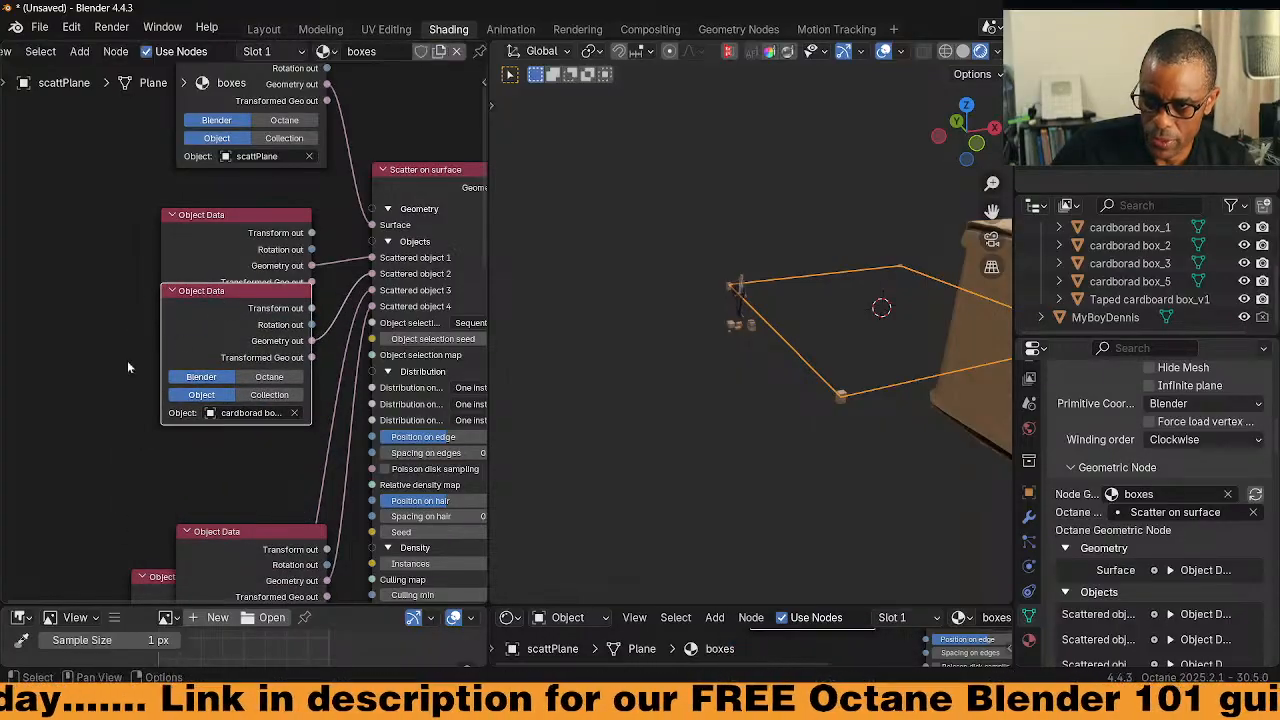
pyautogui.moveTo(131, 422); pyautogui.dragTo(135, 264, button='middle')
pyautogui.click(252, 416)
pyautogui.moveTo(252, 420); pyautogui.dragTo(268, 508)
pyautogui.moveTo(208, 412); pyautogui.dragTo(234, 201)
pyautogui.moveTo(228, 464); pyautogui.dragTo(195, 287)
pyautogui.moveTo(109, 208); pyautogui.dragTo(98, 315, button='middle')
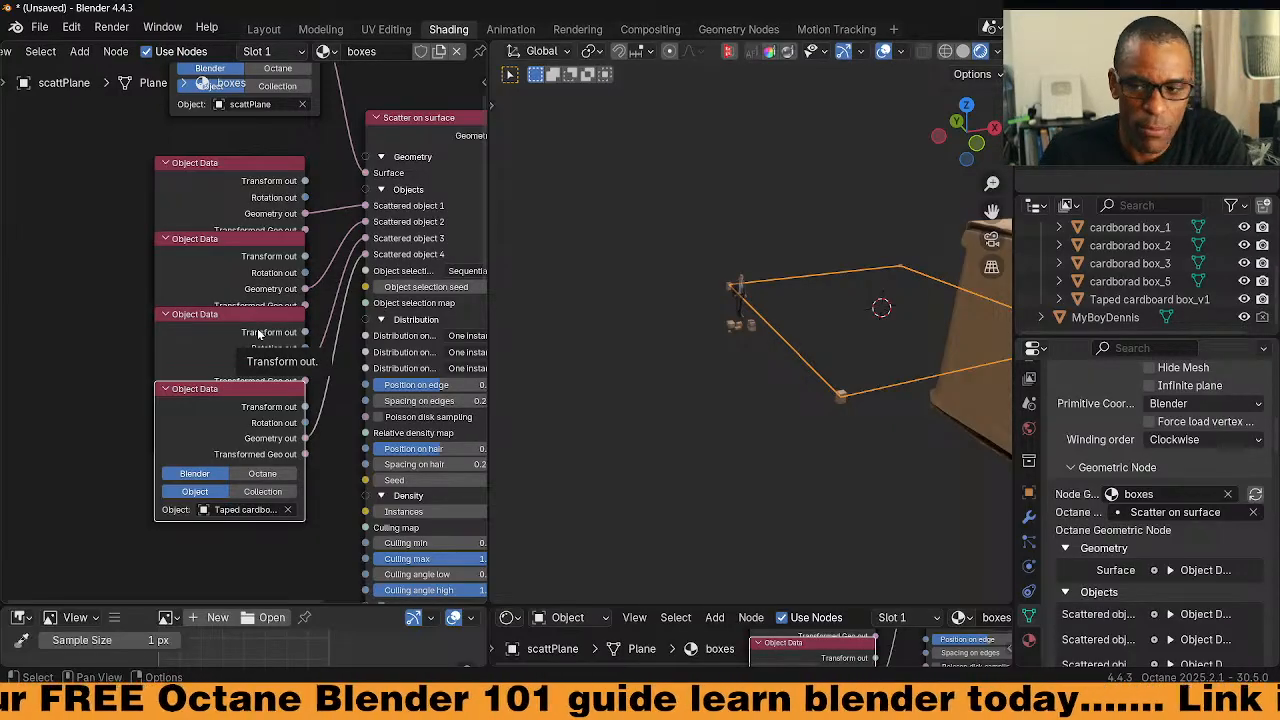
# Align the scattPlane Object Data node above the column and select the four box Object Data nodes
pyautogui.scroll(-5, 227, 426)
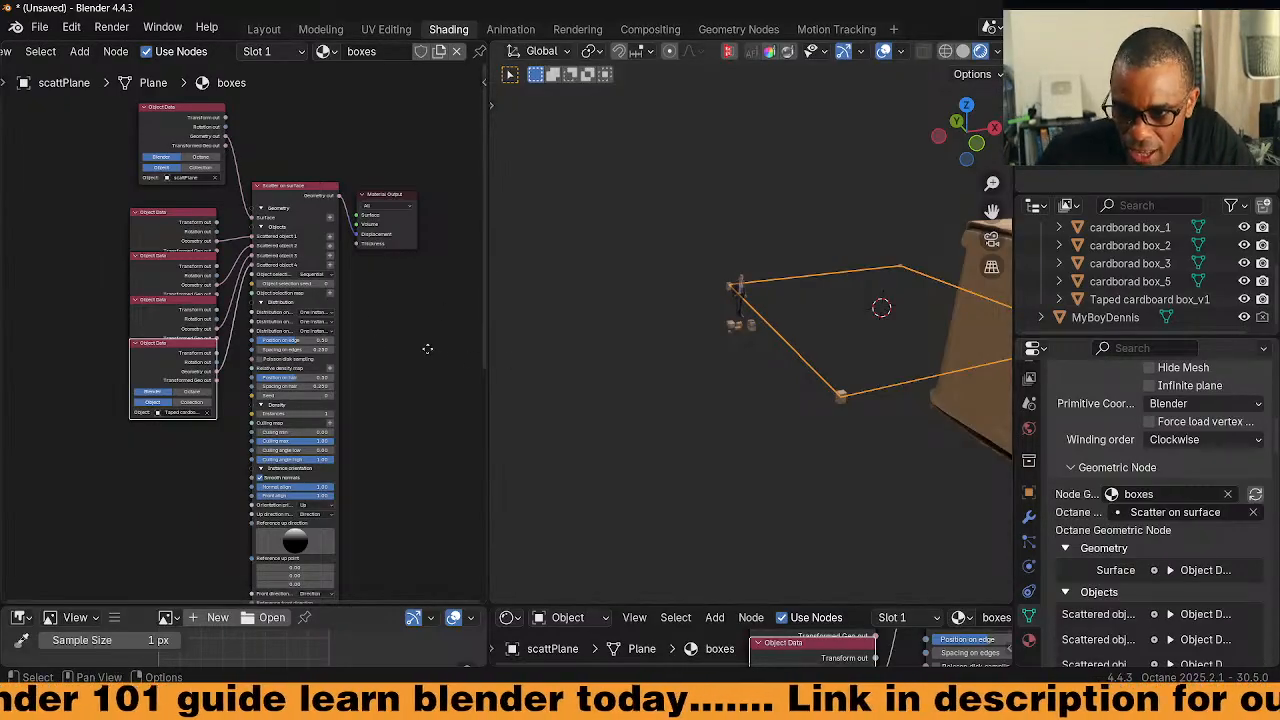
pyautogui.scroll(2, 416, 326)
pyautogui.moveTo(444, 410); pyautogui.dragTo(450, 426, button='middle')
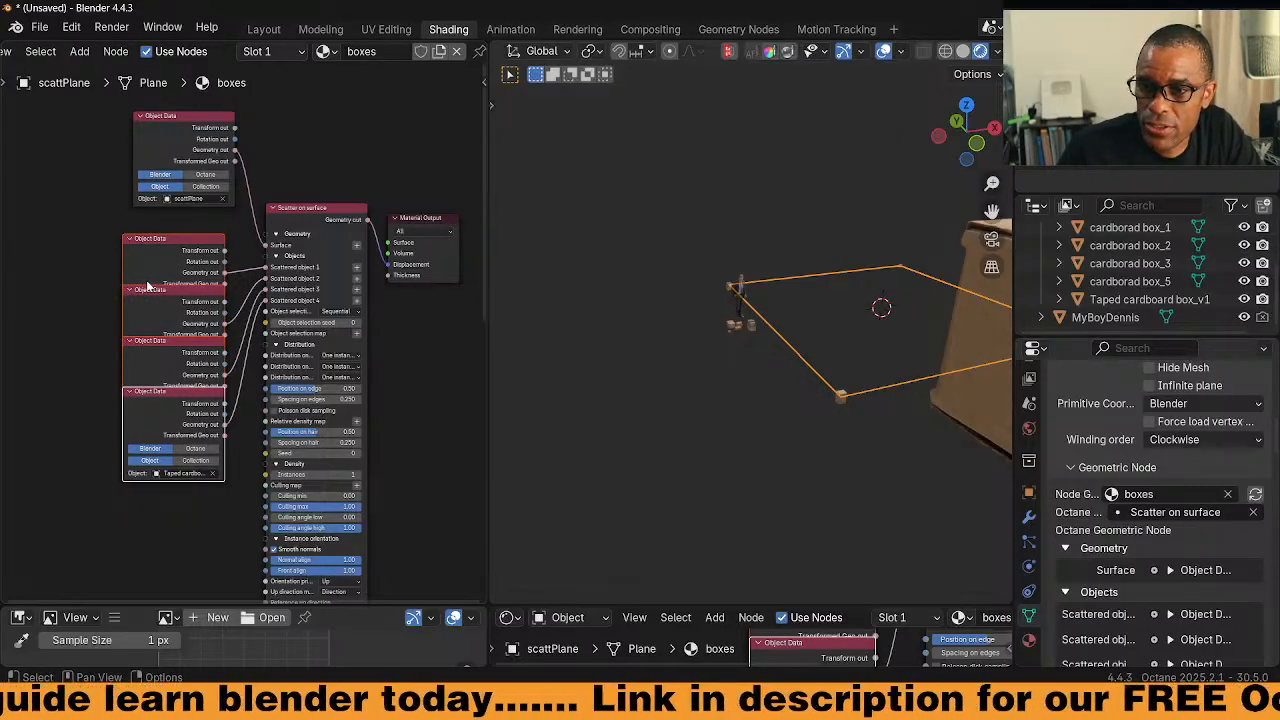
pyautogui.moveTo(181, 130); pyautogui.dragTo(168, 127)
pyautogui.moveTo(196, 524); pyautogui.dragTo(123, 240)
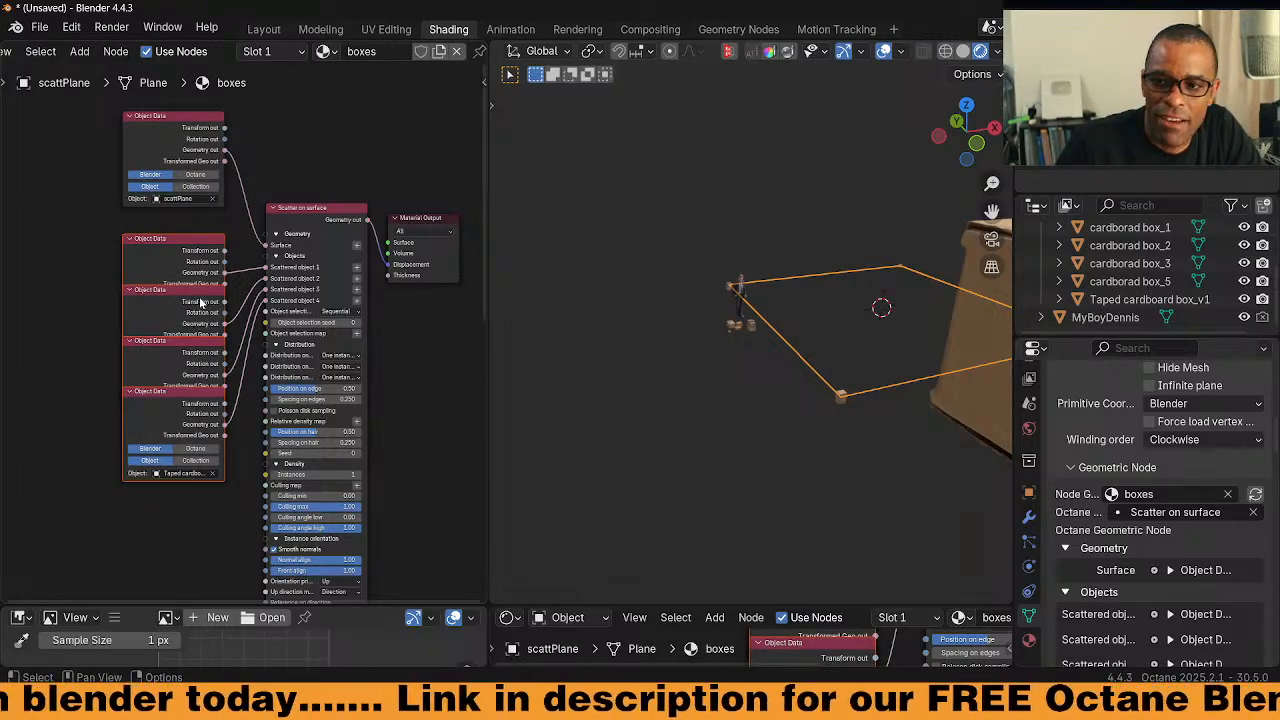
pyautogui.click(993, 31)
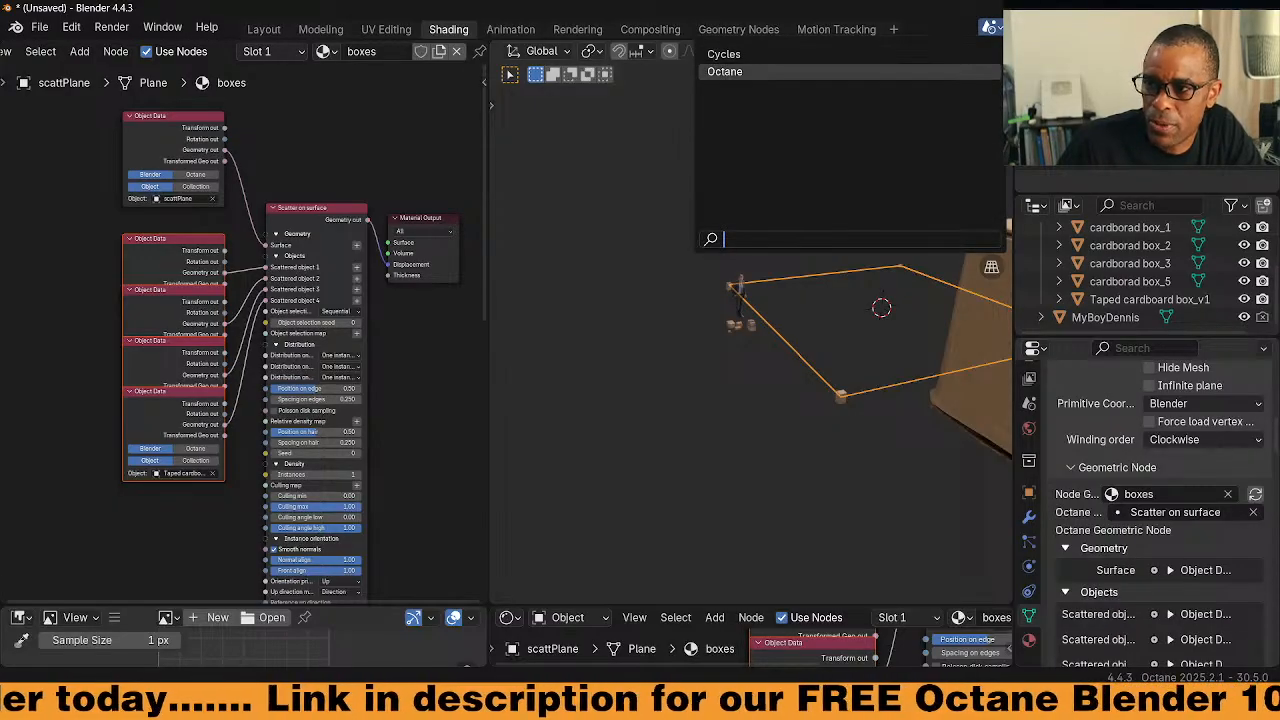
pyautogui.click(40, 220)
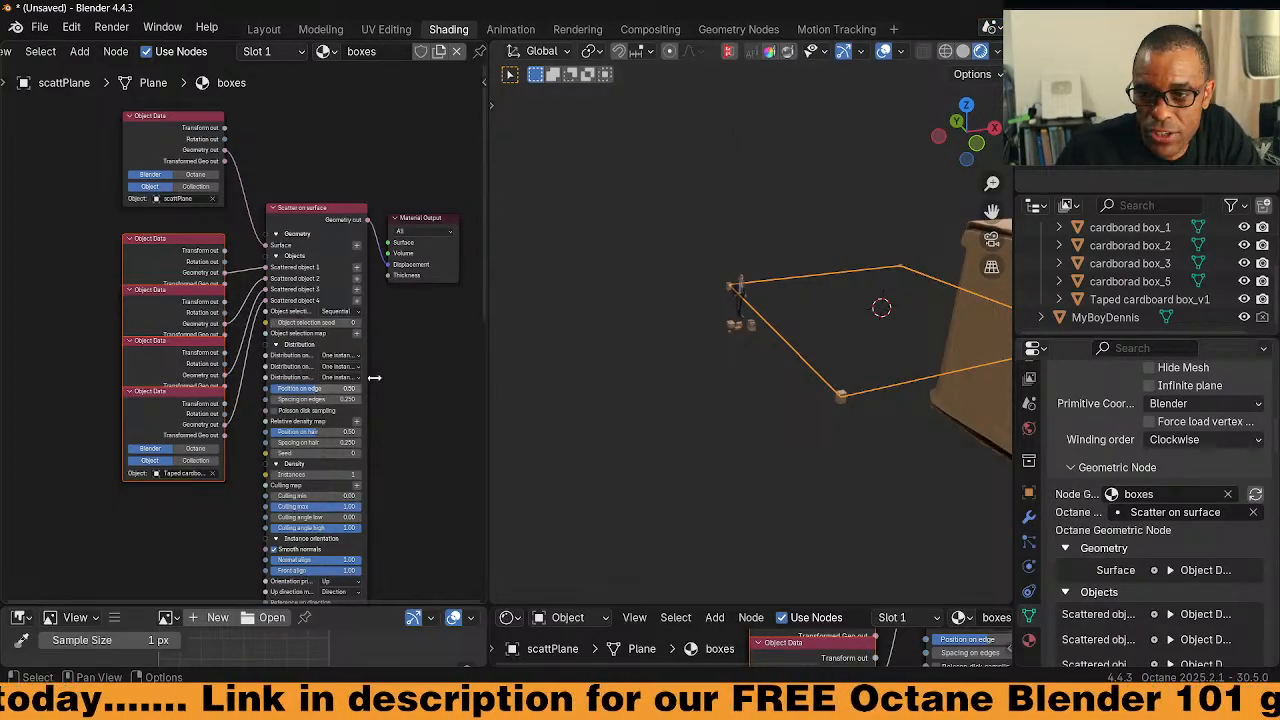
# Examine the scattered boxes' sizes against scattPlane and review the Scatter on surface node's distribution and density settings
pyautogui.moveTo(791, 397); pyautogui.dragTo(826, 360, button='middle')
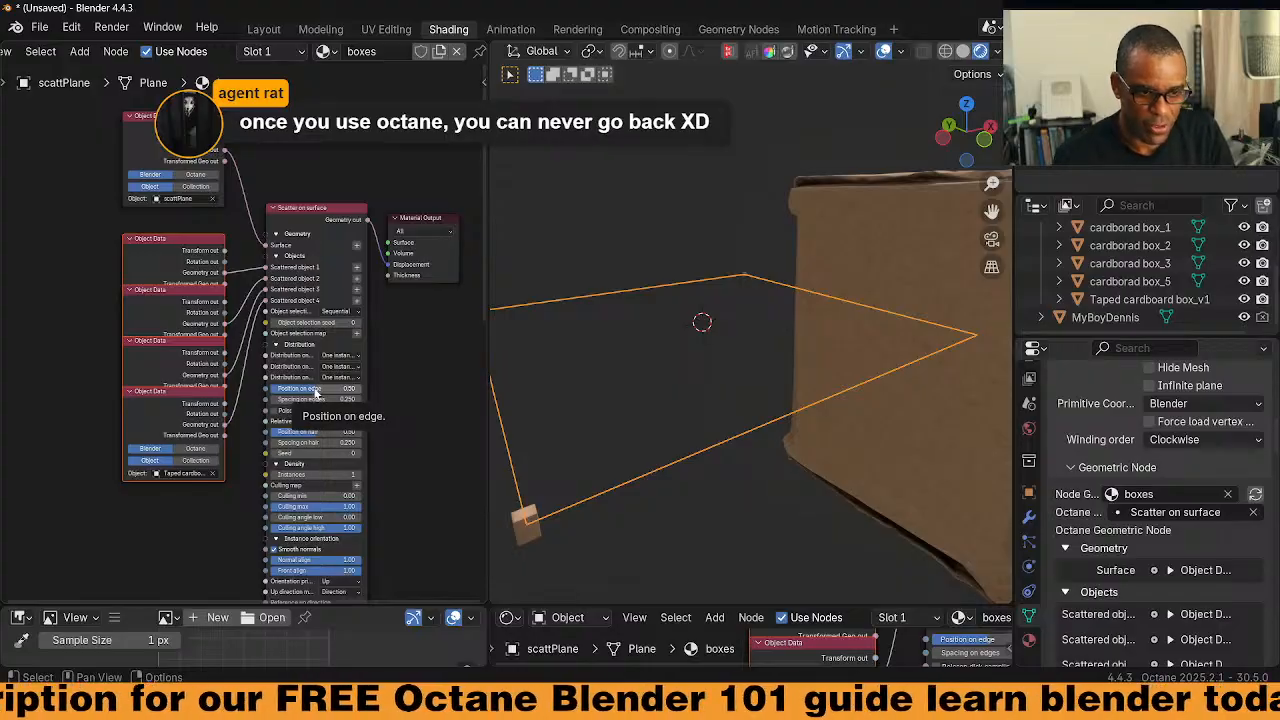
pyautogui.moveTo(712, 393); pyautogui.dragTo(854, 435, button='middle')
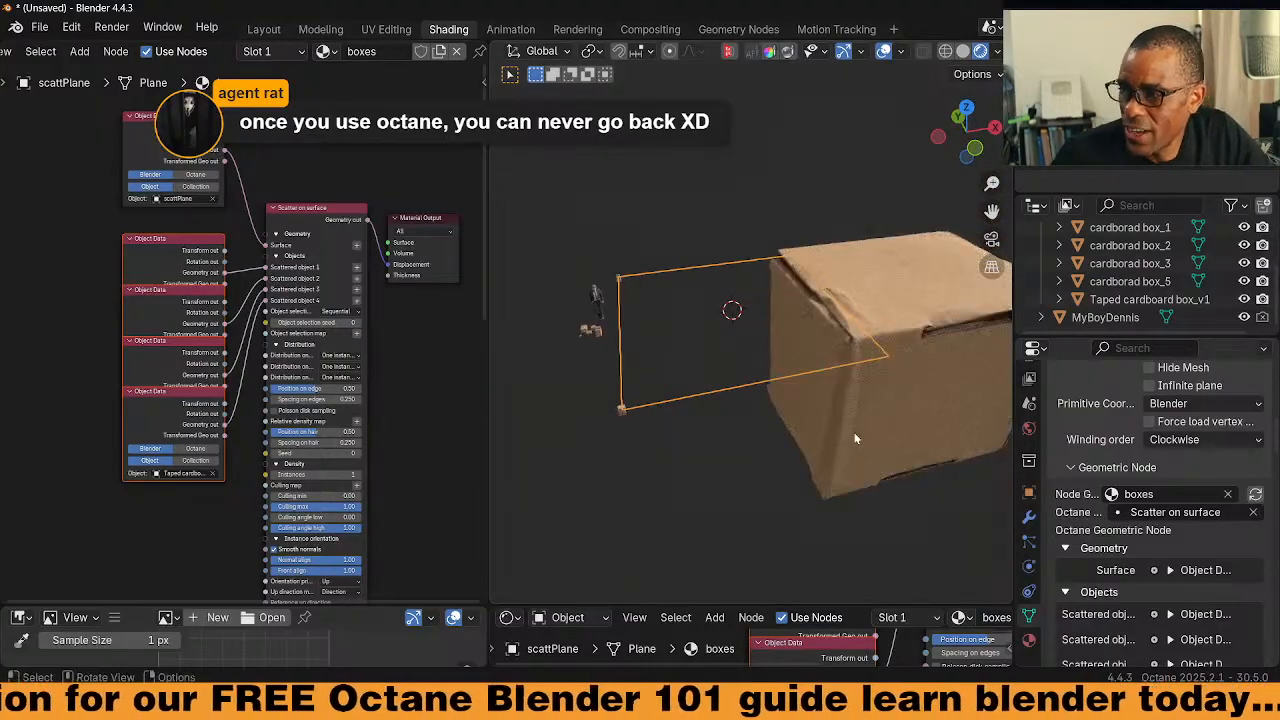
pyautogui.scroll(2, 423, 349)
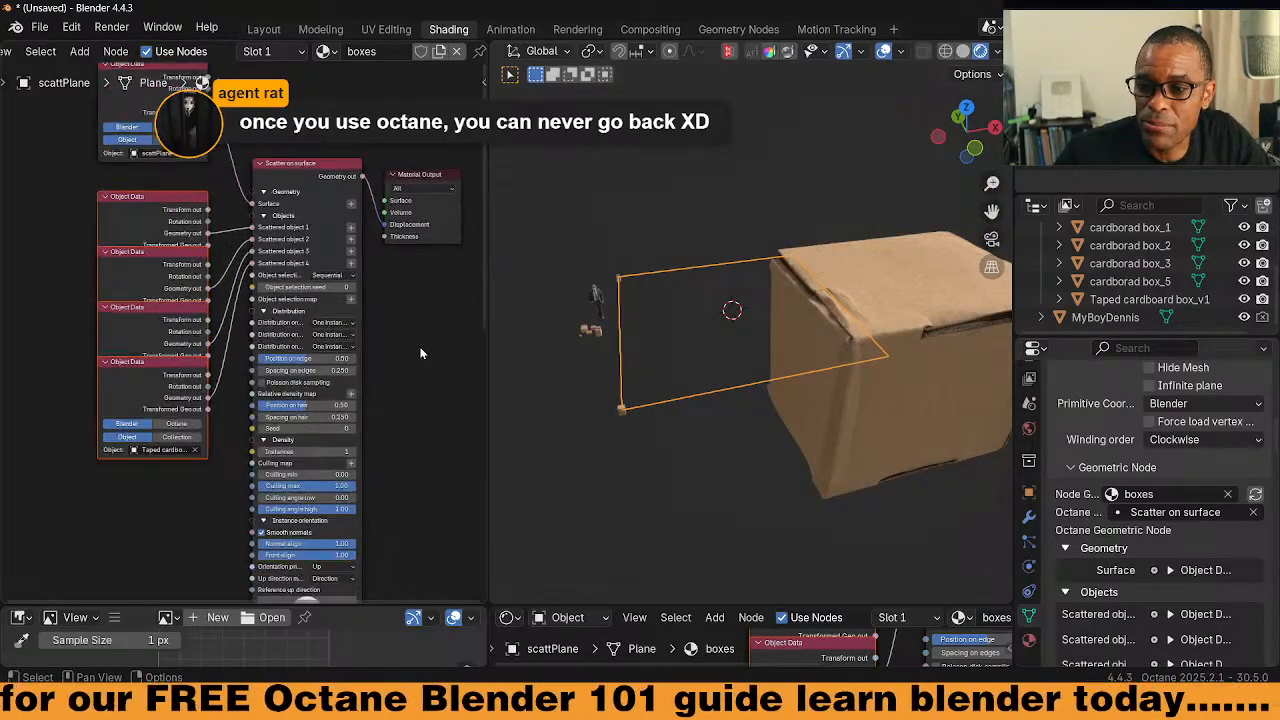
pyautogui.moveTo(418, 346); pyautogui.dragTo(362, 325, button='middle')
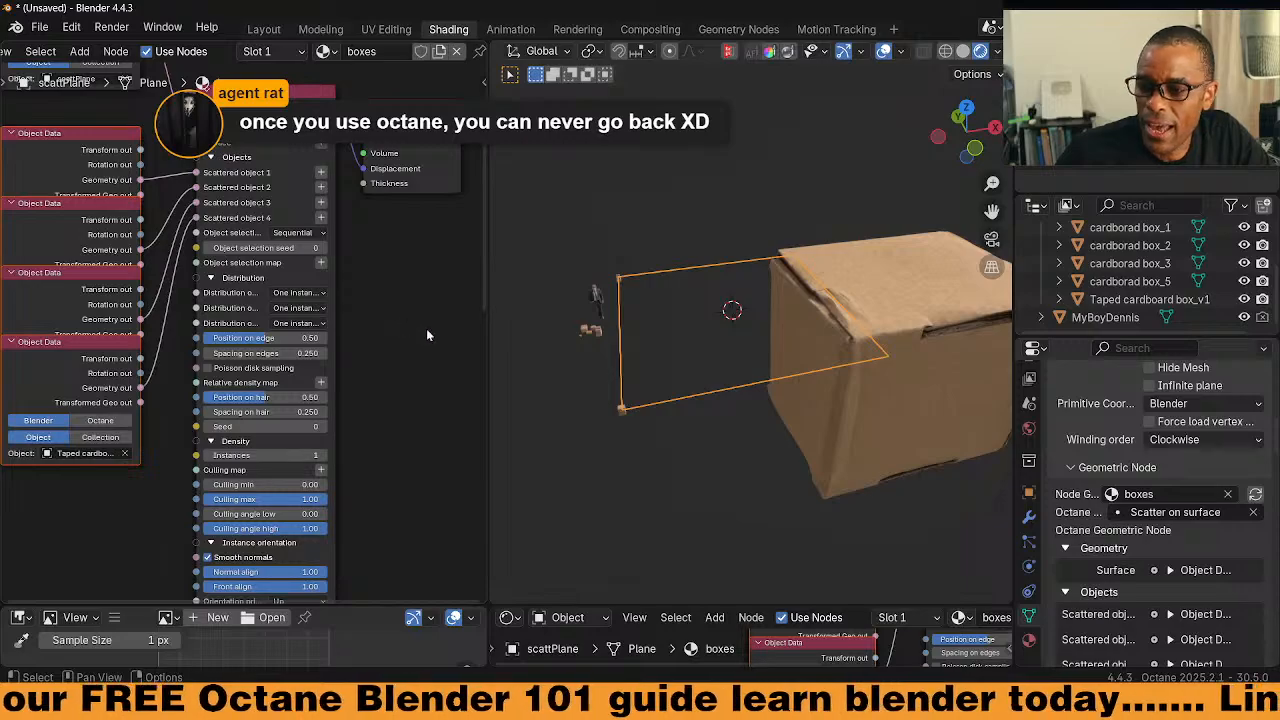
pyautogui.moveTo(391, 356); pyautogui.dragTo(389, 355, button='middle')
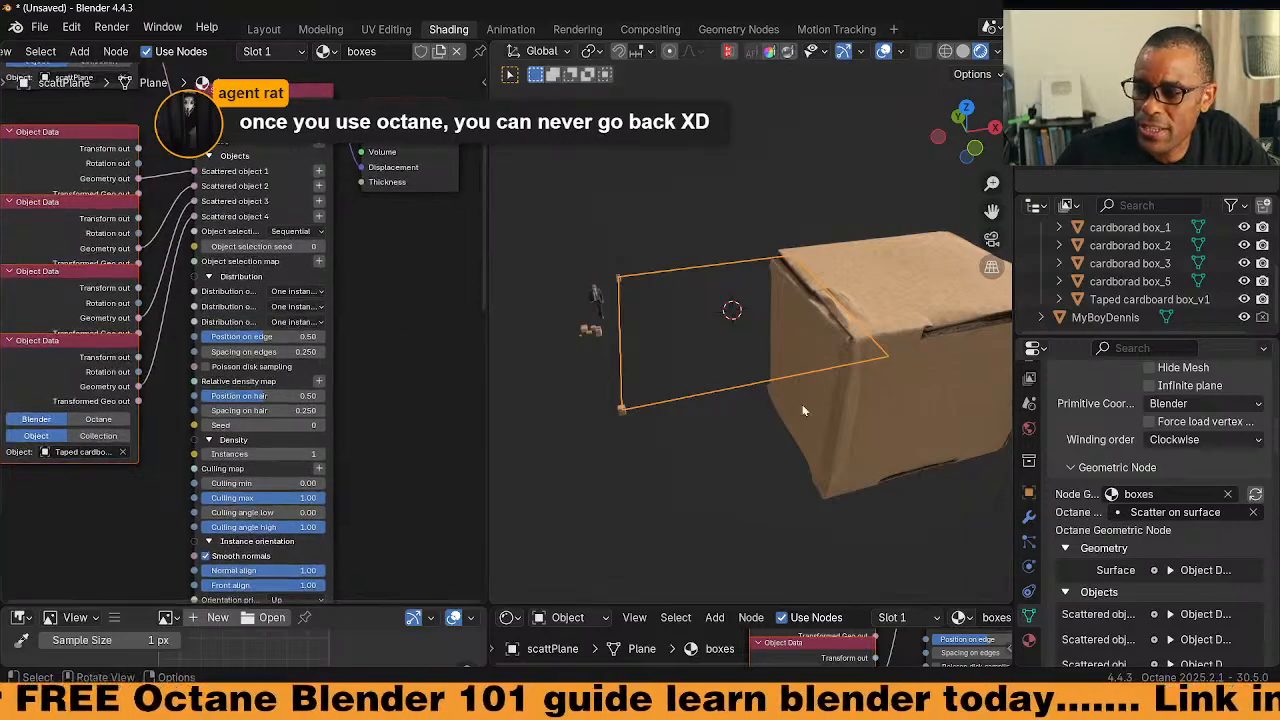
pyautogui.scroll(2, 802, 404)
pyautogui.moveTo(795, 404); pyautogui.dragTo(767, 401, button='middle')
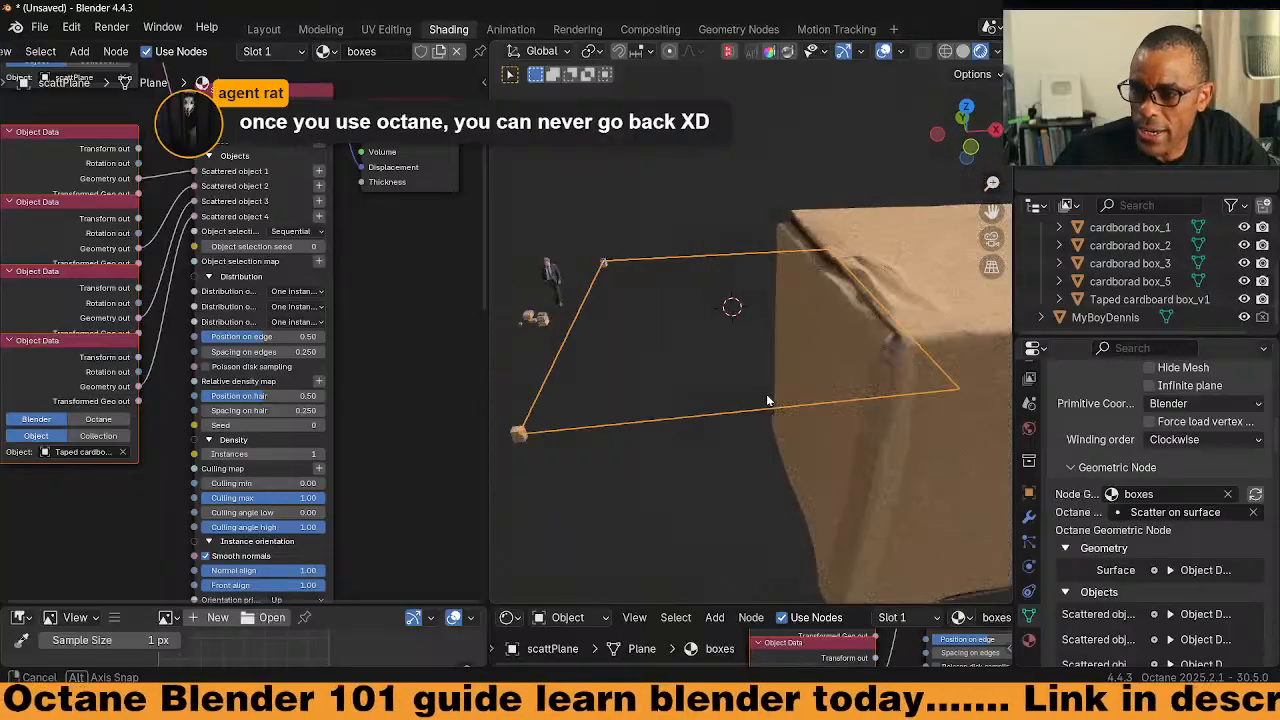
pyautogui.scroll(-2, 721, 421)
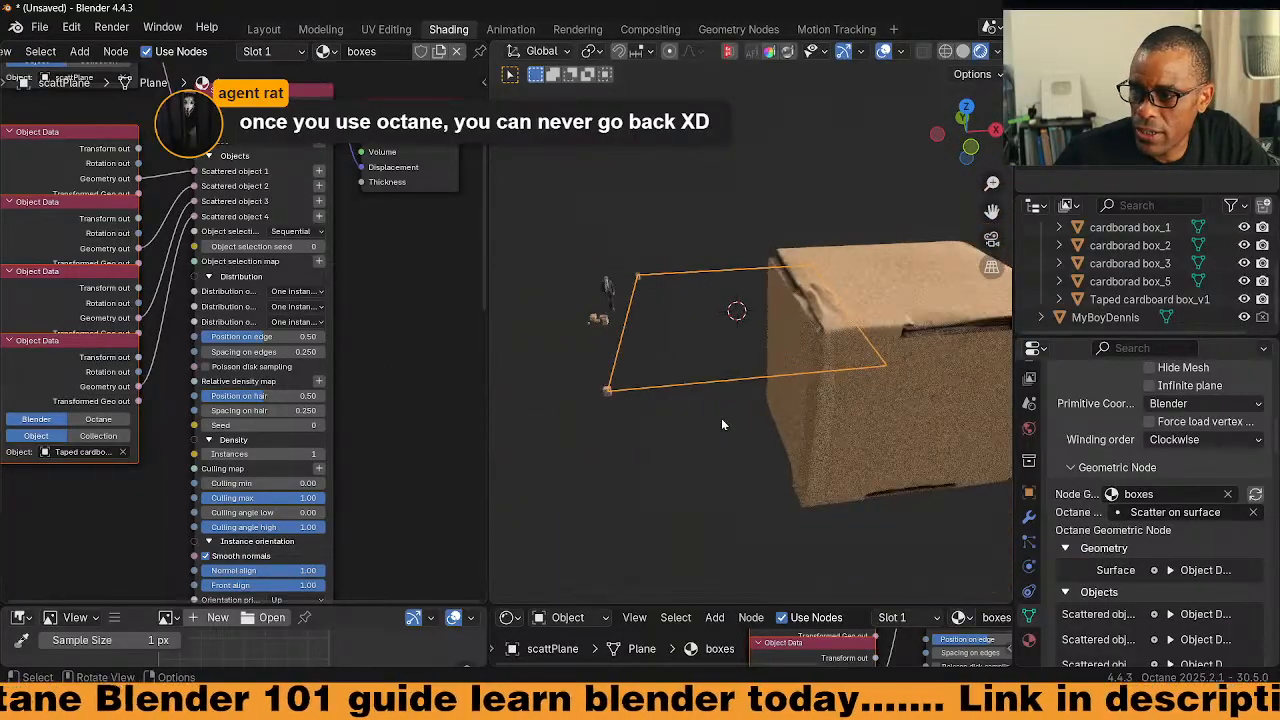
# Select cardborad box_1 among the source boxes and apply its object transform
pyautogui.click(769, 400)
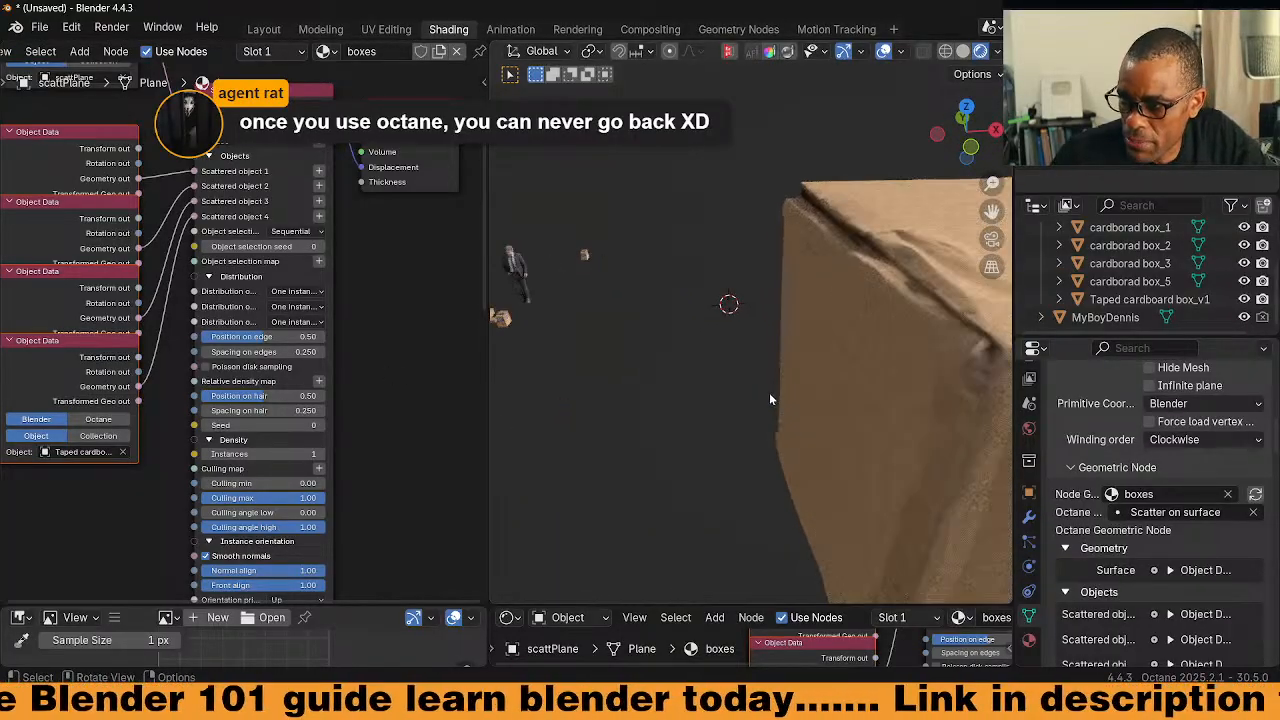
pyautogui.click(680, 382)
pyautogui.moveTo(628, 378)
pyautogui.mouseDown(button='middle')
pyautogui.moveTo(684, 386)
pyautogui.moveTo(764, 346)
pyautogui.moveTo(640, 384)
pyautogui.mouseUp(button='middle')
pyautogui.click(626, 361)
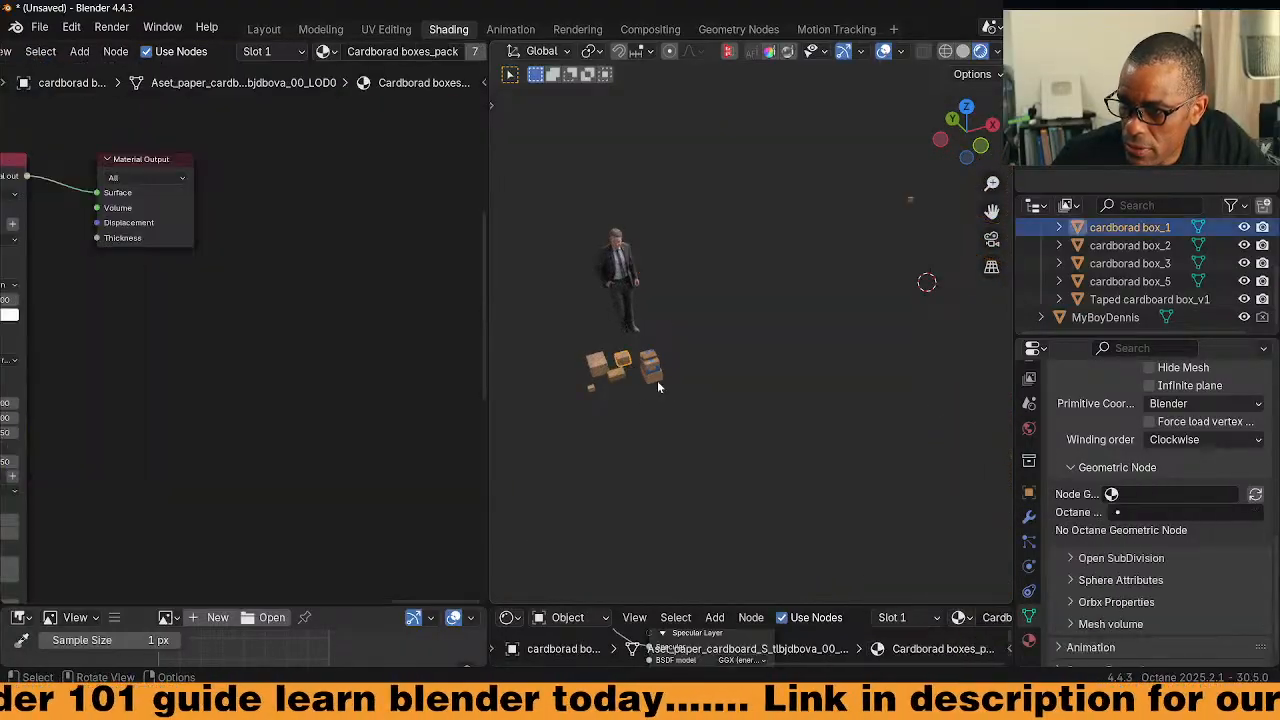
pyautogui.scroll(-4, 785, 402)
pyautogui.hotkey('ctrl', 'a')
pyautogui.click(792, 402)
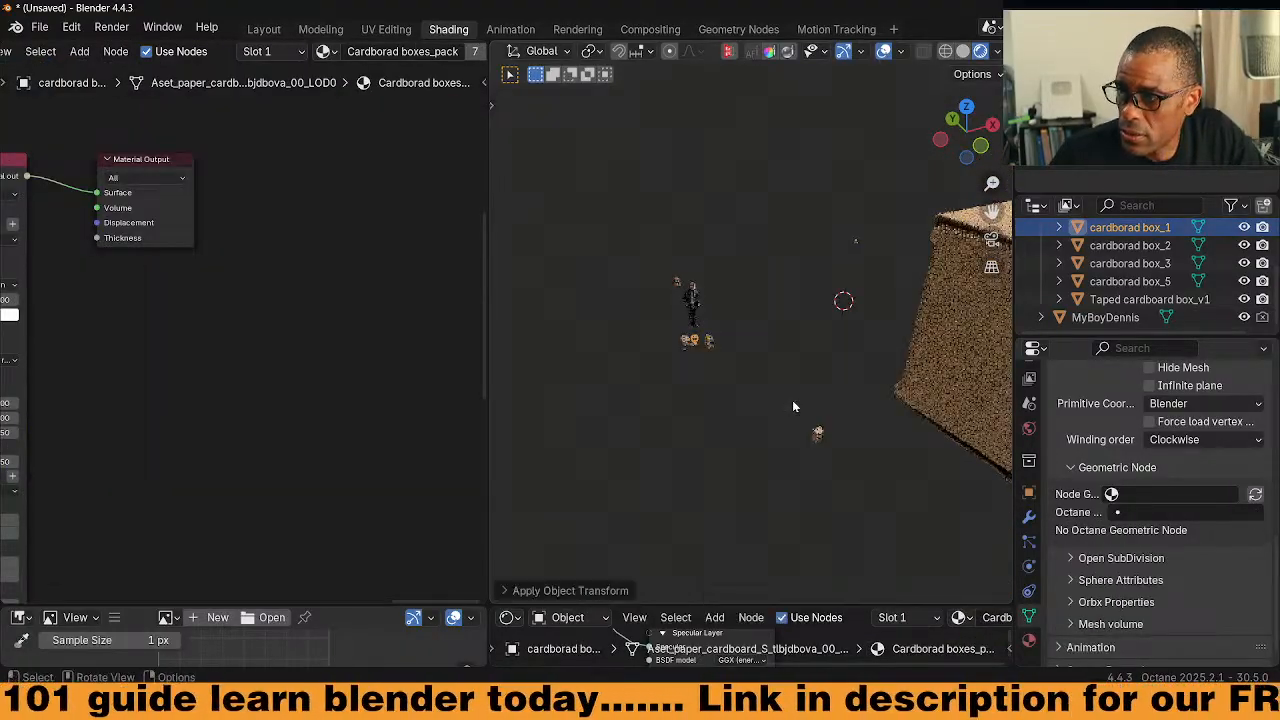
# Apply the object transforms of cardborad box_2 and cardborad box_3, and check the scattered boxes' sizes
pyautogui.click(683, 342)
pyautogui.hotkey('ctrl', 'a')
pyautogui.click(683, 340)
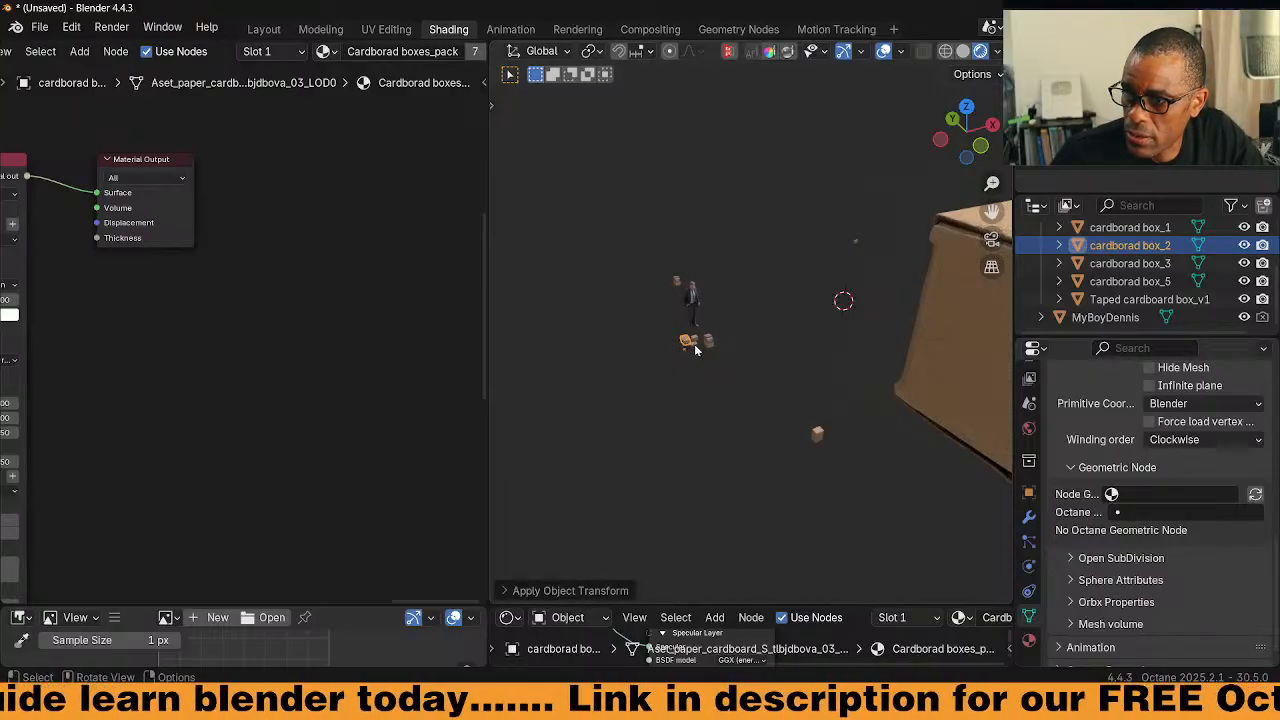
pyautogui.click(690, 343)
pyautogui.hotkey('ctrl', 'a')
pyautogui.click(661, 346)
pyautogui.moveTo(776, 376)
pyautogui.mouseDown(button='middle')
pyautogui.moveTo(857, 401)
pyautogui.moveTo(806, 393)
pyautogui.moveTo(828, 398)
pyautogui.moveTo(811, 352)
pyautogui.moveTo(819, 381)
pyautogui.moveTo(738, 384)
pyautogui.moveTo(761, 388)
pyautogui.mouseUp(button='middle')
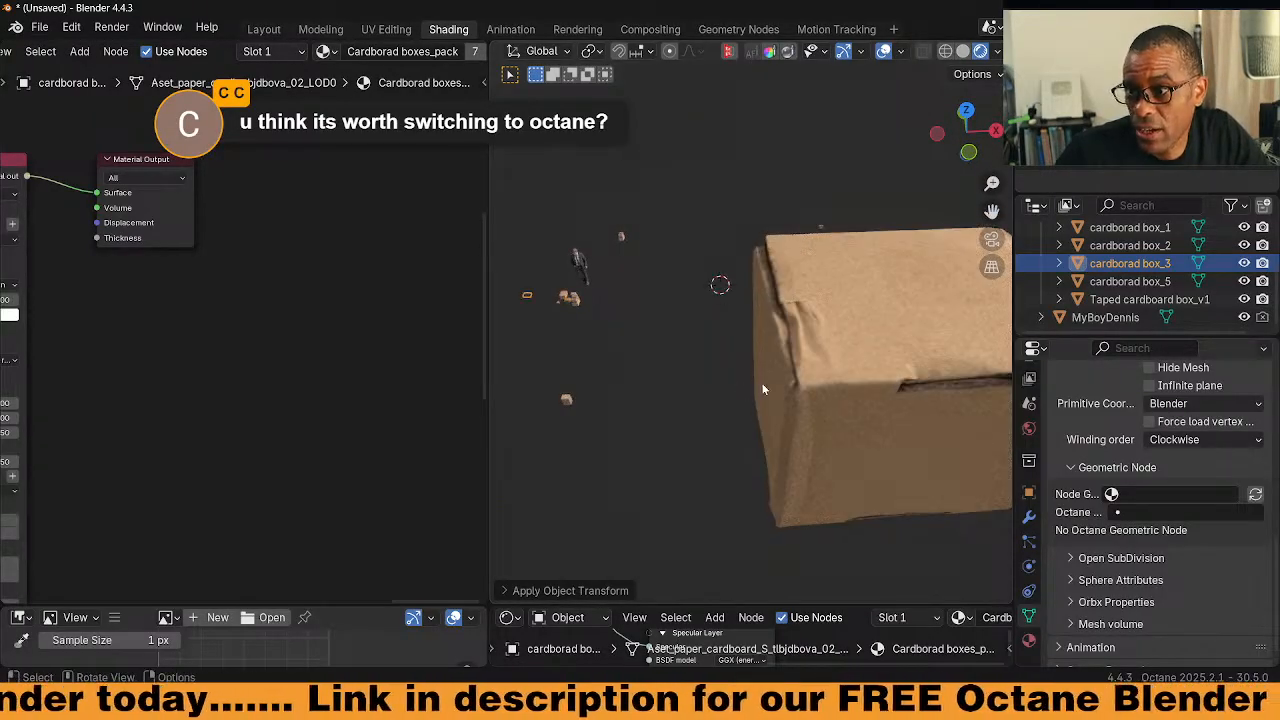
# Widen the 3D viewport by narrowing the node editor, and select scattPlane again
pyautogui.scroll(2, 745, 385)
pyautogui.moveTo(491, 267); pyautogui.dragTo(365, 270)
pyautogui.scroll(3, 193, 311)
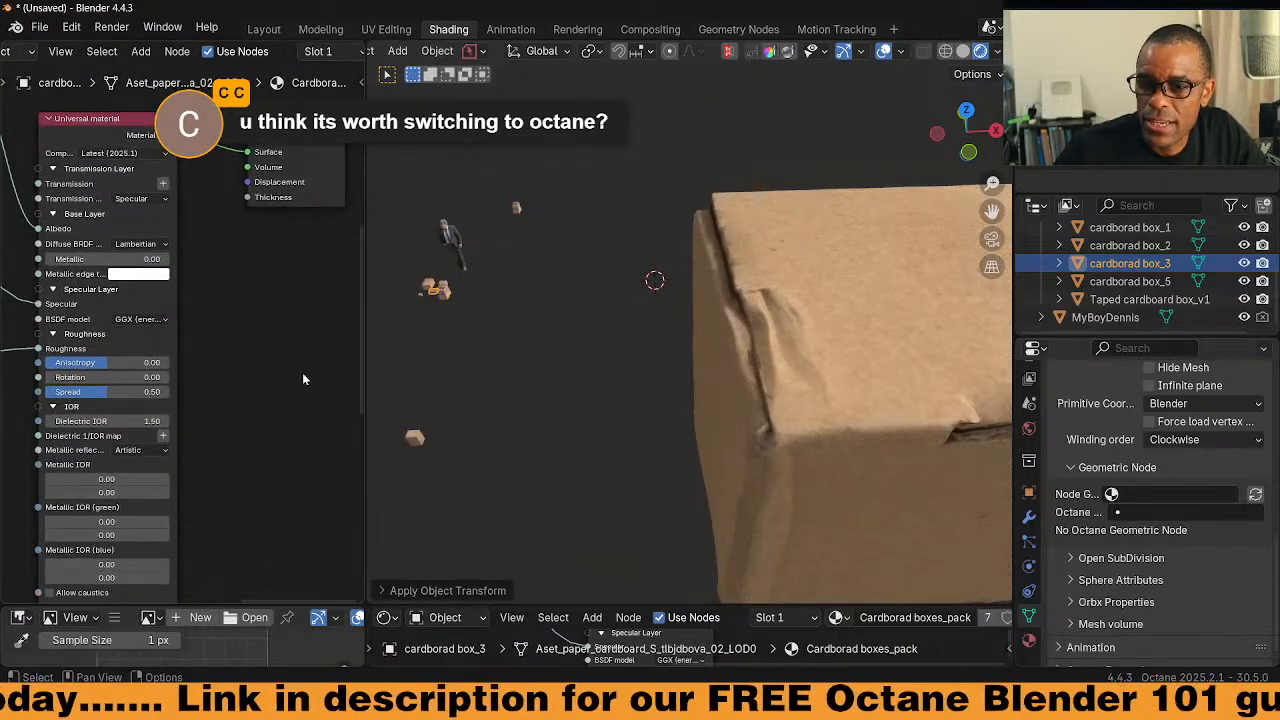
pyautogui.scroll(-4, 694, 392)
pyautogui.click(650, 358)
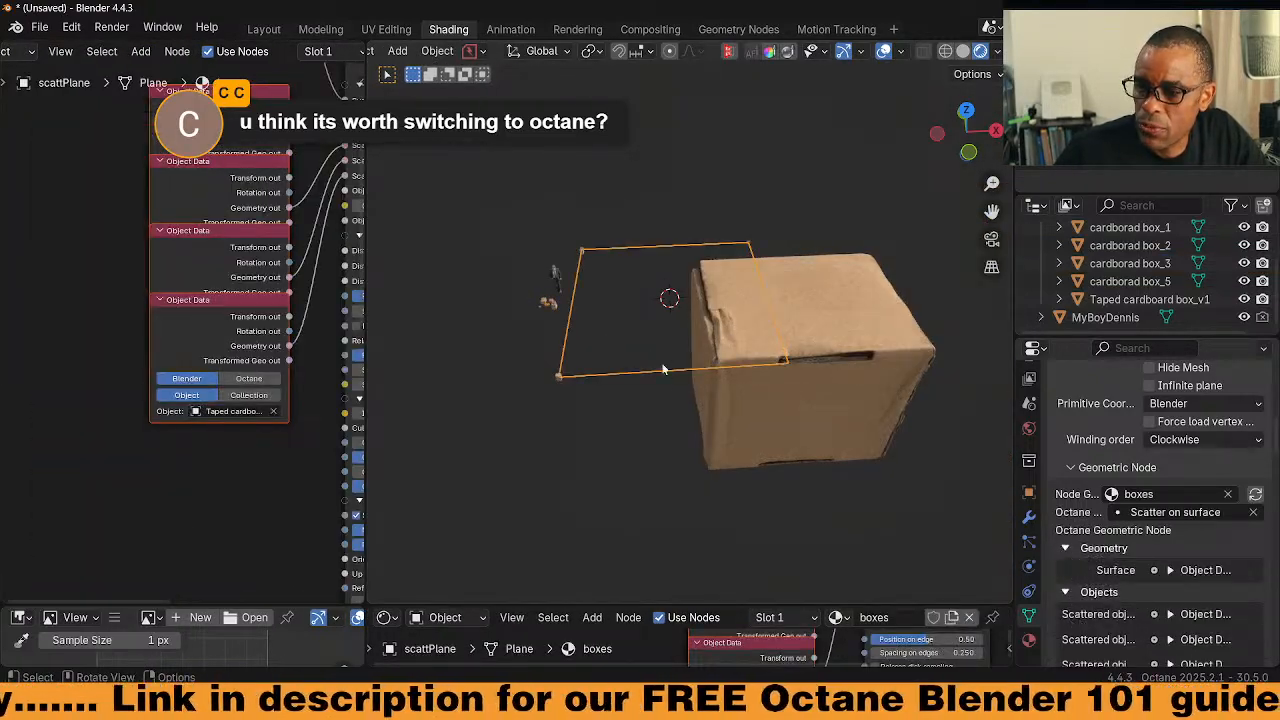
# Widen the Scatter on surface node and set its distribution on surfaces to Random instances by relative area
pyautogui.scroll(2, 670, 363)
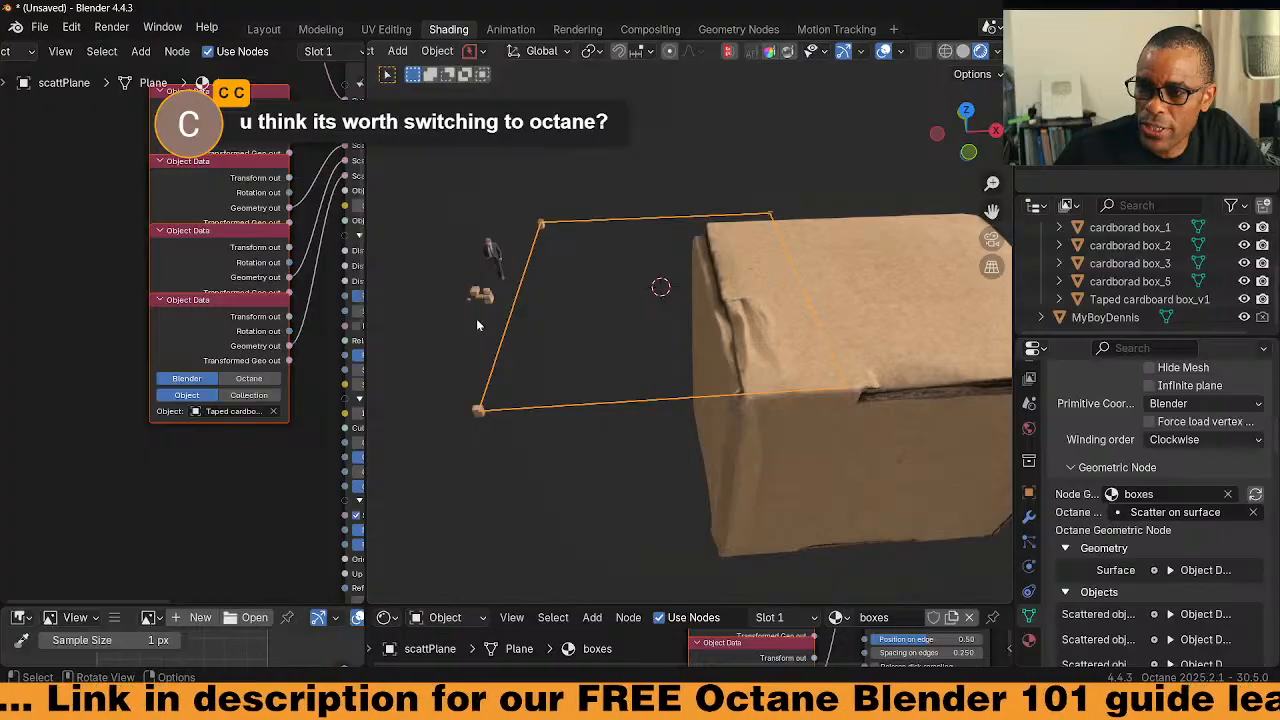
pyautogui.moveTo(295, 502); pyautogui.dragTo(52, 479, button='middle')
pyautogui.moveTo(301, 307); pyautogui.dragTo(198, 320, button='middle')
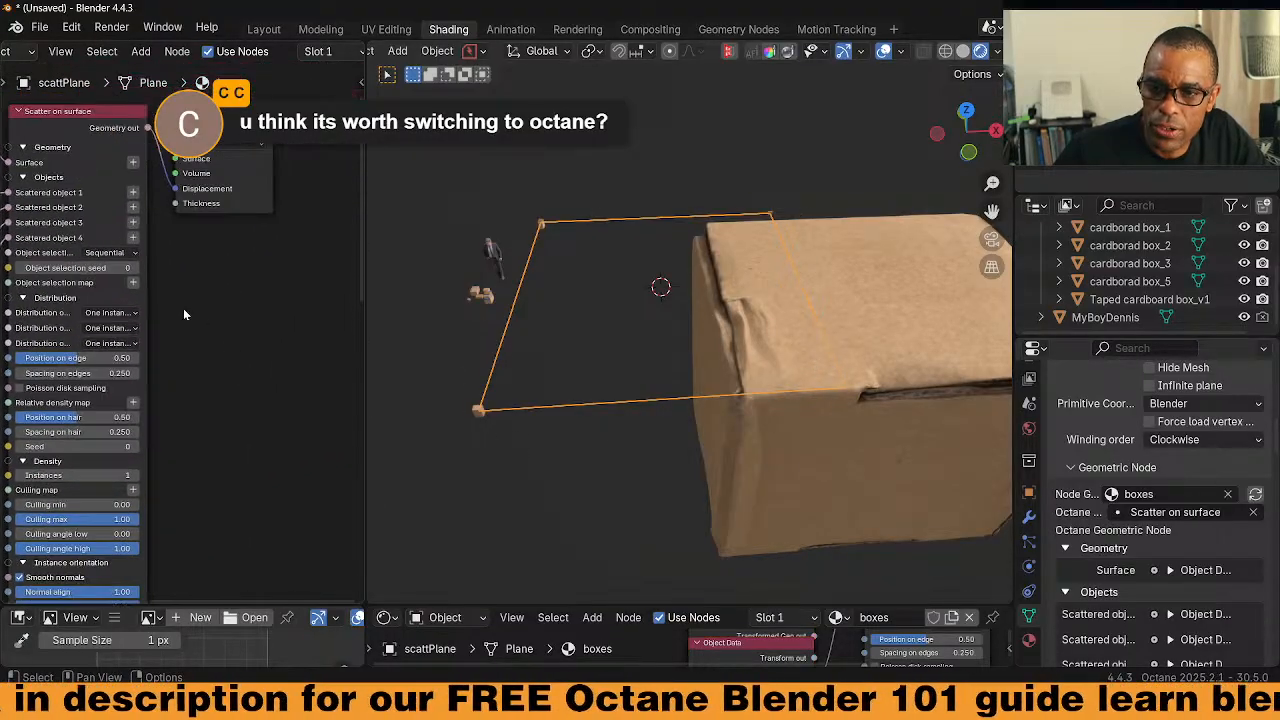
pyautogui.moveTo(146, 289); pyautogui.dragTo(262, 301)
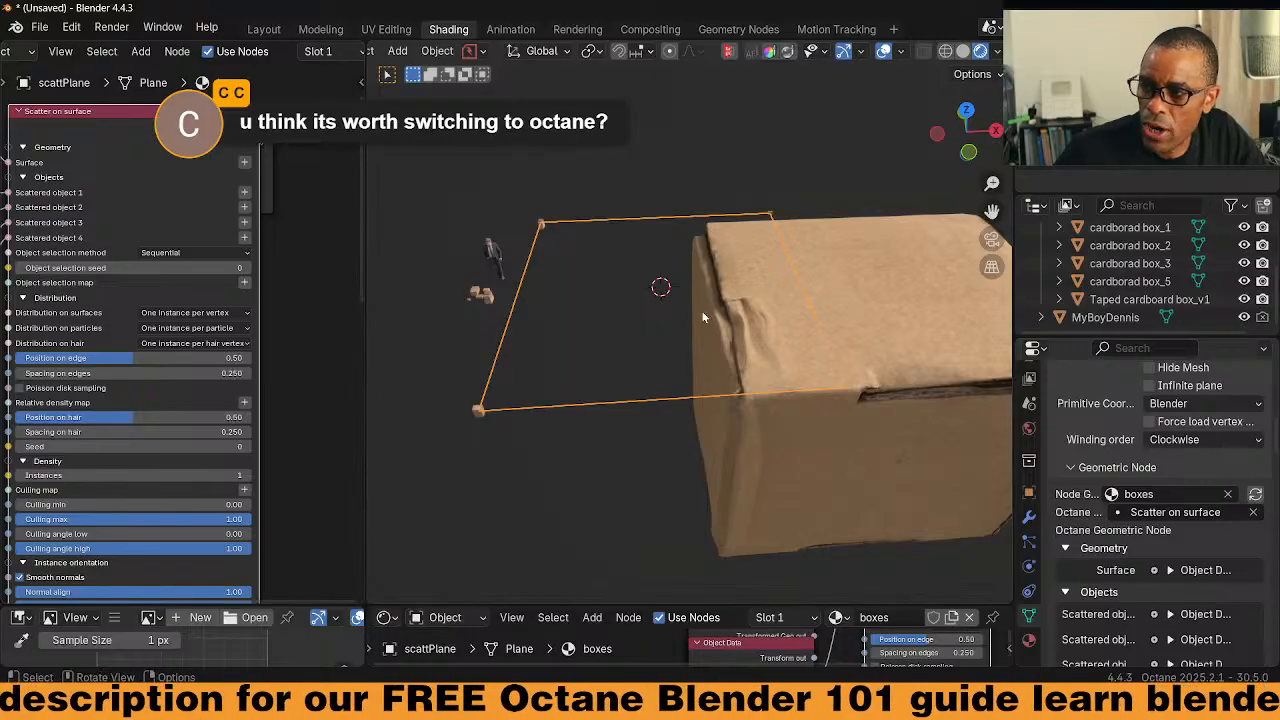
pyautogui.moveTo(303, 449); pyautogui.dragTo(337, 423, button='middle')
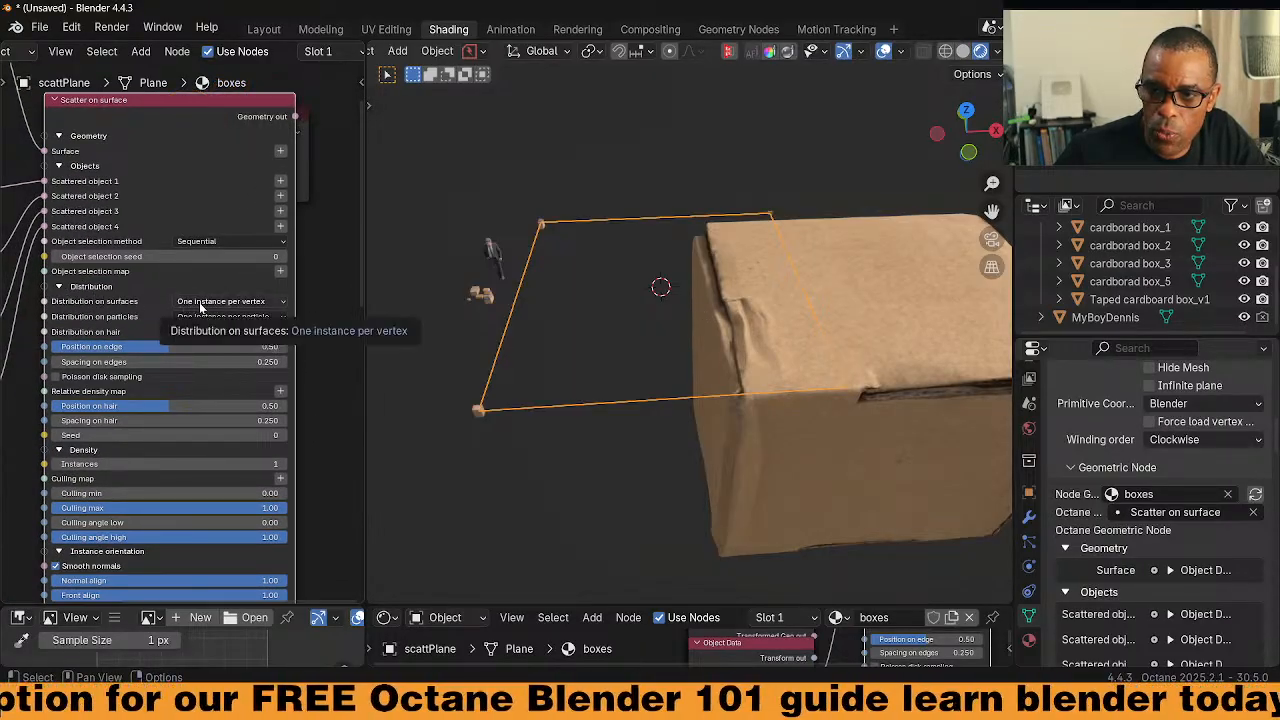
pyautogui.click(273, 302)
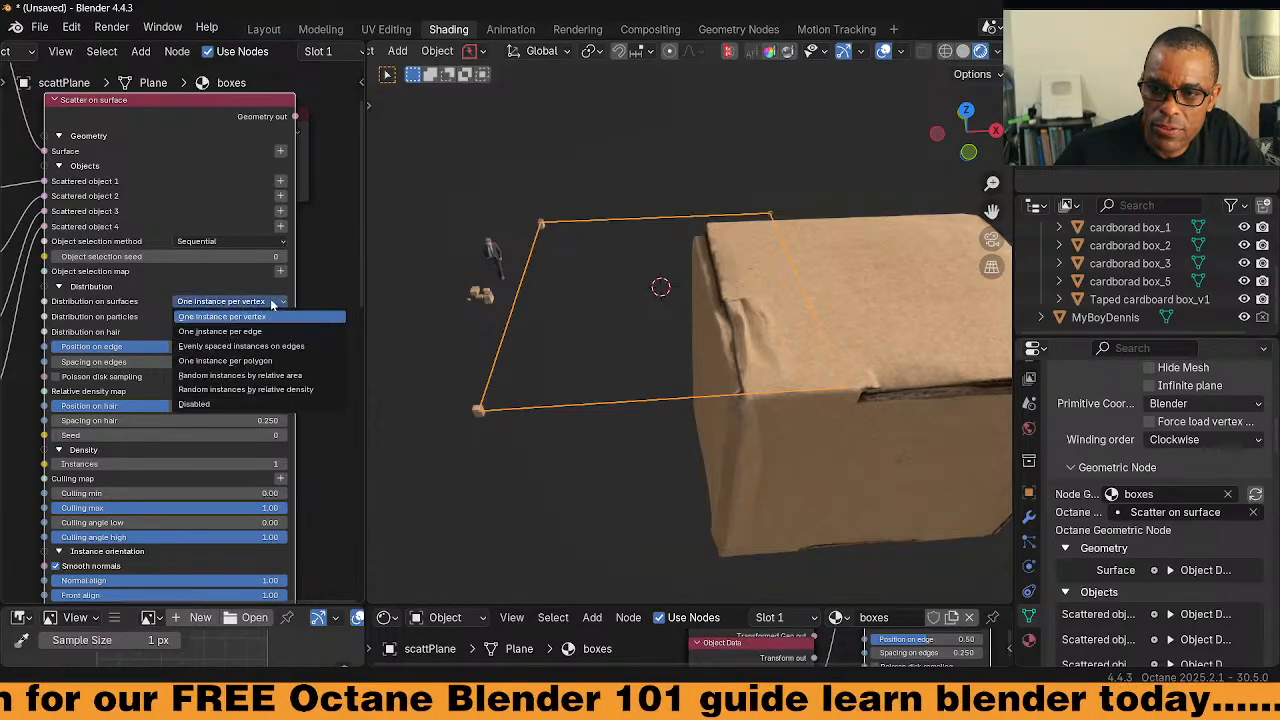
pyautogui.click(240, 375)
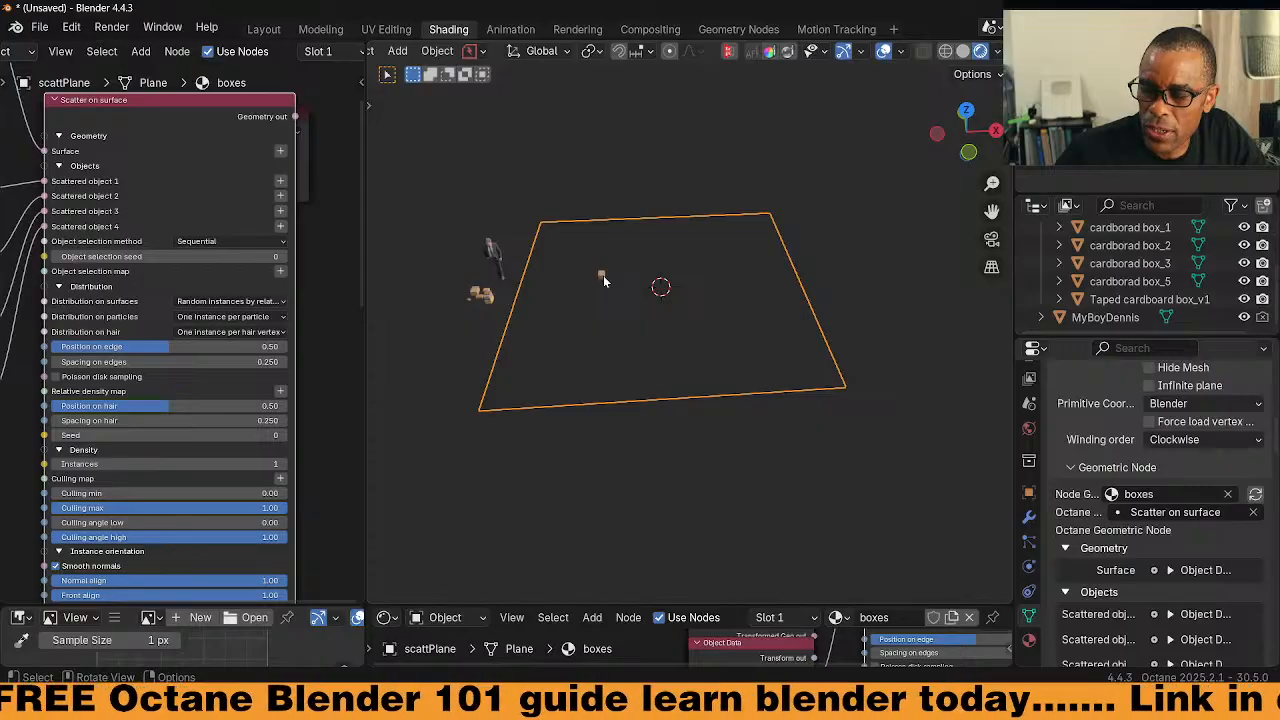
# Set the Scatter on surface node's density to 200 instances and inspect the scattered boxes
pyautogui.moveTo(72, 465); pyautogui.dragTo(58, 340, button='middle')
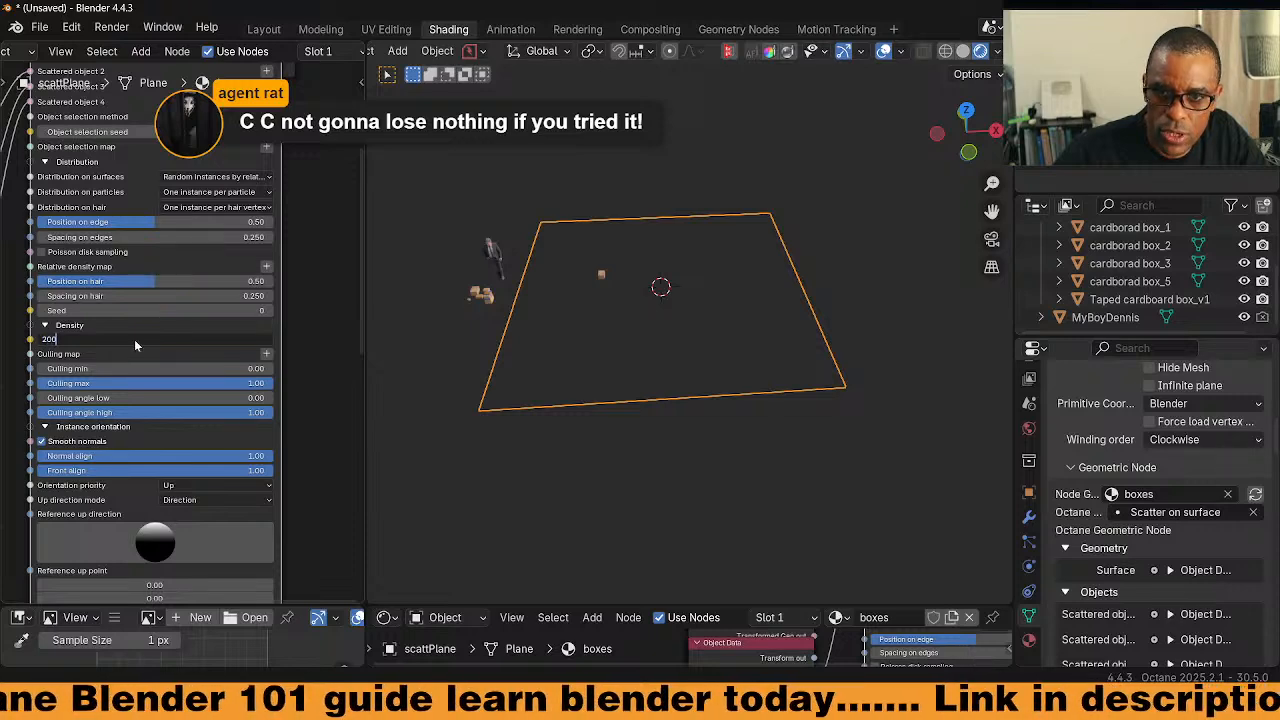
pyautogui.write('200')
pyautogui.press('Return')
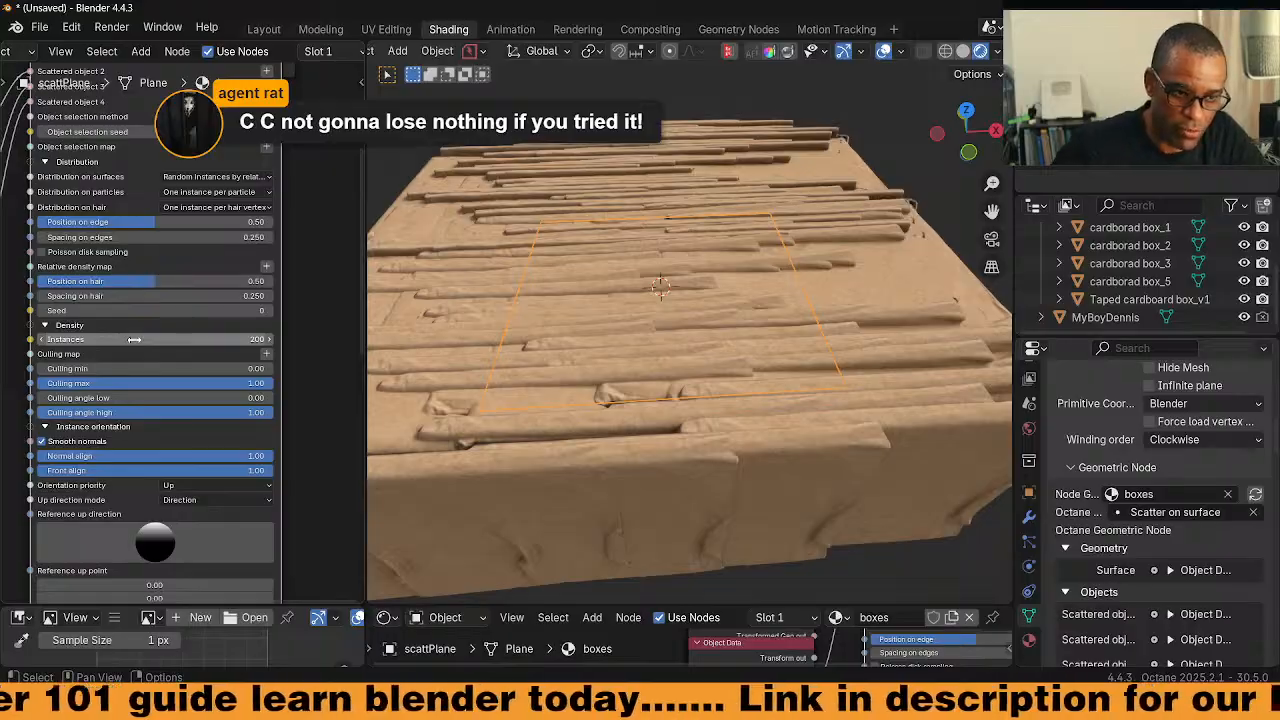
pyautogui.moveTo(541, 370); pyautogui.dragTo(685, 341, button='middle')
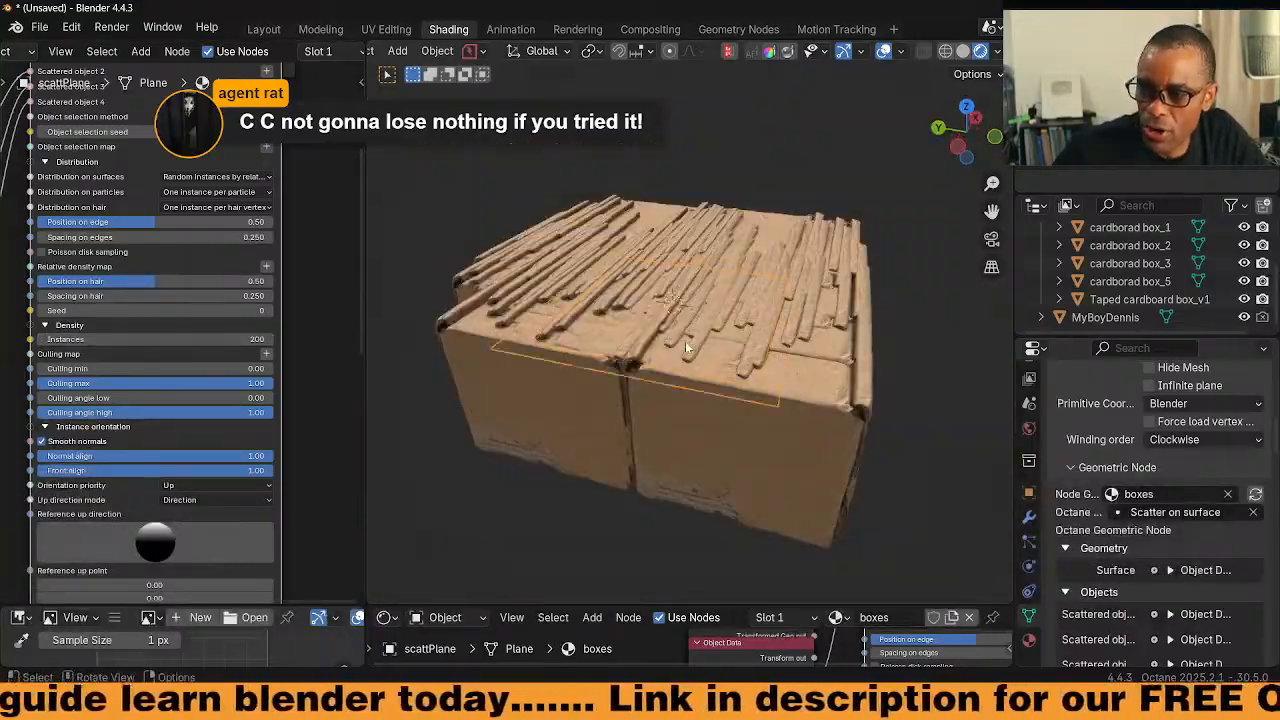
pyautogui.scroll(4, 668, 350)
pyautogui.scroll(-5, 268, 368)
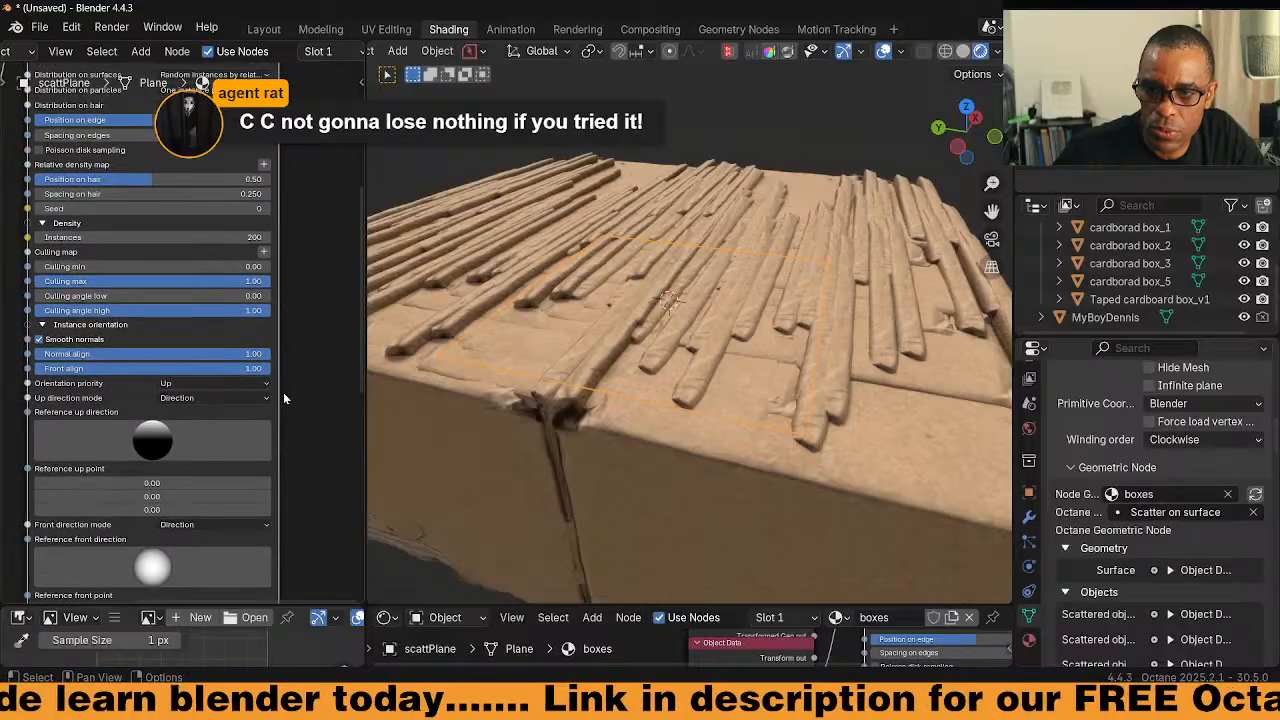
# Set the Scatter on surface node's instance scale mode to Randomized with coupled axes
pyautogui.scroll(-3, 284, 396)
pyautogui.moveTo(284, 396); pyautogui.dragTo(278, 355, button='middle')
pyautogui.keyDown('shift'); pyautogui.scroll(-2, 270, 352); pyautogui.keyUp('shift')
pyautogui.scroll(2, 262, 350)
pyautogui.keyDown('shift'); pyautogui.scroll(-2, 261, 354); pyautogui.keyUp('shift')
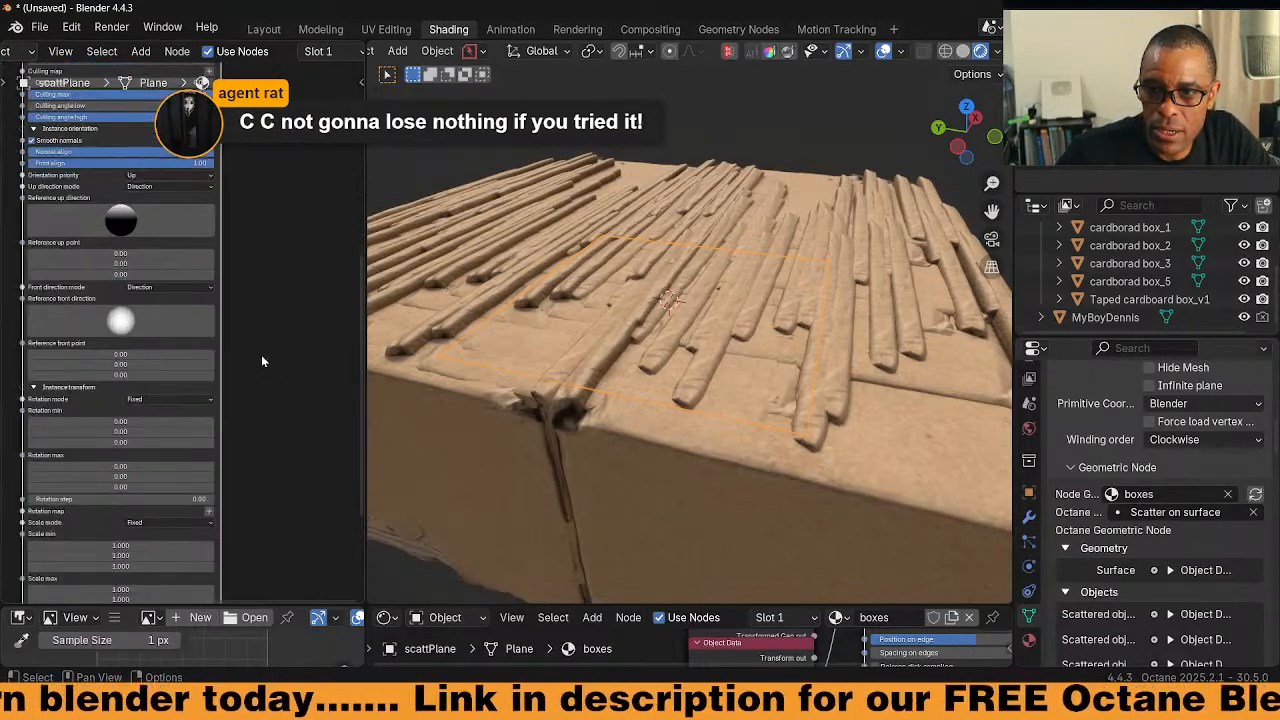
pyautogui.keyDown('shift'); pyautogui.scroll(-4, 263, 403); pyautogui.keyUp('shift')
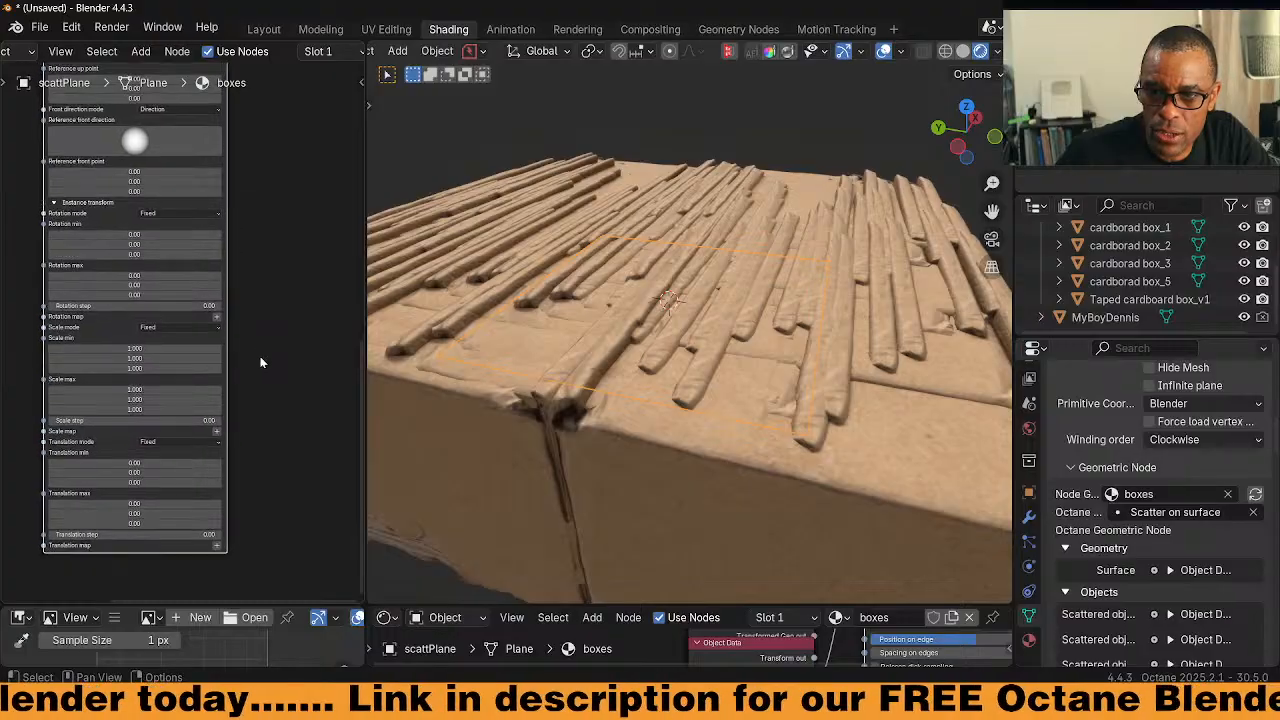
pyautogui.scroll(2, 260, 356)
pyautogui.scroll(2, 260, 361)
pyautogui.scroll(1, 297, 341)
pyautogui.click(244, 314)
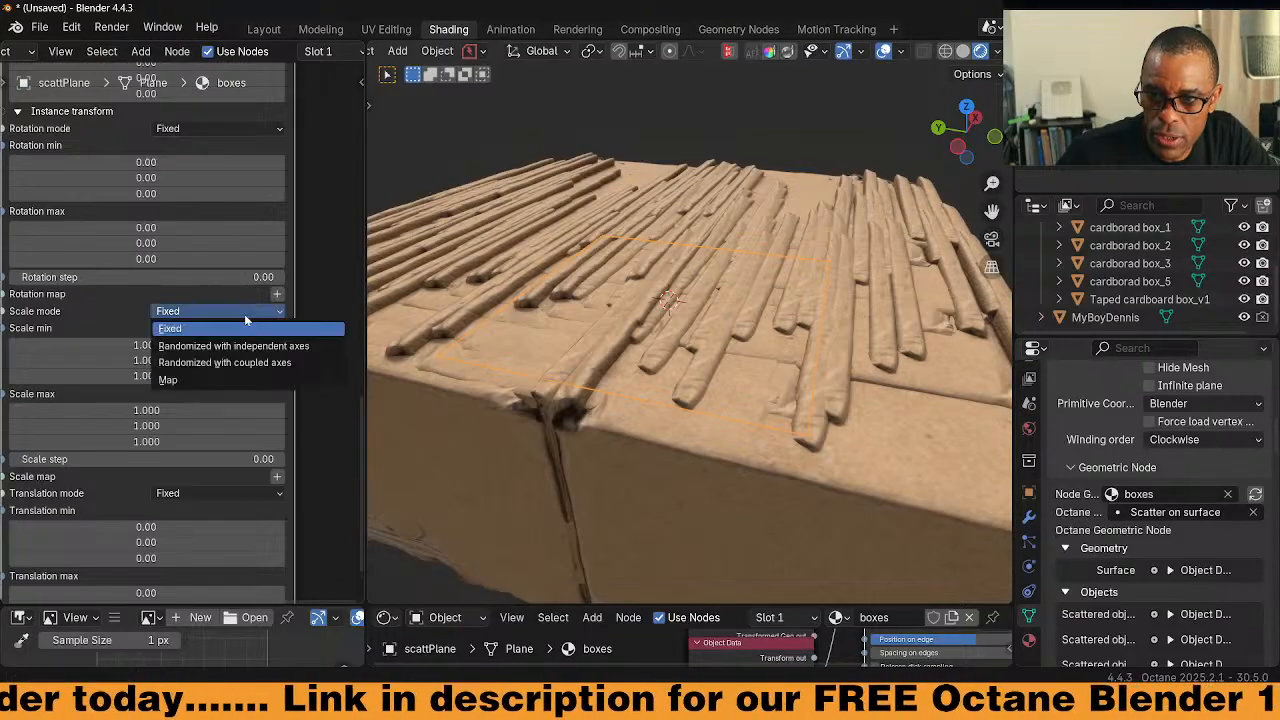
pyautogui.click(226, 366)
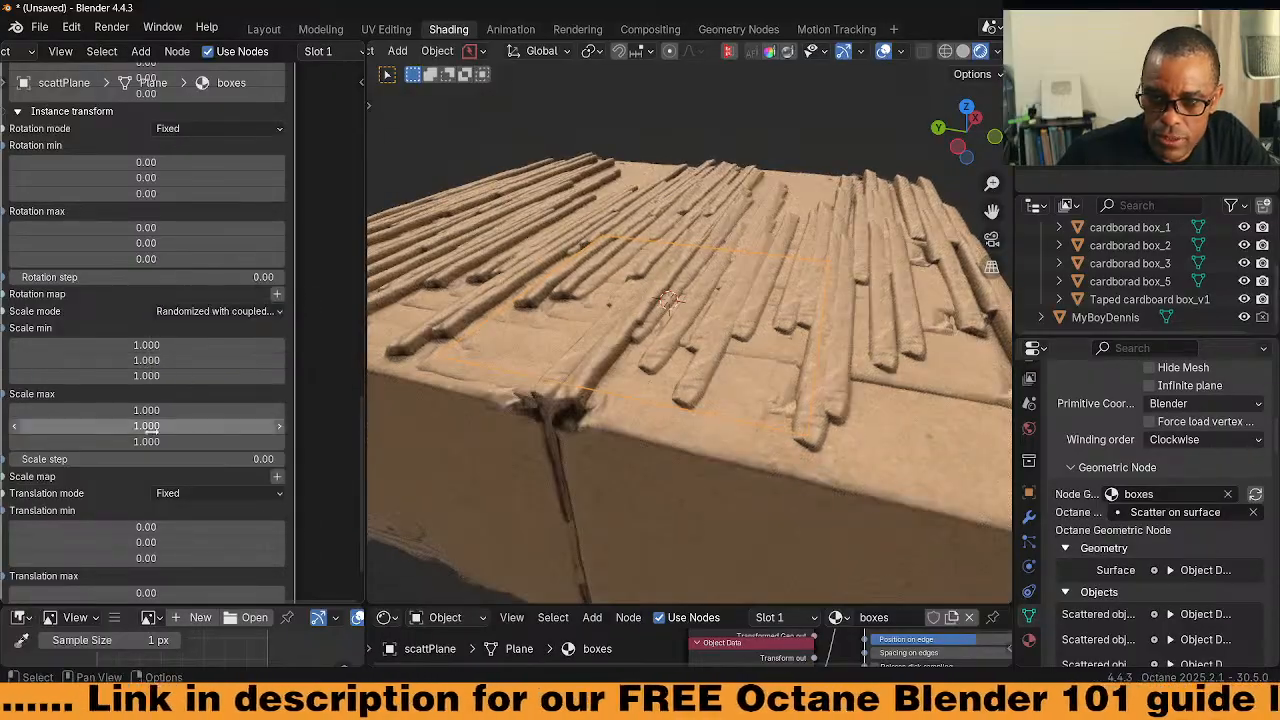
# Set Scale max to 0.080 and Scale min to 0.010 on all three axes of the instance transform
pyautogui.moveTo(146, 441); pyautogui.dragTo(70, 441)
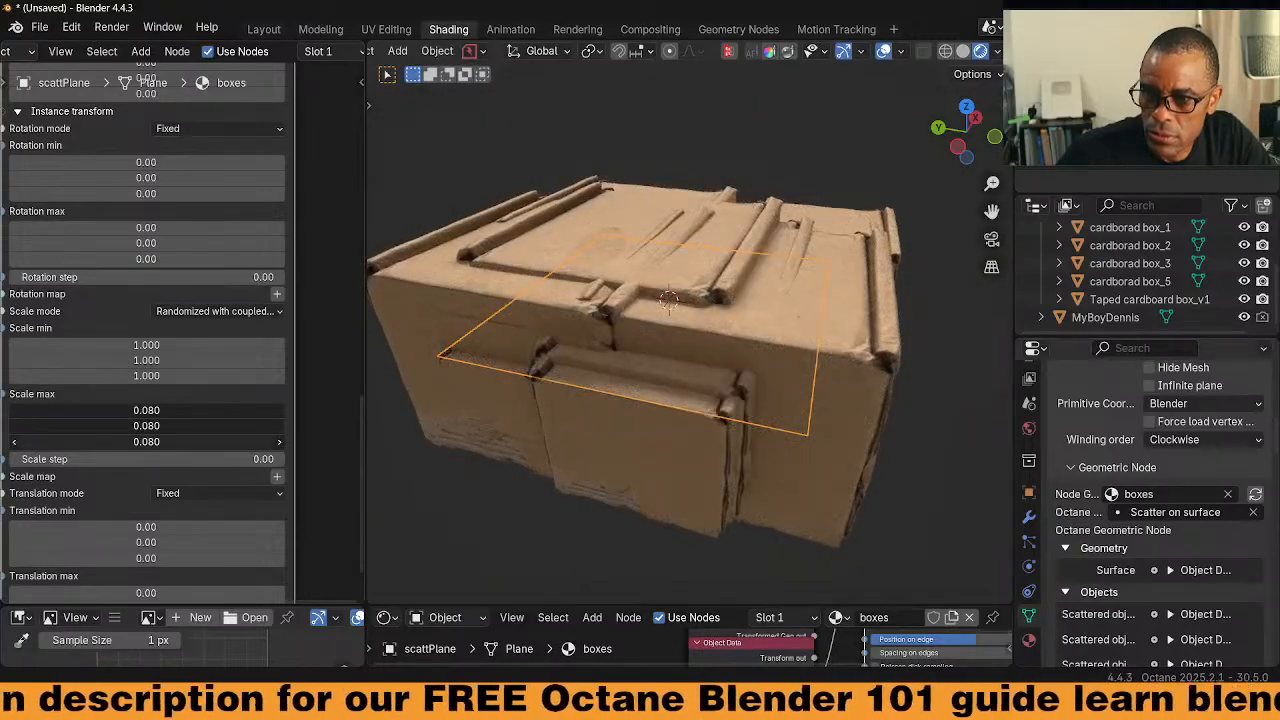
pyautogui.moveTo(177, 377); pyautogui.dragTo(97, 346)
pyautogui.scroll(5, 667, 474)
pyautogui.moveTo(667, 474)
pyautogui.mouseDown(button='middle')
pyautogui.moveTo(641, 441)
pyautogui.moveTo(671, 449)
pyautogui.moveTo(704, 484)
pyautogui.moveTo(630, 454)
pyautogui.moveTo(644, 467)
pyautogui.mouseUp(button='middle')
pyautogui.scroll(4, 704, 484)
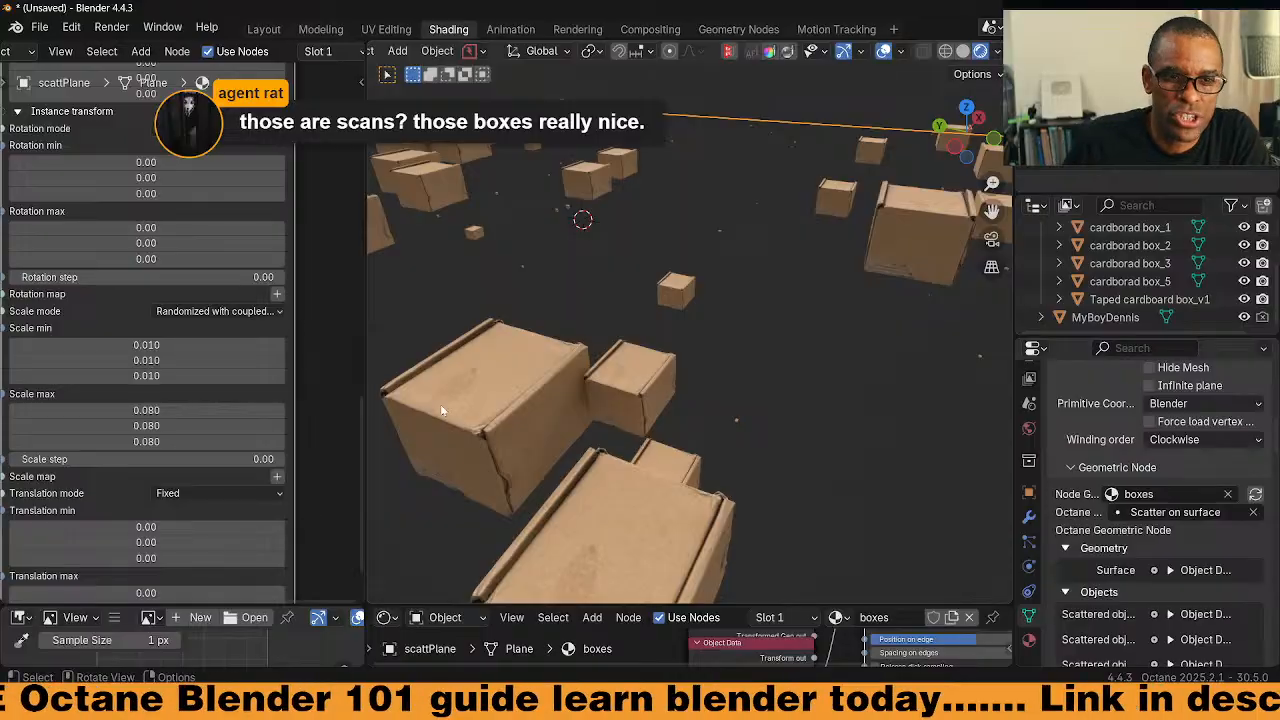
# Check the scattered boxes' sizes, and raise Scale max to 0.240 and Scale min to 0.130 on all axes
pyautogui.scroll(-6, 441, 404)
pyautogui.moveTo(441, 404); pyautogui.dragTo(702, 422, button='middle')
pyautogui.scroll(5, 702, 422)
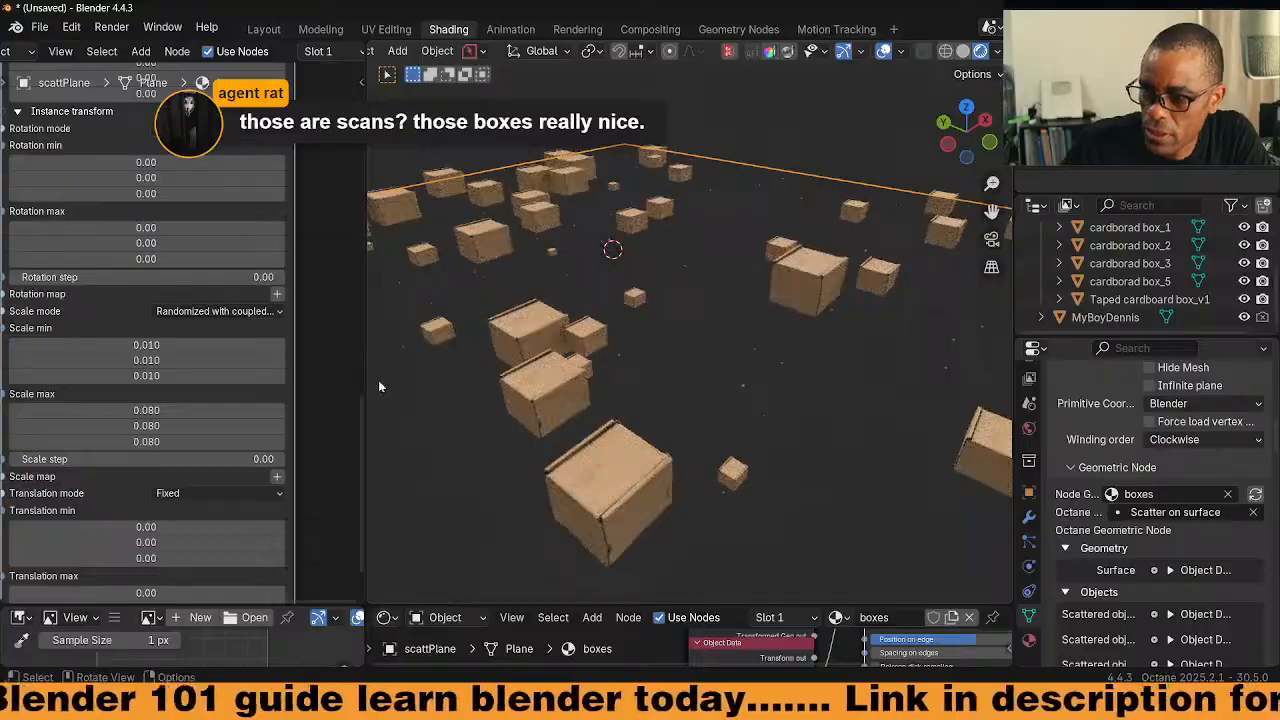
pyautogui.moveTo(146, 441); pyautogui.dragTo(218, 410)
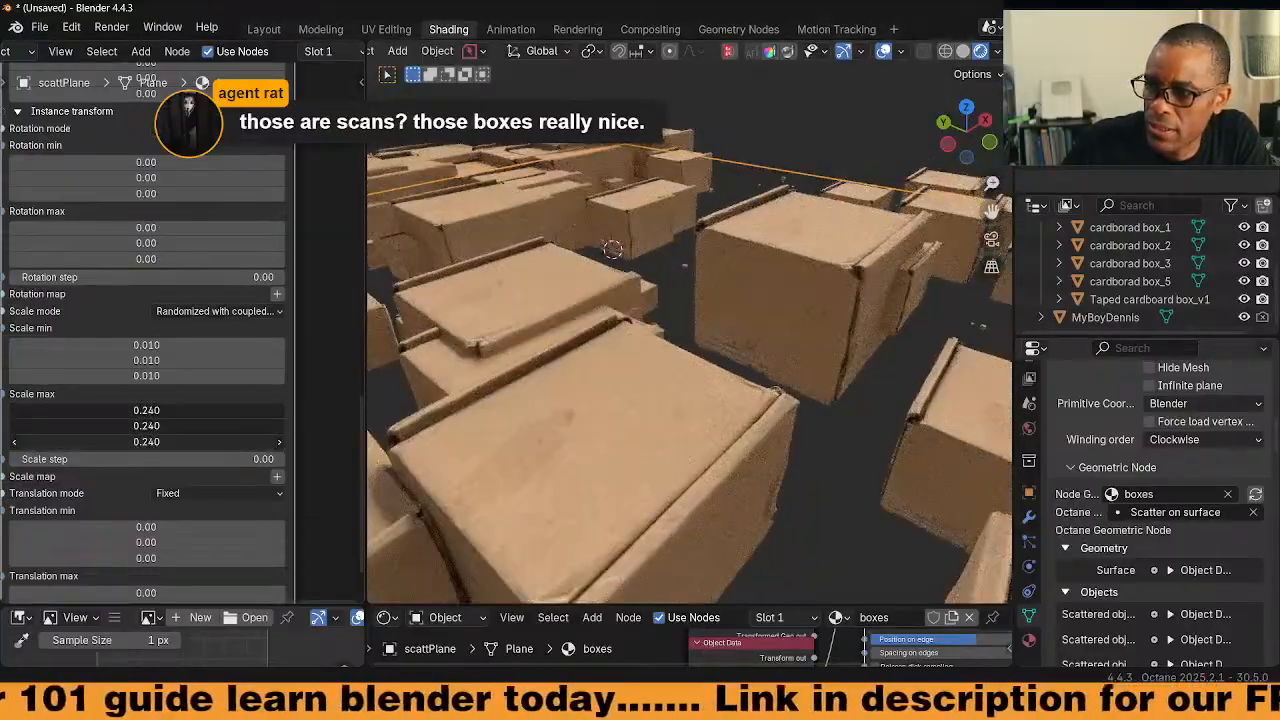
pyautogui.moveTo(146, 376); pyautogui.dragTo(182, 345)
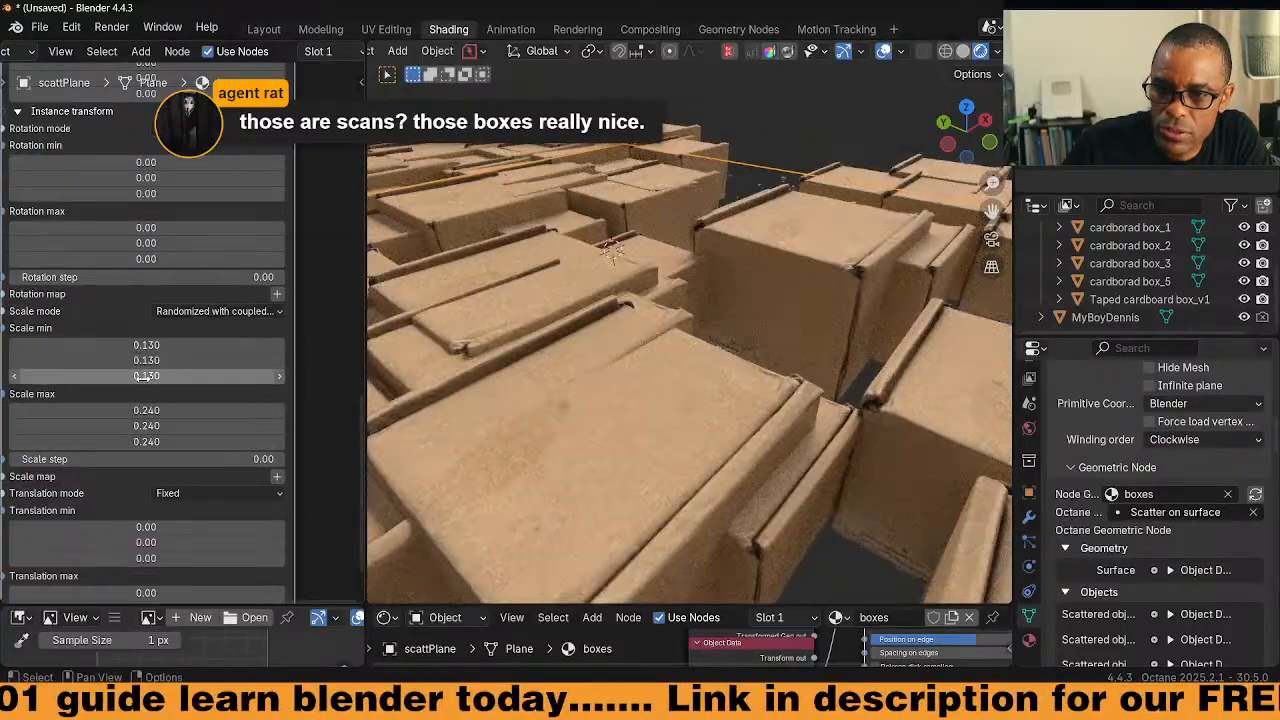
# Return the instance scale mode to Fixed and reset Scale min and Scale max to 1 on all axes
pyautogui.click(244, 318)
pyautogui.click(228, 330)
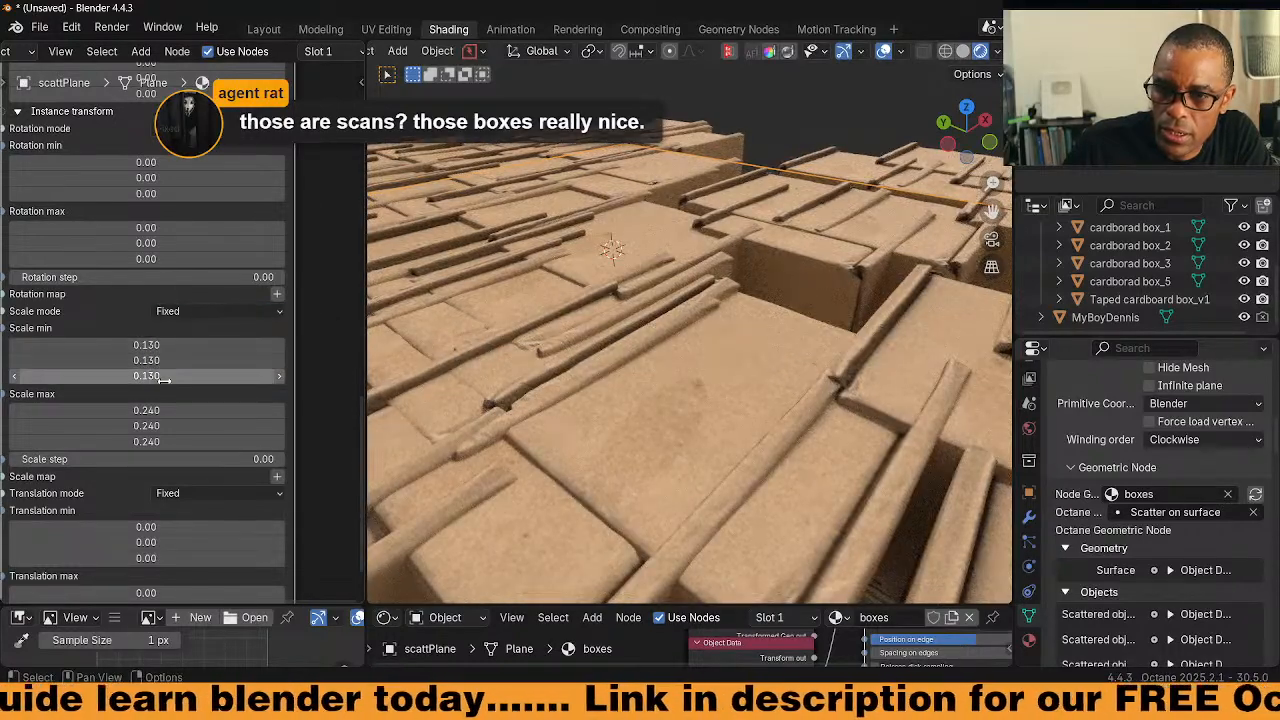
pyautogui.moveTo(164, 377); pyautogui.dragTo(164, 346)
pyautogui.write('1')
pyautogui.press('Return')
pyautogui.moveTo(164, 441); pyautogui.dragTo(164, 410)
pyautogui.write('1')
pyautogui.press('Return')
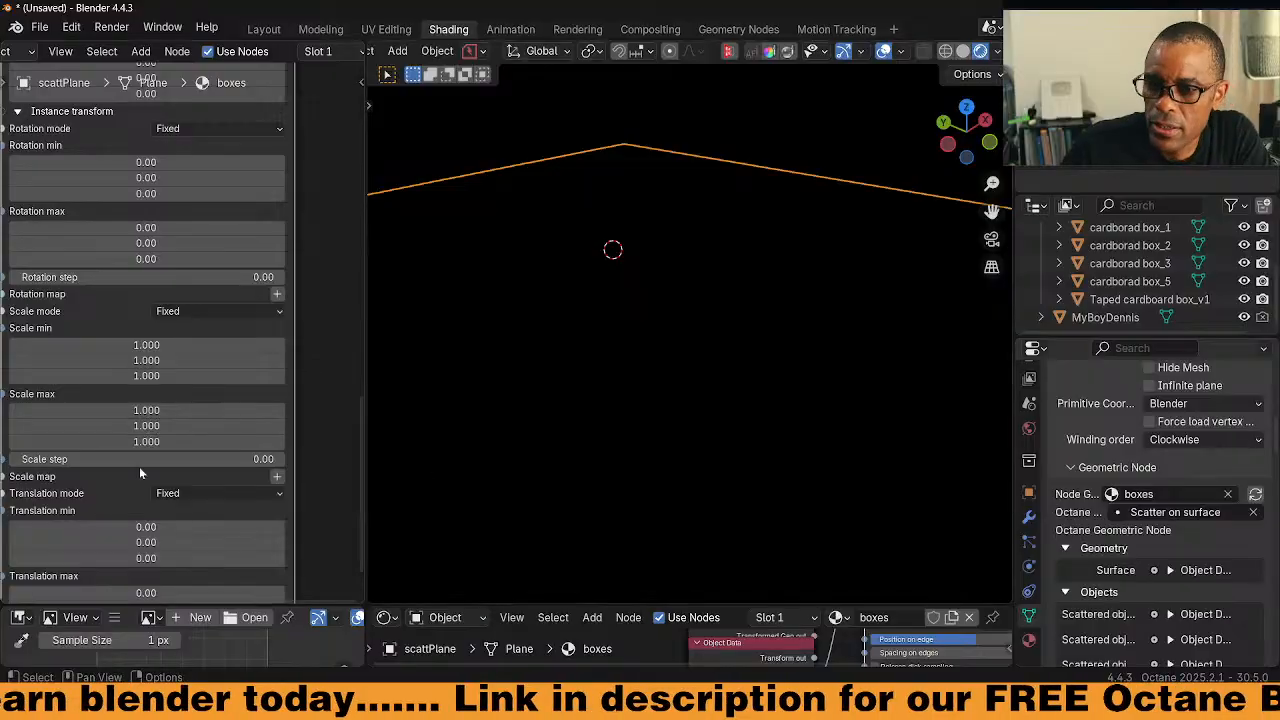
# Lower Scale max to 0.140 on all axes and compare the scattered boxes with the source boxes
pyautogui.moveTo(162, 410); pyautogui.dragTo(76, 410)
pyautogui.scroll(-6, 546, 393)
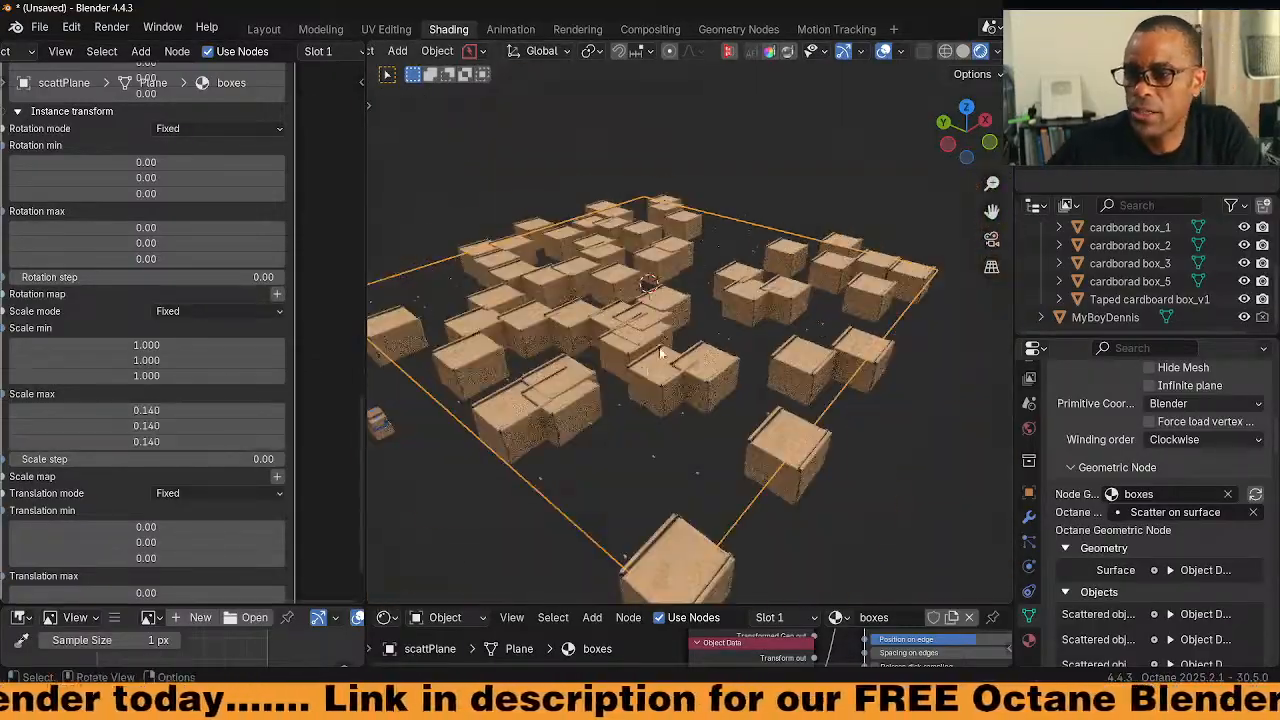
pyautogui.scroll(10, 546, 393)
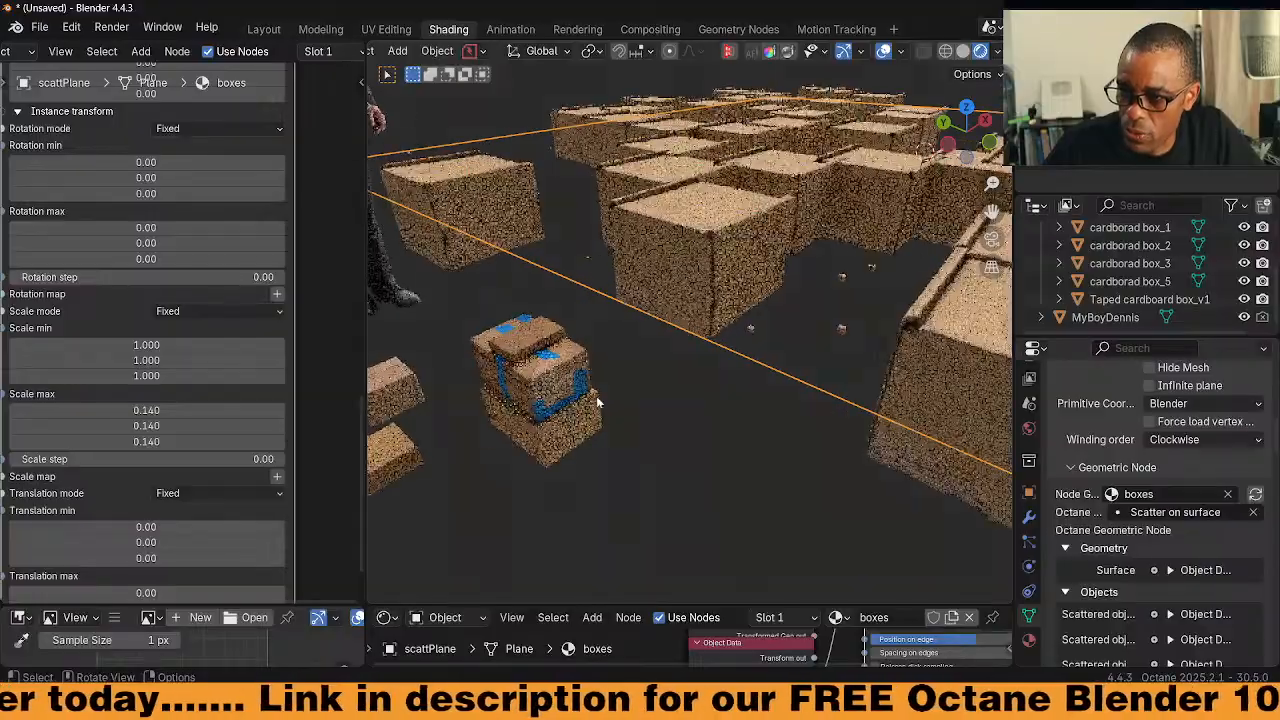
pyautogui.scroll(-4, 549, 389)
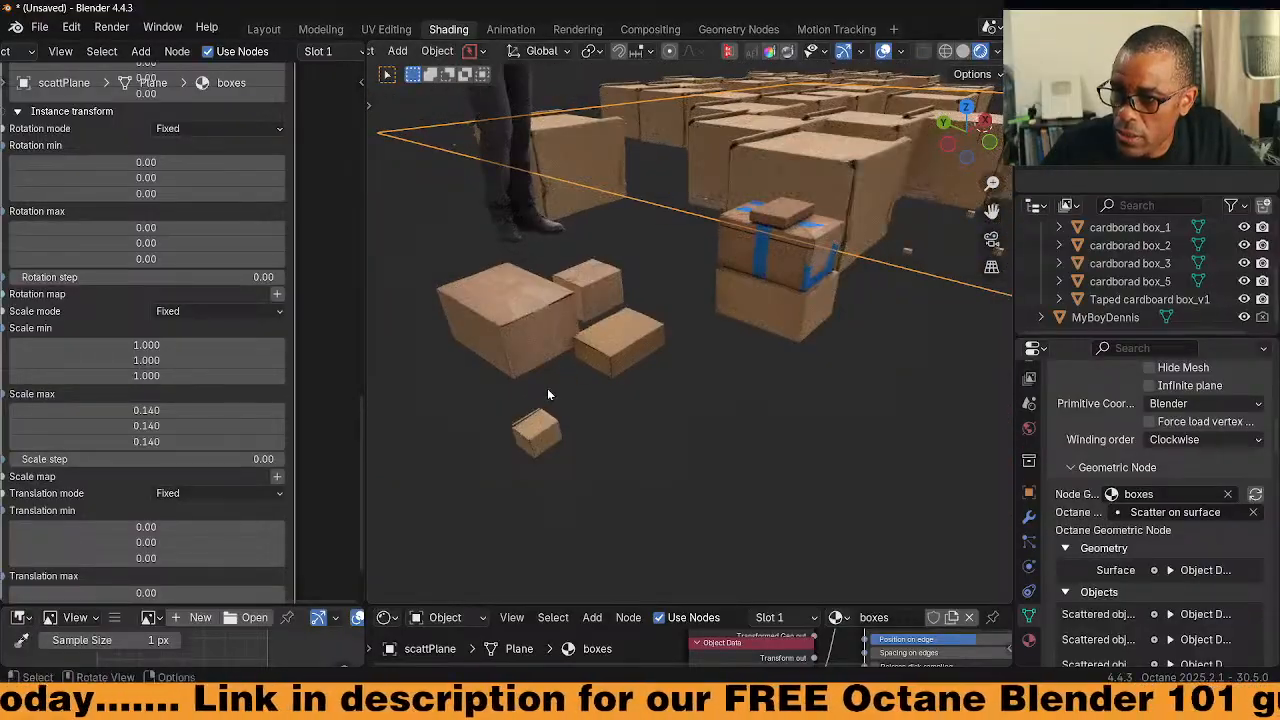
# Apply the object transform of cardborad box_5, the smallest source box, and check the scattered boxes' sizes
pyautogui.click(540, 430)
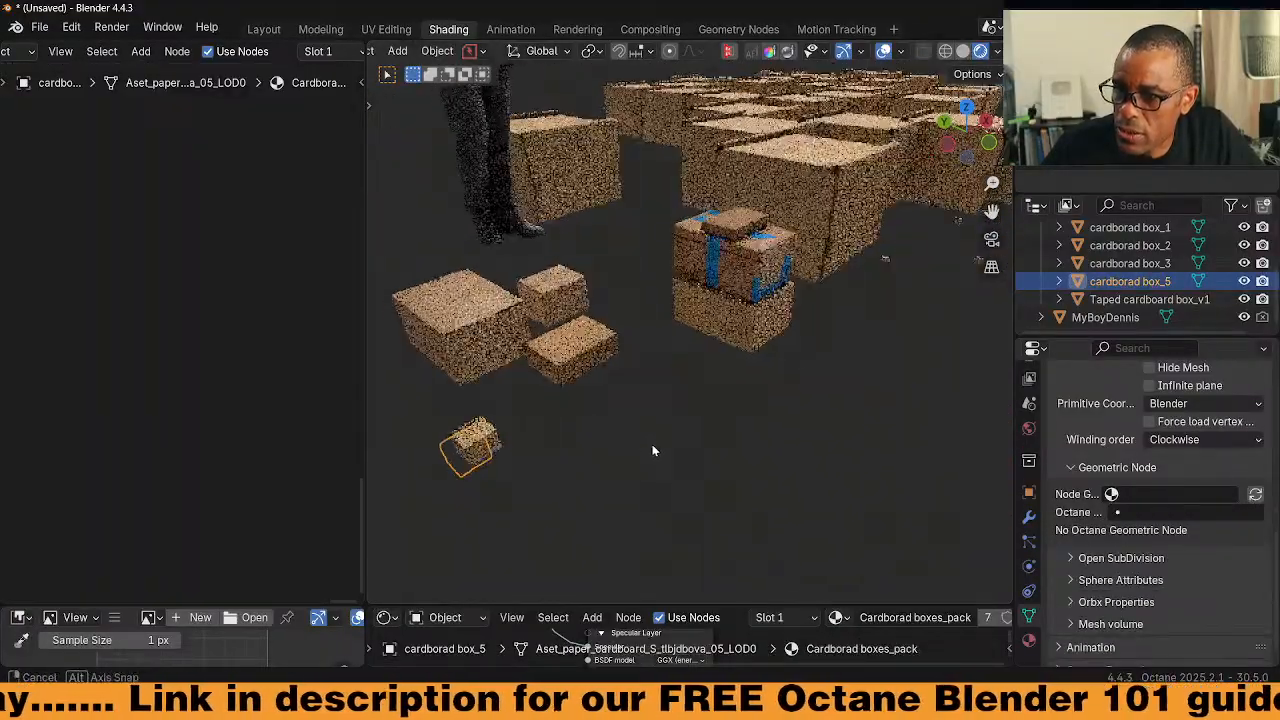
pyautogui.hotkey('ctrl', 'a')
pyautogui.click(654, 436)
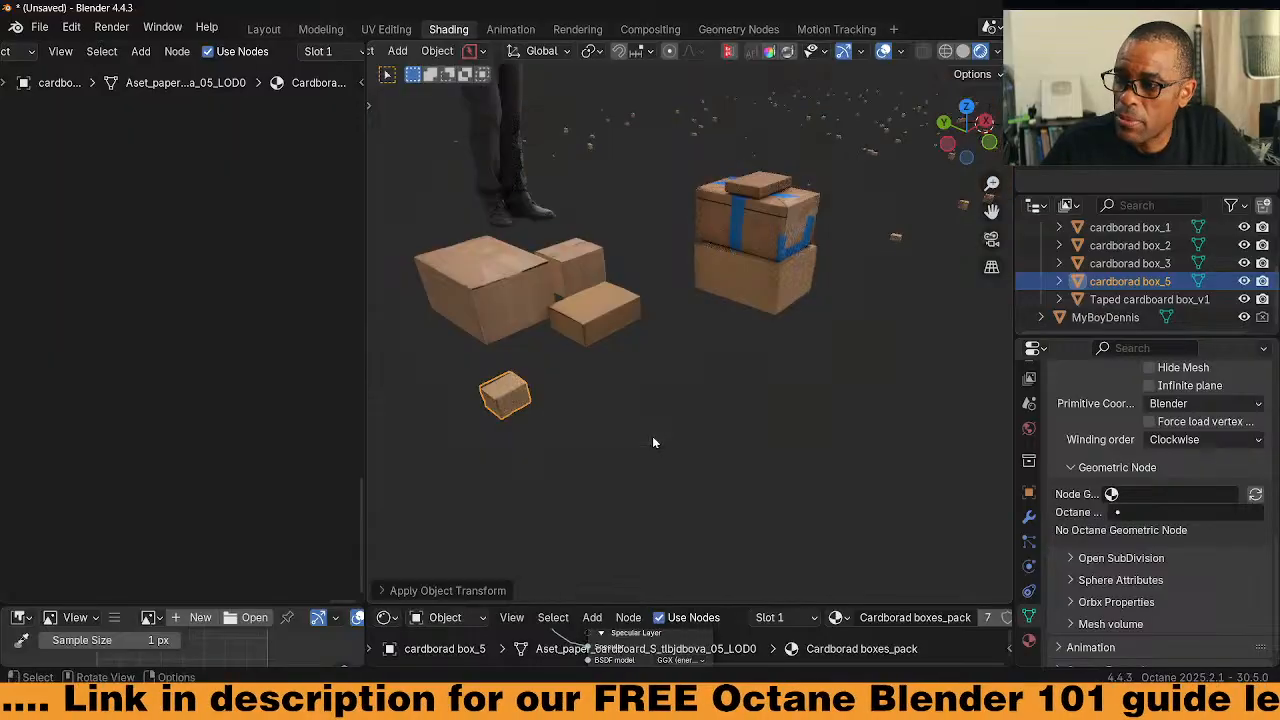
pyautogui.scroll(-5, 762, 400)
pyautogui.moveTo(816, 324); pyautogui.dragTo(705, 392, button='middle')
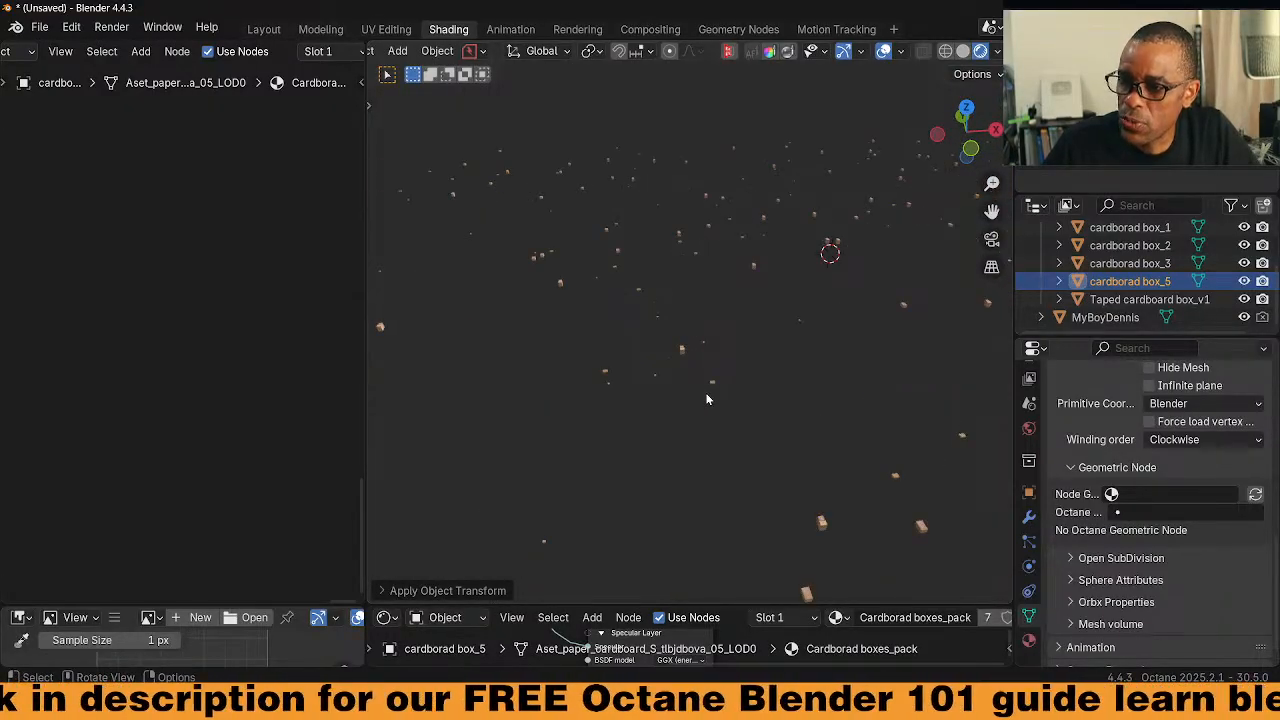
pyautogui.scroll(4, 1090, 295)
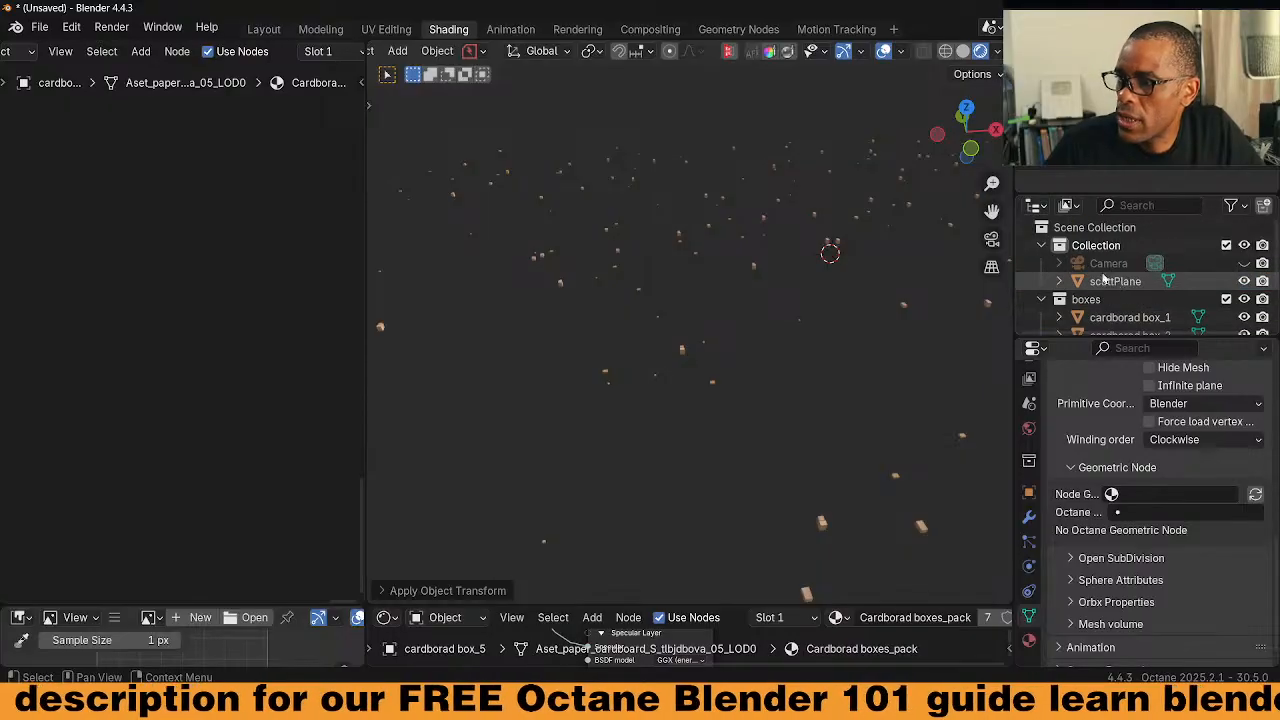
# Select scattPlane, set the scatter's Scale max to 1 on all axes, and inspect the scattered boxes around the plane
pyautogui.click(1110, 282)
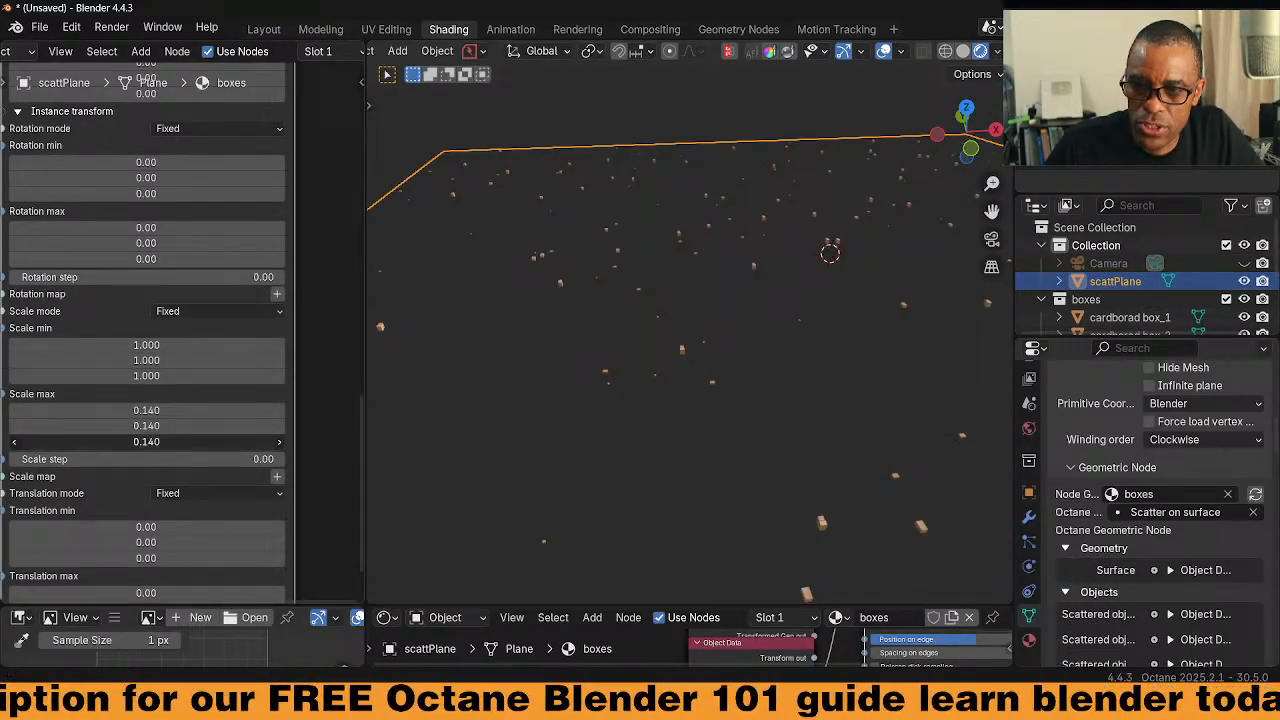
pyautogui.moveTo(214, 443); pyautogui.dragTo(214, 410)
pyautogui.write('1')
pyautogui.press('Return')
pyautogui.moveTo(770, 495)
pyautogui.mouseDown(button='middle')
pyautogui.moveTo(745, 485)
pyautogui.moveTo(768, 477)
pyautogui.mouseUp(button='middle')
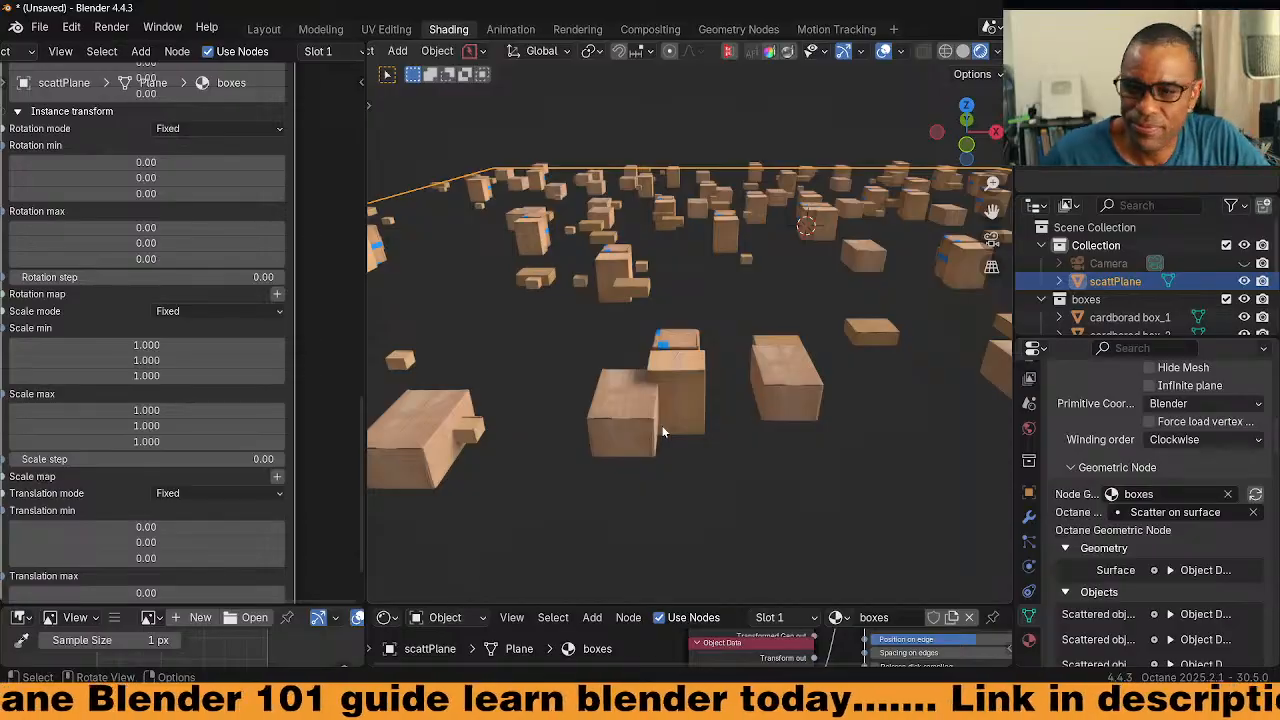
pyautogui.moveTo(877, 300); pyautogui.dragTo(820, 300, button='middle')
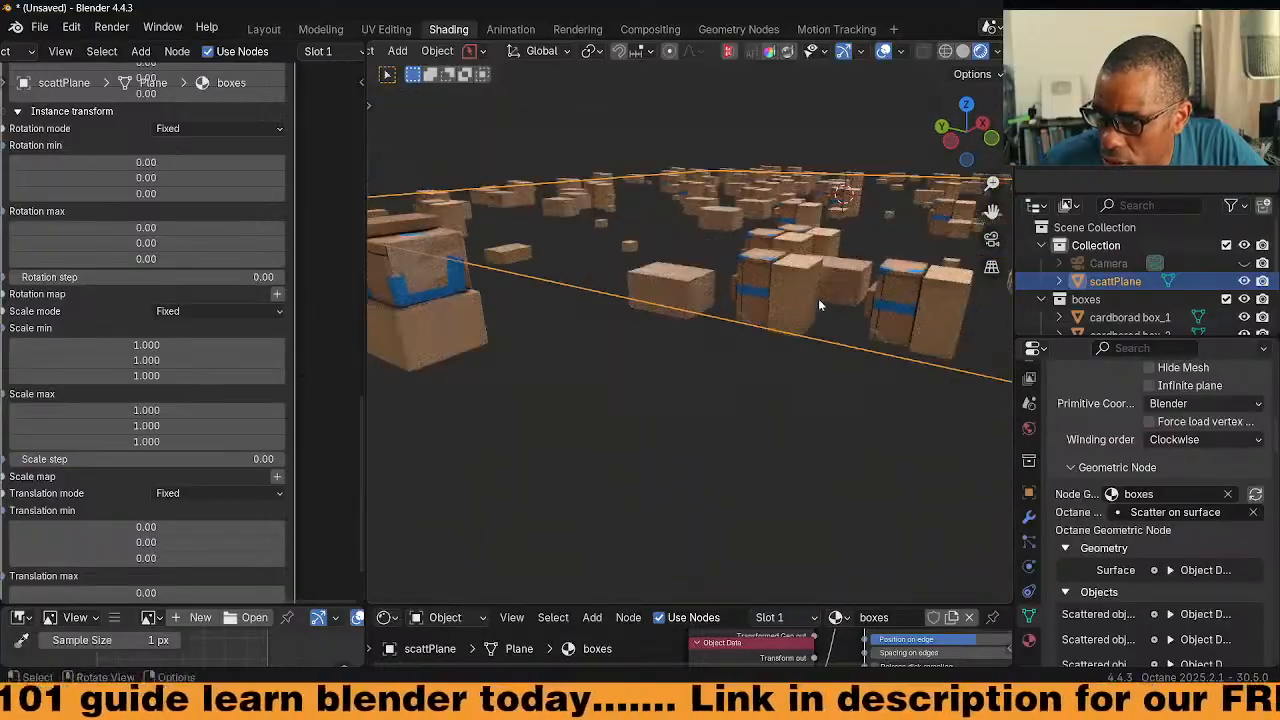
pyautogui.moveTo(604, 328)
pyautogui.mouseDown(button='middle')
pyautogui.moveTo(643, 343)
pyautogui.moveTo(597, 346)
pyautogui.mouseUp(button='middle')
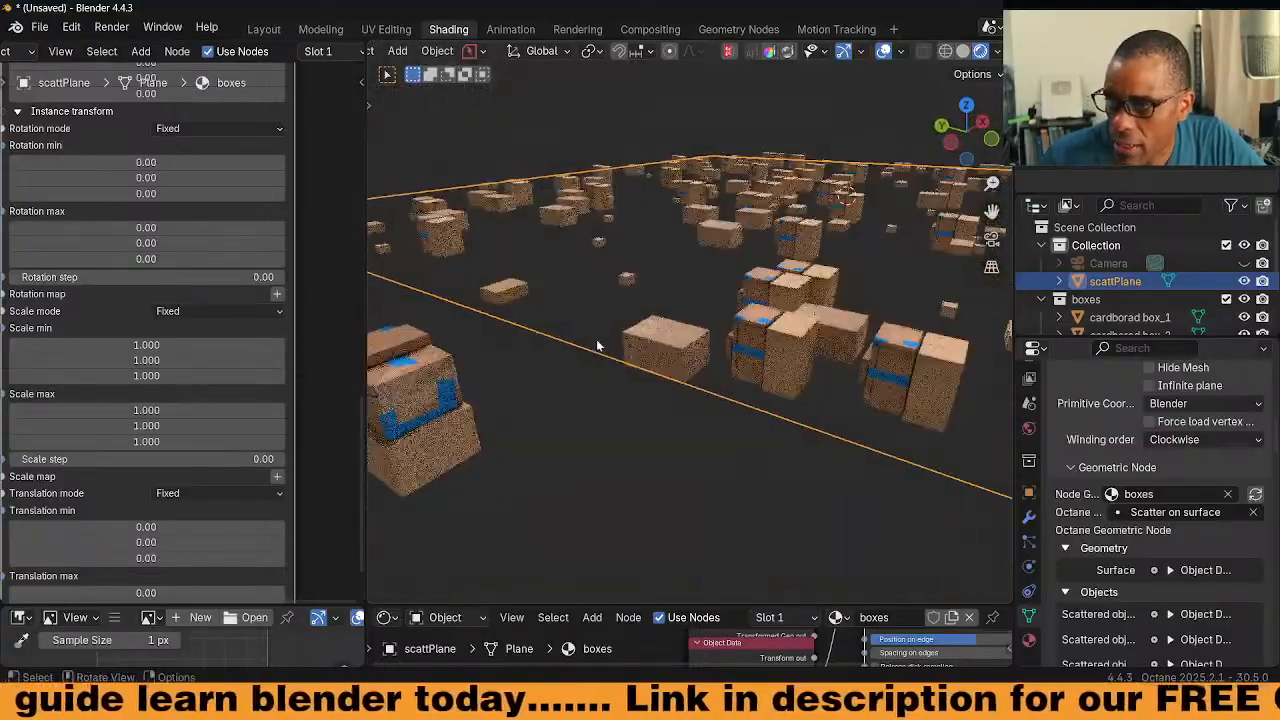
# Set the instance Orientation priority to Front and inspect how the scattered boxes are oriented
pyautogui.scroll(5, 229, 279)
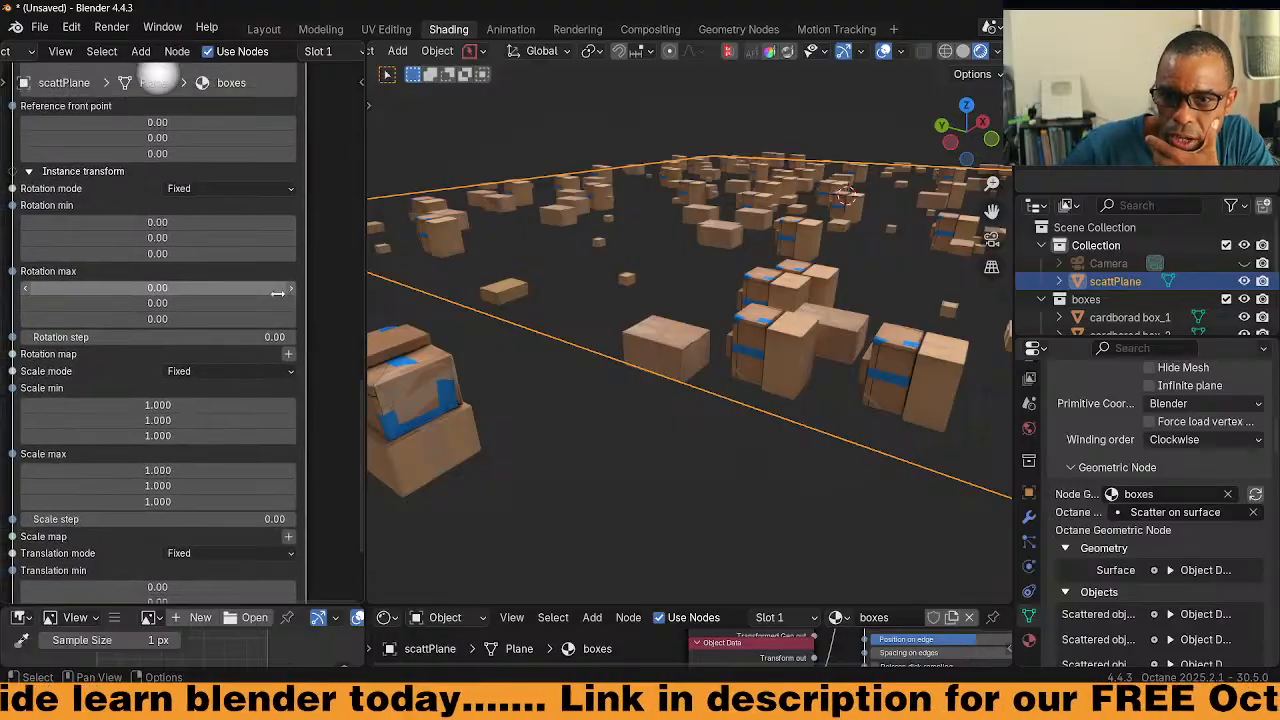
pyautogui.scroll(5, 229, 279)
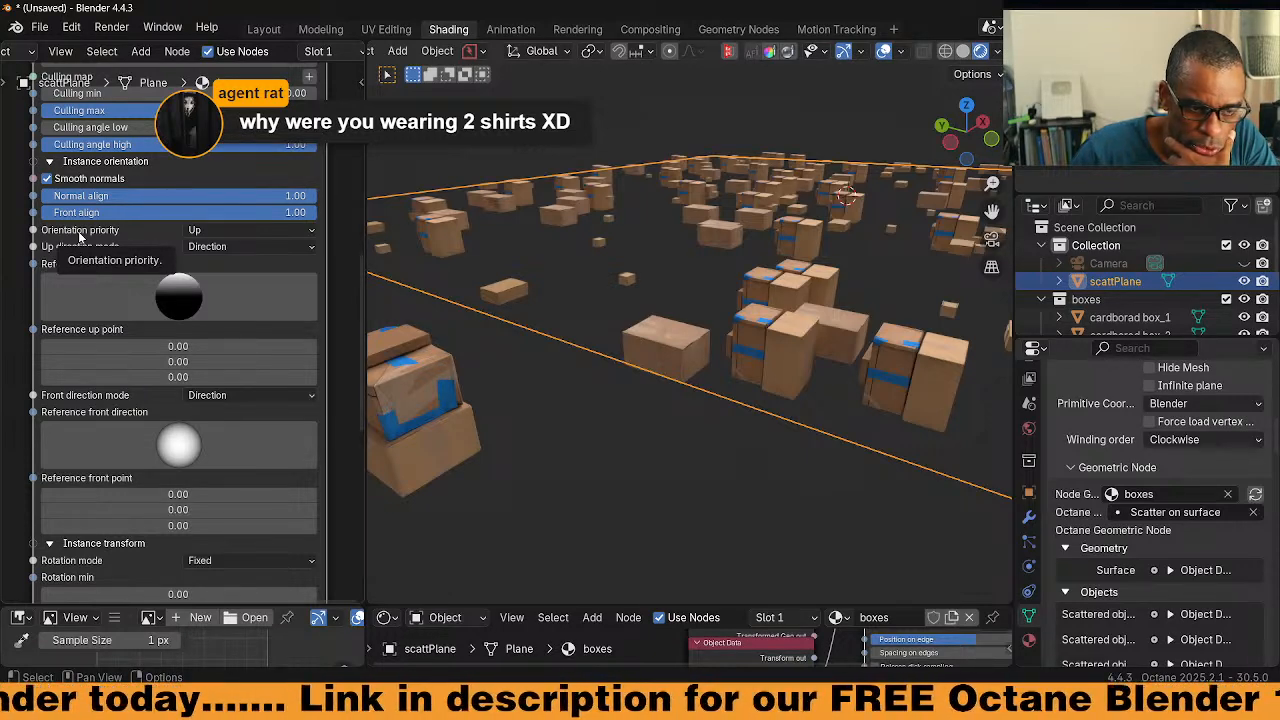
pyautogui.click(236, 232)
pyautogui.click(208, 265)
pyautogui.moveTo(785, 401); pyautogui.dragTo(680, 387, button='middle')
pyautogui.scroll(3, 778, 414)
pyautogui.scroll(-3, 777, 413)
pyautogui.moveTo(797, 374); pyautogui.dragTo(732, 378, button='middle')
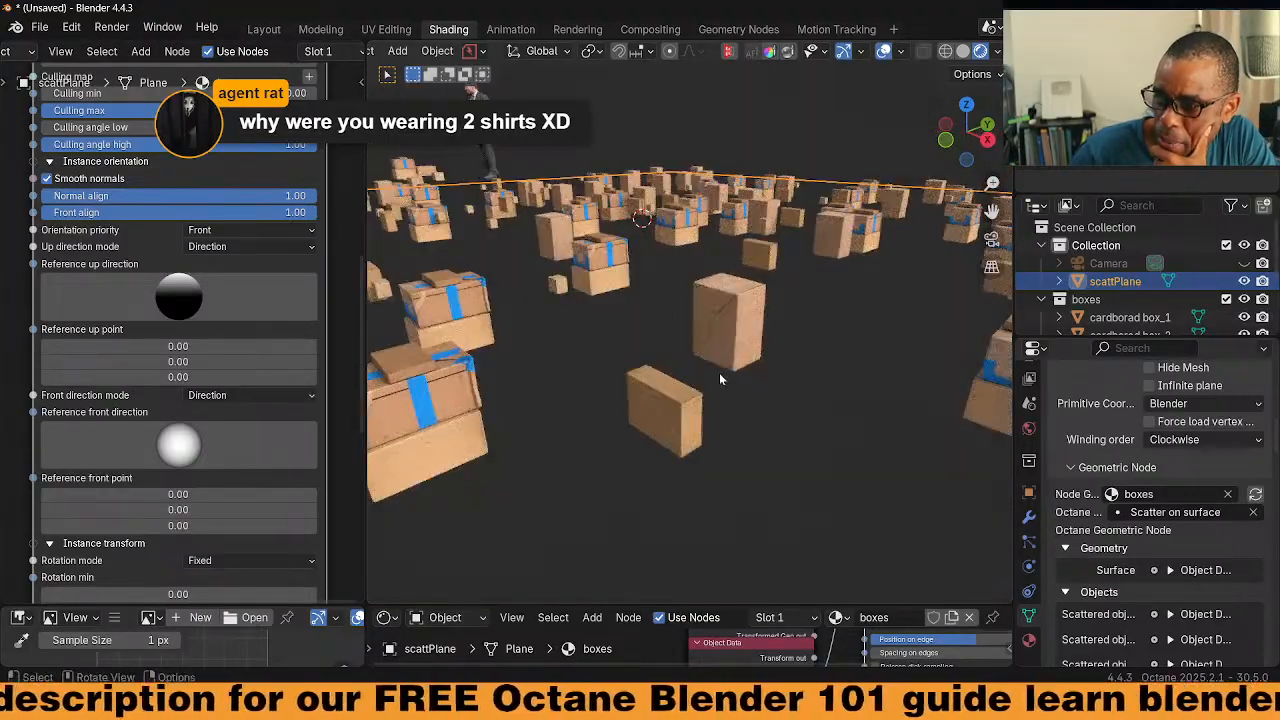
# Inspect the scattered boxes' orientation around the plane against the source boxes, selecting the smallest source box, cardborad box_5
pyautogui.scroll(-1, 192, 335)
pyautogui.moveTo(5, 244); pyautogui.dragTo(141, 300, button='middle')
pyautogui.moveTo(497, 325); pyautogui.dragTo(613, 326, button='middle')
pyautogui.moveTo(622, 323); pyautogui.dragTo(565, 340, button='middle')
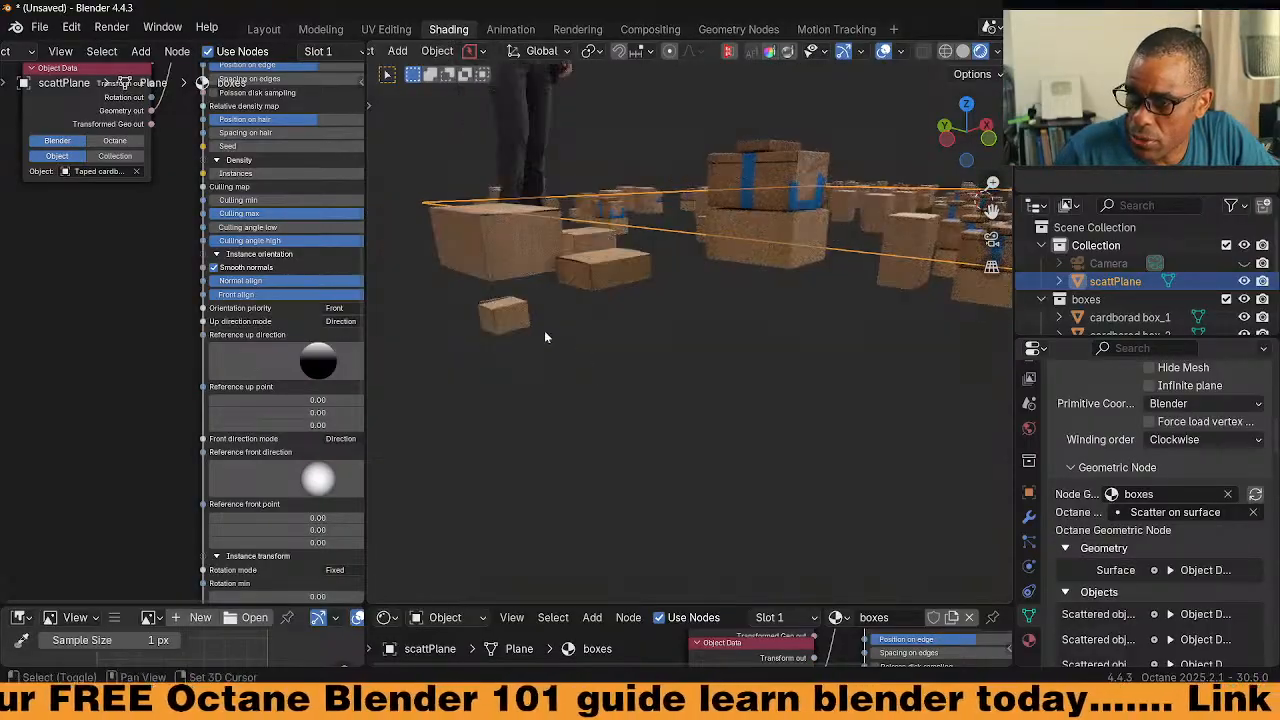
pyautogui.click(518, 323)
pyautogui.scroll(6, 645, 350)
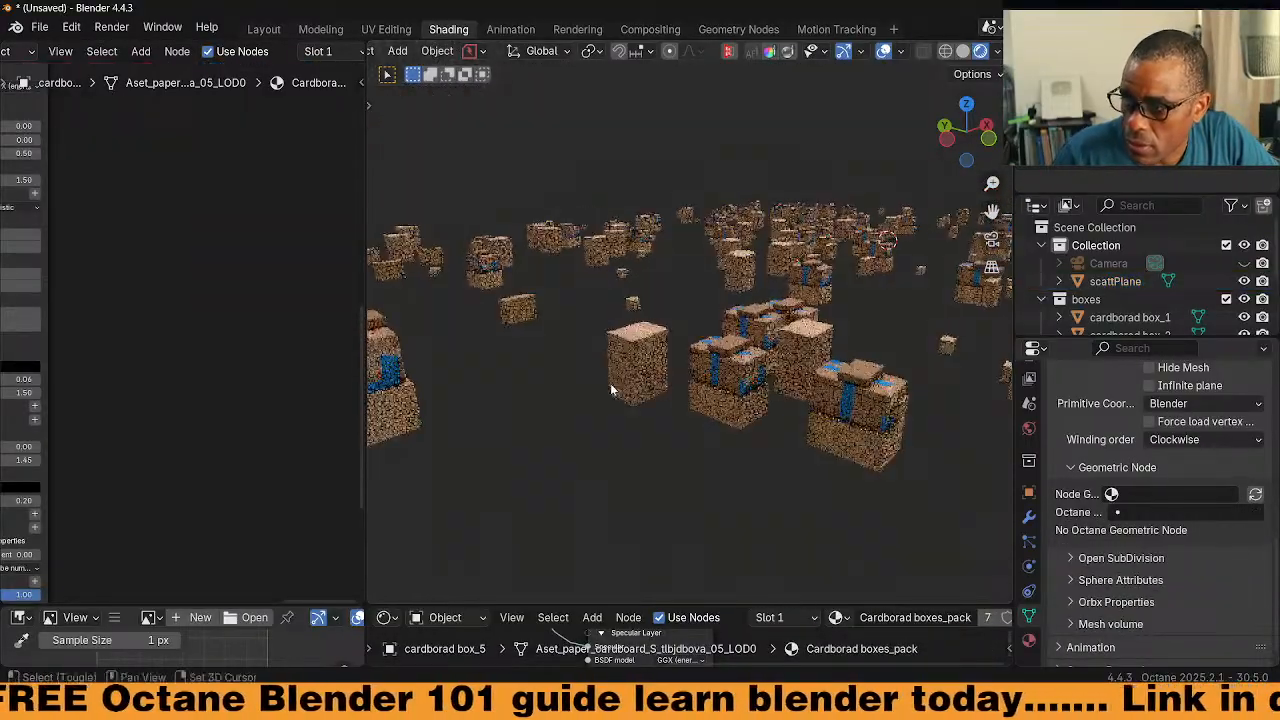
pyautogui.scroll(6, 676, 385)
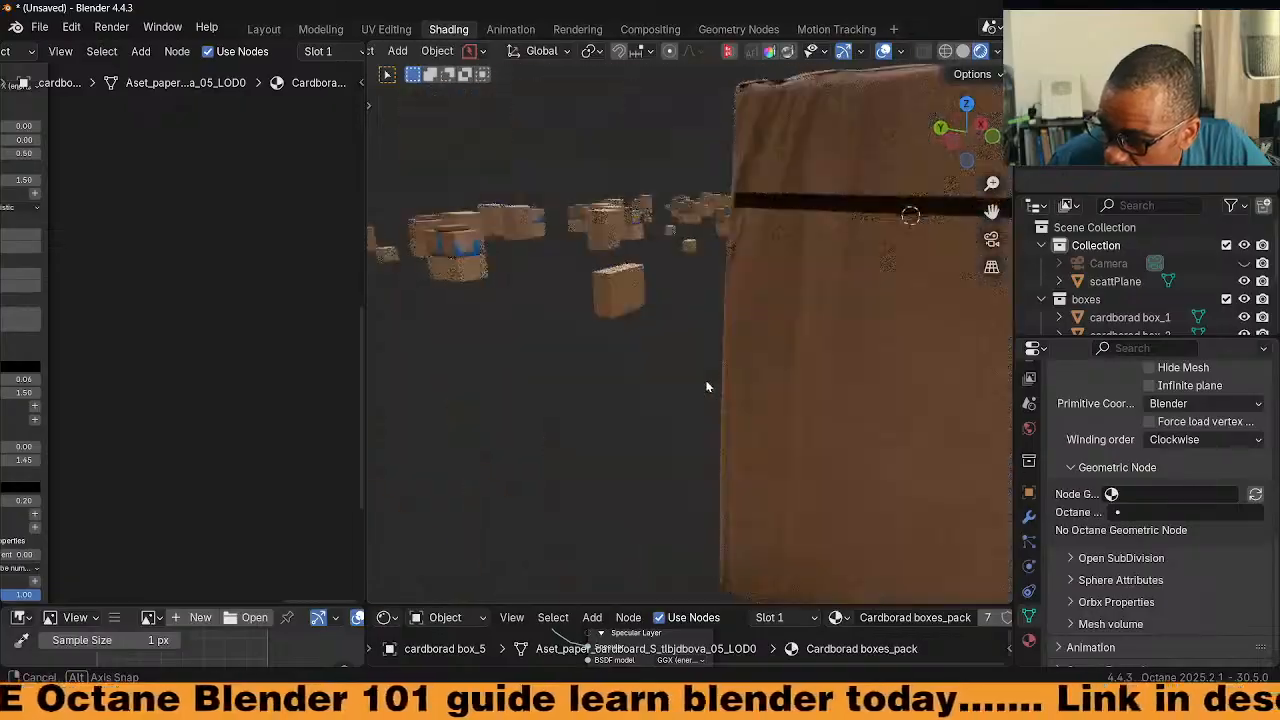
pyautogui.moveTo(700, 385); pyautogui.dragTo(677, 374, button='middle')
pyautogui.scroll(-8, 666, 380)
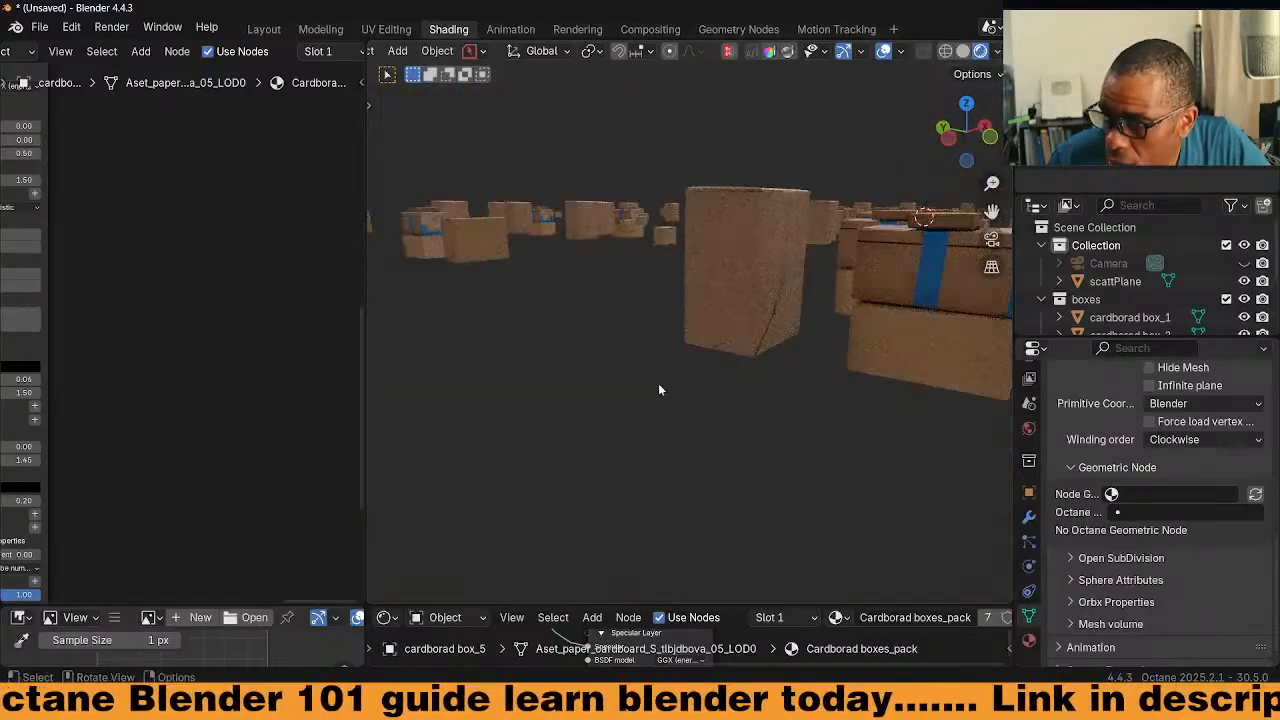
pyautogui.scroll(8, 585, 385)
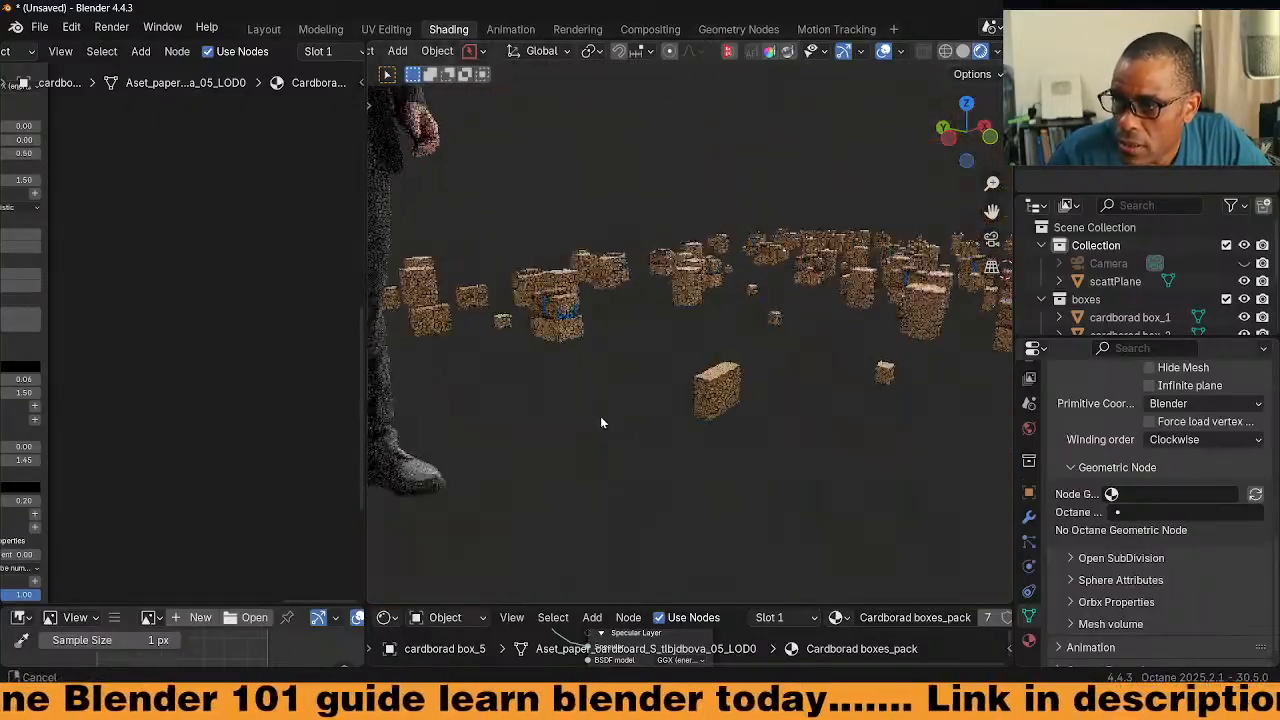
# Rotate the whole mesh of cardborad box_5 around the global X axis in Edit Mode, then return to Object Mode
pyautogui.click(525, 548)
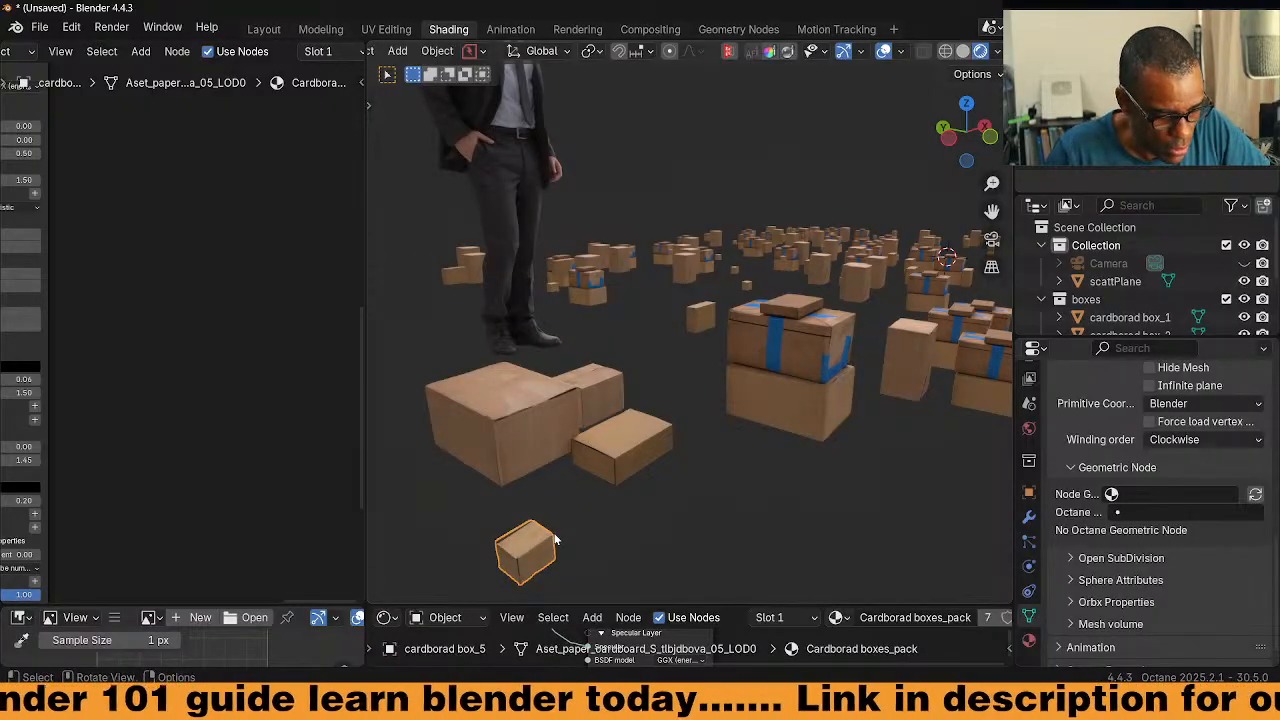
pyautogui.hotkey('ctrl', 'Tab')
pyautogui.click(654, 532)
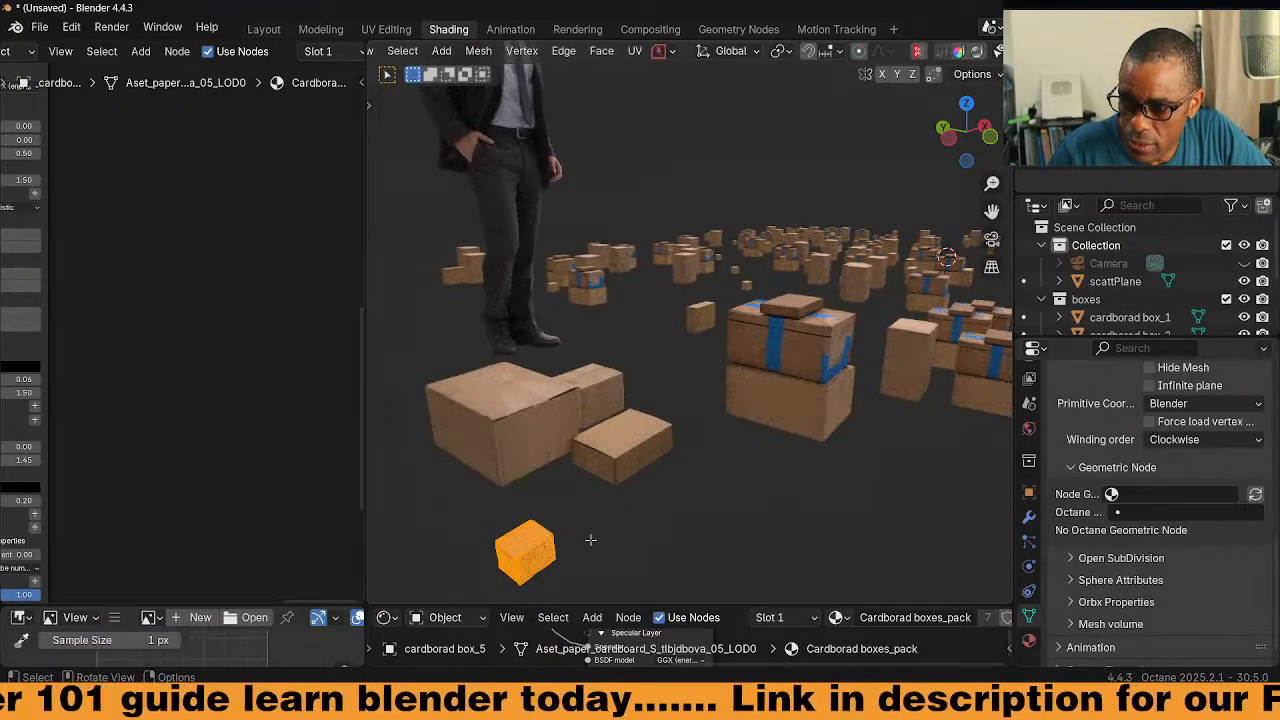
pyautogui.press('r')
pyautogui.press('x')
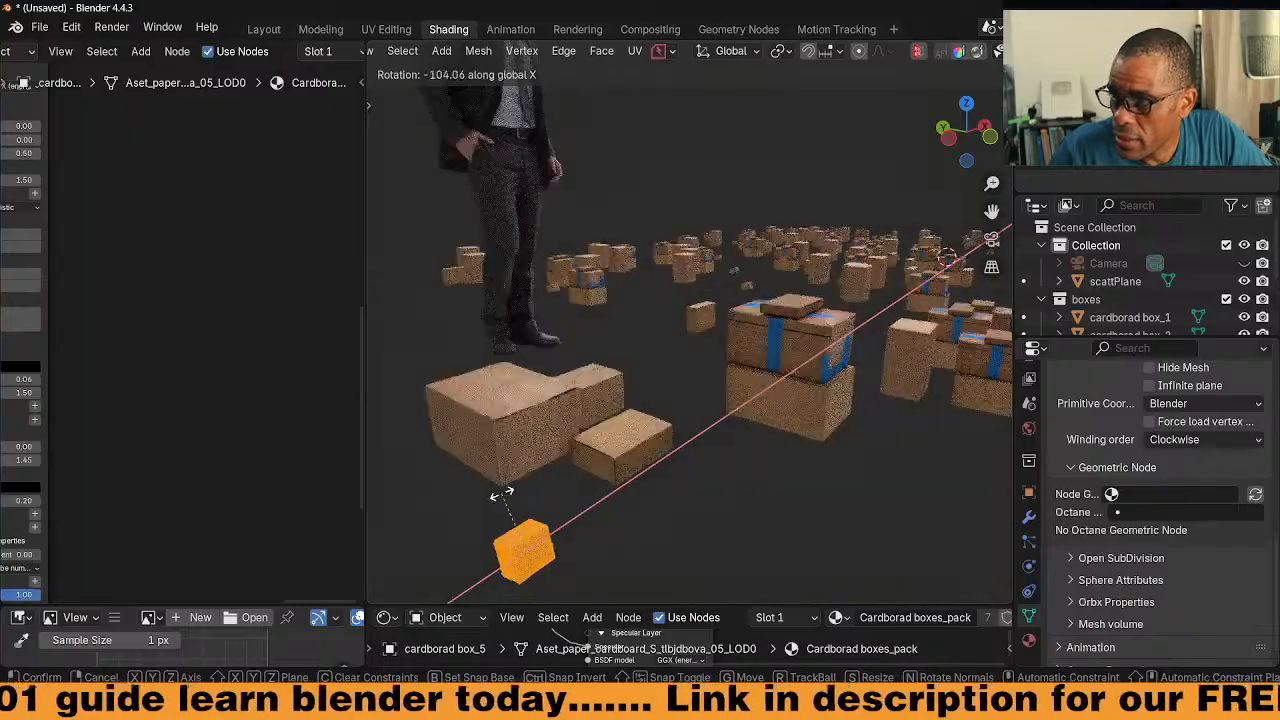
pyautogui.click(510, 503)
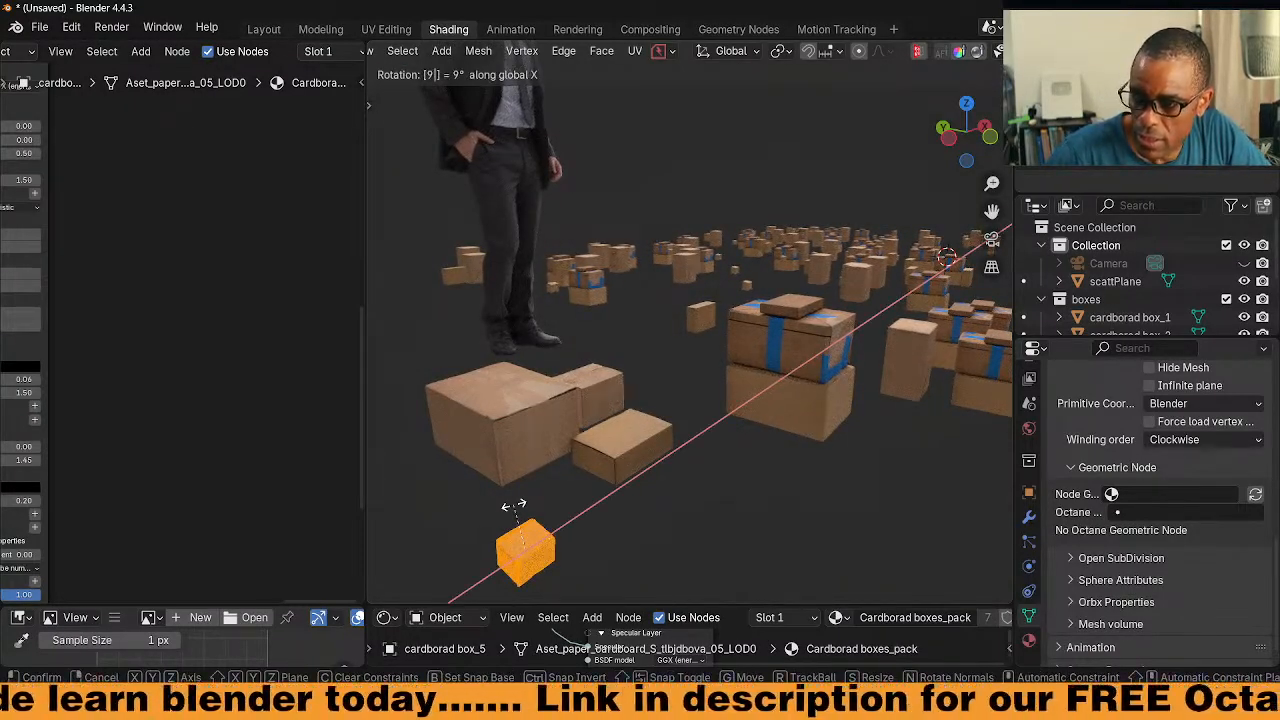
pyautogui.press('Return')
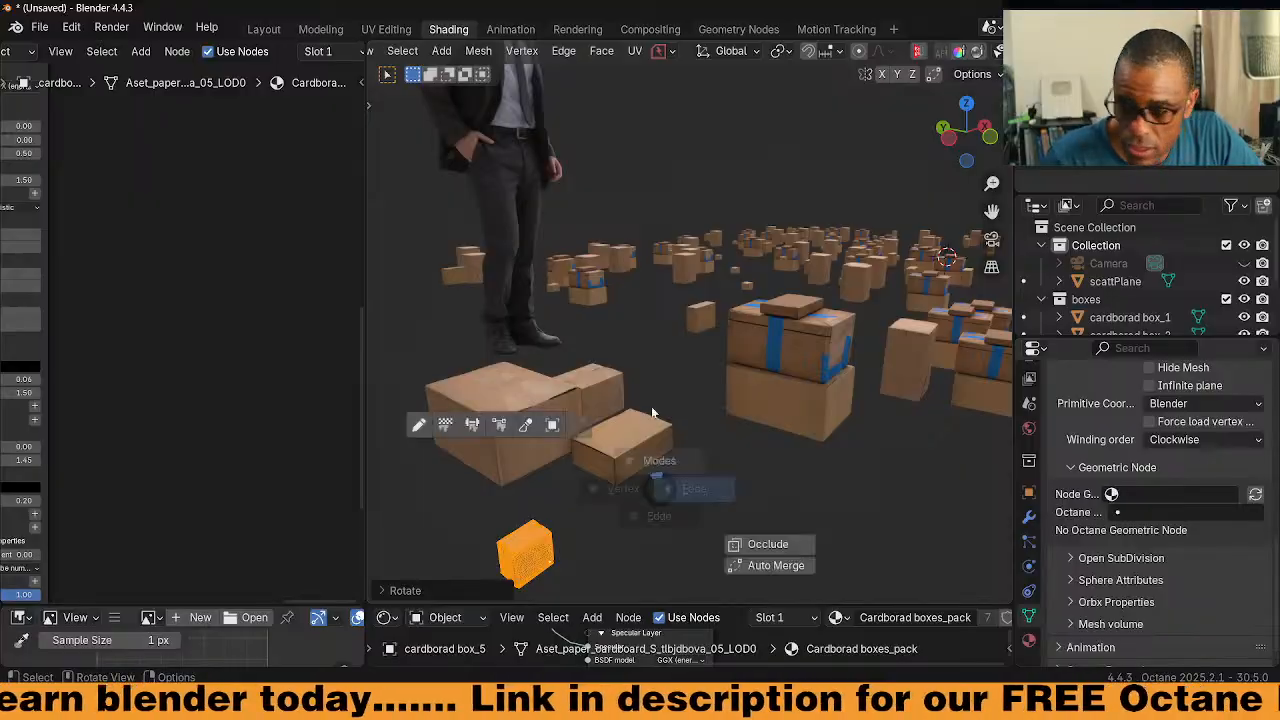
pyautogui.press('Tab')
# Apply the rotation of cardborad box_2, the large source box, and check the orientation of its scattered copies
pyautogui.moveTo(871, 454); pyautogui.dragTo(642, 399, button='middle')
pyautogui.scroll(-6, 640, 426)
pyautogui.scroll(6, 635, 418)
pyautogui.click(578, 369)
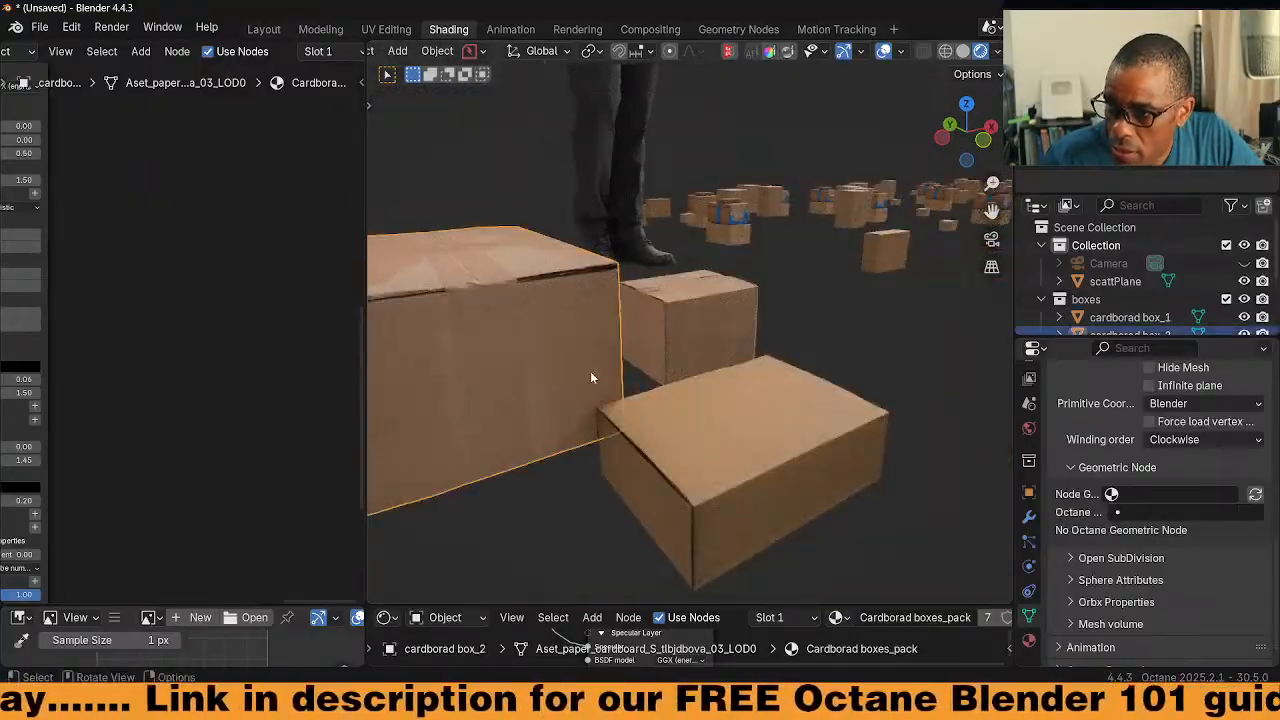
pyautogui.scroll(-6, 611, 399)
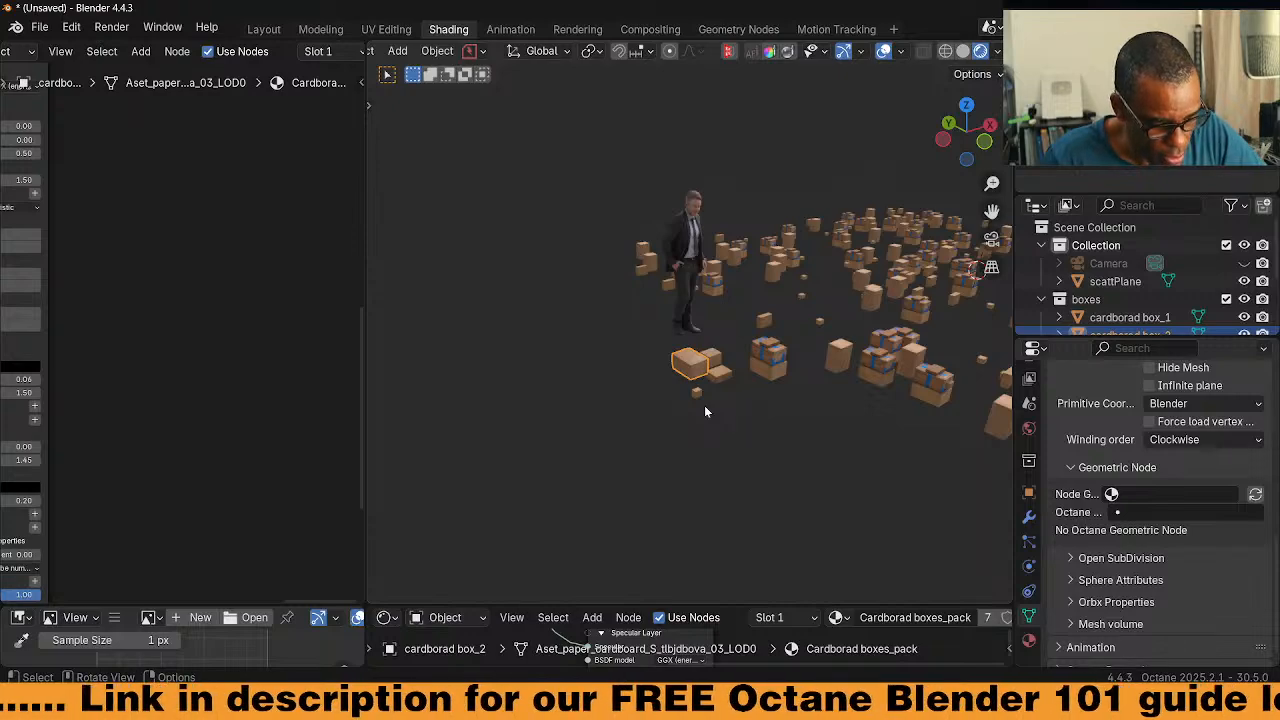
pyautogui.hotkey('ctrl', 'a')
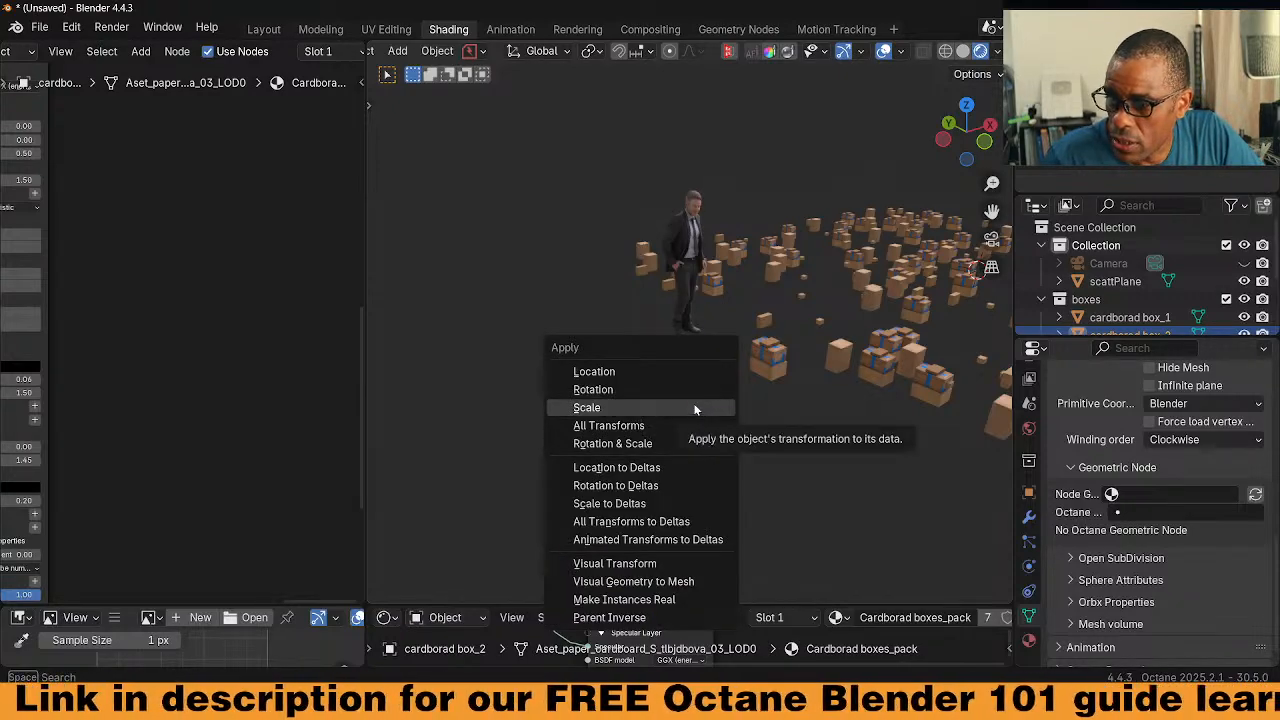
pyautogui.click(686, 398)
pyautogui.moveTo(686, 398); pyautogui.dragTo(797, 426, button='middle')
pyautogui.moveTo(687, 429); pyautogui.dragTo(698, 431, button='middle')
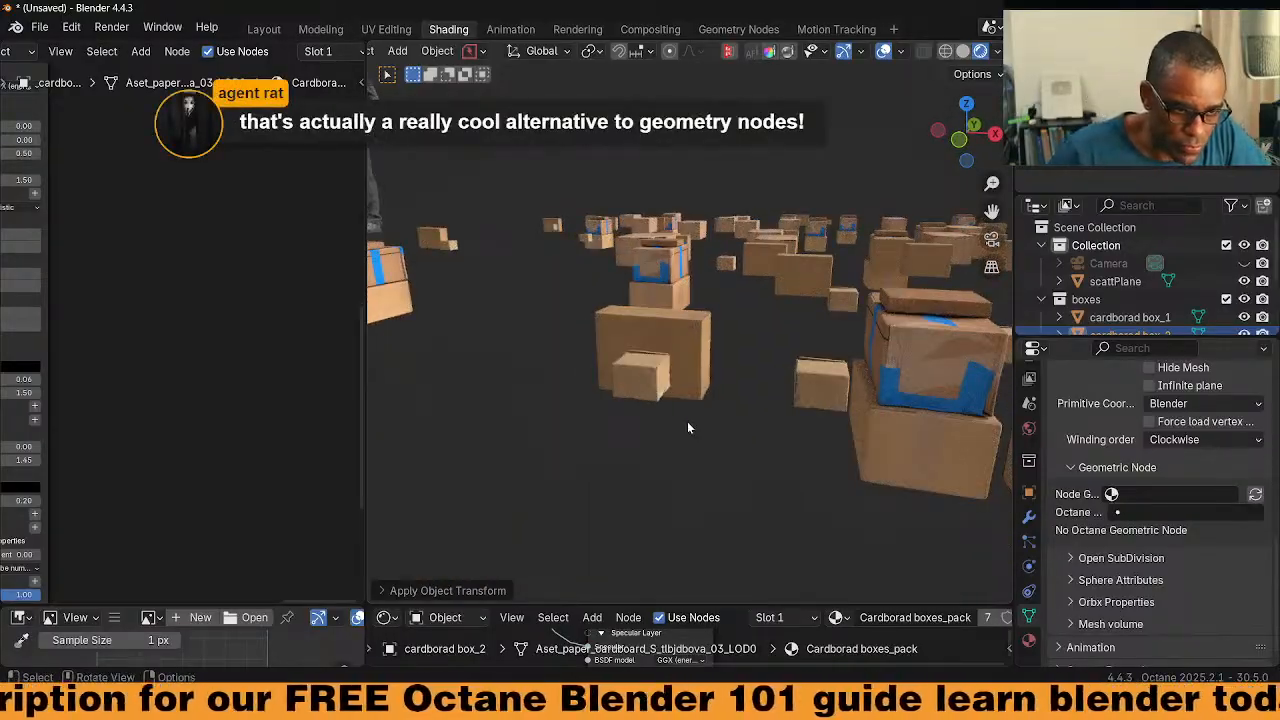
pyautogui.moveTo(676, 428); pyautogui.dragTo(730, 437, button='middle')
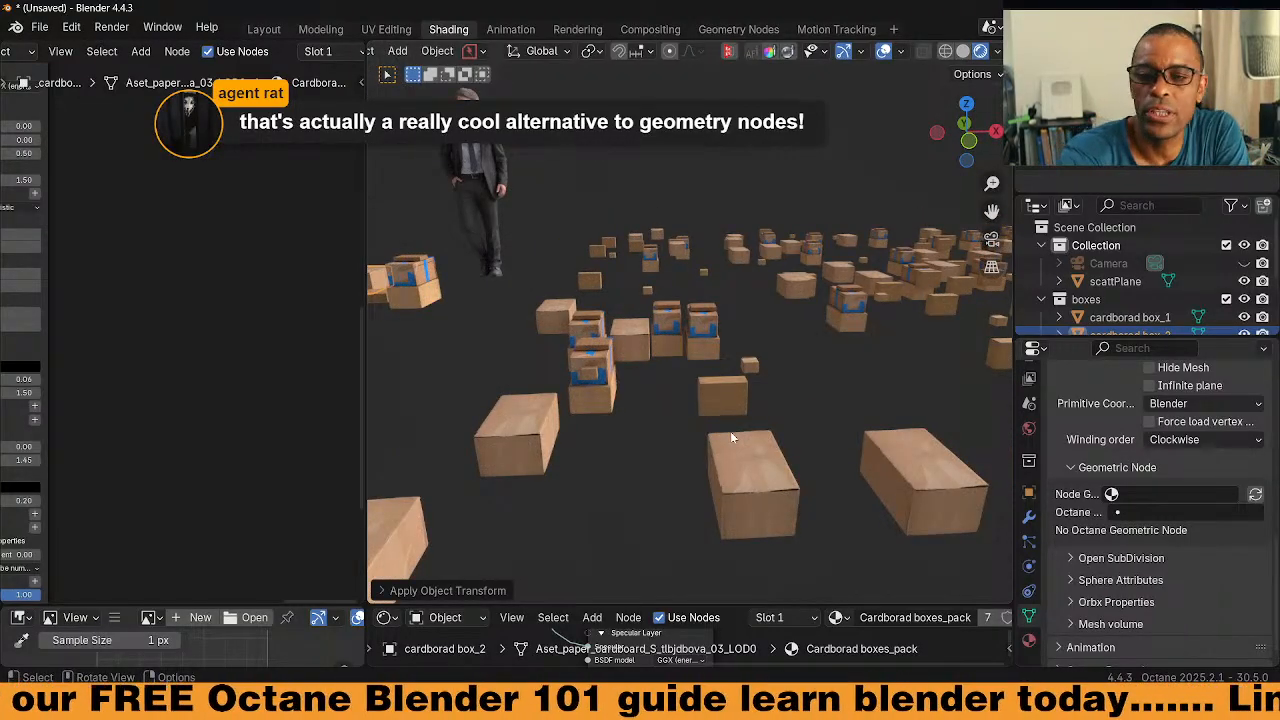
# Compare the bare scatter plane in solid shading with the scattered boxes in rendered shading
pyautogui.scroll(-5, 748, 432)
pyautogui.moveTo(780, 436)
pyautogui.mouseDown(button='middle')
pyautogui.moveTo(790, 390)
pyautogui.moveTo(752, 368)
pyautogui.moveTo(719, 387)
pyautogui.moveTo(755, 410)
pyautogui.moveTo(706, 396)
pyautogui.mouseUp(button='middle')
pyautogui.click(963, 51)
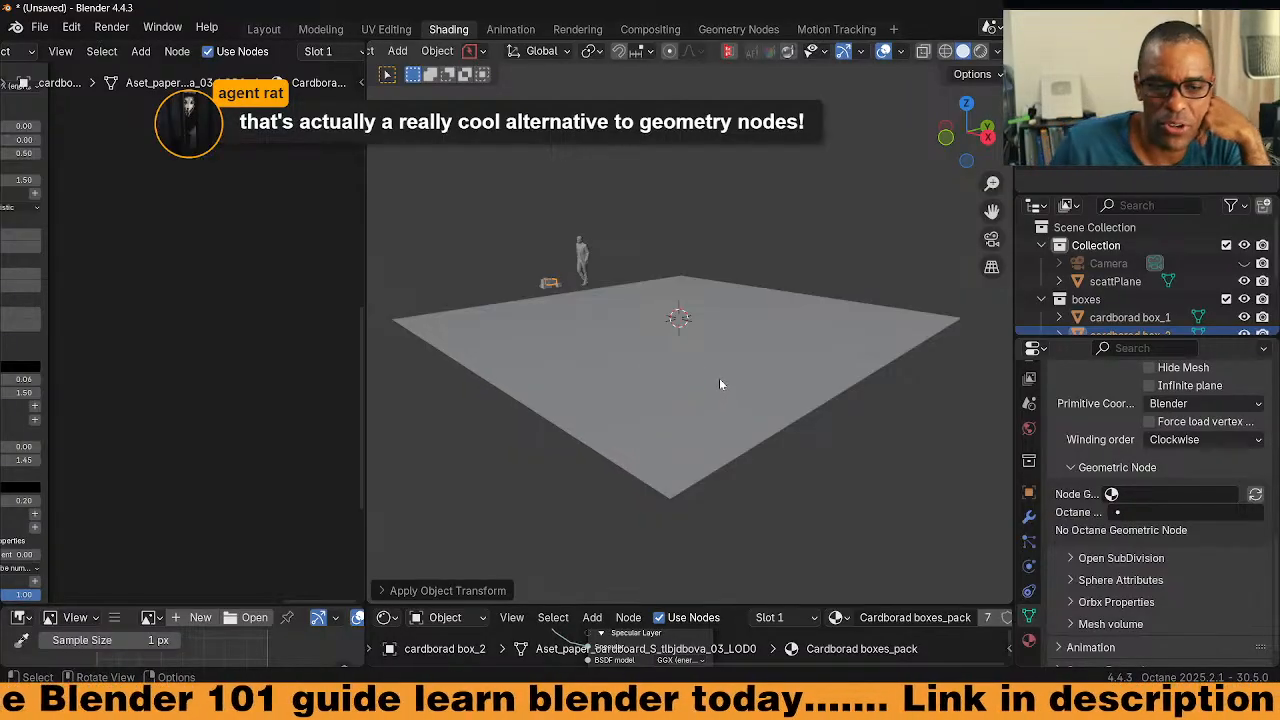
pyautogui.moveTo(700, 377); pyautogui.dragTo(628, 374, button='middle')
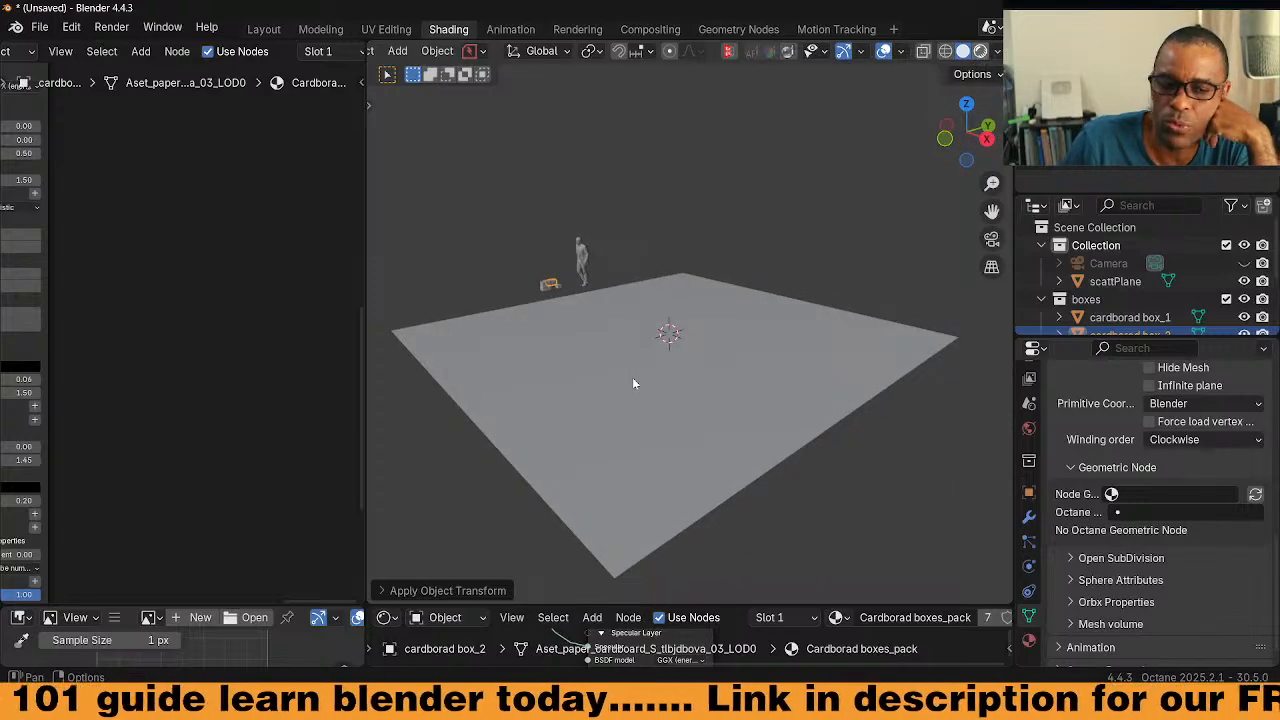
pyautogui.press('z')
pyautogui.press('8')
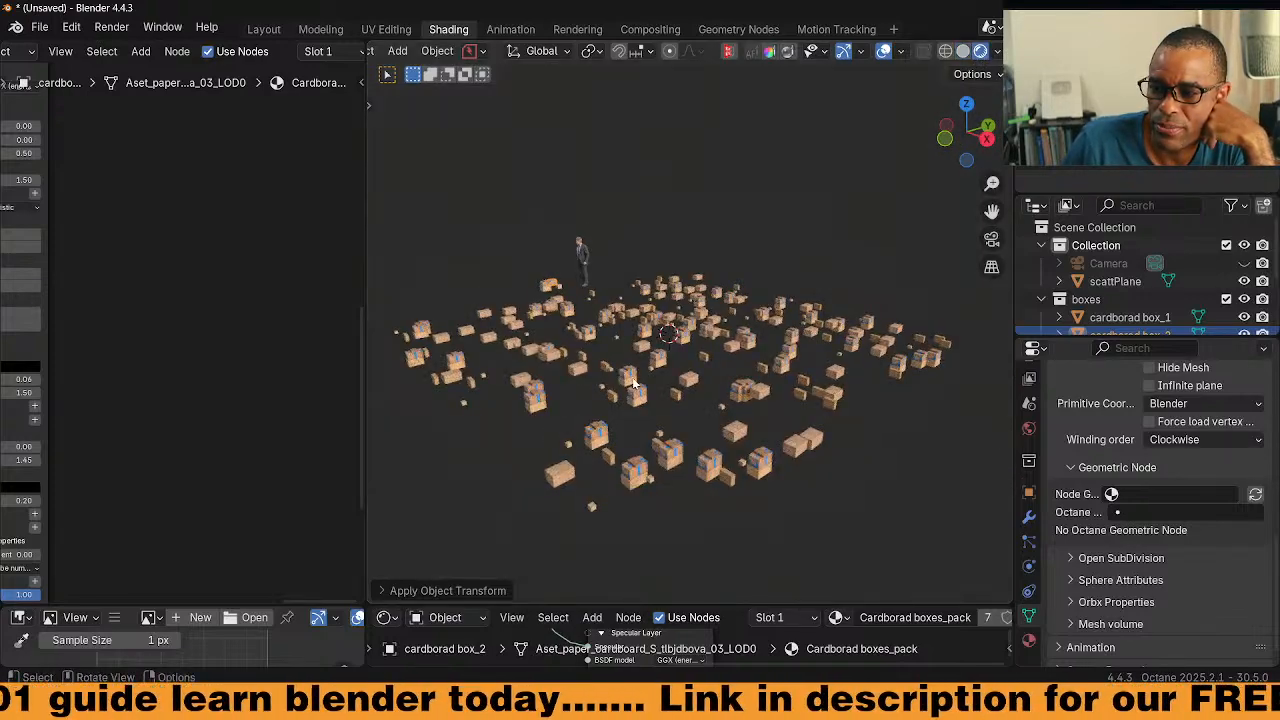
# Apply the rotation of cardborad box_3, the flat source box, and check how its scattered copies are oriented
pyautogui.moveTo(722, 385); pyautogui.dragTo(733, 395, button='middle')
pyautogui.scroll(5, 733, 400)
pyautogui.moveTo(688, 435); pyautogui.dragTo(492, 368, button='middle')
pyautogui.scroll(3, 691, 436)
pyautogui.click(487, 371)
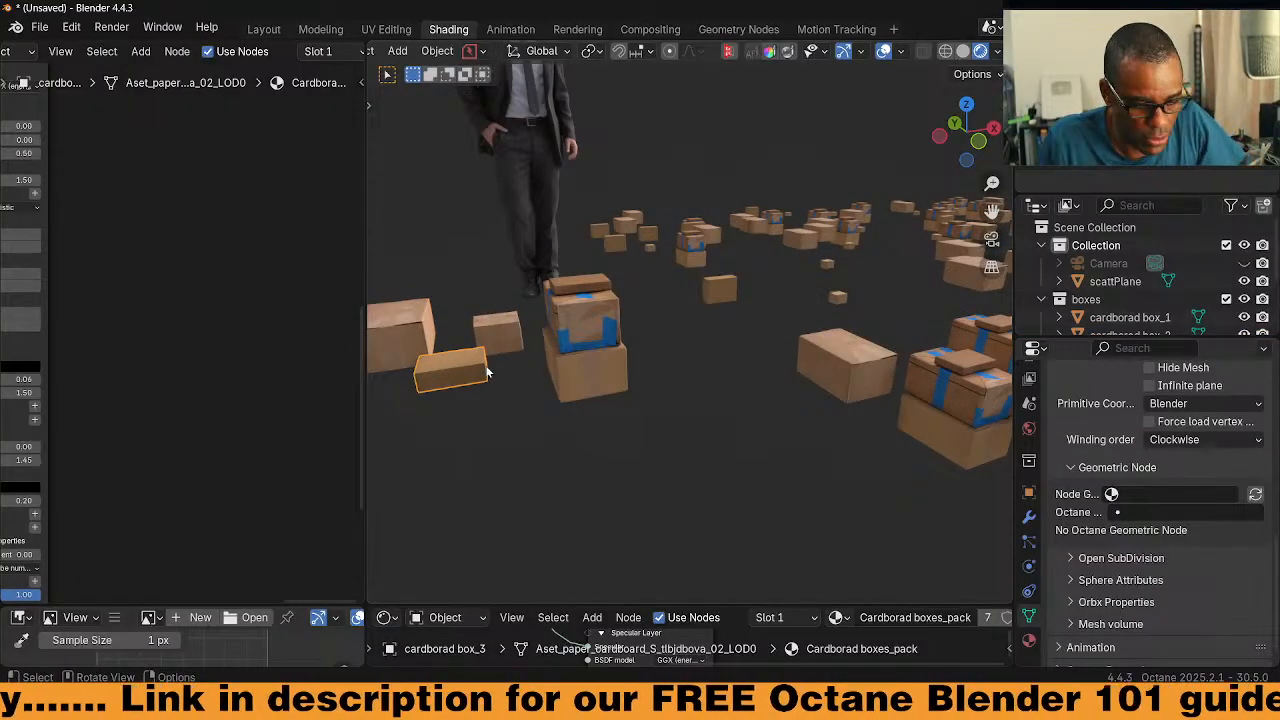
pyautogui.hotkey('ctrl', 'a')
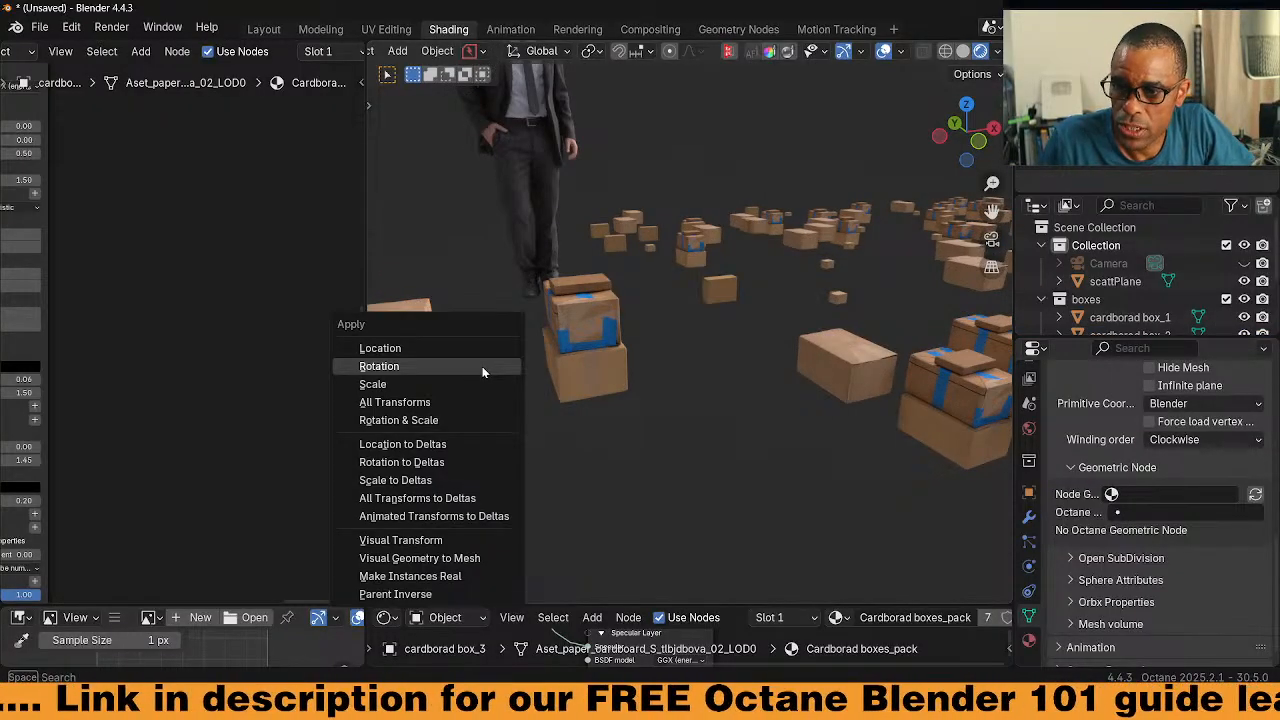
pyautogui.click(482, 366)
pyautogui.scroll(-5, 620, 380)
pyautogui.moveTo(700, 390); pyautogui.dragTo(942, 392, button='middle')
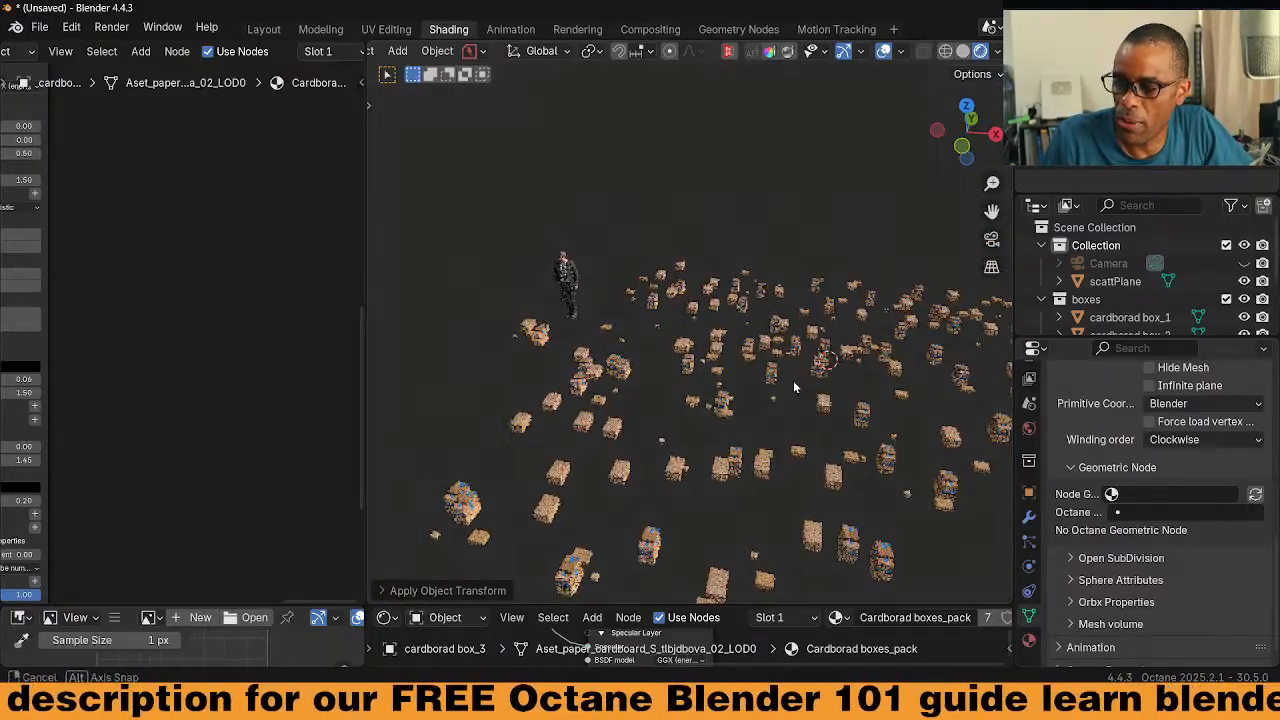
pyautogui.moveTo(785, 395); pyautogui.dragTo(798, 380, button='middle')
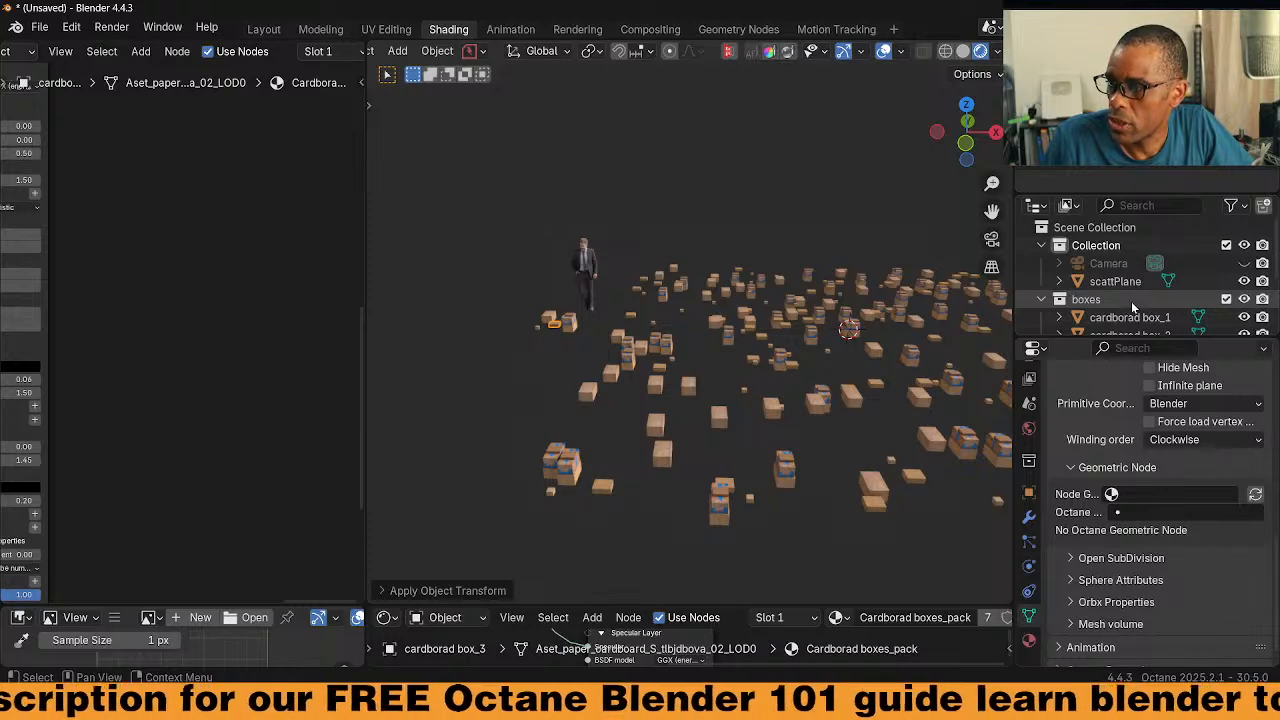
# Switch the viewport to solid shading and duplicate scattPlane in place
pyautogui.click(963, 51)
pyautogui.scroll(-1, 1107, 306)
pyautogui.scroll(-1, 1107, 310)
pyautogui.scroll(2, 1105, 301)
pyautogui.click(835, 368)
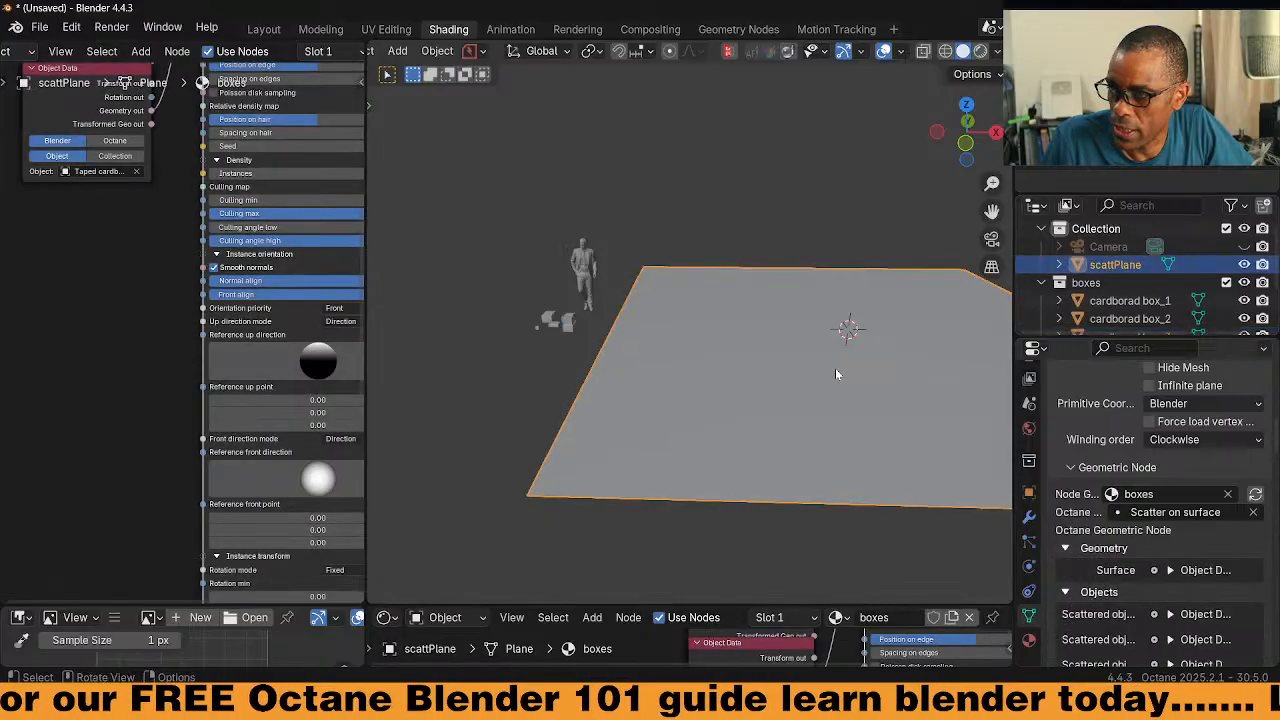
pyautogui.hotkey('shift', 'd')
pyautogui.press('Escape')
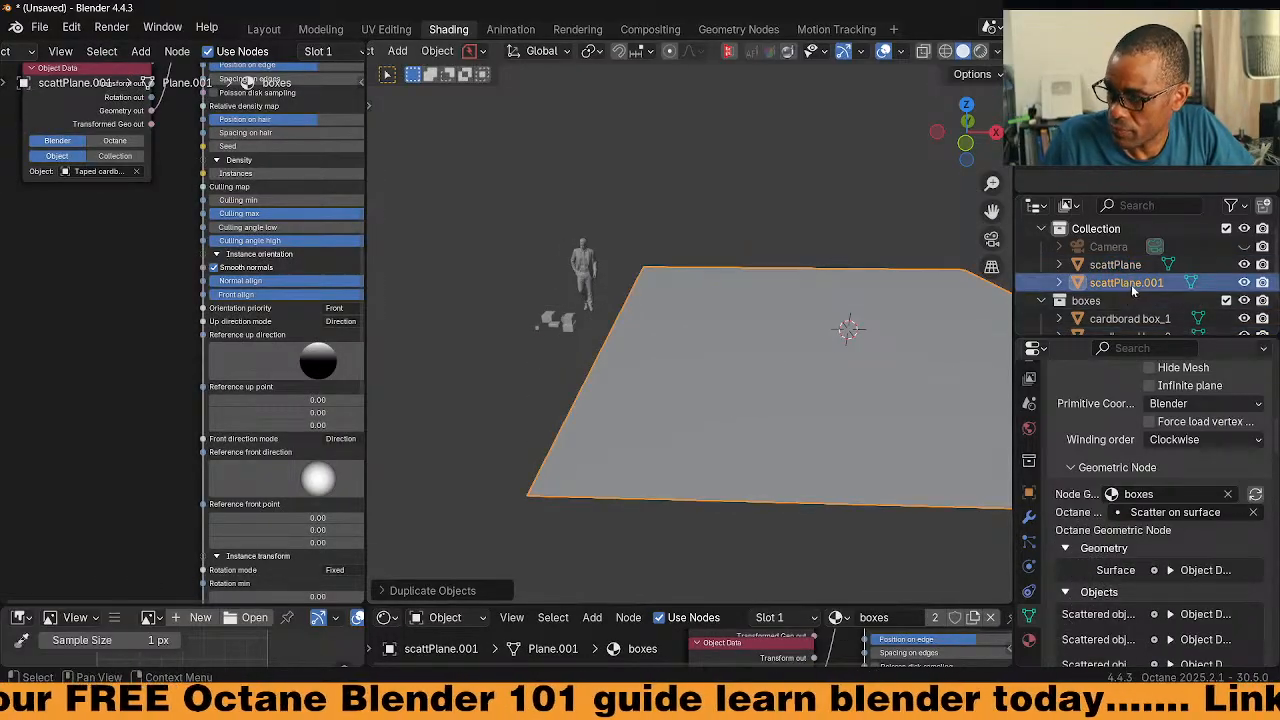
# Clear the duplicated plane's geometric node group and Octane node, and unlink its boxes material
pyautogui.click(1228, 494)
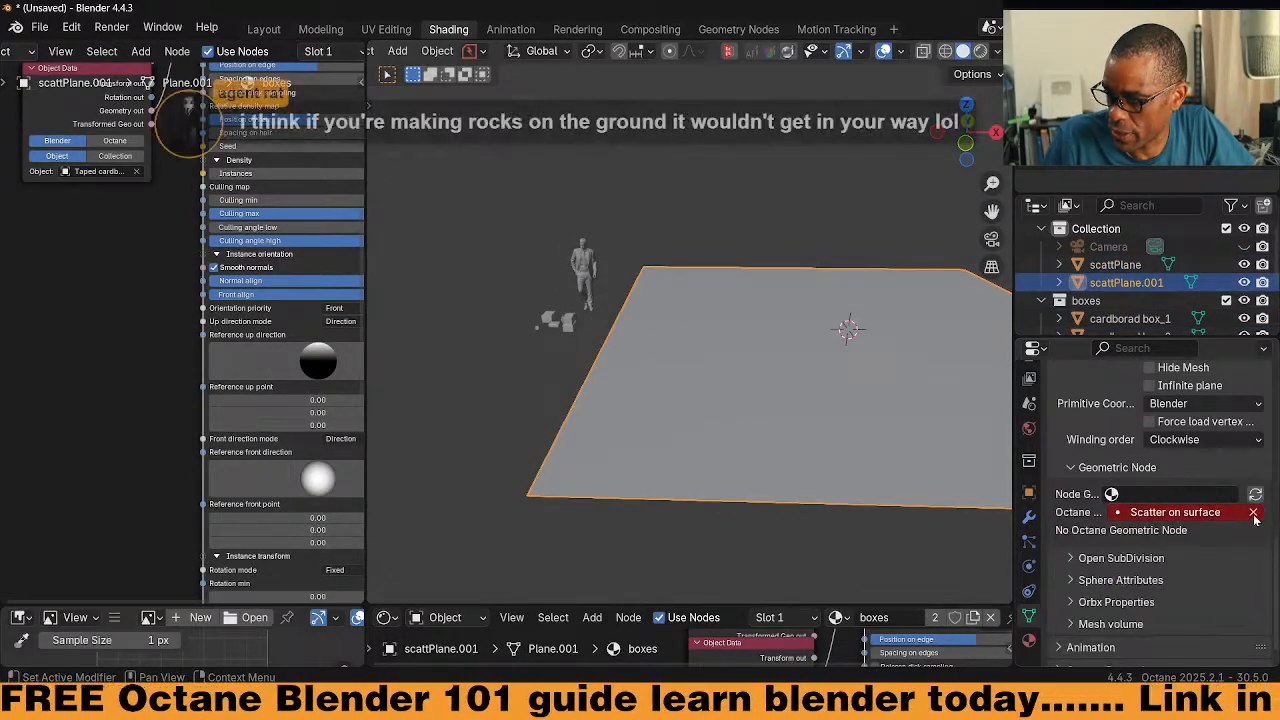
pyautogui.scroll(-5, 283, 66)
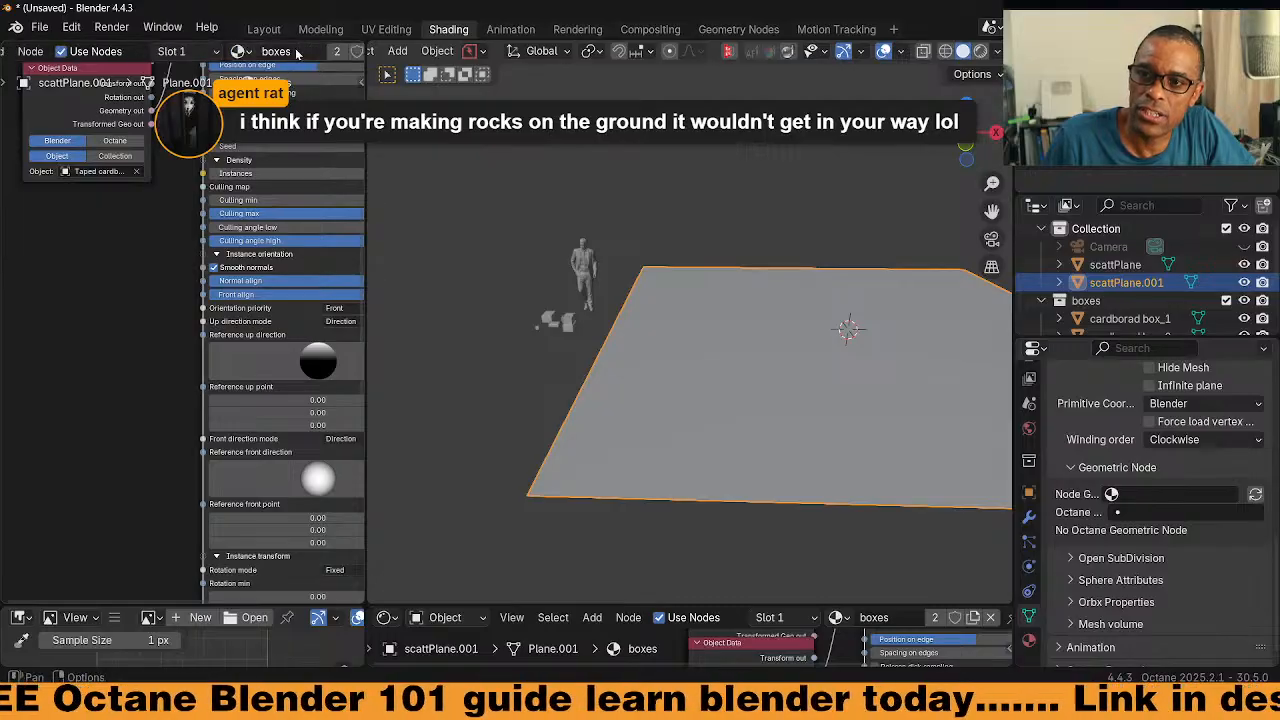
pyautogui.click(257, 51)
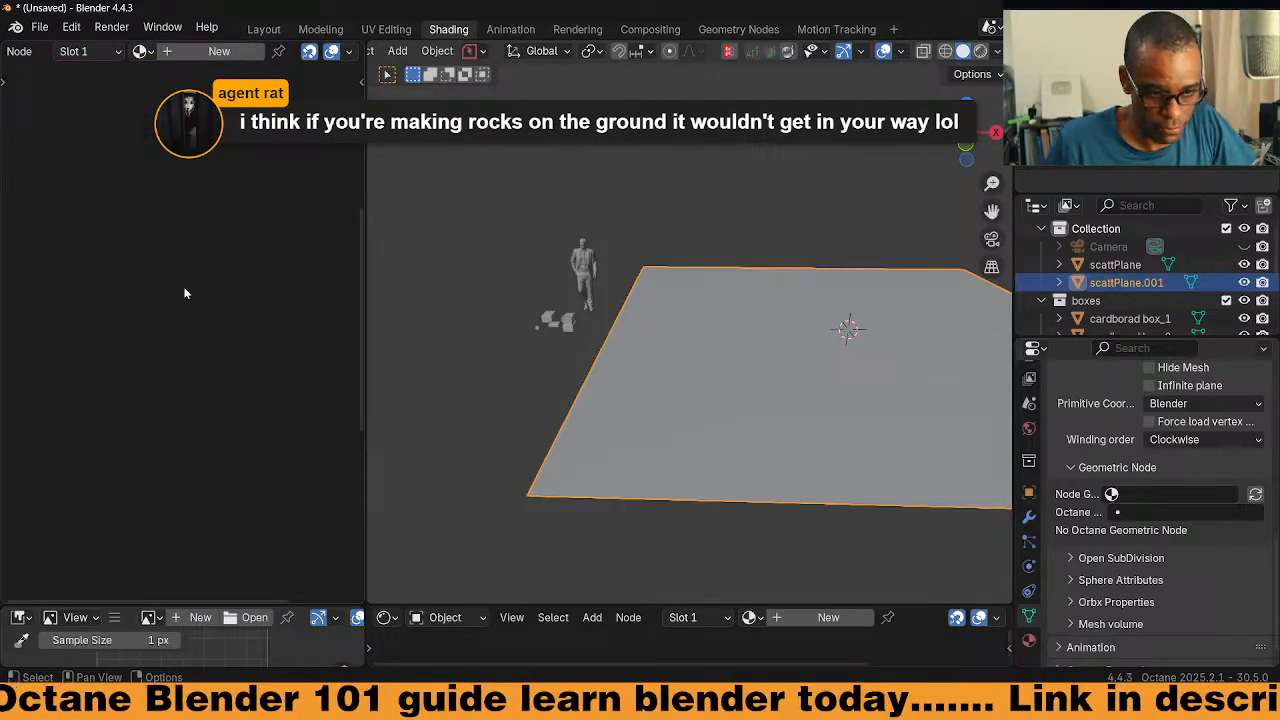
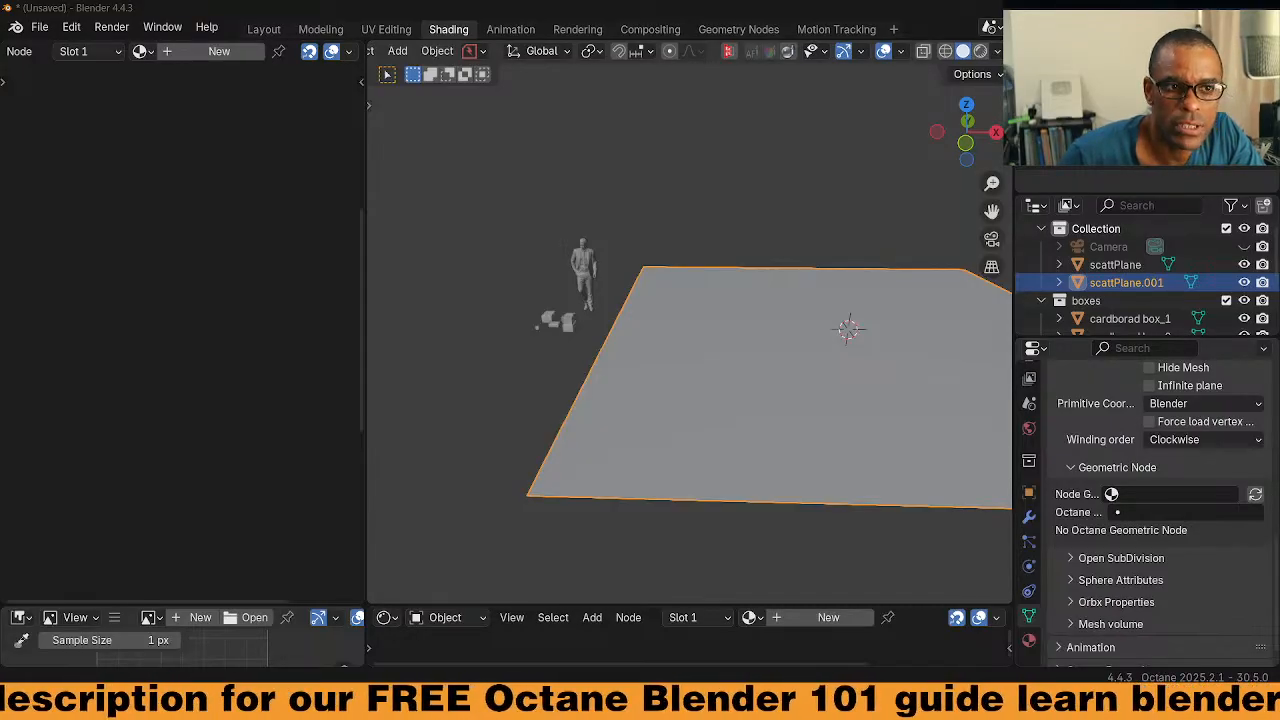
# Switch to the media player showing forest test 2.mp4 and set the volume to 22
pyautogui.moveTo(0, 415); pyautogui.dragTo(800, 2)
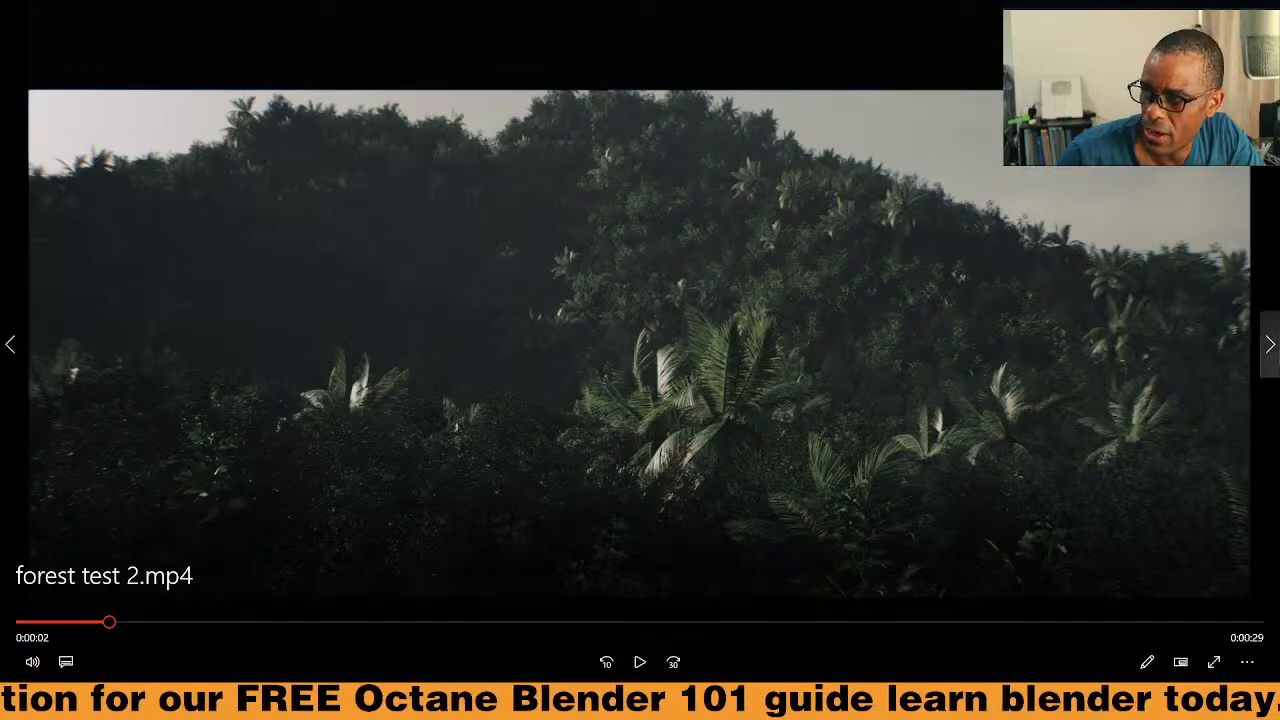
pyautogui.click(1269, 350)
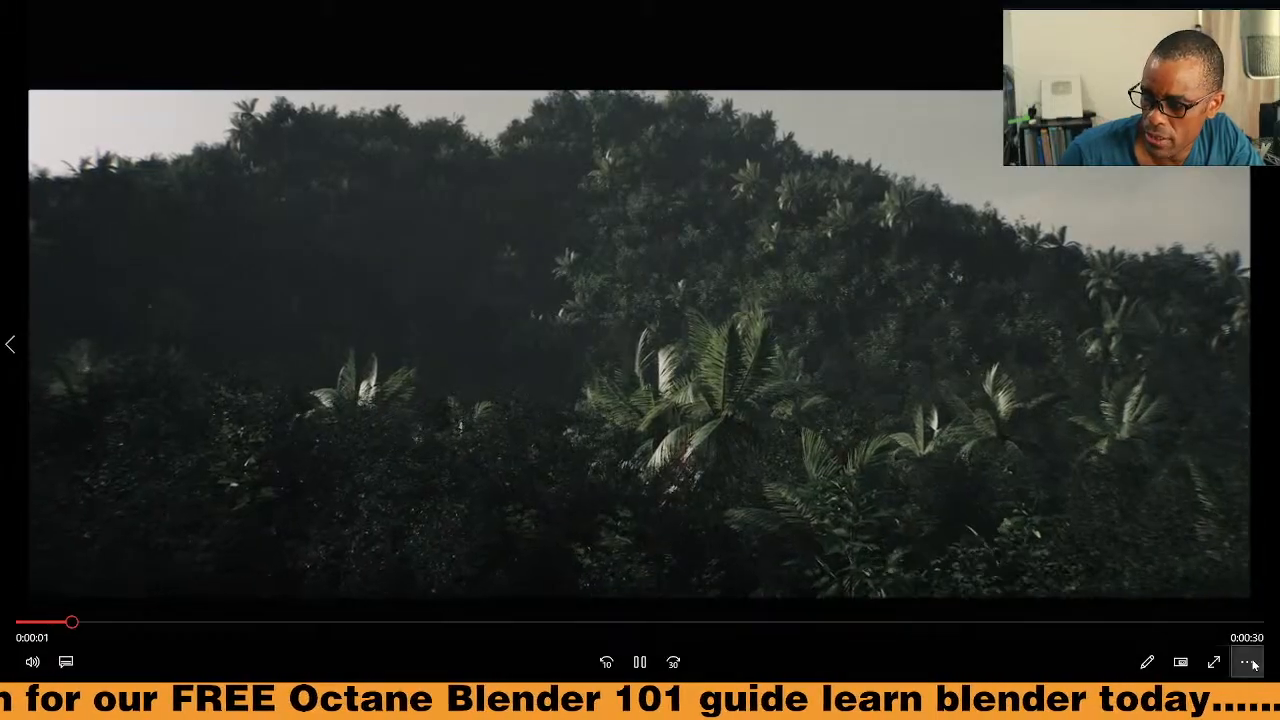
pyautogui.click(32, 661)
pyautogui.moveTo(143, 619); pyautogui.dragTo(78, 620)
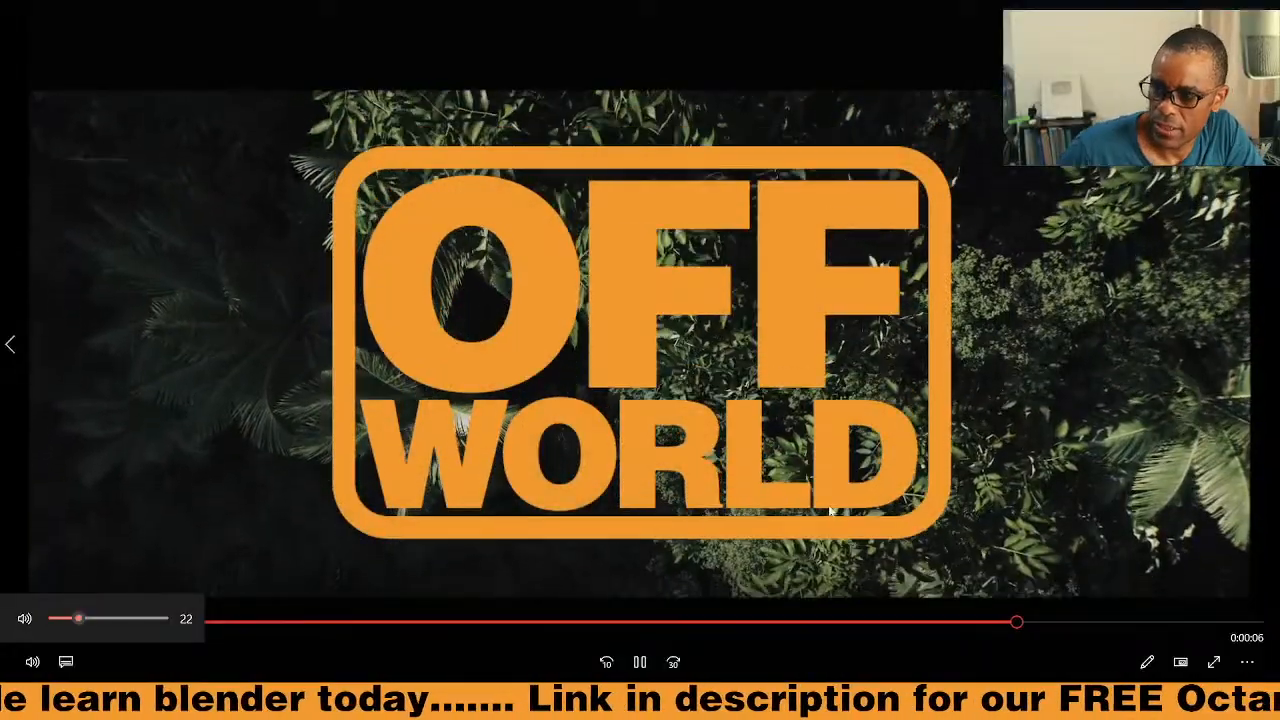
# Skim through the forest render videos, jumping to different moments to examine the densely scattered vegetation
pyautogui.click(541, 623)
pyautogui.moveTo(538, 622); pyautogui.dragTo(391, 622)
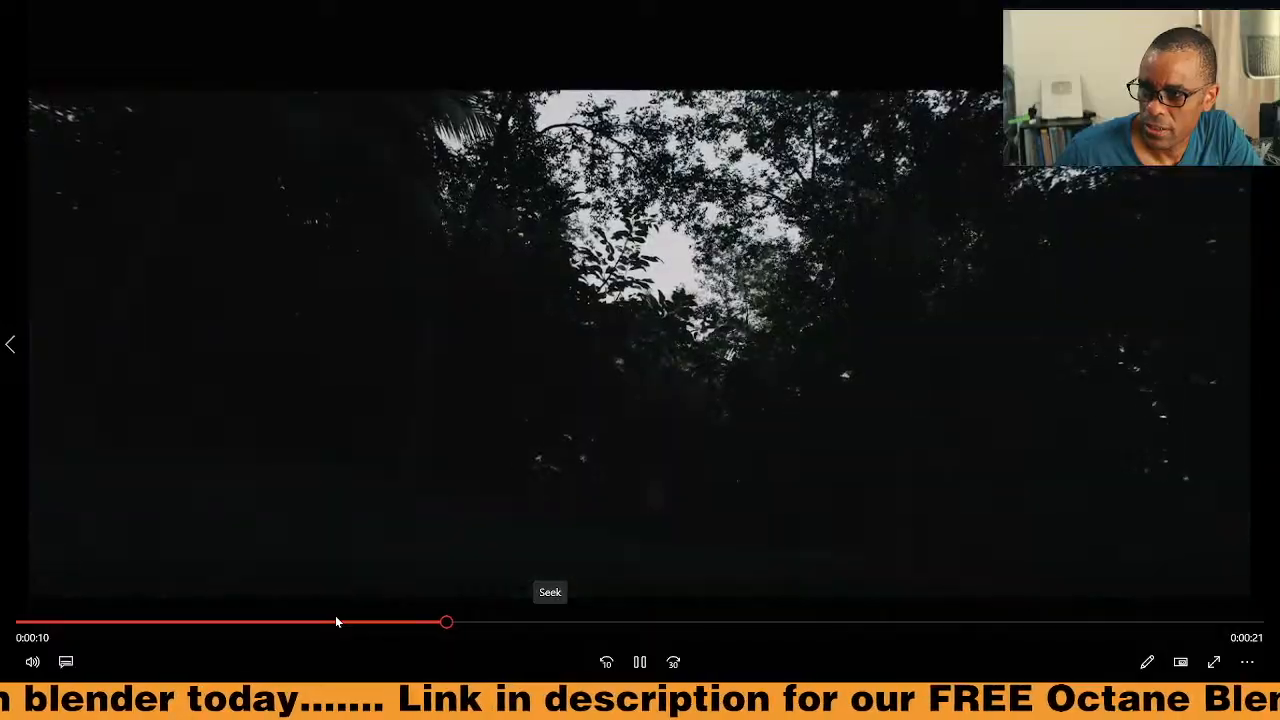
pyautogui.click(1047, 623)
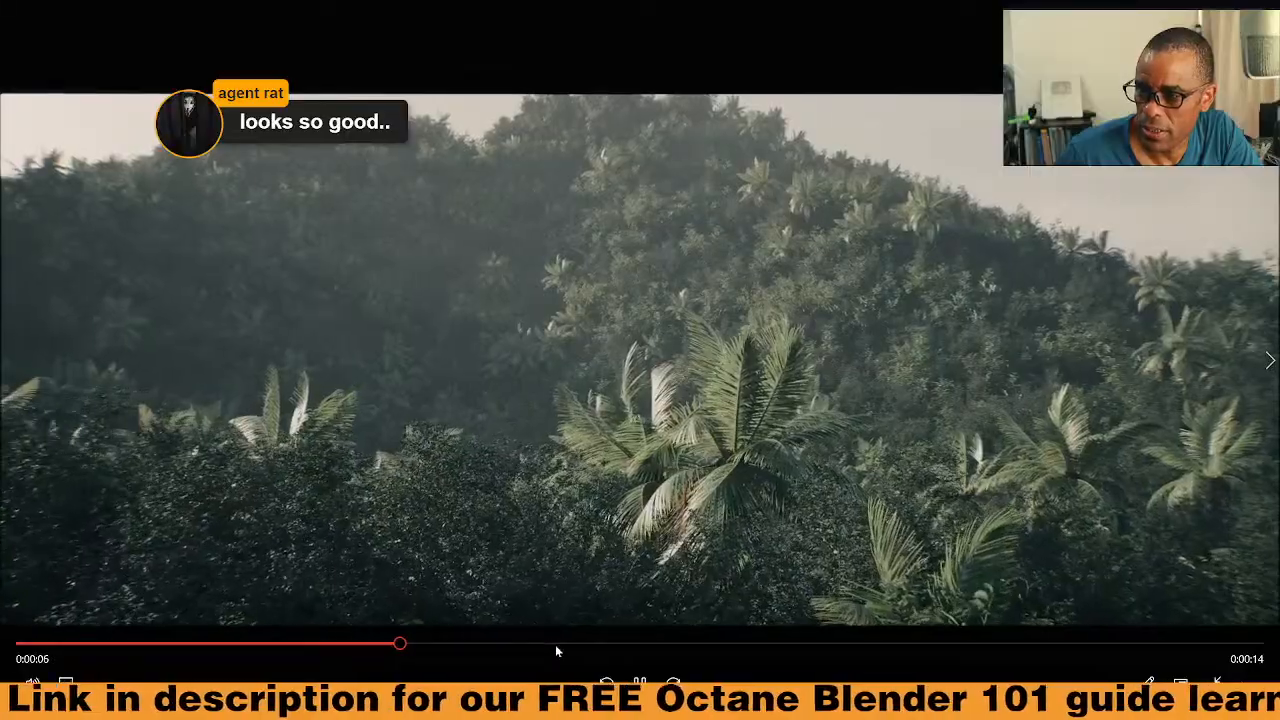
pyautogui.click(557, 643)
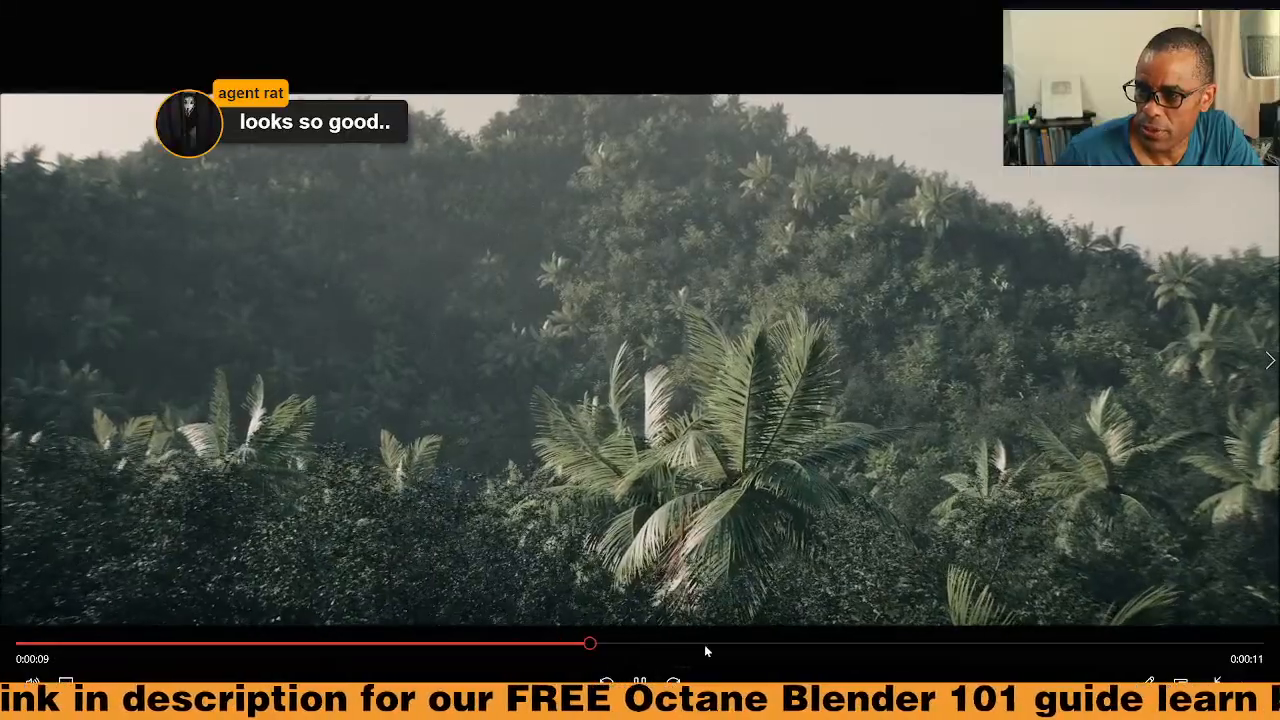
pyautogui.click(717, 643)
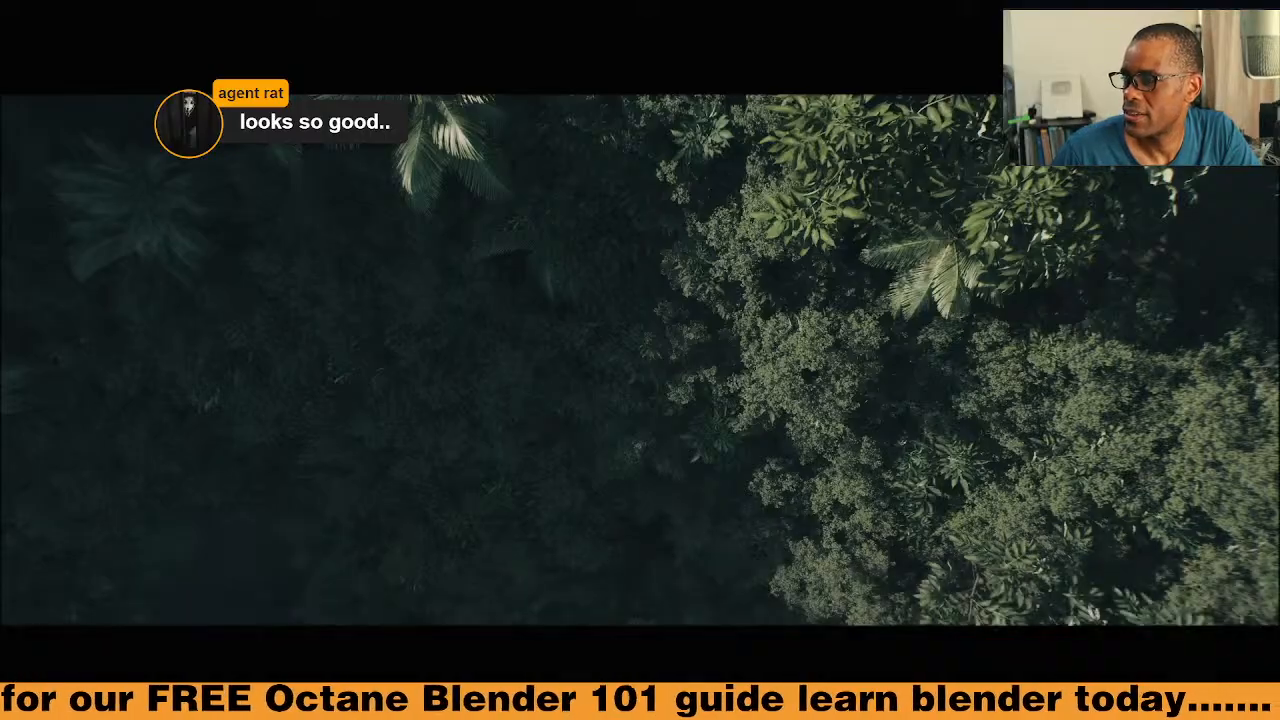
# Switch back to Blender and show the scattered boxes with rendered viewport shading
pyautogui.hotkey('alt', 'Tab')
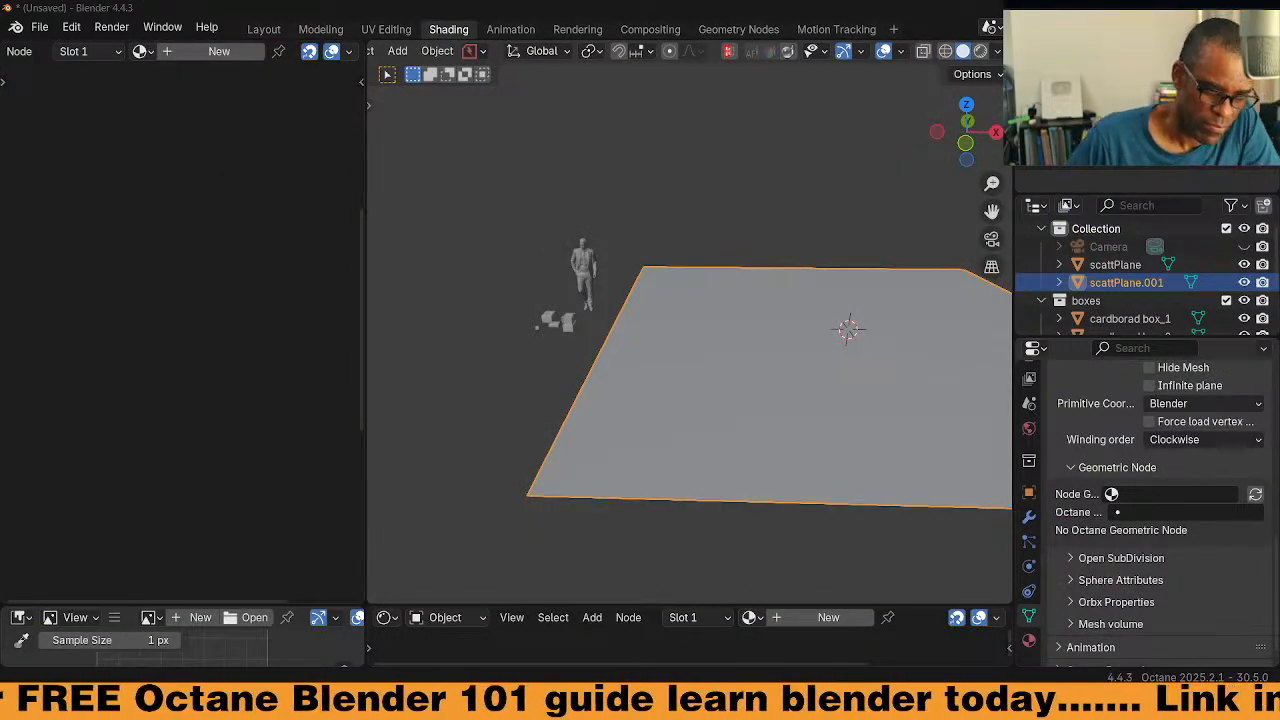
pyautogui.moveTo(786, 410)
pyautogui.mouseDown(button='middle')
pyautogui.moveTo(765, 419)
pyautogui.moveTo(735, 403)
pyautogui.moveTo(755, 382)
pyautogui.moveTo(763, 400)
pyautogui.mouseUp(button='middle')
pyautogui.click(980, 51)
pyautogui.scroll(5, 750, 390)
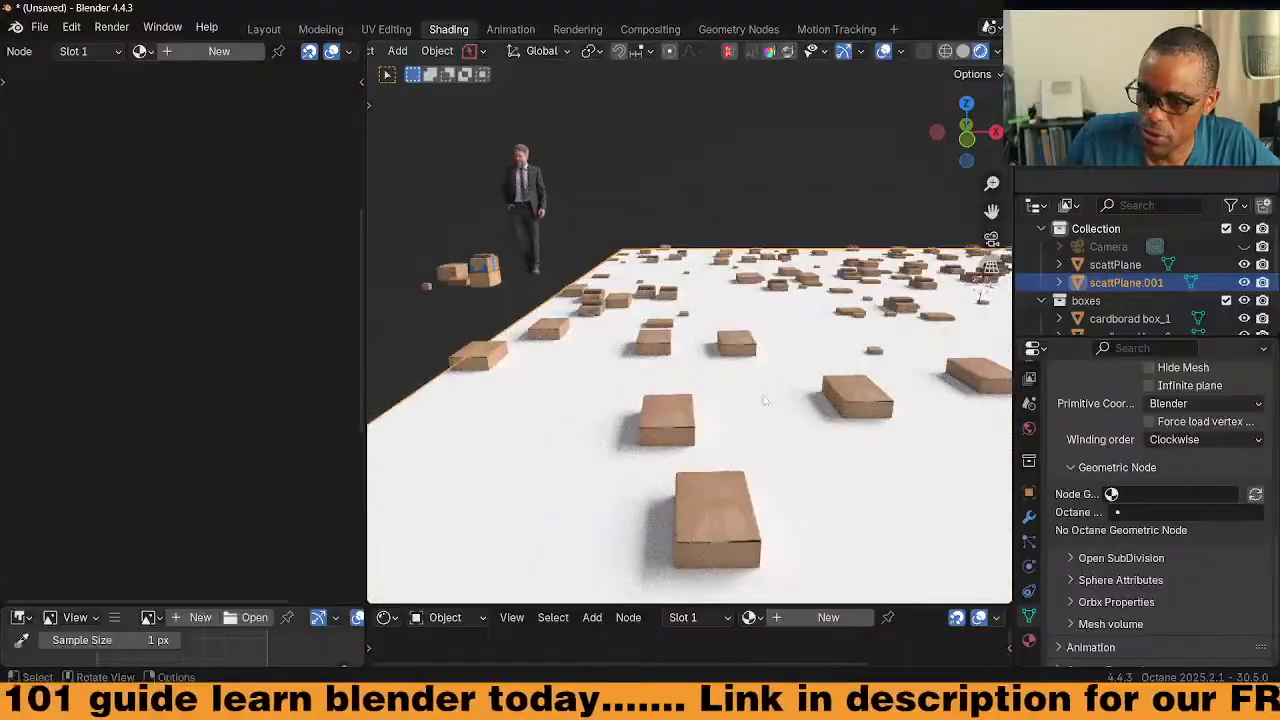
pyautogui.keyDown('shift'); pyautogui.moveTo(844, 342); pyautogui.dragTo(797, 350, button='middle'); pyautogui.keyUp('shift')
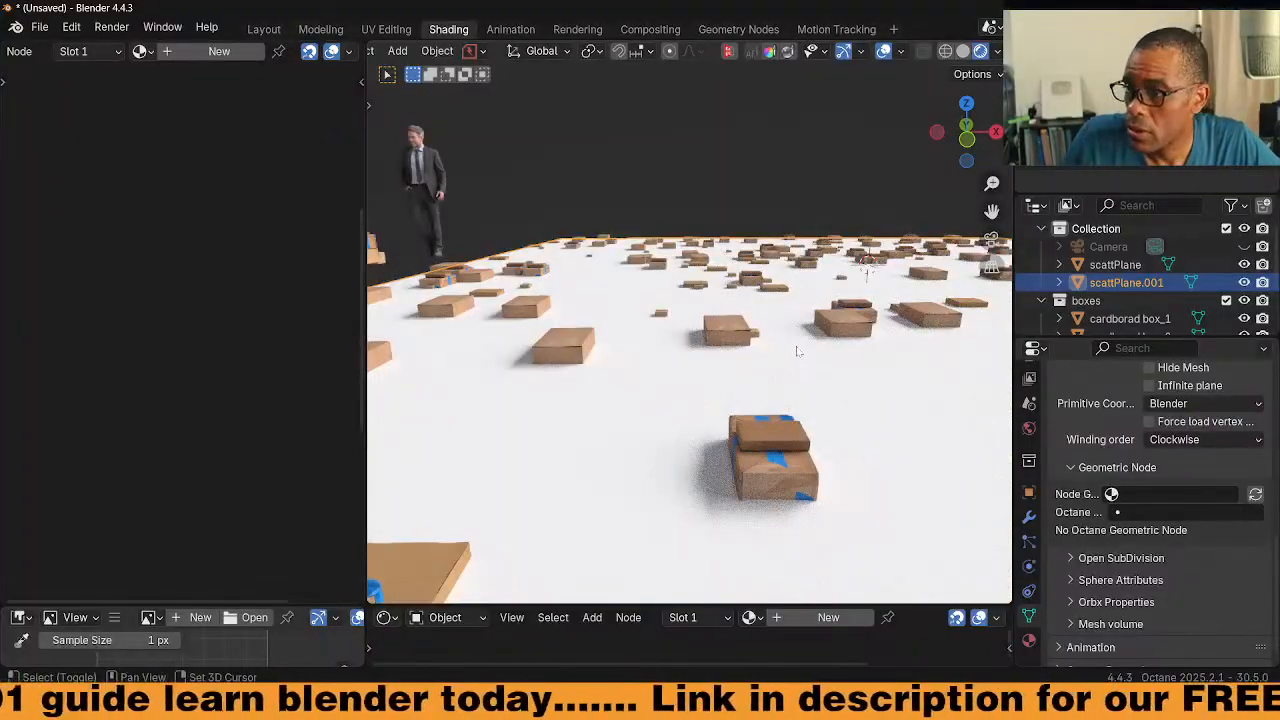
# Select scattPlane and set the Z value of Translation max to 0.24 in its Scatter on surface node
pyautogui.click(1120, 265)
pyautogui.moveTo(174, 270); pyautogui.dragTo(115, 407, button='middle')
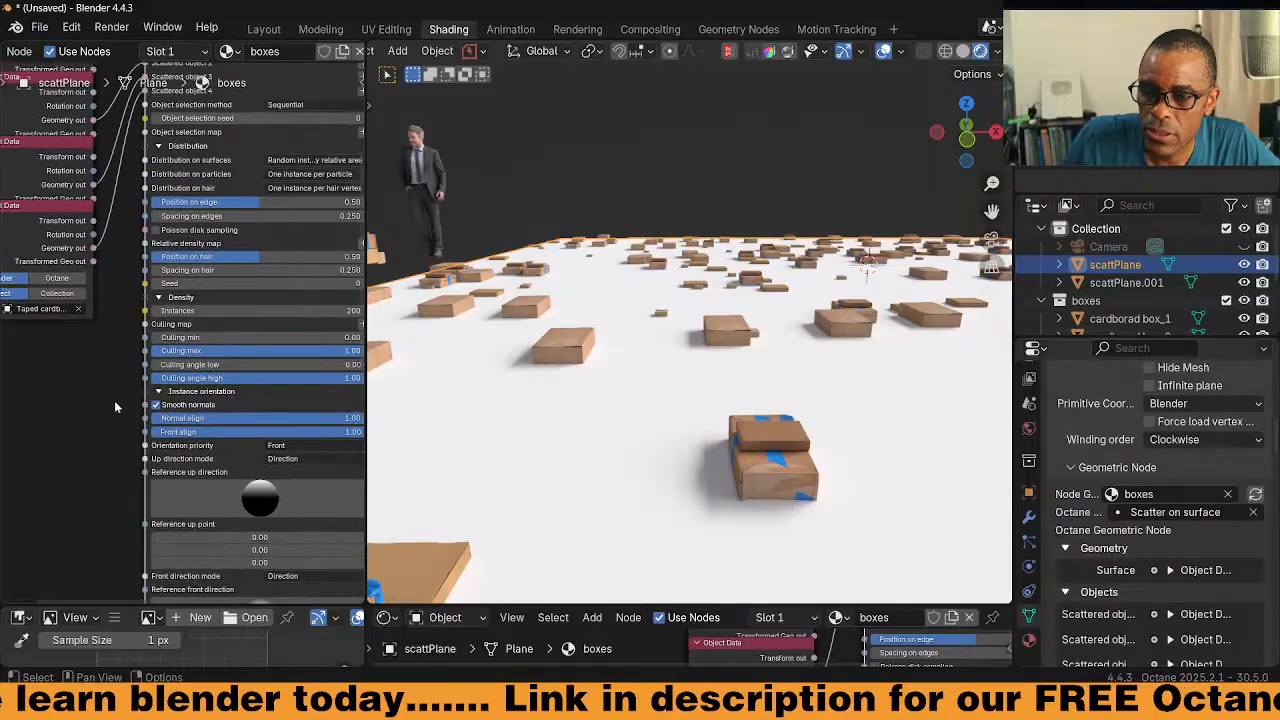
pyautogui.scroll(-2, 71, 422)
pyautogui.moveTo(77, 457); pyautogui.dragTo(64, 349, button='middle')
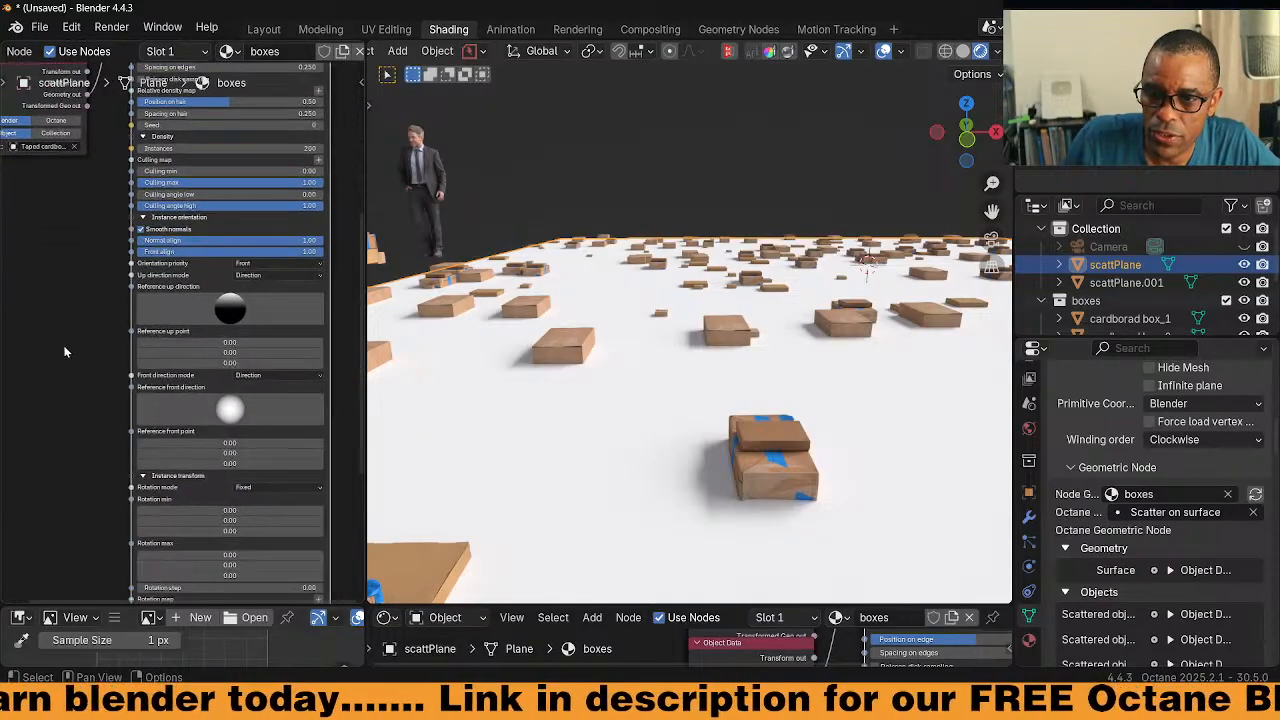
pyautogui.scroll(-6, 64, 349)
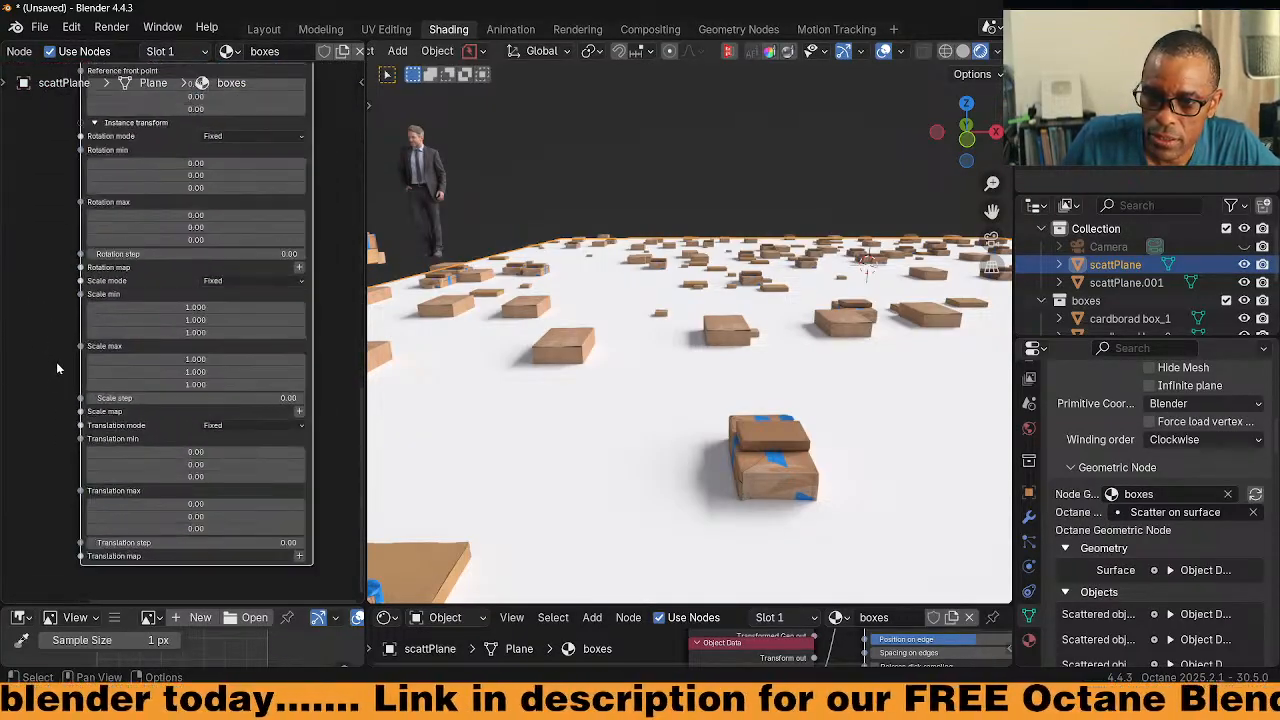
pyautogui.scroll(1, 56, 368)
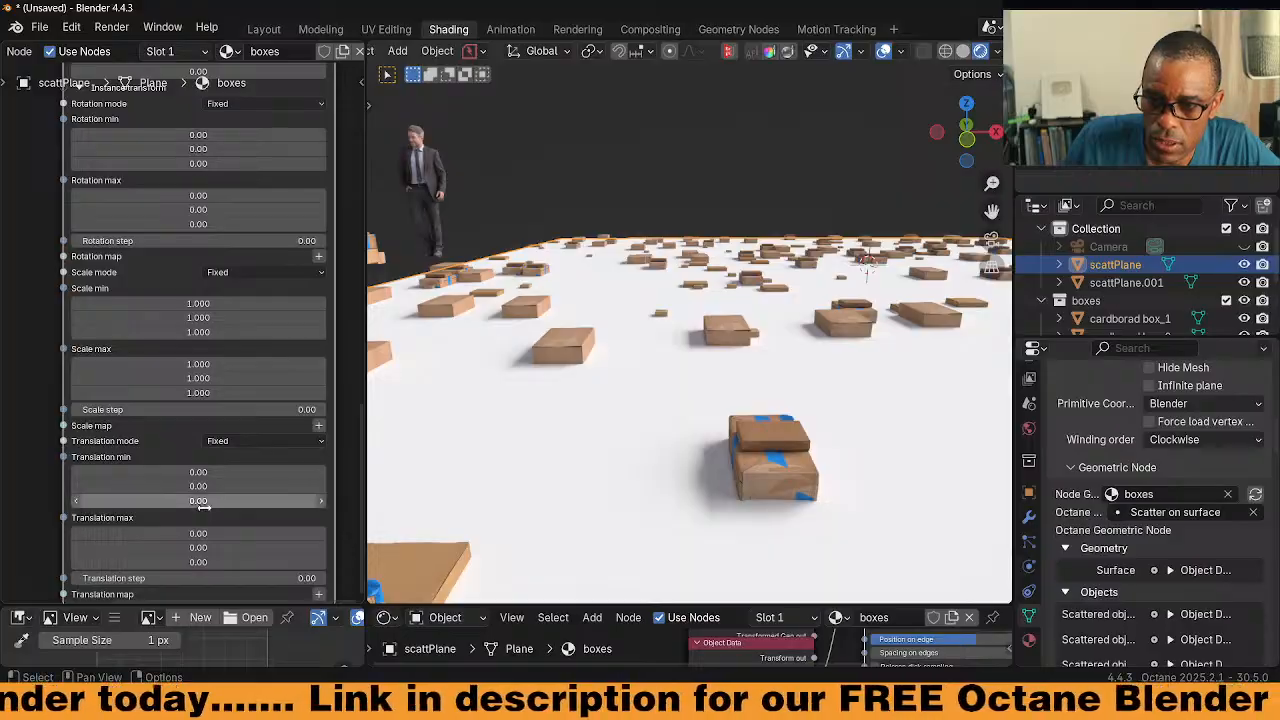
pyautogui.moveTo(200, 562); pyautogui.dragTo(235, 562)
# Examine the scattered boxes along the plane's edge and inspect the mesh of cardborad box_3 in edit mode, returning to object mode
pyautogui.moveTo(679, 426); pyautogui.dragTo(724, 425, button='middle')
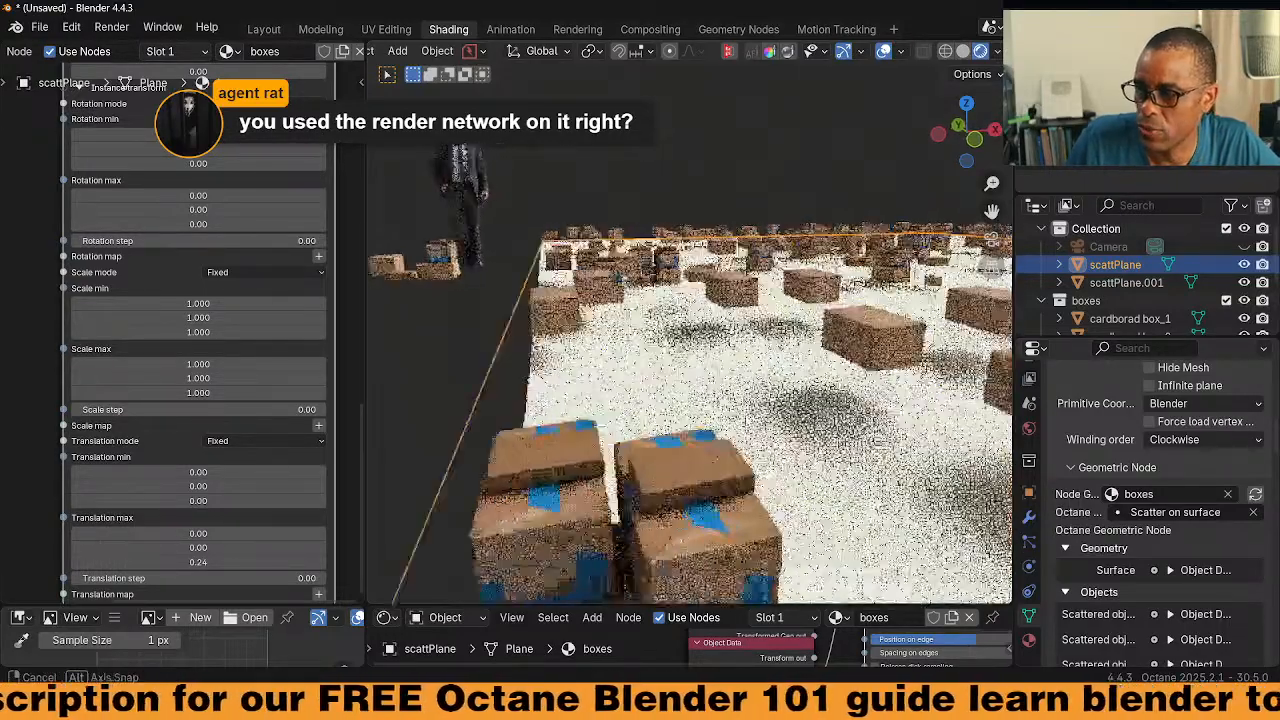
pyautogui.scroll(-5, 745, 400)
pyautogui.moveTo(760, 398); pyautogui.dragTo(661, 376, button='middle')
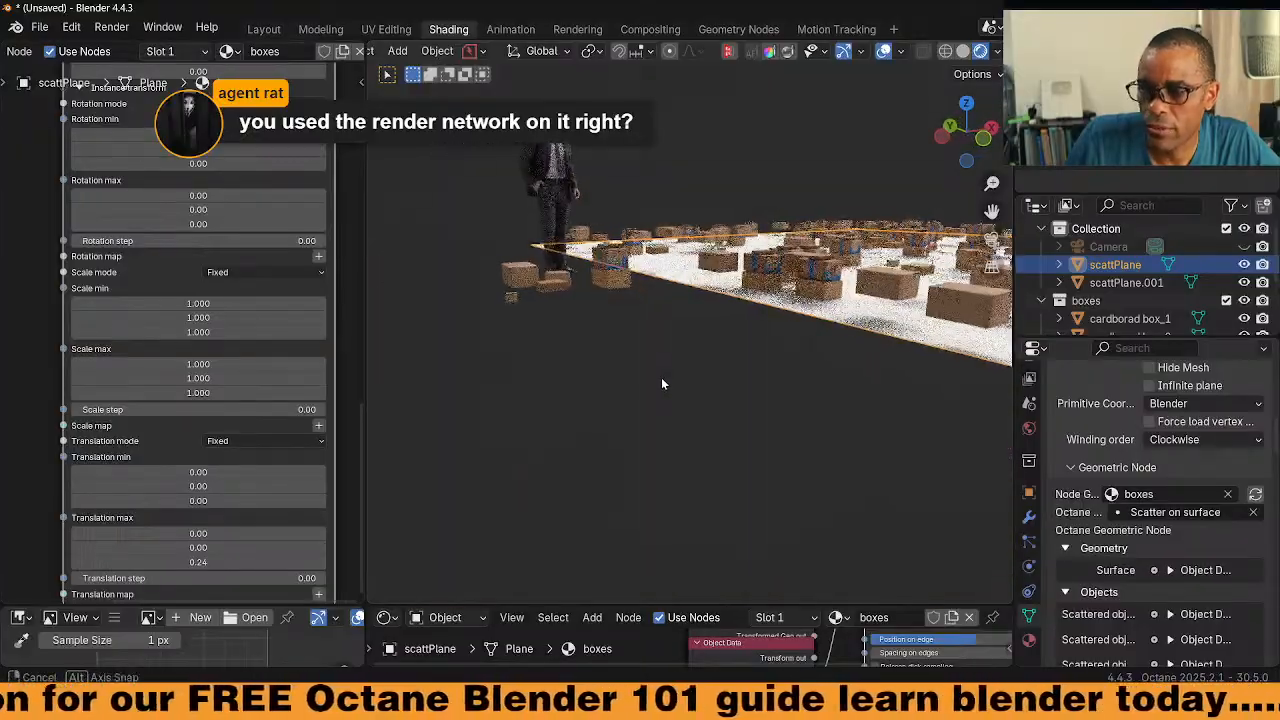
pyautogui.scroll(5, 663, 380)
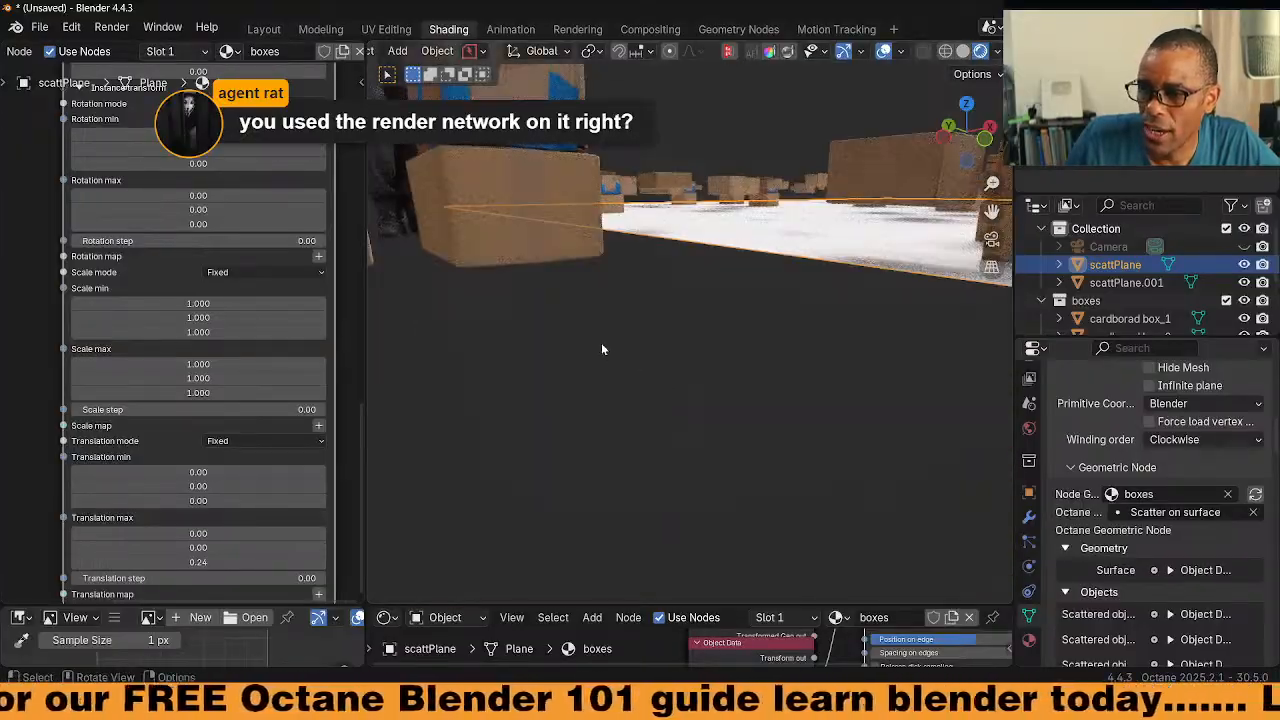
pyautogui.scroll(-4, 617, 350)
pyautogui.scroll(-5, 673, 411)
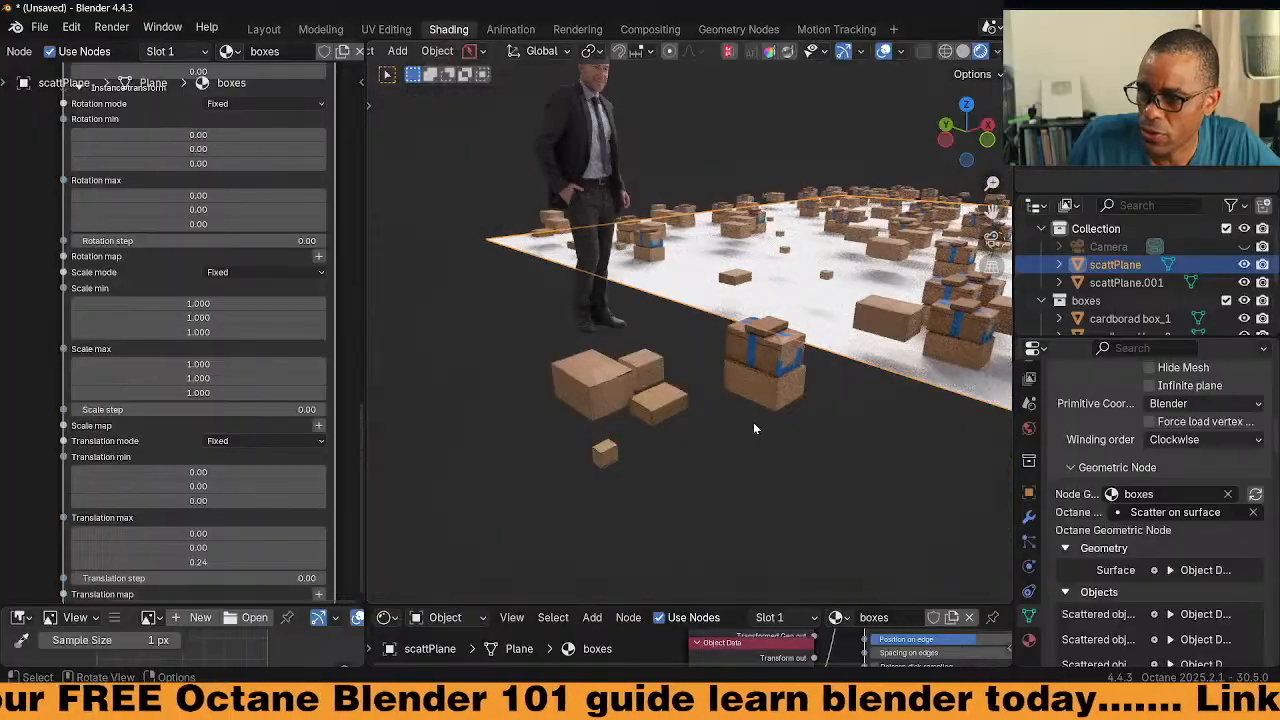
pyautogui.click(642, 343)
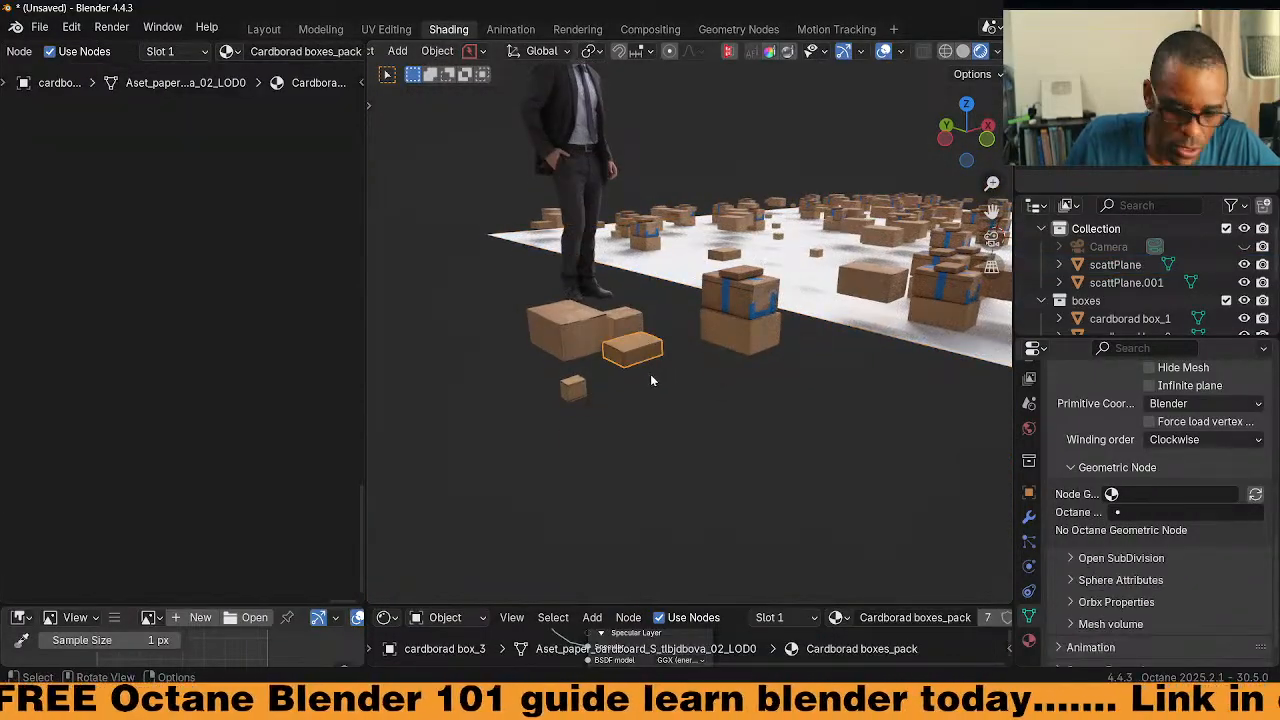
pyautogui.scroll(5, 652, 375)
pyautogui.press('Tab')
pyautogui.click(768, 378)
pyautogui.moveTo(768, 378); pyautogui.dragTo(660, 408, button='middle')
pyautogui.press('Tab')
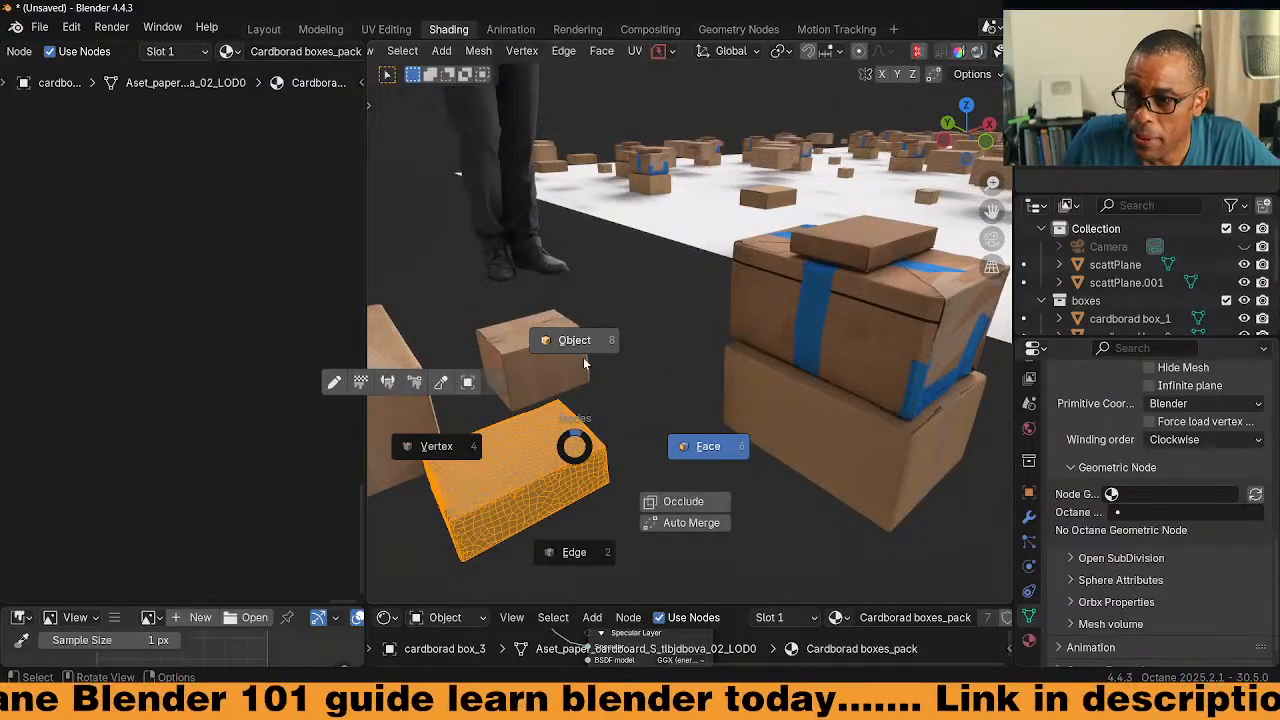
pyautogui.click(585, 336)
# Switch the viewport to solid shading and set the origin of cardborad box_1 to its geometry
pyautogui.click(963, 51)
pyautogui.click(531, 347)
pyautogui.moveTo(531, 347); pyautogui.dragTo(633, 414, button='middle')
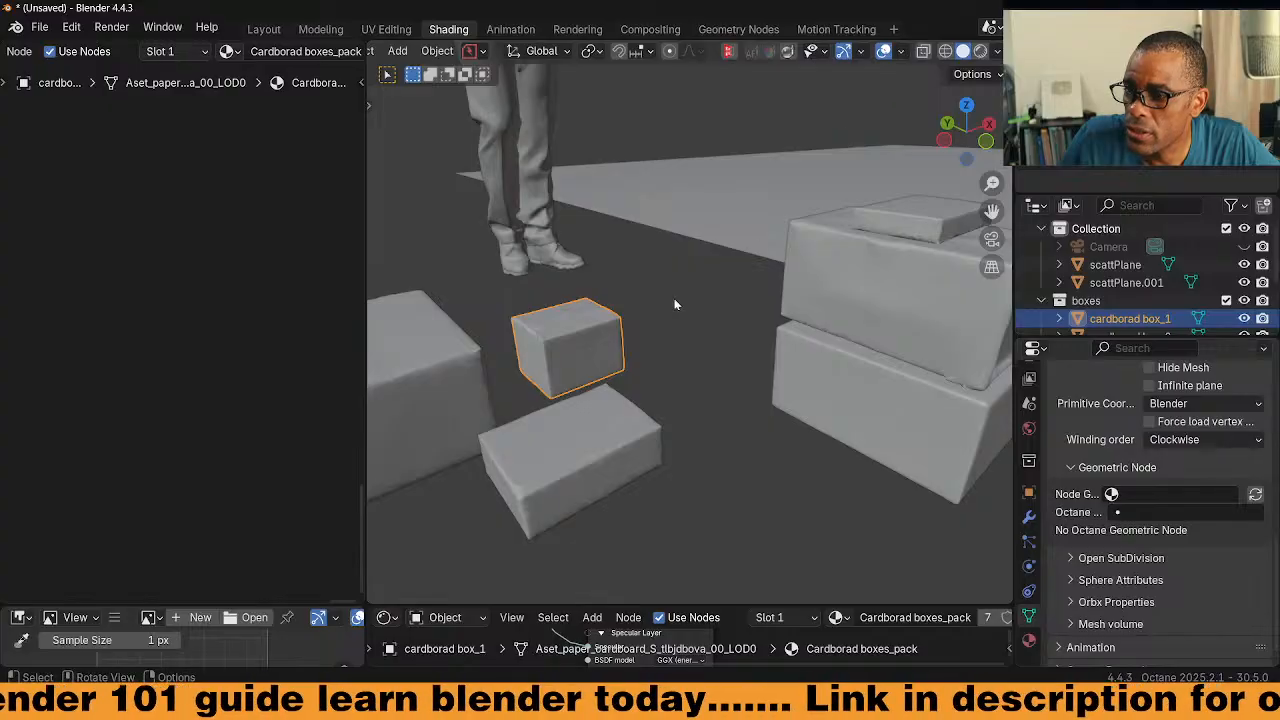
pyautogui.rightClick(563, 330)
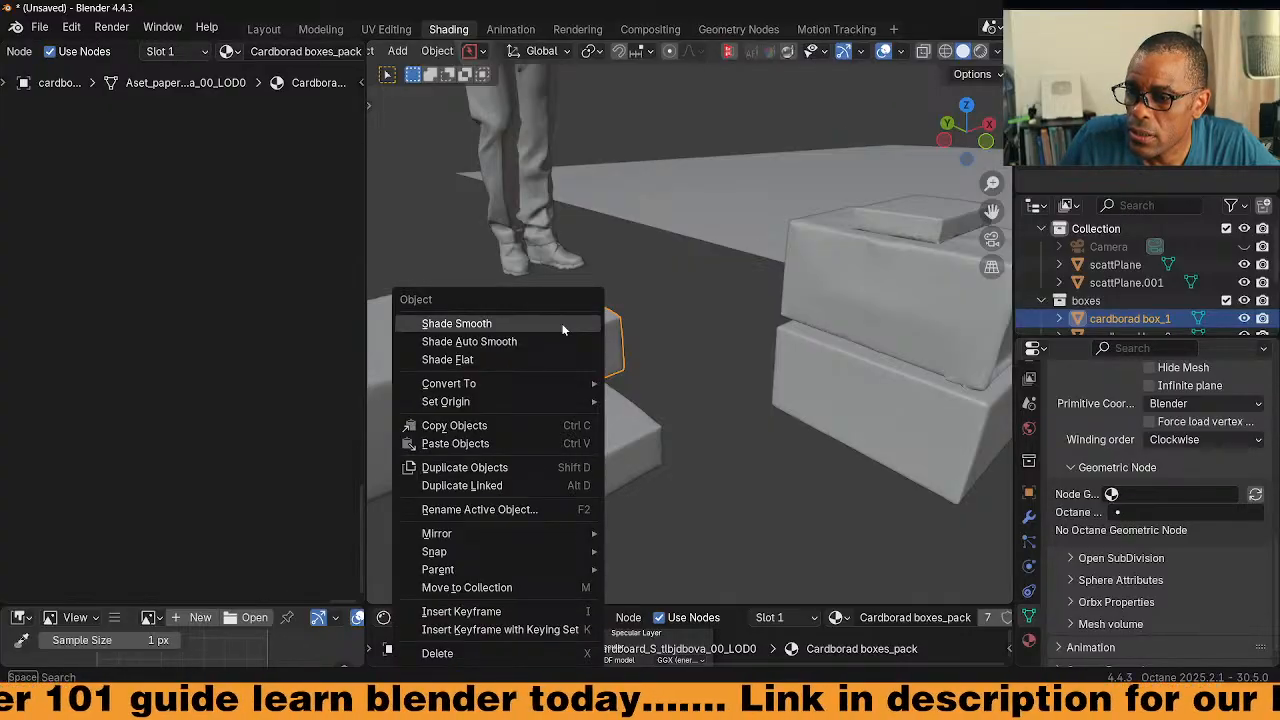
pyautogui.moveTo(555, 402)
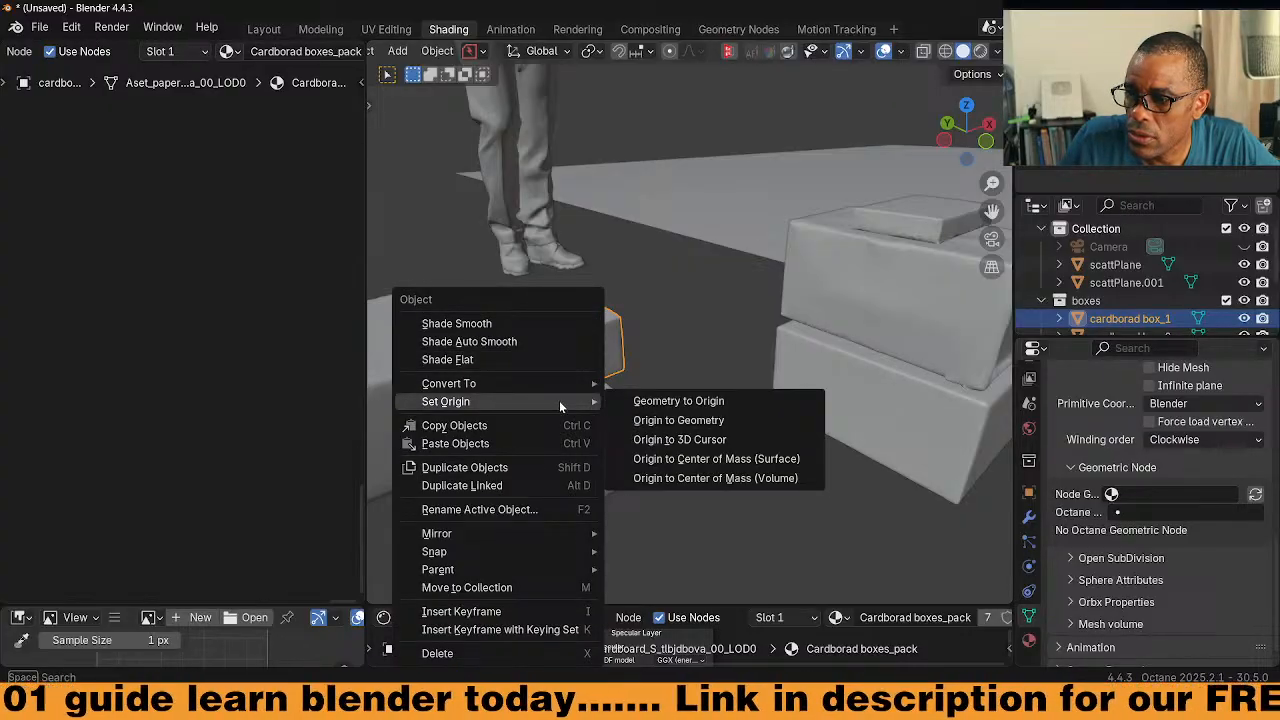
pyautogui.click(678, 420)
pyautogui.moveTo(639, 422); pyautogui.dragTo(592, 410, button='middle')
# Examine the add-on, interface, viewport, lights and editing preferences for a setting that controls viewport orbiting
pyautogui.click(41, 28)
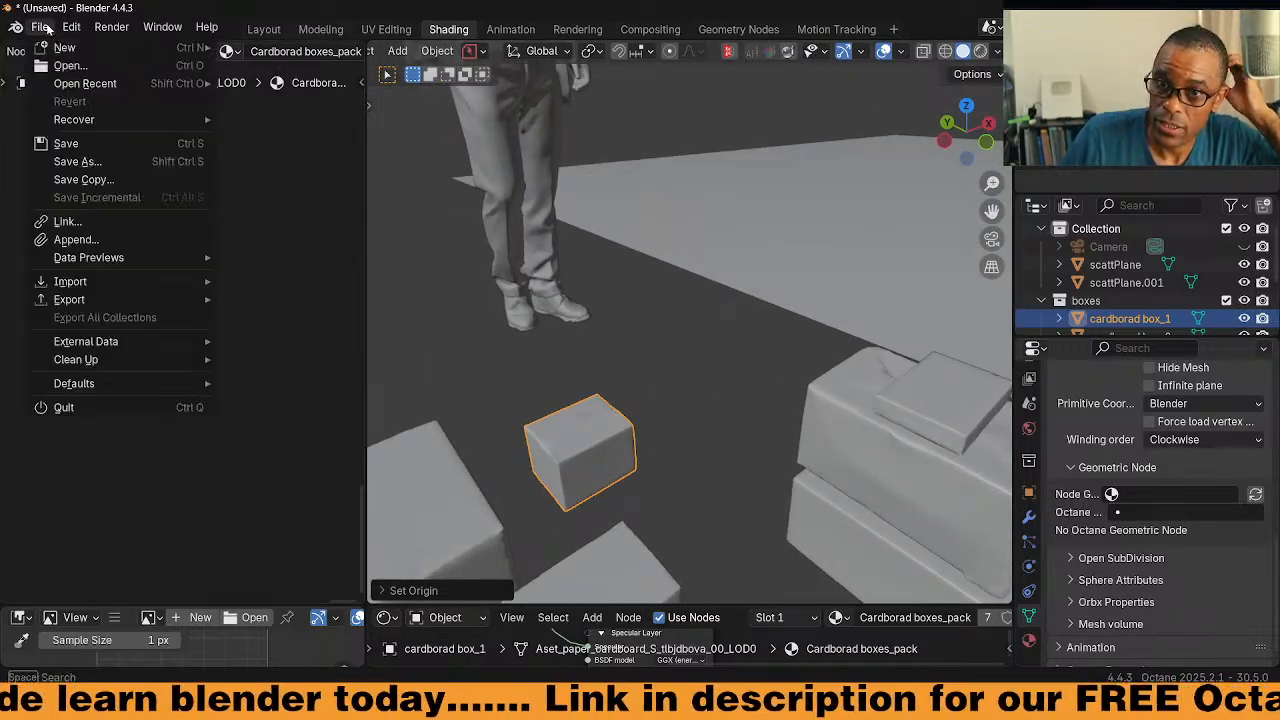
pyautogui.moveTo(71, 28)
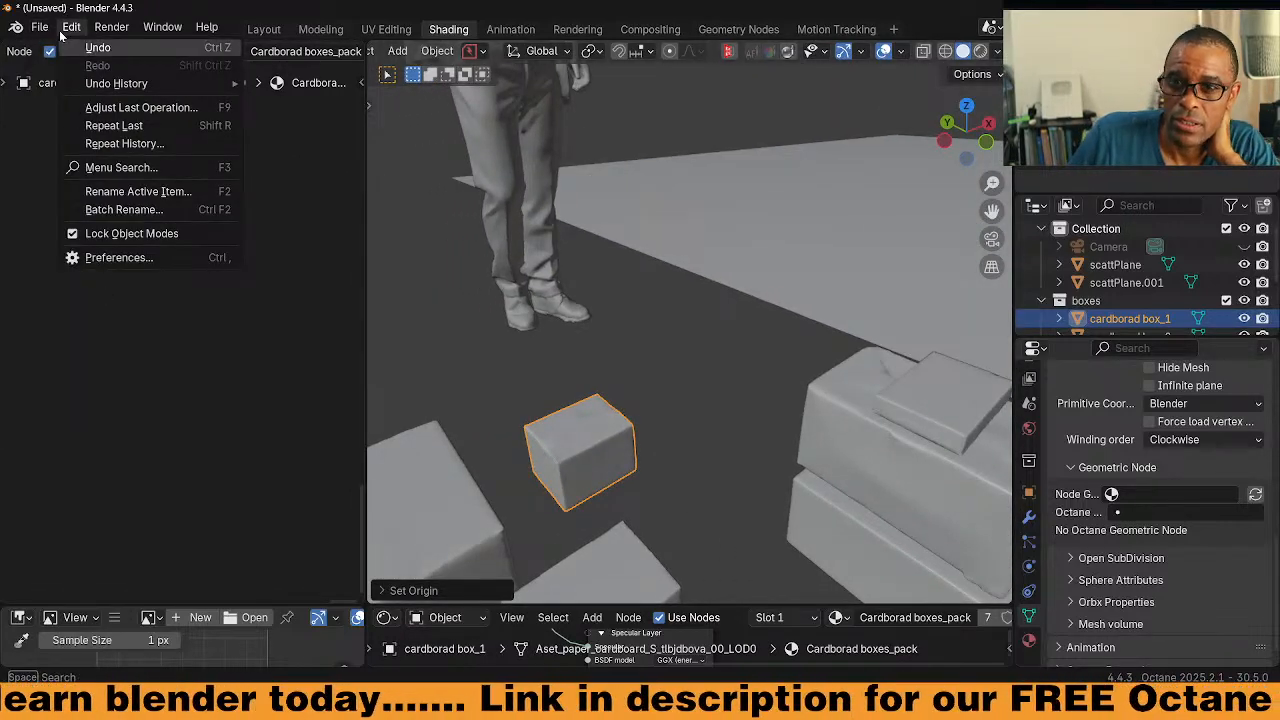
pyautogui.click(118, 257)
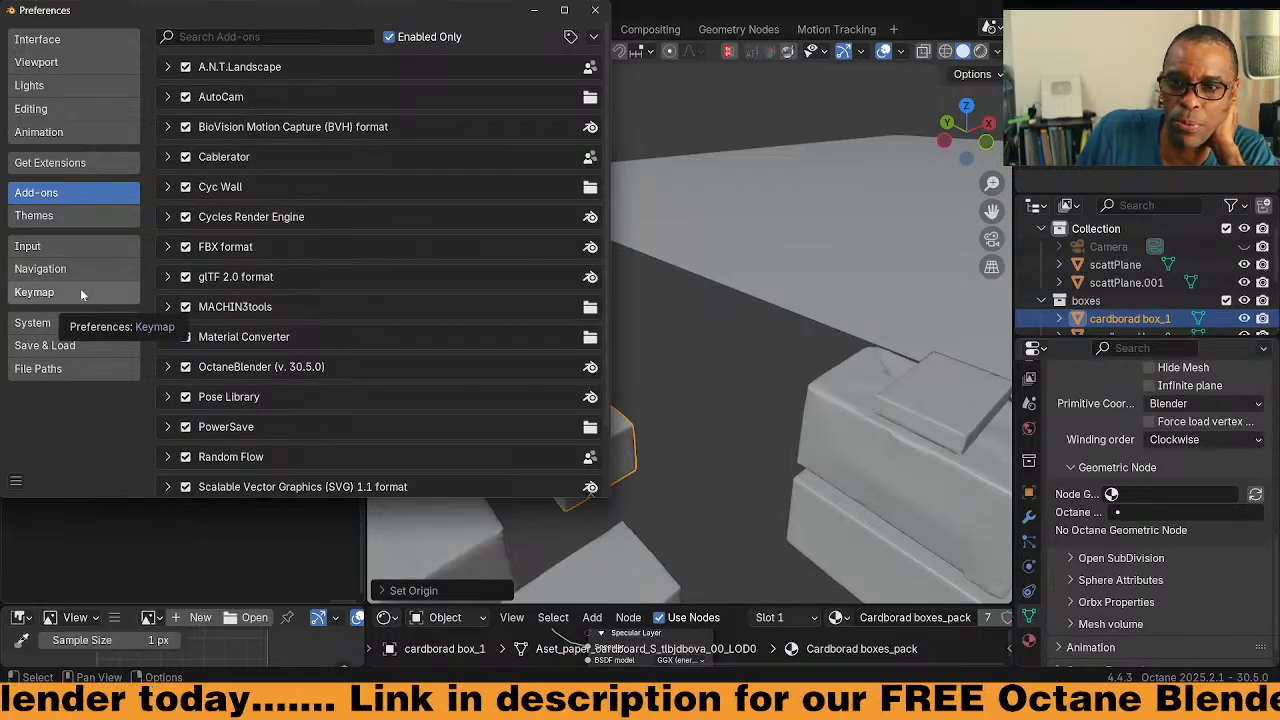
pyautogui.scroll(-3, 605, 95)
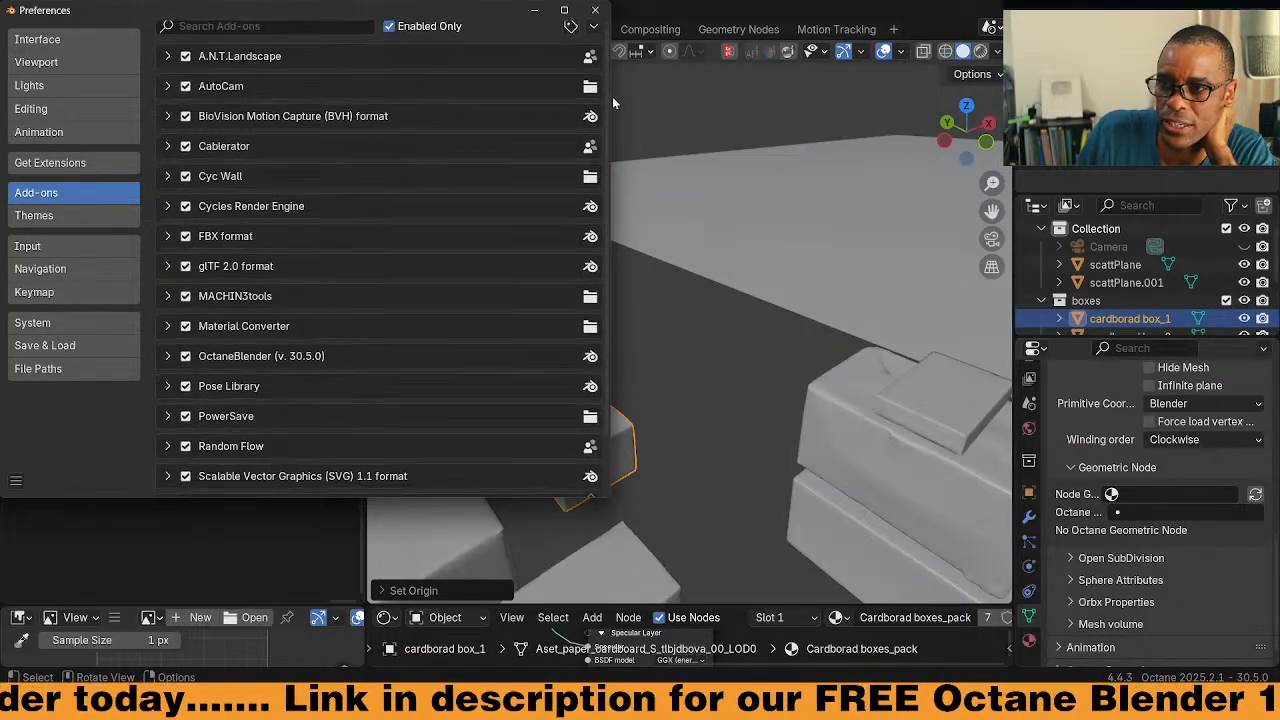
pyautogui.scroll(3, 216, 282)
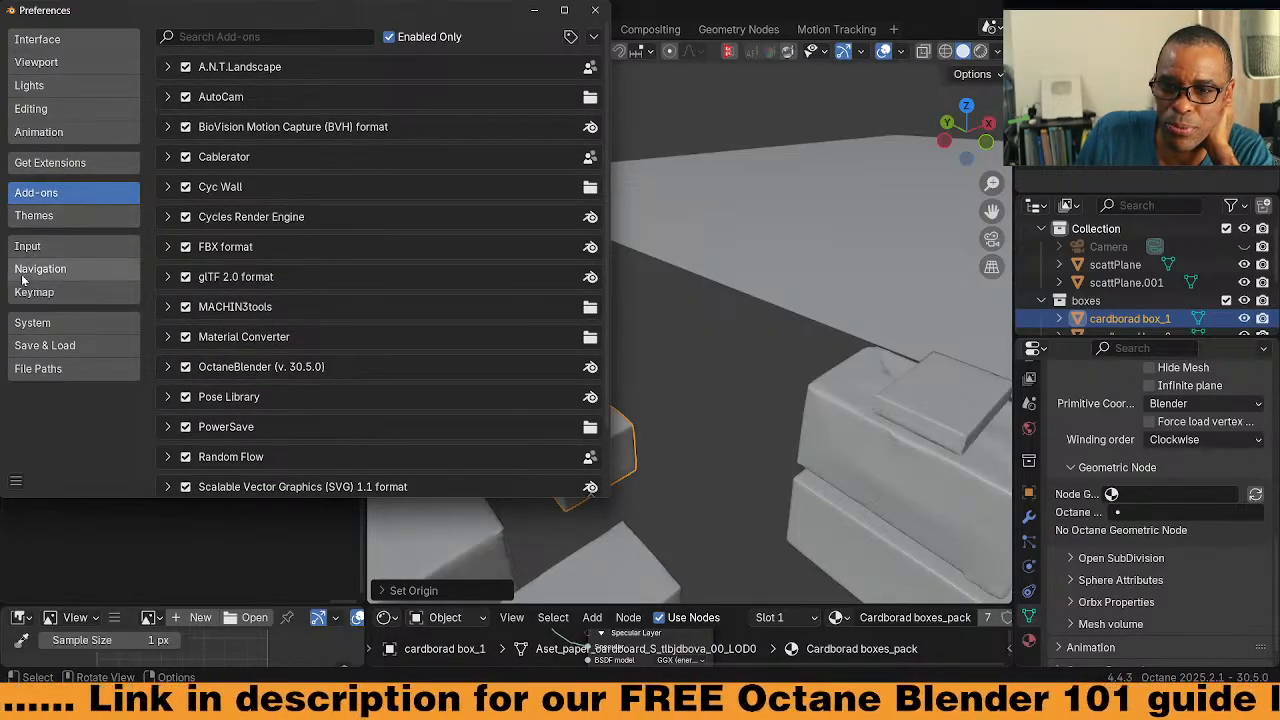
pyautogui.click(40, 40)
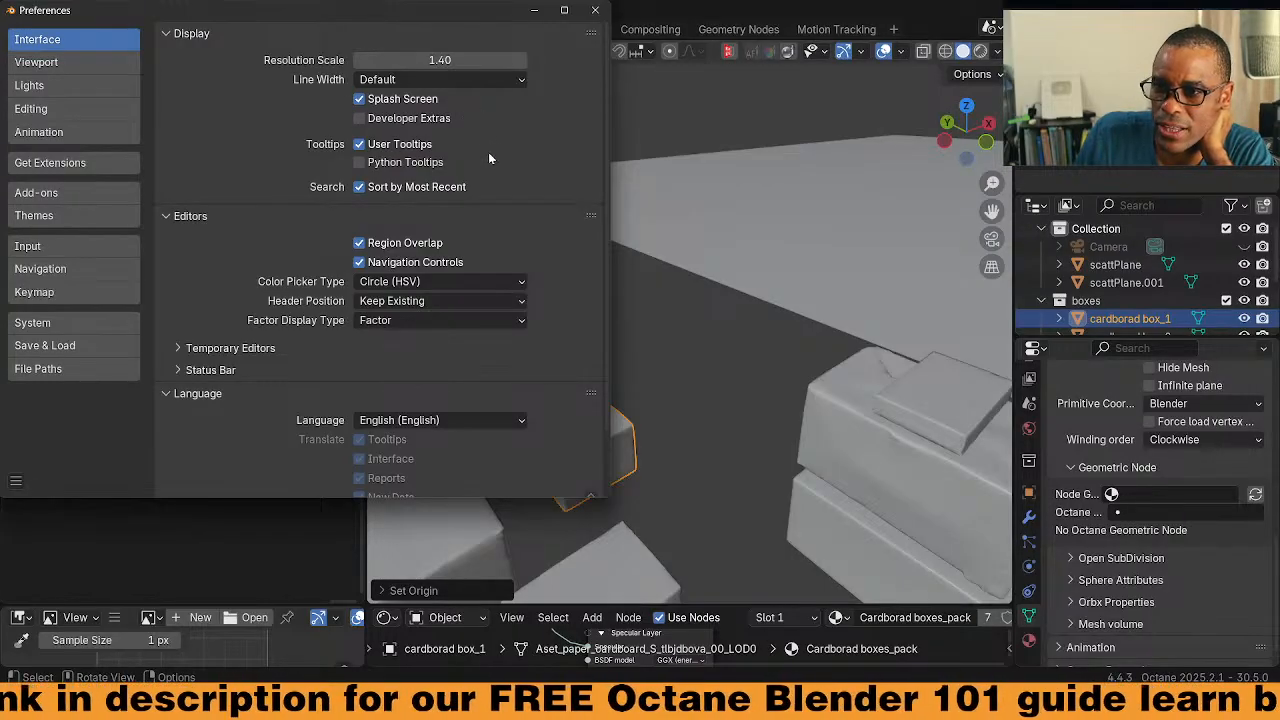
pyautogui.scroll(-2, 307, 347)
pyautogui.scroll(2, 166, 160)
pyautogui.click(40, 62)
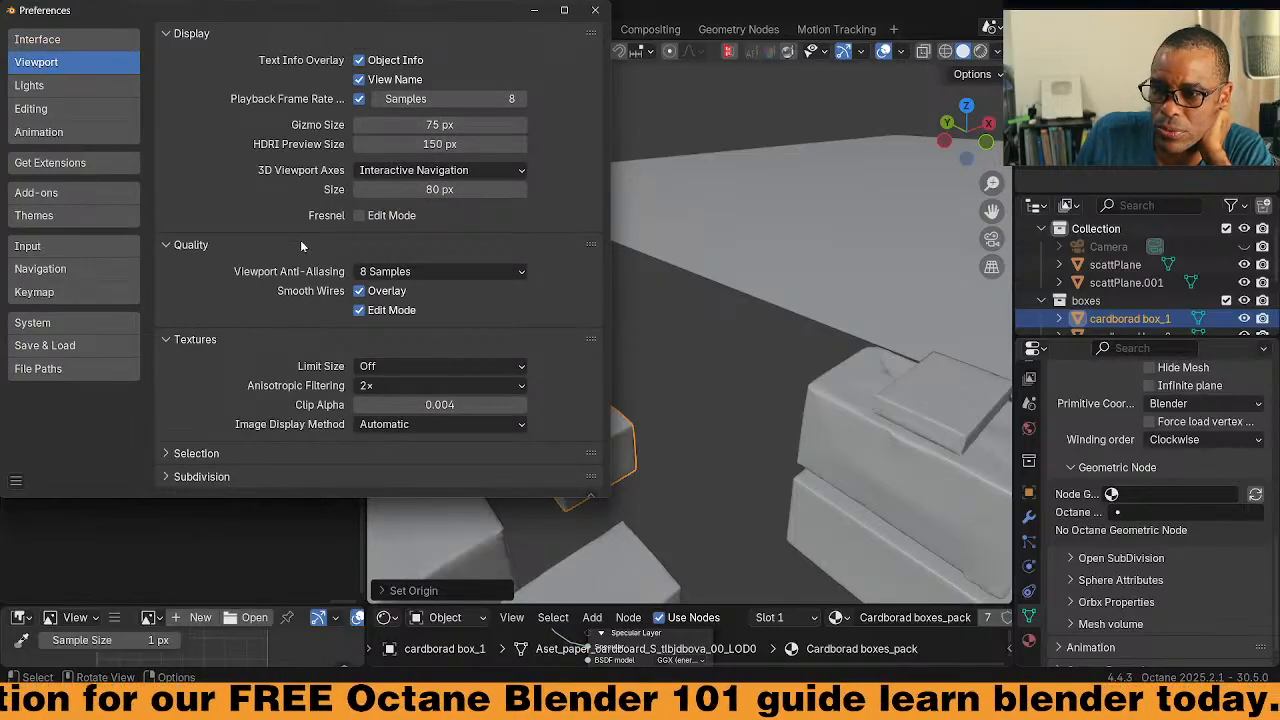
pyautogui.click(183, 453)
pyautogui.scroll(-2, 183, 453)
pyautogui.click(185, 452)
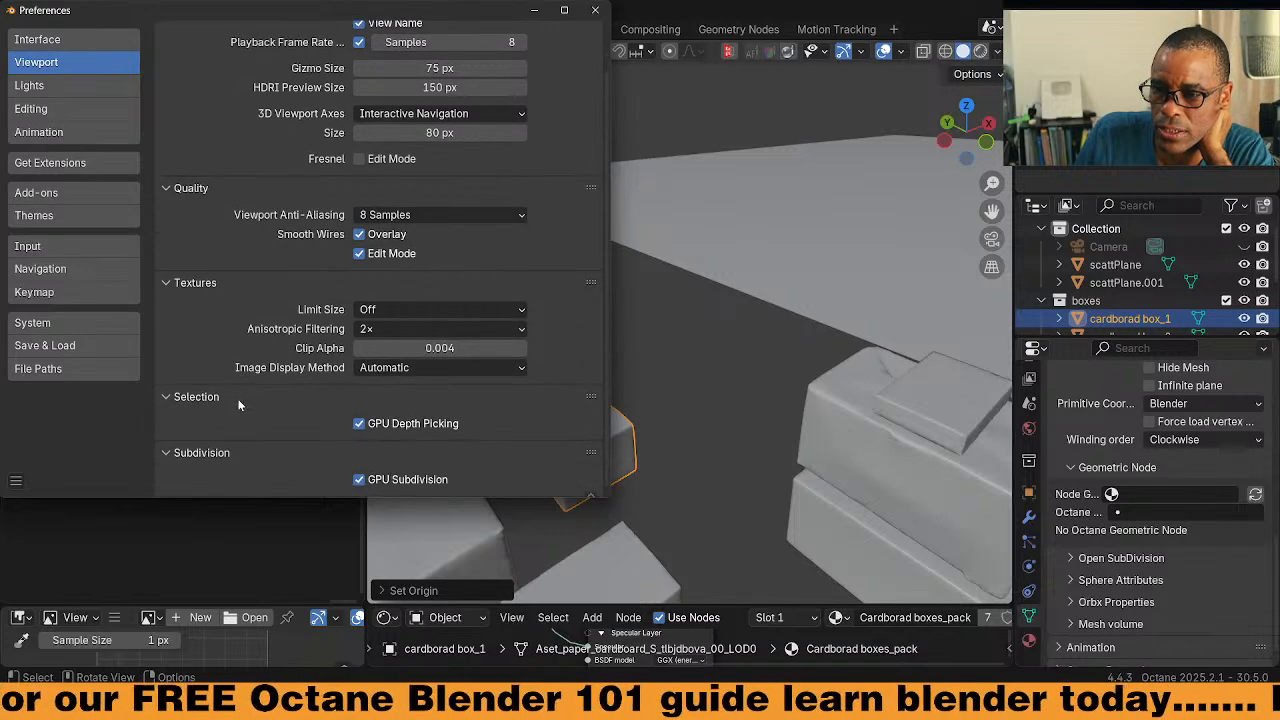
pyautogui.click(60, 88)
pyautogui.click(48, 112)
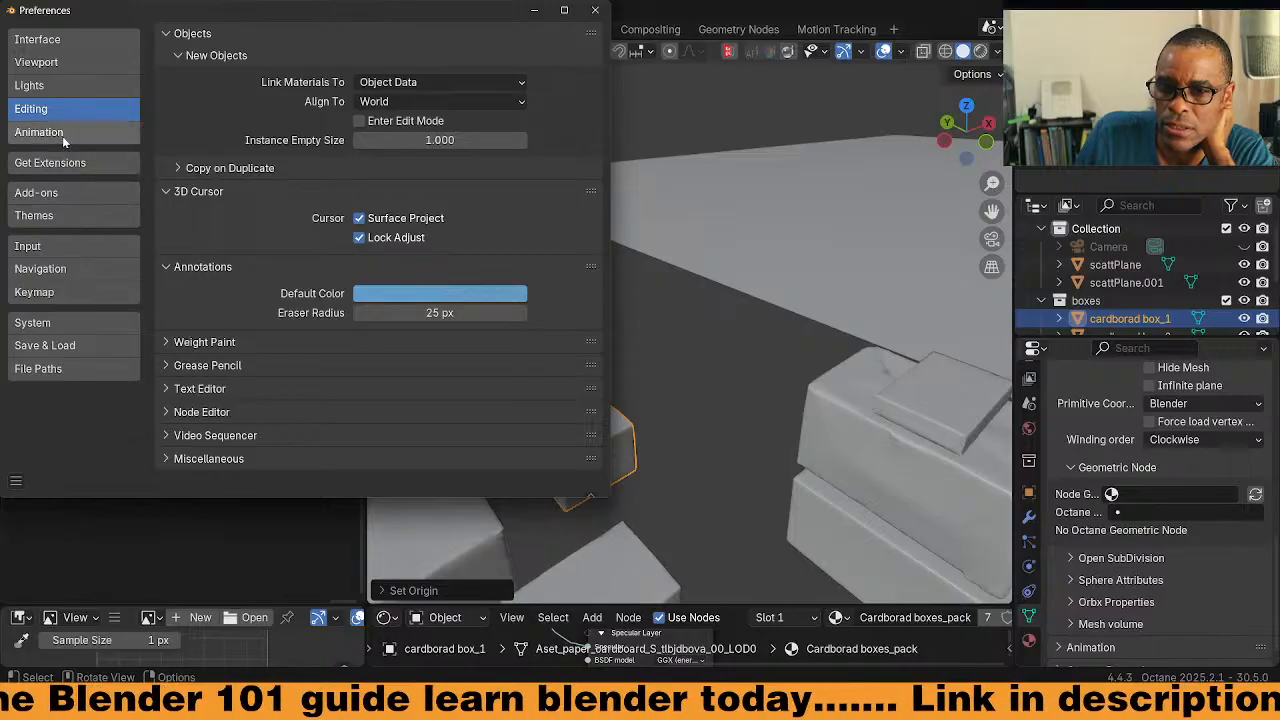
# Enable Orbit Around Selection in the navigation preferences and close the preferences
pyautogui.click(52, 324)
pyautogui.click(58, 270)
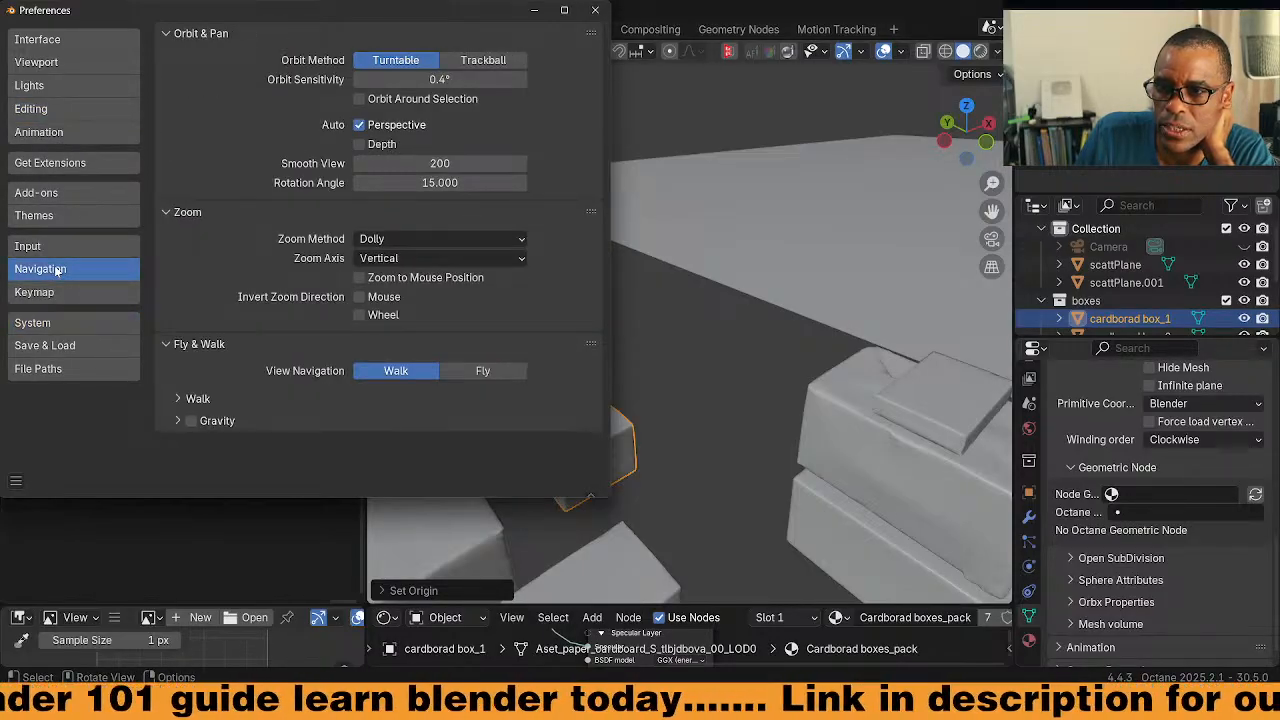
pyautogui.click(359, 99)
pyautogui.click(595, 10)
# Orbit around cardborad box_1 and the neighbouring source boxes, checking them in edit and object mode
pyautogui.moveTo(628, 253); pyautogui.dragTo(620, 468, button='middle')
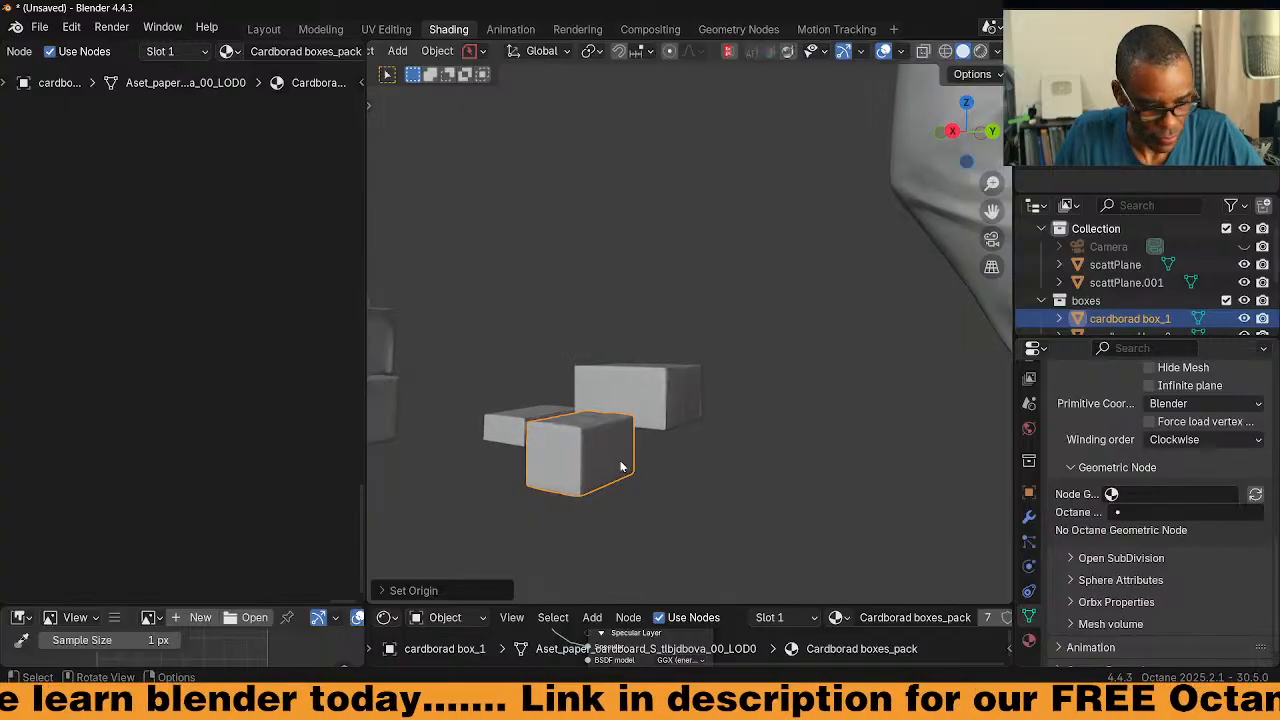
pyautogui.press('Tab')
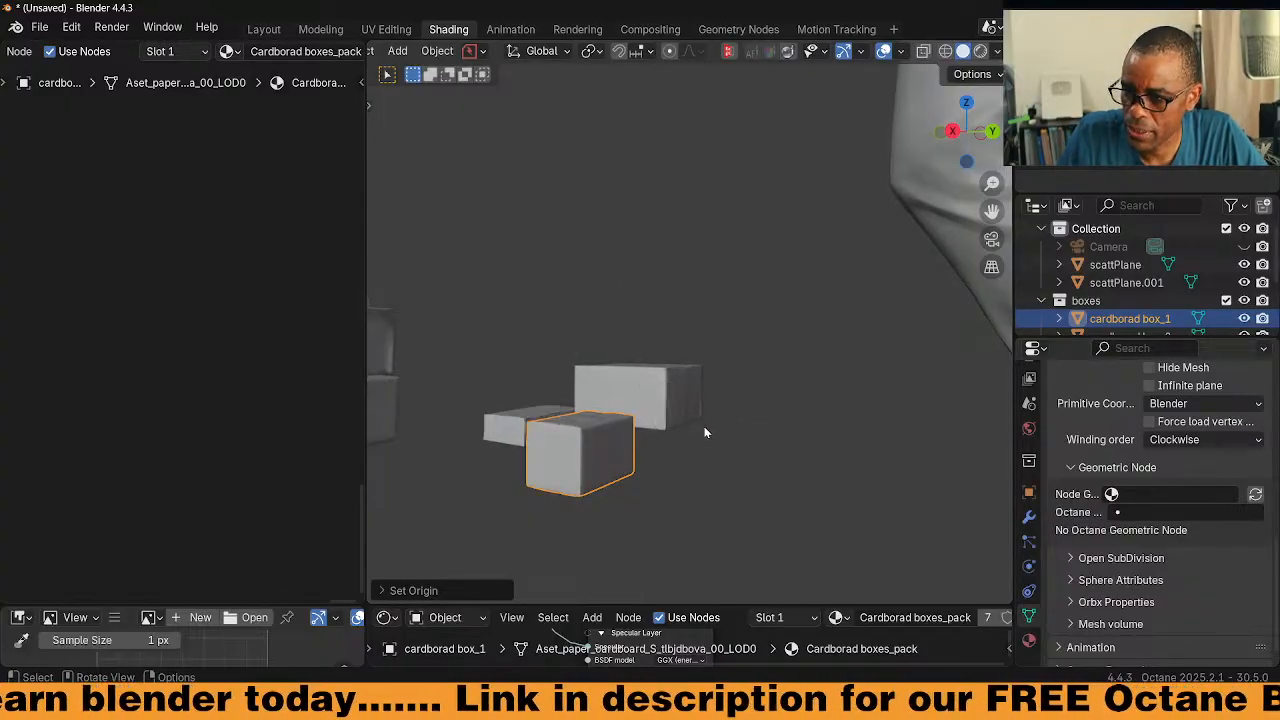
pyautogui.press('Tab')
pyautogui.click(795, 431)
pyautogui.moveTo(795, 431); pyautogui.dragTo(538, 475, button='middle')
pyautogui.press('Tab')
pyautogui.moveTo(560, 311); pyautogui.dragTo(544, 454, button='middle')
pyautogui.click(543, 454)
pyautogui.scroll(-7, 701, 485)
pyautogui.scroll(3, 701, 485)
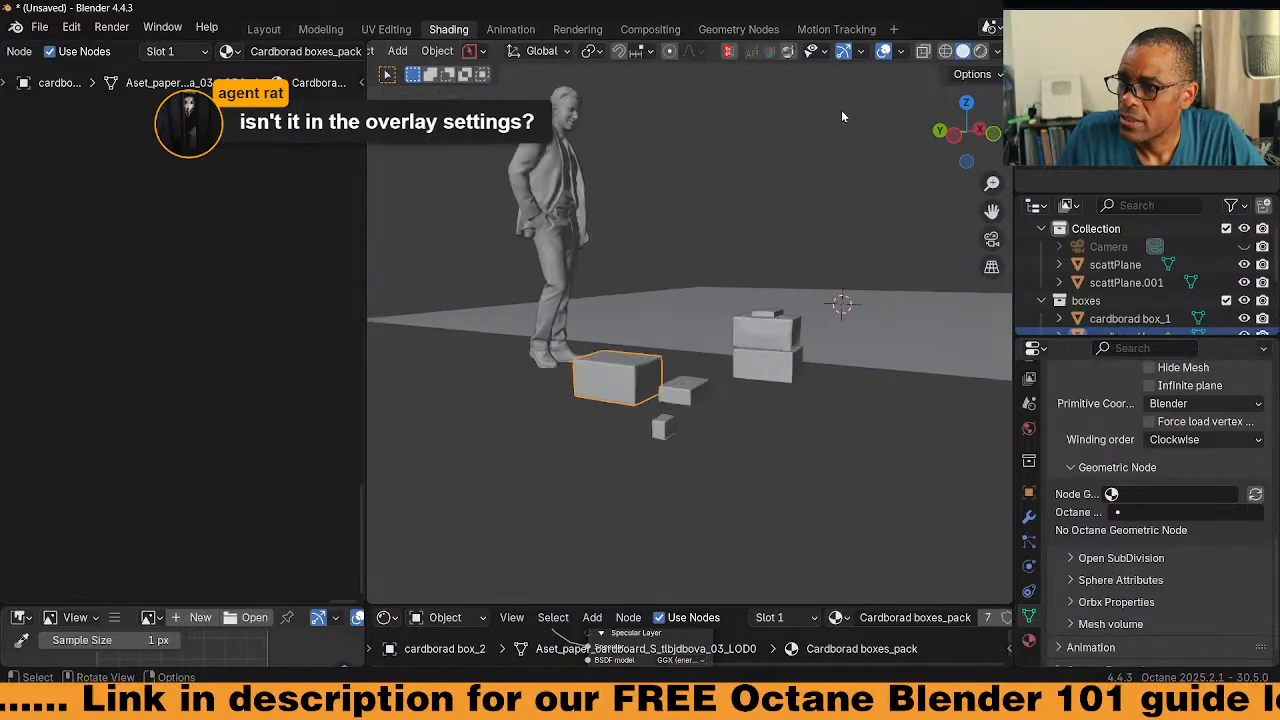
# Check the viewport overlay options for displaying object origins, selecting the taped boxes and the human figure to compare
pyautogui.click(902, 51)
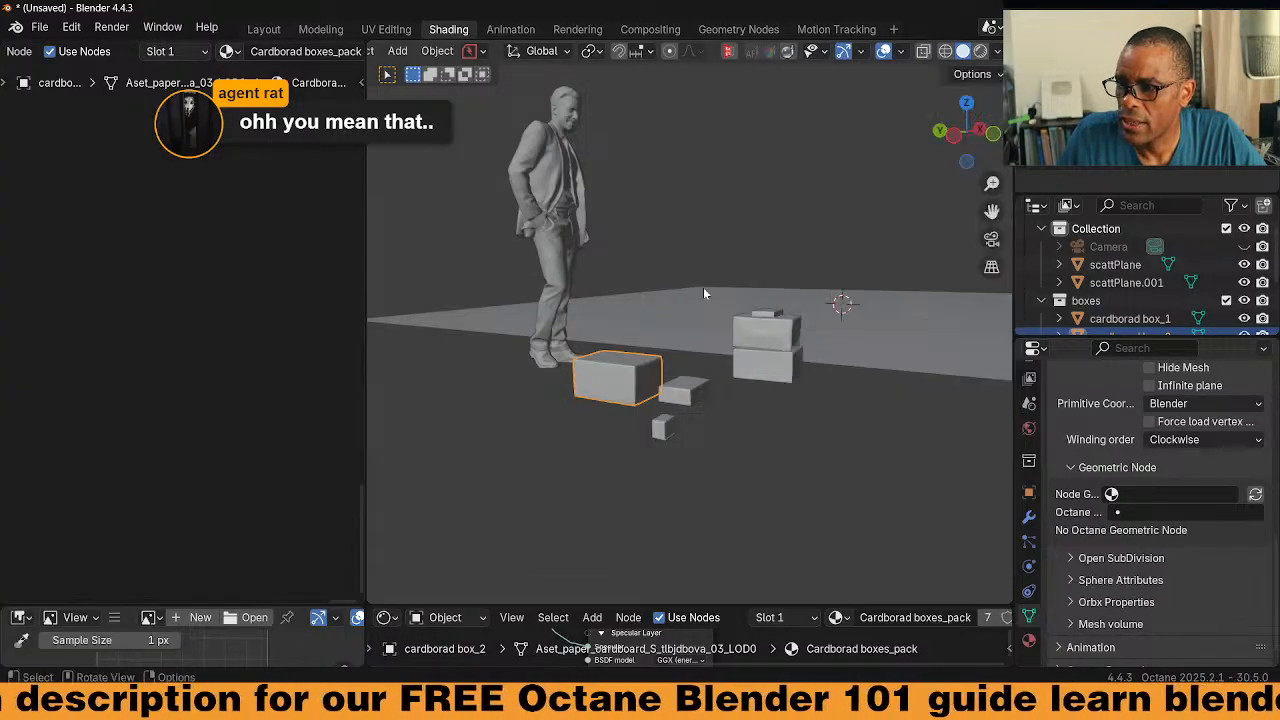
pyautogui.moveTo(657, 372); pyautogui.dragTo(690, 354, button='middle')
pyautogui.click(766, 372)
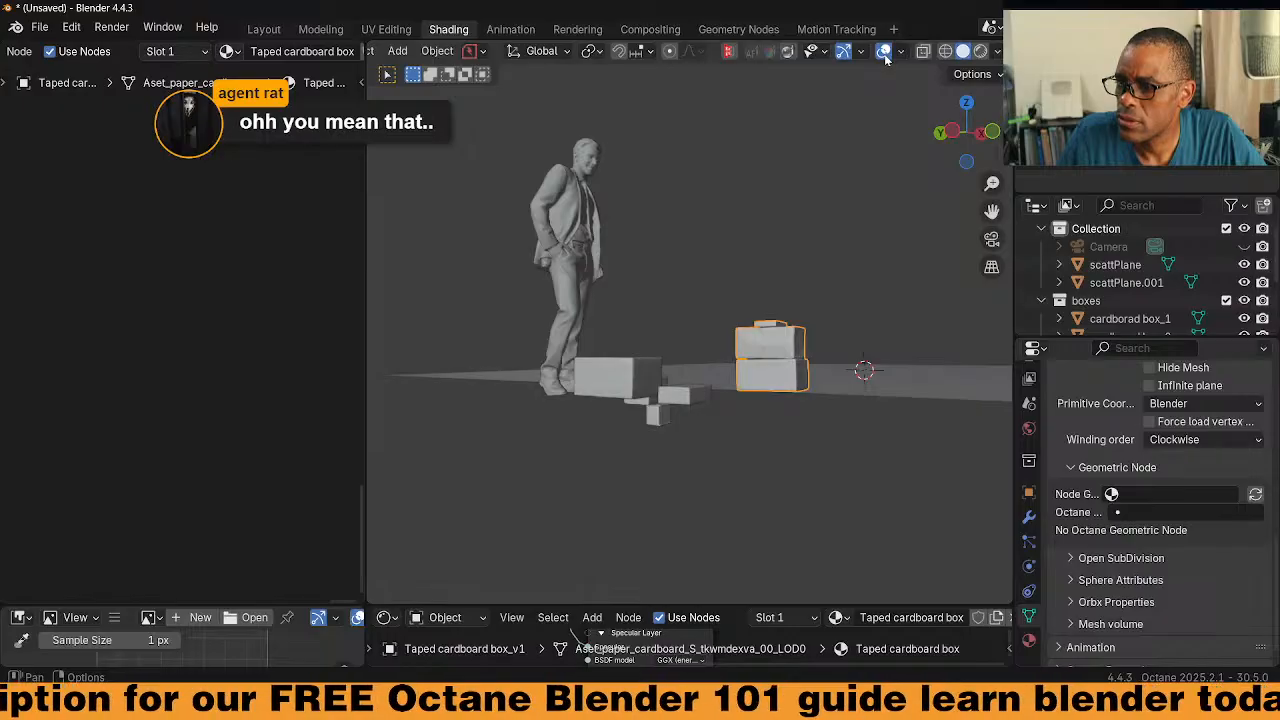
pyautogui.click(927, 52)
pyautogui.moveTo(738, 386); pyautogui.dragTo(706, 366, button='middle')
pyautogui.click(588, 284)
pyautogui.moveTo(630, 296); pyautogui.dragTo(594, 407, button='middle')
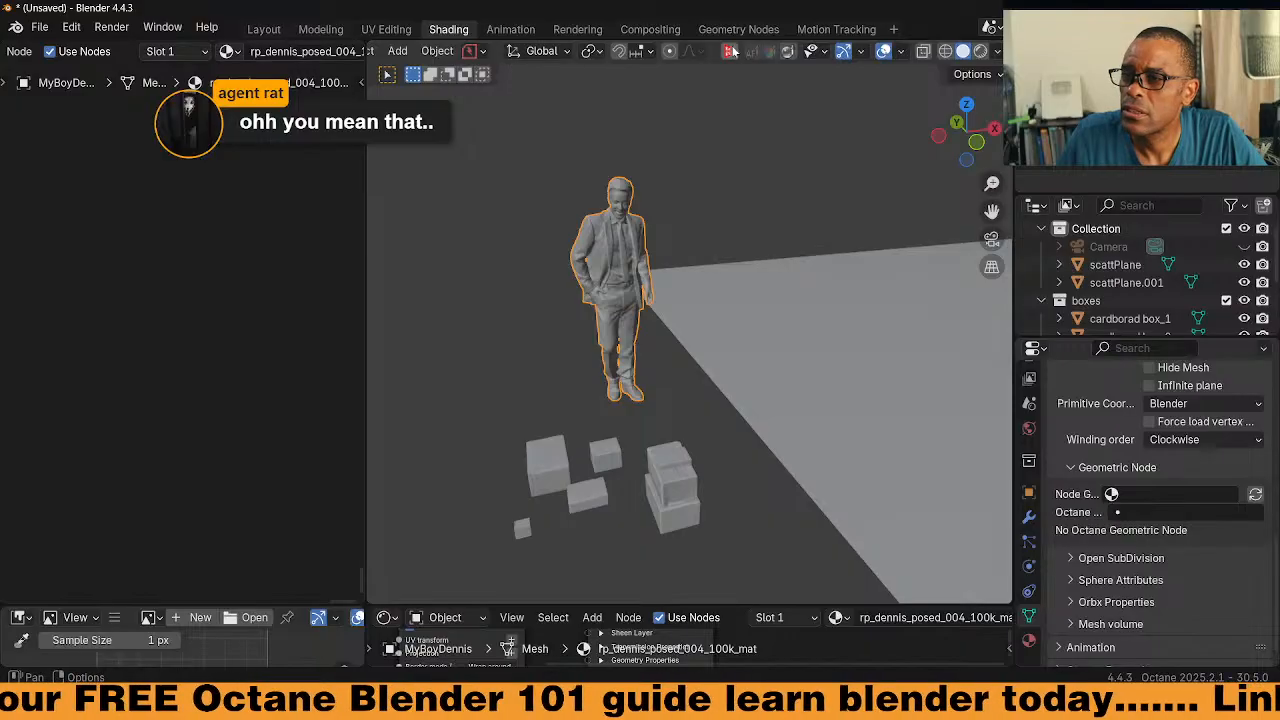
pyautogui.click(900, 53)
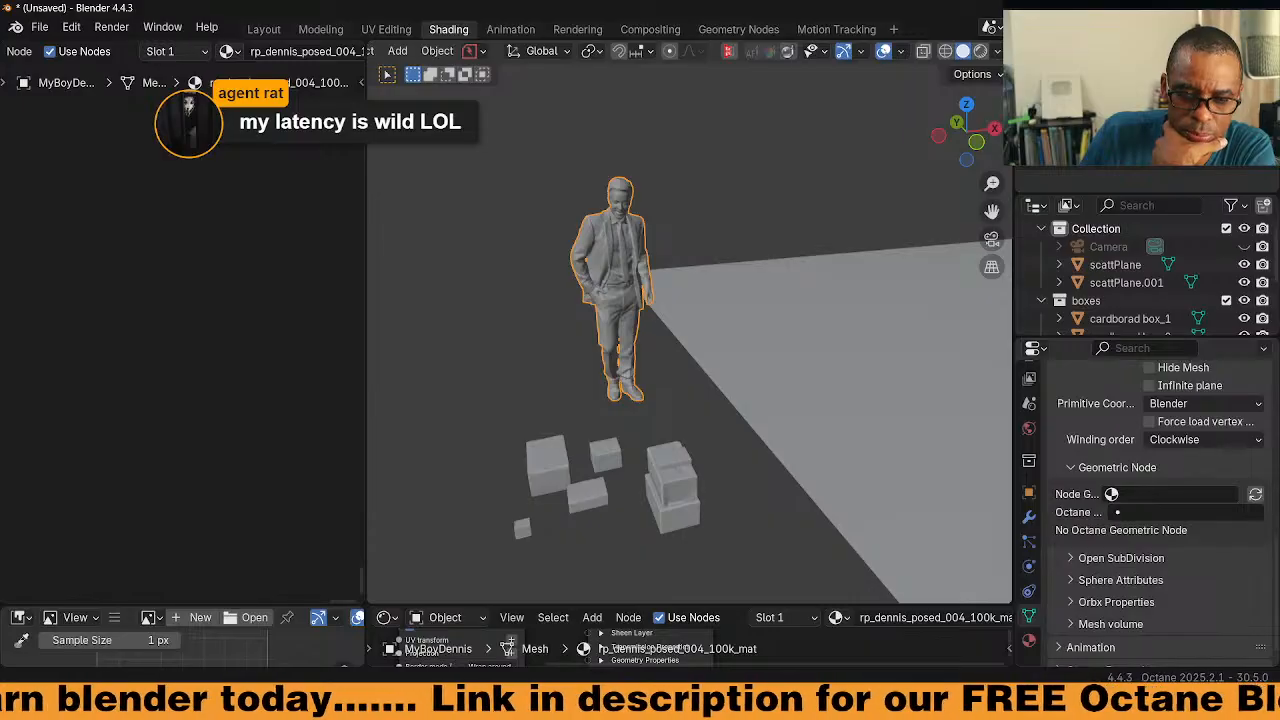
# Compare the taped boxes, cardborad box_2 and scattPlane from different angles beside the human figure
pyautogui.moveTo(588, 285); pyautogui.dragTo(586, 486, button='middle')
pyautogui.click(680, 432)
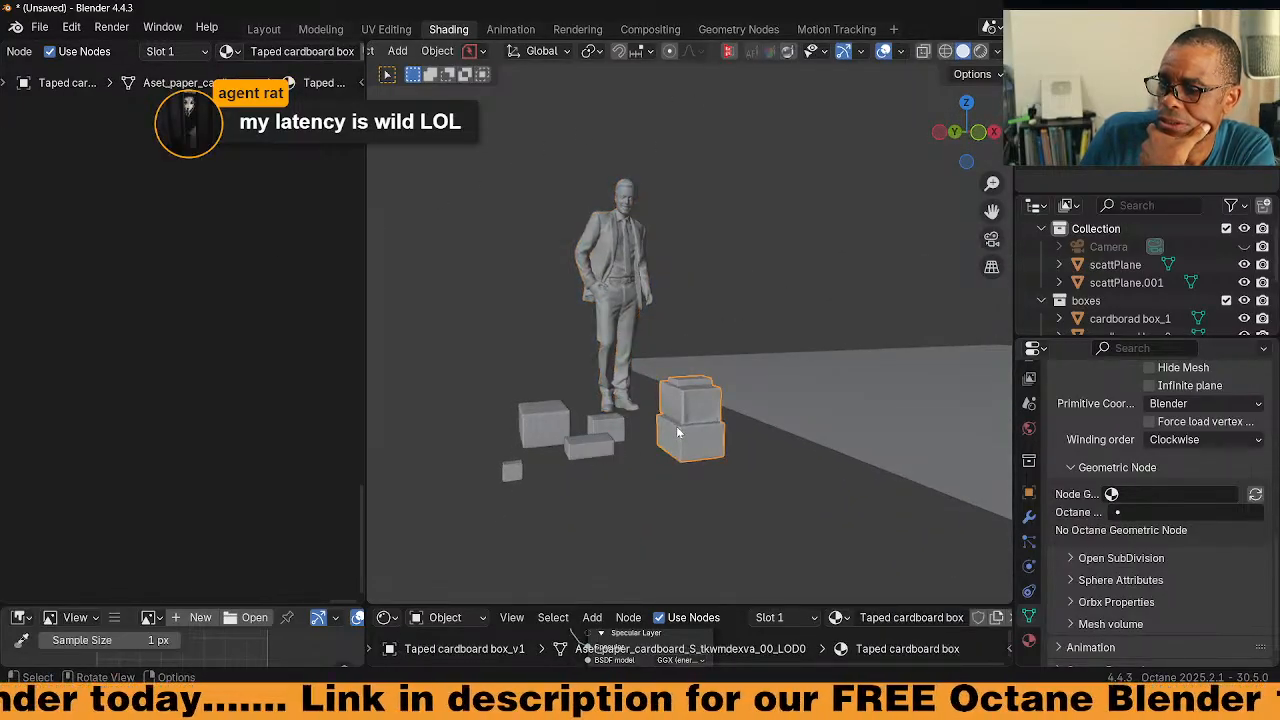
pyautogui.click(540, 424)
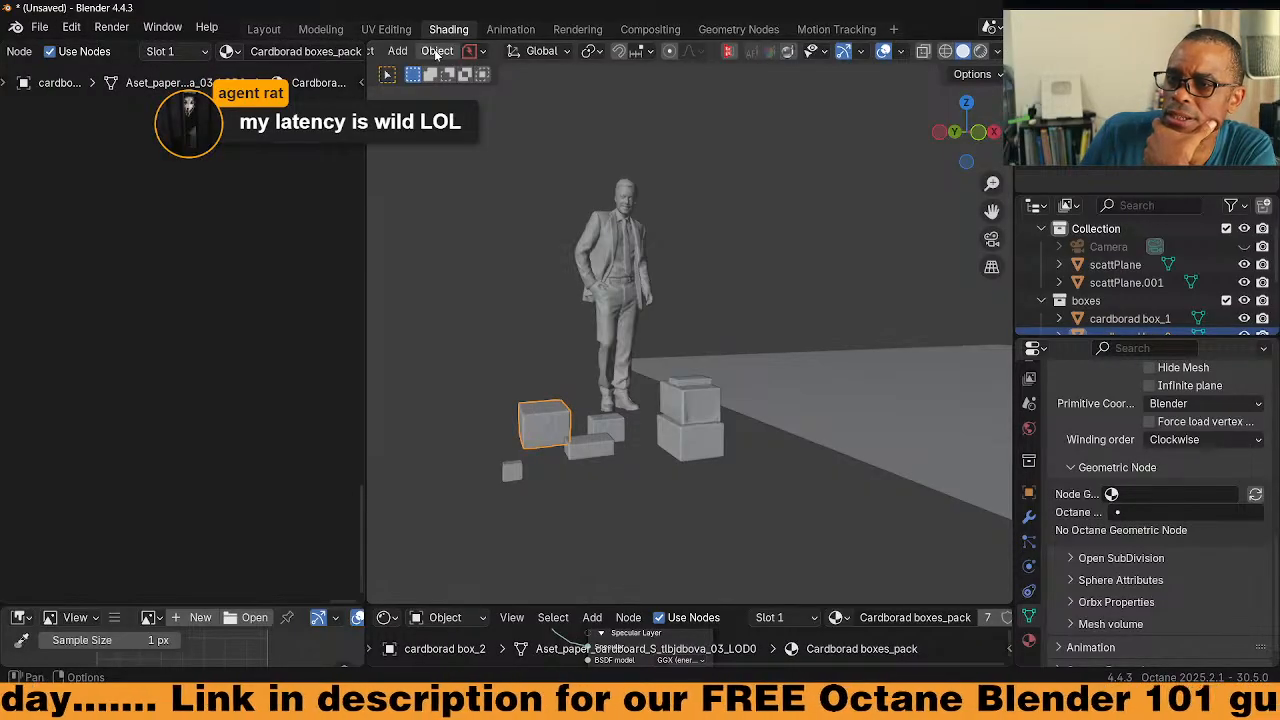
pyautogui.scroll(-3, 569, 452)
pyautogui.scroll(1, 592, 446)
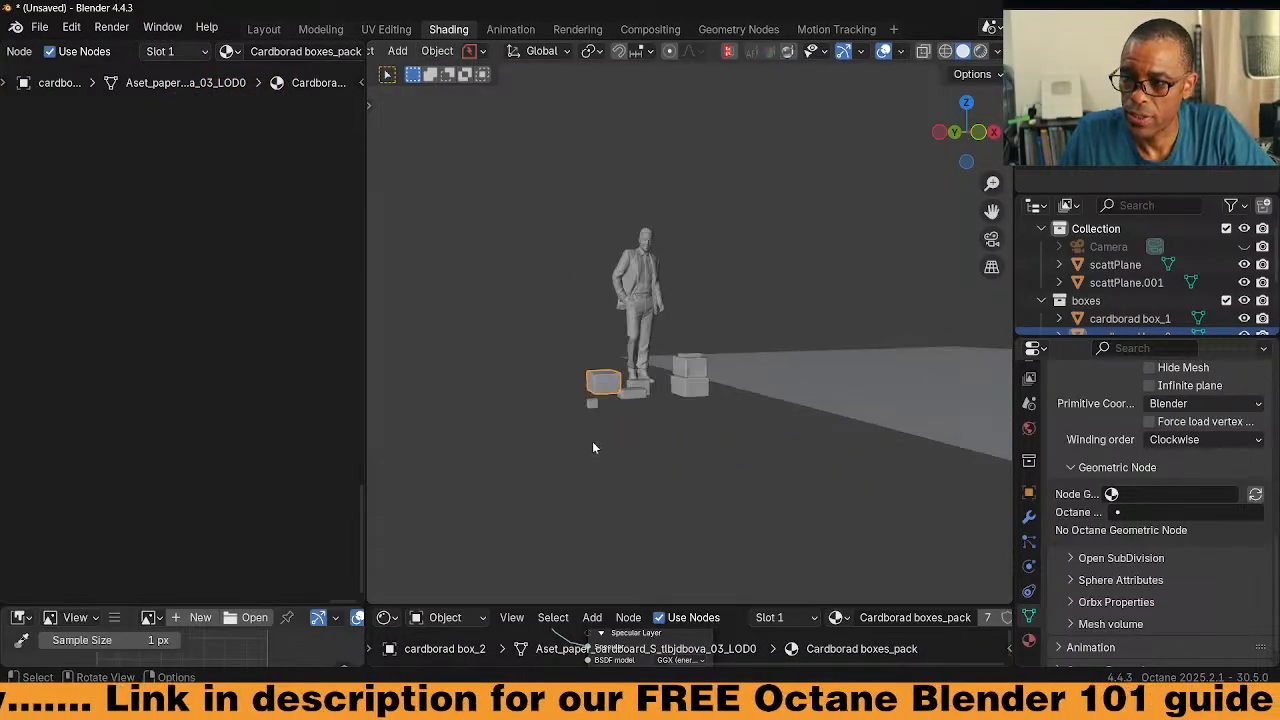
pyautogui.scroll(-4, 596, 447)
pyautogui.click(938, 375)
pyautogui.moveTo(937, 377); pyautogui.dragTo(745, 418, button='middle')
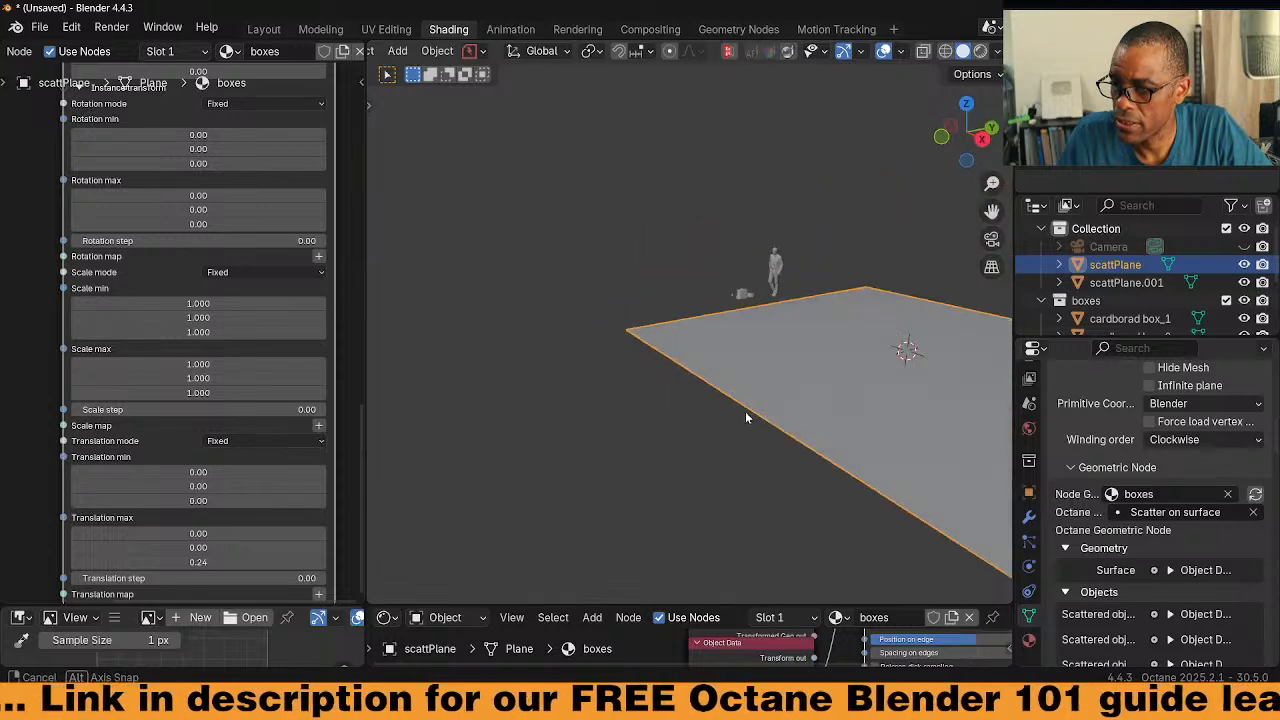
pyautogui.moveTo(880, 358); pyautogui.dragTo(846, 348, button='middle')
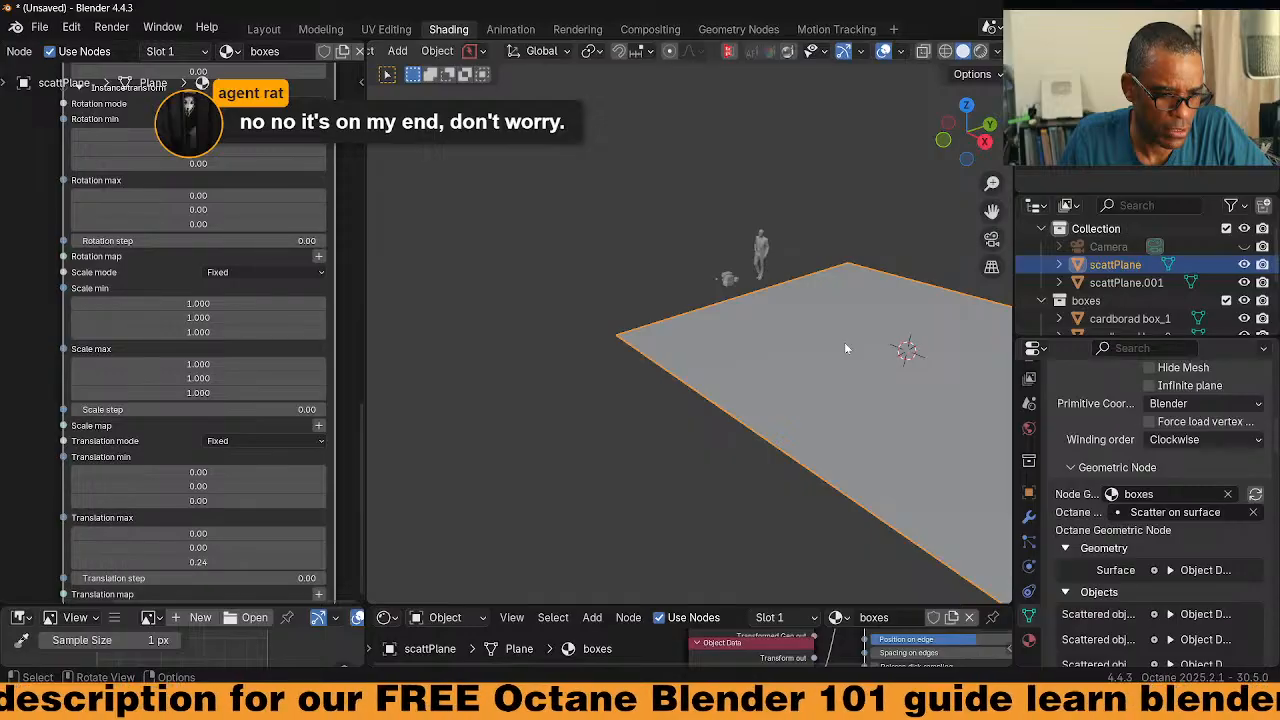
pyautogui.moveTo(814, 380); pyautogui.dragTo(802, 230, button='middle')
# Enable the Floor overlay in the Shading workspace viewport, leaving Text Info and Statistics off
pyautogui.click(884, 52)
pyautogui.click(884, 52)
pyautogui.click(899, 52)
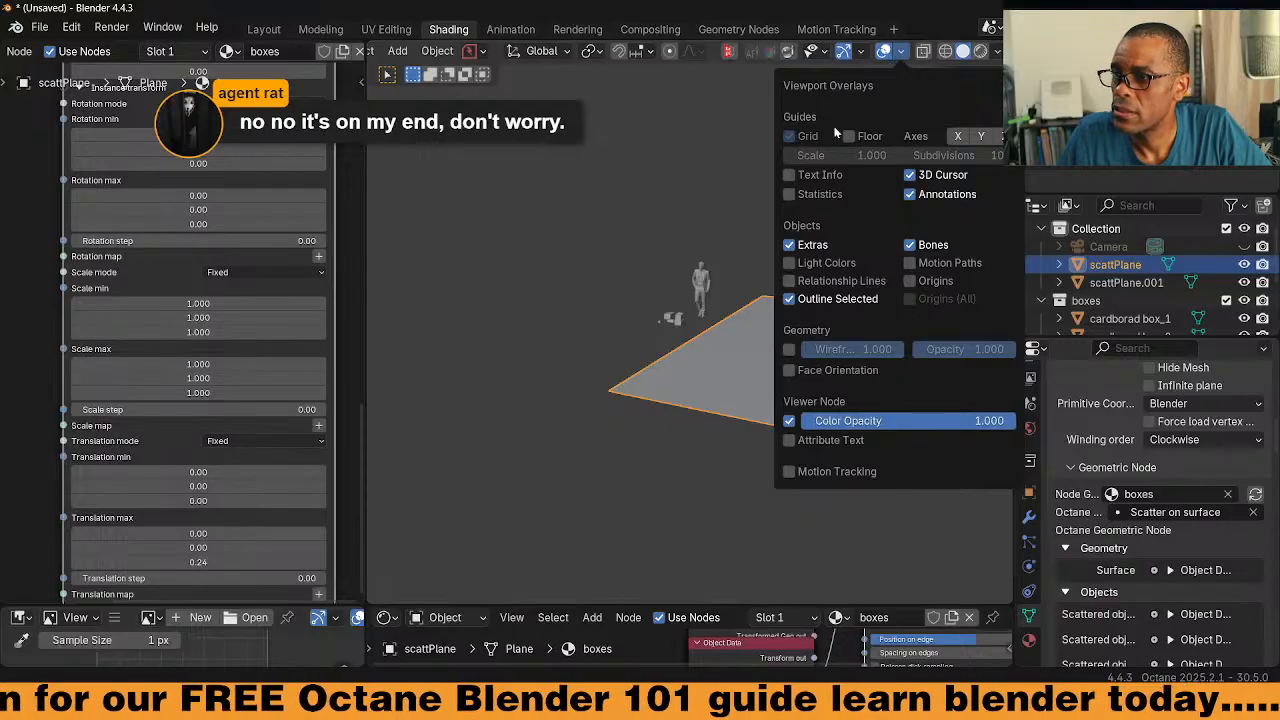
pyautogui.click(789, 175)
pyautogui.click(790, 194)
pyautogui.click(790, 194)
pyautogui.click(789, 175)
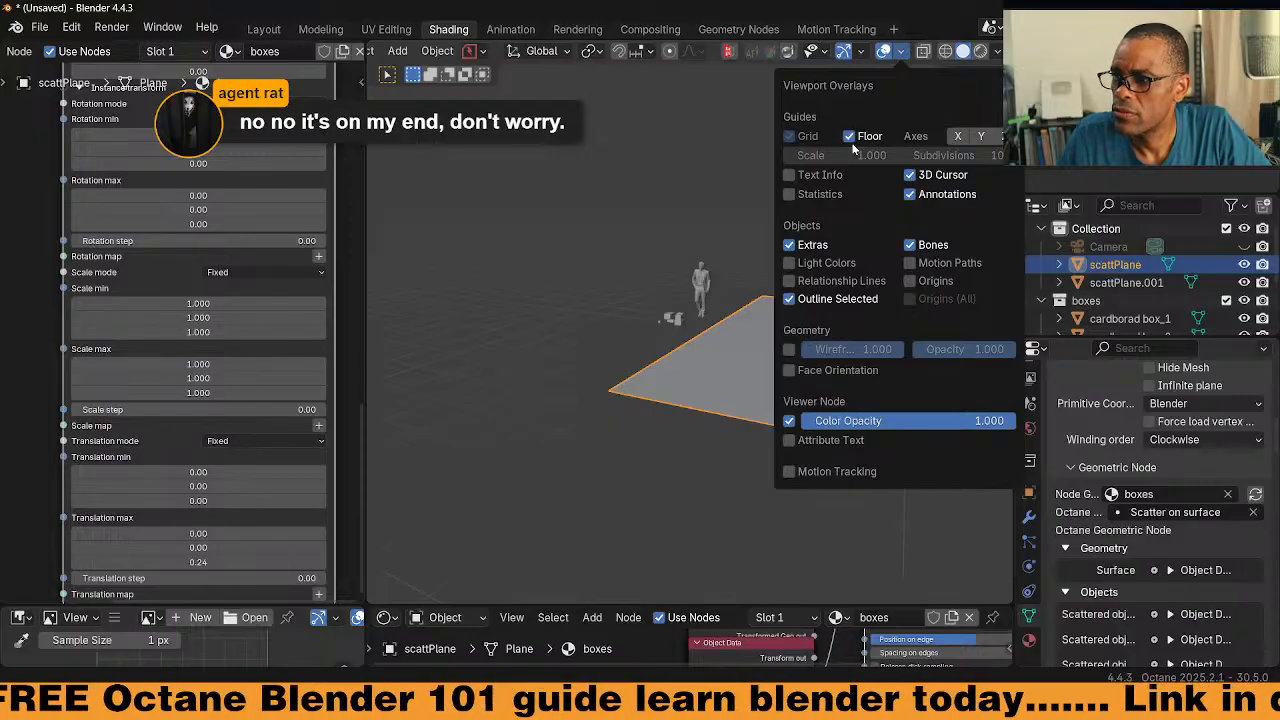
pyautogui.moveTo(794, 410); pyautogui.dragTo(710, 354, button='middle')
# Compare orbiting around the plane and the boxes in the Shading and Layout workspace viewports
pyautogui.click(664, 362)
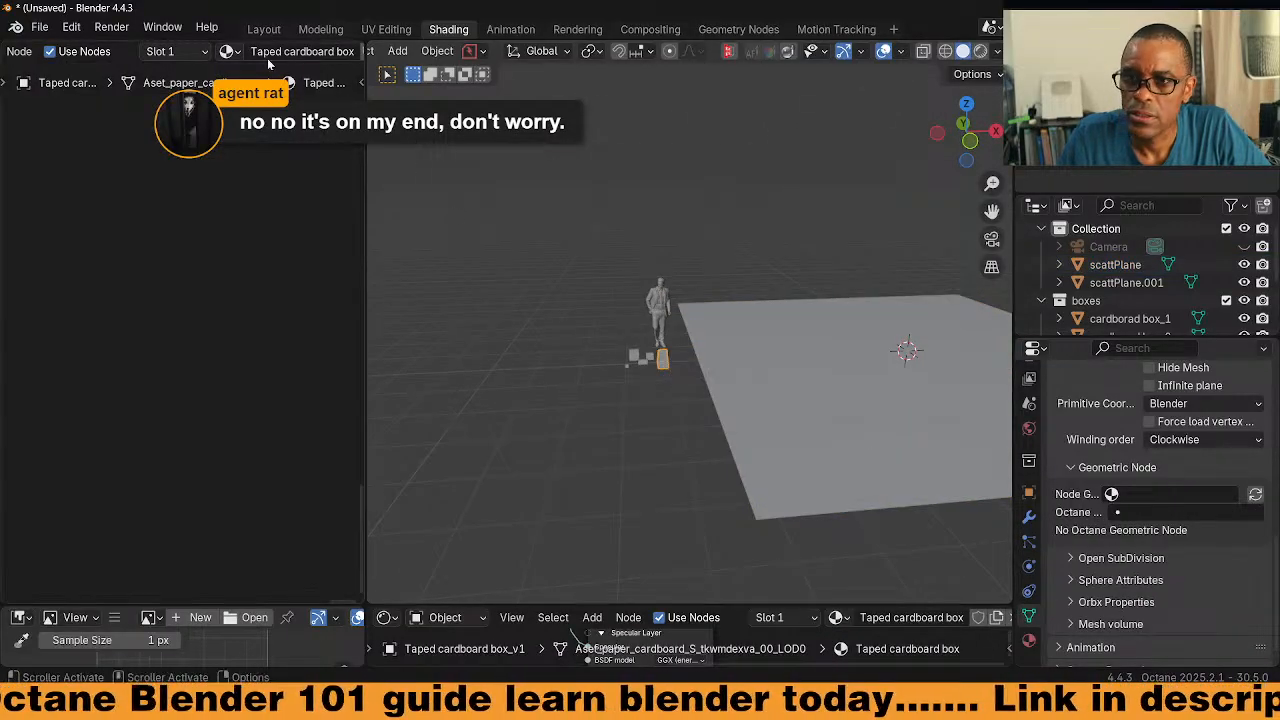
pyautogui.click(264, 29)
pyautogui.moveTo(670, 421); pyautogui.dragTo(725, 480, button='middle')
pyautogui.click(733, 421)
pyautogui.scroll(-2, 720, 474)
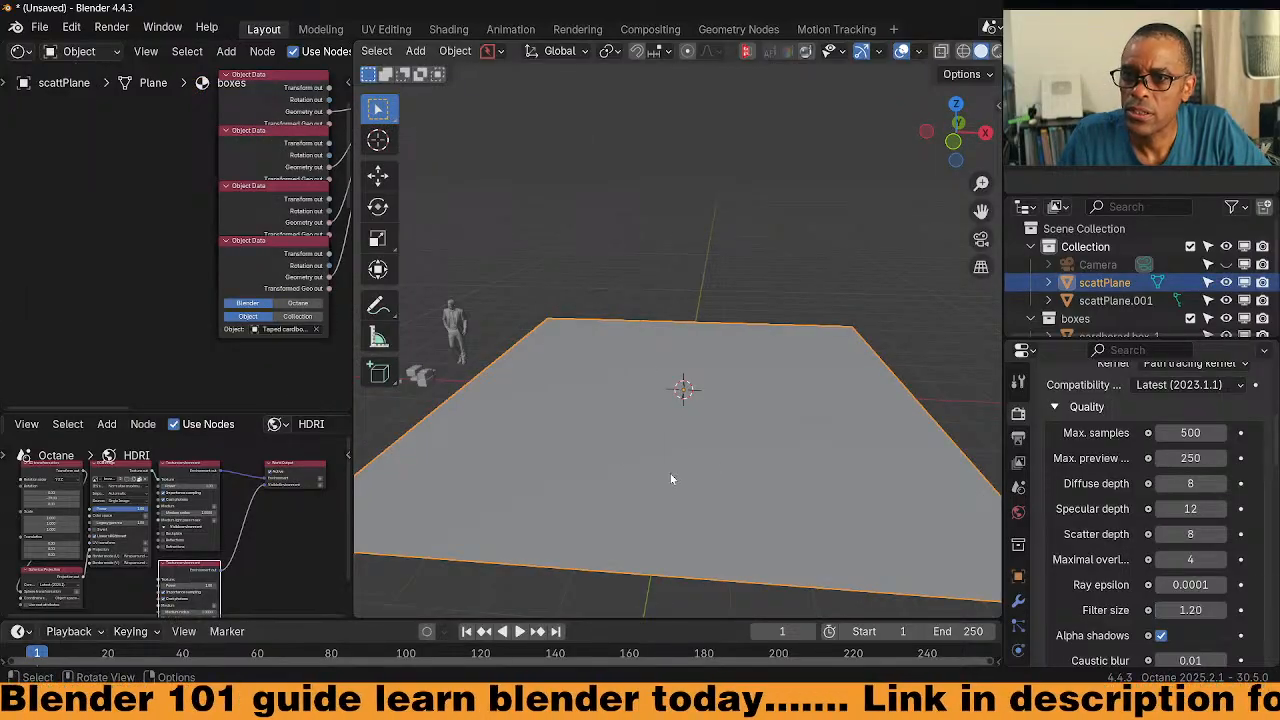
pyautogui.click(448, 29)
pyautogui.moveTo(880, 445); pyautogui.dragTo(872, 407, button='middle')
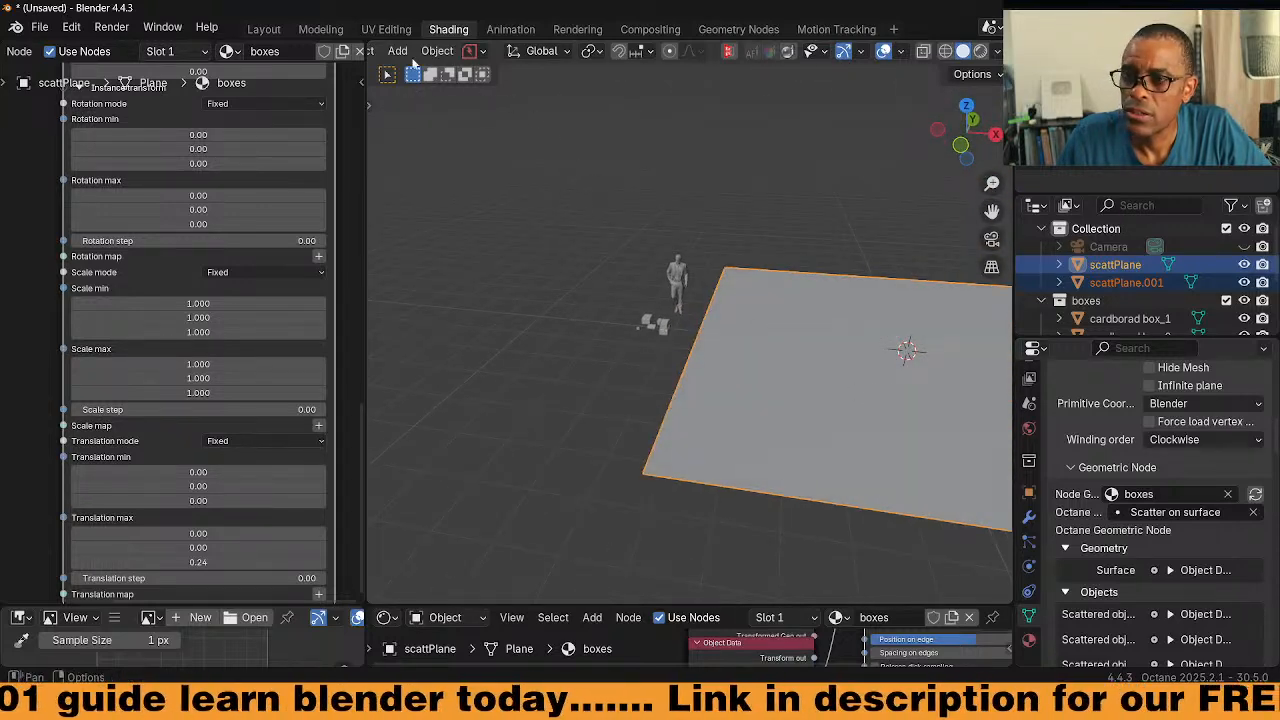
pyautogui.click(264, 29)
pyautogui.moveTo(658, 378); pyautogui.dragTo(670, 342, button='middle')
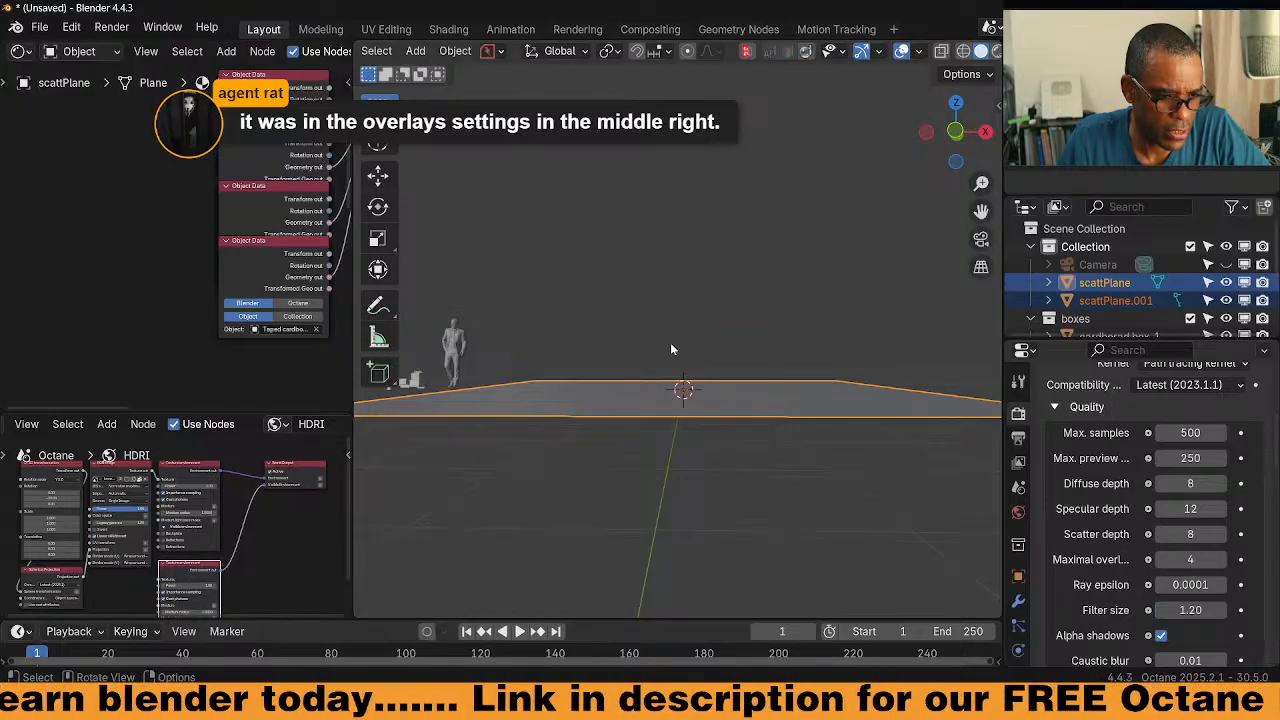
pyautogui.moveTo(660, 399); pyautogui.dragTo(768, 230, button='middle')
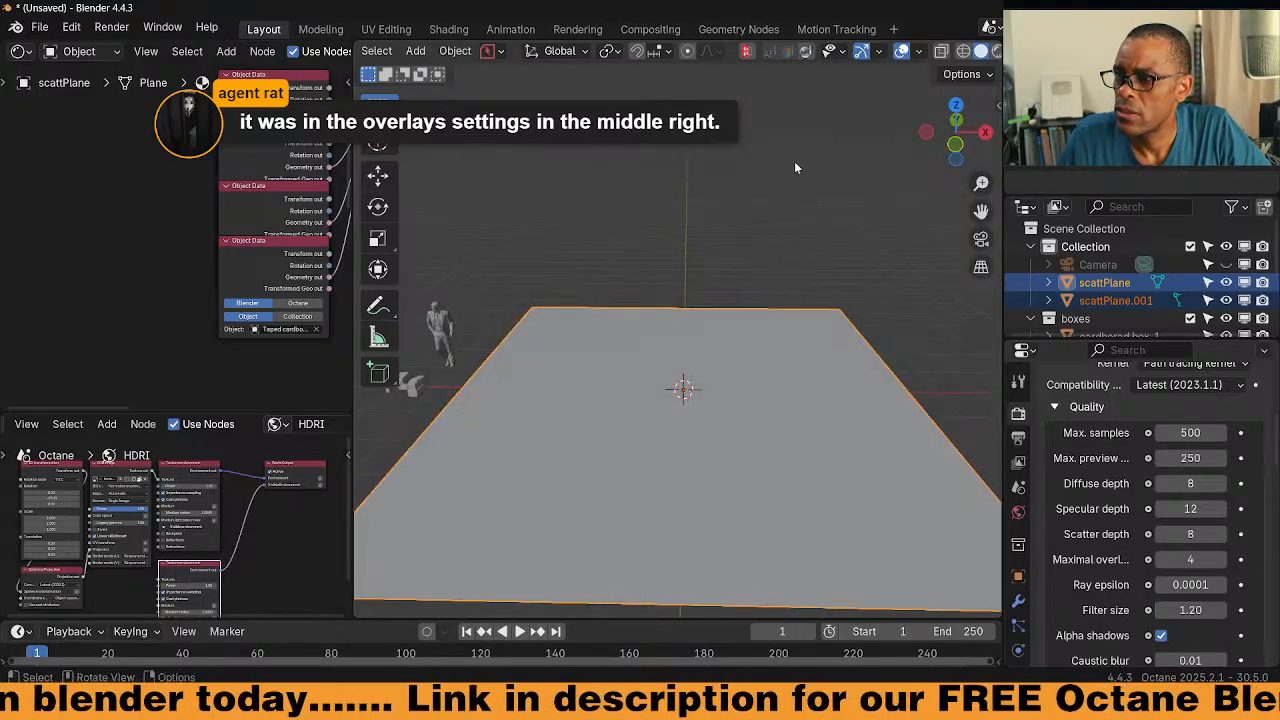
# Inspect the Layout viewport's overlay settings, toggling Origins (All) on and back off
pyautogui.click(920, 52)
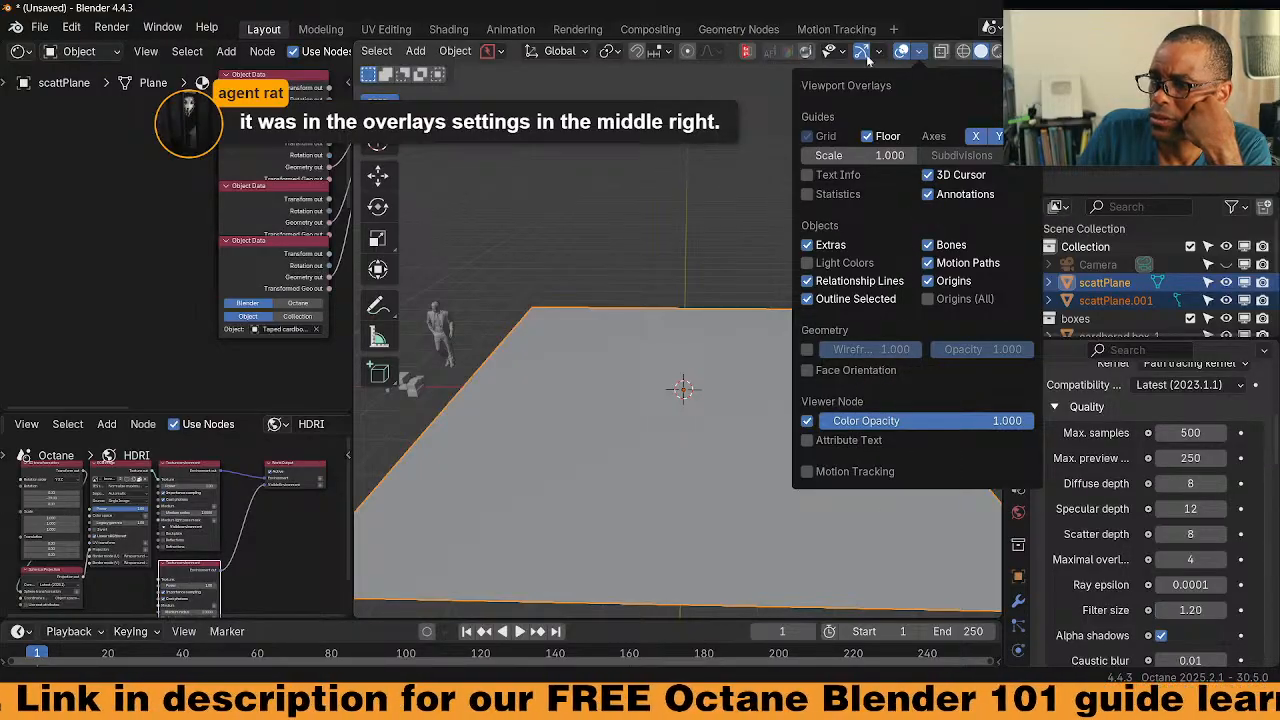
pyautogui.click(920, 53)
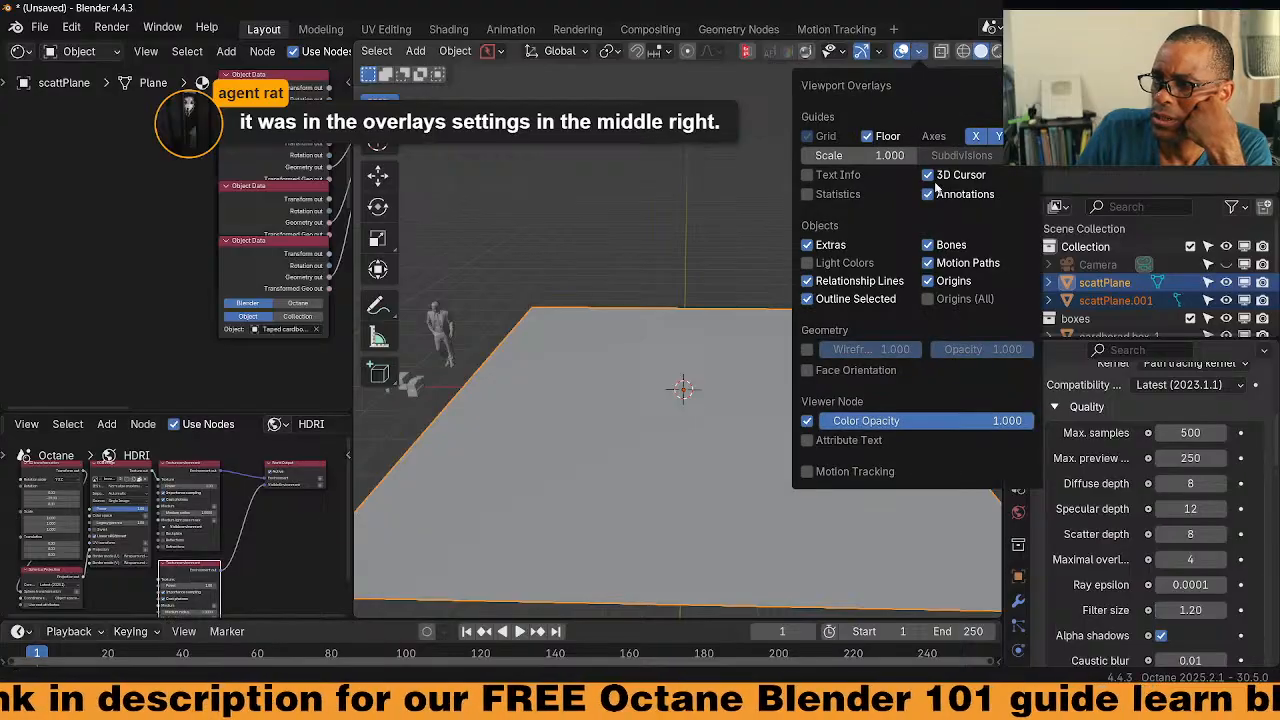
pyautogui.click(934, 298)
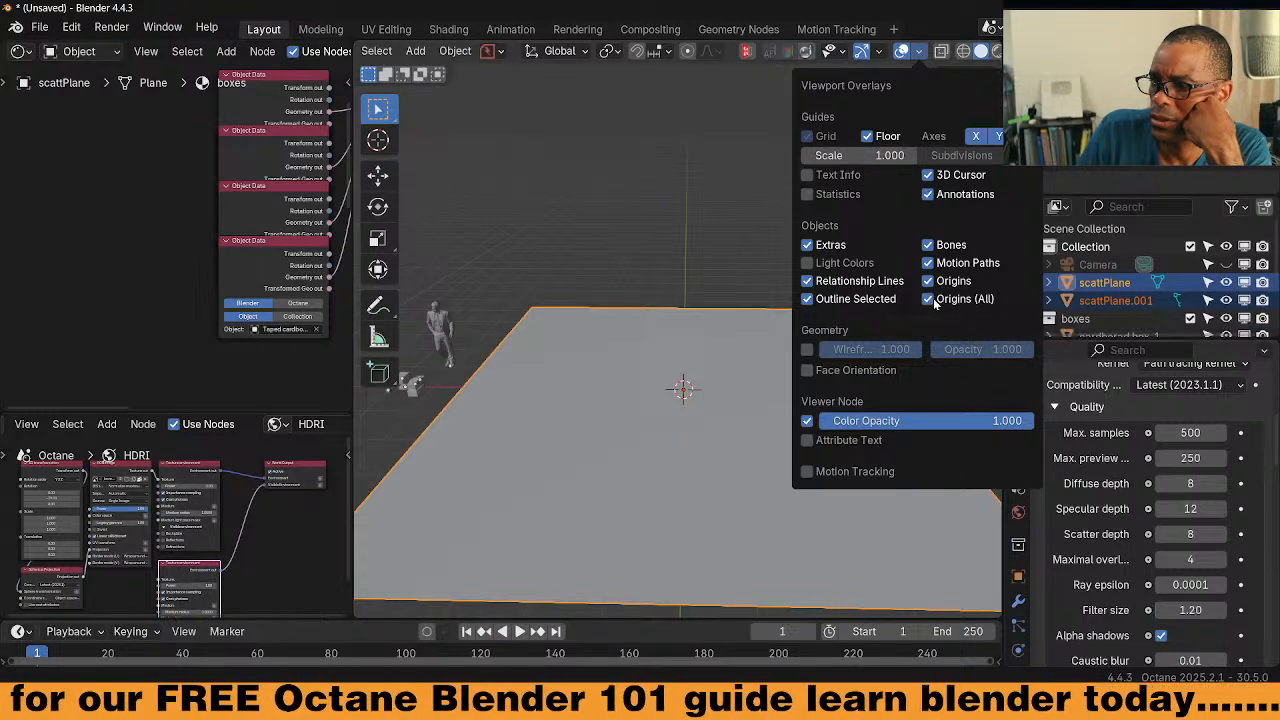
pyautogui.click(930, 299)
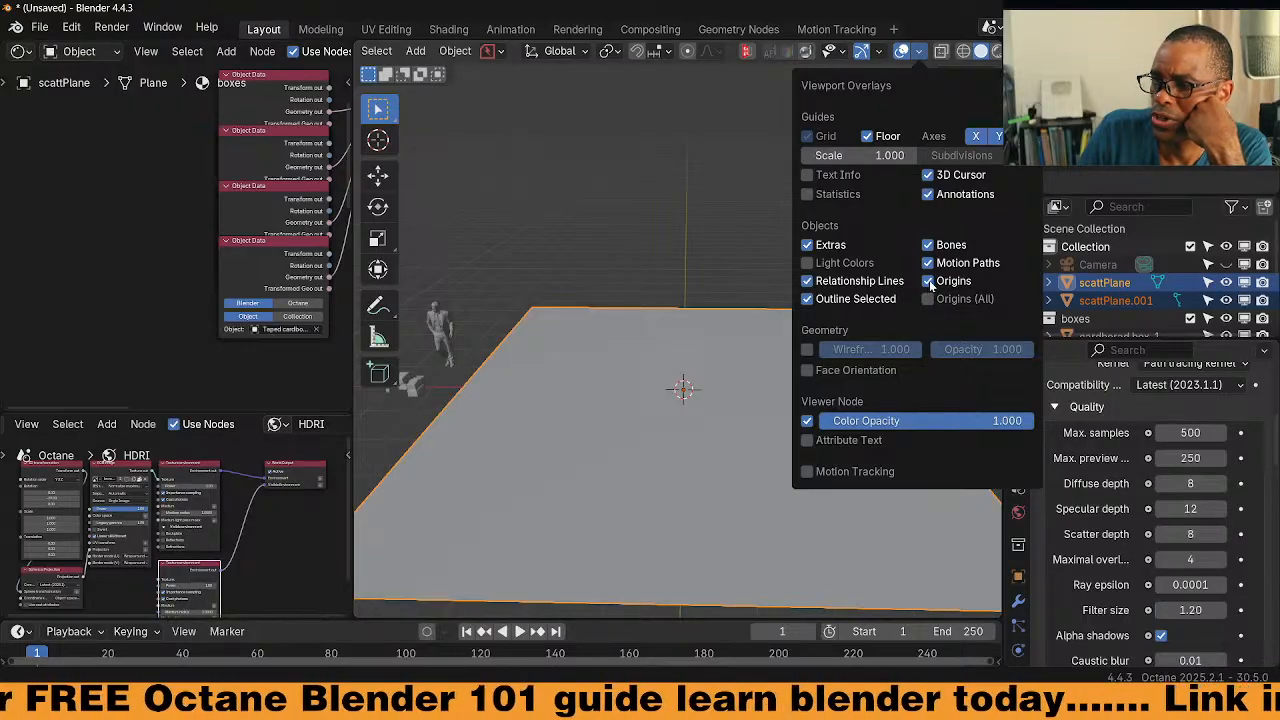
# Enable the Origins overlay in the Shading workspace viewport
pyautogui.click(449, 29)
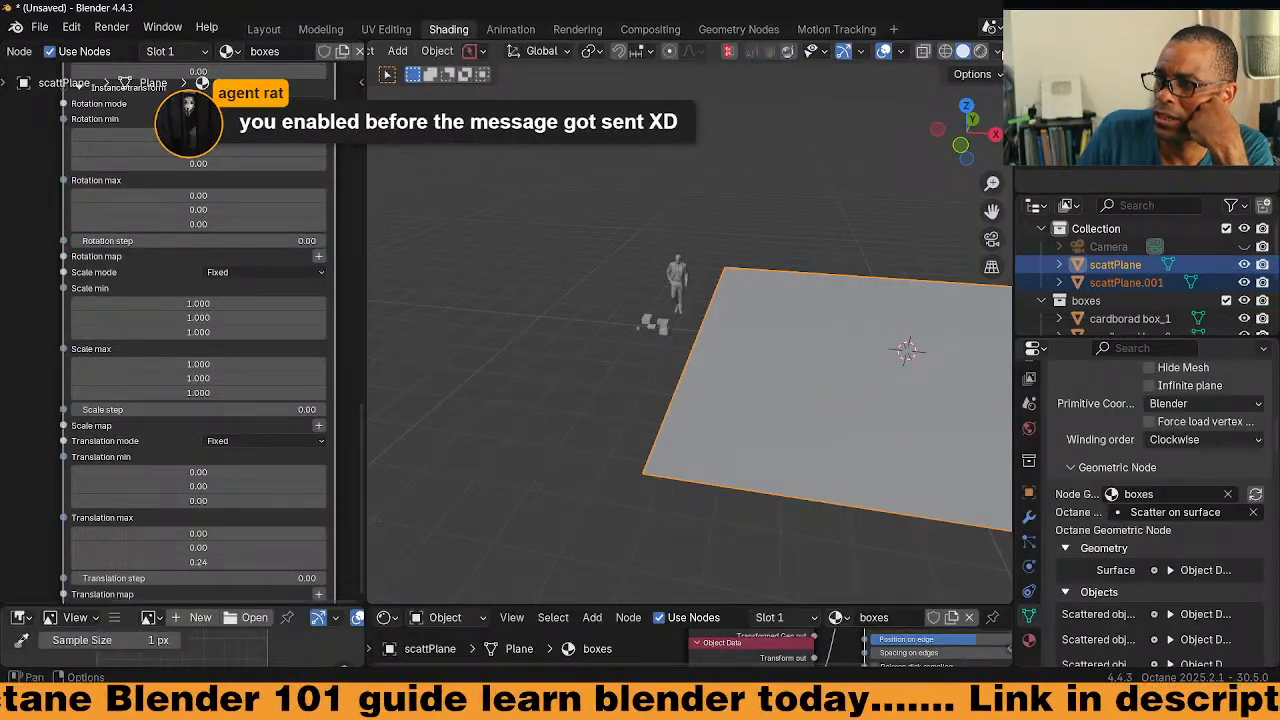
pyautogui.click(903, 51)
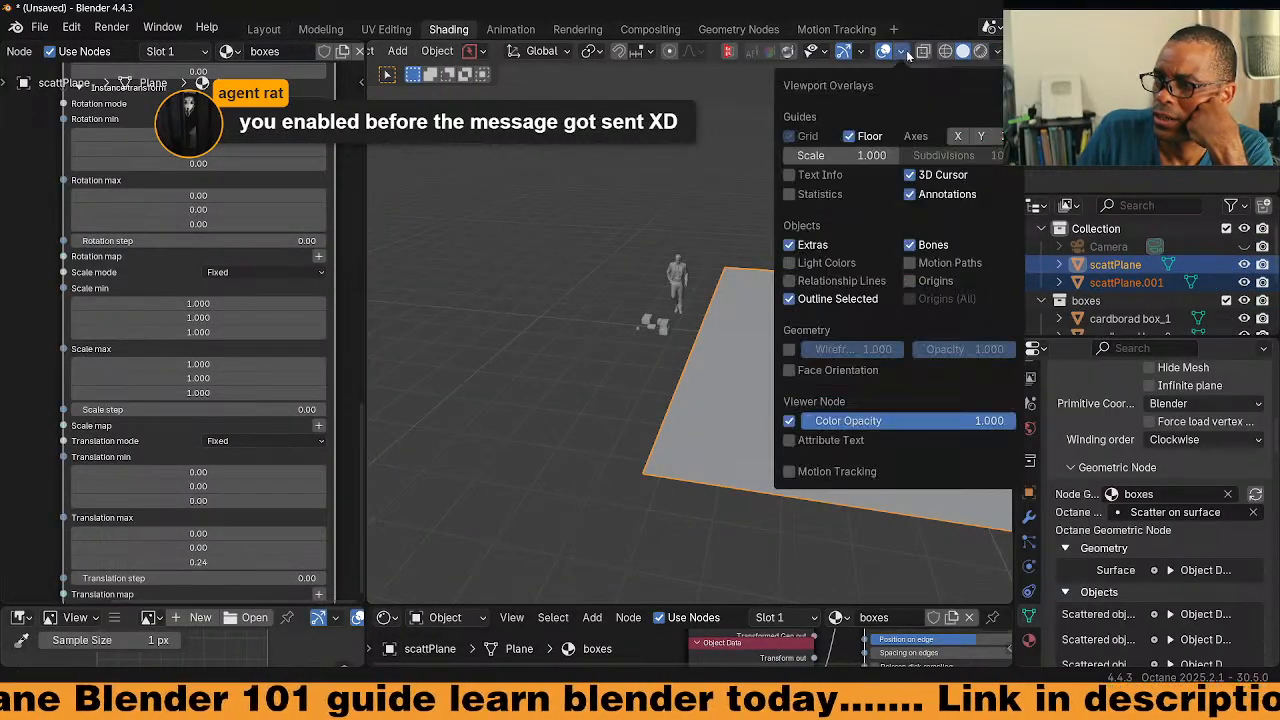
pyautogui.click(910, 281)
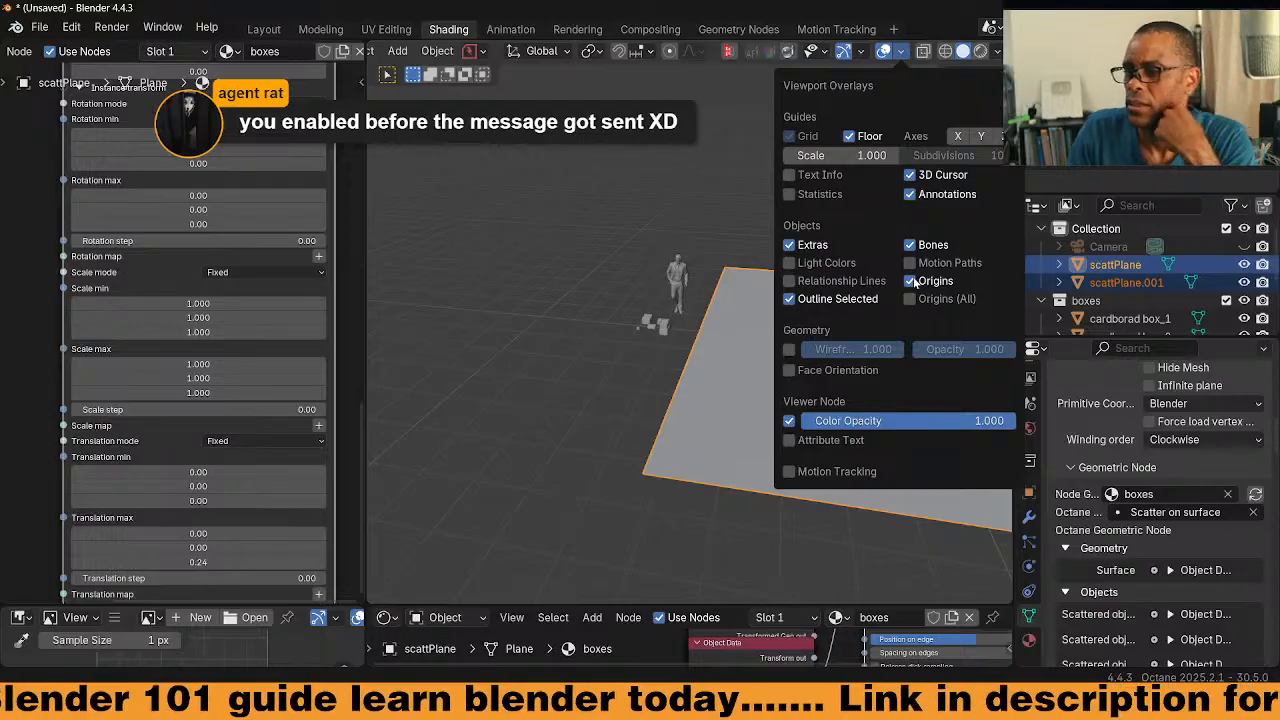
# Select the taped cardboard box stack and frame it in front view
pyautogui.scroll(6, 667, 387)
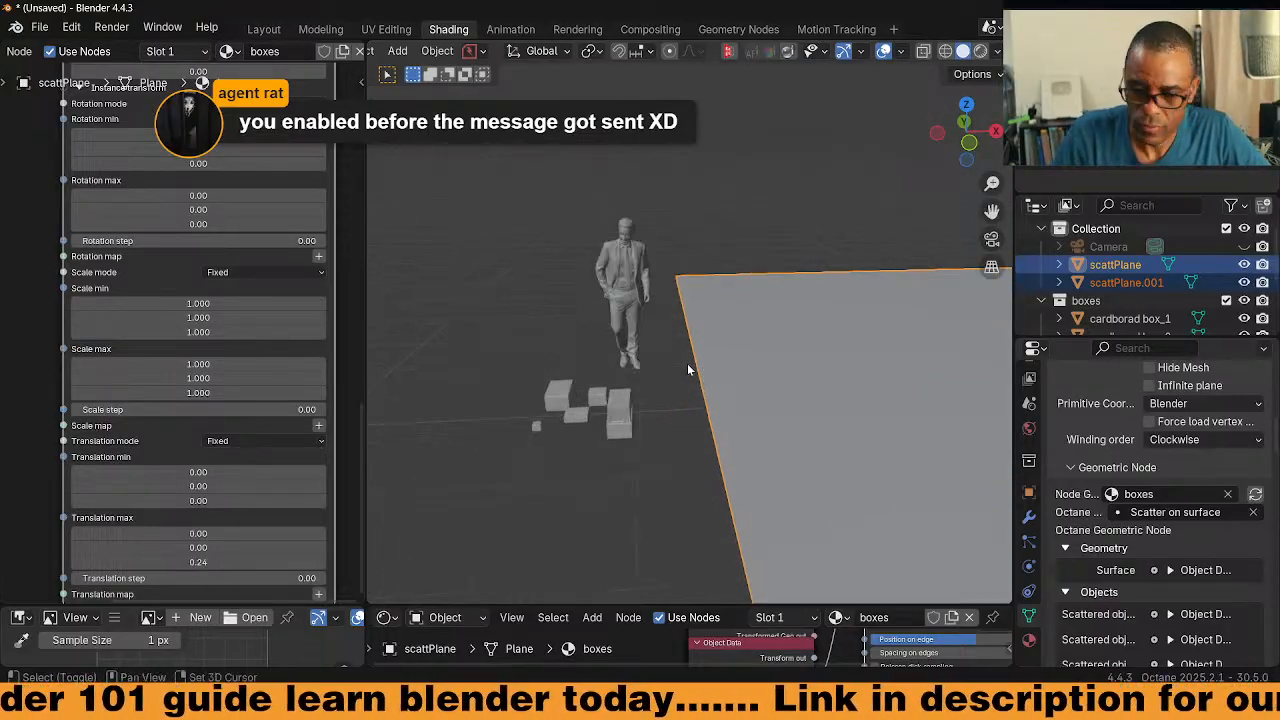
pyautogui.scroll(5, 713, 310)
pyautogui.click(690, 200)
pyautogui.moveTo(700, 290); pyautogui.dragTo(647, 268, button='middle')
pyautogui.press('KP_1')
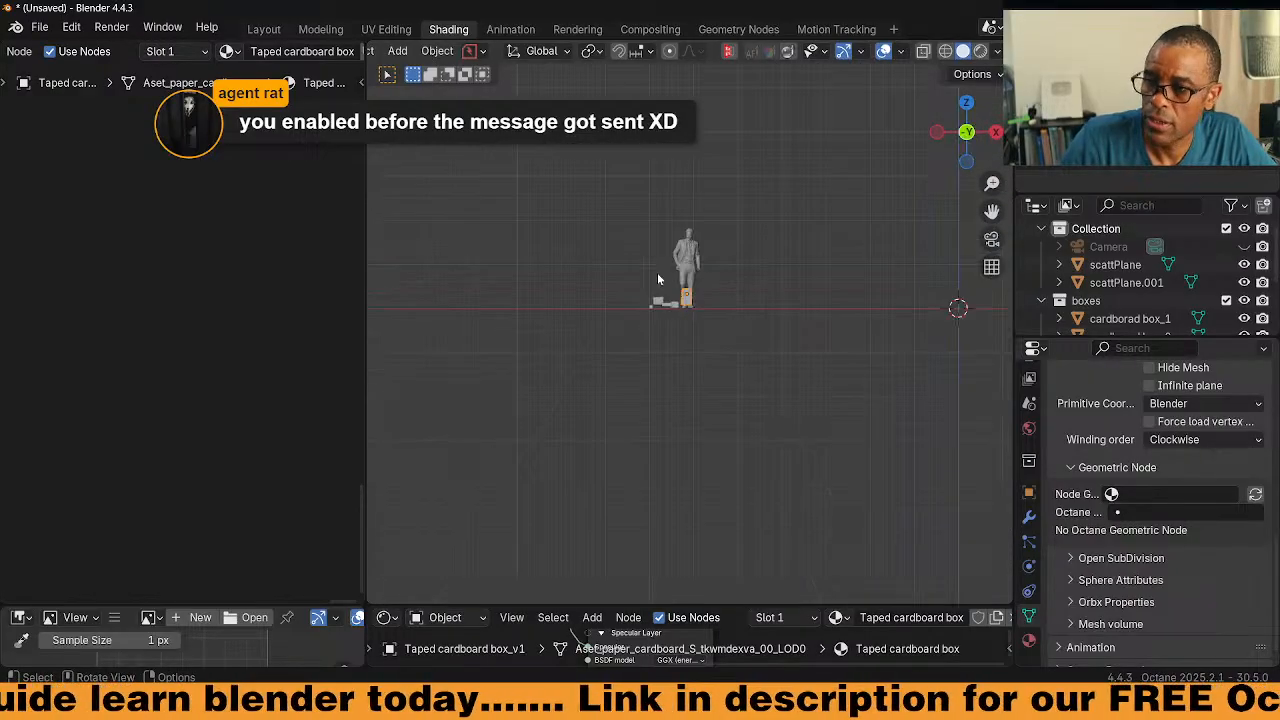
pyautogui.press('KP_Decimal')
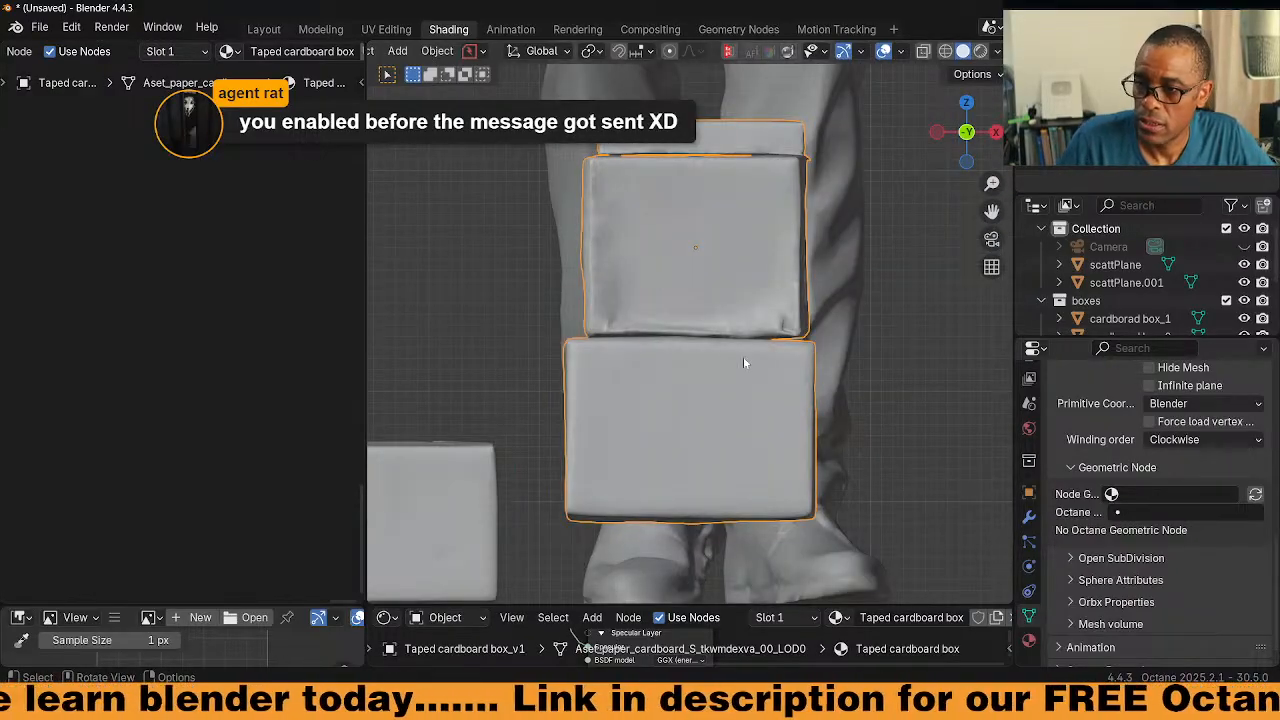
pyautogui.press('g')
pyautogui.press('z')
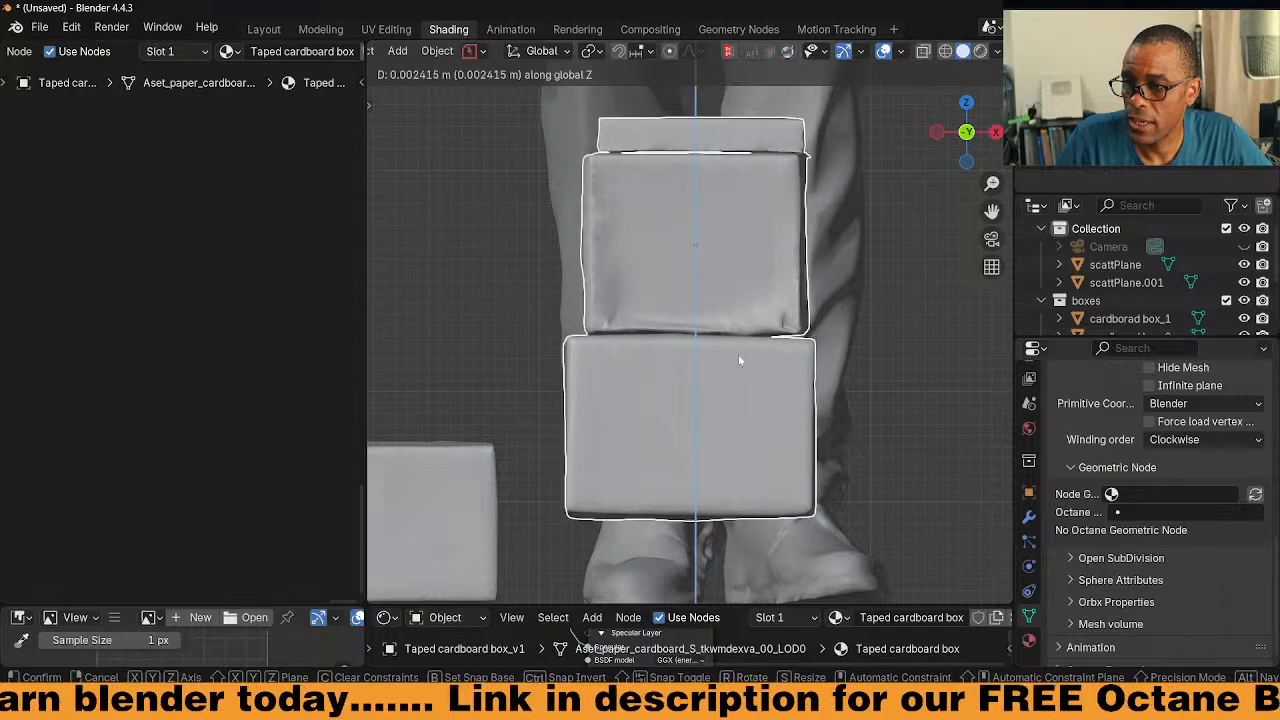
pyautogui.click(739, 361)
# Raise the taped box stack's entire mesh about 0.24 m along Z in edit mode, aligning its base with the object origin
pyautogui.press('Tab')
pyautogui.click(868, 358)
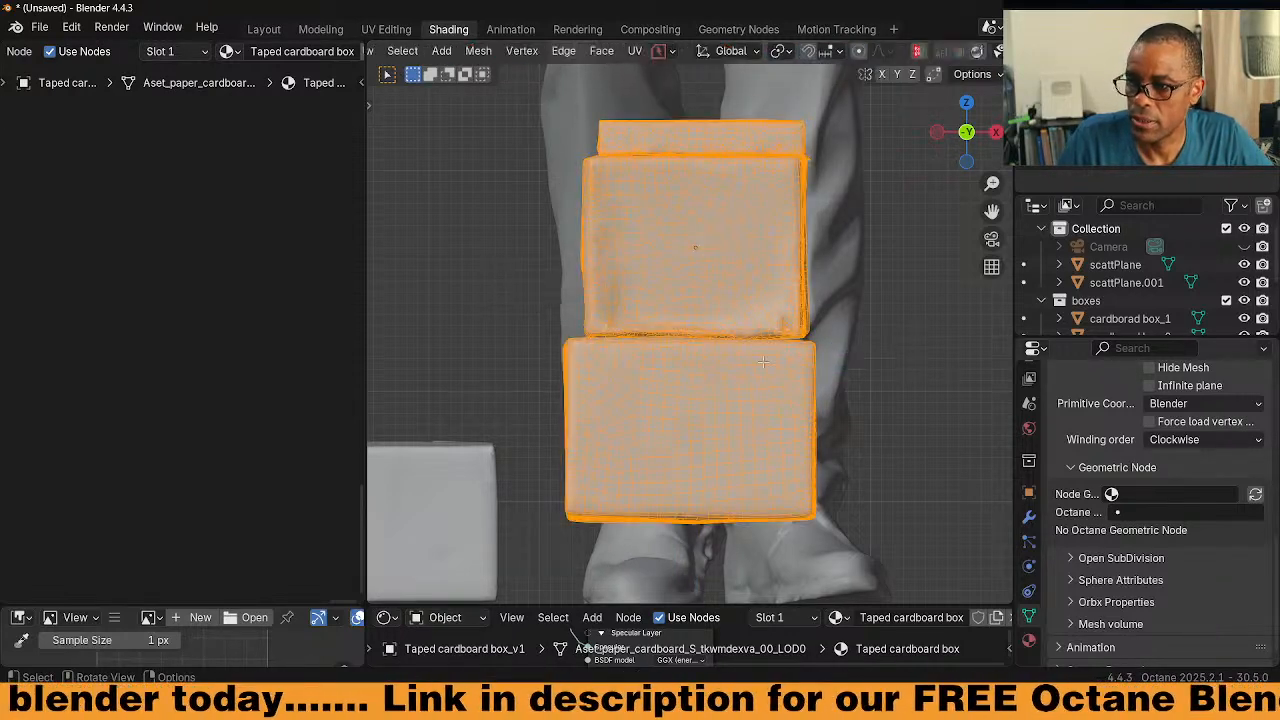
pyautogui.hotkey('alt', 'a')
pyautogui.press('a')
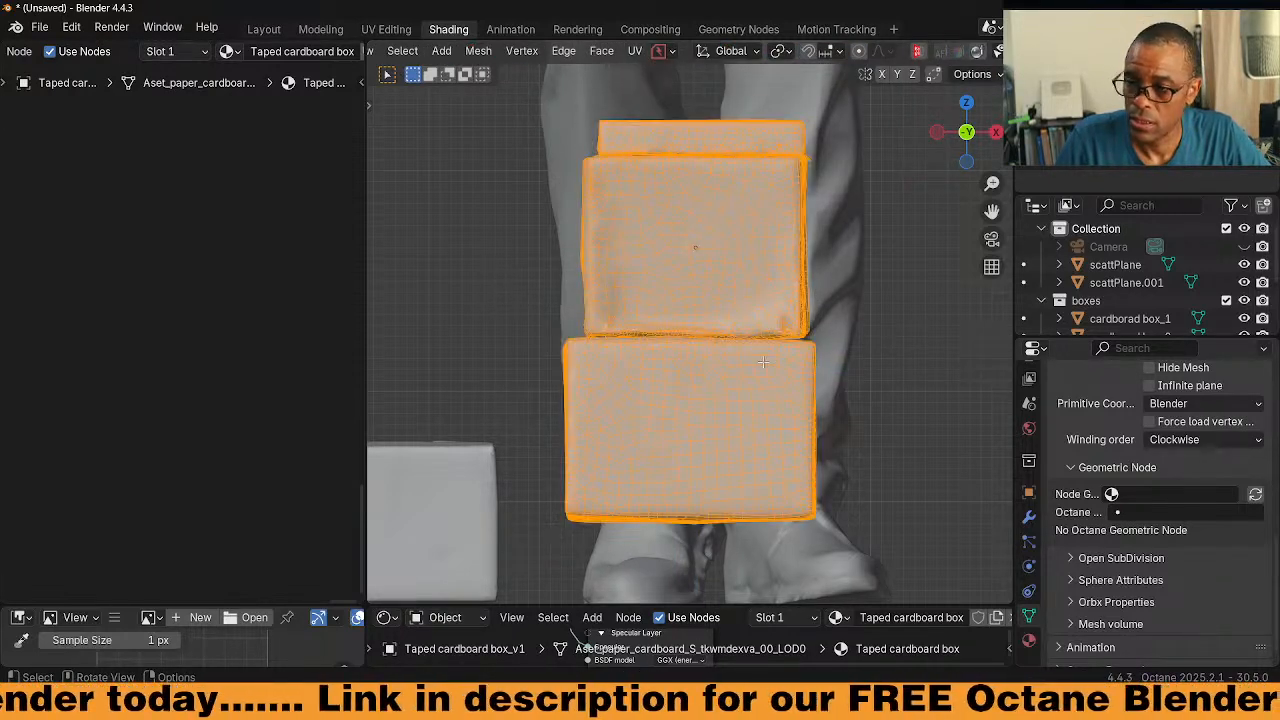
pyautogui.press('g')
pyautogui.press('z')
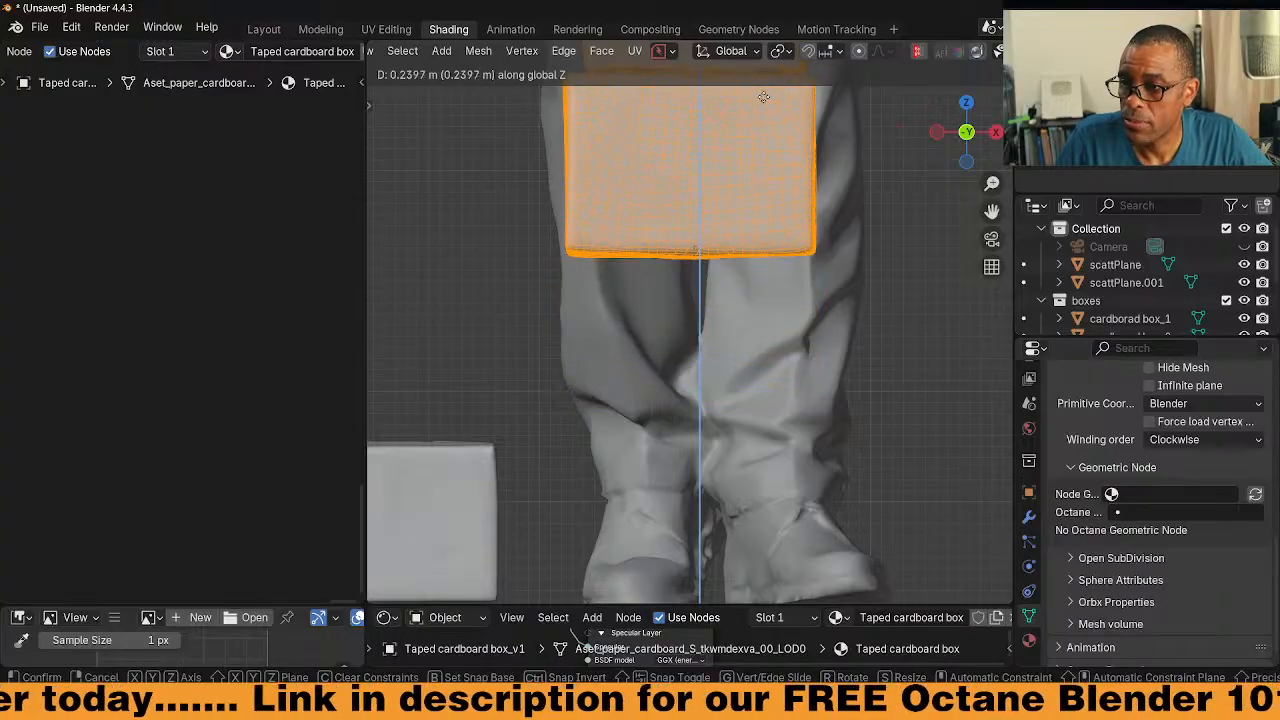
pyautogui.click(763, 91)
pyautogui.press('Tab')
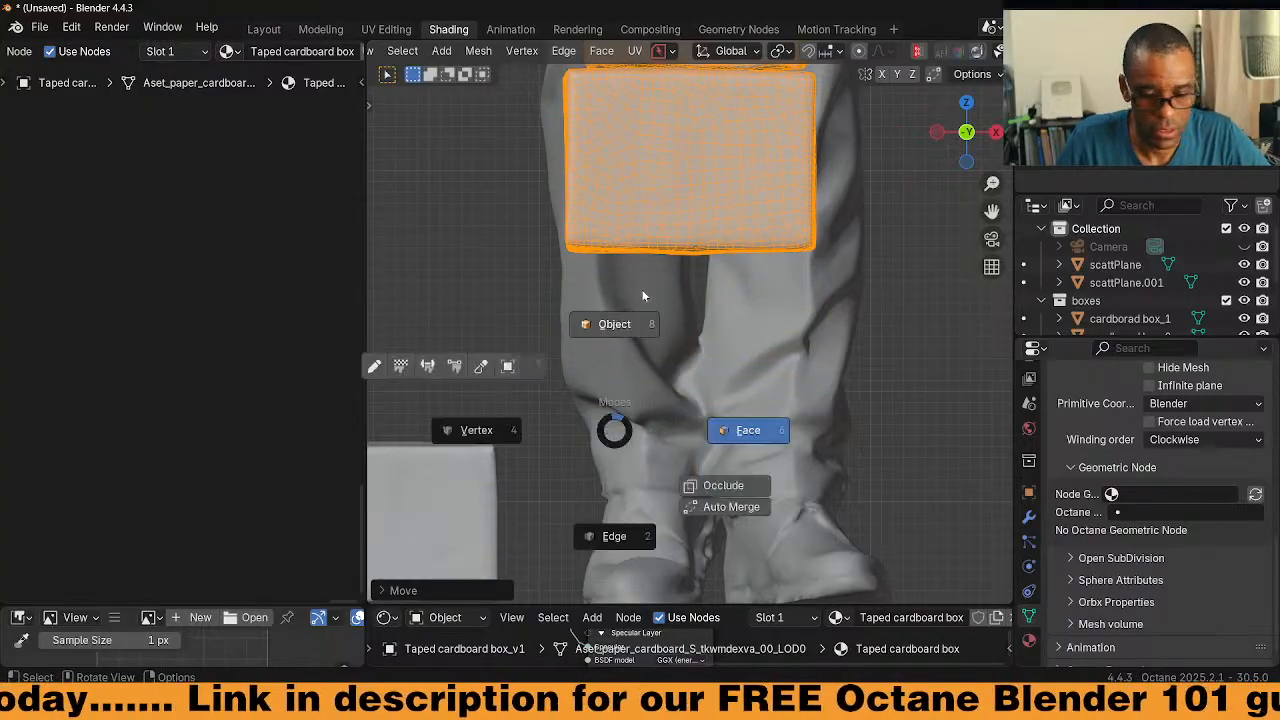
# Raise the entire mesh of cardborad box_1 along Z in edit mode until its base meets the object origin
pyautogui.keyDown('shift'); pyautogui.scroll(-3, 607, 400); pyautogui.keyUp('shift')
pyautogui.click(608, 446)
pyautogui.keyDown('shift'); pyautogui.moveTo(609, 446); pyautogui.dragTo(688, 433, button='middle'); pyautogui.keyUp('shift')
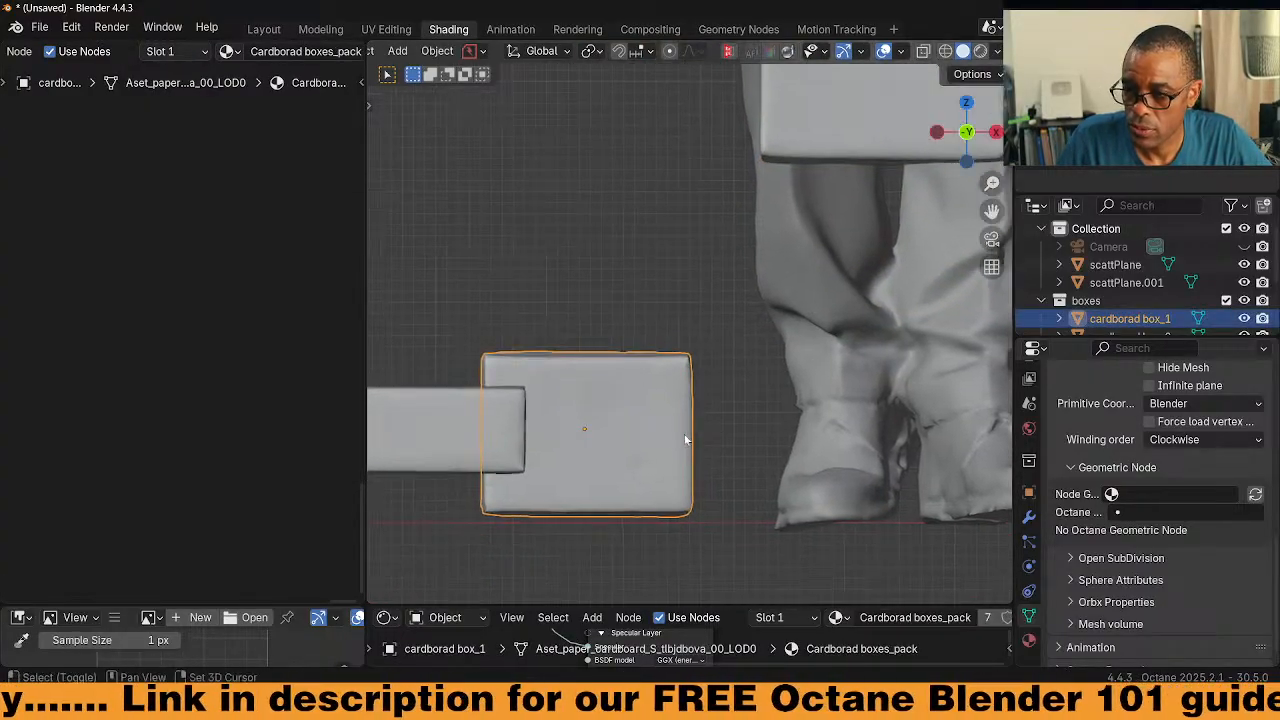
pyautogui.press('Tab')
pyautogui.click(784, 440)
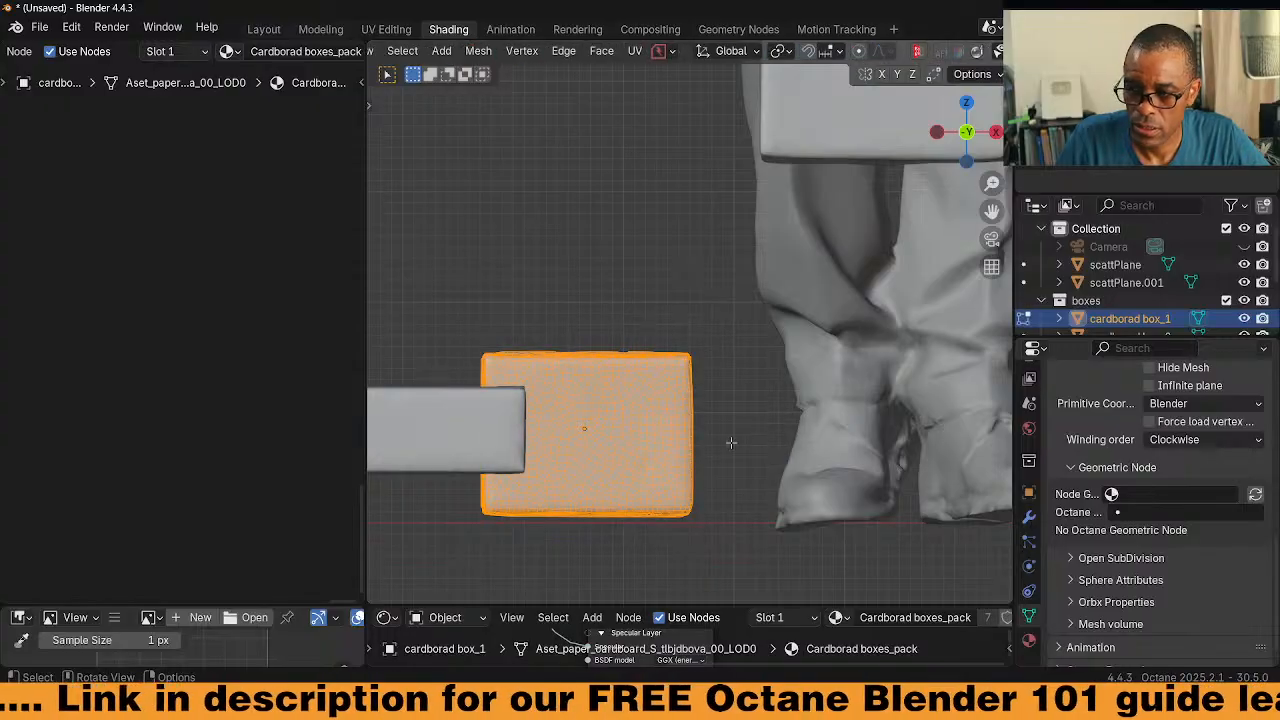
pyautogui.hotkey('alt', 'a')
pyautogui.press('a')
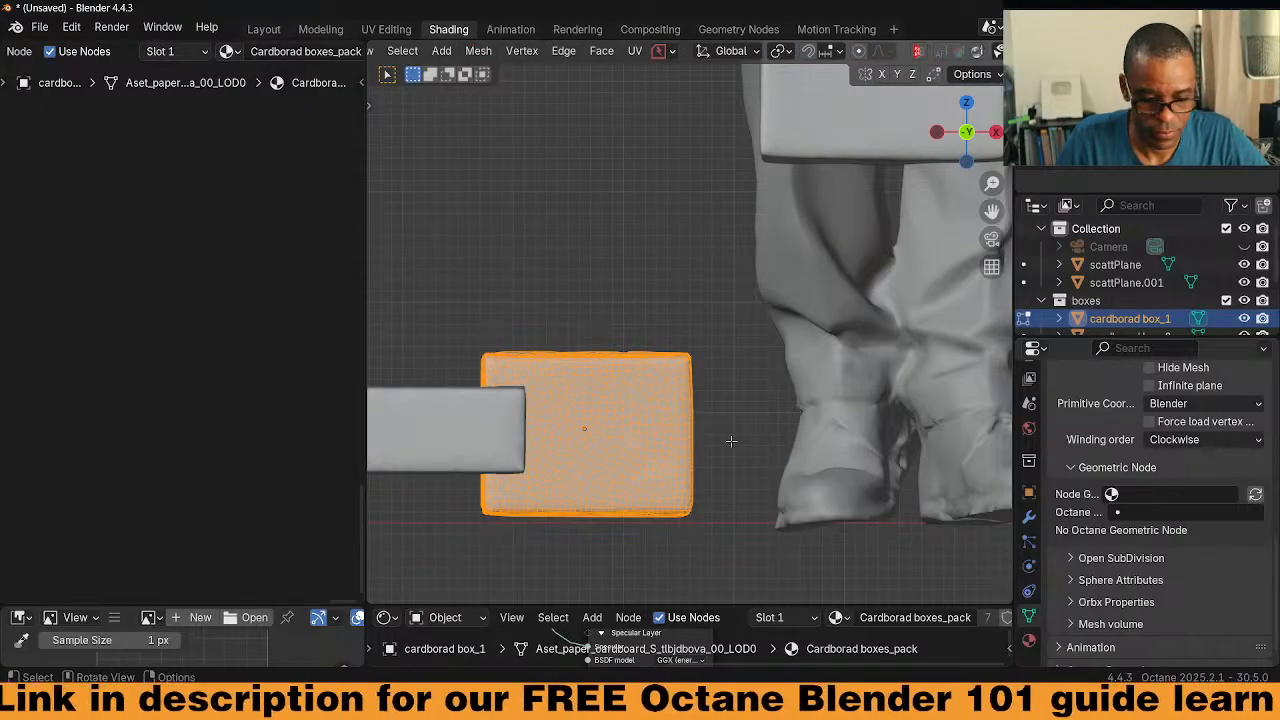
pyautogui.press('z')
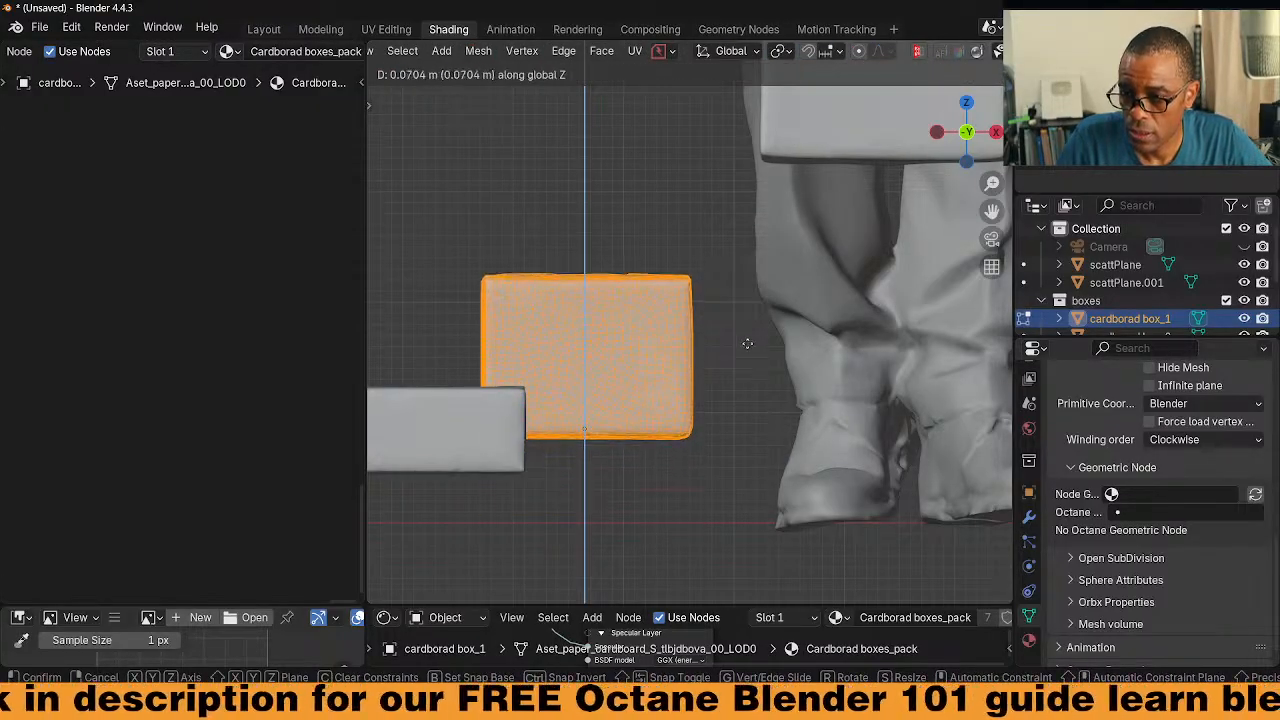
pyautogui.click(754, 296)
pyautogui.keyDown('shift'); pyautogui.moveTo(596, 406); pyautogui.dragTo(742, 396, button='middle'); pyautogui.keyUp('shift')
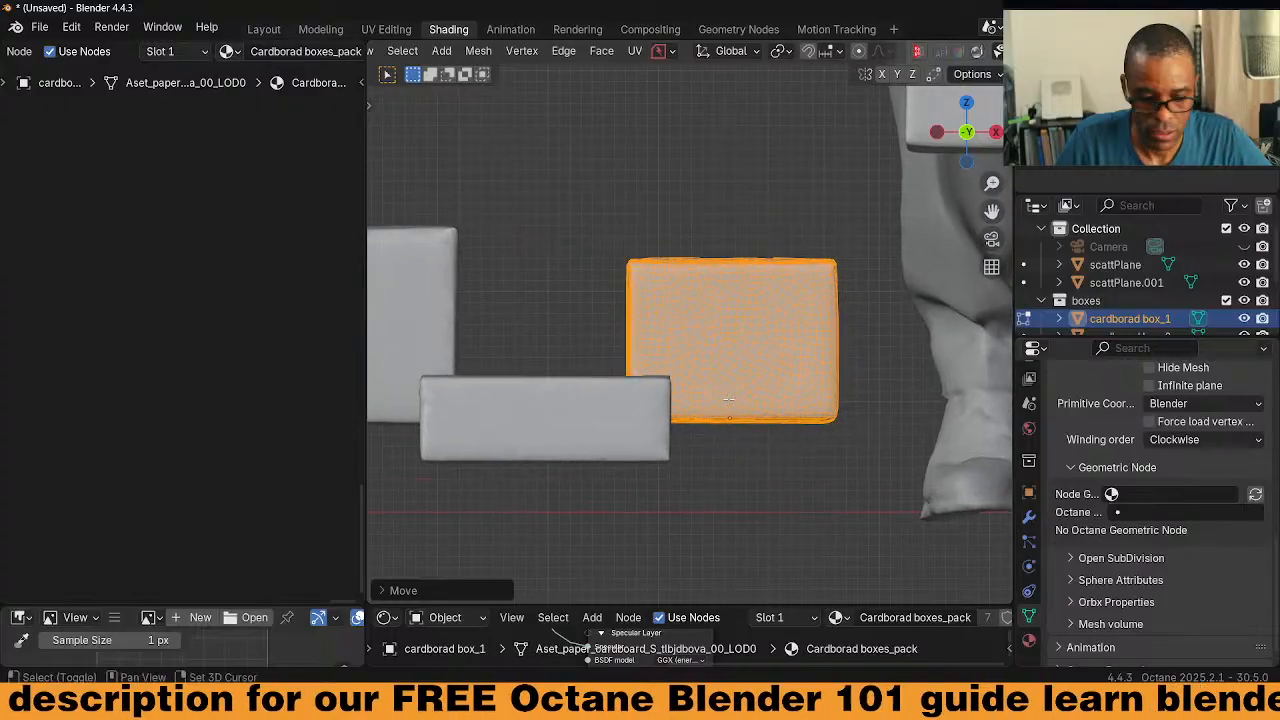
pyautogui.press('Tab')
# Raise the entire mesh of cardborad box_3 along Z in edit mode until its base meets the object origin
pyautogui.click(631, 410)
pyautogui.click(598, 459)
pyautogui.hotkey('ctrl', 'Tab')
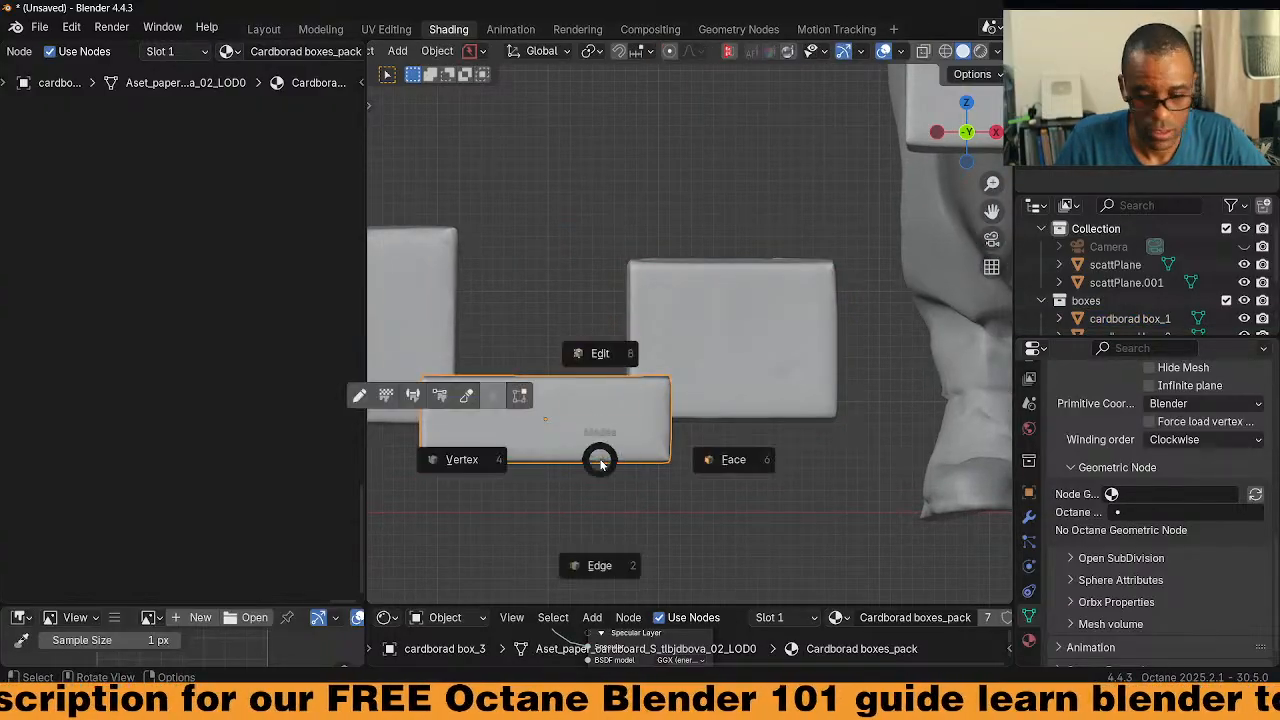
pyautogui.click(735, 459)
pyautogui.press('g')
pyautogui.press('z')
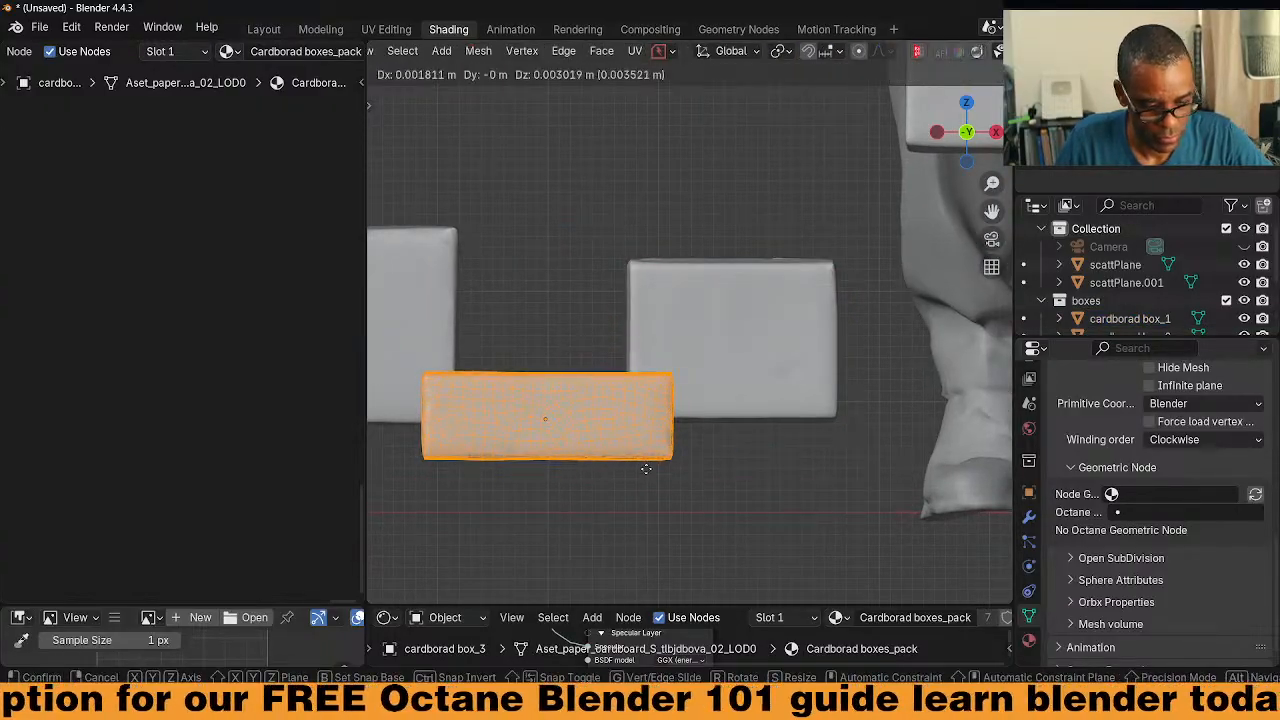
pyautogui.click(610, 424)
pyautogui.keyDown('shift'); pyautogui.moveTo(610, 424); pyautogui.dragTo(627, 423, button='middle'); pyautogui.keyUp('shift')
pyautogui.press('Tab')
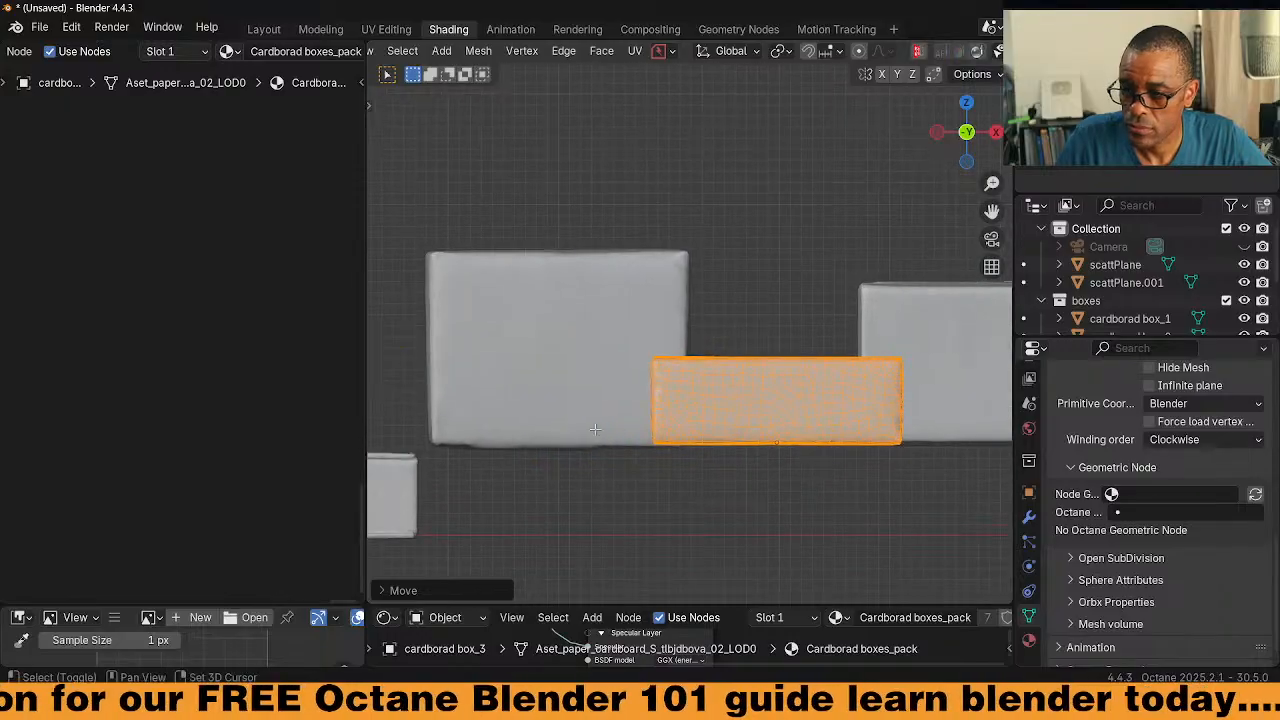
# Raise the entire mesh of cardborad box_2 along Z in edit mode until its base meets the object origin
pyautogui.click(571, 378)
pyautogui.press('KP_Decimal')
pyautogui.hotkey('ctrl', 'Tab')
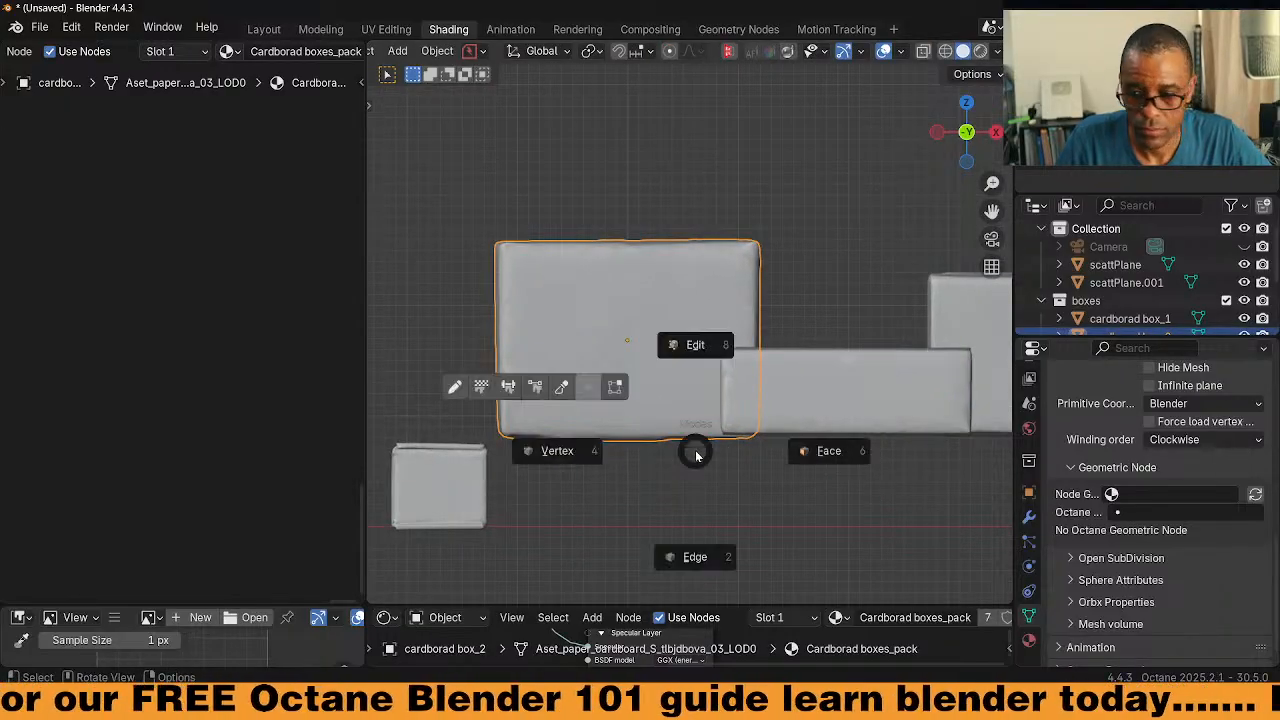
pyautogui.click(844, 452)
pyautogui.press('g')
pyautogui.press('z')
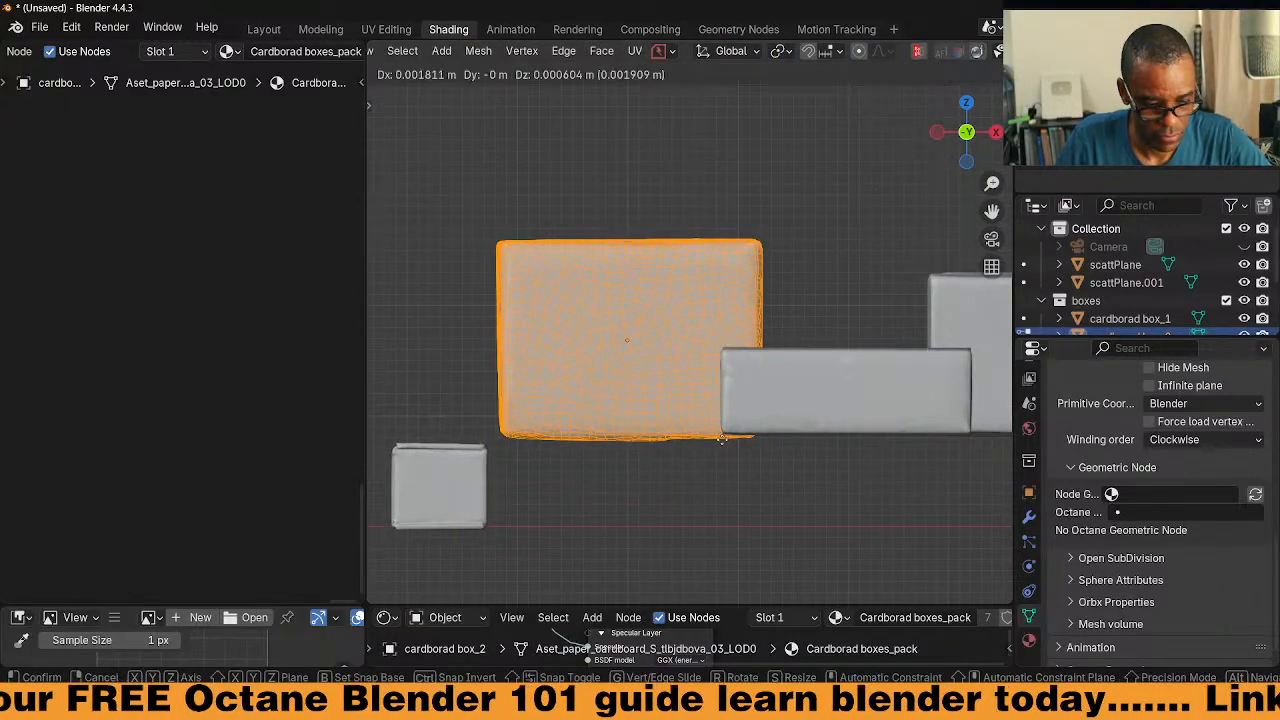
pyautogui.click(736, 333)
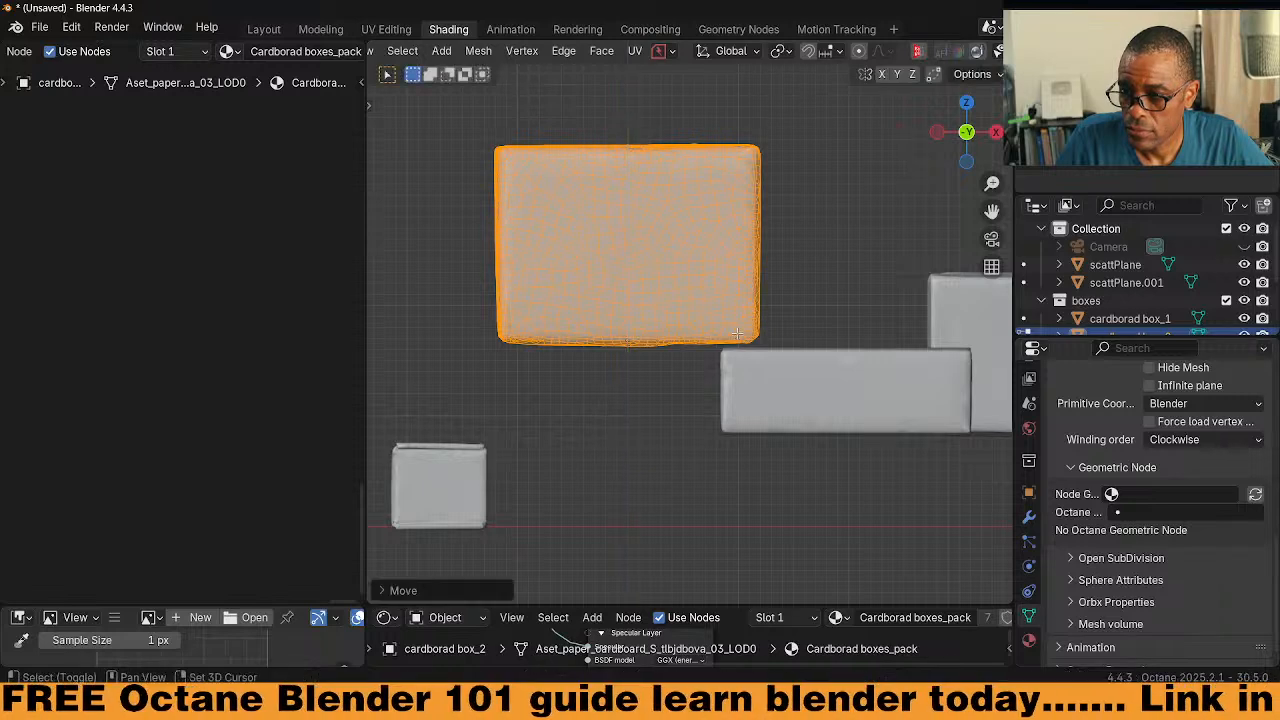
pyautogui.hotkey('ctrl', 'Tab')
pyautogui.click(743, 254)
# Raise the entire mesh of cardborad box_5 about 0.04 m along Z in edit mode, aligning its base with the object origin
pyautogui.click(457, 449)
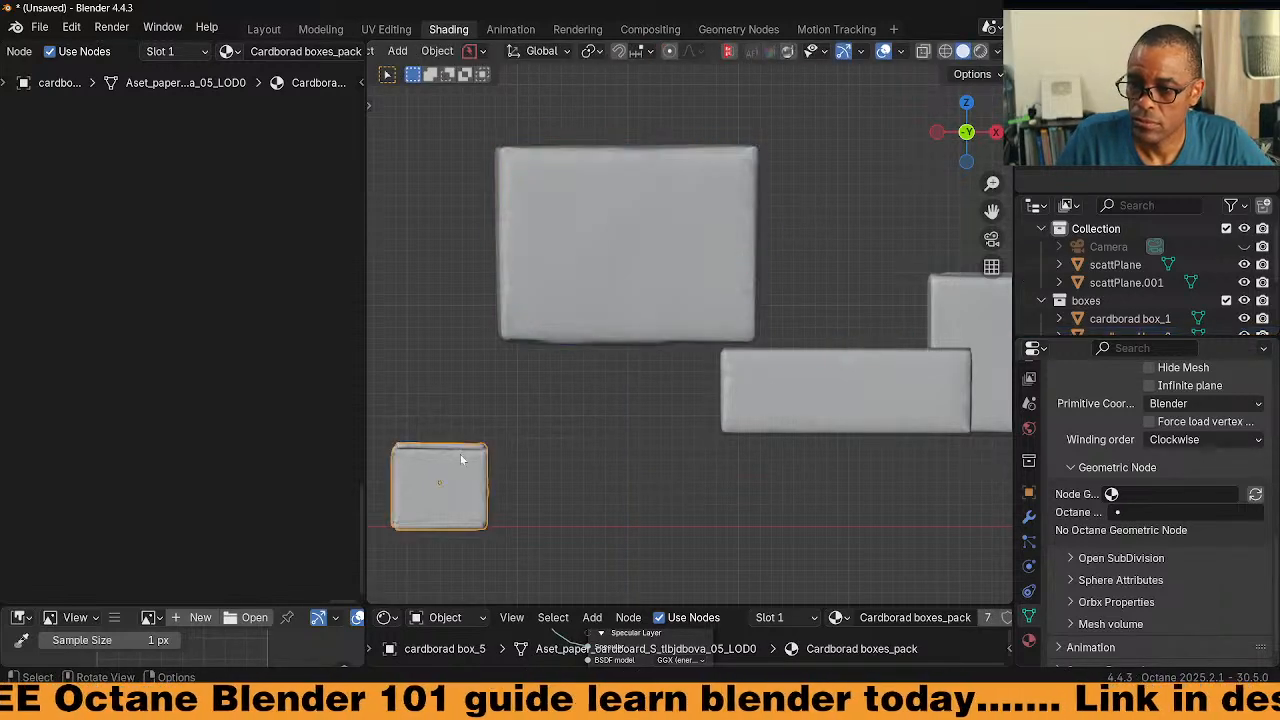
pyautogui.hotkey('ctrl', 'Tab')
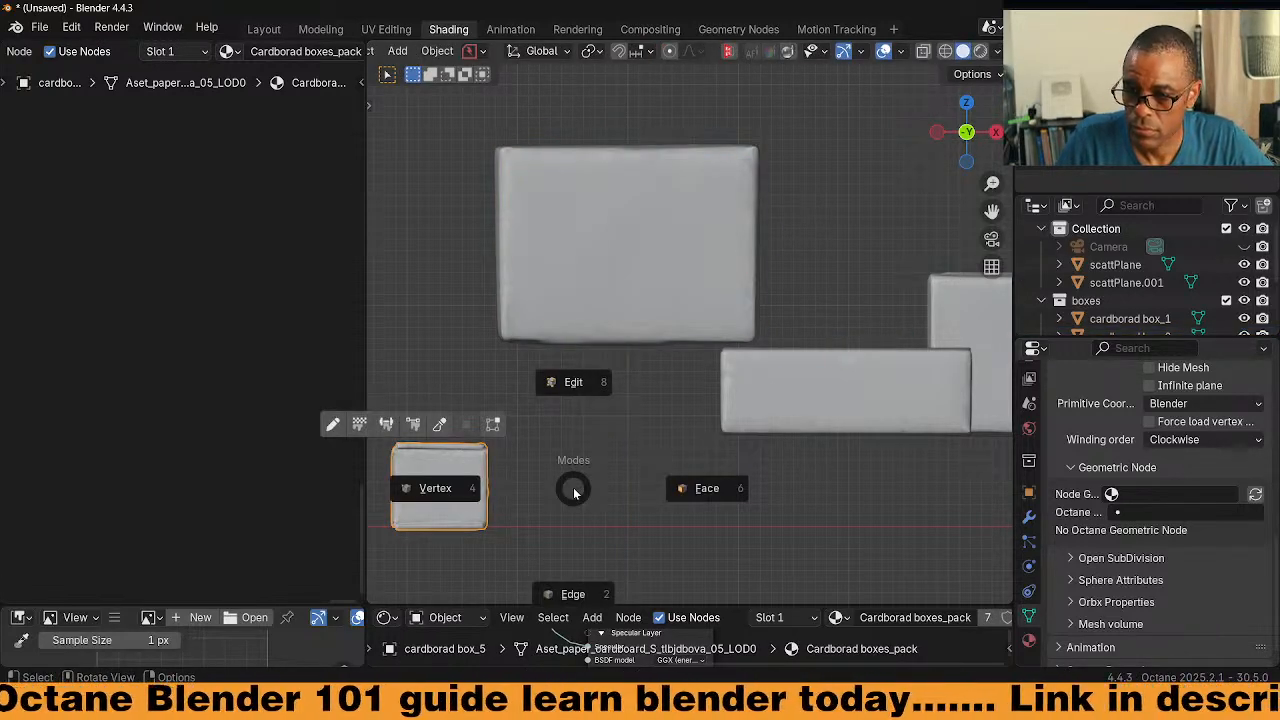
pyautogui.click(703, 488)
pyautogui.press('g')
pyautogui.press('z')
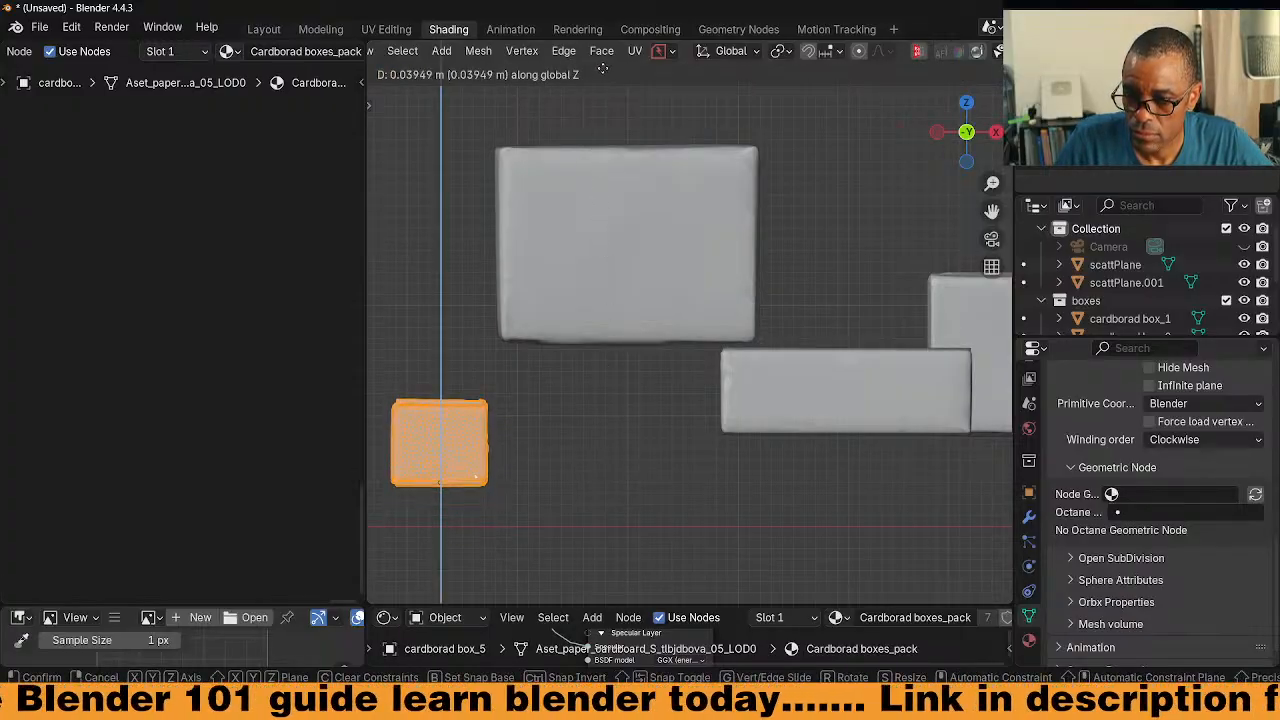
pyautogui.click(600, 75)
pyautogui.hotkey('ctrl', 'Tab')
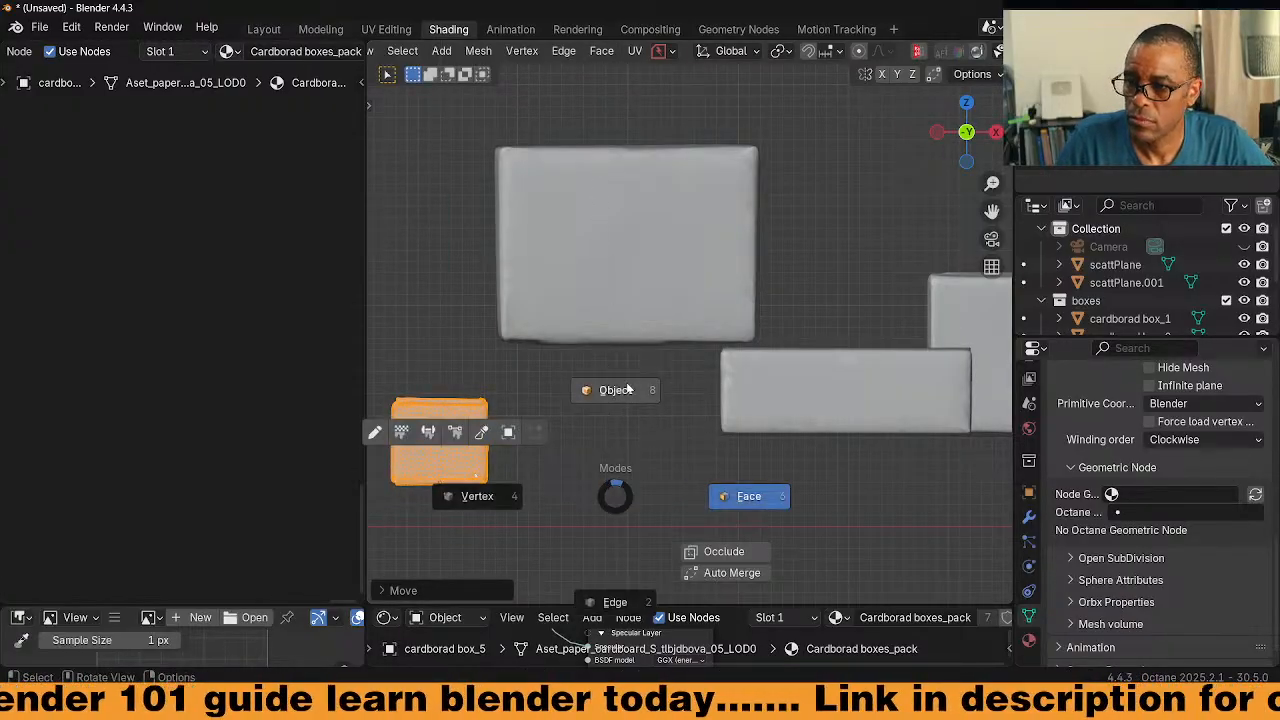
pyautogui.click(616, 450)
# Switch the viewport to Rendered shading and inspect how the scattered boxes sit relative to the plane
pyautogui.scroll(-5, 684, 459)
pyautogui.moveTo(684, 459); pyautogui.dragTo(658, 402, button='middle')
pyautogui.press('z')
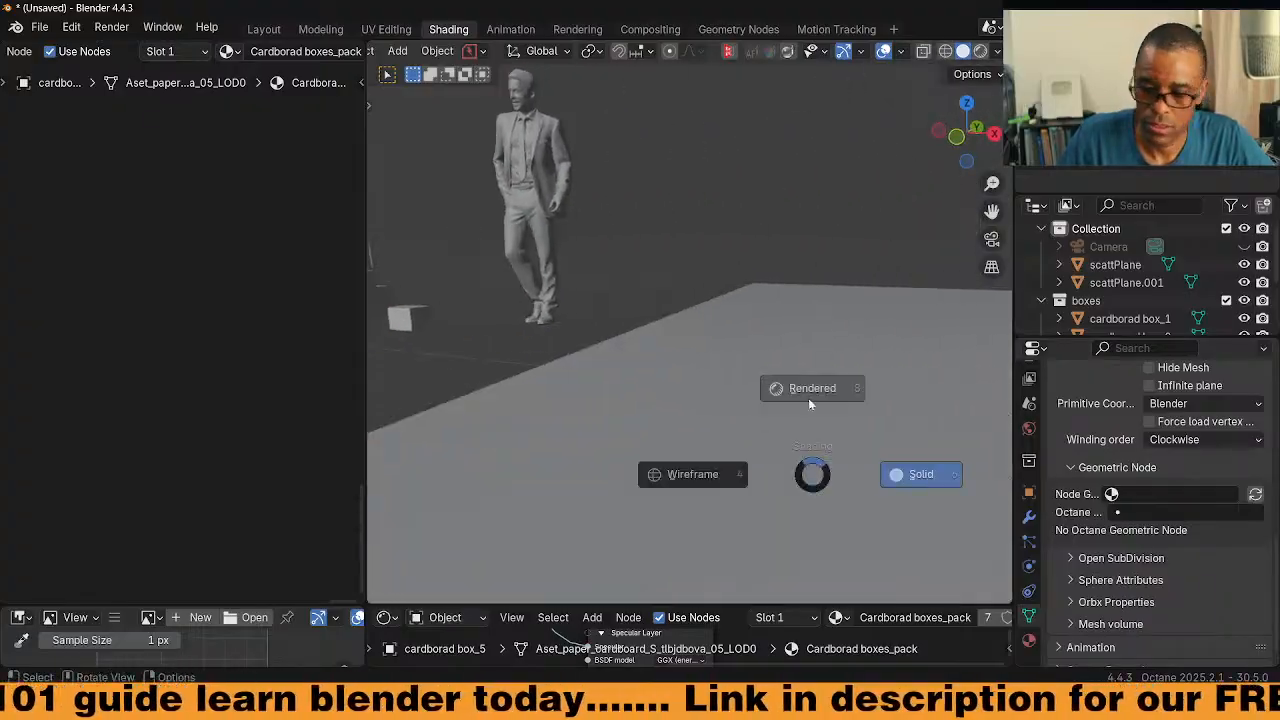
pyautogui.click(798, 421)
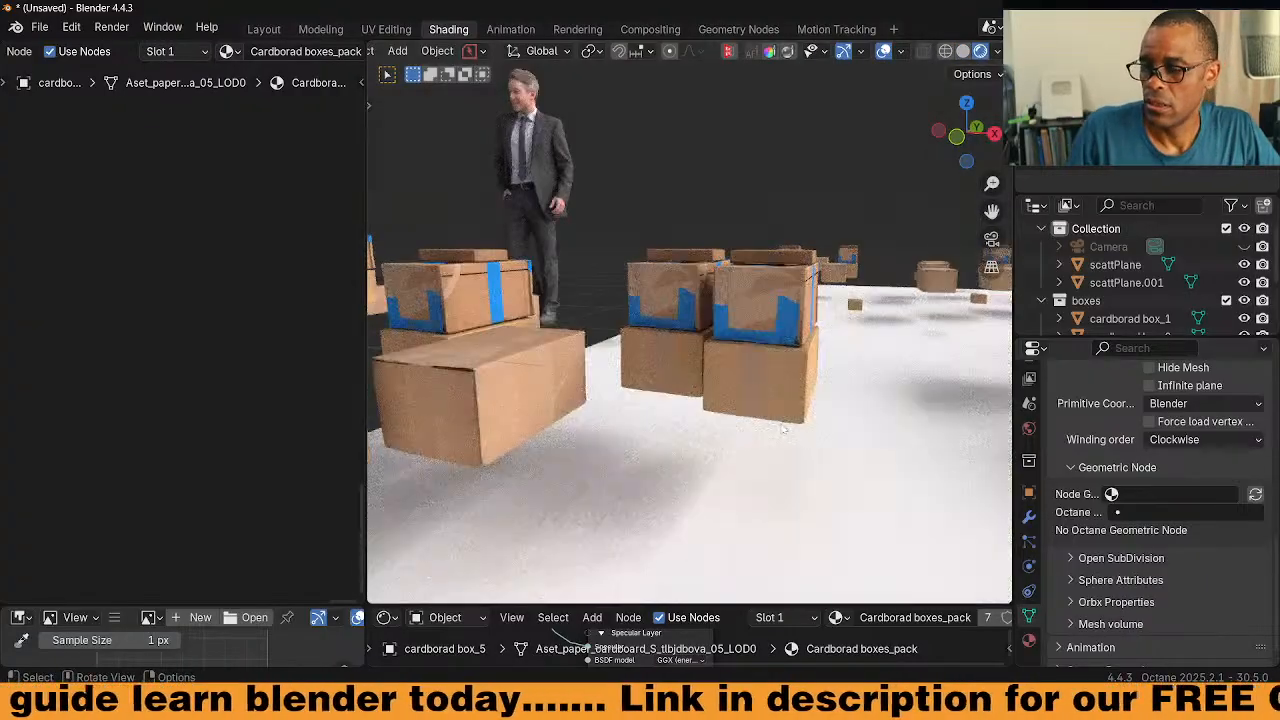
pyautogui.moveTo(780, 422); pyautogui.dragTo(520, 300, button='middle')
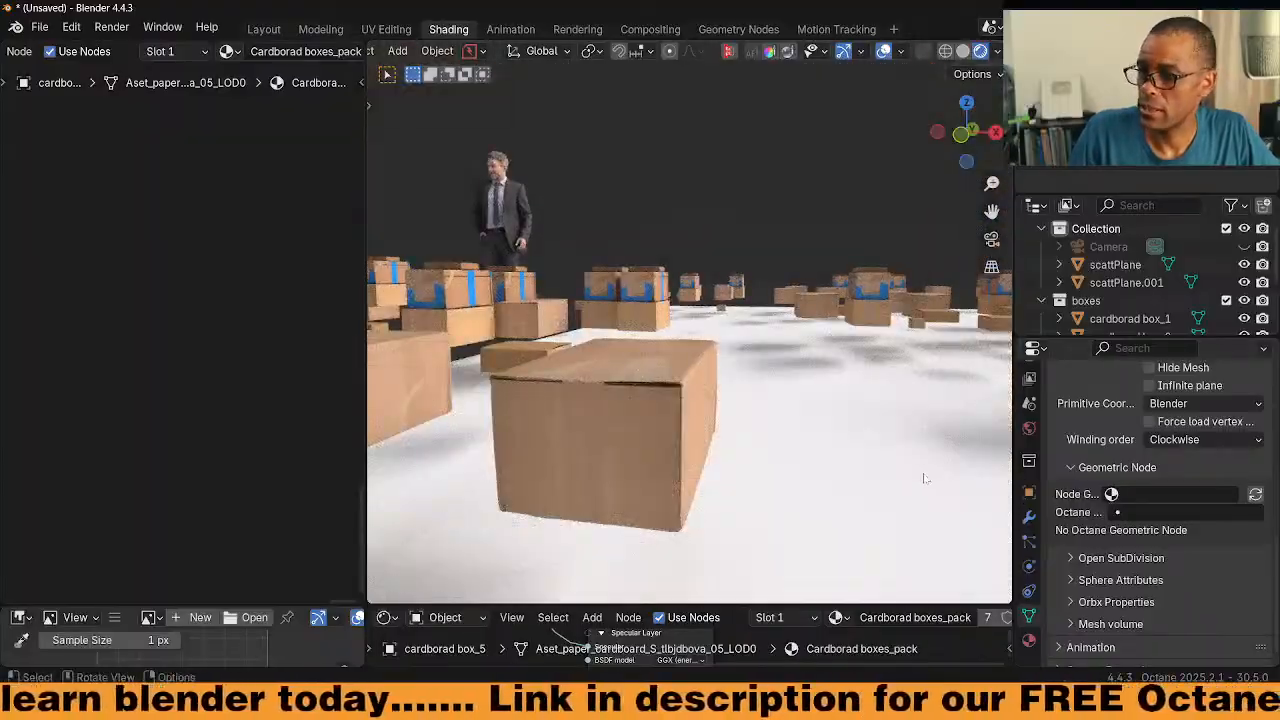
# Rename the duplicate plane scattPlane.001 as gound
pyautogui.click(1115, 265)
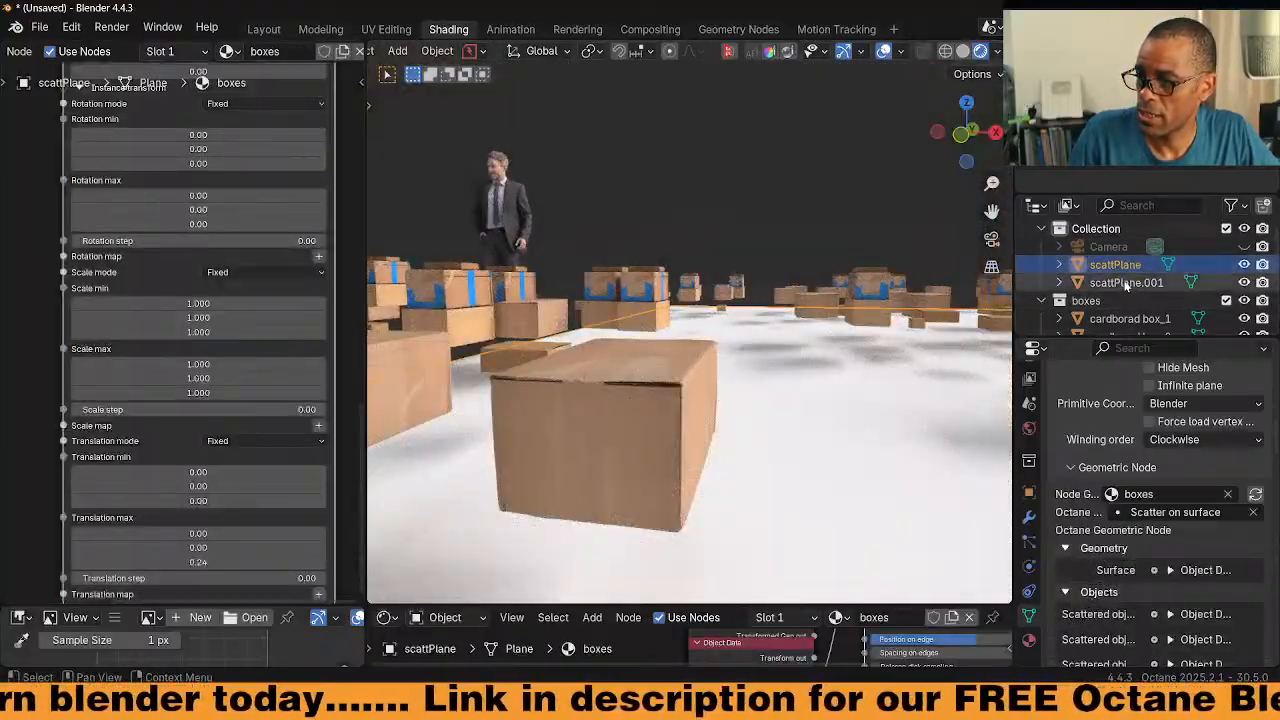
pyautogui.doubleClick(1127, 283)
pyautogui.write('gound')
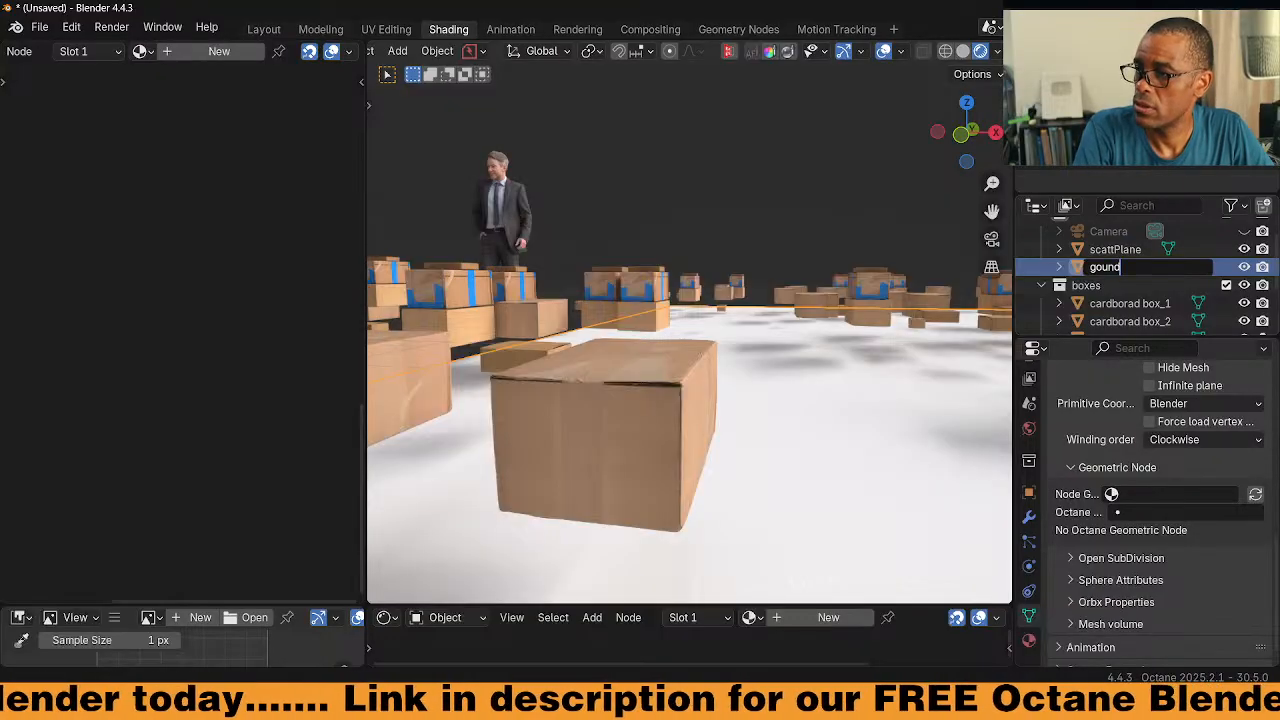
pyautogui.press('Return')
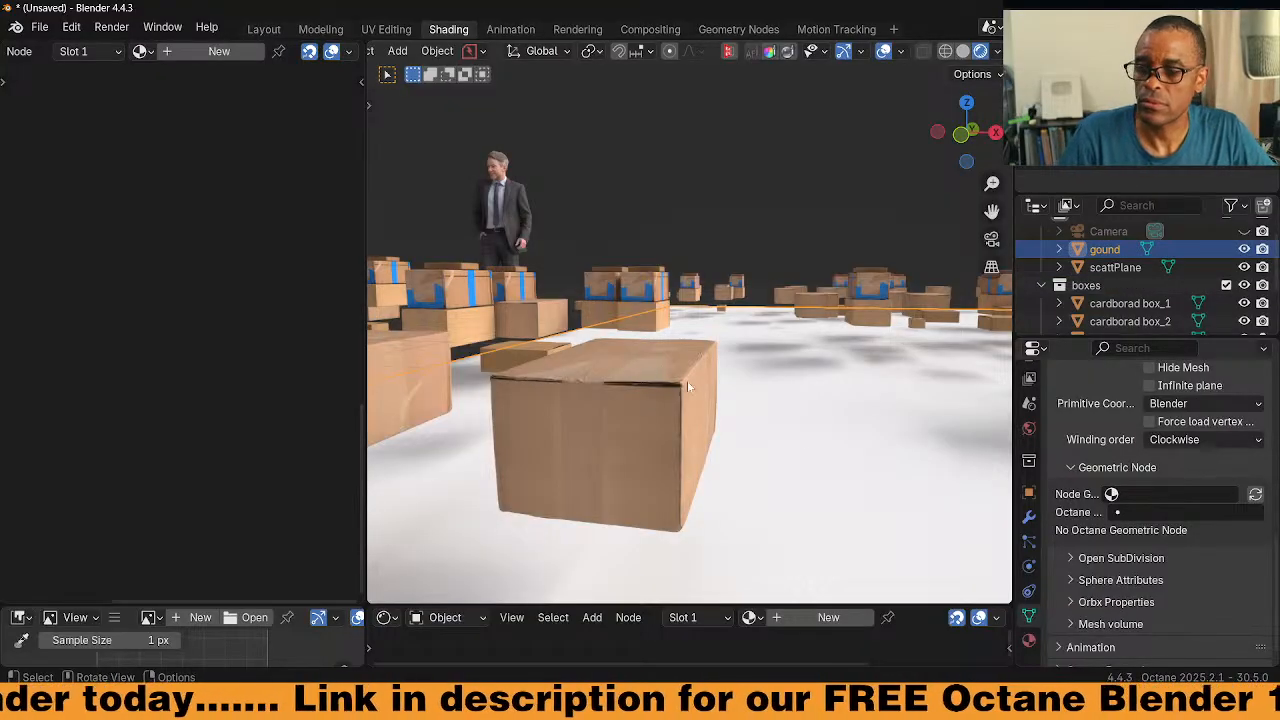
# Set the Z value of Translation max to 0 in scattPlane's Scatter on surface node
pyautogui.click(1115, 267)
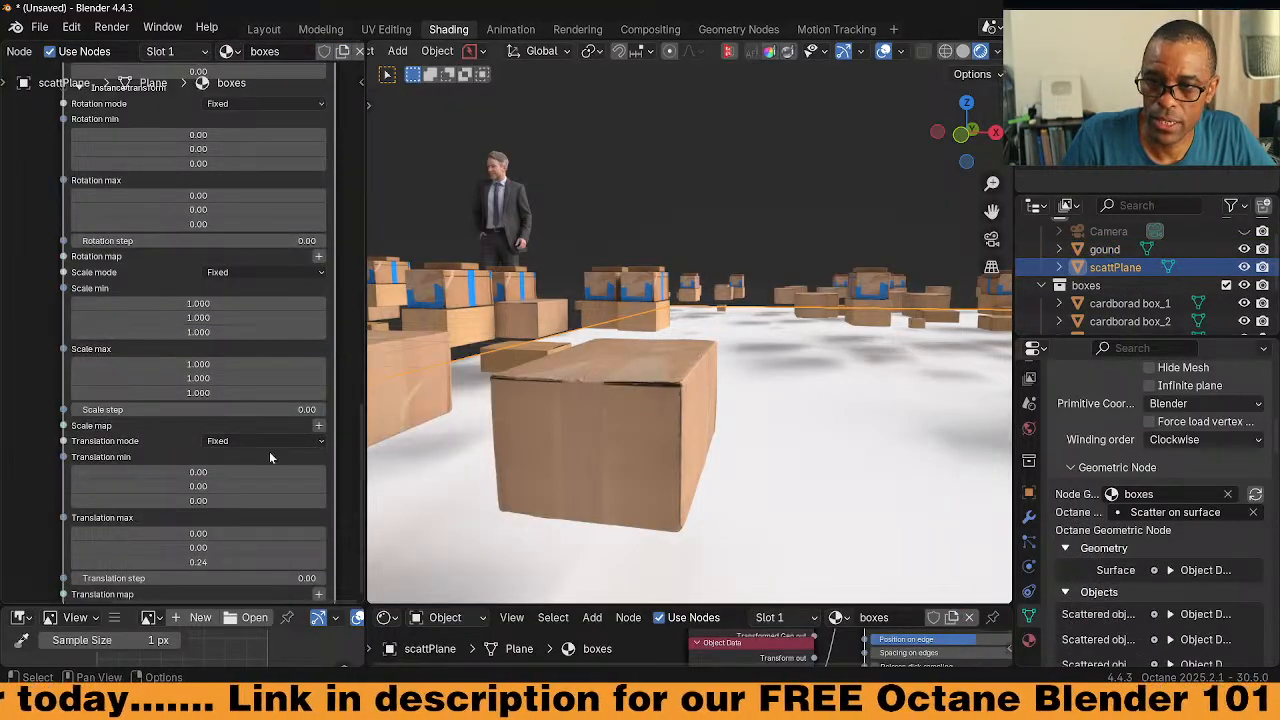
pyautogui.scroll(-5, 256, 425)
pyautogui.scroll(-1, 256, 425)
pyautogui.doubleClick(180, 475)
pyautogui.write('0')
pyautogui.press('Return')
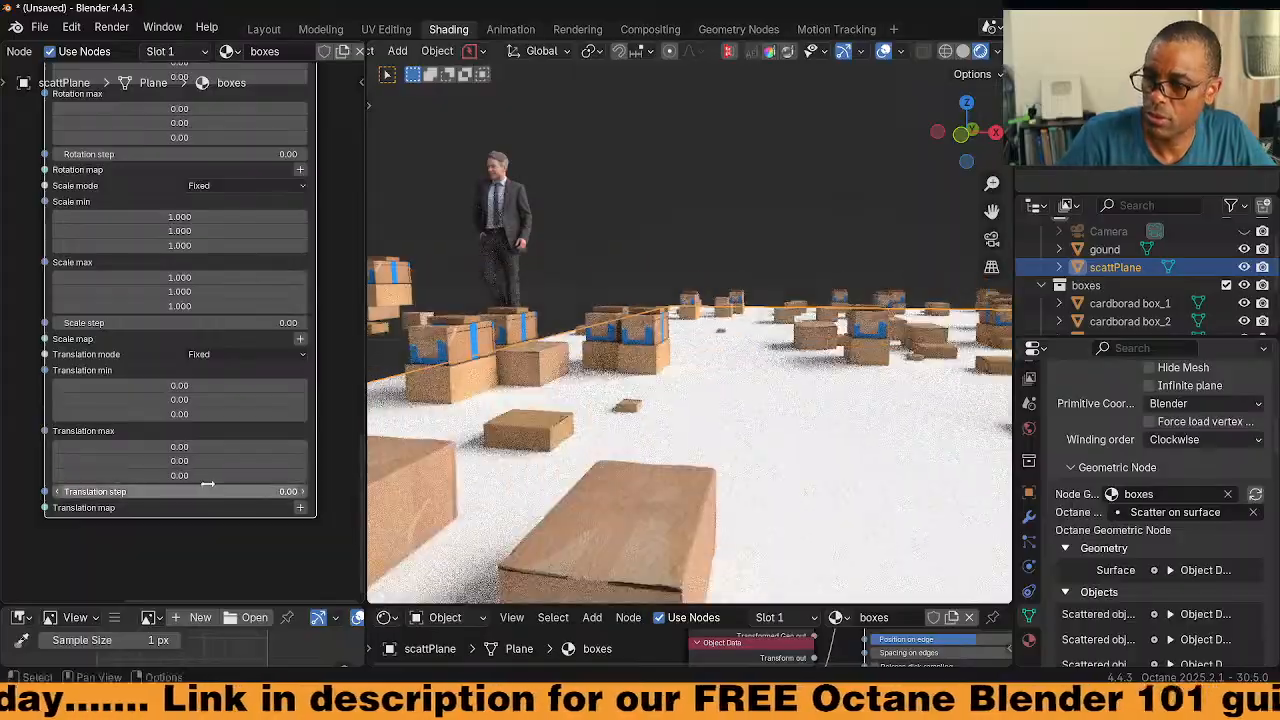
pyautogui.moveTo(370, 515); pyautogui.dragTo(846, 463, button='middle')
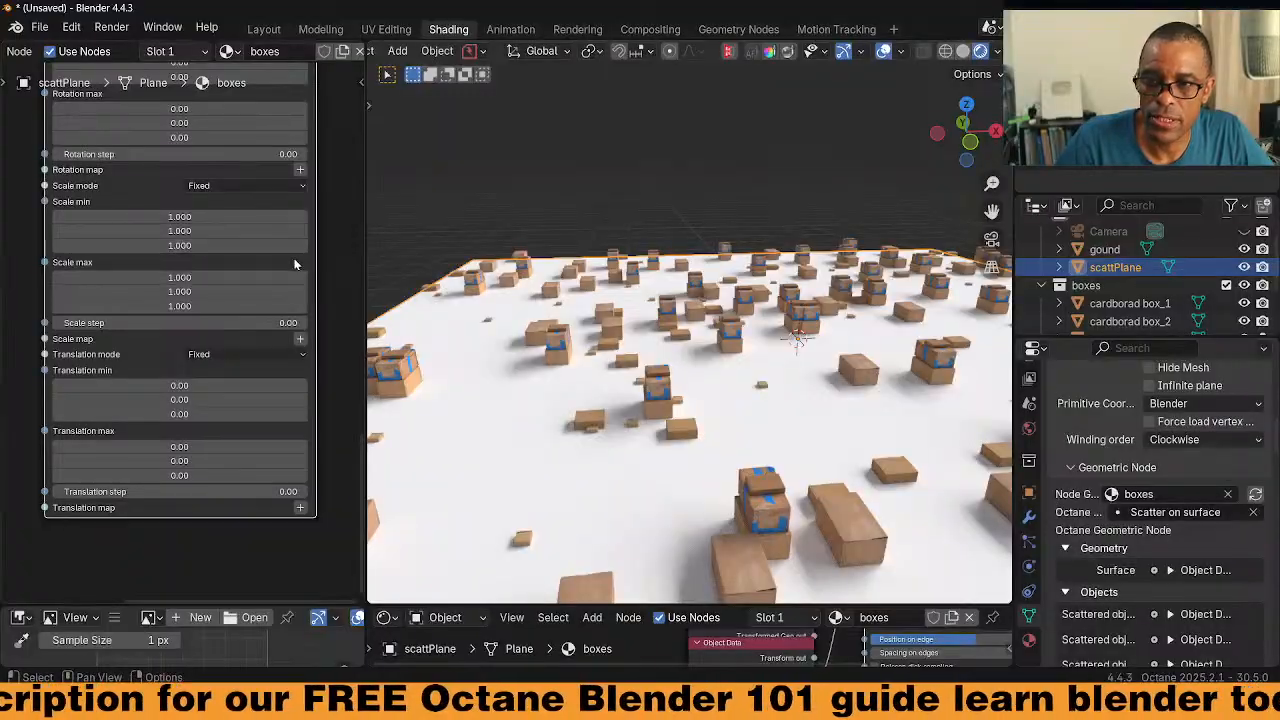
# Set the scatter's rotation mode to Randomized with coupled axes and its Rotation max Z to 360
pyautogui.moveTo(322, 230); pyautogui.dragTo(292, 334, button='middle')
pyautogui.moveTo(298, 267)
pyautogui.mouseDown(button='middle')
pyautogui.moveTo(299, 333)
pyautogui.moveTo(300, 282)
pyautogui.moveTo(296, 314)
pyautogui.moveTo(285, 298)
pyautogui.mouseUp(button='middle')
pyautogui.scroll(2, 285, 298)
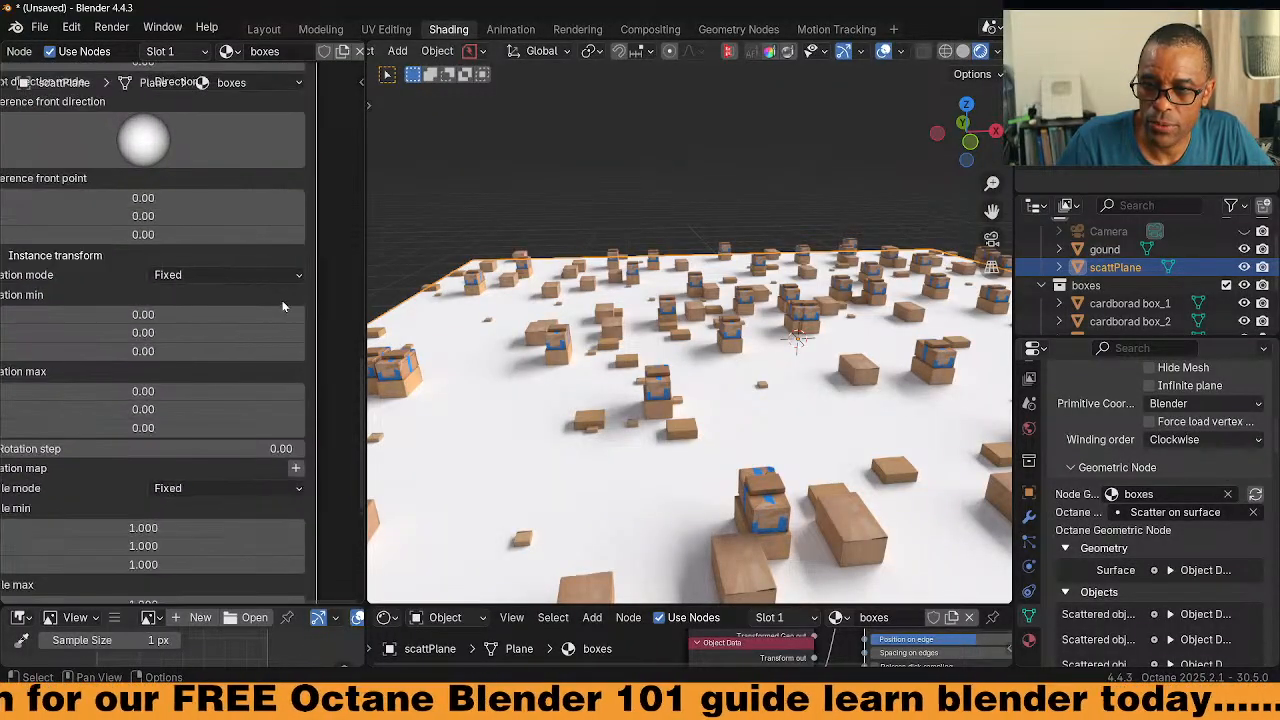
pyautogui.click(234, 278)
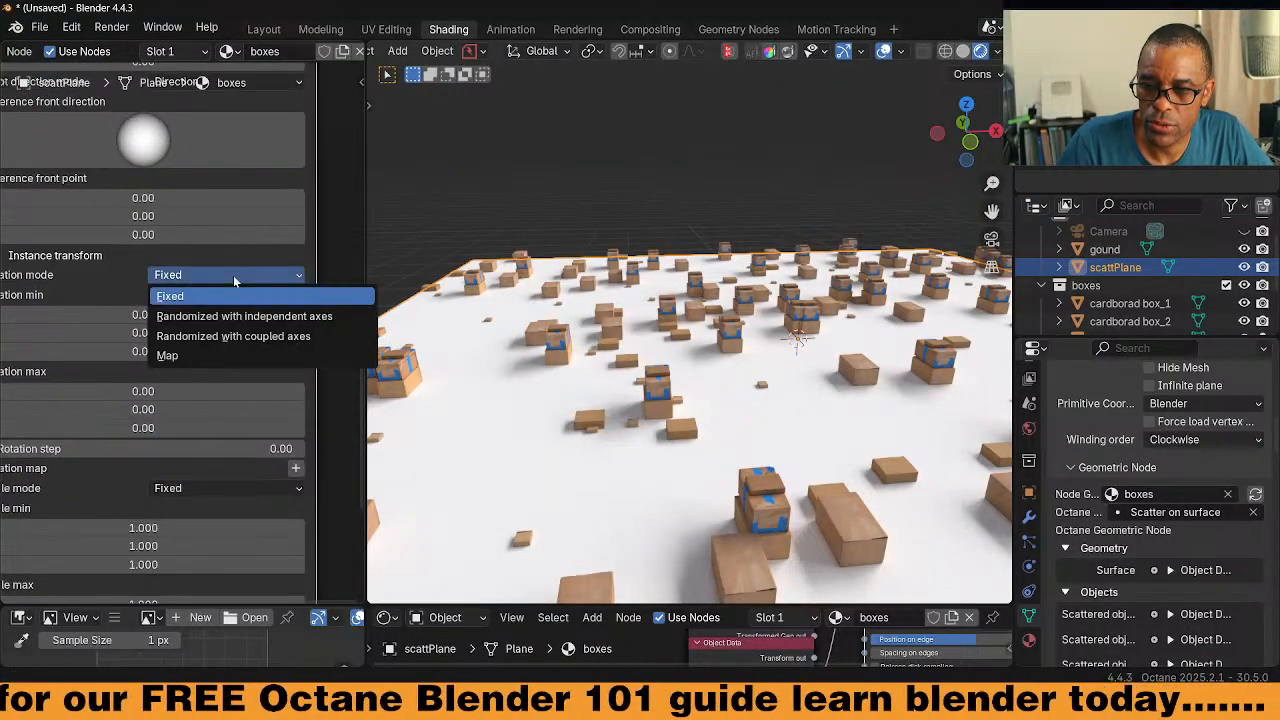
pyautogui.click(214, 338)
pyautogui.scroll(1, 238, 330)
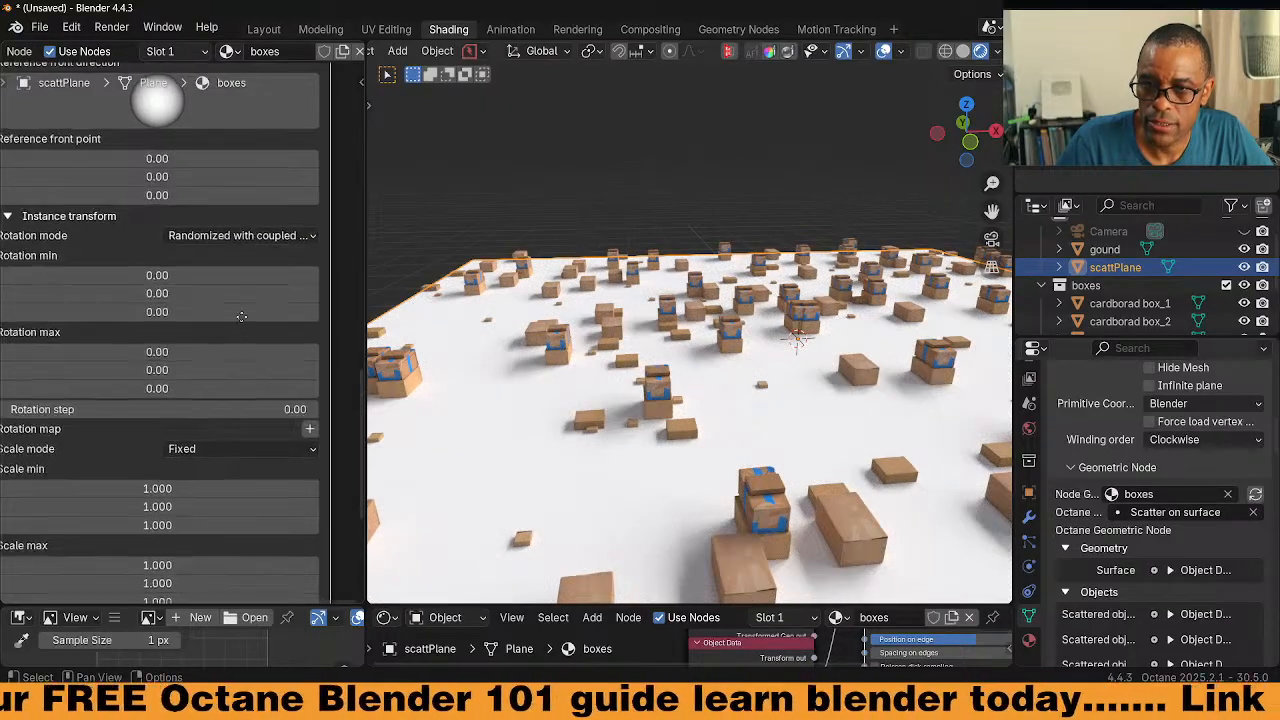
pyautogui.moveTo(238, 330); pyautogui.dragTo(262, 292, button='middle')
pyautogui.click(179, 351)
pyautogui.write('360')
pyautogui.press('Return')
pyautogui.moveTo(828, 308); pyautogui.dragTo(882, 316, button='middle')
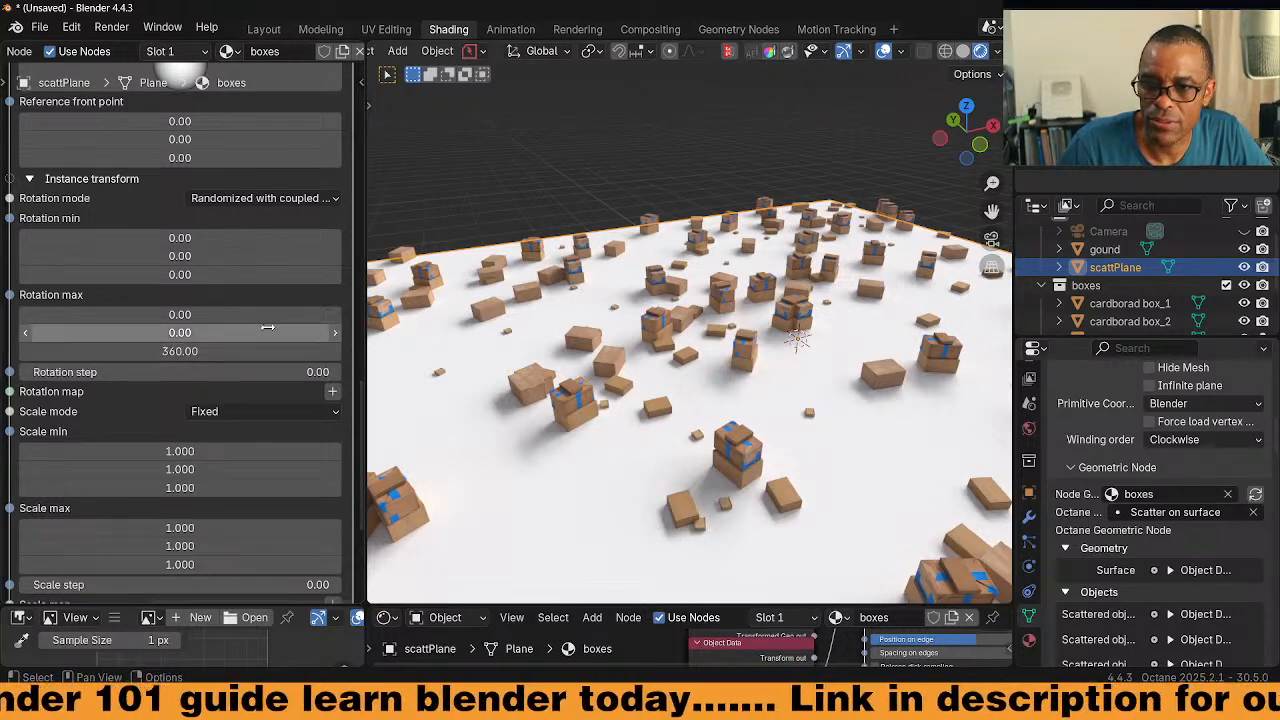
# Increase the number of scattered instances to 731 in the Scatter on surface node's density settings
pyautogui.scroll(-1, 234, 443)
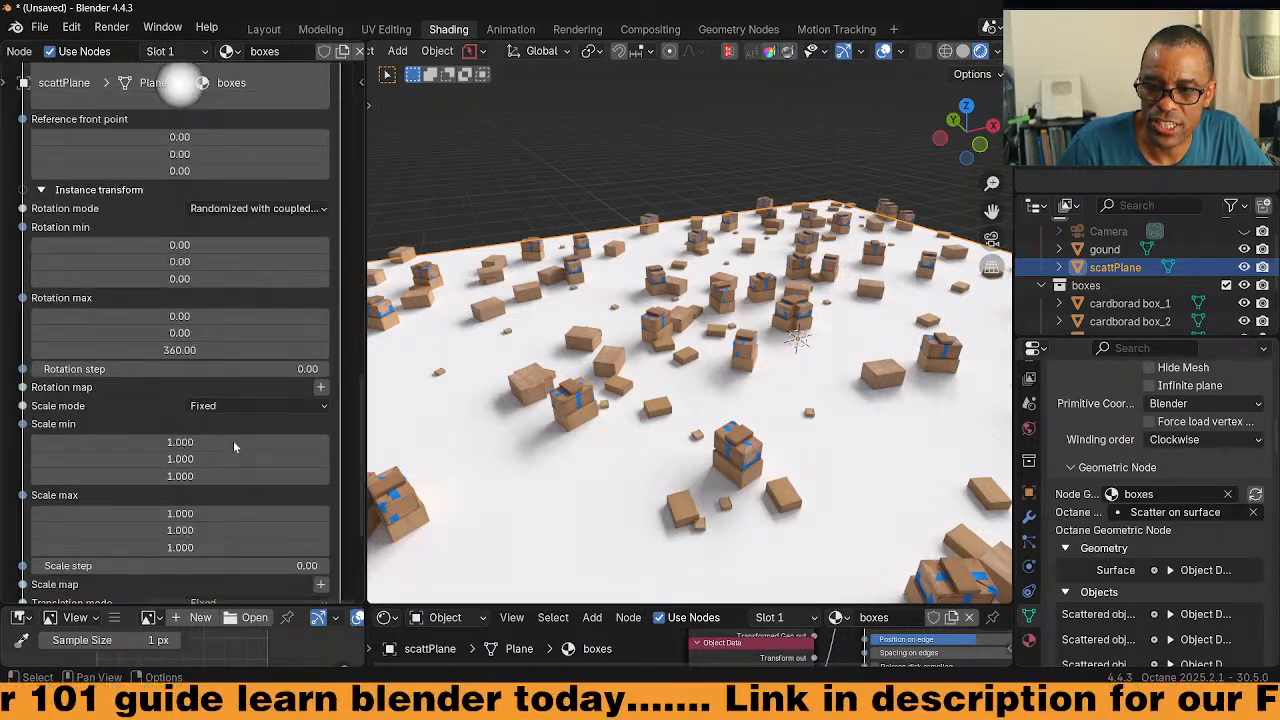
pyautogui.moveTo(249, 431); pyautogui.dragTo(226, 361, button='middle')
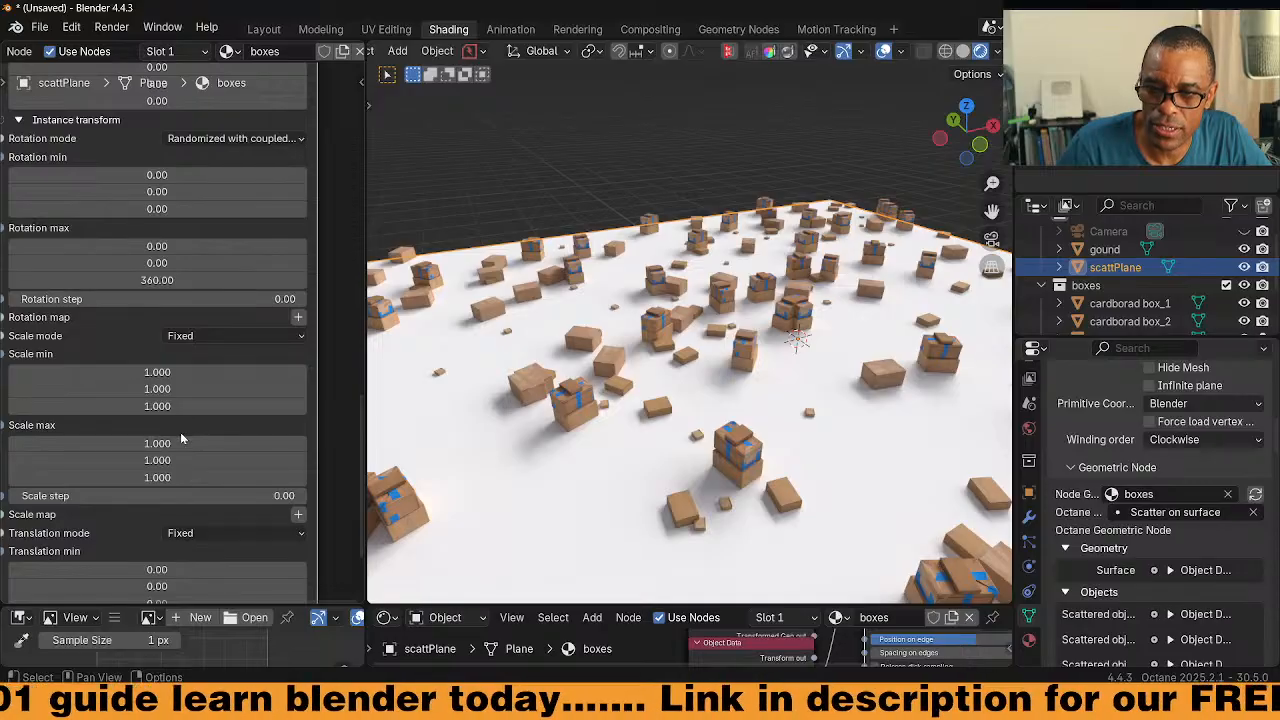
pyautogui.moveTo(157, 262); pyautogui.dragTo(165, 374, button='middle')
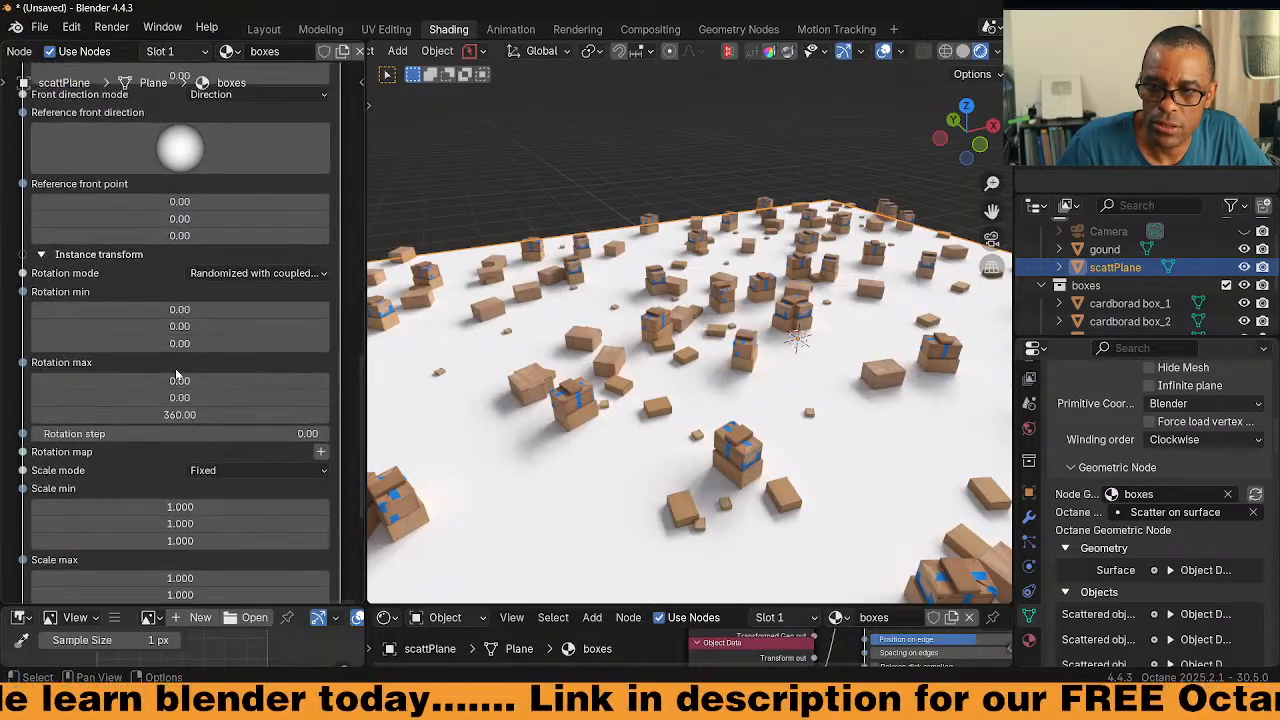
pyautogui.moveTo(175, 286); pyautogui.dragTo(172, 370, button='middle')
pyautogui.moveTo(191, 296); pyautogui.dragTo(189, 334, button='middle')
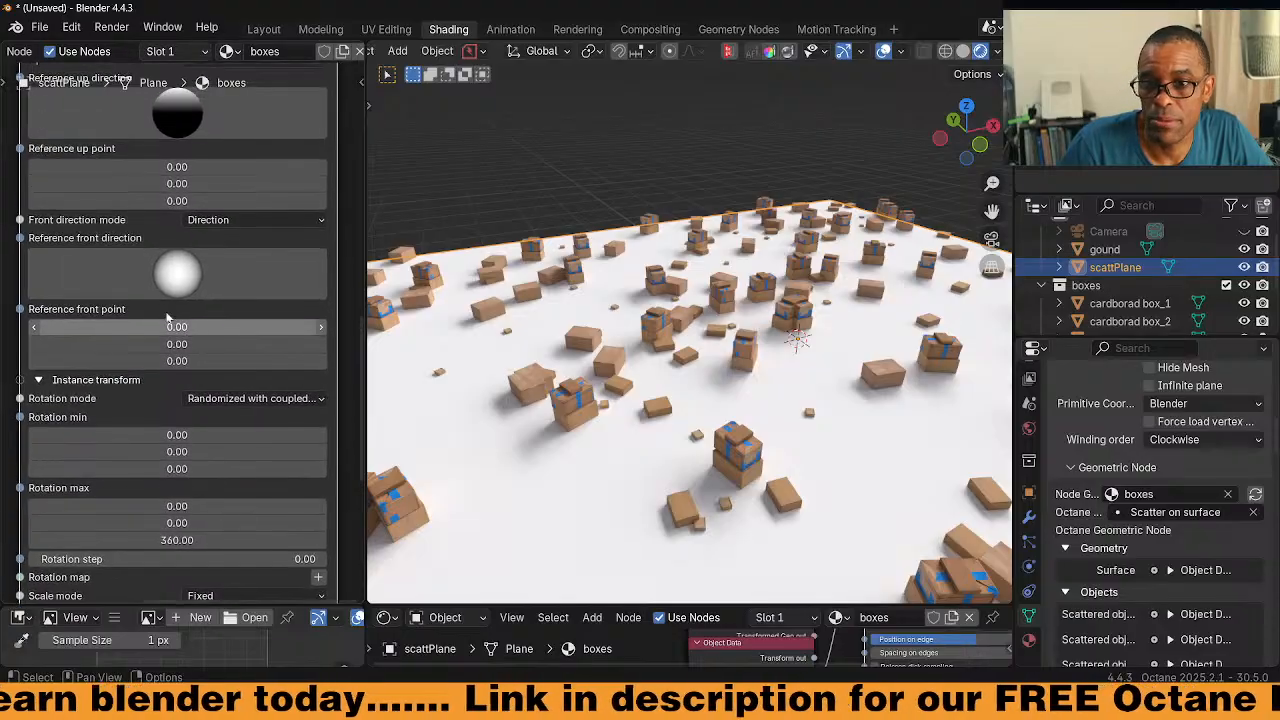
pyautogui.moveTo(185, 236); pyautogui.dragTo(188, 294, button='middle')
pyautogui.moveTo(147, 237); pyautogui.dragTo(130, 288, button='middle')
pyautogui.moveTo(226, 268); pyautogui.dragTo(121, 369, button='middle')
pyautogui.moveTo(180, 271); pyautogui.dragTo(264, 271)
pyautogui.scroll(-3, 128, 397)
pyautogui.moveTo(128, 397); pyautogui.dragTo(184, 421, button='middle')
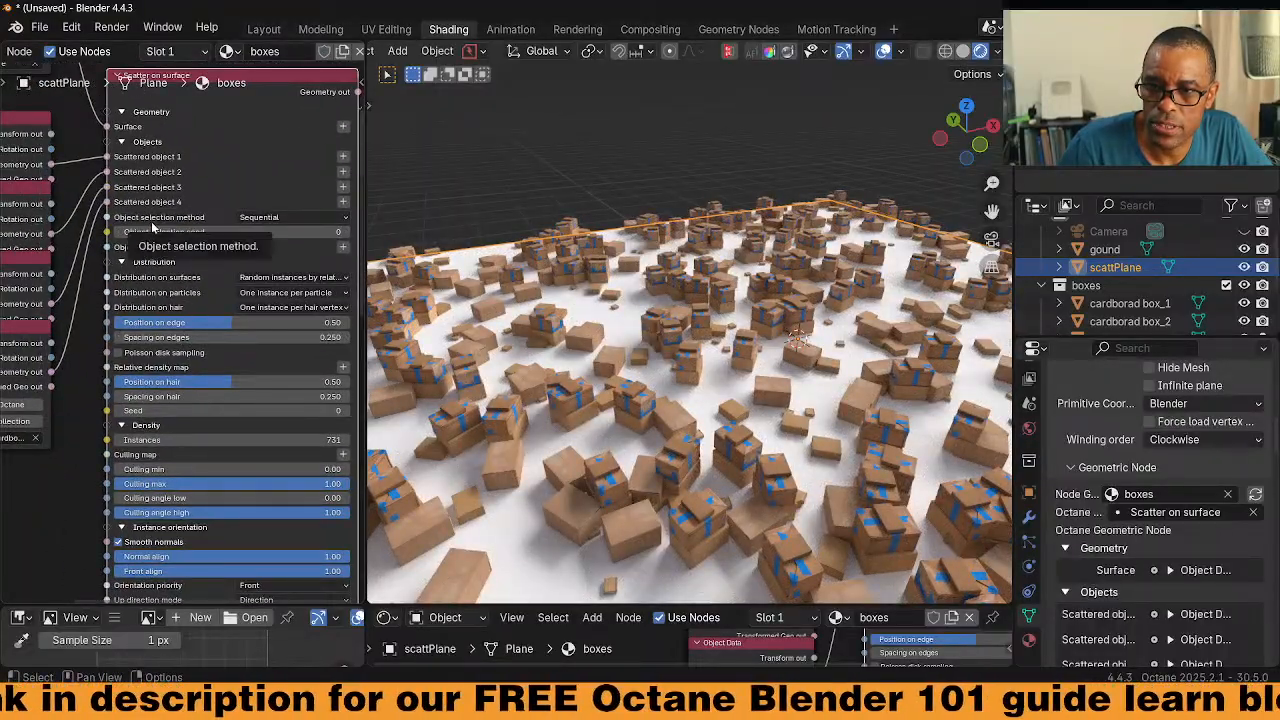
# Try the Random object selection method for the scatter, and set it to Selection map instead
pyautogui.click(279, 218)
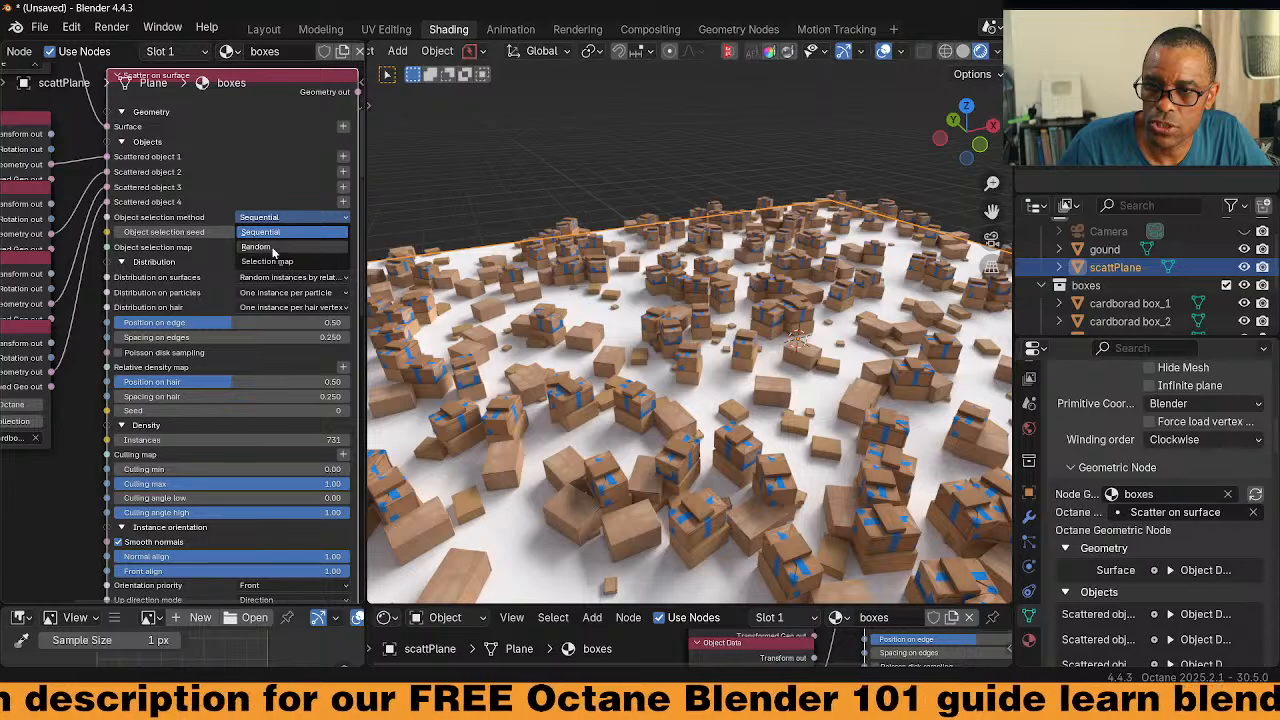
pyautogui.click(271, 246)
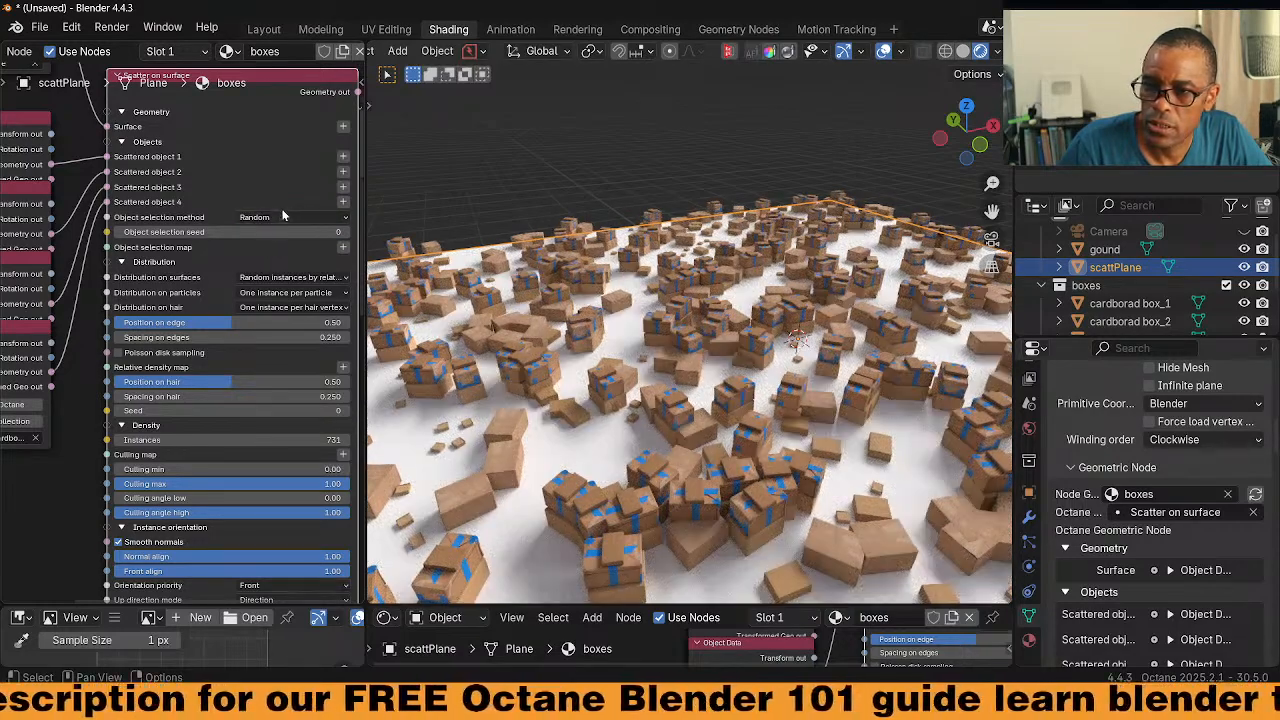
pyautogui.click(282, 216)
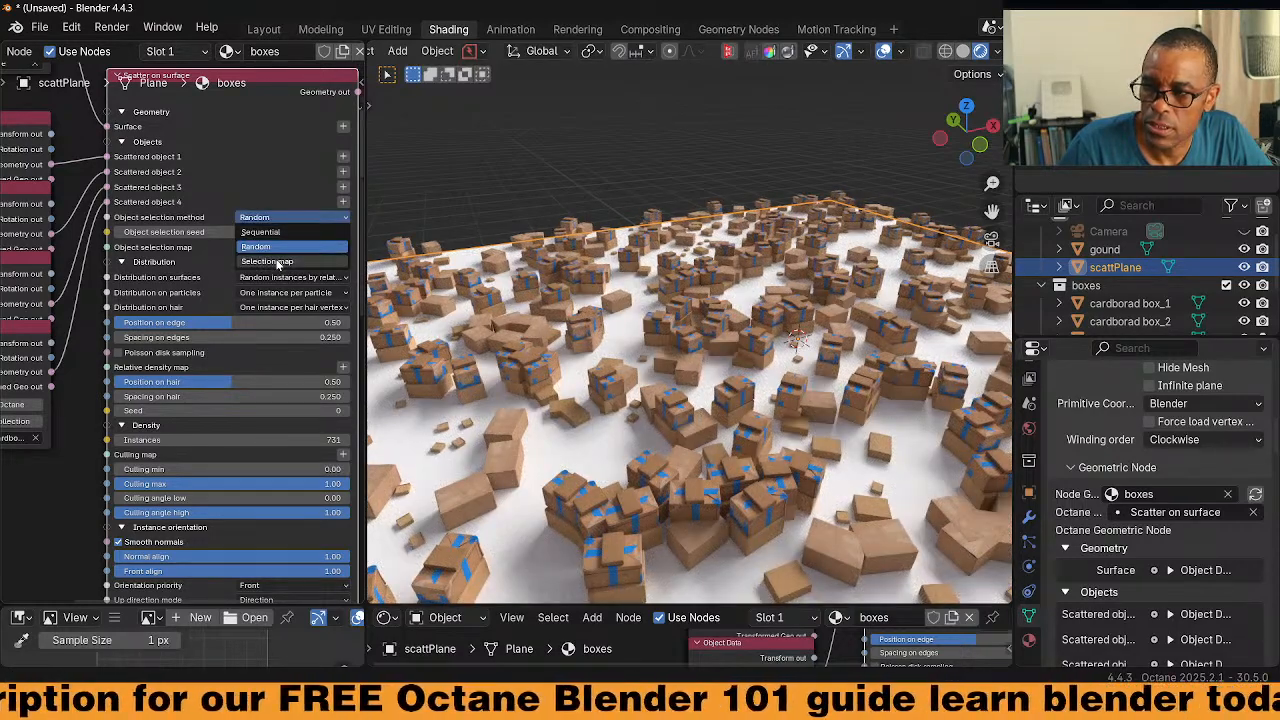
pyautogui.click(278, 262)
pyautogui.moveTo(629, 402); pyautogui.dragTo(676, 482, button='middle')
pyautogui.moveTo(118, 250); pyautogui.dragTo(232, 215, button='middle')
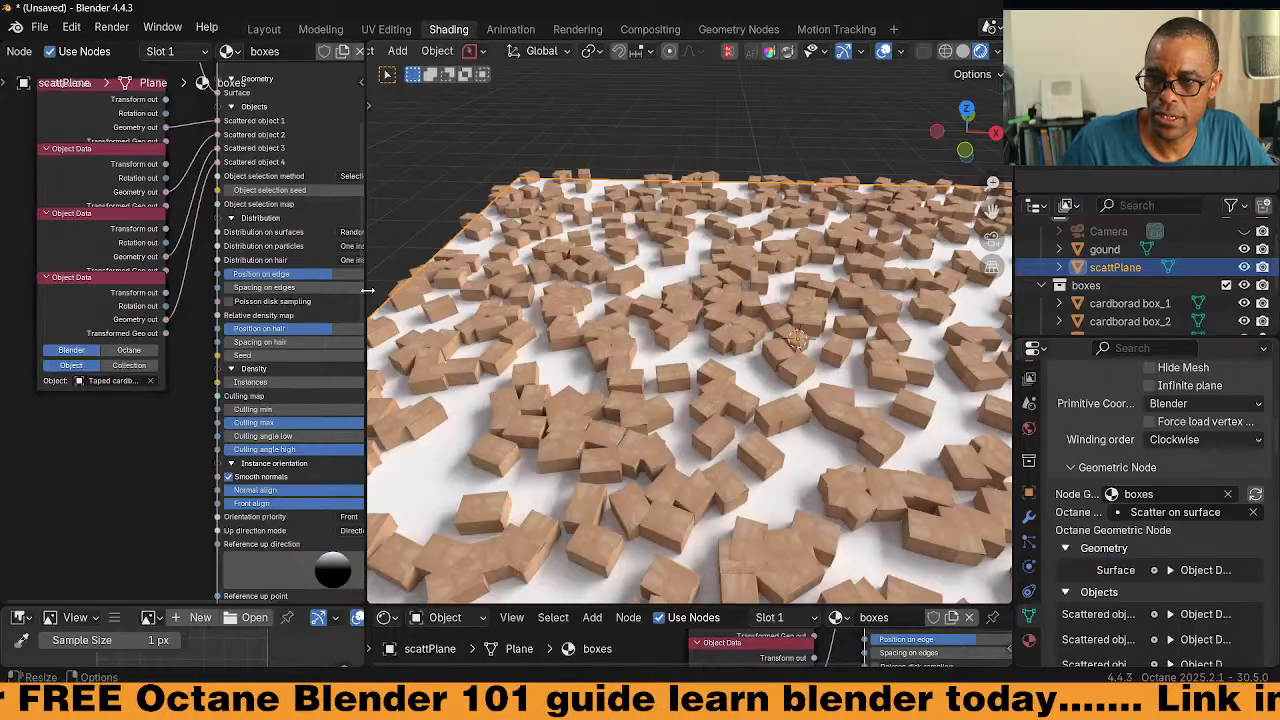
# Widen the node editor, add an Octane Noise texture node and connect it to the scatter's Object selection map
pyautogui.moveTo(368, 298); pyautogui.dragTo(716, 300)
pyautogui.moveTo(286, 463); pyautogui.dragTo(336, 378, button='middle')
pyautogui.hotkey('shift', 'a')
pyautogui.write('no')
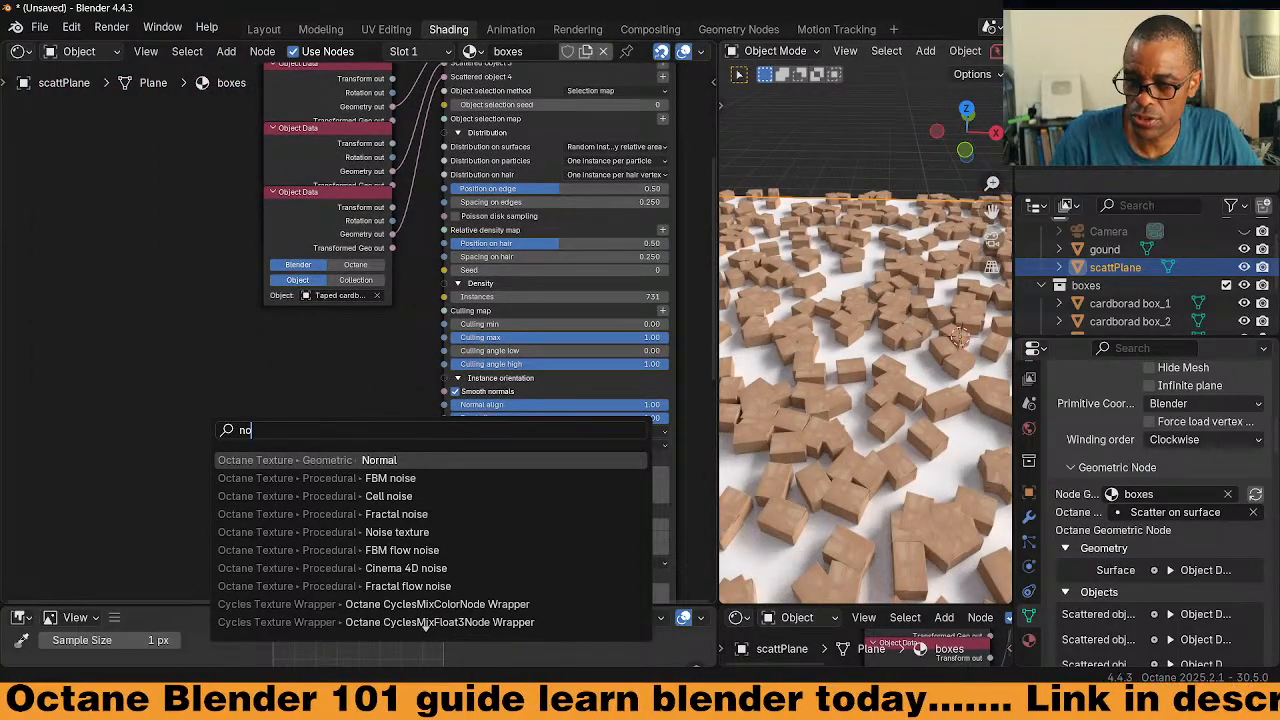
pyautogui.press('Down')
pyautogui.press('Down')
pyautogui.press('Down')
pyautogui.press('Down')
pyautogui.press('Return')
pyautogui.click(243, 396)
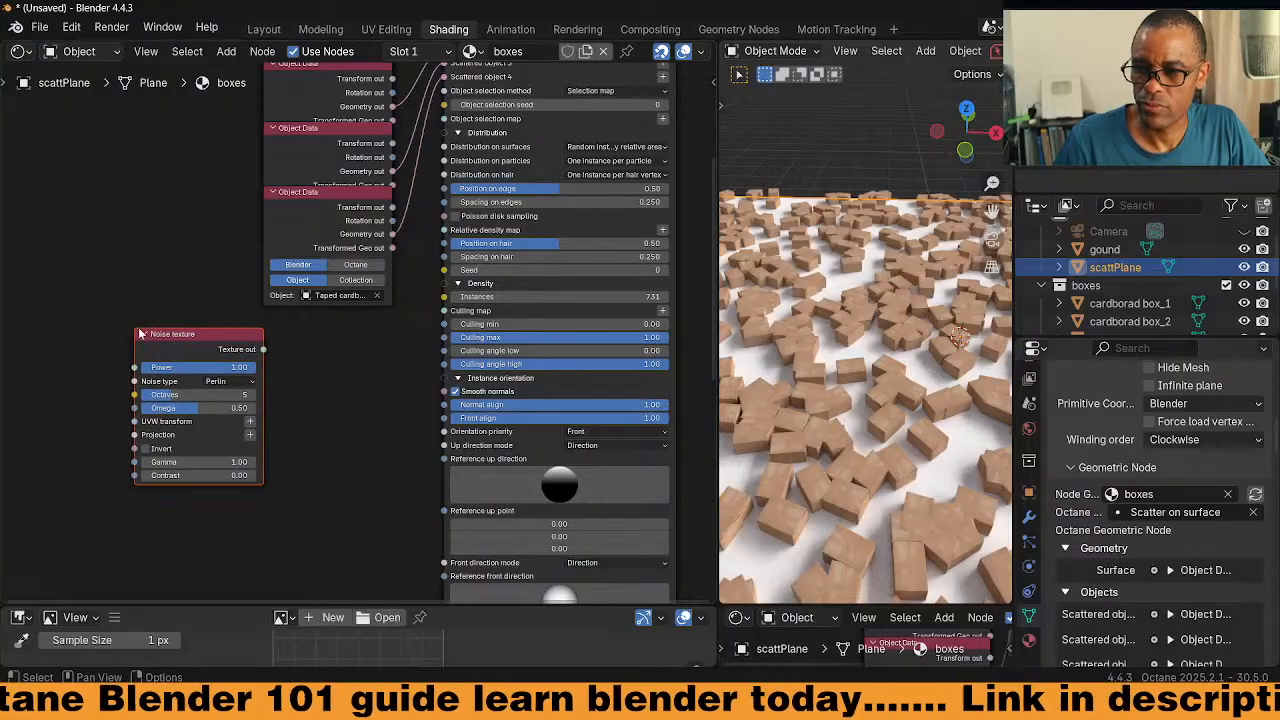
pyautogui.moveTo(264, 349); pyautogui.dragTo(444, 119)
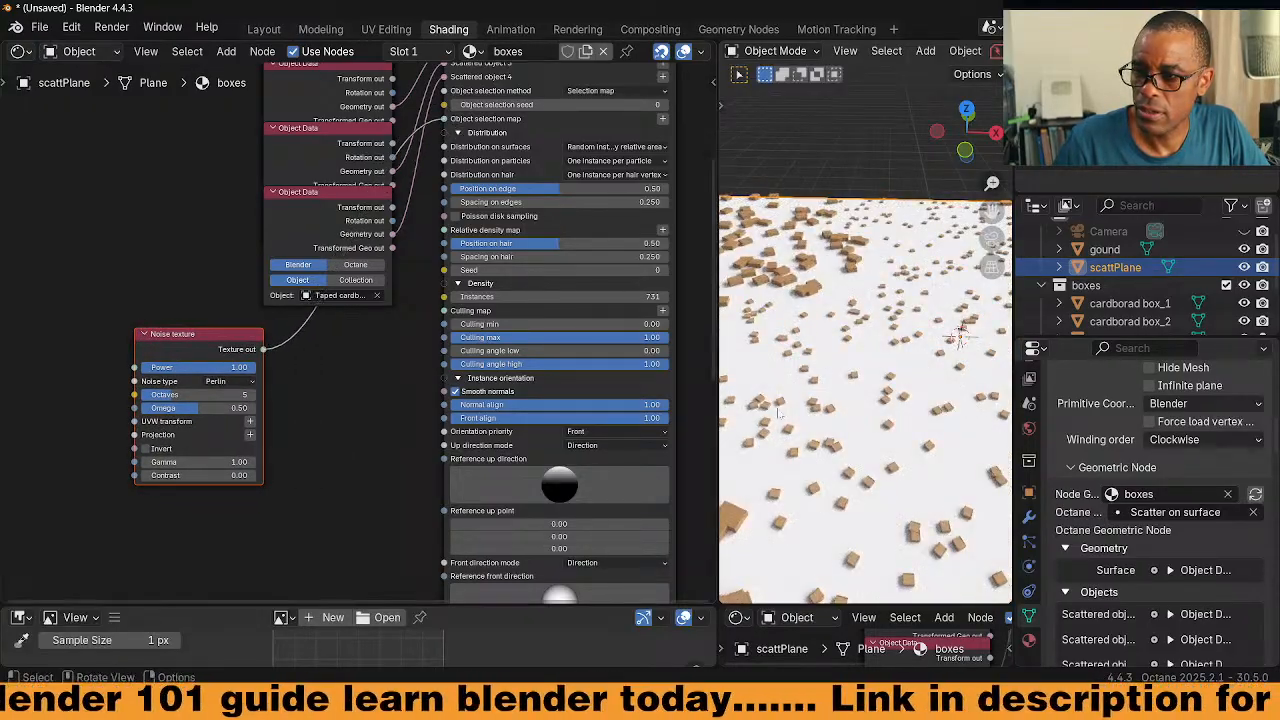
# Set the Noise texture's gamma to about 2.06 and its omega to 0.81 to vary the box selection
pyautogui.moveTo(903, 443); pyautogui.dragTo(832, 413, button='middle')
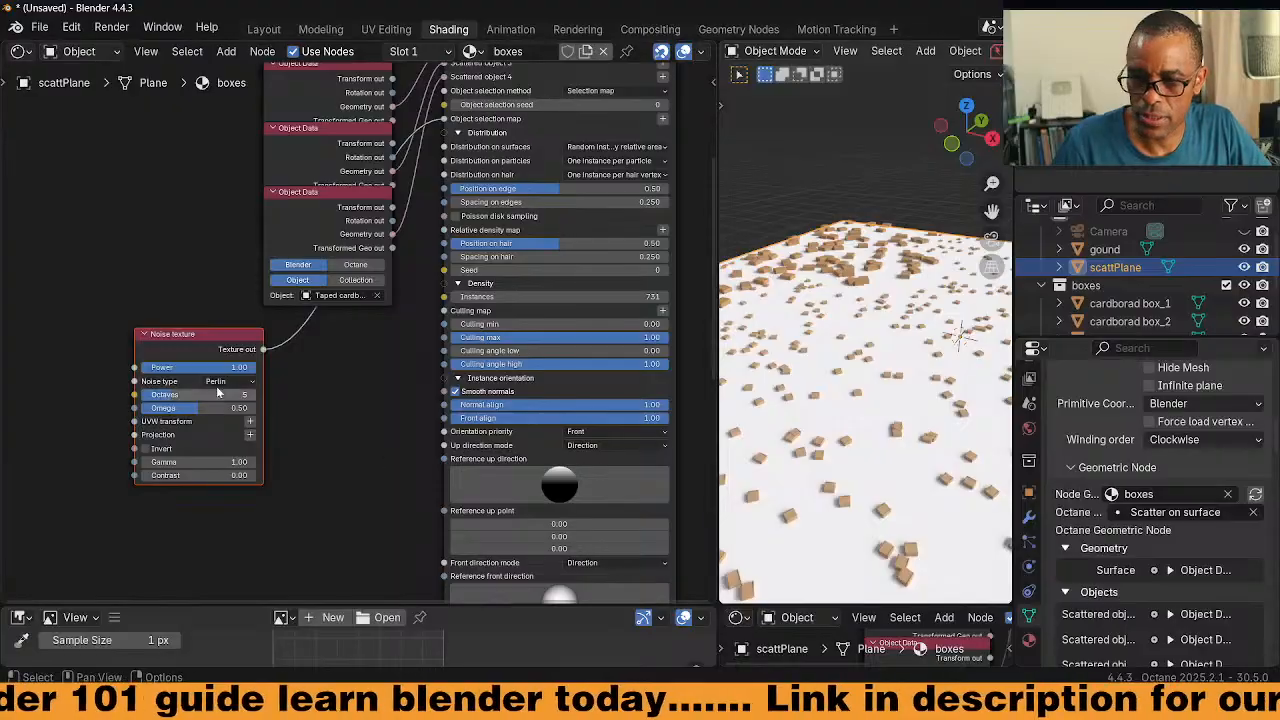
pyautogui.moveTo(223, 461); pyautogui.dragTo(273, 461)
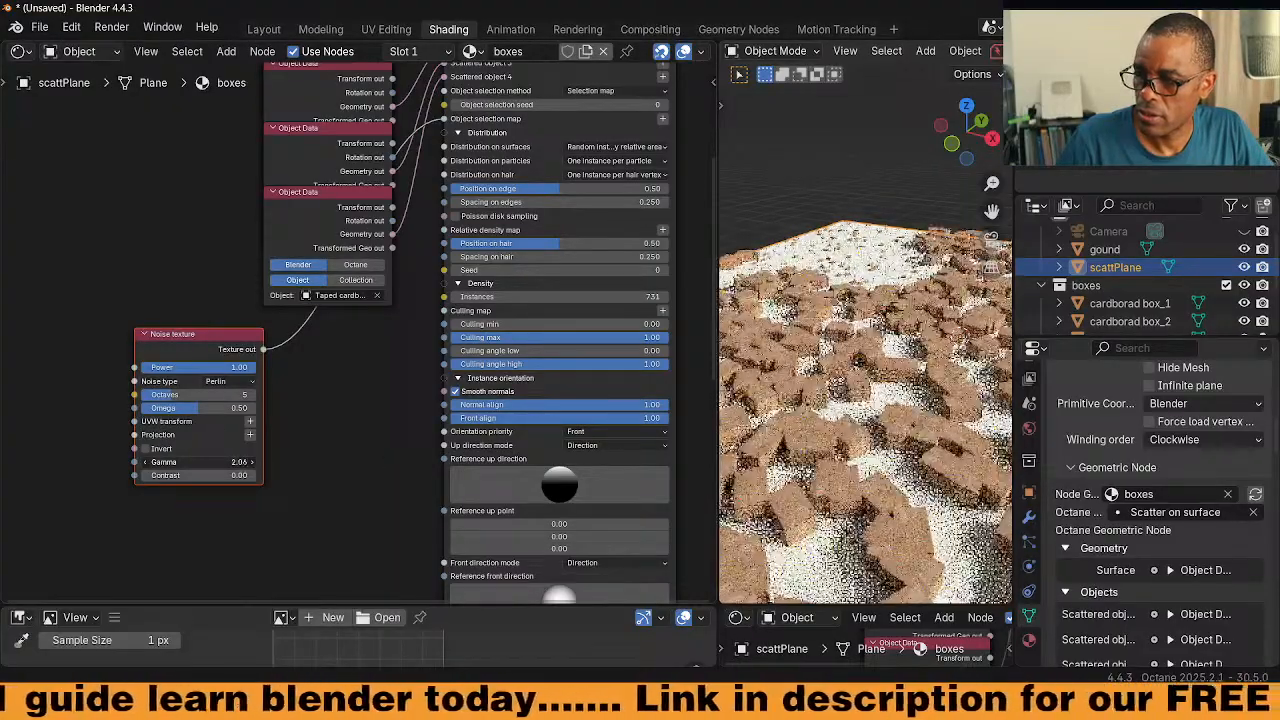
pyautogui.moveTo(222, 409); pyautogui.dragTo(258, 409)
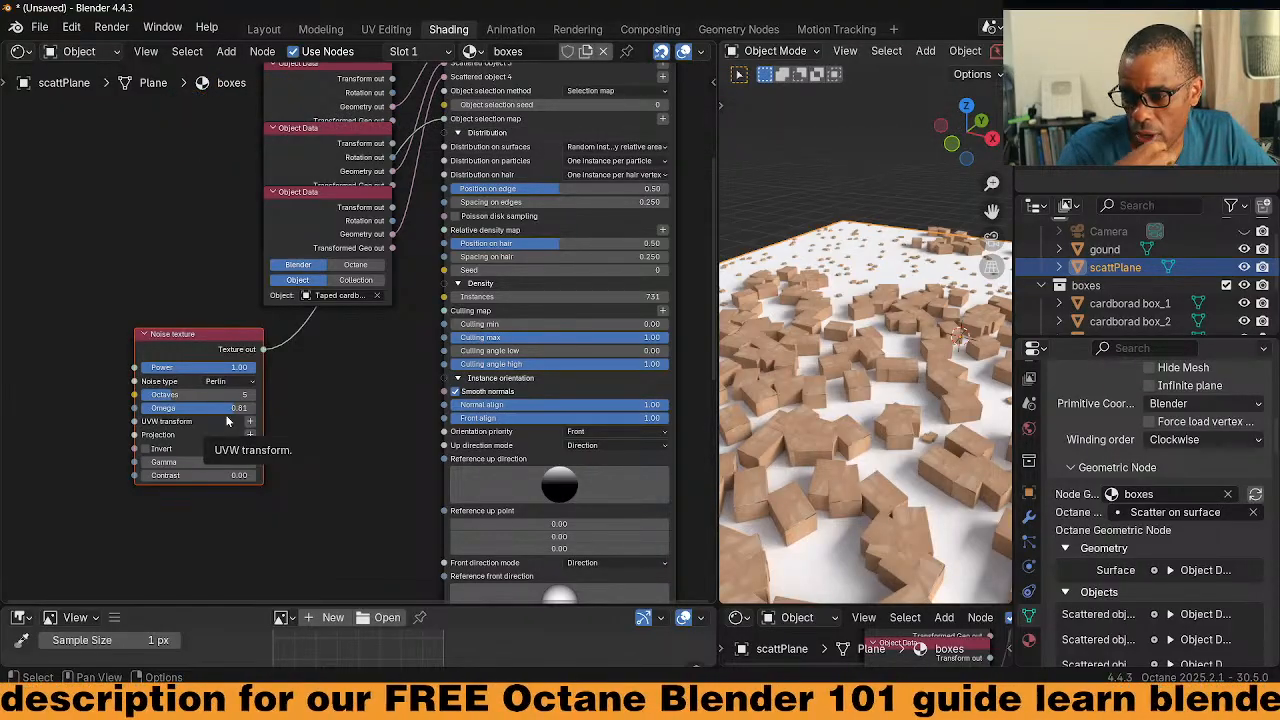
# Move the four box Object Data nodes farther away from the Scatter on surface node to space out their connections
pyautogui.moveTo(539, 394); pyautogui.dragTo(539, 499, button='middle')
pyautogui.moveTo(214, 215); pyautogui.dragTo(207, 330)
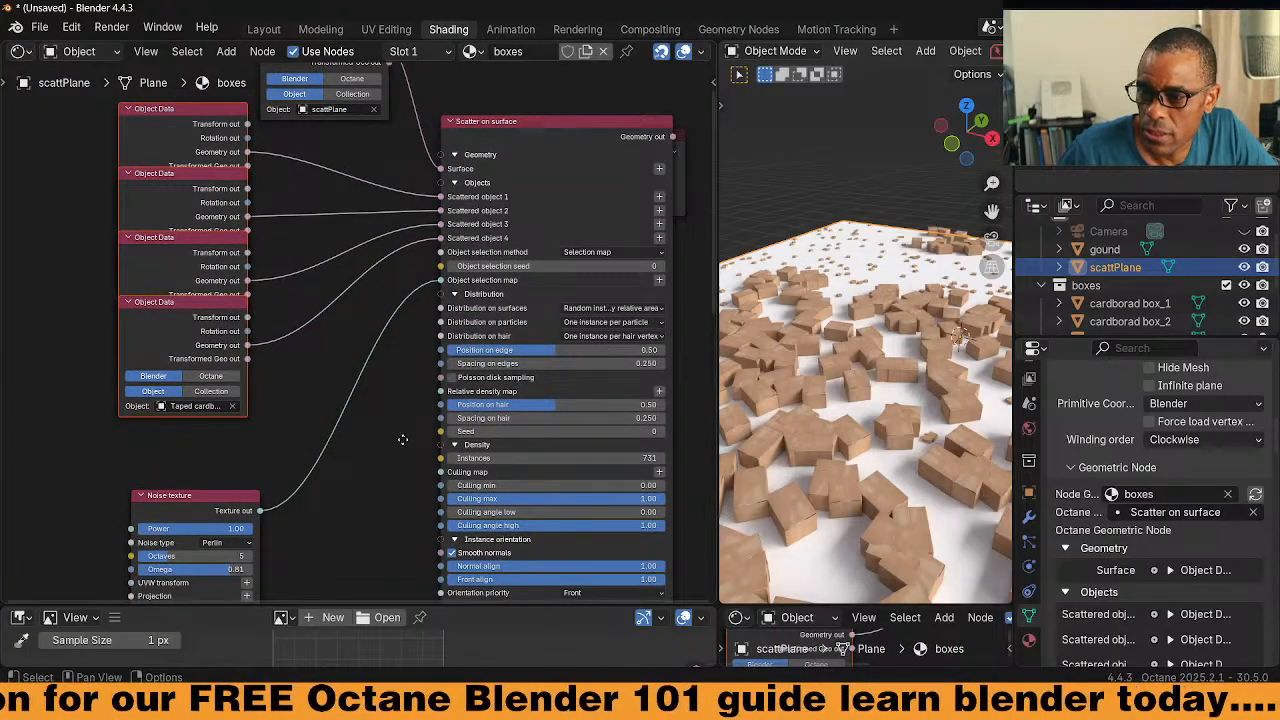
pyautogui.scroll(2, 405, 438)
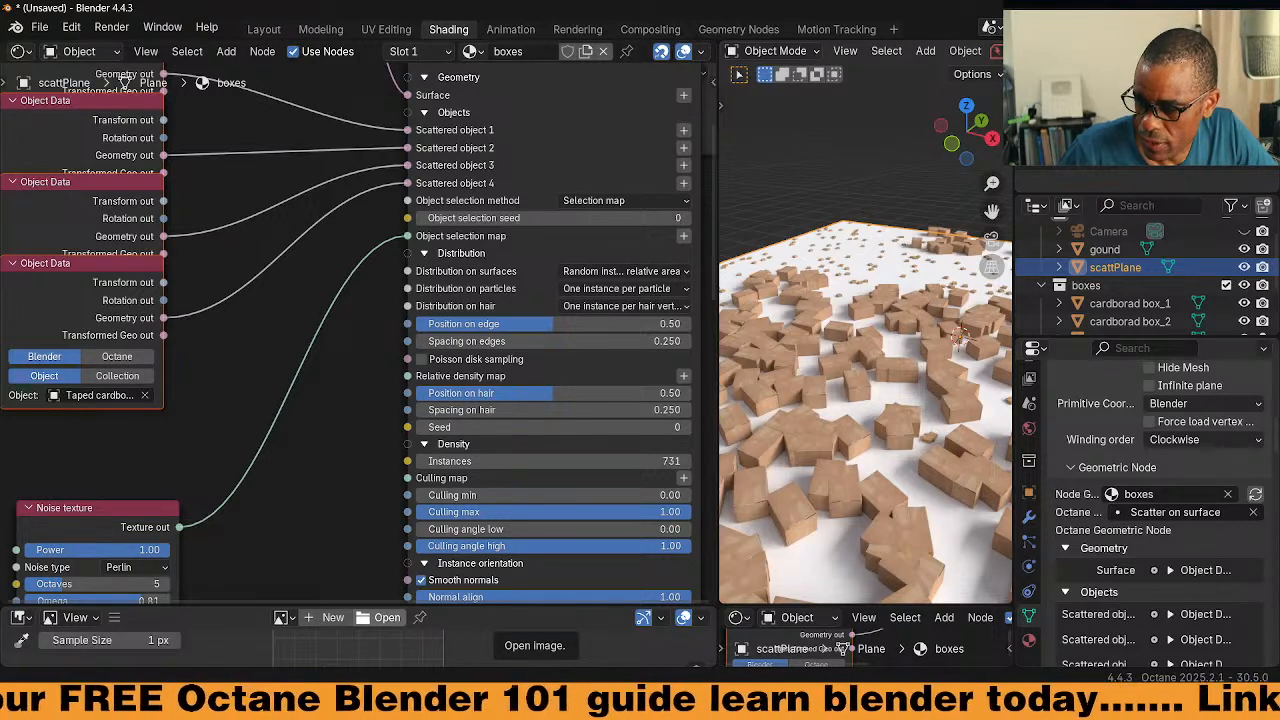
# Switch to the Chrome browser and open the Octane for Blender community on Skool
pyautogui.moveTo(832, 702)
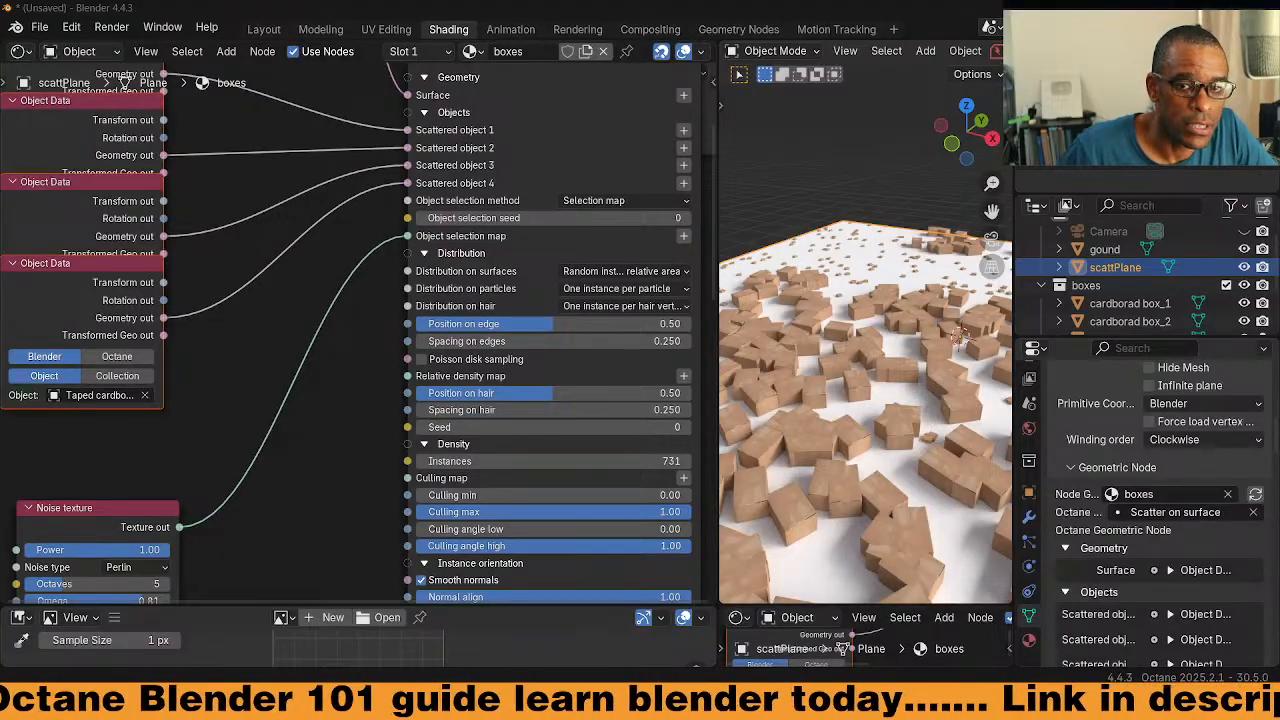
pyautogui.moveTo(608, 1); pyautogui.dragTo(726, 48)
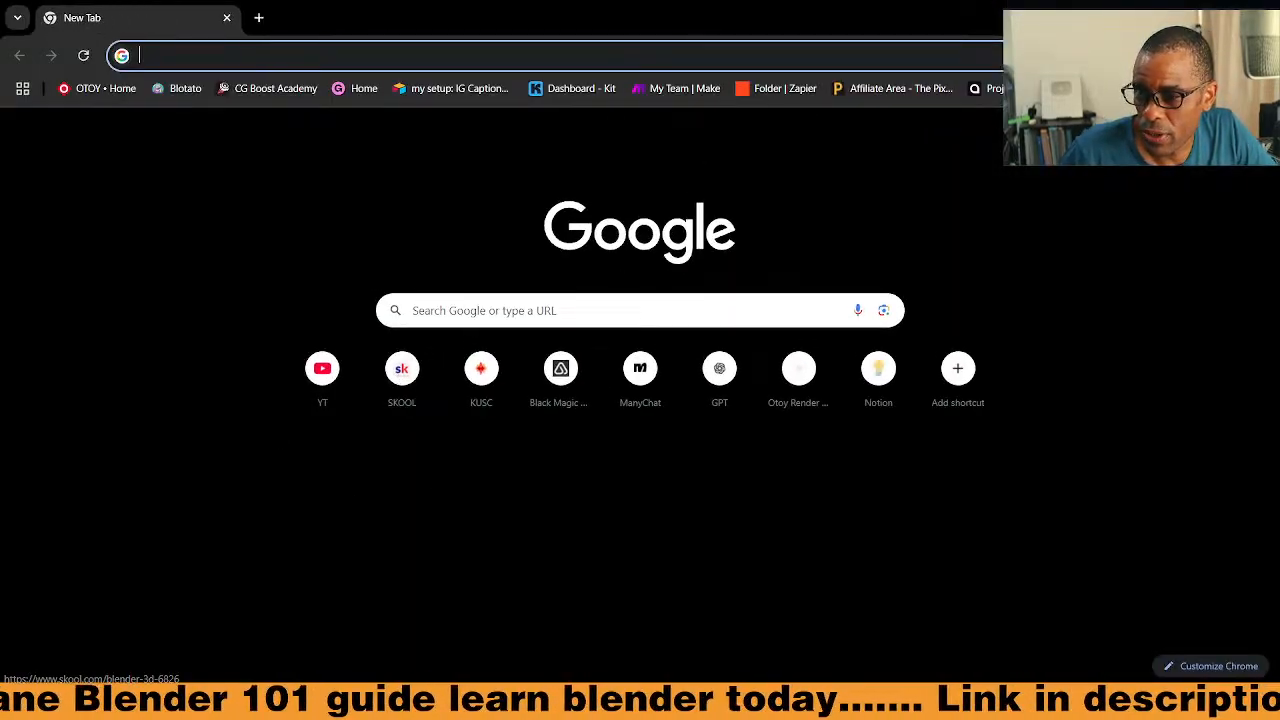
pyautogui.click(400, 380)
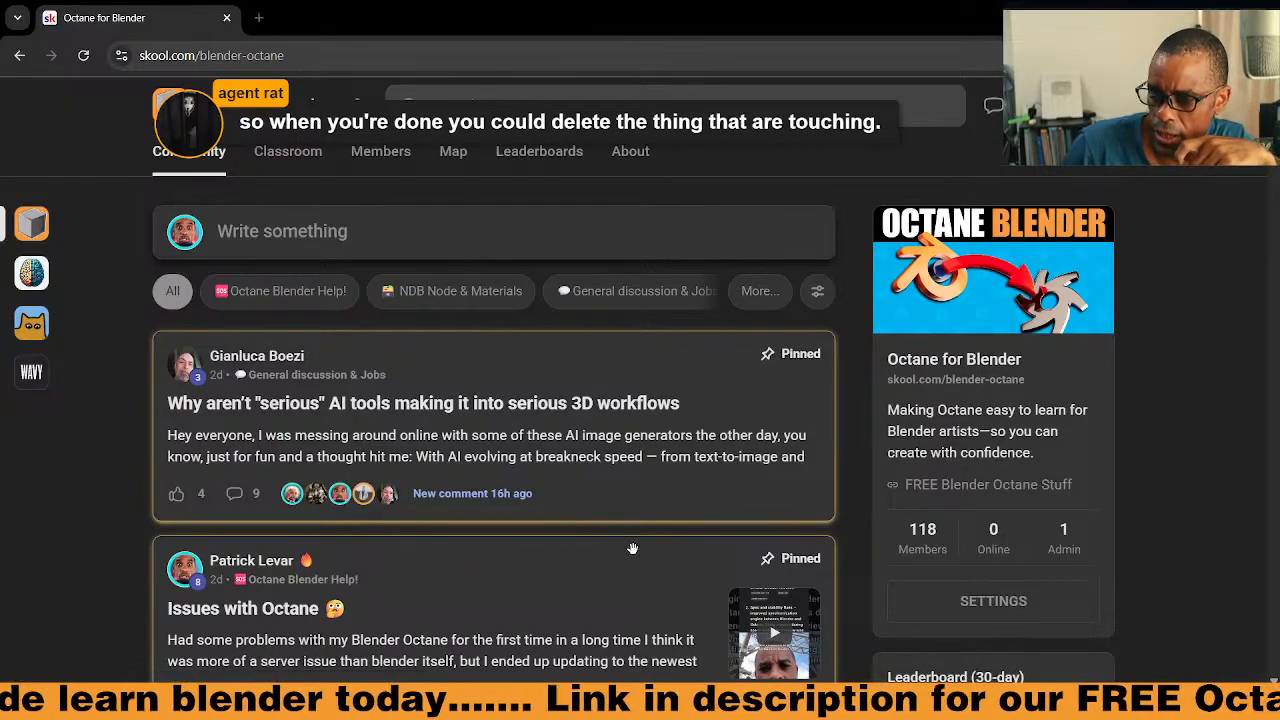
# Open the Custom Octane Blender Chat GPT course in the community's Classroom
pyautogui.click(303, 151)
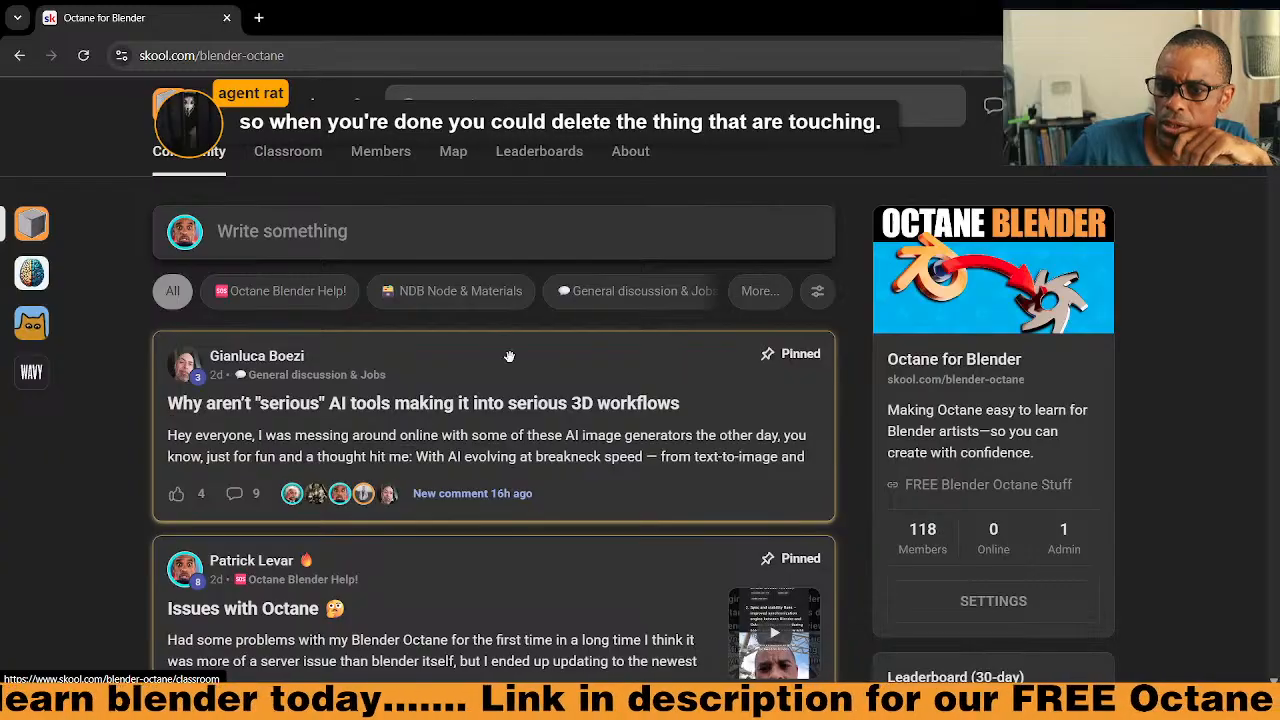
pyautogui.scroll(-2, 502, 360)
pyautogui.scroll(-3, 502, 363)
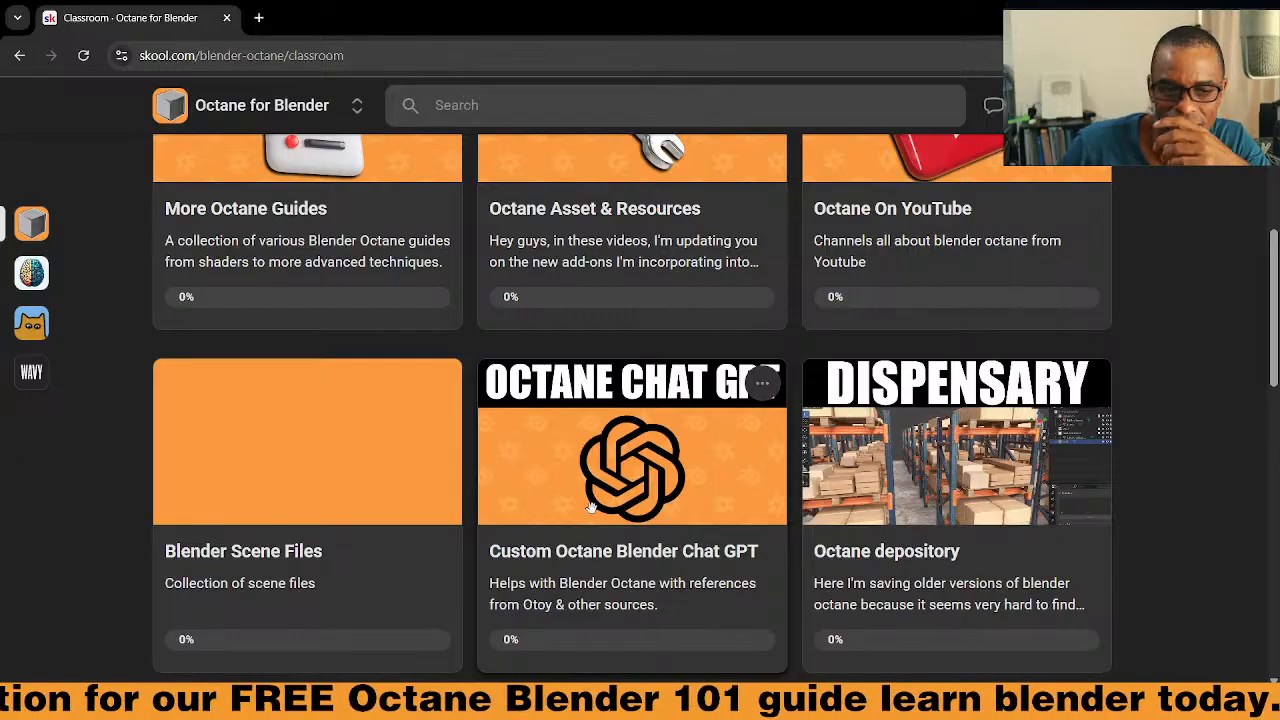
pyautogui.click(619, 484)
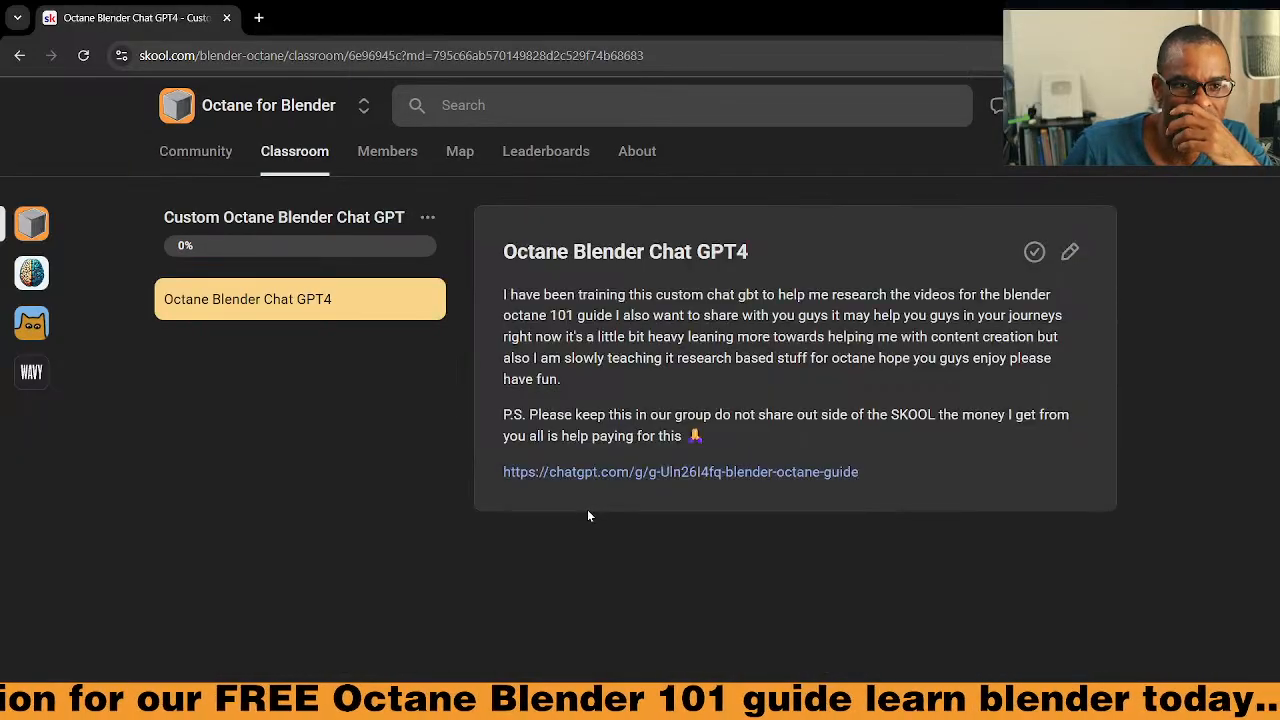
# Open the Blender Octane Guide GPT, ask whether Octane scatter on surface can be hard copied or instanced as geometry, and read the answer
pyautogui.click(721, 472)
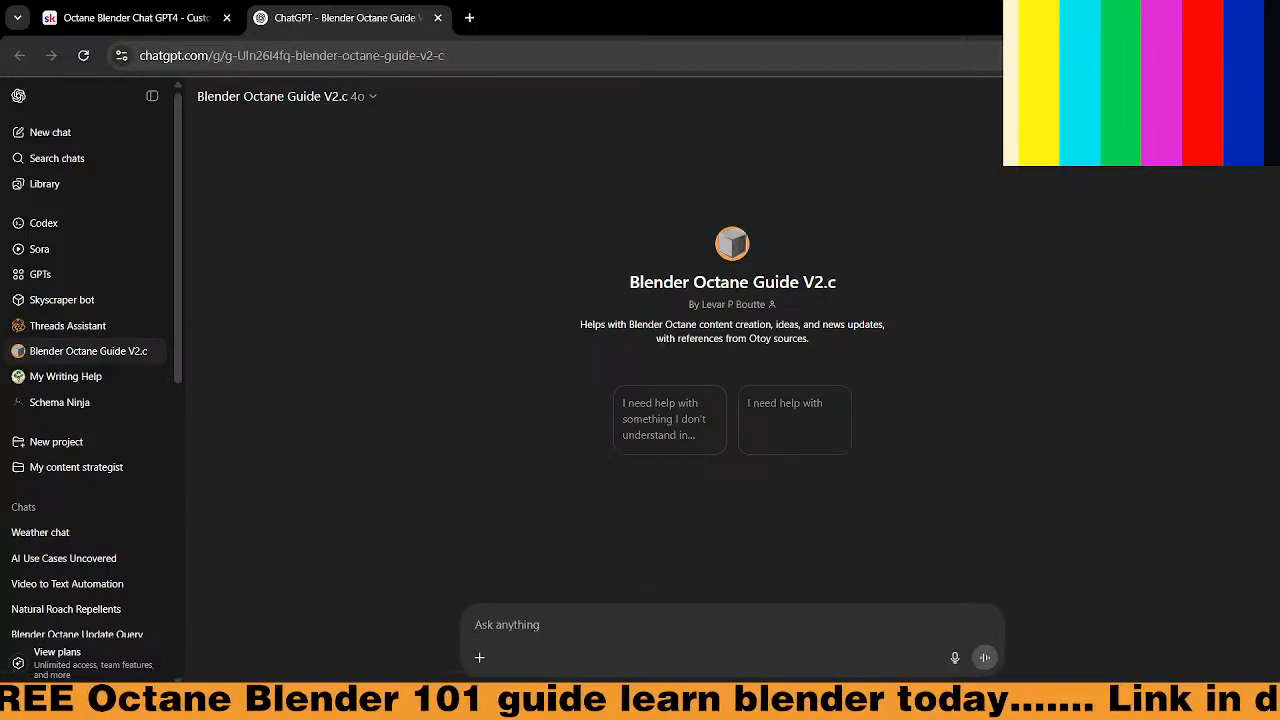
pyautogui.press('super+h')
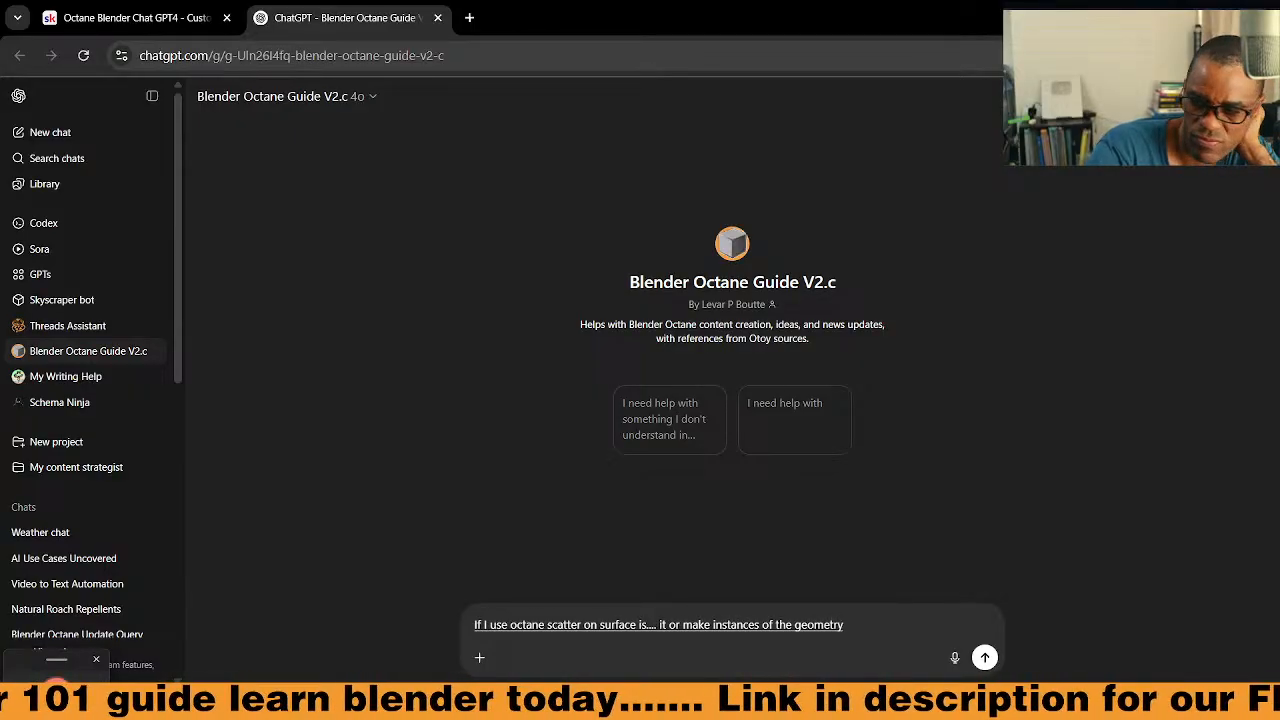
pyautogui.press('Return')
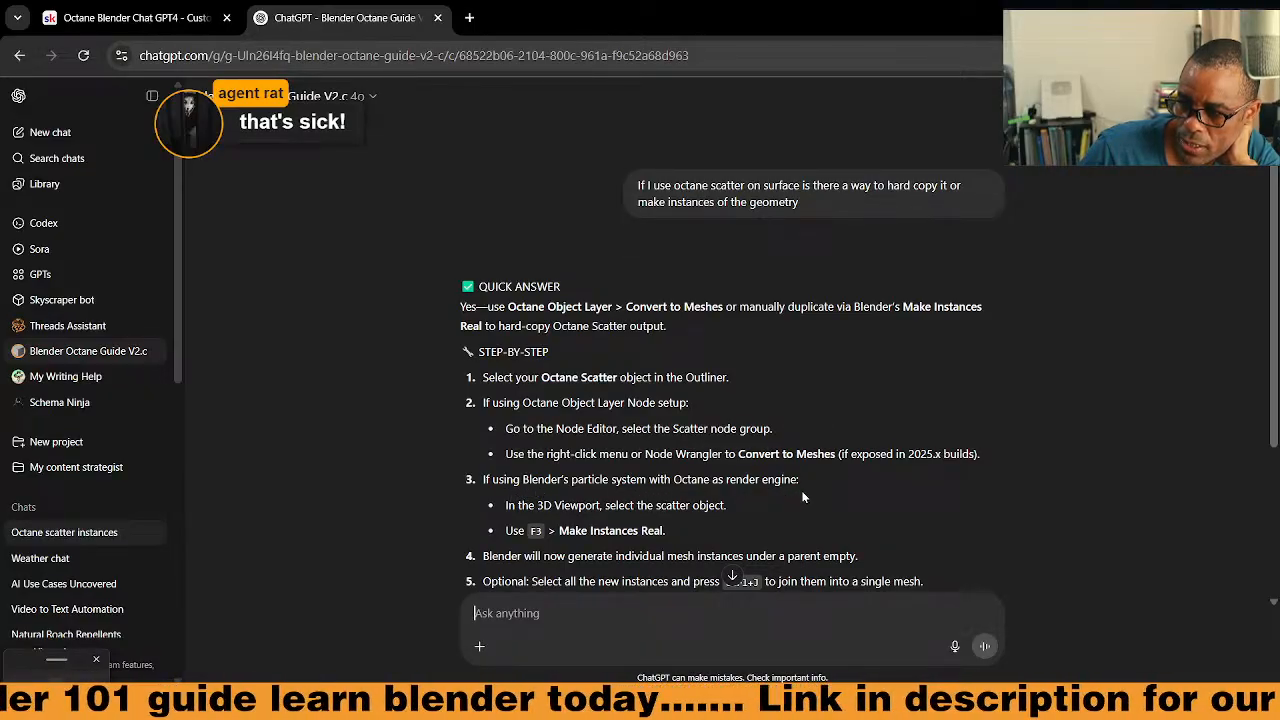
pyautogui.scroll(-3, 760, 500)
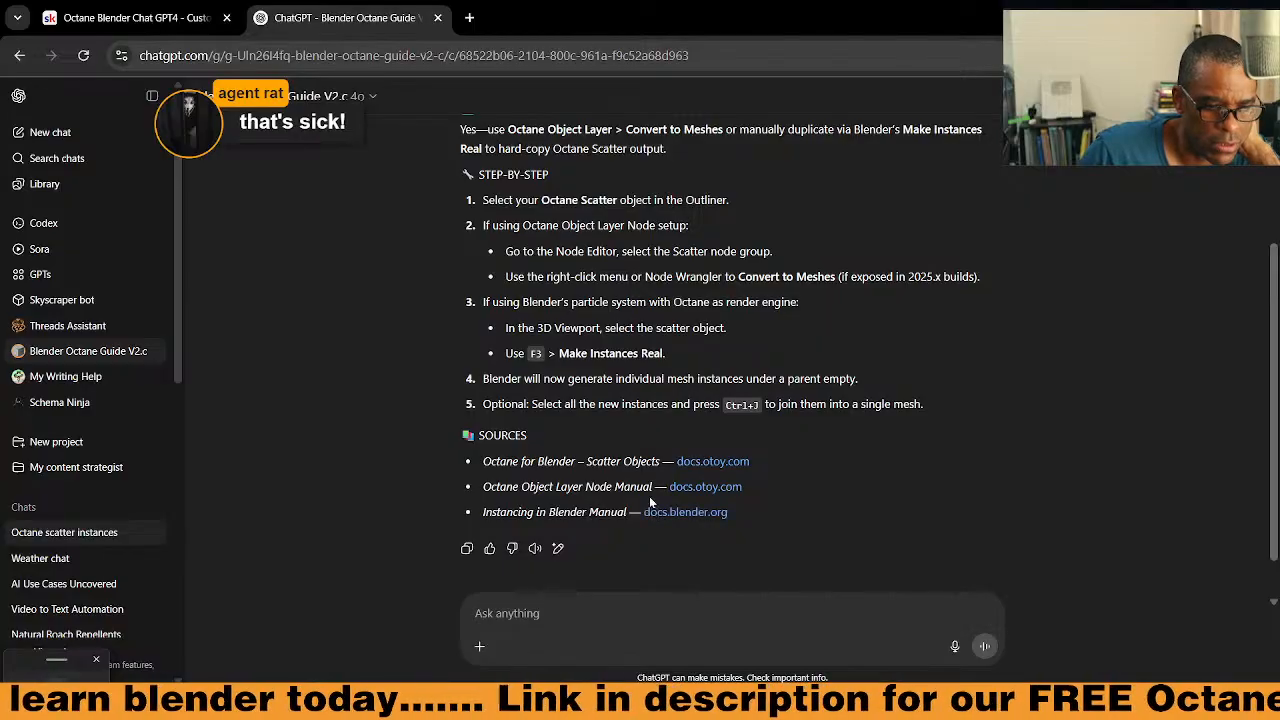
pyautogui.scroll(2, 651, 508)
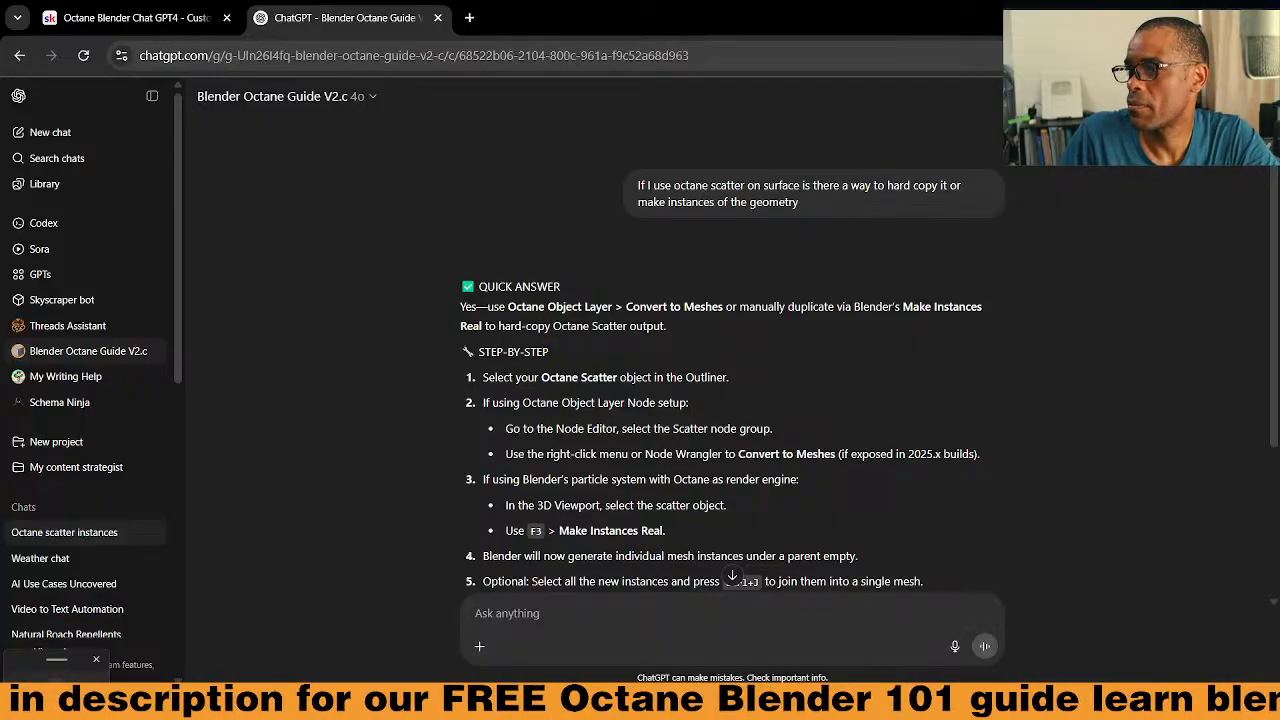
# Switch to Blender and set the contrast of the Noise texture driving the scatter's object selection map to 1.30
pyautogui.hotkey('alt', 'Tab')
pyautogui.moveTo(802, 413); pyautogui.dragTo(868, 447, button='middle')
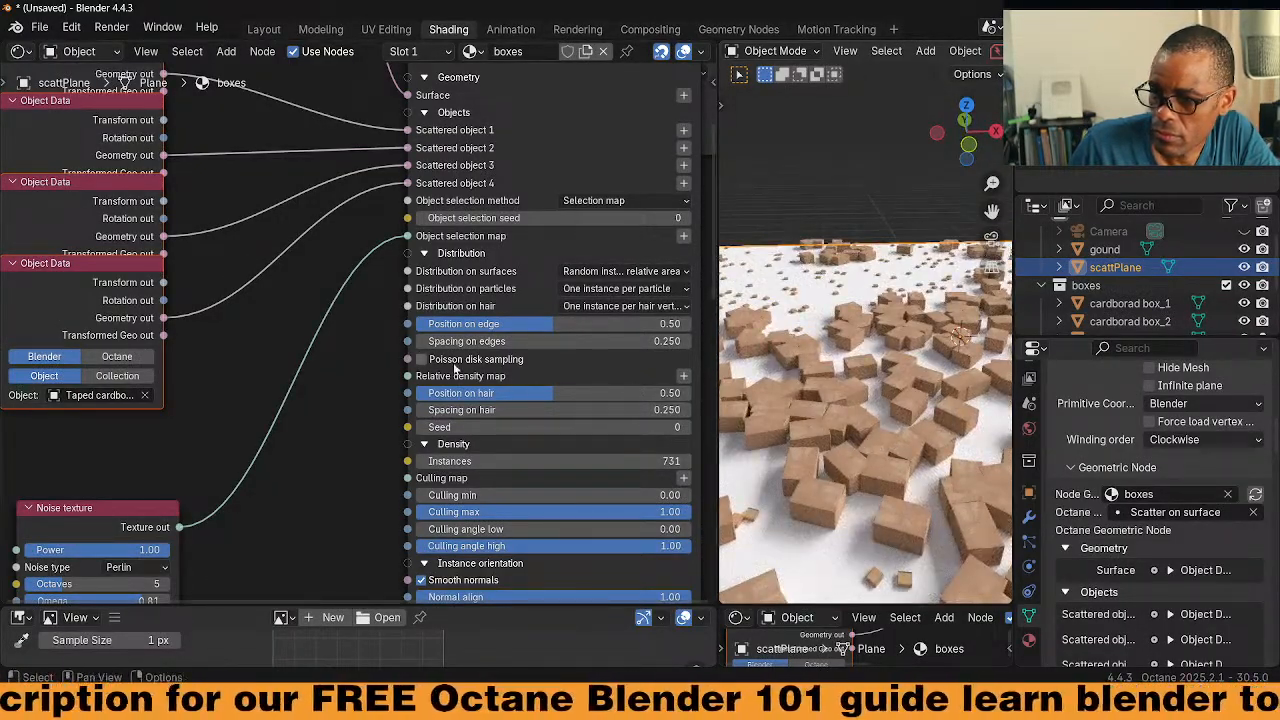
pyautogui.moveTo(328, 489); pyautogui.dragTo(392, 362, button='middle')
pyautogui.moveTo(160, 560)
pyautogui.mouseDown()
pyautogui.moveTo(225, 560)
pyautogui.moveTo(160, 560)
pyautogui.moveTo(181, 560)
pyautogui.mouseUp()
pyautogui.moveTo(770, 401); pyautogui.dragTo(774, 475, button='middle')
pyautogui.scroll(-4, 774, 475)
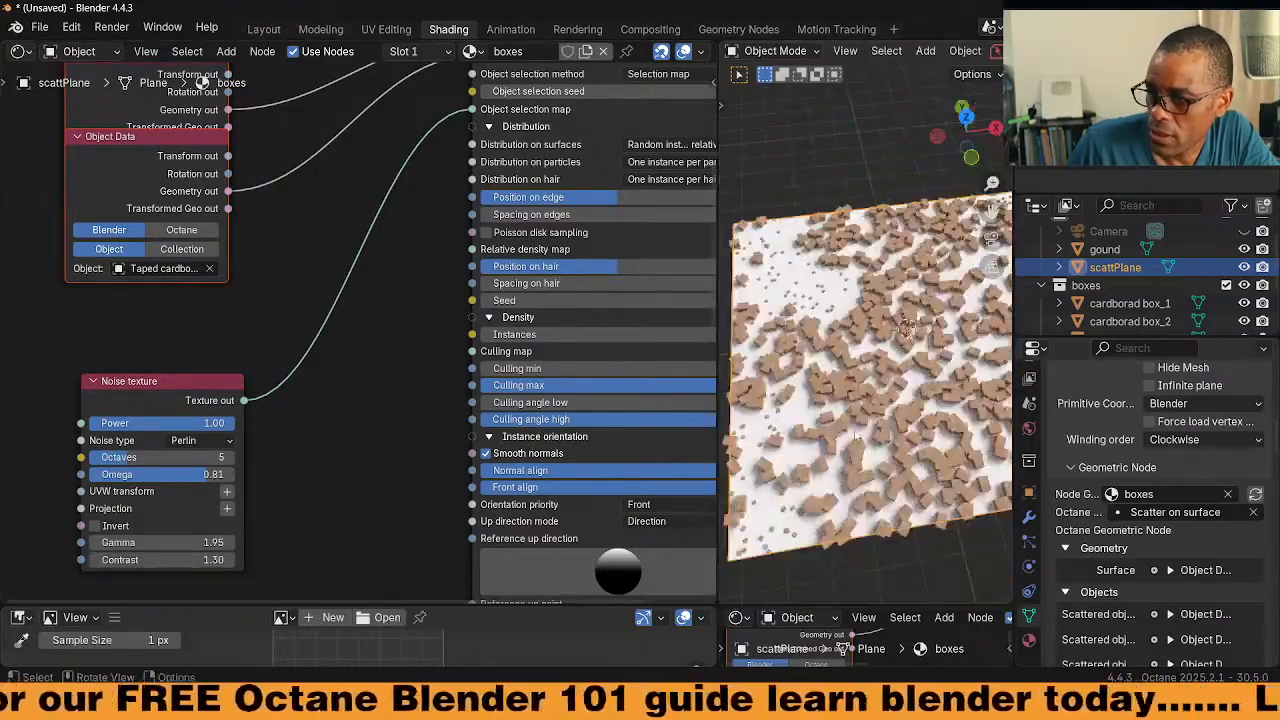
# Set the Noise texture's omega to 0.89 and its noise type to Chips
pyautogui.moveTo(170, 457); pyautogui.dragTo(213, 474)
pyautogui.click(205, 440)
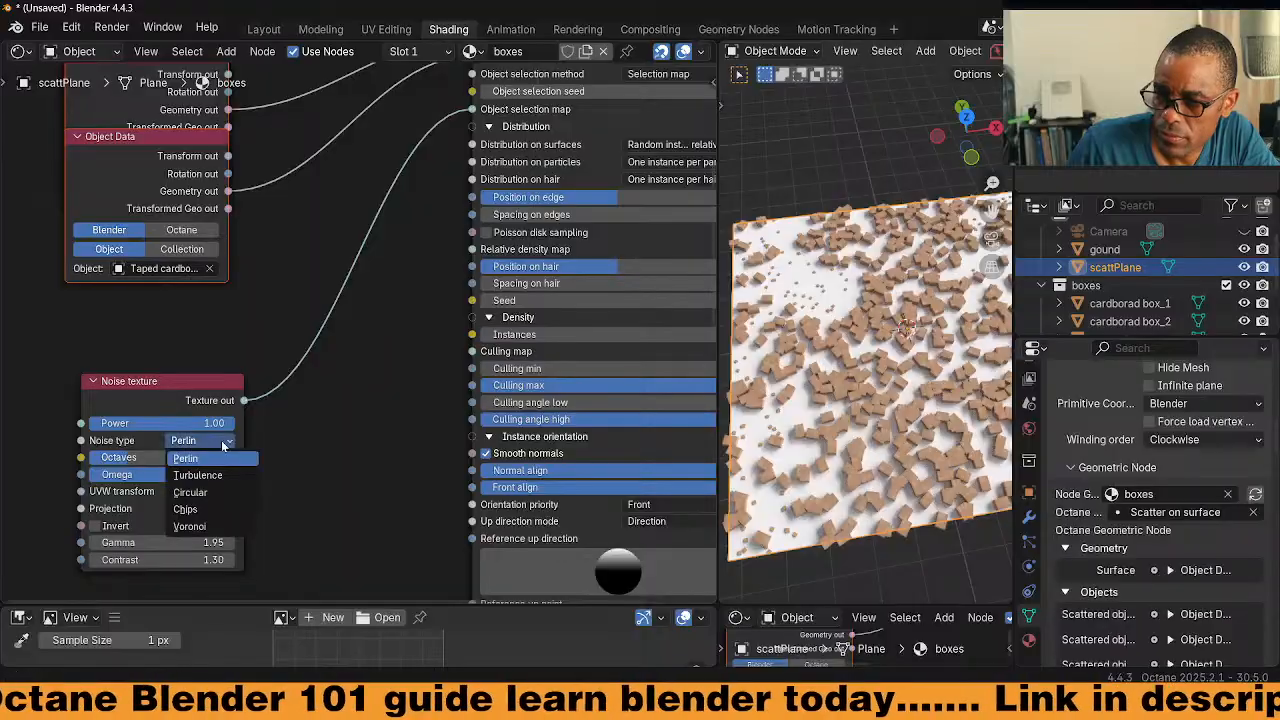
pyautogui.click(191, 510)
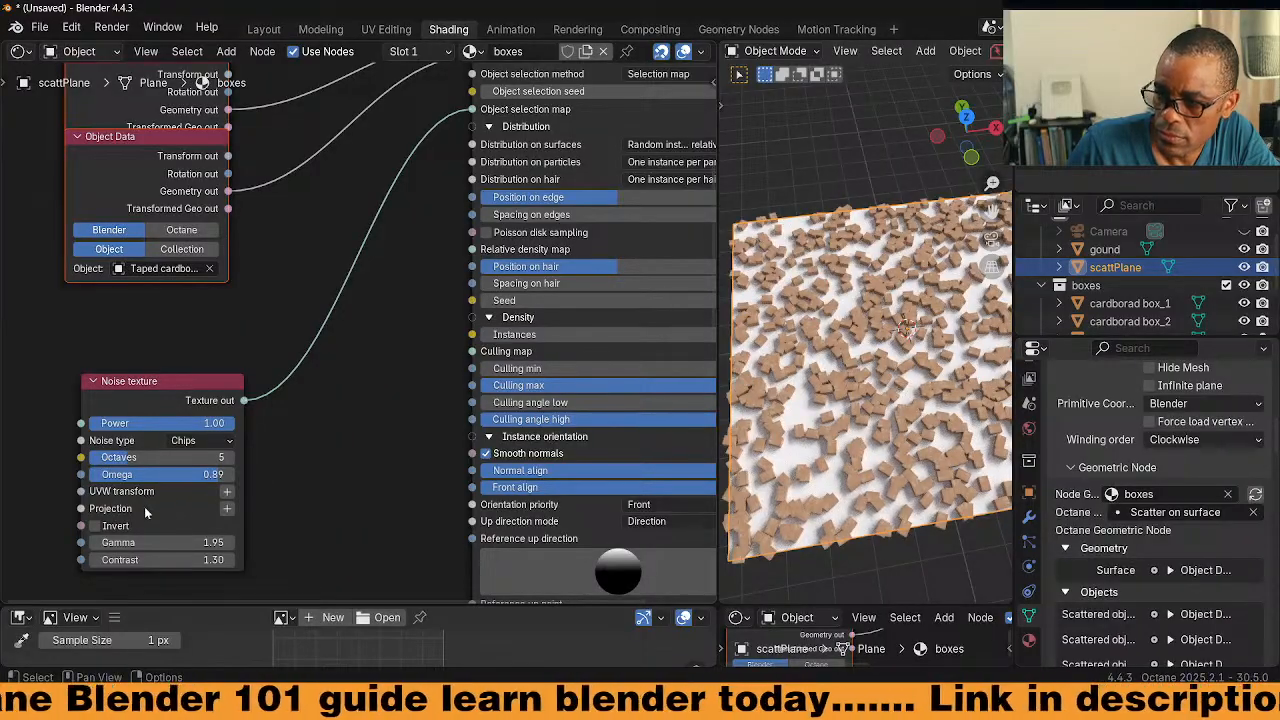
# Adjust the scatter's Noise texture to a gamma of 0.96 and a contrast of 1.23
pyautogui.moveTo(150, 542); pyautogui.dragTo(220, 542)
pyautogui.hotkey('ctrl', 'z')
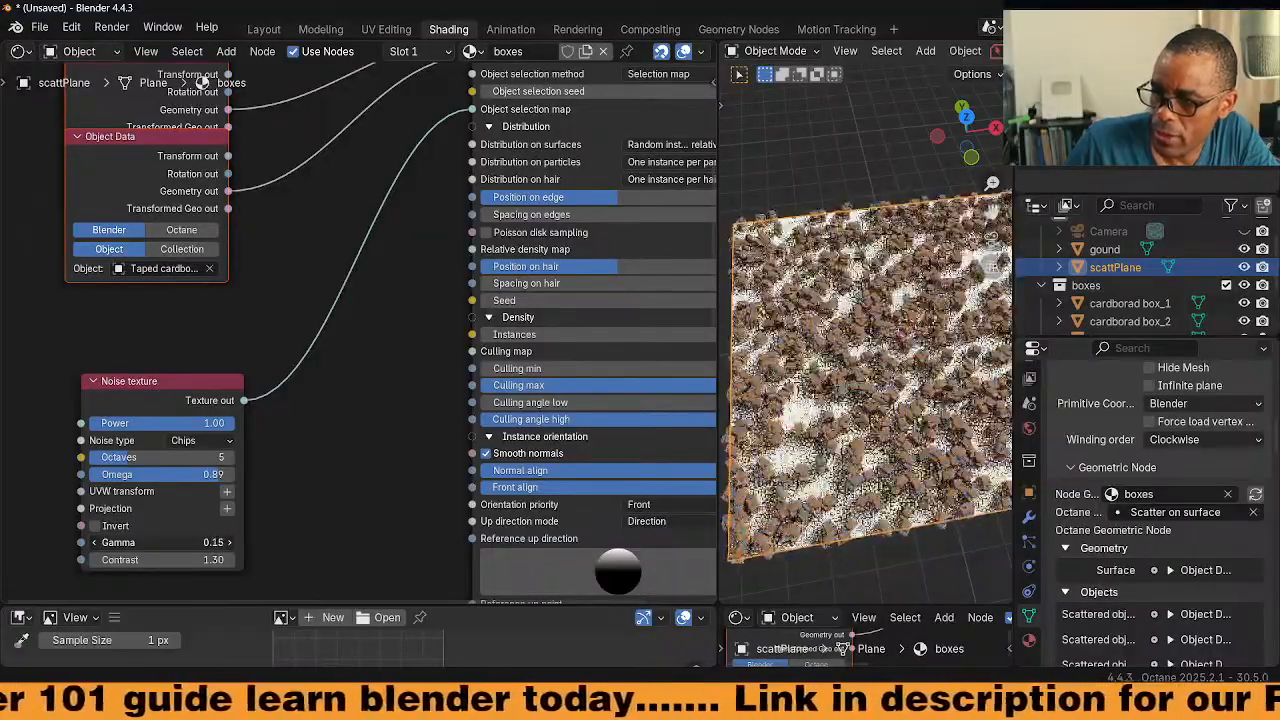
pyautogui.moveTo(870, 380); pyautogui.dragTo(878, 240, button='middle')
pyautogui.scroll(5, 878, 240)
pyautogui.click(193, 550)
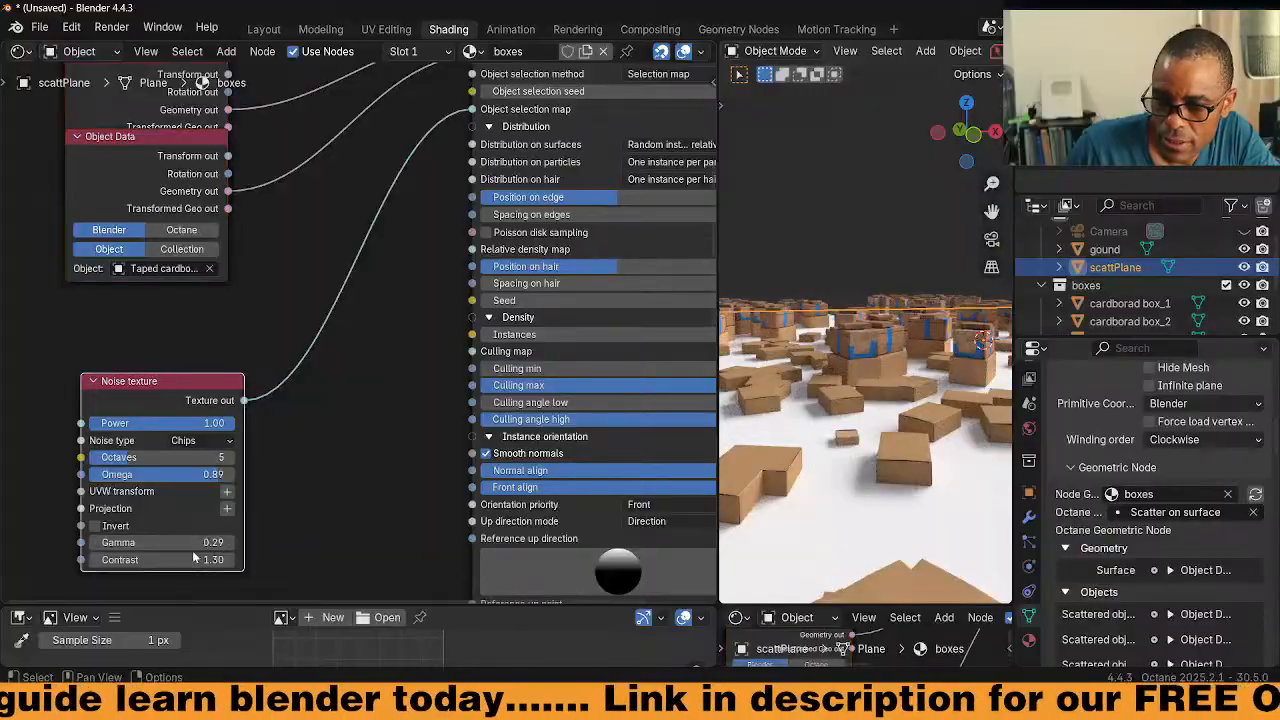
pyautogui.press('g')
pyautogui.press('Escape')
pyautogui.moveTo(160, 526); pyautogui.dragTo(215, 526)
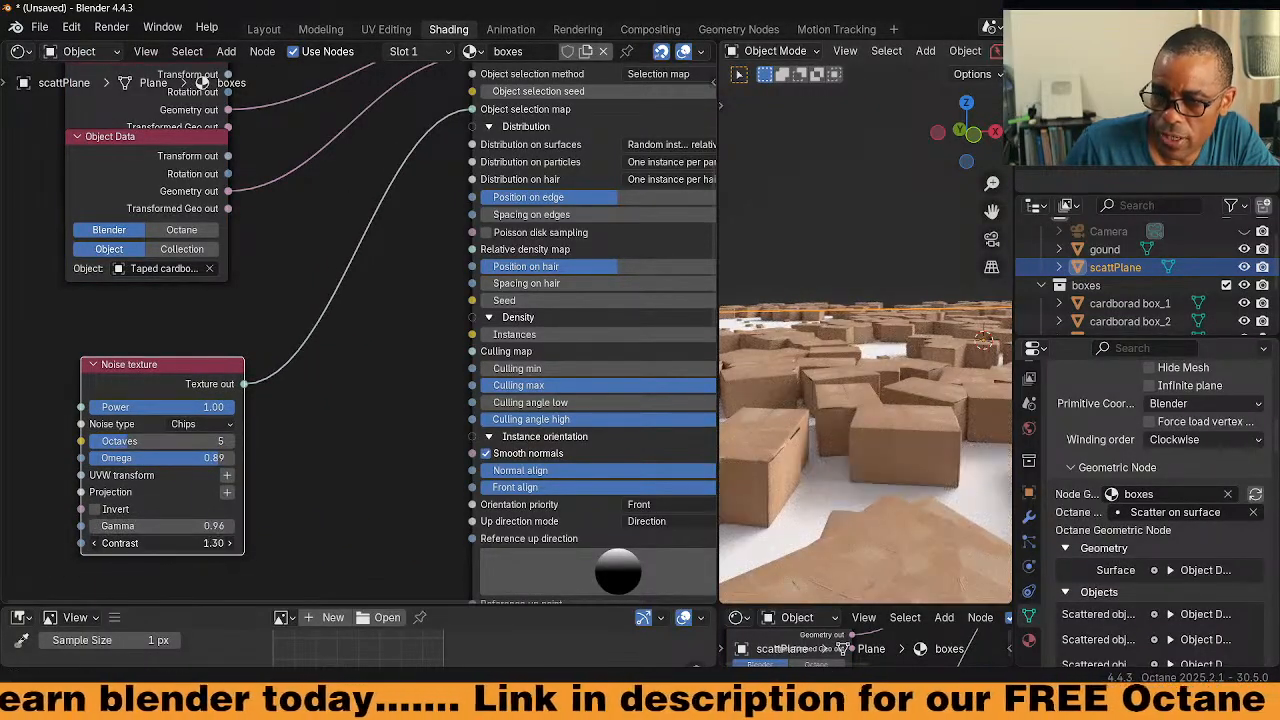
pyautogui.scroll(-4, 347, 436)
pyautogui.scroll(-8, 858, 434)
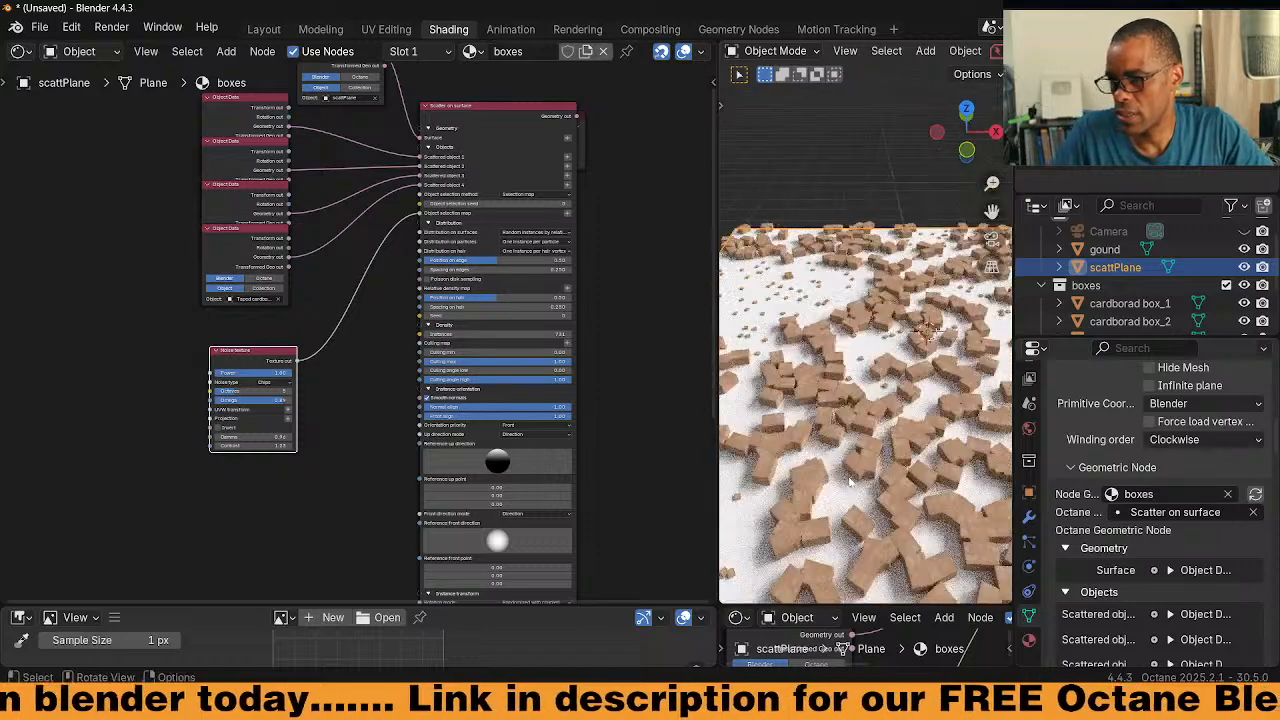
pyautogui.scroll(2, 349, 172)
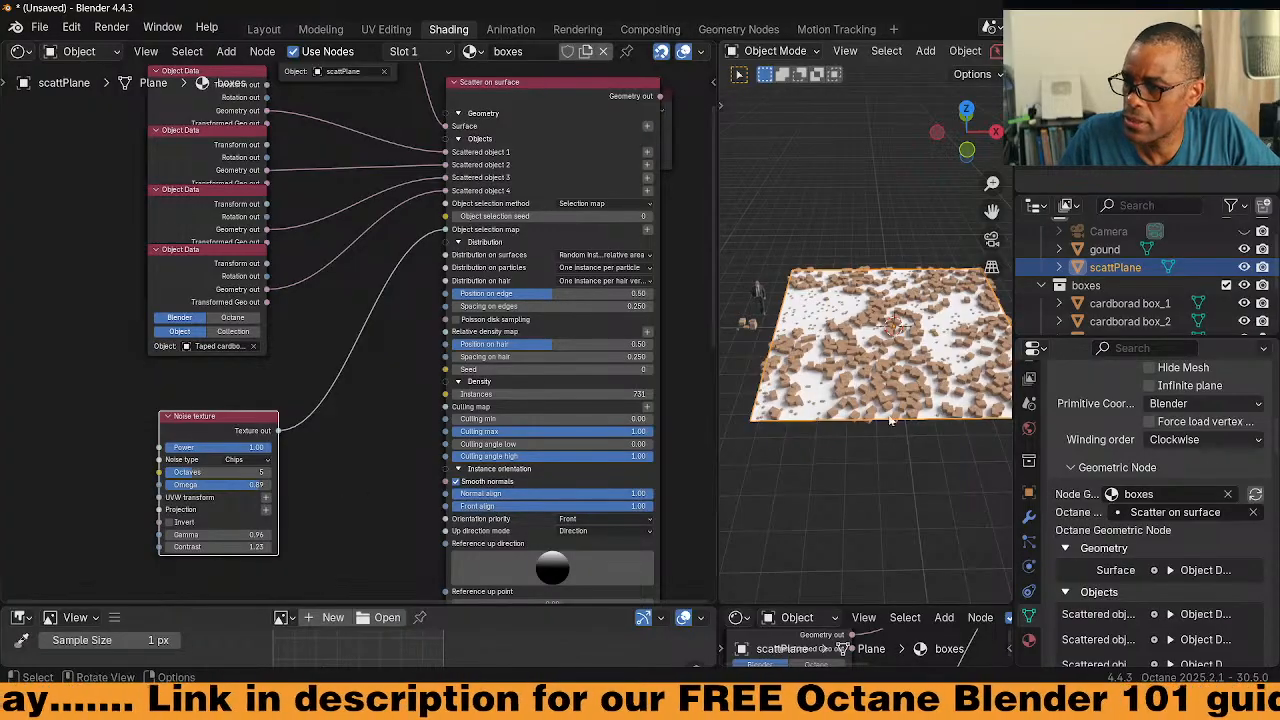
# In the gound object's material, delete the Principled BSDF and connect the Universal material to the Material Output surface
pyautogui.click(1119, 248)
pyautogui.click(462, 51)
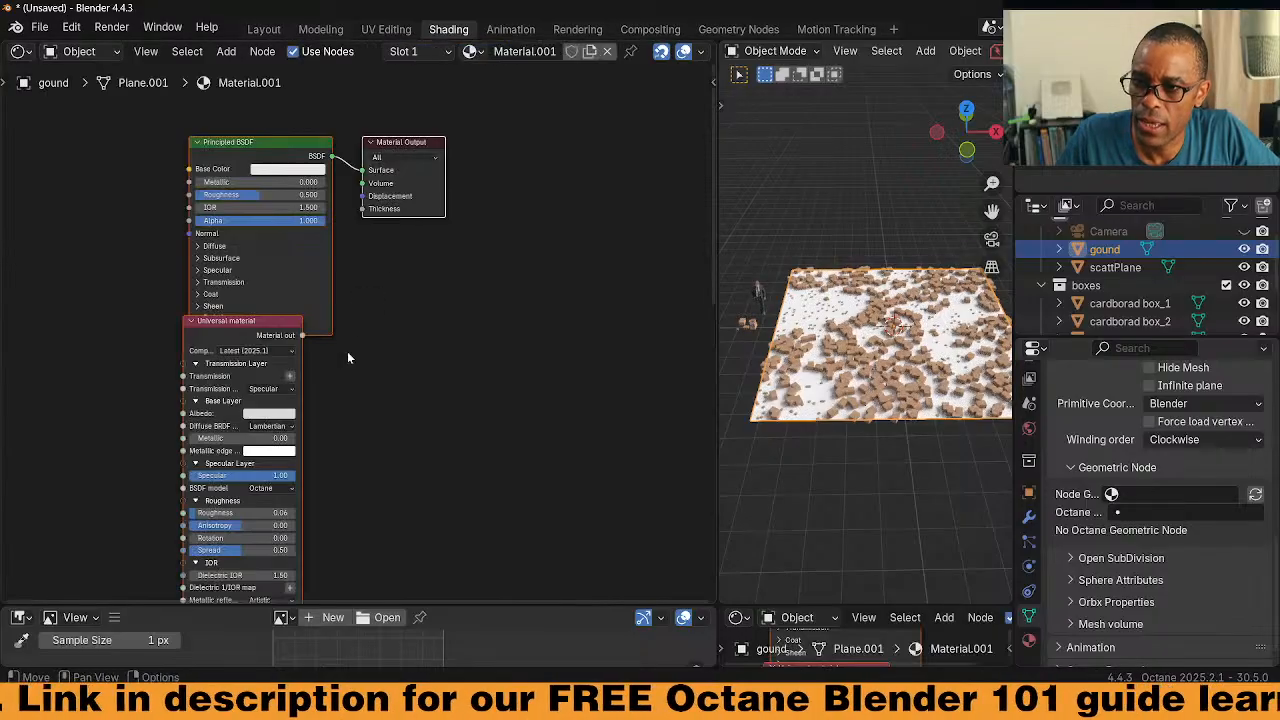
pyautogui.click(318, 118)
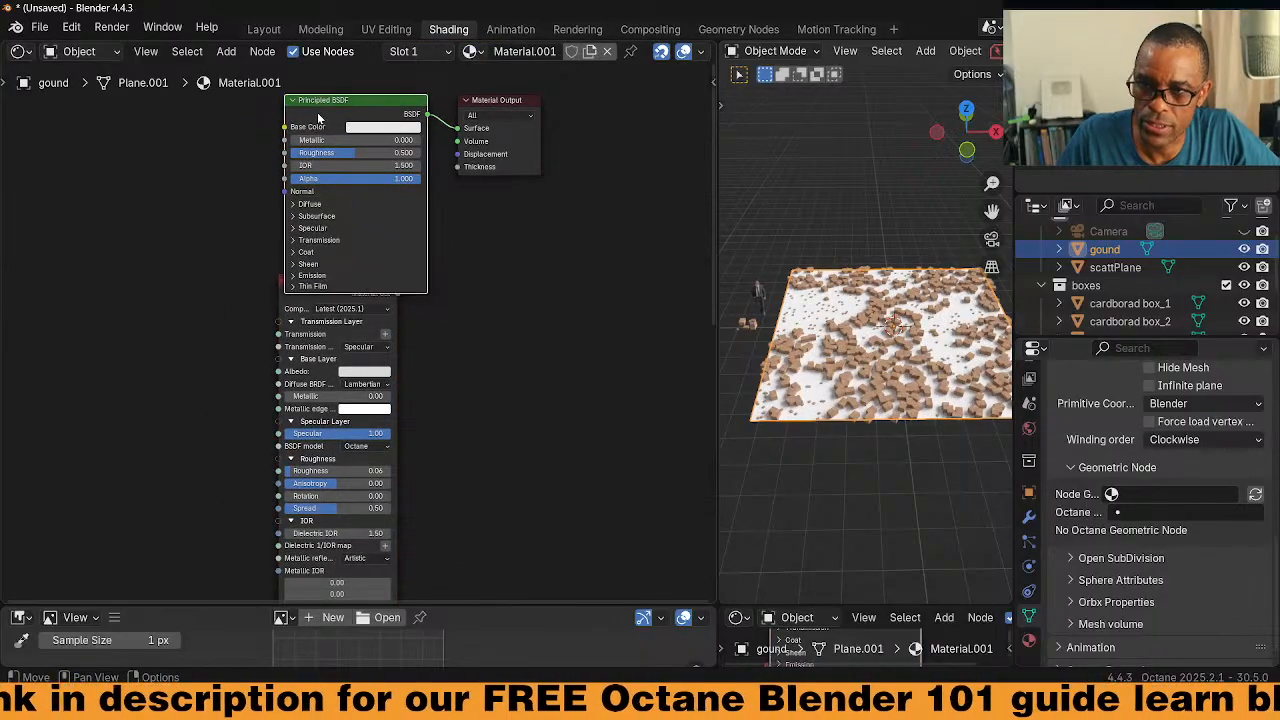
pyautogui.press('x')
pyautogui.moveTo(390, 311); pyautogui.dragTo(378, 216)
pyautogui.moveTo(430, 160); pyautogui.dragTo(457, 128)
pyautogui.moveTo(330, 185); pyautogui.dragTo(366, 102)
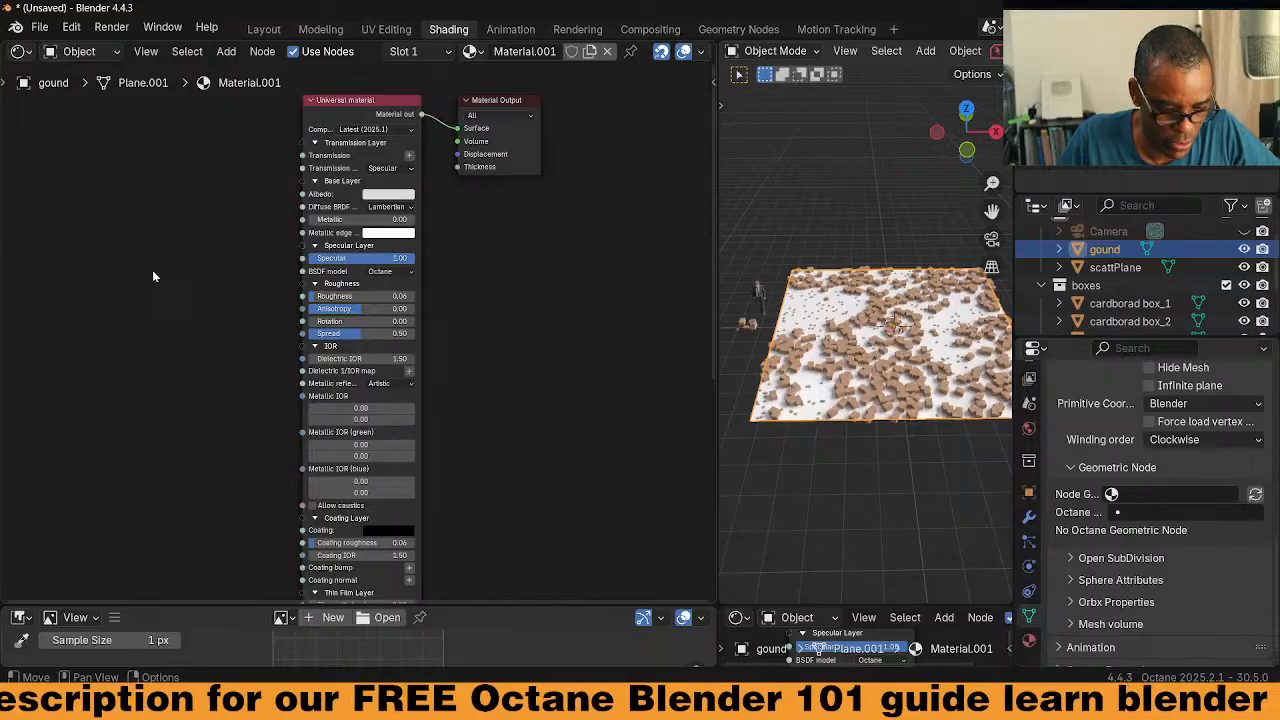
# Paste the scatter's Noise texture into the gound material, connect it to Albedo, and set the Universal material's roughness to 1.00
pyautogui.hotkey('ctrl', 'v')
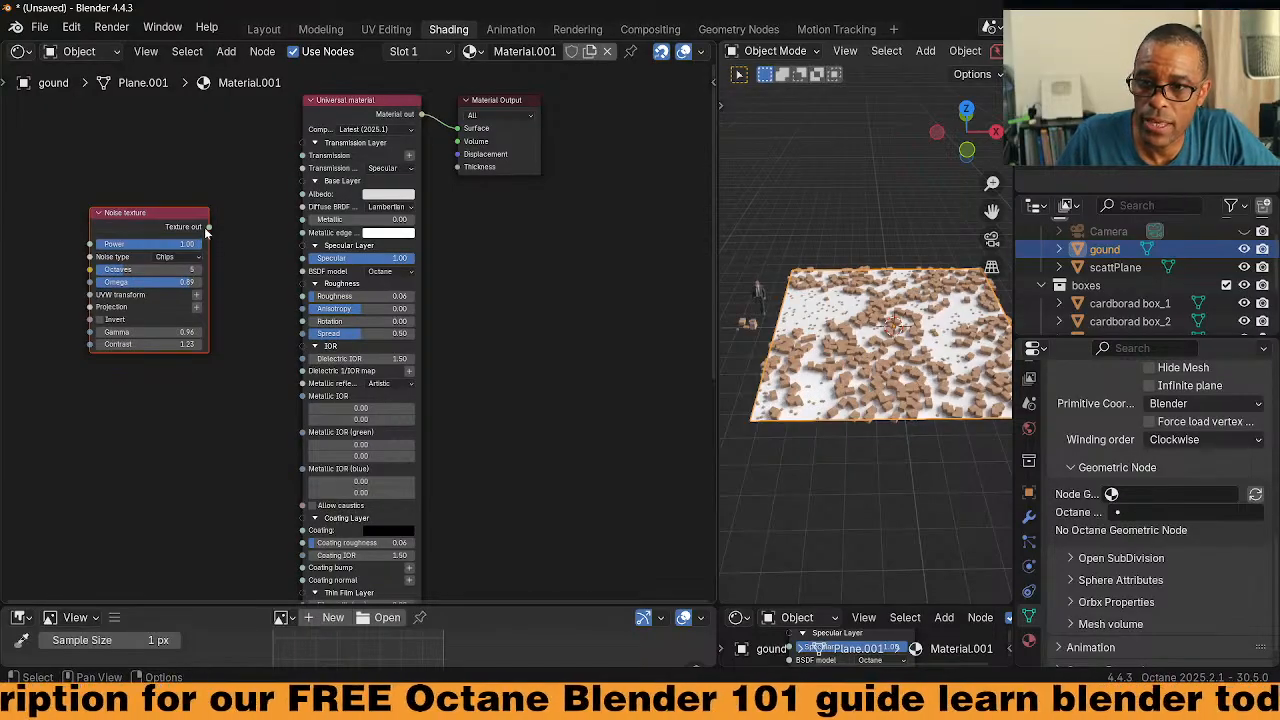
pyautogui.moveTo(300, 203); pyautogui.dragTo(301, 196)
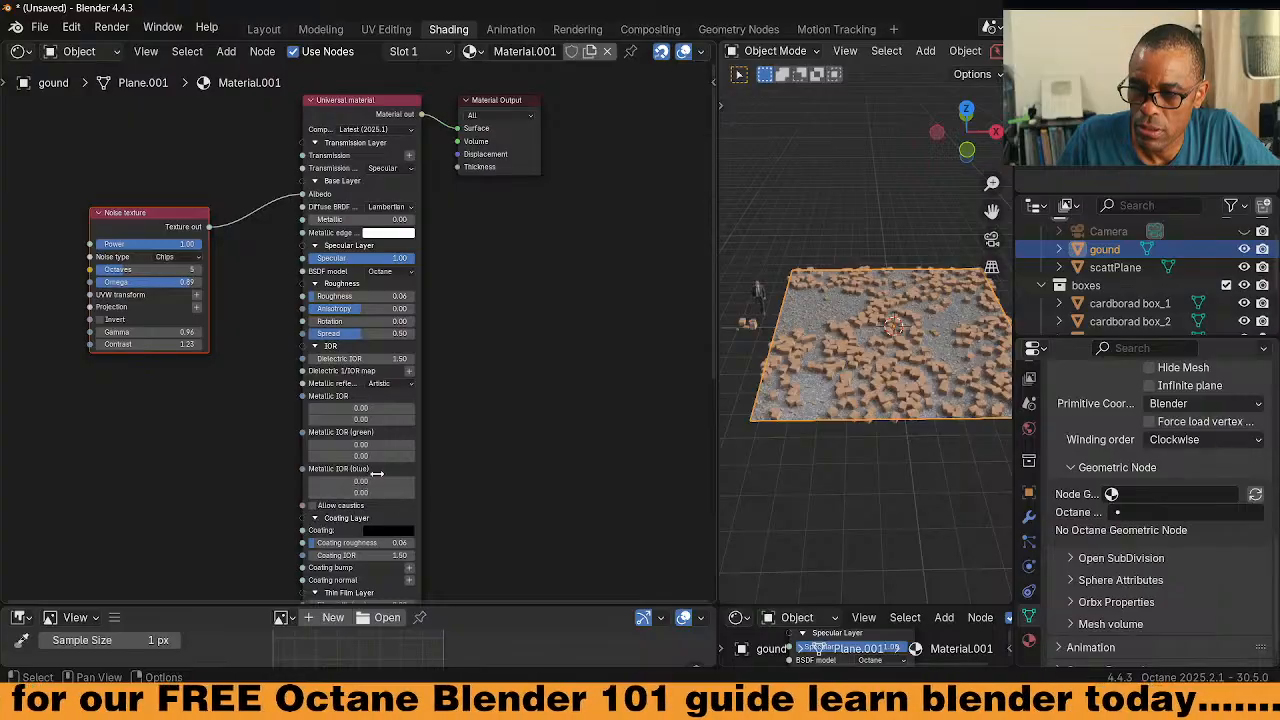
pyautogui.moveTo(350, 296); pyautogui.dragTo(416, 300)
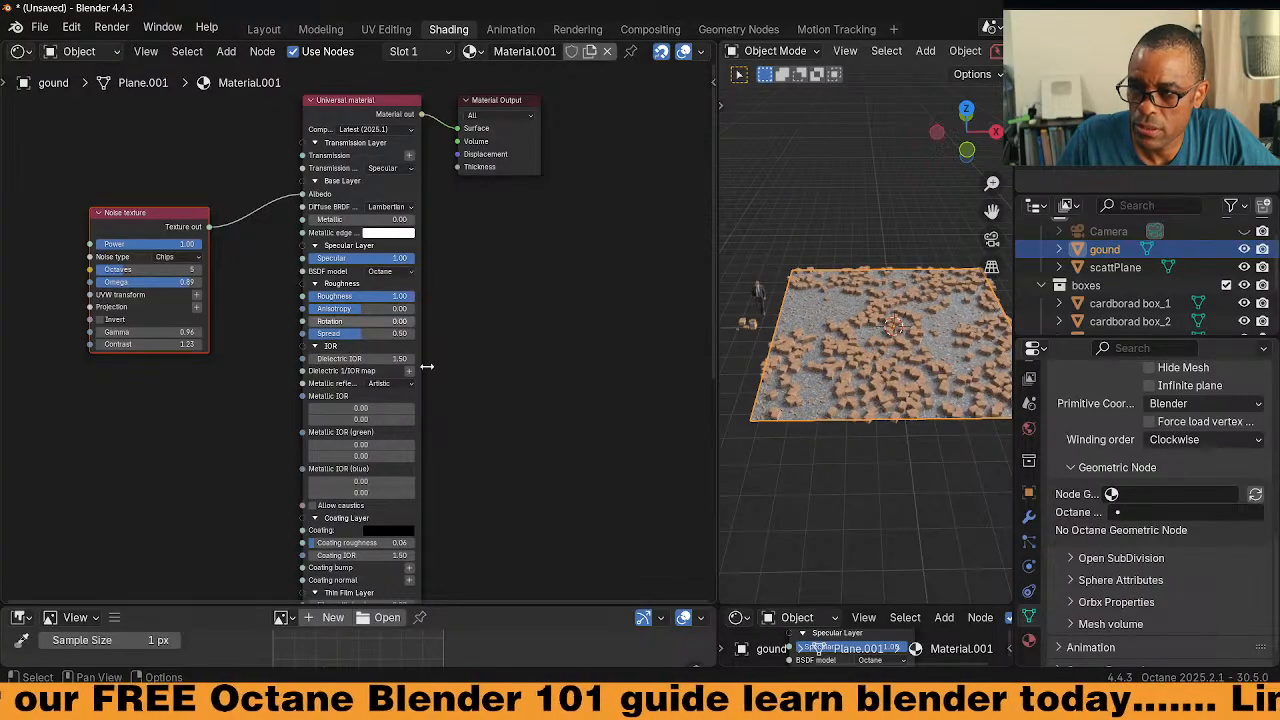
# Set the gamma of the gound material's Noise texture to 1.12
pyautogui.moveTo(828, 408); pyautogui.dragTo(821, 429, button='middle')
pyautogui.scroll(4, 868, 464)
pyautogui.moveTo(869, 464); pyautogui.dragTo(869, 481, button='middle')
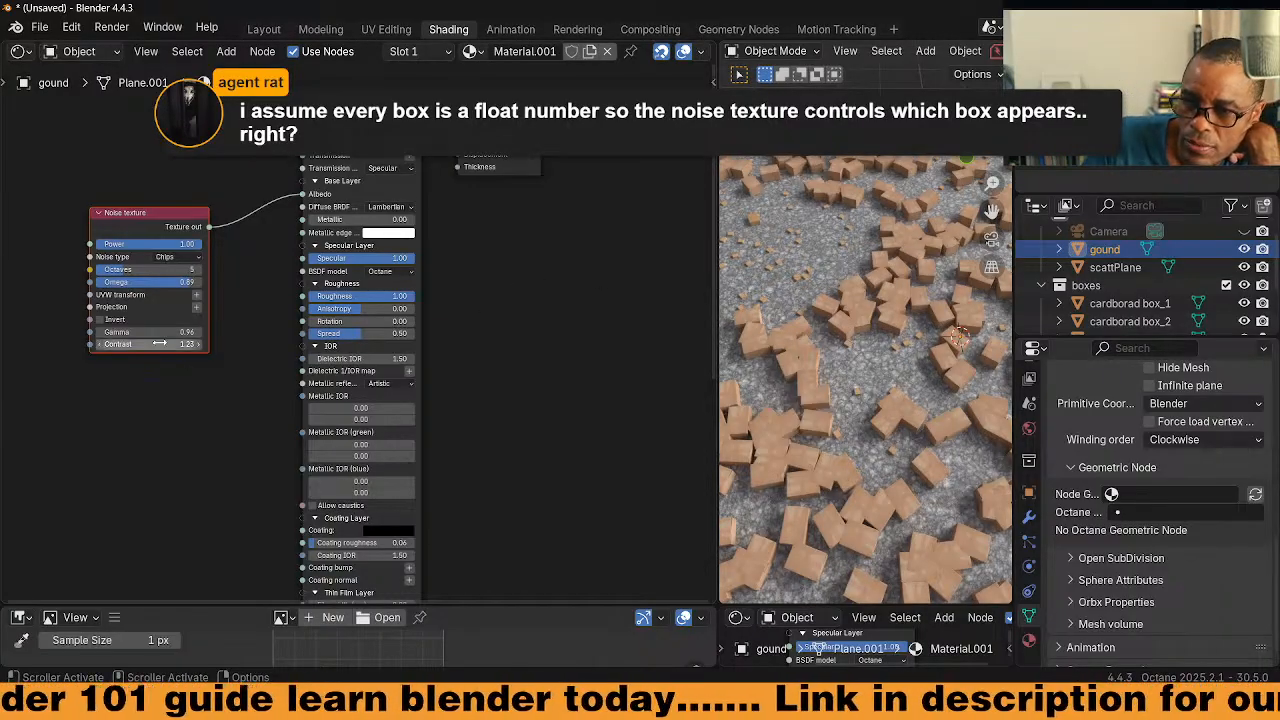
pyautogui.moveTo(150, 332); pyautogui.dragTo(165, 332)
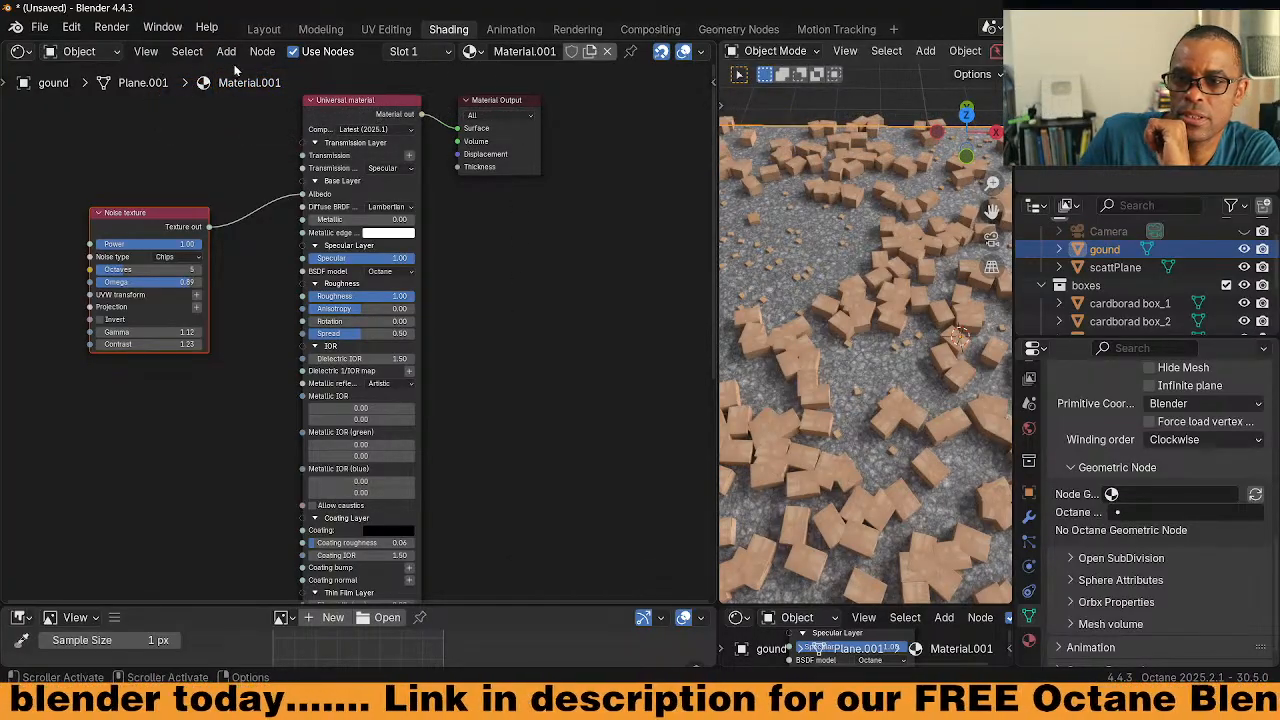
# Set scattPlane's Noise texture to gamma 0.30, contrast 2.08, omega 0.50 and octaves 1
pyautogui.click(760, 265)
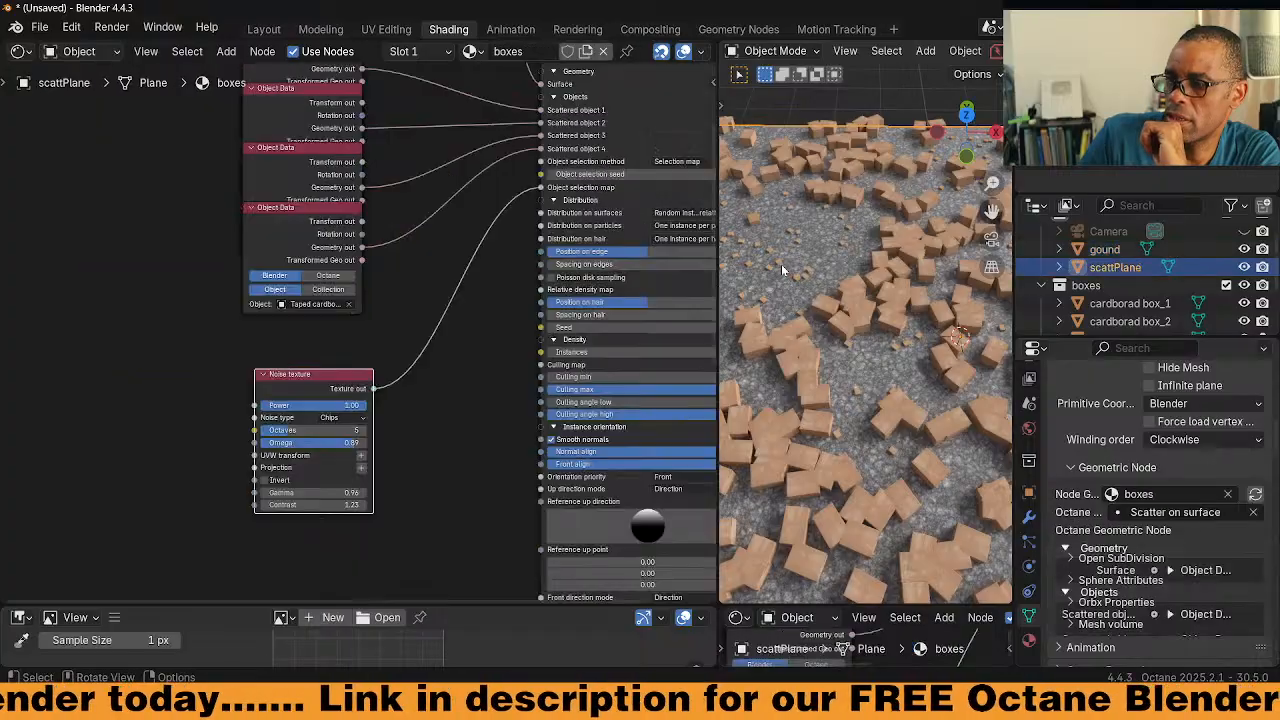
pyautogui.moveTo(355, 469); pyautogui.dragTo(342, 410, button='middle')
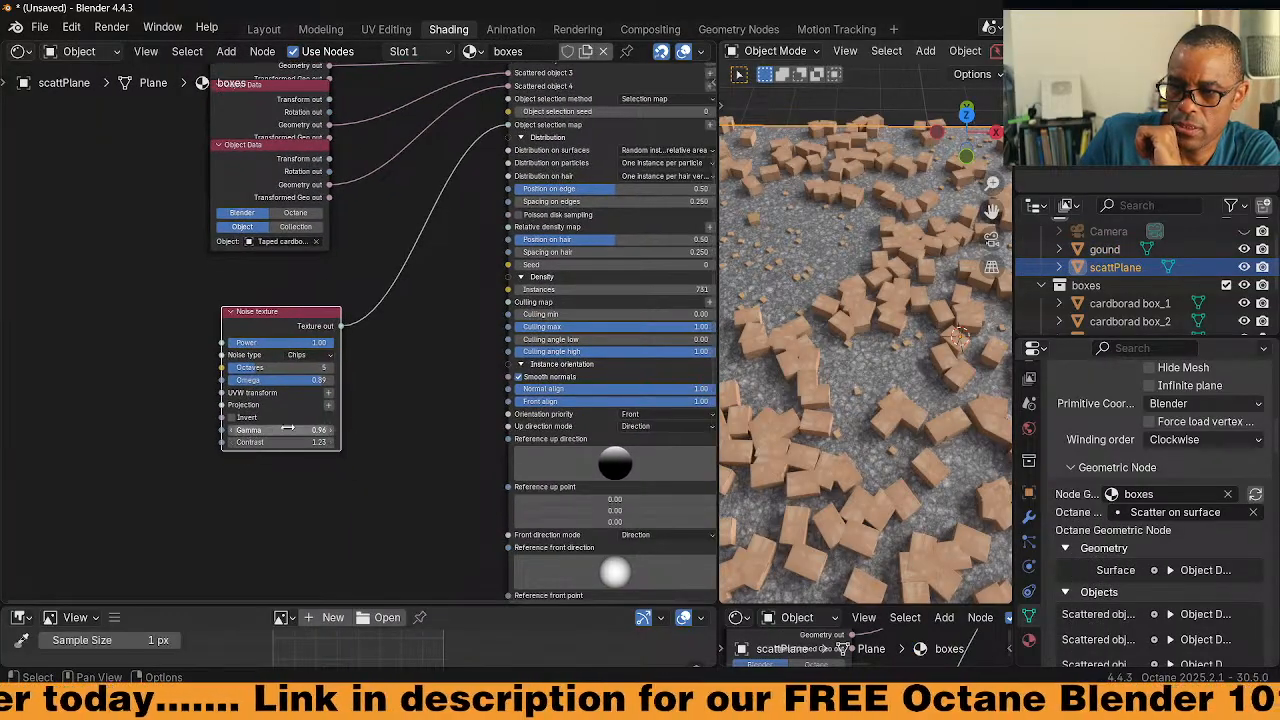
pyautogui.moveTo(292, 434)
pyautogui.mouseDown()
pyautogui.moveTo(334, 429)
pyautogui.moveTo(245, 429)
pyautogui.moveTo(321, 430)
pyautogui.moveTo(256, 442)
pyautogui.moveTo(340, 442)
pyautogui.moveTo(292, 442)
pyautogui.mouseUp()
pyautogui.moveTo(300, 380); pyautogui.dragTo(245, 367)
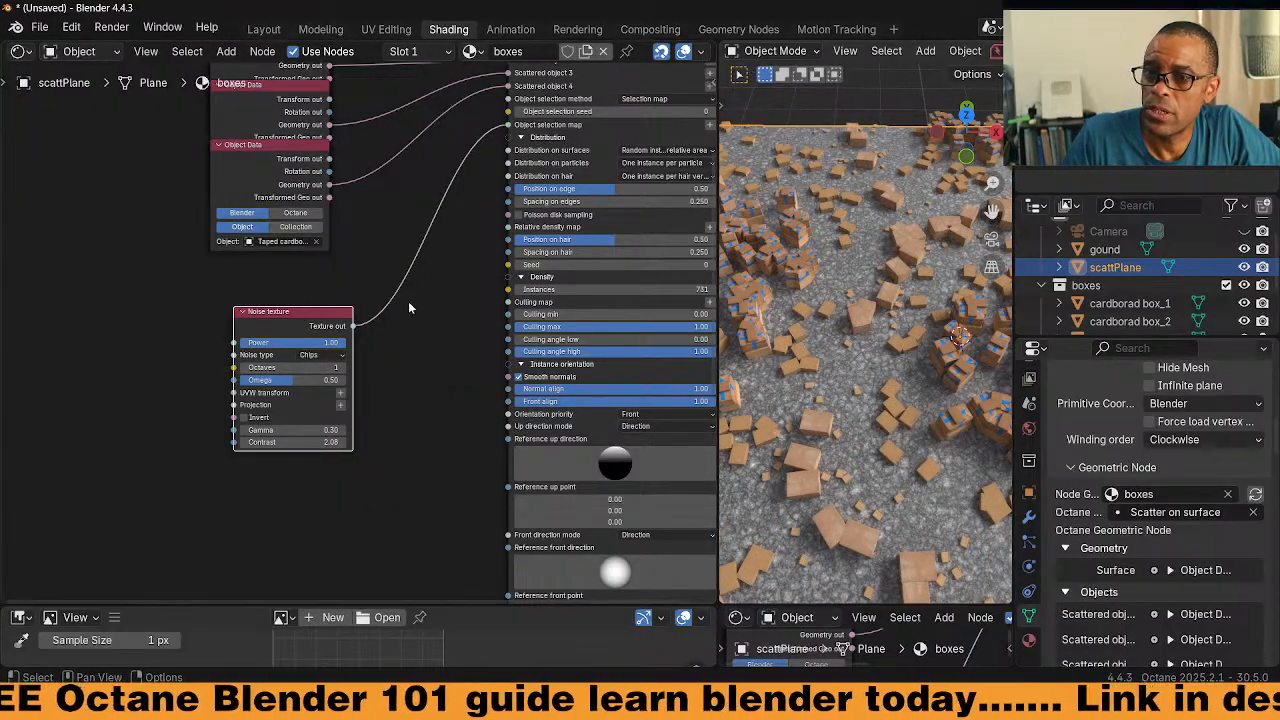
# Replace the gound material's Noise texture with a pasted copy of scattPlane's adjusted one, connected to Albedo
pyautogui.click(1110, 249)
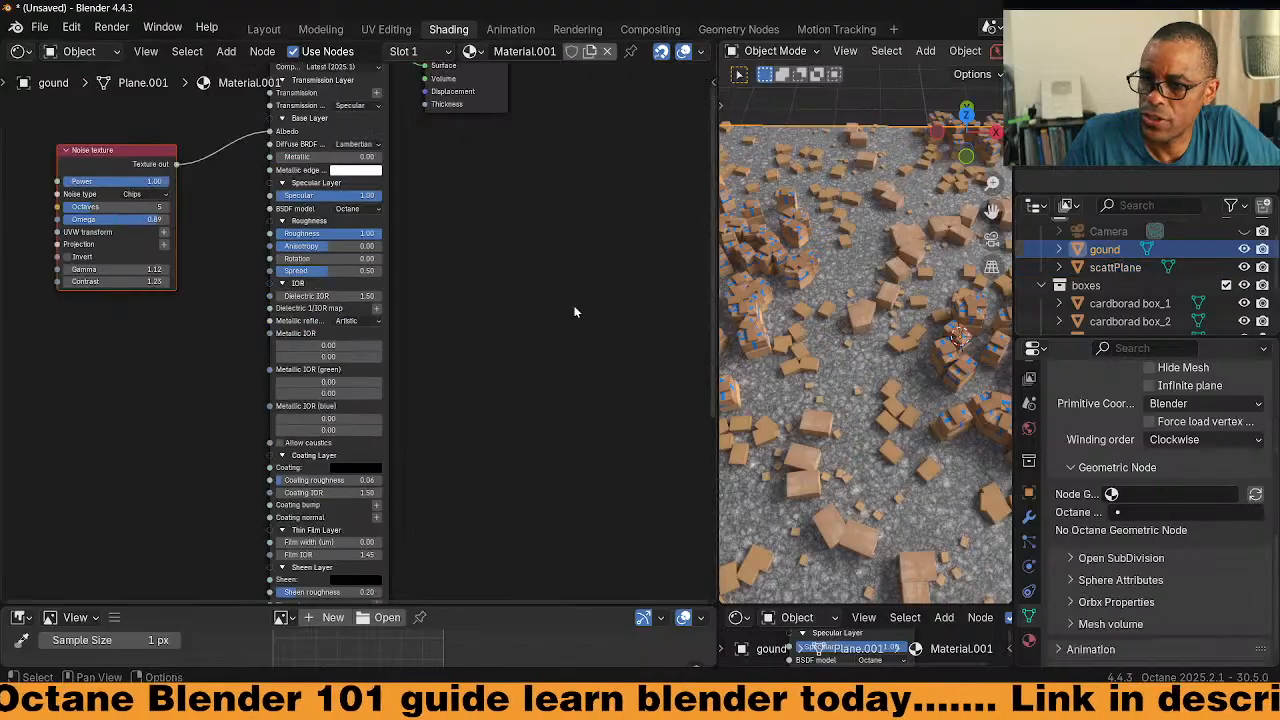
pyautogui.rightClick(90, 372)
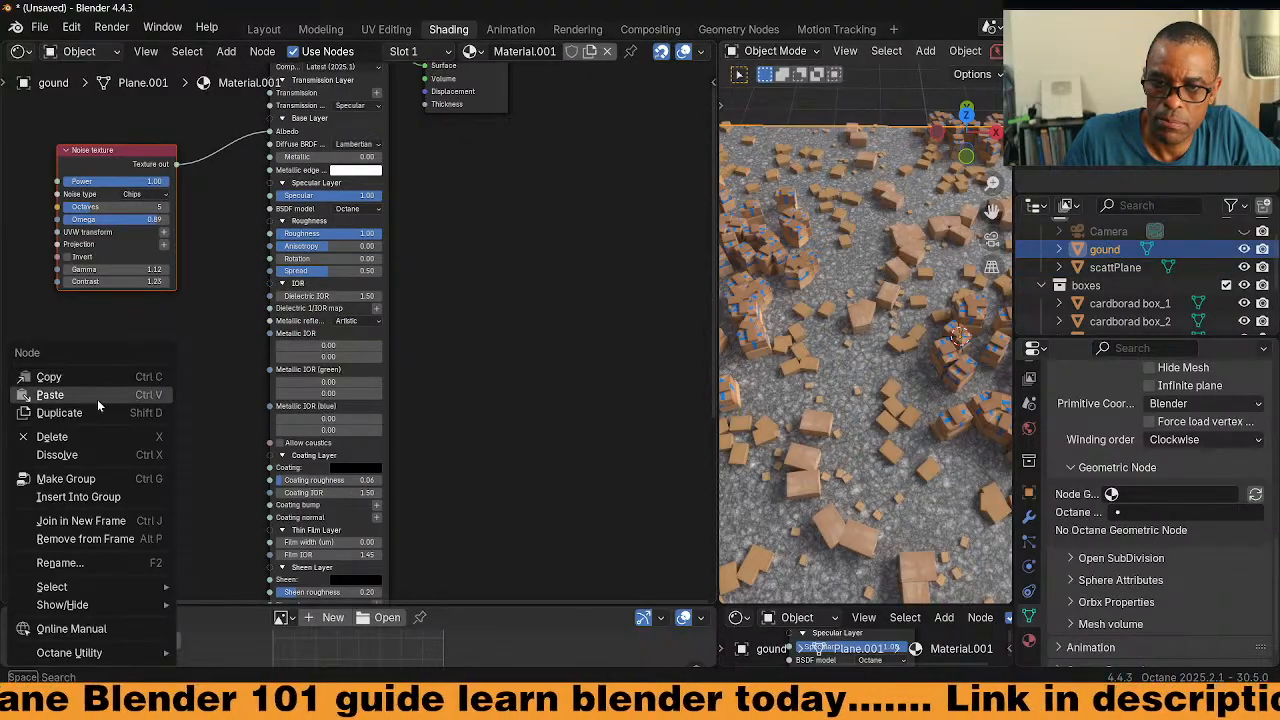
pyautogui.click(97, 399)
pyautogui.moveTo(288, 330); pyautogui.dragTo(183, 330)
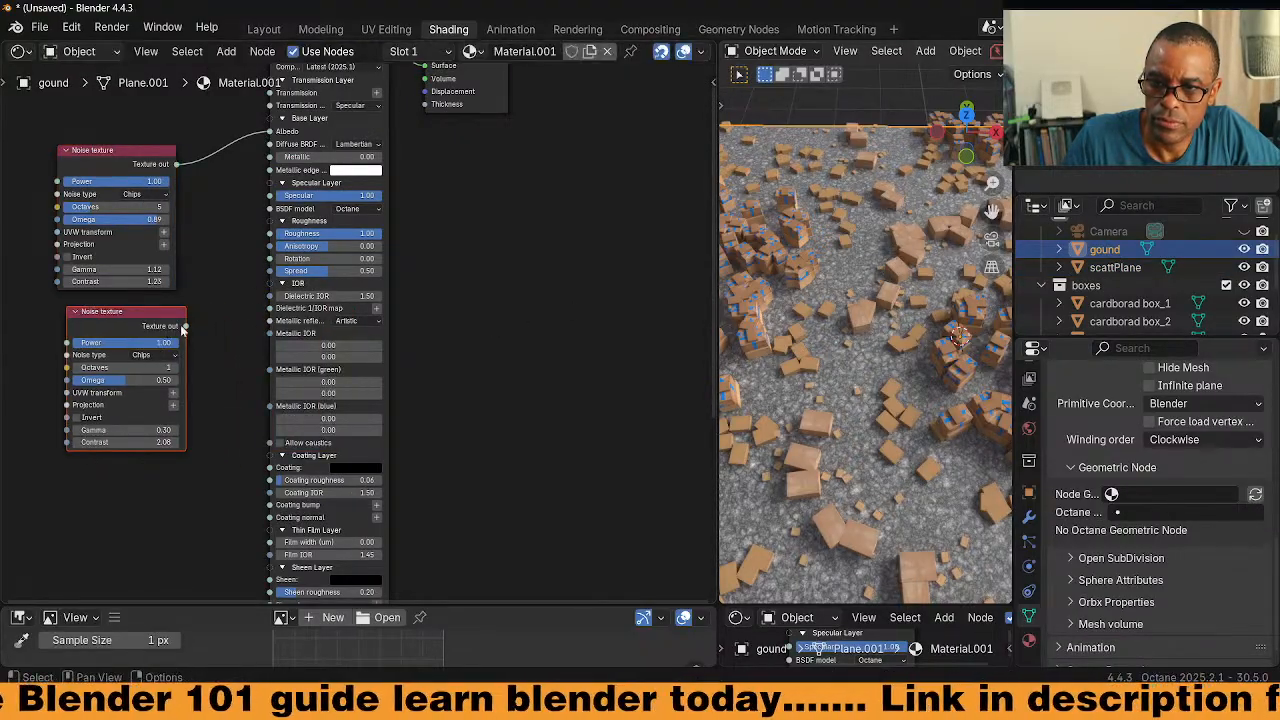
pyautogui.moveTo(248, 200); pyautogui.dragTo(270, 131)
pyautogui.click(115, 156)
pyautogui.press('x')
pyautogui.moveTo(933, 461); pyautogui.dragTo(966, 426, button='middle')
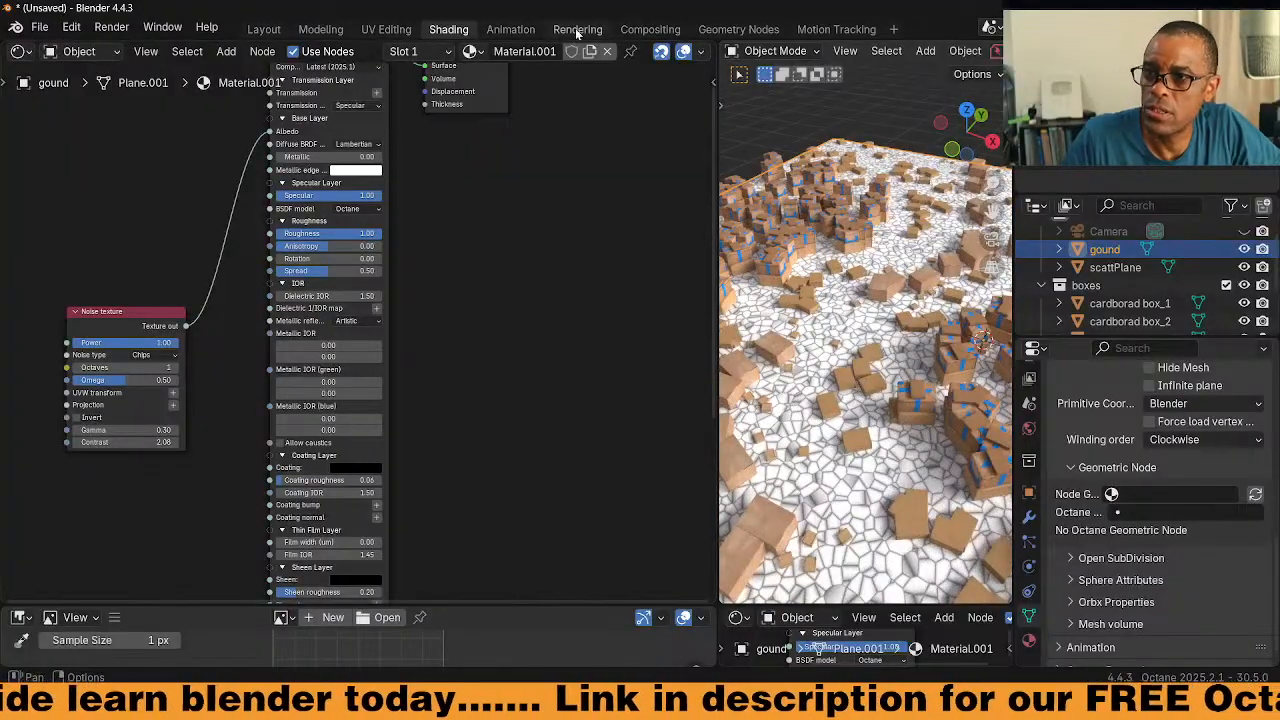
# Add XYZ to UVW Projection and 3D transformation nodes to scattPlane's Noise texture, with the scale at 5.680 on all axes
pyautogui.click(1108, 268)
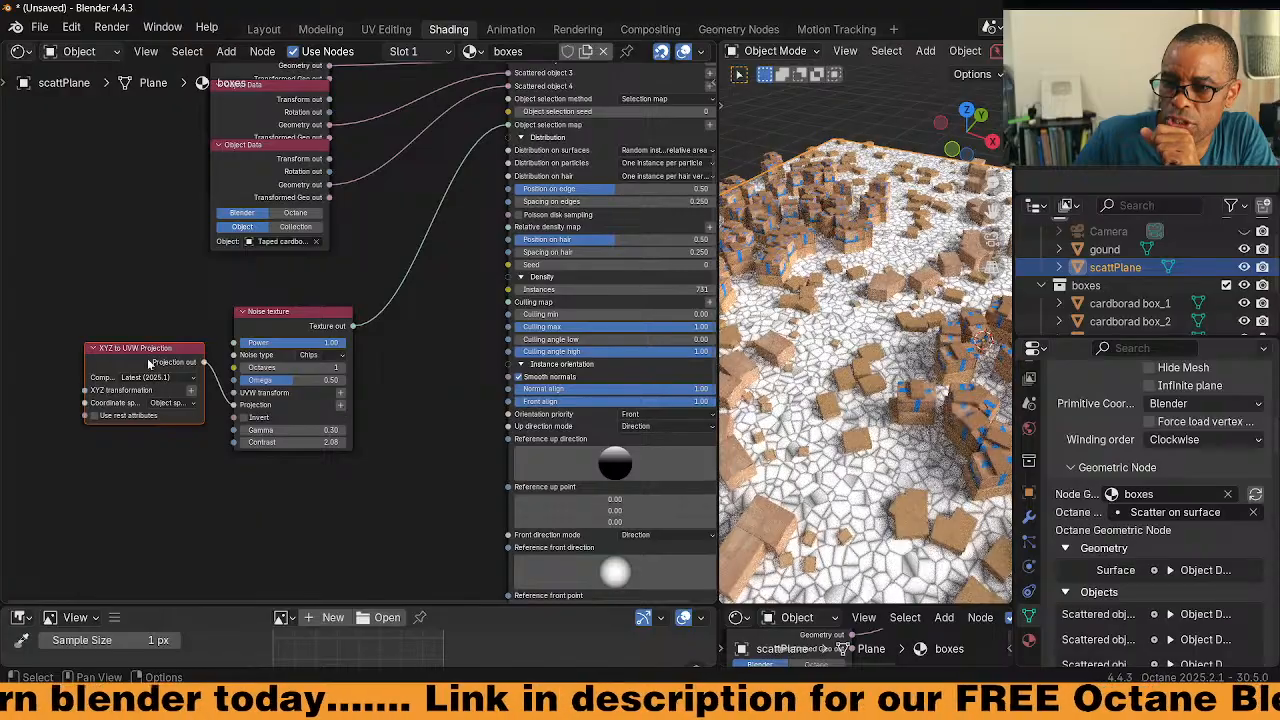
pyautogui.click(340, 405)
pyautogui.click(340, 393)
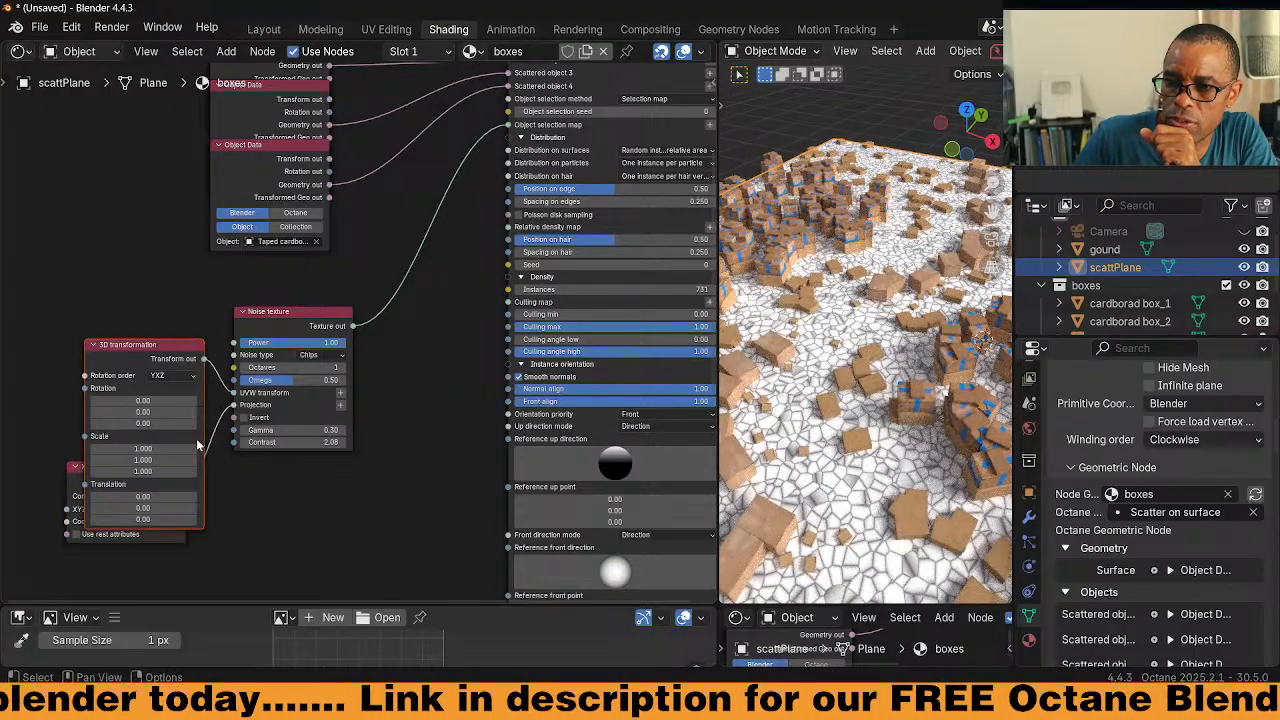
pyautogui.click(134, 276)
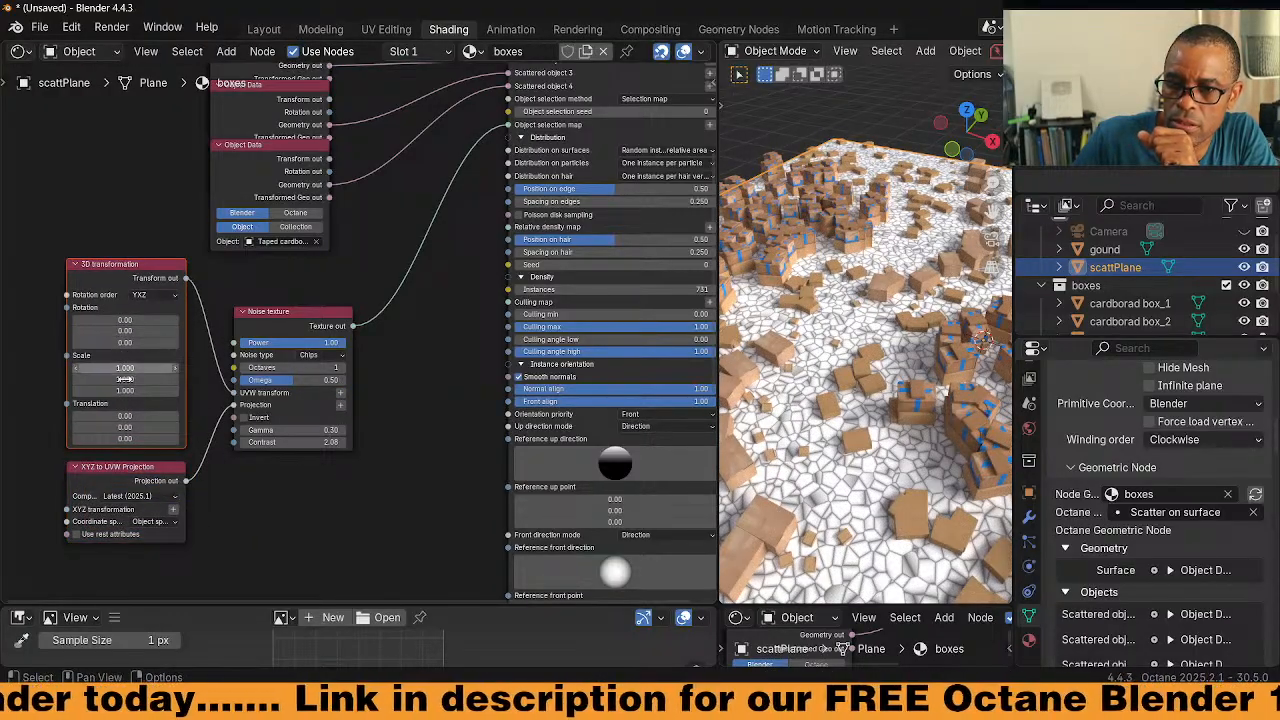
pyautogui.moveTo(125, 391); pyautogui.dragTo(422, 391)
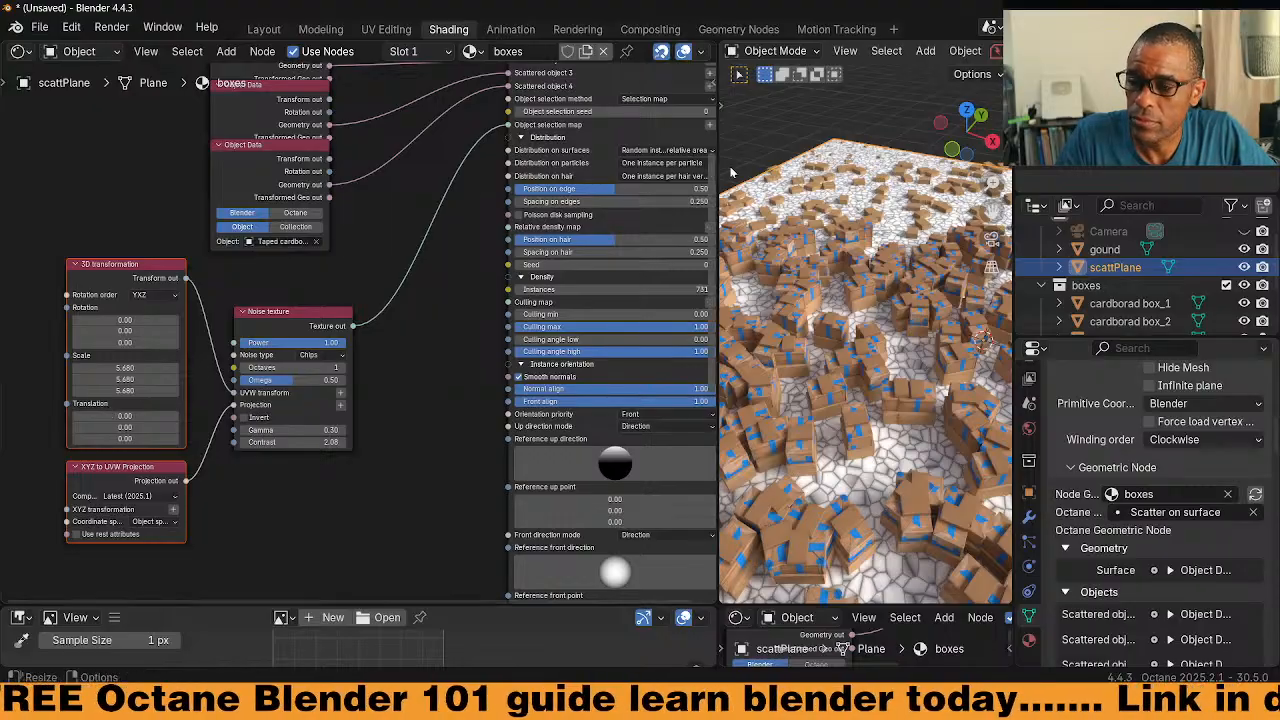
# Paste the 3D transformation and XYZ to UVW Projection nodes into the gound material and connect them to its Noise texture
pyautogui.click(1112, 250)
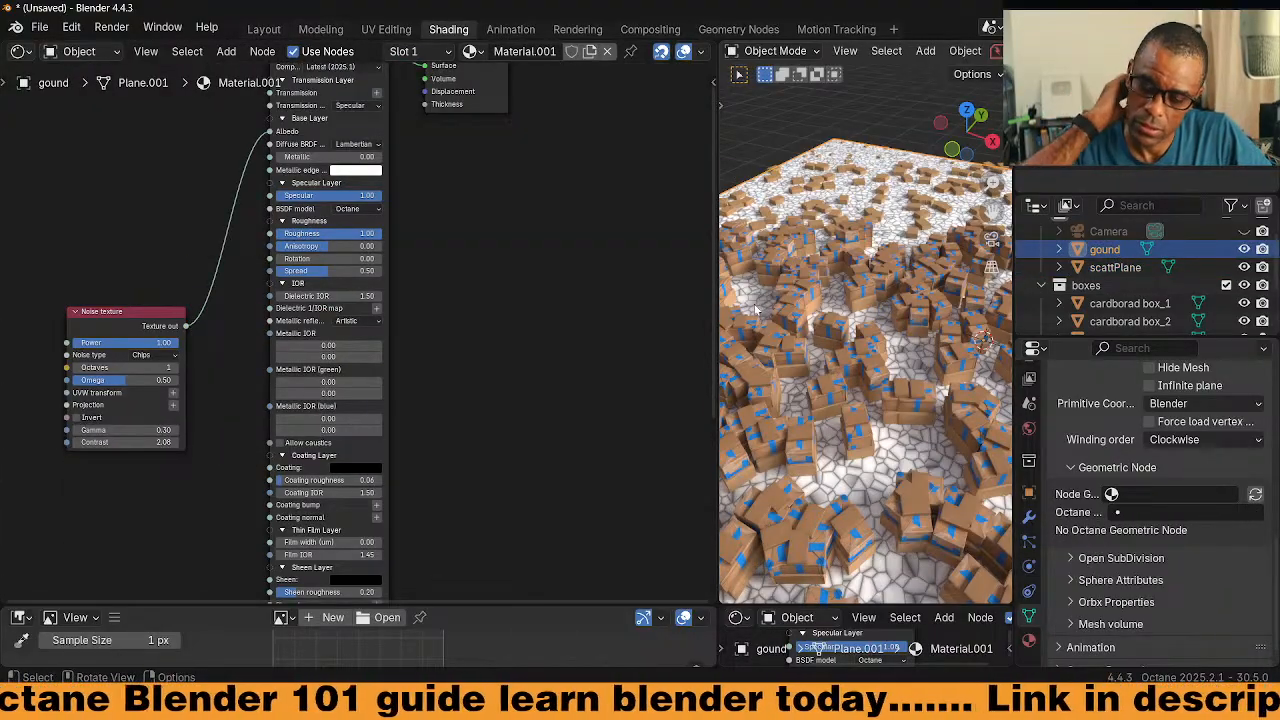
pyautogui.moveTo(537, 319); pyautogui.dragTo(660, 390, button='middle')
pyautogui.moveTo(280, 266); pyautogui.dragTo(378, 165, button='middle')
pyautogui.rightClick(107, 387)
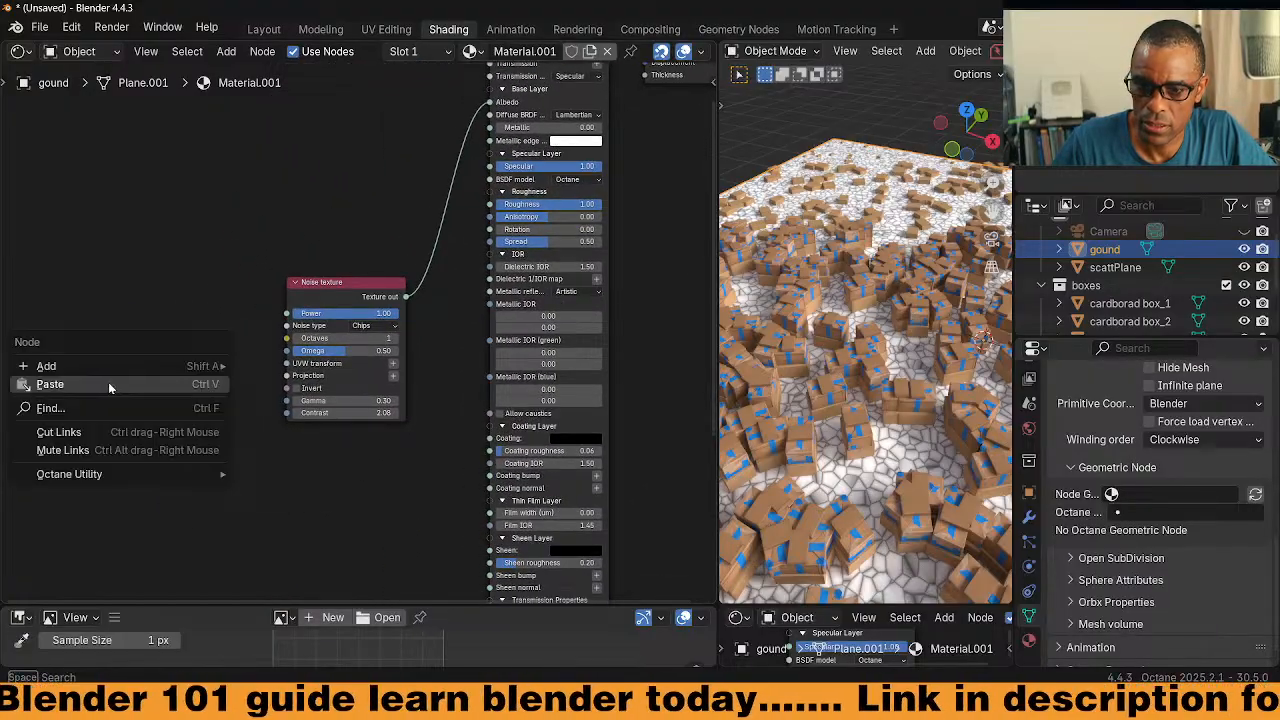
pyautogui.click(50, 384)
pyautogui.moveTo(267, 376)
pyautogui.mouseDown()
pyautogui.moveTo(286, 363)
pyautogui.moveTo(284, 376)
pyautogui.mouseUp()
# Try the Voronoi noise type on scattPlane's Noise texture, and settle on Turbulence
pyautogui.scroll(-2, 860, 420)
pyautogui.moveTo(860, 420); pyautogui.dragTo(810, 397, button='middle')
pyautogui.moveTo(896, 480)
pyautogui.mouseDown(button='middle')
pyautogui.moveTo(858, 482)
pyautogui.moveTo(902, 478)
pyautogui.mouseUp(button='middle')
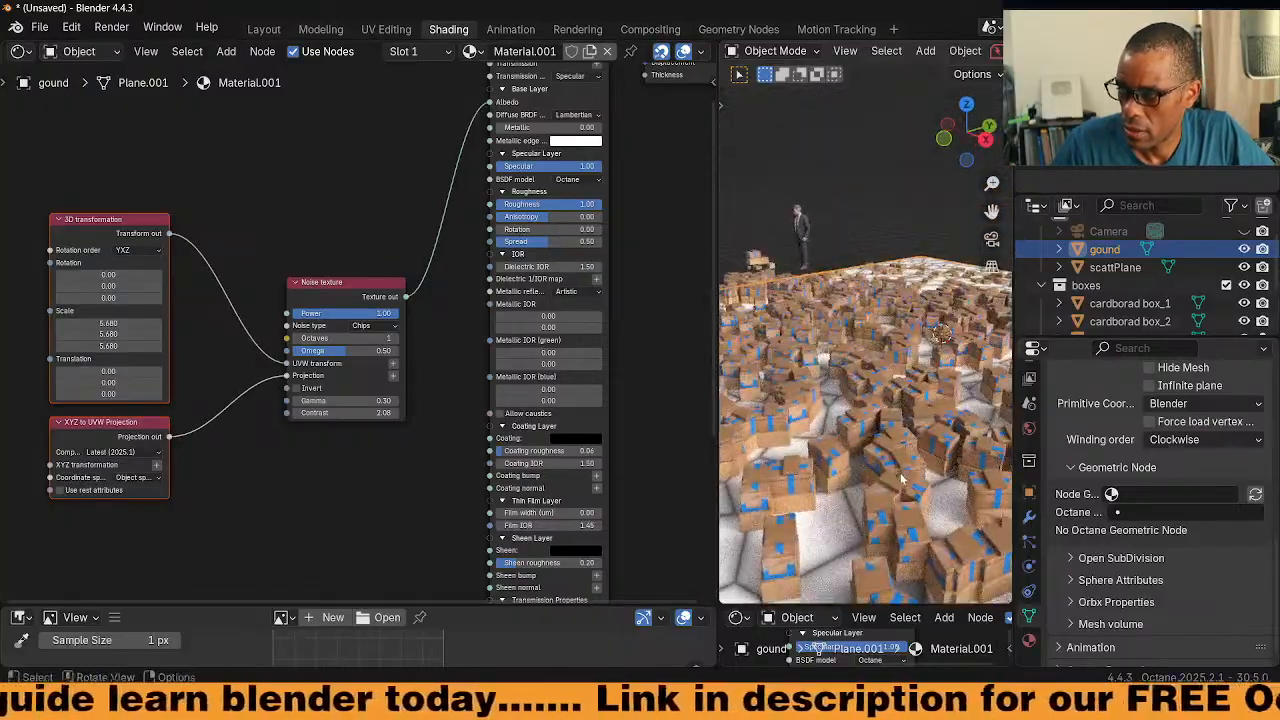
pyautogui.moveTo(829, 497); pyautogui.dragTo(860, 580, button='middle')
pyautogui.moveTo(826, 298); pyautogui.dragTo(830, 220, button='middle')
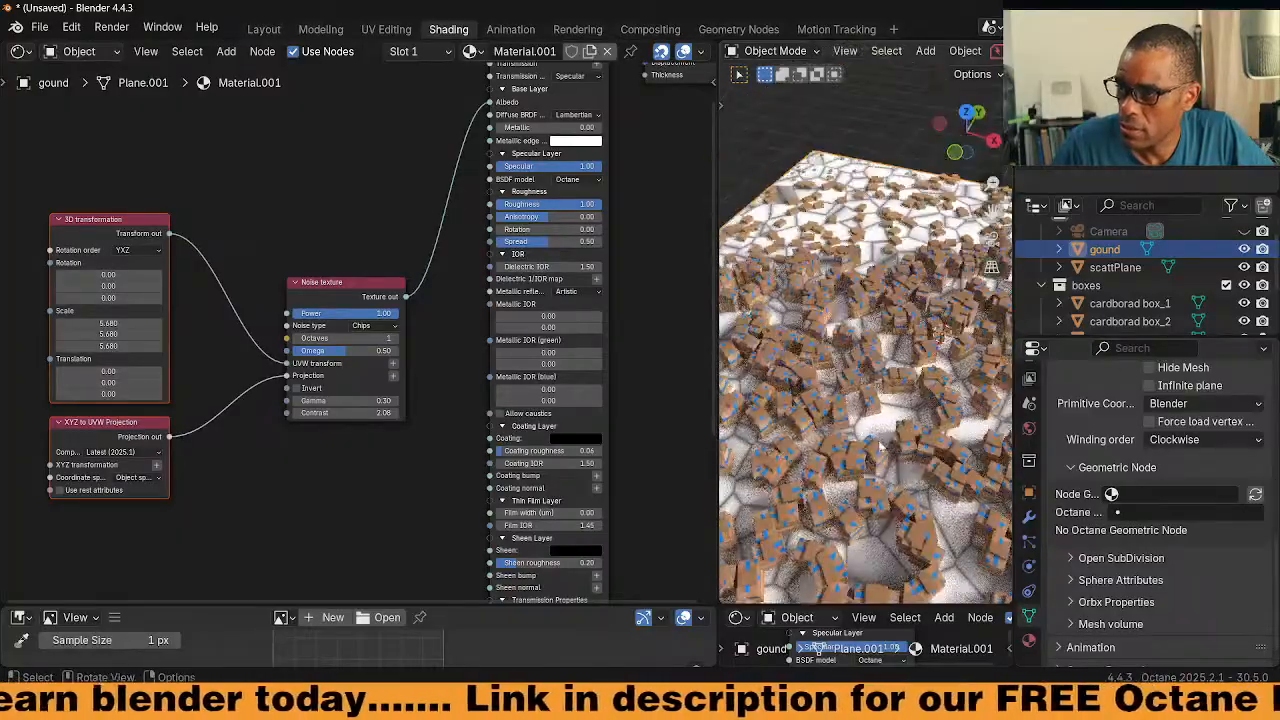
pyautogui.click(1115, 267)
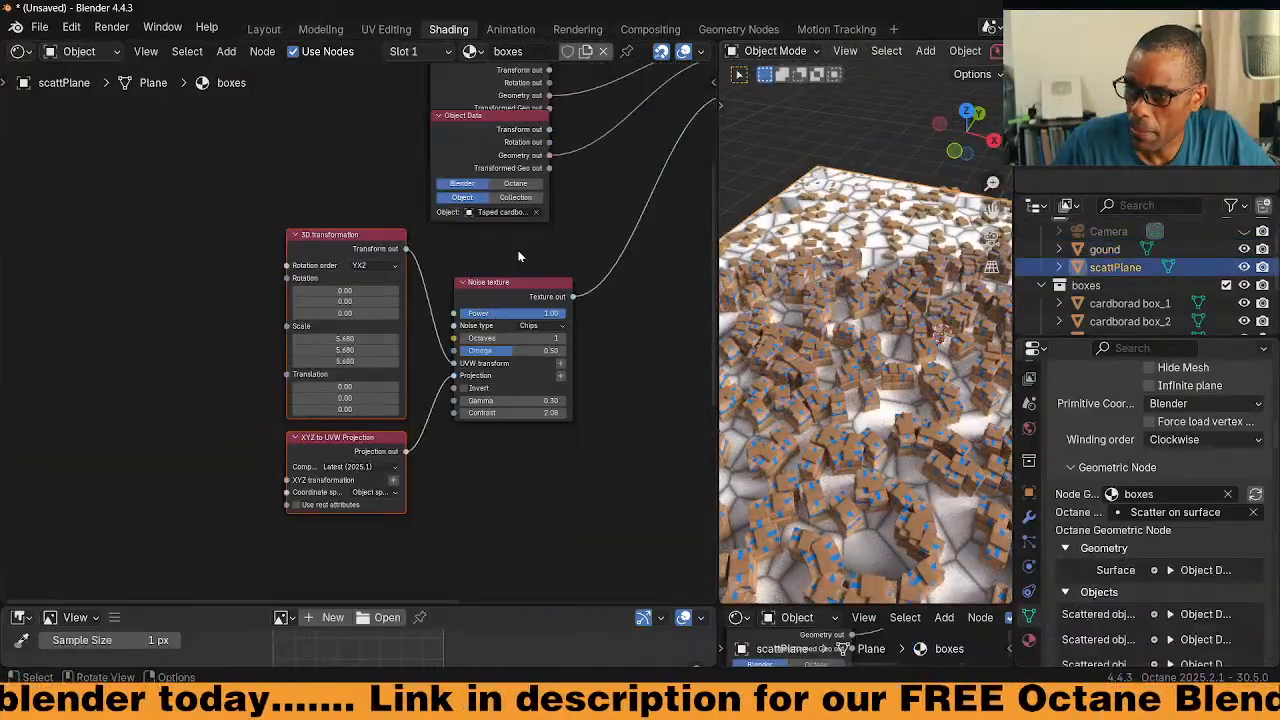
pyautogui.click(540, 325)
pyautogui.click(545, 387)
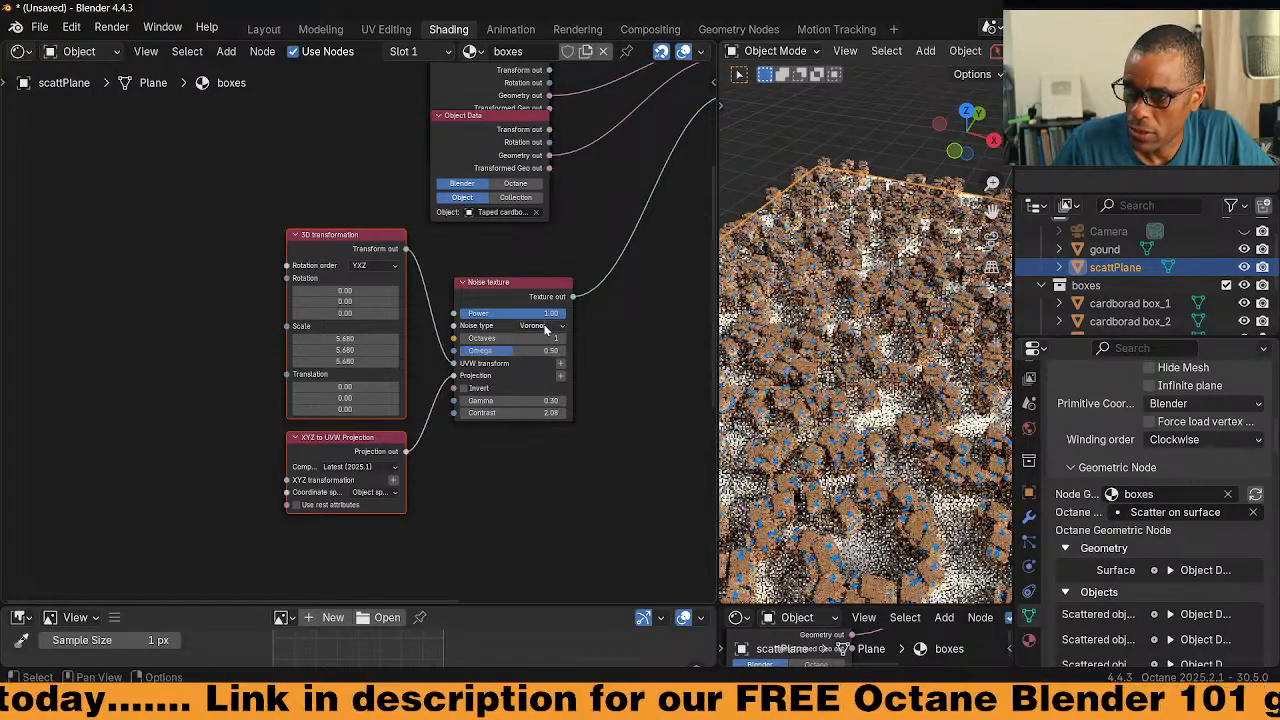
pyautogui.click(540, 325)
pyautogui.click(537, 351)
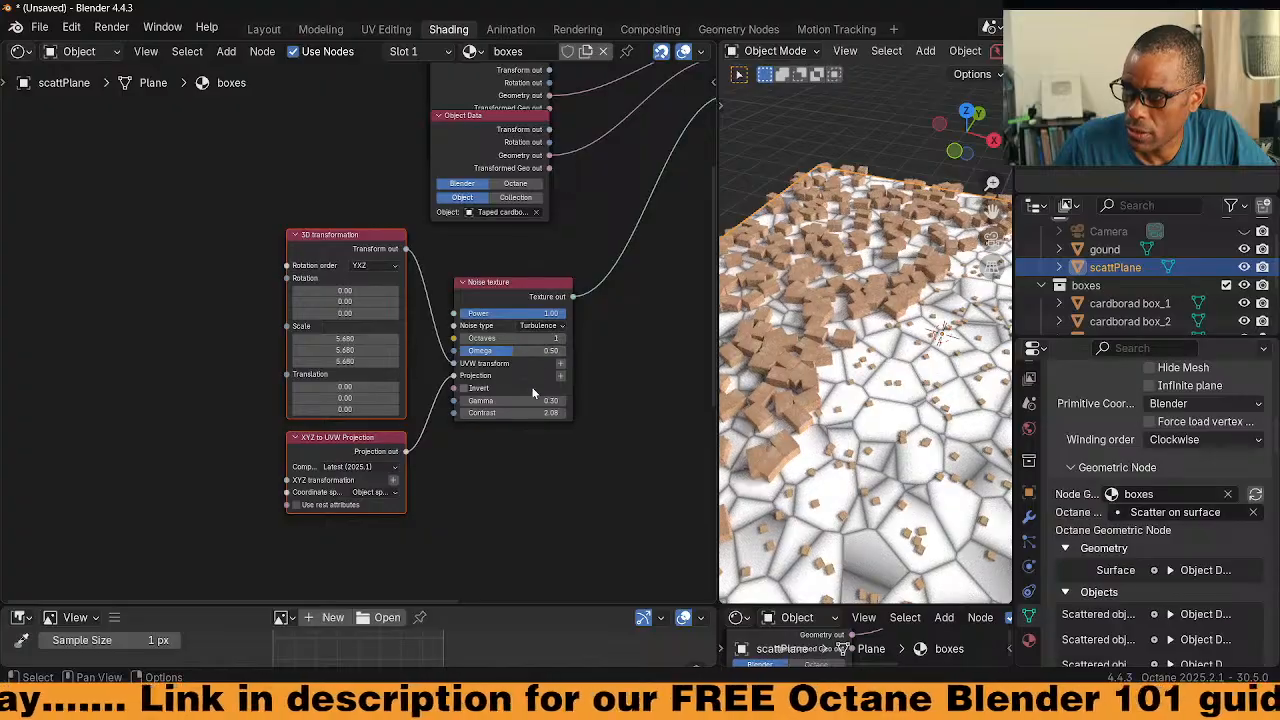
# Set scattPlane's Noise texture to gamma 0.31, contrast 1.96, octaves 9 and omega 1.00
pyautogui.moveTo(520, 397)
pyautogui.mouseDown()
pyautogui.moveTo(560, 397)
pyautogui.moveTo(480, 413)
pyautogui.moveTo(520, 413)
pyautogui.mouseUp()
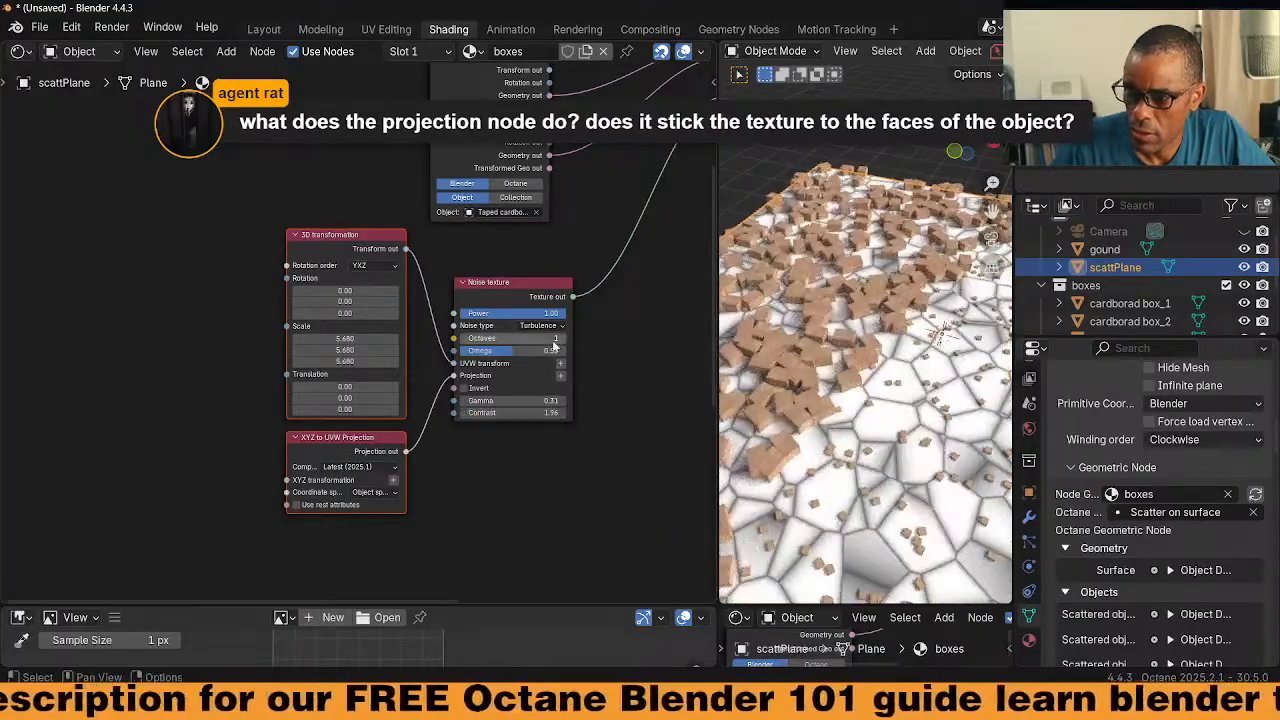
pyautogui.moveTo(462, 338); pyautogui.dragTo(542, 350)
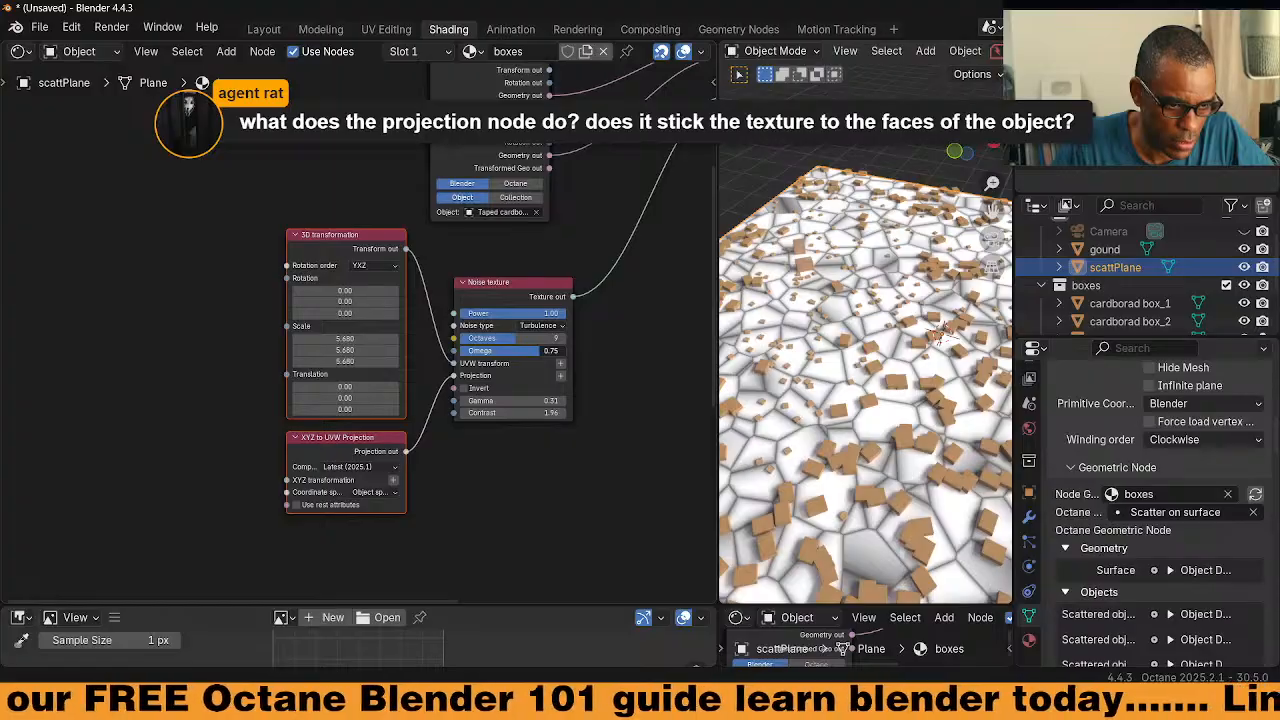
pyautogui.moveTo(534, 350); pyautogui.dragTo(560, 350)
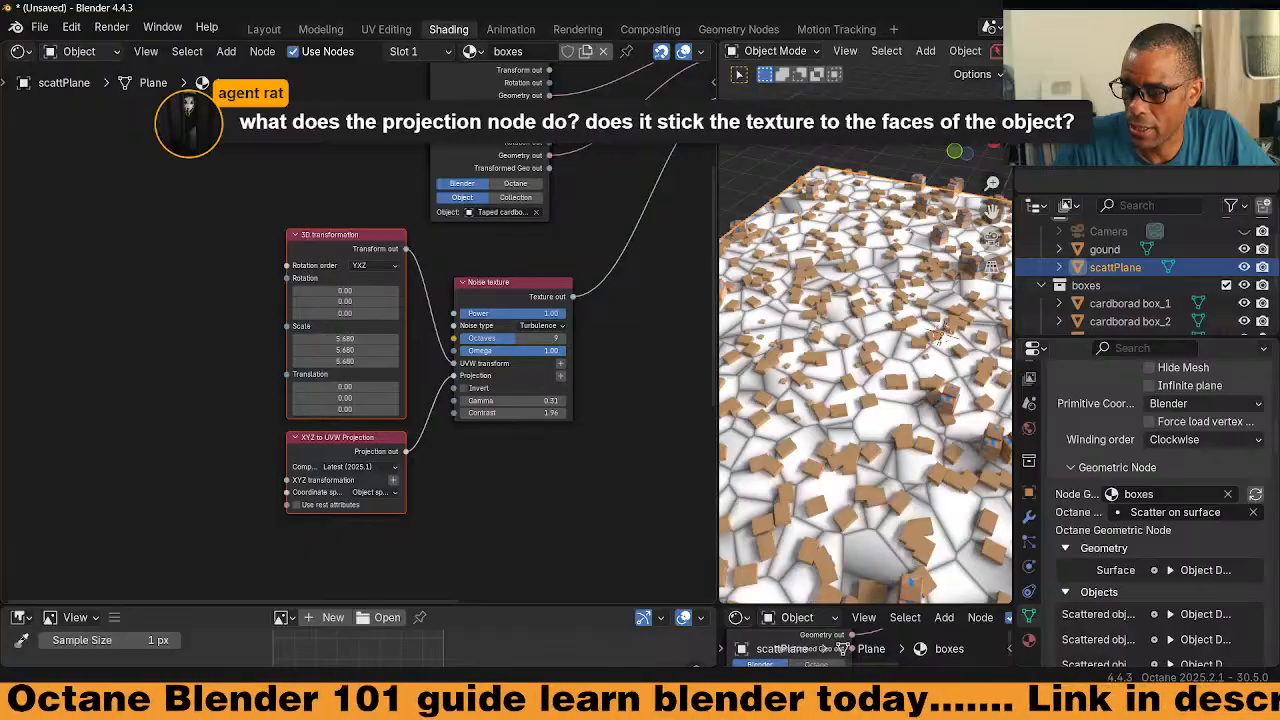
# Examine the XYZ to UVW Projection node, the Octane Projection node choices and scattPlane's UV unwrap options in Edit Mode
pyautogui.click(370, 446)
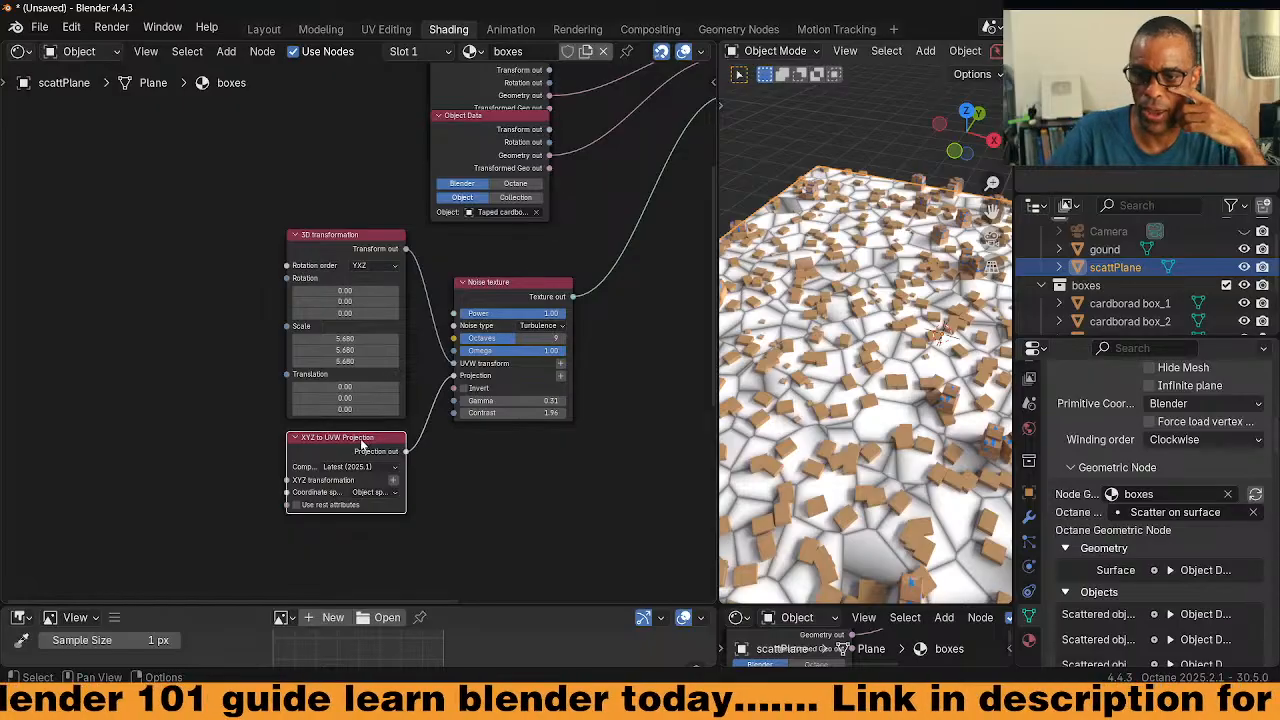
pyautogui.press('g')
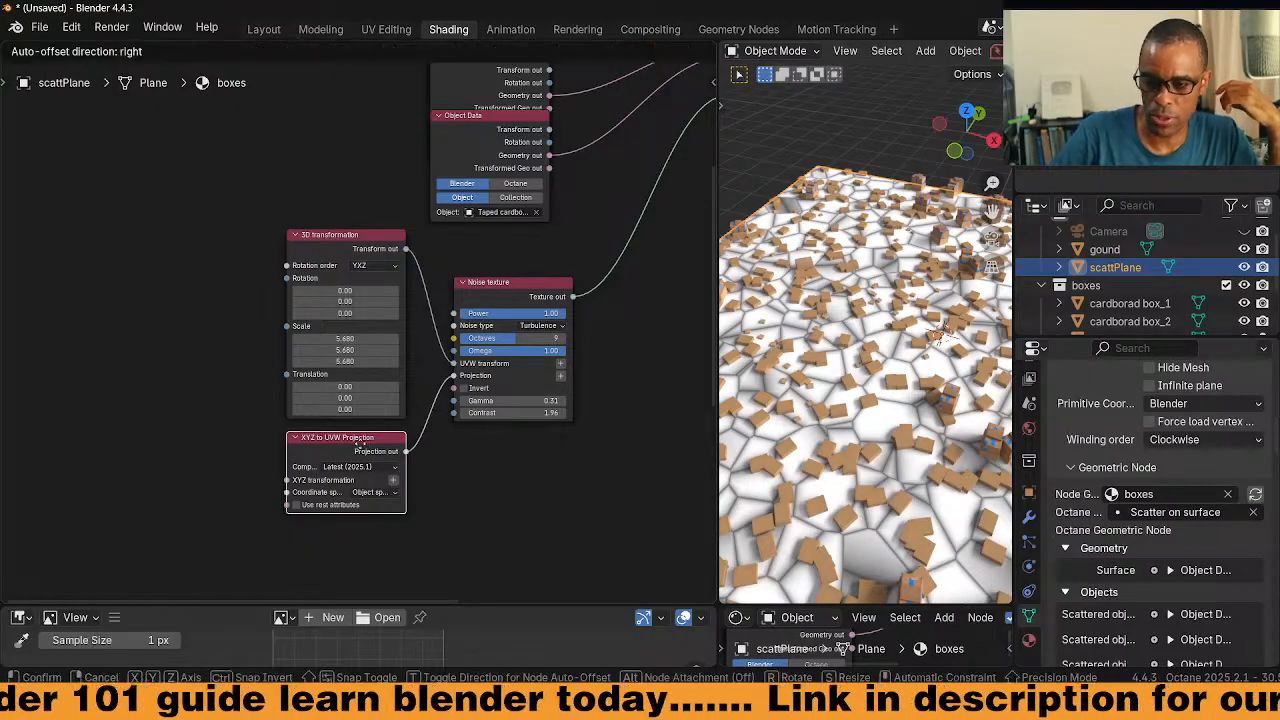
pyautogui.press('Escape')
pyautogui.click(508, 300)
pyautogui.press('g')
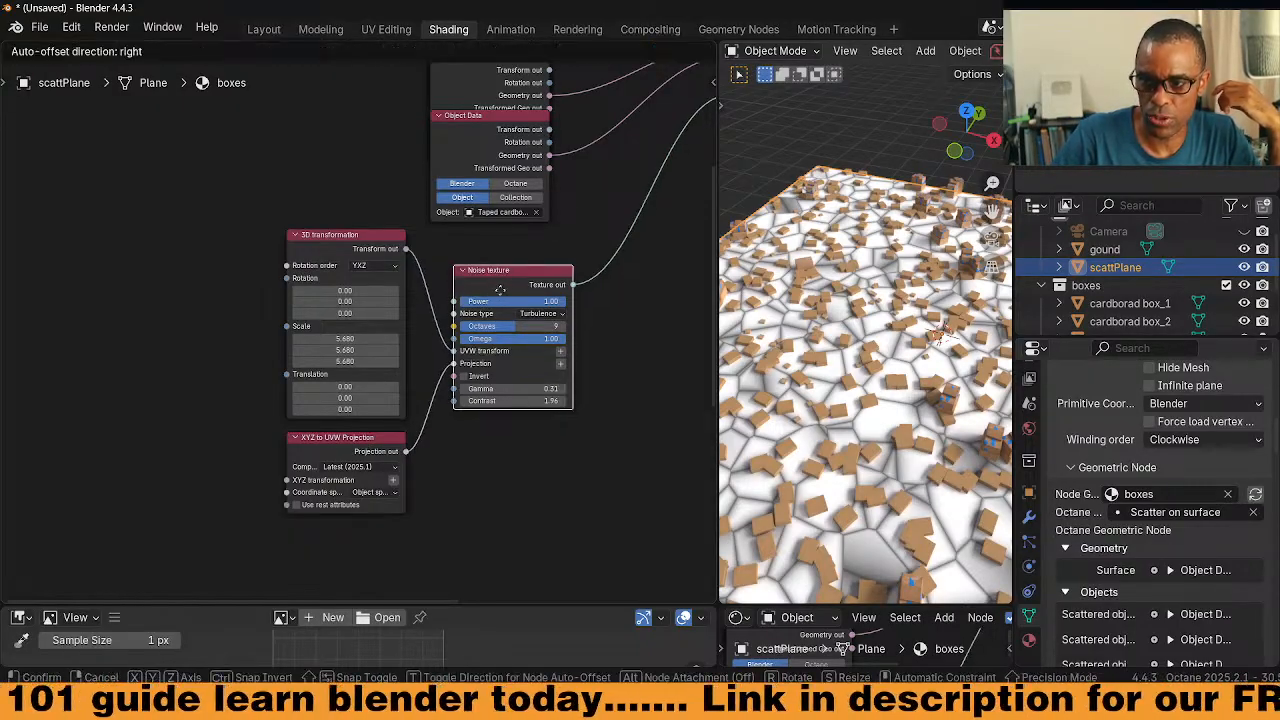
pyautogui.press('Escape')
pyautogui.moveTo(141, 375); pyautogui.dragTo(202, 354, button='middle')
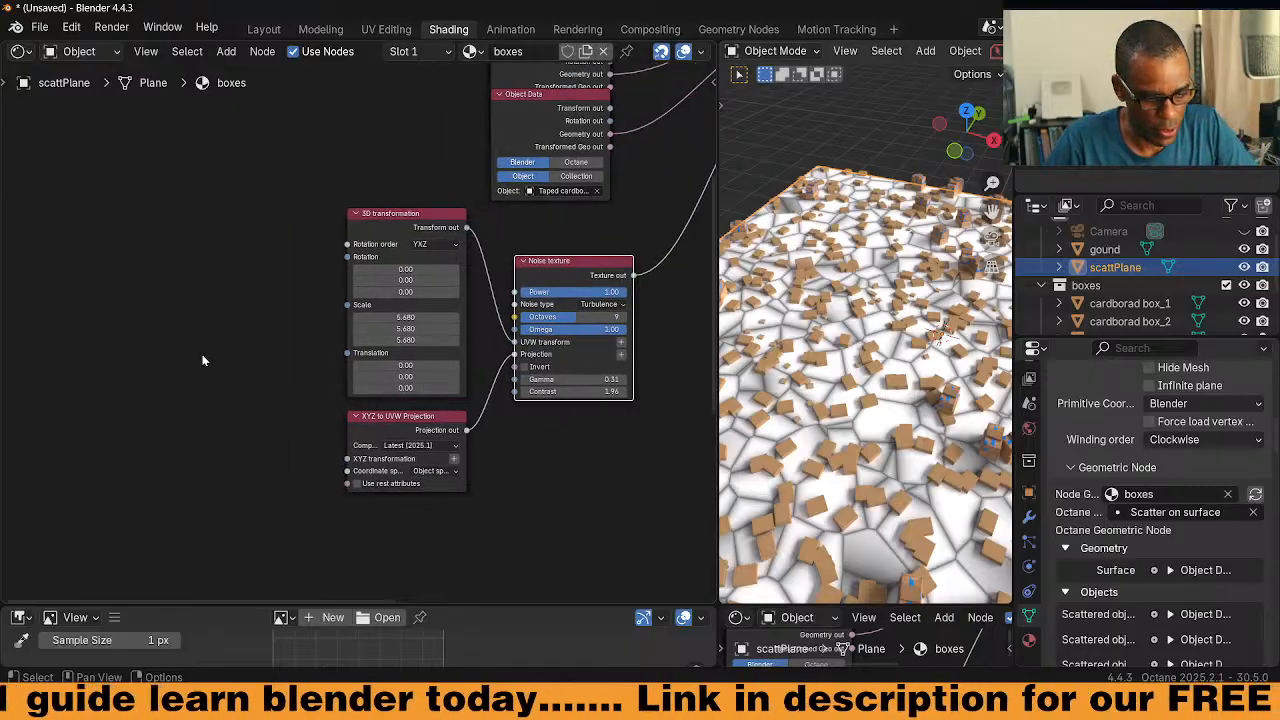
pyautogui.hotkey('shift', 'a')
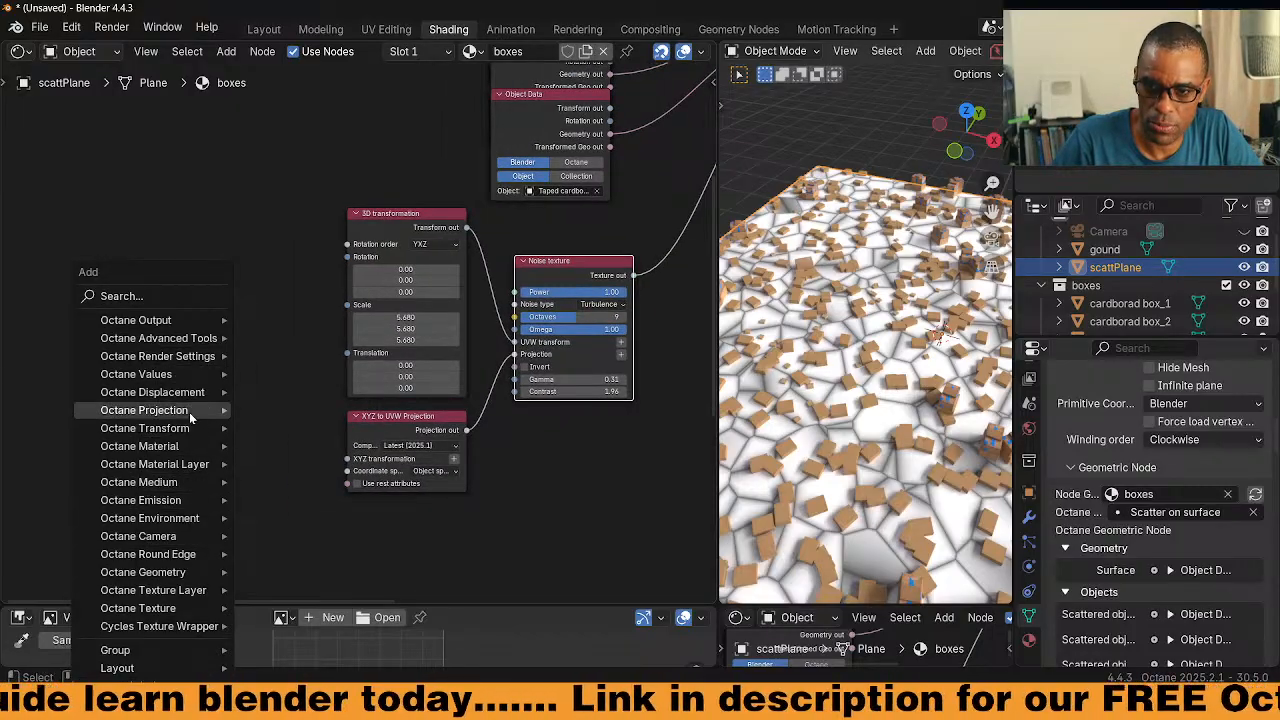
pyautogui.moveTo(189, 412)
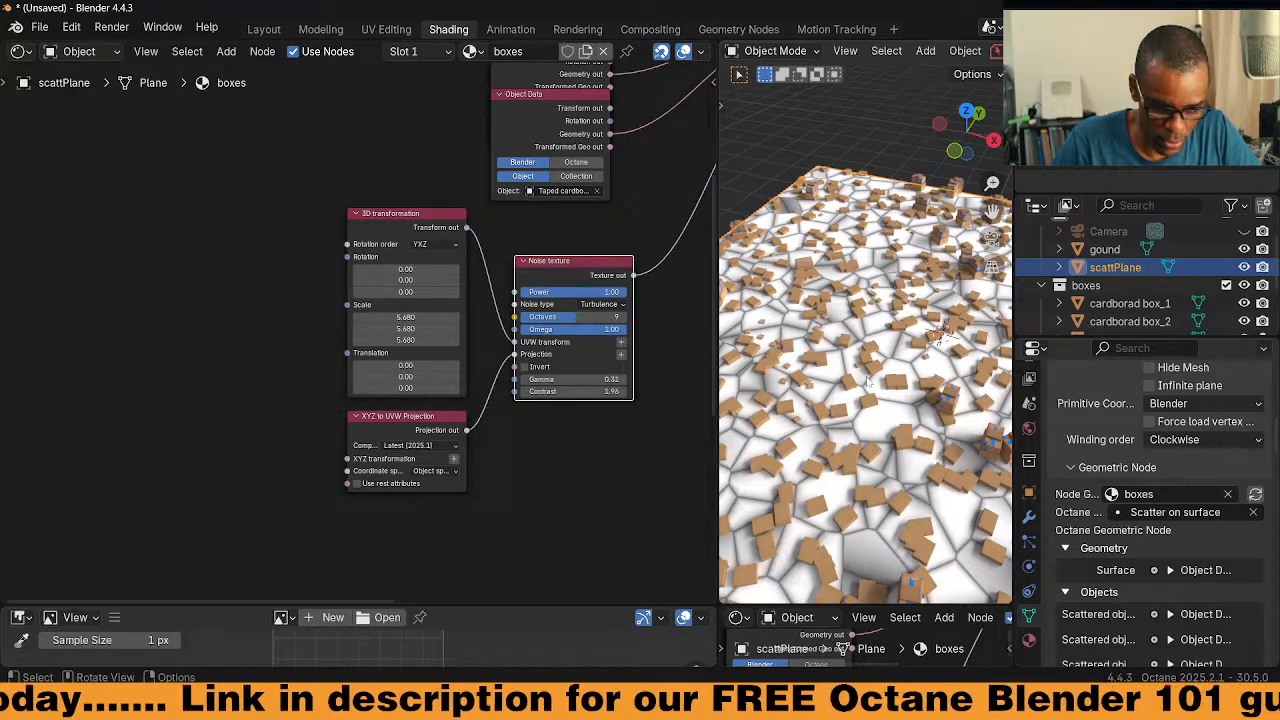
pyautogui.hotkey('ctrl', 'Tab')
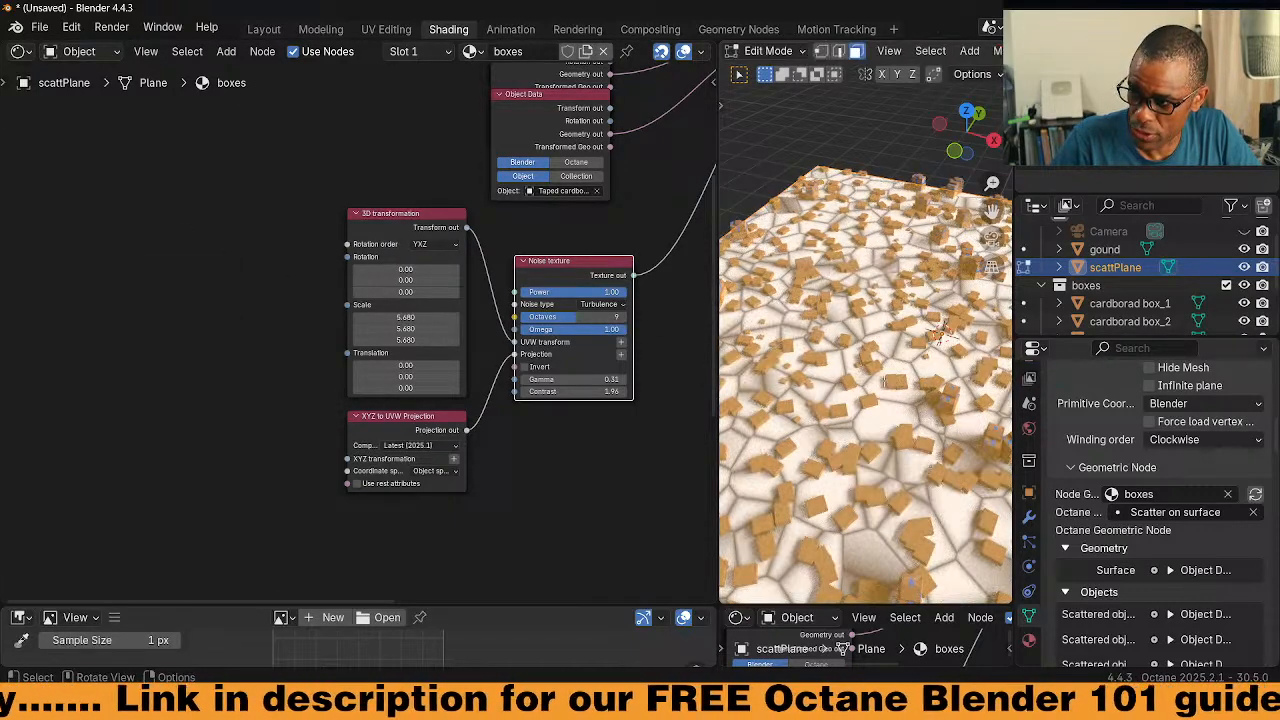
pyautogui.press('u')
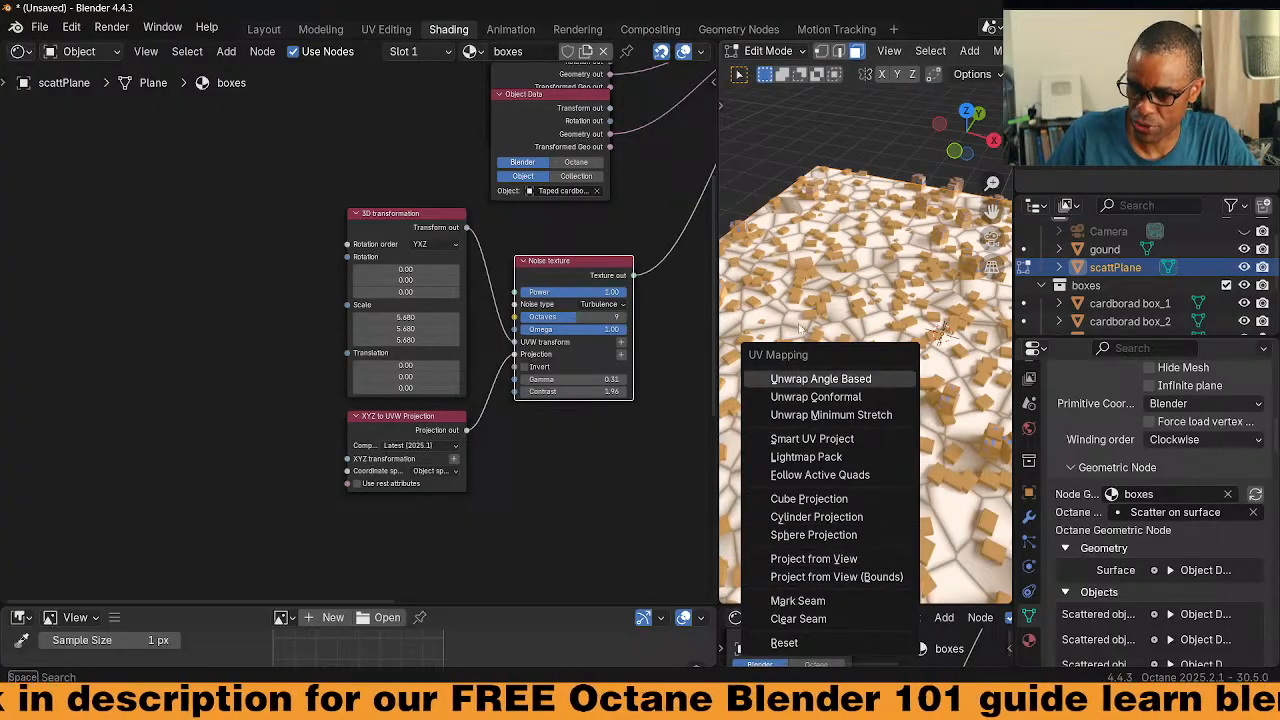
pyautogui.click(561, 265)
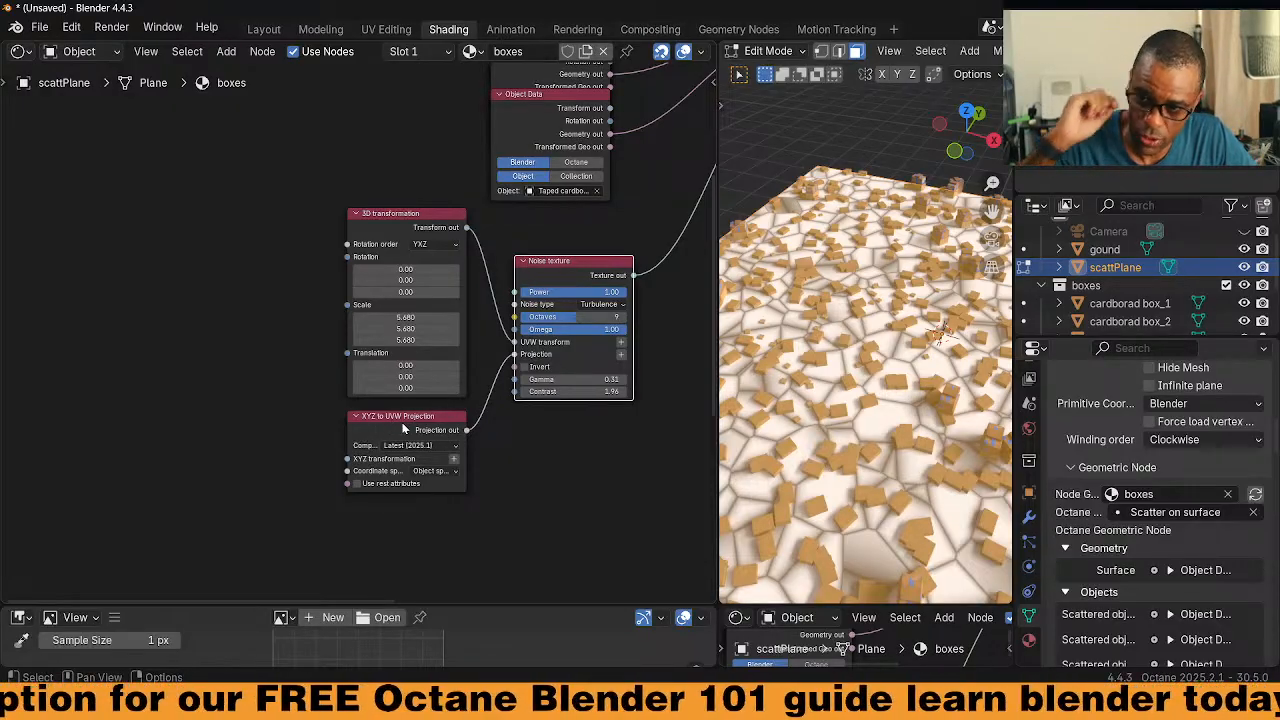
pyautogui.moveTo(402, 422); pyautogui.dragTo(295, 429, button='middle')
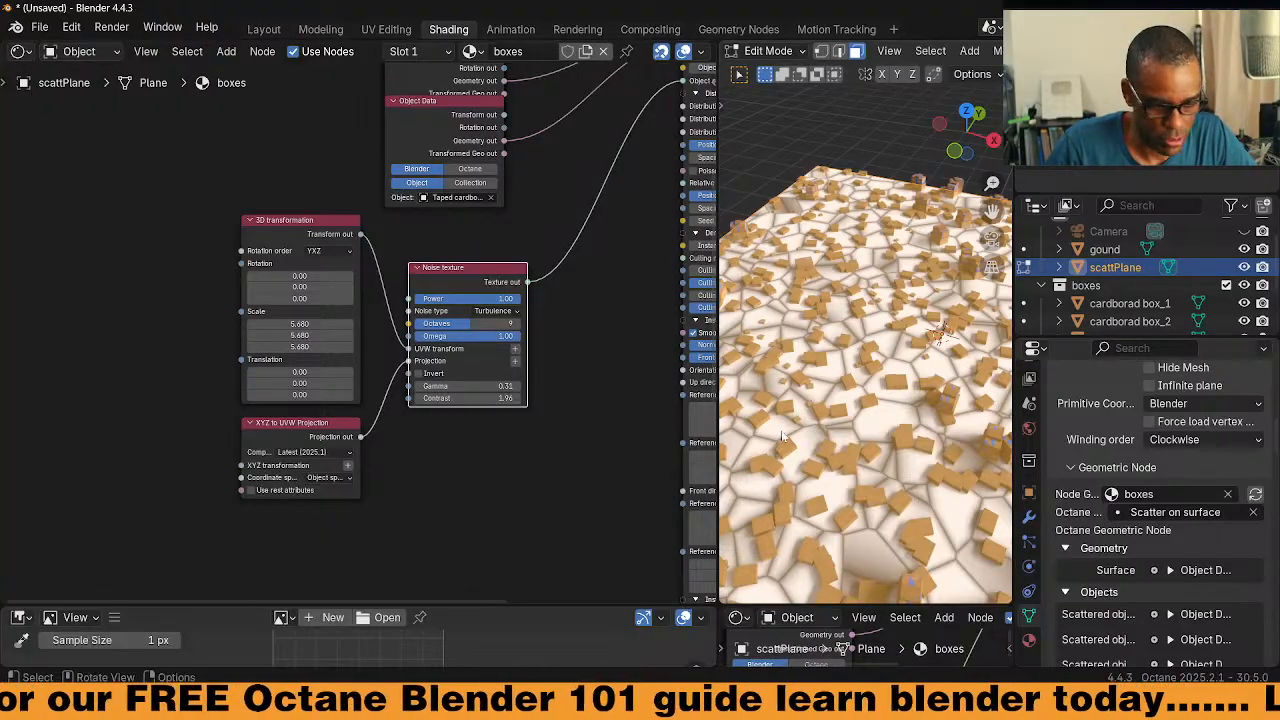
pyautogui.press('Tab')
# Move the Material Output node further away from the Scatter on surface node
pyautogui.scroll(-2, 493, 421)
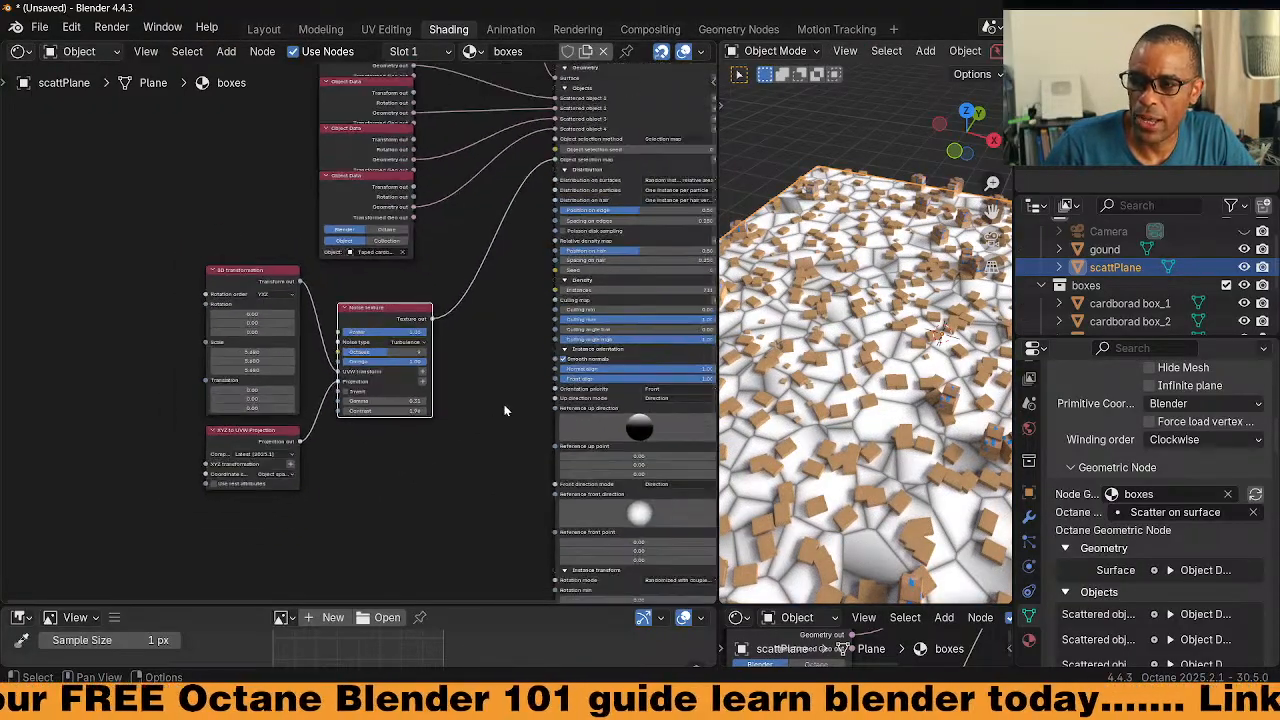
pyautogui.moveTo(523, 194); pyautogui.dragTo(441, 341, button='middle')
pyautogui.moveTo(571, 192); pyautogui.dragTo(368, 180, button='middle')
pyautogui.click(446, 199)
pyautogui.moveTo(455, 223); pyautogui.dragTo(633, 223)
# Look through the node commands and the Scatter on surface node's properties and tools for a way to hard-copy or instance the scatter
pyautogui.rightClick(355, 190)
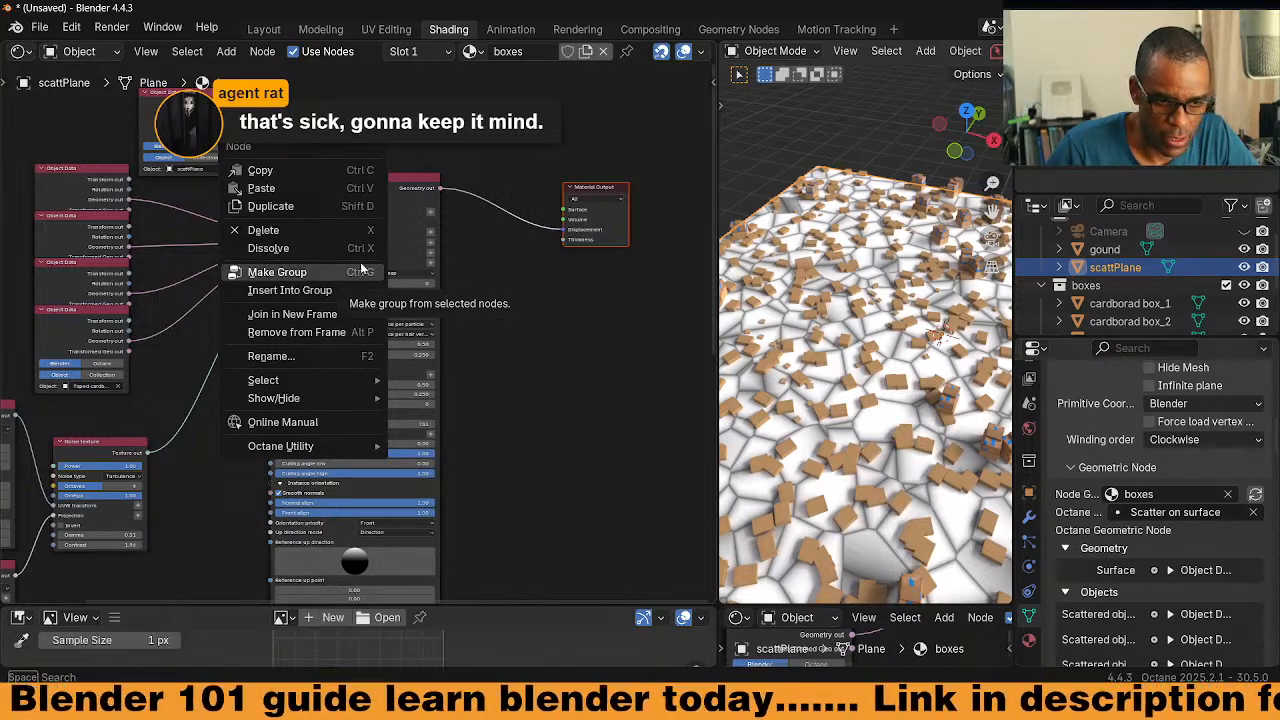
pyautogui.moveTo(350, 385)
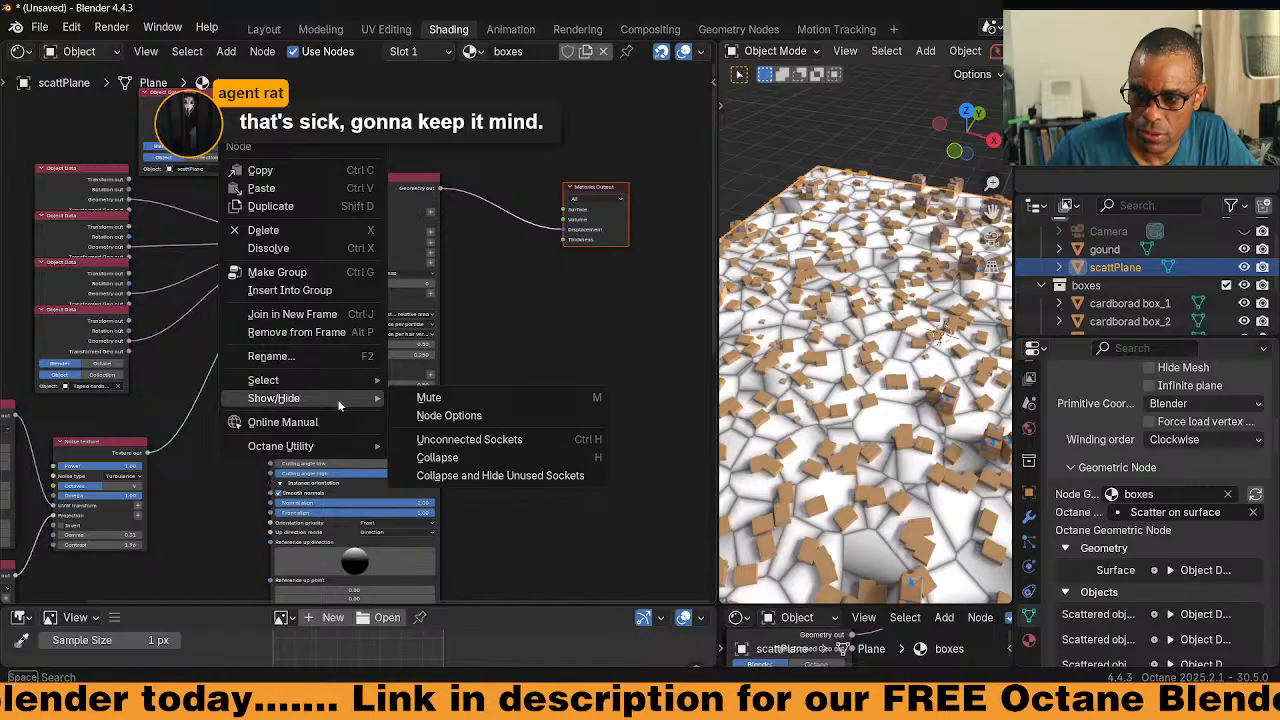
pyautogui.moveTo(325, 442)
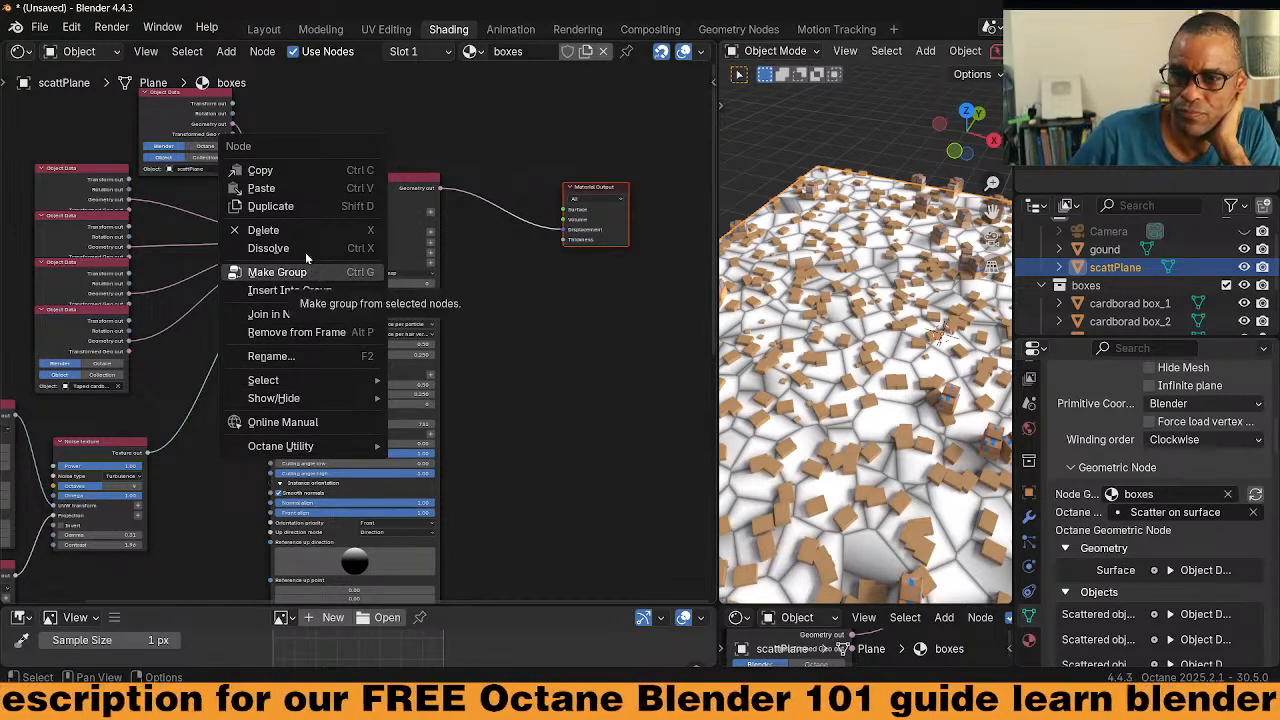
pyautogui.click(355, 178)
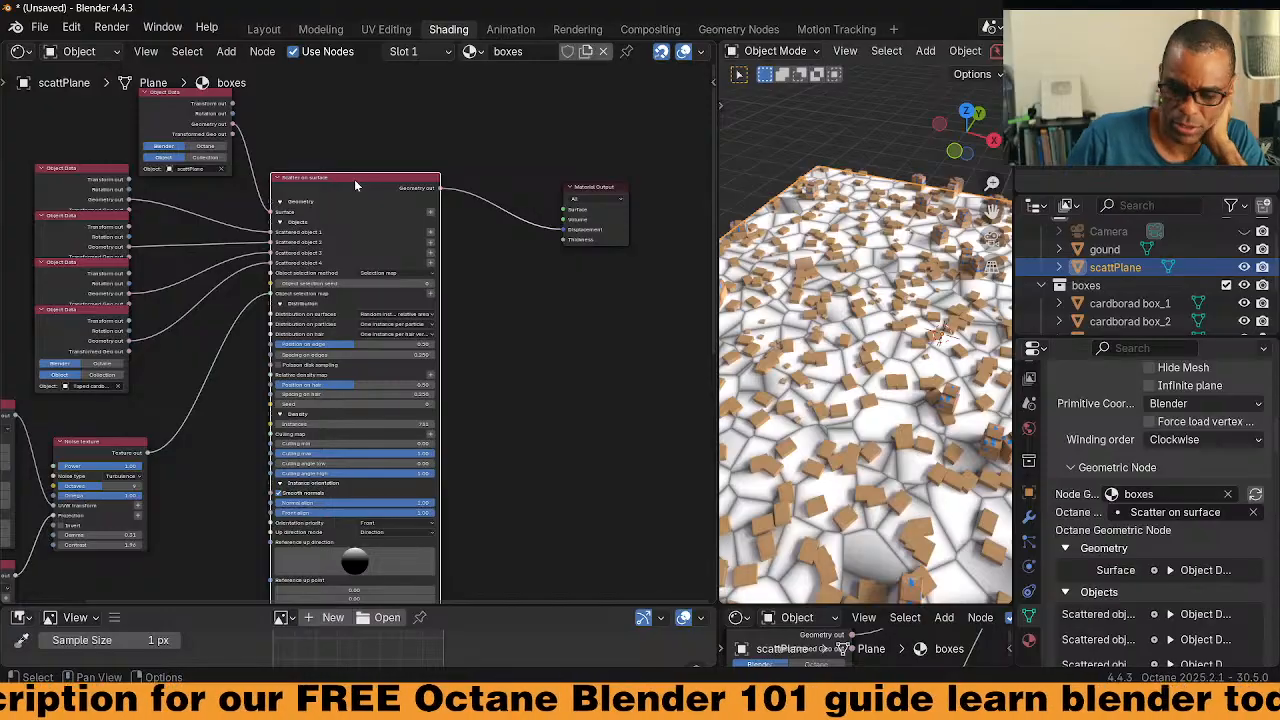
pyautogui.press('n')
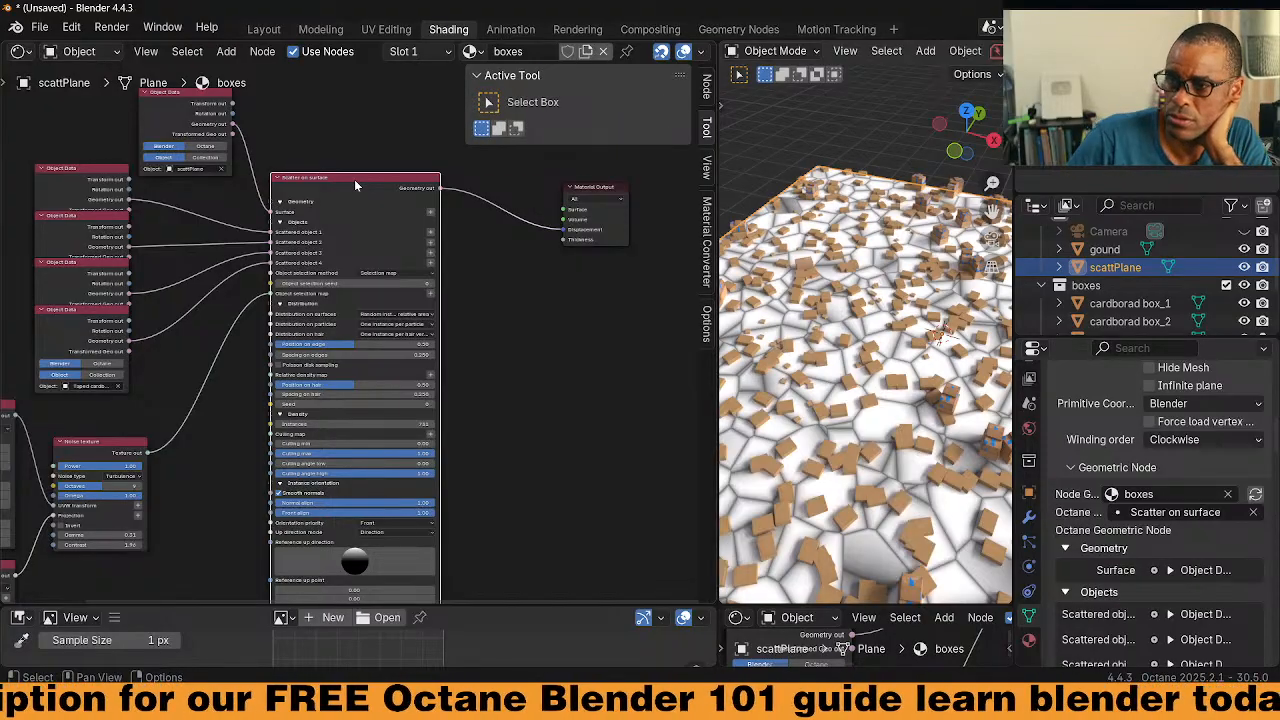
pyautogui.click(707, 87)
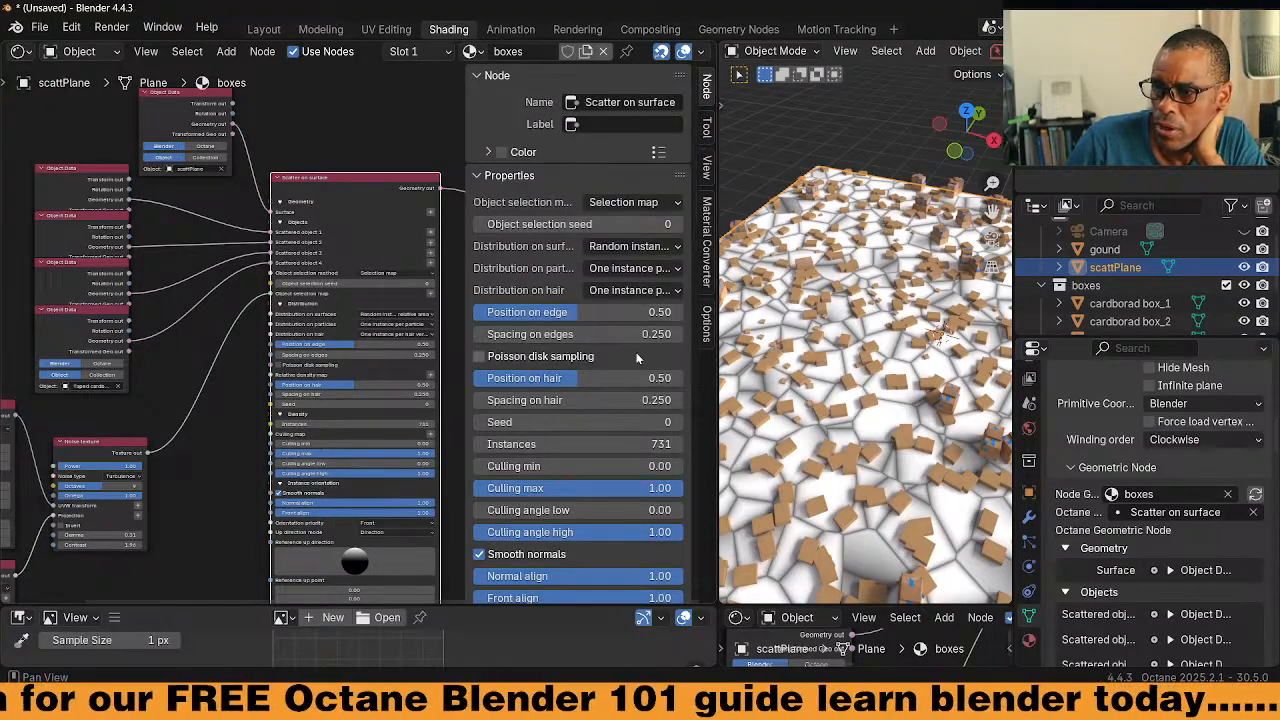
pyautogui.scroll(-7, 650, 397)
pyautogui.scroll(4, 644, 418)
pyautogui.scroll(5, 676, 275)
pyautogui.click(709, 133)
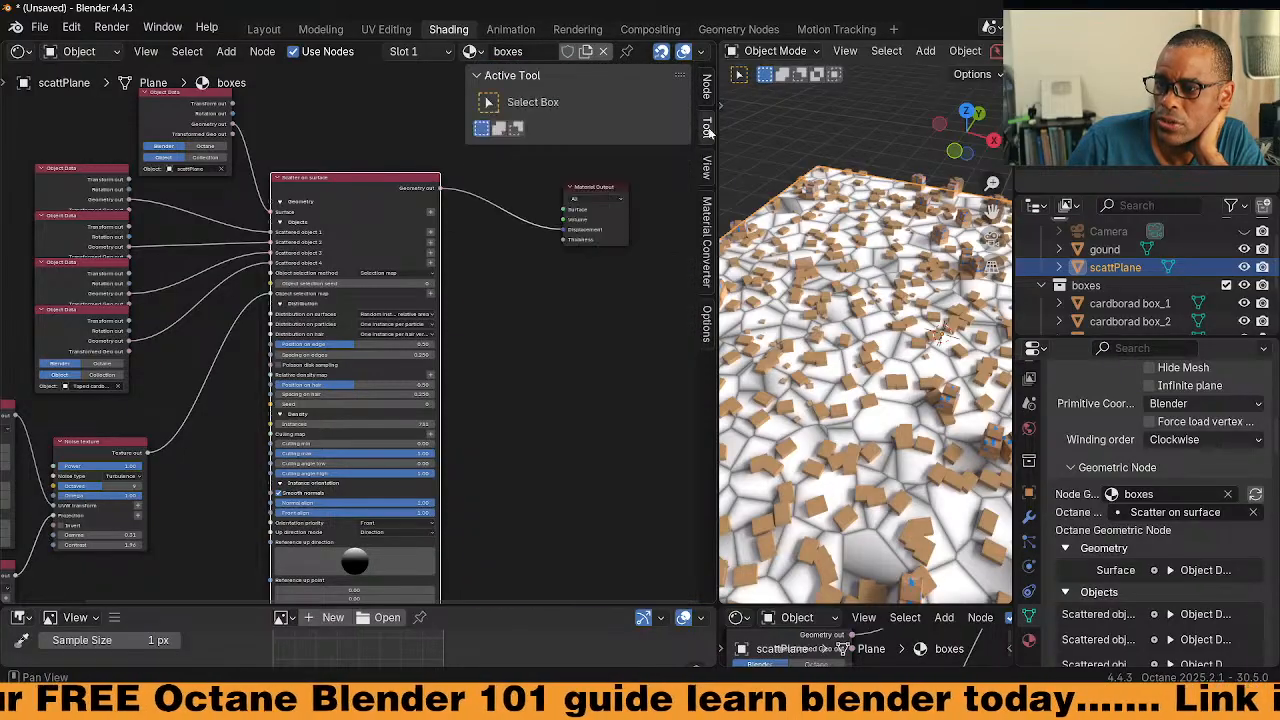
pyautogui.click(707, 166)
pyautogui.click(711, 212)
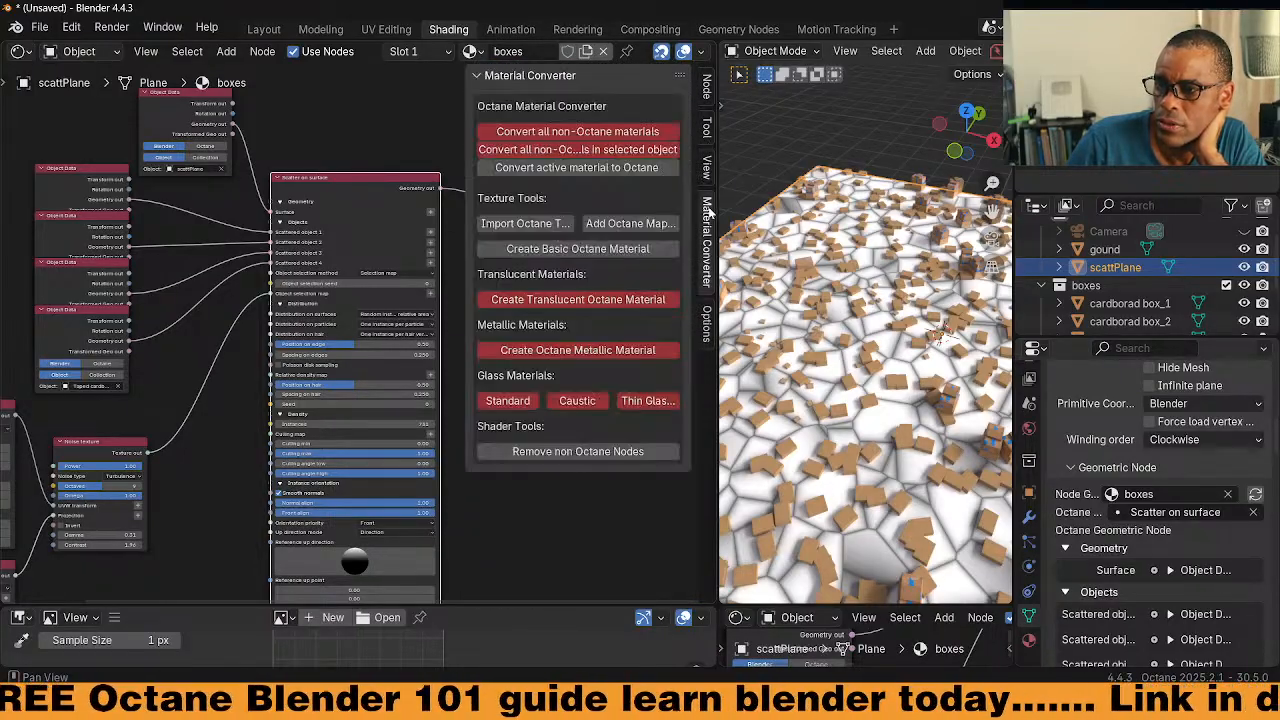
pyautogui.click(707, 325)
pyautogui.click(473, 78)
pyautogui.click(478, 77)
pyautogui.click(707, 88)
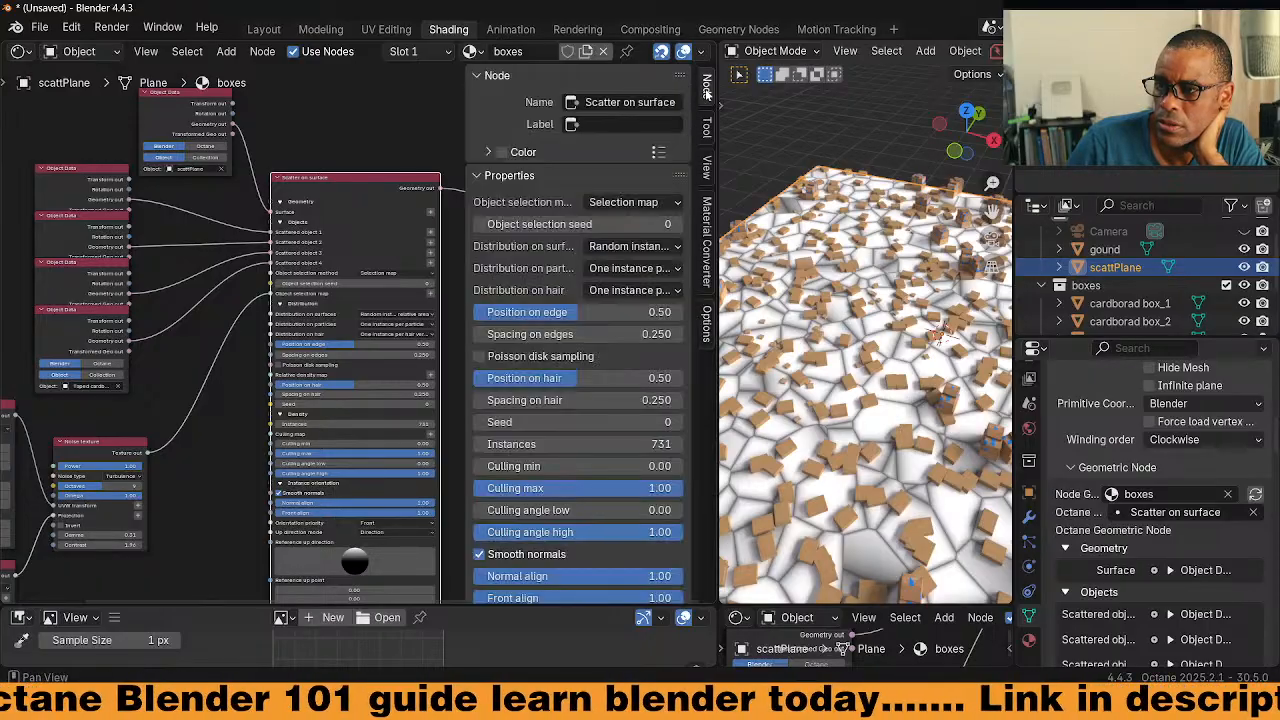
pyautogui.click(707, 128)
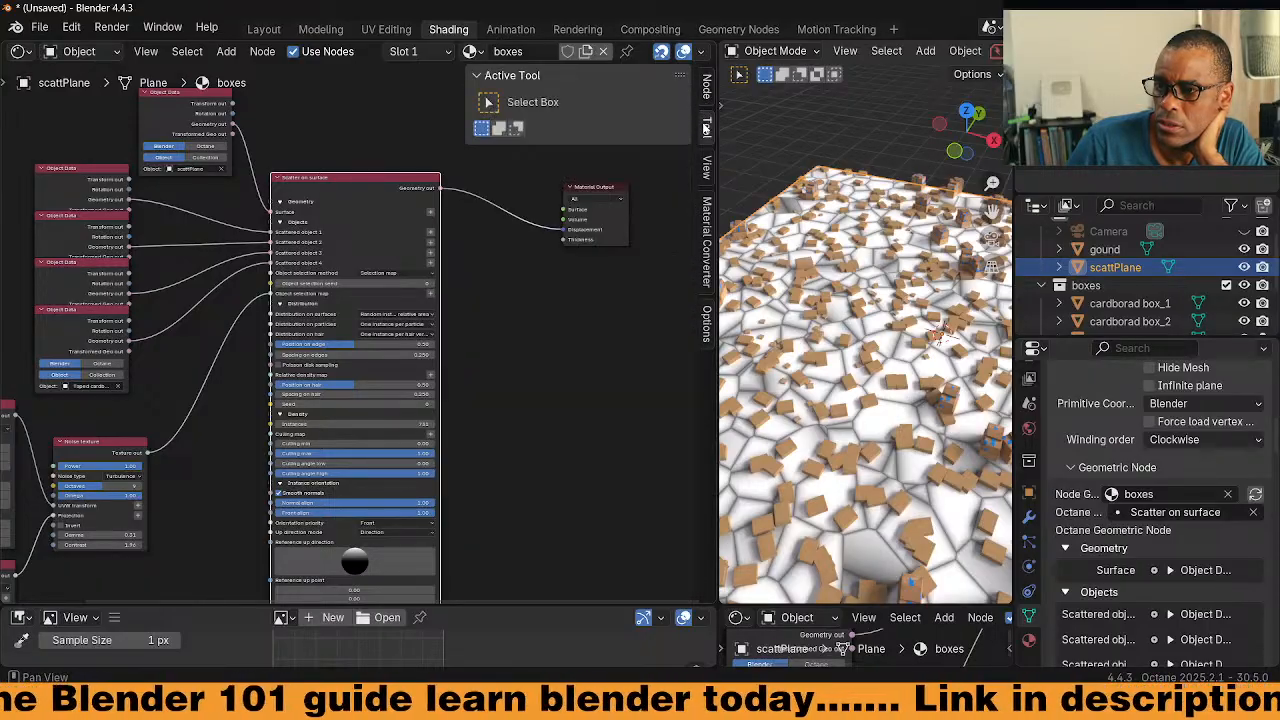
pyautogui.press('n')
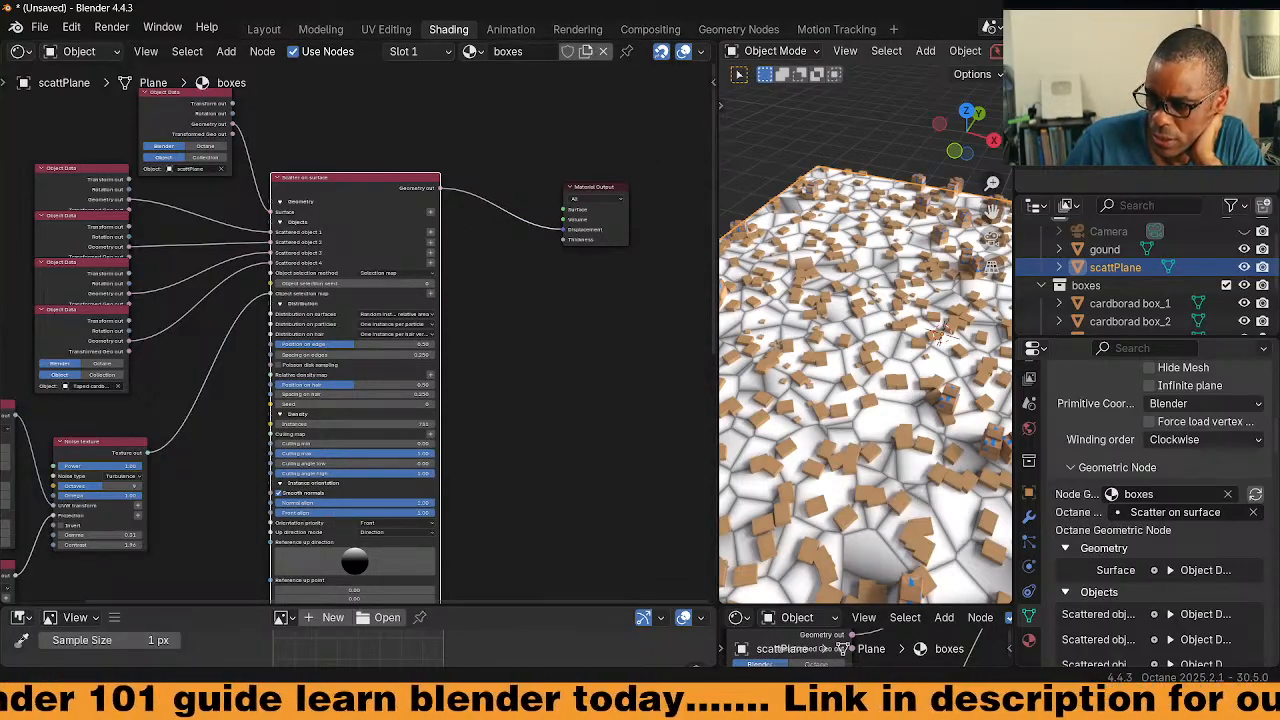
# Switch to ChatGPT in the browser and read the Blender Octane Guide's answer on hard-copying or instancing Octane scatter geometry
pyautogui.moveTo(832, 700)
pyautogui.click(910, 655)
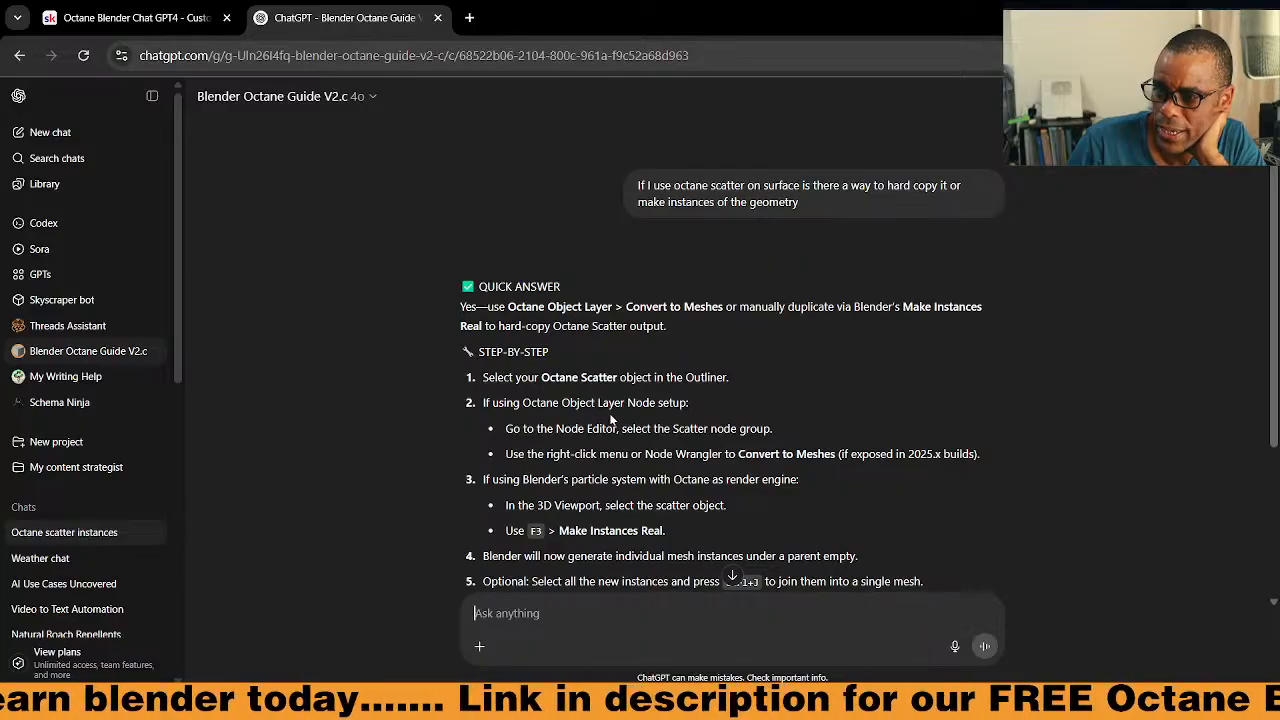
pyautogui.scroll(-1, 693, 449)
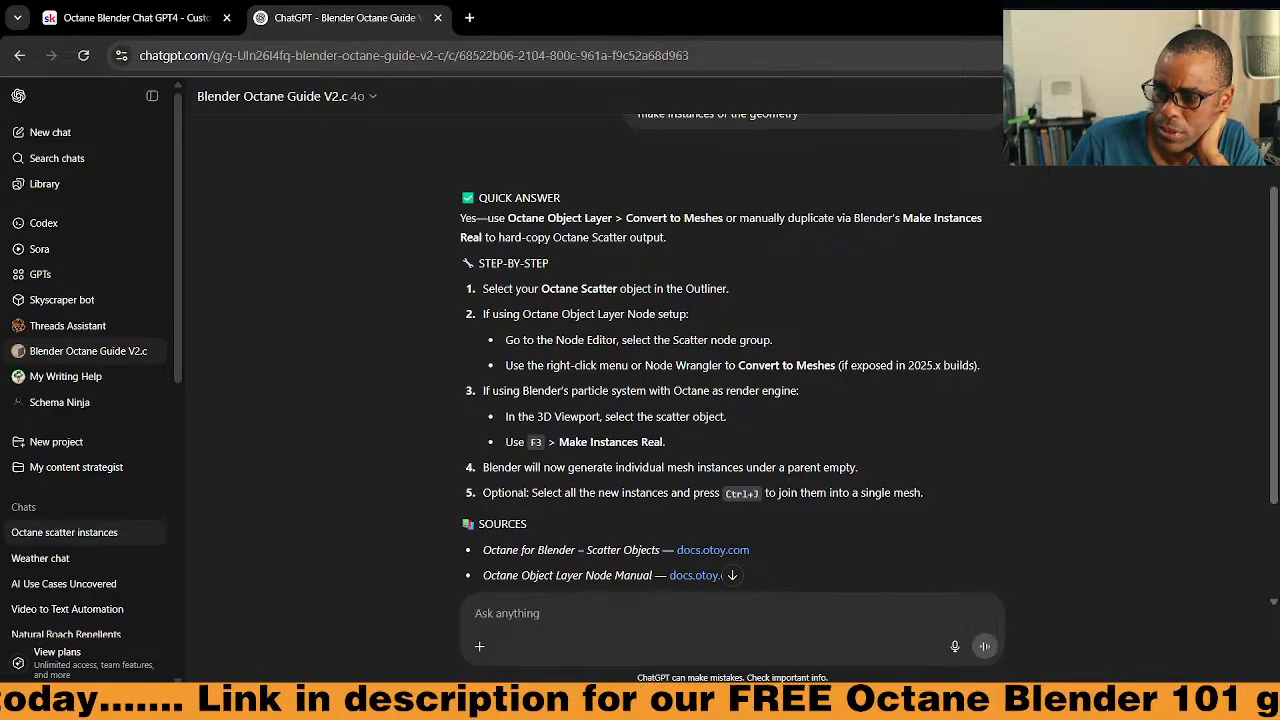
pyautogui.scroll(-2, 609, 532)
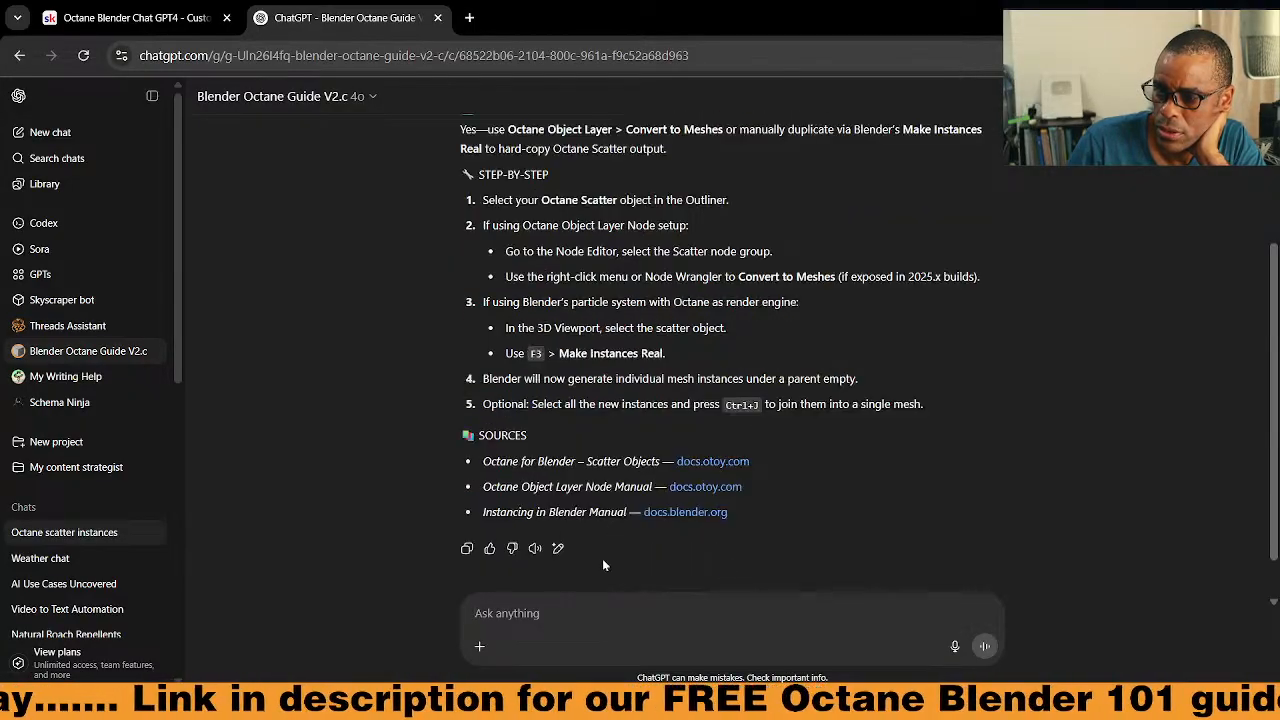
# Ask the Blender Octane Guide for instructions just for Octane Blender, and reply that an Octane scatter node with an object layer is used
pyautogui.press('super+h')
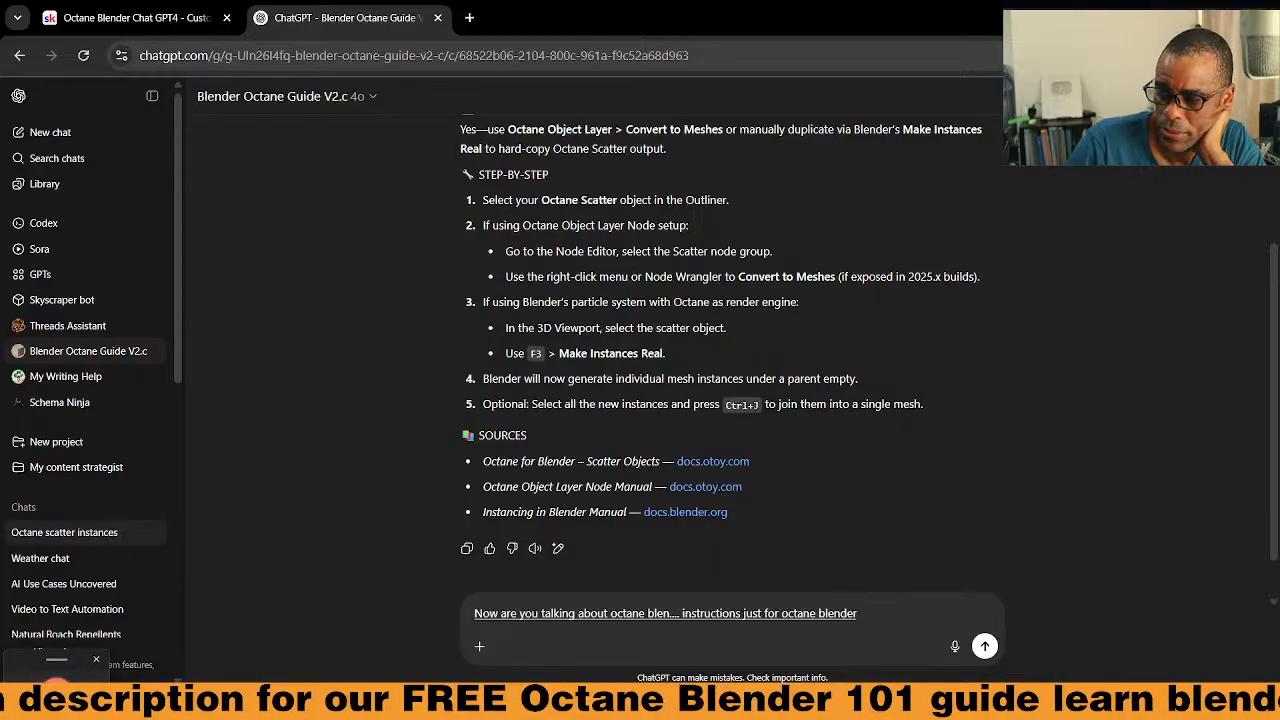
pyautogui.press('Return')
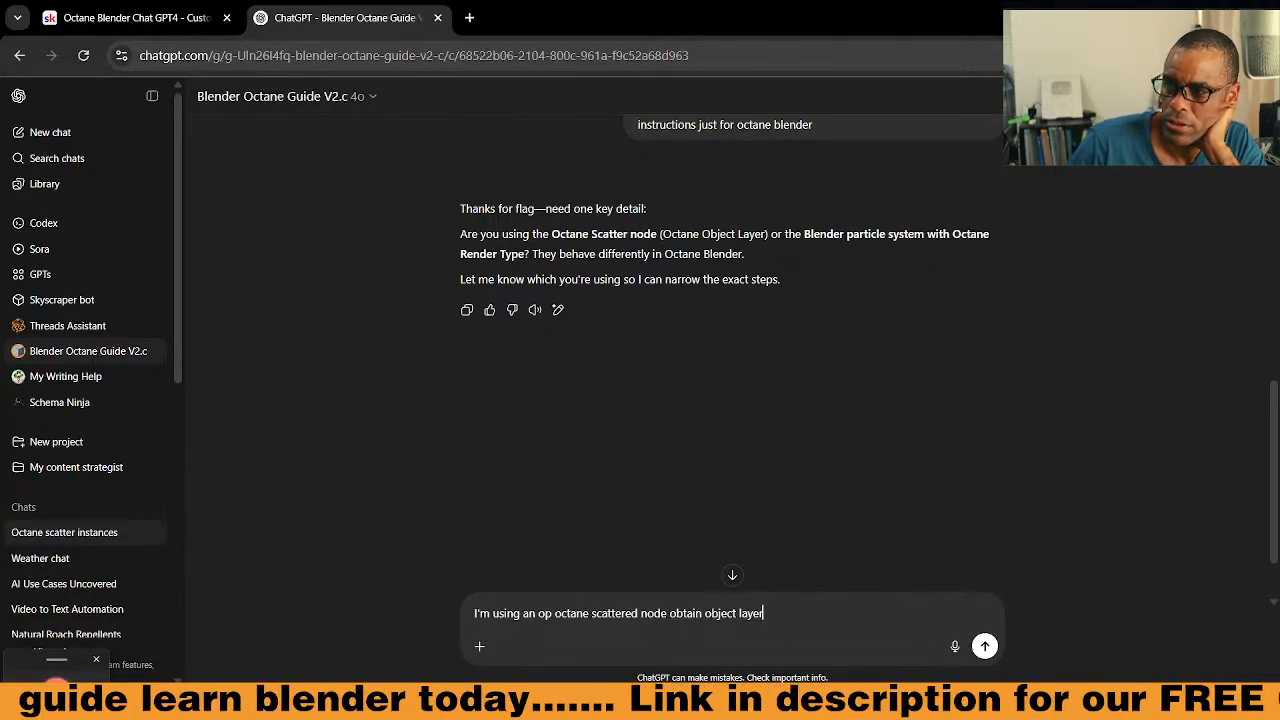
pyautogui.press('Return')
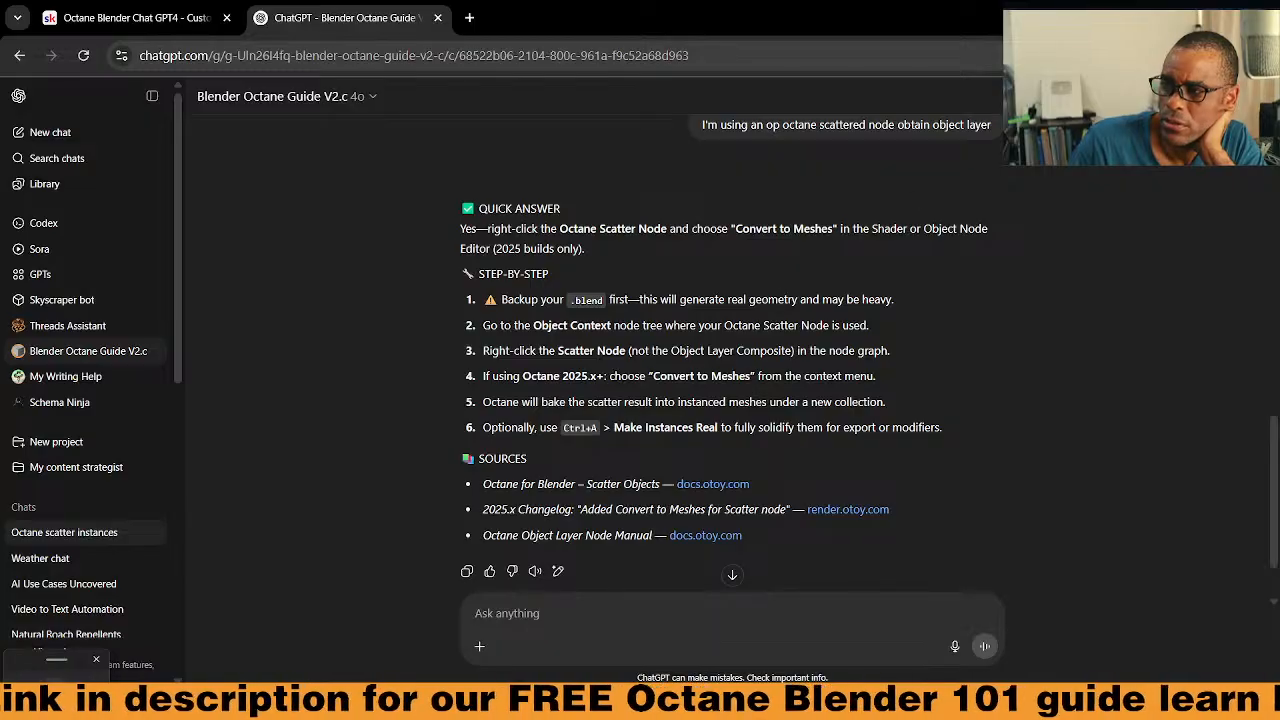
# Switch to Blender and look through scattPlane's object commands for a way to convert the scatter to meshes
pyautogui.hotkey('alt', 'Tab')
pyautogui.rightClick(876, 412)
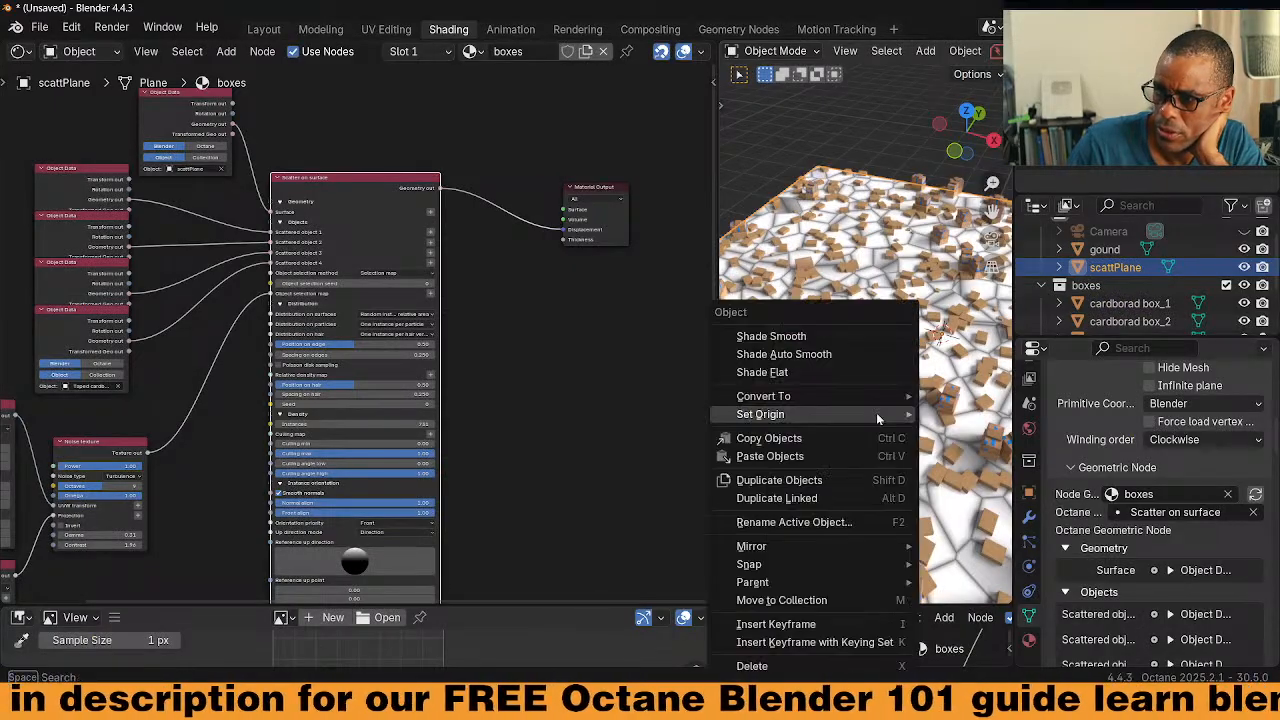
pyautogui.moveTo(876, 412)
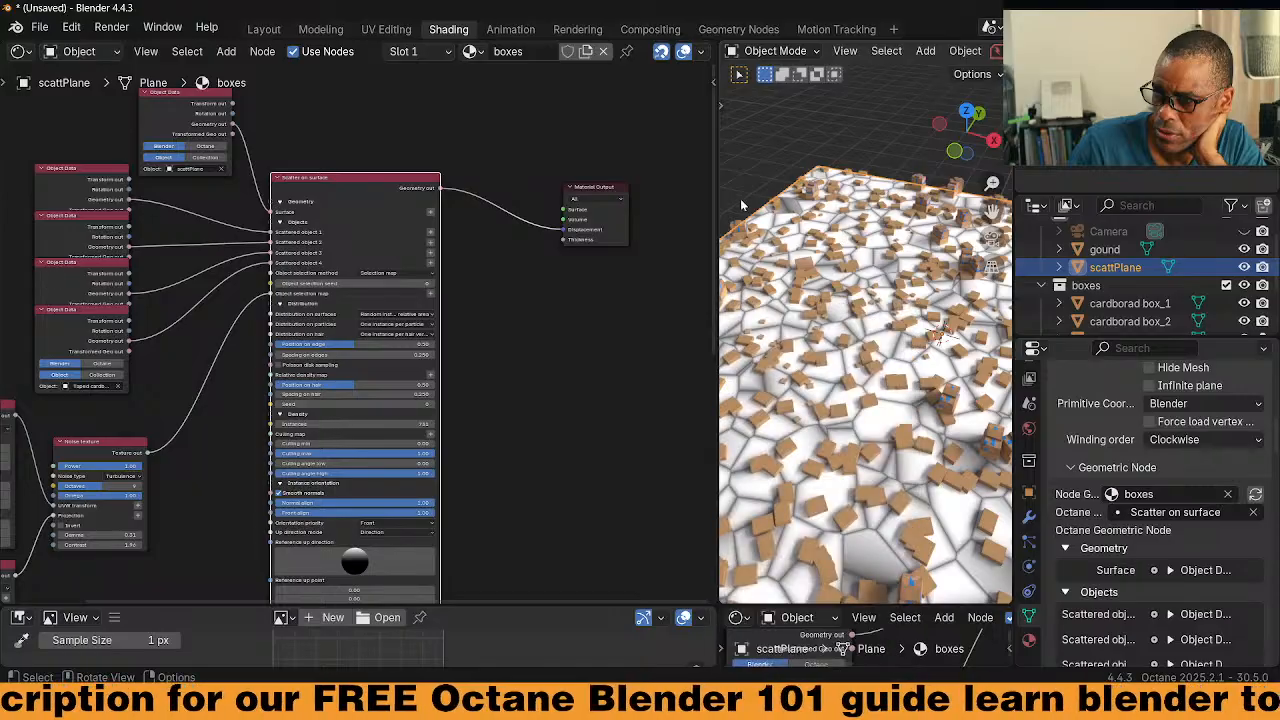
pyautogui.click(1105, 249)
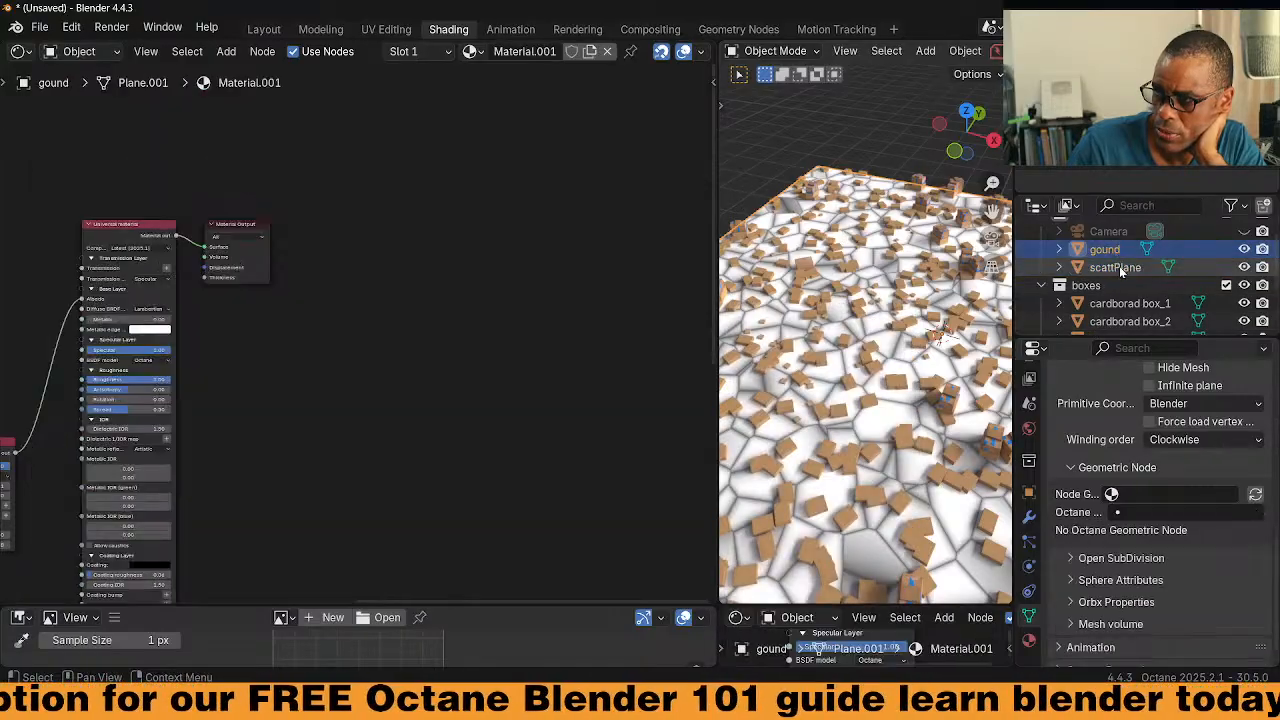
pyautogui.click(1115, 267)
pyautogui.moveTo(870, 420); pyautogui.dragTo(870, 360, button='middle')
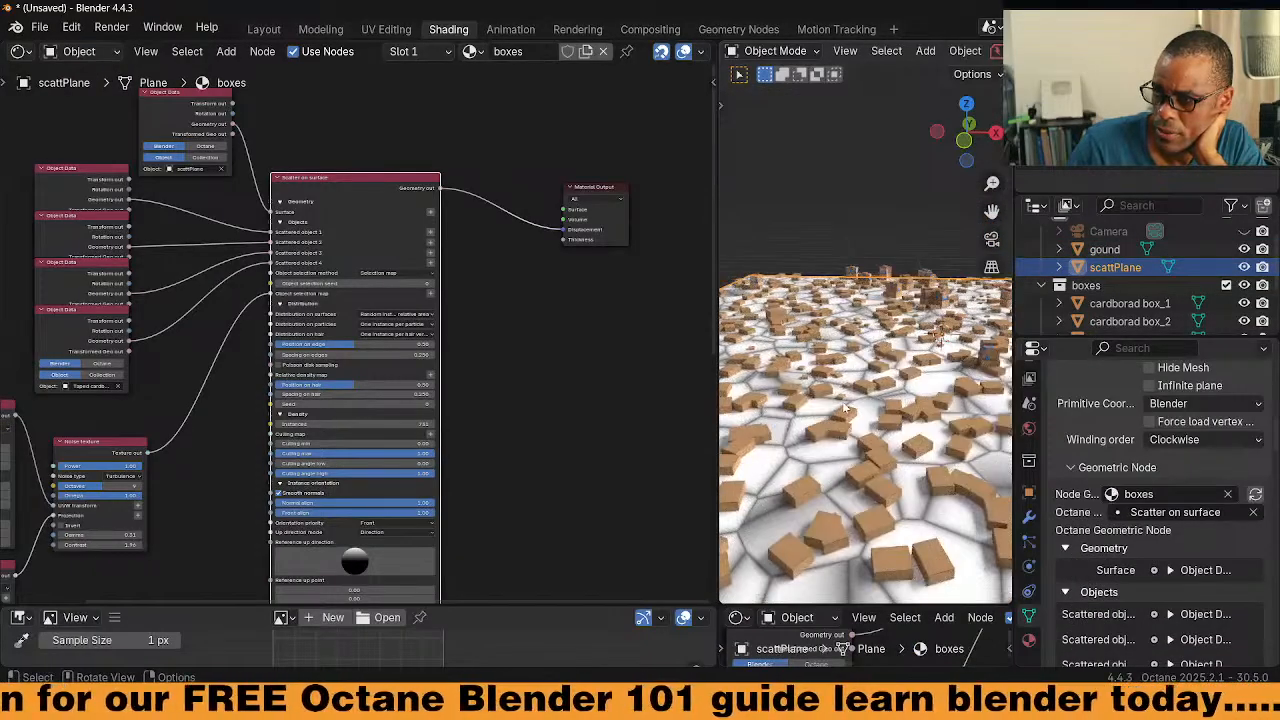
pyautogui.rightClick(839, 402)
pyautogui.moveTo(839, 402)
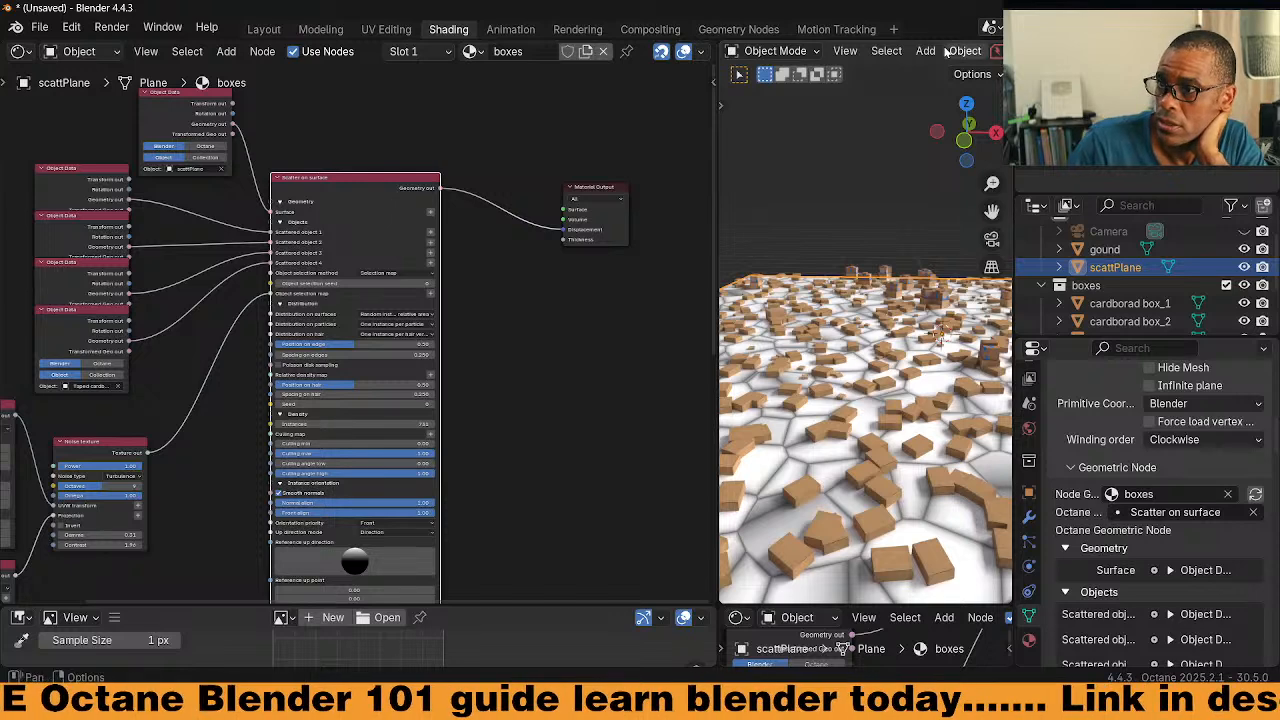
# Convert scattPlane to a mesh in solid shading, open the conversion options, and return the viewport to rendered shading
pyautogui.scroll(-3, 944, 52)
pyautogui.scroll(-5, 944, 52)
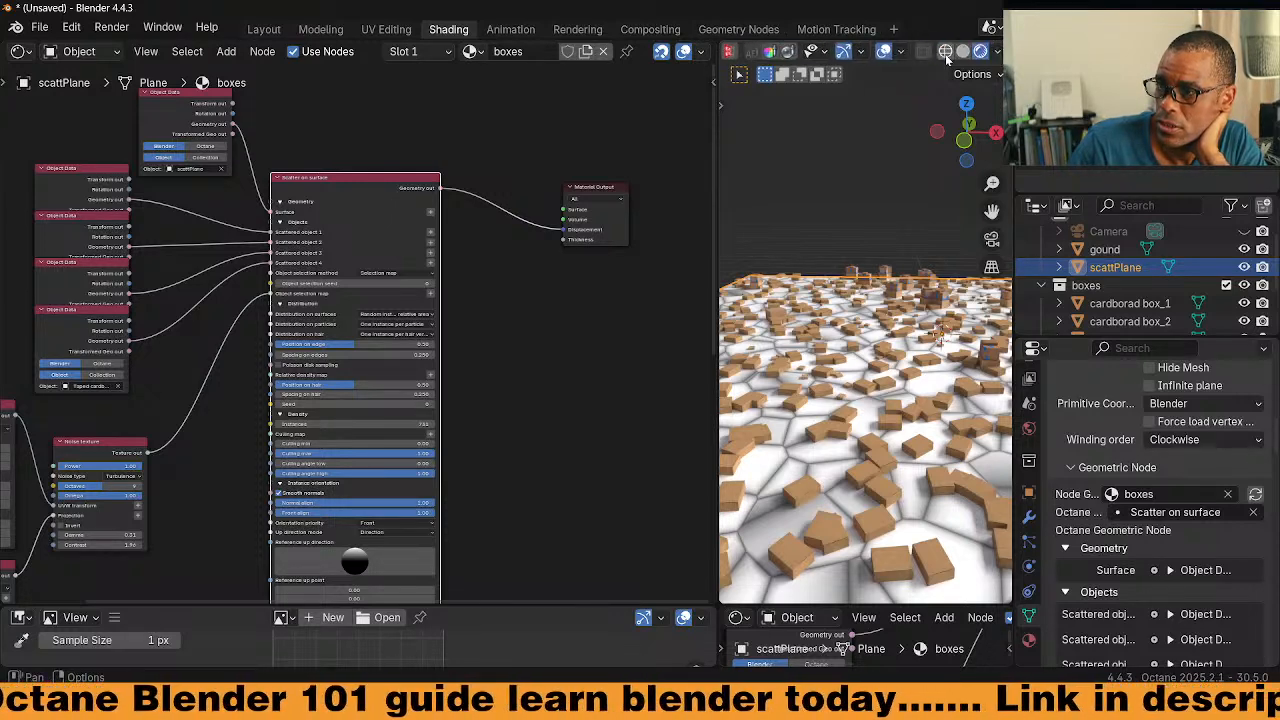
pyautogui.click(962, 51)
pyautogui.rightClick(850, 365)
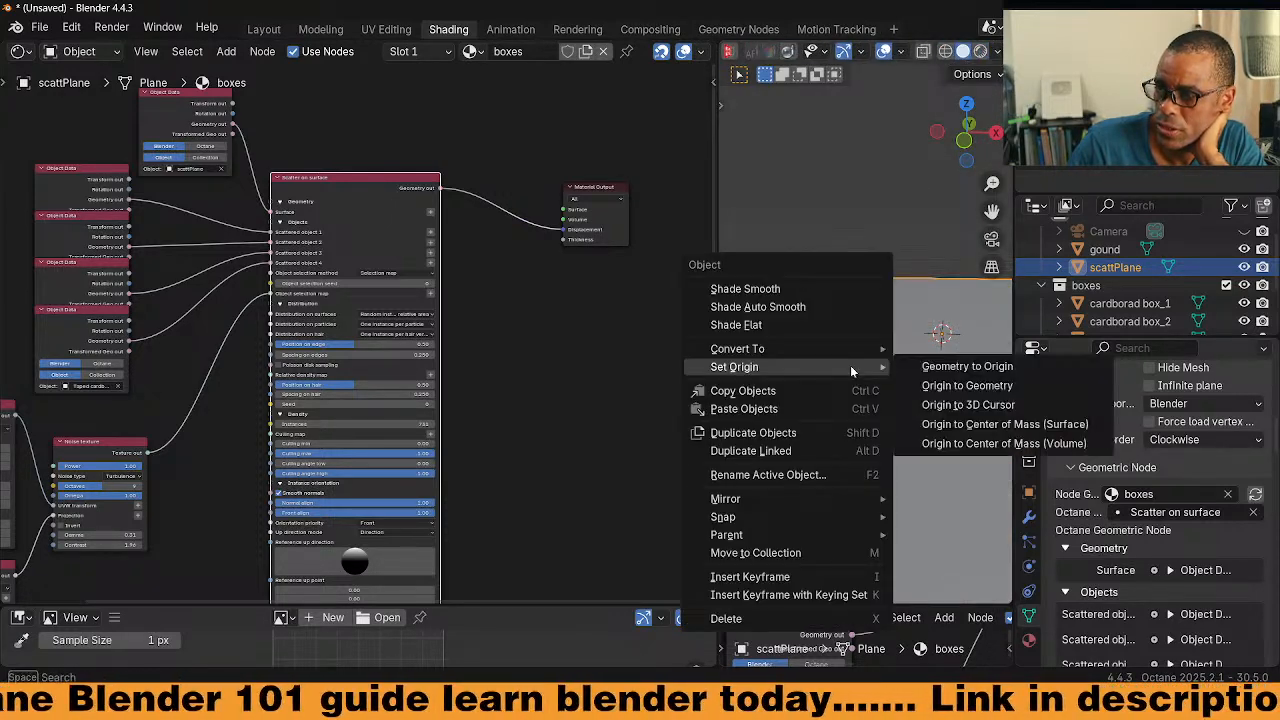
pyautogui.moveTo(842, 350)
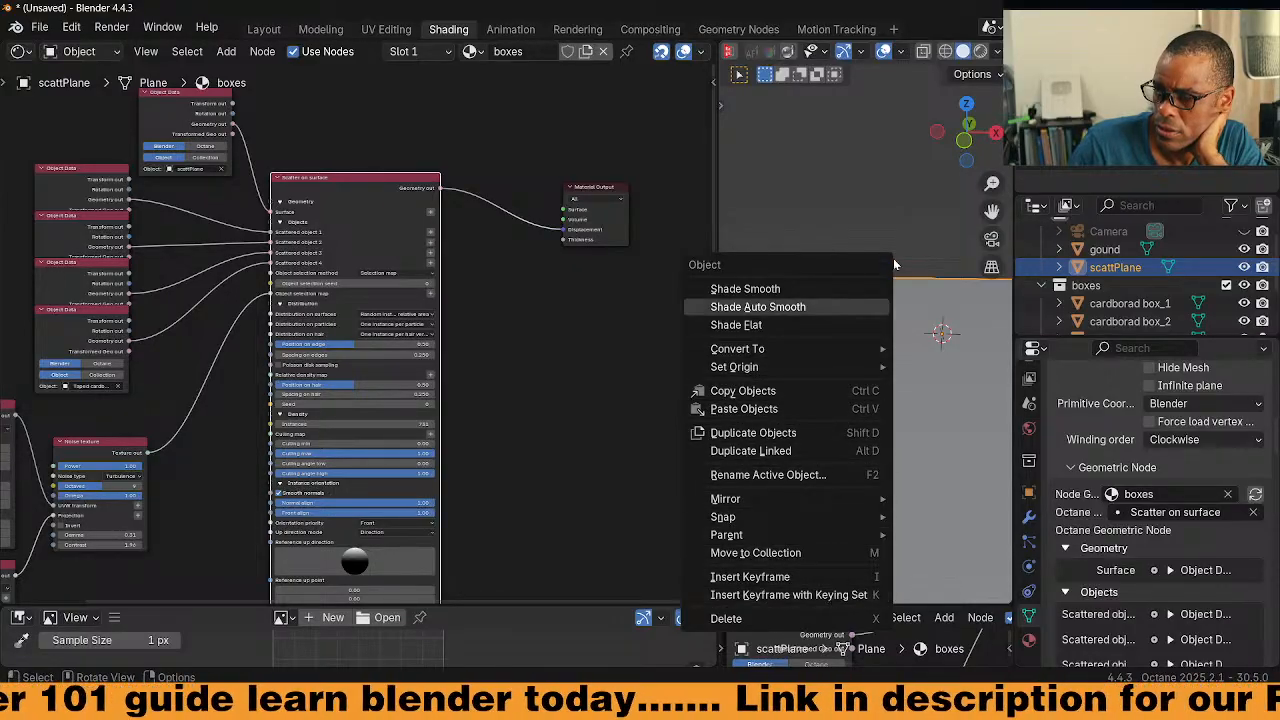
pyautogui.click(932, 349)
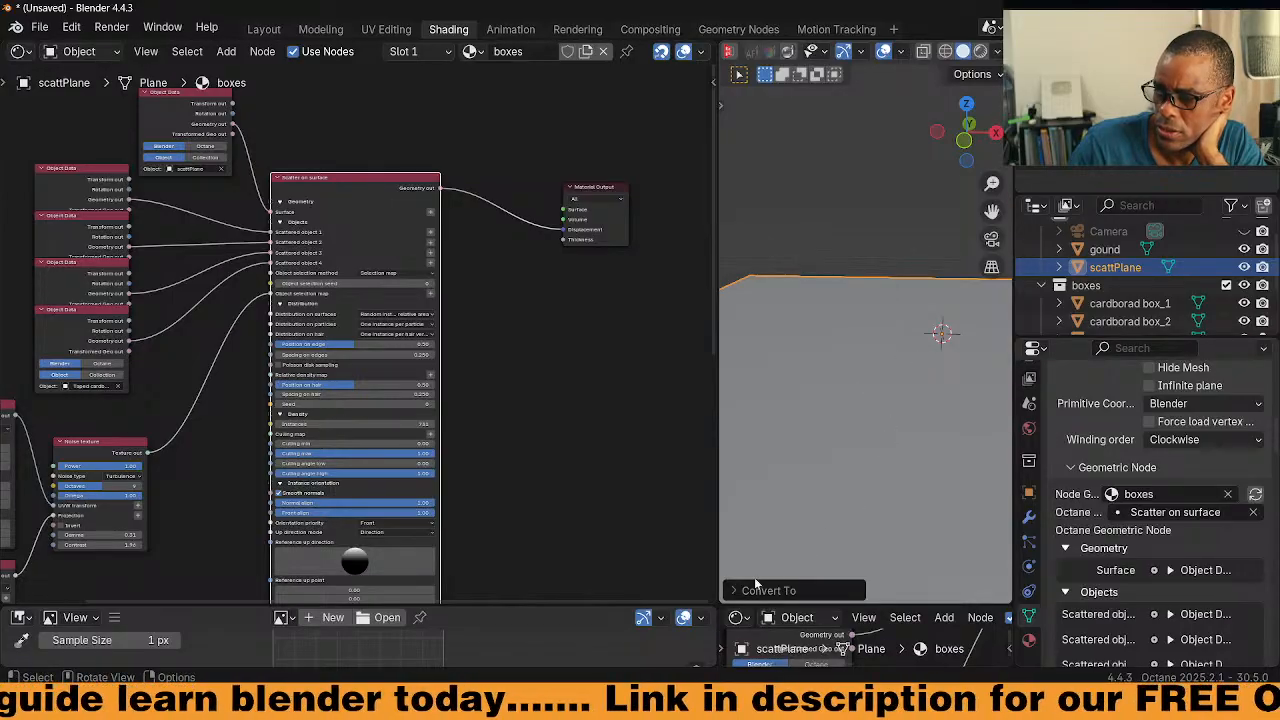
pyautogui.click(734, 590)
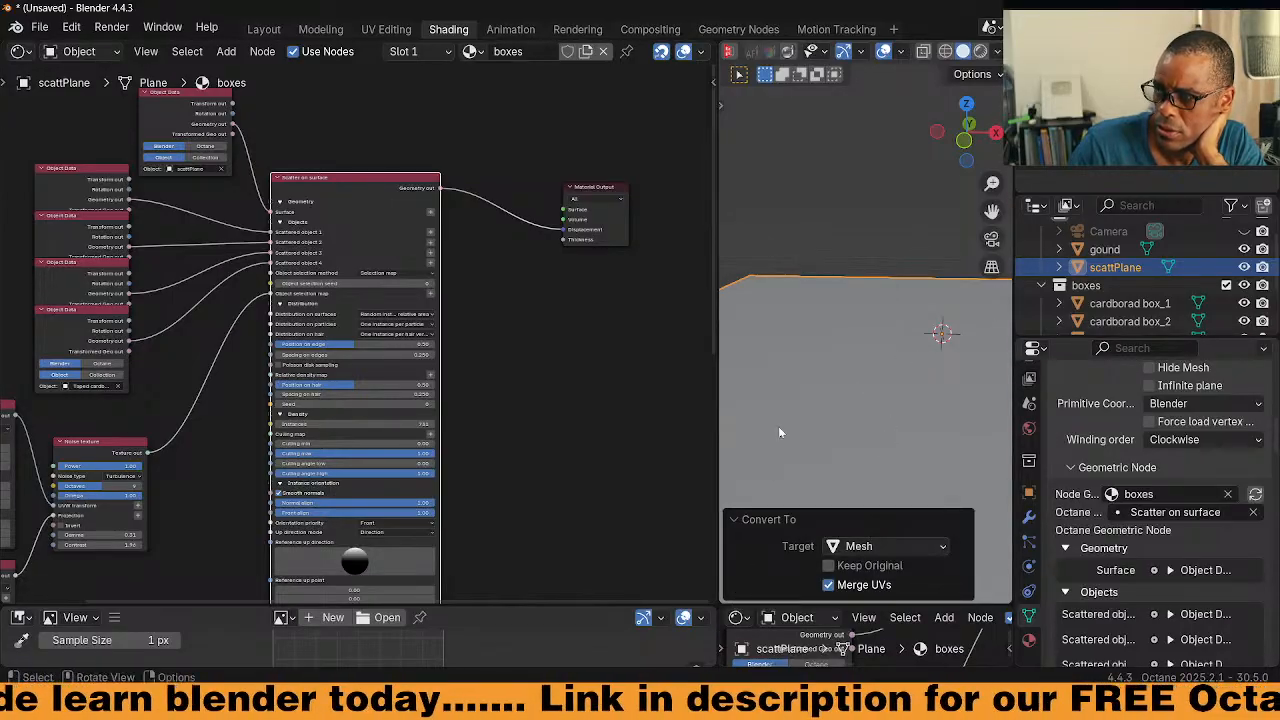
pyautogui.click(853, 370)
pyautogui.click(980, 51)
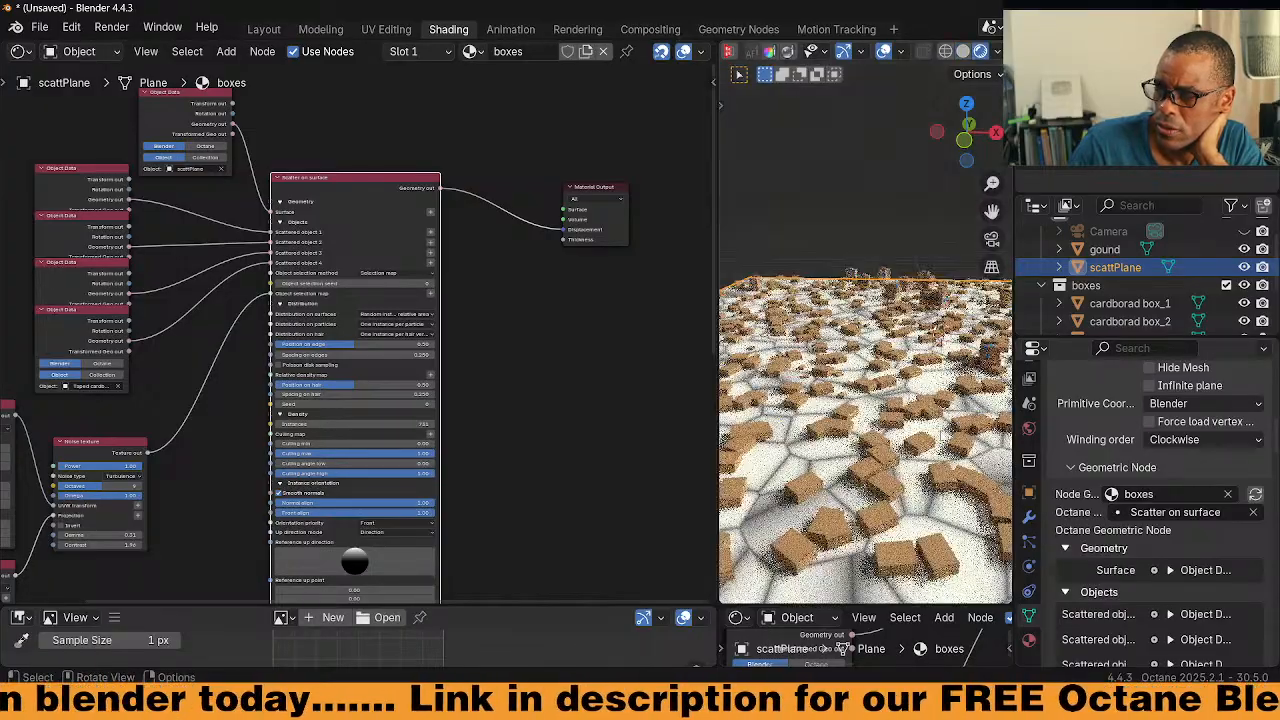
# Look through the Scatter on surface node's commands, scattPlane's Outliner commands and its Octane Geometric Node properties for a mesh conversion option
pyautogui.moveTo(940, 430); pyautogui.dragTo(831, 386, button='middle')
pyautogui.rightClick(365, 188)
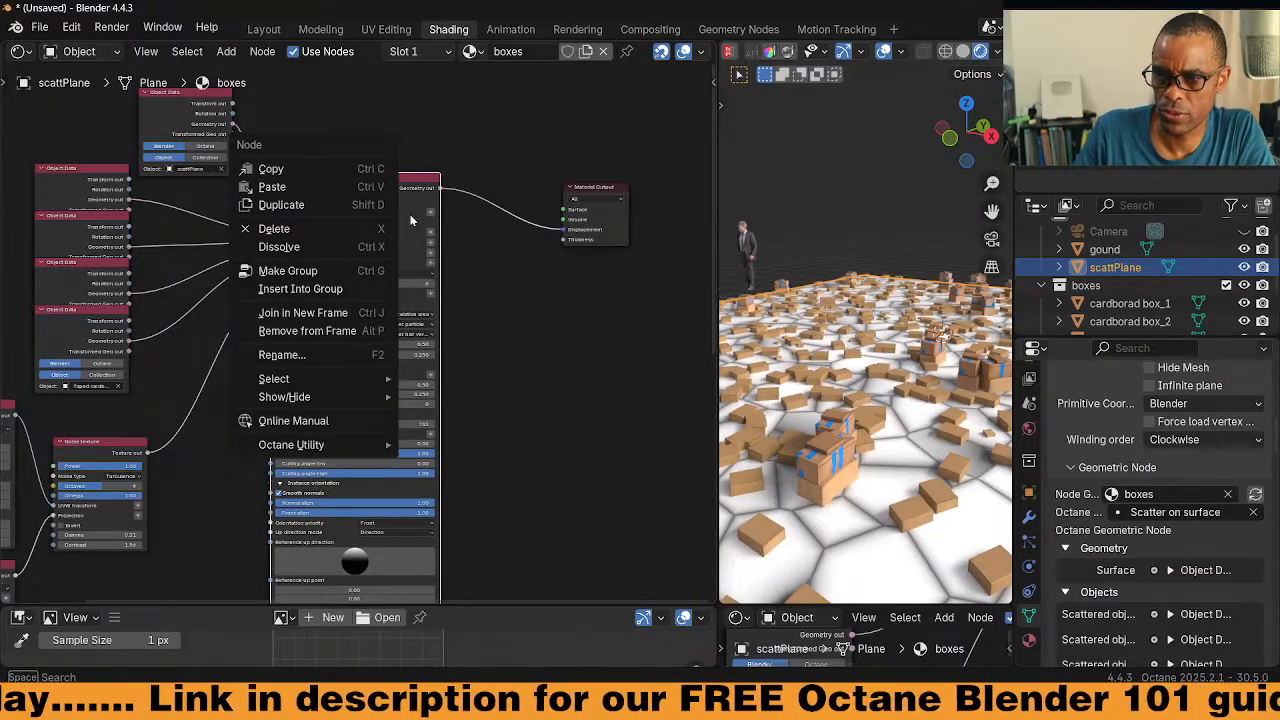
pyautogui.click(400, 211)
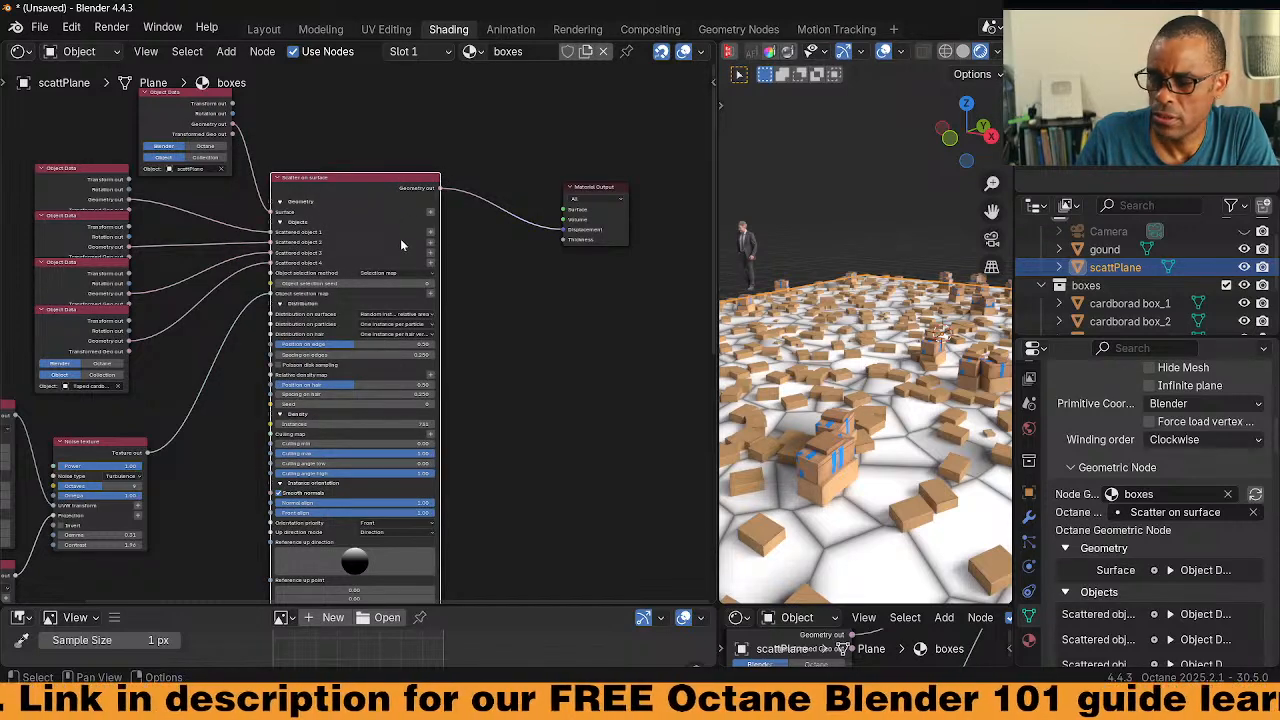
pyautogui.rightClick(1115, 268)
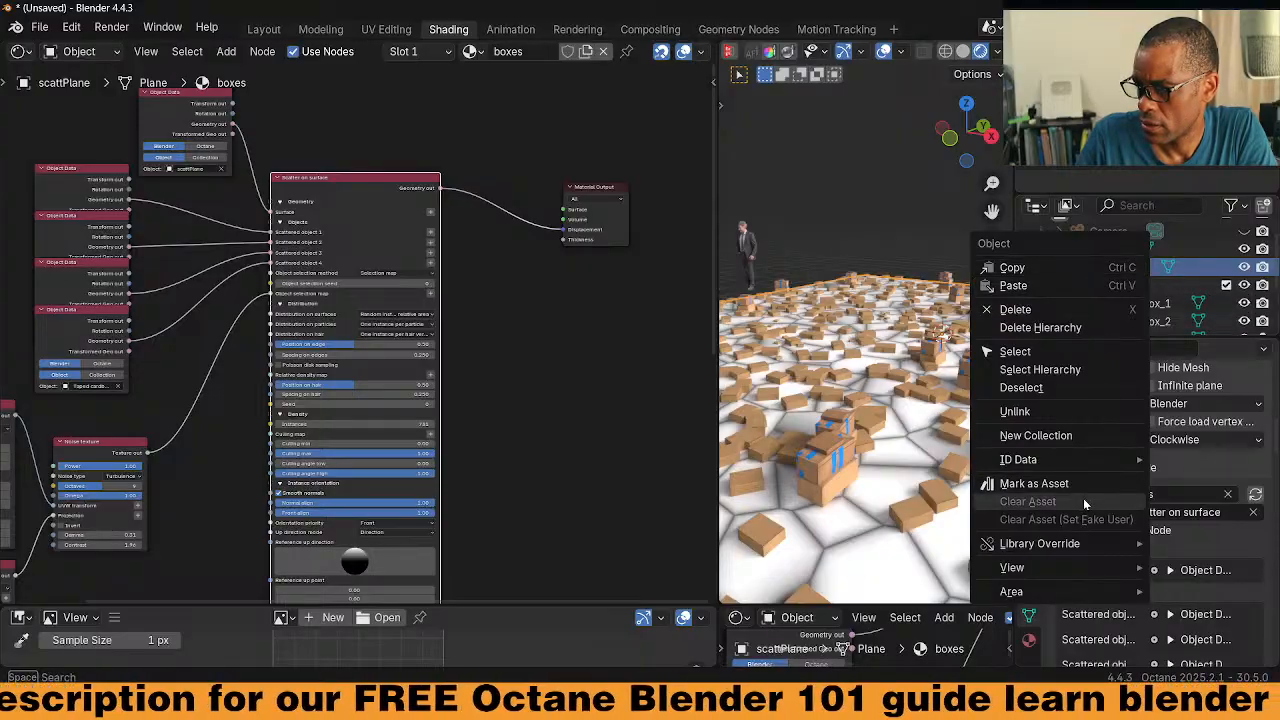
pyautogui.click(783, 226)
pyautogui.moveTo(800, 300); pyautogui.dragTo(808, 268, button='middle')
pyautogui.scroll(-15, 1070, 540)
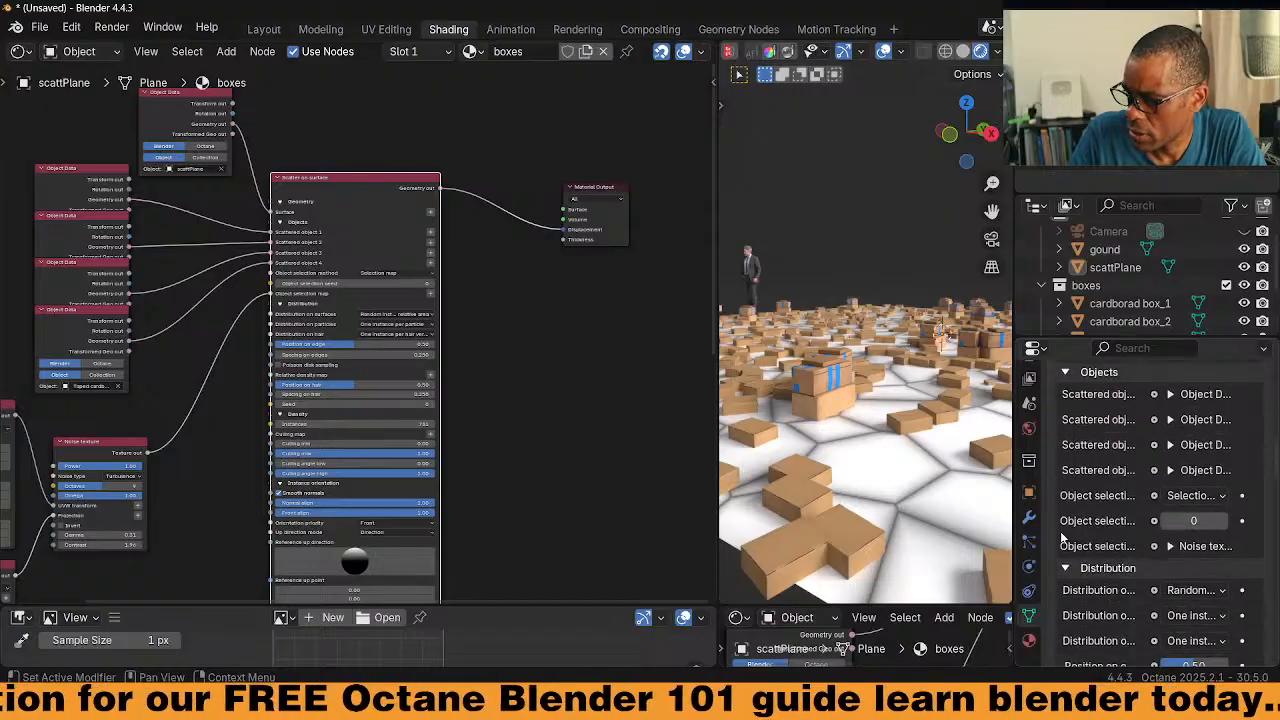
pyautogui.scroll(-5, 1074, 544)
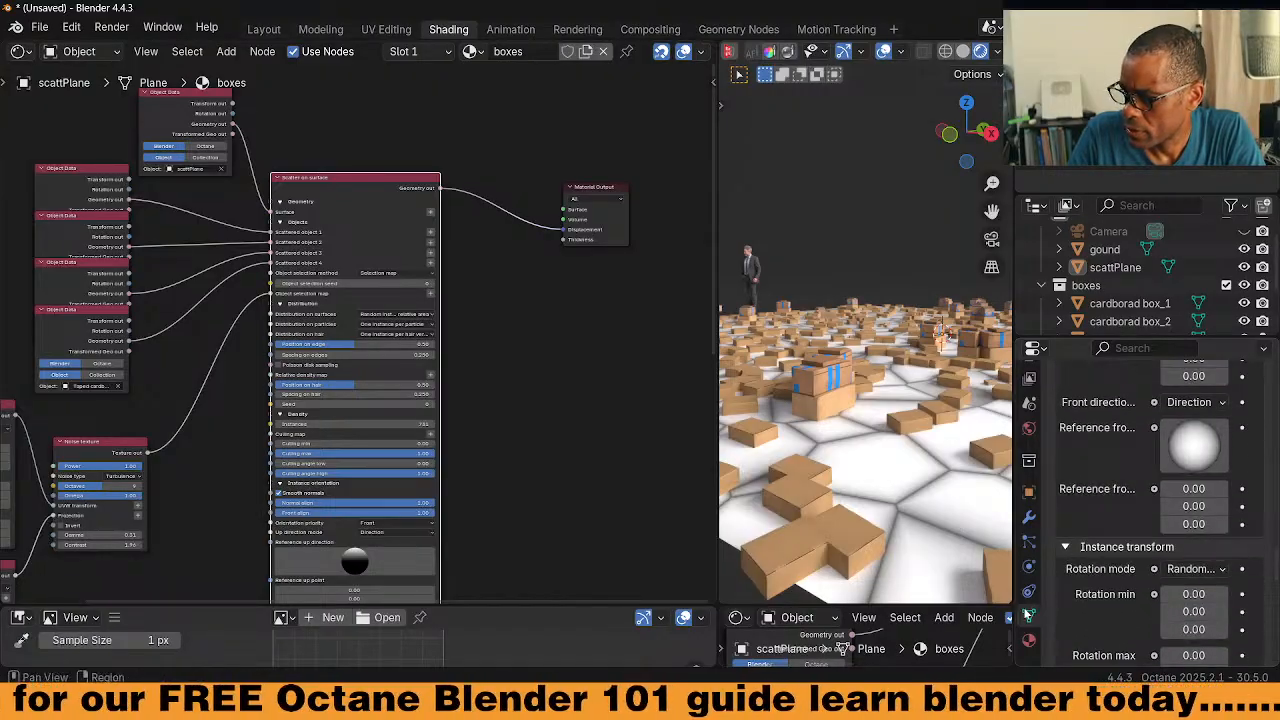
pyautogui.scroll(-5, 1056, 604)
pyautogui.scroll(20, 1062, 603)
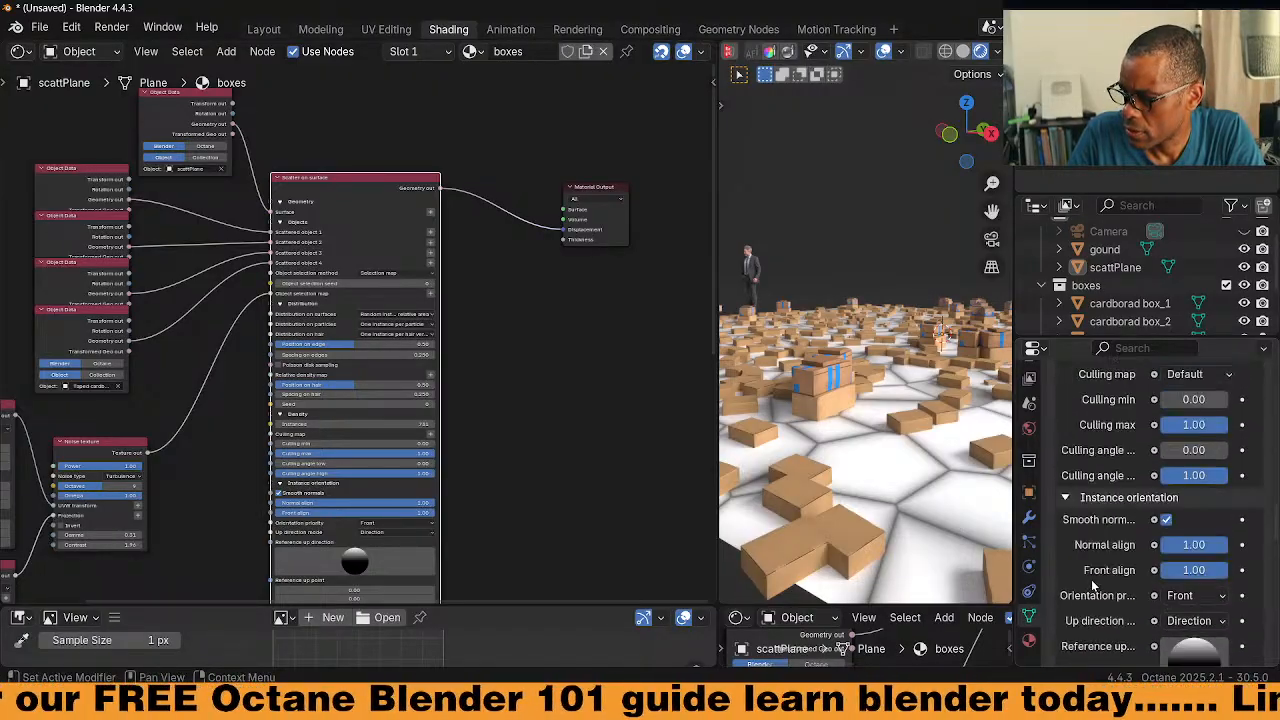
pyautogui.scroll(8, 1097, 580)
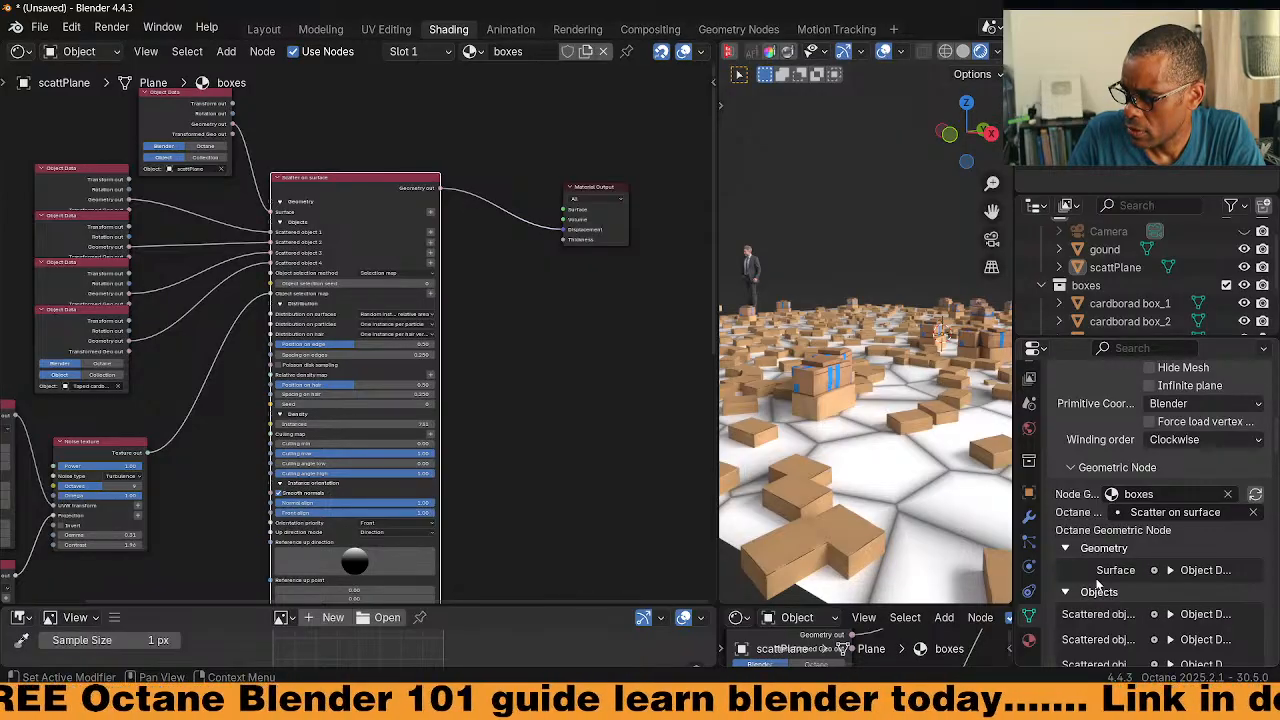
pyautogui.scroll(2, 1097, 575)
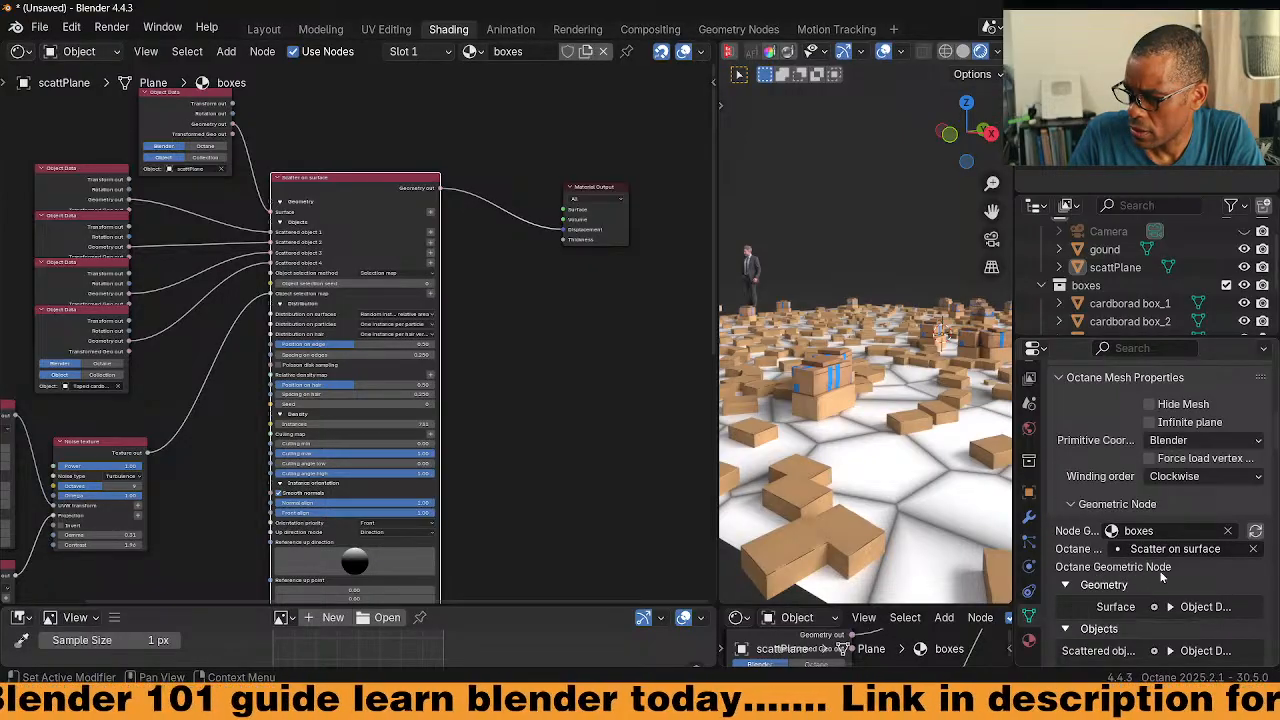
# Capture a screenshot of the node editor with the Scatter on surface node's context commands showing
pyautogui.click(580, 360)
pyautogui.click(385, 179)
pyautogui.moveTo(385, 179); pyautogui.dragTo(441, 234, button='middle')
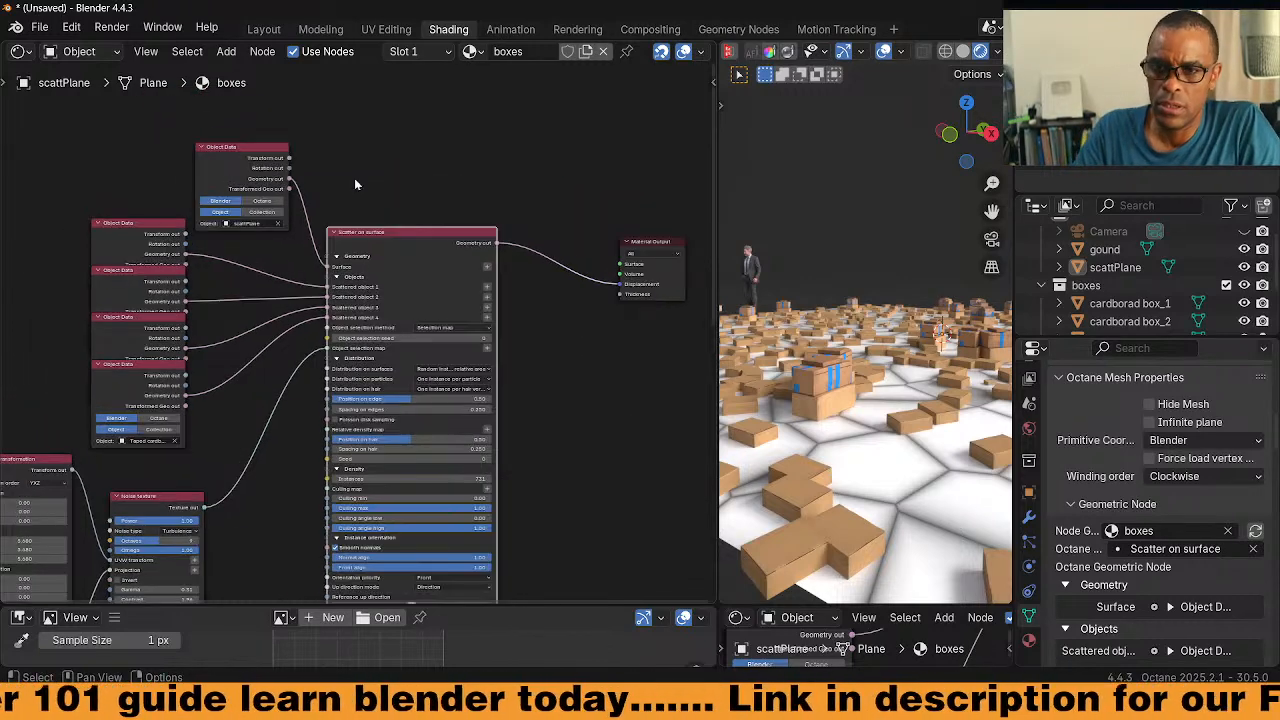
pyautogui.rightClick(244, 172)
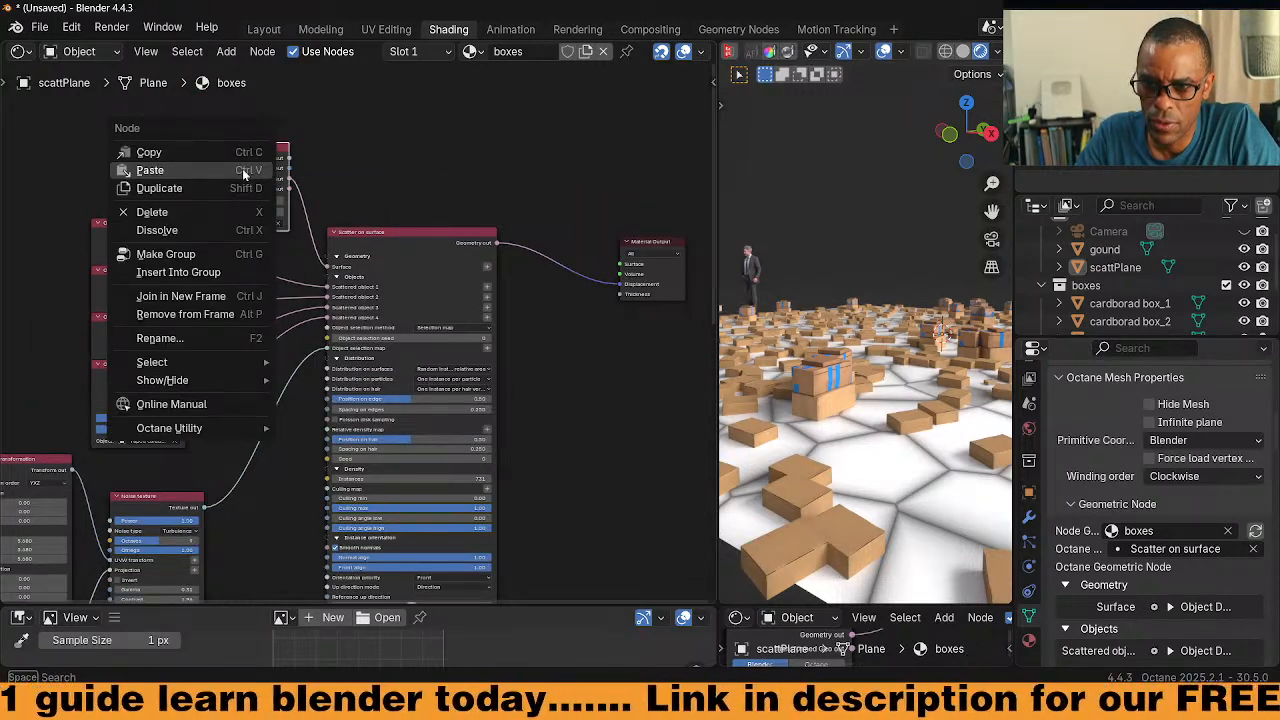
pyautogui.click(265, 171)
pyautogui.click(410, 256)
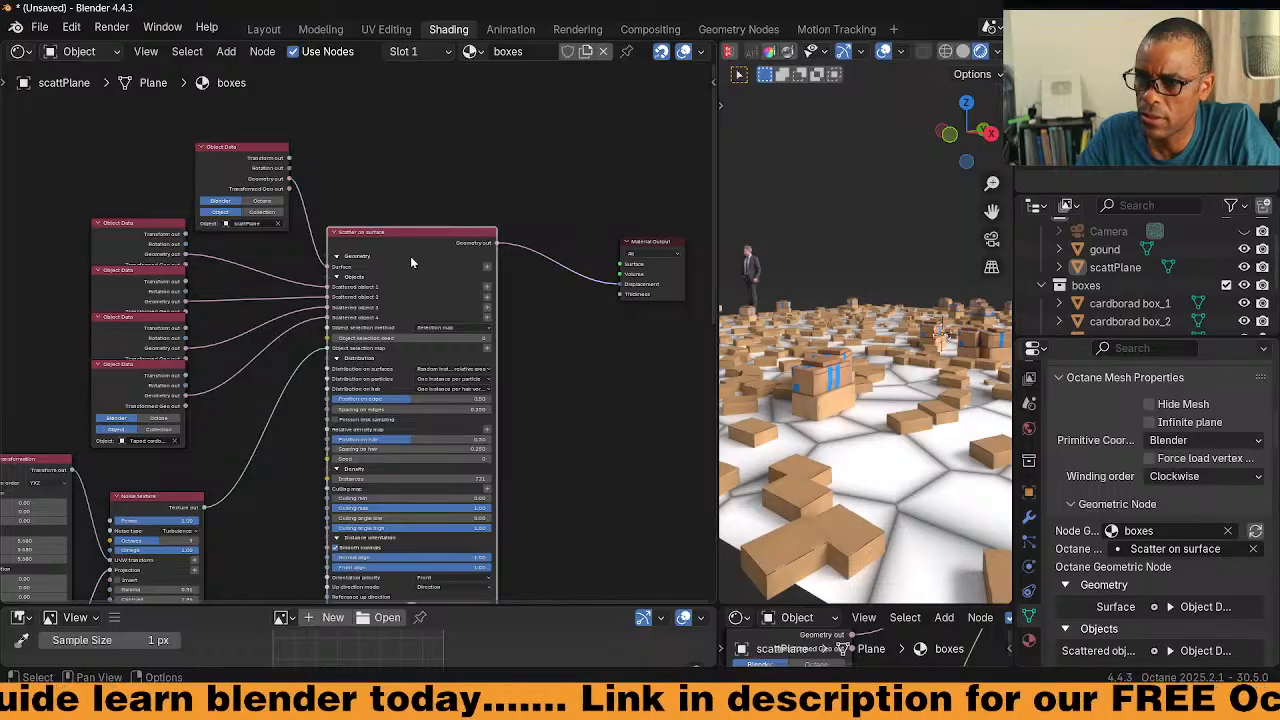
pyautogui.rightClick(410, 256)
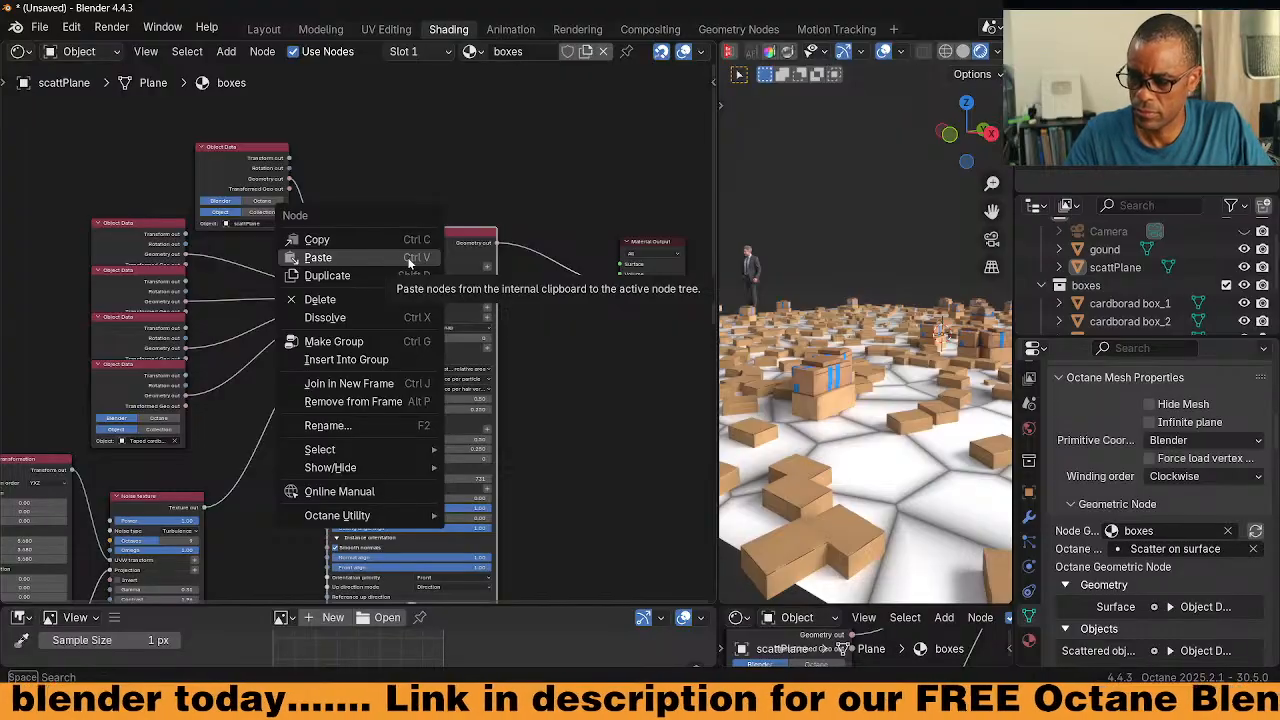
pyautogui.press('super+shift+s')
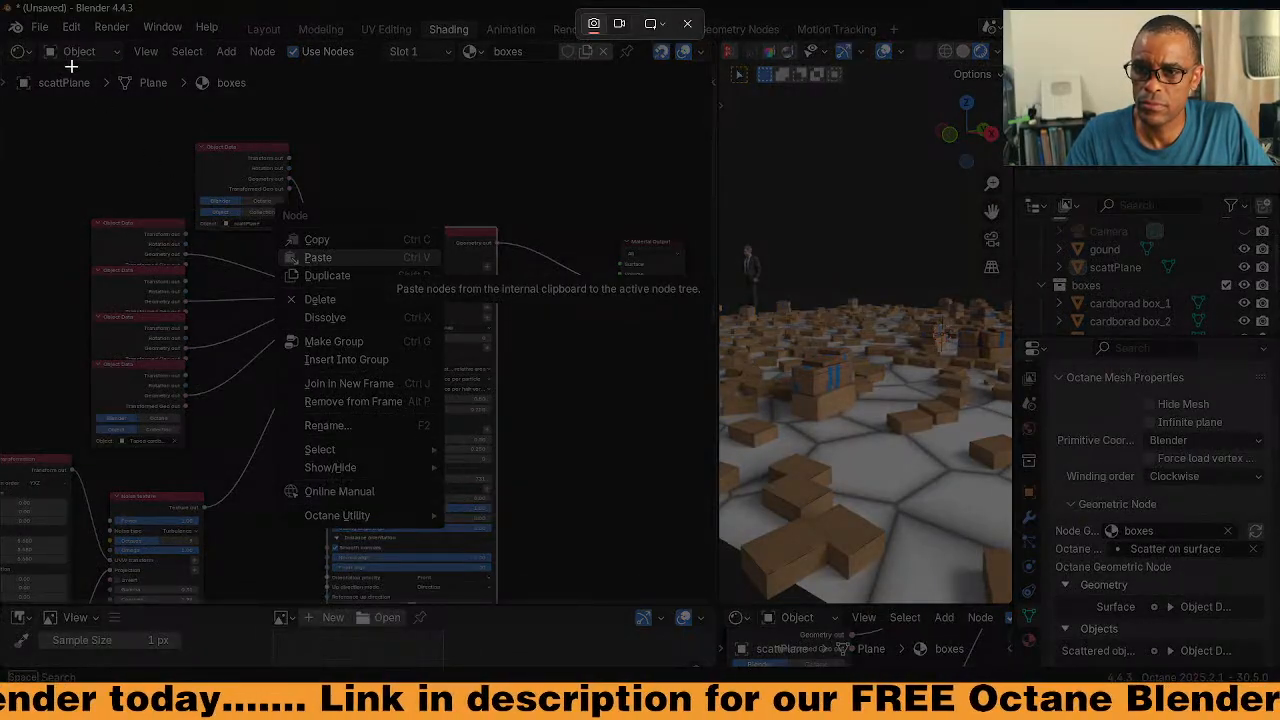
pyautogui.moveTo(8, 102); pyautogui.dragTo(706, 605)
# Switch to ChatGPT and send a message that the convert to mesh option is not there, with the node editor screenshot attached
pyautogui.moveTo(830, 700)
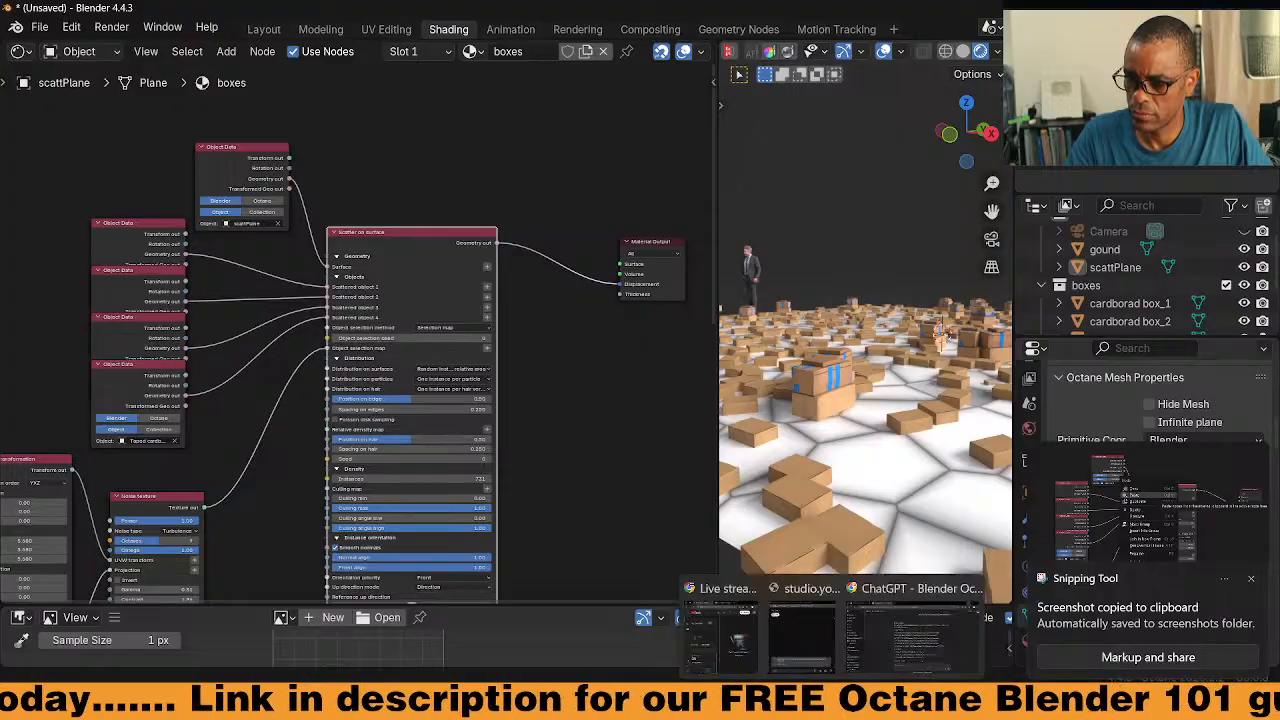
pyautogui.click(872, 660)
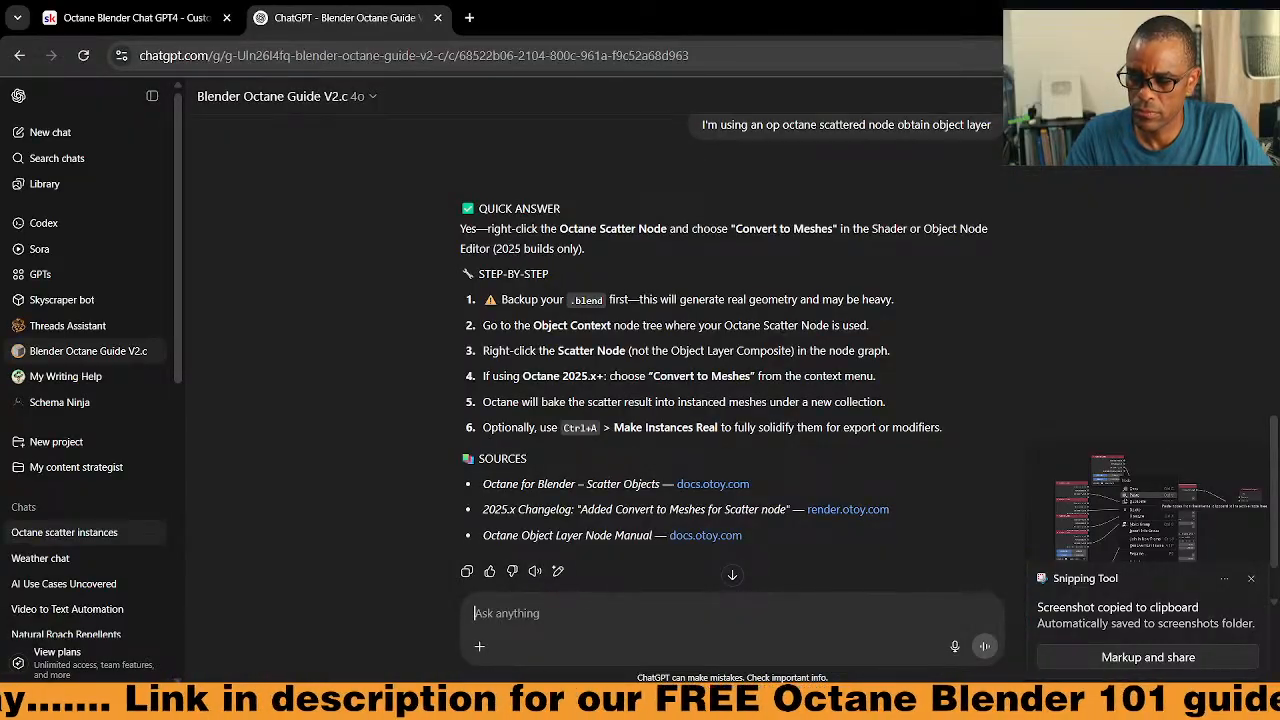
pyautogui.press('super+h')
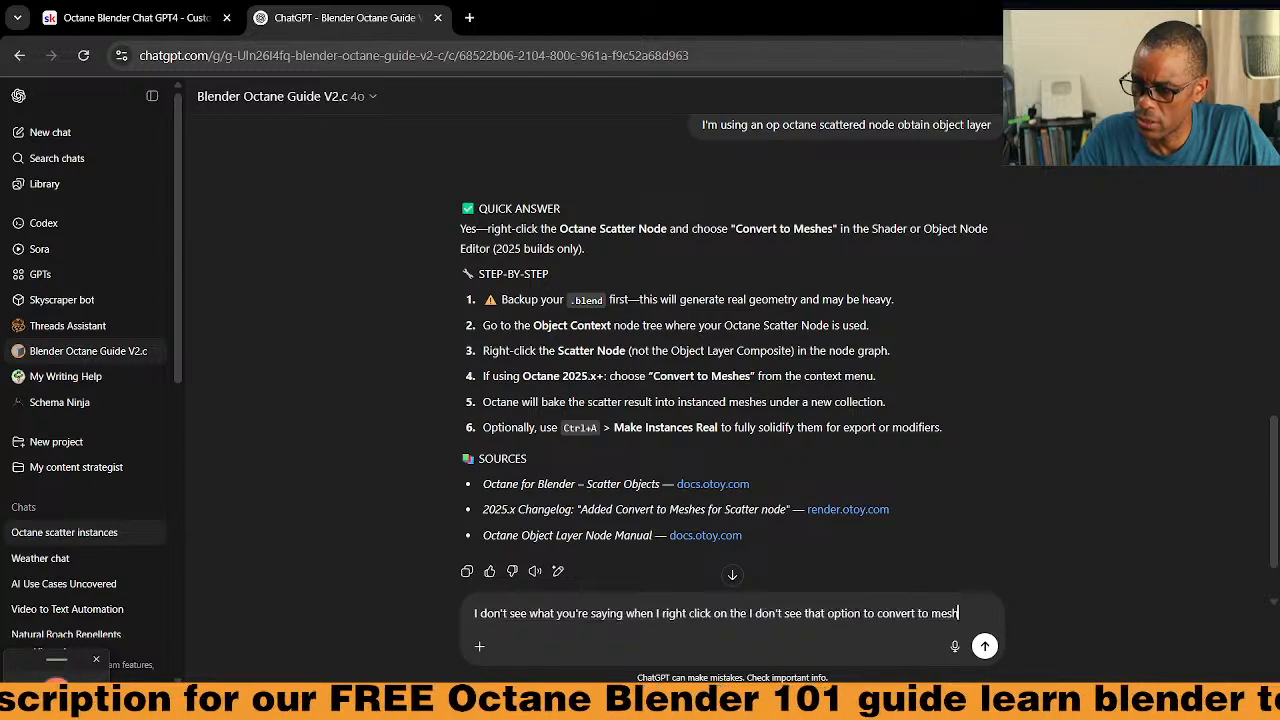
pyautogui.press('super+v')
pyautogui.click(1010, 472)
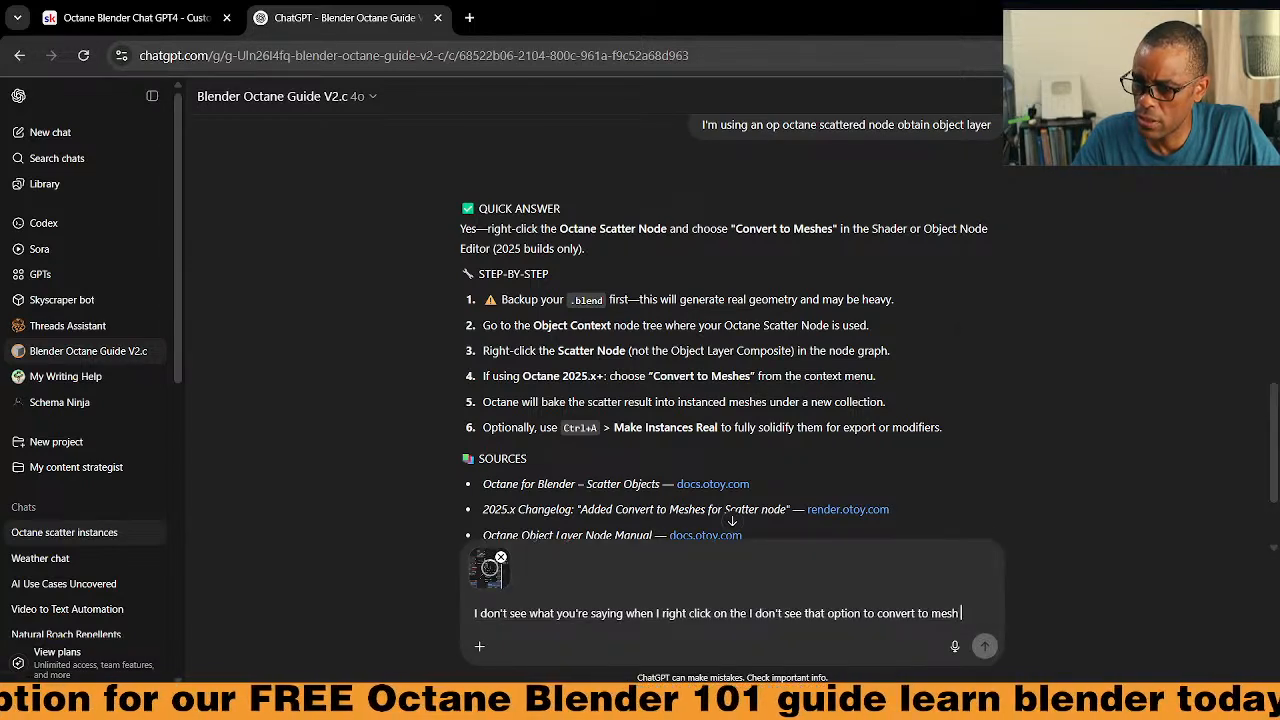
pyautogui.click(985, 646)
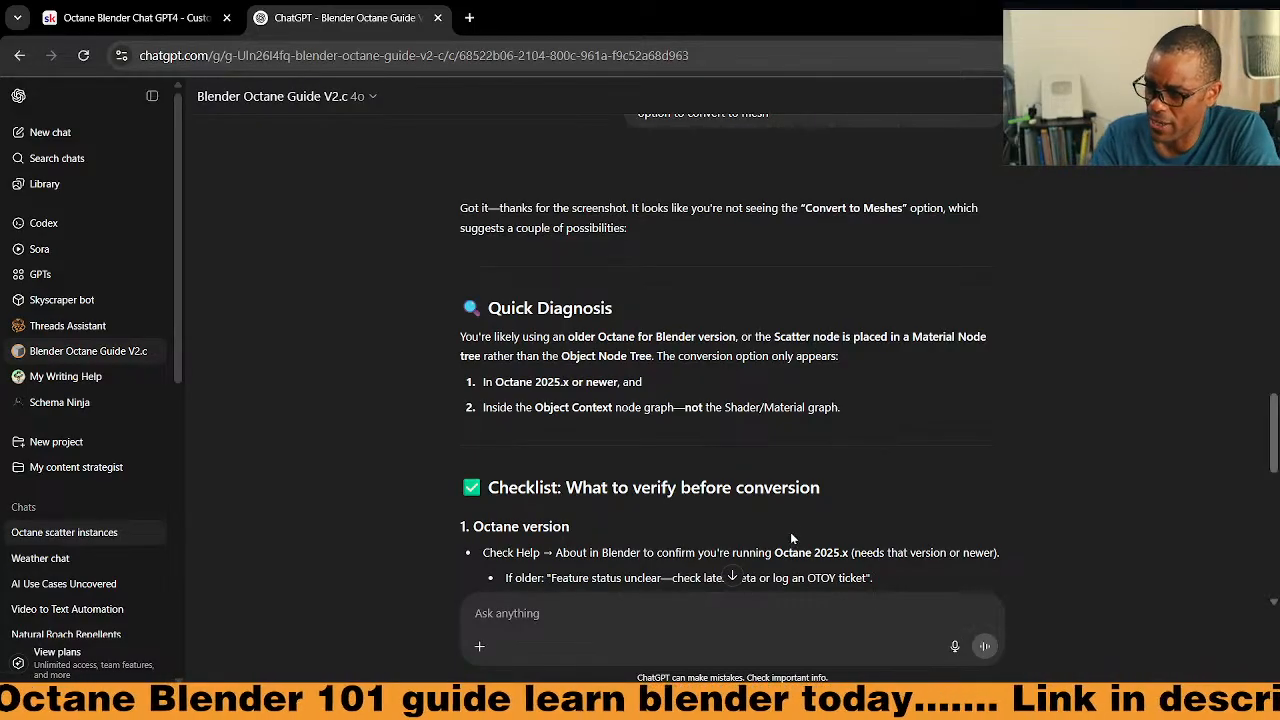
# Read through ChatGPT's reply on the missing Convert to Meshes option, from the diagnosis to the Python fallback and sources
pyautogui.scroll(-1, 766, 476)
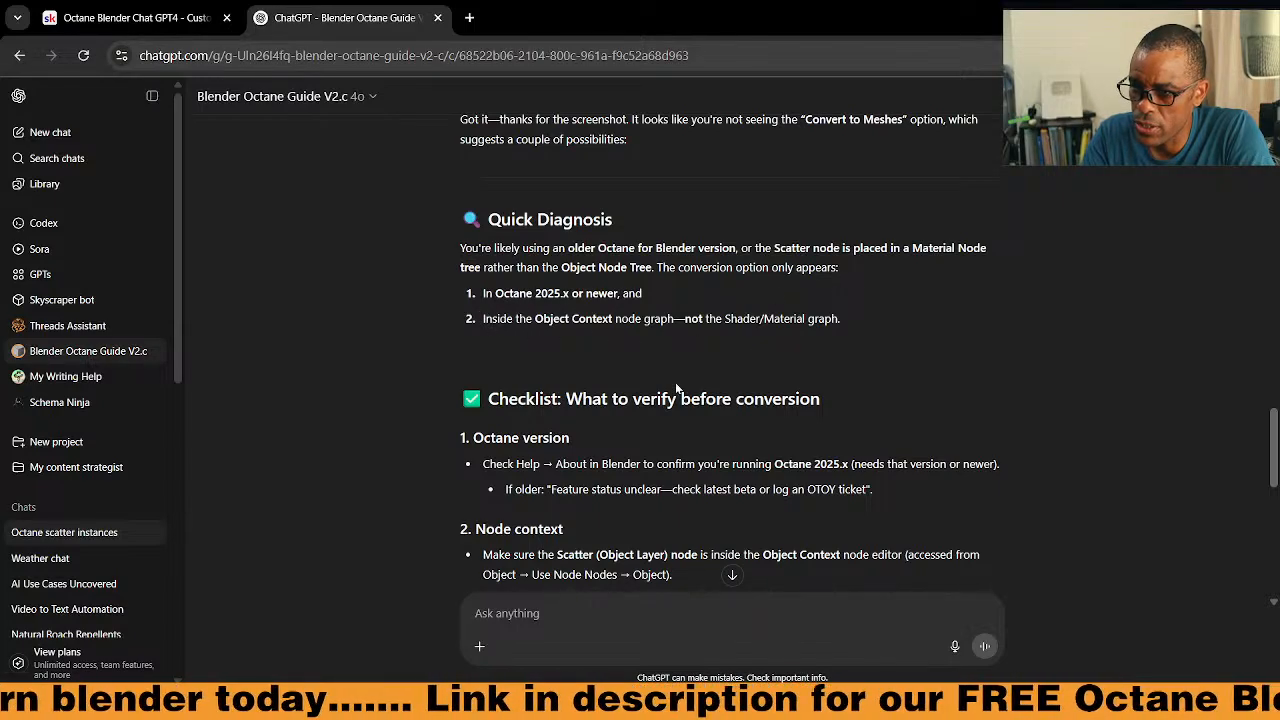
pyautogui.scroll(-3, 518, 412)
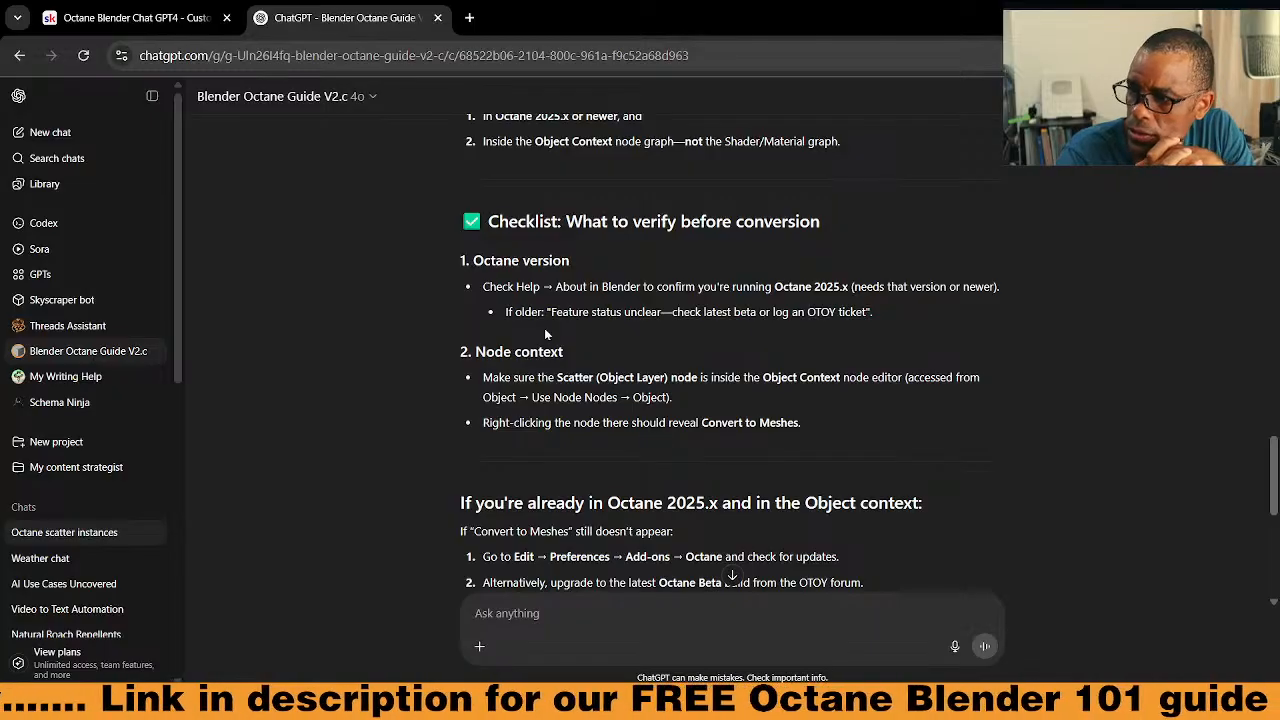
pyautogui.scroll(-1, 530, 360)
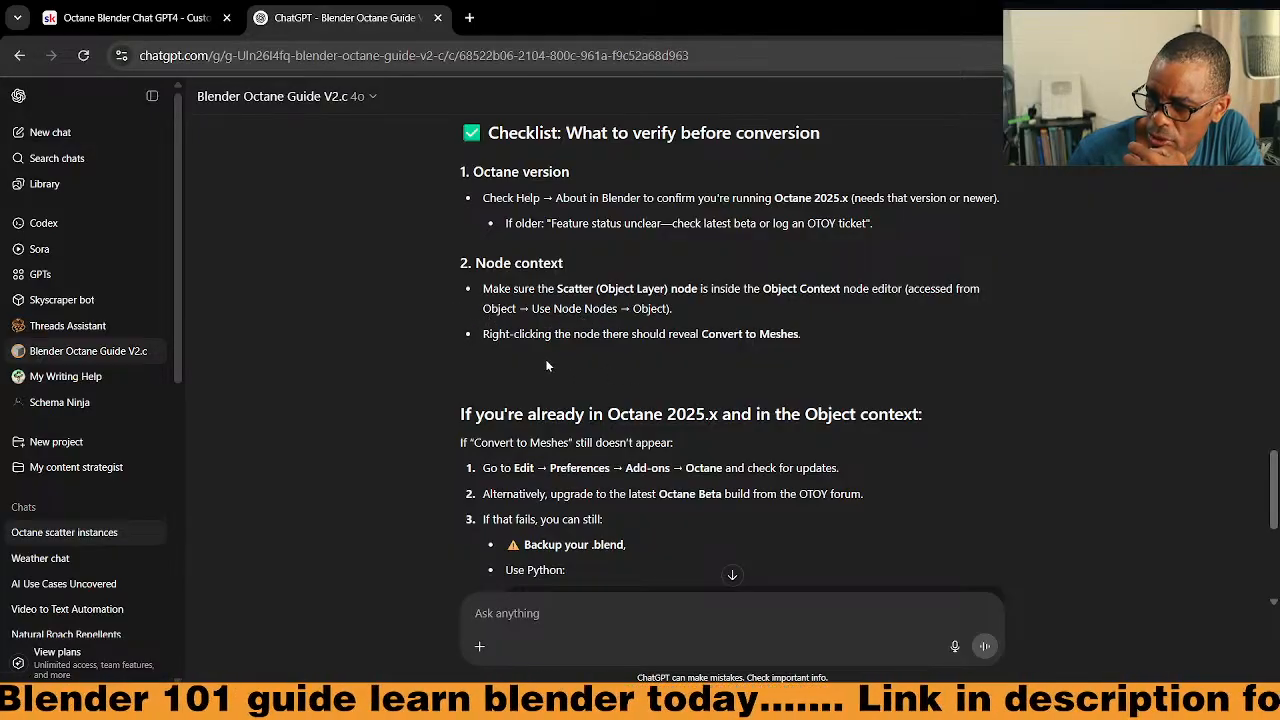
pyautogui.scroll(-1, 730, 350)
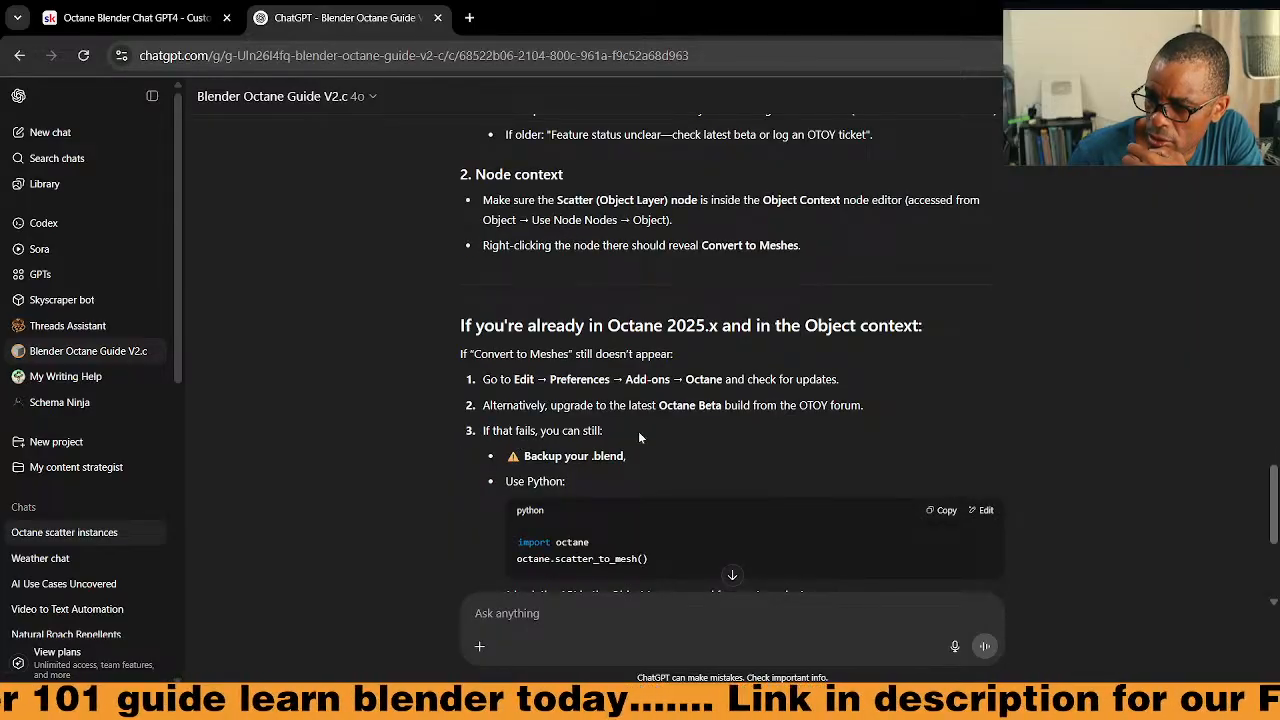
pyautogui.scroll(-1, 685, 436)
pyautogui.scroll(-2, 685, 436)
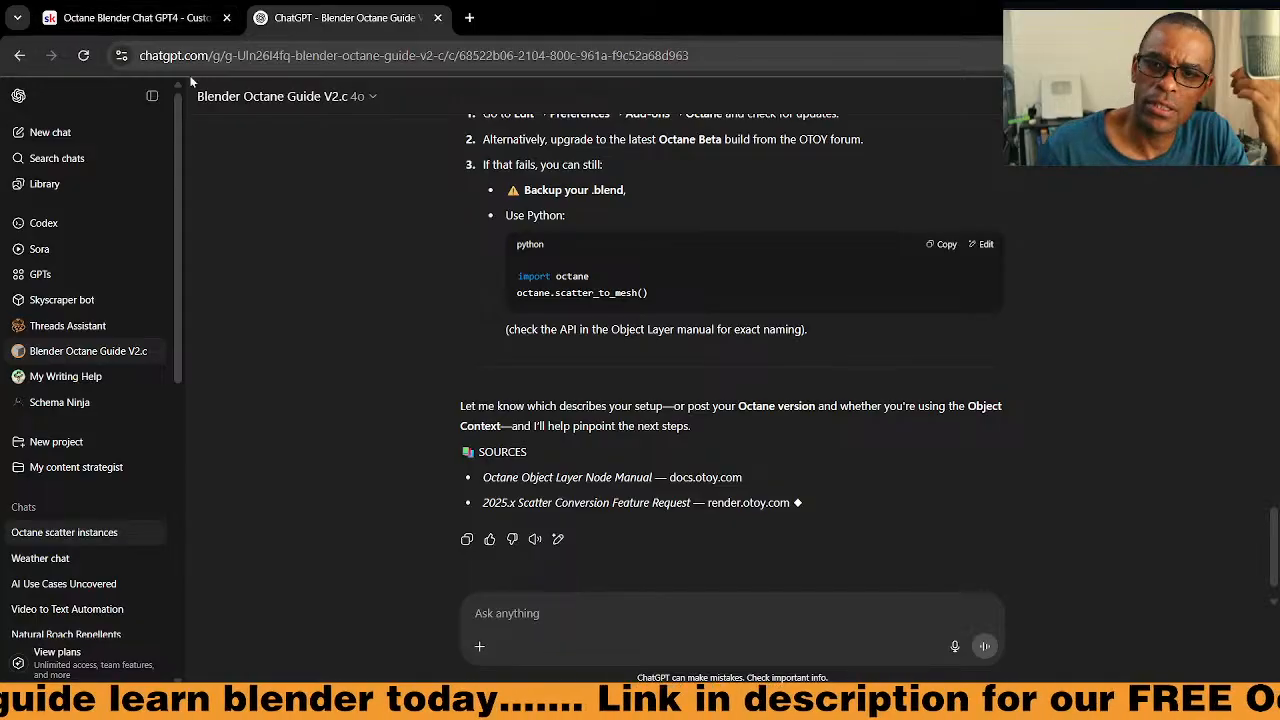
# Switch to Blender, go to the Layout workspace, select scattPlane and show the scene in rendered shading
pyautogui.hotkey('alt', 'Tab')
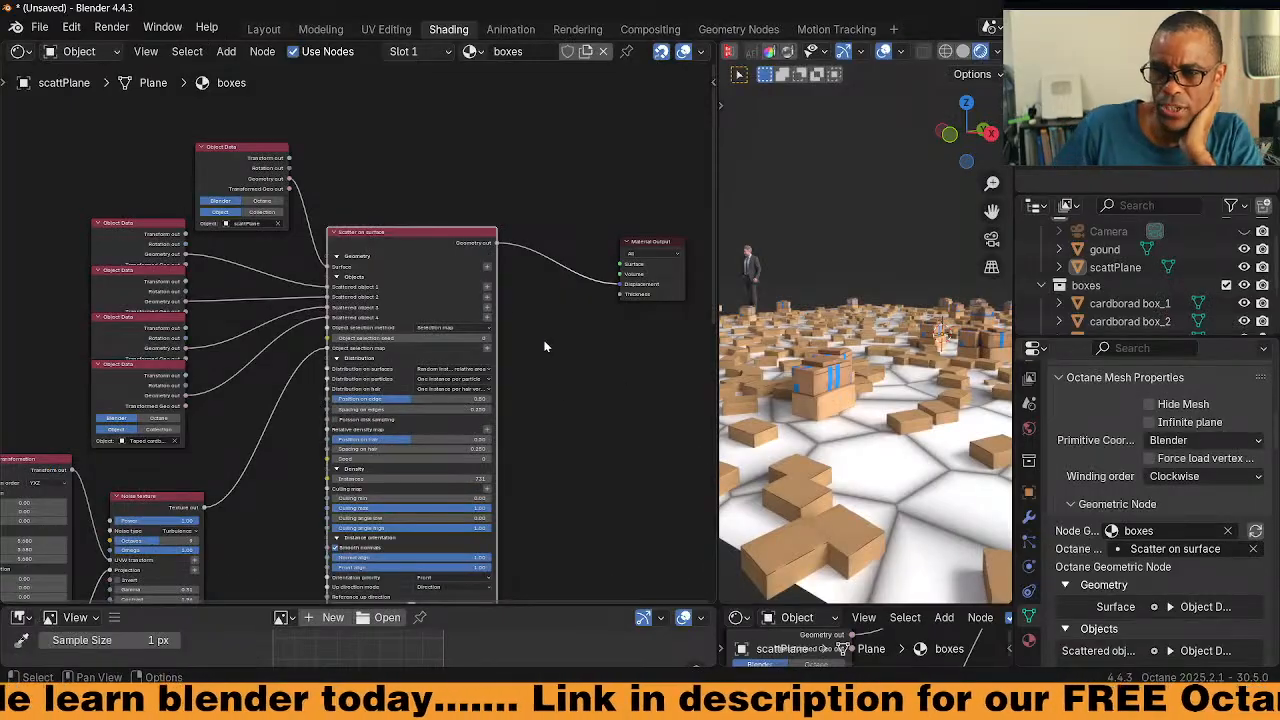
pyautogui.scroll(-4, 543, 383)
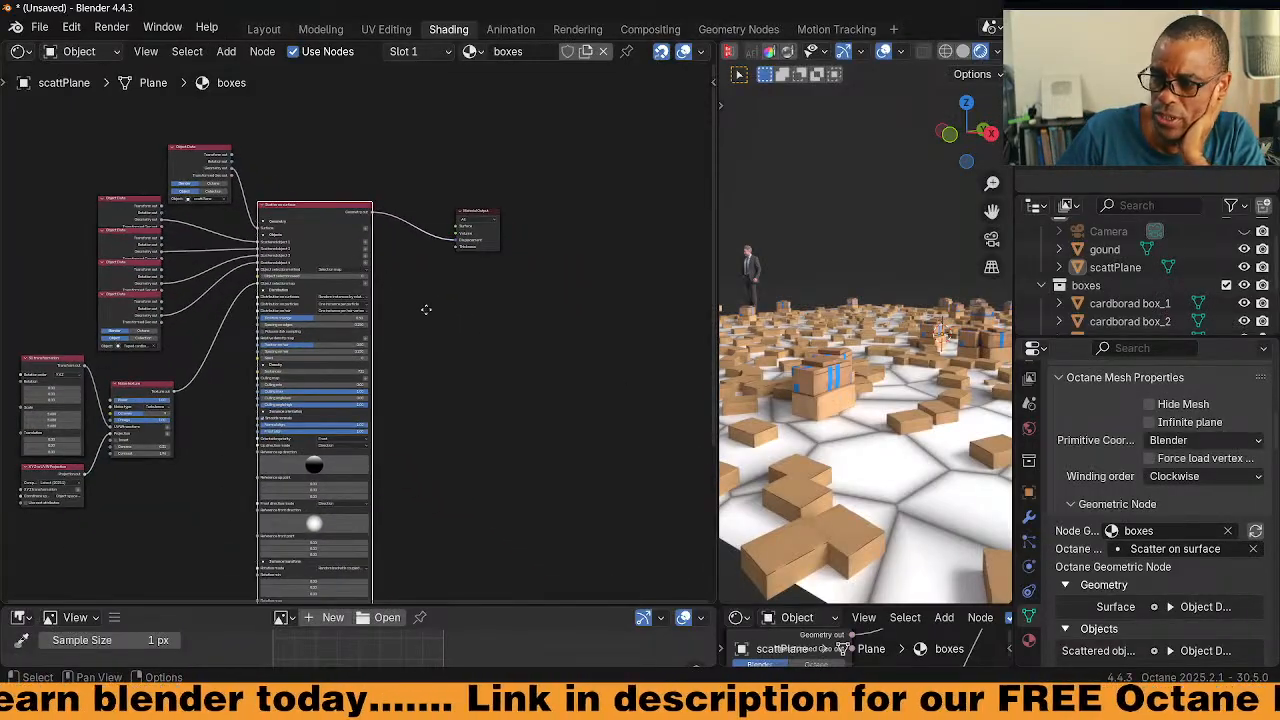
pyautogui.moveTo(428, 311); pyautogui.dragTo(375, 236, button='middle')
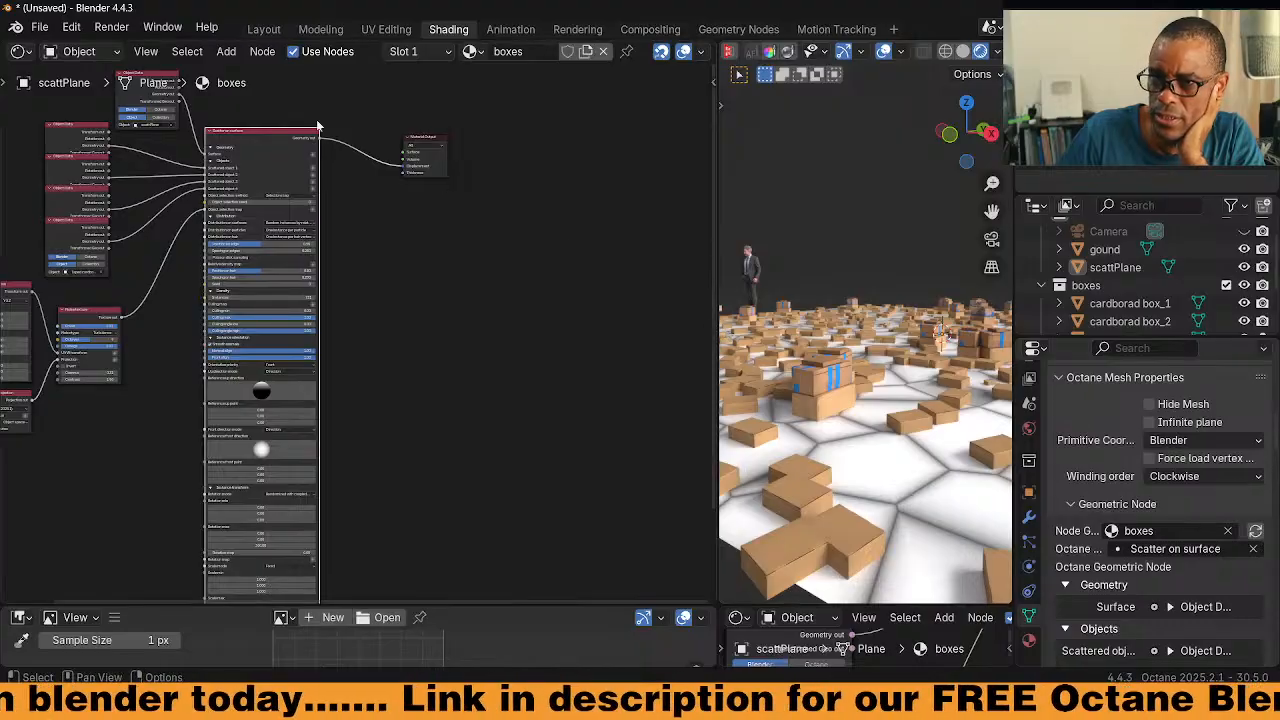
pyautogui.click(264, 29)
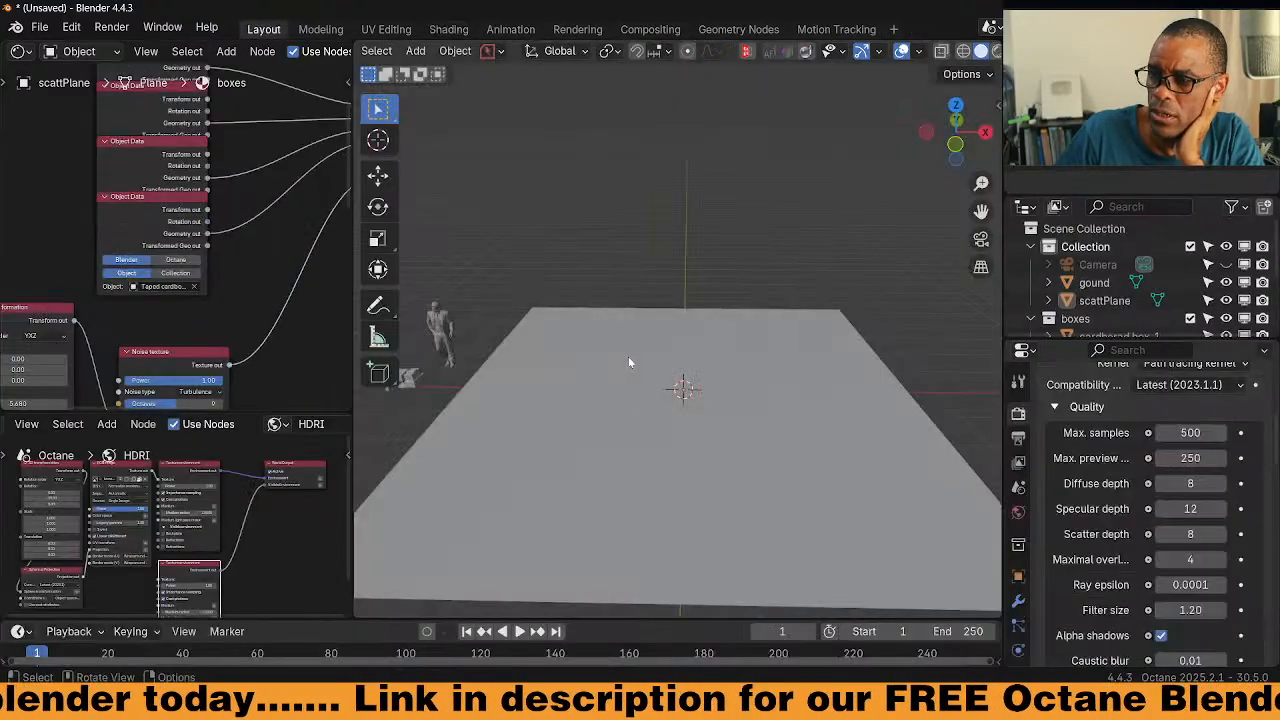
pyautogui.click(613, 414)
pyautogui.moveTo(612, 418)
pyautogui.mouseDown(button='middle')
pyautogui.moveTo(595, 353)
pyautogui.moveTo(598, 413)
pyautogui.mouseUp(button='middle')
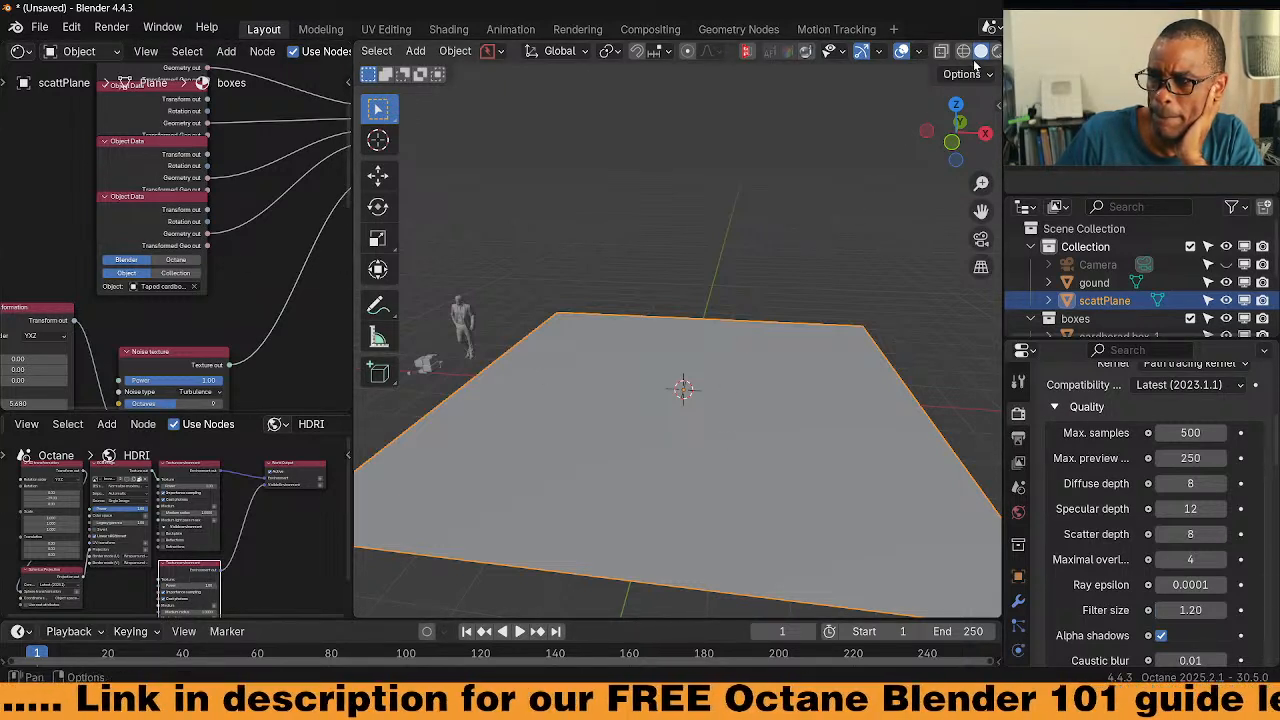
pyautogui.scroll(-2, 982, 52)
pyautogui.moveTo(700, 363); pyautogui.dragTo(706, 390, button='middle')
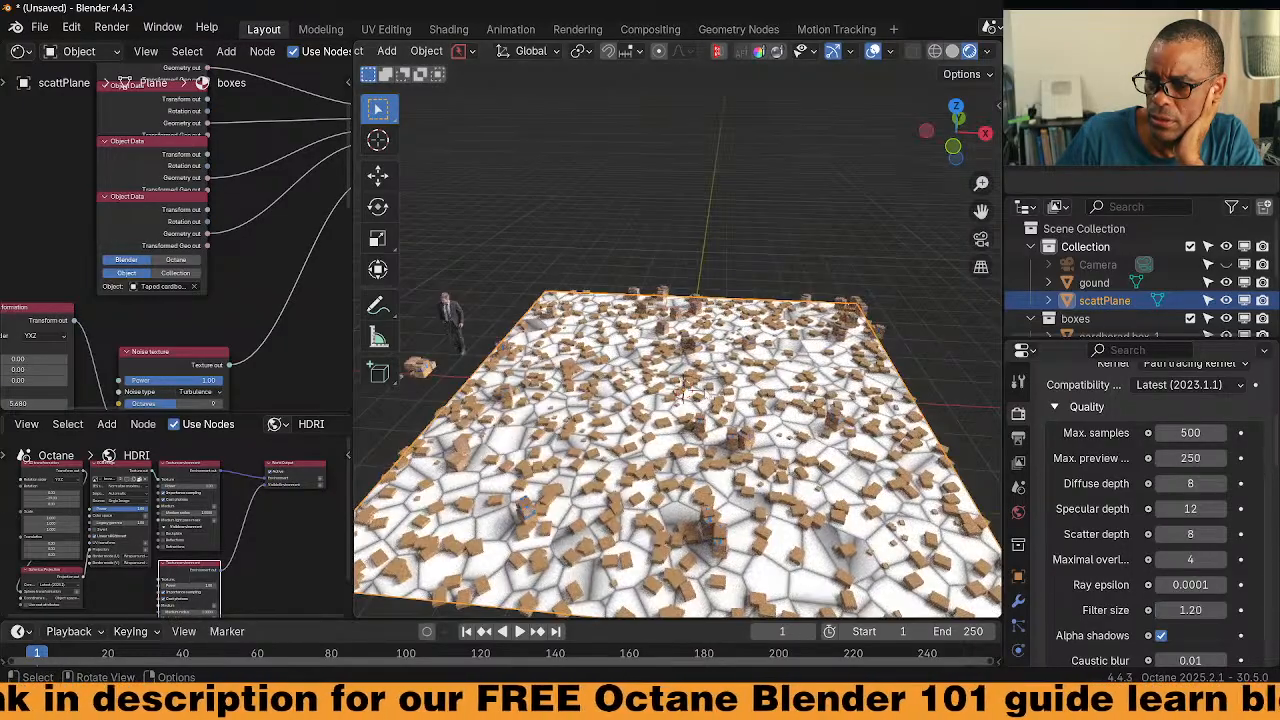
# Check scattPlane's object commands for a way to convert the scatter, then deselect it and inspect the scattered boxes
pyautogui.rightClick(616, 358)
pyautogui.moveTo(616, 358)
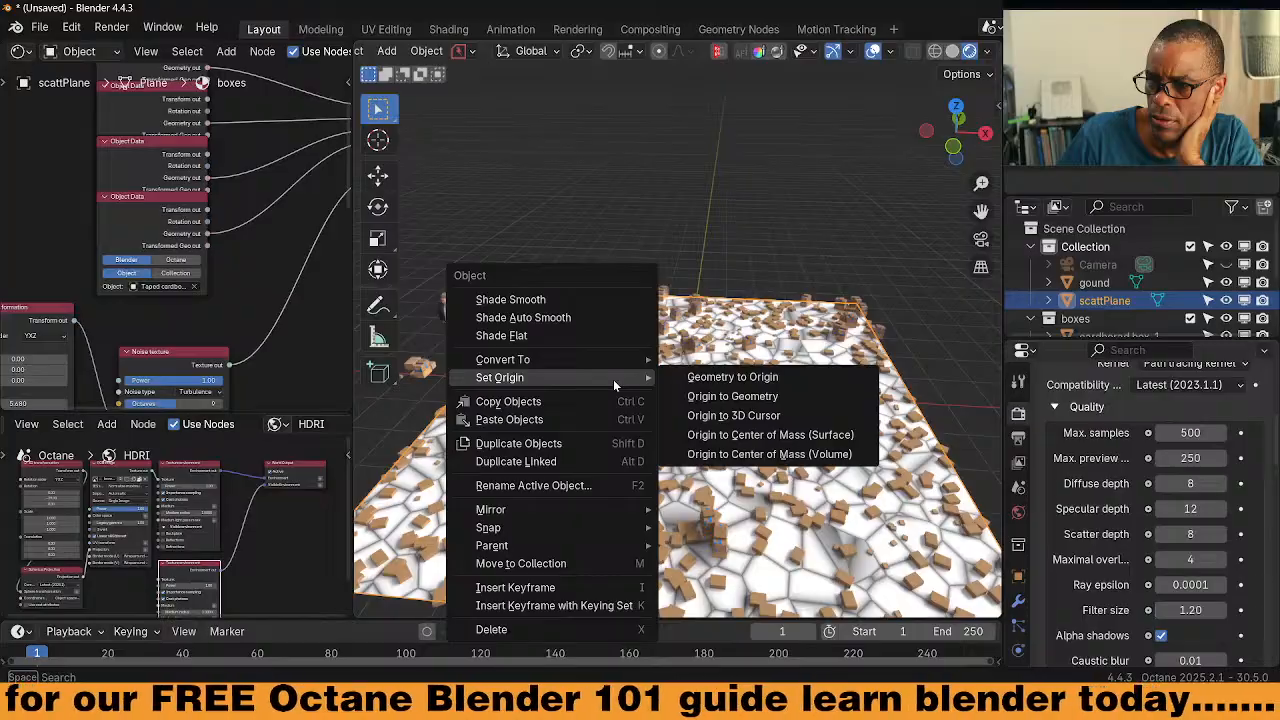
pyautogui.click(668, 206)
pyautogui.moveTo(660, 224); pyautogui.dragTo(682, 362, button='middle')
pyautogui.scroll(-6, 682, 362)
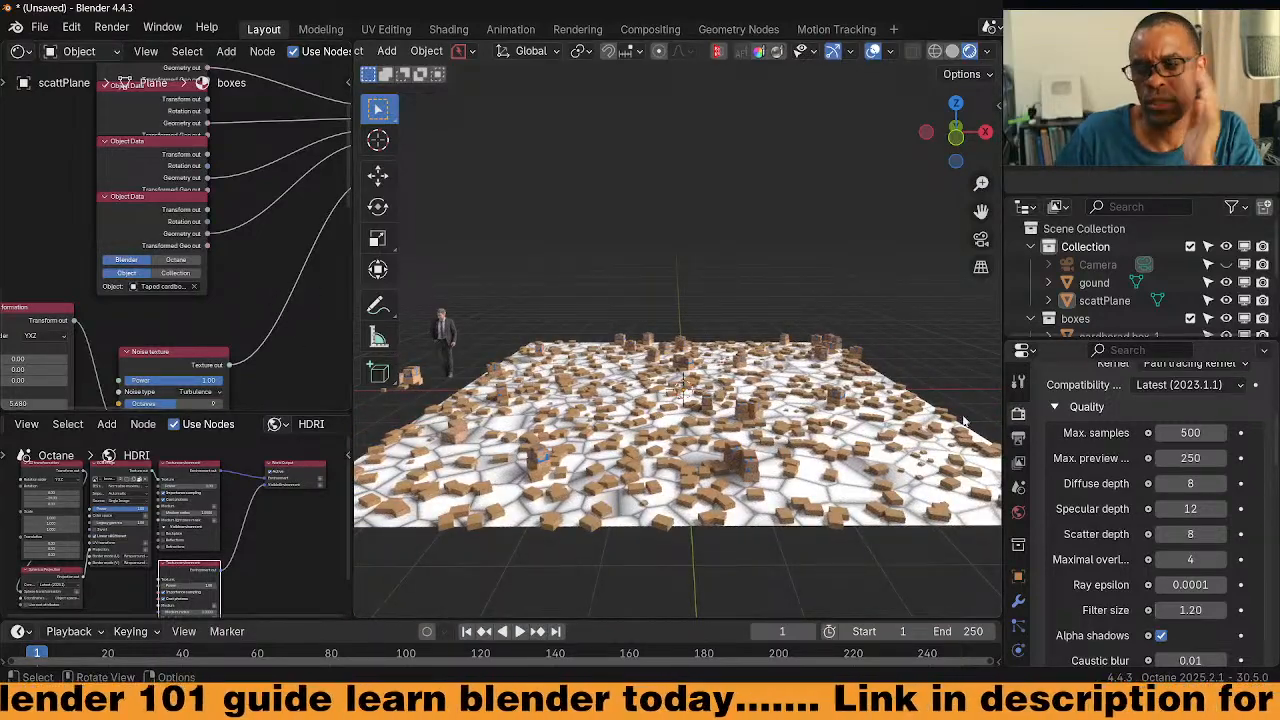
pyautogui.scroll(1, 1090, 443)
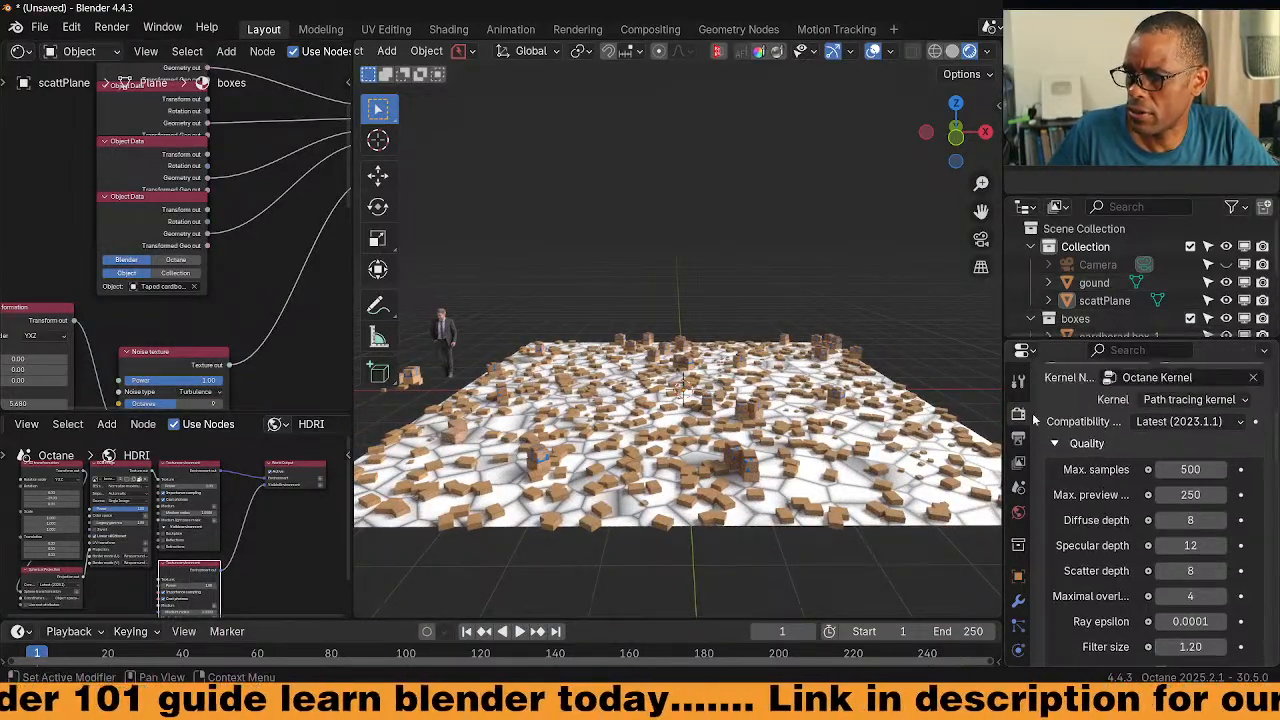
# Widen the node editors beside the viewport and frame the Scatter on surface node tree
pyautogui.moveTo(351, 230); pyautogui.dragTo(505, 230)
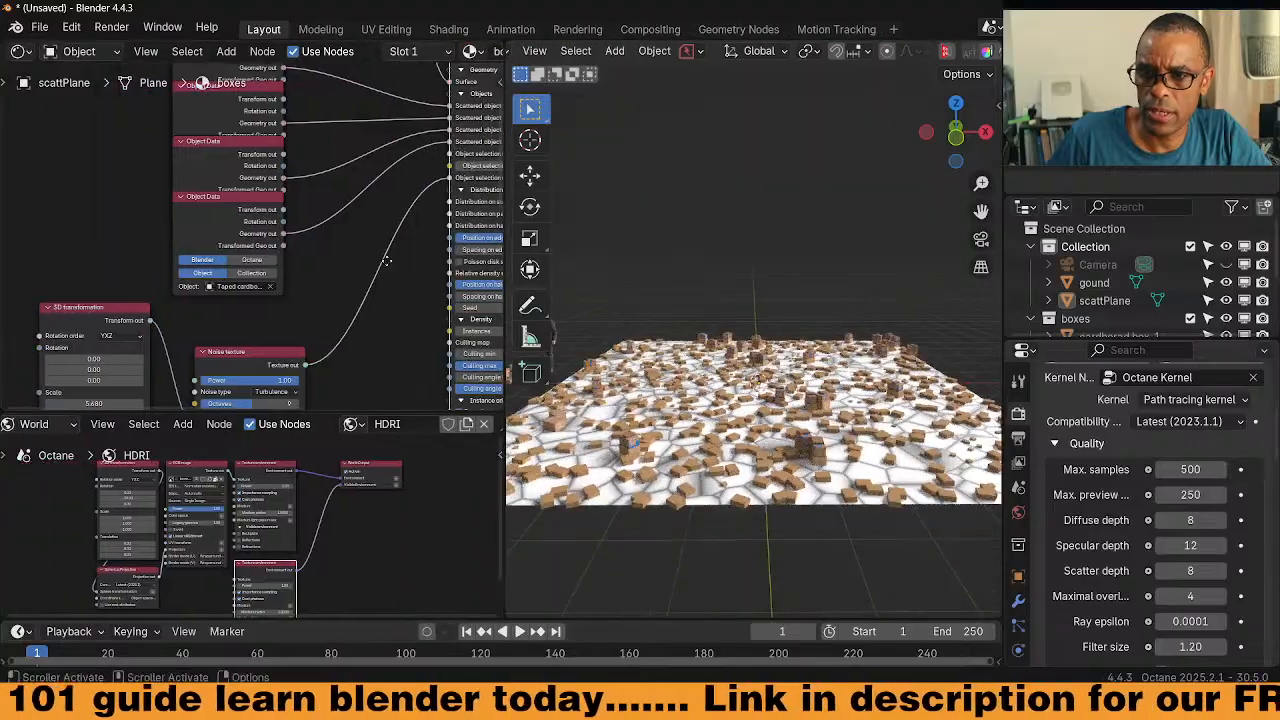
pyautogui.moveTo(336, 236); pyautogui.dragTo(300, 248, button='middle')
pyautogui.scroll(-4, 401, 225)
pyautogui.moveTo(703, 390); pyautogui.dragTo(405, 314, button='middle')
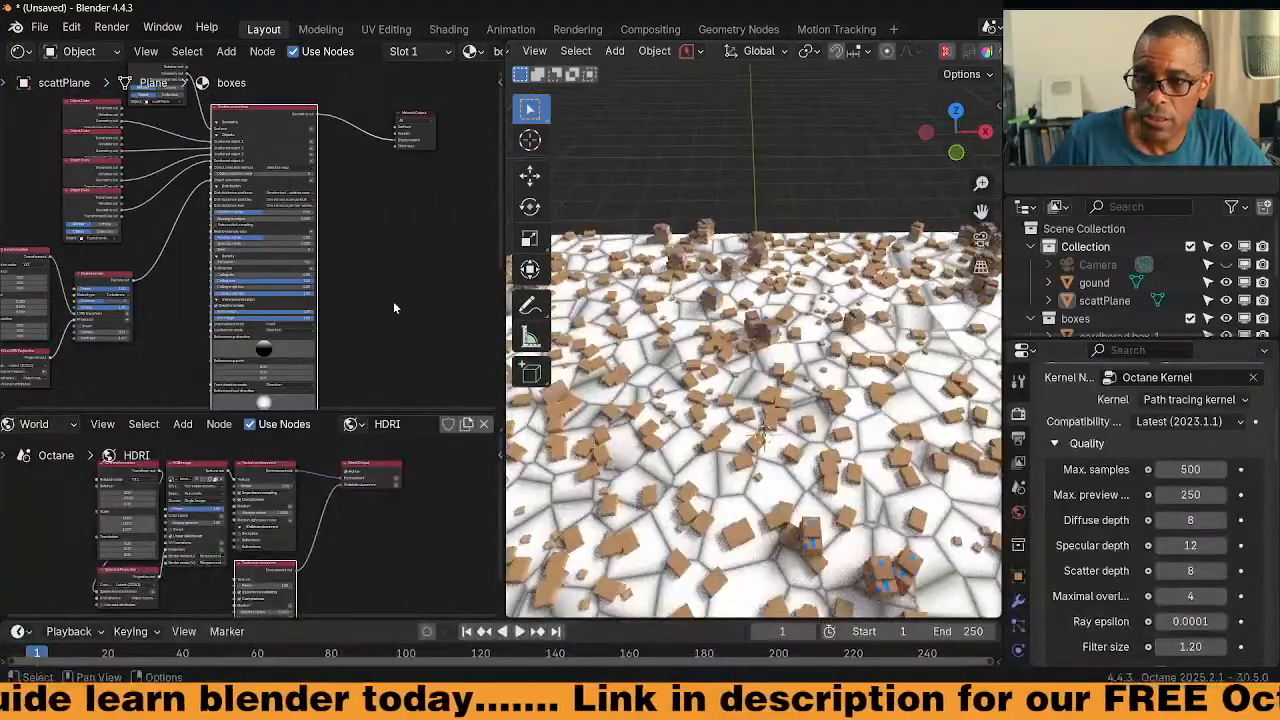
# Select the gound object and change the World node editor's shader type to Object
pyautogui.click(1094, 282)
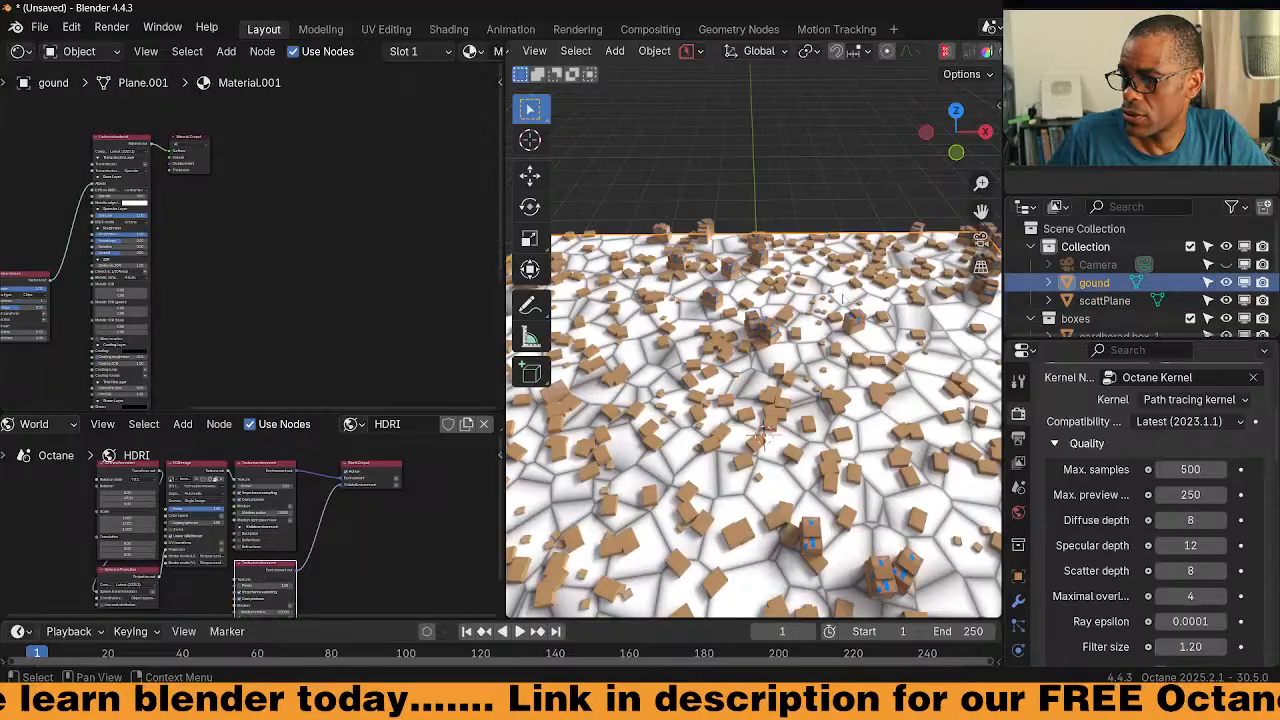
pyautogui.click(25, 424)
pyautogui.click(40, 468)
pyautogui.scroll(-2, 170, 510)
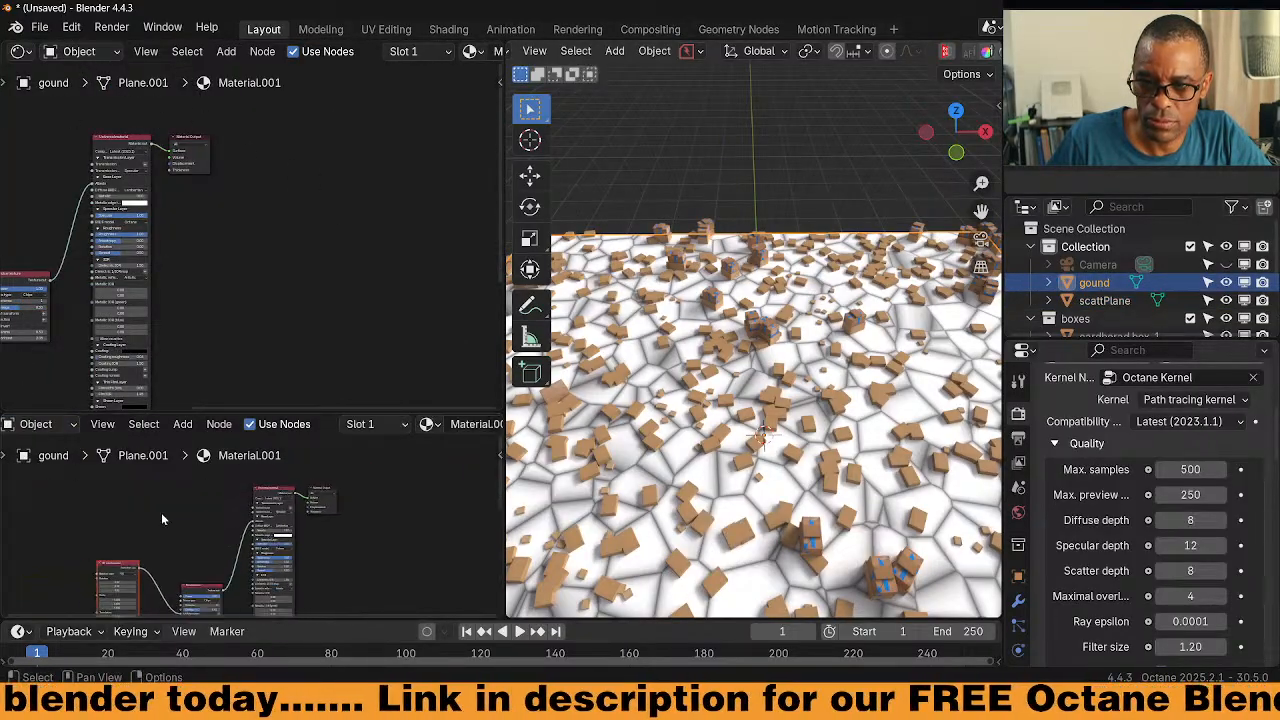
pyautogui.click(30, 425)
pyautogui.click(40, 468)
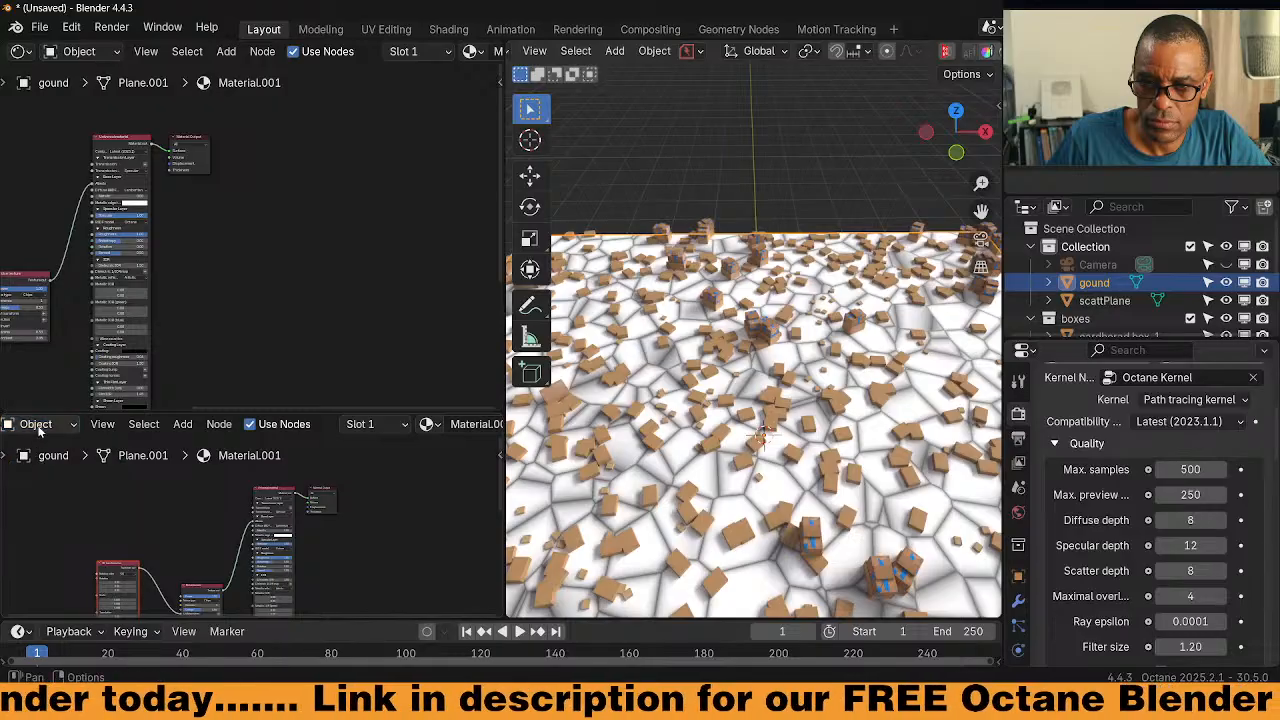
pyautogui.scroll(2, 36, 424)
pyautogui.click(22, 424)
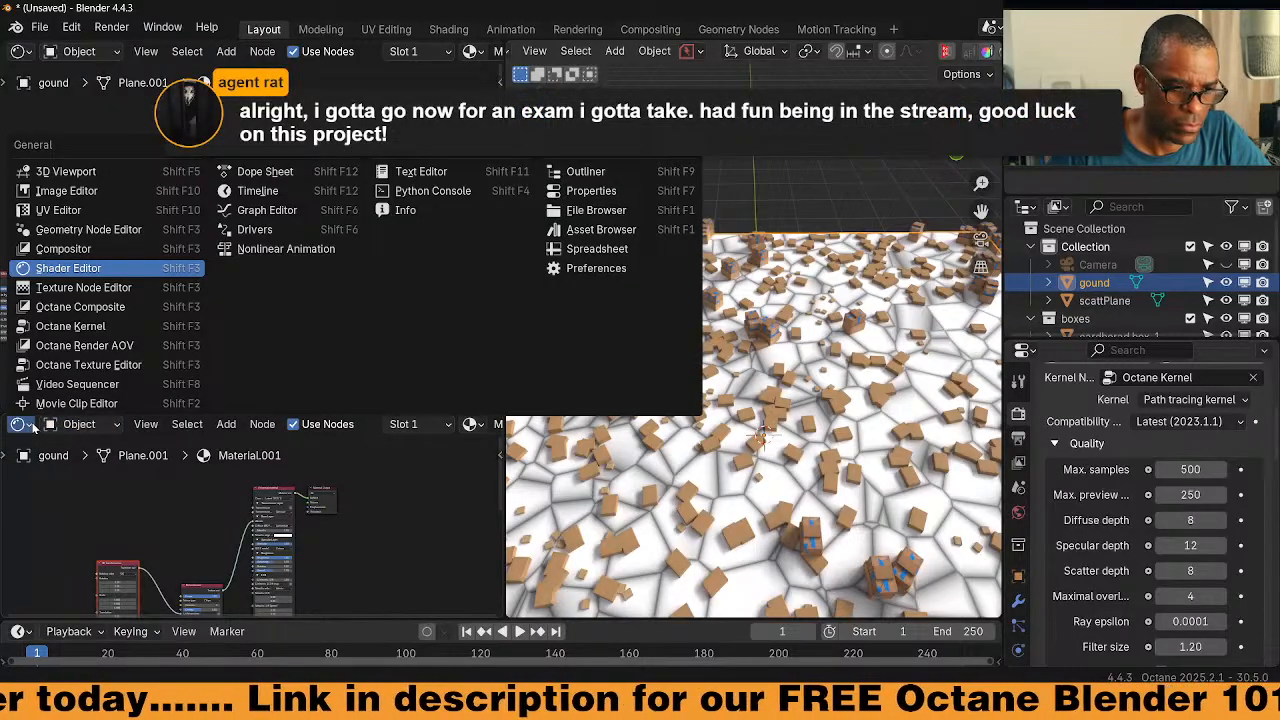
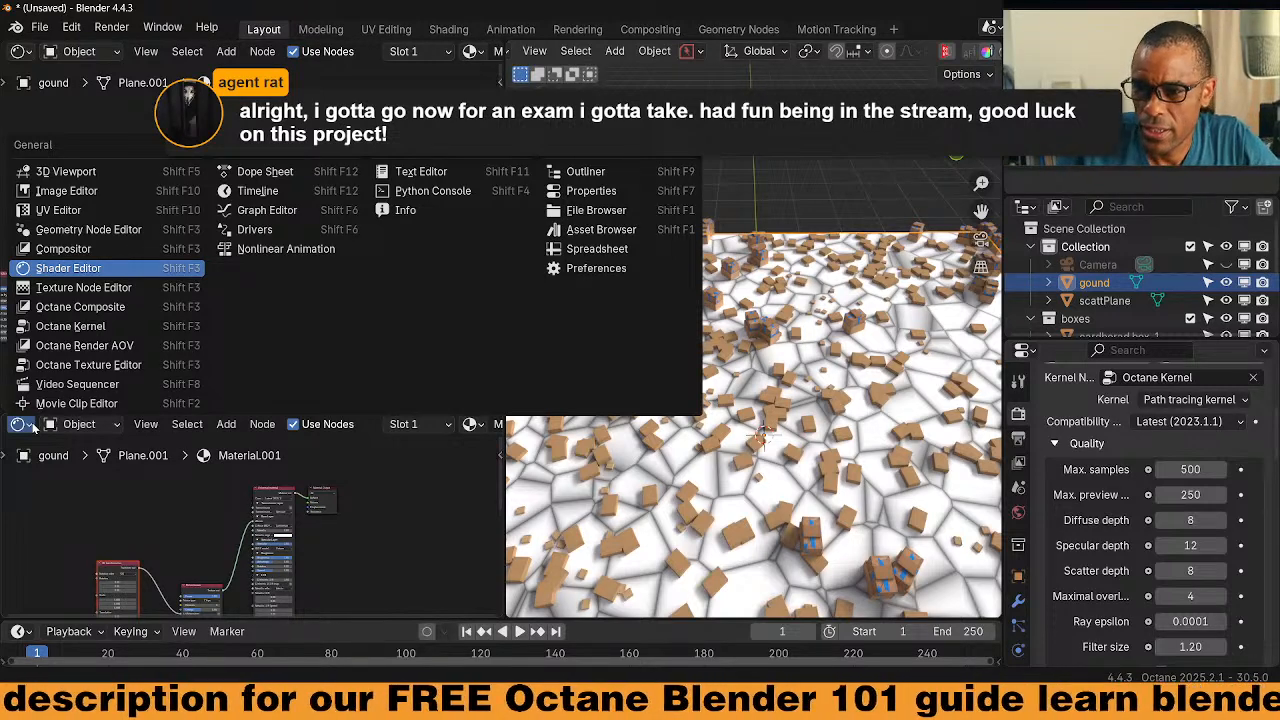
pyautogui.click(33, 425)
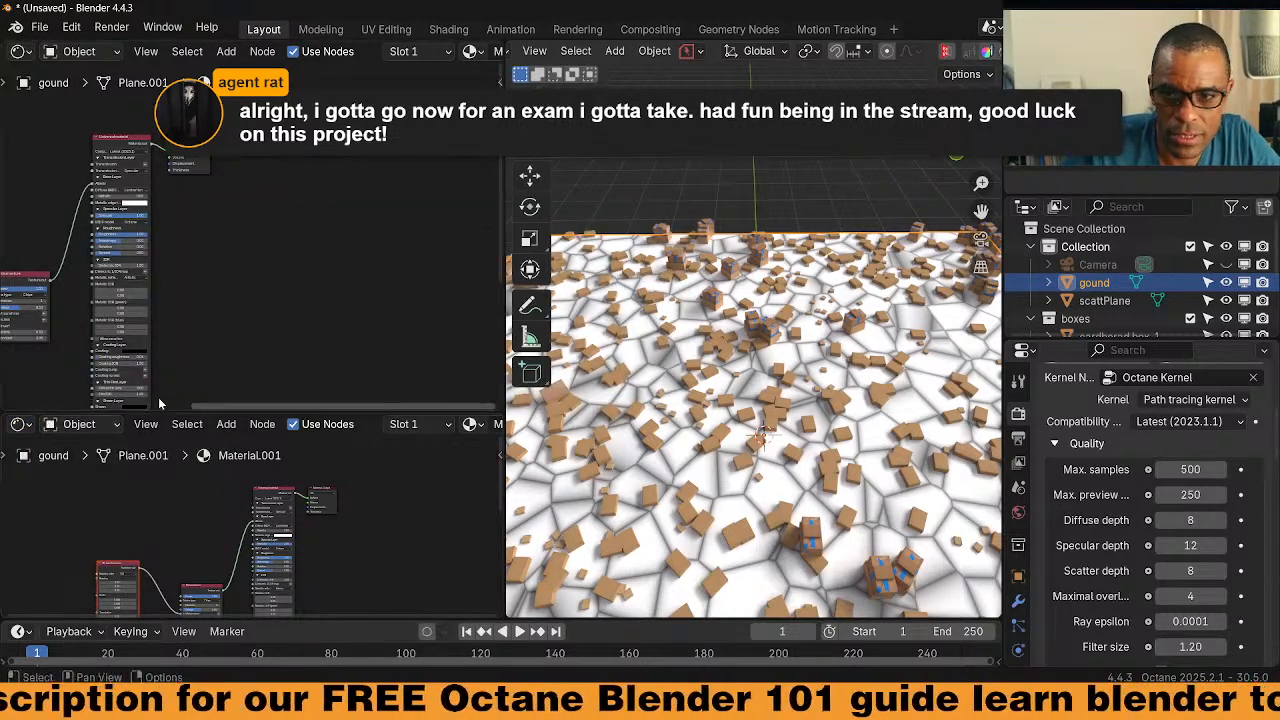
pyautogui.moveTo(327, 516); pyautogui.dragTo(349, 536, button='middle')
pyautogui.scroll(3, 219, 519)
pyautogui.scroll(2, 219, 514)
pyautogui.moveTo(226, 518)
pyautogui.mouseDown(button='middle')
pyautogui.moveTo(217, 502)
pyautogui.moveTo(236, 519)
pyautogui.mouseUp(button='middle')
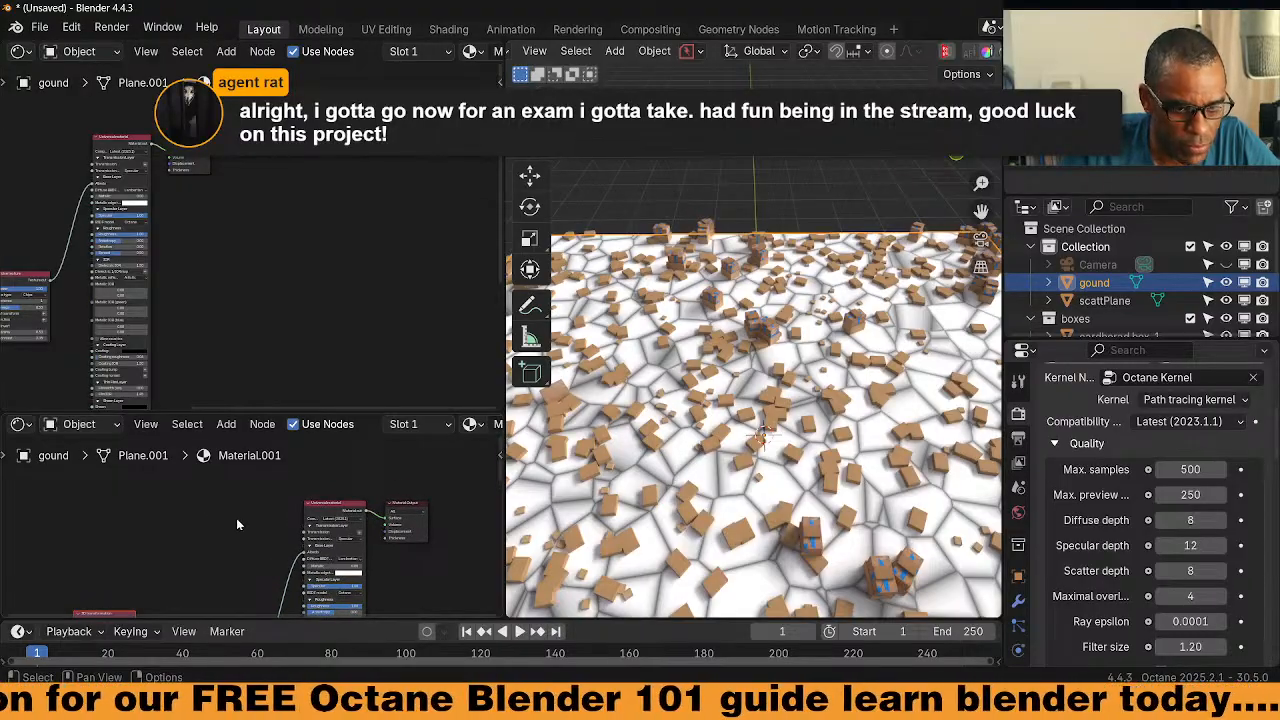
pyautogui.scroll(-2, 233, 518)
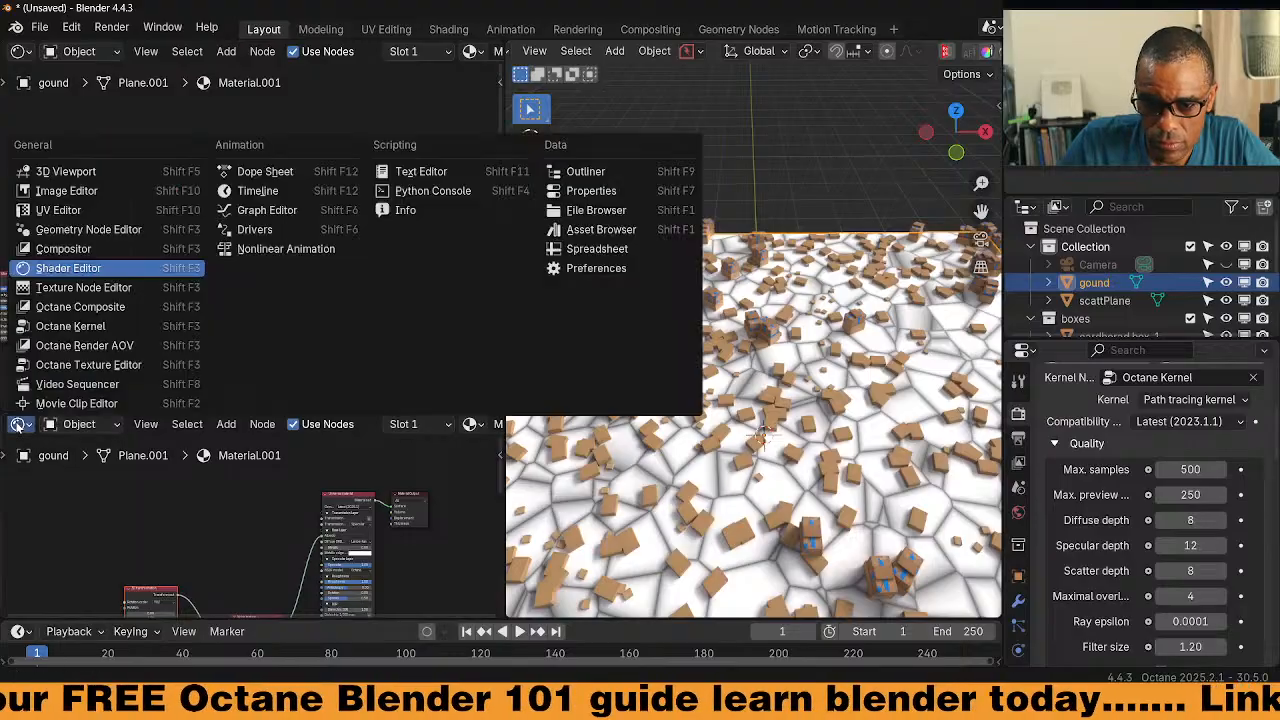
# Turn the second shader editor into an Asset Browser, enlarge it and look through the catalogs of all libraries
pyautogui.click(20, 426)
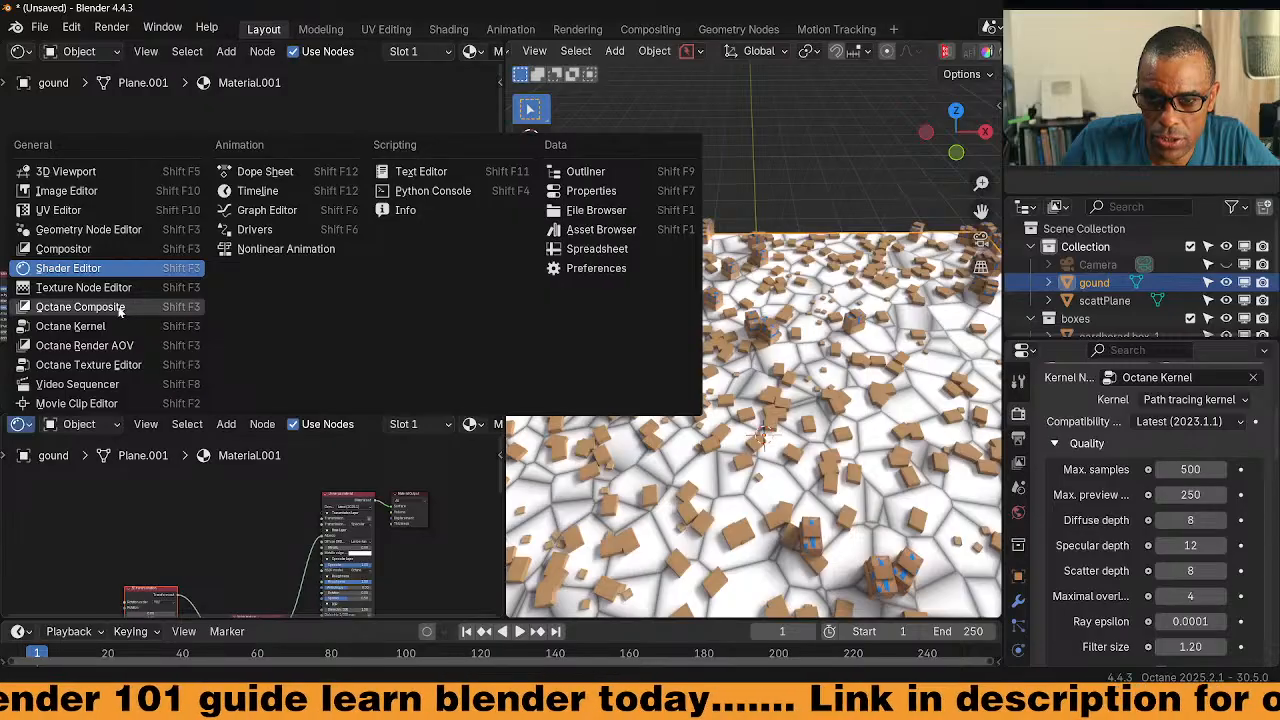
pyautogui.click(598, 229)
pyautogui.moveTo(342, 412); pyautogui.dragTo(342, 298)
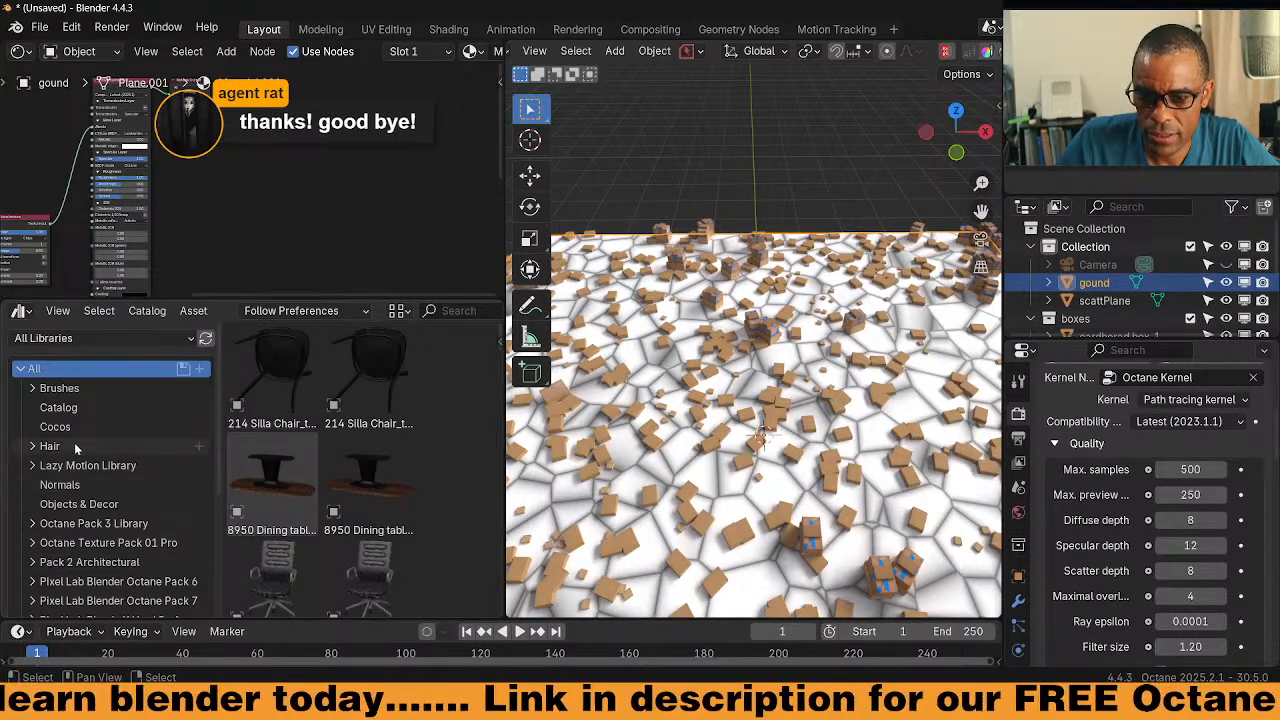
pyautogui.scroll(-3, 100, 448)
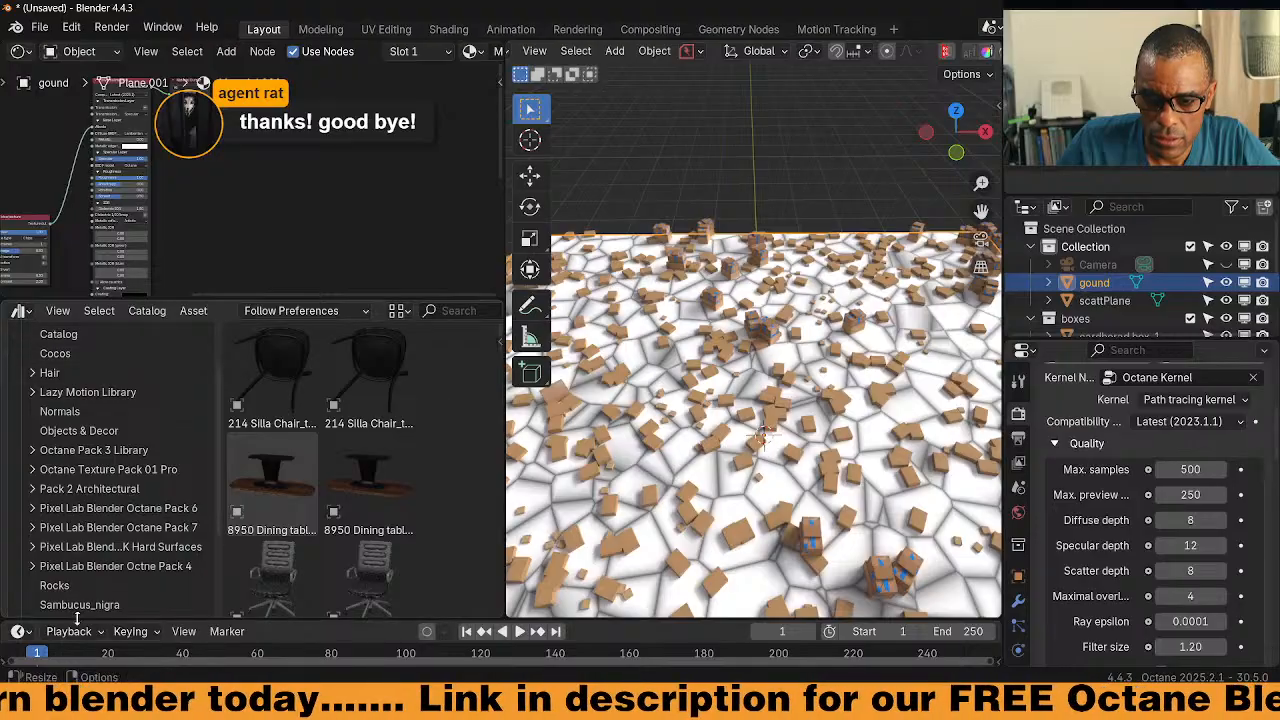
pyautogui.scroll(-3, 70, 589)
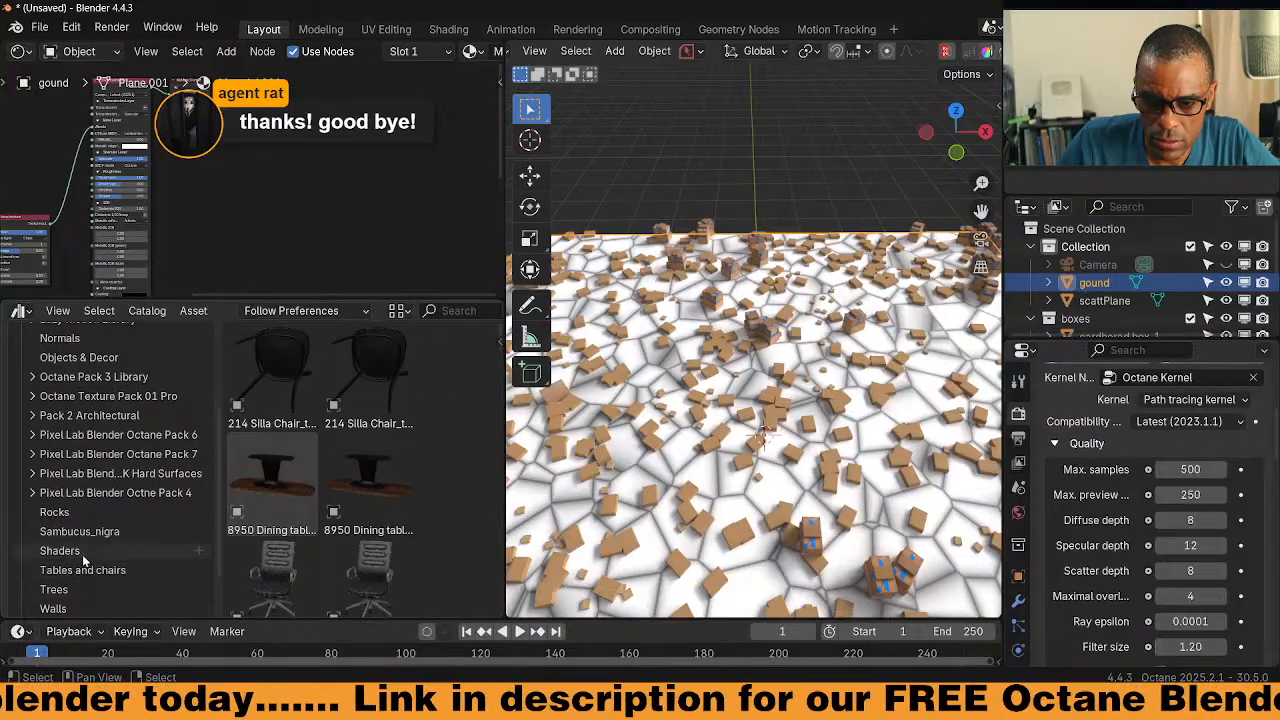
pyautogui.scroll(-2, 93, 598)
pyautogui.scroll(8, 93, 600)
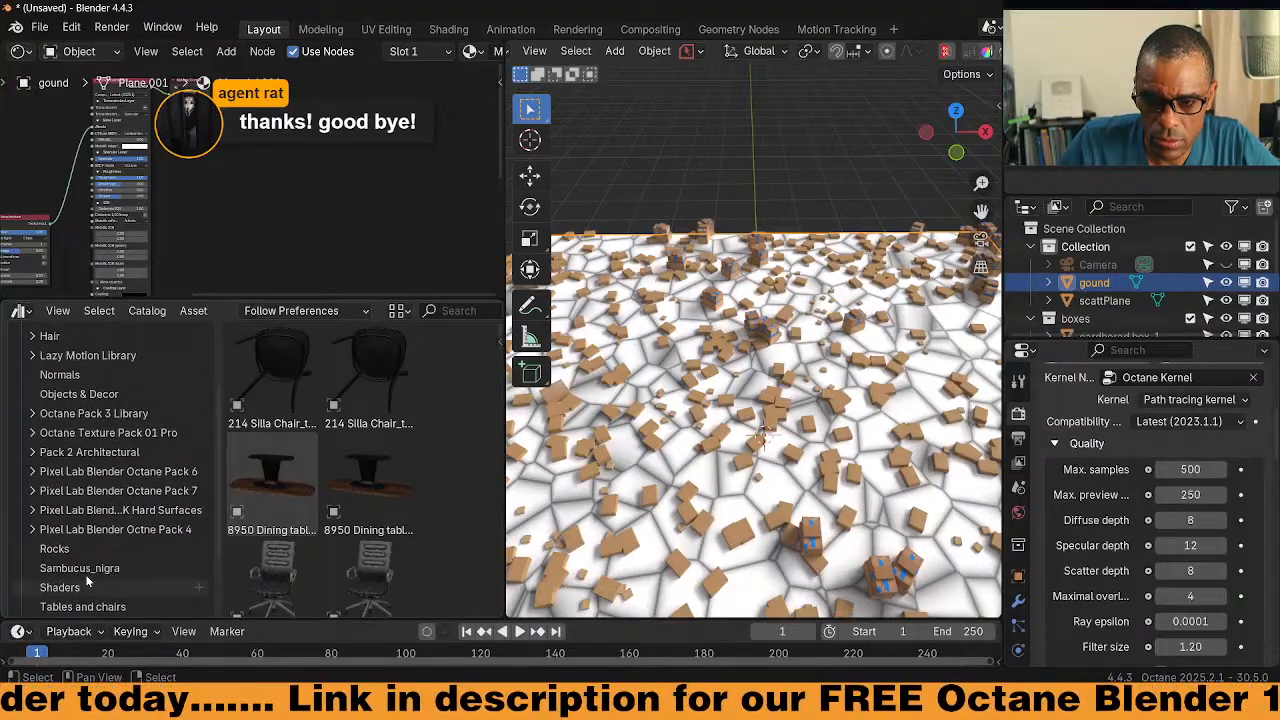
# Switch the Asset Browser to the Quixel library and look through the materials in its Shaders catalog
pyautogui.click(60, 338)
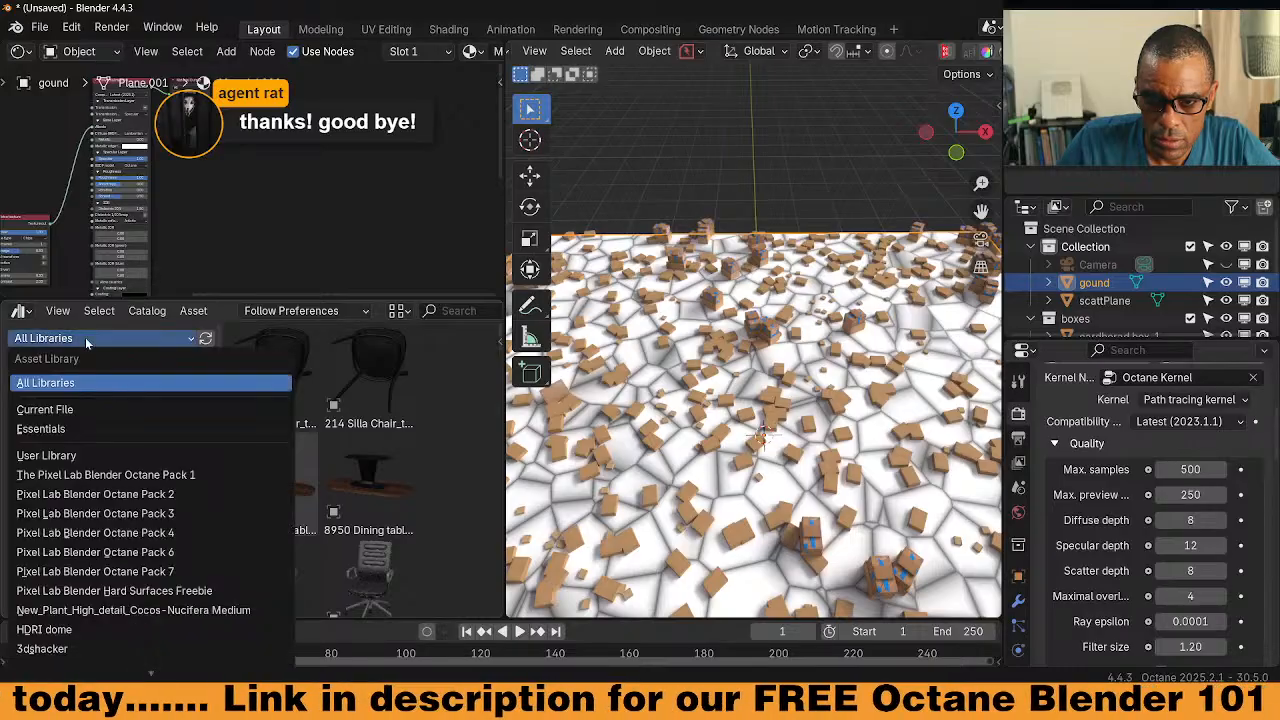
pyautogui.scroll(-1, 59, 651)
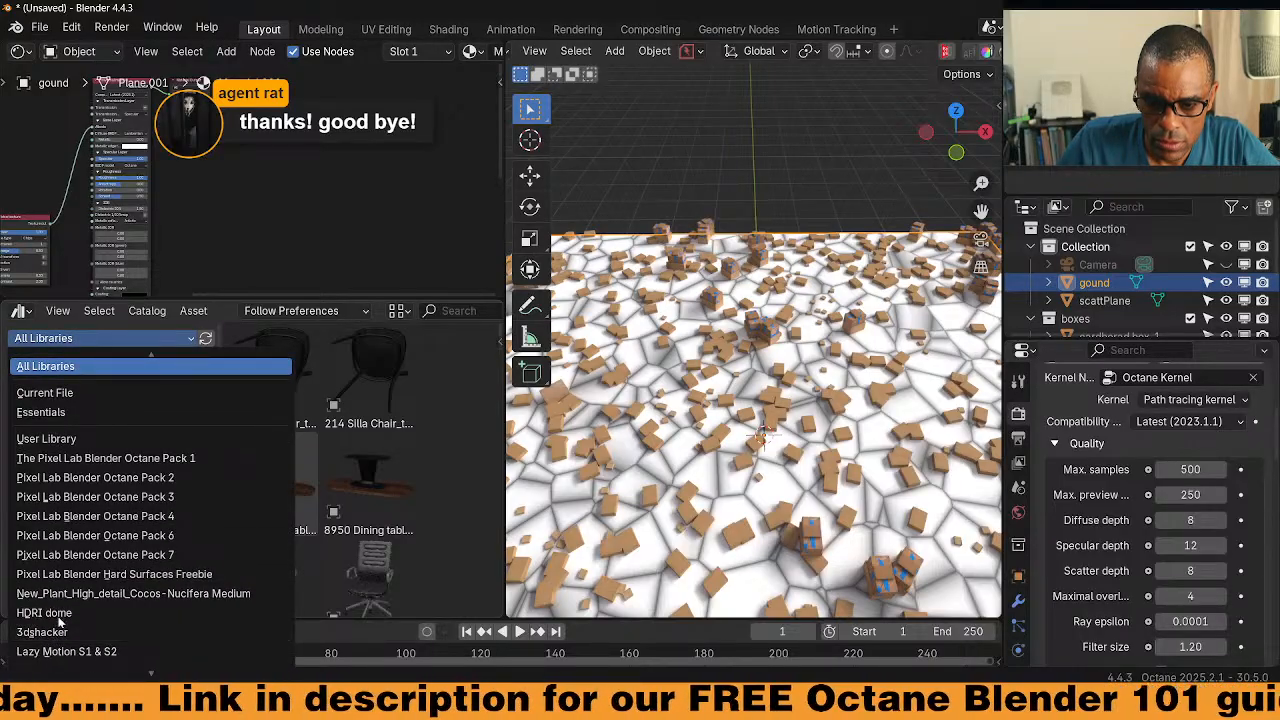
pyautogui.scroll(-12, 54, 656)
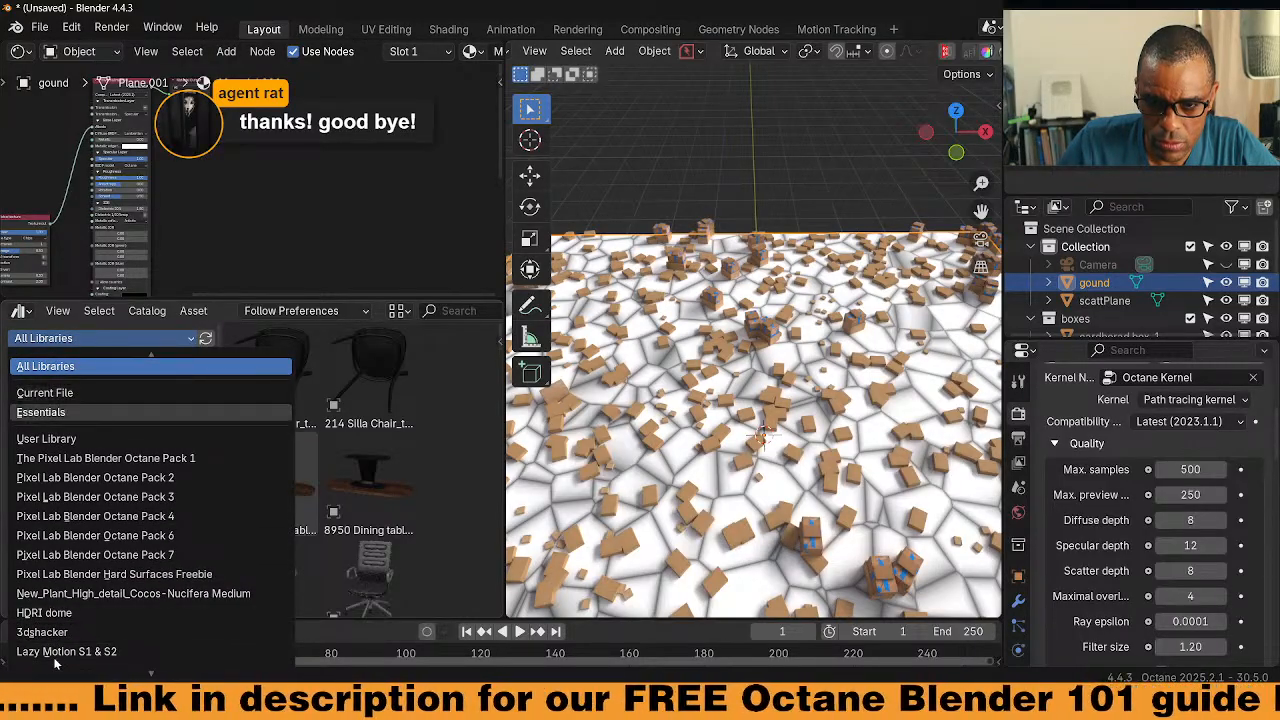
pyautogui.scroll(-1, 54, 660)
pyautogui.click(54, 662)
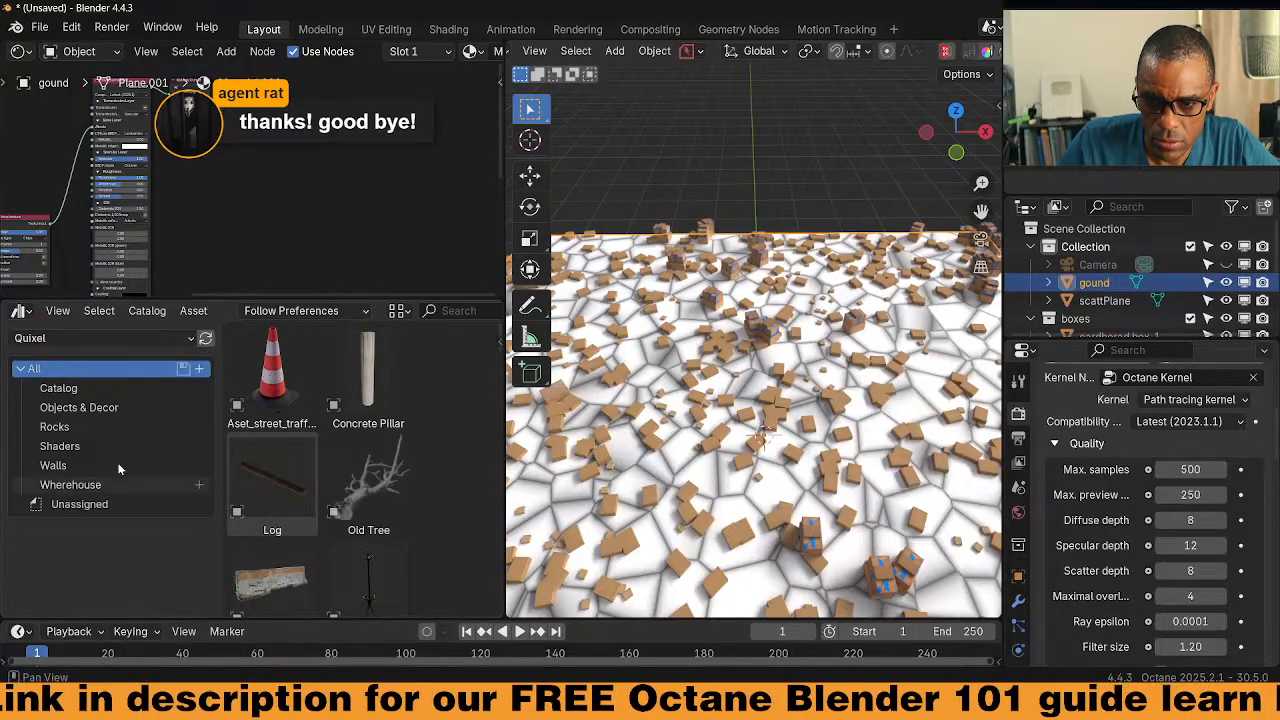
pyautogui.click(62, 446)
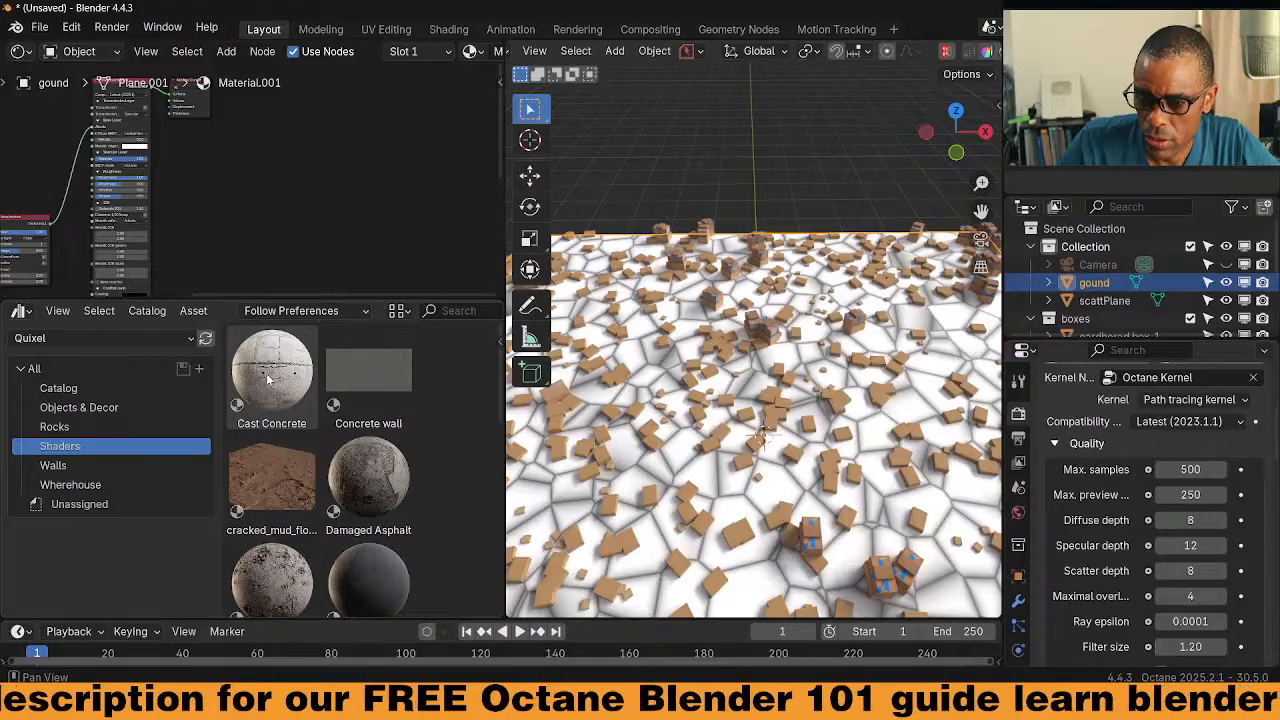
pyautogui.scroll(-5, 340, 481)
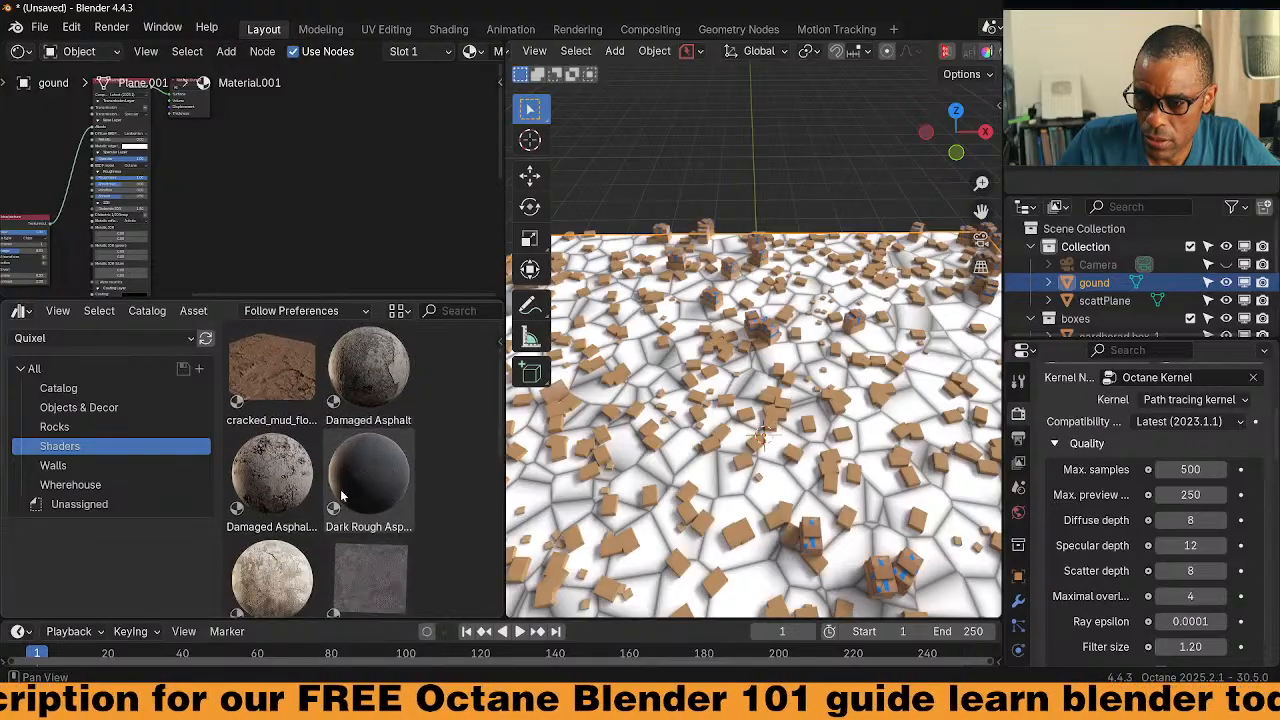
# Replace the gound object's material with the Dirty_Concrete_2 asset
pyautogui.moveTo(290, 480); pyautogui.dragTo(712, 480)
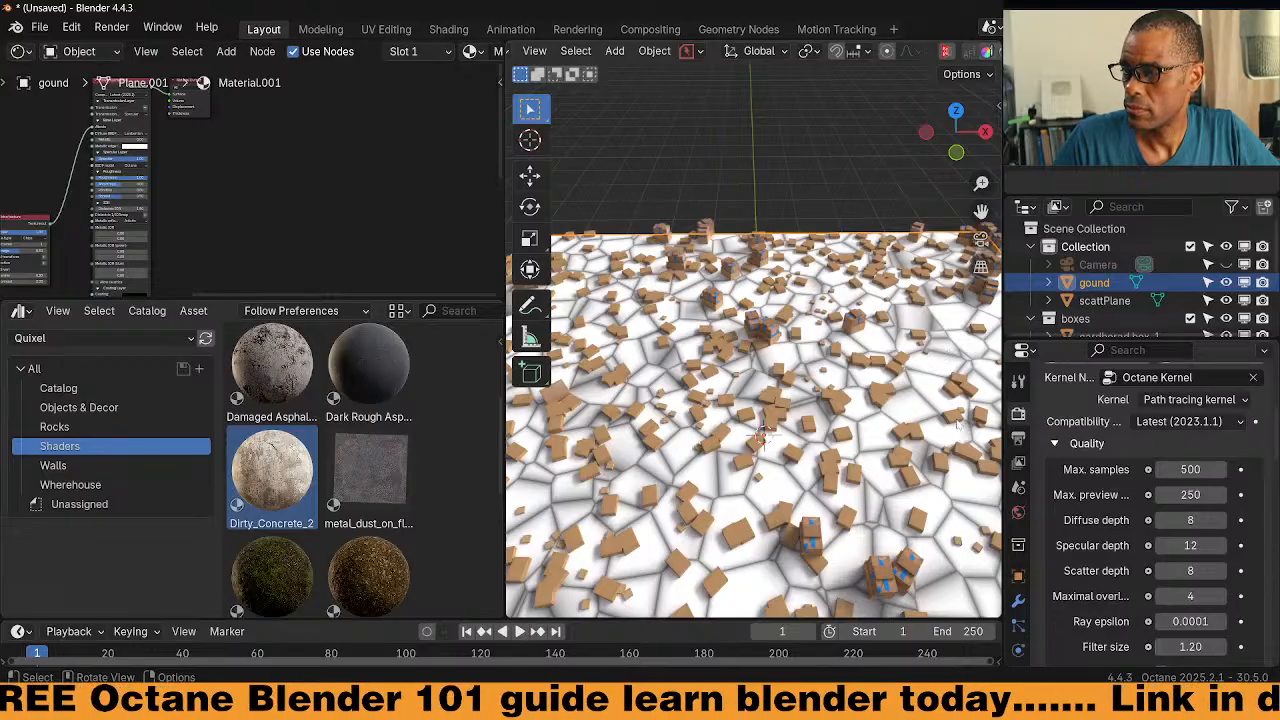
pyautogui.scroll(-3, 1025, 628)
pyautogui.click(1019, 639)
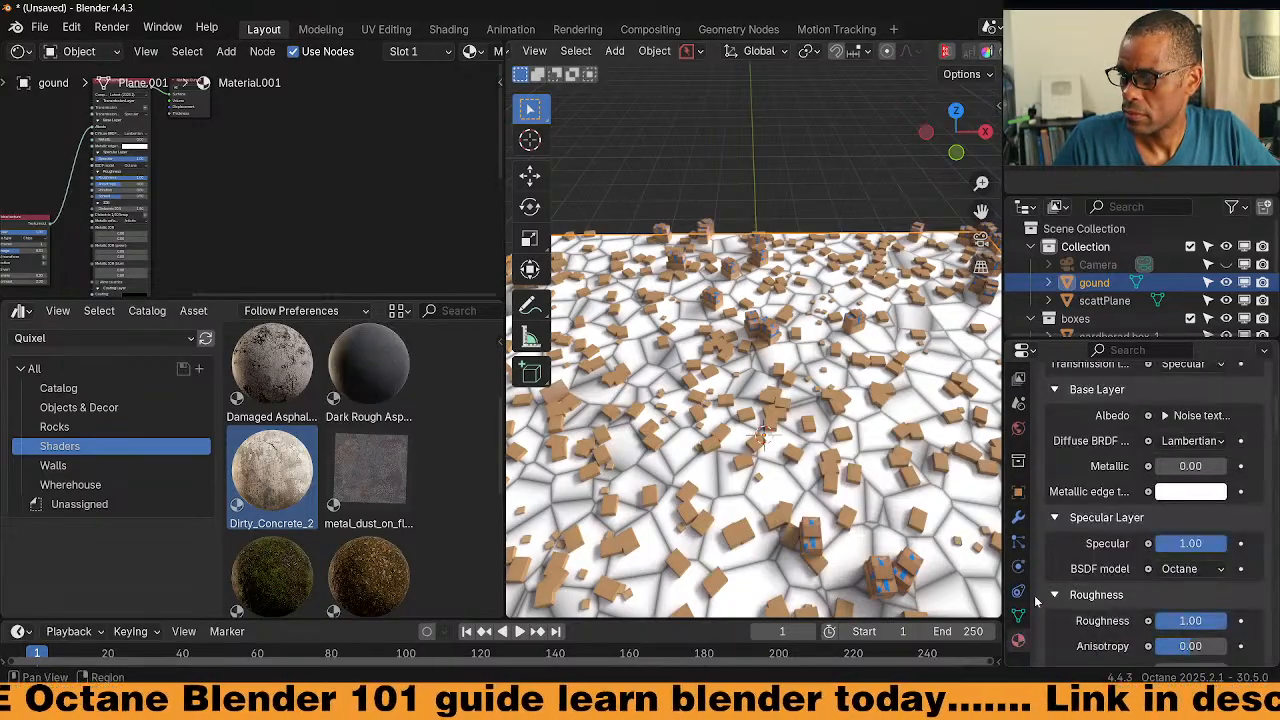
pyautogui.scroll(6, 1075, 547)
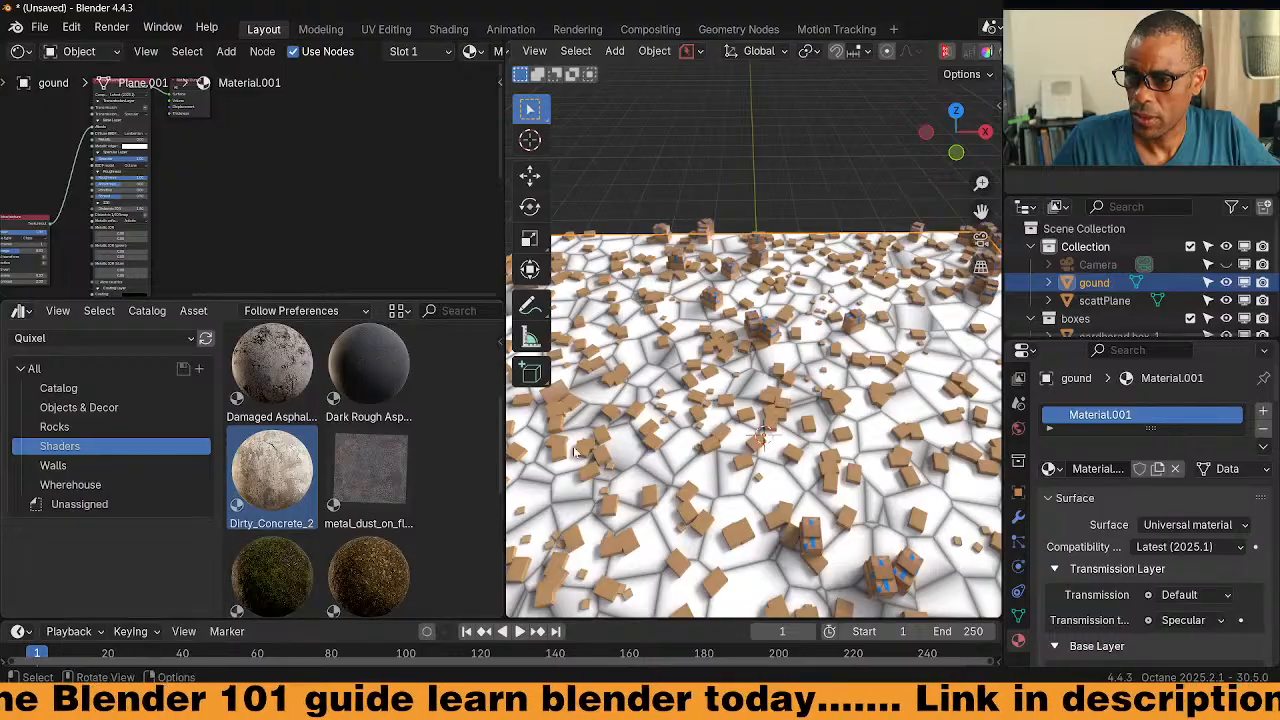
pyautogui.moveTo(290, 470); pyautogui.dragTo(1113, 412)
pyautogui.moveTo(750, 498); pyautogui.dragTo(785, 482, button='middle')
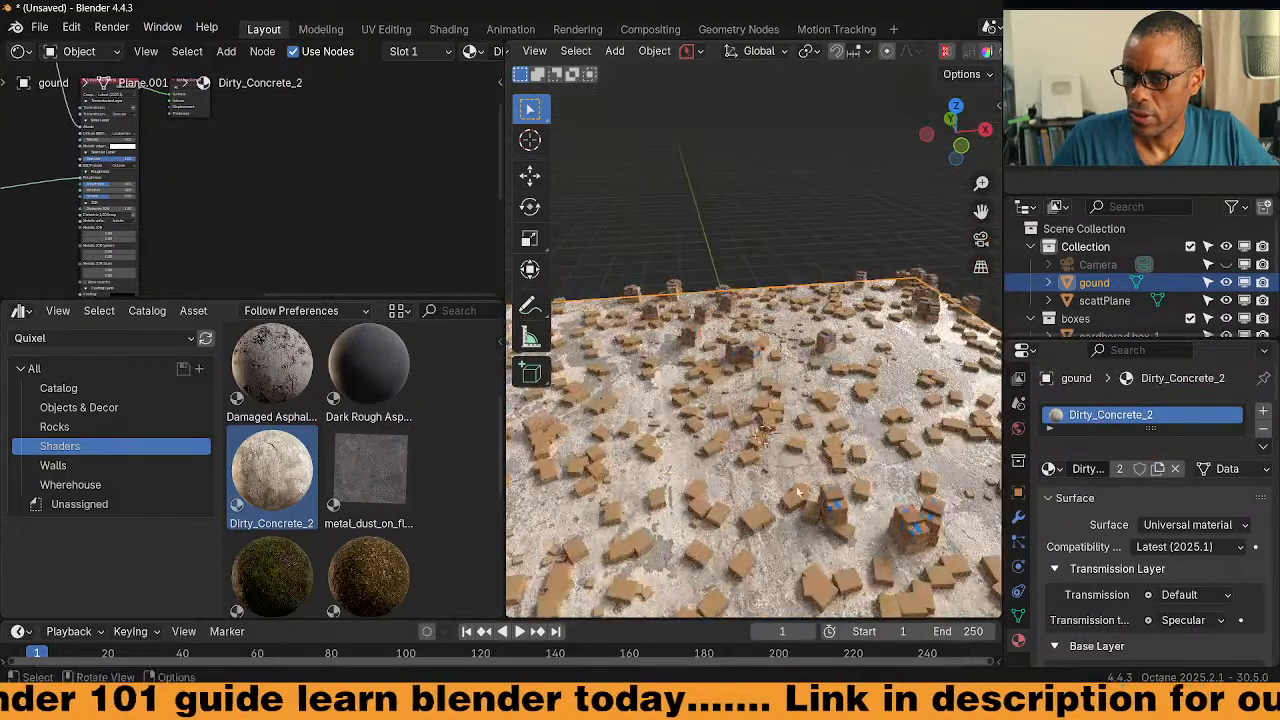
# Set the concrete material's 3D transformation scale to 0.180 on all three axes and enlarge the 3D viewport
pyautogui.moveTo(210, 223); pyautogui.dragTo(156, 160, button='middle')
pyautogui.moveTo(138, 280); pyautogui.dragTo(147, 241, button='middle')
pyautogui.scroll(2, 148, 170)
pyautogui.scroll(2, 146, 241)
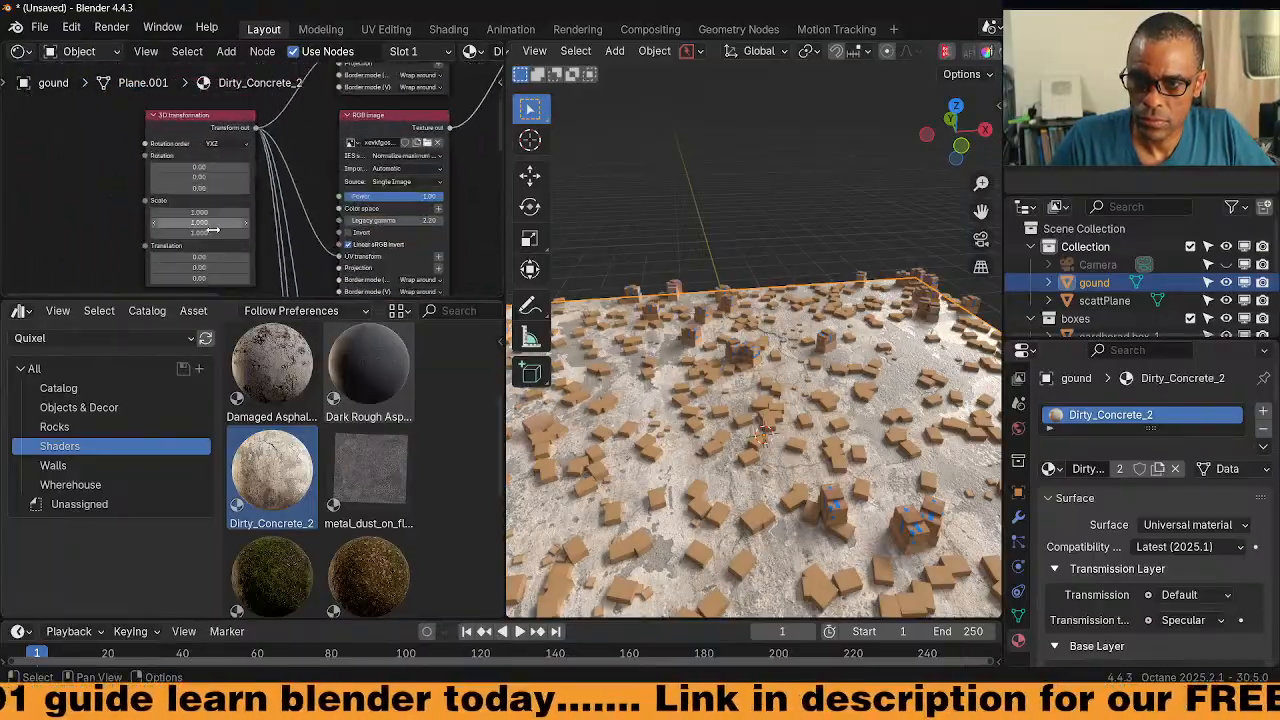
pyautogui.moveTo(209, 234); pyautogui.dragTo(124, 213)
pyautogui.moveTo(761, 428); pyautogui.dragTo(745, 421, button='middle')
pyautogui.scroll(-5, 745, 421)
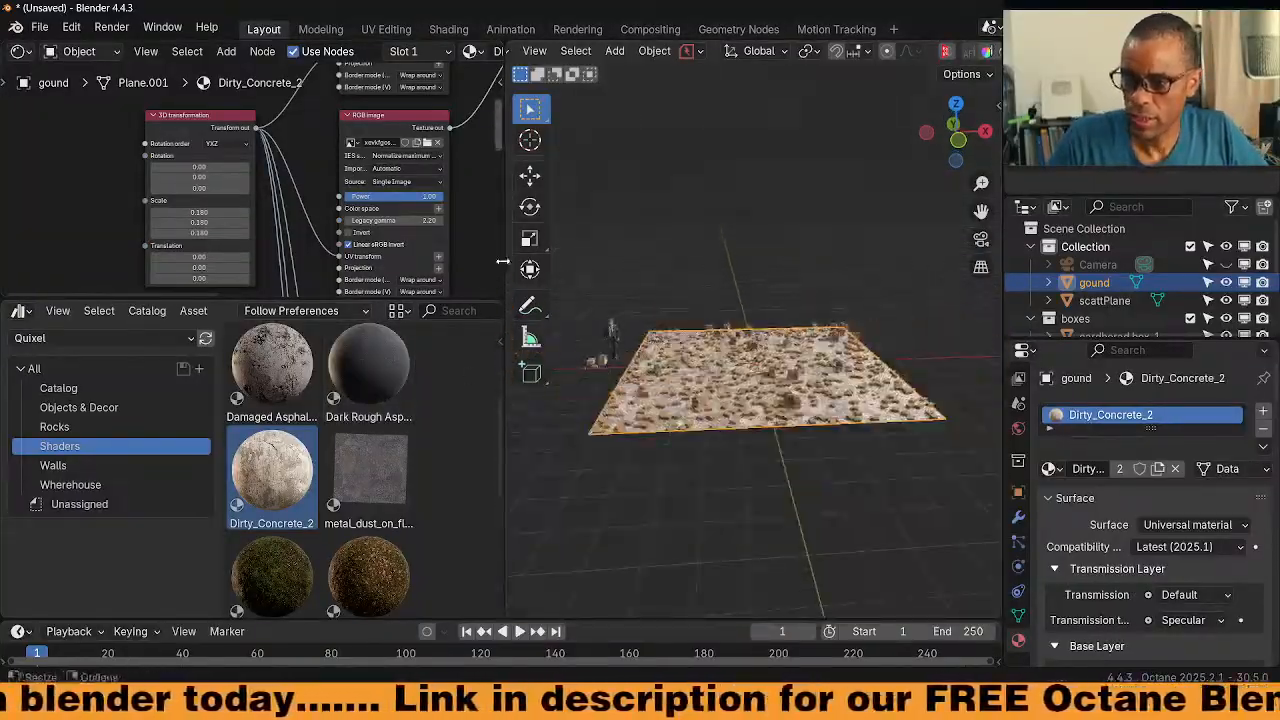
pyautogui.moveTo(503, 261); pyautogui.dragTo(424, 264)
pyautogui.scroll(5, 705, 430)
pyautogui.moveTo(705, 430); pyautogui.dragTo(738, 420, button='middle')
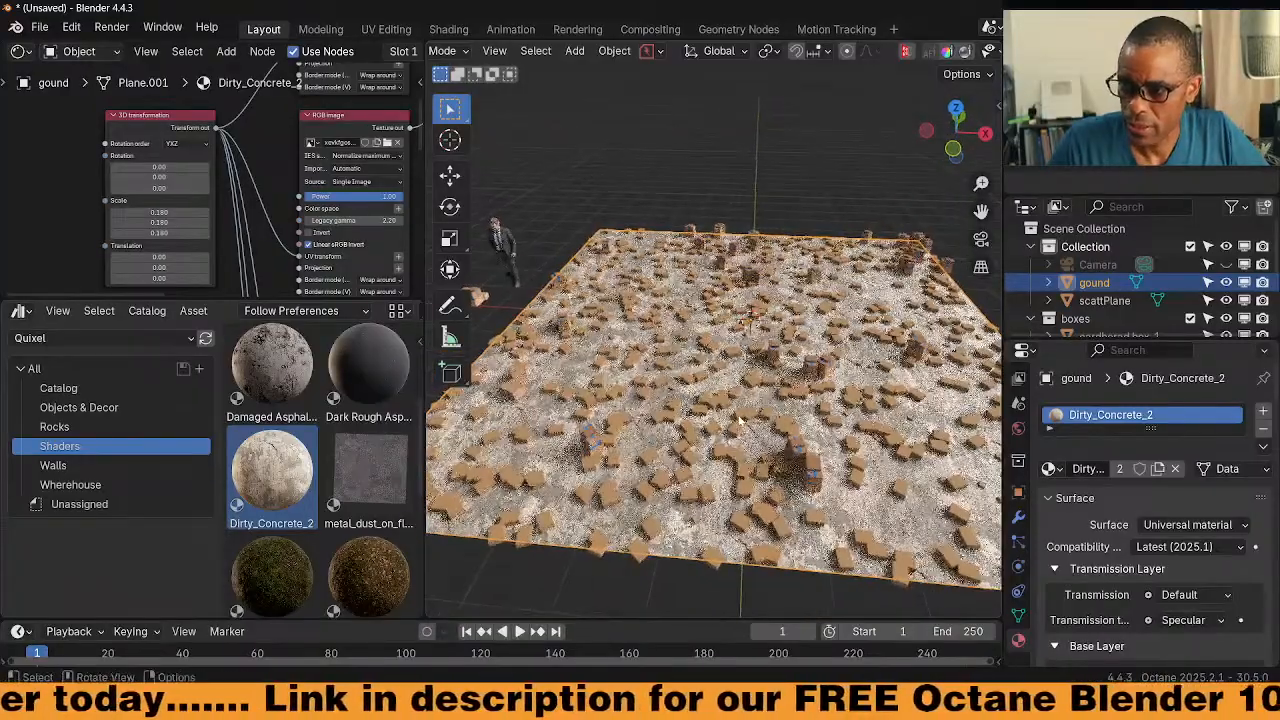
# Add a mesh plane at the ground's centre and rotate it 90° so it stands upright
pyautogui.hotkey('shift', 'a')
pyautogui.moveTo(721, 288)
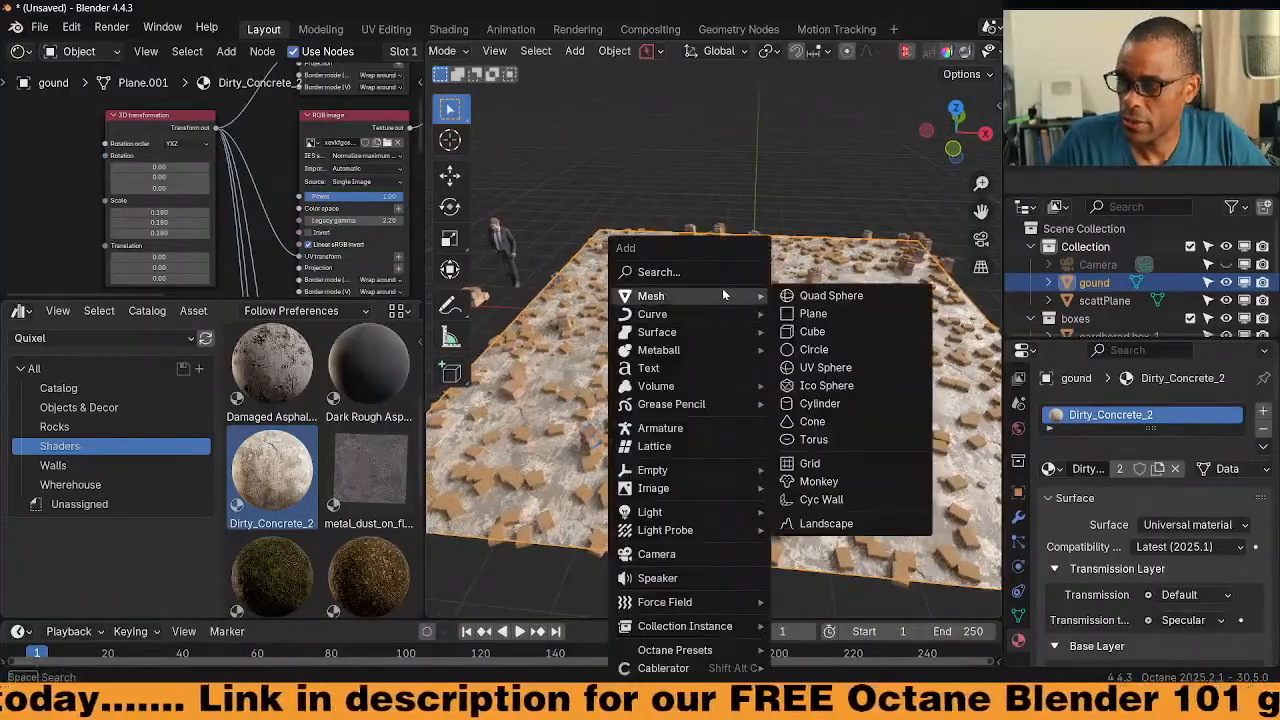
pyautogui.click(812, 314)
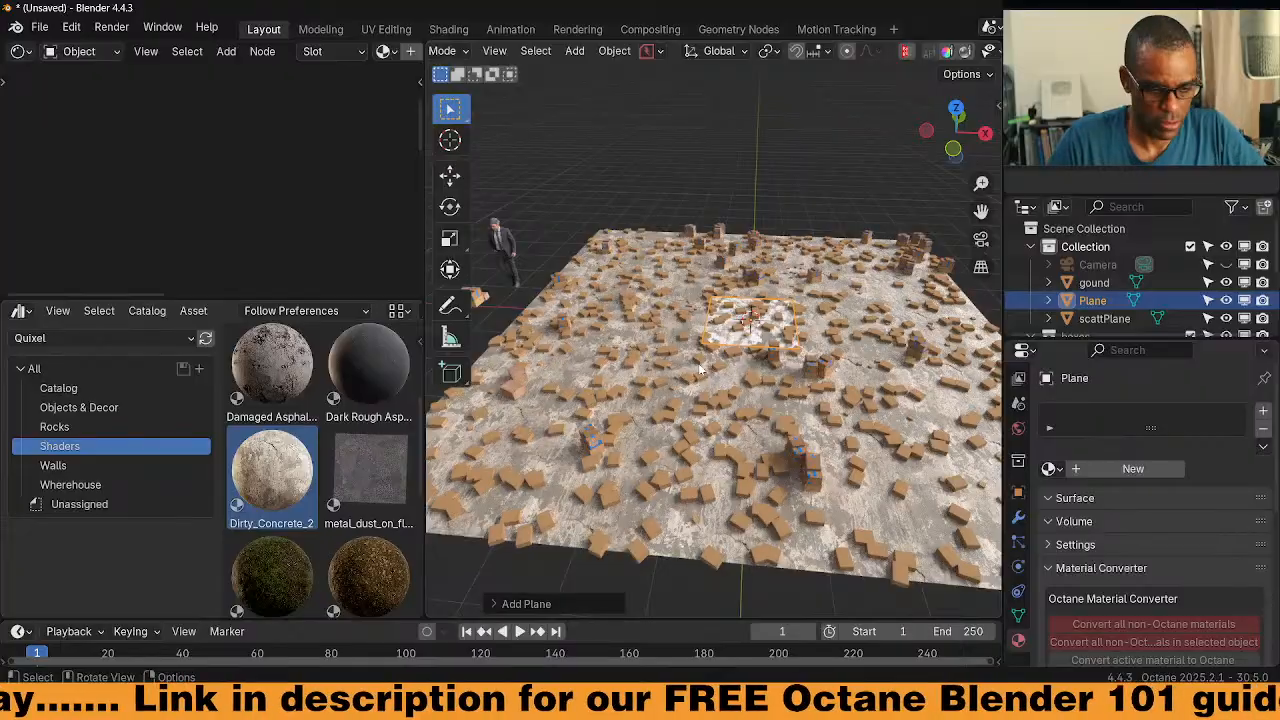
pyautogui.press('r')
pyautogui.press('9')
pyautogui.press('0')
pyautogui.press('Return')
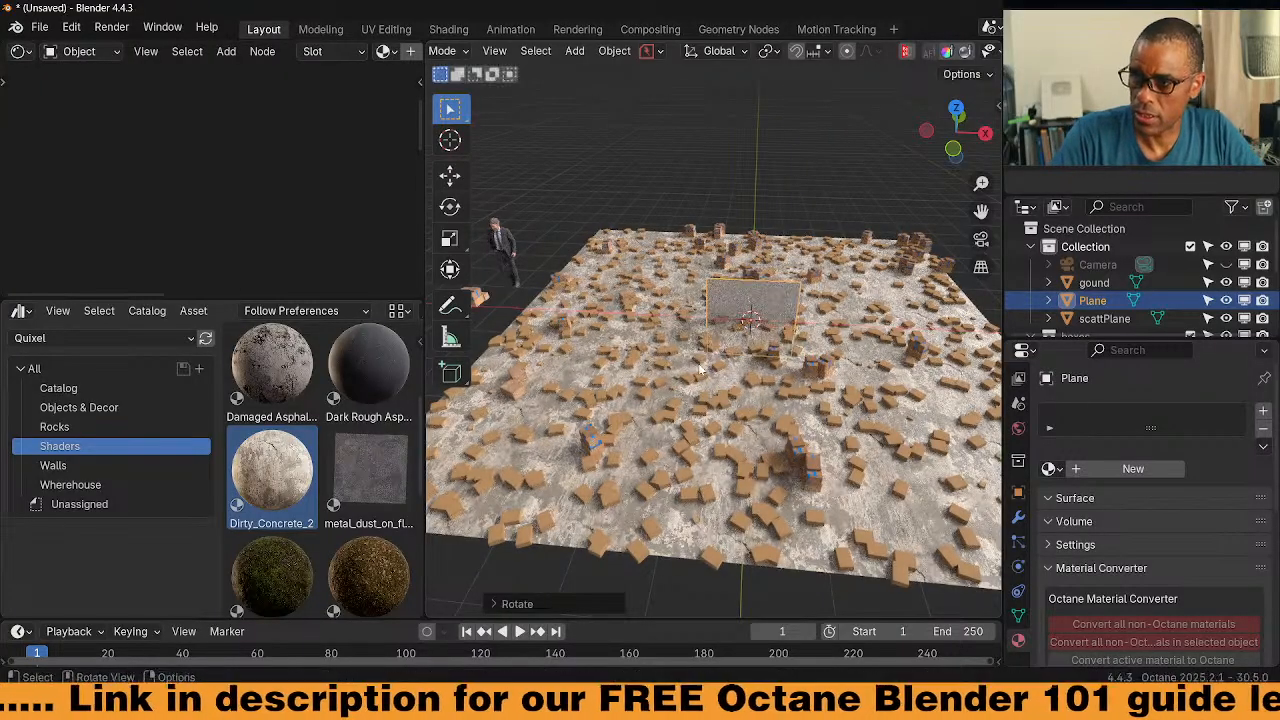
# Rotate the upright plane 90° about Z and move it along X to the ground's side edge
pyautogui.press('r')
pyautogui.press('z')
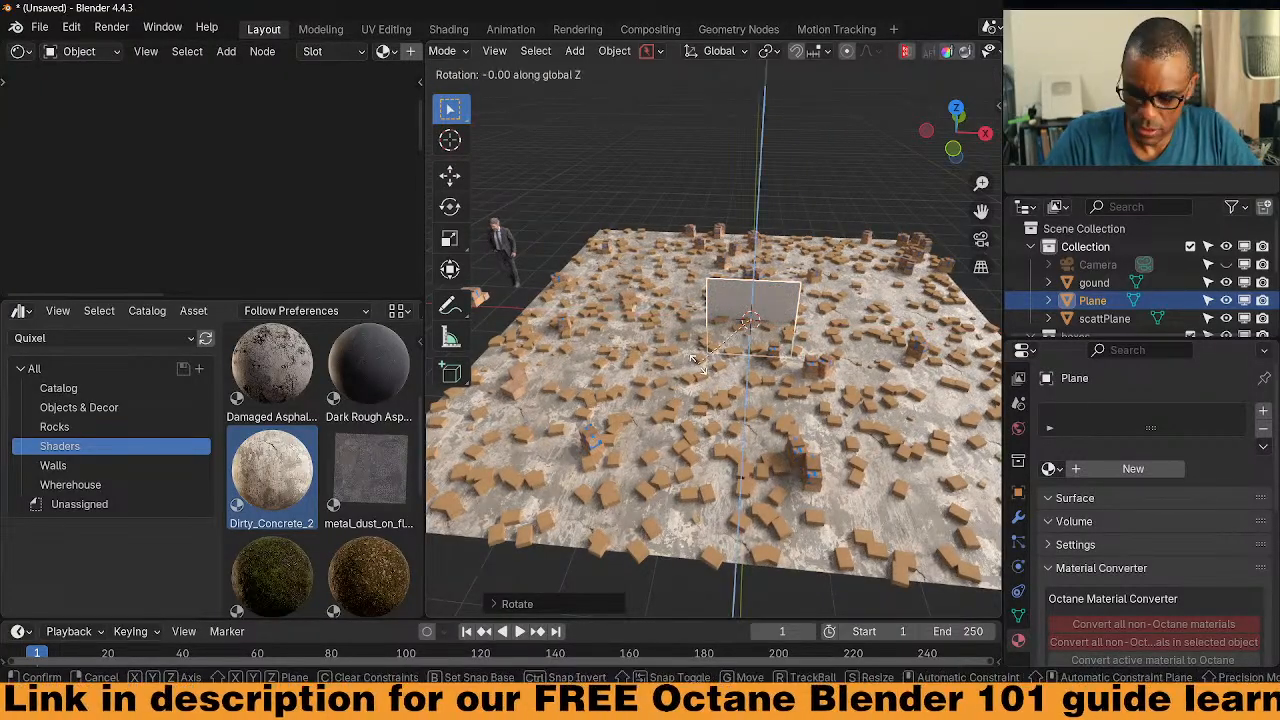
pyautogui.press('9')
pyautogui.press('0')
pyautogui.press('Return')
pyautogui.press('g')
pyautogui.press('x')
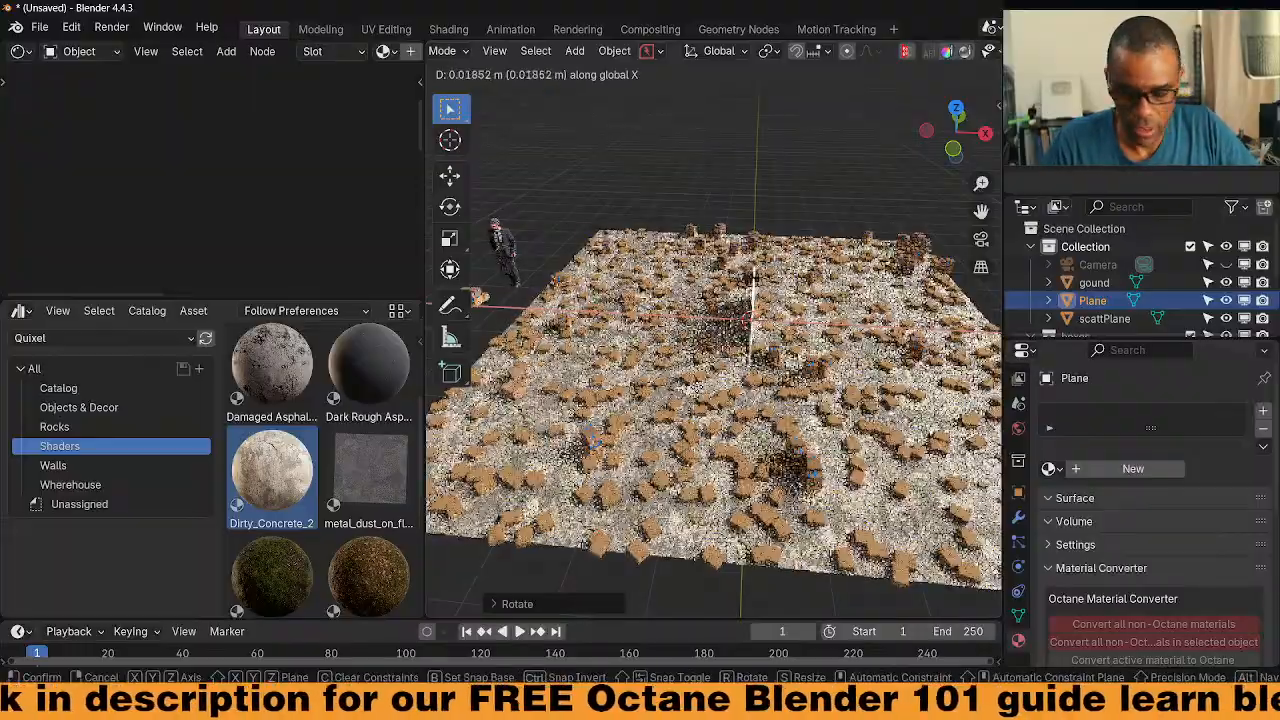
pyautogui.press('Return')
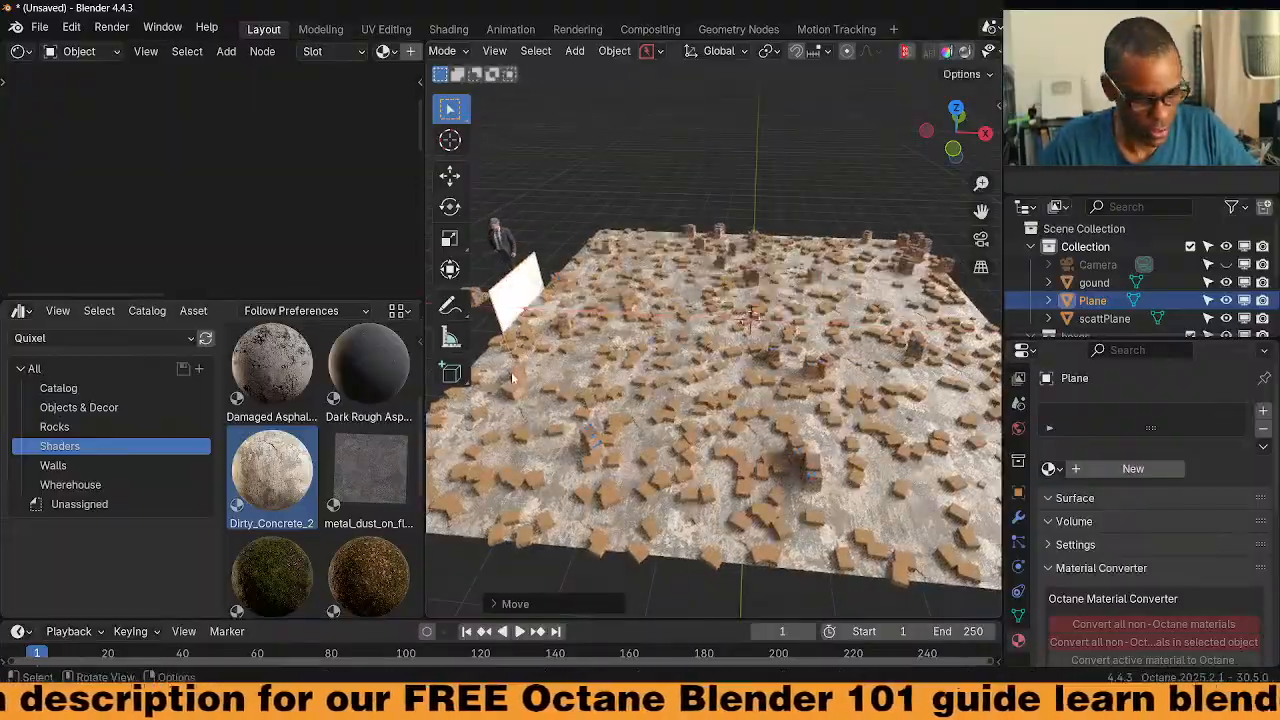
# Scale the upright plane along Z into a tall wall and raise it to stand on the ground
pyautogui.press('s')
pyautogui.press('z')
pyautogui.press('Return')
pyautogui.press('g')
pyautogui.press('z')
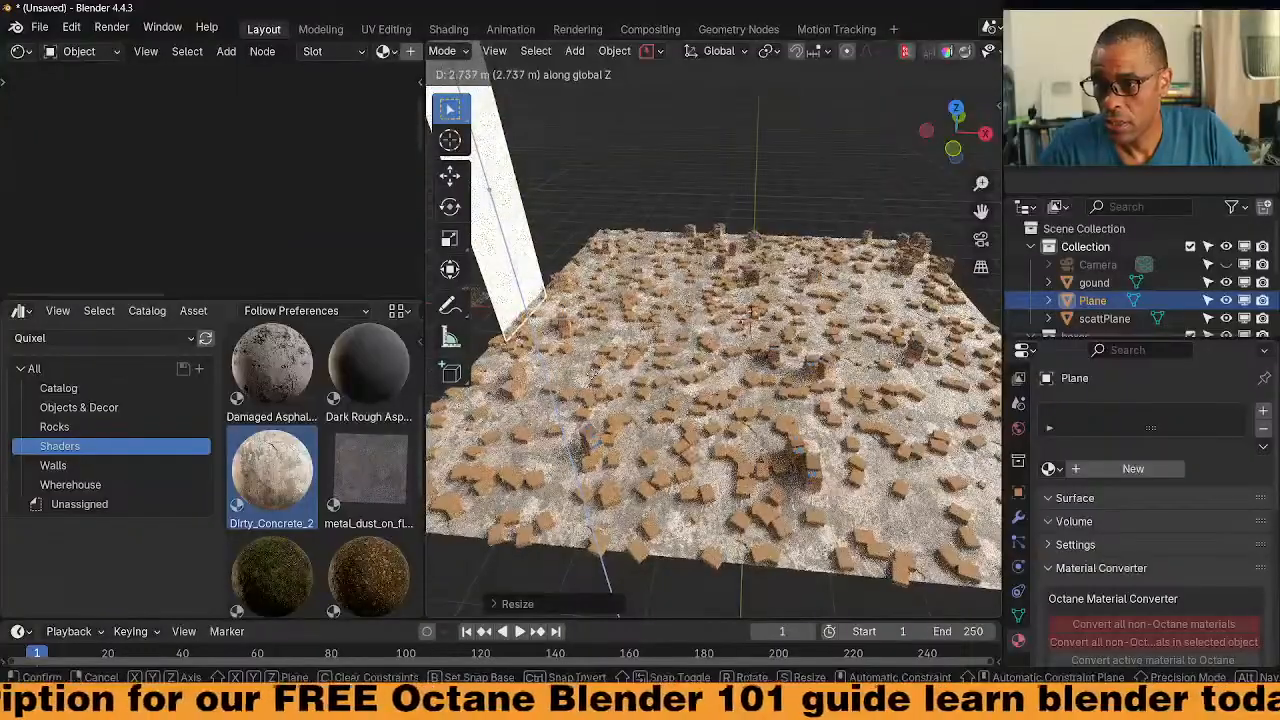
pyautogui.click(590, 381)
# Move the suited man figure to the 3D cursor in the middle of the ground
pyautogui.keyDown('shift'); pyautogui.moveTo(590, 381); pyautogui.dragTo(706, 374, button='middle'); pyautogui.keyUp('shift')
pyautogui.click(628, 245)
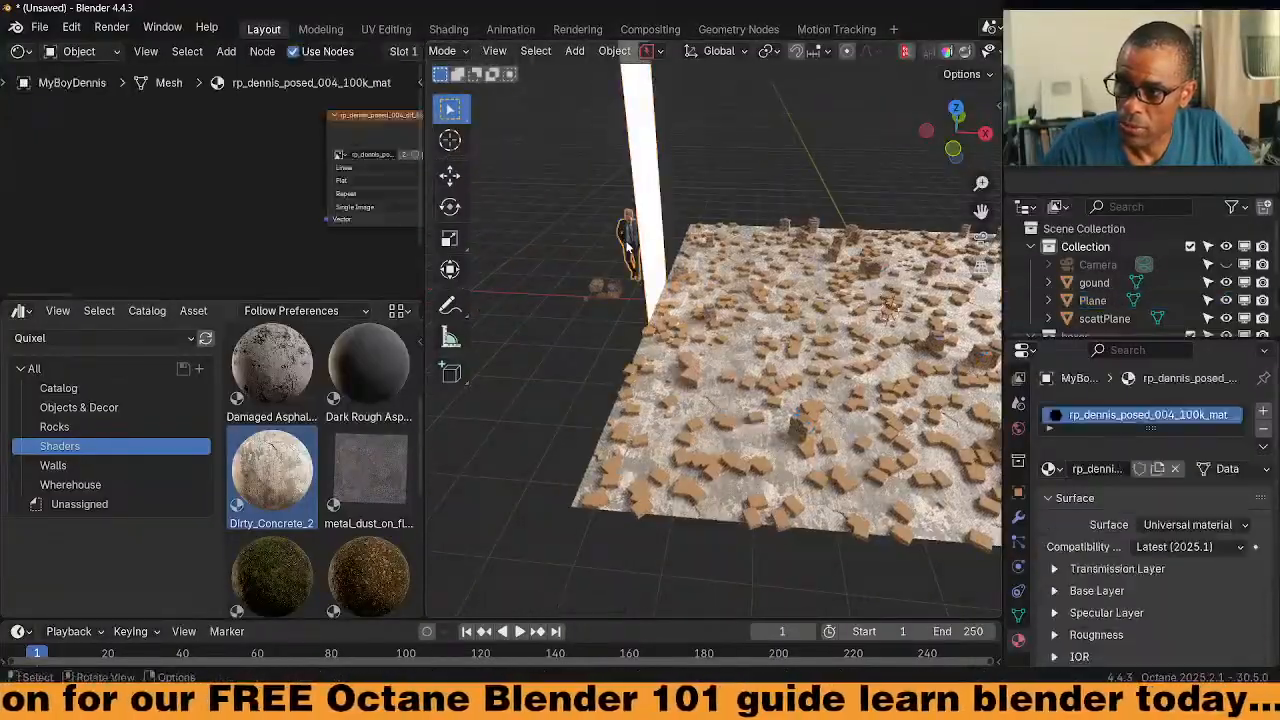
pyautogui.hotkey('ctrl', 'shift', 'c')
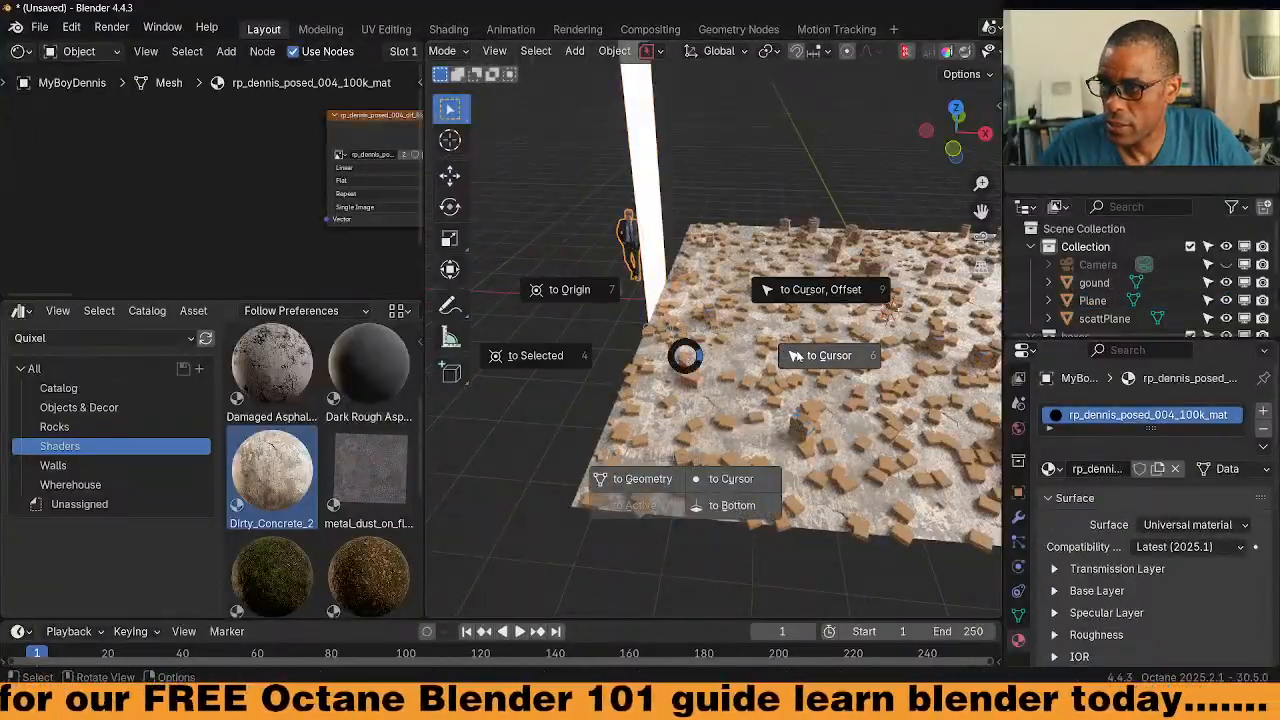
pyautogui.click(797, 356)
pyautogui.moveTo(852, 358); pyautogui.dragTo(799, 362, button='middle')
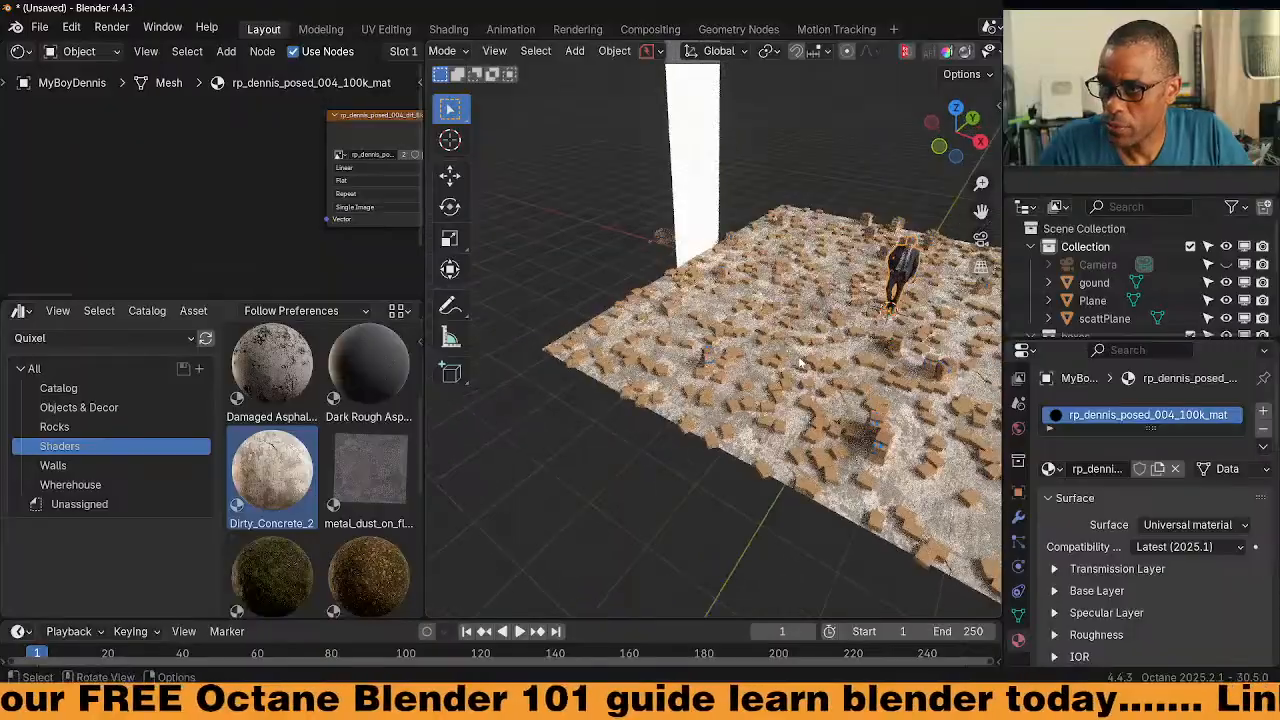
# Stretch the wall plane along Y to span the ground's side edge, inspect it and delete it
pyautogui.press('s')
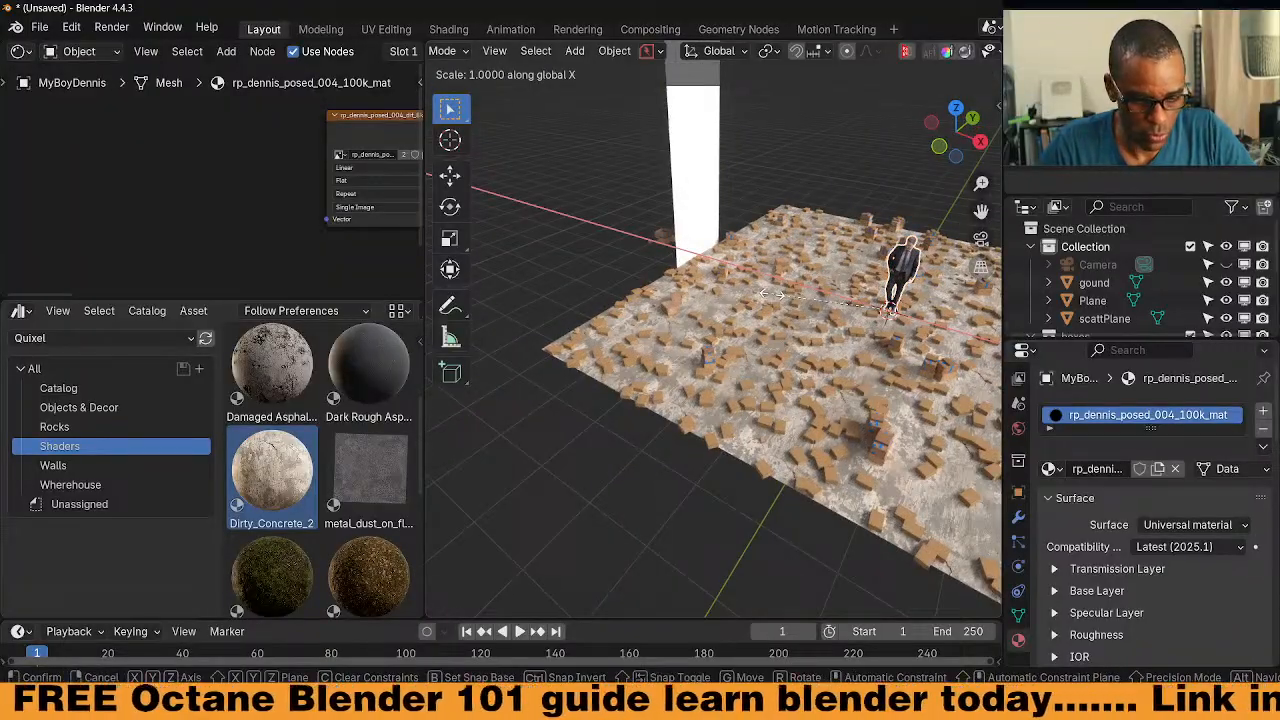
pyautogui.press('Escape')
pyautogui.click(698, 184)
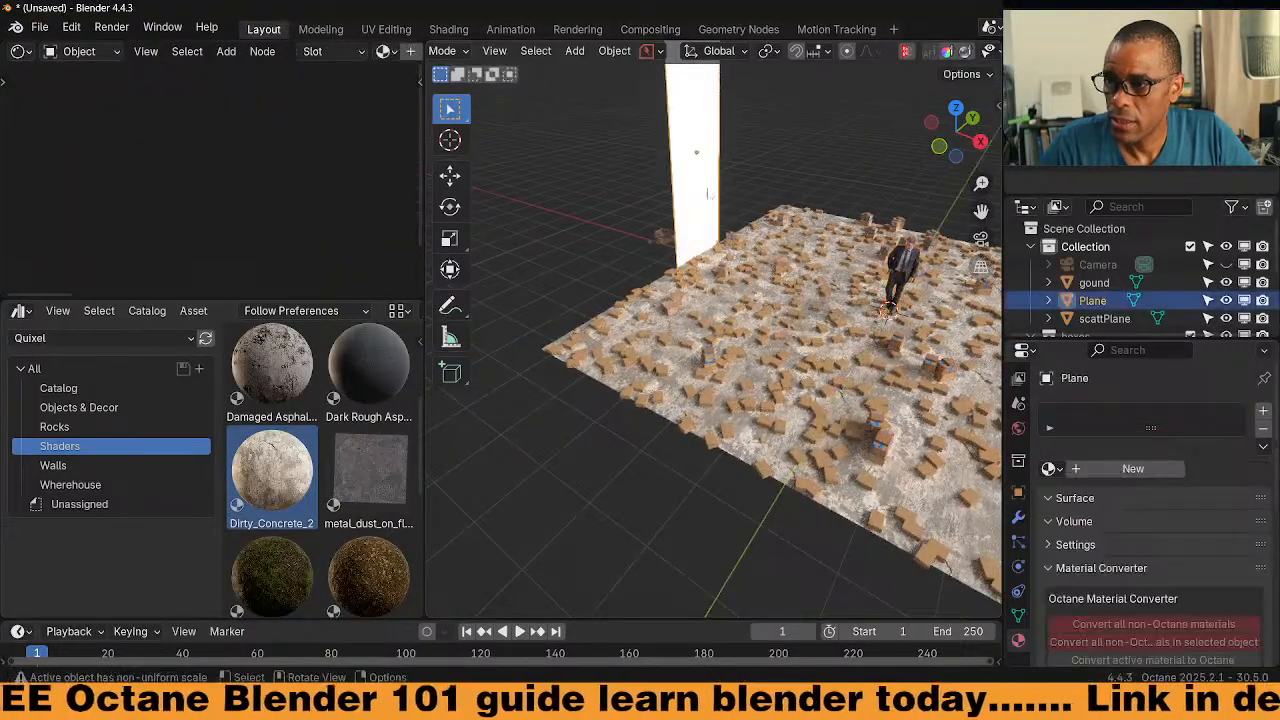
pyautogui.press('s')
pyautogui.press('y')
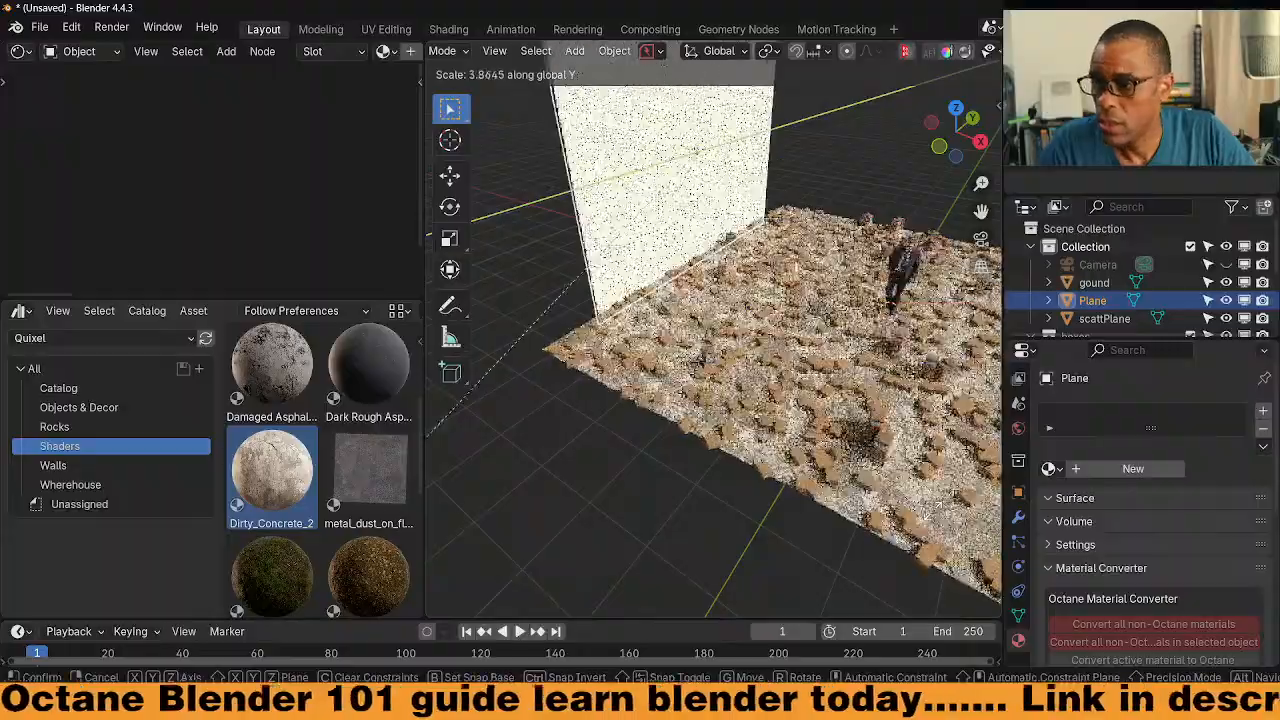
pyautogui.click(733, 527)
pyautogui.scroll(-4, 942, 448)
pyautogui.moveTo(942, 448); pyautogui.dragTo(741, 270, button='middle')
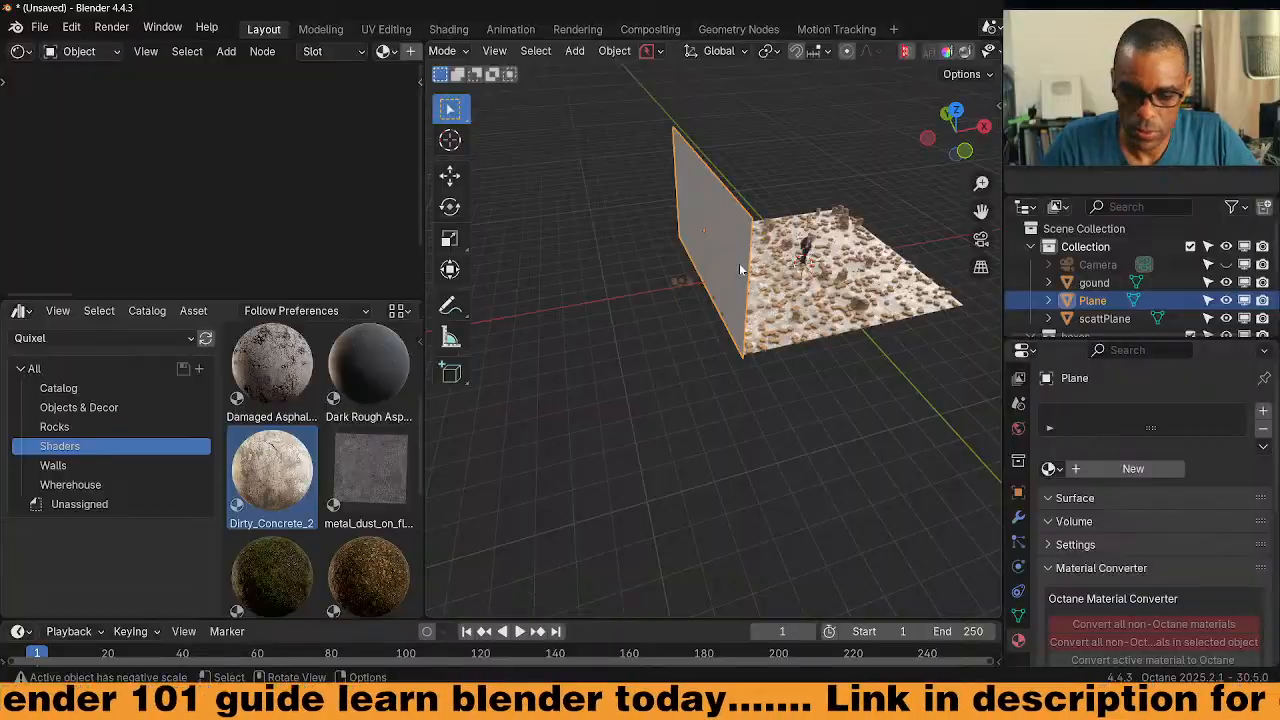
pyautogui.press('x')
pyautogui.click(712, 264)
# Add a mesh cube at the ground's centre and scale it up uniformly until it encloses the ground
pyautogui.hotkey('shift', 'a')
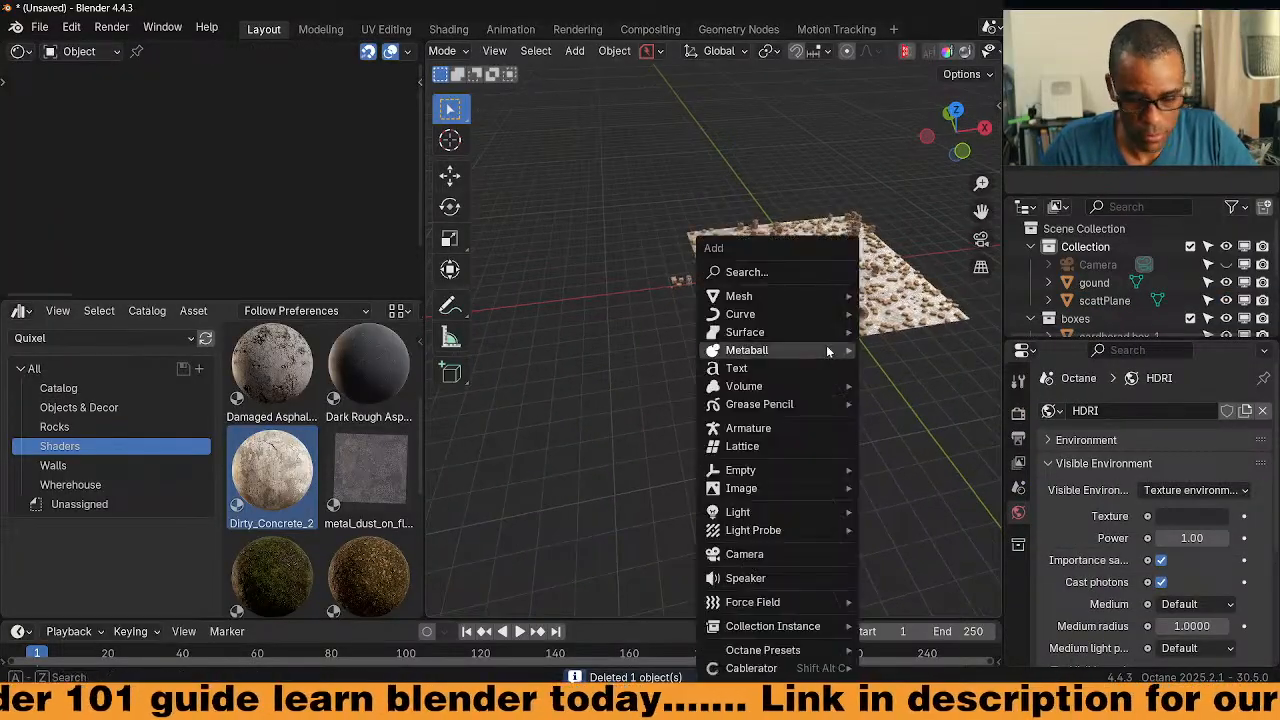
pyautogui.moveTo(800, 296)
pyautogui.click(899, 331)
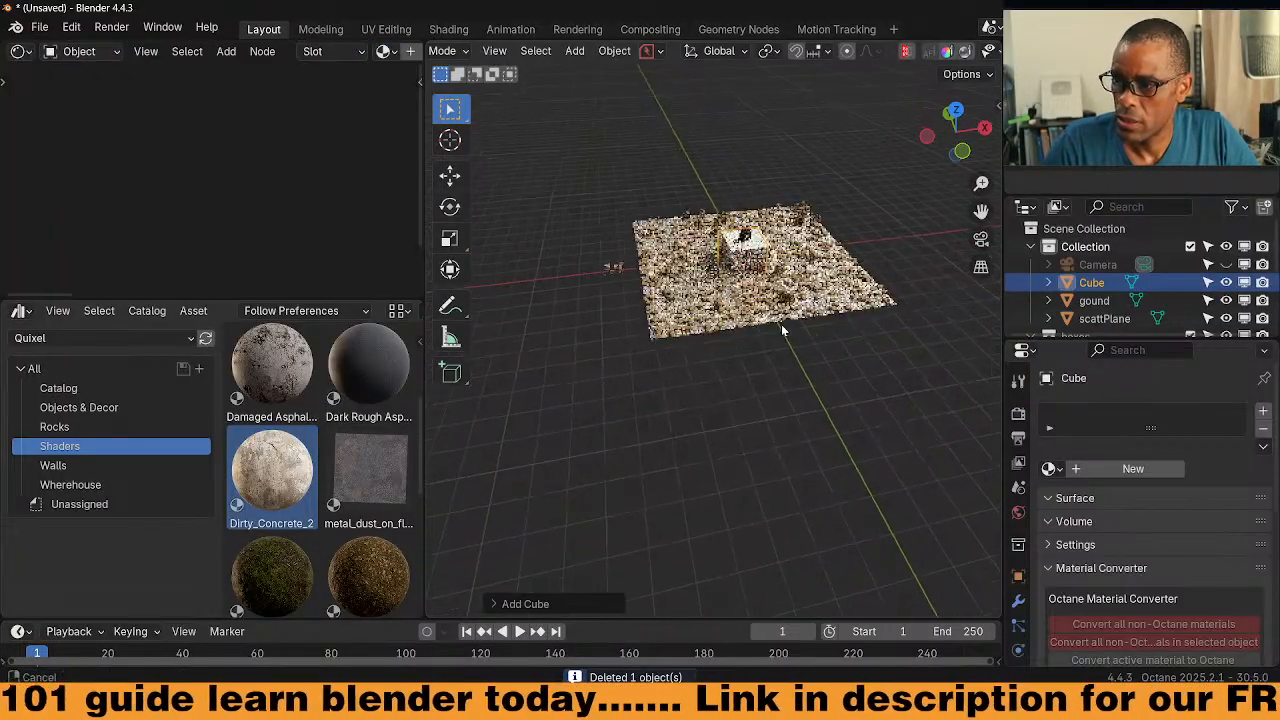
pyautogui.press('s')
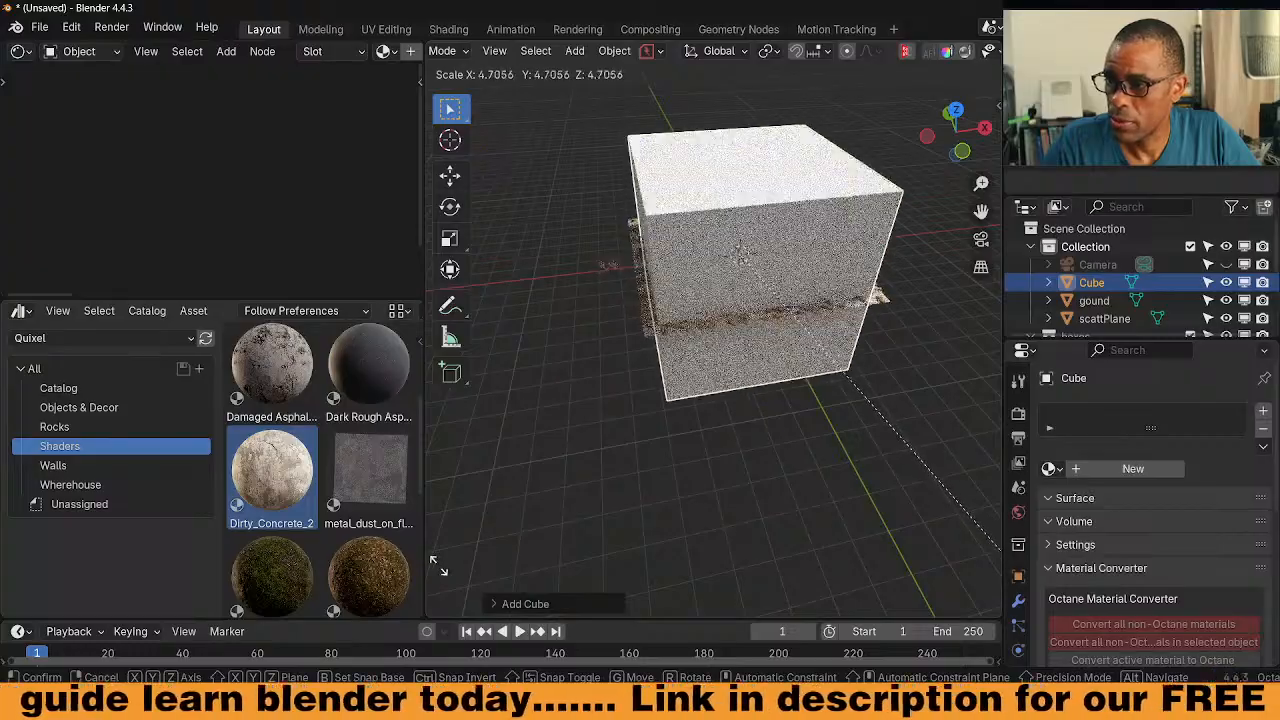
pyautogui.click(464, 597)
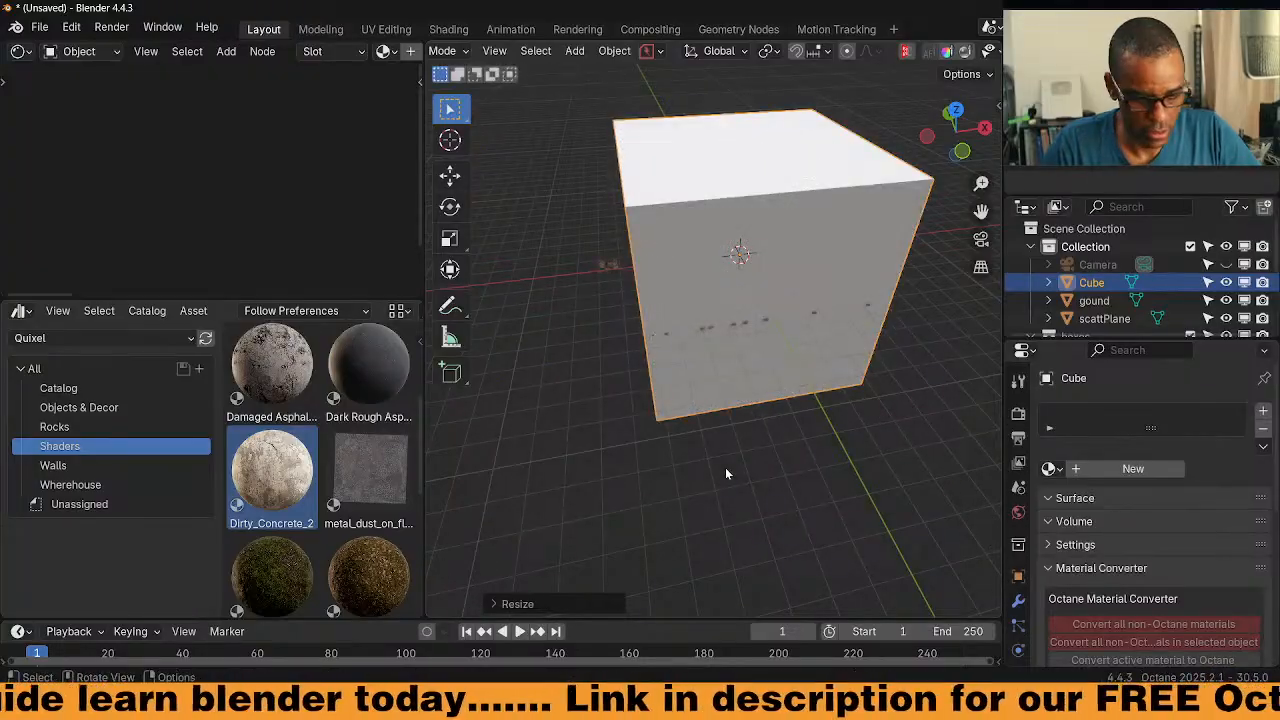
pyautogui.press('g')
pyautogui.press('Escape')
# Raise the cube's bottom face along Z to ground level and return to Object Mode
pyautogui.moveTo(737, 368); pyautogui.dragTo(767, 362, button='middle')
pyautogui.press('Tab')
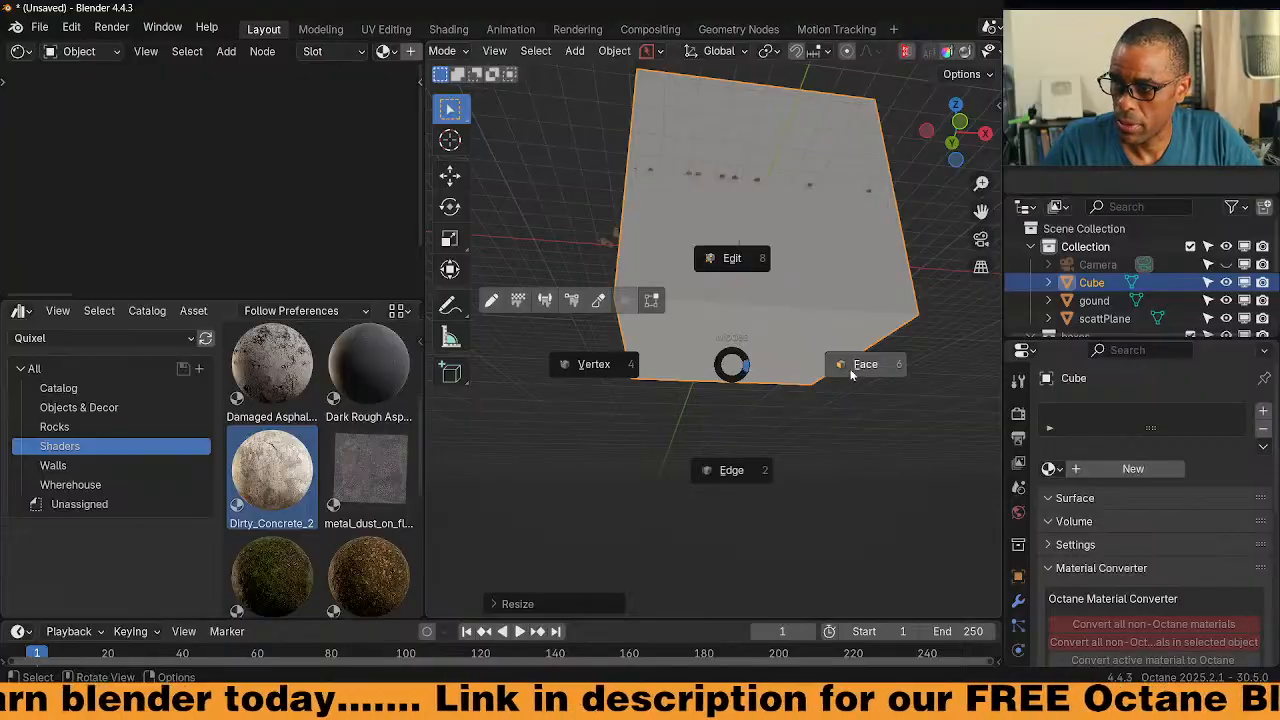
pyautogui.click(851, 366)
pyautogui.click(765, 349)
pyautogui.press('g')
pyautogui.press('z')
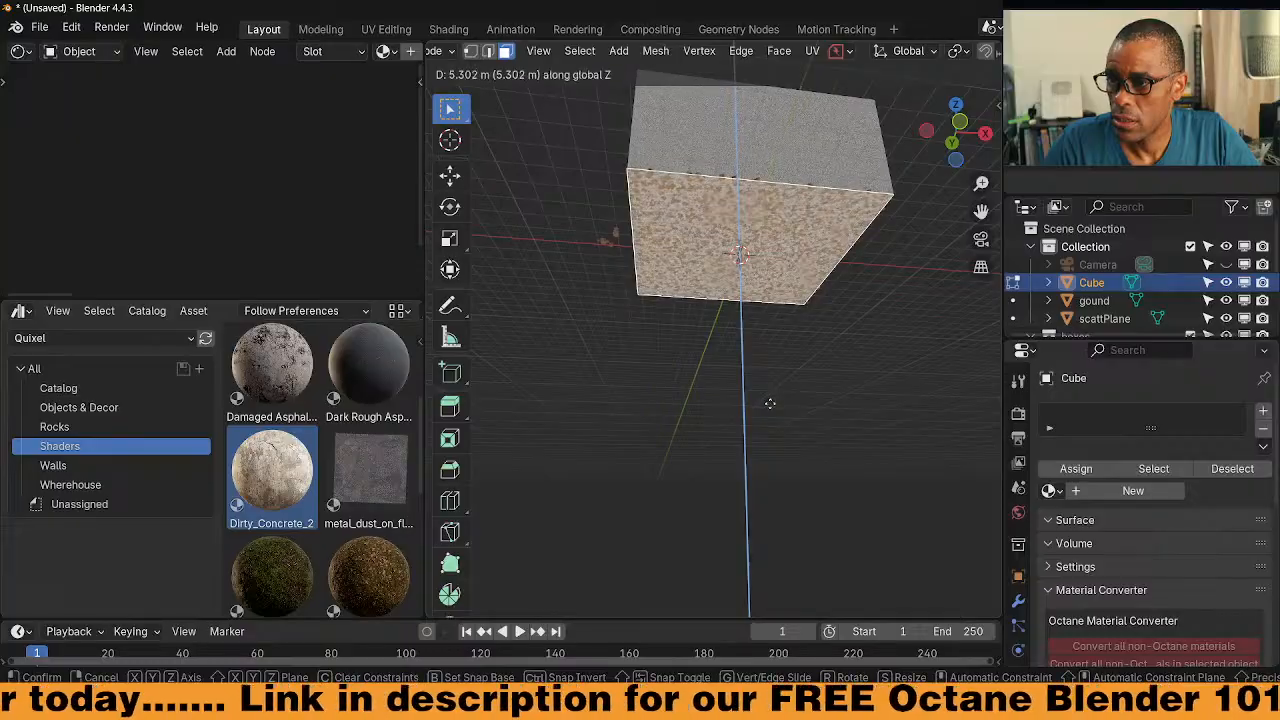
pyautogui.click(765, 378)
pyautogui.moveTo(754, 338); pyautogui.dragTo(713, 257, button='middle')
pyautogui.press('Tab')
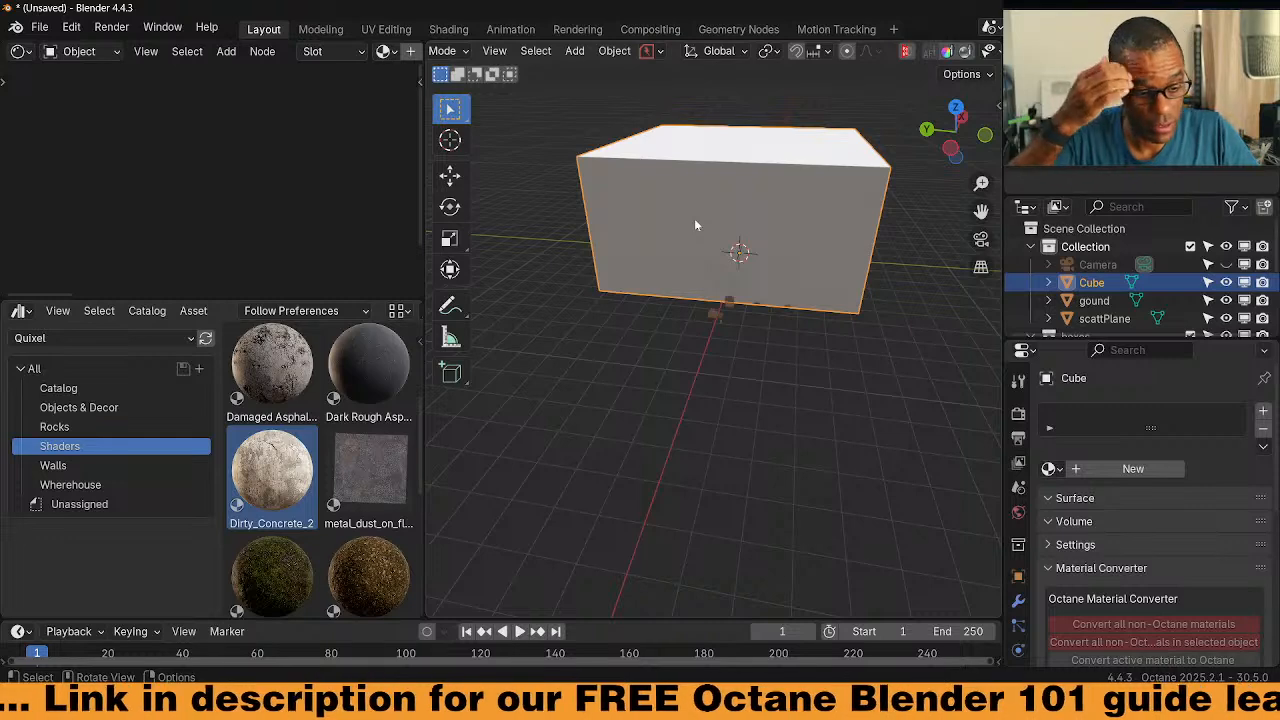
# Cut a horizontal edge loop around the room cube and slide it above mid-height
pyautogui.hotkey('shift', 'a')
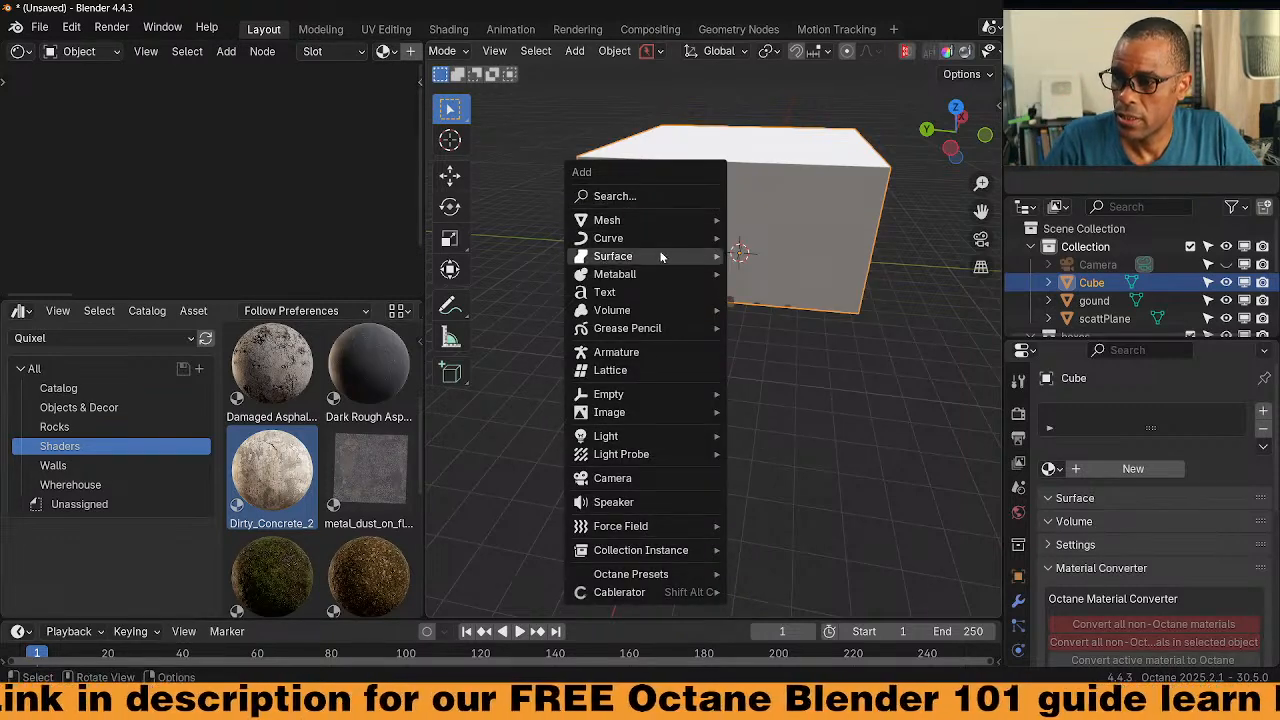
pyautogui.moveTo(666, 236)
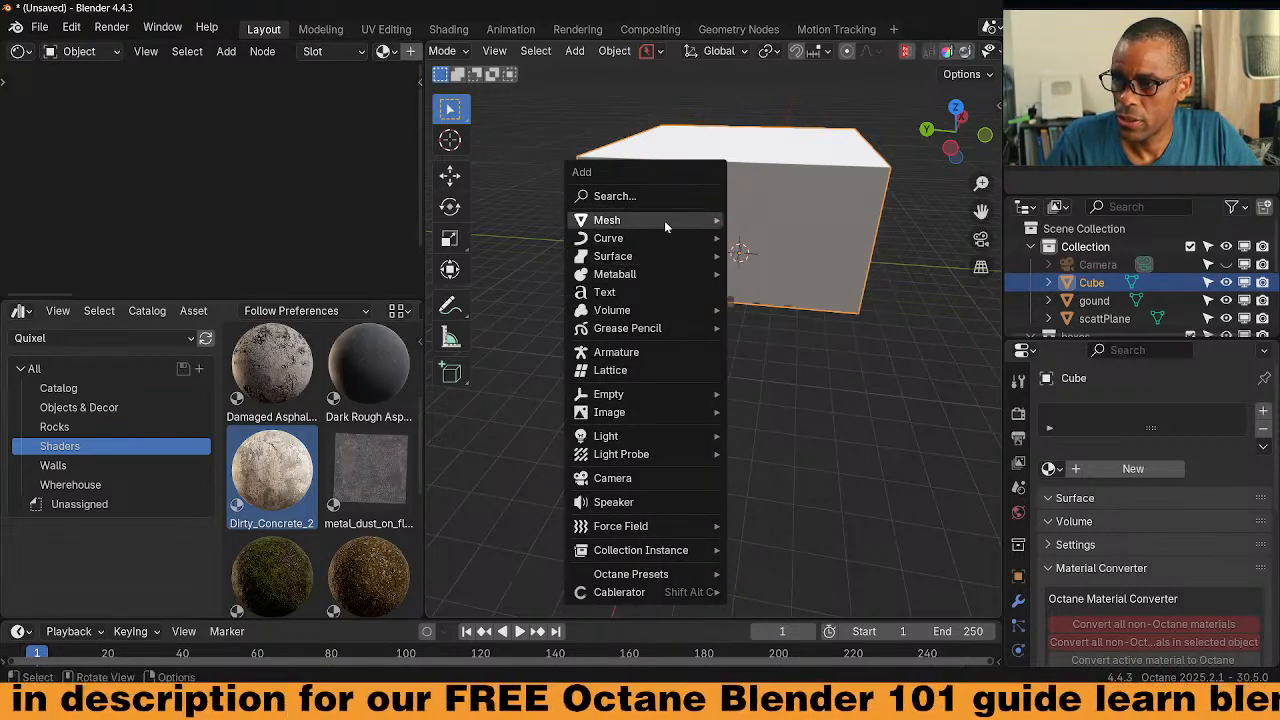
pyautogui.press('Escape')
pyautogui.press('Tab')
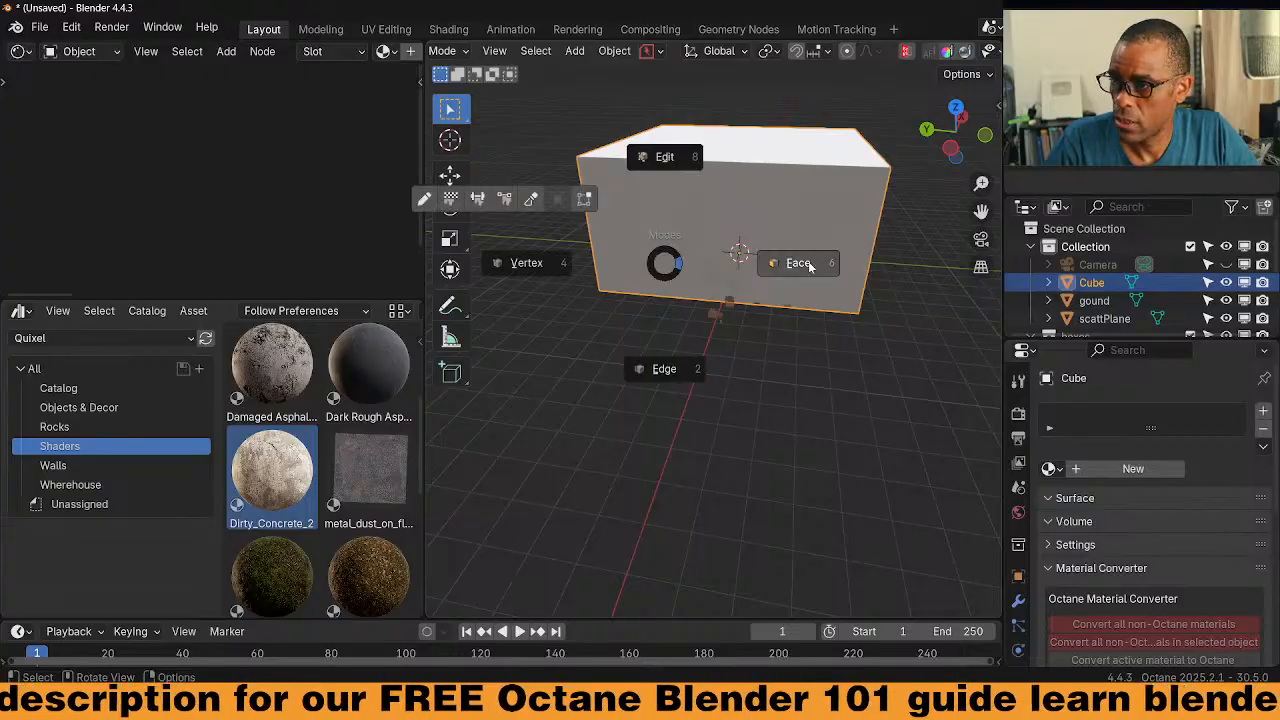
pyautogui.click(823, 266)
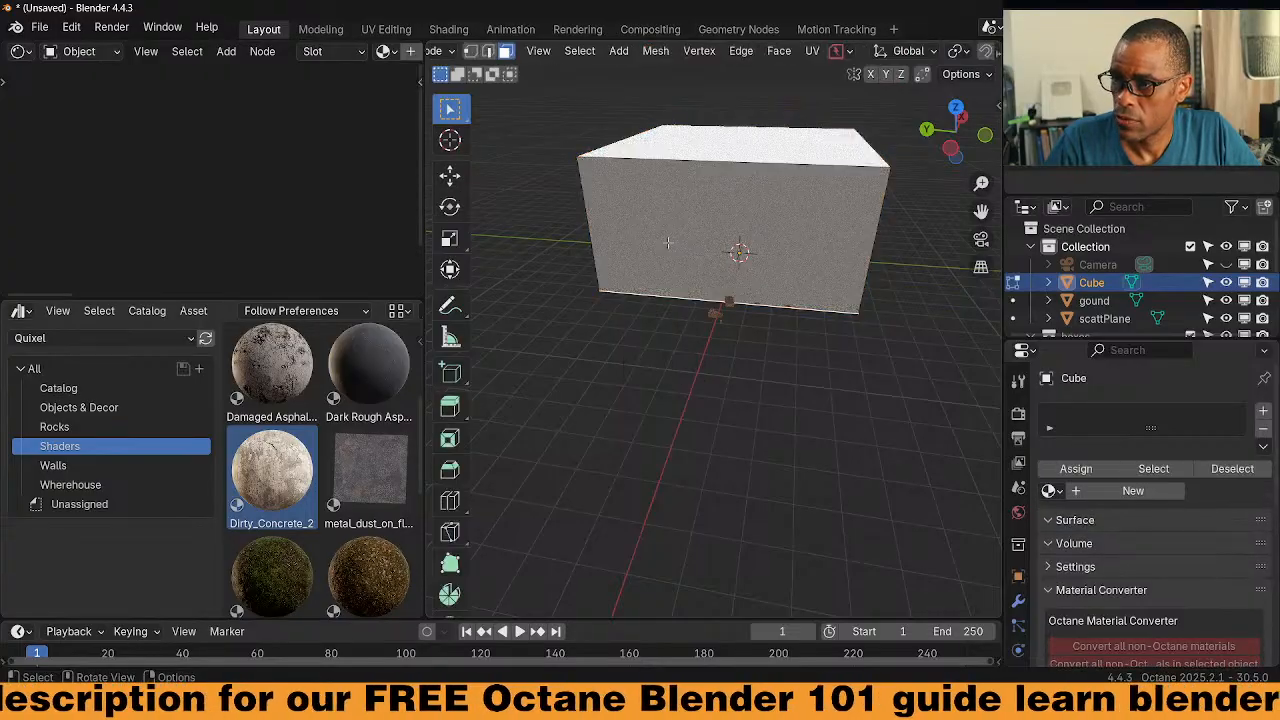
pyautogui.click(593, 208)
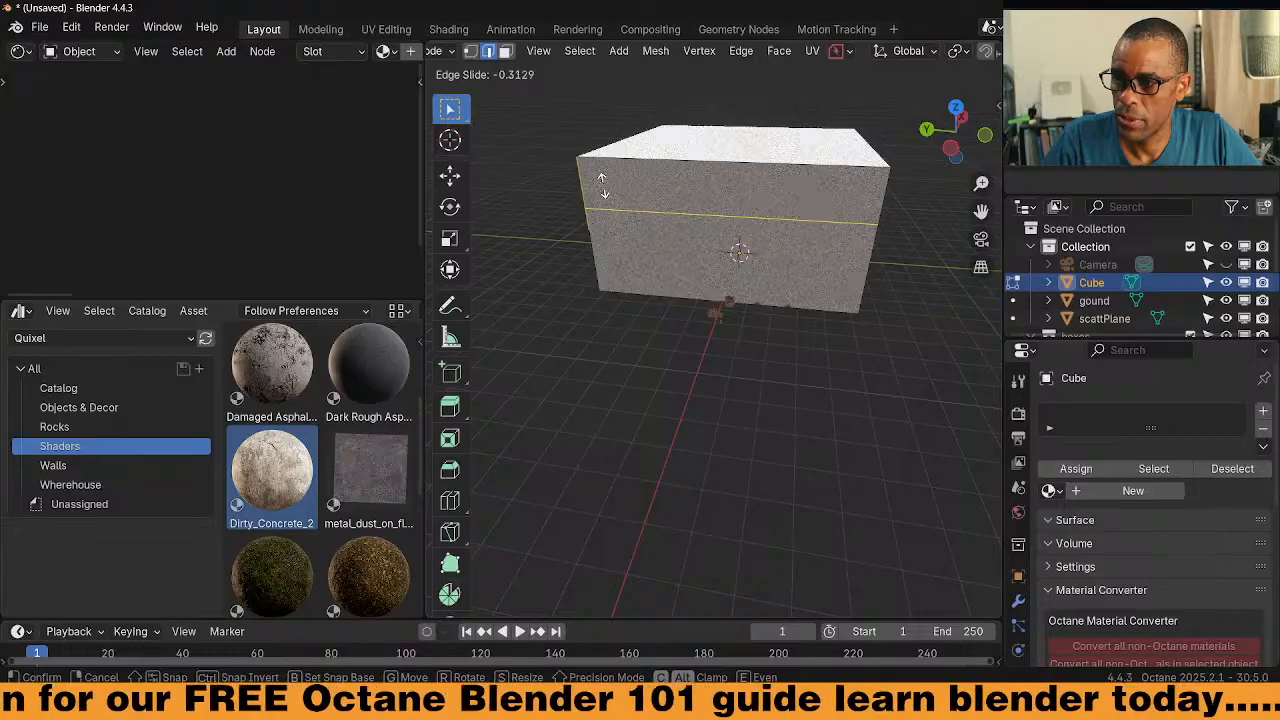
pyautogui.click(604, 189)
# Bevel the cube's new edge loop into a wide horizontal band around the walls
pyautogui.moveTo(652, 224); pyautogui.dragTo(711, 274, button='middle')
pyautogui.hotkey('ctrl', 'b')
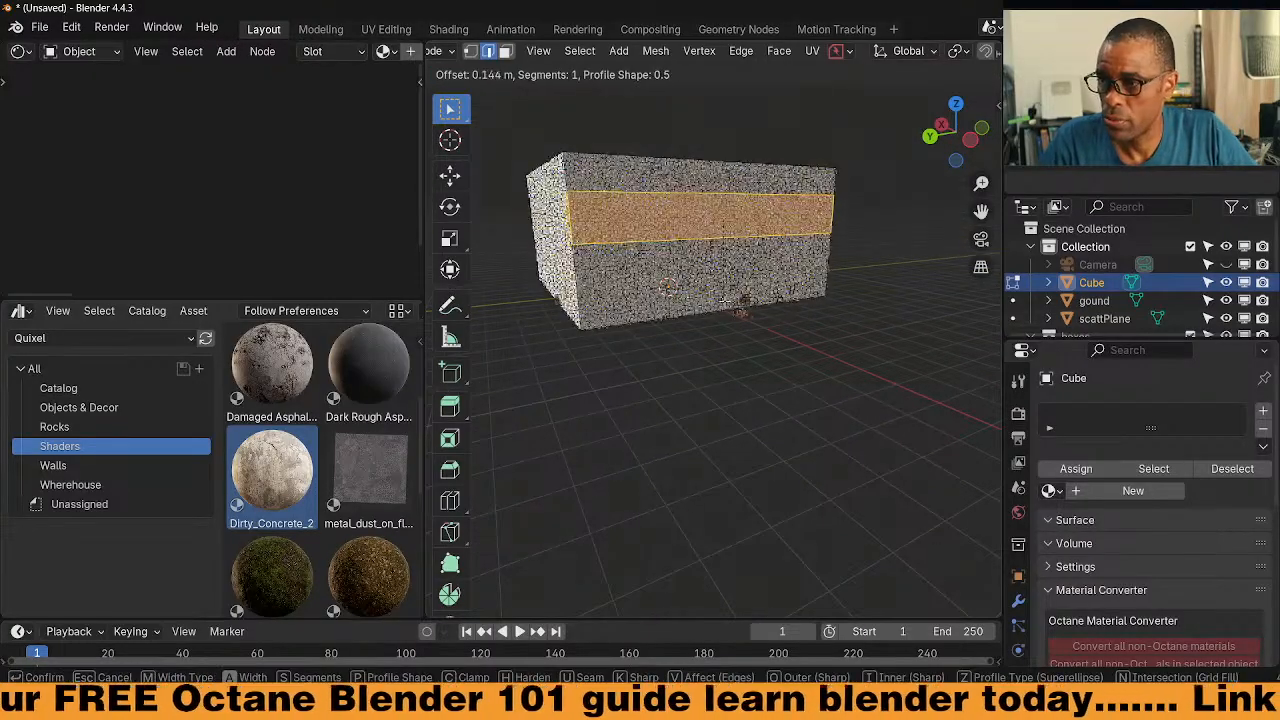
pyautogui.click(724, 302)
pyautogui.moveTo(724, 302)
pyautogui.mouseDown(button='middle')
pyautogui.moveTo(744, 314)
pyautogui.moveTo(711, 300)
pyautogui.mouseUp(button='middle')
pyautogui.click(711, 300)
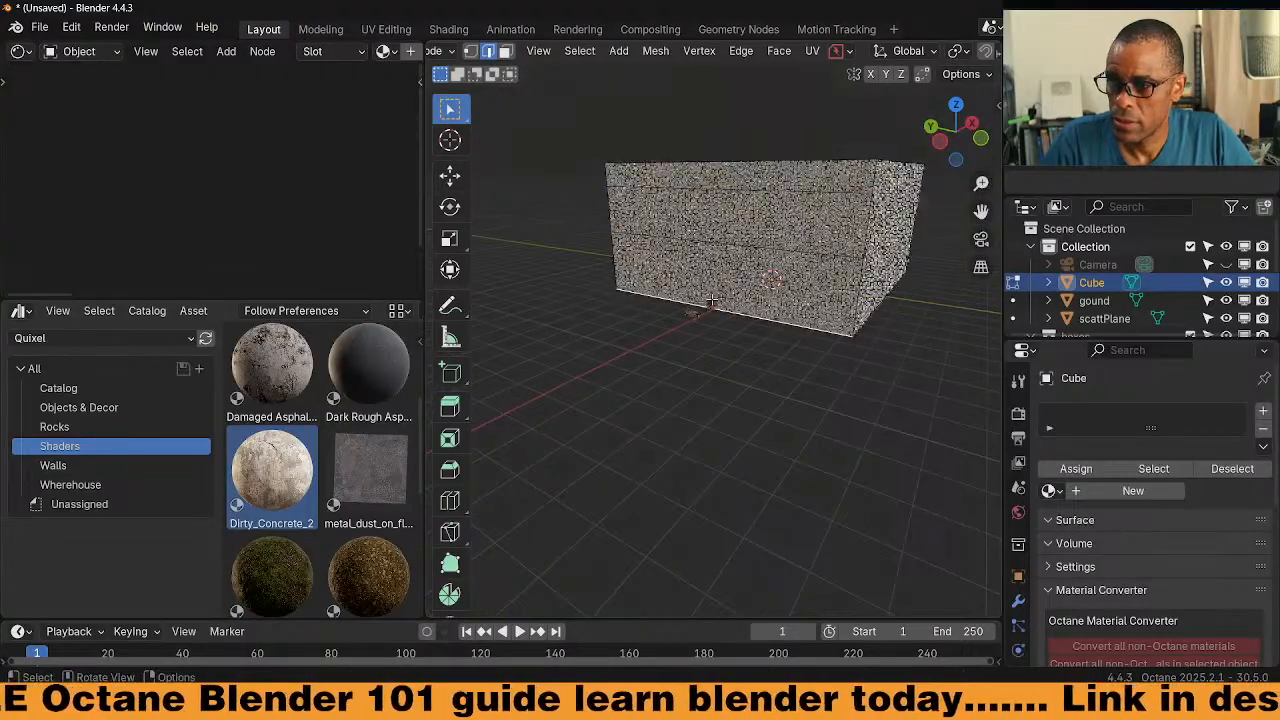
# Separate the band's face on one long wall of the cube into its own object
pyautogui.hotkey('ctrl', 'Tab')
pyautogui.click(736, 337)
pyautogui.click(757, 240)
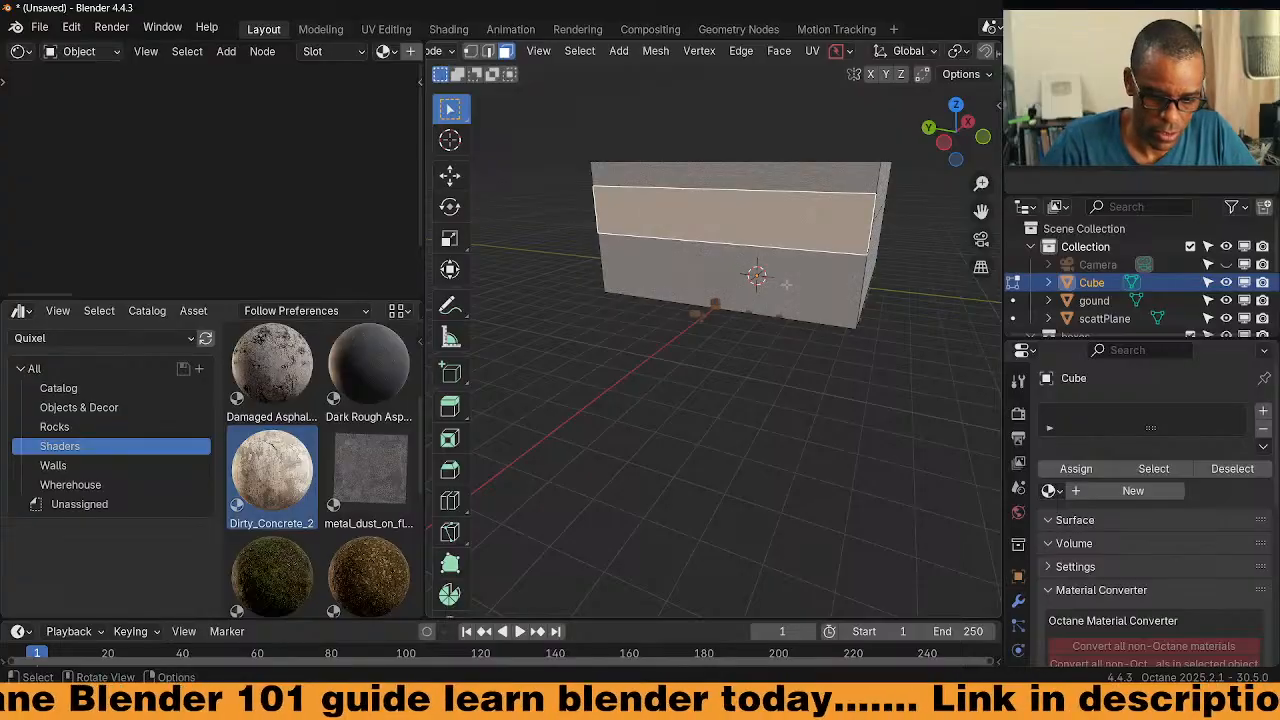
pyautogui.press('p')
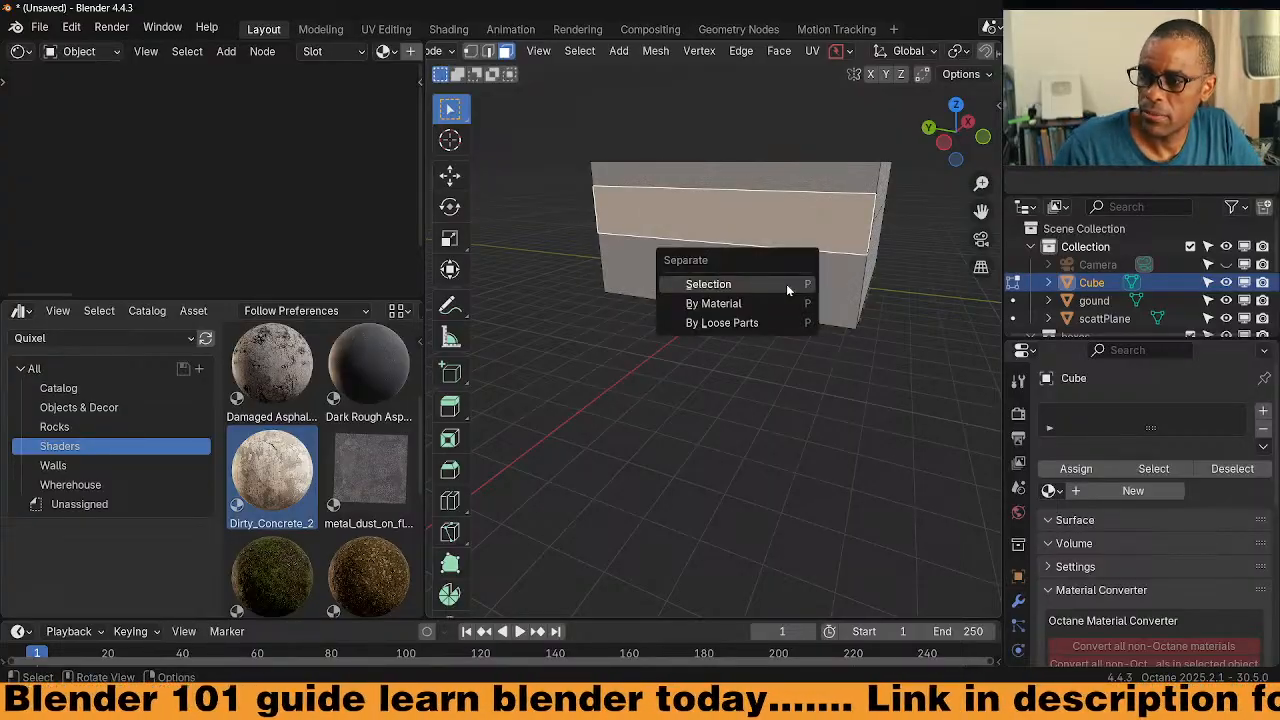
pyautogui.click(786, 284)
# Return to Object Mode, select the separated wall strip and hide it to open a long window
pyautogui.hotkey('ctrl', 'Tab')
pyautogui.click(801, 228)
pyautogui.click(801, 228)
pyautogui.moveTo(801, 228); pyautogui.dragTo(866, 278, button='middle')
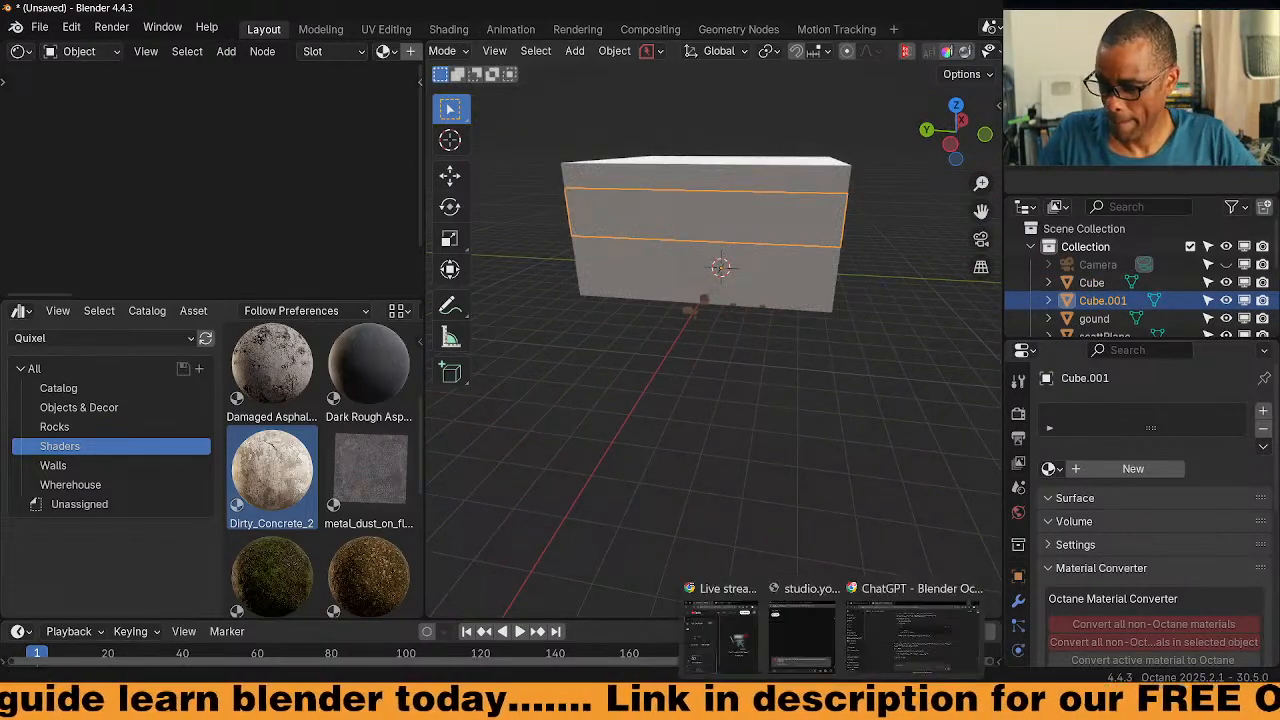
pyautogui.moveTo(808, 346); pyautogui.dragTo(719, 337, button='middle')
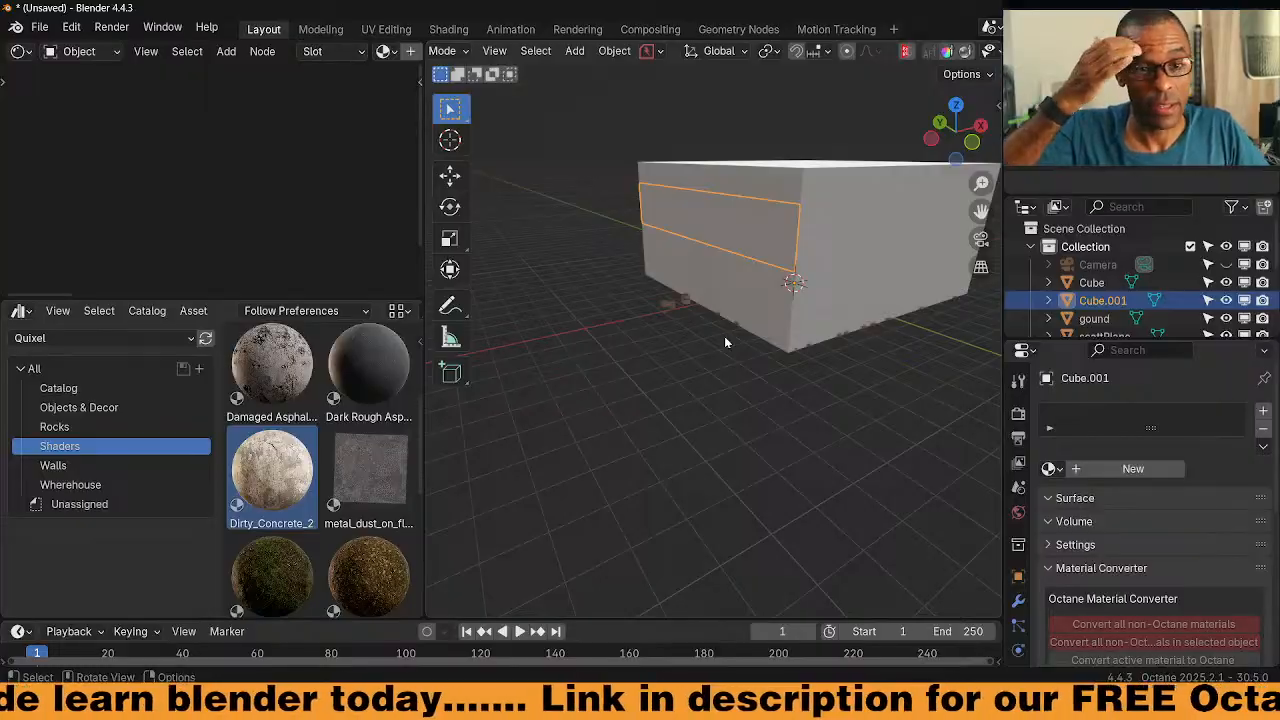
pyautogui.click(1226, 300)
pyautogui.moveTo(884, 342); pyautogui.dragTo(843, 333, button='middle')
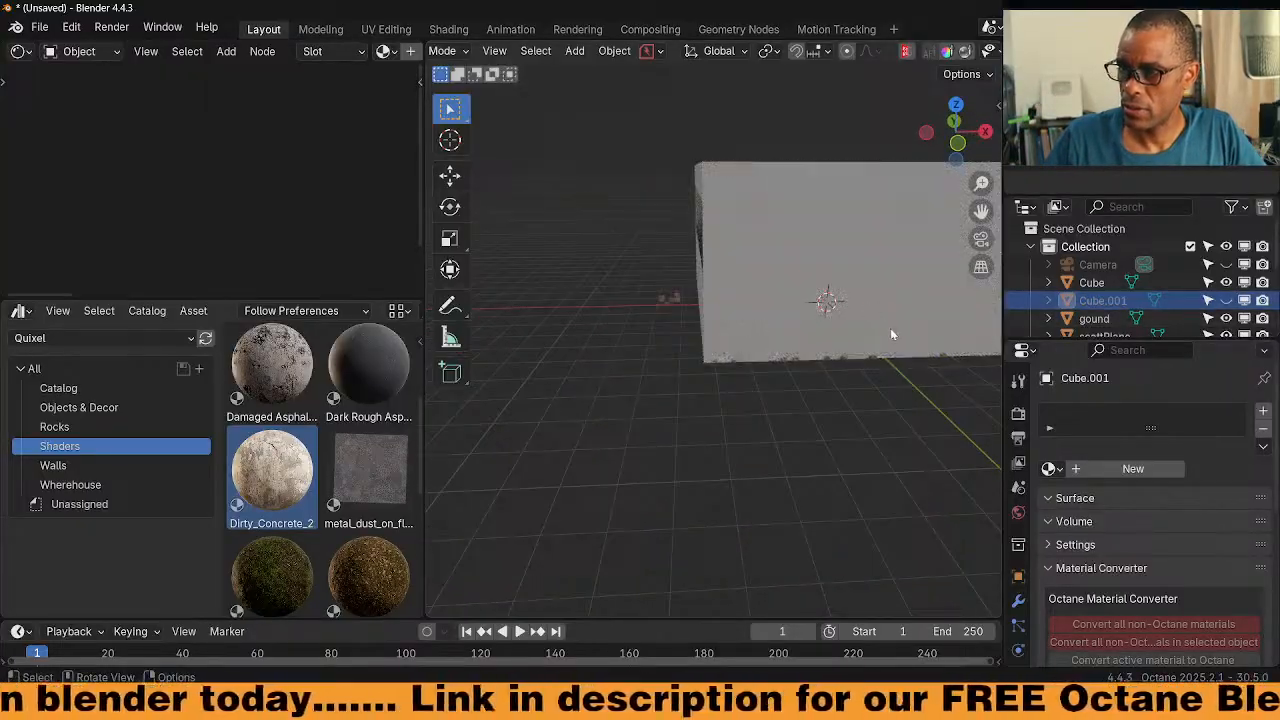
# Move the view inside the room facing the suited man and align the camera to that view
pyautogui.scroll(5, 890, 328)
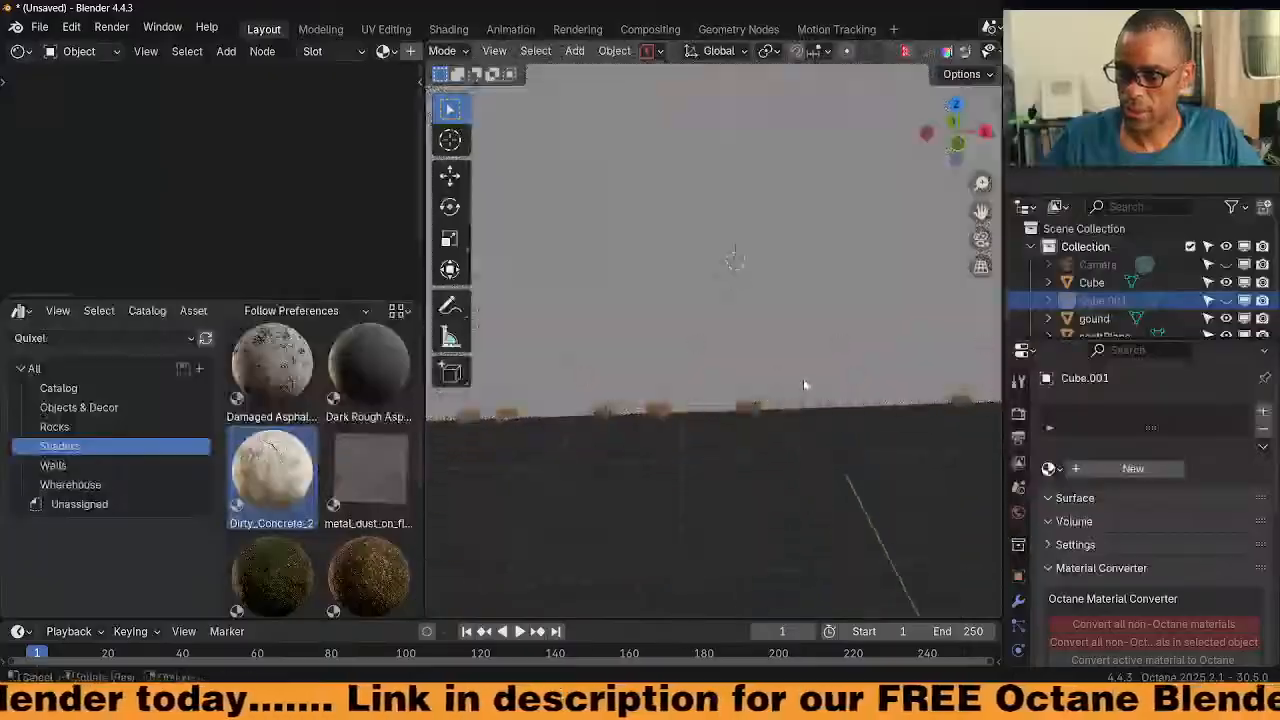
pyautogui.scroll(3, 804, 382)
pyautogui.keyDown('shift'); pyautogui.moveTo(791, 272); pyautogui.dragTo(769, 379, button='middle'); pyautogui.keyUp('shift')
pyautogui.scroll(-4, 761, 350)
pyautogui.scroll(2, 764, 354)
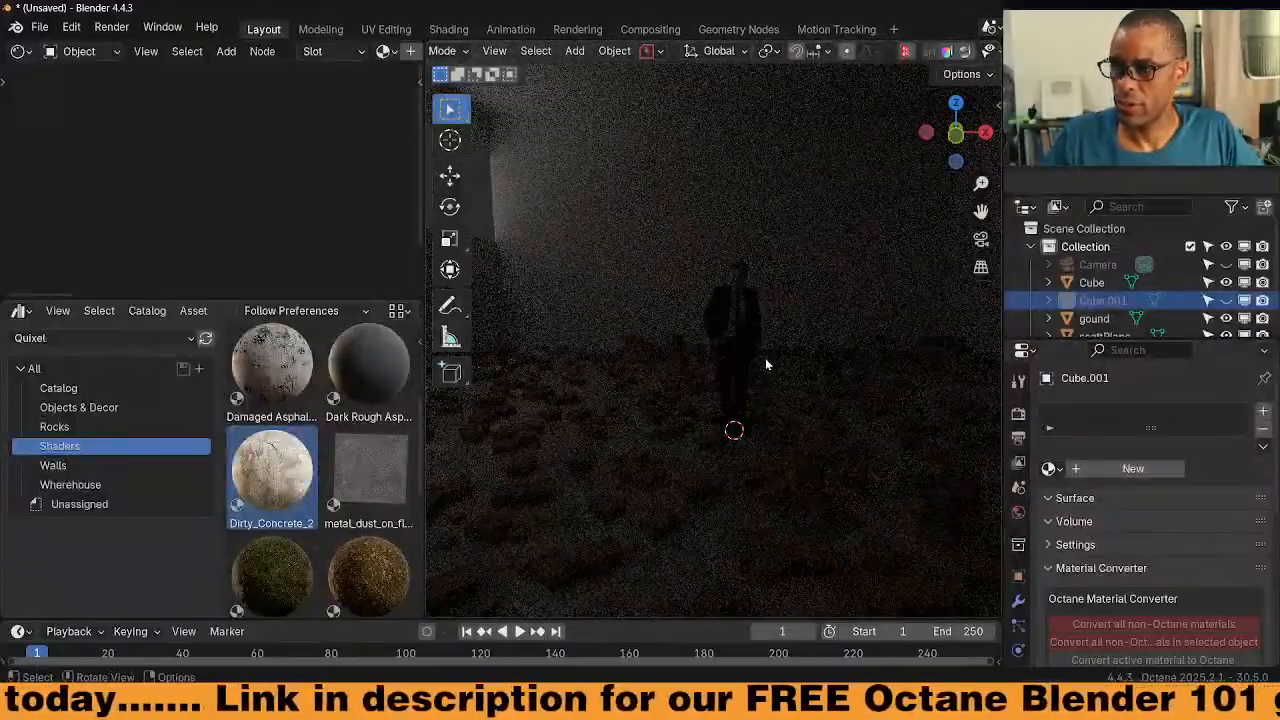
pyautogui.press('ctrl+alt+KP_0')
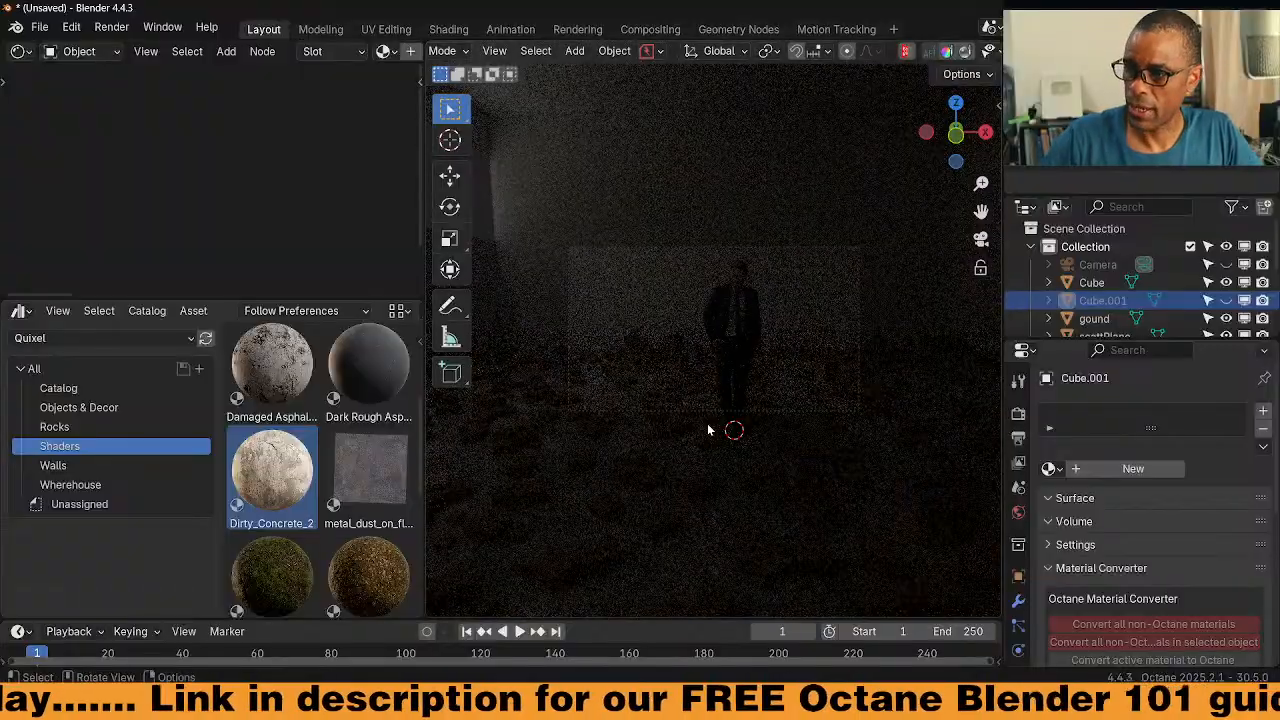
# Lock the camera to the view and orbit it around the suited man to frame him against the room's corner
pyautogui.click(741, 360)
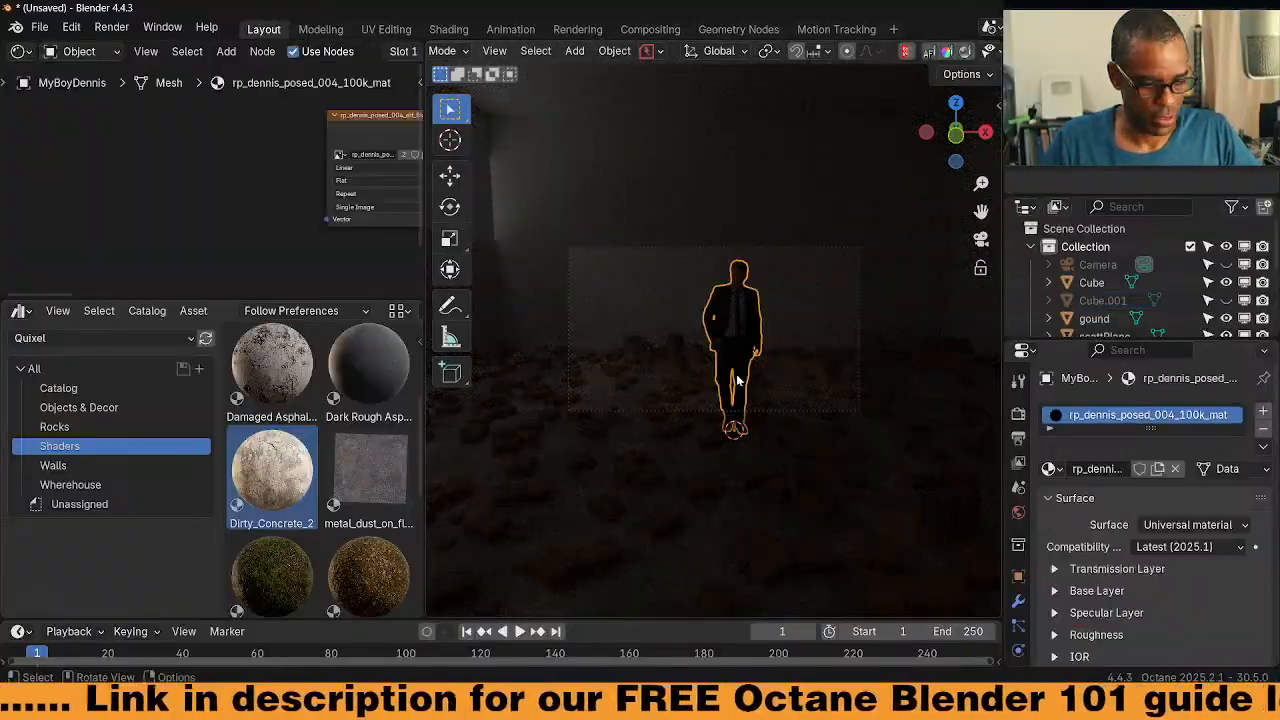
pyautogui.press('q')
pyautogui.click(736, 377)
pyautogui.moveTo(745, 394); pyautogui.dragTo(743, 349, button='middle')
pyautogui.press('KP_0')
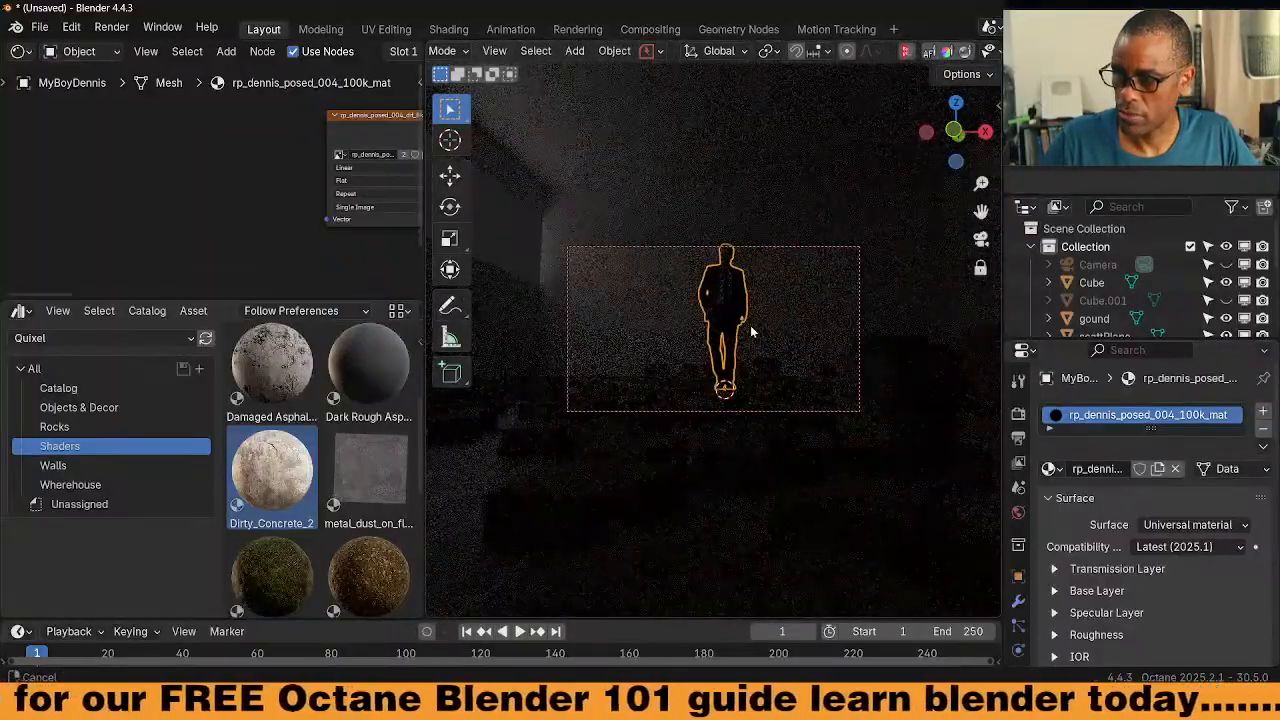
pyautogui.moveTo(750, 325); pyautogui.dragTo(731, 386, button='middle')
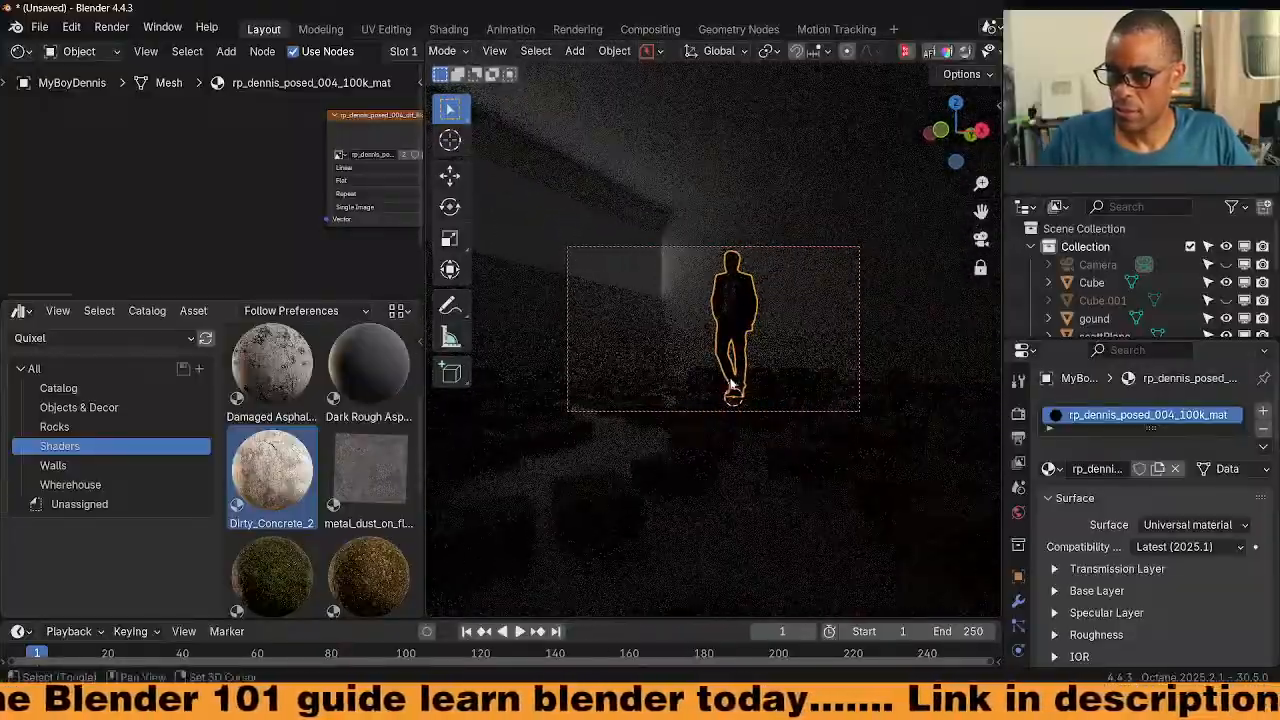
pyautogui.press('Tab')
pyautogui.click(737, 286)
pyautogui.press('Tab')
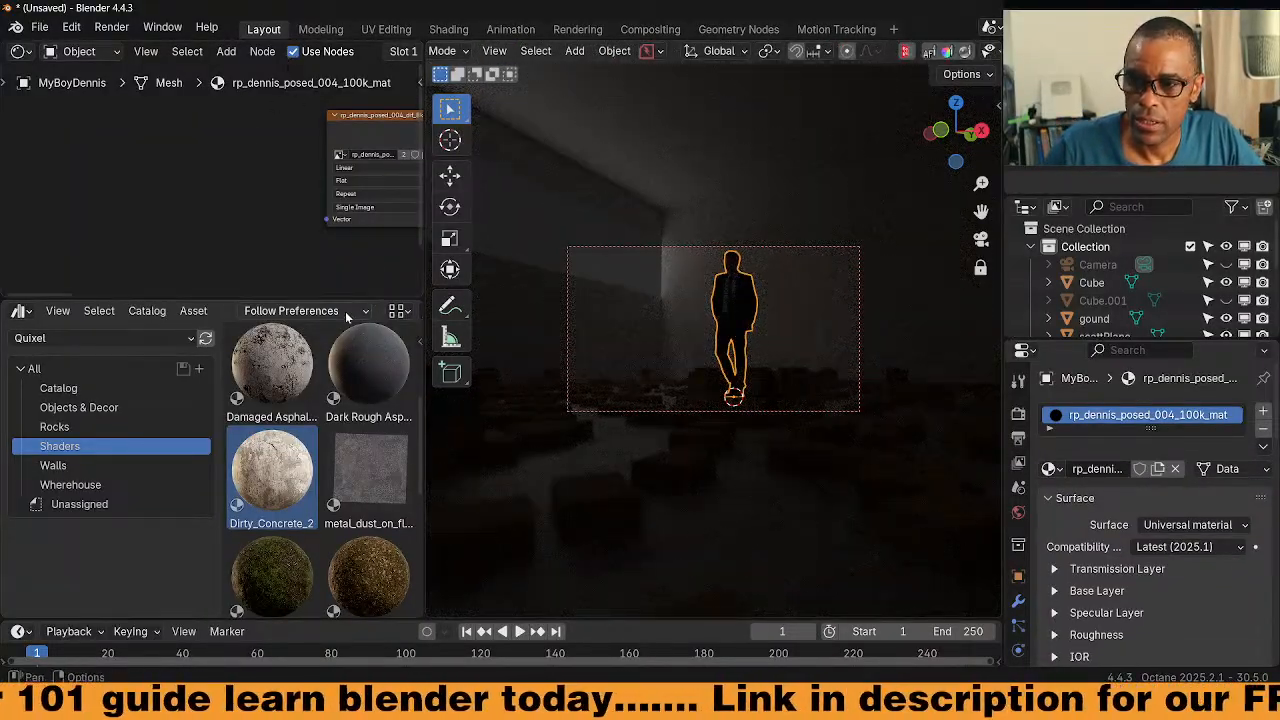
pyautogui.click(20, 311)
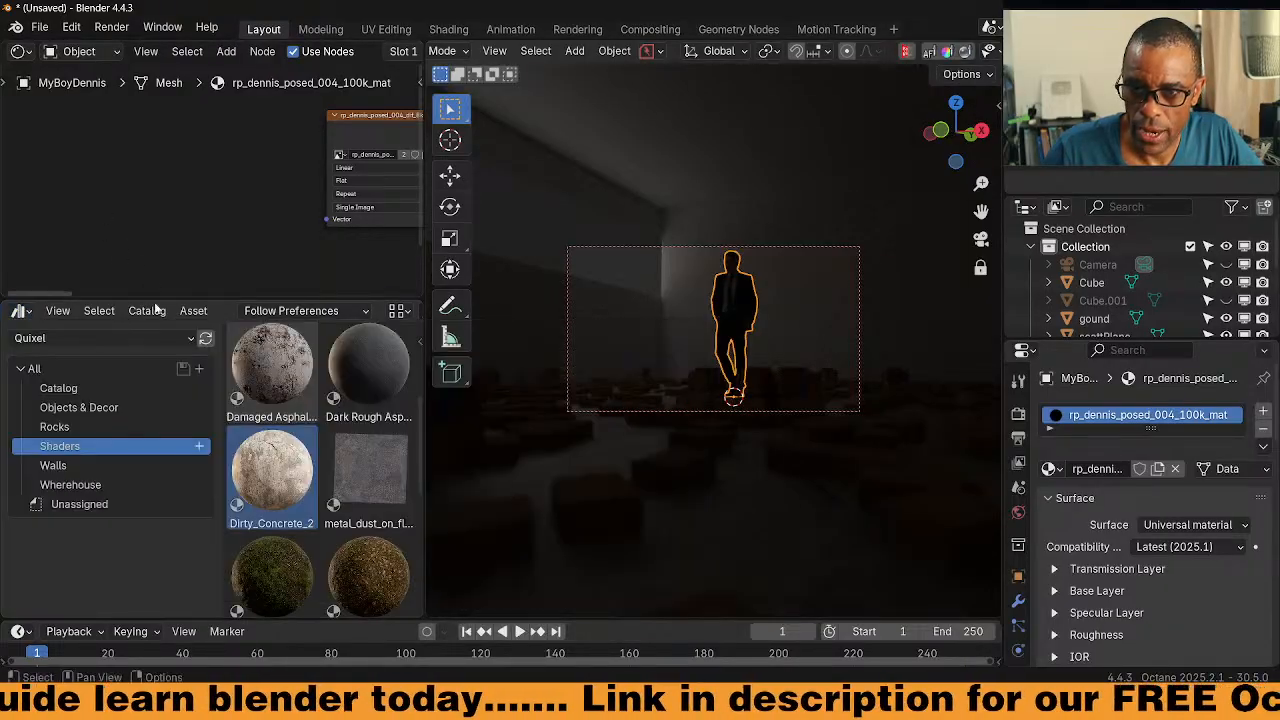
# Apply the Cast Concrete shader from the Quixel library to the room cube
pyautogui.scroll(5, 337, 463)
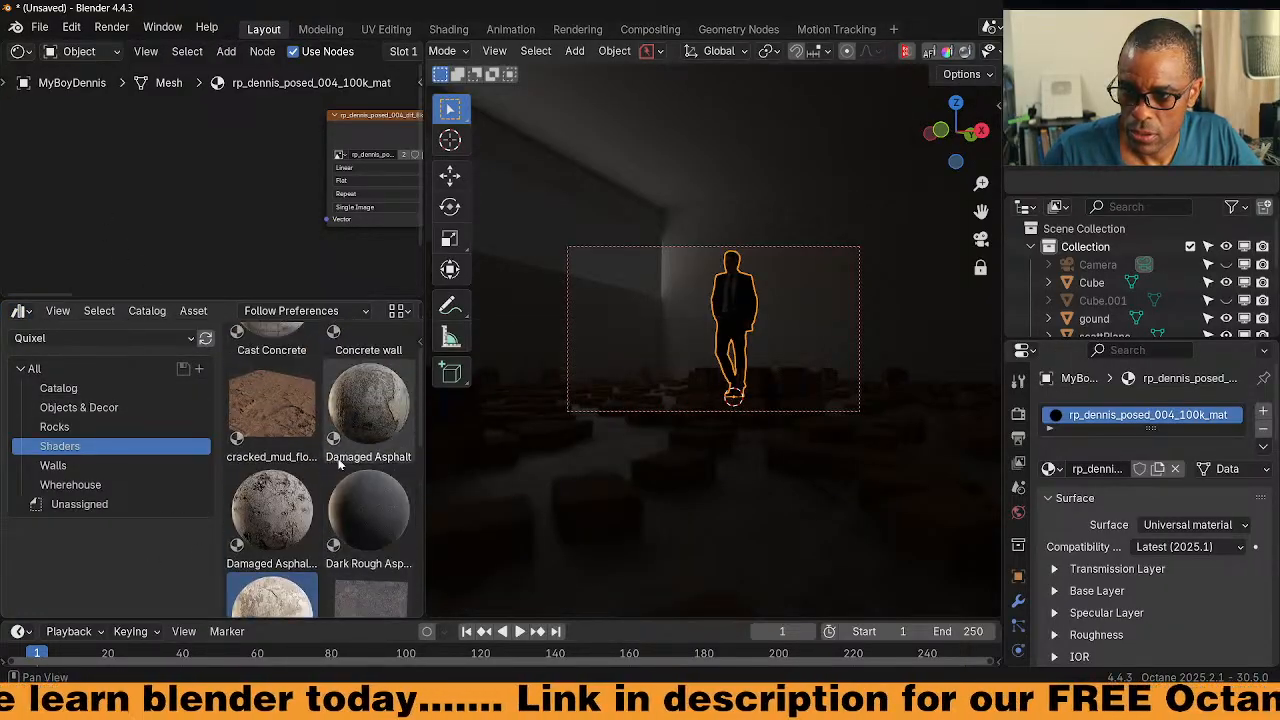
pyautogui.moveTo(285, 383); pyautogui.dragTo(262, 427)
pyautogui.click(728, 180)
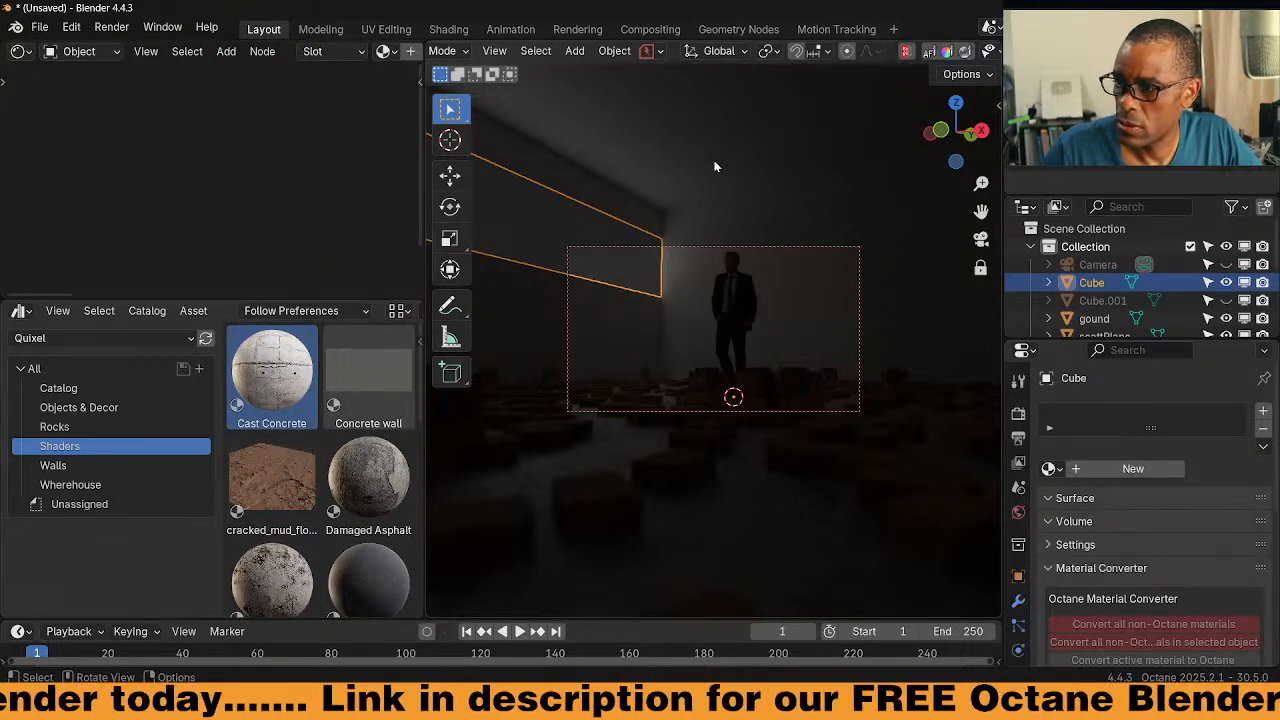
pyautogui.moveTo(268, 381); pyautogui.dragTo(801, 153)
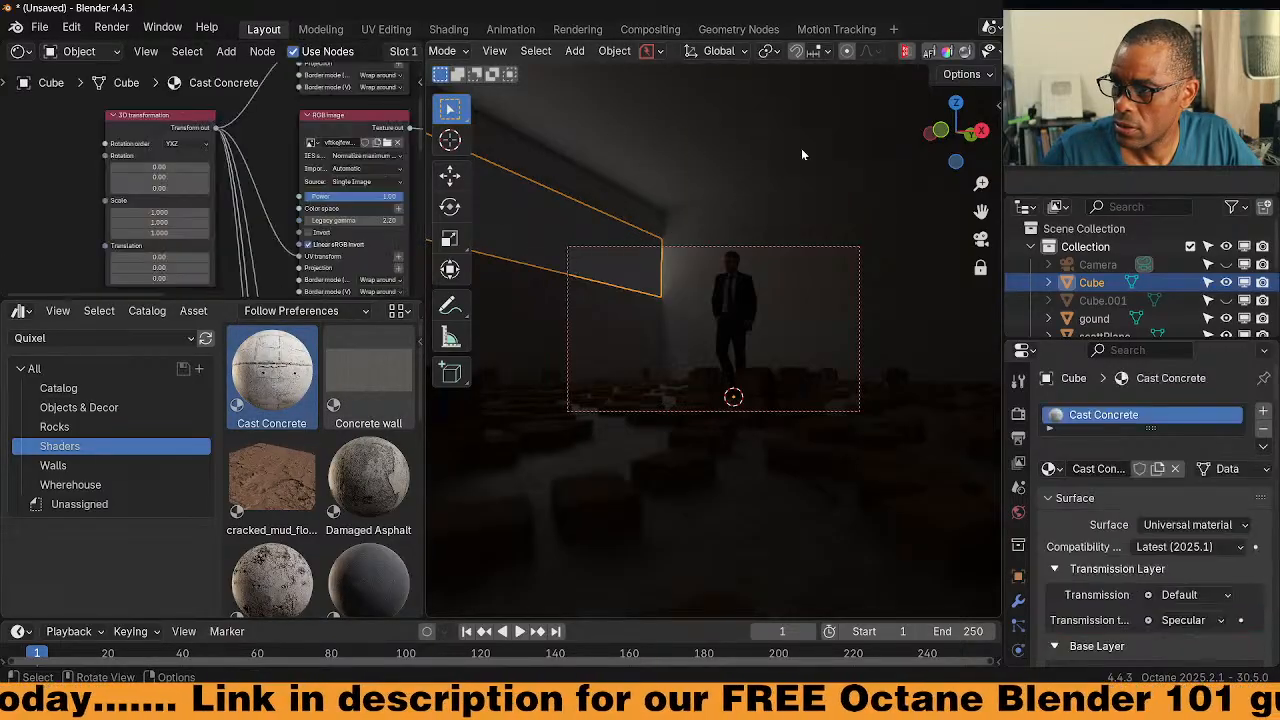
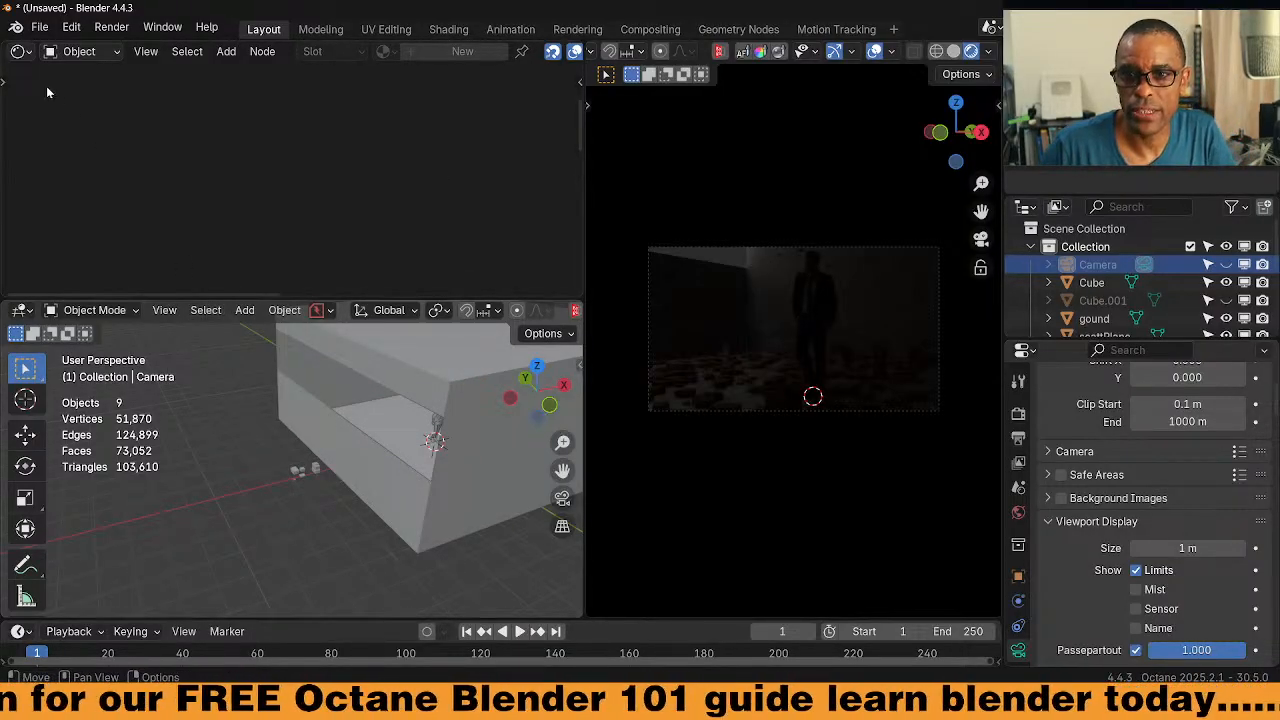
# Show the world's shader nodes and set the visible environment to Daylight environment
pyautogui.click(77, 51)
pyautogui.click(83, 117)
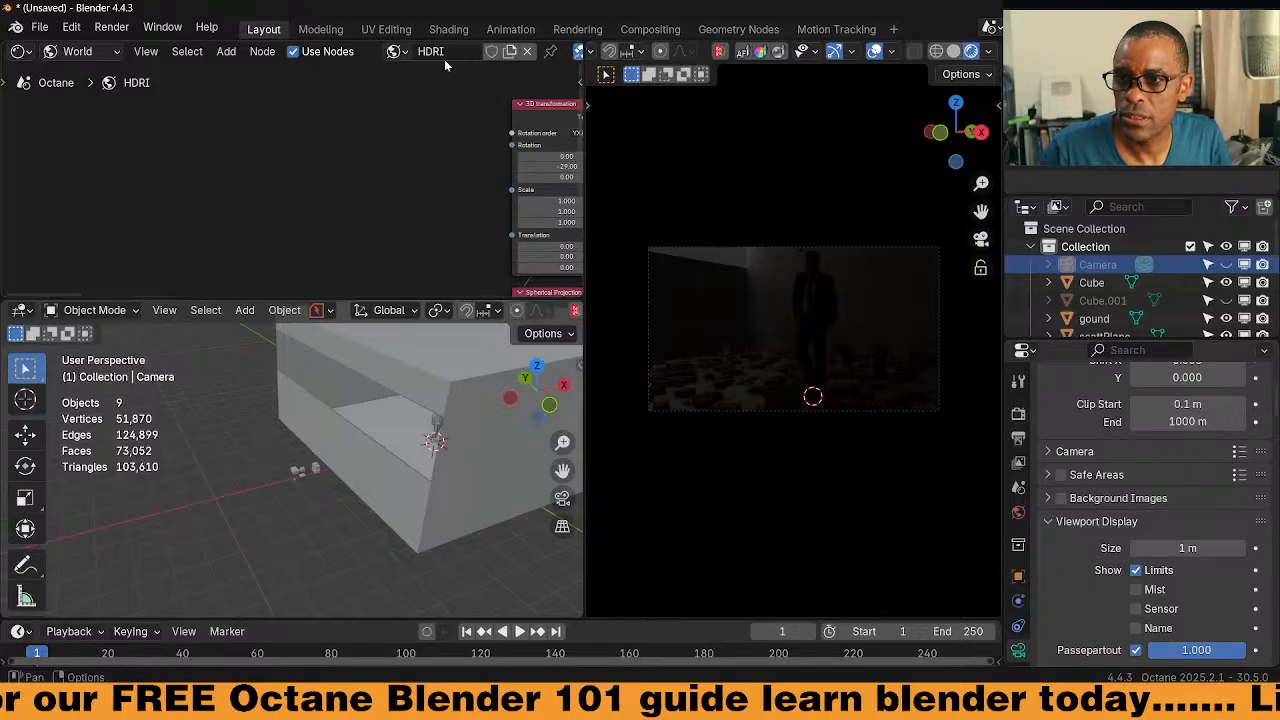
pyautogui.scroll(-2, 446, 62)
pyautogui.click(1018, 512)
pyautogui.scroll(5, 1177, 521)
pyautogui.click(1185, 494)
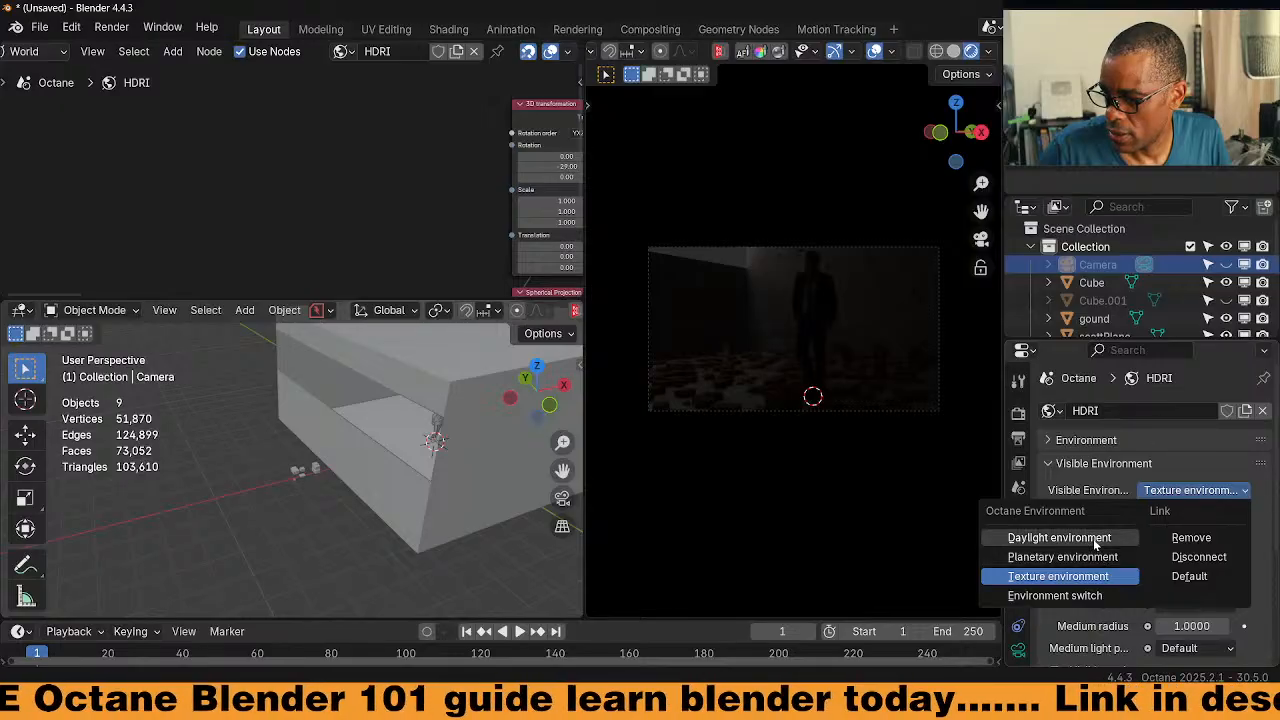
pyautogui.click(1092, 537)
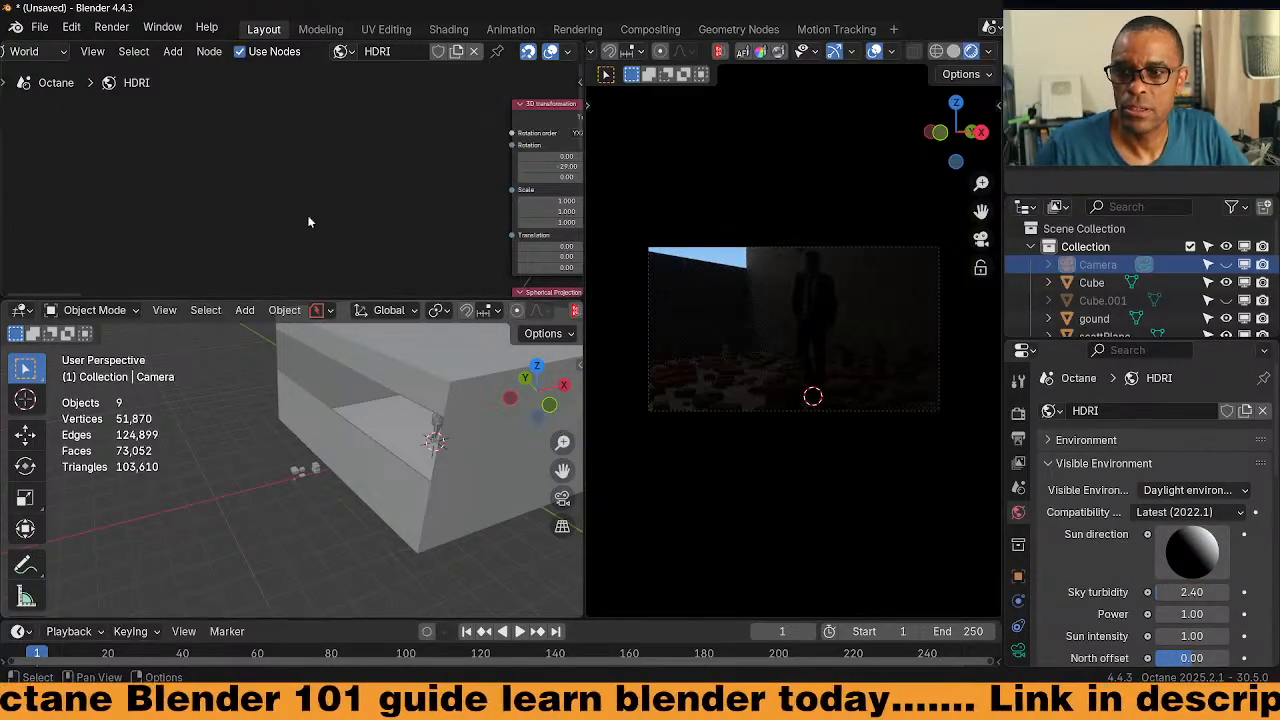
# Connect the Daylight environment node to the world output's Environment input and set its north offset to 0.83
pyautogui.press('Home')
pyautogui.scroll(2, 411, 171)
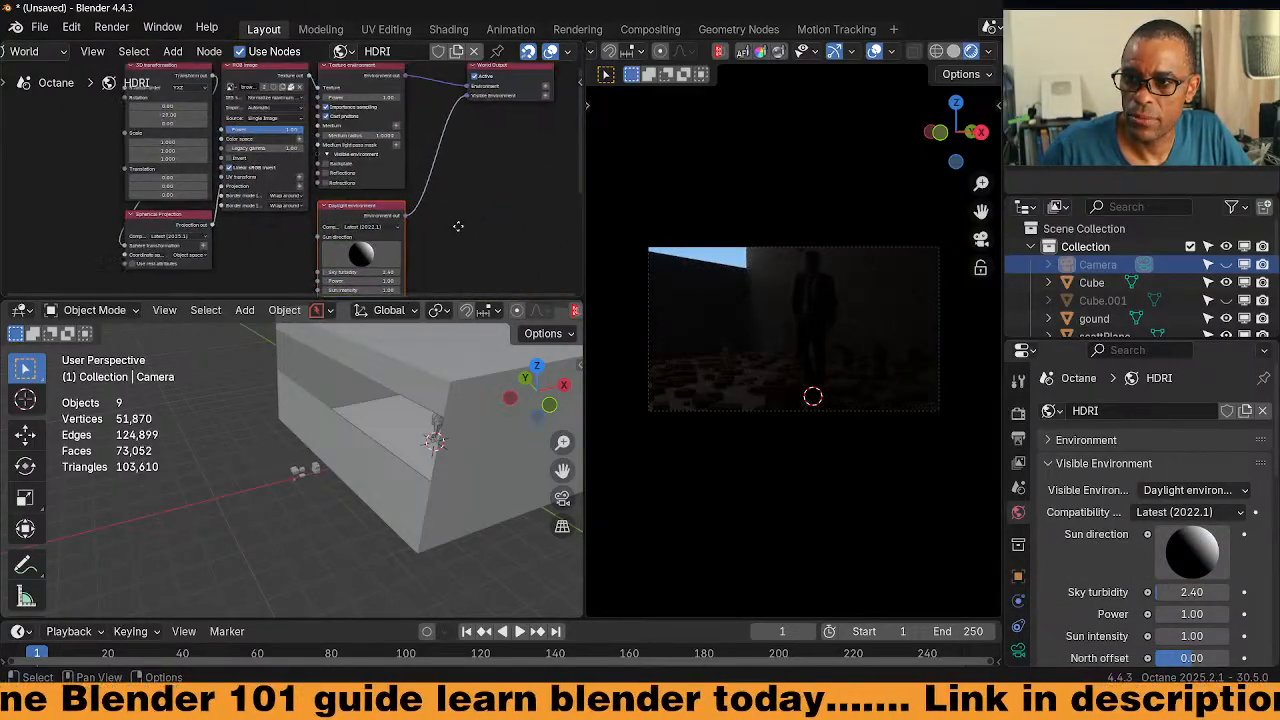
pyautogui.moveTo(427, 129); pyautogui.dragTo(427, 120)
pyautogui.moveTo(434, 239); pyautogui.dragTo(464, 132, button='middle')
pyautogui.scroll(2, 441, 186)
pyautogui.scroll(4, 440, 190)
pyautogui.moveTo(368, 255); pyautogui.dragTo(432, 252)
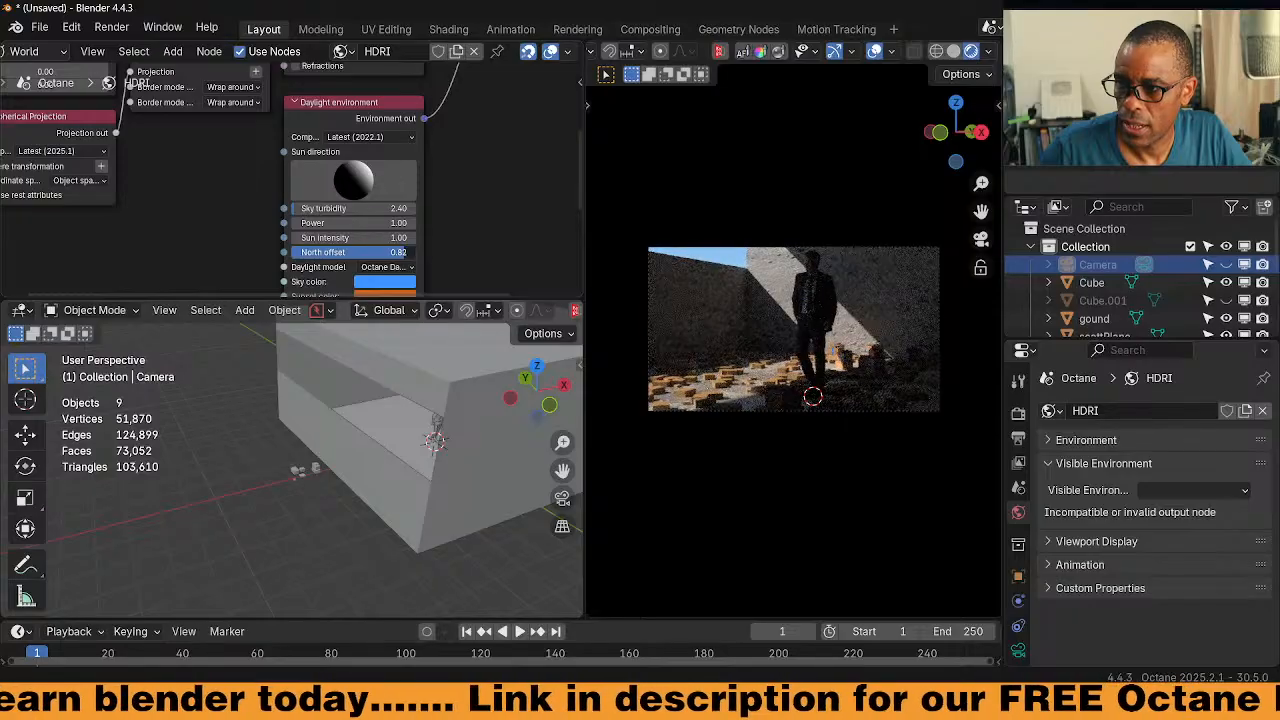
# Set the texture transformation scale of the room cube's Cast Concrete material to 0.066 on all axes
pyautogui.click(838, 333)
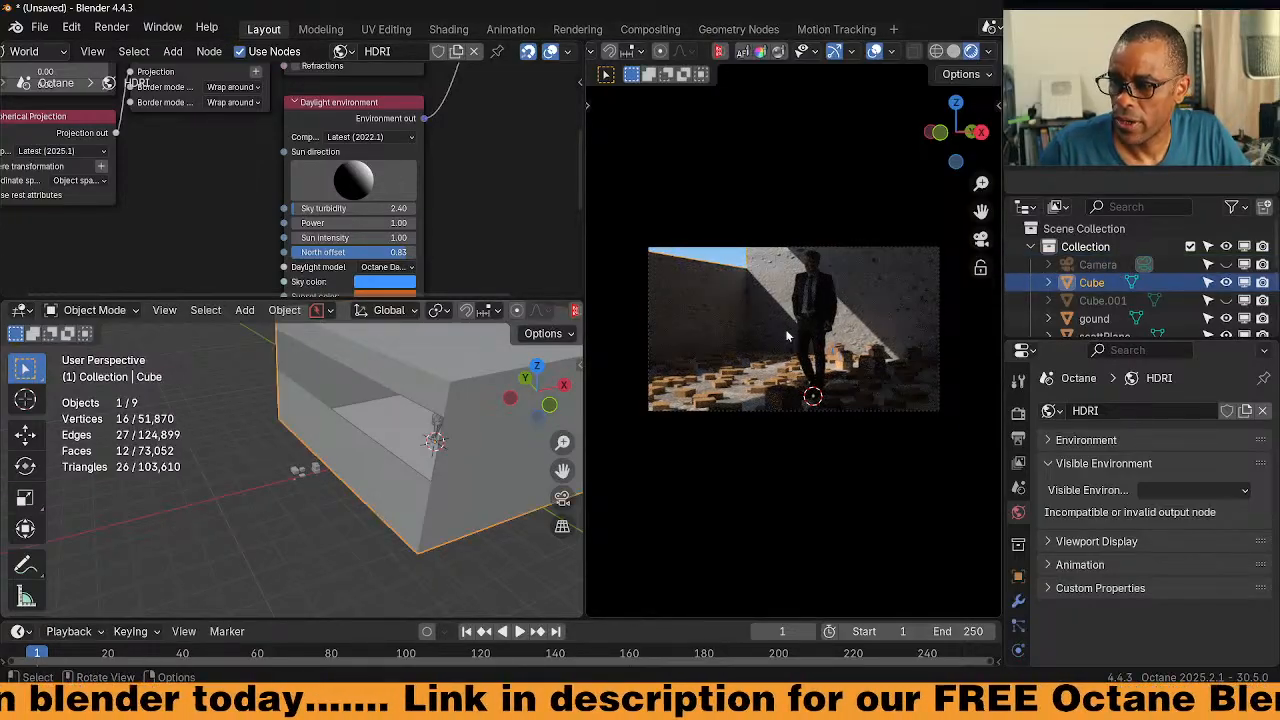
pyautogui.click(45, 51)
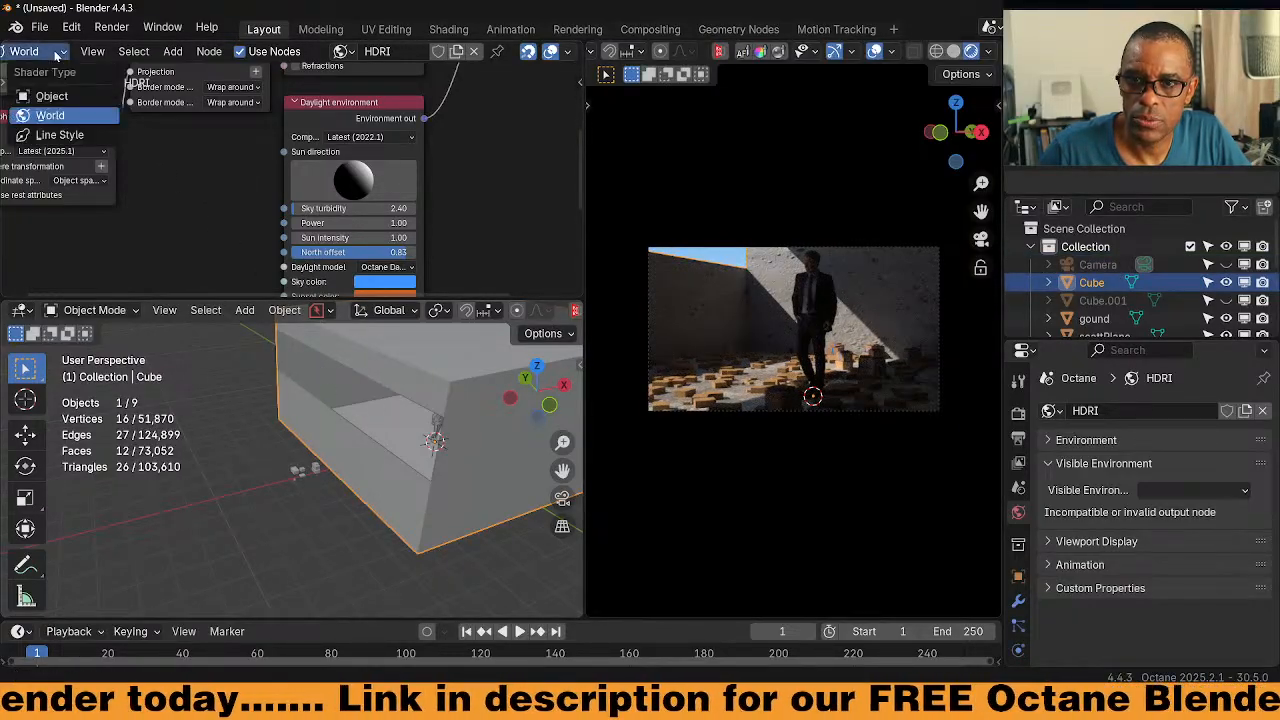
pyautogui.click(42, 96)
pyautogui.moveTo(212, 182); pyautogui.dragTo(256, 248, button='middle')
pyautogui.scroll(3, 256, 248)
pyautogui.moveTo(164, 133); pyautogui.dragTo(90, 162)
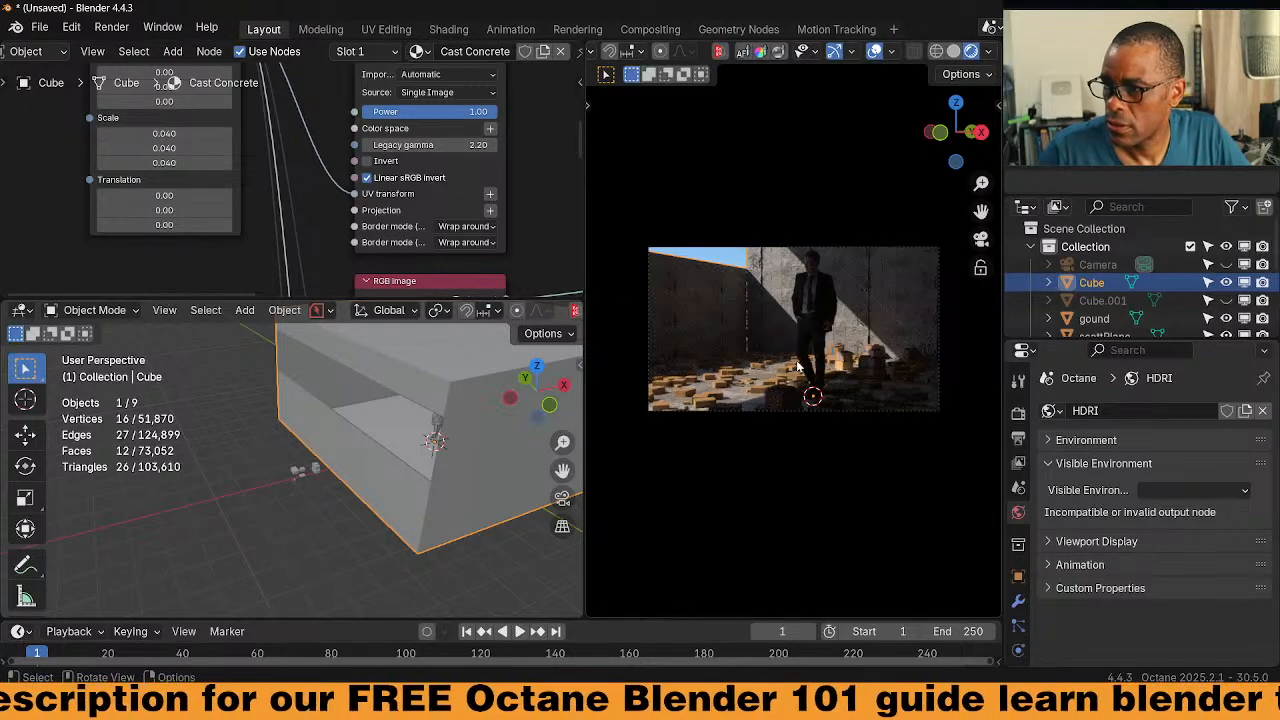
pyautogui.moveTo(164, 162); pyautogui.dragTo(170, 162)
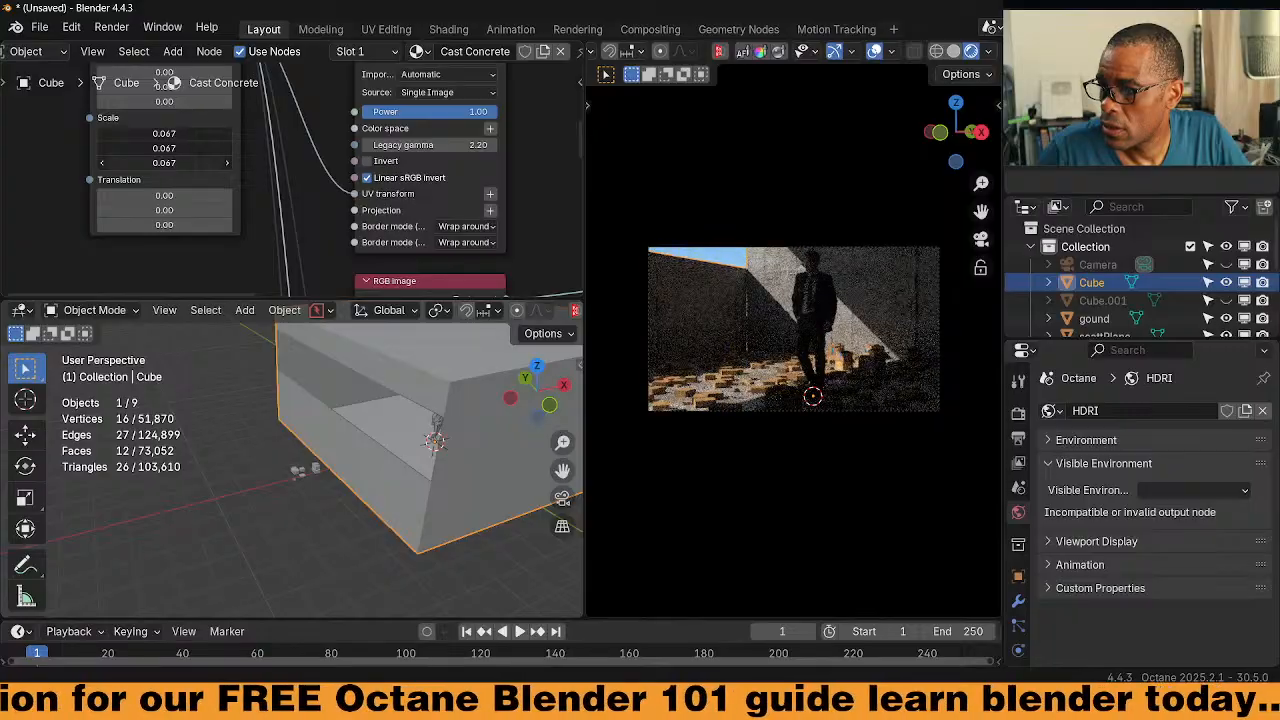
pyautogui.moveTo(170, 162); pyautogui.dragTo(173, 162)
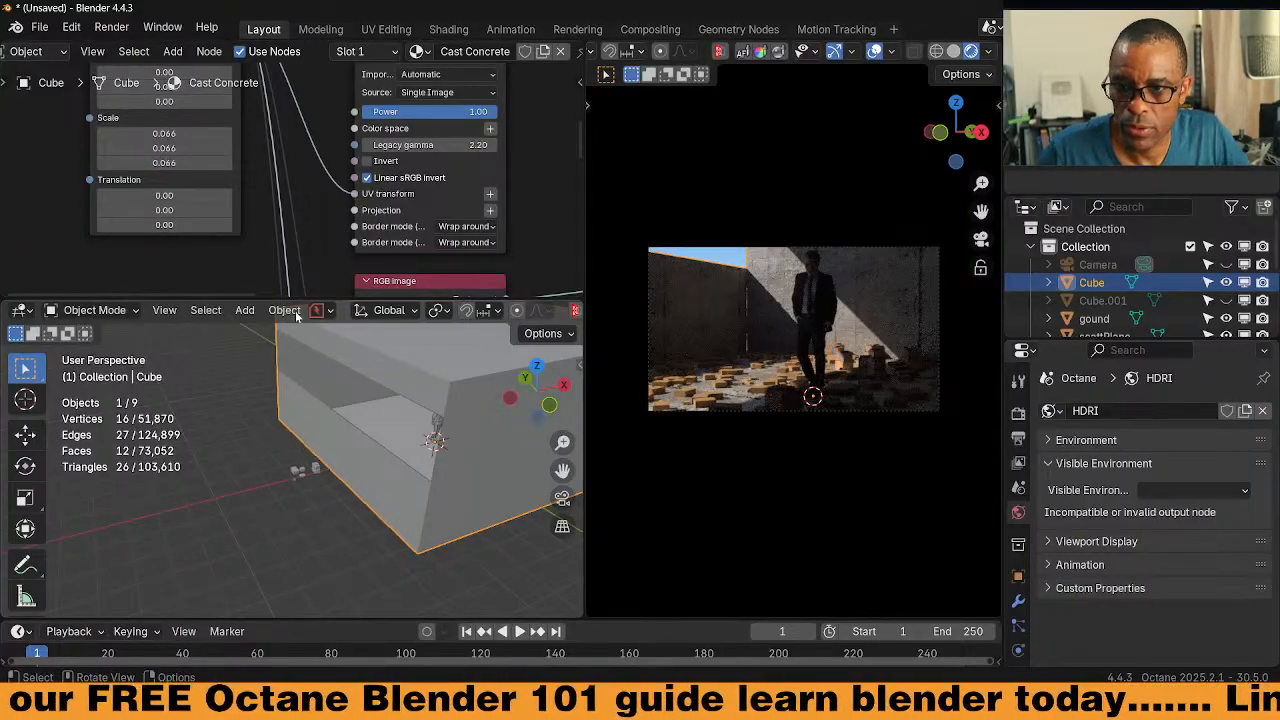
# Set the mid level of Cast Concrete's Texture displacement node to 0.51 and disconnect the node from the material's Displacement input
pyautogui.scroll(-2, 473, 237)
pyautogui.moveTo(473, 237); pyautogui.dragTo(344, 75, button='middle')
pyautogui.moveTo(340, 240); pyautogui.dragTo(328, 93, button='middle')
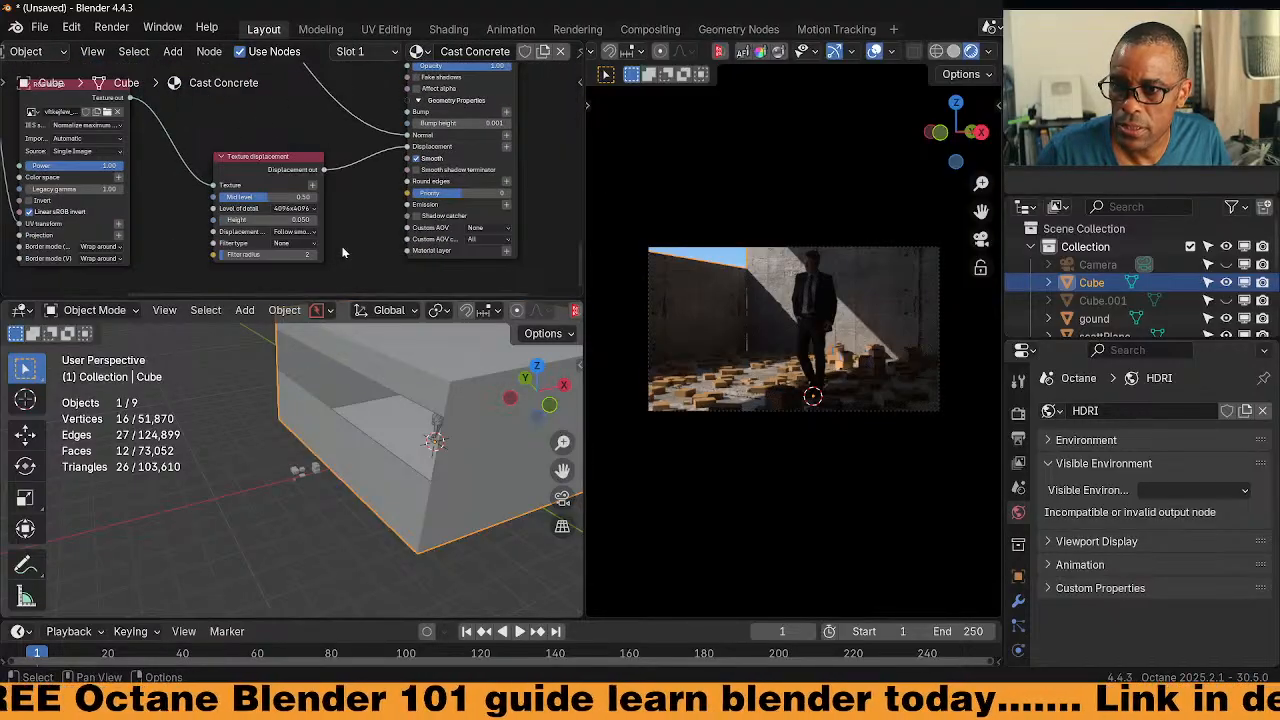
pyautogui.moveTo(335, 256); pyautogui.dragTo(387, 206, button='middle')
pyautogui.scroll(2, 387, 206)
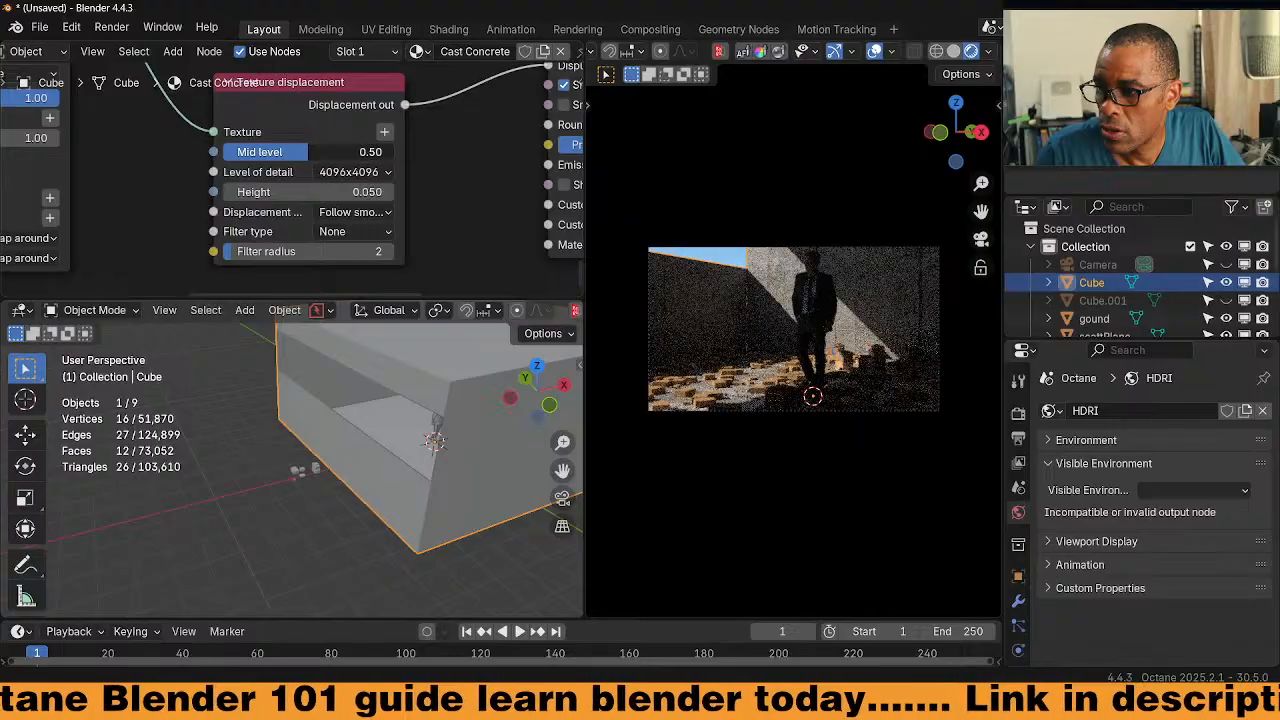
pyautogui.moveTo(306, 156); pyautogui.dragTo(311, 156)
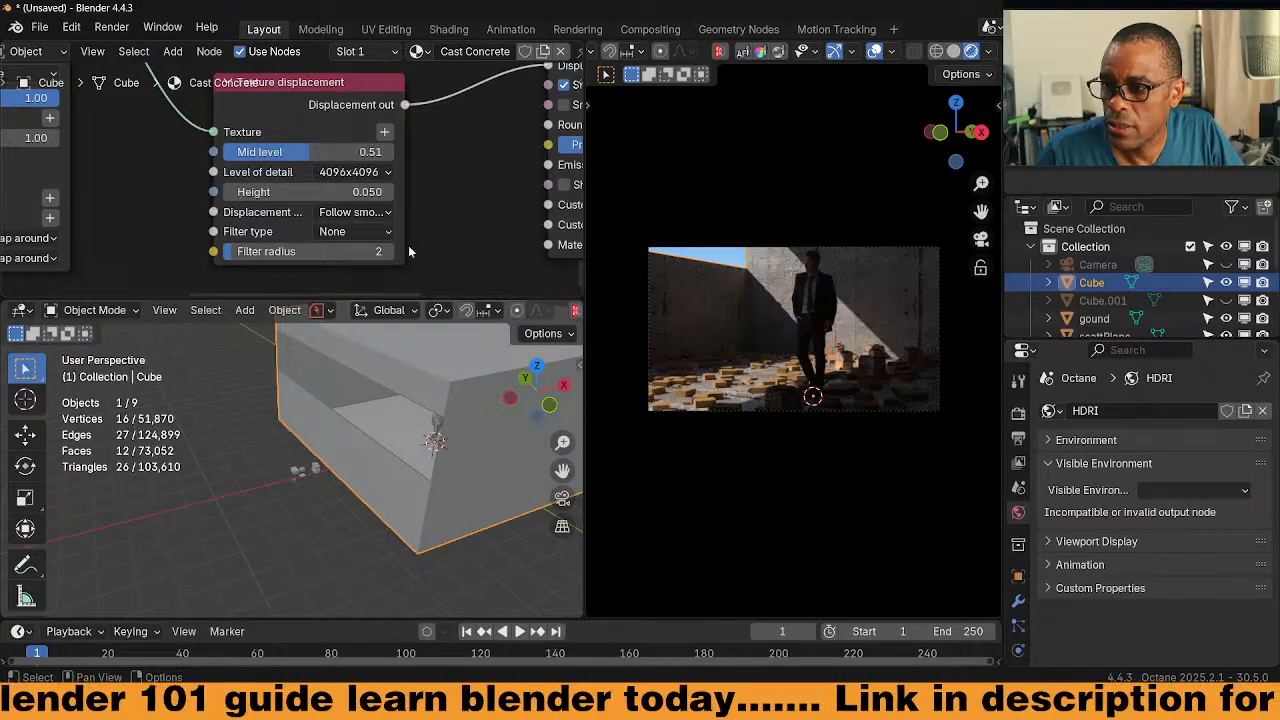
pyautogui.rightClick(440, 202)
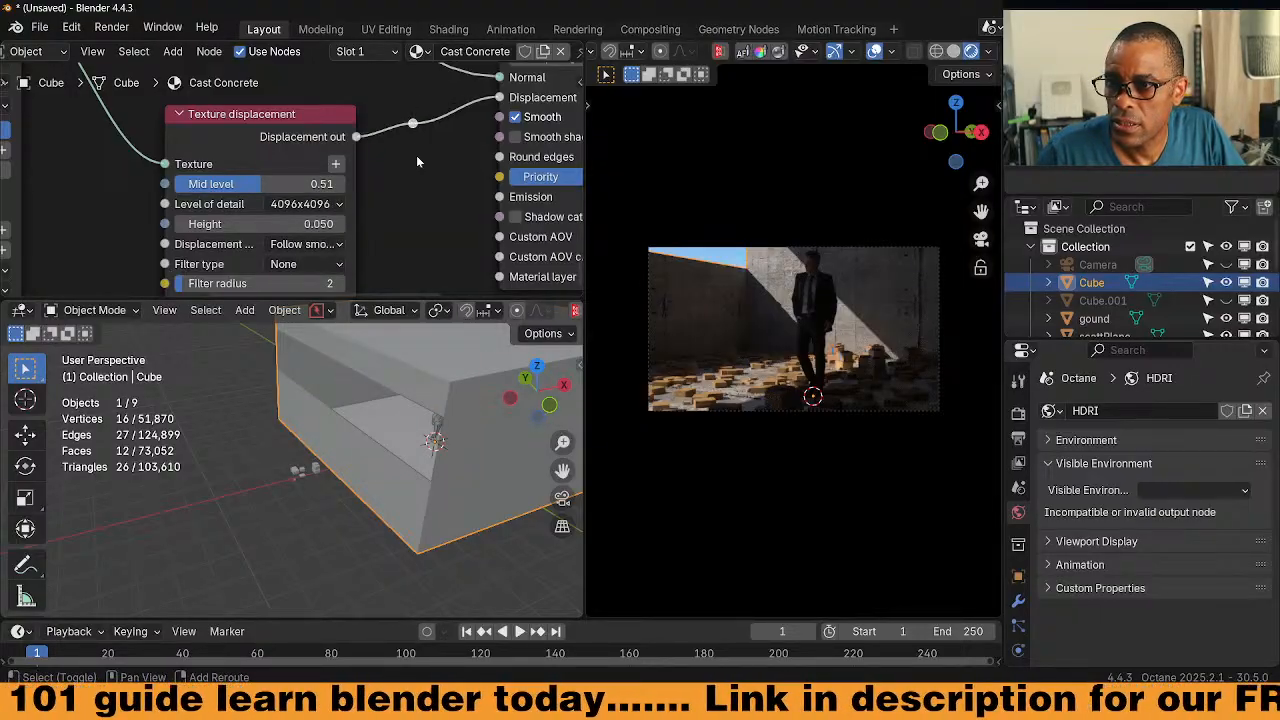
pyautogui.moveTo(418, 154)
pyautogui.keyDown('shift'); pyautogui.mouseDown(button='right')
pyautogui.moveTo(410, 108)
pyautogui.moveTo(404, 168)
pyautogui.moveTo(401, 111)
pyautogui.mouseUp(button='right'); pyautogui.keyUp('shift')
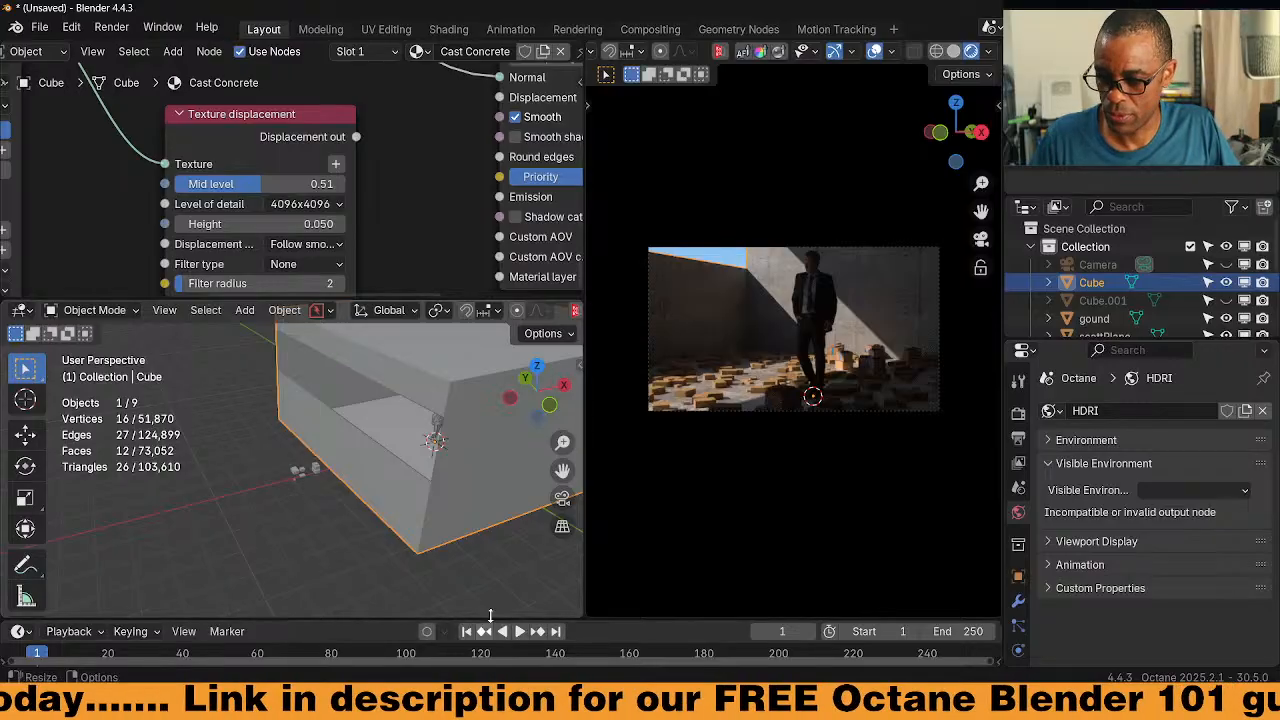
# Switch to the Chrome browser, search Google Images for "front view of a warehouse window" and open the iStock result's page
pyautogui.click(48, 704)
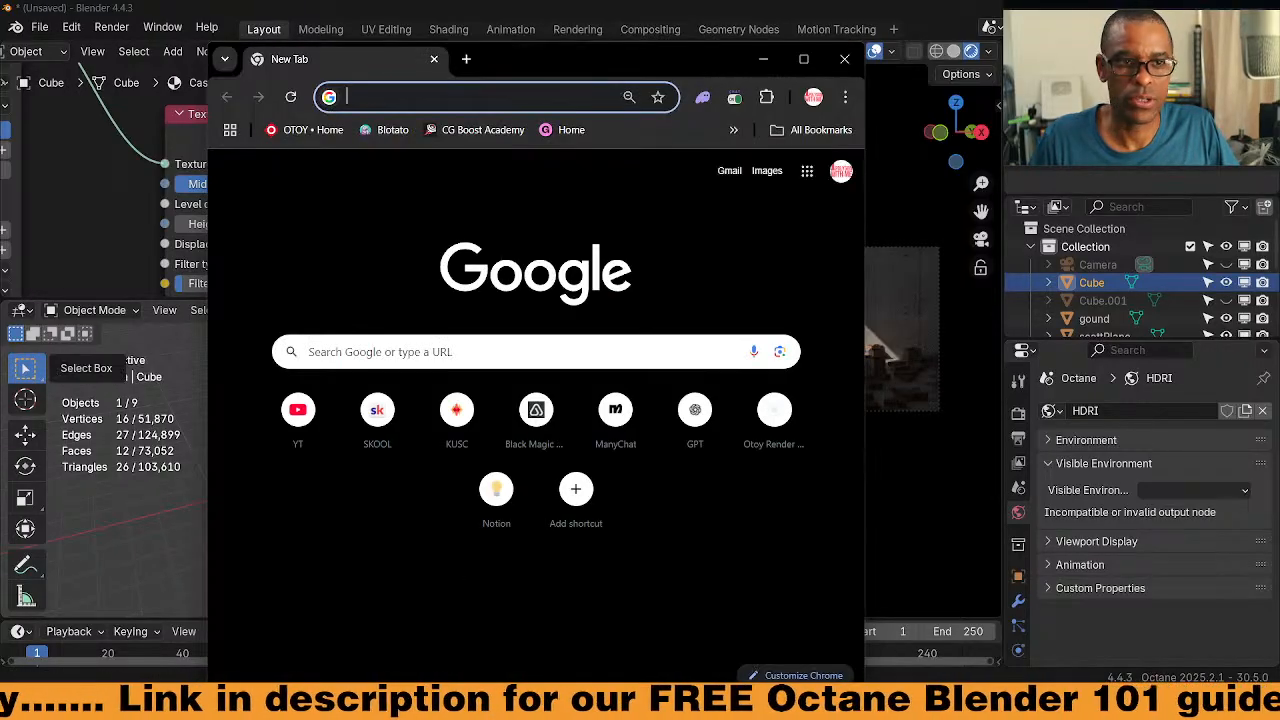
pyautogui.click(758, 351)
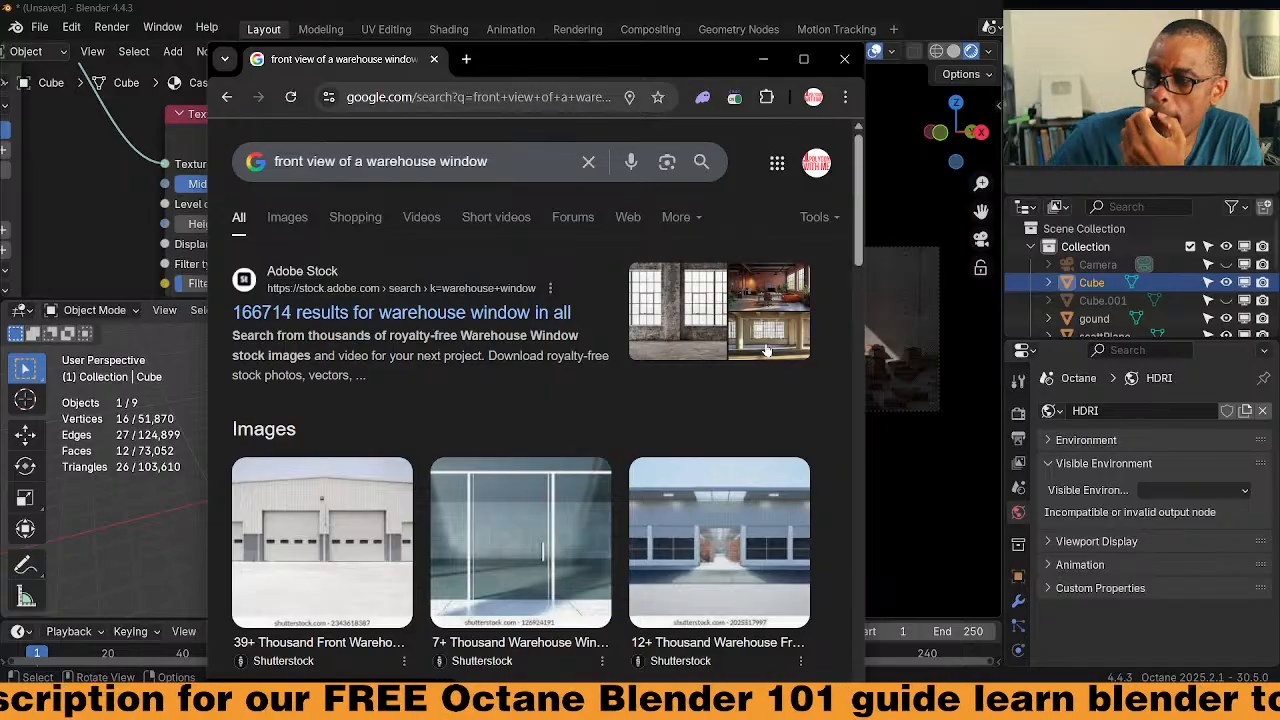
pyautogui.click(289, 216)
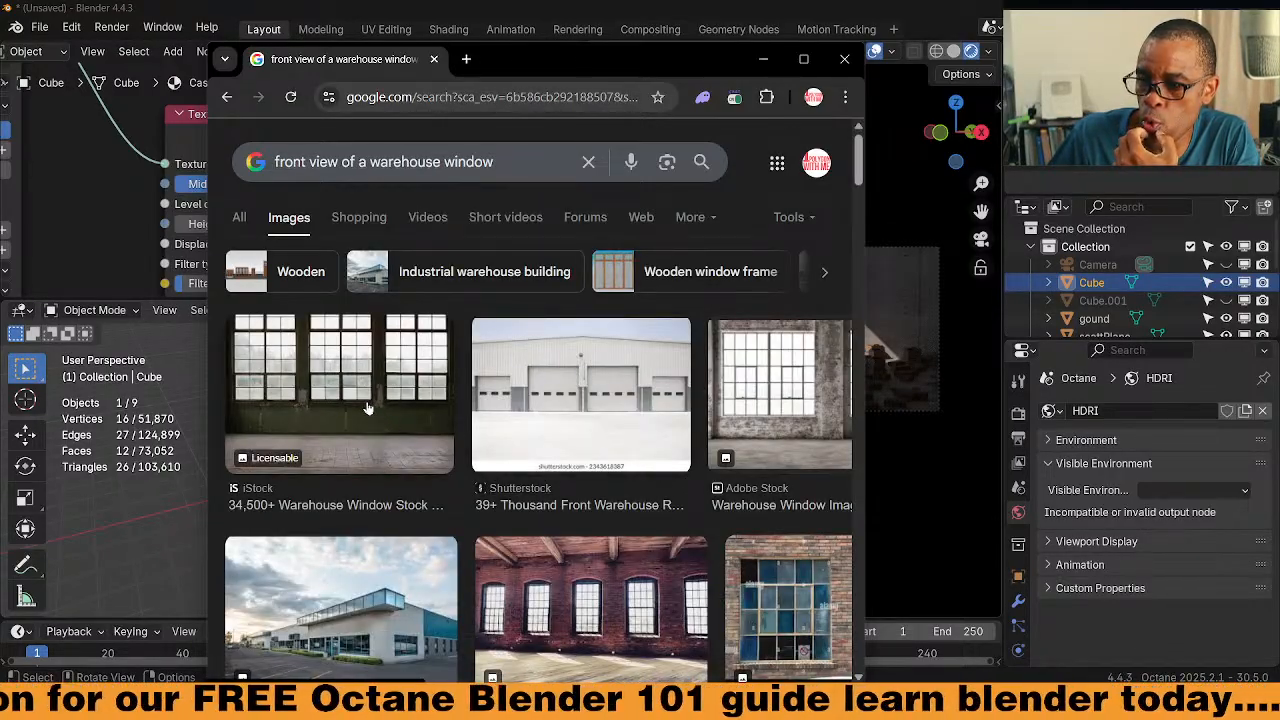
pyautogui.click(440, 412)
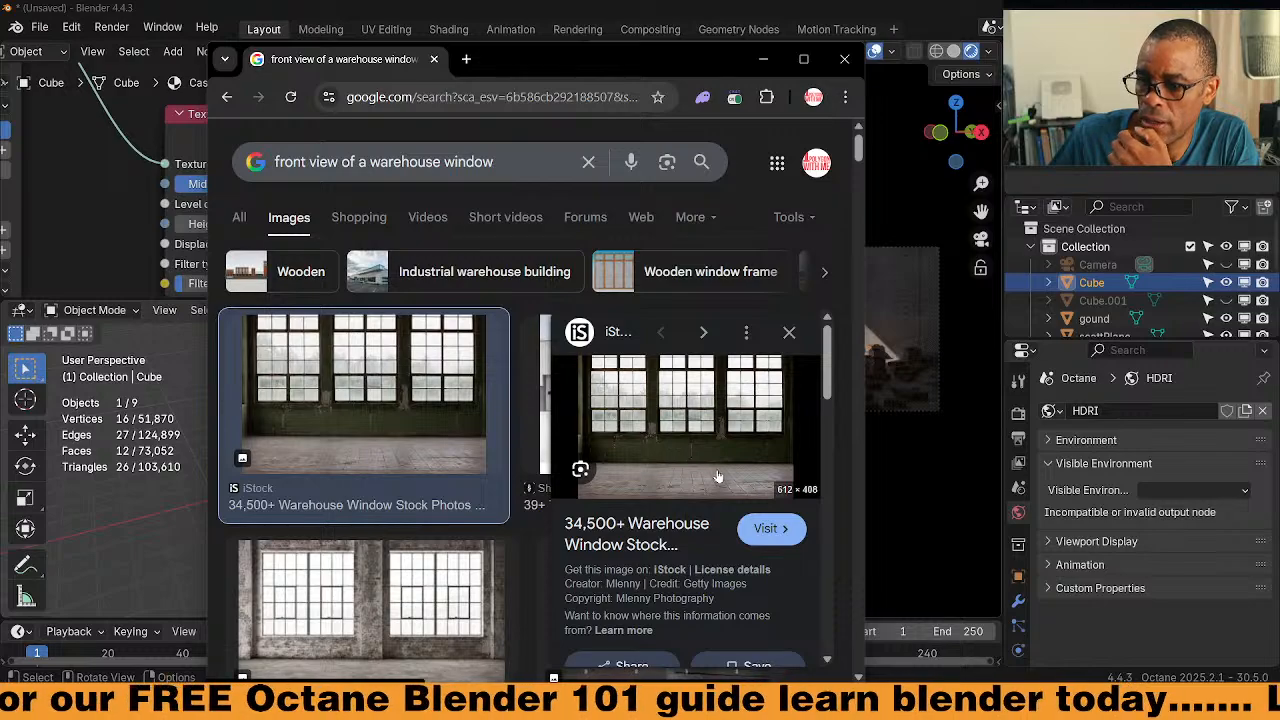
pyautogui.click(694, 436)
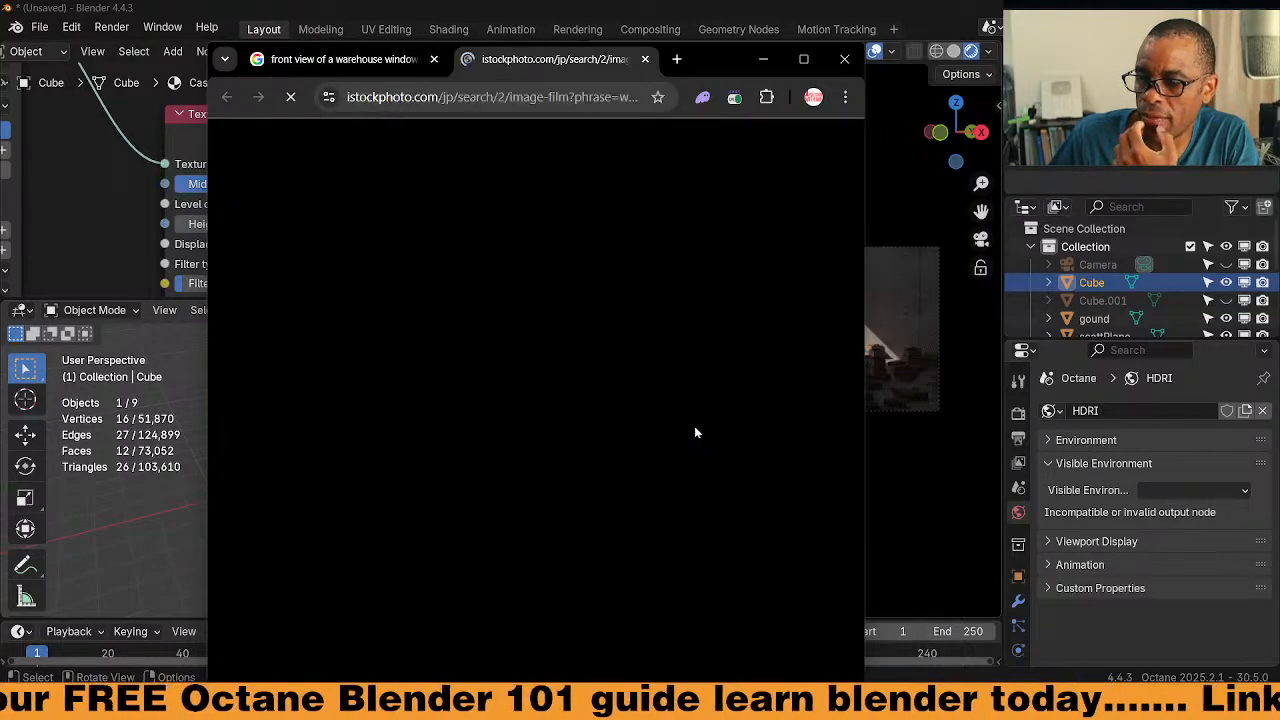
# Find the photo of three gridded windows on a dark green wall among the iStock results and open its enlarged preview
pyautogui.scroll(-10, 700, 436)
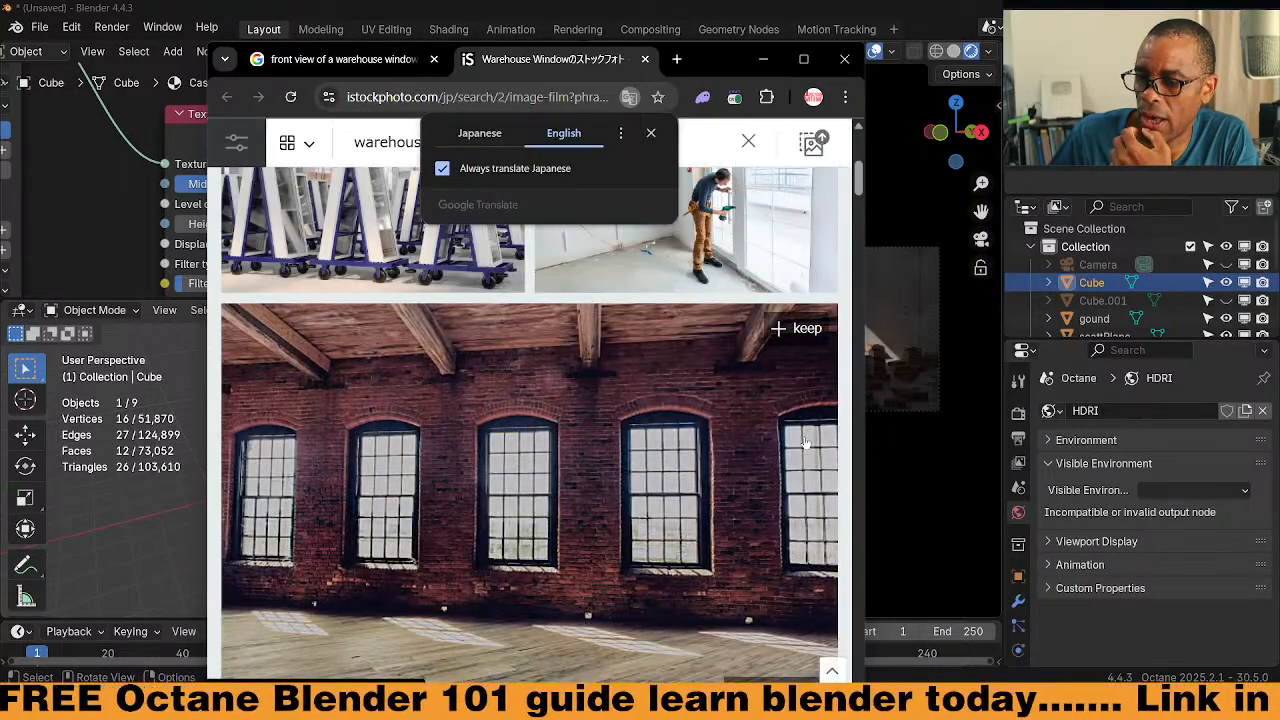
pyautogui.scroll(-10, 776, 443)
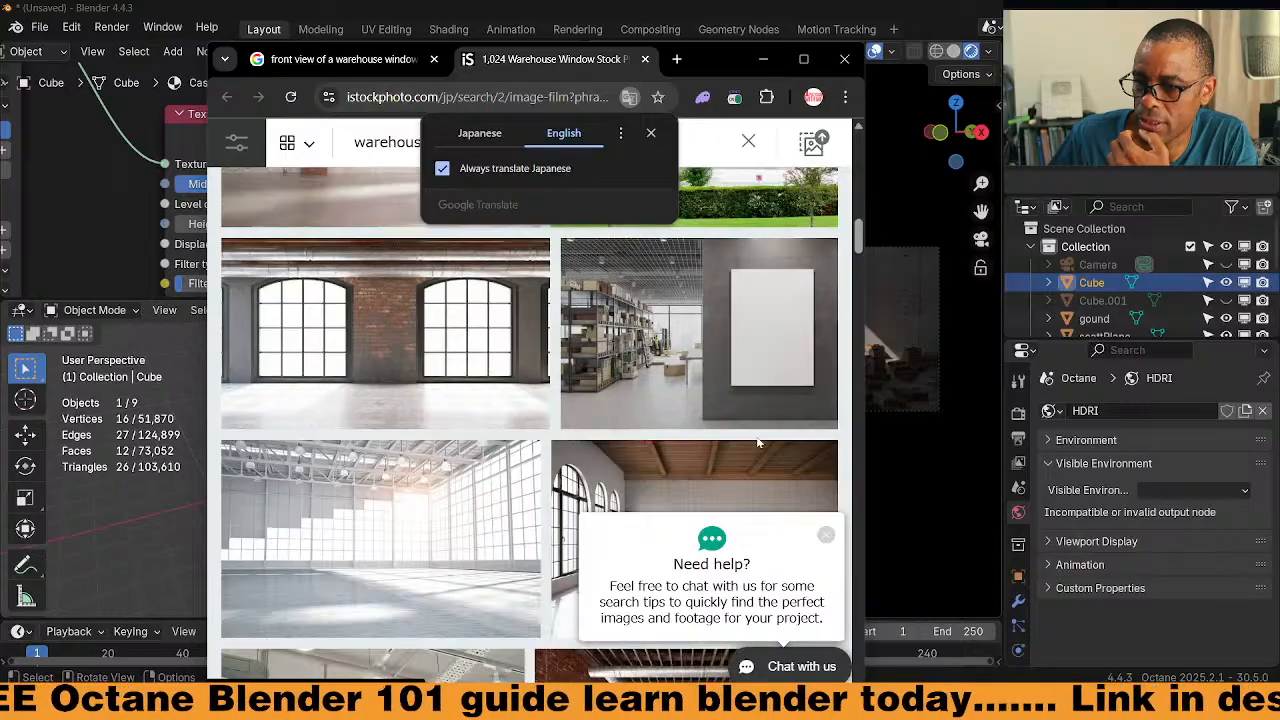
pyautogui.scroll(-5, 751, 442)
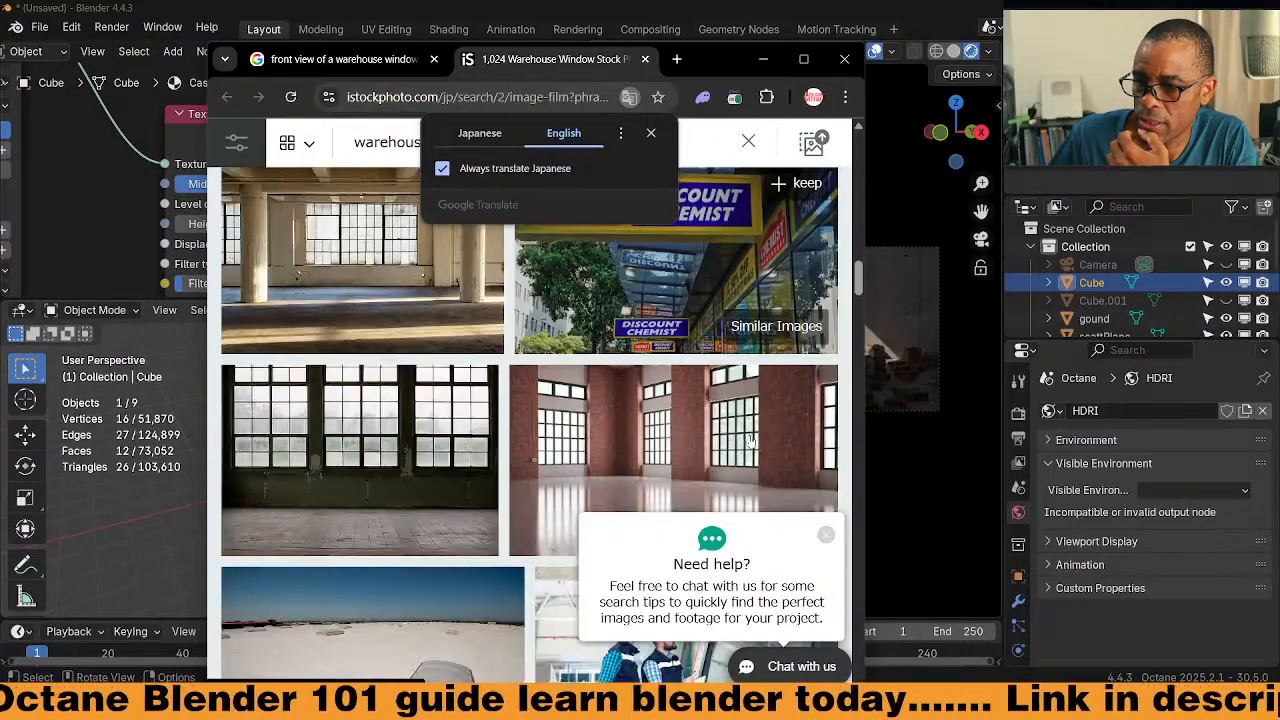
pyautogui.click(363, 455)
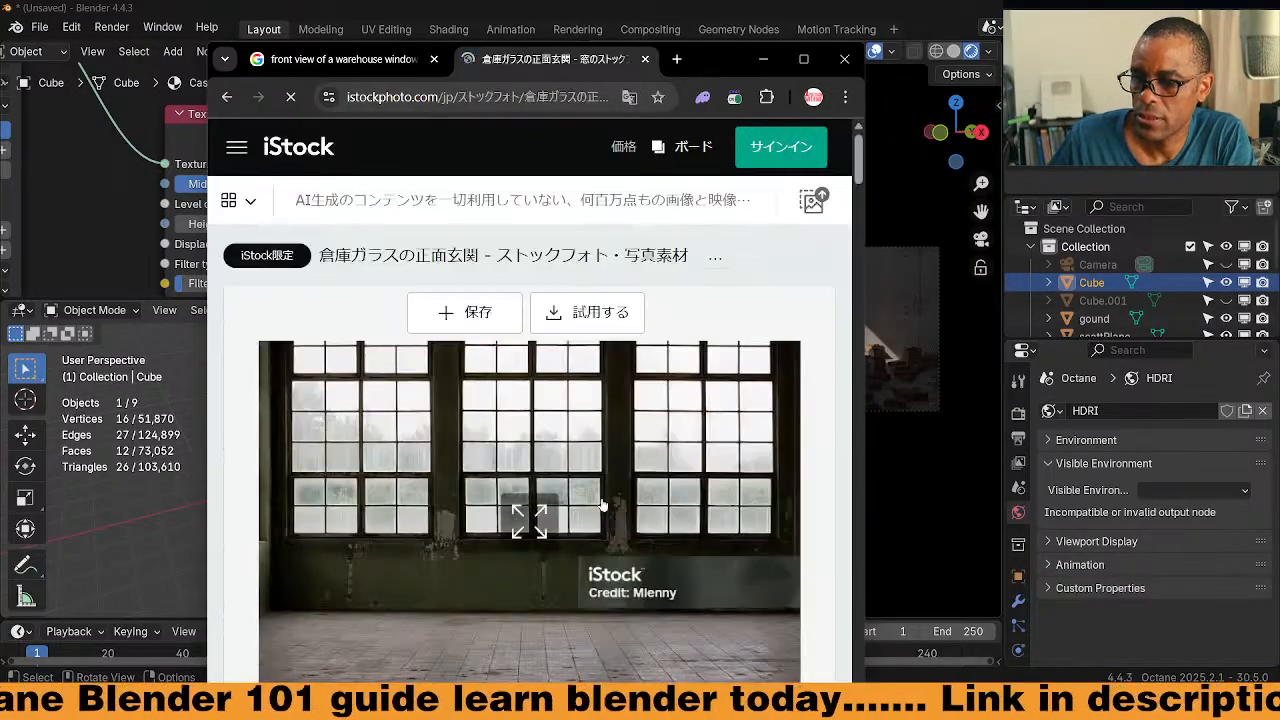
pyautogui.scroll(-1, 720, 438)
pyautogui.scroll(1, 491, 285)
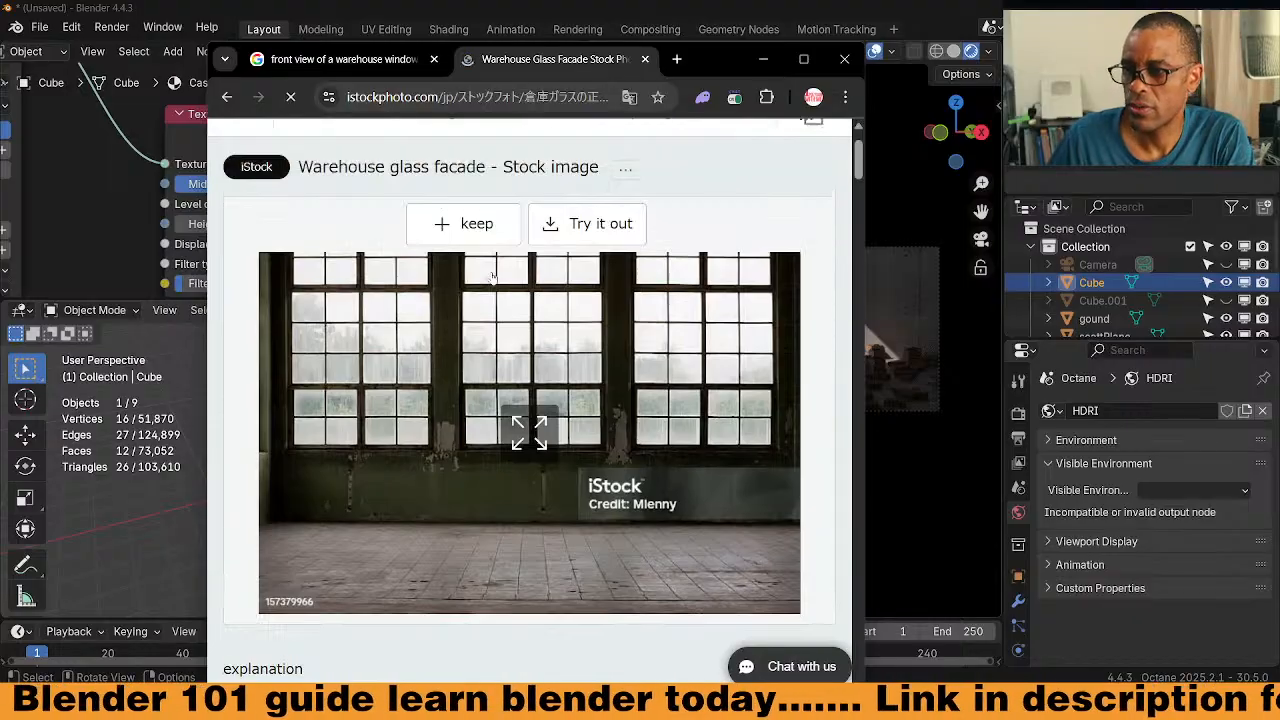
pyautogui.click(491, 300)
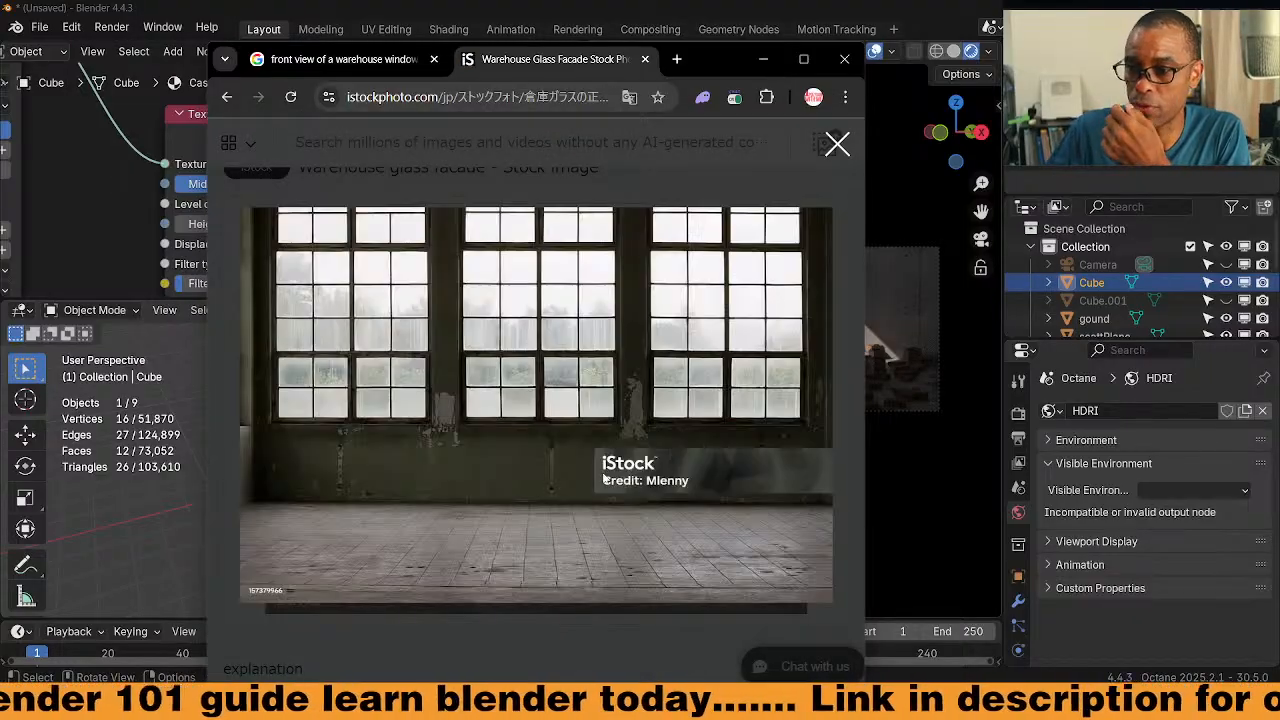
# Capture a screenshot of the window area of the warehouse photo and close the browser
pyautogui.press('super+shift+s')
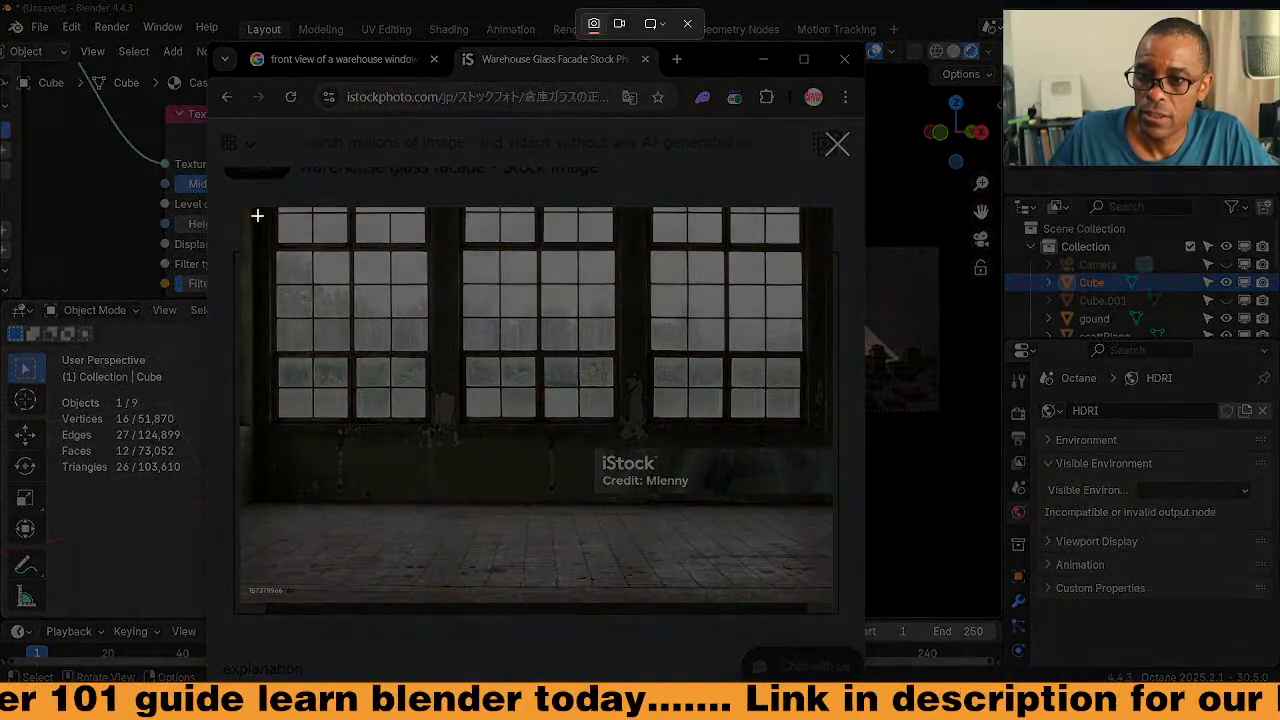
pyautogui.moveTo(247, 208); pyautogui.dragTo(831, 436)
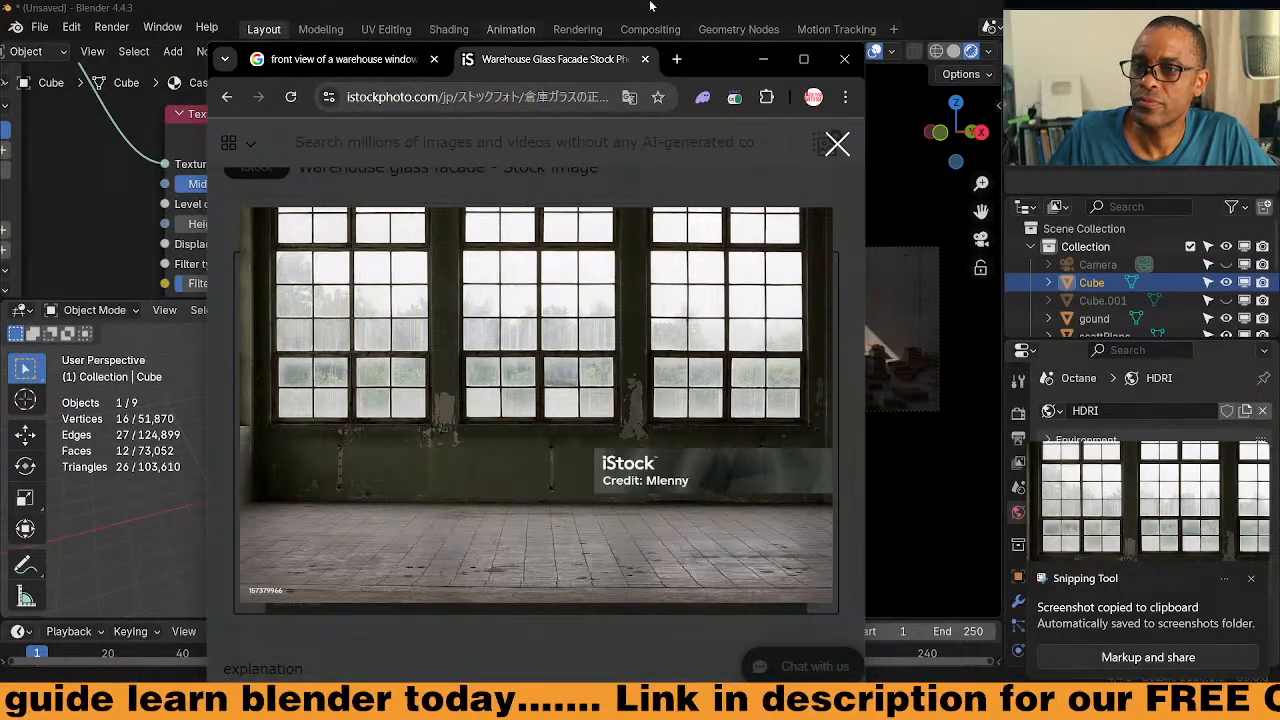
pyautogui.click(844, 61)
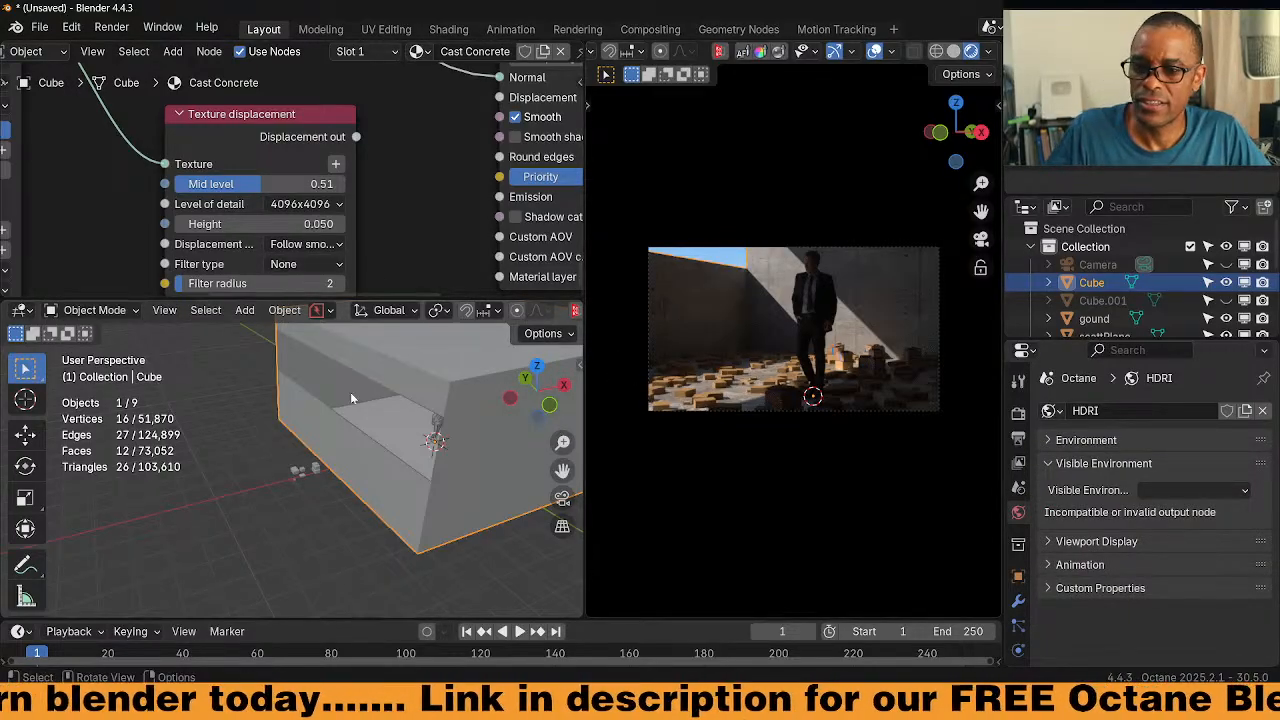
# Unhide the Cube.001 window plane and rename it "windos"
pyautogui.moveTo(380, 432); pyautogui.dragTo(386, 368, button='middle')
pyautogui.click(366, 415)
pyautogui.scroll(-2, 1222, 275)
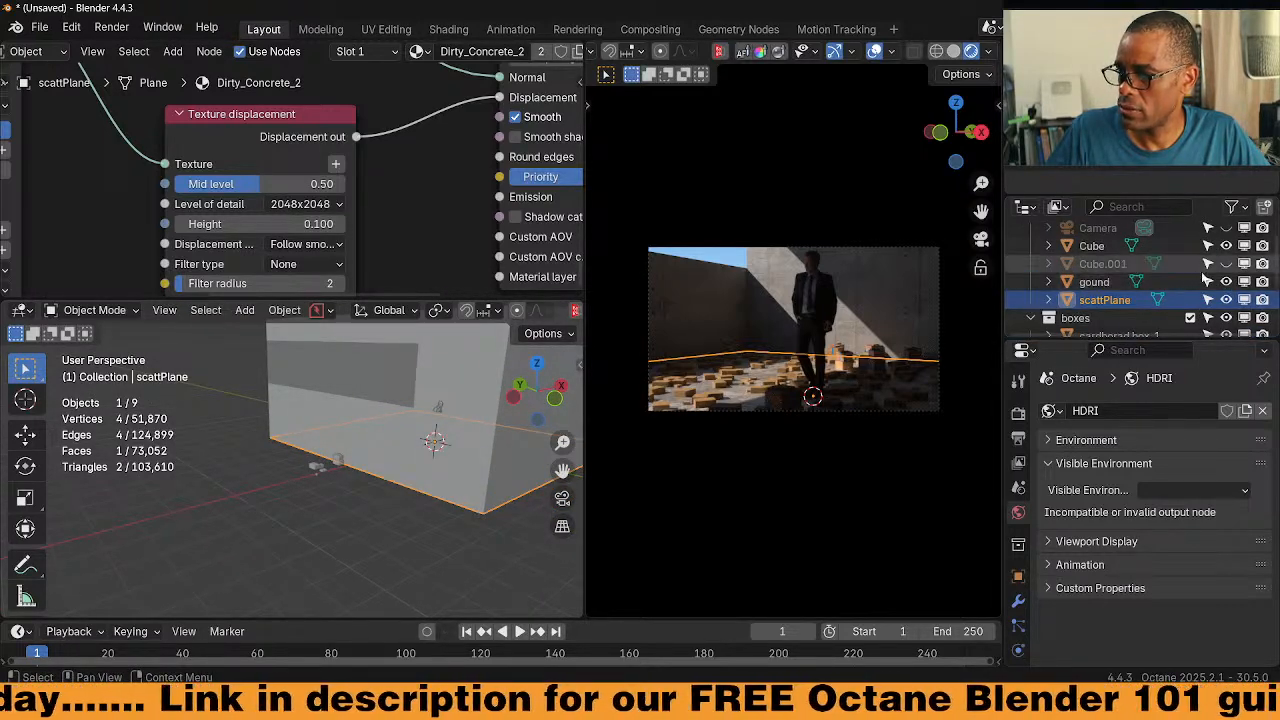
pyautogui.click(1226, 265)
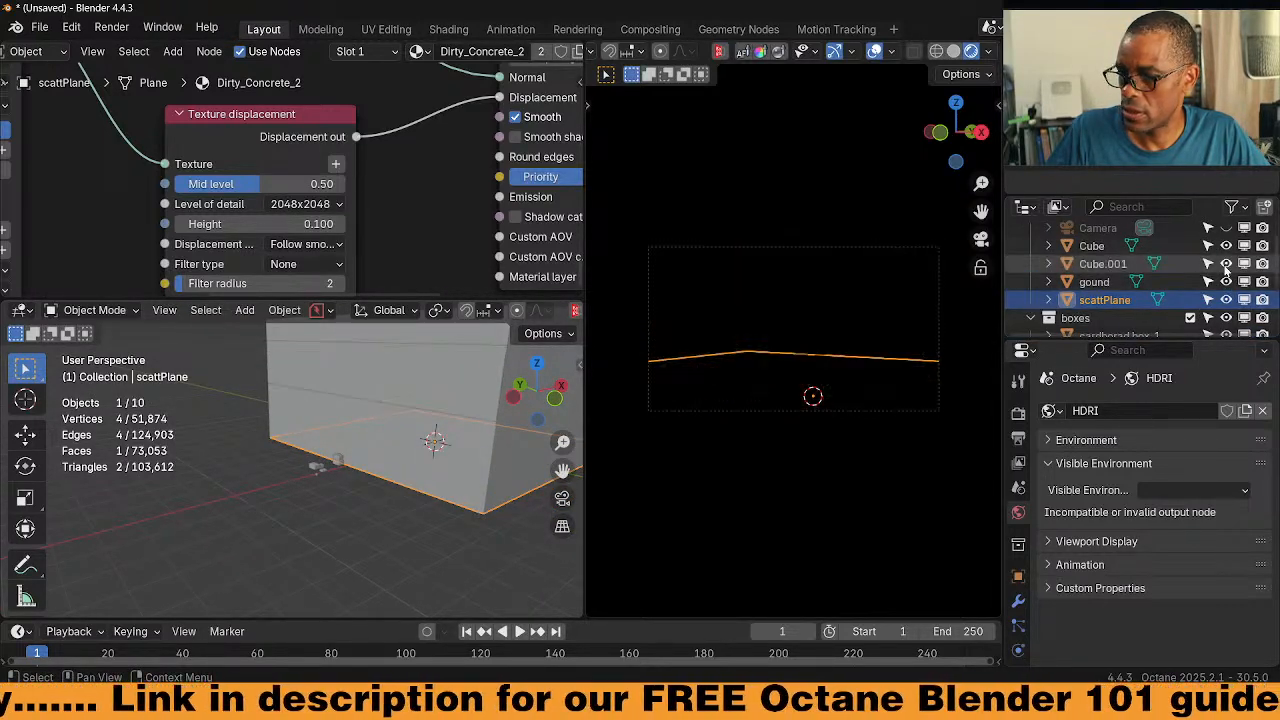
pyautogui.doubleClick(1104, 265)
pyautogui.write('windos')
pyautogui.press('Return')
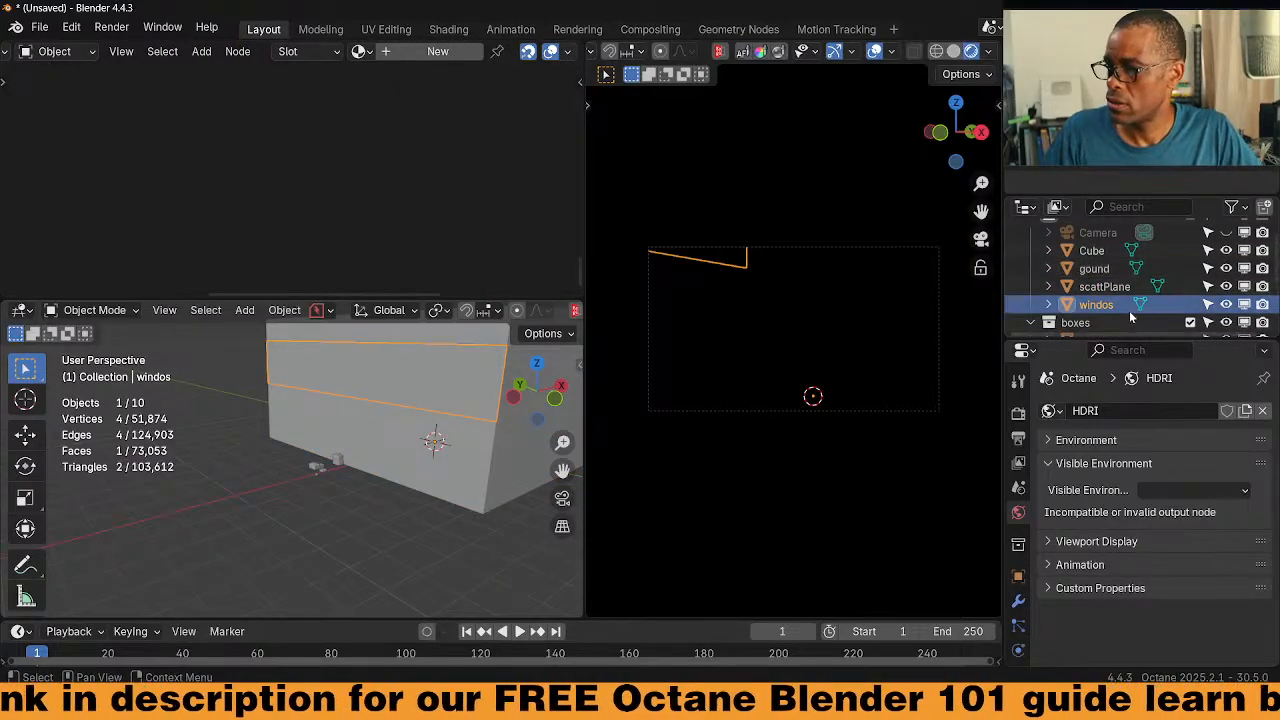
# Rename the concrete room cube as "room"
pyautogui.click(1092, 251)
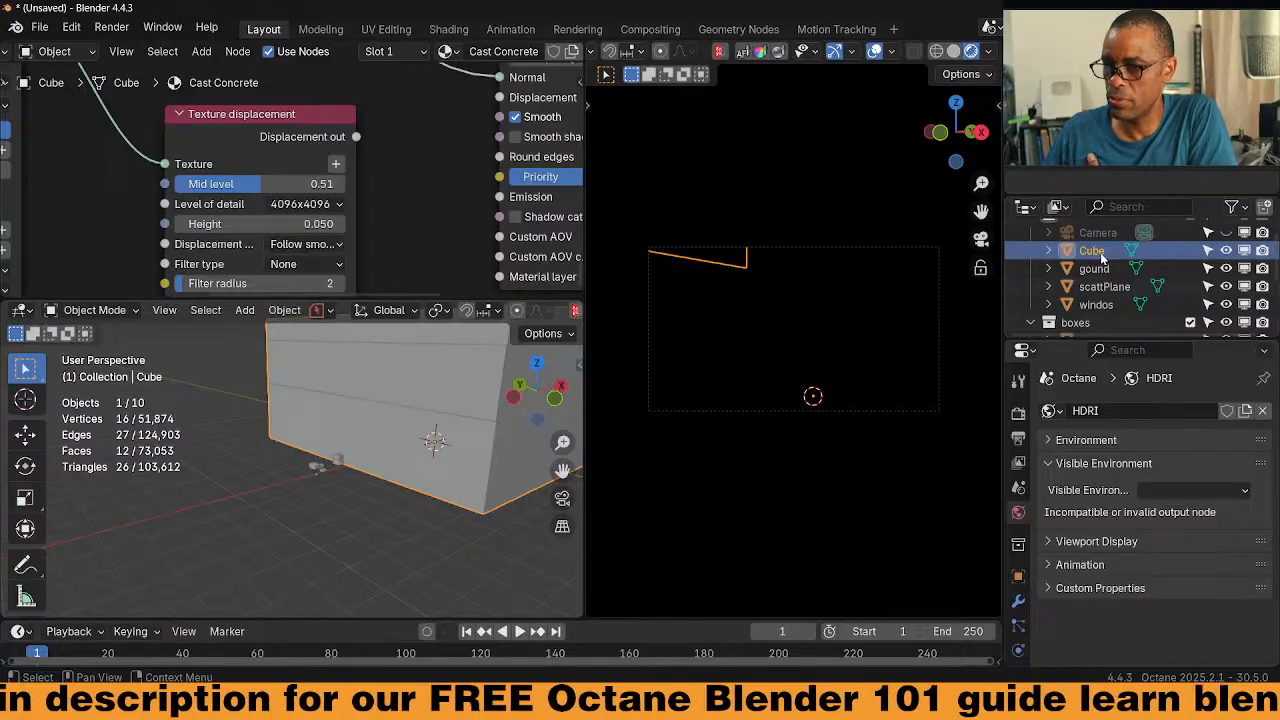
pyautogui.doubleClick(1092, 251)
pyautogui.scroll(1, 1103, 258)
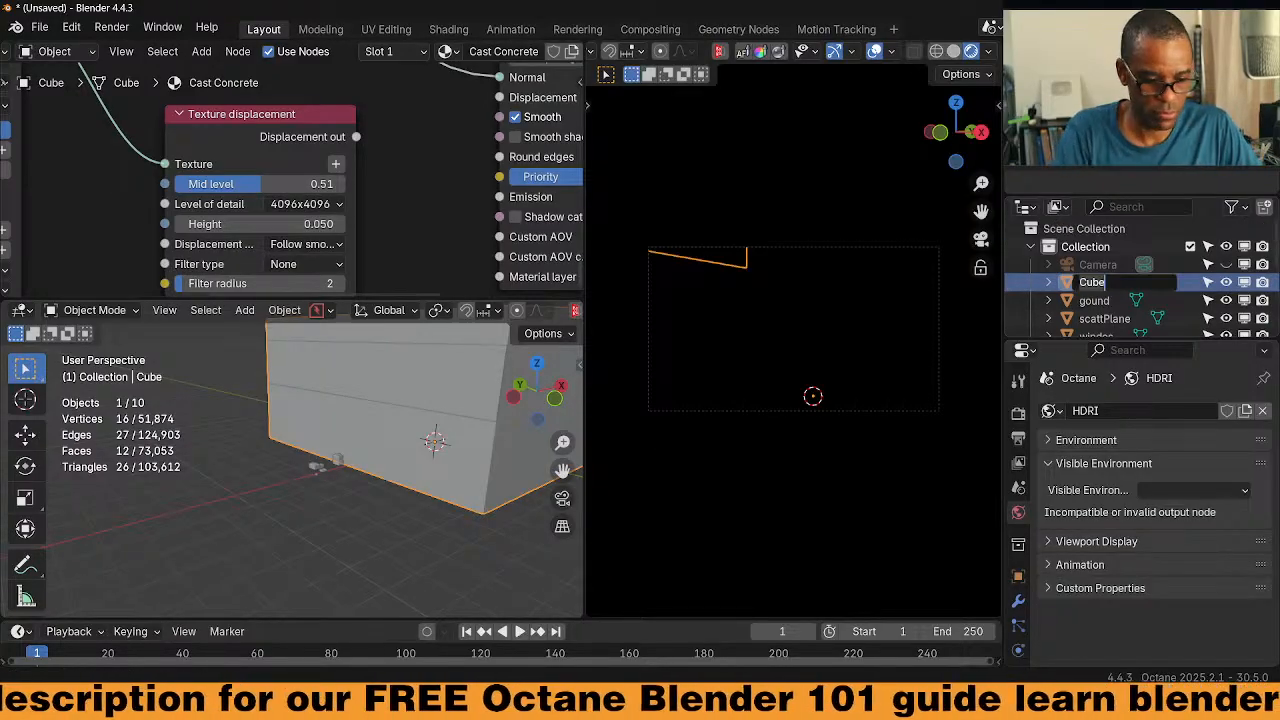
pyautogui.write('room')
pyautogui.press('Return')
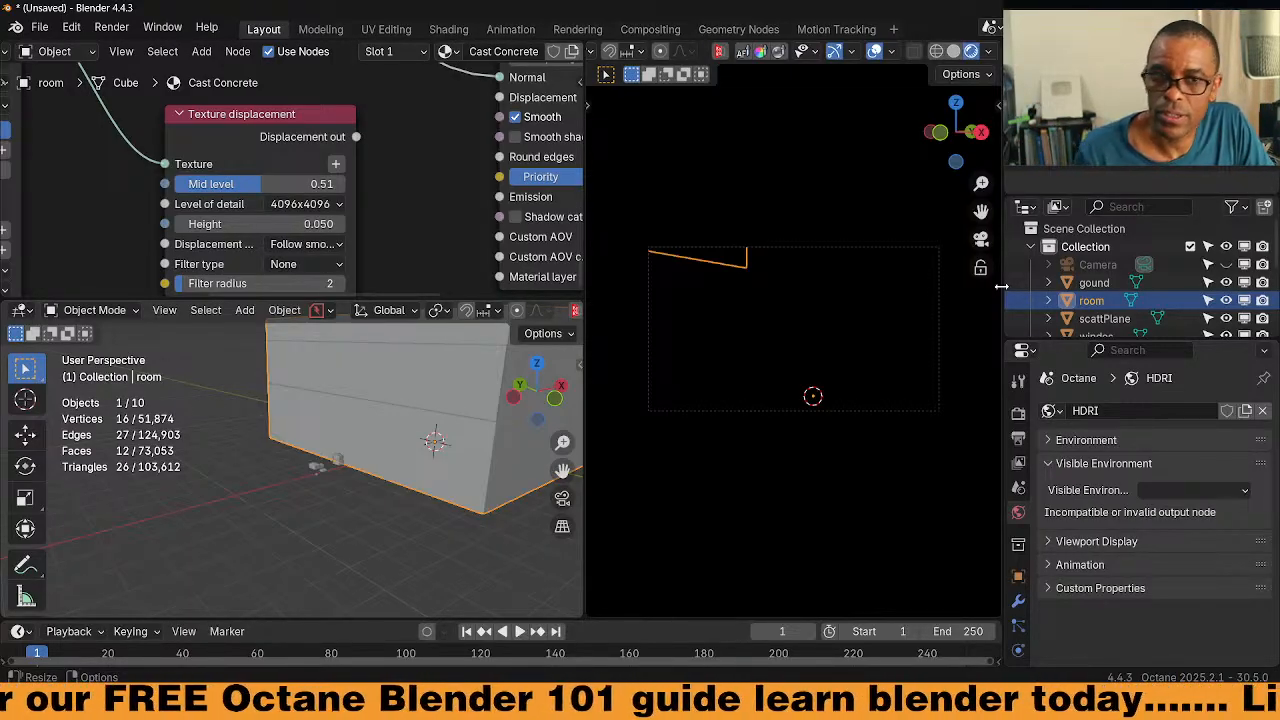
# Select the windos plane and isolate it in the rendered viewport, viewed from outside the room
pyautogui.click(450, 389)
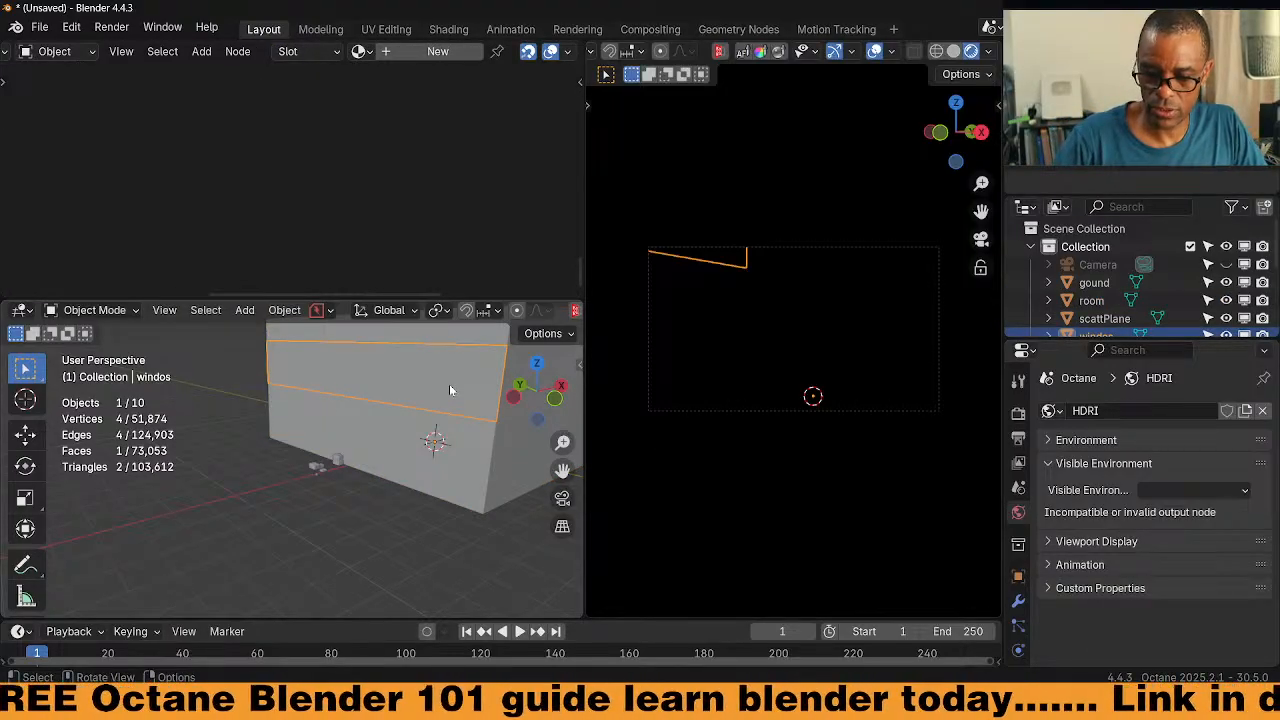
pyautogui.press('KP_7')
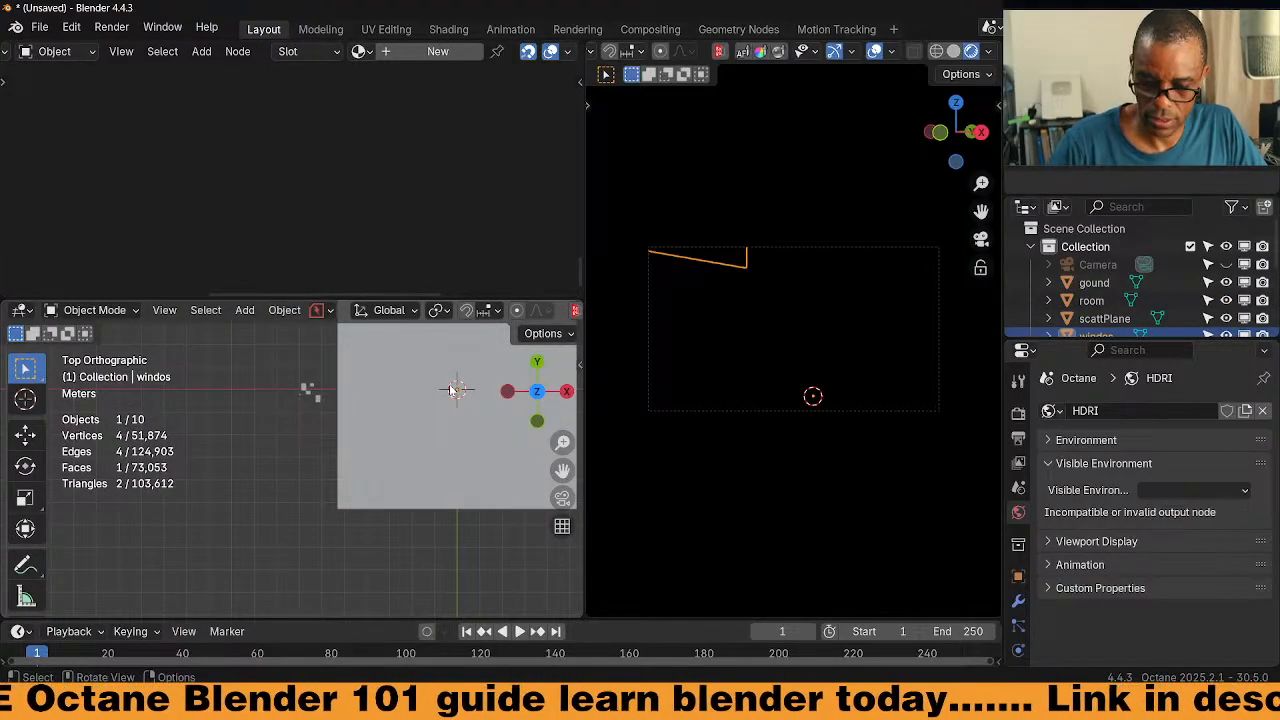
pyautogui.moveTo(362, 471); pyautogui.dragTo(423, 432, button='middle')
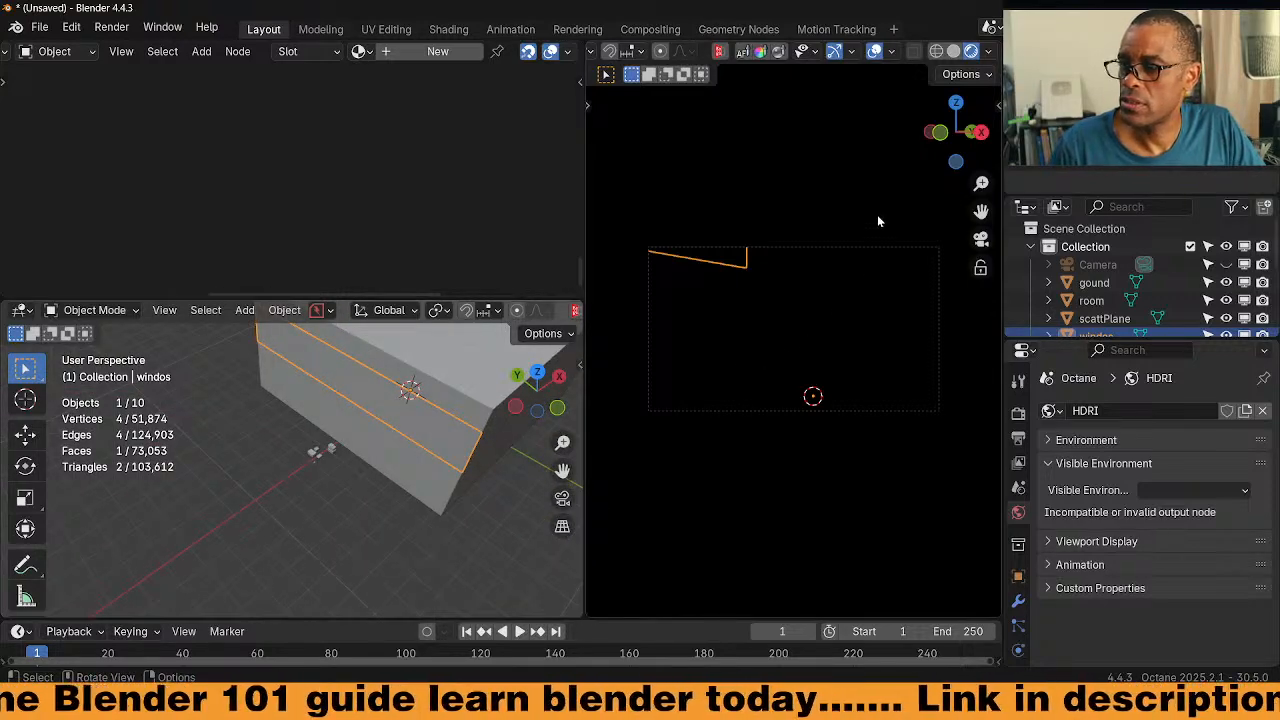
pyautogui.press('q')
pyautogui.moveTo(714, 365); pyautogui.dragTo(760, 365, button='middle')
pyautogui.scroll(-3, 737, 363)
pyautogui.scroll(-6, 737, 362)
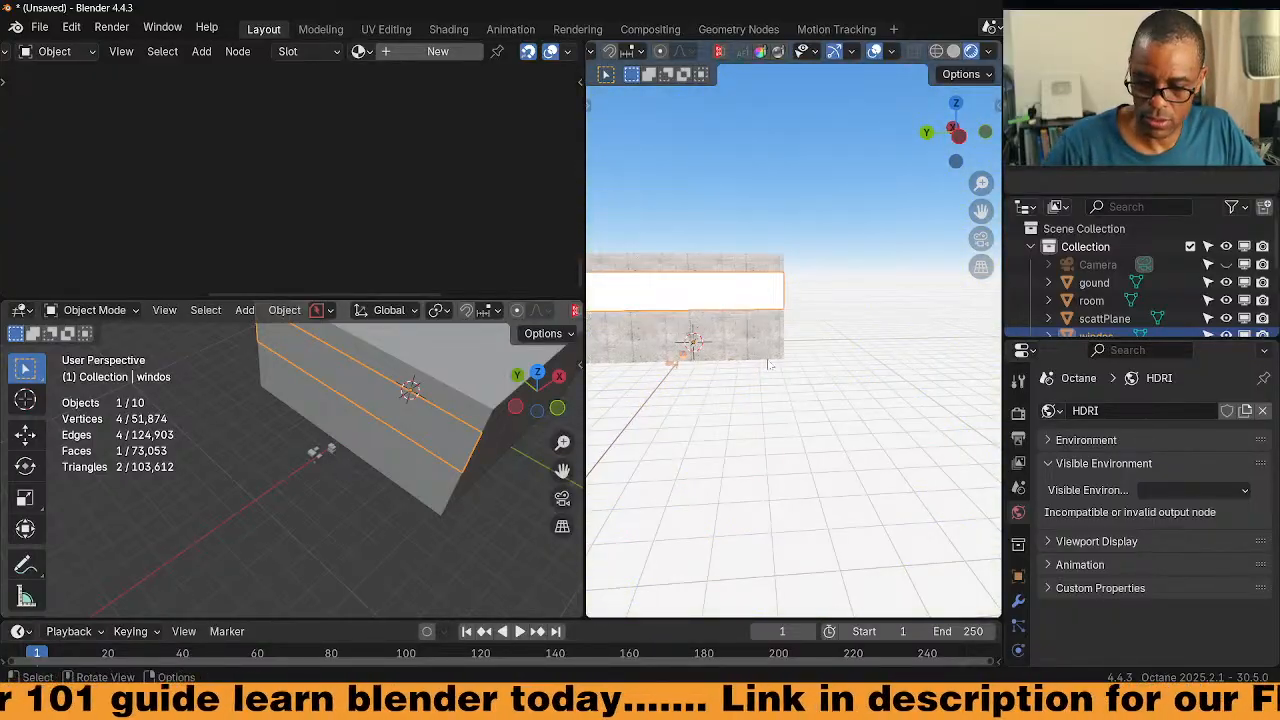
pyautogui.press('KP_7')
pyautogui.moveTo(748, 415); pyautogui.dragTo(896, 320, button='middle')
pyautogui.press('KP_Divide')
pyautogui.moveTo(829, 383); pyautogui.dragTo(620, 530, button='middle')
pyautogui.moveTo(320, 520); pyautogui.dragTo(386, 498, button='middle')
# Create a new material for the windos plane, delete its Principled BSDF and connect the Universal material to the output's Surface input
pyautogui.click(430, 51)
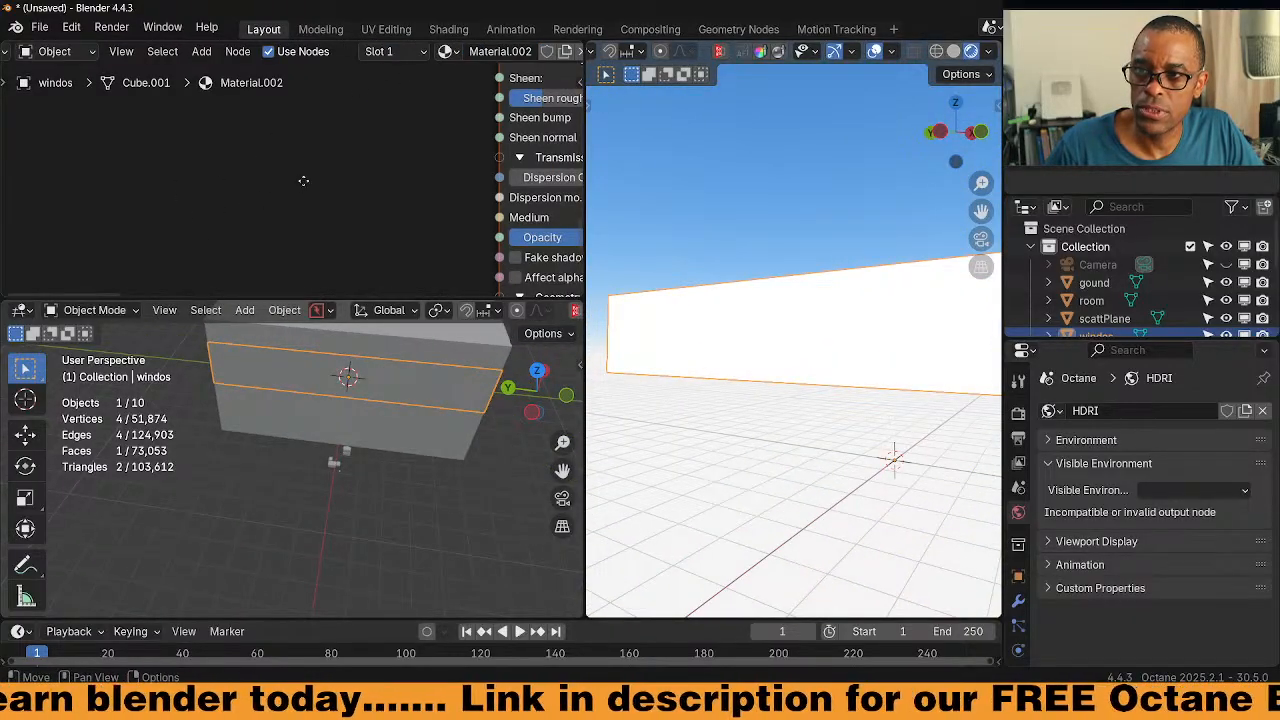
pyautogui.scroll(-8, 301, 184)
pyautogui.moveTo(331, 197); pyautogui.dragTo(335, 288, button='middle')
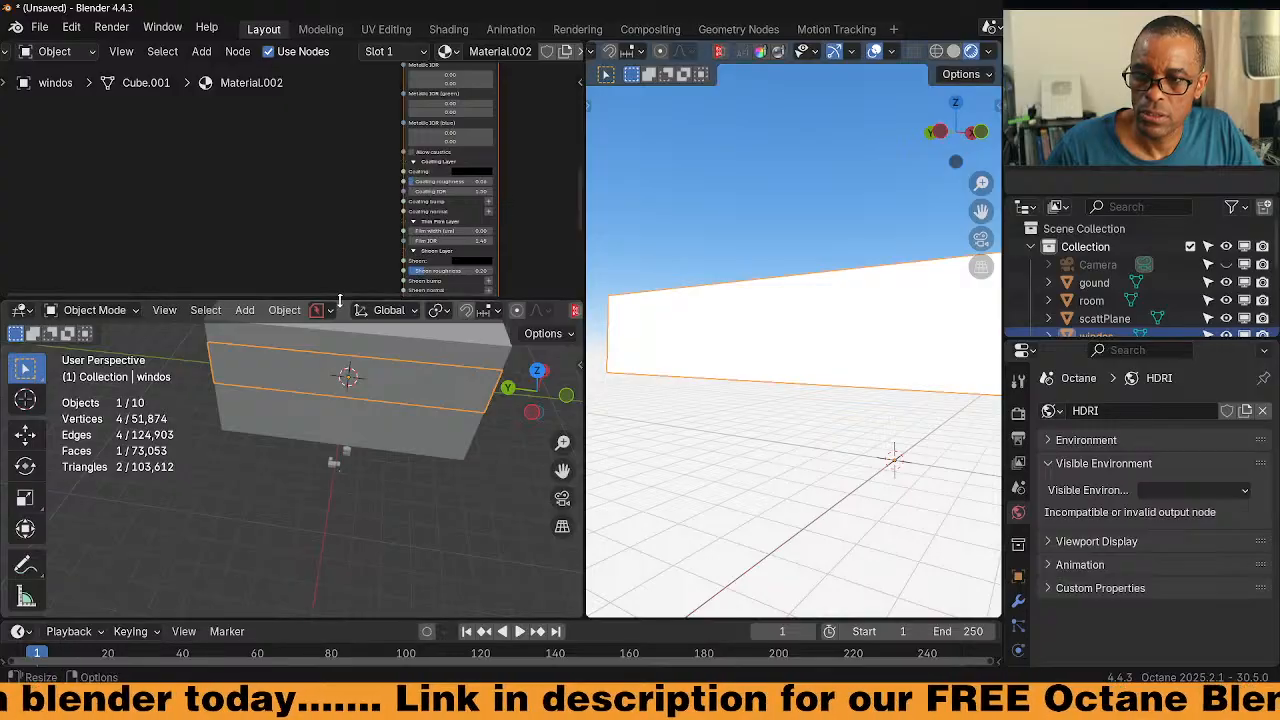
pyautogui.moveTo(340, 300); pyautogui.dragTo(338, 383)
pyautogui.scroll(5, 306, 220)
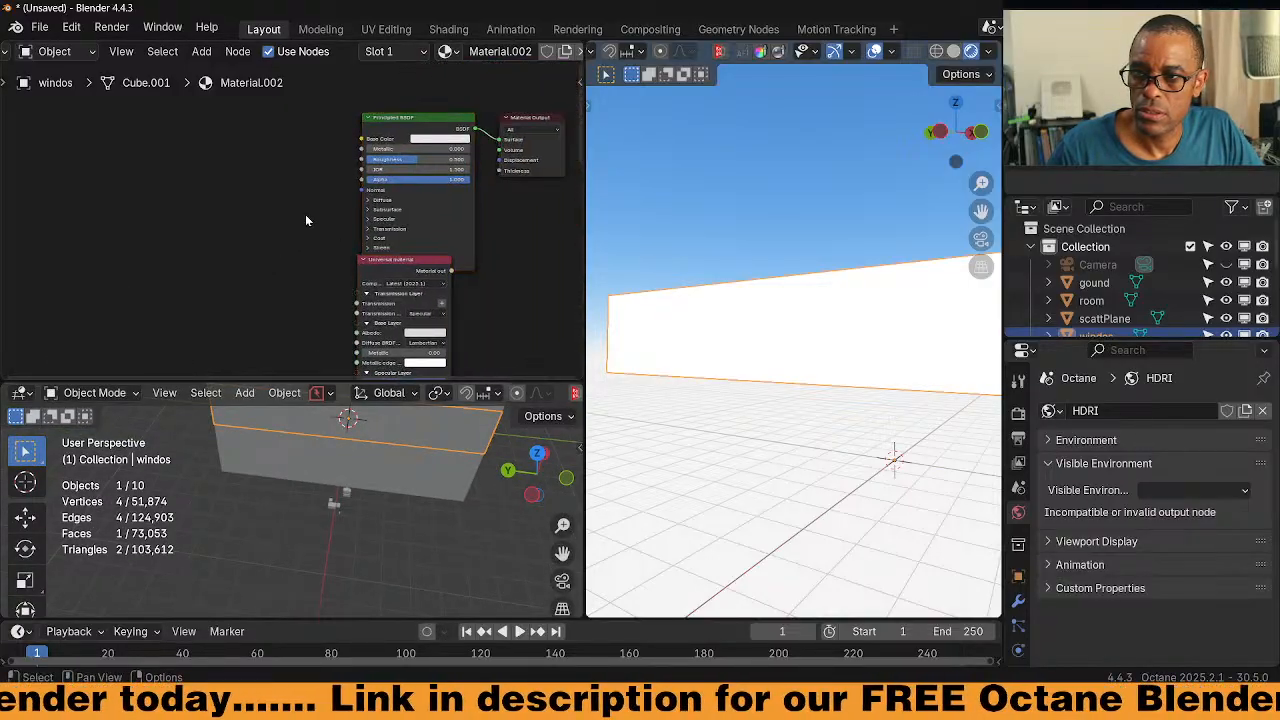
pyautogui.click(389, 127)
pyautogui.press('x')
pyautogui.moveTo(448, 278); pyautogui.dragTo(499, 139)
pyautogui.moveTo(430, 200); pyautogui.dragTo(478, 162)
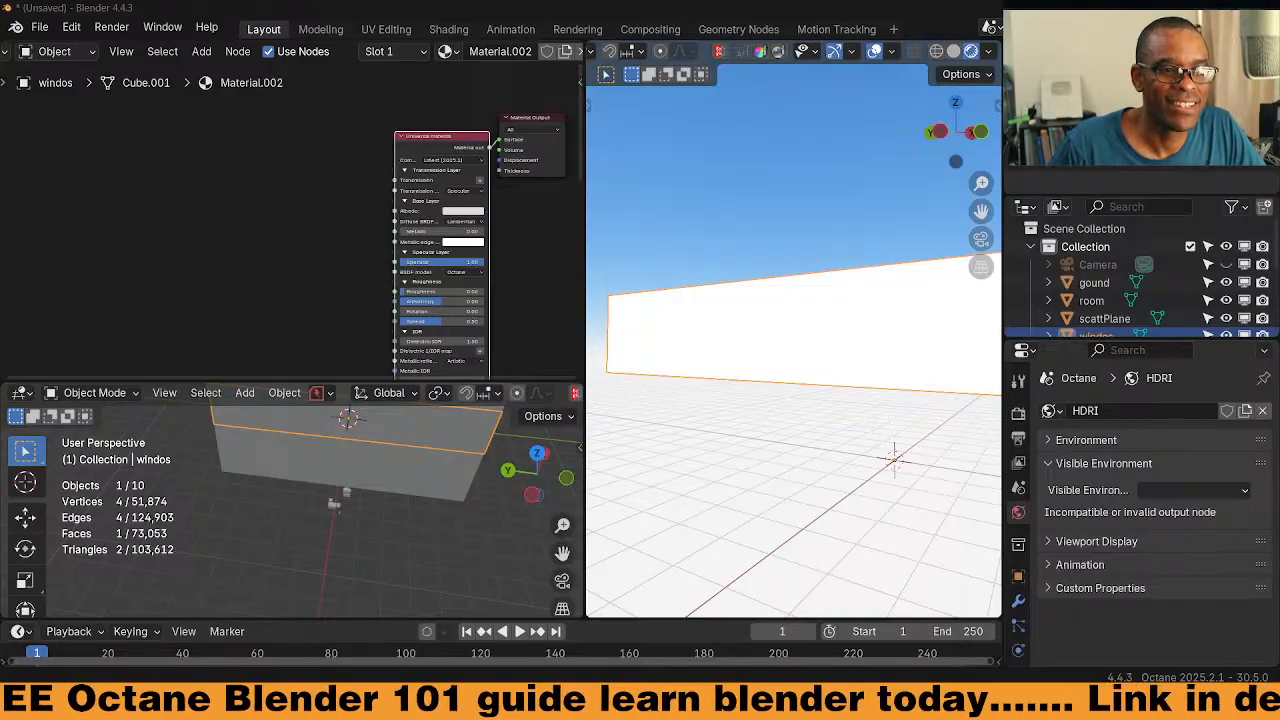
# Examine the warehouse windows in the dust.psd reference image in Photoshop and return to the Blender scene
pyautogui.moveTo(0, 430); pyautogui.dragTo(890, 54)
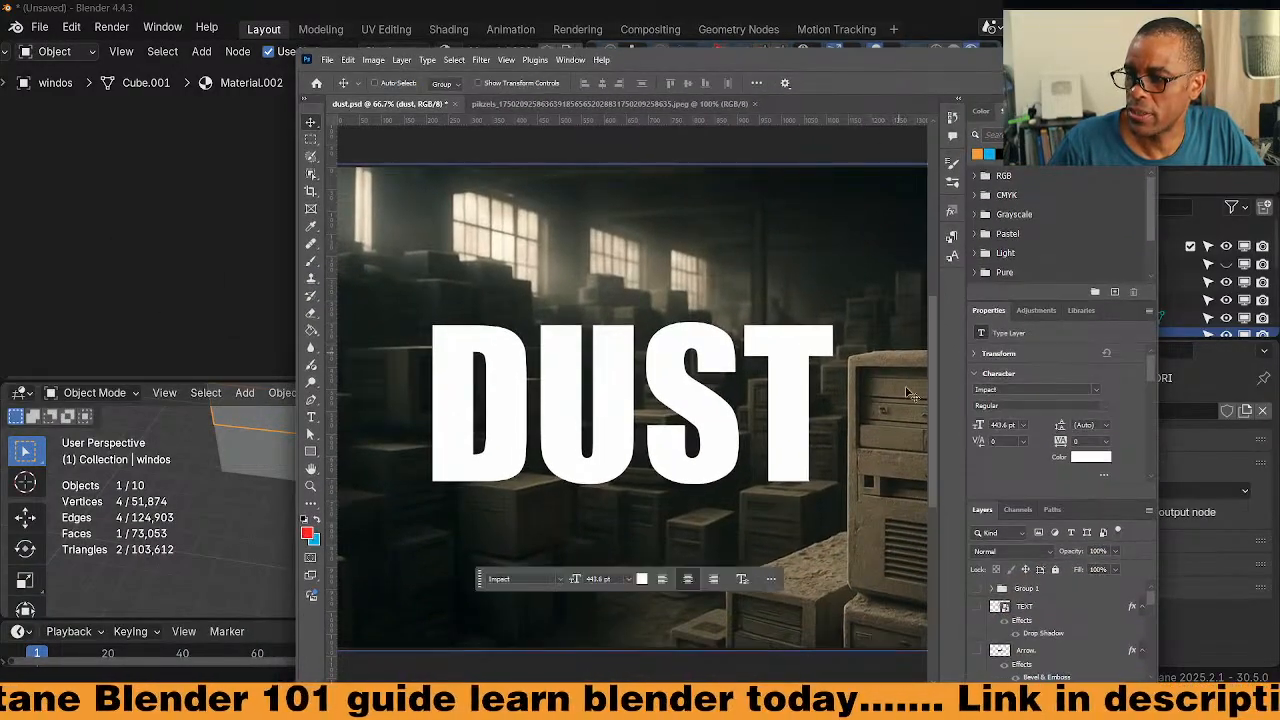
pyautogui.scroll(-2, 903, 373)
pyautogui.hscroll(1, 800, 428)
pyautogui.hscroll(5, 785, 424)
pyautogui.hscroll(-6, 772, 424)
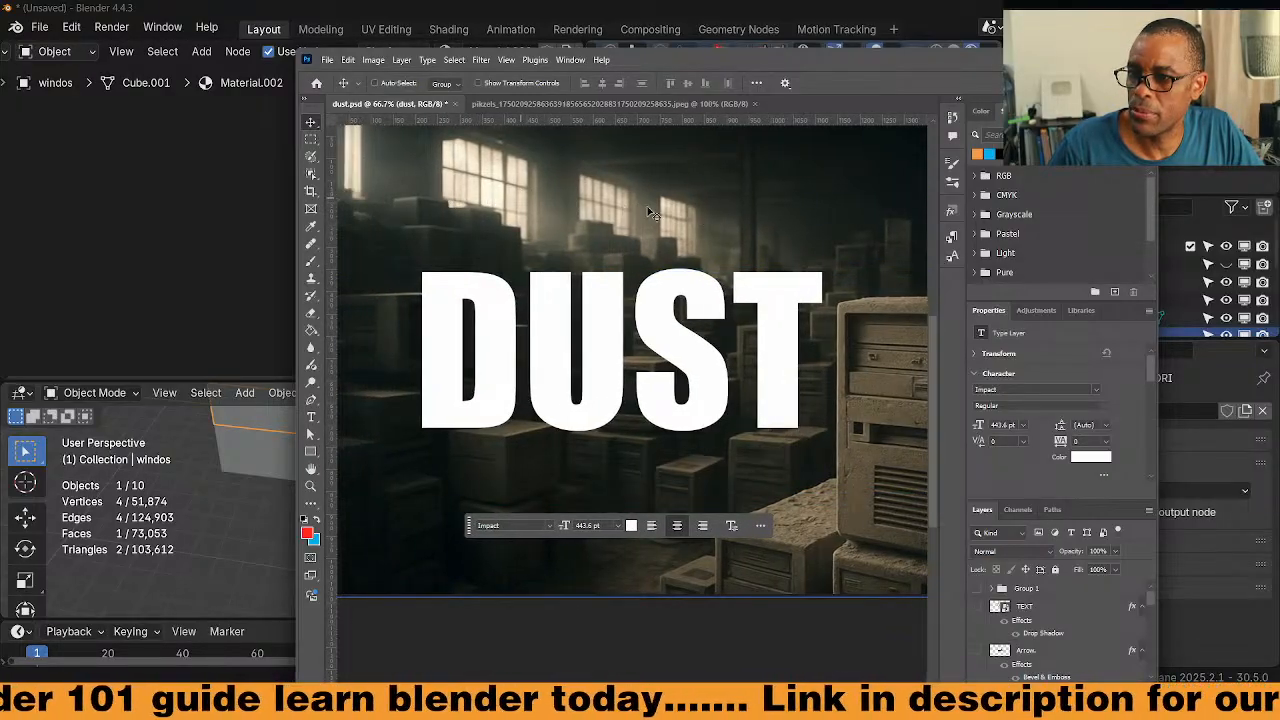
pyautogui.click(918, 63)
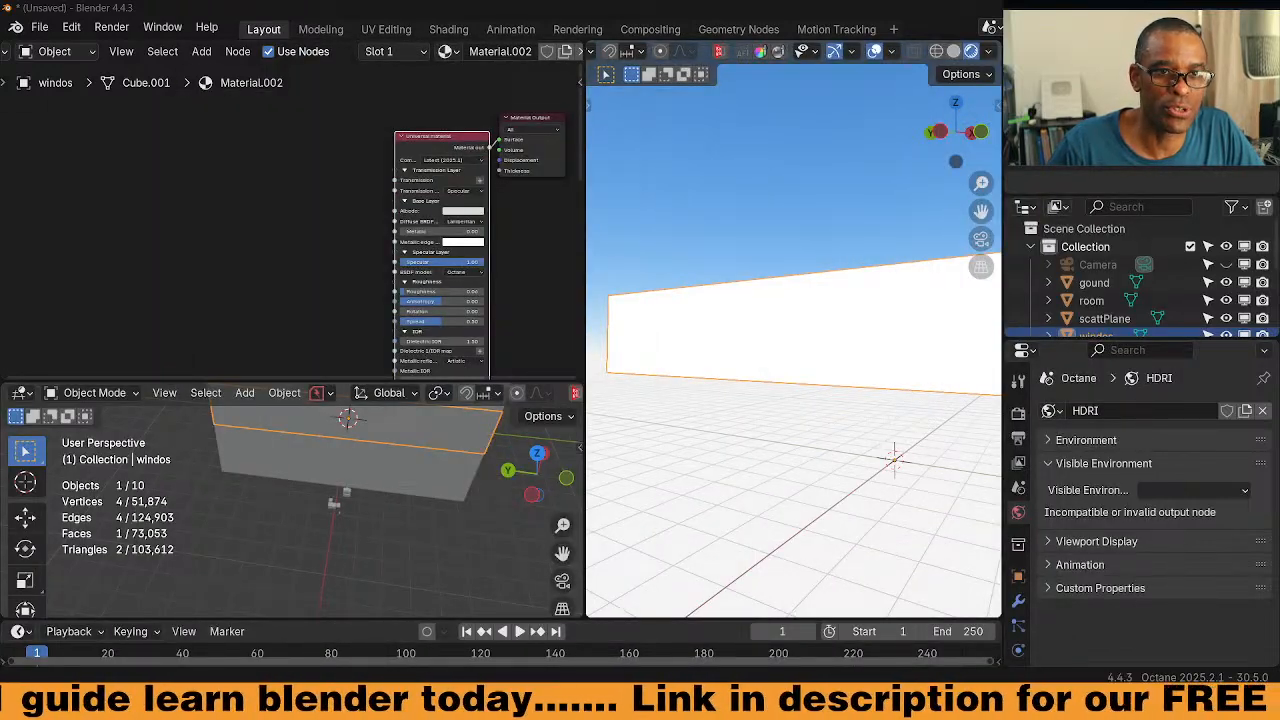
pyautogui.click(385, 392)
pyautogui.click(368, 347)
pyautogui.click(375, 395)
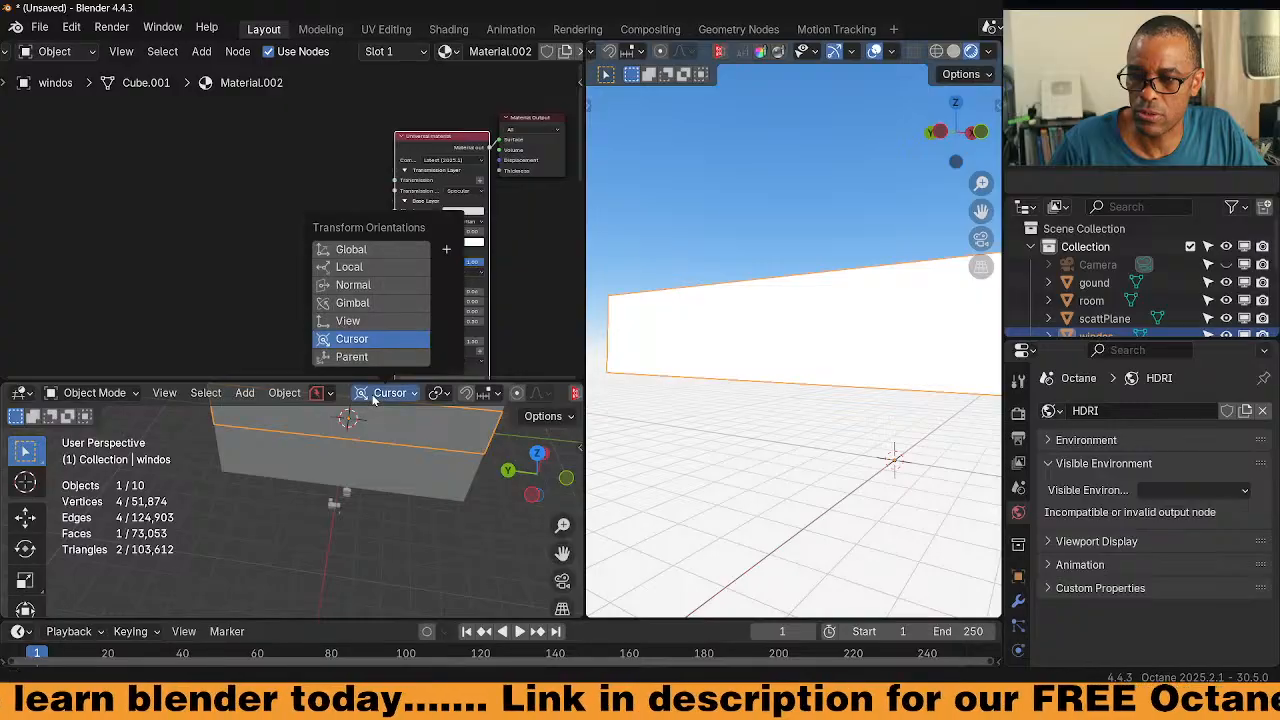
pyautogui.press('Escape')
pyautogui.hotkey('ctrl', 'z')
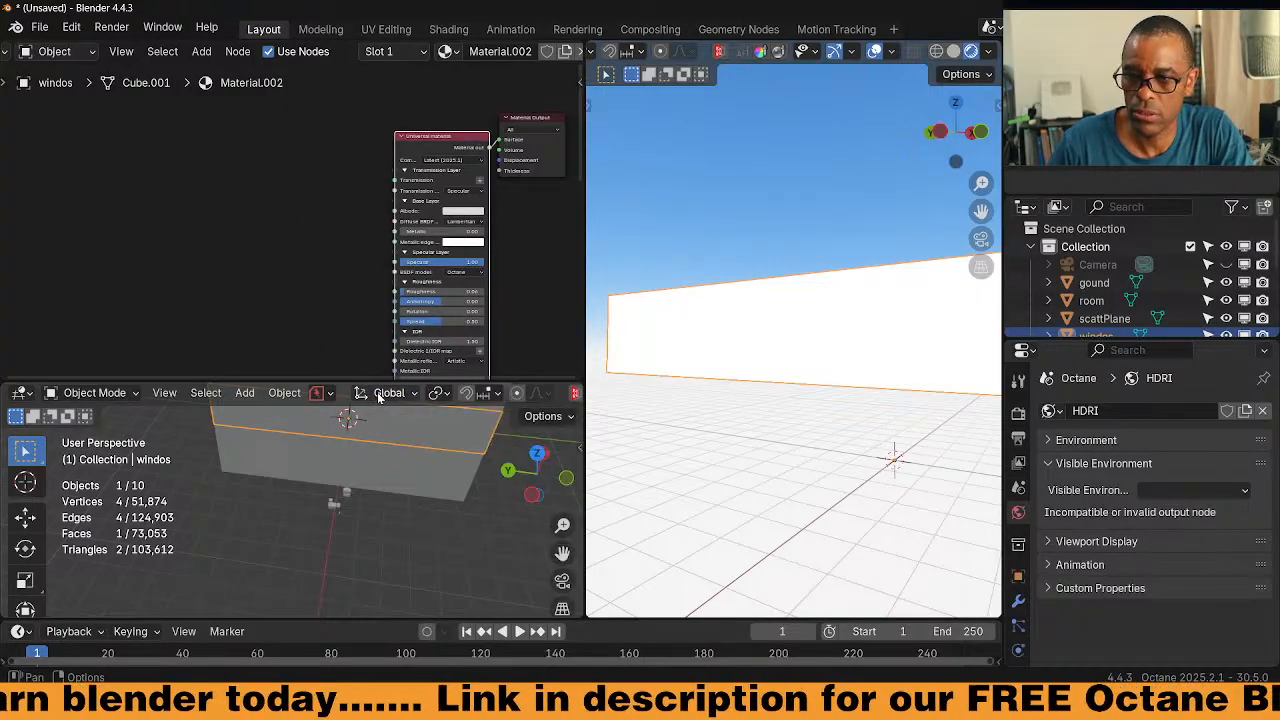
# Enlarge the lower 3D viewport and add an RGB image texture node beside the Universal material in the windos shader
pyautogui.moveTo(310, 385); pyautogui.dragTo(312, 345)
pyautogui.moveTo(345, 445); pyautogui.dragTo(360, 480, button='middle')
pyautogui.moveTo(720, 590); pyautogui.dragTo(805, 455, button='middle')
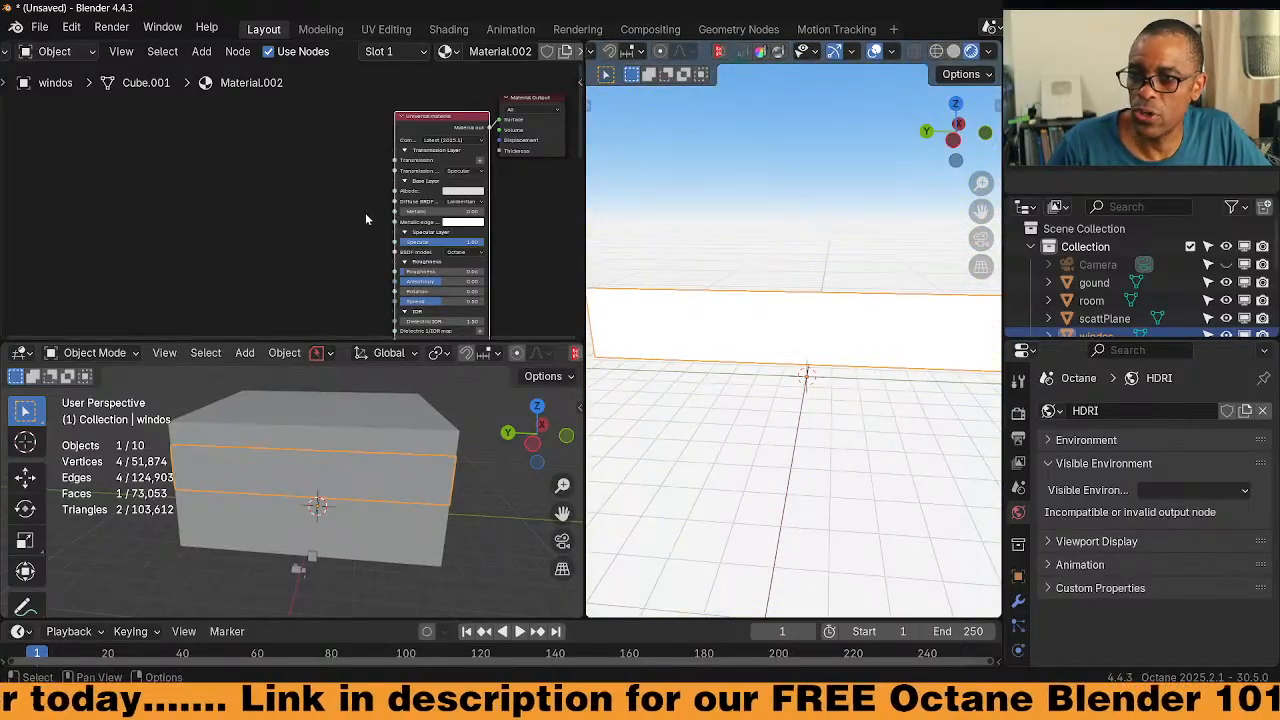
pyautogui.moveTo(194, 206); pyautogui.dragTo(258, 216, button='middle')
pyautogui.hotkey('shift', 'a')
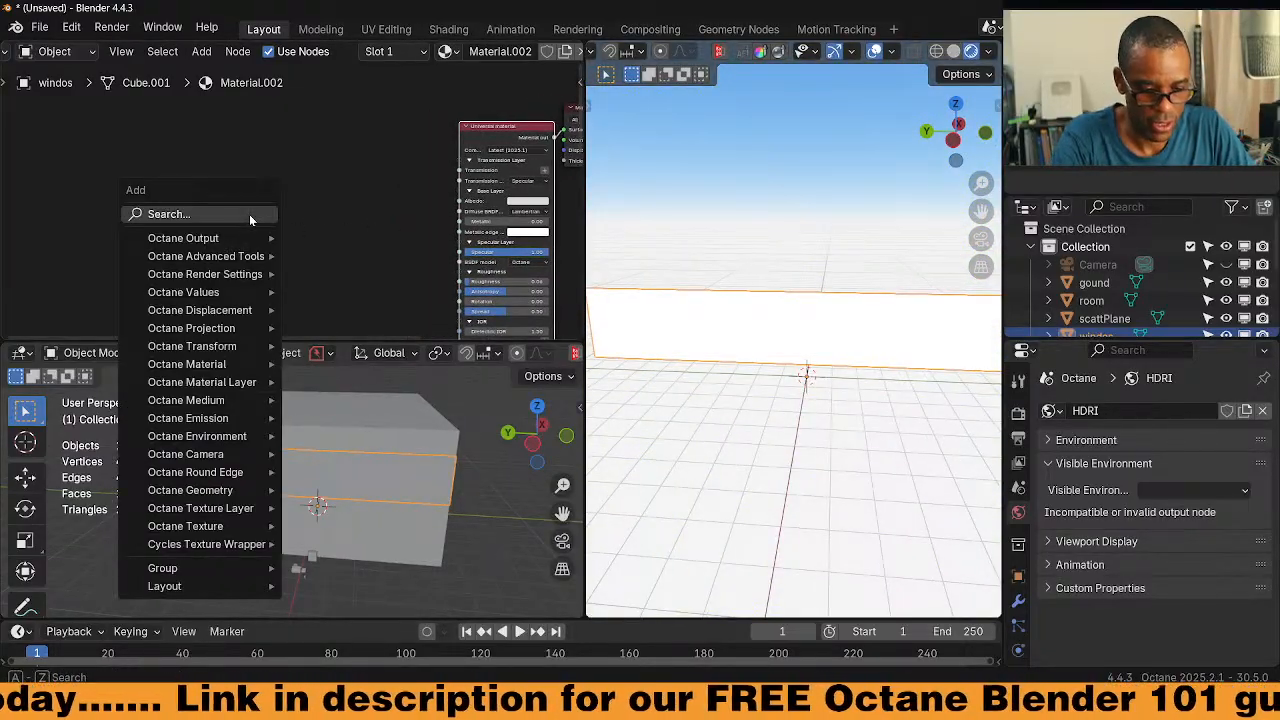
pyautogui.write('rgb')
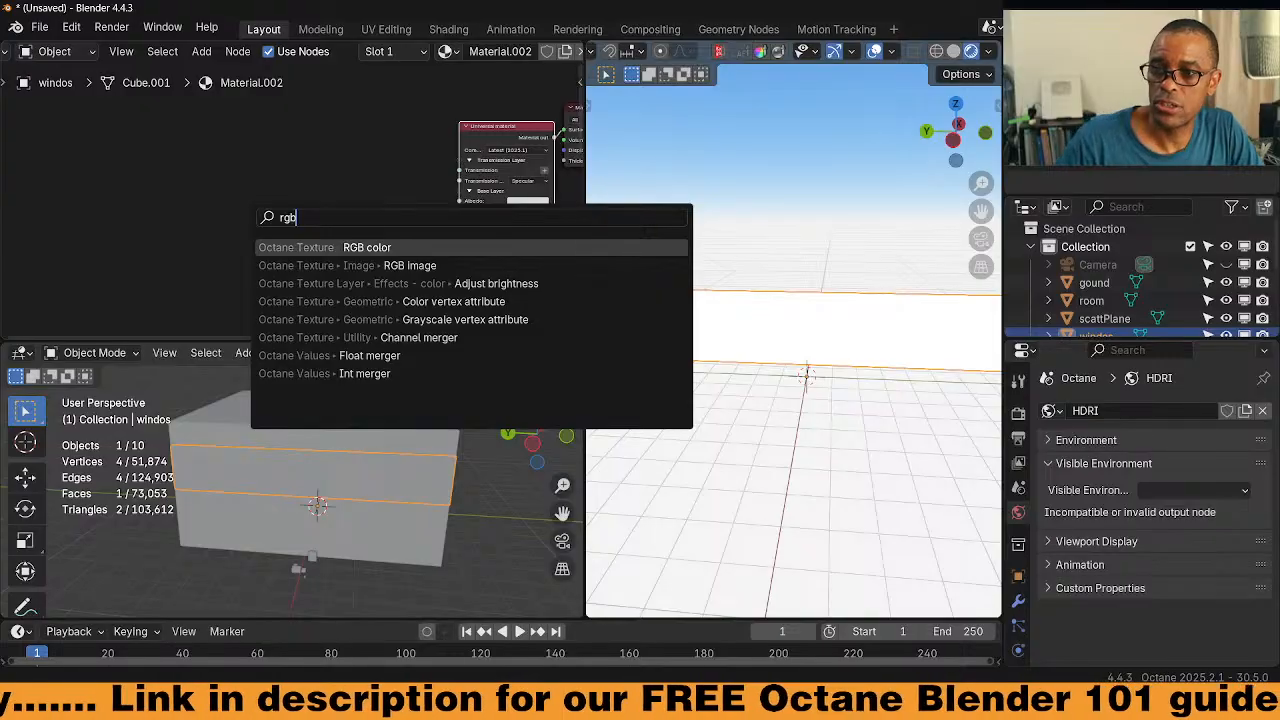
pyautogui.click(410, 265)
pyautogui.click(262, 163)
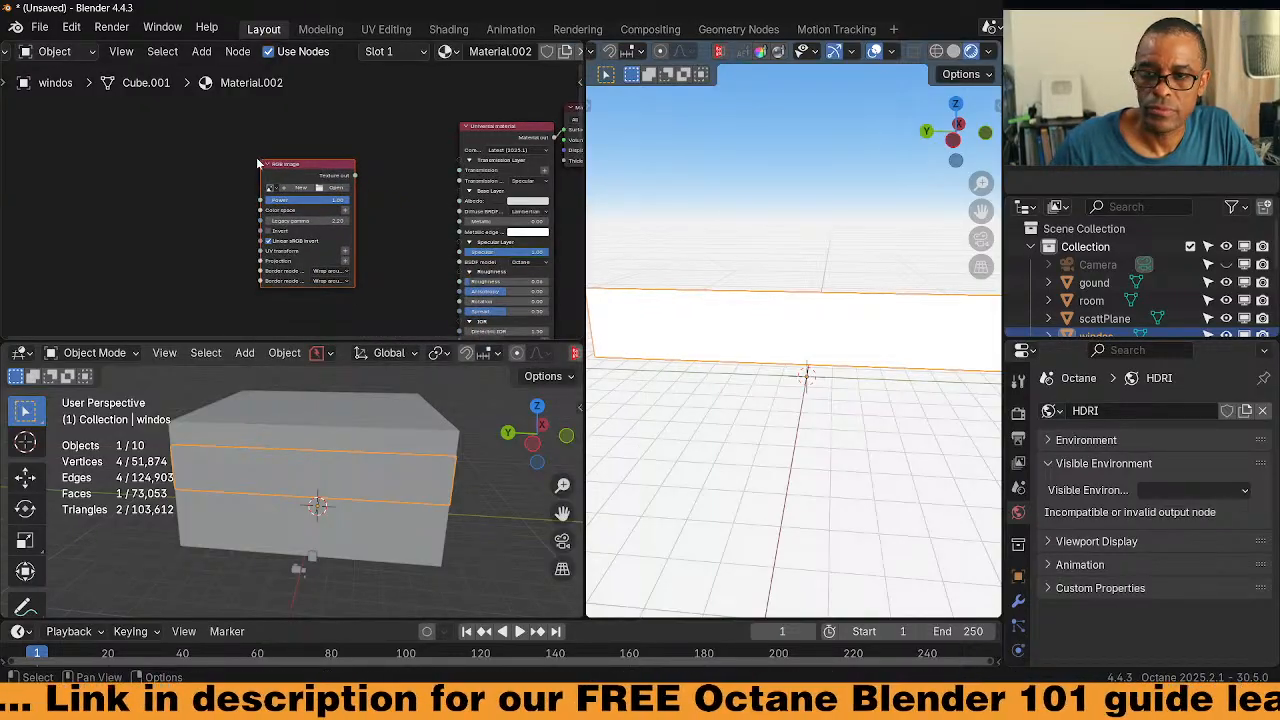
pyautogui.press('Delete')
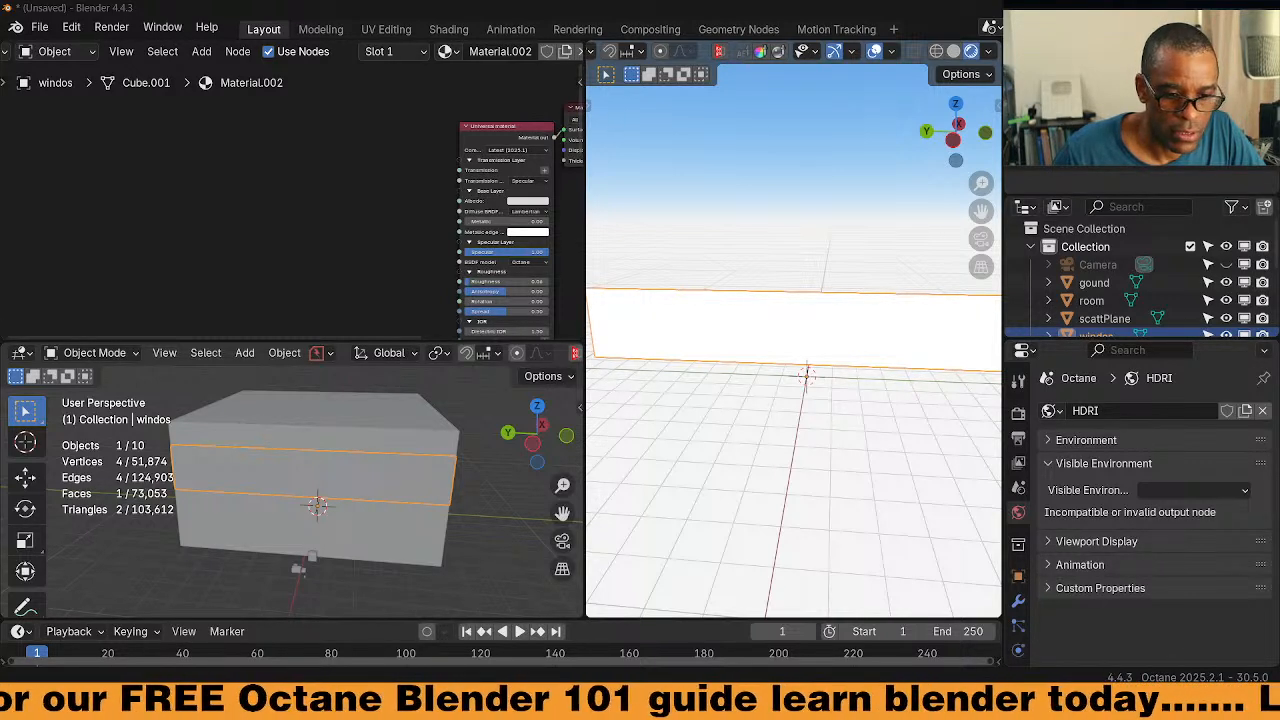
pyautogui.hotkey('ctrl', 'v')
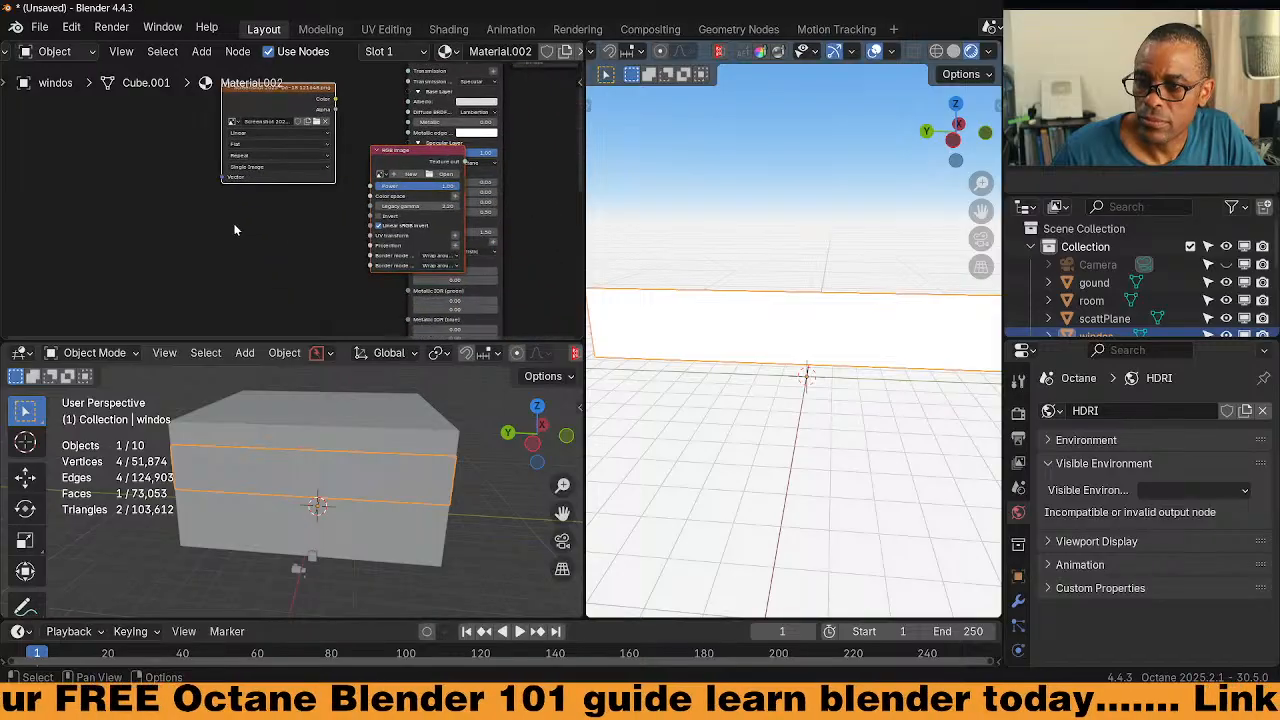
pyautogui.click(291, 146)
pyautogui.press('x')
# Place the RGB image node beside the Universal material and connect its Texture out to the Albedo input
pyautogui.click(441, 205)
pyautogui.press('g')
pyautogui.click(361, 231)
pyautogui.press('g')
pyautogui.click(400, 226)
pyautogui.scroll(1, 370, 212)
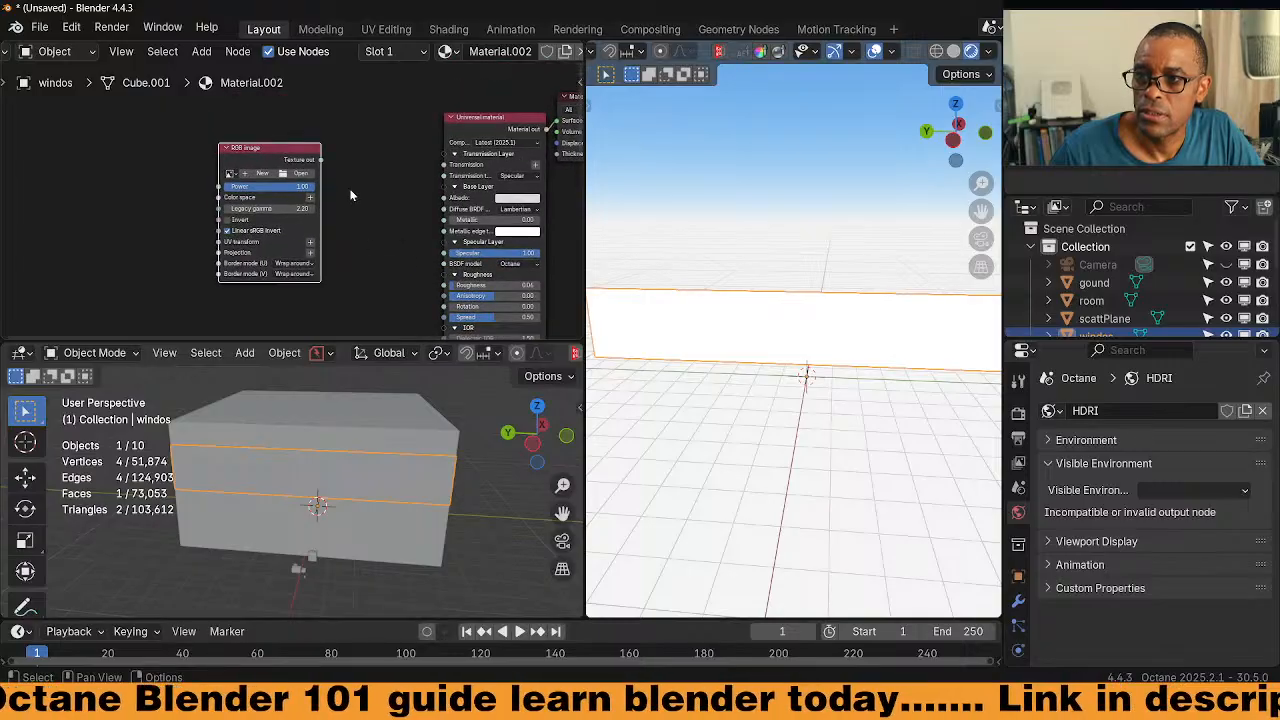
pyautogui.moveTo(320, 160); pyautogui.dragTo(397, 188)
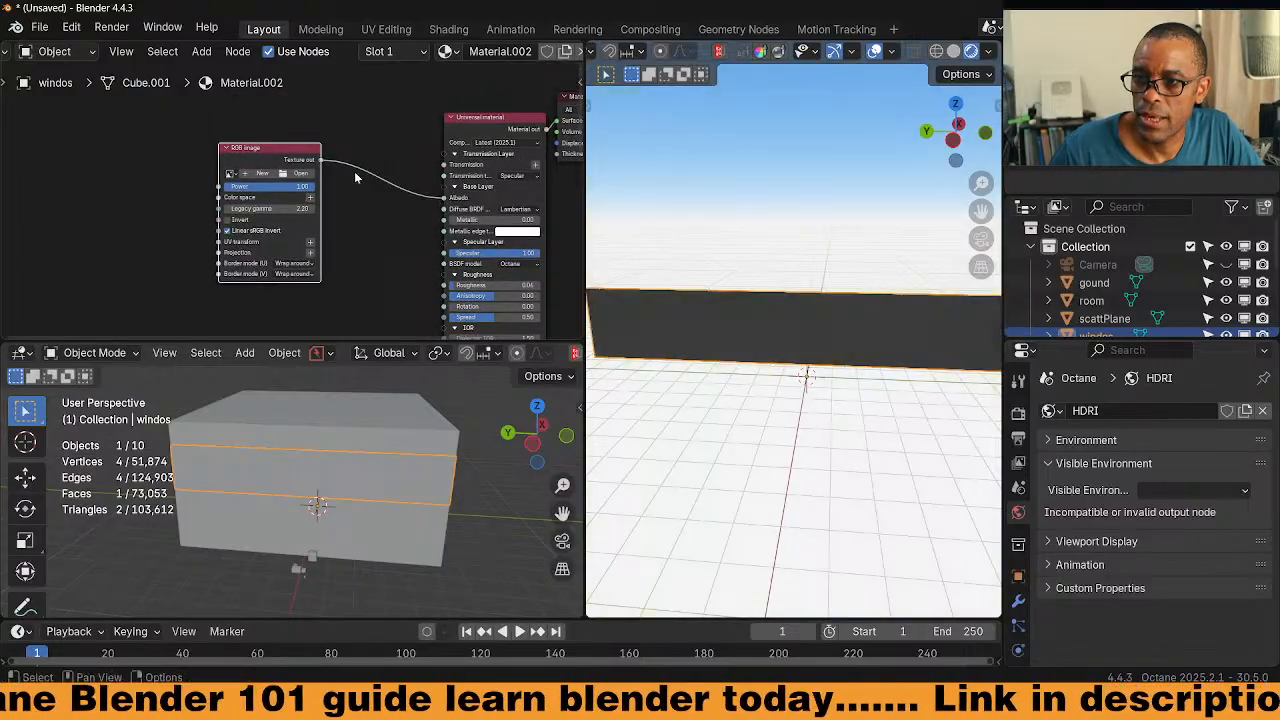
pyautogui.moveTo(299, 152); pyautogui.dragTo(349, 162)
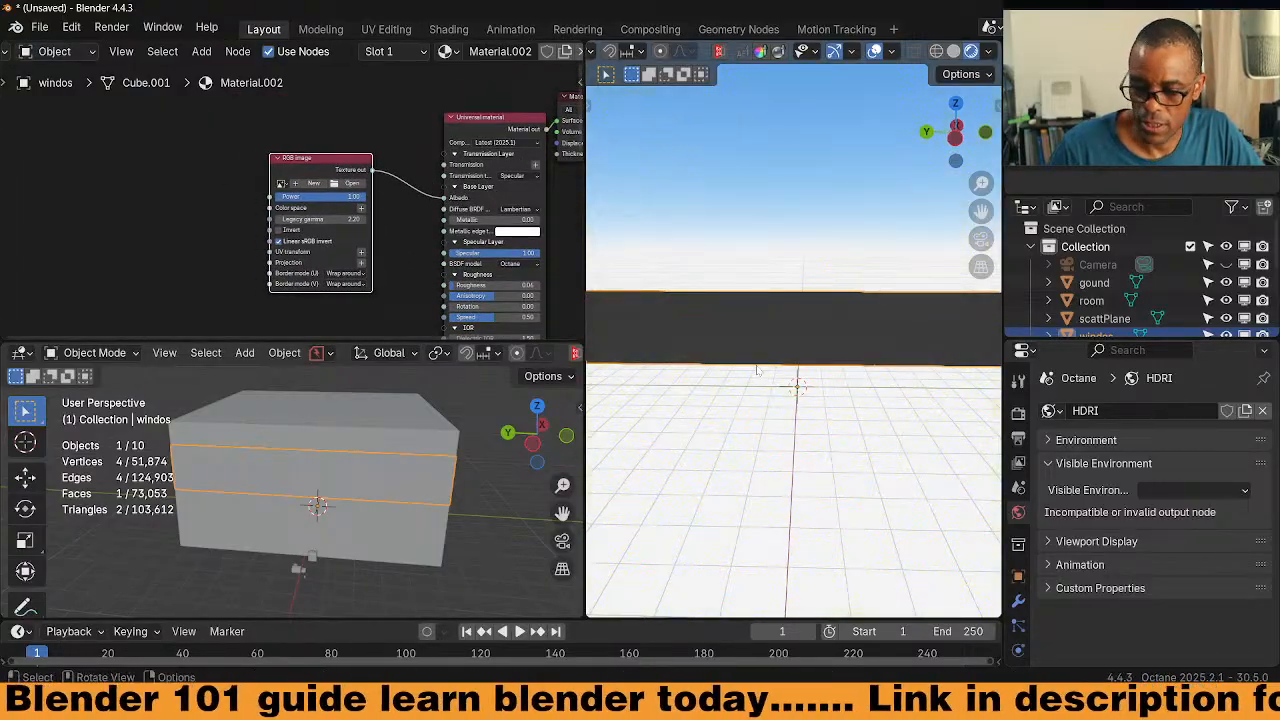
# Unwrap the windos plane's face with Project from View in the right side view and return to Object Mode
pyautogui.press('KP_3')
pyautogui.scroll(-1, 757, 371)
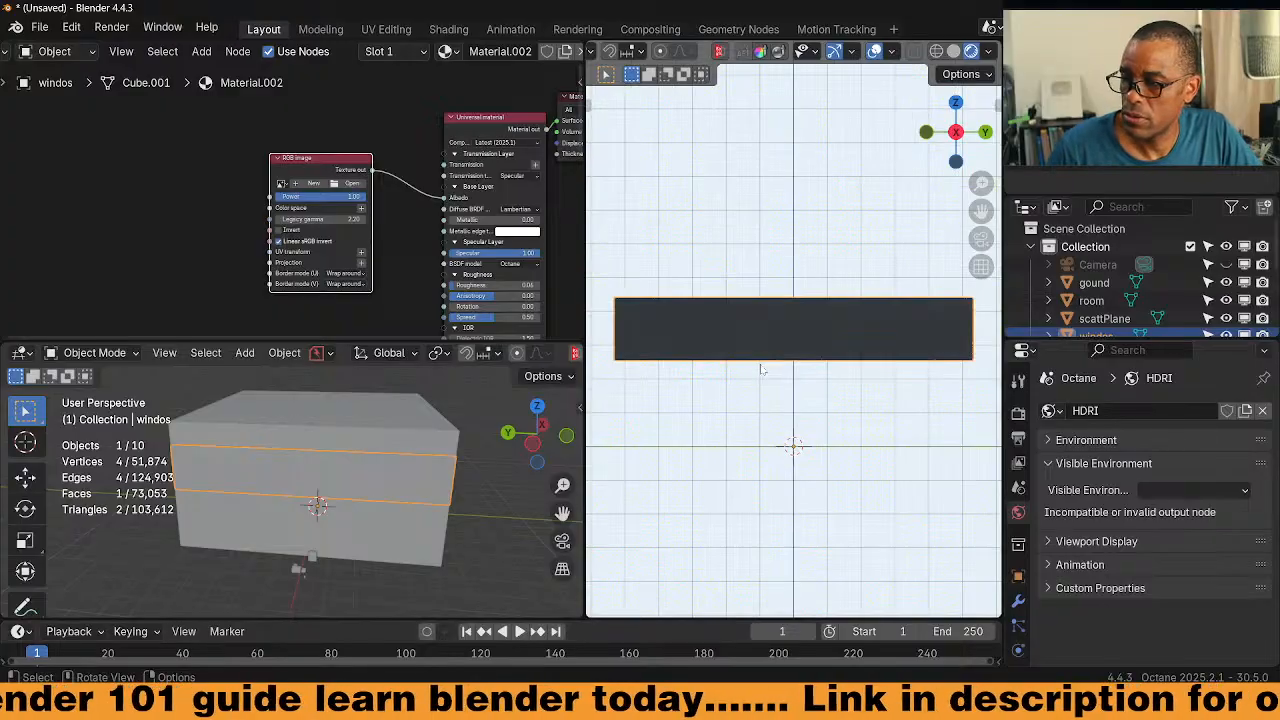
pyautogui.press('Tab')
pyautogui.click(889, 368)
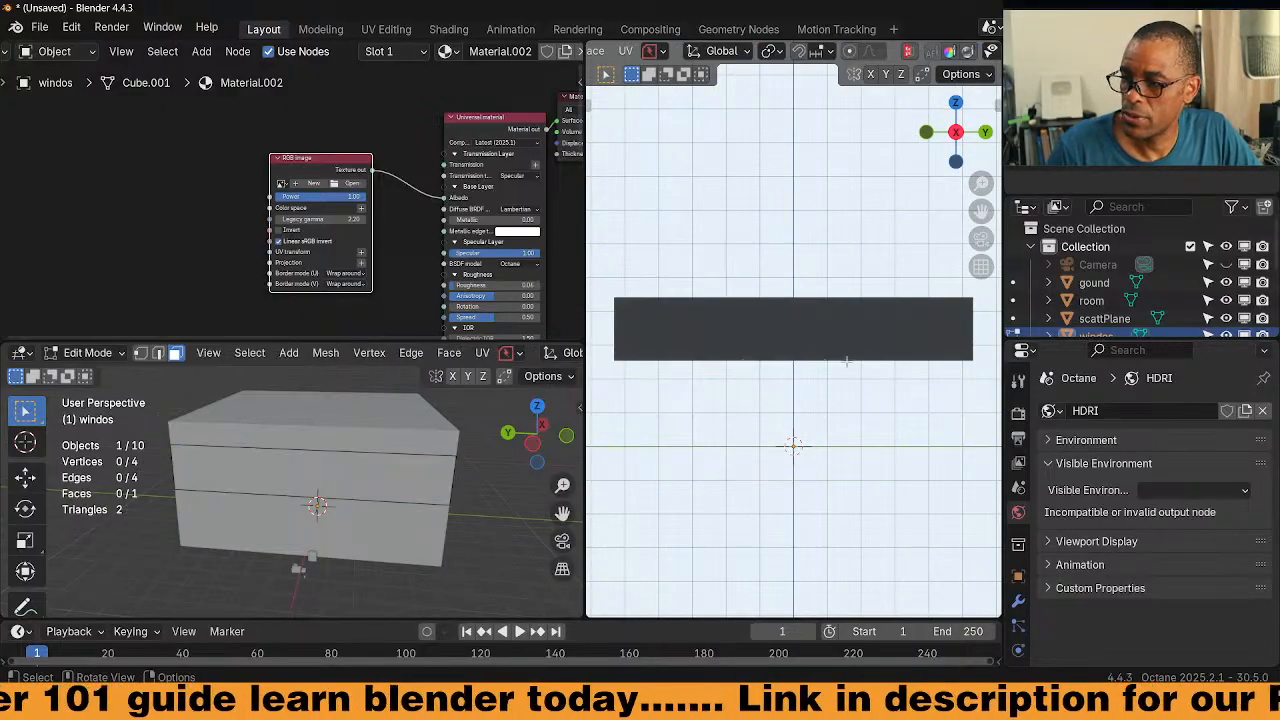
pyautogui.press('a')
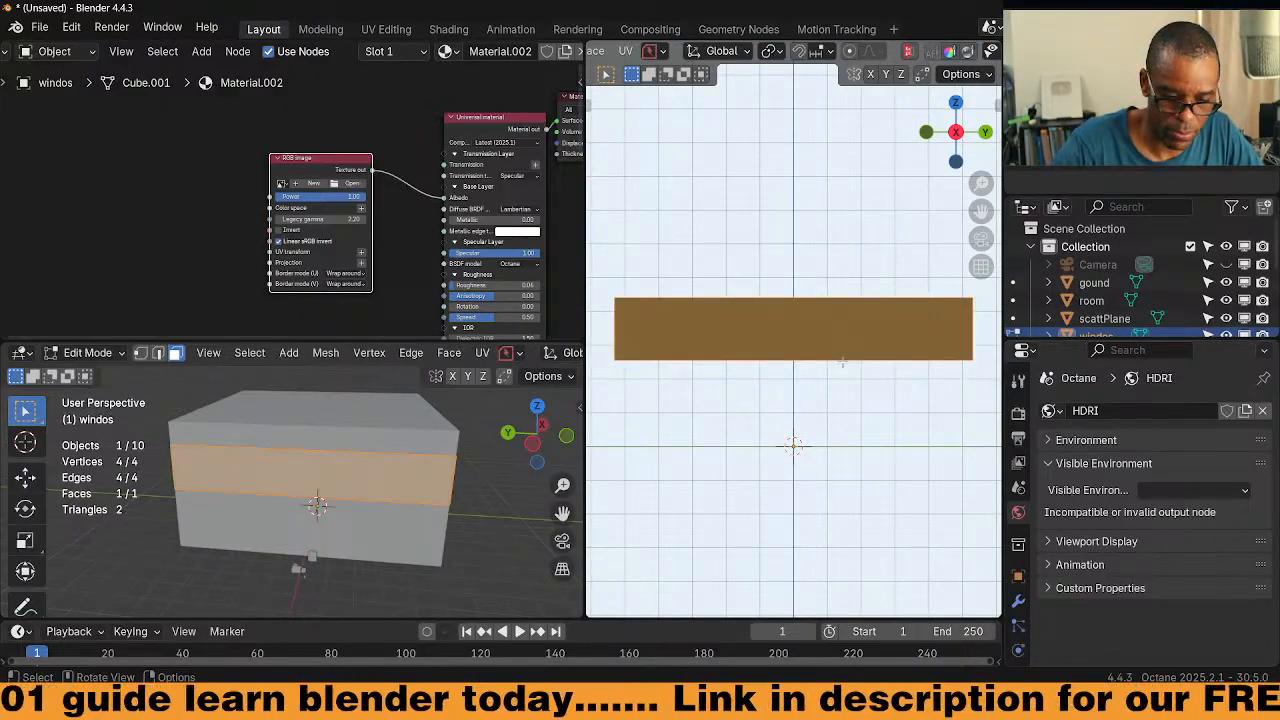
pyautogui.press('u')
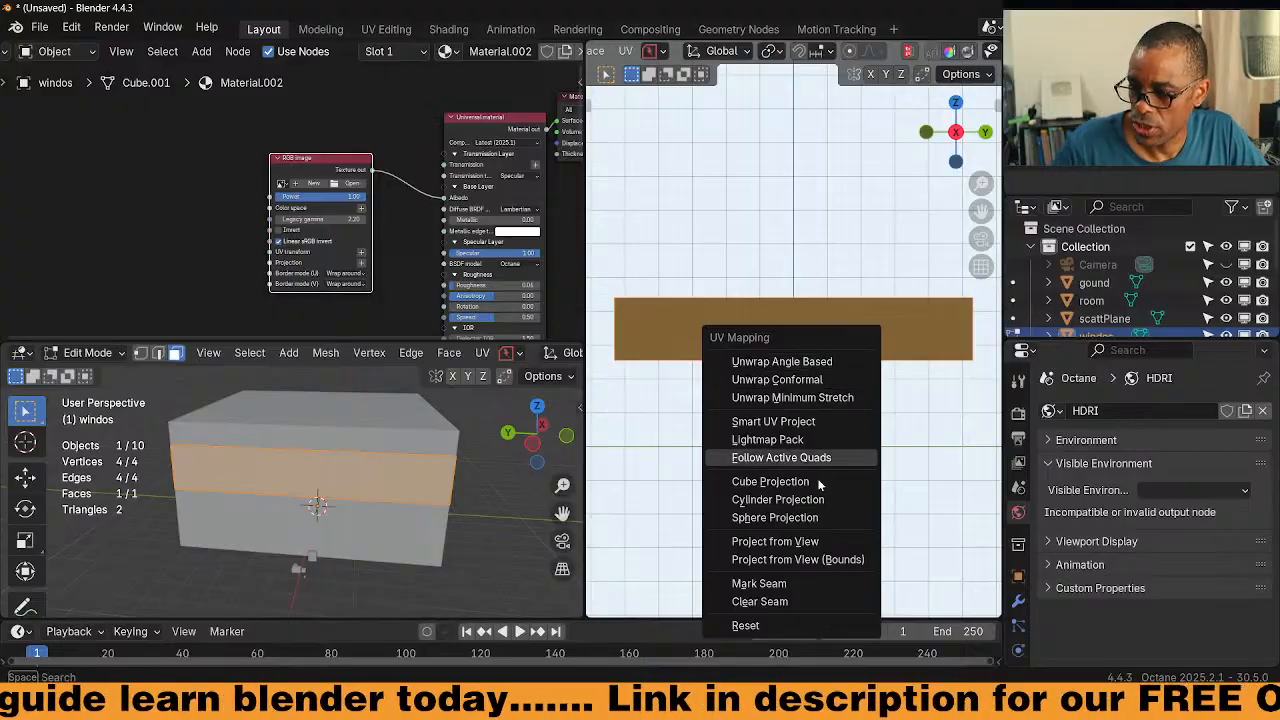
pyautogui.click(817, 540)
pyautogui.press('Tab')
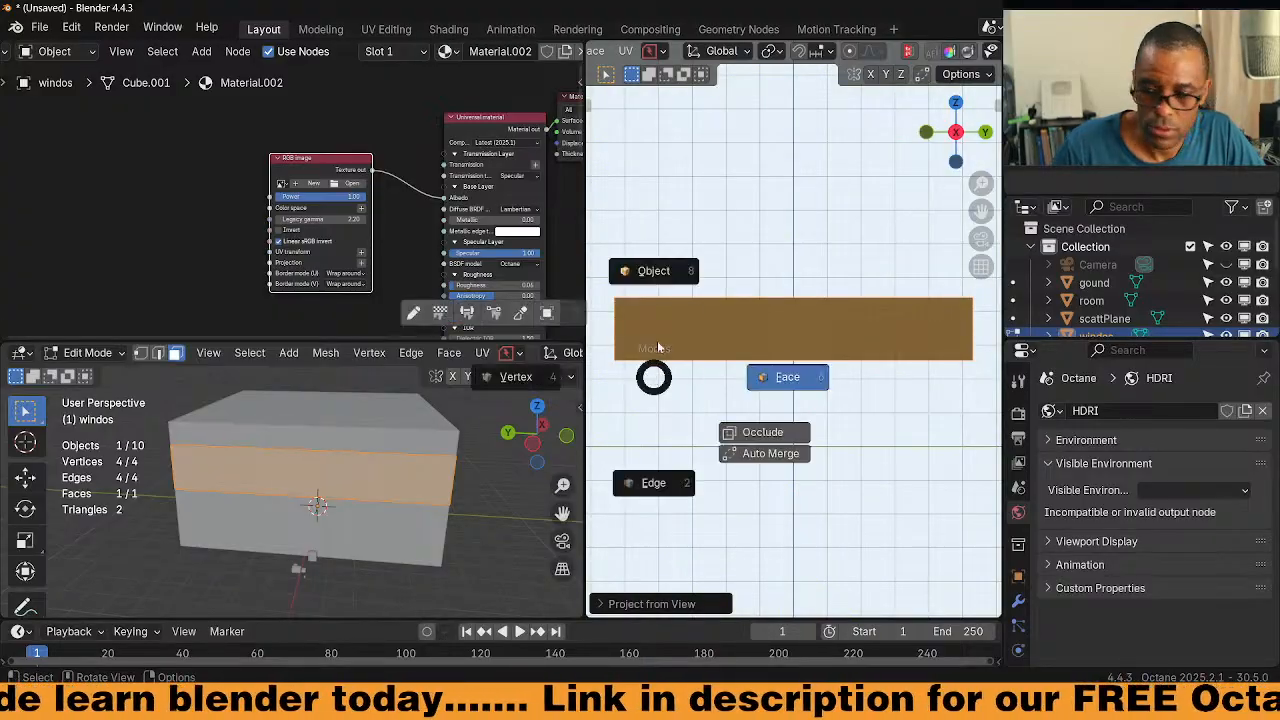
pyautogui.click(650, 340)
# Add a 3D transformation node feeding the RGB image node's UV transform and Projection inputs
pyautogui.moveTo(760, 450); pyautogui.dragTo(680, 290, button='middle')
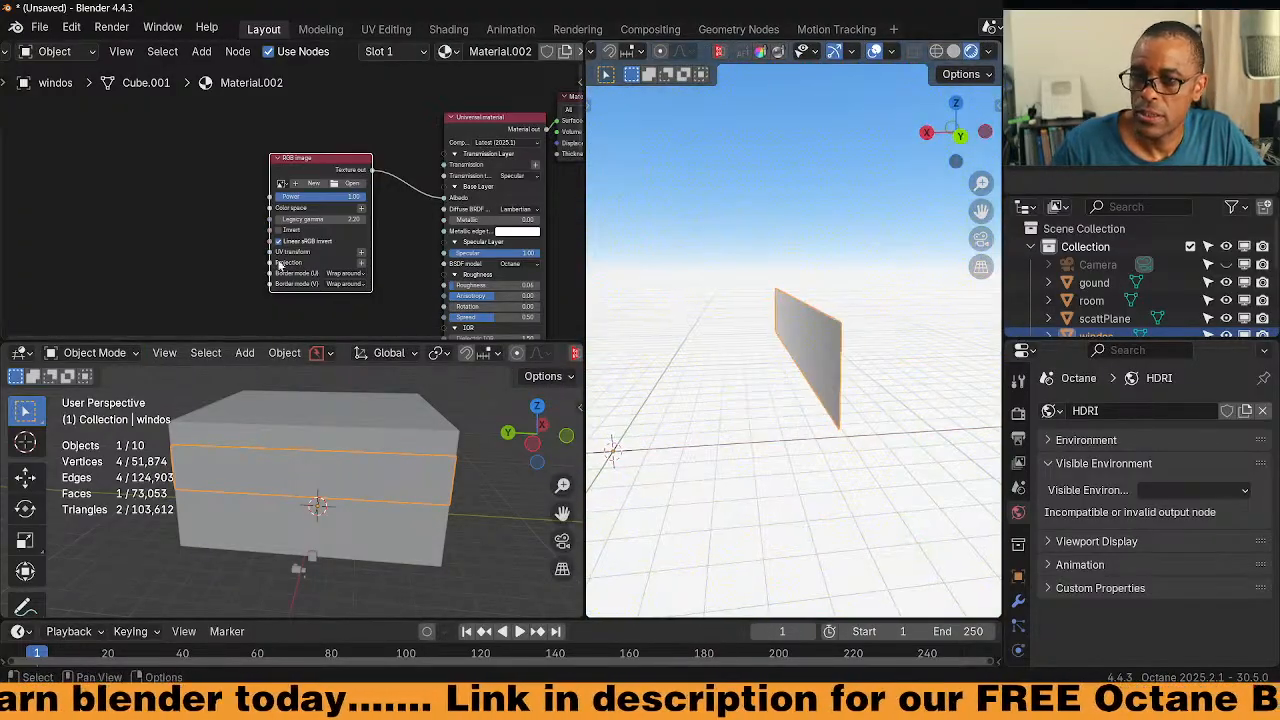
pyautogui.click(361, 262)
pyautogui.click(361, 252)
pyautogui.moveTo(292, 256); pyautogui.dragTo(274, 228, button='middle')
# Load the window picture Screenshot 2025-06-18 121648.png from the Screenshots 1 folder in Pictures into the RGB image node
pyautogui.click(264, 155)
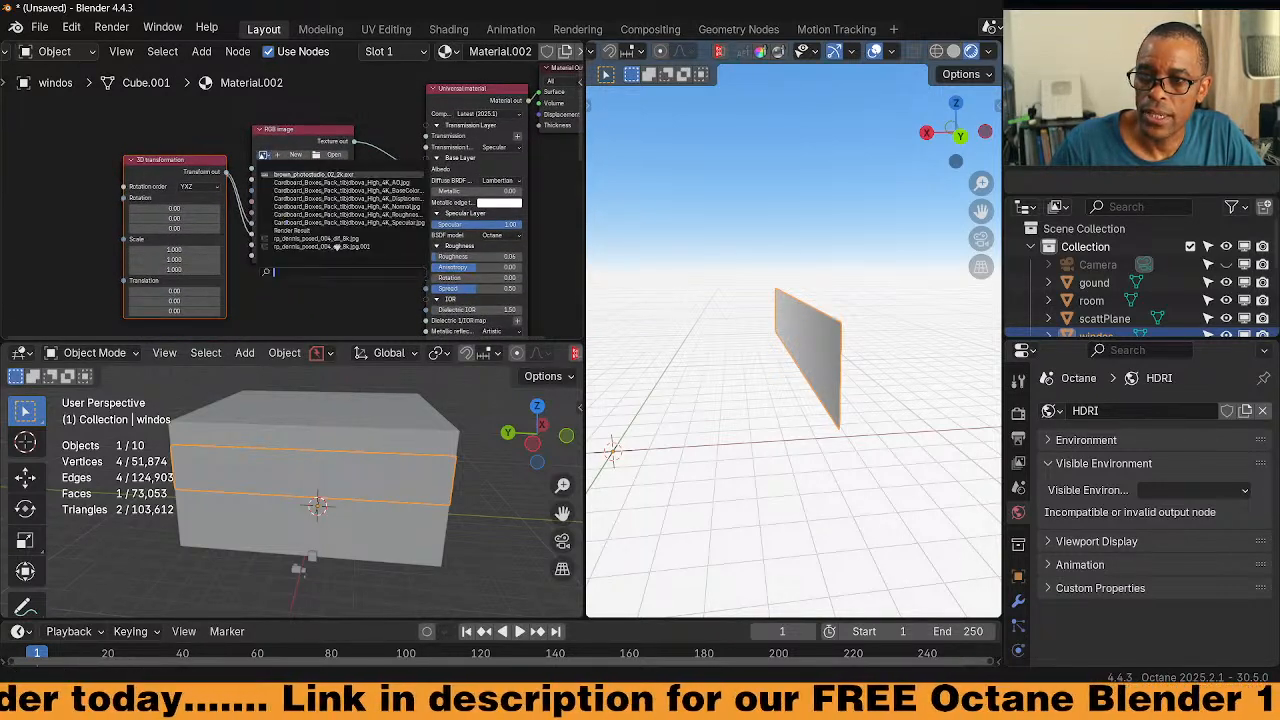
pyautogui.moveTo(344, 124); pyautogui.dragTo(332, 175, button='middle')
pyautogui.click(323, 198)
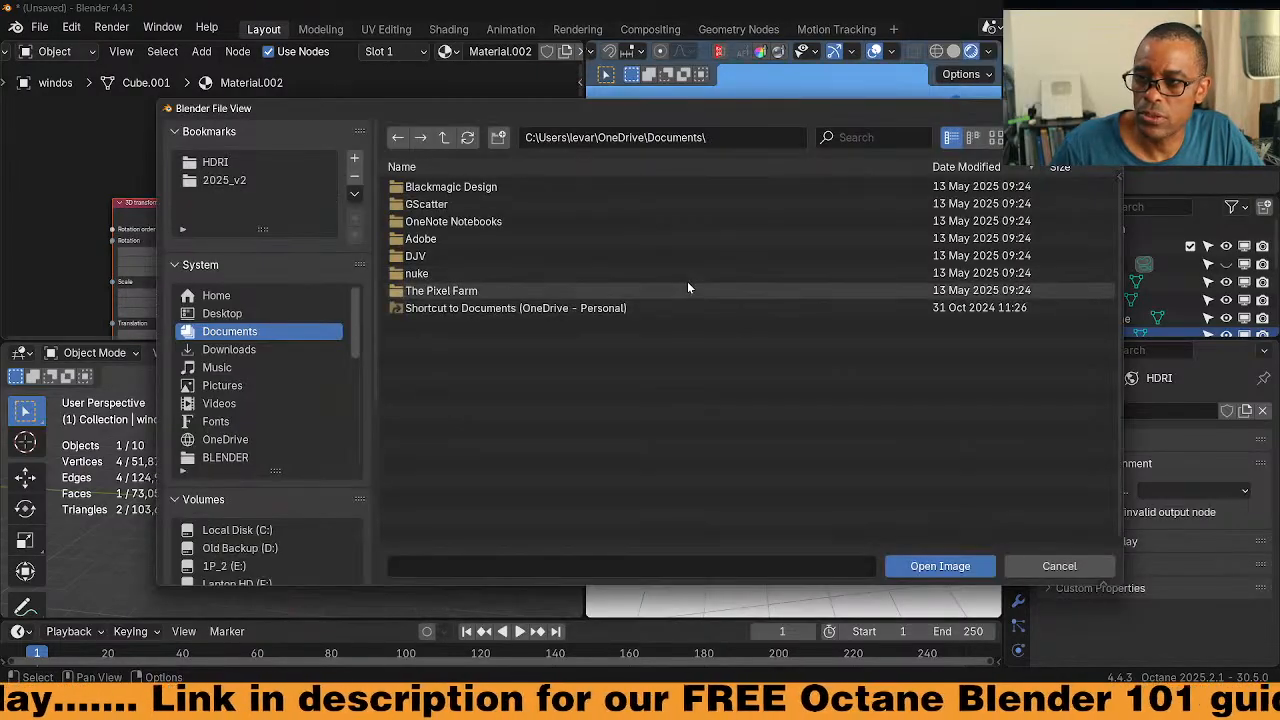
pyautogui.click(240, 386)
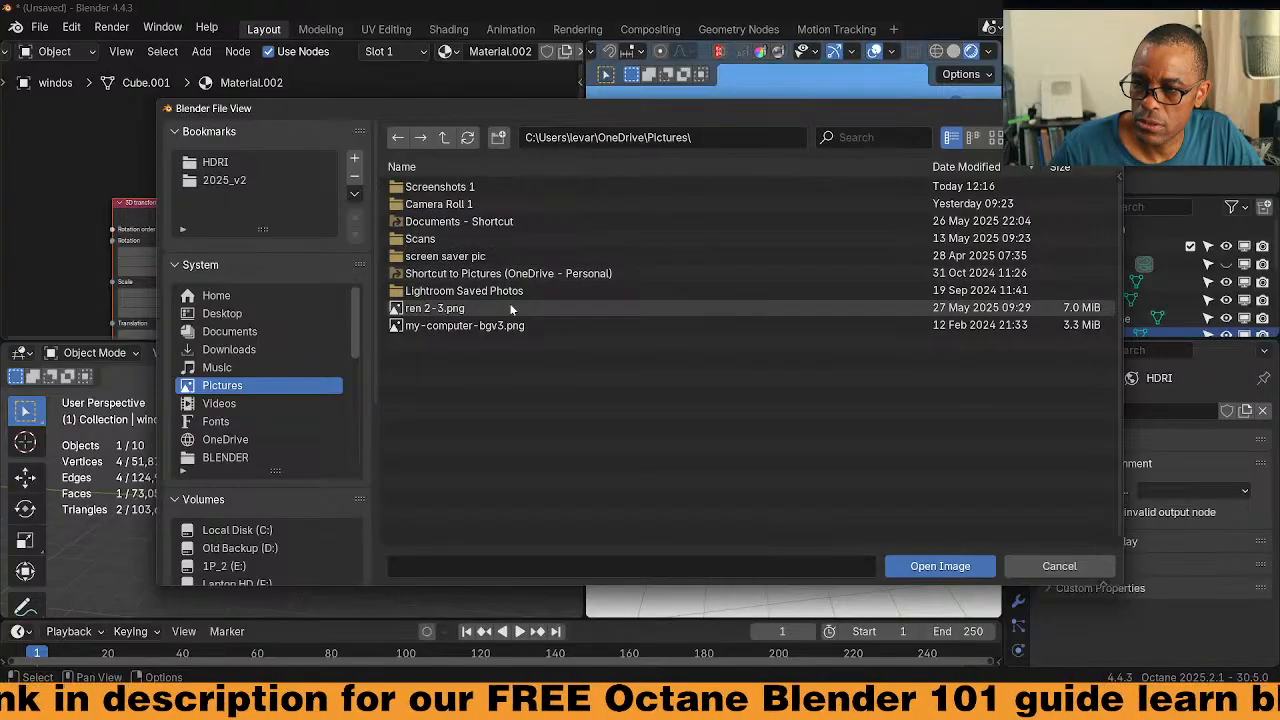
pyautogui.doubleClick(452, 186)
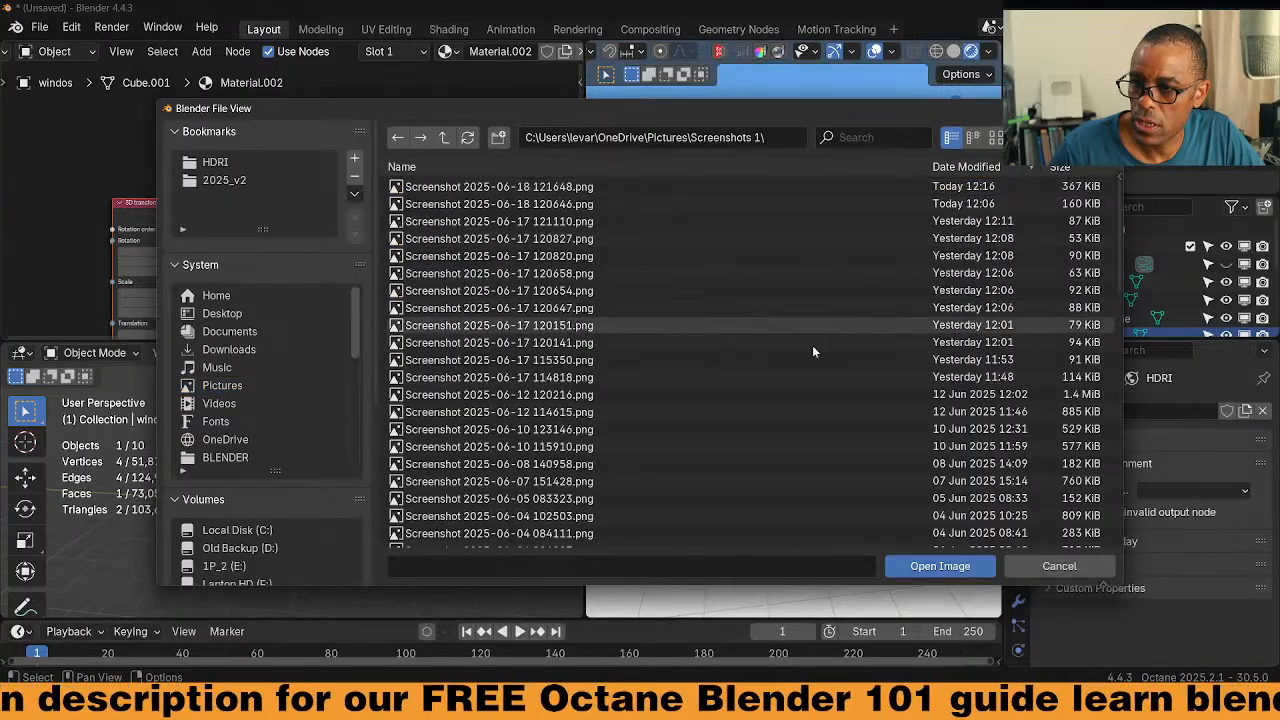
pyautogui.click(996, 137)
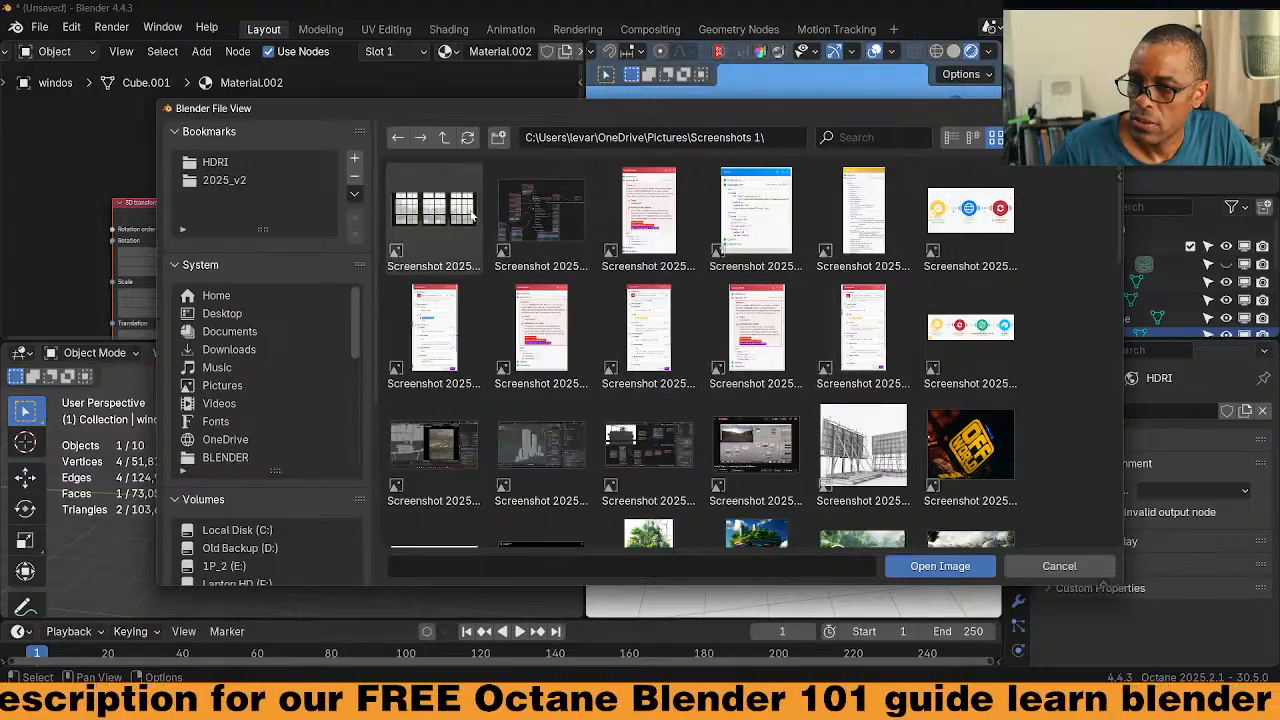
pyautogui.click(434, 215)
pyautogui.click(945, 567)
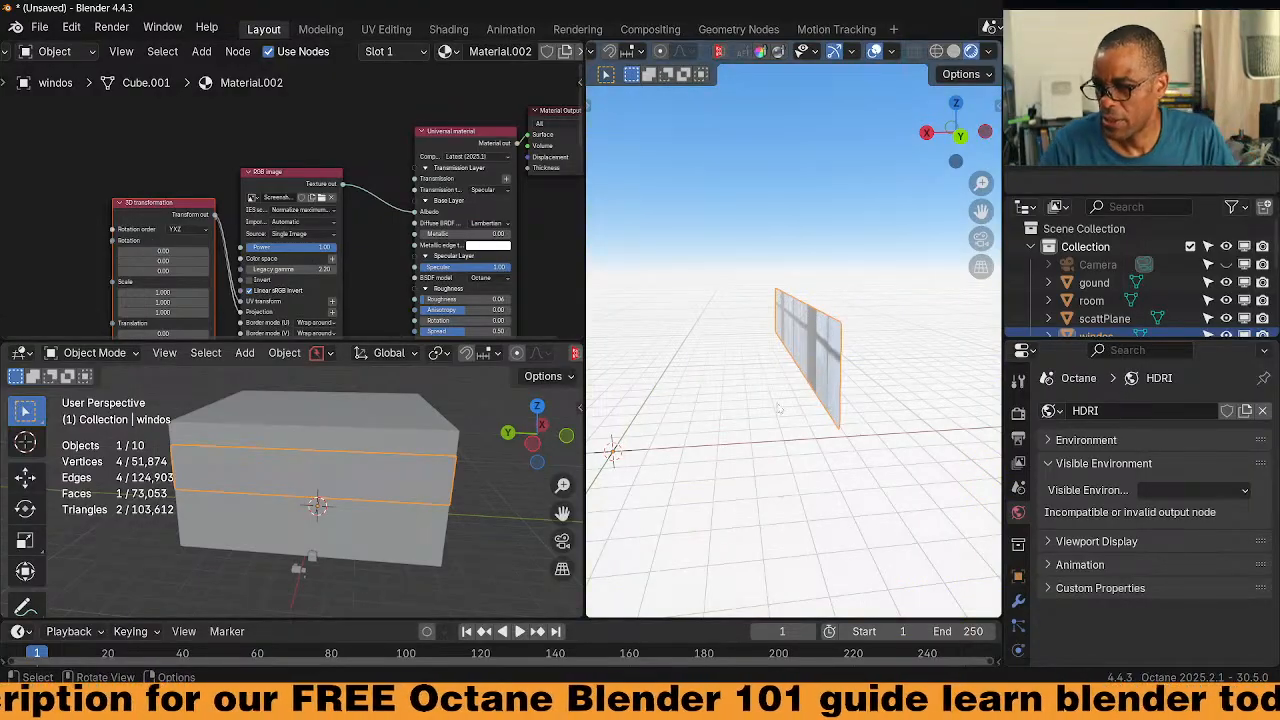
# Tile the windows along the plane by setting the 3D transformation's Scale to 0.135 on all axes and its Y Translation to 0.01
pyautogui.moveTo(908, 411); pyautogui.dragTo(930, 405, button='middle')
pyautogui.moveTo(262, 338); pyautogui.dragTo(344, 316, button='middle')
pyautogui.scroll(2, 344, 316)
pyautogui.moveTo(245, 250); pyautogui.dragTo(210, 250)
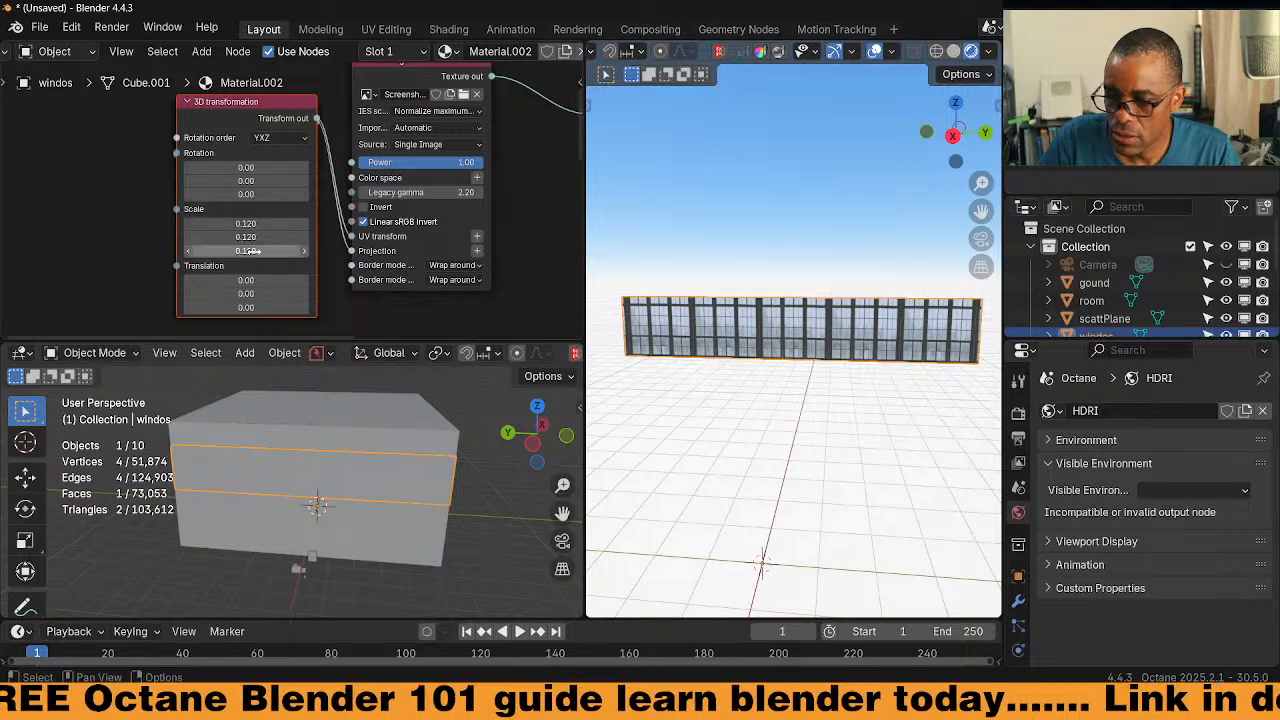
pyautogui.moveTo(273, 307); pyautogui.dragTo(296, 307)
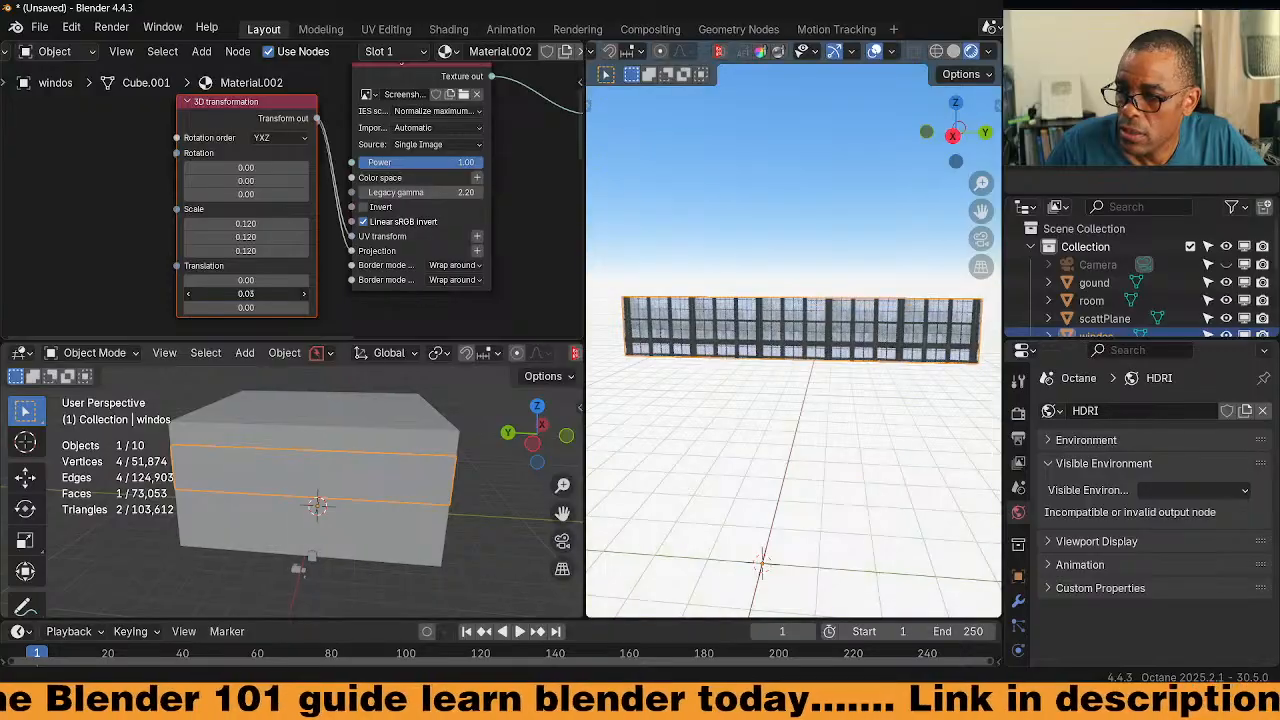
pyautogui.moveTo(246, 293); pyautogui.dragTo(252, 293)
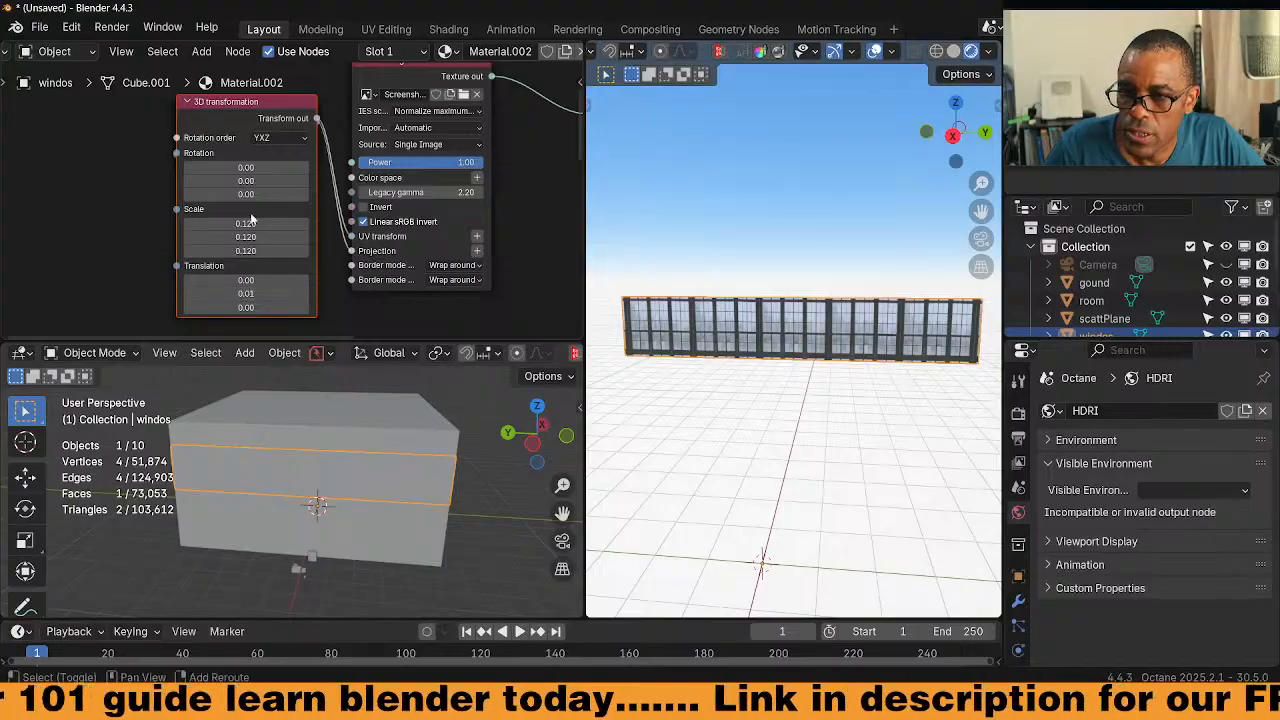
pyautogui.moveTo(246, 251); pyautogui.dragTo(262, 293)
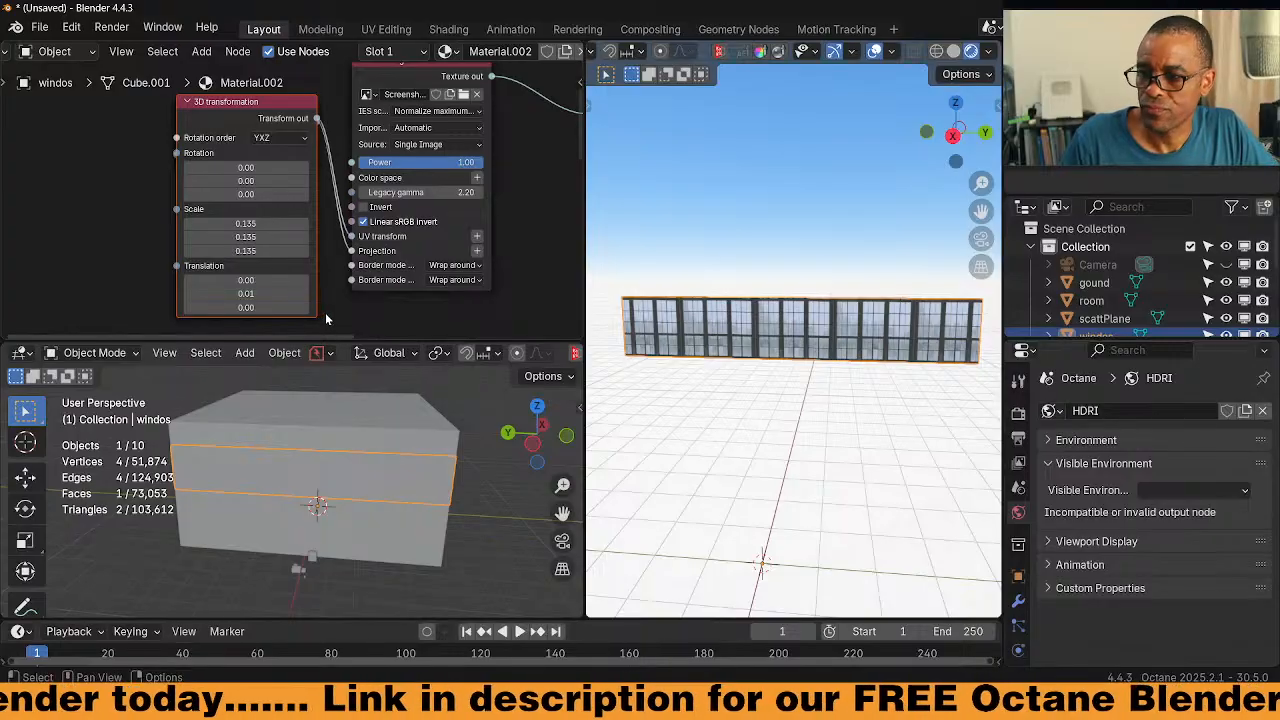
# Set the Universal material's Roughness to 1.00 and exit the windos plane's isolation to bring back the whole room
pyautogui.moveTo(792, 430); pyautogui.dragTo(762, 411, button='middle')
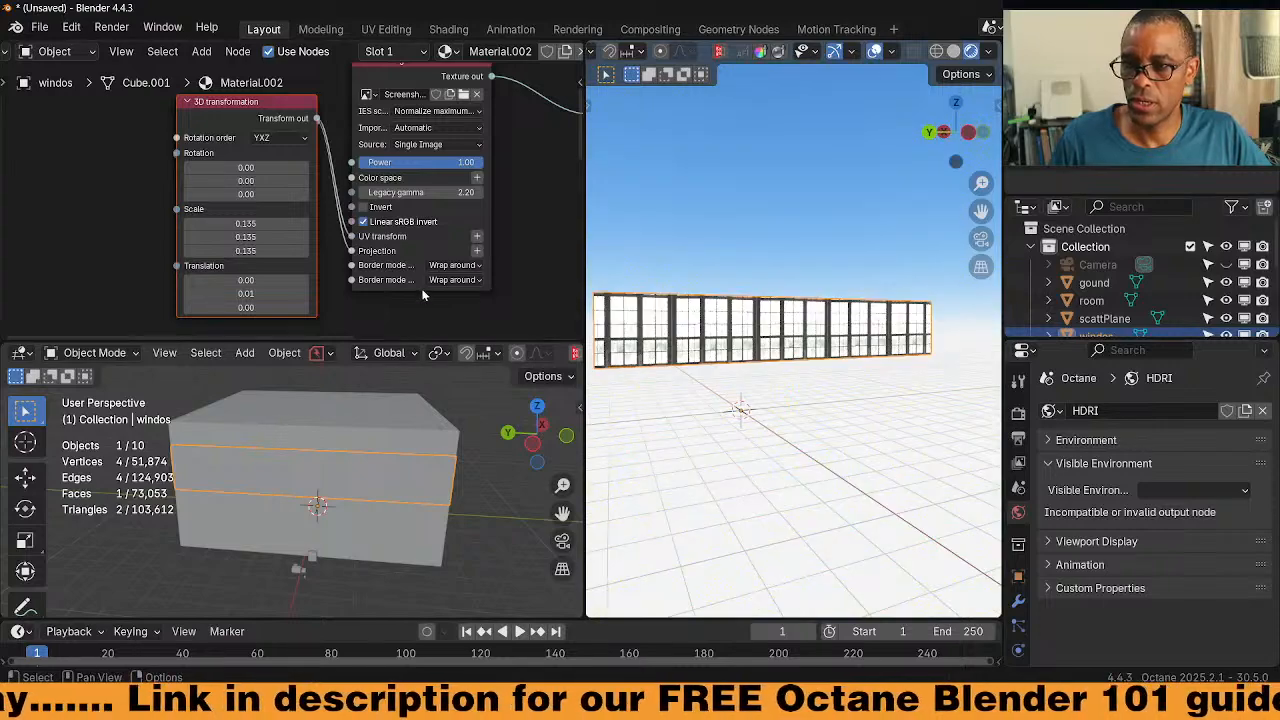
pyautogui.scroll(-5, 428, 290)
pyautogui.moveTo(426, 251); pyautogui.dragTo(334, 240, button='middle')
pyautogui.scroll(2, 356, 258)
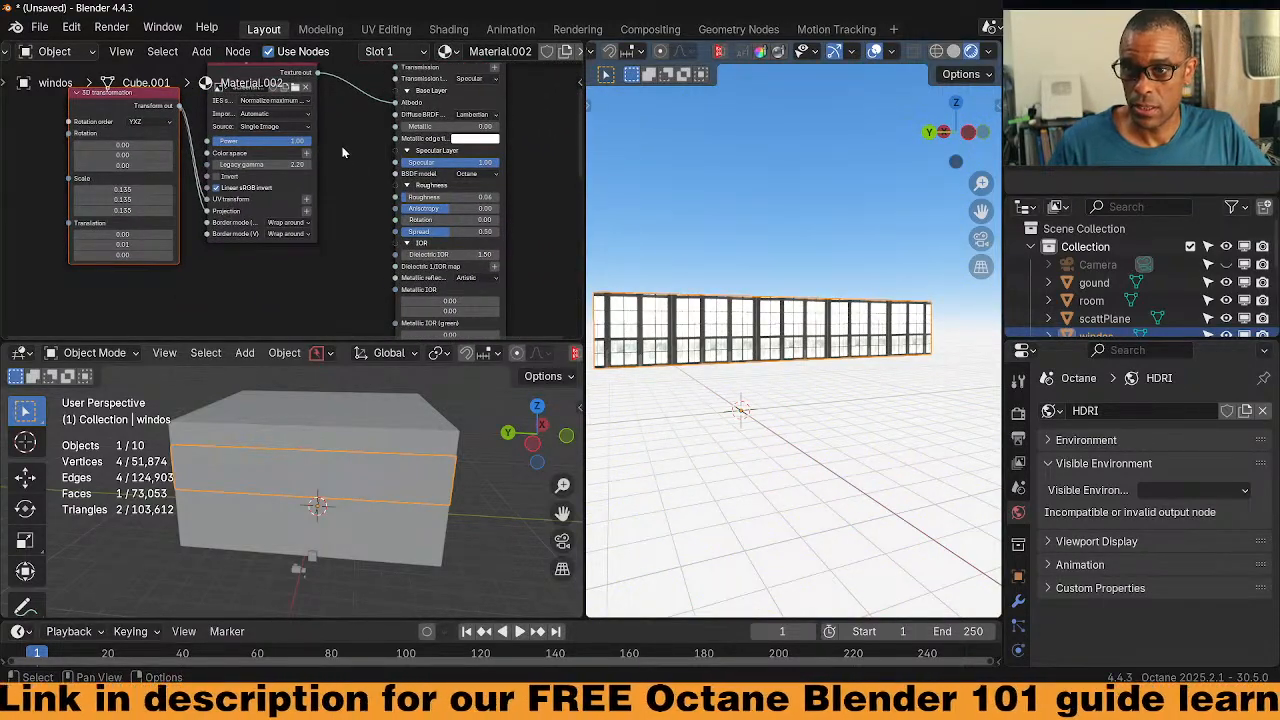
pyautogui.scroll(-3, 342, 152)
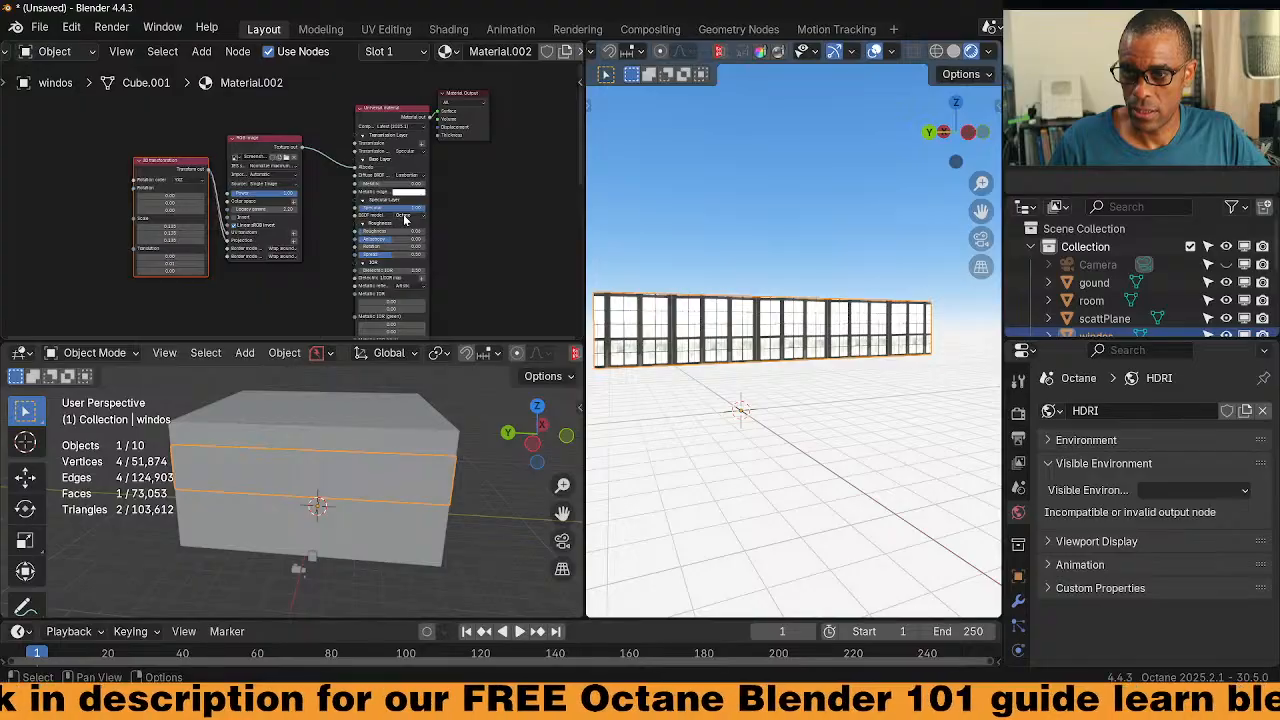
pyautogui.scroll(1, 324, 249)
pyautogui.moveTo(324, 249); pyautogui.dragTo(309, 273, button='middle')
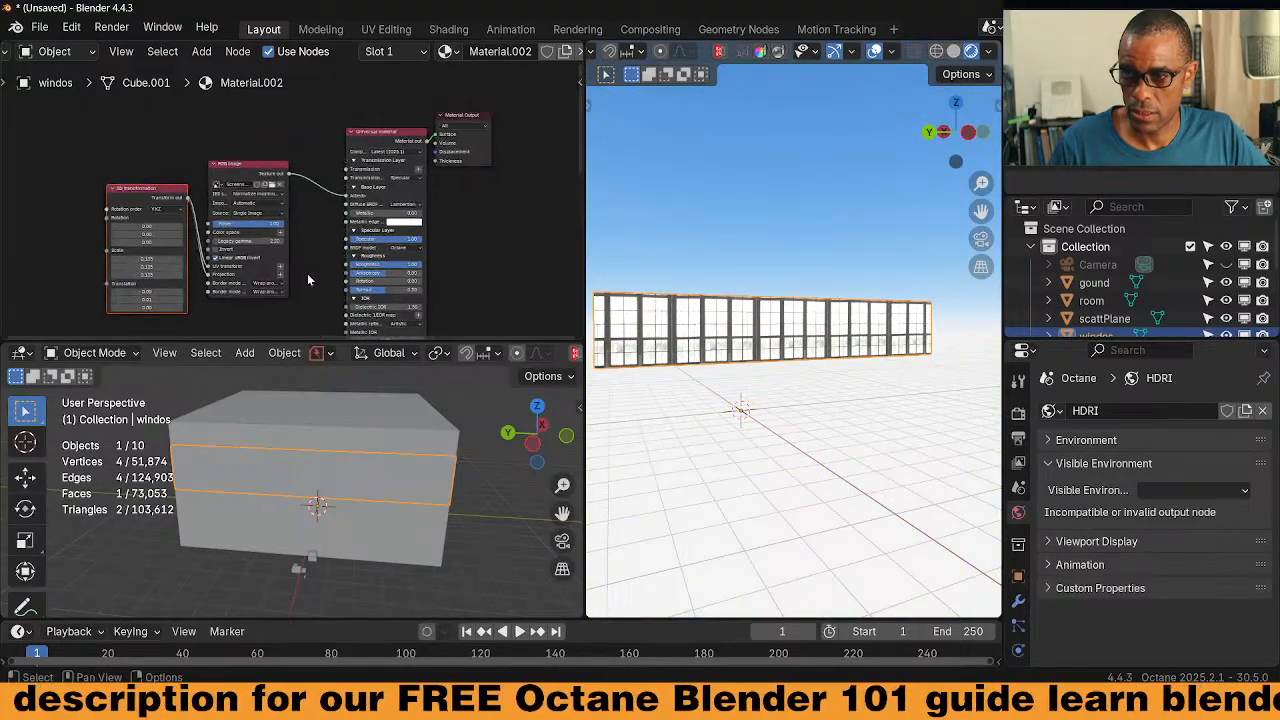
pyautogui.scroll(1, 309, 273)
pyautogui.moveTo(770, 420); pyautogui.dragTo(843, 435, button='middle')
pyautogui.press('KP_Divide')
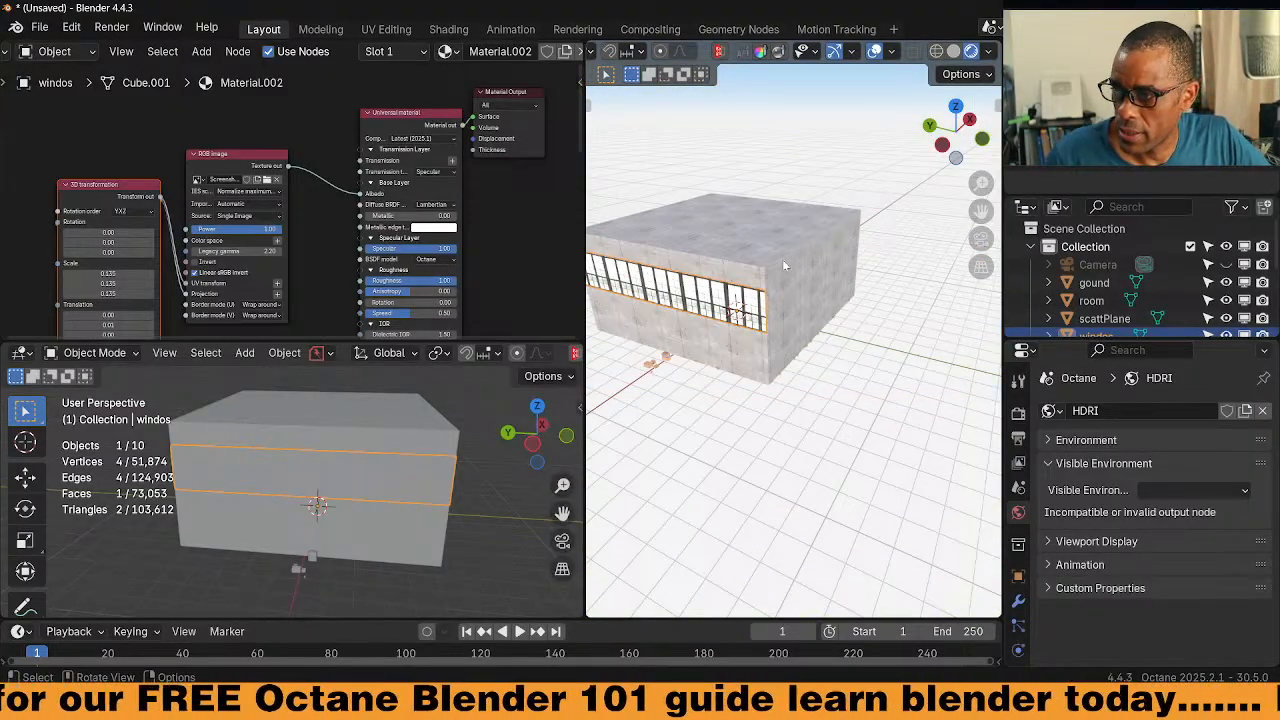
# View the scene through the camera and link the RGB image's texture output to the Universal material's Transmission input
pyautogui.press('KP_0')
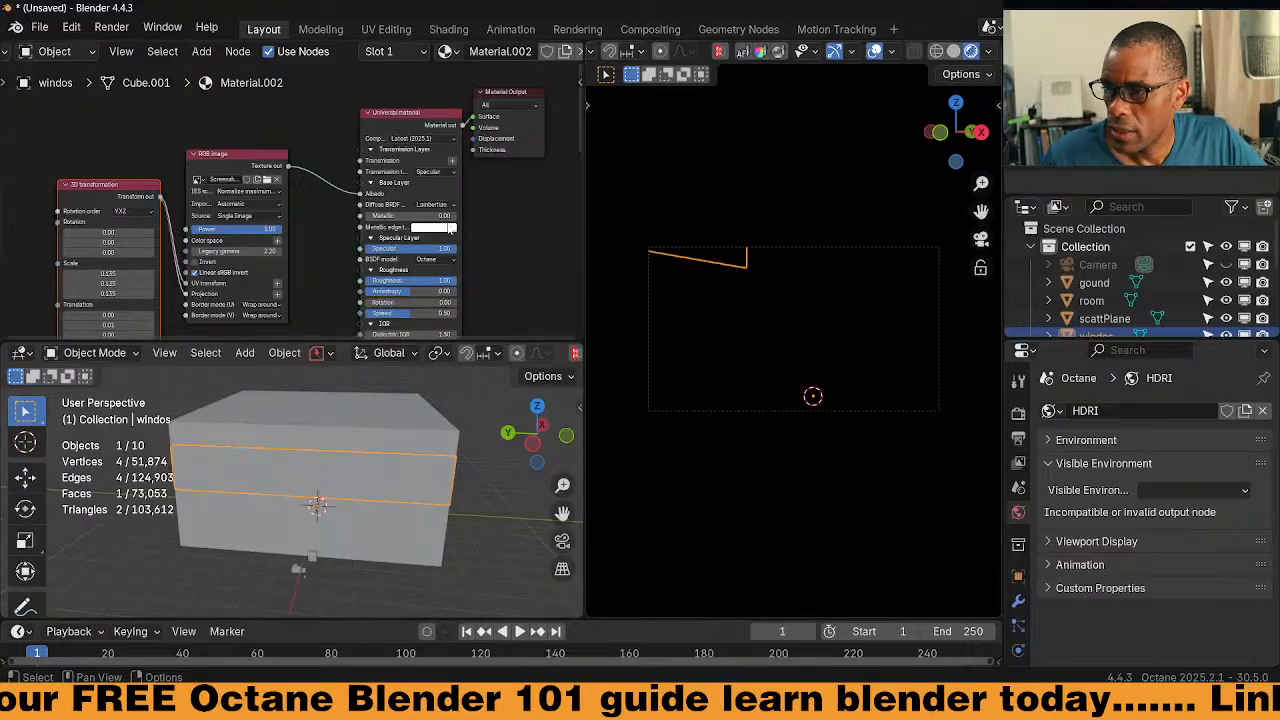
pyautogui.scroll(-4, 322, 208)
pyautogui.scroll(8, 322, 235)
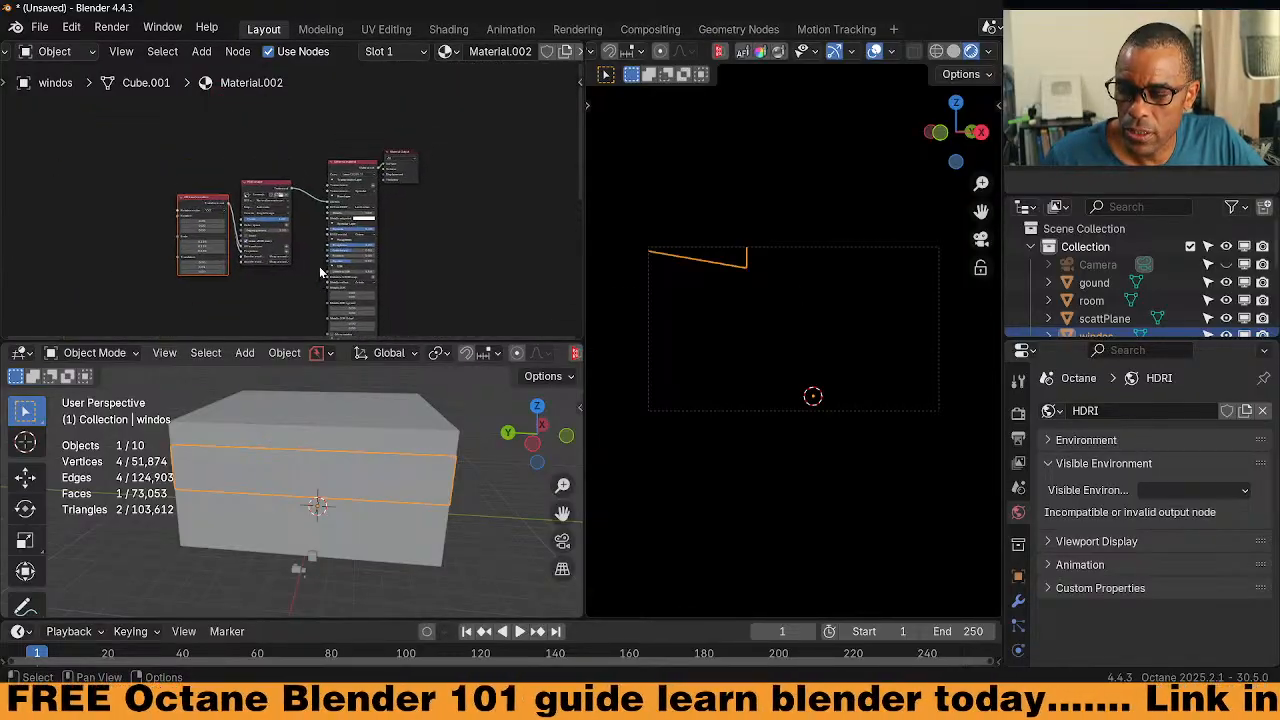
pyautogui.moveTo(322, 235); pyautogui.dragTo(296, 295, button='middle')
pyautogui.moveTo(267, 248); pyautogui.dragTo(368, 254)
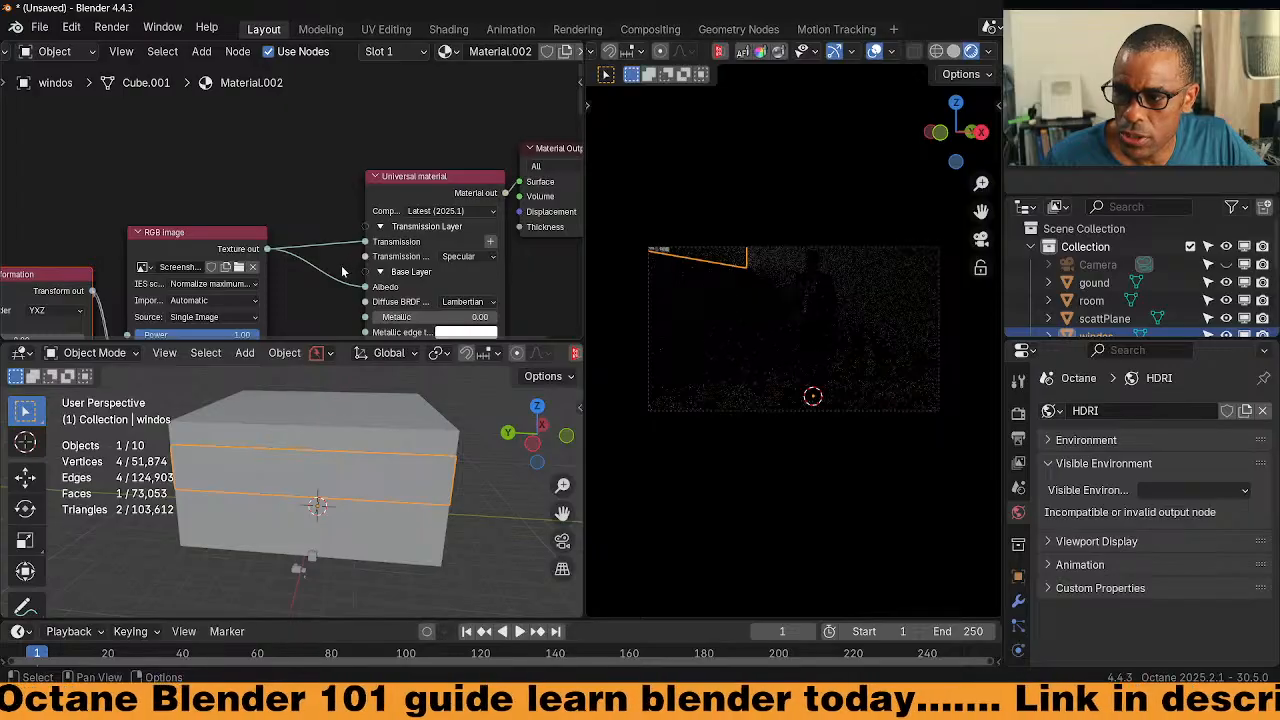
pyautogui.click(455, 258)
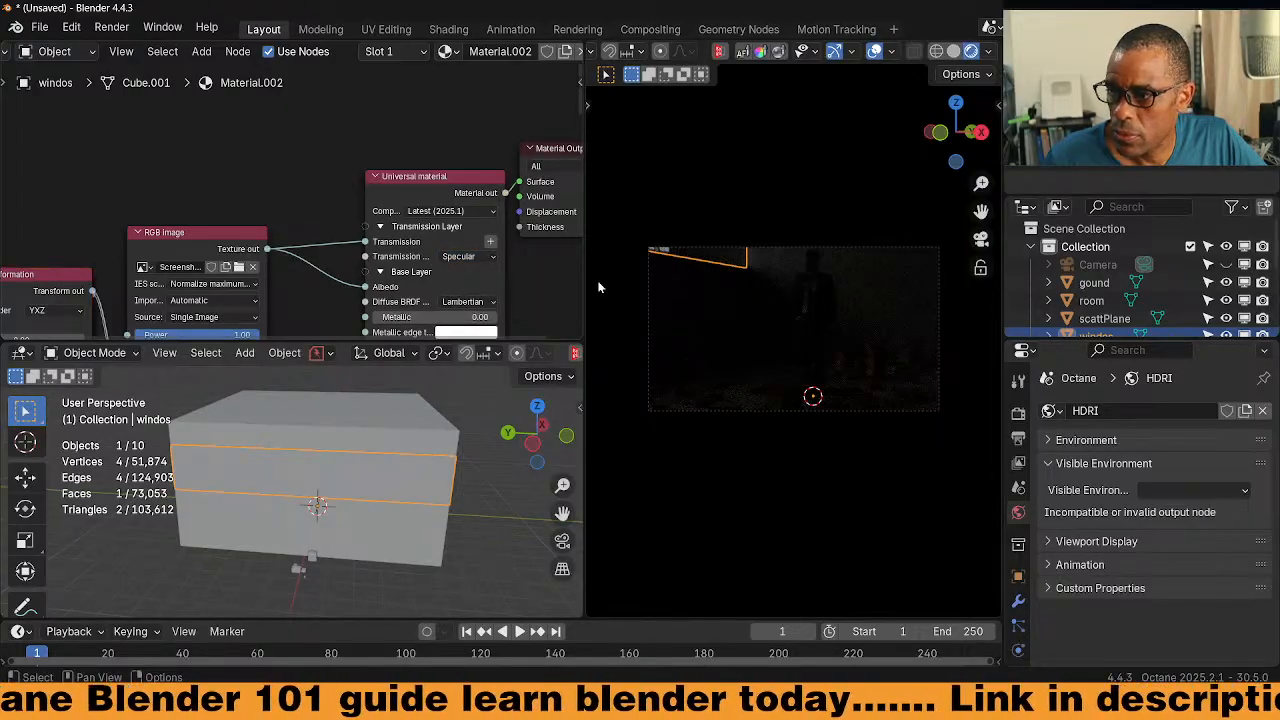
# Select the suited man and reframe the camera so both he and the upper windows are in shot
pyautogui.click(818, 323)
pyautogui.press('q')
pyautogui.click(783, 318)
pyautogui.moveTo(779, 312)
pyautogui.mouseDown(button='middle')
pyautogui.moveTo(761, 282)
pyautogui.moveTo(788, 372)
pyautogui.moveTo(794, 334)
pyautogui.moveTo(758, 322)
pyautogui.moveTo(772, 326)
pyautogui.mouseUp(button='middle')
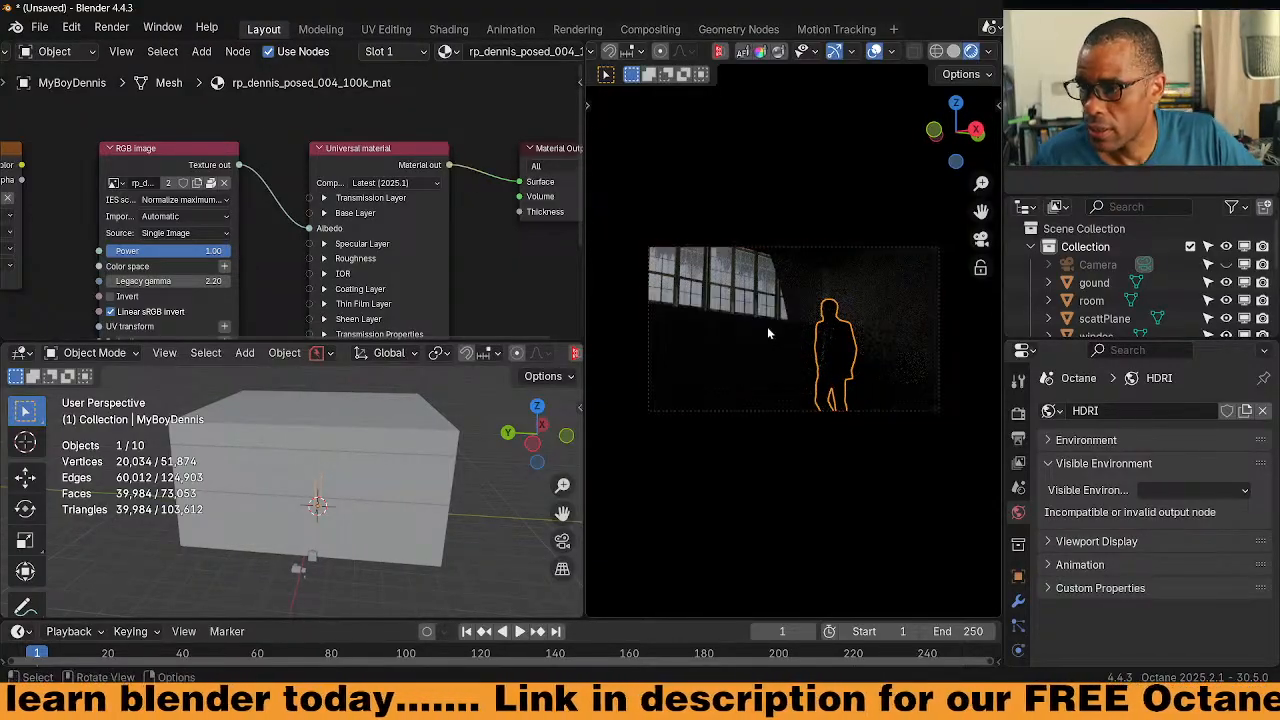
pyautogui.scroll(-1, 460, 232)
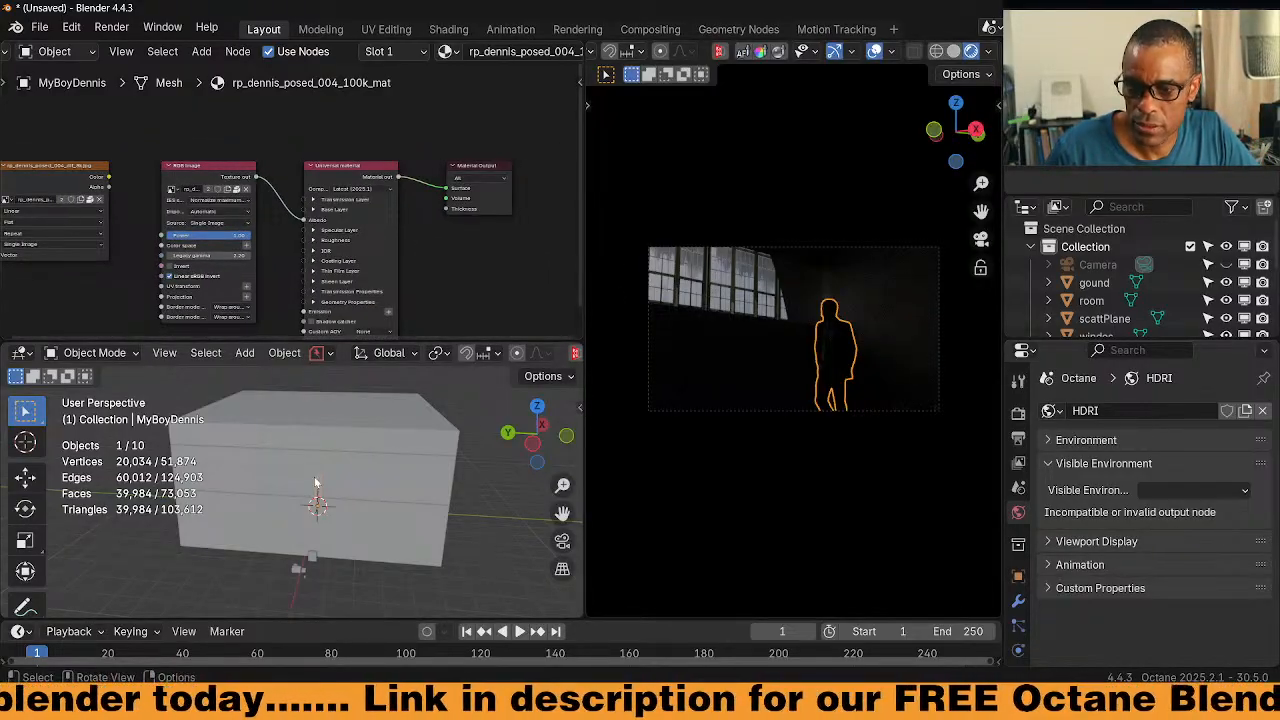
# Try rotating the windos plane 180° about the global X axis
pyautogui.click(317, 483)
pyautogui.write('rx')
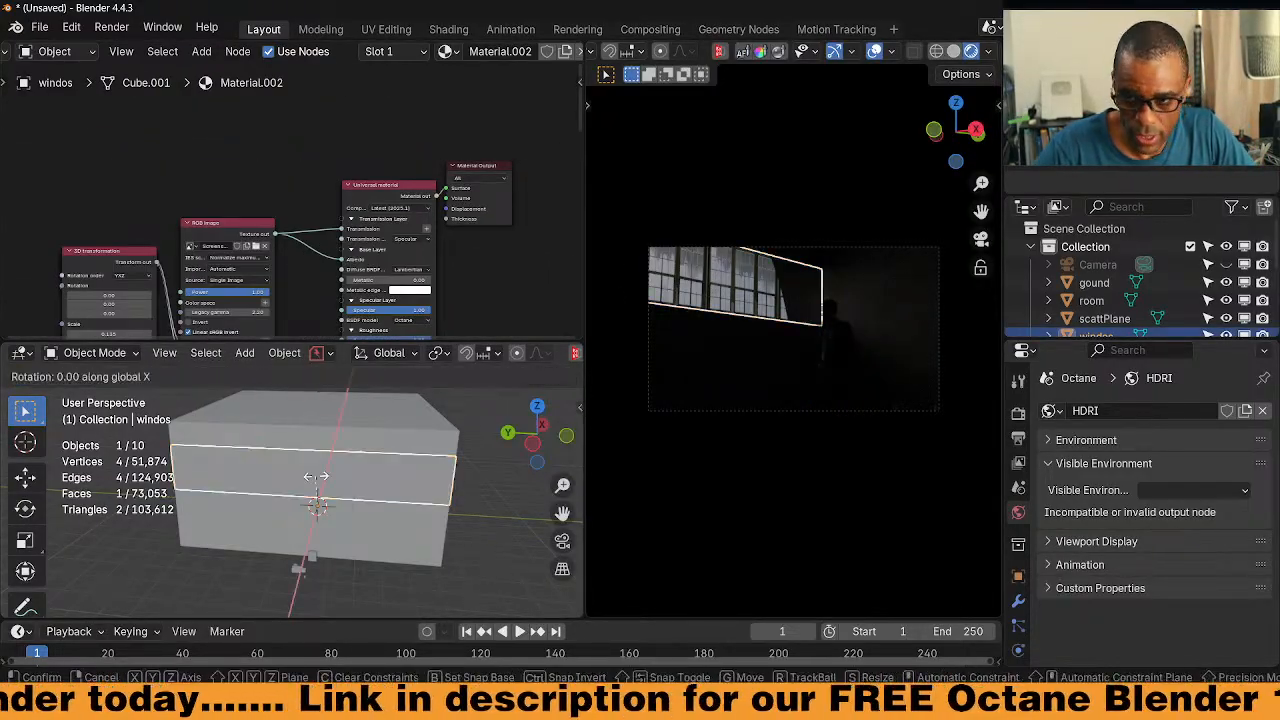
pyautogui.write('180')
pyautogui.press('Return')
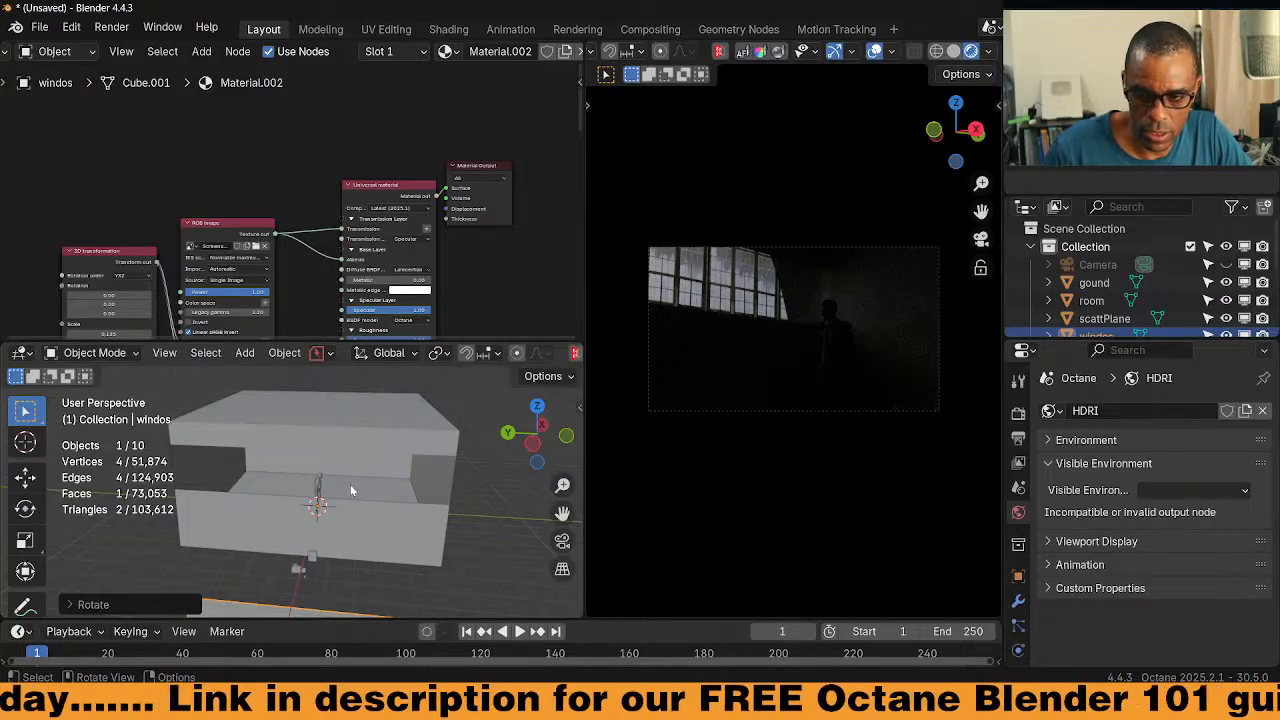
pyautogui.hotkey('ctrl', 'z')
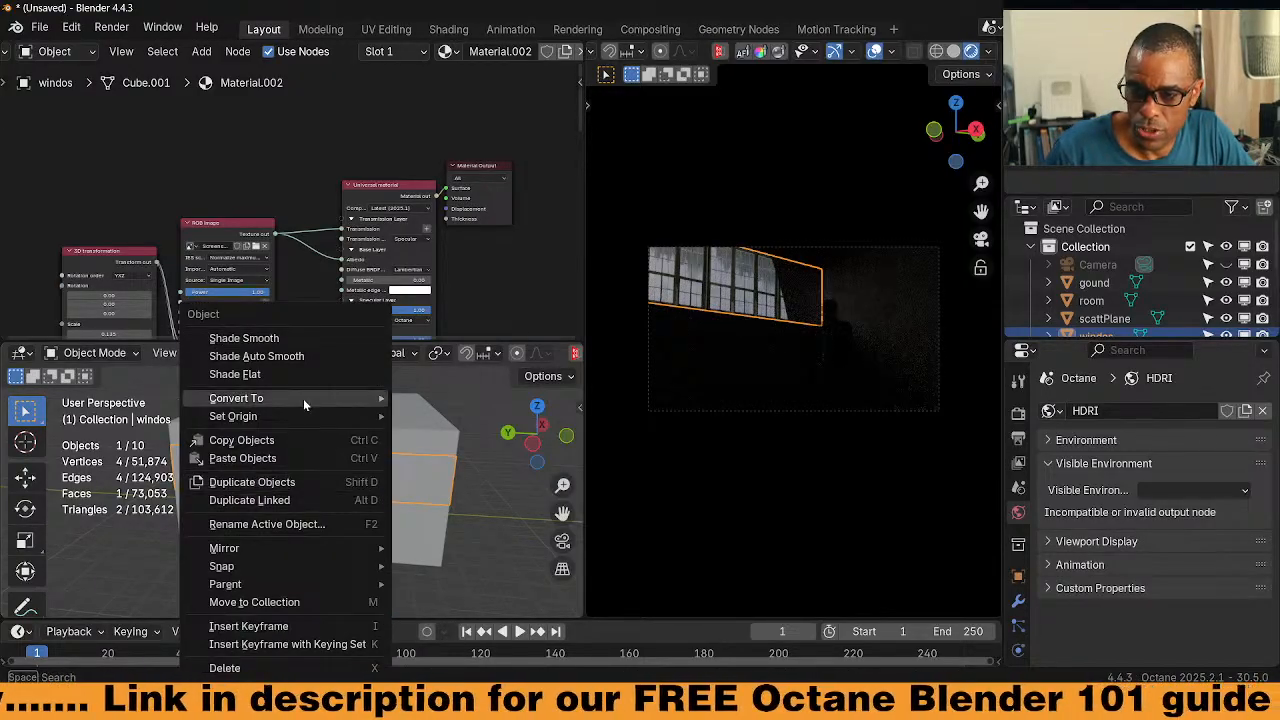
# Set the windos plane's origin to its geometry and rotate the plane 180° about the Z axis
pyautogui.moveTo(308, 419)
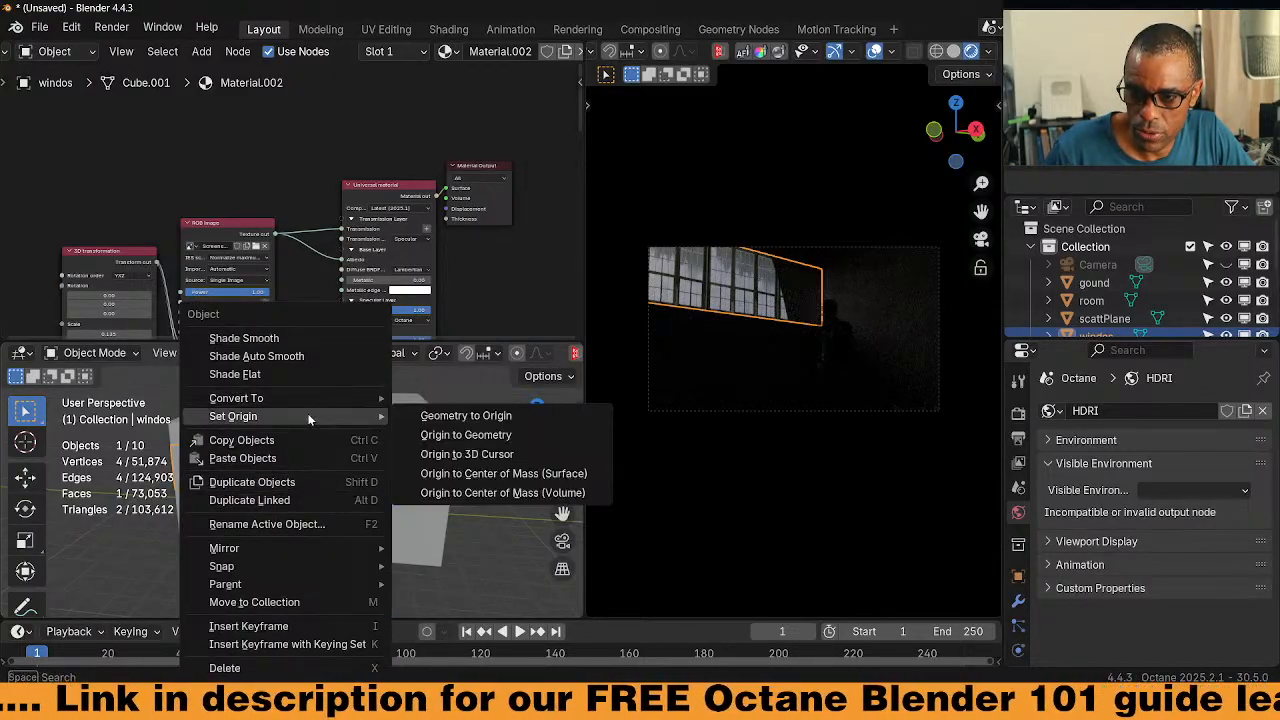
pyautogui.click(445, 434)
pyautogui.write('rz180')
pyautogui.press('Return')
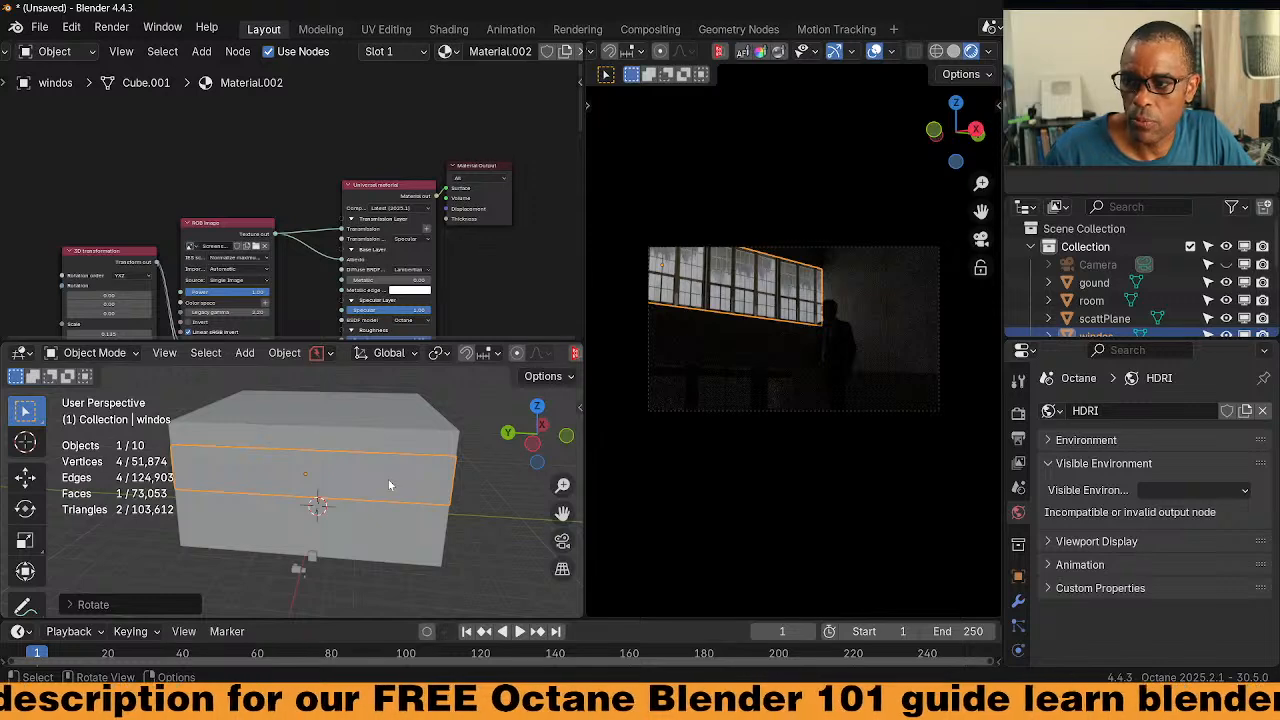
# Try a 180° Y rotation and a free X rotation in the 3D transformation node, resetting both to 0
pyautogui.moveTo(309, 261); pyautogui.dragTo(369, 176, button='middle')
pyautogui.moveTo(270, 304); pyautogui.dragTo(353, 291, button='middle')
pyautogui.scroll(1, 353, 291)
pyautogui.scroll(2, 284, 266)
pyautogui.click(220, 187)
pyautogui.write('180')
pyautogui.press('Return')
pyautogui.click(232, 187)
pyautogui.write('0')
pyautogui.press('Return')
pyautogui.moveTo(224, 172); pyautogui.dragTo(155, 172)
pyautogui.click(220, 172)
pyautogui.write('0')
pyautogui.press('Return')
# Set the 3D transformation's Z rotation to 180 and hide the overlays in the rendered viewport
pyautogui.moveTo(219, 202); pyautogui.dragTo(331, 202)
pyautogui.click(219, 202)
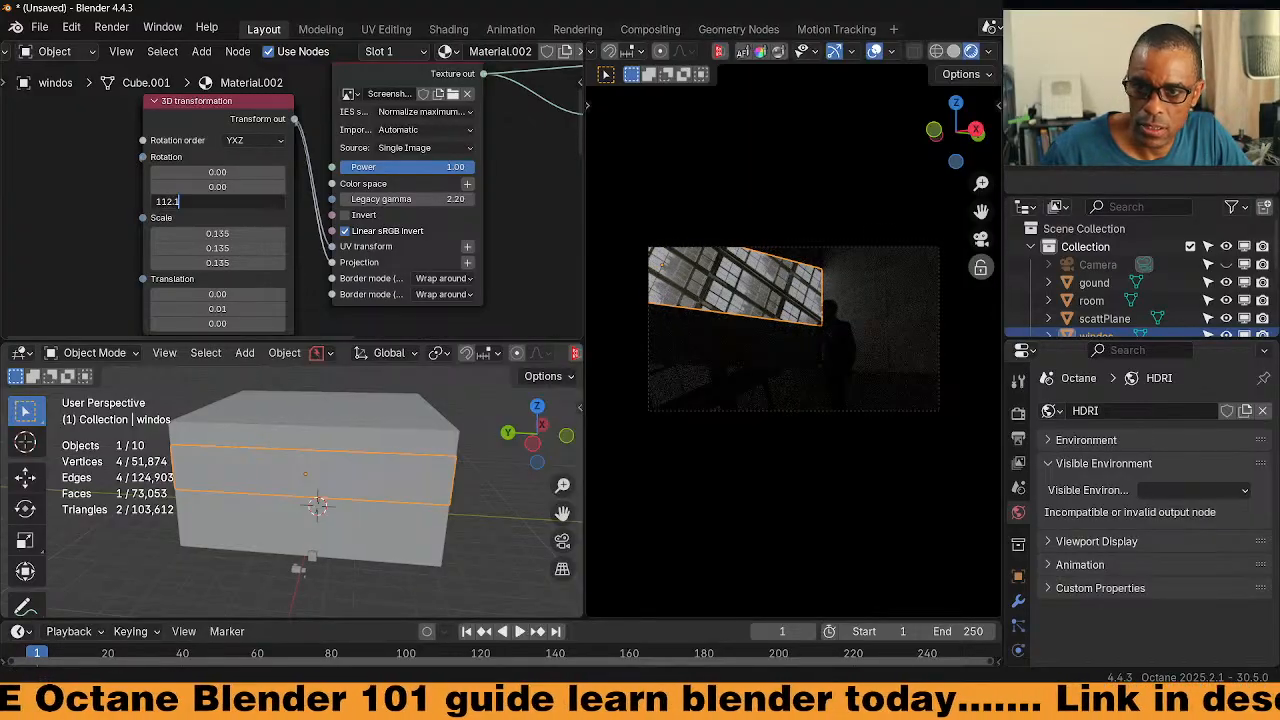
pyautogui.hotkey('ctrl', 'a')
pyautogui.write('180')
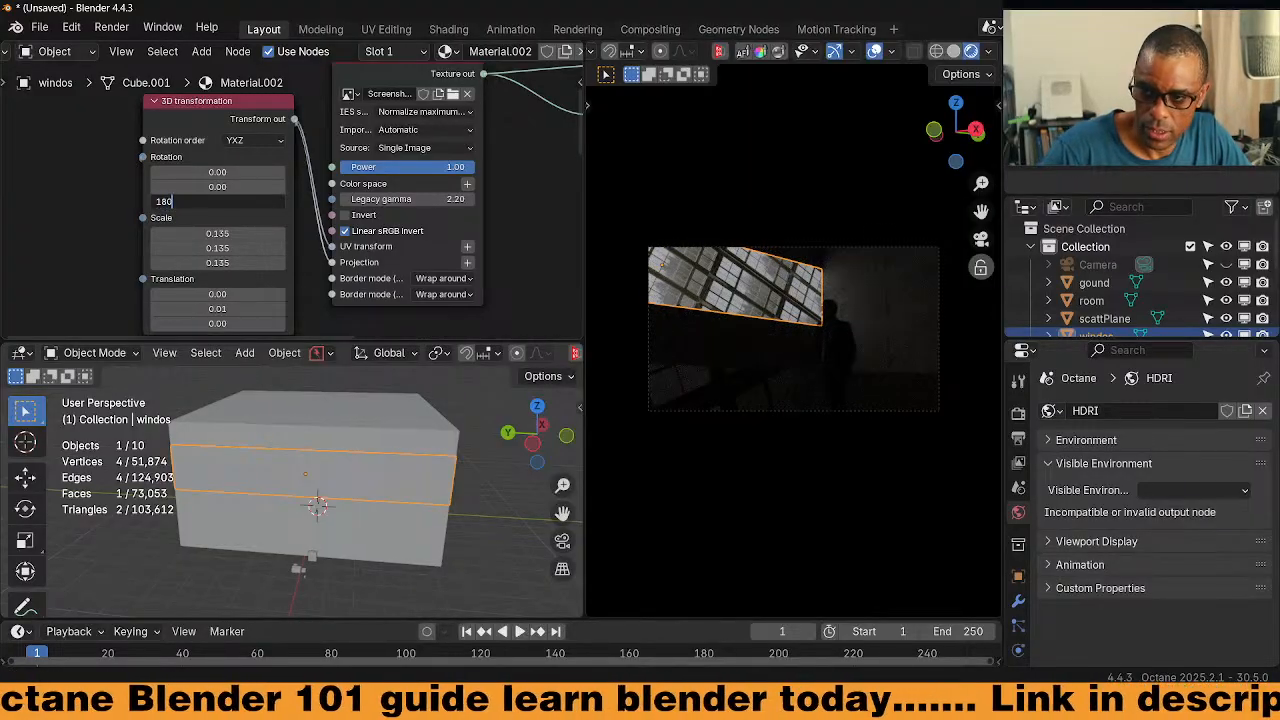
pyautogui.press('Return')
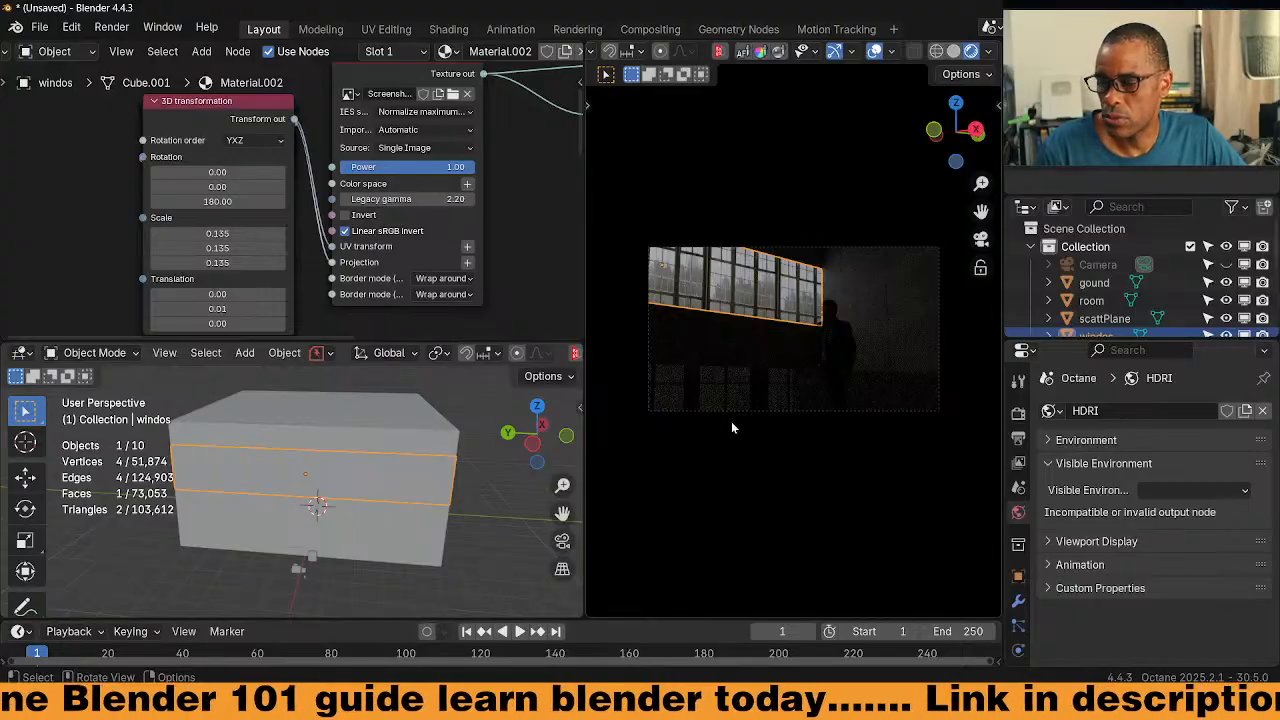
pyautogui.scroll(-2, 475, 282)
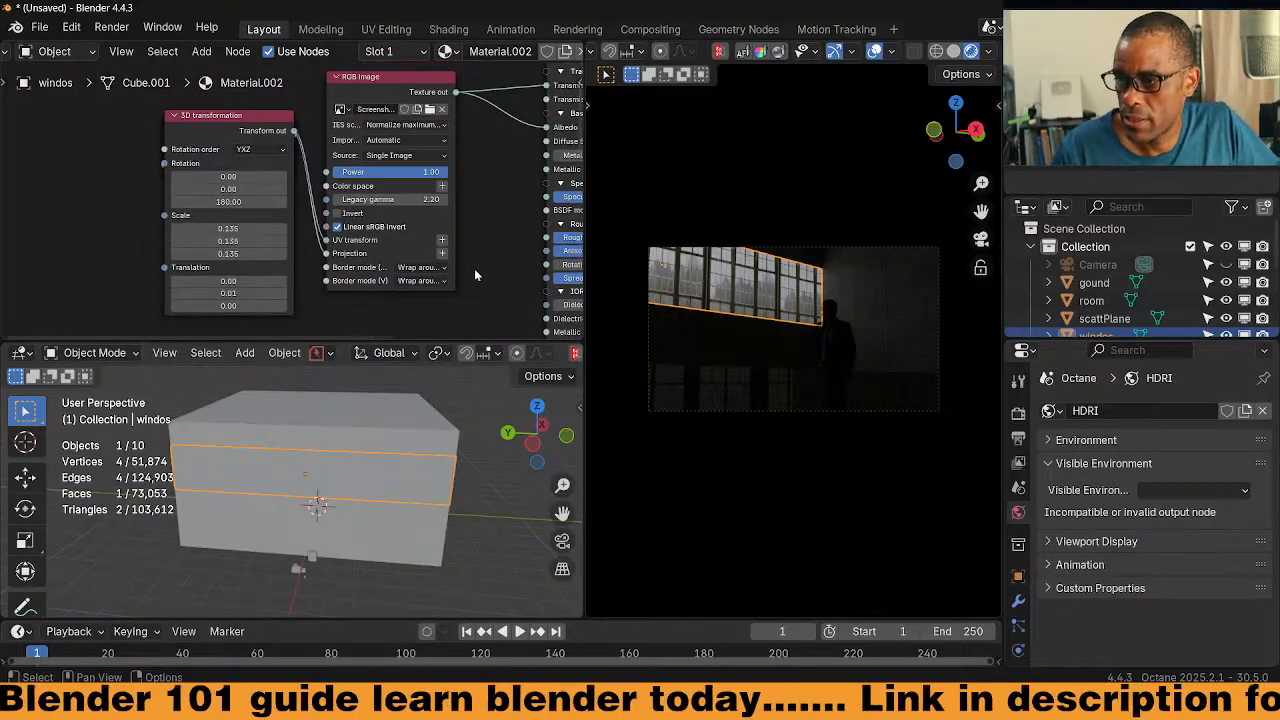
pyautogui.scroll(-2, 475, 276)
pyautogui.click(875, 52)
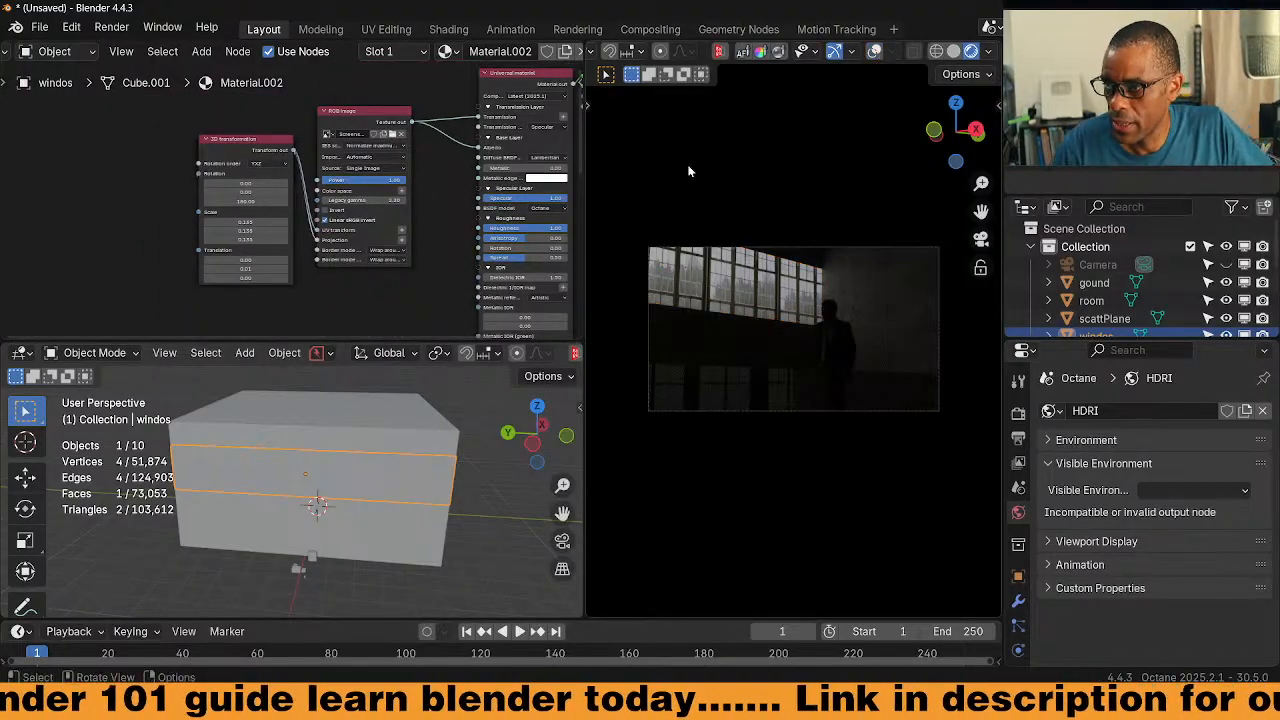
# Add a Black body emission node to the Universal material's Emission input
pyautogui.moveTo(428, 268); pyautogui.dragTo(375, 278, button='middle')
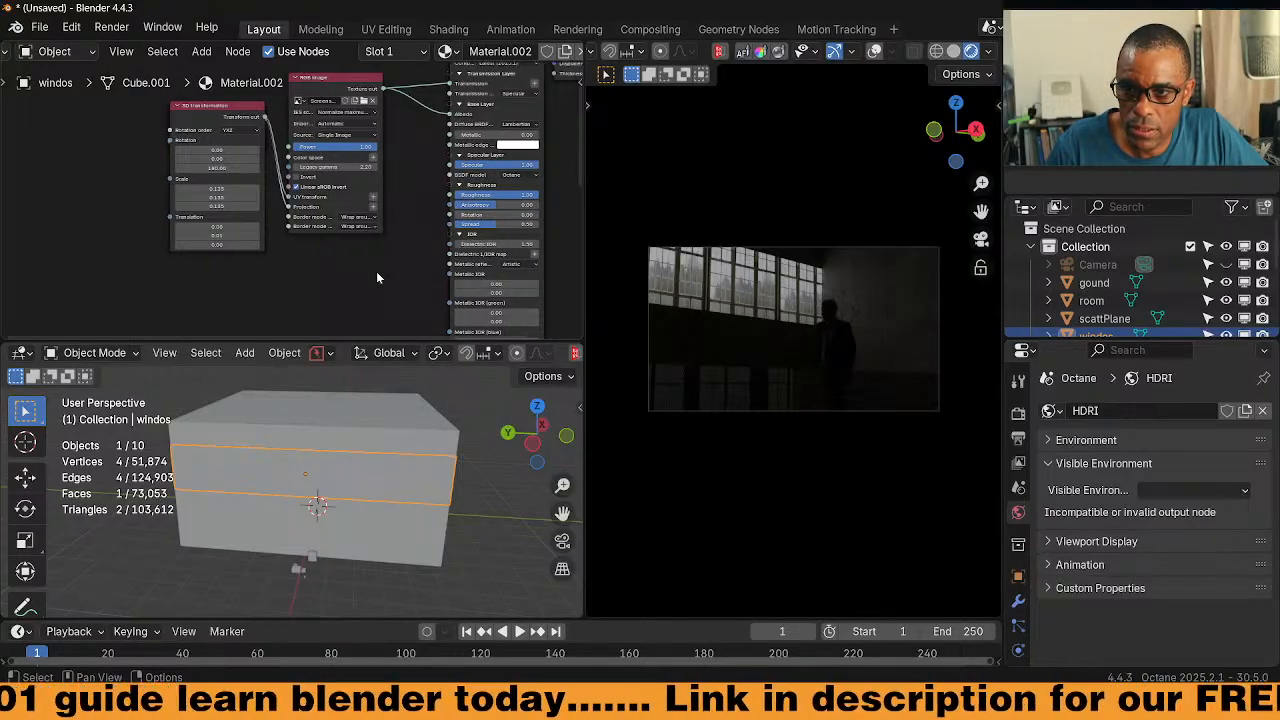
pyautogui.scroll(-3, 318, 262)
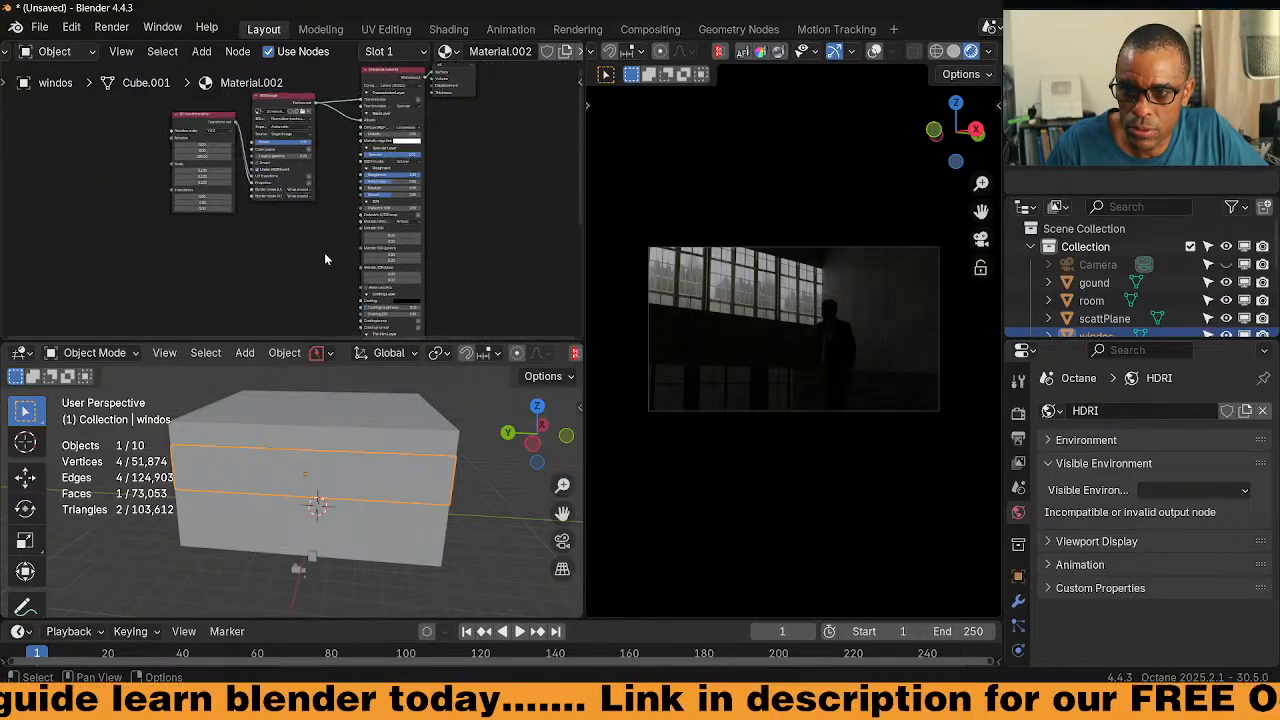
pyautogui.hotkey('ctrl', 'space')
pyautogui.moveTo(575, 483); pyautogui.dragTo(405, 363, button='middle')
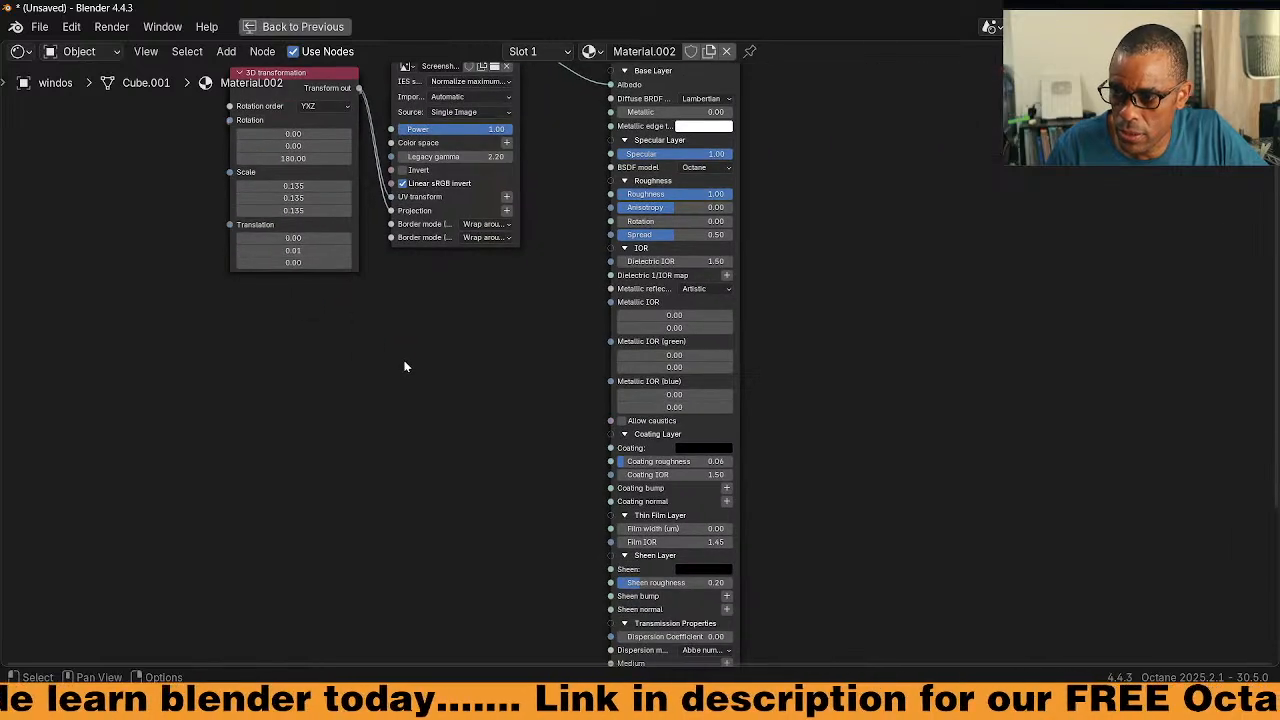
pyautogui.scroll(-2, 424, 367)
pyautogui.moveTo(446, 420); pyautogui.dragTo(486, 291, button='middle')
pyautogui.moveTo(583, 579); pyautogui.dragTo(583, 437, button='middle')
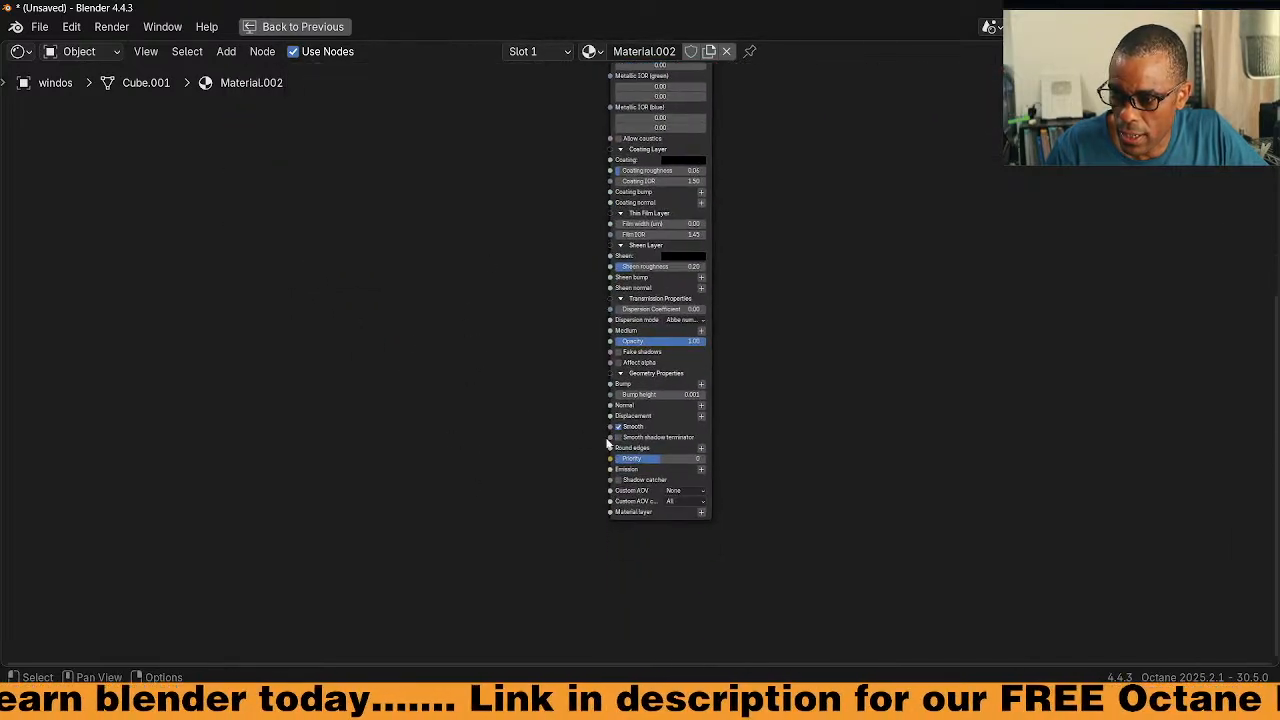
pyautogui.click(701, 469)
pyautogui.moveTo(700, 491)
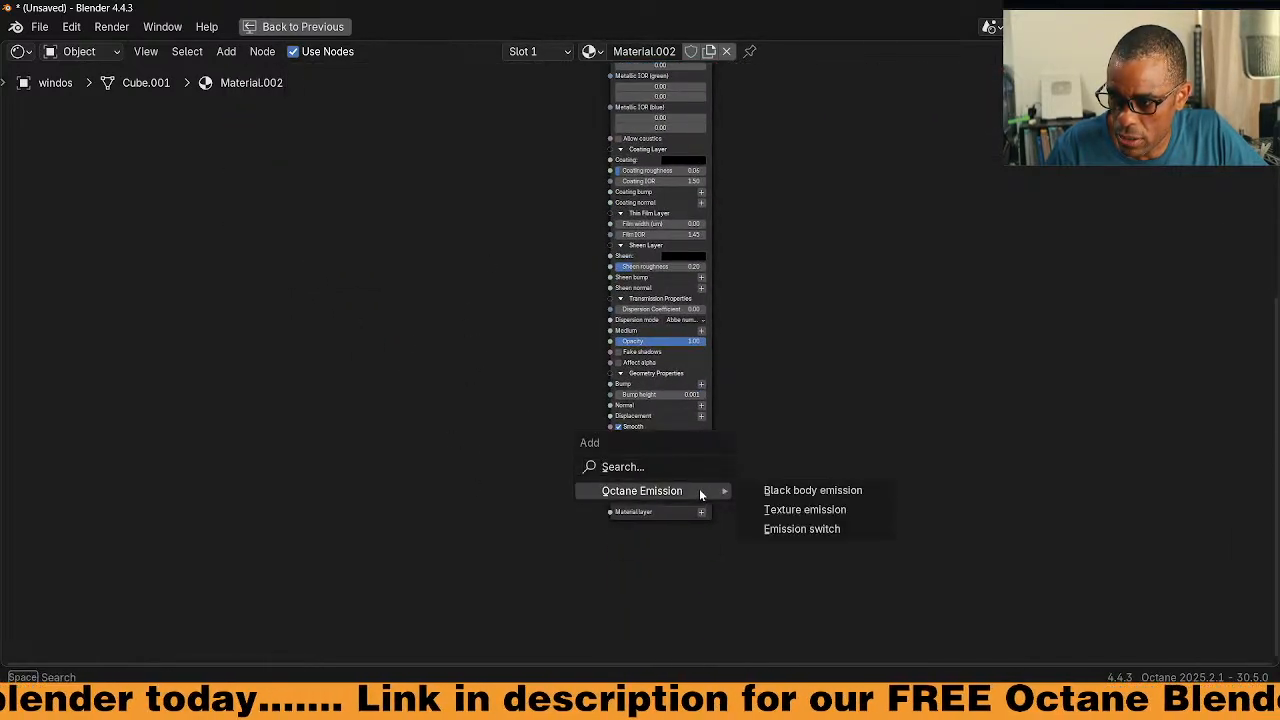
pyautogui.click(820, 492)
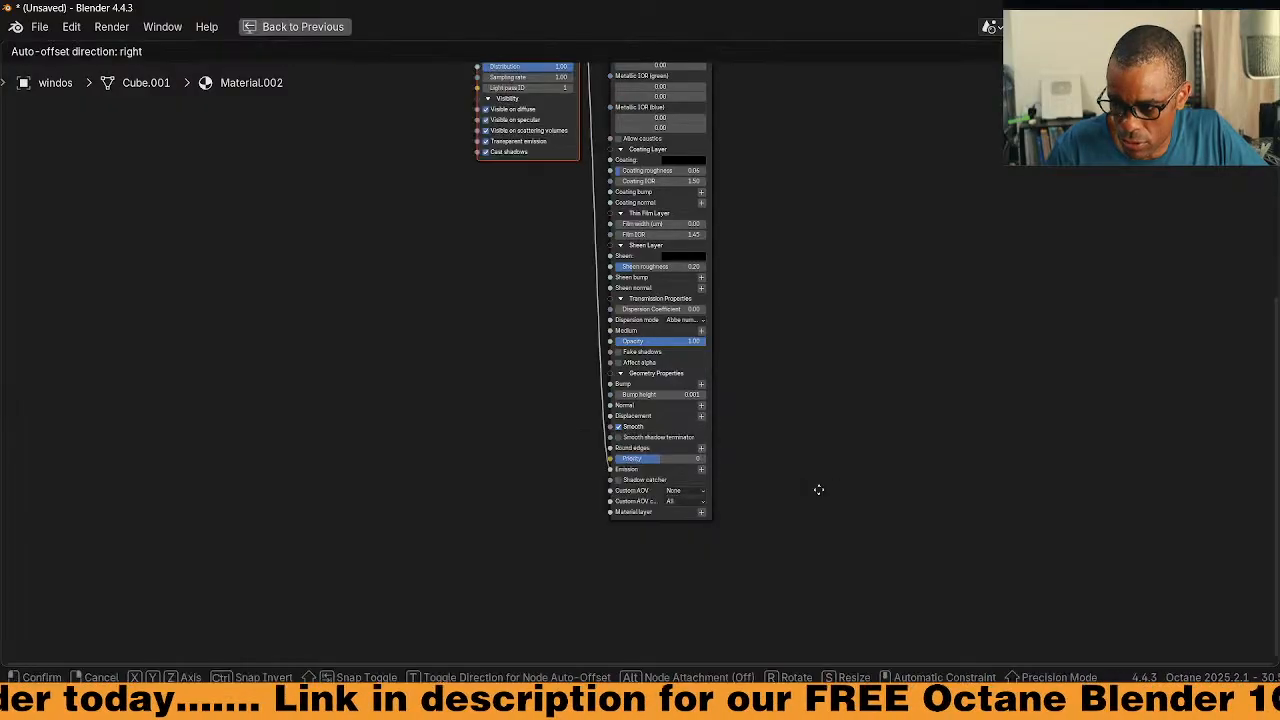
pyautogui.click(749, 306)
# Move the 3D transformation and RGB image nodes aside and link the image output to the Black body emission's Texture input
pyautogui.moveTo(429, 129); pyautogui.dragTo(450, 350, button='middle')
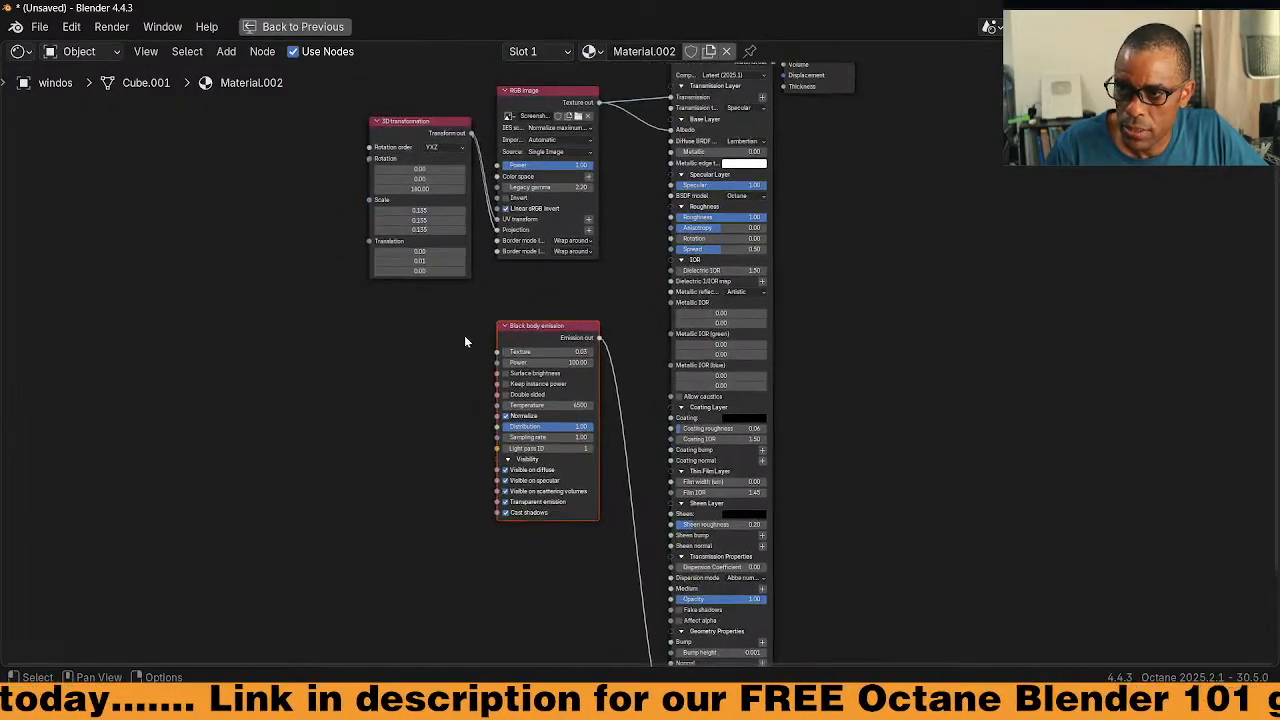
pyautogui.keyDown('shift'); pyautogui.click(446, 116); pyautogui.keyUp('shift')
pyautogui.moveTo(446, 116); pyautogui.dragTo(96, 166)
pyautogui.moveTo(251, 153); pyautogui.dragTo(497, 352)
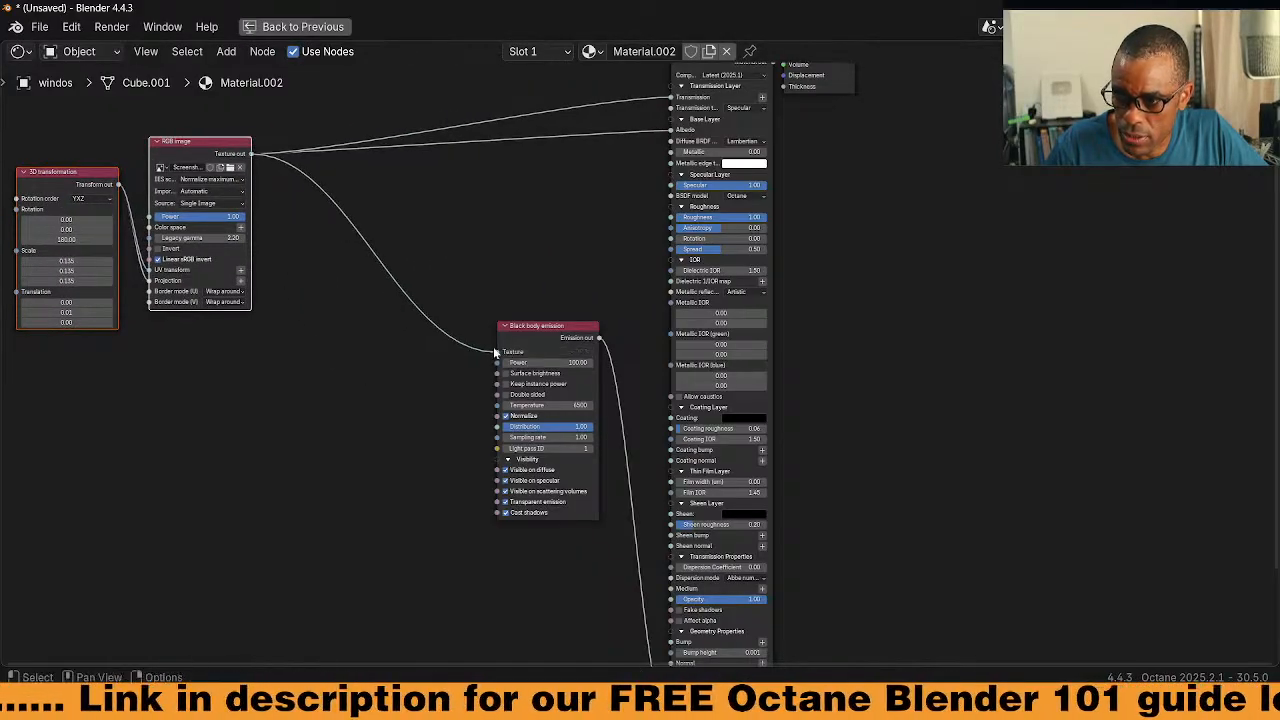
pyautogui.hotkey('ctrl', 'space')
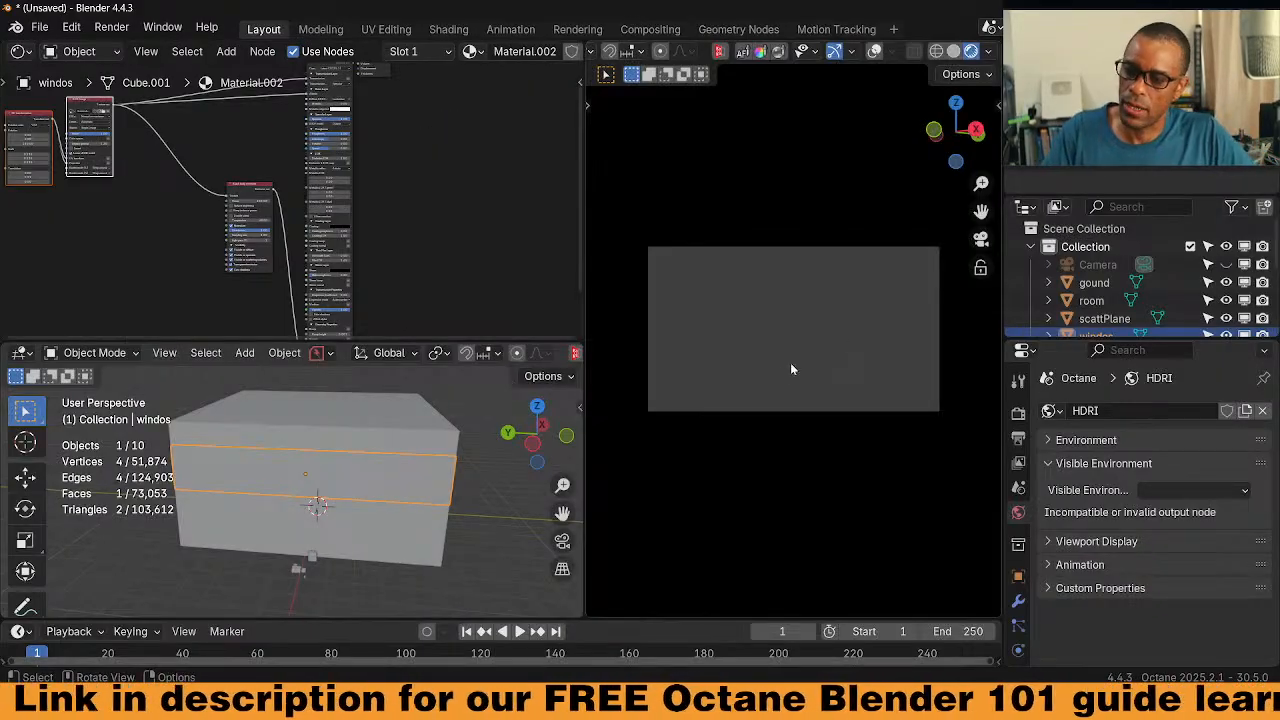
# Set the Black body emission's Power to 1 and its Temperature to 5600
pyautogui.scroll(5, 314, 223)
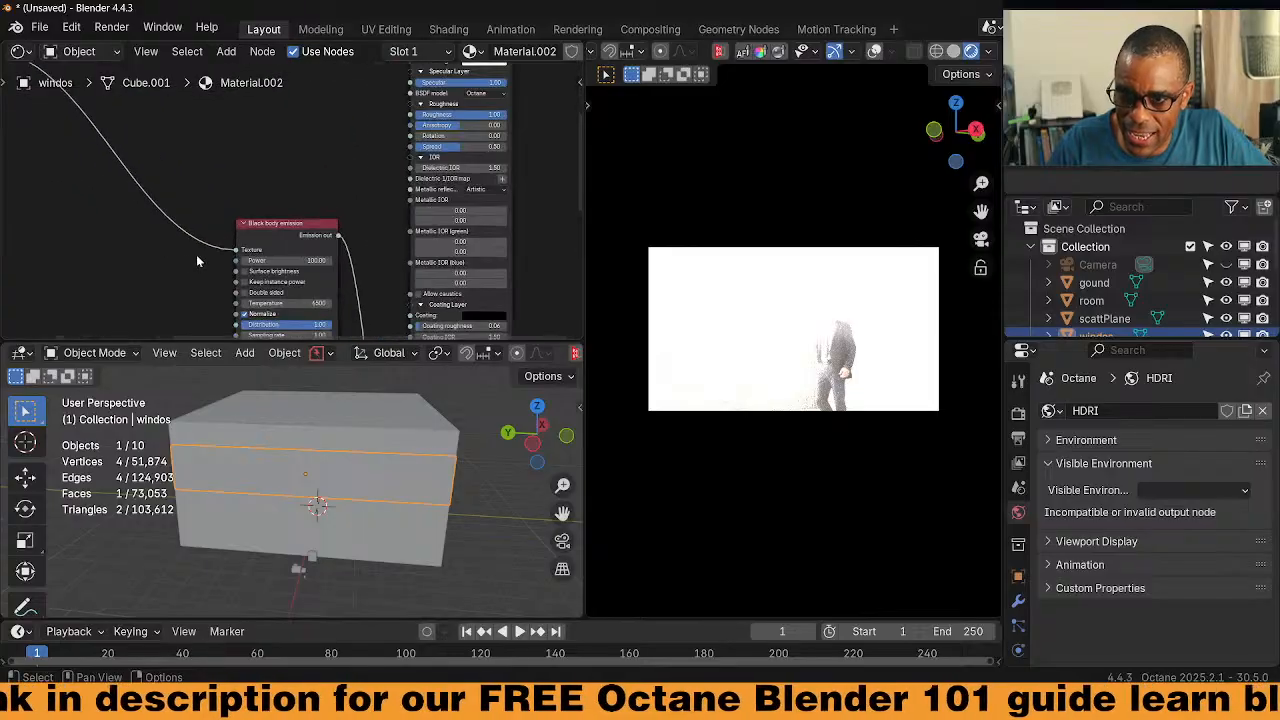
pyautogui.click(314, 223)
pyautogui.write('1')
pyautogui.press('Return')
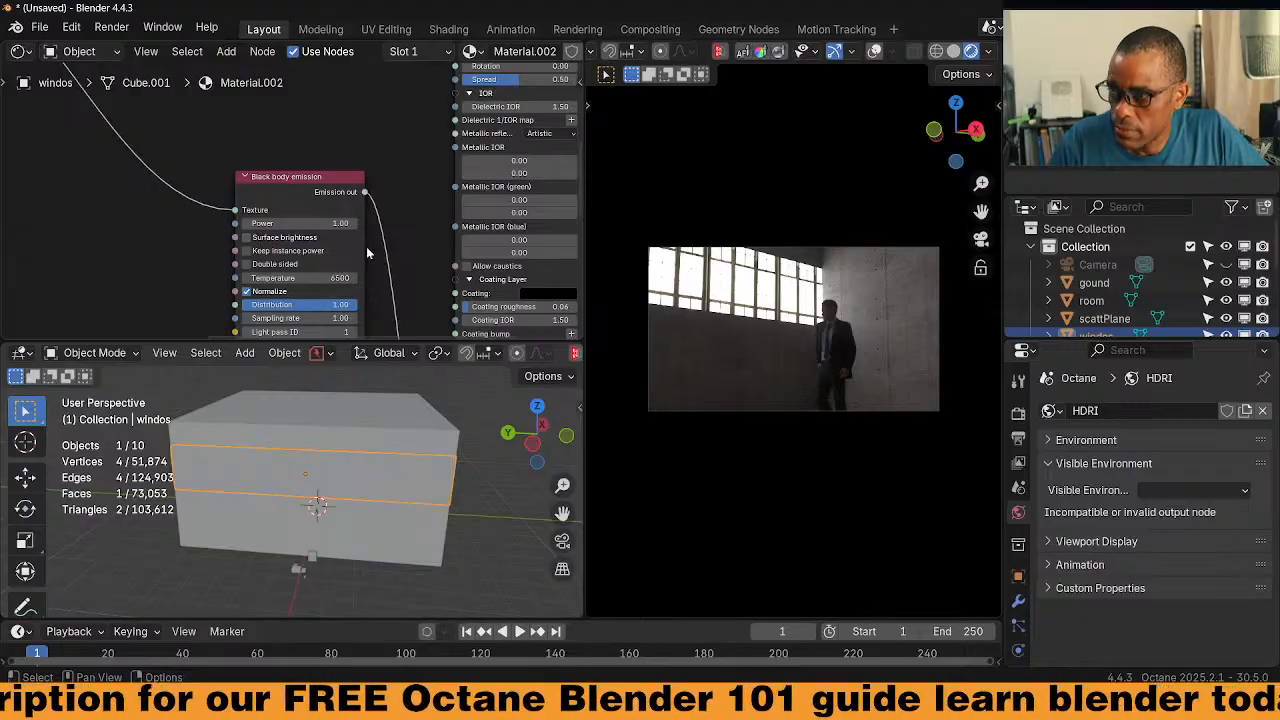
pyautogui.keyDown('shift'); pyautogui.scroll(-3, 396, 283); pyautogui.keyUp('shift')
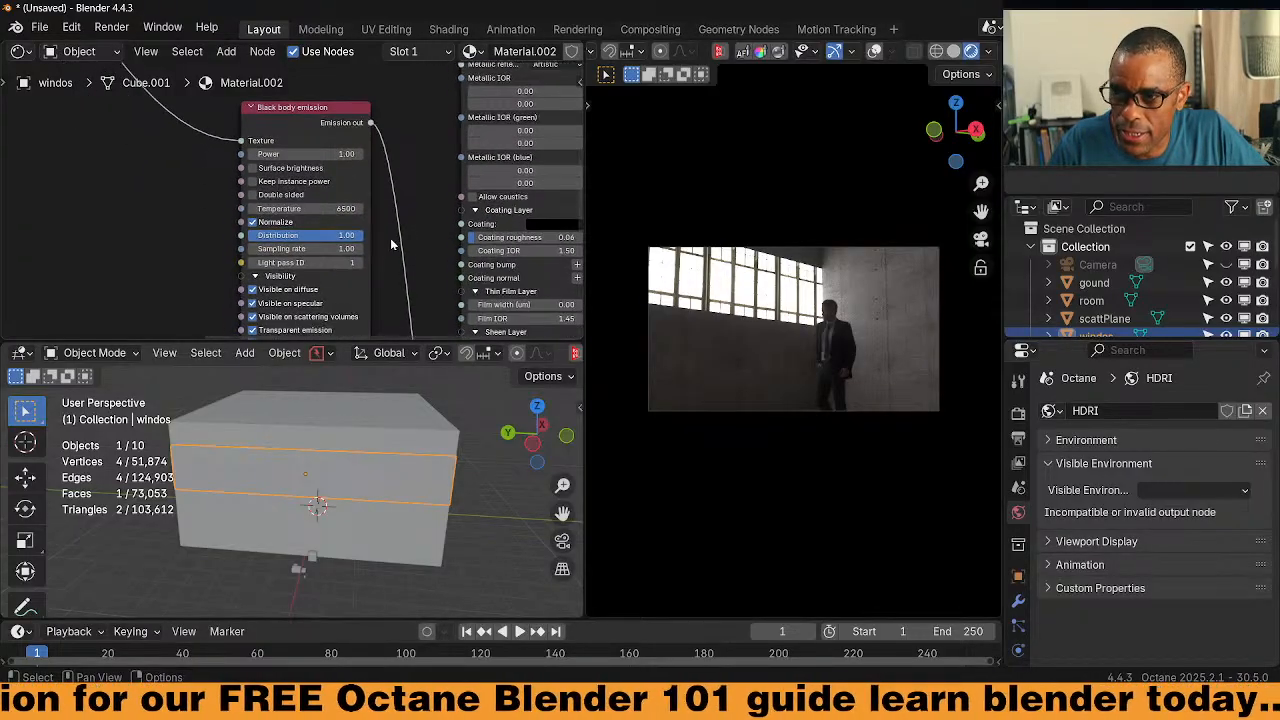
pyautogui.click(338, 208)
pyautogui.write('5')
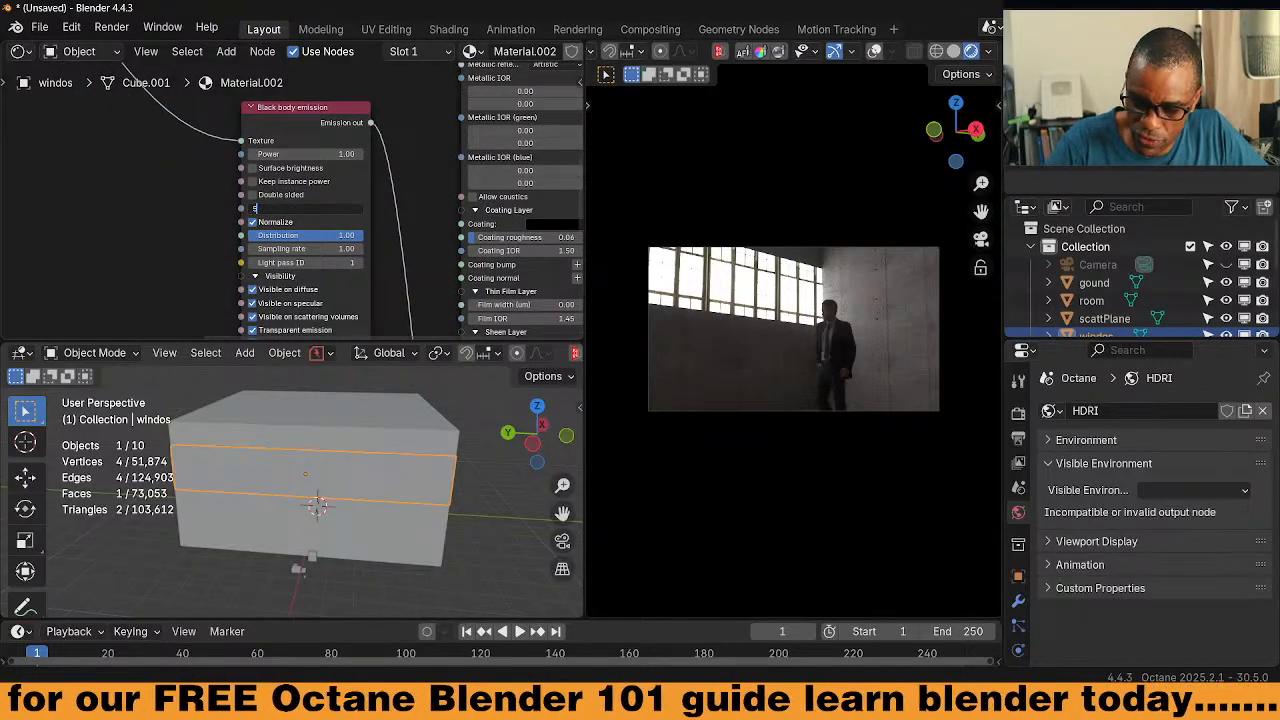
pyautogui.write('600')
pyautogui.press('Return')
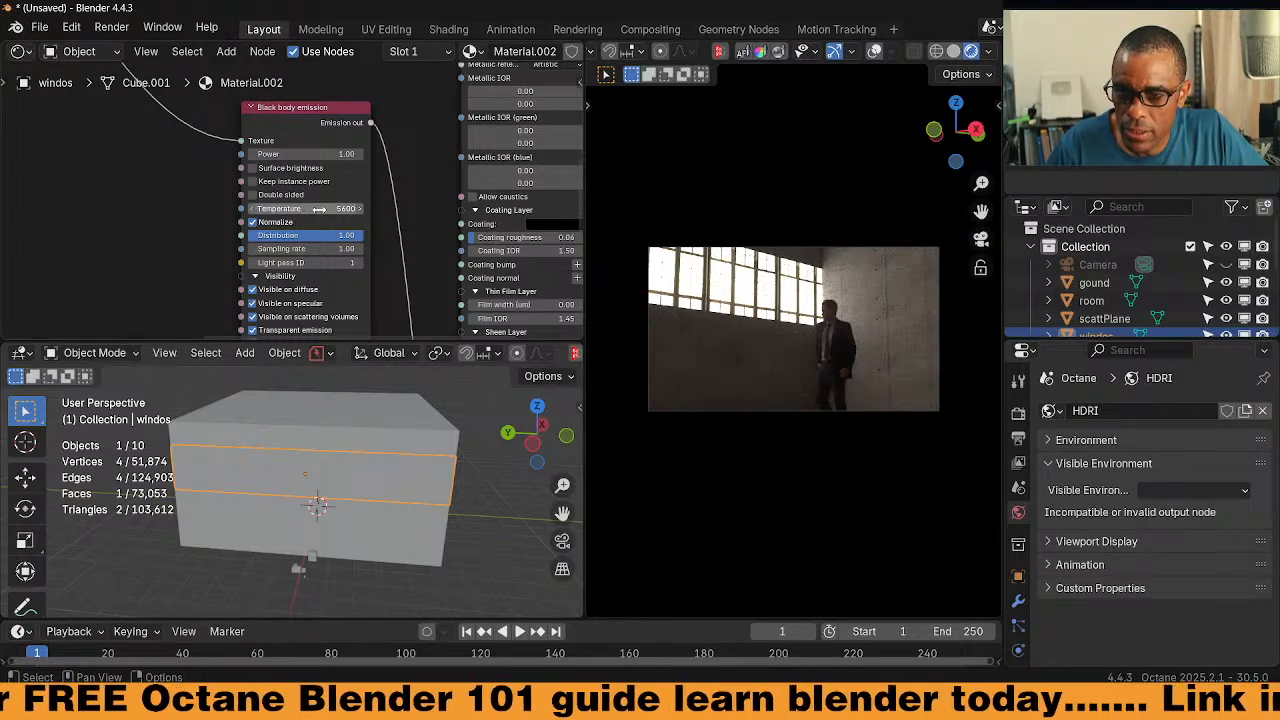
# Try Surface brightness on the Black body emission, switch it back off, and test a Power of 0.5
pyautogui.click(253, 169)
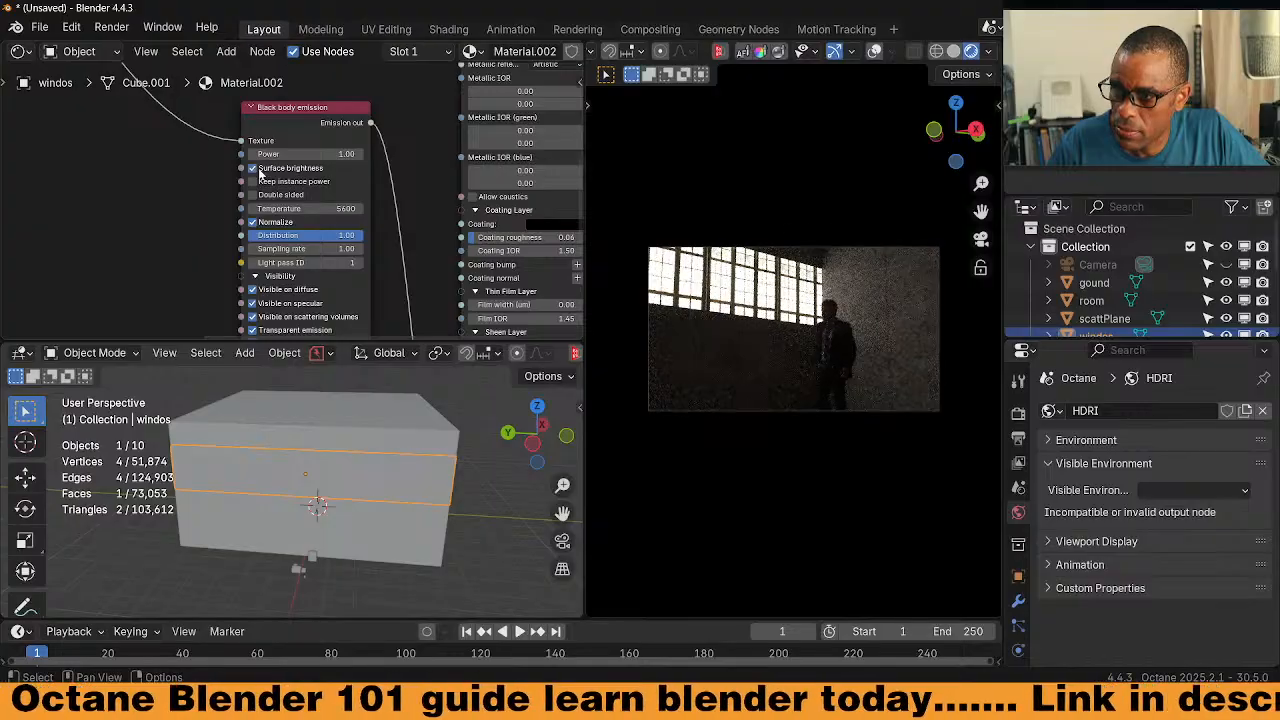
pyautogui.click(268, 154)
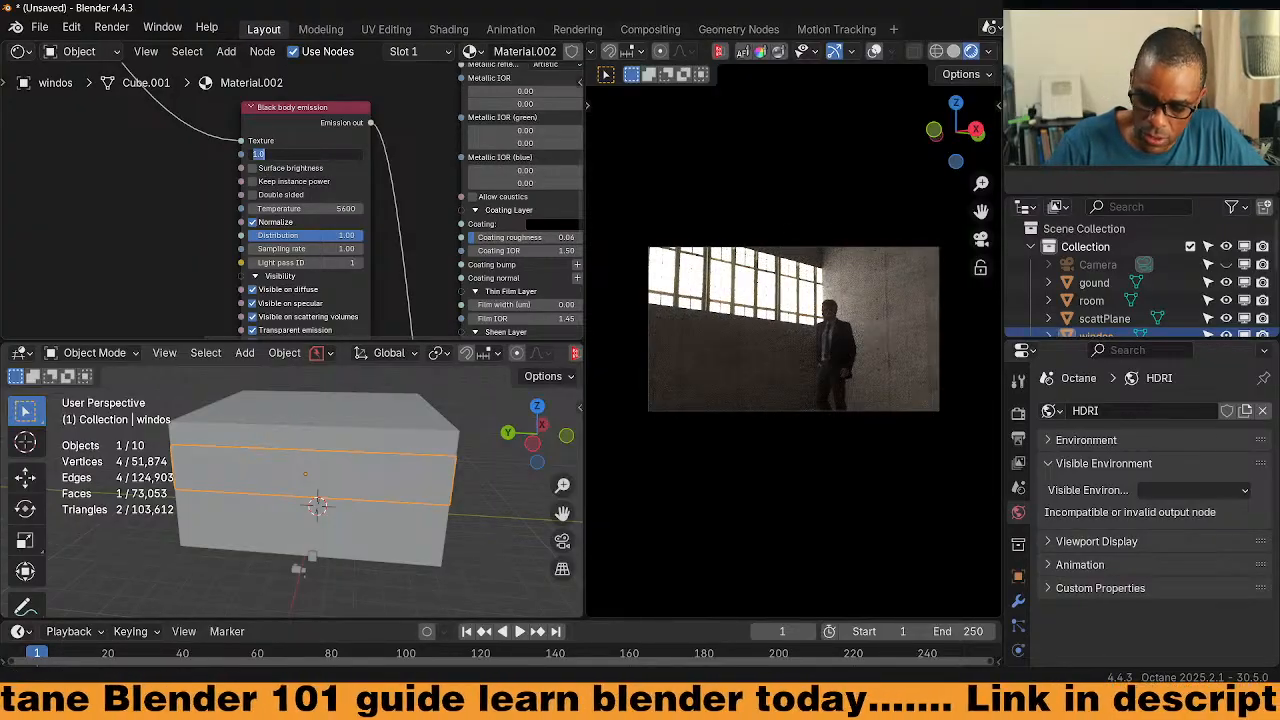
pyautogui.write('0.5')
pyautogui.press('Return')
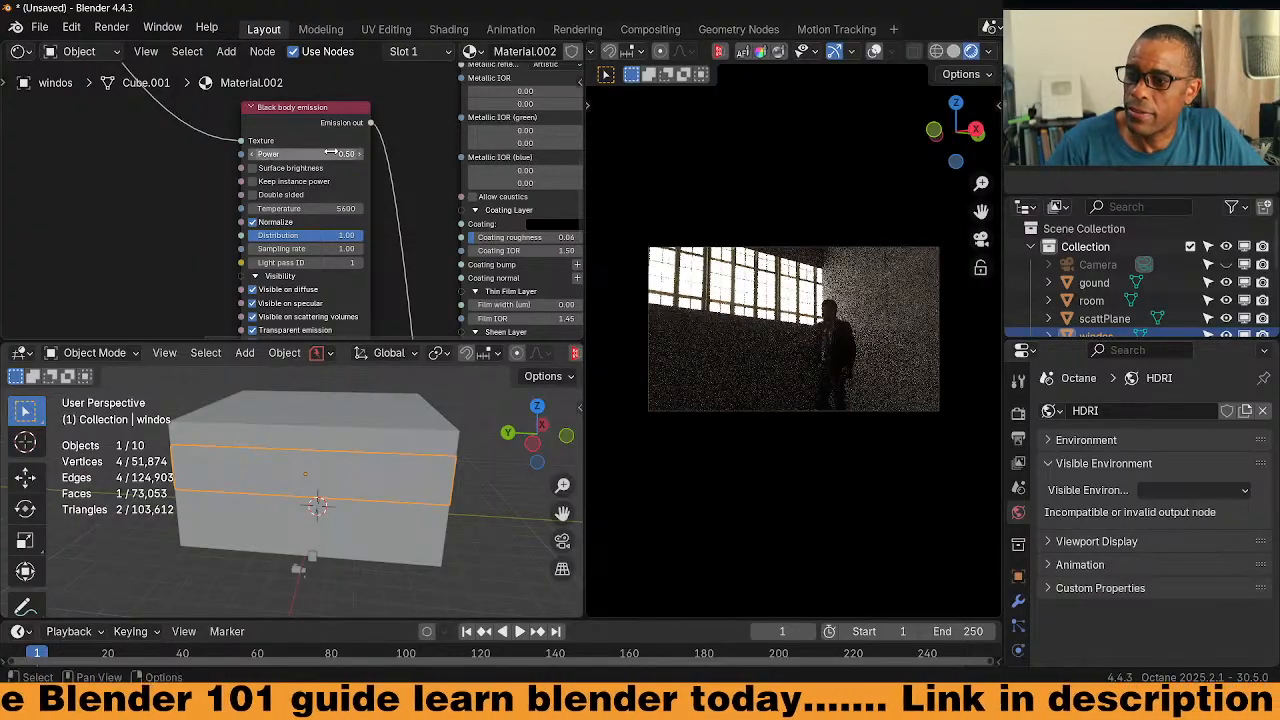
# Try Power values of 0.02, 0.06 and 0.08 on the windows' Black body emission
pyautogui.click(268, 154)
pyautogui.write('.02')
pyautogui.press('Return')
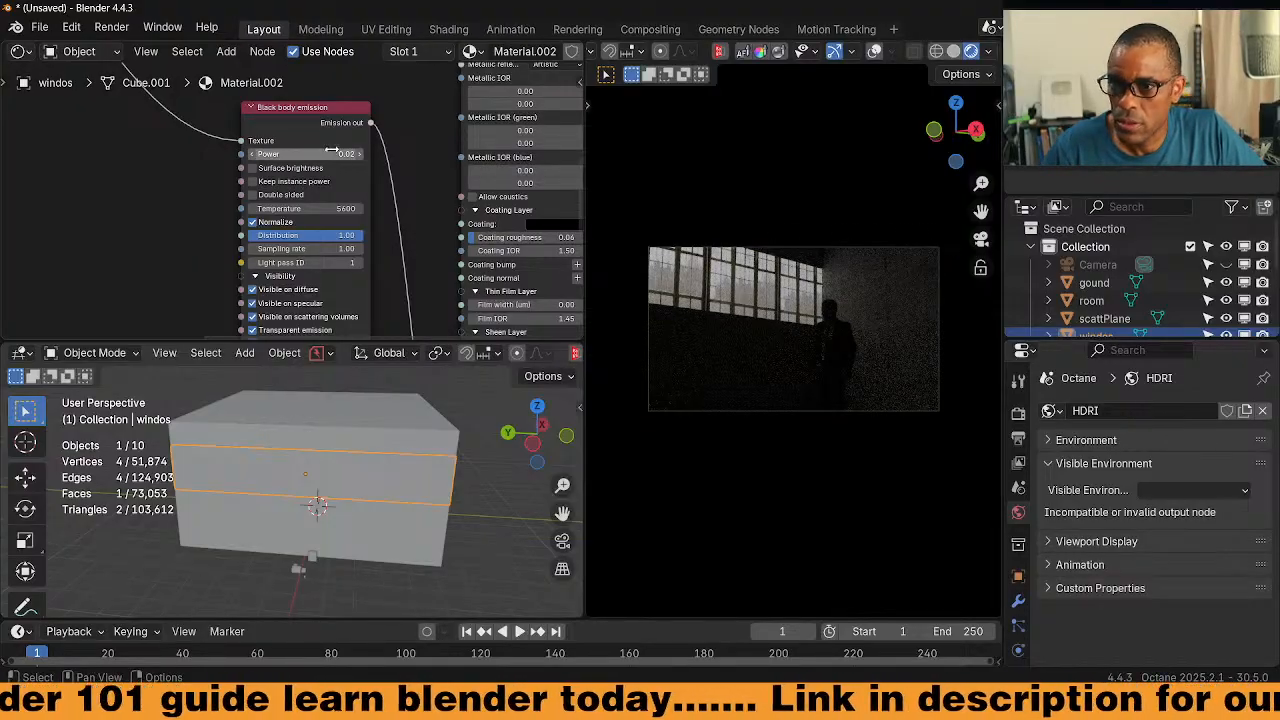
pyautogui.click(333, 152)
pyautogui.press('Right')
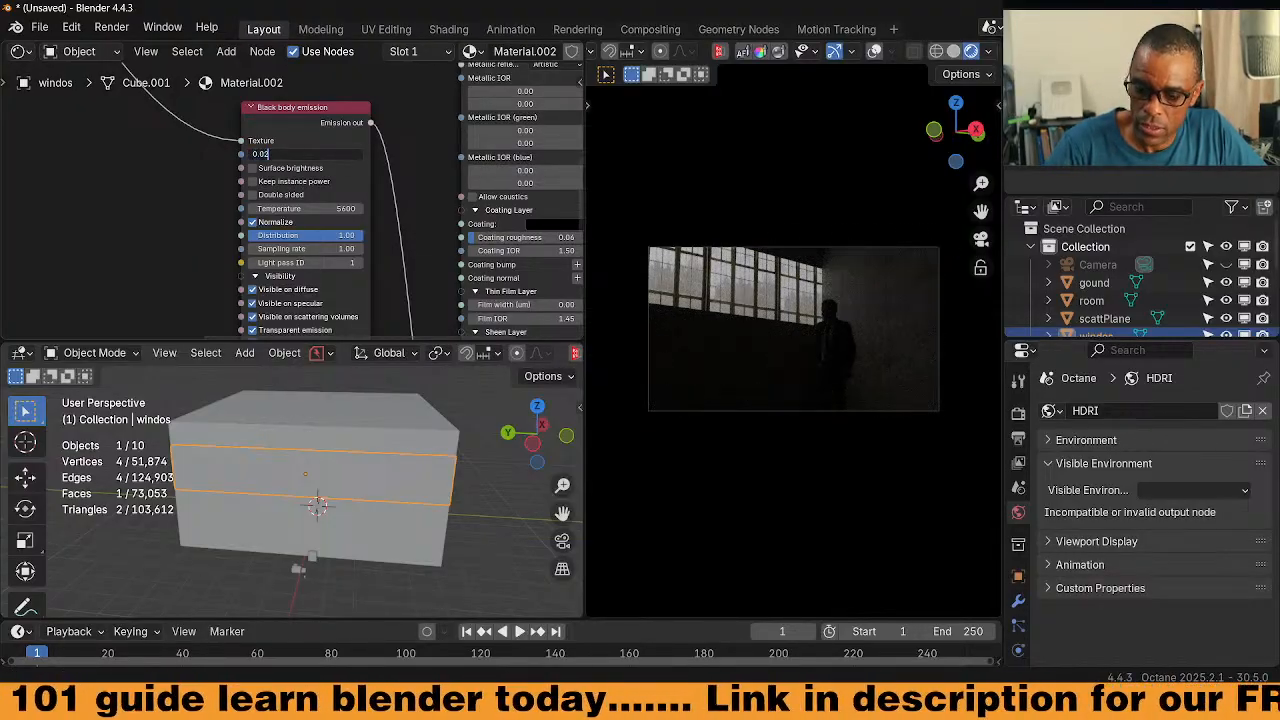
pyautogui.press('Return')
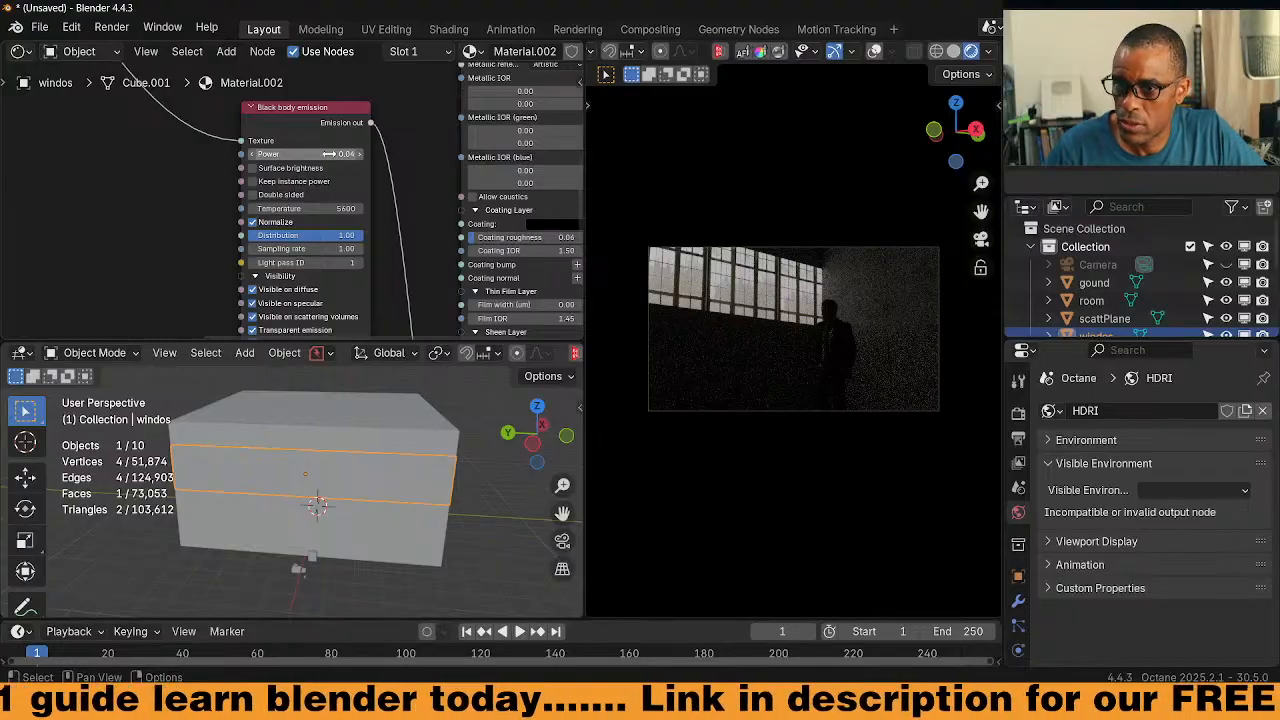
pyautogui.click(328, 153)
pyautogui.press('BackSpace')
pyautogui.write('.08')
pyautogui.press('Return')
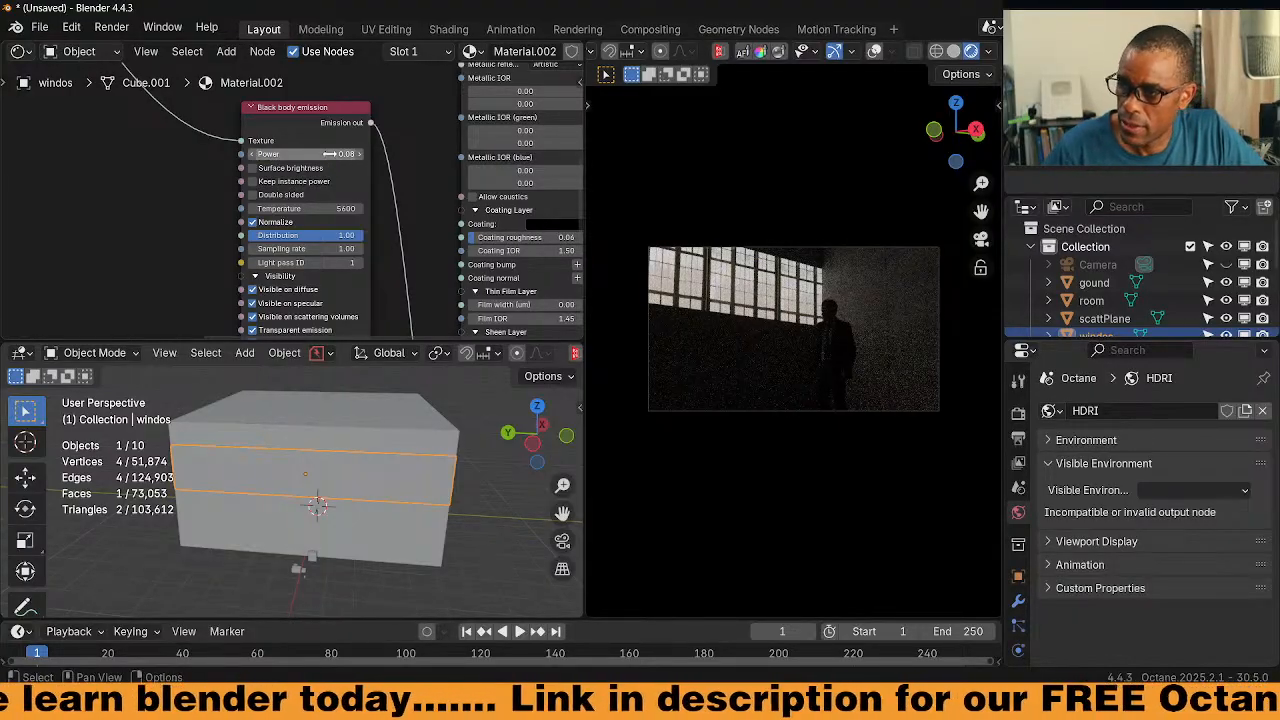
# Set the Black body emission's Power to 0.1, then double it to 0.2
pyautogui.click(330, 153)
pyautogui.write('.1')
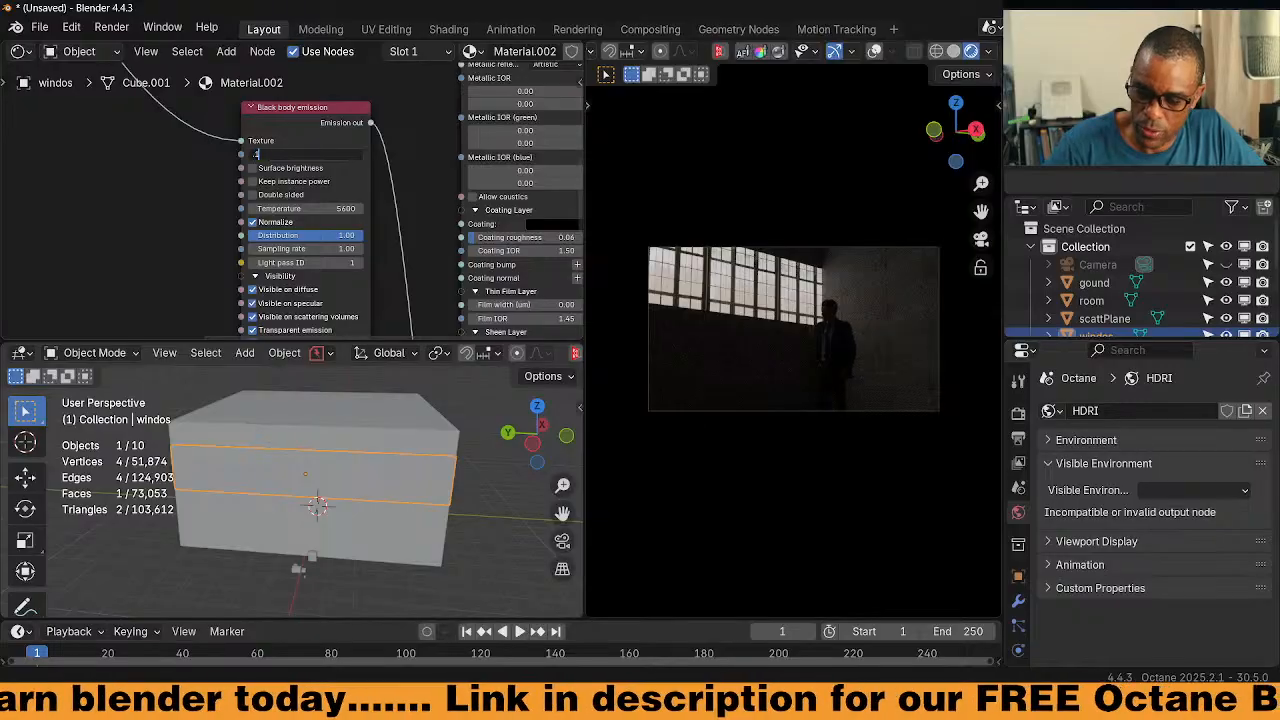
pyautogui.press('Return')
pyautogui.click(330, 154)
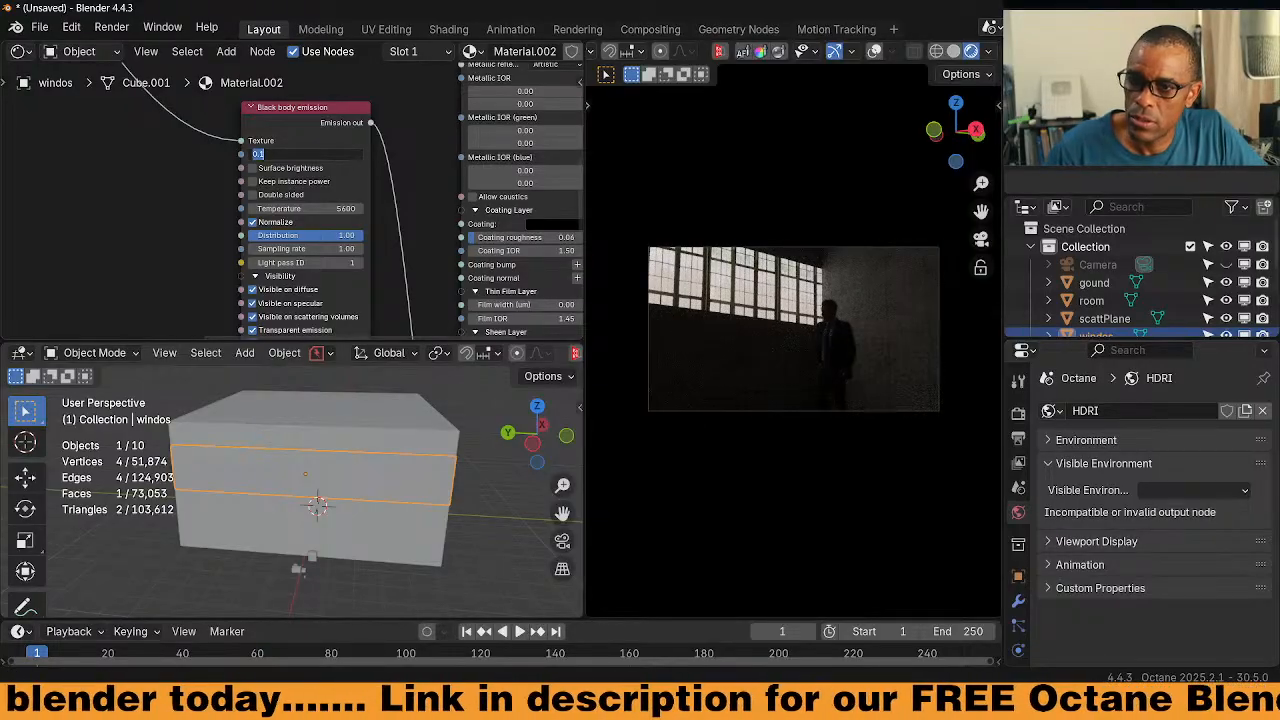
pyautogui.click(196, 162)
pyautogui.click(338, 153)
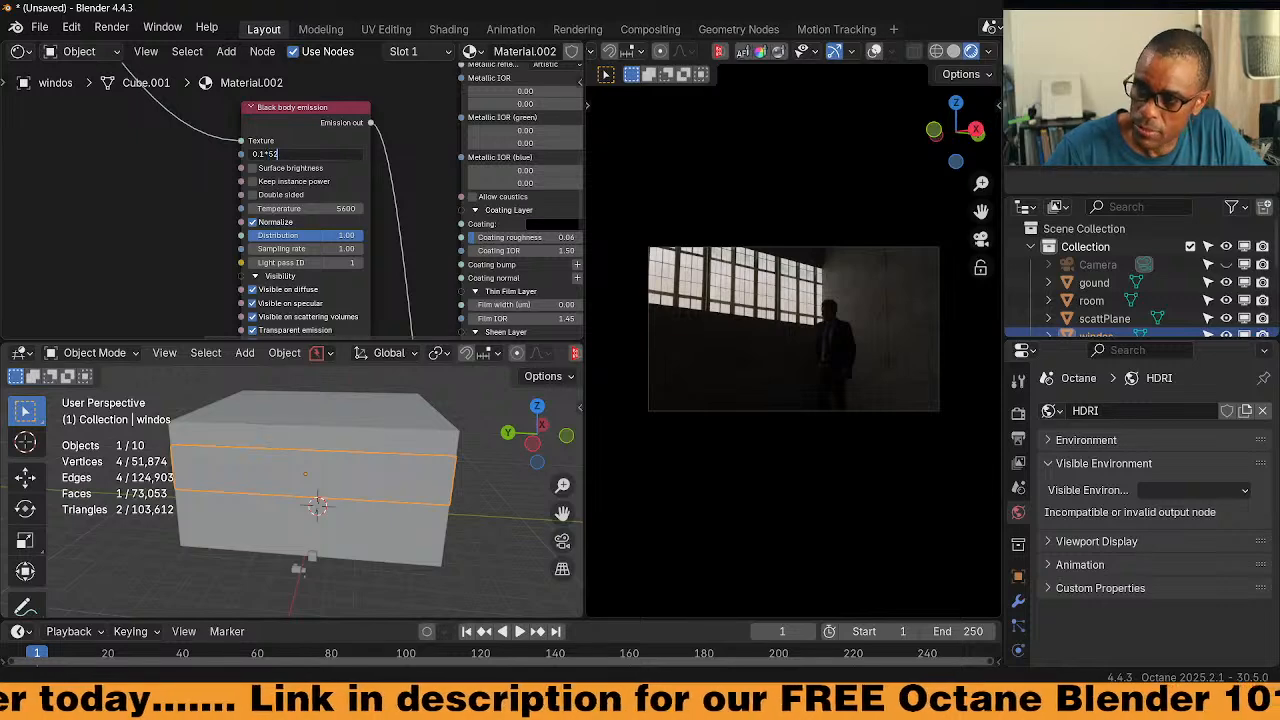
pyautogui.write('*2')
pyautogui.press('Return')
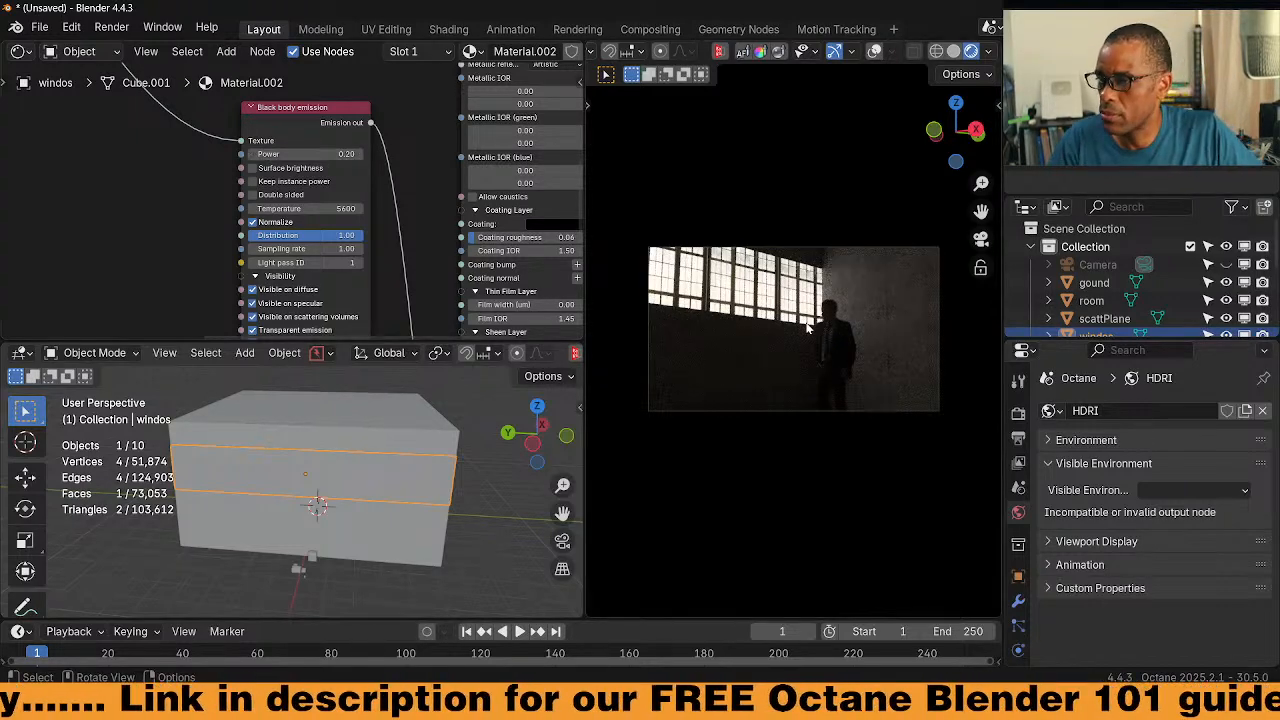
# Leave the camera view to inspect the lit room and toggle scattPlane's visibility off and on
pyautogui.press('KP_0')
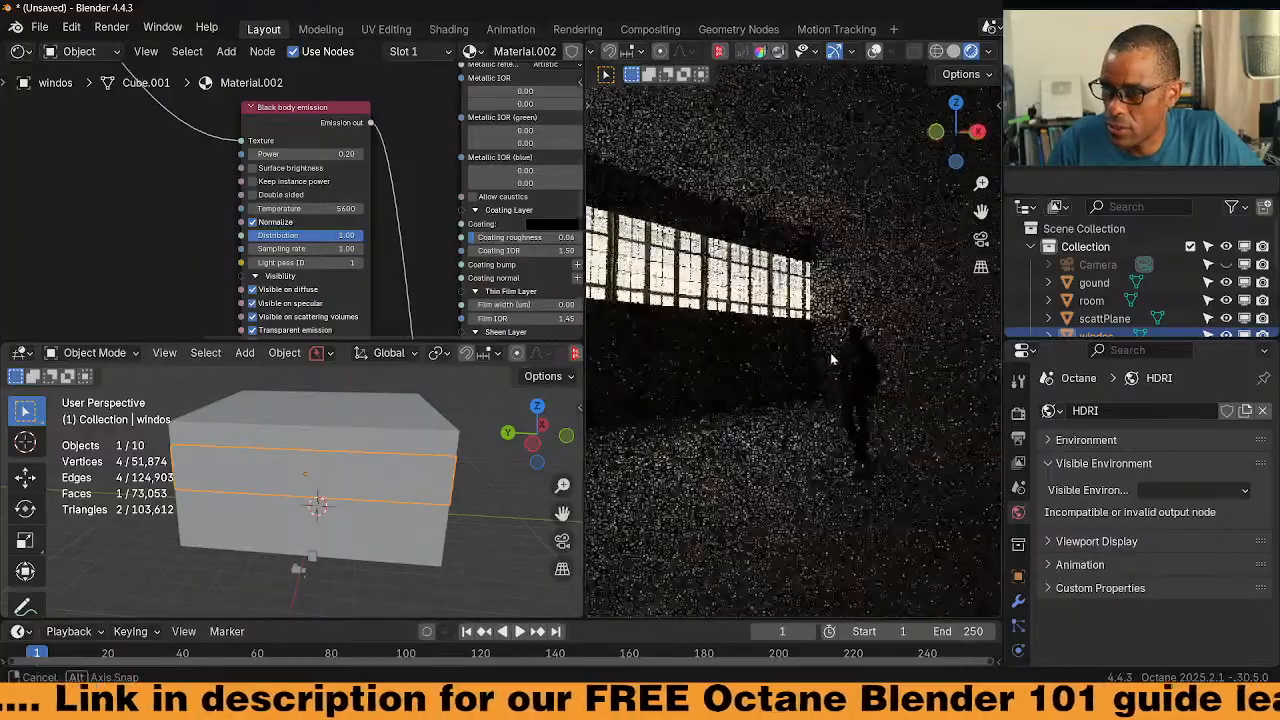
pyautogui.moveTo(825, 358)
pyautogui.mouseDown(button='middle')
pyautogui.moveTo(775, 362)
pyautogui.moveTo(823, 358)
pyautogui.mouseUp(button='middle')
pyautogui.scroll(-2, 1098, 305)
pyautogui.scroll(2, 1098, 305)
pyautogui.scroll(-1, 1110, 300)
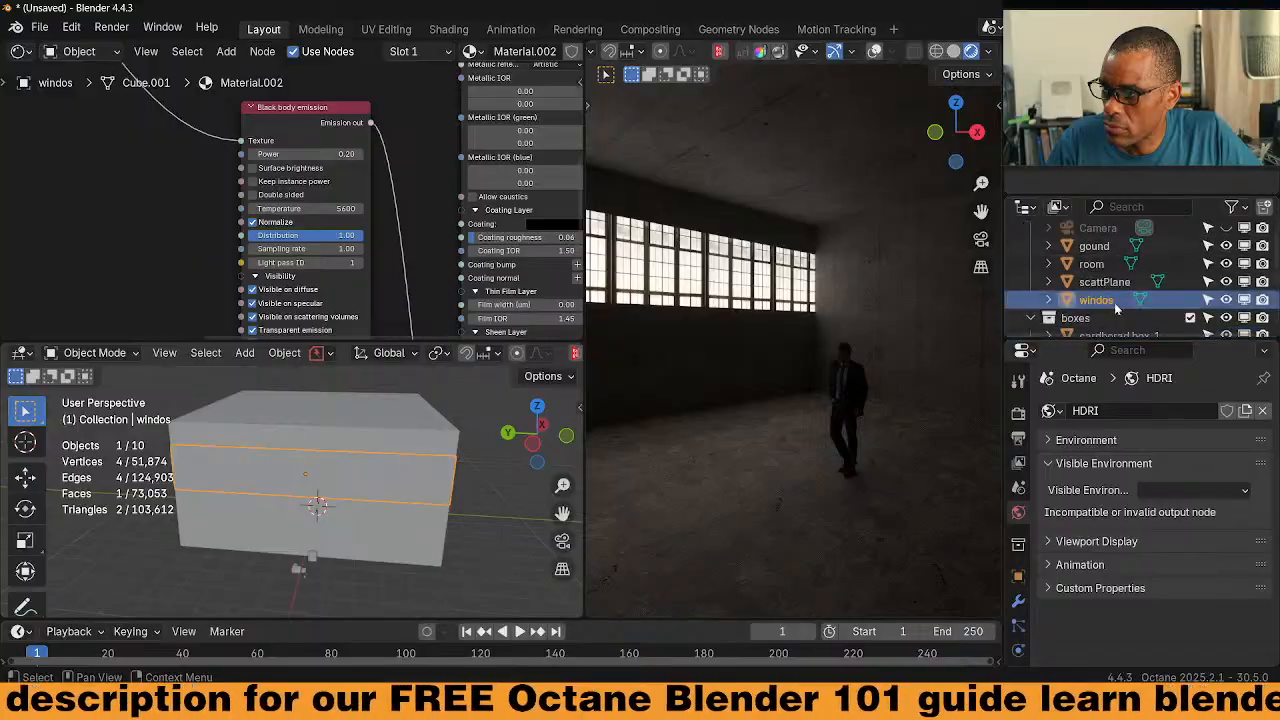
pyautogui.click(1226, 283)
pyautogui.click(1226, 282)
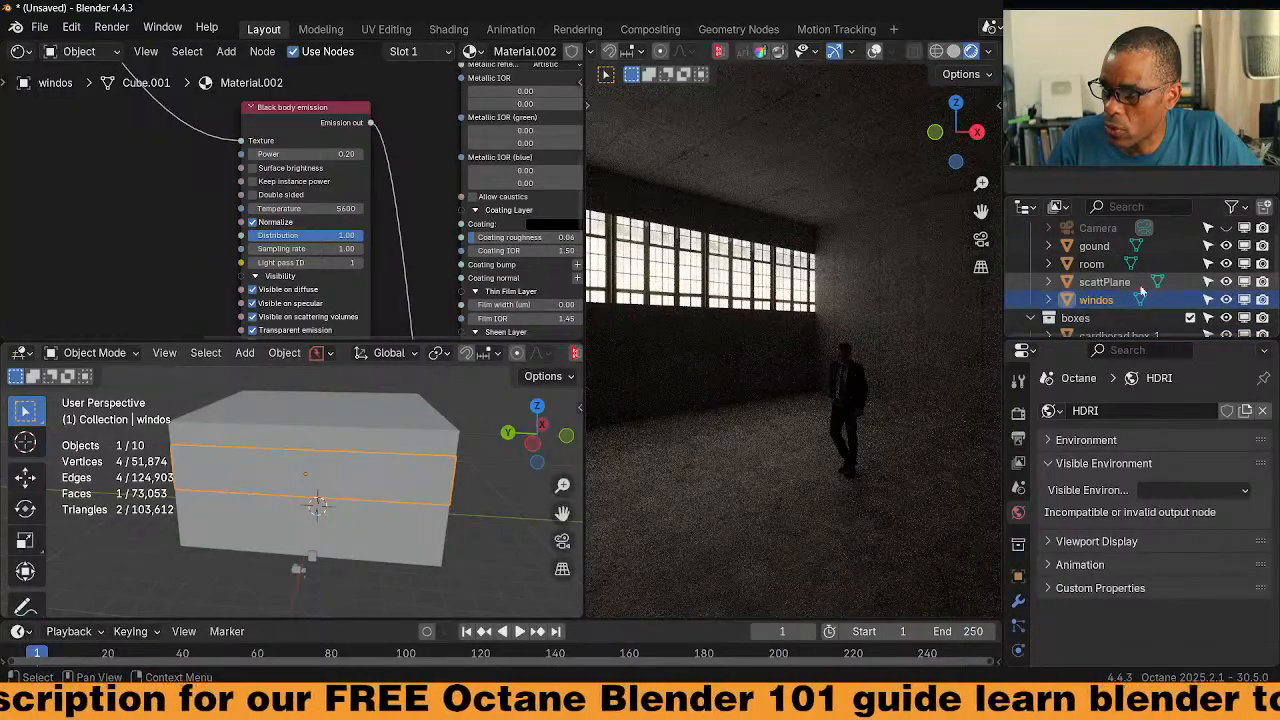
# Hide scattPlane and replace its Dirty_Concrete_2 material with the existing boxes material
pyautogui.click(1111, 283)
pyautogui.scroll(-6, 405, 235)
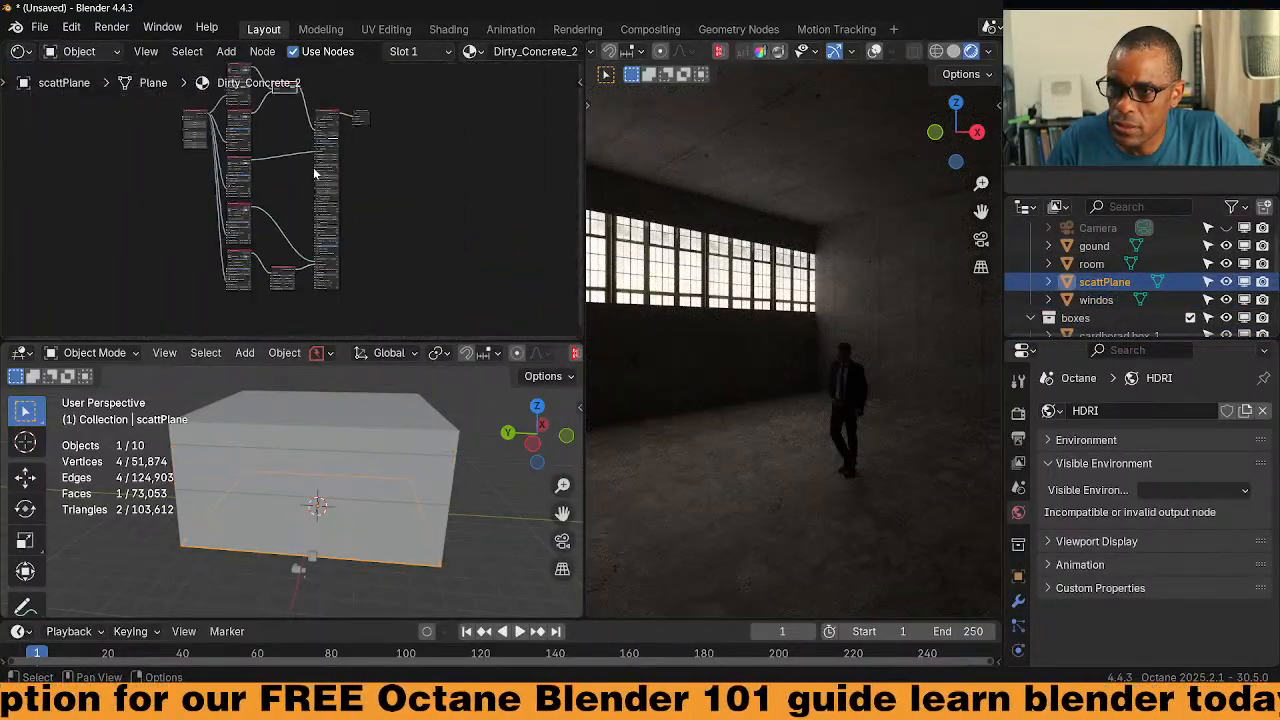
pyautogui.moveTo(408, 233); pyautogui.dragTo(204, 276, button='middle')
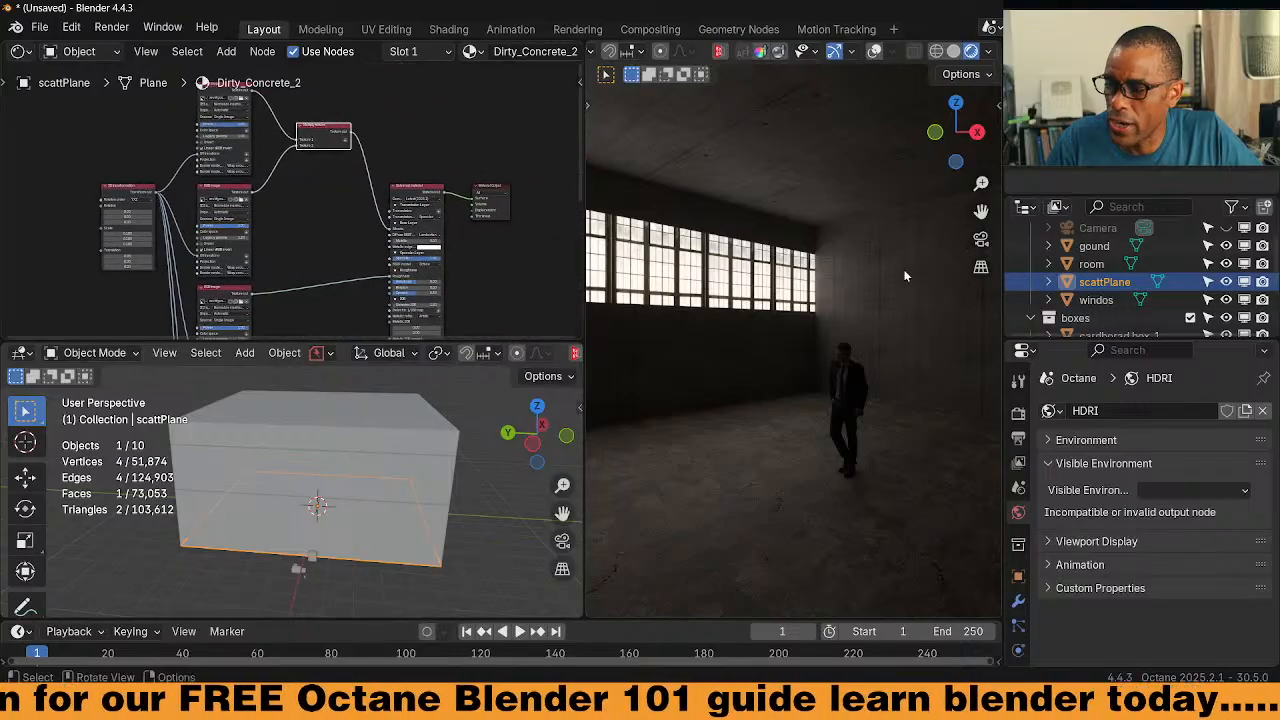
pyautogui.click(1226, 282)
pyautogui.scroll(-2, 547, 60)
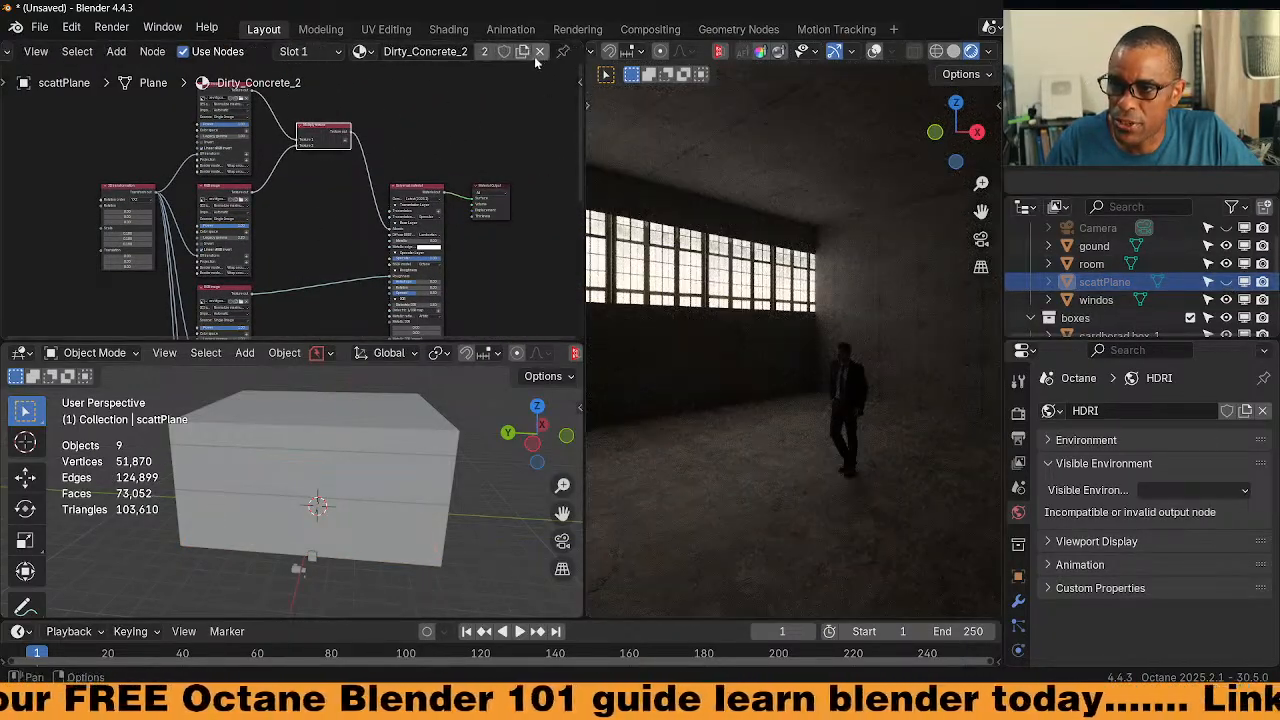
pyautogui.click(485, 52)
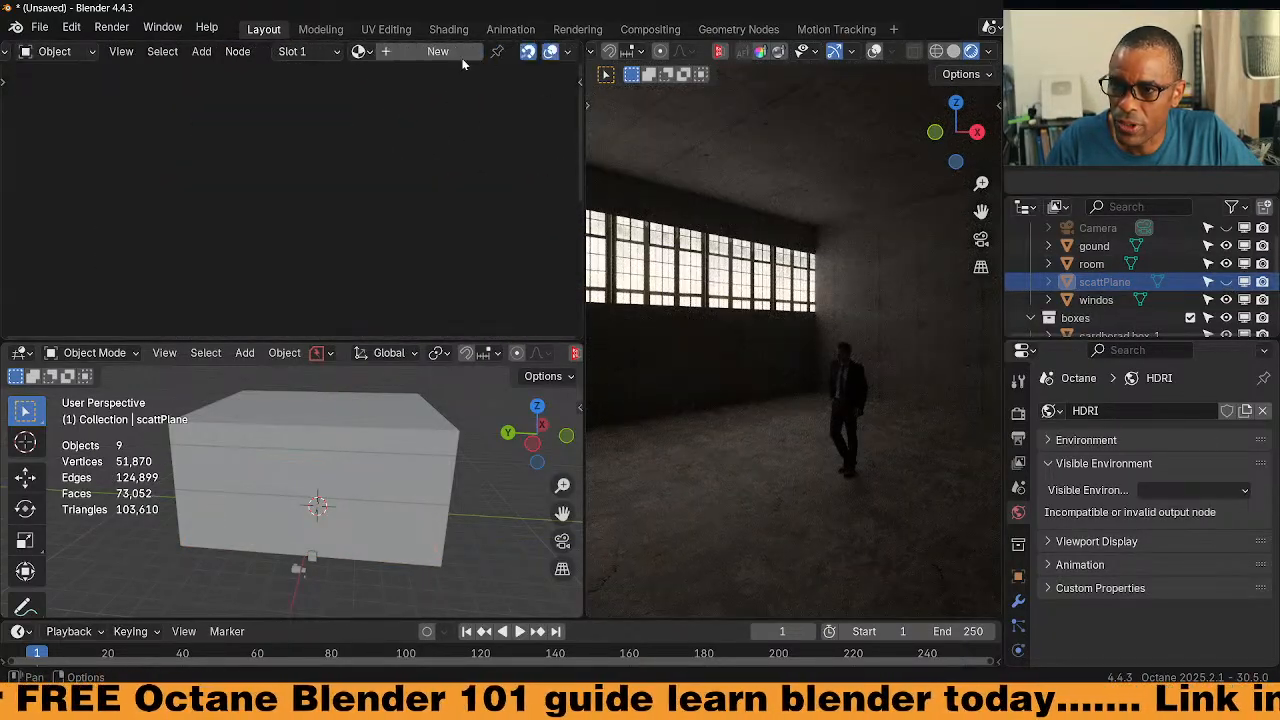
pyautogui.click(360, 52)
pyautogui.click(394, 78)
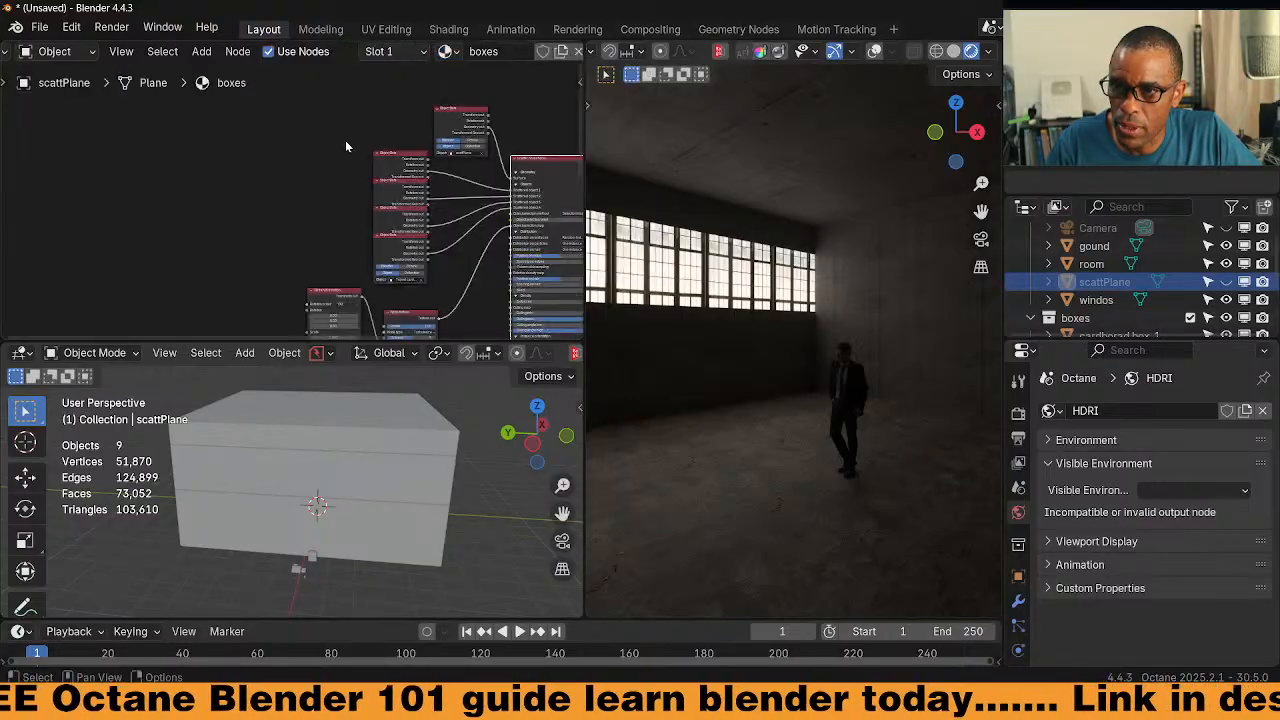
pyautogui.moveTo(346, 161); pyautogui.dragTo(214, 137, button='middle')
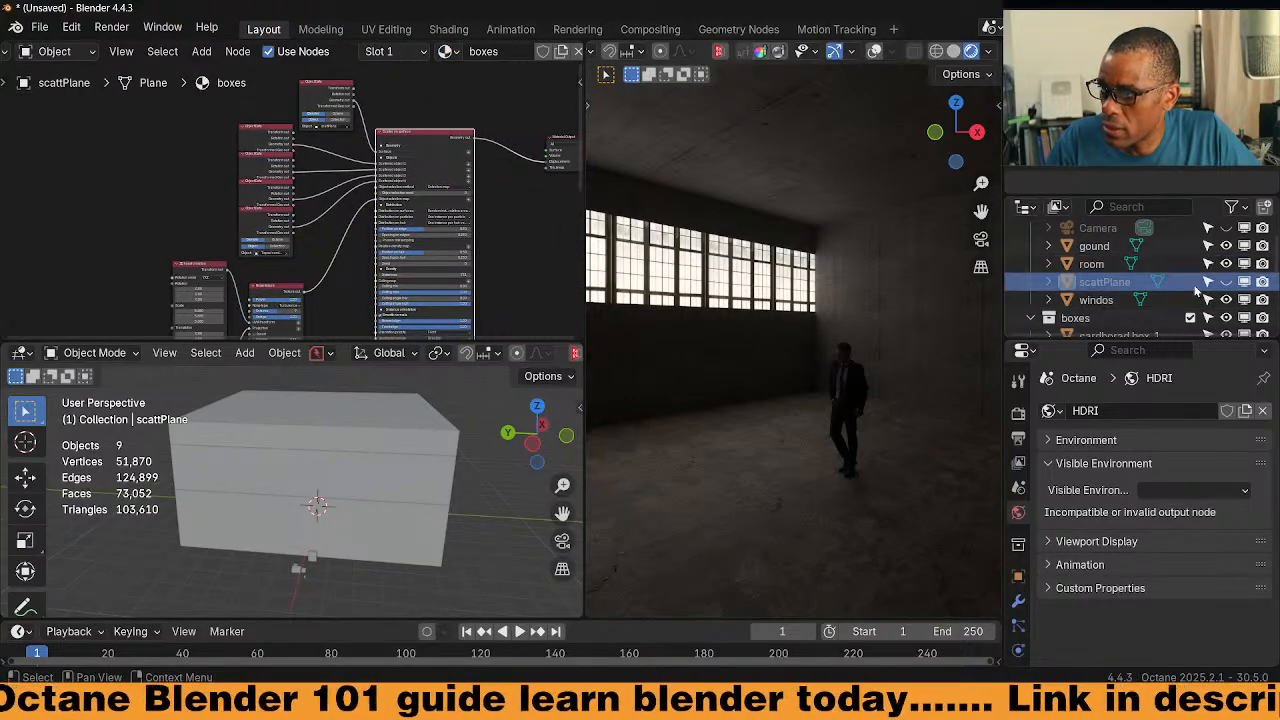
# Unhide scattPlane and refresh the render preview by switching to solid shading and back to rendered
pyautogui.click(1227, 282)
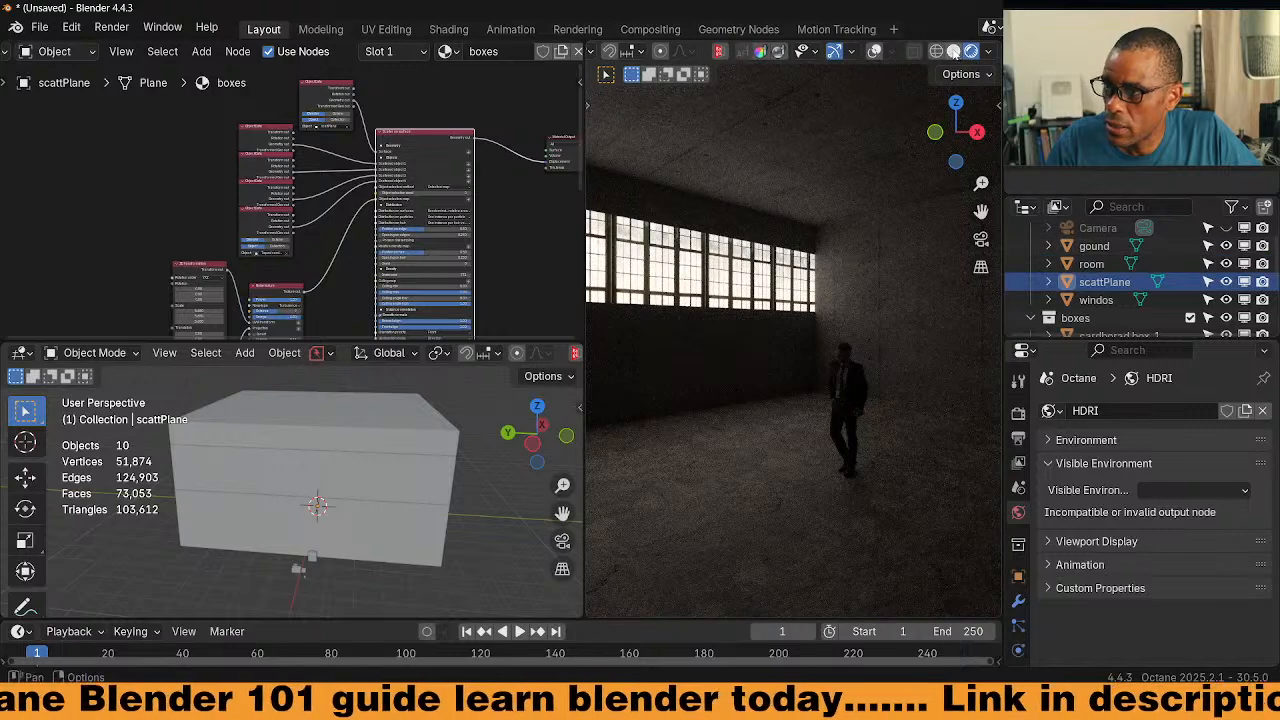
pyautogui.click(954, 52)
pyautogui.click(973, 53)
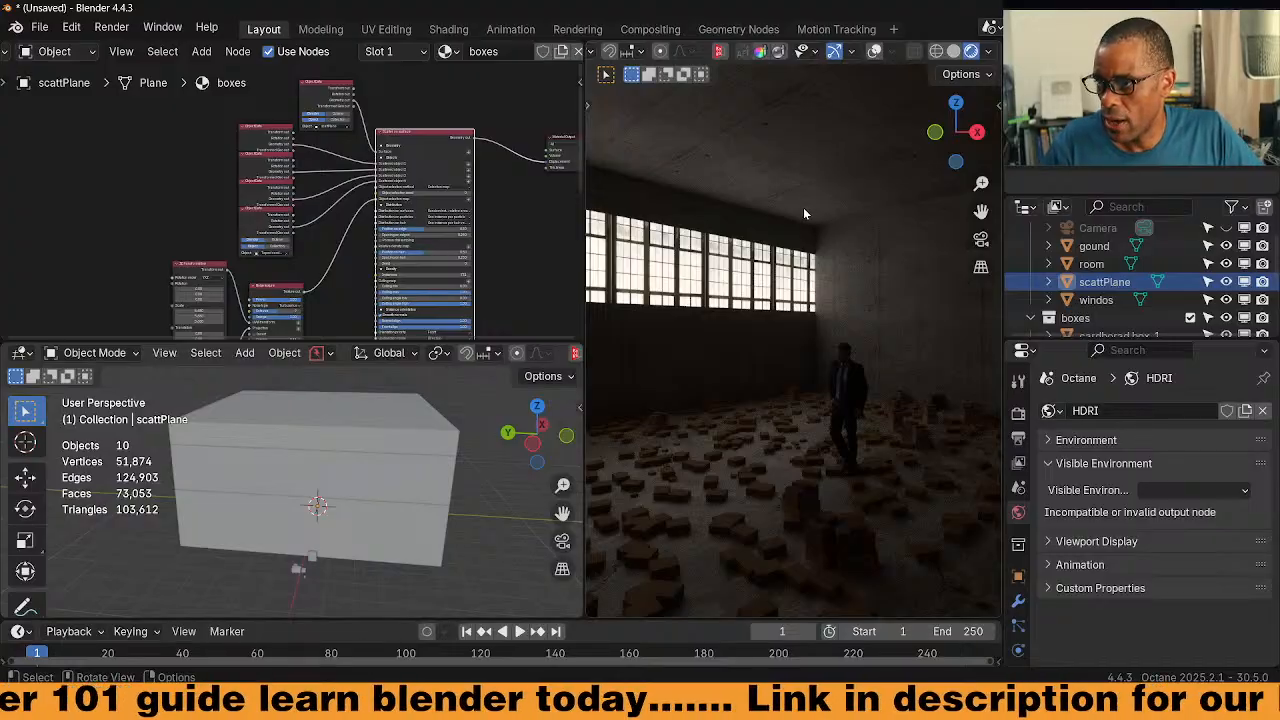
# Select the room and try an X rotation of 180 on its Cast Concrete 3D transformation, then reset it to 0
pyautogui.click(869, 327)
pyautogui.scroll(5, 231, 262)
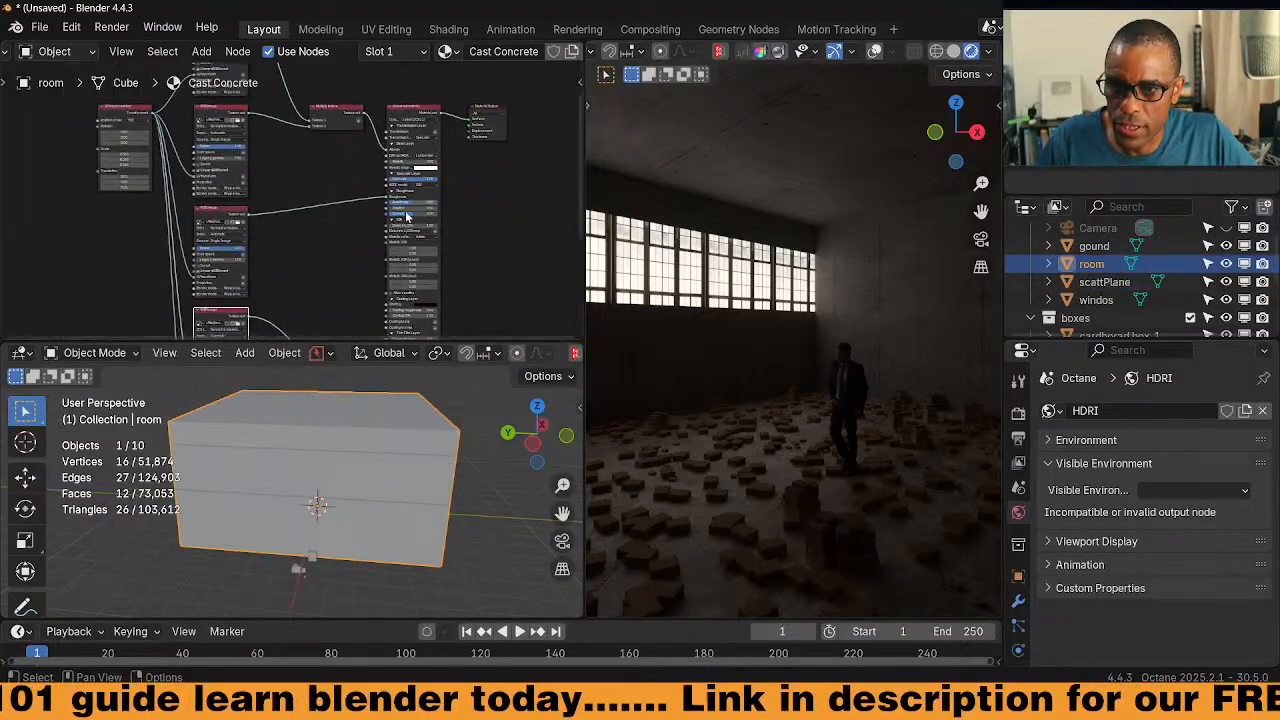
pyautogui.click(192, 147)
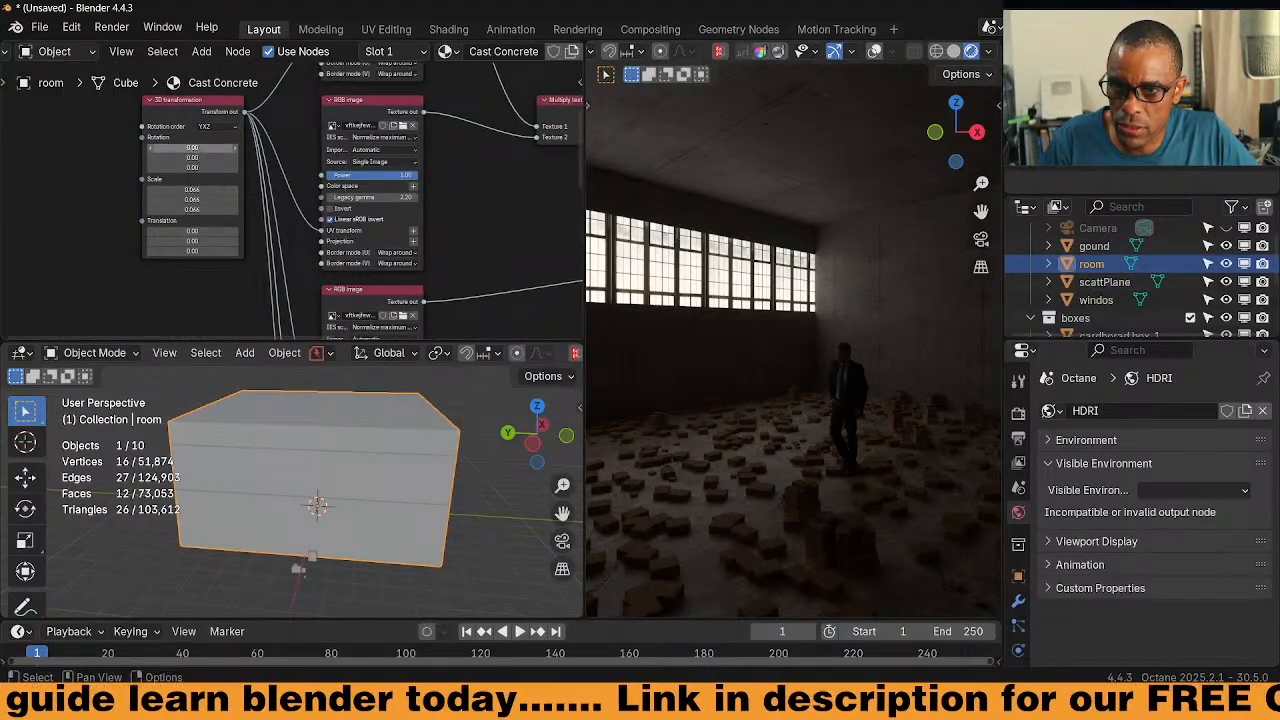
pyautogui.write('180')
pyautogui.press('Return')
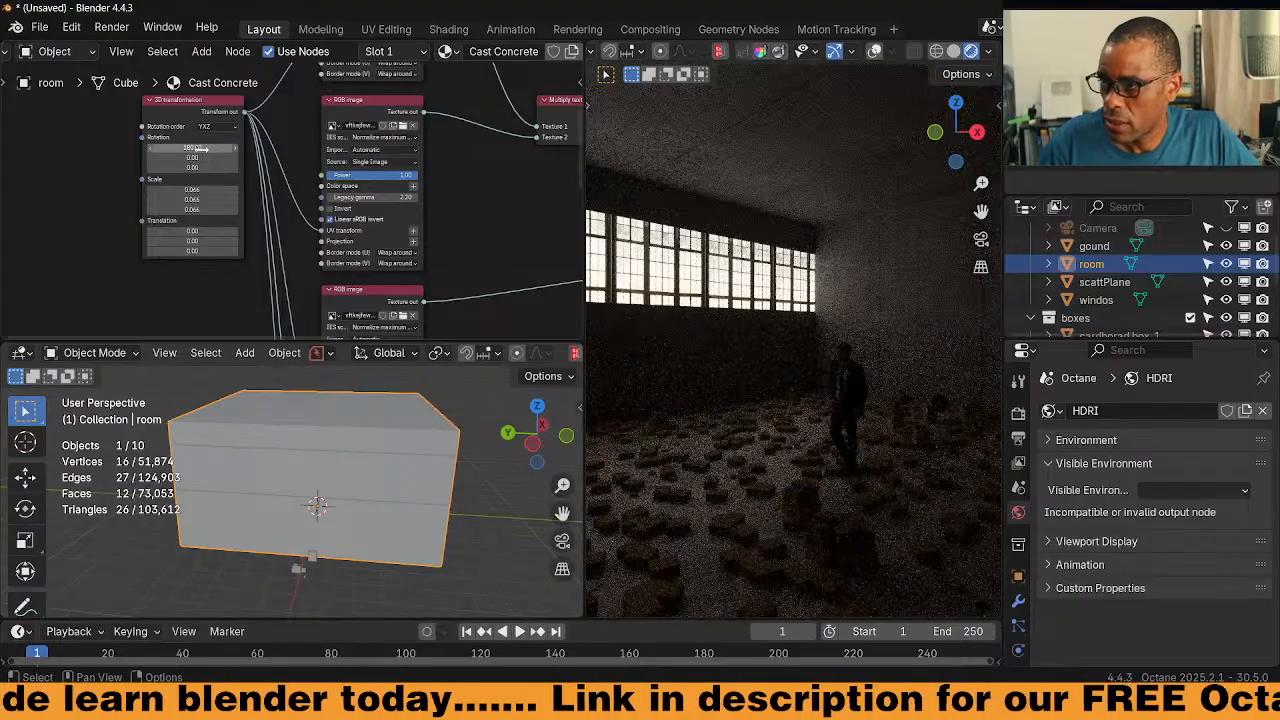
pyautogui.click(192, 148)
pyautogui.write('0')
pyautogui.press('Return')
# Try a Y rotation of 180 on the concrete's 3D transformation and return it to 0
pyautogui.click(192, 158)
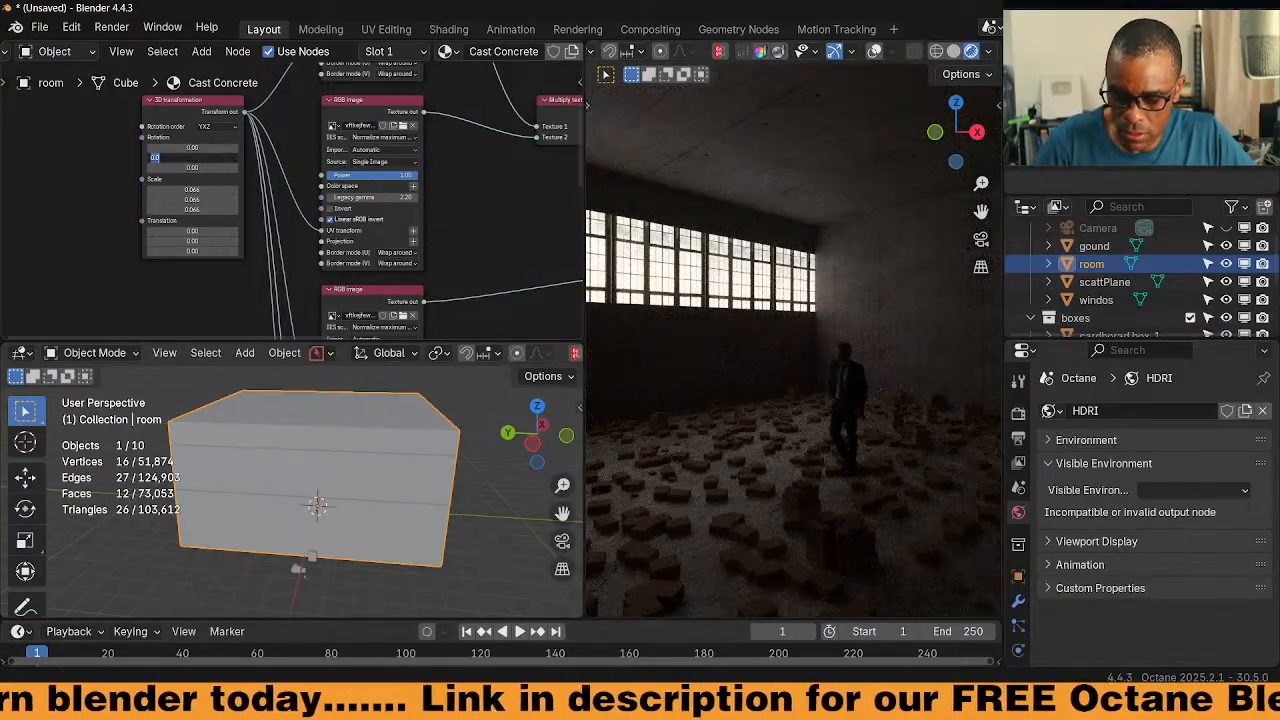
pyautogui.write('180')
pyautogui.press('Return')
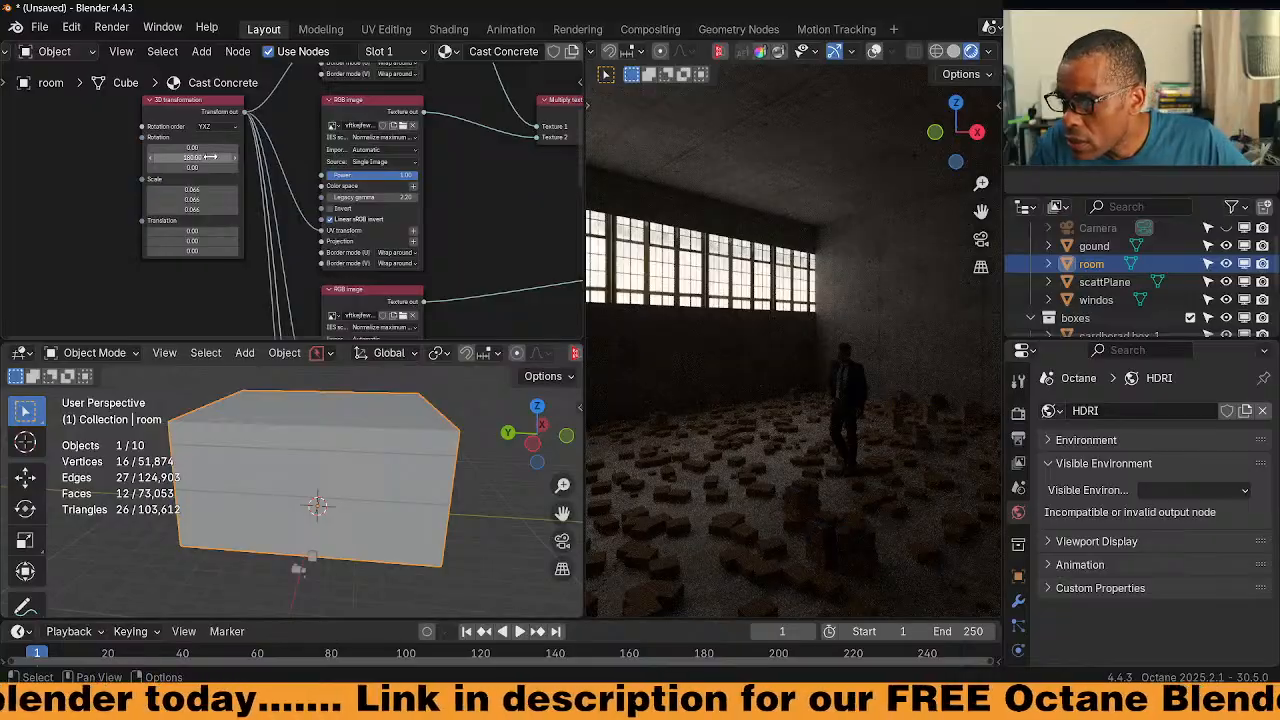
pyautogui.click(200, 158)
pyautogui.write('0')
pyautogui.press('Return')
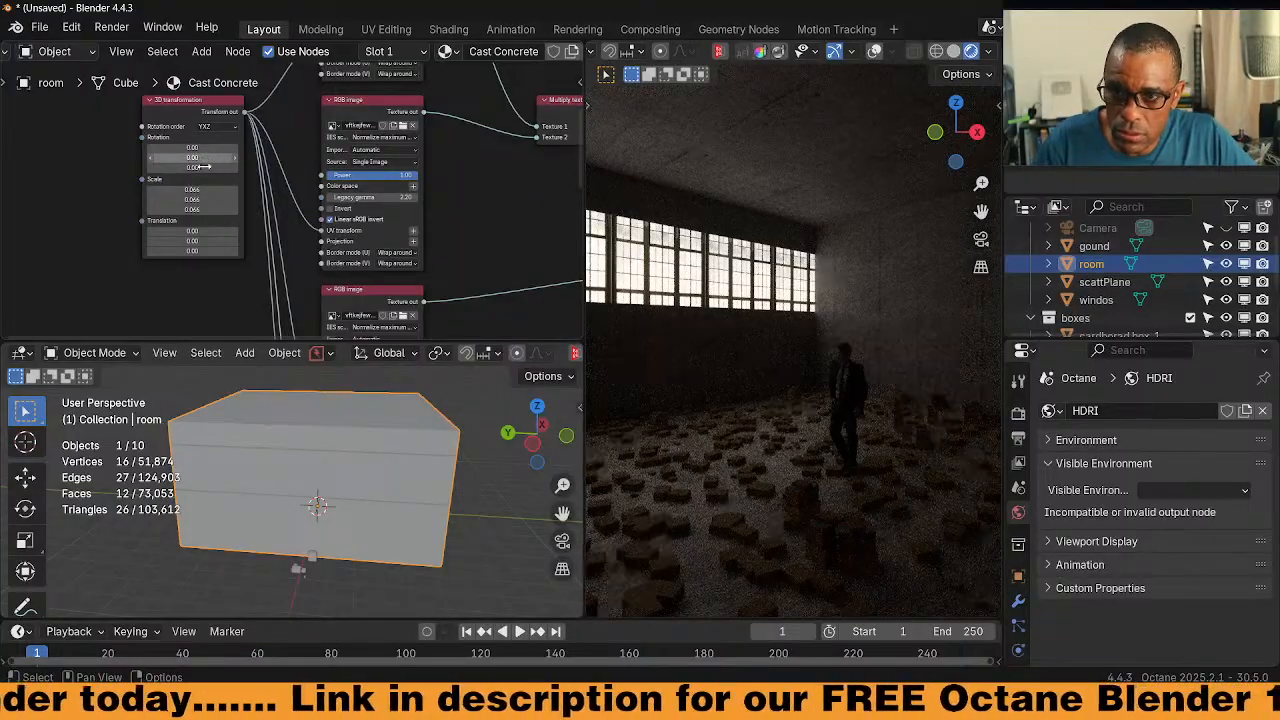
# Try a Z rotation of 180 on the concrete's 3D transformation, then set it to 90
pyautogui.click(204, 168)
pyautogui.write('180')
pyautogui.press('Return')
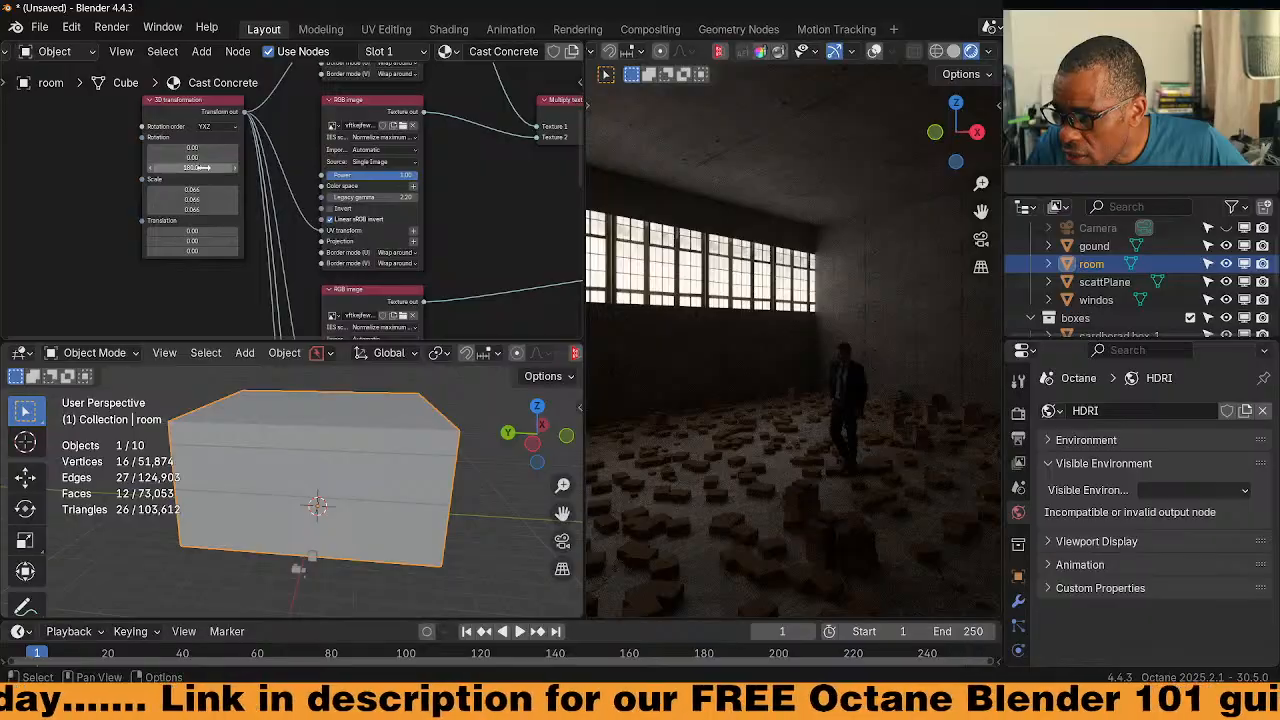
pyautogui.moveTo(205, 168); pyautogui.dragTo(240, 168)
pyautogui.click(203, 168)
pyautogui.write('0')
pyautogui.press('Return')
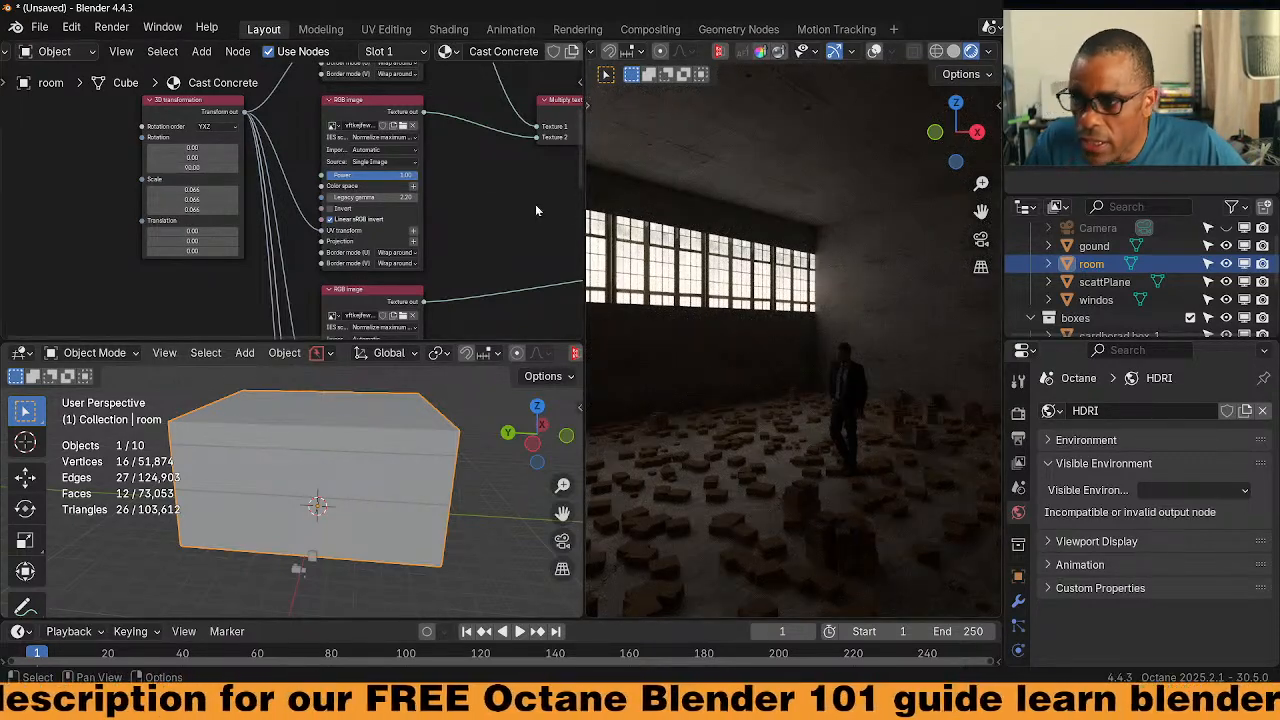
# Double the concrete's 3D transformation Scale to 0.132 on all three axes, then reduce it to 0.072
pyautogui.scroll(5, 207, 208)
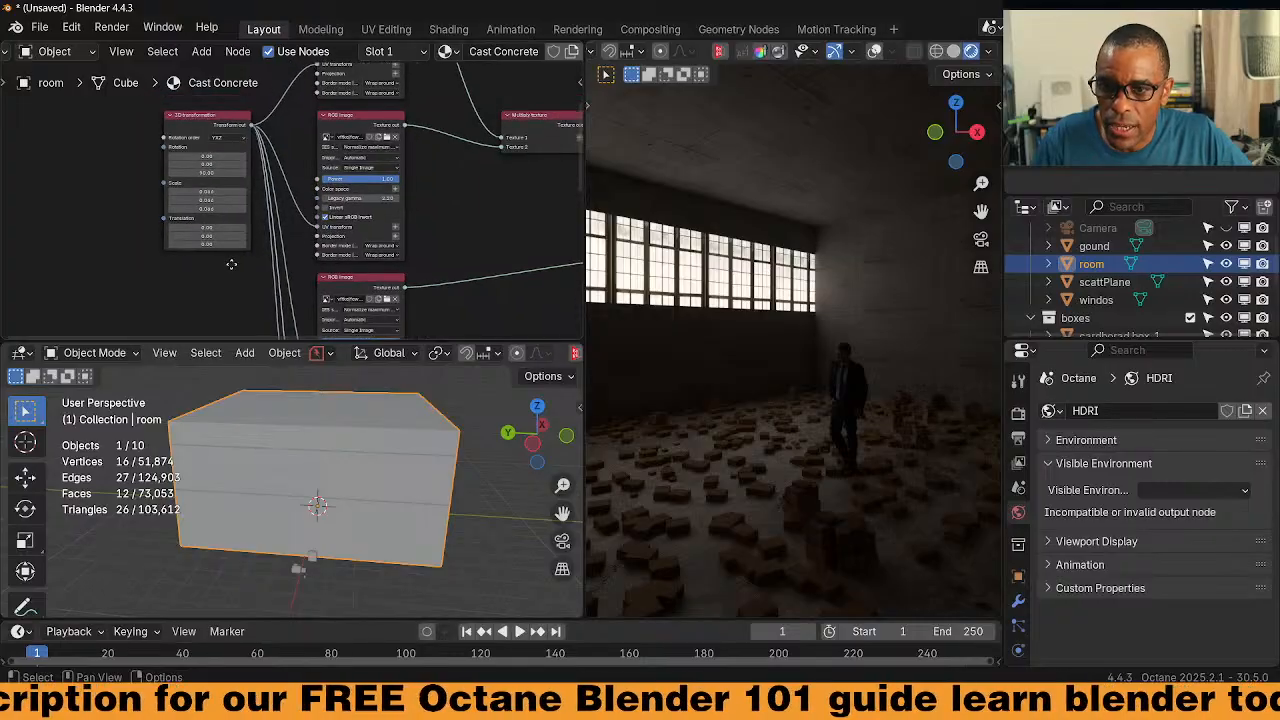
pyautogui.moveTo(207, 190); pyautogui.dragTo(200, 156)
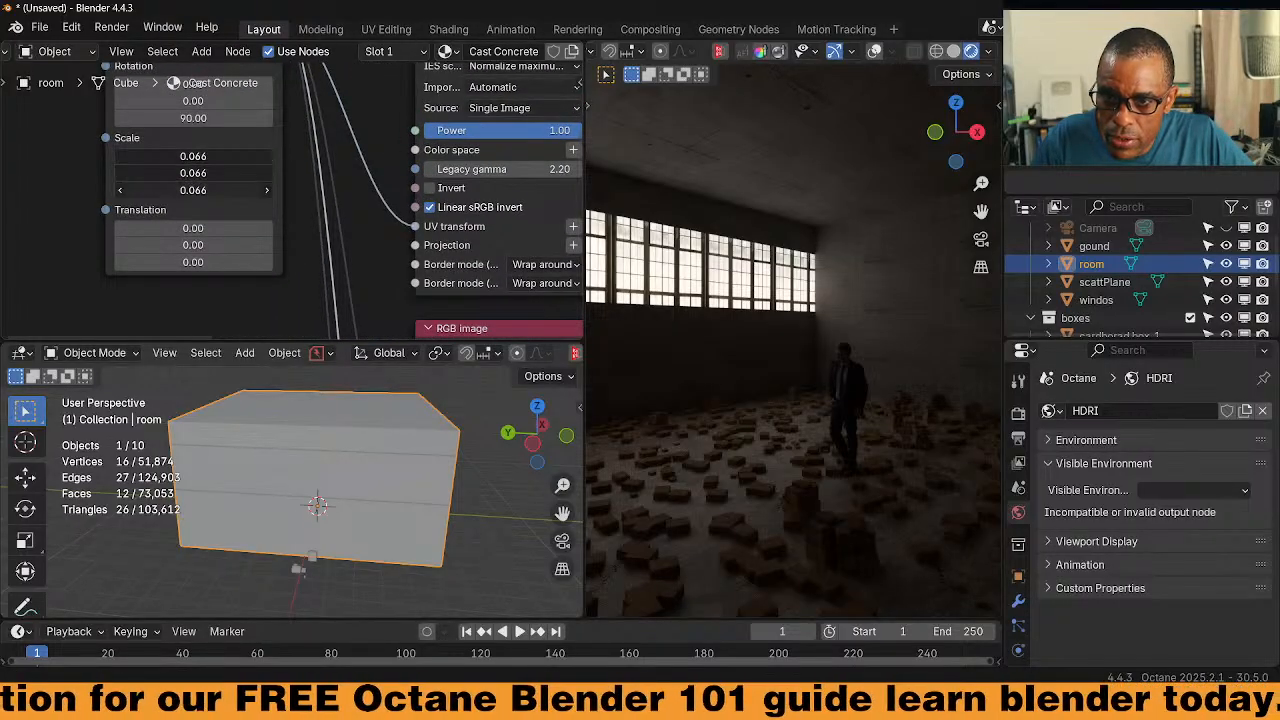
pyautogui.press('End')
pyautogui.write('*2')
pyautogui.press('Return')
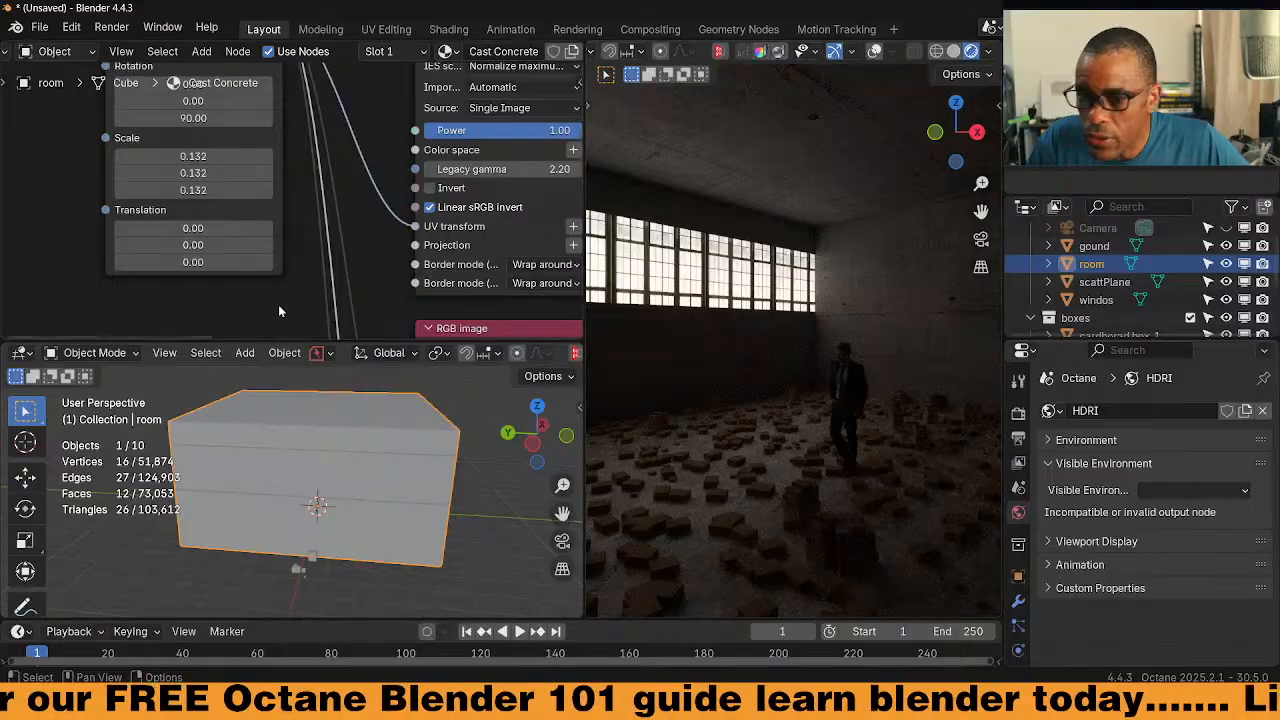
pyautogui.moveTo(193, 190)
pyautogui.mouseDown()
pyautogui.moveTo(165, 190)
pyautogui.moveTo(179, 190)
pyautogui.mouseUp()
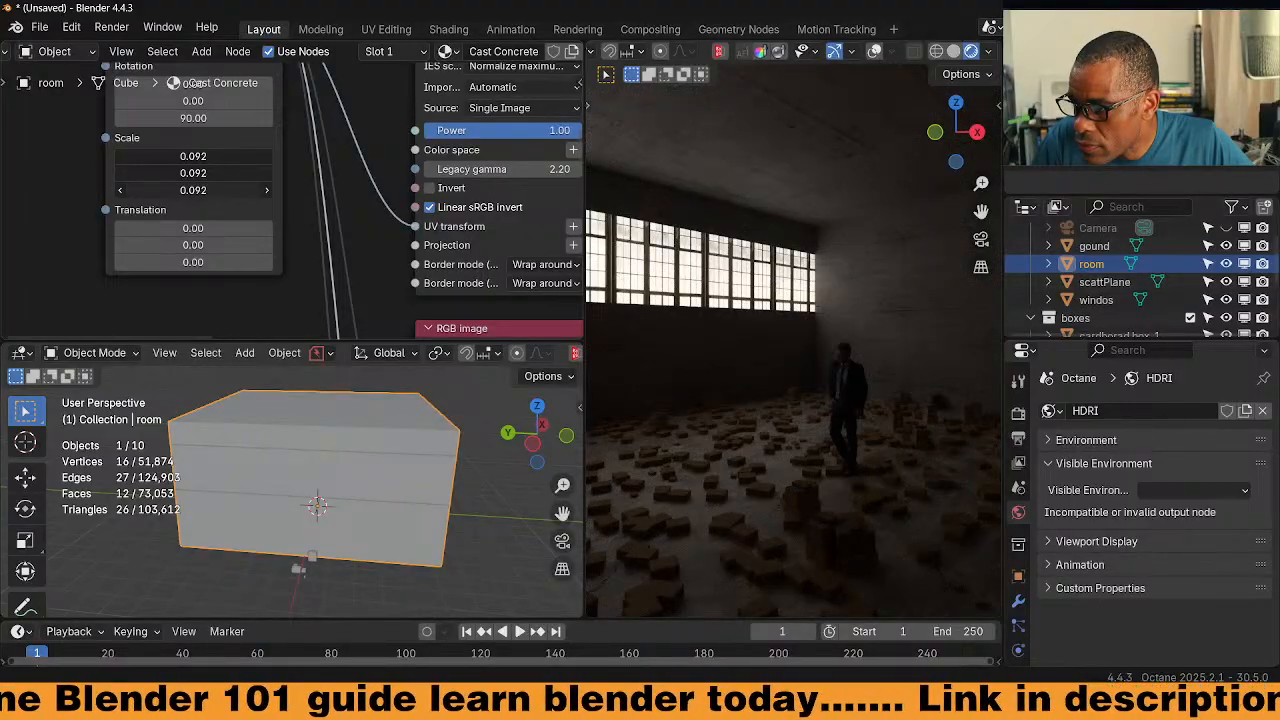
pyautogui.moveTo(179, 190); pyautogui.dragTo(170, 190)
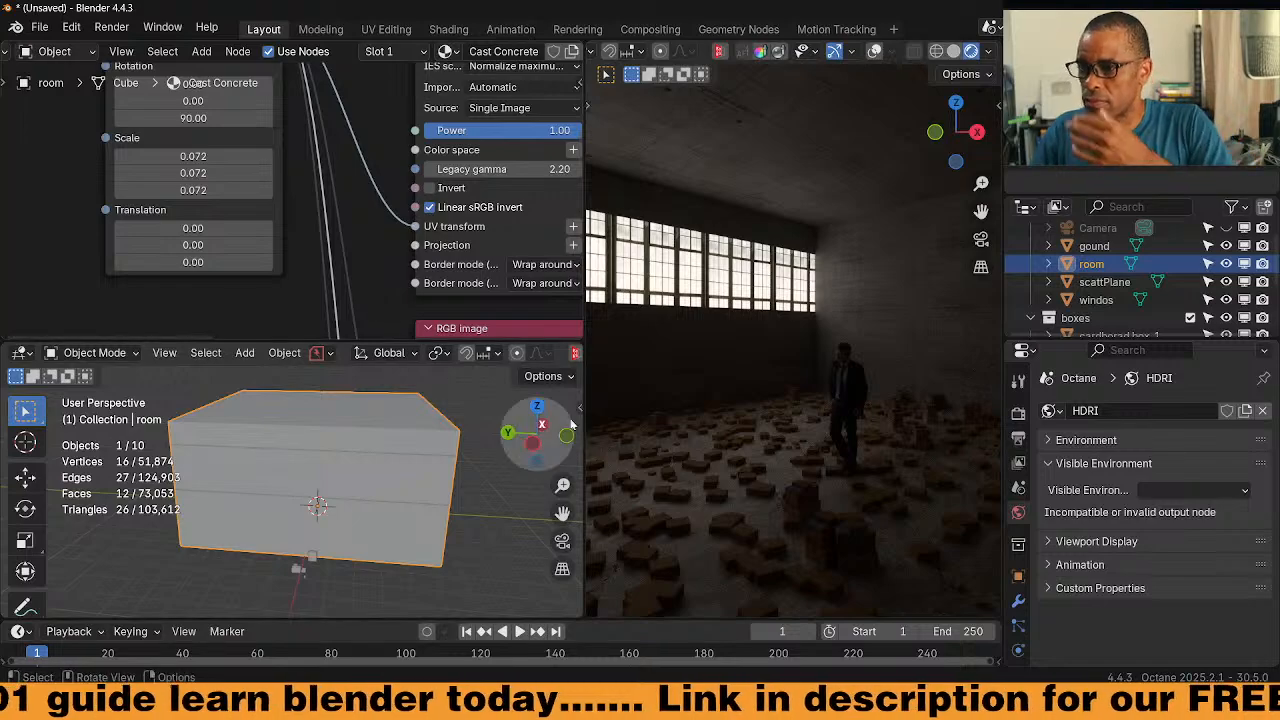
pyautogui.moveTo(760, 421); pyautogui.dragTo(782, 454, button='middle')
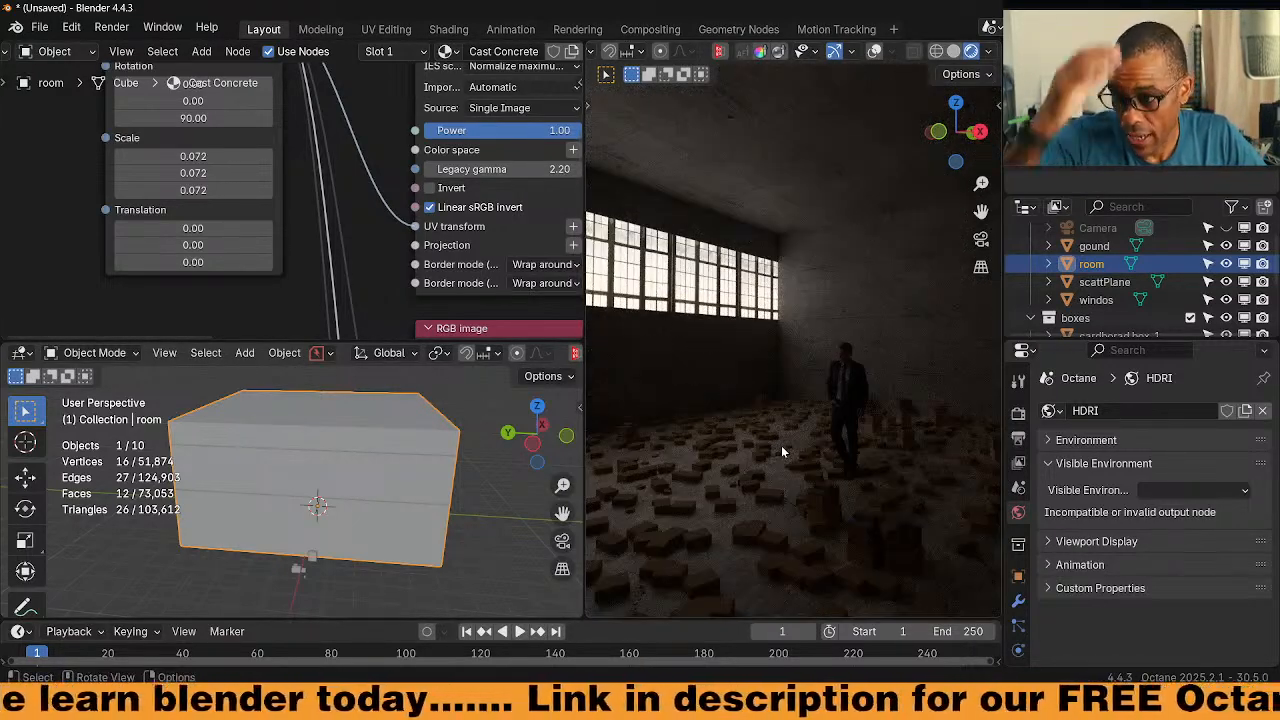
pyautogui.scroll(-5, 347, 188)
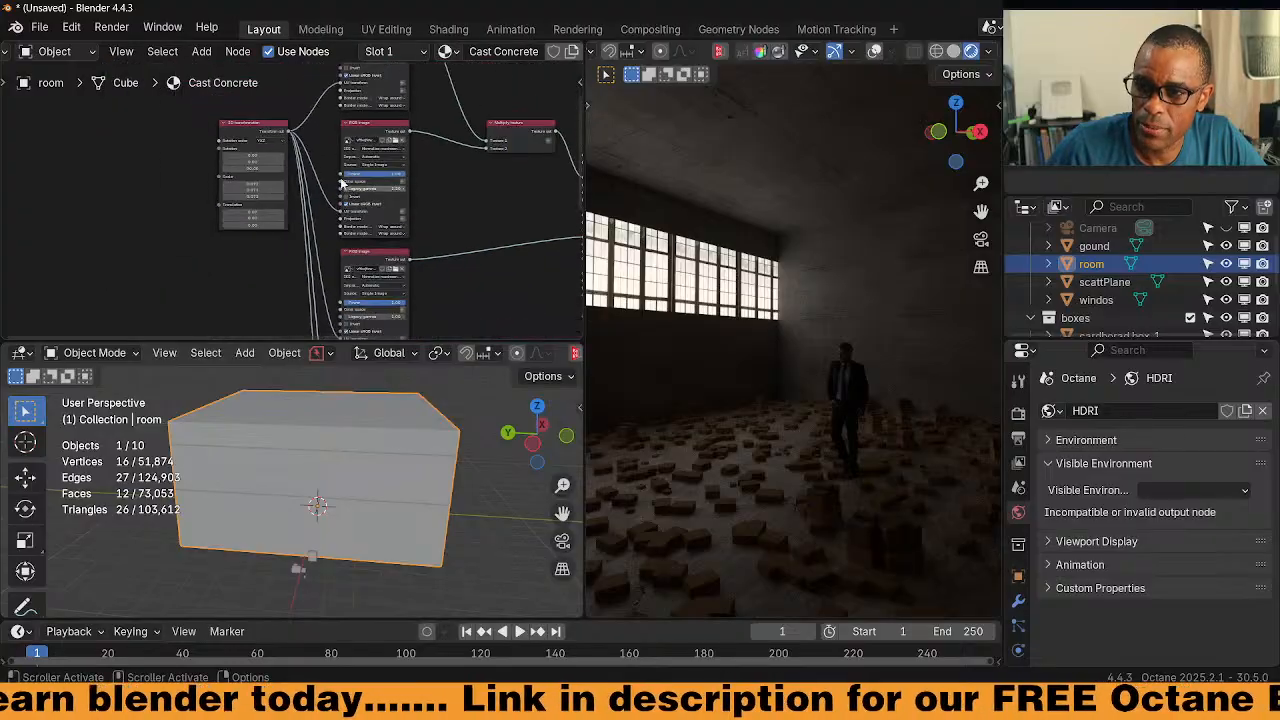
pyautogui.moveTo(268, 126); pyautogui.dragTo(271, 226, button='middle')
pyautogui.scroll(-1, 258, 195)
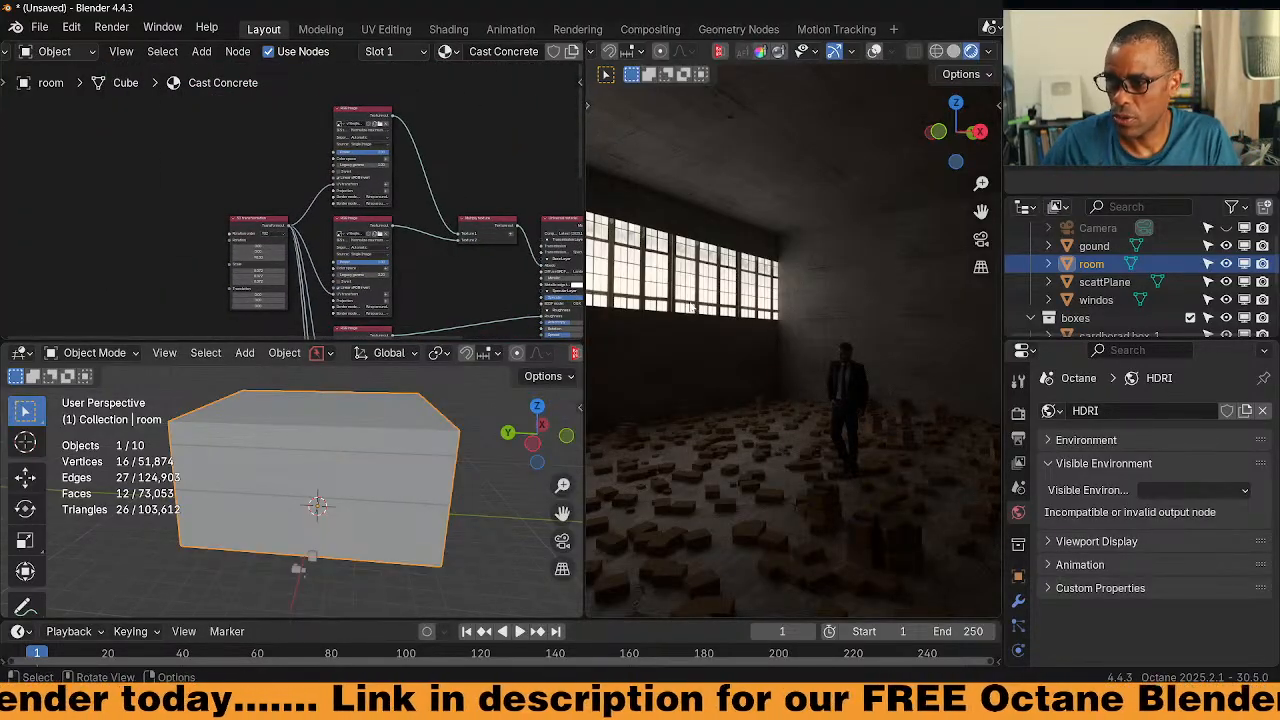
# Select the windows, feed their material's Transmission from a new Grayscale color node, and set its value to 1.00
pyautogui.click(729, 300)
pyautogui.keyDown('ctrl'); pyautogui.moveTo(287, 204); pyautogui.dragTo(300, 288, button='middle'); pyautogui.keyUp('ctrl')
pyautogui.moveTo(411, 191); pyautogui.dragTo(303, 215)
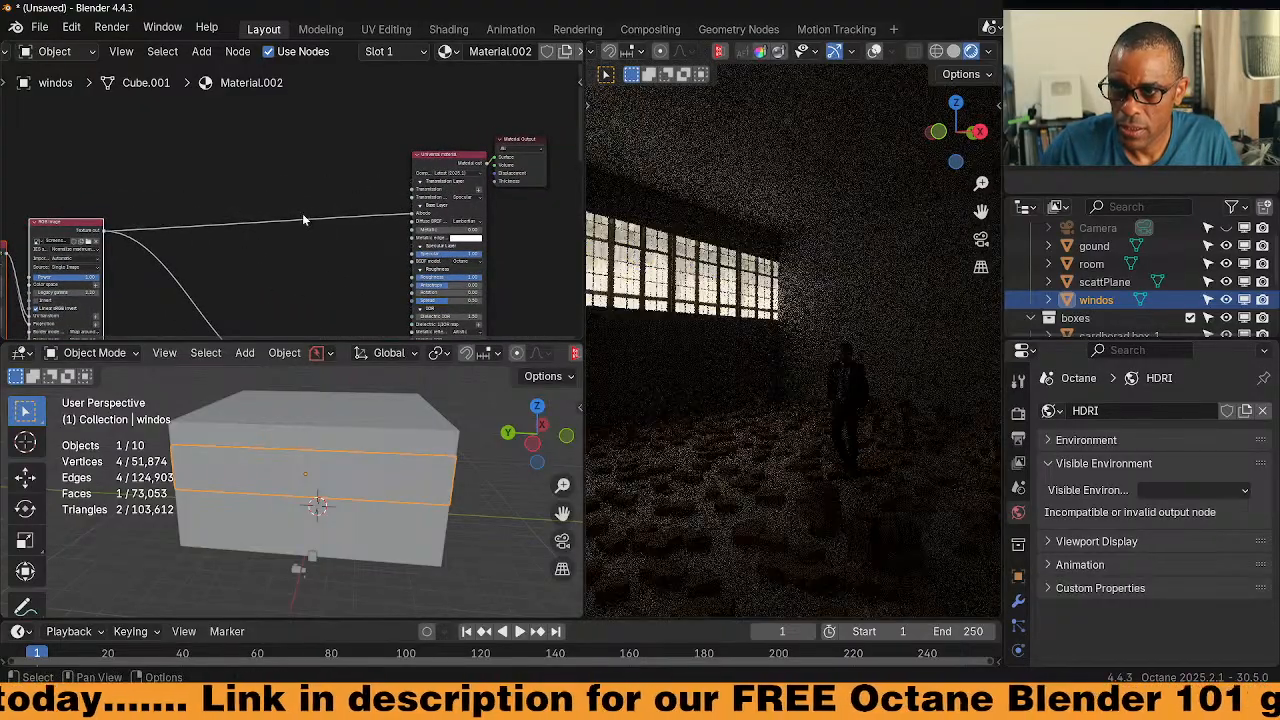
pyautogui.moveTo(453, 192); pyautogui.dragTo(461, 216, button='middle')
pyautogui.hotkey('shift', 'a')
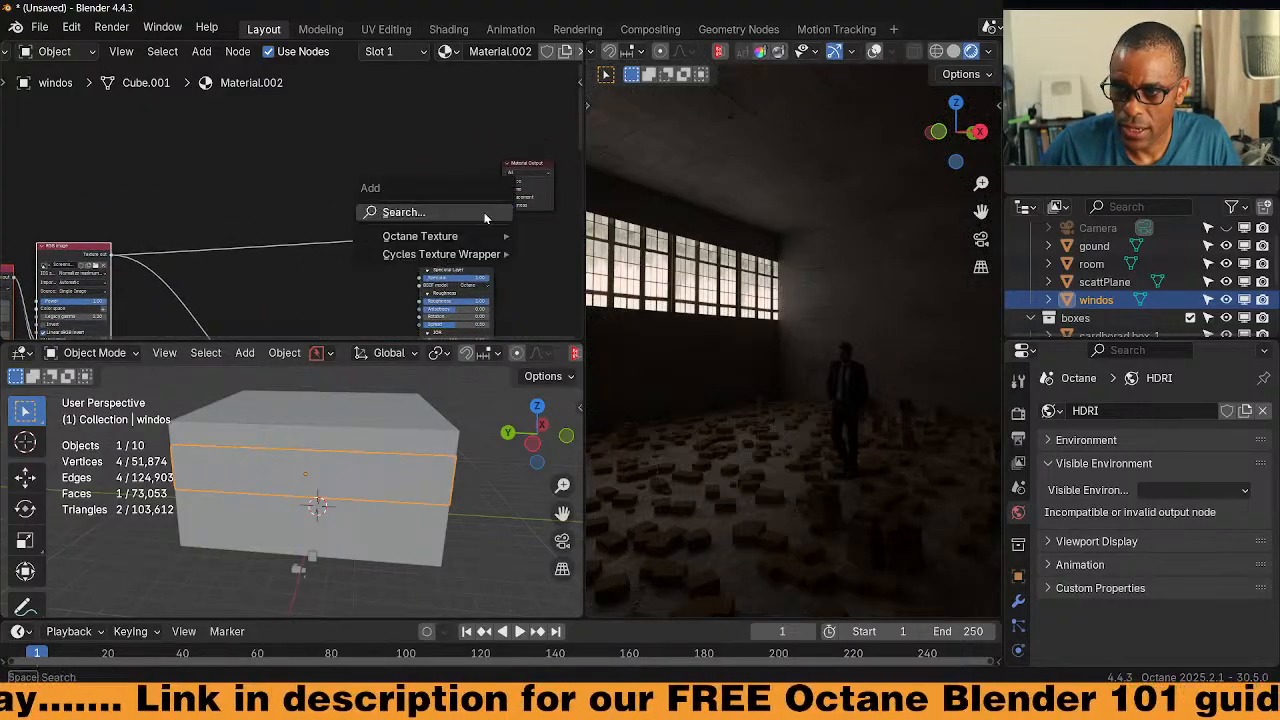
pyautogui.moveTo(446, 245)
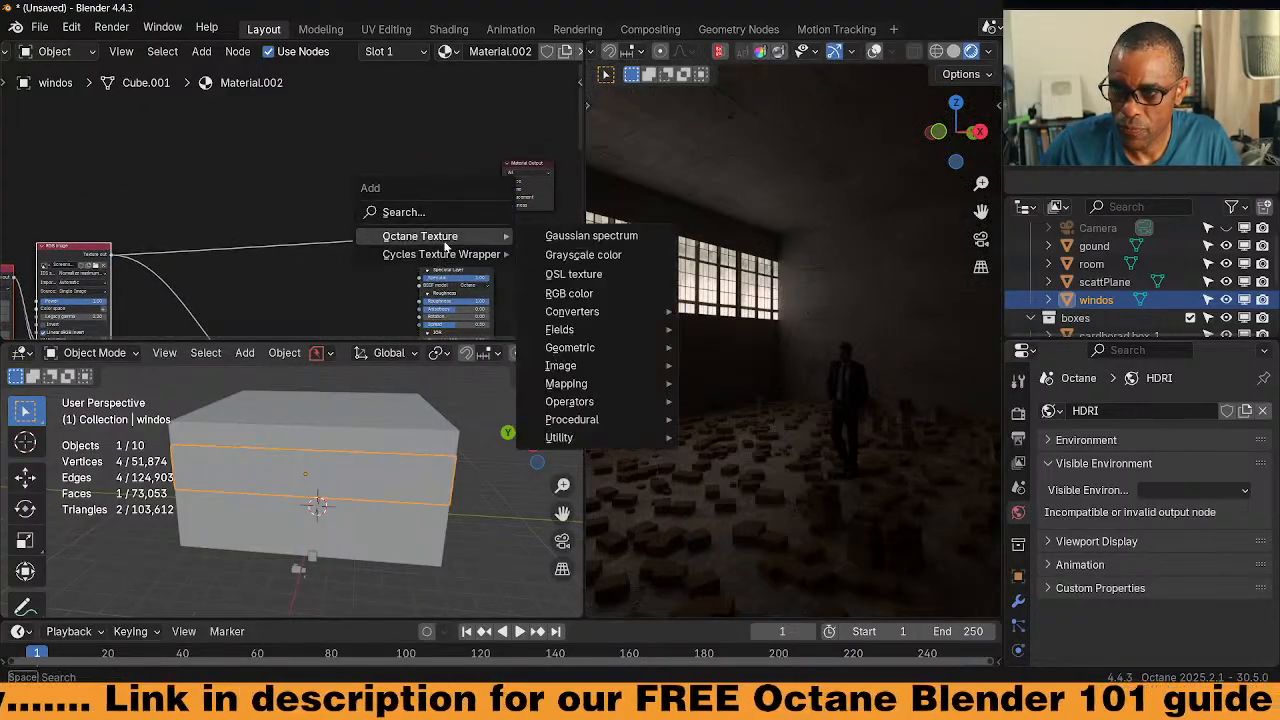
pyautogui.click(615, 260)
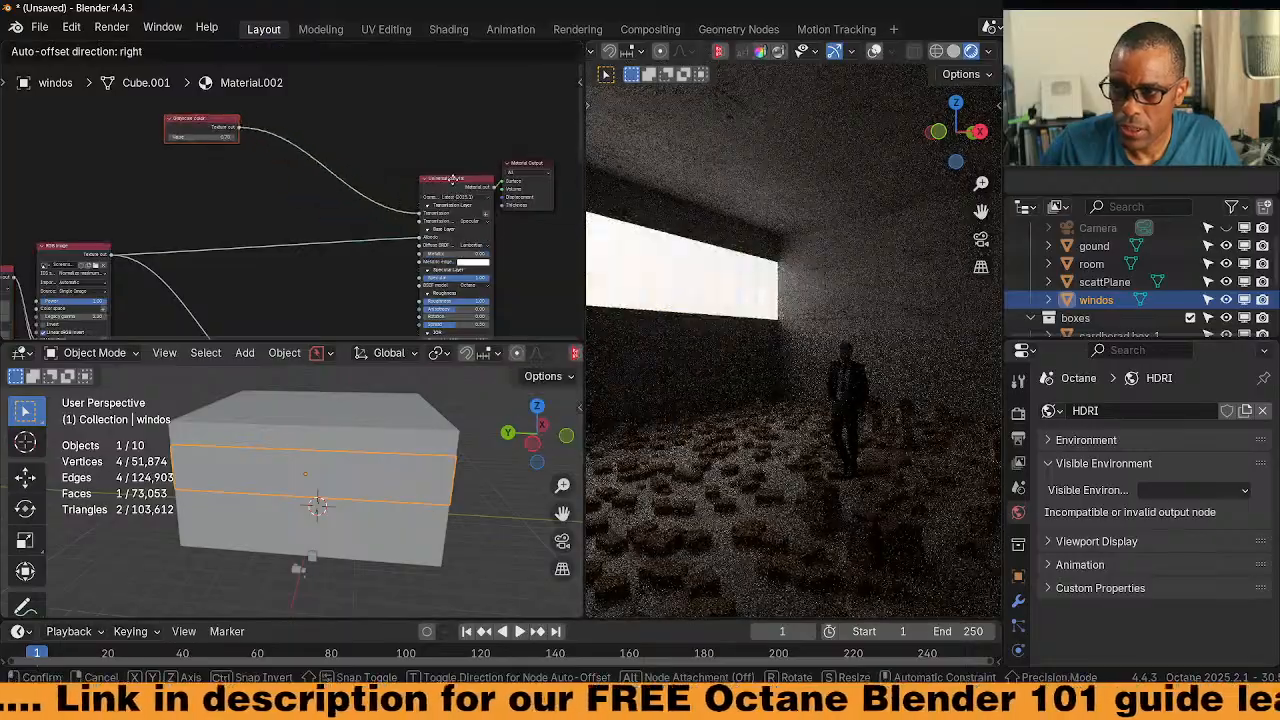
pyautogui.moveTo(210, 119); pyautogui.dragTo(239, 141)
pyautogui.moveTo(315, 206); pyautogui.dragTo(347, 266, button='middle')
pyautogui.scroll(4, 347, 266)
pyautogui.moveTo(285, 217); pyautogui.dragTo(322, 217)
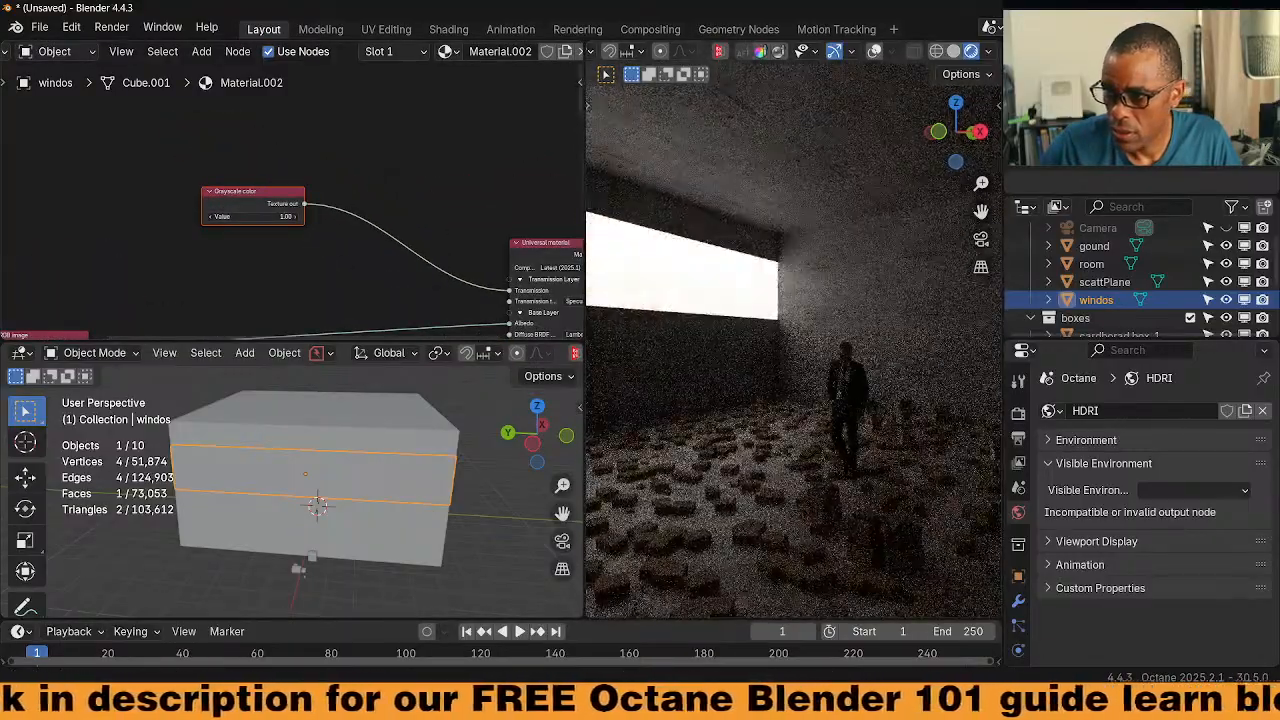
# Set the window material's Roughness to 0.61 and its BSDF model to GGX (energy preserving)
pyautogui.moveTo(700, 305); pyautogui.dragTo(862, 305, button='middle')
pyautogui.moveTo(299, 320); pyautogui.dragTo(186, 172, button='middle')
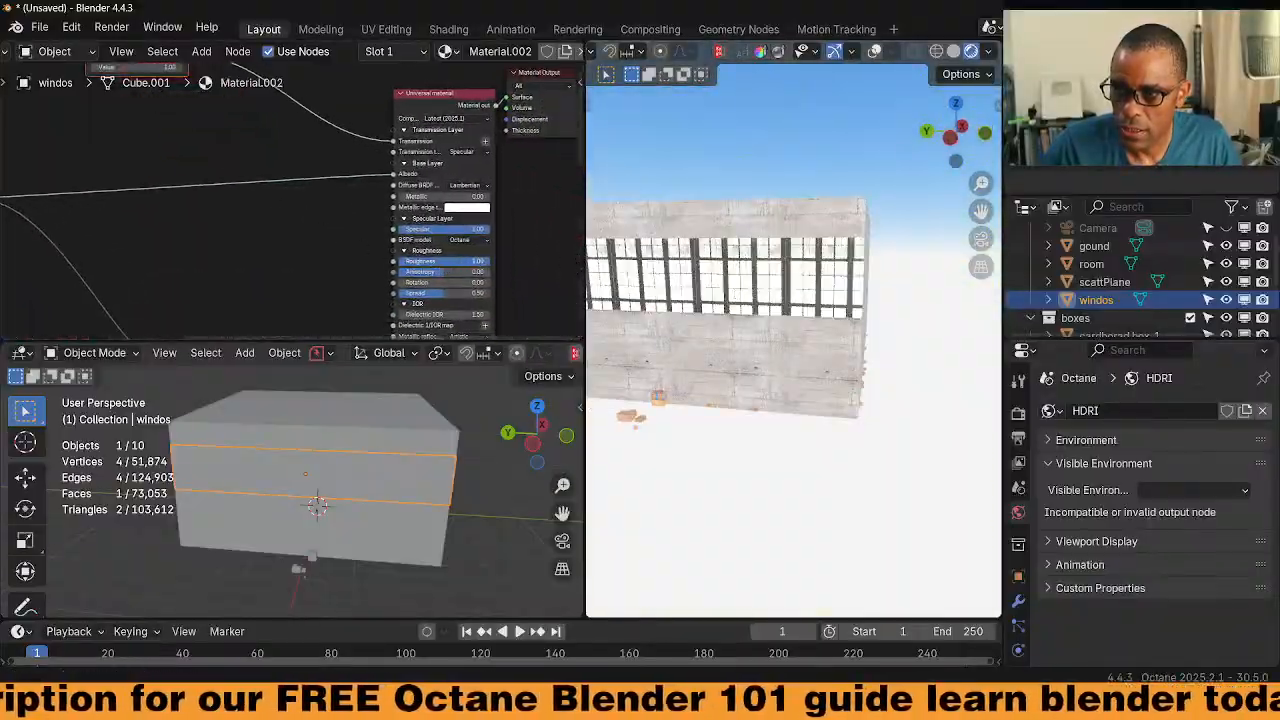
pyautogui.moveTo(482, 261); pyautogui.dragTo(420, 261)
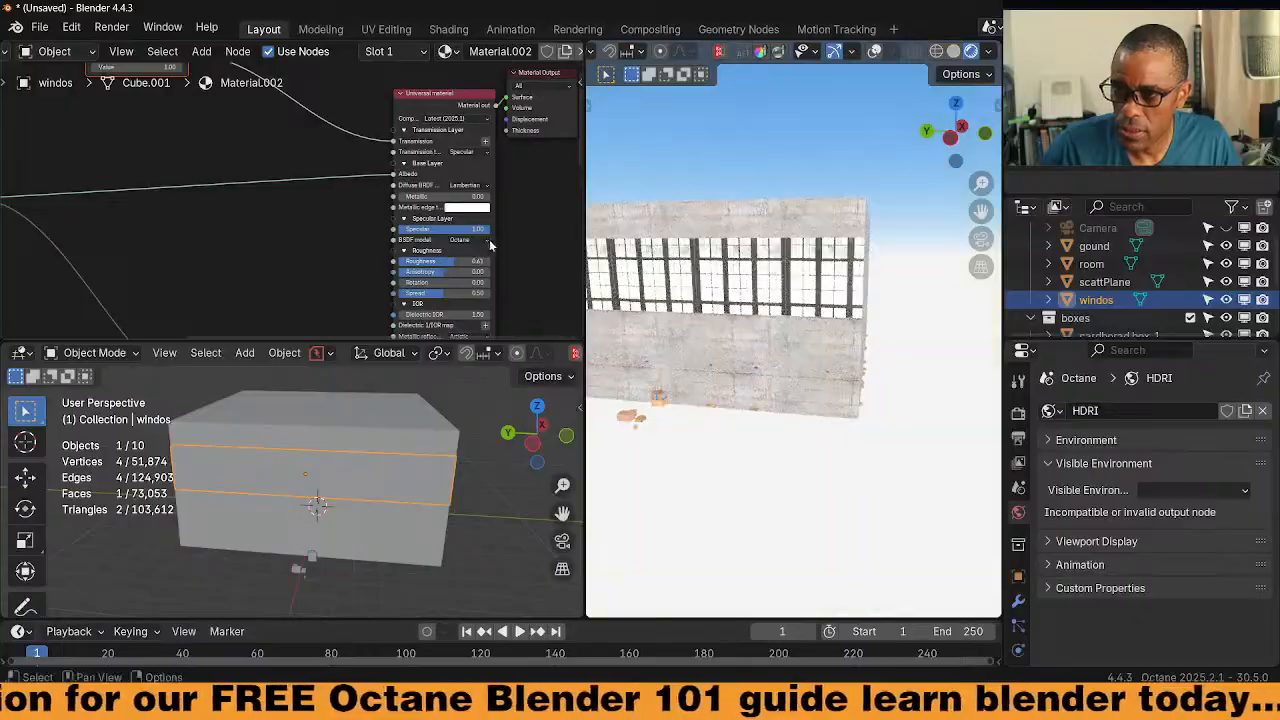
pyautogui.click(489, 286)
pyautogui.moveTo(815, 318); pyautogui.dragTo(820, 292, button='middle')
pyautogui.moveTo(335, 214); pyautogui.dragTo(331, 251, button='middle')
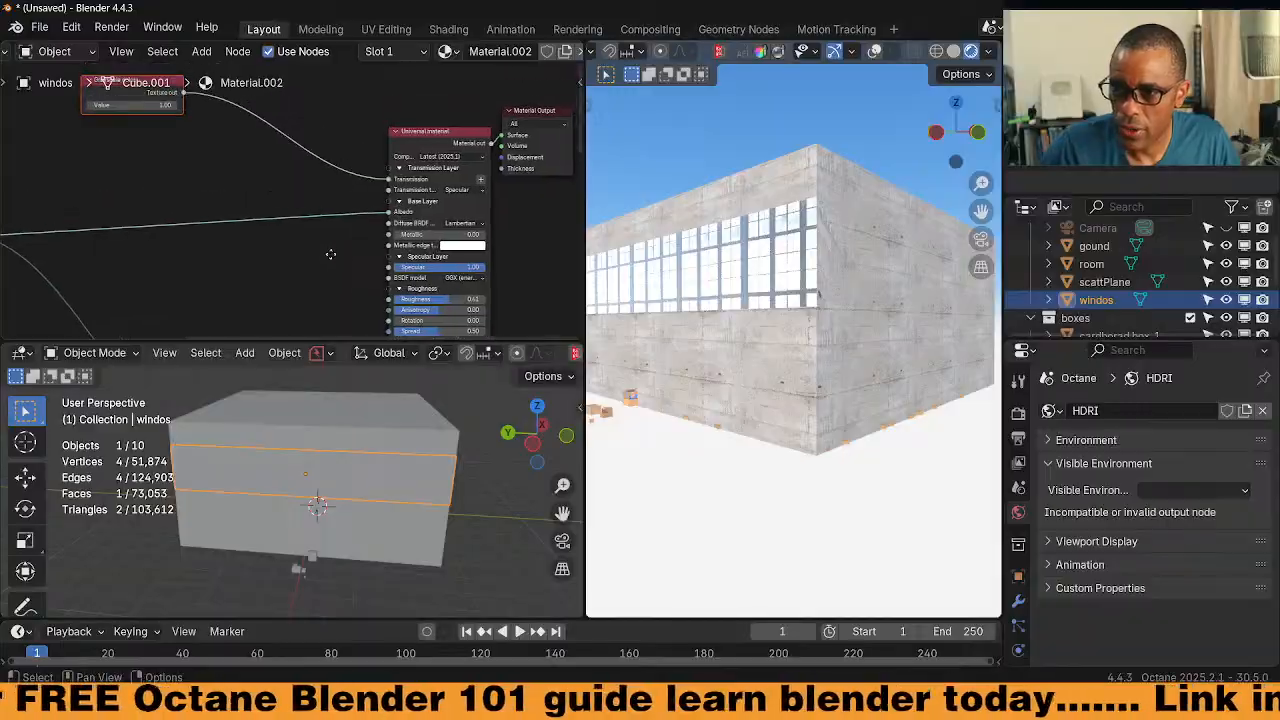
# Switch to the camera view and examine how the transmissive windows look in the render
pyautogui.moveTo(680, 318); pyautogui.dragTo(978, 345, button='middle')
pyautogui.press('KP_0')
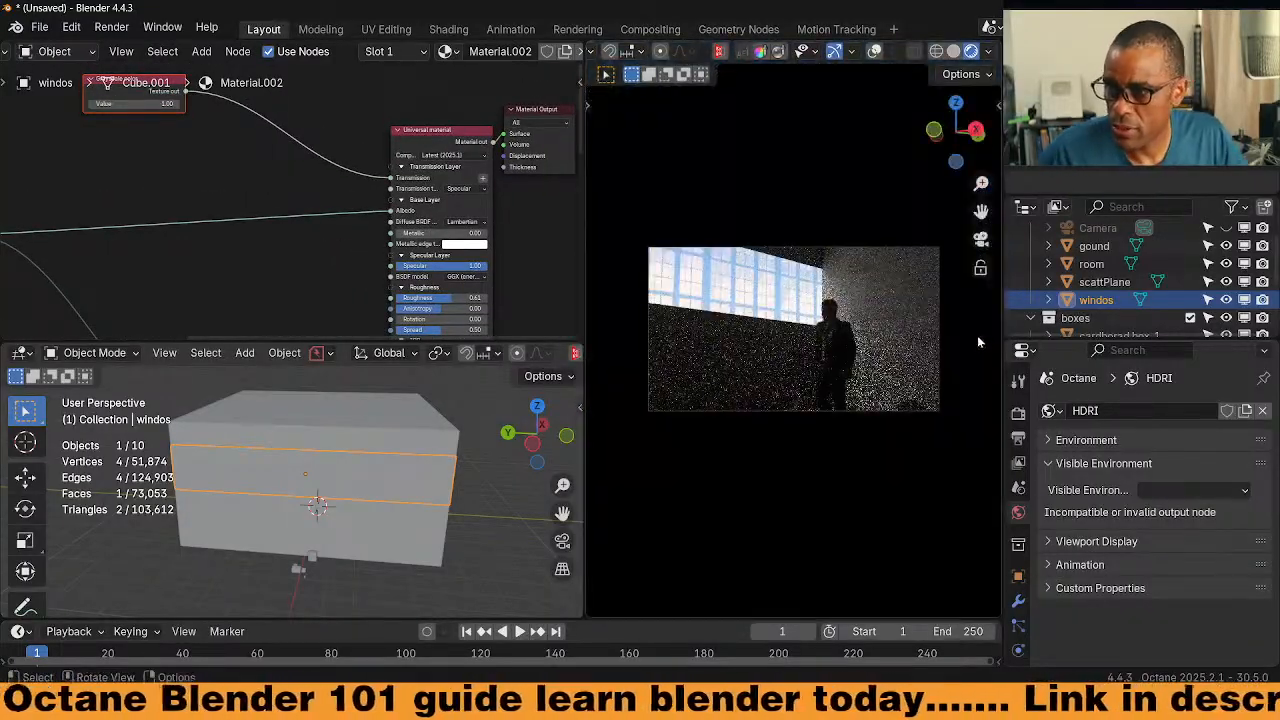
pyautogui.moveTo(366, 268); pyautogui.dragTo(350, 250, button='middle')
pyautogui.scroll(3, 297, 246)
pyautogui.scroll(-1, 288, 247)
pyautogui.moveTo(265, 224); pyautogui.dragTo(307, 214, button='middle')
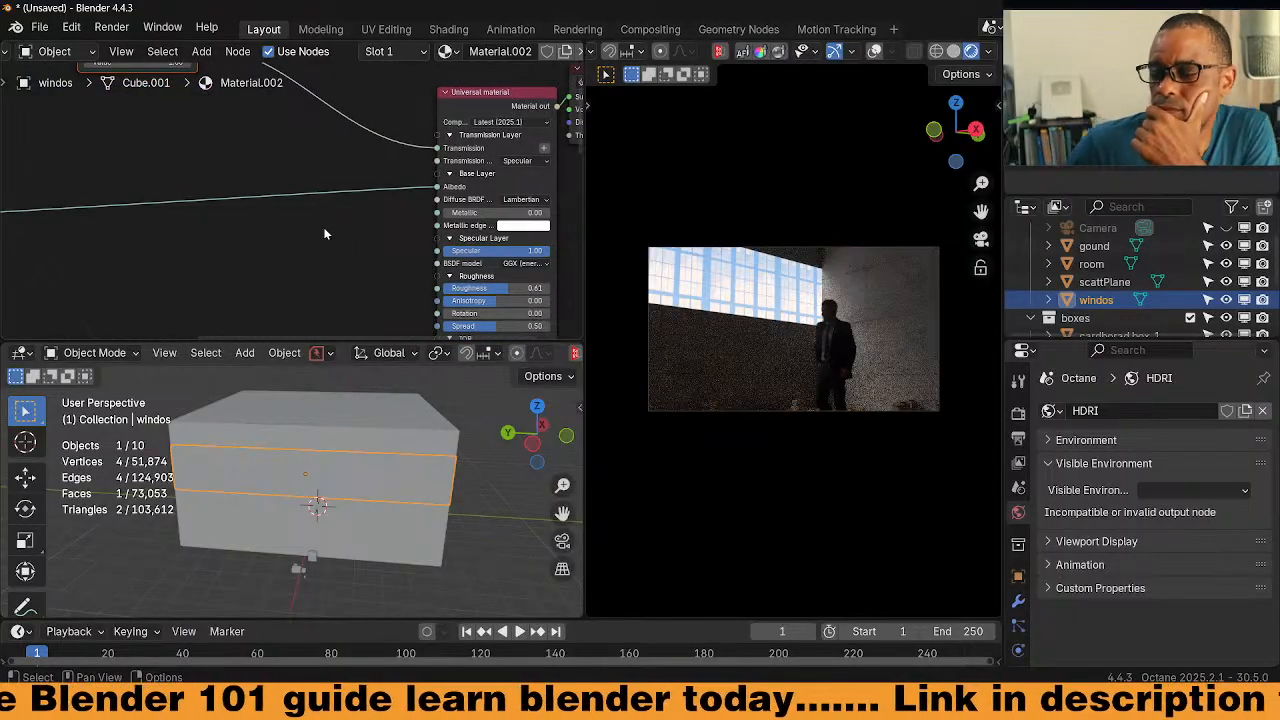
pyautogui.moveTo(290, 232)
pyautogui.mouseDown(button='middle')
pyautogui.moveTo(322, 226)
pyautogui.moveTo(308, 248)
pyautogui.mouseUp(button='middle')
pyautogui.scroll(-1, 308, 248)
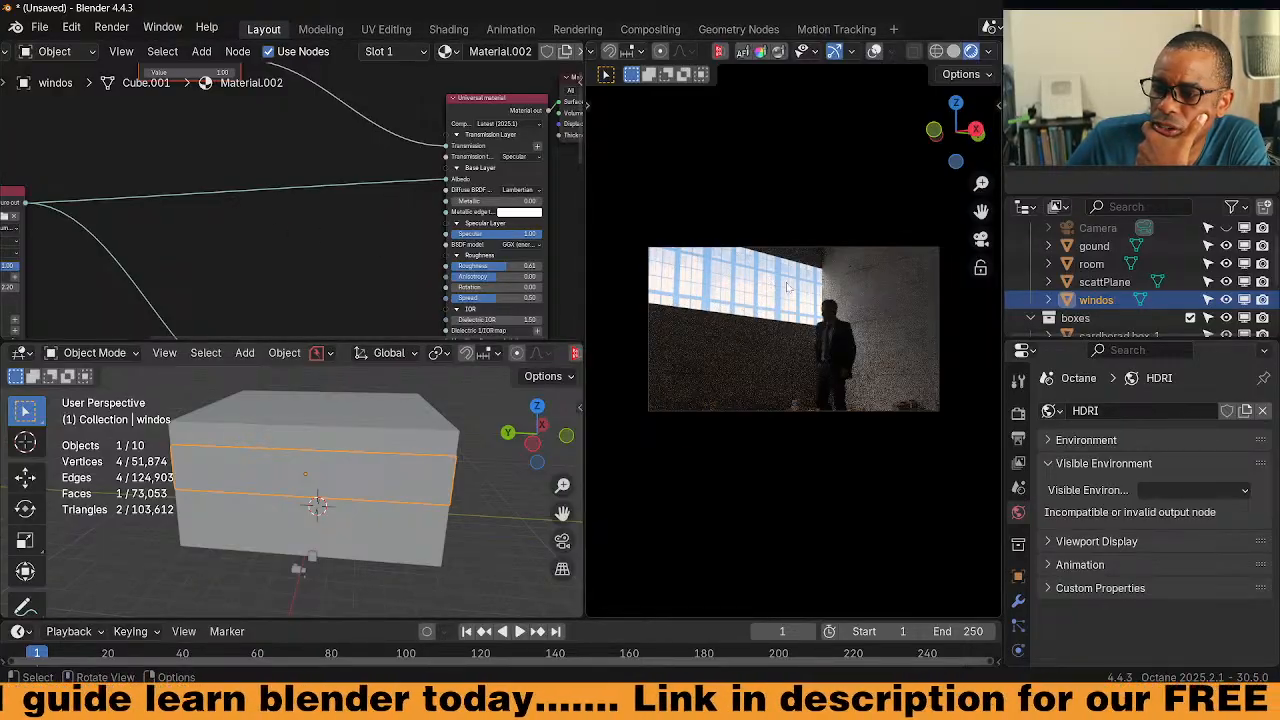
# Lower the Grayscale color value to 0.00, disconnect it from Transmission, and delete the node
pyautogui.moveTo(272, 204); pyautogui.dragTo(246, 254, button='middle')
pyautogui.moveTo(188, 123); pyautogui.dragTo(140, 123)
pyautogui.moveTo(418, 197); pyautogui.dragTo(222, 147)
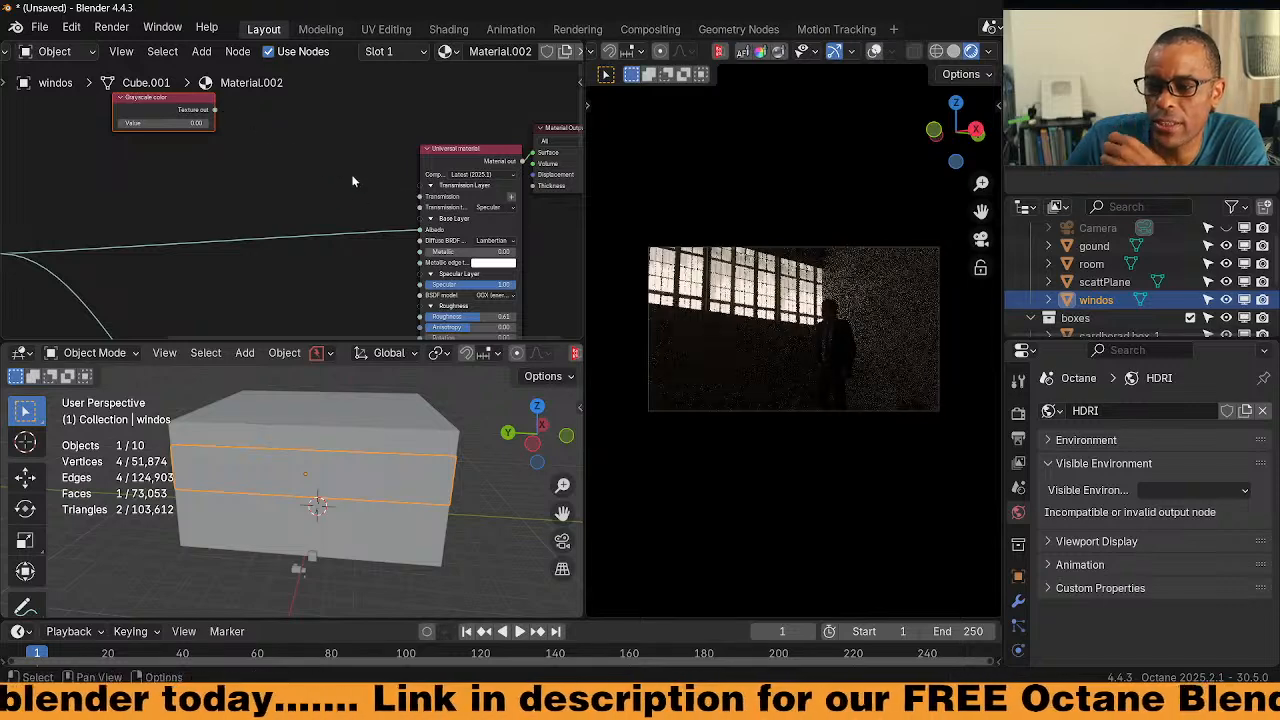
pyautogui.press('x')
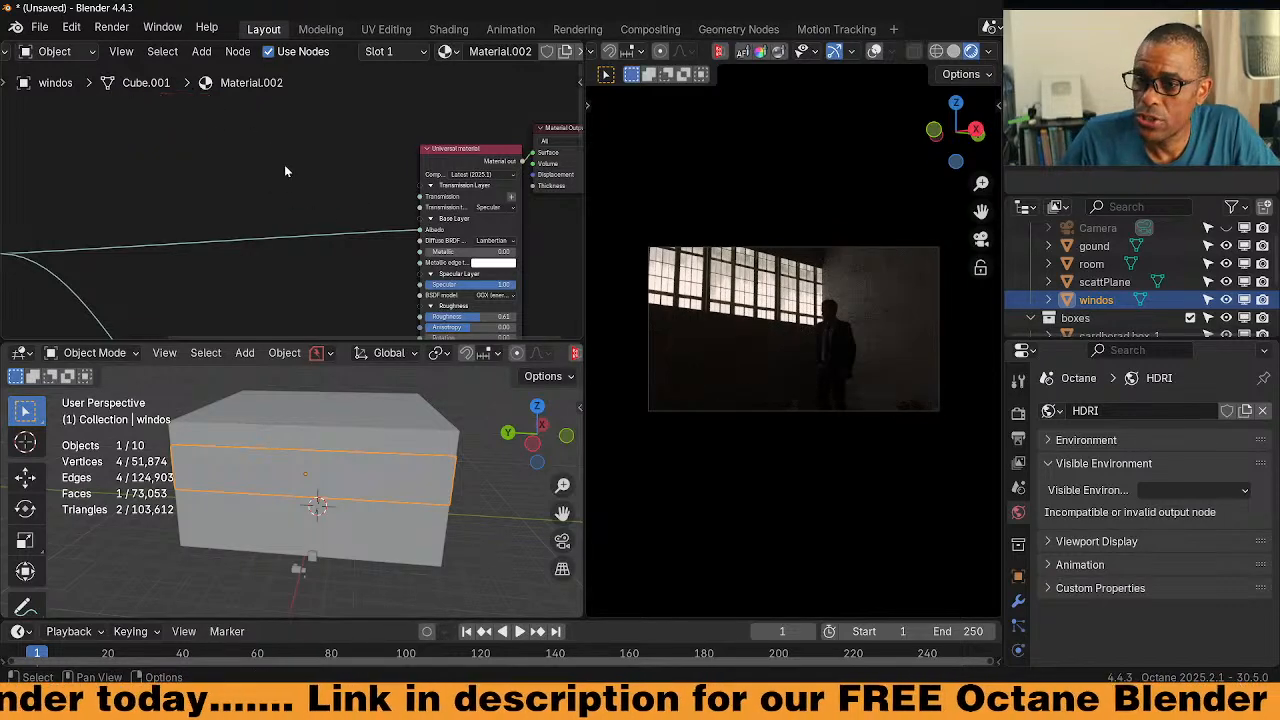
pyautogui.scroll(-1, 298, 208)
pyautogui.moveTo(303, 297); pyautogui.dragTo(320, 164, button='middle')
pyautogui.moveTo(301, 246); pyautogui.dragTo(308, 132, button='middle')
pyautogui.scroll(1, 304, 164)
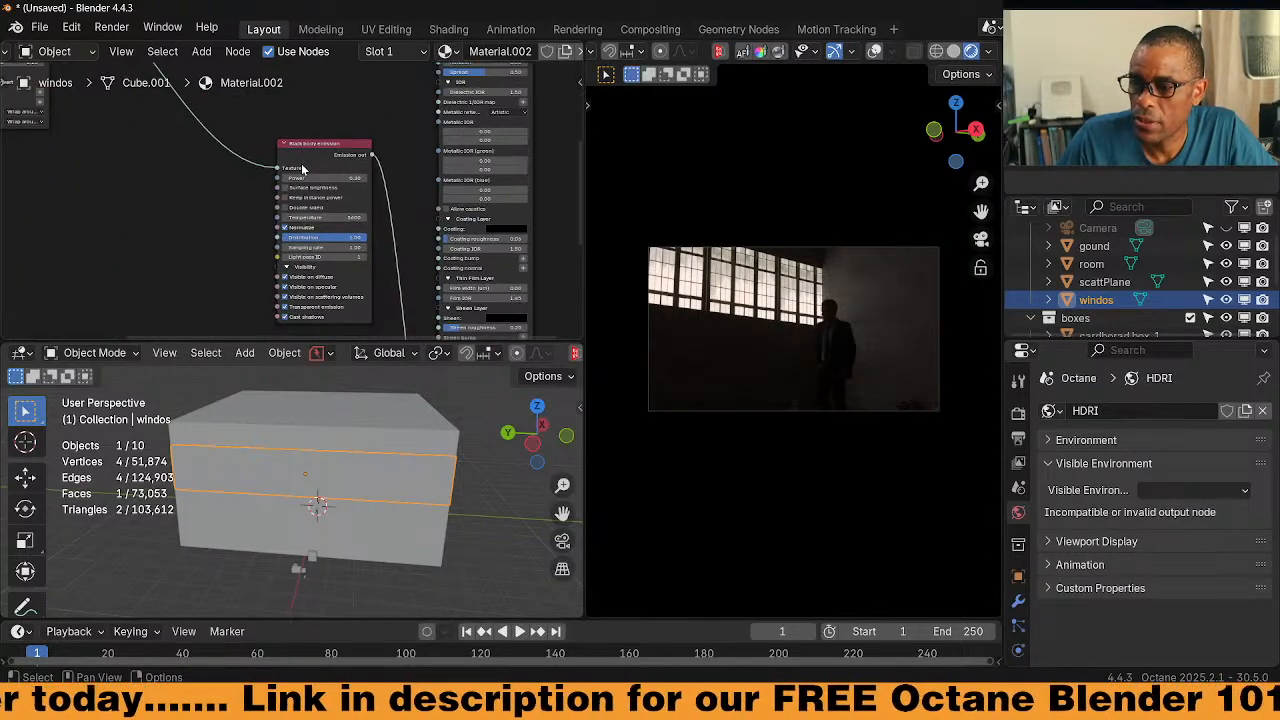
pyautogui.scroll(-1, 338, 193)
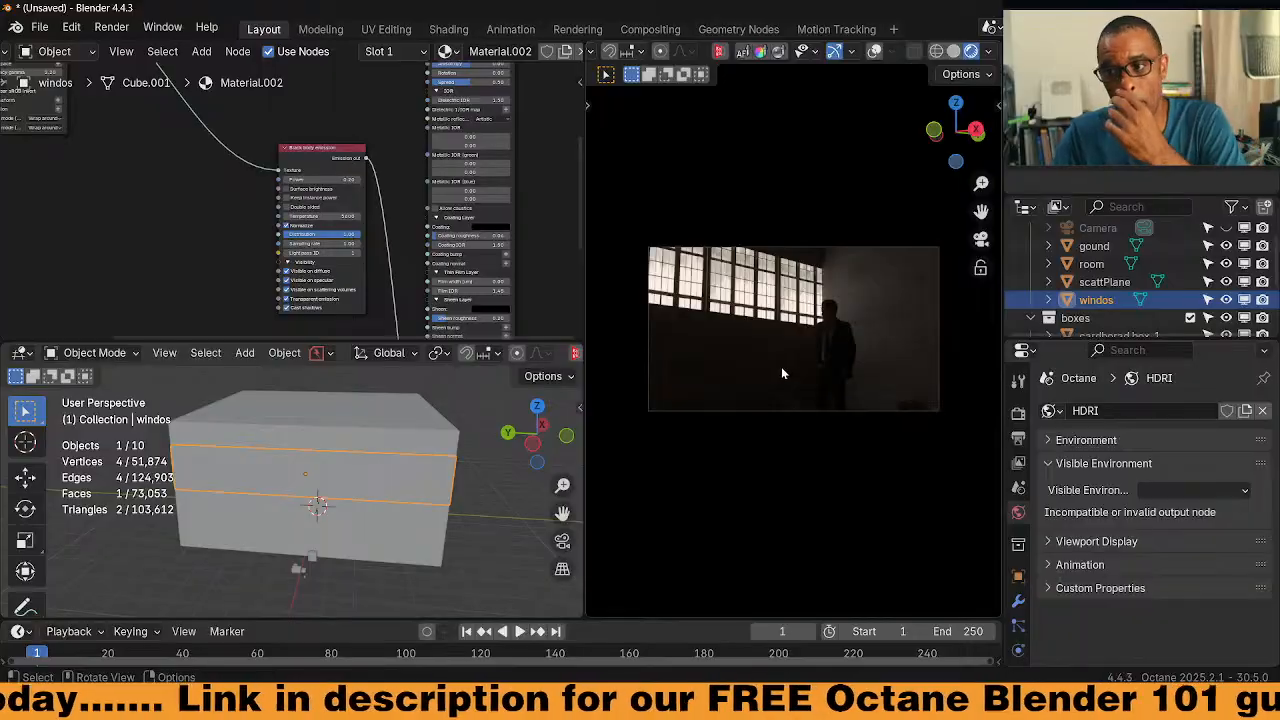
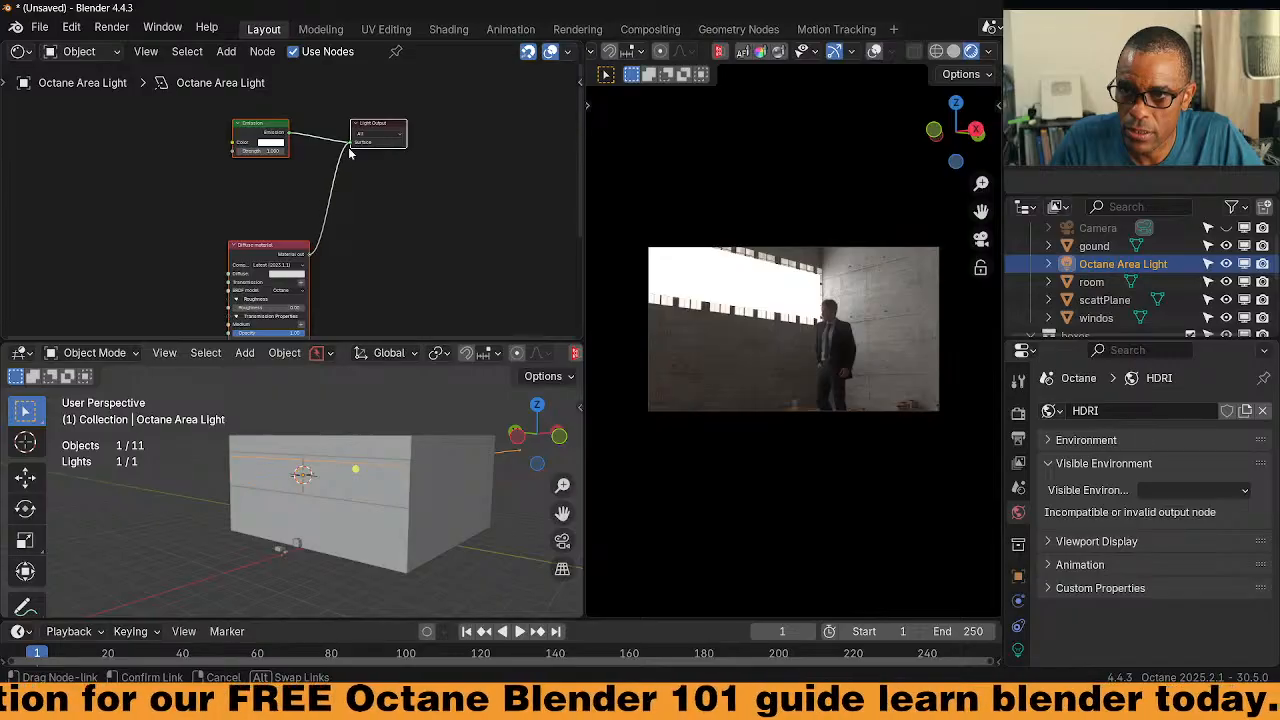
# Feed the area light's Light Output from the Diffuse material, delete the Emission node, and line up the remaining nodes
pyautogui.moveTo(265, 246); pyautogui.dragTo(240, 192)
pyautogui.click(437, 186)
pyautogui.moveTo(420, 229); pyautogui.dragTo(449, 335, button='middle')
pyautogui.click(282, 184)
pyautogui.press('x')
pyautogui.click(288, 306)
pyautogui.moveTo(288, 306); pyautogui.dragTo(290, 196)
pyautogui.scroll(2, 409, 236)
pyautogui.scroll(3, 430, 266)
pyautogui.moveTo(461, 260); pyautogui.dragTo(444, 158)
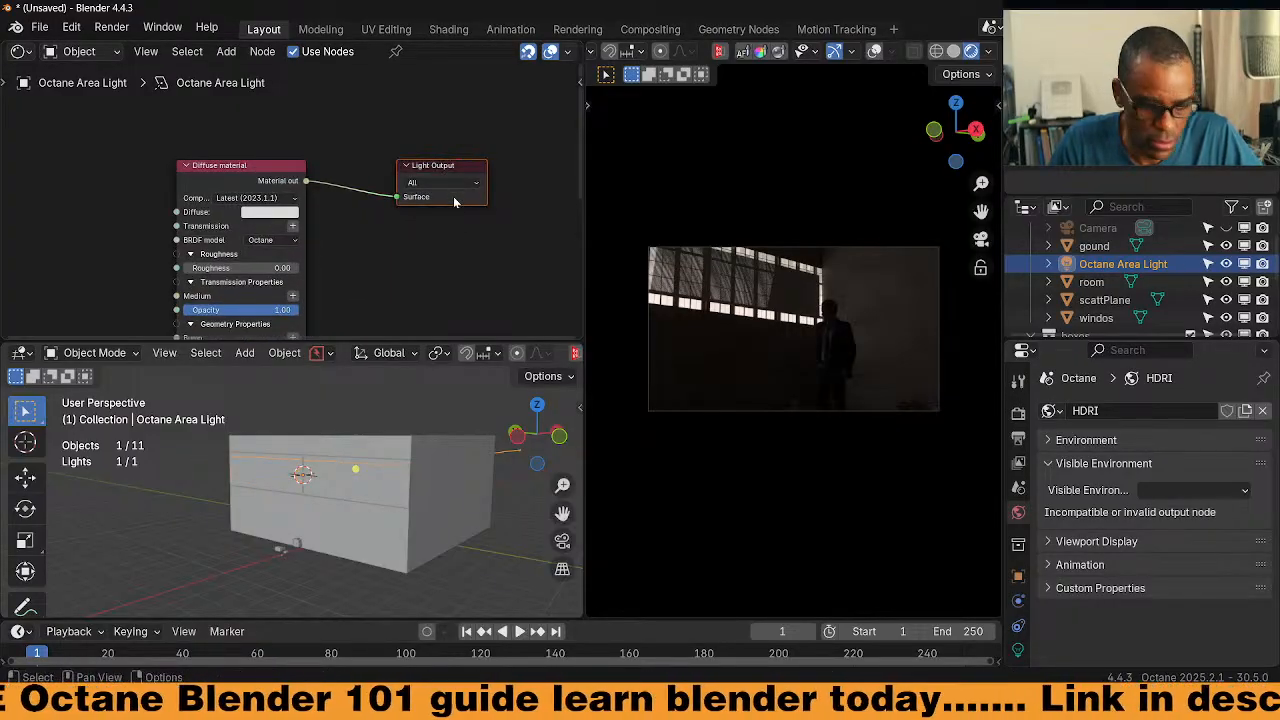
# Delete the area light's Light Output node and search the addable nodes for "m"
pyautogui.press('x')
pyautogui.hotkey('shift', 'a')
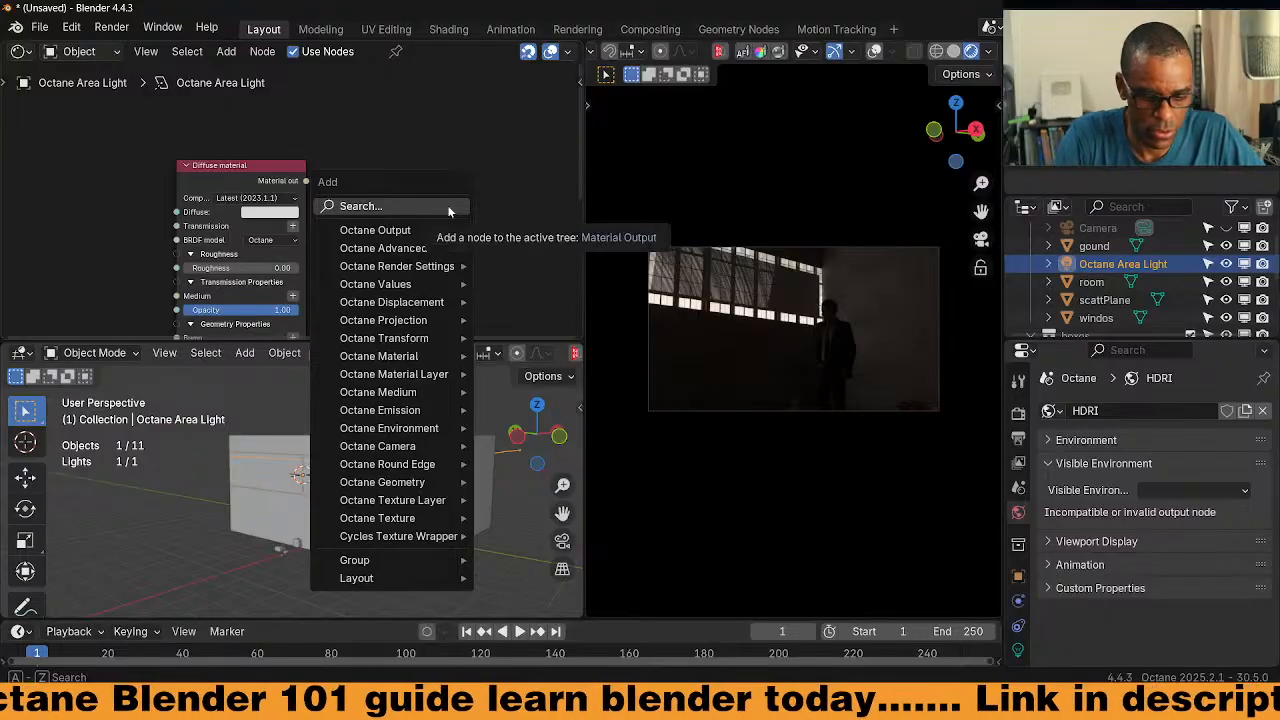
pyautogui.write('m')
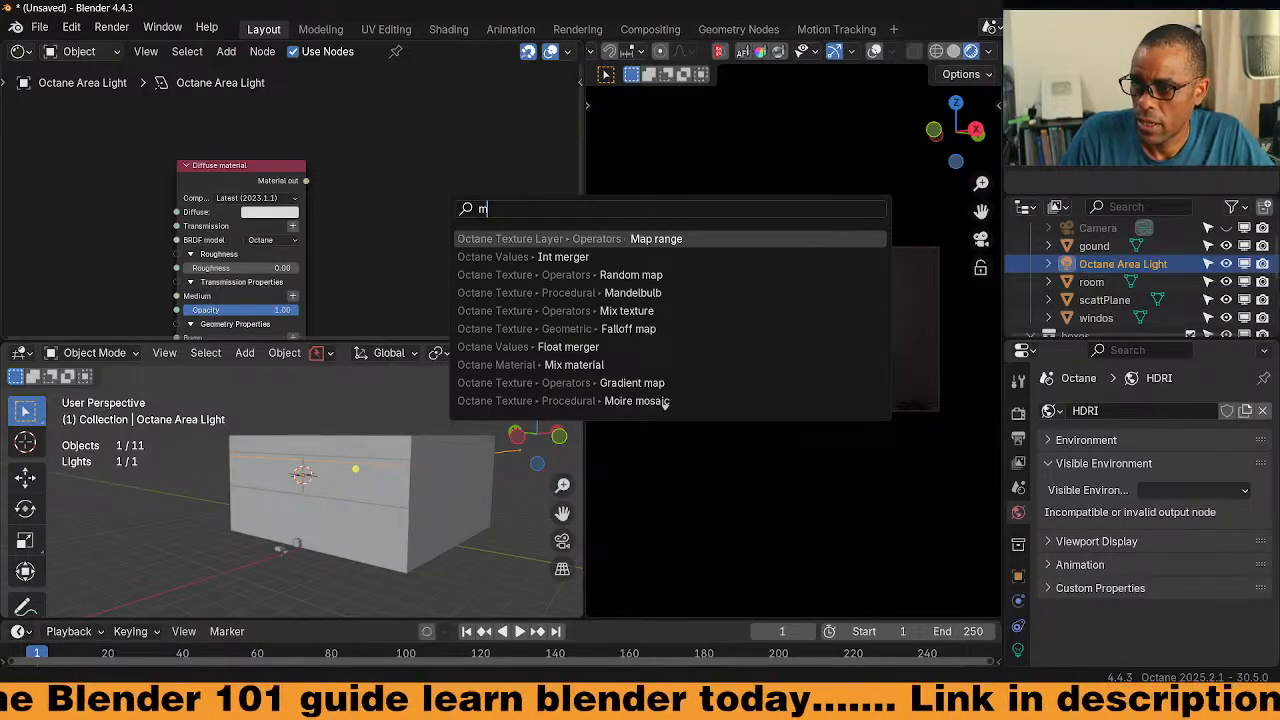
pyautogui.press('Down')
pyautogui.press('Down')
pyautogui.press('Down')
pyautogui.press('Down')
pyautogui.press('Down')
pyautogui.press('Down')
pyautogui.press('Down')
pyautogui.press('Down')
pyautogui.press('Down')
pyautogui.press('Down')
pyautogui.press('Down')
pyautogui.press('Down')
pyautogui.press('Down')
pyautogui.press('Down')
pyautogui.press('Down')
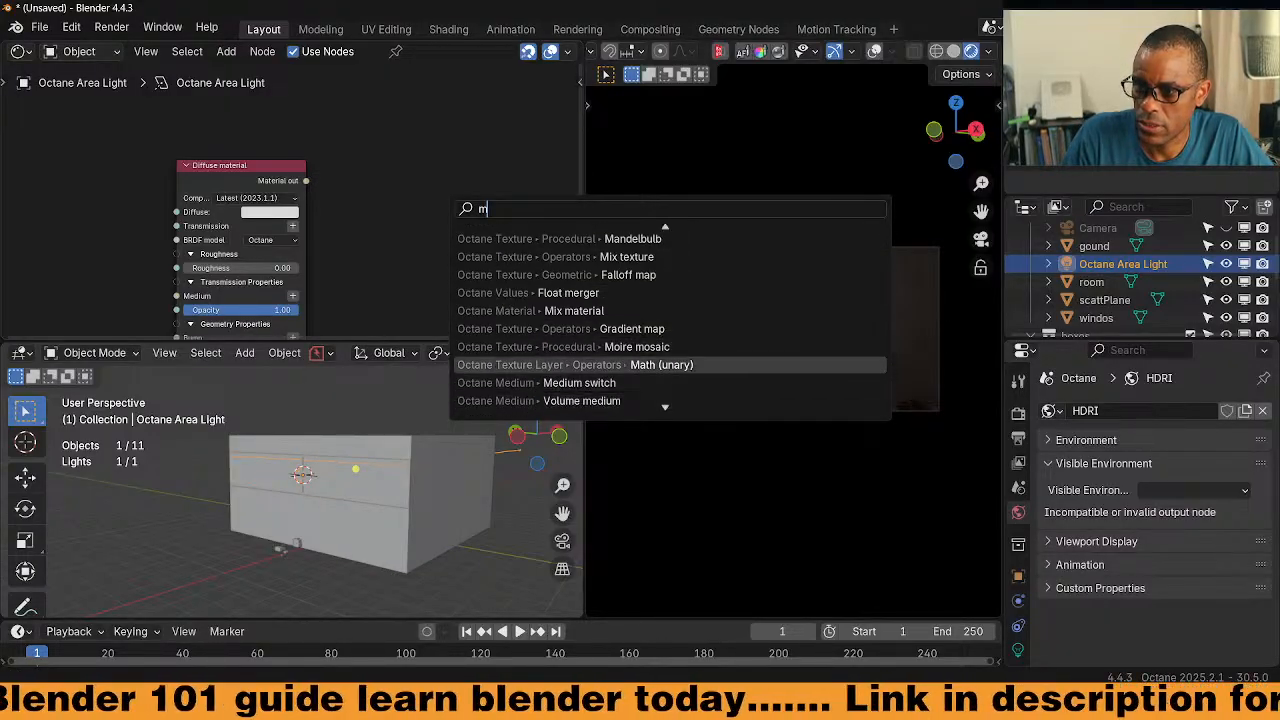
pyautogui.press('Down')
pyautogui.press('Down')
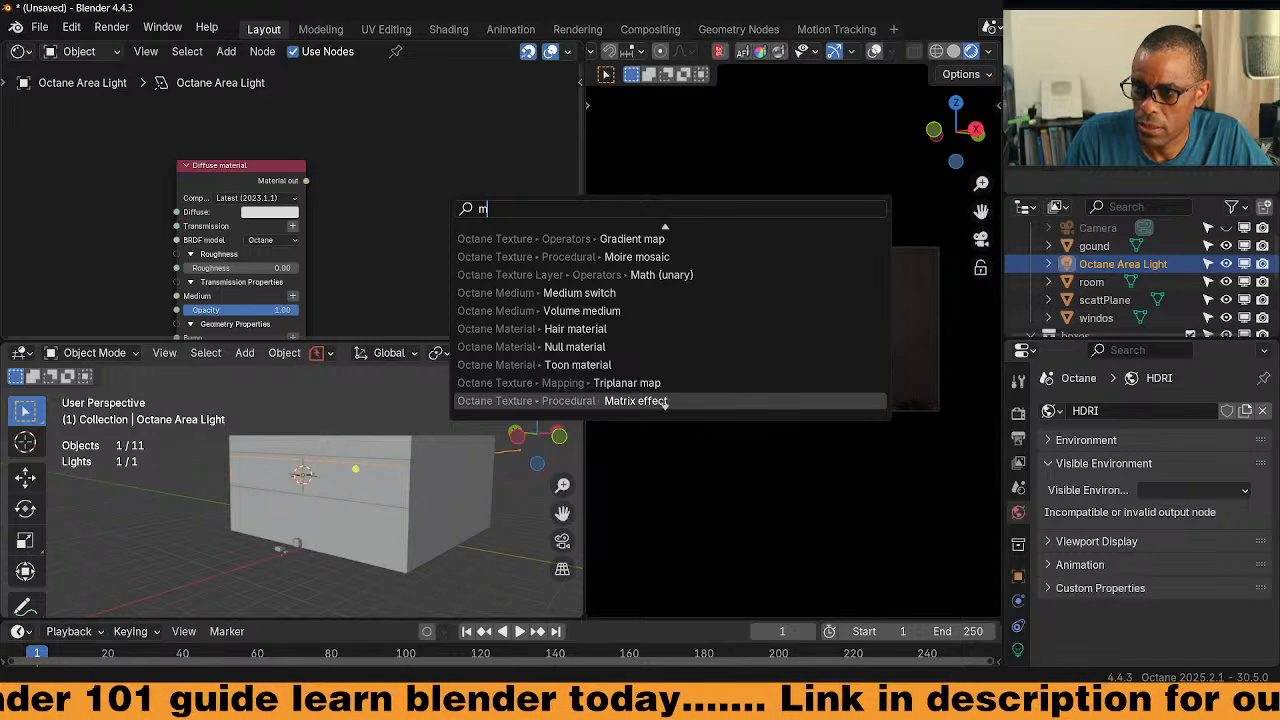
pyautogui.press('Up')
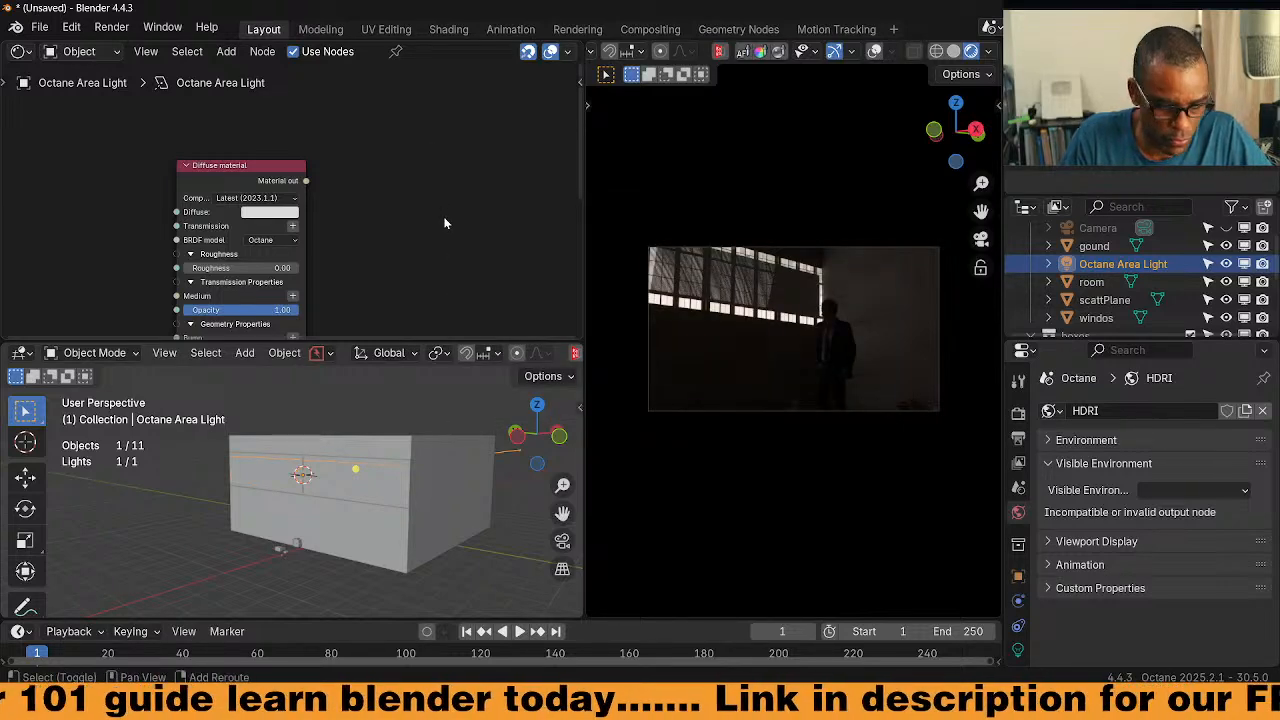
# Add a Material Output node to the Octane Area Light and connect the Diffuse material to its Surface input
pyautogui.hotkey('shift', 'a')
pyautogui.moveTo(439, 242)
pyautogui.click(540, 242)
pyautogui.click(336, 152)
pyautogui.moveTo(394, 265); pyautogui.dragTo(490, 268, button='middle')
pyautogui.moveTo(323, 173)
pyautogui.mouseDown()
pyautogui.moveTo(283, 148)
pyautogui.moveTo(320, 161)
pyautogui.mouseUp()
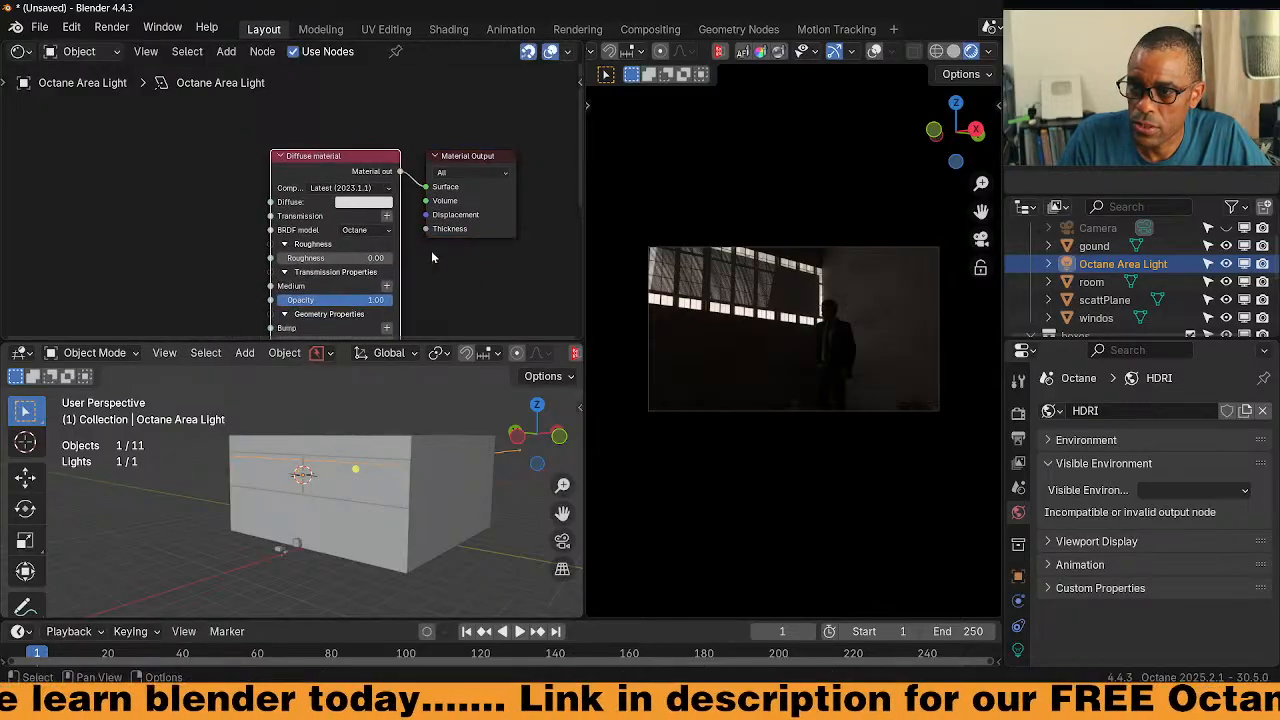
# Add a Black body emission node to the Emission input of the area light's Diffuse material
pyautogui.scroll(-5, 431, 251)
pyautogui.moveTo(438, 238); pyautogui.dragTo(438, 206, button='middle')
pyautogui.scroll(4, 449, 262)
pyautogui.scroll(1, 449, 262)
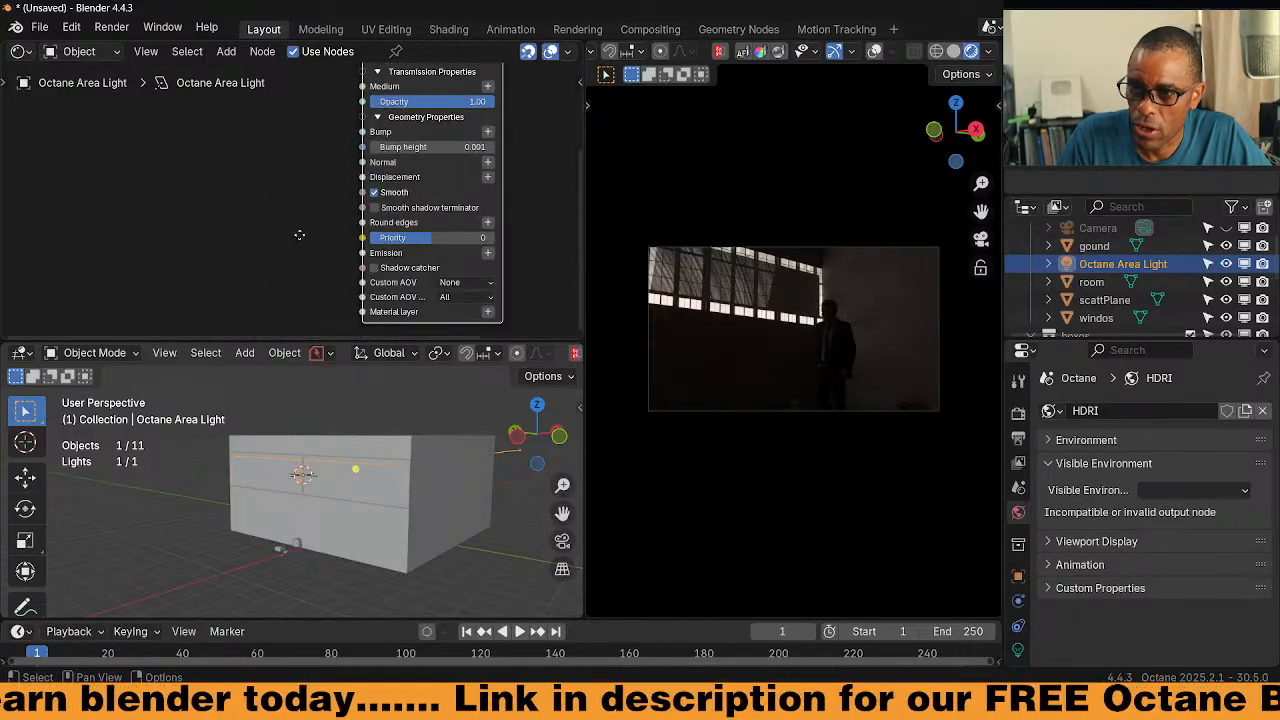
pyautogui.moveTo(300, 237); pyautogui.dragTo(284, 248, button='middle')
pyautogui.click(443, 246)
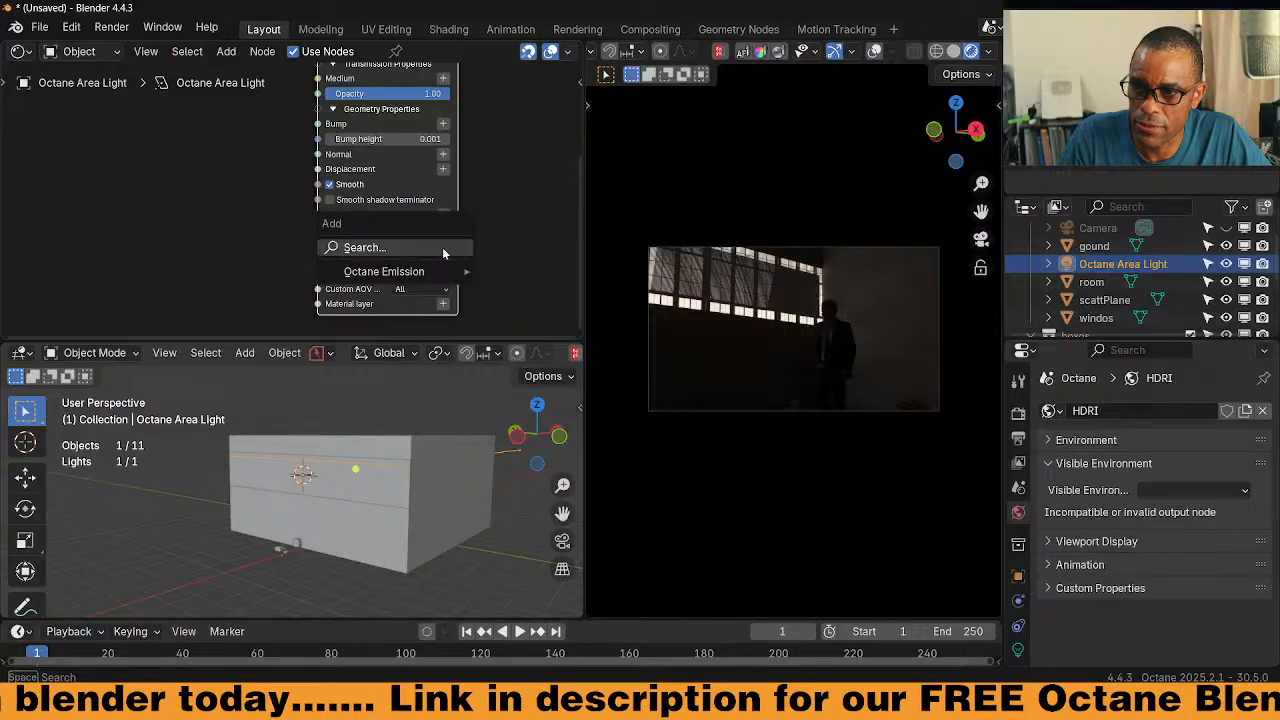
pyautogui.moveTo(382, 275)
pyautogui.click(540, 271)
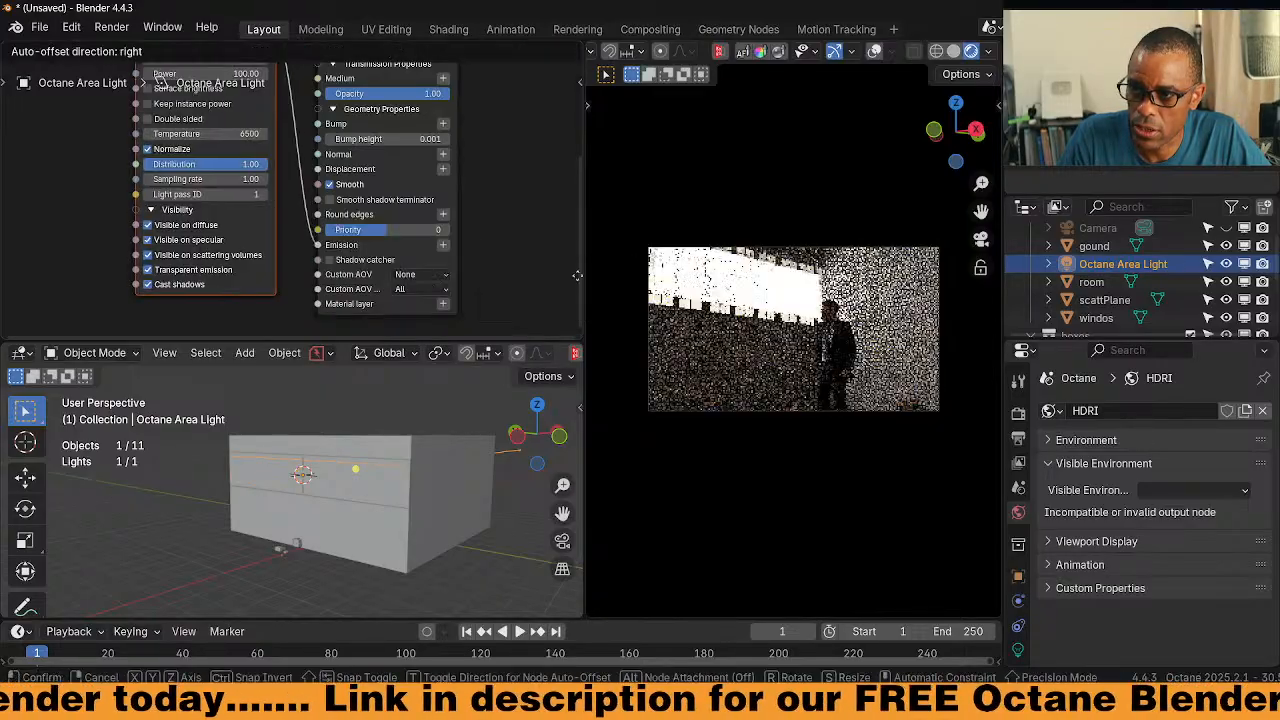
# Set the Black body emission temperature of the area light to 5600
pyautogui.moveTo(398, 155); pyautogui.dragTo(422, 229, button='middle')
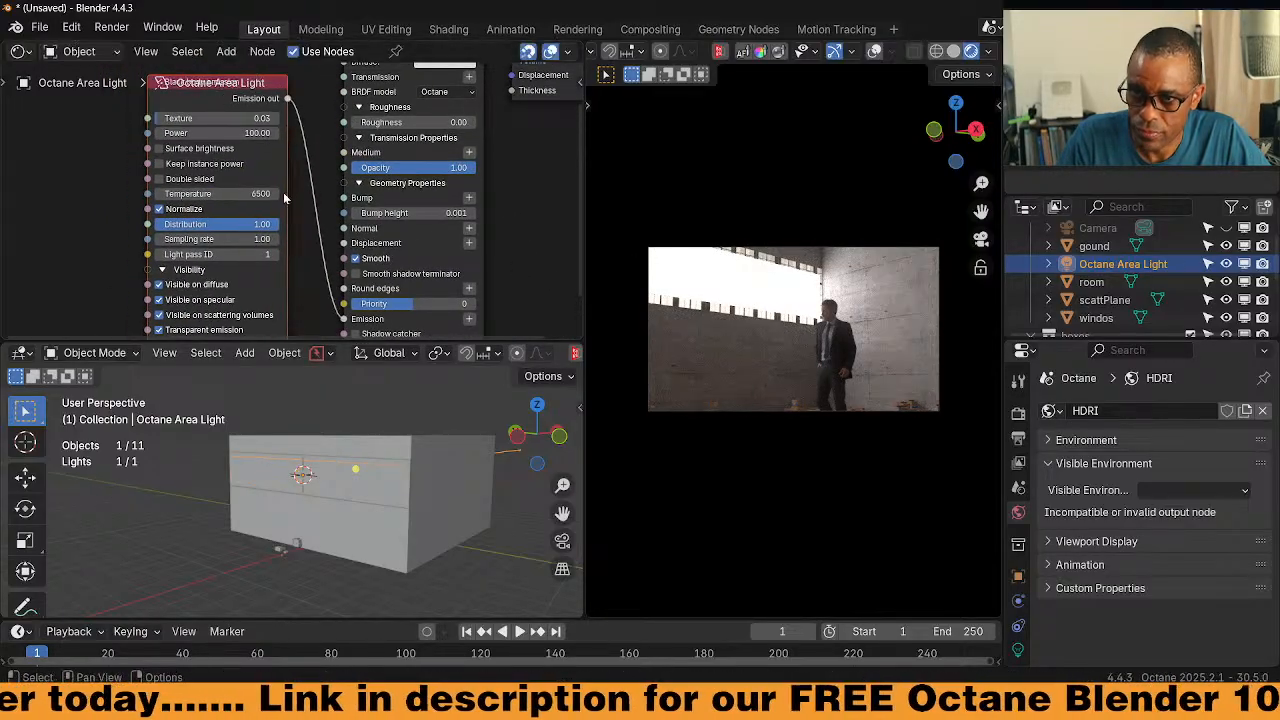
pyautogui.moveTo(220, 192); pyautogui.dragTo(236, 144, button='middle')
pyautogui.doubleClick(236, 144)
pyautogui.write('5600')
pyautogui.press('Return')
pyautogui.scroll(-1, 114, 248)
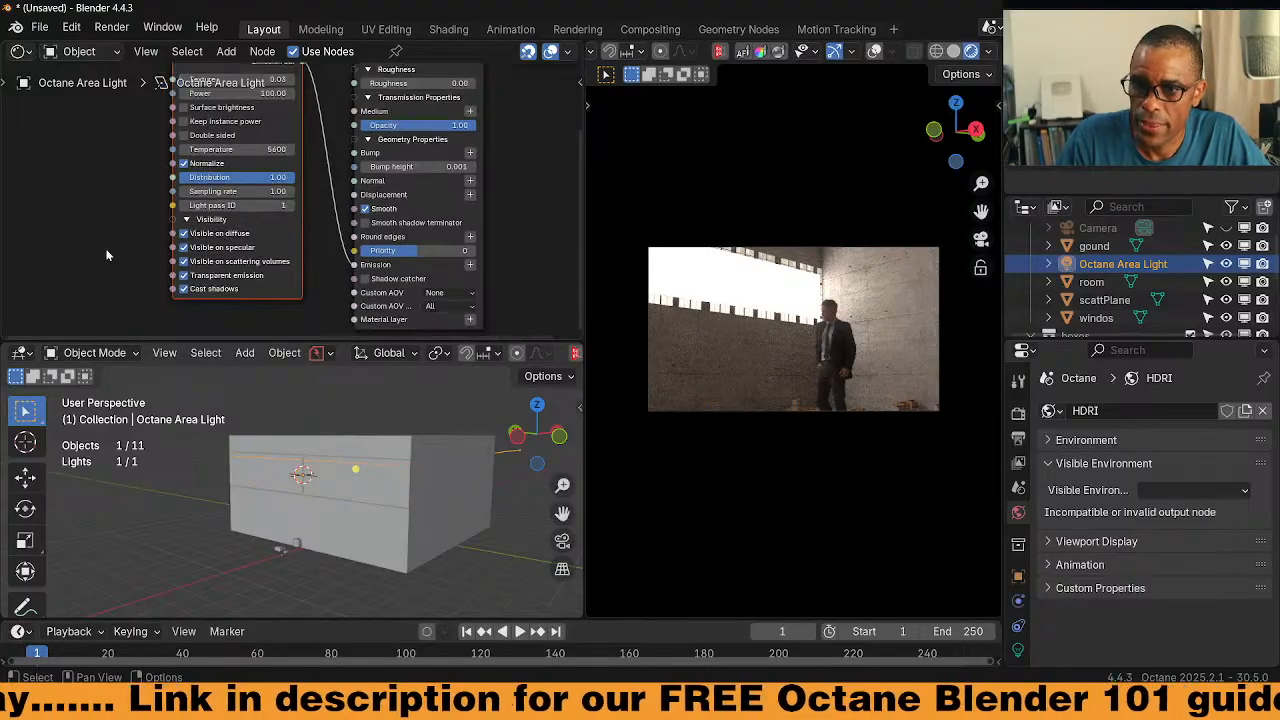
# Set the Opacity of the area light's Diffuse material to 0
pyautogui.moveTo(114, 248); pyautogui.dragTo(141, 266, button='middle')
pyautogui.scroll(3, 141, 266)
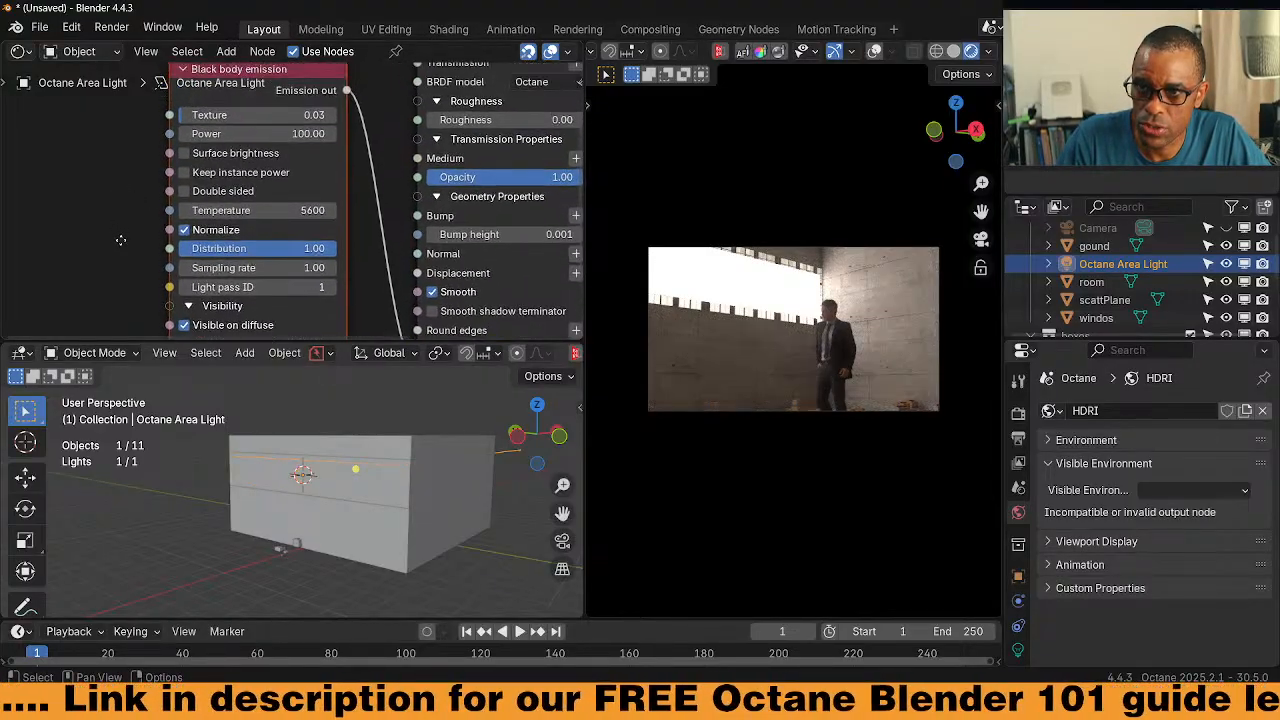
pyautogui.moveTo(500, 176); pyautogui.dragTo(430, 176)
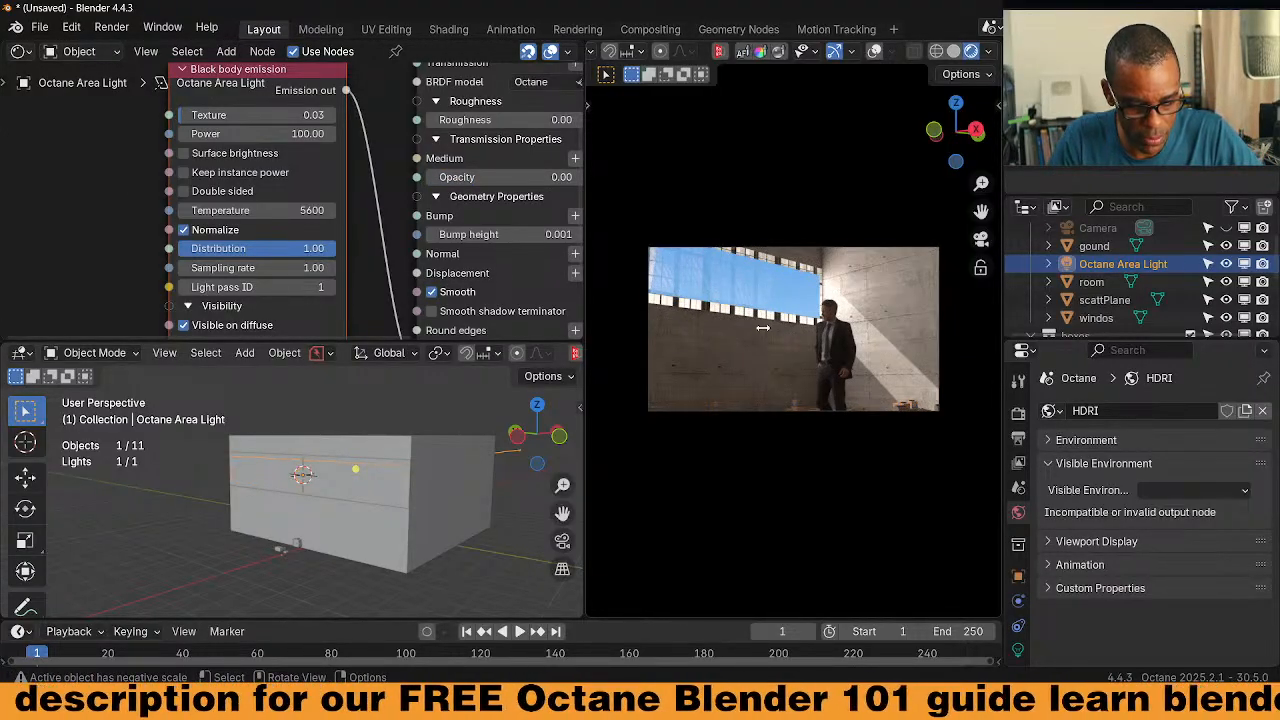
# Move the Octane Area Light about 0.03 m along the global X axis
pyautogui.press('g')
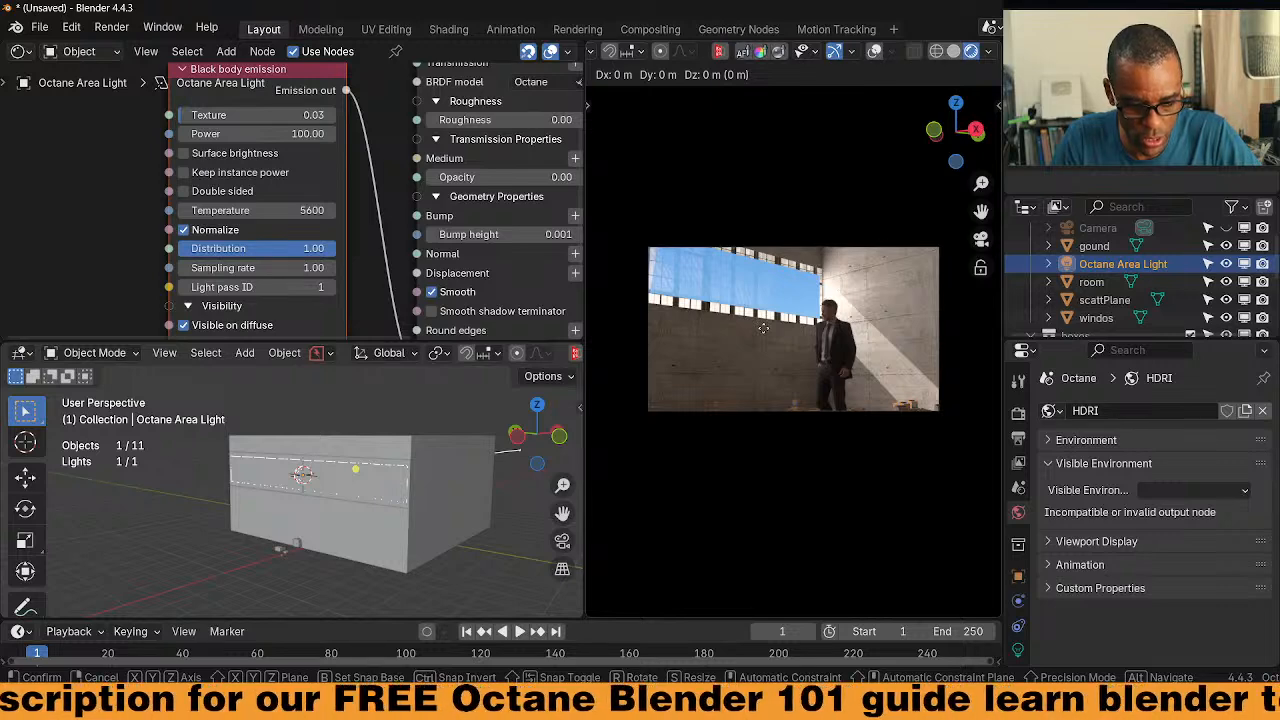
pyautogui.press('x')
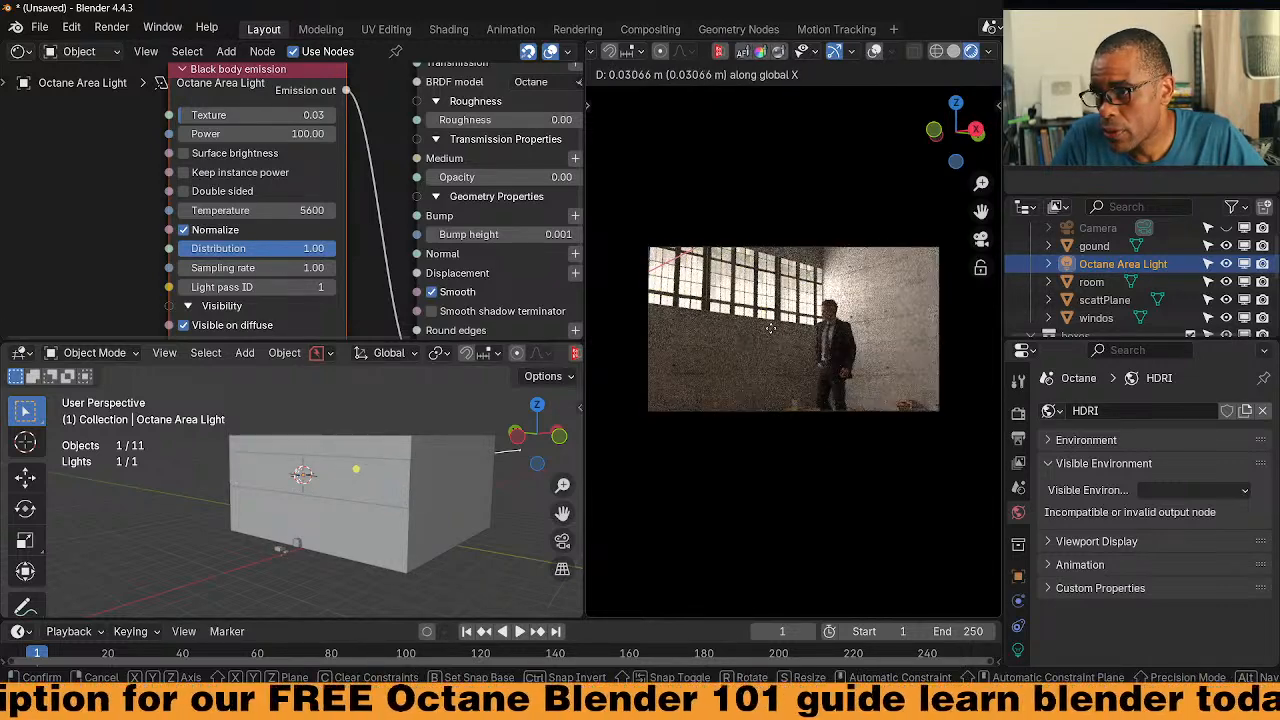
pyautogui.click(771, 327)
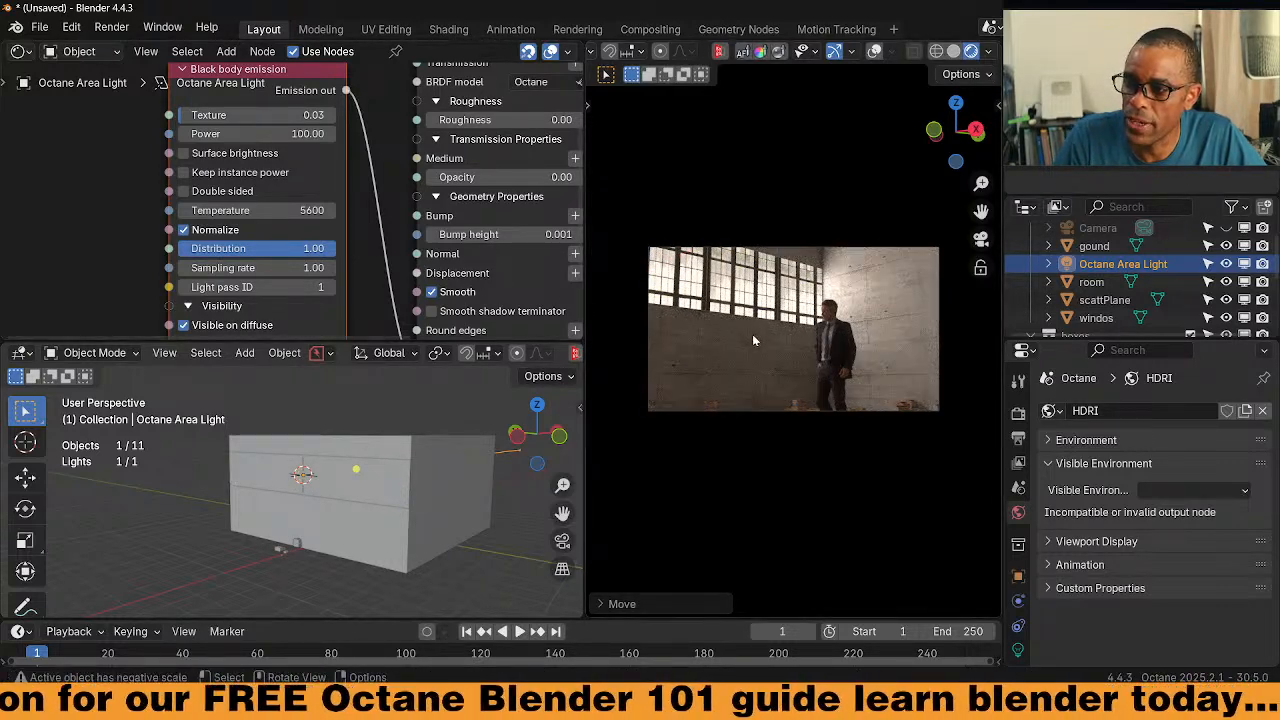
# Set the size of the square Octane Area Light to 0.01 m
pyautogui.scroll(-1, 381, 247)
pyautogui.scroll(-1, 381, 247)
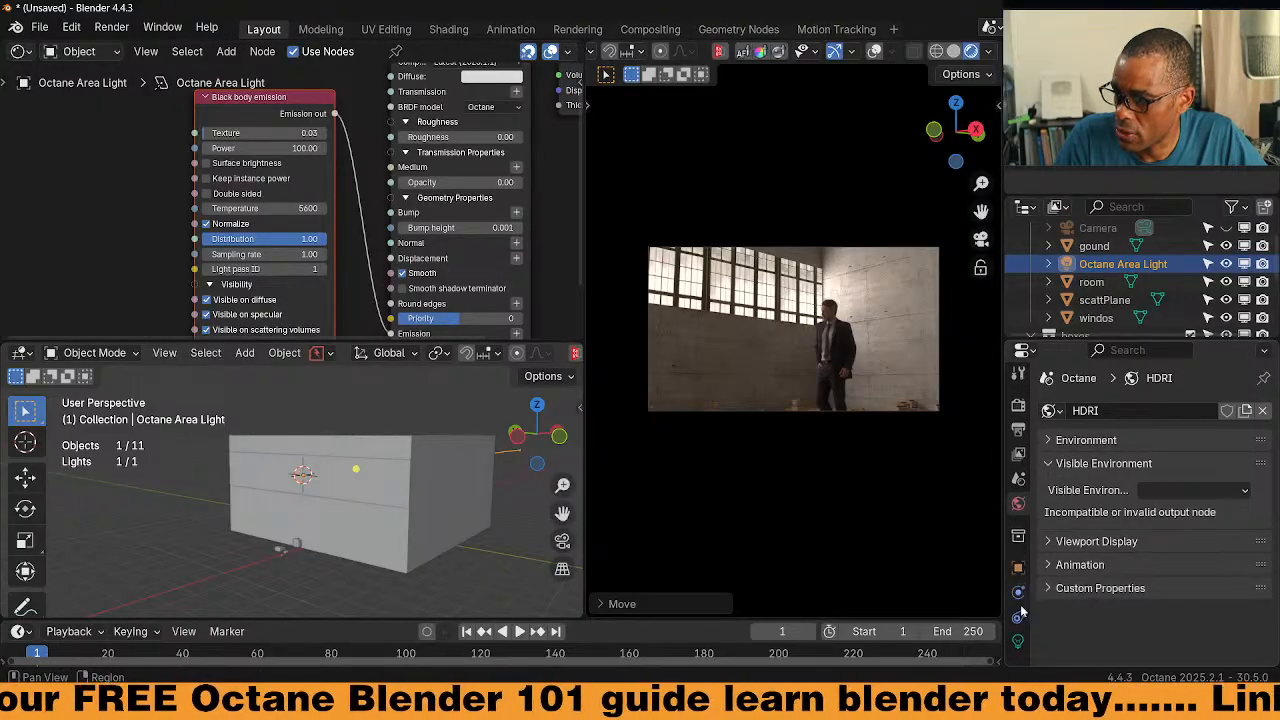
pyautogui.click(1020, 642)
pyautogui.moveTo(1195, 585)
pyautogui.mouseDown()
pyautogui.moveTo(1140, 585)
pyautogui.moveTo(1180, 585)
pyautogui.mouseUp()
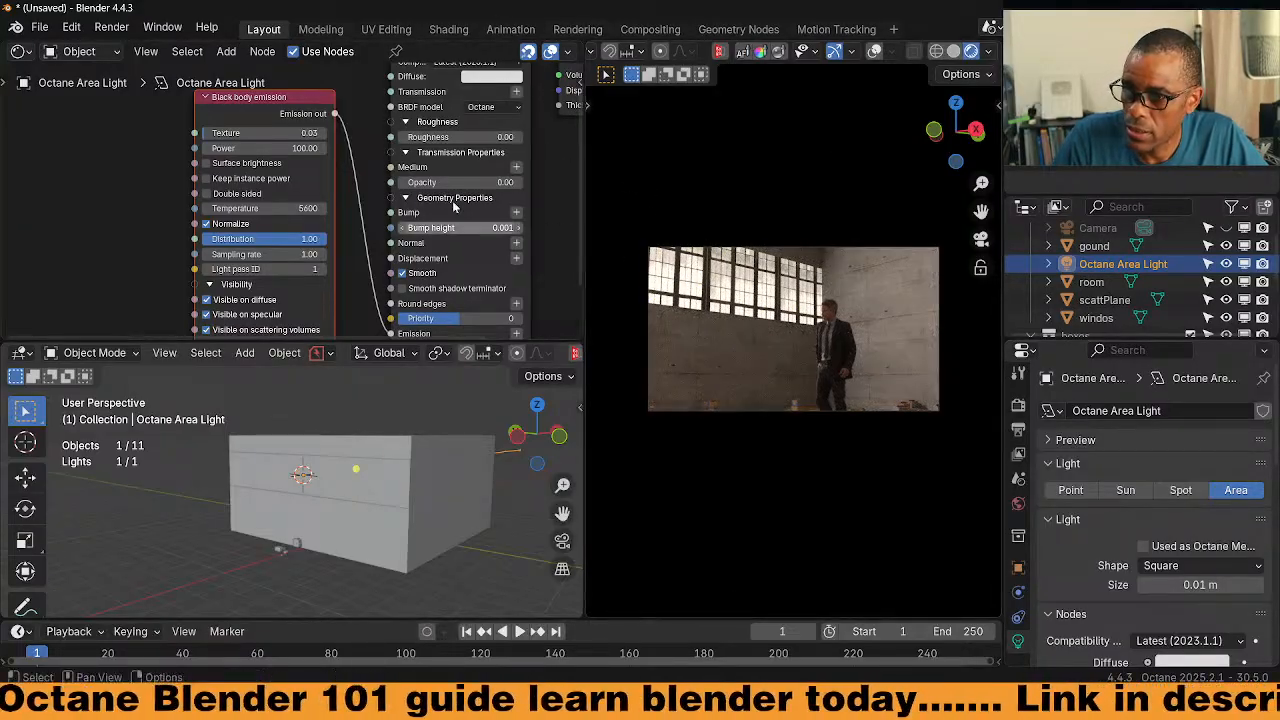
pyautogui.scroll(-2, 540, 200)
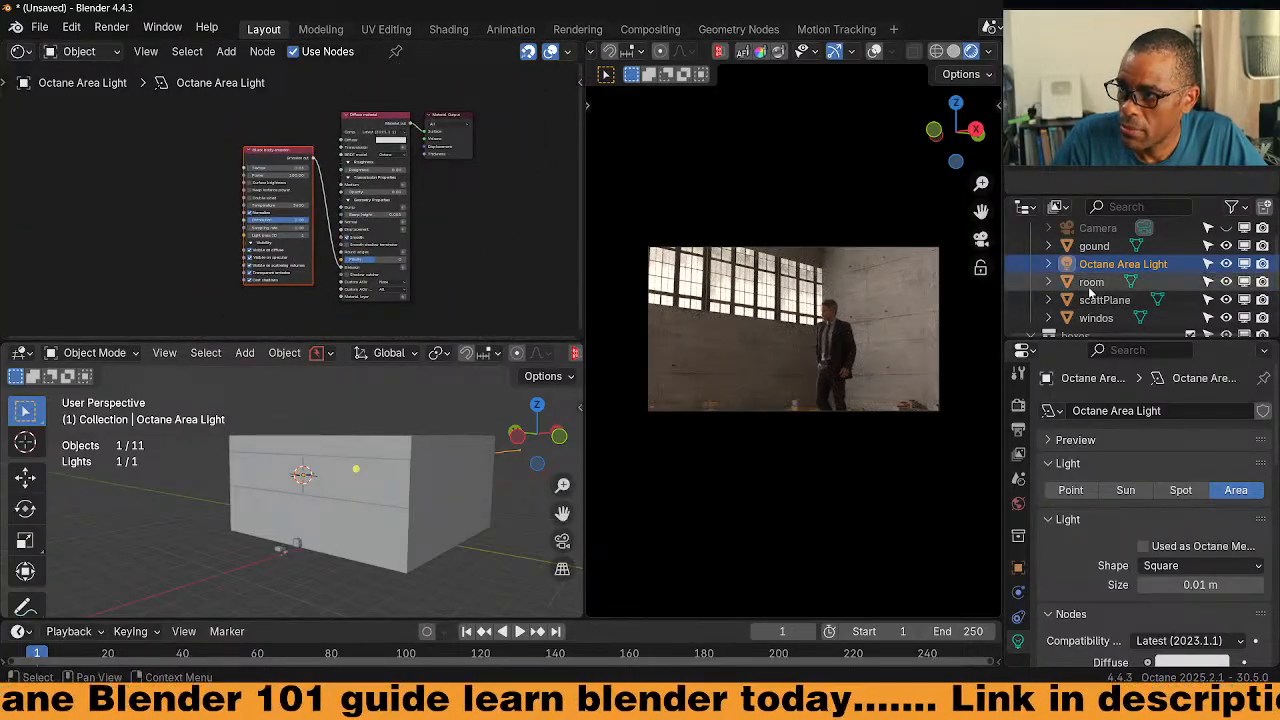
# Examine the Black body emission node and its Power value in the material of the windos object
pyautogui.click(1096, 318)
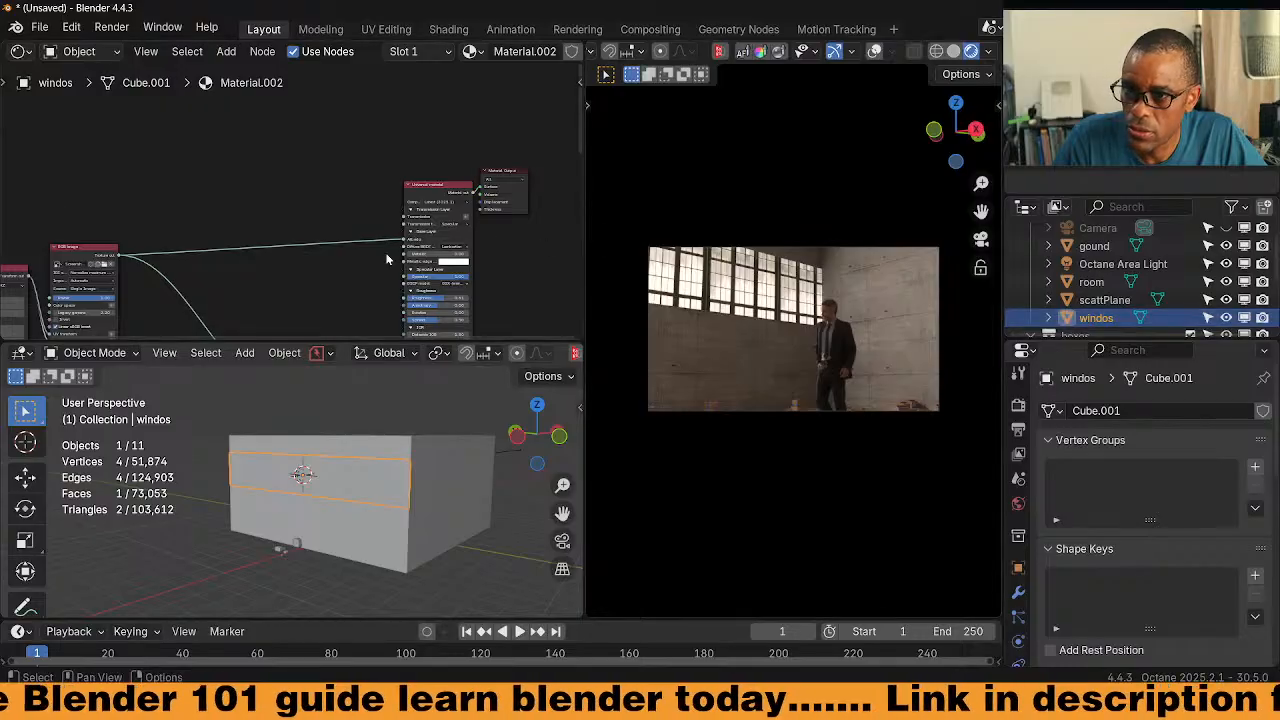
pyautogui.scroll(-4, 390, 262)
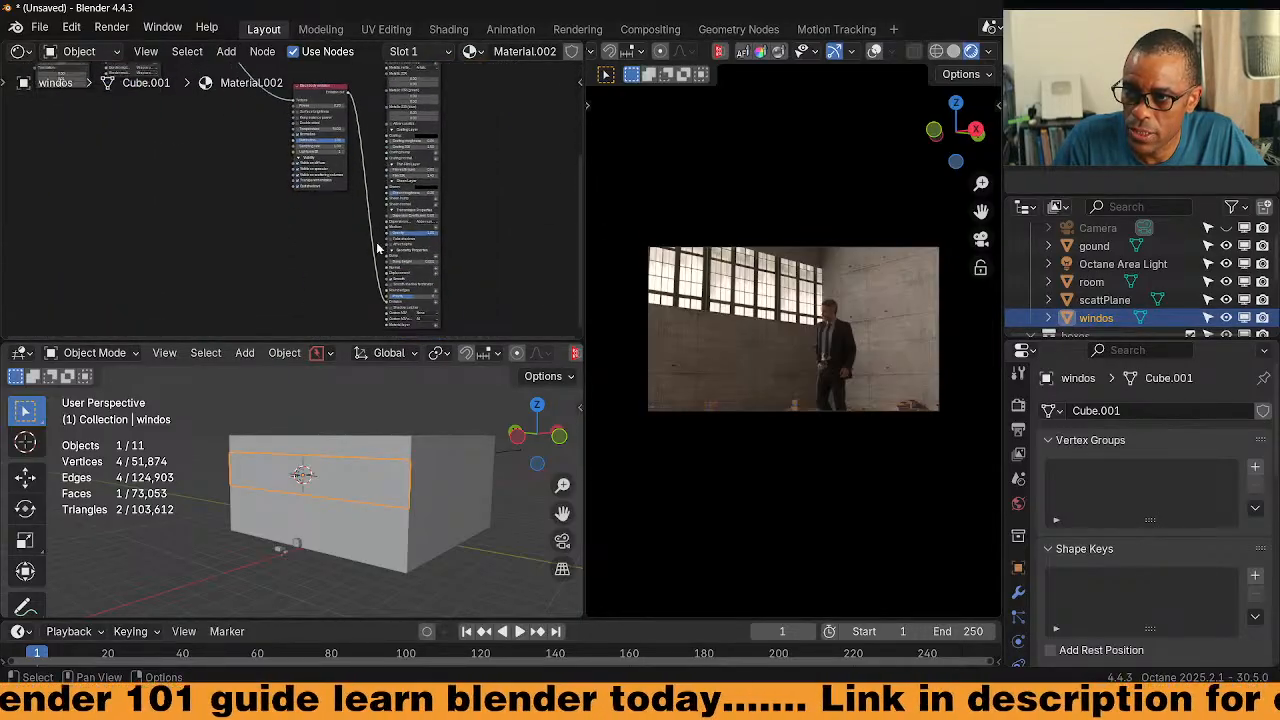
pyautogui.scroll(3, 354, 276)
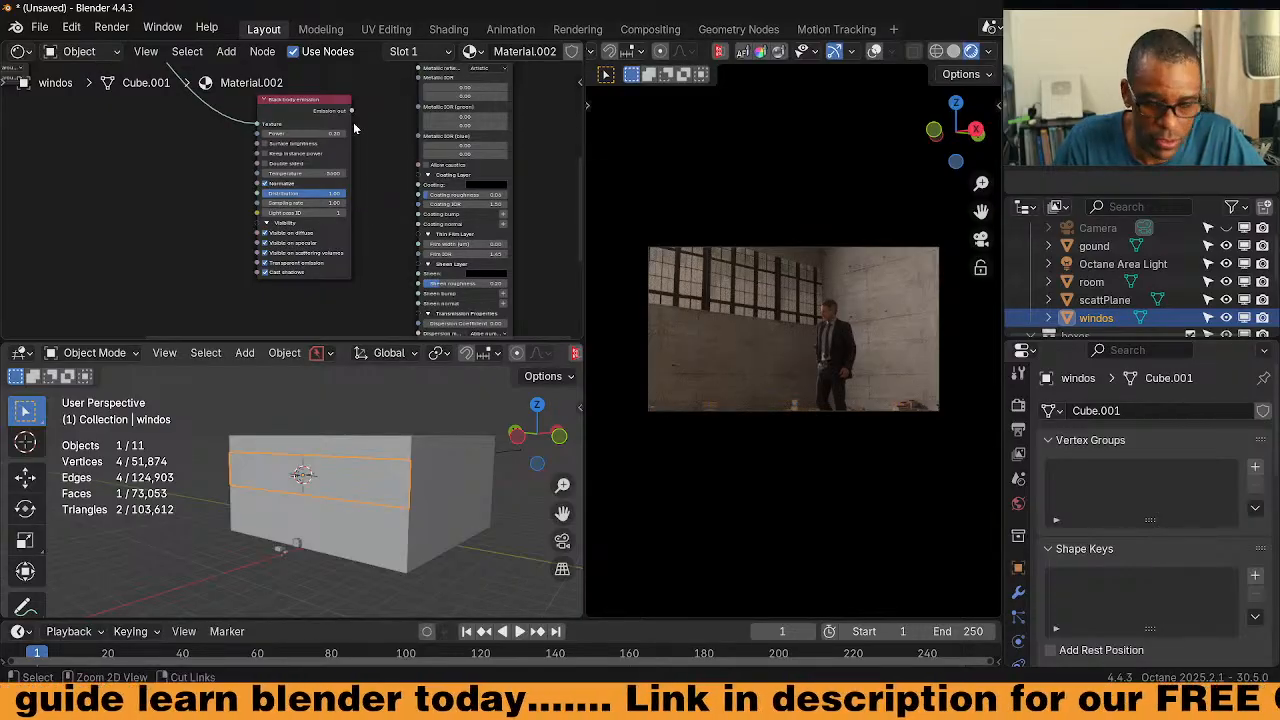
pyautogui.scroll(2, 320, 90)
pyautogui.doubleClick(290, 158)
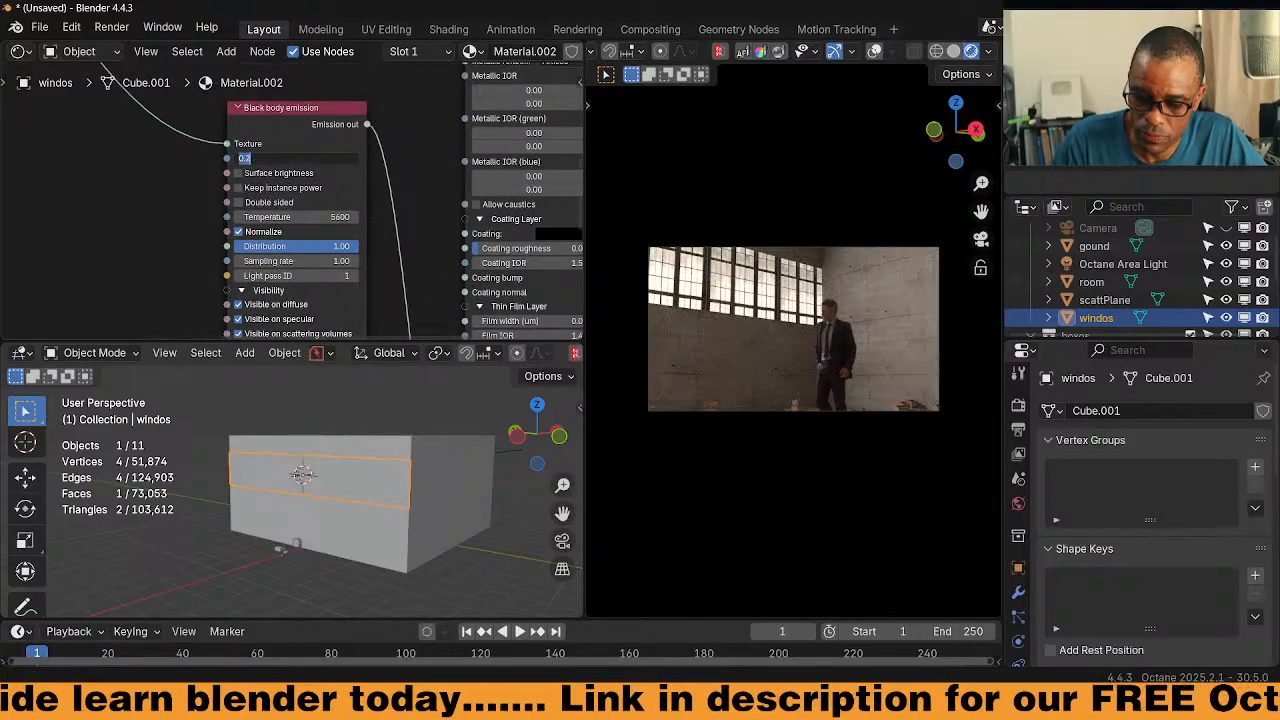
pyautogui.press('Return')
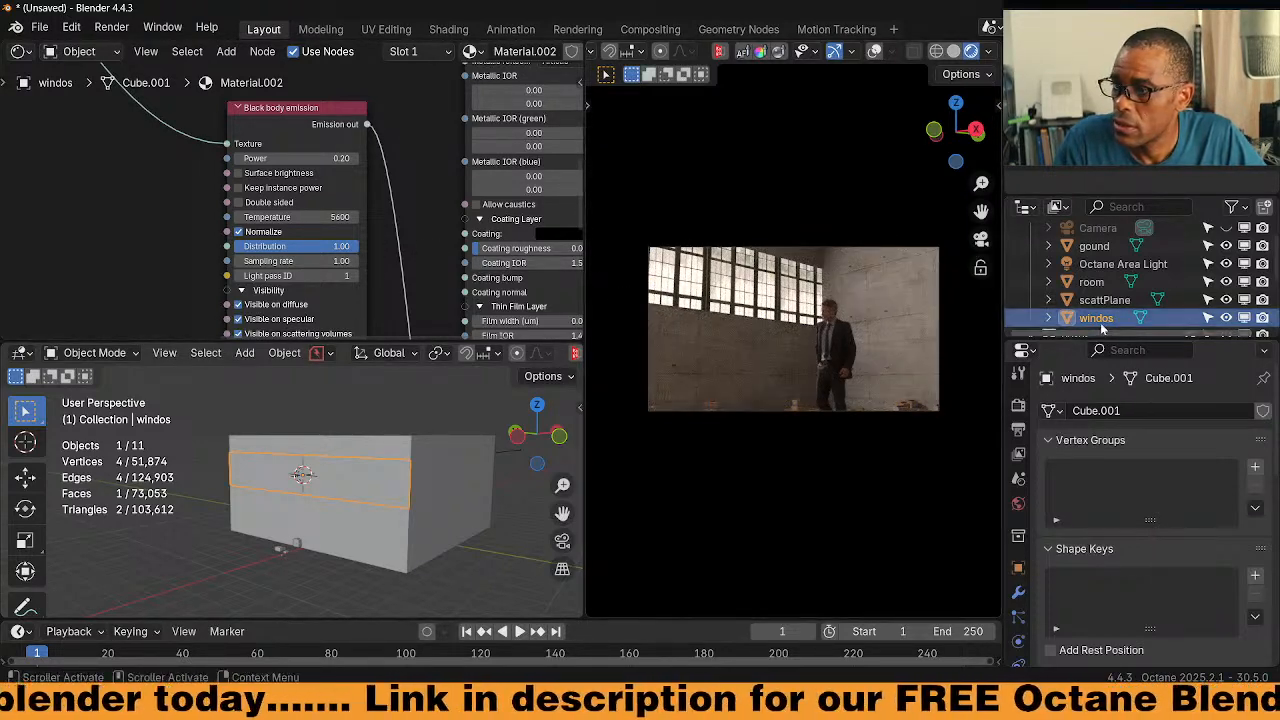
# Hide the windos object and toggle the Octane Area Light's visibility off and on to compare its lighting
pyautogui.click(1094, 245)
pyautogui.click(1115, 263)
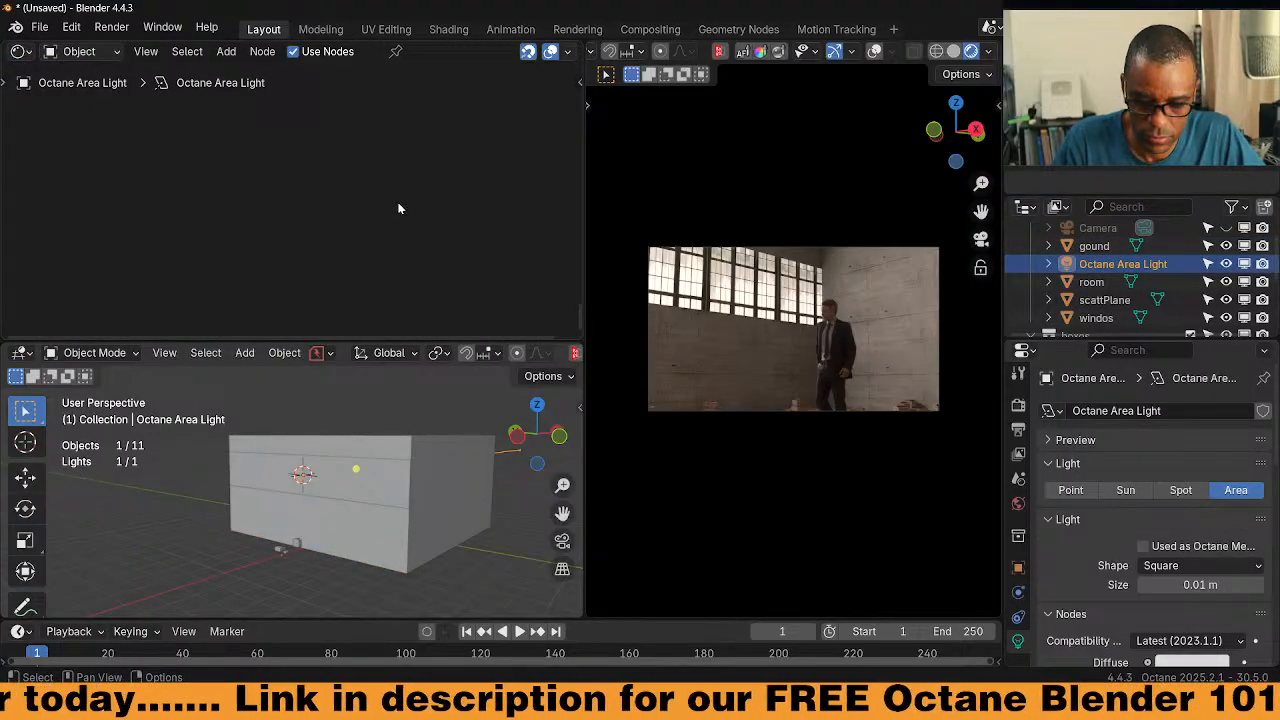
pyautogui.scroll(5, 460, 197)
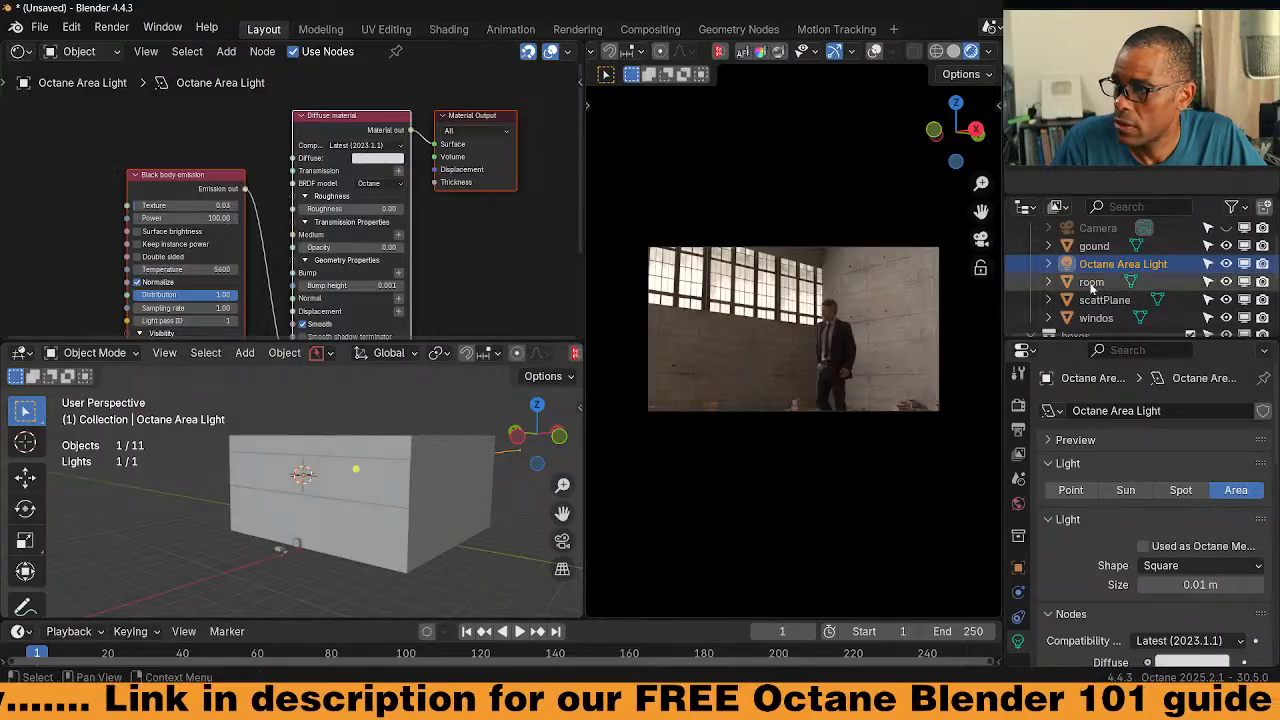
pyautogui.click(1226, 317)
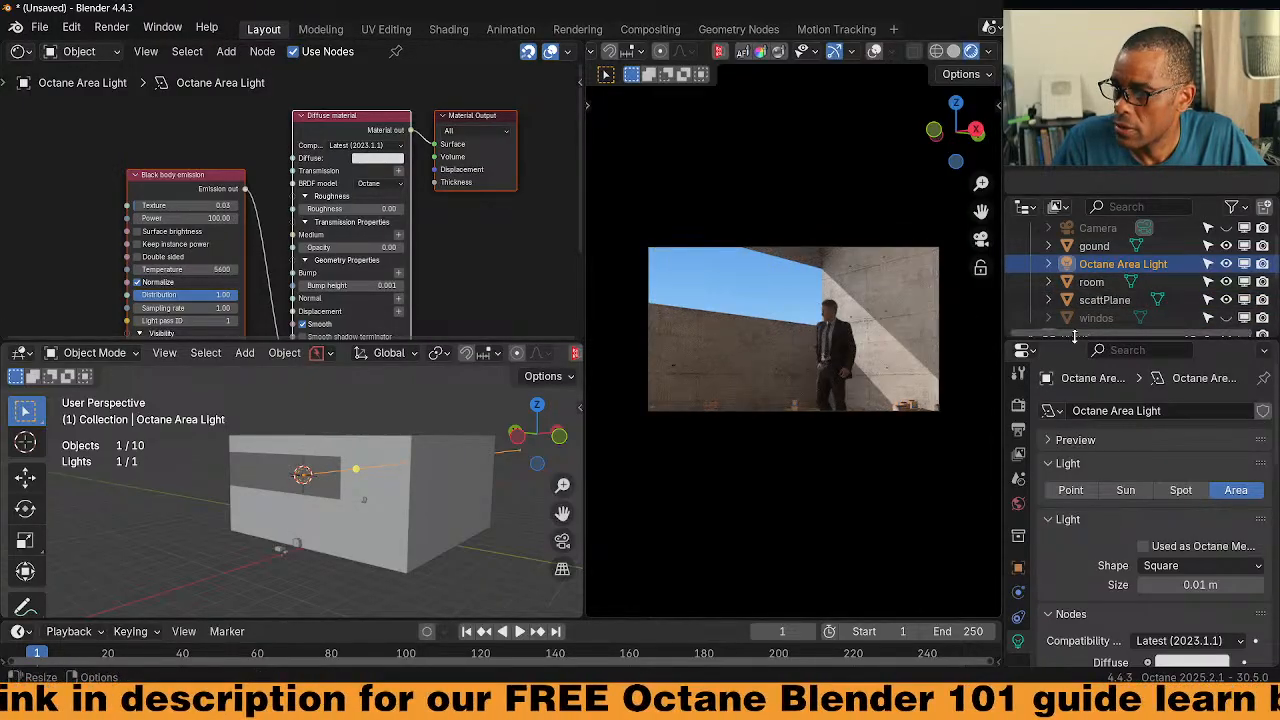
pyautogui.click(1226, 264)
pyautogui.click(1226, 264)
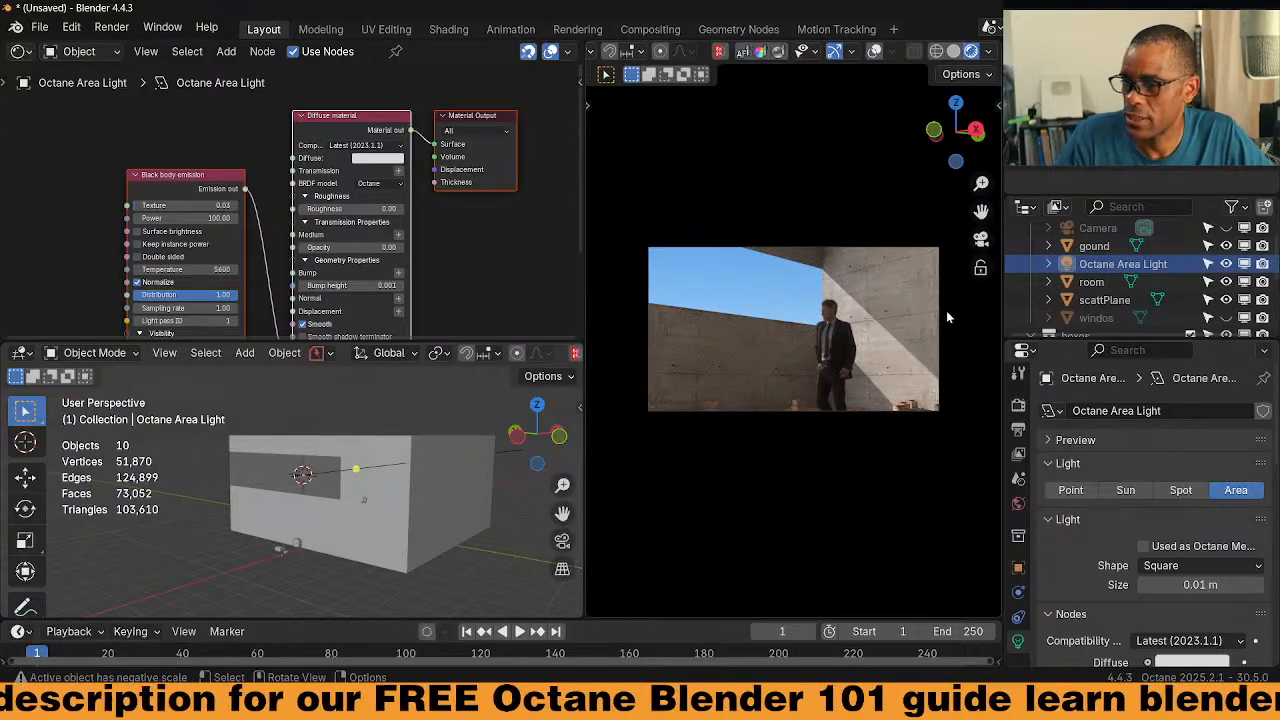
# Change the HDRI world's environment type to Texture environment and set its Power to 0
pyautogui.click(1020, 506)
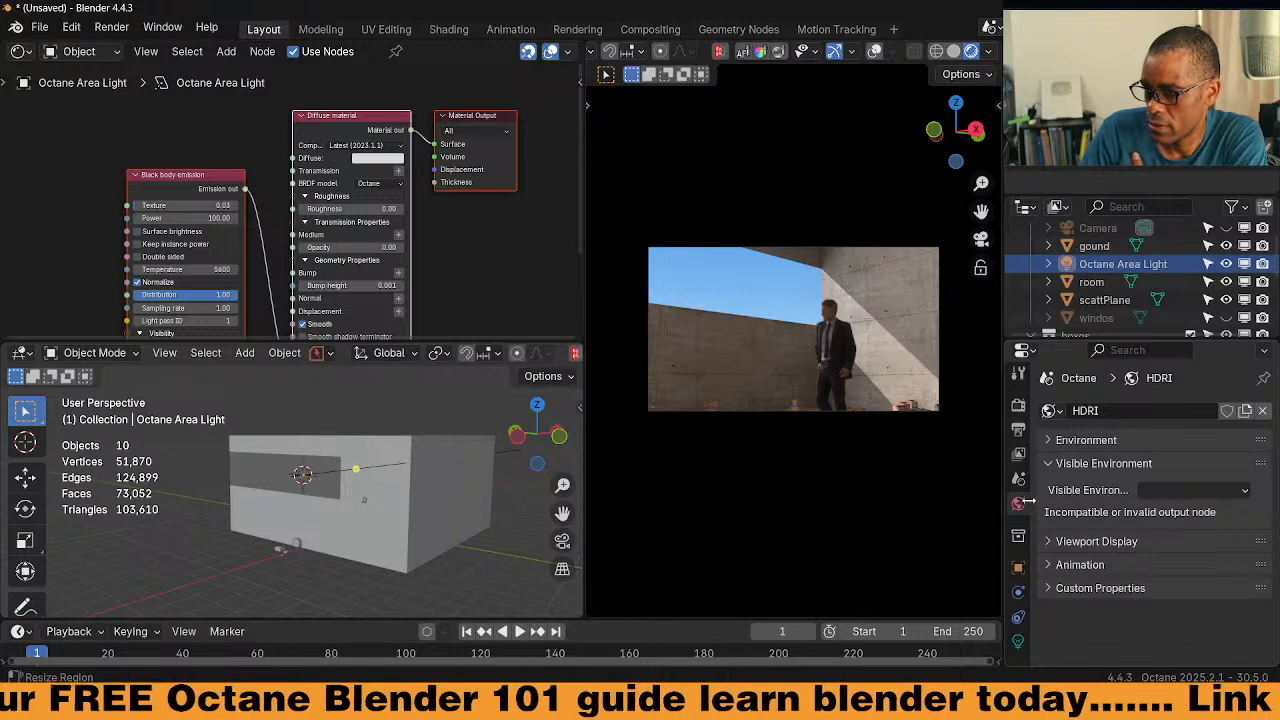
pyautogui.click(1074, 444)
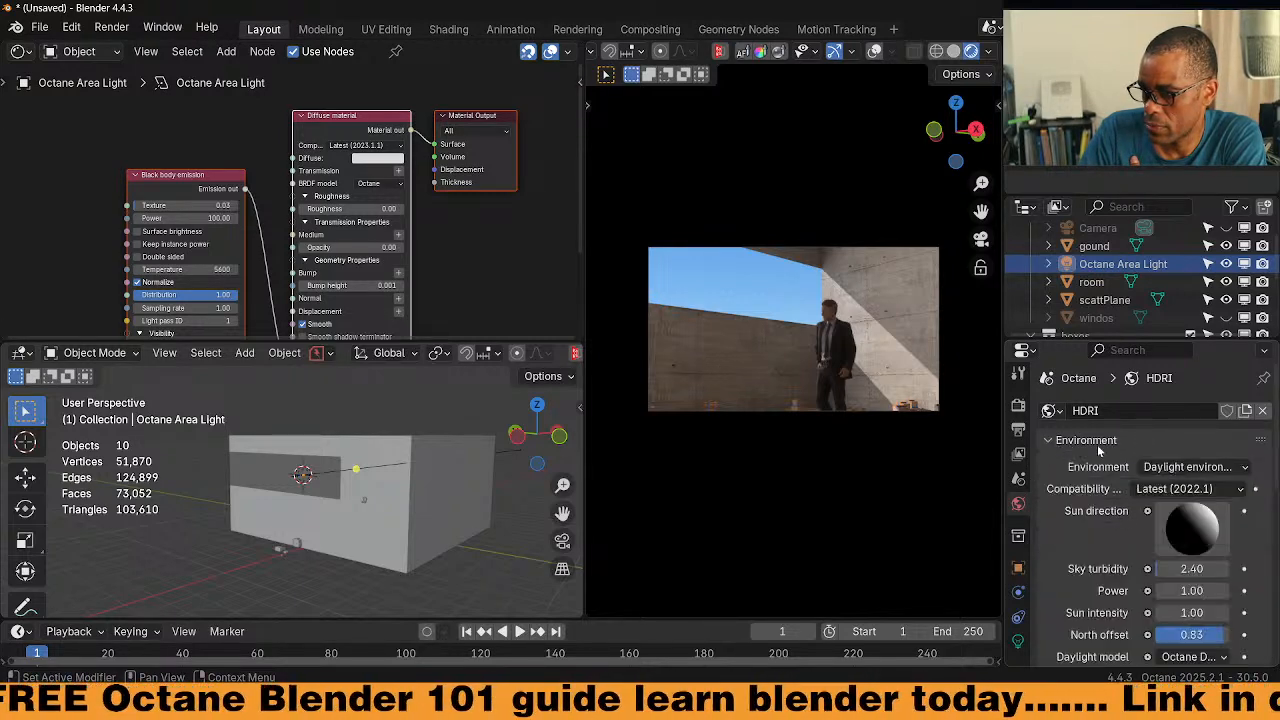
pyautogui.click(1176, 467)
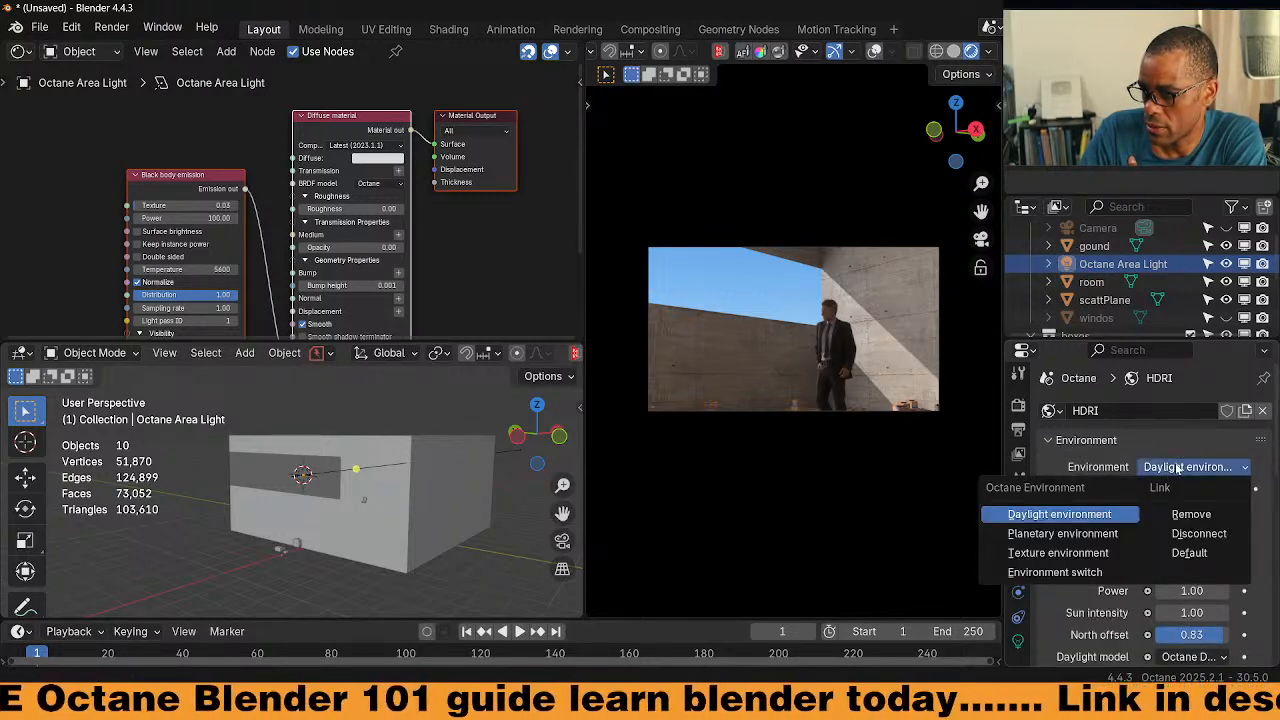
pyautogui.click(1060, 553)
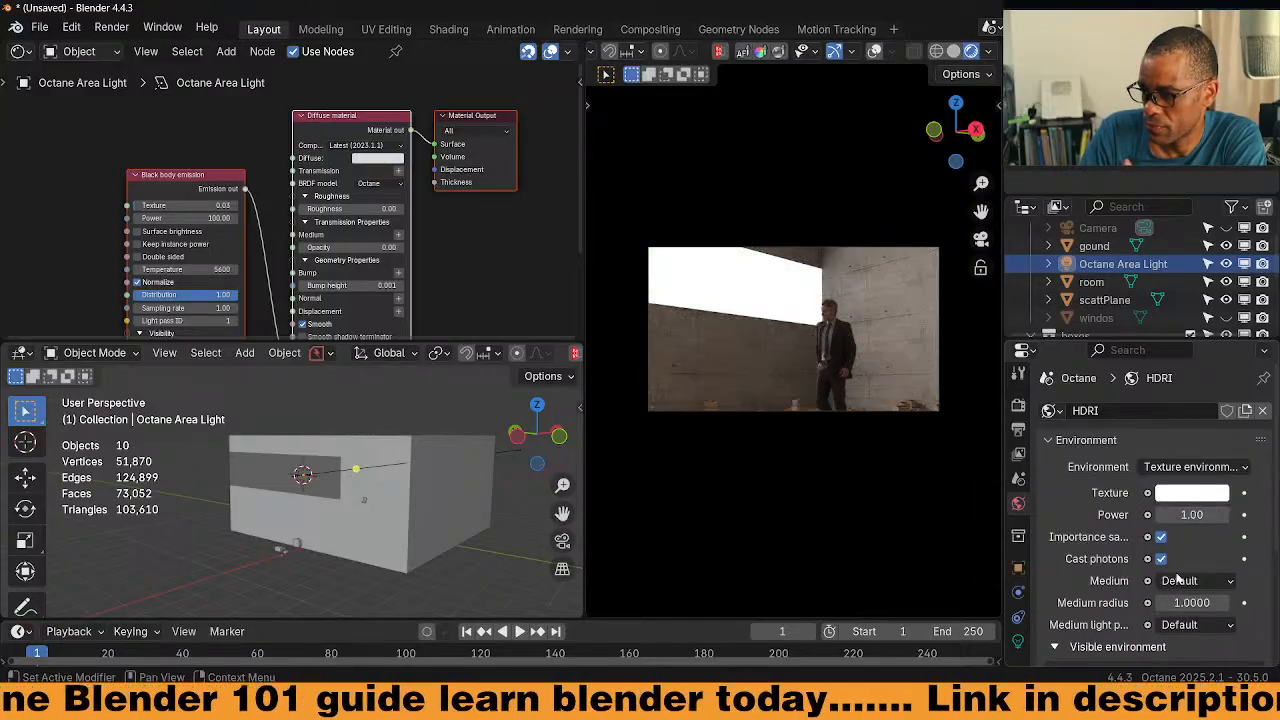
pyautogui.doubleClick(1190, 514)
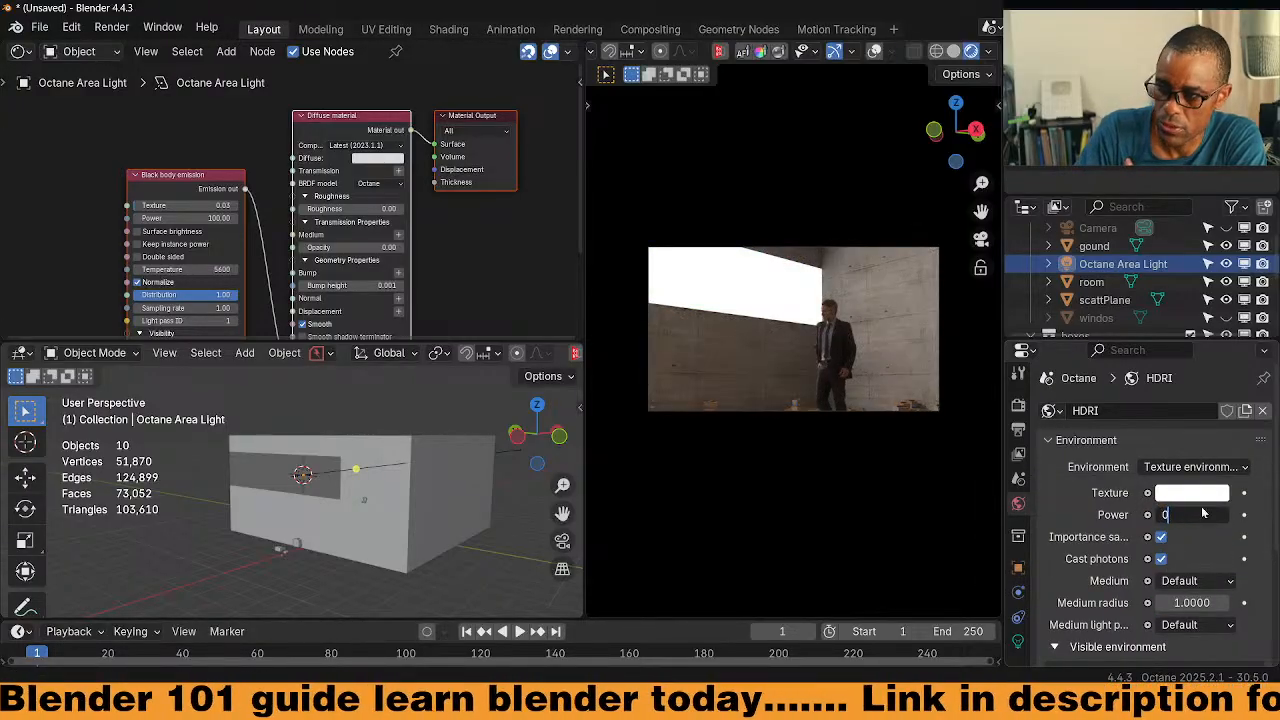
pyautogui.press('Return')
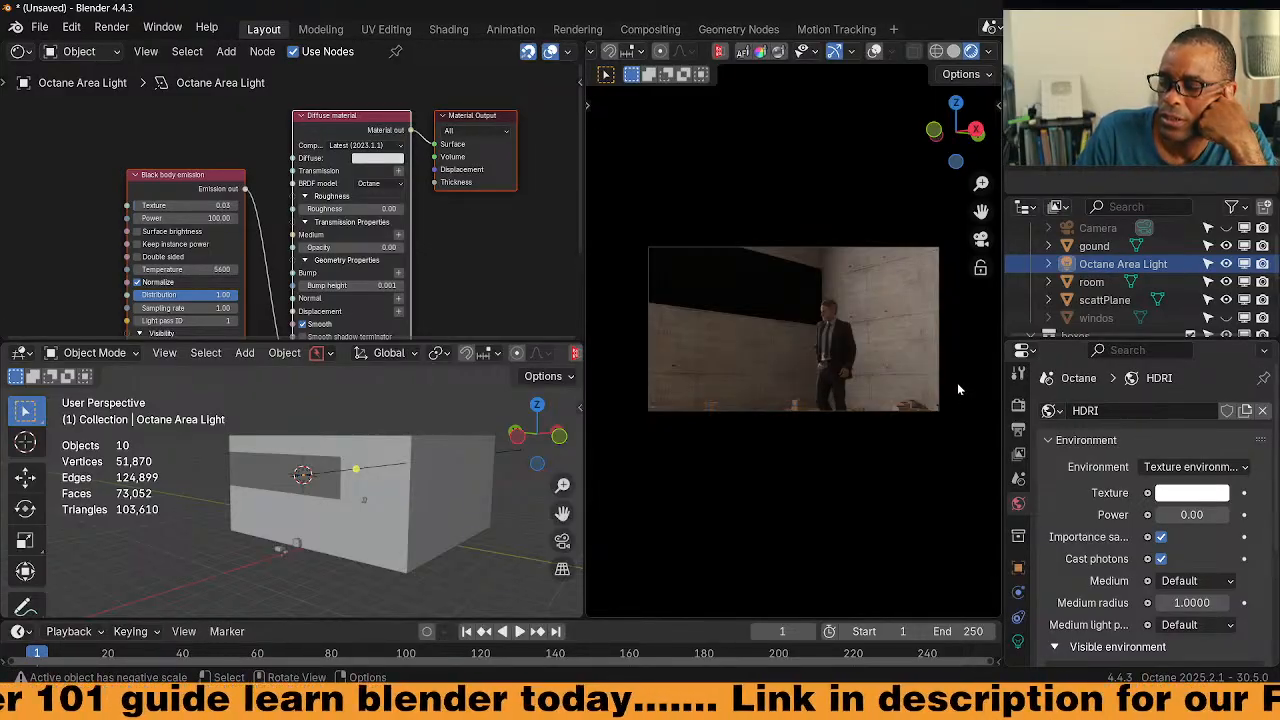
# Set the Octane Area Light's Black body emission power to 500 and clear the render region in the rendered viewport
pyautogui.click(1120, 264)
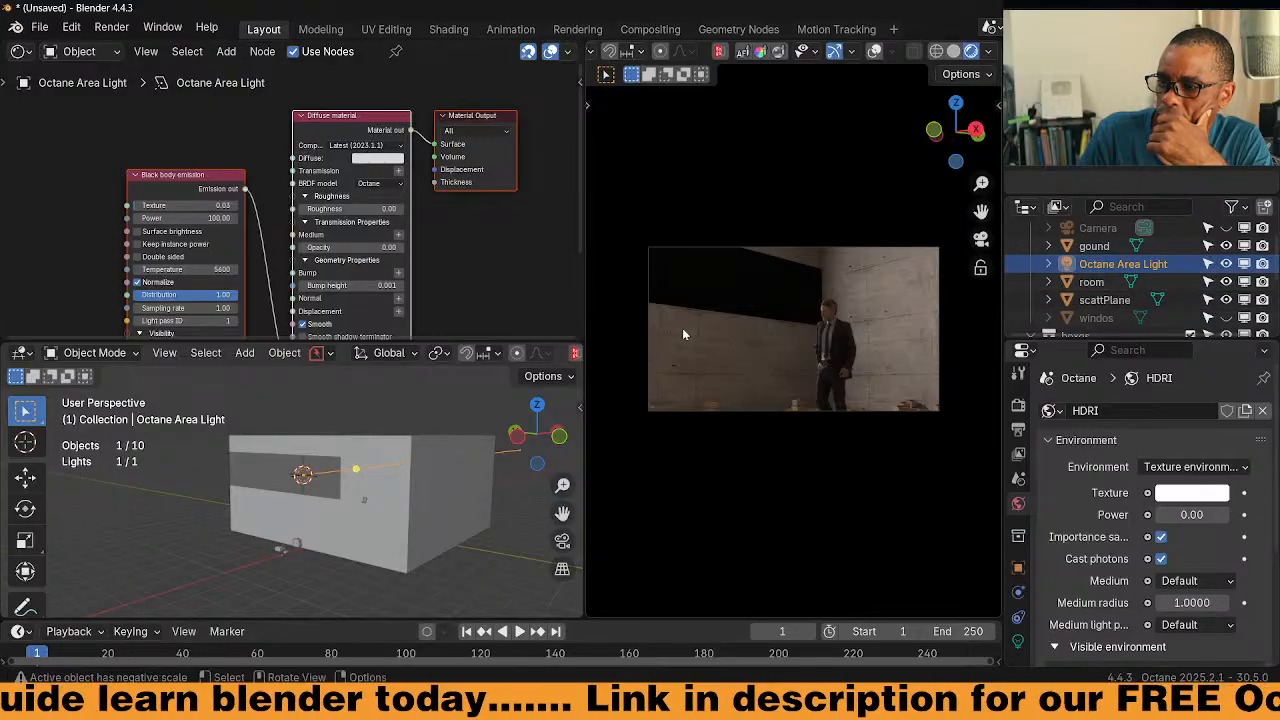
pyautogui.click(185, 217)
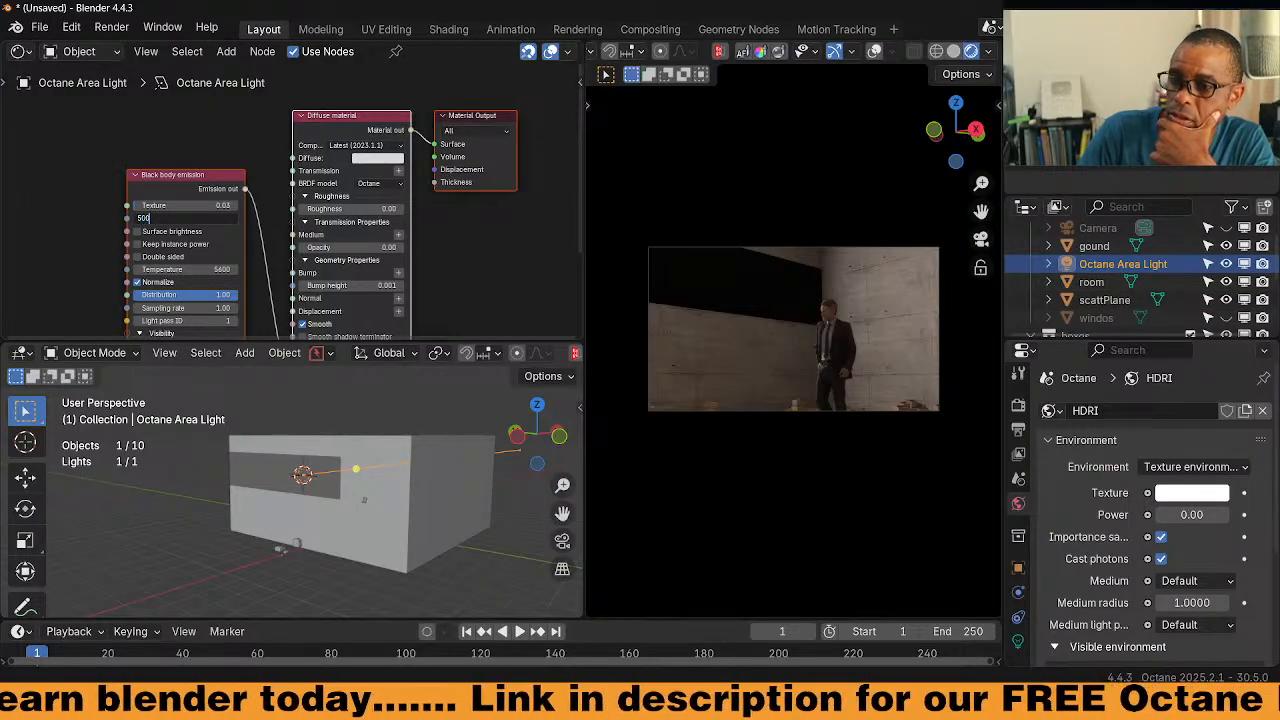
pyautogui.write('500')
pyautogui.press('Return')
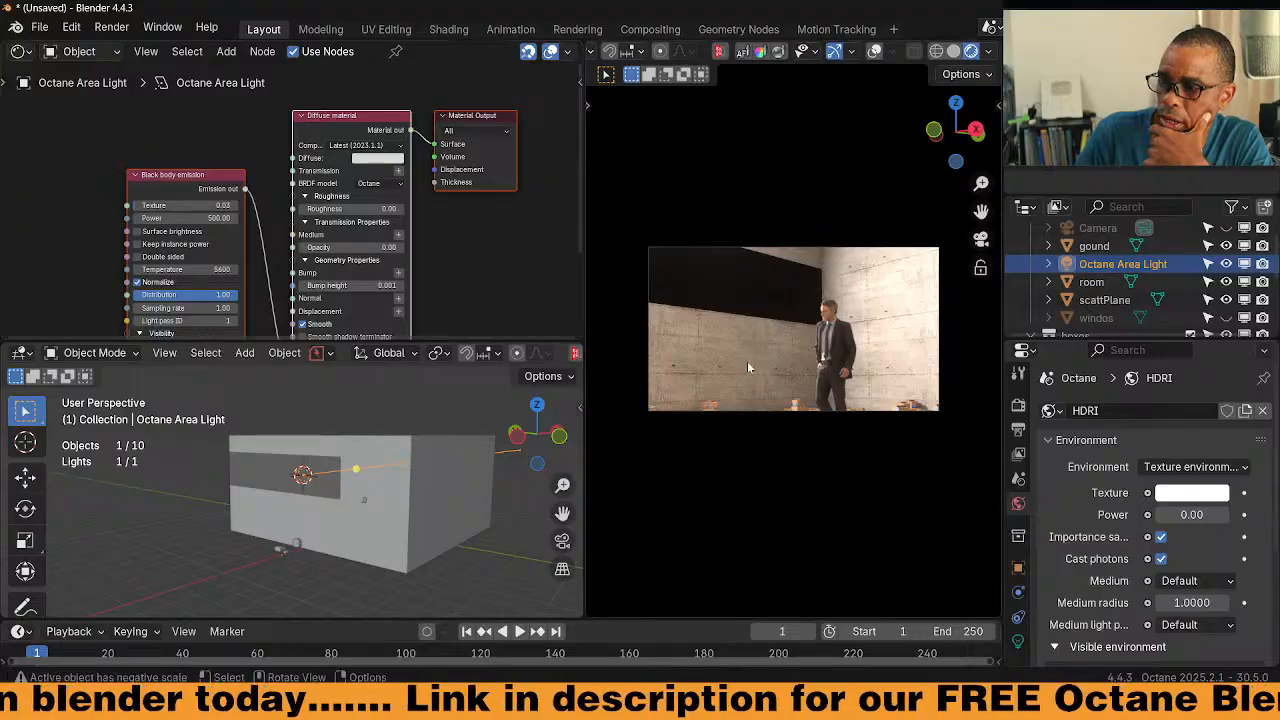
pyautogui.hotkey('ctrl', 'alt', 'b')
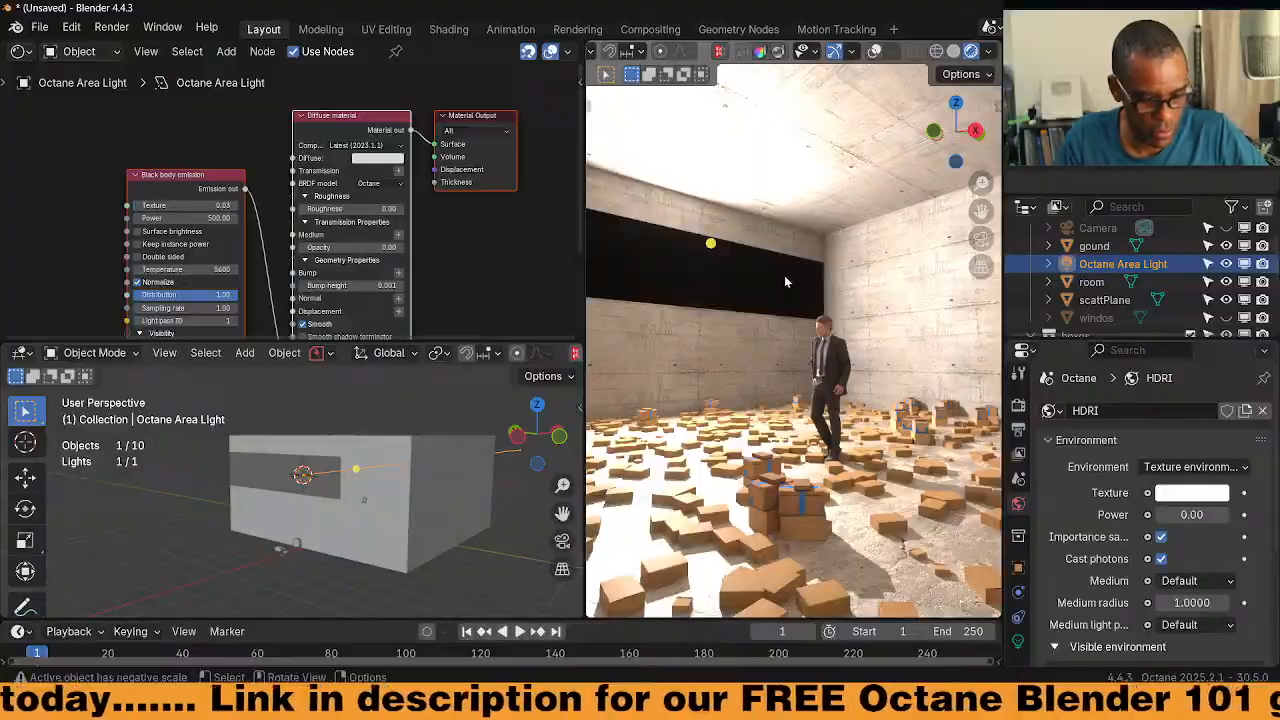
# Rotate the Octane Area Light about the global Y axis so it points down toward the room floor
pyautogui.press('r')
pyautogui.press('y')
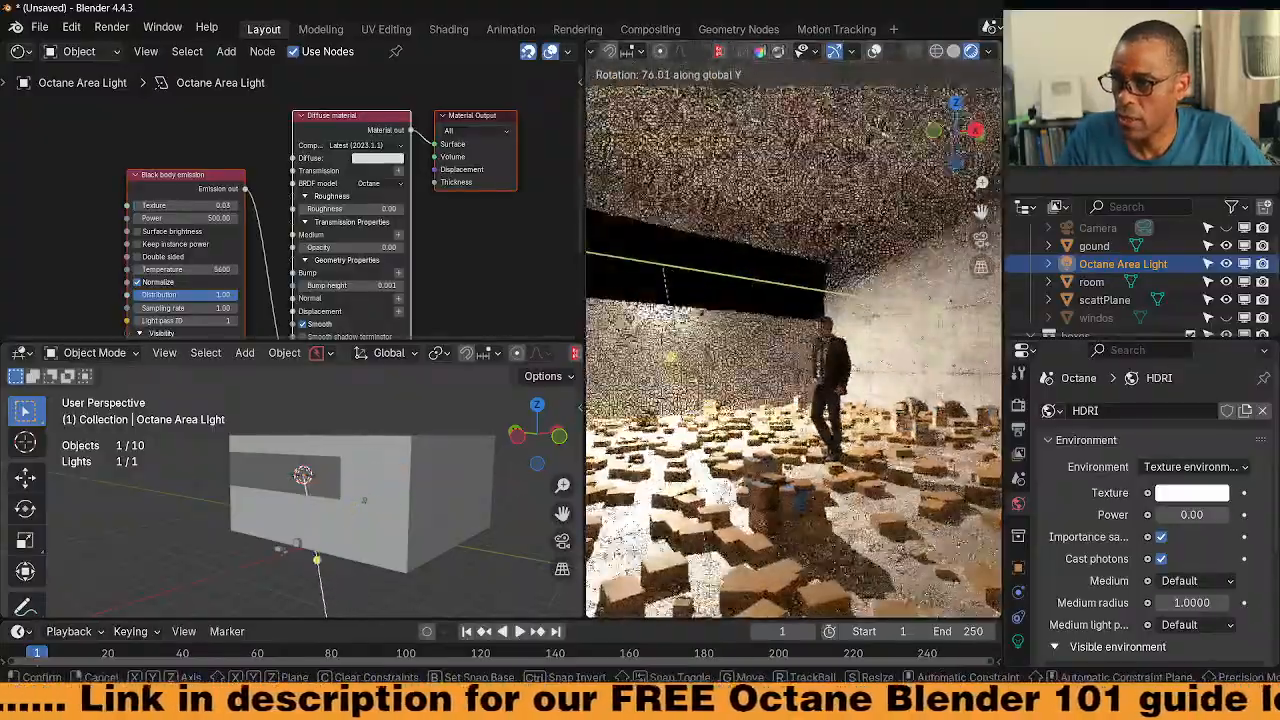
pyautogui.click(768, 501)
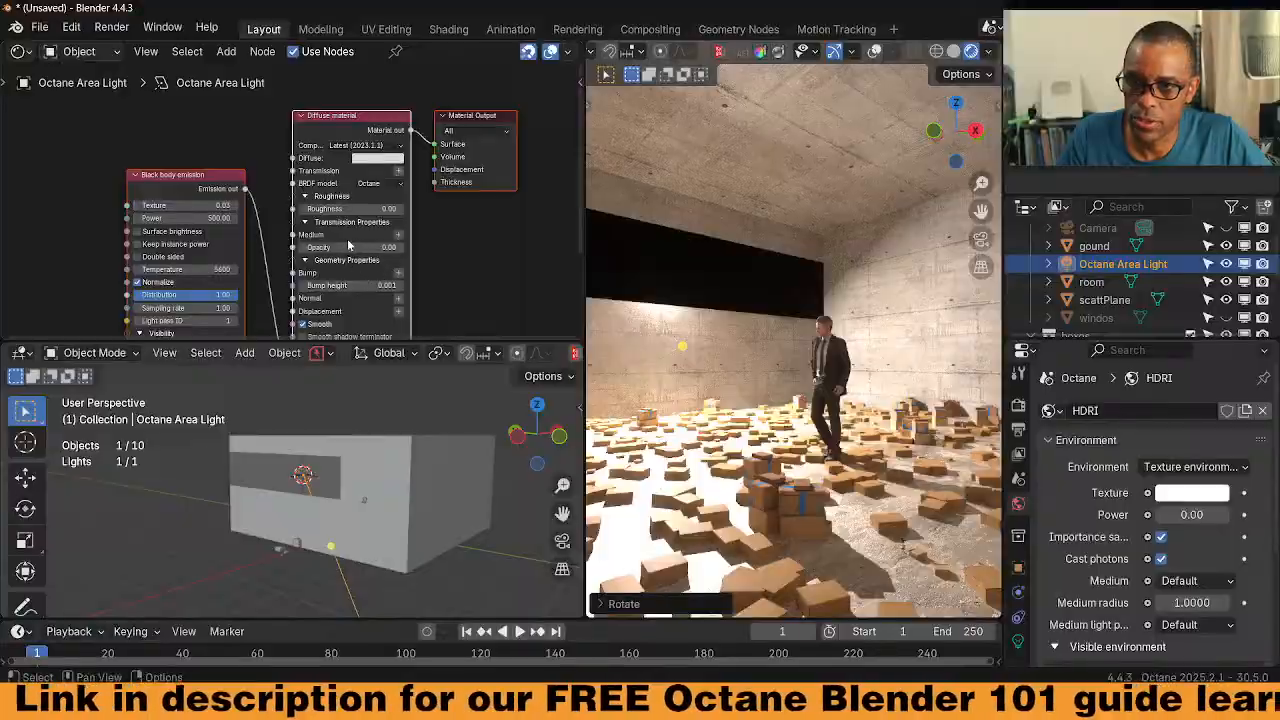
# Set the Octane Area Light's Diffuse material Opacity to 1.00 and its light Size to 1.19 m
pyautogui.moveTo(325, 247); pyautogui.dragTo(400, 247)
pyautogui.moveTo(708, 327); pyautogui.dragTo(748, 350, button='middle')
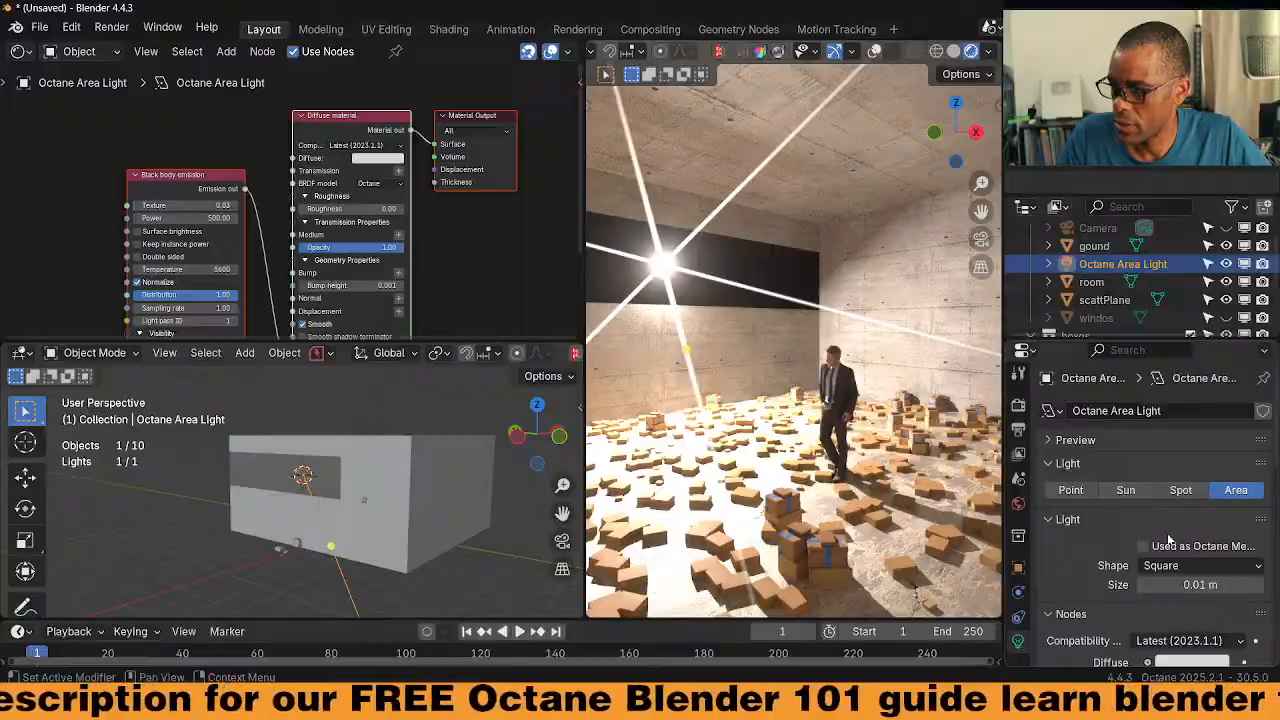
pyautogui.moveTo(1200, 585); pyautogui.dragTo(1165, 585)
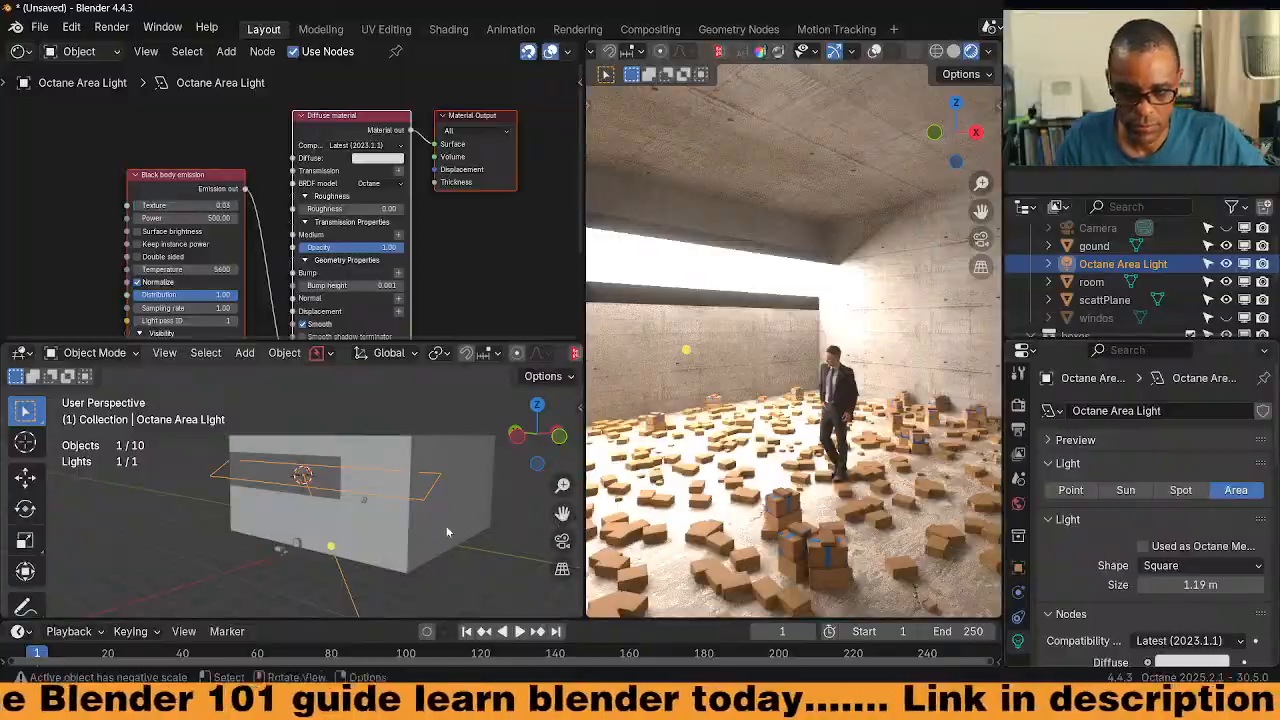
# Rotate the Octane Area Light about the global Y axis to aim into the room through the window opening, and set its Size to 0.22 m
pyautogui.press('r')
pyautogui.press('y')
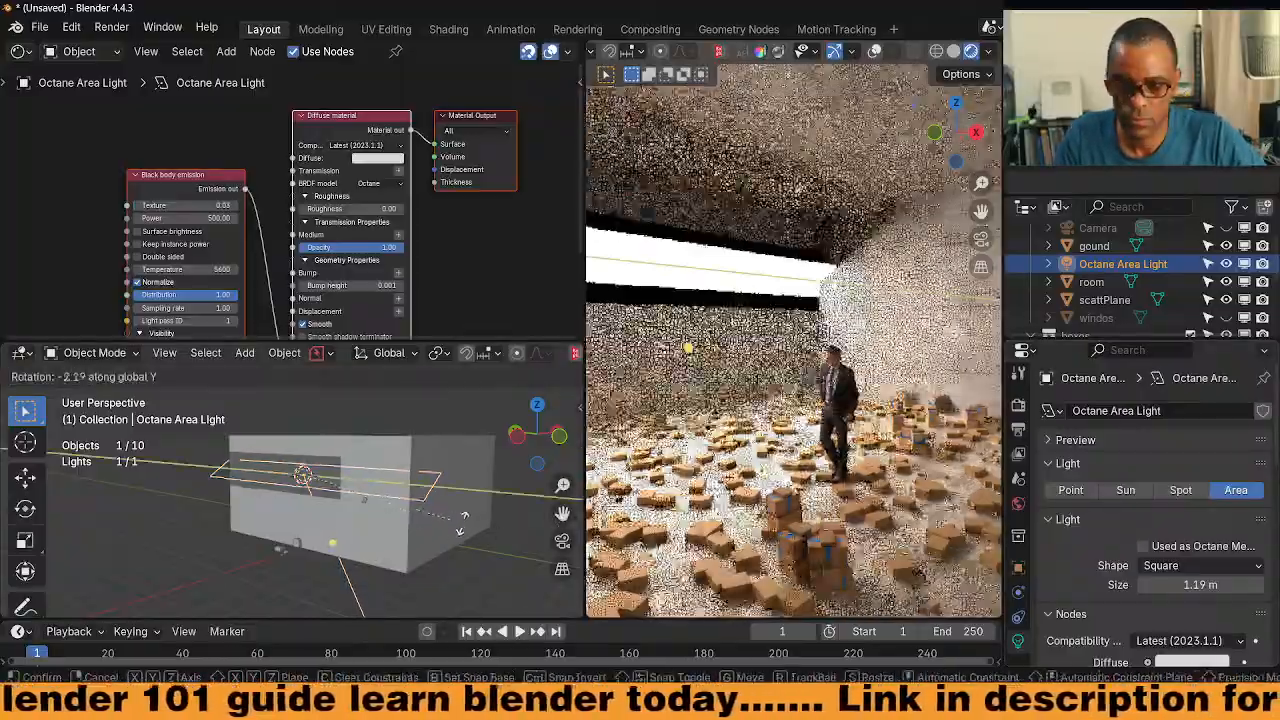
pyautogui.press('Return')
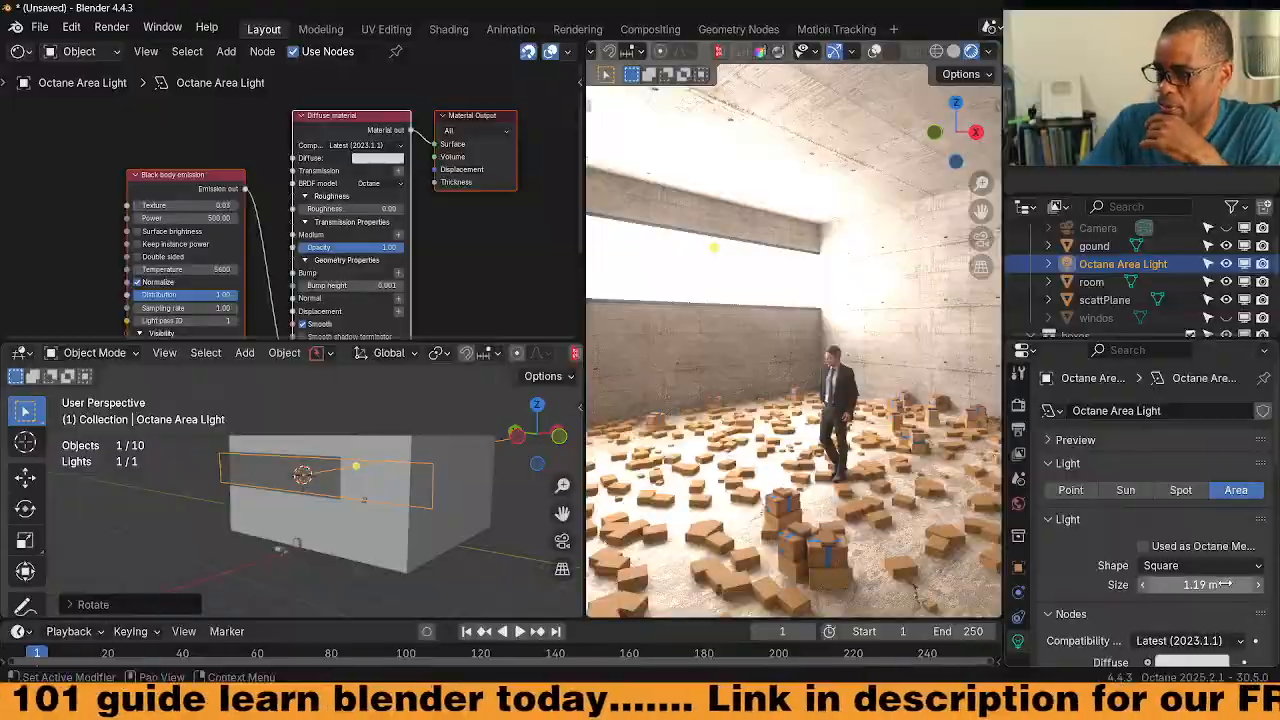
pyautogui.moveTo(1200, 585); pyautogui.dragTo(1103, 585)
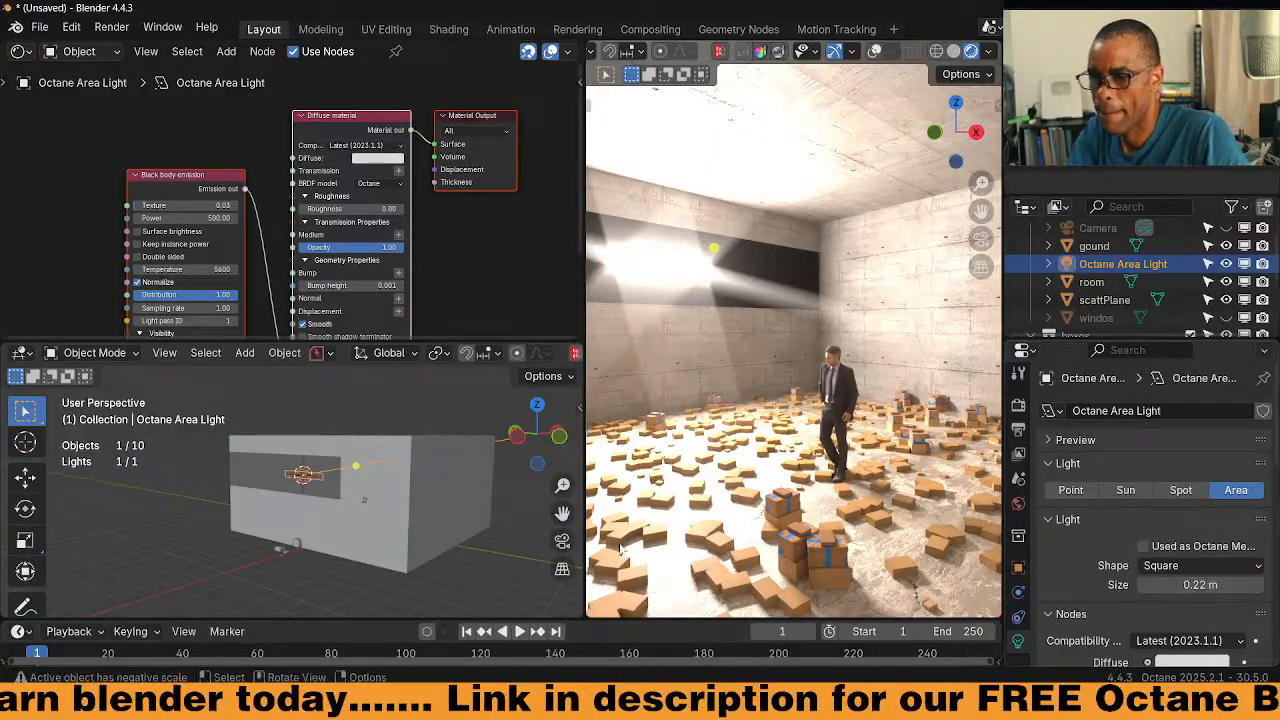
# Move the Octane Area Light outward along the global X axis and rotate it about global Y to aim down into the room
pyautogui.press('g')
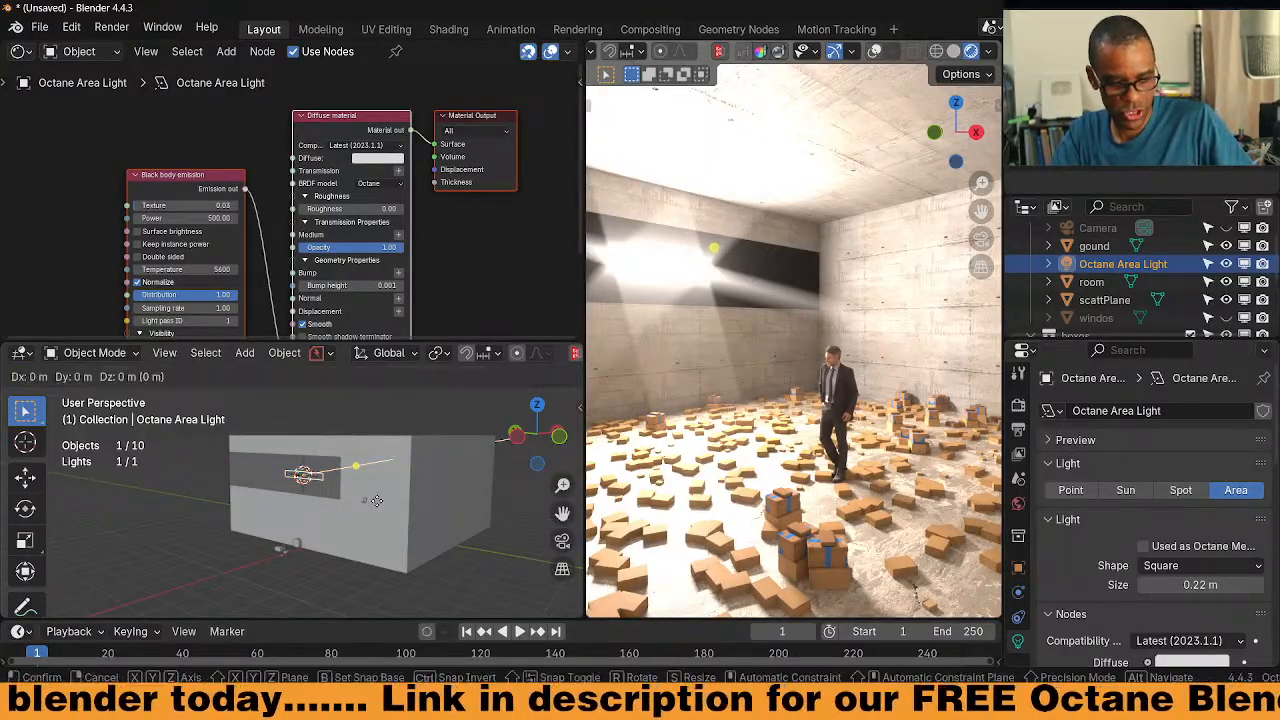
pyautogui.press('x')
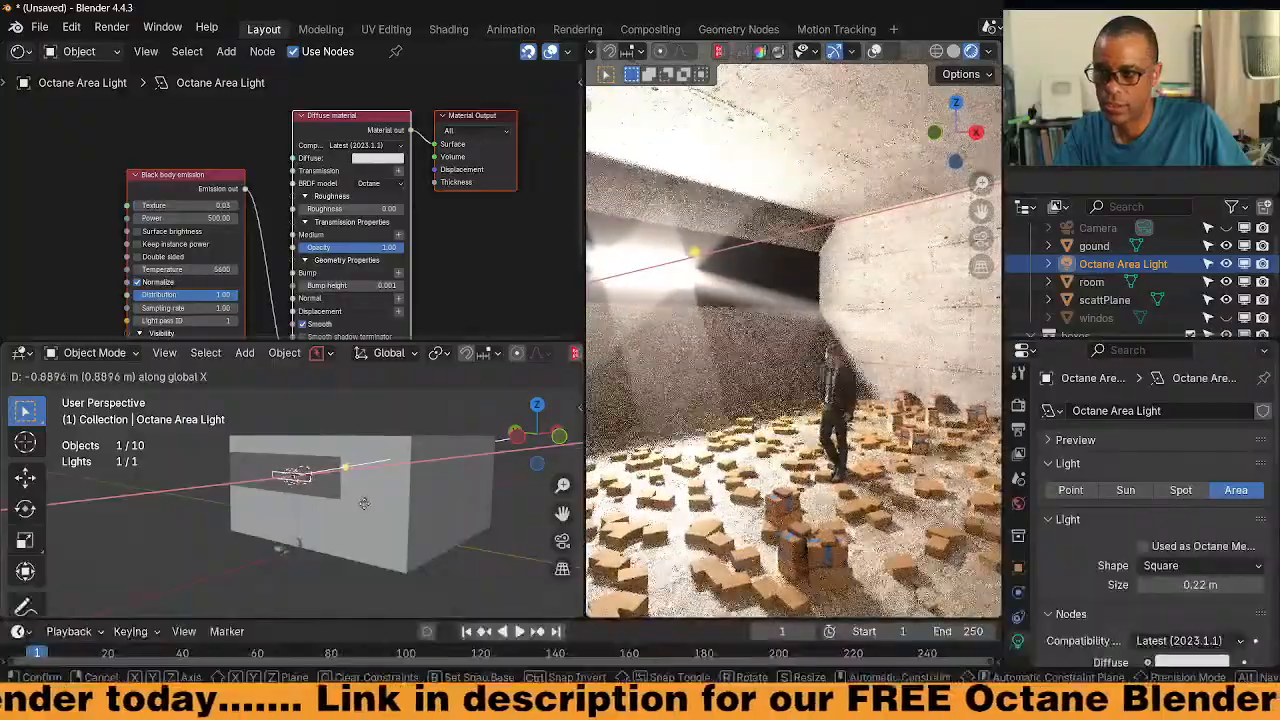
pyautogui.click(359, 505)
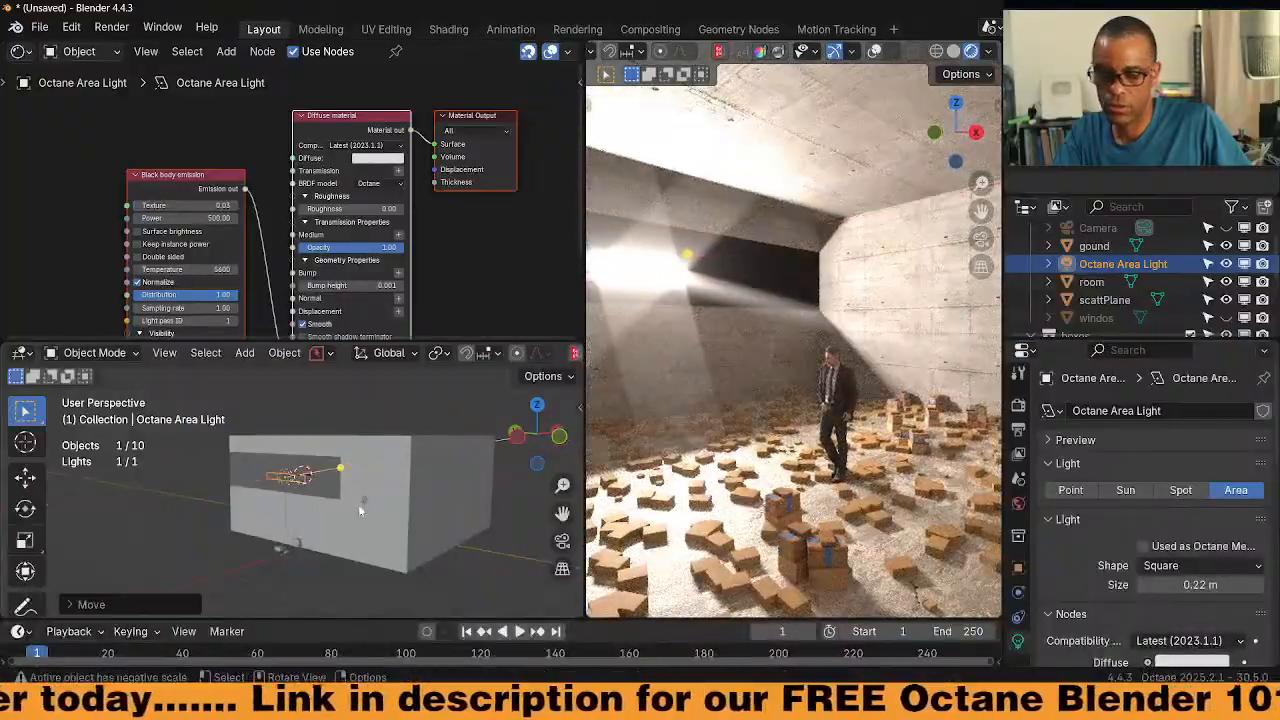
pyautogui.press('r')
pyautogui.press('z')
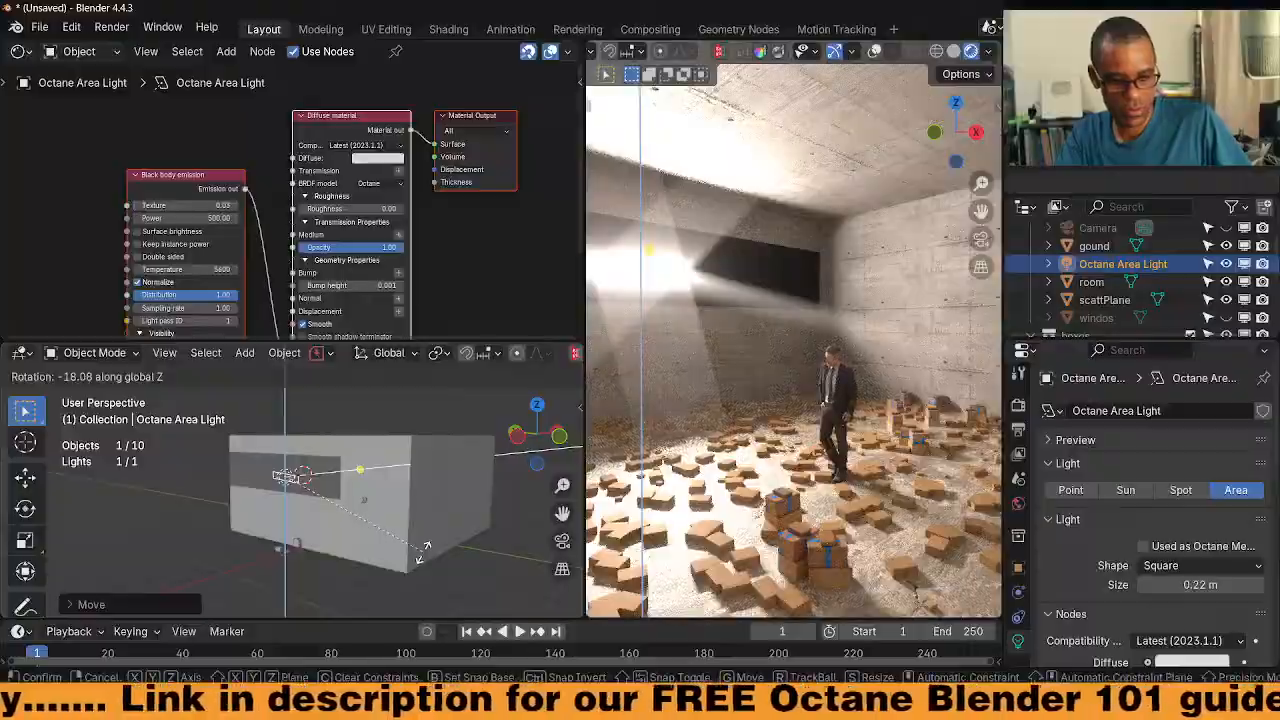
pyautogui.press('y')
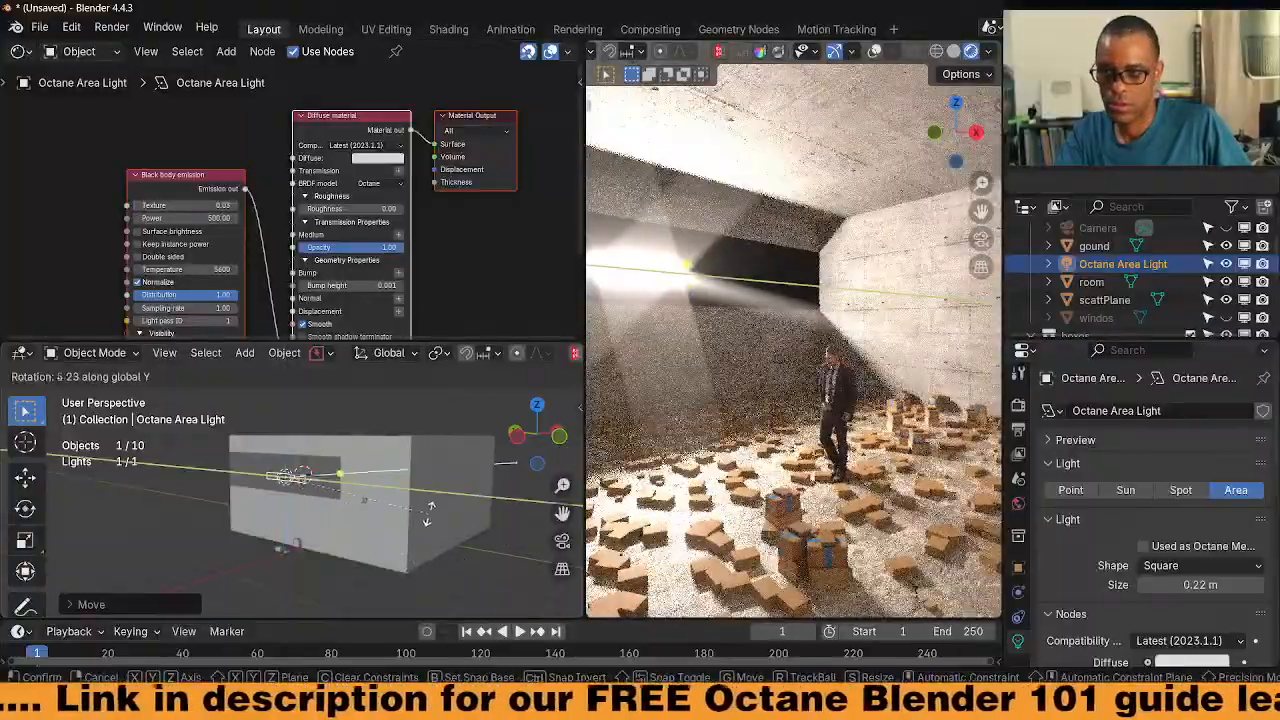
pyautogui.click(415, 588)
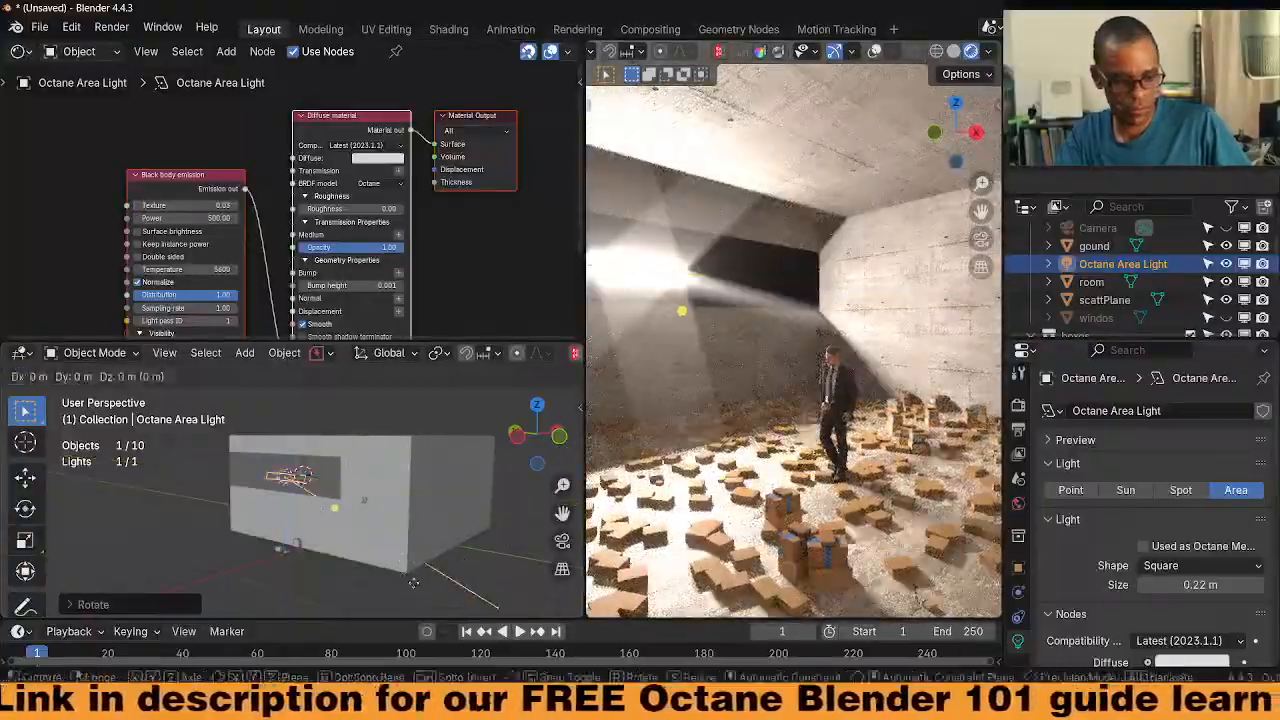
# Raise the Octane Area Light about 2 m along the global Z axis, above the window opening
pyautogui.press('g')
pyautogui.press('z')
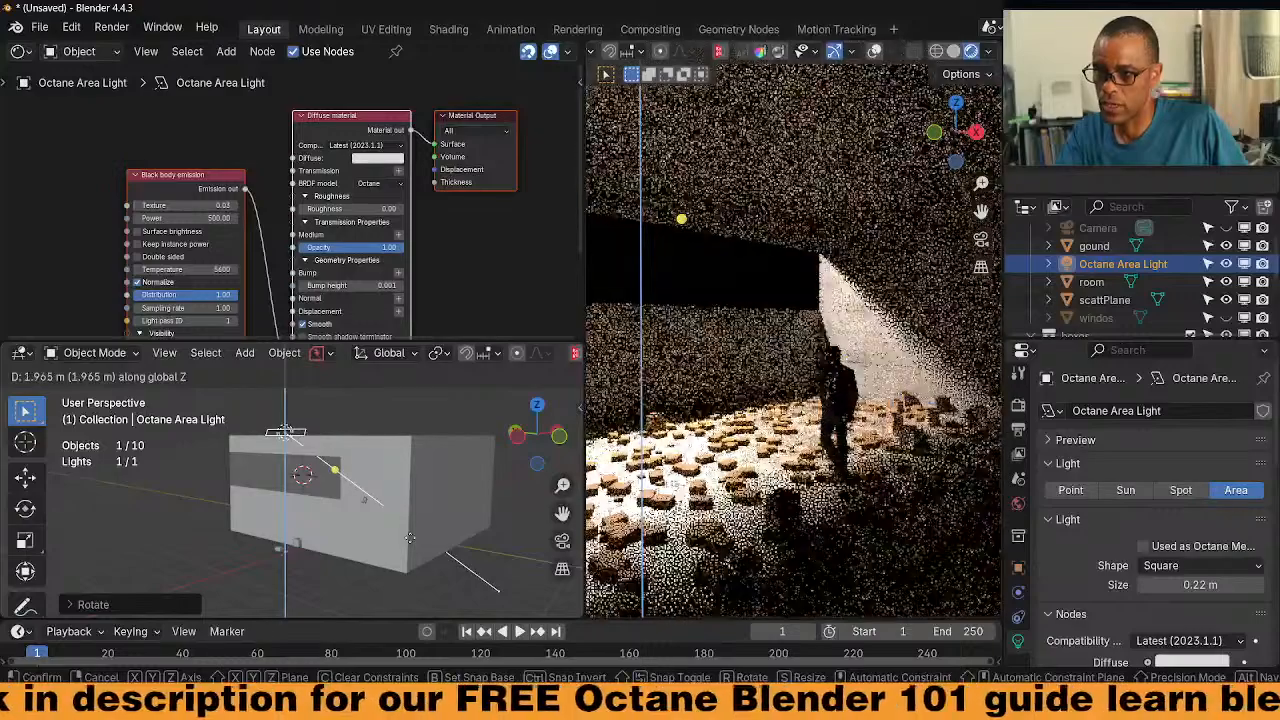
pyautogui.click(410, 536)
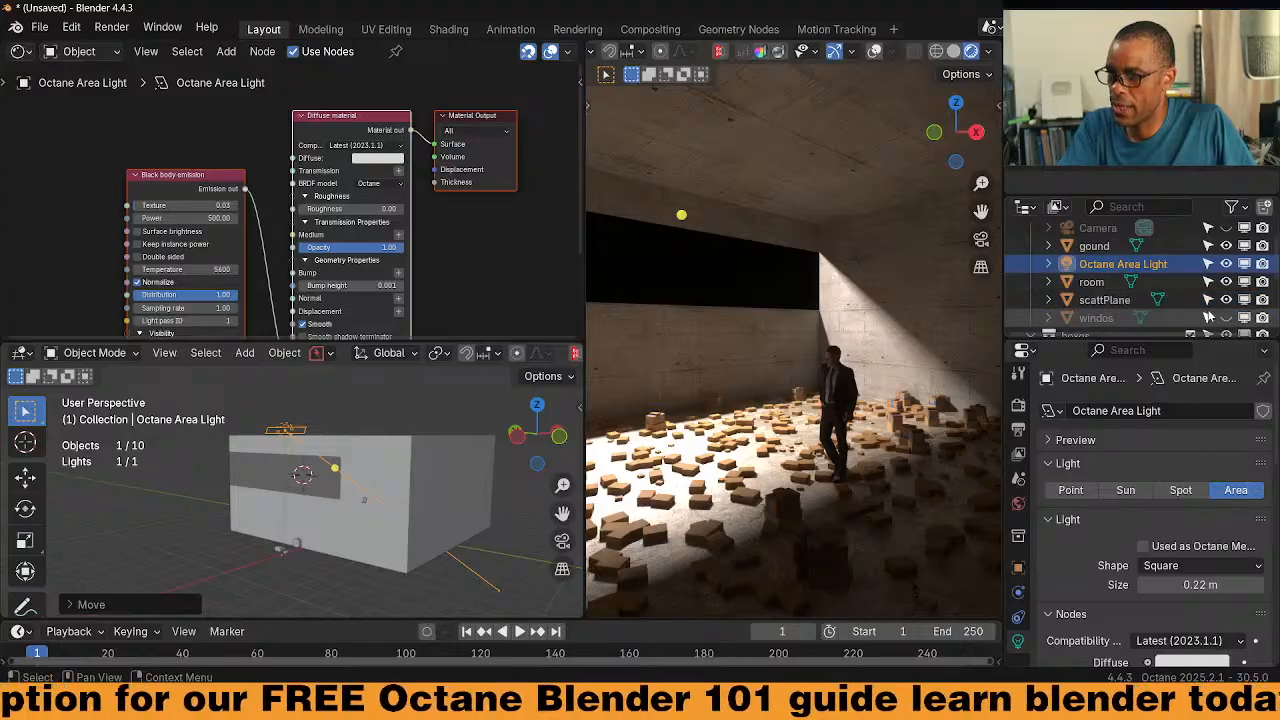
# Unhide and select the windos object, and show its Material.002 node tree in a maximized shader editor
pyautogui.click(1227, 318)
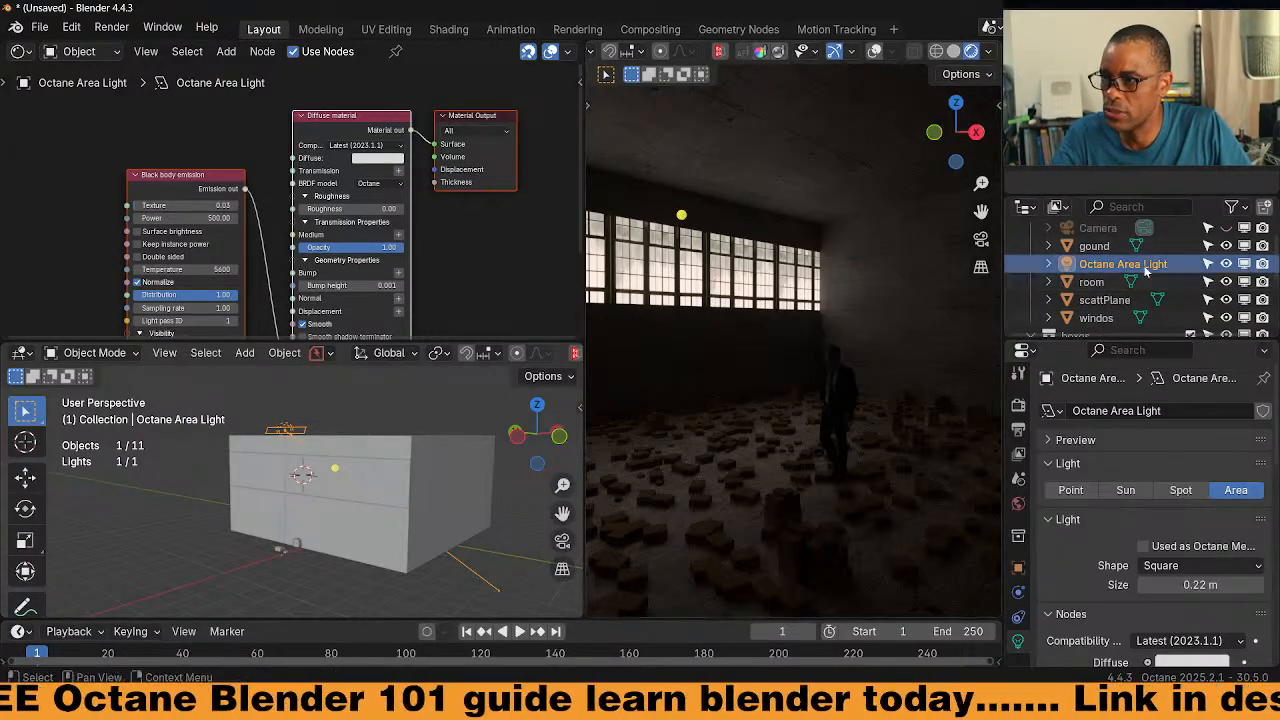
pyautogui.scroll(-1, 1098, 298)
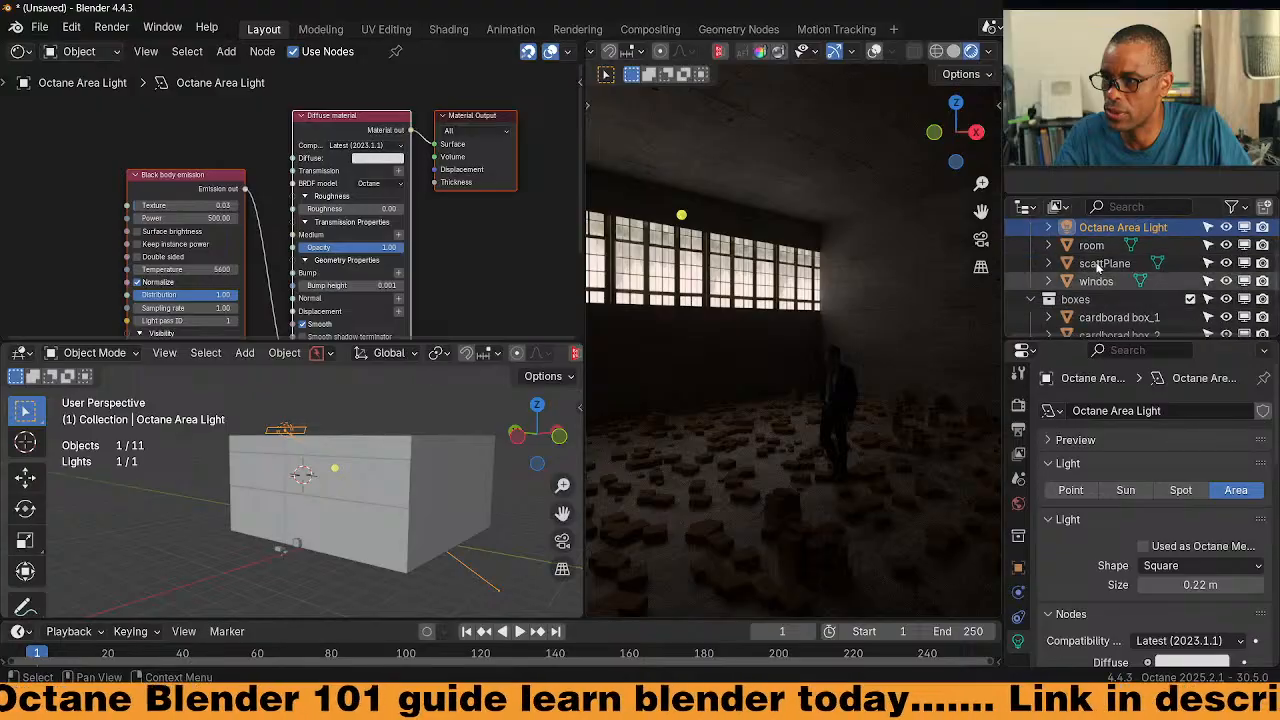
pyautogui.click(1094, 251)
pyautogui.click(1102, 263)
pyautogui.click(1100, 281)
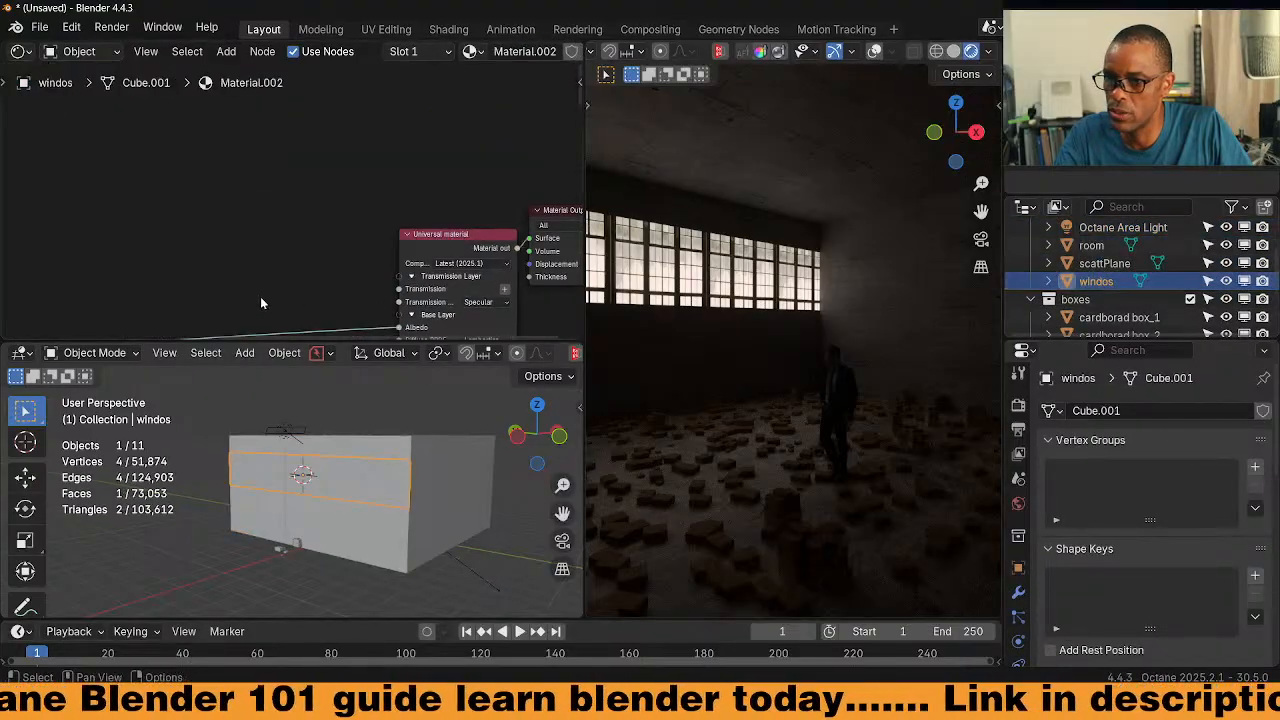
pyautogui.press('Home')
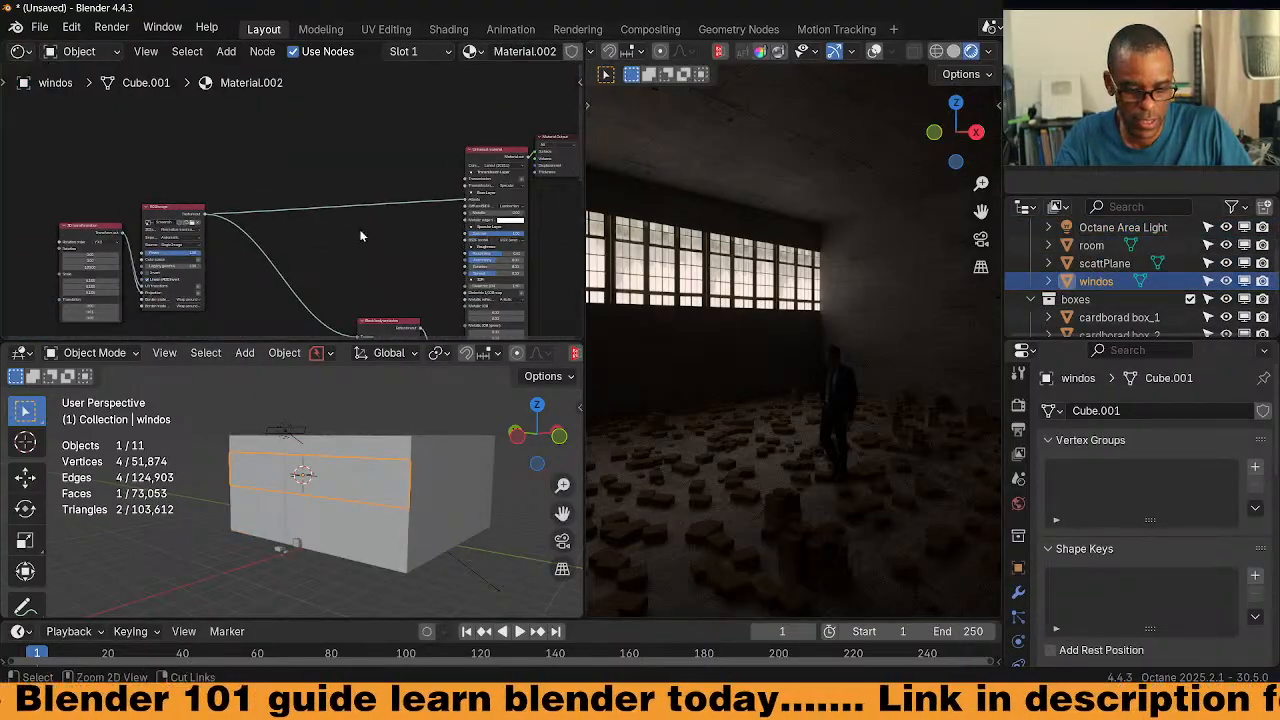
pyautogui.hotkey('ctrl', 'space')
pyautogui.press('Home')
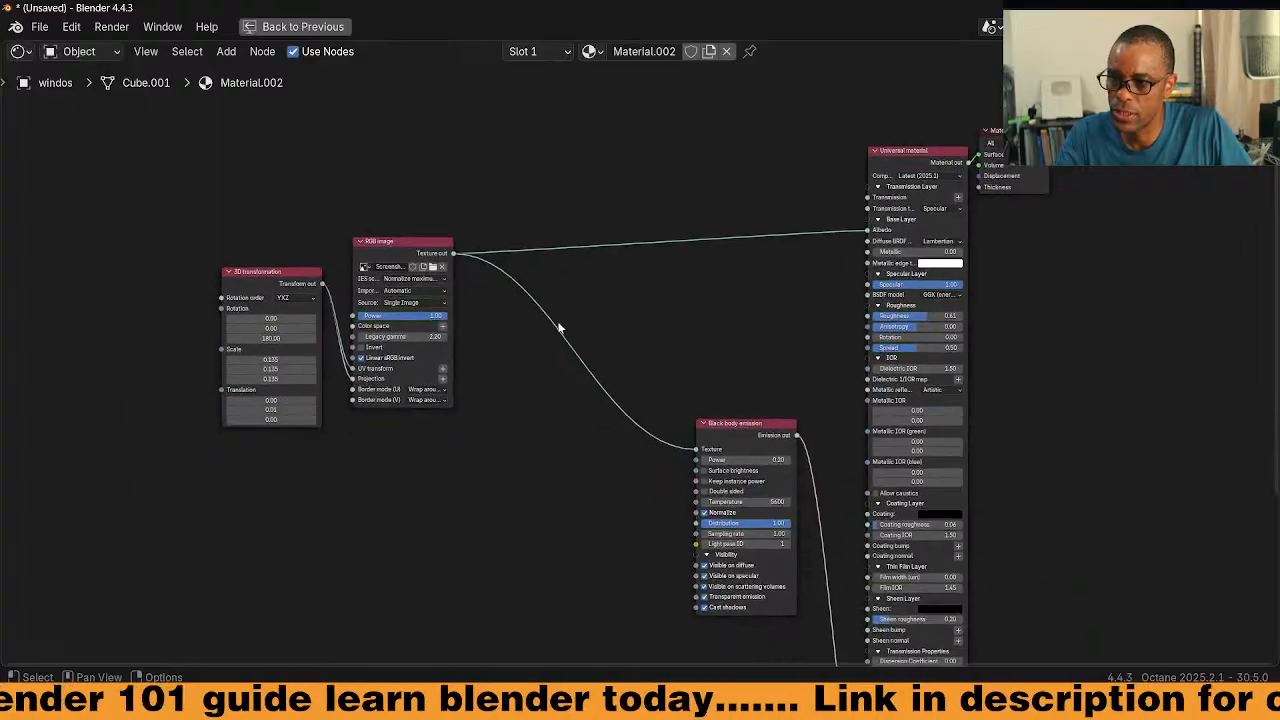
# Rearrange the windos material nodes, moving Black body emission lower and placing 3D transformation above Mesh UV projection beside the RGB image
pyautogui.moveTo(744, 428); pyautogui.dragTo(692, 571)
pyautogui.moveTo(363, 383); pyautogui.dragTo(352, 255, button='middle')
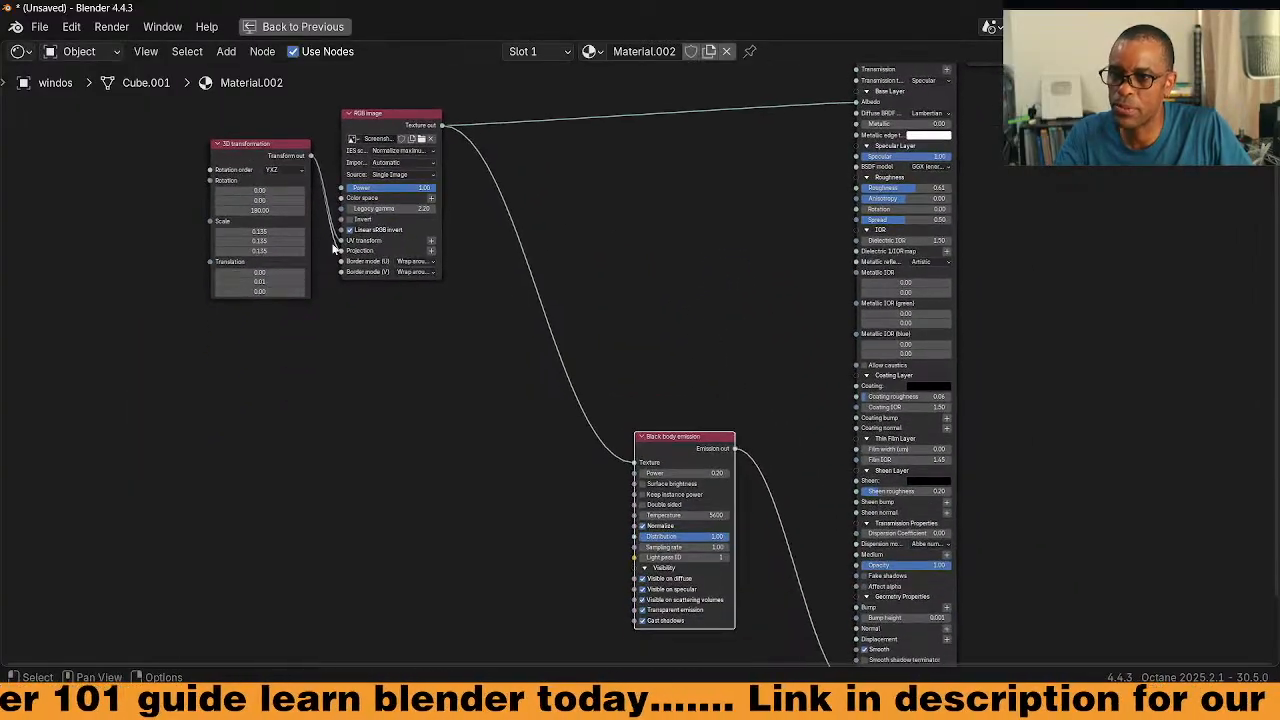
pyautogui.moveTo(263, 147); pyautogui.dragTo(268, 306)
pyautogui.moveTo(155, 150); pyautogui.dragTo(279, 132)
pyautogui.moveTo(440, 289); pyautogui.dragTo(381, 298, button='middle')
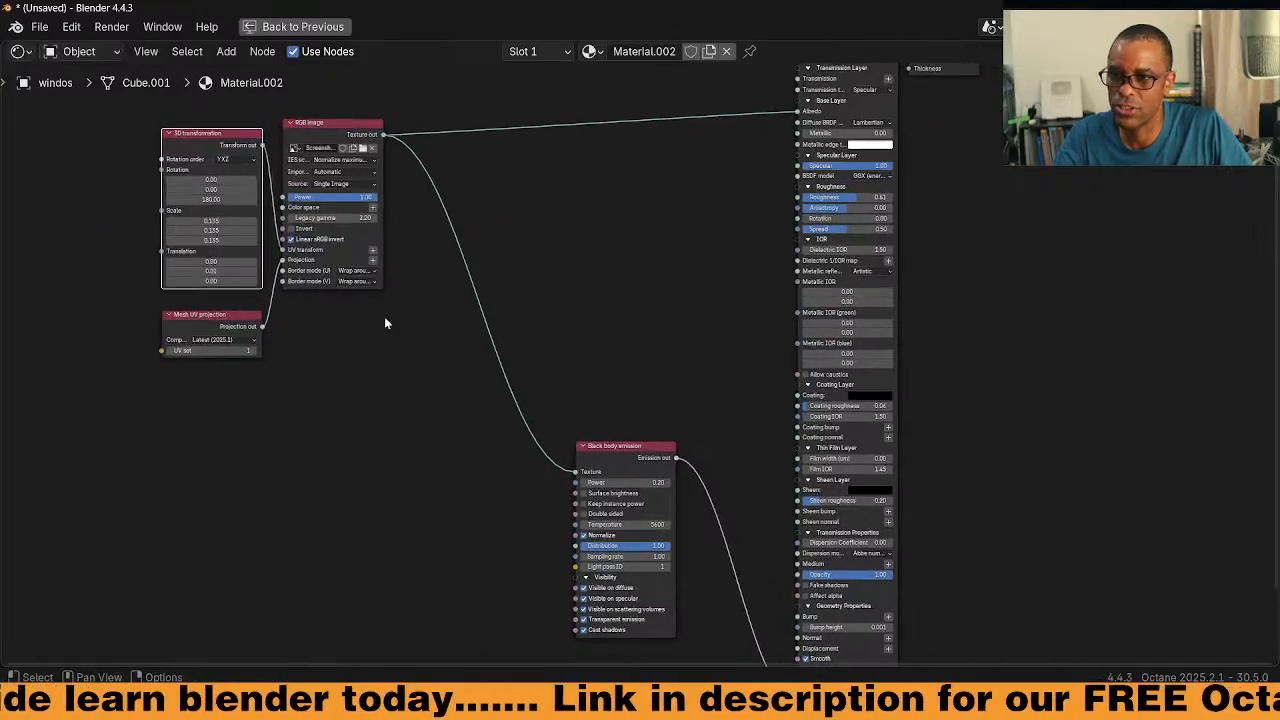
pyautogui.scroll(1, 564, 299)
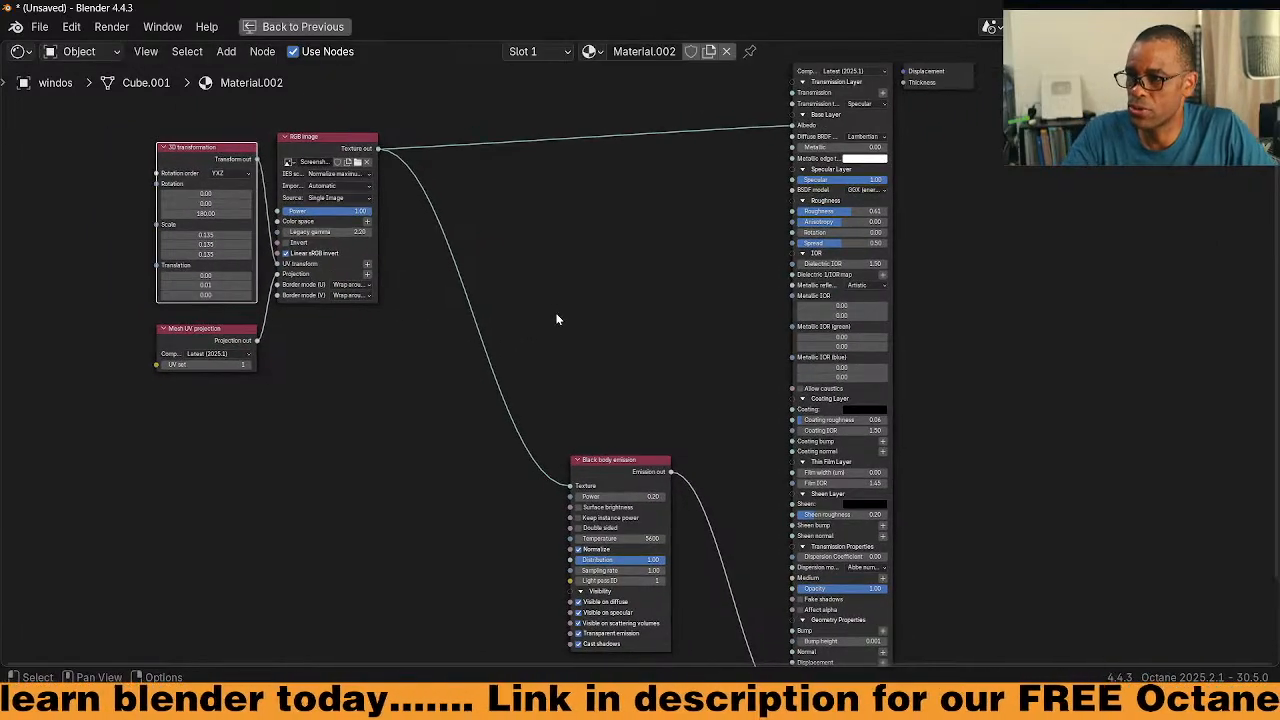
pyautogui.moveTo(556, 312); pyautogui.dragTo(502, 262, button='middle')
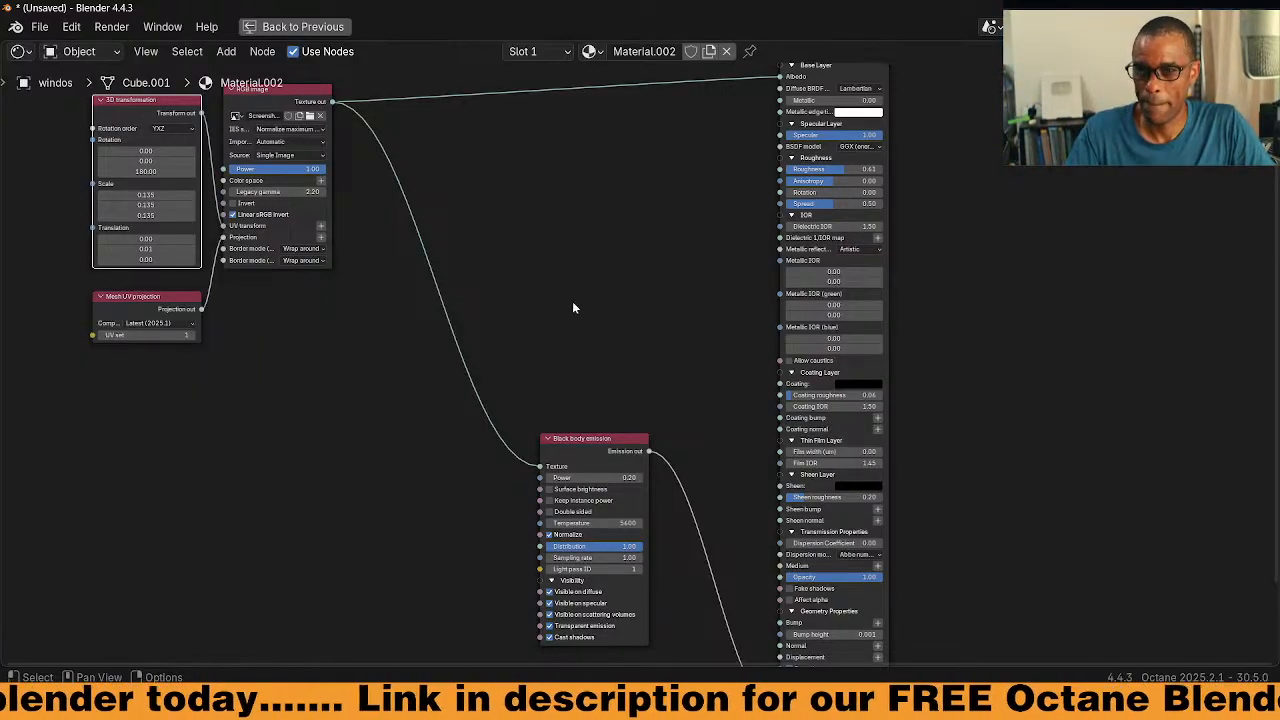
pyautogui.keyDown('shift'); pyautogui.scroll(1, 560, 290); pyautogui.keyUp('shift')
pyautogui.click(316, 118)
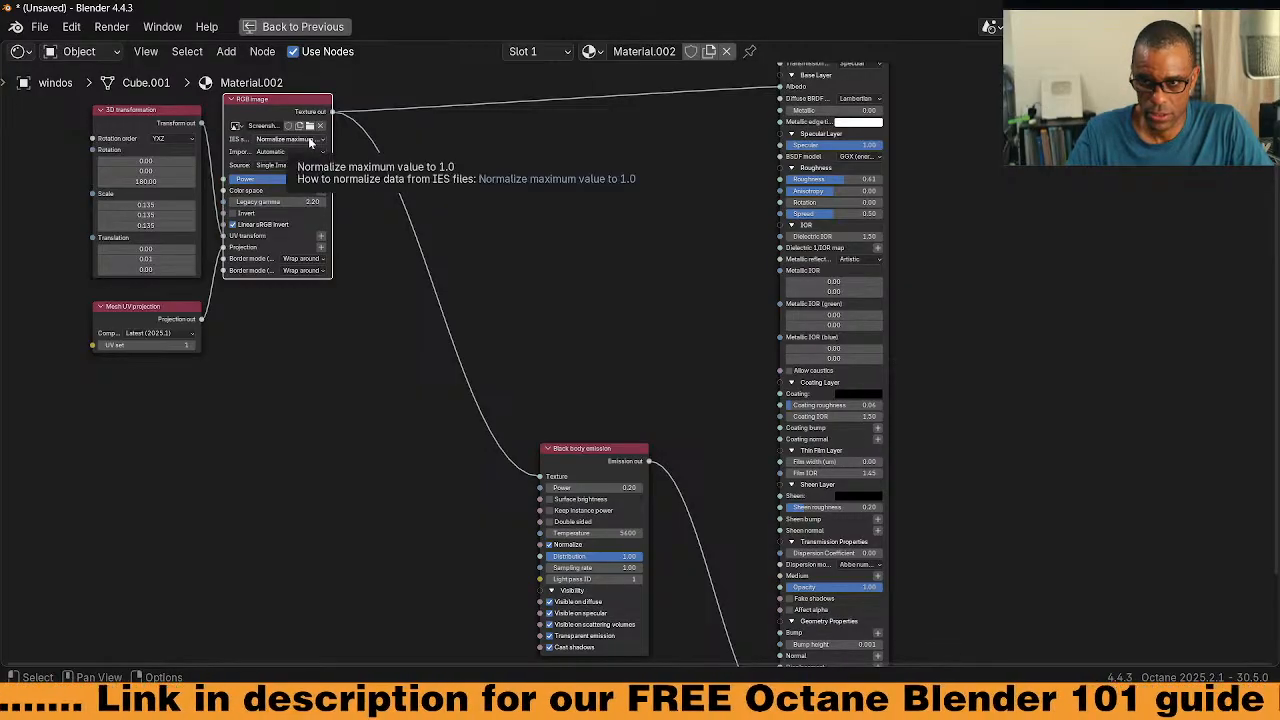
pyautogui.click(543, 265)
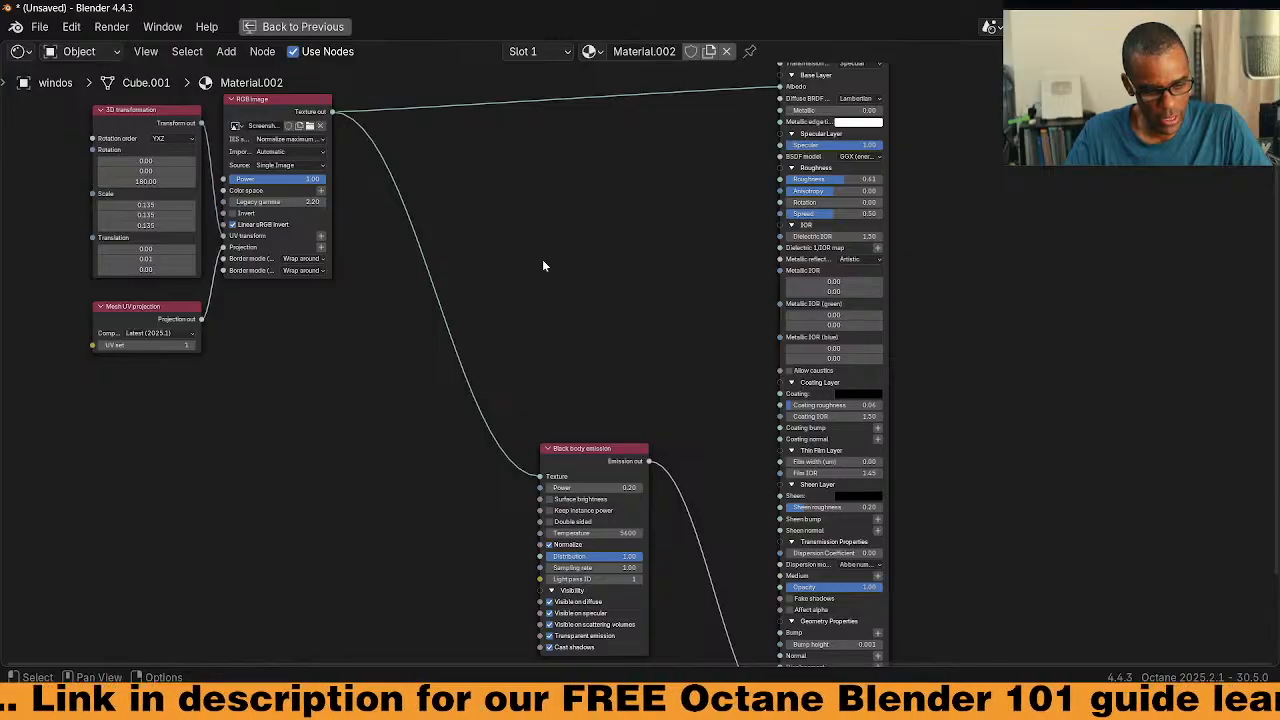
# Add a Gradient map node, link the RGB image's Texture out to its Input texture, and restore the full workspace layout
pyautogui.press('q')
pyautogui.hotkey('shift', 'a')
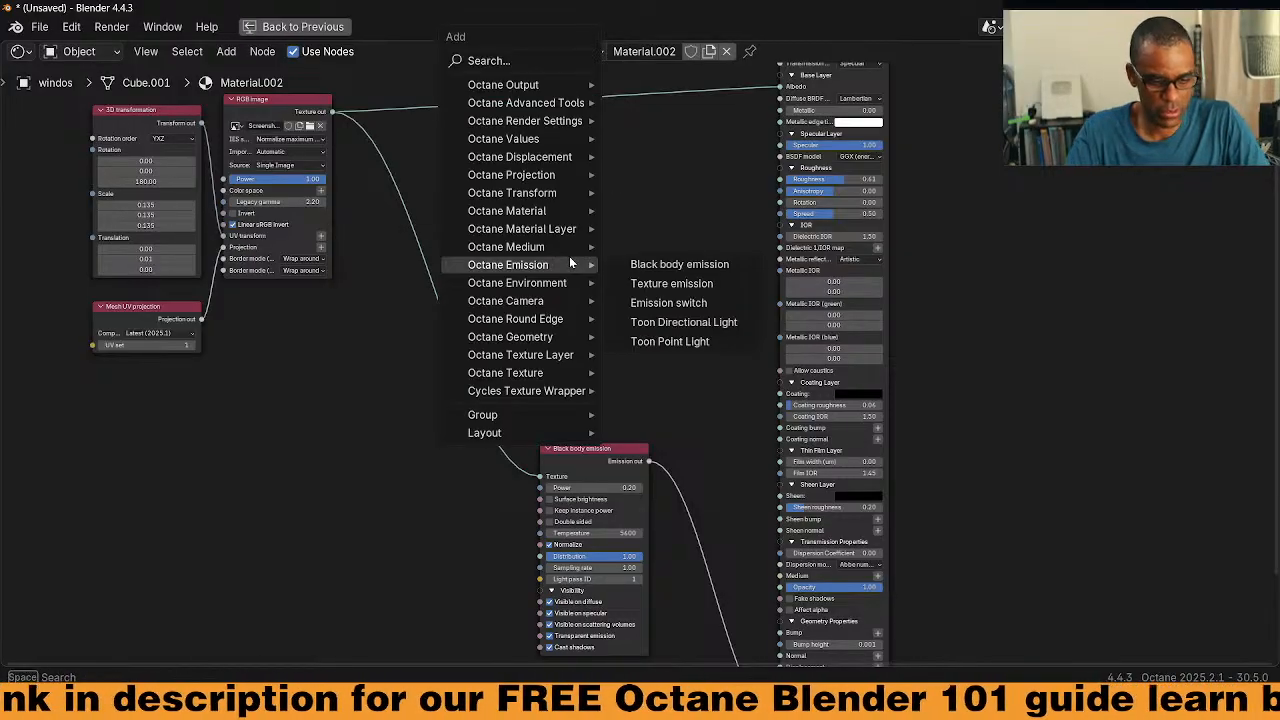
pyautogui.write('g')
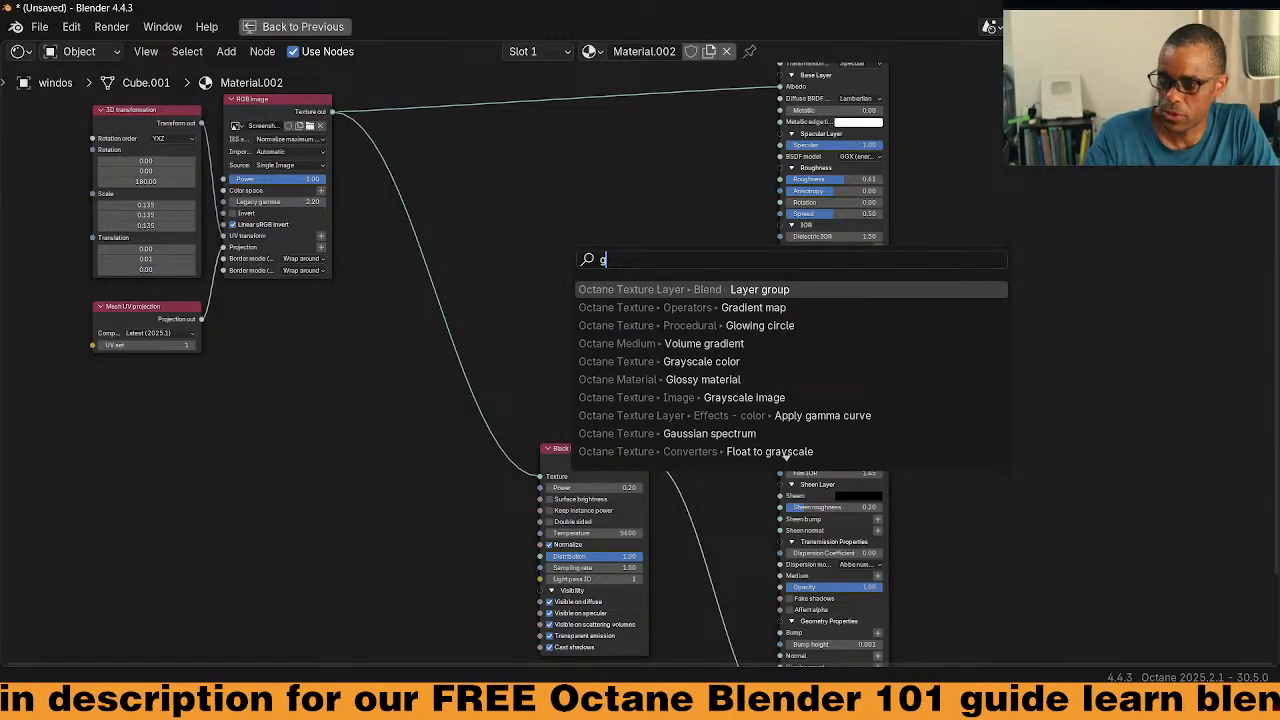
pyautogui.click(696, 308)
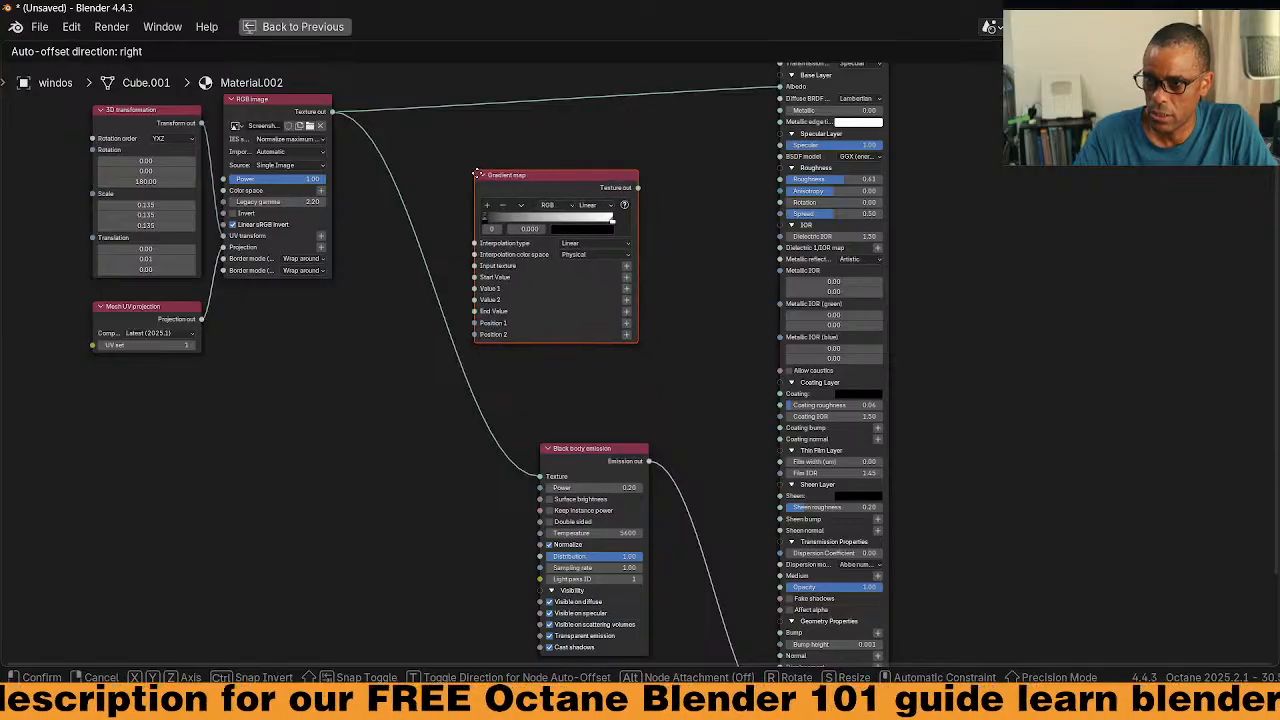
pyautogui.click(477, 174)
pyautogui.moveTo(340, 122); pyautogui.dragTo(478, 266)
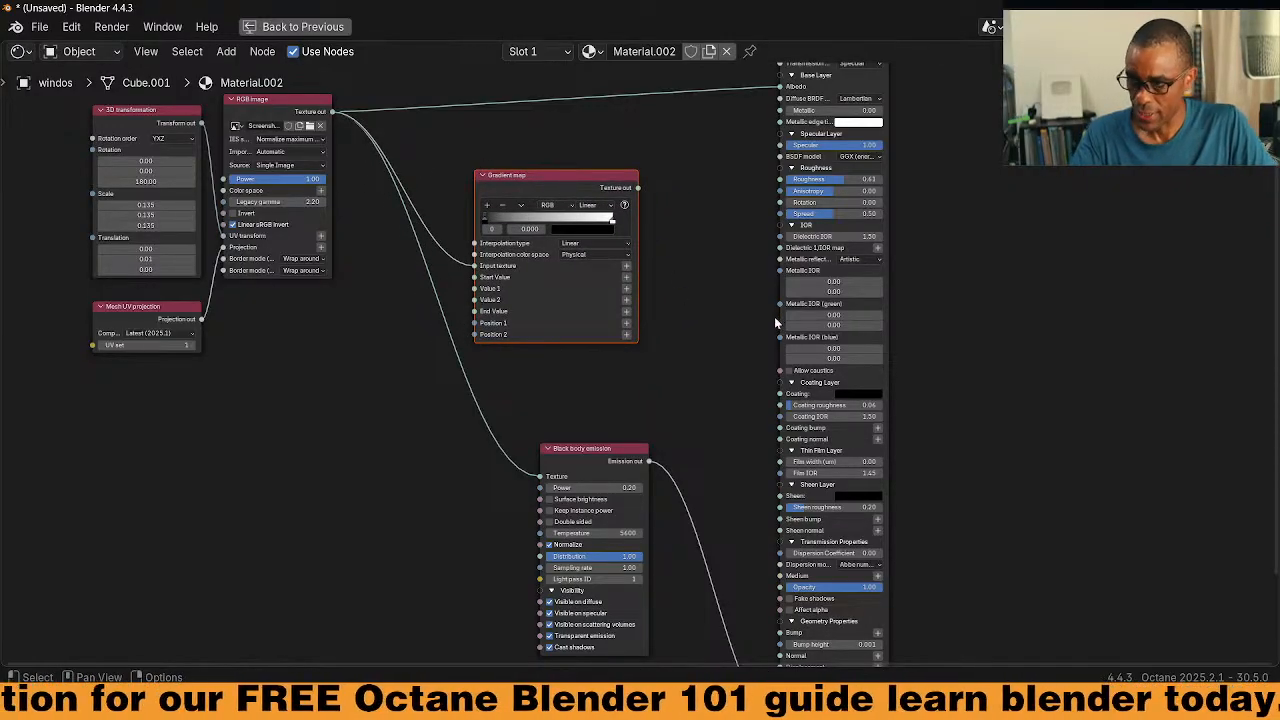
pyautogui.hotkey('ctrl', 'space')
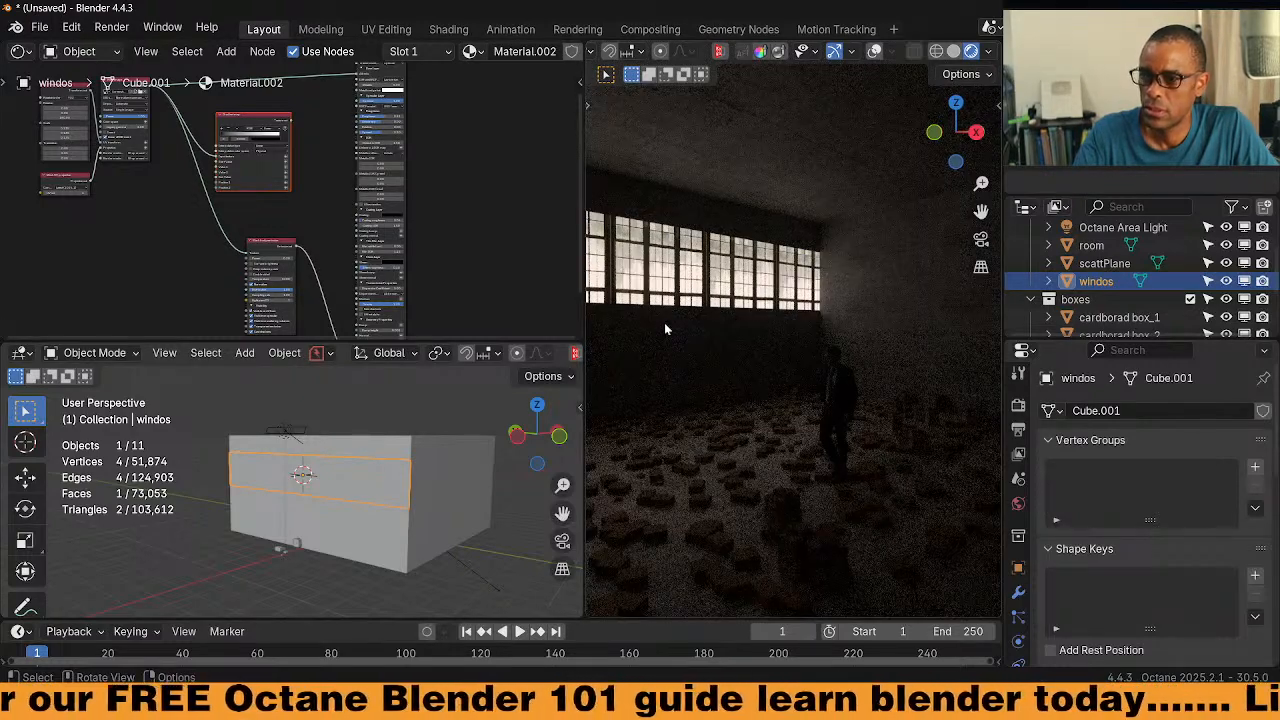
pyautogui.scroll(8, 215, 203)
pyautogui.moveTo(299, 194); pyautogui.dragTo(310, 294, button='middle')
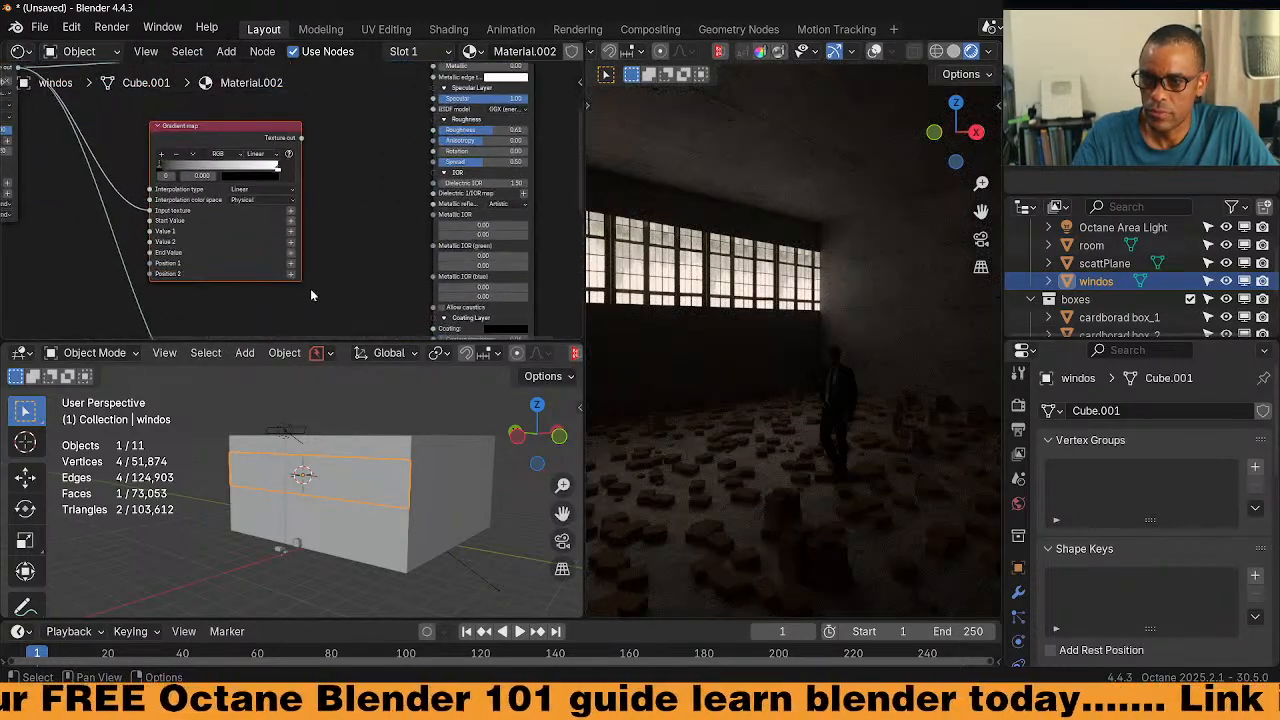
pyautogui.moveTo(303, 150); pyautogui.dragTo(310, 176, button='middle')
pyautogui.click(259, 158)
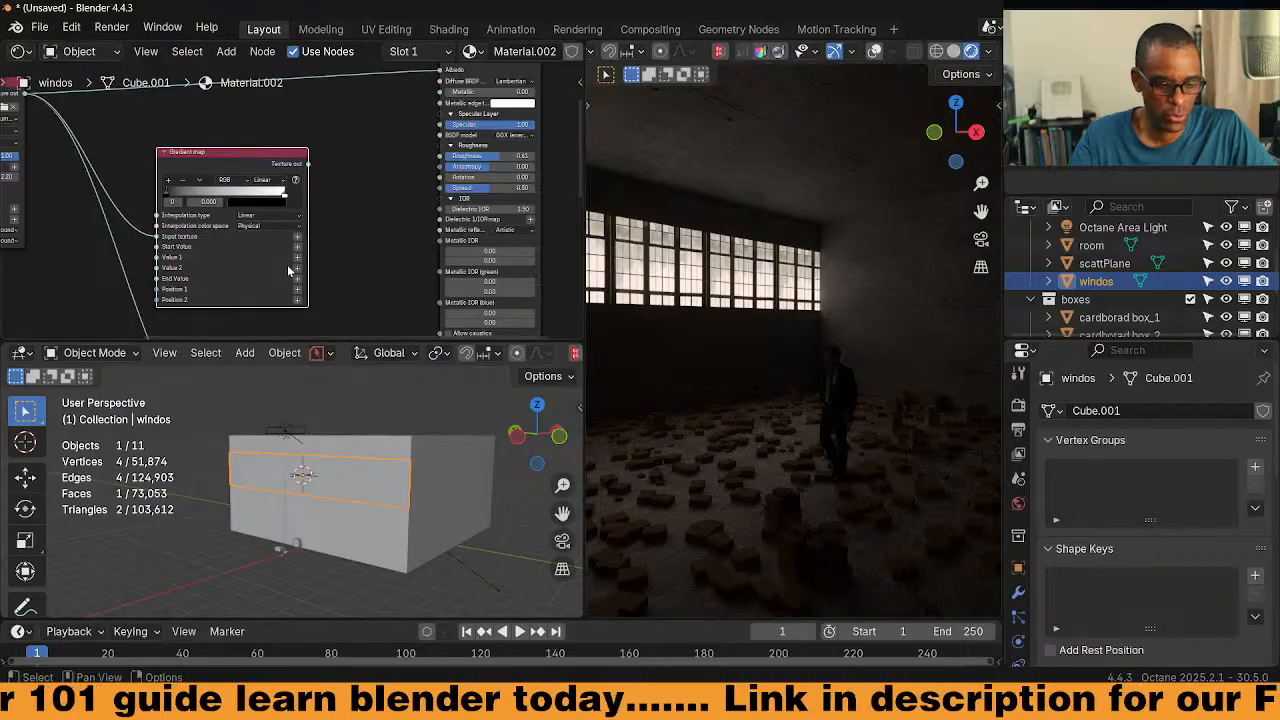
# Start saving the scene as a new file and browse to the P:\BLENDER\2025_v2\6 folder
pyautogui.press('F4')
pyautogui.click(320, 371)
pyautogui.click(445, 138)
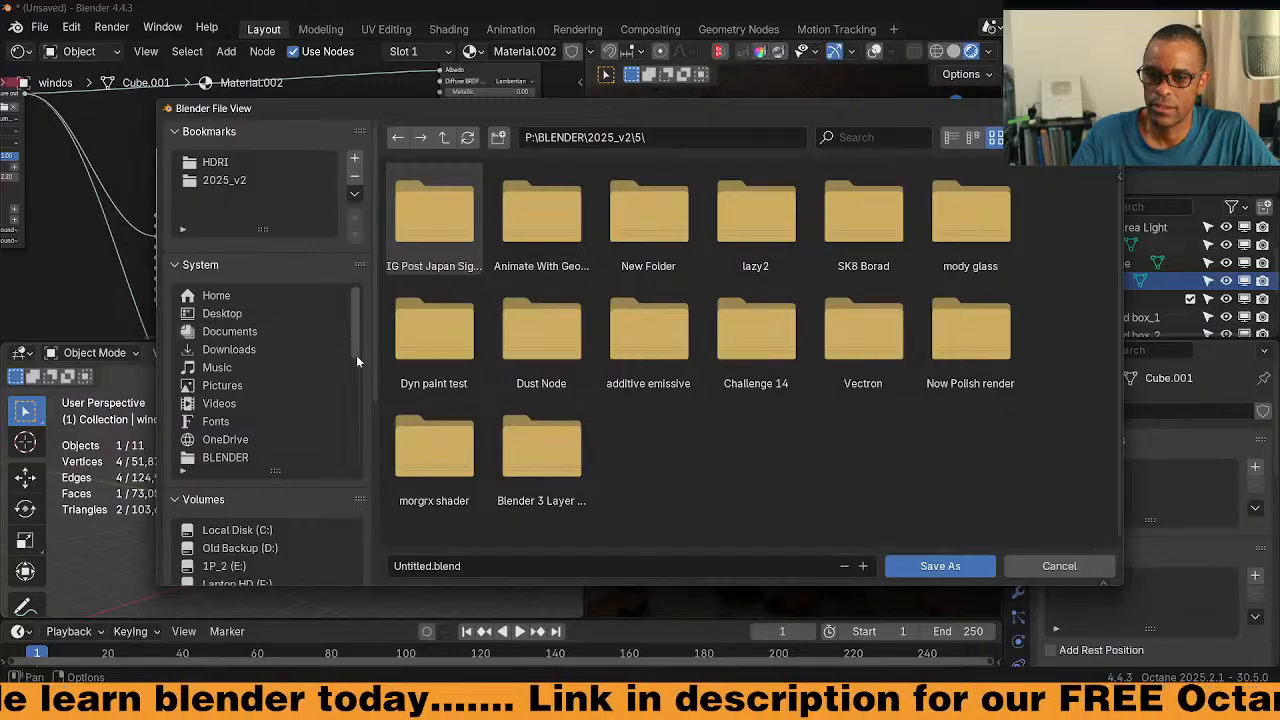
pyautogui.moveTo(354, 331); pyautogui.dragTo(362, 275)
pyautogui.scroll(-4, 340, 375)
pyautogui.scroll(-6, 339, 380)
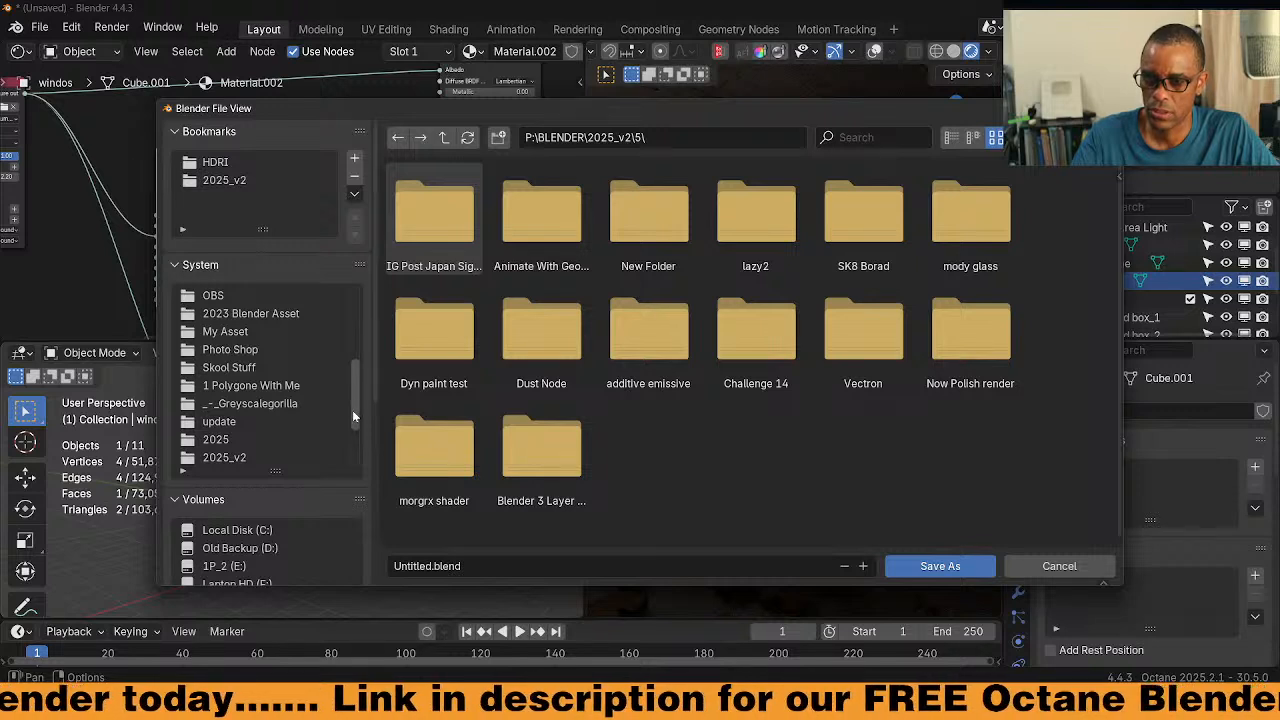
pyautogui.moveTo(352, 401); pyautogui.dragTo(351, 428)
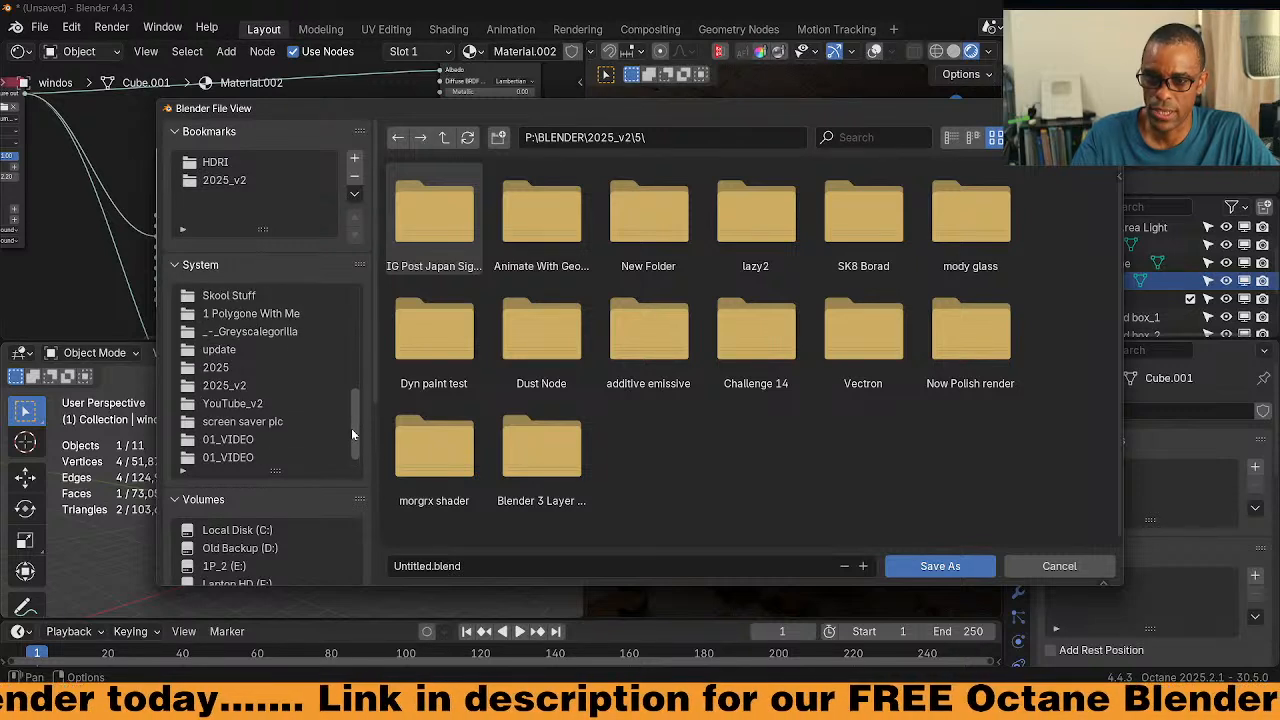
pyautogui.click(256, 385)
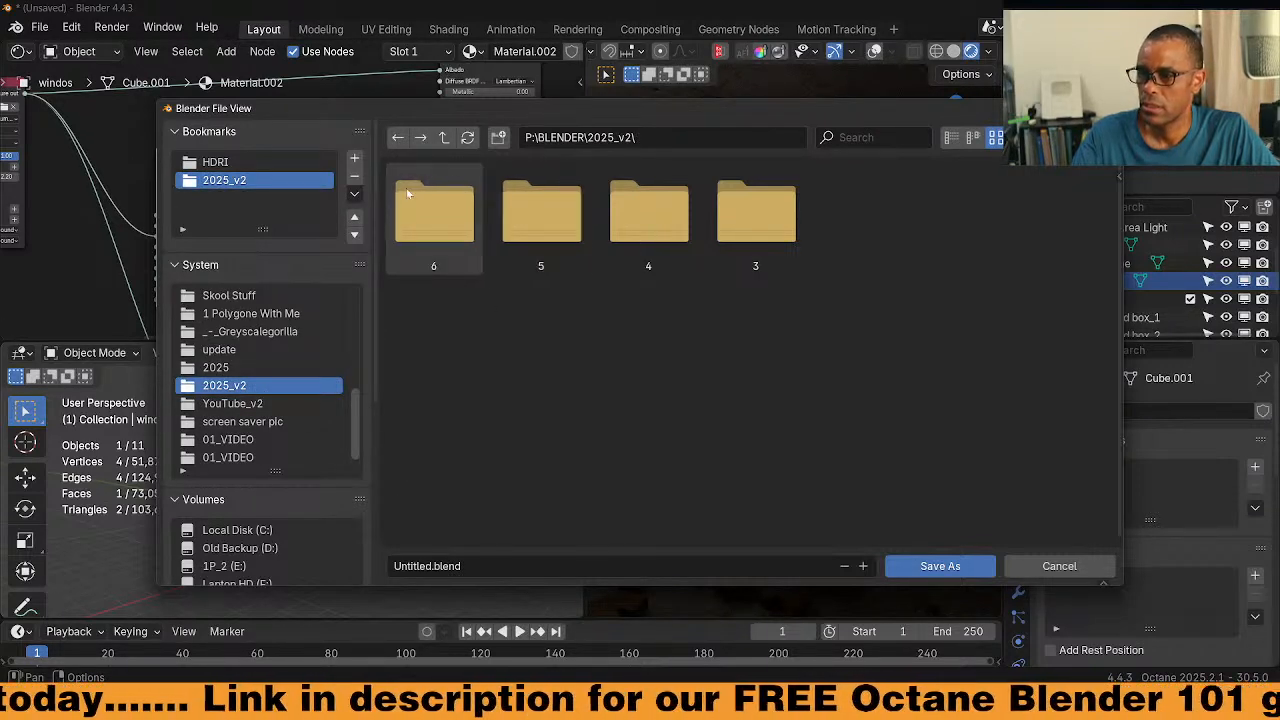
pyautogui.doubleClick(434, 222)
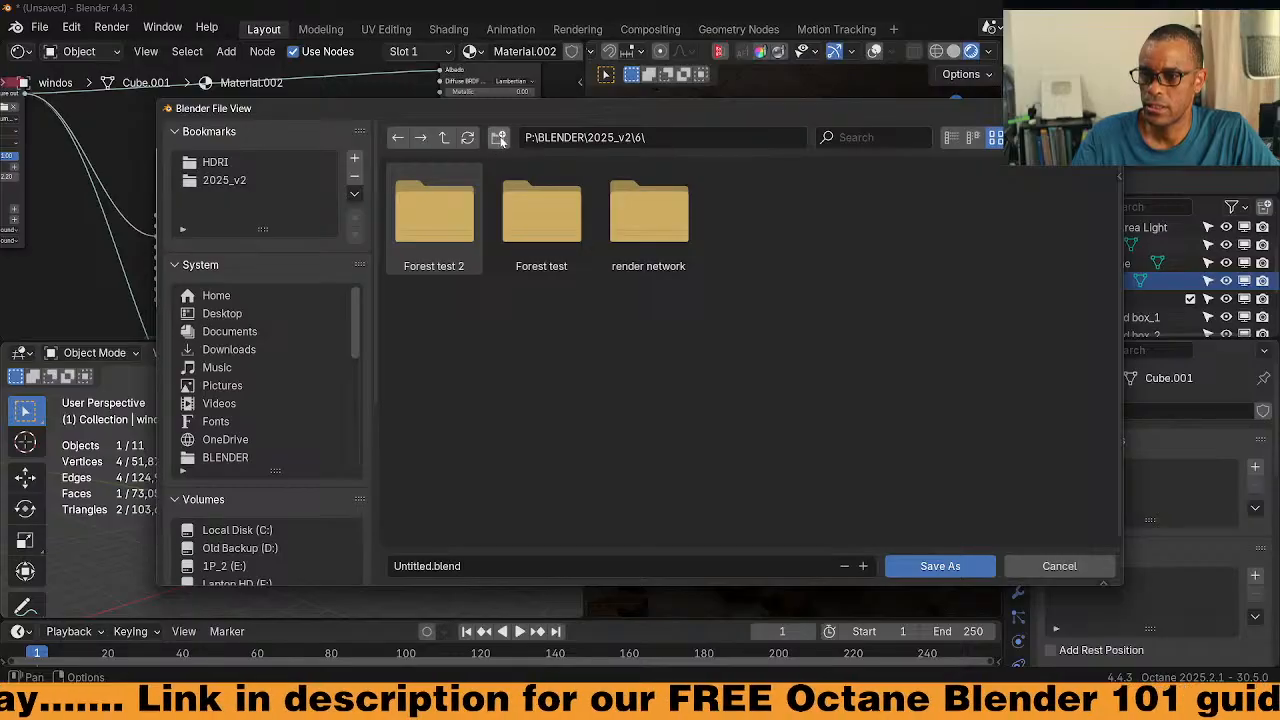
# Create a folder called "1 hour in Octane", copy its name, and open it
pyautogui.click(498, 137)
pyautogui.write('liv')
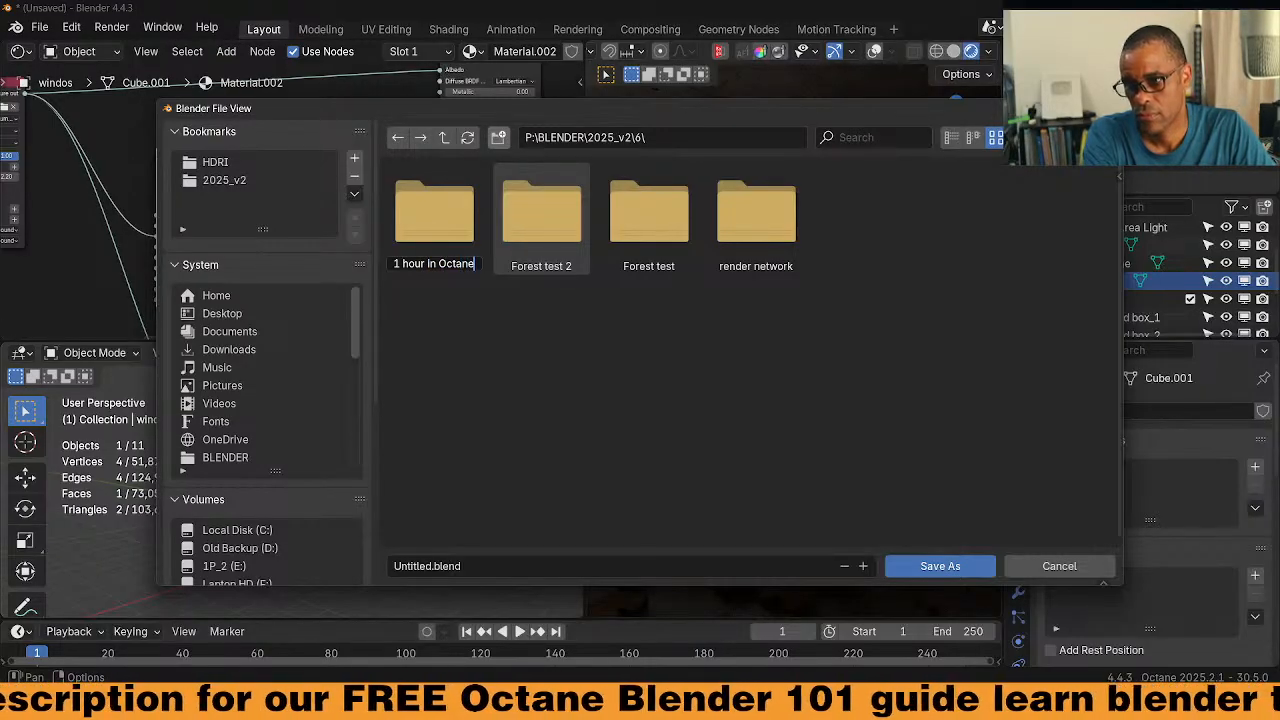
pyautogui.hotkey('ctrl', 'a')
pyautogui.hotkey('ctrl', 'c')
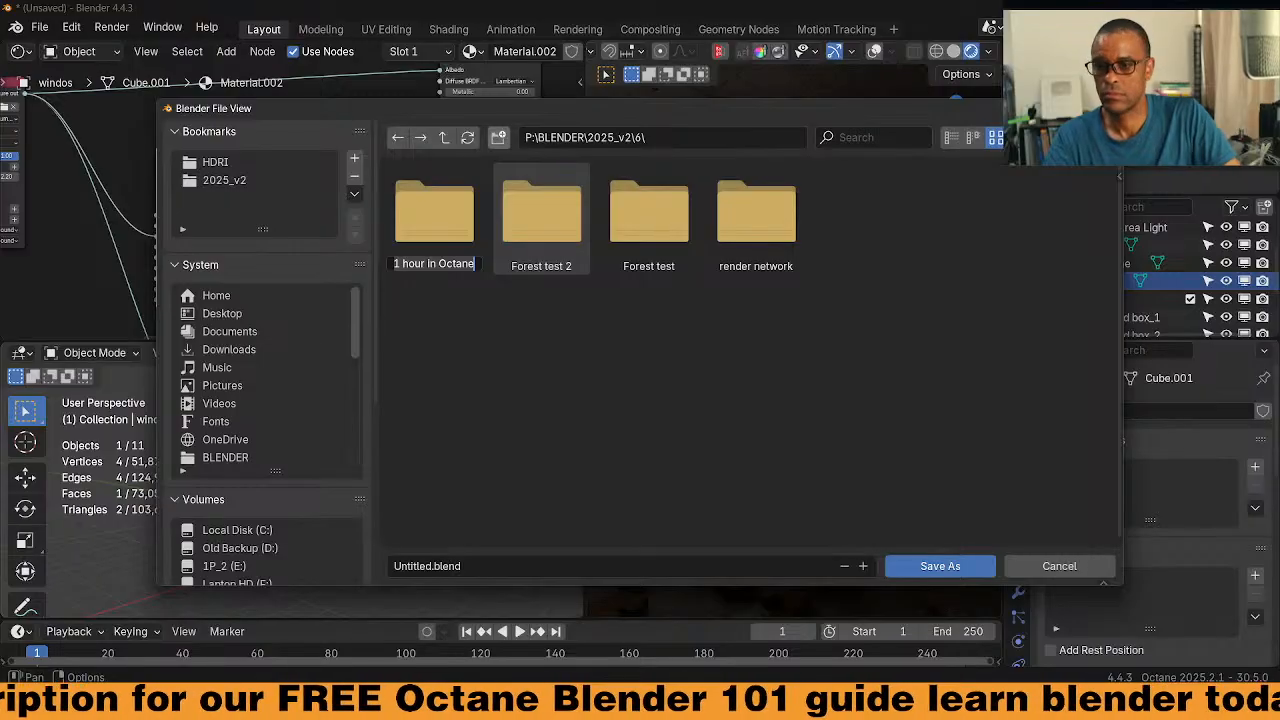
pyautogui.doubleClick(424, 218)
# Save the scene as "1 hour in Octane wherehouse.blend", reusing the copied folder name
pyautogui.click(531, 564)
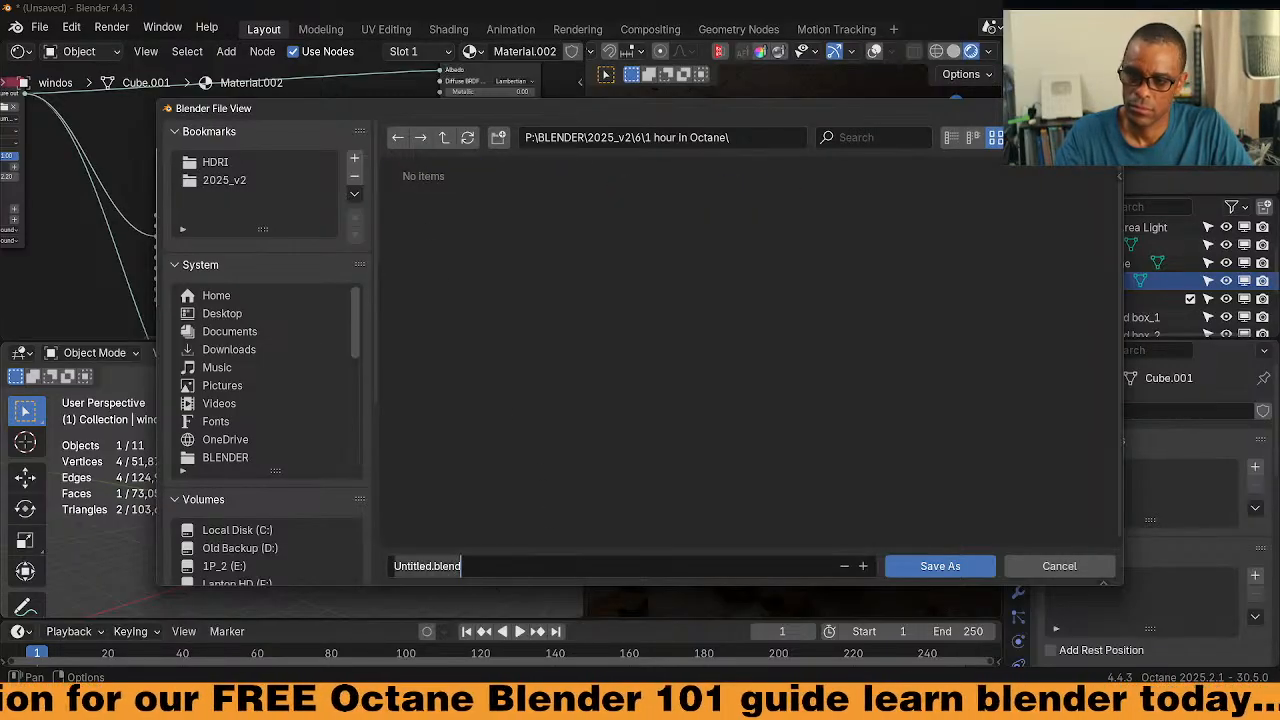
pyautogui.hotkey('ctrl', 'v')
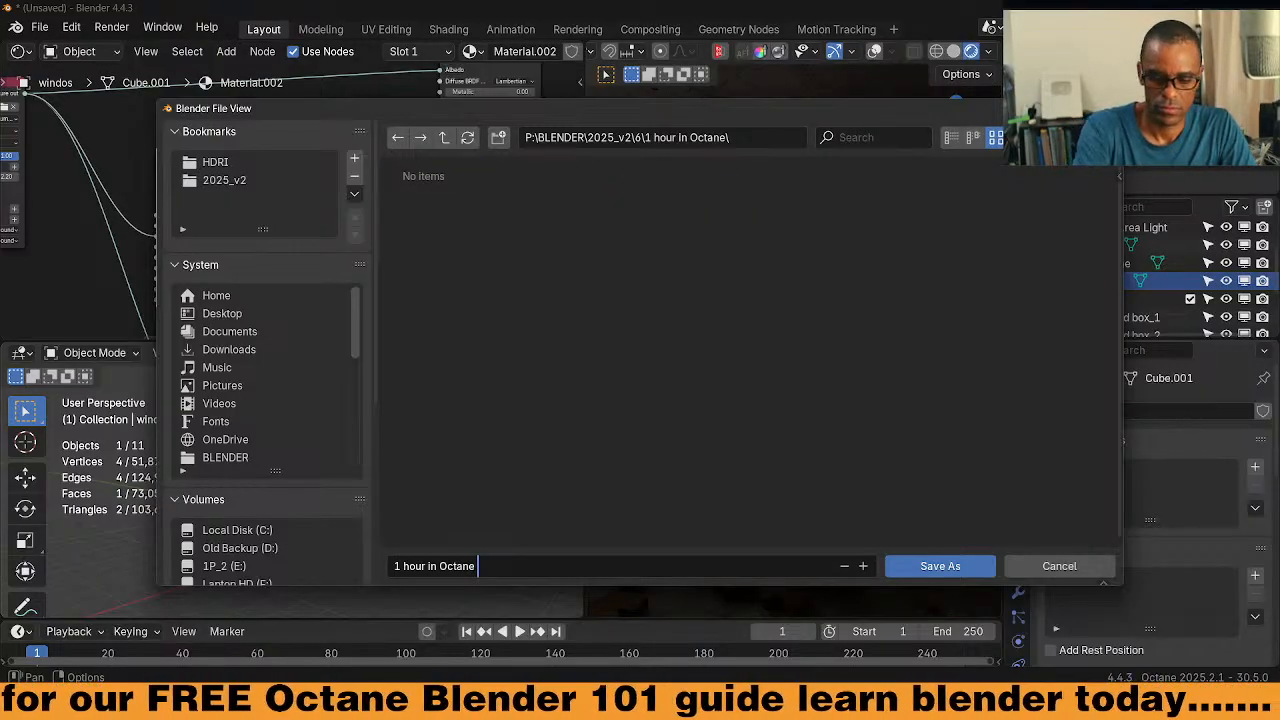
pyautogui.write('wher')
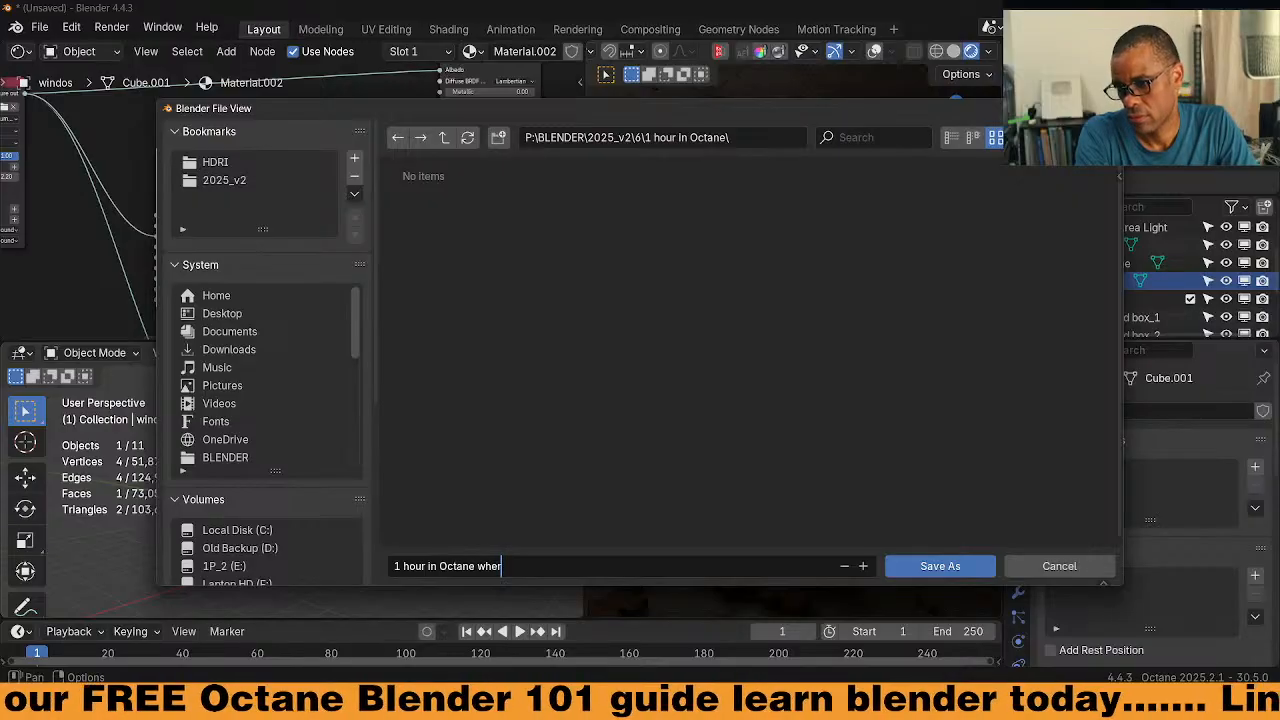
pyautogui.write('ehou')
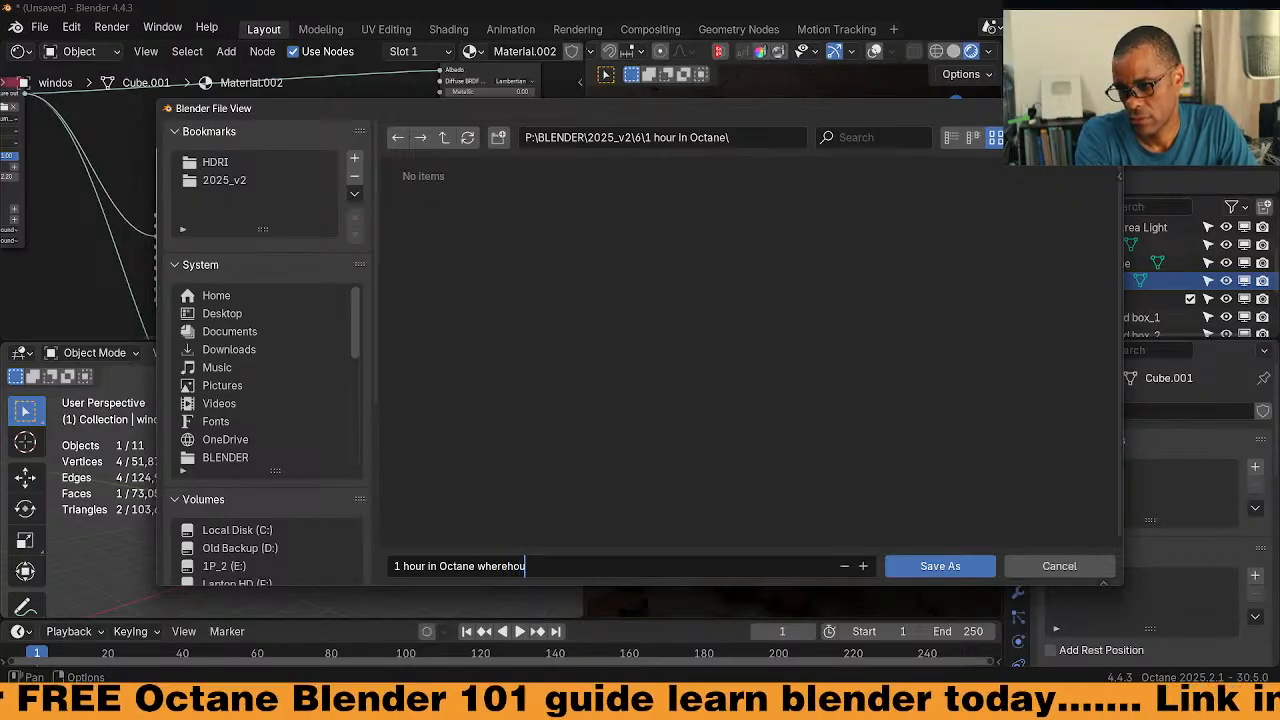
pyautogui.write('se')
pyautogui.click(525, 554)
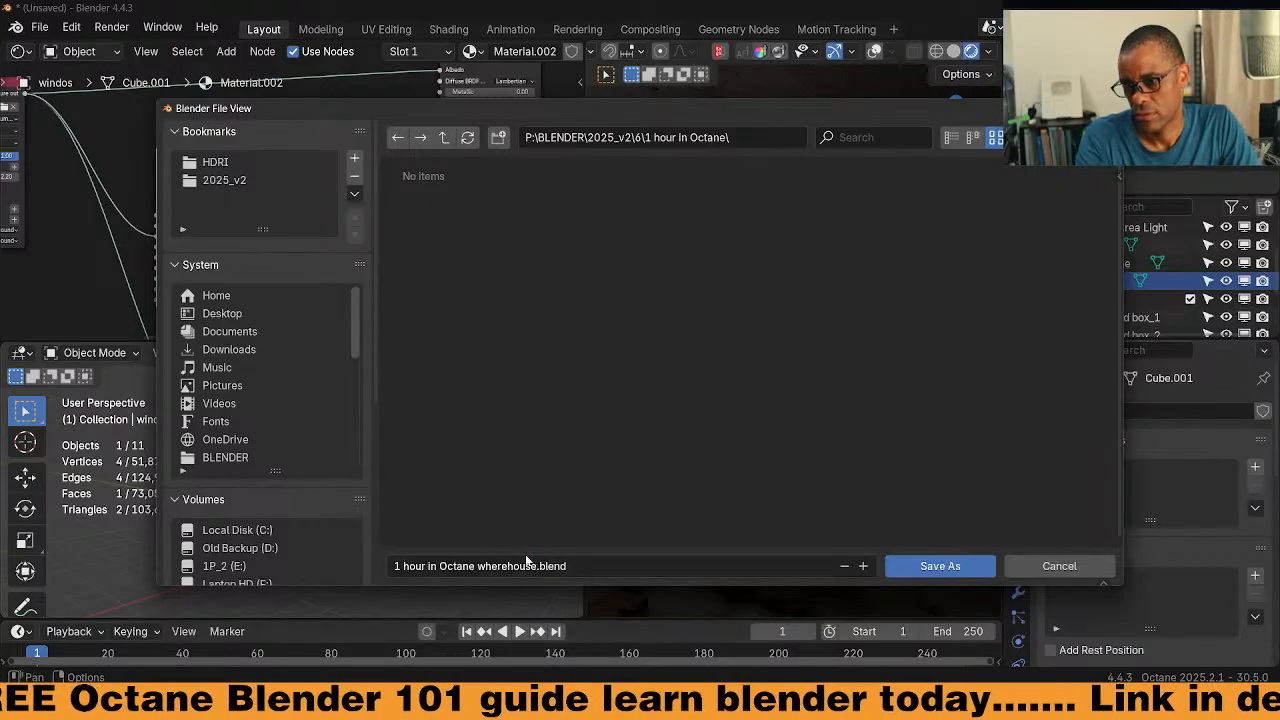
pyautogui.press('Return')
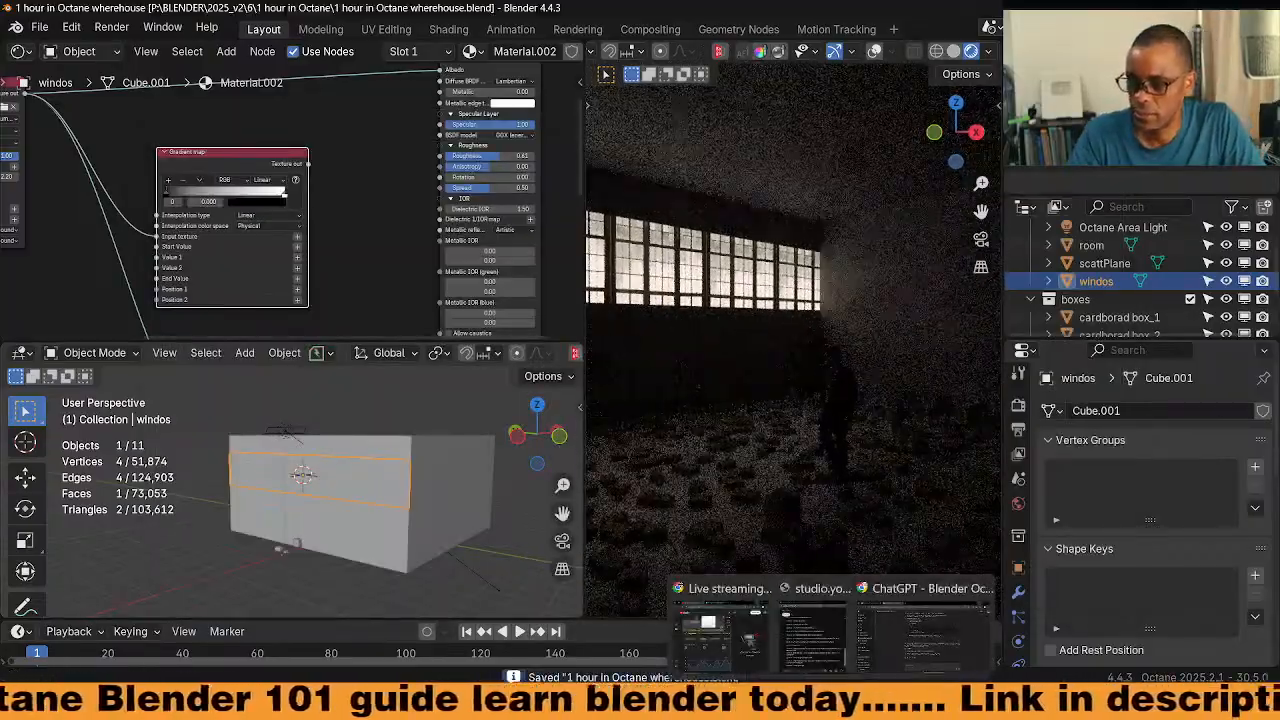
# Switch to the Chrome browser, close the ChatGPT page, and show the Octane for Blender classroom's course overview
pyautogui.moveTo(688, 705)
pyautogui.moveTo(832, 705)
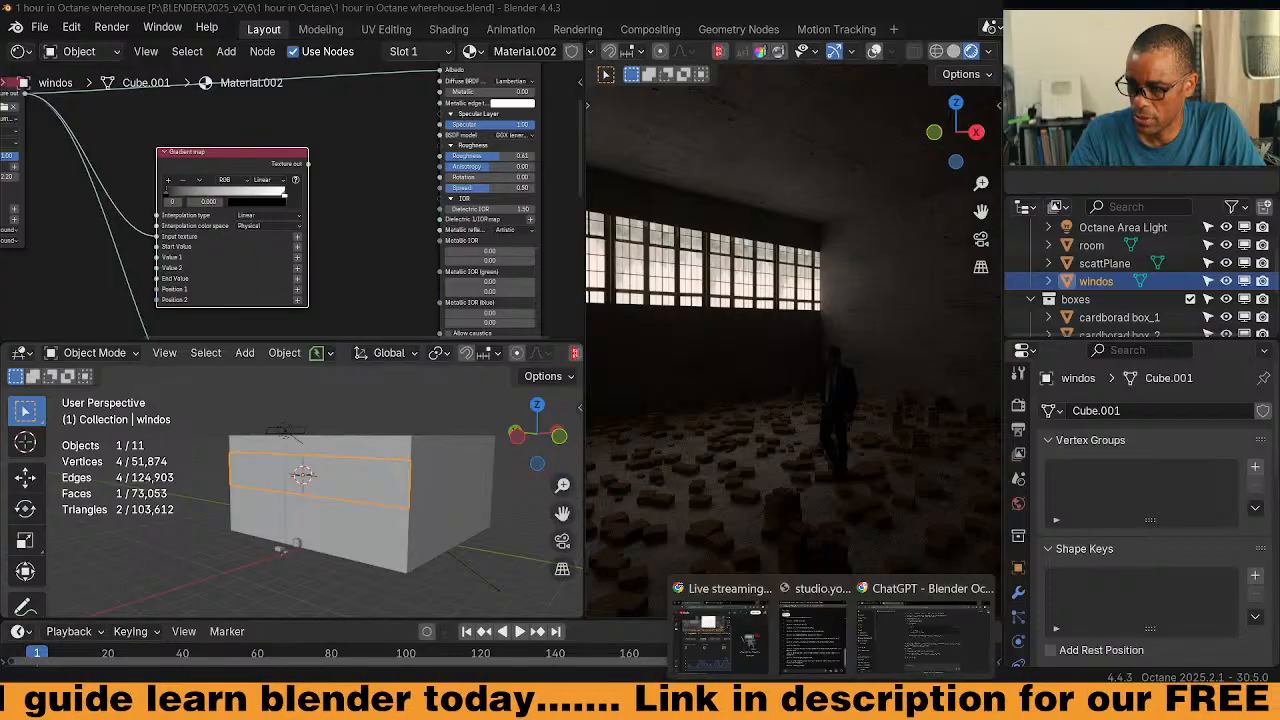
pyautogui.click(899, 660)
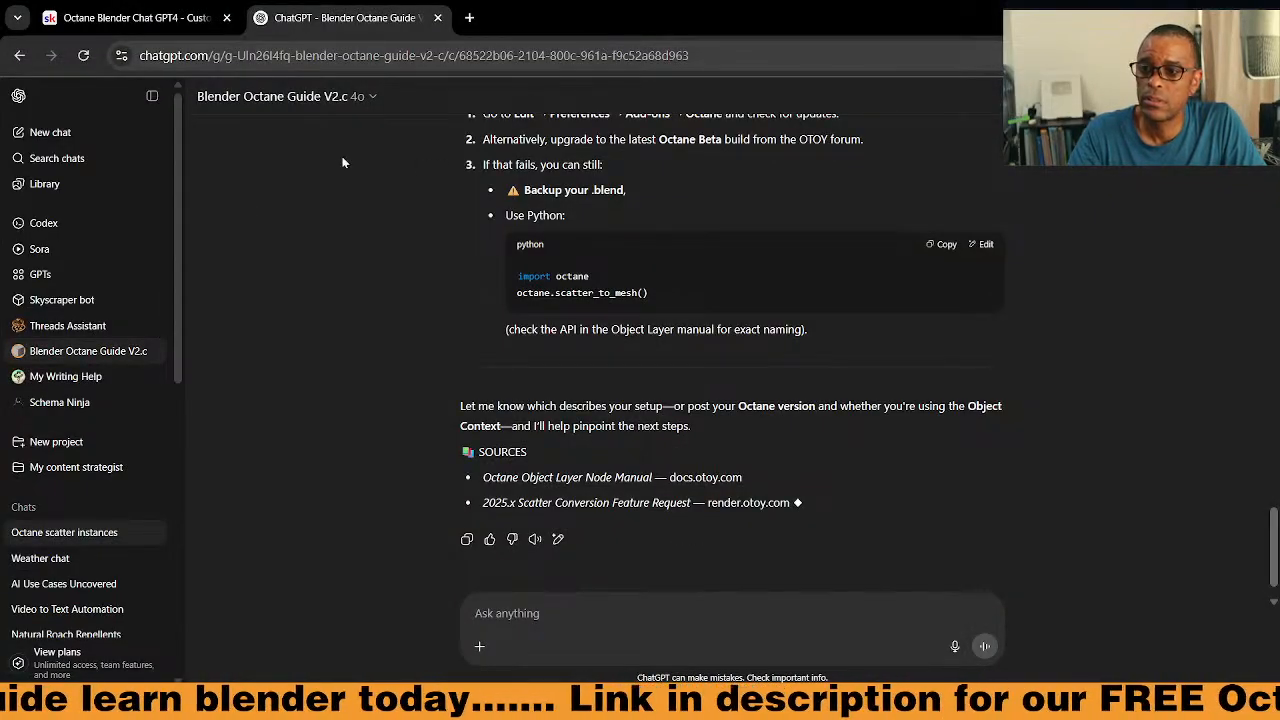
pyautogui.click(437, 18)
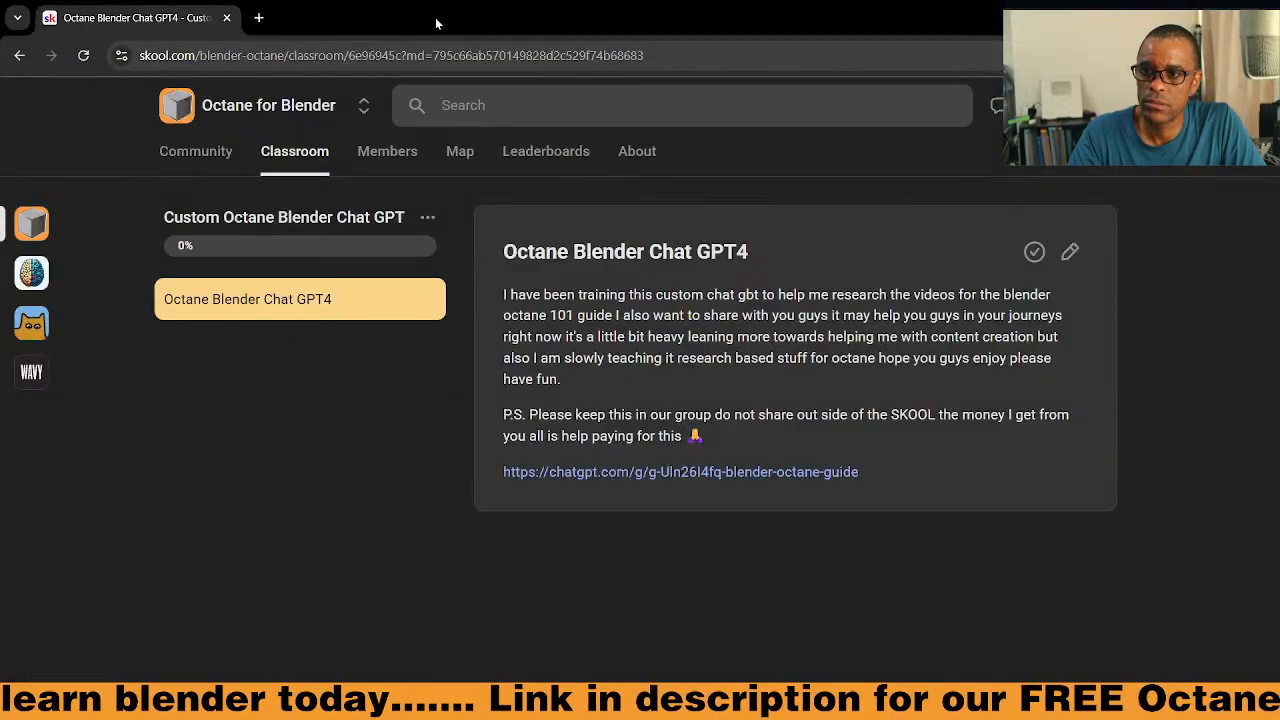
pyautogui.click(315, 153)
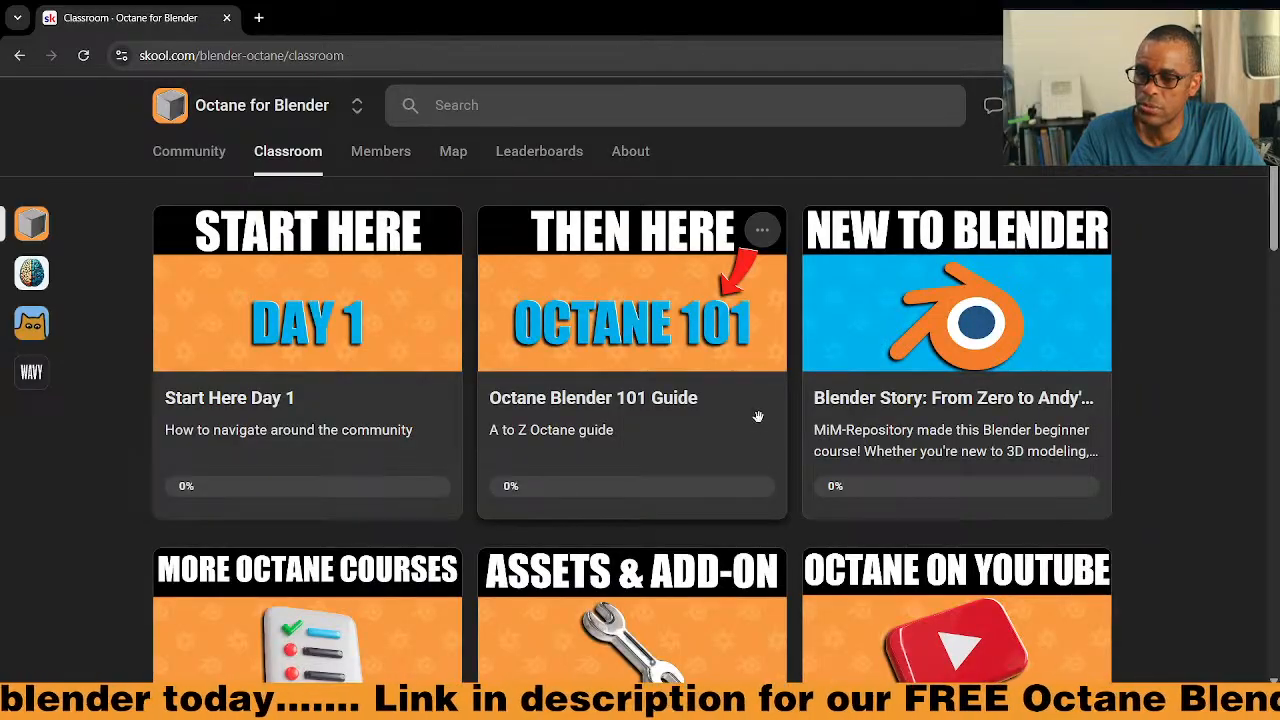
# Open the Node Wrangler (Octane) lesson in the Octane Asset & Resources course
pyautogui.scroll(-3, 612, 395)
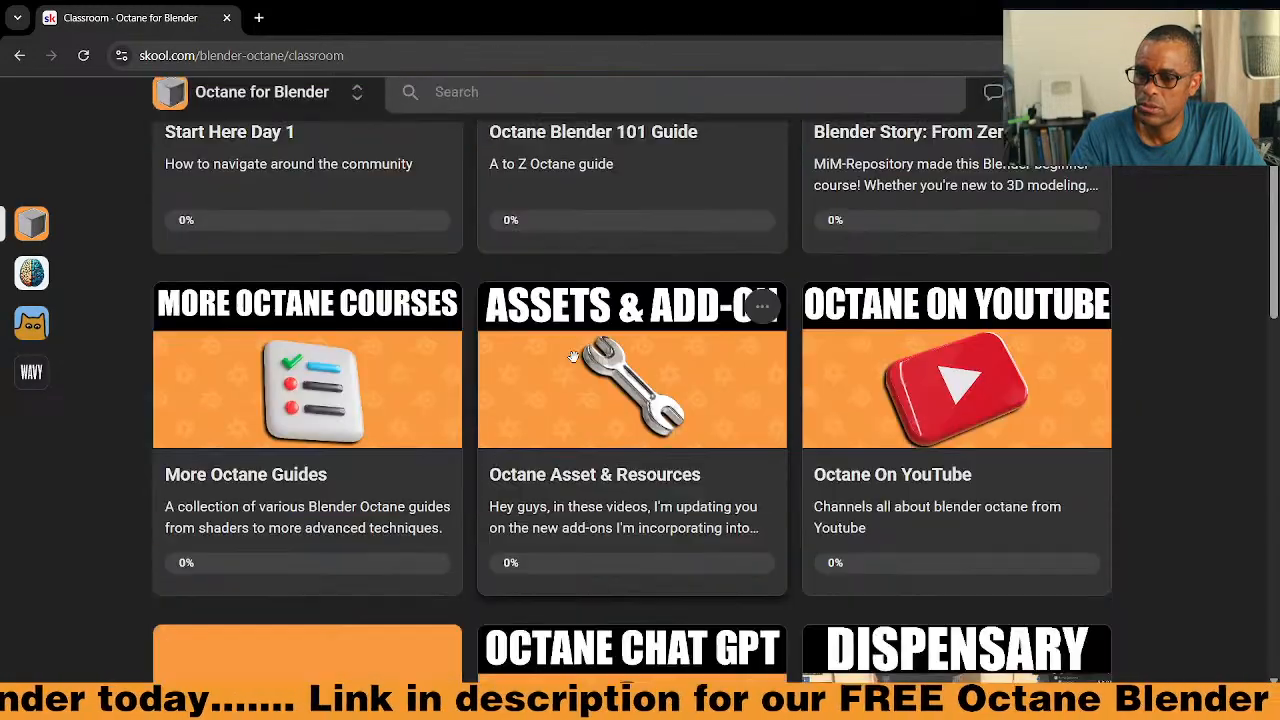
pyautogui.click(667, 389)
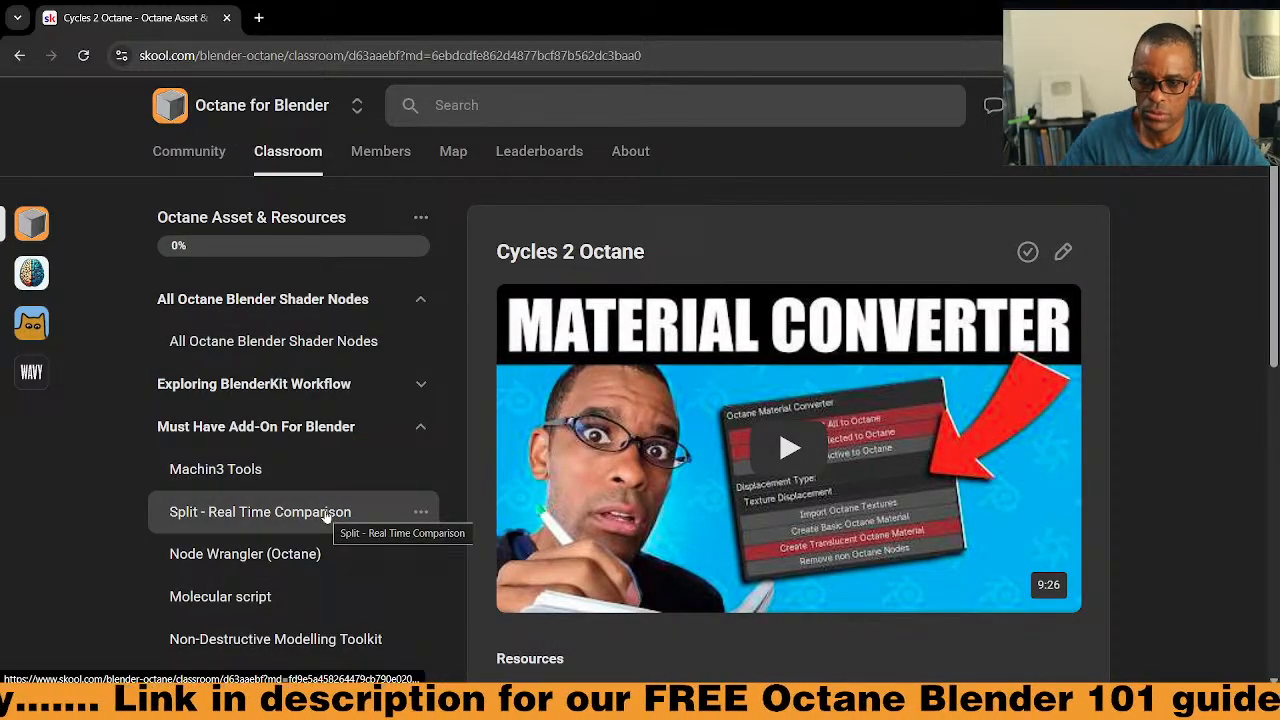
pyautogui.click(270, 553)
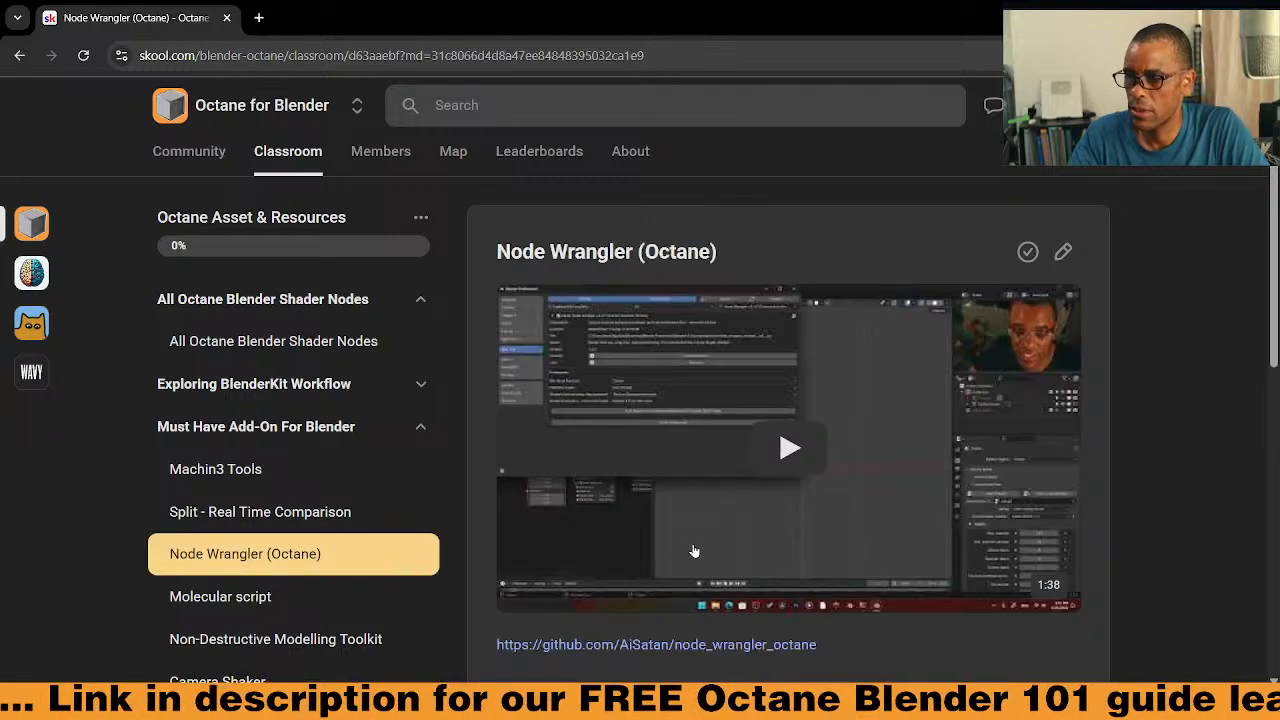
# Download node_wrangler_octane.zip from the lesson's resources
pyautogui.scroll(-1, 723, 444)
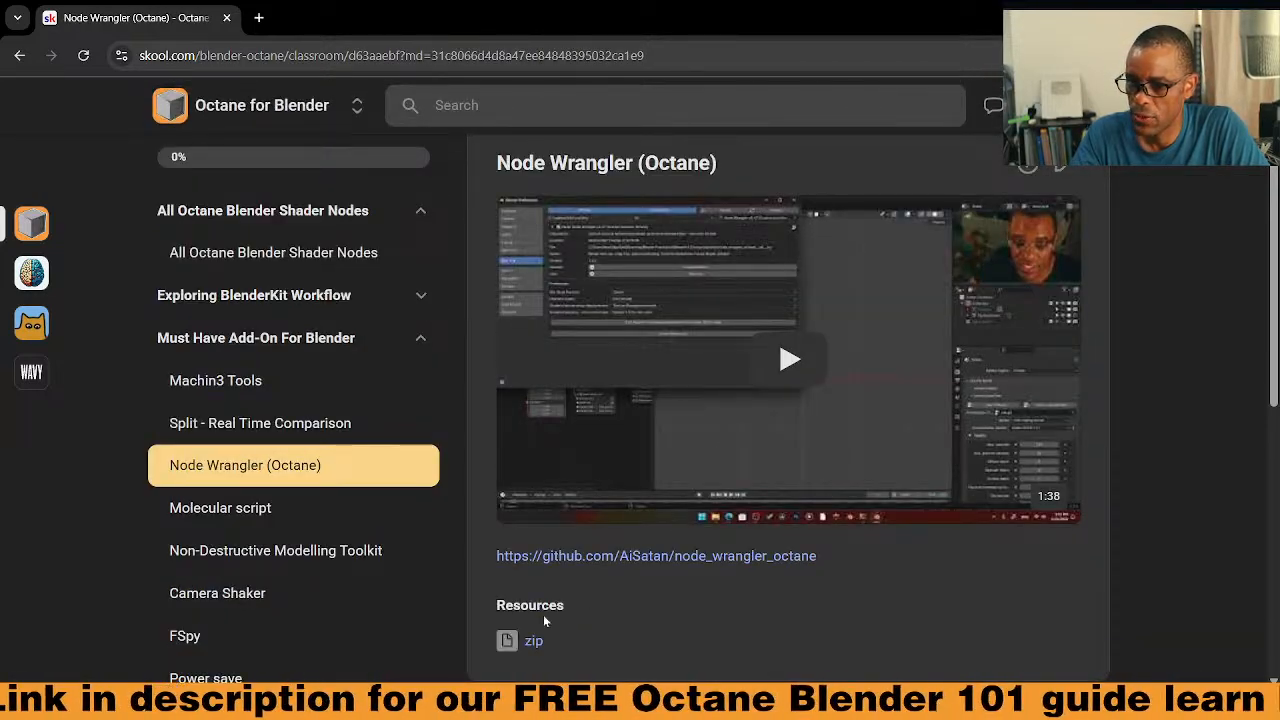
pyautogui.click(533, 643)
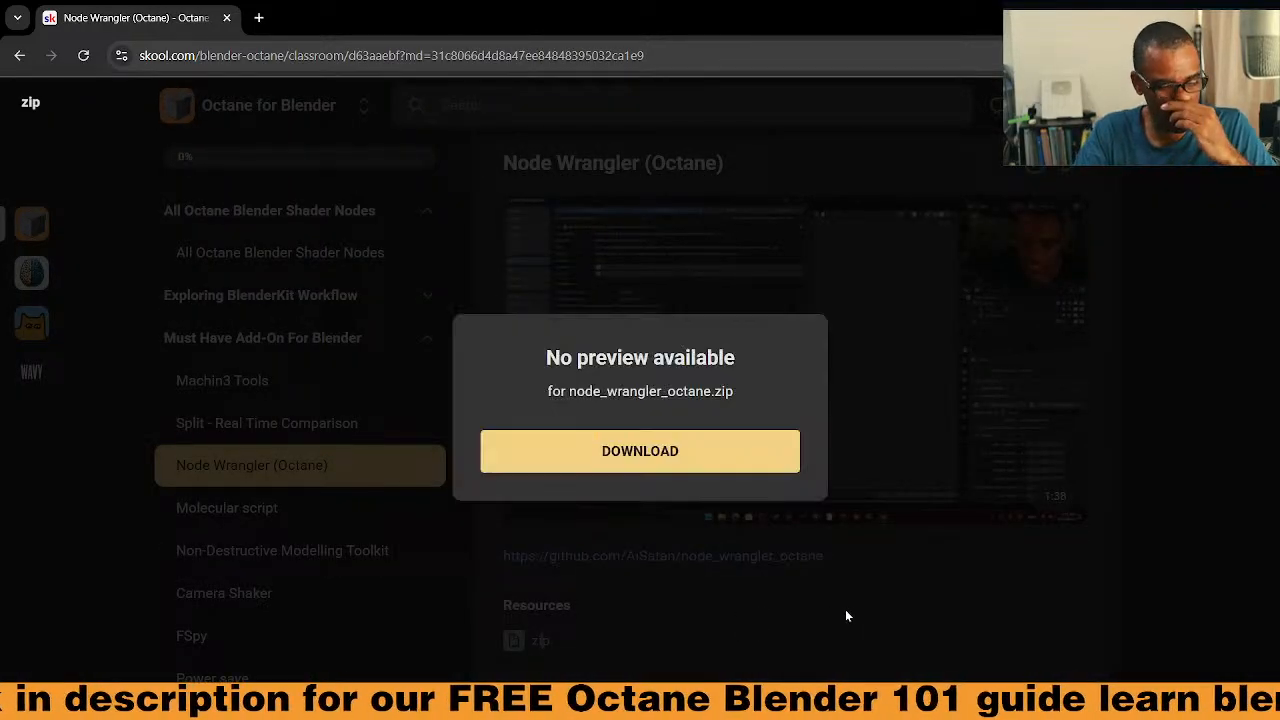
pyautogui.click(617, 451)
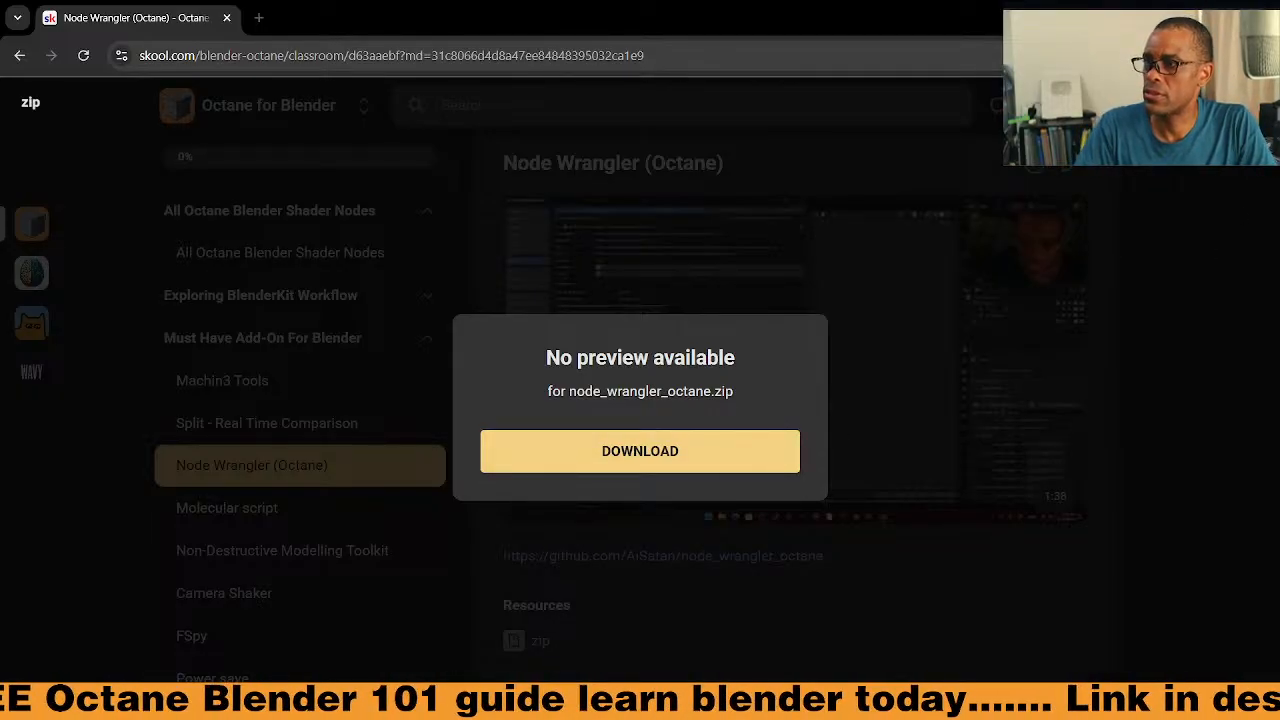
pyautogui.click(534, 640)
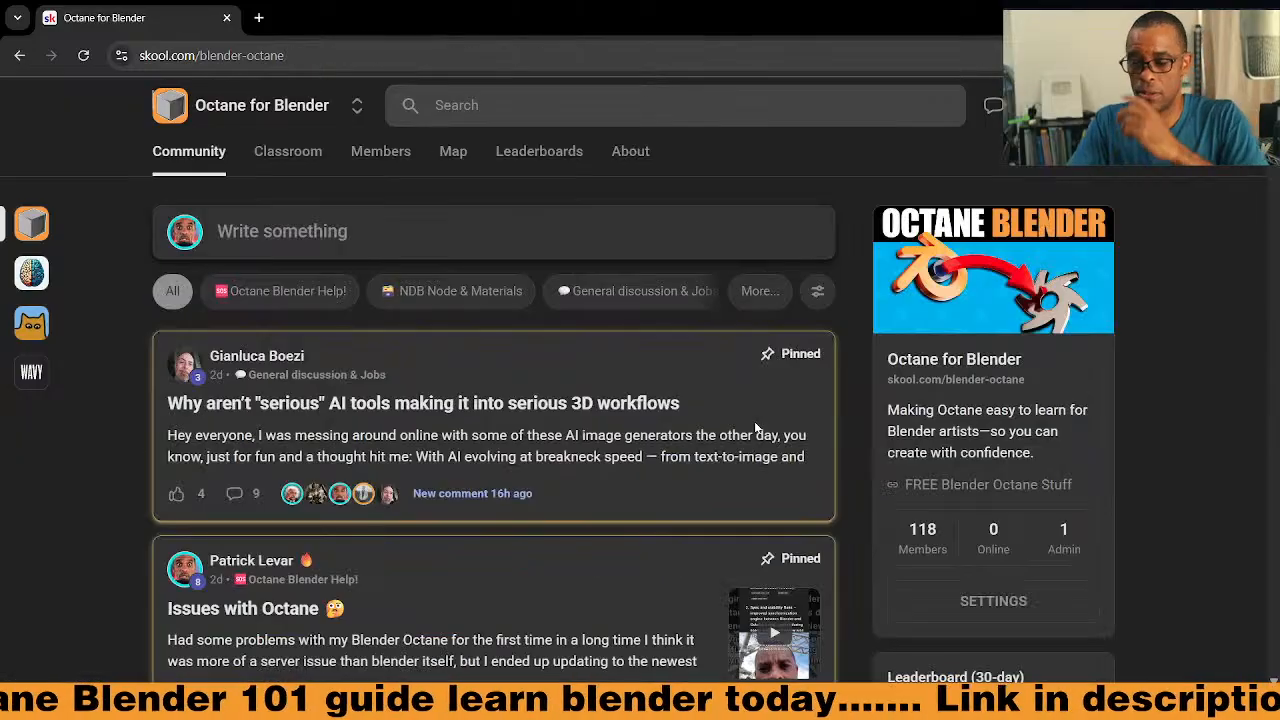
# Look through the recent posts in the Octane for Blender community feed
pyautogui.scroll(-3, 757, 418)
pyautogui.scroll(-2, 762, 423)
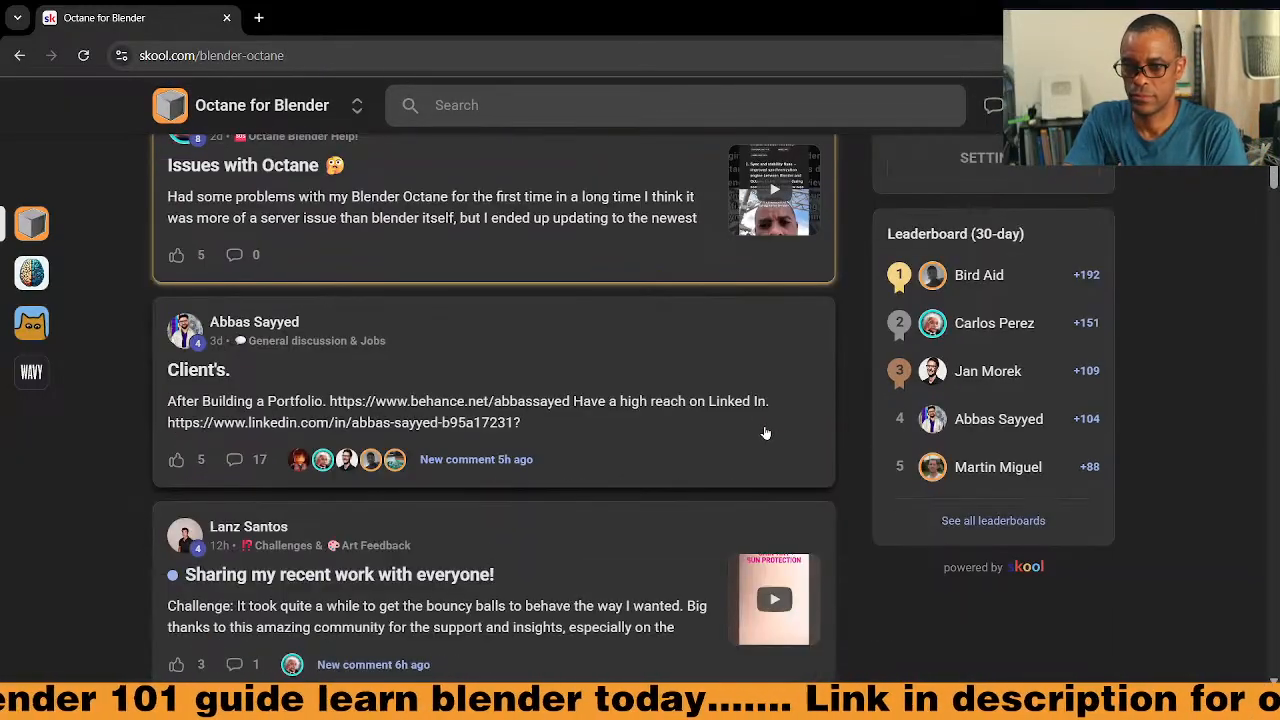
pyautogui.scroll(-2, 765, 432)
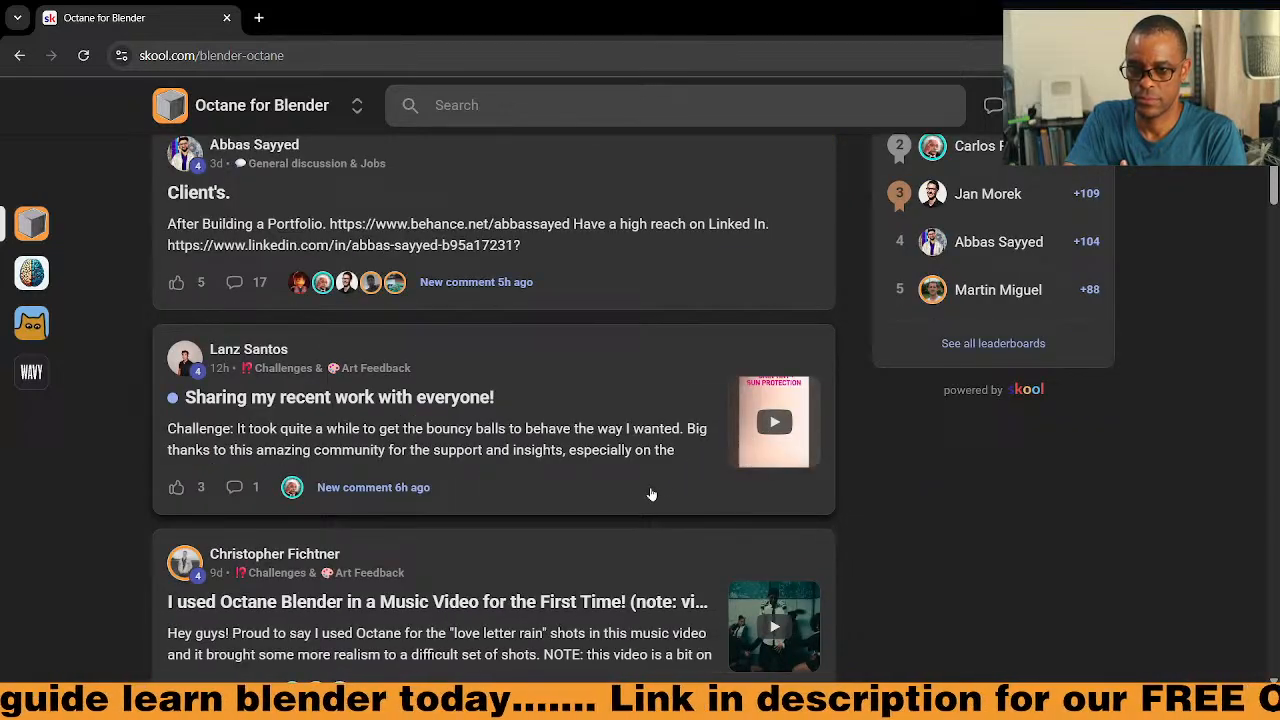
pyautogui.scroll(-3, 650, 494)
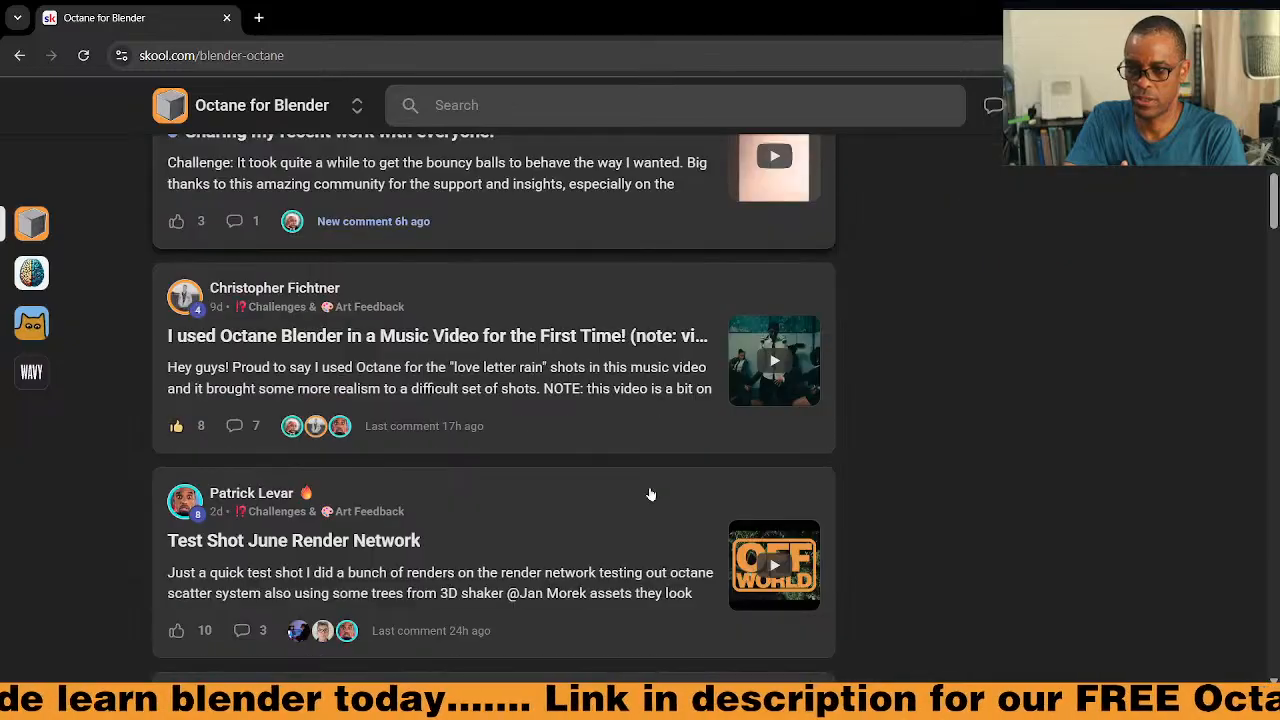
pyautogui.scroll(-3, 650, 494)
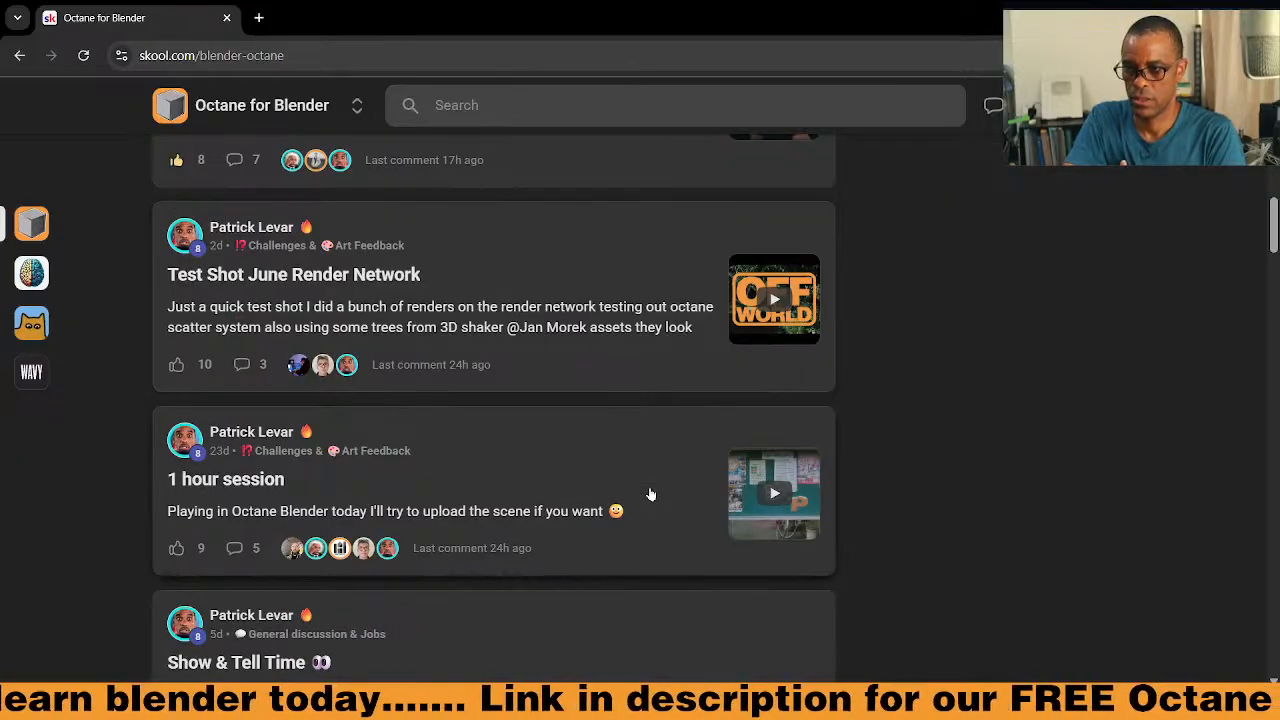
pyautogui.scroll(-2, 650, 494)
pyautogui.scroll(12, 651, 491)
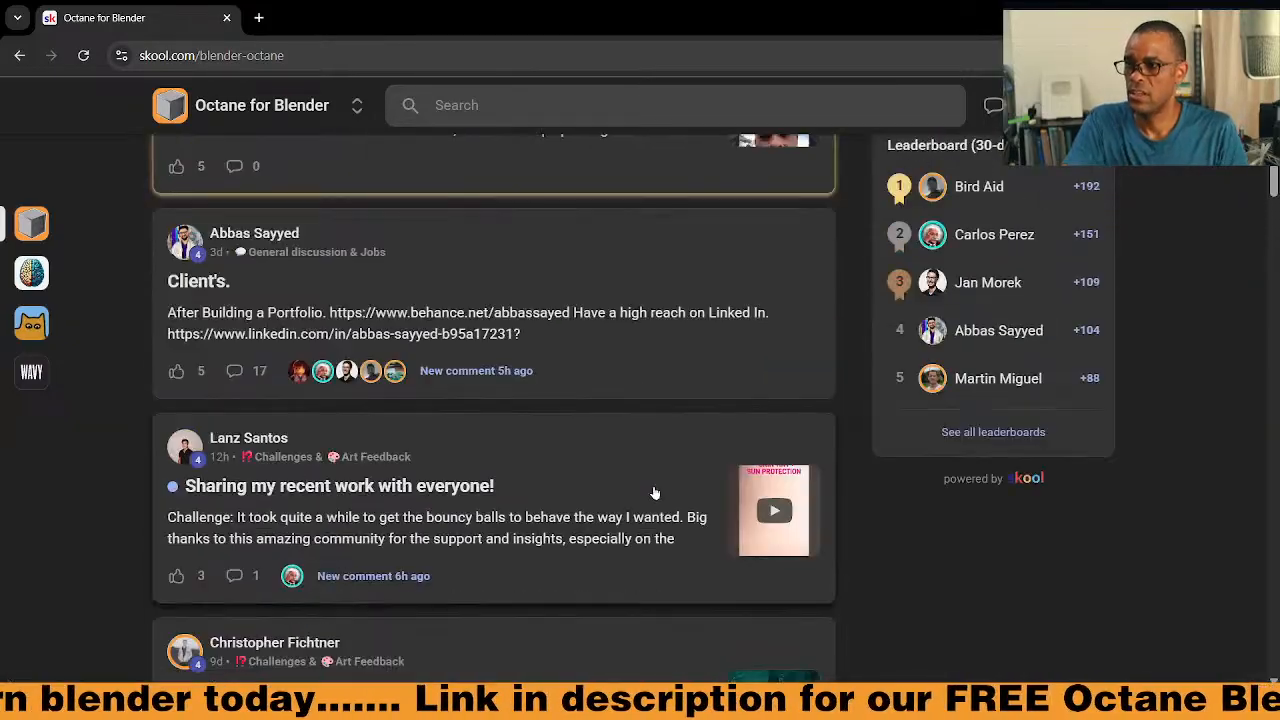
pyautogui.scroll(4, 663, 490)
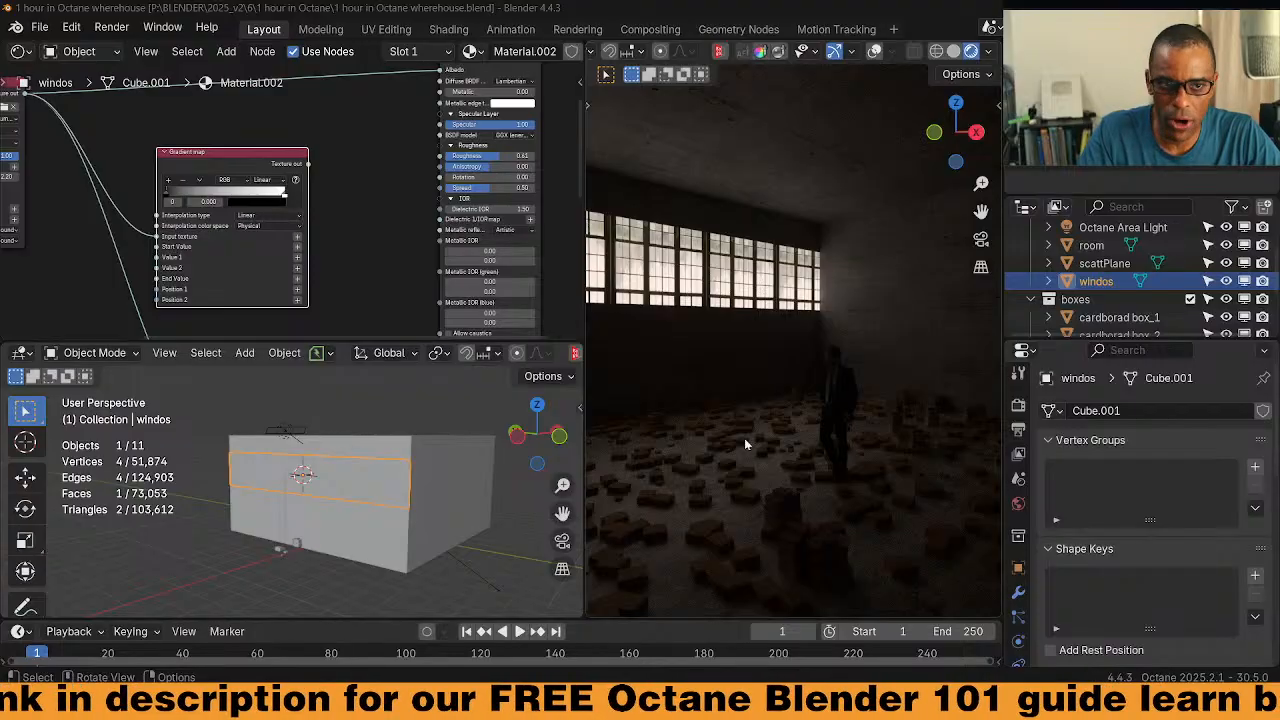
# Install the node_wrangler_octane add-on from the Downloads folder in the add-on preferences, and close the preferences
pyautogui.click(52, 29)
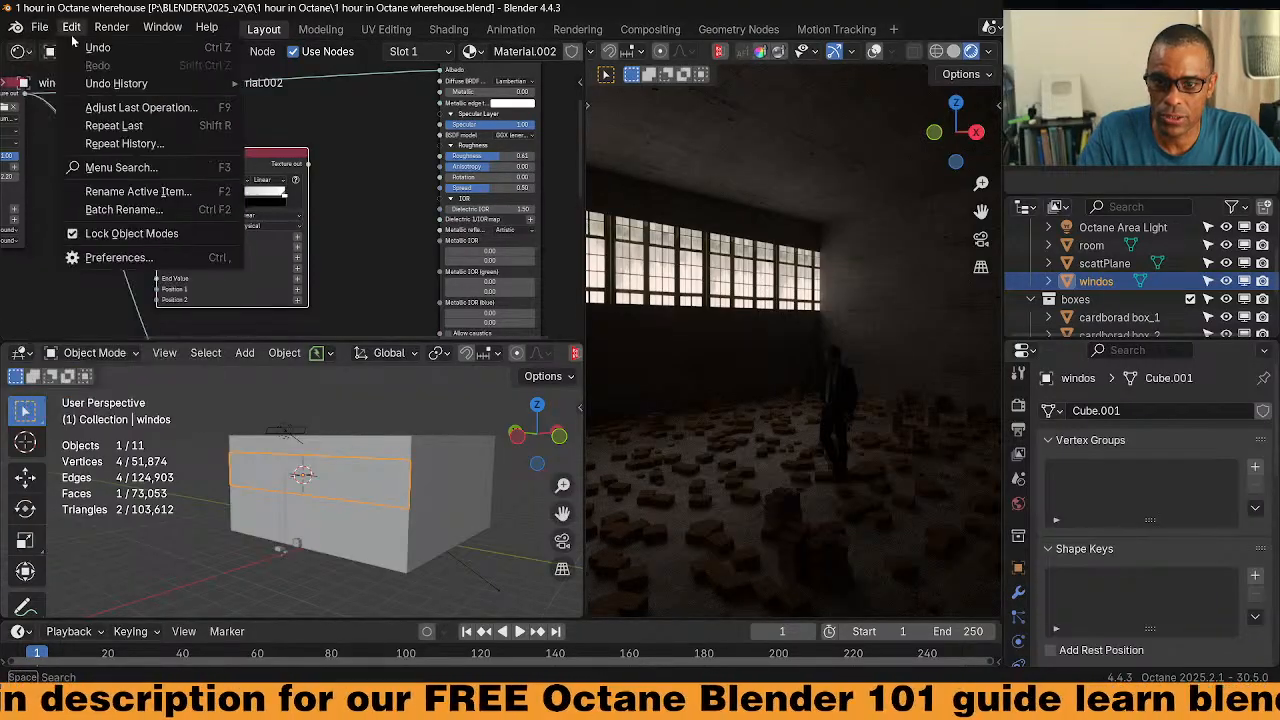
pyautogui.click(100, 260)
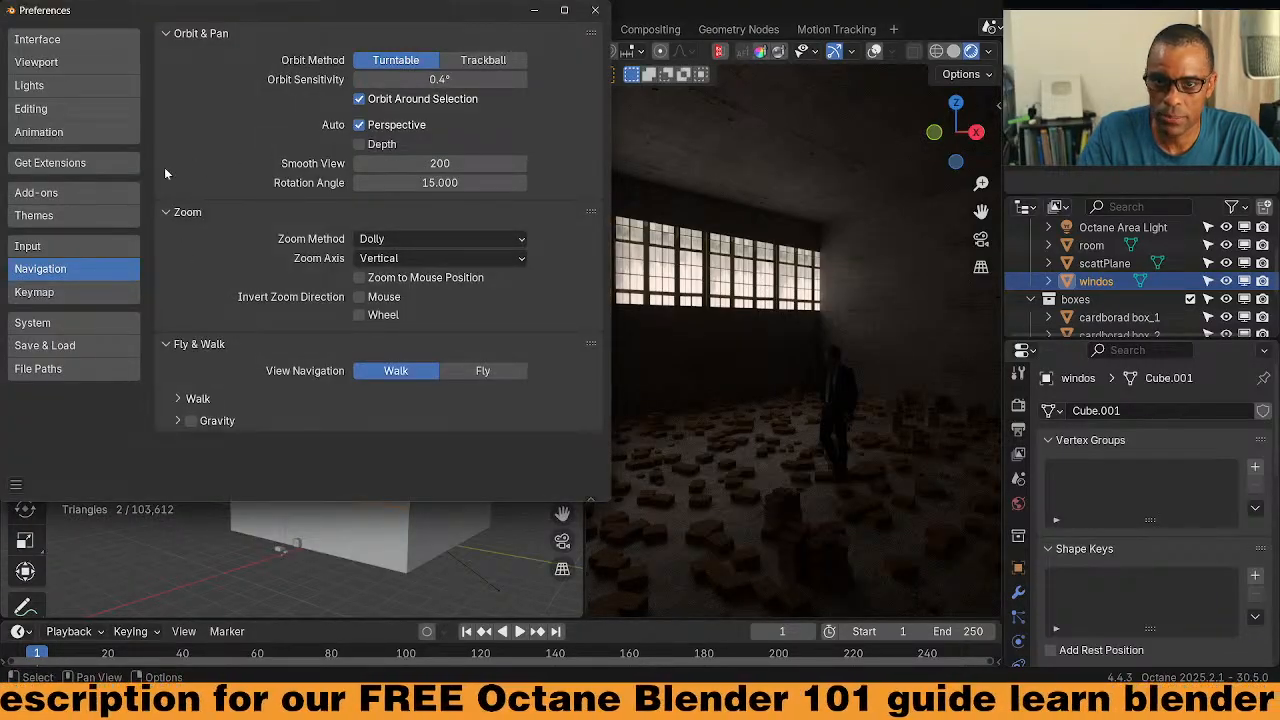
pyautogui.click(69, 200)
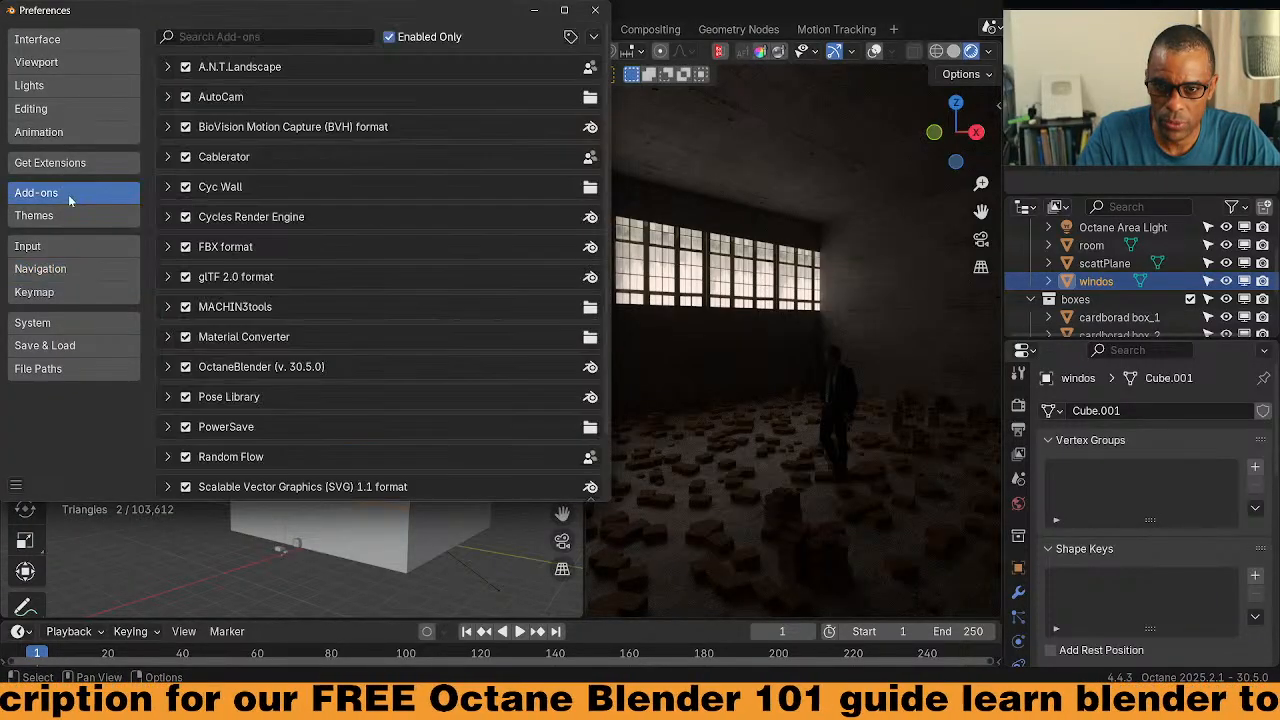
pyautogui.click(593, 36)
pyautogui.click(554, 82)
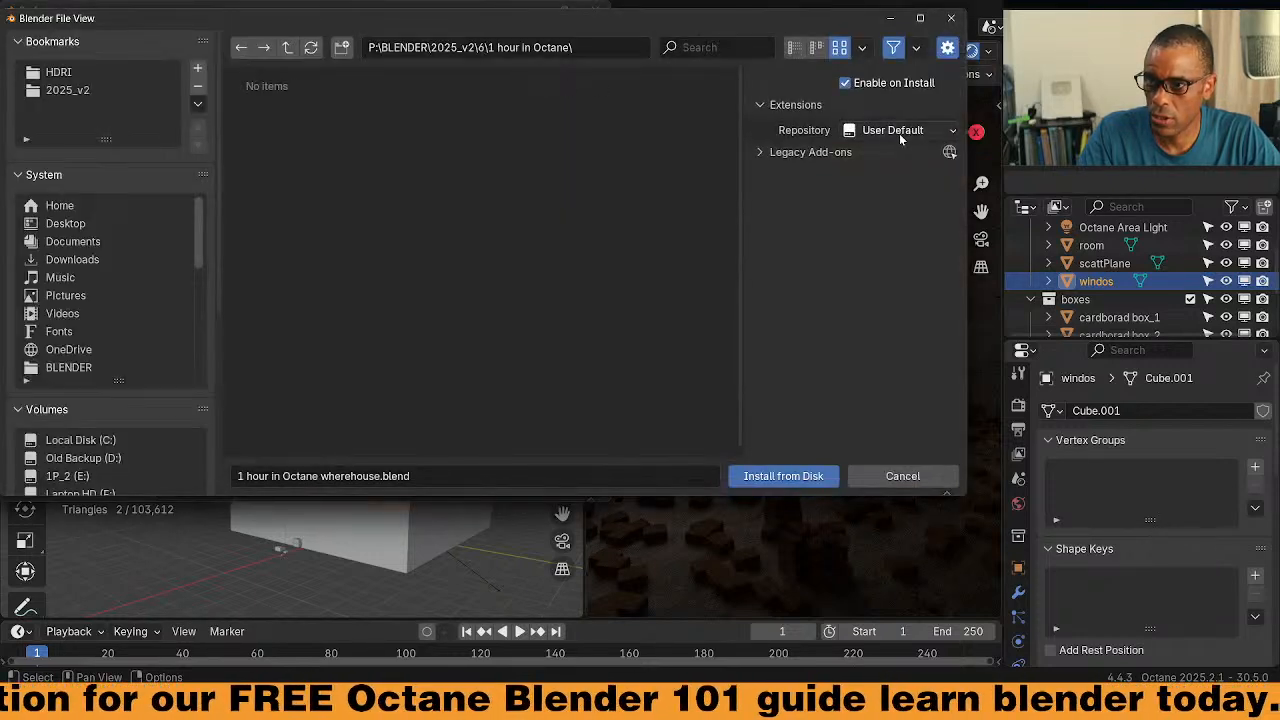
pyautogui.click(72, 260)
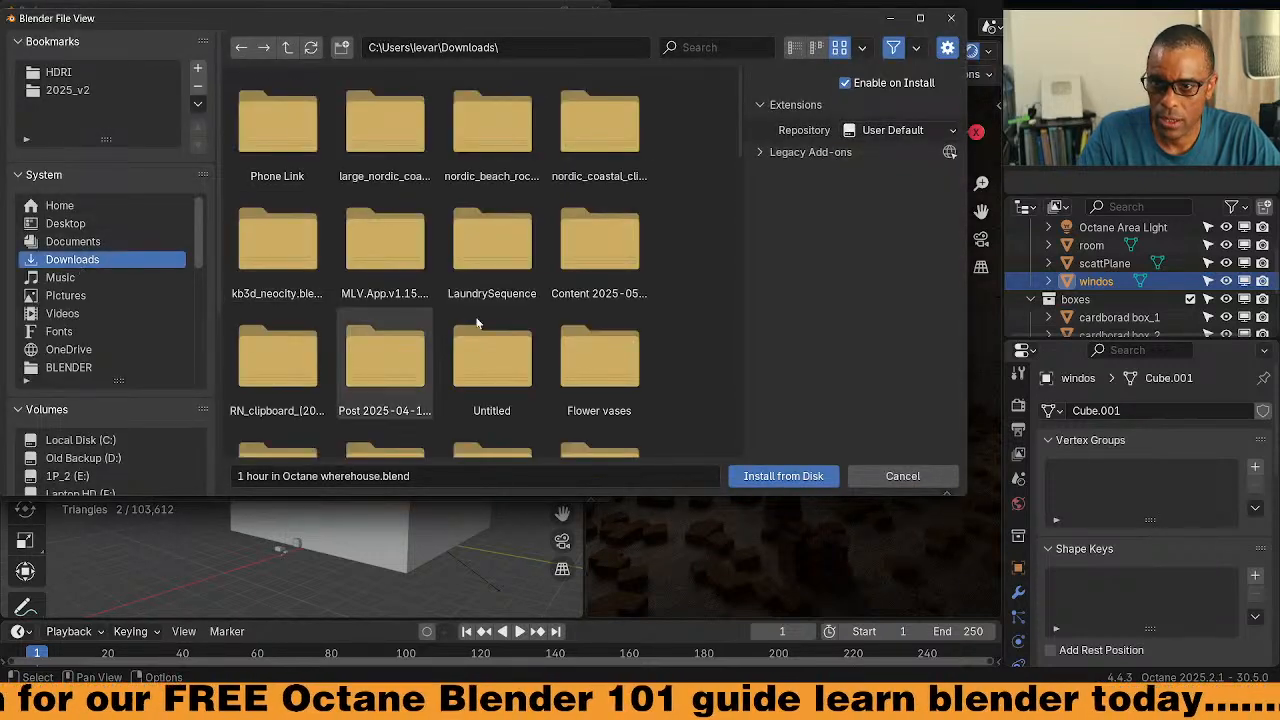
pyautogui.scroll(-5, 674, 260)
pyautogui.click(491, 315)
pyautogui.click(775, 474)
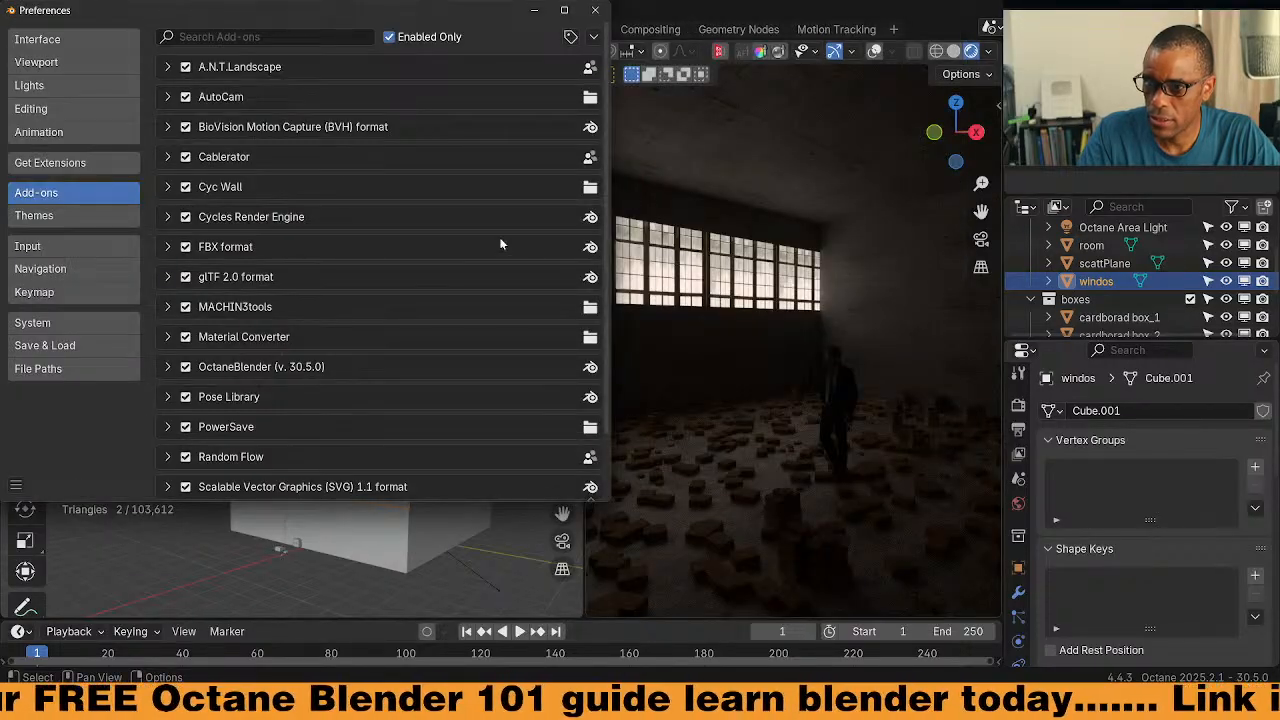
pyautogui.scroll(-3, 405, 402)
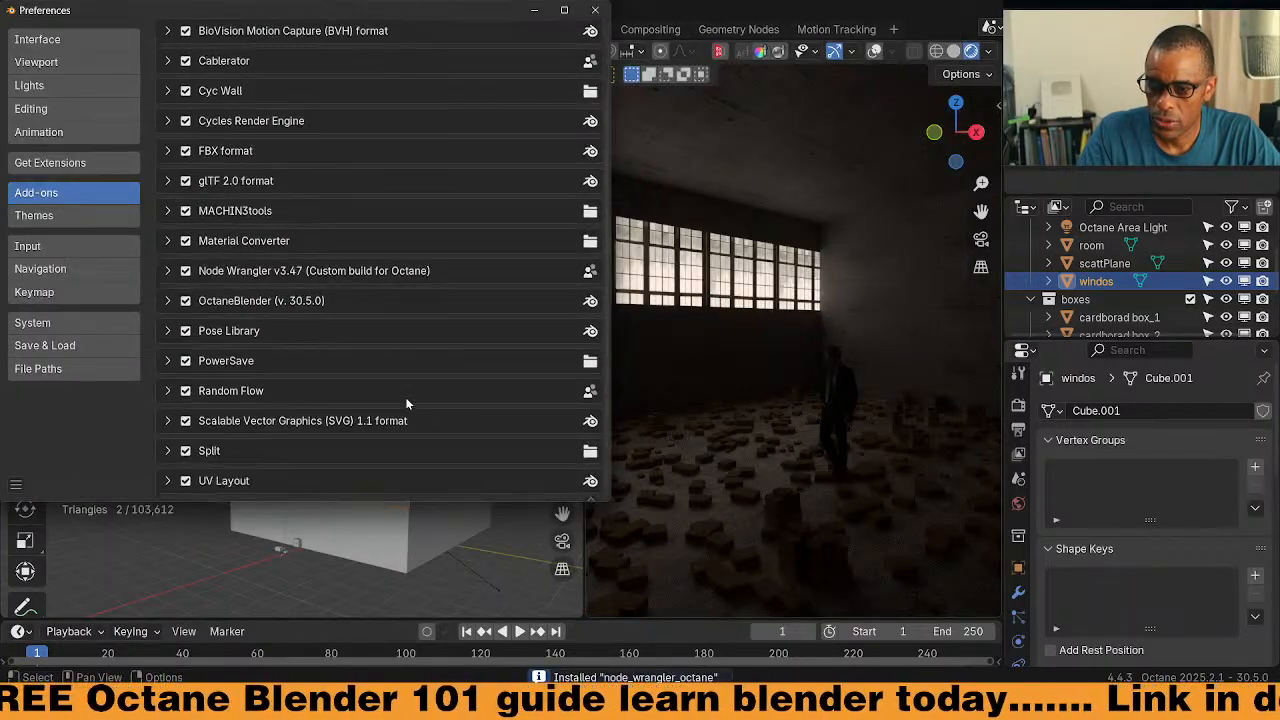
pyautogui.click(595, 11)
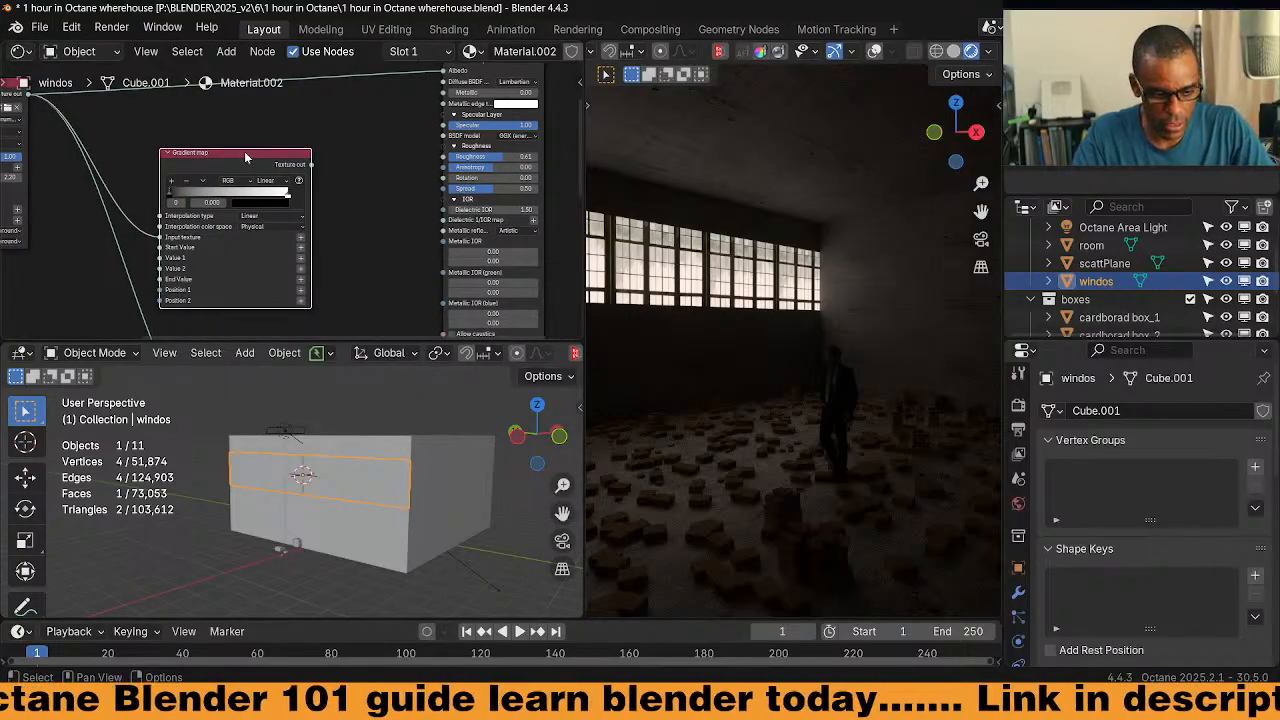
# Preview the Gradient map's output on the windows and move its white stop to position 0.133
pyautogui.moveTo(384, 184); pyautogui.dragTo(297, 222, button='middle')
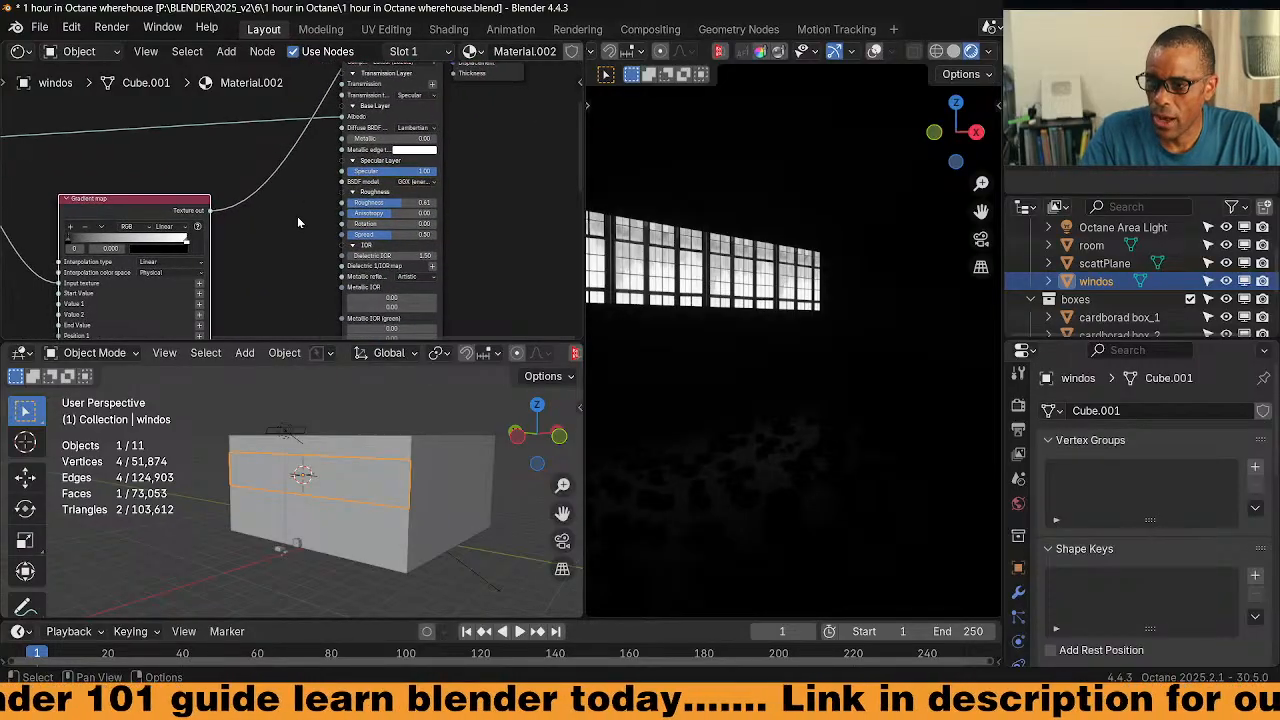
pyautogui.moveTo(326, 274); pyautogui.dragTo(324, 236, button='middle')
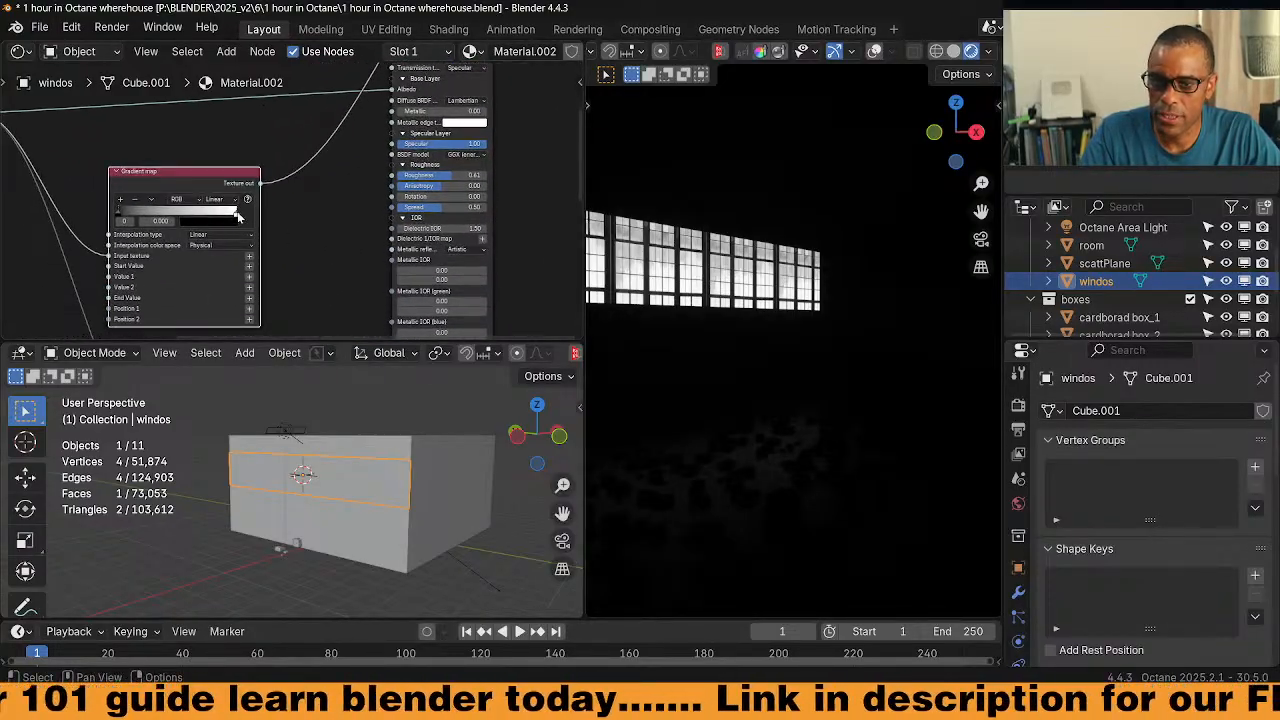
pyautogui.moveTo(236, 217); pyautogui.dragTo(110, 214)
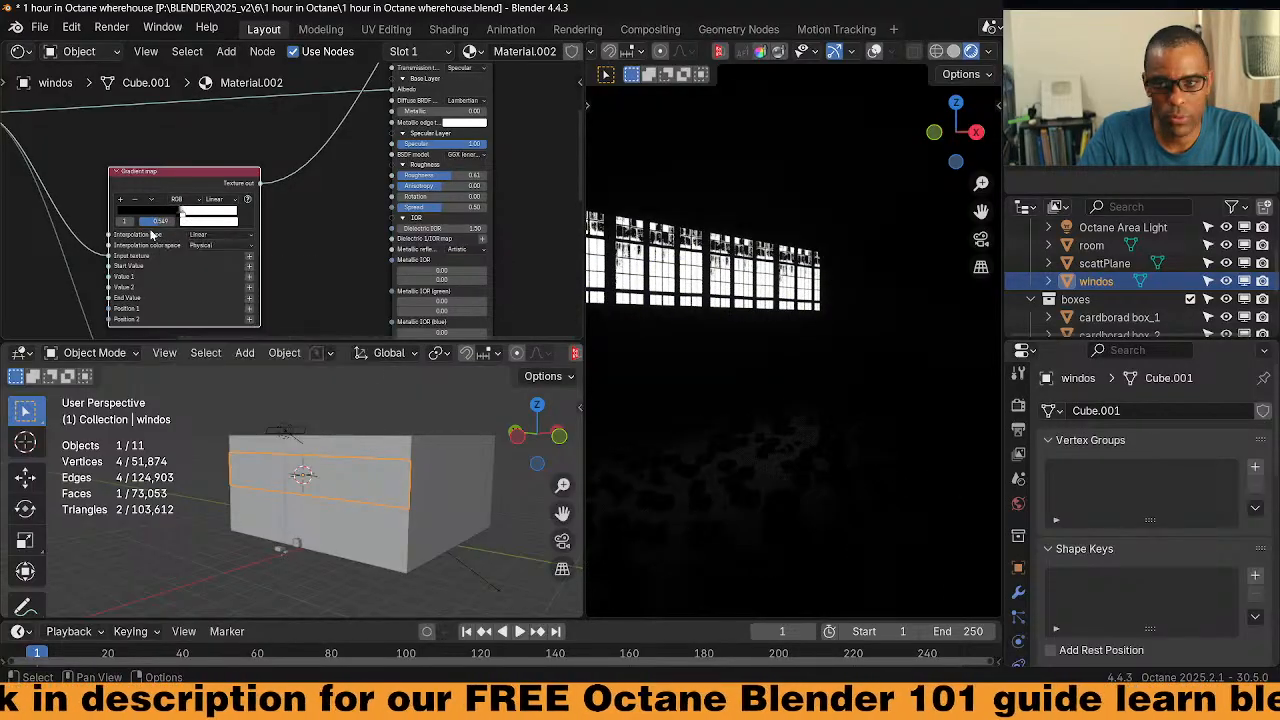
pyautogui.moveTo(168, 211); pyautogui.dragTo(140, 222)
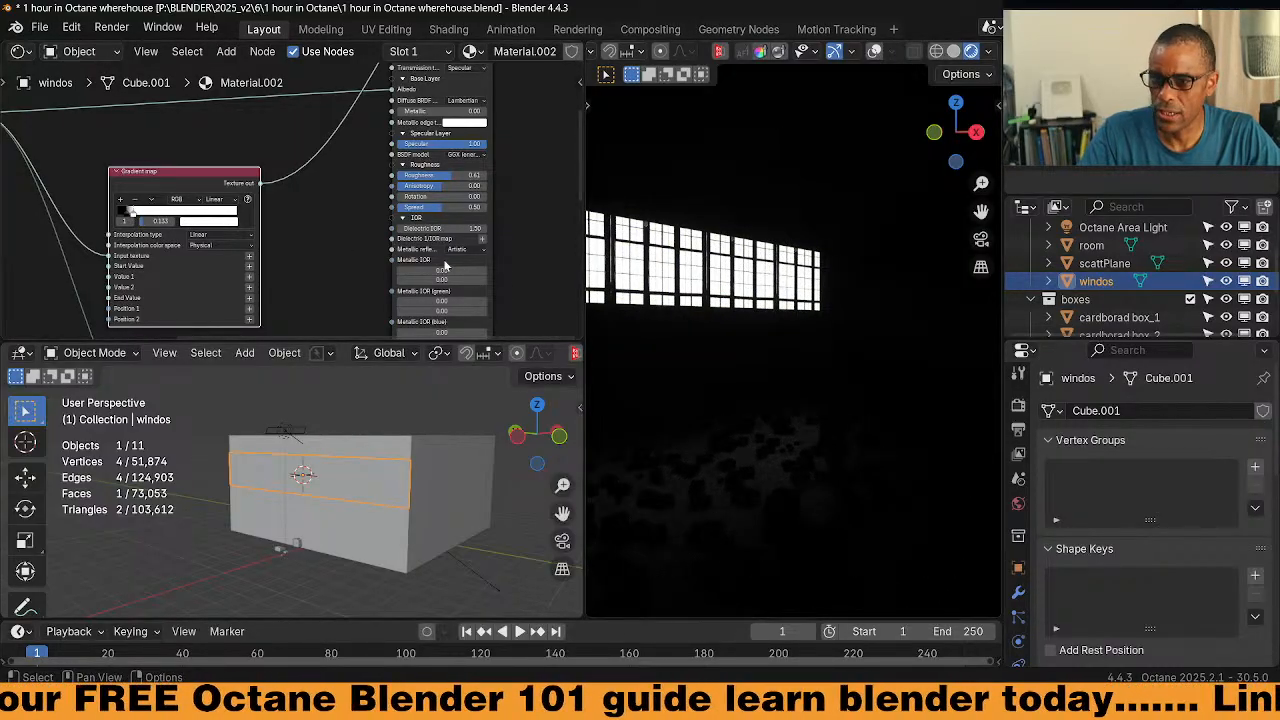
# Return the preview to the full window material and link the Gradient map's texture output to the material's Opacity input
pyautogui.scroll(-2, 324, 218)
pyautogui.moveTo(324, 222); pyautogui.dragTo(253, 282, button='middle')
pyautogui.scroll(-1, 253, 282)
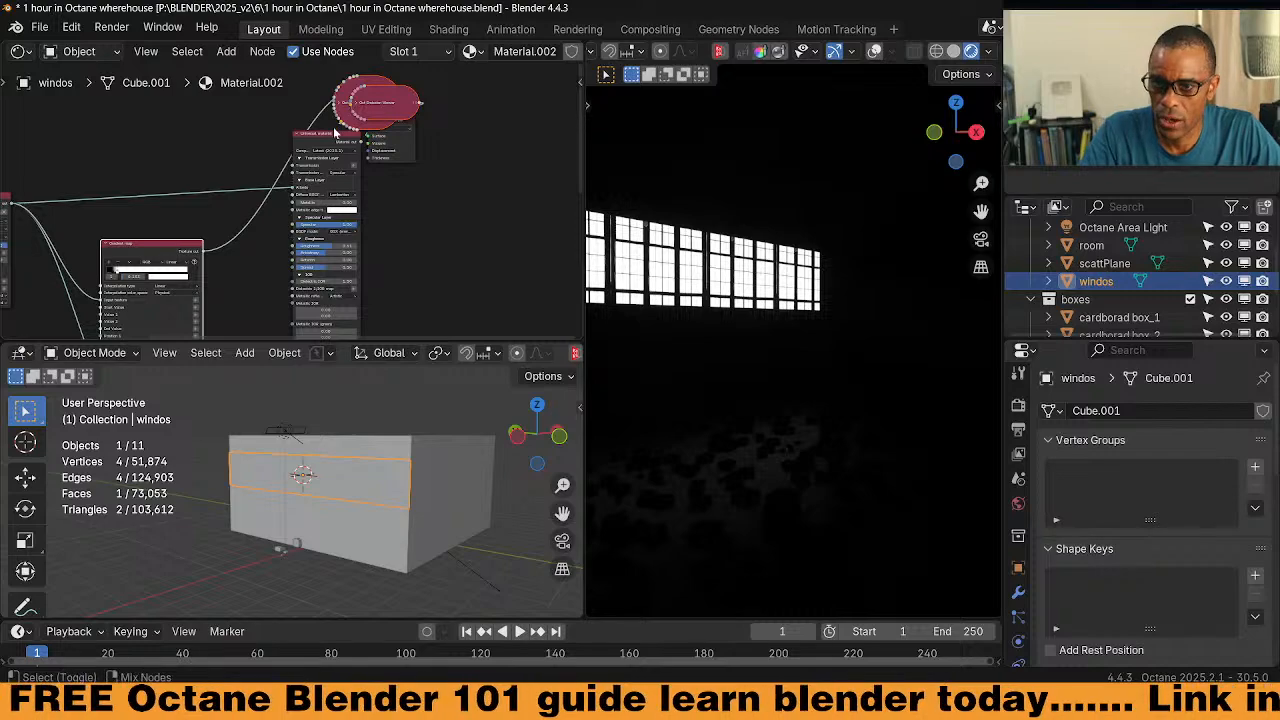
pyautogui.scroll(2, 214, 264)
pyautogui.moveTo(214, 264); pyautogui.dragTo(191, 181, button='middle')
pyautogui.moveTo(156, 136); pyautogui.dragTo(306, 257)
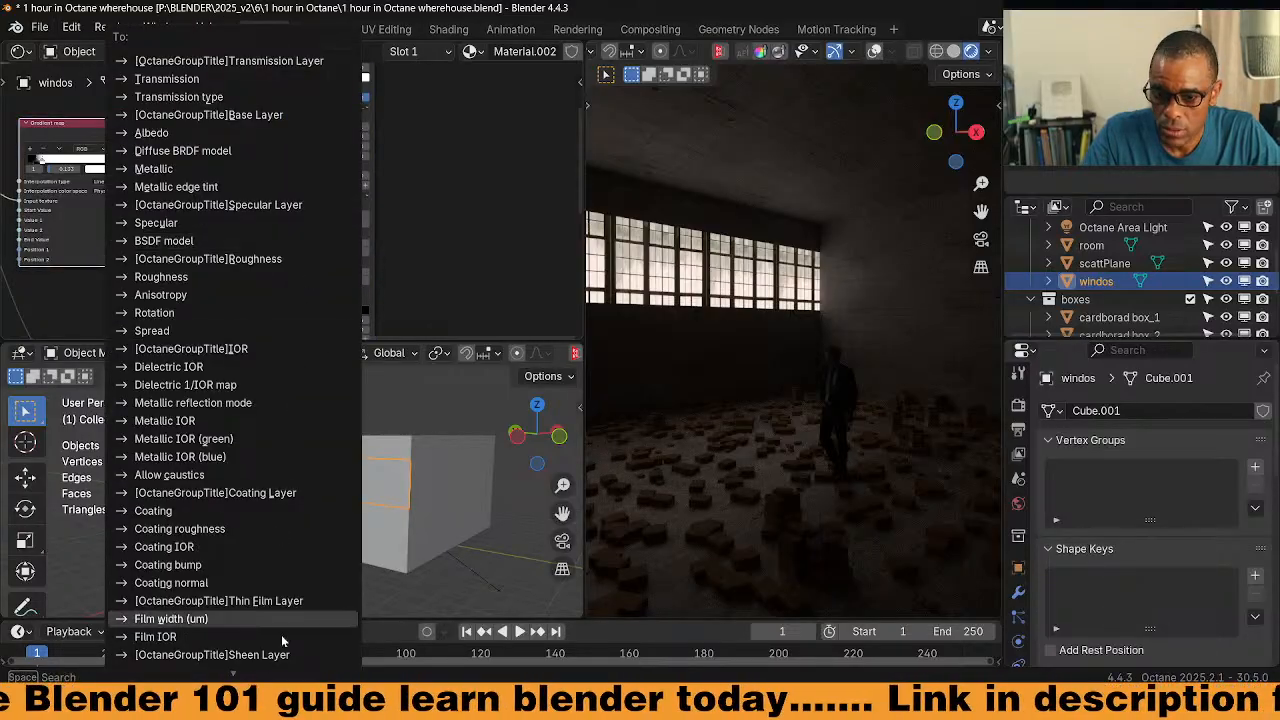
pyautogui.scroll(-9, 273, 663)
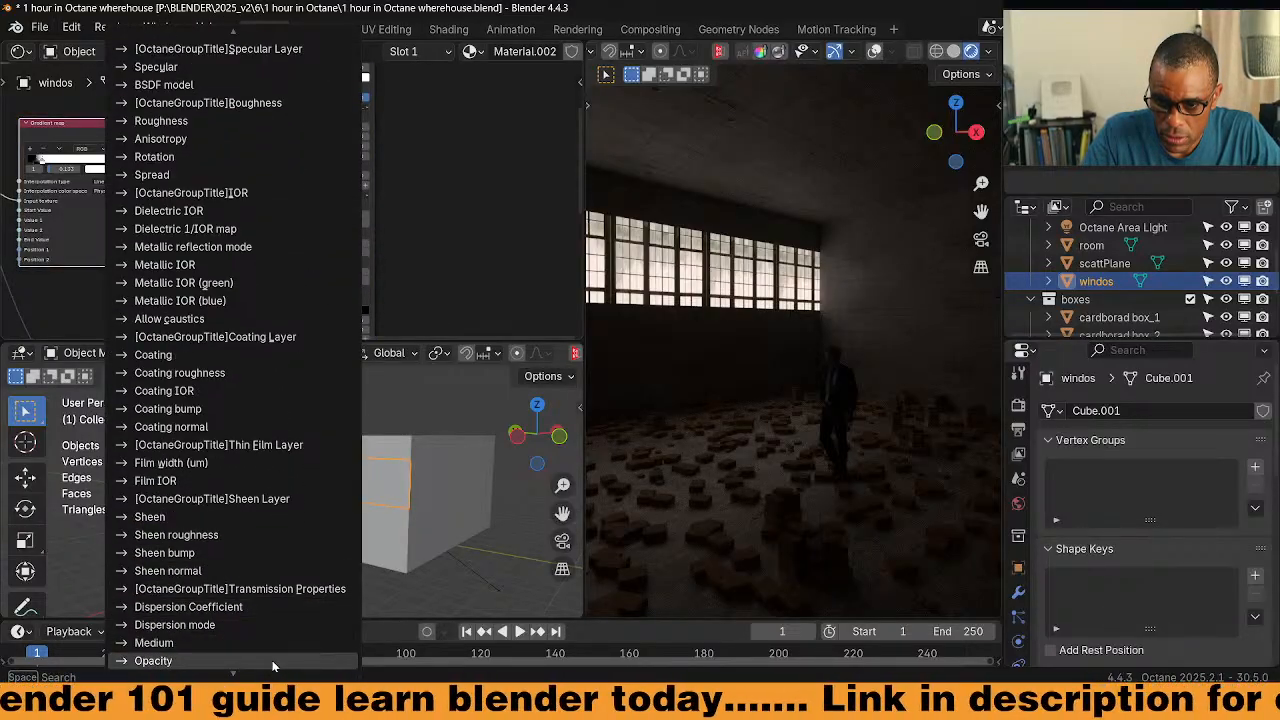
pyautogui.click(205, 636)
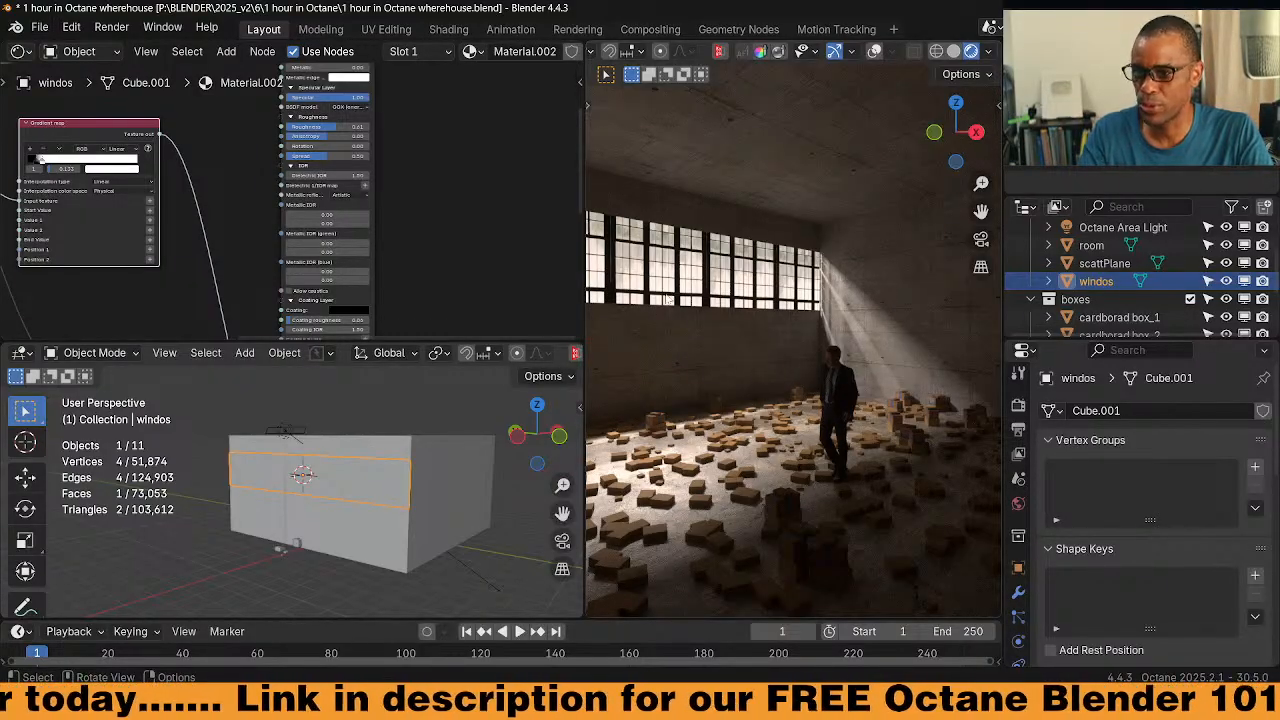
pyautogui.moveTo(210, 235); pyautogui.dragTo(258, 158, button='middle')
pyautogui.moveTo(272, 230); pyautogui.dragTo(154, 268, button='middle')
pyautogui.scroll(-2, 155, 268)
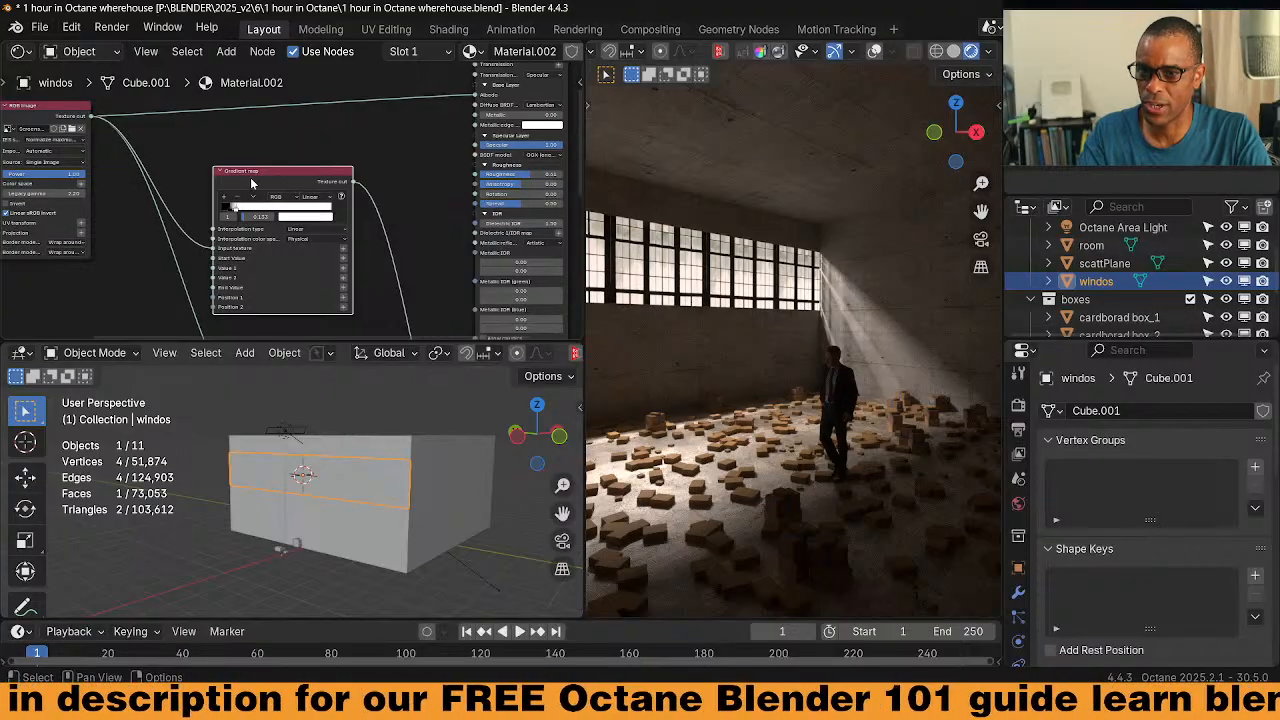
pyautogui.scroll(-3, 293, 200)
pyautogui.moveTo(377, 272); pyautogui.dragTo(334, 194, button='middle')
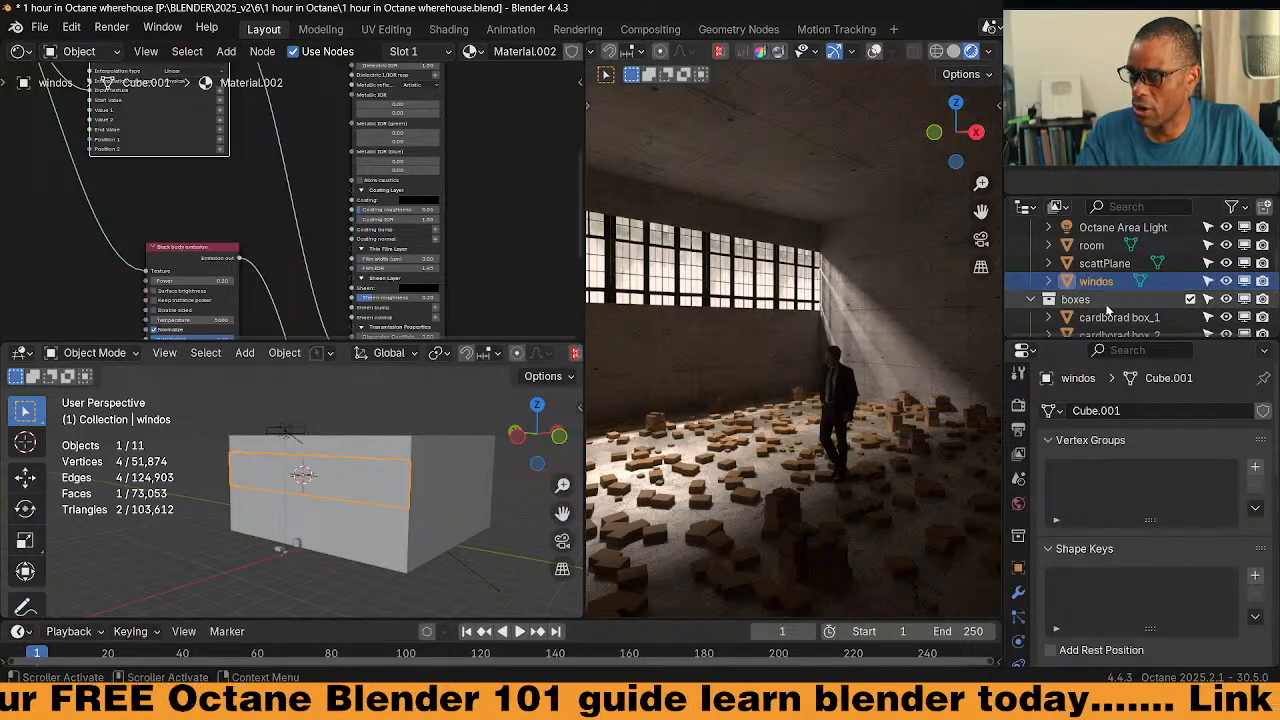
# Select scattPlane and bring up the instance scale settings of the scatter node in its boxes material
pyautogui.scroll(-3, 1113, 307)
pyautogui.scroll(5, 1117, 306)
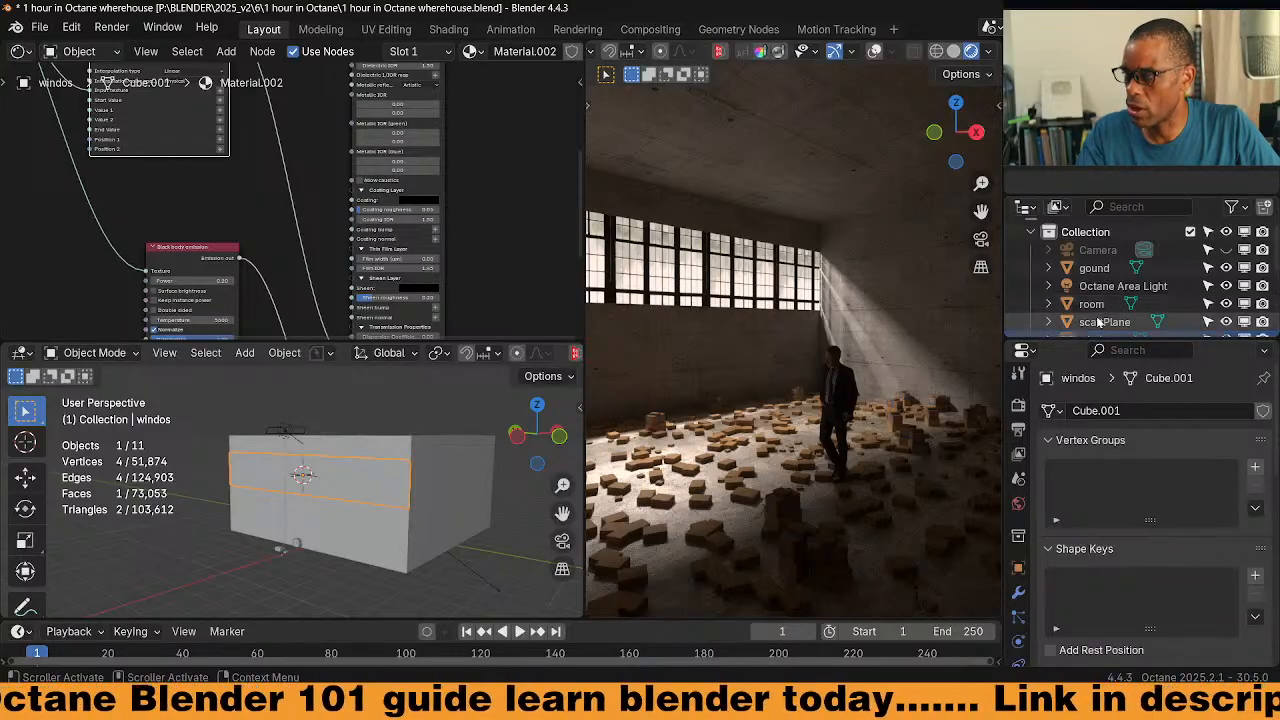
pyautogui.click(1104, 321)
pyautogui.moveTo(410, 156); pyautogui.dragTo(362, 273, button='middle')
pyautogui.moveTo(552, 264); pyautogui.dragTo(467, 80, button='middle')
pyautogui.moveTo(468, 333); pyautogui.dragTo(458, 154, button='middle')
pyautogui.moveTo(468, 239); pyautogui.dragTo(460, 211, button='middle')
pyautogui.scroll(4, 477, 197)
pyautogui.scroll(3, 477, 197)
pyautogui.moveTo(480, 110); pyautogui.dragTo(474, 248, button='middle')
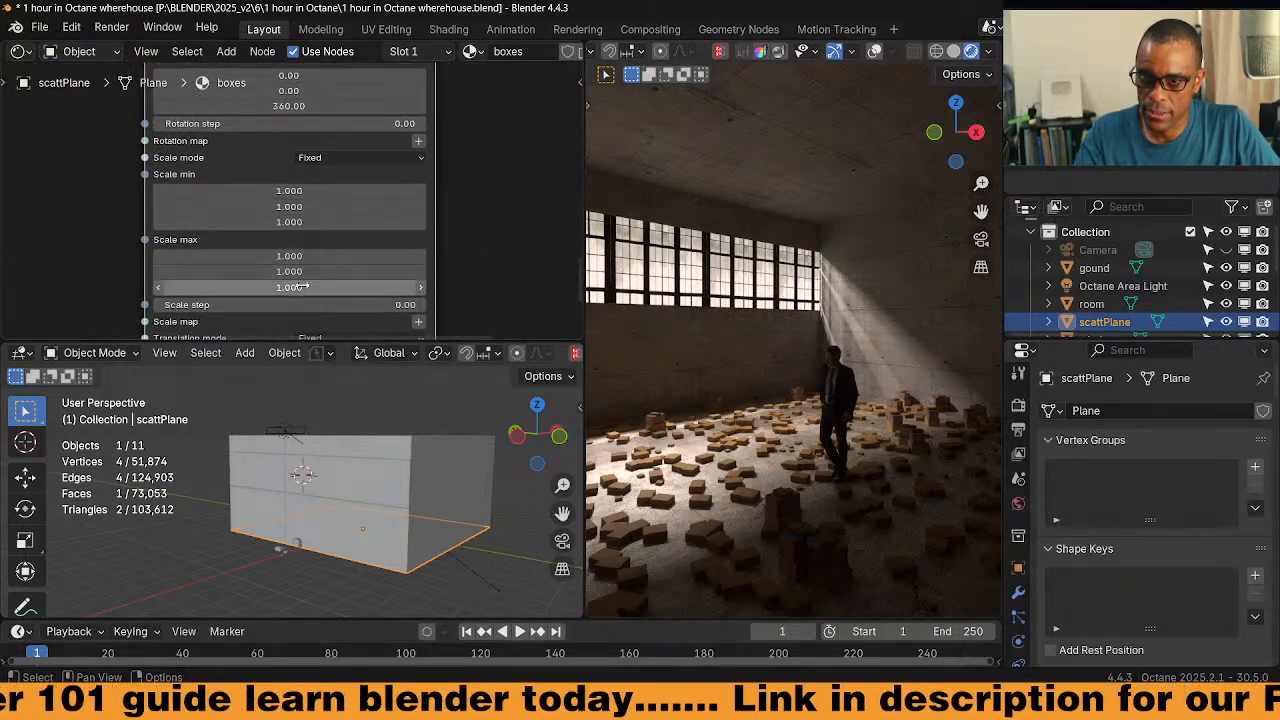
pyautogui.moveTo(289, 222); pyautogui.dragTo(390, 222)
pyautogui.hotkey('ctrl', 'z')
pyautogui.moveTo(287, 288); pyautogui.dragTo(287, 256)
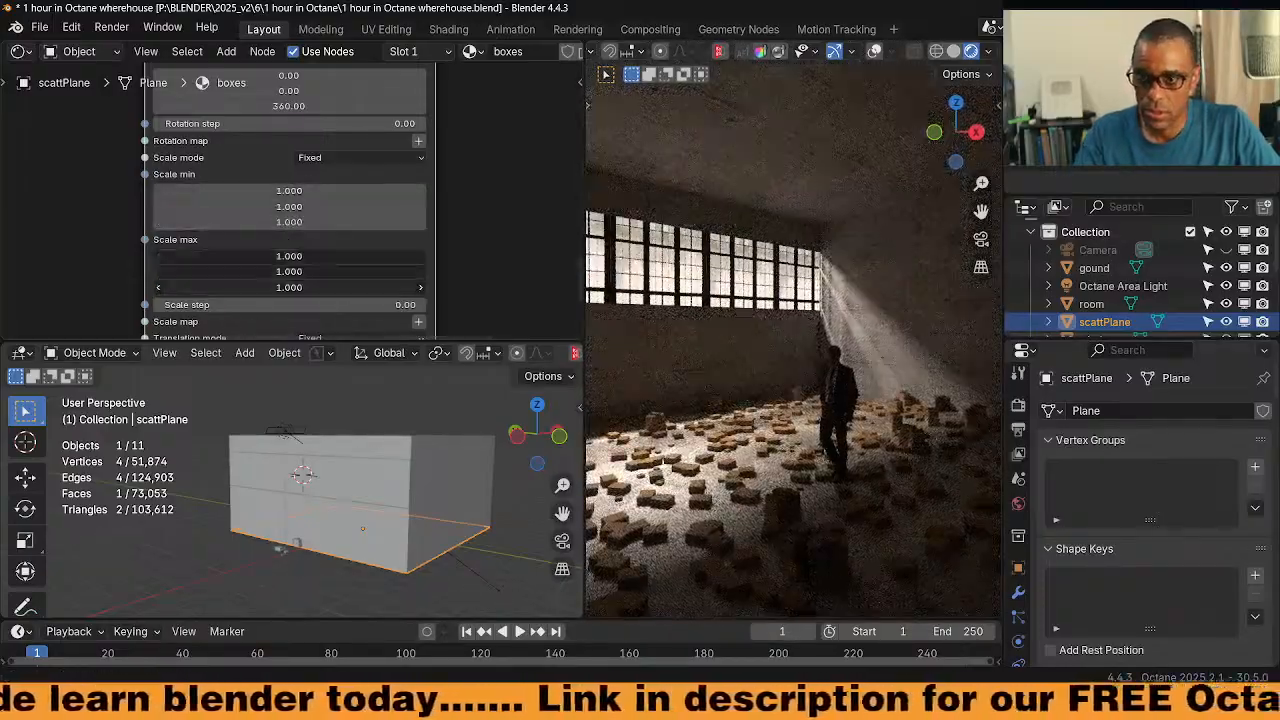
pyautogui.press('Return')
# Set the scatter's scale mode to Randomized with coupled axes, with scale max 1.770 and scale min 1.870 on all axes
pyautogui.click(389, 161)
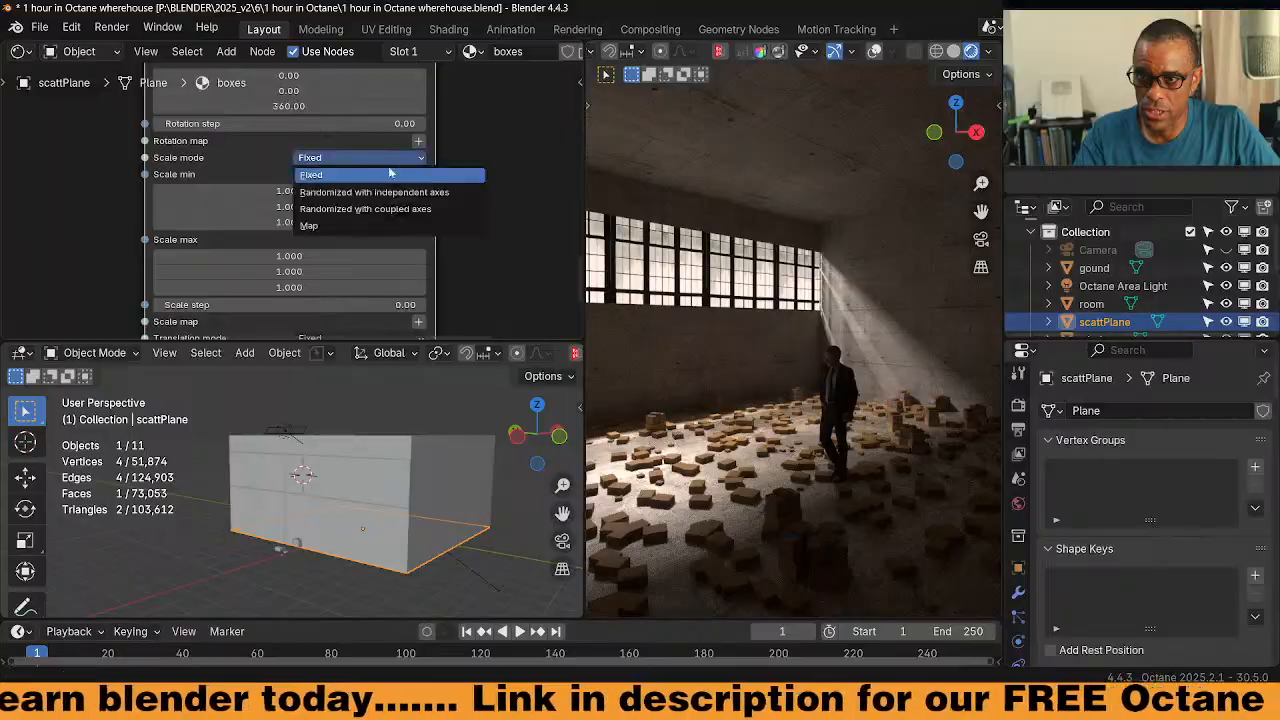
pyautogui.click(389, 211)
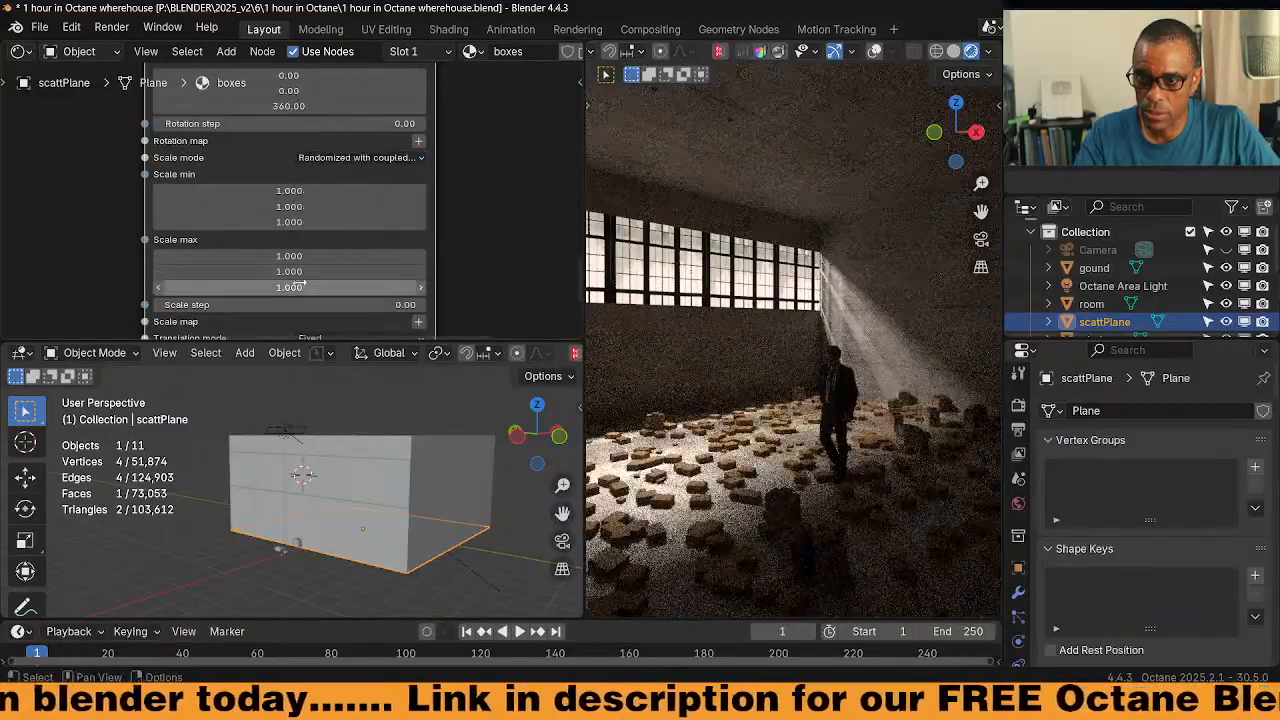
pyautogui.moveTo(291, 287); pyautogui.dragTo(370, 287)
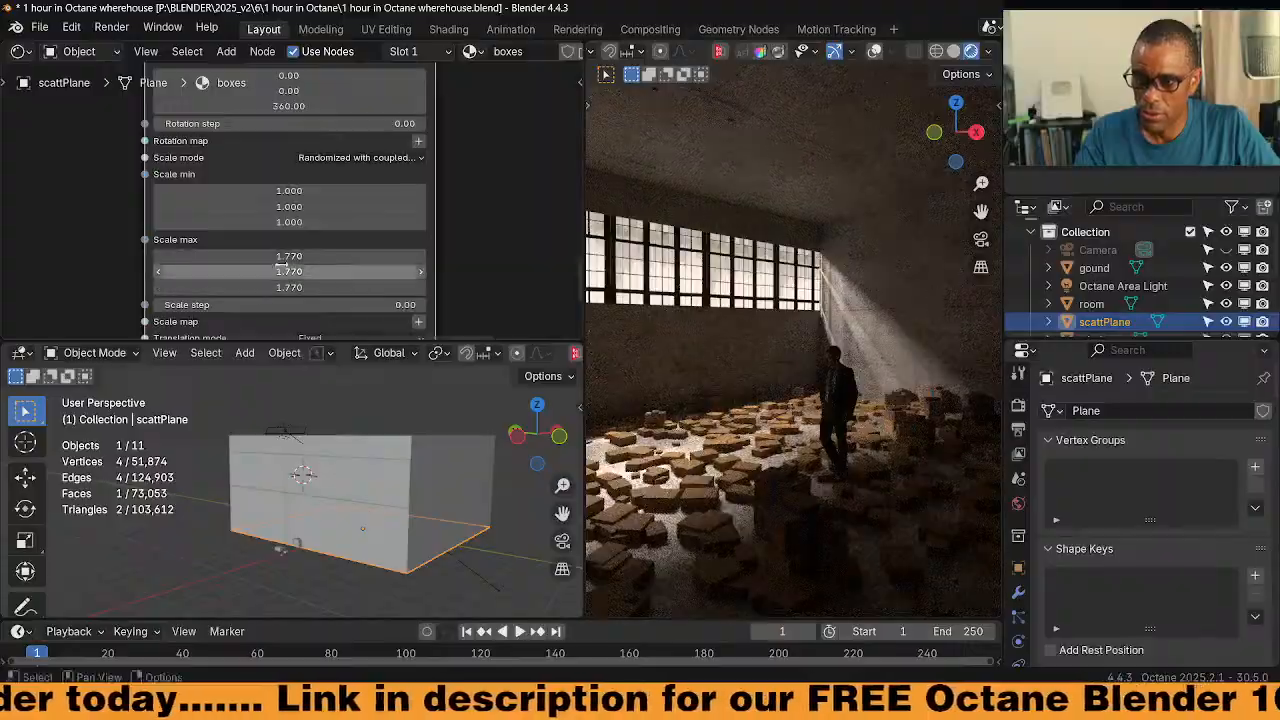
pyautogui.moveTo(292, 222); pyautogui.dragTo(377, 222)
# Try Random as the scatter node's object selection method
pyautogui.scroll(-5, 423, 248)
pyautogui.moveTo(402, 226); pyautogui.dragTo(428, 291, button='middle')
pyautogui.scroll(-3, 428, 291)
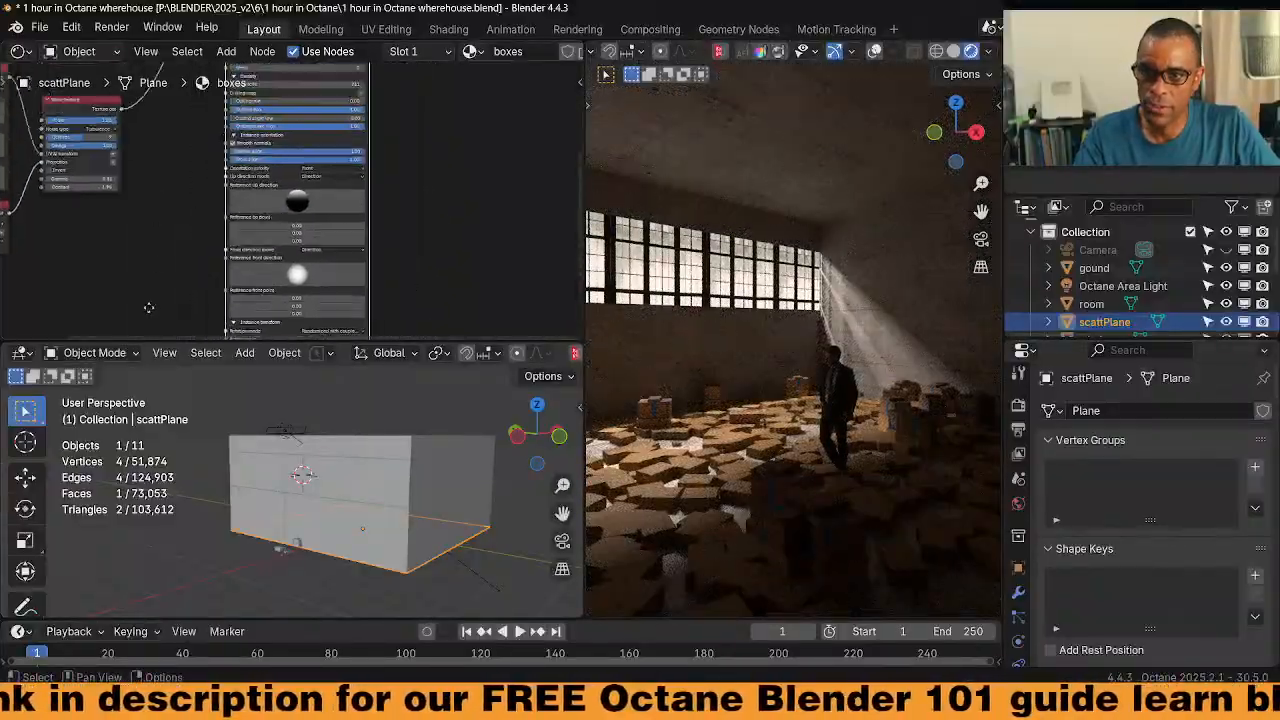
pyautogui.scroll(4, 177, 287)
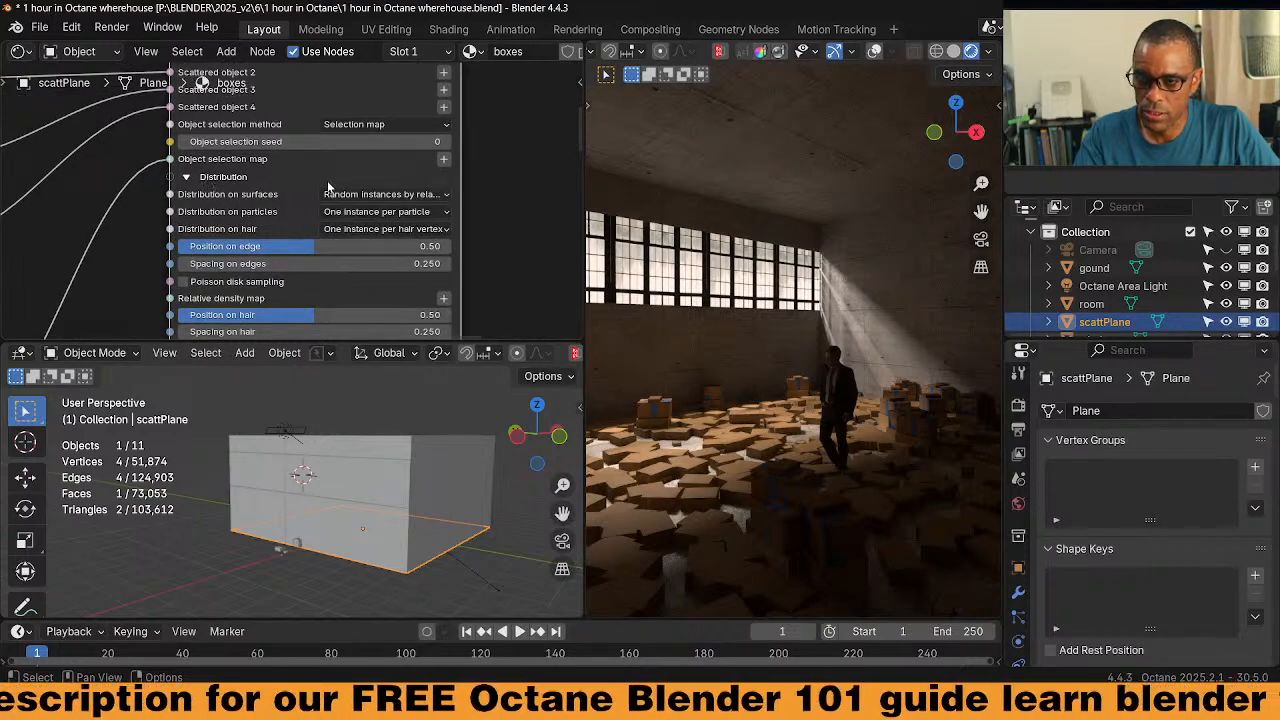
pyautogui.click(405, 127)
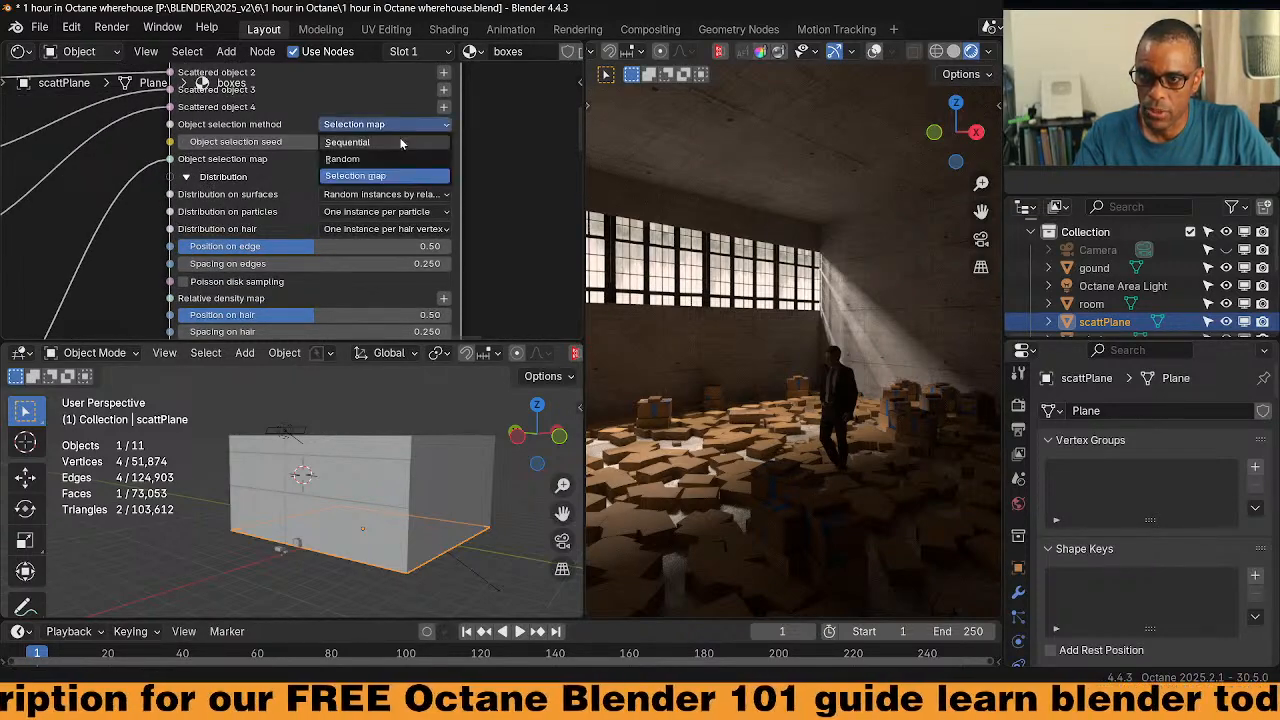
pyautogui.click(390, 156)
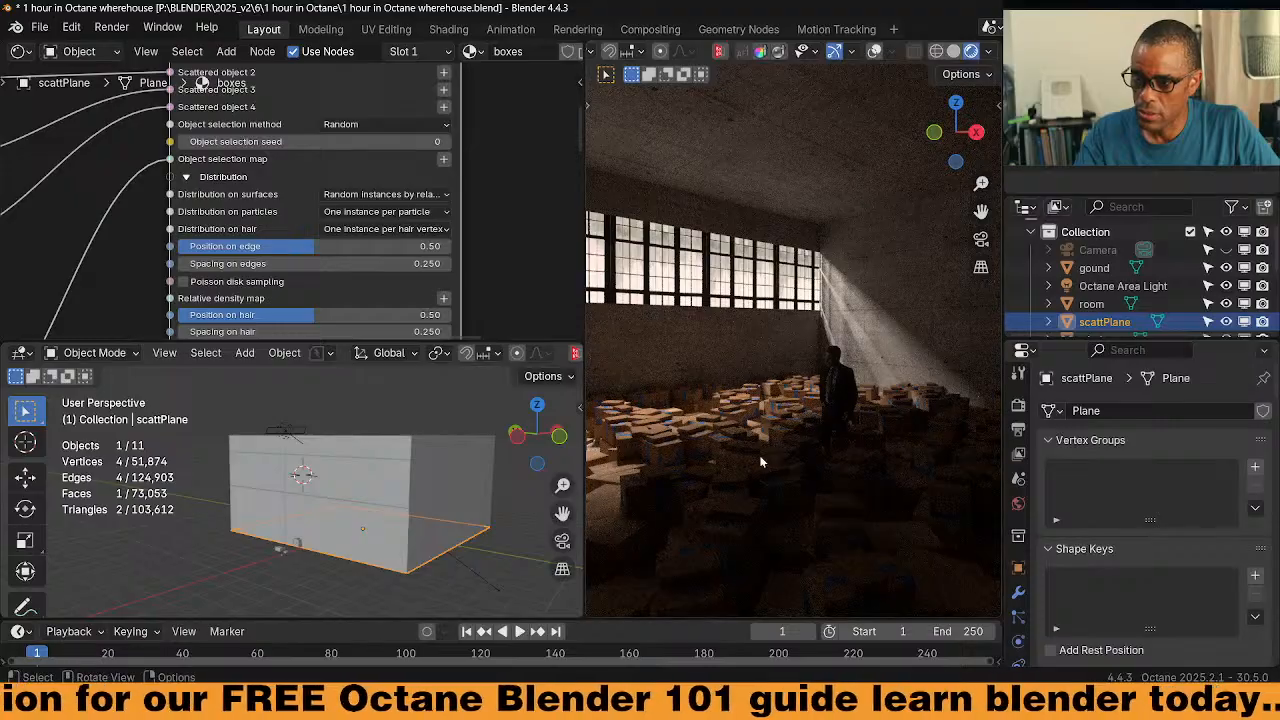
# Switch the scatter node's object selection method back to Selection map
pyautogui.moveTo(139, 223); pyautogui.dragTo(192, 248, button='middle')
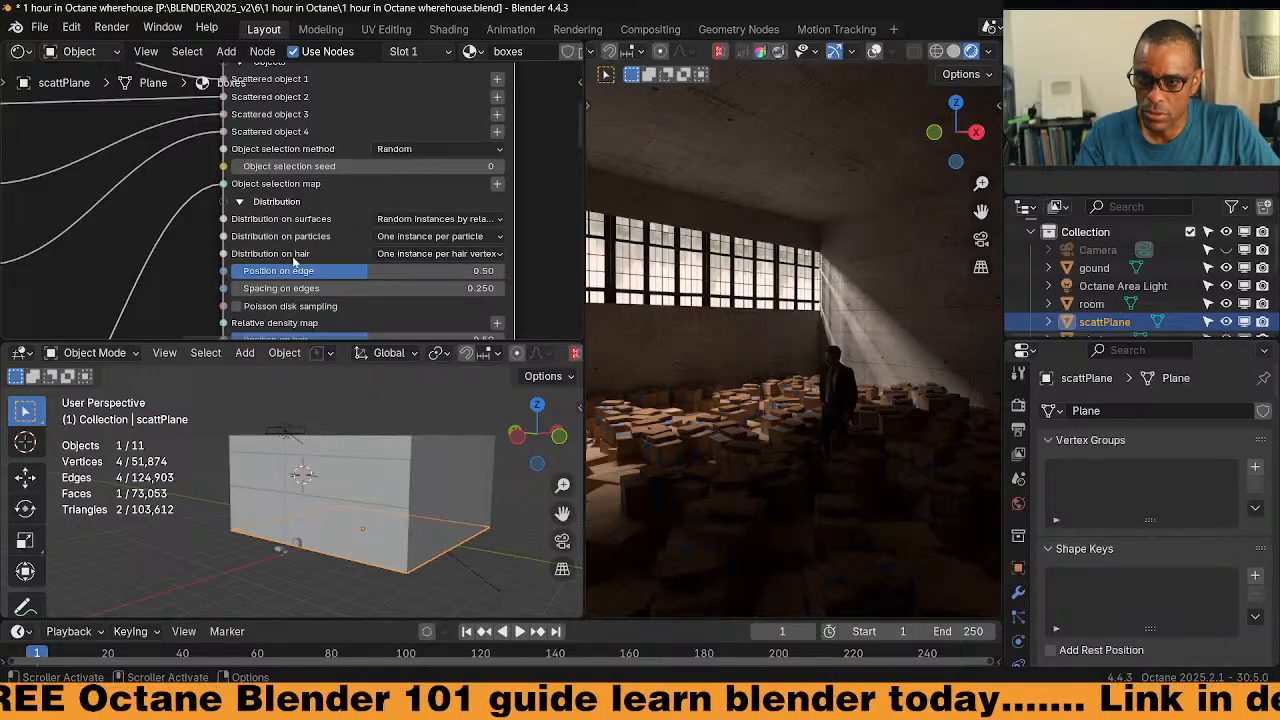
pyautogui.moveTo(202, 304); pyautogui.dragTo(190, 267, button='middle')
pyautogui.click(383, 193)
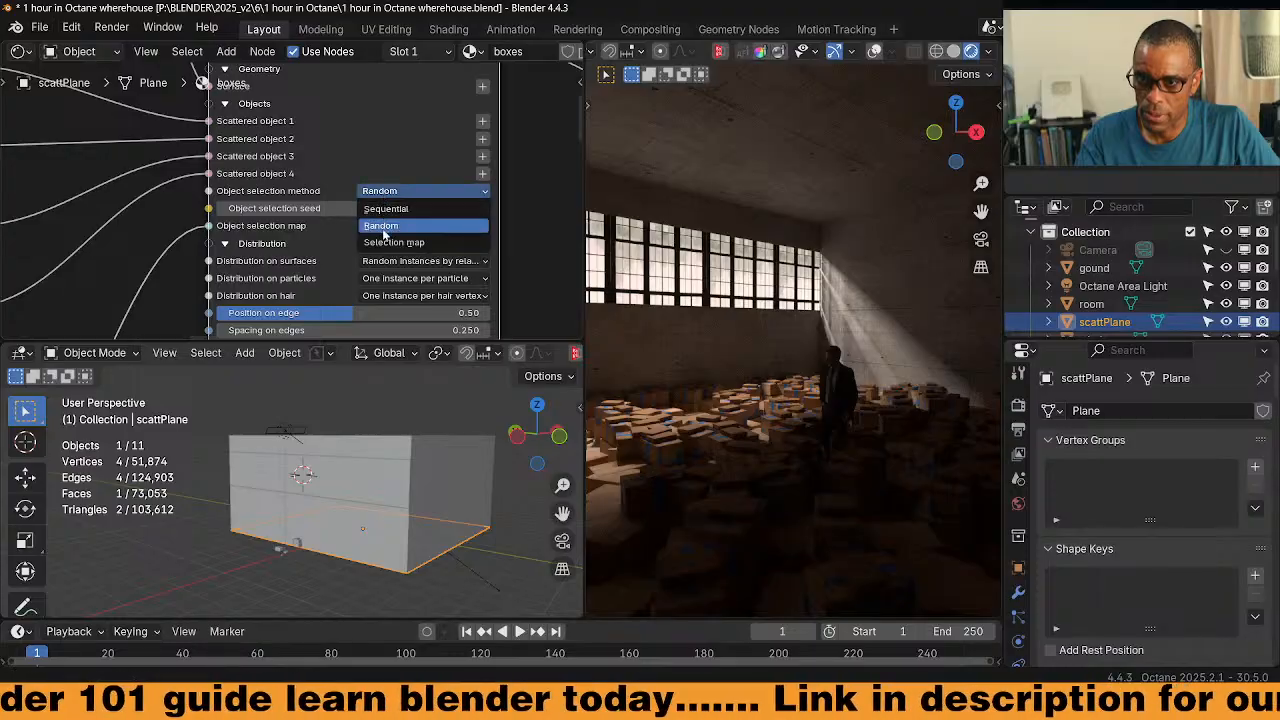
pyautogui.click(385, 240)
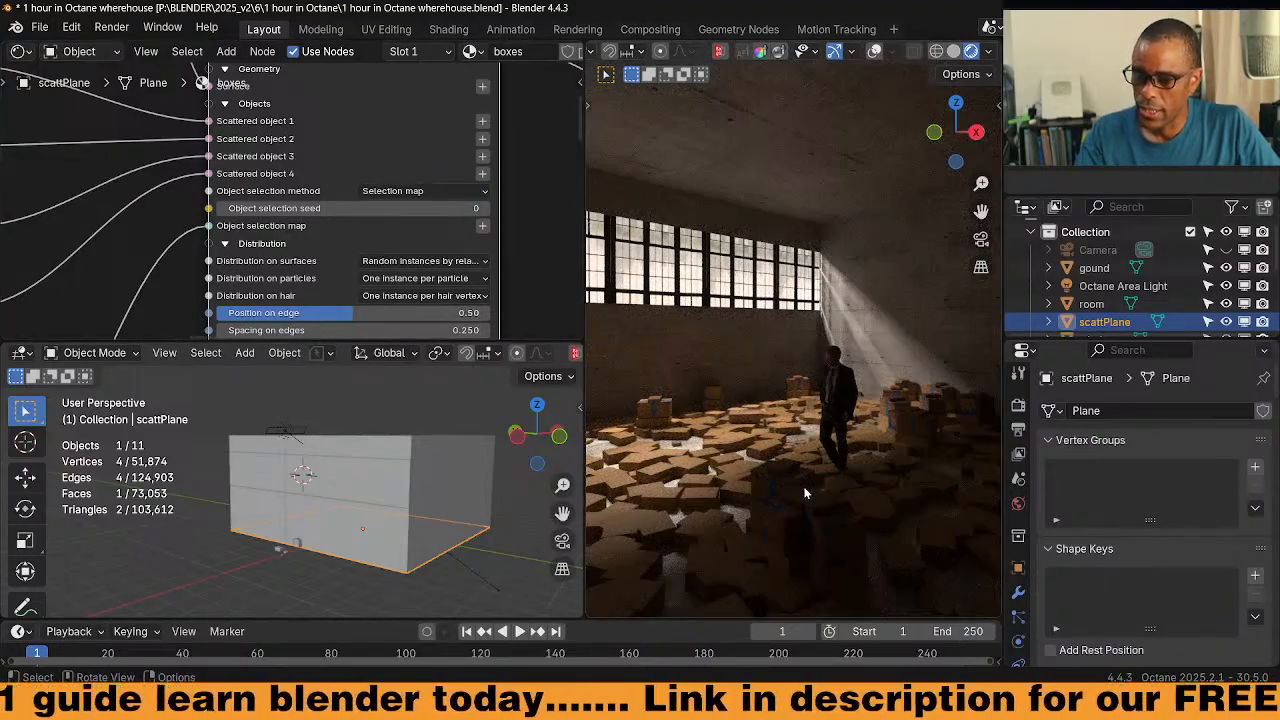
# Enlarge the node editor area and set the third Rotation max value of the scatter node to 0
pyautogui.moveTo(141, 255)
pyautogui.mouseDown(button='middle')
pyautogui.moveTo(175, 185)
pyautogui.moveTo(127, 134)
pyautogui.moveTo(142, 274)
pyautogui.moveTo(141, 235)
pyautogui.mouseUp(button='middle')
pyautogui.moveTo(257, 348); pyautogui.dragTo(255, 605)
pyautogui.moveTo(154, 355); pyautogui.dragTo(186, 318, button='middle')
pyautogui.click(352, 467)
pyautogui.write('0')
pyautogui.press('Return')
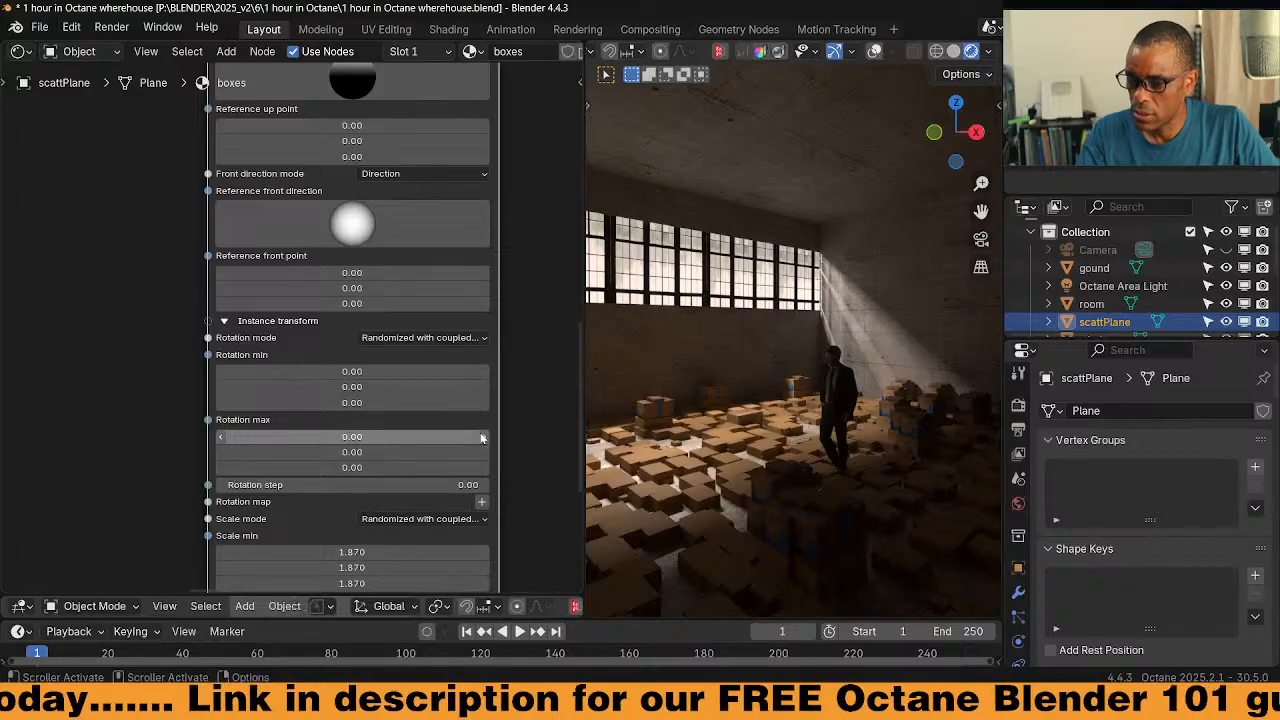
# Set the number of Instances in the scatter node's Density section to 1000
pyautogui.moveTo(529, 455); pyautogui.dragTo(506, 377, button='middle')
pyautogui.moveTo(511, 484); pyautogui.dragTo(511, 477, button='middle')
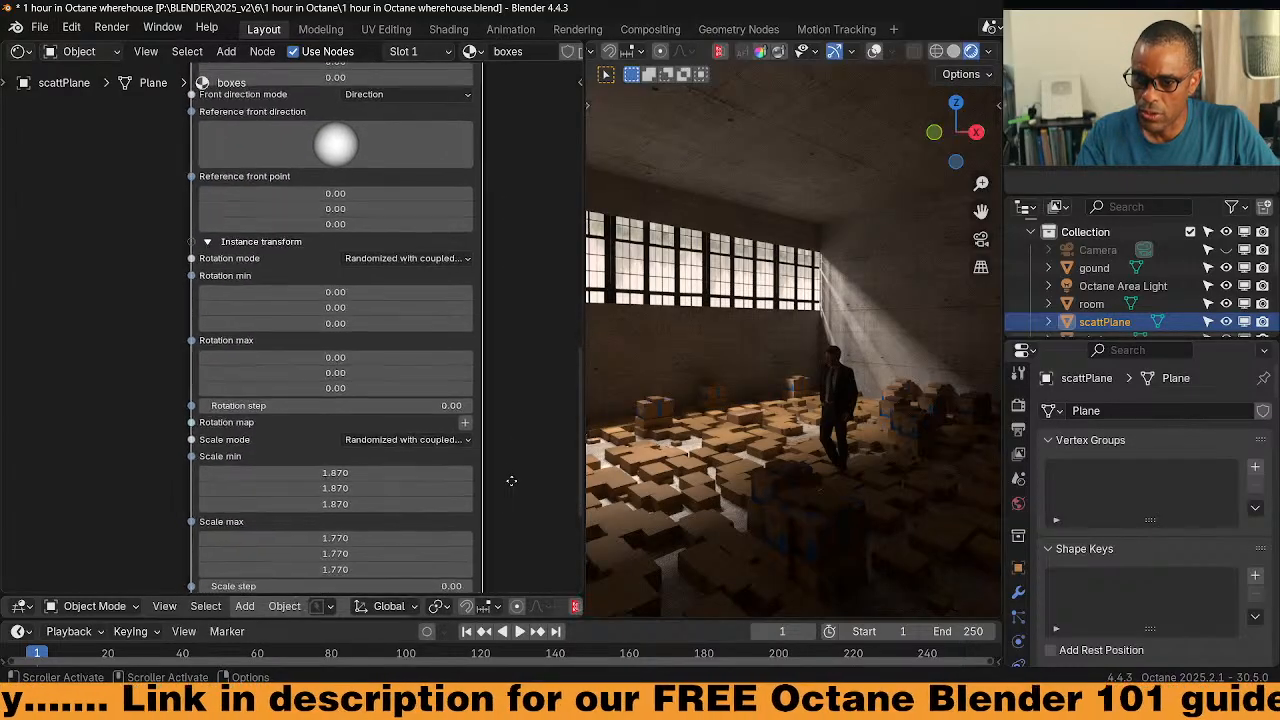
pyautogui.moveTo(493, 314); pyautogui.dragTo(492, 450, button='middle')
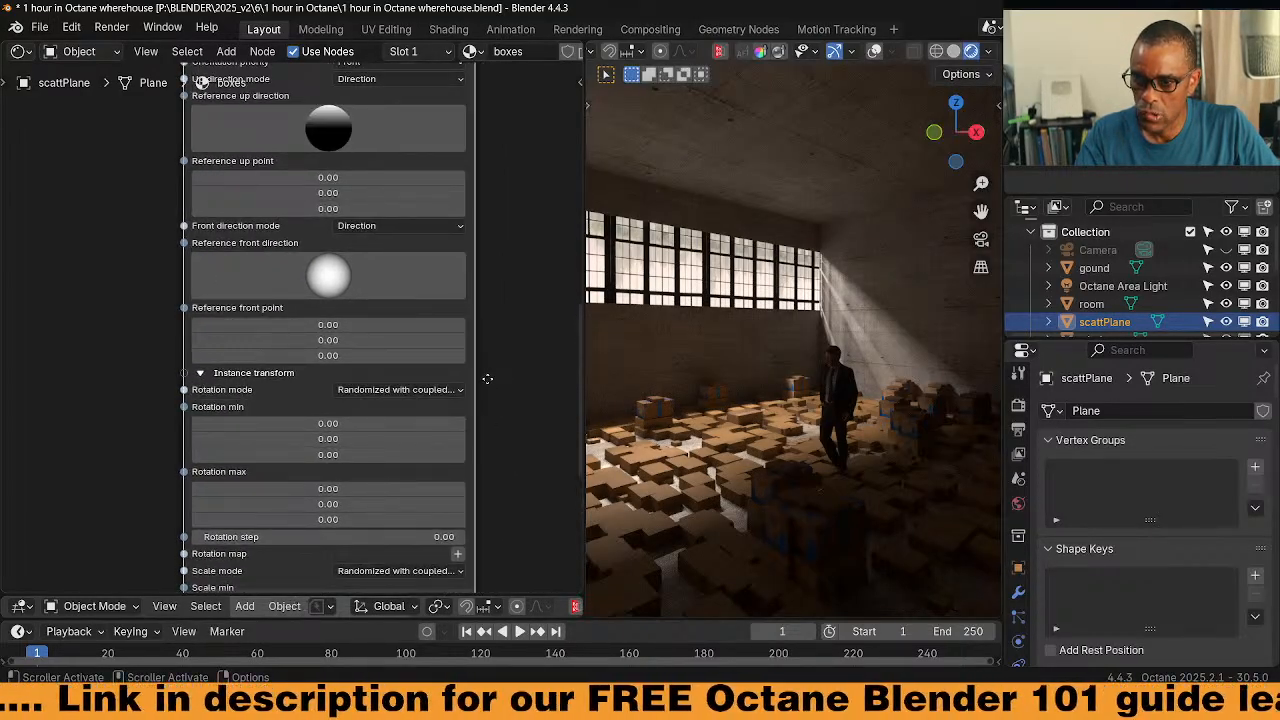
pyautogui.moveTo(487, 379); pyautogui.dragTo(484, 349, button='middle')
pyautogui.moveTo(493, 233); pyautogui.dragTo(486, 354, button='middle')
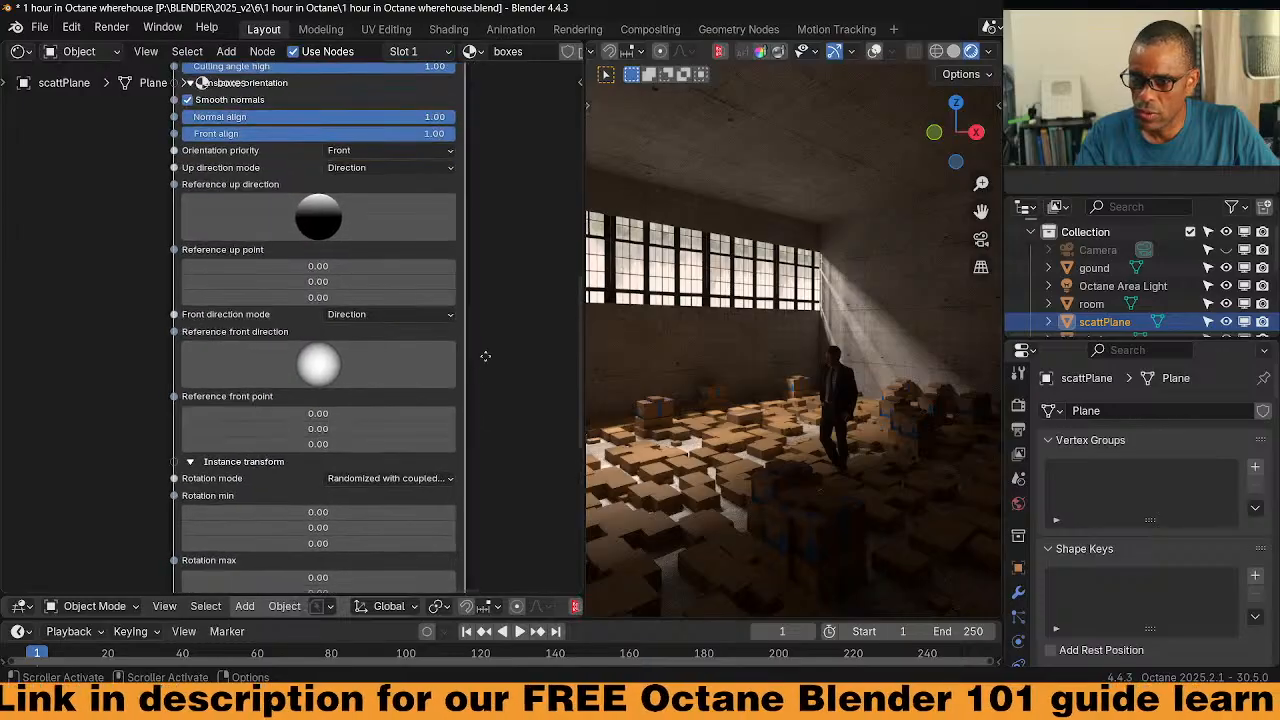
pyautogui.moveTo(480, 282); pyautogui.dragTo(460, 457, button='middle')
pyautogui.moveTo(468, 361); pyautogui.dragTo(456, 464, button='middle')
pyautogui.moveTo(450, 332); pyautogui.dragTo(446, 384, button='middle')
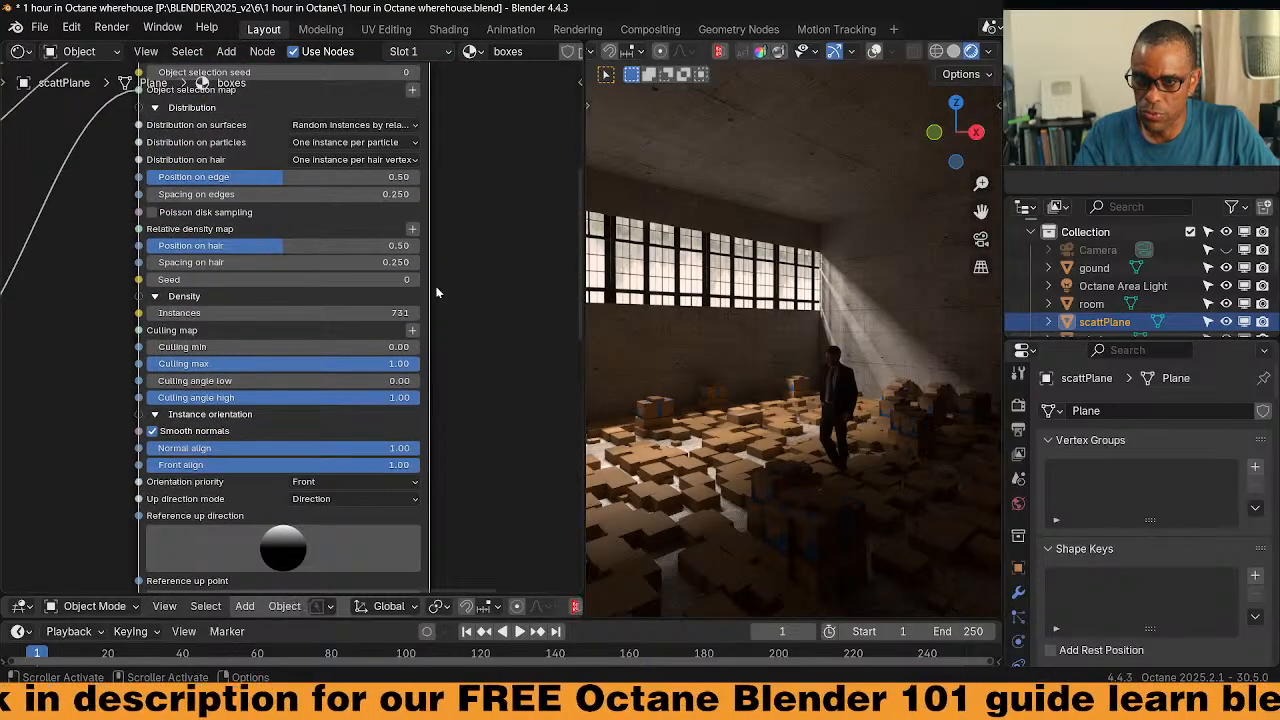
pyautogui.moveTo(330, 313); pyautogui.dragTo(430, 313)
pyautogui.click(330, 313)
pyautogui.write('1000')
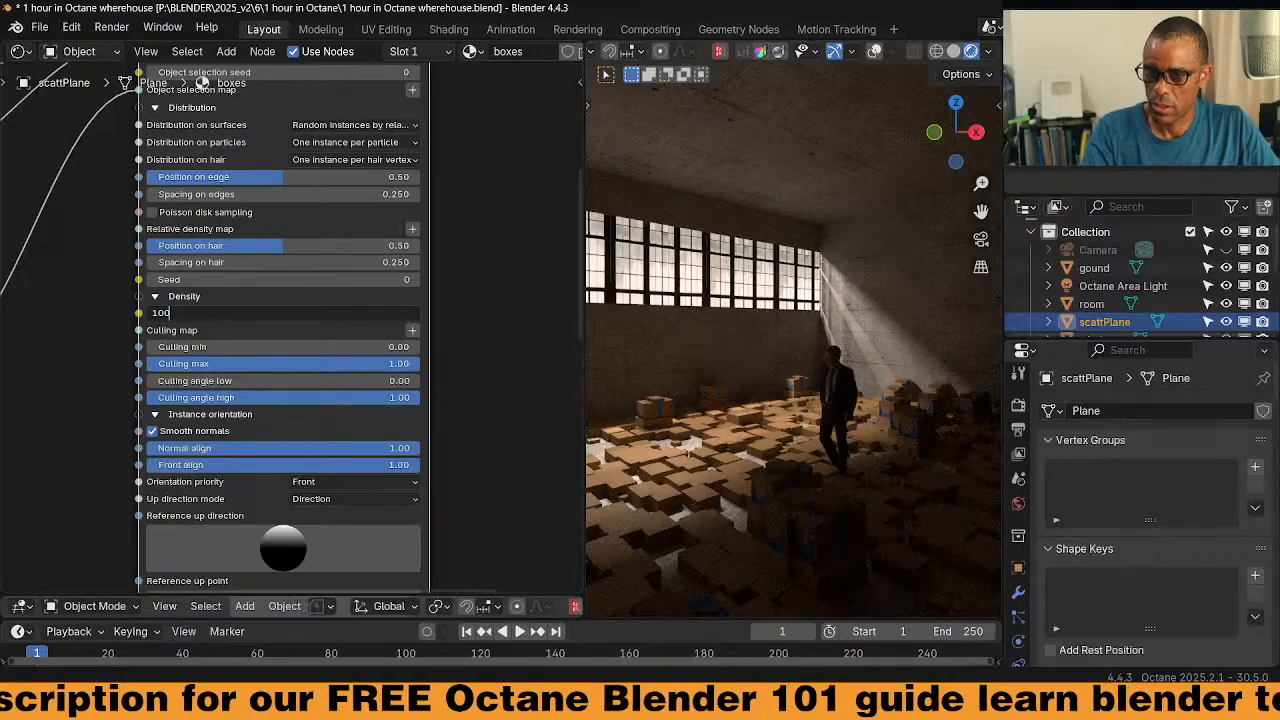
pyautogui.press('Return')
pyautogui.moveTo(460, 348); pyautogui.dragTo(457, 314, button='middle')
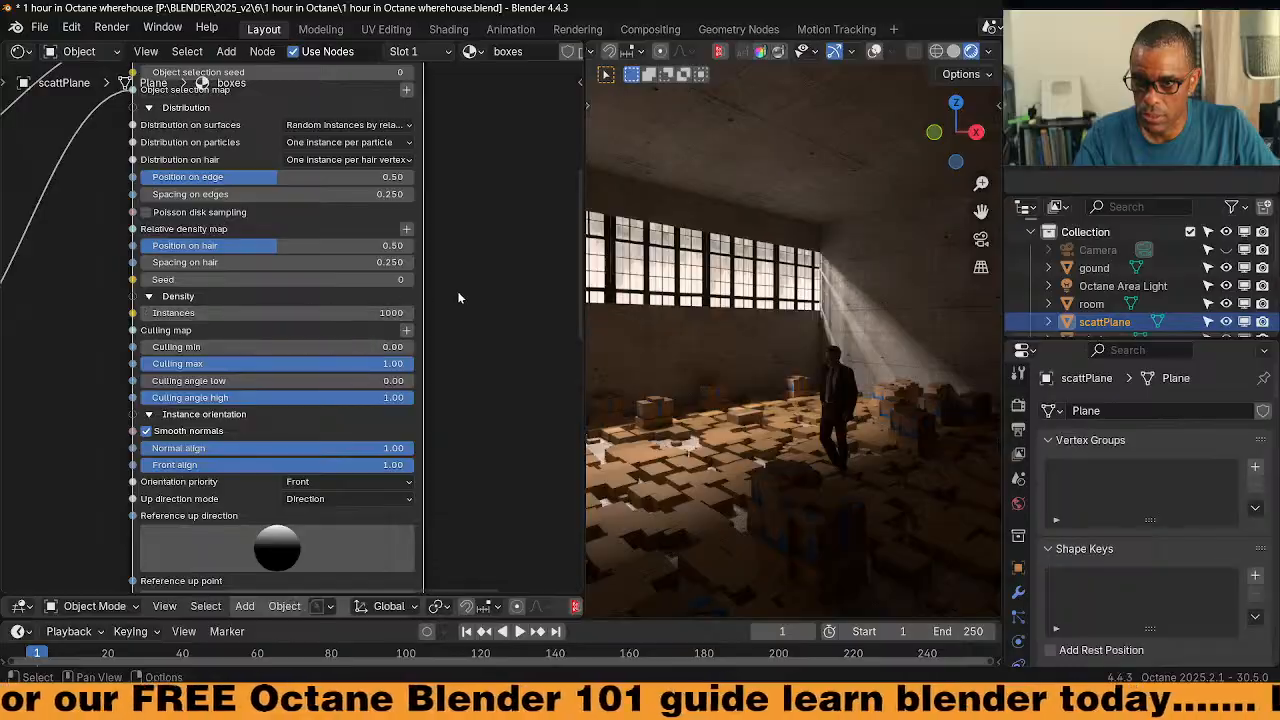
# Double the Power of the Octane Area Light's black body emission to 1000
pyautogui.moveTo(735, 462); pyautogui.dragTo(833, 473, button='middle')
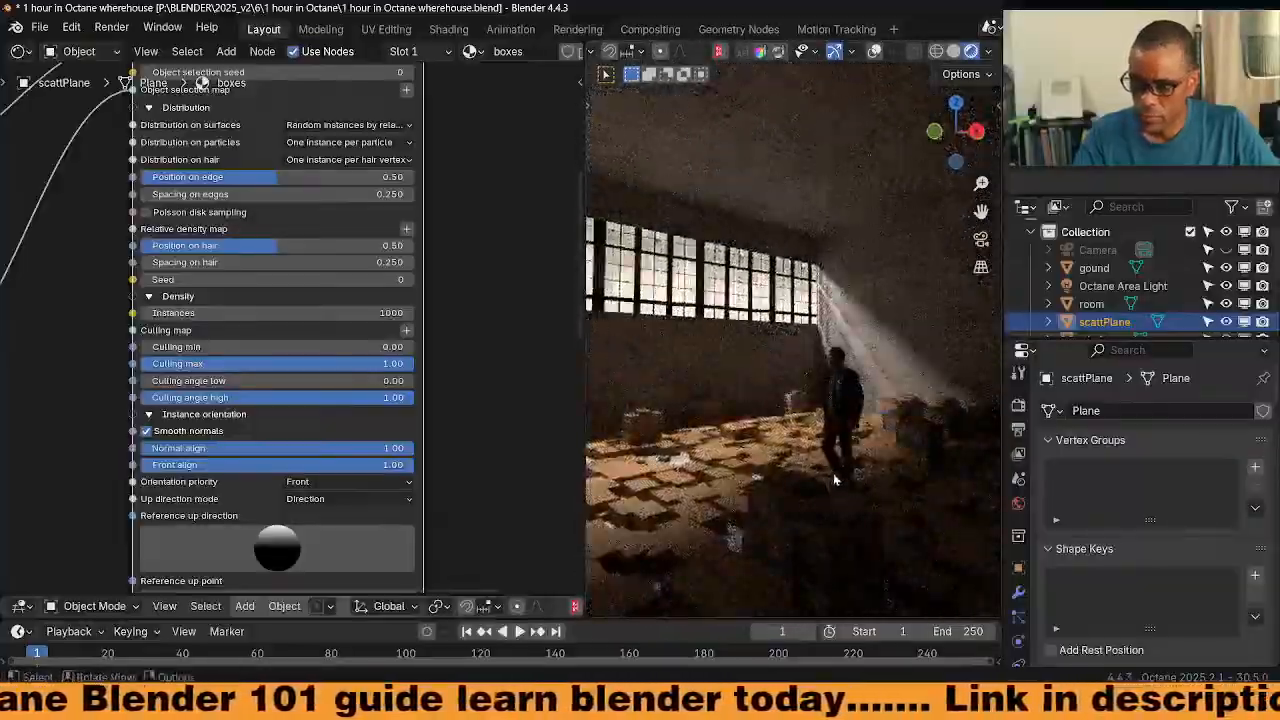
pyautogui.click(1121, 286)
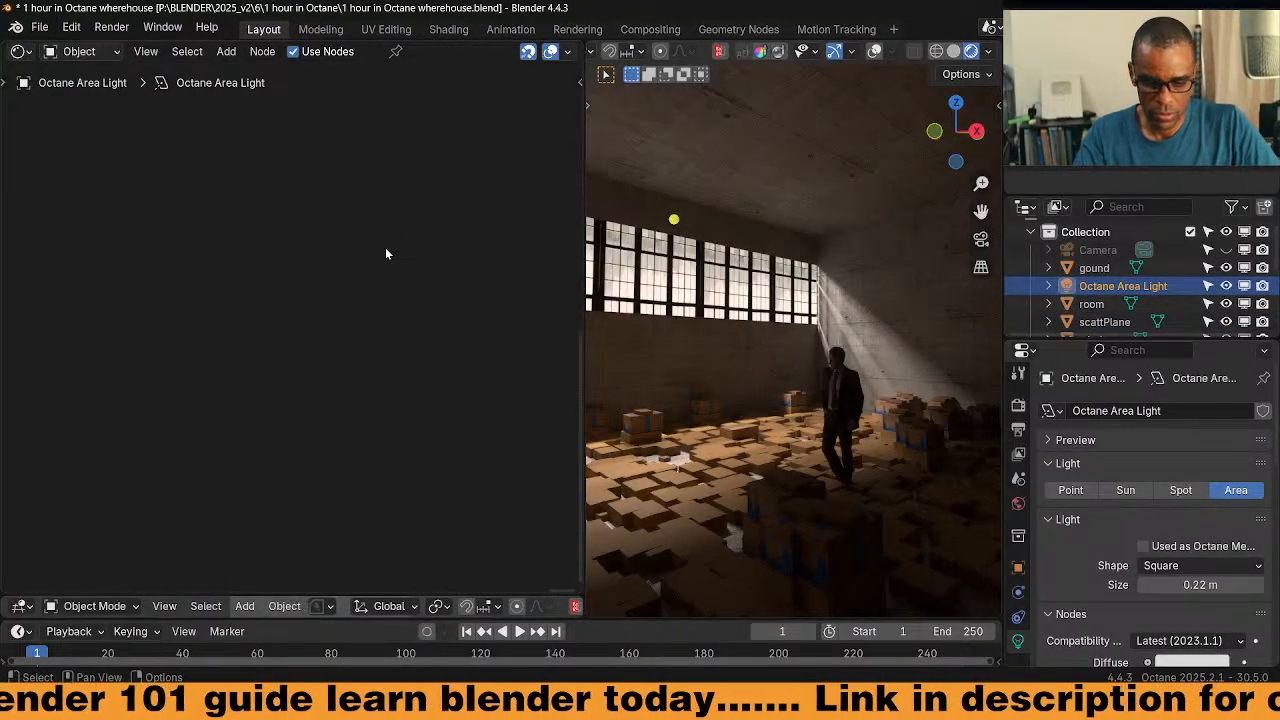
pyautogui.press('Home')
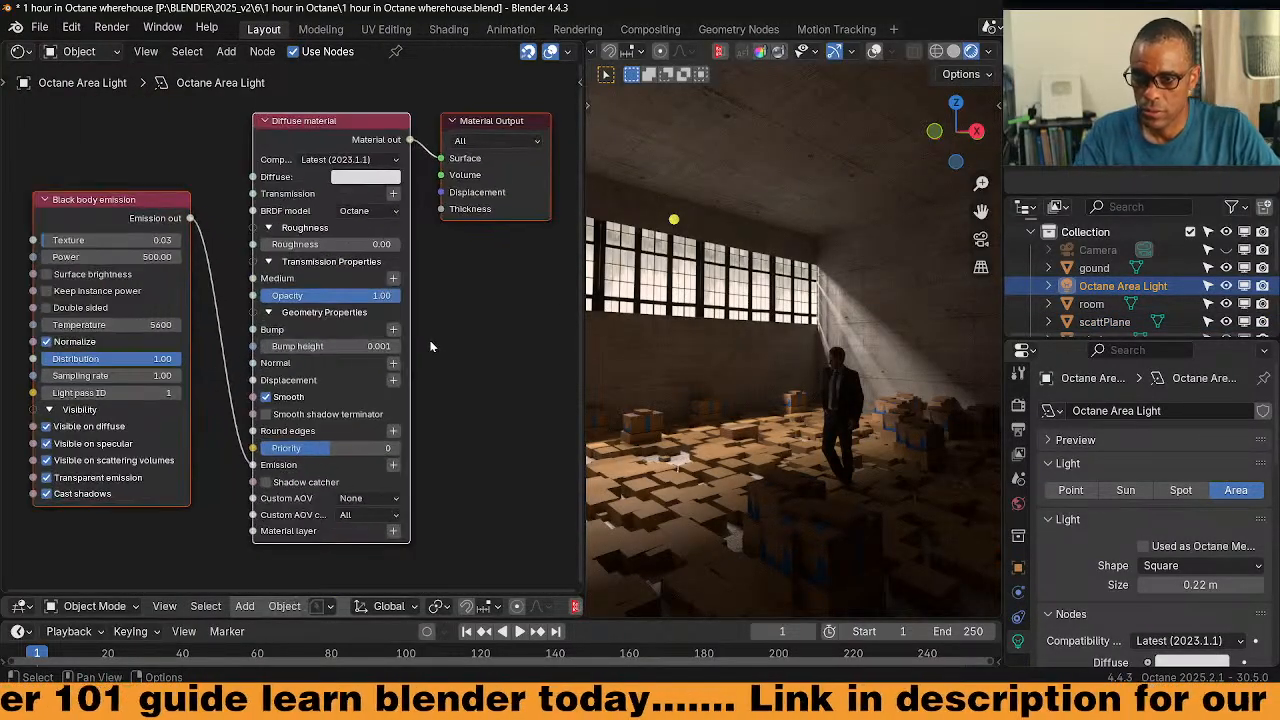
pyautogui.click(152, 258)
pyautogui.press('End')
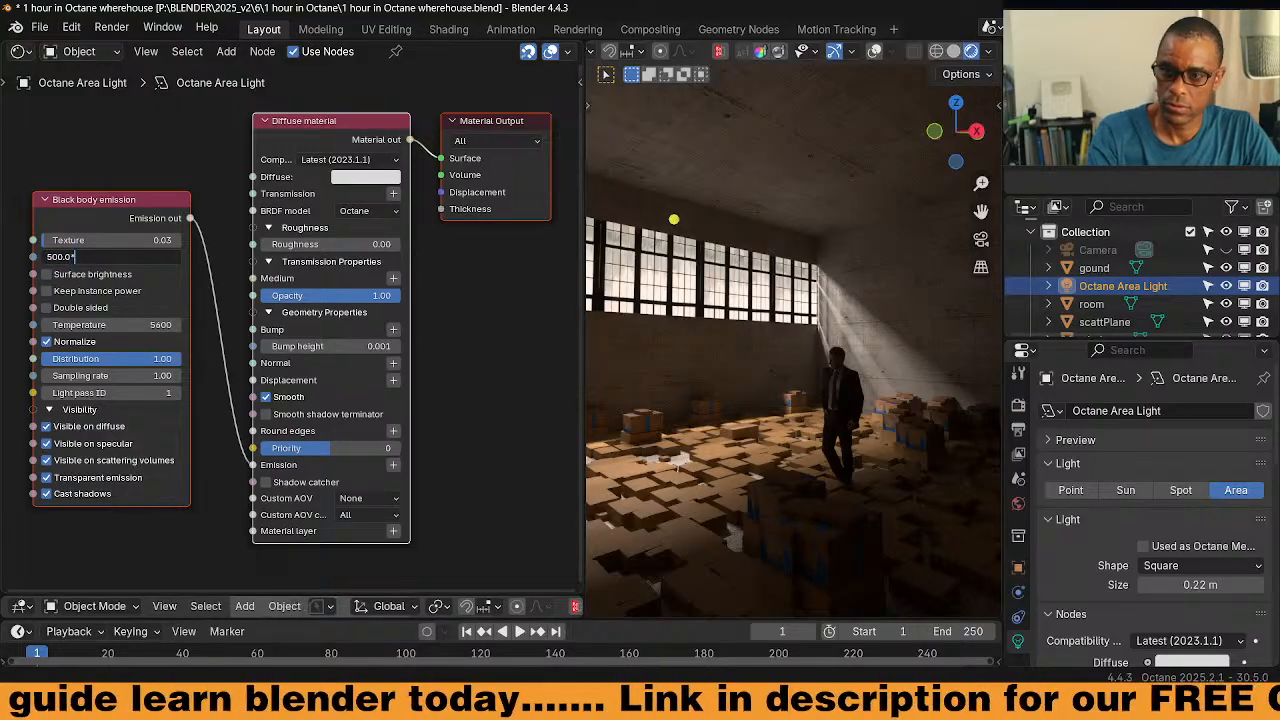
pyautogui.write('*2')
pyautogui.press('Return')
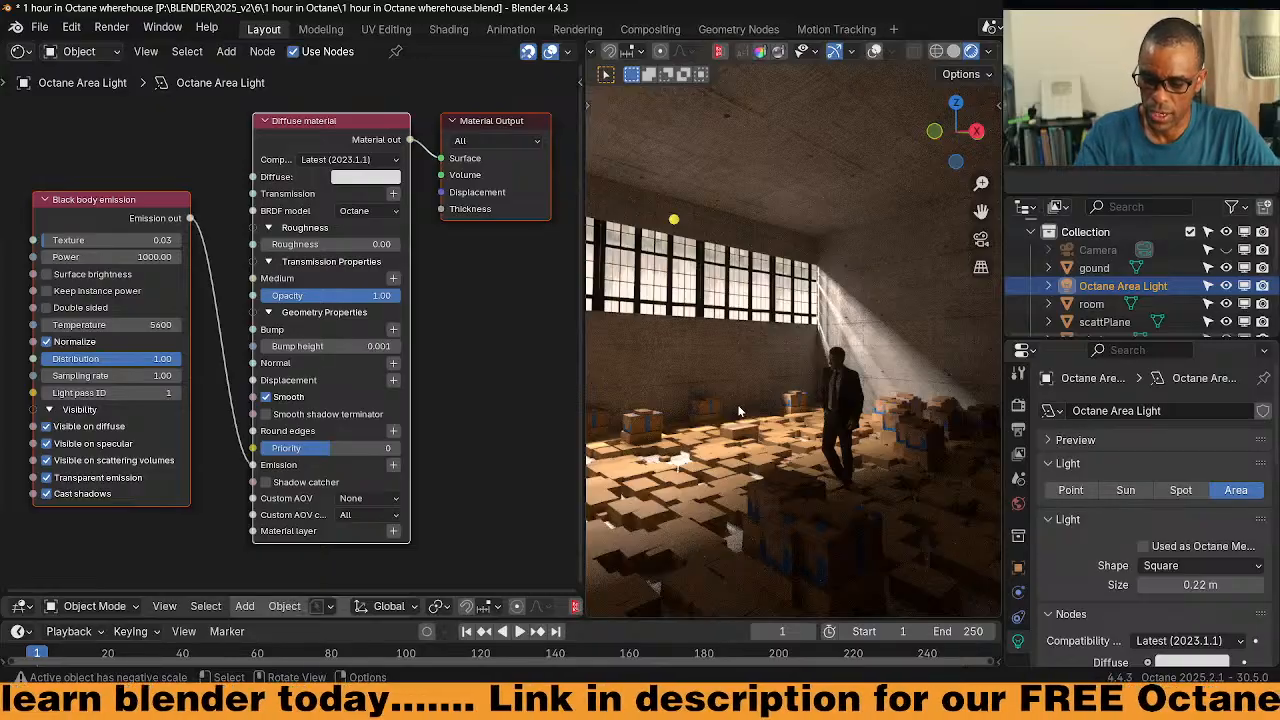
# Look through the camera, lock it to the view, reframe the shot to include the standing man and floor boxes, and unlock it
pyautogui.press('KP_0')
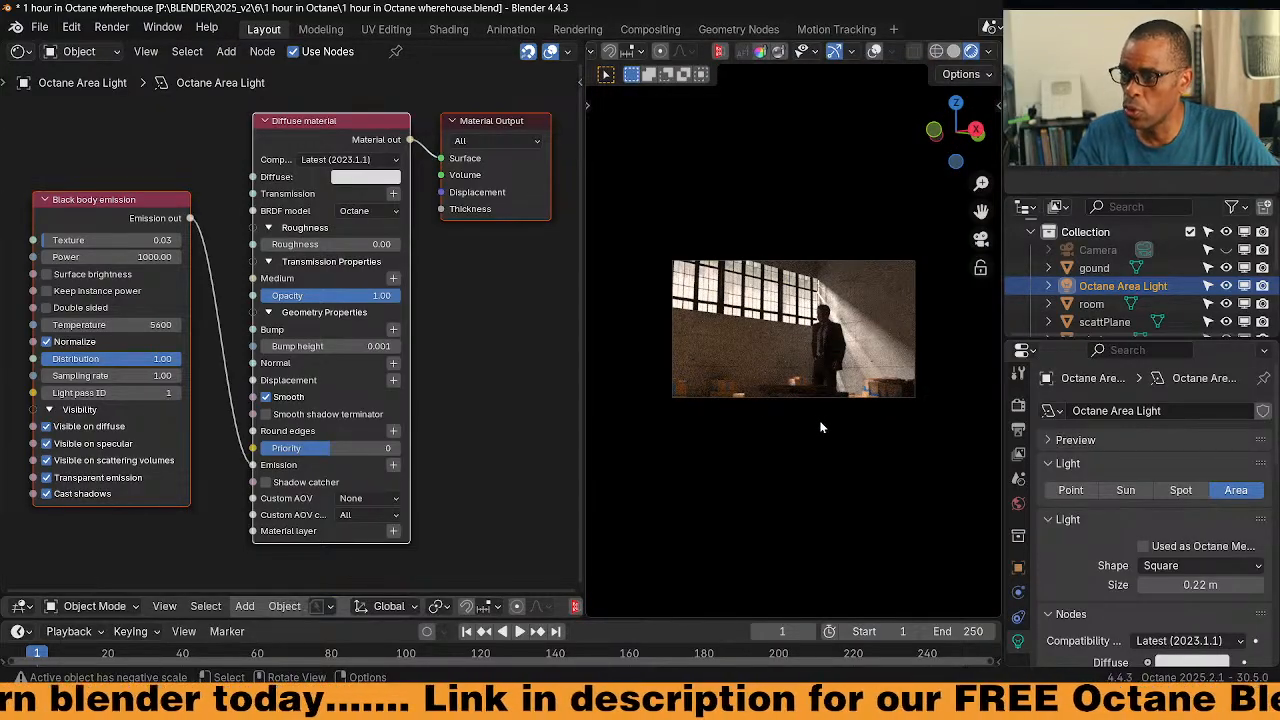
pyautogui.press('q')
pyautogui.click(835, 340)
pyautogui.click(845, 368)
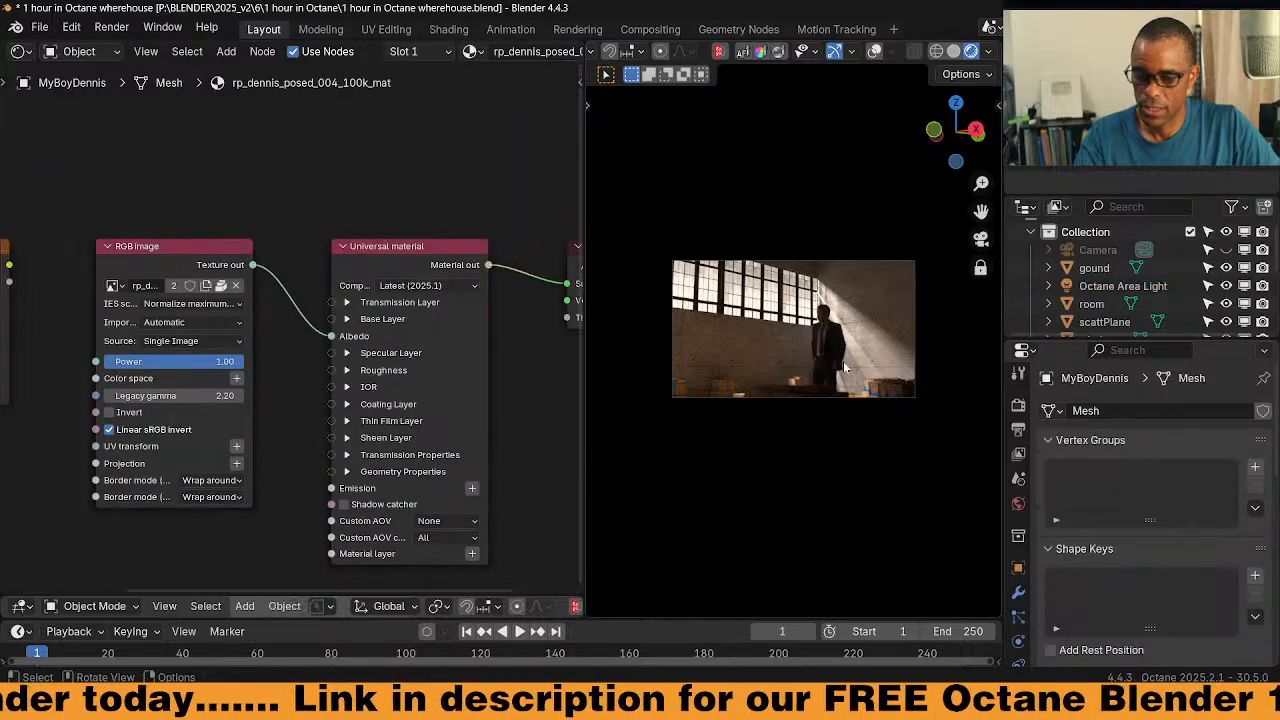
pyautogui.moveTo(841, 366)
pyautogui.mouseDown(button='middle')
pyautogui.moveTo(853, 350)
pyautogui.moveTo(840, 357)
pyautogui.mouseUp(button='middle')
pyautogui.press('q')
pyautogui.click(839, 356)
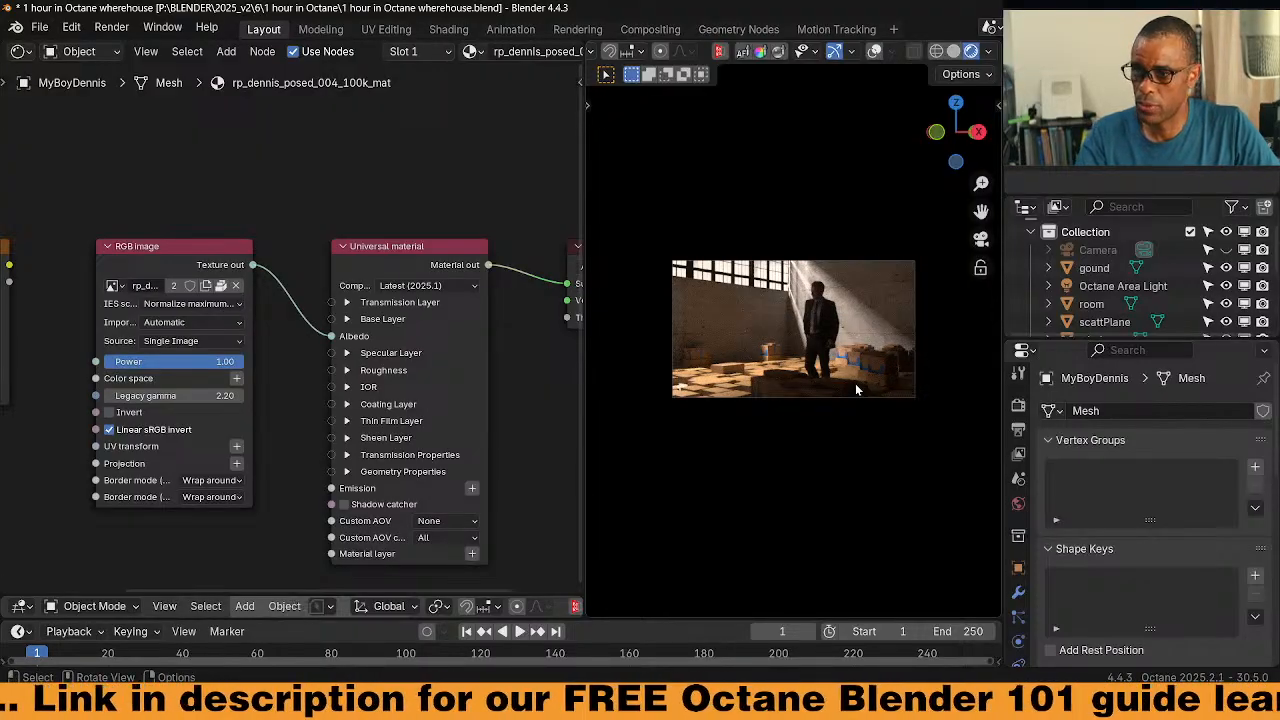
# Enlarge the lower 3D viewport, show its Octane Imager settings and set the Exposure to 1.50
pyautogui.moveTo(548, 594); pyautogui.dragTo(500, 283)
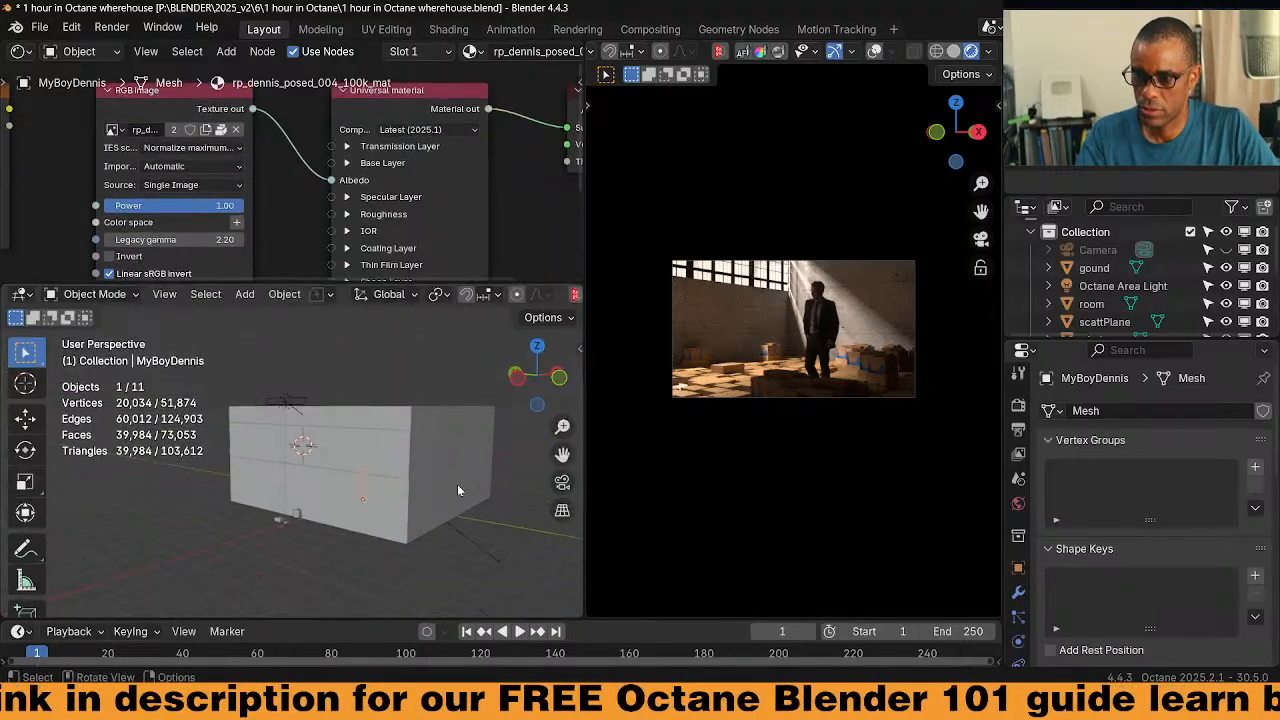
pyautogui.press('n')
pyautogui.click(344, 398)
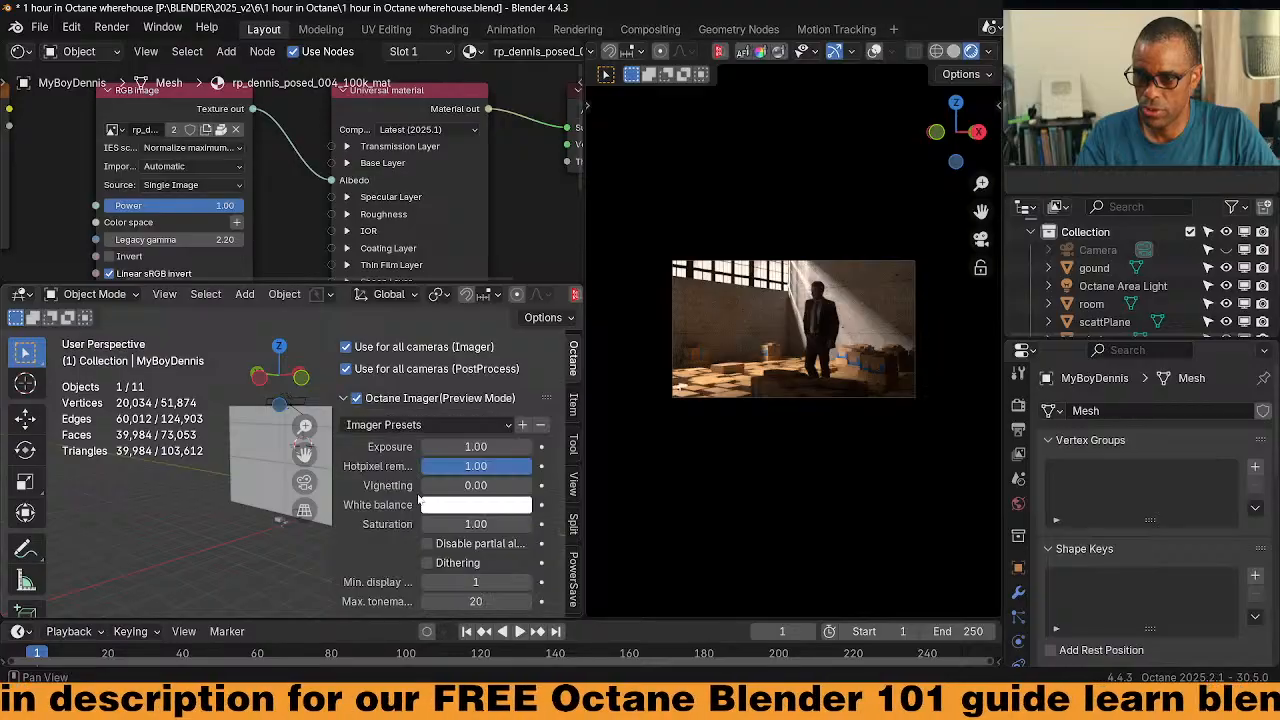
pyautogui.moveTo(476, 447); pyautogui.dragTo(502, 447)
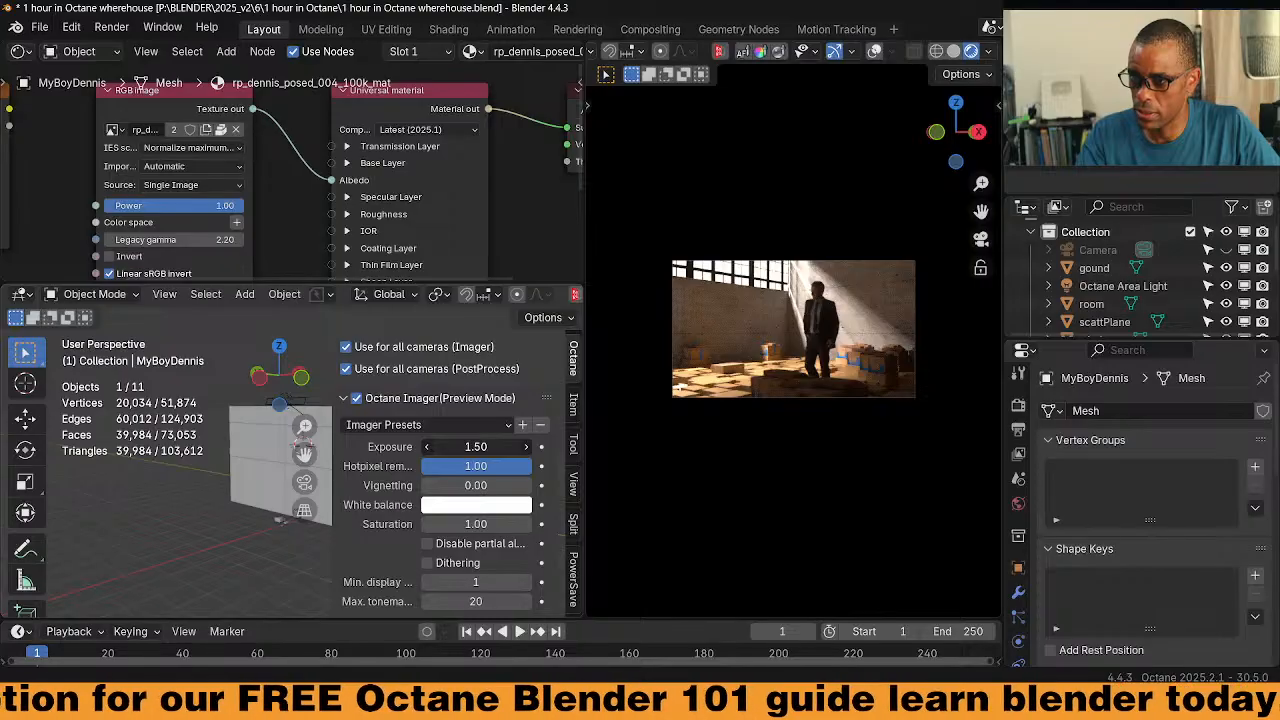
# Try highlight compression at 1.00 and 0.00 in the Tone Mapping settings, and settle on 0.58
pyautogui.scroll(-10, 407, 515)
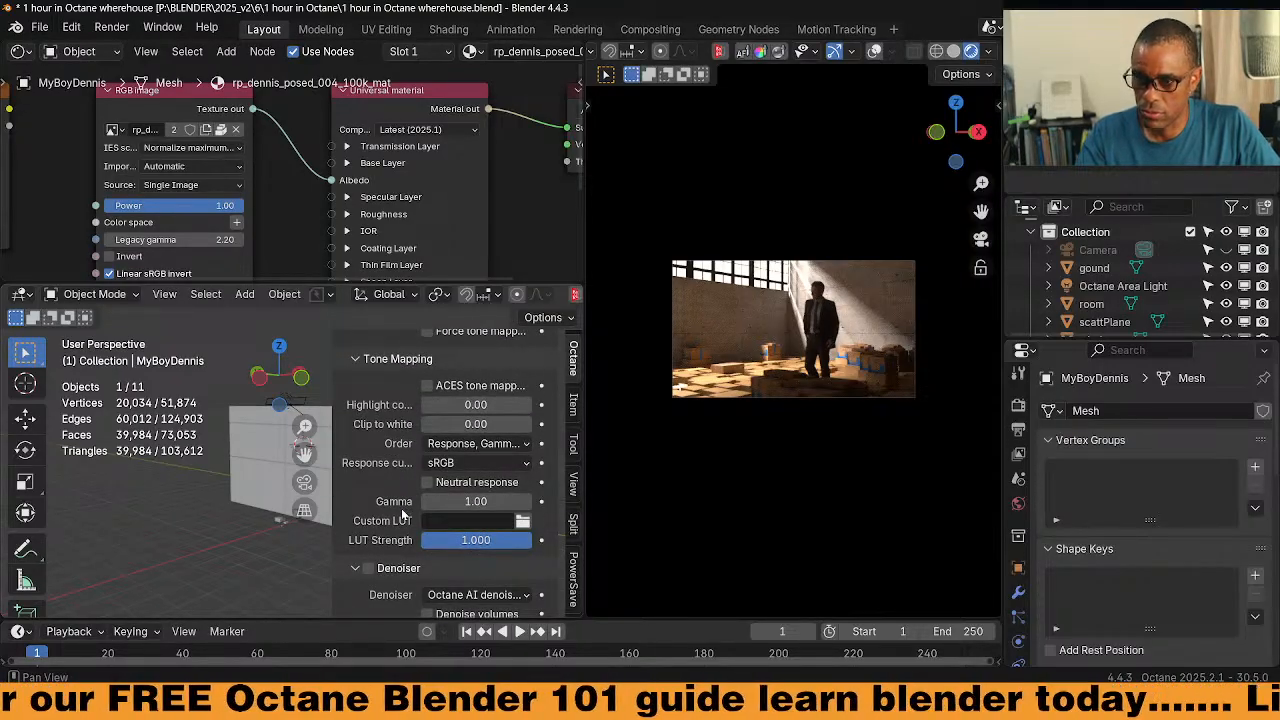
pyautogui.moveTo(473, 404); pyautogui.dragTo(560, 404)
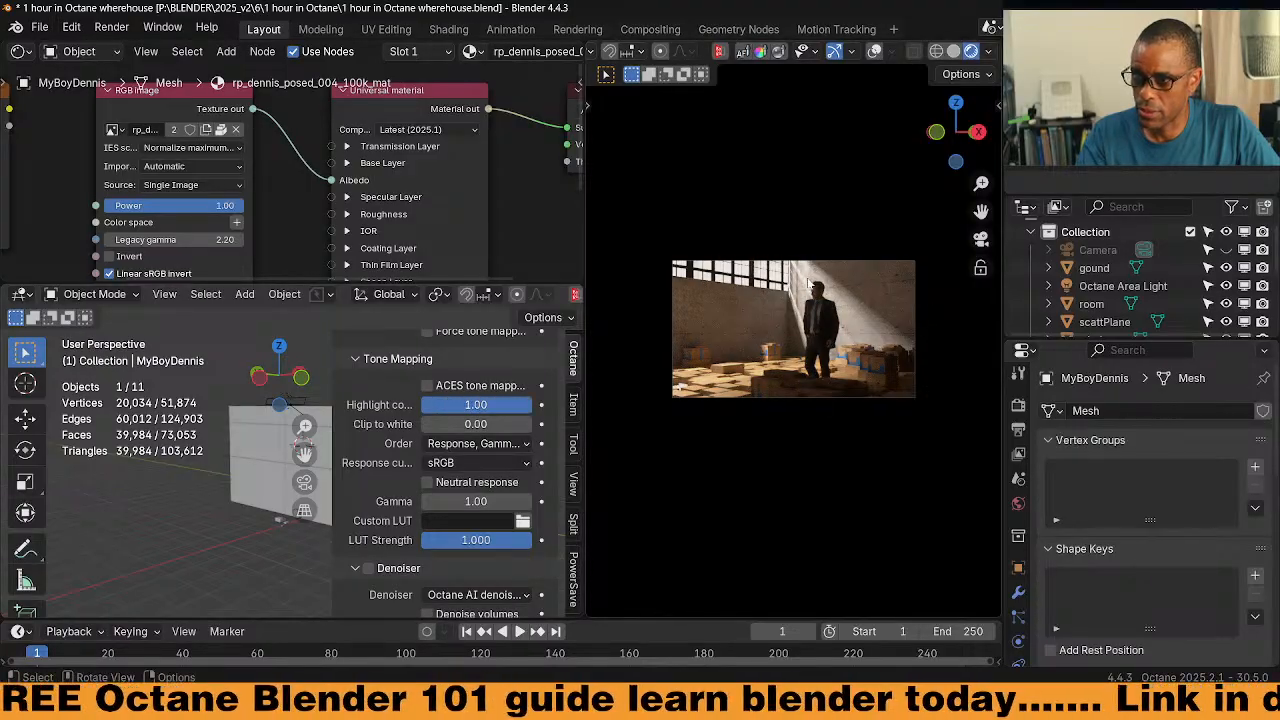
pyautogui.moveTo(476, 404); pyautogui.dragTo(281, 404)
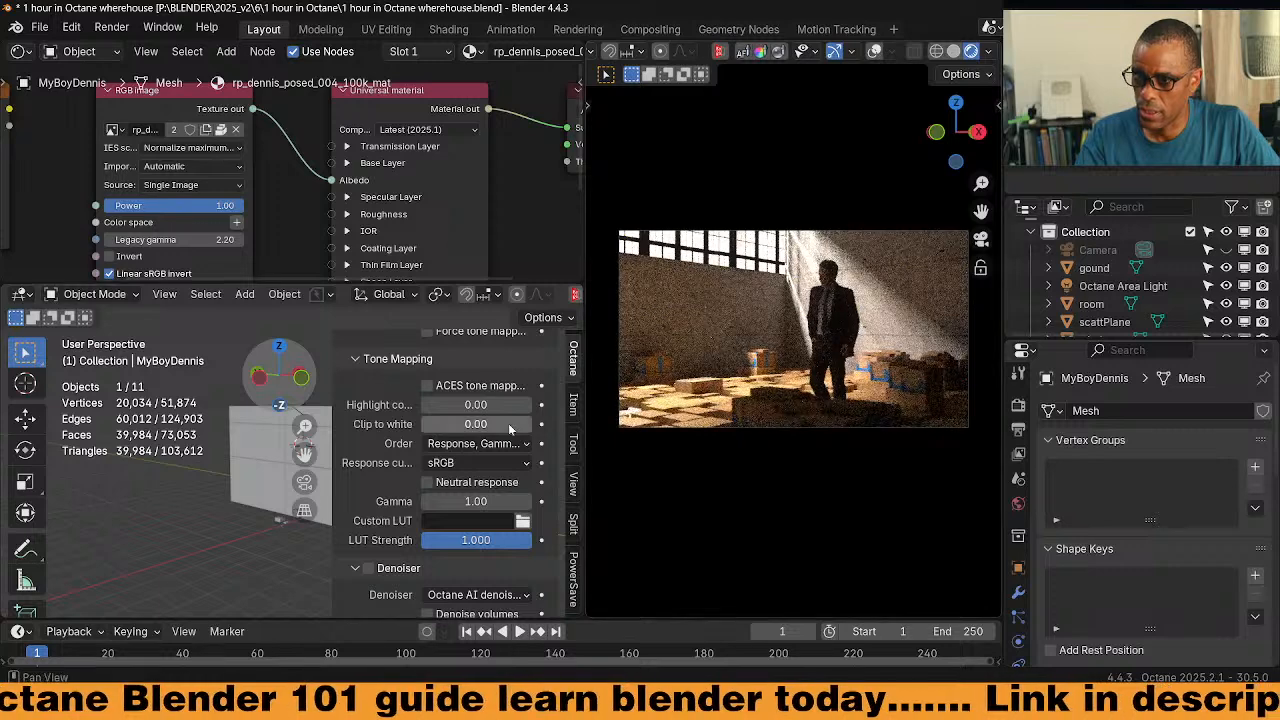
pyautogui.moveTo(465, 406); pyautogui.dragTo(553, 424)
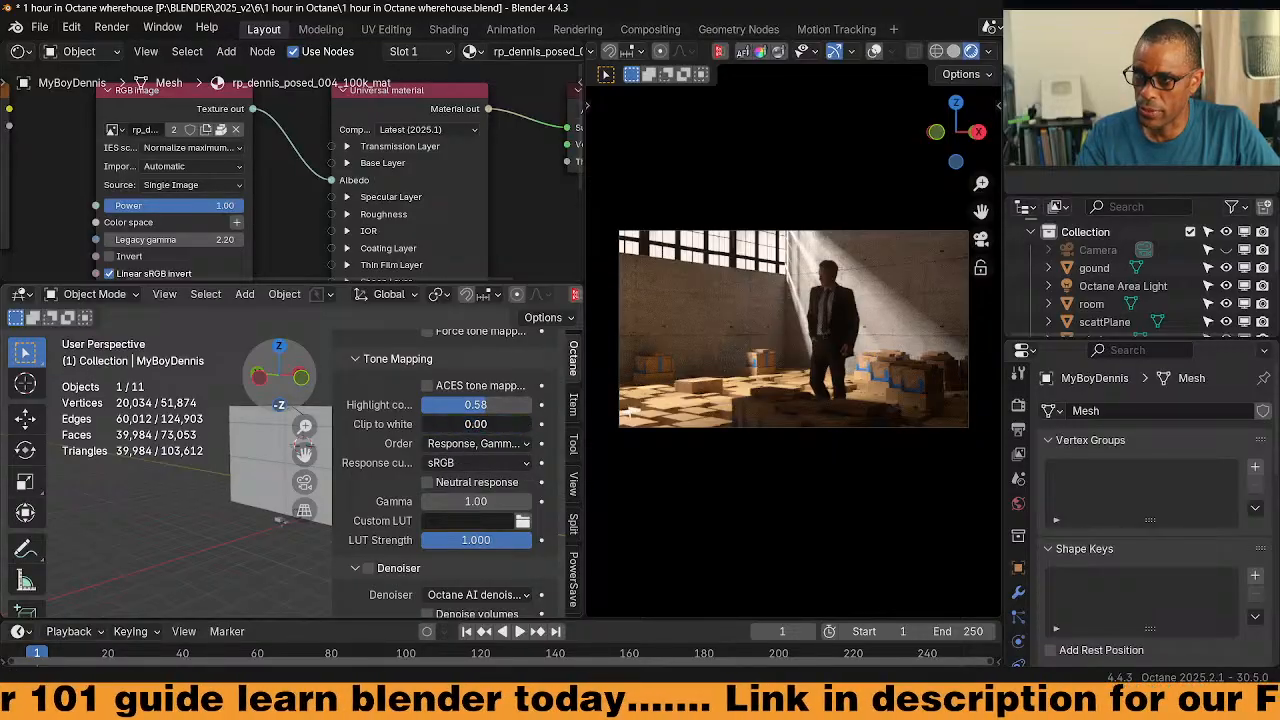
# Choose Open Image Denoise as the denoiser type and enable the Denoiser
pyautogui.scroll(-3, 362, 514)
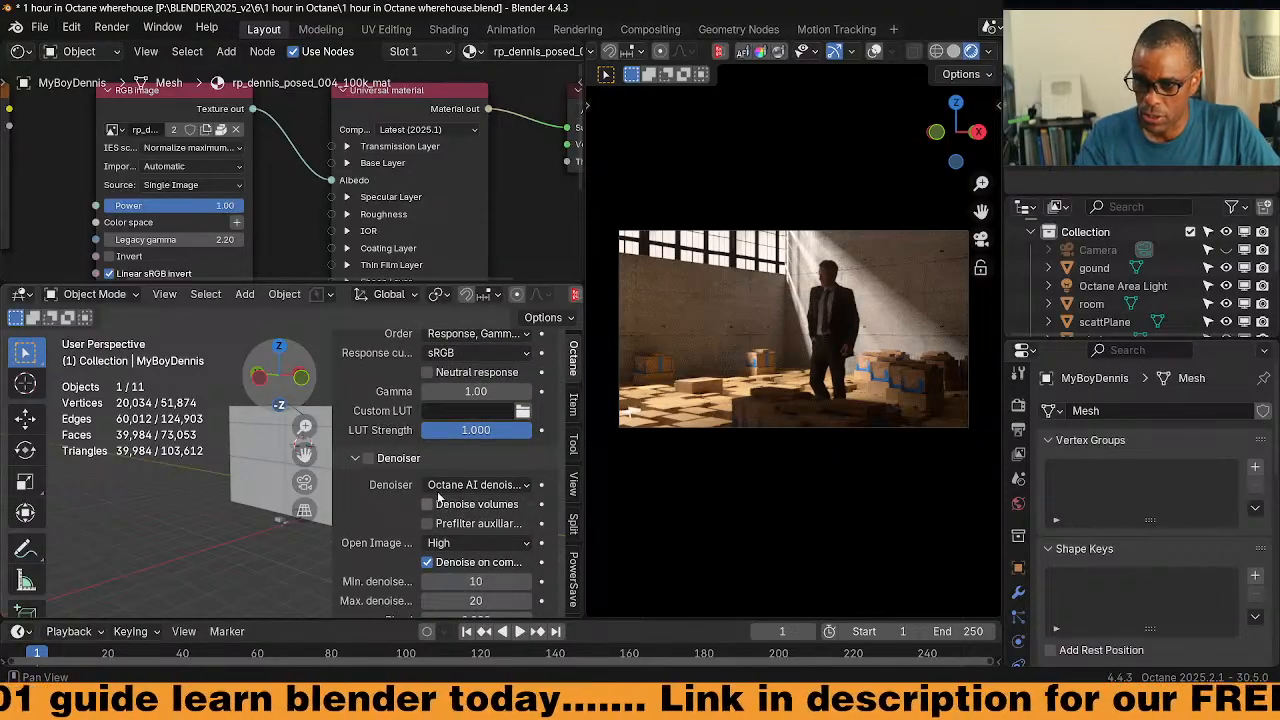
pyautogui.click(492, 488)
pyautogui.click(474, 525)
pyautogui.click(369, 458)
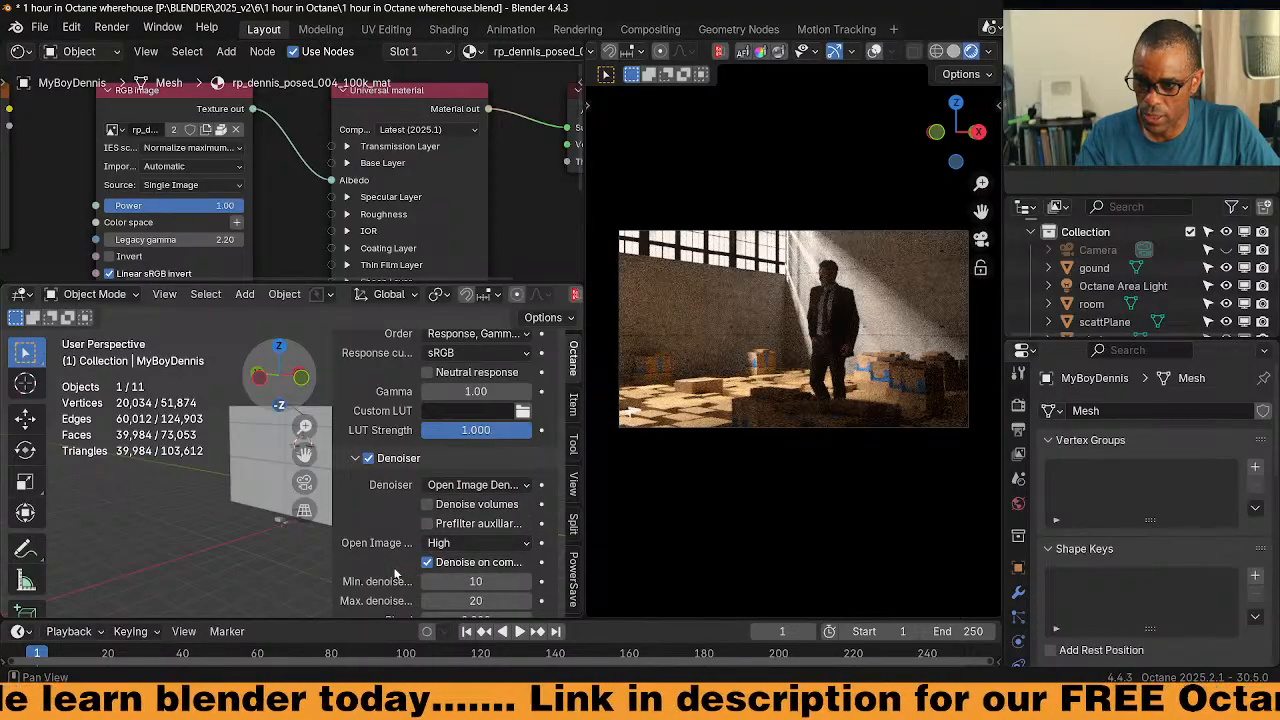
# Set the minimum and maximum denoiser samples to 1 and the denoiser Blend to 0.2
pyautogui.scroll(-1, 430, 543)
pyautogui.click(434, 544)
pyautogui.write('1')
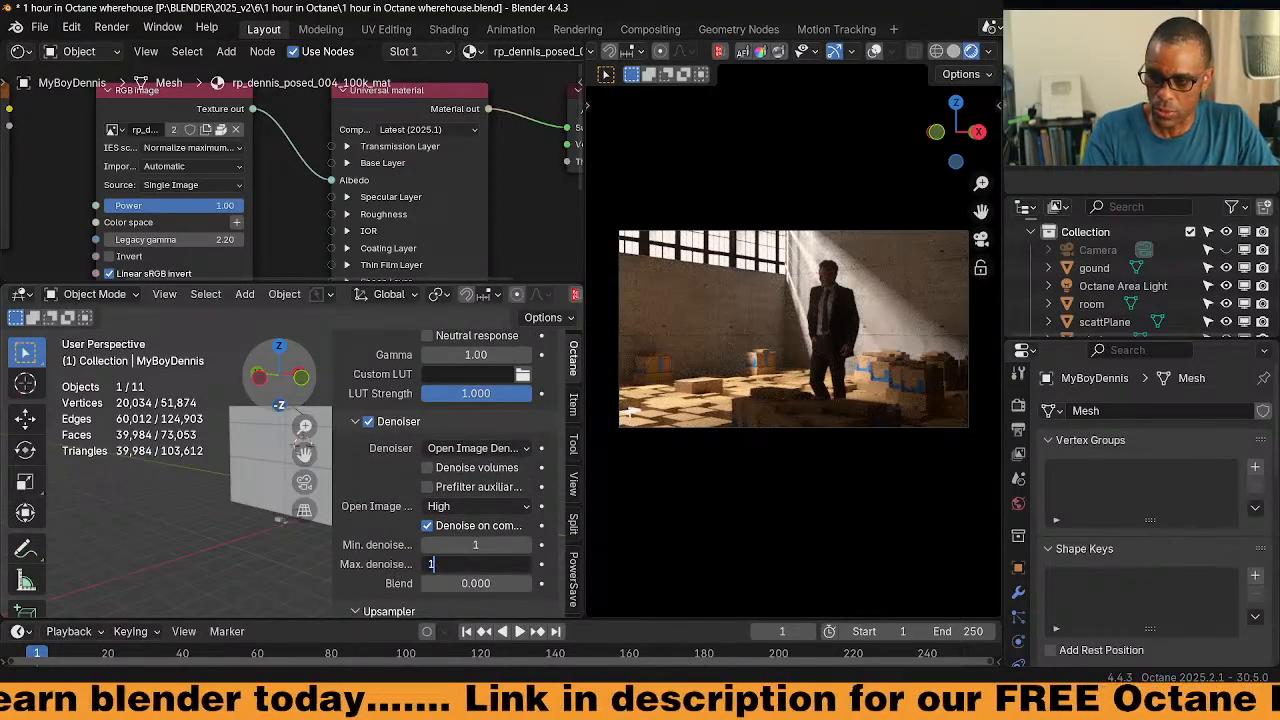
pyautogui.press('Return')
pyautogui.click(470, 583)
pyautogui.write('.2')
pyautogui.press('Return')
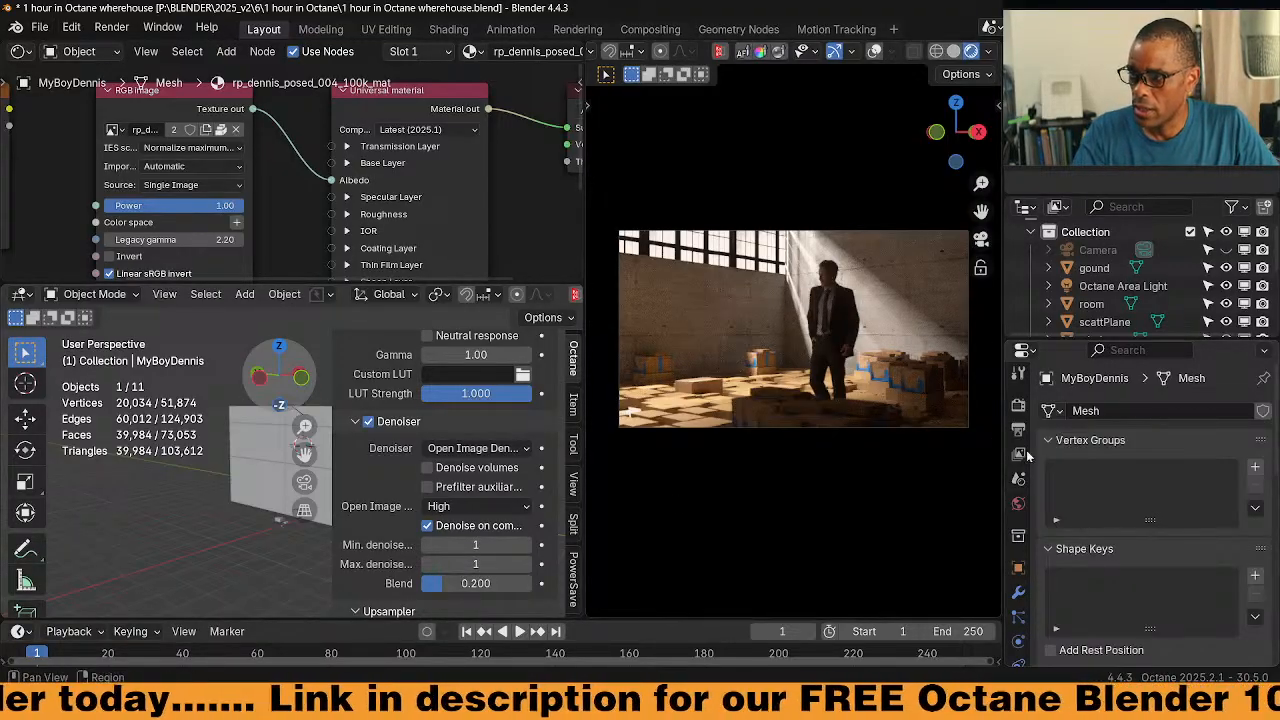
# In the Compositing workspace, set the Render AOV Output node's preview pass to Denoised Beauty
pyautogui.click(657, 30)
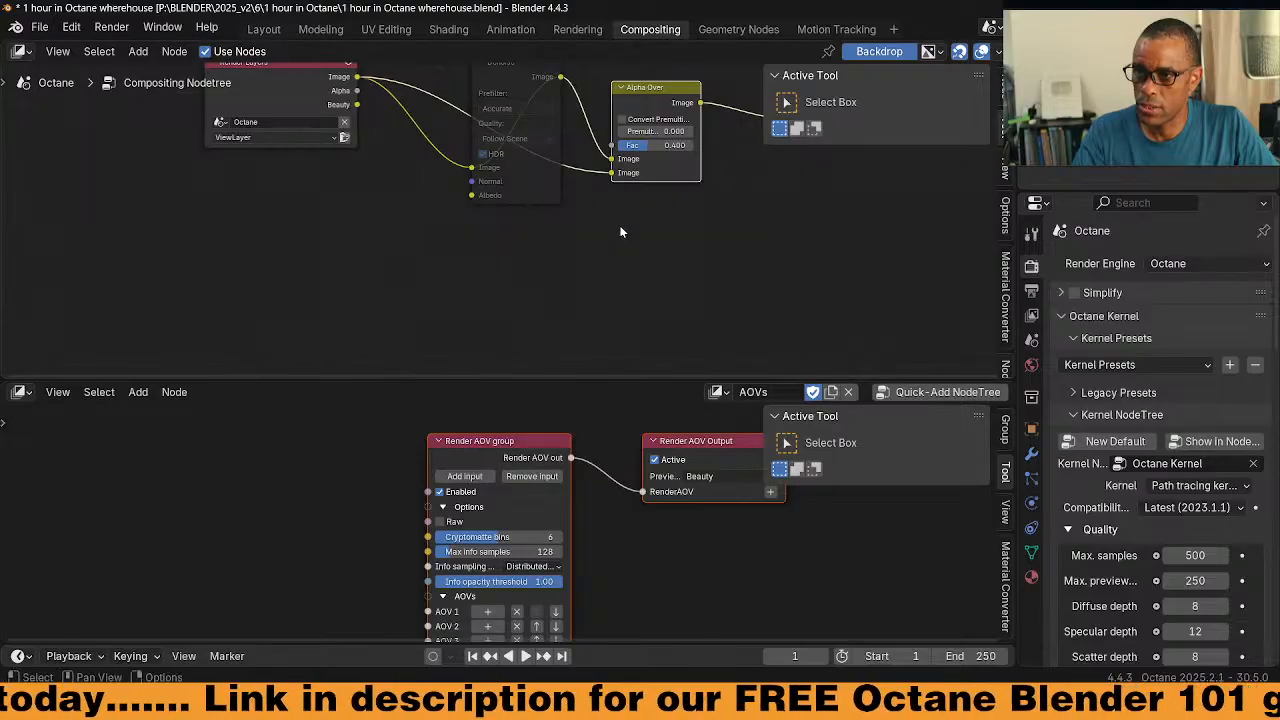
pyautogui.moveTo(677, 277); pyautogui.dragTo(641, 261, button='middle')
pyautogui.moveTo(748, 476); pyautogui.dragTo(678, 476, button='middle')
pyautogui.click(678, 476)
pyautogui.click(650, 503)
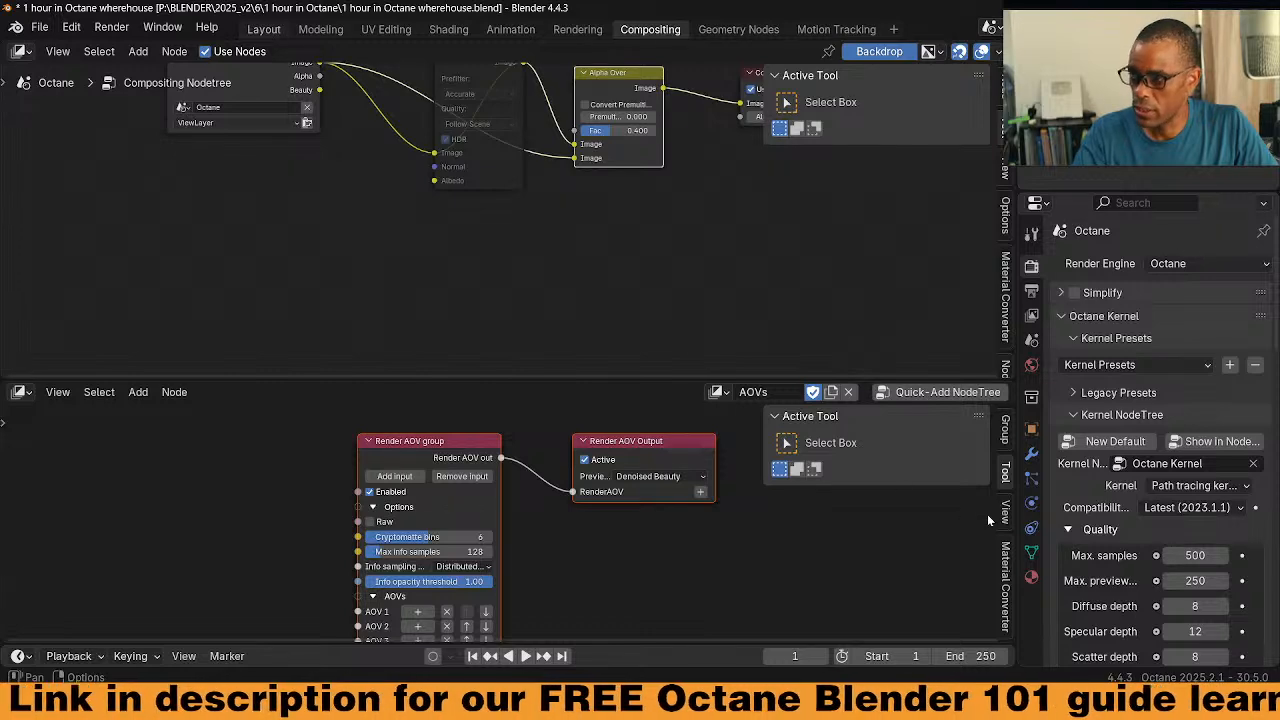
# Return to the Layout workspace and switch the view layer's render passes to Render AOV Node Graph
pyautogui.click(264, 29)
pyautogui.click(1018, 455)
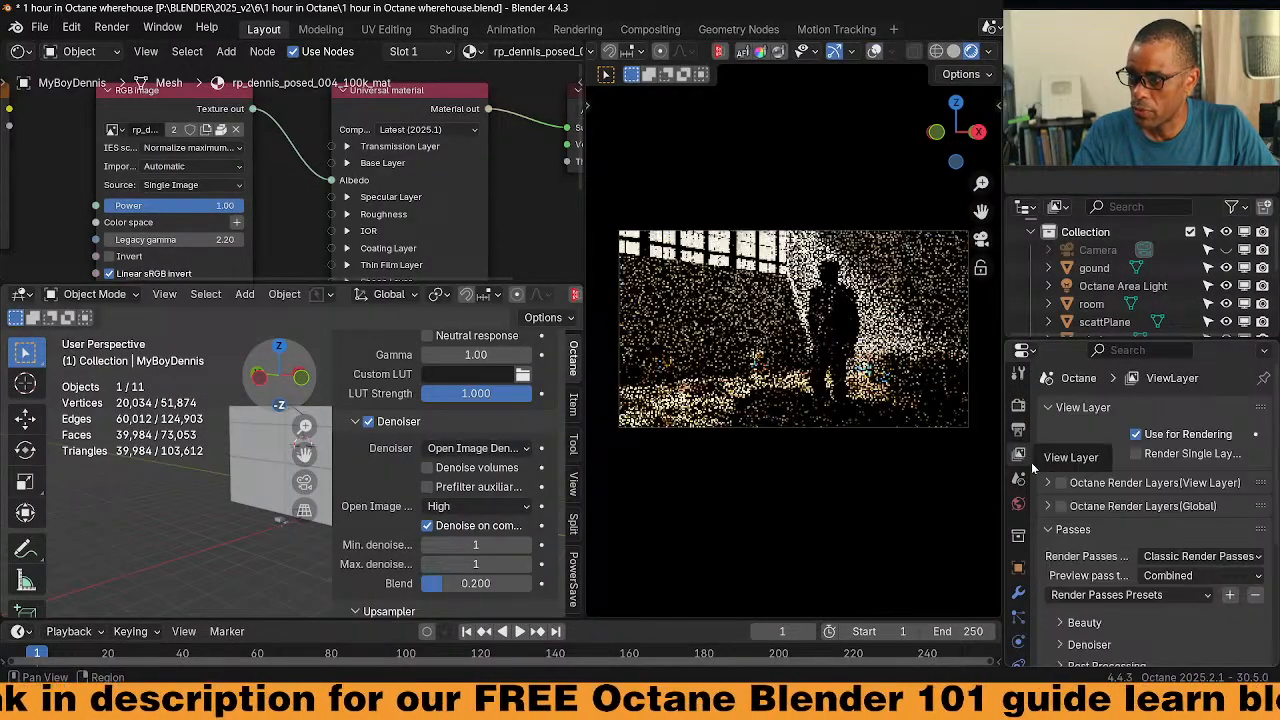
pyautogui.click(1190, 556)
pyautogui.click(1148, 597)
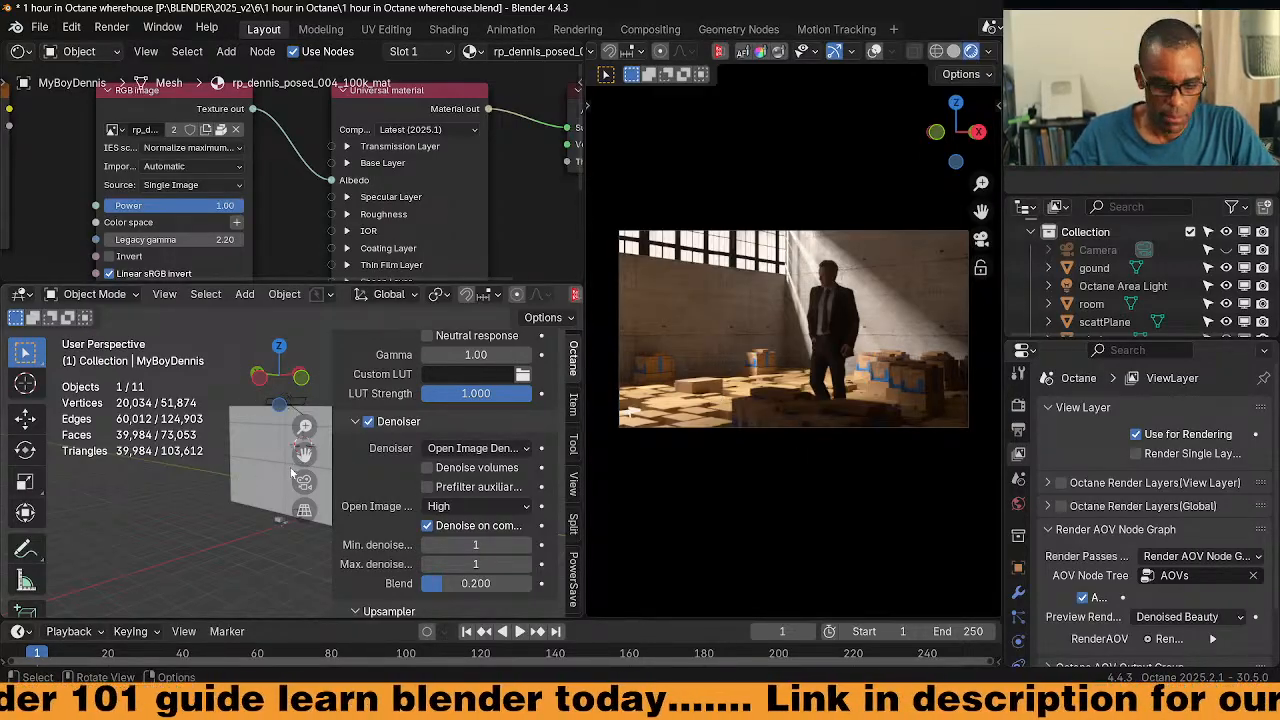
# Enlarge the node editor and select scattPlane to show the density settings of its Scatter on surface node
pyautogui.press('n')
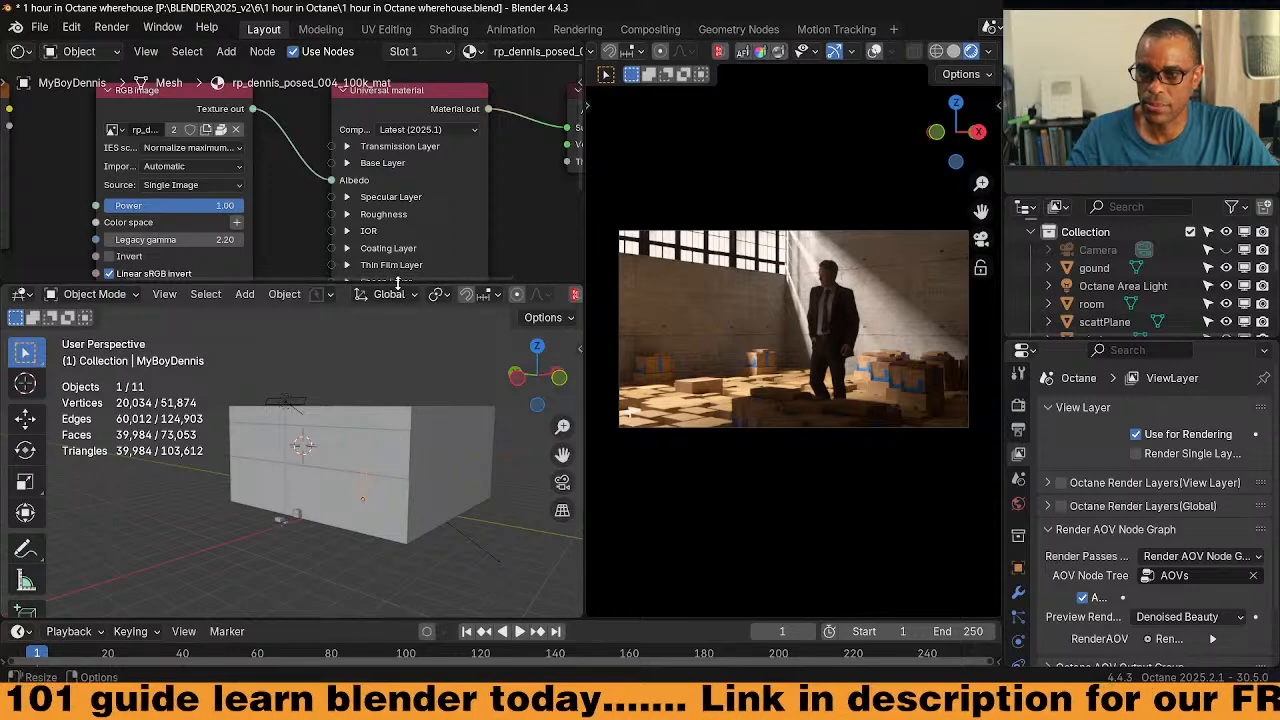
pyautogui.moveTo(397, 283); pyautogui.dragTo(397, 437)
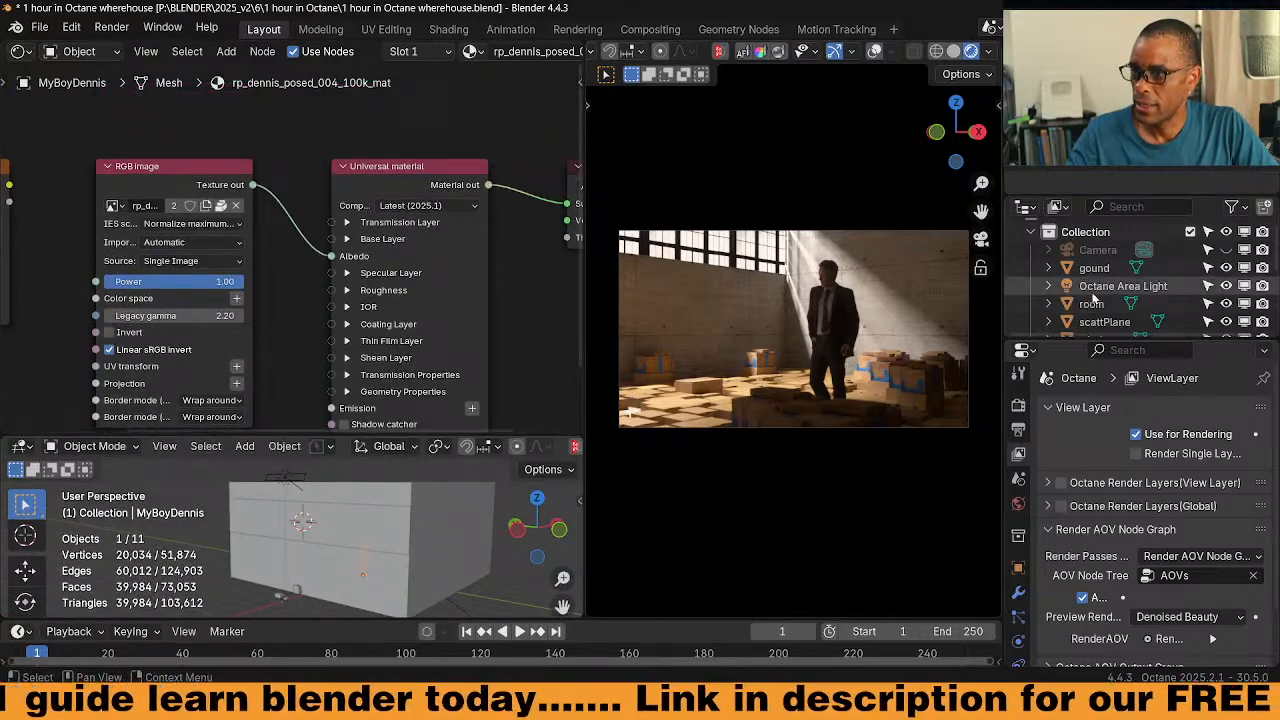
pyautogui.click(1104, 322)
pyautogui.scroll(4, 339, 285)
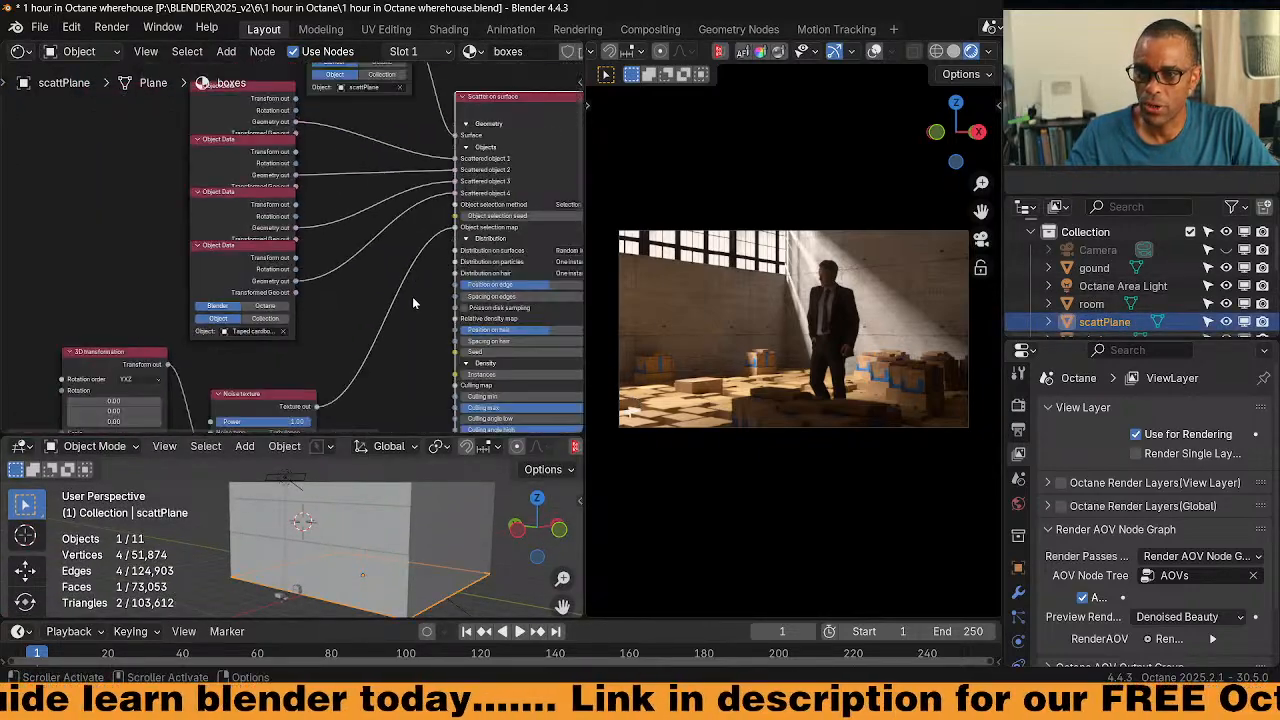
pyautogui.moveTo(339, 285); pyautogui.dragTo(238, 230, button='middle')
pyautogui.moveTo(482, 337); pyautogui.dragTo(464, 315, button='middle')
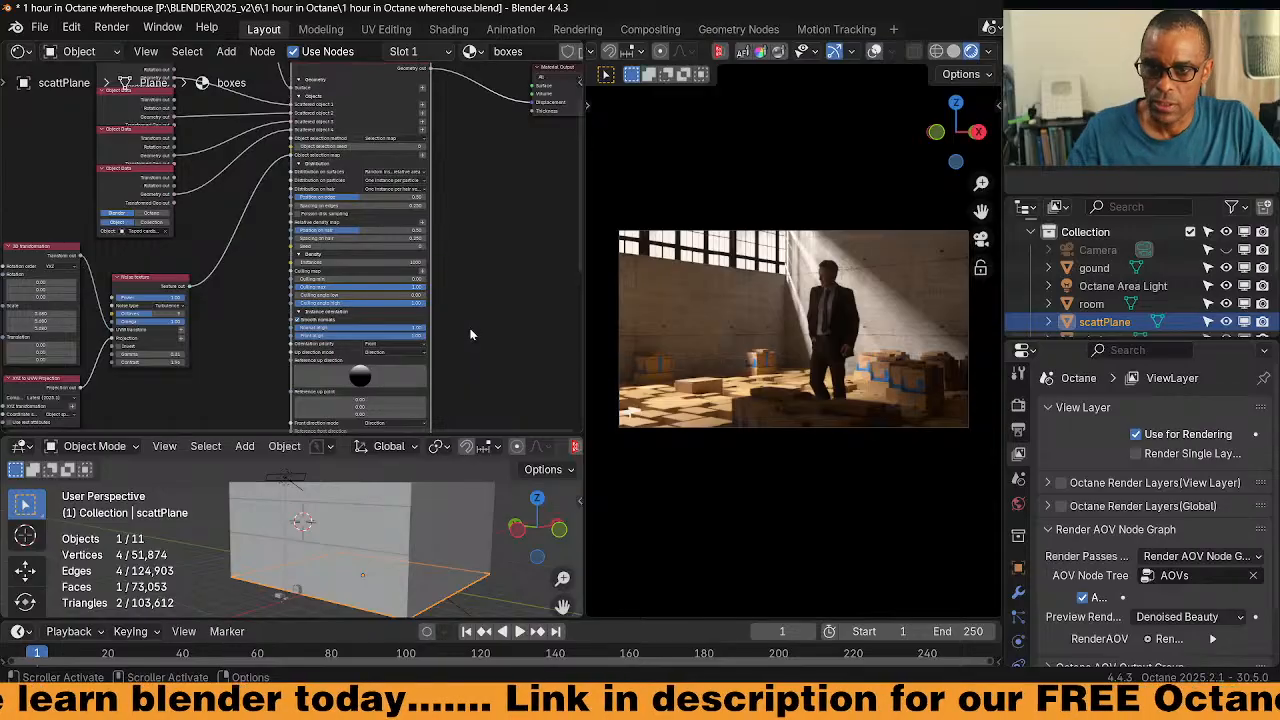
pyautogui.scroll(3, 480, 340)
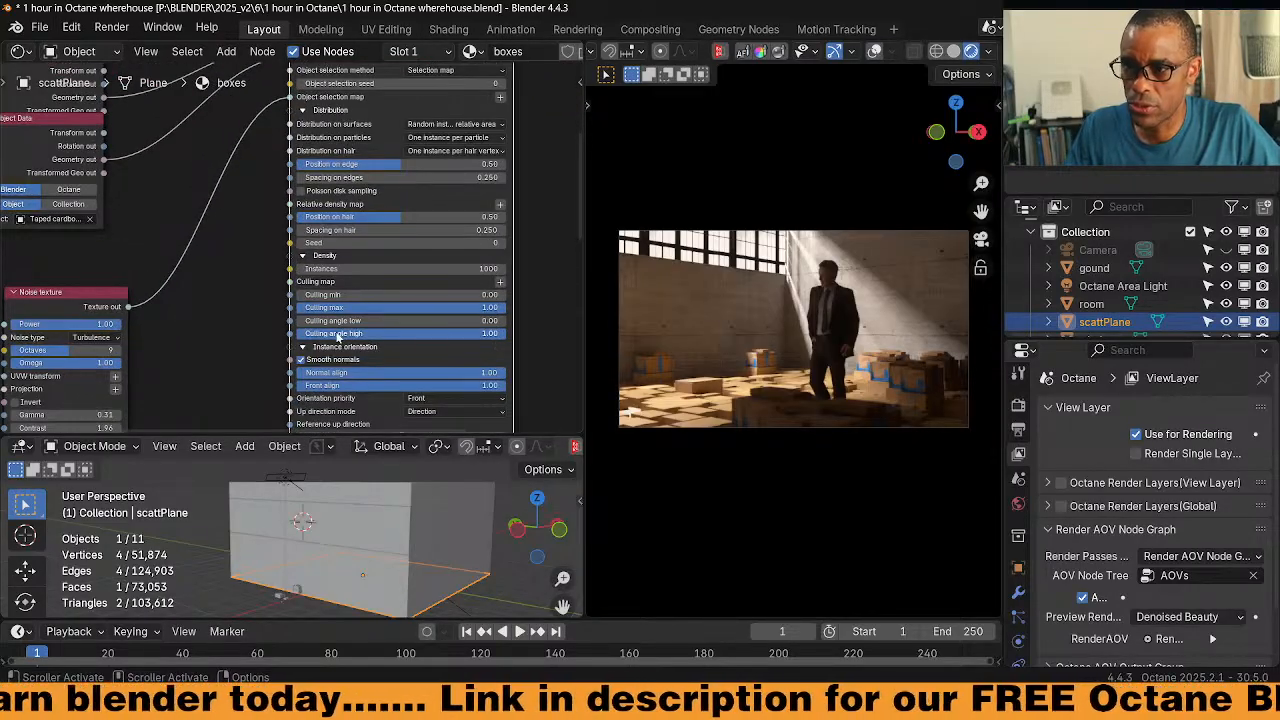
pyautogui.moveTo(250, 361); pyautogui.dragTo(231, 272, button='middle')
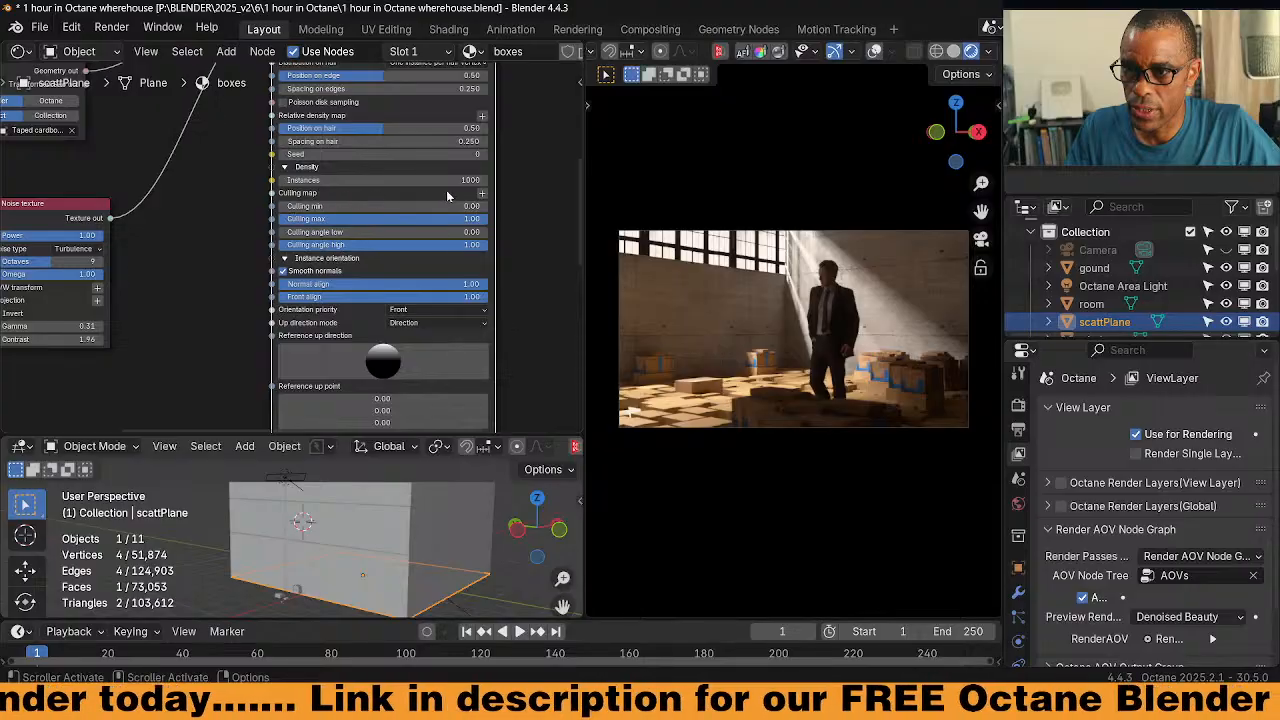
pyautogui.click(481, 195)
pyautogui.moveTo(481, 216)
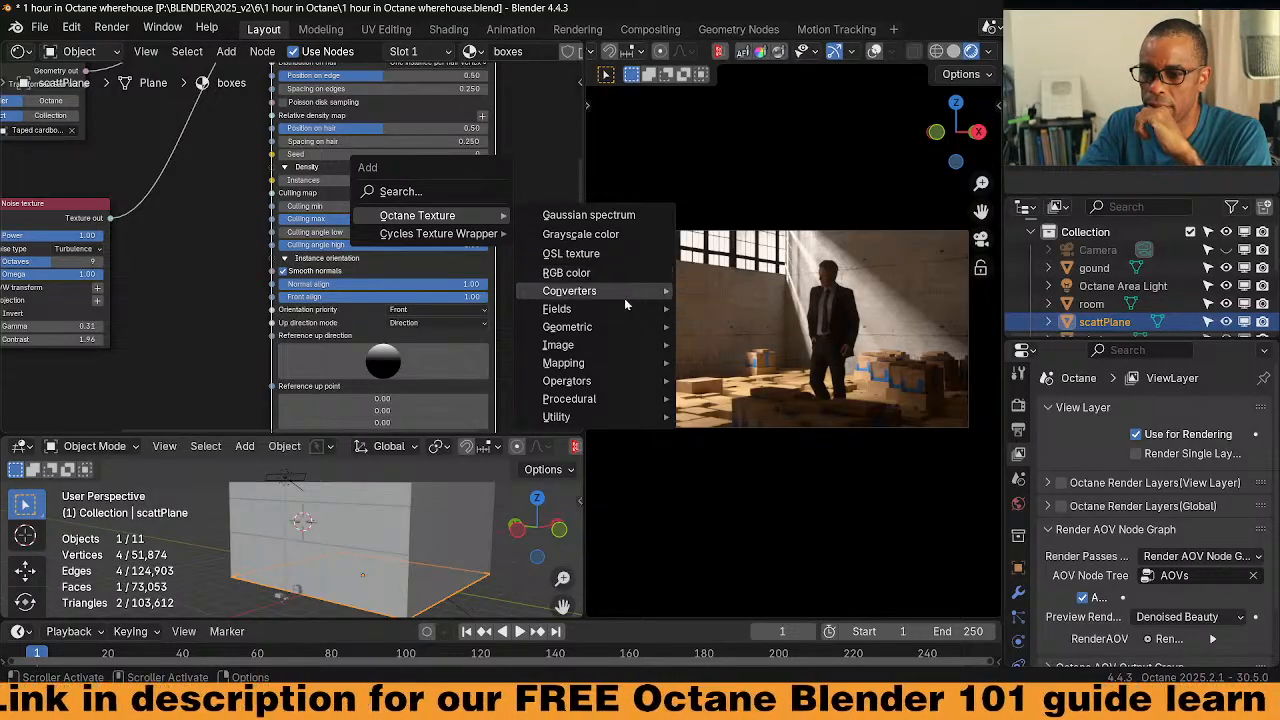
pyautogui.moveTo(624, 298)
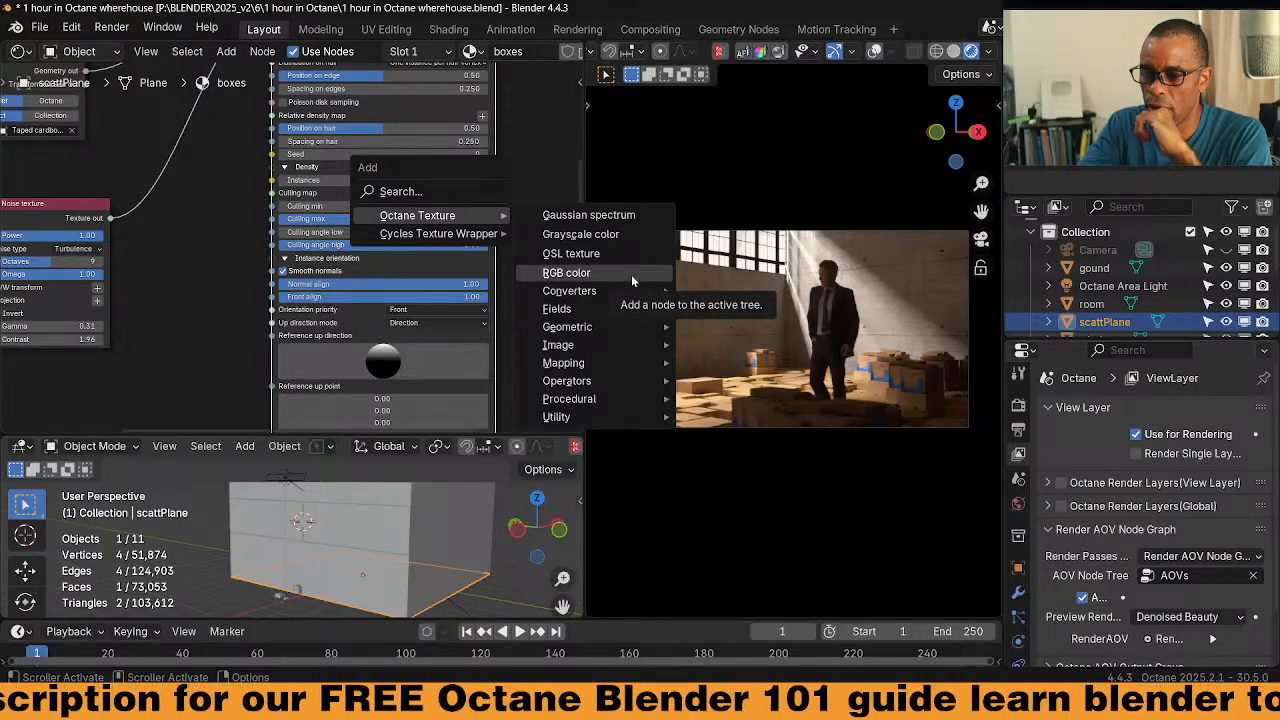
pyautogui.click(631, 274)
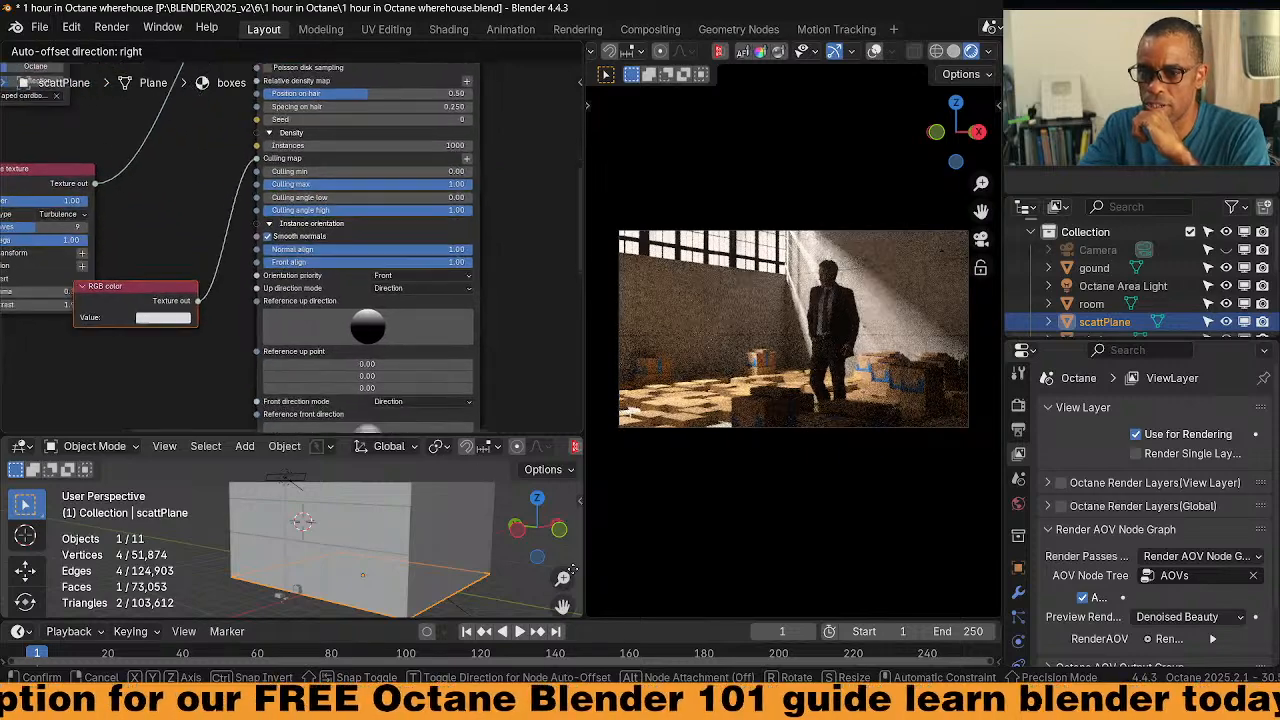
pyautogui.click(517, 453)
pyautogui.moveTo(103, 316); pyautogui.dragTo(218, 314, button='middle')
pyautogui.click(170, 210)
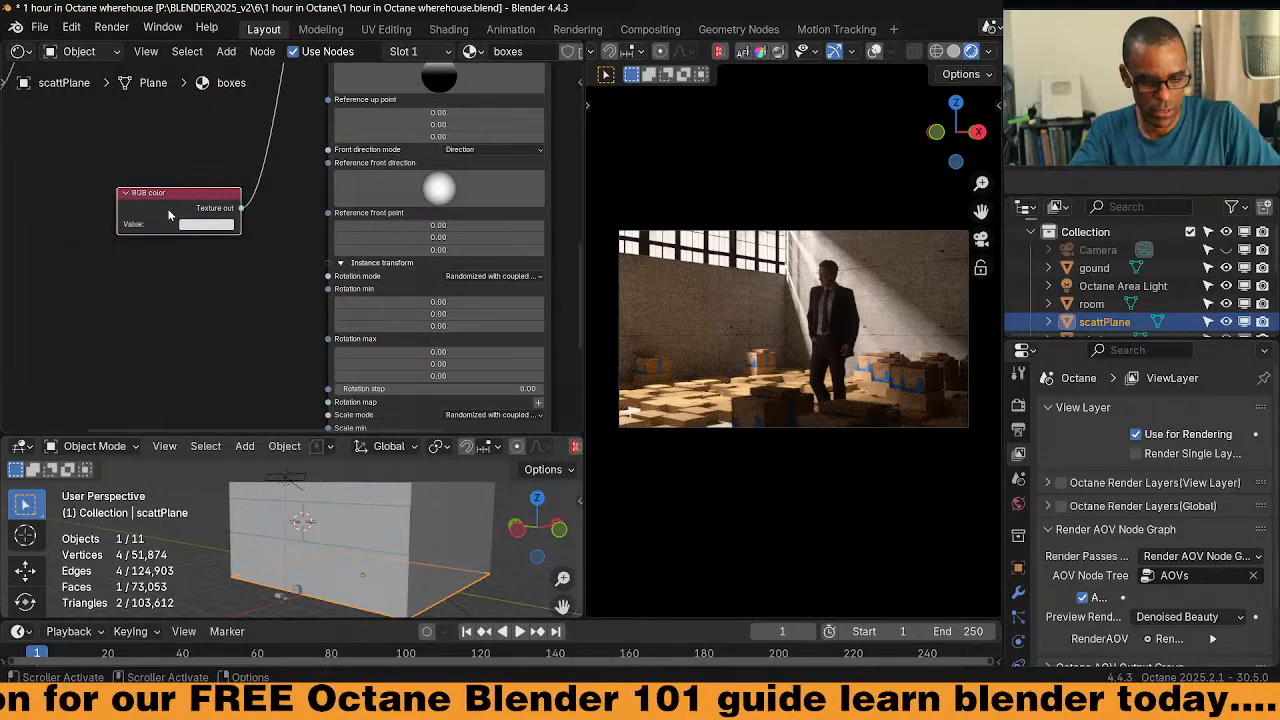
pyautogui.press('x')
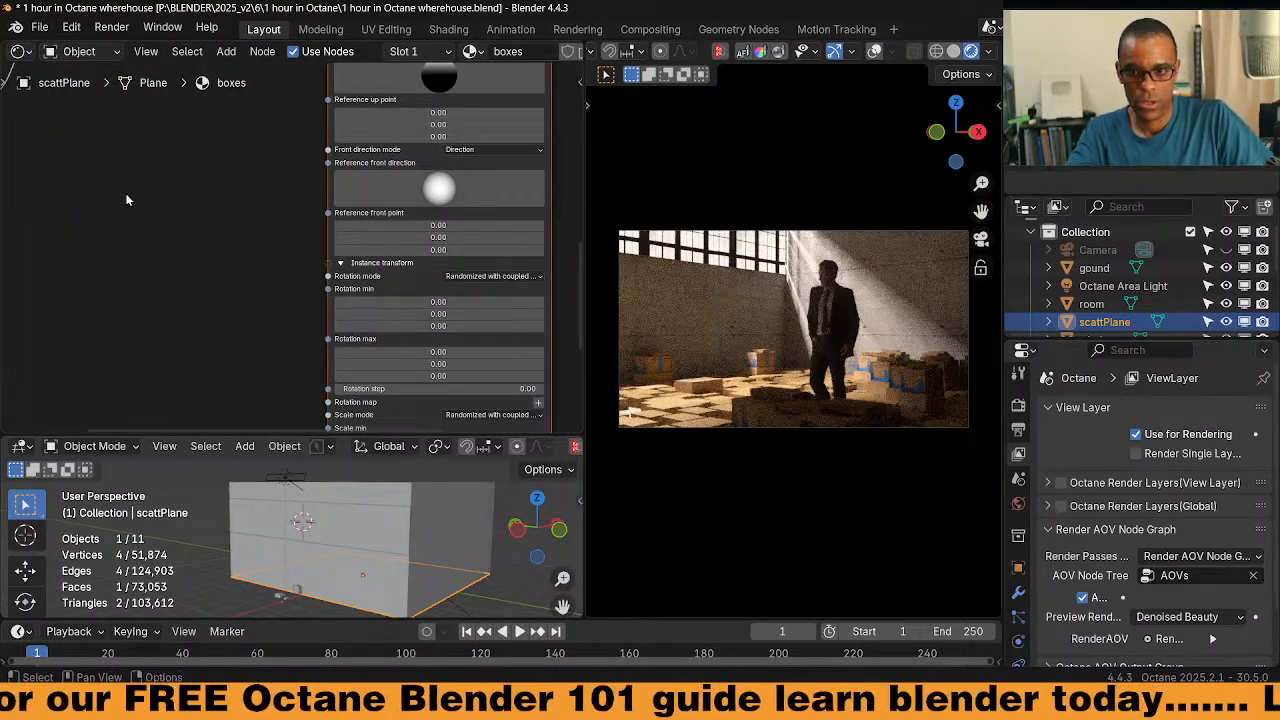
# Add an RGB image node and connect its texture output to the scatter node's Culling map
pyautogui.hotkey('shift', 'a')
pyautogui.write('egb')
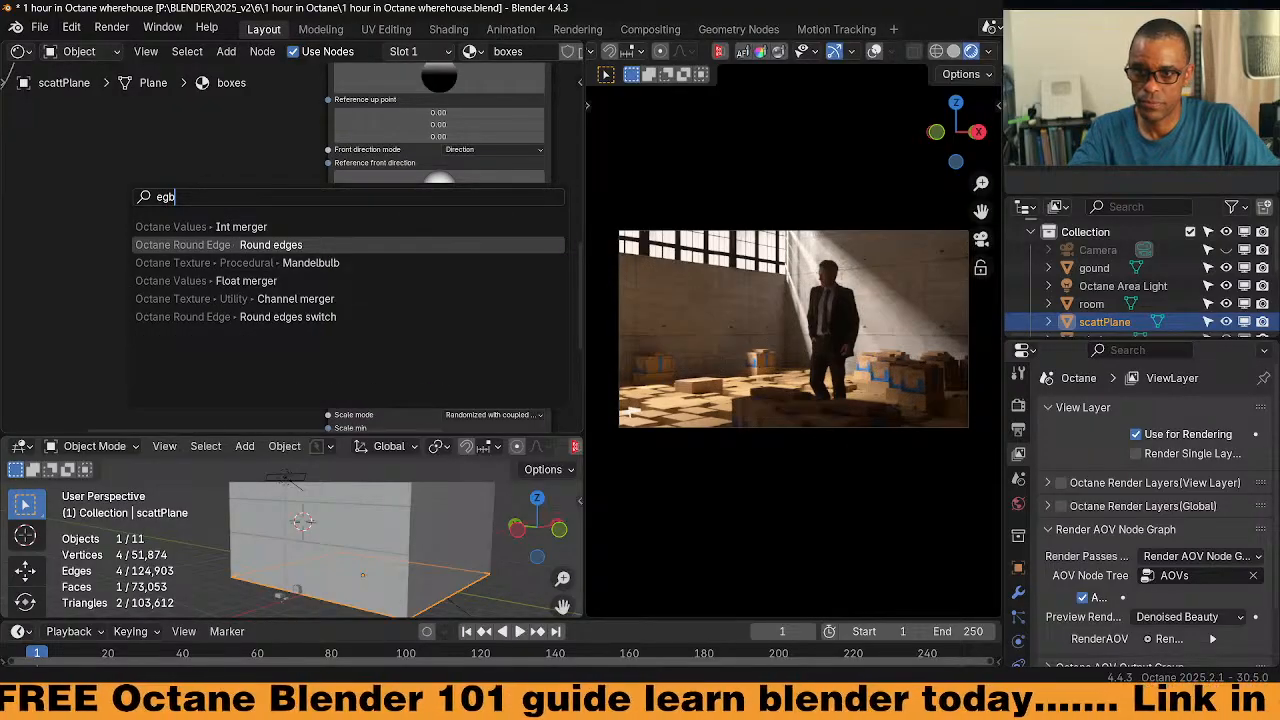
pyautogui.press('BackSpace')
pyautogui.press('BackSpace')
pyautogui.press('BackSpace')
pyautogui.write('rgb')
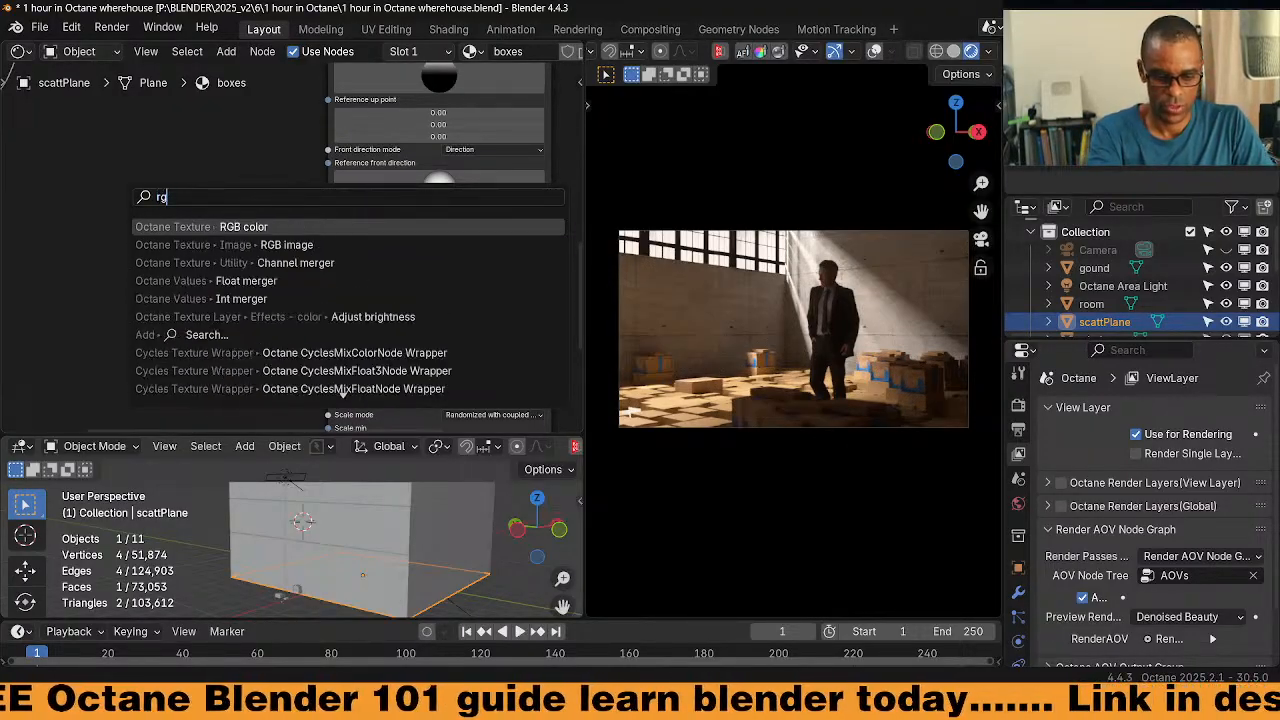
pyautogui.press('Down')
pyautogui.press('Return')
pyautogui.click(80, 175)
pyautogui.moveTo(225, 198); pyautogui.dragTo(267, 312, button='middle')
pyautogui.moveTo(229, 298); pyautogui.dragTo(377, 109)
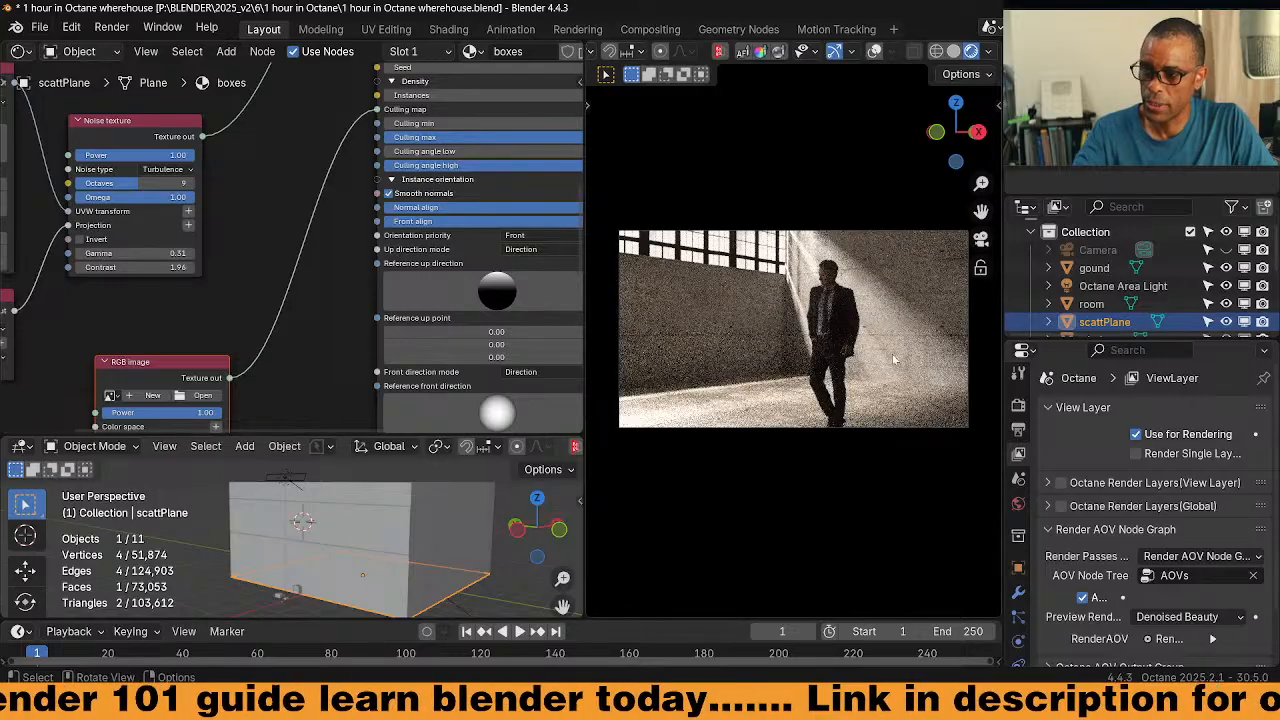
# Create a new blank image named "box paine" in the RGB image node, keeping the default 1024 px size
pyautogui.moveTo(285, 334); pyautogui.dragTo(301, 278, button='middle')
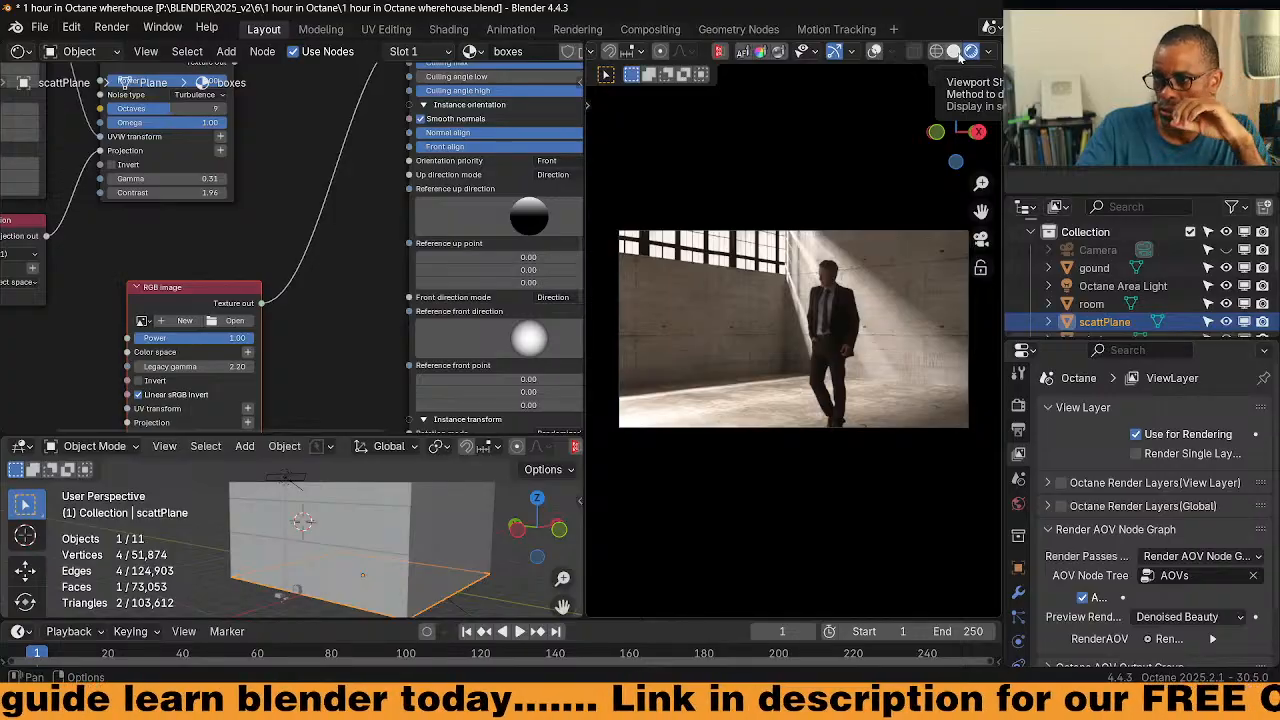
pyautogui.click(173, 327)
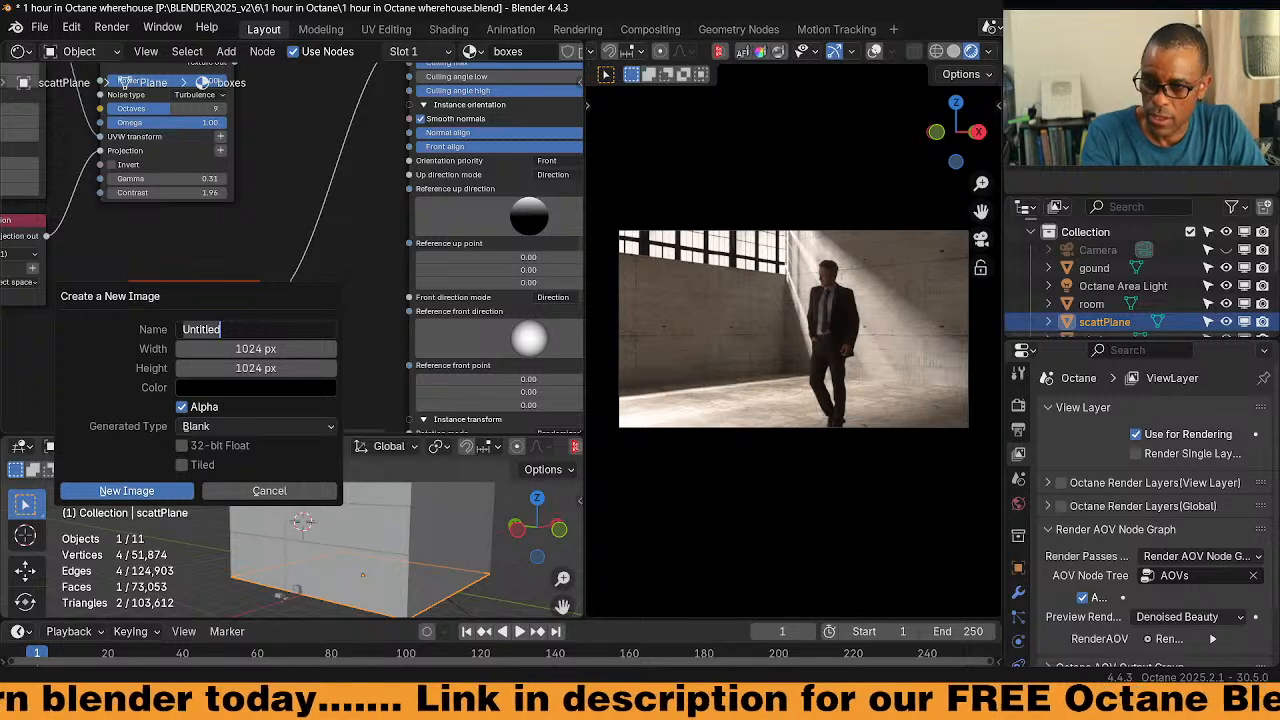
pyautogui.write('box')
pyautogui.write('paine')
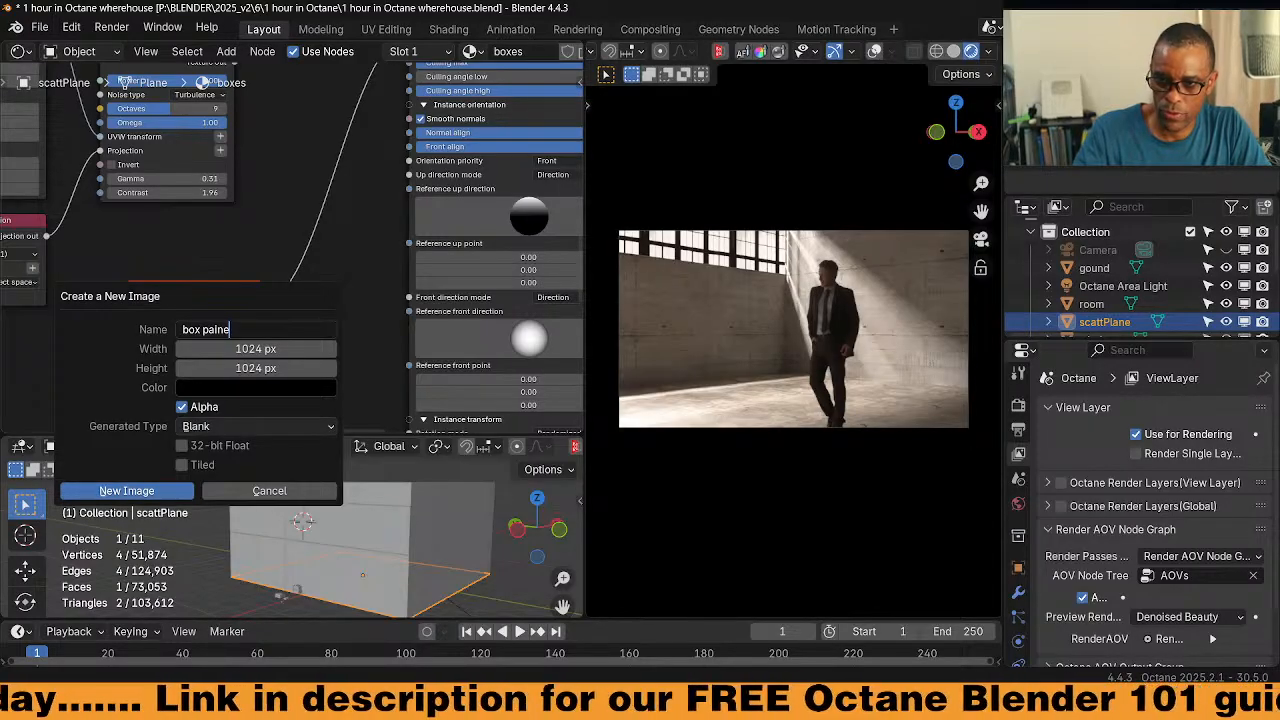
pyautogui.click(165, 494)
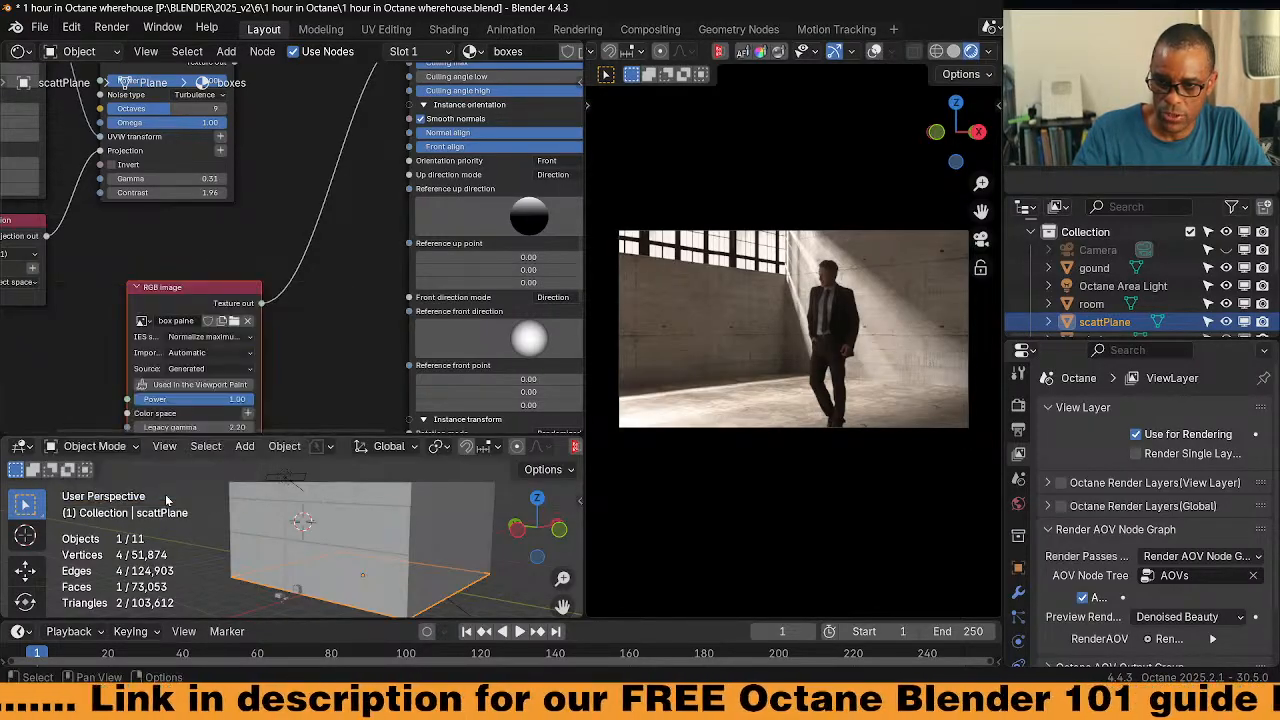
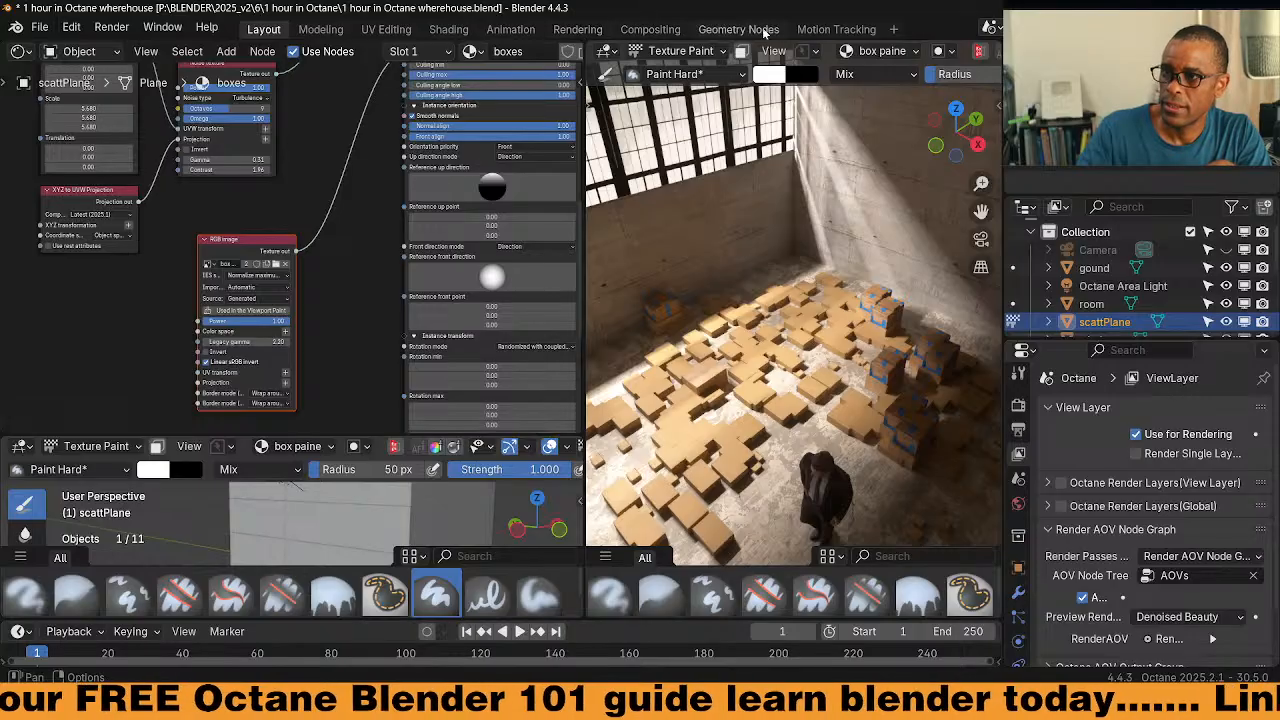
# Add a Texture Paint workspace from the General workspace presets
pyautogui.click(893, 29)
pyautogui.moveTo(859, 81)
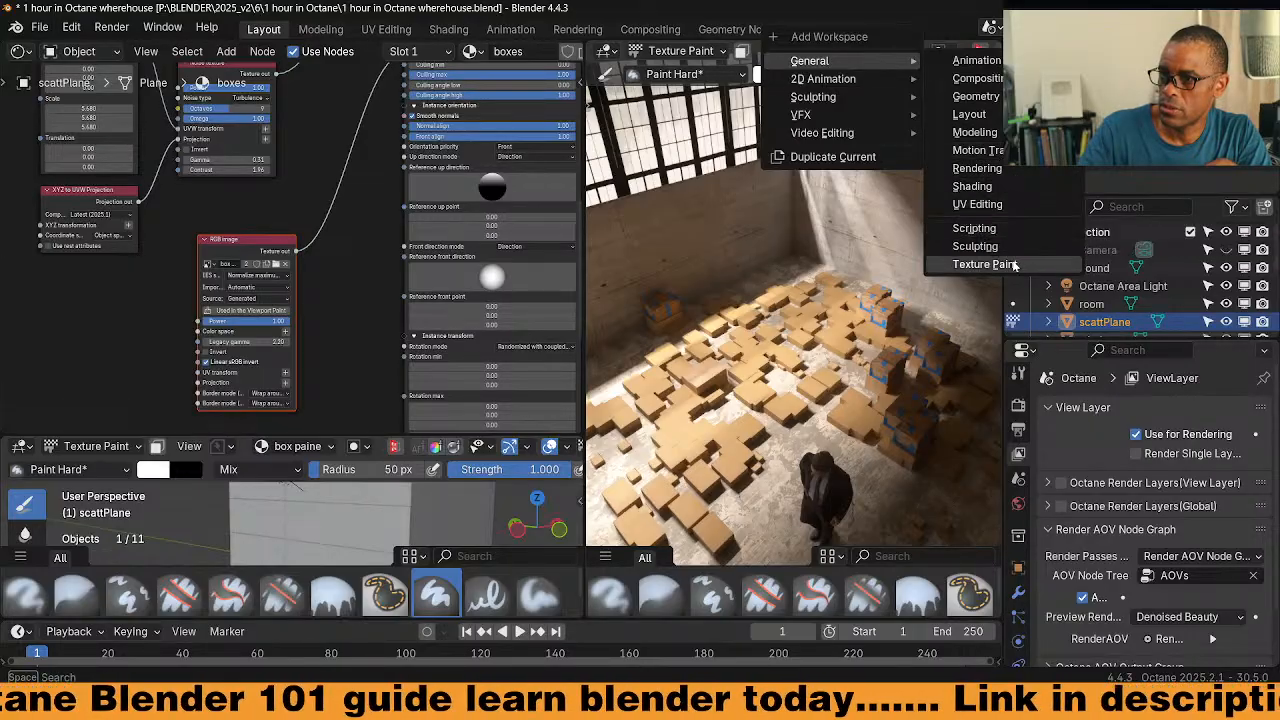
pyautogui.press('Return')
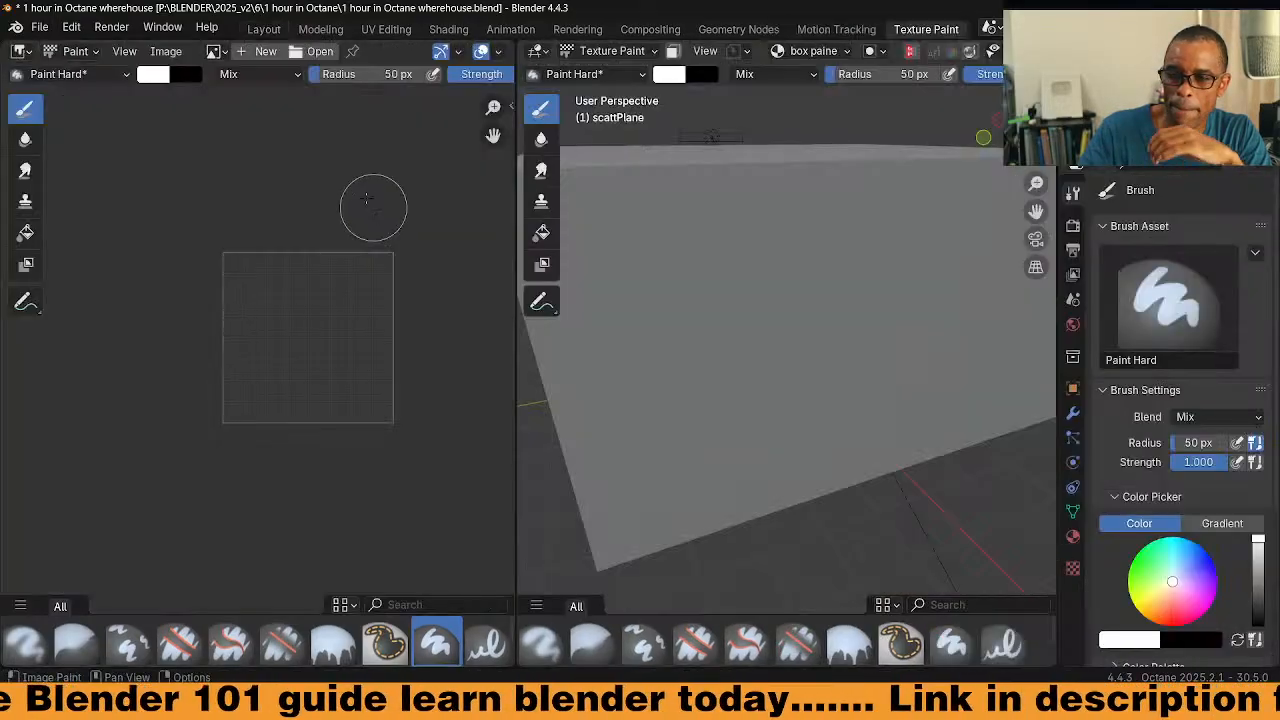
# Display the box paine image in the image editor and paint white over the gap between its existing strokes
pyautogui.click(215, 51)
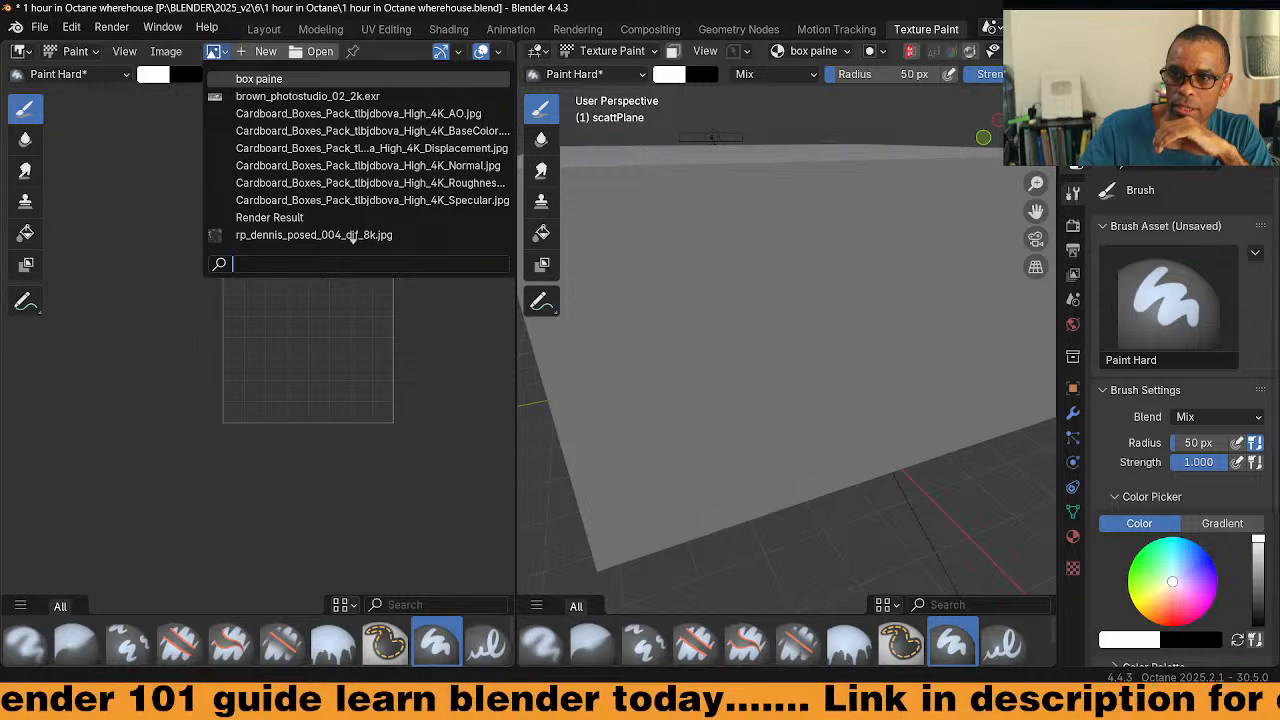
pyautogui.press('Return')
pyautogui.press('Home')
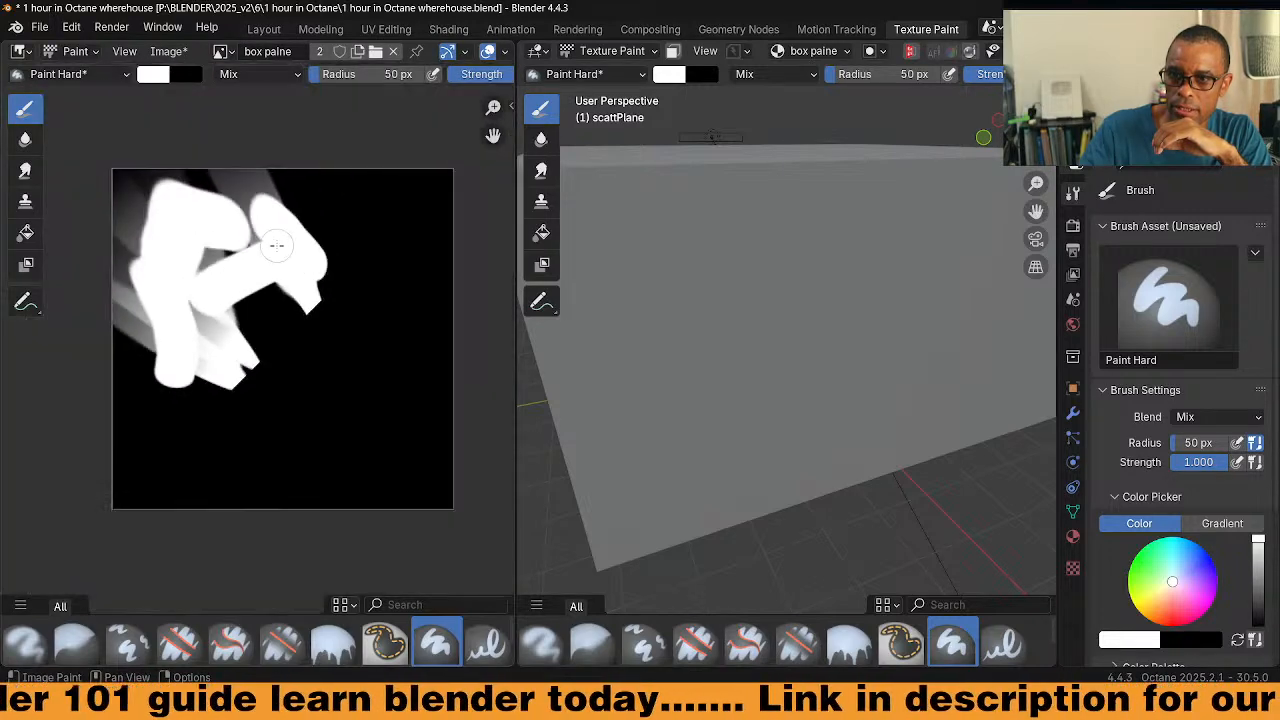
pyautogui.moveTo(246, 236)
pyautogui.mouseDown()
pyautogui.moveTo(251, 206)
pyautogui.moveTo(226, 211)
pyautogui.moveTo(188, 272)
pyautogui.mouseUp()
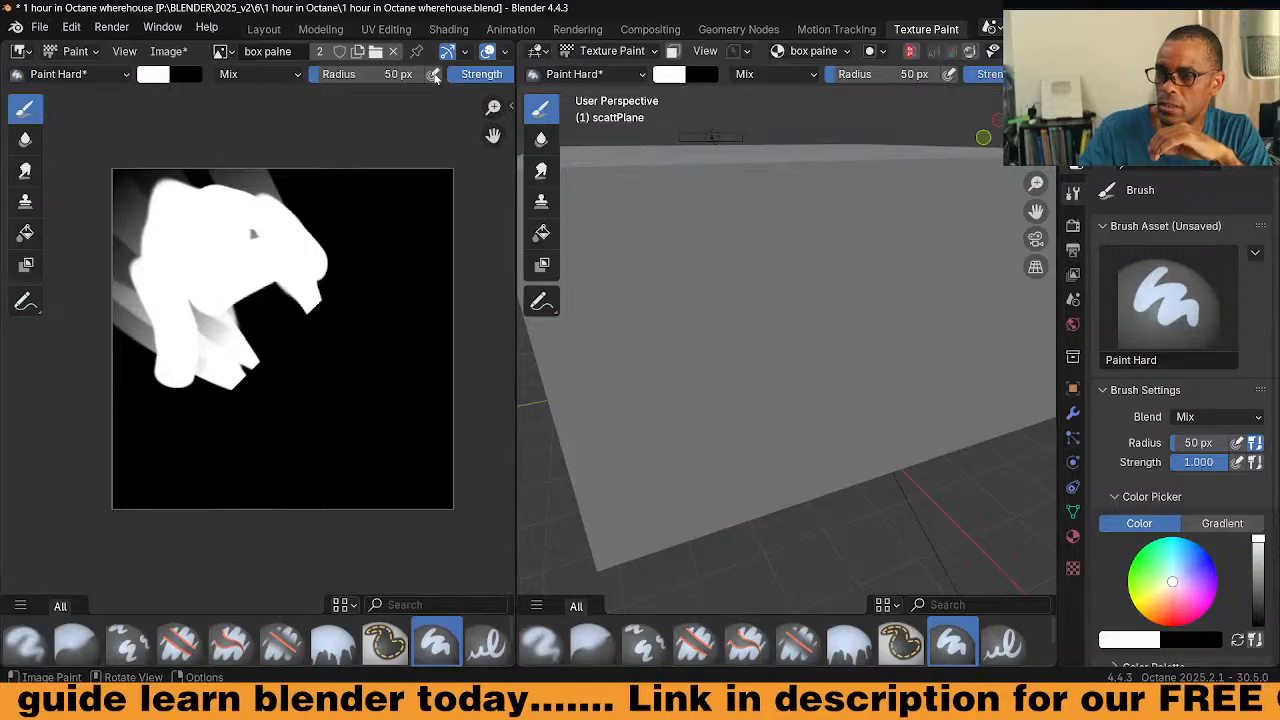
# Save the painted image as box paine.png in the 2025_v2\6\1 hour in Octane folder
pyautogui.click(172, 52)
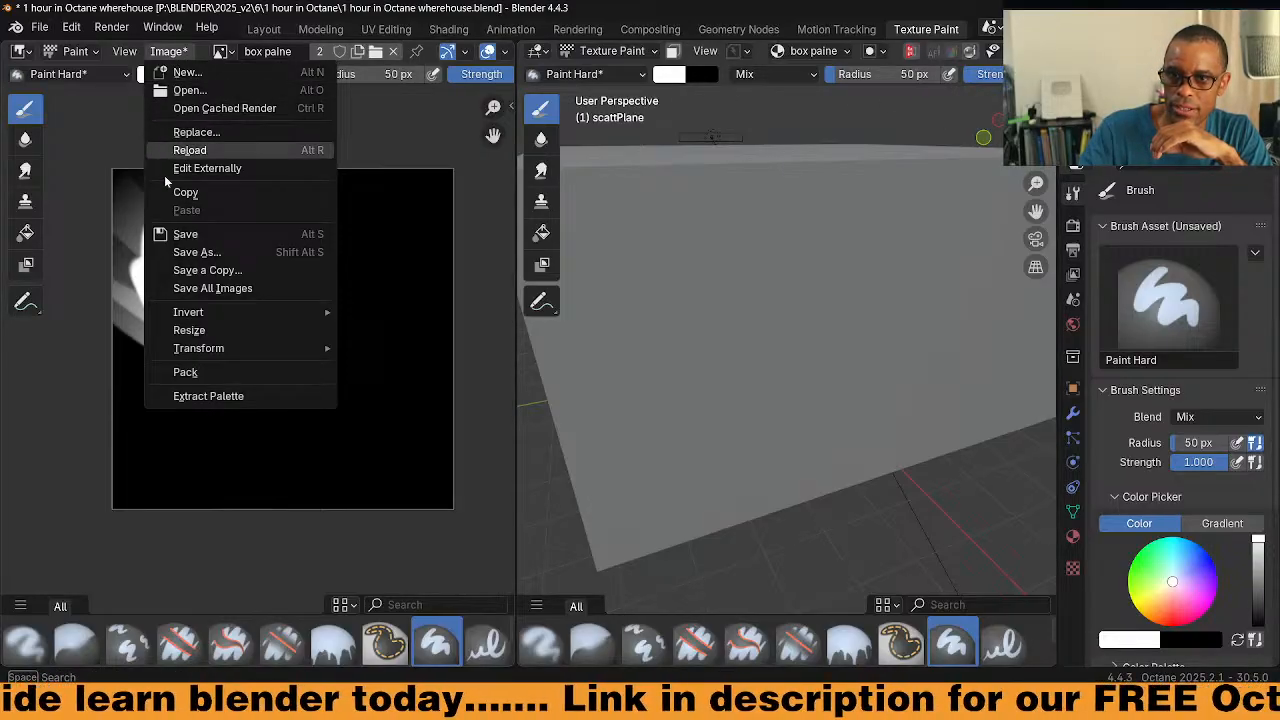
pyautogui.click(223, 255)
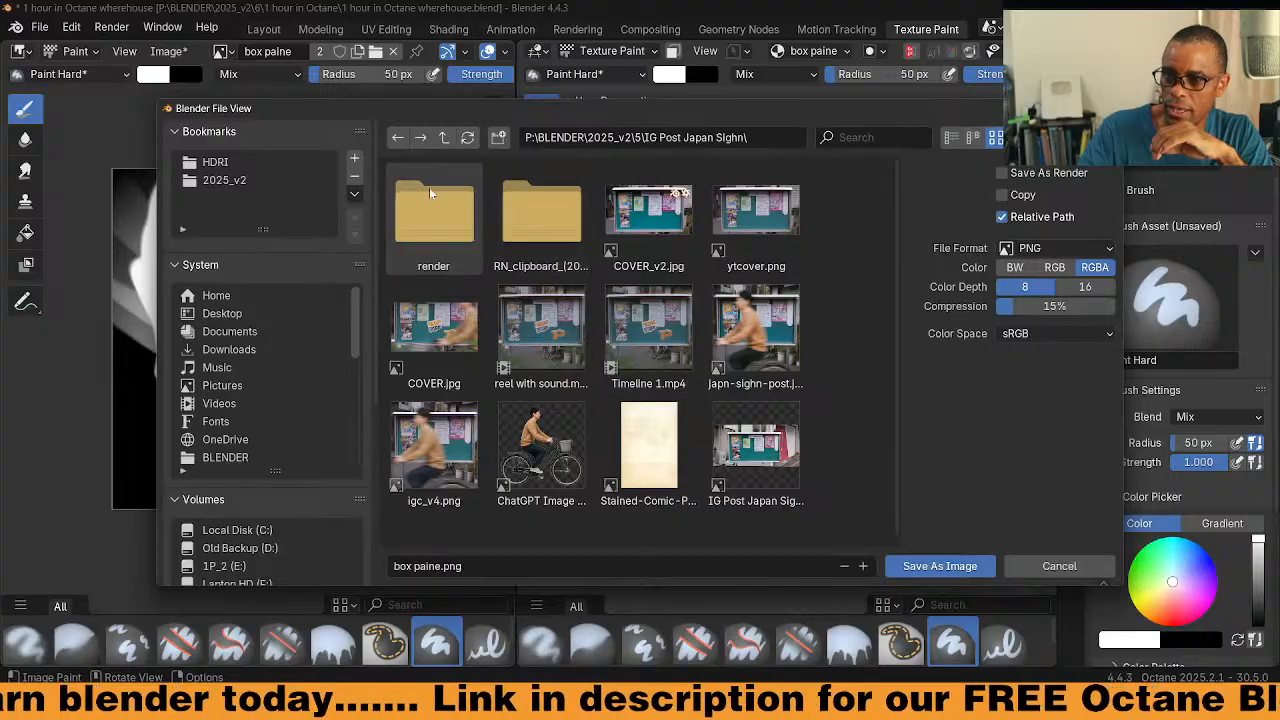
pyautogui.click(233, 185)
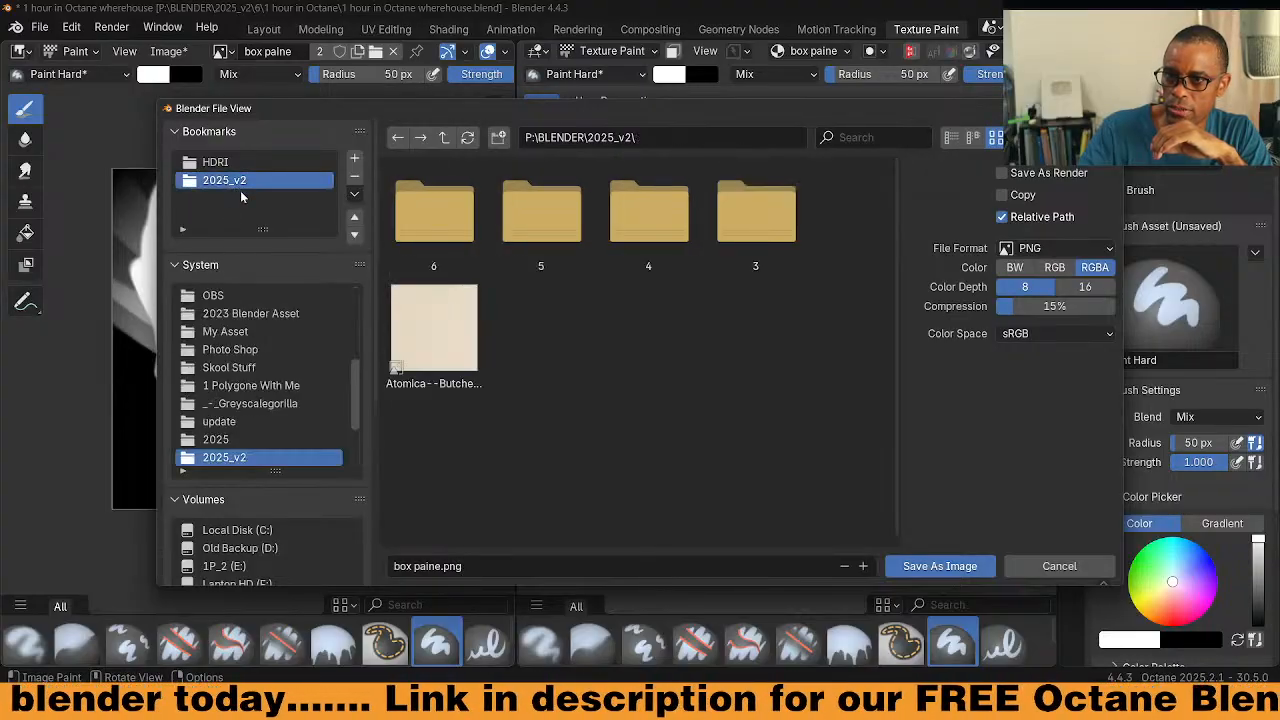
pyautogui.doubleClick(447, 217)
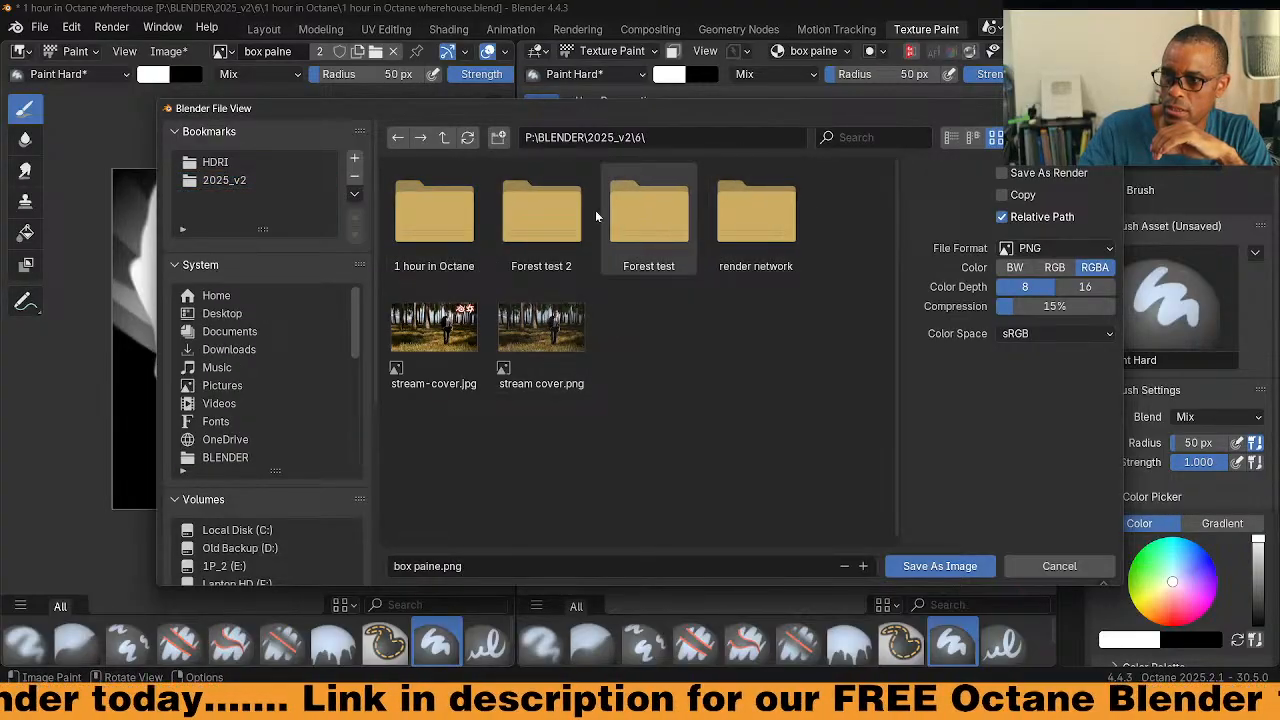
pyautogui.doubleClick(415, 212)
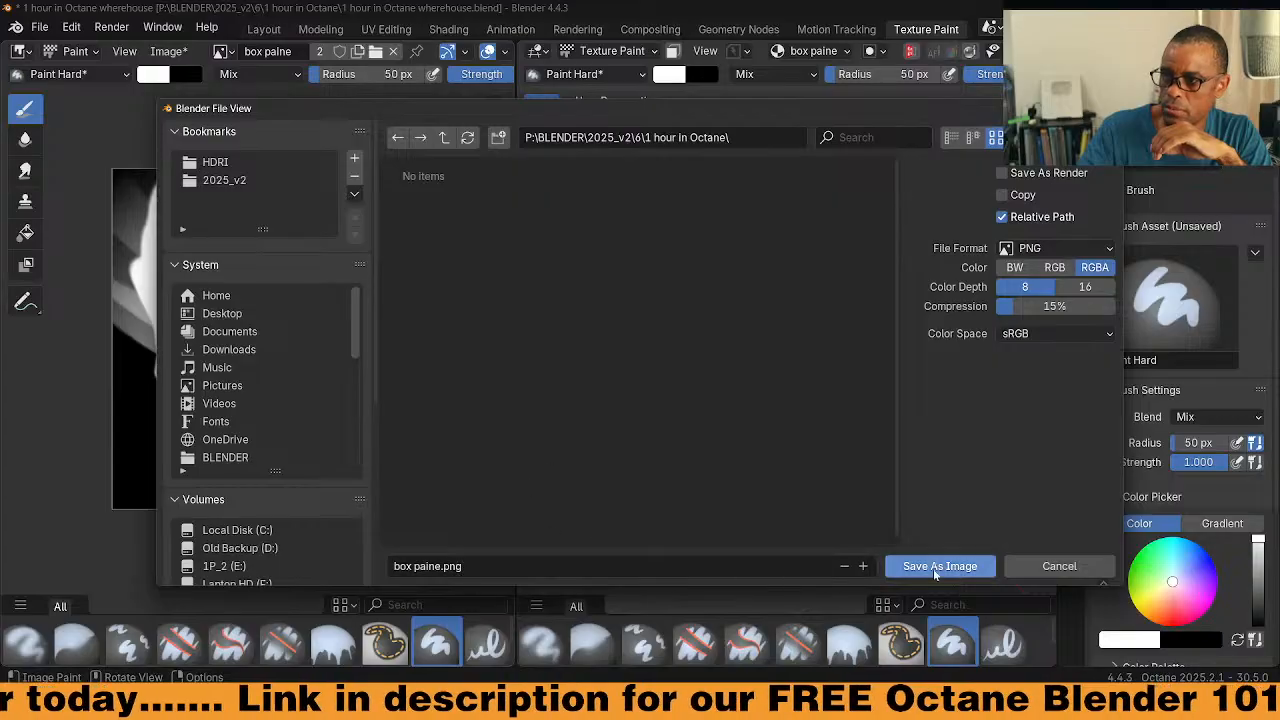
pyautogui.click(964, 566)
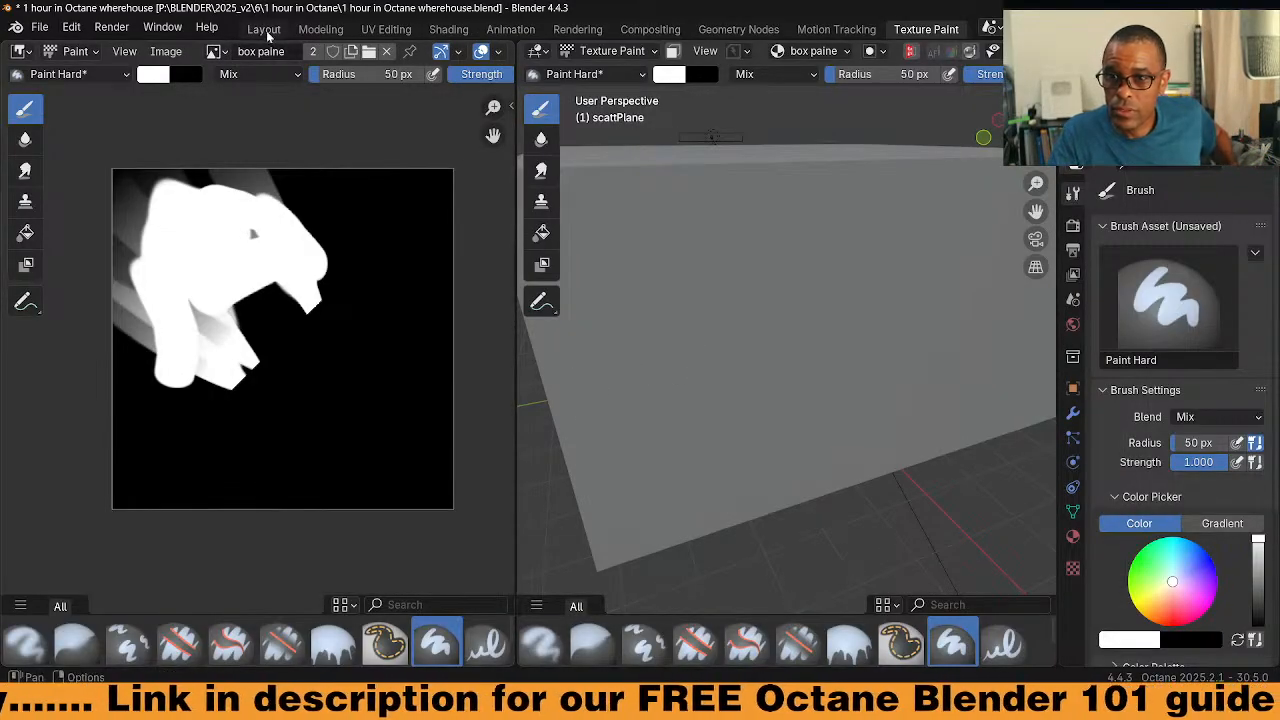
# Return to the Layout workspace and lower the Noise texture node's Gamma to 0.23 and Omega to 0.92
pyautogui.hotkey('ctrl', 'pagedown')
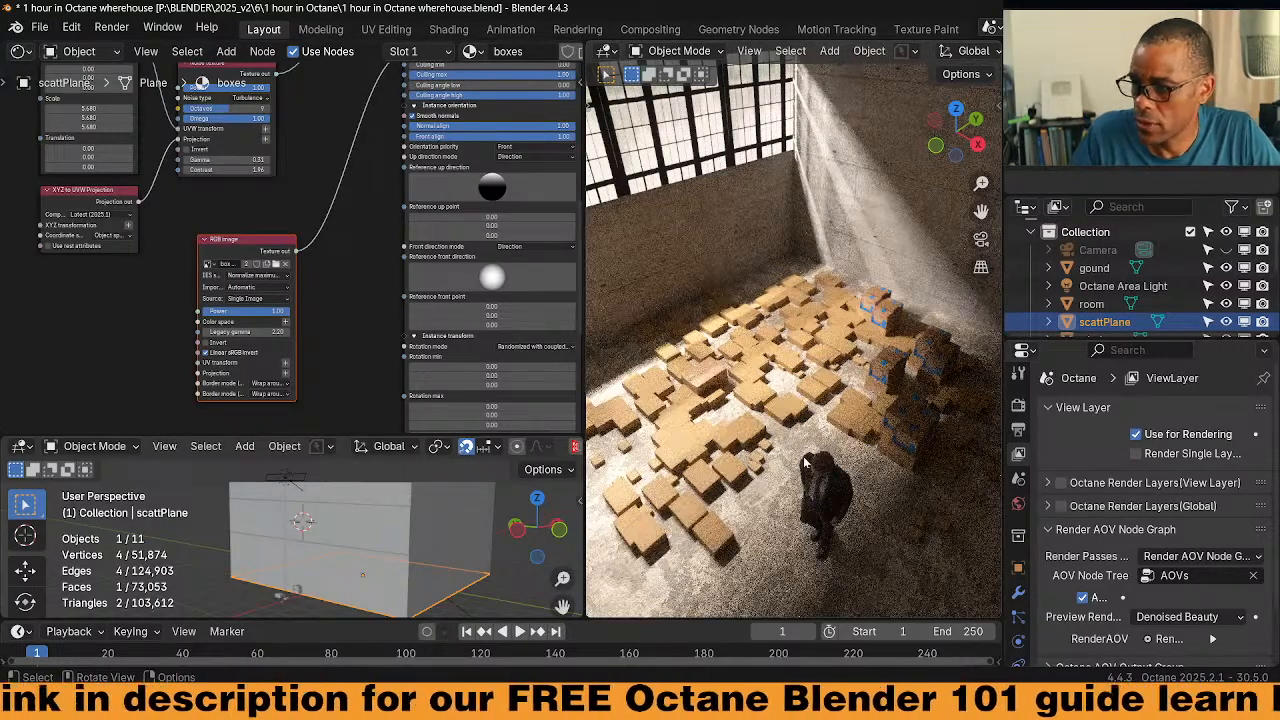
pyautogui.moveTo(328, 243); pyautogui.dragTo(294, 297, button='middle')
pyautogui.scroll(-4, 292, 298)
pyautogui.moveTo(281, 250)
pyautogui.mouseDown(button='middle')
pyautogui.moveTo(271, 308)
pyautogui.moveTo(267, 279)
pyautogui.moveTo(265, 290)
pyautogui.moveTo(291, 227)
pyautogui.mouseUp(button='middle')
pyautogui.scroll(3, 271, 274)
pyautogui.moveTo(231, 335)
pyautogui.mouseDown(button='middle')
pyautogui.moveTo(275, 274)
pyautogui.moveTo(323, 250)
pyautogui.mouseUp(button='middle')
pyautogui.scroll(1, 211, 322)
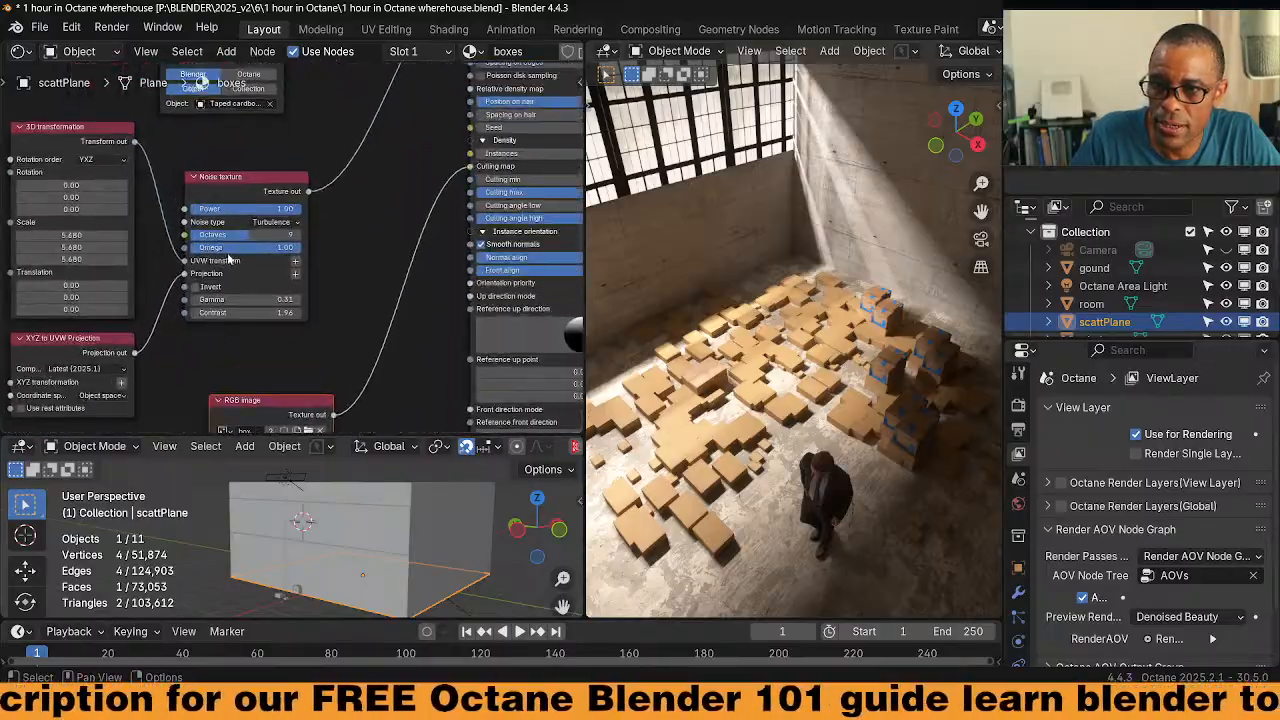
pyautogui.moveTo(270, 299); pyautogui.dragTo(254, 299)
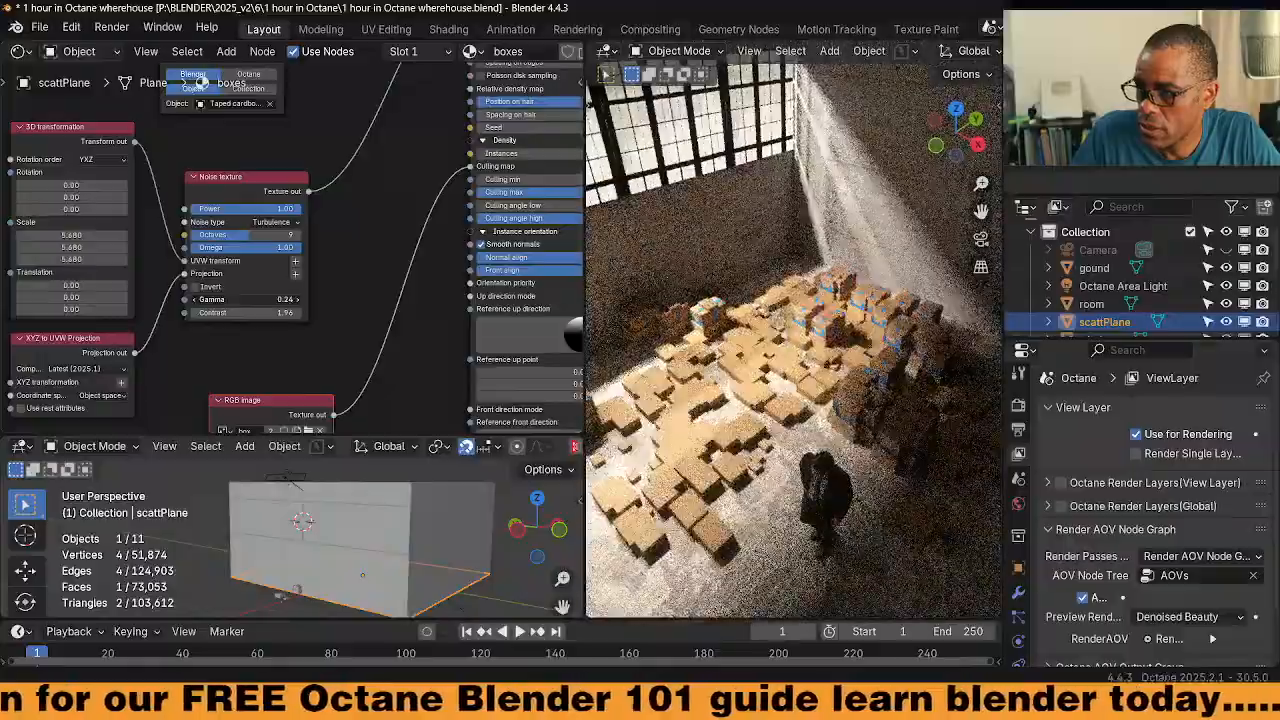
pyautogui.moveTo(250, 234)
pyautogui.mouseDown()
pyautogui.moveTo(278, 234)
pyautogui.moveTo(250, 235)
pyautogui.mouseUp()
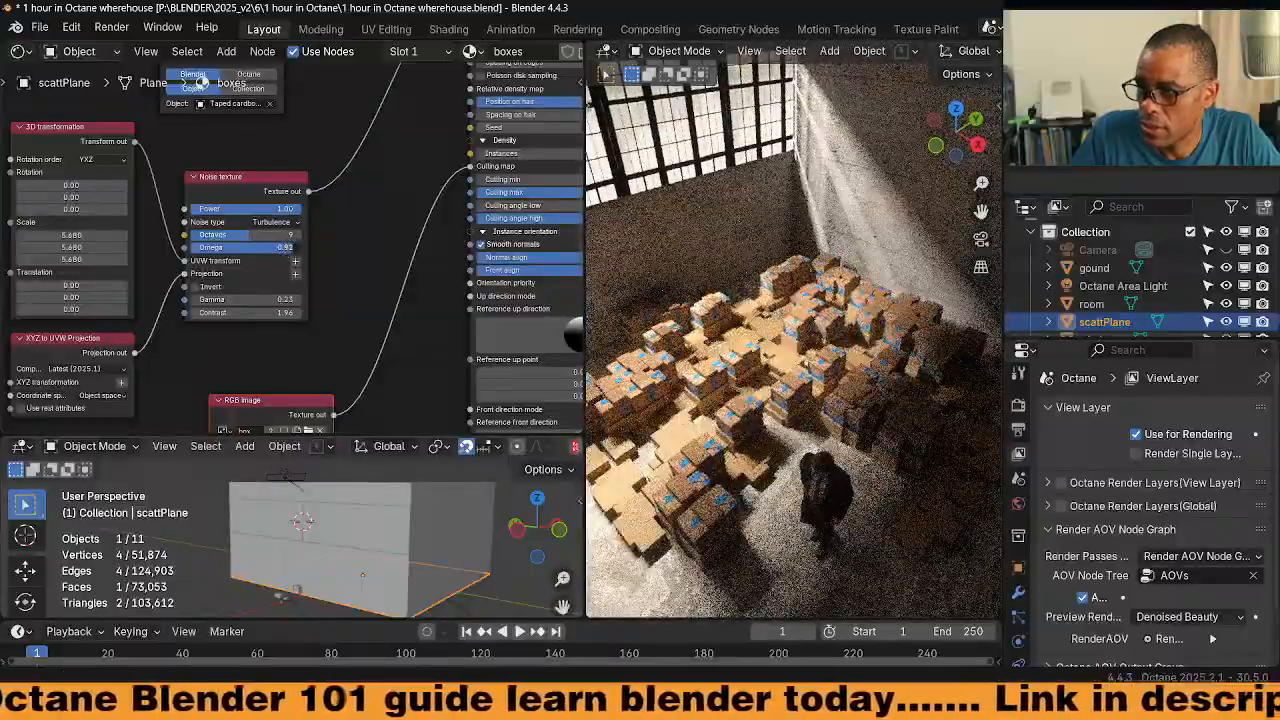
pyautogui.moveTo(291, 247); pyautogui.dragTo(292, 247)
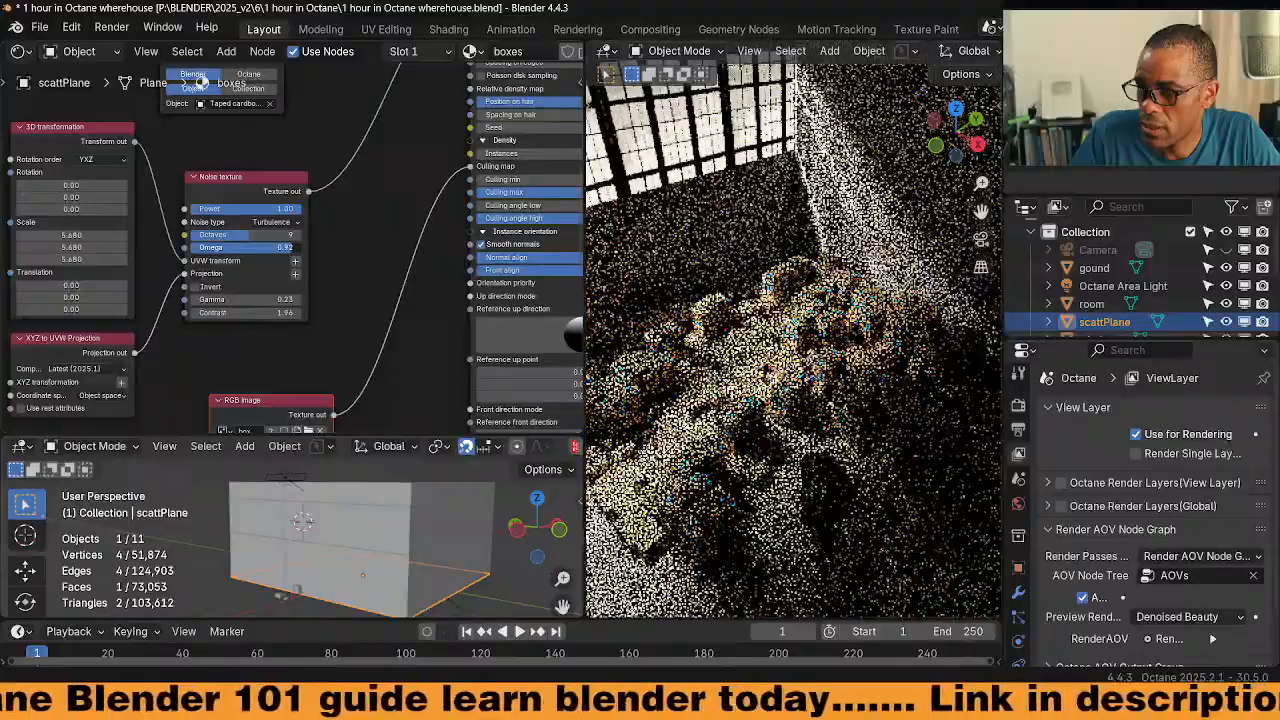
# Try the Sequential and Random object selection methods on the Scatter on surface node
pyautogui.moveTo(390, 192); pyautogui.dragTo(303, 308, button='middle')
pyautogui.moveTo(350, 169); pyautogui.dragTo(232, 289, button='middle')
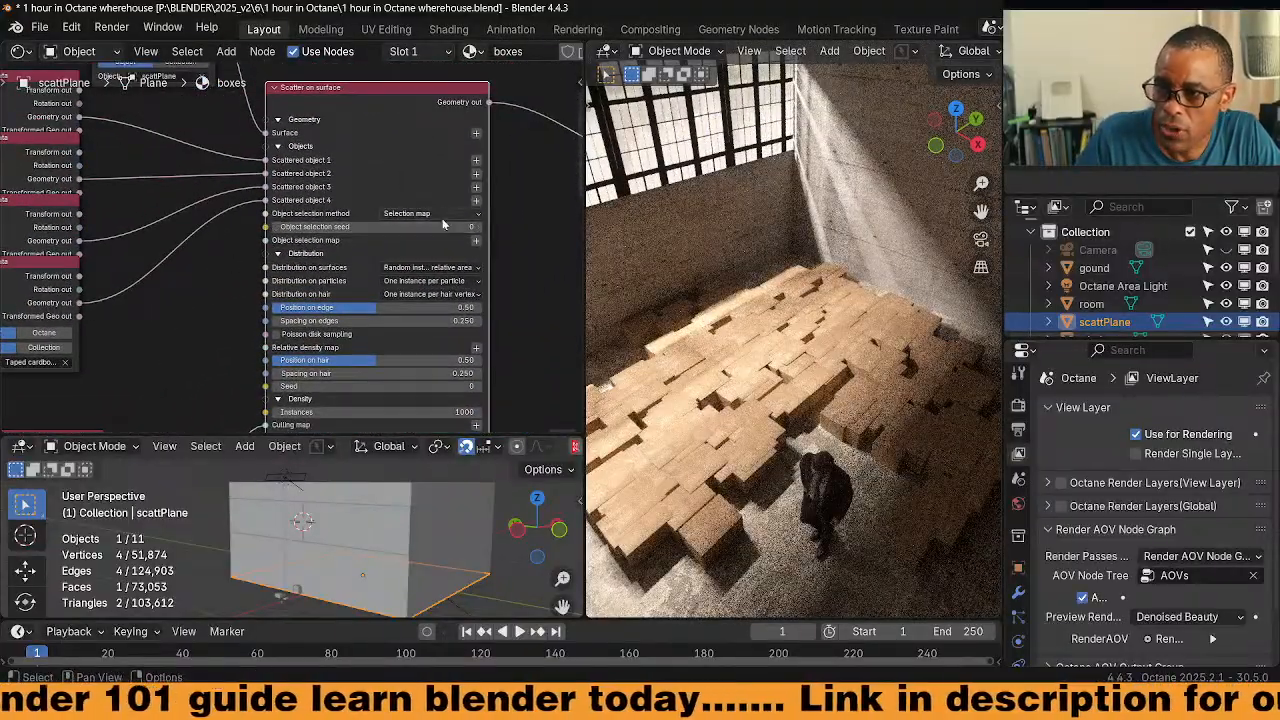
pyautogui.click(440, 214)
pyautogui.click(441, 226)
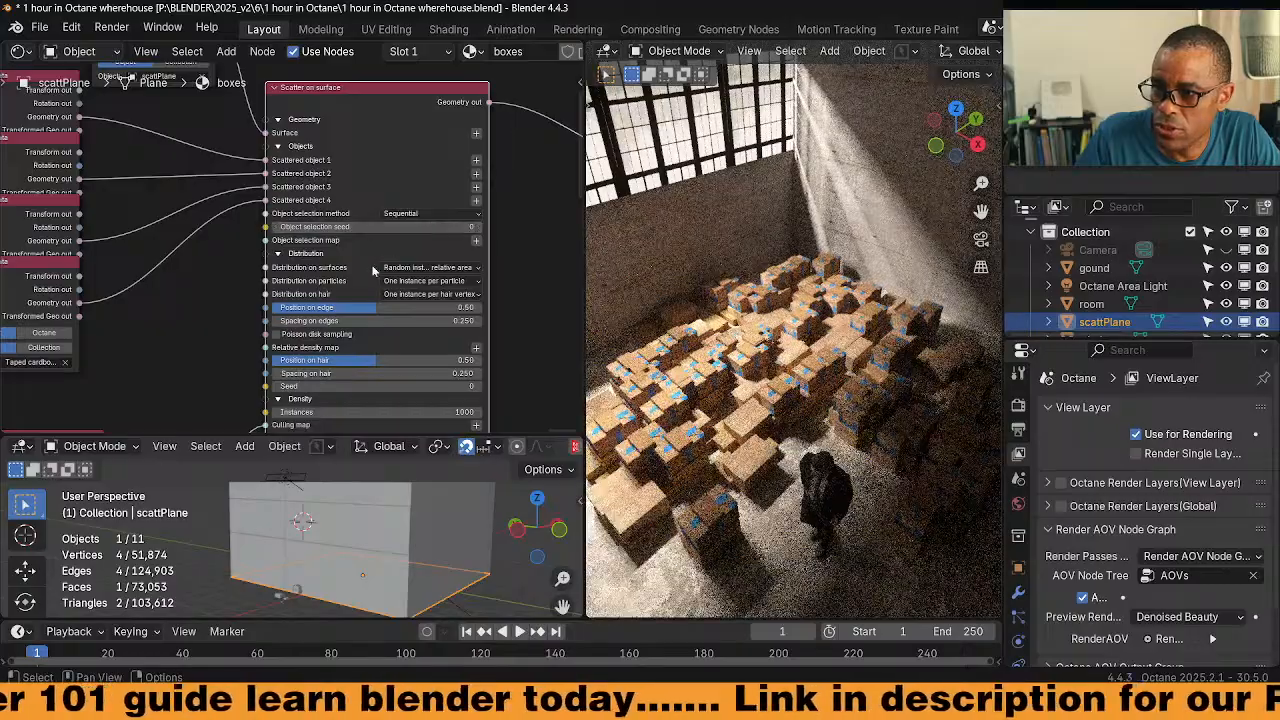
pyautogui.moveTo(123, 268); pyautogui.dragTo(165, 337, button='middle')
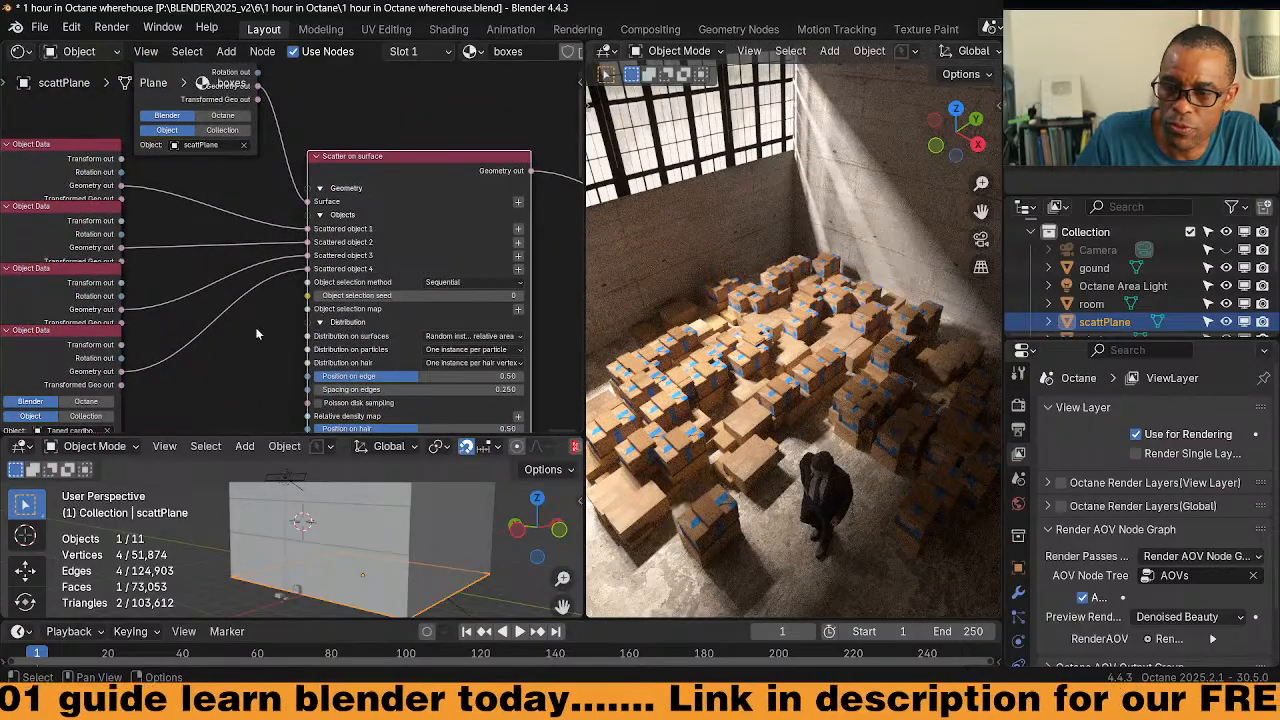
pyautogui.moveTo(256, 334); pyautogui.dragTo(213, 245, button='middle')
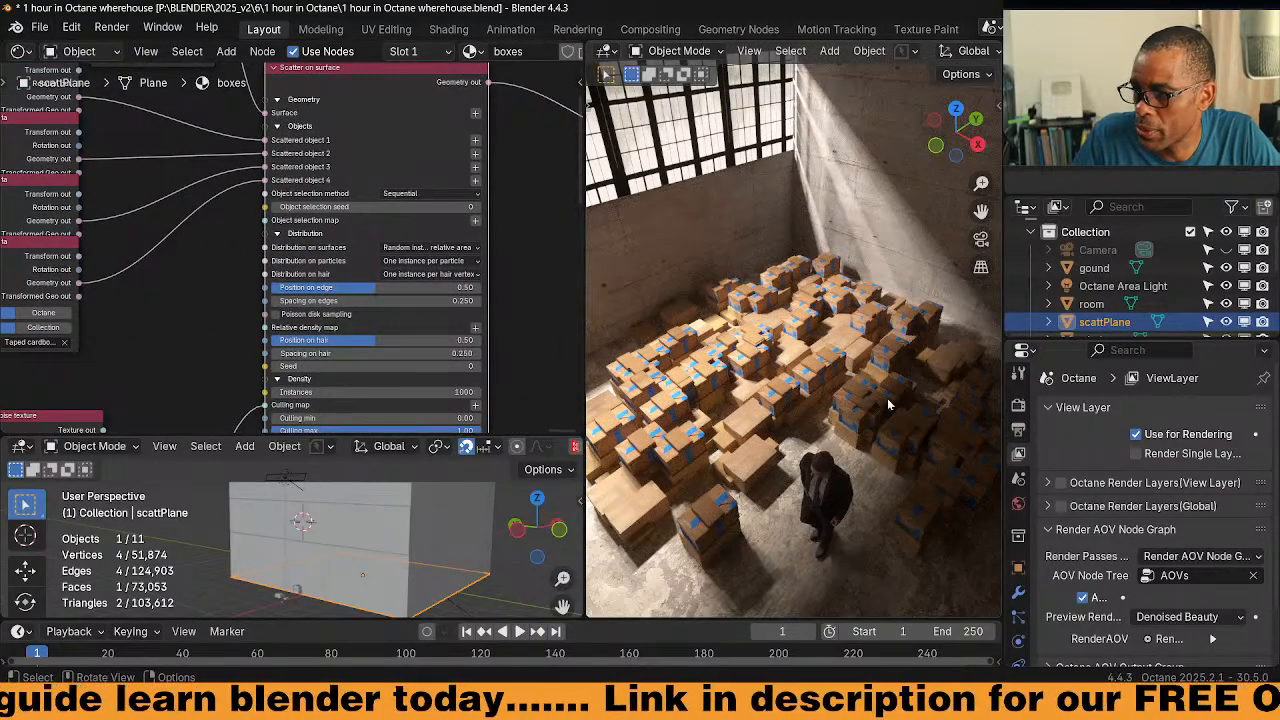
pyautogui.click(425, 193)
pyautogui.click(420, 226)
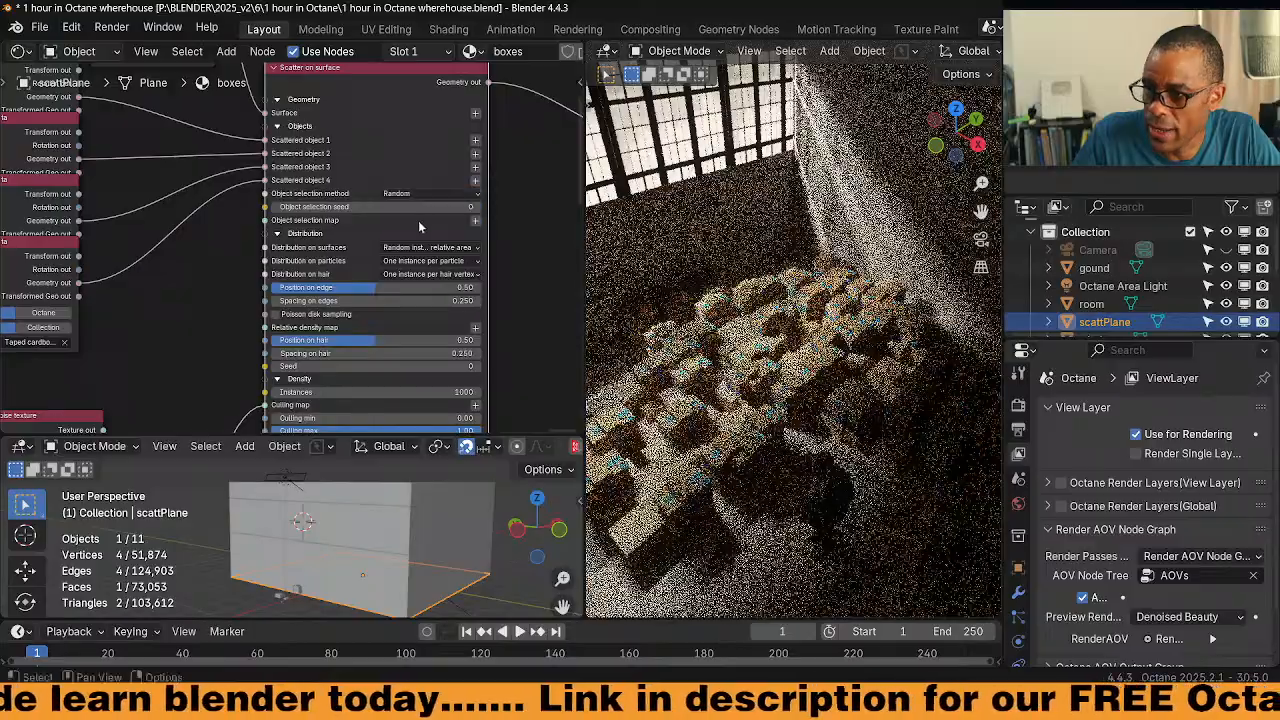
pyautogui.moveTo(800, 462); pyautogui.dragTo(577, 283, button='middle')
# Set the scatter's object selection method to Selection map and connect the Noise texture output to the Object selection map input
pyautogui.click(425, 193)
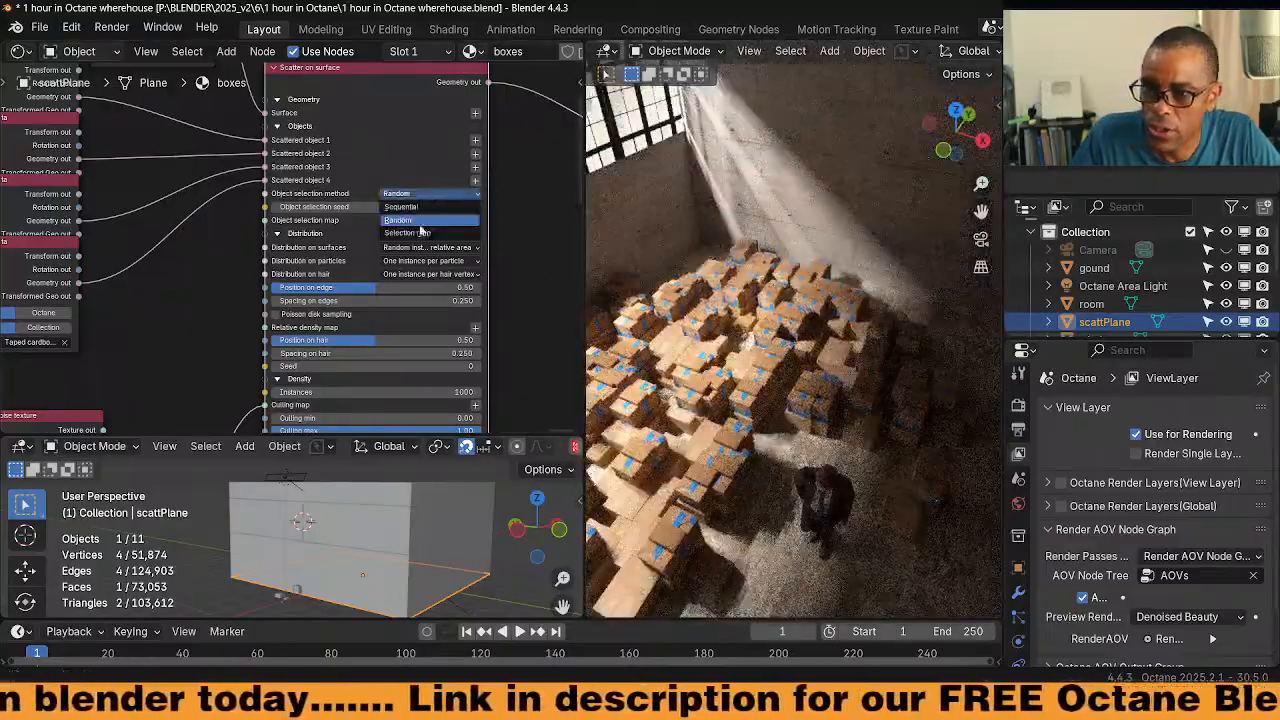
pyautogui.click(420, 238)
pyautogui.moveTo(192, 360); pyautogui.dragTo(169, 279, button='middle')
pyautogui.moveTo(130, 321); pyautogui.dragTo(289, 113)
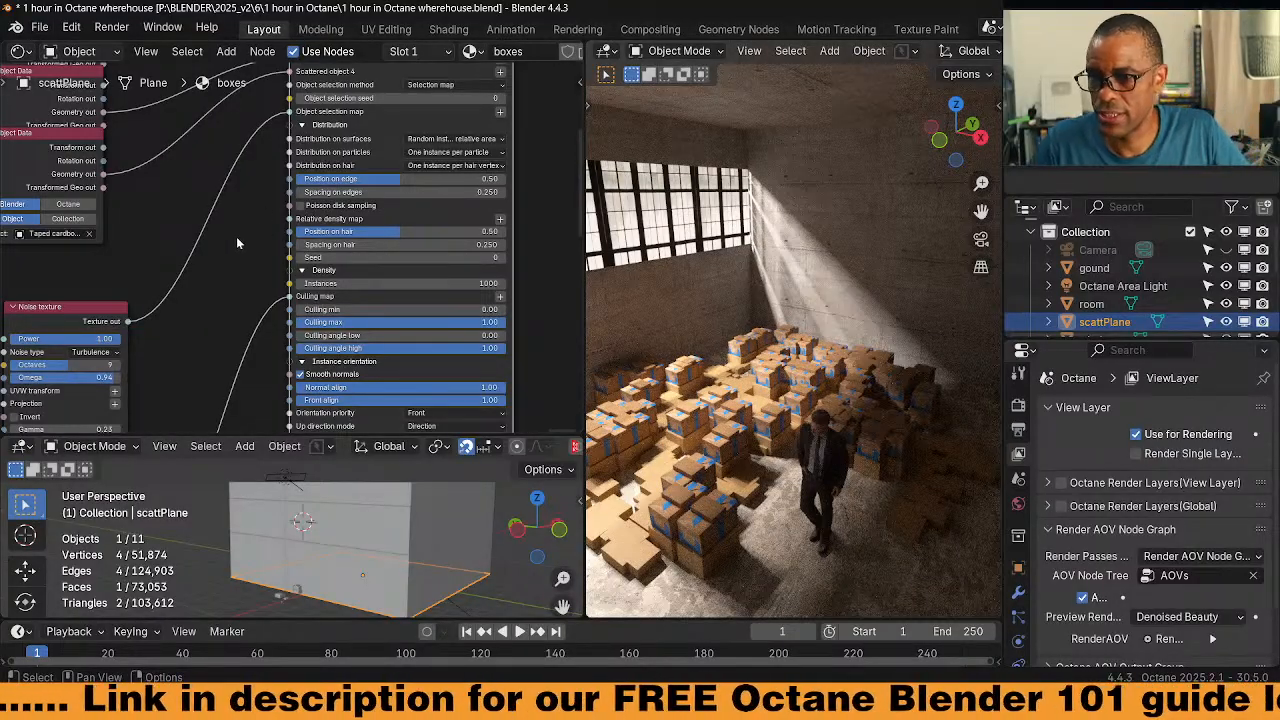
# Switch the large viewport to solid shading and duplicate scattPlane in place
pyautogui.scroll(-5, 236, 237)
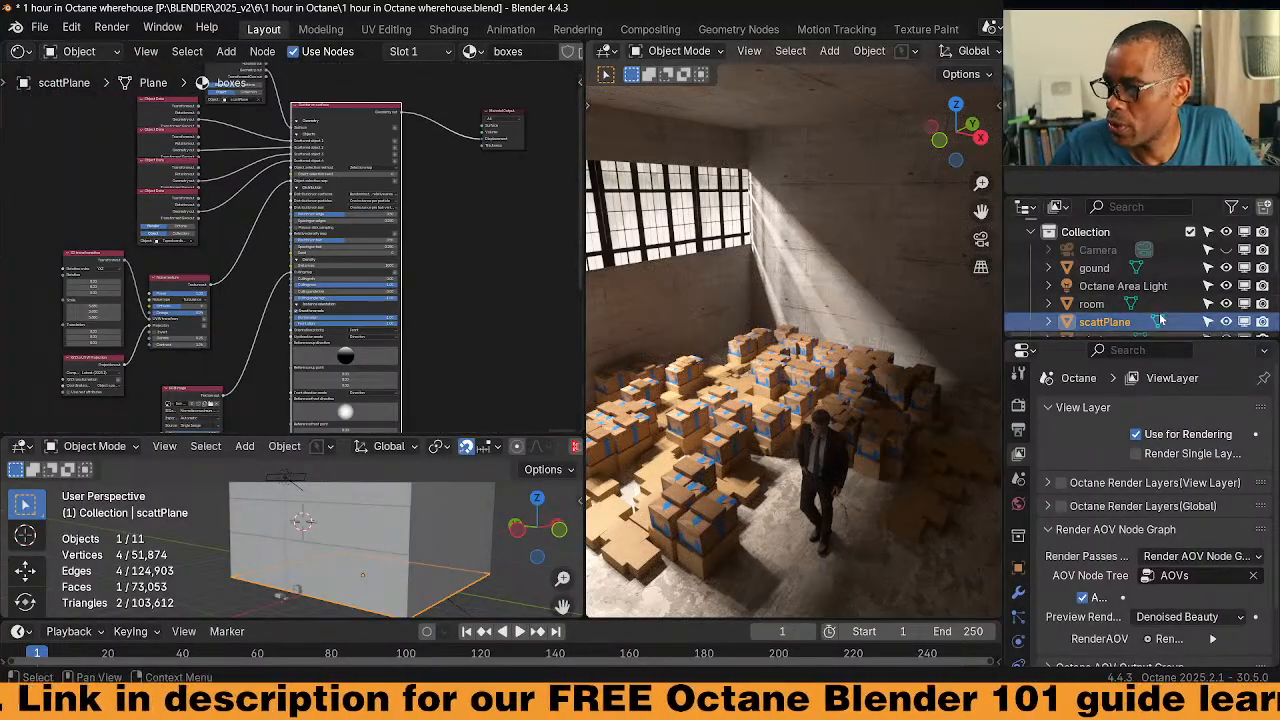
pyautogui.scroll(-2, 1120, 320)
pyautogui.scroll(-5, 940, 51)
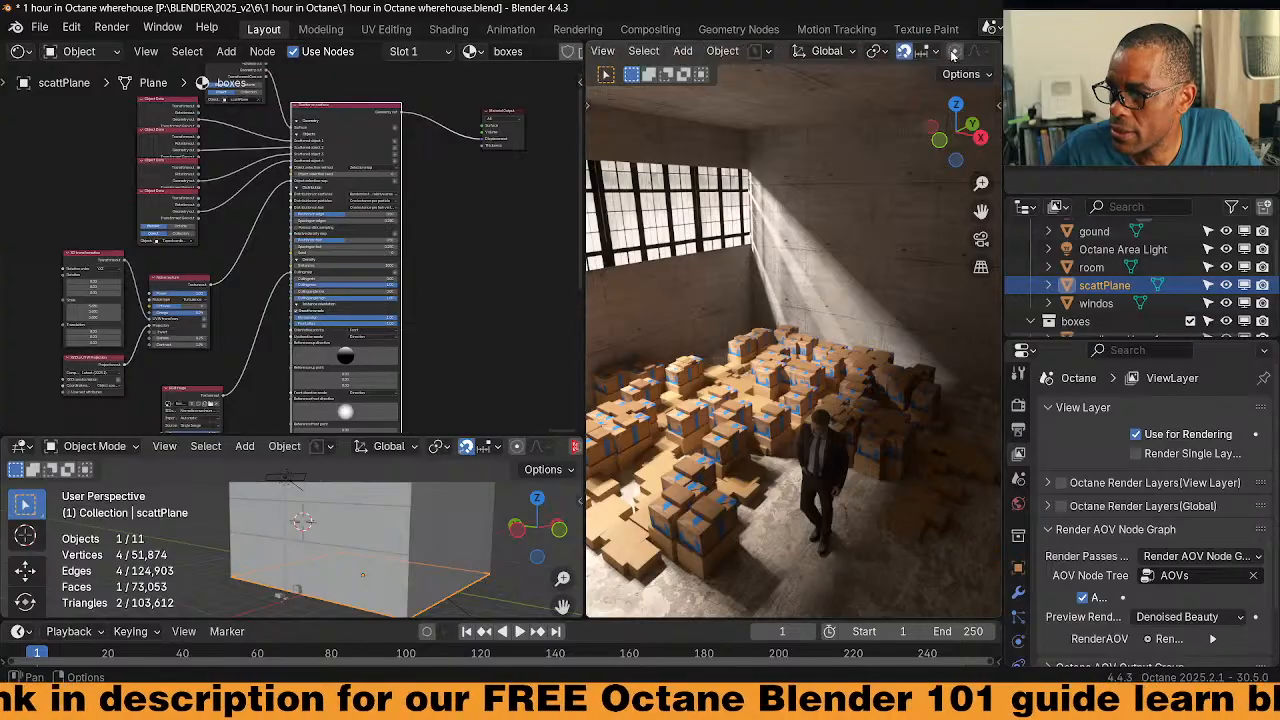
pyautogui.click(955, 51)
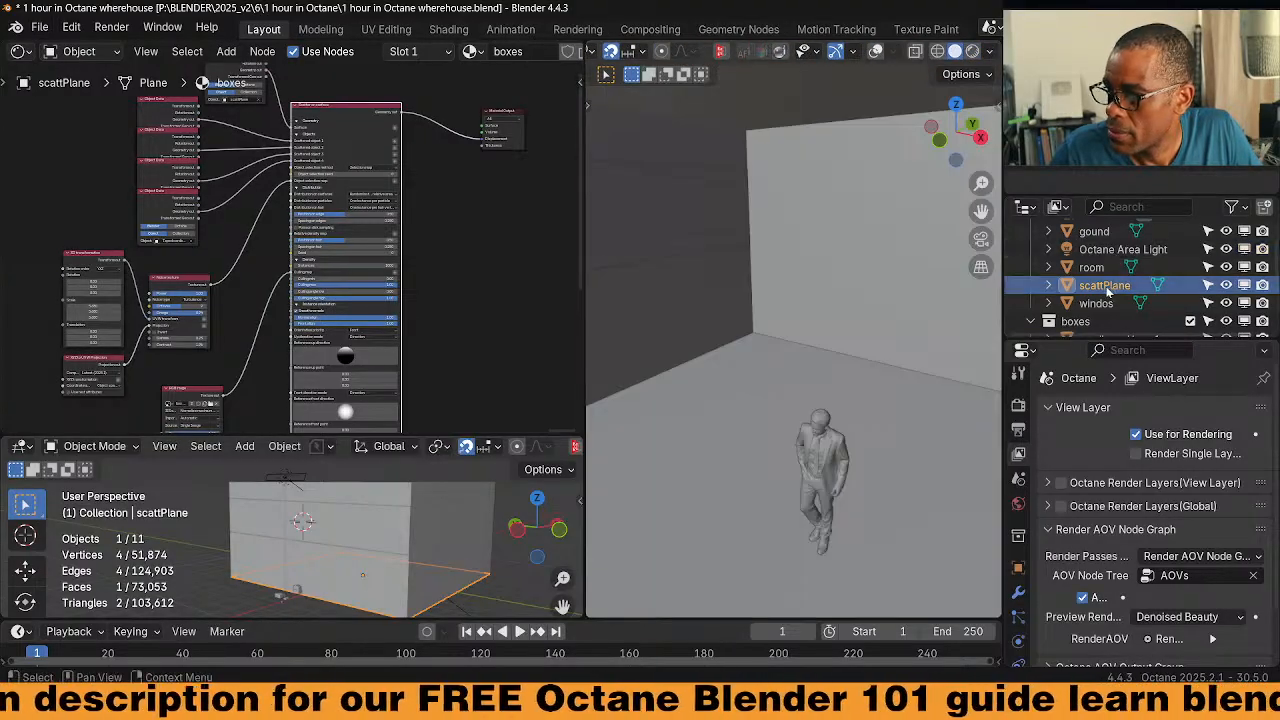
pyautogui.hotkey('shift', 'd')
pyautogui.rightClick(783, 314)
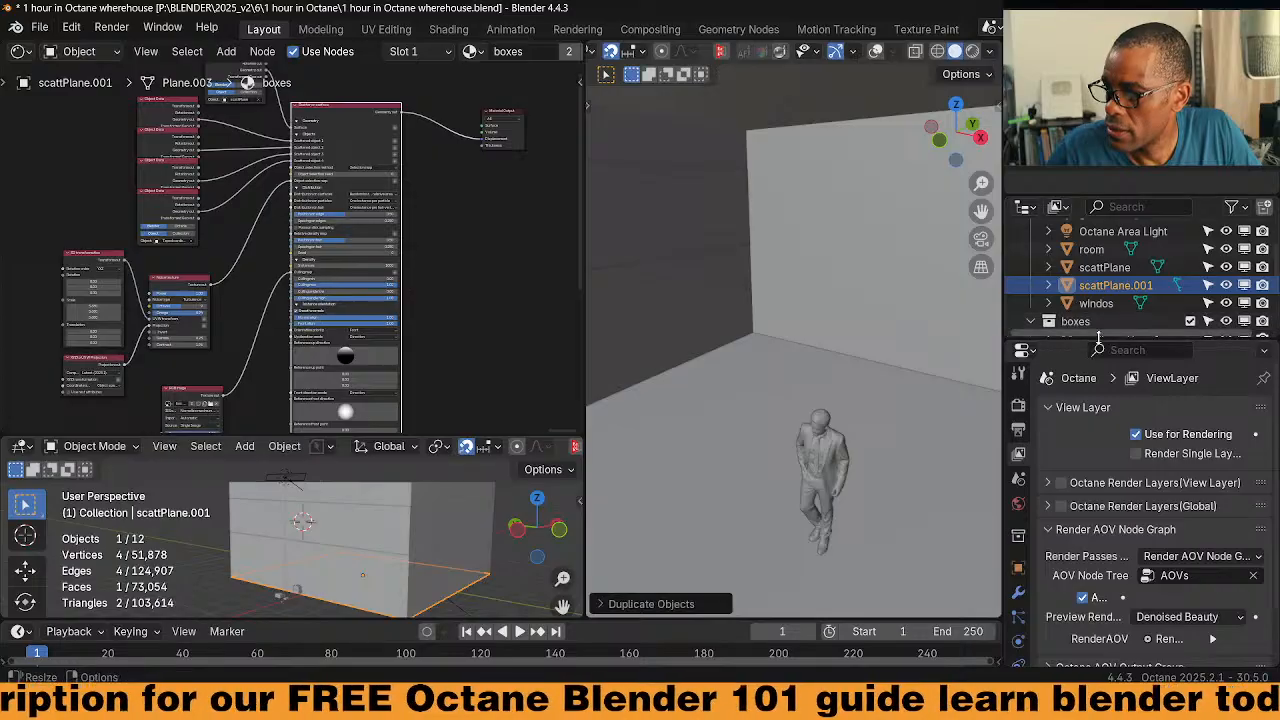
# Rename the duplicated scatter plane as scattPlane_2
pyautogui.doubleClick(1125, 288)
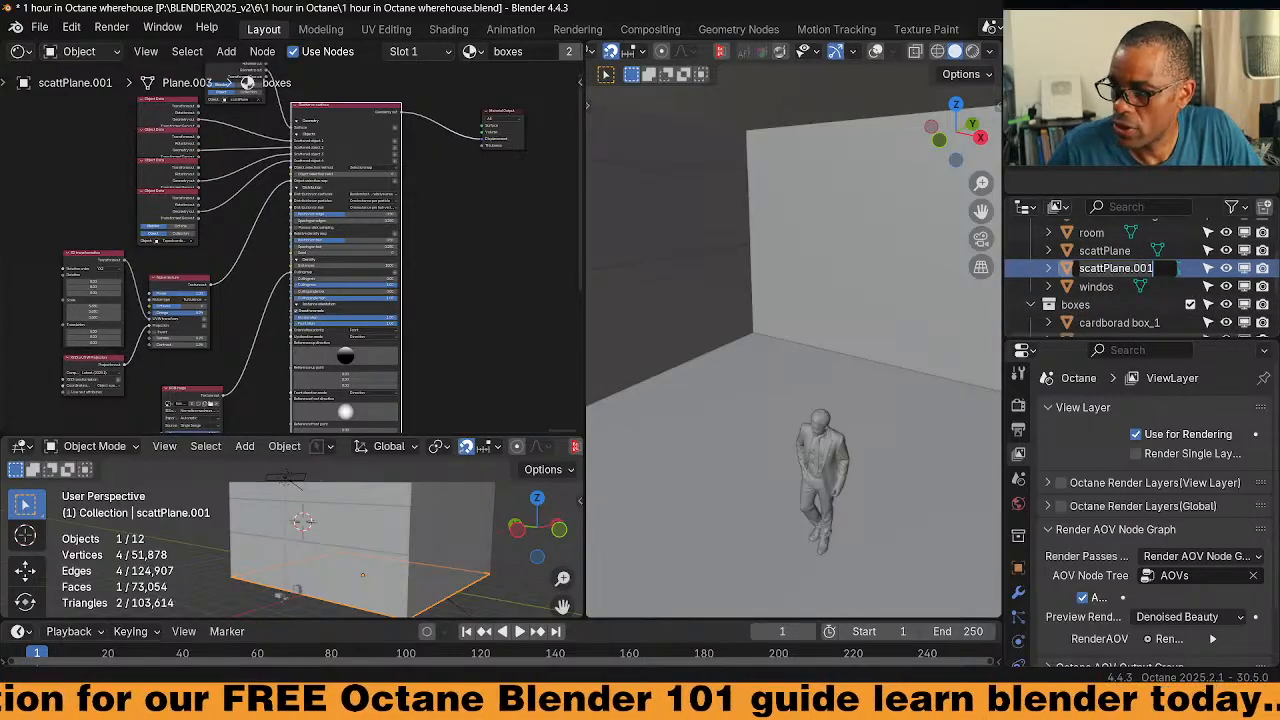
pyautogui.press('Right')
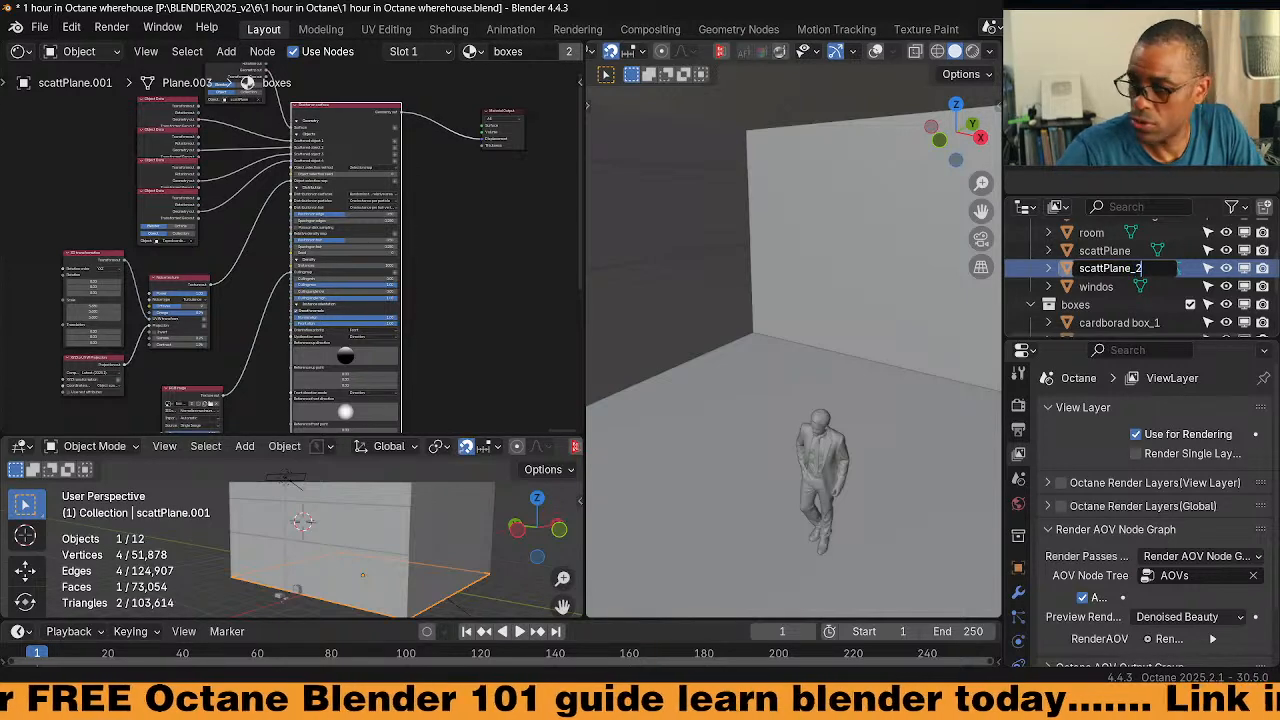
pyautogui.write('_2')
pyautogui.press('Return')
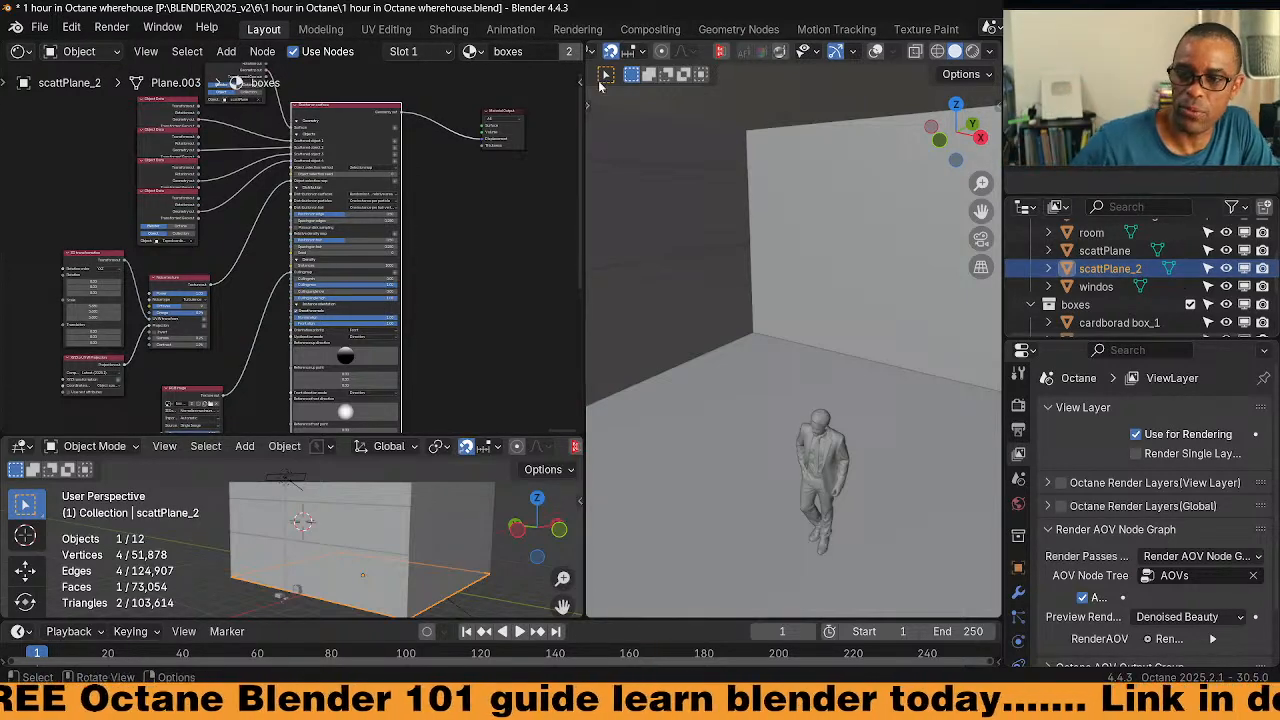
# Select cardborad box_2 in the lower 3D viewport, enlarge that viewport and frame the source boxes beside the room
pyautogui.scroll(-2, 321, 578)
pyautogui.click(283, 586)
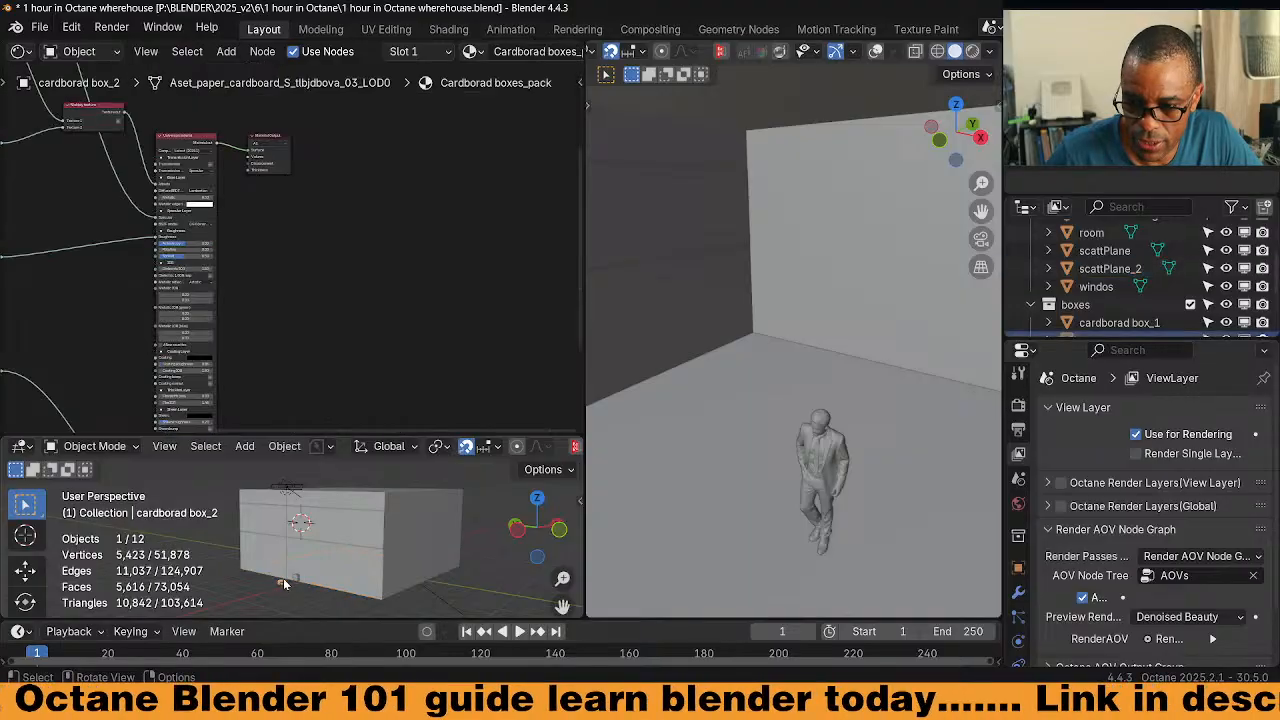
pyautogui.moveTo(420, 437); pyautogui.dragTo(450, 183)
pyautogui.moveTo(320, 440); pyautogui.dragTo(315, 394, button='middle')
pyautogui.scroll(4, 273, 480)
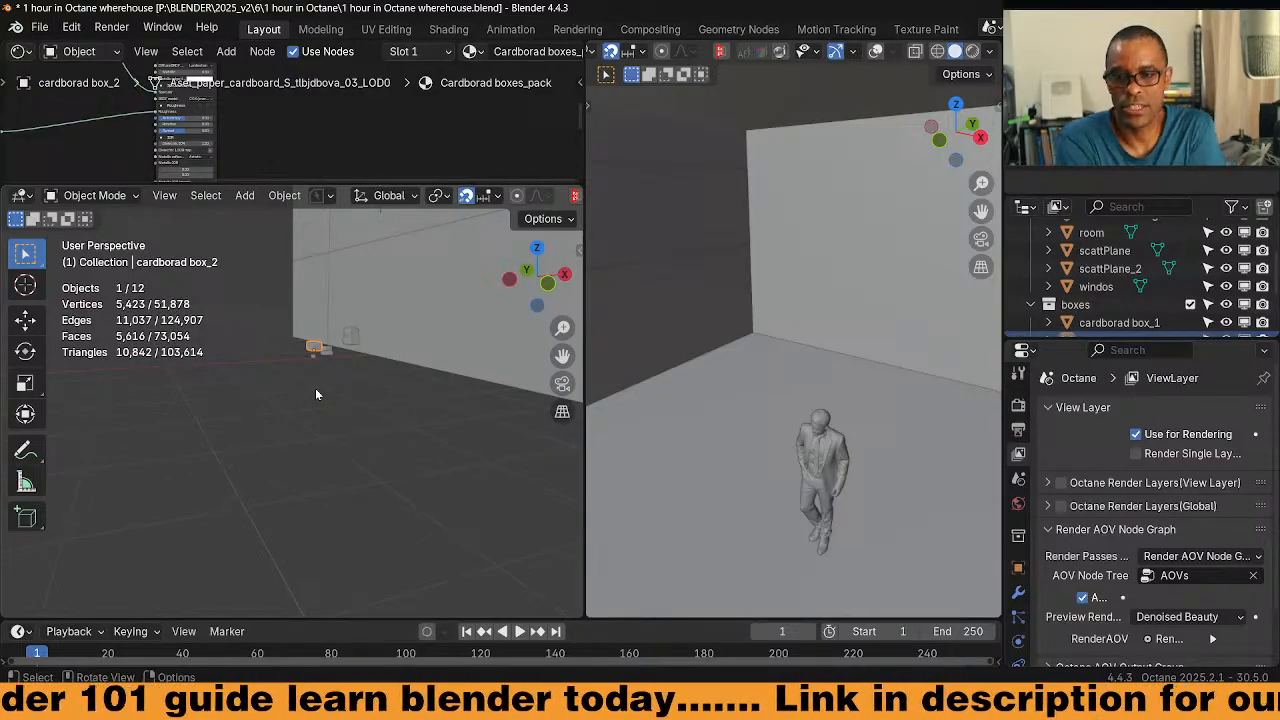
pyautogui.moveTo(341, 462); pyautogui.dragTo(357, 463, button='middle')
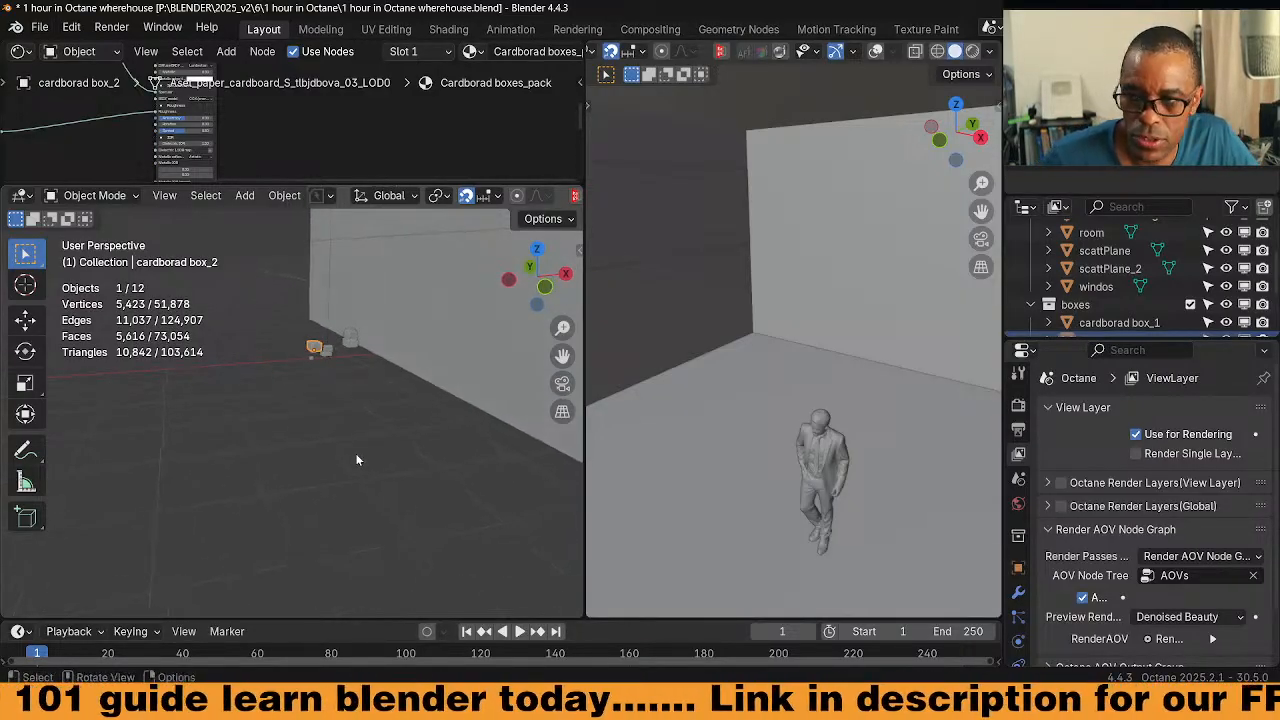
pyautogui.moveTo(585, 177); pyautogui.dragTo(635, 177)
pyautogui.moveTo(502, 184); pyautogui.dragTo(502, 147)
pyautogui.moveTo(345, 335); pyautogui.dragTo(250, 450, button='middle')
pyautogui.scroll(3, 308, 370)
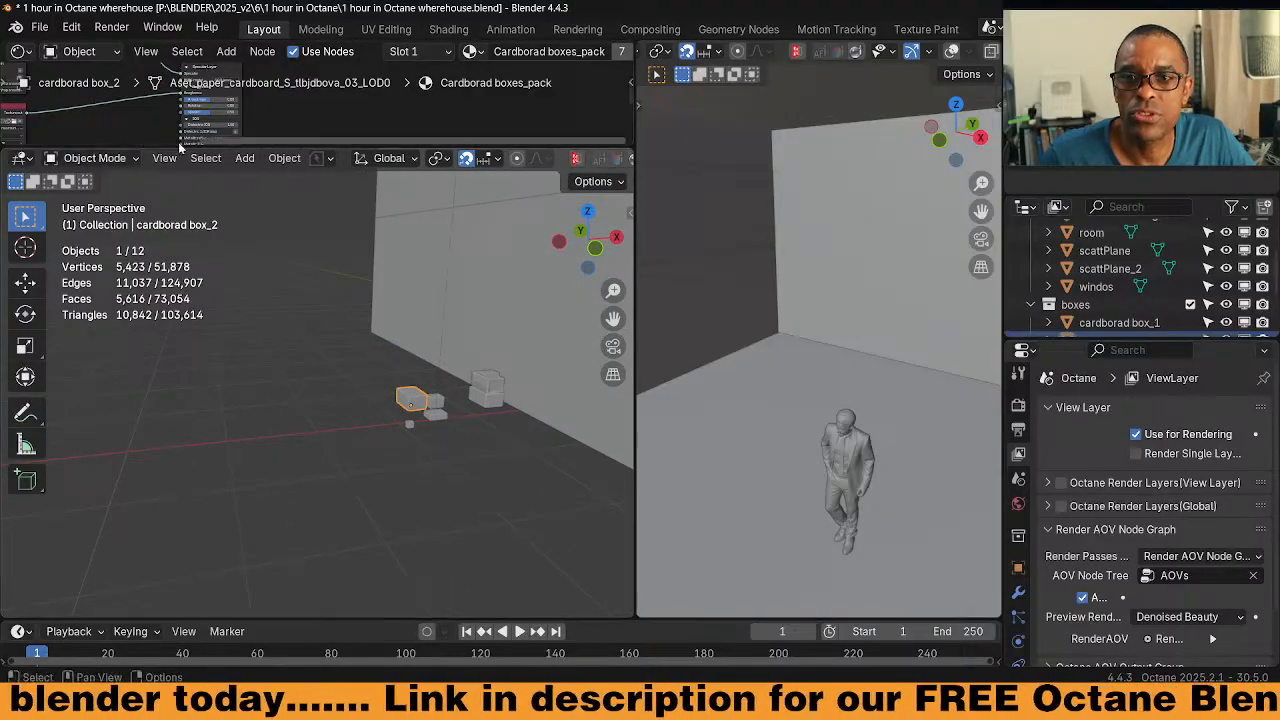
# Enlarge the shader editor area and turn it into an Asset Browser showing the Quixel library's Wherehouse catalog
pyautogui.moveTo(143, 148); pyautogui.dragTo(140, 366)
pyautogui.click(20, 51)
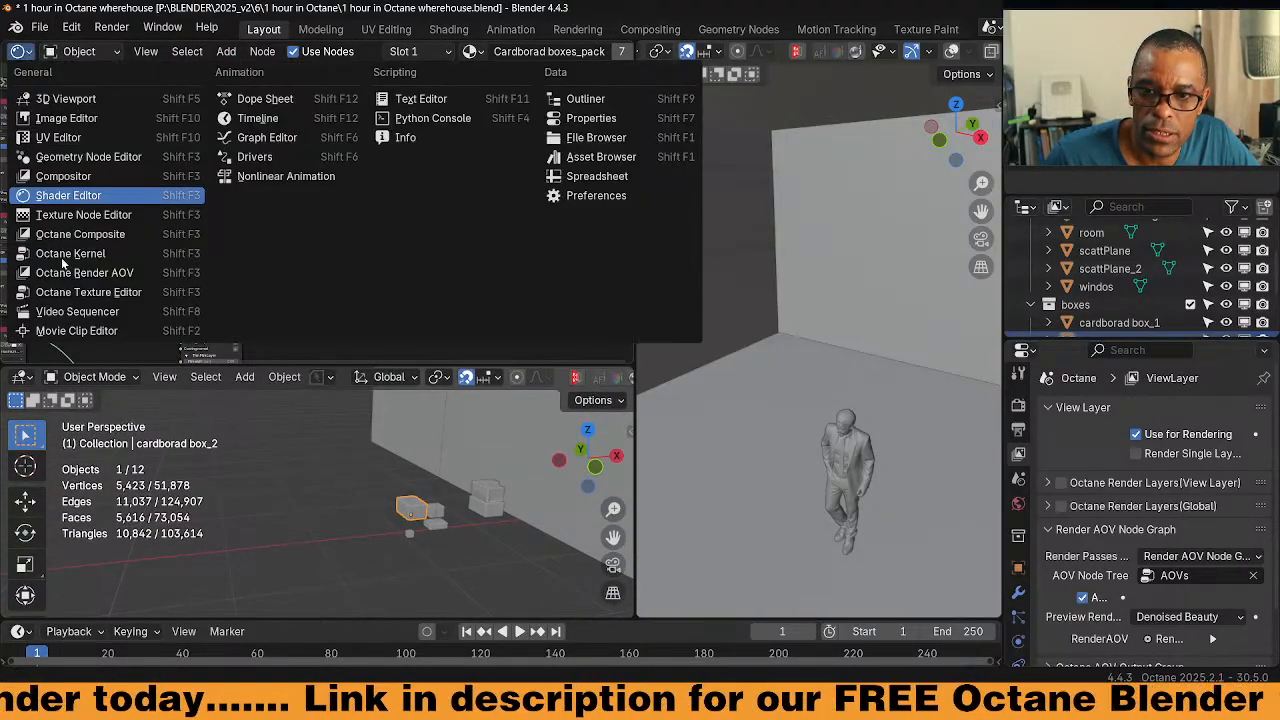
pyautogui.click(584, 160)
pyautogui.click(82, 79)
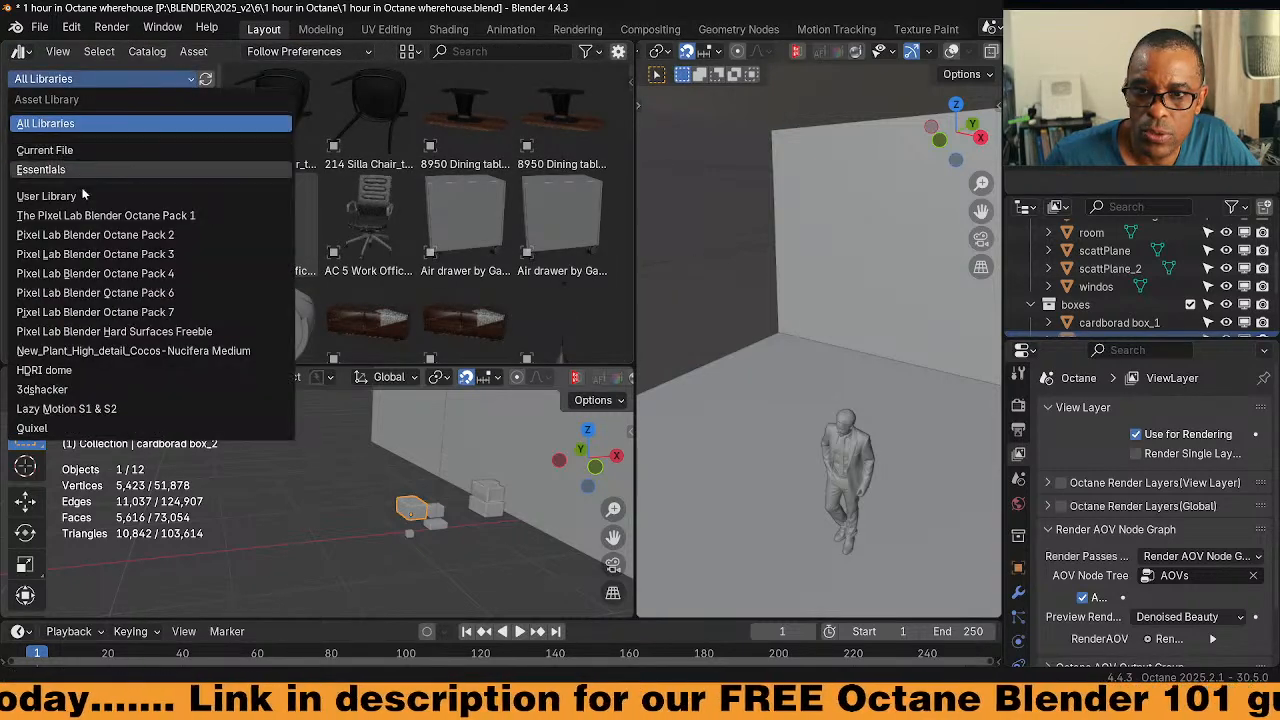
pyautogui.click(40, 427)
pyautogui.click(96, 228)
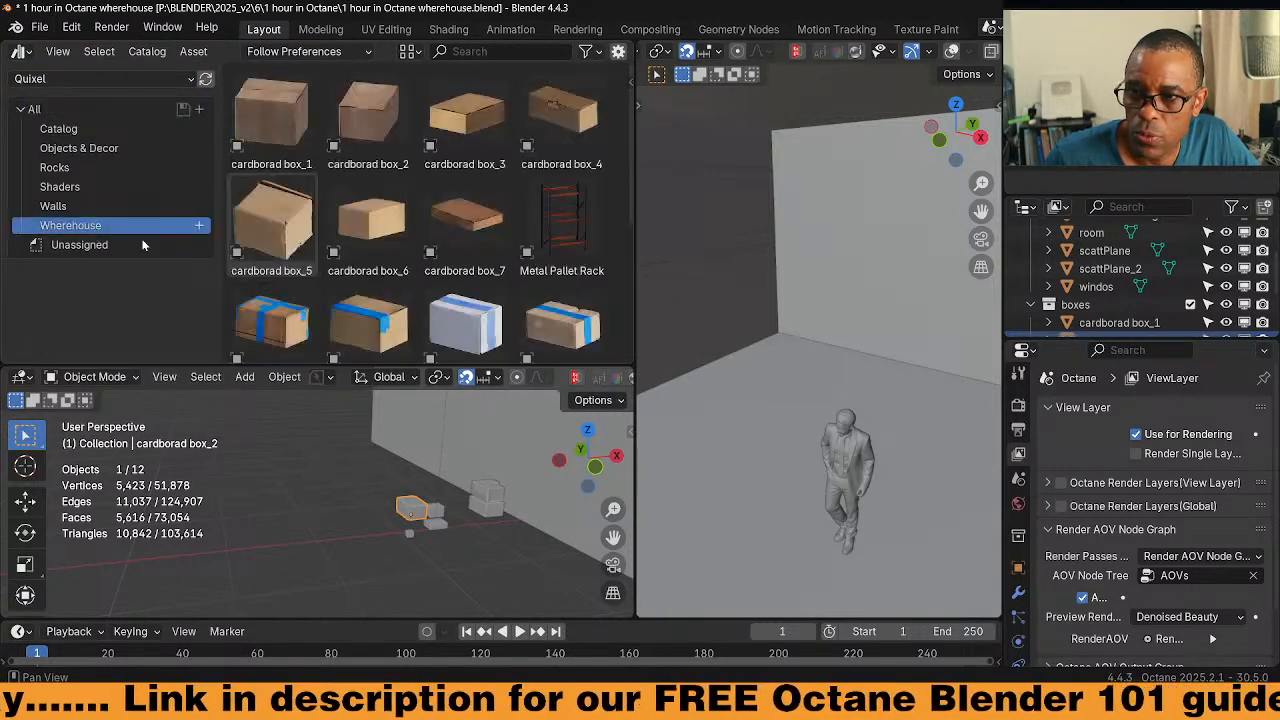
# Add the wood pallet asset near the source boxes and rotate it 90° about the X axis
pyautogui.scroll(-5, 443, 308)
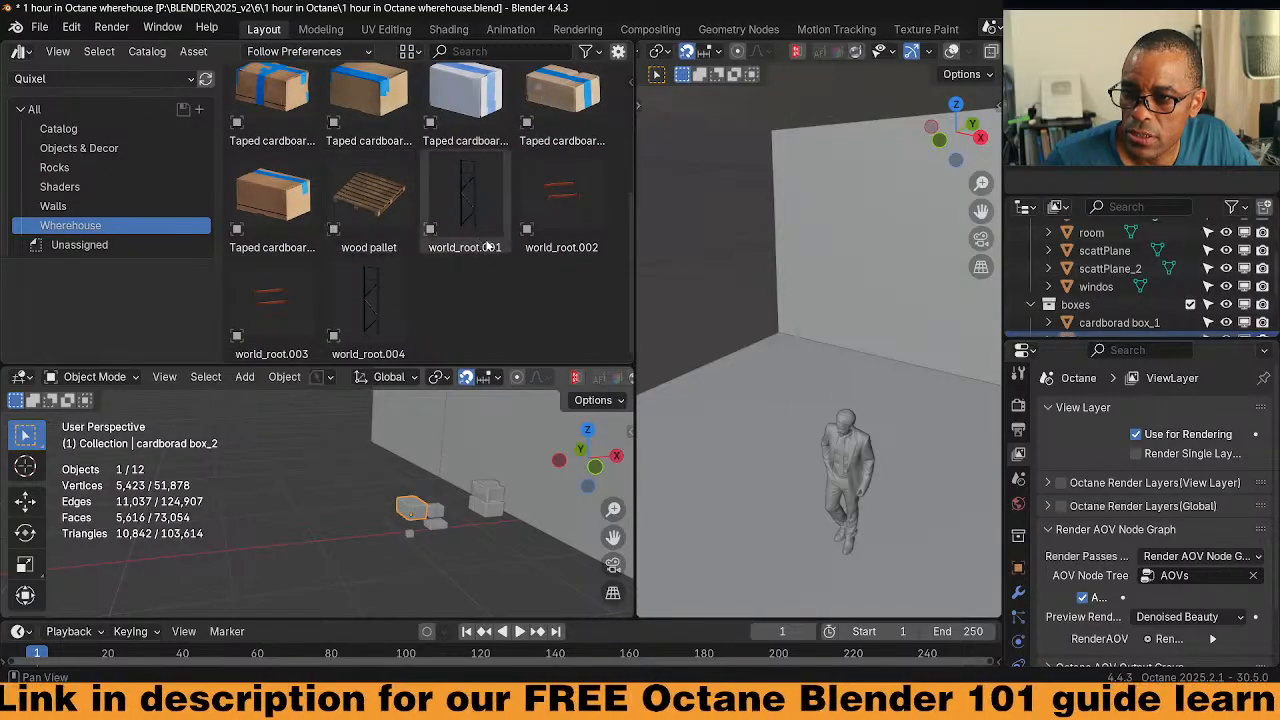
pyautogui.moveTo(370, 200); pyautogui.dragTo(298, 554)
pyautogui.moveTo(298, 554)
pyautogui.mouseDown(button='middle')
pyautogui.moveTo(340, 560)
pyautogui.moveTo(287, 533)
pyautogui.mouseUp(button='middle')
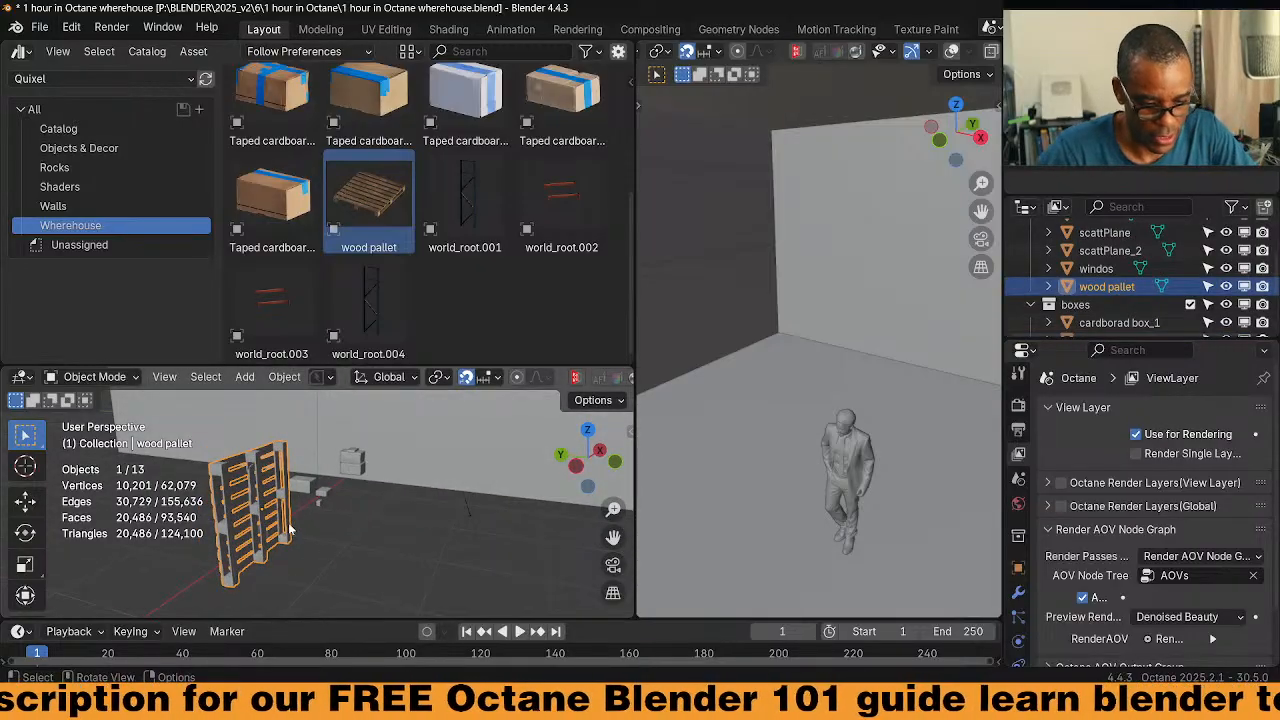
pyautogui.write('rx')
pyautogui.write('90')
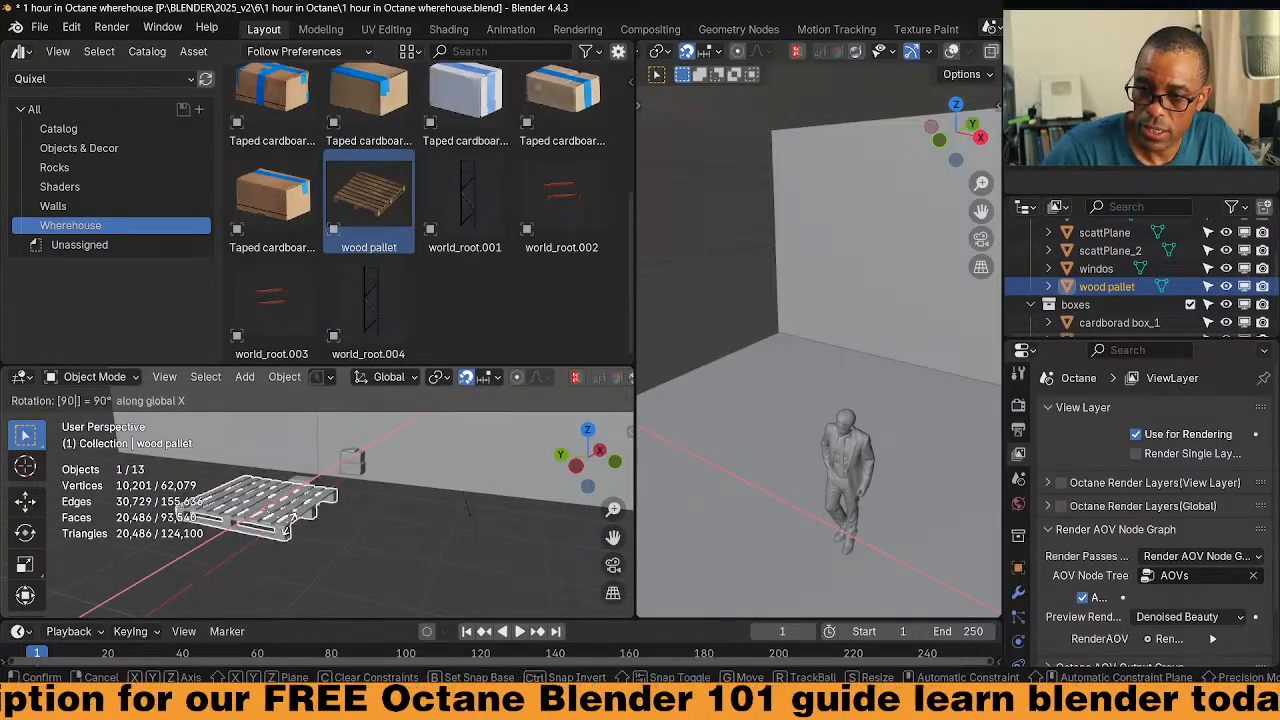
pyautogui.press('Return')
# Lower the wood pallet along the Z axis to floor level, using the front view
pyautogui.moveTo(293, 517); pyautogui.dragTo(222, 511, button='middle')
pyautogui.press('g')
pyautogui.press('z')
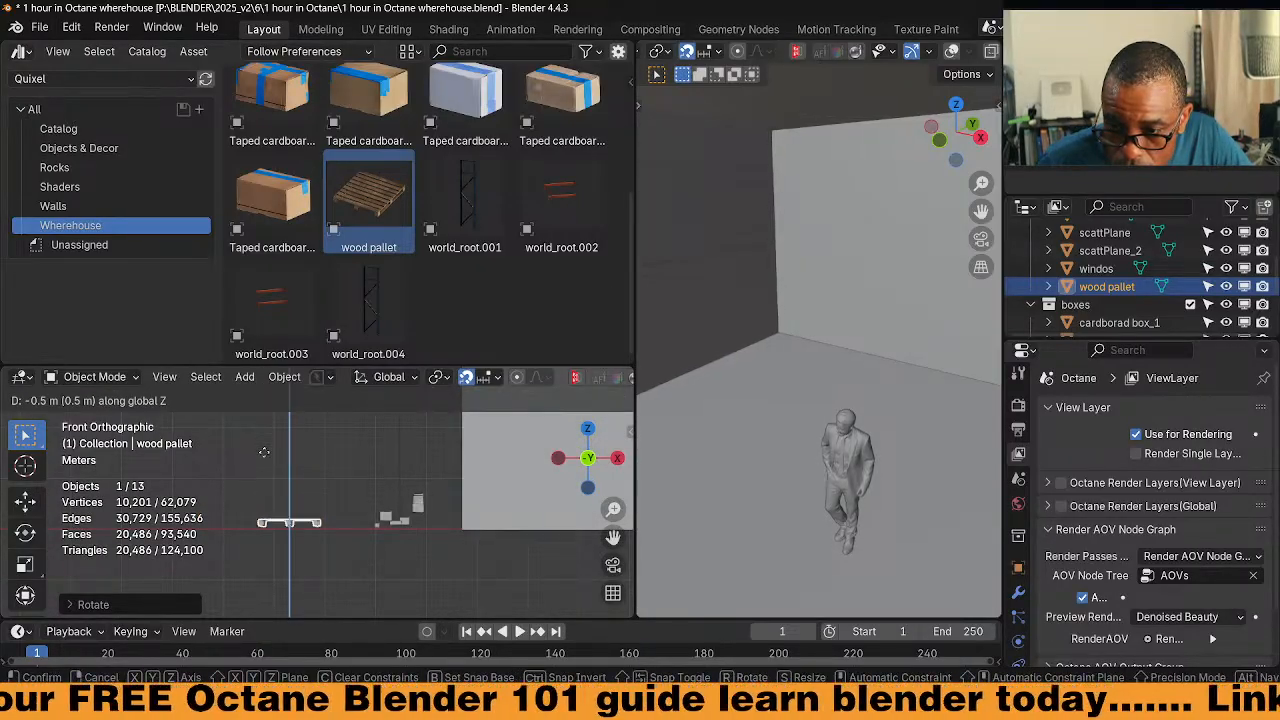
pyautogui.click(262, 430)
pyautogui.scroll(5, 335, 535)
pyautogui.moveTo(329, 523); pyautogui.dragTo(378, 503, button='middle')
pyautogui.scroll(-5, 378, 503)
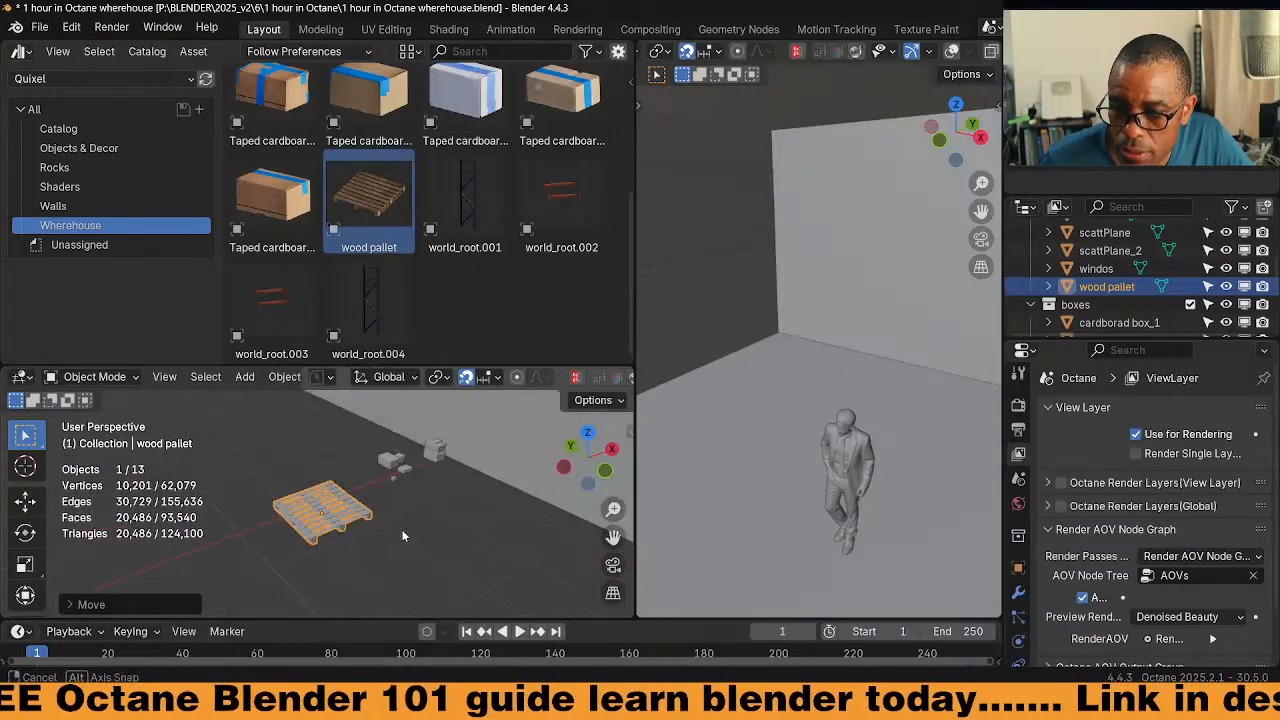
# Add the white Taped cardboard box_v3 asset on top of the wood pallet
pyautogui.scroll(3, 370, 200)
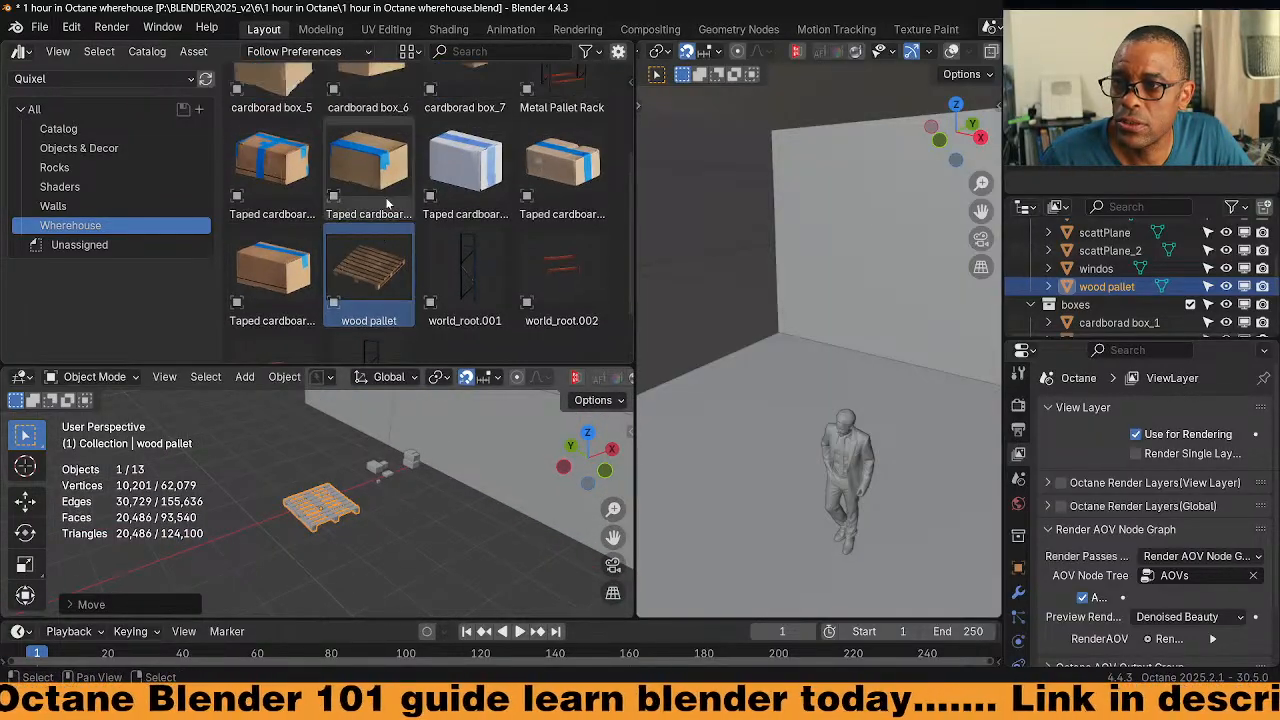
pyautogui.moveTo(465, 235); pyautogui.dragTo(320, 512)
pyautogui.scroll(5, 334, 523)
pyautogui.keyDown('shift'); pyautogui.moveTo(334, 523); pyautogui.dragTo(408, 488, button='middle'); pyautogui.keyUp('shift')
pyautogui.scroll(4, 314, 531)
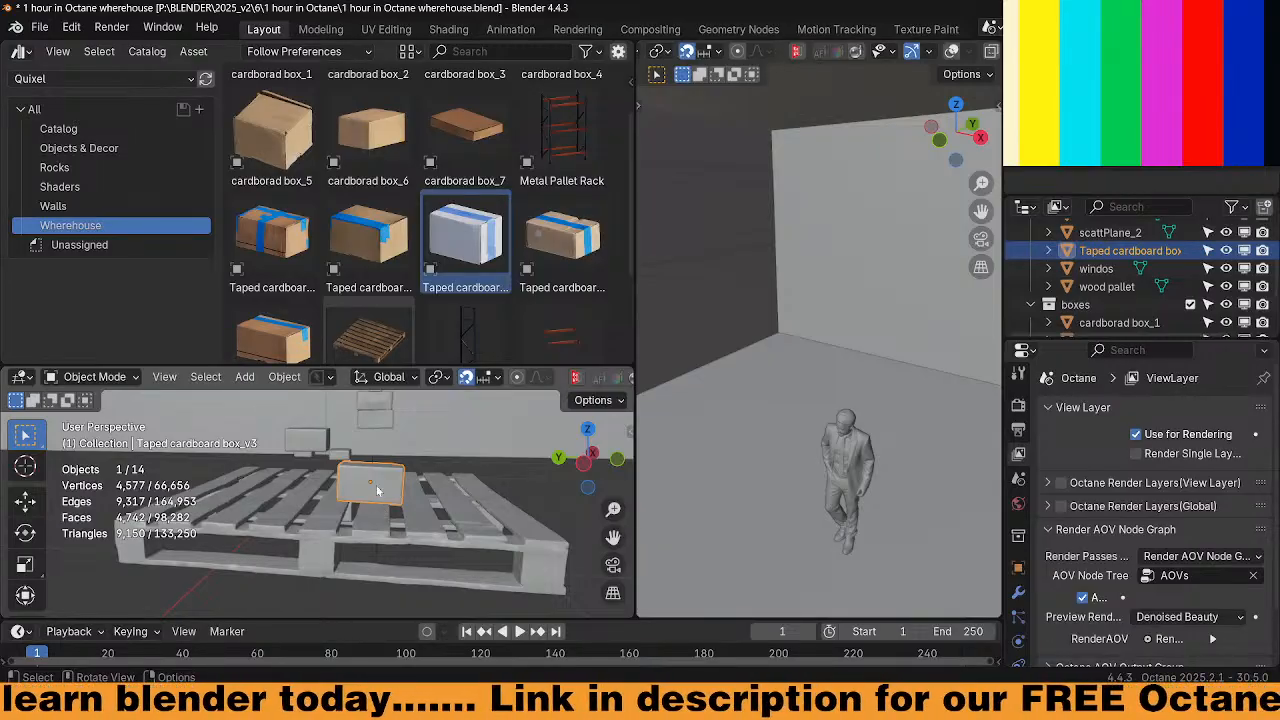
pyautogui.scroll(-4, 378, 490)
pyautogui.moveTo(378, 490); pyautogui.dragTo(290, 489, button='middle')
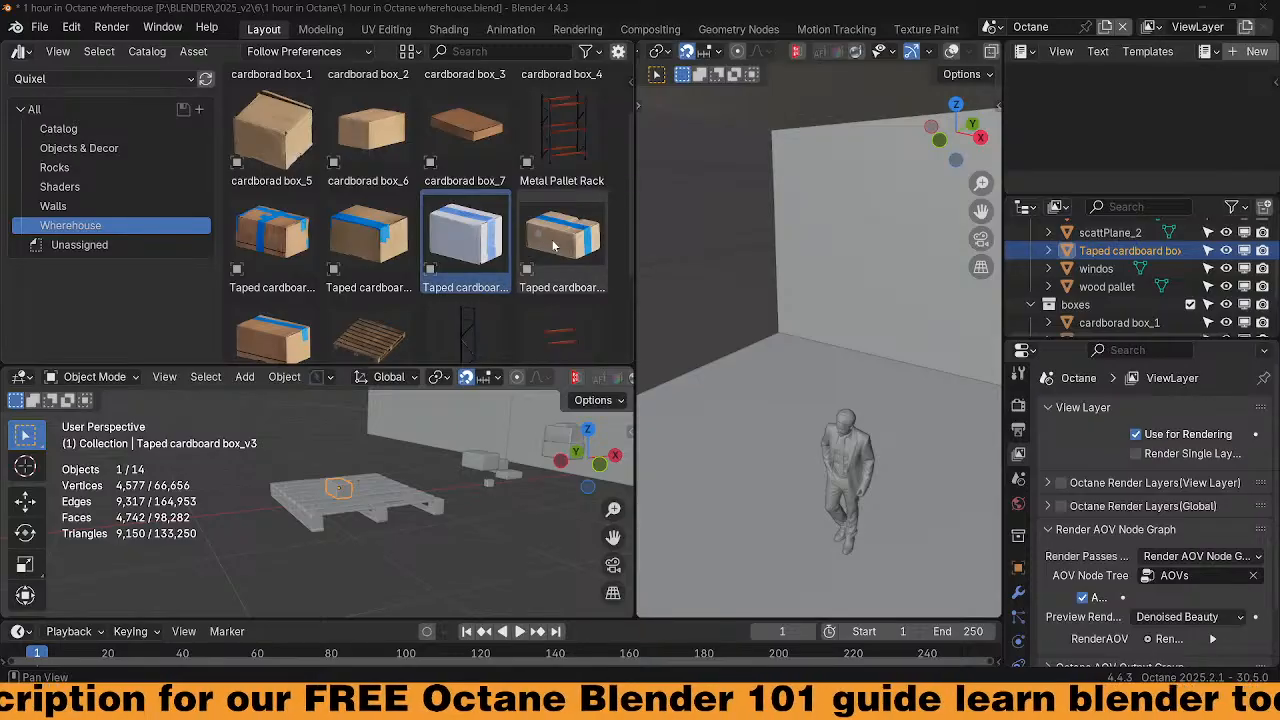
# Add the Taped cardboard box_v4 asset near the pallet's edge, apart from the white taped box
pyautogui.moveTo(559, 245); pyautogui.dragTo(402, 490)
pyautogui.scroll(8, 408, 510)
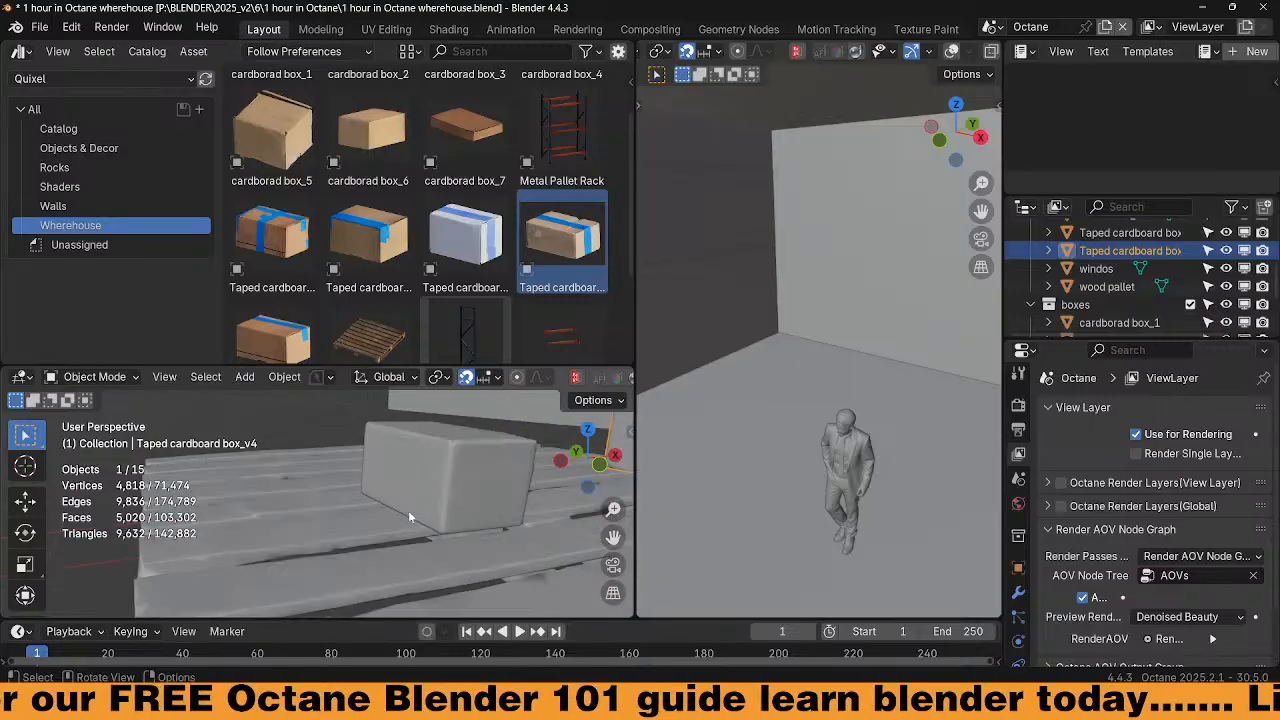
pyautogui.scroll(-4, 408, 510)
pyautogui.scroll(-5, 404, 515)
pyautogui.moveTo(417, 501); pyautogui.dragTo(351, 503, button='middle')
pyautogui.scroll(-5, 405, 509)
pyautogui.scroll(7, 404, 513)
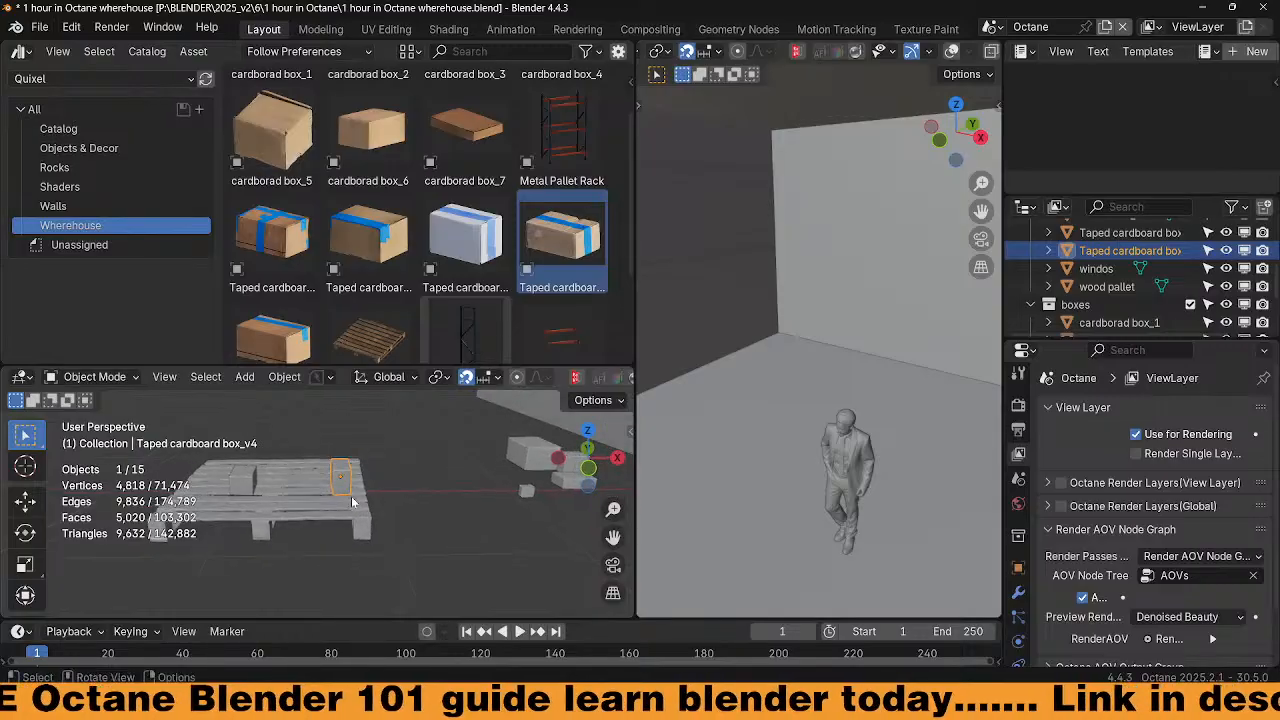
# Rotate Taped cardboard box_v4 by 90° about the Y axis and try to adjust its height along the Z axis
pyautogui.write('ry90')
pyautogui.press('Return')
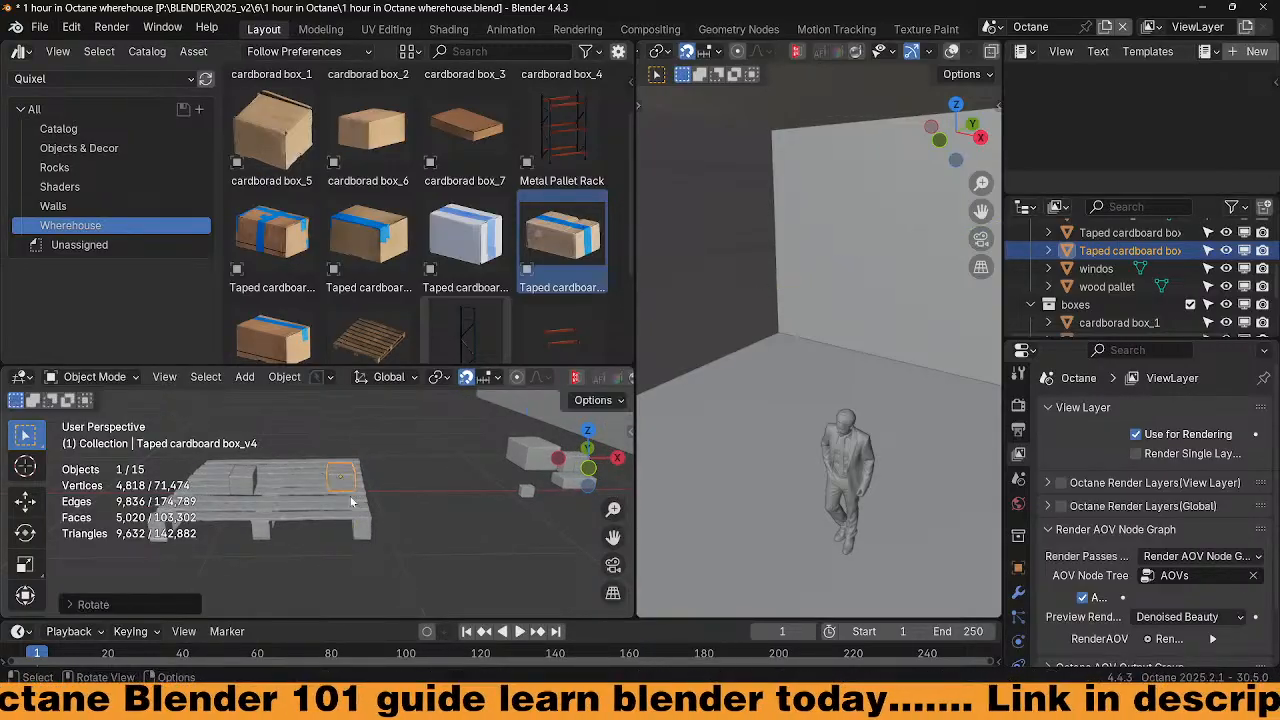
pyautogui.press('g')
pyautogui.press('z')
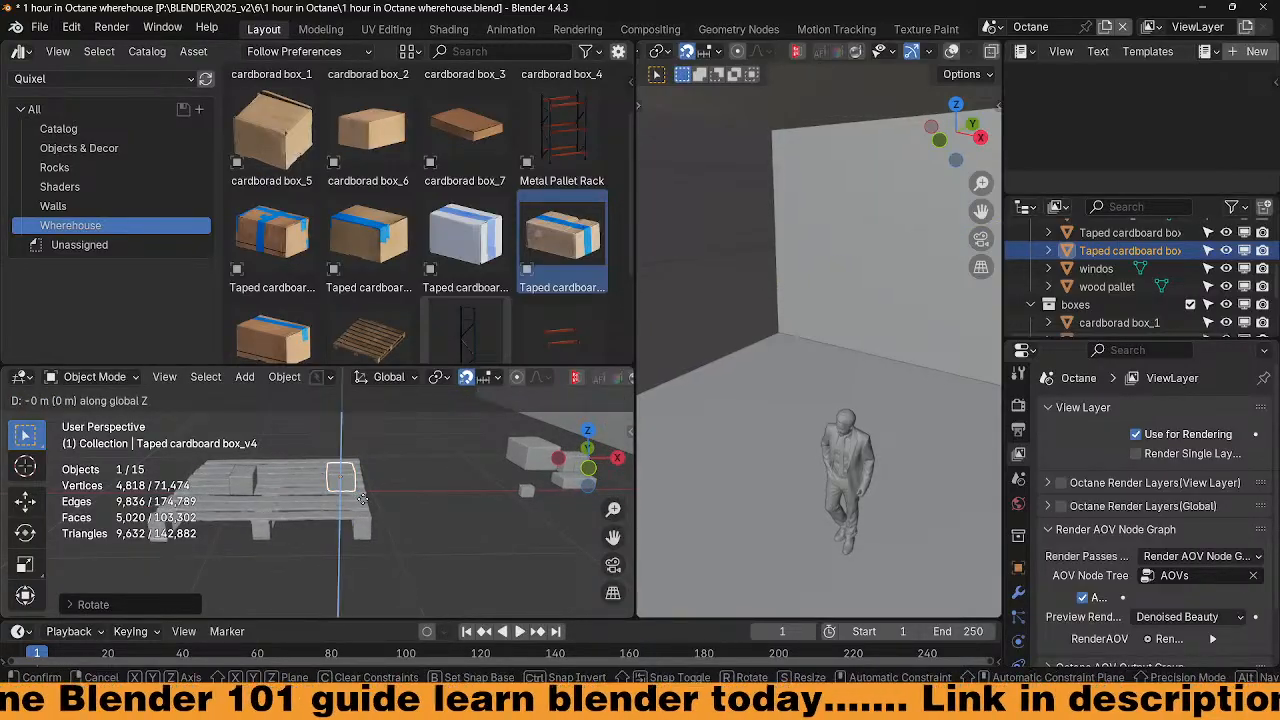
pyautogui.click(389, 507)
pyautogui.moveTo(391, 493); pyautogui.dragTo(419, 487, button='middle')
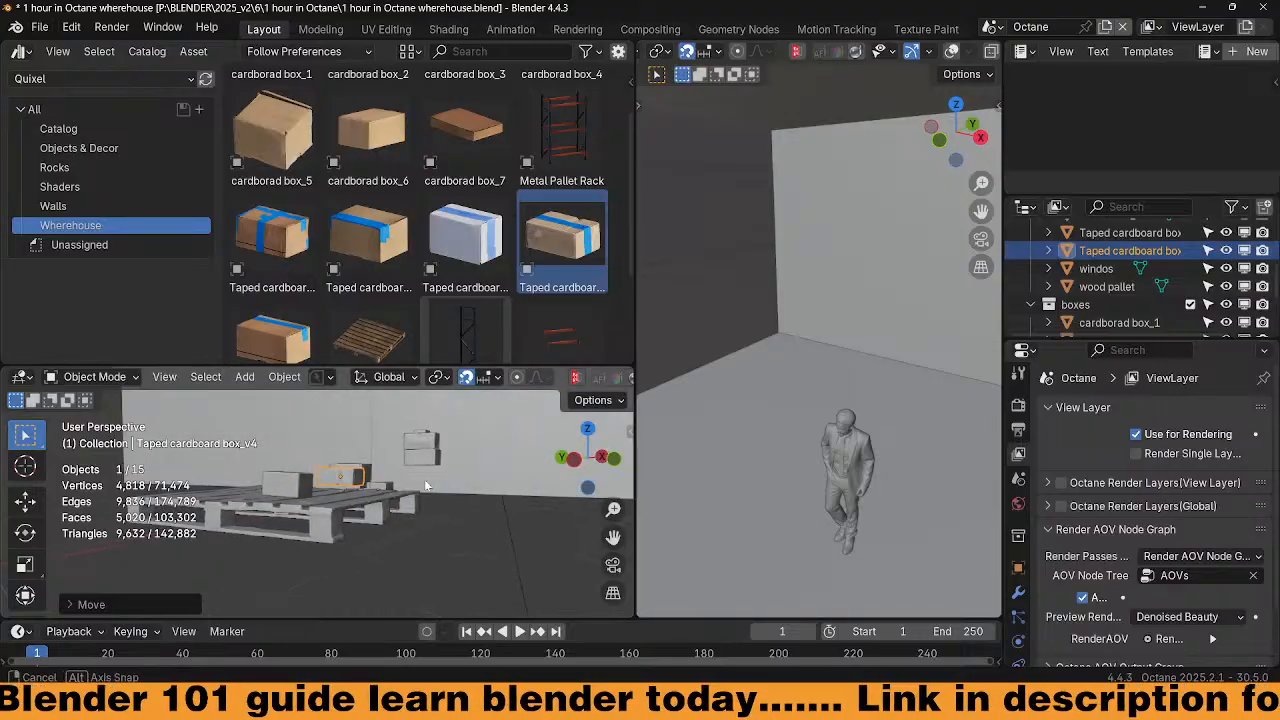
# Turn off snapping and lower Taped cardboard box_v4 along the Z axis onto the pallet's surface
pyautogui.press('g')
pyautogui.press('z')
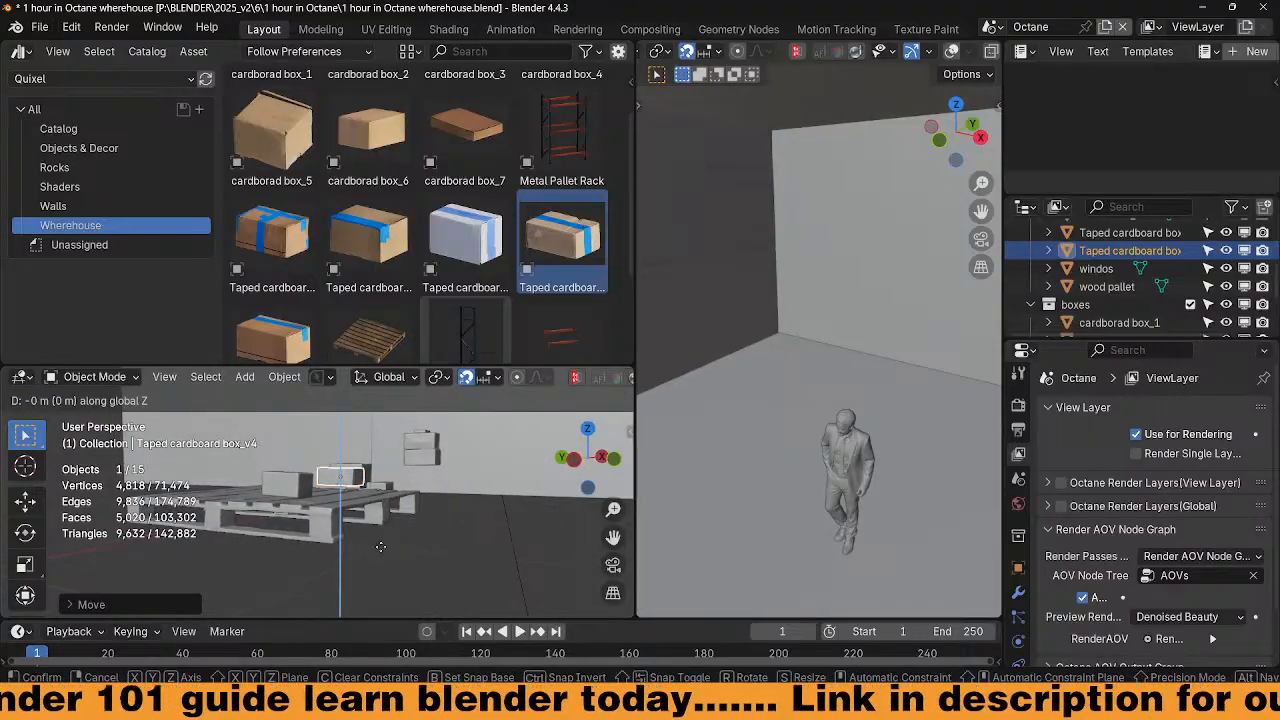
pyautogui.press('Escape')
pyautogui.click(466, 378)
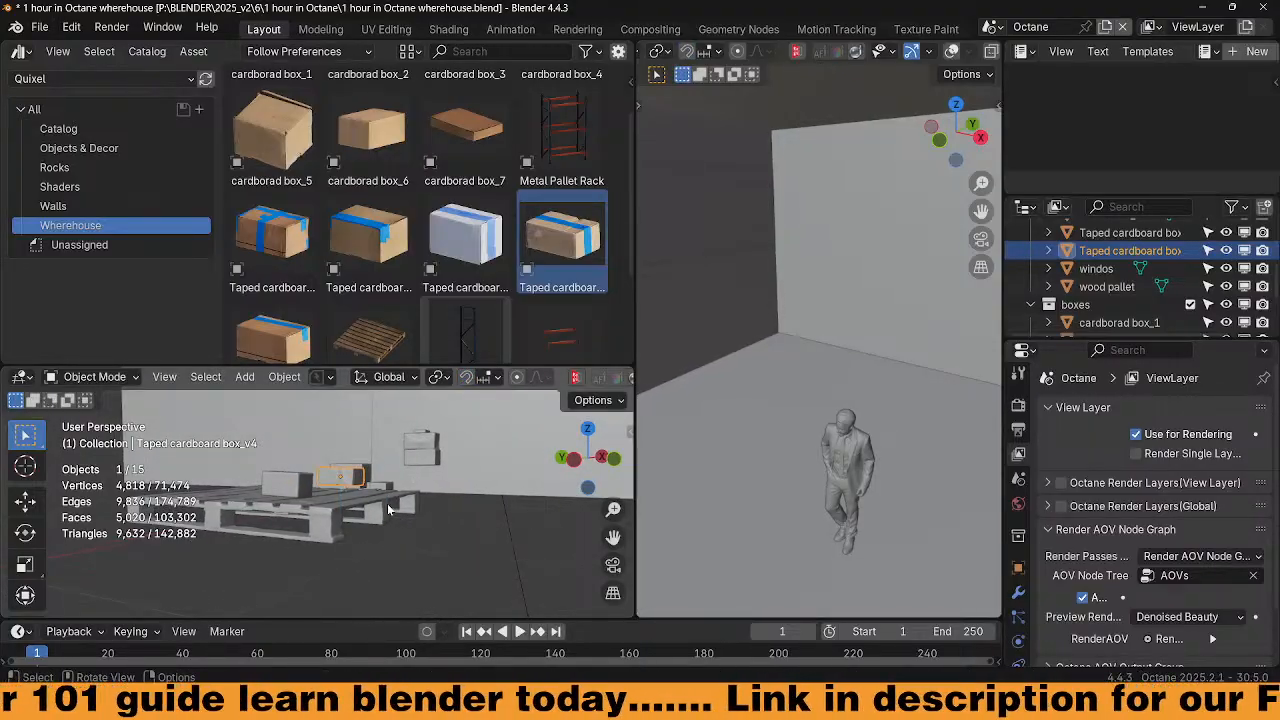
pyautogui.press('g')
pyautogui.press('z')
pyautogui.click(409, 548)
pyautogui.moveTo(409, 546); pyautogui.dragTo(352, 576, button='middle')
# Select the wood pallet and snap the 3D cursor to it
pyautogui.click(264, 502)
pyautogui.moveTo(308, 530); pyautogui.dragTo(490, 522, button='middle')
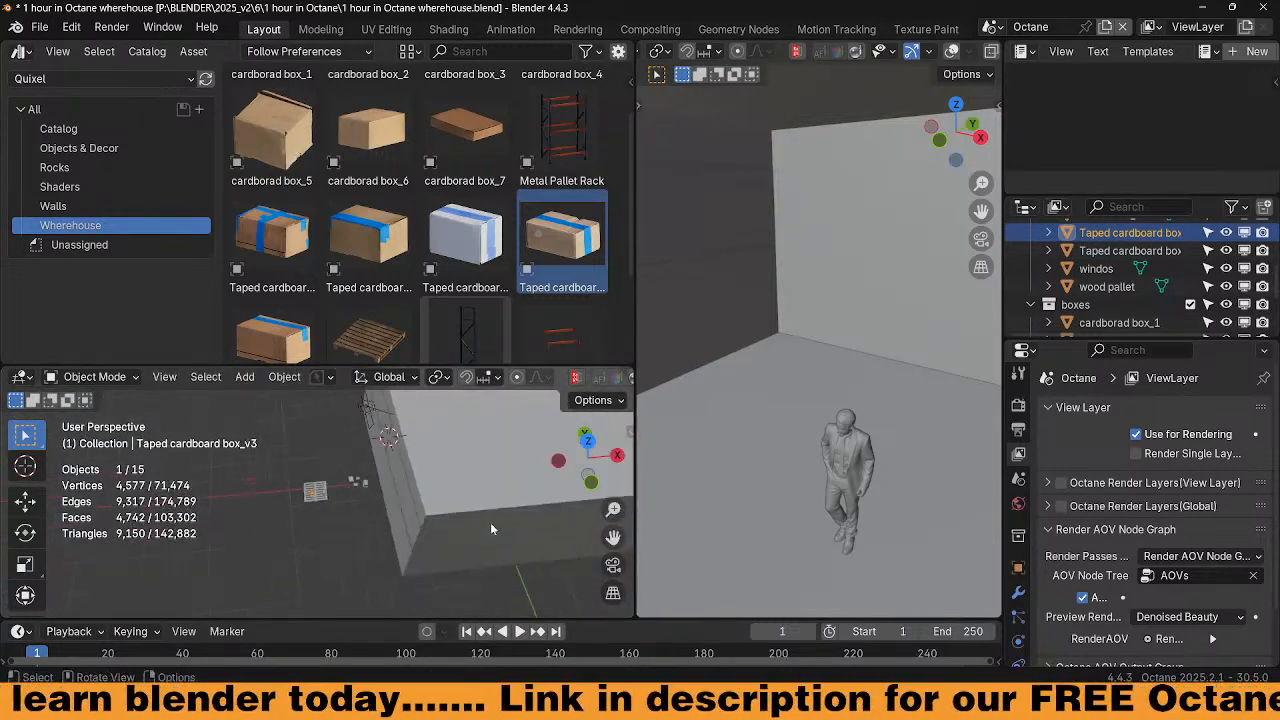
pyautogui.click(847, 481)
pyautogui.click(318, 491)
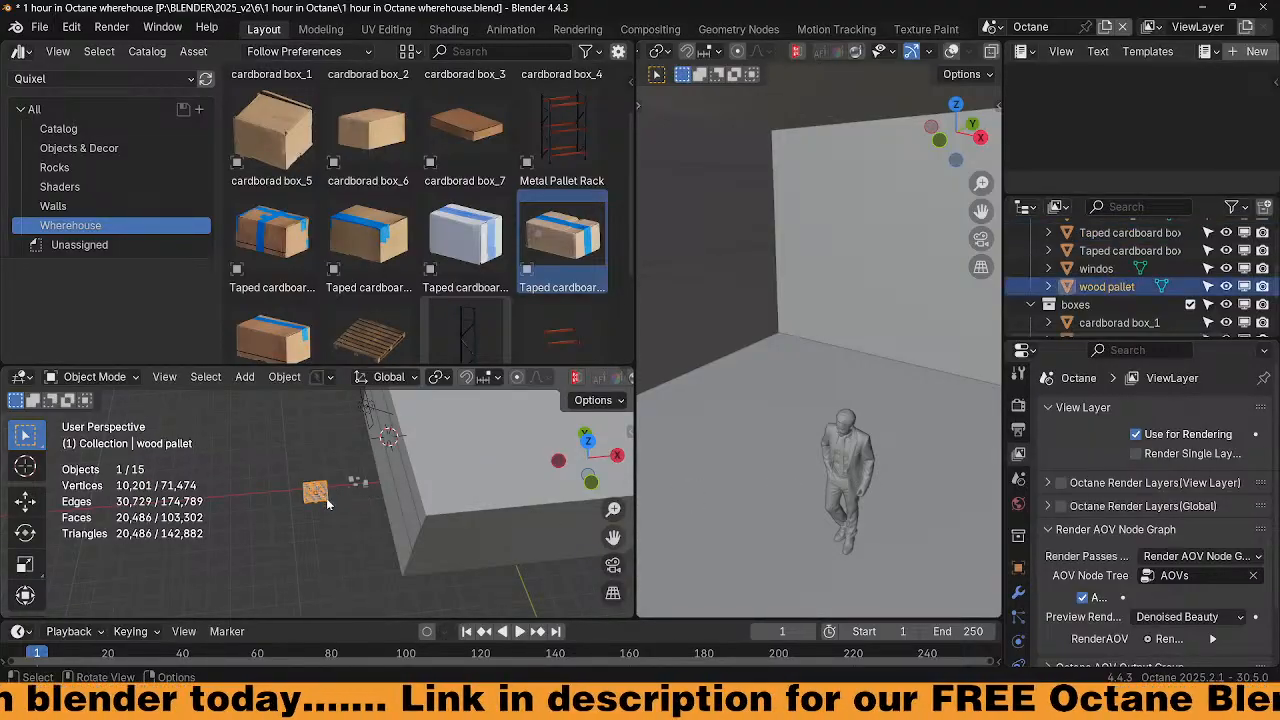
pyautogui.press('KP_Decimal')
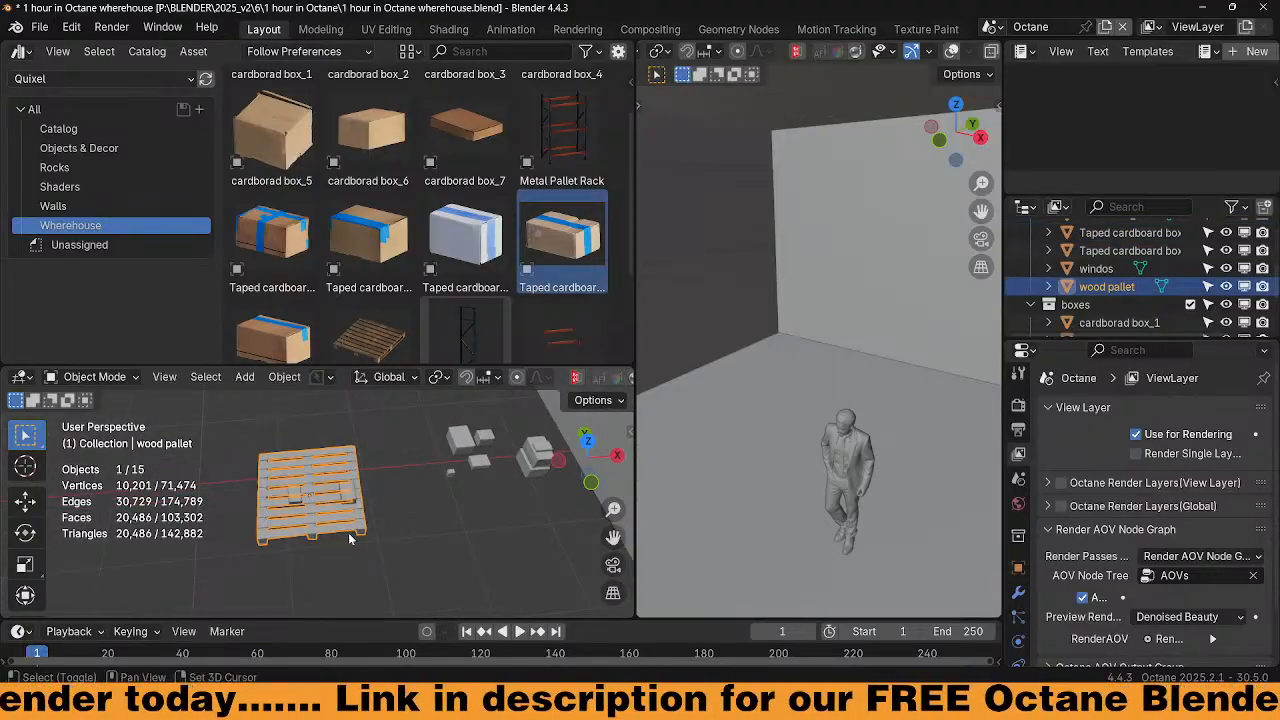
pyautogui.hotkey('ctrl', 'shift', 'alt', 'c')
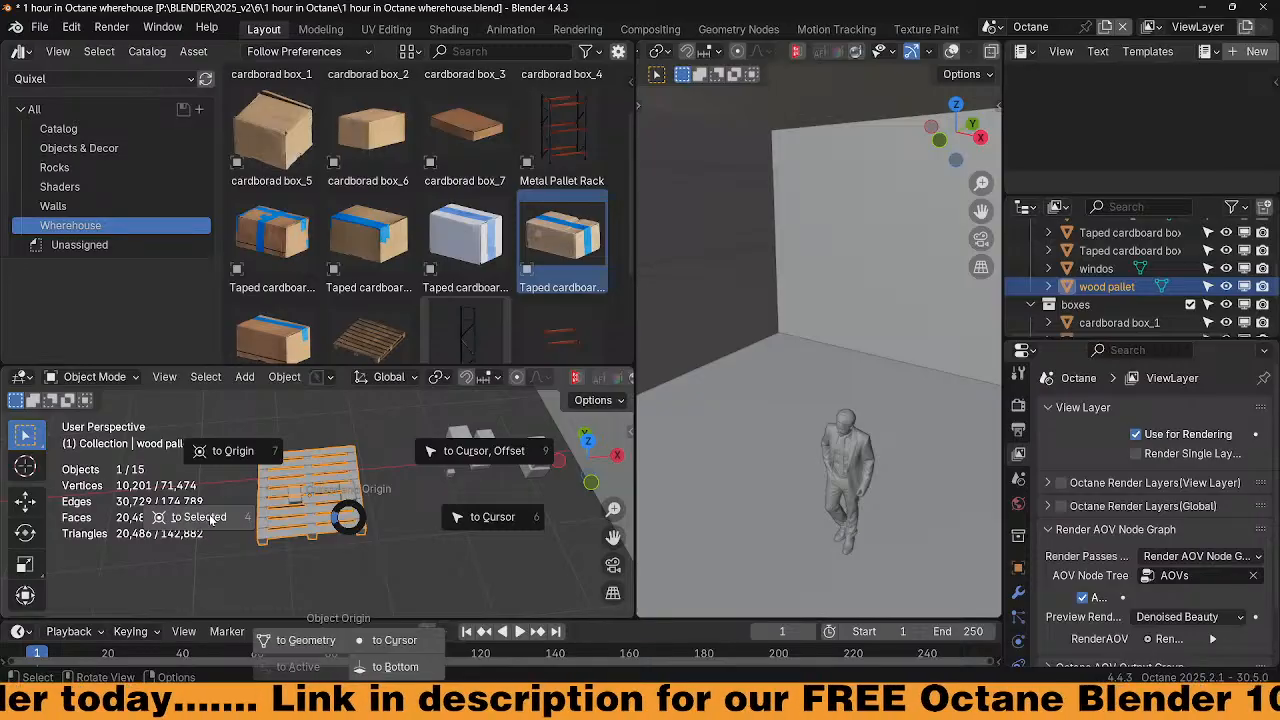
pyautogui.click(210, 519)
# Bring the human figure to the 3D cursor on the pallet and rotate it -90° about the X axis
pyautogui.click(836, 500)
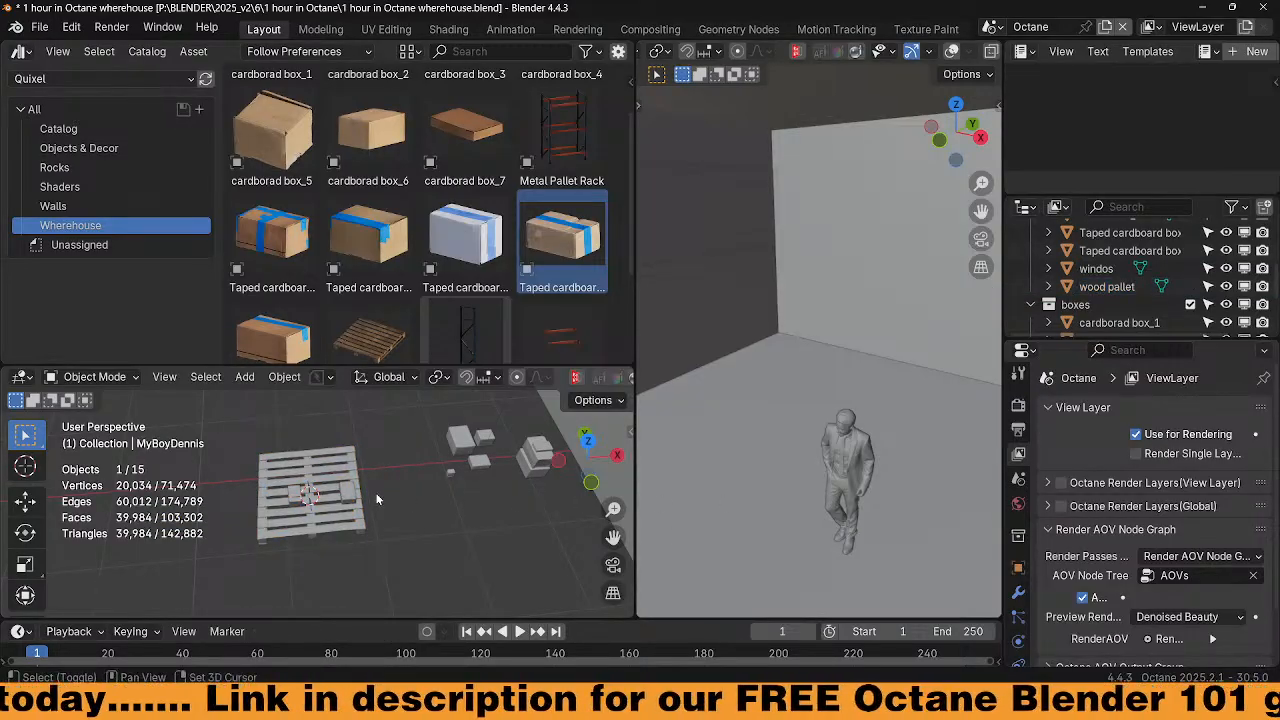
pyautogui.hotkey('shift', 's')
pyautogui.click(532, 504)
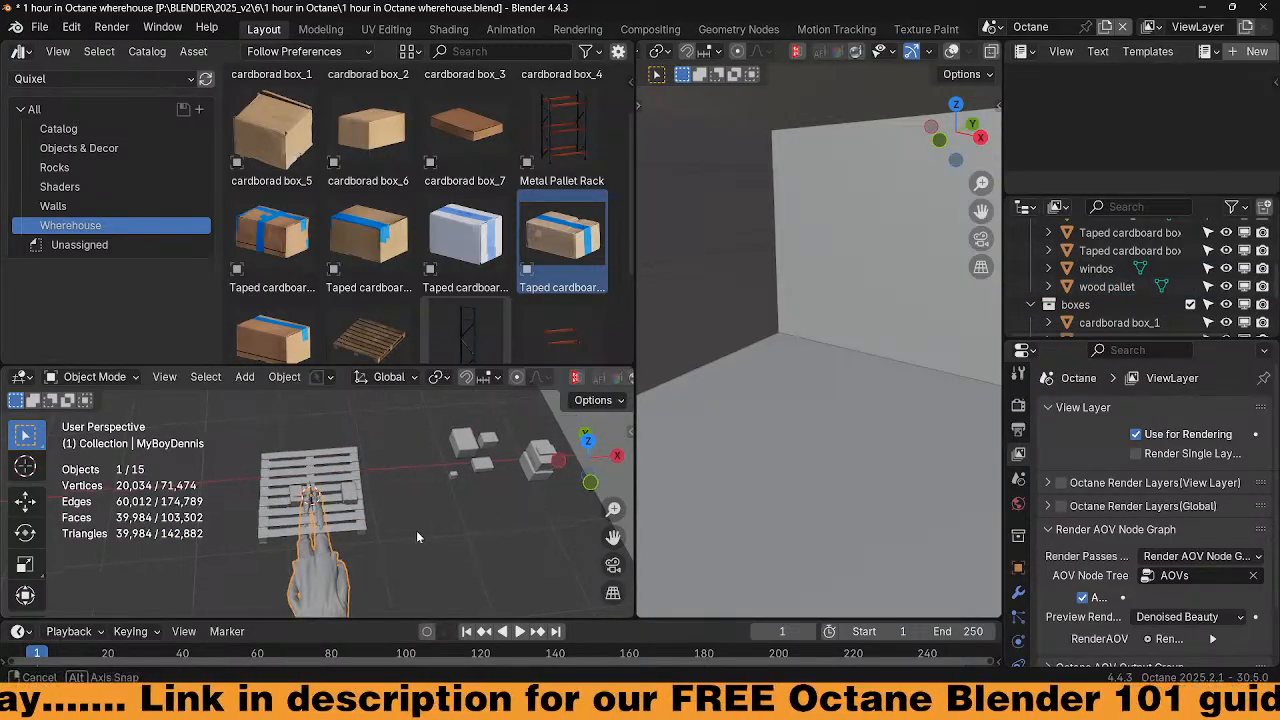
pyautogui.moveTo(420, 537); pyautogui.dragTo(425, 438, button='middle')
pyautogui.write('rx-90')
pyautogui.press('Return')
# Move the standing human figure along the X axis off the pallet to stand beside it as a scale reference
pyautogui.moveTo(380, 560); pyautogui.dragTo(445, 450, button='middle')
pyautogui.moveTo(317, 530); pyautogui.dragTo(348, 519, button='middle')
pyautogui.press('g')
pyautogui.press('x')
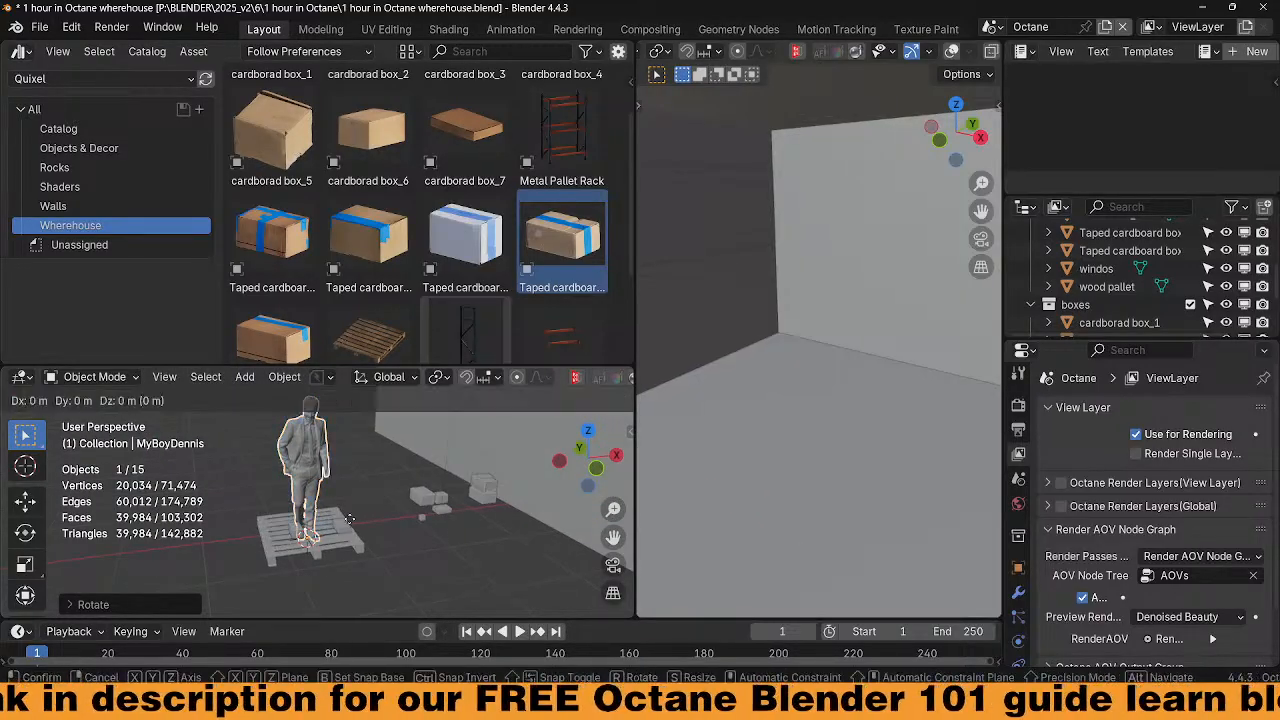
pyautogui.click(256, 517)
# Scale Taped cardboard box_v4 up about 2.05 times and raise it about 0.05 m along Z to rest on the pallet
pyautogui.scroll(4, 370, 570)
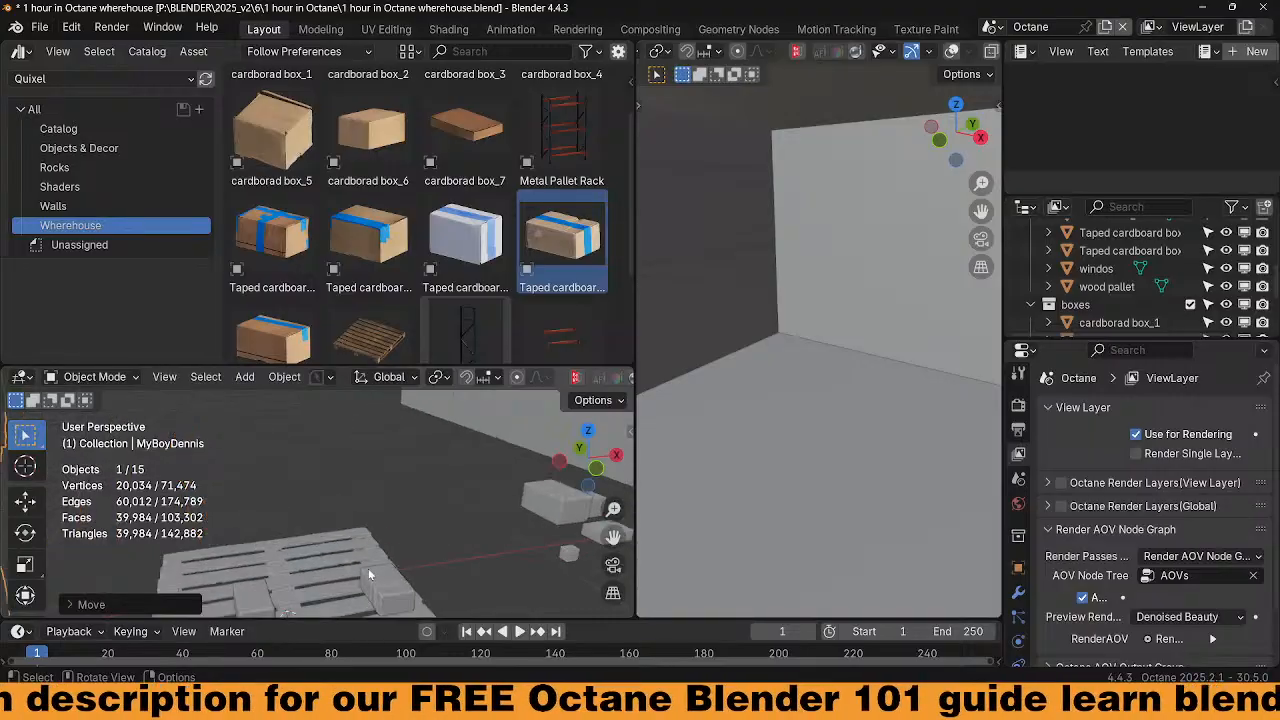
pyautogui.scroll(-1, 378, 554)
pyautogui.keyDown('shift'); pyautogui.moveTo(380, 551); pyautogui.dragTo(372, 506, button='middle'); pyautogui.keyUp('shift')
pyautogui.click(318, 491)
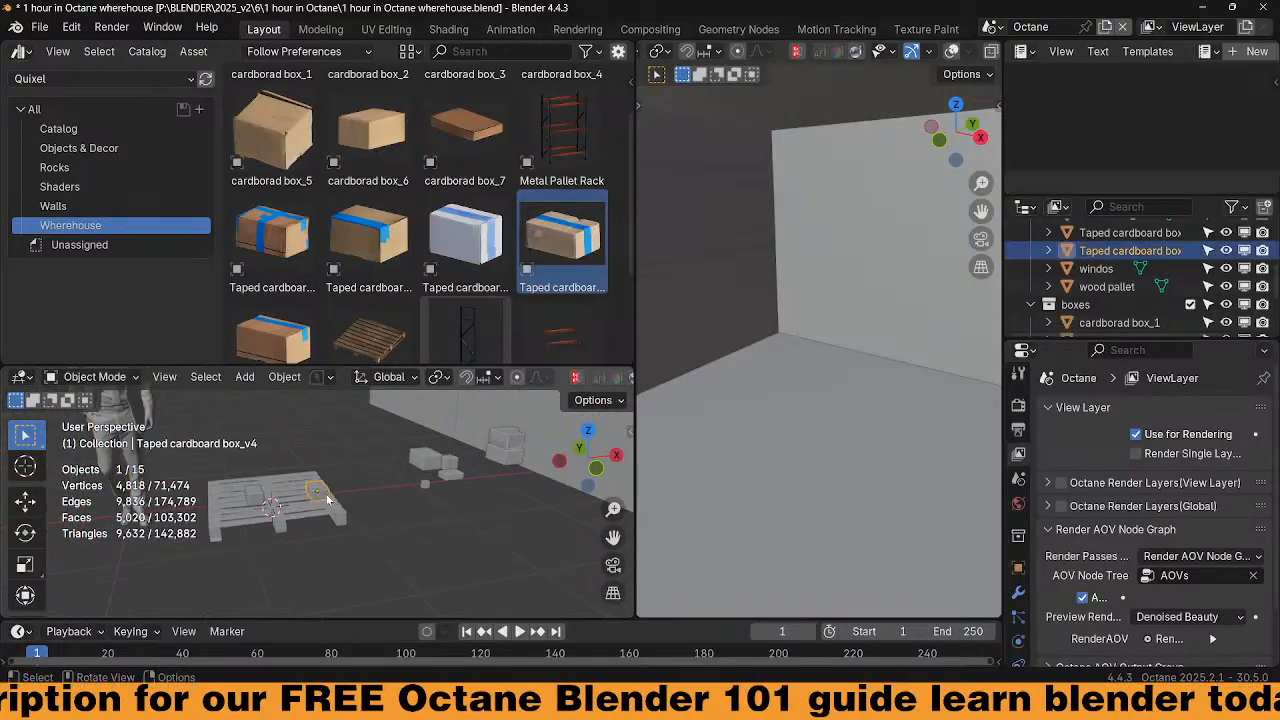
pyautogui.press('s')
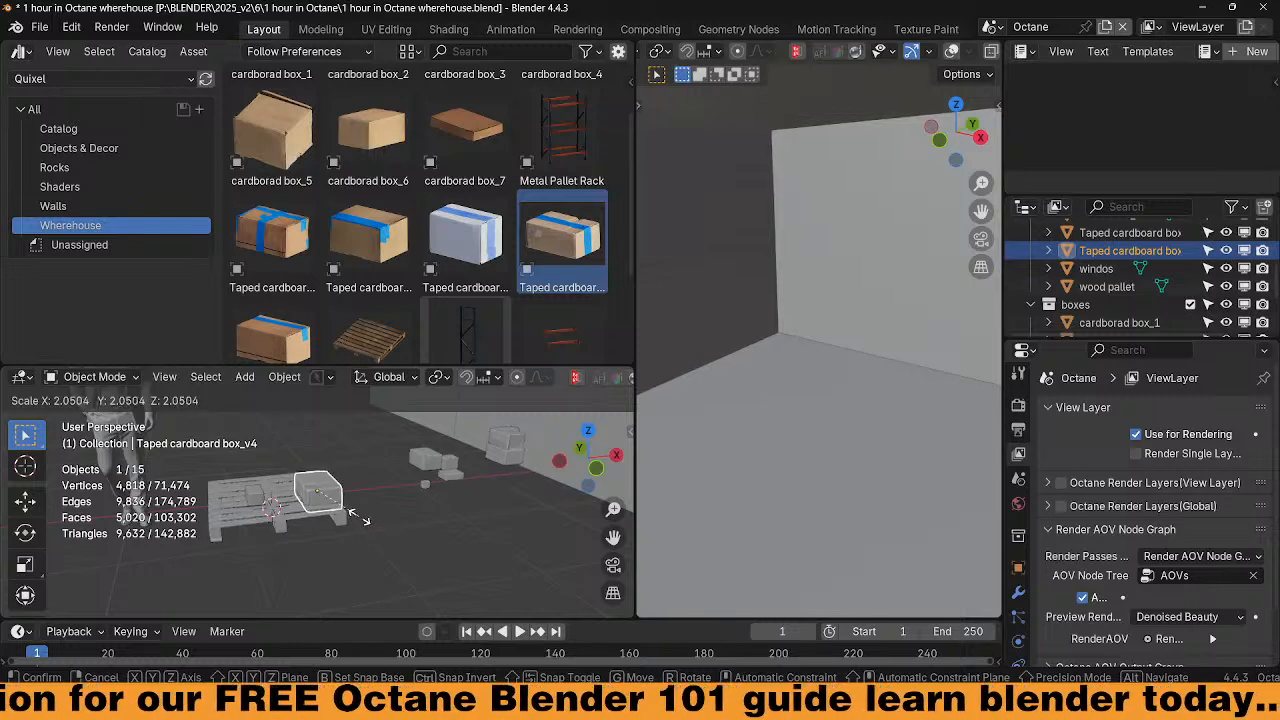
pyautogui.click(362, 519)
pyautogui.press('g')
pyautogui.press('z')
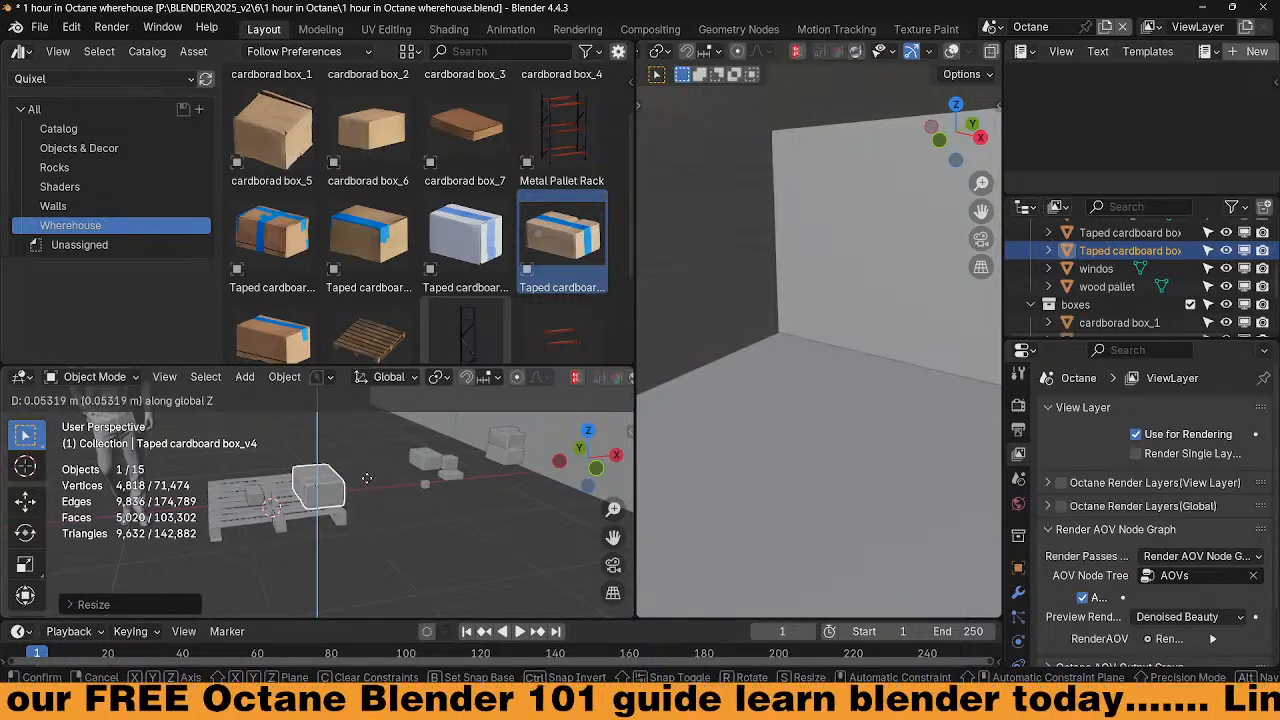
pyautogui.click(368, 480)
# Apply all transforms to the enlarged Taped cardboard box_v4
pyautogui.hotkey('ctrl', 'a')
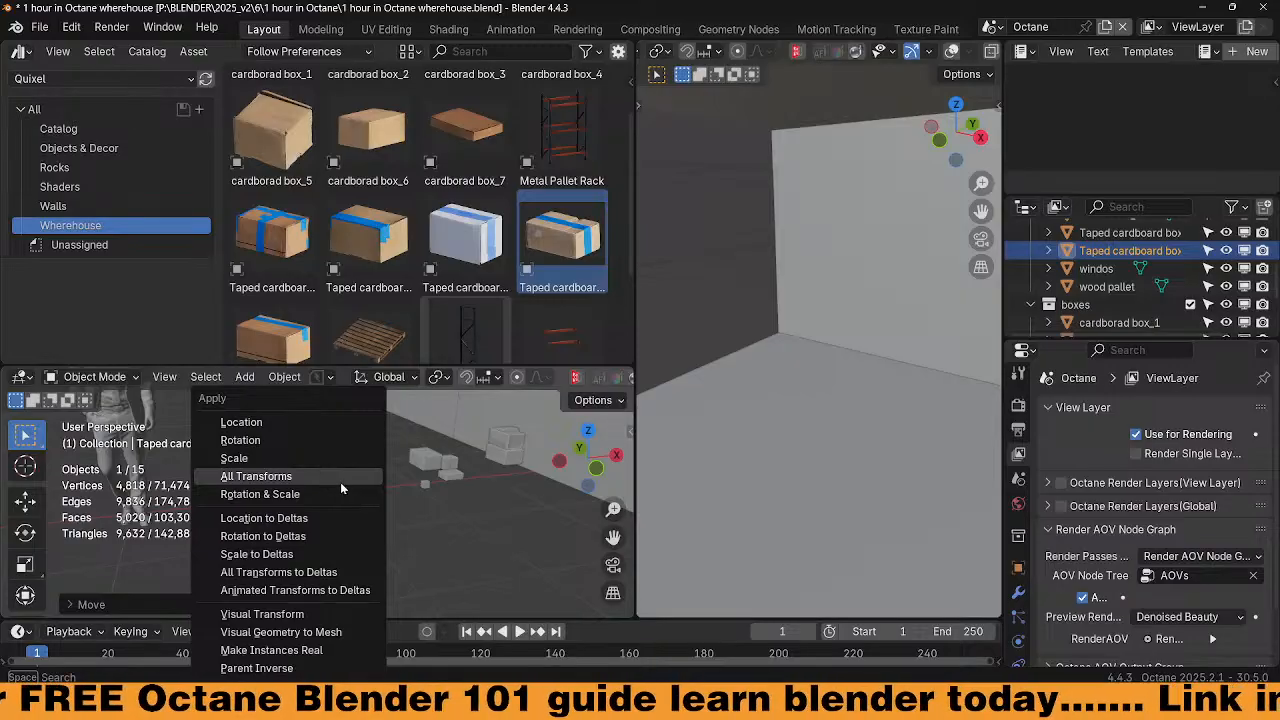
pyautogui.click(340, 482)
pyautogui.moveTo(340, 482); pyautogui.dragTo(331, 480, button='middle')
# Scale Taped cardboard box_v3 up about 2.4 times and raise it along Z so it rests on the pallet
pyautogui.click(257, 492)
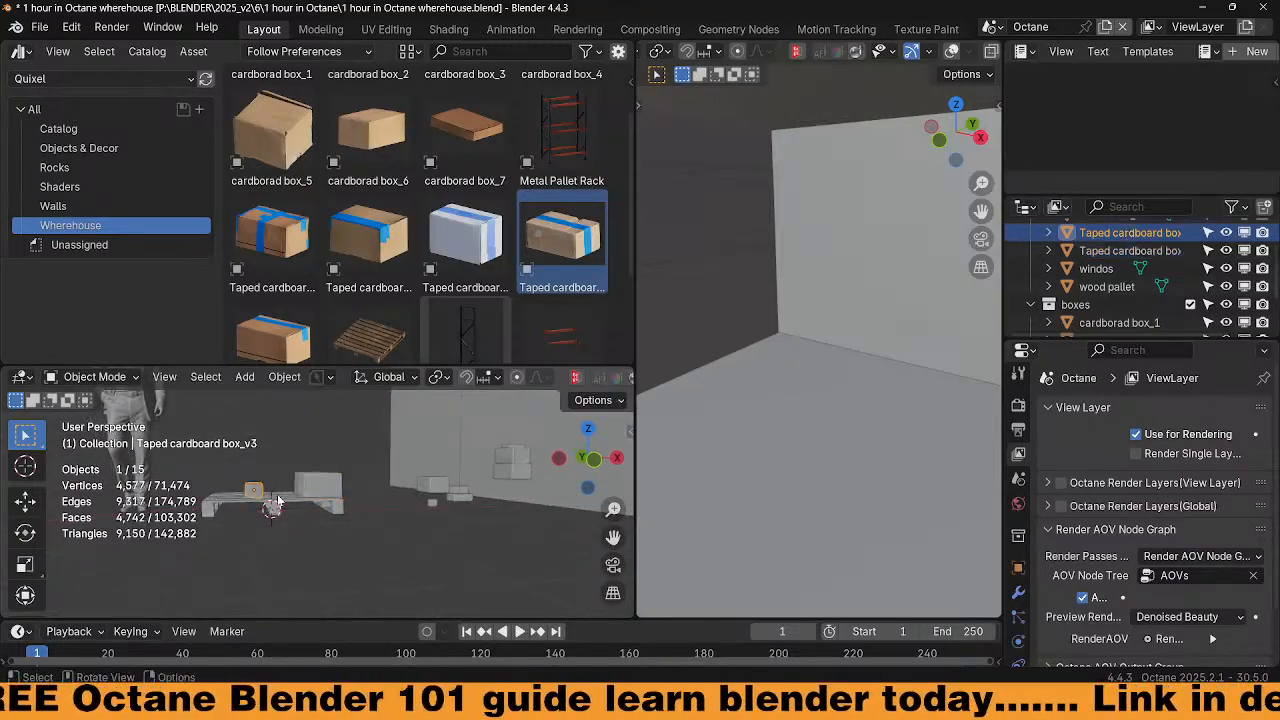
pyautogui.moveTo(293, 520); pyautogui.dragTo(350, 548, button='middle')
pyautogui.press('s')
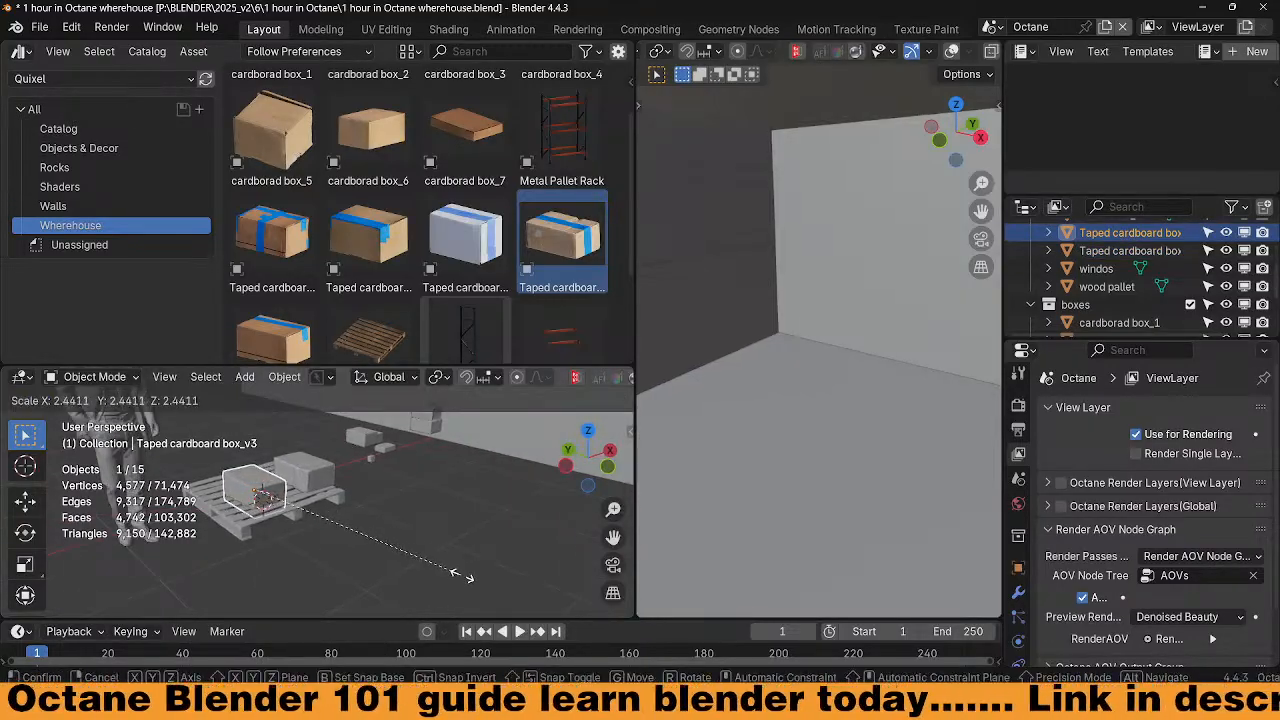
pyautogui.click(376, 552)
pyautogui.press('g')
pyautogui.press('z')
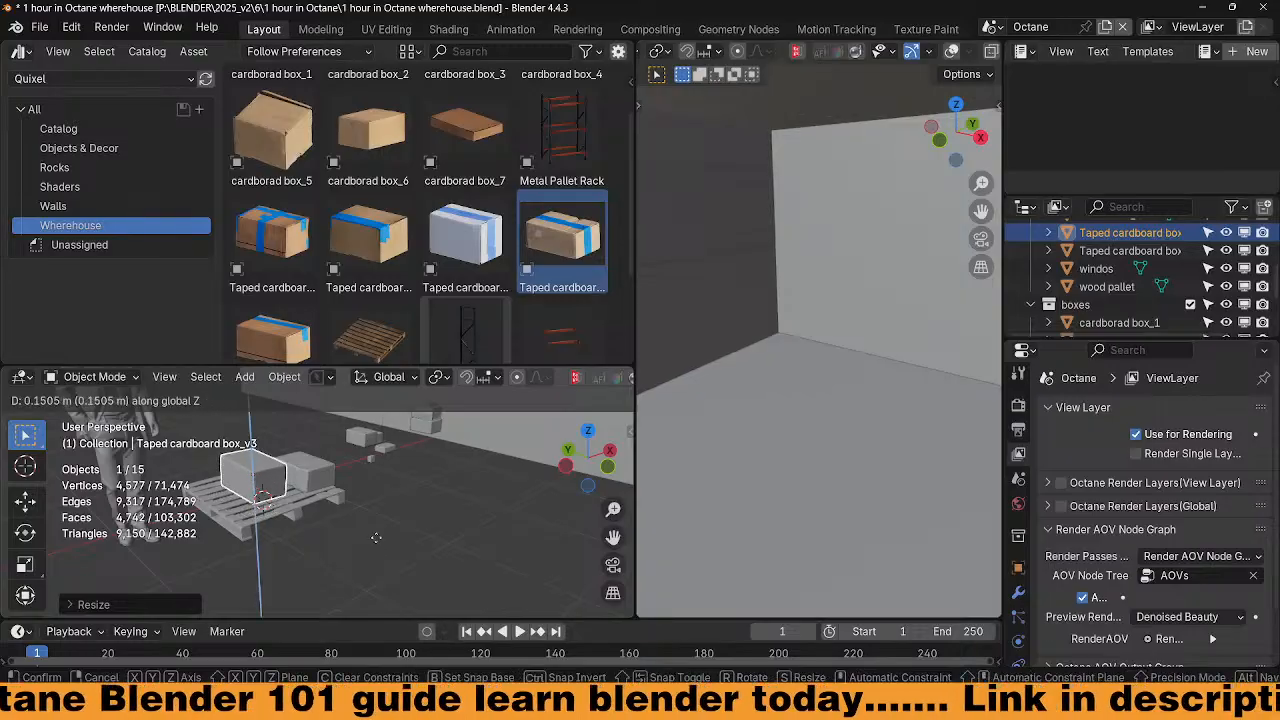
pyautogui.click(374, 502)
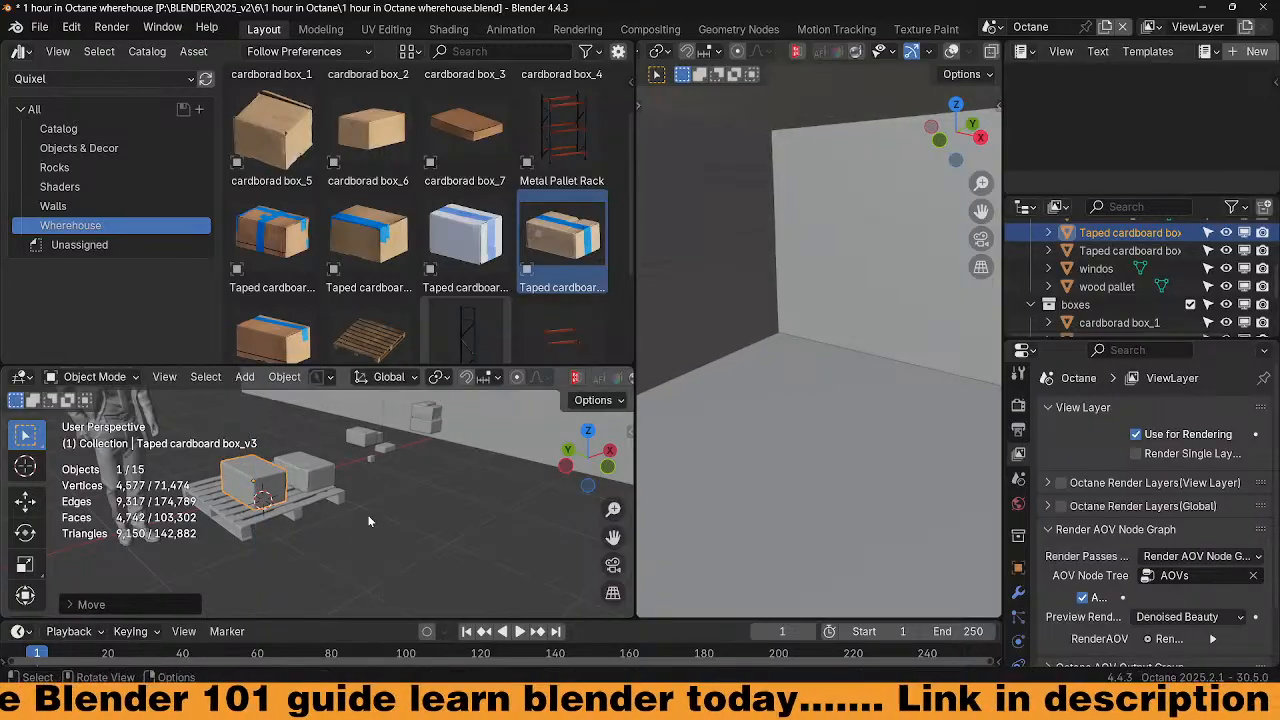
pyautogui.moveTo(374, 502); pyautogui.dragTo(301, 501, button='middle')
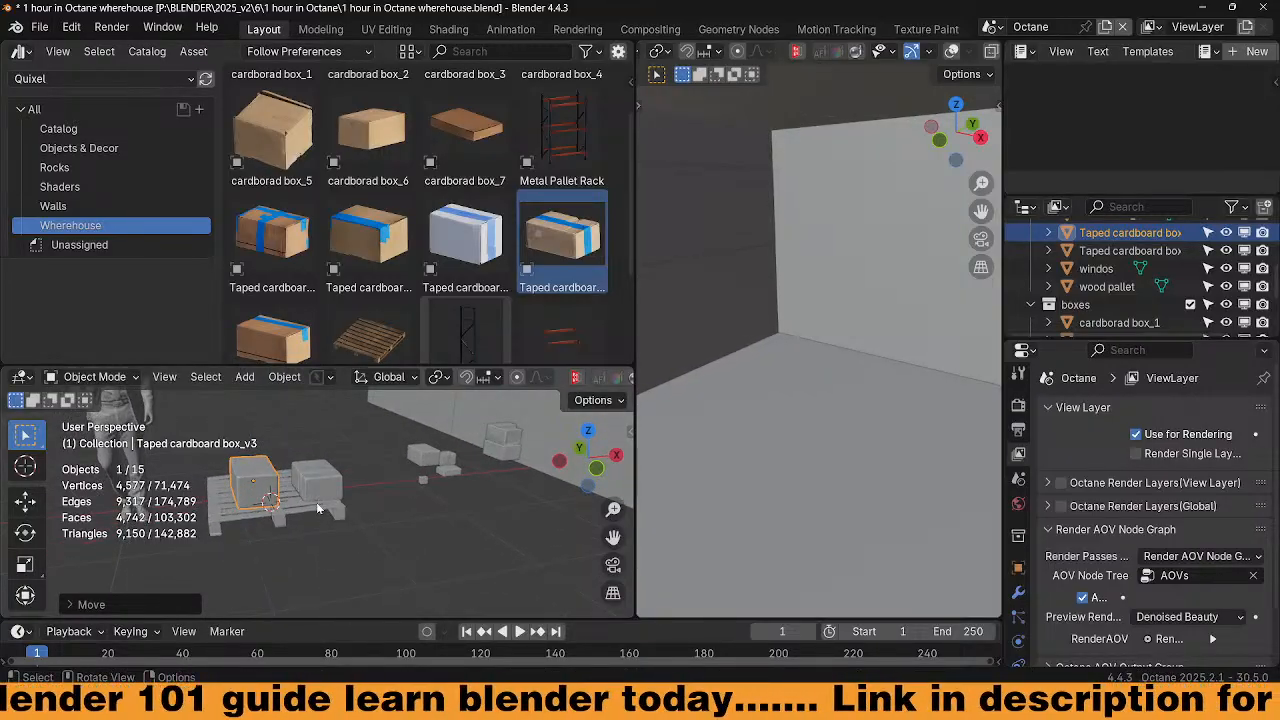
# Enlarge the modelling viewport in height and width and show the loaded pallet from the top
pyautogui.press('KP_7')
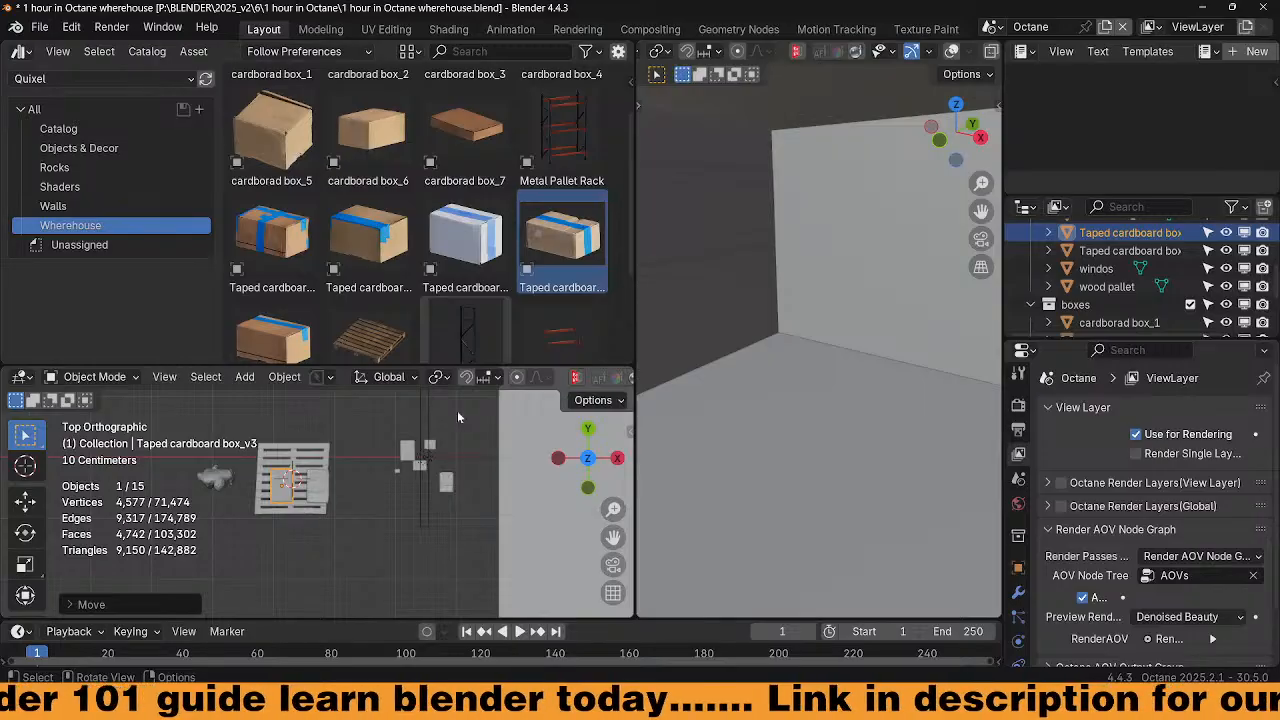
pyautogui.moveTo(533, 366); pyautogui.dragTo(533, 251)
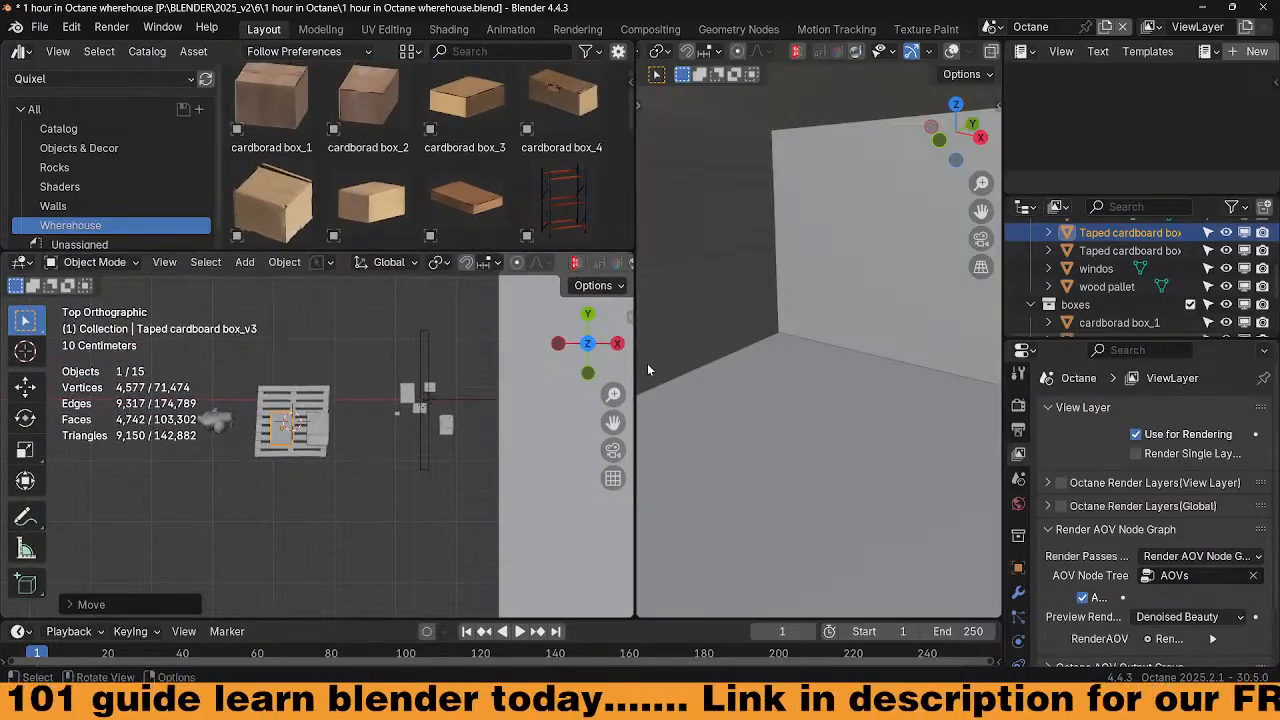
pyautogui.moveTo(632, 347); pyautogui.dragTo(826, 347)
pyautogui.scroll(5, 480, 470)
pyautogui.moveTo(480, 473)
pyautogui.mouseDown(button='middle')
pyautogui.moveTo(461, 484)
pyautogui.moveTo(481, 420)
pyautogui.moveTo(502, 444)
pyautogui.moveTo(492, 465)
pyautogui.mouseUp(button='middle')
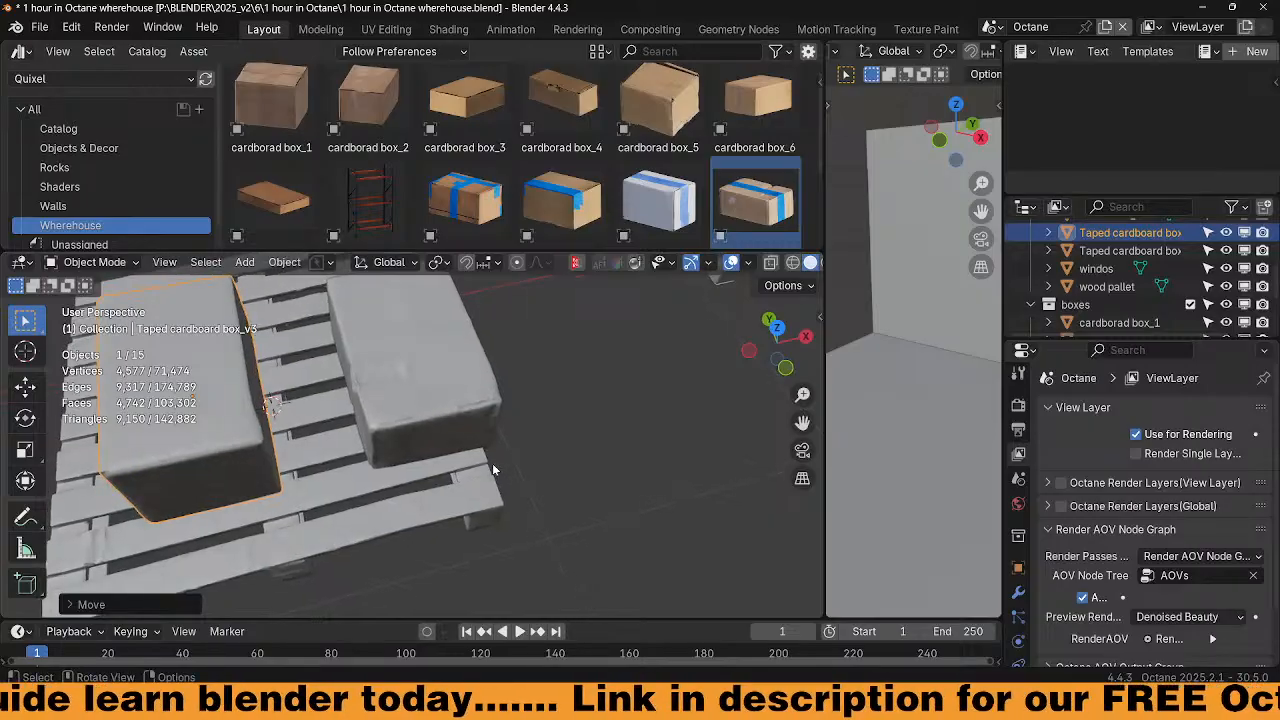
pyautogui.press('KP_7')
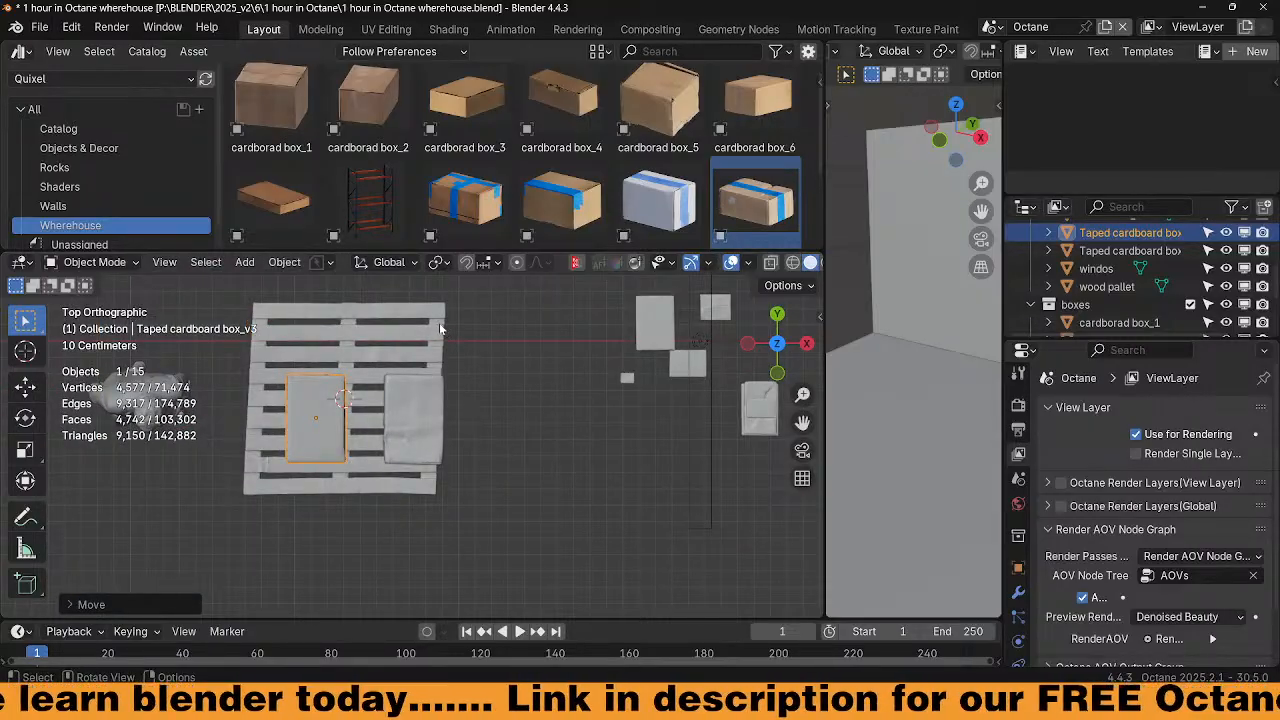
# Move Taped cardboard box_v3 into the pallet's front-left corner and place Taped cardboard box_v4 directly beside it
pyautogui.click(440, 326)
pyautogui.click(492, 460)
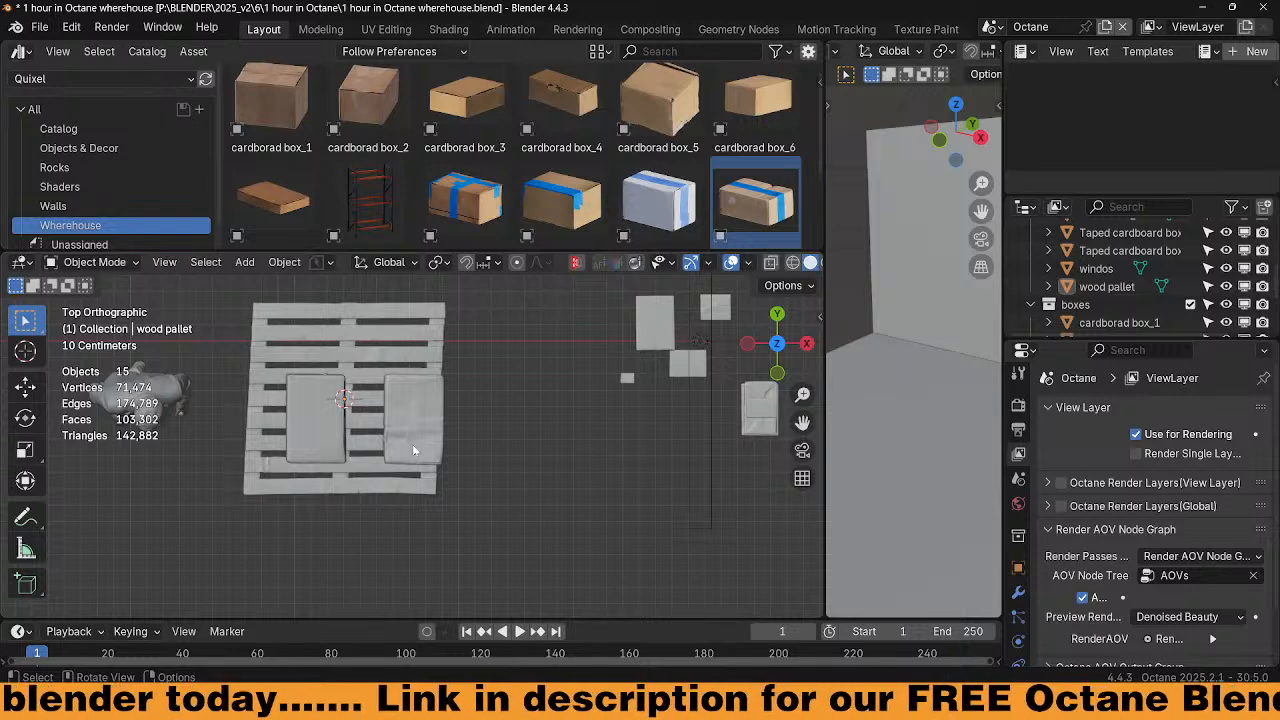
pyautogui.click(326, 428)
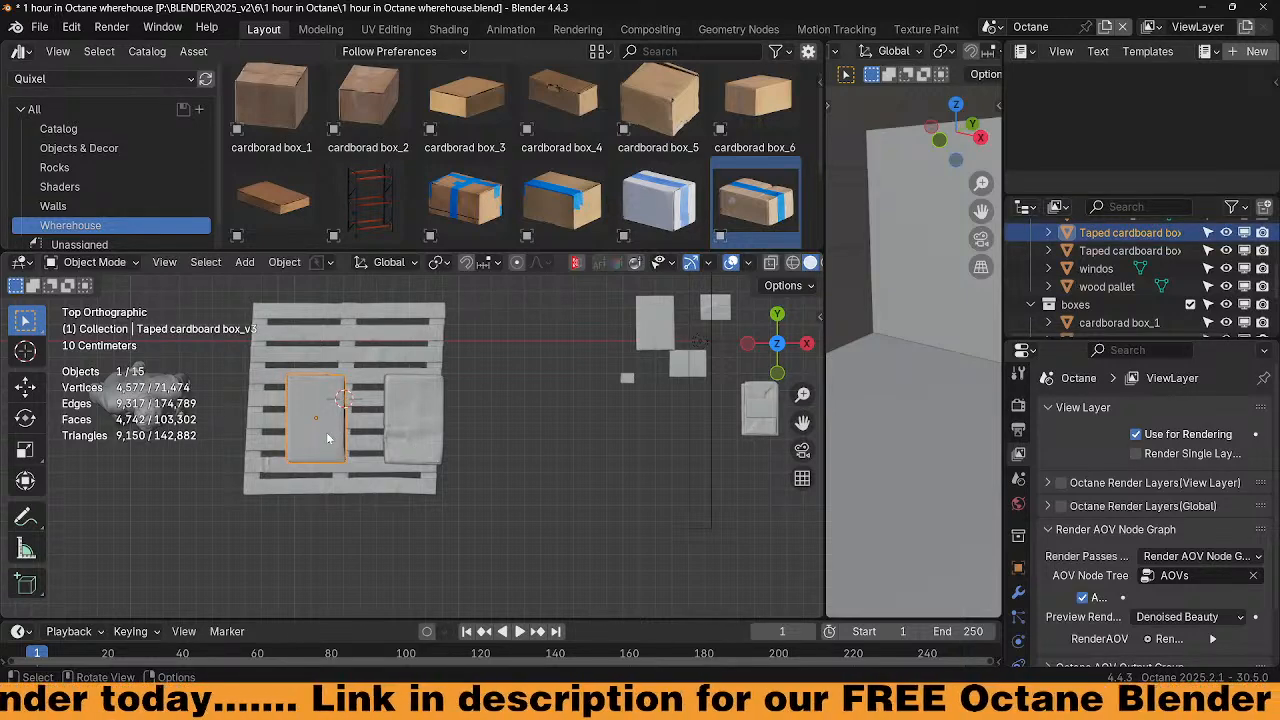
pyautogui.press('g')
pyautogui.click(285, 457)
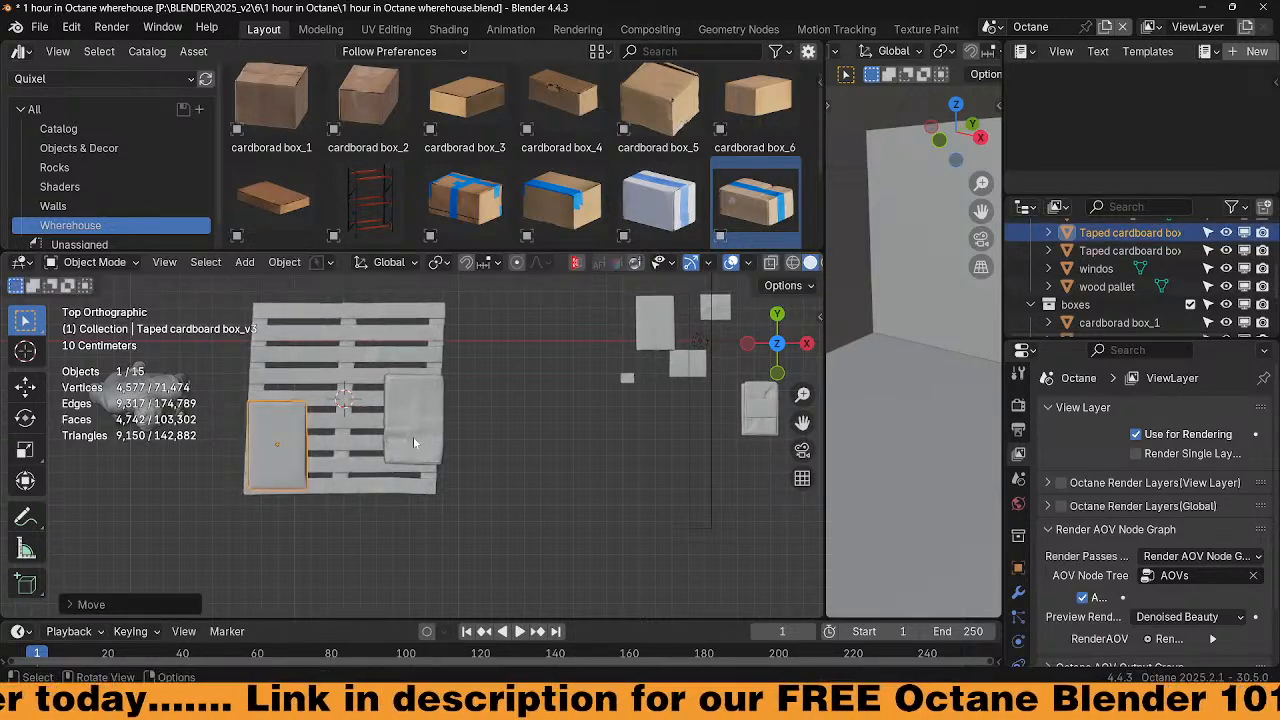
pyautogui.click(414, 438)
pyautogui.press('g')
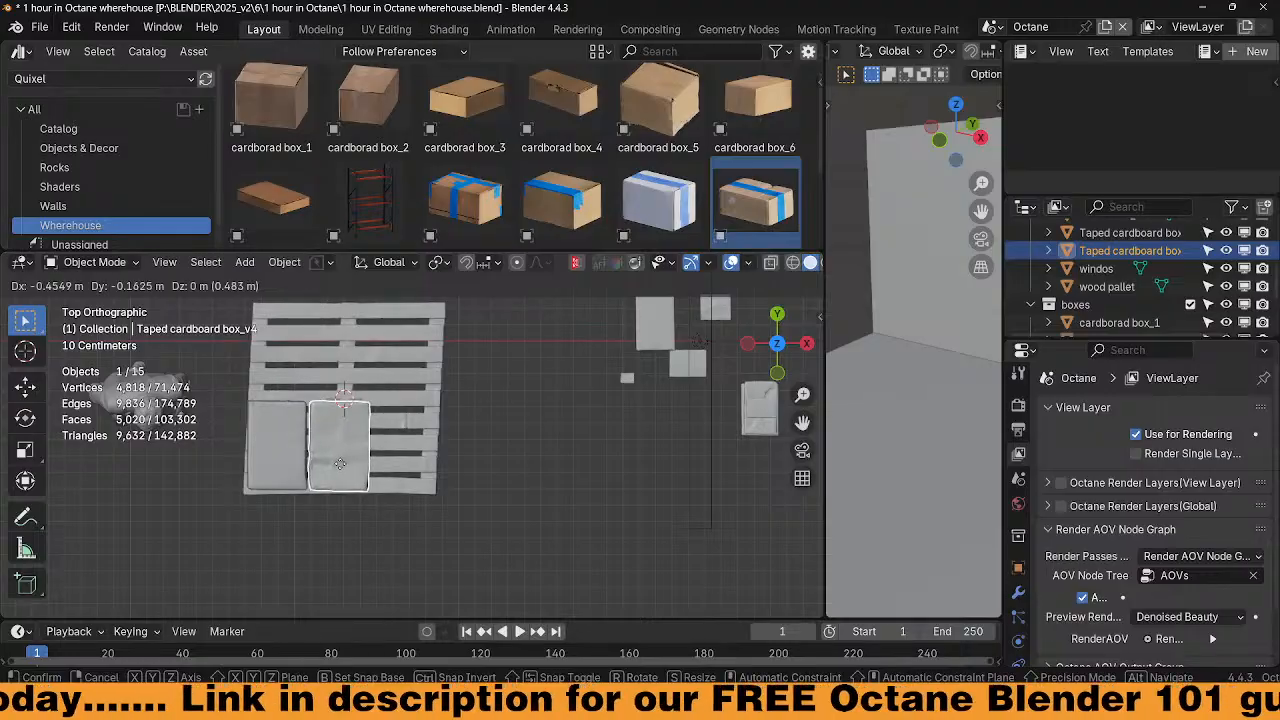
pyautogui.click(339, 469)
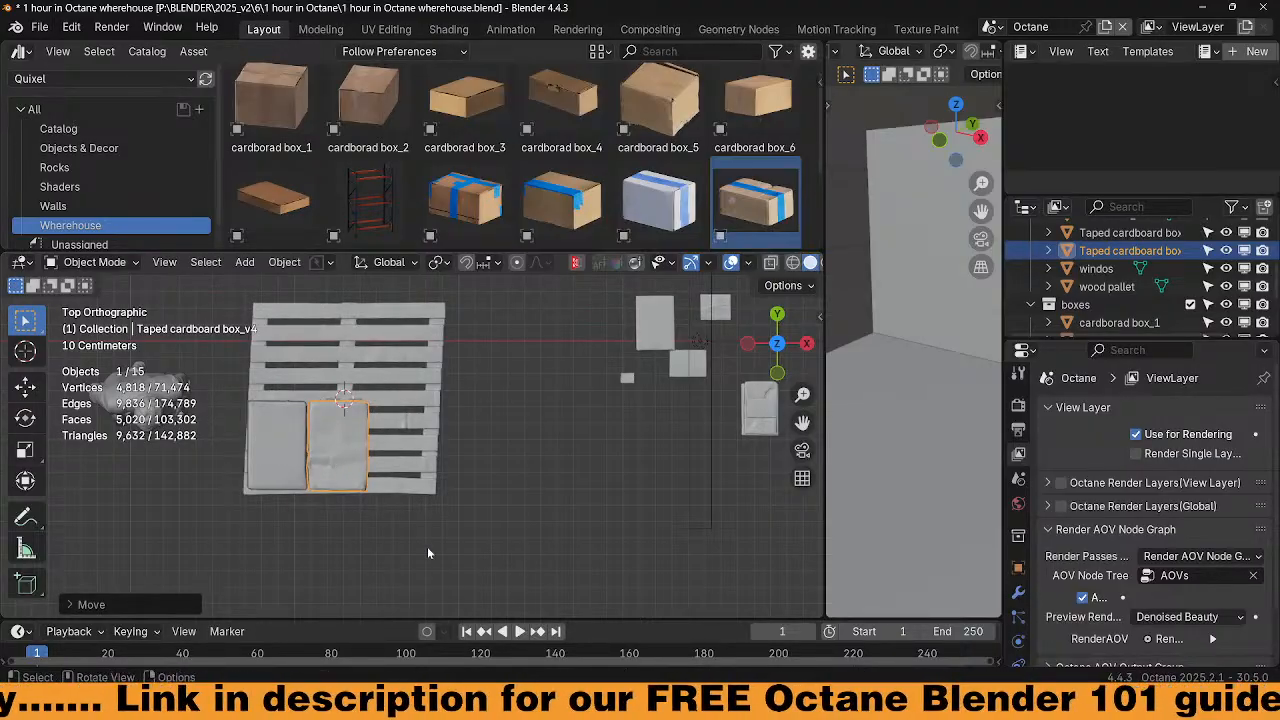
# Select Taped cardboard box_v3 and Taped cardboard box_v4 together on the pallet
pyautogui.click(355, 511)
pyautogui.click(295, 468)
pyautogui.keyDown('shift'); pyautogui.click(343, 460); pyautogui.keyUp('shift')
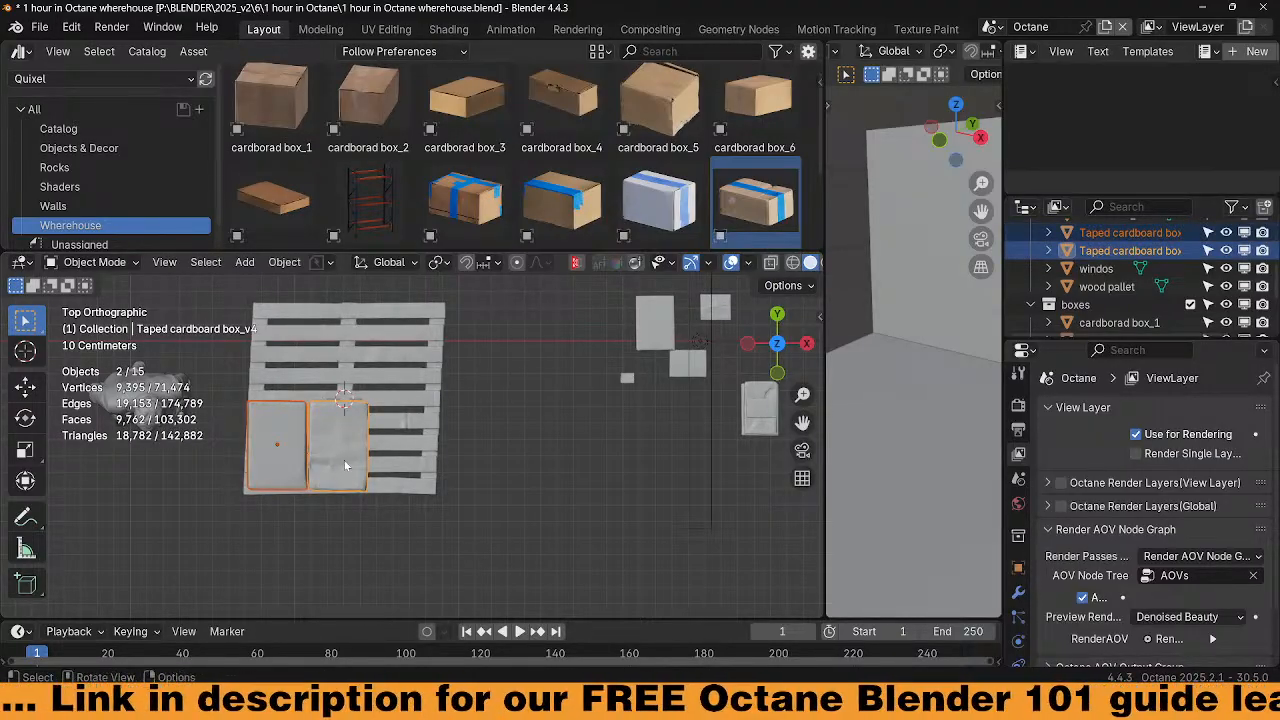
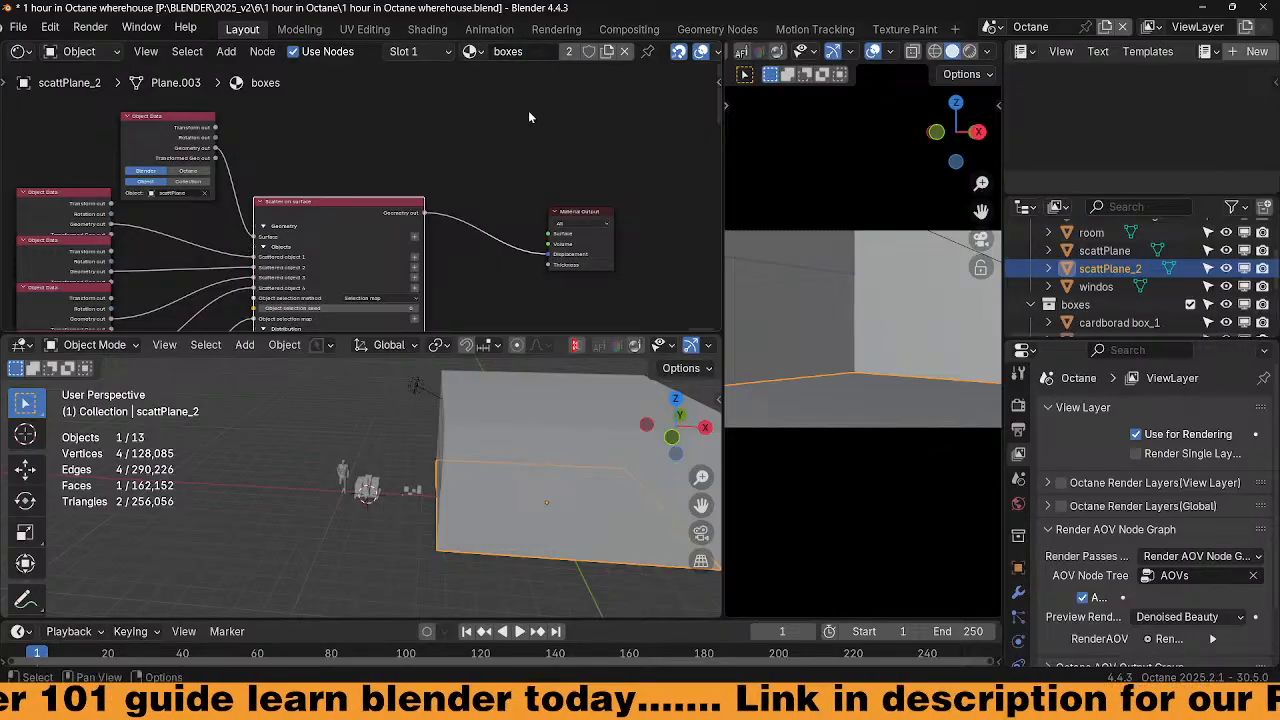
# Make the boxes material on scattPlane_2 a single-user copy and rename it boxes_v2
pyautogui.click(568, 52)
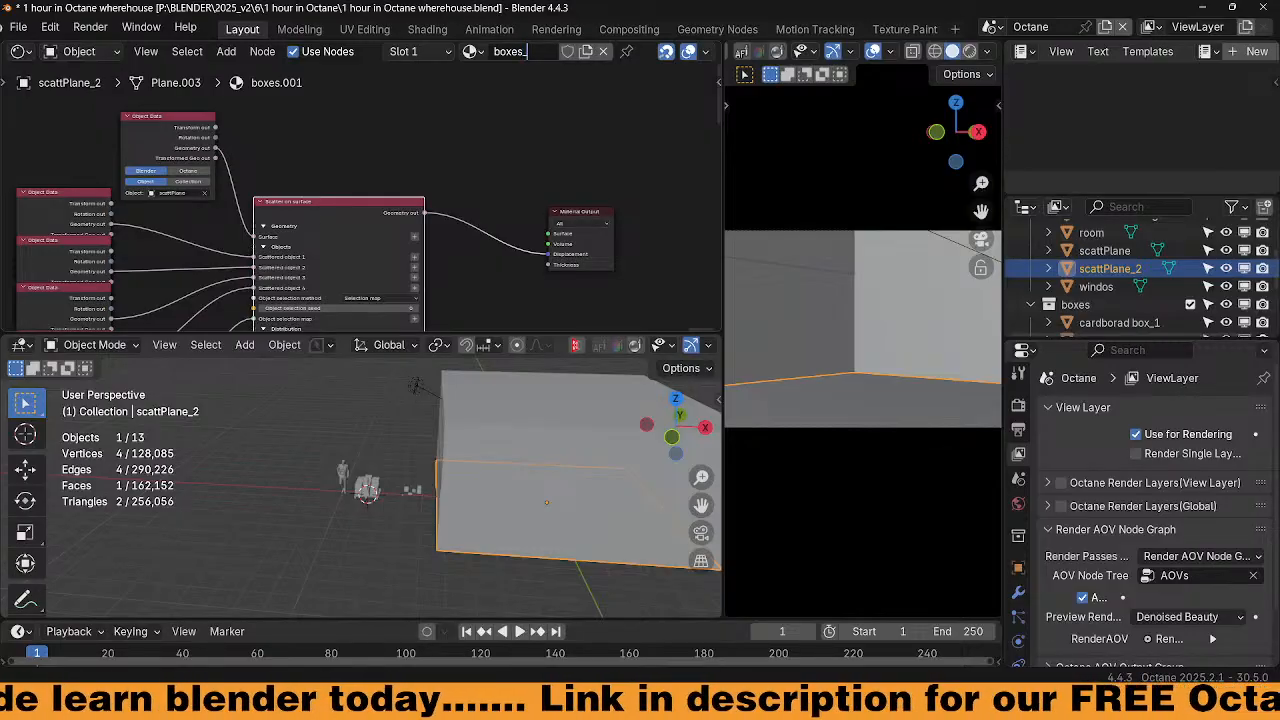
pyautogui.moveTo(456, 223); pyautogui.dragTo(511, 215, button='middle')
pyautogui.moveTo(390, 172); pyautogui.dragTo(463, 166, button='middle')
pyautogui.scroll(5, 438, 204)
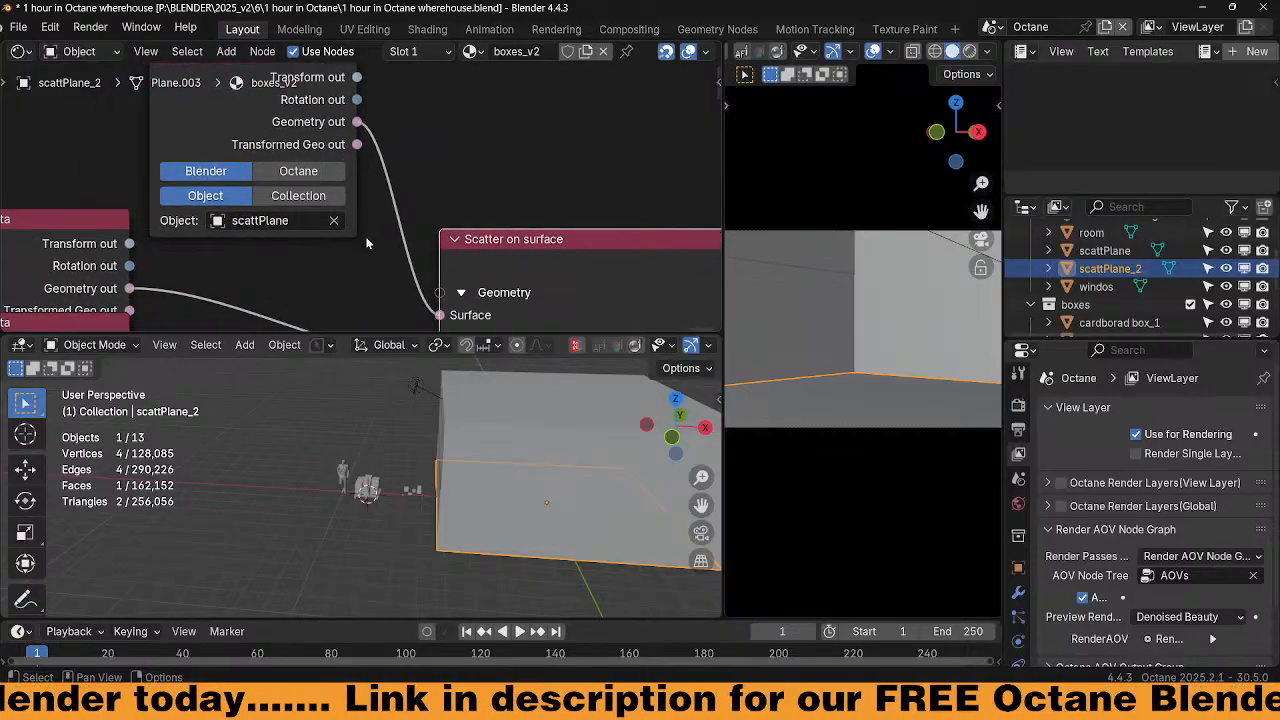
# Set the Object Data node feeding the scatter's Surface input to scattPlane_2
pyautogui.click(316, 223)
pyautogui.scroll(-13, 316, 223)
pyautogui.scroll(-1, 316, 223)
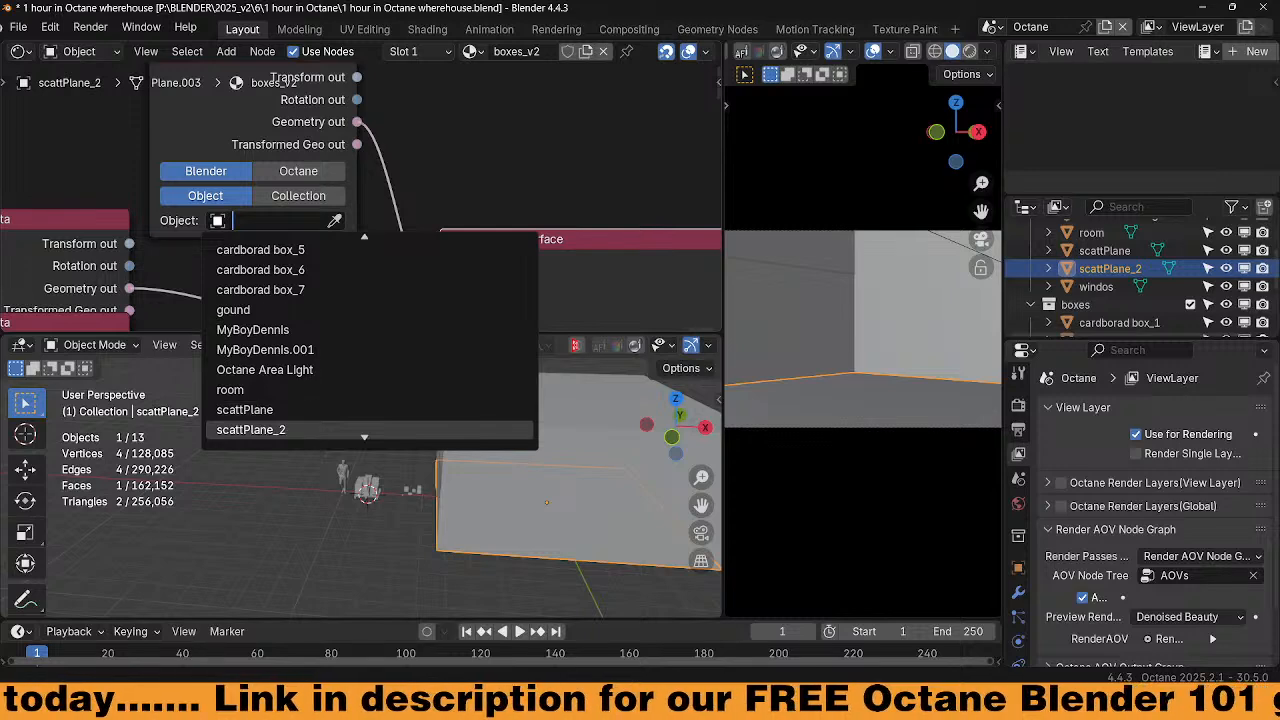
pyautogui.click(295, 410)
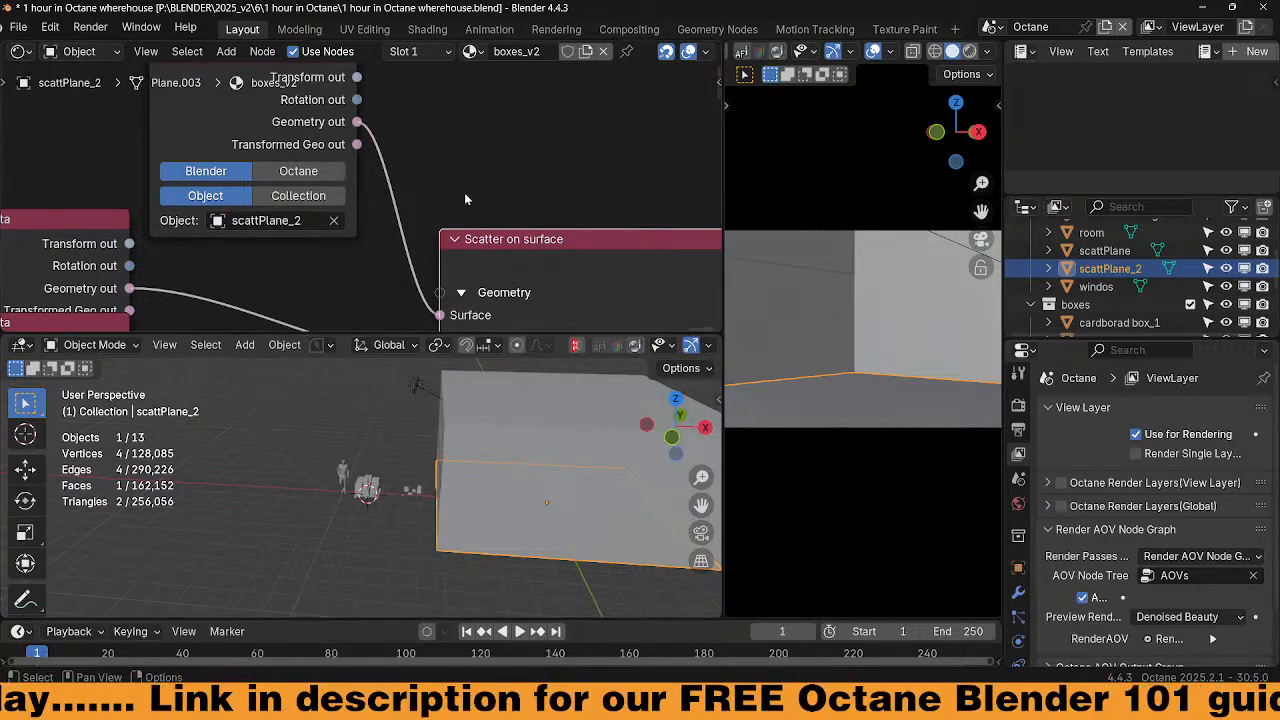
# Assign boxes_v2 as the Octane geometric node graph of the scattPlane_2 mesh
pyautogui.scroll(-2, 464, 198)
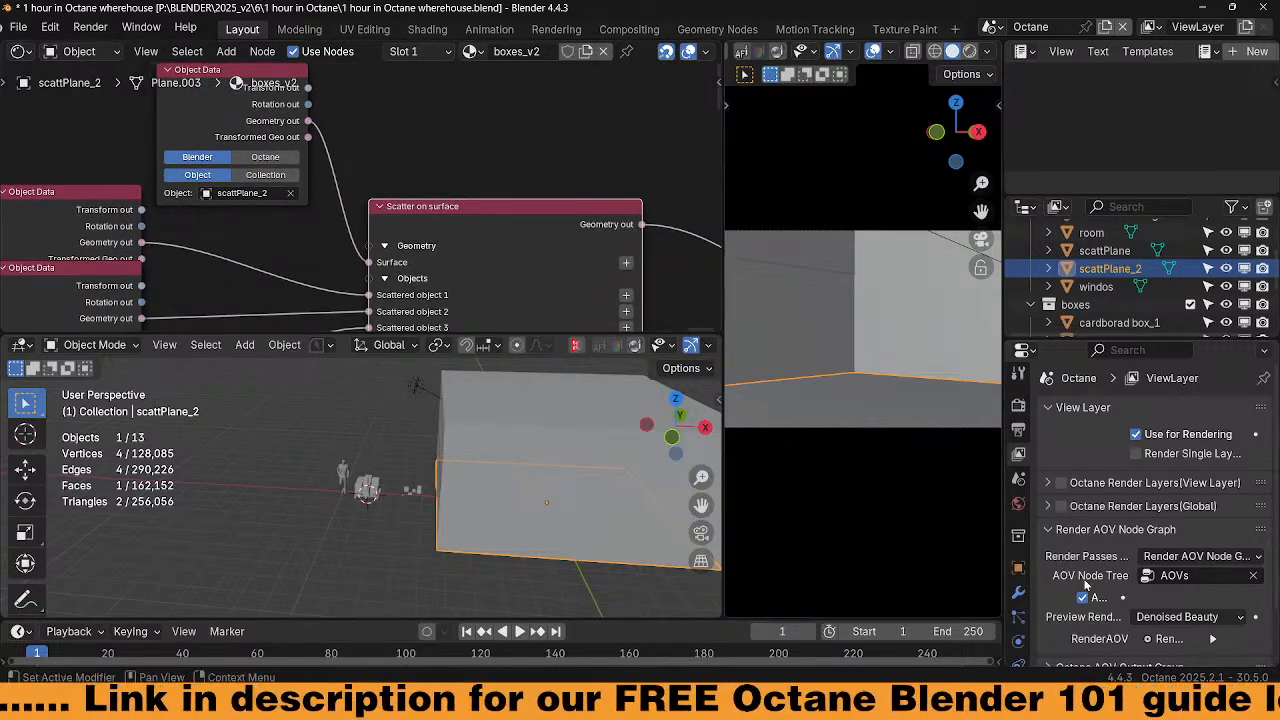
pyautogui.scroll(-3, 1021, 615)
pyautogui.click(1018, 583)
pyautogui.scroll(-5, 1063, 590)
pyautogui.scroll(-3, 1065, 590)
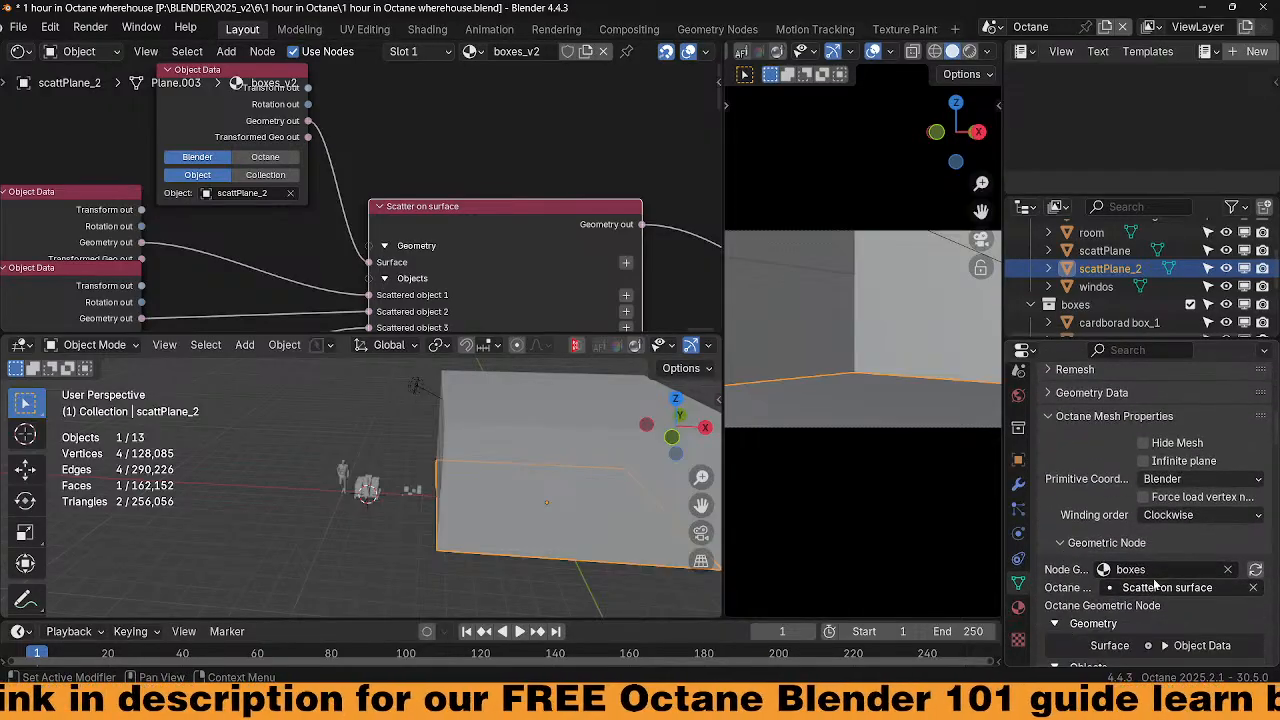
pyautogui.click(1229, 569)
pyautogui.click(1103, 569)
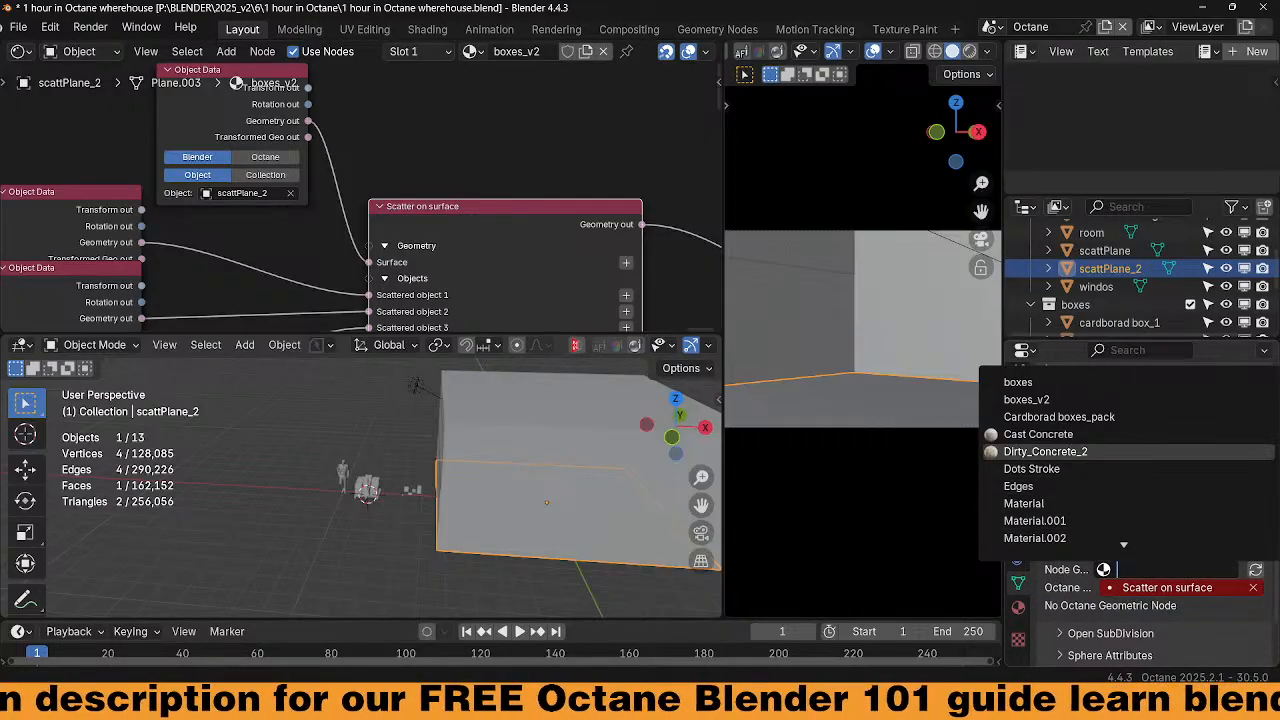
pyautogui.click(1190, 399)
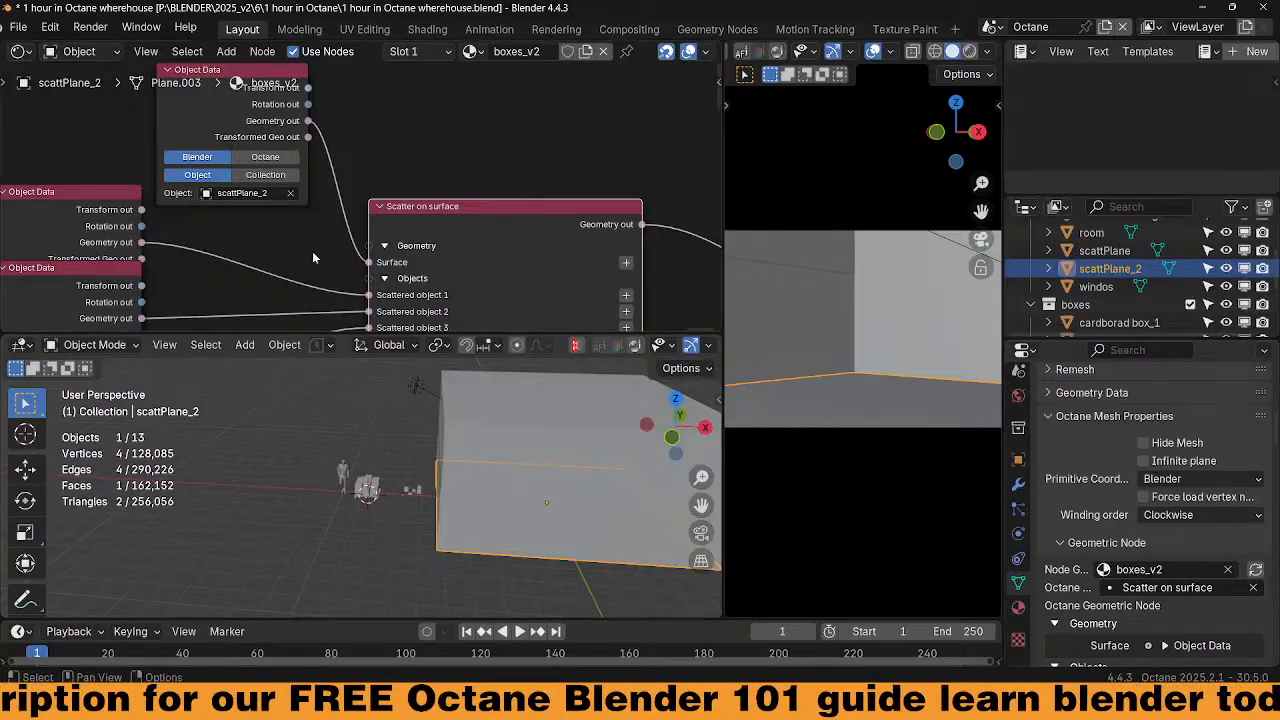
# Delete the four Object Data nodes feeding Scattered object 1 to 4 in boxes_v2
pyautogui.scroll(-4, 312, 258)
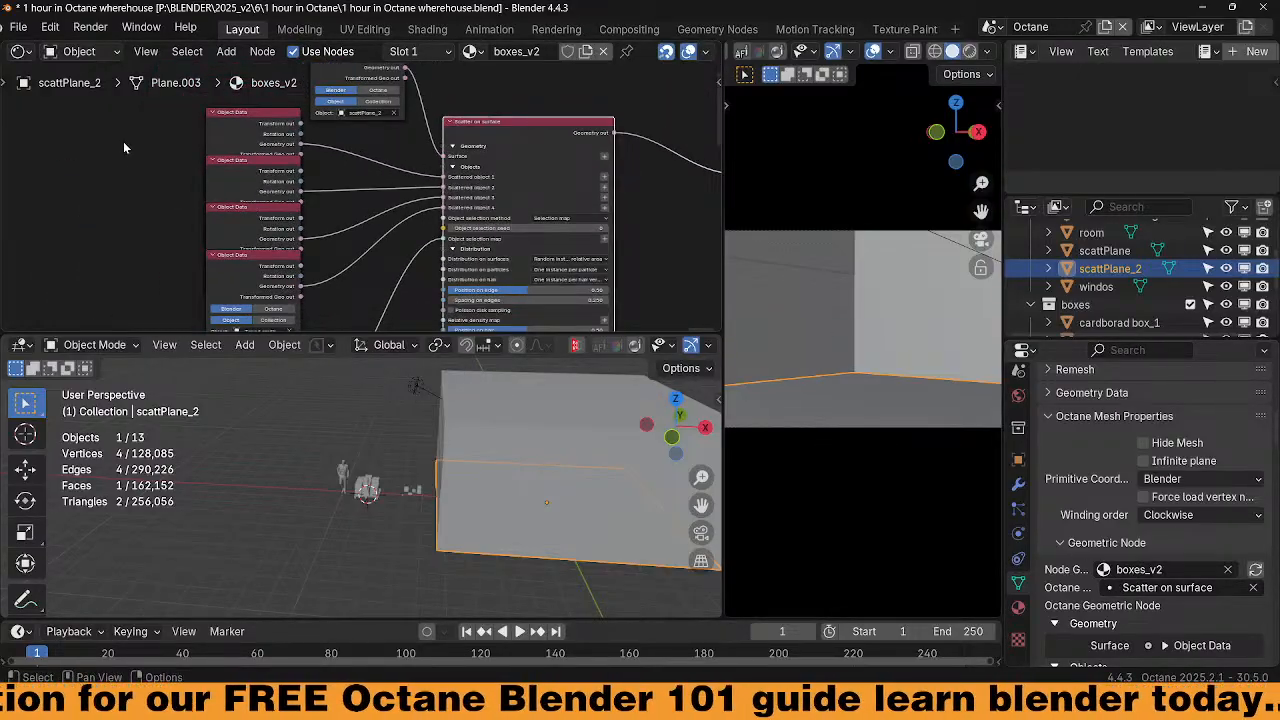
pyautogui.moveTo(141, 160); pyautogui.dragTo(252, 283)
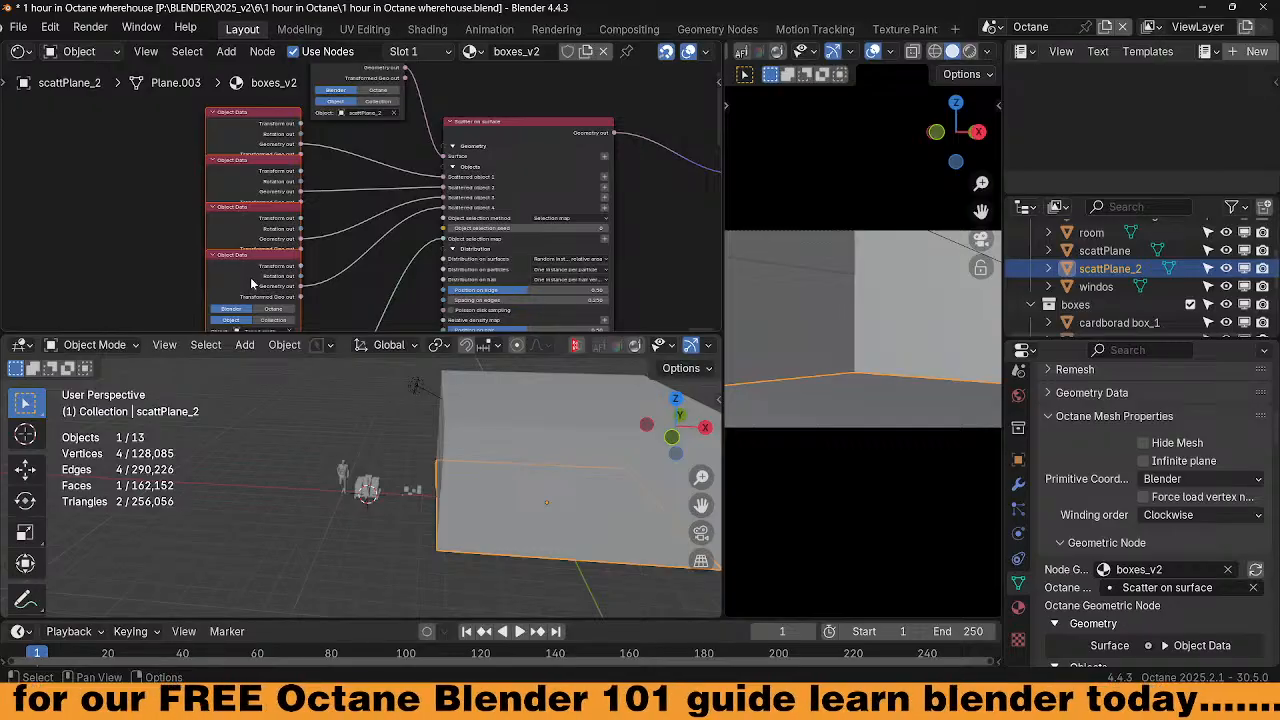
pyautogui.press('x')
# Add an Object Data node containing the loaded pallet object to the Scattered object 1 input
pyautogui.scroll(3, 286, 232)
pyautogui.scroll(5, 377, 499)
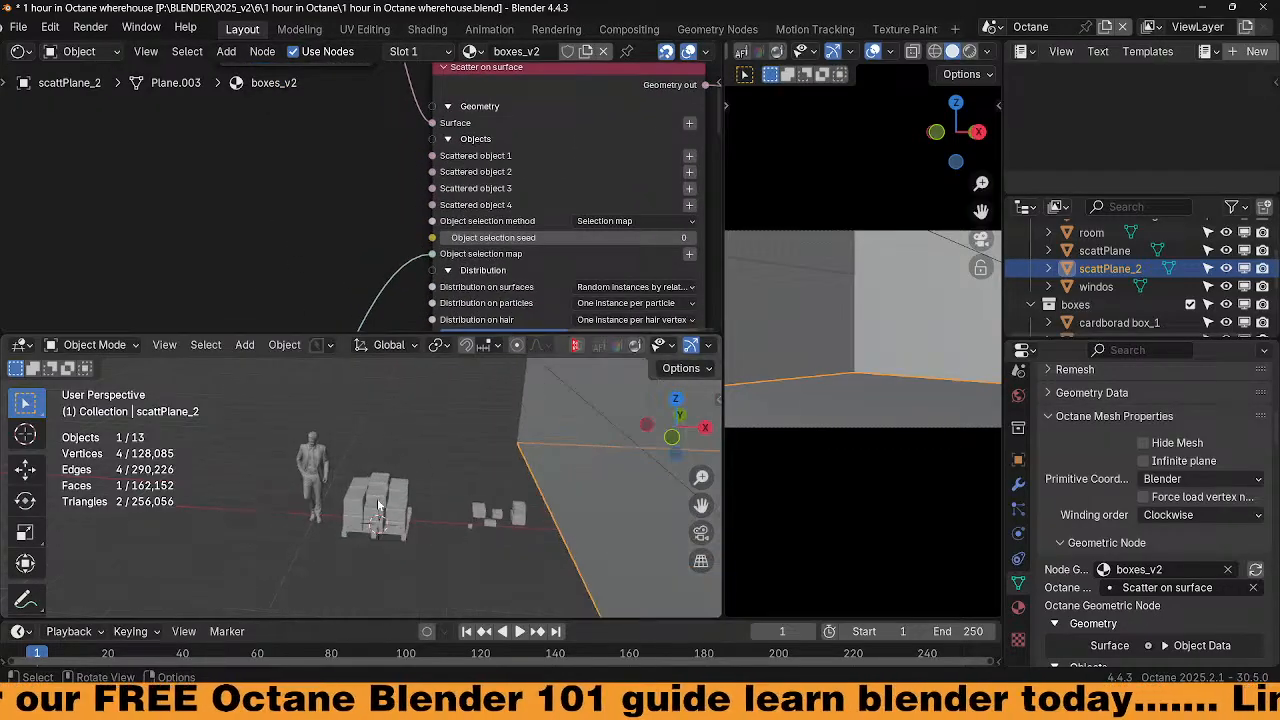
pyautogui.moveTo(426, 176); pyautogui.dragTo(278, 188, button='middle')
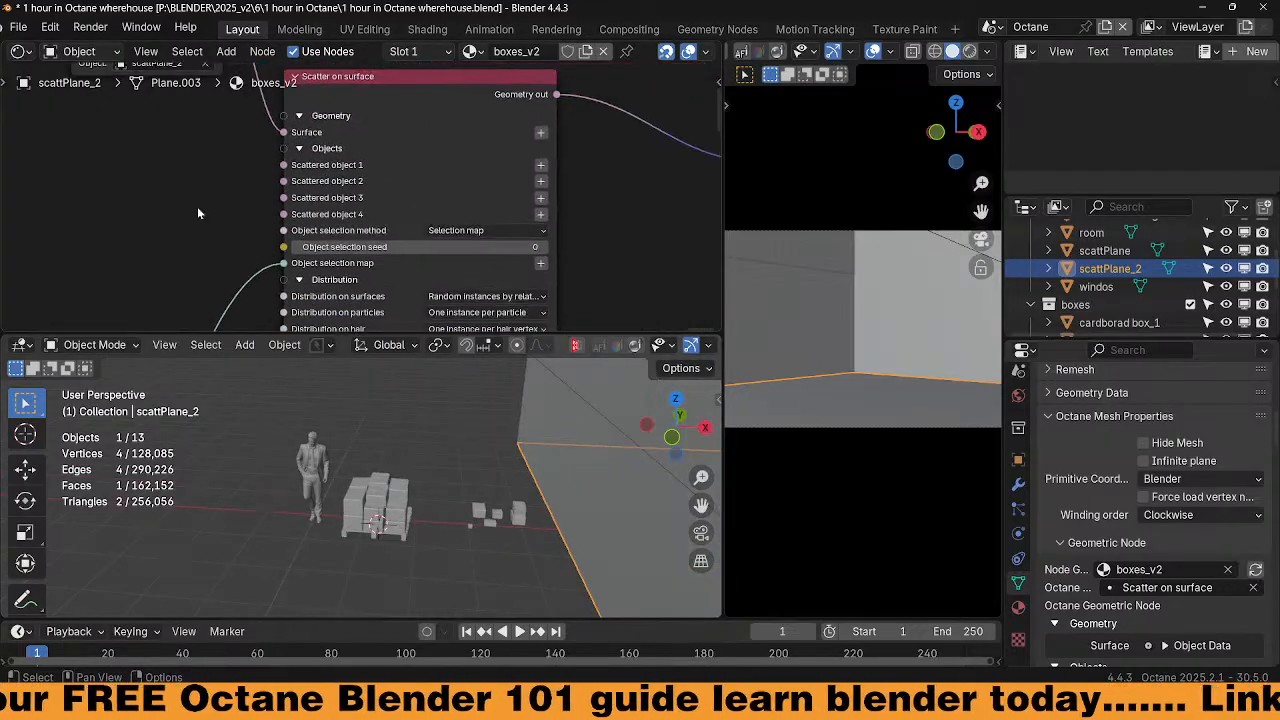
pyautogui.click(541, 168)
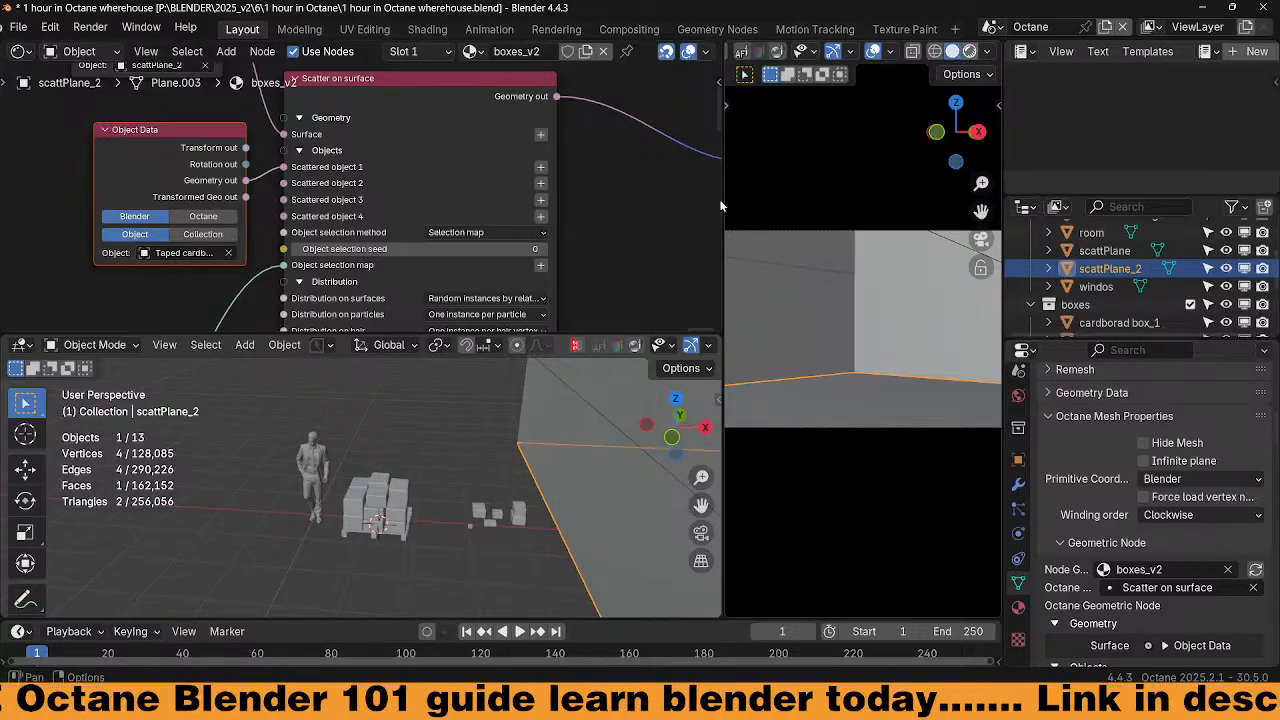
# Widen the camera viewport, hide scattPlane and restart the rendered preview
pyautogui.moveTo(720, 205); pyautogui.dragTo(498, 238)
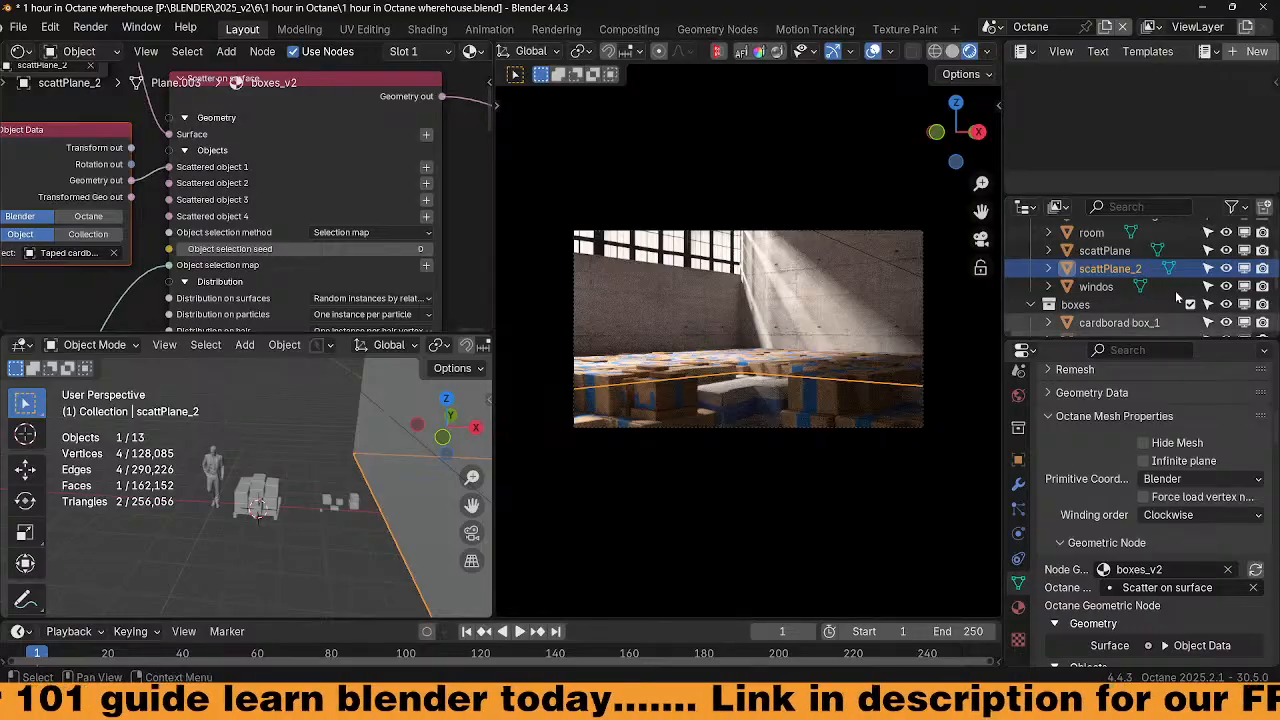
pyautogui.click(1226, 250)
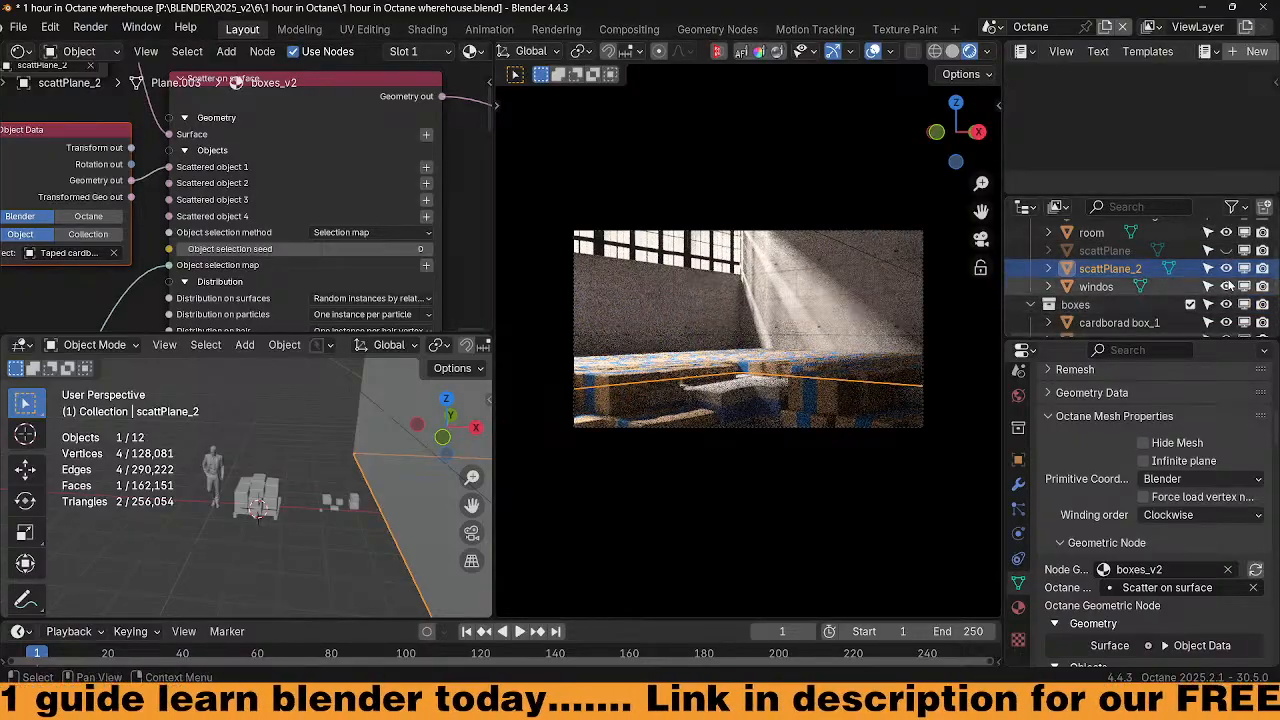
pyautogui.click(952, 51)
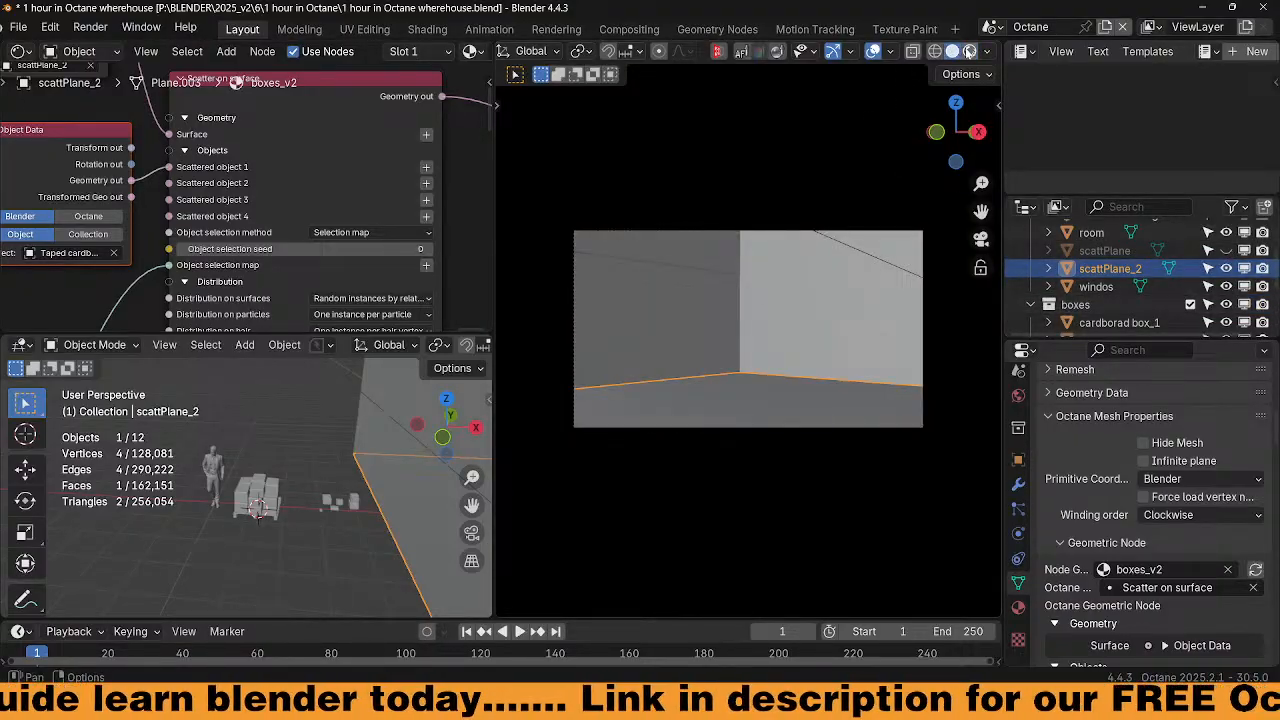
pyautogui.click(969, 51)
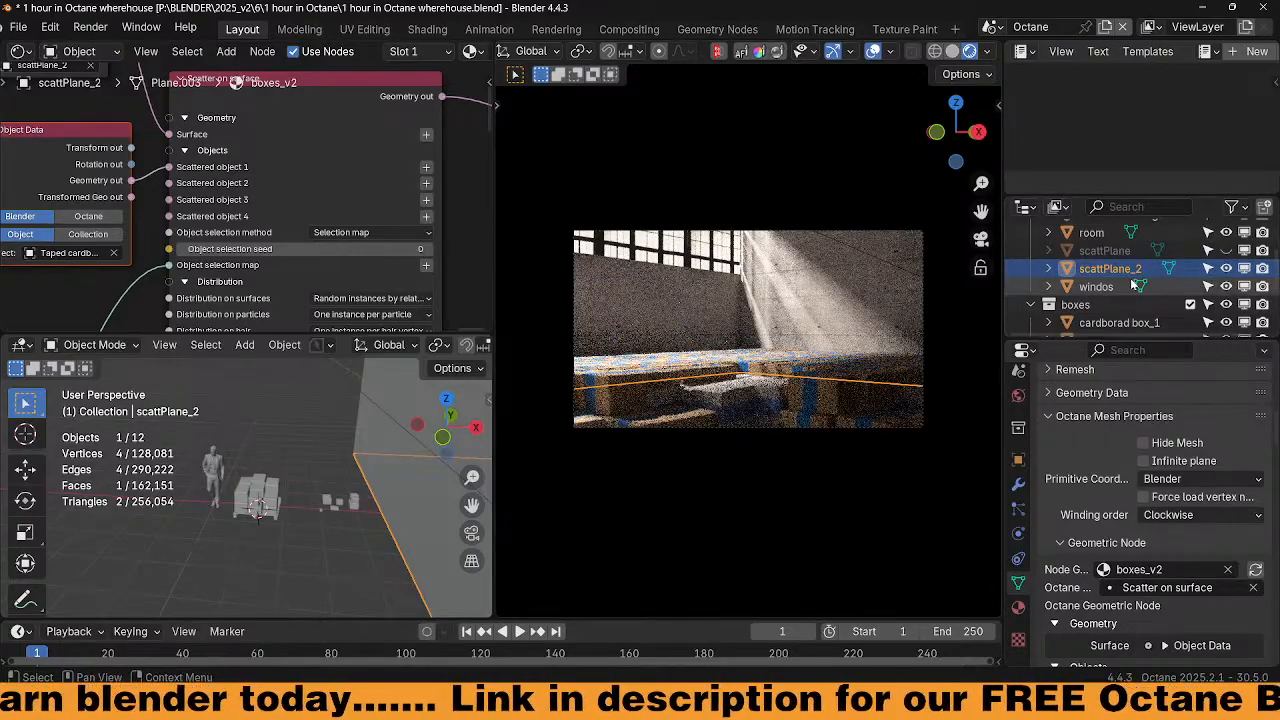
# Hide the room object and show the scattered pallets from an elevated angle
pyautogui.scroll(1, 1130, 282)
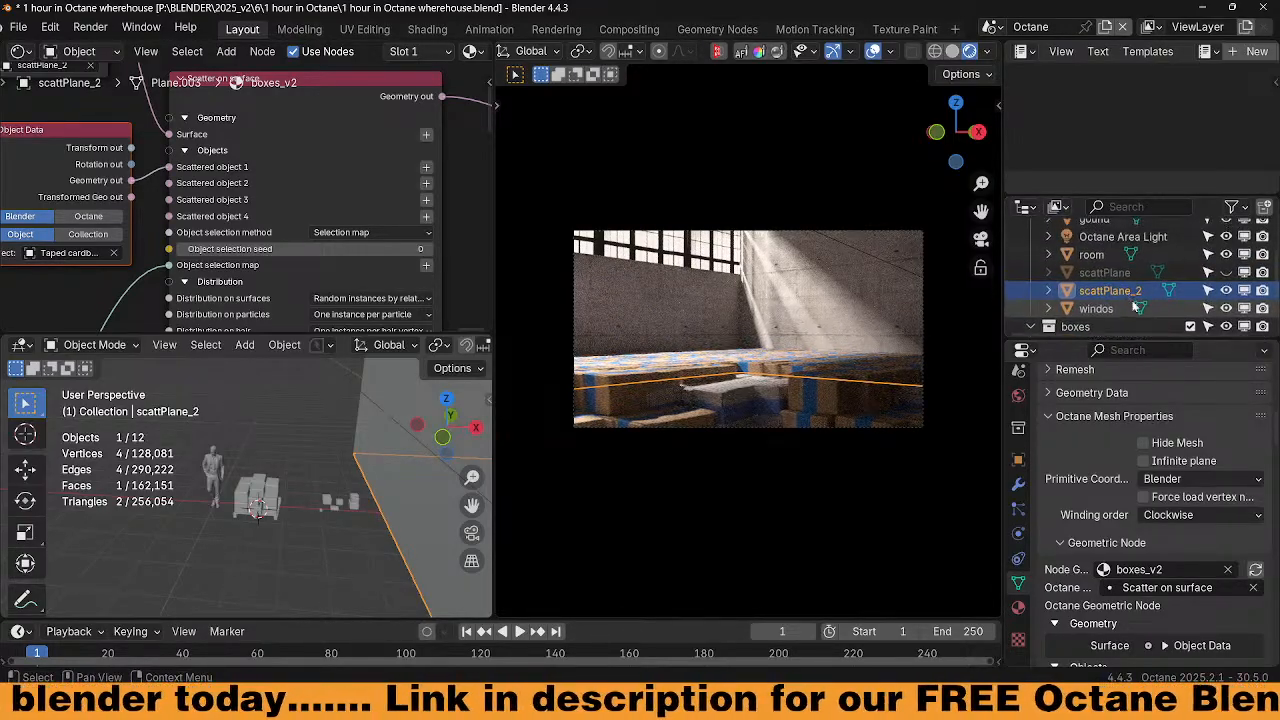
pyautogui.click(1224, 256)
pyautogui.moveTo(750, 340); pyautogui.dragTo(668, 405, button='middle')
pyautogui.moveTo(281, 366); pyautogui.dragTo(259, 529, button='middle')
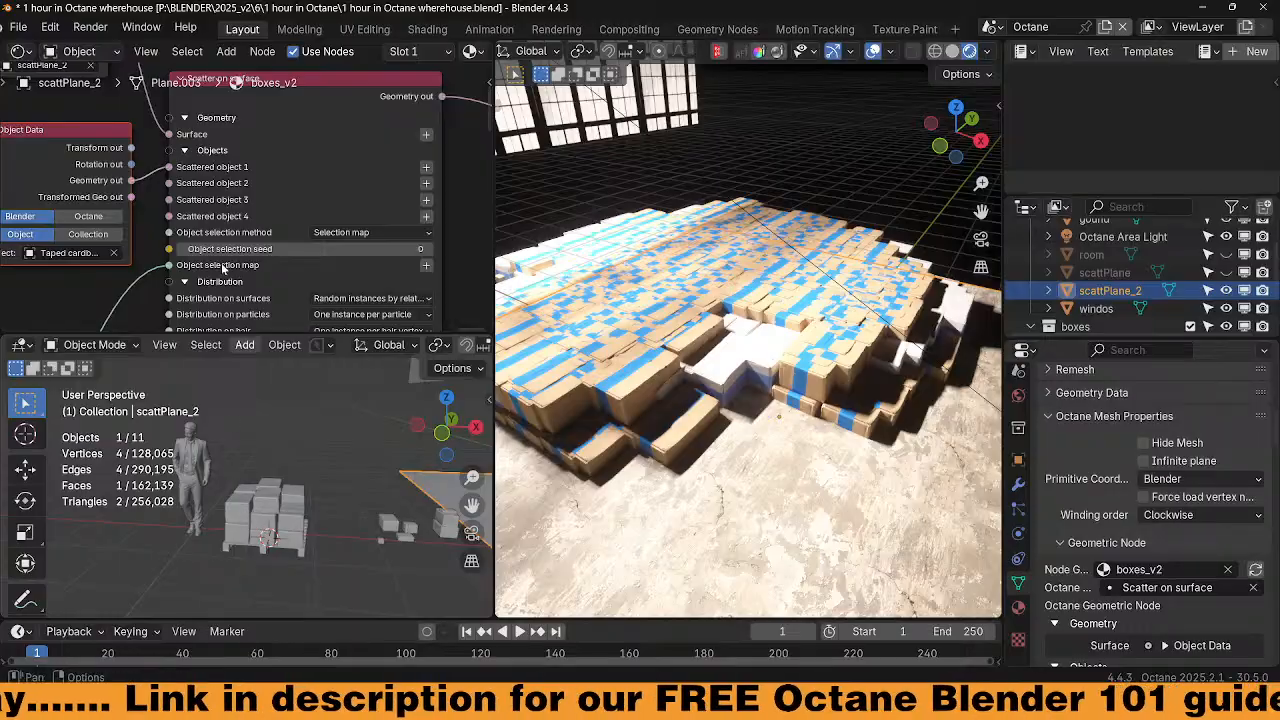
# Disconnect the textures from the Object selection map and Culling map inputs of the Scatter on surface node
pyautogui.scroll(-3, 315, 257)
pyautogui.keyDown('shift'); pyautogui.scroll(-3, 380, 239); pyautogui.keyUp('shift')
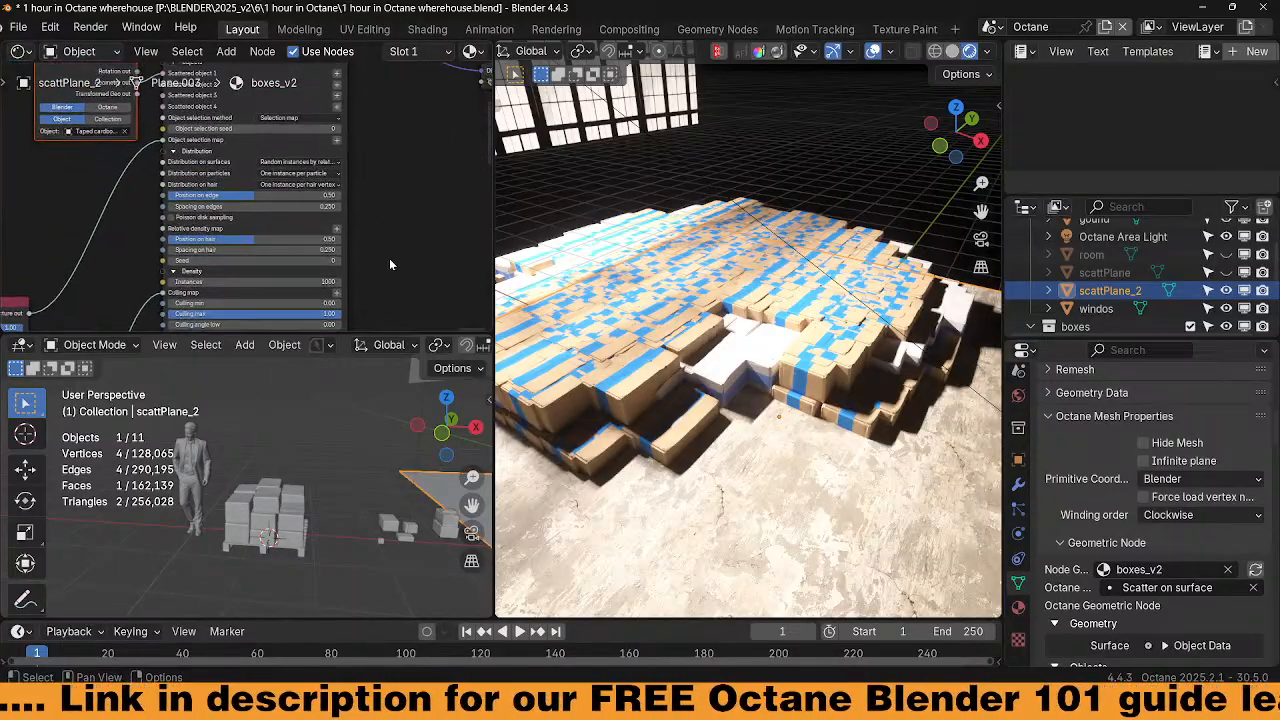
pyautogui.keyDown('shift'); pyautogui.scroll(3, 418, 225); pyautogui.keyUp('shift')
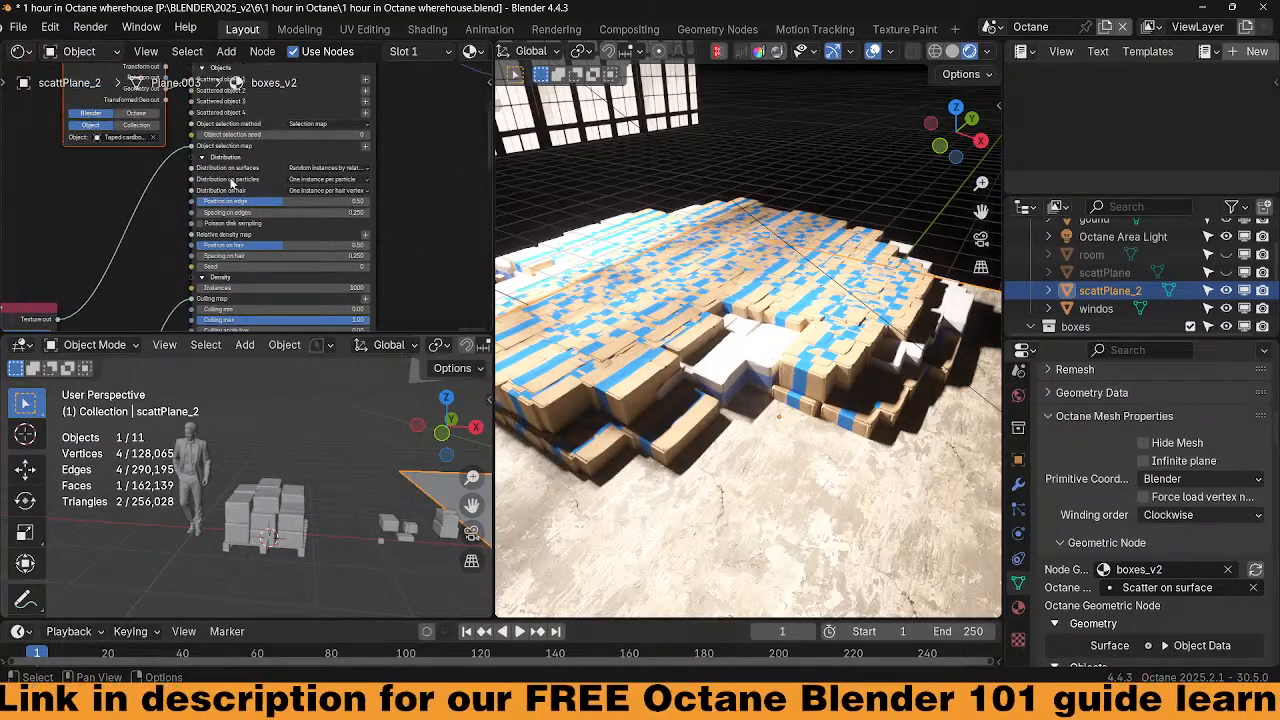
pyautogui.keyDown('ctrl'); pyautogui.moveTo(170, 165); pyautogui.dragTo(168, 201, button='right'); pyautogui.keyUp('ctrl')
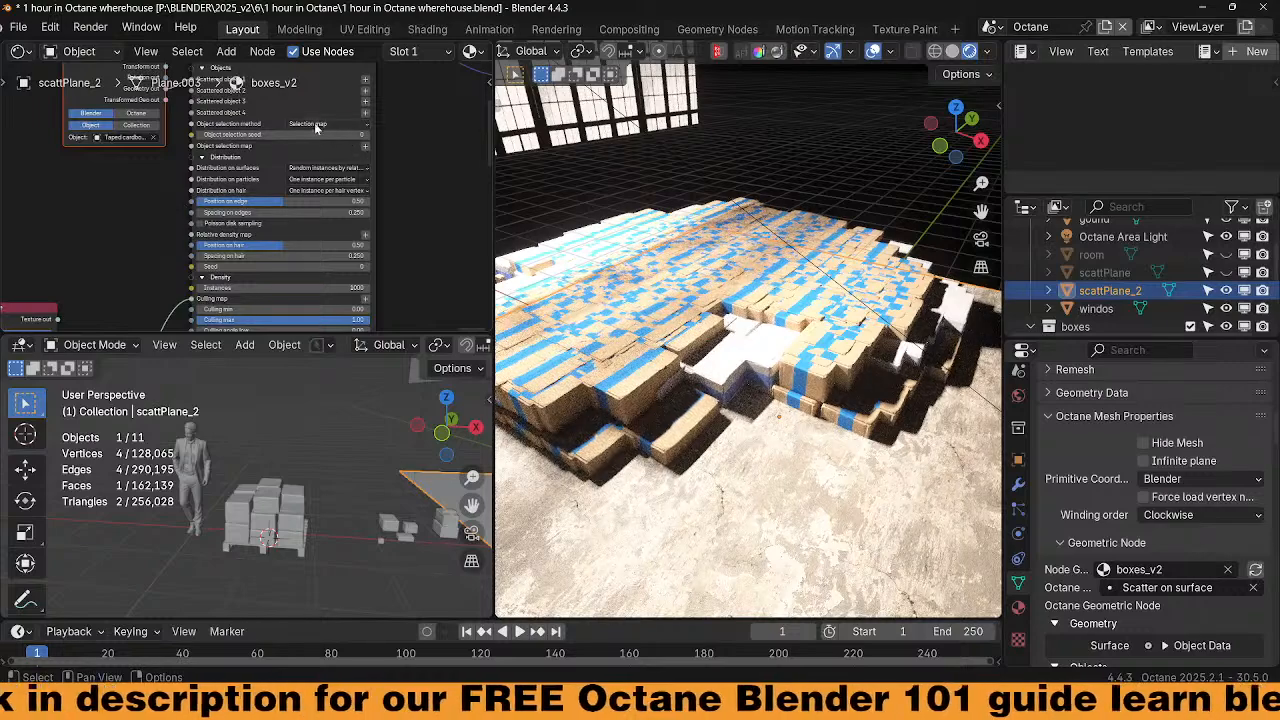
pyautogui.keyDown('shift'); pyautogui.scroll(-8, 401, 204); pyautogui.keyUp('shift')
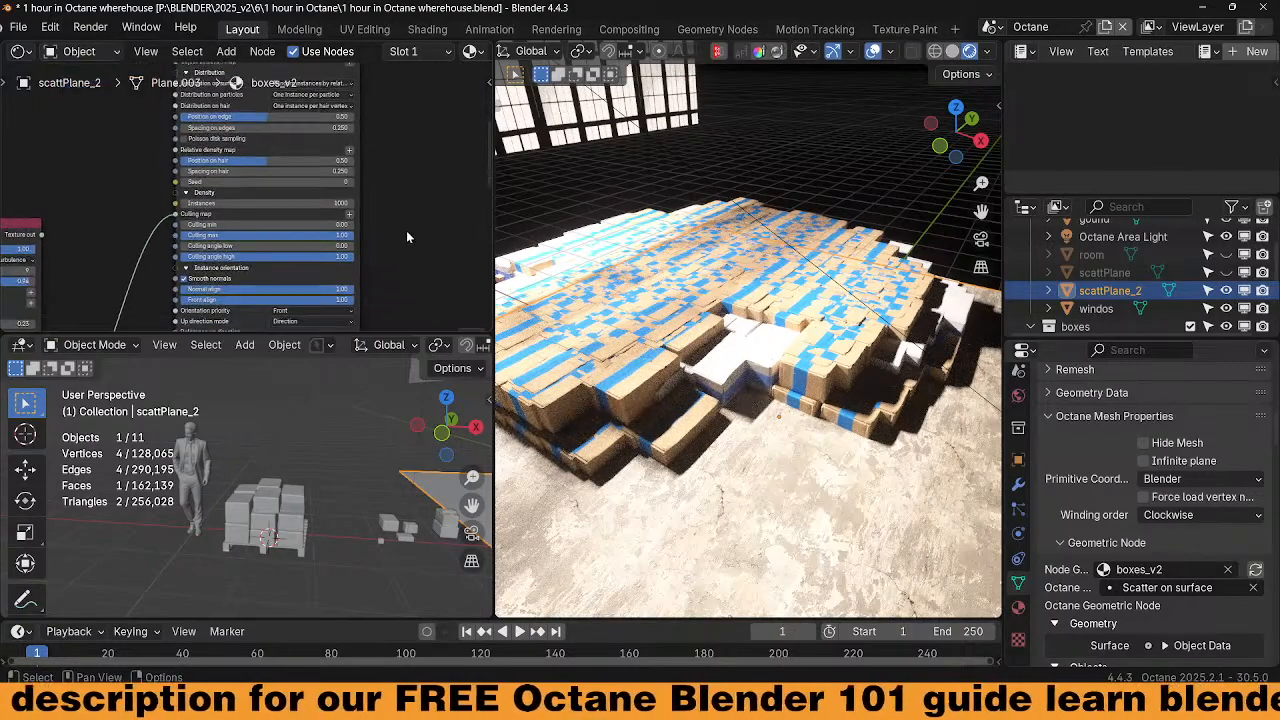
pyautogui.keyDown('shift'); pyautogui.scroll(-2, 395, 211); pyautogui.keyUp('shift')
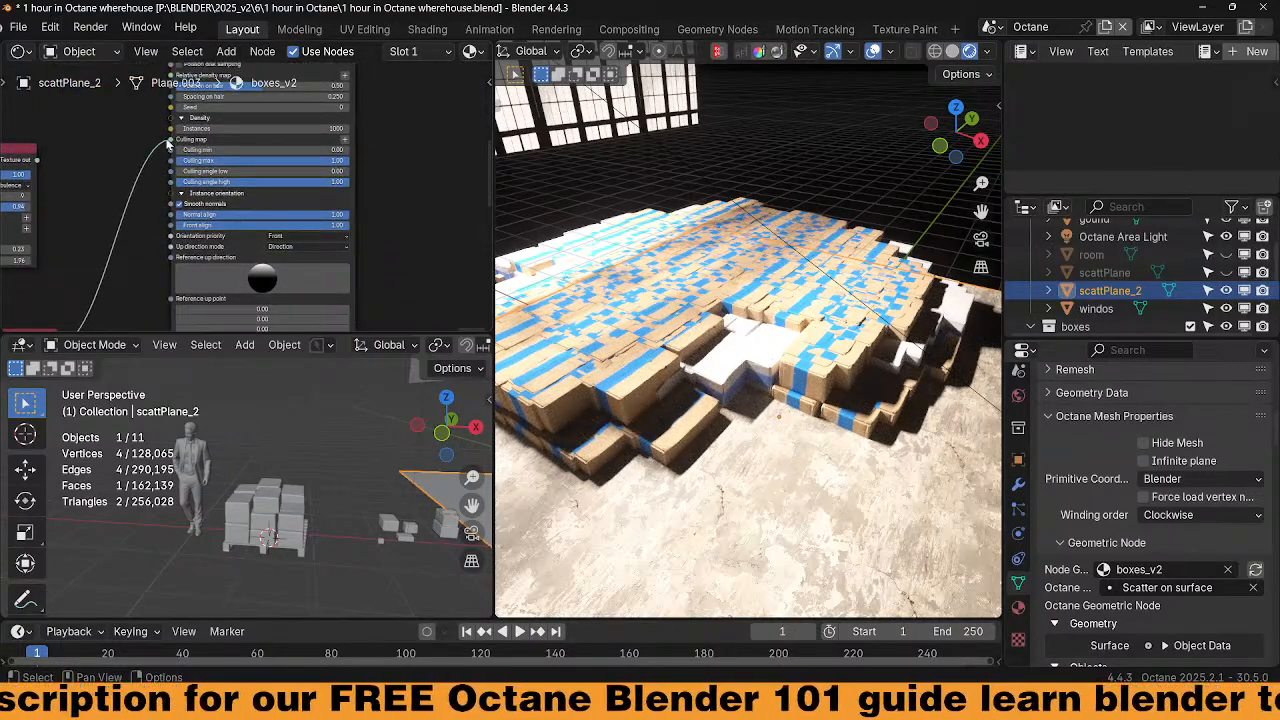
pyautogui.keyDown('shift'); pyautogui.scroll(-1, 386, 237); pyautogui.keyUp('shift')
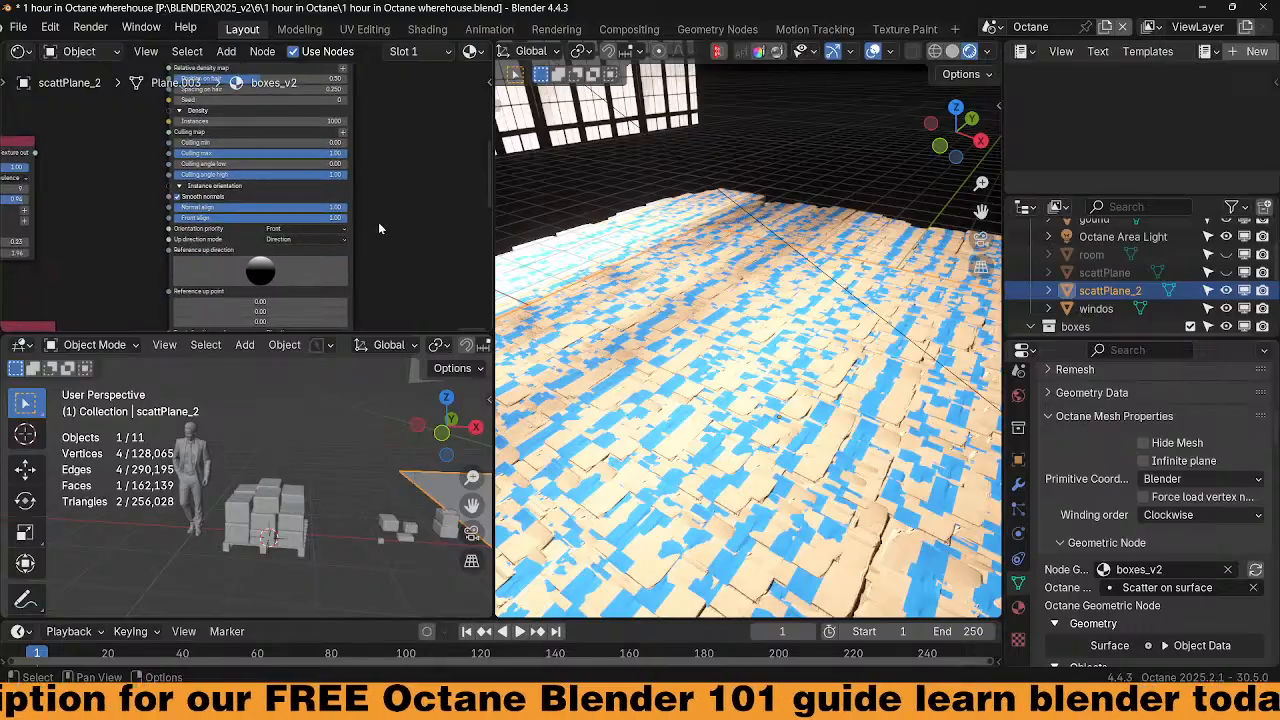
# Set the scatter's number of instances to 2
pyautogui.doubleClick(298, 122)
pyautogui.write('2')
pyautogui.press('Return')
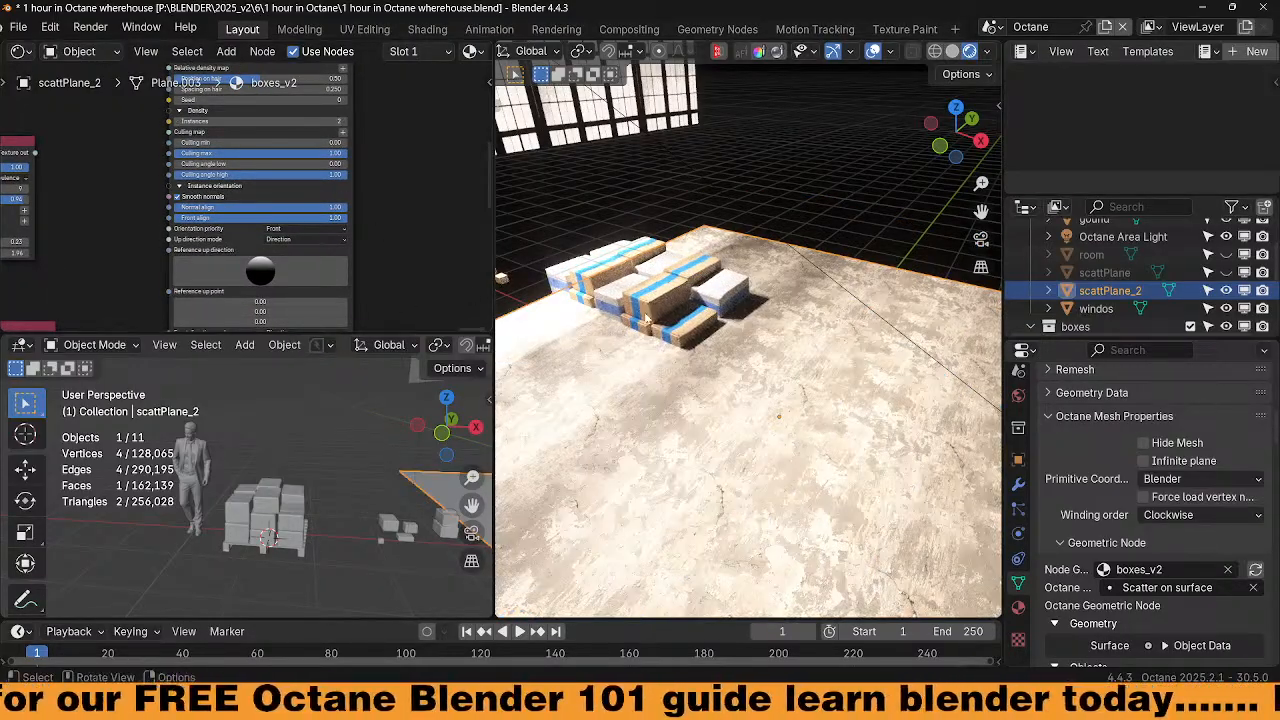
# Apply the scale of the original loaded pallet object
pyautogui.scroll(-3, 387, 272)
pyautogui.moveTo(707, 362); pyautogui.dragTo(742, 392, button='middle')
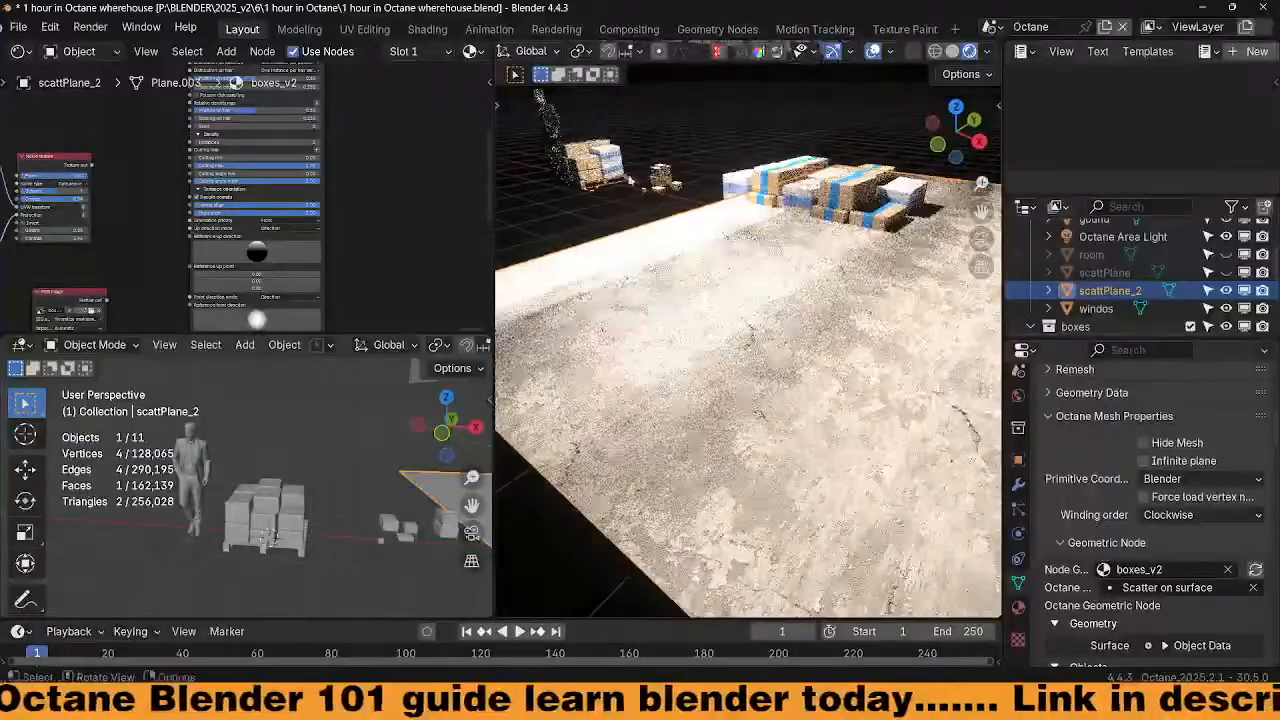
pyautogui.click(592, 164)
pyautogui.hotkey('ctrl', 'a')
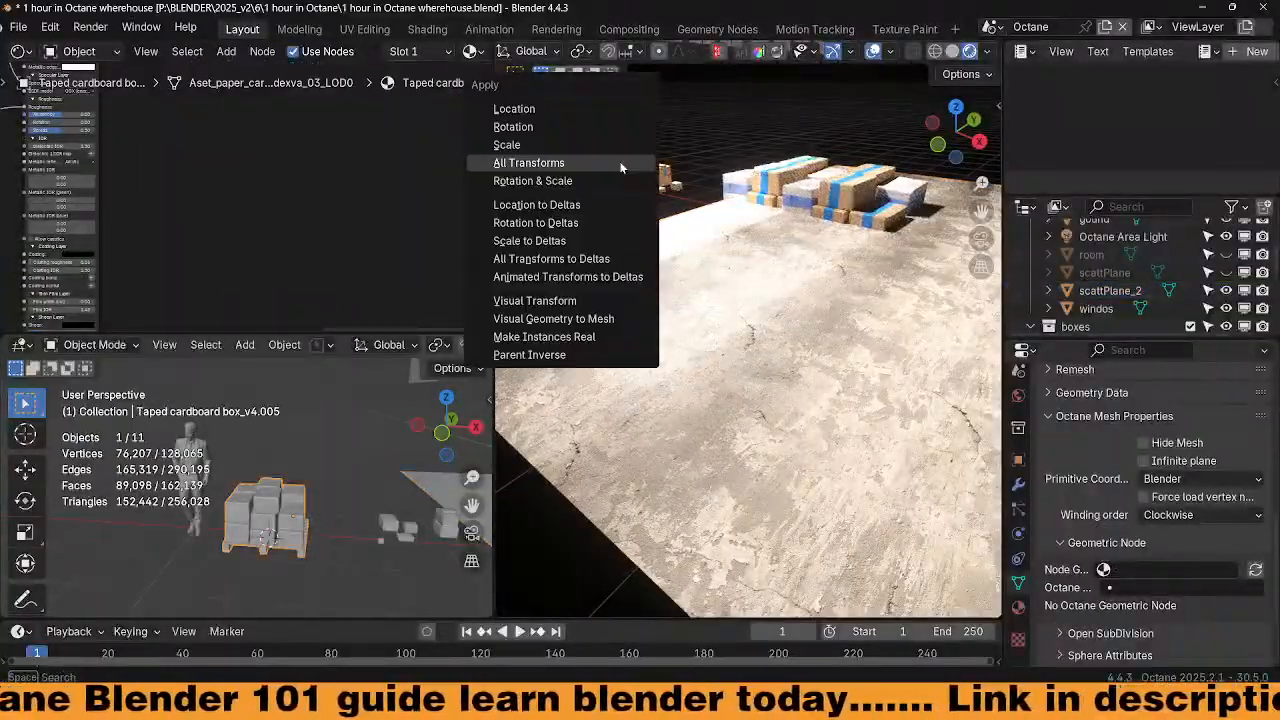
pyautogui.click(593, 144)
pyautogui.moveTo(640, 250); pyautogui.dragTo(665, 300, button='middle')
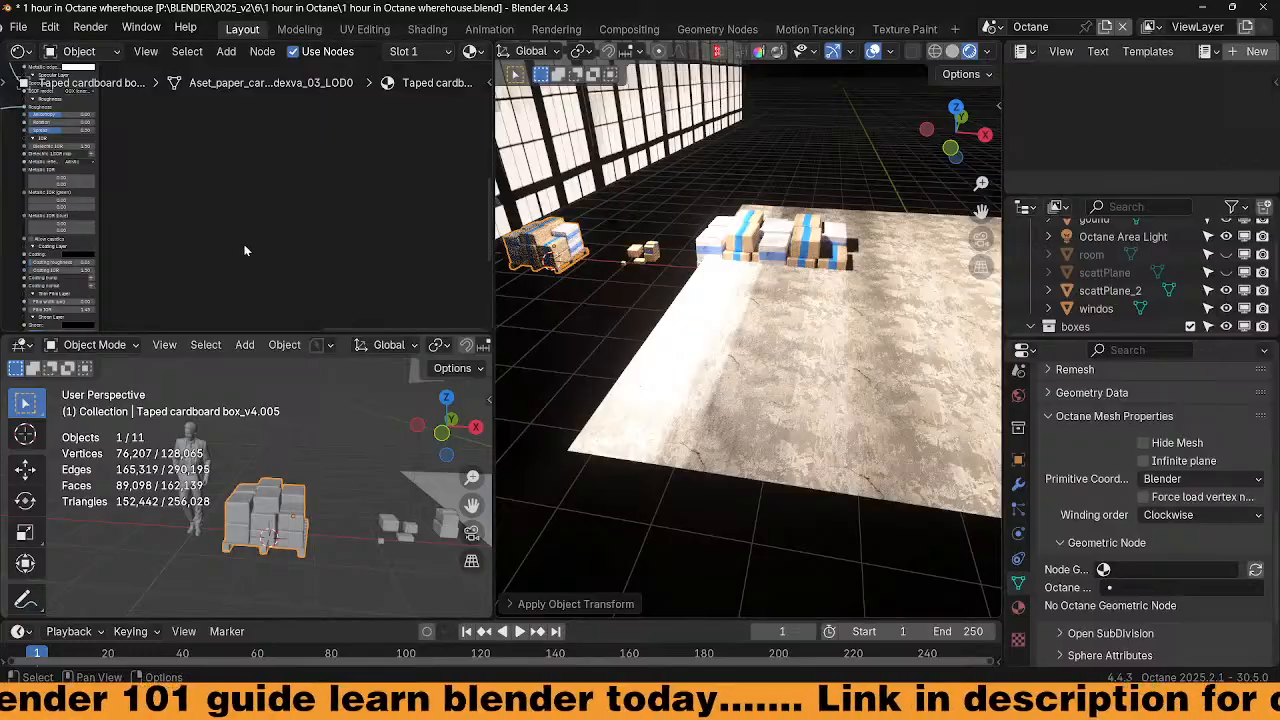
# Set Scale max to 1.000 on all three axes in scattPlane_2's scatter node
pyautogui.click(1108, 290)
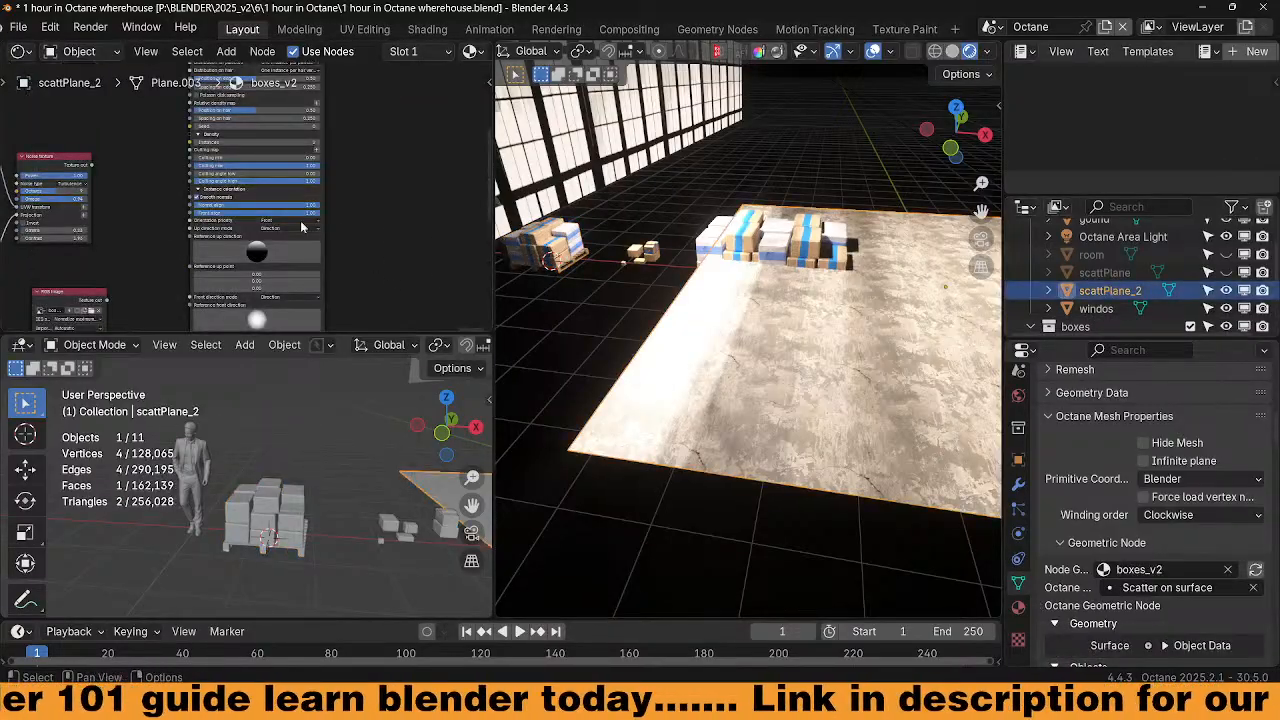
pyautogui.scroll(3, 390, 236)
pyautogui.moveTo(429, 246); pyautogui.dragTo(335, 84, button='middle')
pyautogui.moveTo(365, 171); pyautogui.dragTo(348, 70, button='middle')
pyautogui.scroll(4, 372, 240)
pyautogui.moveTo(380, 248); pyautogui.dragTo(405, 234, button='middle')
pyautogui.scroll(4, 379, 270)
pyautogui.moveTo(236, 269); pyautogui.dragTo(236, 237)
pyautogui.write('0.001')
pyautogui.press('Return')
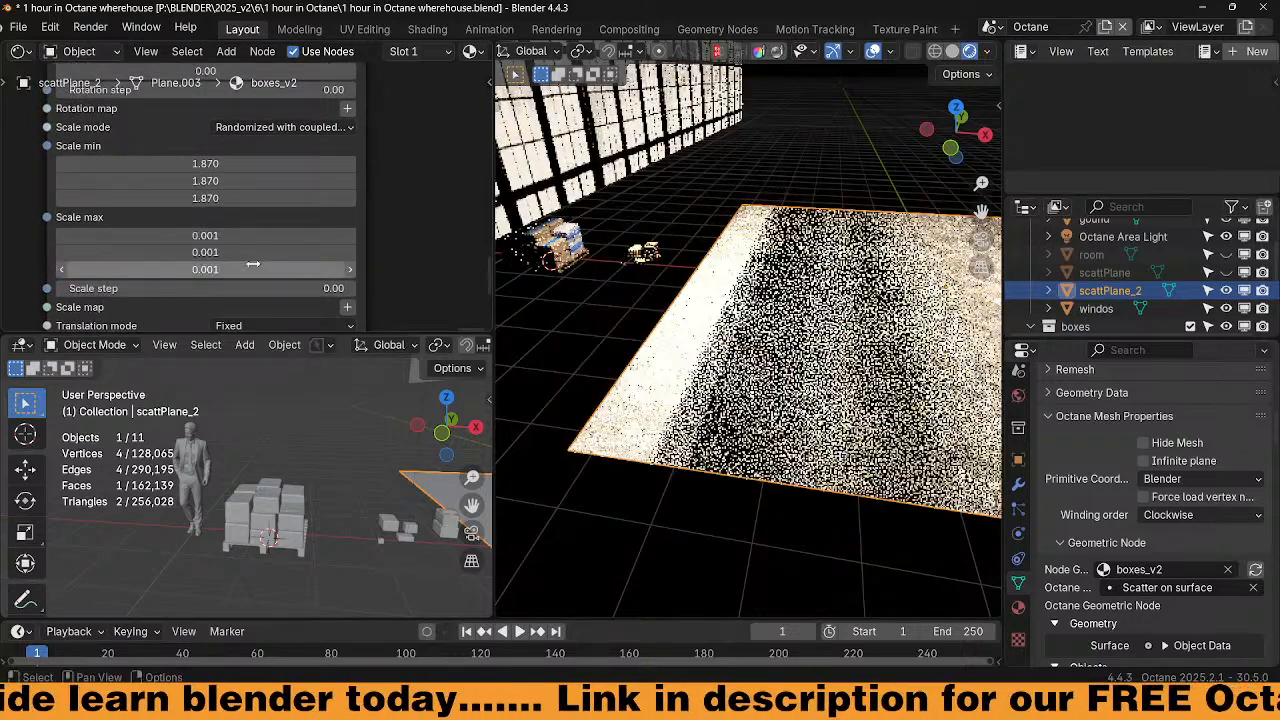
pyautogui.moveTo(240, 268); pyautogui.dragTo(263, 164)
pyautogui.write('1')
pyautogui.press('Return')
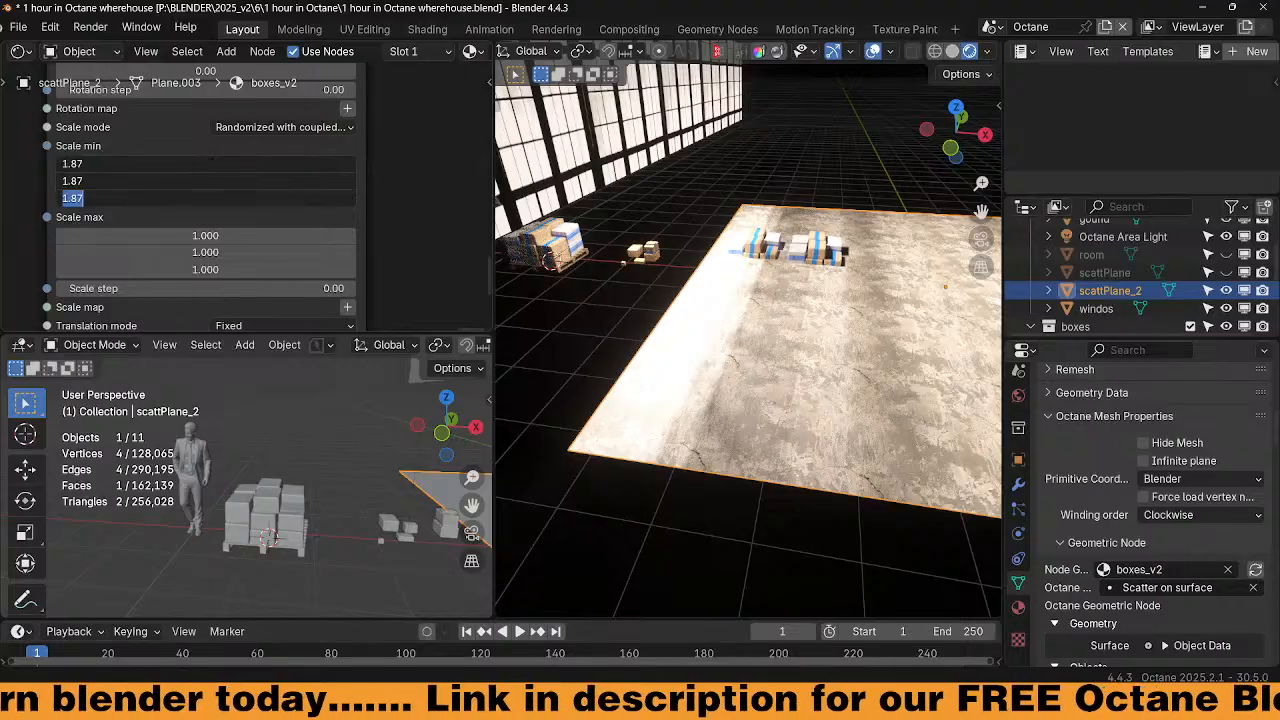
# Set the scatter's Scale min to 1.000 on all three axes
pyautogui.write('1')
pyautogui.press('Return')
pyautogui.scroll(-2, 425, 307)
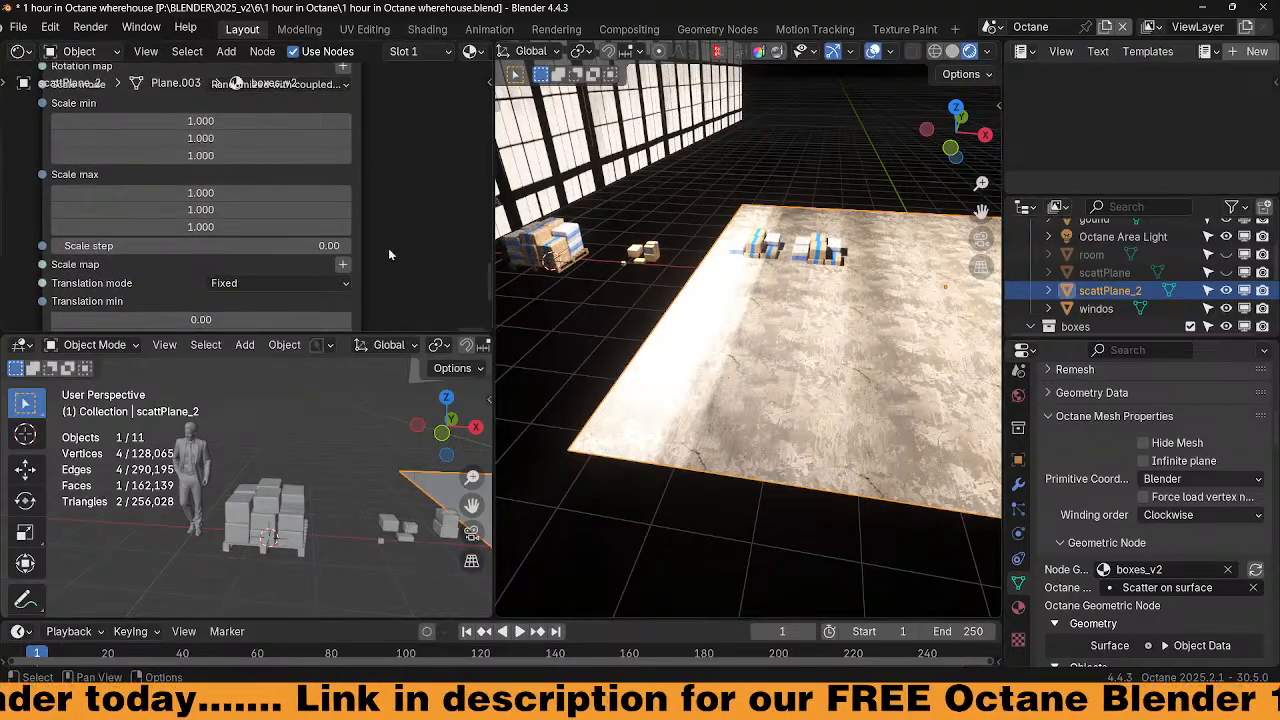
pyautogui.scroll(-4, 393, 254)
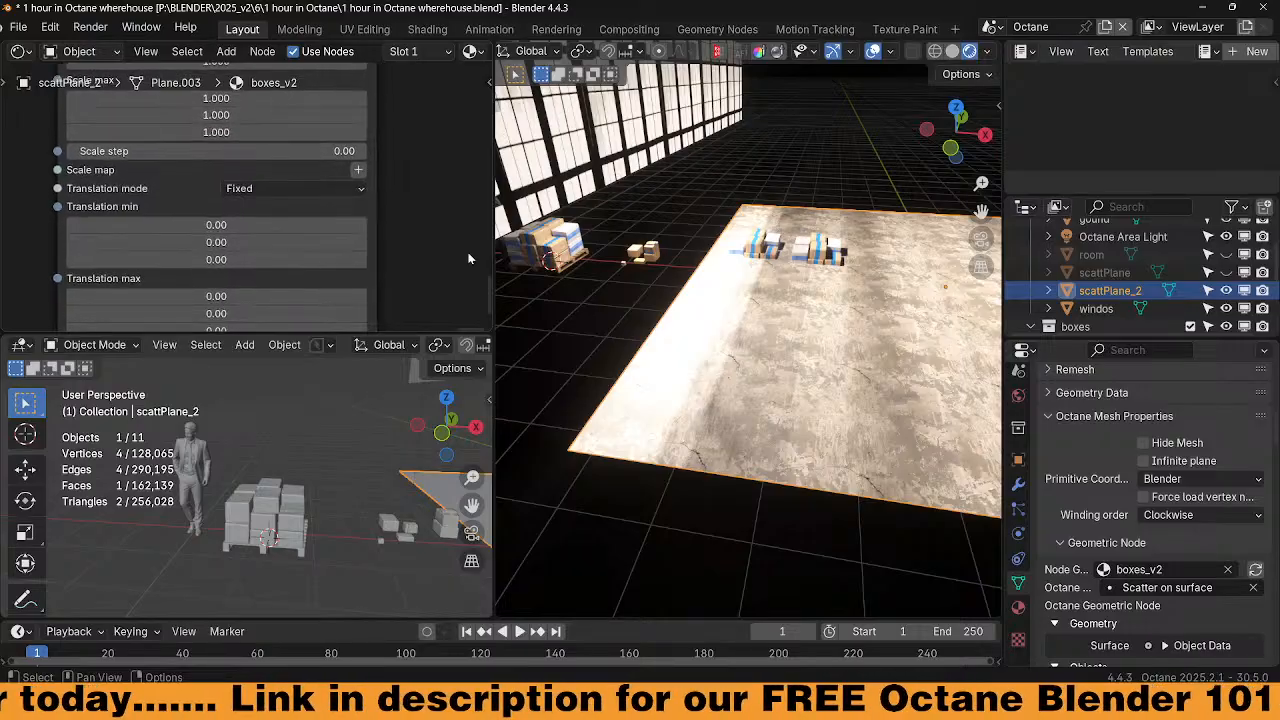
# Raise the whole mesh of the original loaded pallet along Z in Edit Mode, clear of its origin point
pyautogui.click(566, 256)
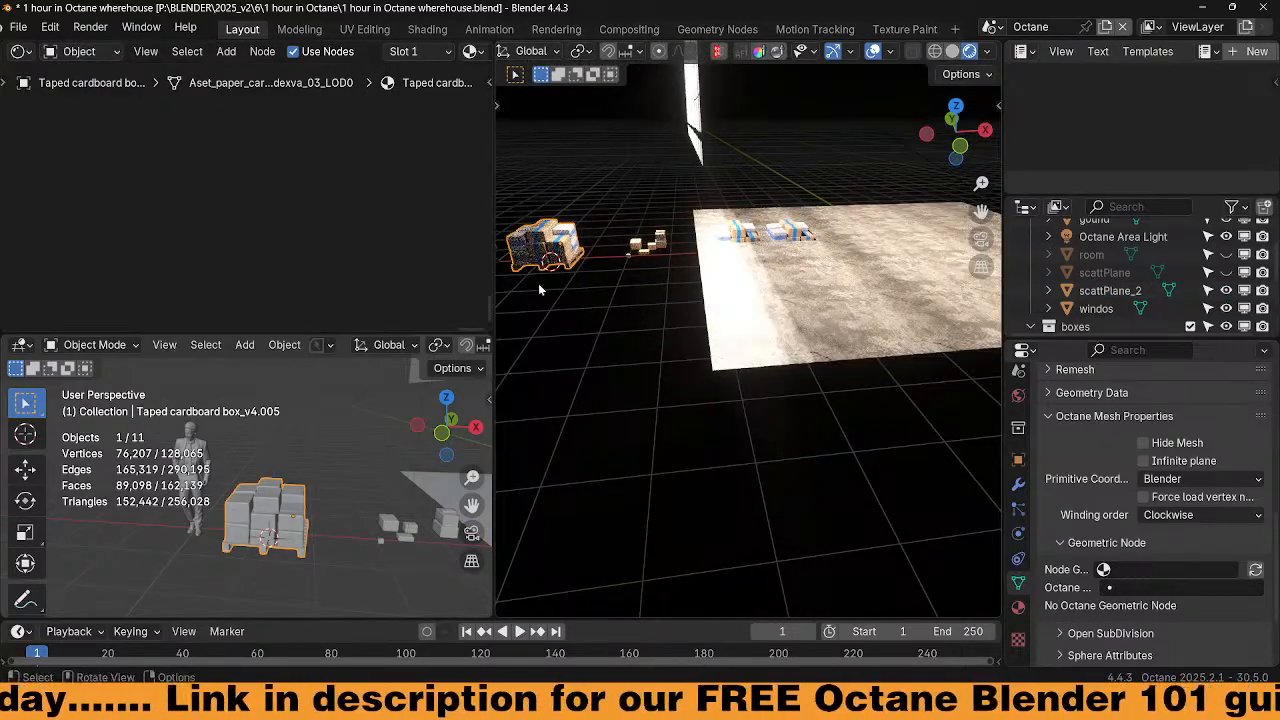
pyautogui.press('KP_1')
pyautogui.press('KP_Decimal')
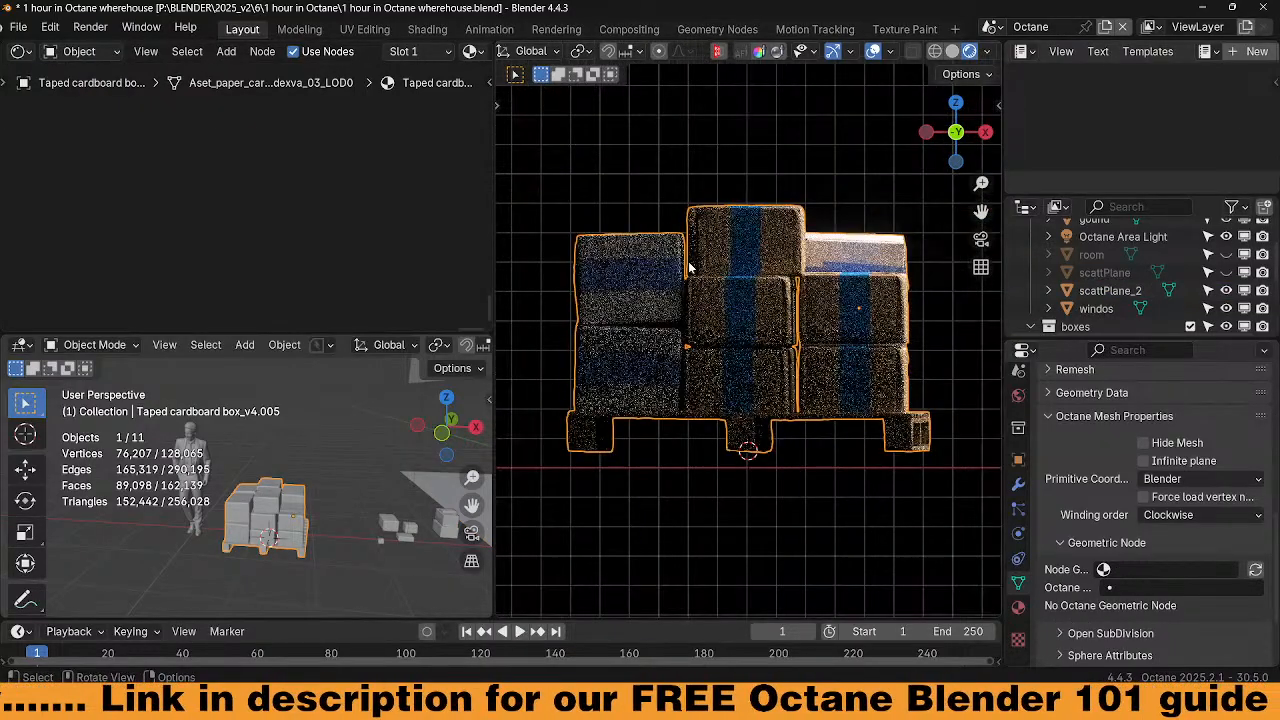
pyautogui.hotkey('ctrl', 'Tab')
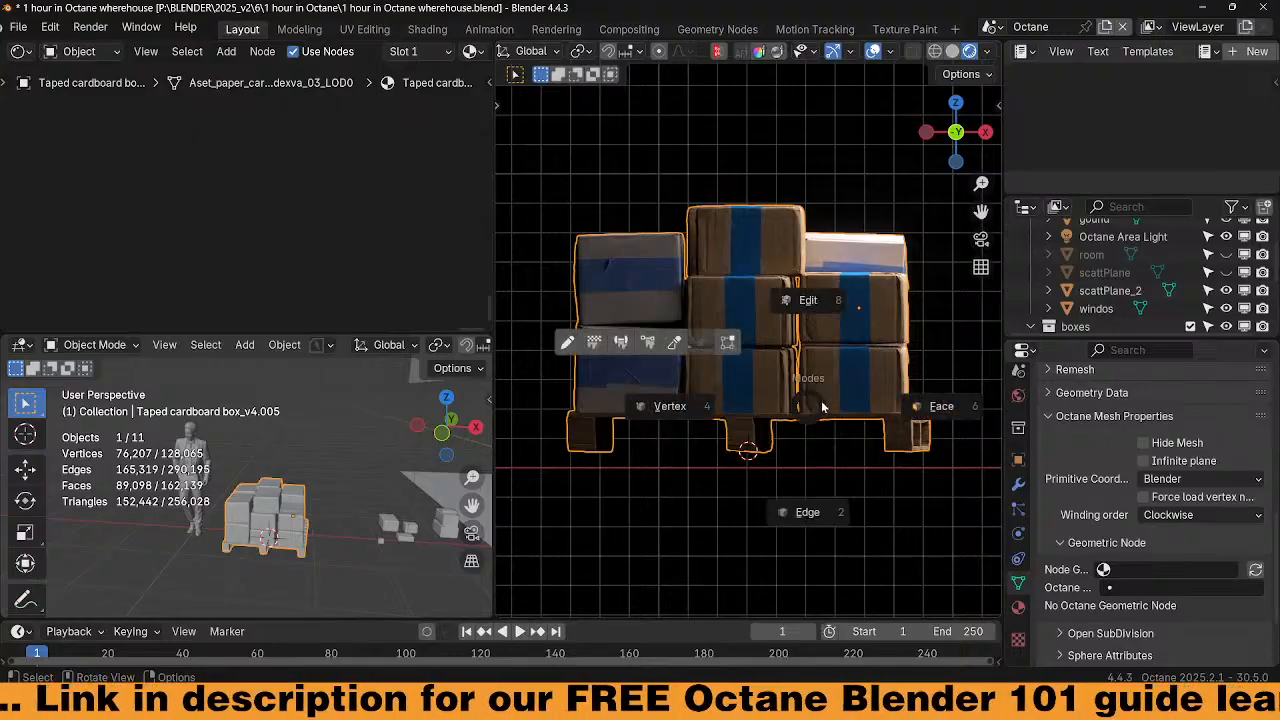
pyautogui.click(951, 411)
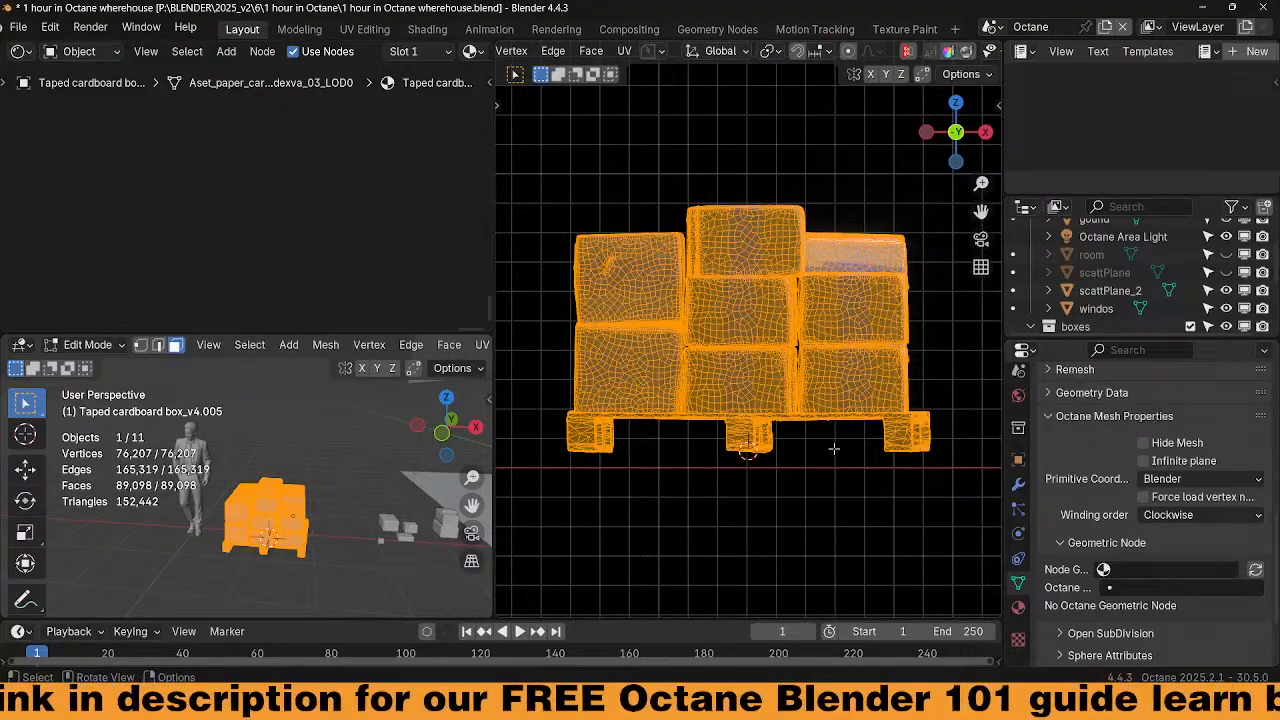
pyautogui.press('g')
pyautogui.press('z')
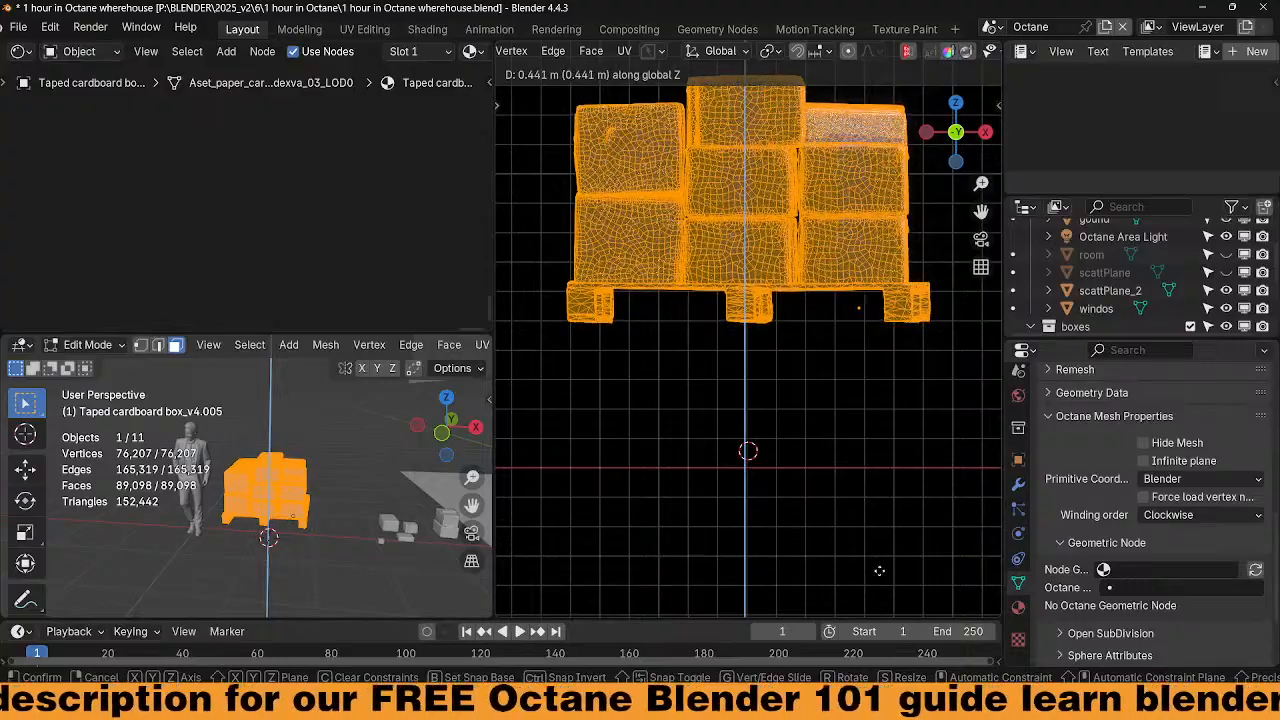
pyautogui.click(877, 529)
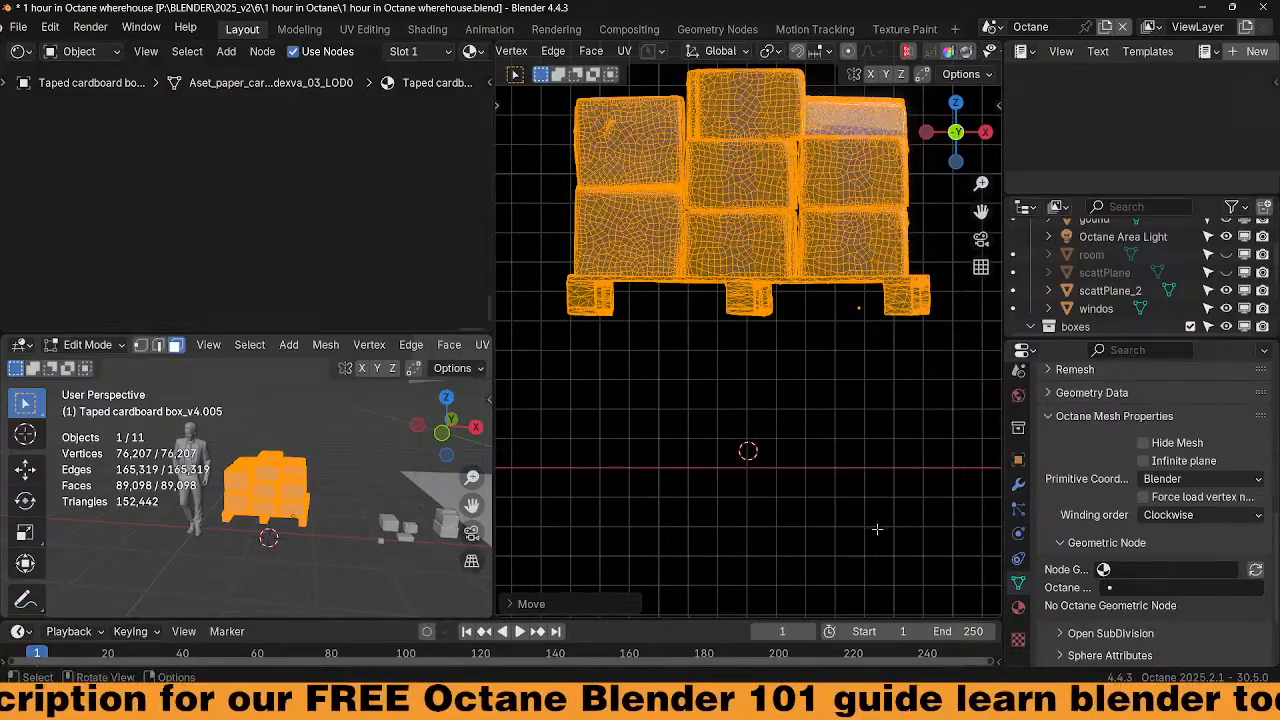
# Return the loaded pallet to Object Mode and lower the object about 0.55 m along Z
pyautogui.hotkey('ctrl', 'Tab')
pyautogui.click(810, 432)
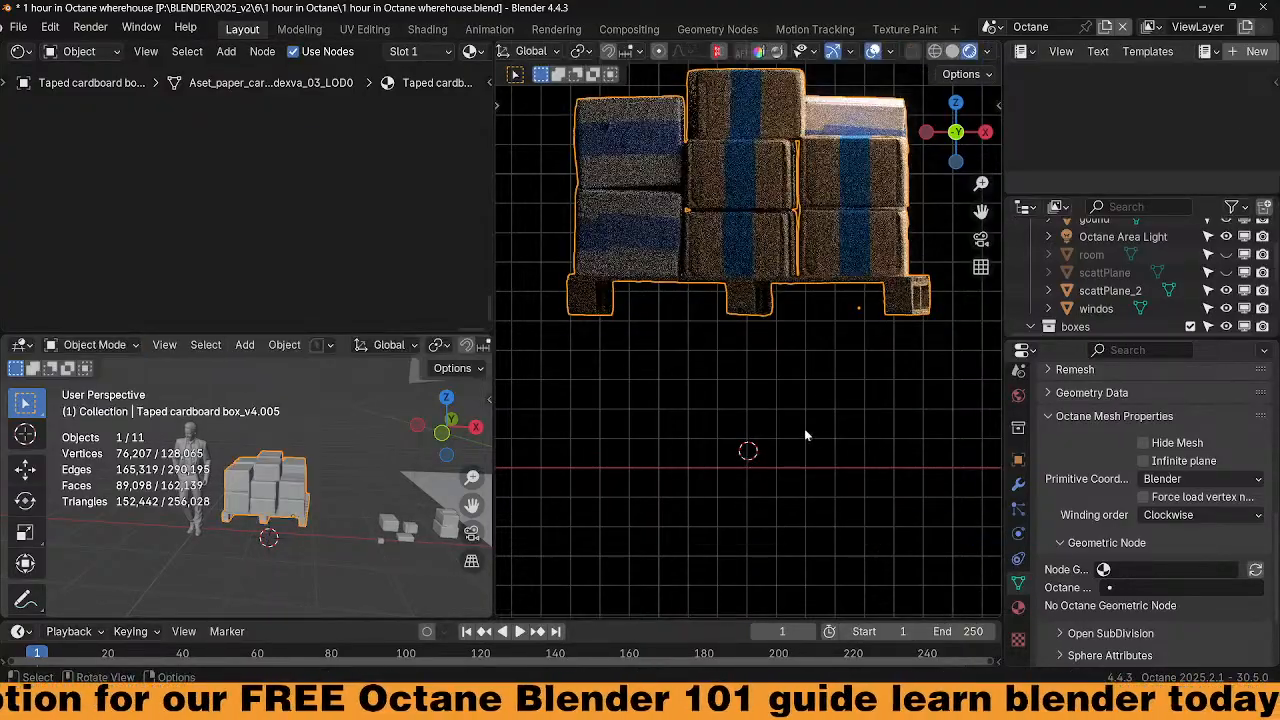
pyautogui.press('g')
pyautogui.press('z')
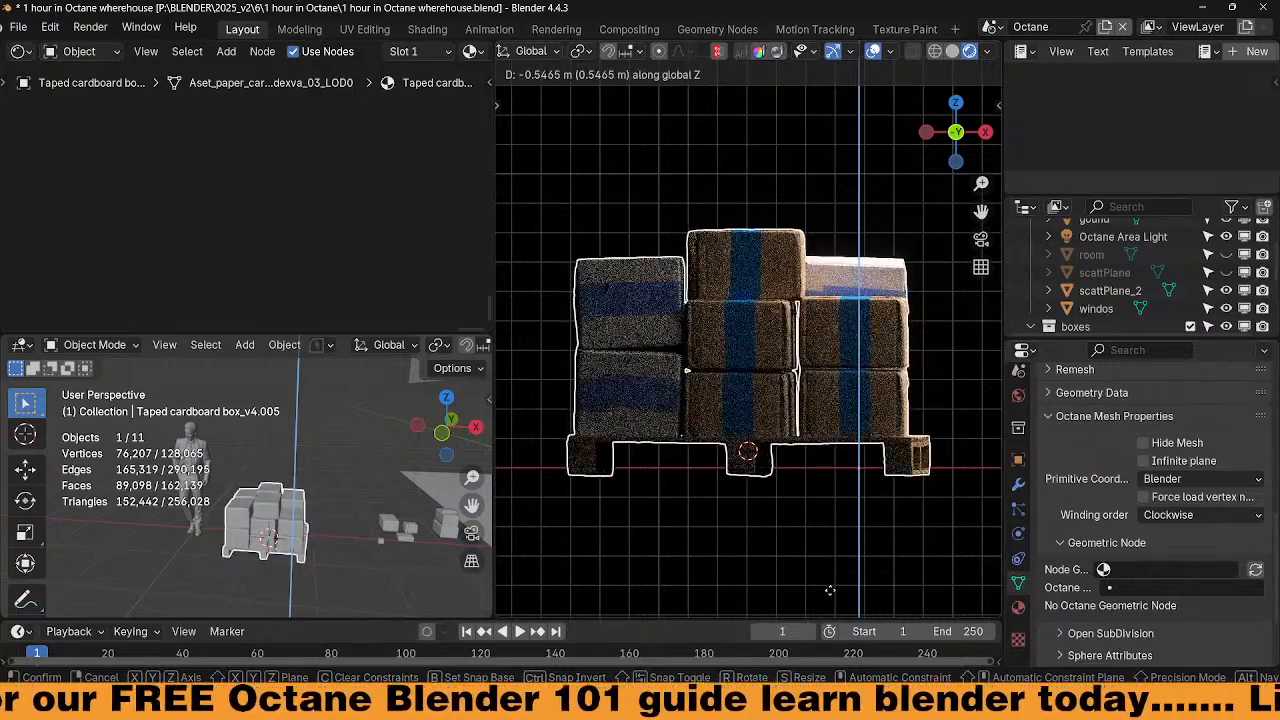
pyautogui.click(830, 590)
# Raise the loaded pallet's mesh about 0.016 m along Z in Edit Mode so its feet meet the ground line
pyautogui.hotkey('ctrl', 'Tab')
pyautogui.click(923, 540)
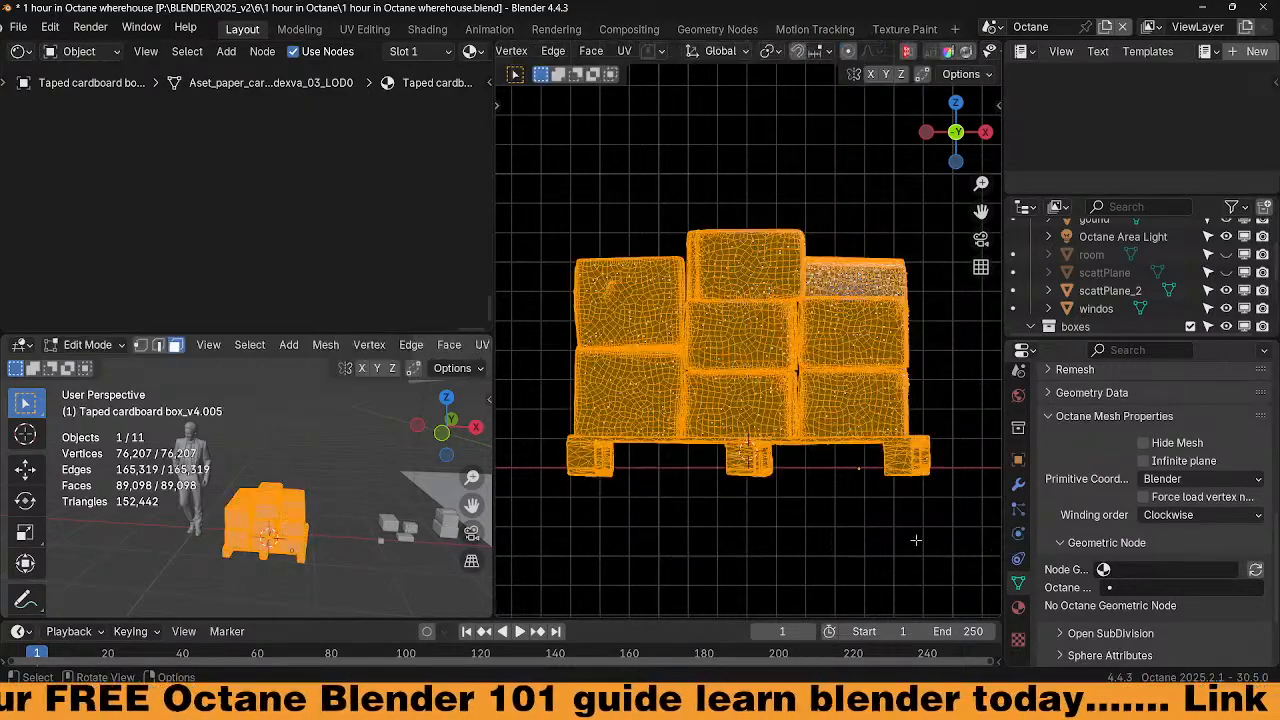
pyautogui.press('g')
pyautogui.press('z')
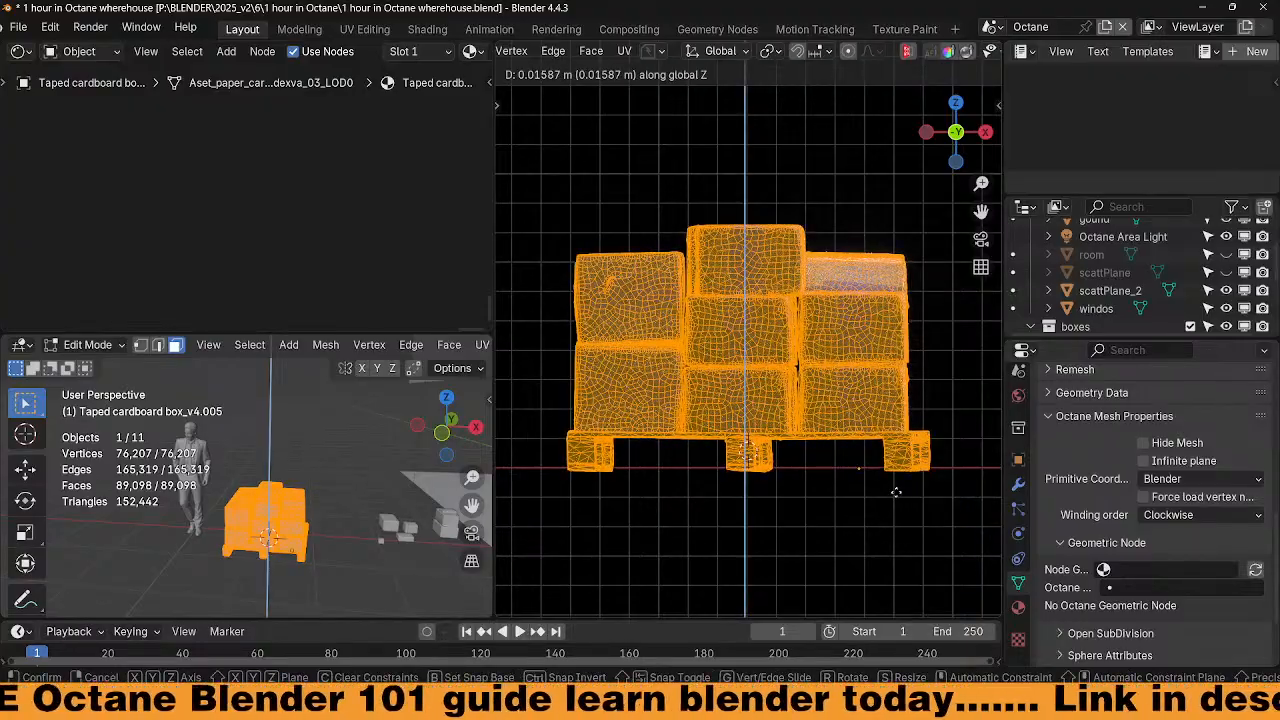
pyautogui.click(897, 492)
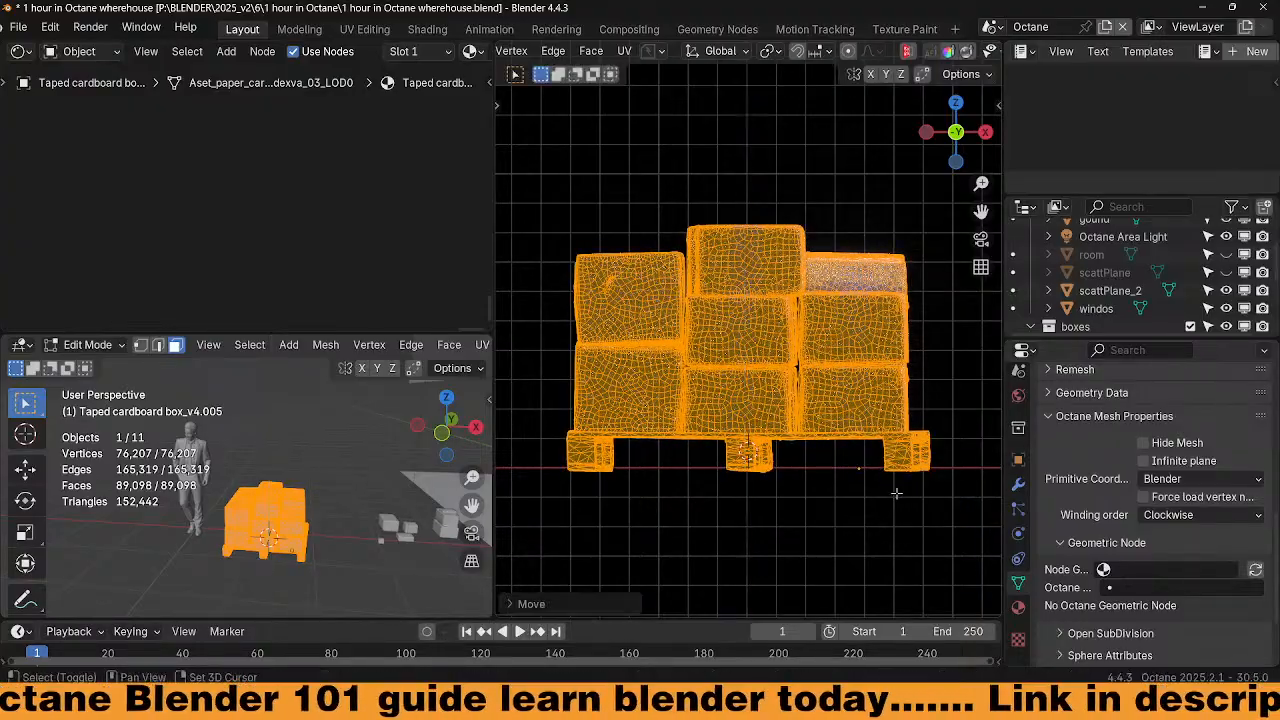
# Return the loaded pallet to Object Mode and set its origin to its geometry
pyautogui.hotkey('ctrl', 'f')
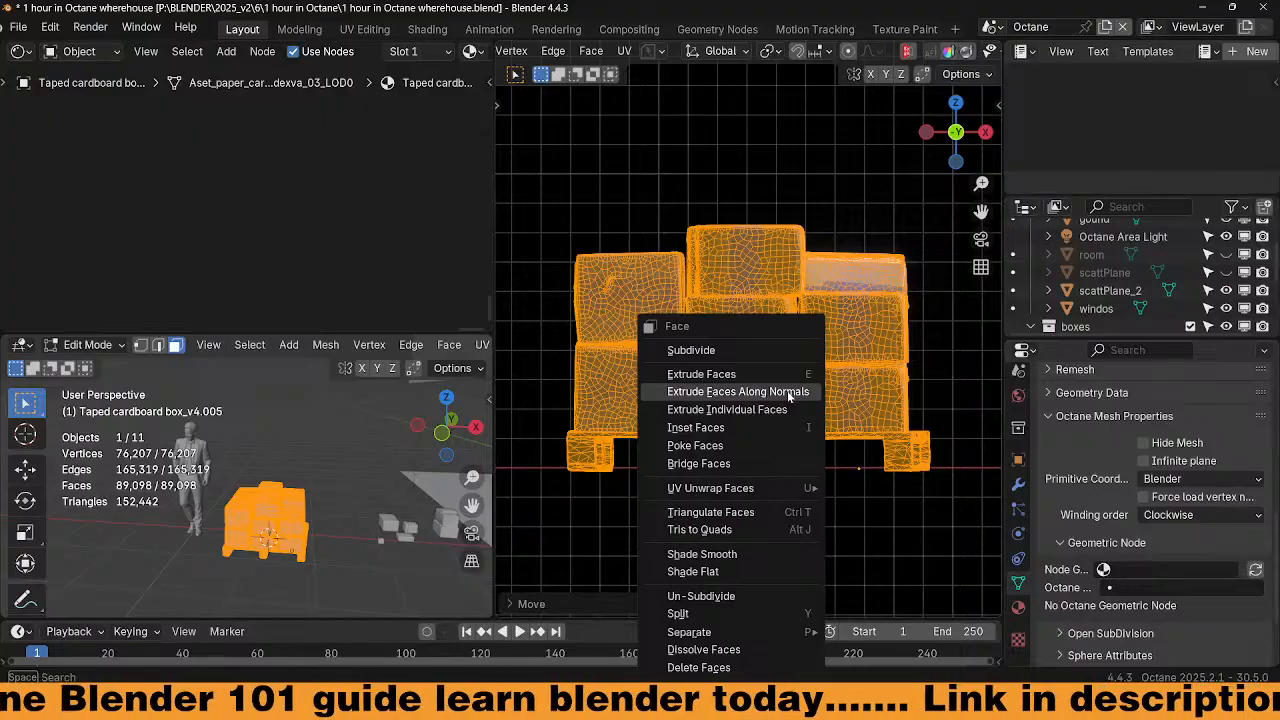
pyautogui.press('Tab')
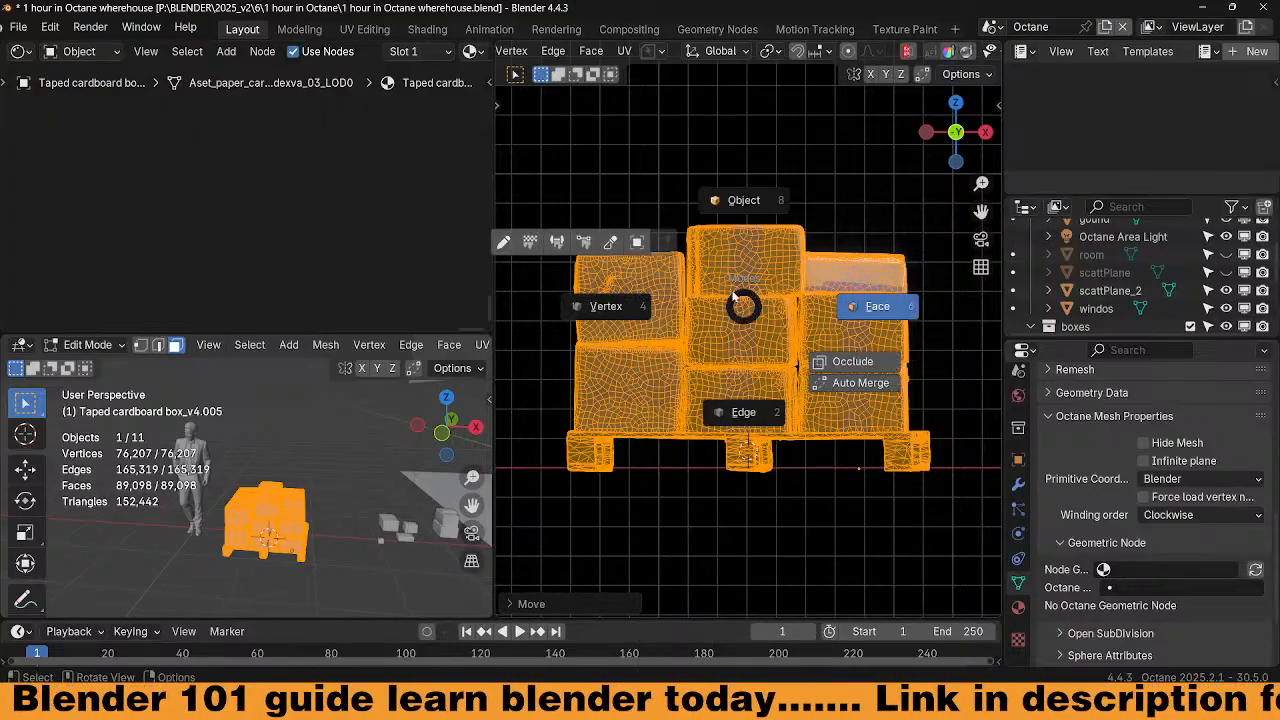
pyautogui.click(748, 200)
pyautogui.rightClick(739, 295)
pyautogui.moveTo(707, 296)
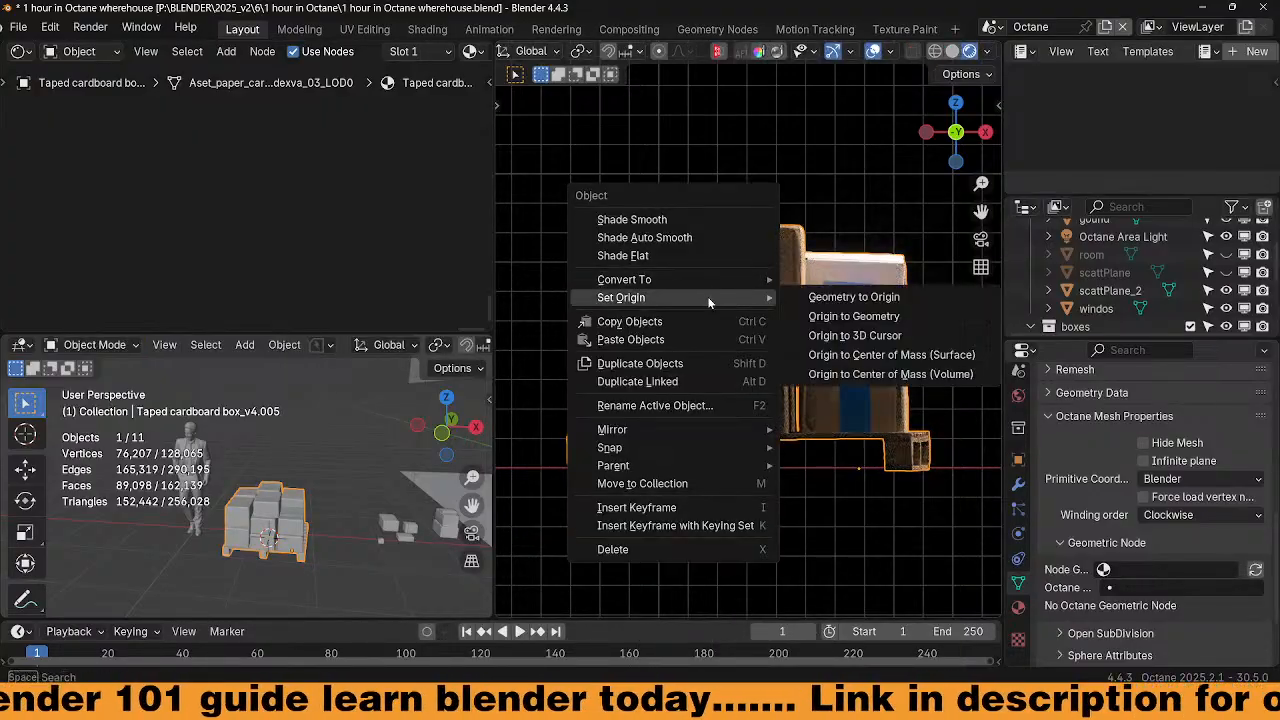
pyautogui.click(843, 317)
# Move all of the pallet's mesh up along Z in Edit Mode until its feet sit above the re-centred origin
pyautogui.press('Tab')
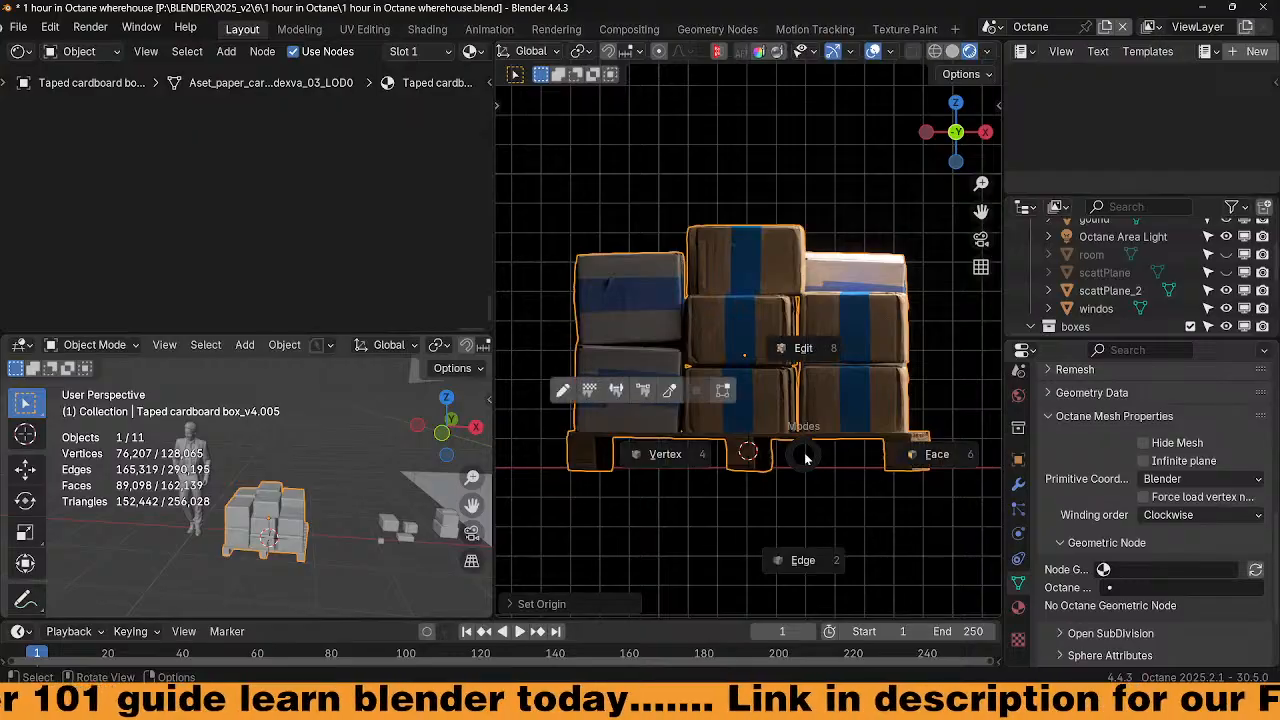
pyautogui.click(909, 462)
pyautogui.press('g')
pyautogui.press('z')
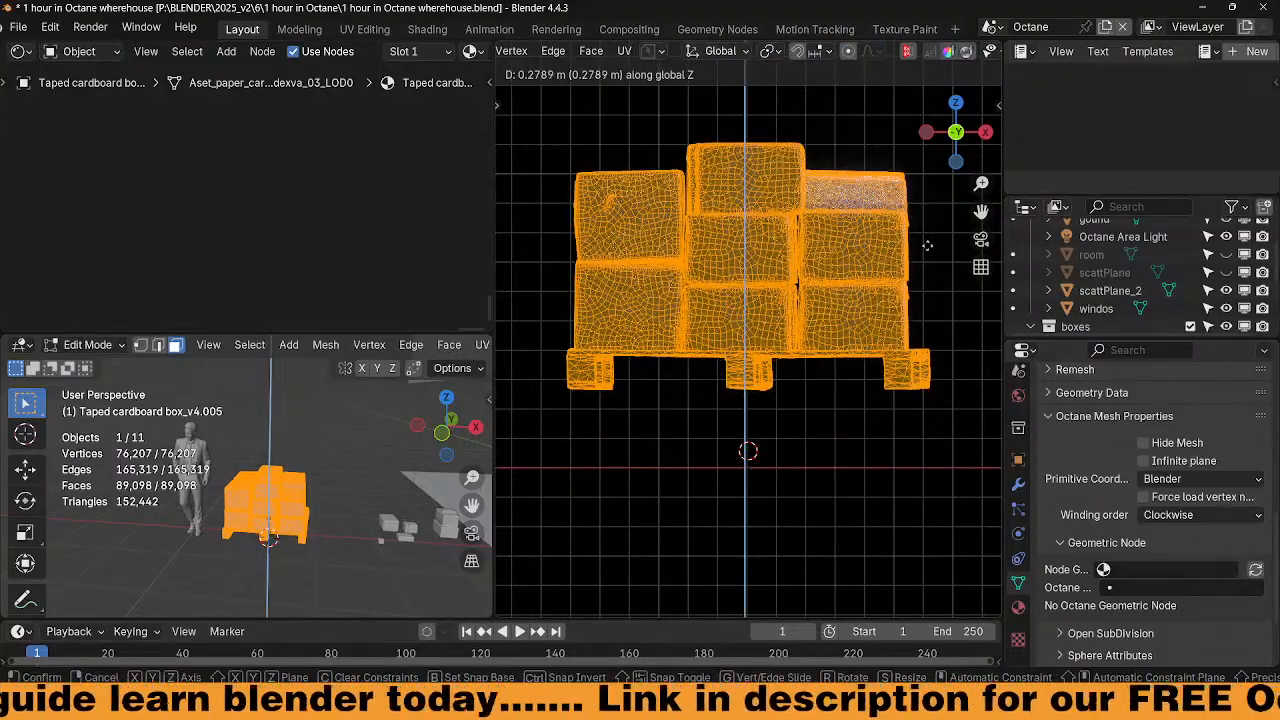
pyautogui.click(882, 452)
# Lower the loaded pallet object along Z onto the ground line in Object Mode, and check the scatter through the camera
pyautogui.press('Tab')
pyautogui.click(887, 365)
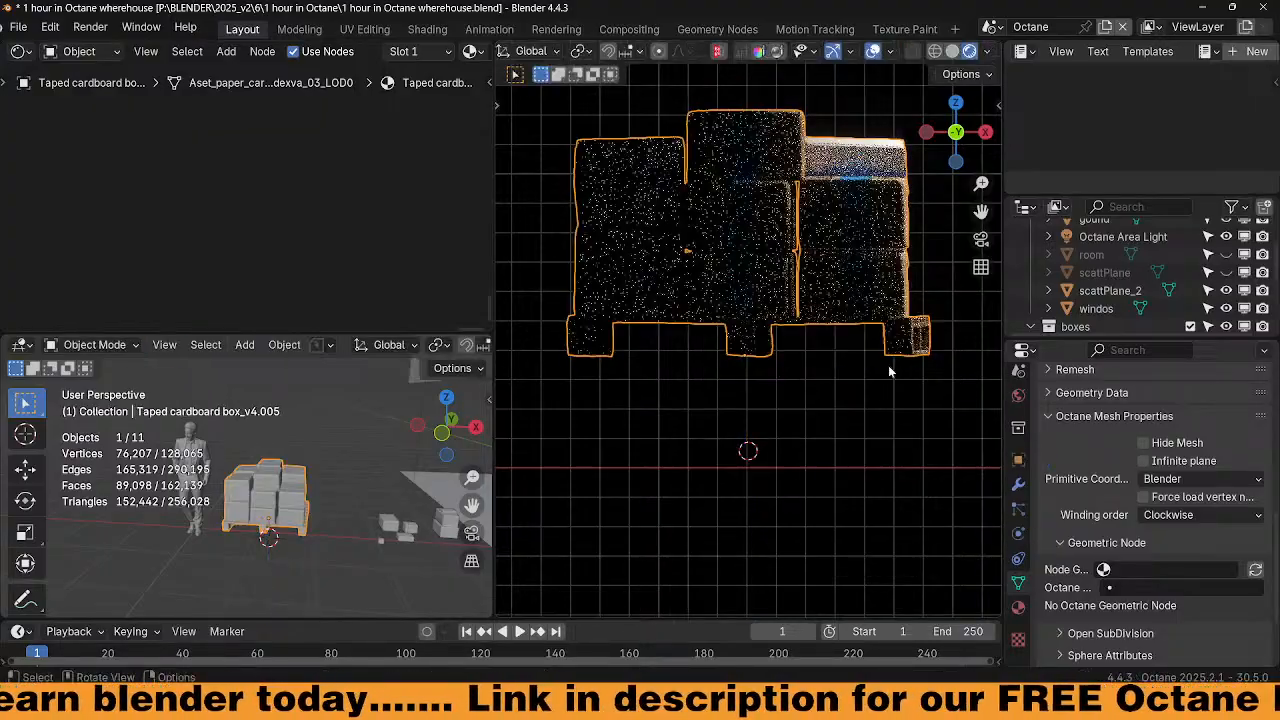
pyautogui.press('g')
pyautogui.press('z')
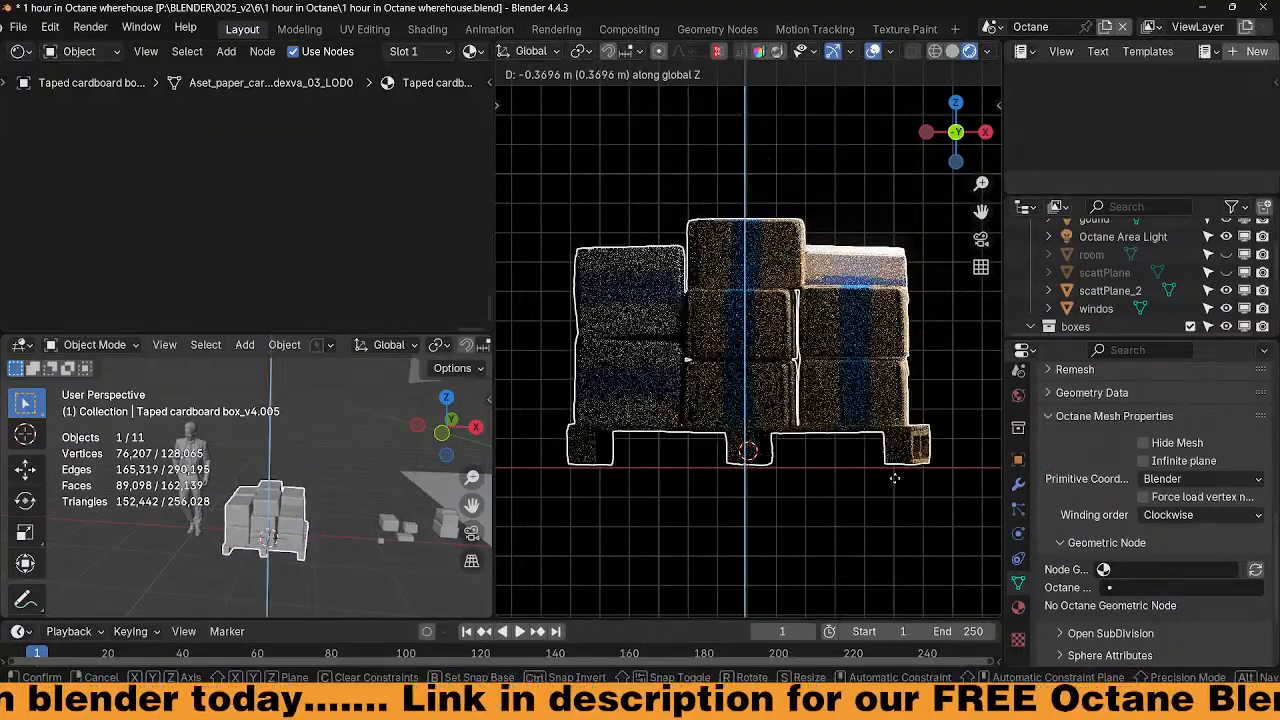
pyautogui.click(890, 487)
pyautogui.scroll(-3, 892, 493)
pyautogui.press('KP_0')
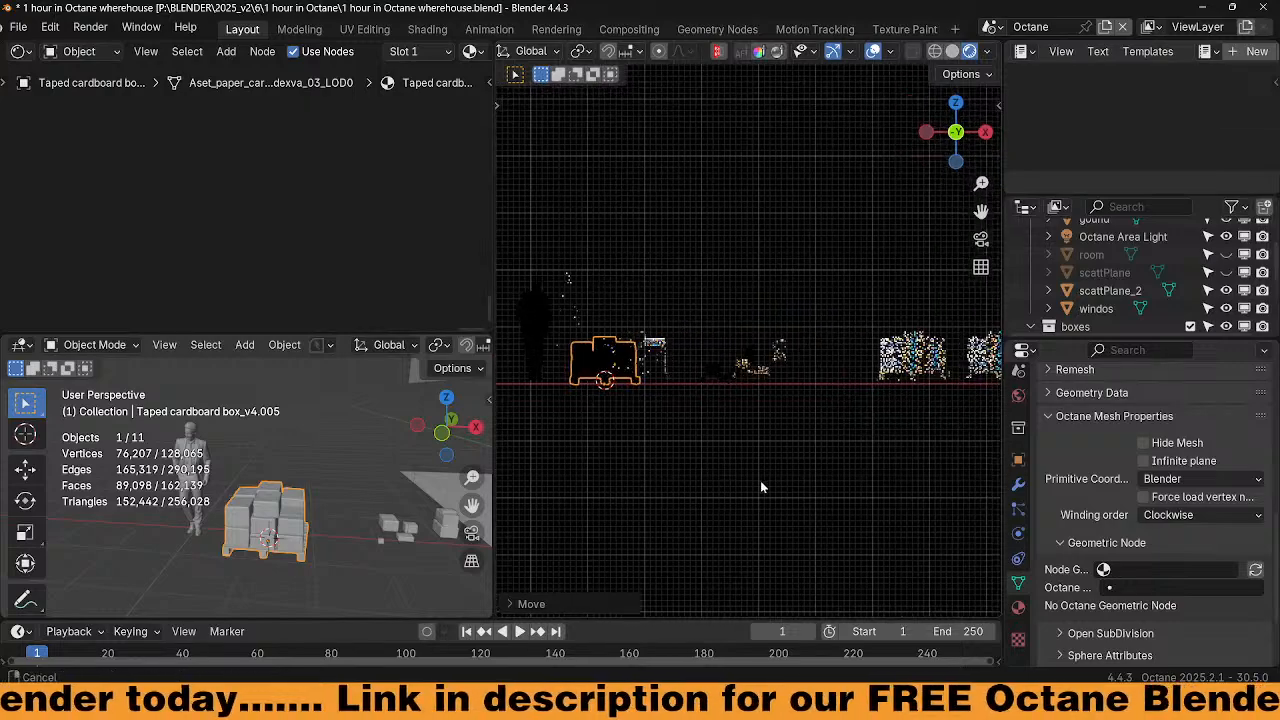
pyautogui.scroll(3, 780, 478)
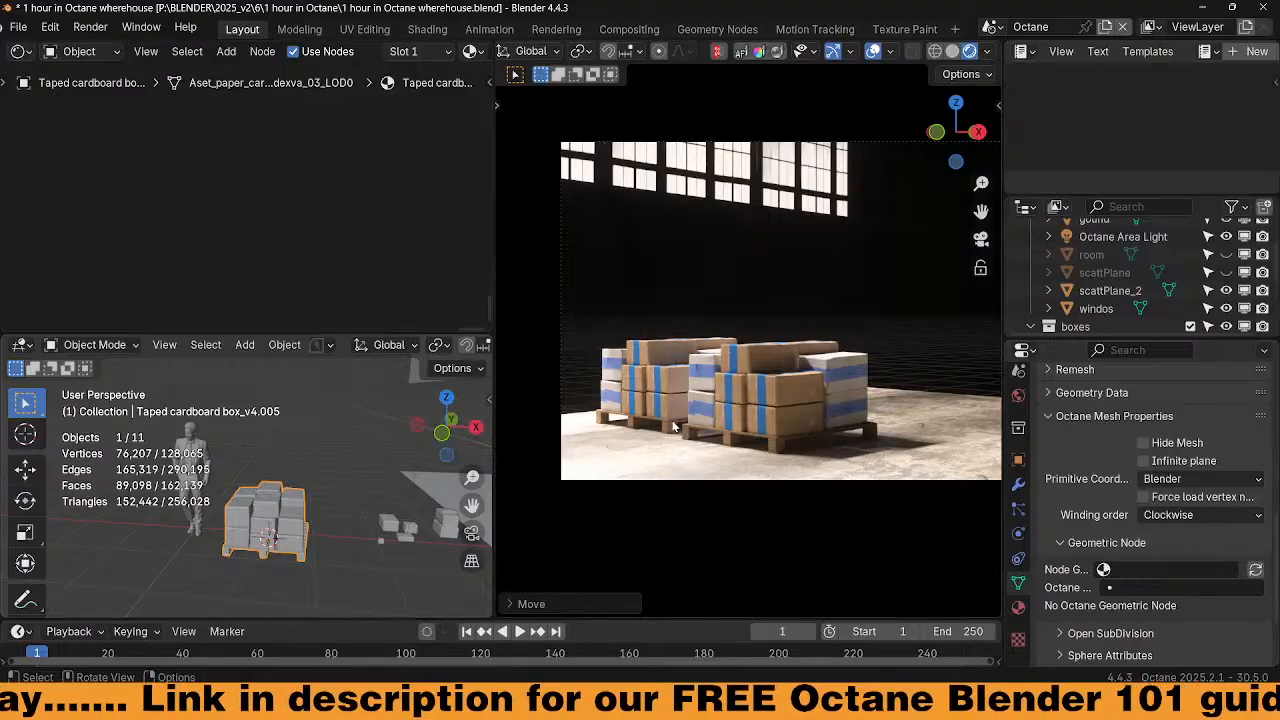
# Set the number of instances to 4 in scattPlane_2's scatter node
pyautogui.click(1110, 290)
pyautogui.scroll(-5, 340, 285)
pyautogui.scroll(10, 328, 271)
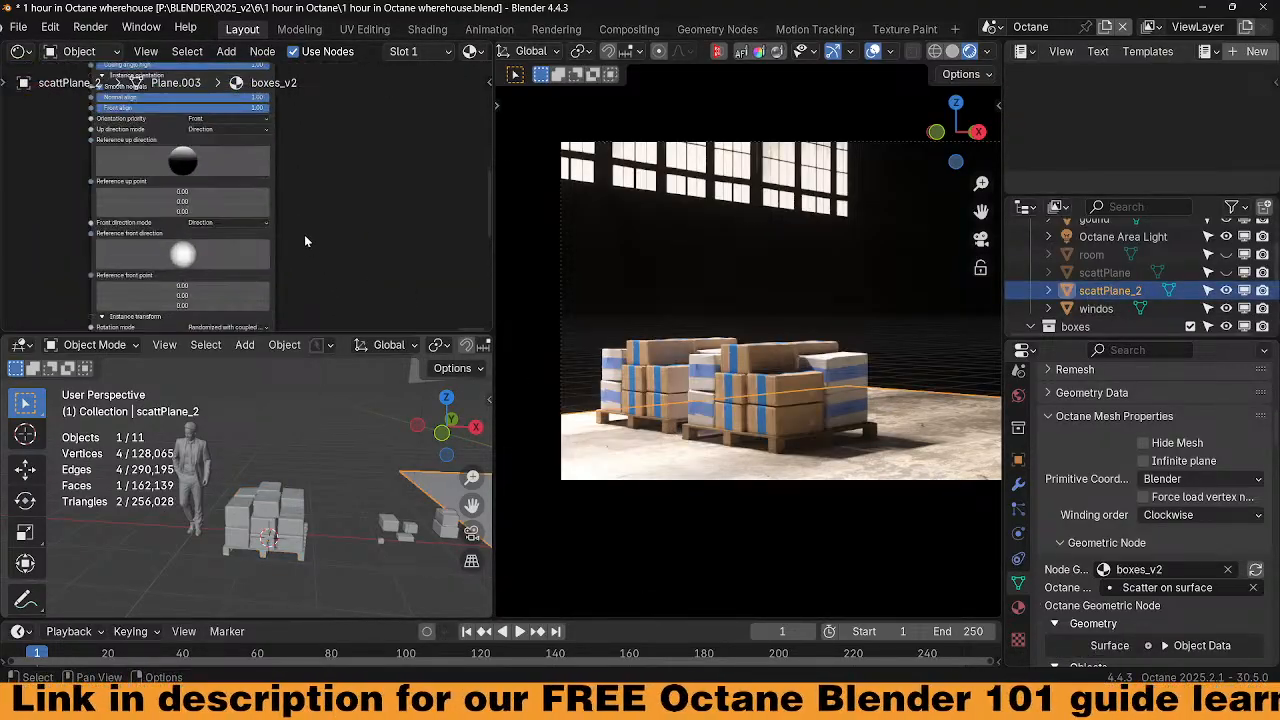
pyautogui.moveTo(337, 228); pyautogui.dragTo(345, 288, button='middle')
pyautogui.moveTo(354, 190); pyautogui.dragTo(361, 263, button='middle')
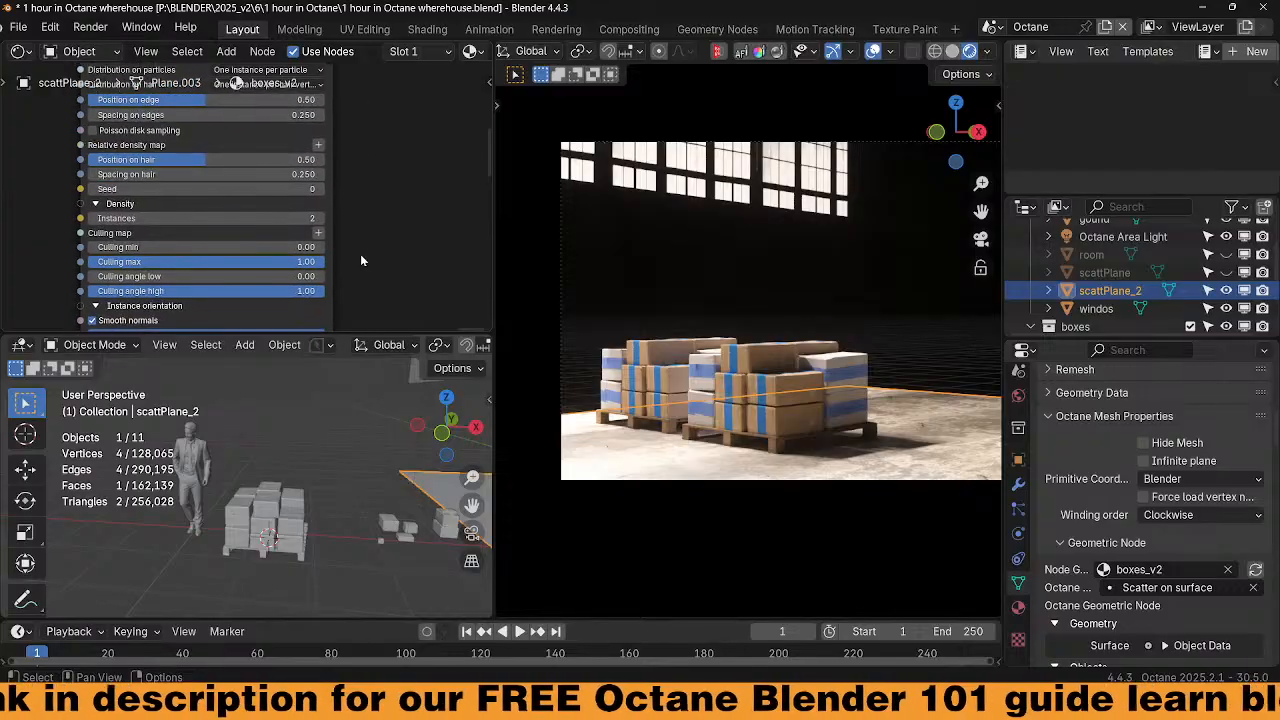
pyautogui.click(320, 219)
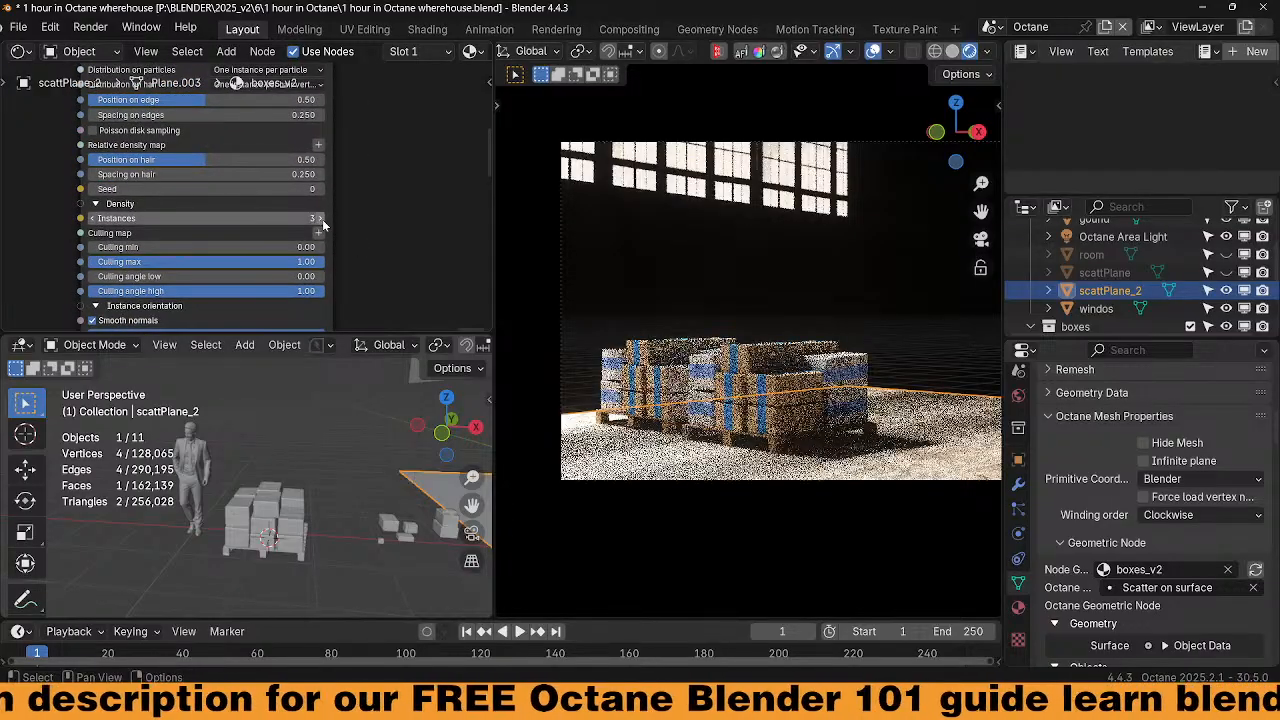
pyautogui.click(320, 219)
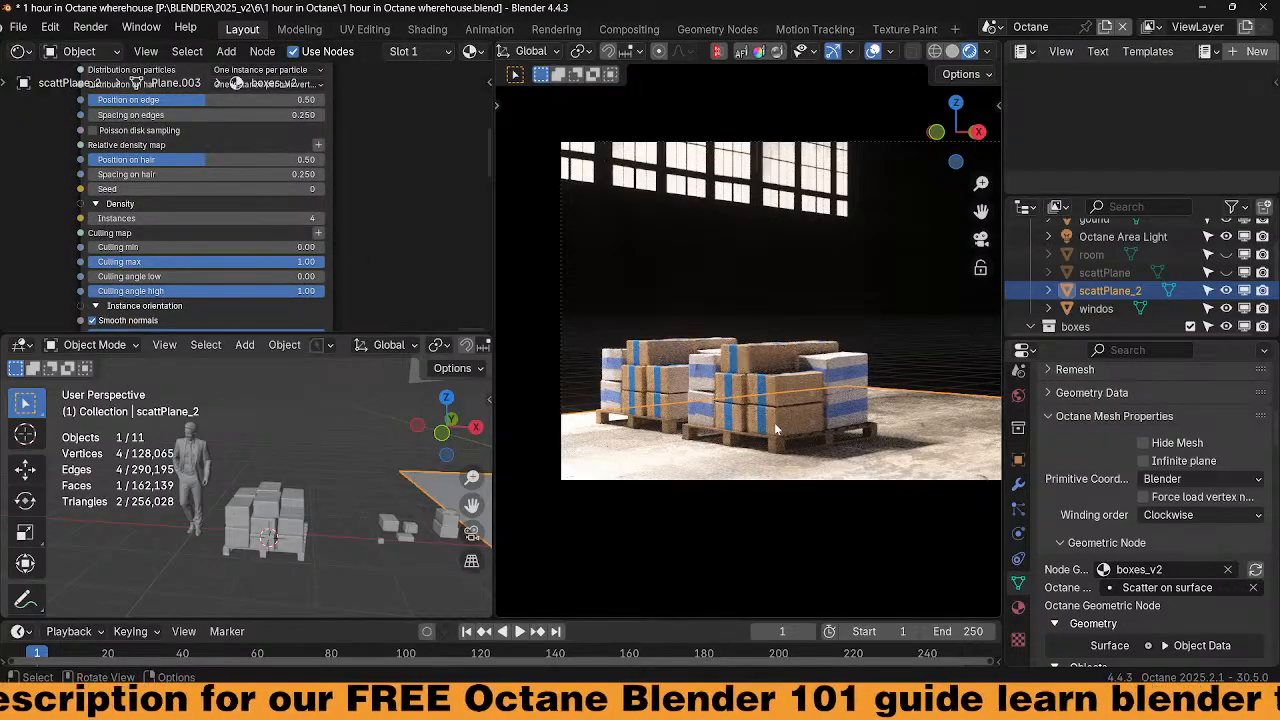
# Try the per-polygon, evenly spaced on edges and relative density surface distributions, and return to Random instances by relative area
pyautogui.scroll(-2, 364, 219)
pyautogui.moveTo(779, 407); pyautogui.dragTo(772, 489, button='middle')
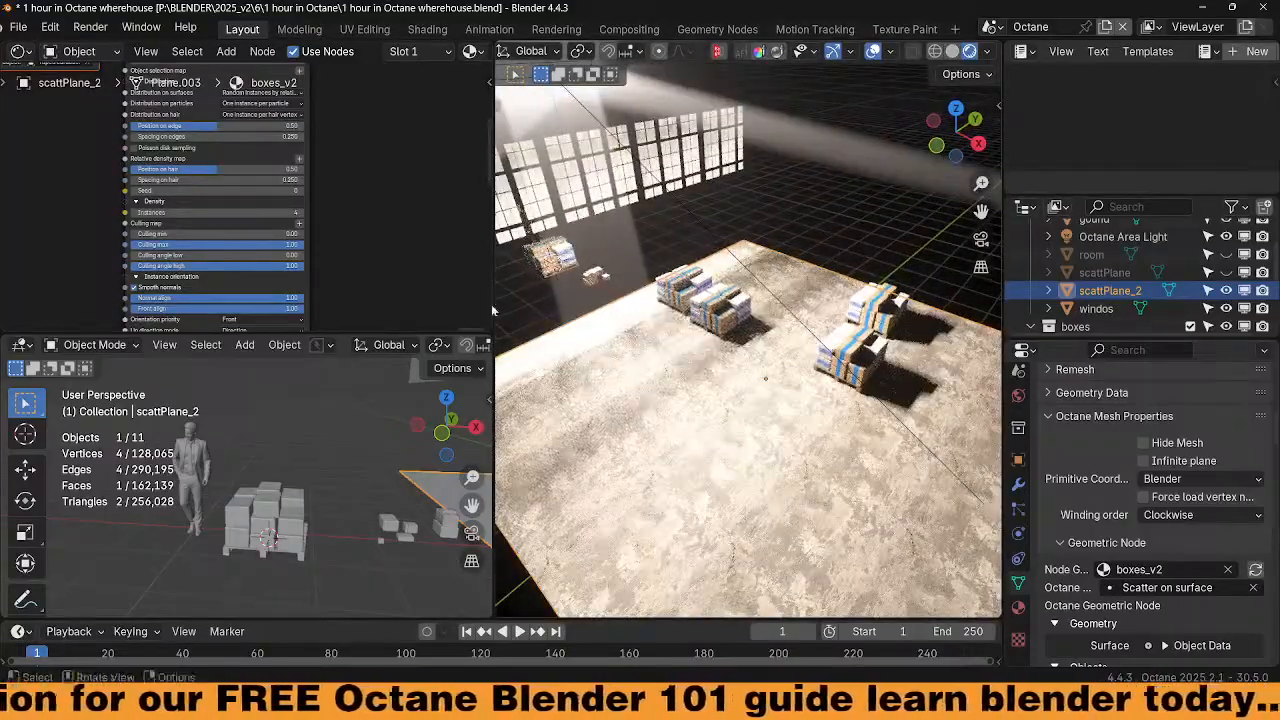
pyautogui.moveTo(345, 267); pyautogui.dragTo(346, 277, button='middle')
pyautogui.scroll(4, 341, 269)
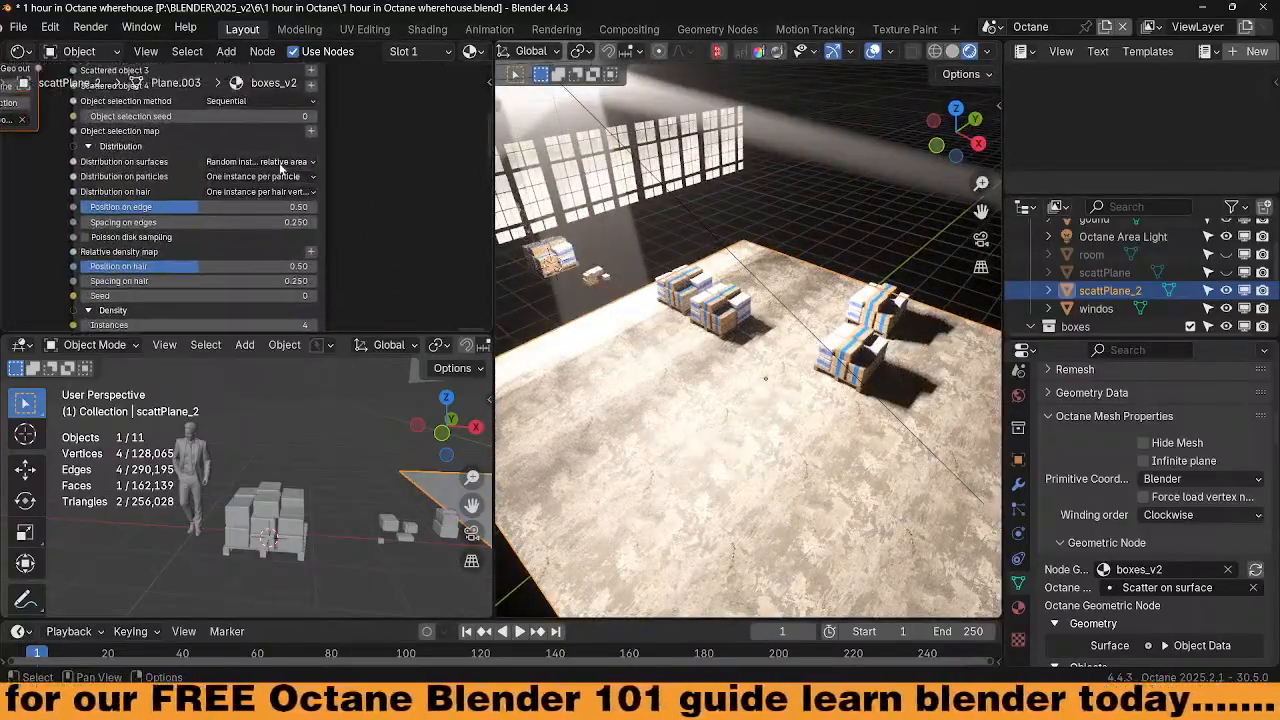
pyautogui.click(281, 162)
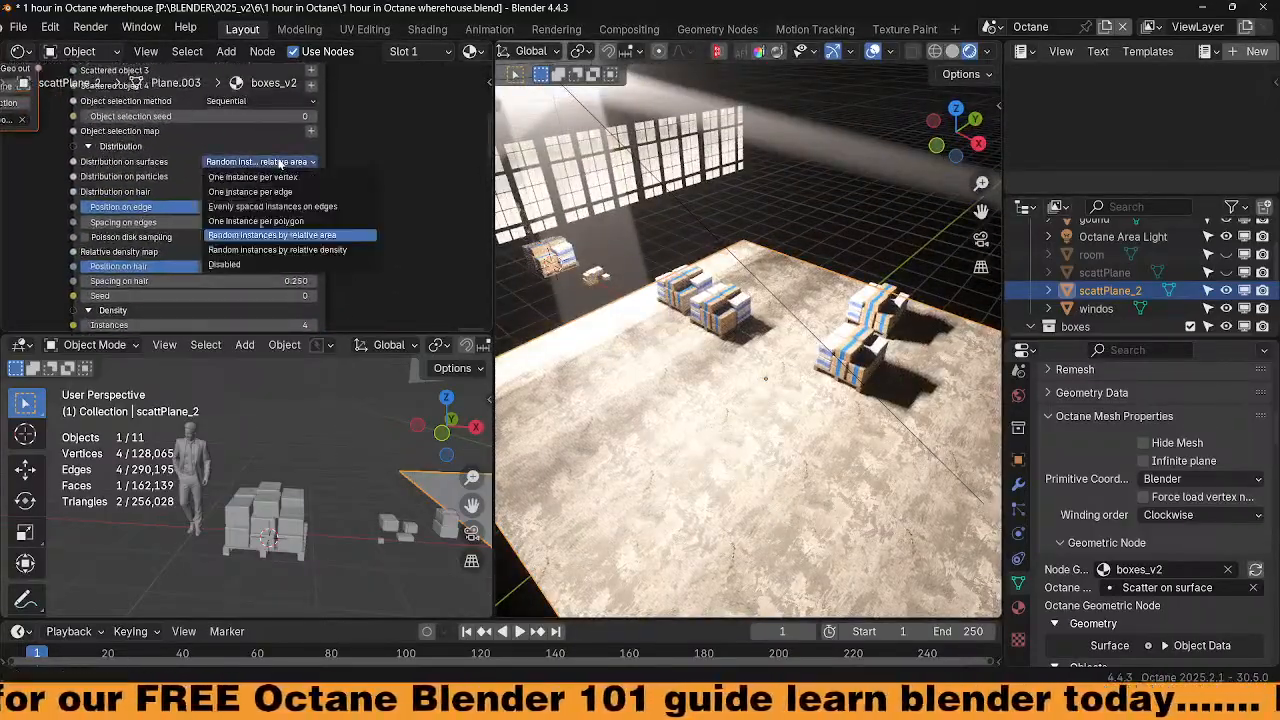
pyautogui.click(289, 221)
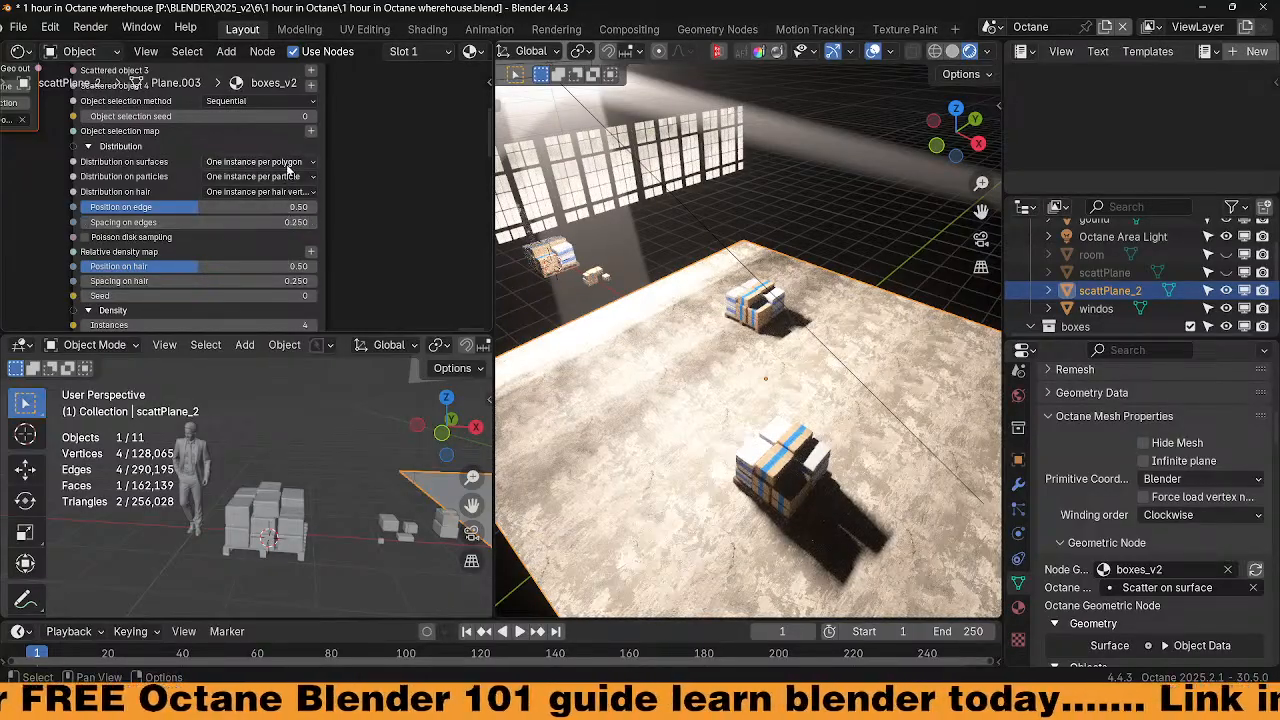
pyautogui.click(290, 162)
pyautogui.click(289, 207)
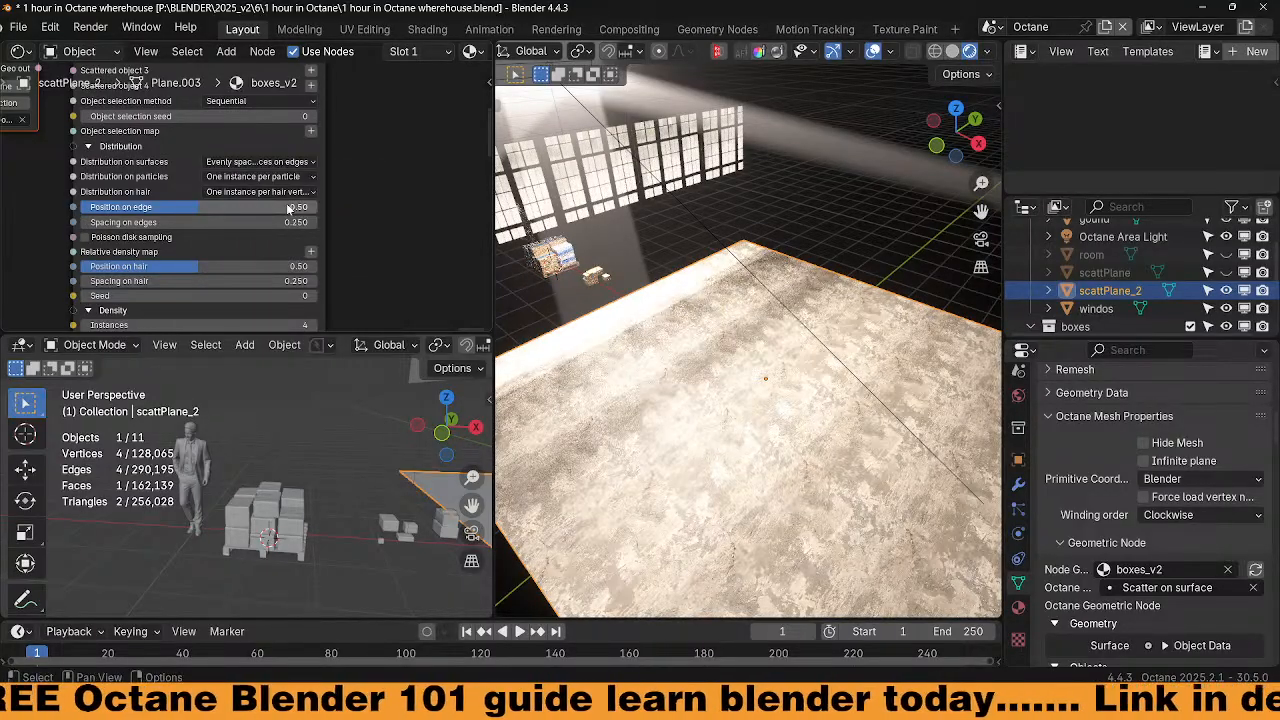
pyautogui.click(293, 165)
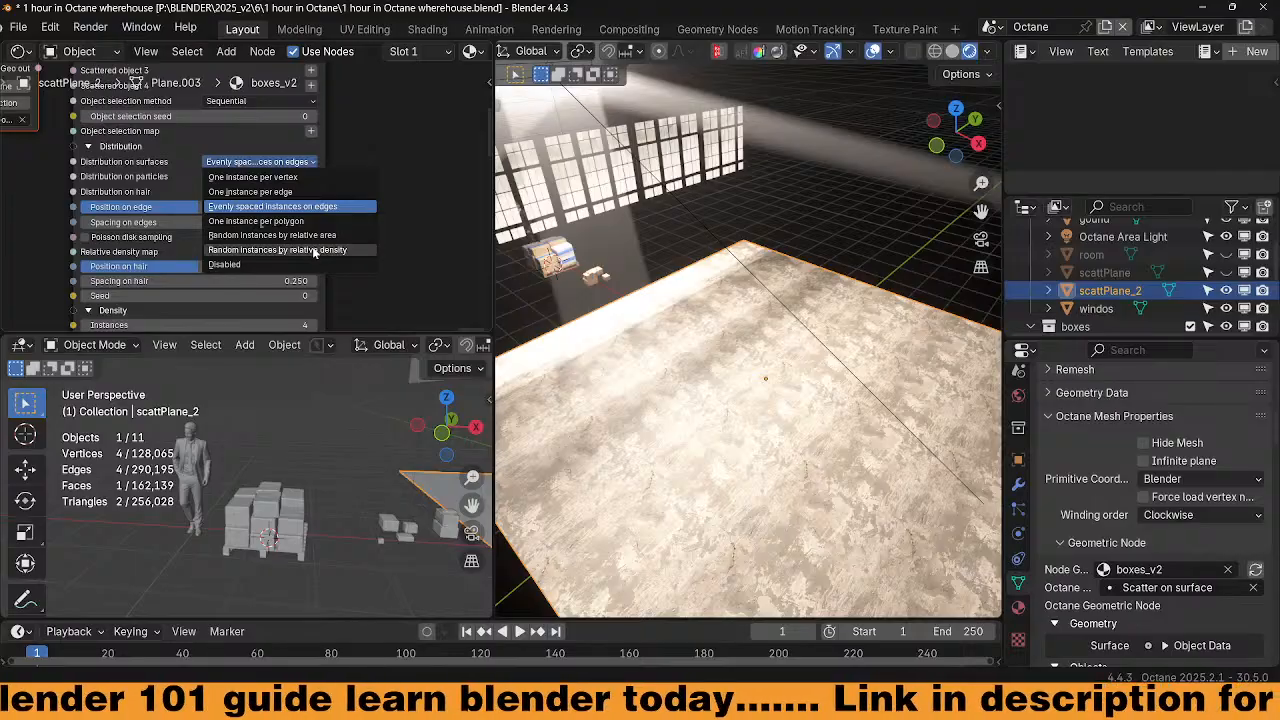
pyautogui.click(314, 251)
pyautogui.click(295, 170)
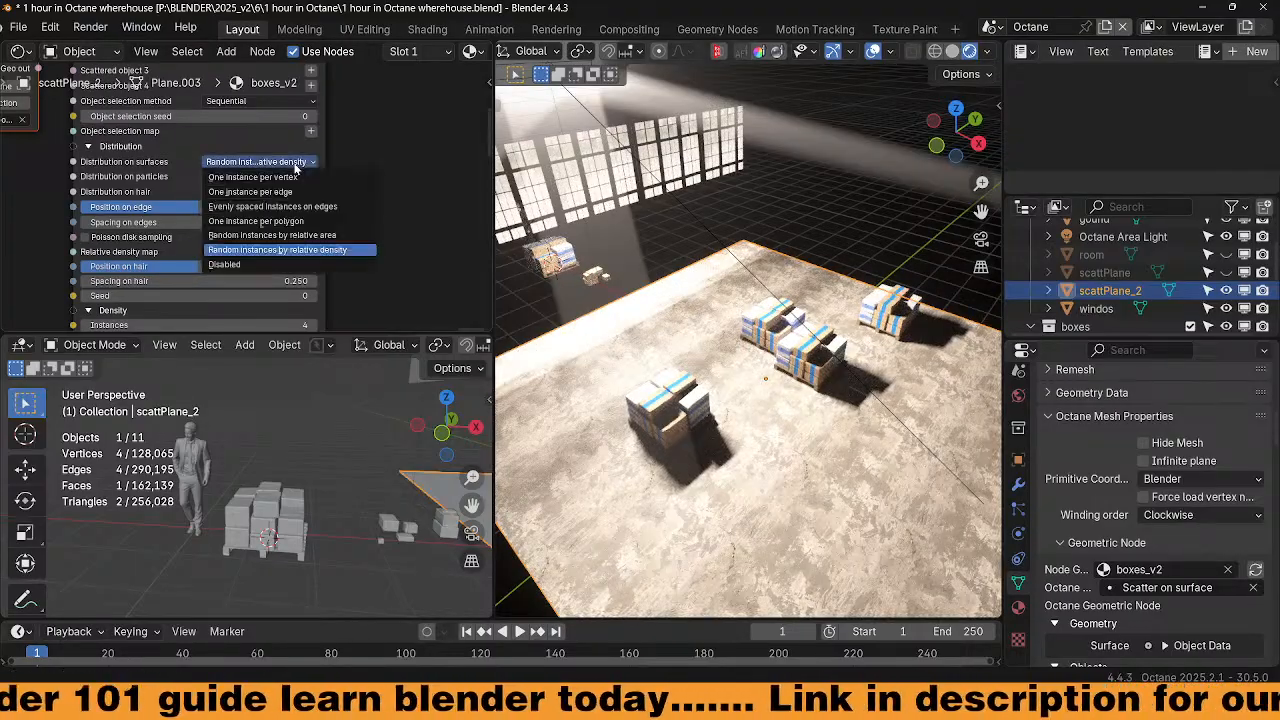
pyautogui.click(308, 233)
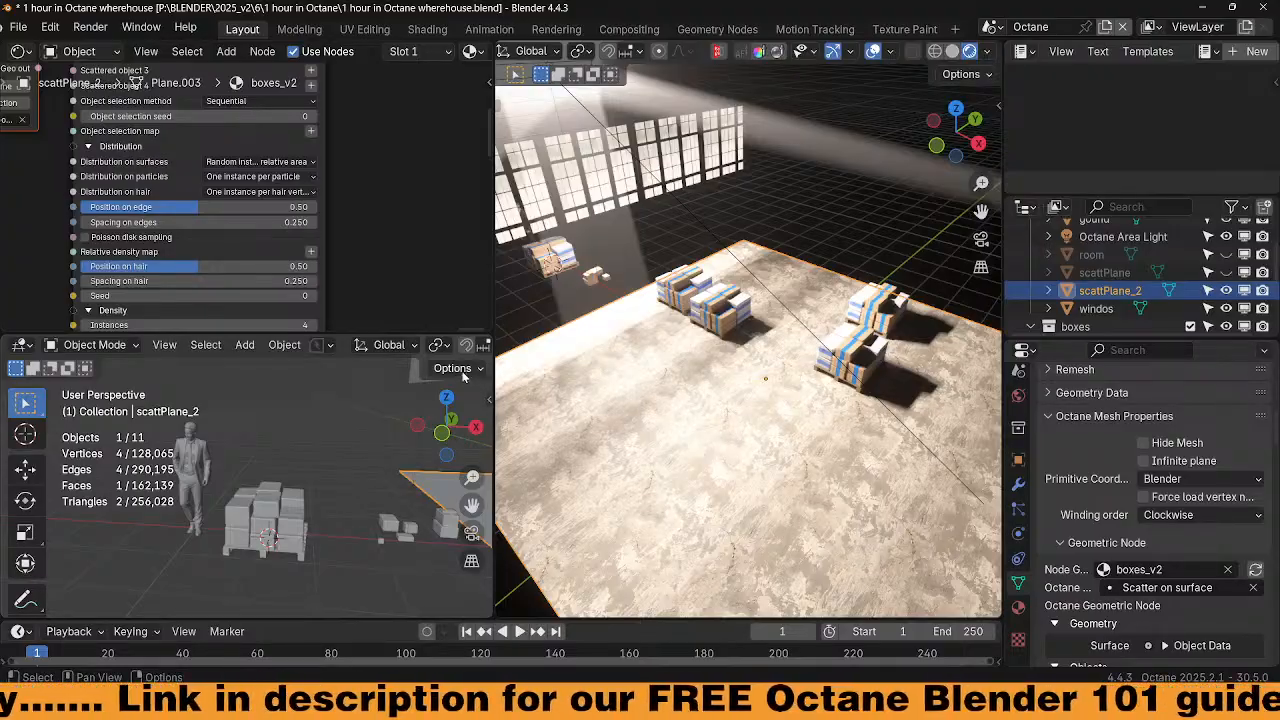
pyautogui.moveTo(745, 400); pyautogui.dragTo(767, 401, button='middle')
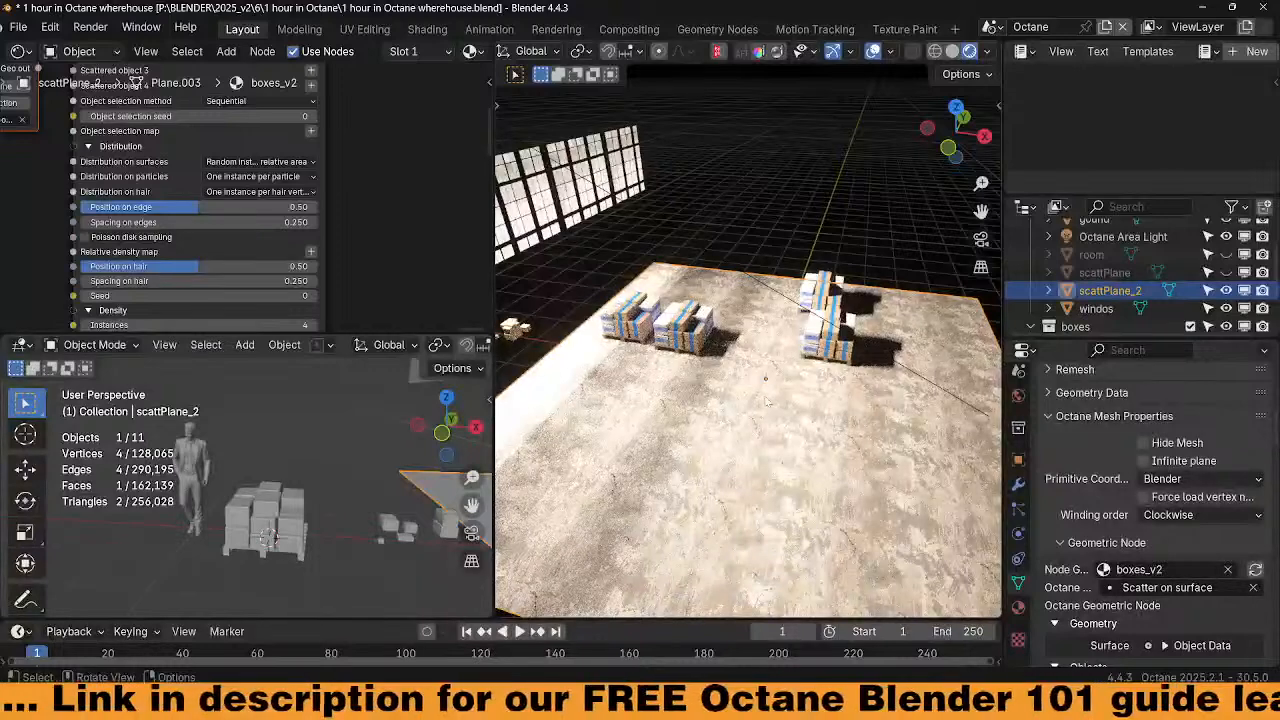
pyautogui.scroll(-5, 375, 243)
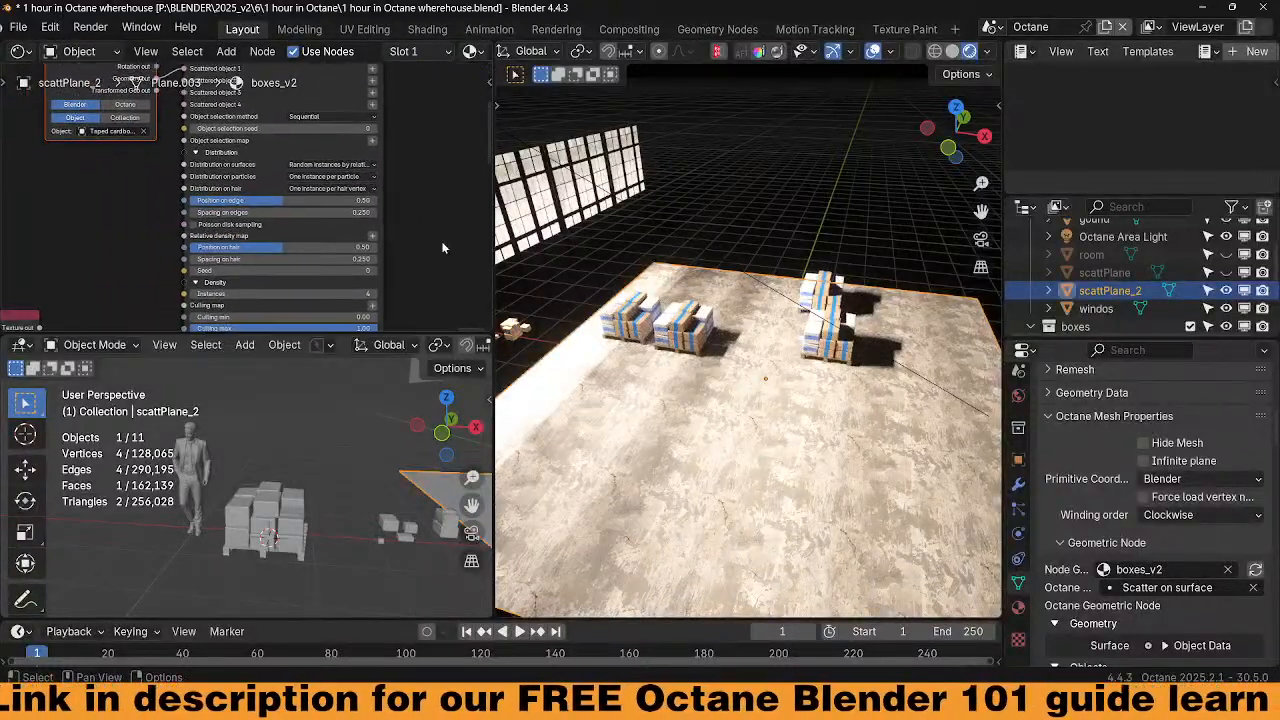
pyautogui.moveTo(208, 272); pyautogui.dragTo(252, 284, button='middle')
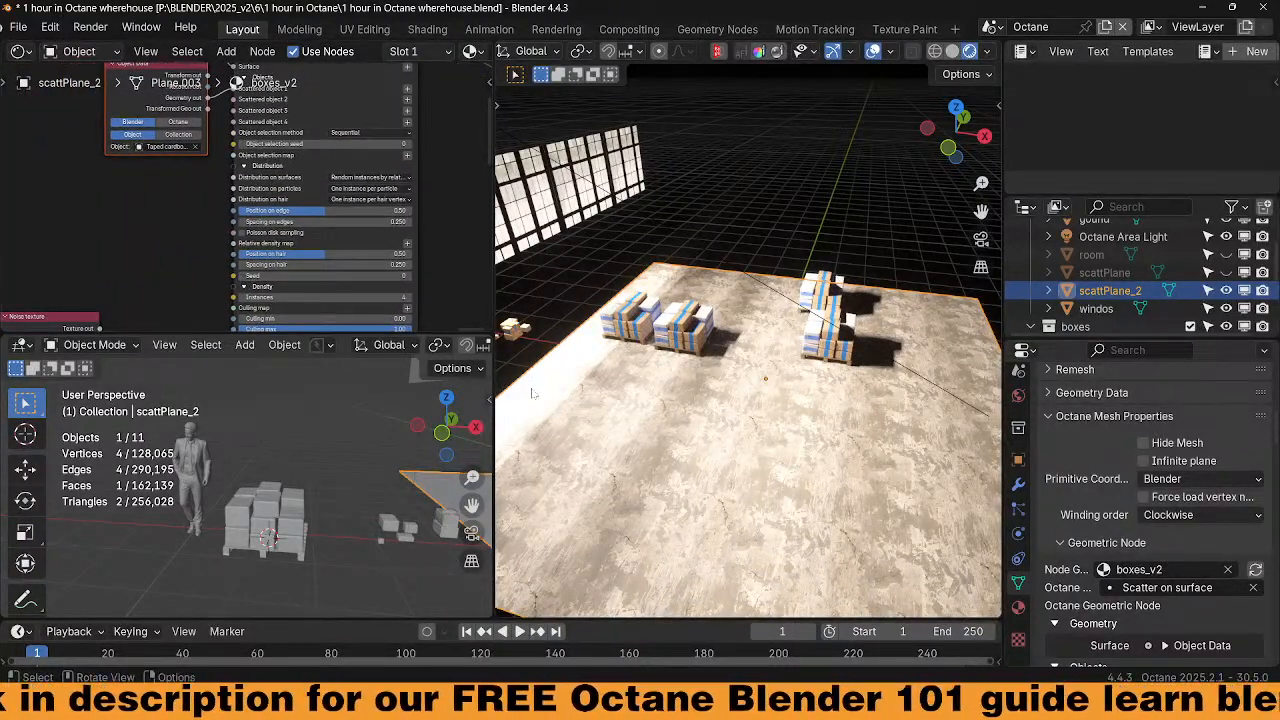
# Unhide scattPlane while keeping the room hidden, and refresh the rendered view to check the boxes together with the pallets
pyautogui.scroll(2, 436, 302)
pyautogui.moveTo(436, 302); pyautogui.dragTo(370, 100, button='middle')
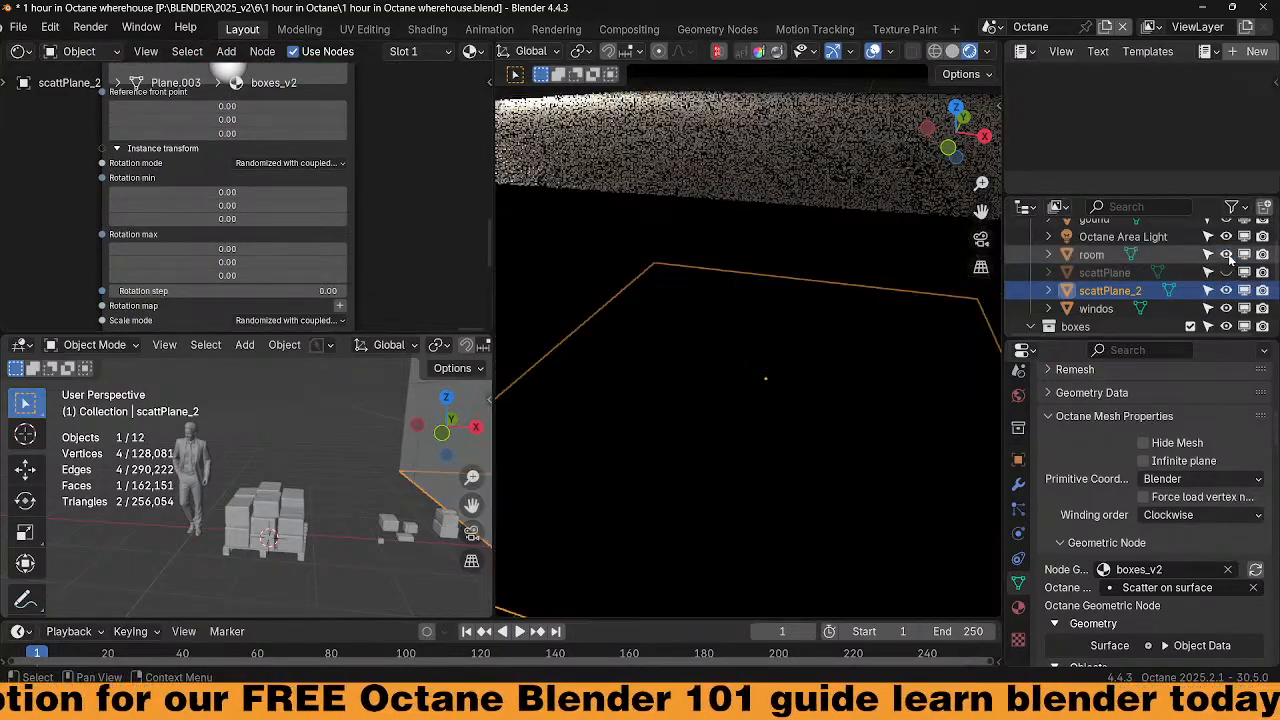
pyautogui.click(1228, 254)
pyautogui.click(1227, 254)
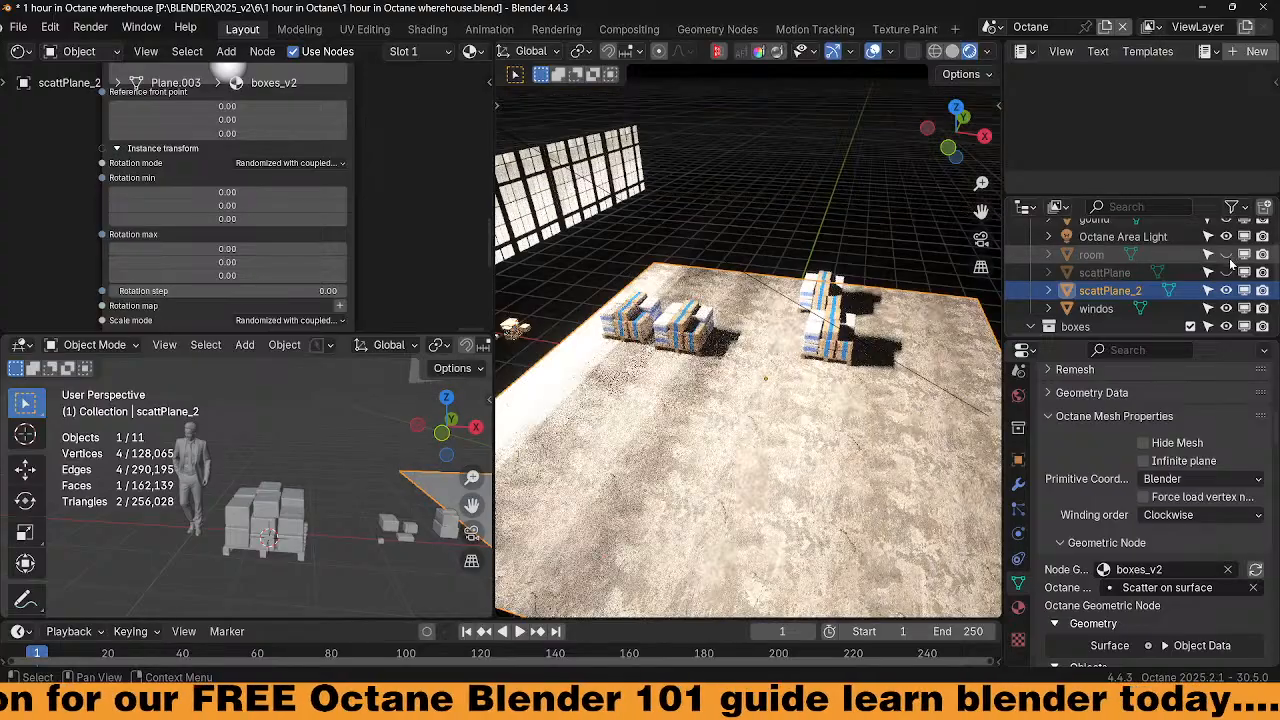
pyautogui.click(1227, 272)
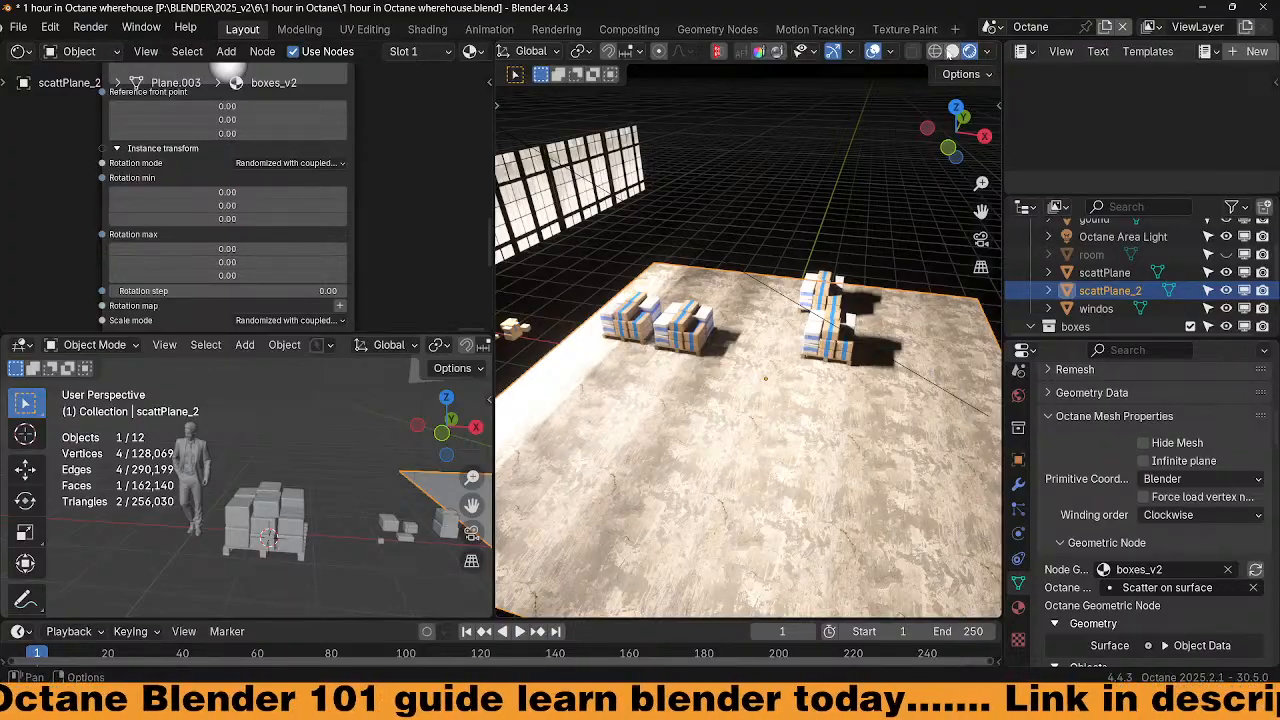
pyautogui.click(952, 51)
pyautogui.hotkey('shift', 'z')
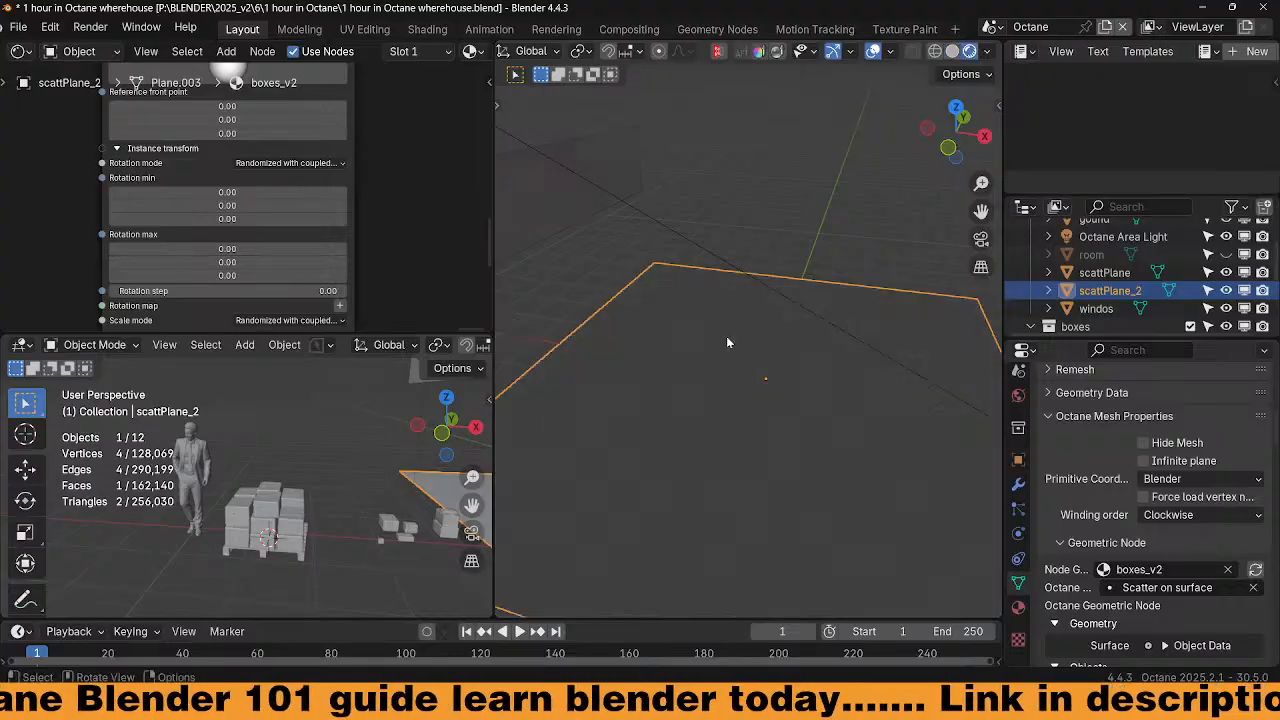
pyautogui.hotkey('shift', 'z')
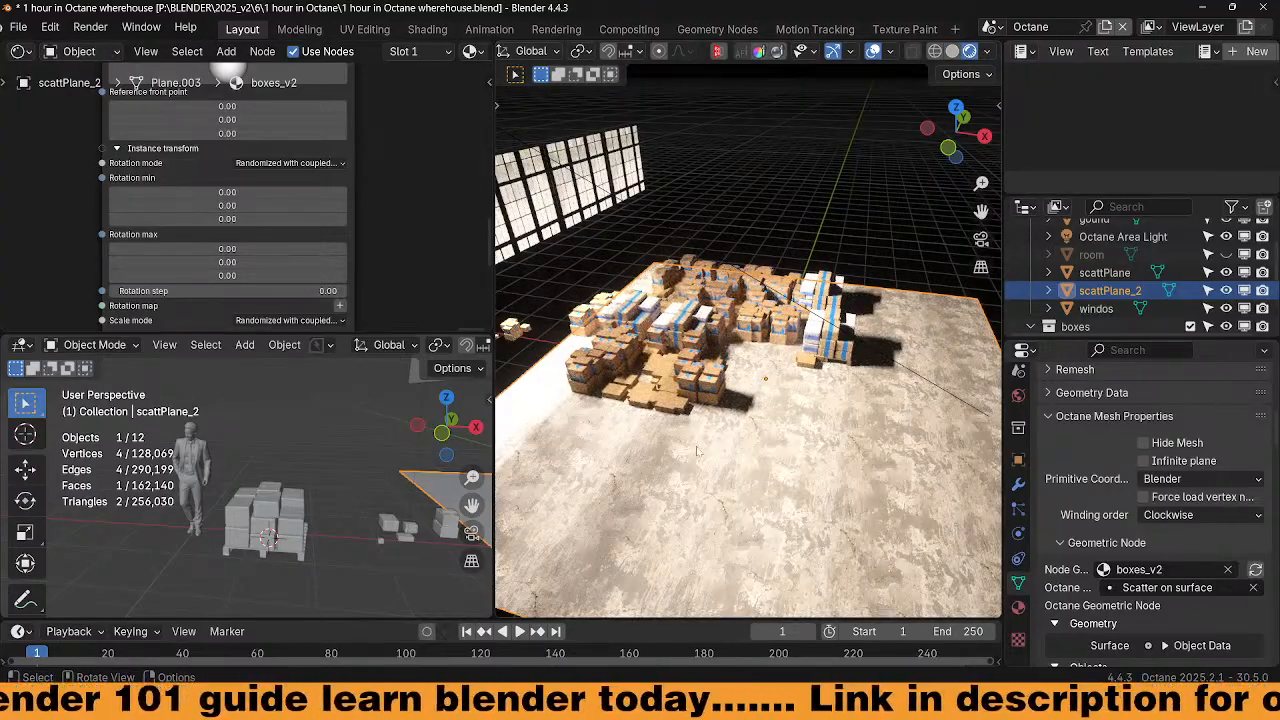
pyautogui.moveTo(748, 380); pyautogui.dragTo(730, 320, button='middle')
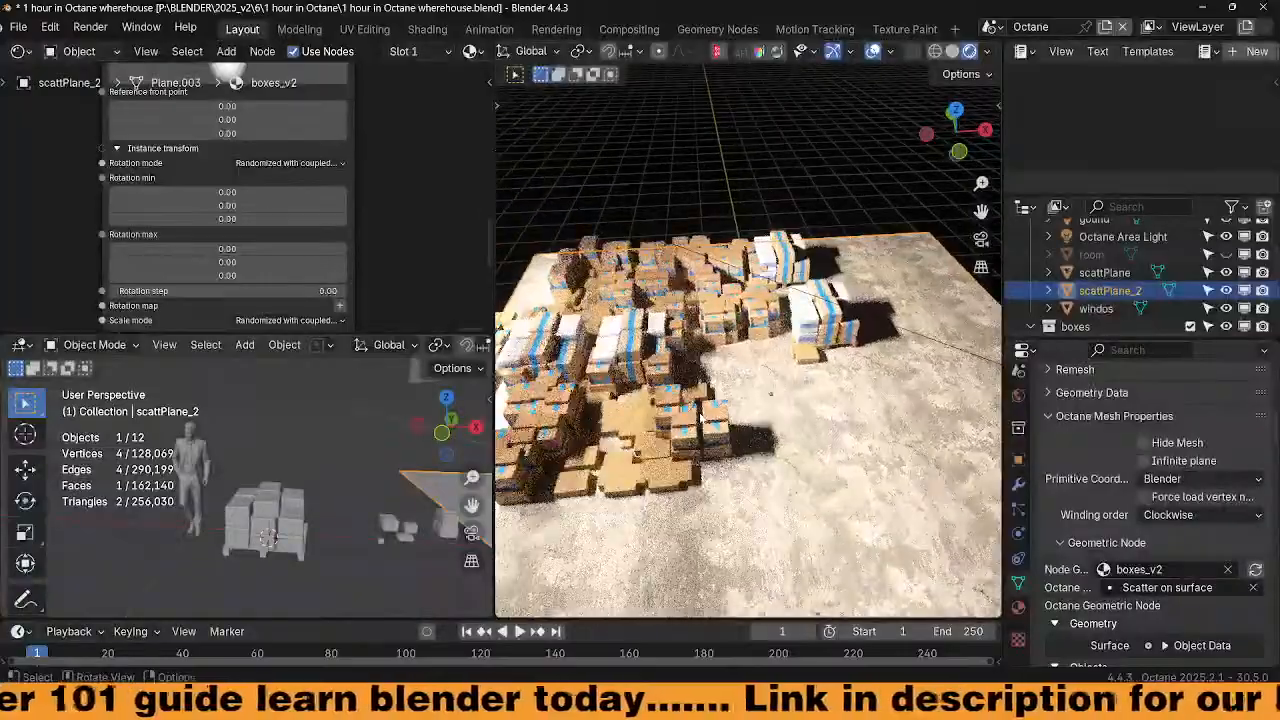
pyautogui.scroll(3, 748, 340)
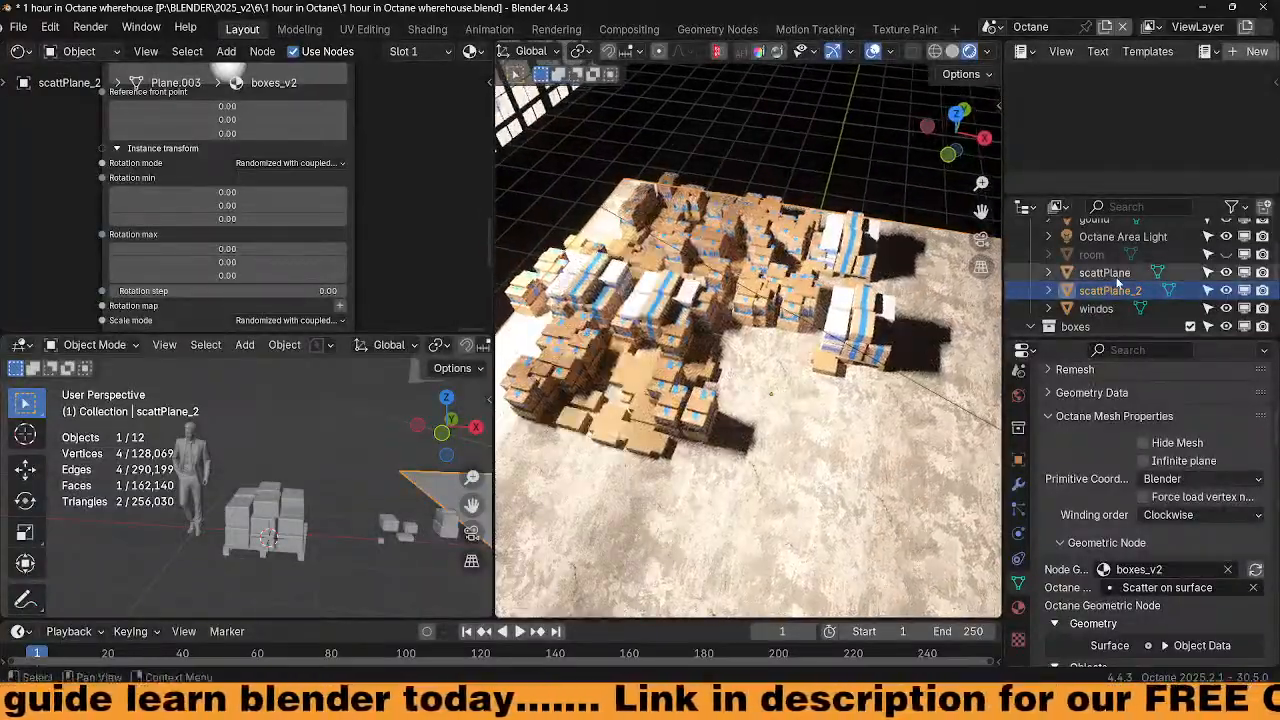
# Select scattPlane and its RGB image node, and open the box paine mask for painting in the Texture Paint workspace
pyautogui.click(1105, 273)
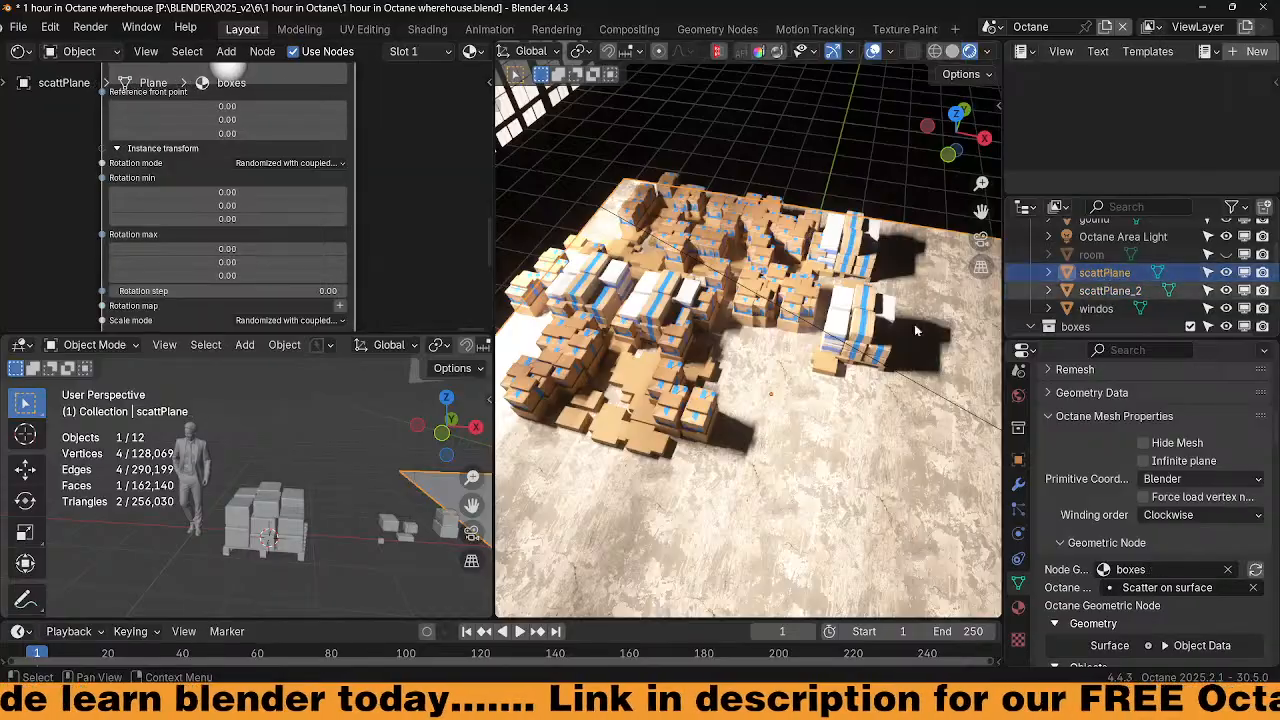
pyautogui.scroll(-5, 375, 262)
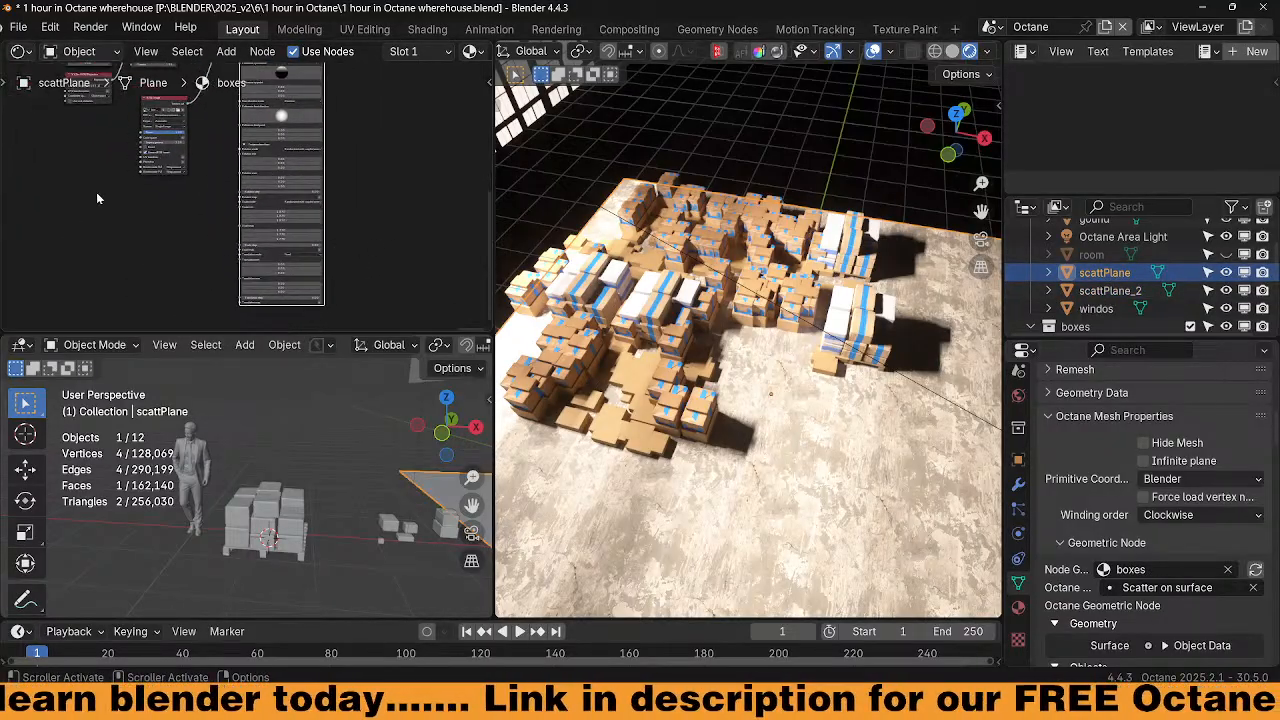
pyautogui.scroll(5, 91, 190)
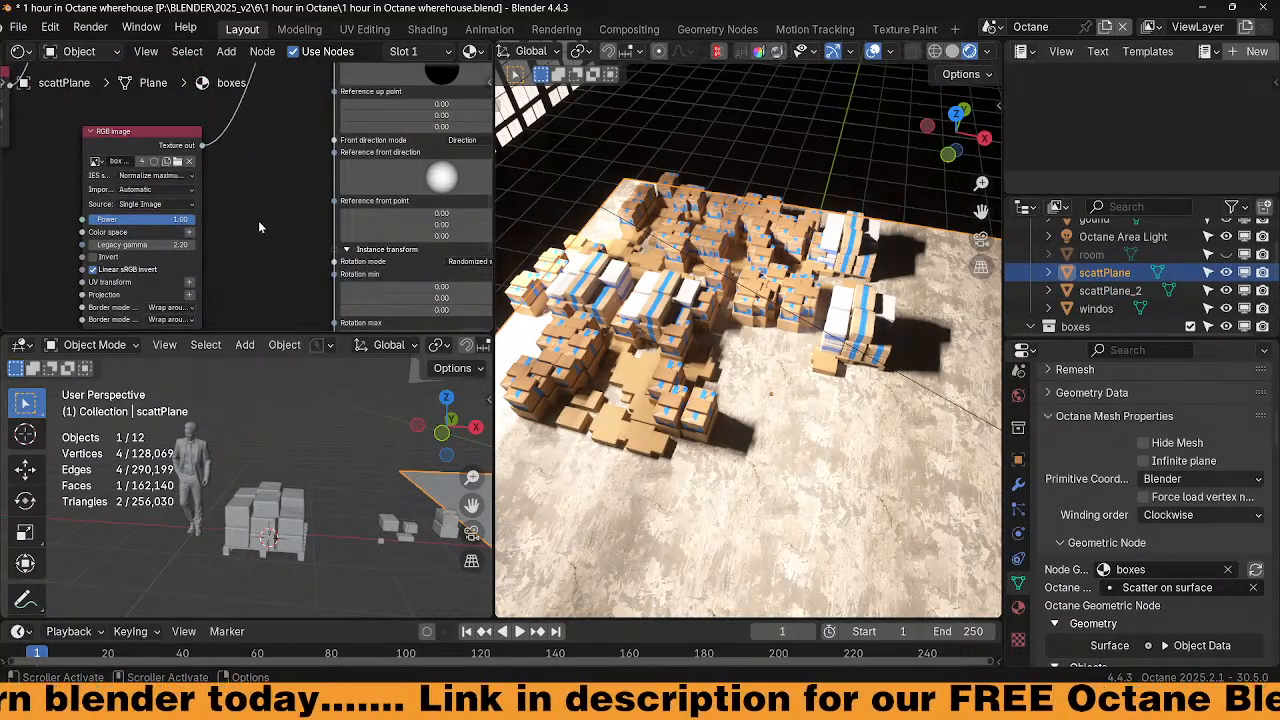
pyautogui.click(133, 145)
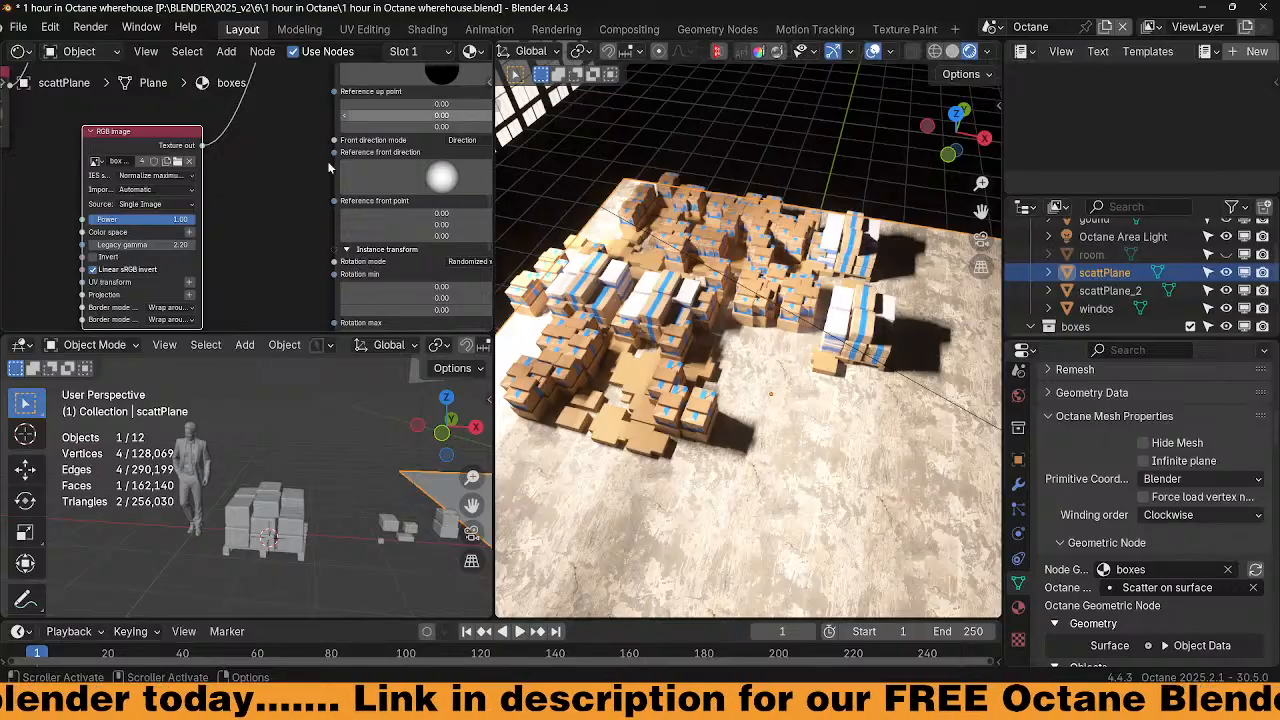
pyautogui.click(904, 29)
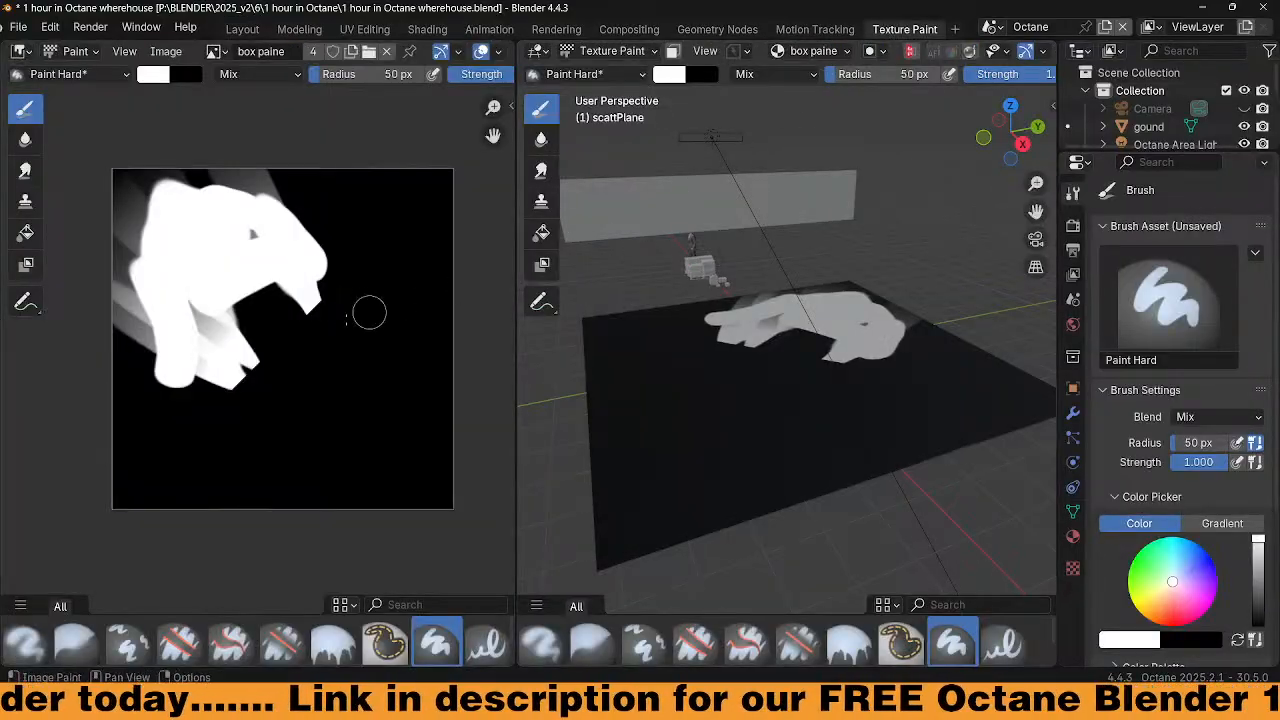
pyautogui.scroll(-4, 1025, 55)
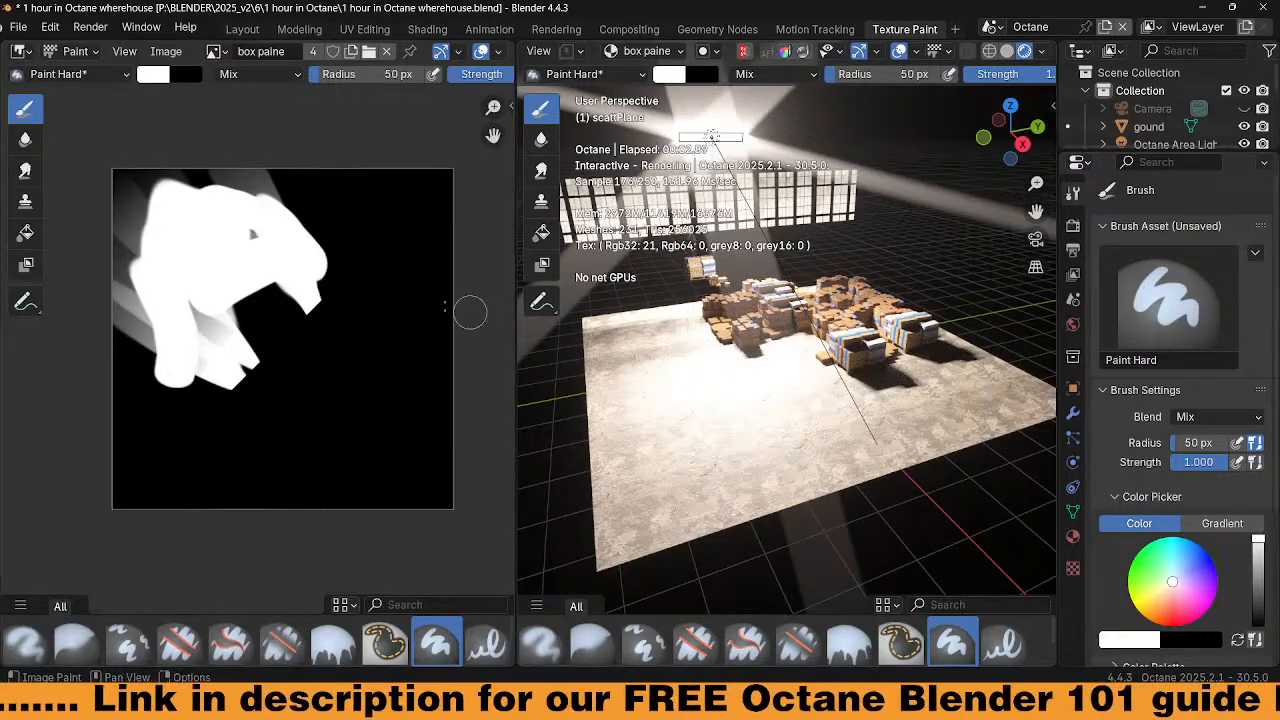
# Paint the entire box paine mask black with a 120 px brush, save the image, and refresh the render
pyautogui.press('f')
pyautogui.click(259, 322)
pyautogui.moveTo(259, 322)
pyautogui.mouseDown()
pyautogui.moveTo(271, 349)
pyautogui.moveTo(214, 360)
pyautogui.moveTo(230, 300)
pyautogui.moveTo(274, 354)
pyautogui.moveTo(323, 263)
pyautogui.moveTo(242, 178)
pyautogui.moveTo(114, 286)
pyautogui.moveTo(234, 386)
pyautogui.moveTo(171, 303)
pyautogui.moveTo(148, 193)
pyautogui.mouseUp()
pyautogui.press('x')
pyautogui.moveTo(620, 380); pyautogui.dragTo(697, 390, button='middle')
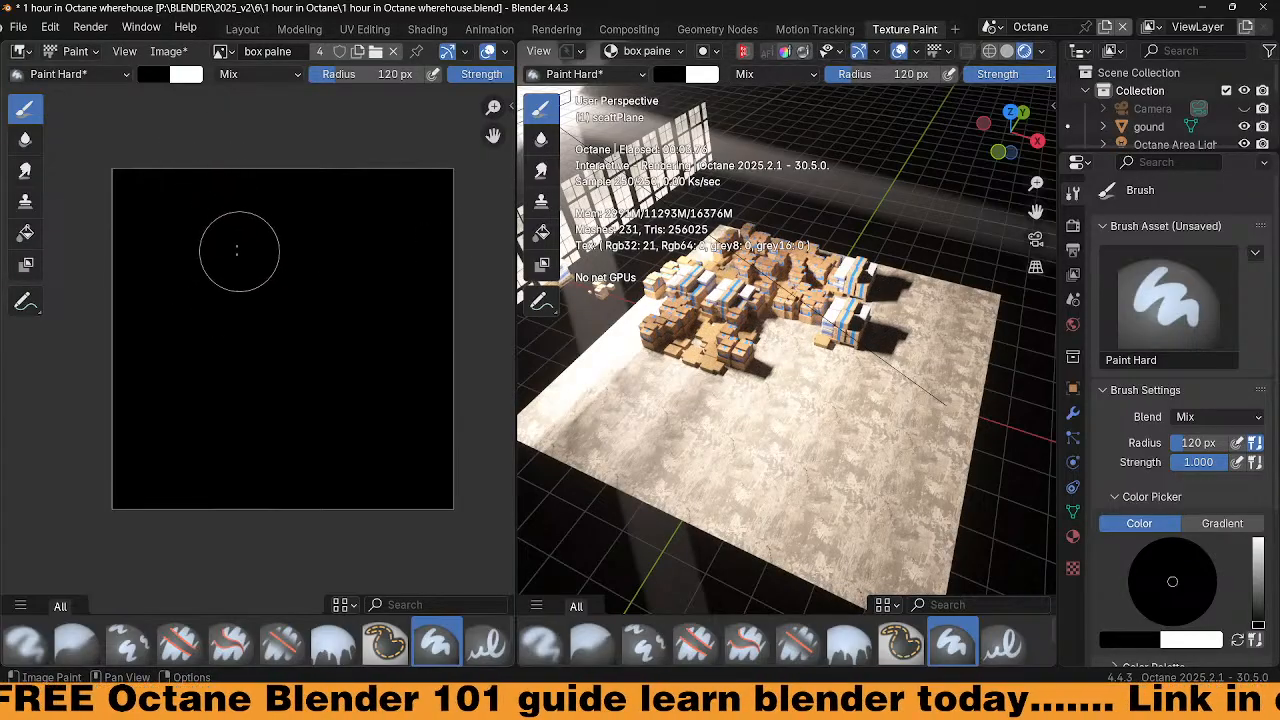
pyautogui.click(168, 51)
pyautogui.click(185, 234)
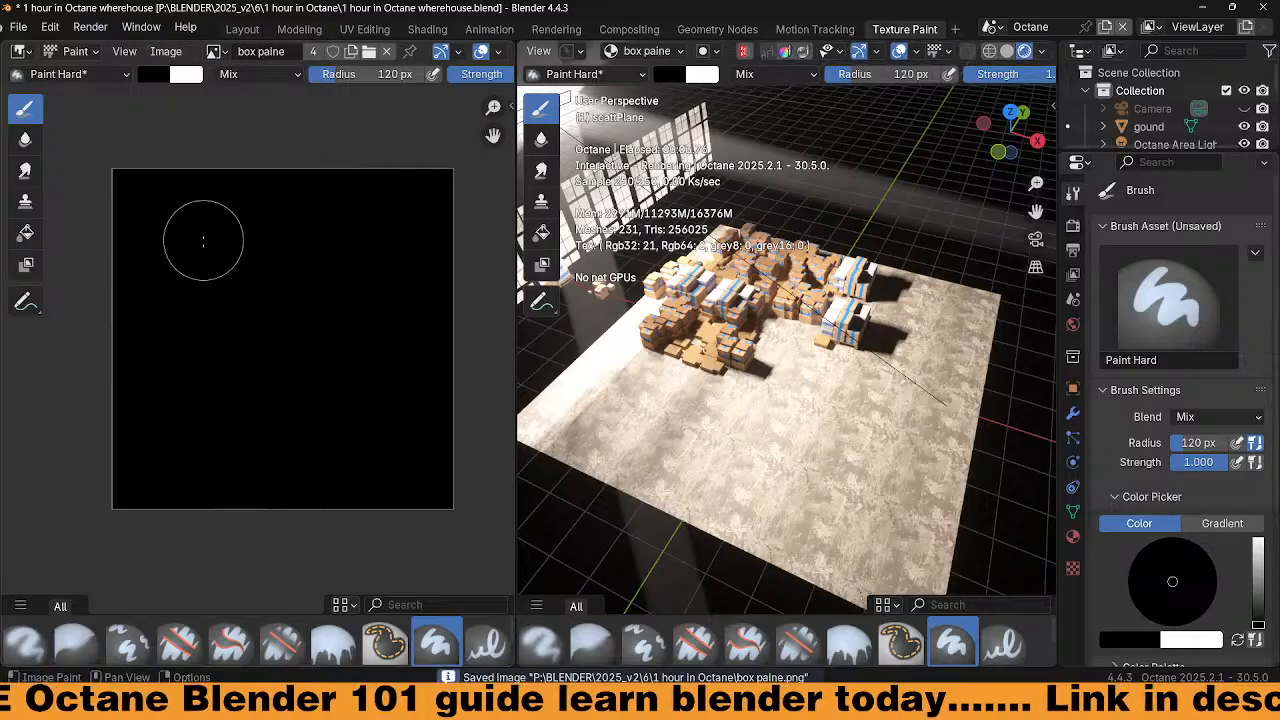
pyautogui.click(1007, 51)
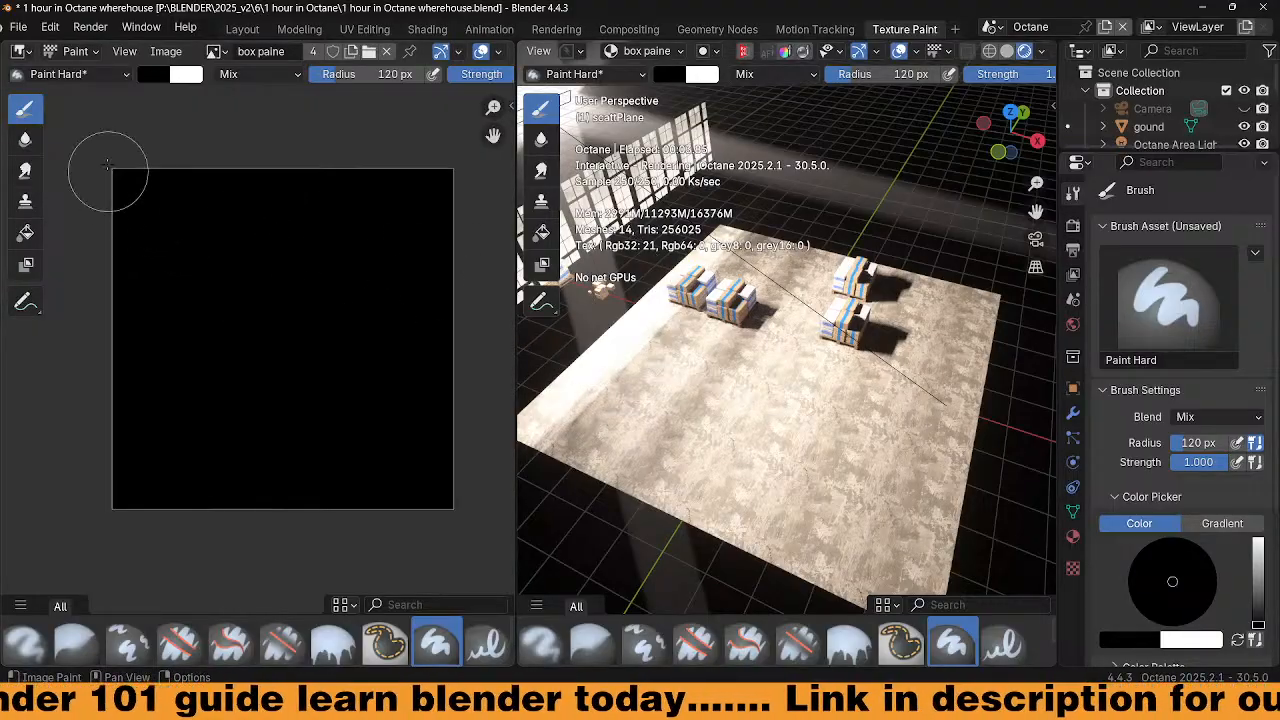
# Paint a white area across the mask's upper-left corner with the 120 px brush, and turn off the viewport's Text Info overlay
pyautogui.press('x')
pyautogui.moveTo(144, 186); pyautogui.dragTo(260, 192)
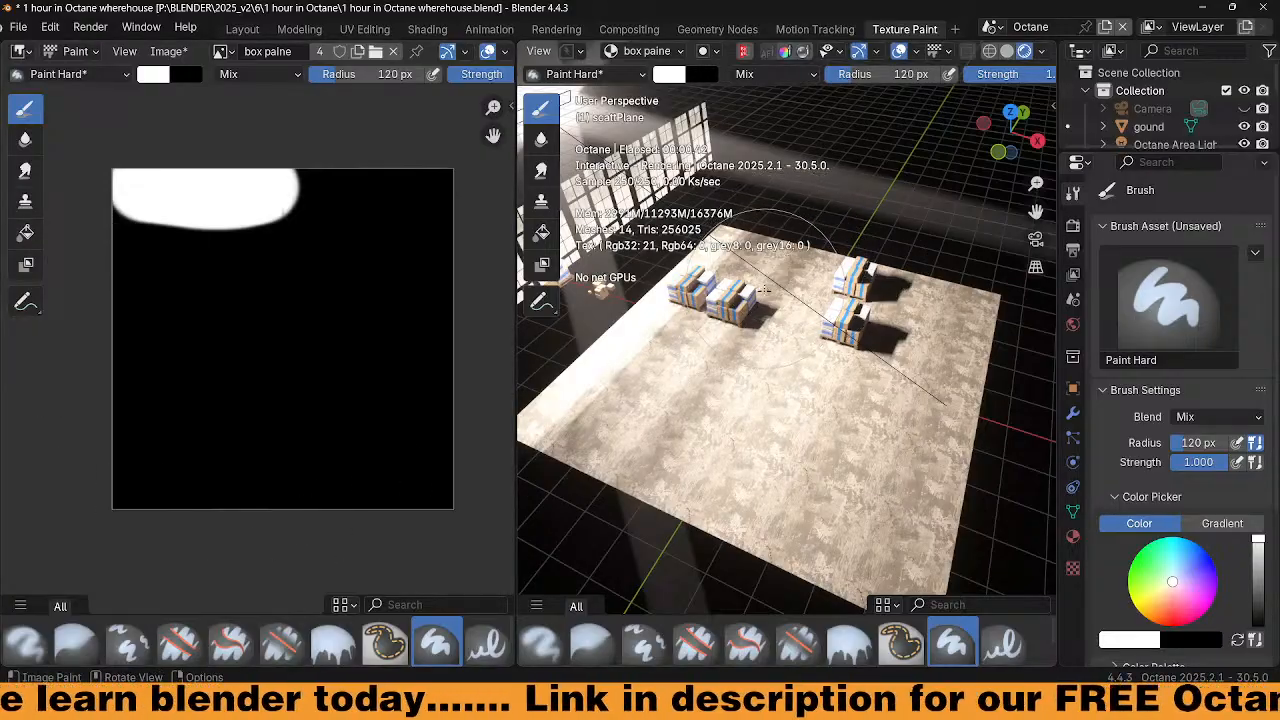
pyautogui.moveTo(755, 377); pyautogui.dragTo(575, 283, button='middle')
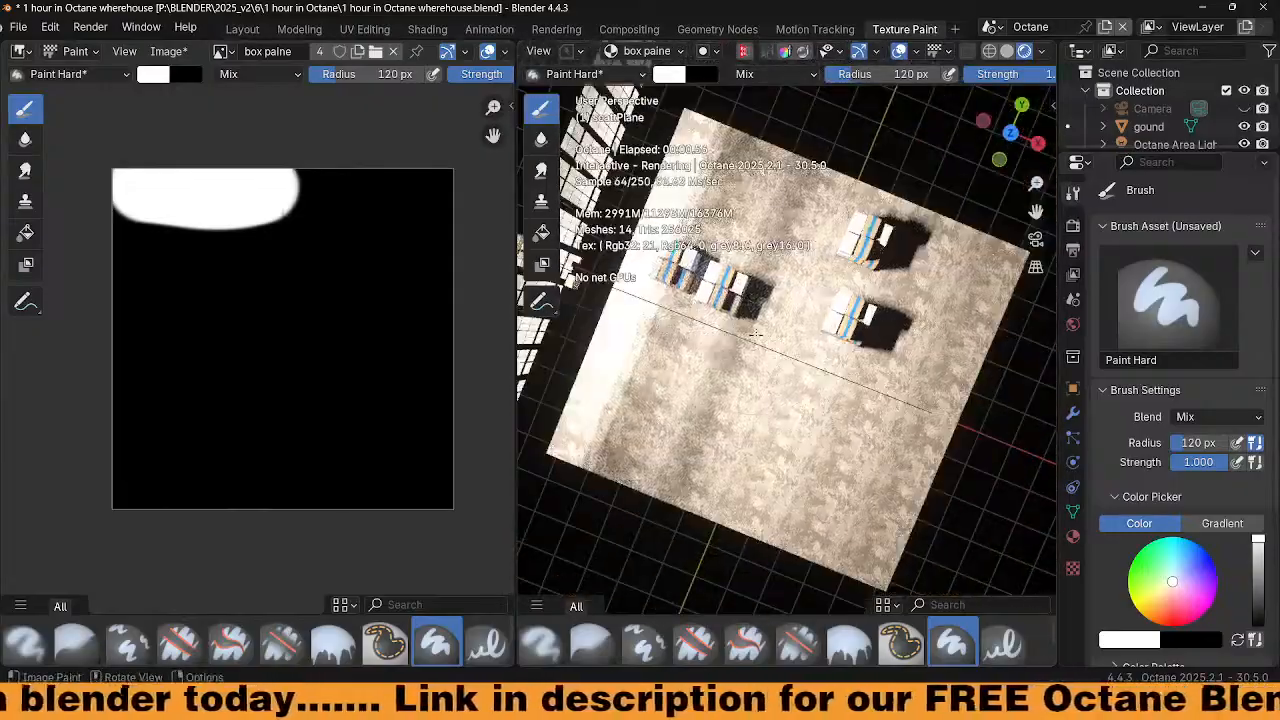
pyautogui.click(911, 51)
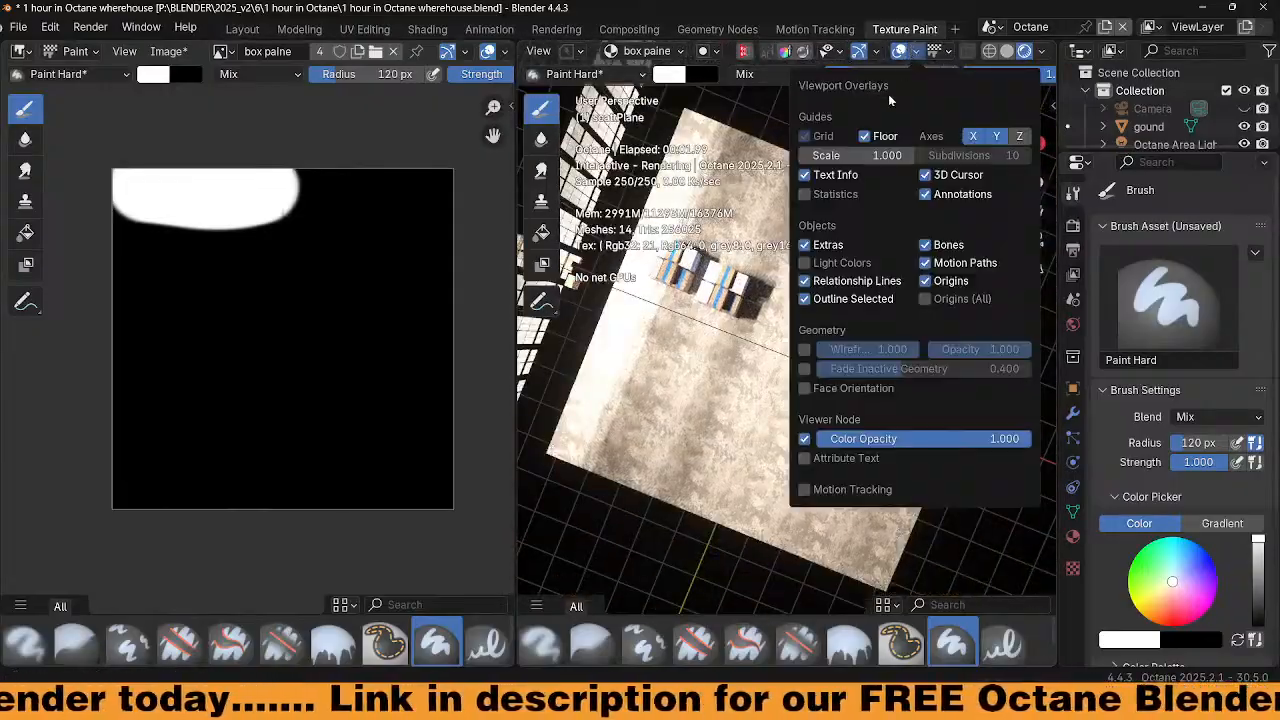
pyautogui.click(804, 175)
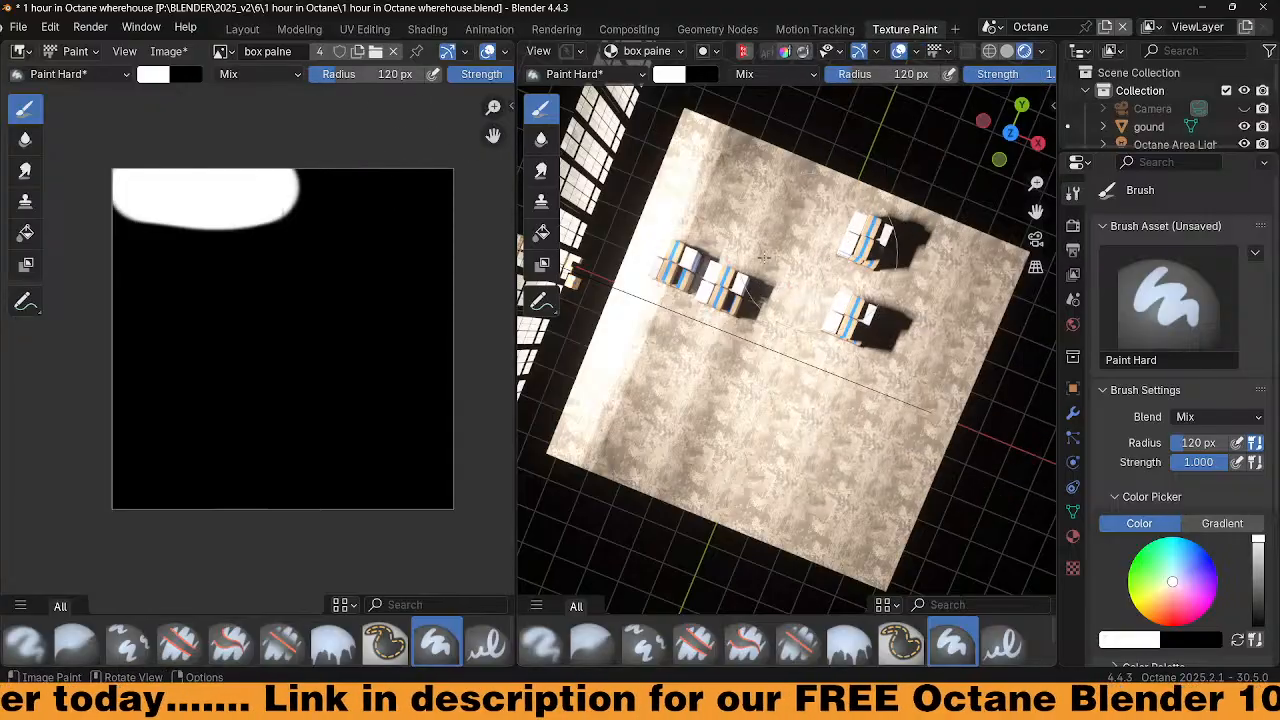
# With a 71 px brush, extend the white corner area on the plane, add a separate white patch along the window-side edge, and refresh the render
pyautogui.press('f')
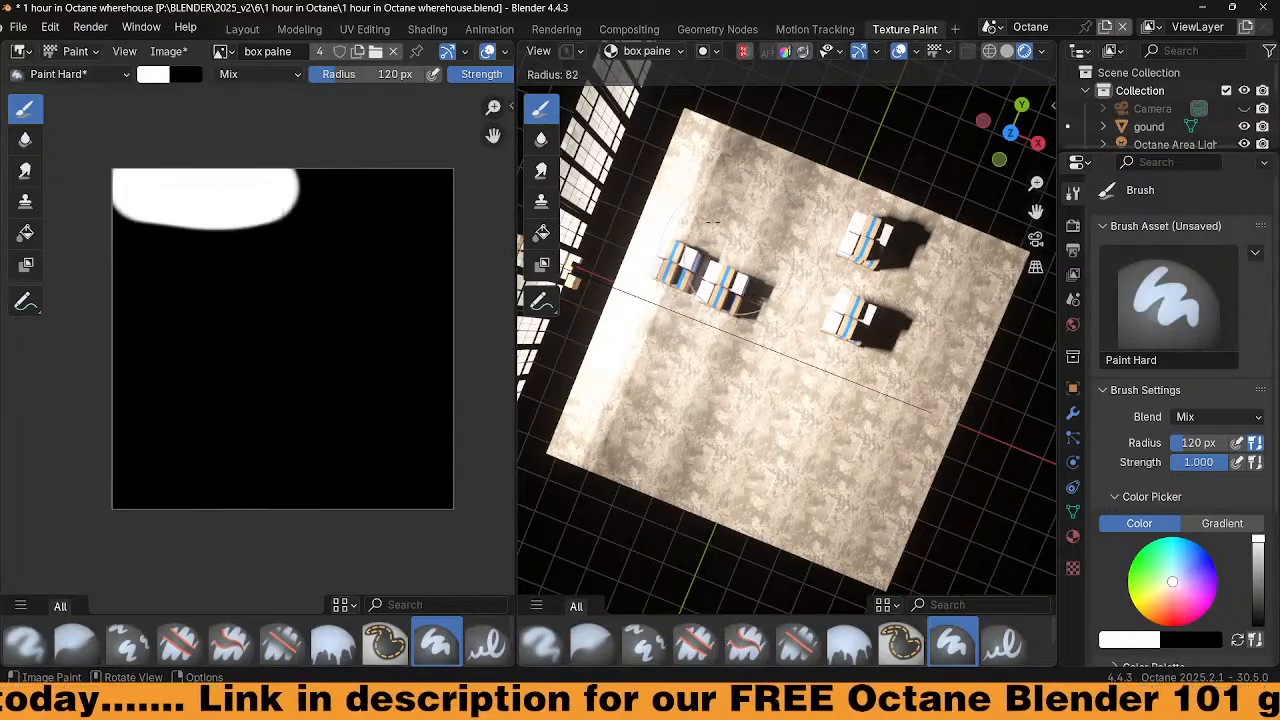
pyautogui.click(726, 168)
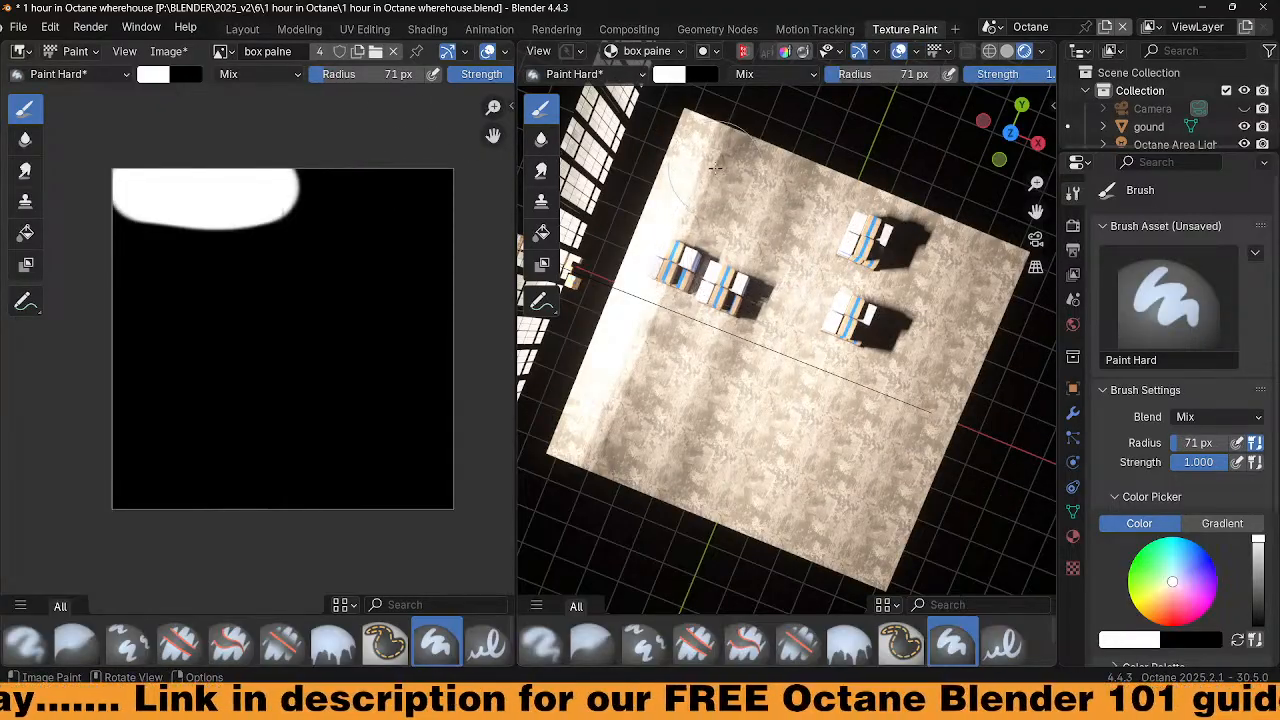
pyautogui.click(689, 185)
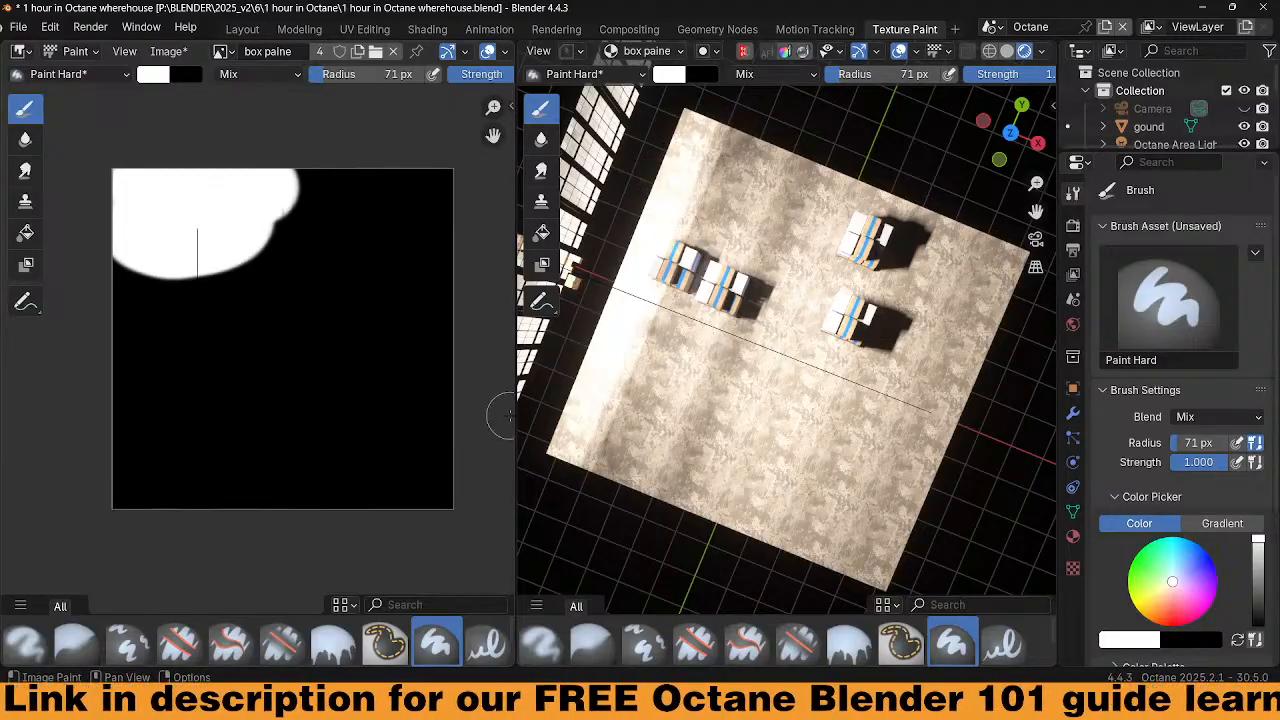
pyautogui.moveTo(634, 346); pyautogui.dragTo(680, 363)
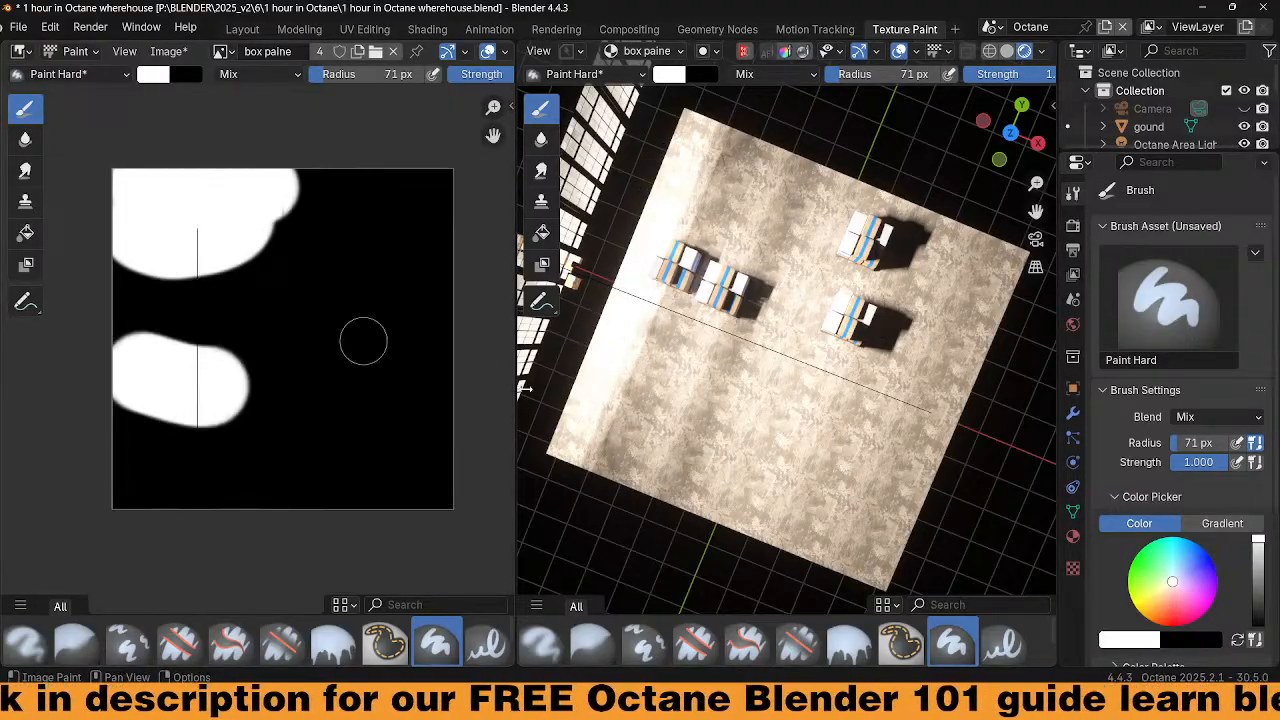
pyautogui.click(1007, 51)
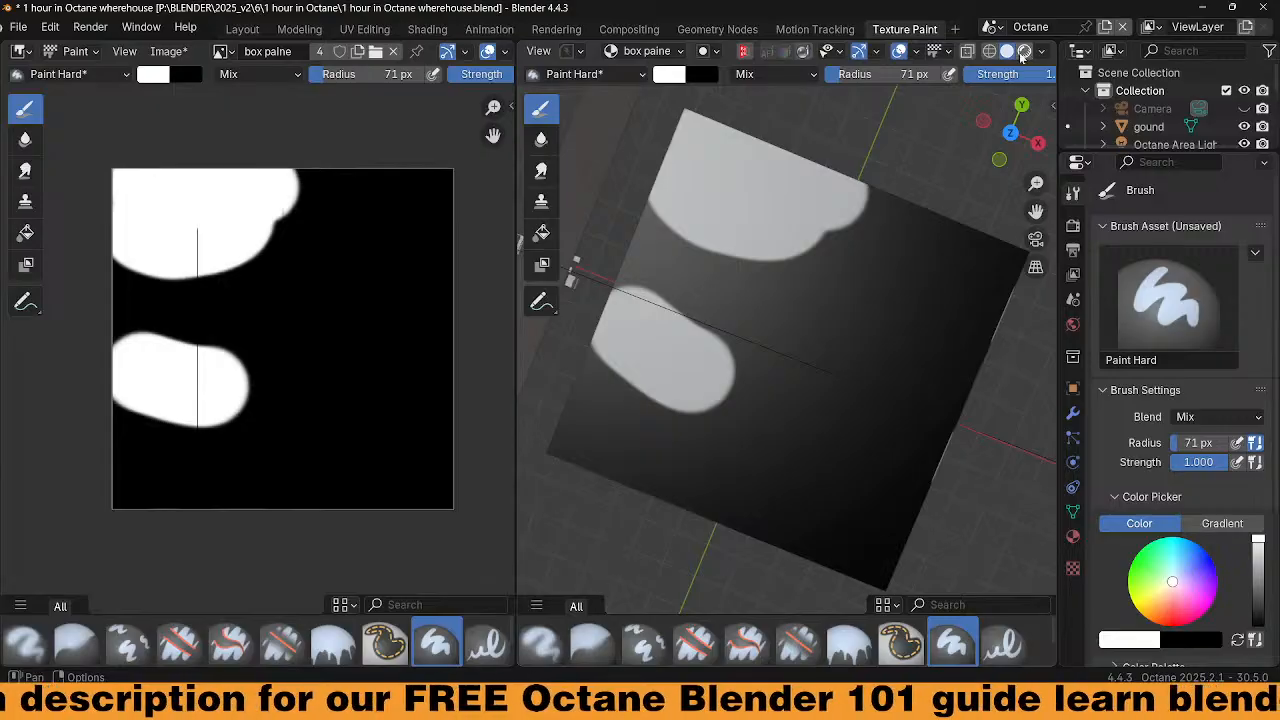
pyautogui.click(1023, 51)
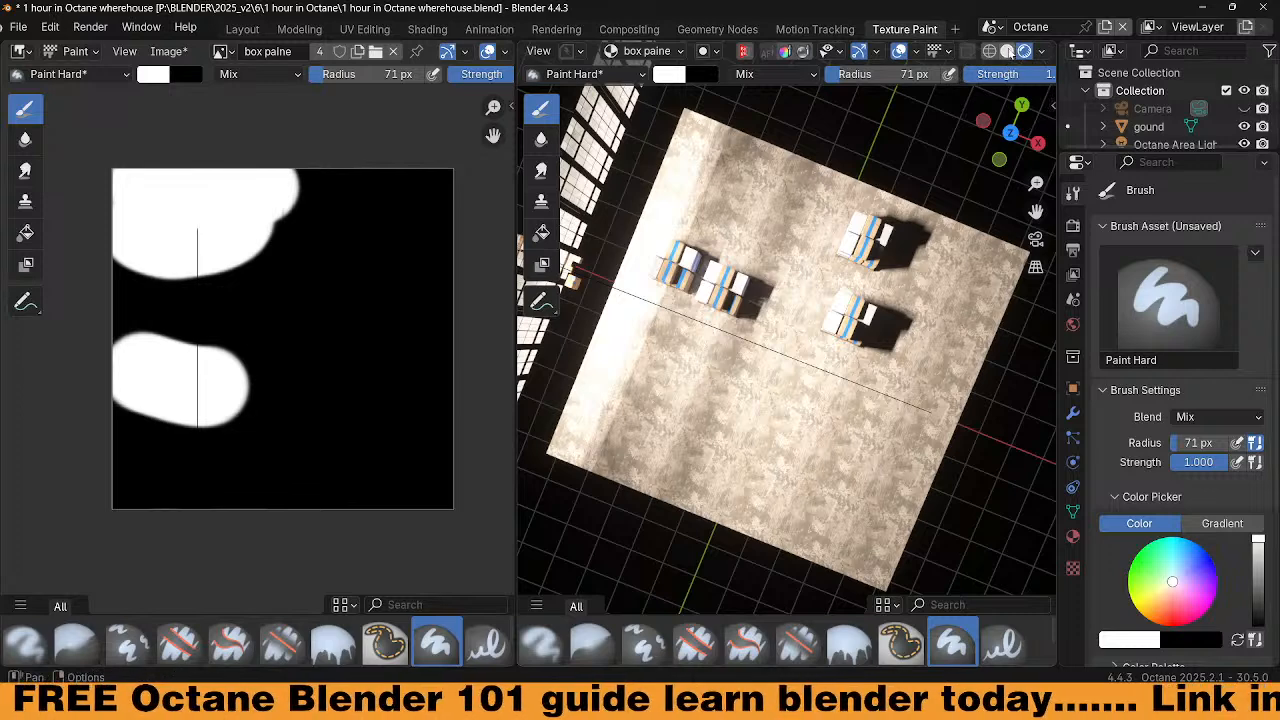
# Save the painted box paine mask image and refresh the rendered viewport so the scattered boxes update
pyautogui.click(945, 52)
pyautogui.click(945, 54)
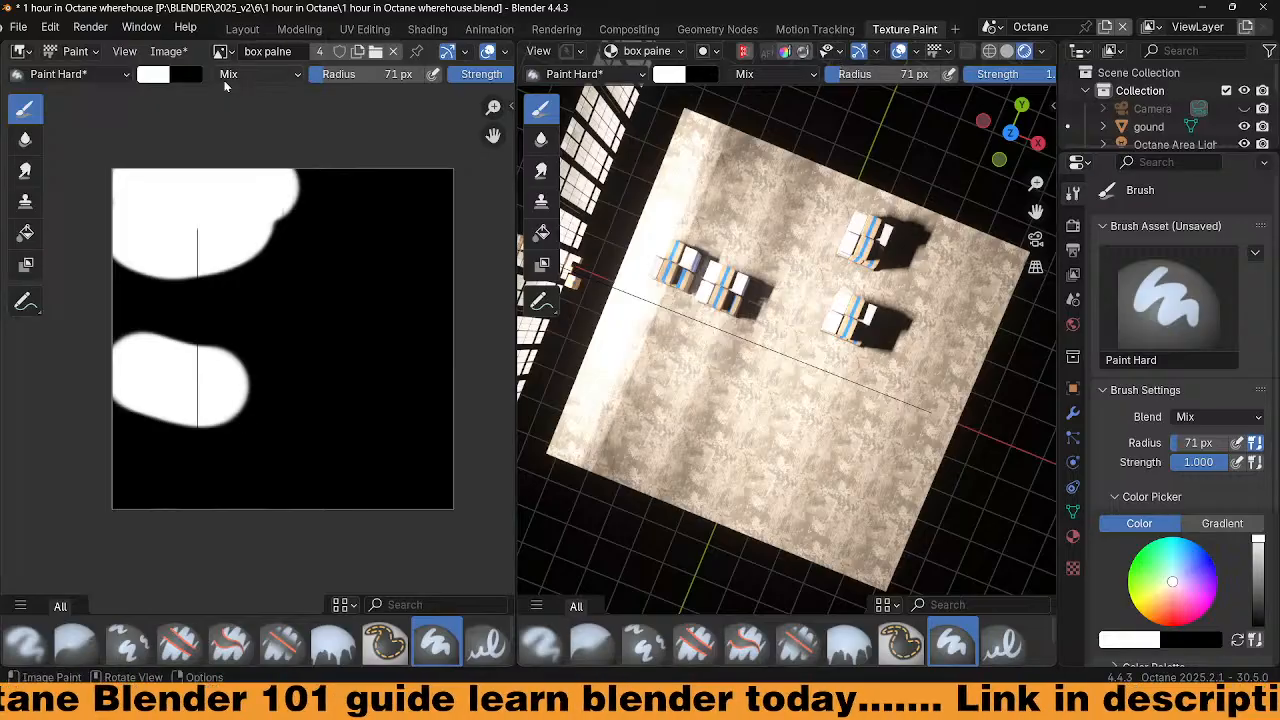
pyautogui.click(175, 55)
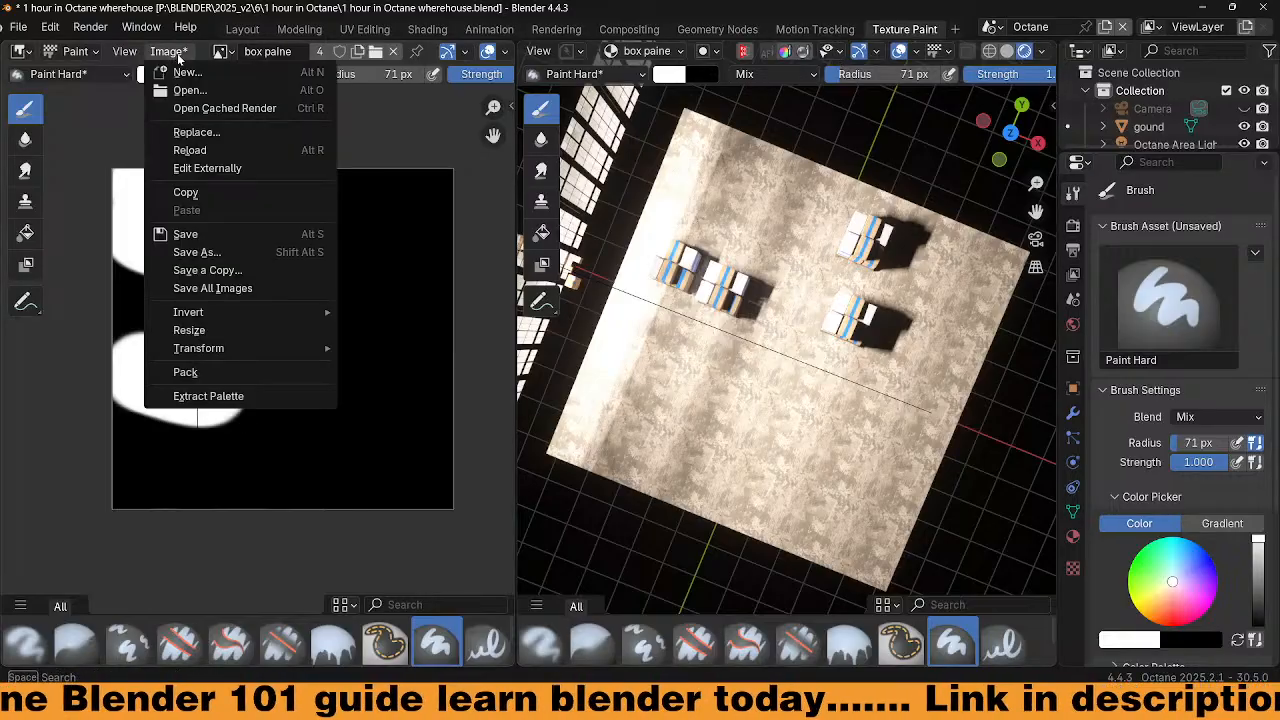
pyautogui.click(186, 234)
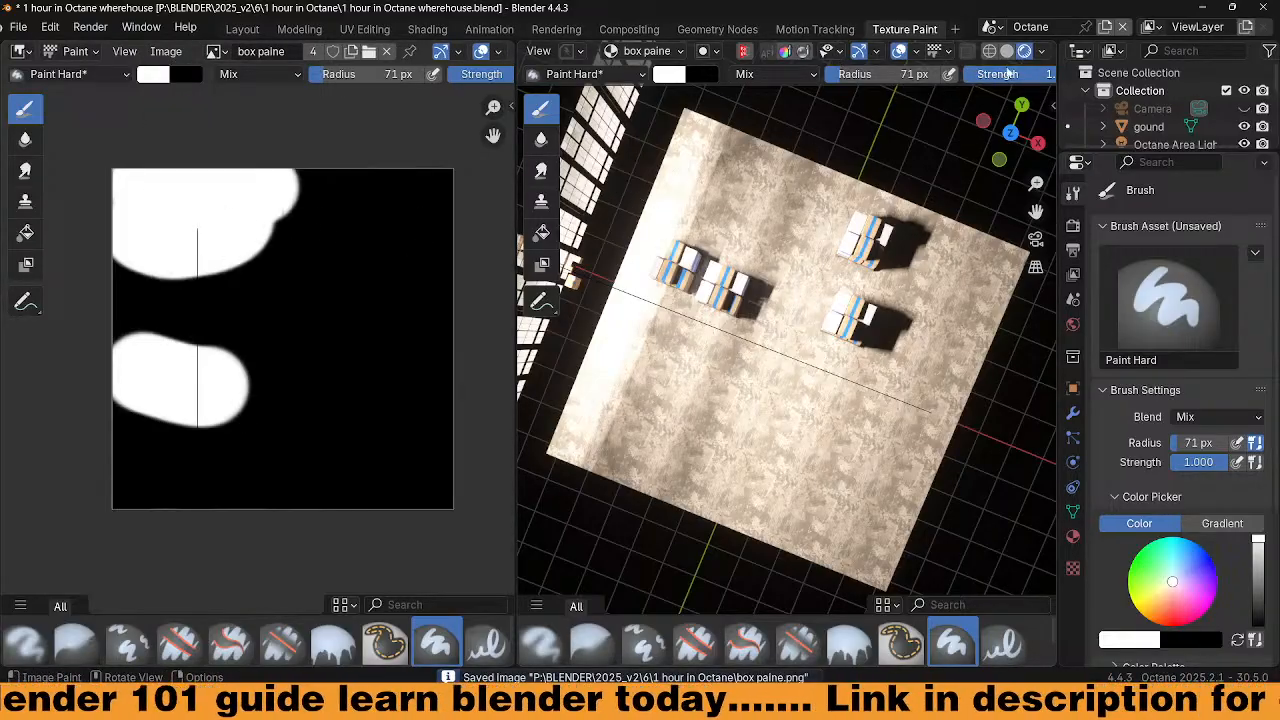
pyautogui.click(1008, 52)
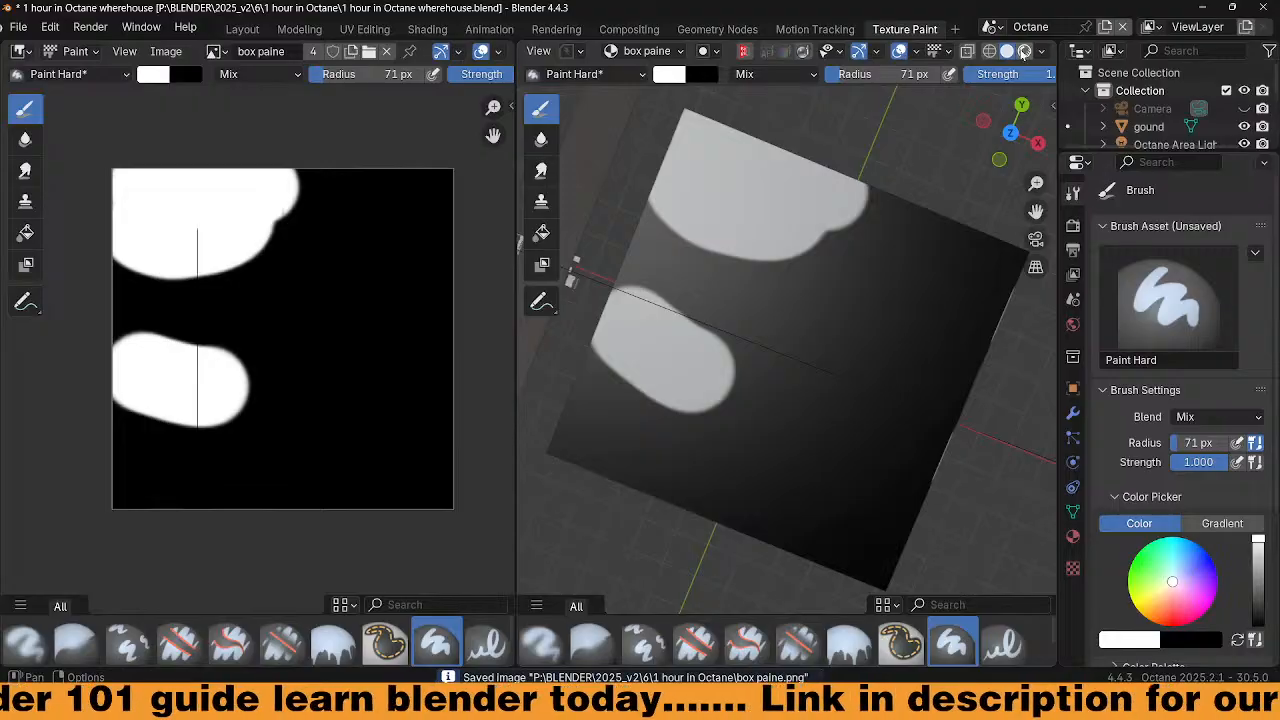
pyautogui.click(1023, 52)
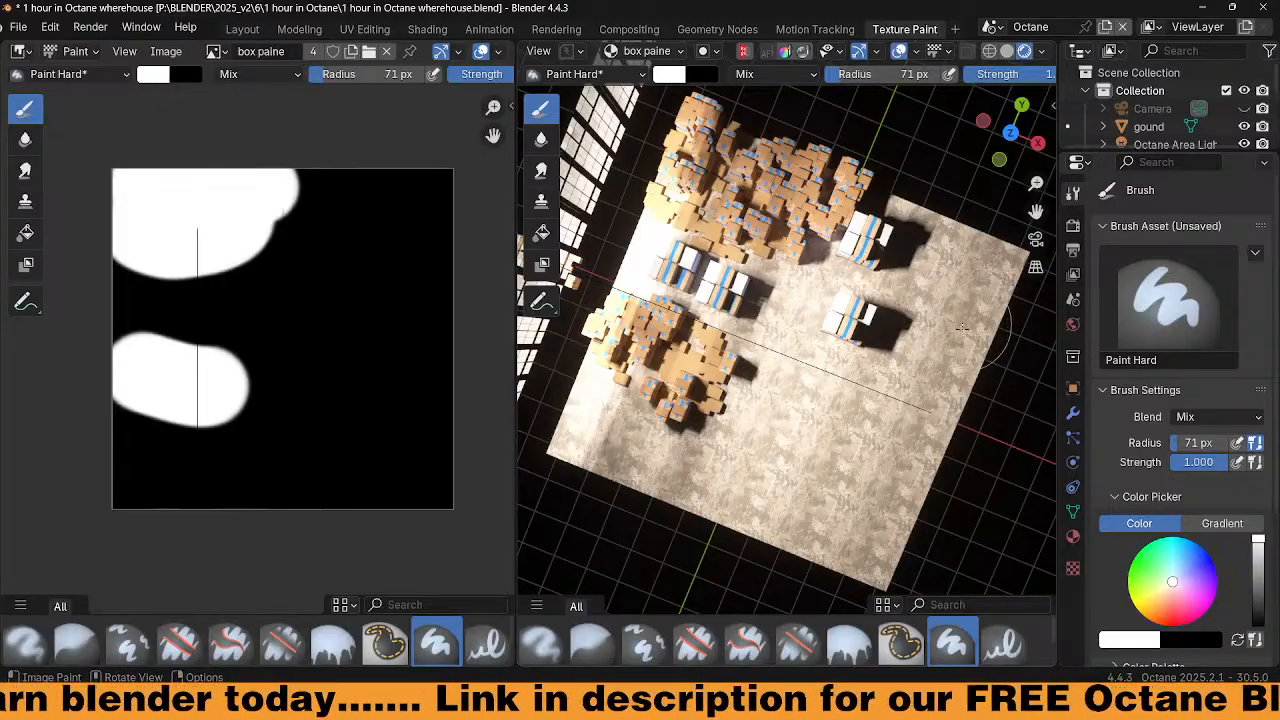
# Paint a long white area on the scatter plane's empty side, opposite the two existing white areas, and refresh the rendered view
pyautogui.moveTo(897, 430); pyautogui.dragTo(858, 426)
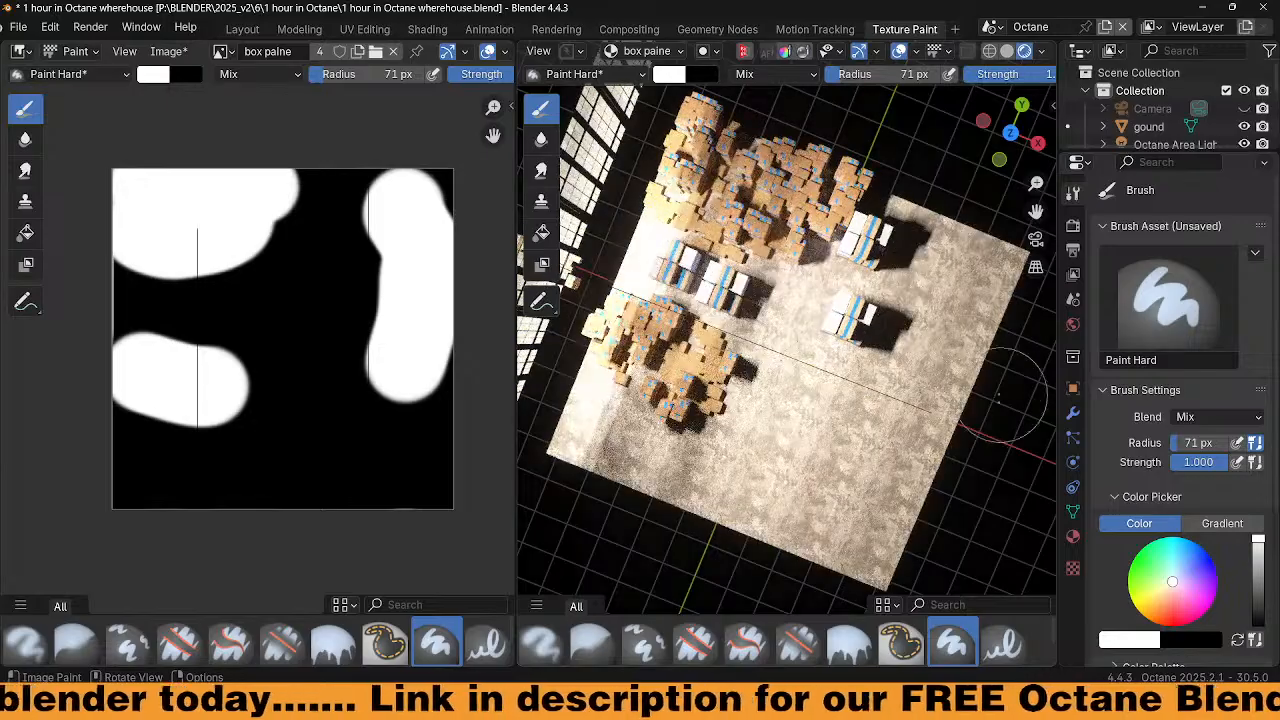
pyautogui.click(1006, 51)
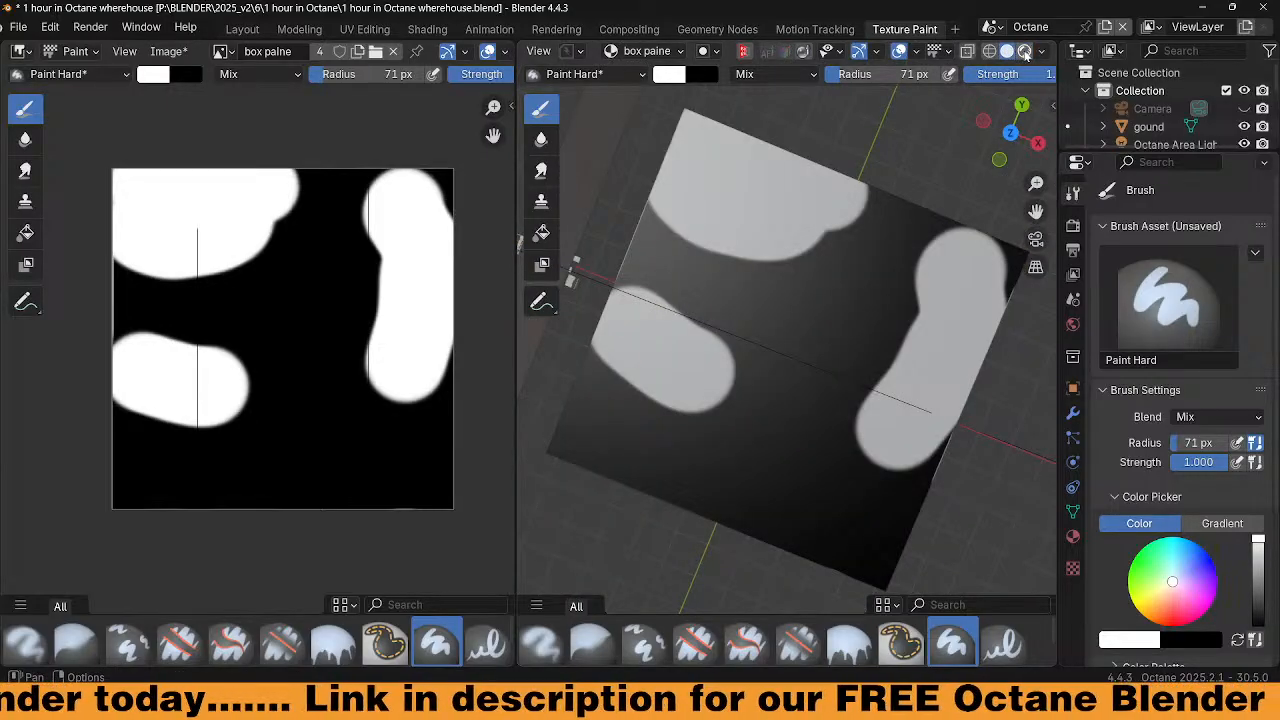
pyautogui.click(1024, 51)
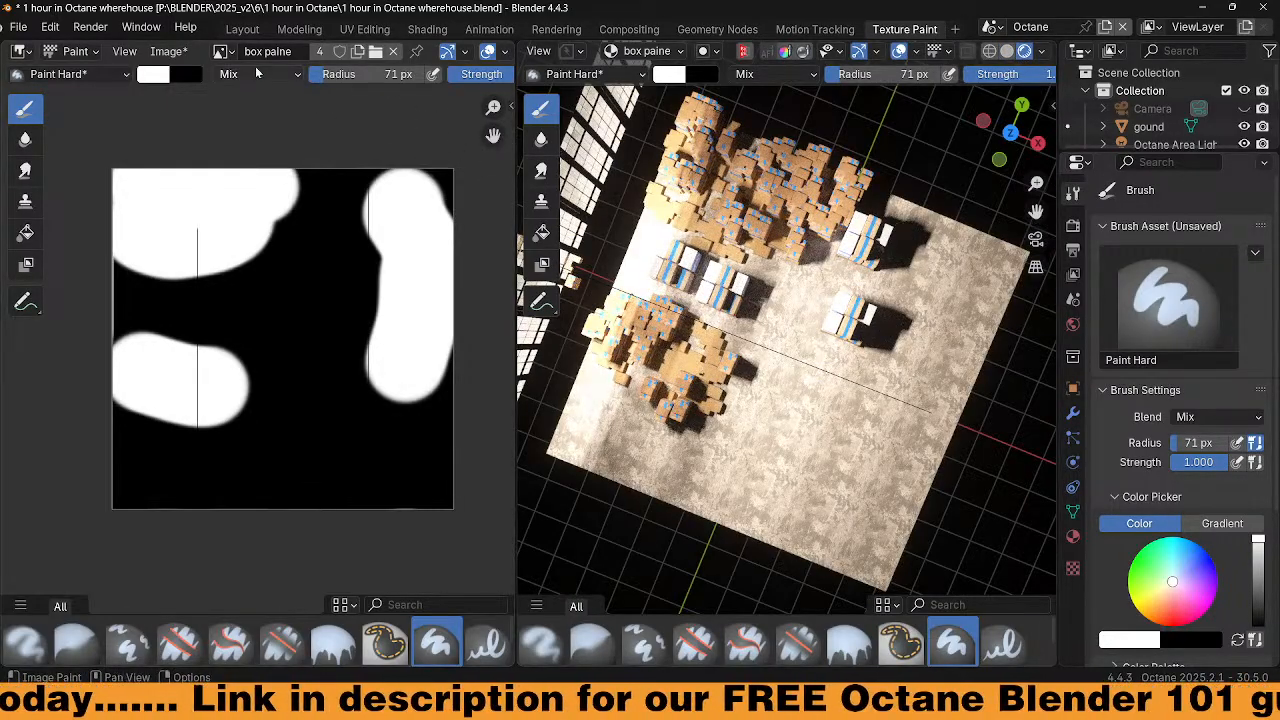
# Save the extended box paine mask and refresh the rendered view, checking the new boxes through the camera
pyautogui.click(168, 51)
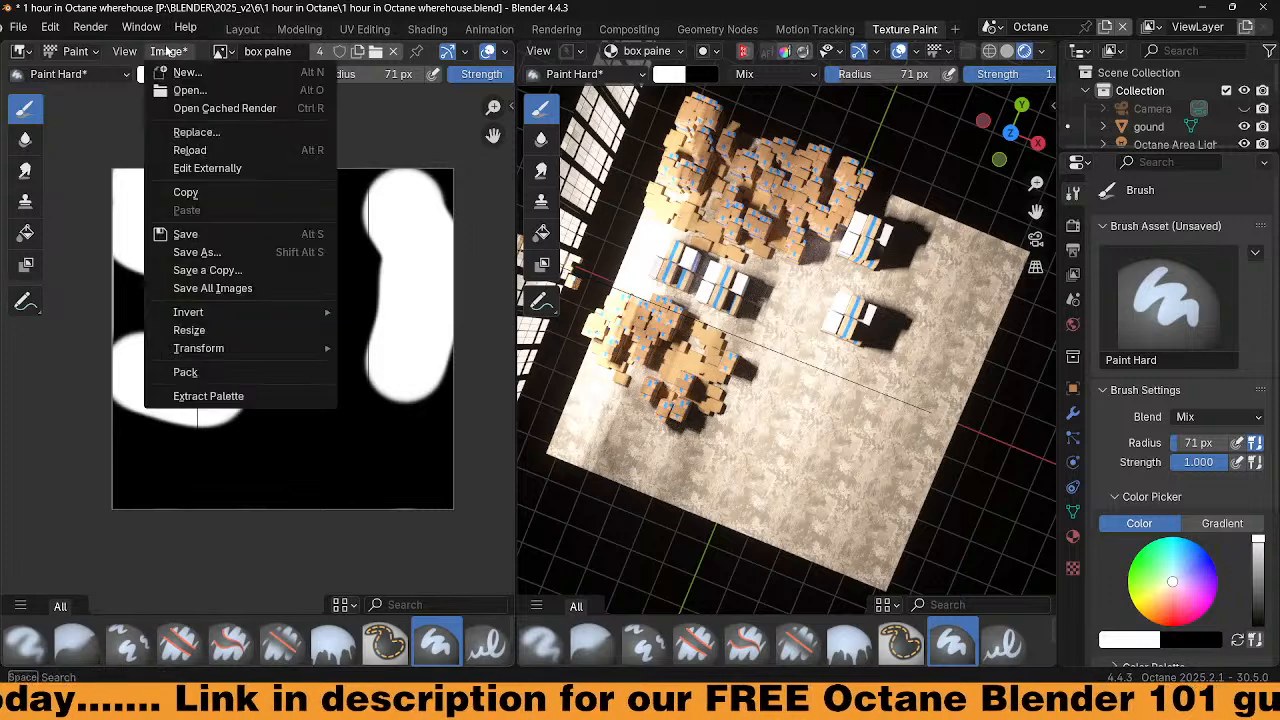
pyautogui.click(223, 236)
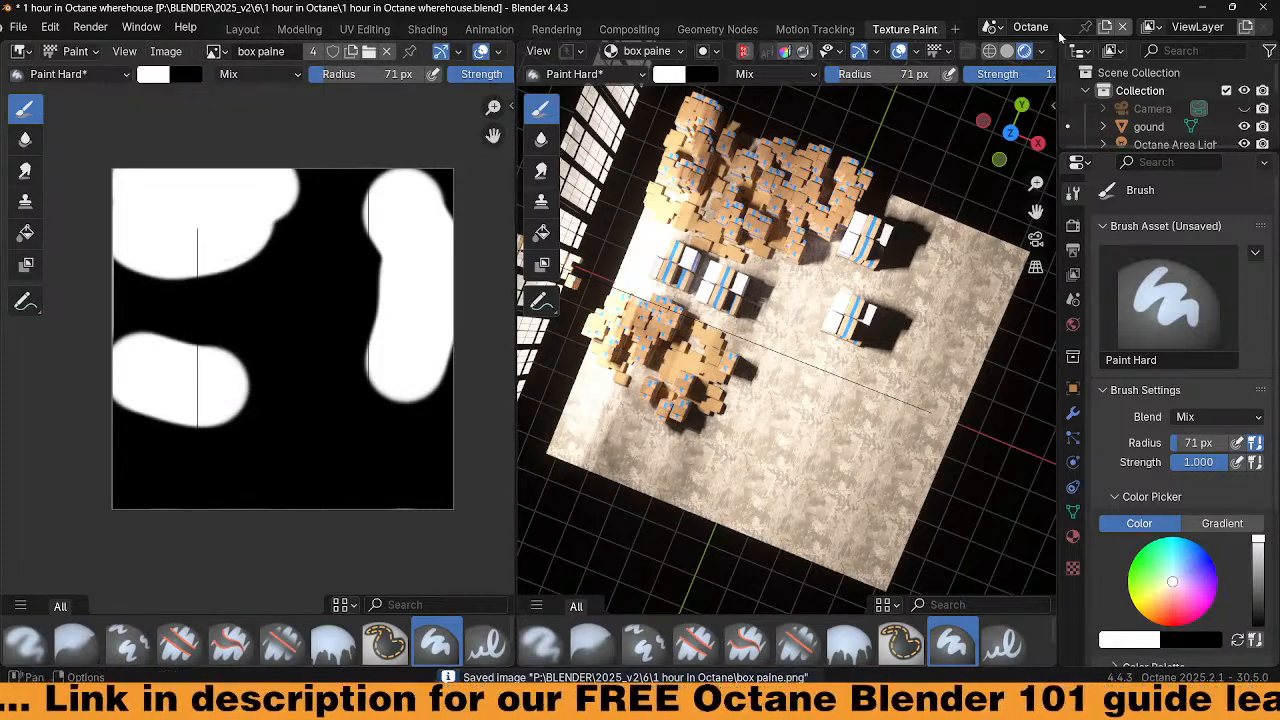
pyautogui.click(1006, 51)
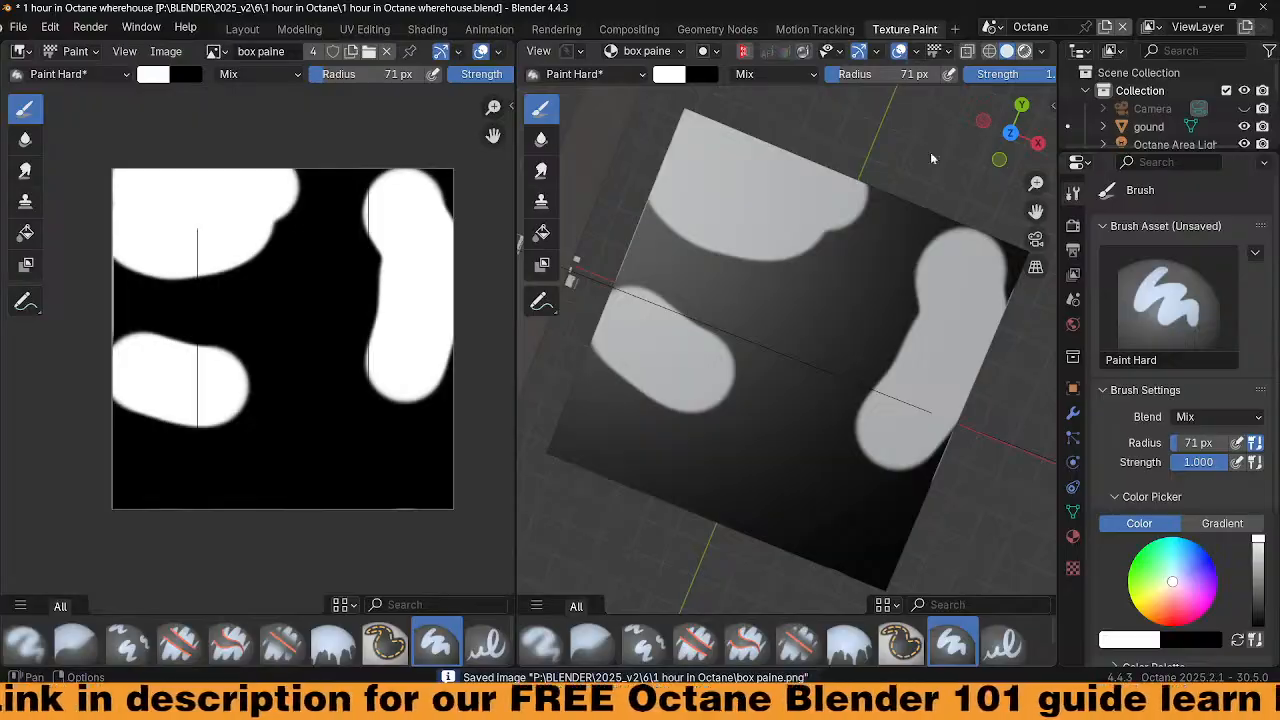
pyautogui.click(1024, 51)
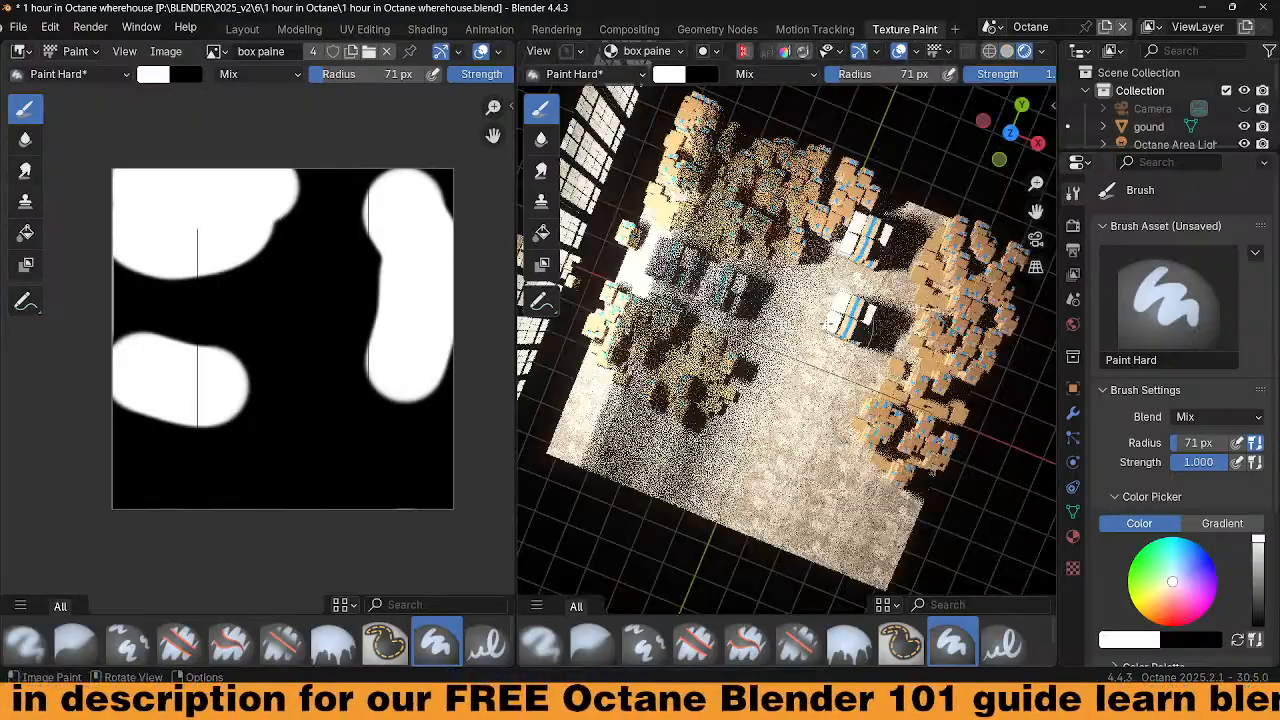
pyautogui.moveTo(843, 422)
pyautogui.mouseDown(button='middle')
pyautogui.moveTo(830, 606)
pyautogui.moveTo(835, 300)
pyautogui.moveTo(840, 440)
pyautogui.mouseUp(button='middle')
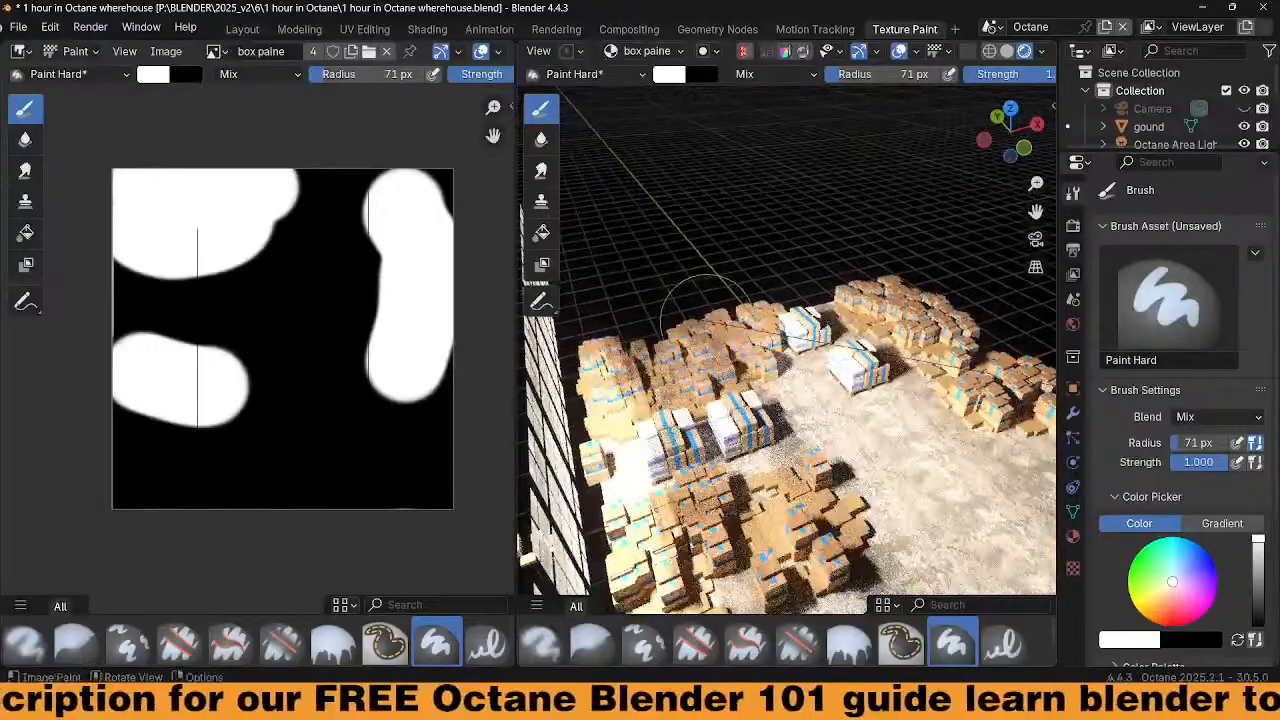
pyautogui.press('KP_0')
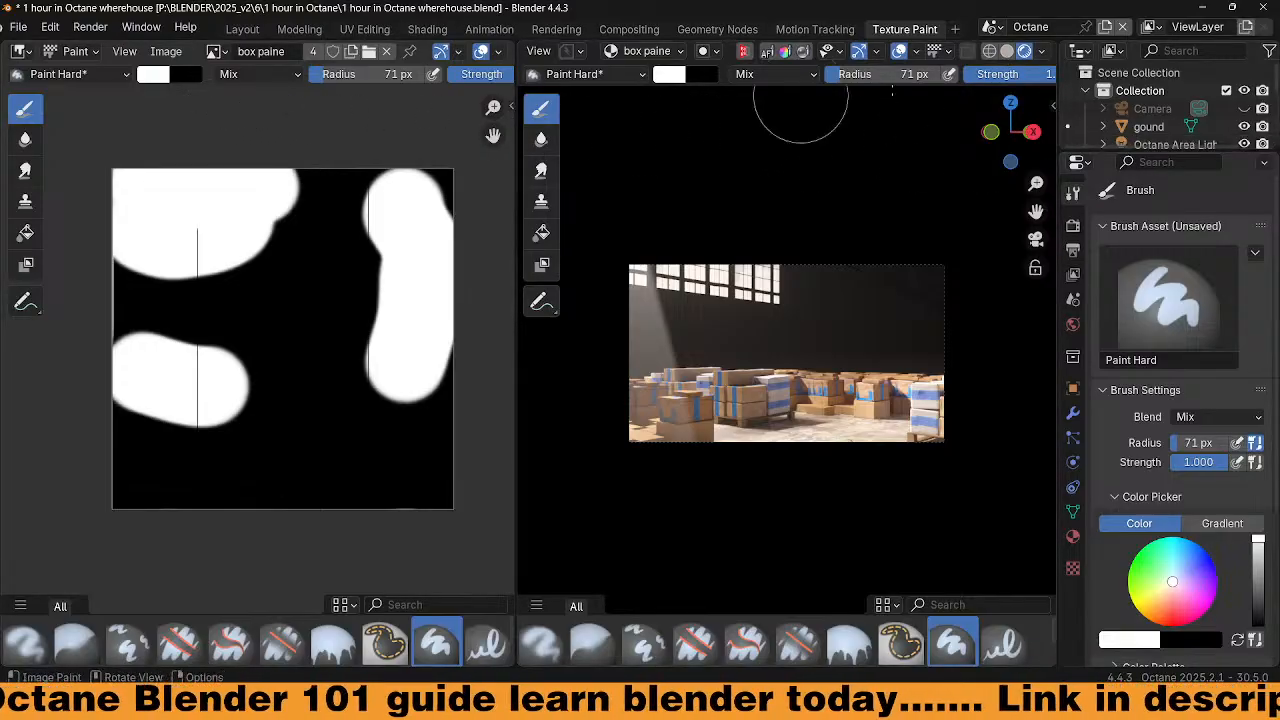
# Select scattPlane and switch to the Layout workspace
pyautogui.scroll(-3, 1157, 135)
pyautogui.click(1131, 89)
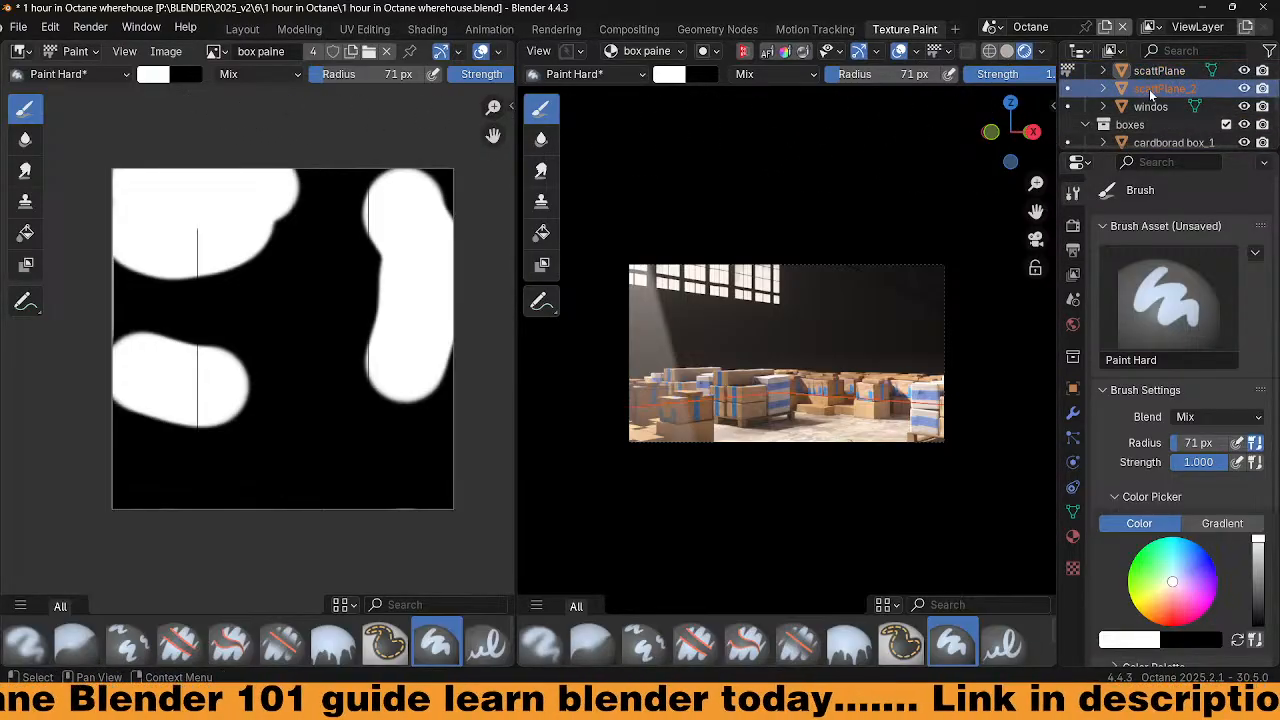
pyautogui.click(1150, 71)
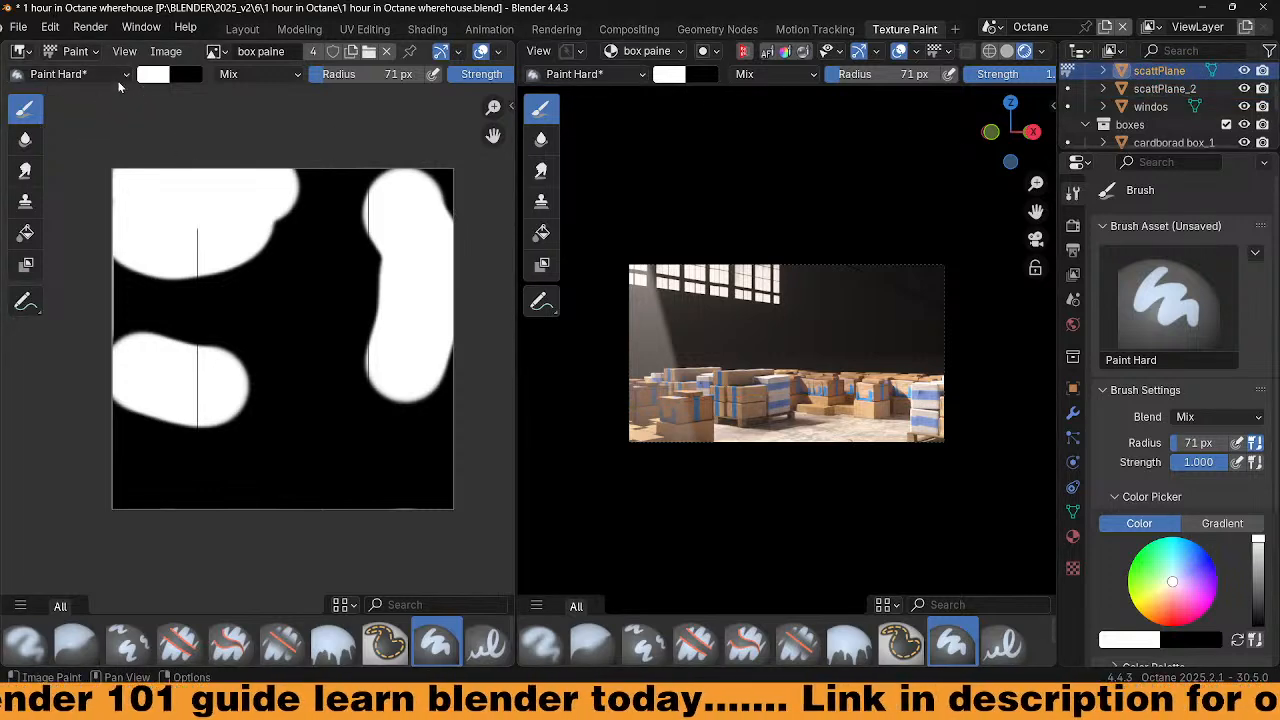
pyautogui.click(244, 29)
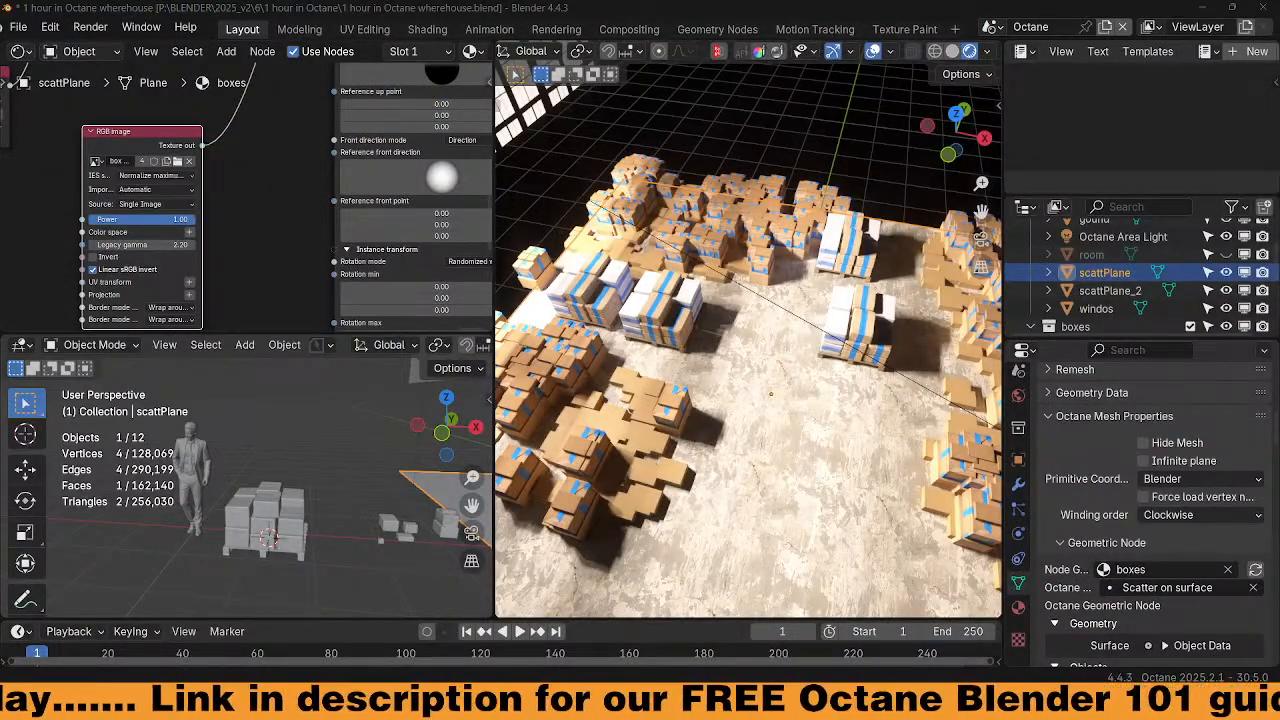
# Enlarge the node editor and bring the scatter node's translation settings into view
pyautogui.moveTo(822, 430); pyautogui.dragTo(822, 376, button='middle')
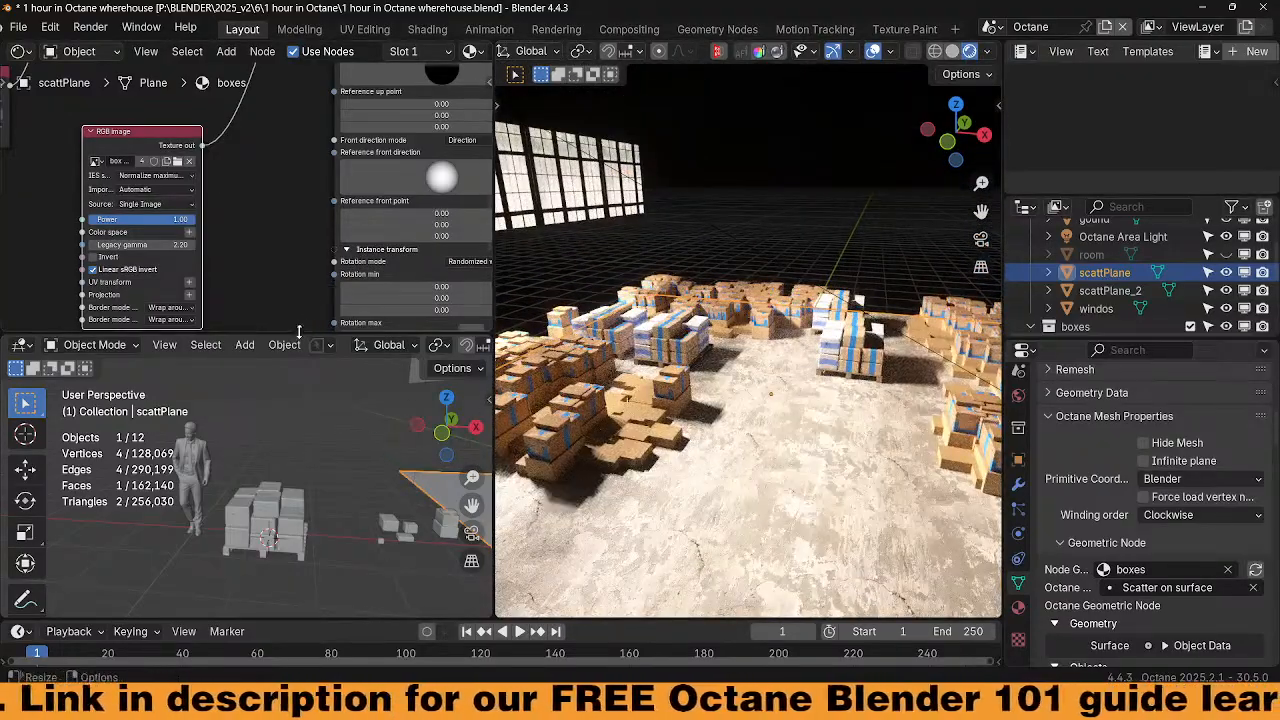
pyautogui.moveTo(298, 332); pyautogui.dragTo(298, 513)
pyautogui.hscroll(8, 283, 373)
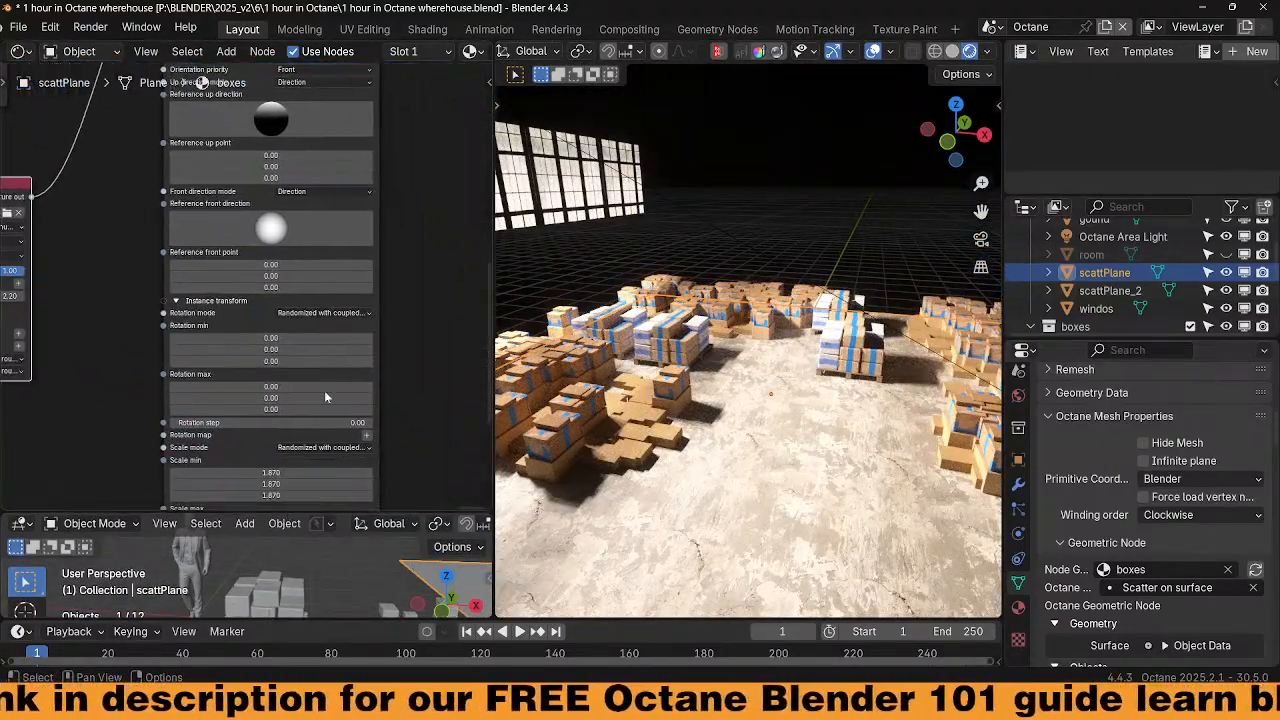
pyautogui.scroll(-10, 293, 379)
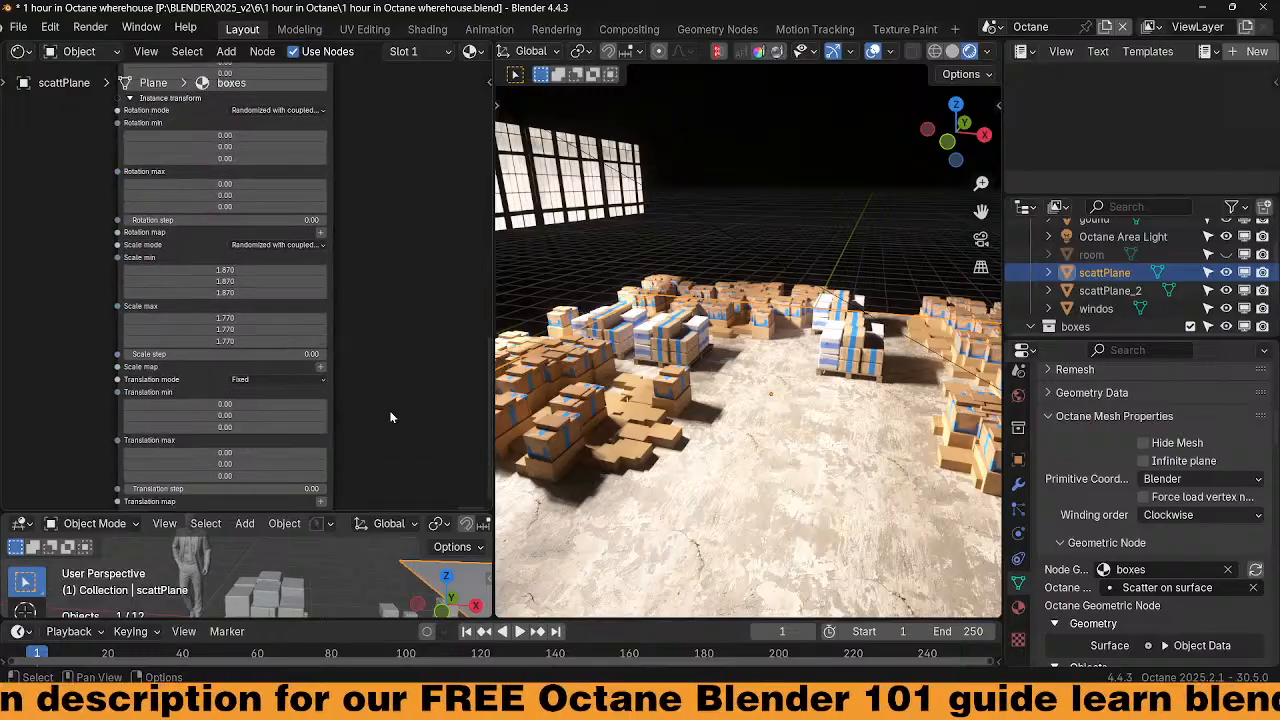
pyautogui.scroll(-6, 391, 417)
pyautogui.scroll(1, 374, 384)
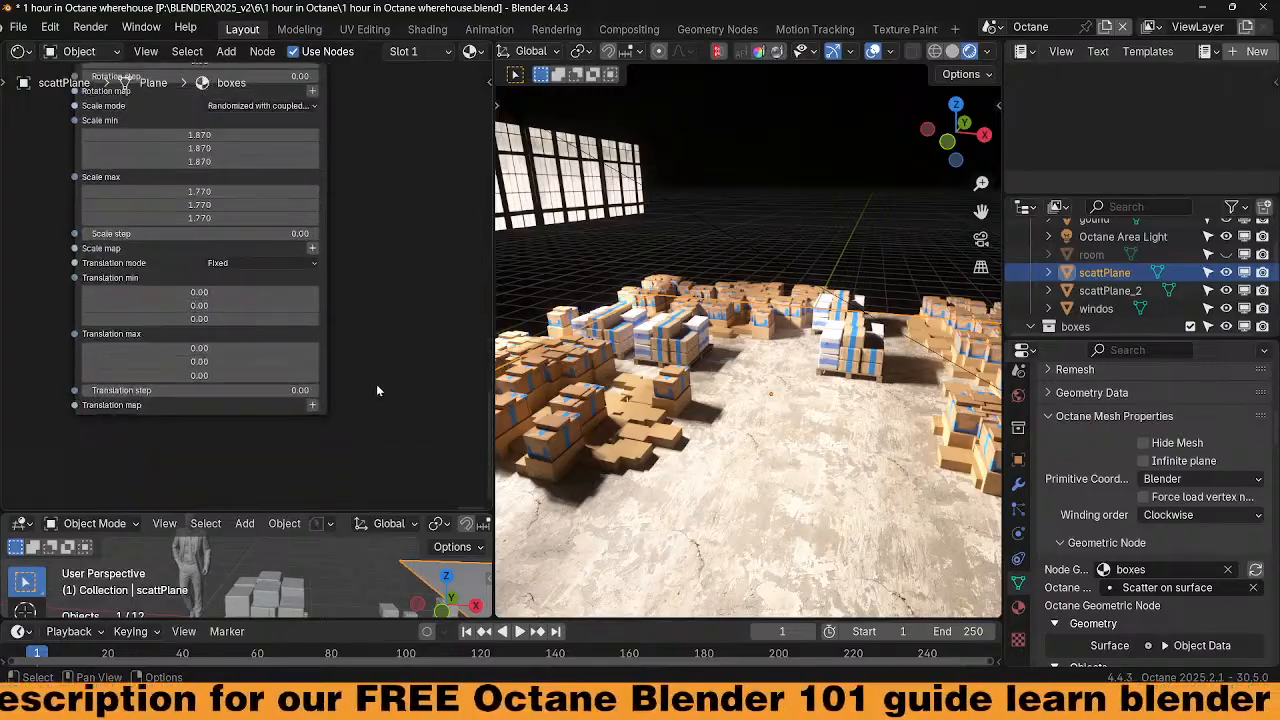
# Try raising the scatter's maximum Z translation in Fixed mode, and reset it to 0
pyautogui.doubleClick(238, 375)
pyautogui.write('0.25')
pyautogui.press('Return')
pyautogui.moveTo(238, 375); pyautogui.dragTo(270, 375)
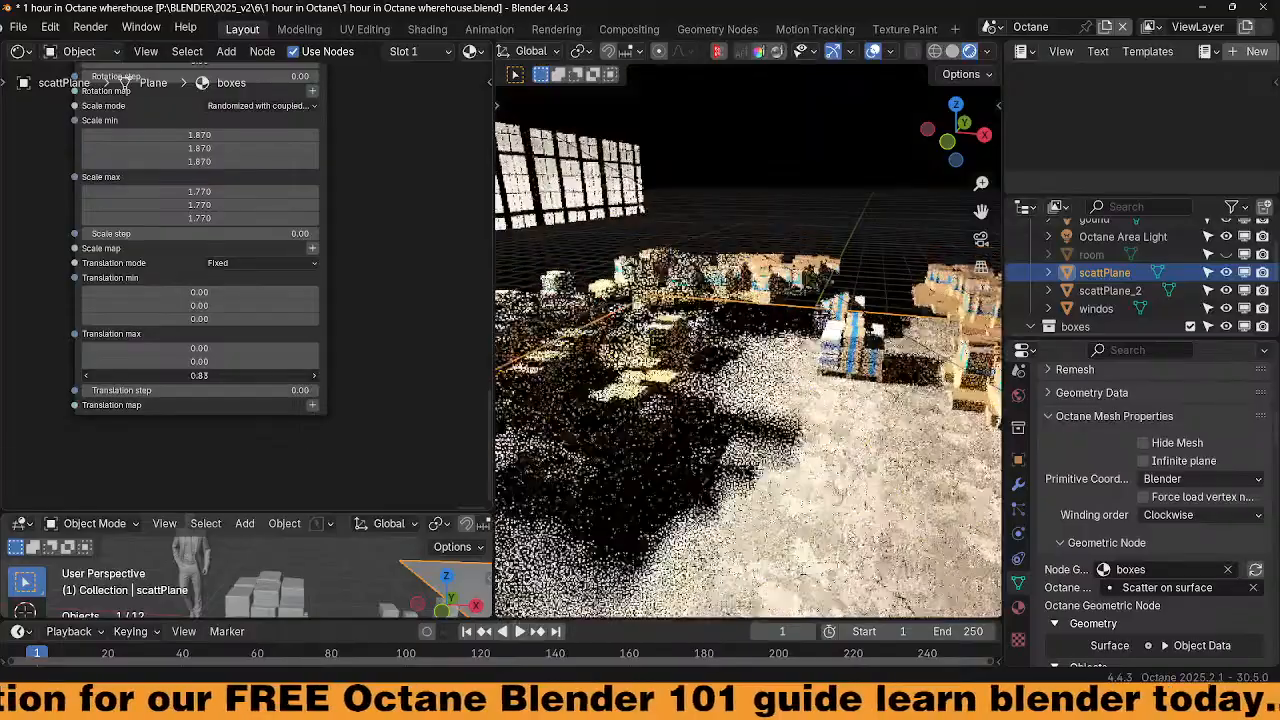
pyautogui.press('BackSpace')
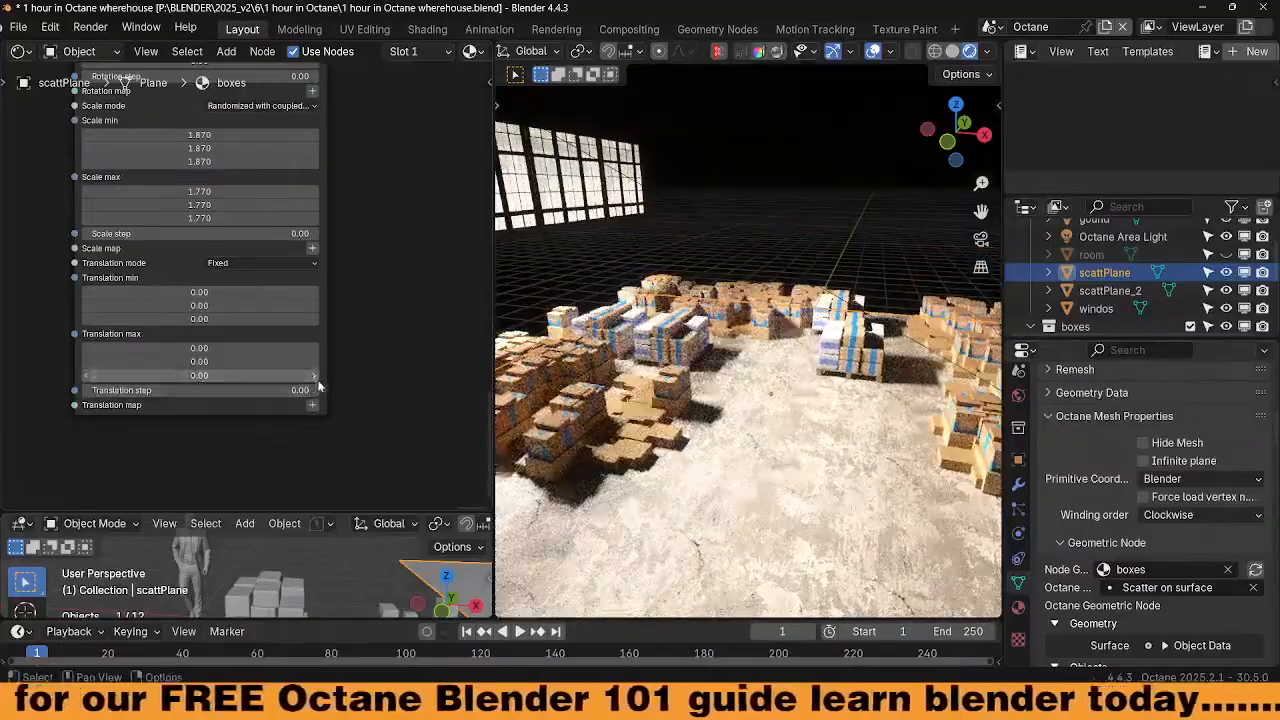
# Set the scatter's translation mode to the Randomized with coupled option and raise its maximum Z translation to 1.61
pyautogui.click(239, 262)
pyautogui.click(256, 303)
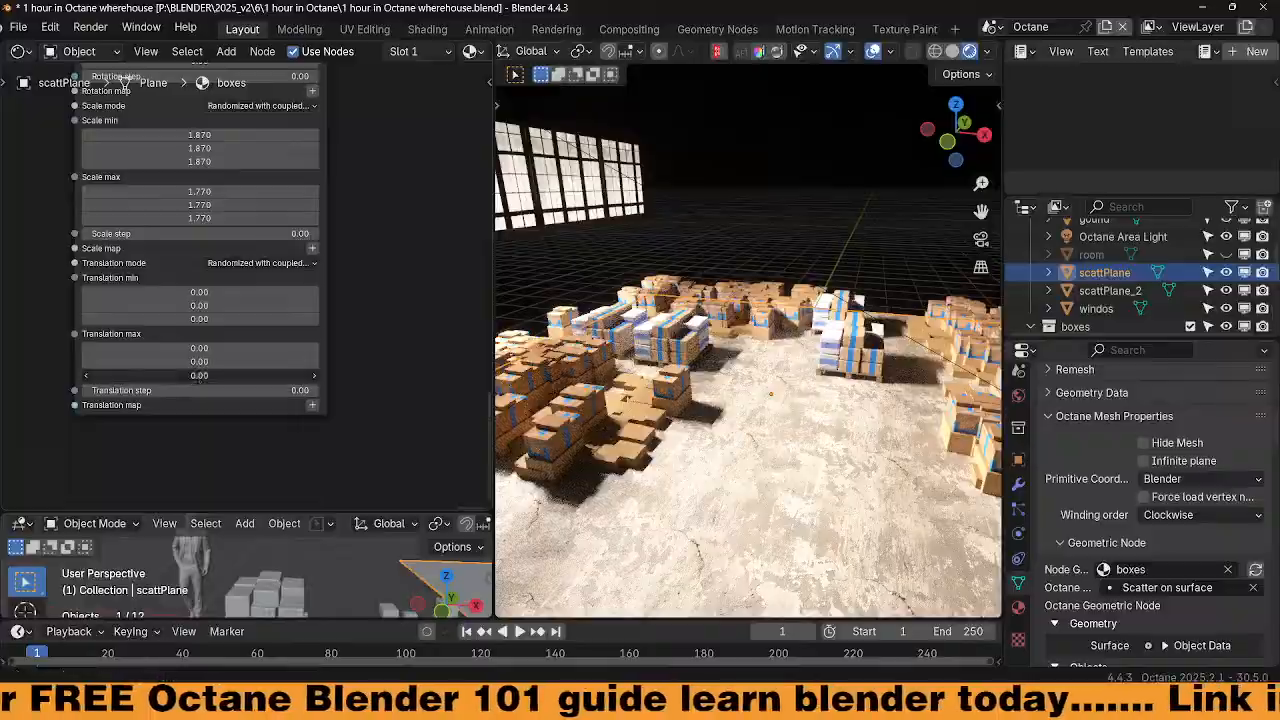
pyautogui.moveTo(199, 375)
pyautogui.mouseDown()
pyautogui.moveTo(330, 375)
pyautogui.moveTo(165, 375)
pyautogui.moveTo(245, 375)
pyautogui.moveTo(203, 374)
pyautogui.mouseUp()
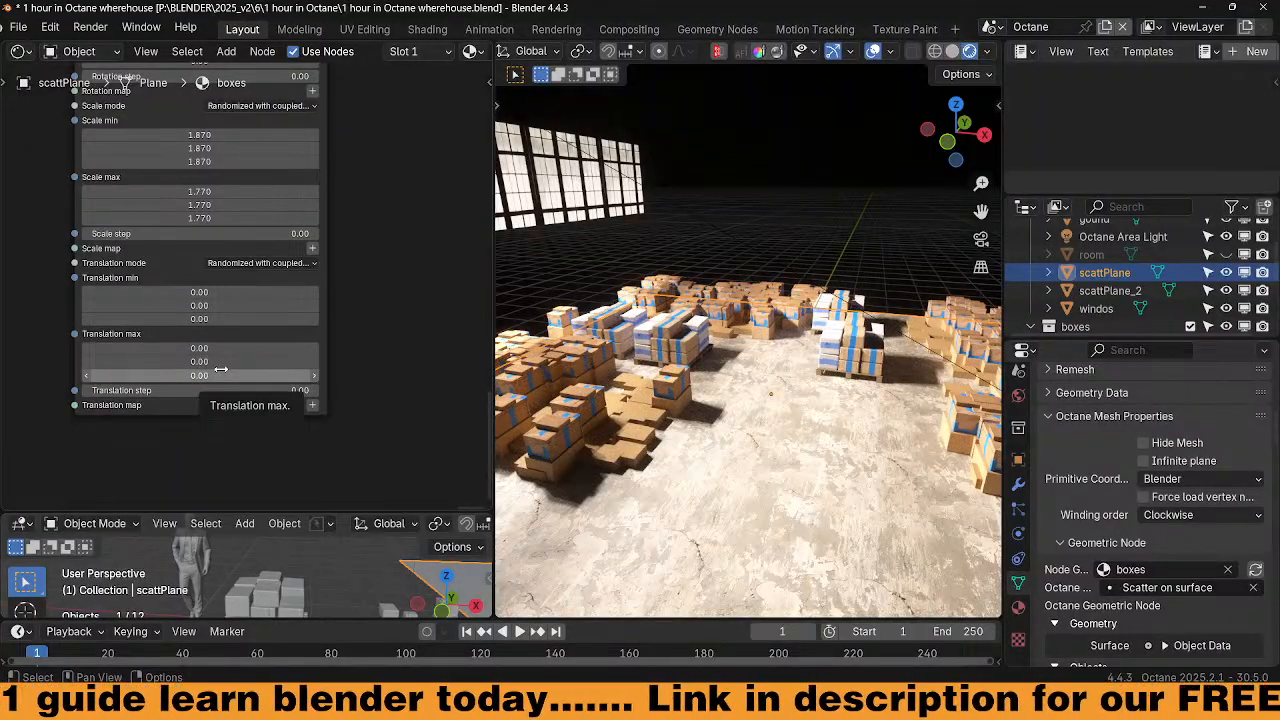
pyautogui.moveTo(221, 369); pyautogui.dragTo(185, 361)
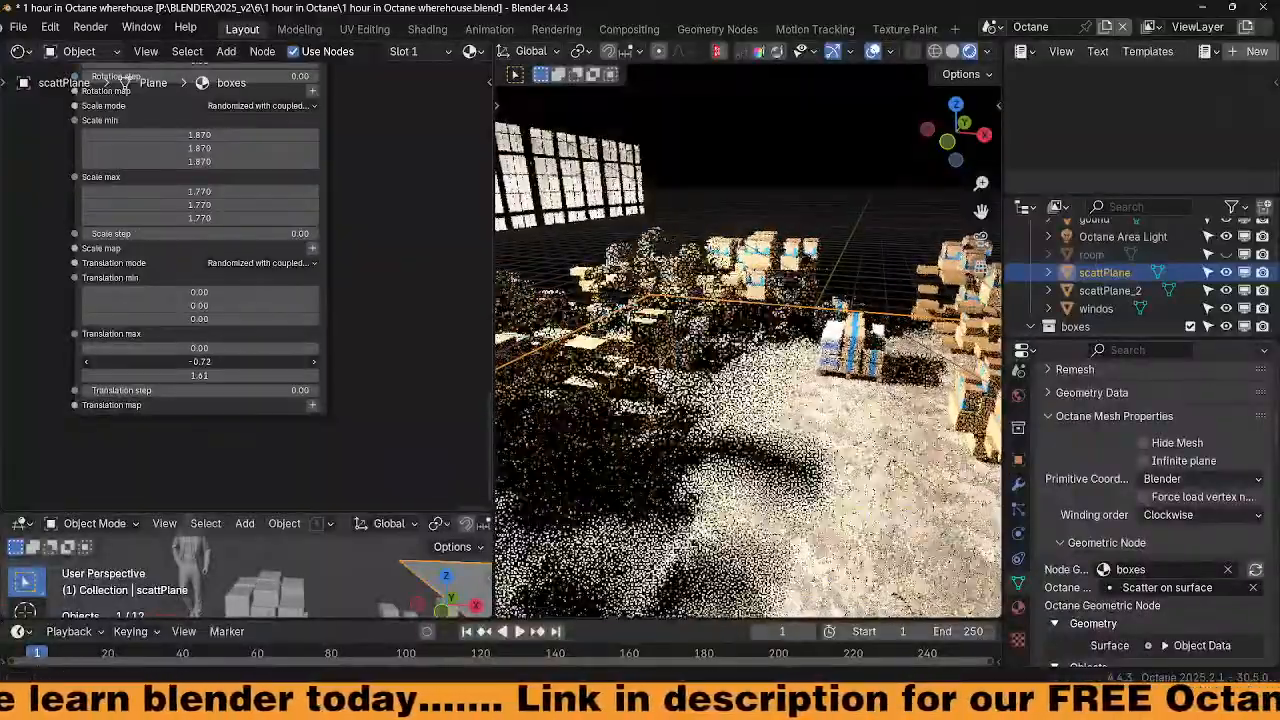
# Return the scatter's maximum Y translation to 0, and try a negative maximum X translation before setting it back to 0
pyautogui.click(199, 361)
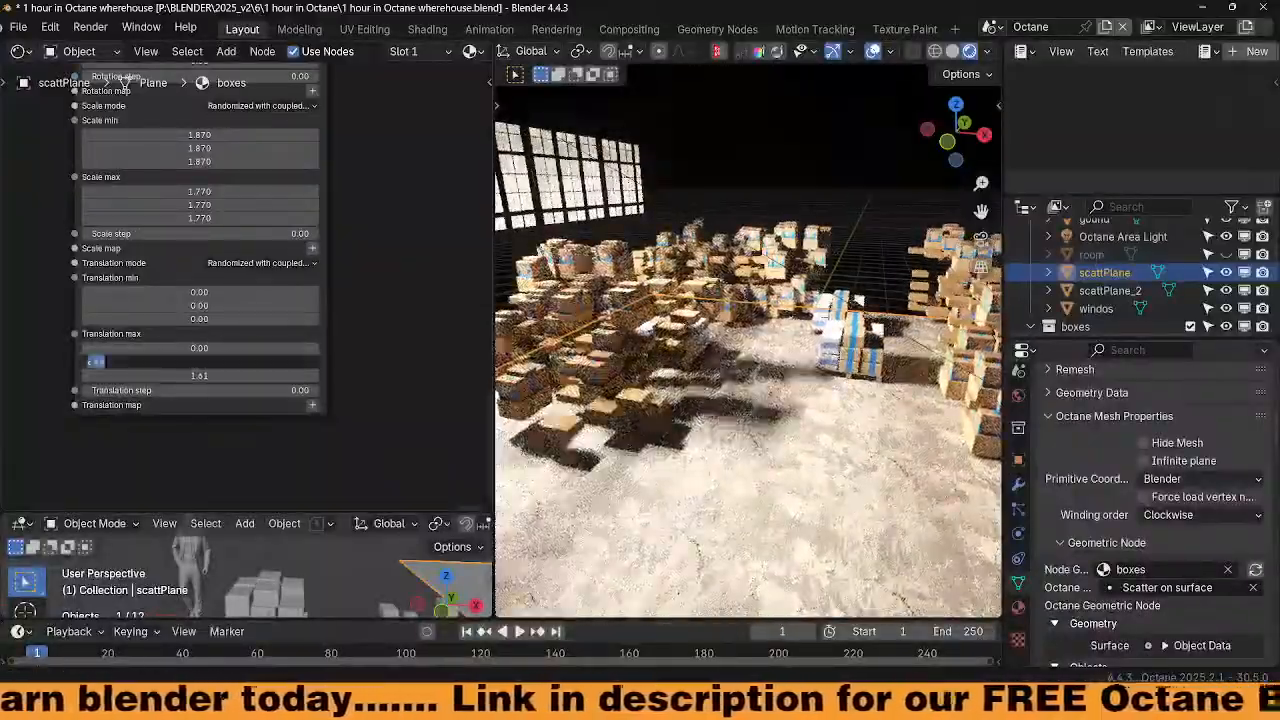
pyautogui.write('0')
pyautogui.press('Return')
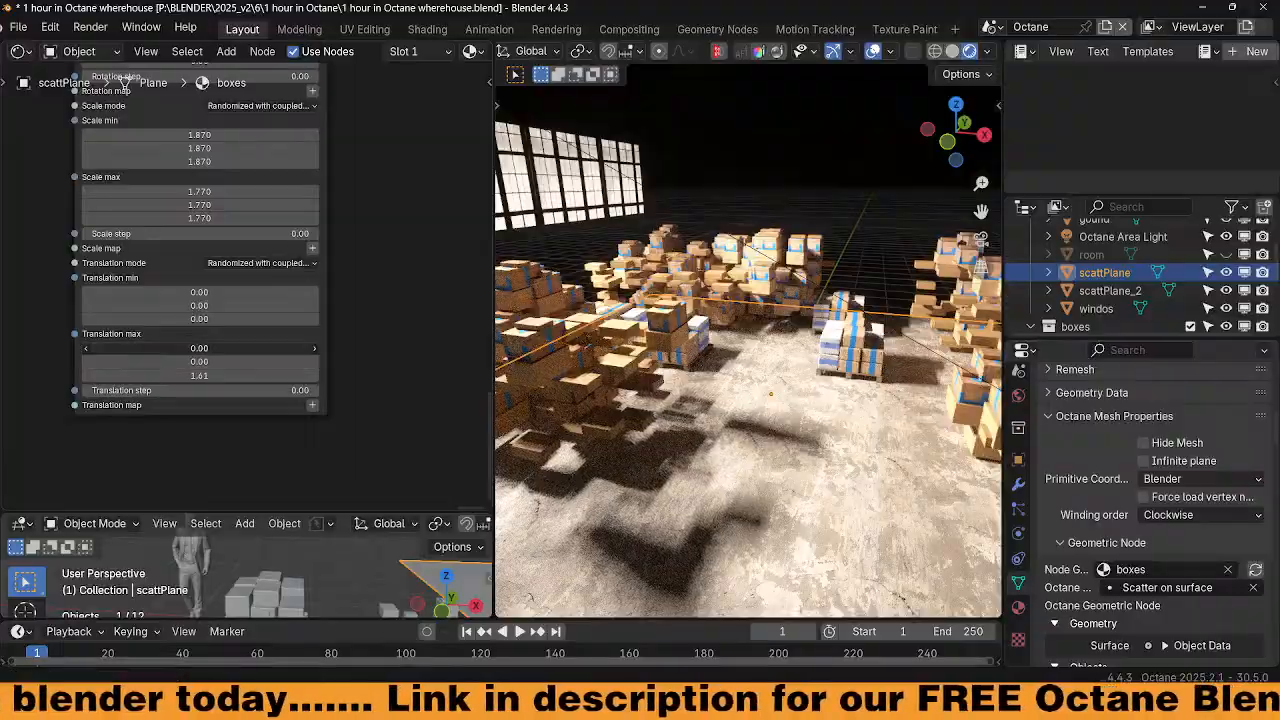
pyautogui.moveTo(226, 348); pyautogui.dragTo(196, 348)
pyautogui.click(226, 348)
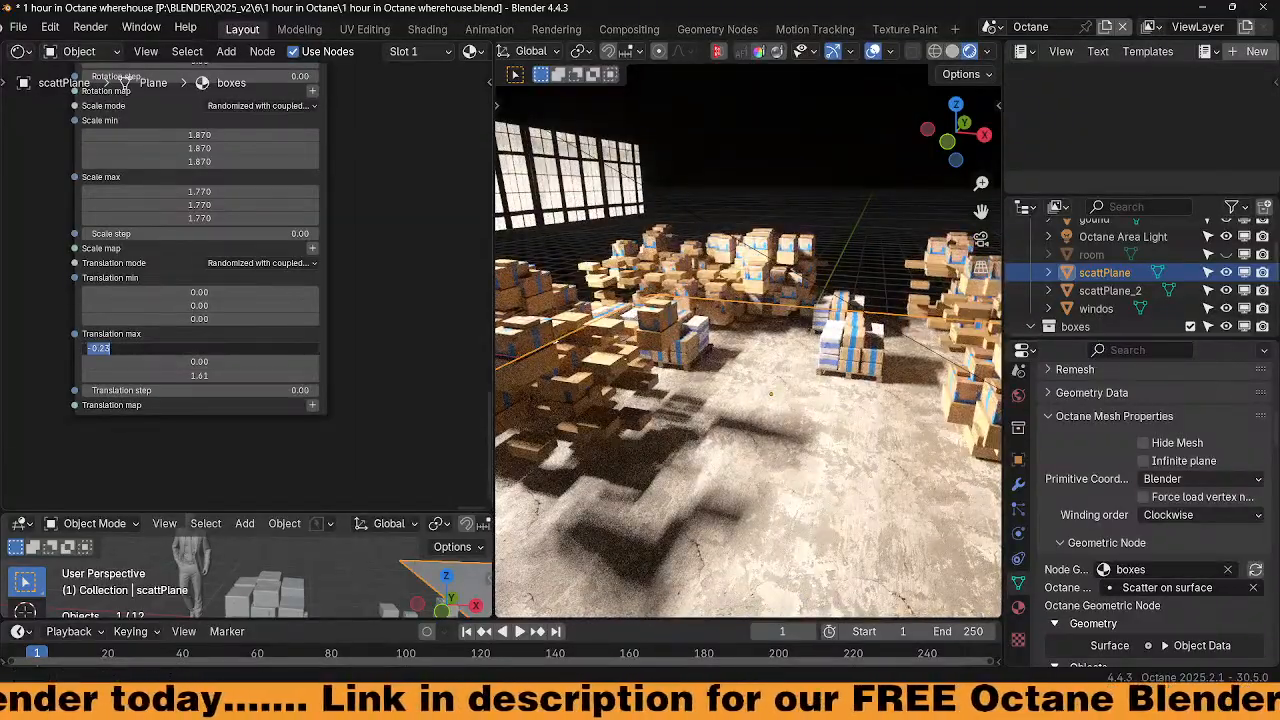
pyautogui.write('0')
pyautogui.press('Return')
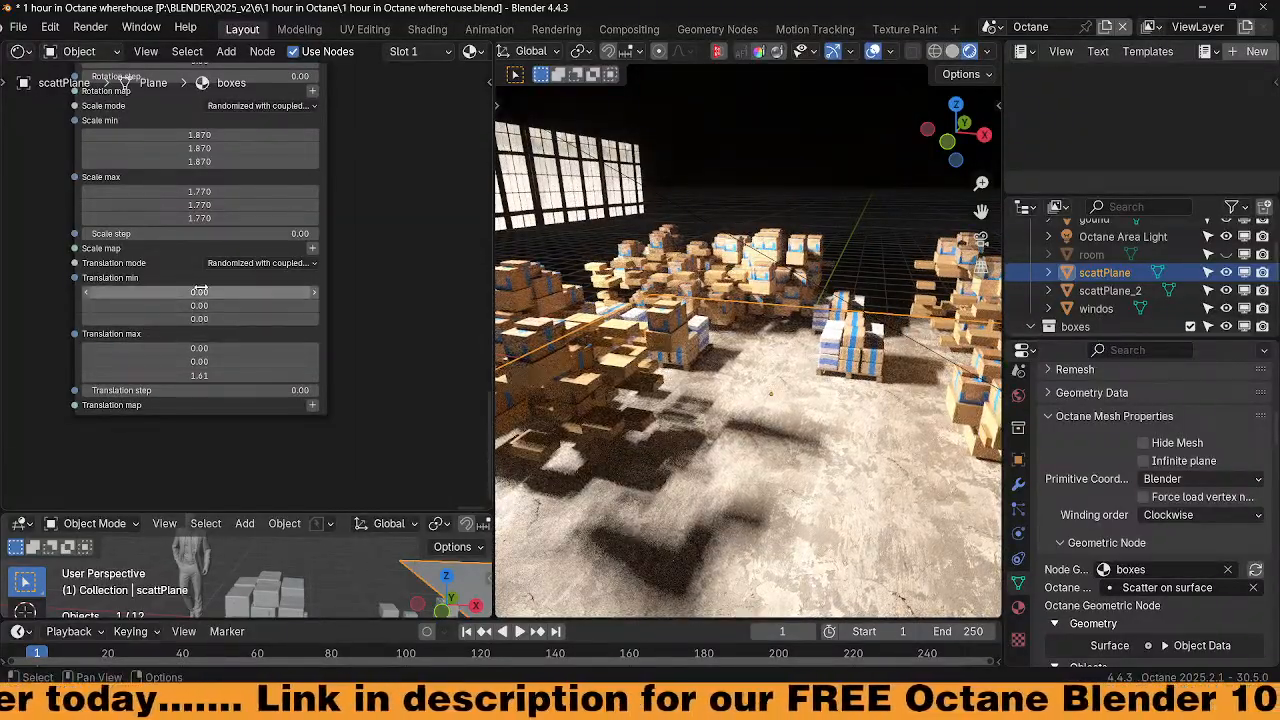
# Try changing the scatter's minimum Z translation, and set it back to 0
pyautogui.moveTo(216, 319)
pyautogui.mouseDown()
pyautogui.moveTo(150, 319)
pyautogui.moveTo(214, 328)
pyautogui.mouseUp()
pyautogui.click(214, 322)
pyautogui.write('0')
pyautogui.press('Return')
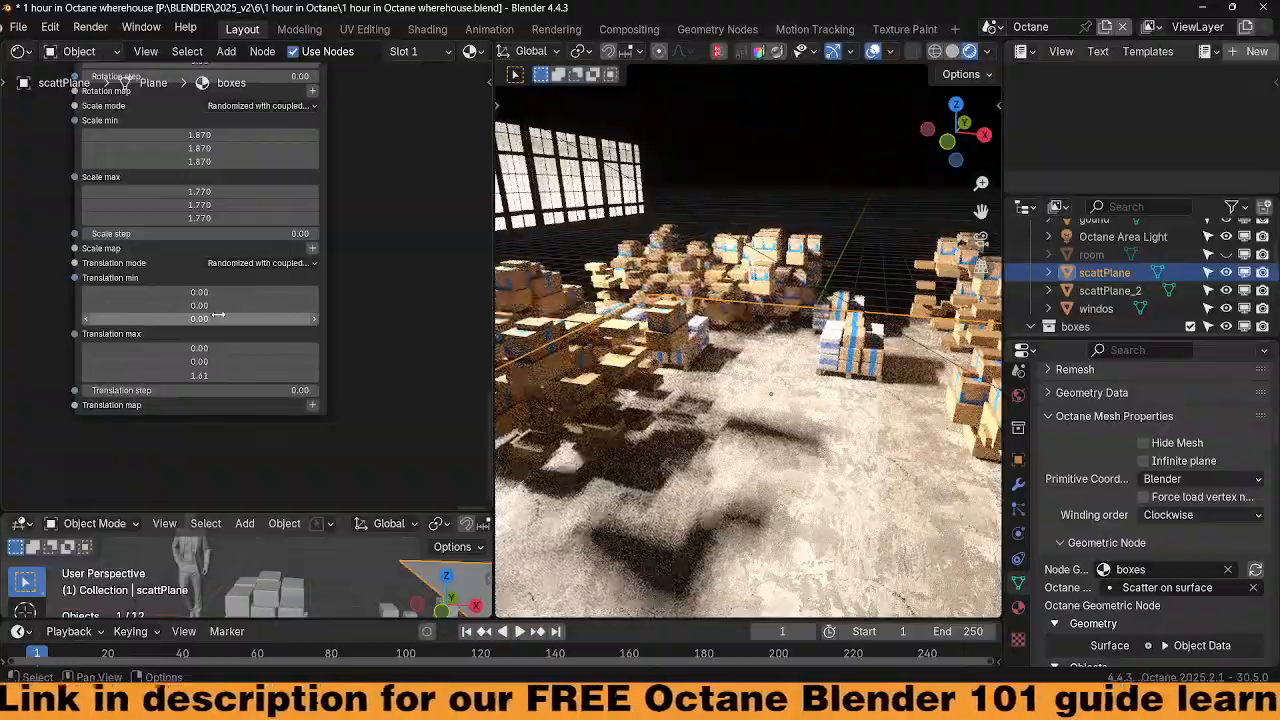
# Try raising the translation step of the scattered boxes while viewing them at floor level, and set it back to 0
pyautogui.moveTo(690, 385); pyautogui.dragTo(717, 494, button='middle')
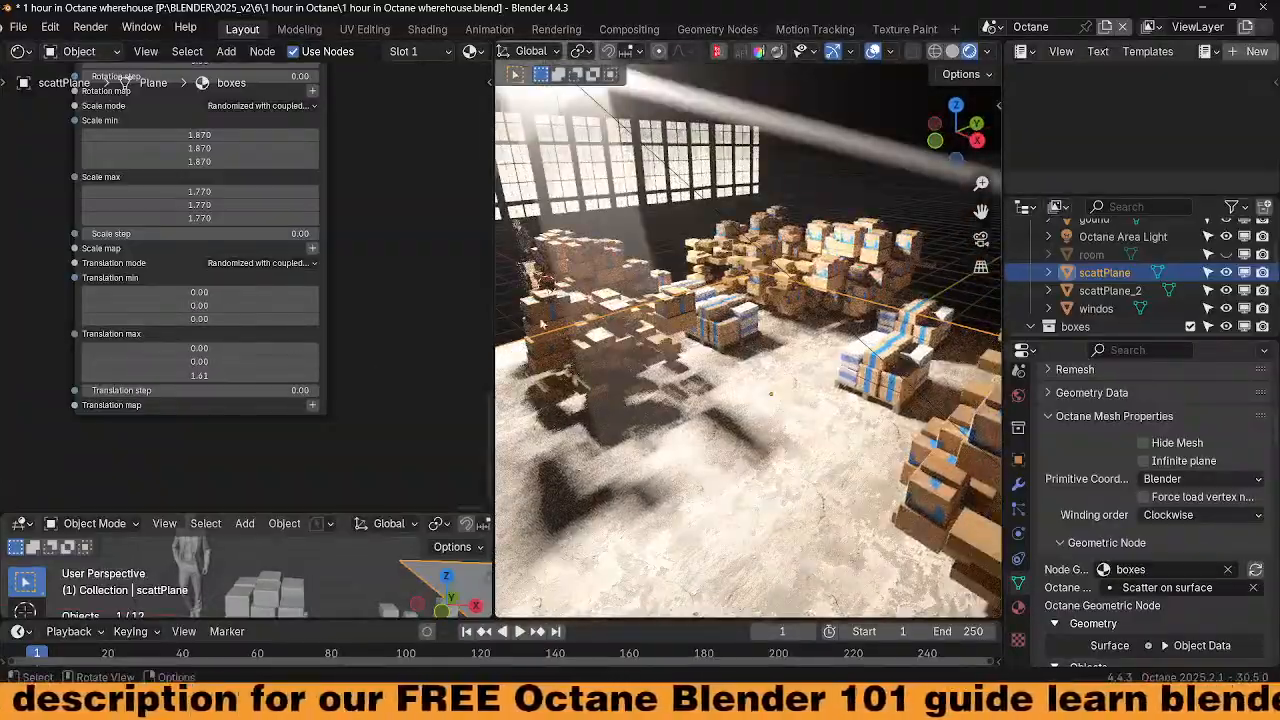
pyautogui.moveTo(390, 276); pyautogui.dragTo(388, 332, button='middle')
pyautogui.moveTo(240, 449); pyautogui.dragTo(520, 449)
pyautogui.moveTo(688, 434); pyautogui.dragTo(818, 385, button='middle')
pyautogui.scroll(3, 791, 452)
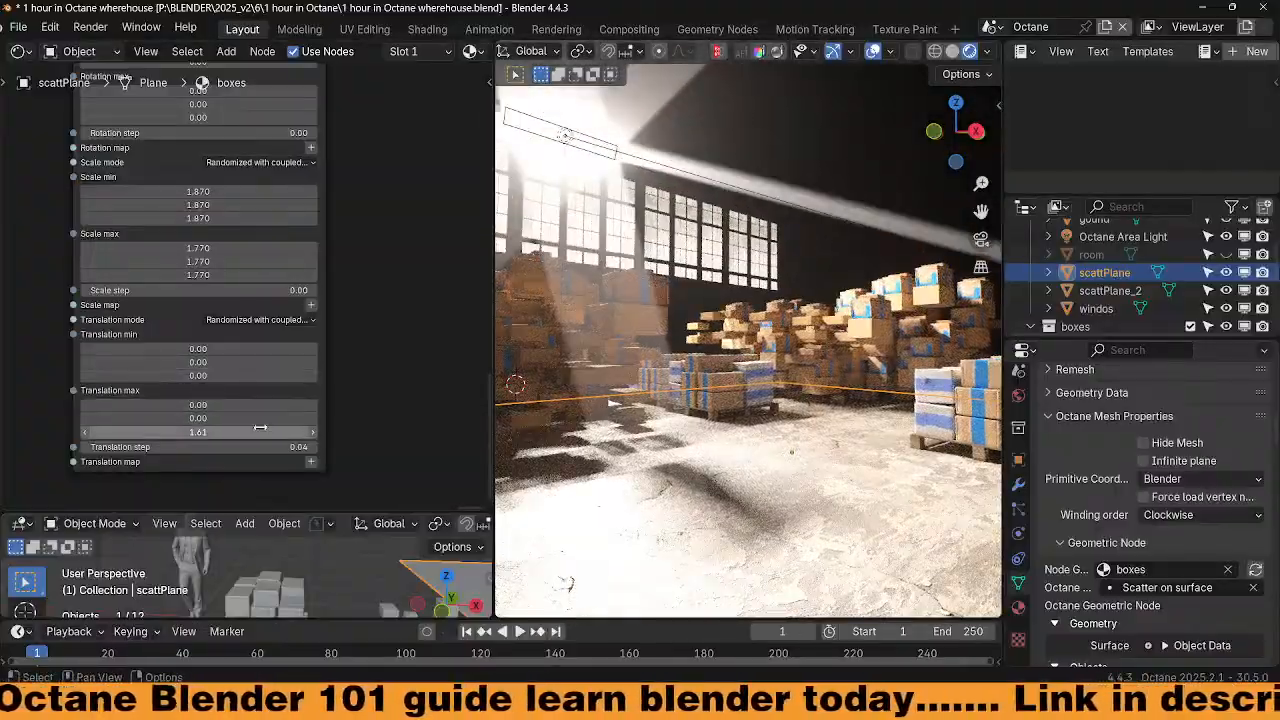
pyautogui.moveTo(250, 447); pyautogui.dragTo(332, 447)
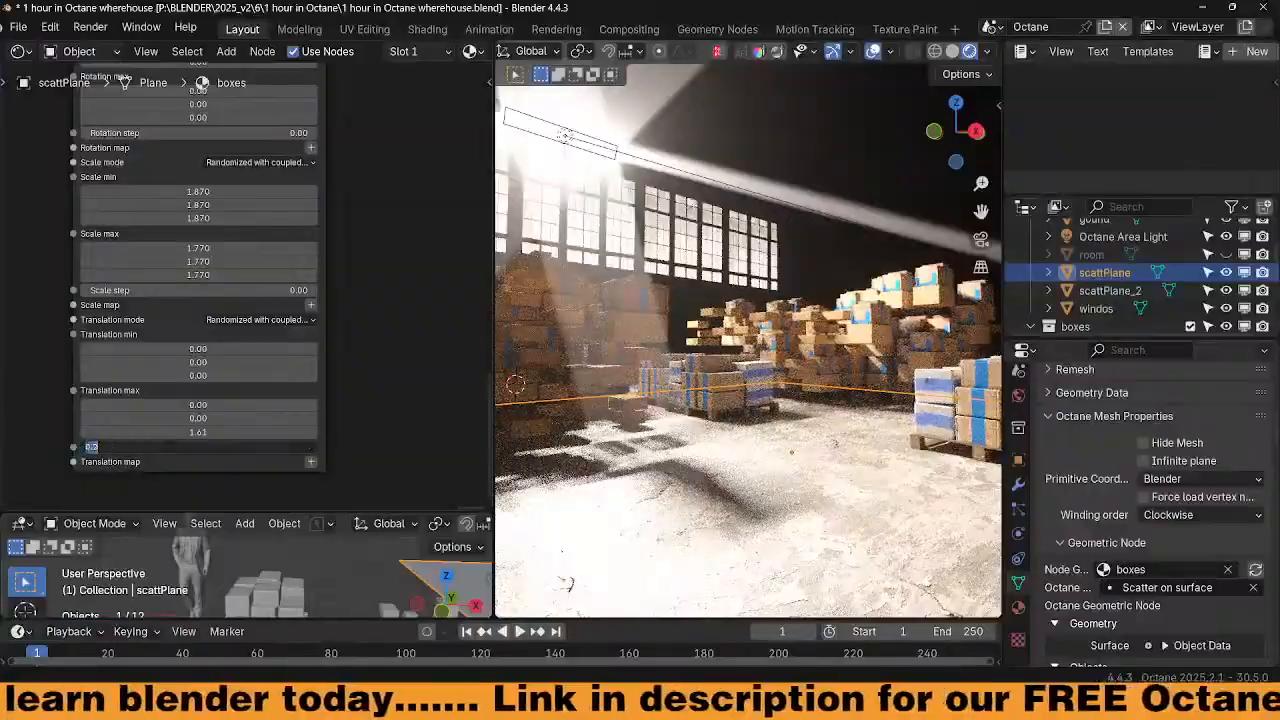
pyautogui.press('Return')
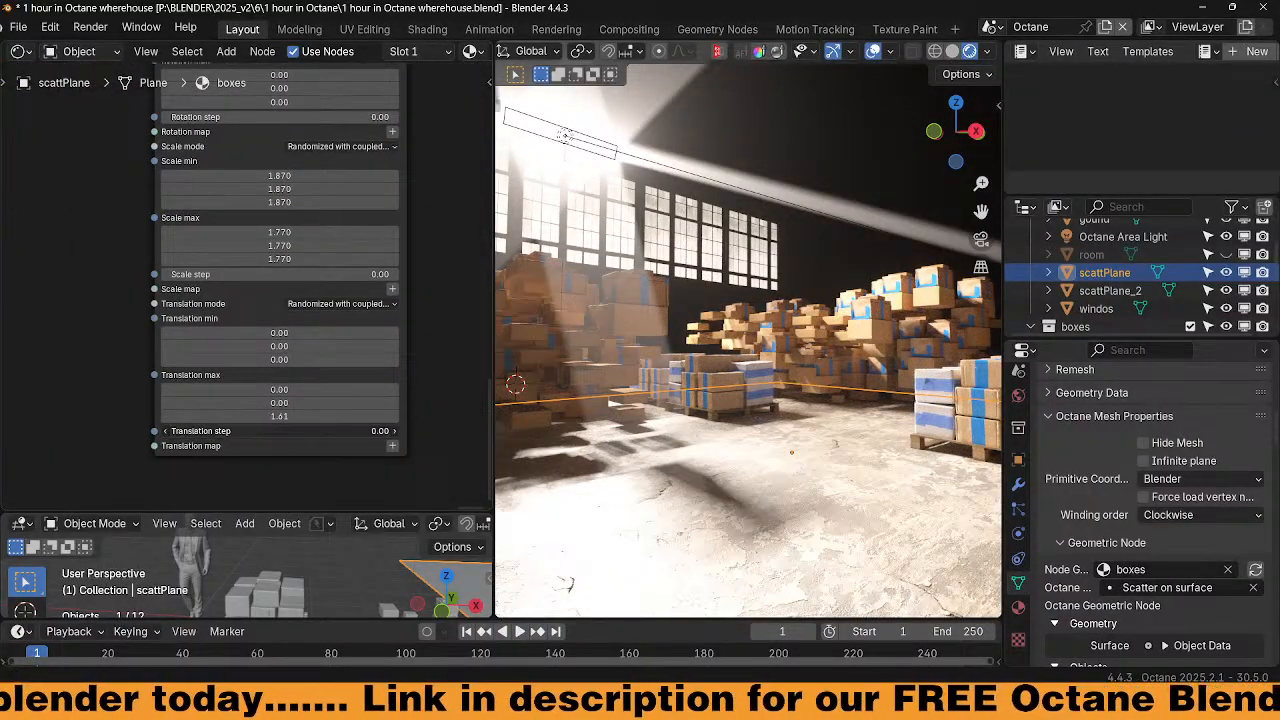
# Try increasing the translation step of the scattered boxes again
pyautogui.press('Escape')
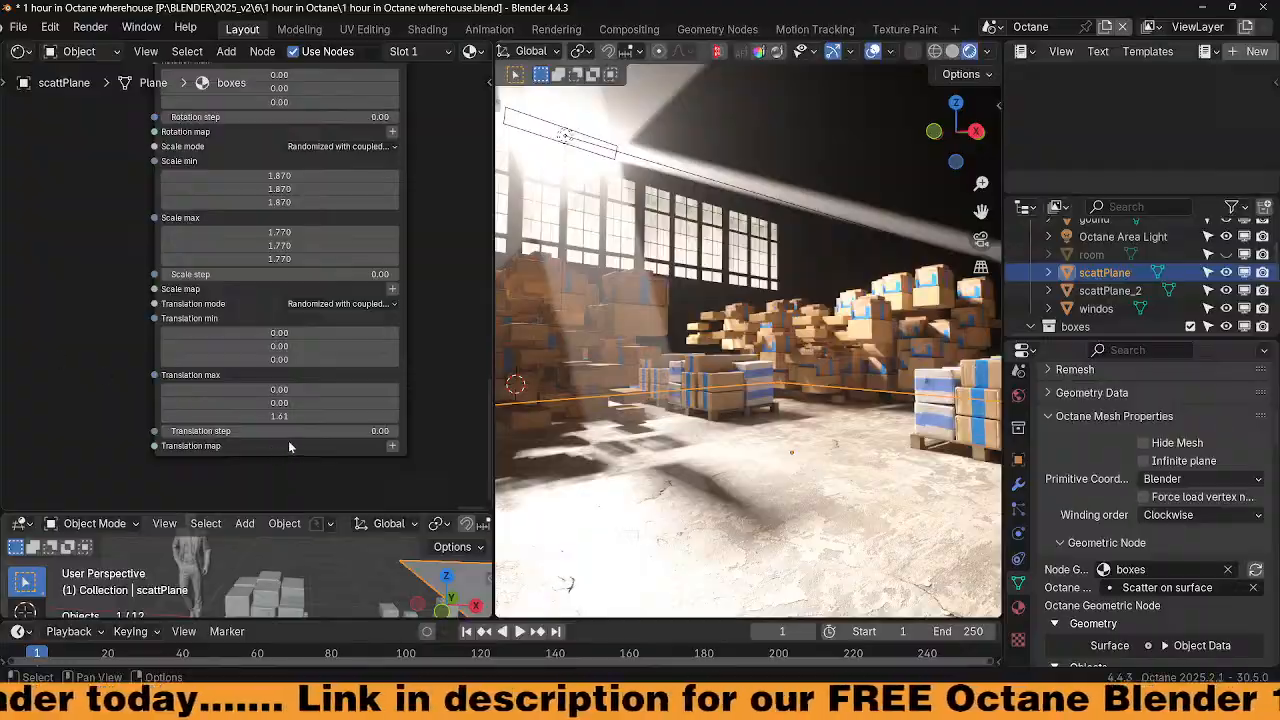
pyautogui.moveTo(309, 431); pyautogui.dragTo(378, 431)
# Try the Random object selection method on the scatter node, and return it to Selection map
pyautogui.moveTo(477, 92); pyautogui.dragTo(412, 405, button='middle')
pyautogui.scroll(-2, 398, 302)
pyautogui.scroll(-4, 399, 302)
pyautogui.moveTo(383, 272); pyautogui.dragTo(412, 424, button='middle')
pyautogui.moveTo(122, 310); pyautogui.dragTo(215, 388, button='middle')
pyautogui.moveTo(231, 296); pyautogui.dragTo(214, 364, button='middle')
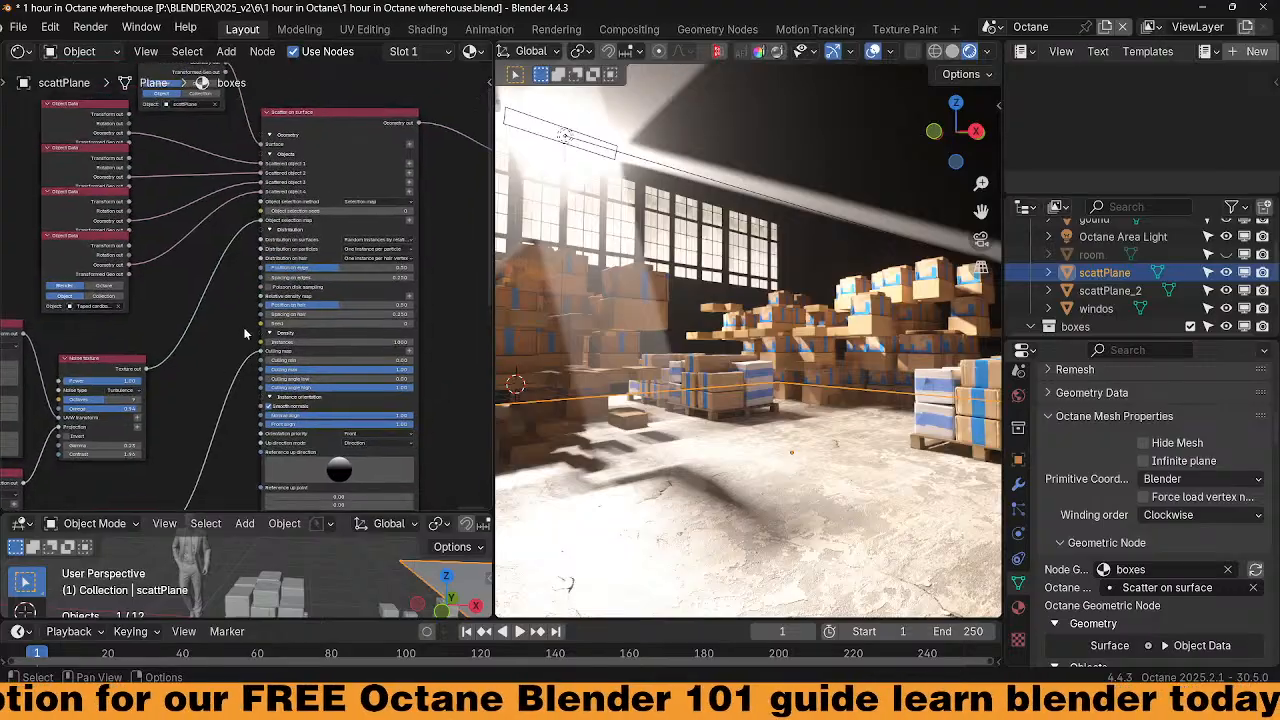
pyautogui.click(366, 202)
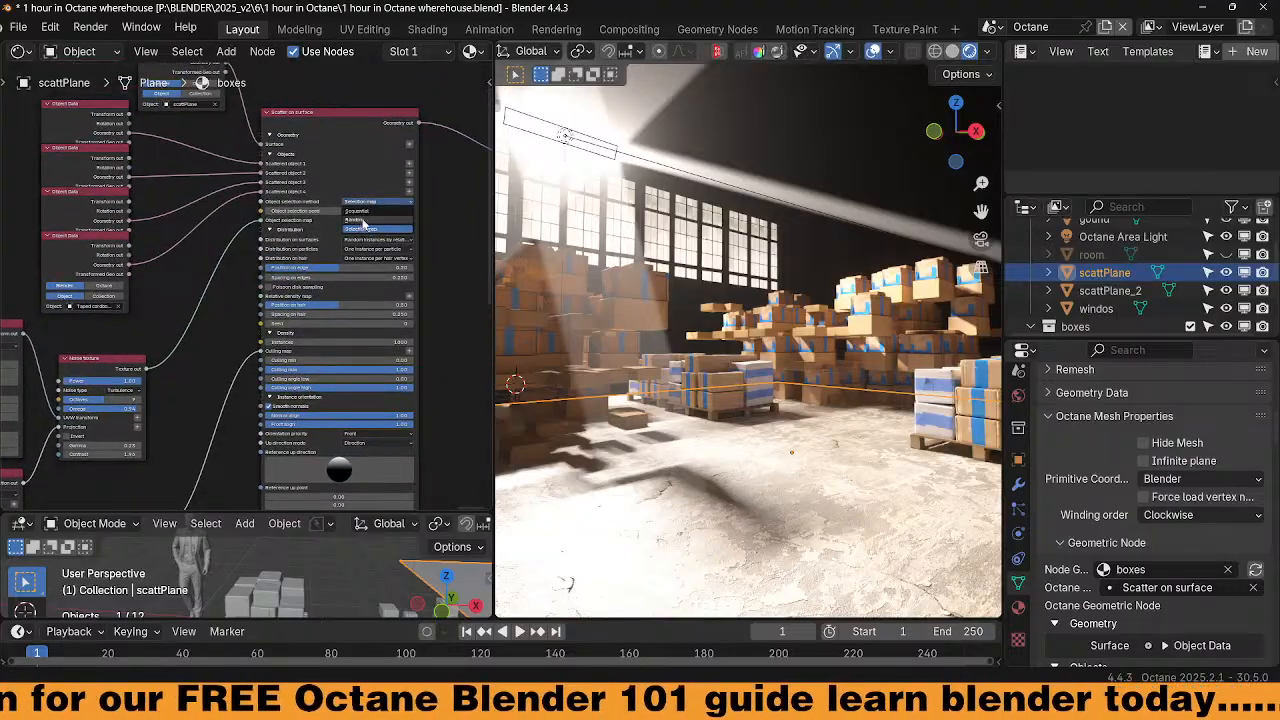
pyautogui.click(360, 220)
pyautogui.moveTo(210, 422); pyautogui.dragTo(287, 326, button='middle')
pyautogui.moveTo(258, 384); pyautogui.dragTo(139, 508, button='middle')
pyautogui.scroll(3, 292, 371)
pyautogui.click(382, 223)
pyautogui.click(400, 215)
pyautogui.click(400, 252)
# Set the noise texture's omega to 0.74 and its gamma to 0.23
pyautogui.moveTo(114, 490); pyautogui.dragTo(218, 346, button='middle')
pyautogui.moveTo(181, 340); pyautogui.dragTo(151, 340)
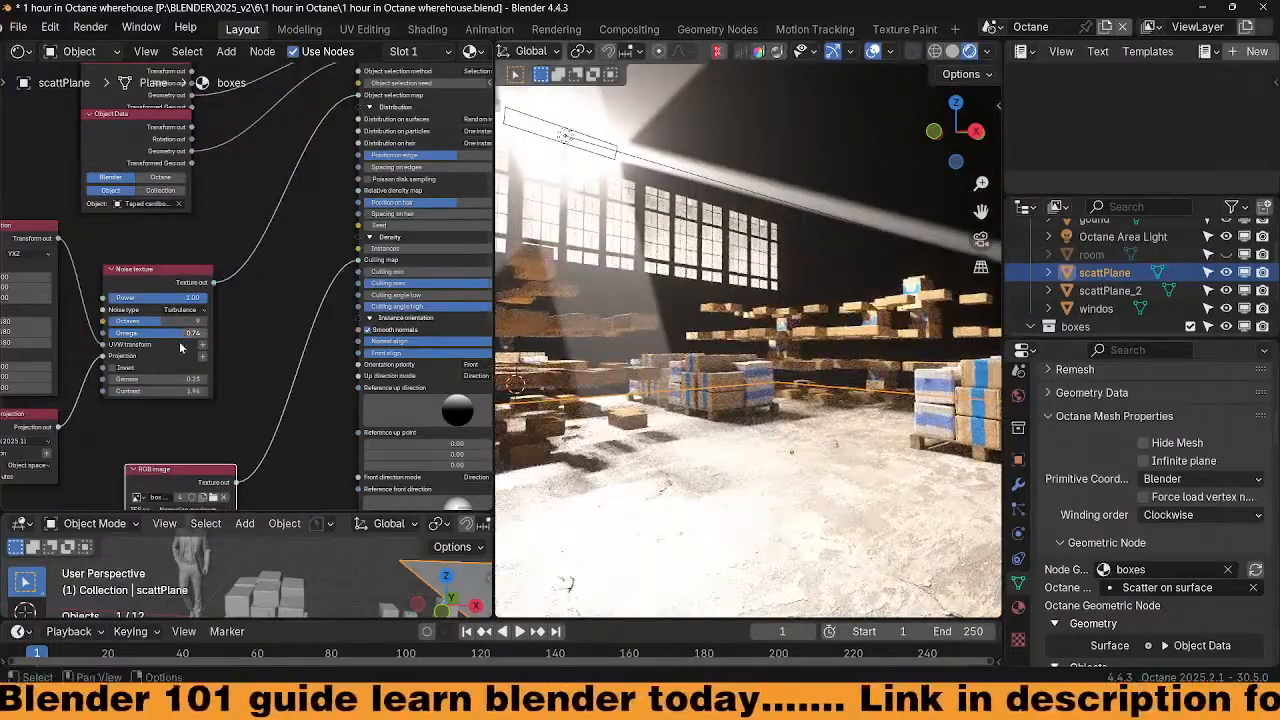
pyautogui.moveTo(155, 379)
pyautogui.mouseDown()
pyautogui.moveTo(174, 379)
pyautogui.moveTo(137, 379)
pyautogui.mouseUp()
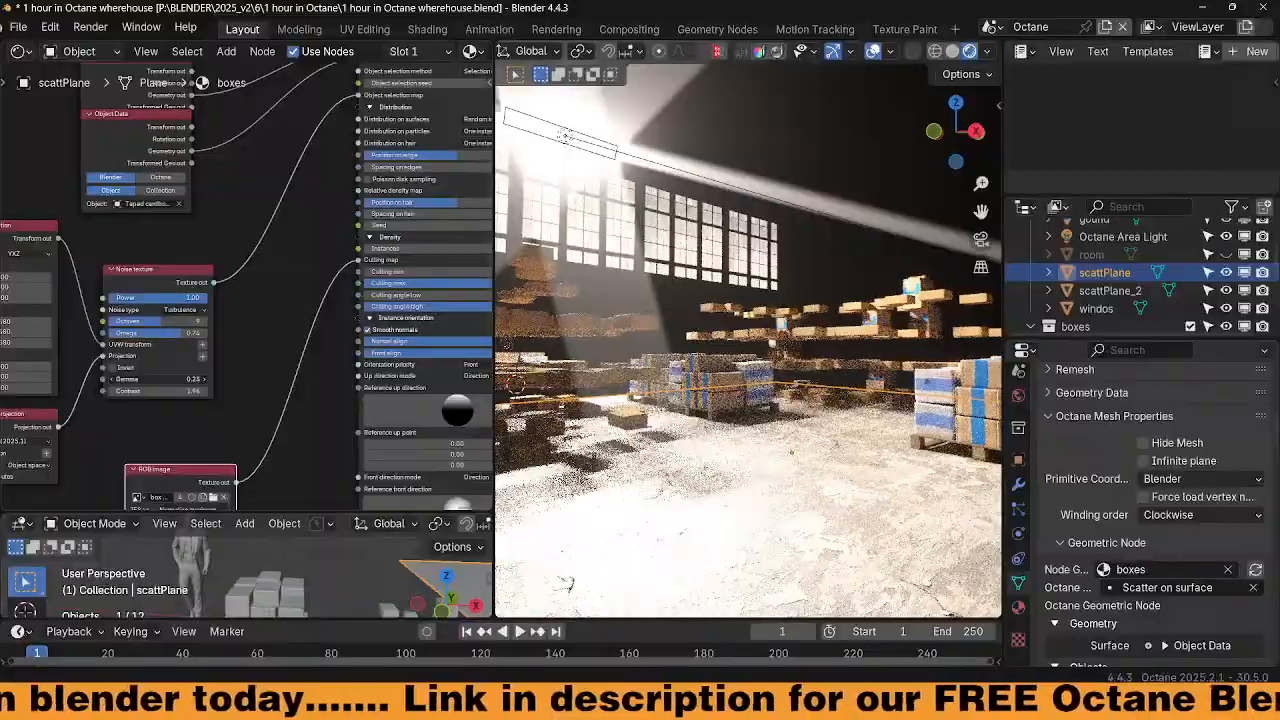
# Reset the scatter's translation step to 0
pyautogui.moveTo(234, 472); pyautogui.dragTo(143, 209, button='middle')
pyautogui.moveTo(171, 386); pyautogui.dragTo(102, 205, button='middle')
pyautogui.moveTo(128, 357); pyautogui.dragTo(120, 190, button='middle')
pyautogui.moveTo(303, 319); pyautogui.dragTo(254, 319)
pyautogui.click(309, 321)
pyautogui.write('0')
pyautogui.press('Return')
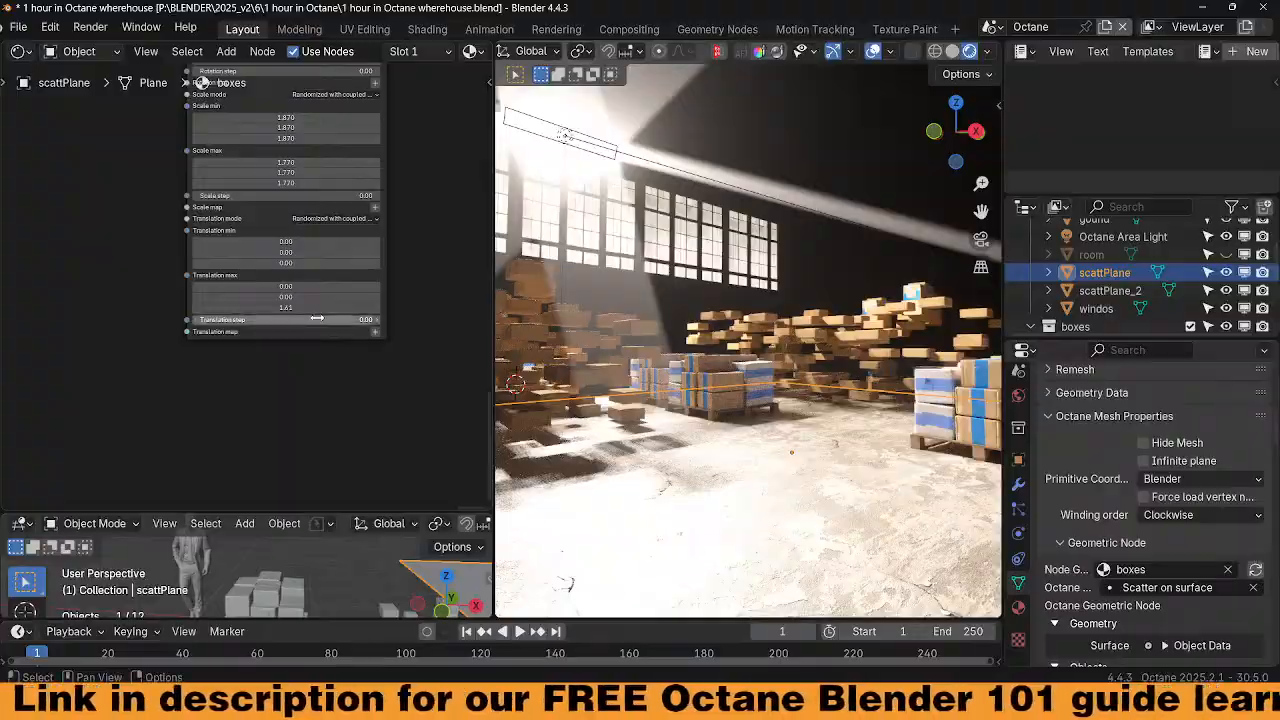
# Raise the scatter's maximum Z translation to 1.96 and its translation step to 0.29
pyautogui.moveTo(309, 308)
pyautogui.mouseDown()
pyautogui.moveTo(284, 308)
pyautogui.moveTo(332, 308)
pyautogui.moveTo(295, 308)
pyautogui.mouseUp()
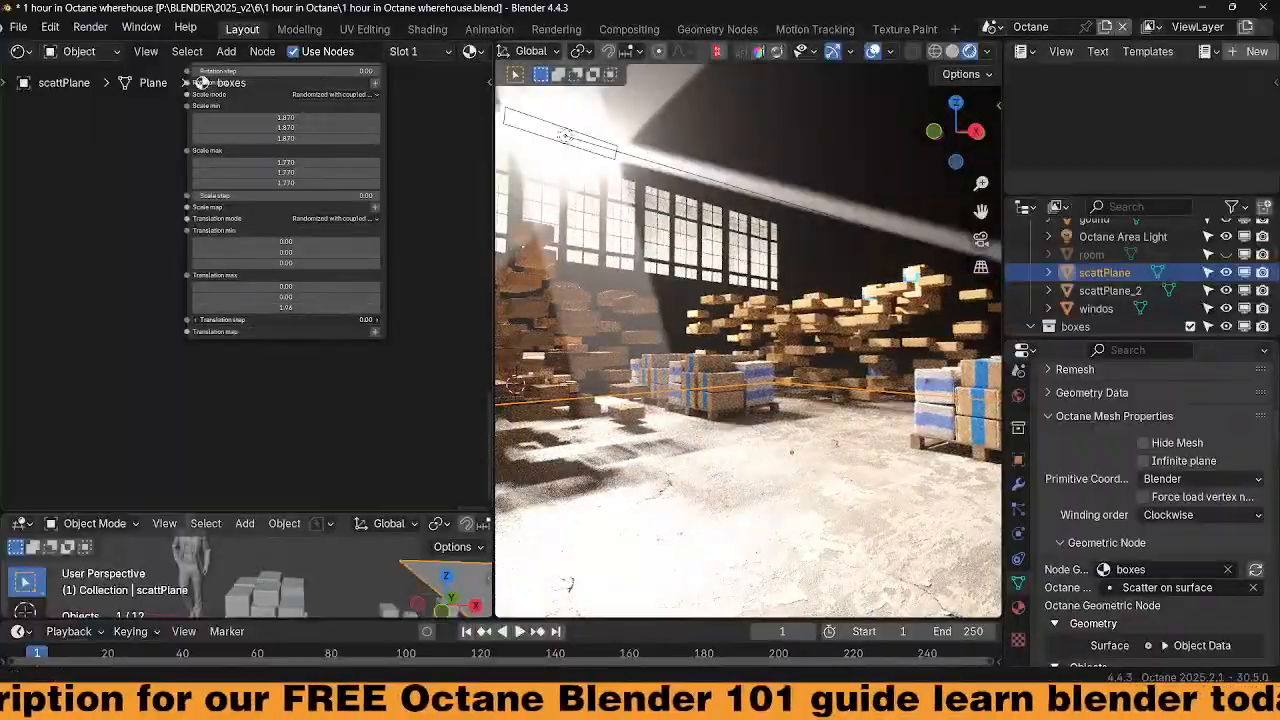
pyautogui.moveTo(287, 320); pyautogui.dragTo(300, 320)
pyautogui.moveTo(285, 320); pyautogui.dragTo(305, 320)
pyautogui.moveTo(716, 332); pyautogui.dragTo(636, 370, button='middle')
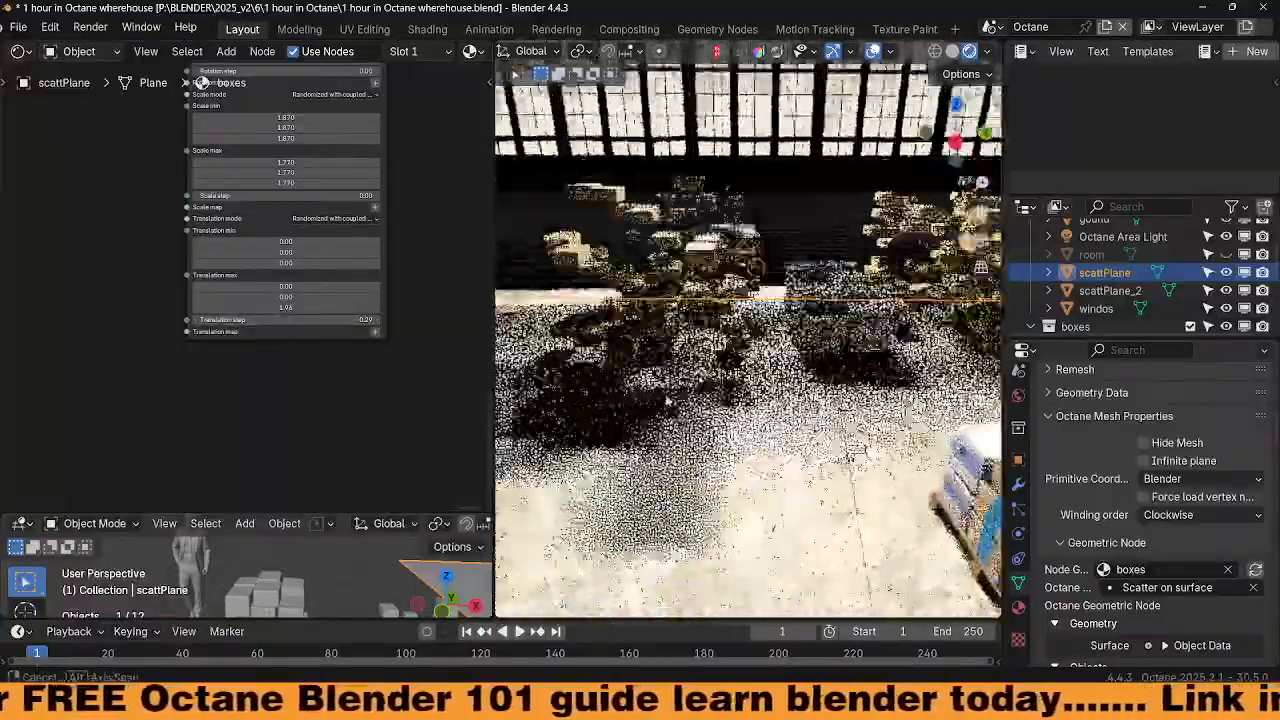
# Try shifting the X value of the scatter's reference front point, and set it back to 0
pyautogui.moveTo(350, 208); pyautogui.dragTo(372, 427, button='middle')
pyautogui.scroll(3, 352, 377)
pyautogui.moveTo(366, 304); pyautogui.dragTo(366, 385, button='middle')
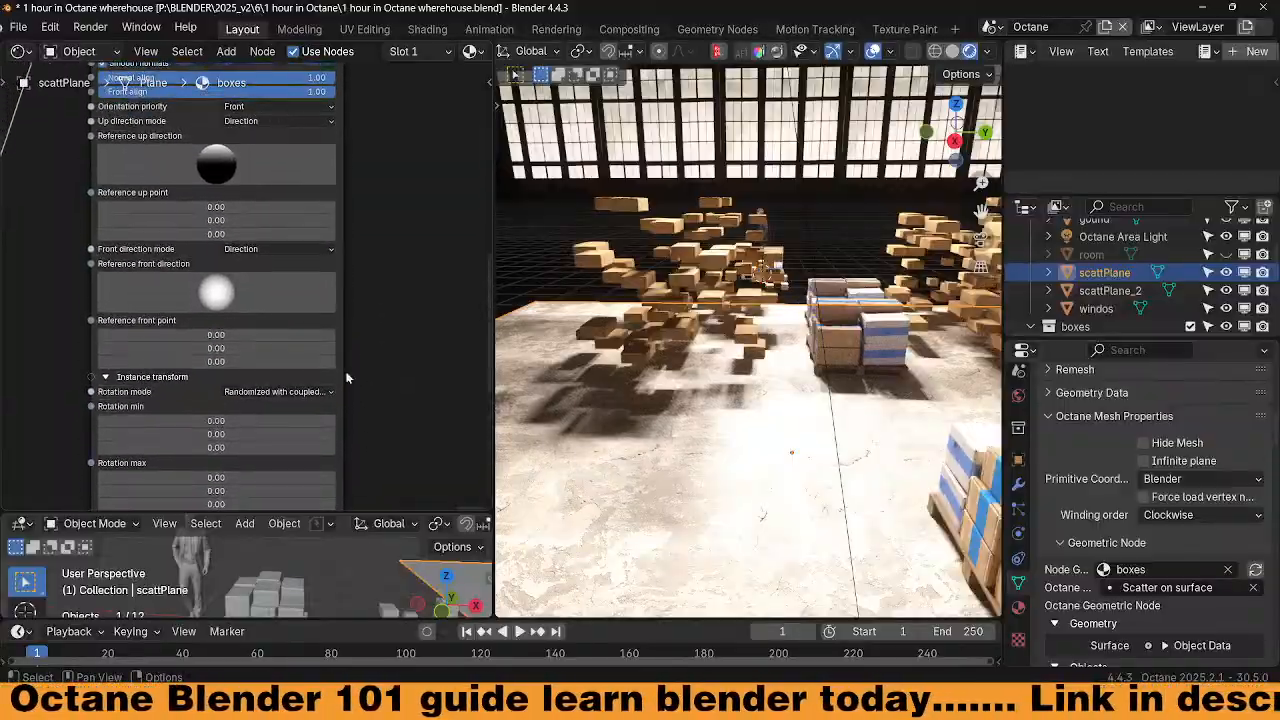
pyautogui.moveTo(251, 336)
pyautogui.mouseDown()
pyautogui.moveTo(300, 336)
pyautogui.moveTo(236, 348)
pyautogui.moveTo(241, 336)
pyautogui.mouseUp()
pyautogui.write('0')
pyautogui.press('Return')
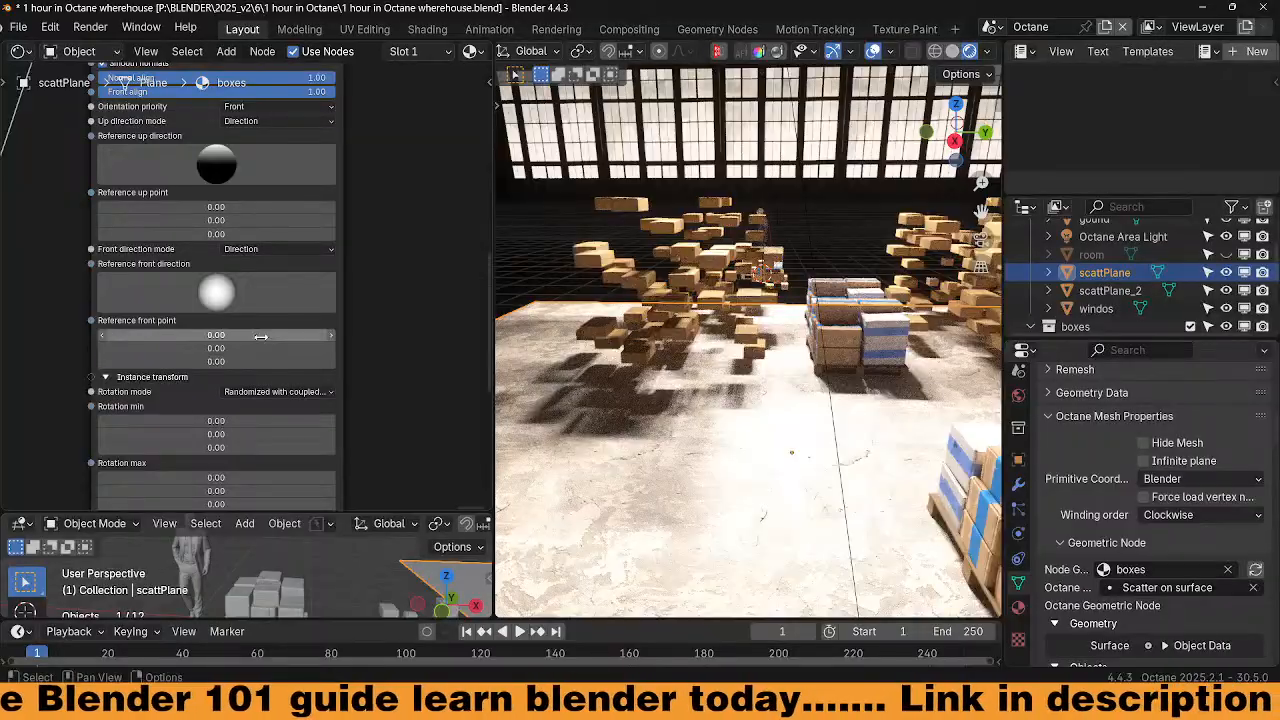
# Set the scatter's number of instances to 3000
pyautogui.moveTo(368, 275); pyautogui.dragTo(351, 371, button='middle')
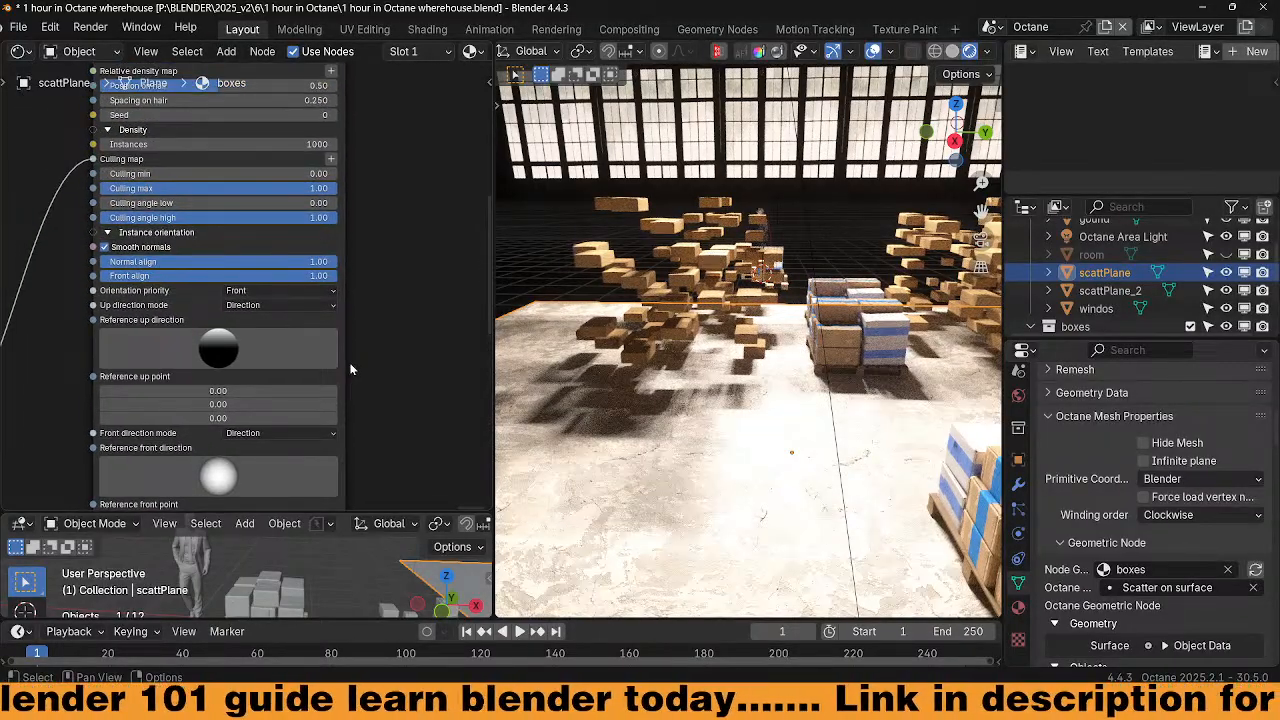
pyautogui.moveTo(378, 306)
pyautogui.mouseDown(button='middle')
pyautogui.moveTo(379, 357)
pyautogui.moveTo(447, 236)
pyautogui.mouseUp(button='middle')
pyautogui.moveTo(164, 376)
pyautogui.mouseDown(button='middle')
pyautogui.moveTo(277, 289)
pyautogui.moveTo(365, 294)
pyautogui.mouseUp(button='middle')
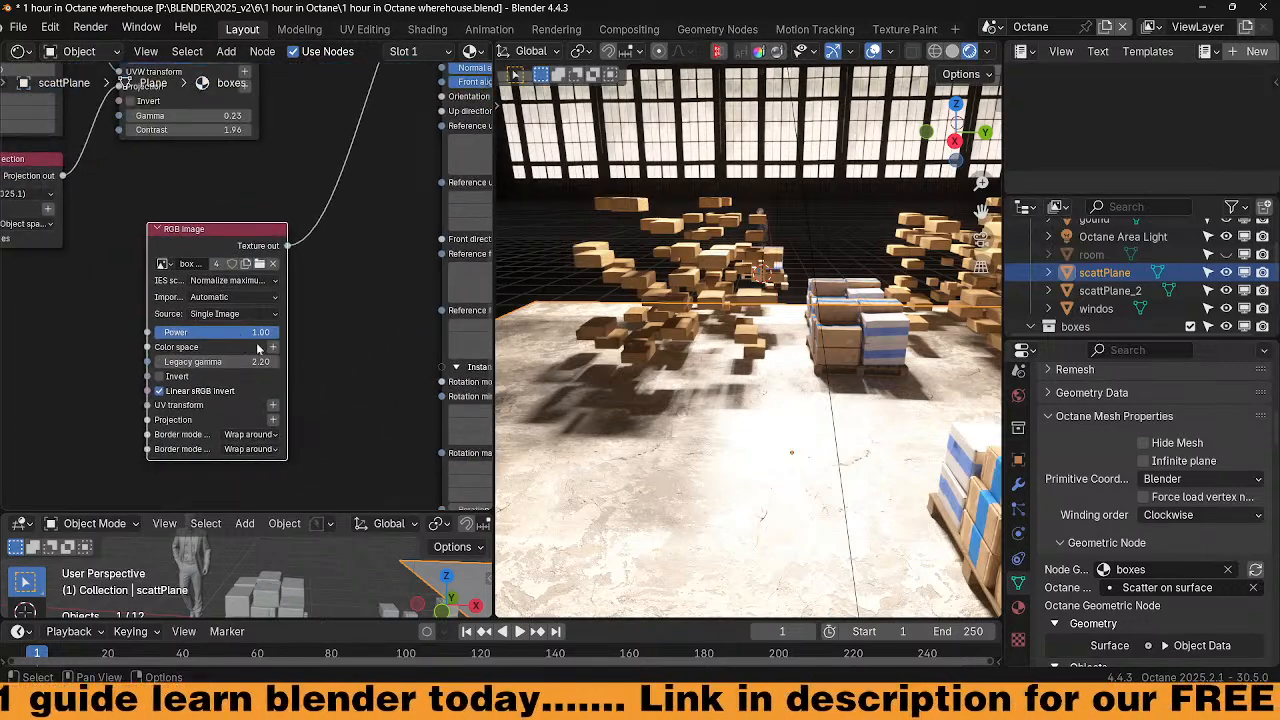
pyautogui.moveTo(300, 245); pyautogui.dragTo(244, 354, button='middle')
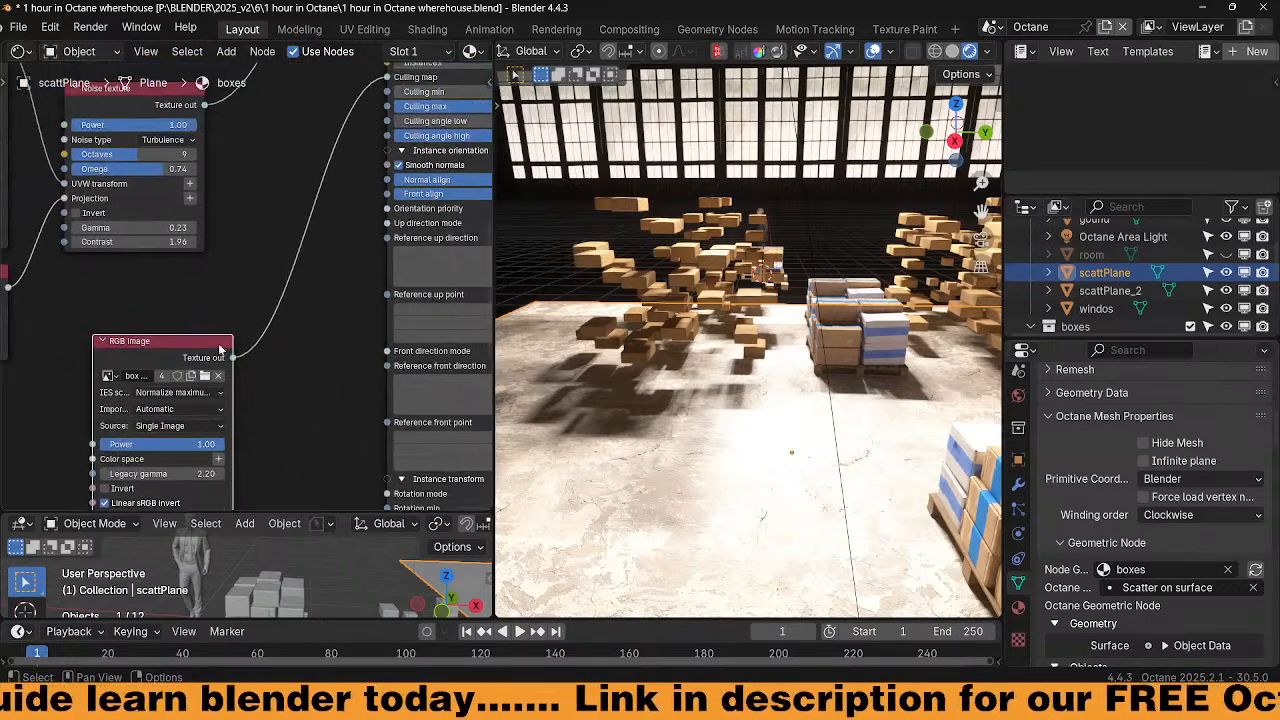
pyautogui.moveTo(284, 222)
pyautogui.mouseDown(button='middle')
pyautogui.moveTo(157, 368)
pyautogui.moveTo(78, 390)
pyautogui.mouseUp(button='middle')
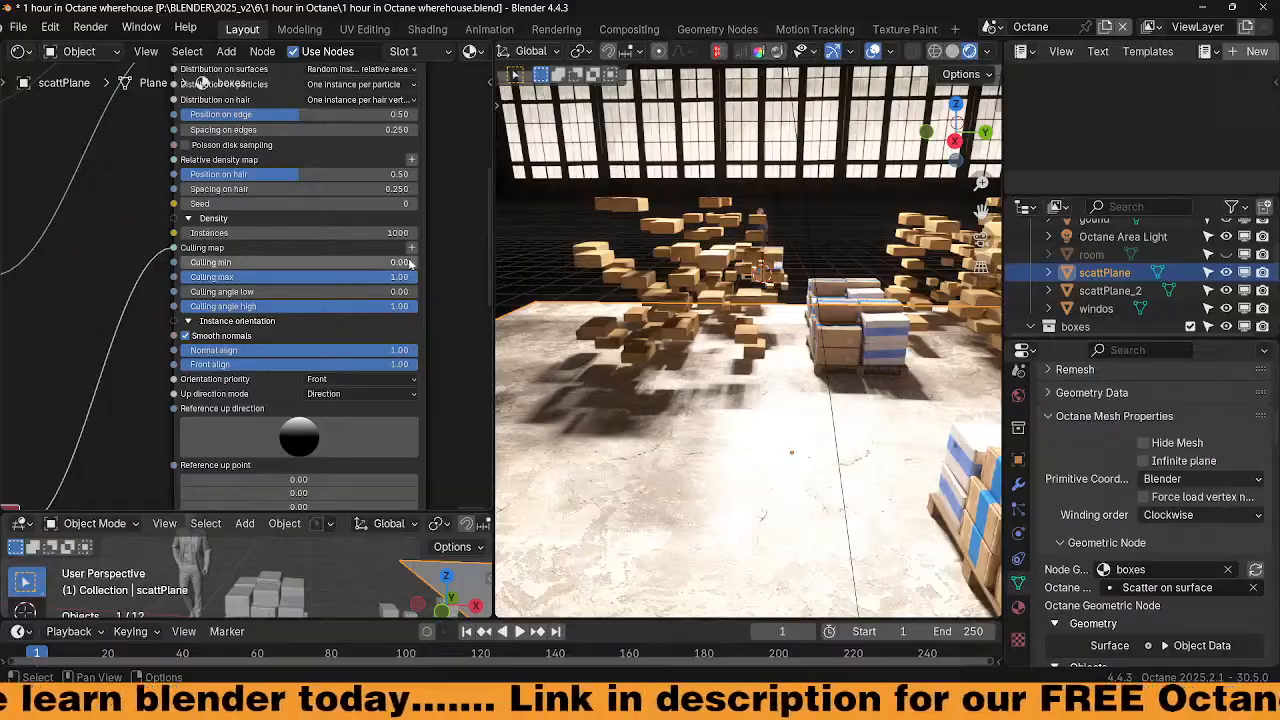
pyautogui.moveTo(300, 232); pyautogui.dragTo(410, 232)
pyautogui.click(300, 232)
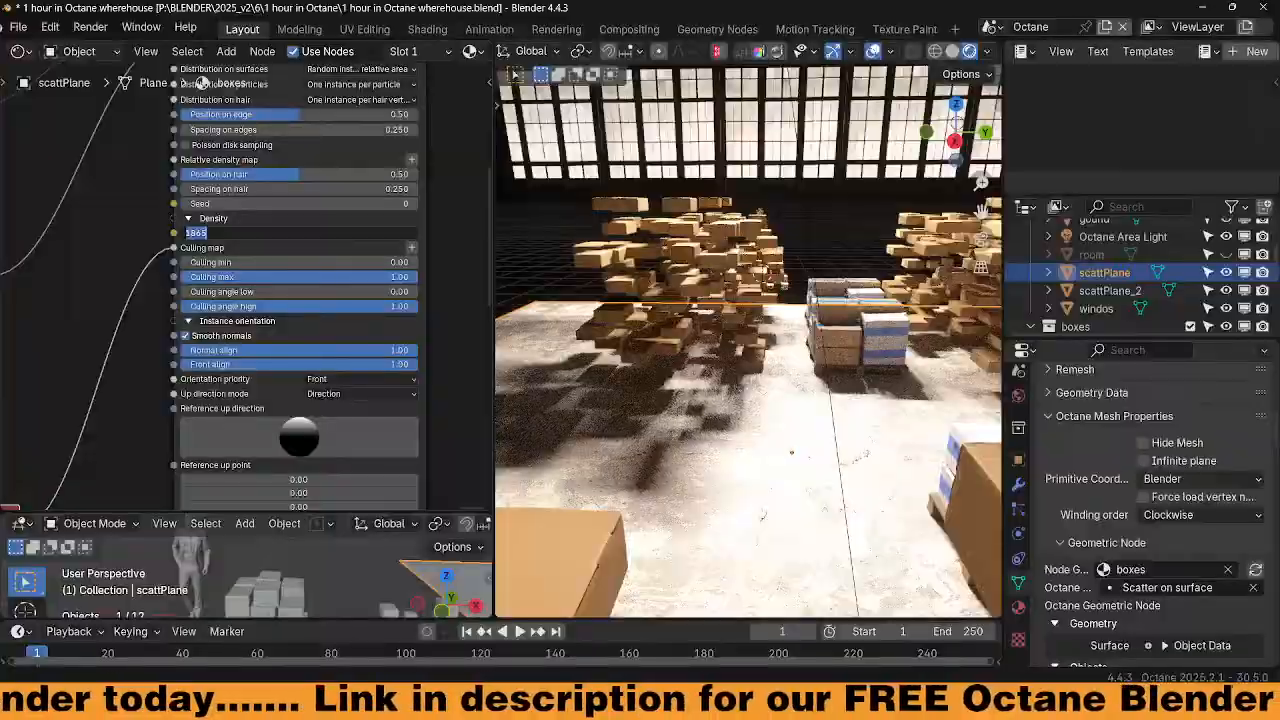
pyautogui.write('3000')
pyautogui.press('Return')
# Try lowering the scatter's position on edge to 0.26 while viewing the box stacks up close
pyautogui.moveTo(750, 450); pyautogui.dragTo(640, 420, button='middle')
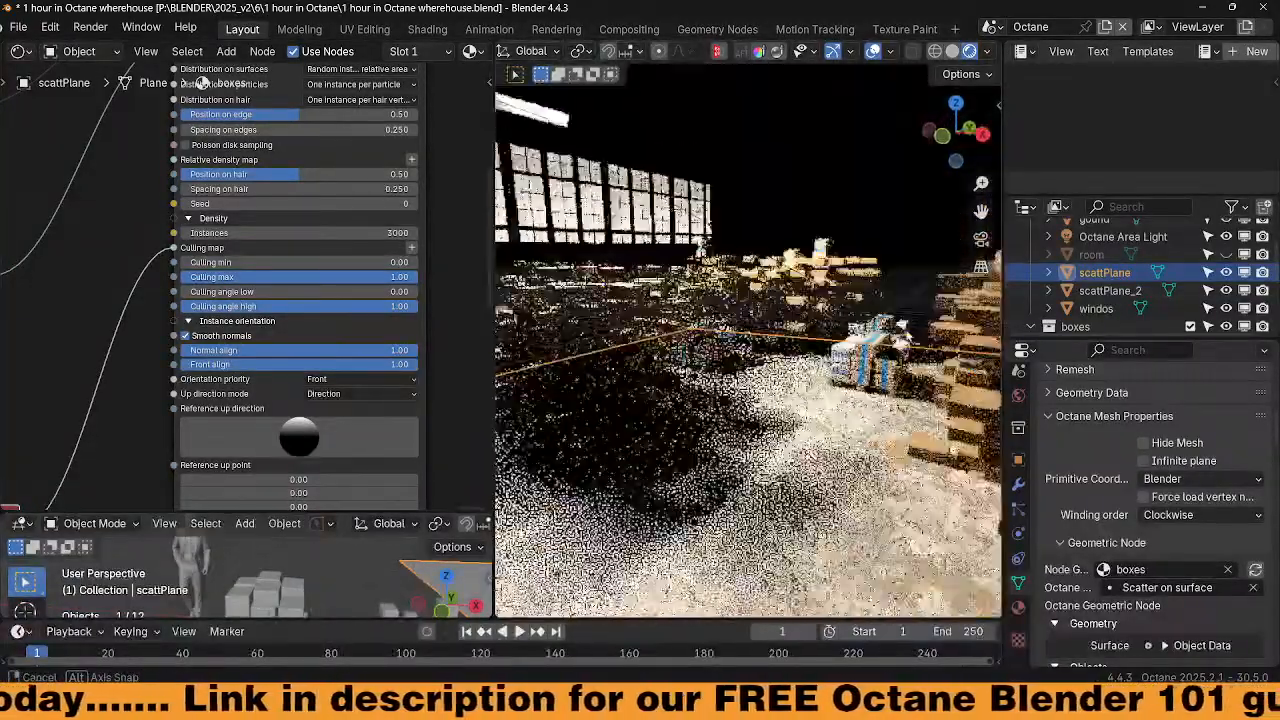
pyautogui.moveTo(633, 345); pyautogui.dragTo(778, 368, button='middle')
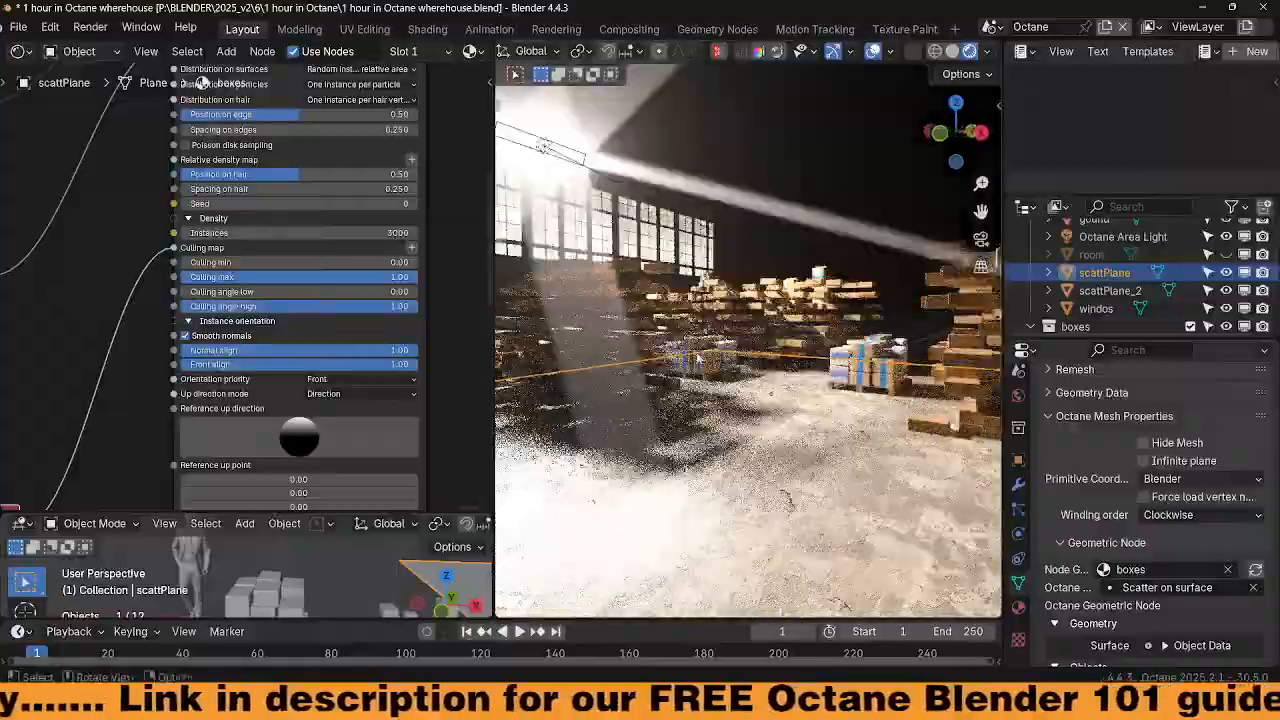
pyautogui.scroll(6, 778, 368)
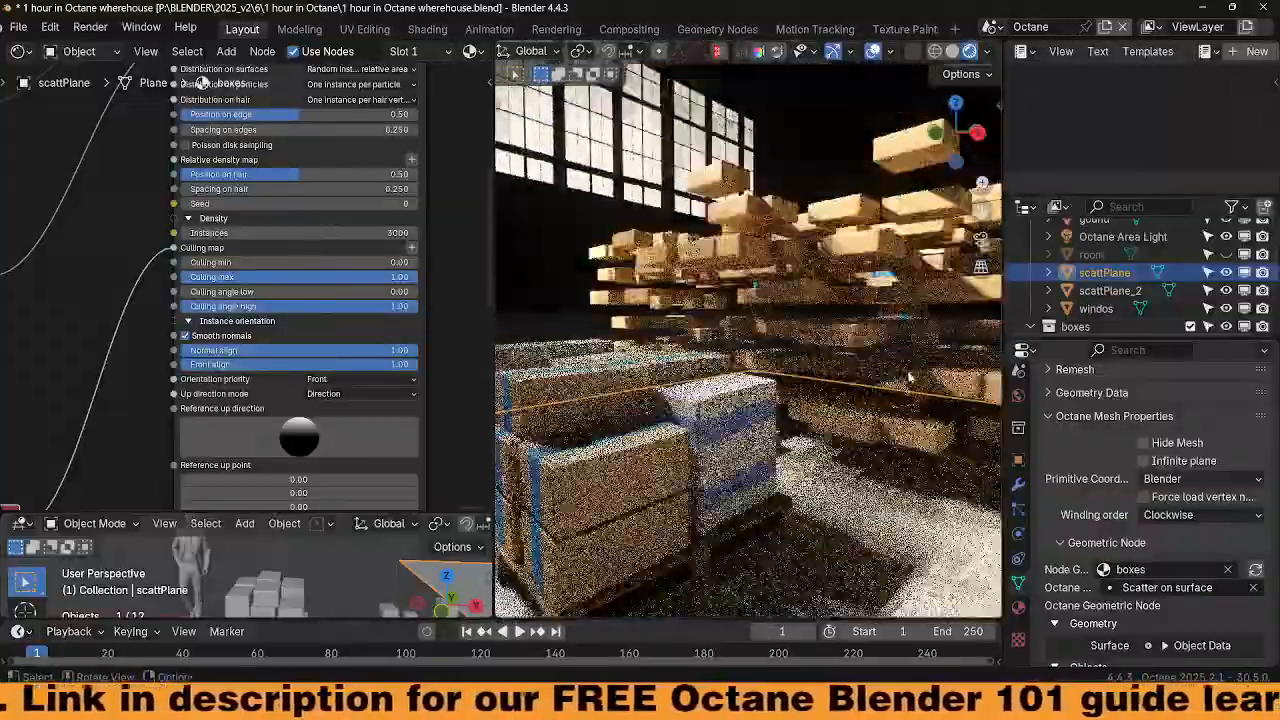
pyautogui.moveTo(910, 377); pyautogui.dragTo(812, 380, button='middle')
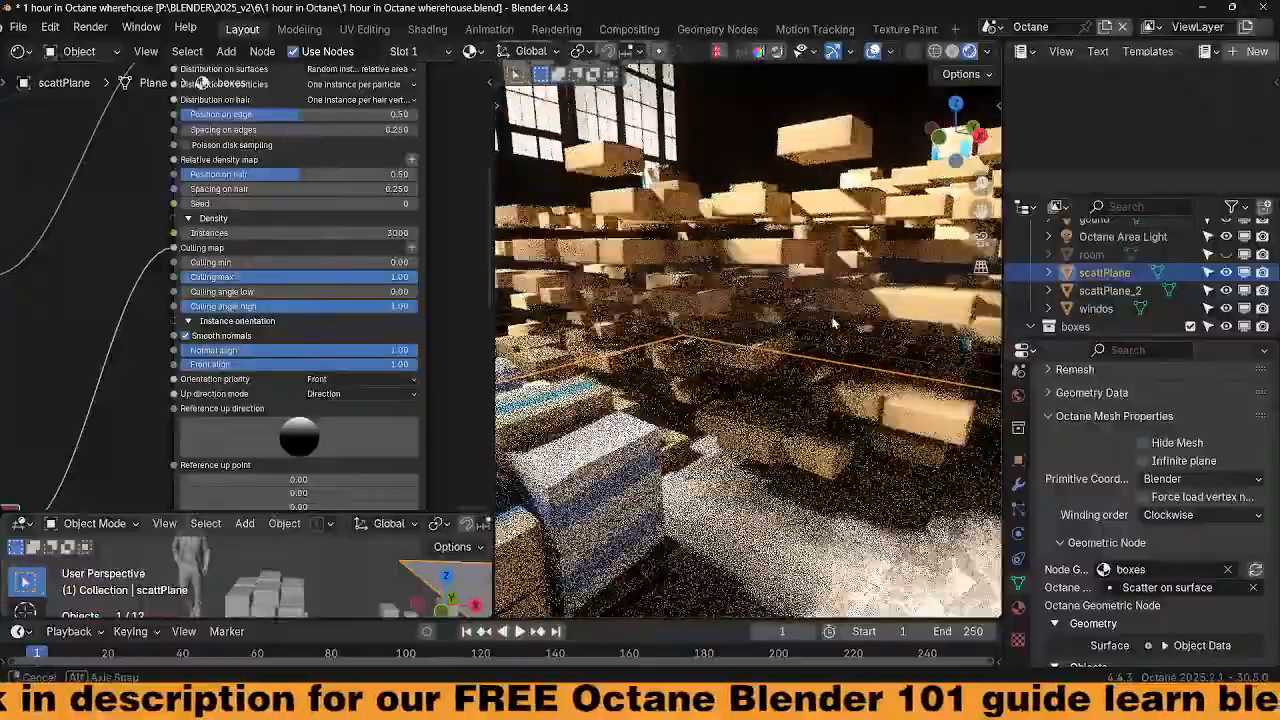
pyautogui.moveTo(437, 276); pyautogui.dragTo(440, 320, button='middle')
pyautogui.moveTo(357, 188); pyautogui.dragTo(352, 188)
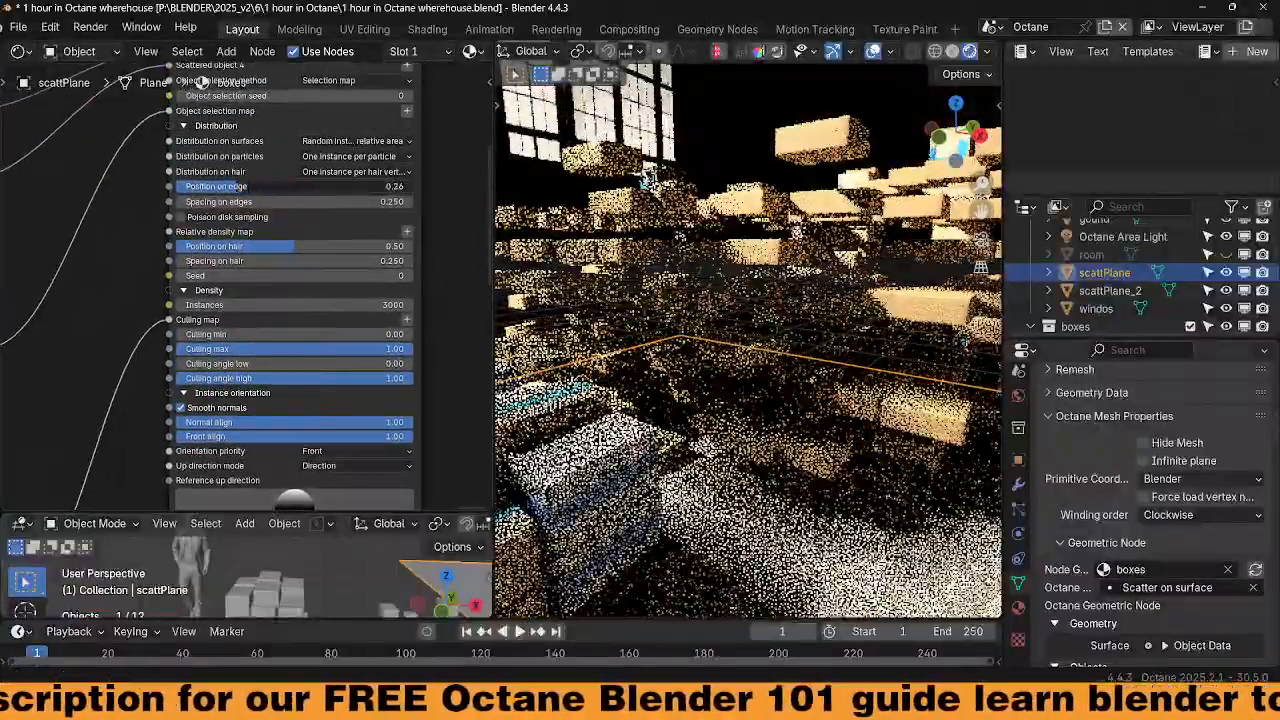
# Try distributing the boxes by relative density, and try disabling the distribution on surfaces
pyautogui.moveTo(406, 145); pyautogui.dragTo(398, 242, button='middle')
pyautogui.click(398, 240)
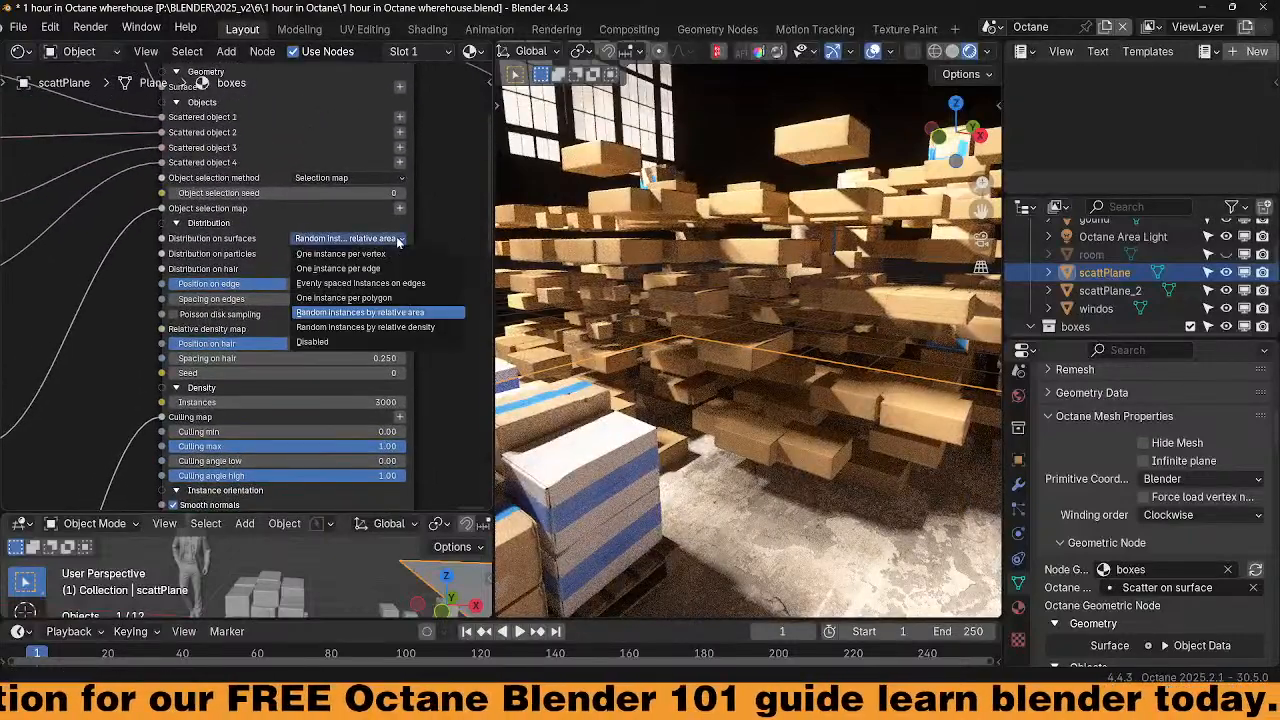
pyautogui.click(397, 330)
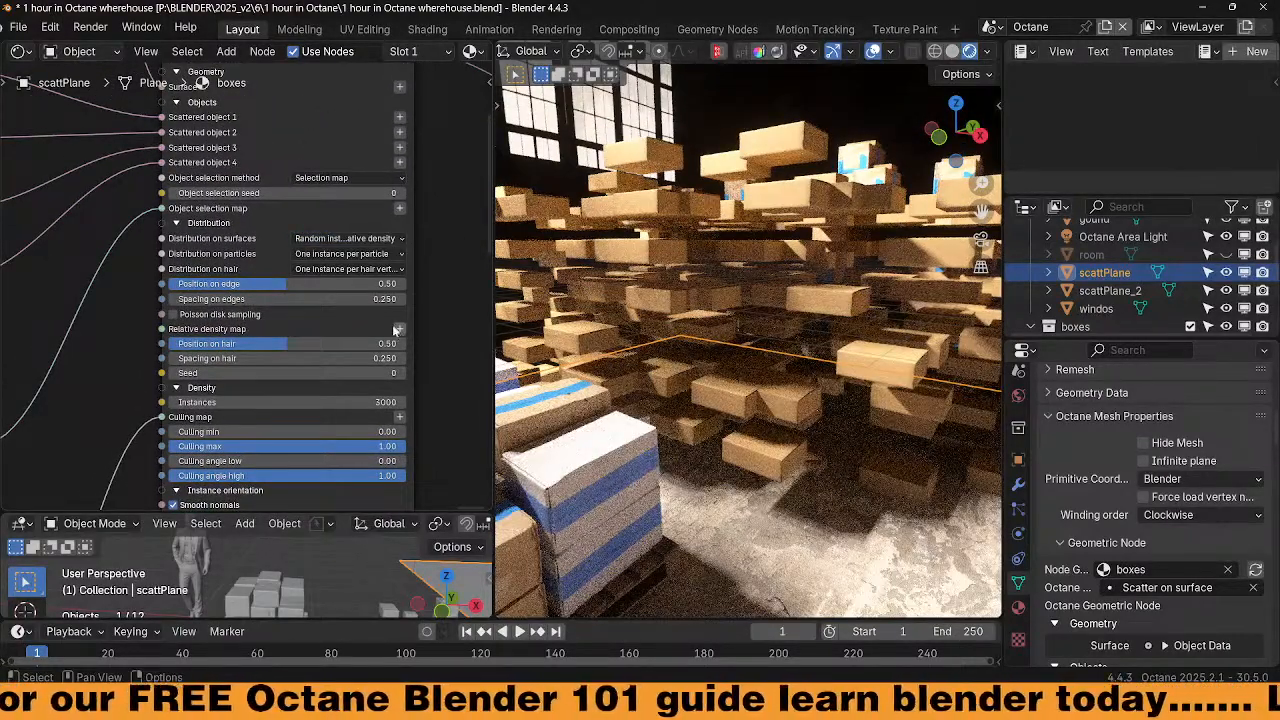
pyautogui.click(381, 239)
pyautogui.click(357, 342)
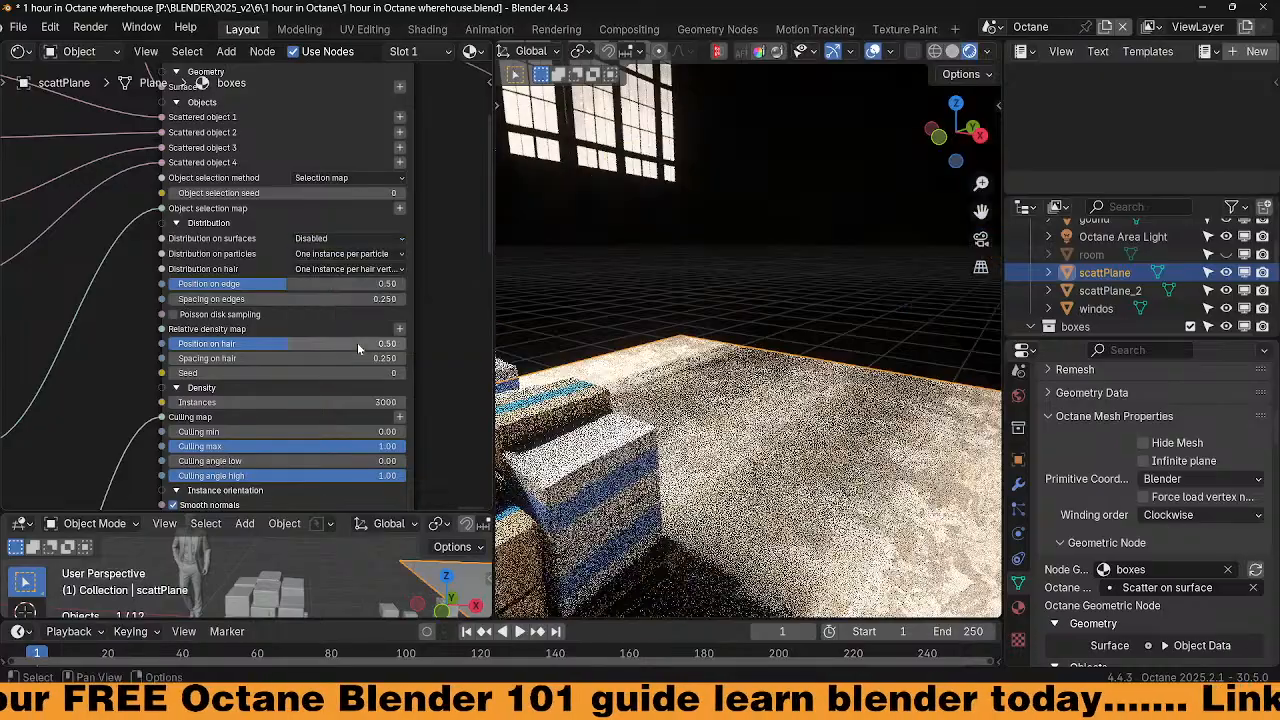
# Try surface distribution per vertex, evenly spaced on edges and per polygon, and return it to Random instances by relative area
pyautogui.click(353, 238)
pyautogui.click(357, 254)
pyautogui.click(358, 240)
pyautogui.click(359, 253)
pyautogui.click(362, 242)
pyautogui.click(356, 287)
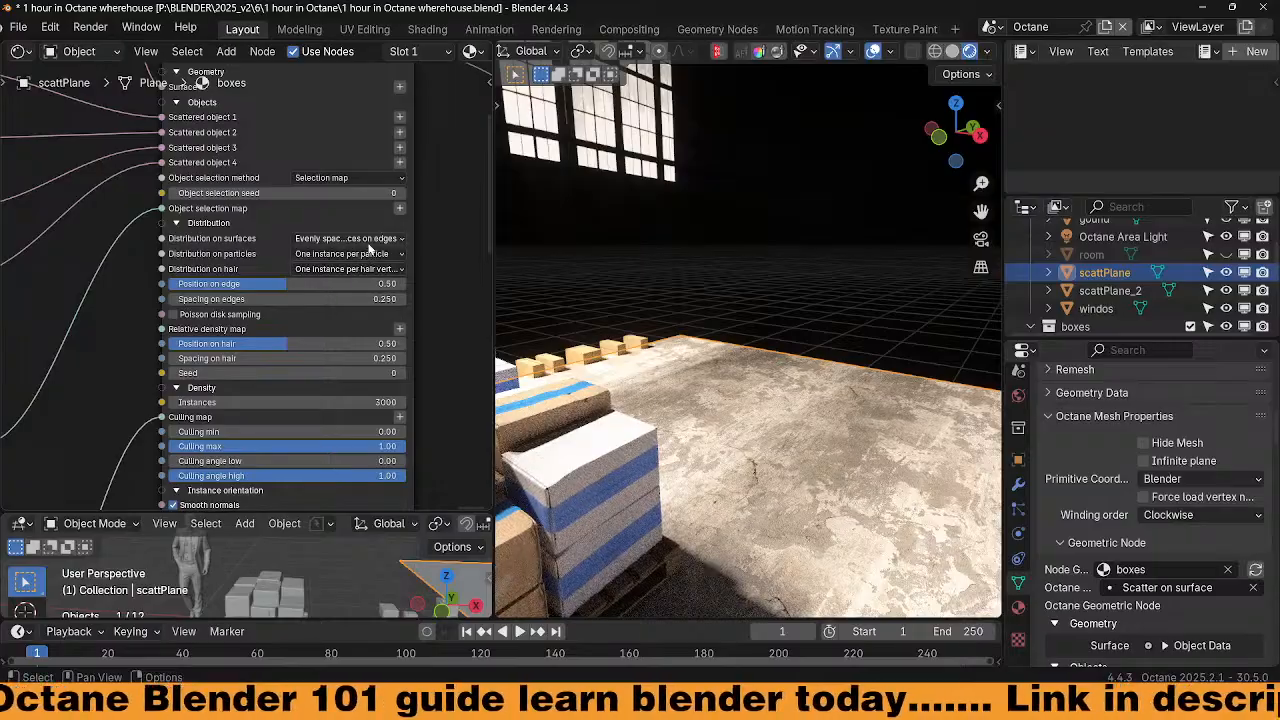
pyautogui.click(373, 240)
pyautogui.click(361, 298)
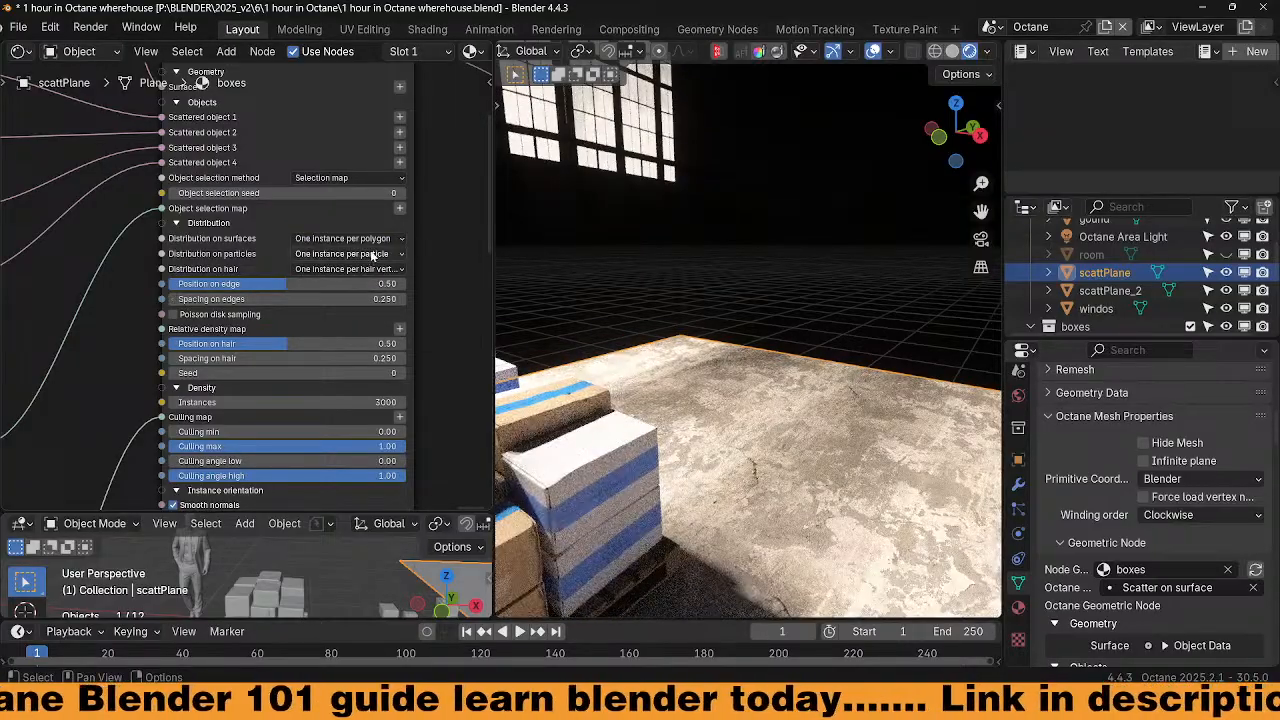
pyautogui.click(372, 242)
pyautogui.click(363, 314)
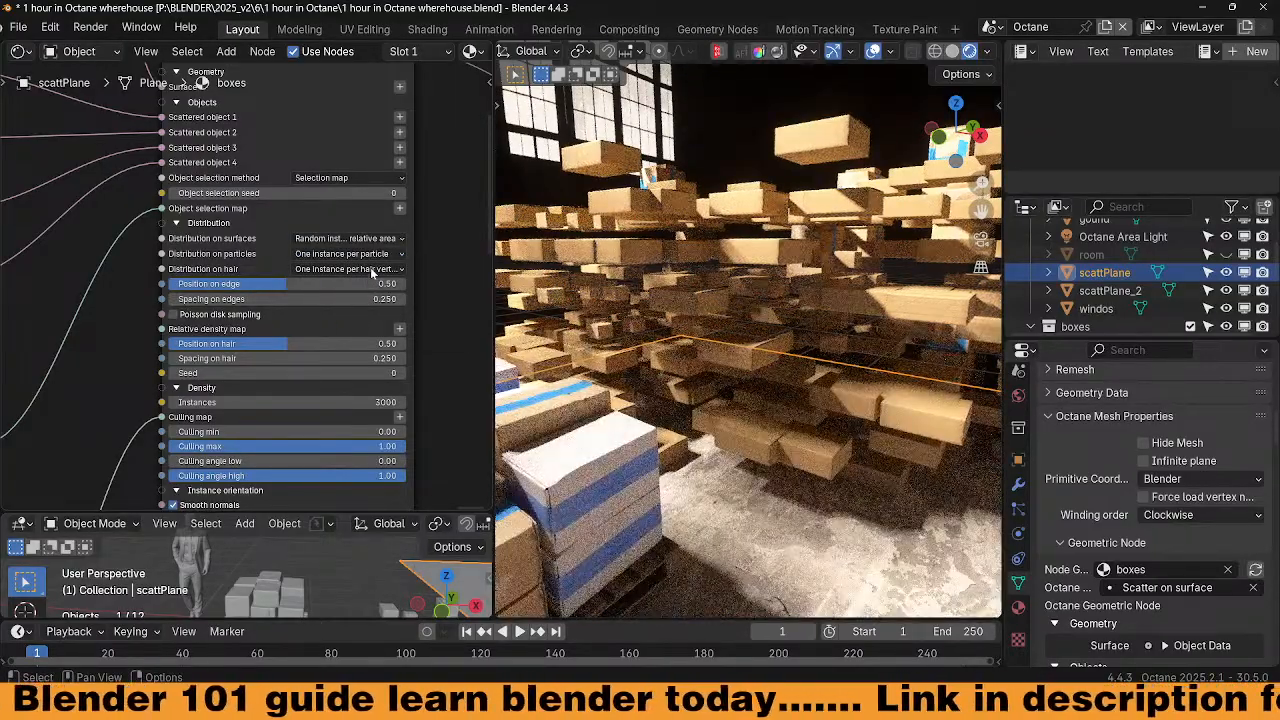
# Compare Random instances by relative density once more, and switch the surface distribution back to relative area
pyautogui.click(352, 238)
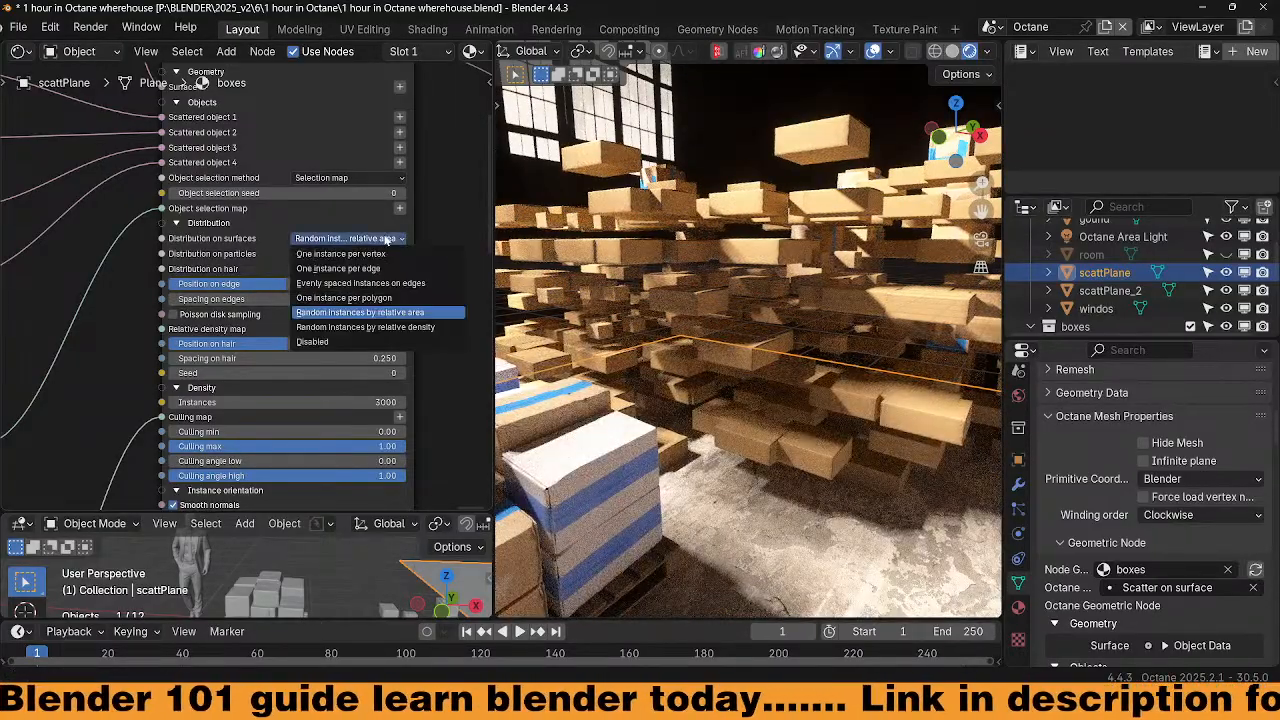
pyautogui.click(376, 327)
pyautogui.click(377, 239)
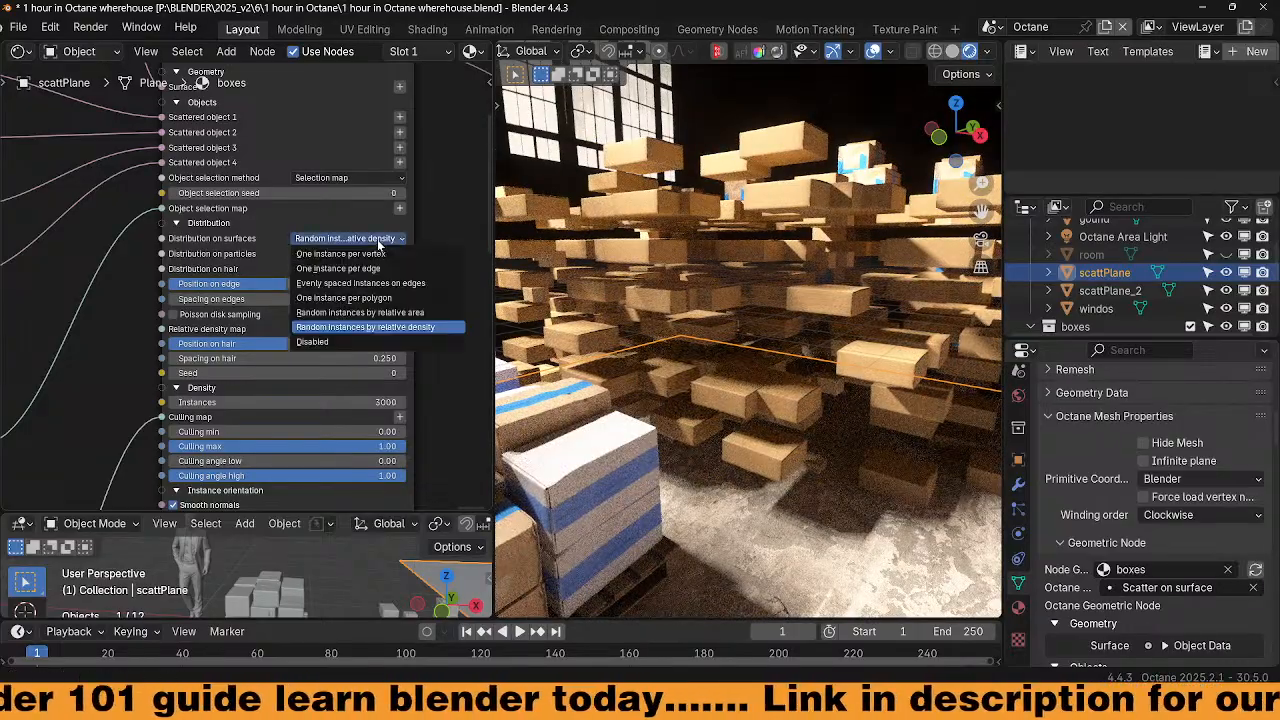
pyautogui.click(373, 312)
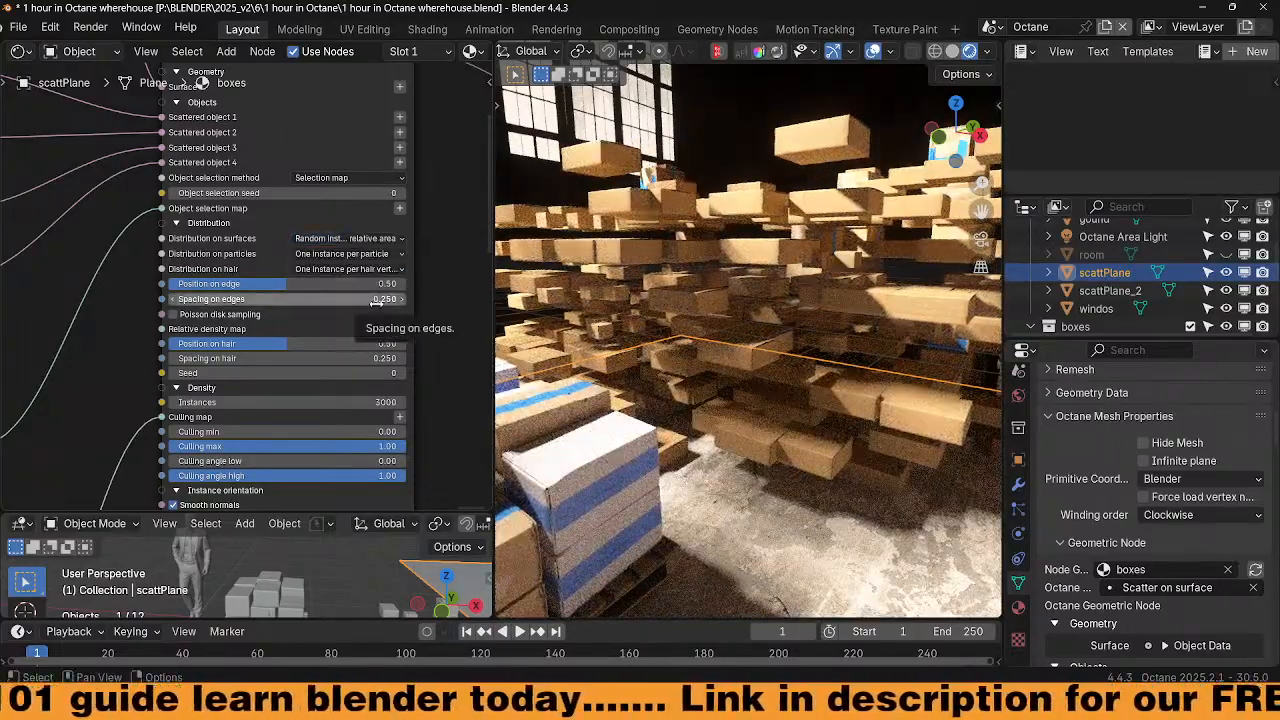
# Try the Point option for the scatter's up direction mode, and return it to Direction
pyautogui.moveTo(438, 406); pyautogui.dragTo(406, 216, button='middle')
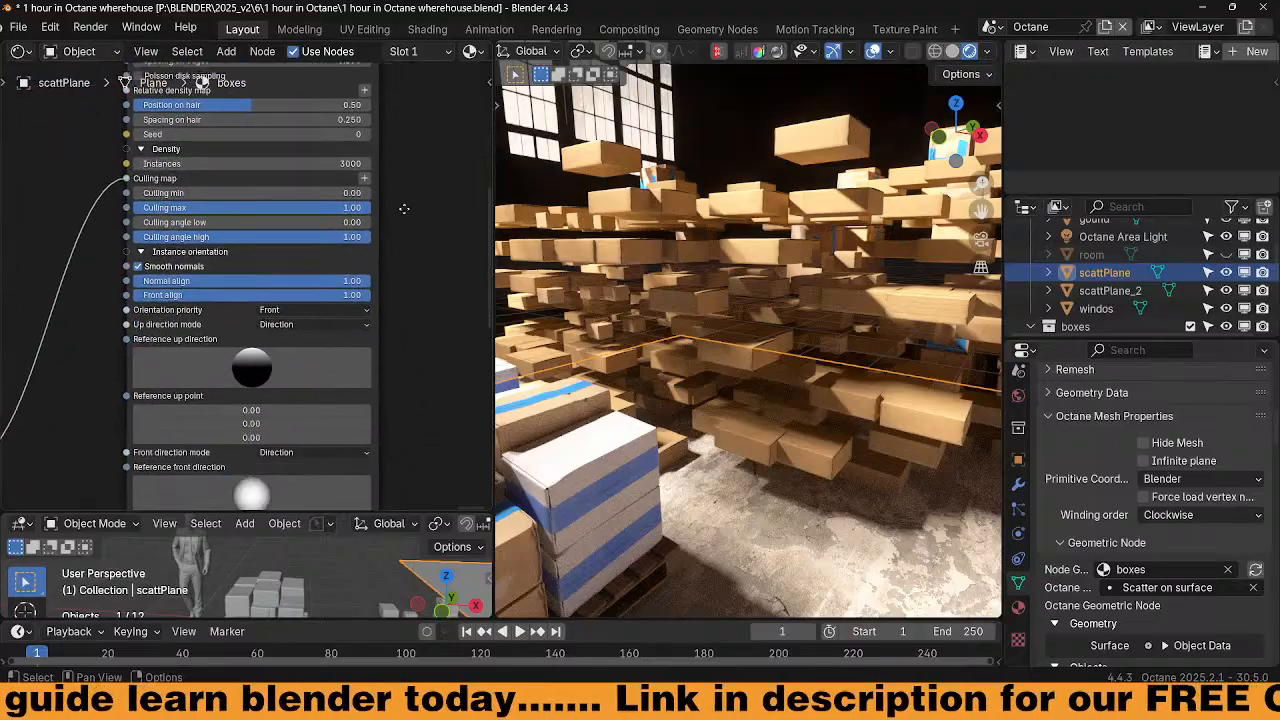
pyautogui.scroll(-5, 406, 216)
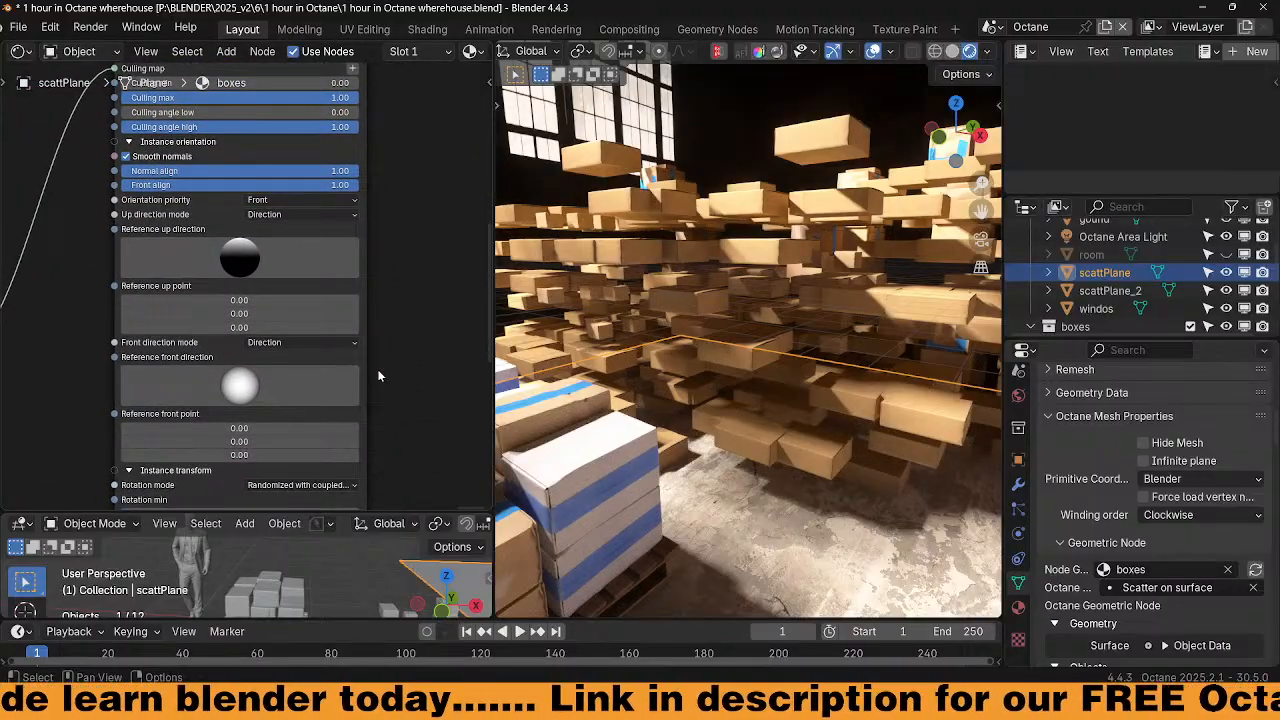
pyautogui.click(286, 214)
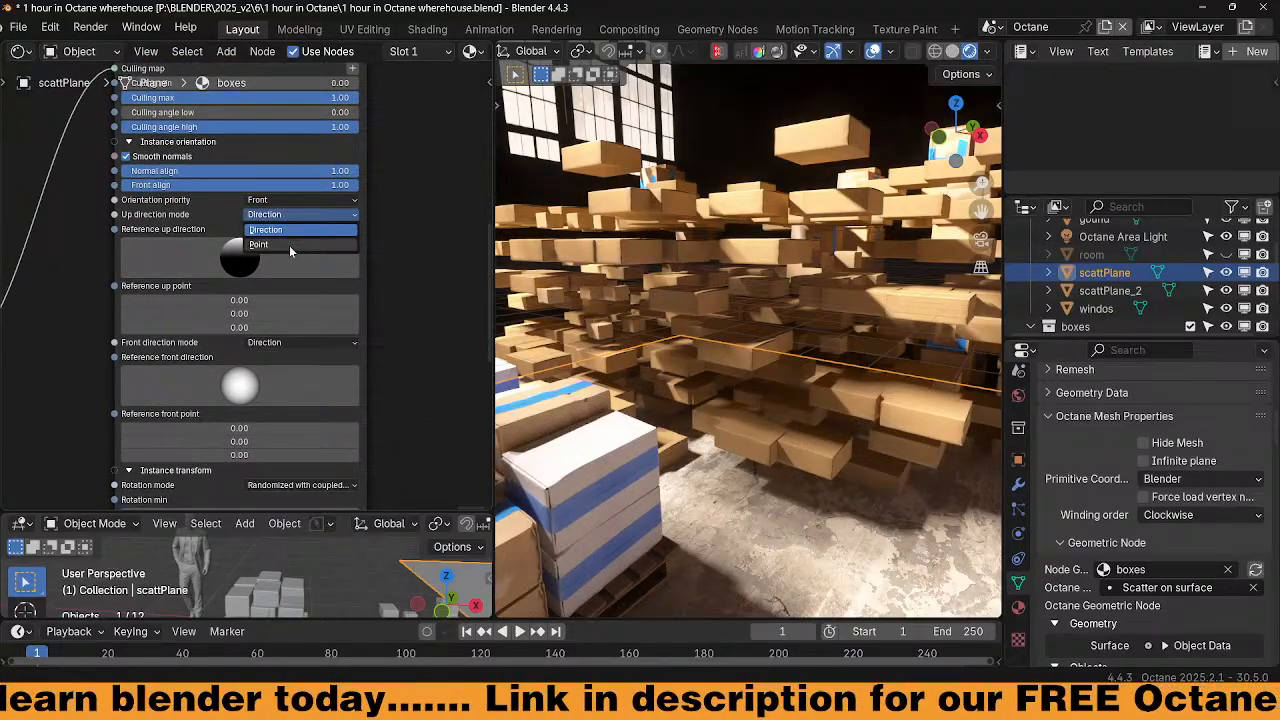
pyautogui.click(290, 247)
pyautogui.click(299, 217)
pyautogui.click(300, 230)
# Lower the scatter's translation step to 0
pyautogui.moveTo(400, 410); pyautogui.dragTo(382, 320, button='middle')
pyautogui.scroll(-4, 389, 386)
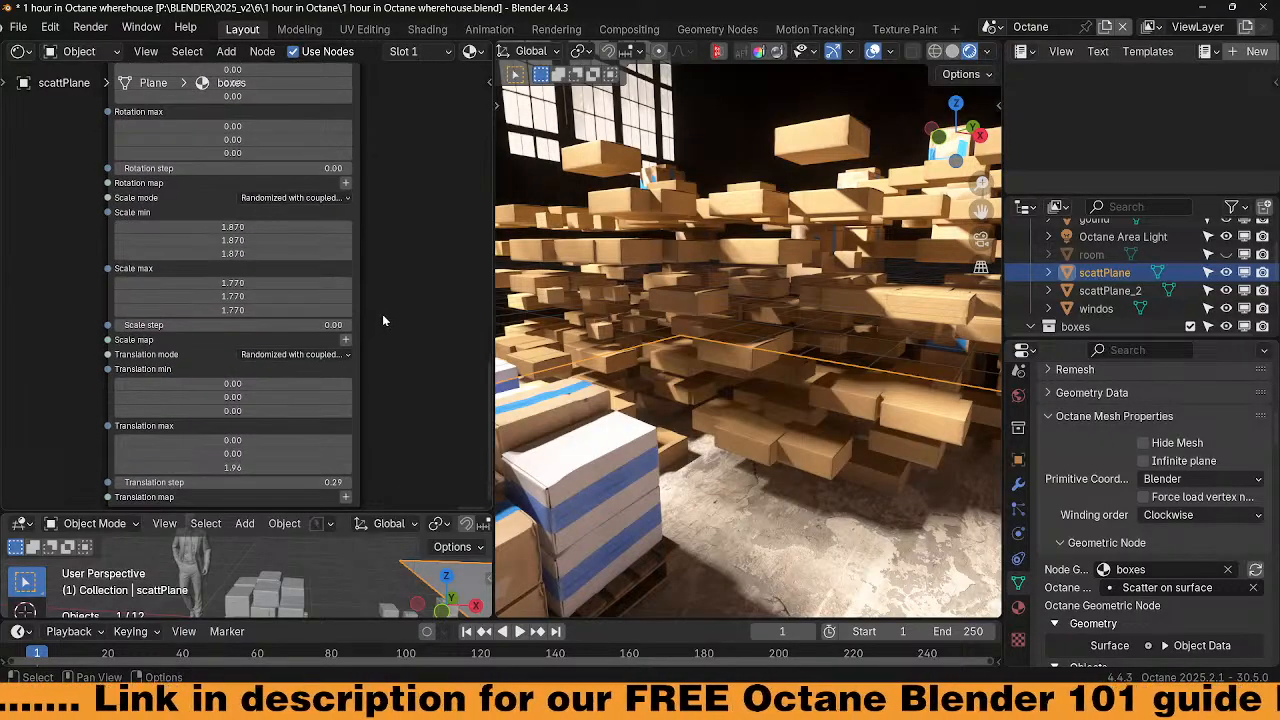
pyautogui.moveTo(375, 387); pyautogui.dragTo(316, 268, button='middle')
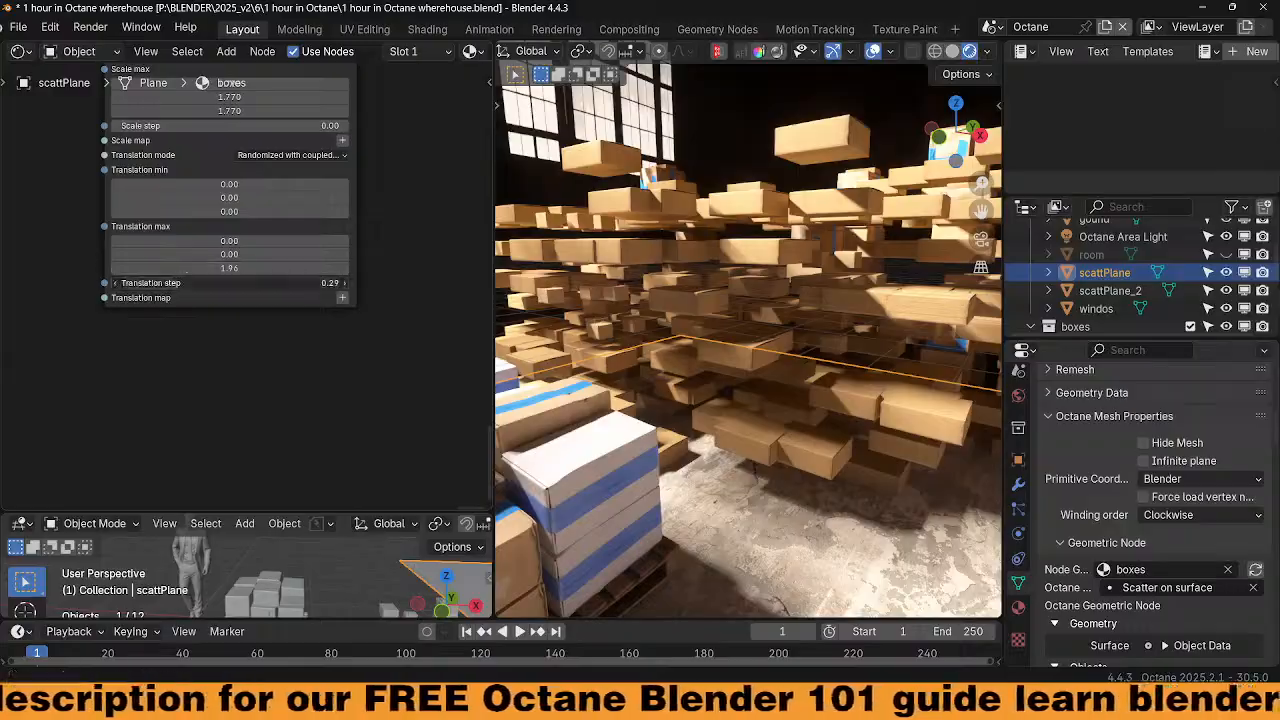
pyautogui.moveTo(230, 283)
pyautogui.mouseDown()
pyautogui.moveTo(306, 283)
pyautogui.moveTo(244, 283)
pyautogui.mouseUp()
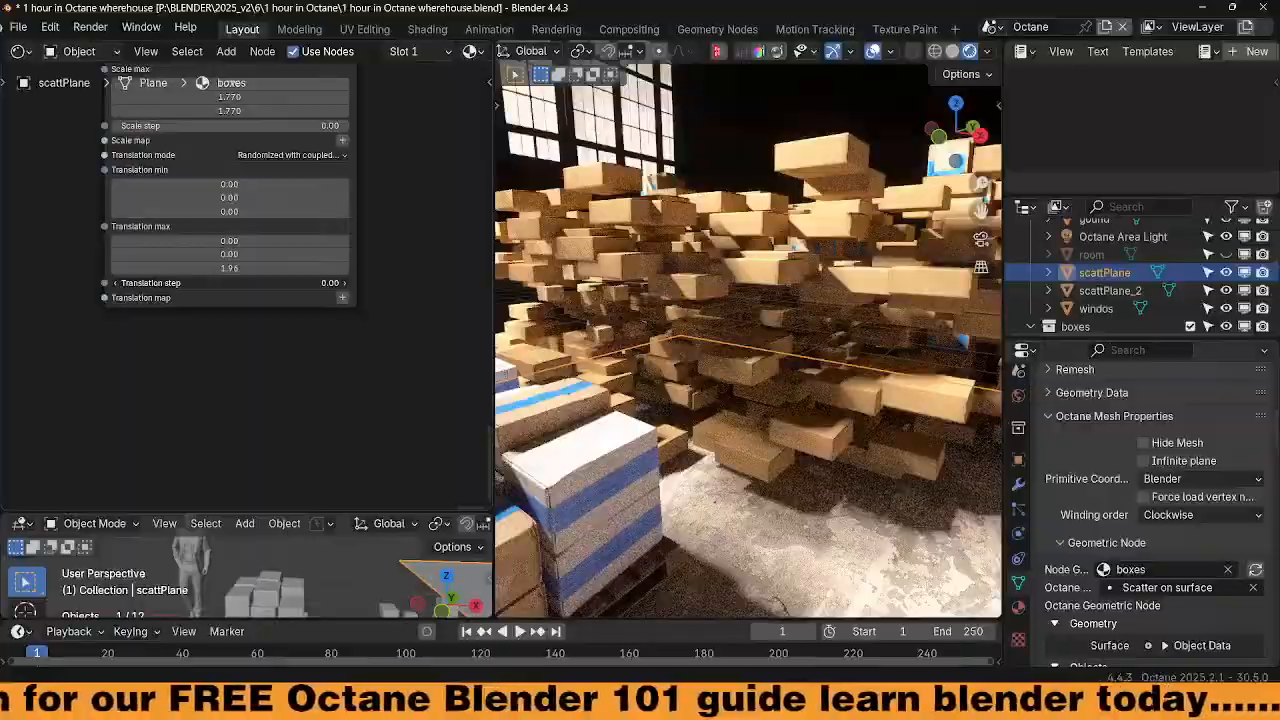
# Try a translation max Z of 1.85 and a translation min Z of 0.11 on the scatter node
pyautogui.moveTo(330, 283); pyautogui.dragTo(228, 268)
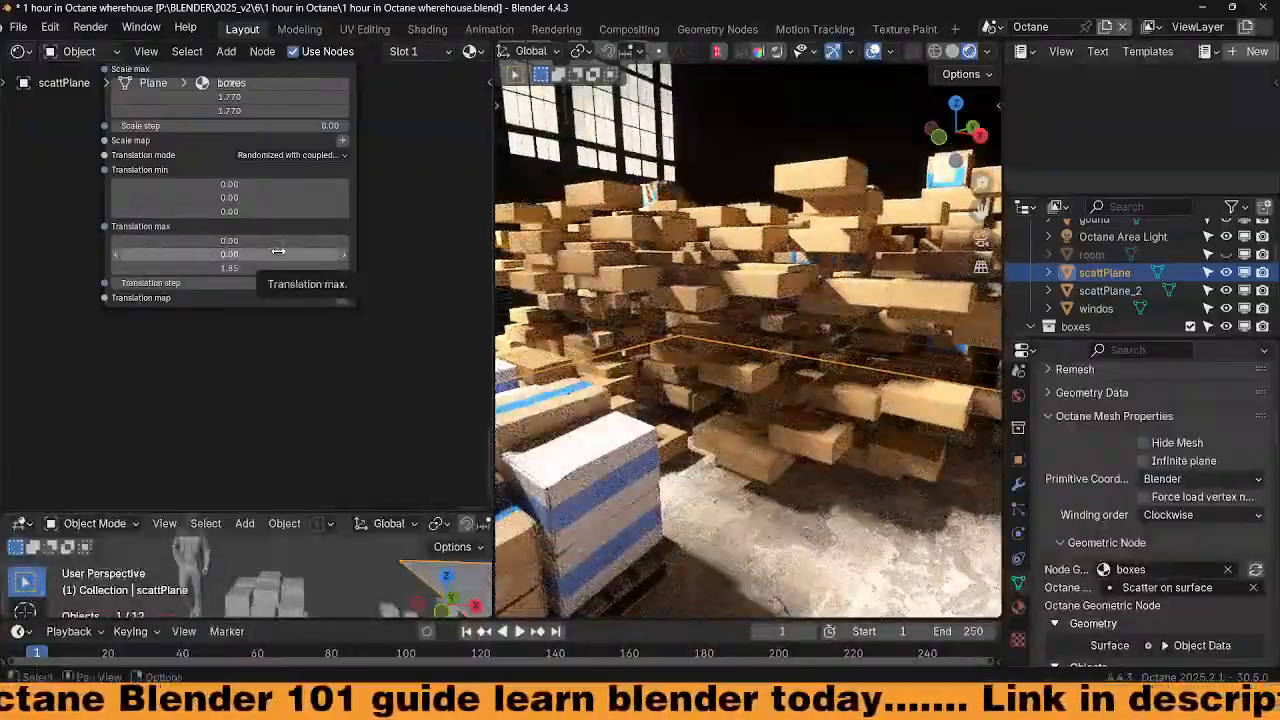
pyautogui.moveTo(229, 211); pyautogui.dragTo(241, 211)
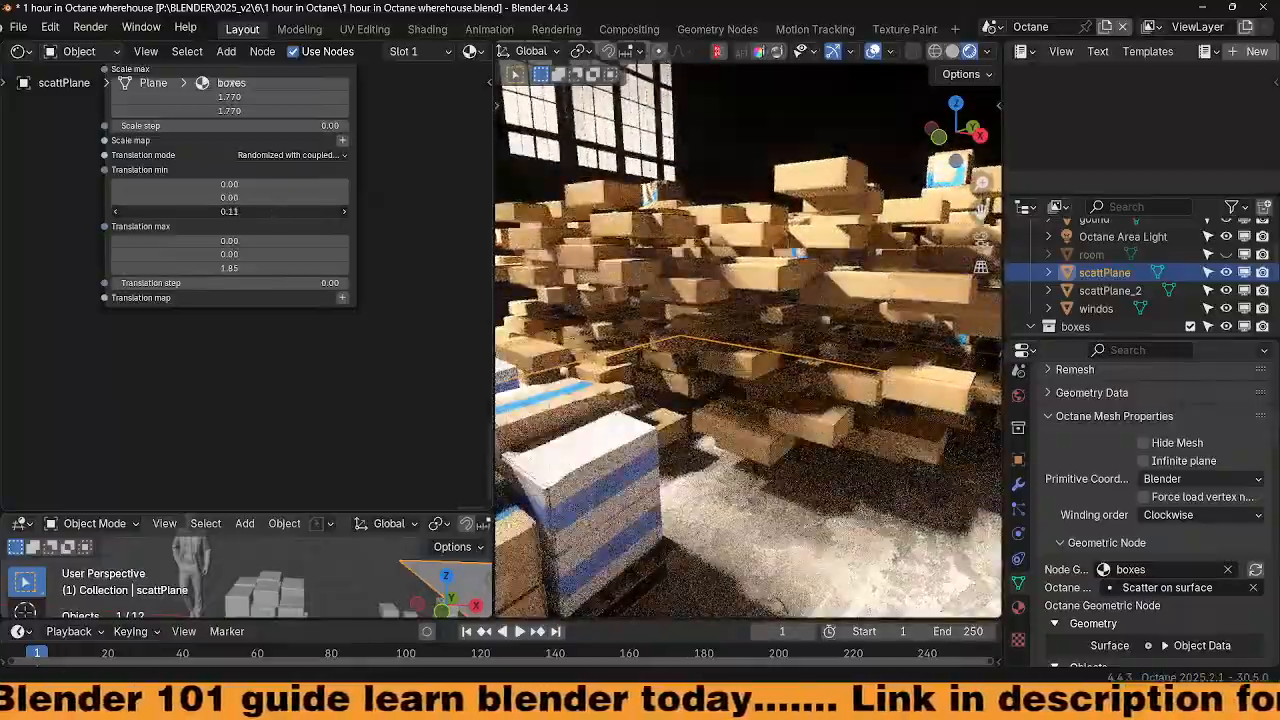
# Try the Fixed translation mode on the scatter with translation max Z at 1.88 and translation step at 1.64
pyautogui.click(280, 156)
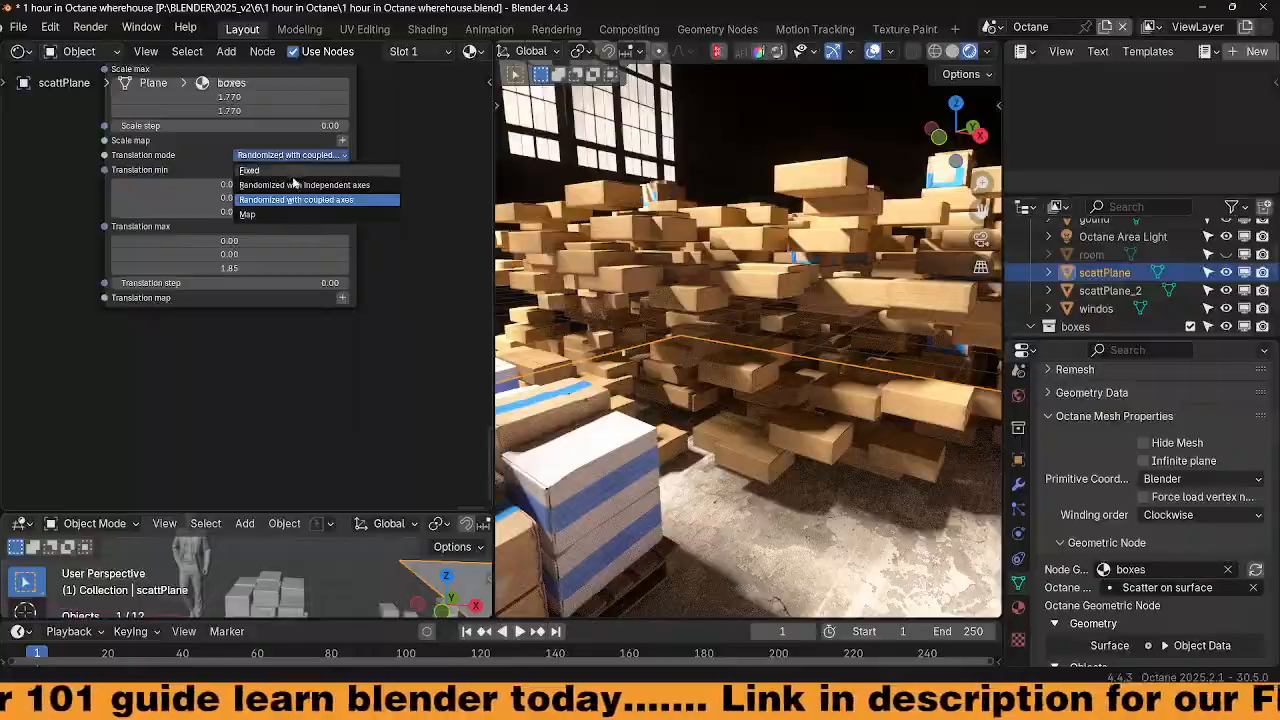
pyautogui.click(296, 170)
pyautogui.moveTo(229, 268); pyautogui.dragTo(280, 283)
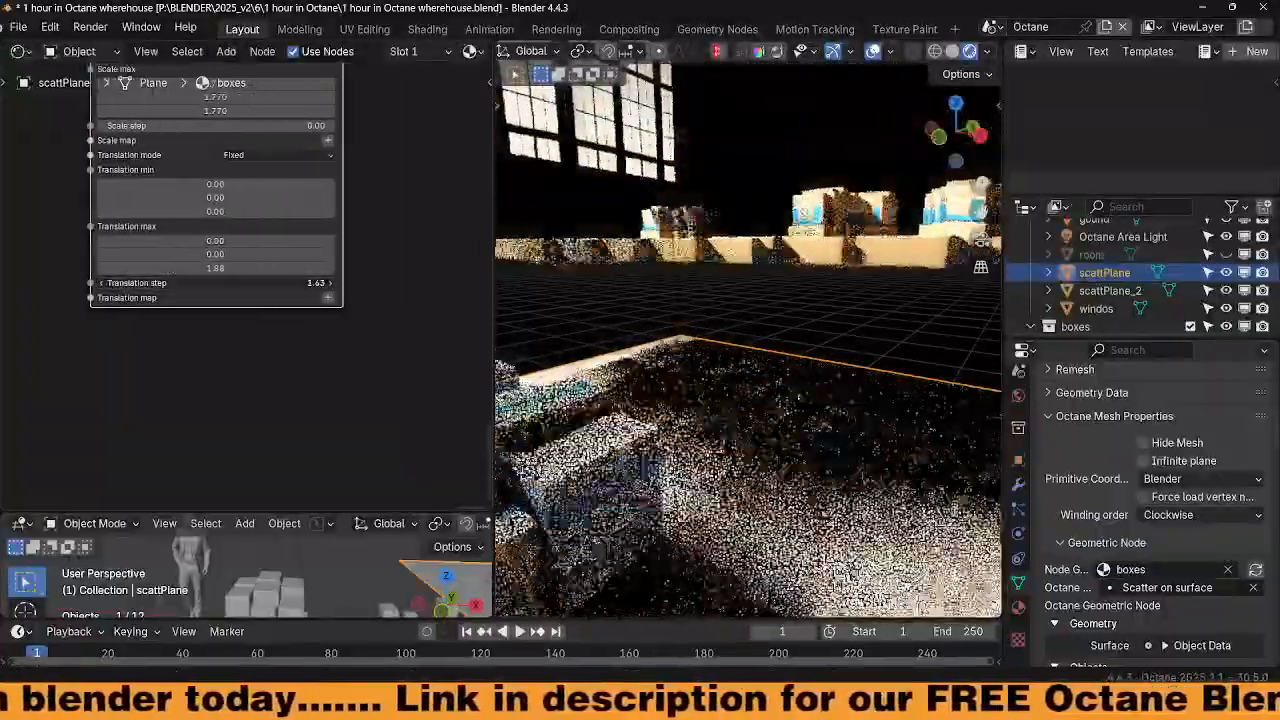
# Switch the translation mode to Randomized with independent axes and set the translation step to 0.16
pyautogui.click(268, 155)
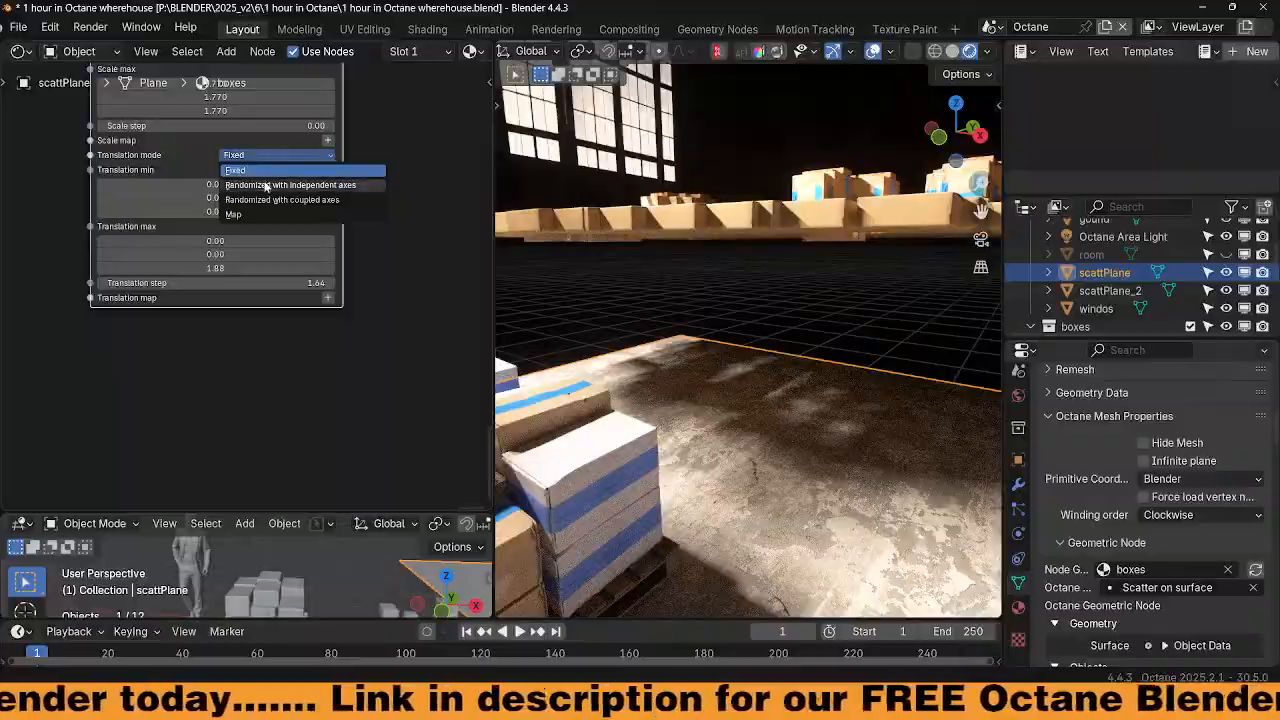
pyautogui.click(263, 182)
pyautogui.moveTo(279, 284); pyautogui.dragTo(256, 284)
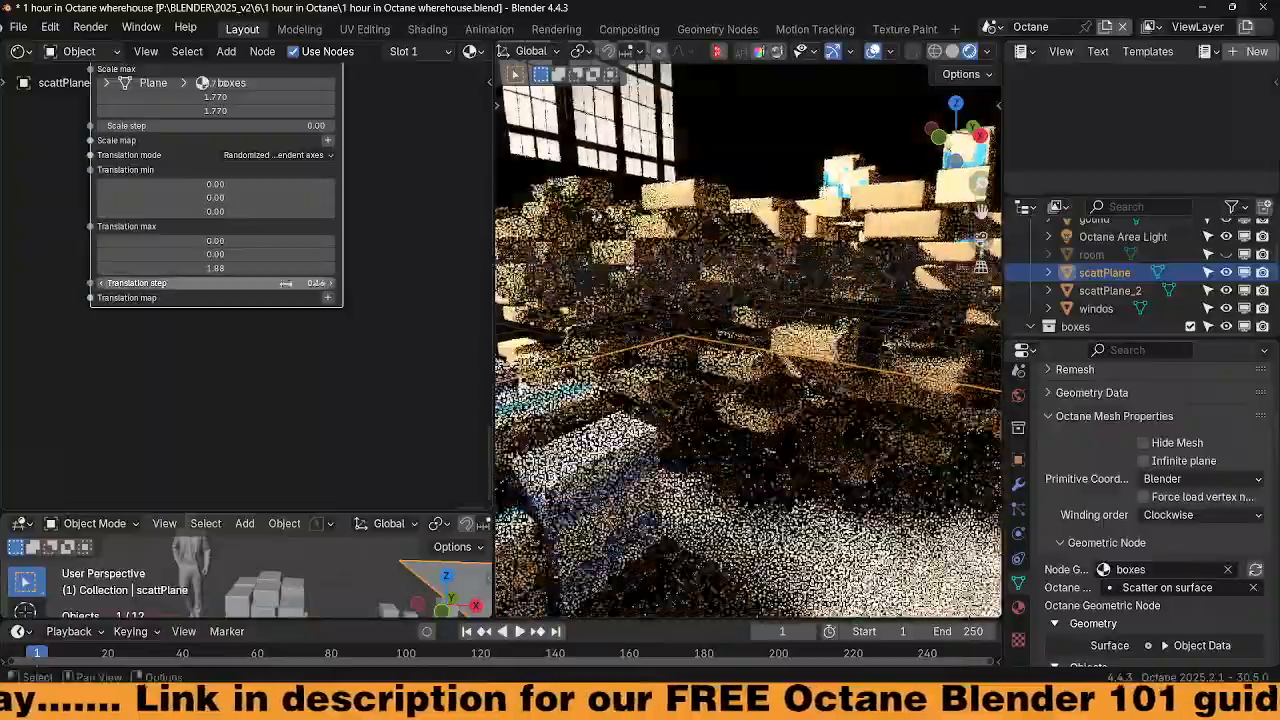
# Examine the scattered box piles from above and the scatter node's instance transform settings
pyautogui.moveTo(768, 333); pyautogui.dragTo(710, 264, button='middle')
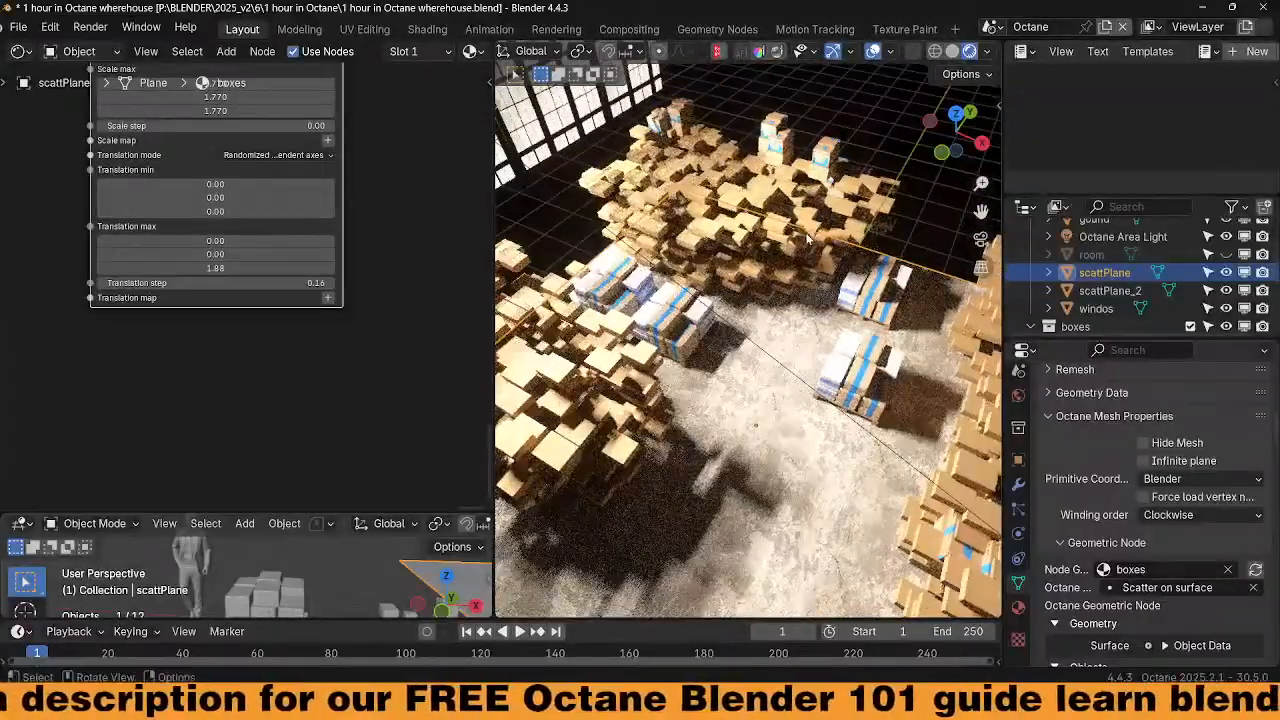
pyautogui.scroll(6, 320, 285)
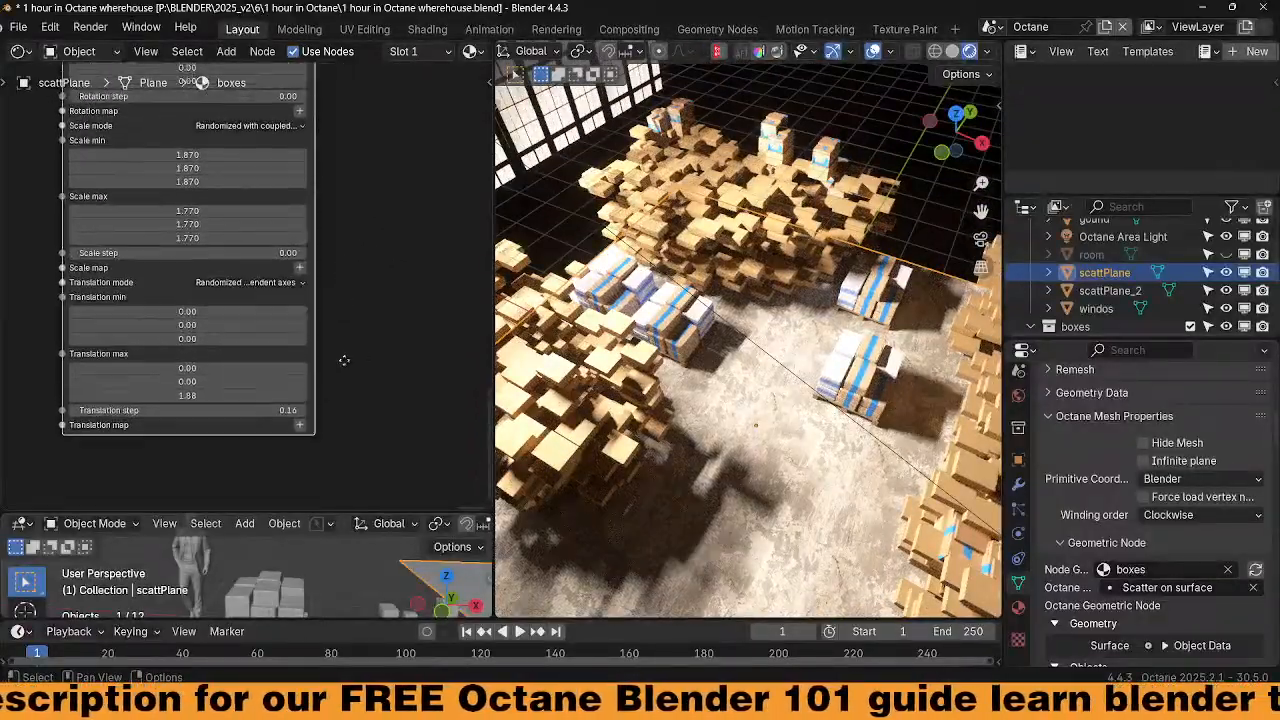
pyautogui.moveTo(335, 285); pyautogui.dragTo(359, 308, button='middle')
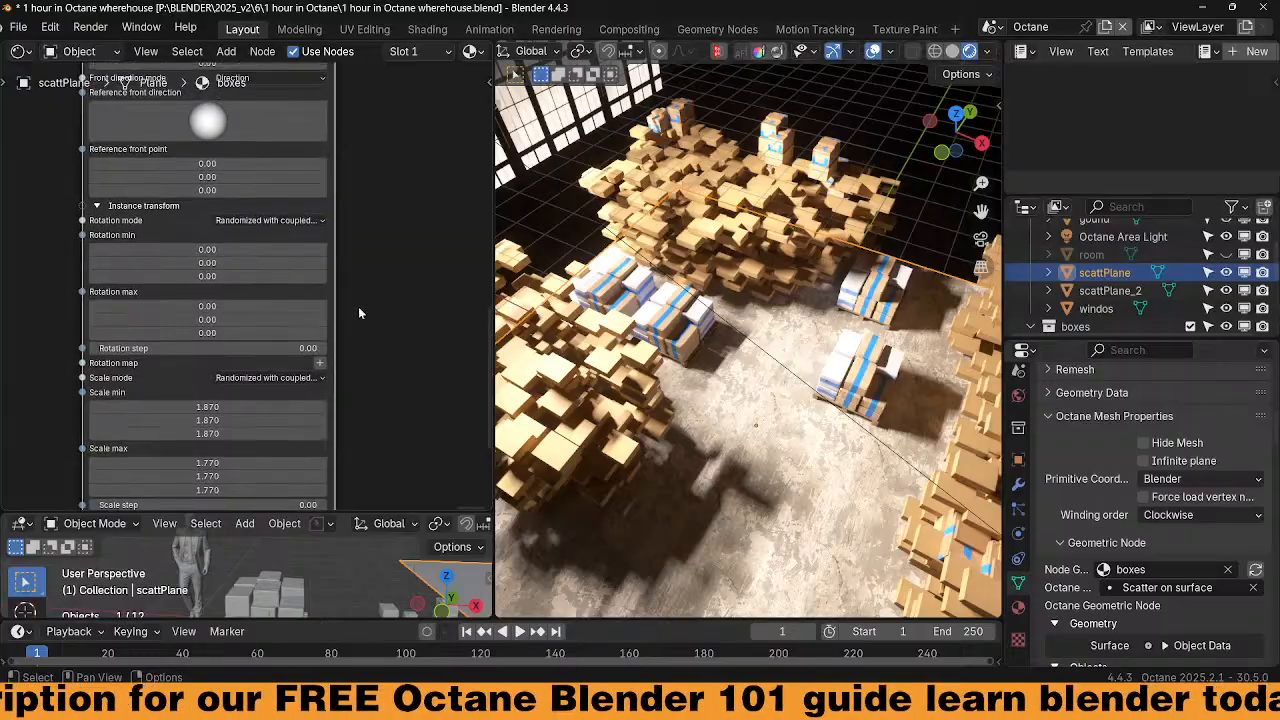
pyautogui.scroll(-2, 359, 308)
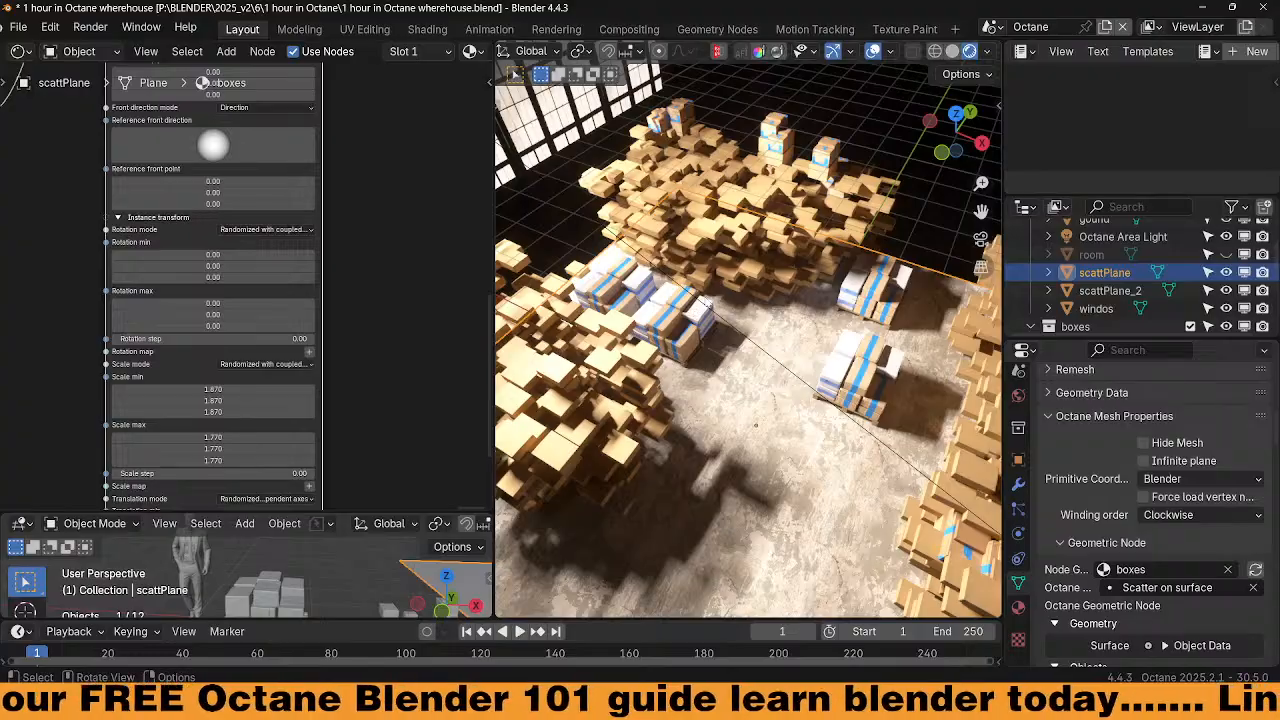
pyautogui.scroll(-3, 699, 308)
pyautogui.scroll(-5, 698, 333)
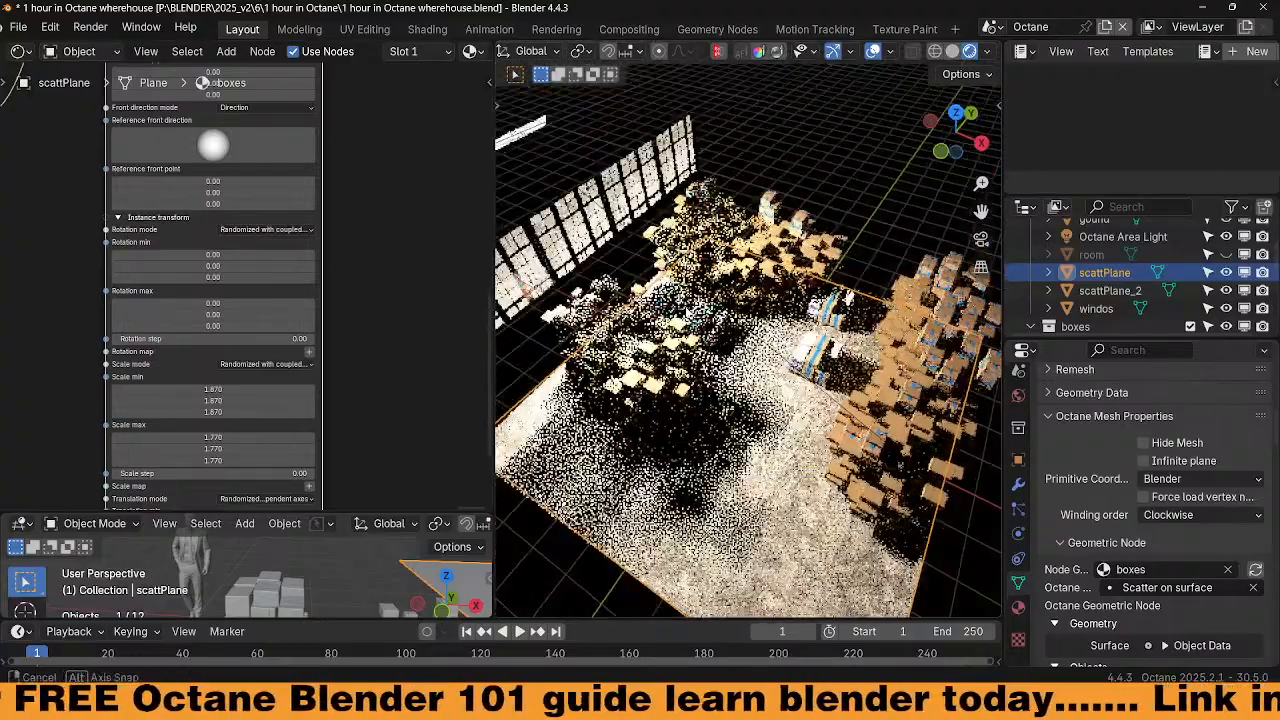
pyautogui.moveTo(698, 333); pyautogui.dragTo(785, 345, button='middle')
# Frame the source cardboard boxes outside the warehouse floor and show the viewport in solid shading
pyautogui.click(789, 345)
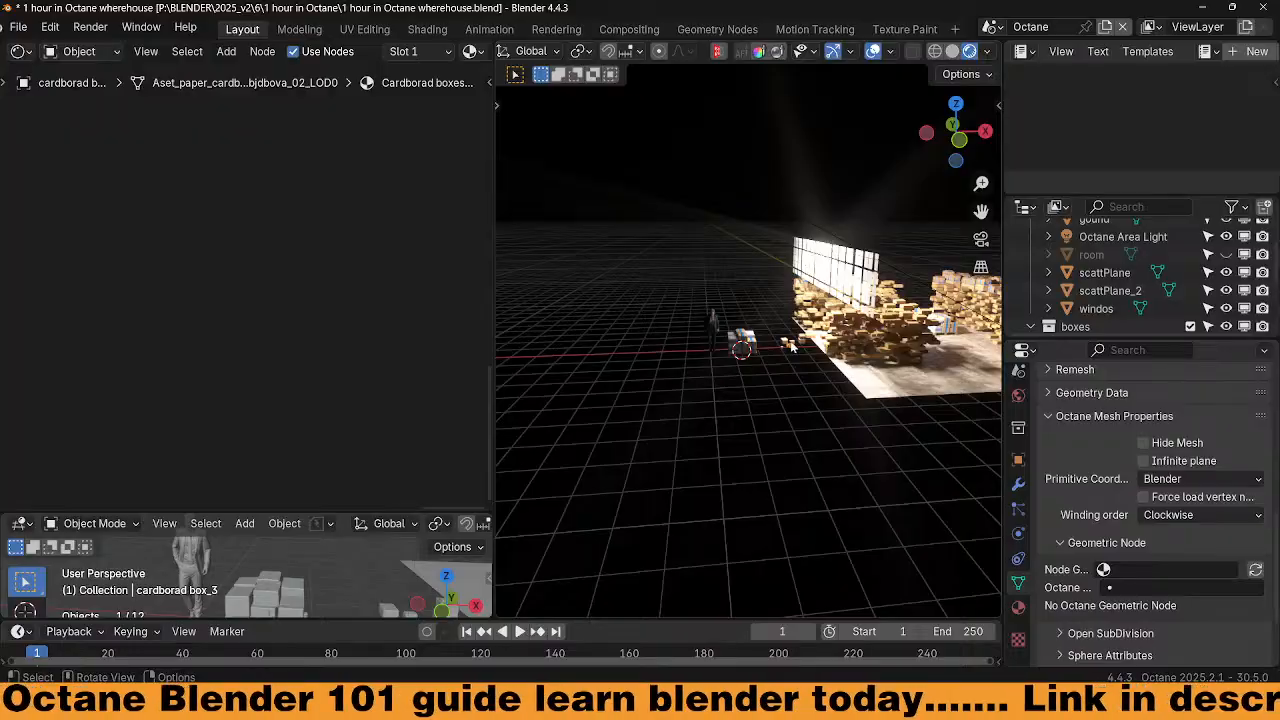
pyautogui.press('KP_Decimal')
pyautogui.scroll(-3, 790, 340)
pyautogui.moveTo(812, 353)
pyautogui.mouseDown(button='middle')
pyautogui.moveTo(822, 320)
pyautogui.moveTo(752, 393)
pyautogui.moveTo(717, 357)
pyautogui.moveTo(859, 381)
pyautogui.mouseUp(button='middle')
pyautogui.click(954, 52)
pyautogui.moveTo(864, 308); pyautogui.dragTo(826, 343, button='middle')
# Move the flat box cardborad box_3 about 0.20 m in -X and 0.17 m in Y, and raise it onto the large box
pyautogui.click(801, 251)
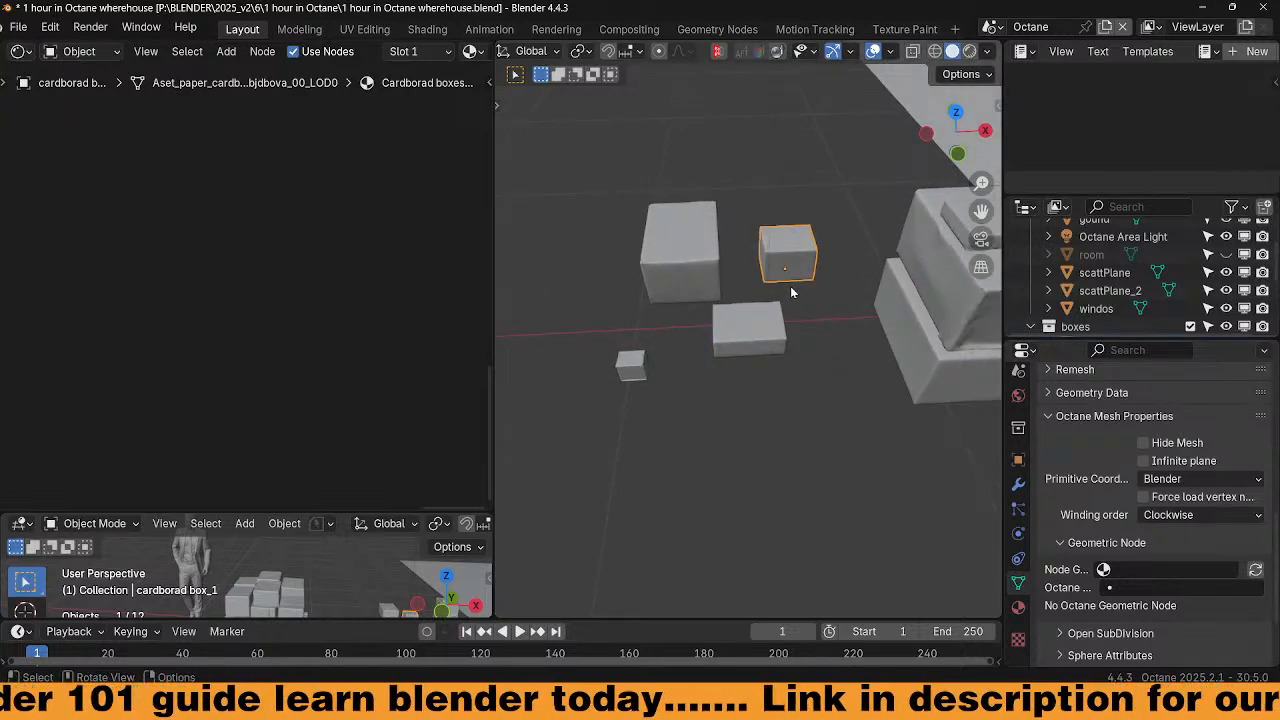
pyautogui.click(713, 257)
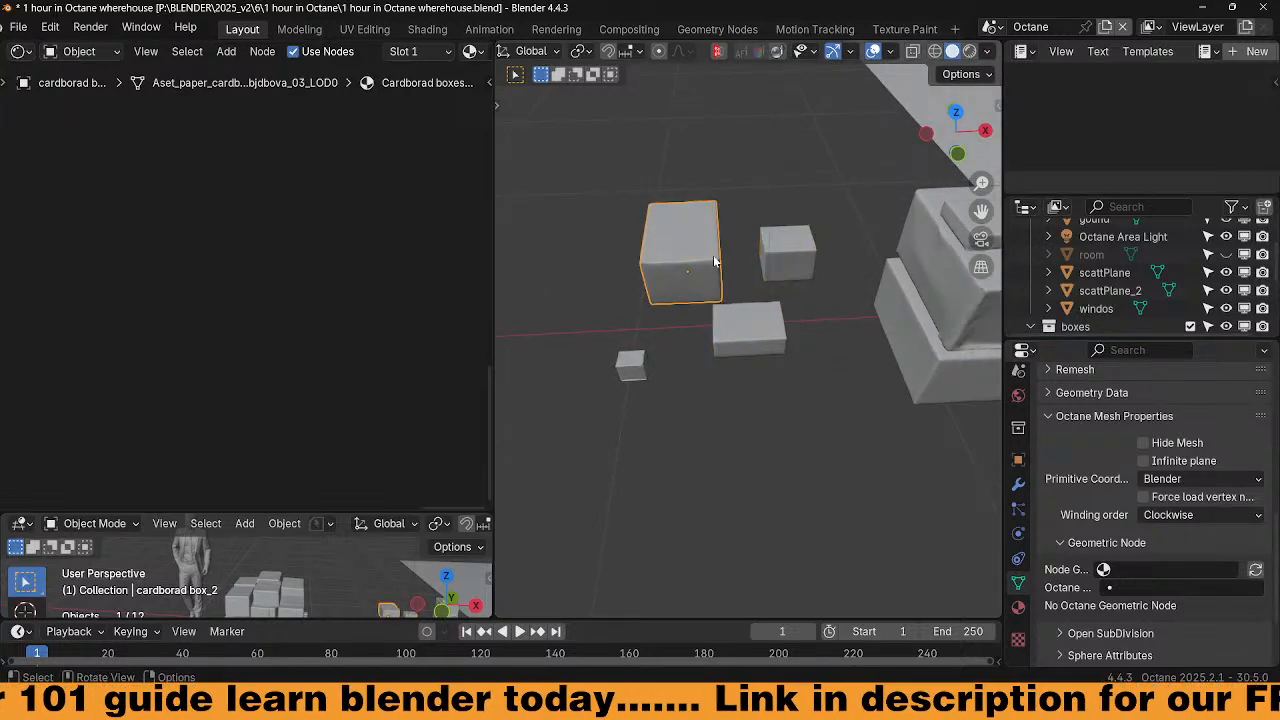
pyautogui.click(737, 335)
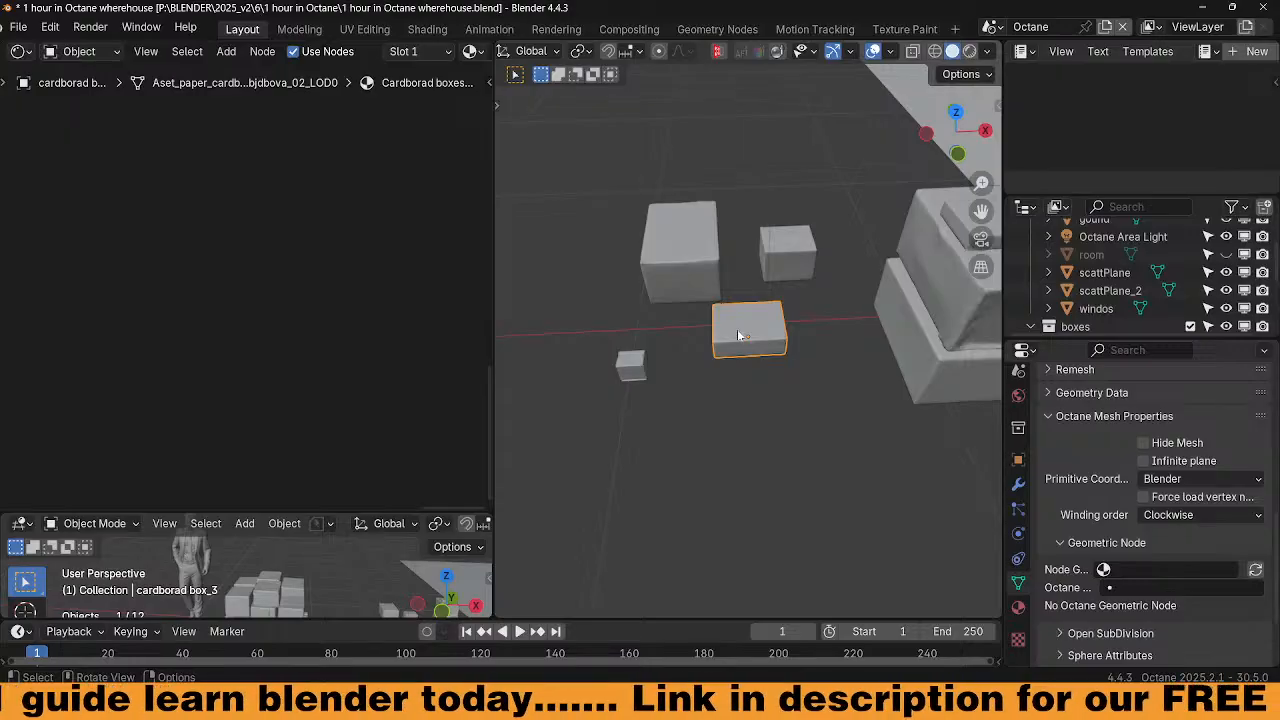
pyautogui.press('KP_7')
pyautogui.press('g')
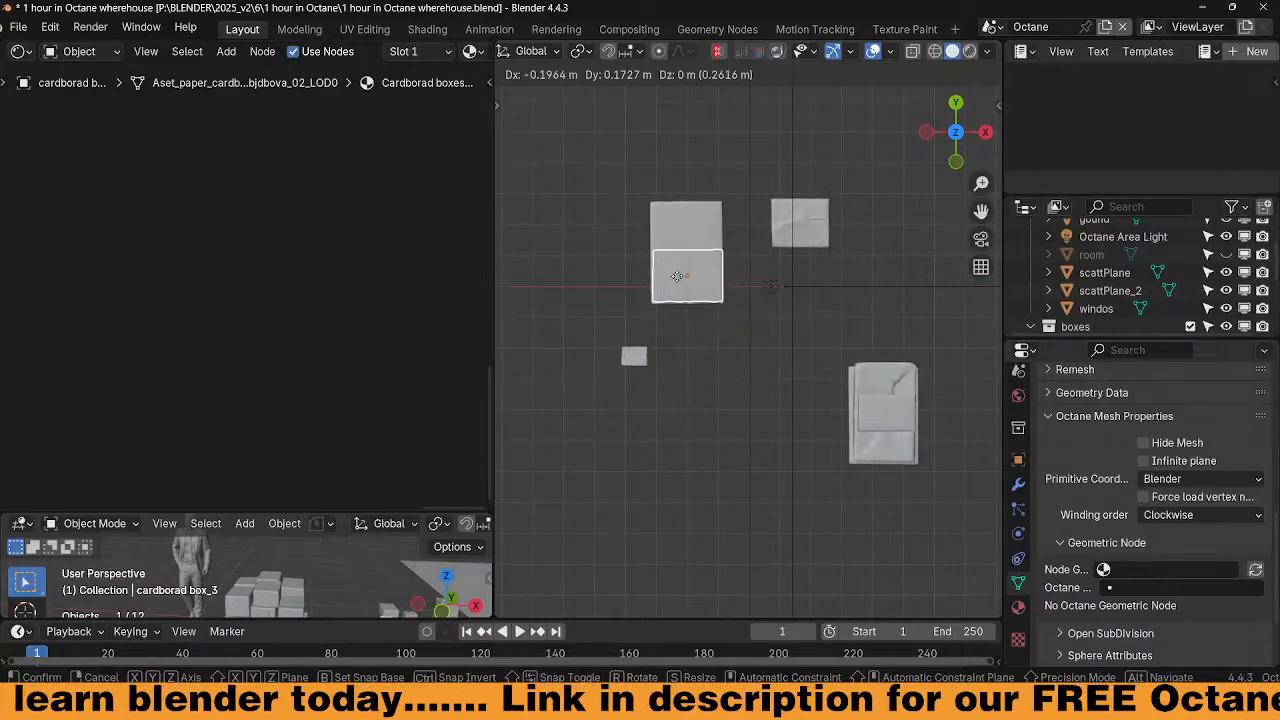
pyautogui.click(677, 276)
pyautogui.moveTo(676, 272); pyautogui.dragTo(713, 316, button='middle')
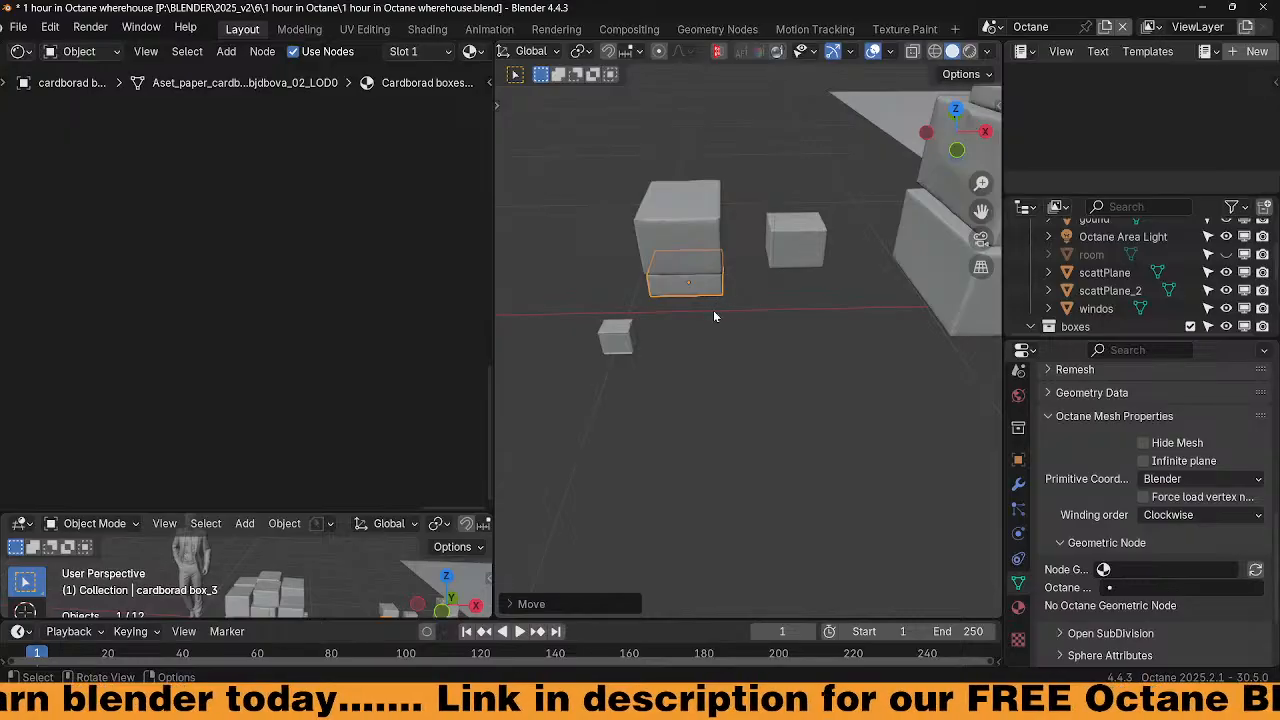
pyautogui.press('g')
pyautogui.press('z')
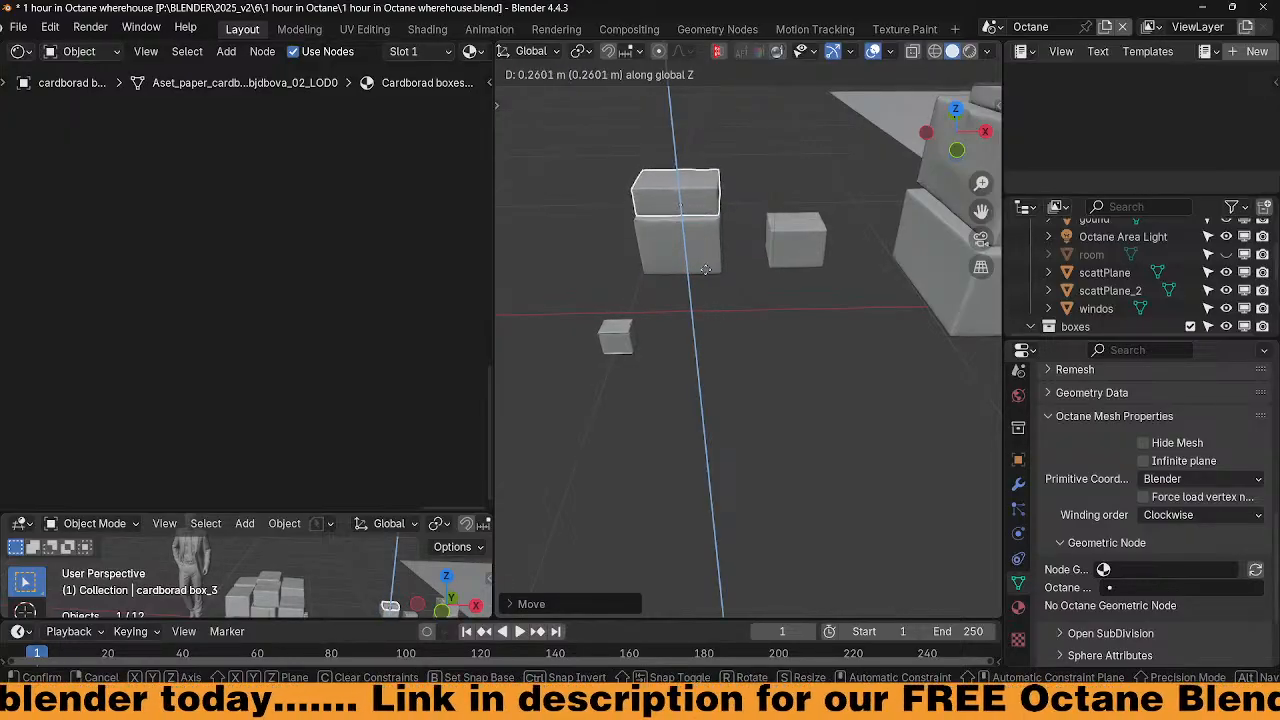
pyautogui.click(706, 282)
# Move cardborad box_1 about 0.36 m along -X in top view, over the back of the large box
pyautogui.moveTo(760, 320); pyautogui.dragTo(797, 357, button='middle')
pyautogui.click(790, 198)
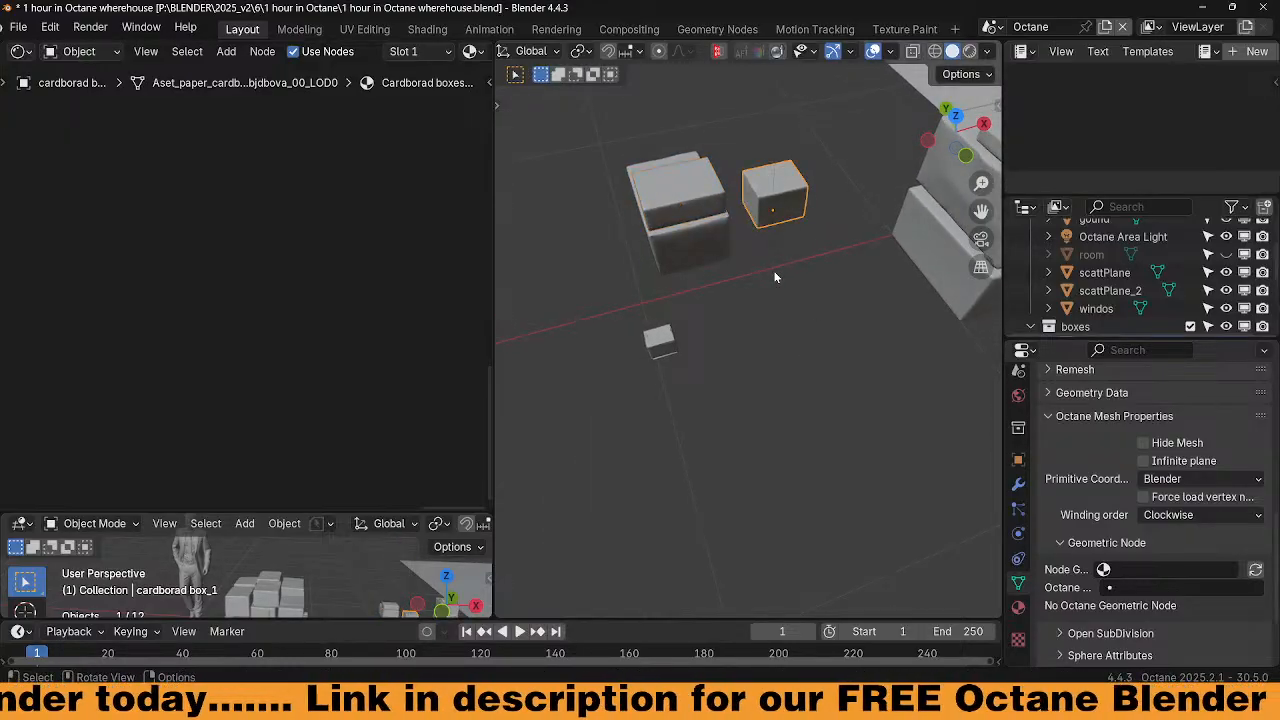
pyautogui.press('KP_7')
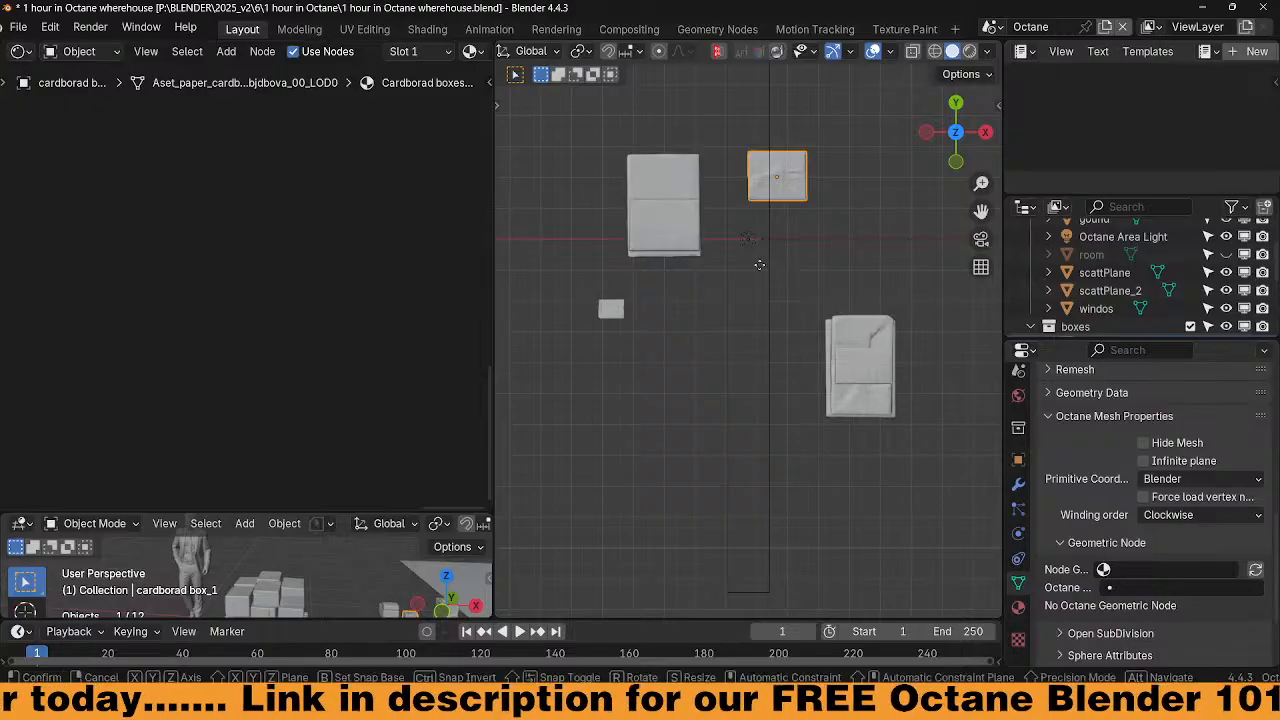
pyautogui.press('g')
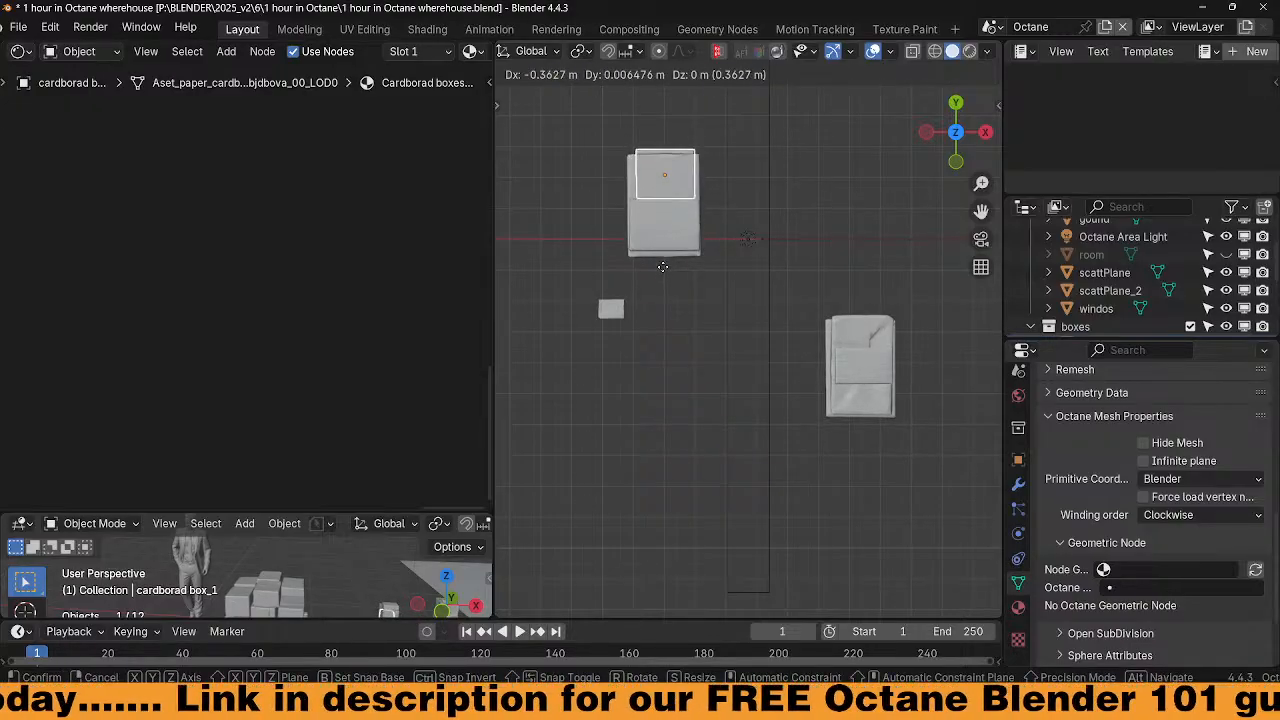
pyautogui.click(662, 266)
# Raise cardborad box_1 vertically so it rests on the large box beside the flat one, lifting it about 0.26 m
pyautogui.press('g')
pyautogui.press('z')
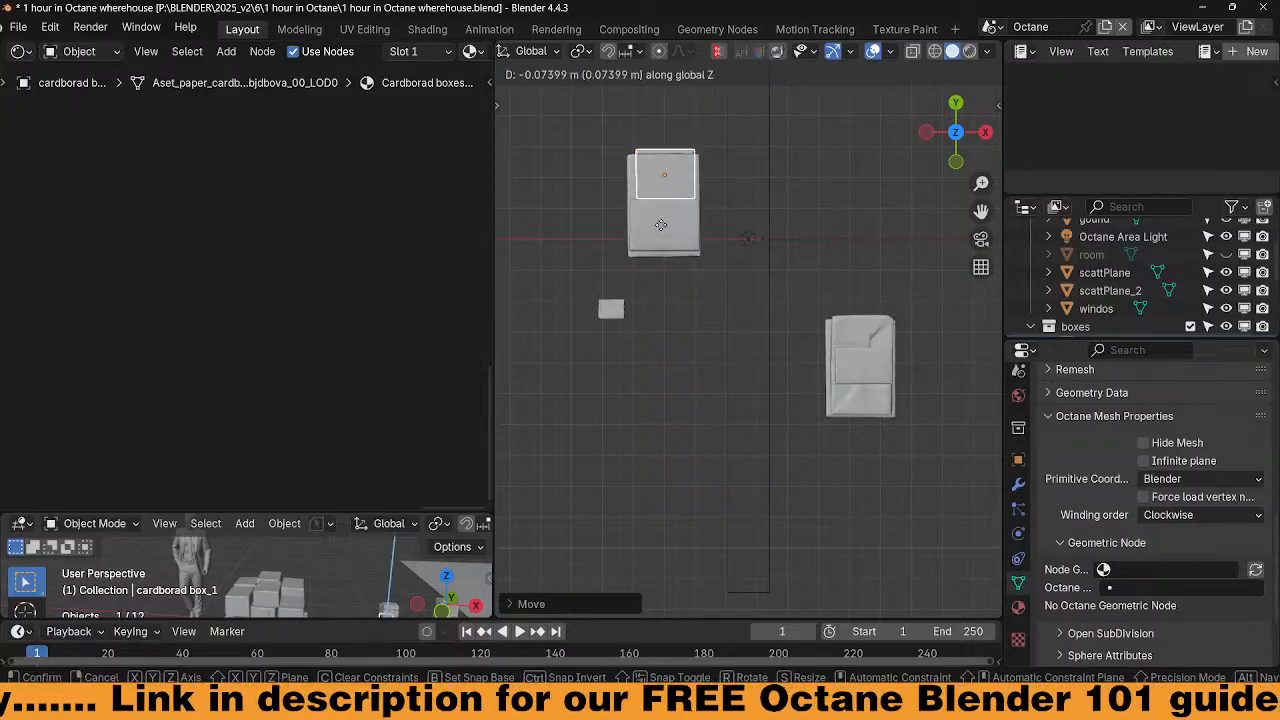
pyautogui.click(690, 252)
pyautogui.moveTo(690, 252); pyautogui.dragTo(545, 135, button='middle')
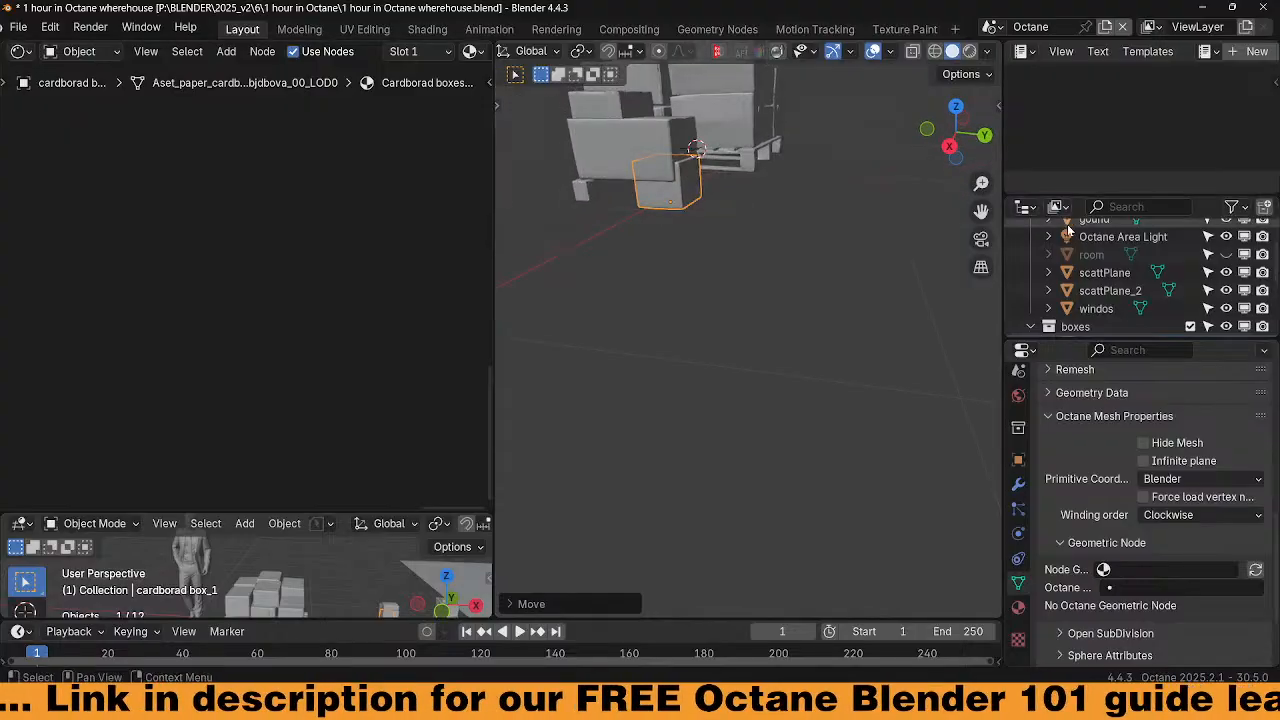
pyautogui.scroll(3, 1246, 326)
pyautogui.keyDown('shift'); pyautogui.moveTo(879, 224); pyautogui.dragTo(778, 358, button='middle'); pyautogui.keyUp('shift')
pyautogui.press('KP_Decimal')
pyautogui.scroll(-6, 872, 366)
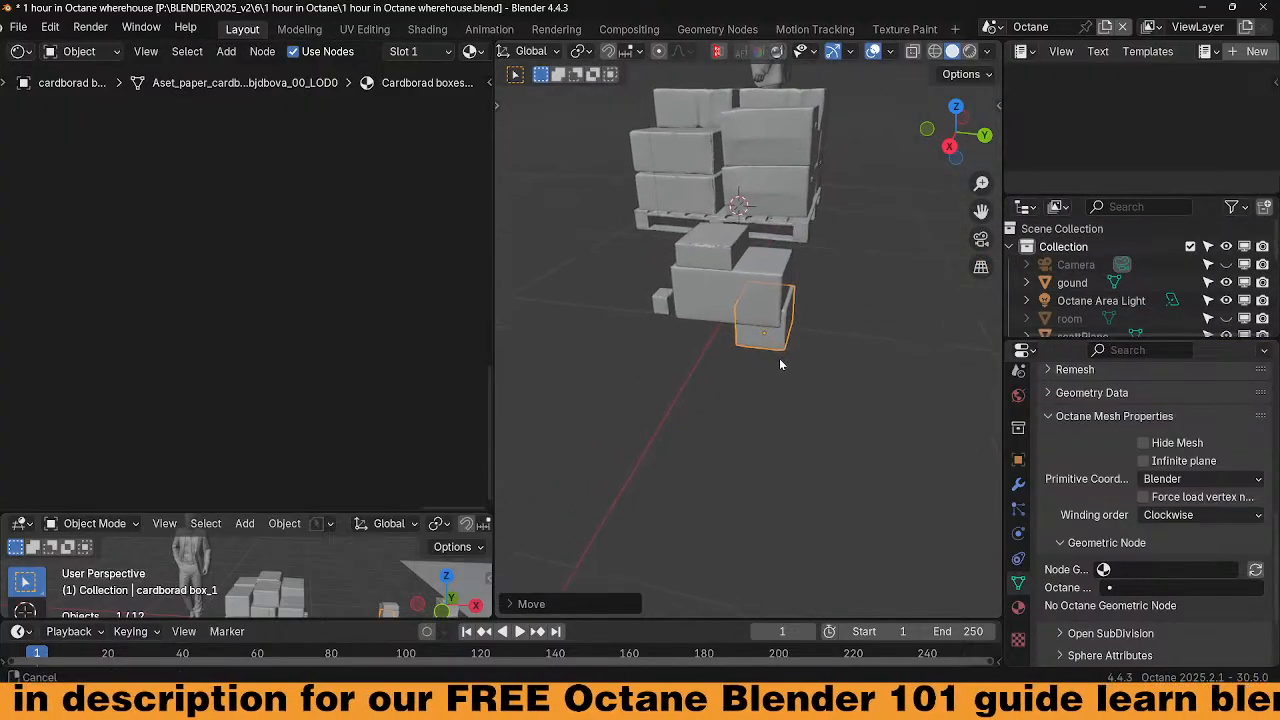
pyautogui.press('g')
pyautogui.press('z')
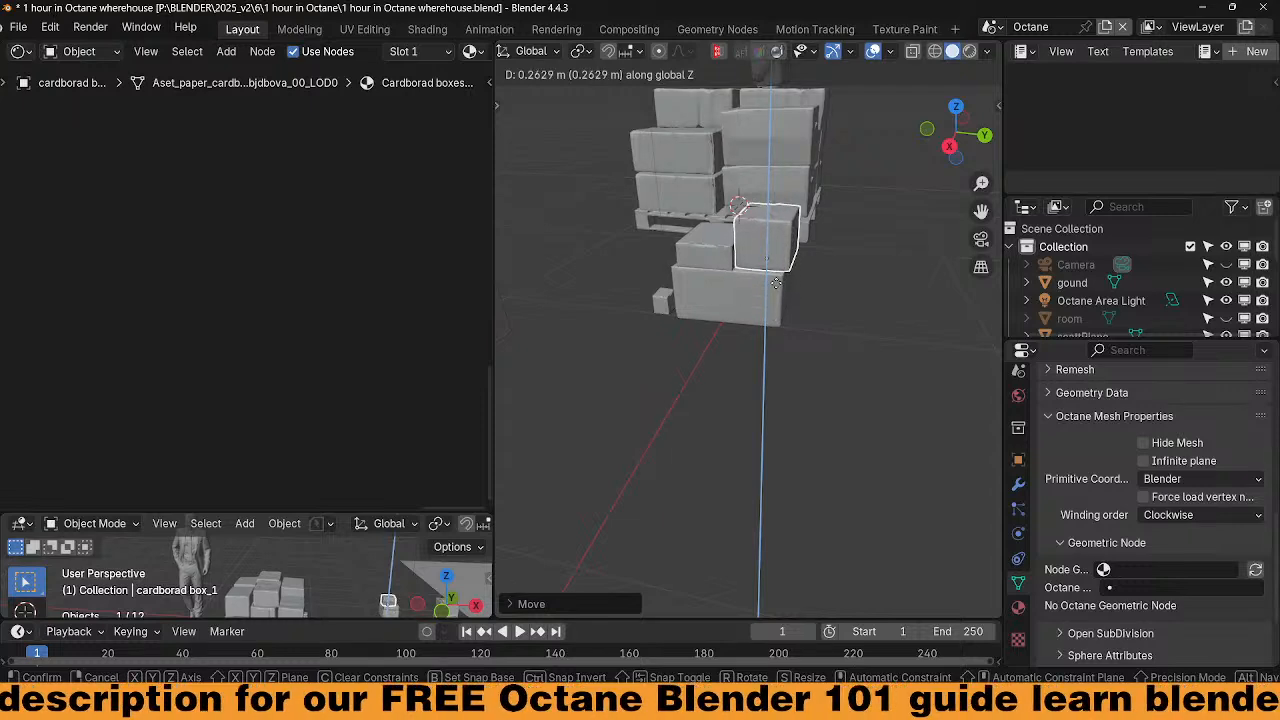
pyautogui.click(775, 283)
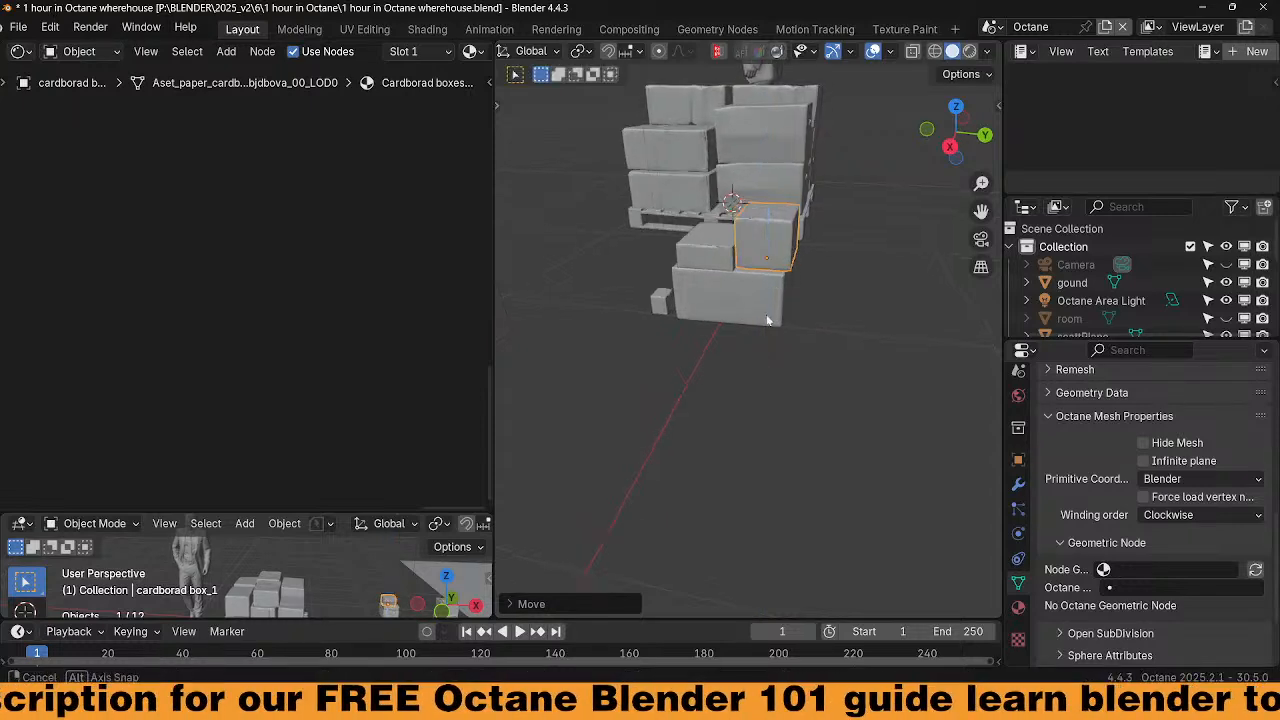
# Move the smallest box, cardborad box_5, in top view over the flat box of the stack
pyautogui.moveTo(680, 318); pyautogui.dragTo(743, 352, button='middle')
pyautogui.moveTo(638, 374); pyautogui.dragTo(755, 379, button='middle')
pyautogui.scroll(-7, 817, 391)
pyautogui.scroll(5, 737, 376)
pyautogui.click(742, 401)
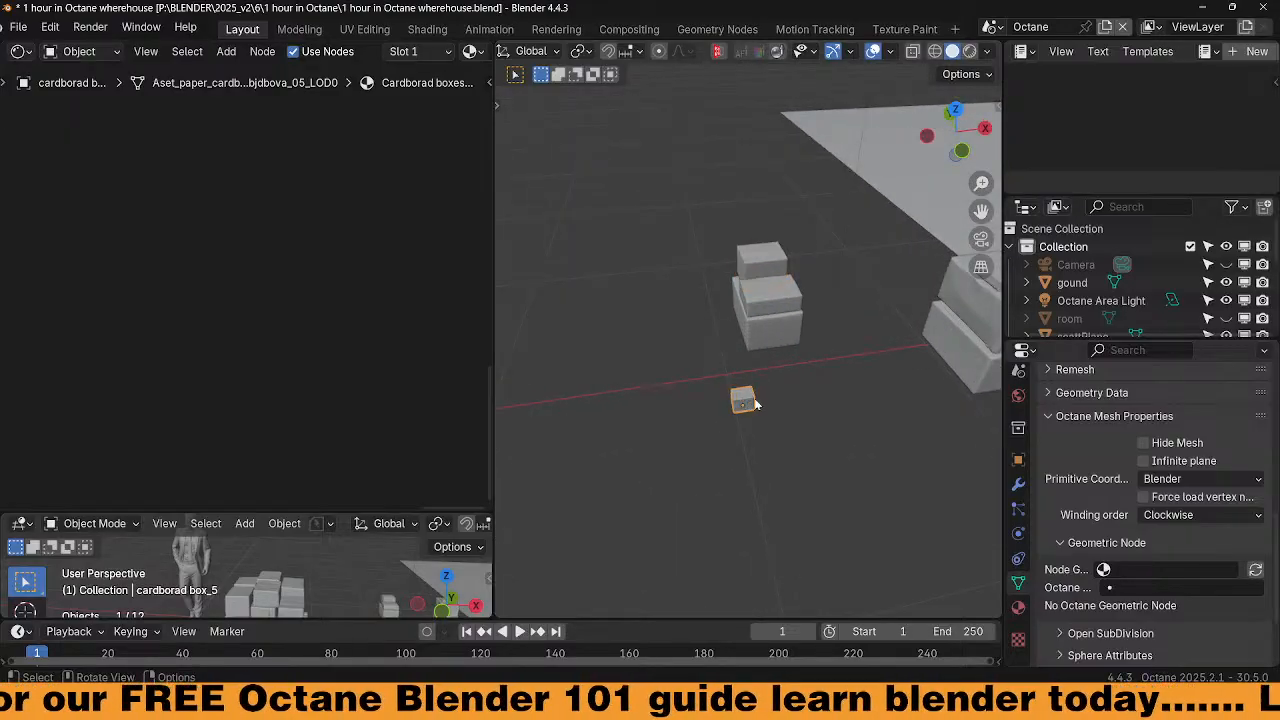
pyautogui.press('`')
pyautogui.click(756, 294)
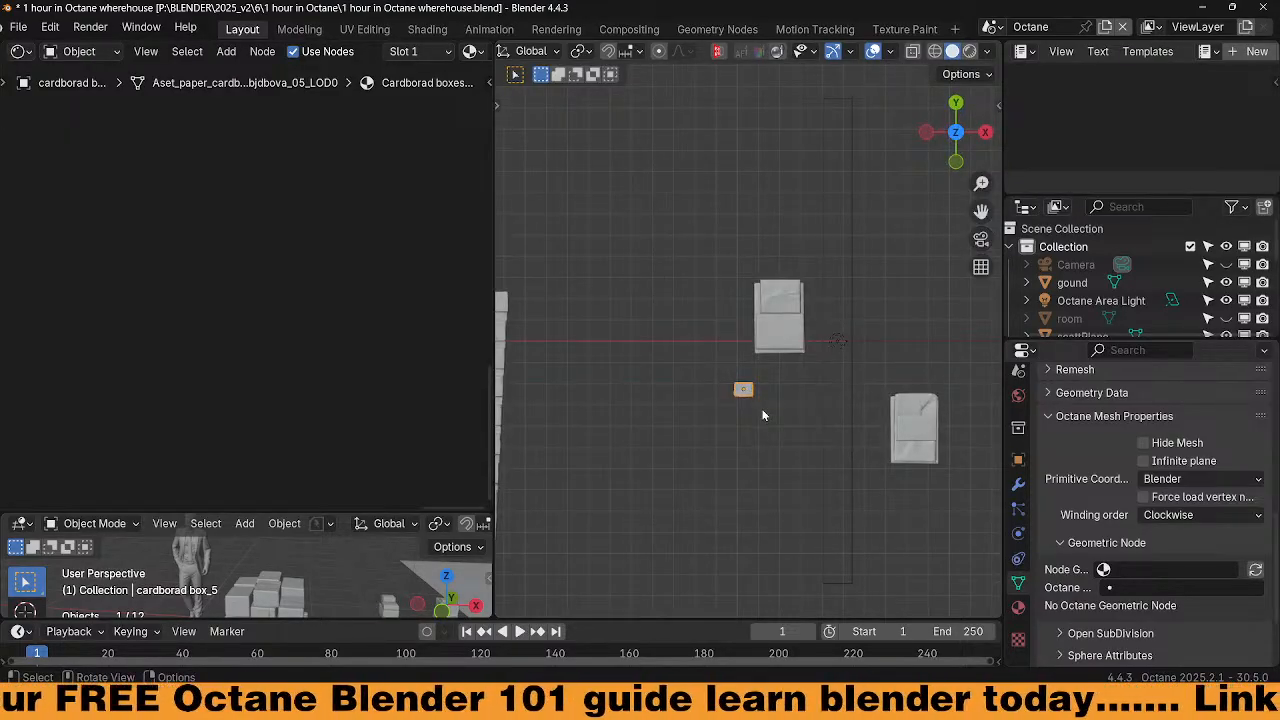
pyautogui.press('g')
pyautogui.click(793, 371)
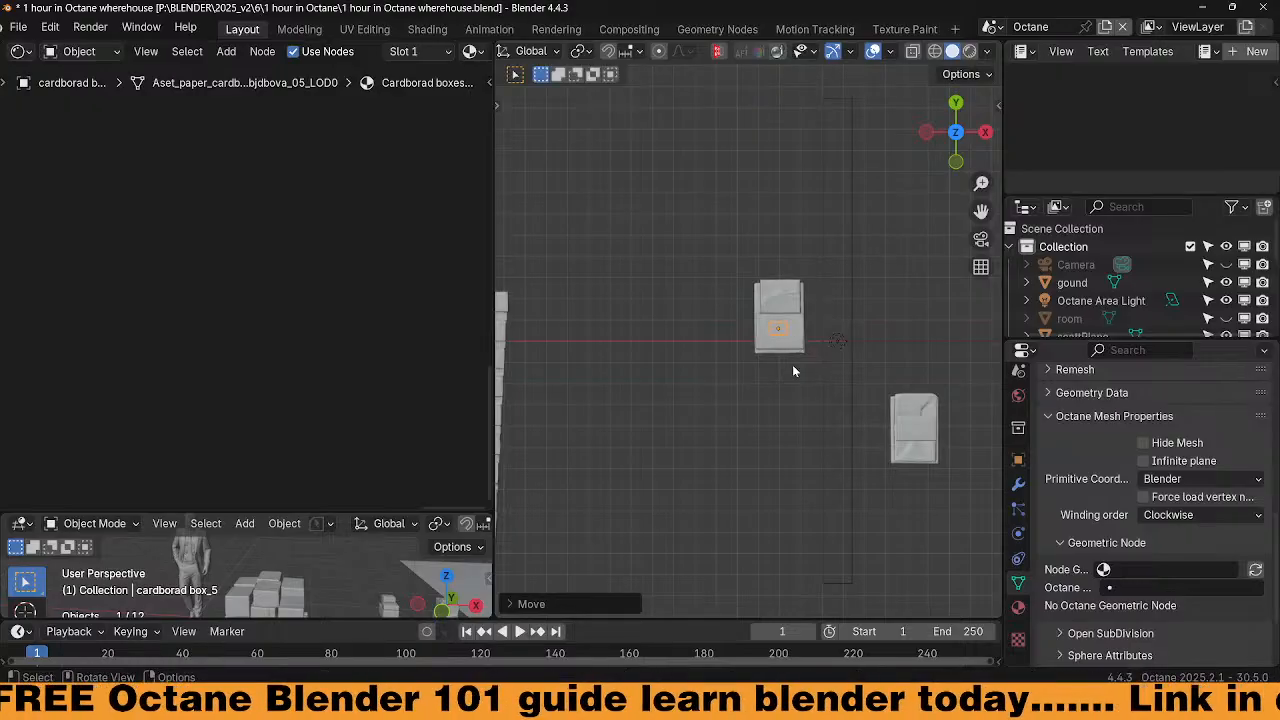
# Raise the smallest box about 0.37 m in front view onto the flat box, near its left edge
pyautogui.press('`')
pyautogui.click(720, 337)
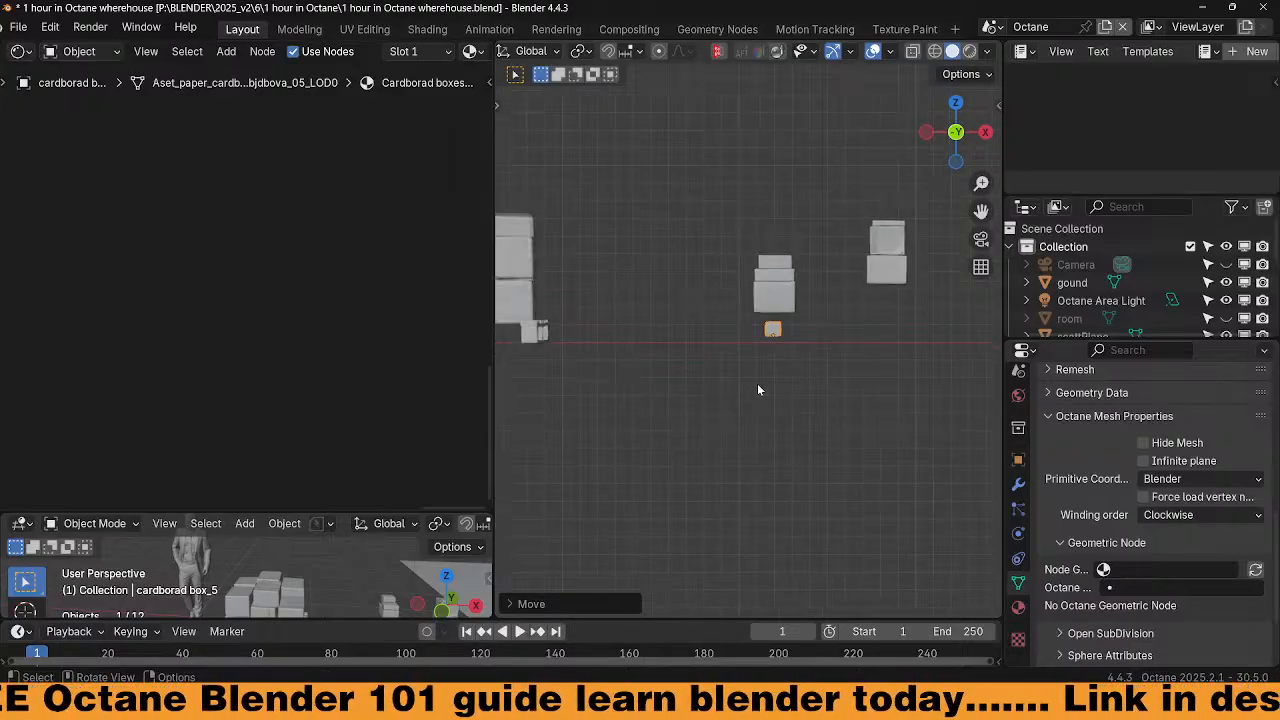
pyautogui.press('g')
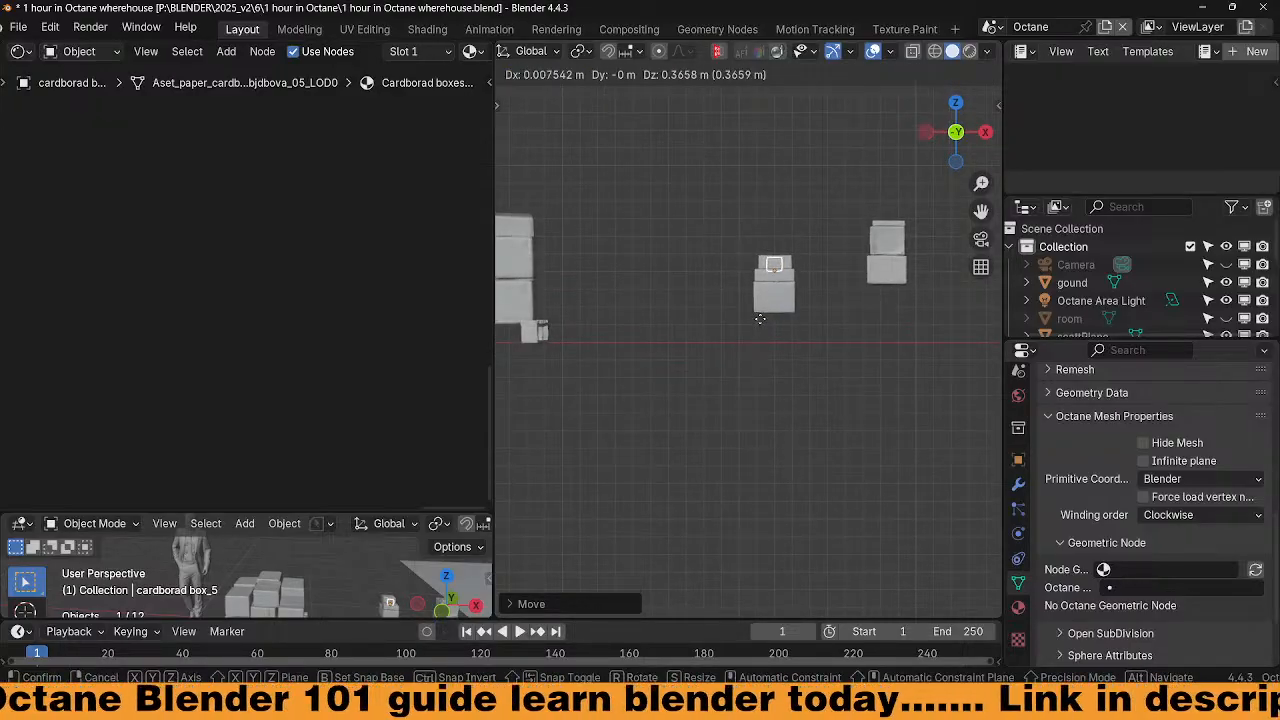
pyautogui.click(761, 325)
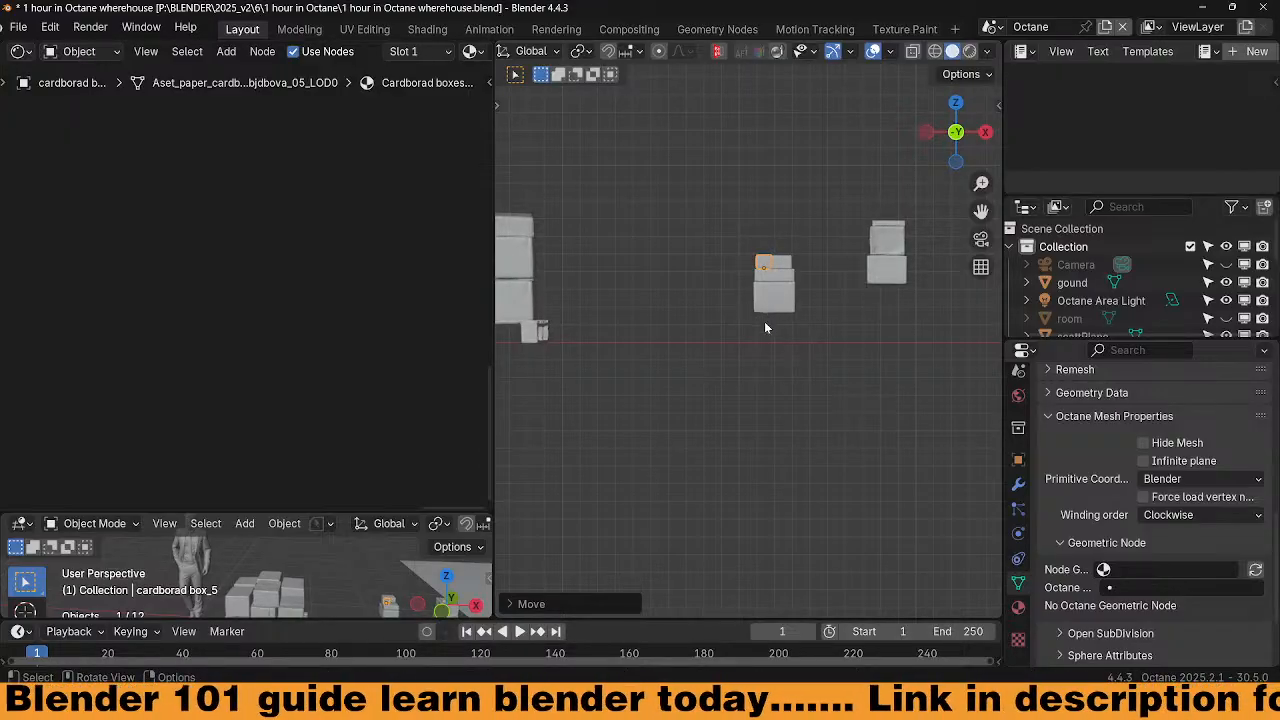
# Nudge the smallest box along X and Y on top of the flat box, up against the neighbouring cardborad box_1
pyautogui.press('KP_Decimal')
pyautogui.moveTo(800, 349)
pyautogui.mouseDown(button='middle')
pyautogui.moveTo(809, 397)
pyautogui.moveTo(828, 381)
pyautogui.moveTo(785, 366)
pyautogui.mouseUp(button='middle')
pyautogui.scroll(-5, 807, 391)
pyautogui.press('g')
pyautogui.press('x')
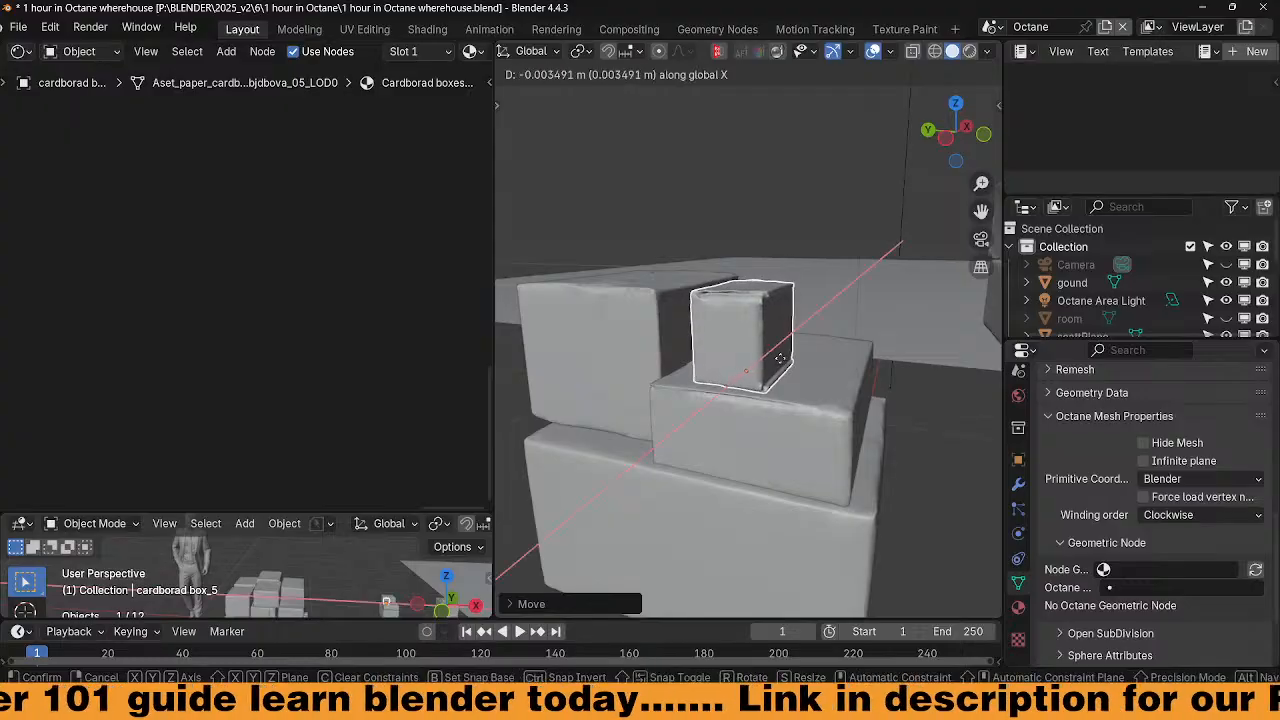
pyautogui.click(780, 357)
pyautogui.press('g')
pyautogui.press('y')
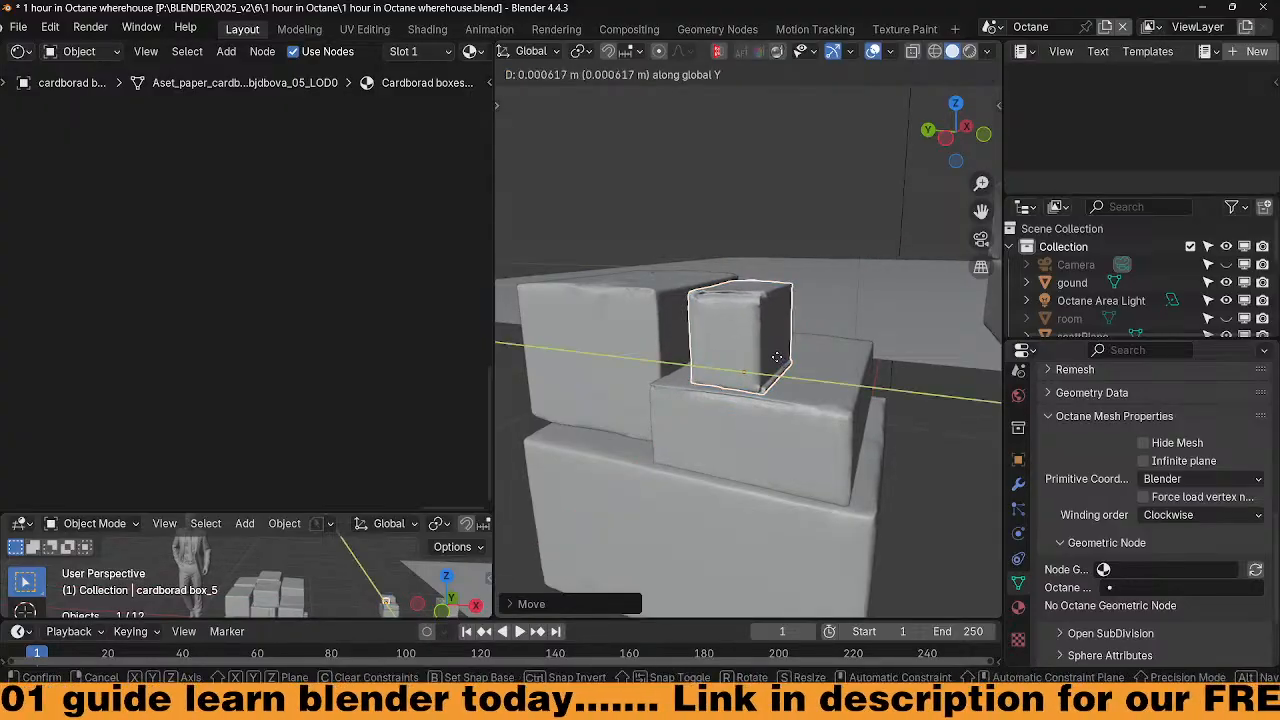
pyautogui.click(758, 355)
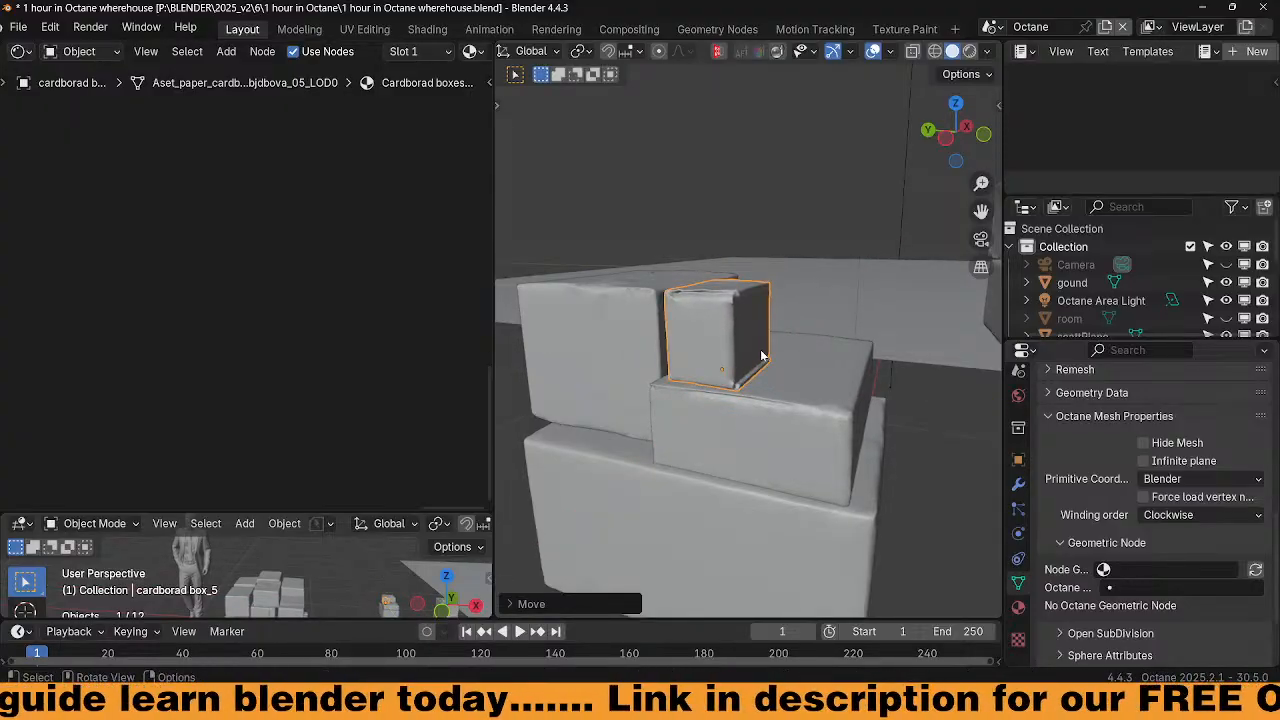
# Make a linked duplicate of the smallest box beside it along X and rotate the copy -90° about the global X axis
pyautogui.hotkey('alt', 'd')
pyautogui.press('x')
pyautogui.click(766, 366)
pyautogui.moveTo(766, 366); pyautogui.dragTo(666, 360, button='middle')
pyautogui.press('r')
pyautogui.press('x')
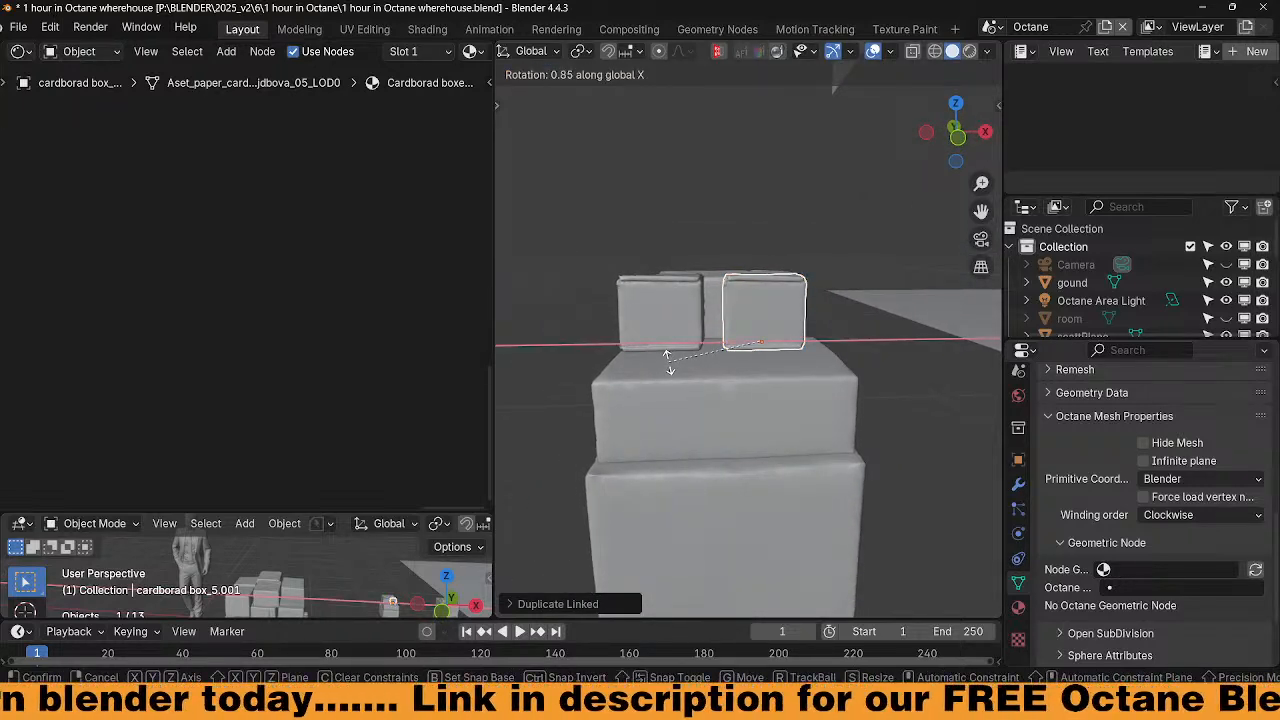
pyautogui.write('90-')
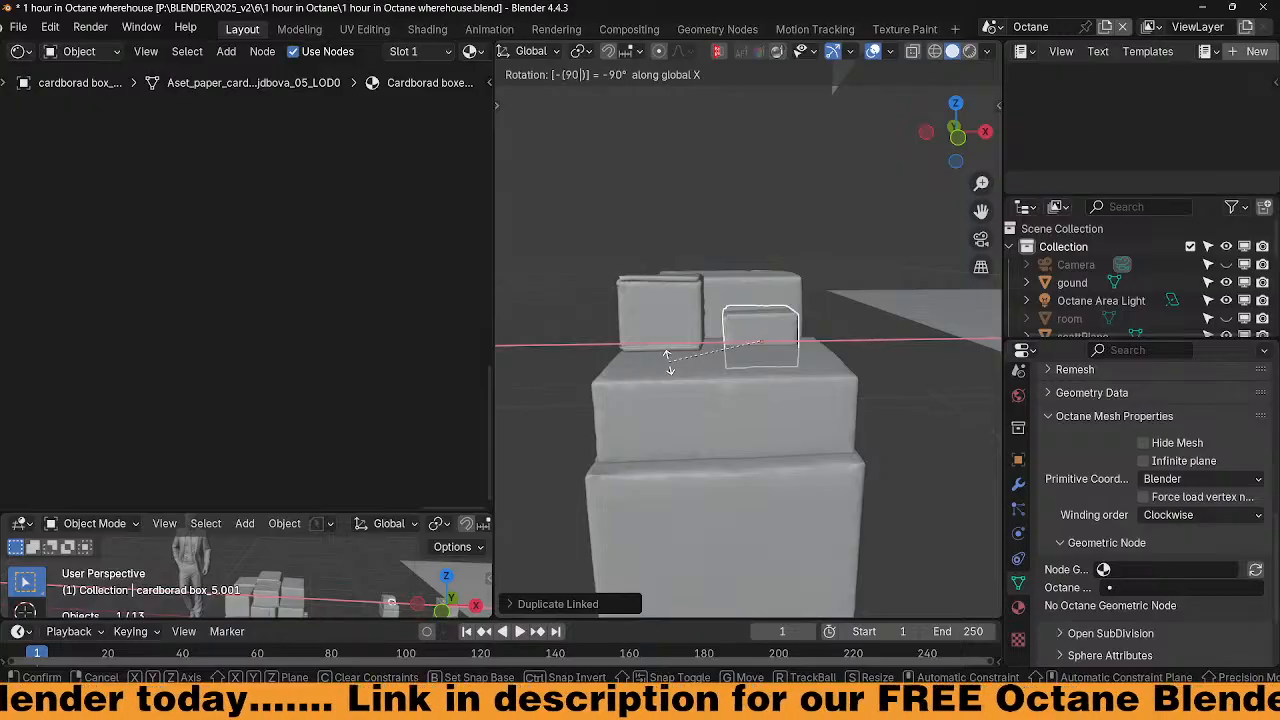
pyautogui.press('Return')
# Raise the rotated copy about 0.02 m onto the flat box and shift it along Y, away from the neighbouring cardborad box_1
pyautogui.press('g')
pyautogui.press('z')
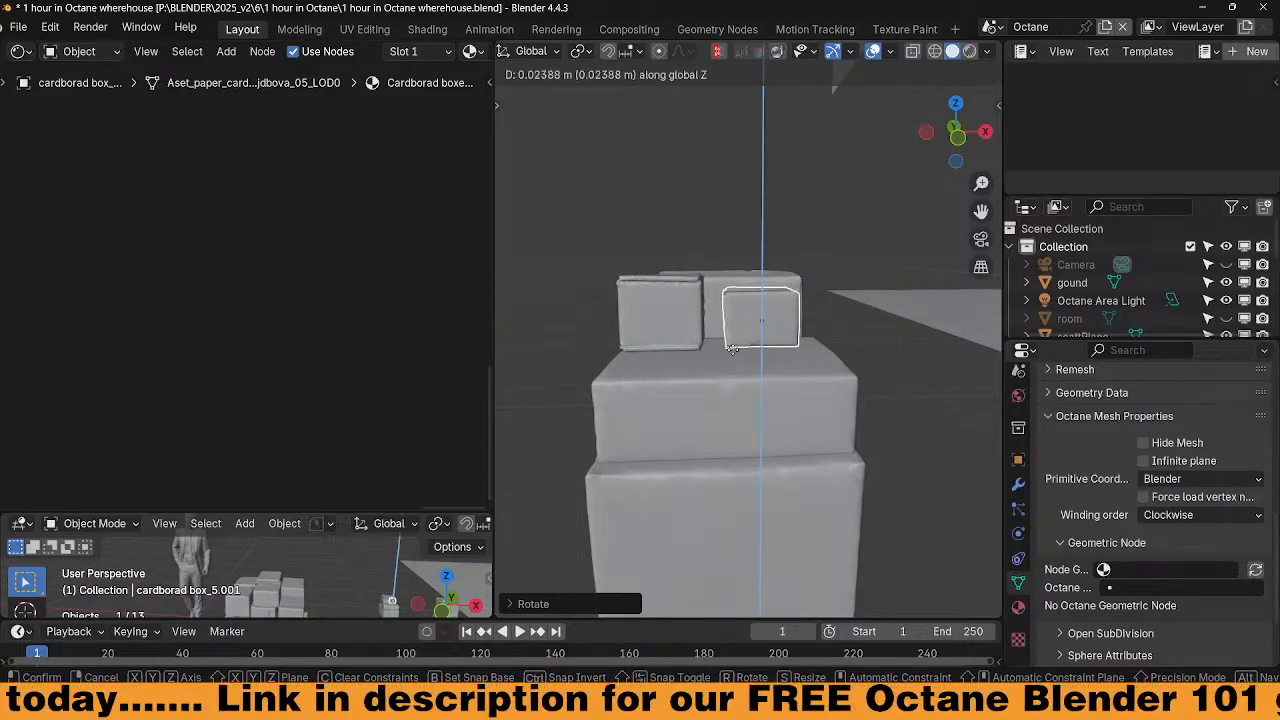
pyautogui.click(758, 358)
pyautogui.moveTo(760, 361); pyautogui.dragTo(720, 387, button='middle')
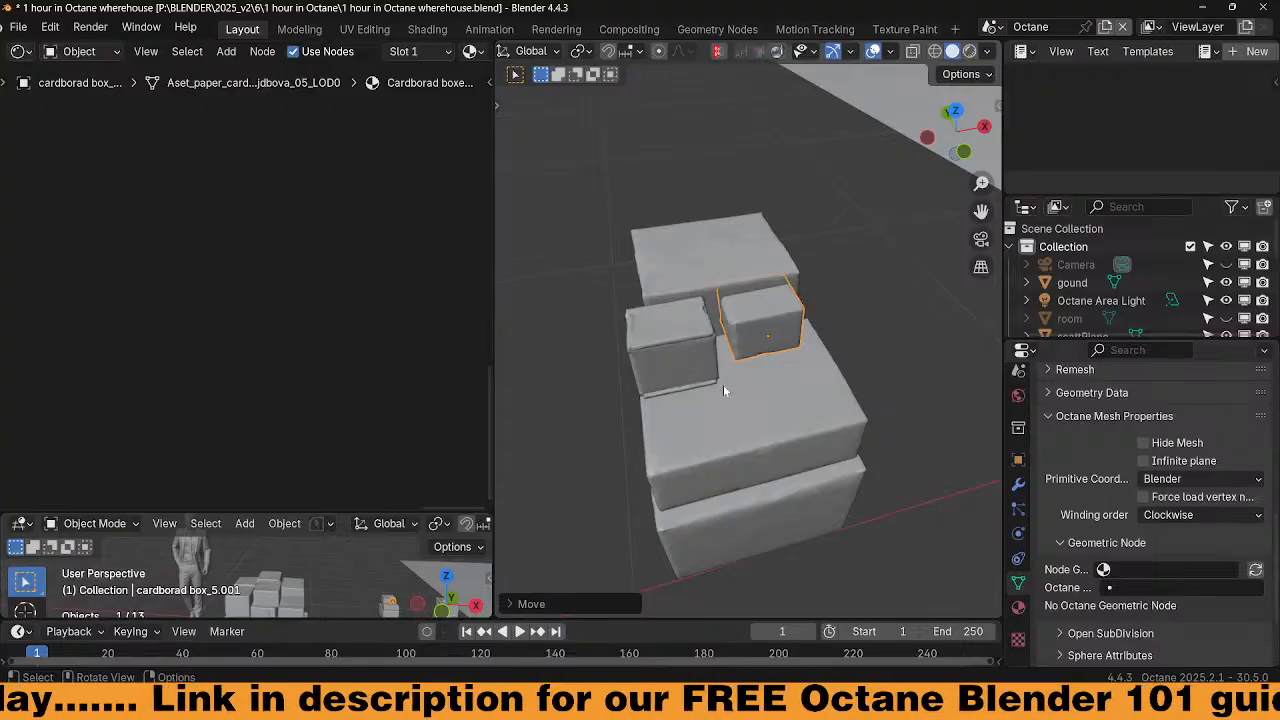
pyautogui.press('f')
pyautogui.scroll(-3, 725, 382)
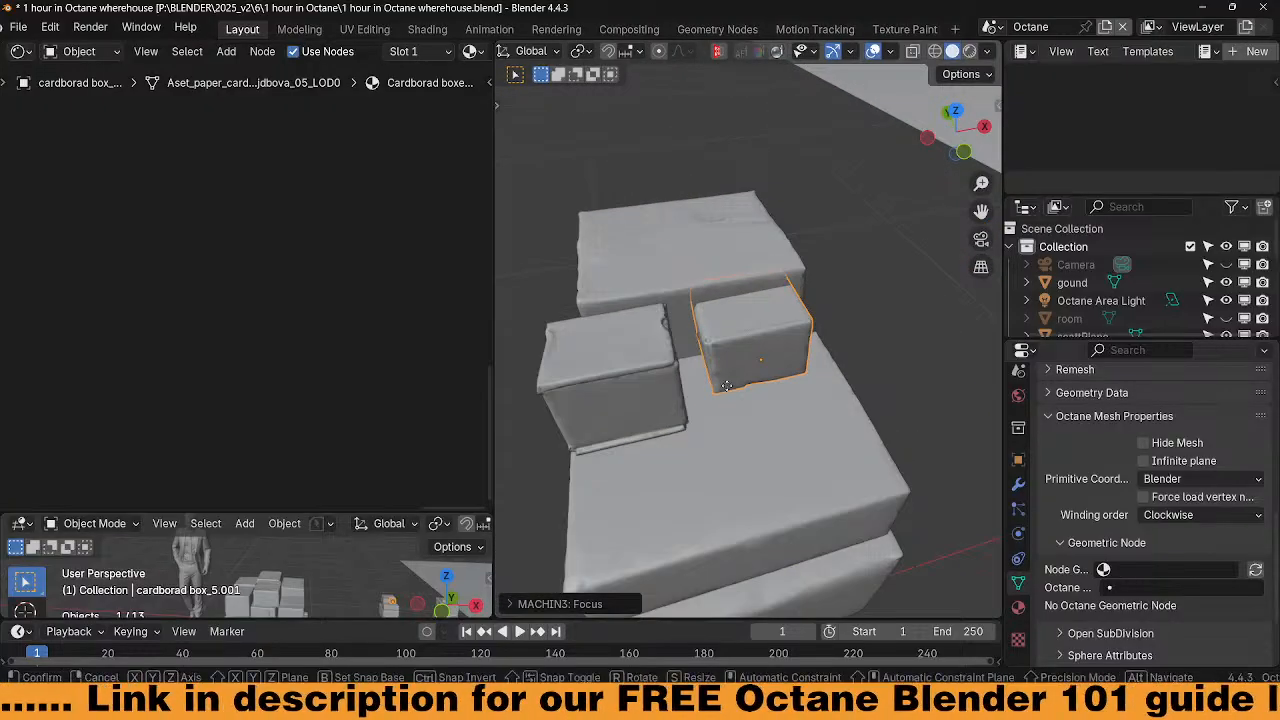
pyautogui.press('g')
pyautogui.press('y')
pyautogui.click(730, 424)
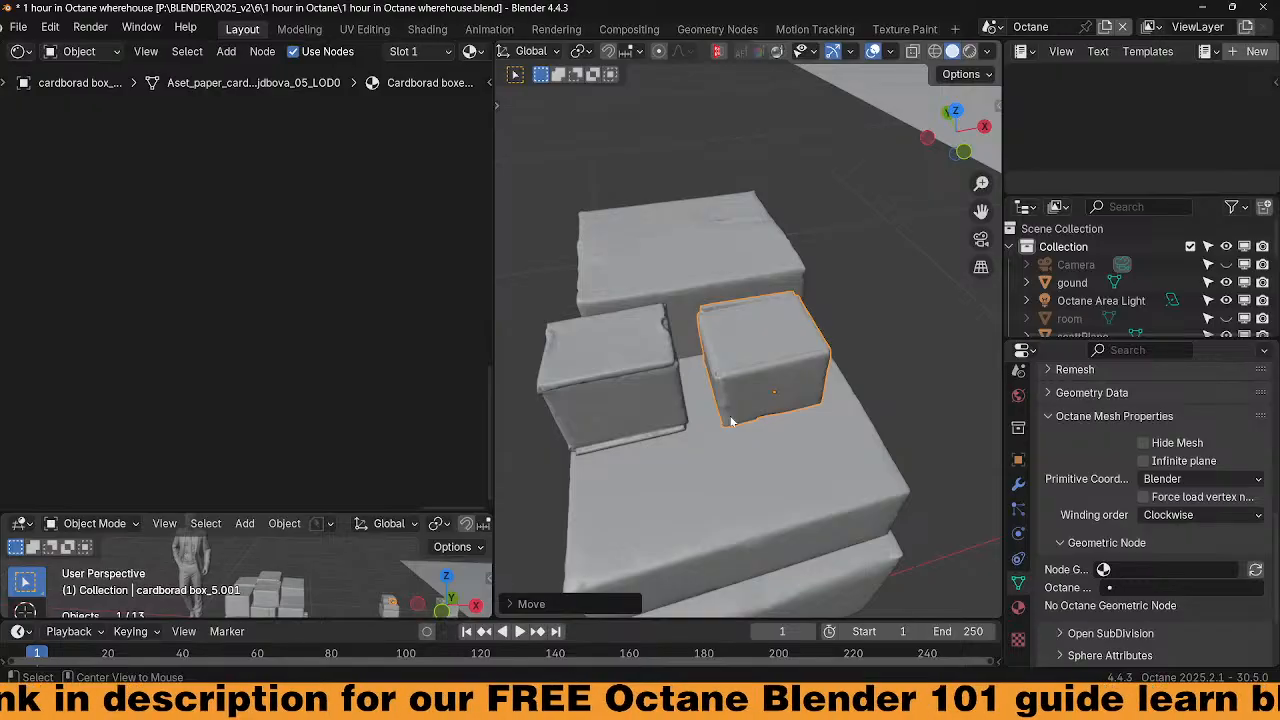
pyautogui.hotkey('alt', 'z')
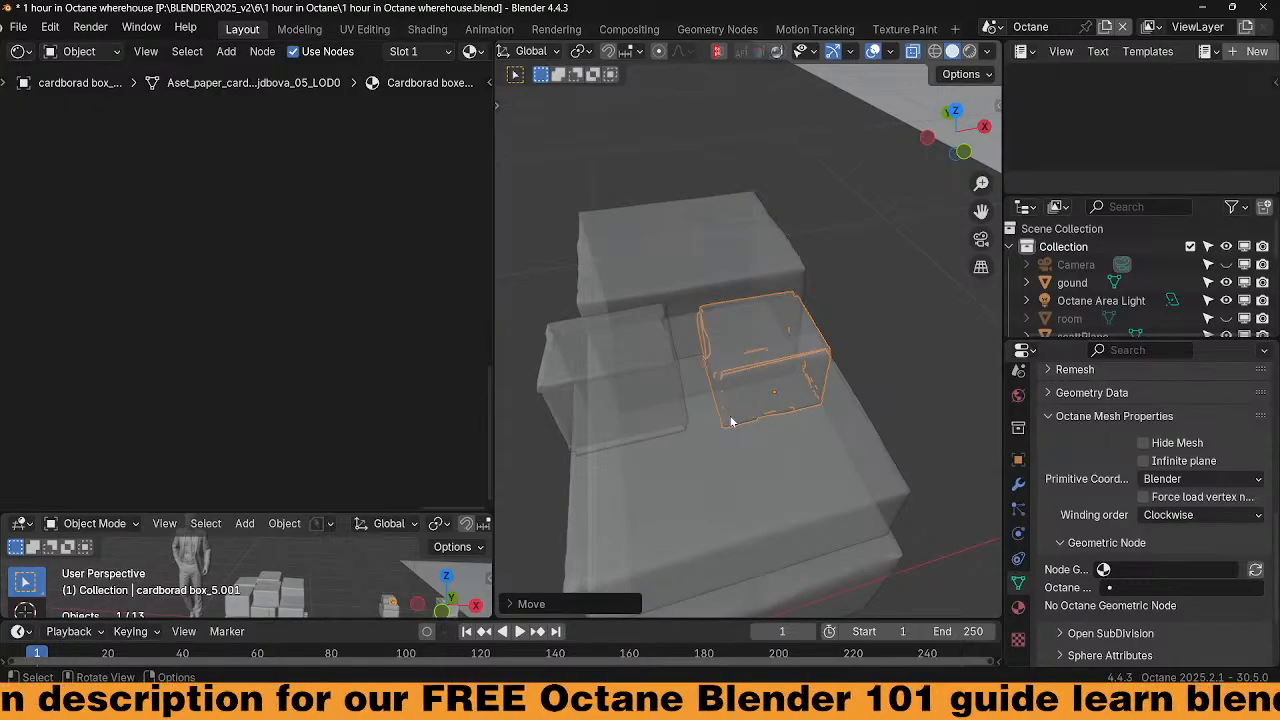
pyautogui.hotkey('alt', 'z')
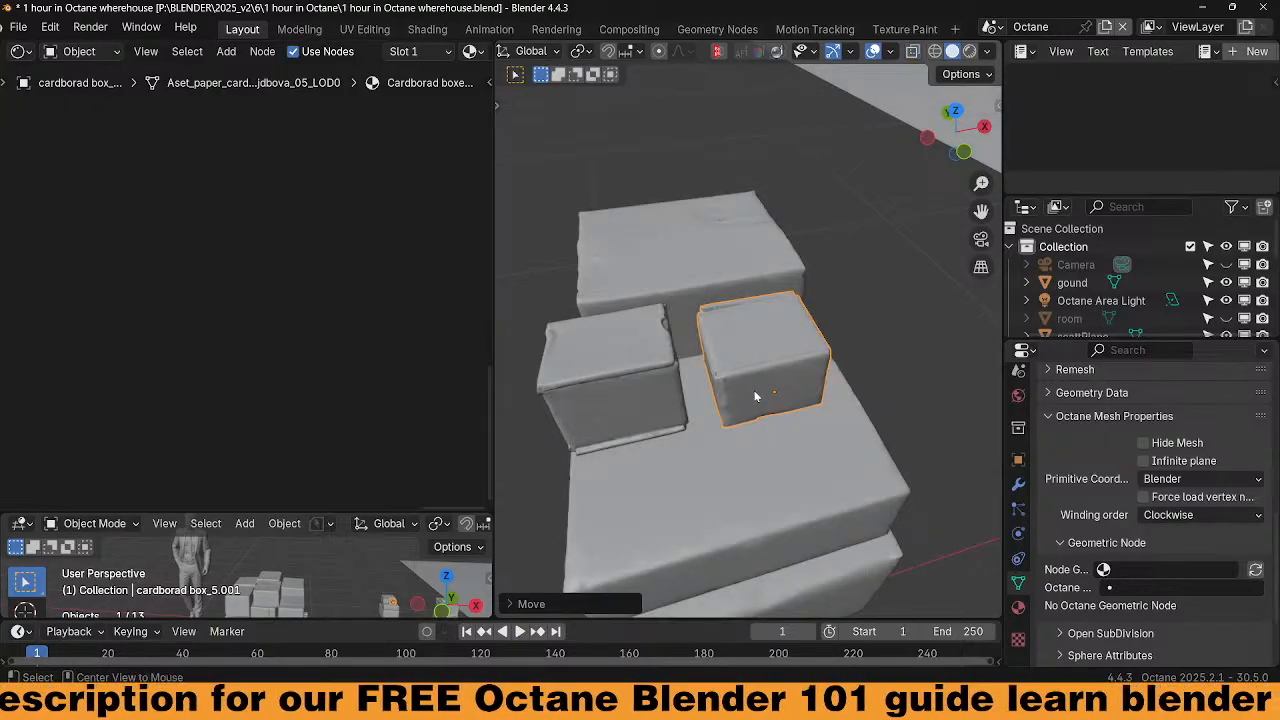
# Make a linked duplicate of the rotated small box along Z, stacked directly on top of it
pyautogui.hotkey('shift', 'd')
pyautogui.press('z')
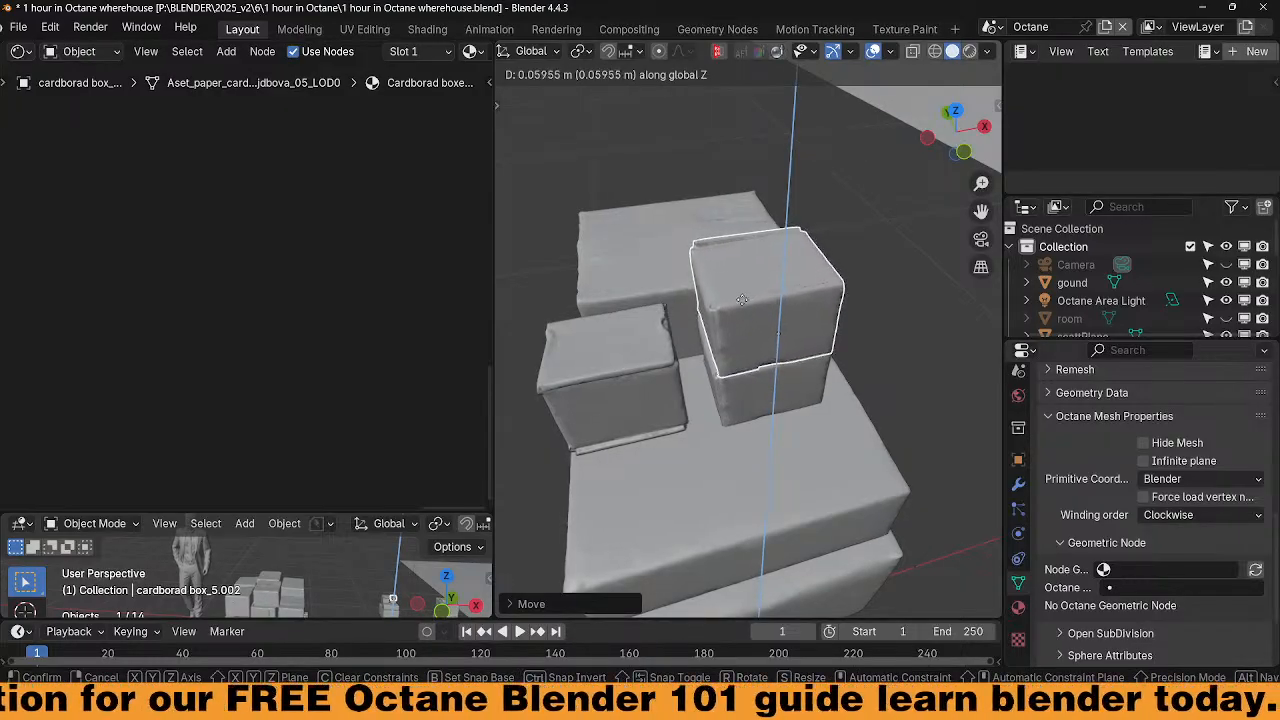
pyautogui.click(725, 389)
pyautogui.moveTo(725, 389); pyautogui.dragTo(769, 372, button='middle')
# Select both stacked small boxes and move them about -0.06 m along Y and -0.08 m along X, in front of the original small box
pyautogui.keyDown('shift'); pyautogui.click(792, 402); pyautogui.keyUp('shift')
pyautogui.scroll(-3, 800, 420)
pyautogui.moveTo(805, 440); pyautogui.dragTo(765, 430, button='middle')
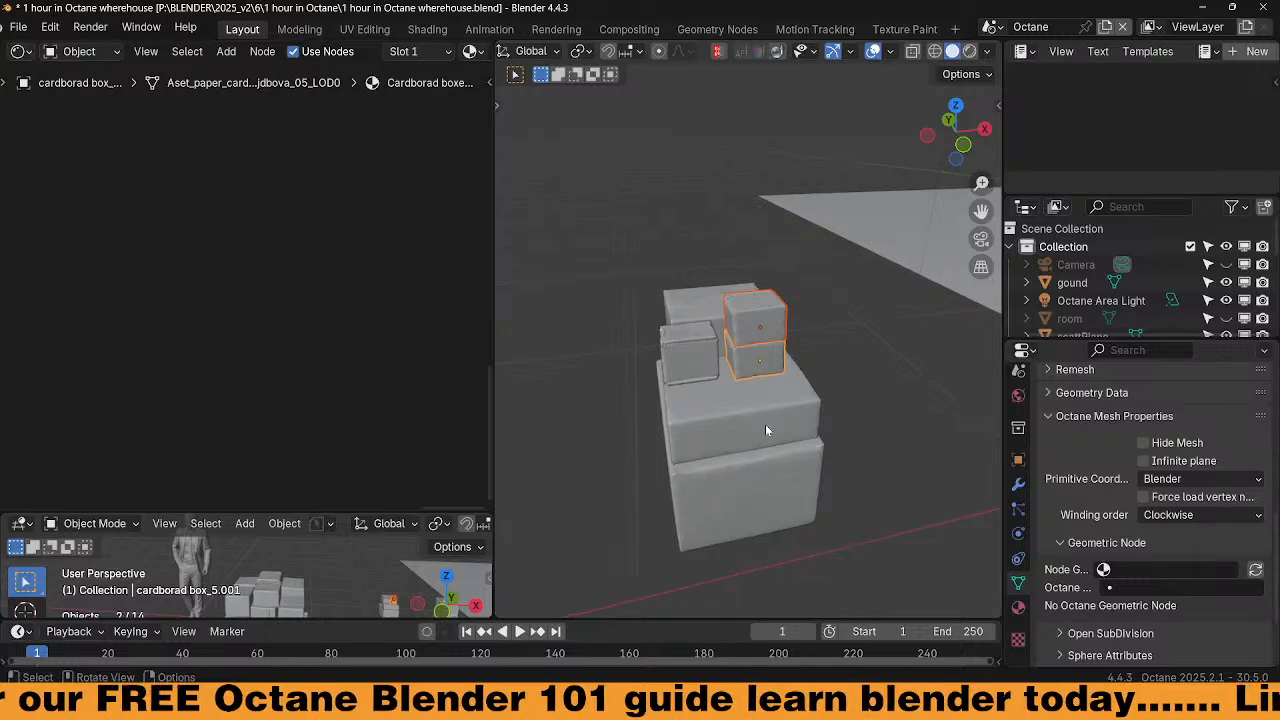
pyautogui.press('g')
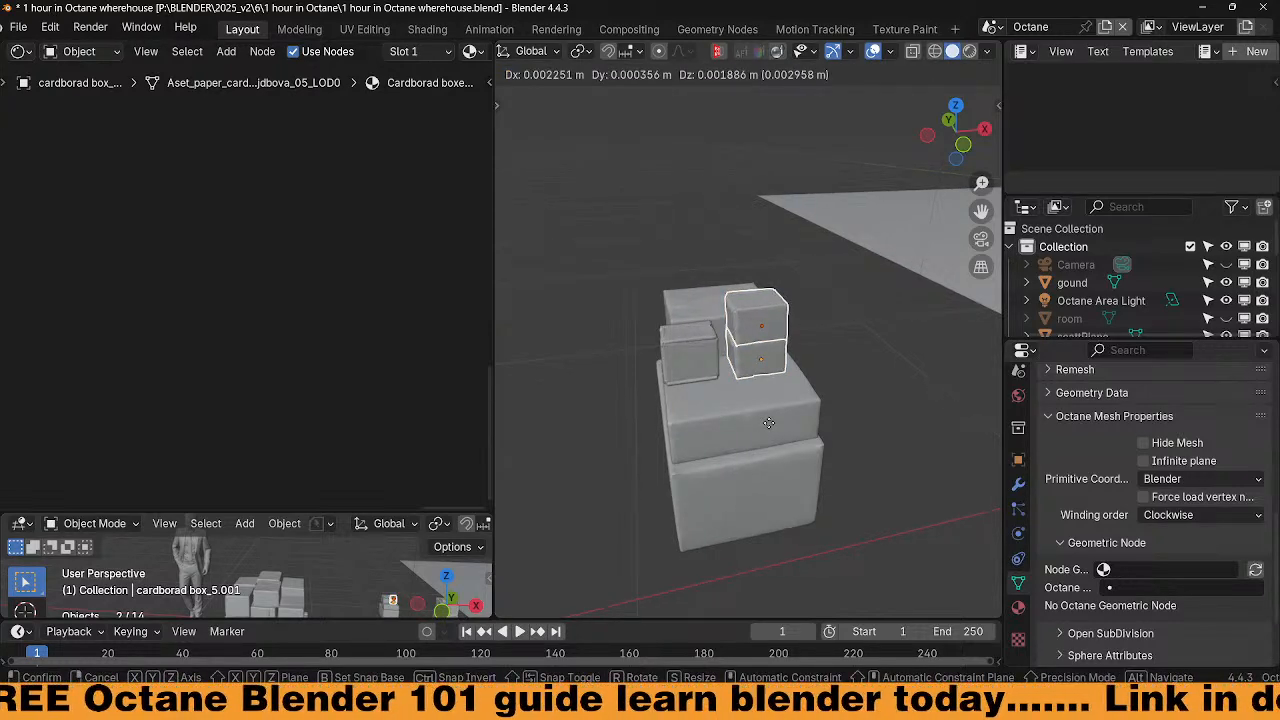
pyautogui.press('y')
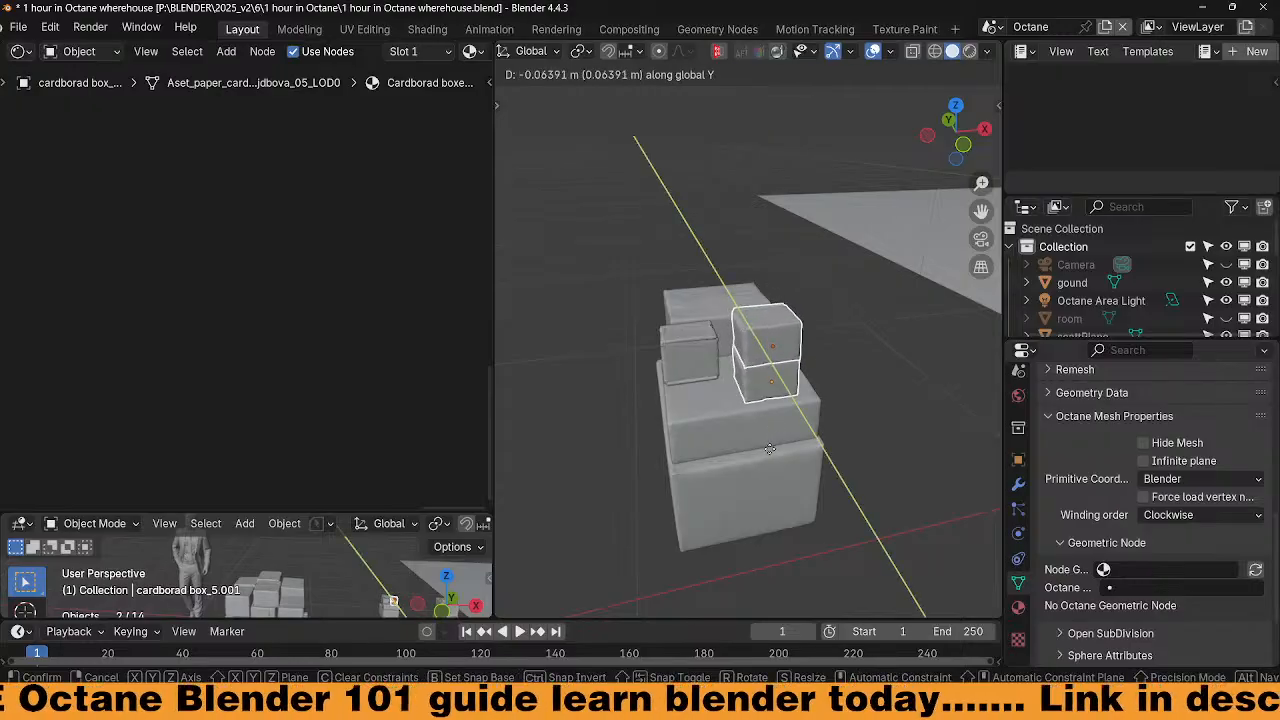
pyautogui.click(773, 452)
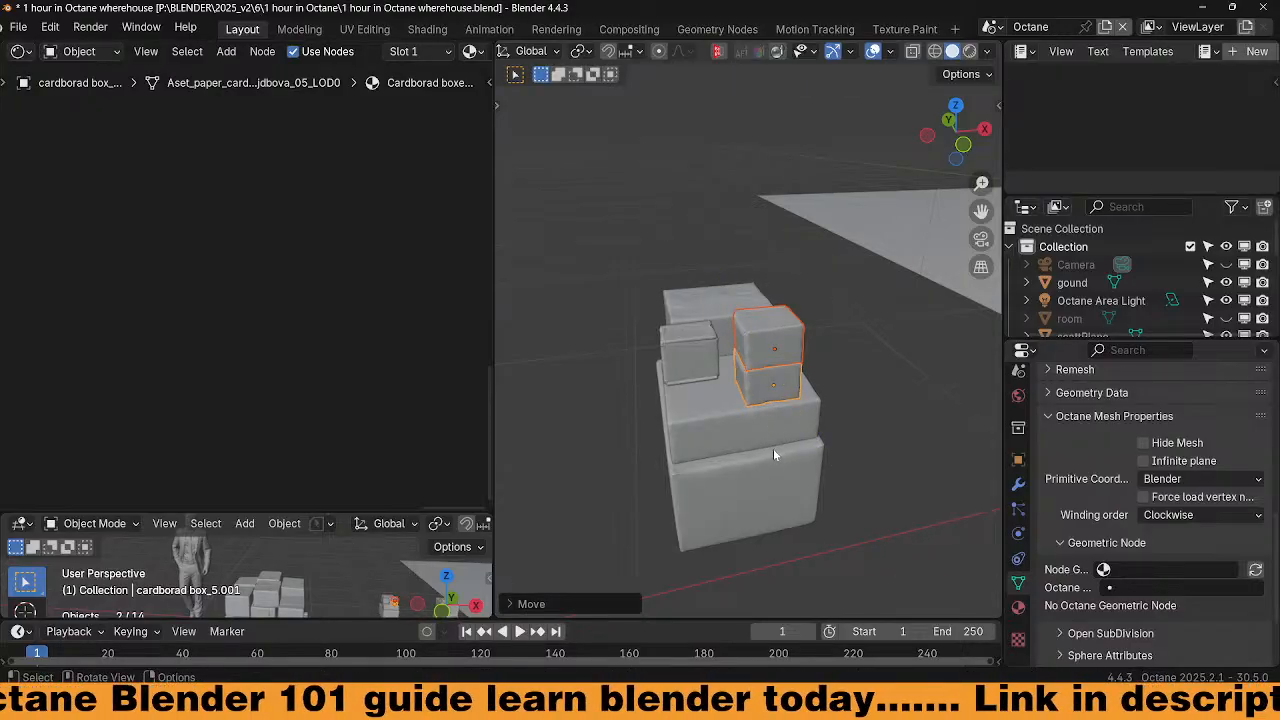
pyautogui.press('g')
pyautogui.press('x')
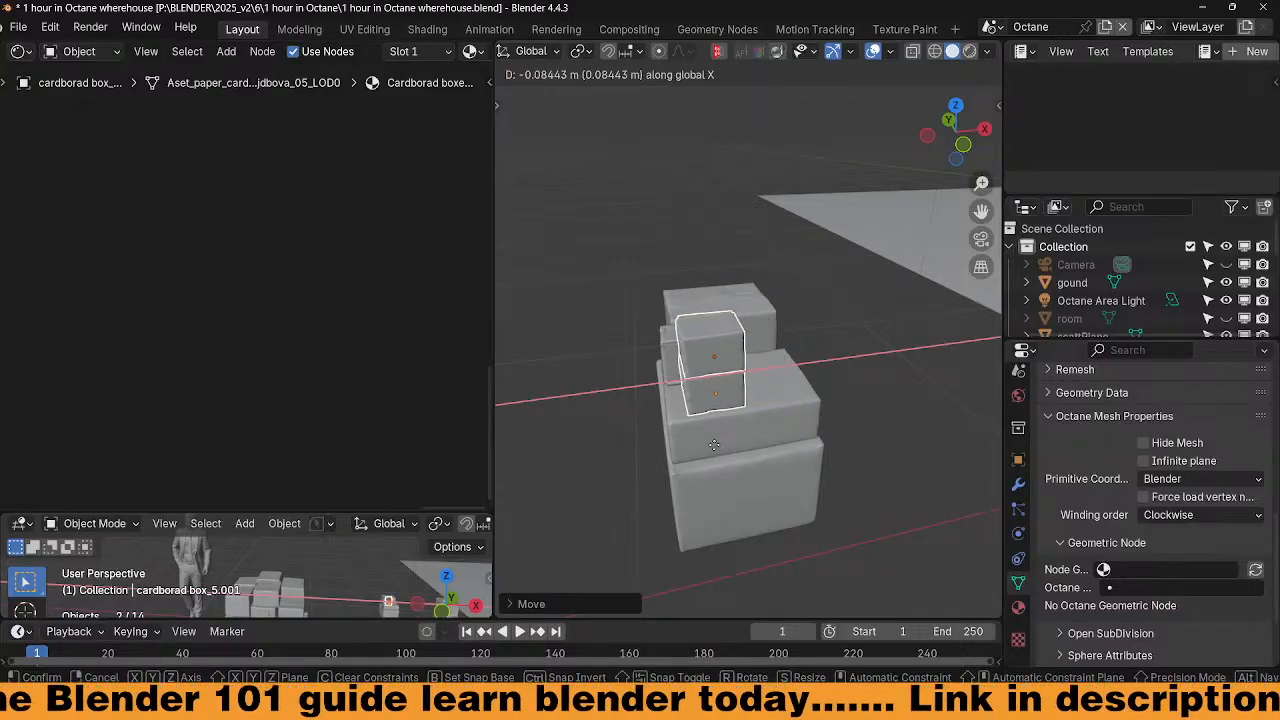
pyautogui.click(714, 444)
# Rotate the two small boxes 90° about the Y axis to lie side by side, and lower them onto the flat box
pyautogui.write('r')
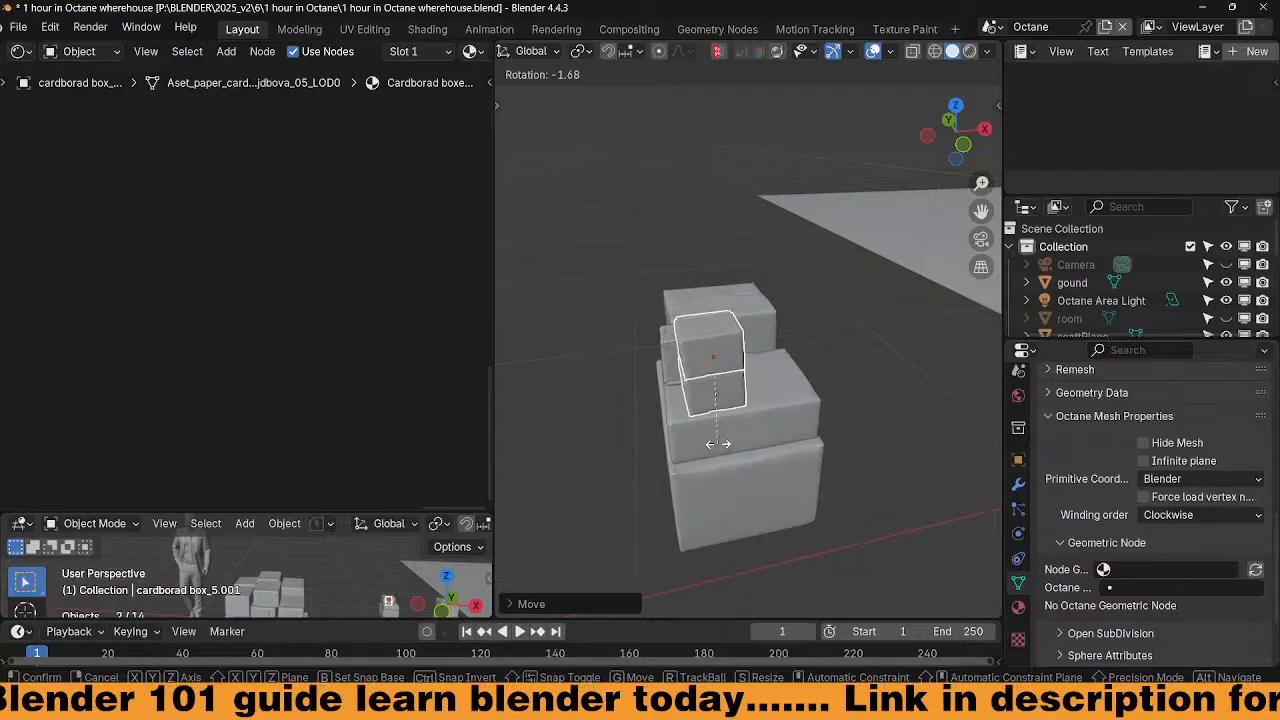
pyautogui.write('y90')
pyautogui.press('Return')
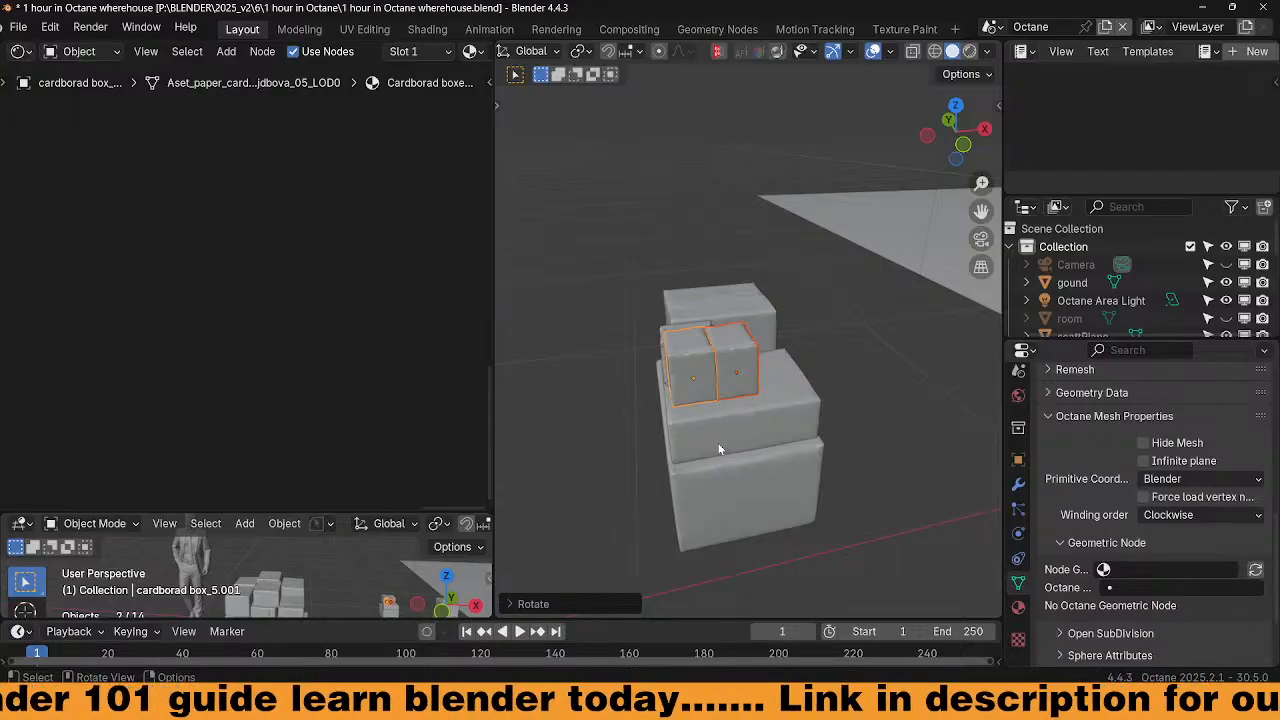
pyautogui.press('g')
pyautogui.press('z')
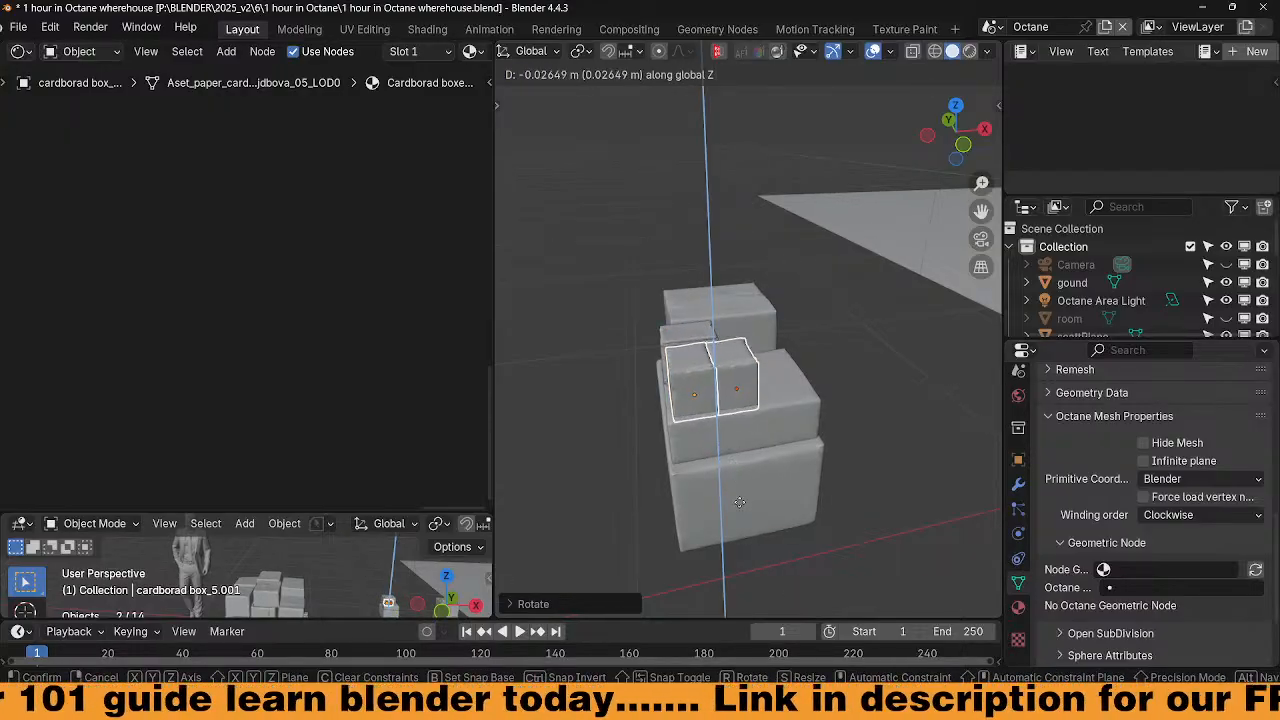
pyautogui.click(720, 432)
pyautogui.moveTo(720, 432); pyautogui.dragTo(708, 459, button='middle')
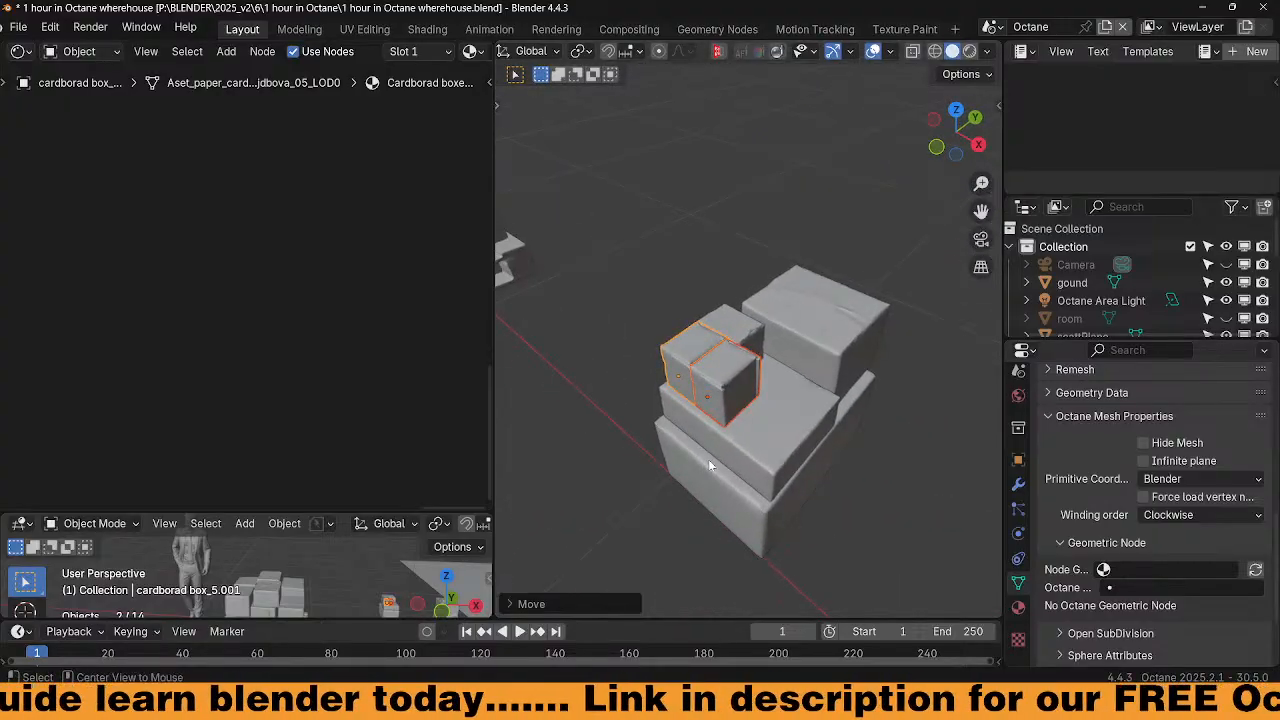
# Make a linked duplicate of the small box pair along X and rotate the copies 180° about the Z axis
pyautogui.hotkey('shift', 'd')
pyautogui.press('x')
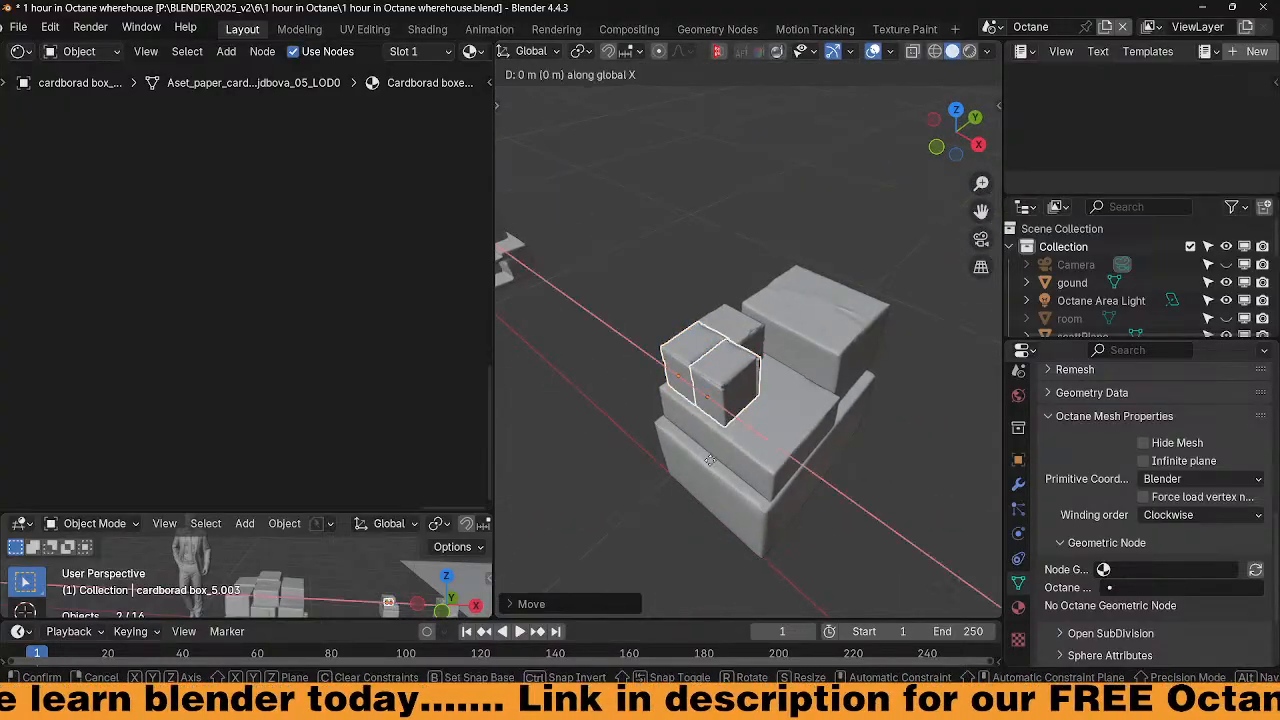
pyautogui.click(786, 490)
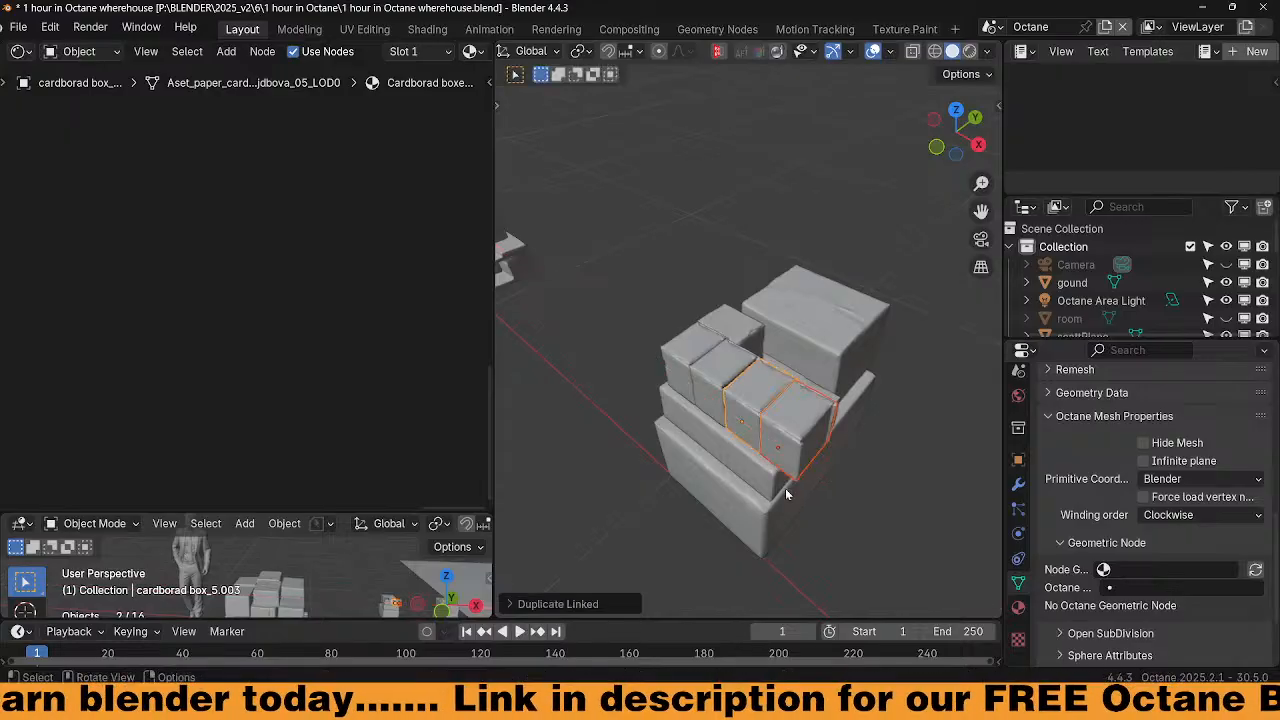
pyautogui.write('rz90')
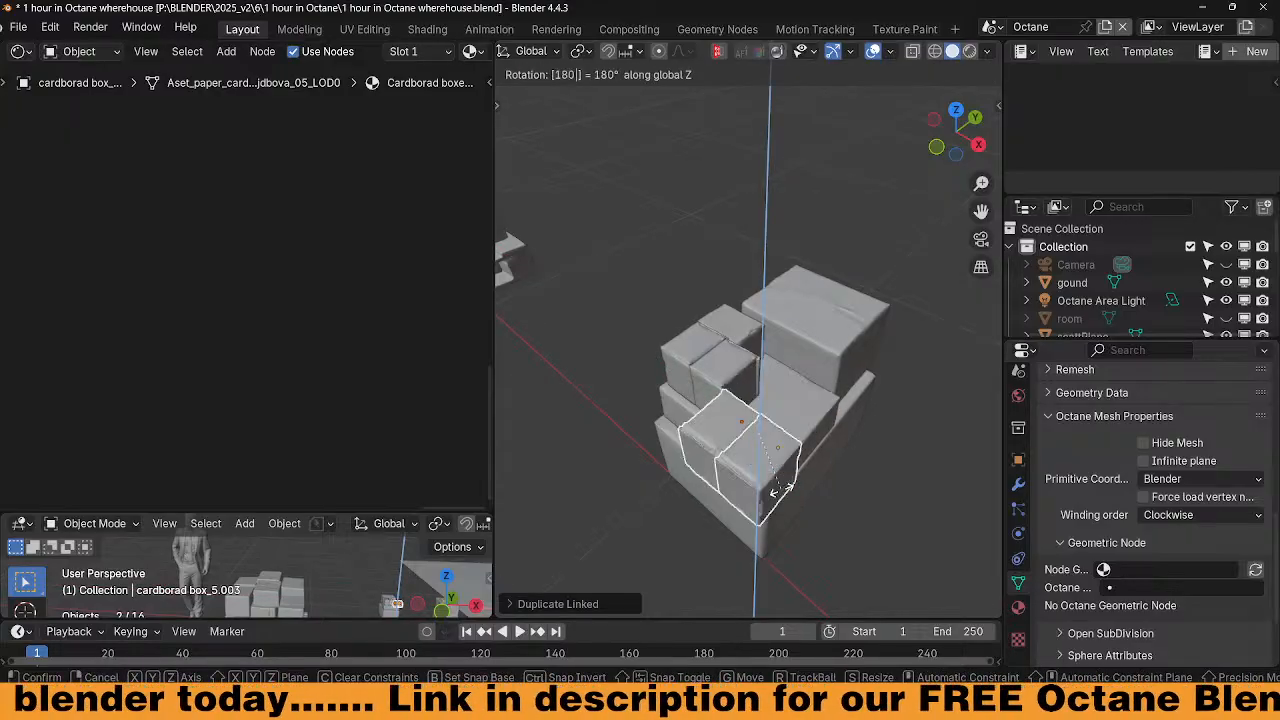
pyautogui.press('Return')
# Move the duplicated pair along Y and Z, and align it in top view between the original small box and the flat box's edge
pyautogui.press('y')
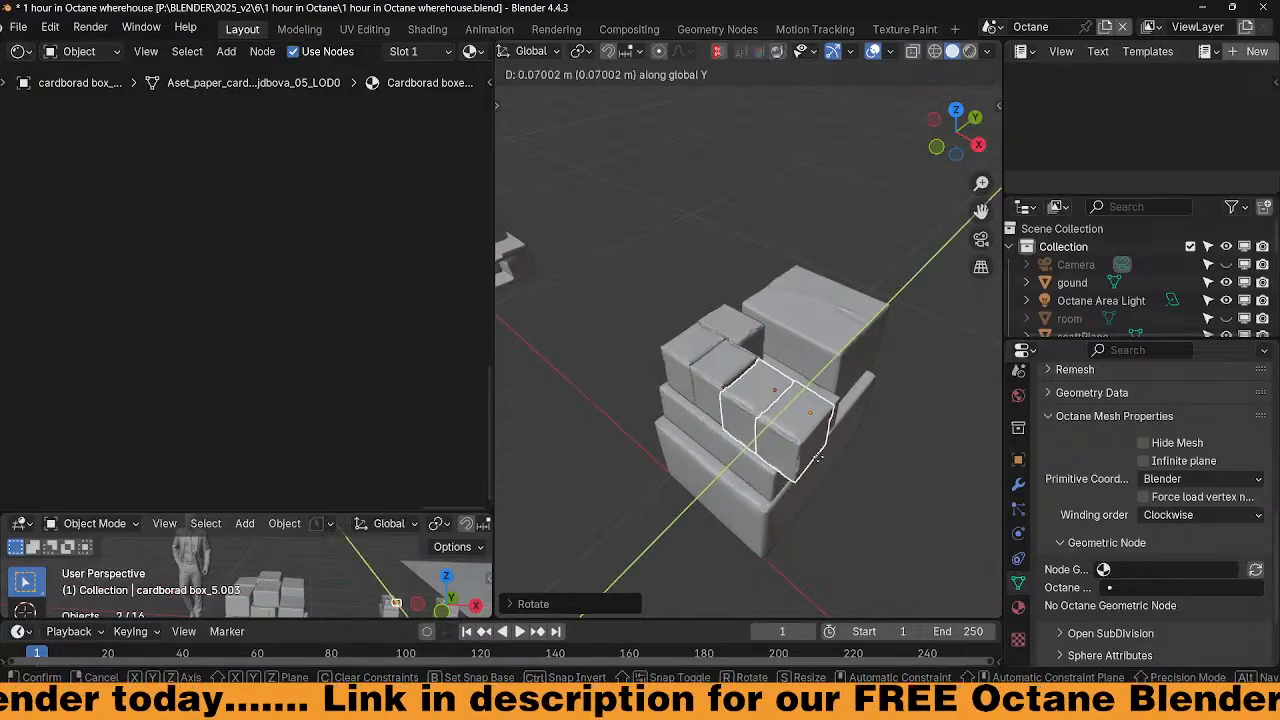
pyautogui.click(847, 413)
pyautogui.press('g')
pyautogui.press('z')
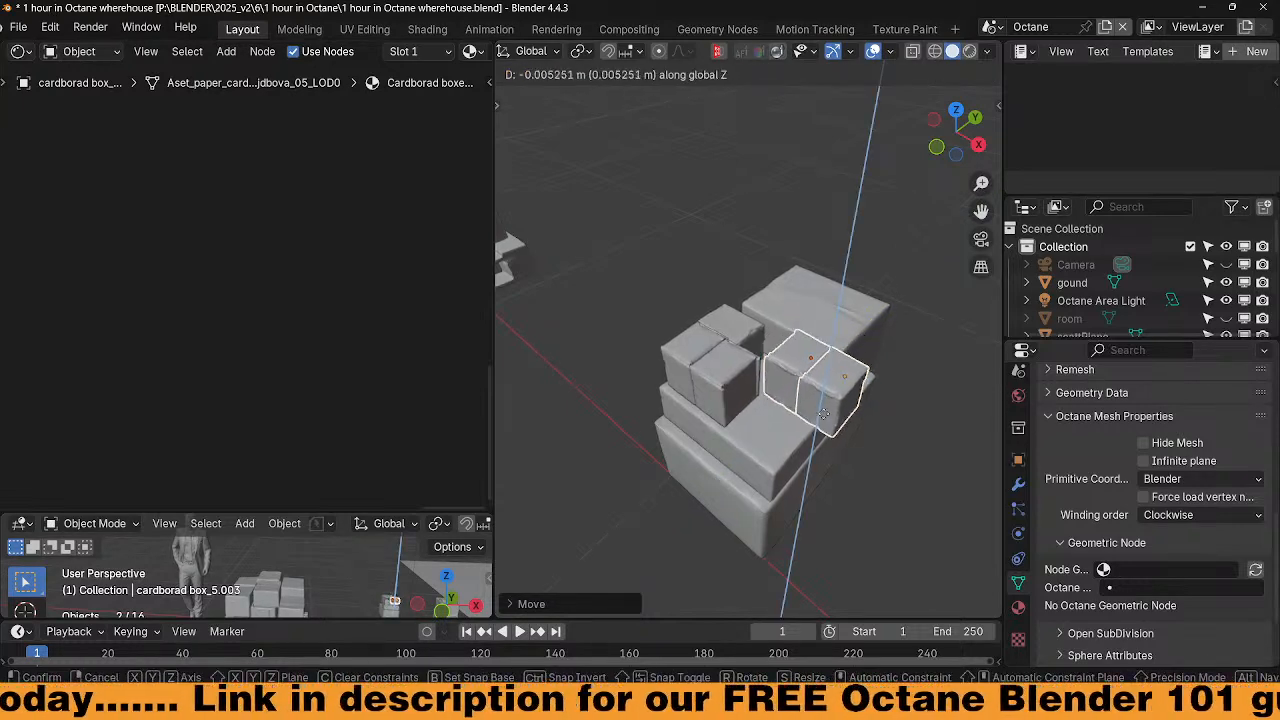
pyautogui.click(825, 418)
pyautogui.press('`')
pyautogui.click(822, 399)
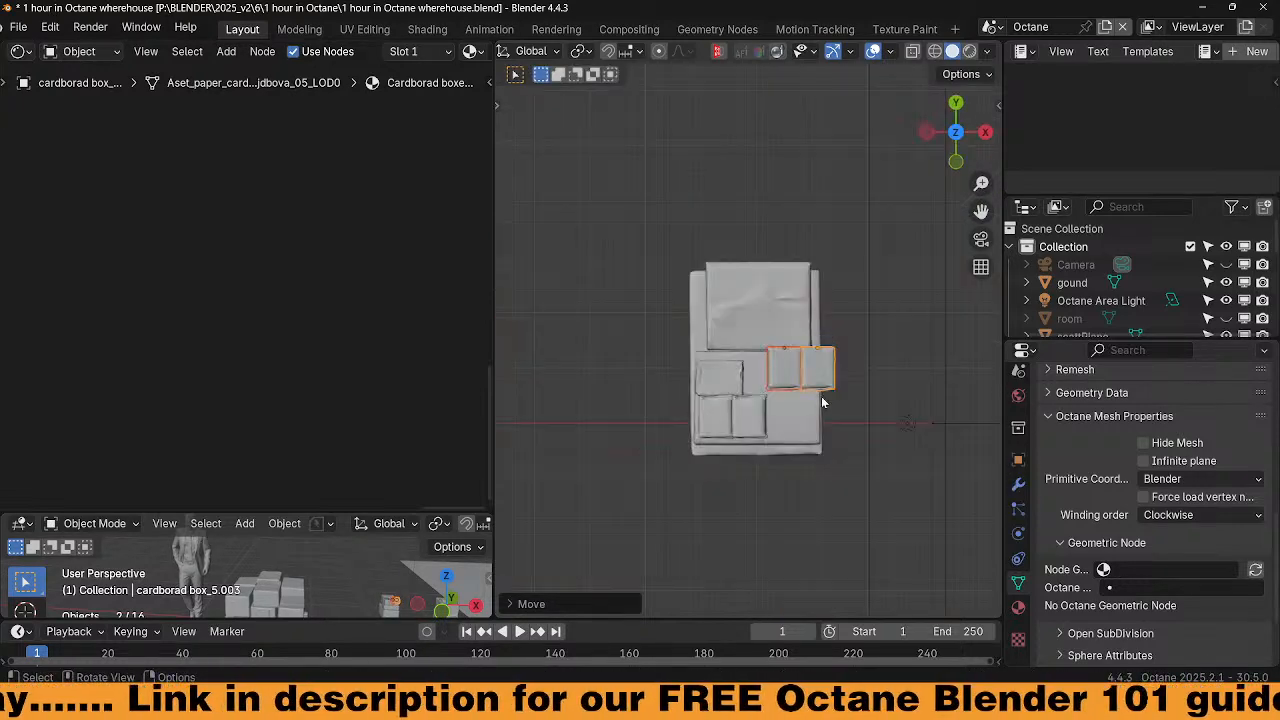
pyautogui.press('g')
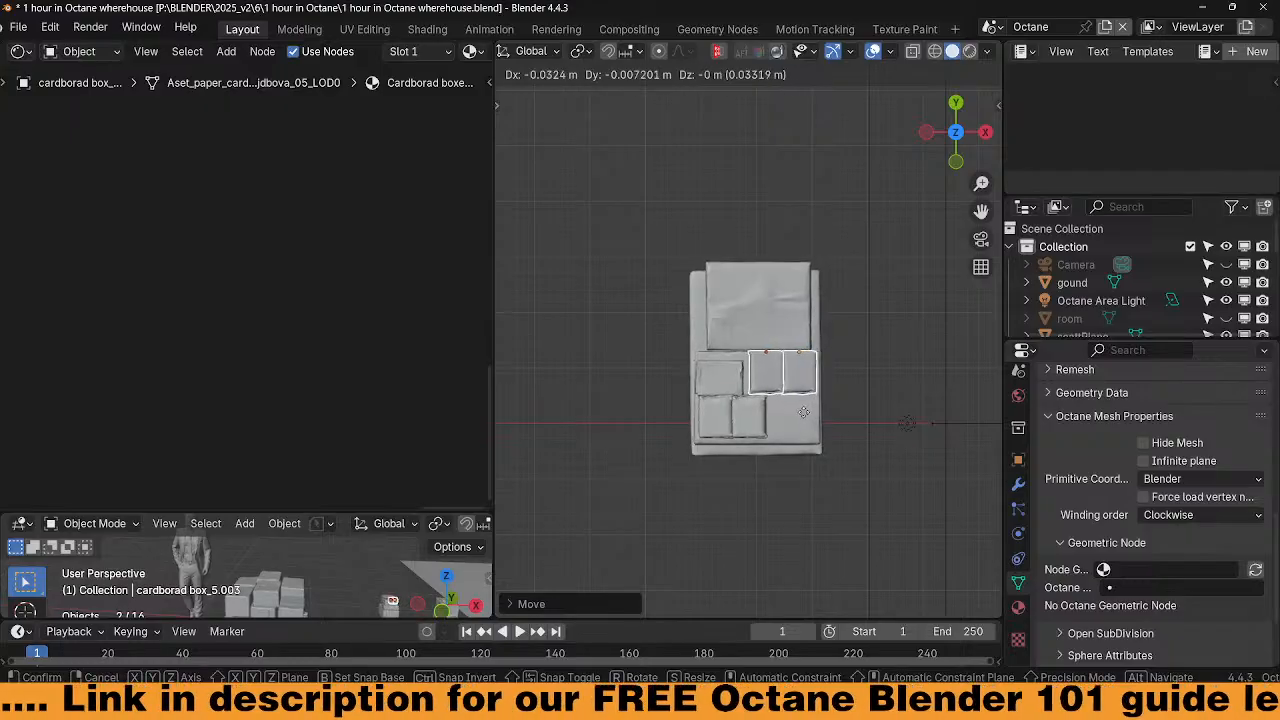
pyautogui.click(798, 413)
# Select all eight boxes of the stack and join them into a single object
pyautogui.moveTo(798, 413); pyautogui.dragTo(697, 314, button='middle')
pyautogui.moveTo(666, 249); pyautogui.dragTo(777, 479)
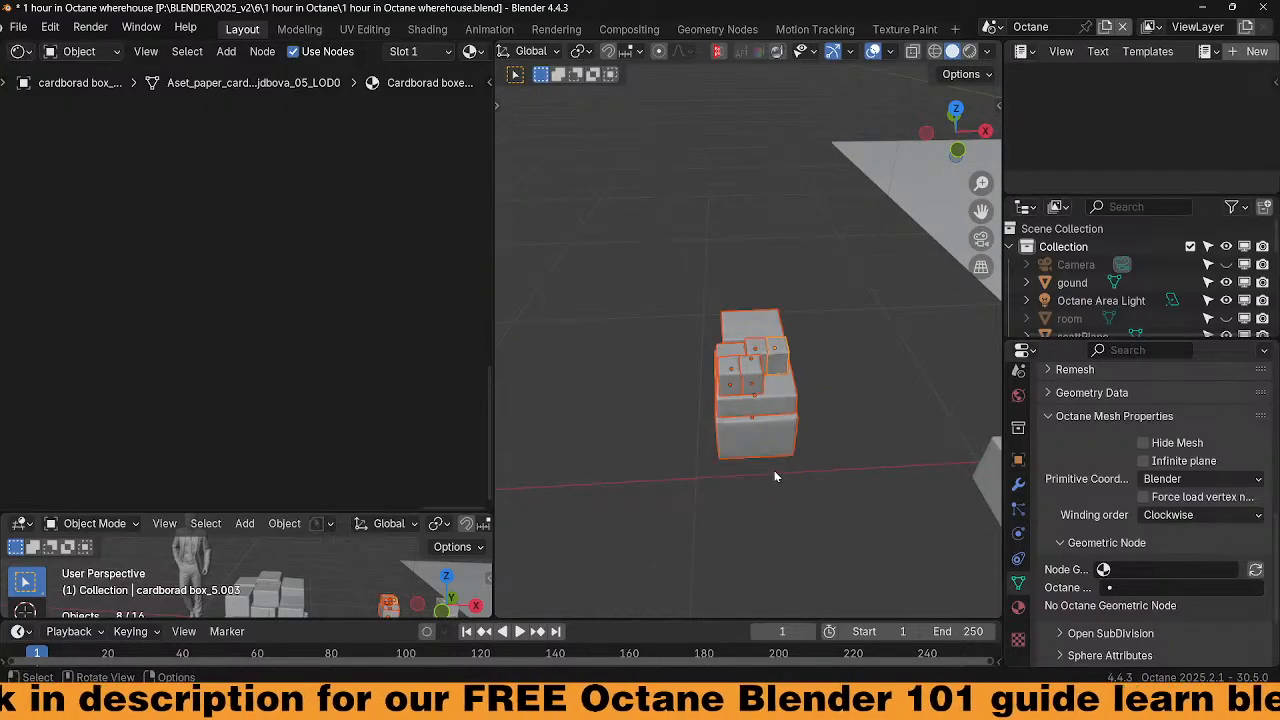
pyautogui.hotkey('ctrl', 'j')
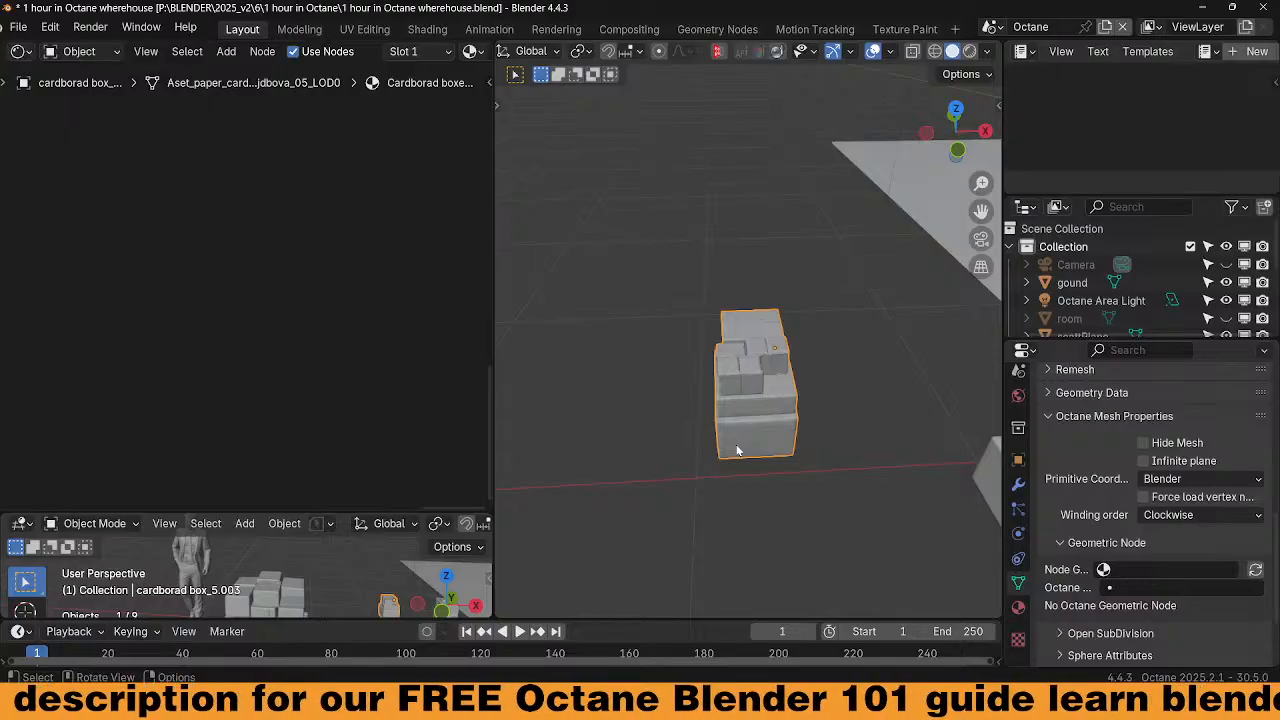
# Raise the joined stack's mesh about 0.29 m along Z in Edit Mode so its base aligns with the object origin
pyautogui.press('Tab')
pyautogui.click(732, 337)
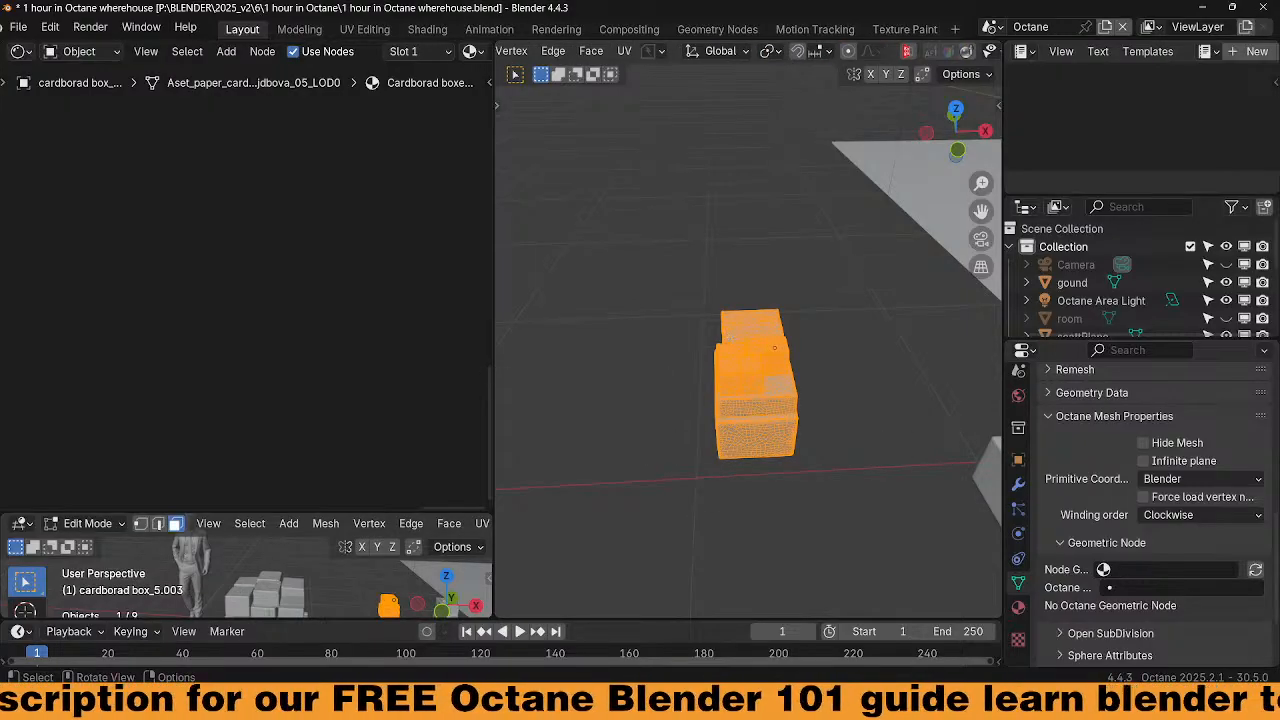
pyautogui.moveTo(741, 369); pyautogui.dragTo(764, 426, button='middle')
pyautogui.press('`')
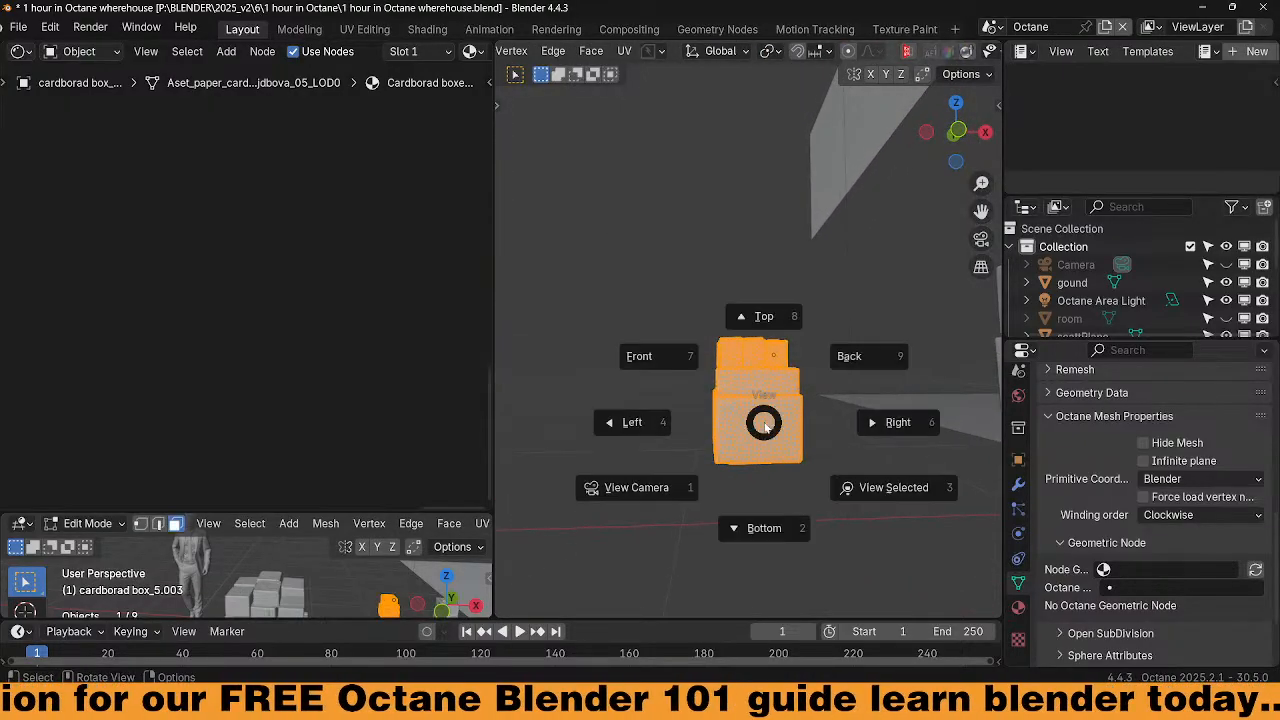
pyautogui.click(693, 364)
pyautogui.press('g')
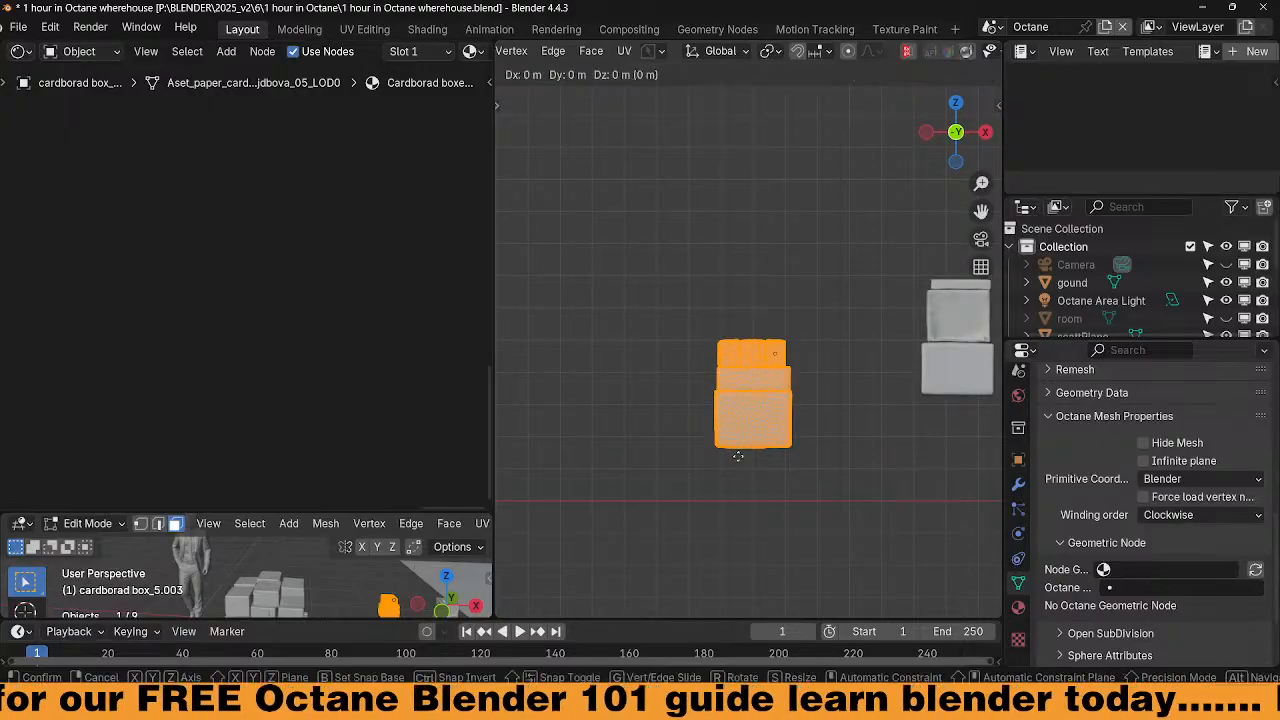
pyautogui.press('z')
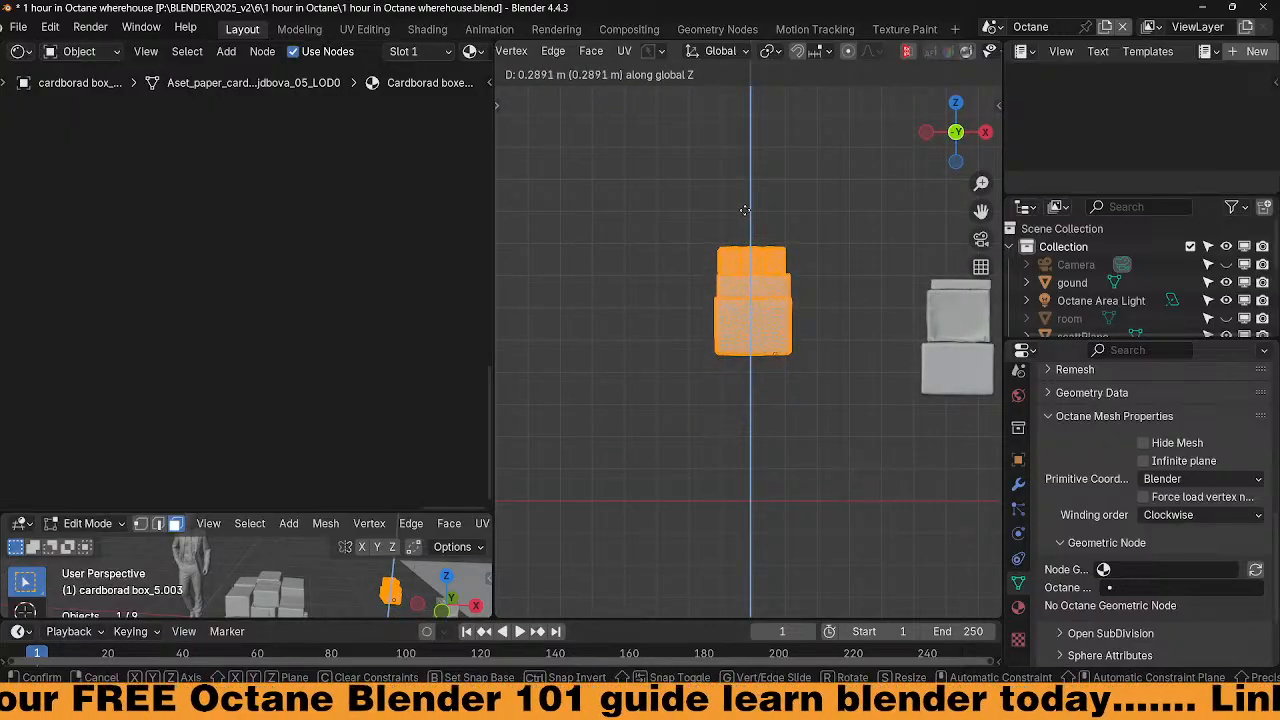
pyautogui.click(745, 208)
pyautogui.press('Tab')
# Switch the viewport to rendered shading and examine the scattered box piles across the warehouse floor
pyautogui.scroll(-5, 798, 427)
pyautogui.moveTo(798, 427); pyautogui.dragTo(905, 395, button='middle')
pyautogui.scroll(-3, 868, 420)
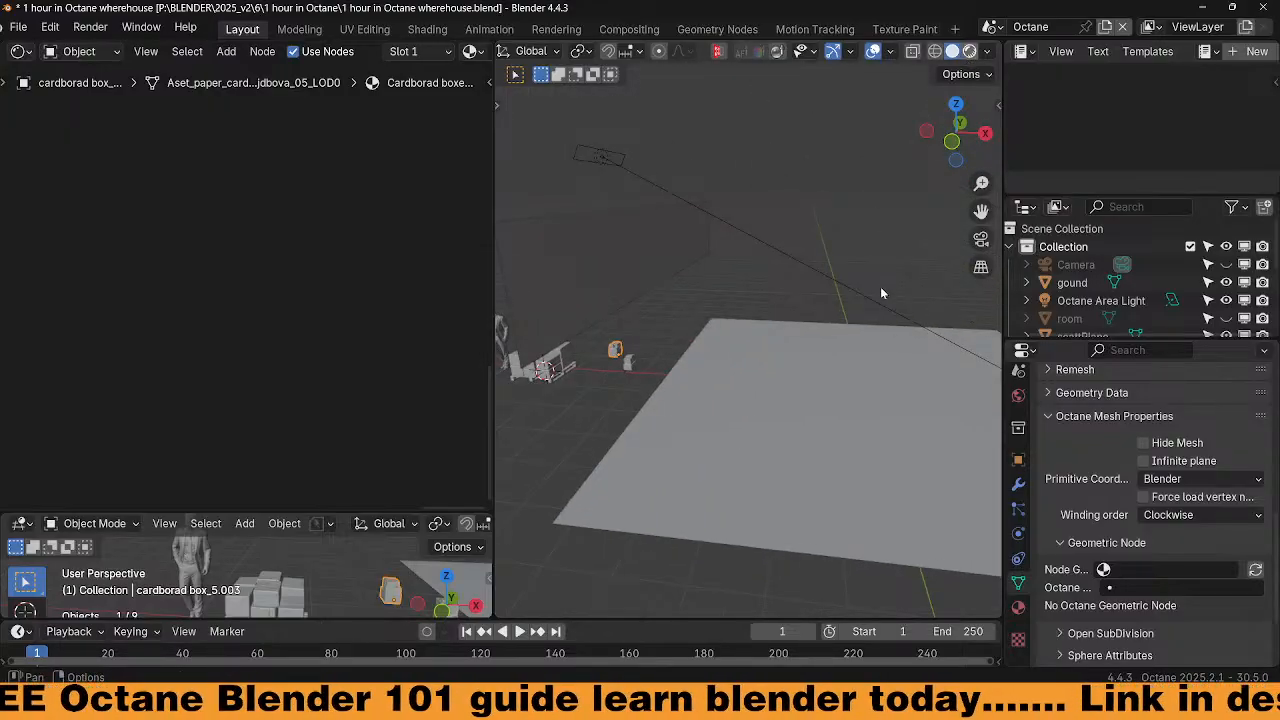
pyautogui.press('z')
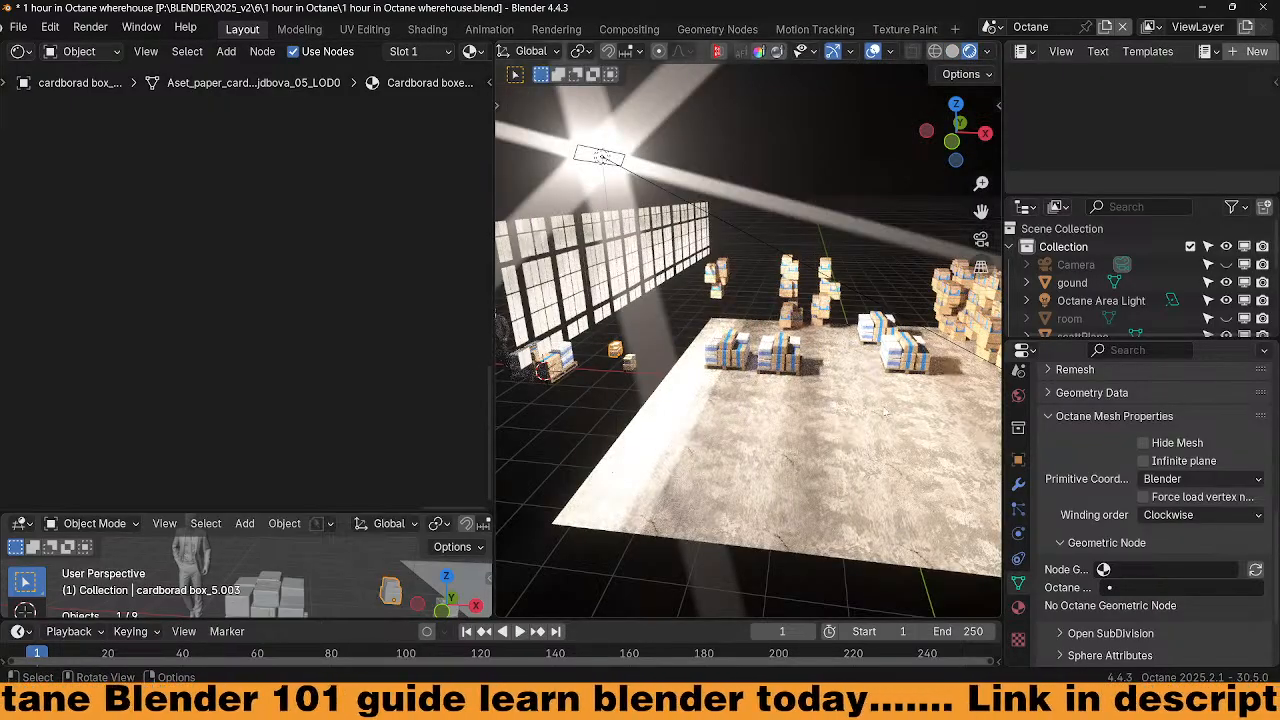
pyautogui.moveTo(884, 411); pyautogui.dragTo(697, 361, button='middle')
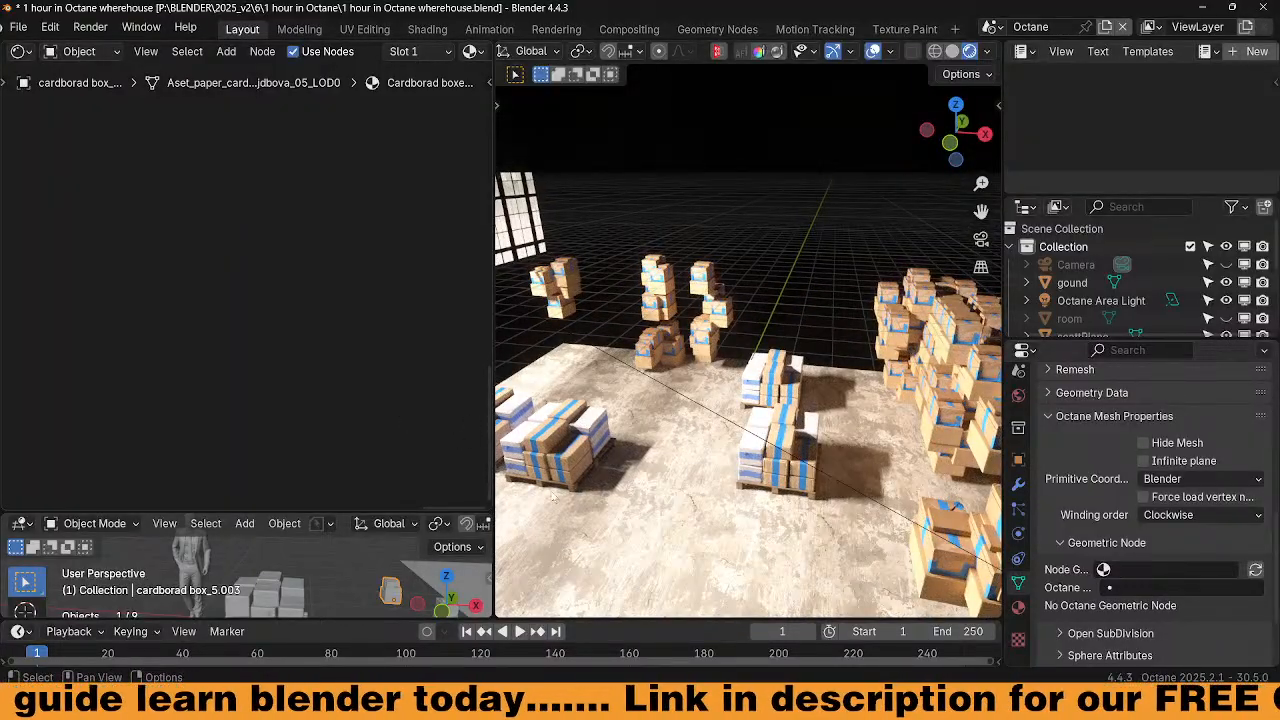
pyautogui.scroll(-2, 754, 561)
pyautogui.scroll(5, 754, 487)
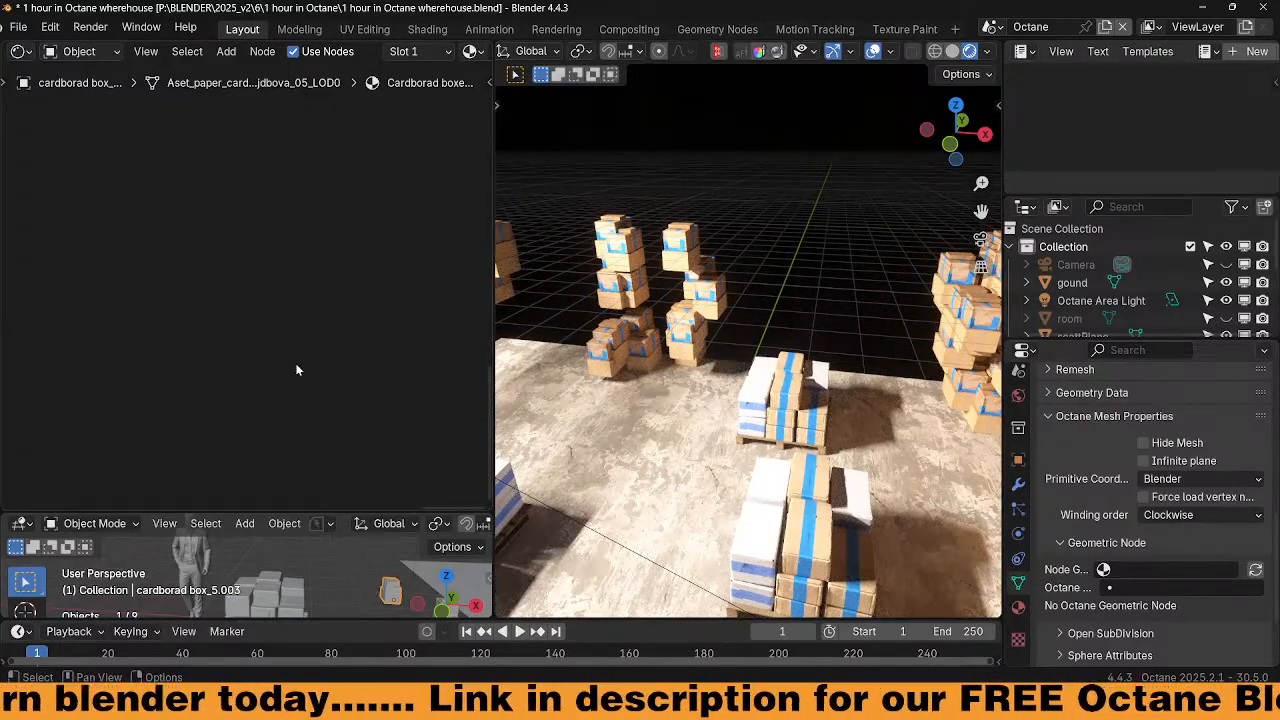
# Enlarge the lower viewport, set the main viewport to solid shading and the lower one to rendered shading
pyautogui.moveTo(358, 512); pyautogui.dragTo(358, 228)
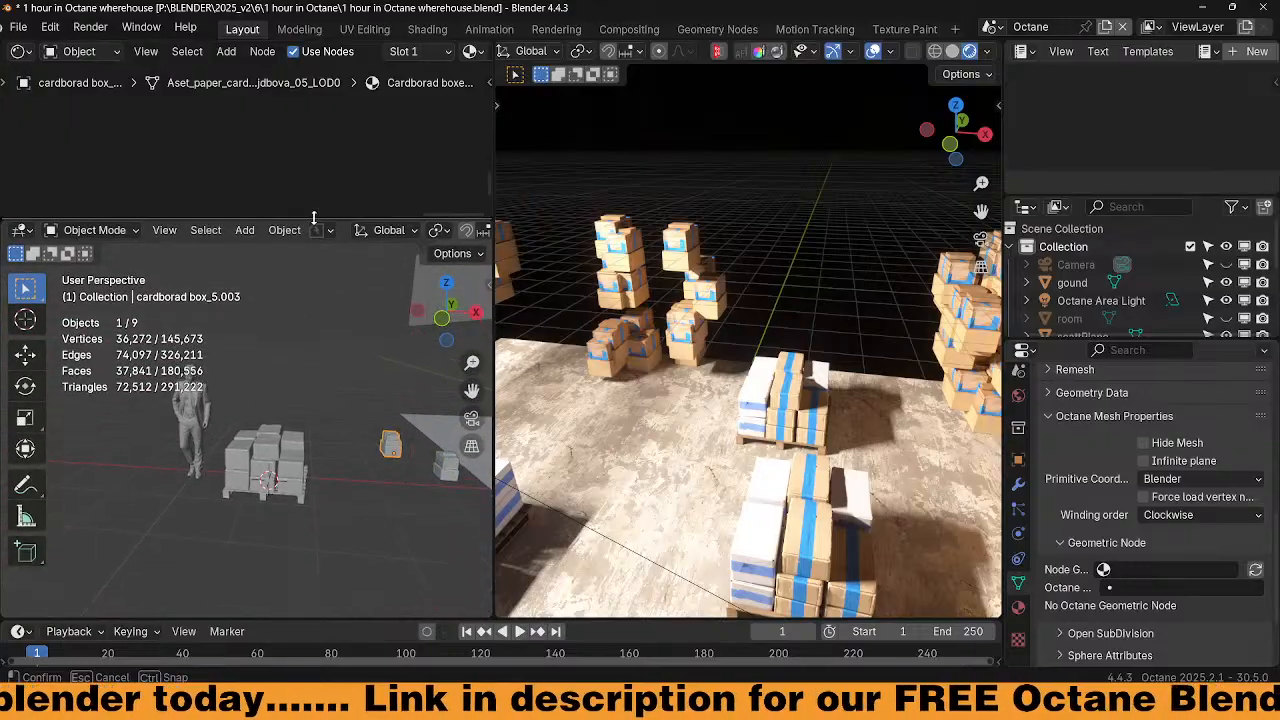
pyautogui.moveTo(314, 471); pyautogui.dragTo(270, 452, button='middle')
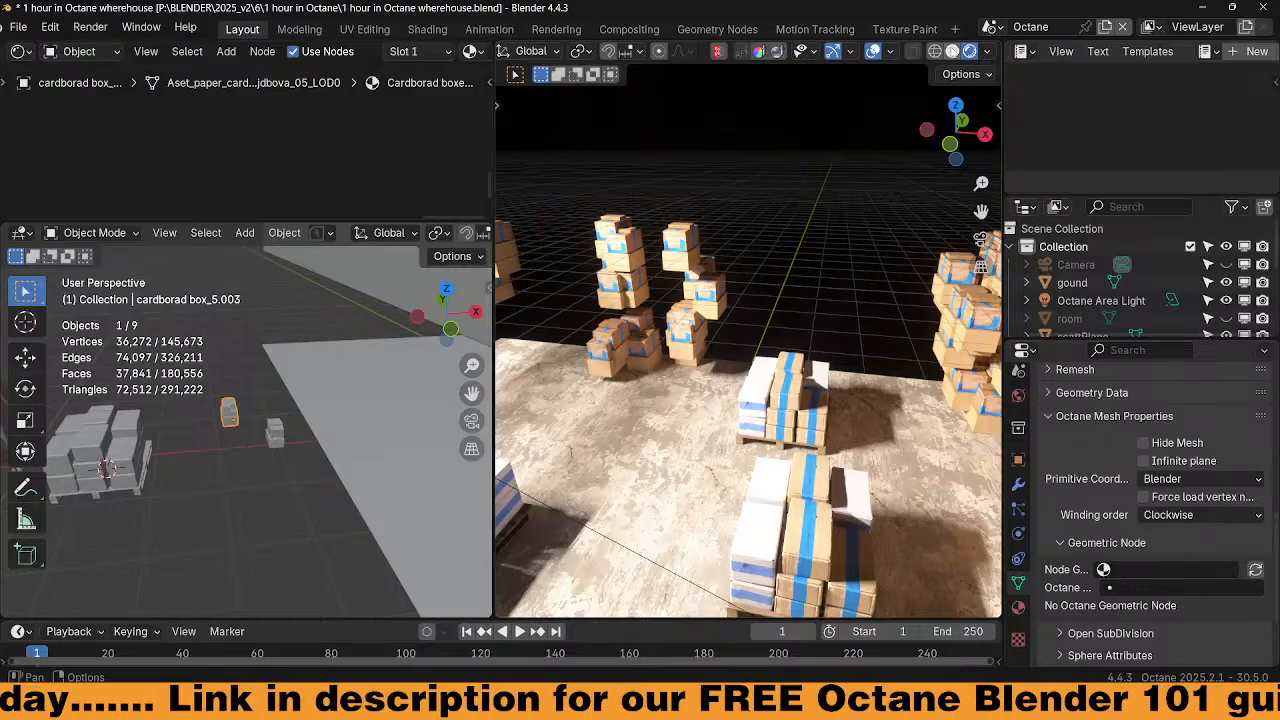
pyautogui.click(953, 52)
pyautogui.press('z')
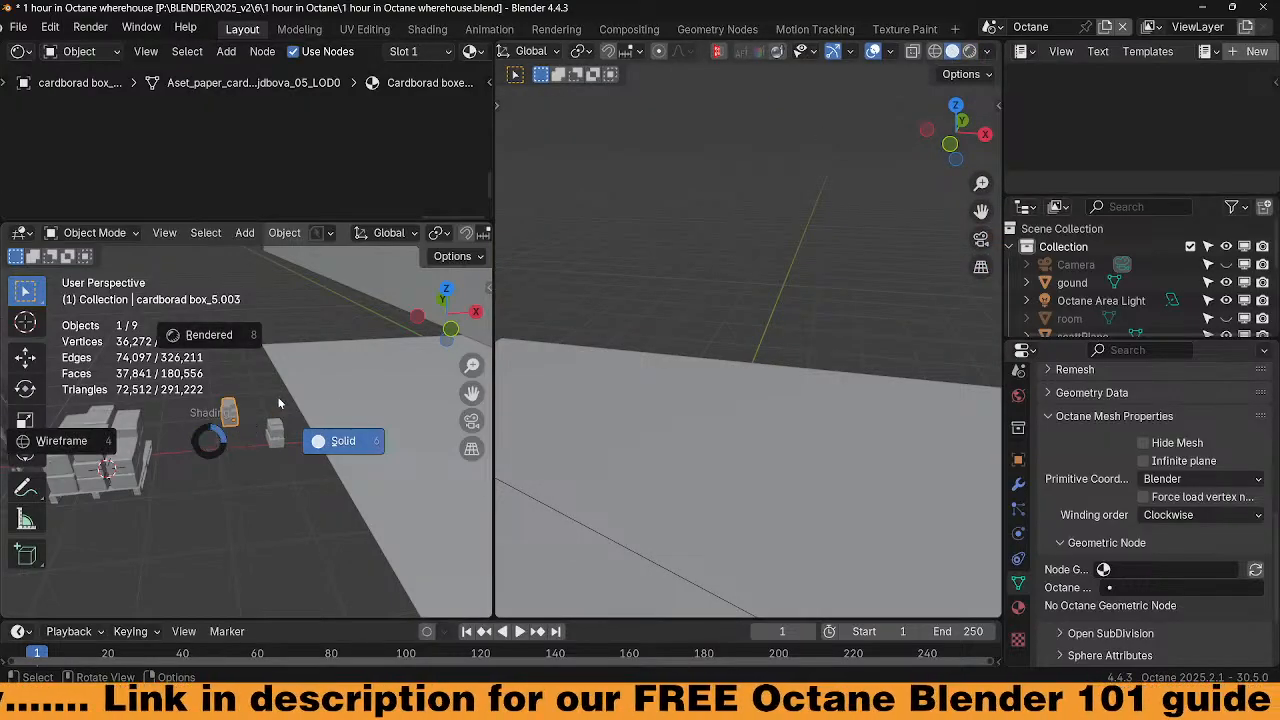
pyautogui.click(233, 378)
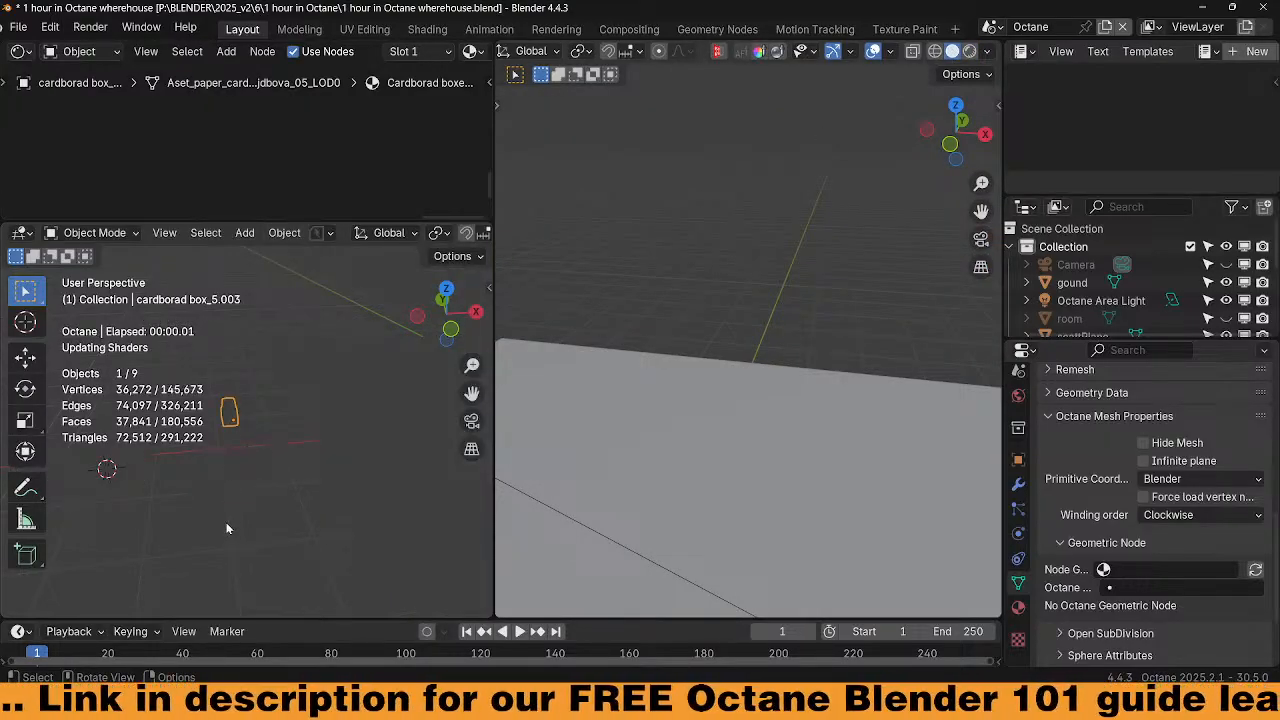
# Examine the joined source stacks up close in the rendered lower viewport and return it to solid shading
pyautogui.scroll(3, 250, 457)
pyautogui.keyDown('shift'); pyautogui.moveTo(228, 448); pyautogui.dragTo(260, 490, button='middle'); pyautogui.keyUp('shift')
pyautogui.scroll(-3, 250, 507)
pyautogui.hotkey('ctrl', 'Tab')
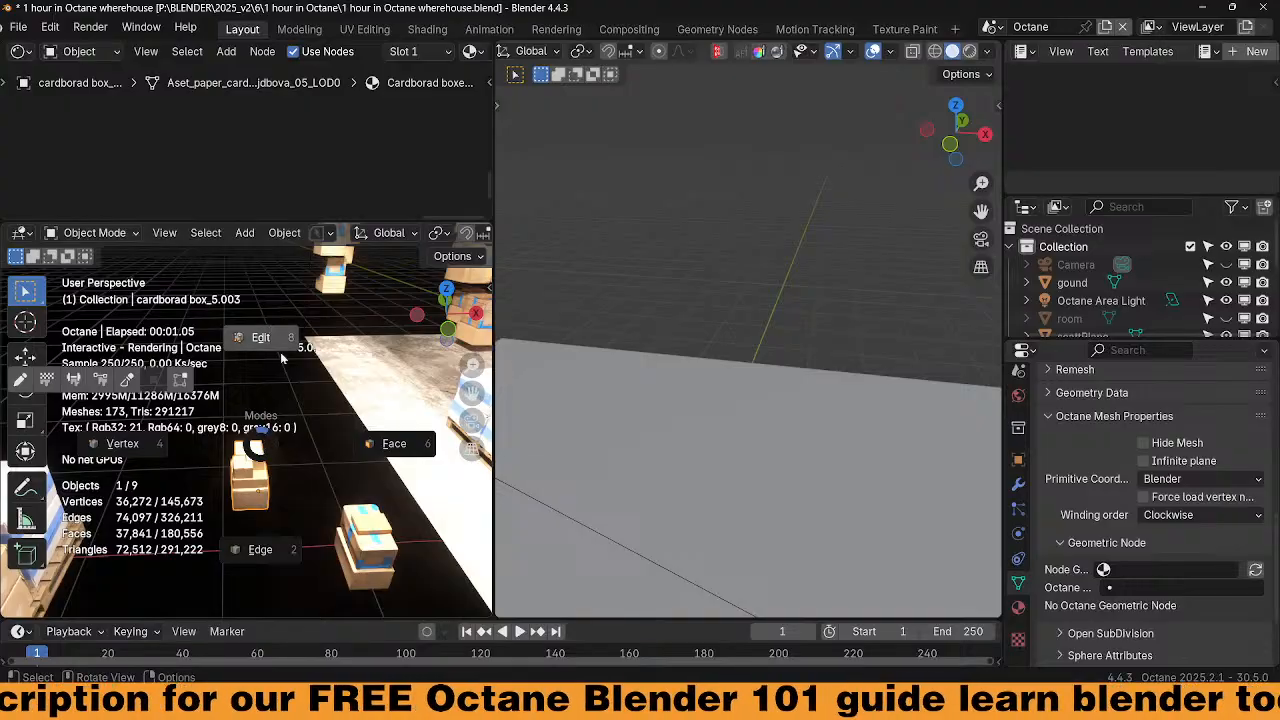
pyautogui.press('Escape')
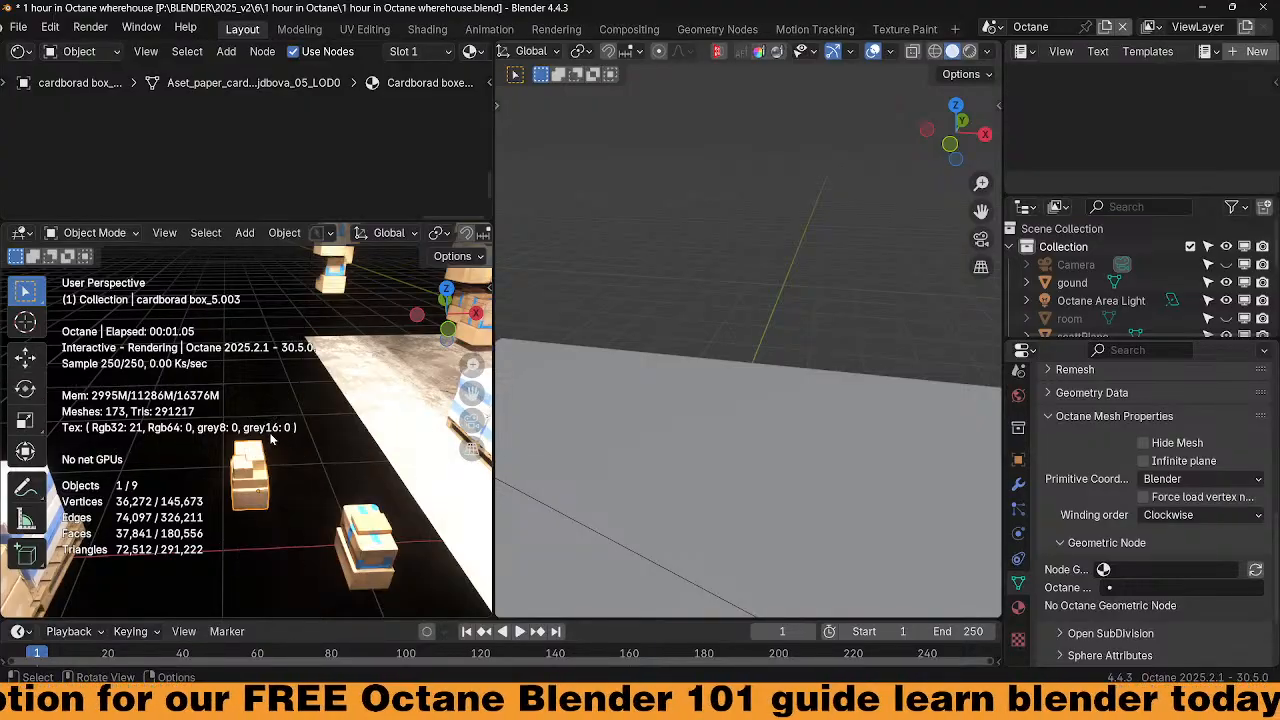
pyautogui.press('z')
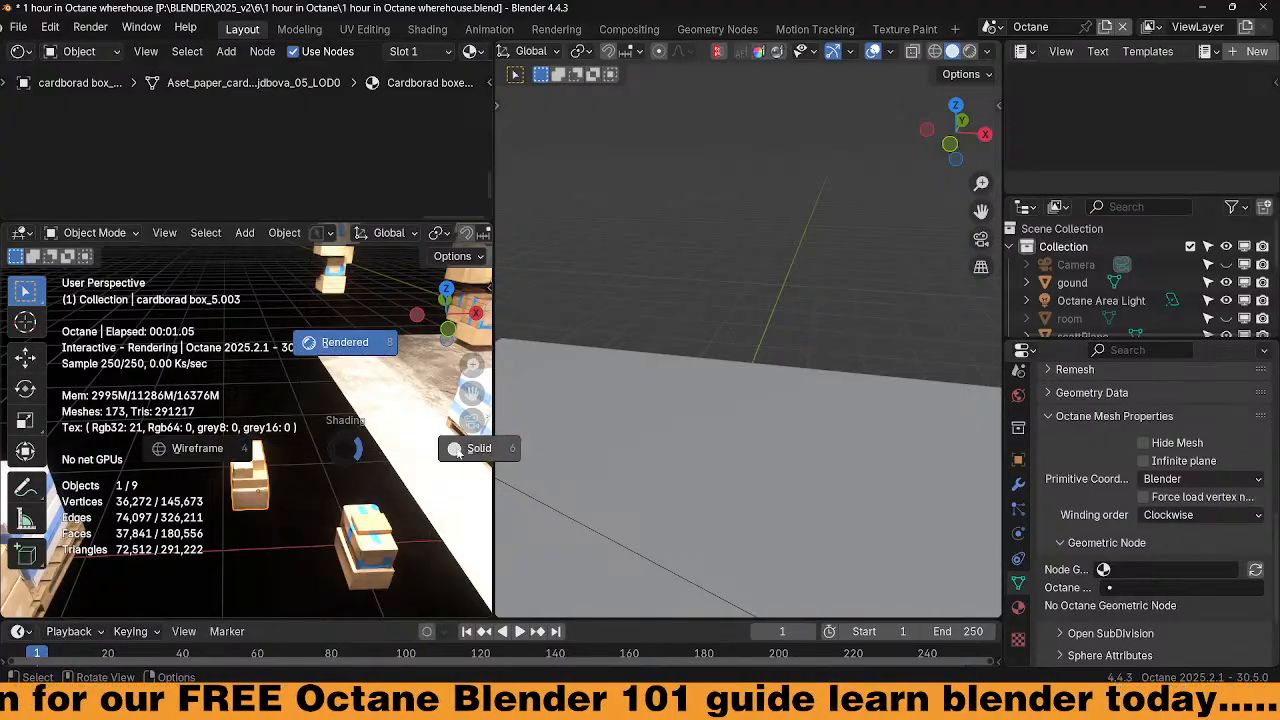
pyautogui.click(907, 343)
# In scattPlane's scatter nodes, assign the joined cardborad box_5.003 stack to the Object Data node feeding Scattered object 2
pyautogui.scroll(-3, 1096, 270)
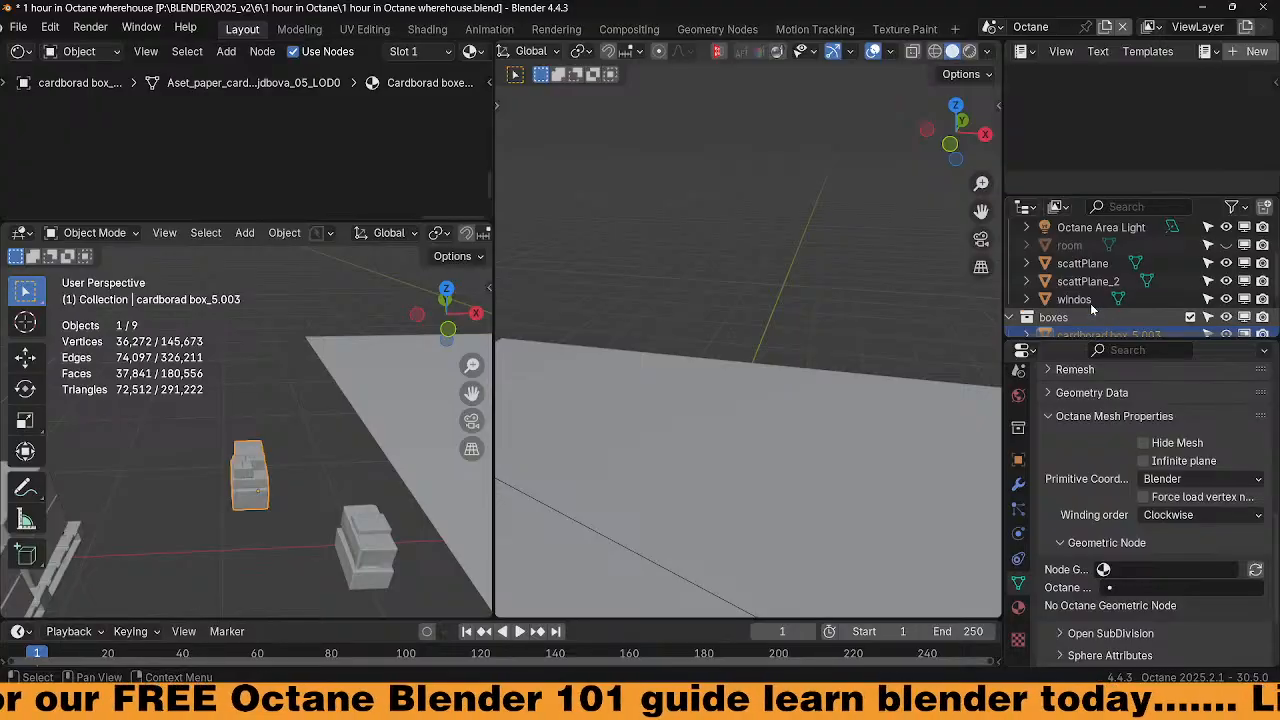
pyautogui.click(1082, 263)
pyautogui.moveTo(363, 222); pyautogui.dragTo(363, 372)
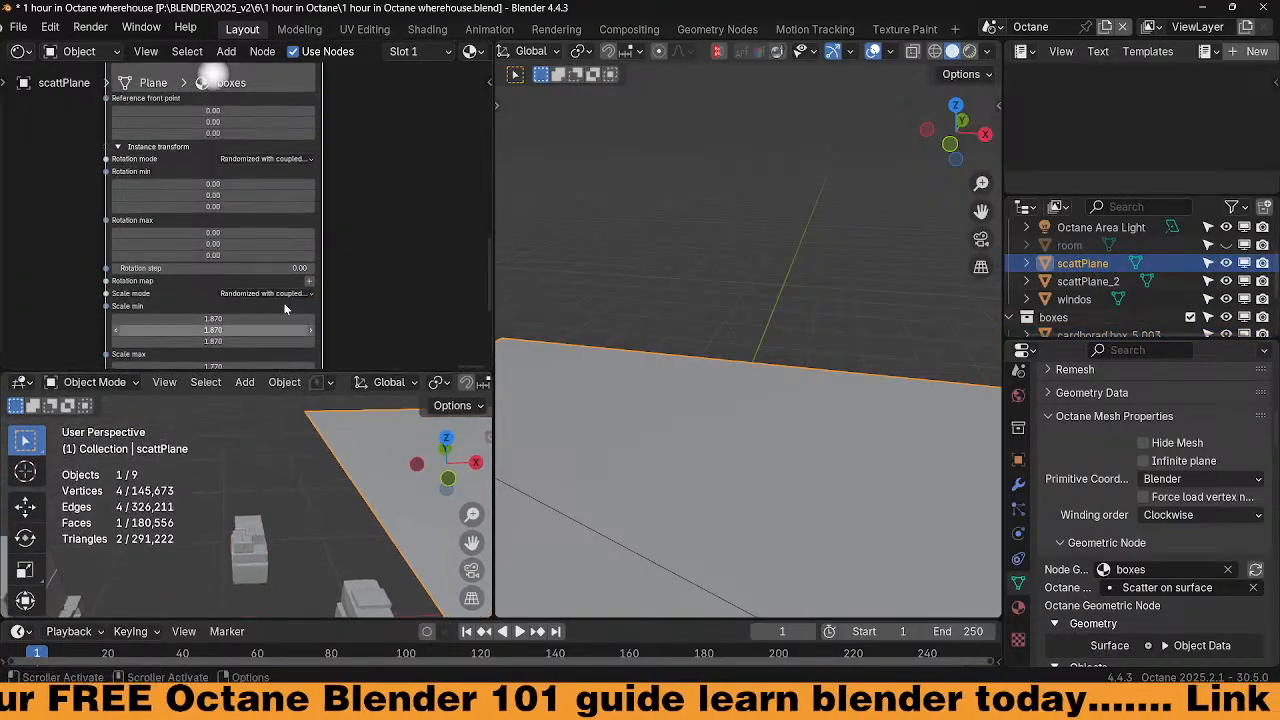
pyautogui.moveTo(361, 243); pyautogui.dragTo(446, 366, button='middle')
pyautogui.moveTo(153, 90); pyautogui.dragTo(170, 239, button='middle')
pyautogui.moveTo(183, 179); pyautogui.dragTo(213, 252, button='middle')
pyautogui.moveTo(198, 287); pyautogui.dragTo(204, 227)
pyautogui.click(124, 222)
pyautogui.moveTo(125, 222); pyautogui.dragTo(134, 137)
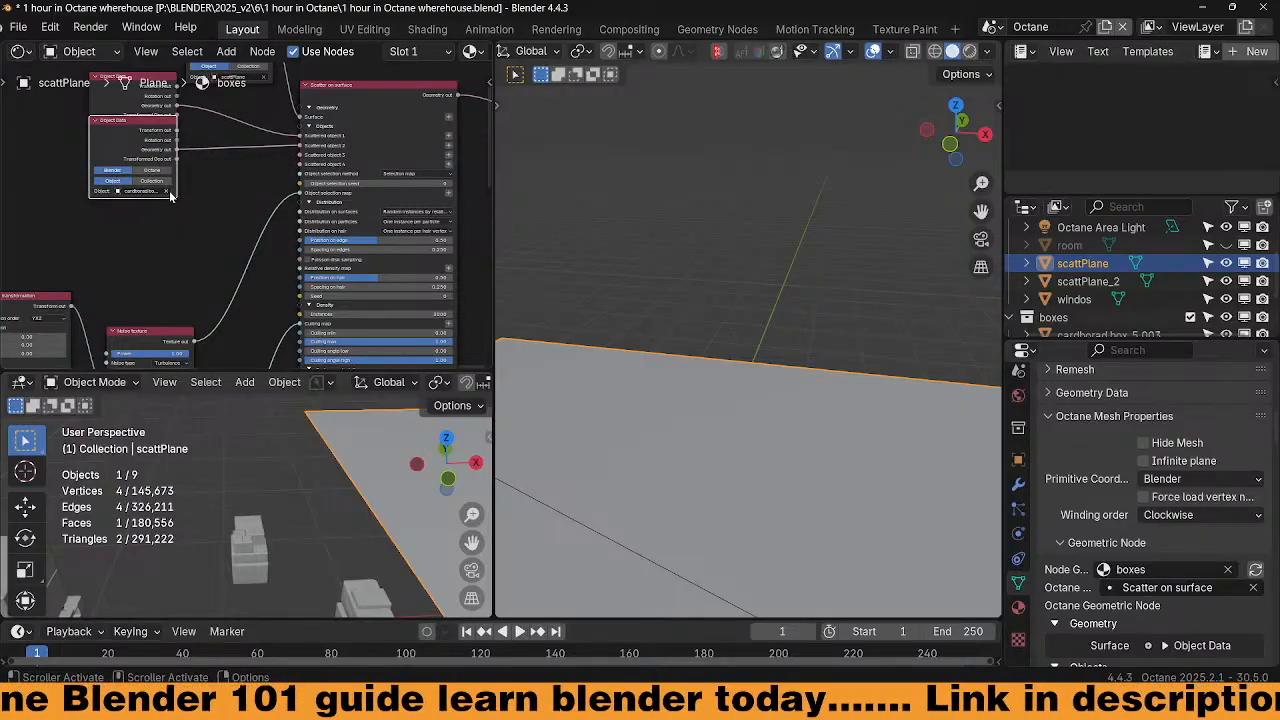
pyautogui.click(246, 520)
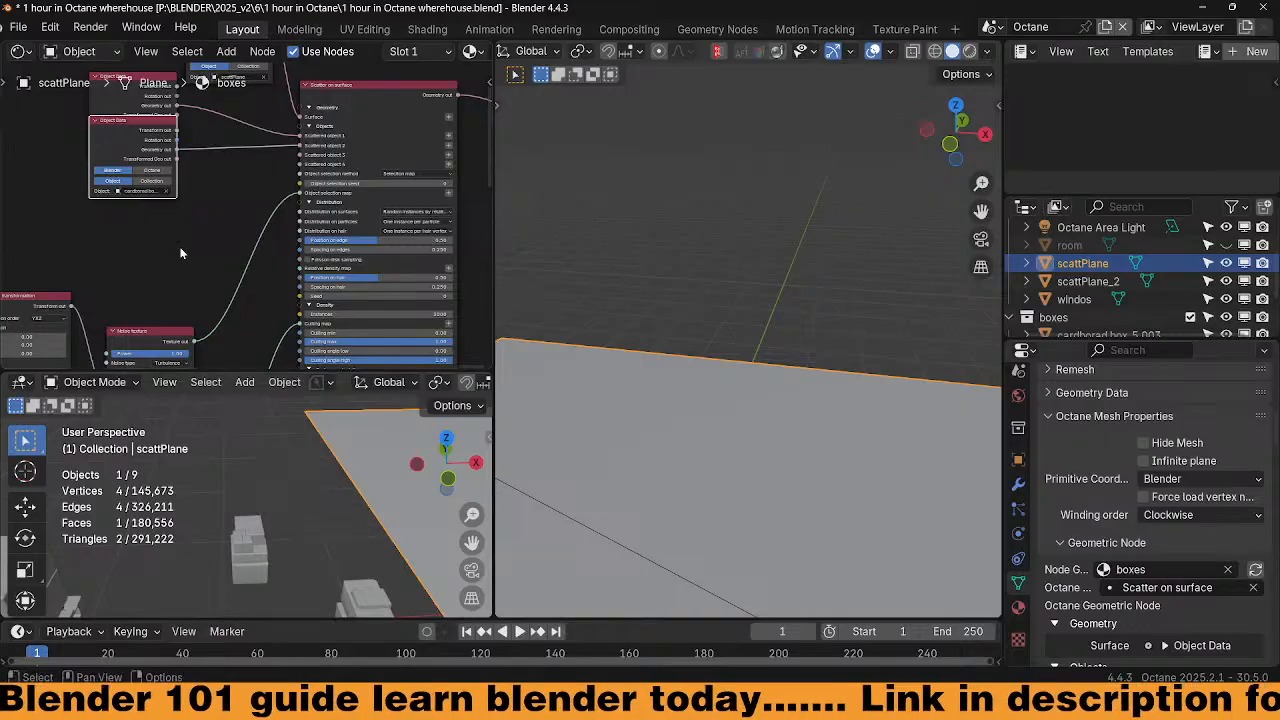
# Assign the joined taped cardboard box stack to the Object Data node feeding Scattered object 1
pyautogui.click(114, 104)
pyautogui.click(170, 148)
pyautogui.click(364, 584)
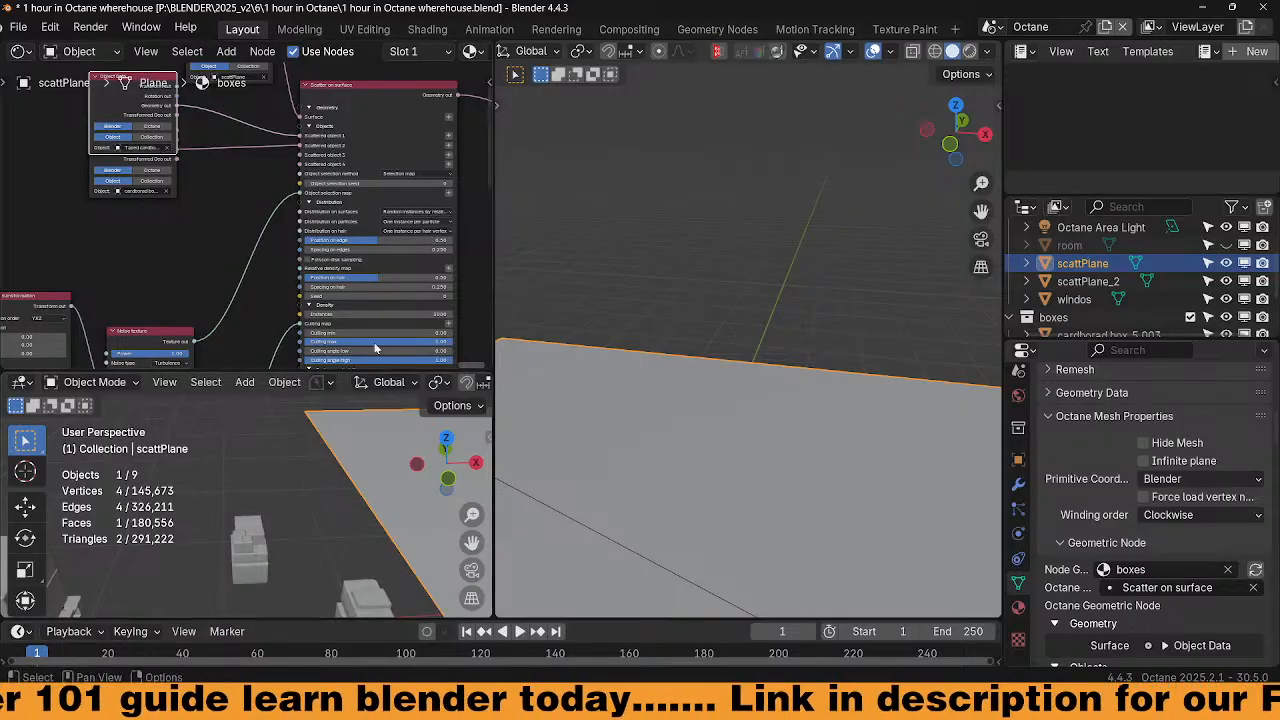
# Render the main viewport and examine the dense box piles across the warehouse and through the camera
pyautogui.click(969, 51)
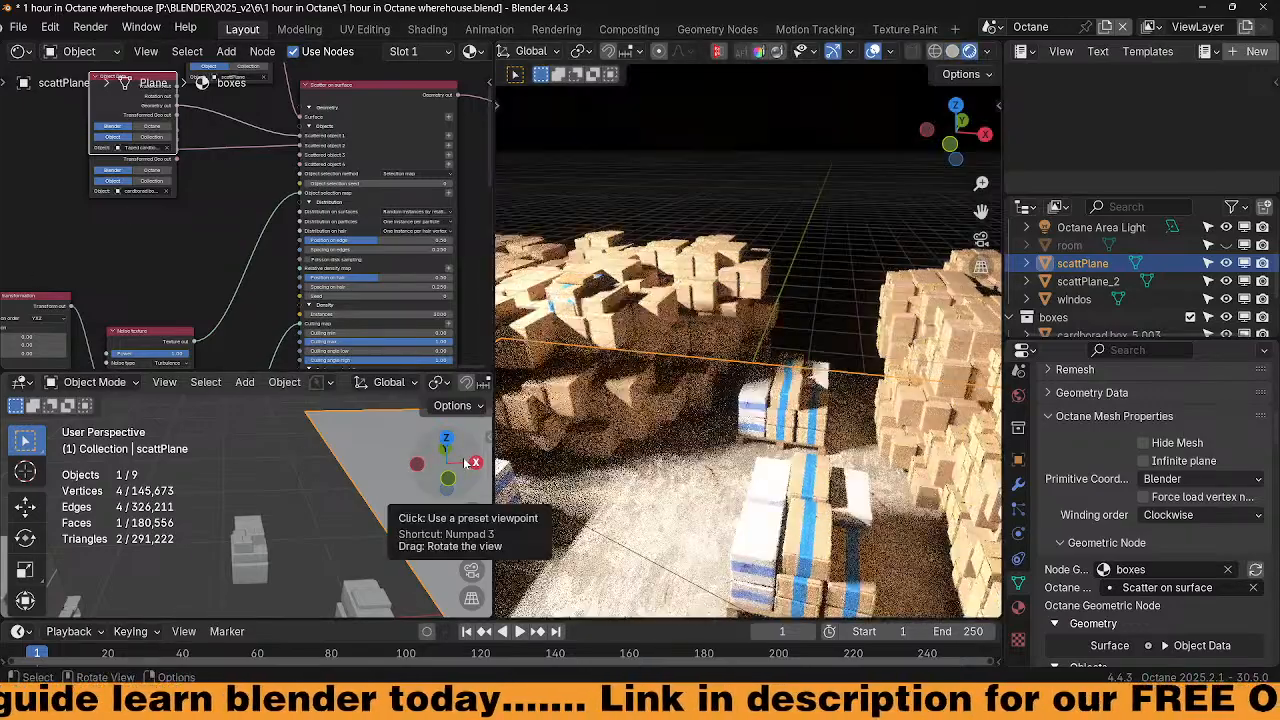
pyautogui.moveTo(700, 400); pyautogui.dragTo(687, 340, button='middle')
pyautogui.moveTo(706, 444); pyautogui.dragTo(820, 425, button='middle')
pyautogui.moveTo(852, 468); pyautogui.dragTo(795, 490, button='middle')
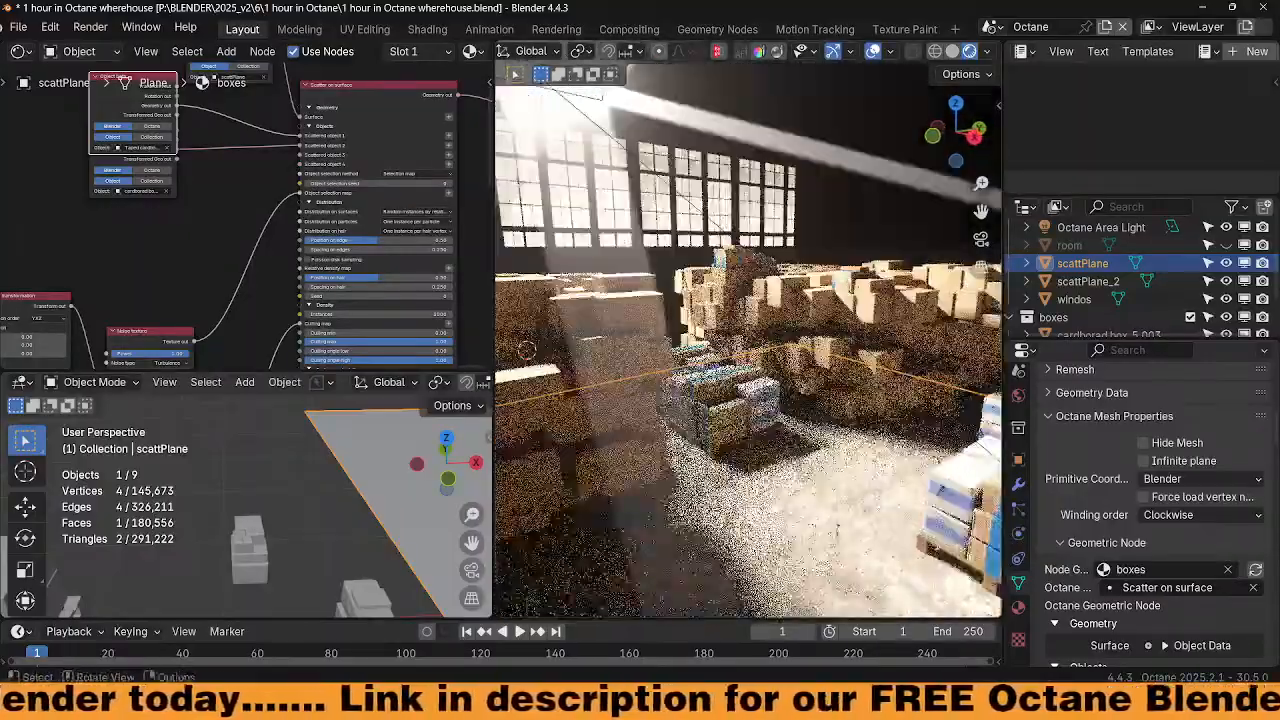
pyautogui.press('KP_0')
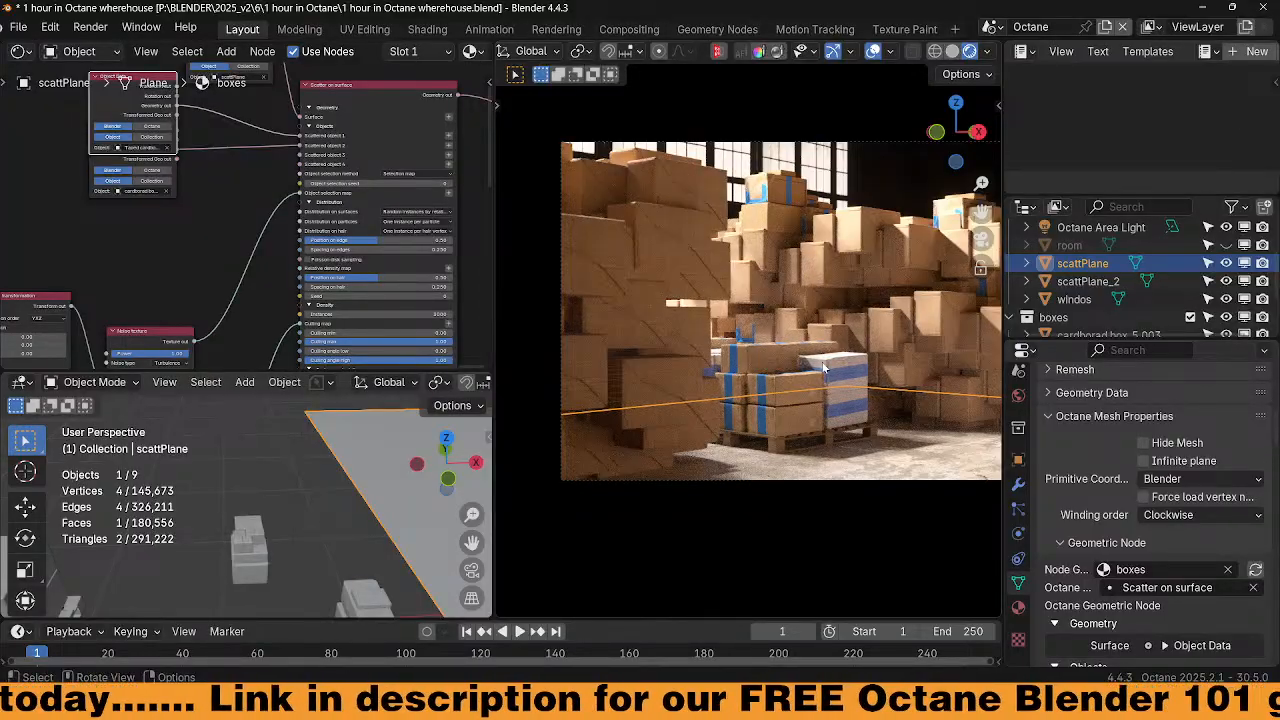
pyautogui.scroll(-8, 307, 280)
pyautogui.scroll(5, 392, 272)
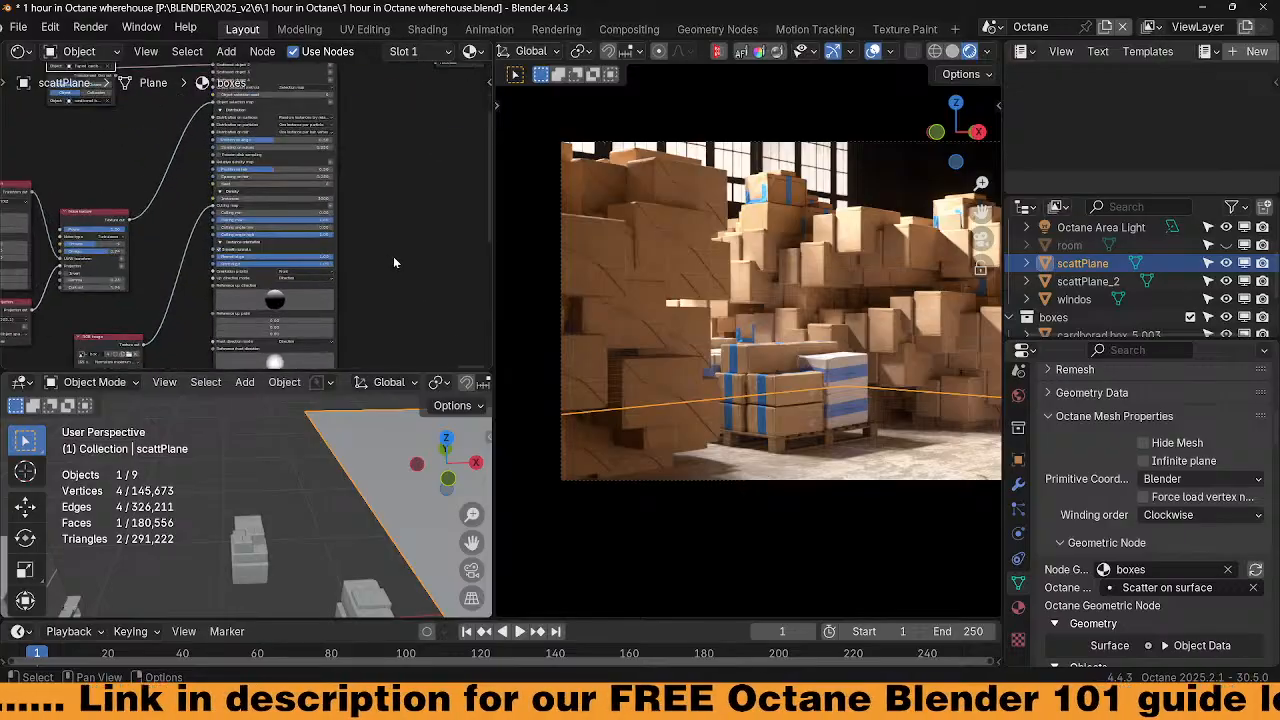
# Hide scattPlane_2 and mute the taped cardboard box's Object Data node, placing it apart from the other source node
pyautogui.click(1227, 281)
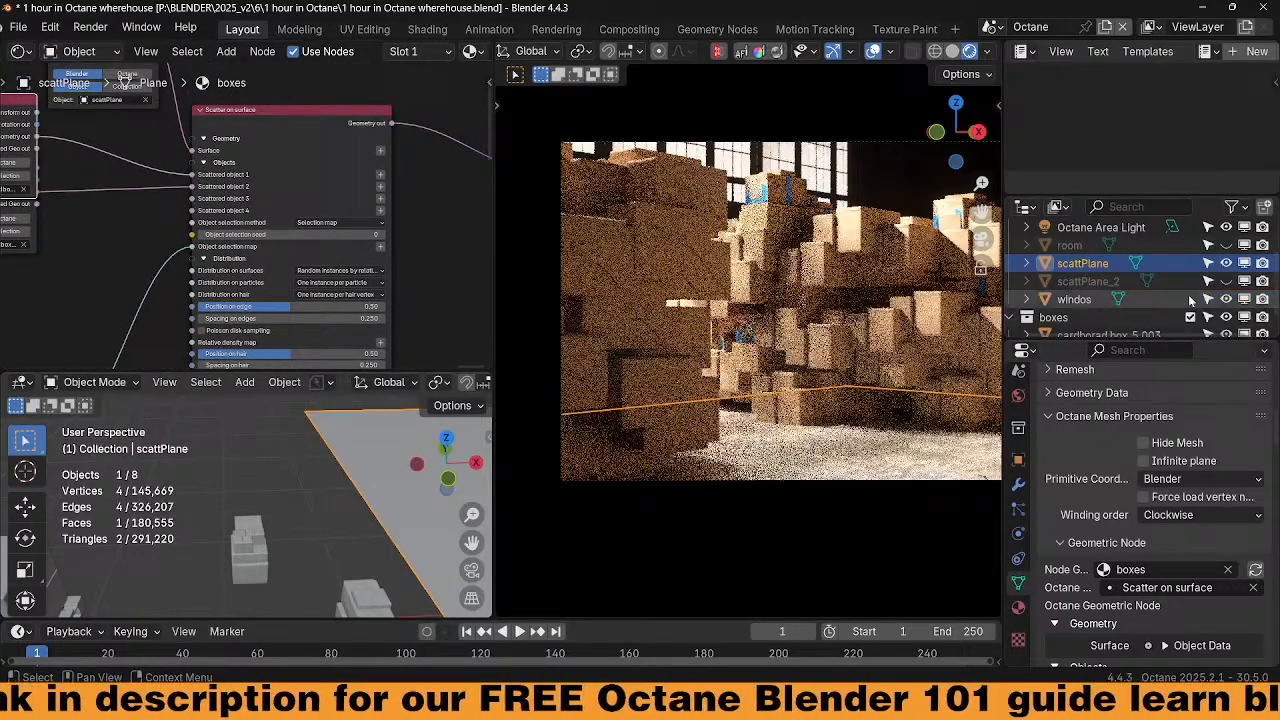
pyautogui.scroll(-3, 1177, 285)
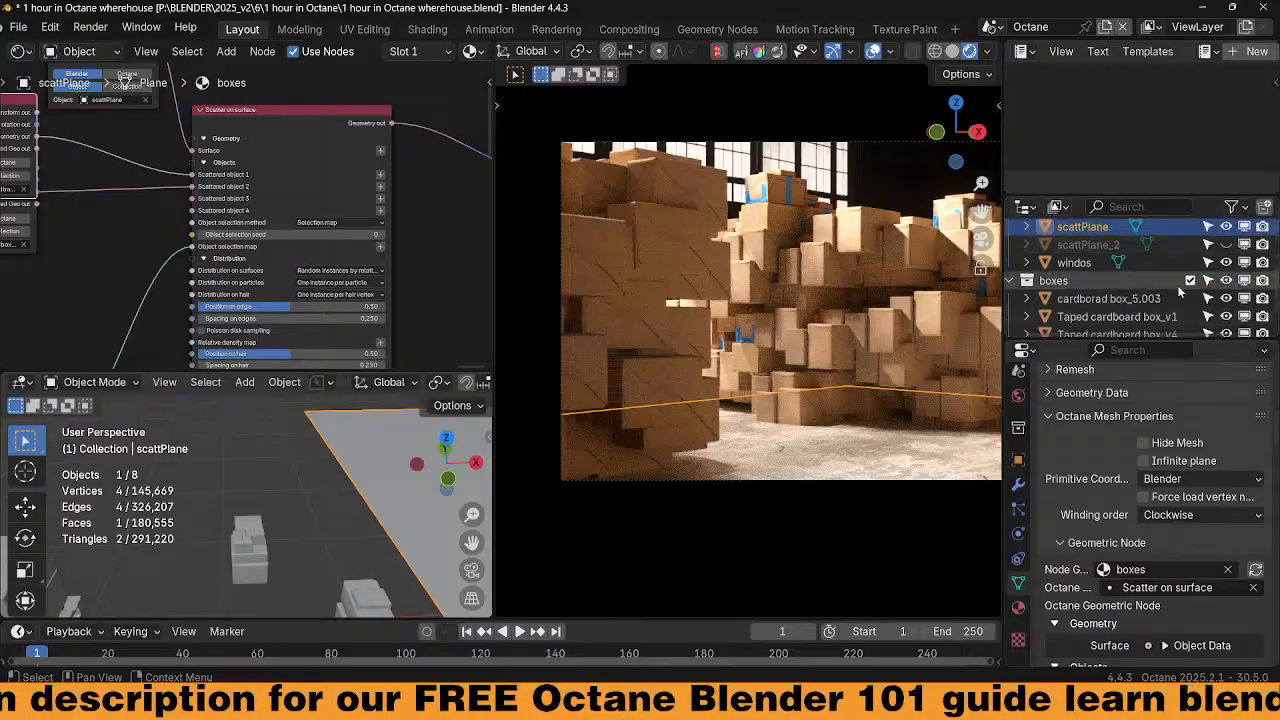
pyautogui.moveTo(88, 208); pyautogui.dragTo(243, 327, button='middle')
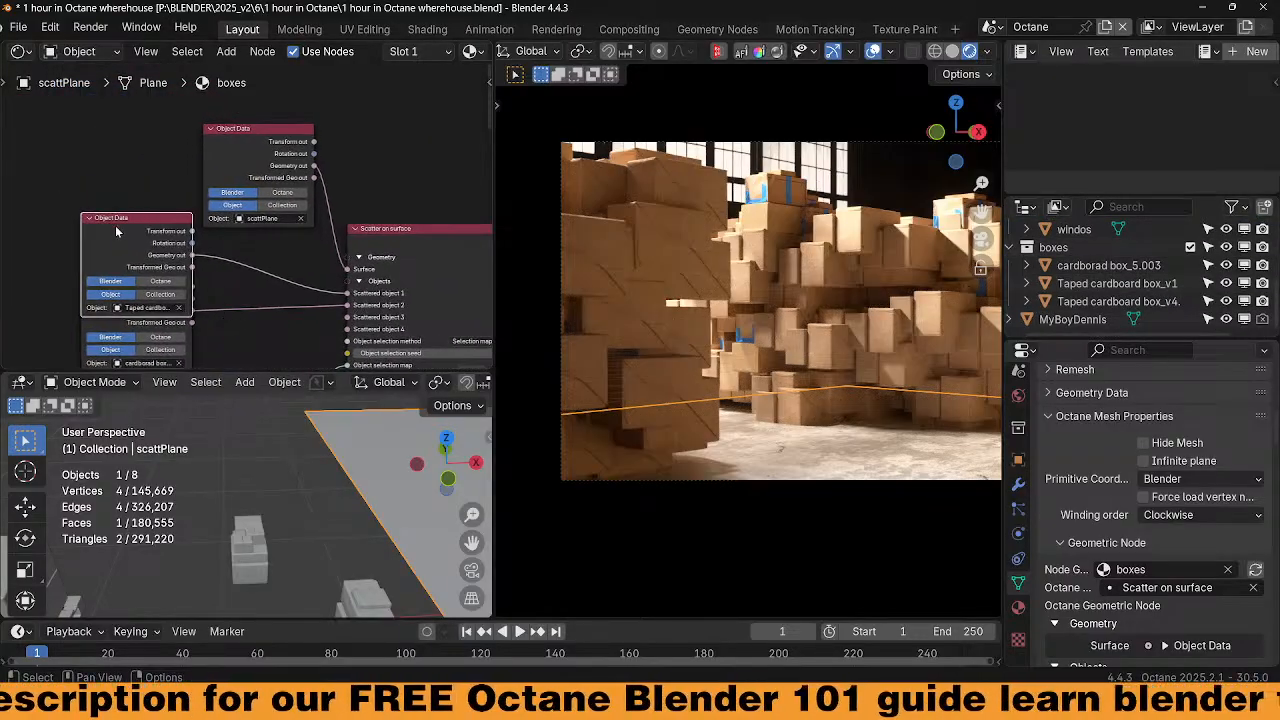
pyautogui.press('m')
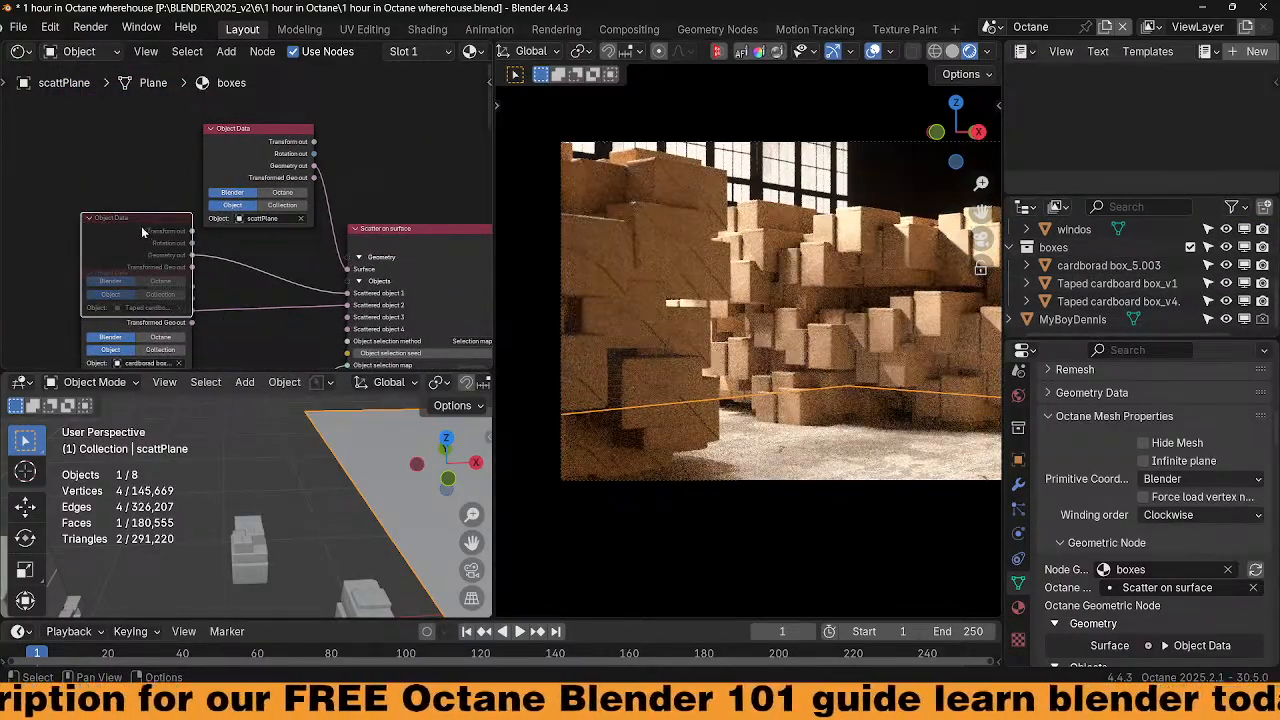
pyautogui.moveTo(144, 229); pyautogui.dragTo(132, 151)
pyautogui.click(167, 311)
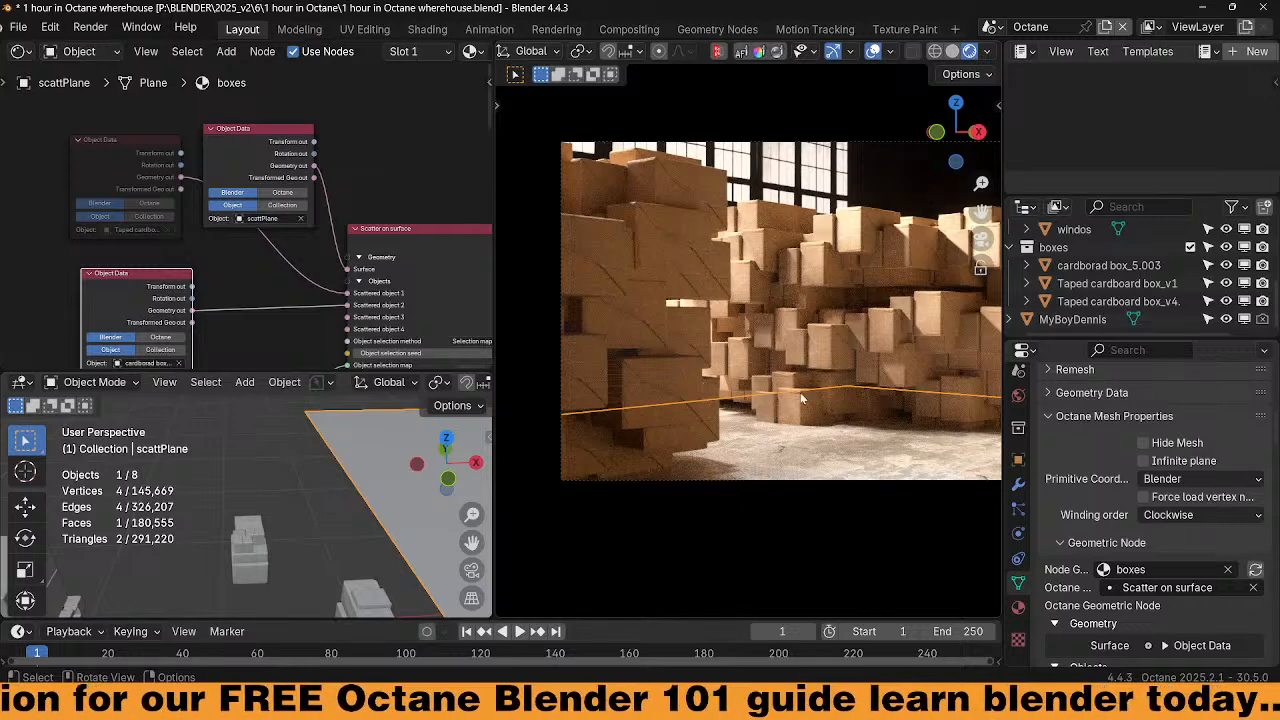
pyautogui.moveTo(380, 330); pyautogui.dragTo(334, 247, button='middle')
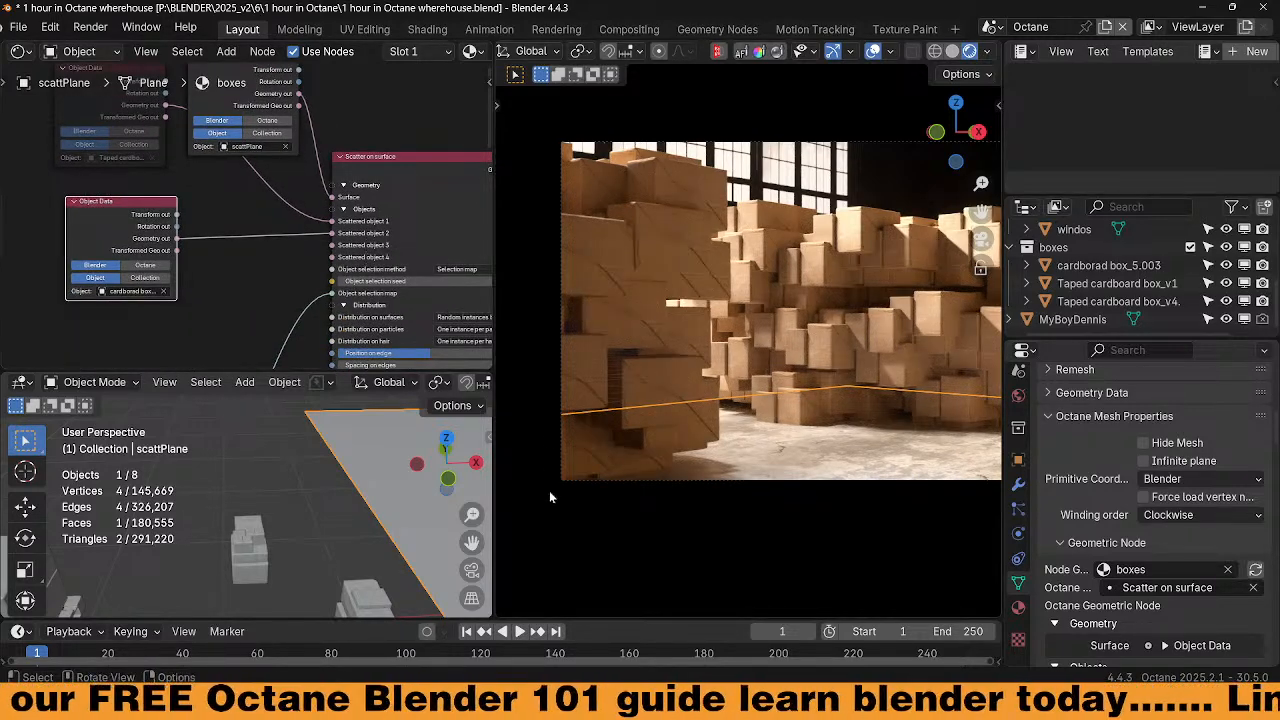
# Apply the scale of the cardborad box_5.003 stack, making its mesh data single-user
pyautogui.click(250, 550)
pyautogui.hotkey('ctrl', 'a')
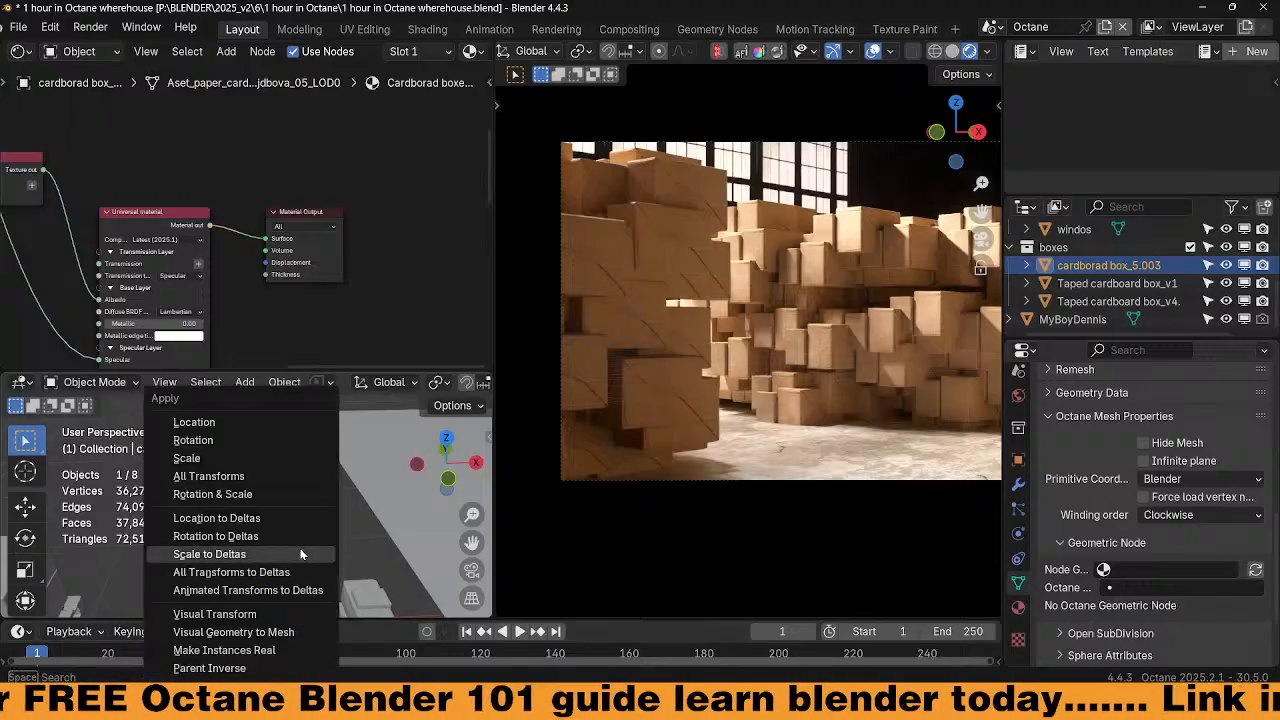
pyautogui.click(225, 459)
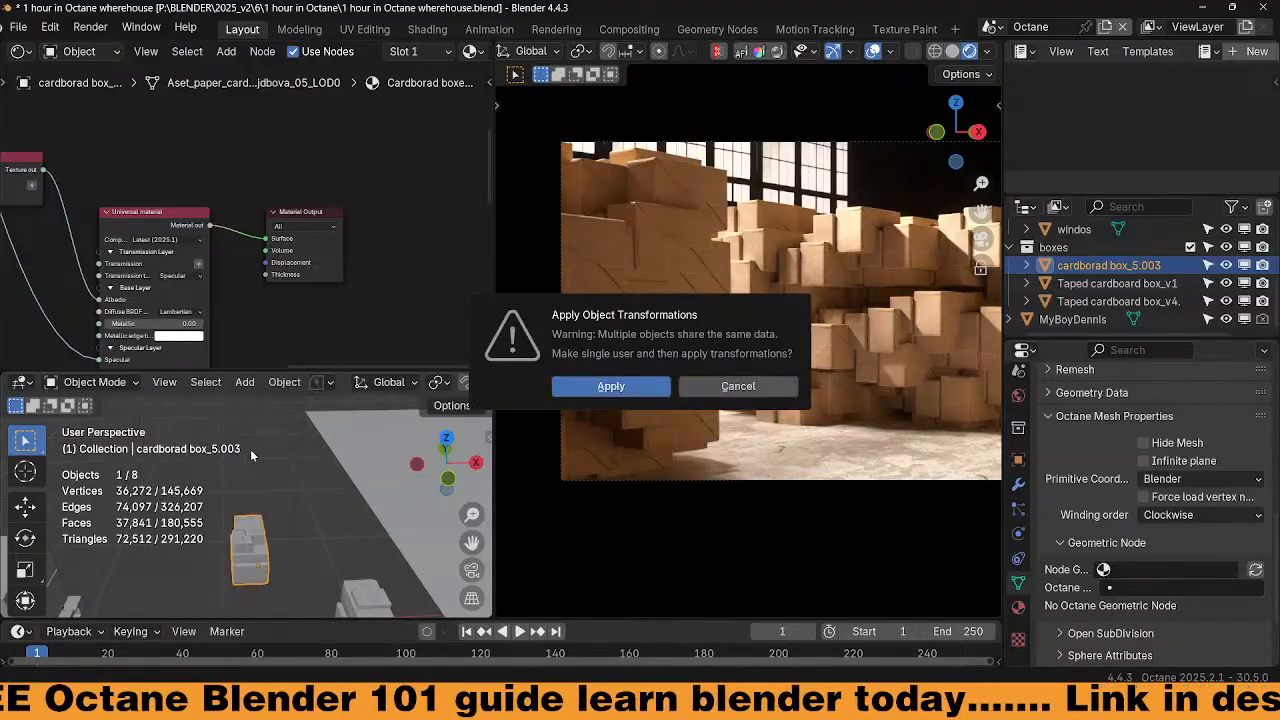
pyautogui.click(622, 386)
# Set Scale max to 1.000 on all three axes in scattPlane's Scatter on surface node
pyautogui.scroll(-2, 360, 300)
pyautogui.moveTo(373, 338); pyautogui.dragTo(347, 312, button='middle')
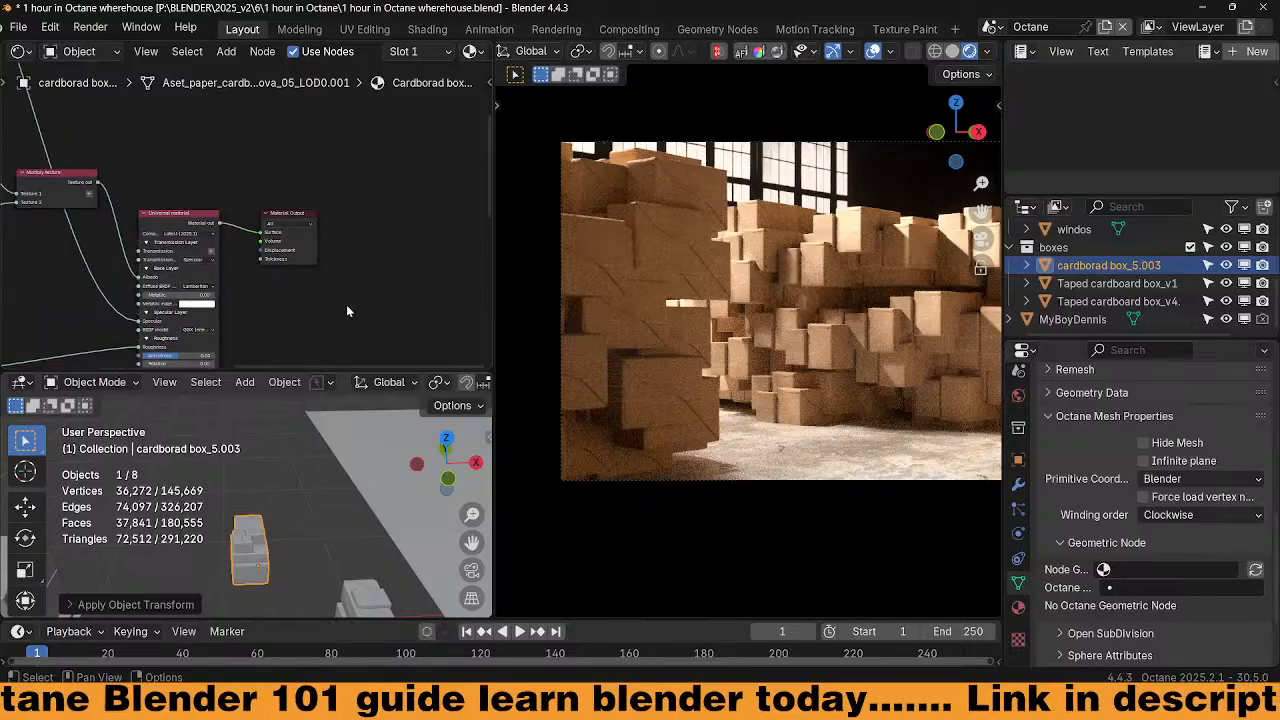
pyautogui.scroll(3, 1098, 270)
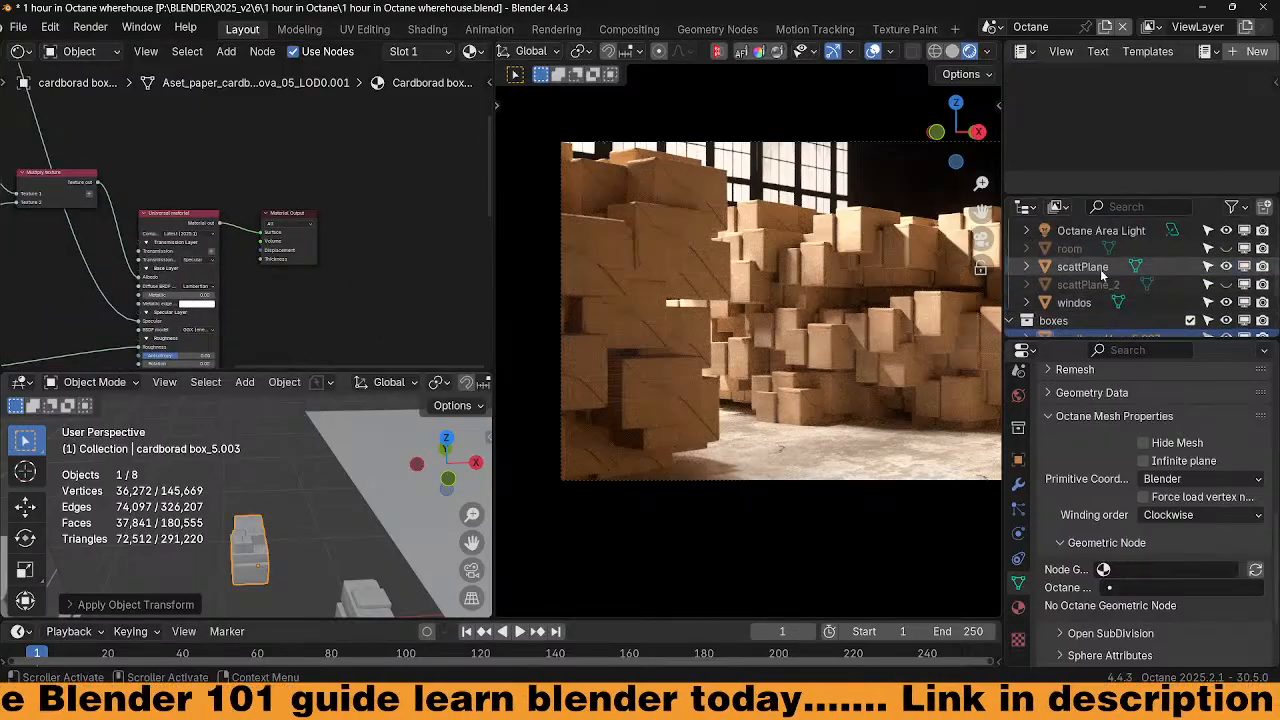
pyautogui.click(1093, 268)
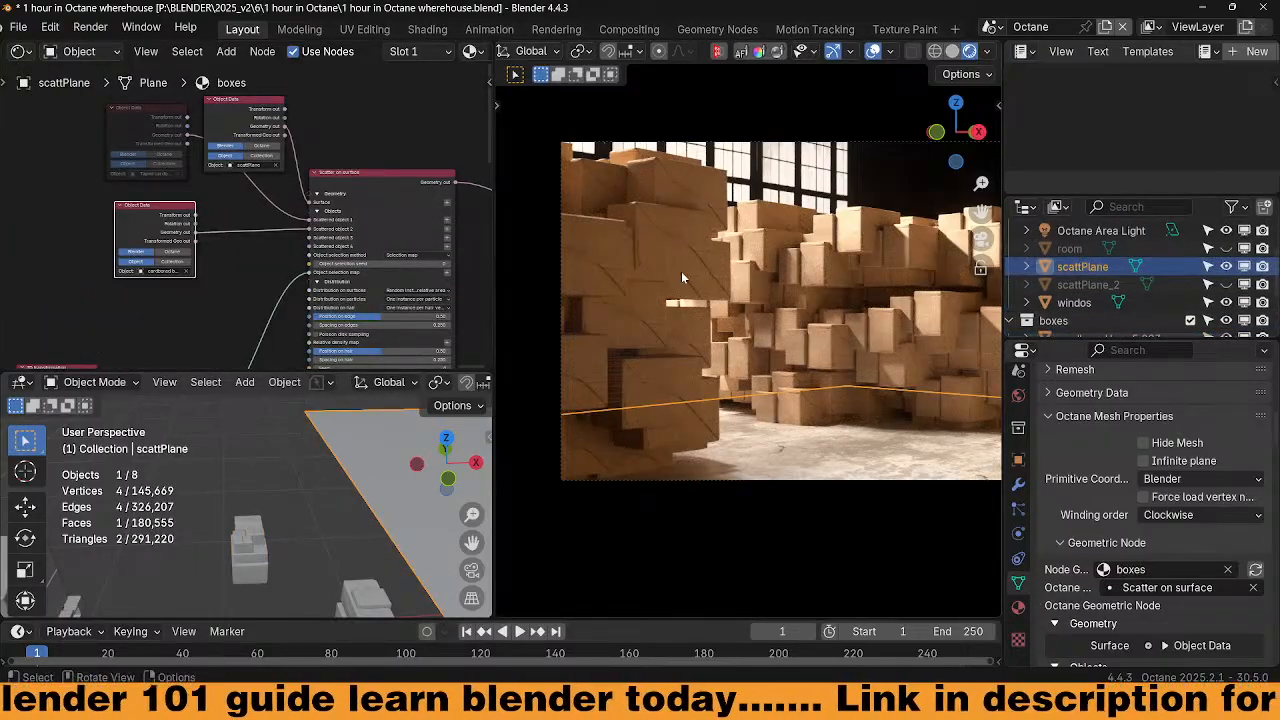
pyautogui.moveTo(267, 347); pyautogui.dragTo(156, 146, button='middle')
pyautogui.scroll(5, 158, 160)
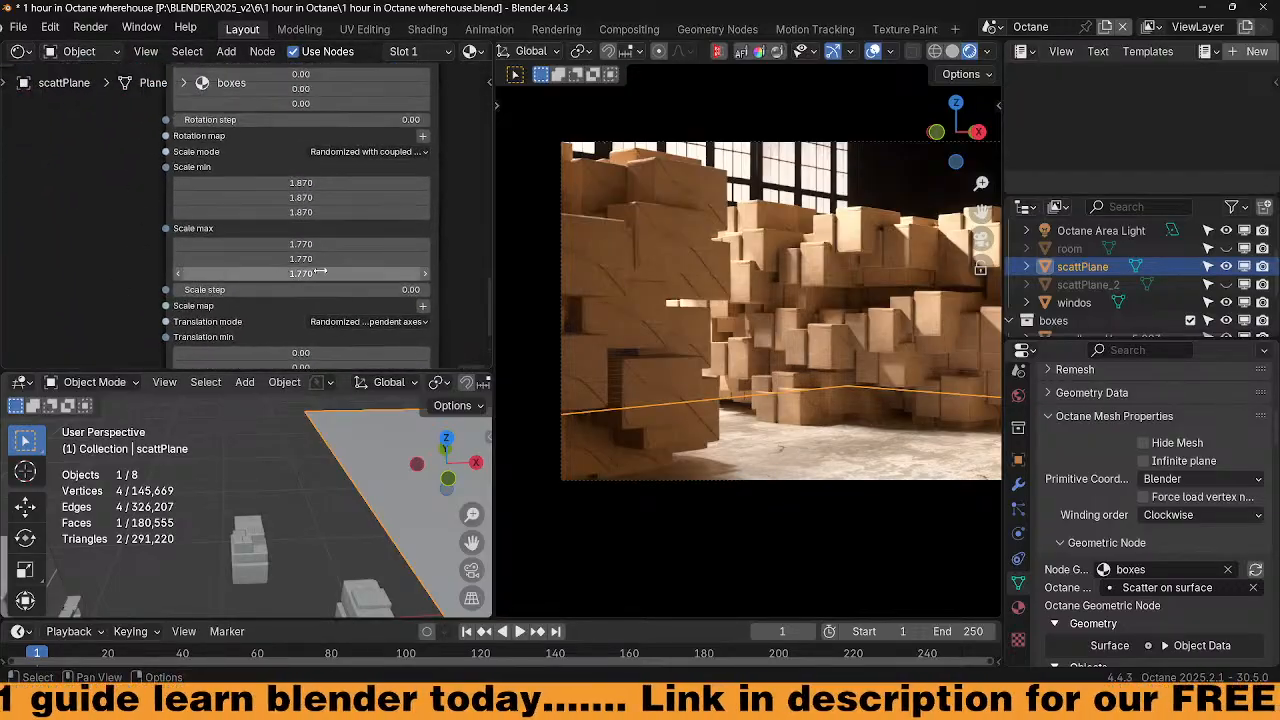
pyautogui.press('BackSpace')
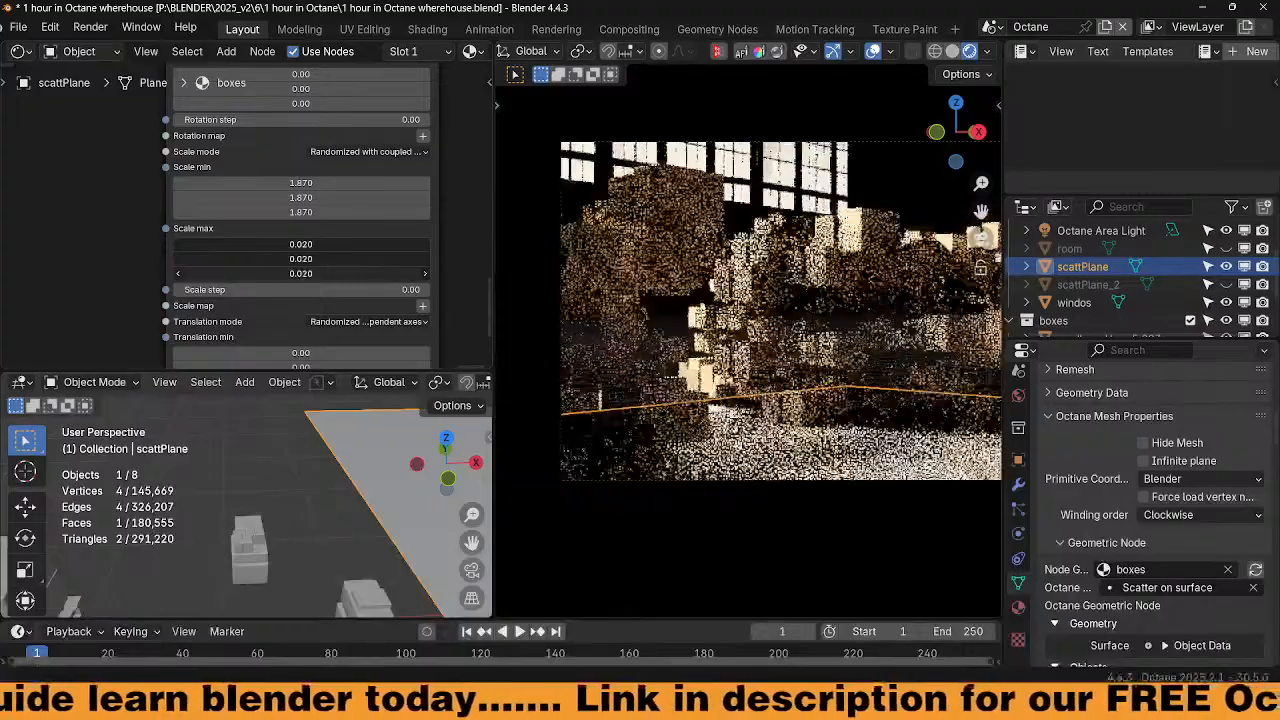
pyautogui.moveTo(318, 258)
pyautogui.mouseDown()
pyautogui.moveTo(339, 265)
pyautogui.moveTo(339, 244)
pyautogui.mouseUp()
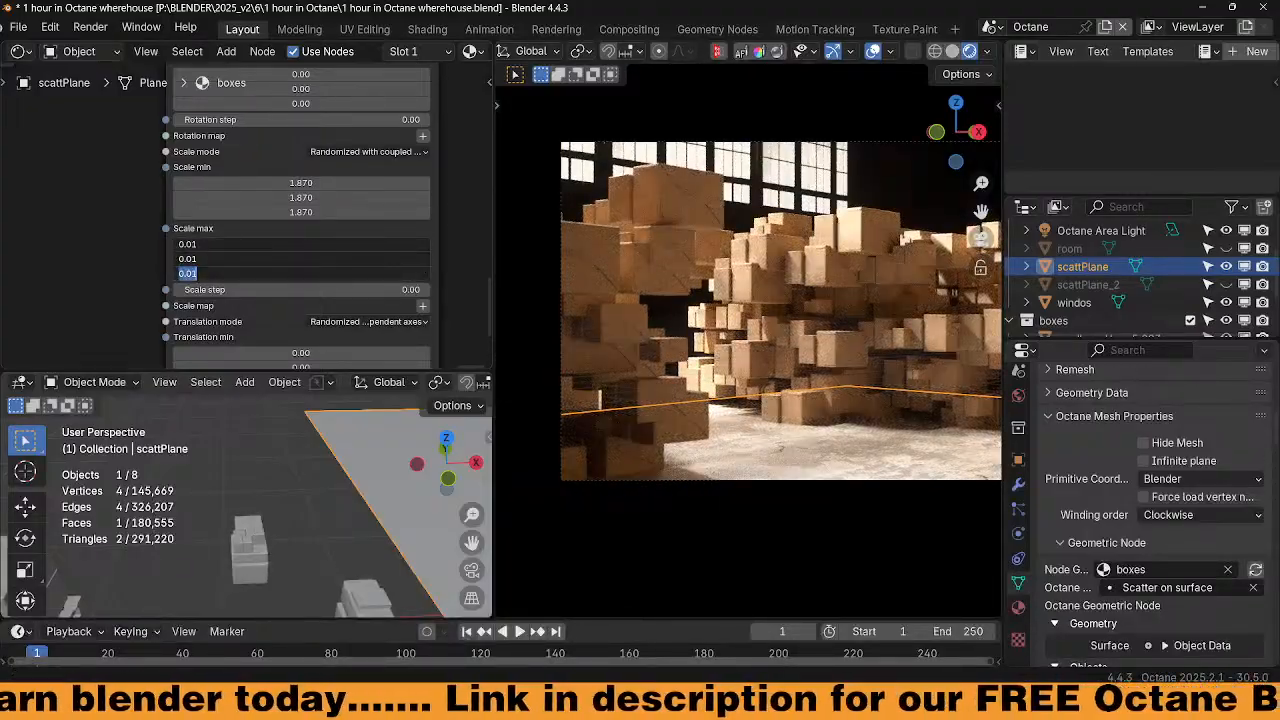
pyautogui.press('Return')
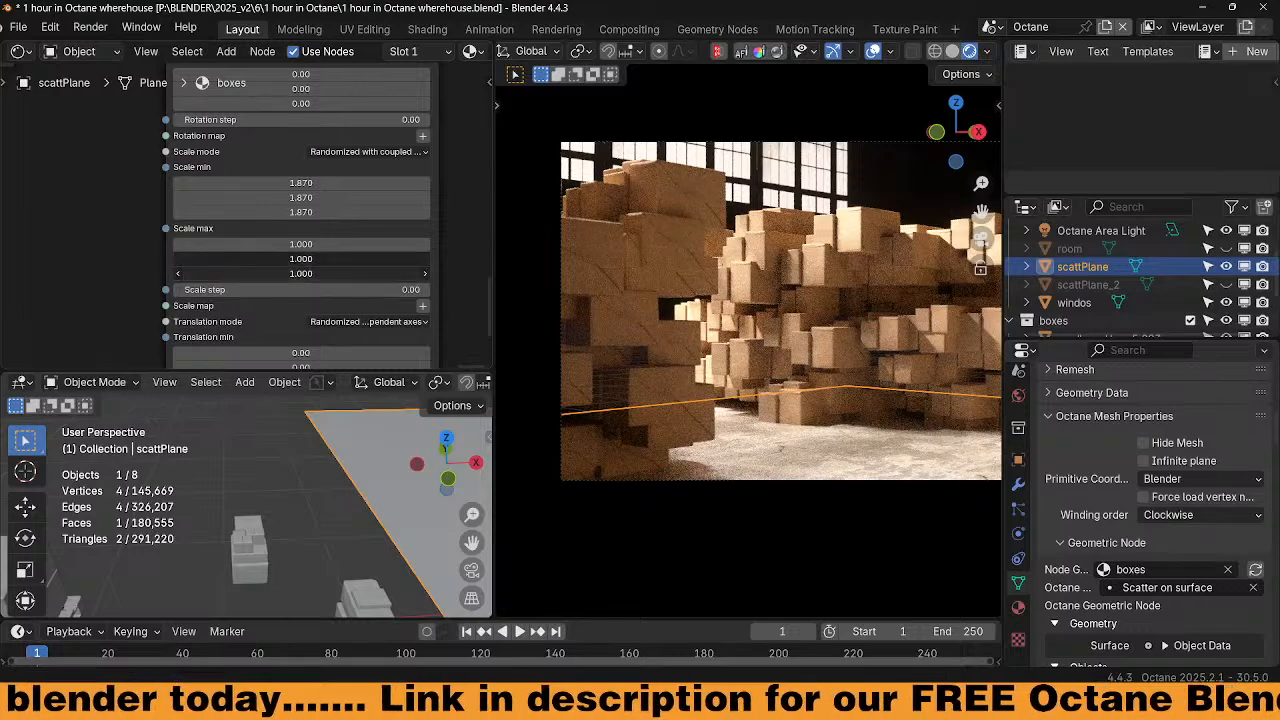
pyautogui.press('Return')
# Set Scale min to 1 on all three axes of the Scatter on surface node
pyautogui.scroll(-1, 279, 220)
pyautogui.moveTo(283, 184); pyautogui.dragTo(283, 153)
pyautogui.write('1')
pyautogui.press('Return')
# Set scattPlane's Translation max Z to 1.30 and Translation step to 0.00 in the Scatter on surface node
pyautogui.moveTo(120, 252); pyautogui.dragTo(86, 183, button='middle')
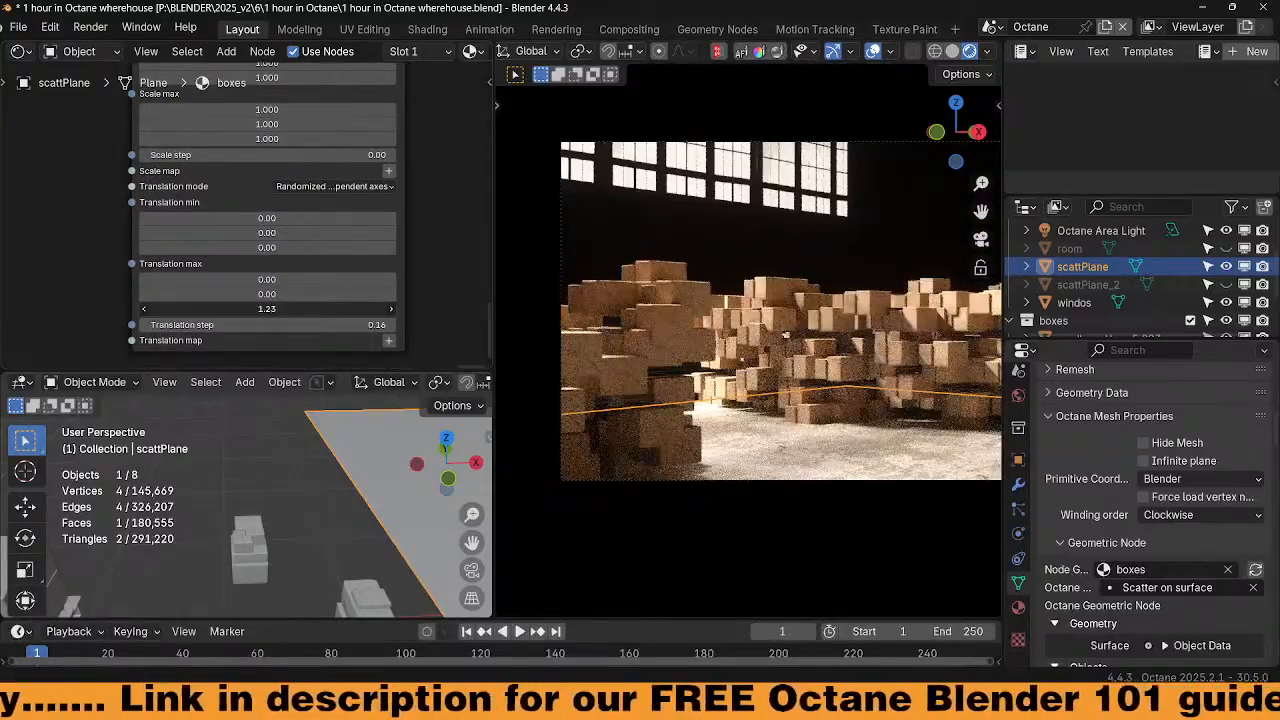
pyautogui.moveTo(266, 308); pyautogui.dragTo(322, 308)
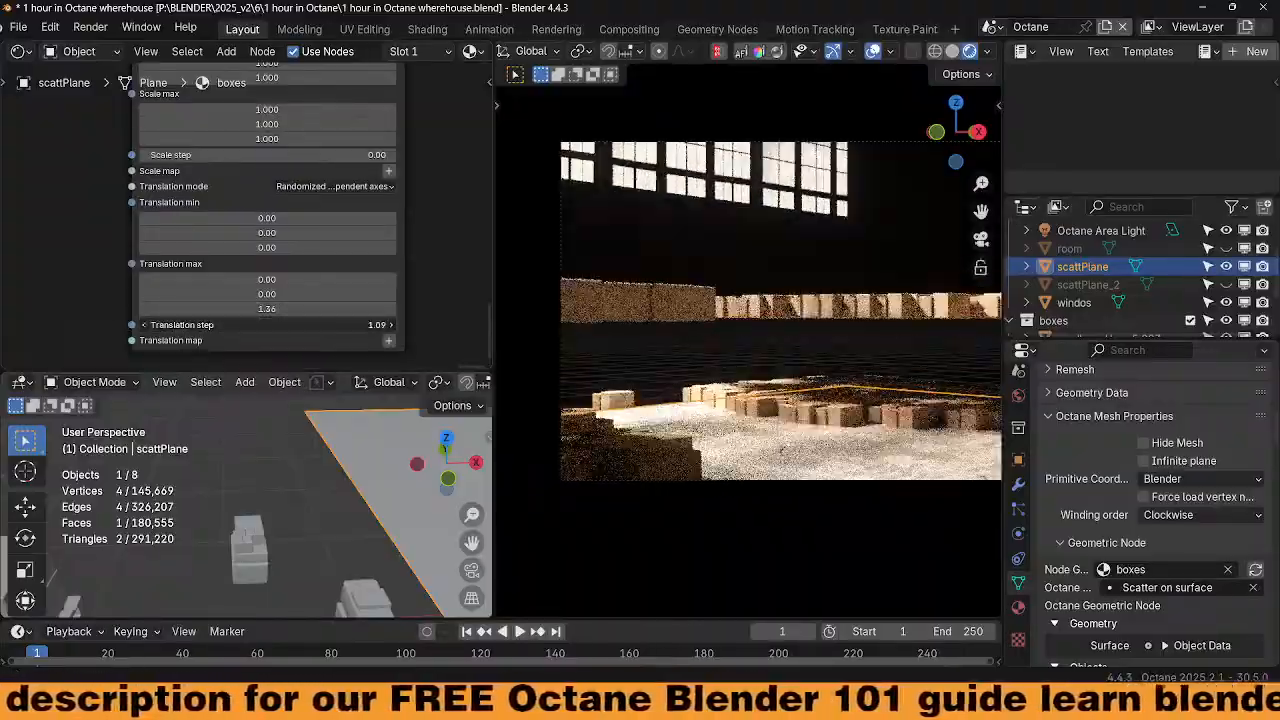
pyautogui.press('BackSpace')
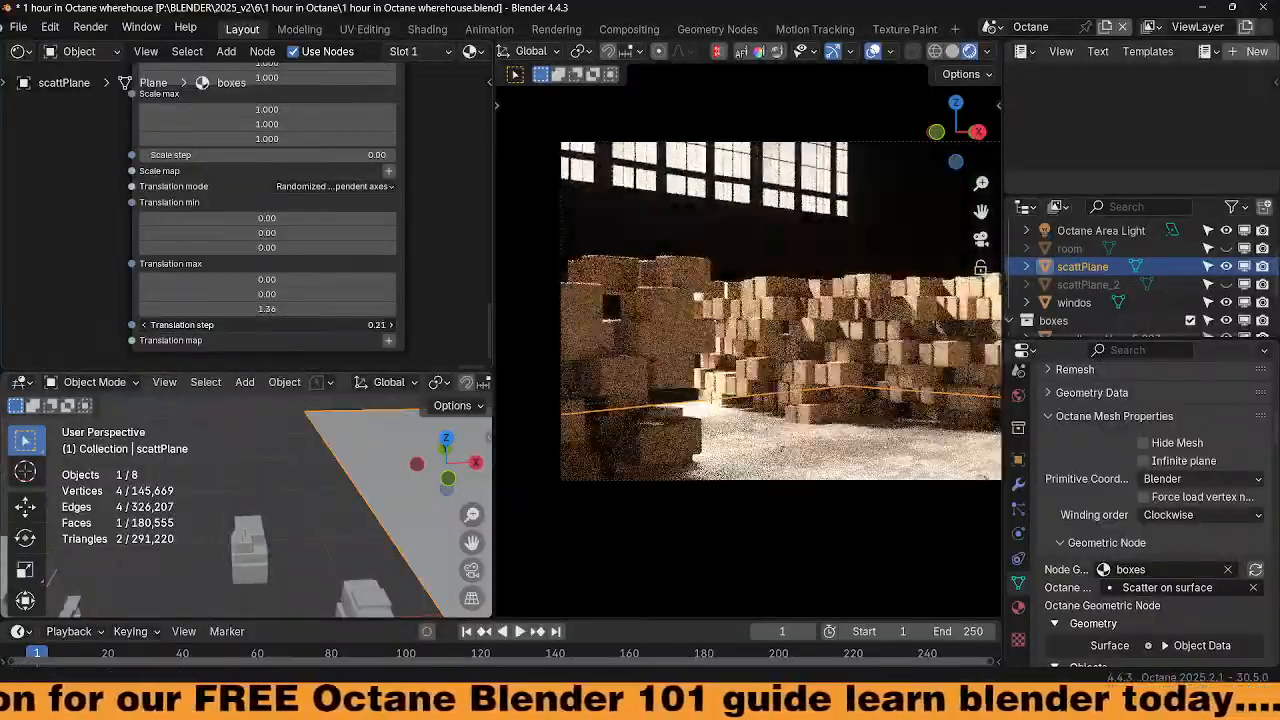
pyautogui.moveTo(268, 325); pyautogui.dragTo(274, 325)
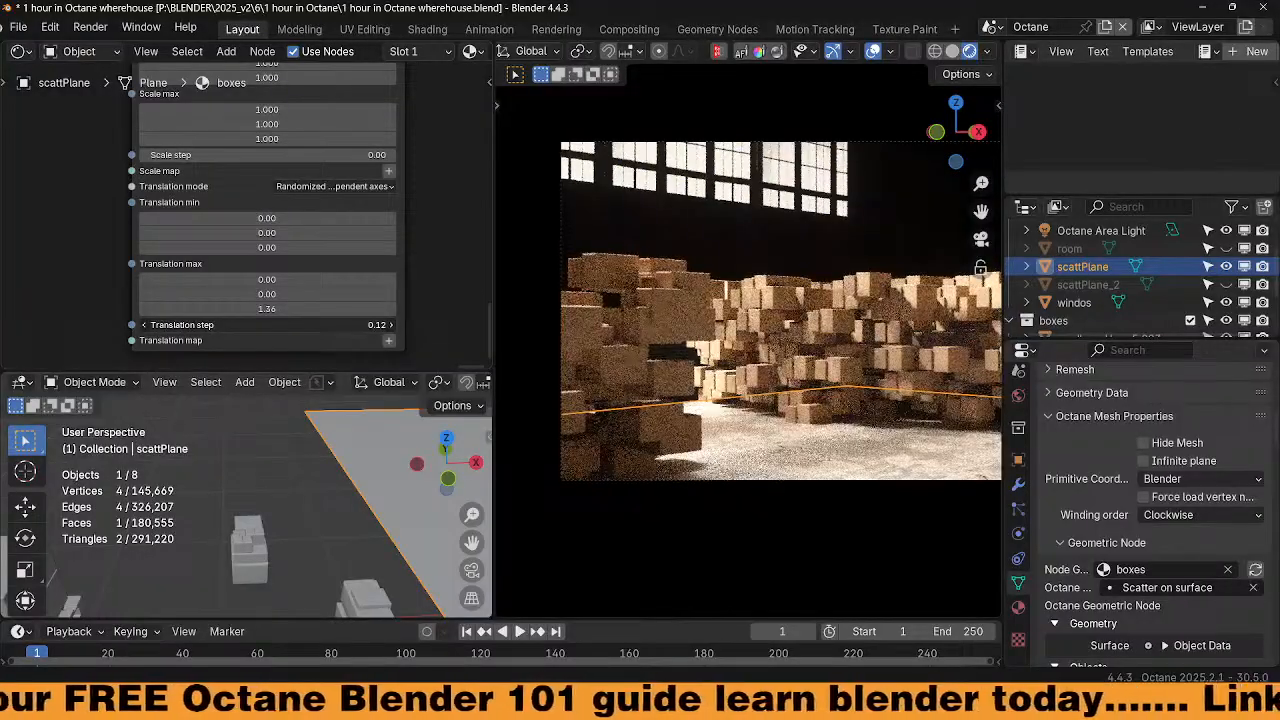
pyautogui.press('BackSpace')
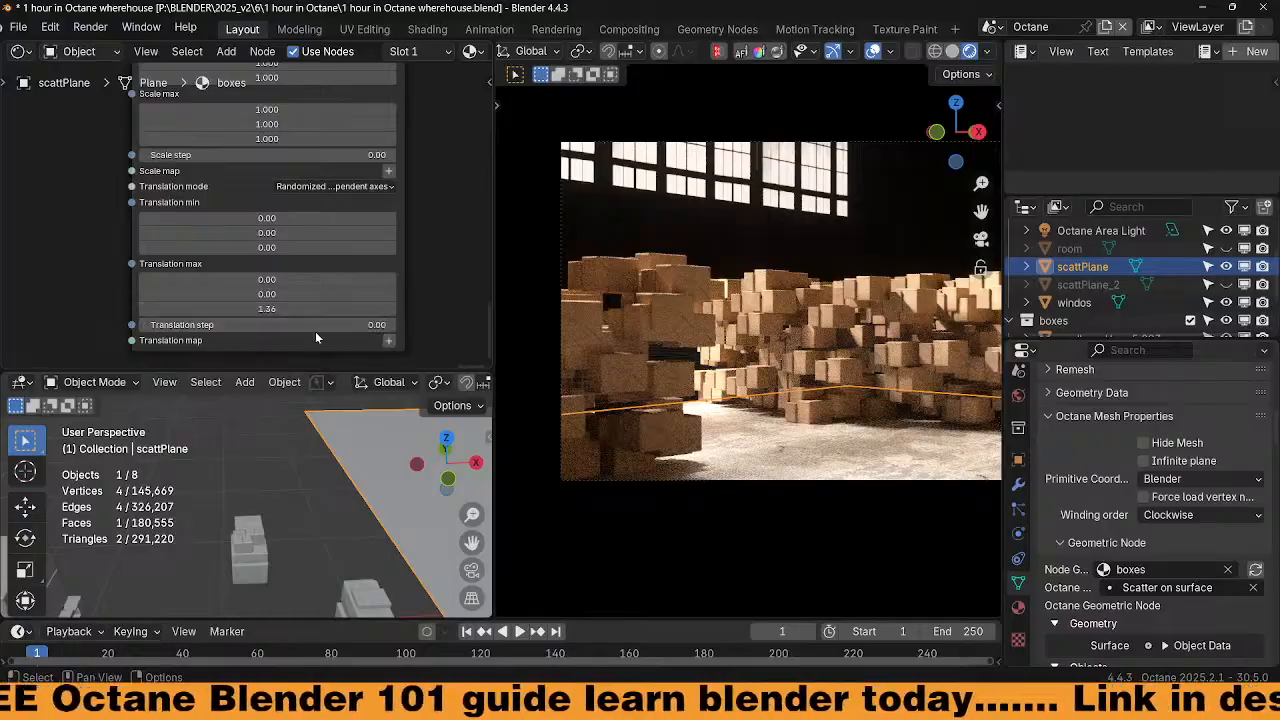
pyautogui.moveTo(328, 311)
pyautogui.mouseDown()
pyautogui.moveTo(366, 311)
pyautogui.moveTo(324, 311)
pyautogui.mouseUp()
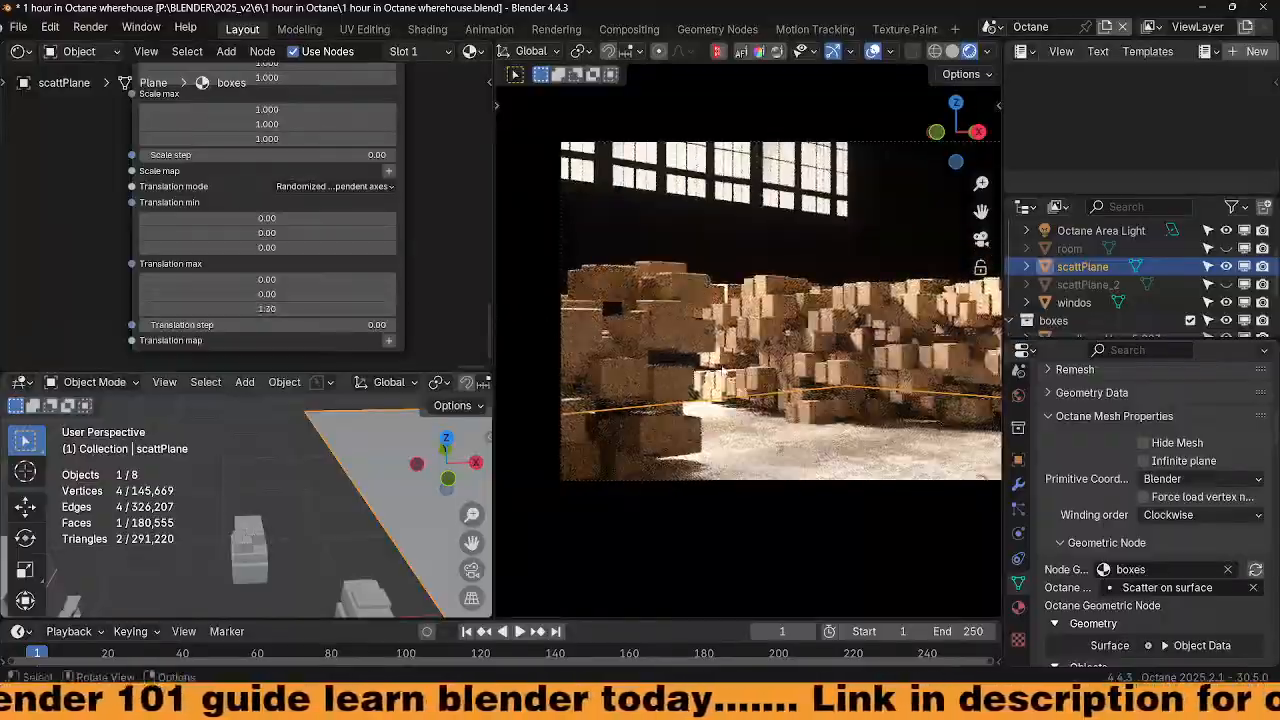
# Set Scale max to 1.370 on all three axes in scattPlane's scatter node
pyautogui.moveTo(724, 374); pyautogui.dragTo(745, 228, button='middle')
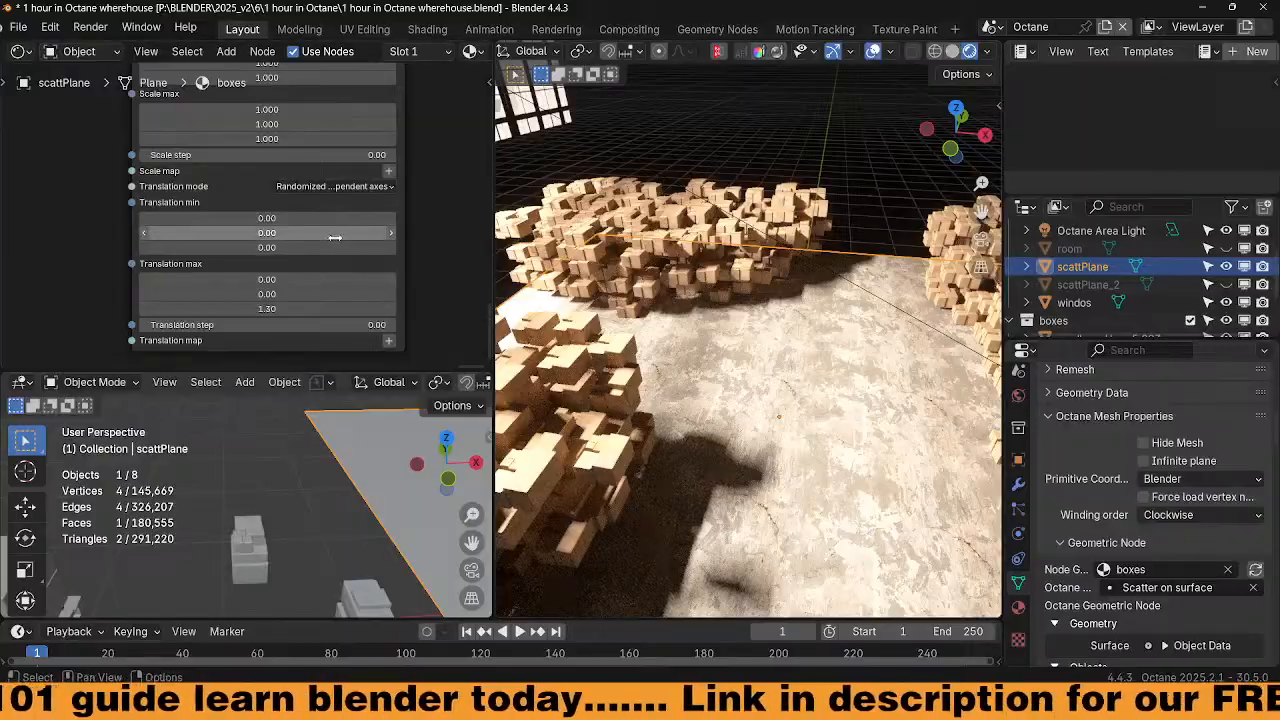
pyautogui.moveTo(414, 239); pyautogui.dragTo(405, 400, button='middle')
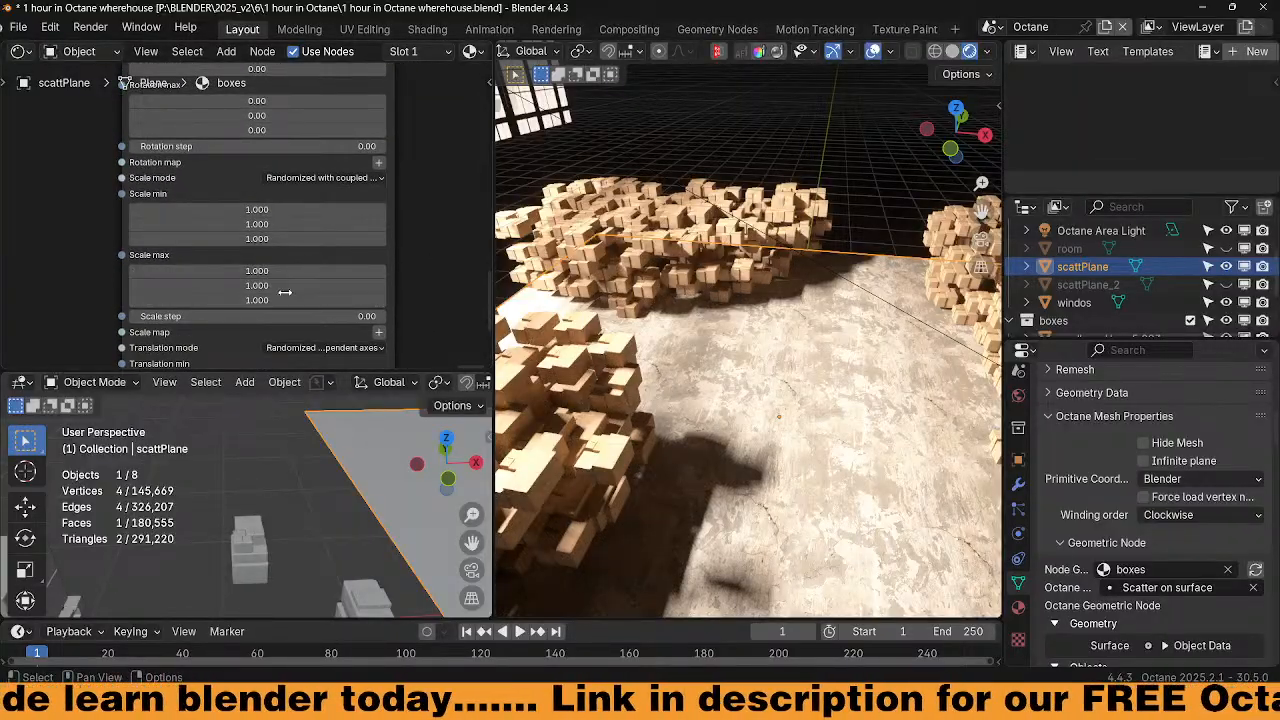
pyautogui.moveTo(257, 300); pyautogui.dragTo(297, 300)
pyautogui.scroll(-2, 414, 216)
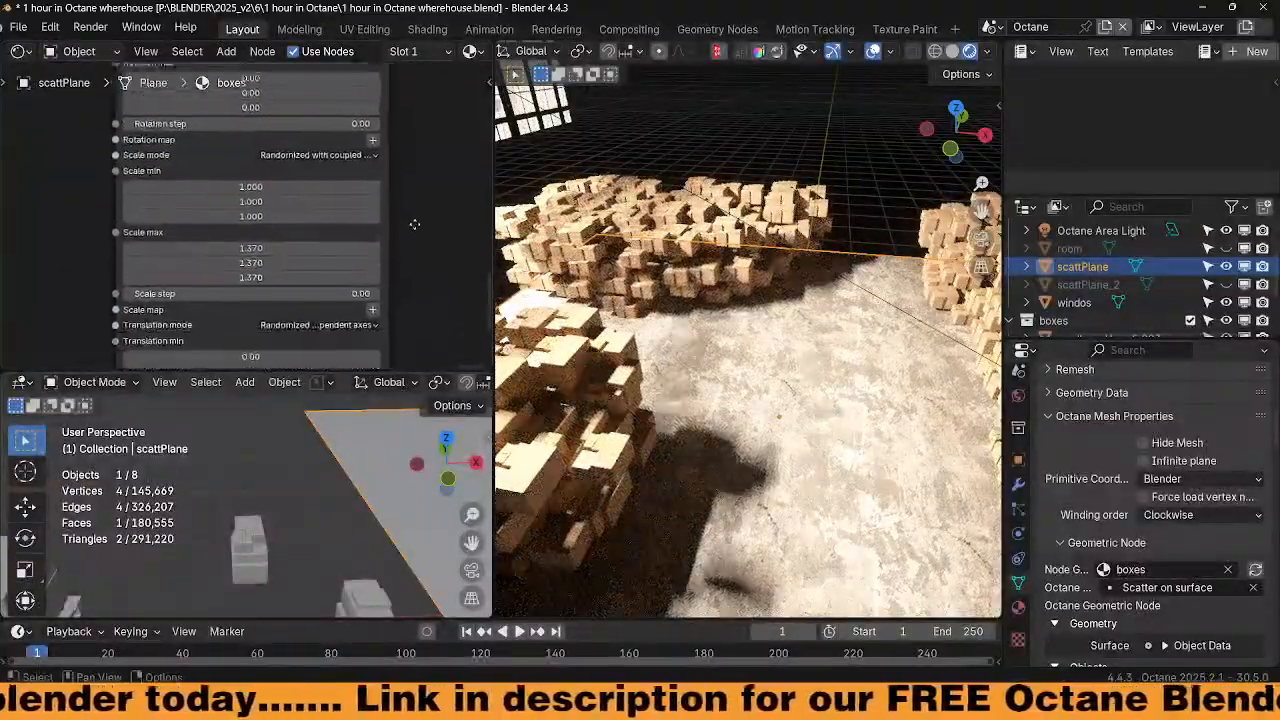
# Change scattPlane's Translation mode to Randomized with coupled axes and inspect the box piles from above
pyautogui.click(356, 306)
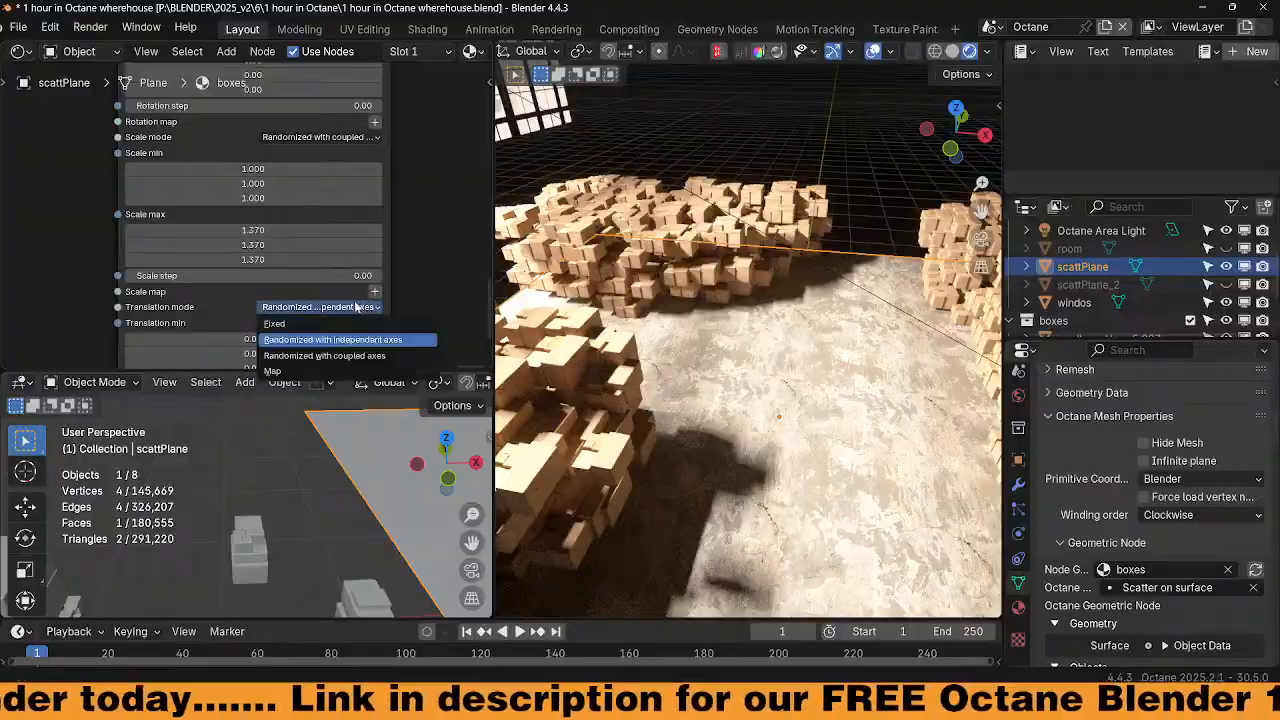
pyautogui.click(354, 355)
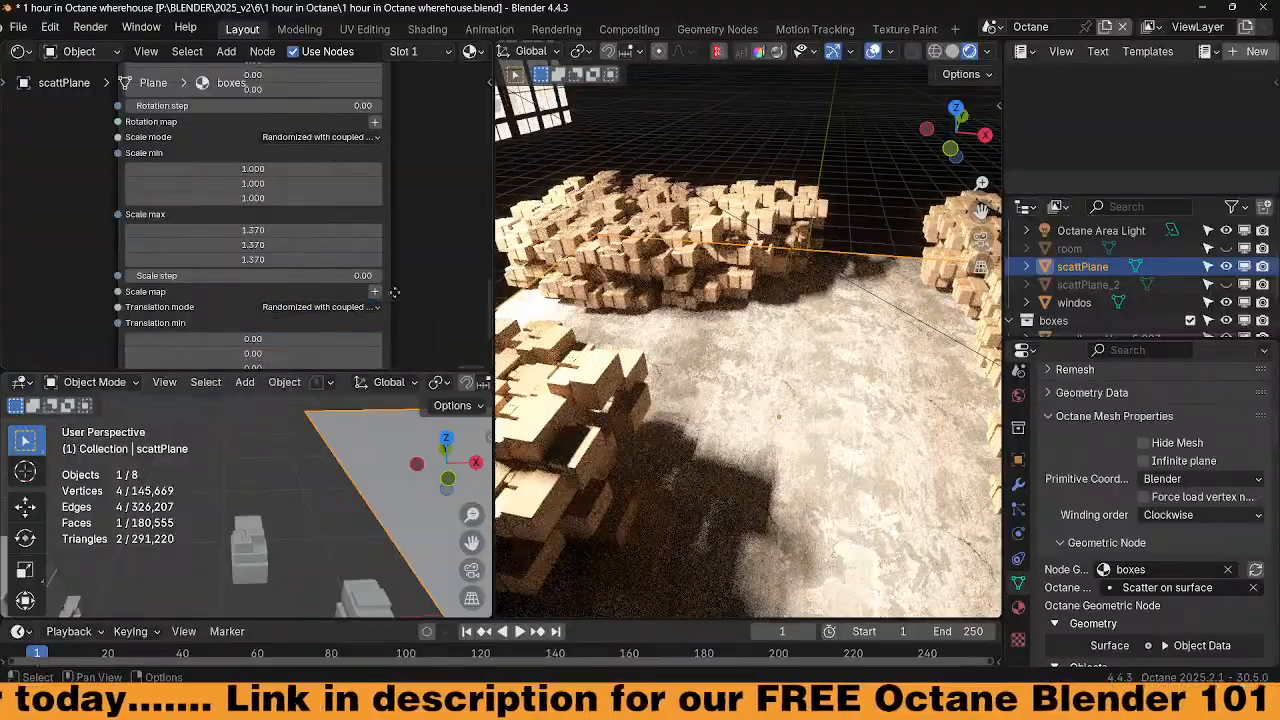
pyautogui.moveTo(400, 297); pyautogui.dragTo(372, 227, button='middle')
pyautogui.moveTo(628, 374); pyautogui.dragTo(605, 330, button='middle')
pyautogui.moveTo(800, 372); pyautogui.dragTo(768, 384, button='middle')
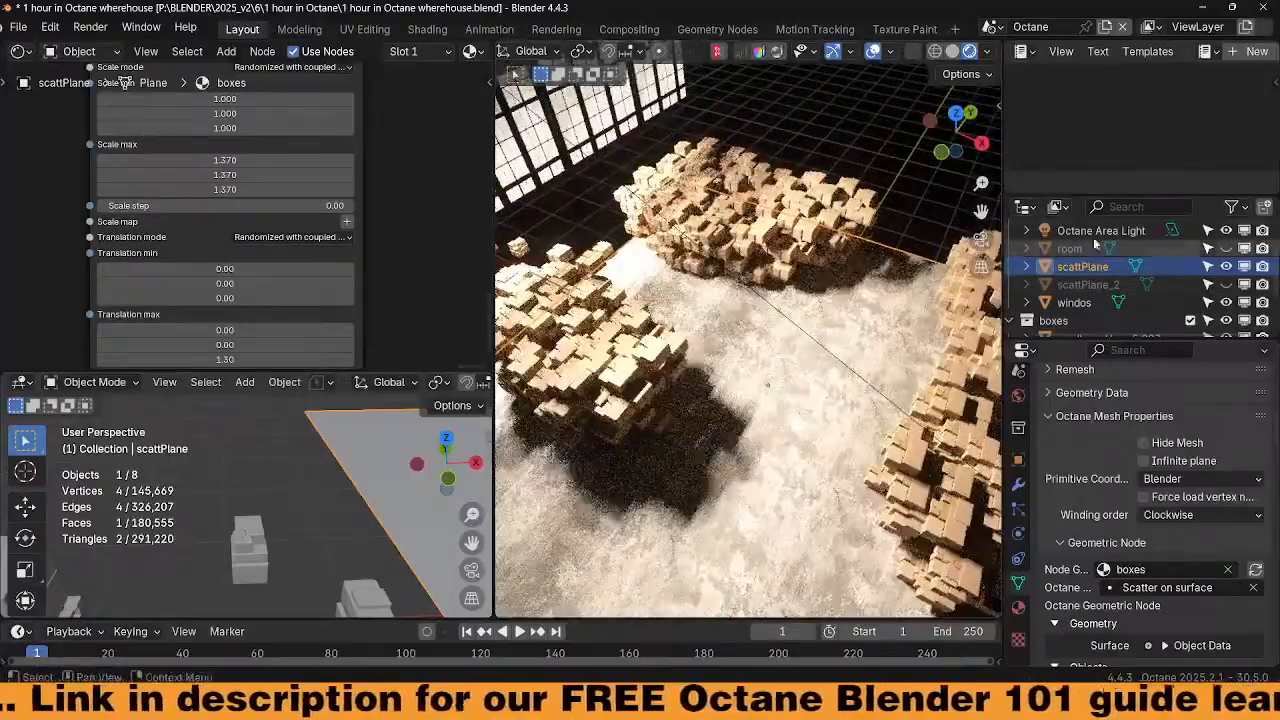
# Unhide scattPlane_2, restart the rendered preview, view it through the scene camera, and select scattPlane_2
pyautogui.click(1226, 284)
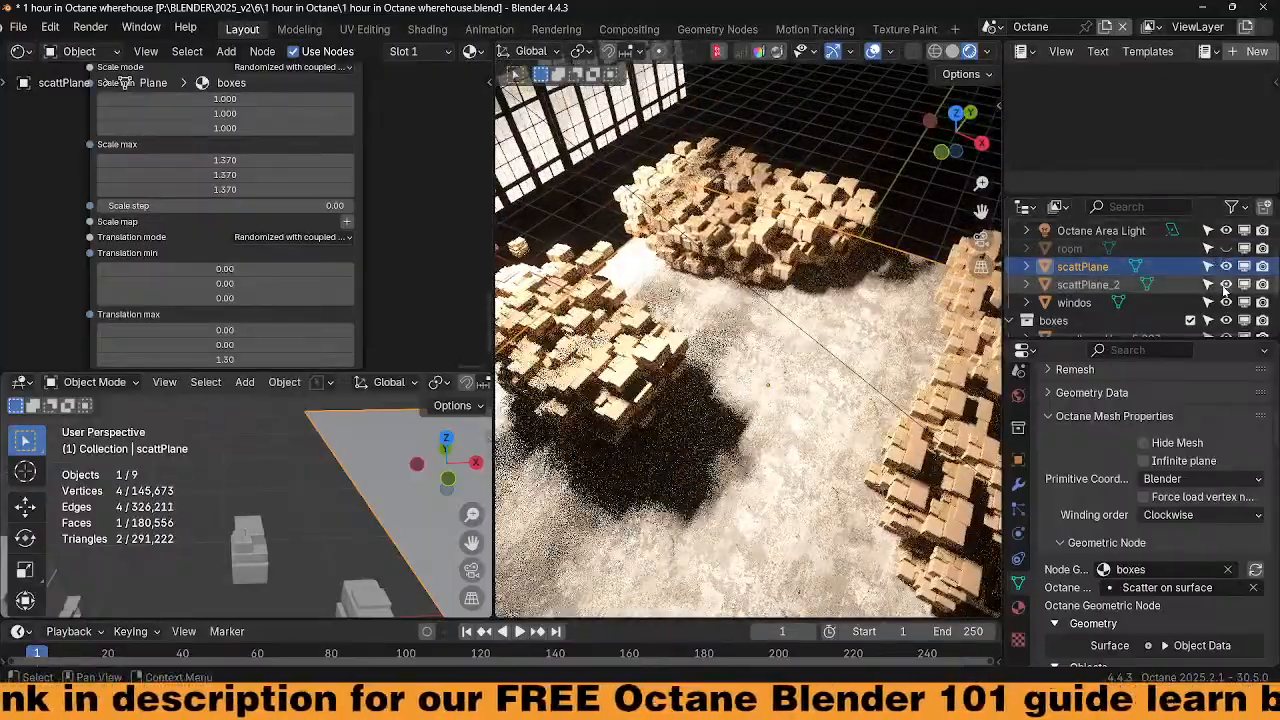
pyautogui.click(952, 51)
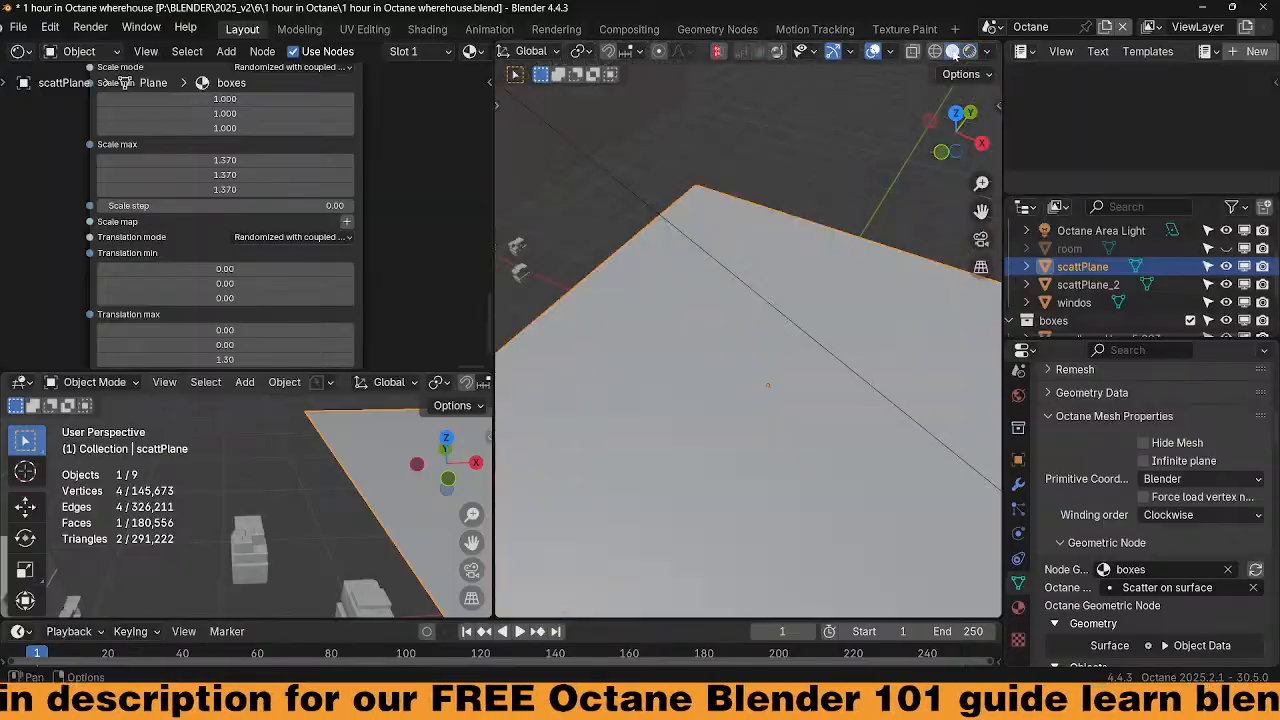
pyautogui.click(968, 52)
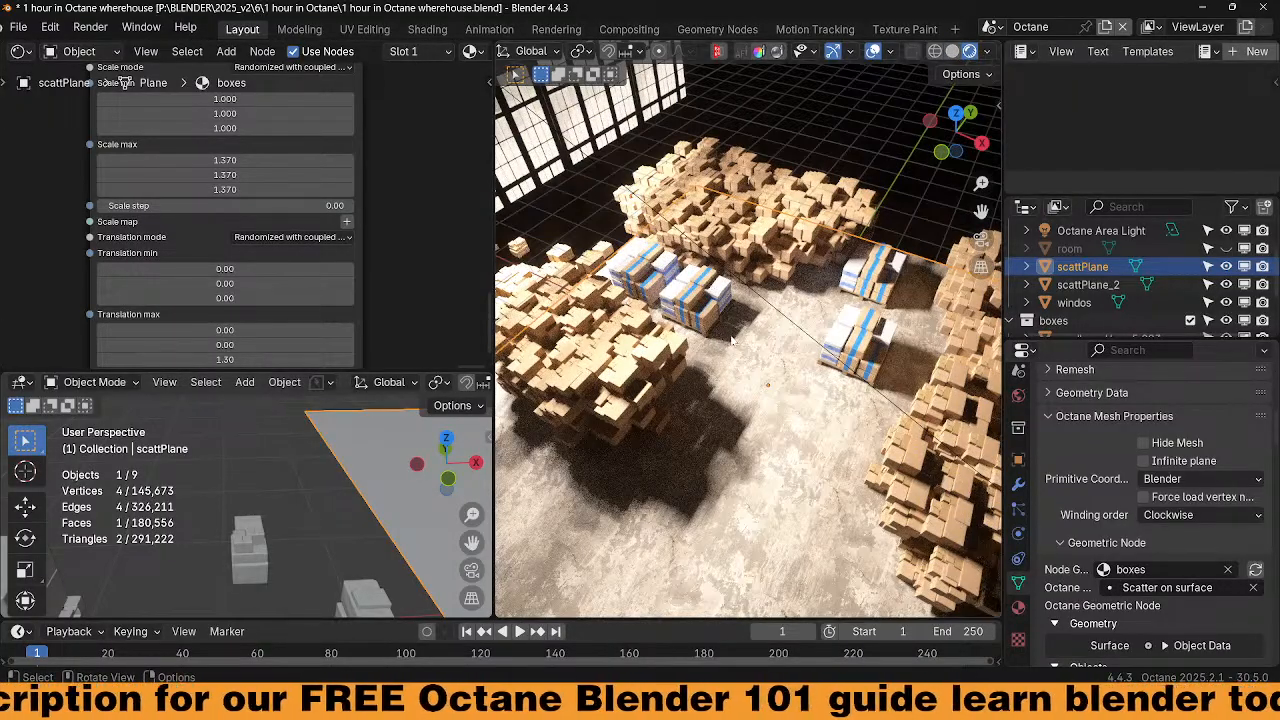
pyautogui.press('KP_0')
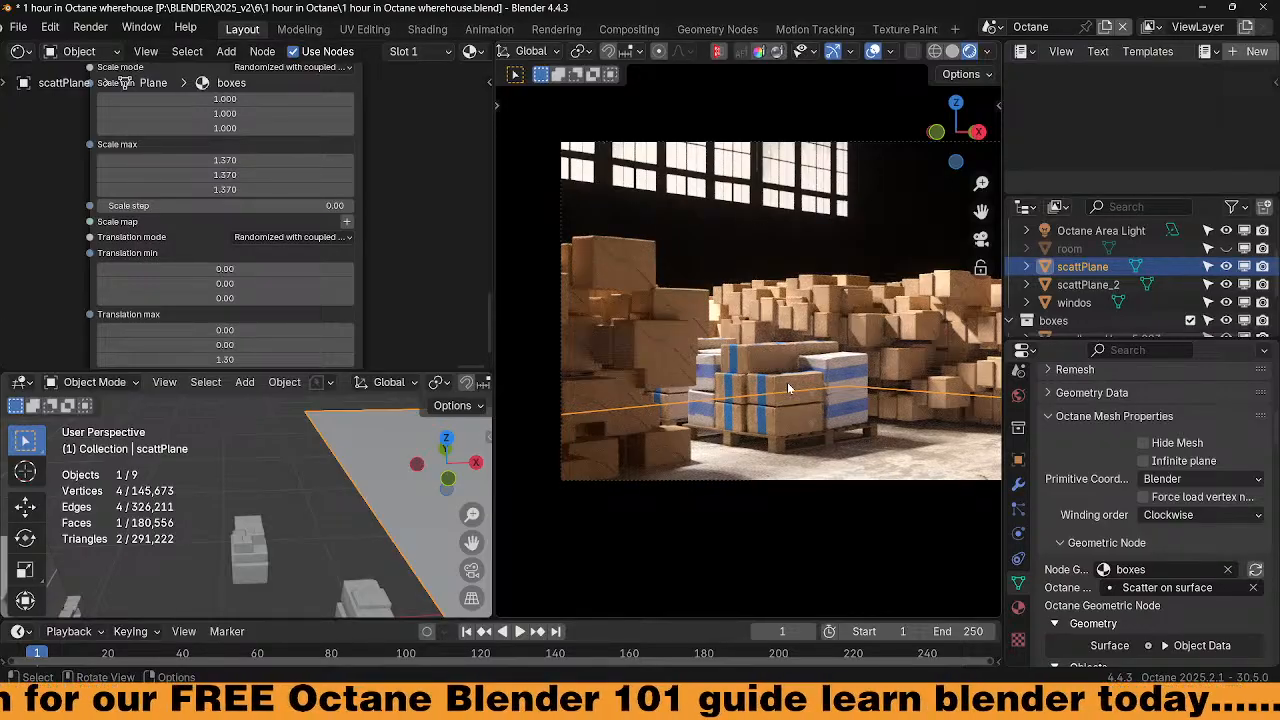
pyautogui.click(1100, 285)
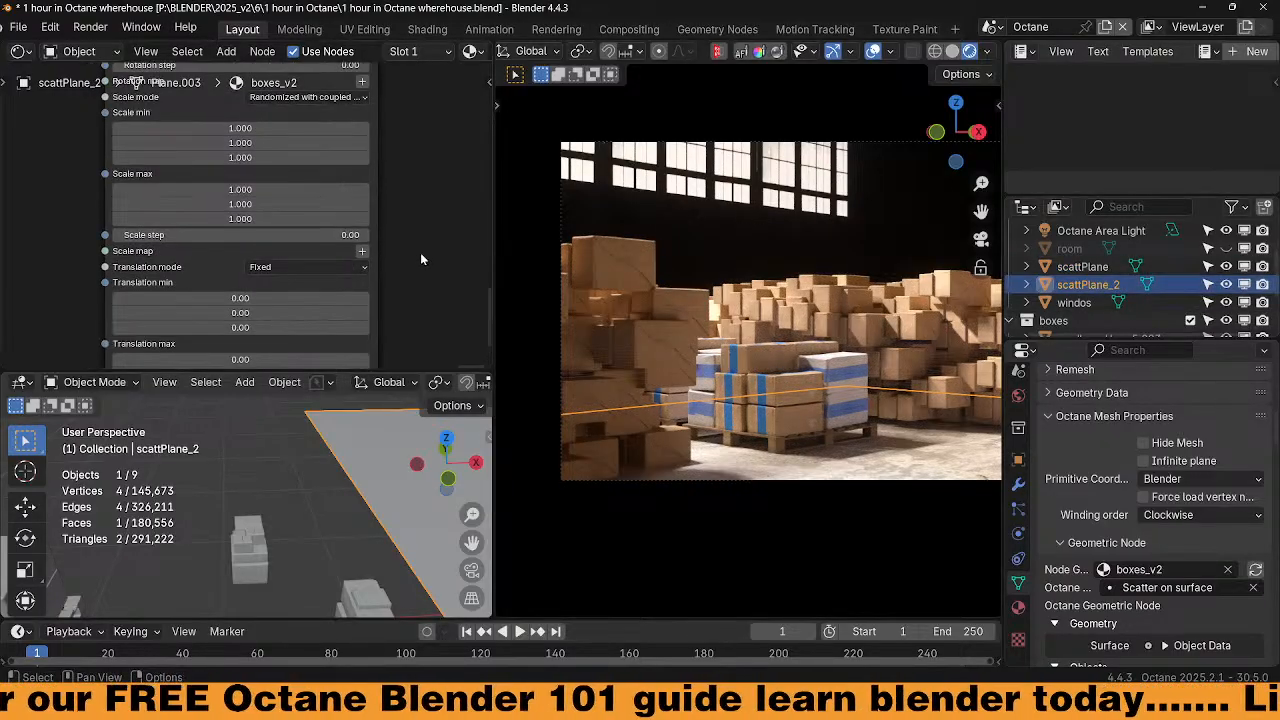
# Try a Translation max Z of 1.36 and a larger Translation step on scattPlane_2's scatter node, and return Translation max Z to 0
pyautogui.moveTo(405, 310); pyautogui.dragTo(384, 137, button='middle')
pyautogui.moveTo(384, 185); pyautogui.dragTo(377, 259, button='middle')
pyautogui.click(273, 288)
pyautogui.moveTo(273, 288); pyautogui.dragTo(369, 290)
pyautogui.hotkey('ctrl', 'z')
pyautogui.moveTo(302, 307); pyautogui.dragTo(266, 307)
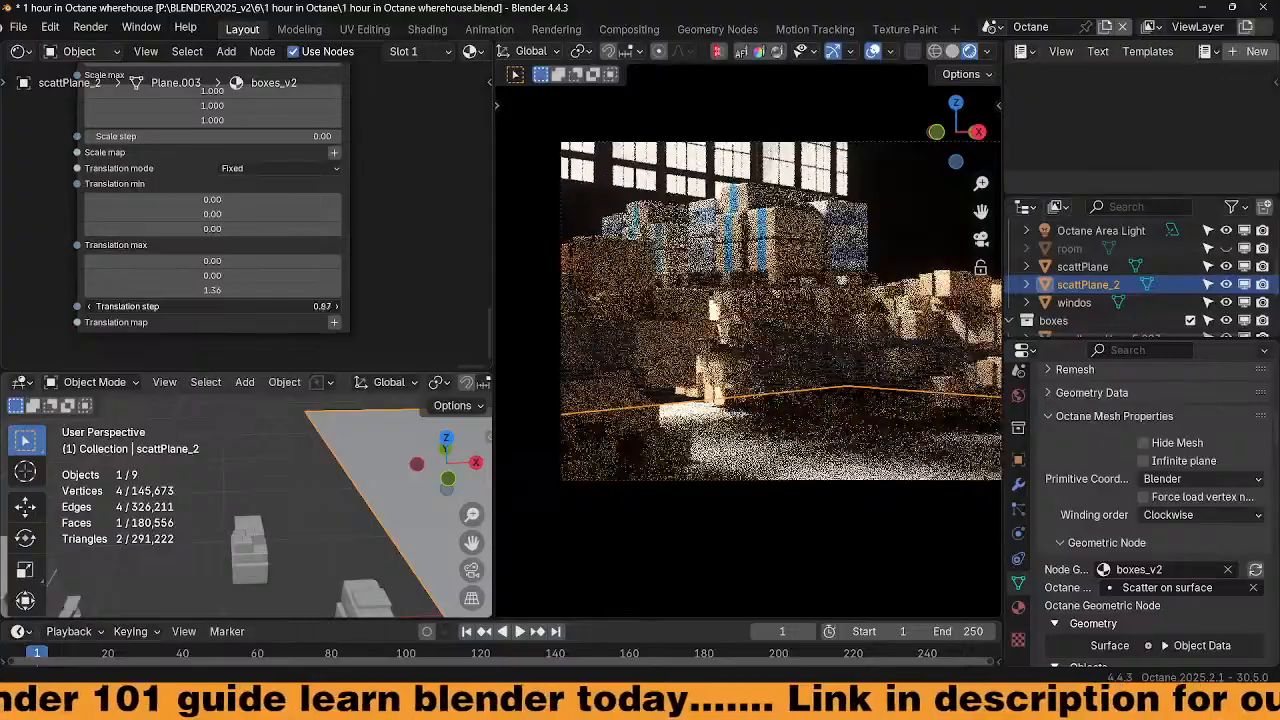
pyautogui.click(268, 291)
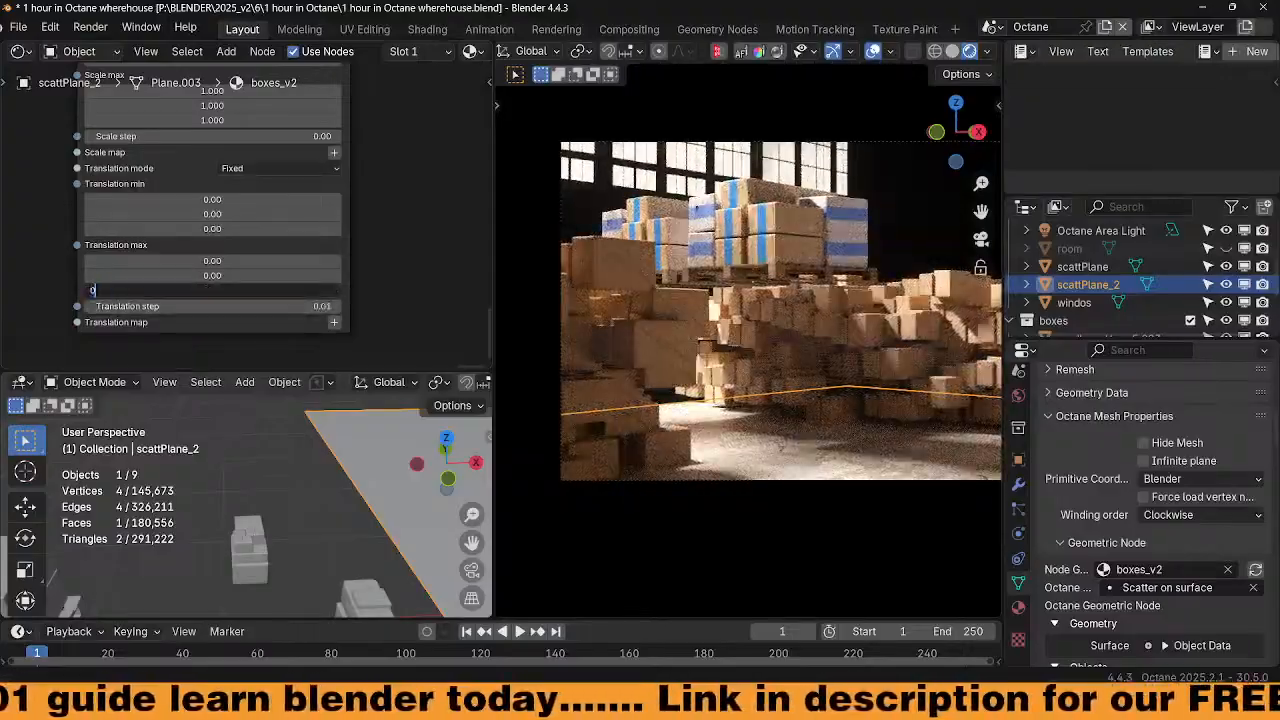
pyautogui.press('Return')
# Set the density Instances to 8 in scattPlane_2's Scatter on surface node
pyautogui.scroll(-3, 343, 235)
pyautogui.moveTo(346, 97); pyautogui.dragTo(346, 288, button='middle')
pyautogui.moveTo(330, 185); pyautogui.dragTo(307, 287, button='middle')
pyautogui.moveTo(353, 128); pyautogui.dragTo(356, 296, button='middle')
pyautogui.moveTo(330, 169); pyautogui.dragTo(354, 307, button='middle')
pyautogui.moveTo(359, 245); pyautogui.dragTo(363, 300, button='middle')
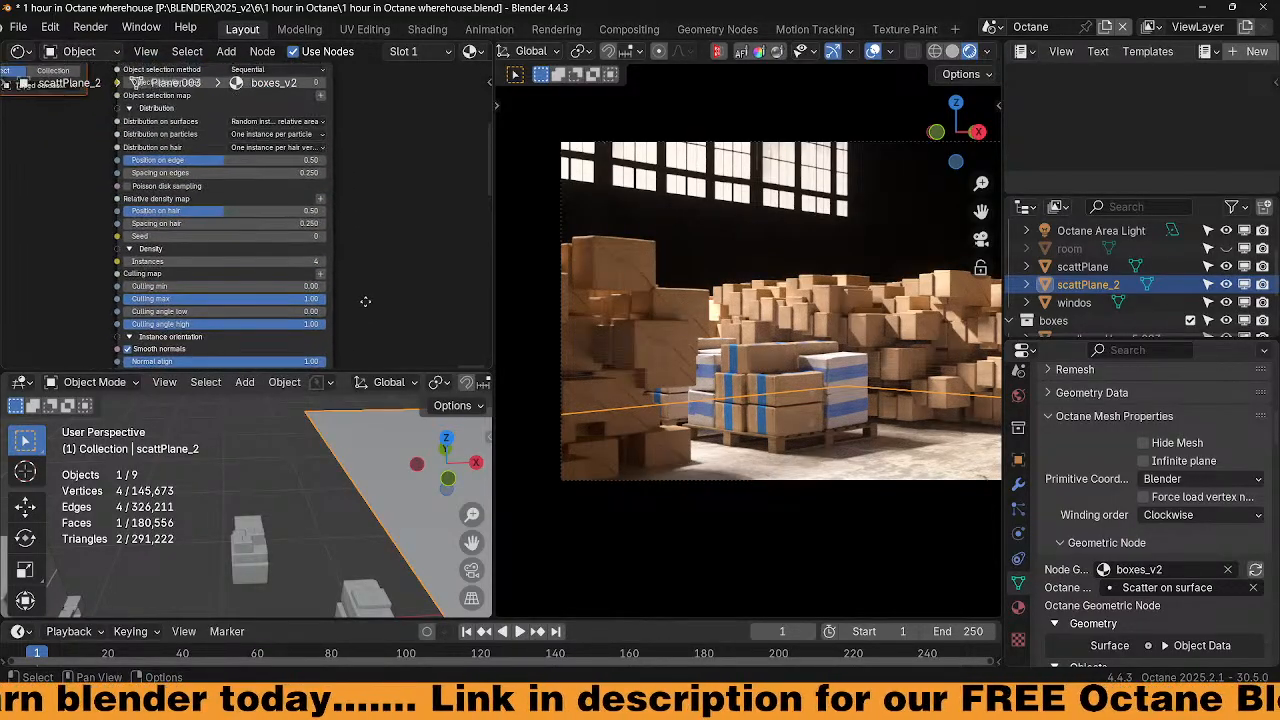
pyautogui.click(326, 263)
pyautogui.click(326, 263)
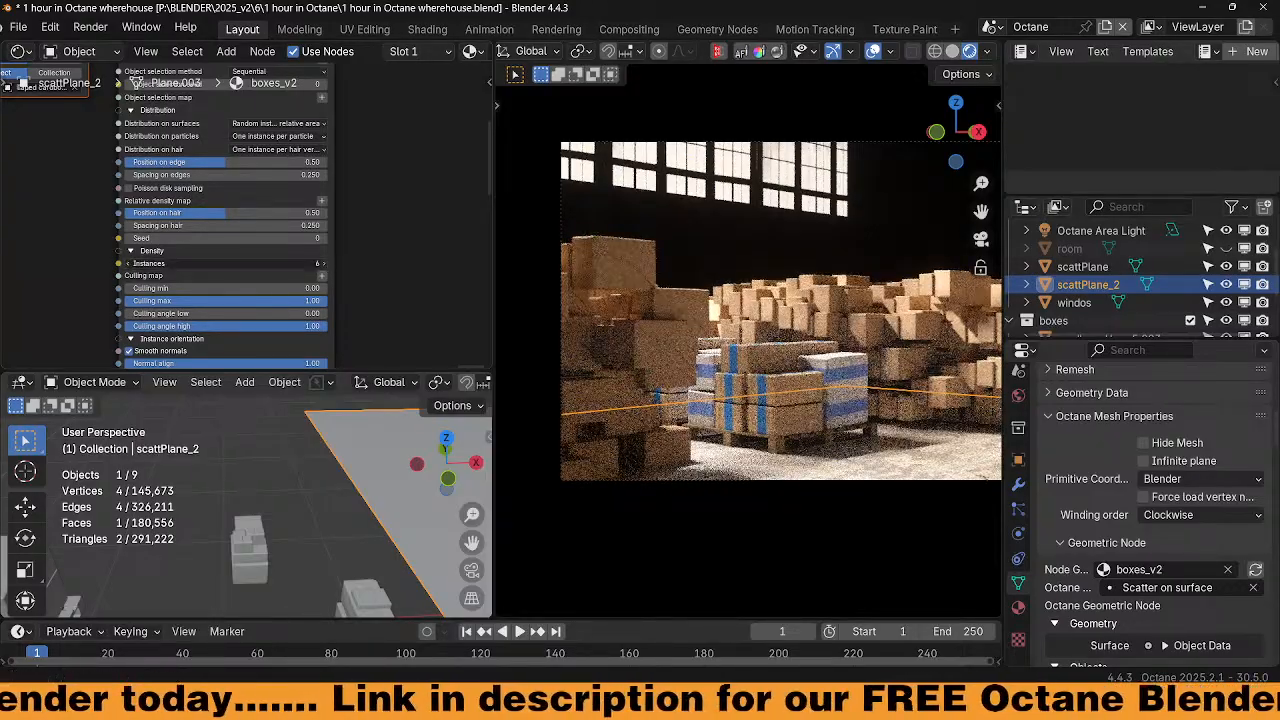
pyautogui.click(326, 263)
pyautogui.click(326, 263)
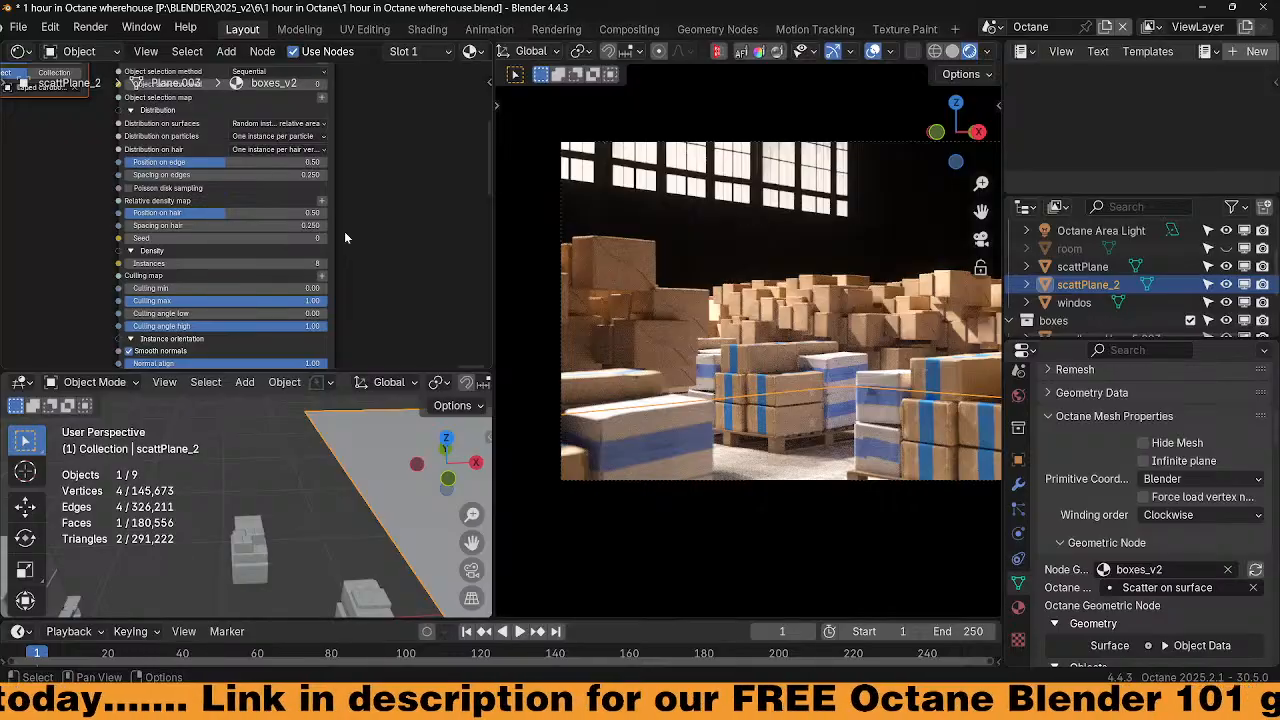
# Unhide the room object and fit the whole camera frame in the rendered viewport
pyautogui.click(1226, 248)
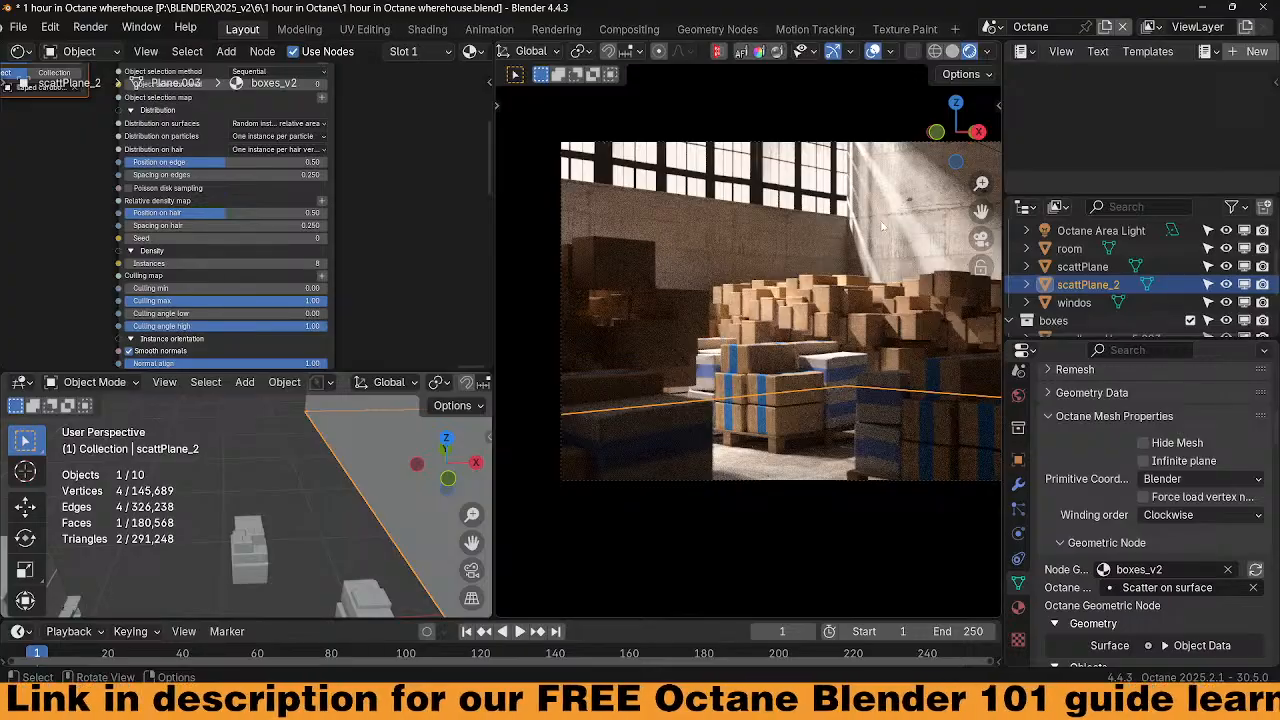
pyautogui.scroll(-2, 783, 357)
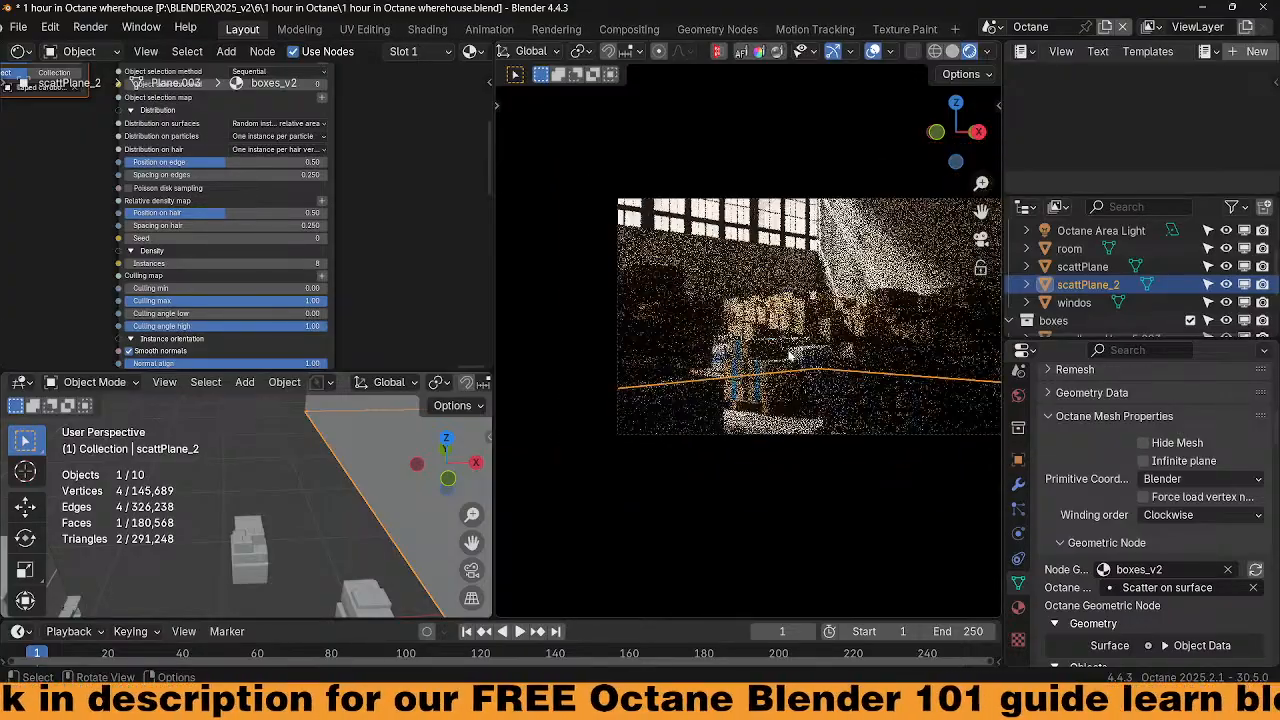
pyautogui.keyDown('shift'); pyautogui.moveTo(870, 344); pyautogui.dragTo(790, 325, button='middle'); pyautogui.keyUp('shift')
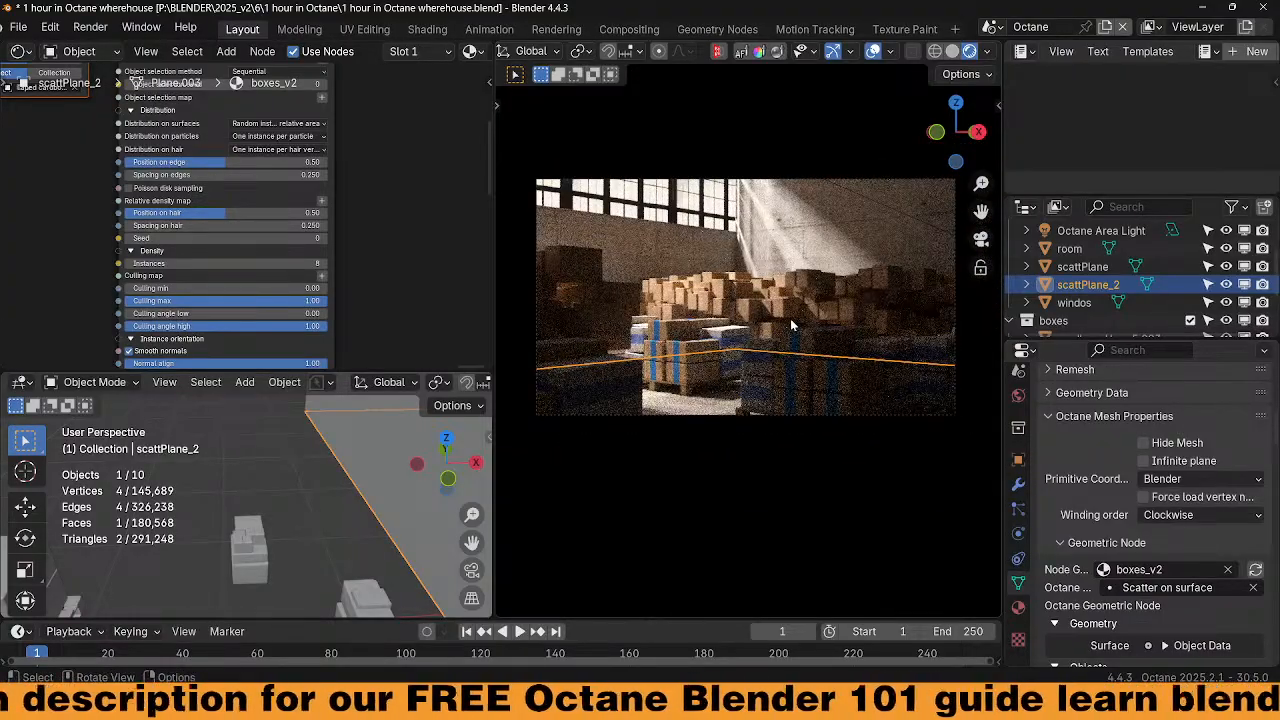
# Lock the camera to the view, orbit it to reframe the shot on the taped box pallets, and unlock it again
pyautogui.click(731, 334)
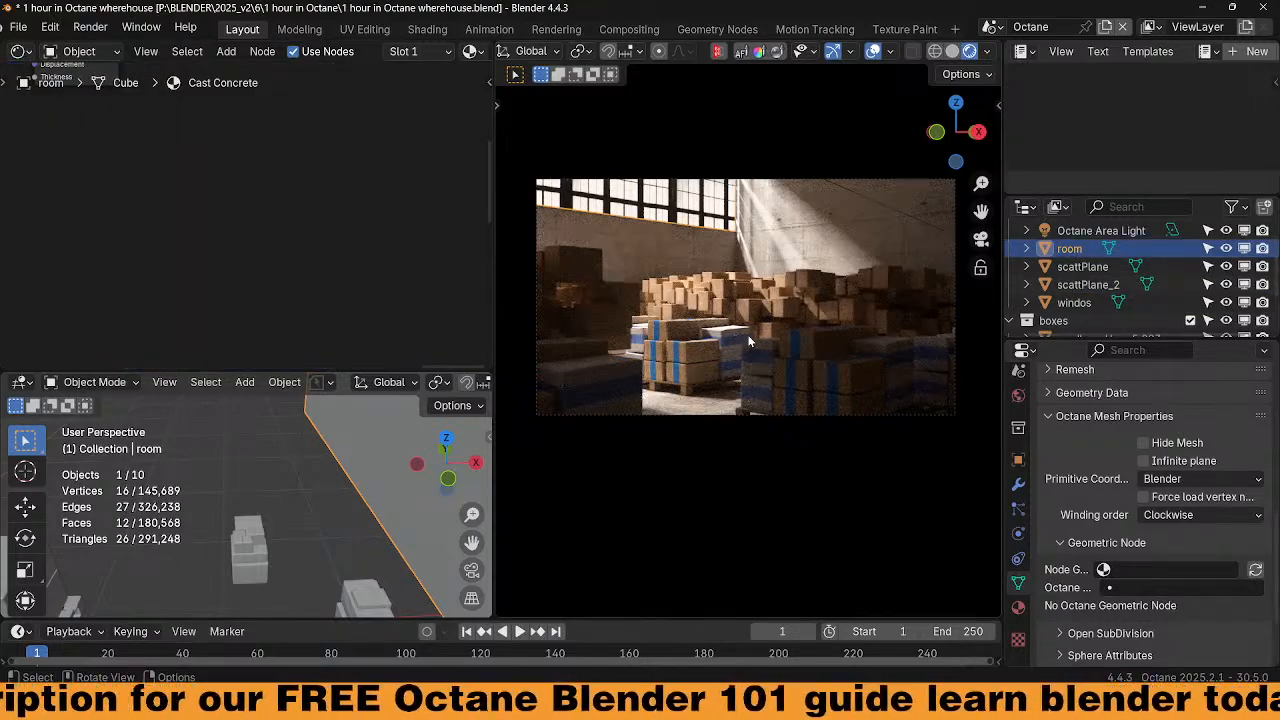
pyautogui.press('q')
pyautogui.click(748, 334)
pyautogui.moveTo(746, 335); pyautogui.dragTo(772, 332, button='middle')
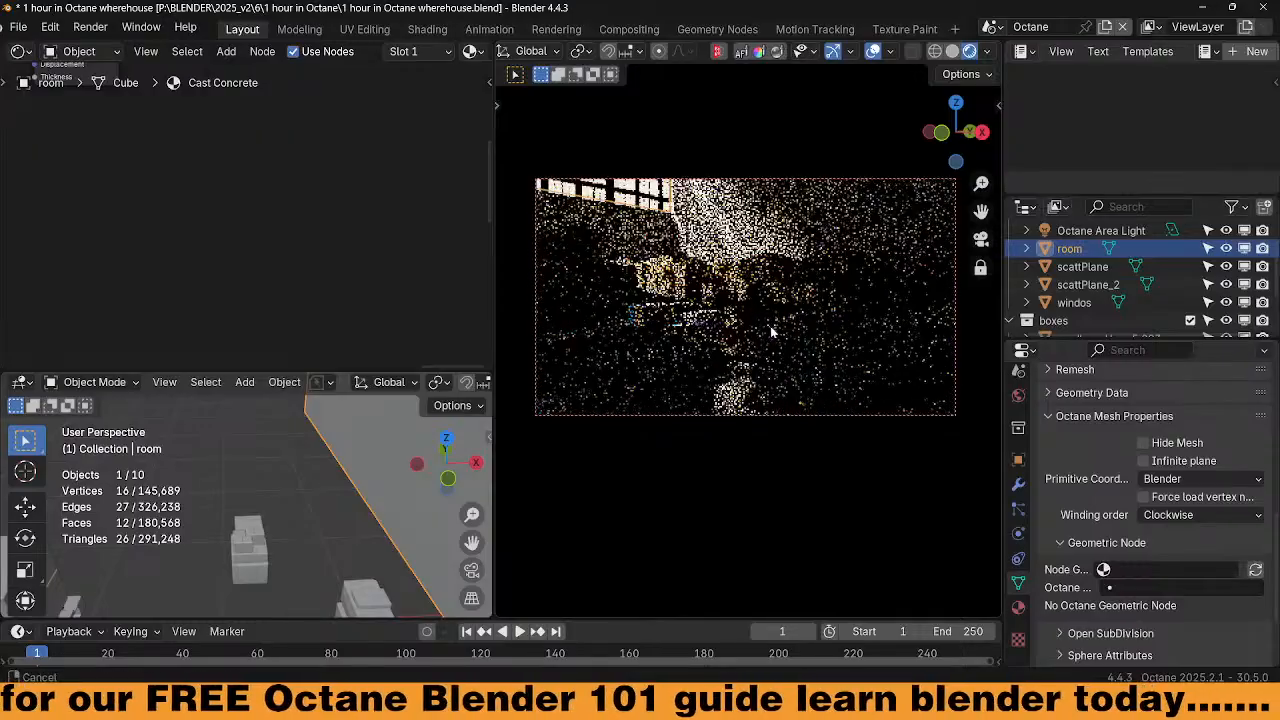
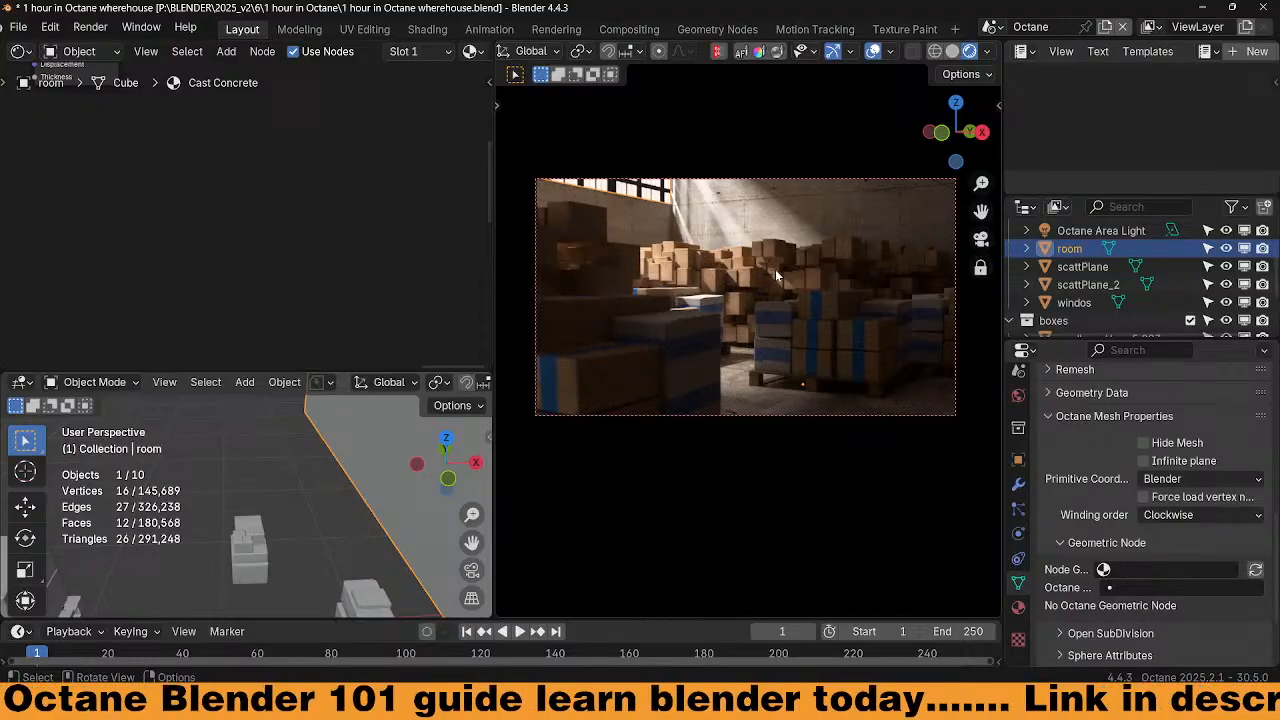
pyautogui.press('q')
pyautogui.click(775, 269)
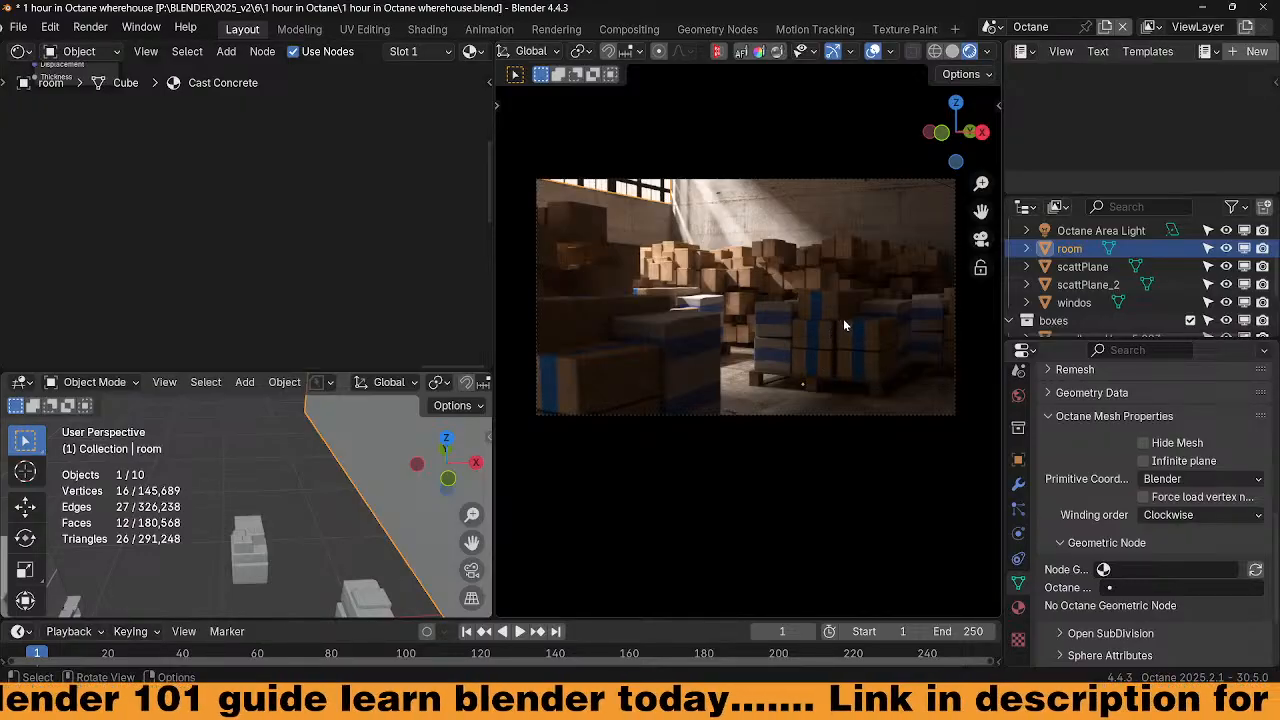
# Enlarge the second 3D viewport and show the Octane imager settings in its sidebar
pyautogui.press('n')
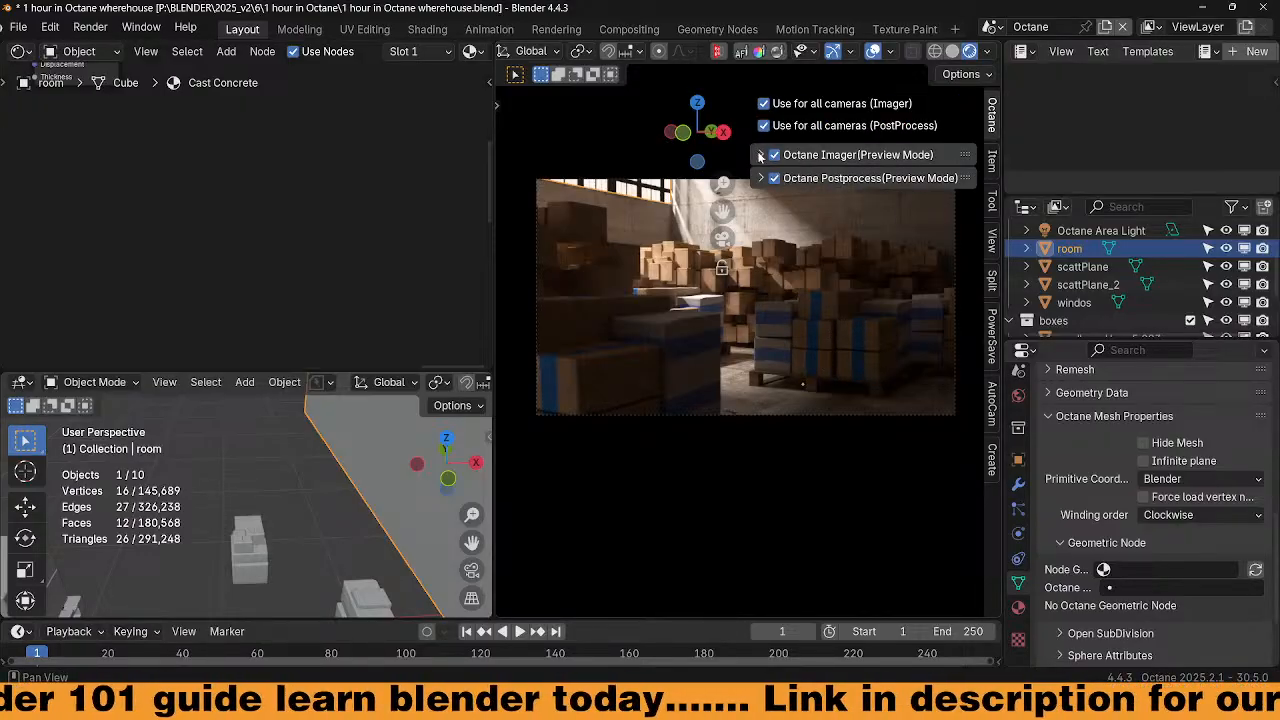
pyautogui.press('n')
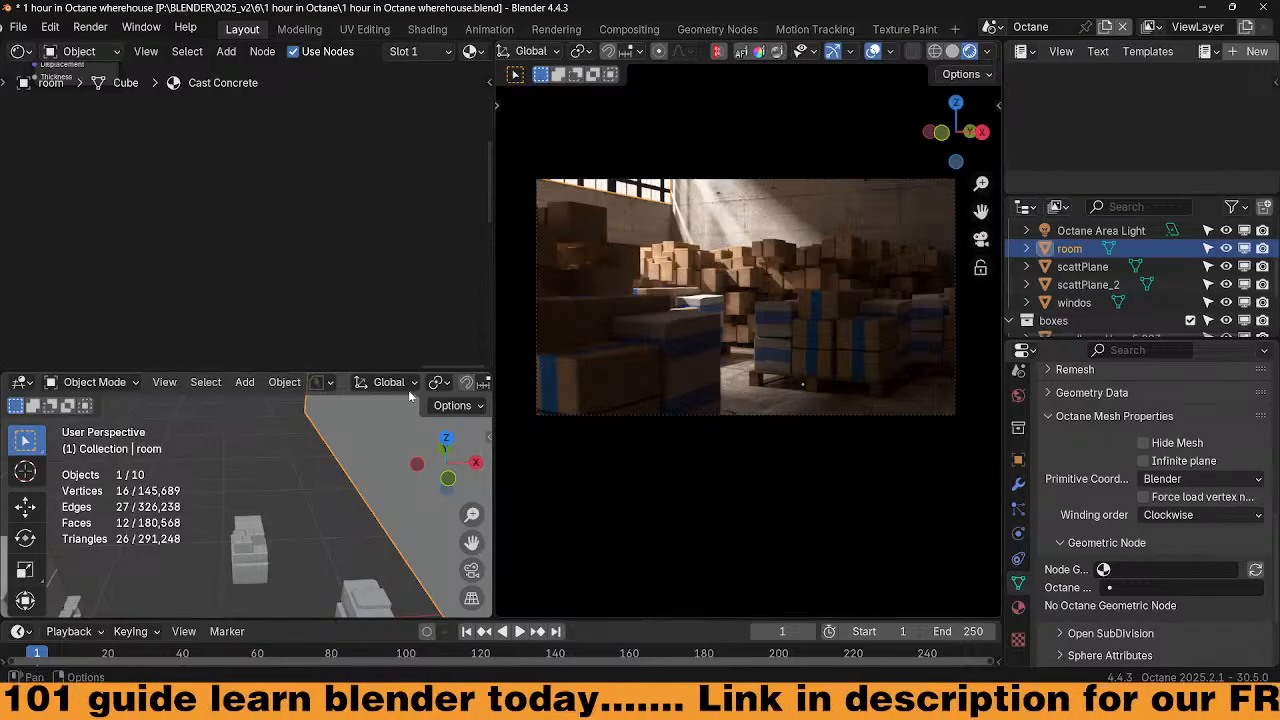
pyautogui.moveTo(407, 372); pyautogui.dragTo(402, 145)
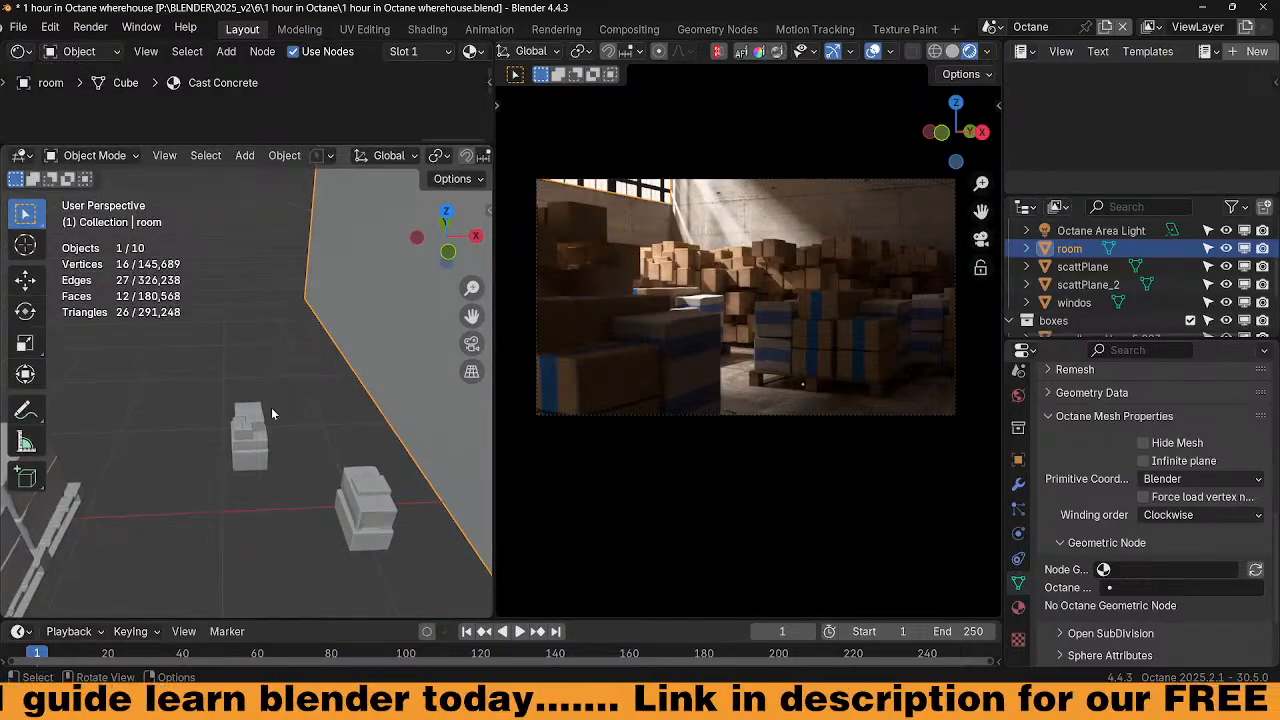
pyautogui.press('n')
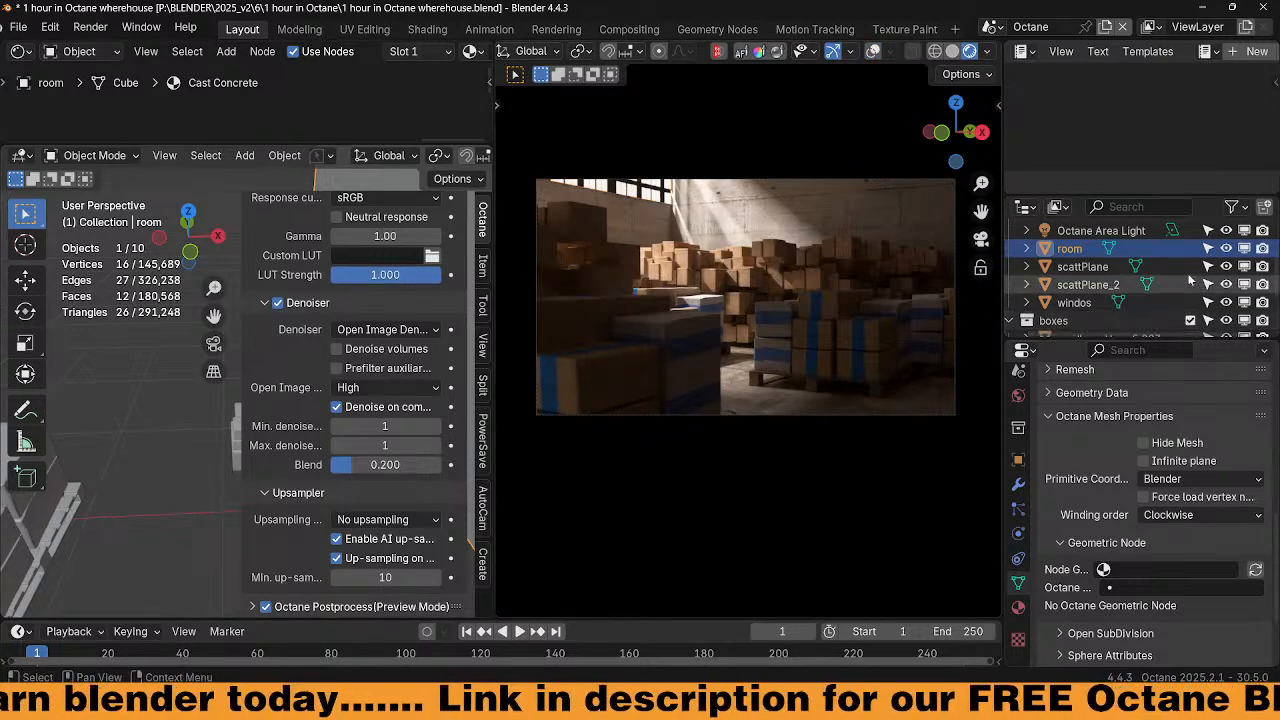
# Unhide and select the Camera object, and show its Octane Camera lens settings
pyautogui.click(1069, 303)
pyautogui.scroll(-2, 1069, 305)
pyautogui.scroll(5, 1080, 285)
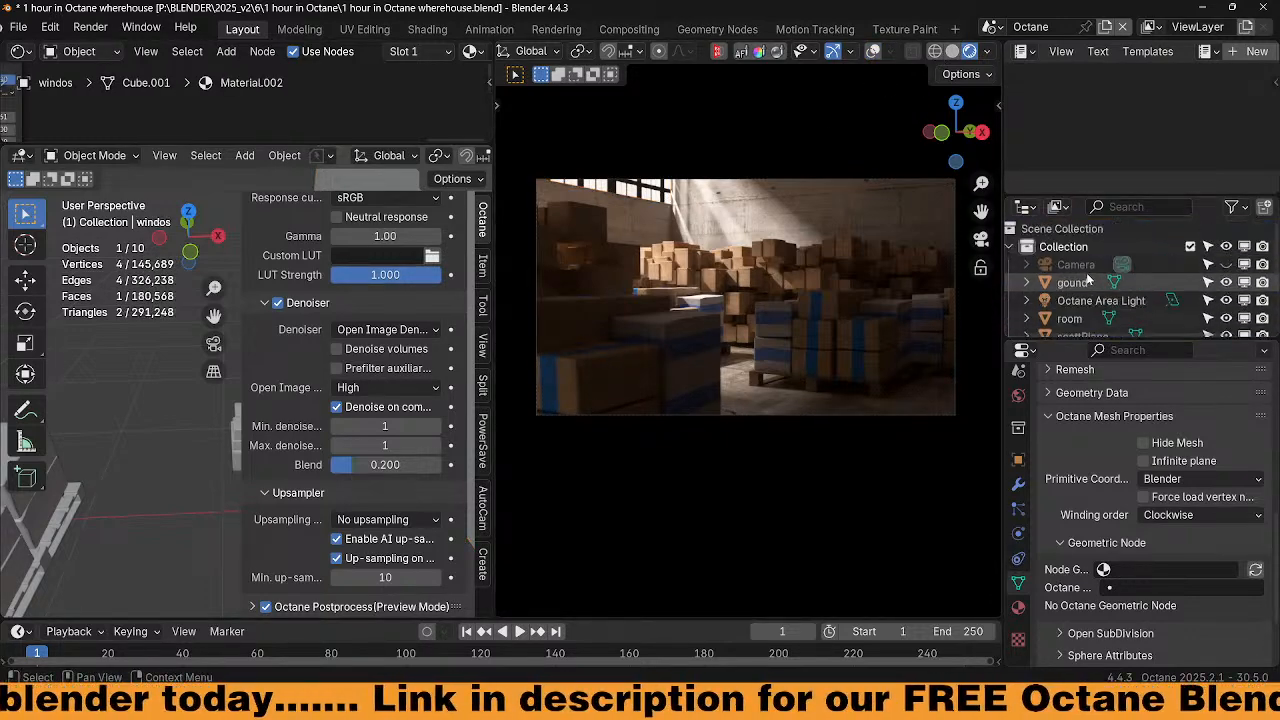
pyautogui.click(1076, 264)
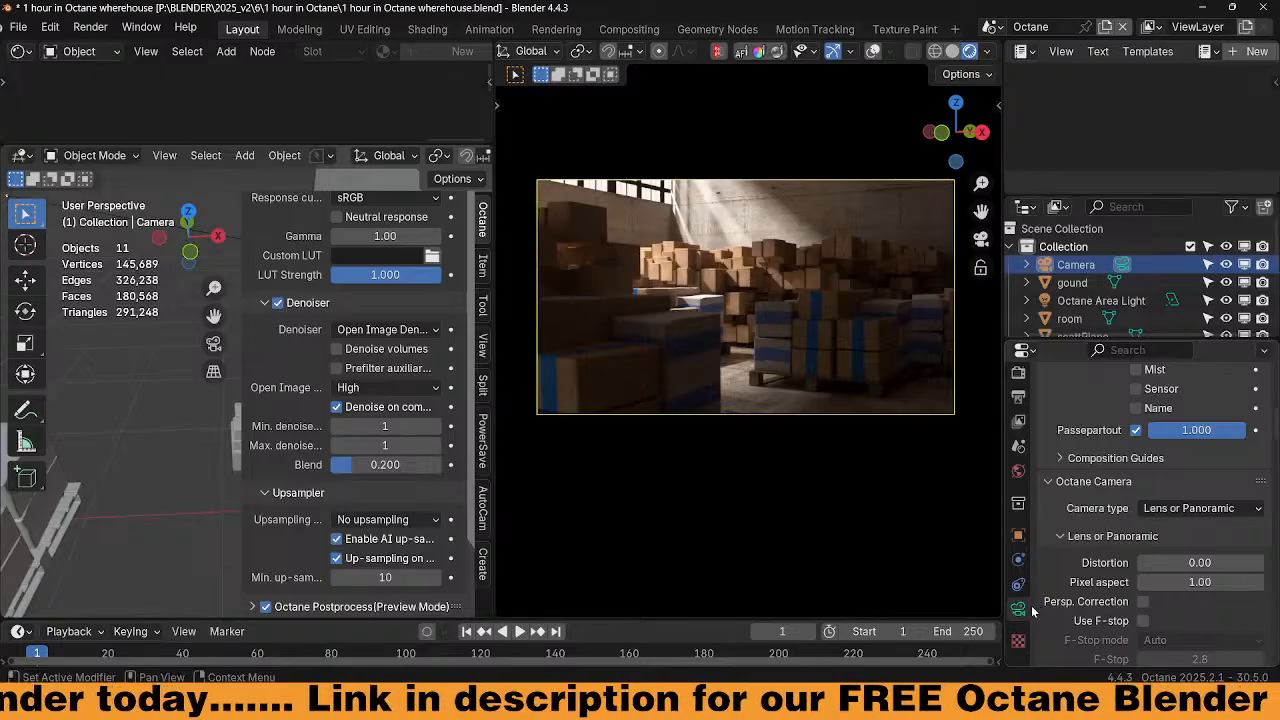
# Set the Octane camera type to Realistic lens with the 100mm Petzval lens
pyautogui.click(1152, 512)
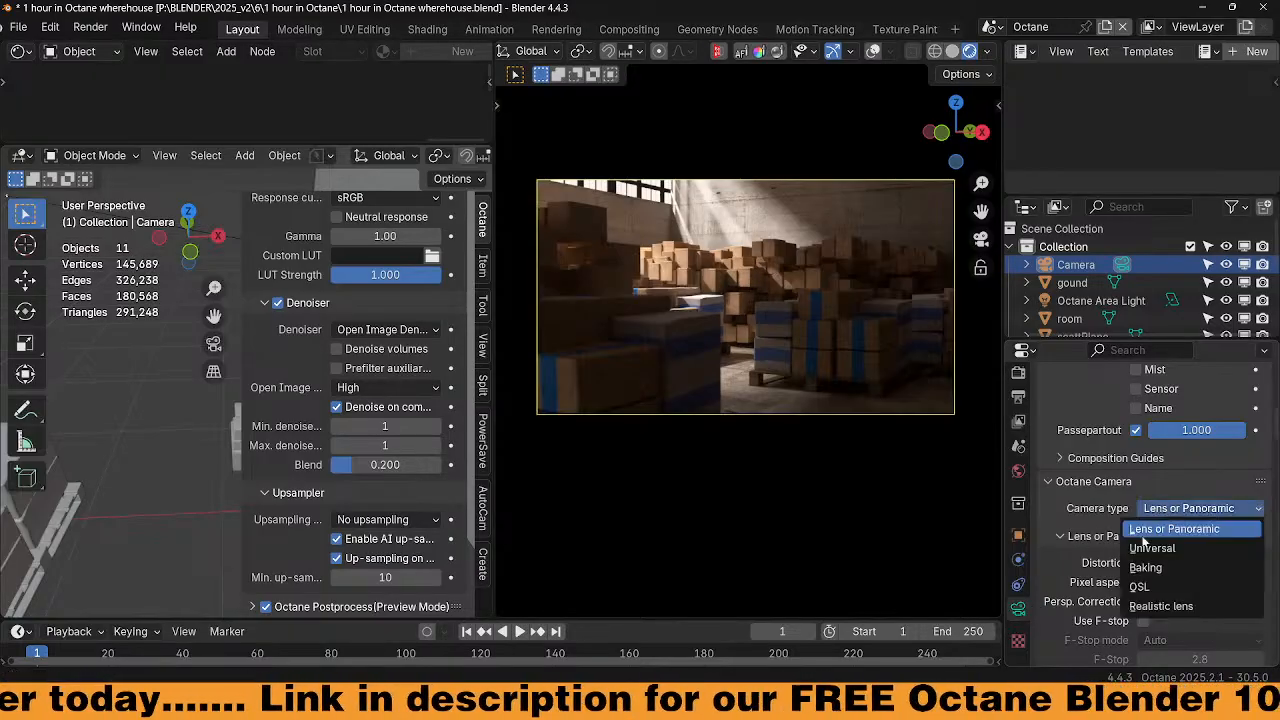
pyautogui.click(1150, 607)
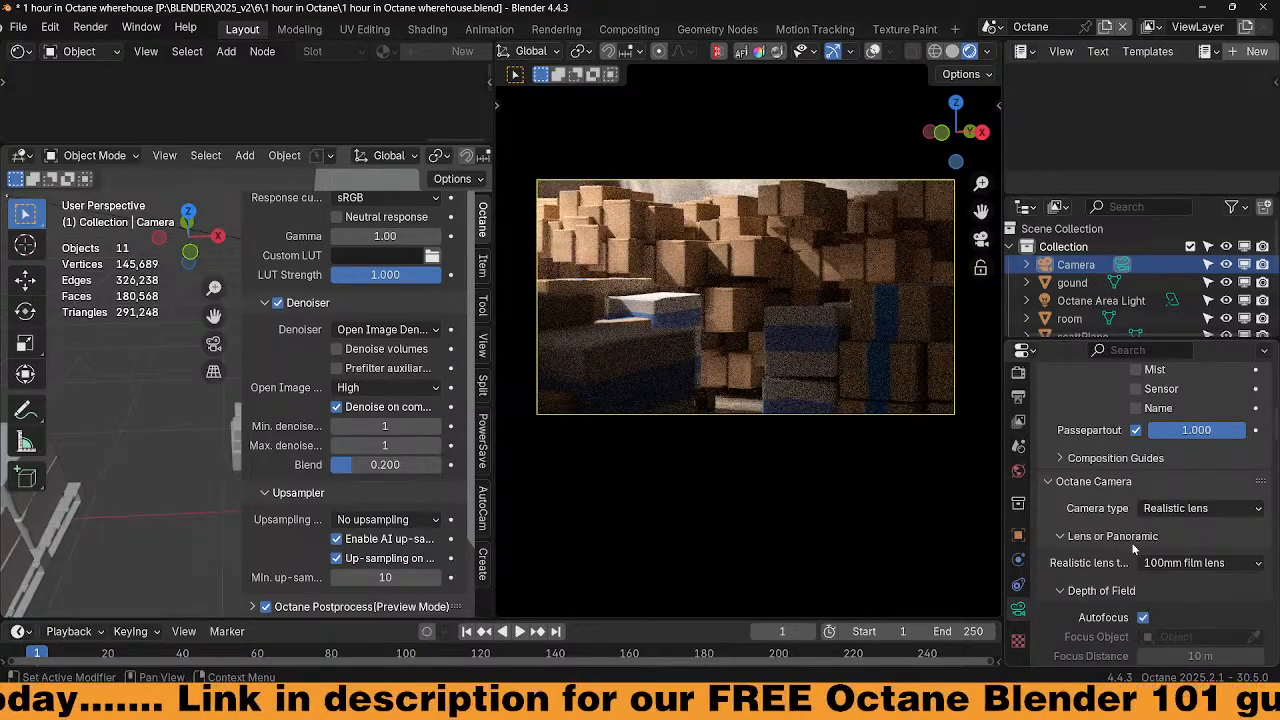
pyautogui.click(1192, 566)
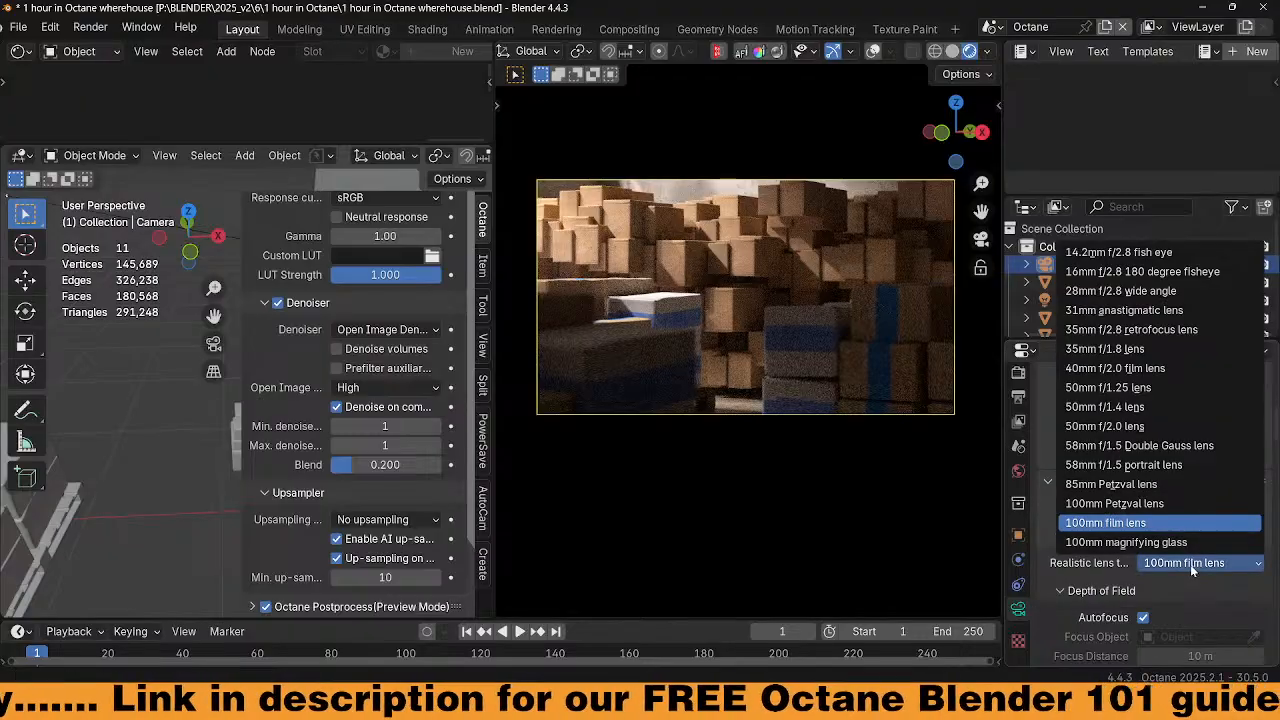
pyautogui.click(1150, 505)
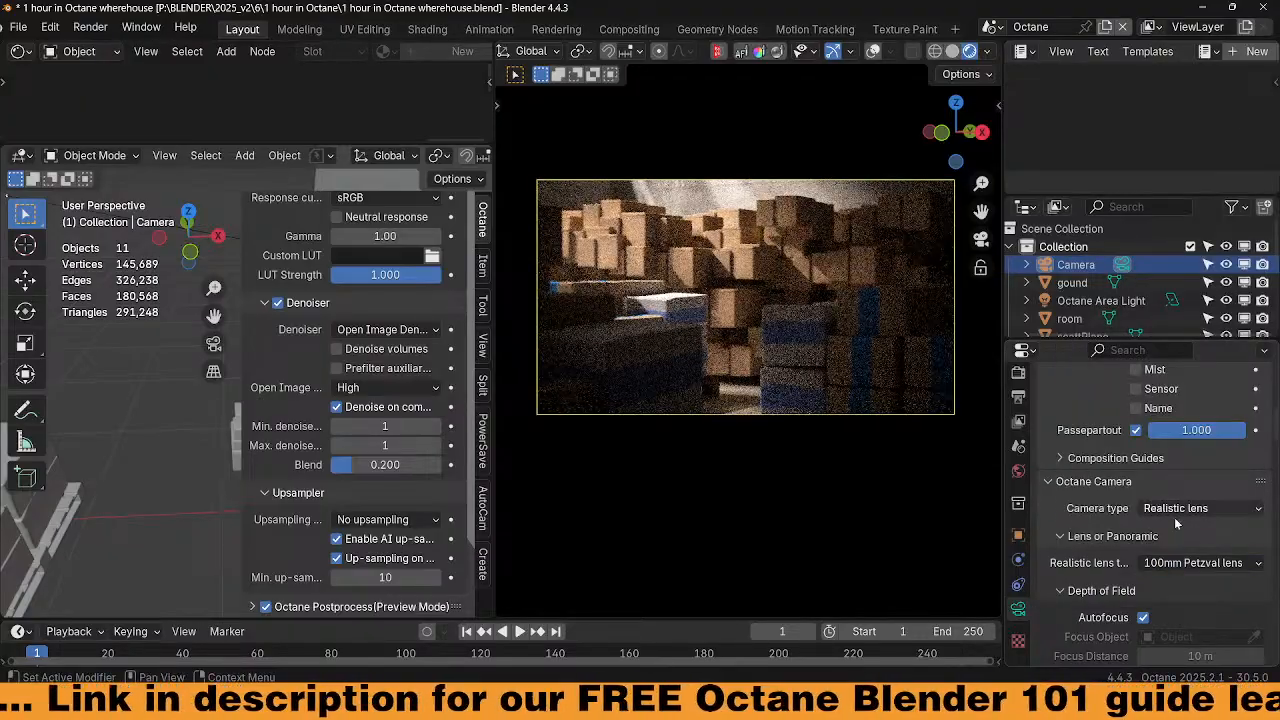
# Try the 85mm Petzval and 40mm f/2.0 film lenses, and settle on the 28mm f/2.8 wide angle lens
pyautogui.click(1181, 565)
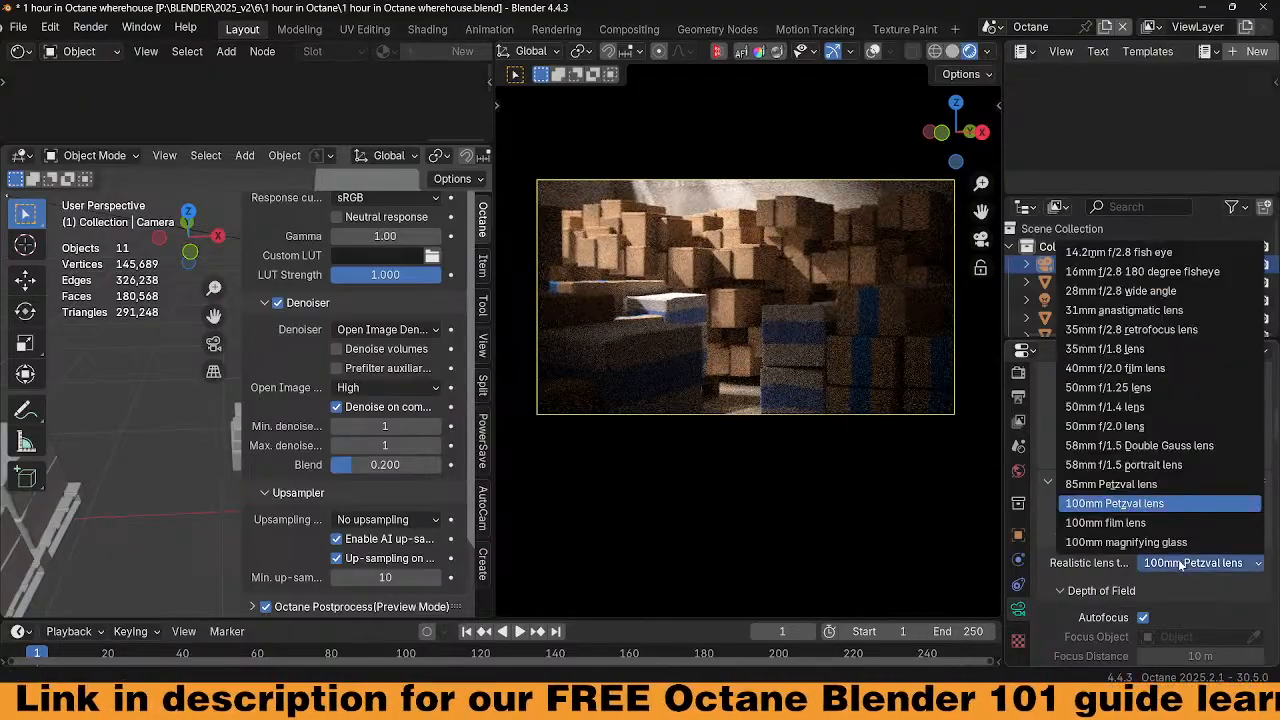
pyautogui.click(1145, 482)
pyautogui.click(1224, 560)
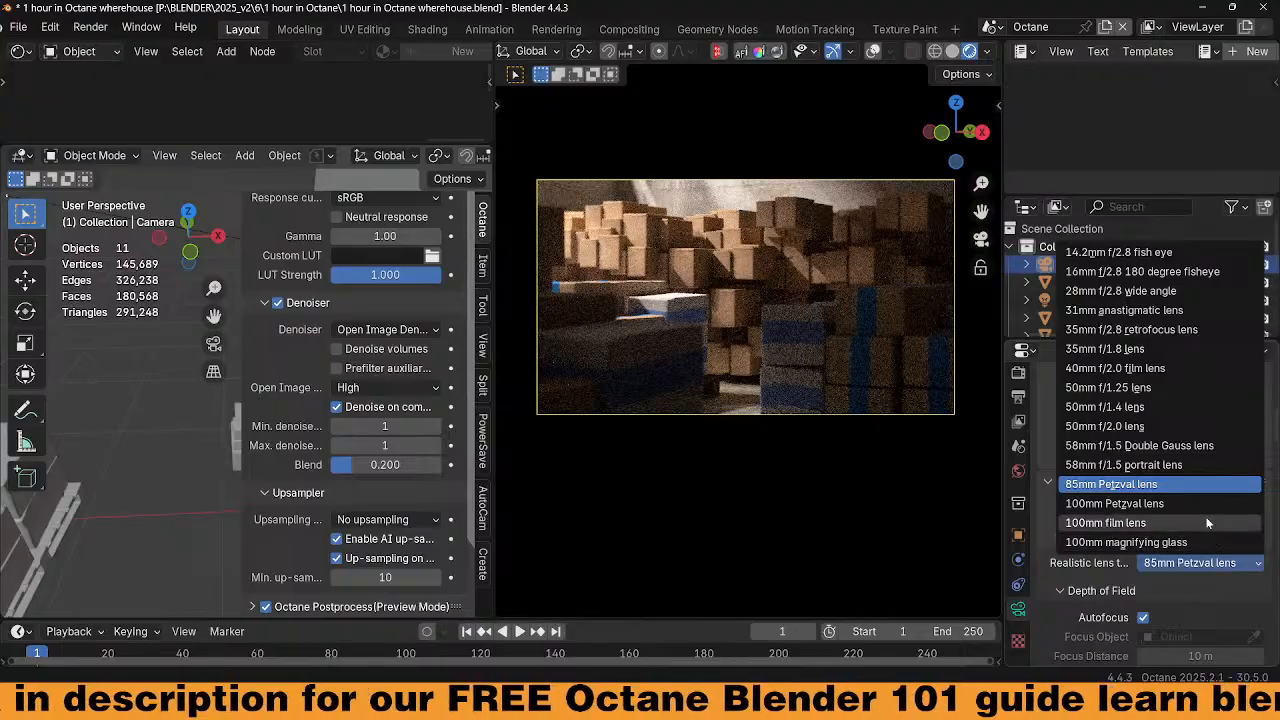
pyautogui.click(1167, 369)
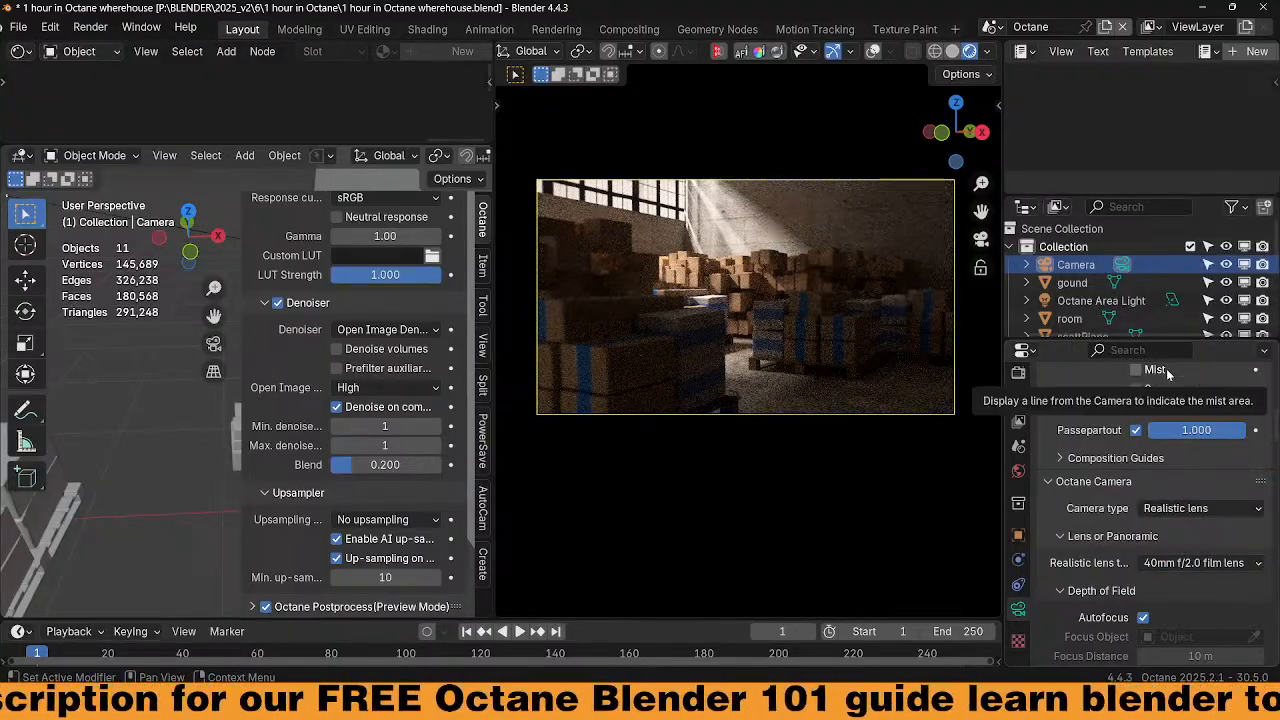
pyautogui.click(1206, 566)
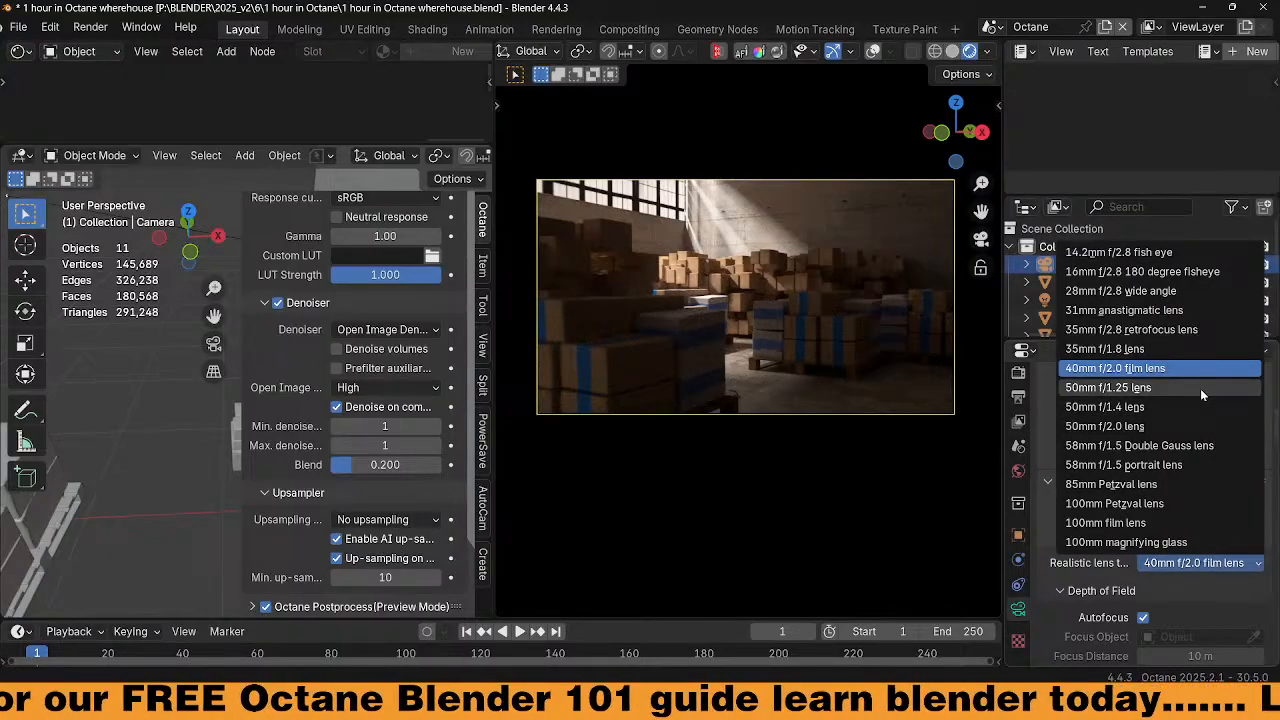
pyautogui.click(1177, 291)
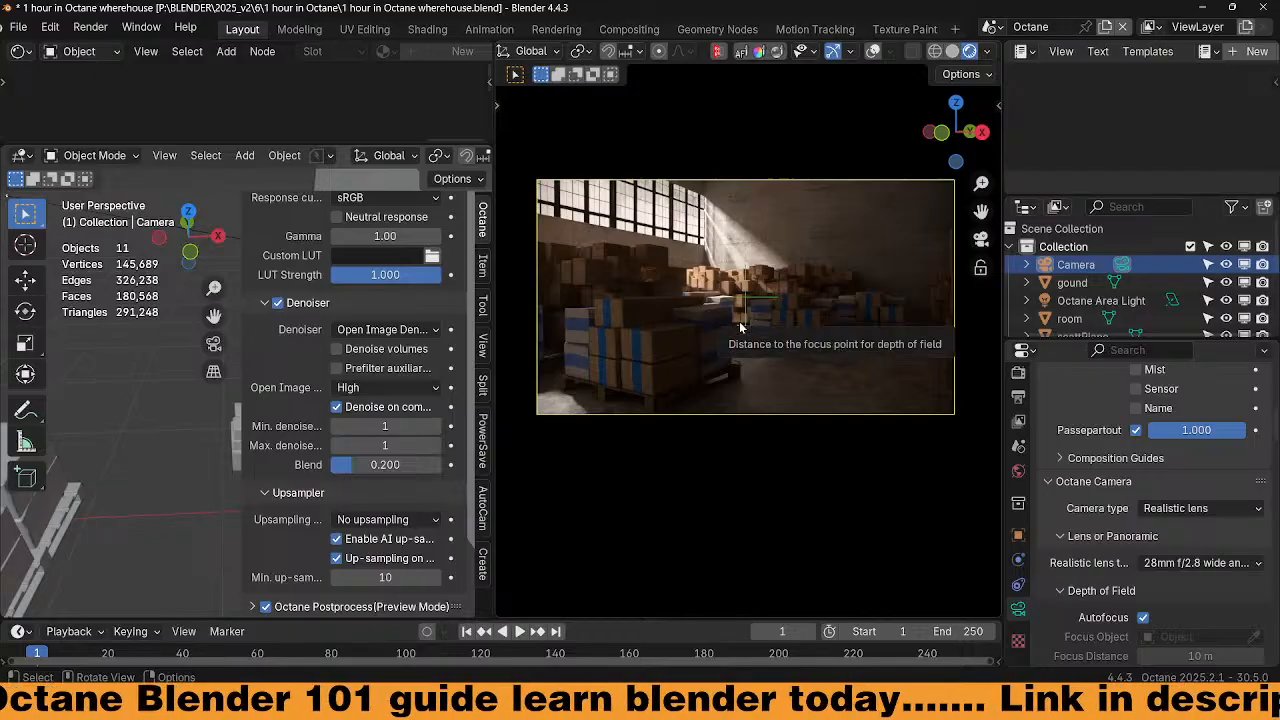
# Lock the camera to the view and orbit it to reframe the boxes and pallets with the windows and light rays
pyautogui.press('q')
pyautogui.click(668, 400)
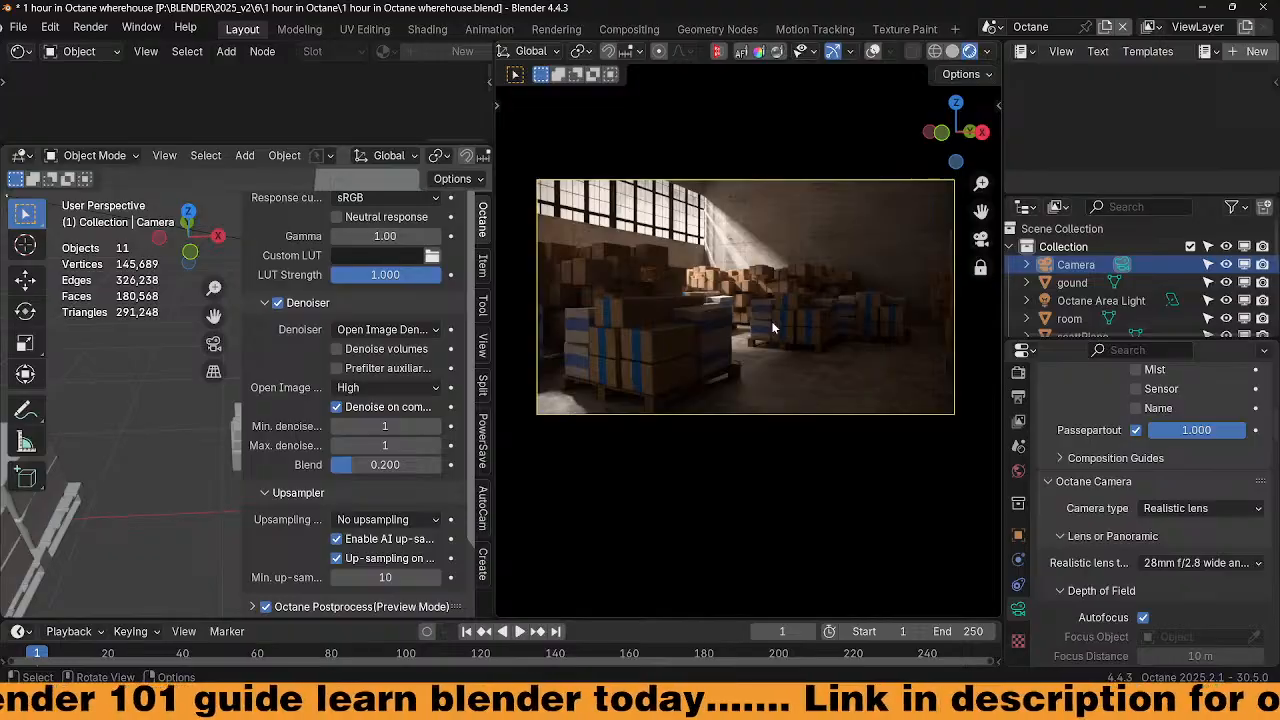
pyautogui.moveTo(772, 328); pyautogui.dragTo(743, 316, button='middle')
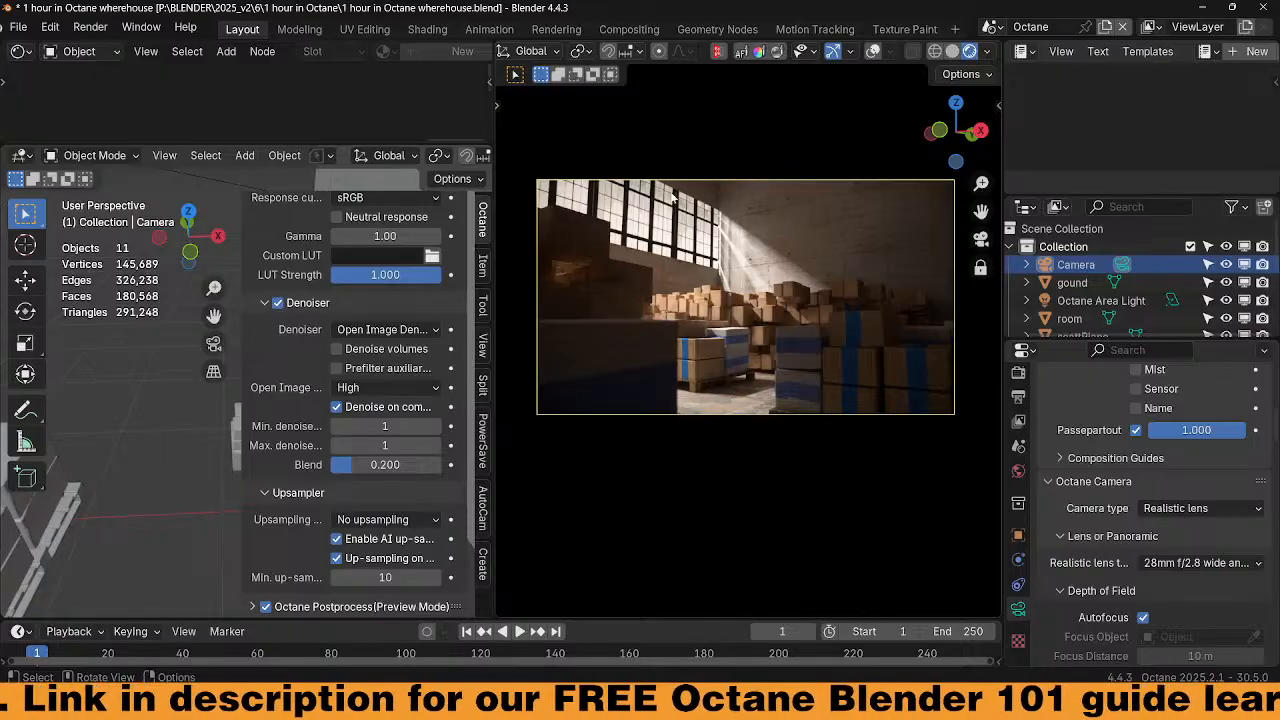
# Enlarge the Shader Editor area and switch it to the Asset Browser
pyautogui.moveTo(274, 142); pyautogui.dragTo(274, 357)
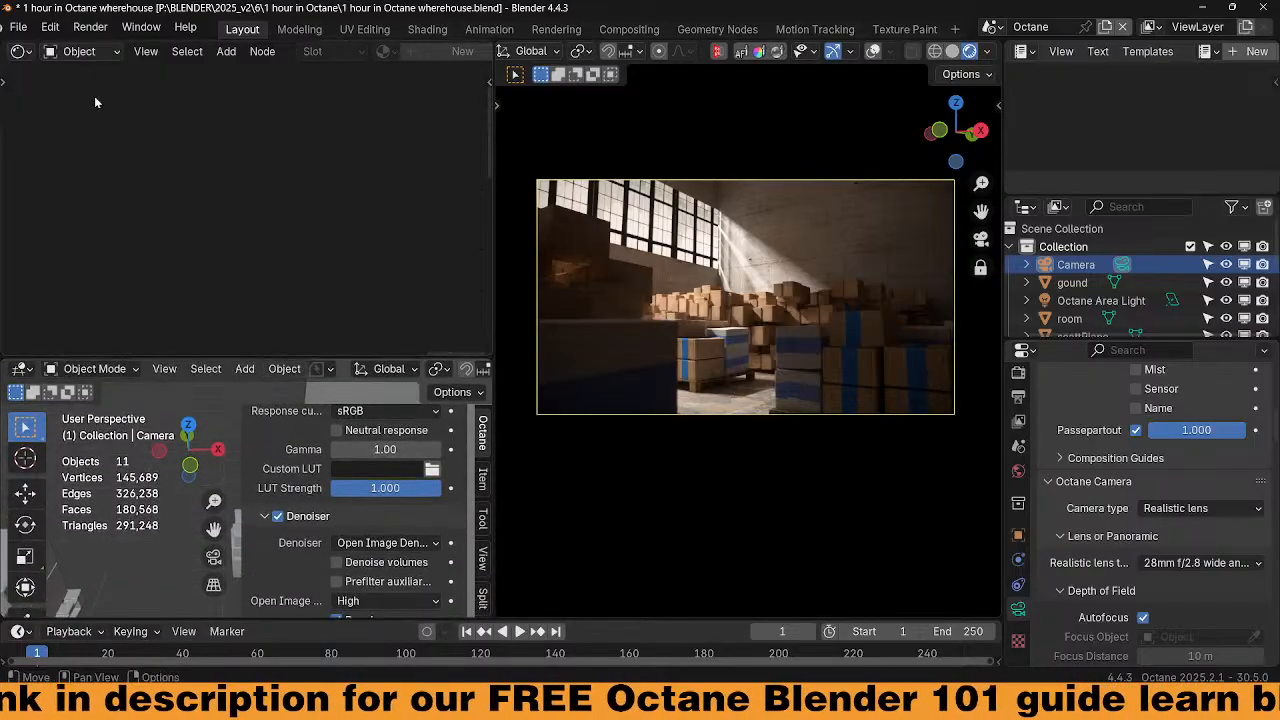
pyautogui.click(20, 51)
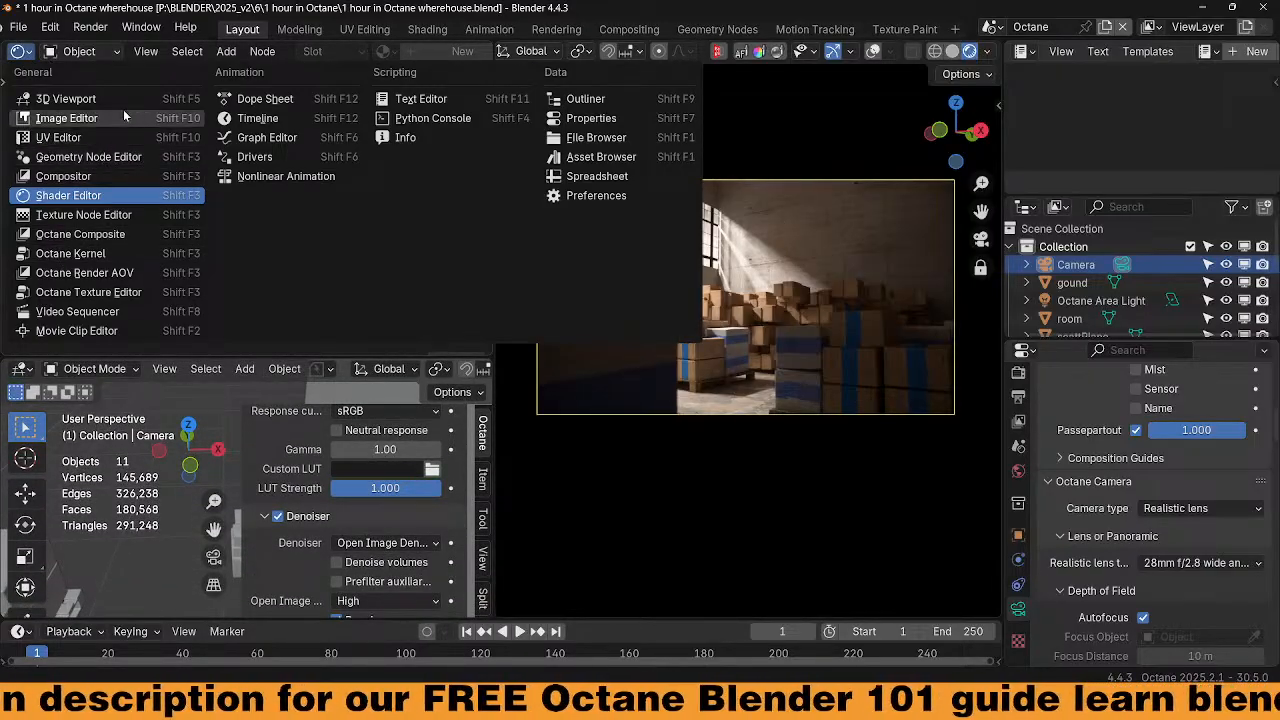
pyautogui.click(601, 157)
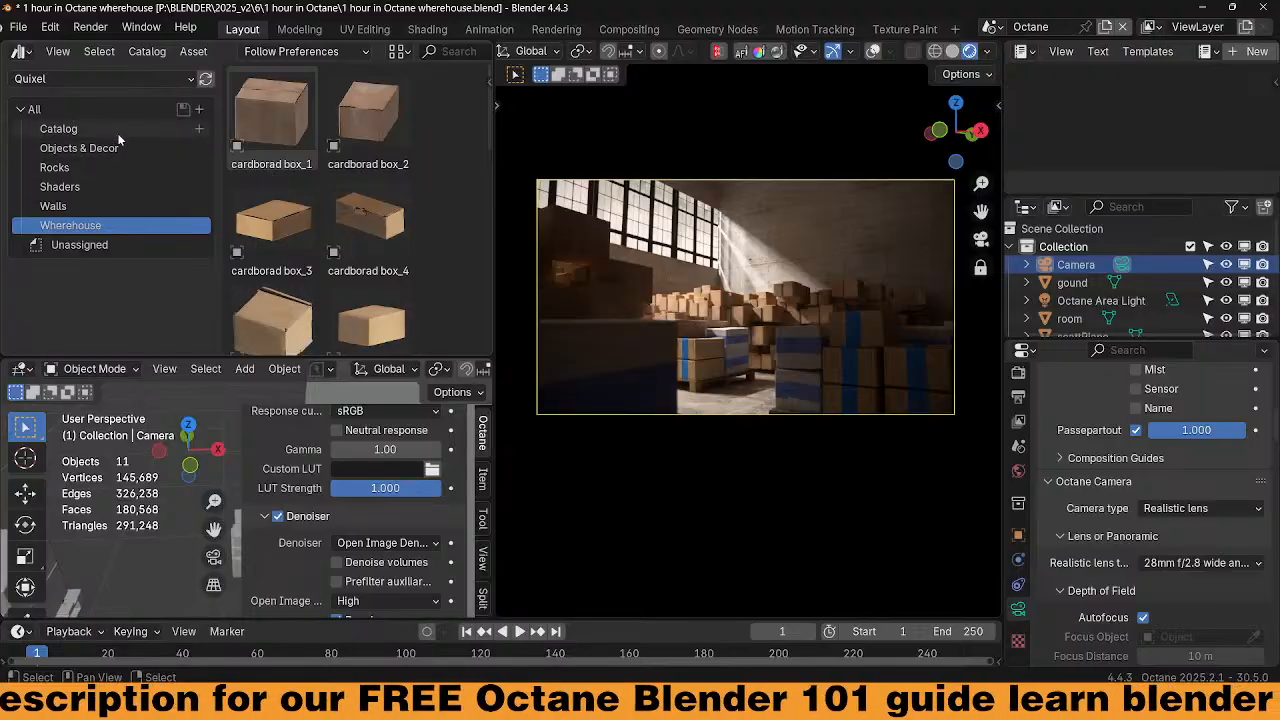
# Look through the Walls, Shaders, Rocks and Objects & Decor catalogs of the Quixel library for props that suit the warehouse
pyautogui.click(60, 205)
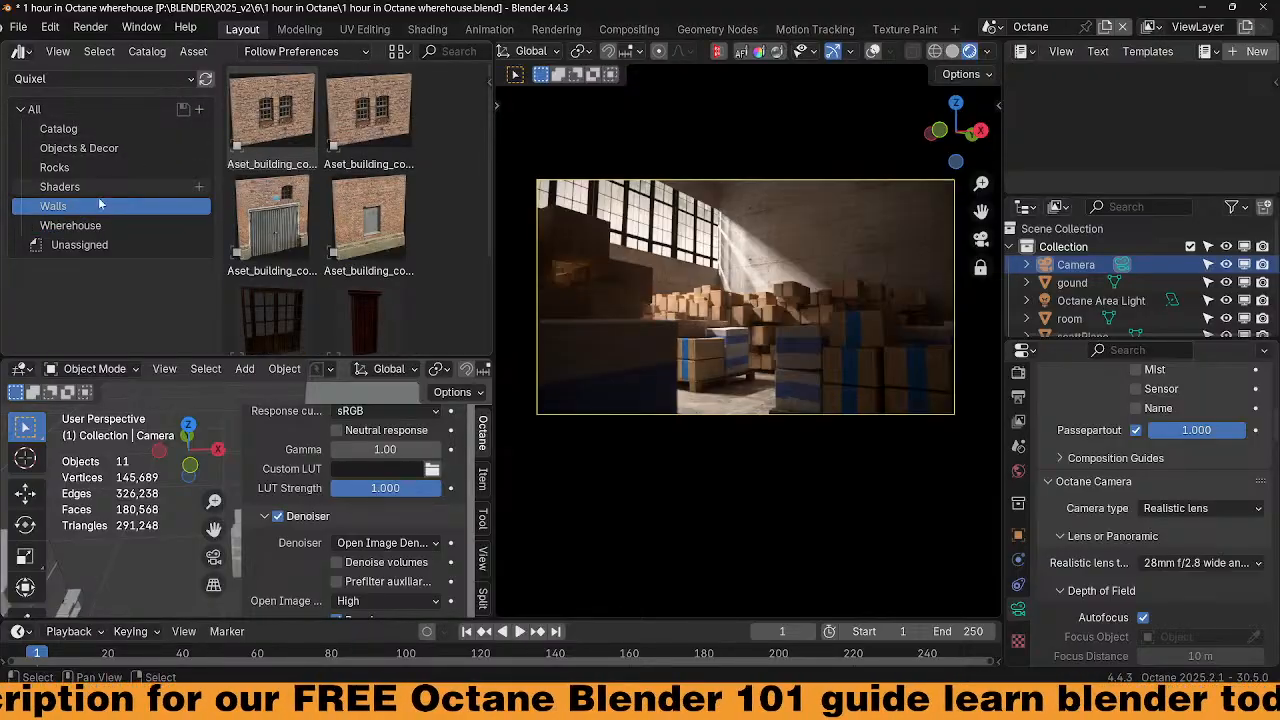
pyautogui.scroll(-2, 376, 311)
pyautogui.scroll(-2, 376, 311)
pyautogui.scroll(3, 380, 300)
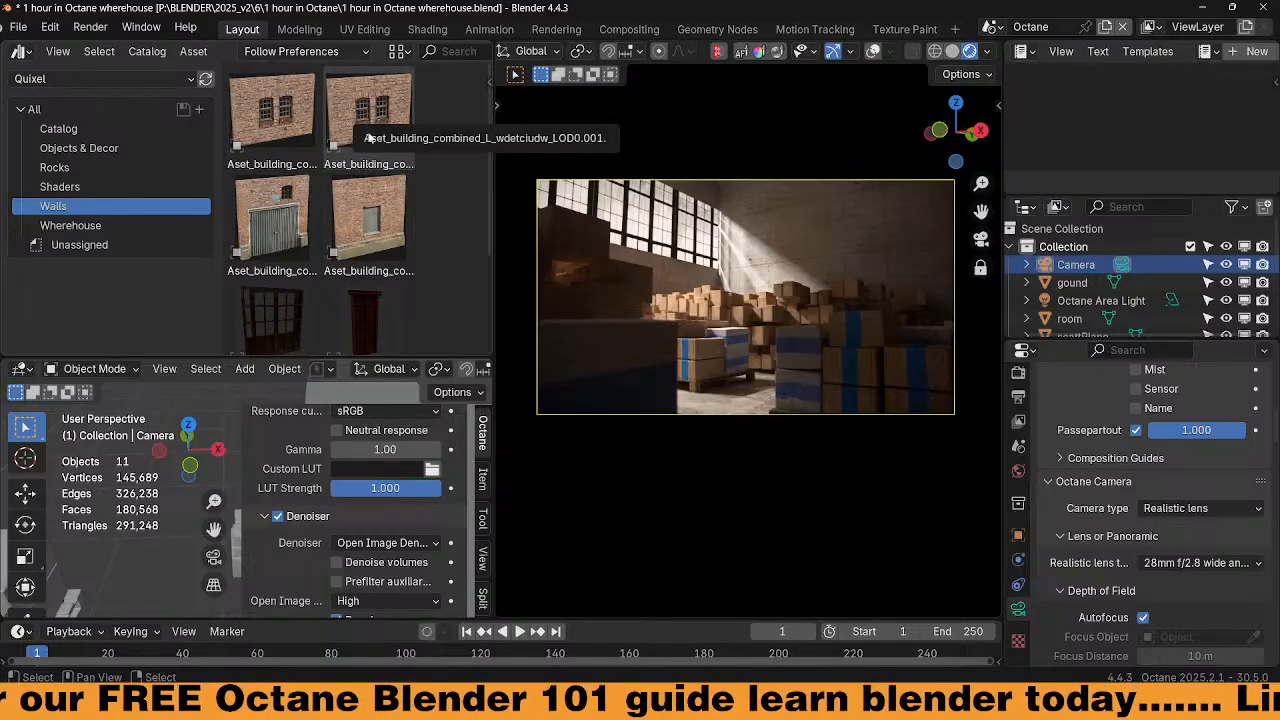
pyautogui.click(99, 186)
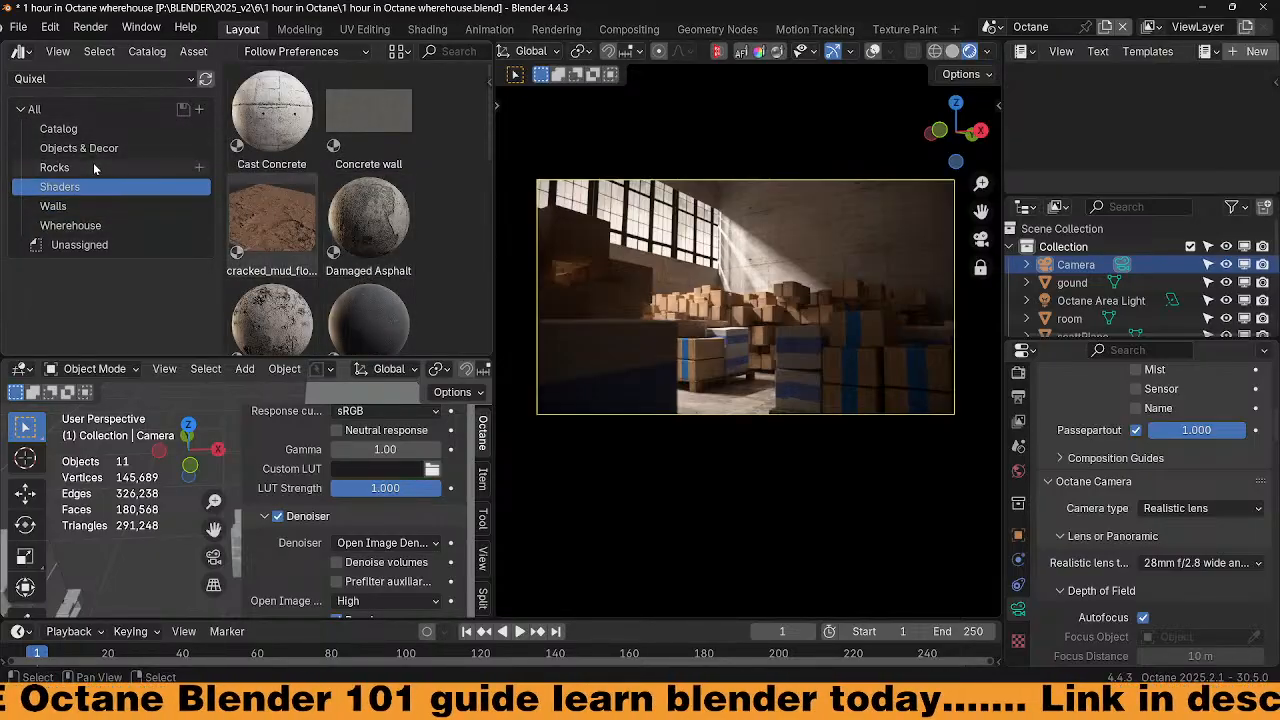
pyautogui.click(95, 168)
pyautogui.click(92, 149)
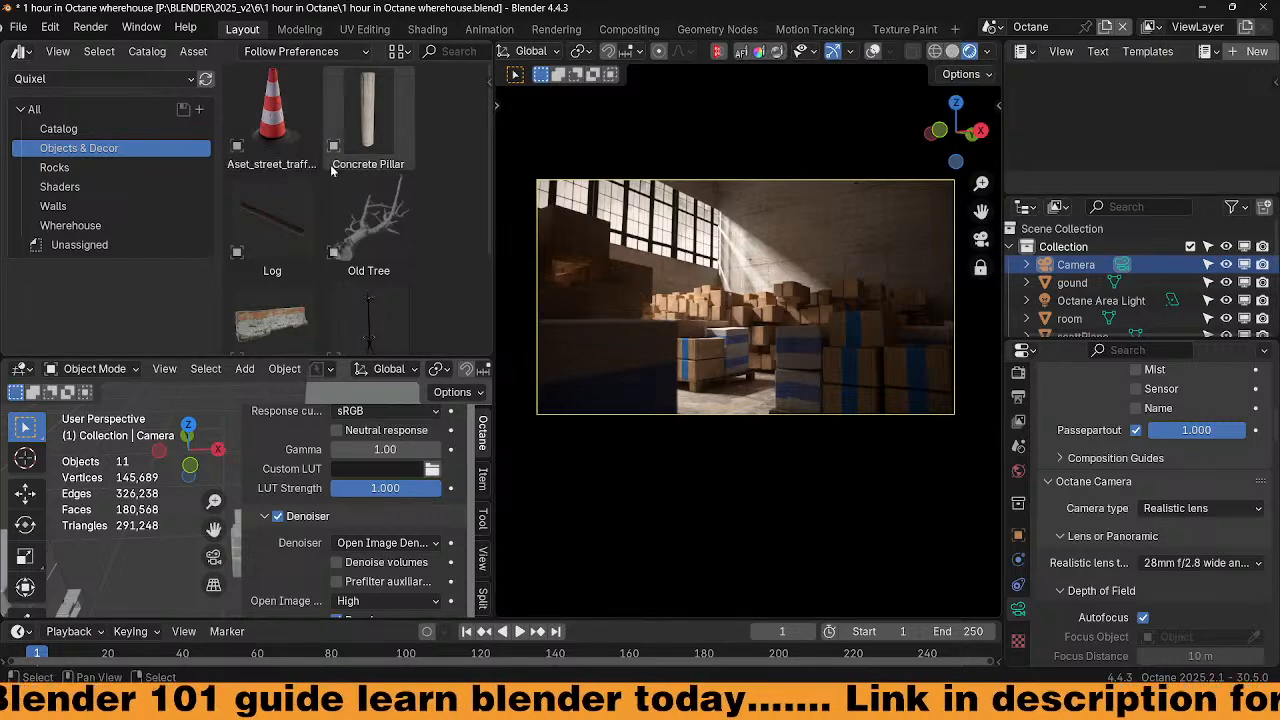
pyautogui.scroll(-3, 342, 195)
pyautogui.scroll(4, 342, 189)
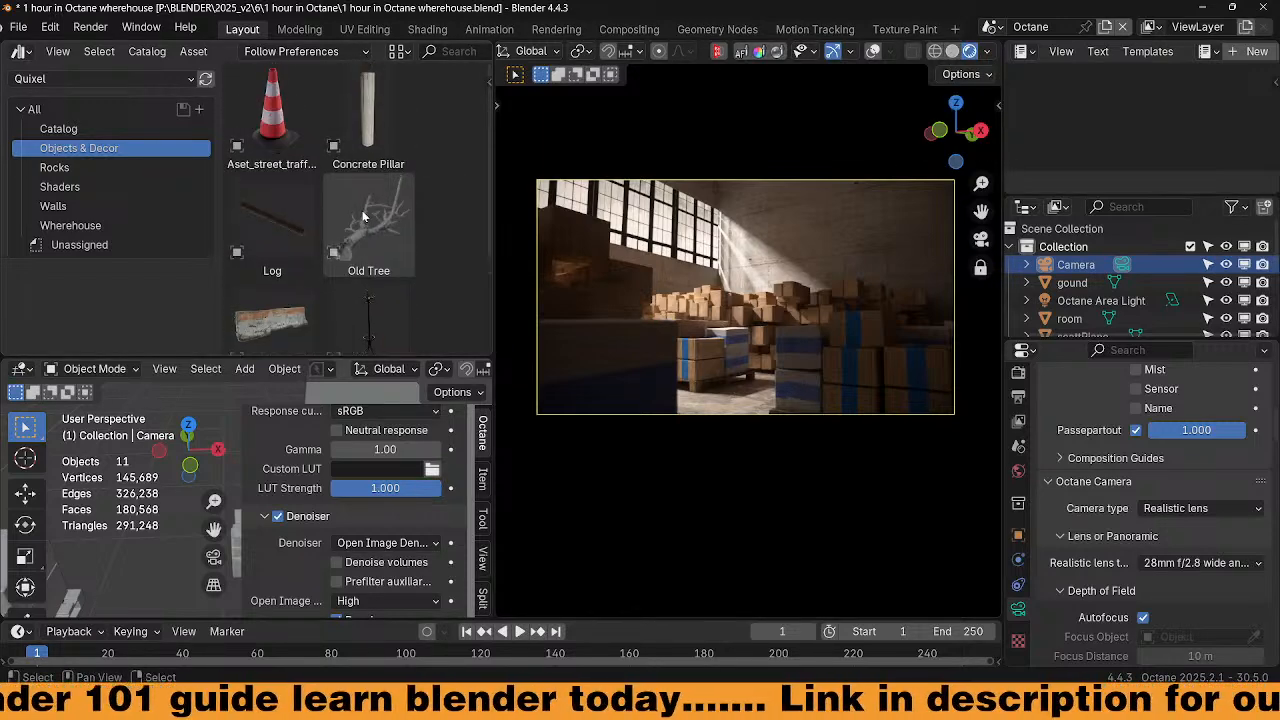
# Switch to solid shading, place the Concrete Pillar asset near the room's corner and scale it up to about wall height
pyautogui.click(952, 51)
pyautogui.moveTo(368, 115); pyautogui.dragTo(705, 329)
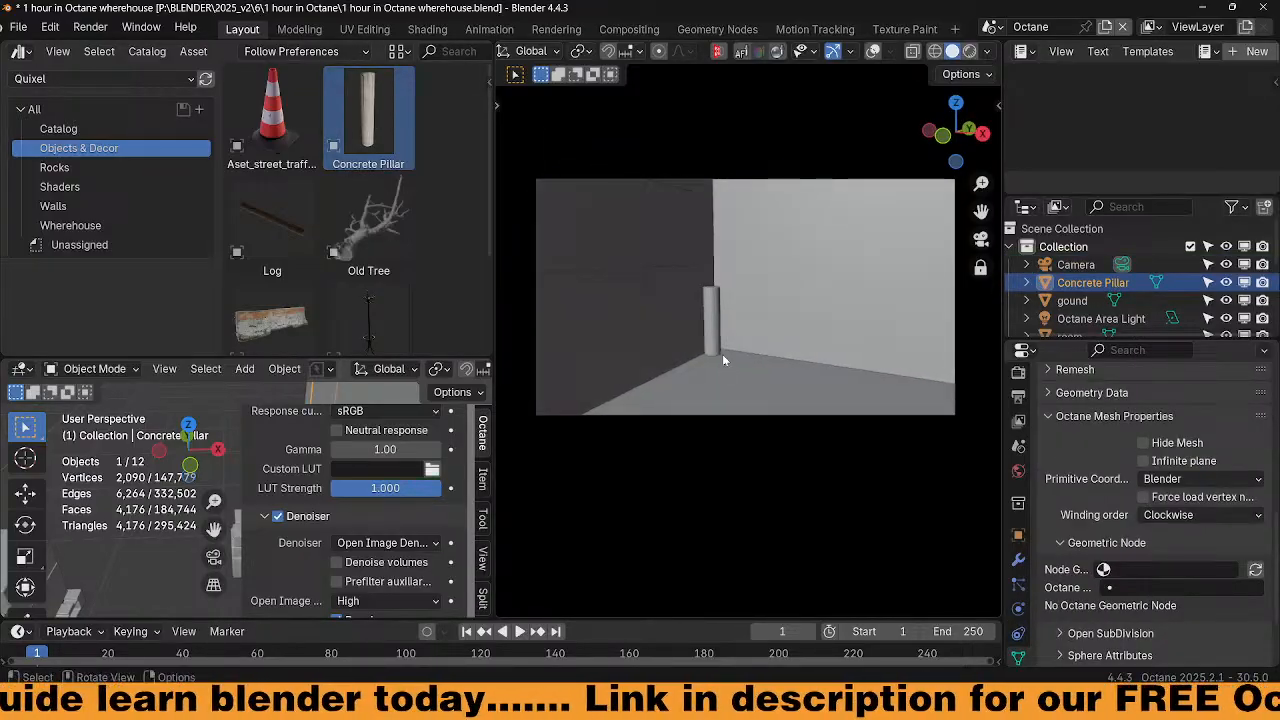
pyautogui.press('s')
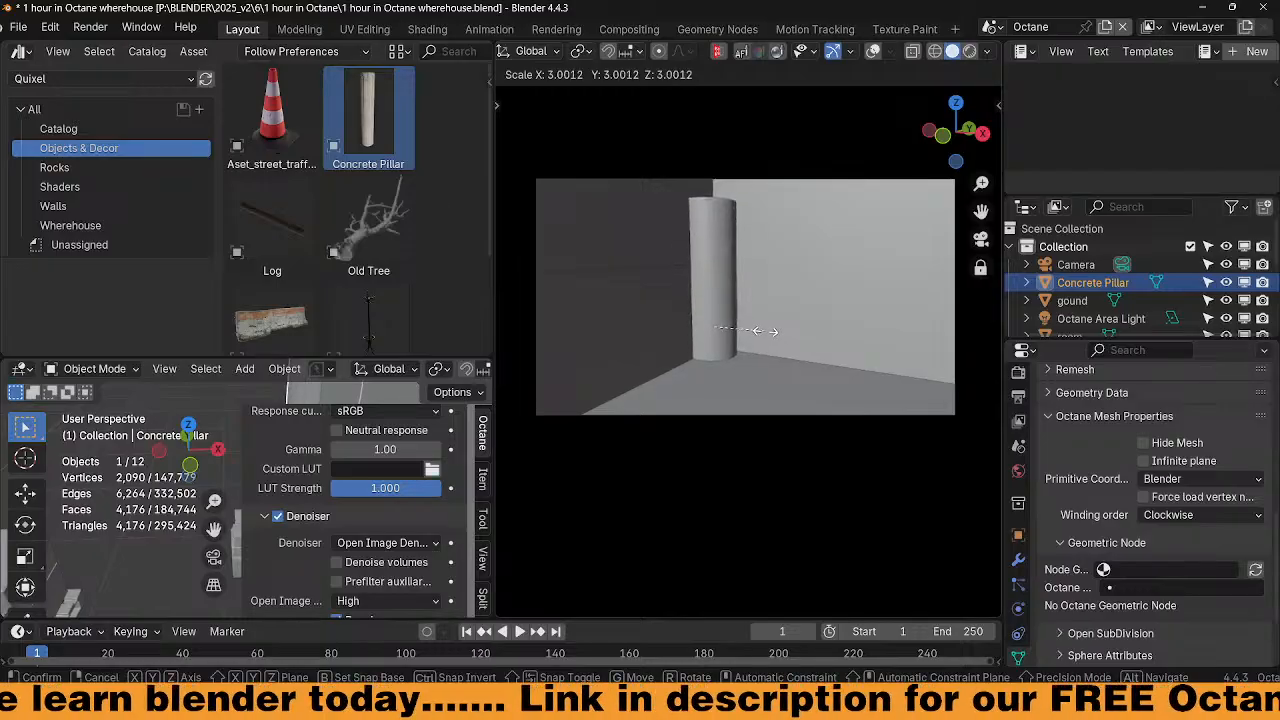
pyautogui.click(765, 331)
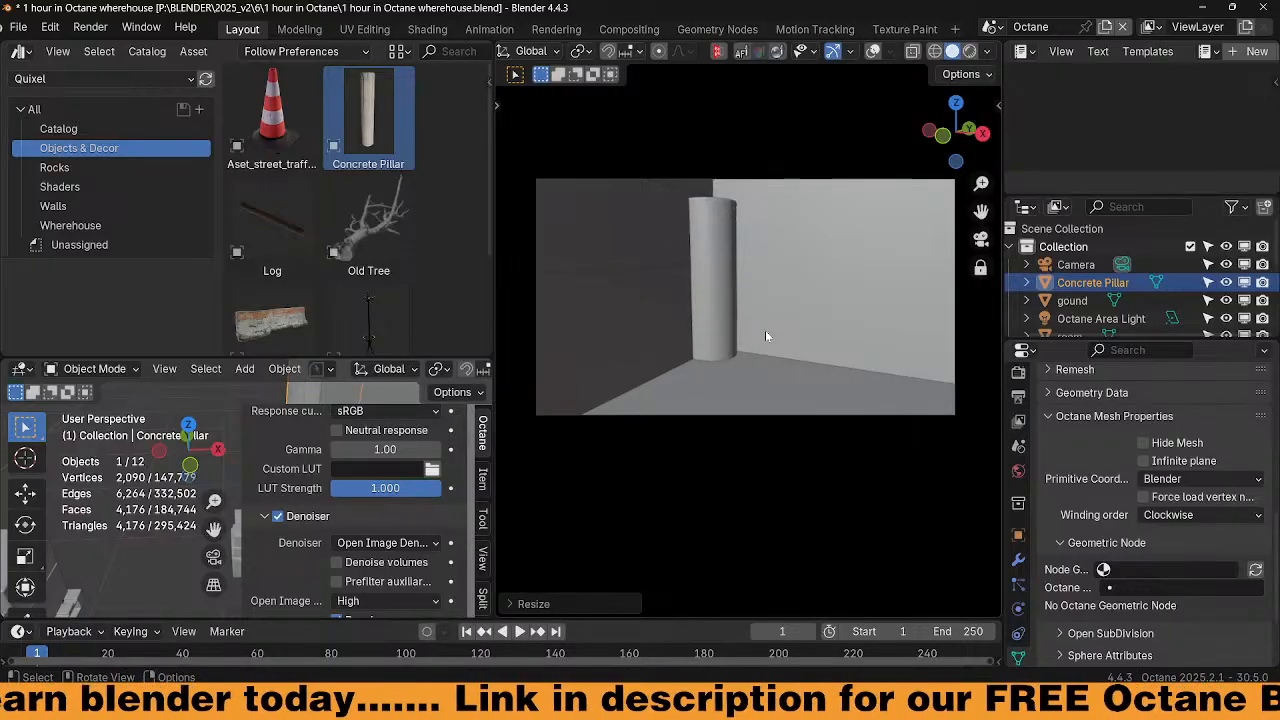
pyautogui.press('s')
pyautogui.click(756, 331)
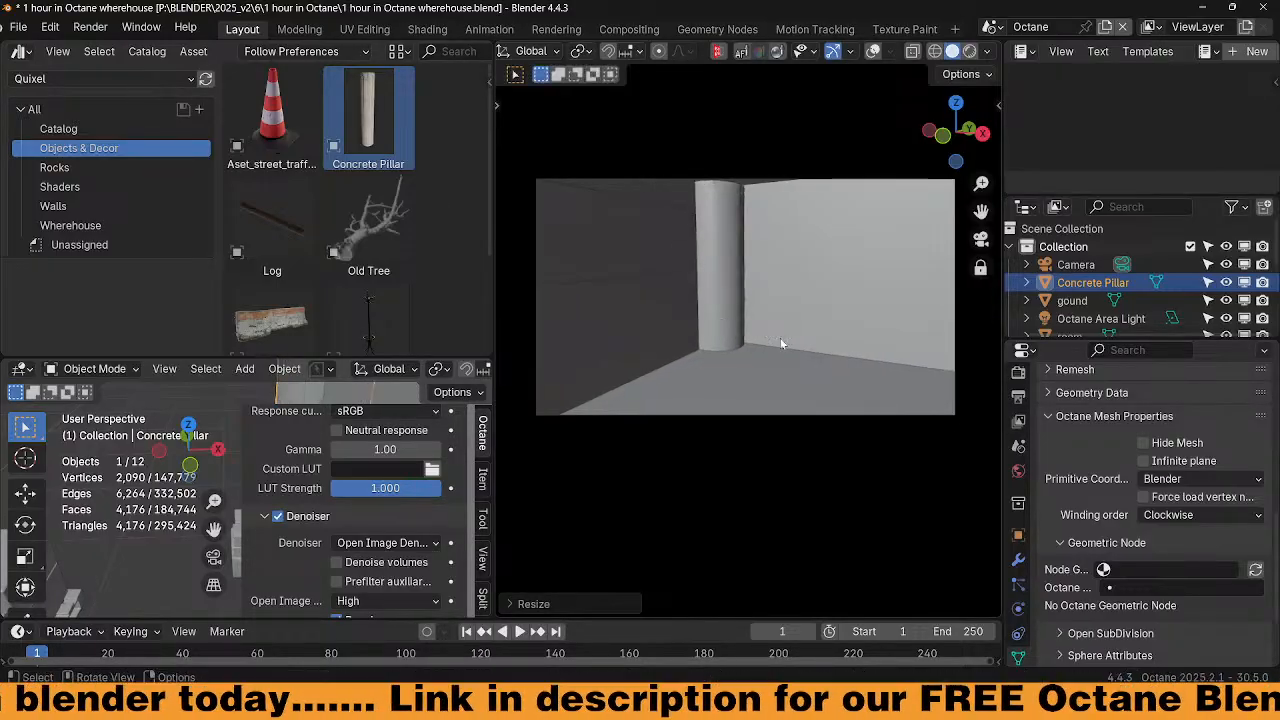
# Move the concrete pillar along the Y and X axes to fit it into the room's corner
pyautogui.press('g')
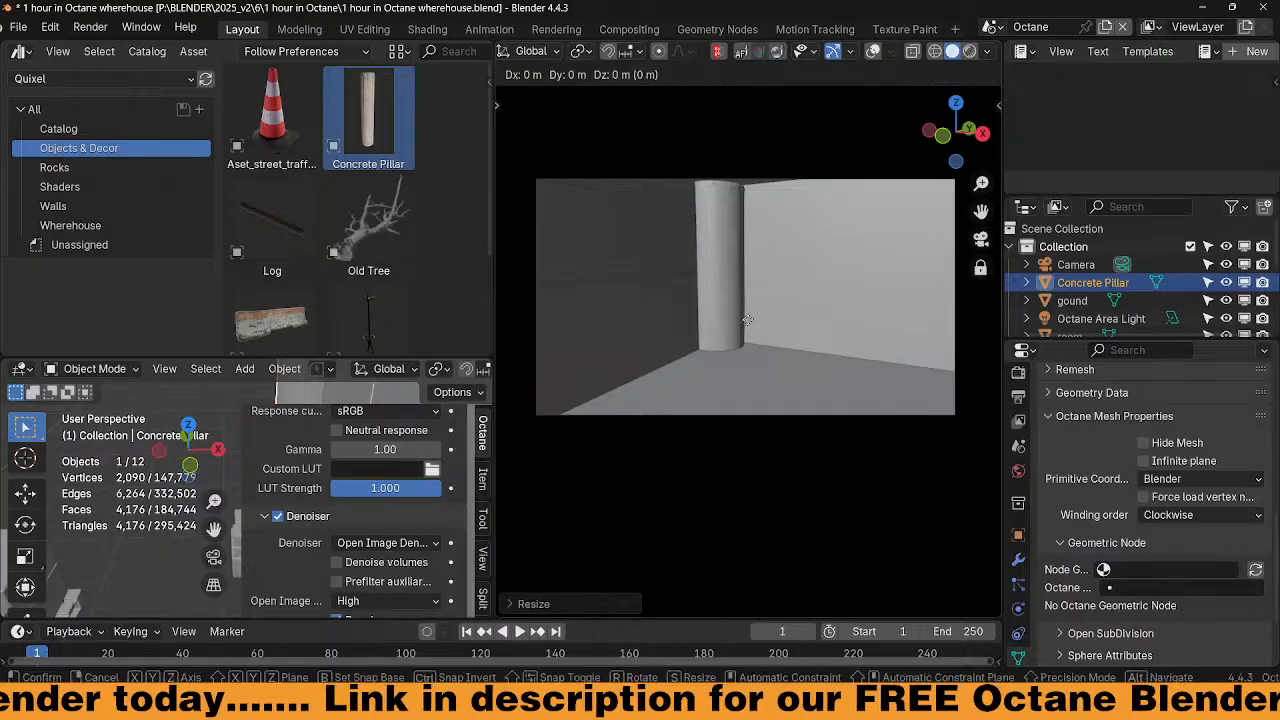
pyautogui.press('y')
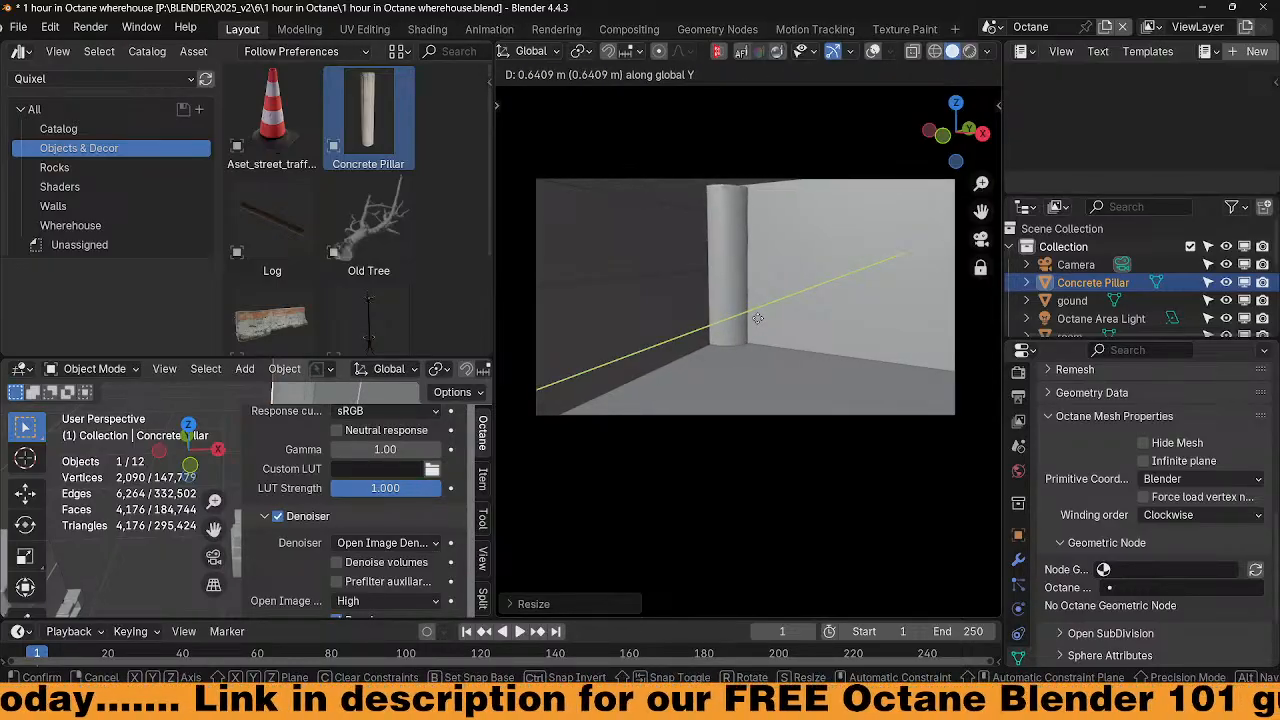
pyautogui.click(749, 322)
pyautogui.press('g')
pyautogui.press('x')
pyautogui.click(767, 338)
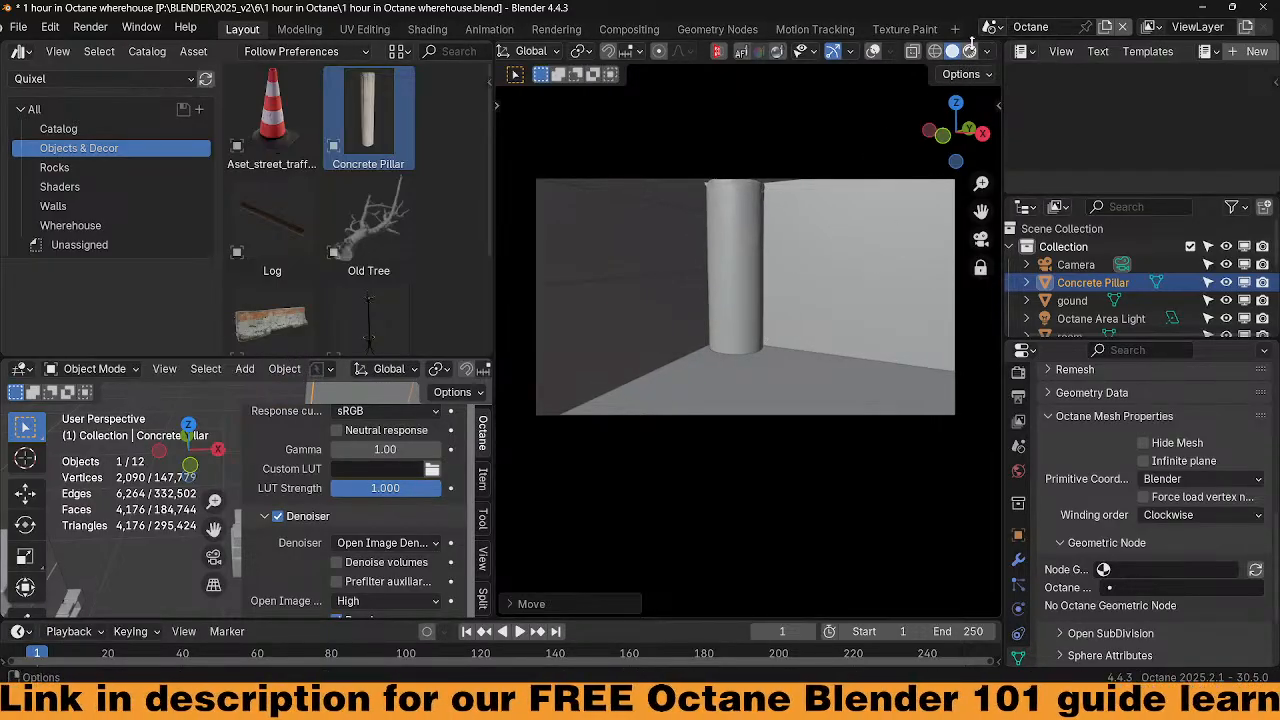
# Check the concrete pillar in rendered shading, return to solid shading with overlays on, and delete the pillar
pyautogui.press('z')
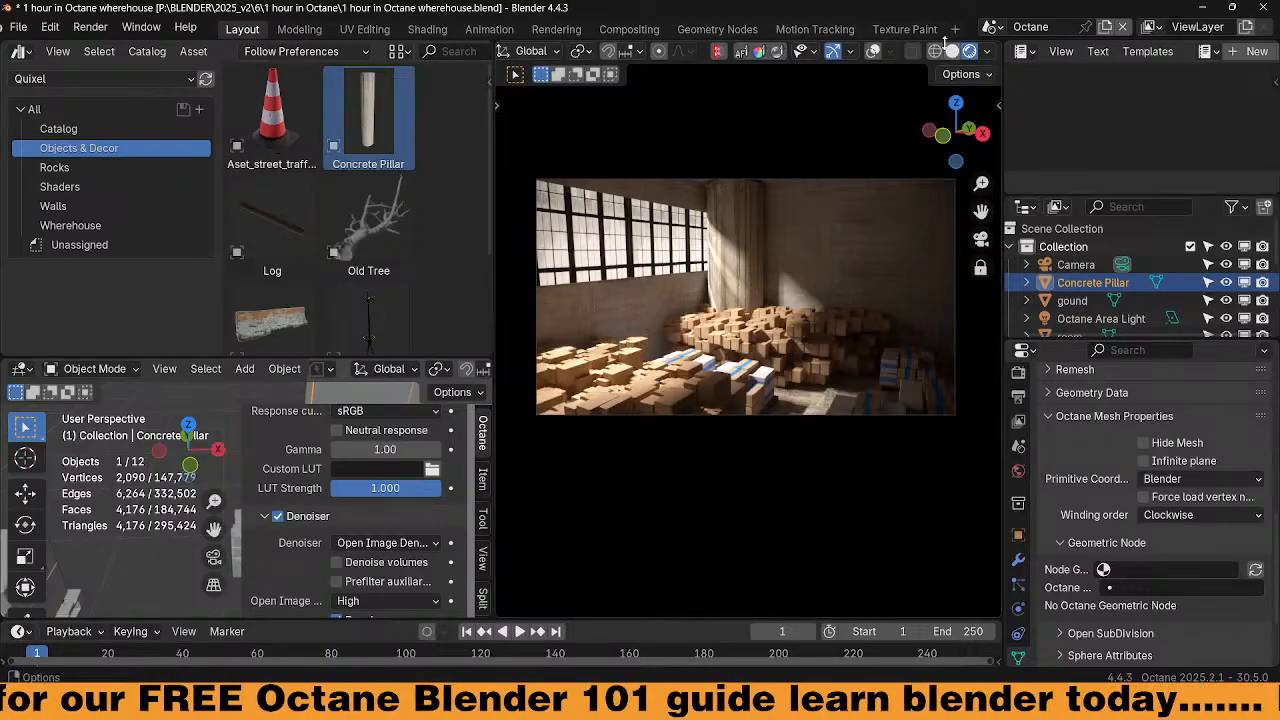
pyautogui.press('z')
pyautogui.hotkey('shift', 'alt', 'z')
pyautogui.press('x')
pyautogui.click(738, 238)
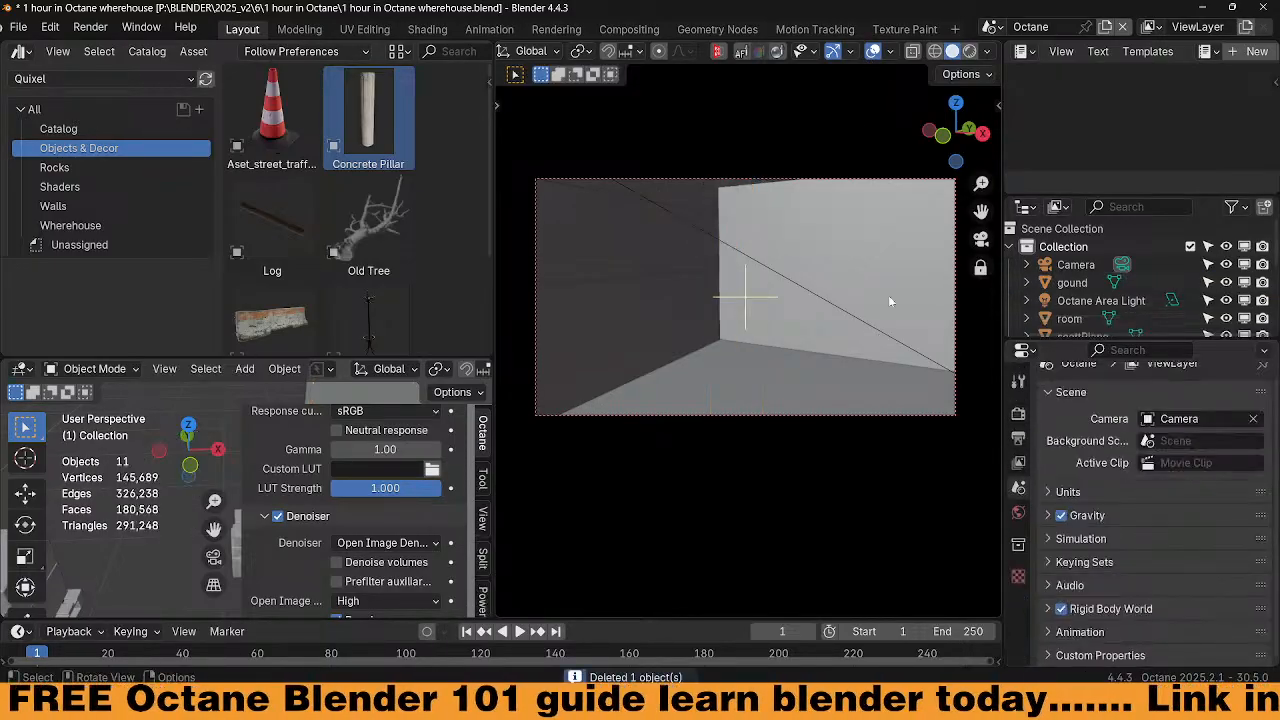
# Return to rendered shading and reframe the locked camera low above the floor, facing the taped box pallets
pyautogui.moveTo(781, 293)
pyautogui.mouseDown(button='middle')
pyautogui.moveTo(771, 309)
pyautogui.moveTo(762, 281)
pyautogui.mouseUp(button='middle')
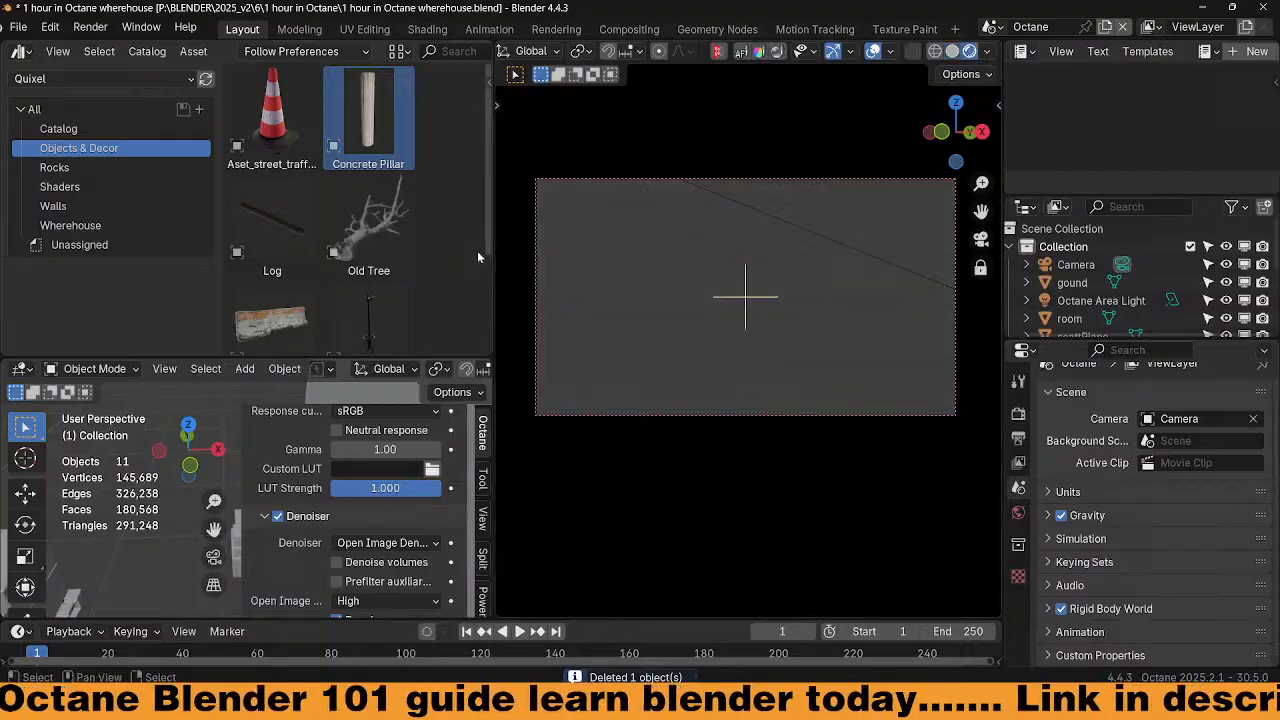
pyautogui.press('z')
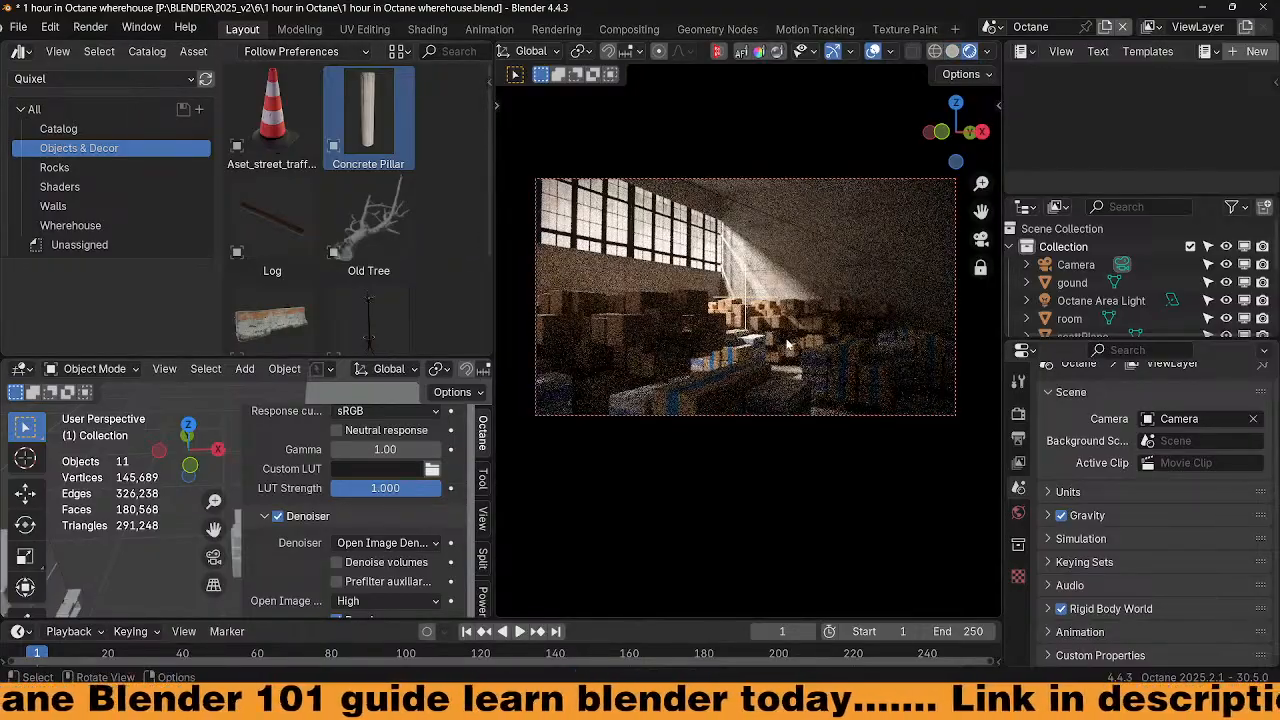
pyautogui.moveTo(757, 327); pyautogui.dragTo(764, 292, button='middle')
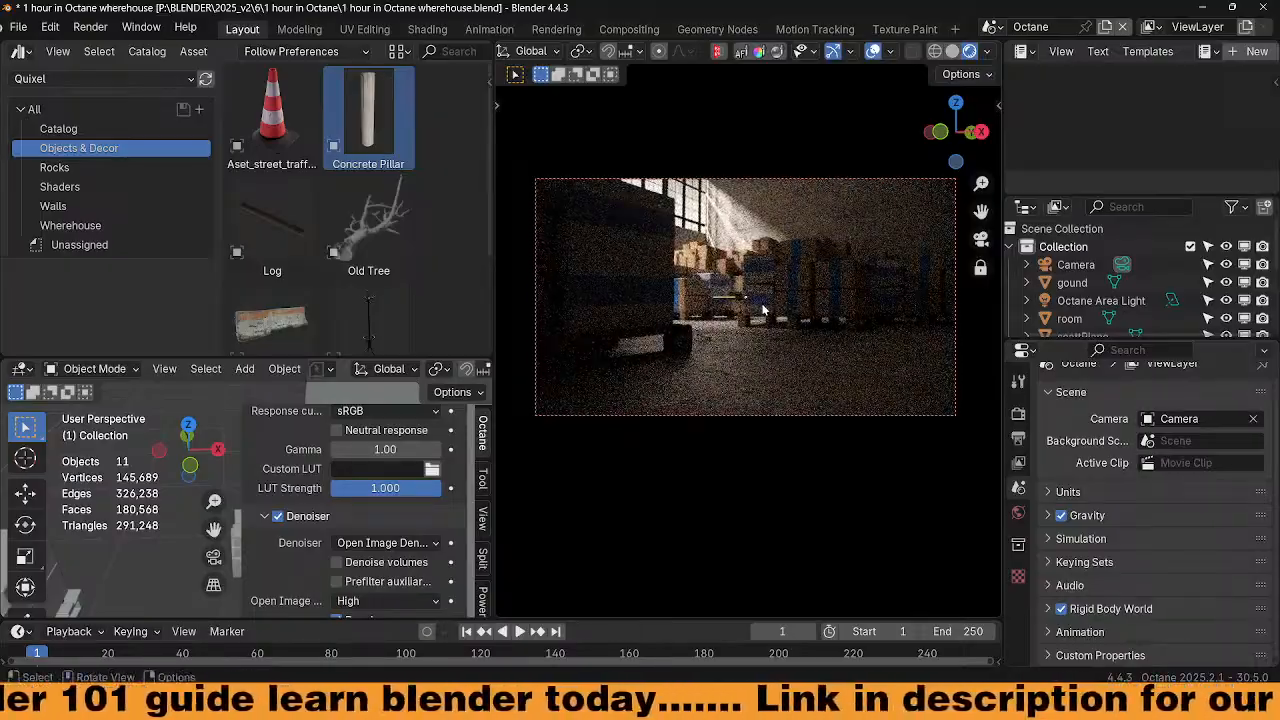
pyautogui.scroll(3, 763, 309)
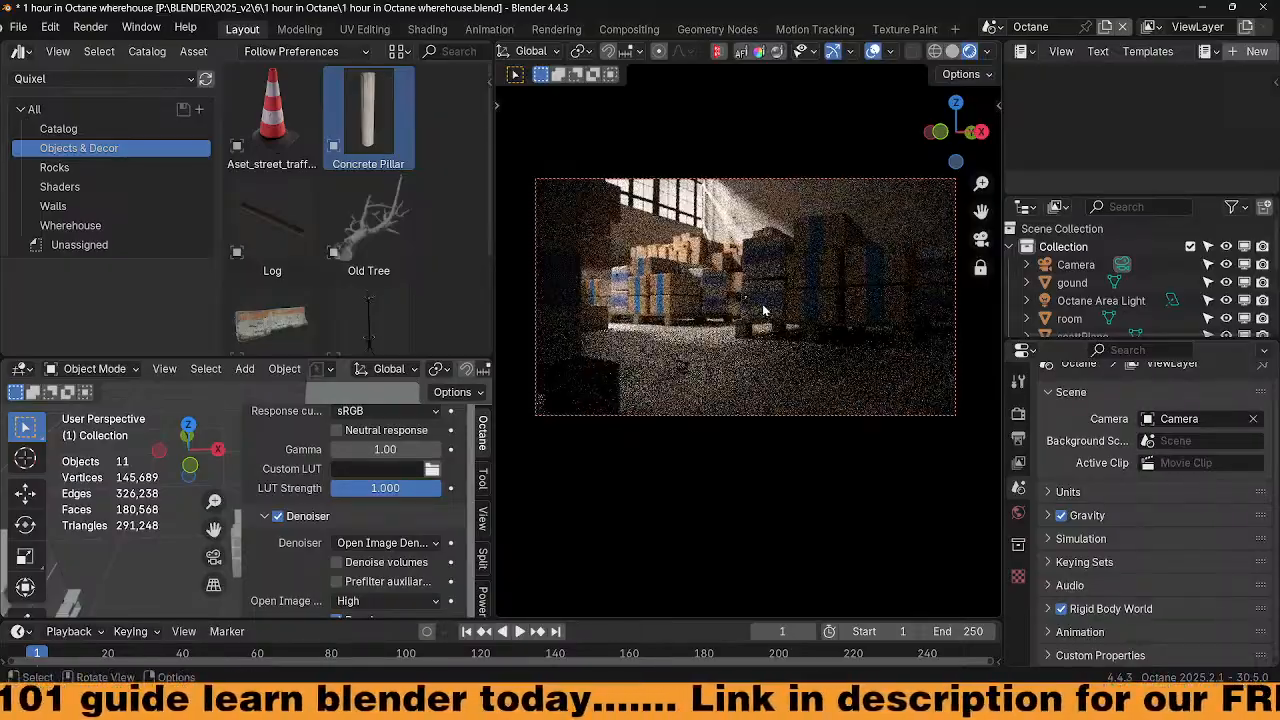
pyautogui.moveTo(760, 311)
pyautogui.mouseDown(button='middle')
pyautogui.moveTo(731, 303)
pyautogui.moveTo(757, 290)
pyautogui.mouseUp(button='middle')
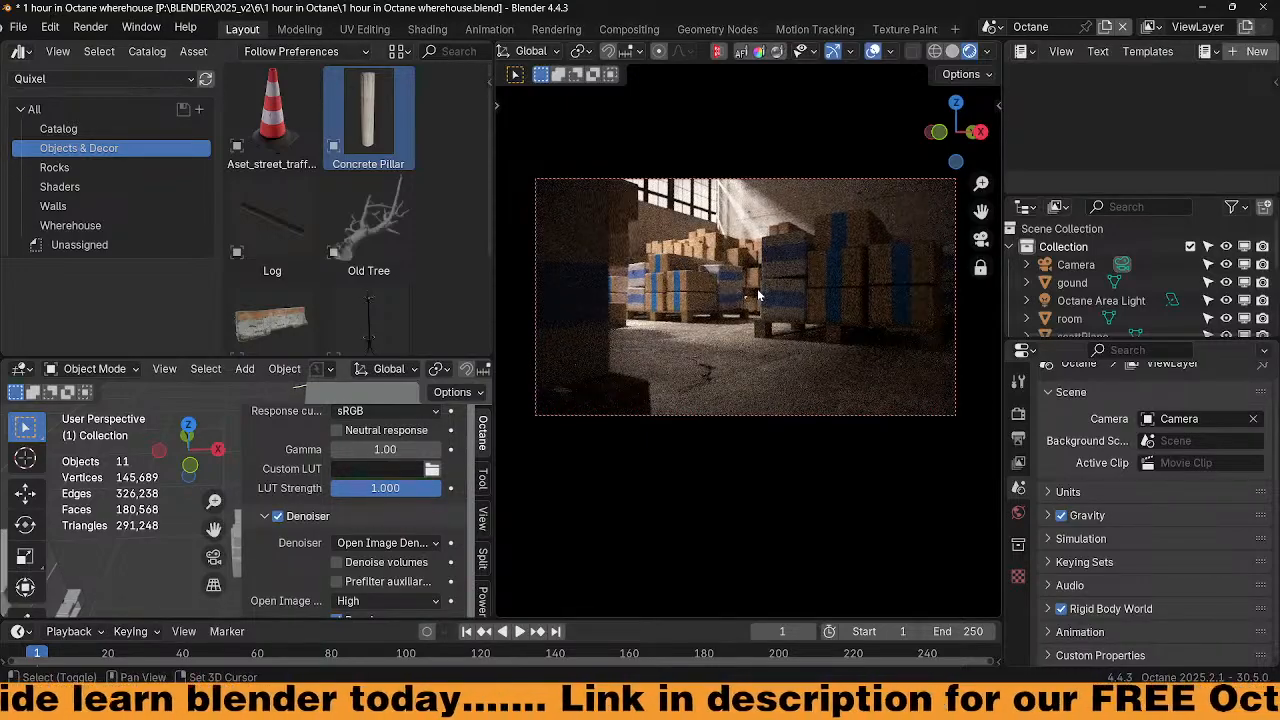
pyautogui.keyDown('shift'); pyautogui.moveTo(757, 290); pyautogui.dragTo(758, 304, button='middle'); pyautogui.keyUp('shift')
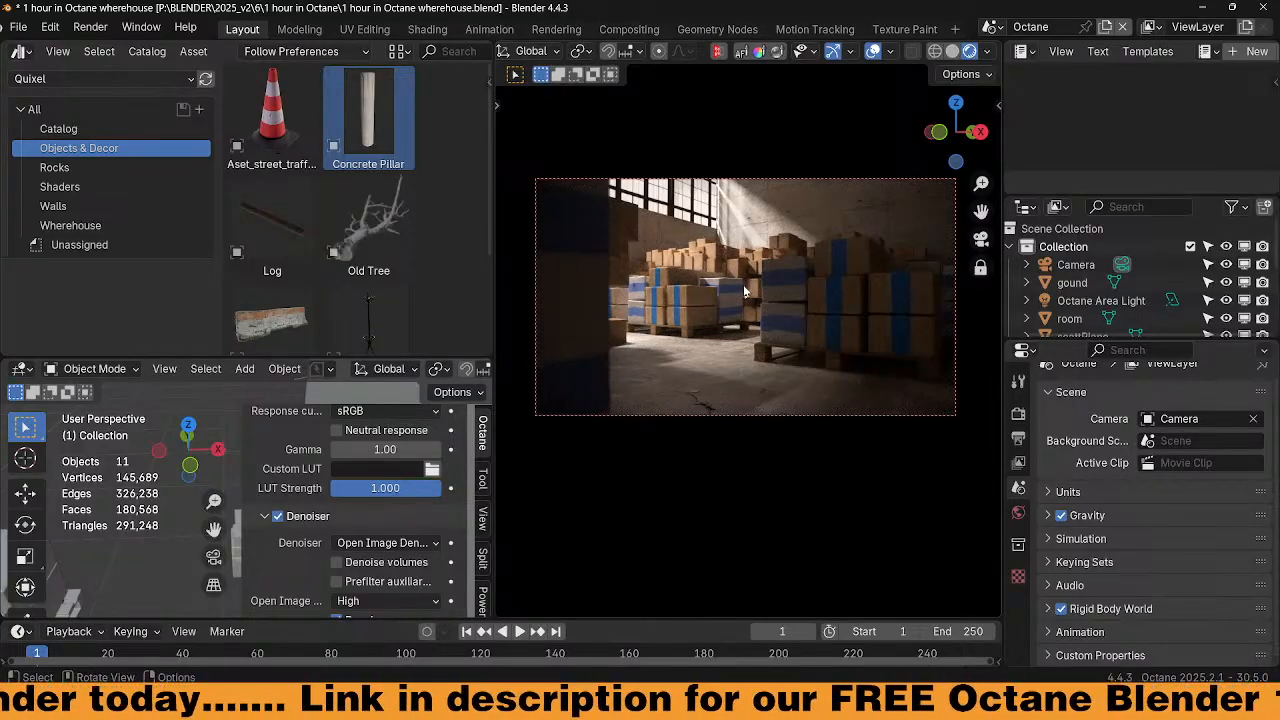
# Reframe the locked camera low above the floor, facing the window wall between the dark box stack and the taped pallets
pyautogui.moveTo(746, 302); pyautogui.dragTo(675, 232, button='middle')
pyautogui.keyDown('ctrl'); pyautogui.moveTo(657, 342); pyautogui.dragTo(688, 258, button='middle'); pyautogui.keyUp('ctrl')
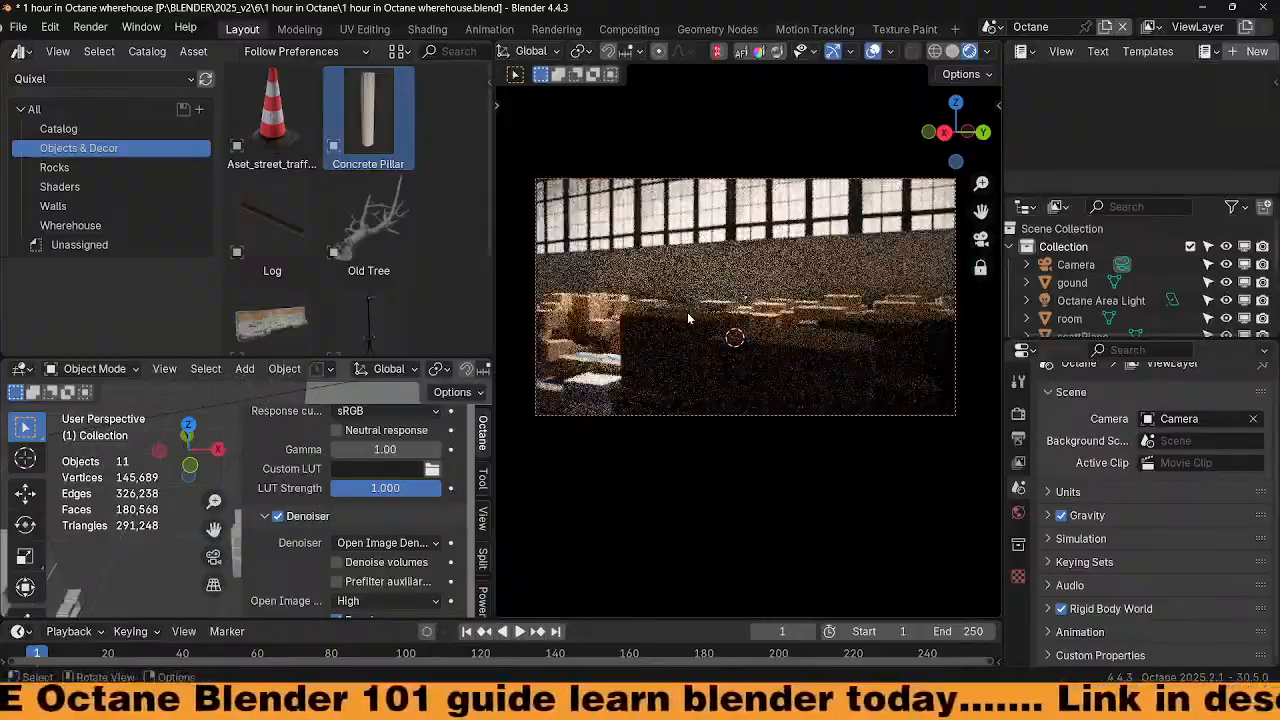
pyautogui.moveTo(686, 334); pyautogui.dragTo(689, 374, button='middle')
pyautogui.keyDown('shift'); pyautogui.moveTo(697, 298); pyautogui.dragTo(674, 425, button='middle'); pyautogui.keyUp('shift')
pyautogui.scroll(-3, 687, 378)
pyautogui.scroll(-2, 683, 368)
pyautogui.keyDown('shift'); pyautogui.moveTo(640, 366); pyautogui.dragTo(764, 324, button='middle'); pyautogui.keyUp('shift')
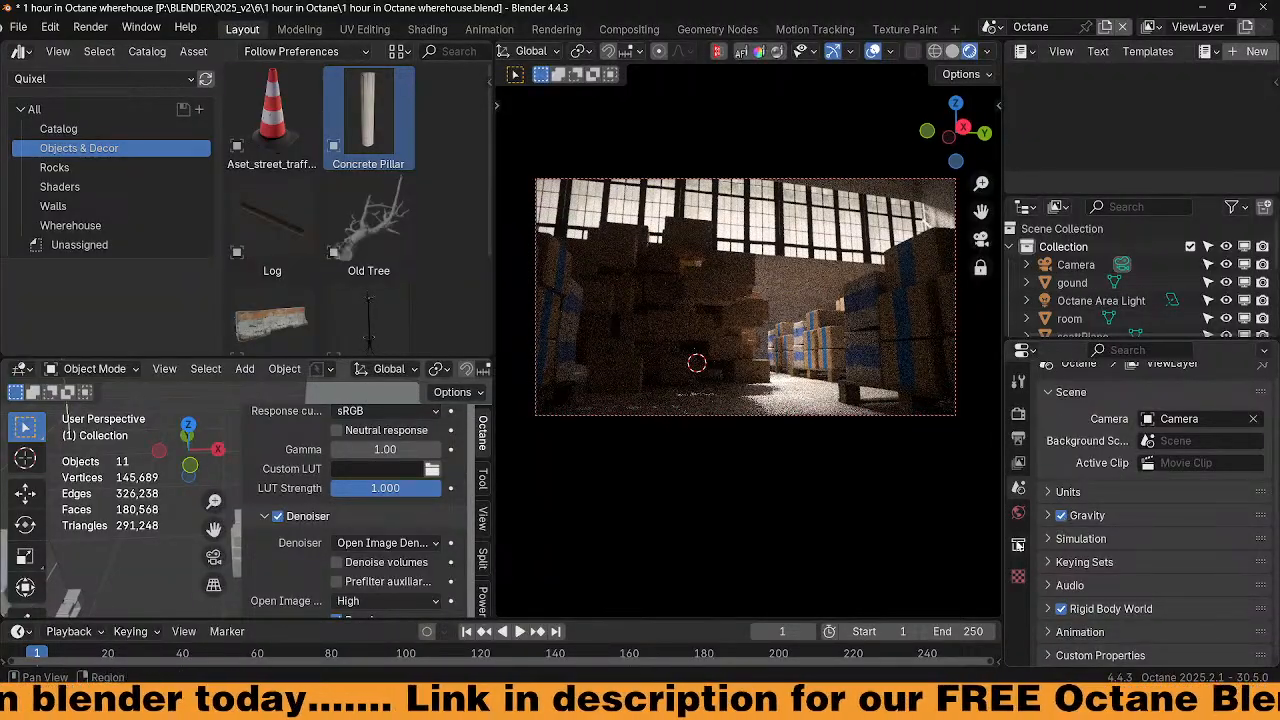
# Change the camera's realistic lens type to the 40mm f/2.0 film lens
pyautogui.click(1075, 267)
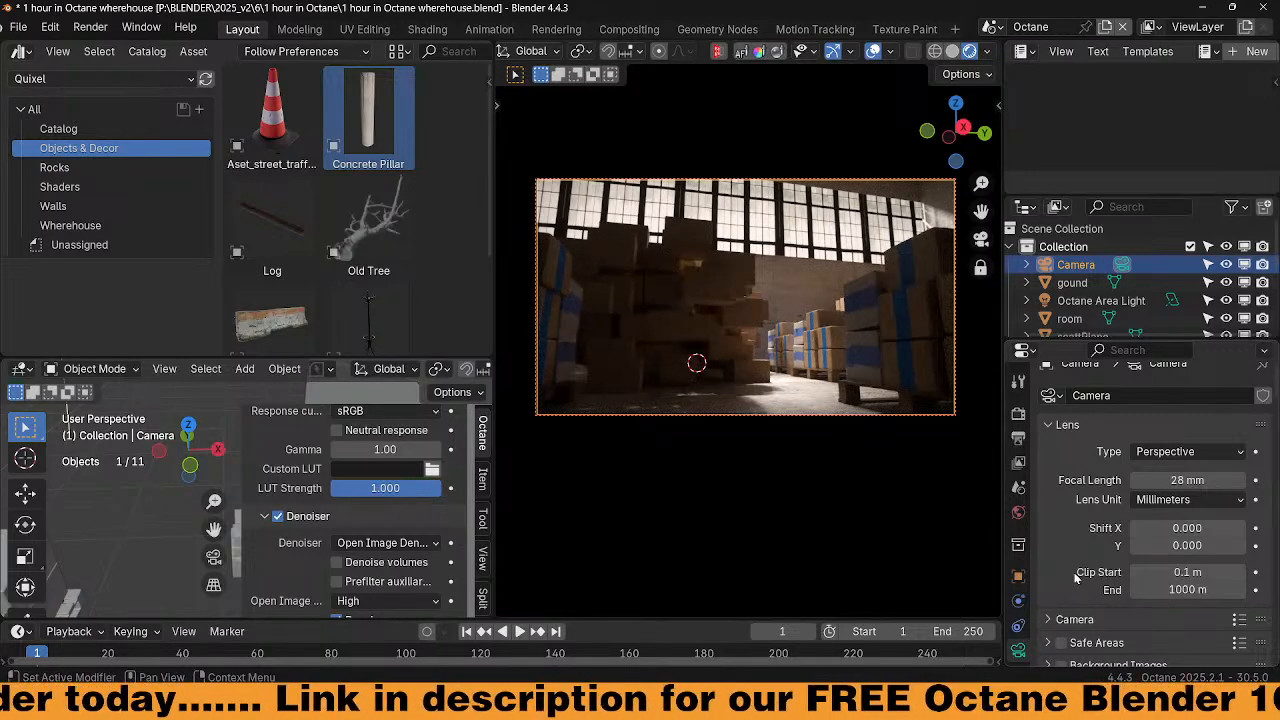
pyautogui.scroll(-10, 1077, 573)
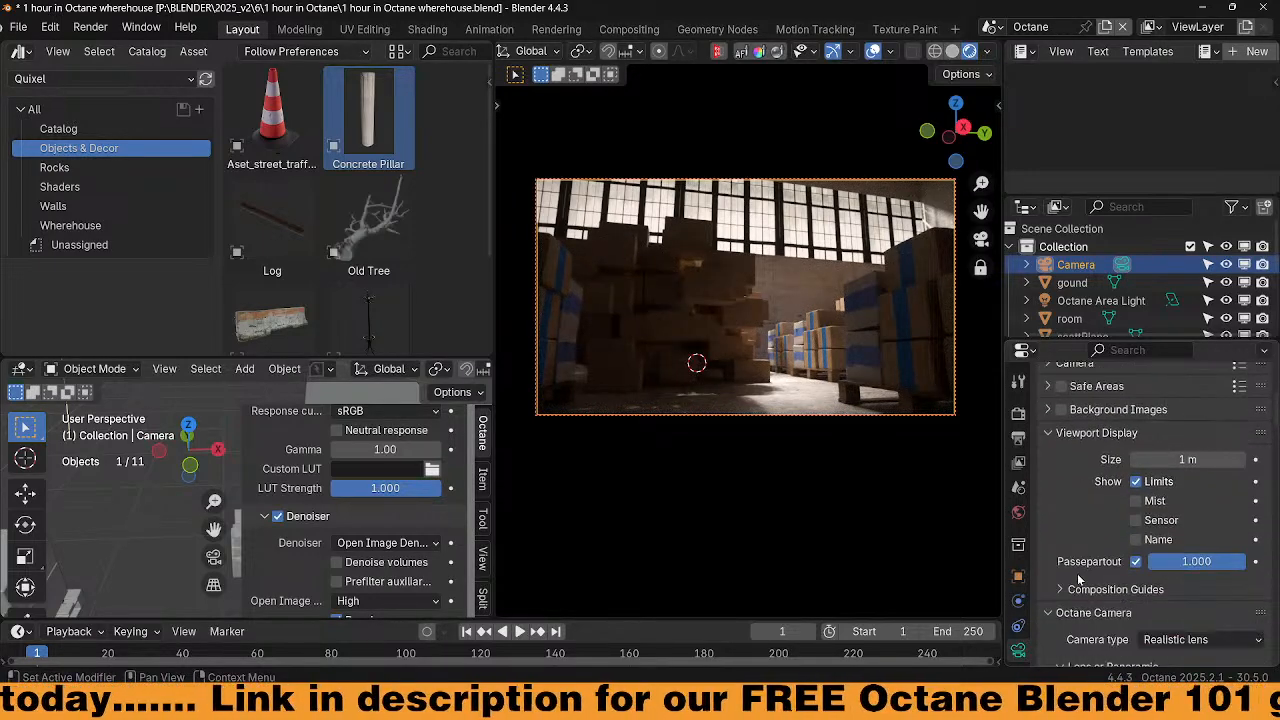
pyautogui.click(1205, 547)
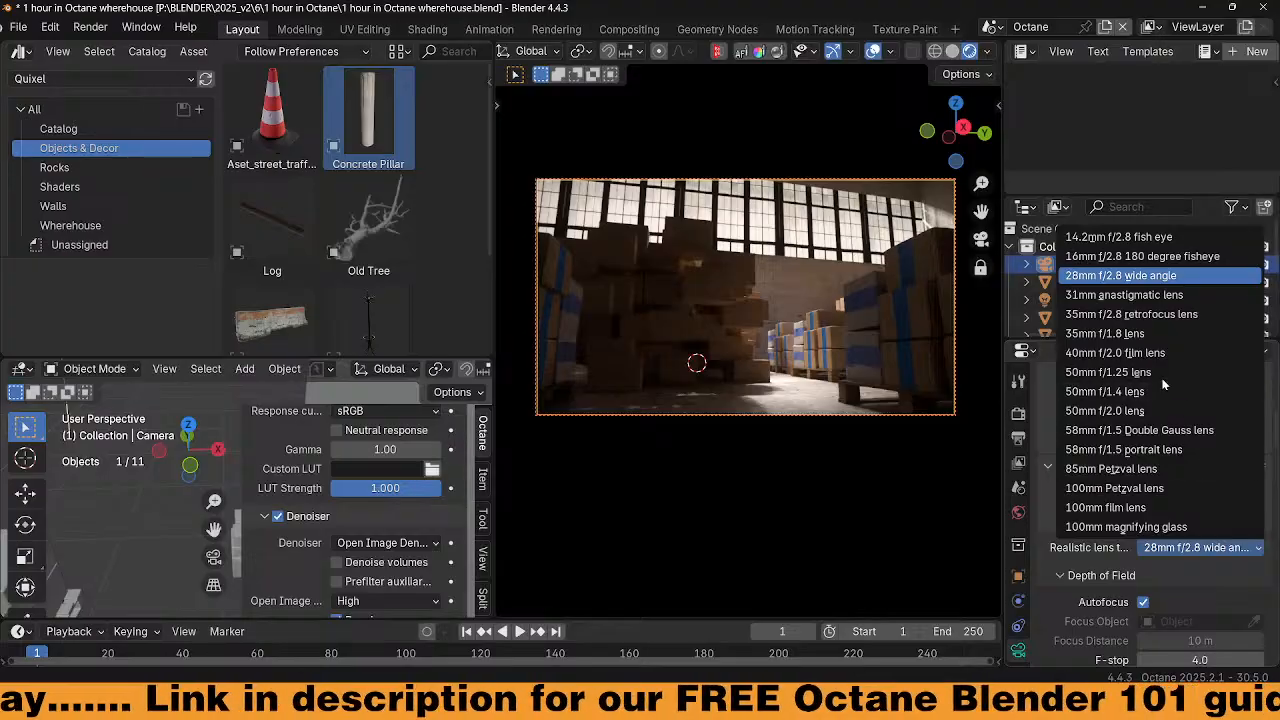
pyautogui.click(1160, 353)
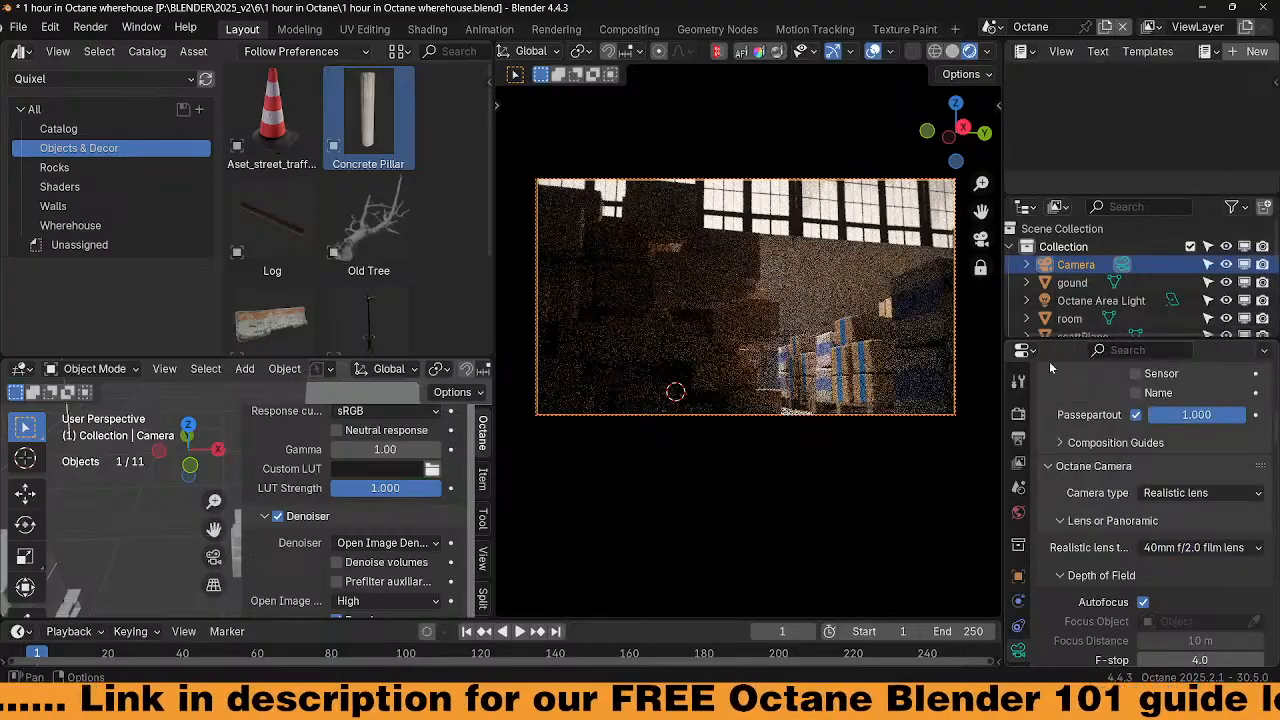
# Reframe the locked camera on the taped box pallet, keeping the dark box stack as foreground along one side of the shot
pyautogui.moveTo(876, 366)
pyautogui.keyDown('shift'); pyautogui.mouseDown(button='middle')
pyautogui.moveTo(901, 369)
pyautogui.moveTo(867, 362)
pyautogui.mouseUp(button='middle'); pyautogui.keyUp('shift')
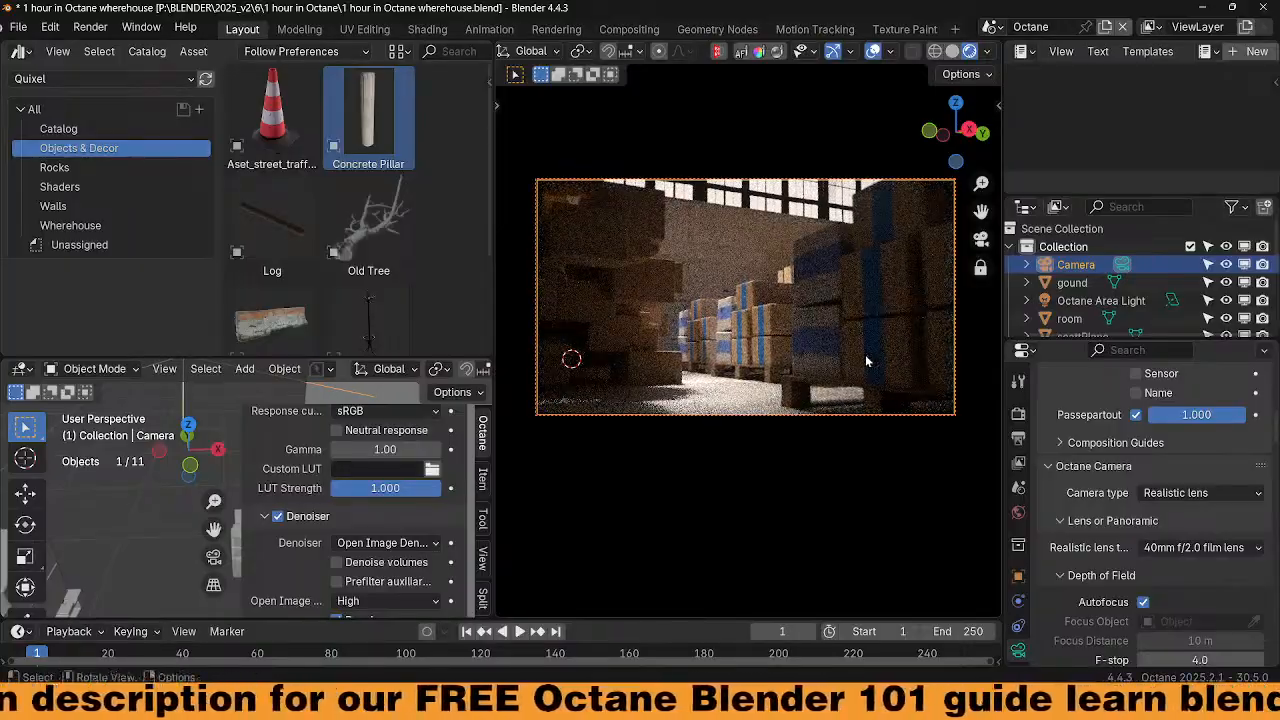
pyautogui.moveTo(866, 358); pyautogui.dragTo(825, 358, button='middle')
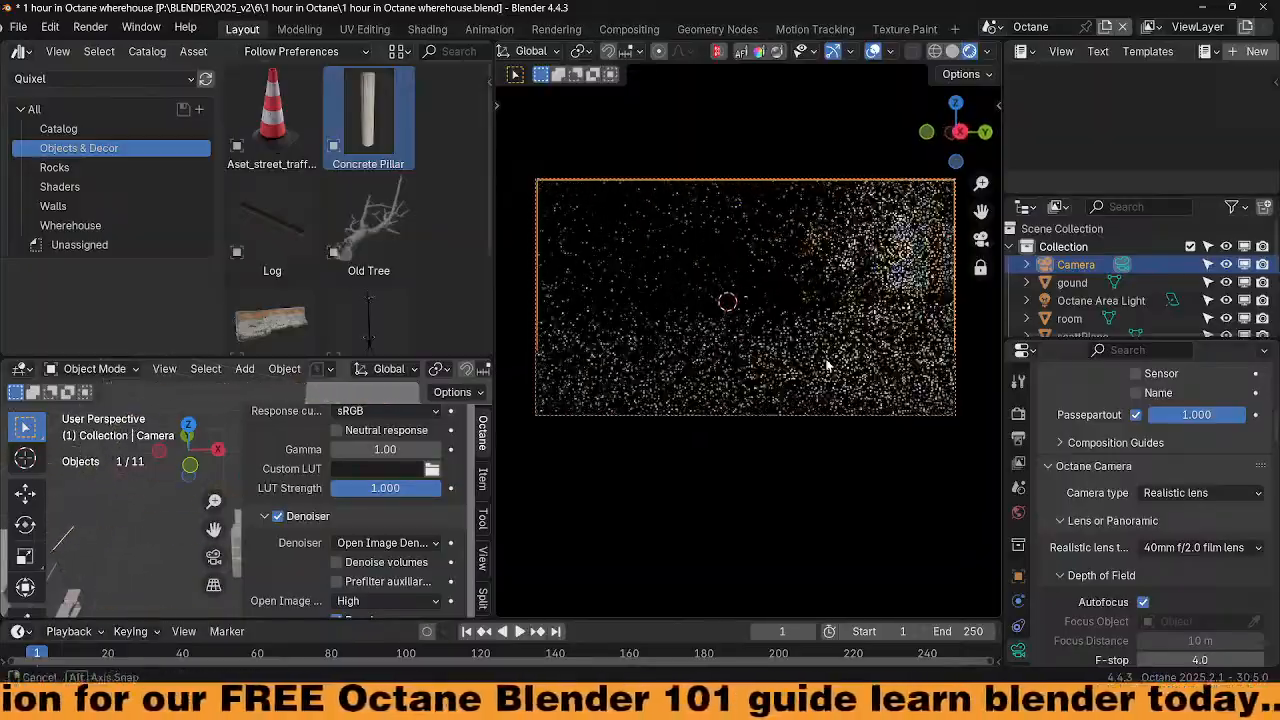
pyautogui.keyDown('shift'); pyautogui.moveTo(905, 348); pyautogui.dragTo(857, 366, button='middle'); pyautogui.keyUp('shift')
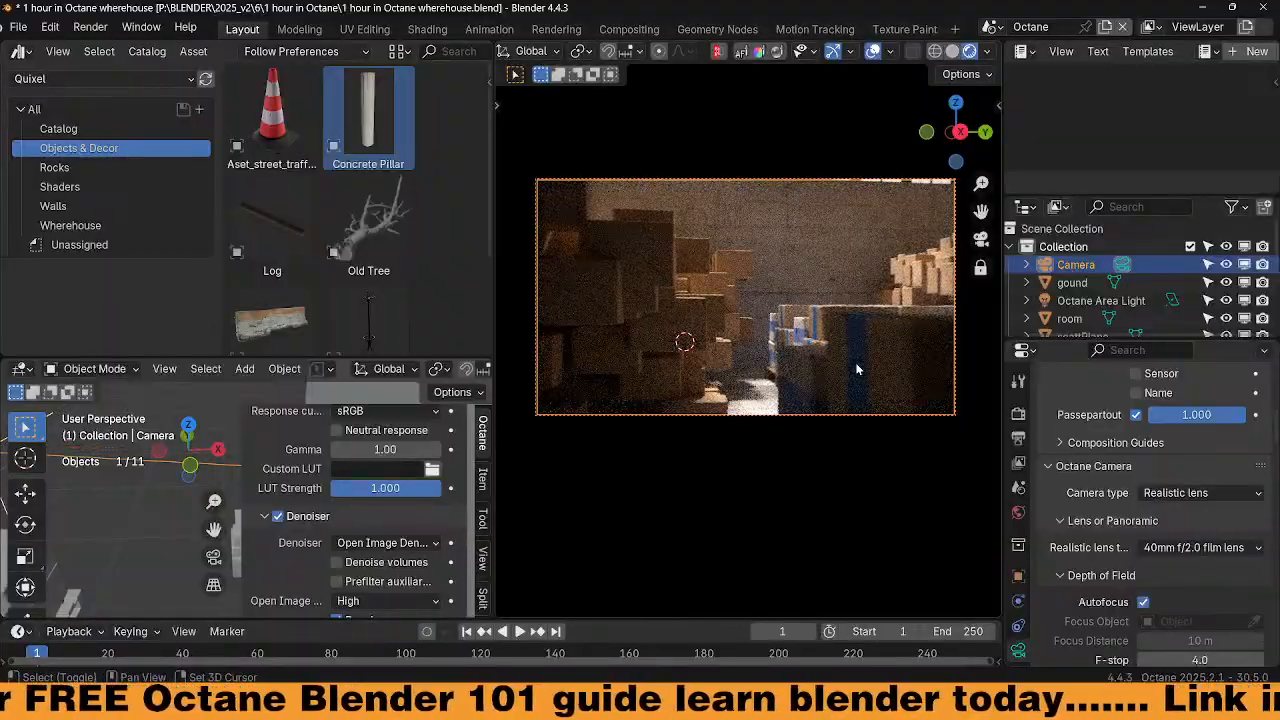
pyautogui.moveTo(857, 369); pyautogui.dragTo(879, 343, button='middle')
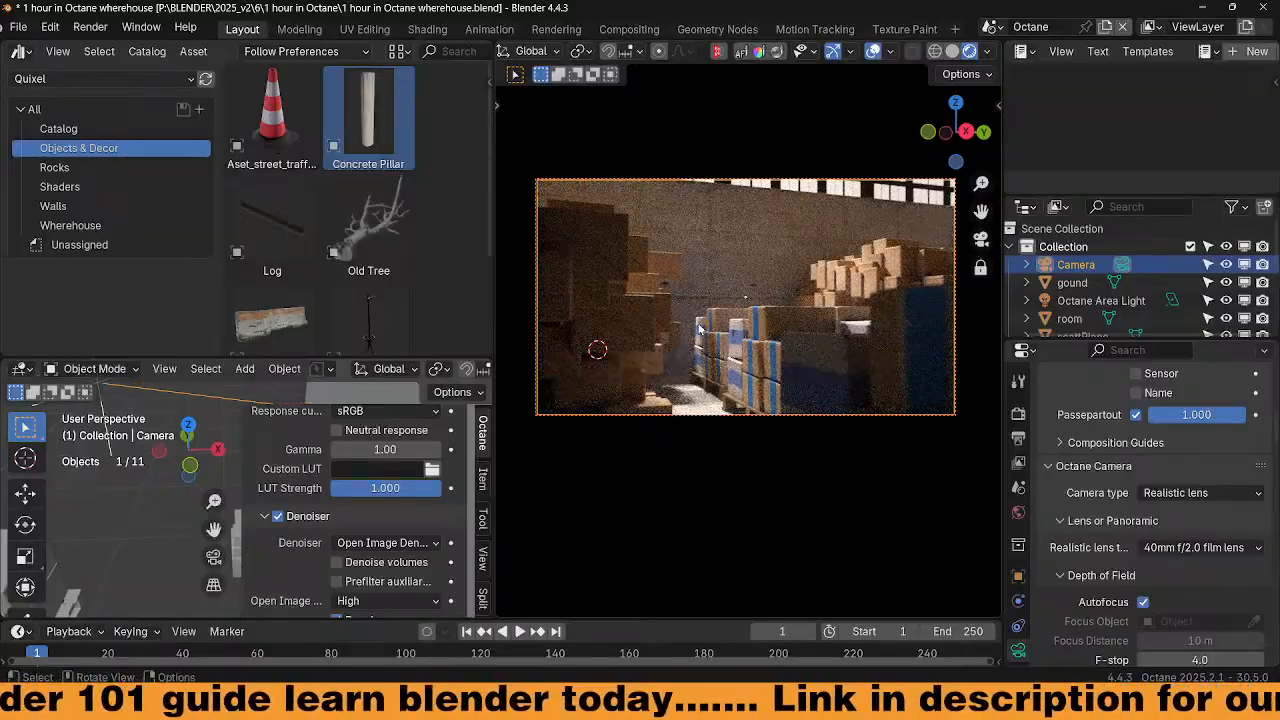
pyautogui.moveTo(625, 296); pyautogui.dragTo(793, 302, button='middle')
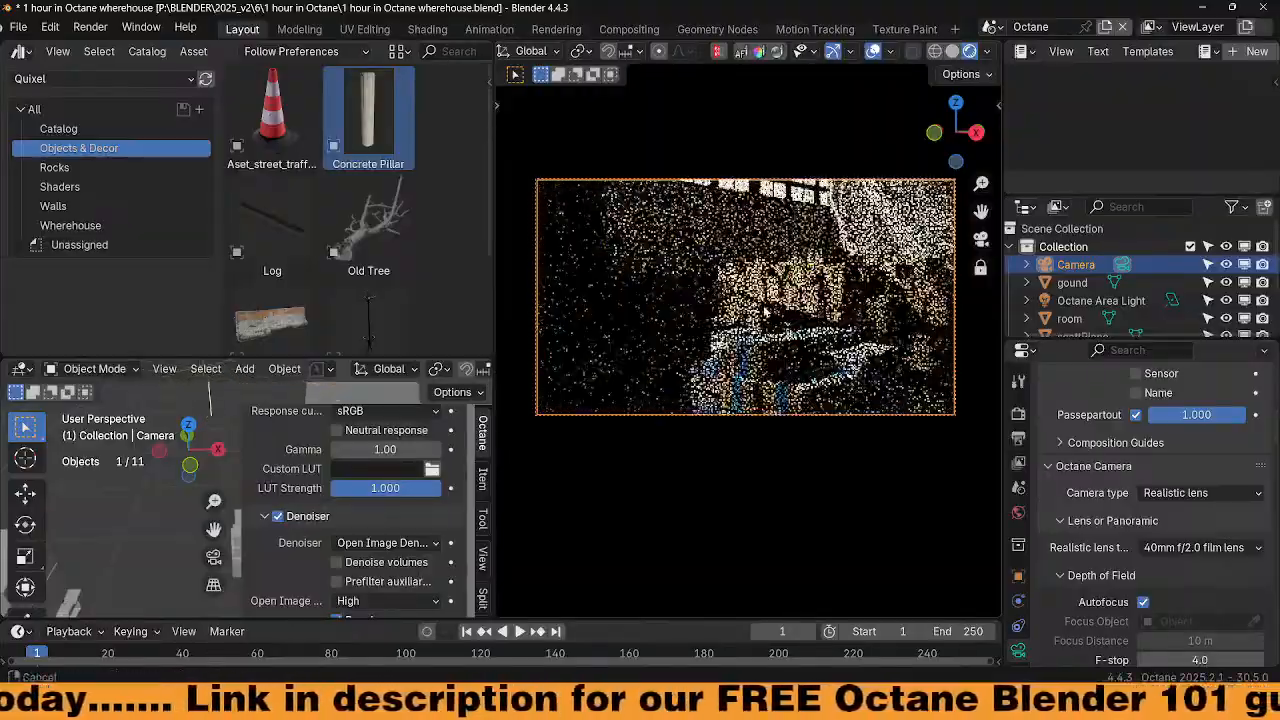
pyautogui.moveTo(769, 301)
pyautogui.mouseDown(button='middle')
pyautogui.moveTo(771, 285)
pyautogui.moveTo(761, 312)
pyautogui.moveTo(760, 292)
pyautogui.mouseUp(button='middle')
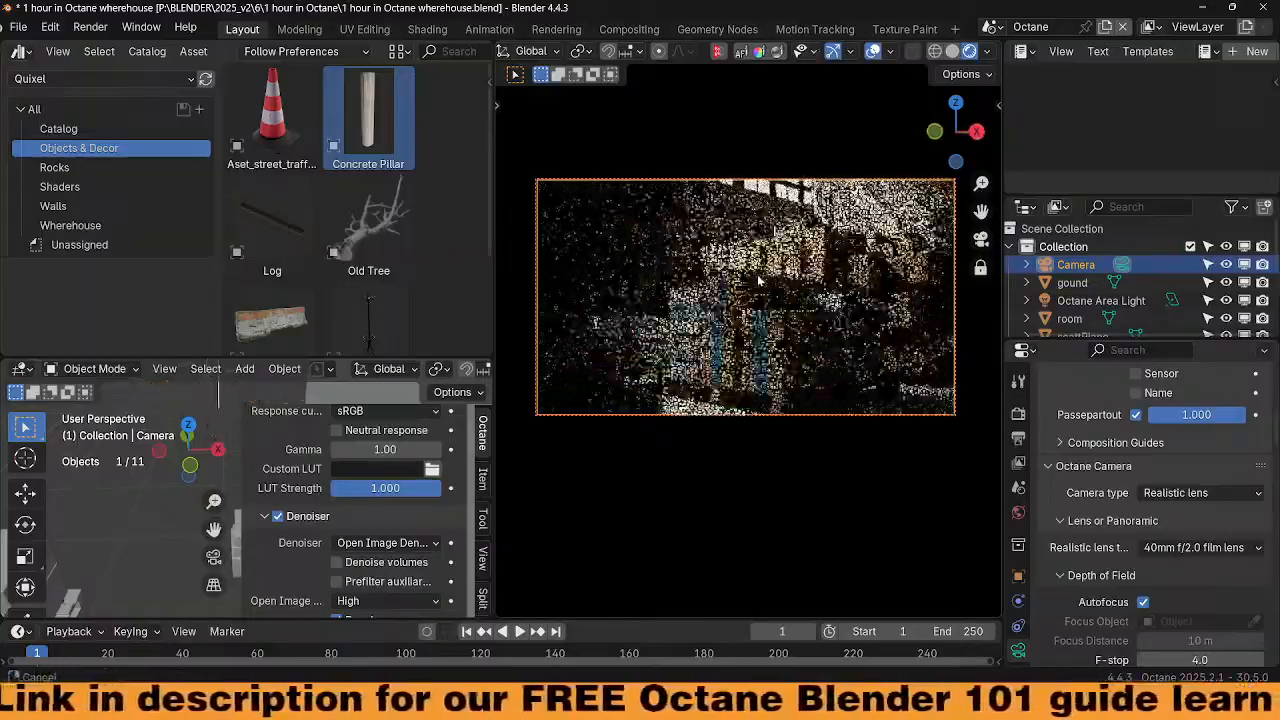
pyautogui.moveTo(758, 282); pyautogui.dragTo(798, 303, button='middle')
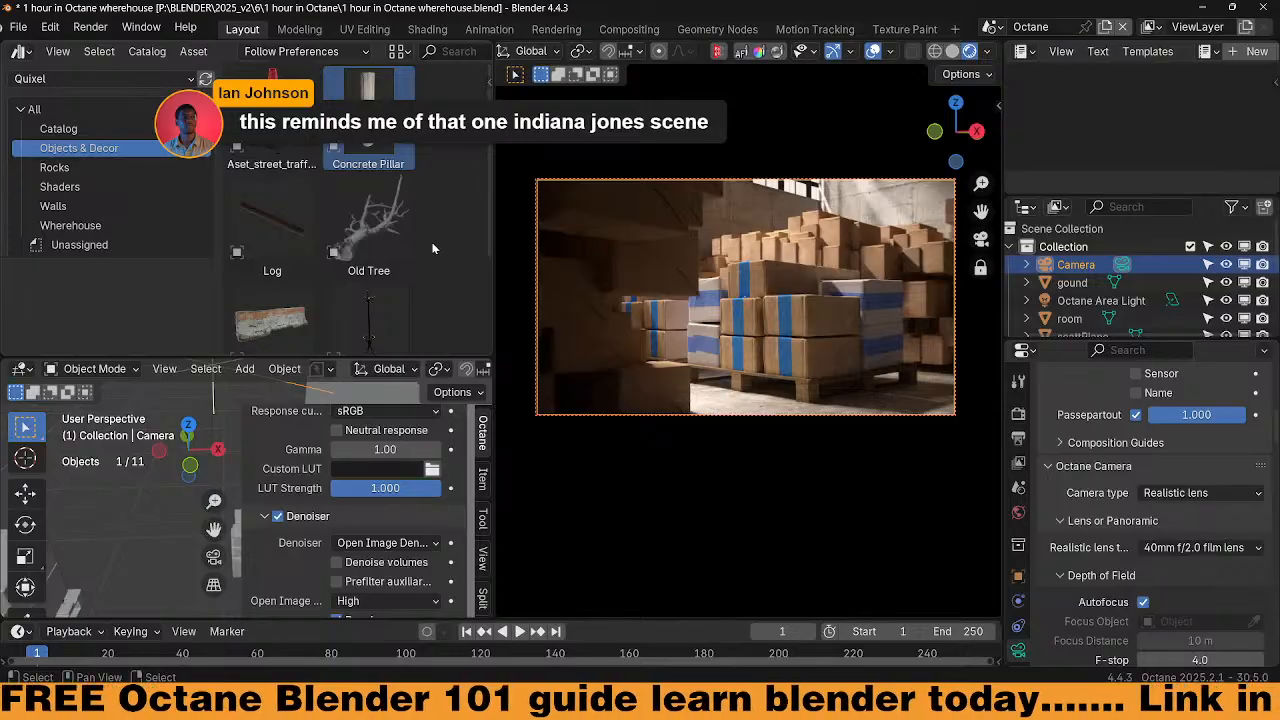
# Select the windos object and show its whole material node tree in an enlarged shader editor replacing the asset browser
pyautogui.moveTo(432, 358); pyautogui.dragTo(432, 281)
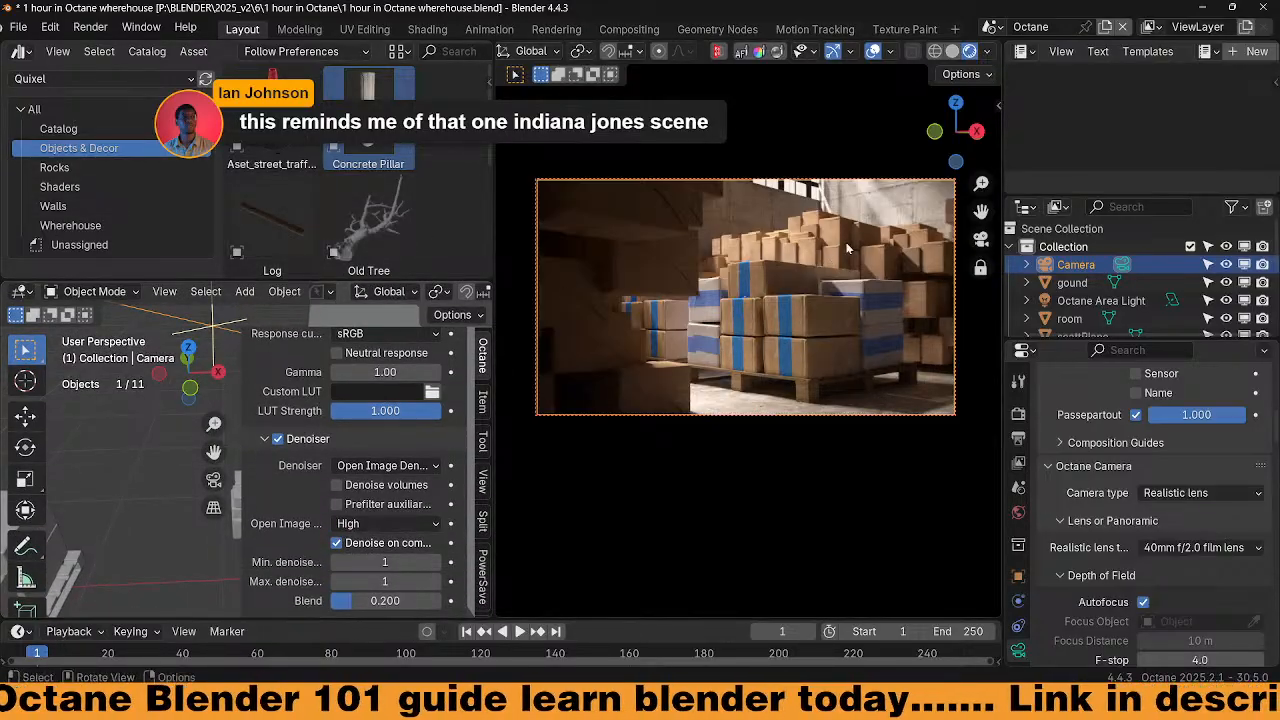
pyautogui.scroll(-2, 1085, 299)
pyautogui.click(1095, 283)
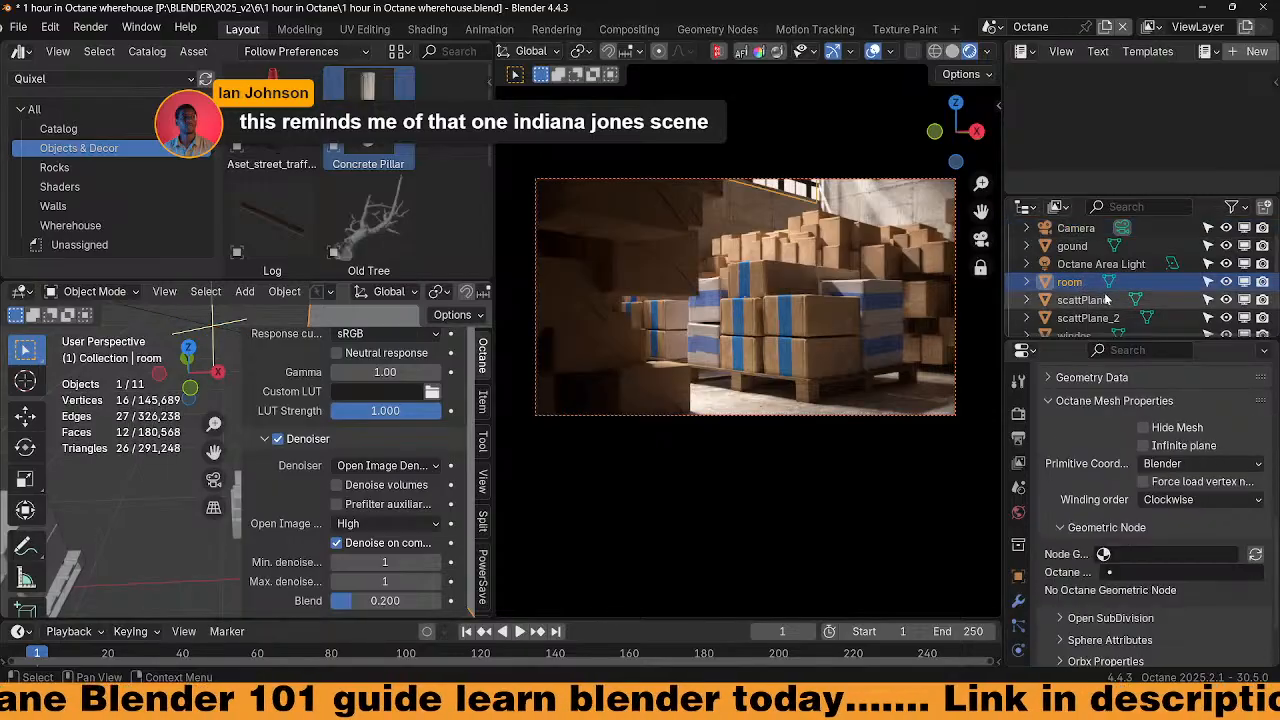
pyautogui.scroll(-2, 1093, 301)
pyautogui.click(1093, 301)
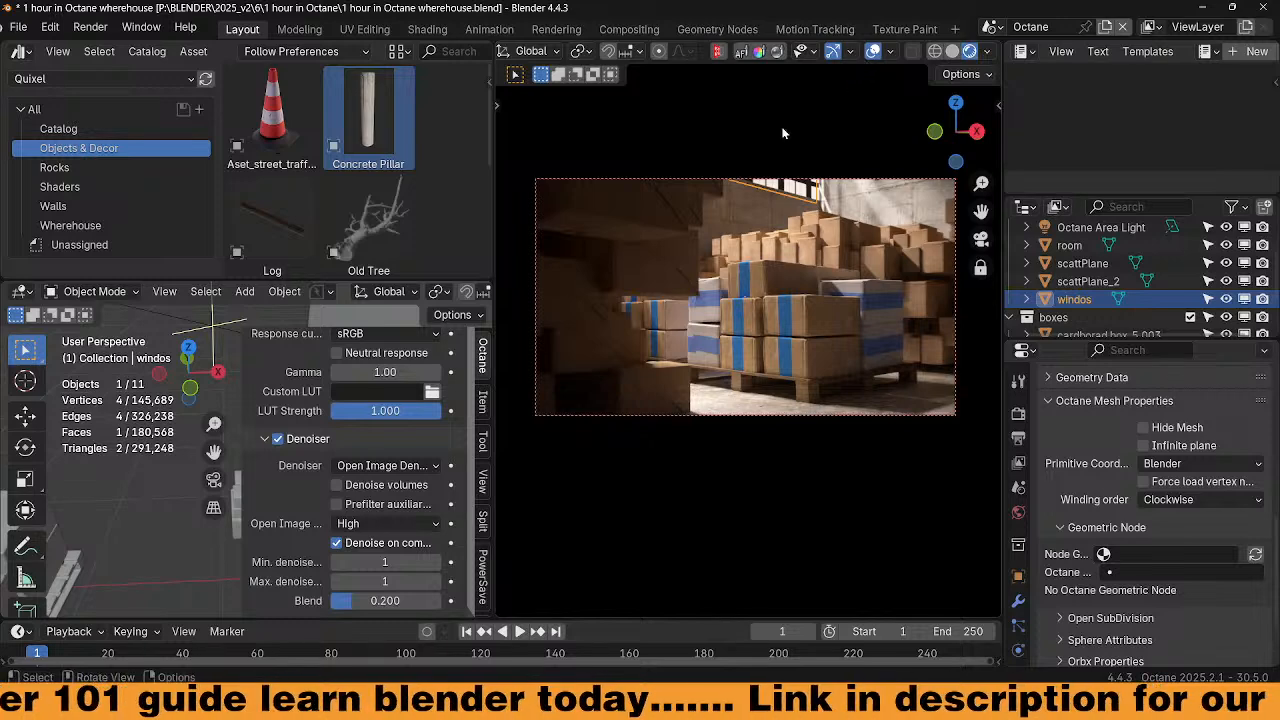
pyautogui.moveTo(265, 281); pyautogui.dragTo(253, 410)
pyautogui.click(18, 51)
pyautogui.click(58, 196)
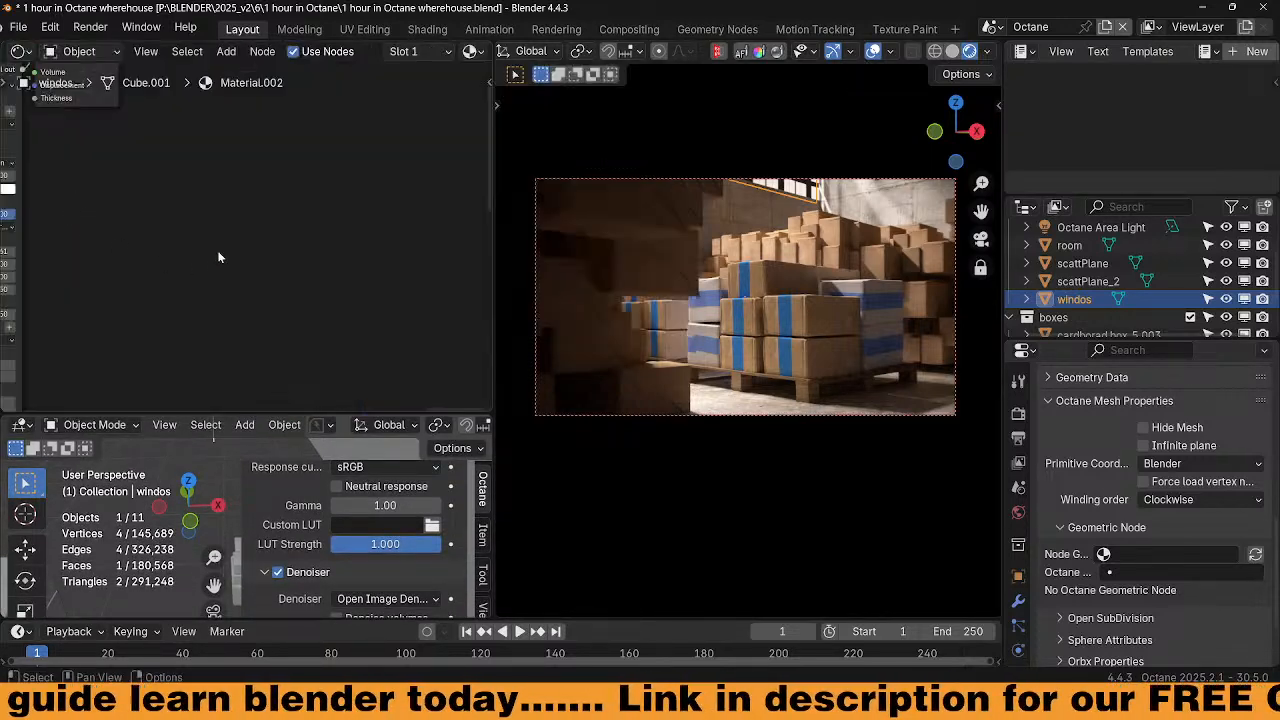
pyautogui.press('a')
pyautogui.press('KP_Decimal')
pyautogui.scroll(10, 245, 228)
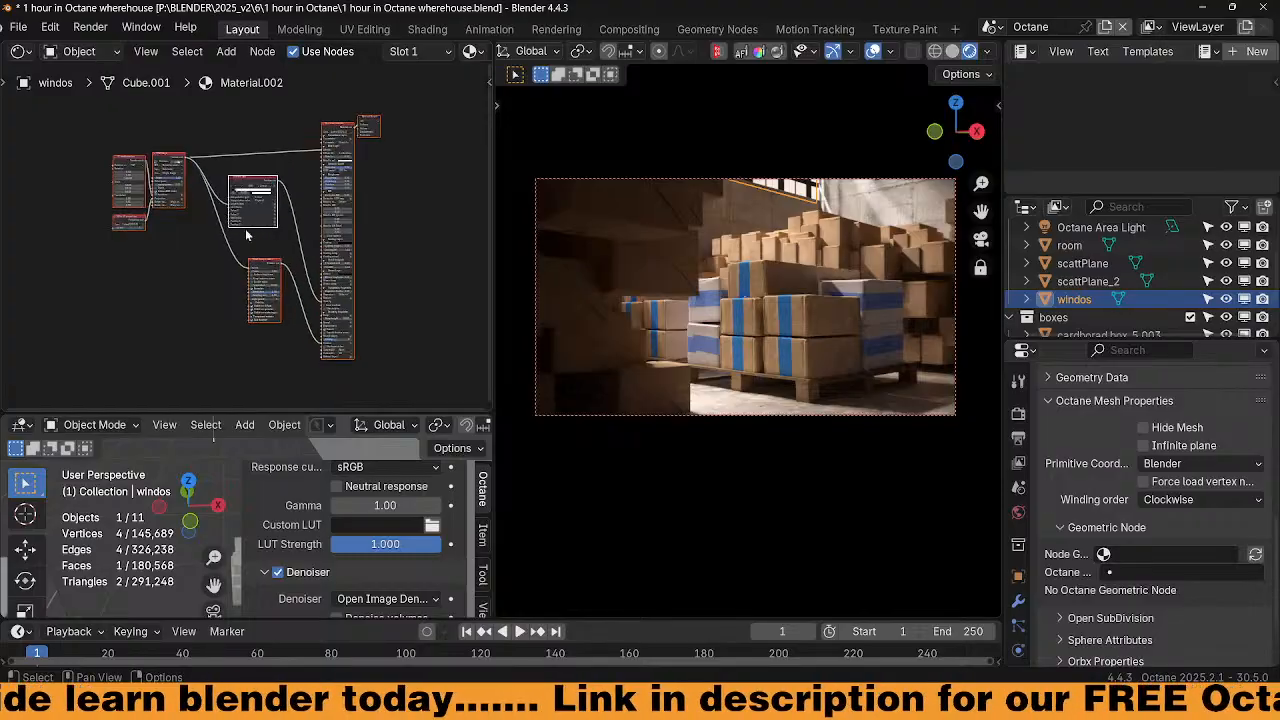
# Set the X translation of the windos texture's 3D transformation to -0.02 and hide the rendered view's overlays
pyautogui.scroll(1, 139, 284)
pyautogui.moveTo(160, 285); pyautogui.dragTo(297, 360, button='middle')
pyautogui.moveTo(156, 262)
pyautogui.mouseDown(button='middle')
pyautogui.moveTo(246, 302)
pyautogui.moveTo(275, 335)
pyautogui.mouseUp(button='middle')
pyautogui.scroll(5, 275, 335)
pyautogui.scroll(1, 275, 335)
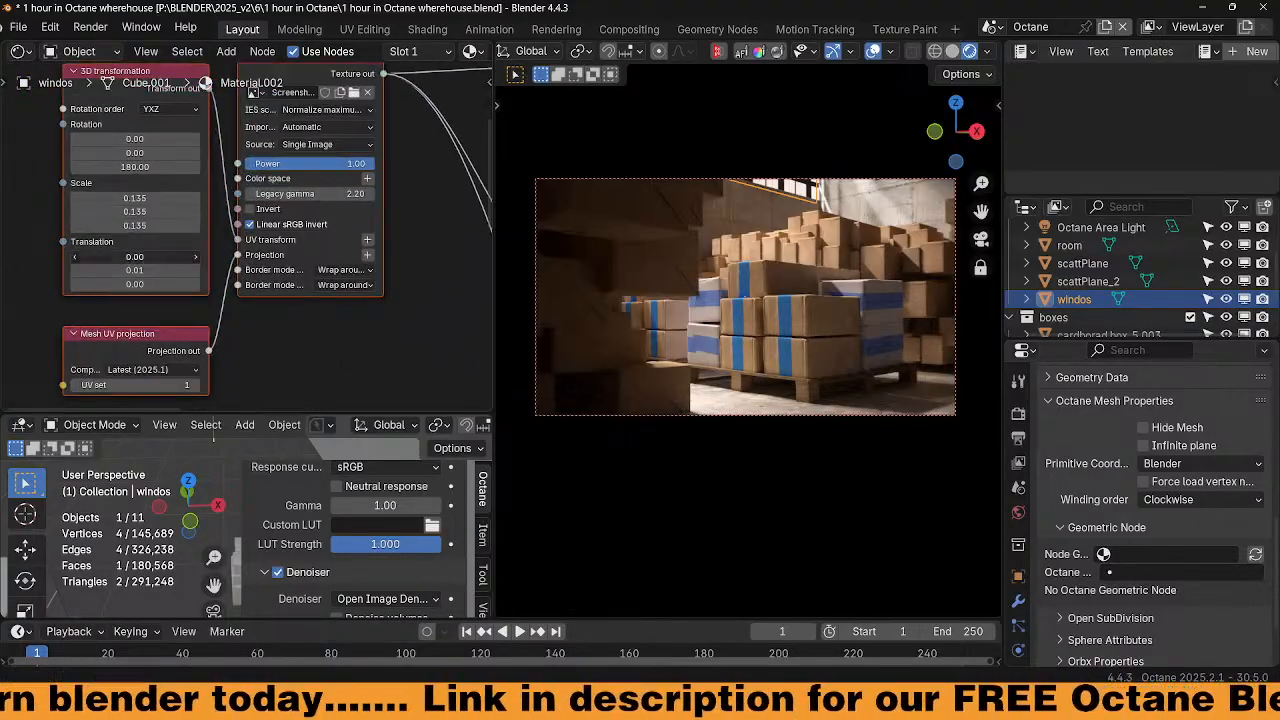
pyautogui.moveTo(135, 257); pyautogui.dragTo(151, 257)
pyautogui.click(782, 490)
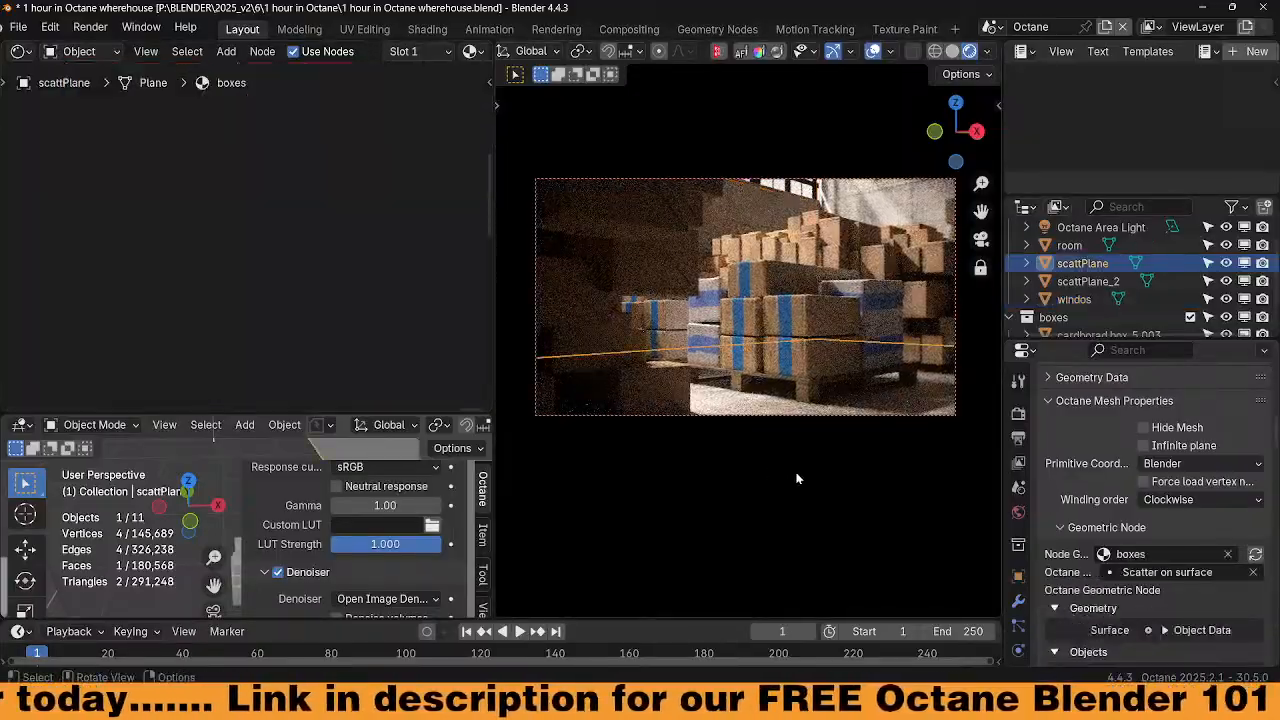
pyautogui.click(872, 51)
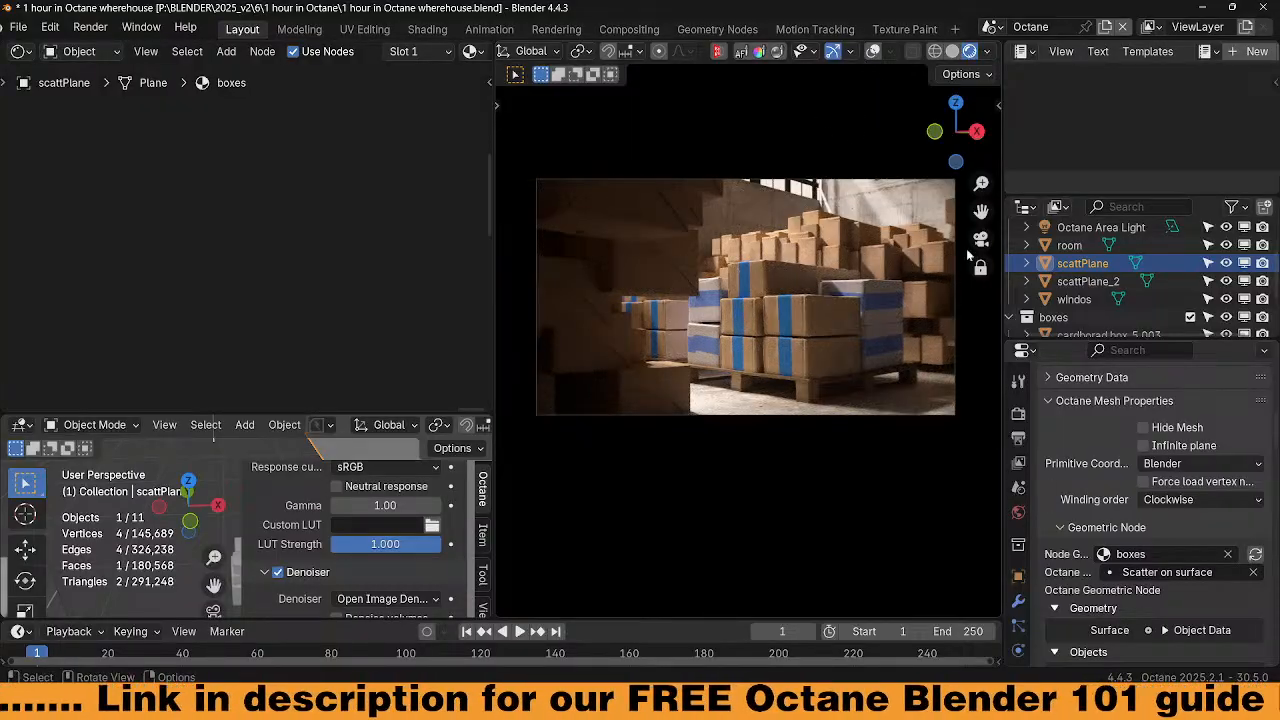
pyautogui.click(1075, 300)
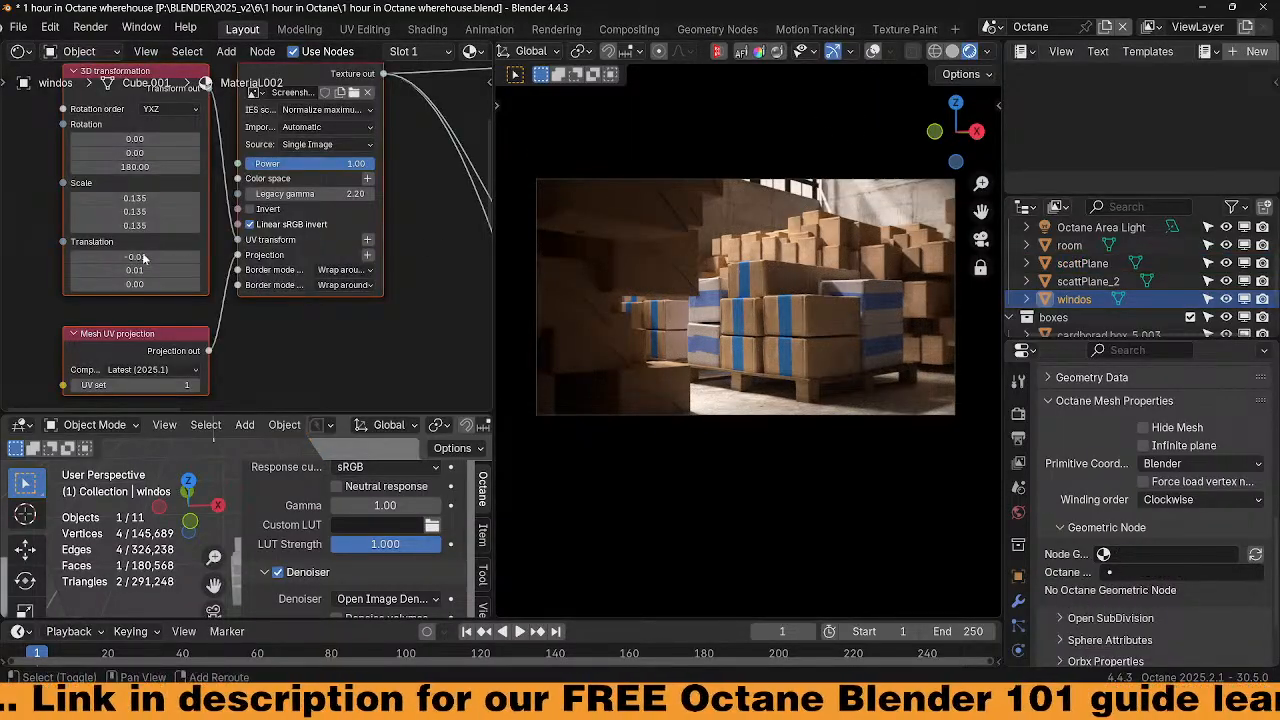
pyautogui.click(74, 256)
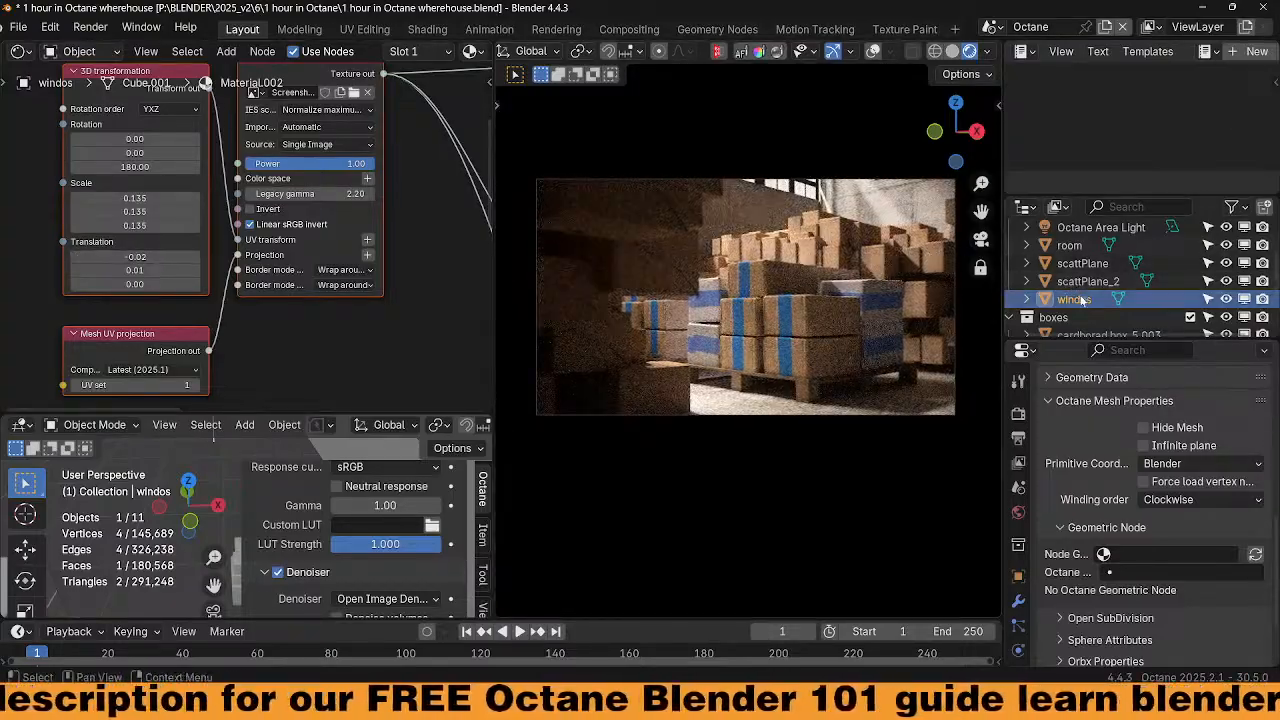
# Scale the Octane Area Light along the global X axis
pyautogui.click(1097, 229)
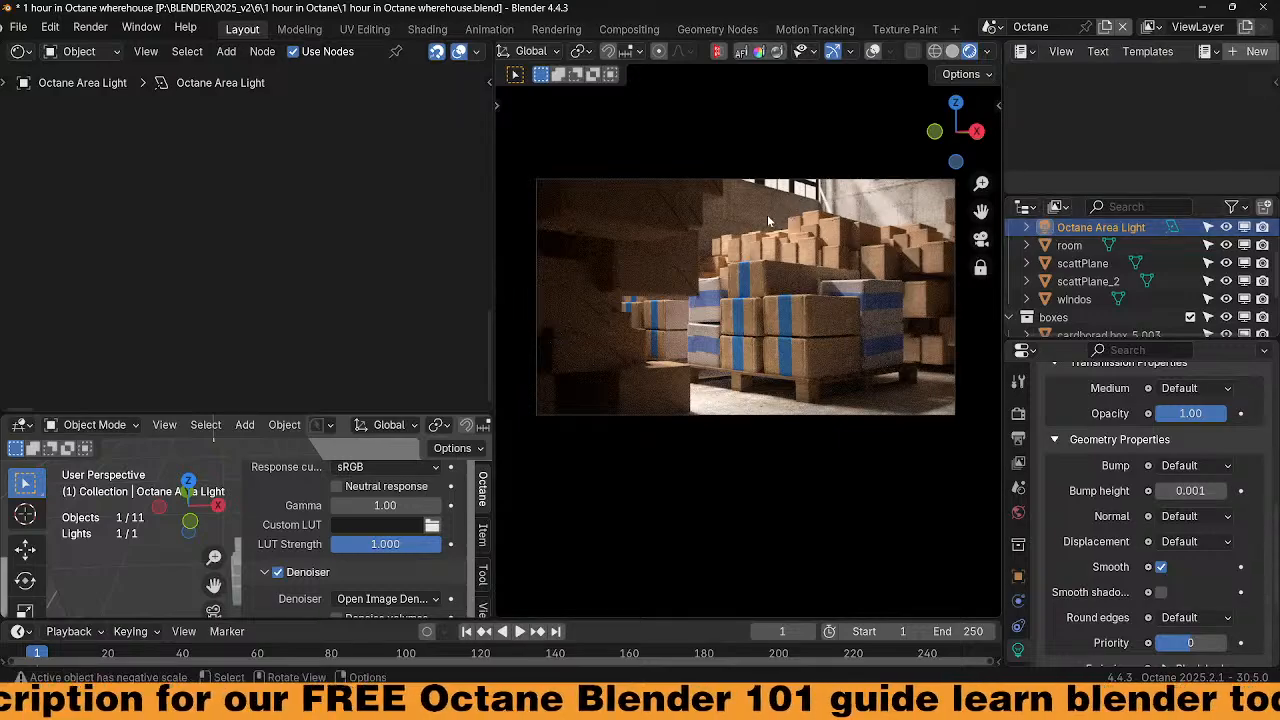
pyautogui.press('s')
pyautogui.press('x')
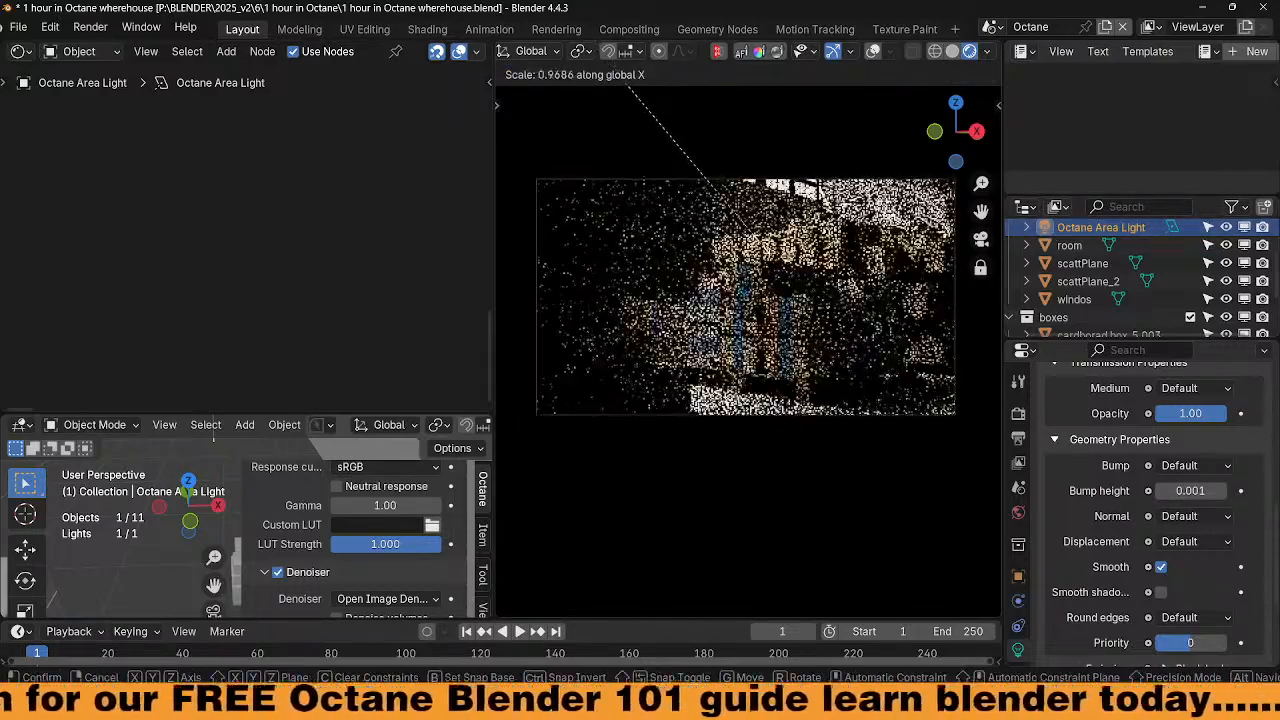
pyautogui.click(790, 262)
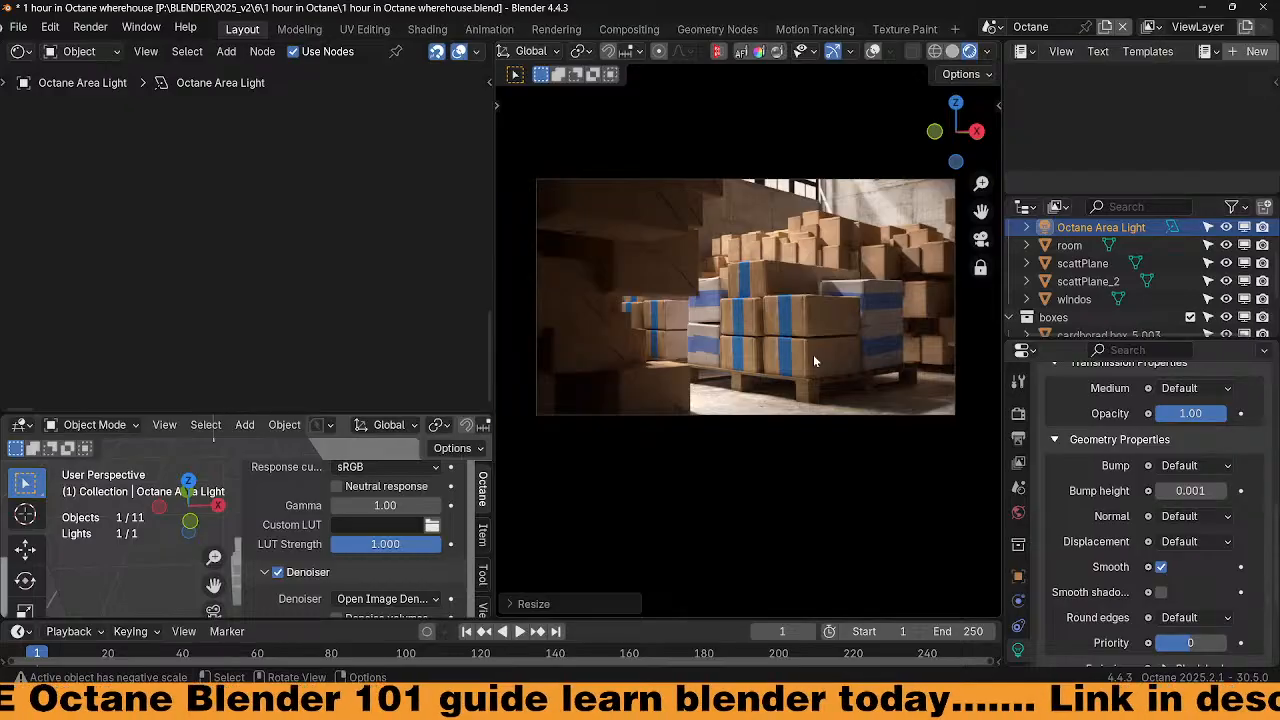
# Turn off the camera's autofocus, show the viewport overlays again, and set the focus distance to 7.28 m
pyautogui.click(1080, 248)
pyautogui.scroll(-3, 1075, 300)
pyautogui.scroll(6, 1080, 290)
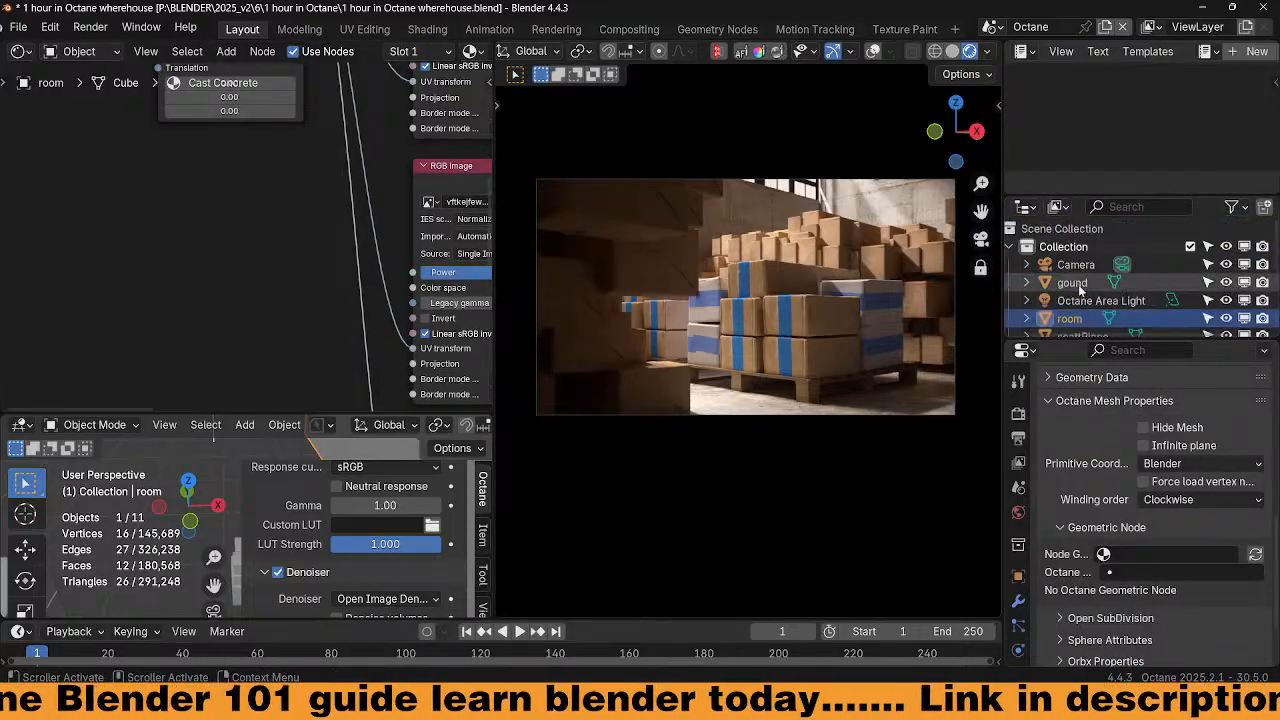
pyautogui.click(1076, 265)
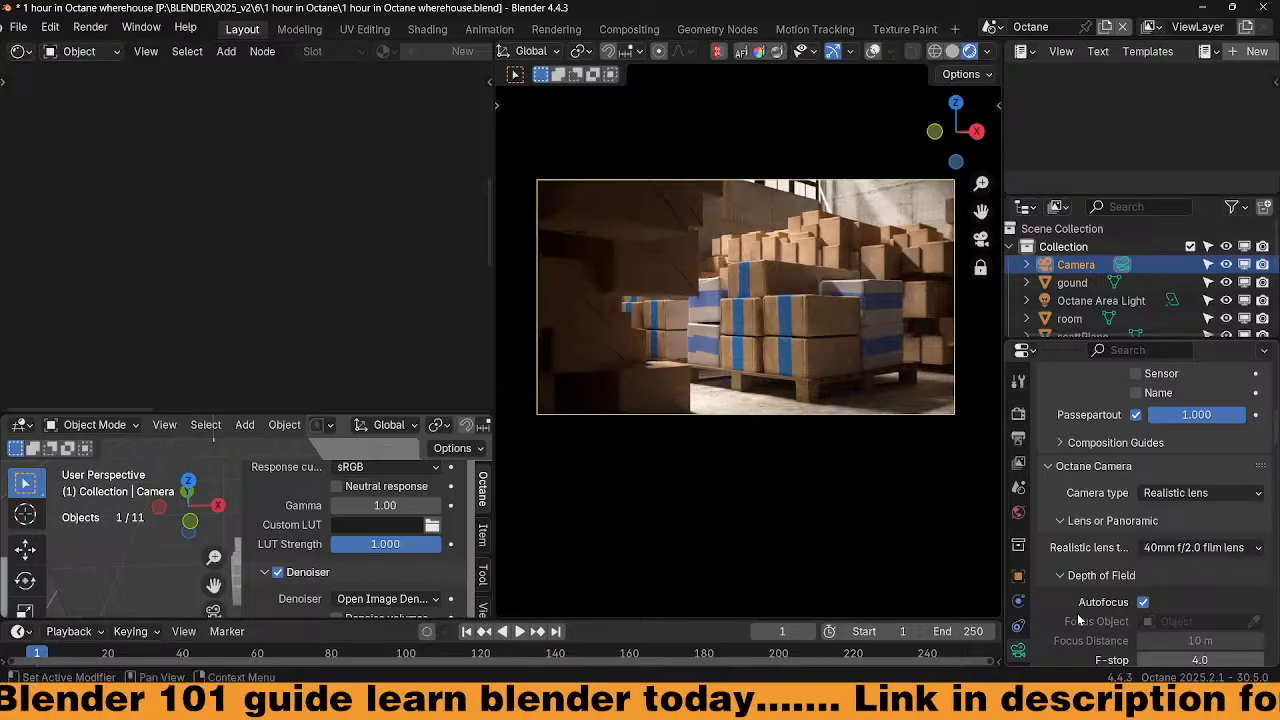
pyautogui.click(1144, 603)
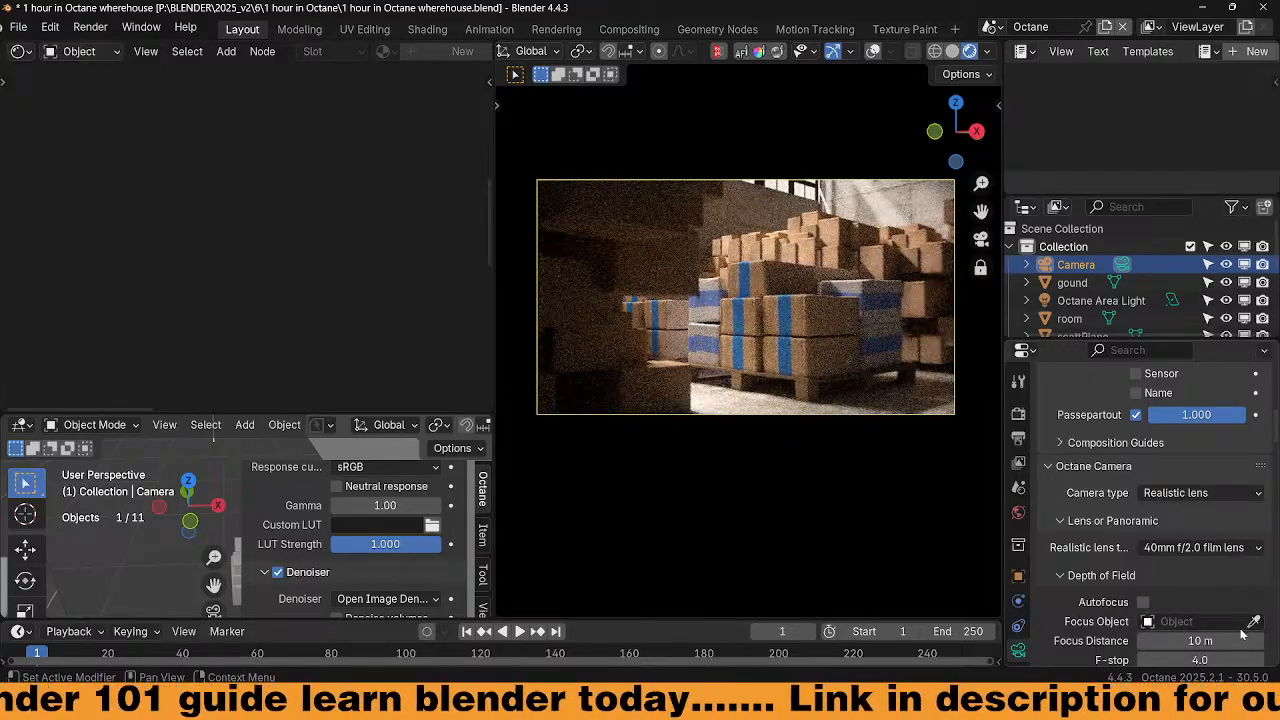
pyautogui.click(873, 52)
pyautogui.scroll(-2, 1222, 570)
pyautogui.moveTo(1220, 570); pyautogui.dragTo(1192, 570)
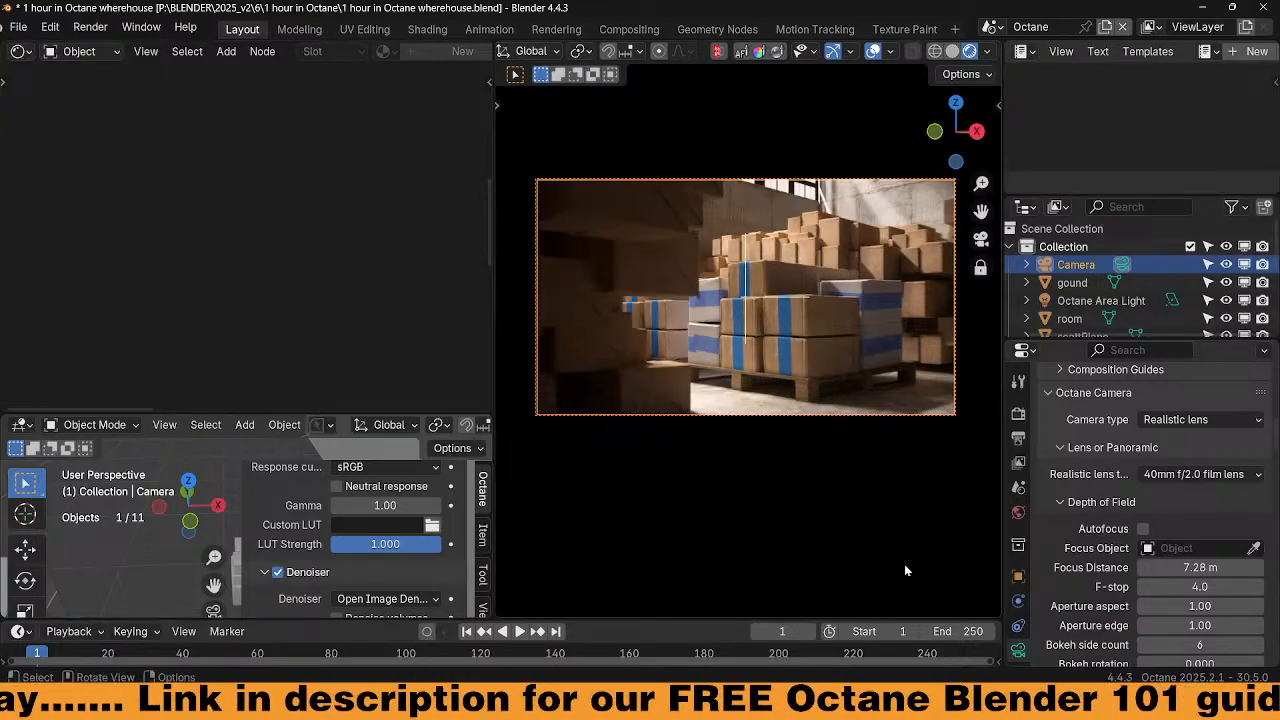
# Try a camera f-stop of 2.0 for stronger blur, and raise it to 6.7
pyautogui.click(1201, 587)
pyautogui.write('2')
pyautogui.press('Return')
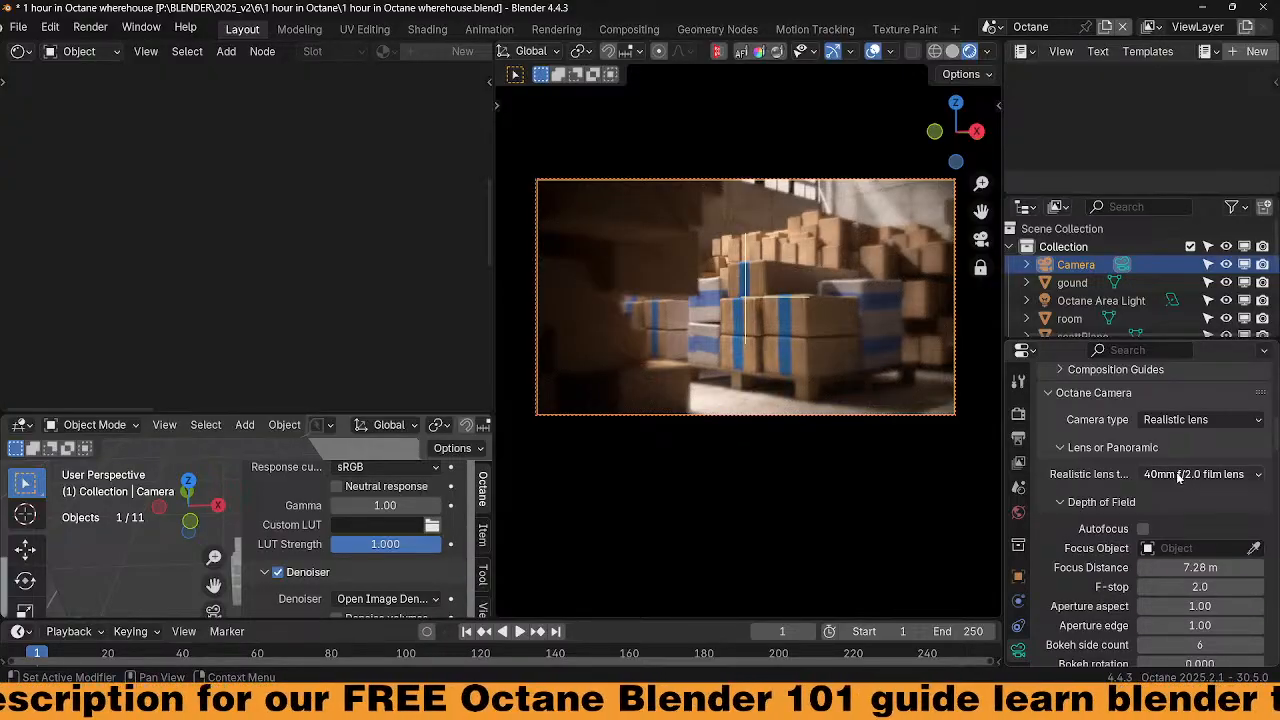
pyautogui.moveTo(1206, 590); pyautogui.dragTo(1247, 590)
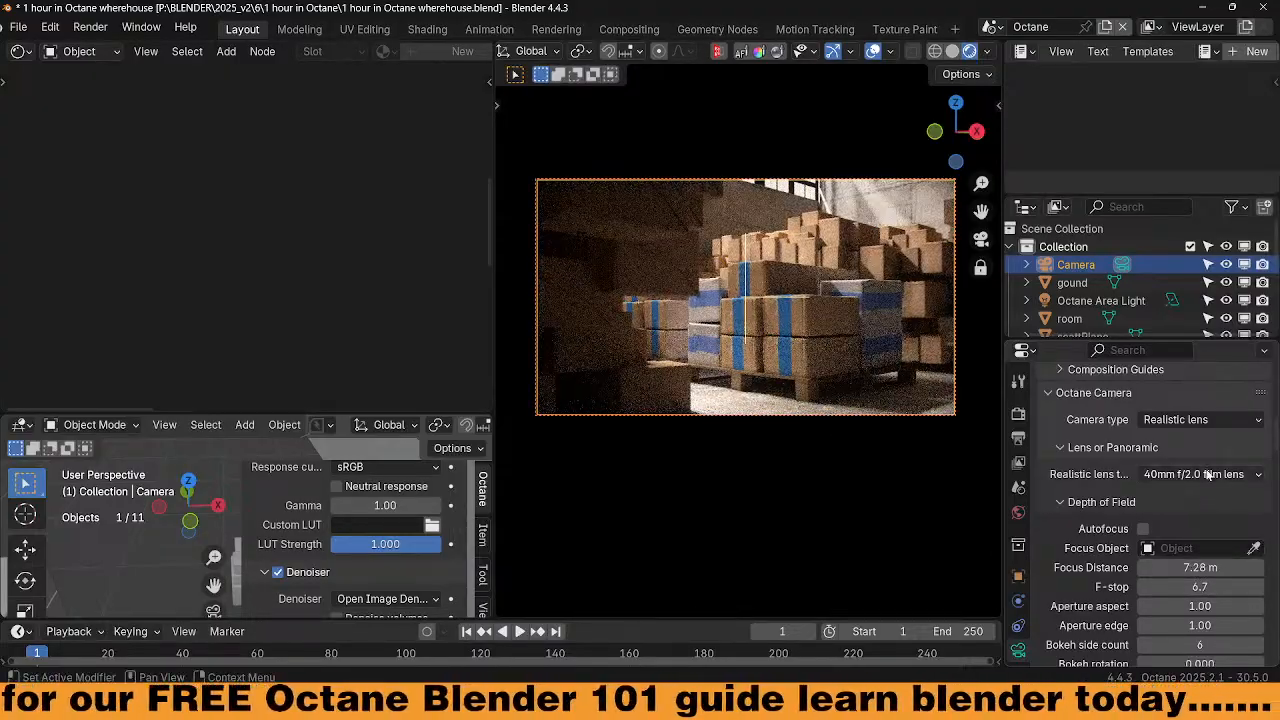
# Try the 50mm f/1.25 and 35mm f/1.8 realistic lenses on the camera, and return to the 40mm f/2.0 film lens
pyautogui.click(1208, 475)
pyautogui.click(1133, 301)
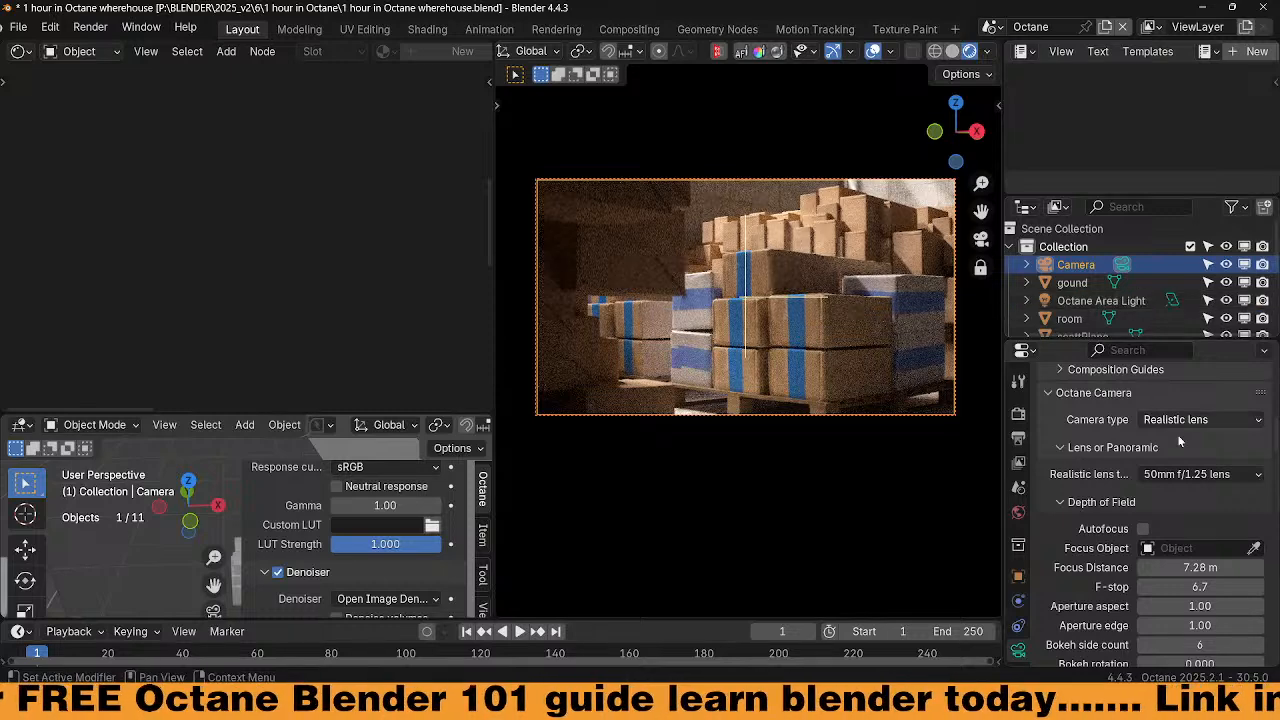
pyautogui.click(1208, 474)
pyautogui.click(1142, 265)
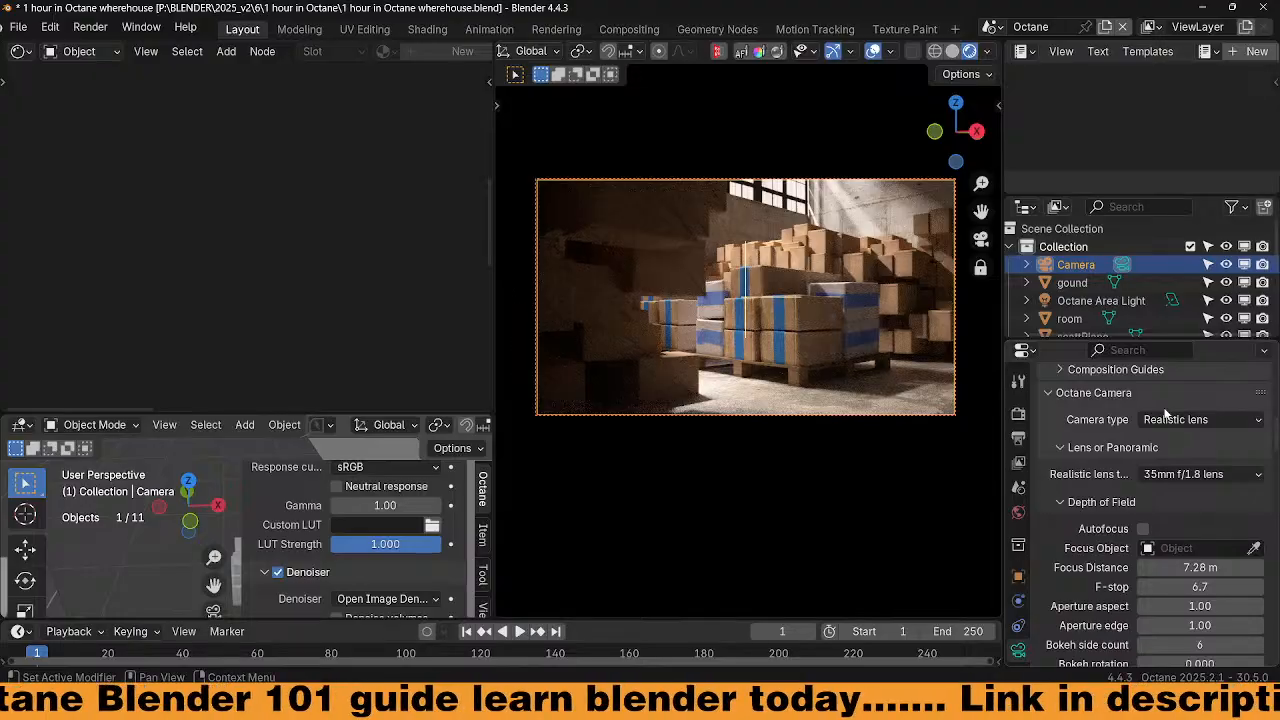
pyautogui.click(1178, 476)
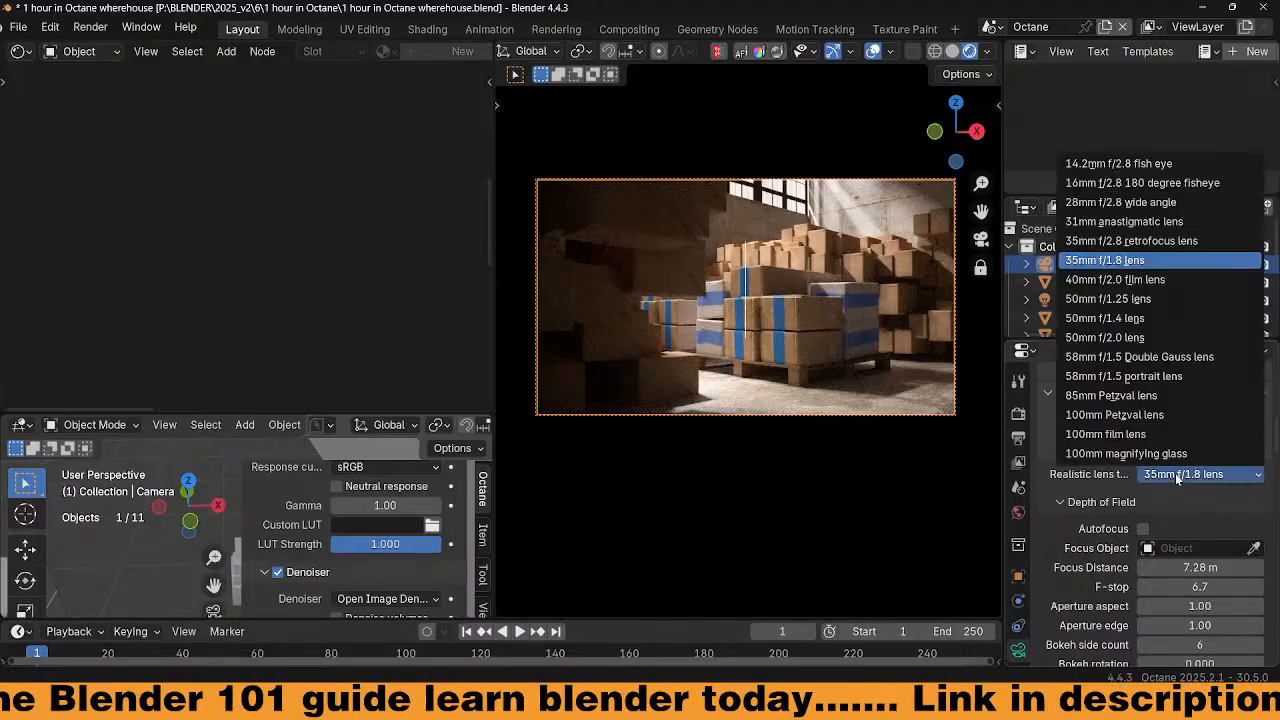
pyautogui.click(1127, 280)
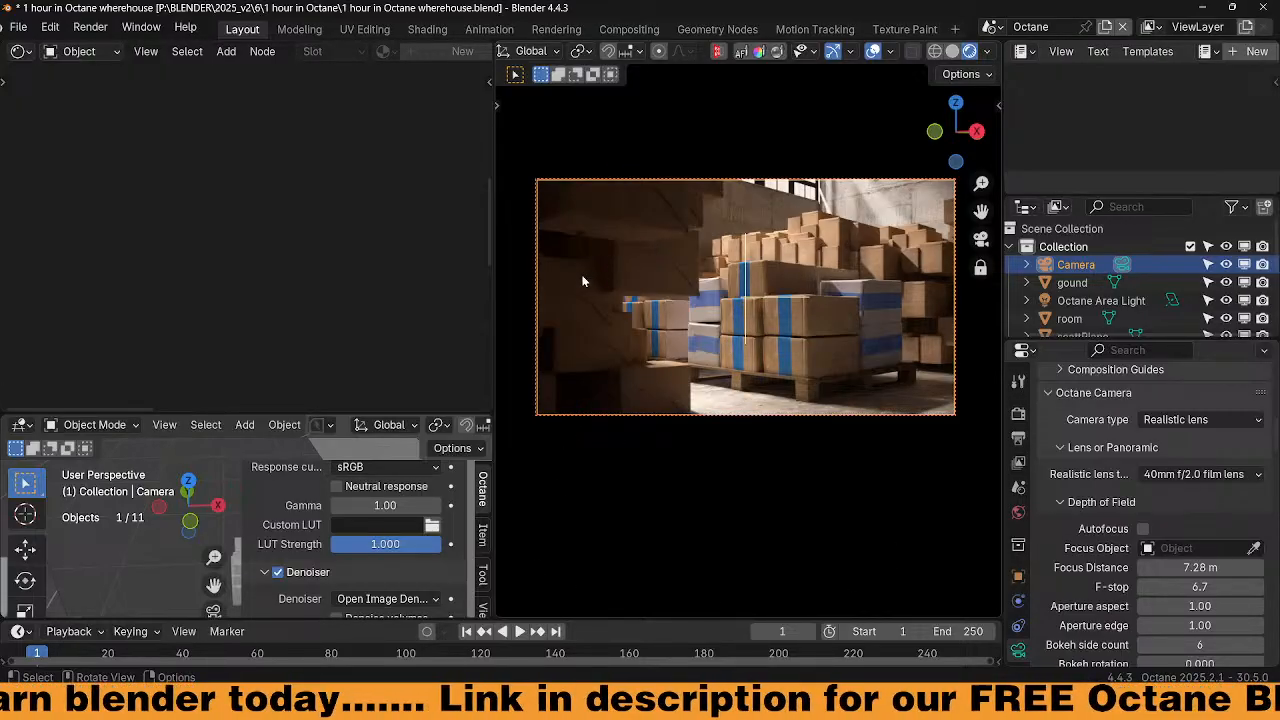
# Set the camera's depth of field f-stop to 4.0
pyautogui.click(1200, 587)
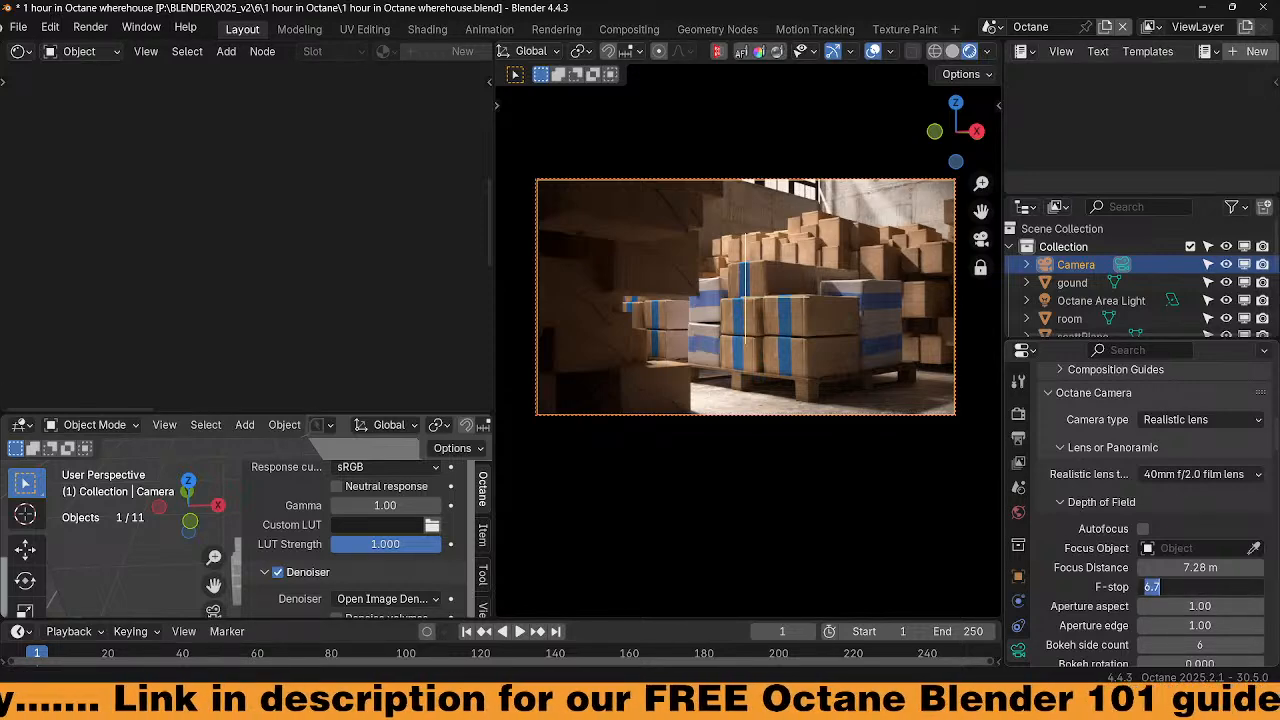
pyautogui.write('4')
pyautogui.press('Return')
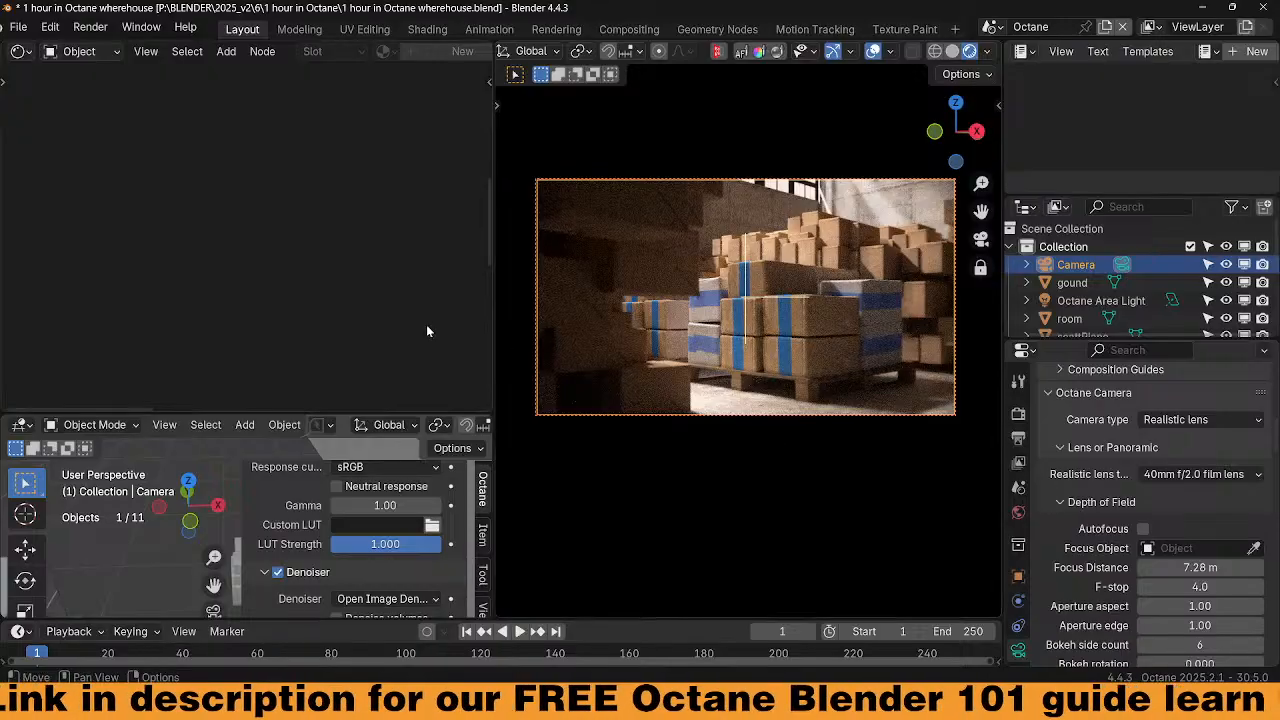
# Lower the Octane Imager's exposure to 0.69
pyautogui.moveTo(350, 411); pyautogui.dragTo(347, 190)
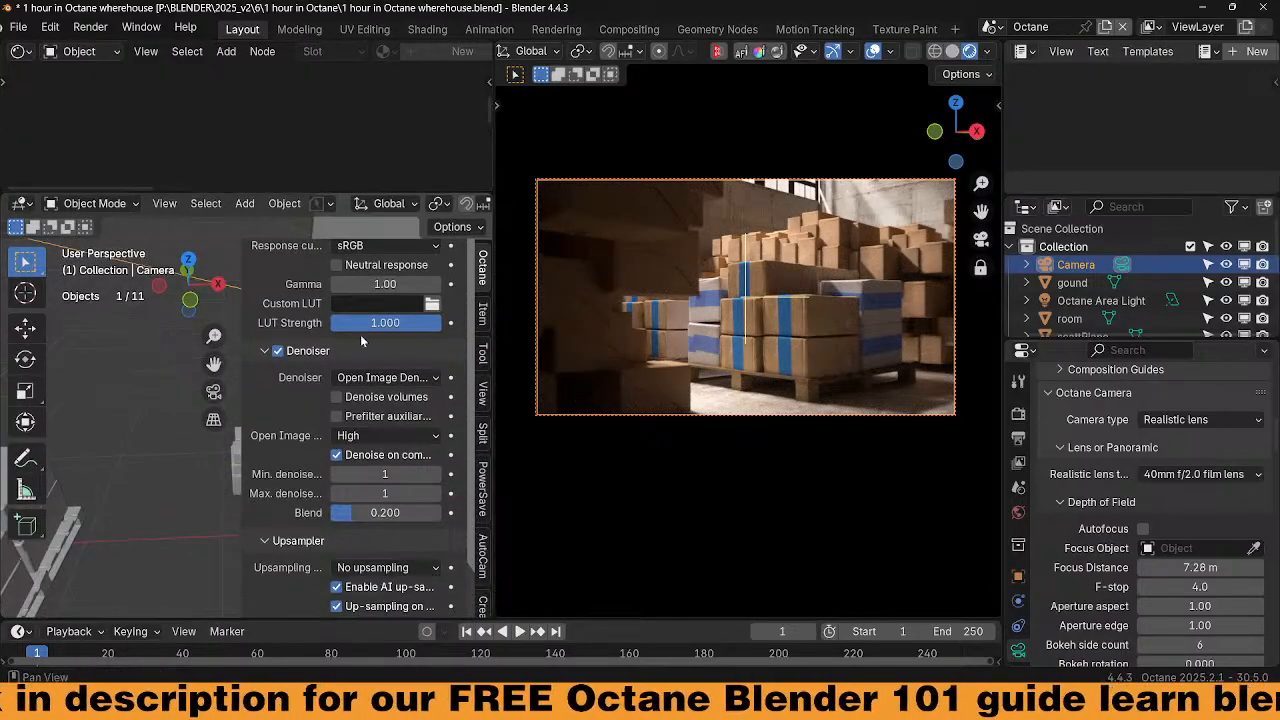
pyautogui.scroll(8, 385, 345)
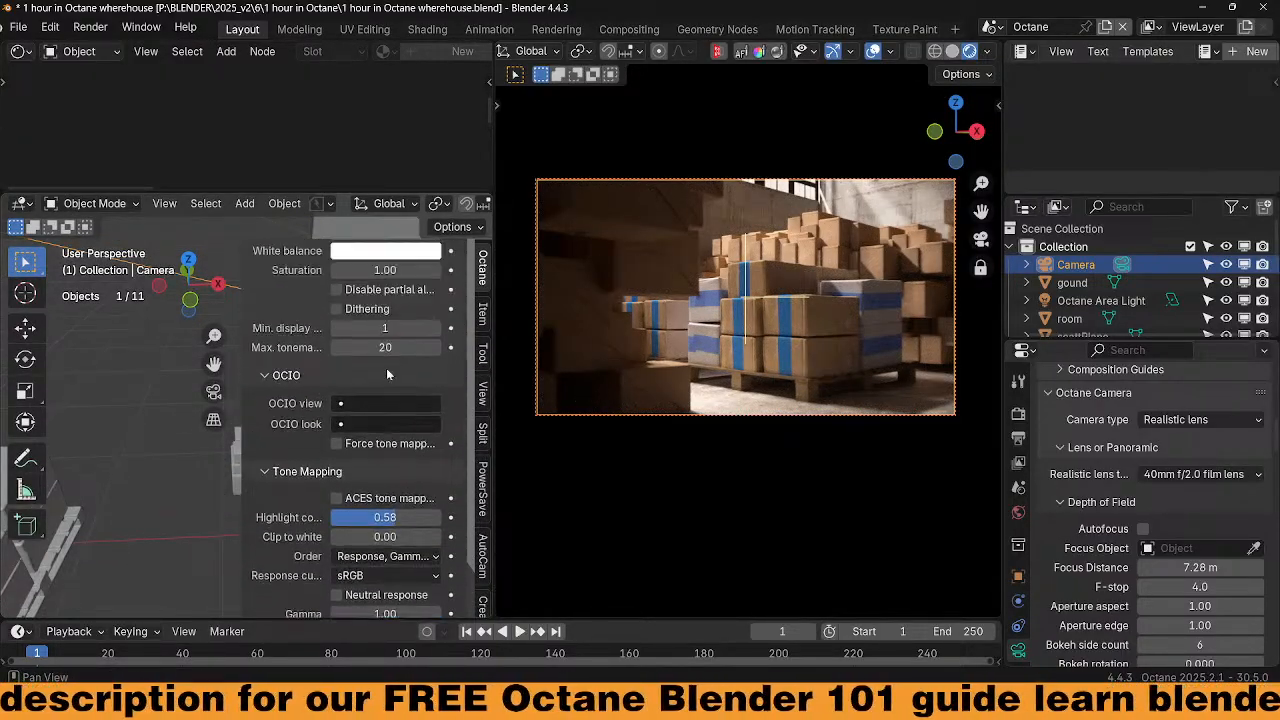
pyautogui.scroll(4, 385, 374)
pyautogui.moveTo(386, 356)
pyautogui.mouseDown()
pyautogui.moveTo(366, 356)
pyautogui.moveTo(386, 356)
pyautogui.mouseUp()
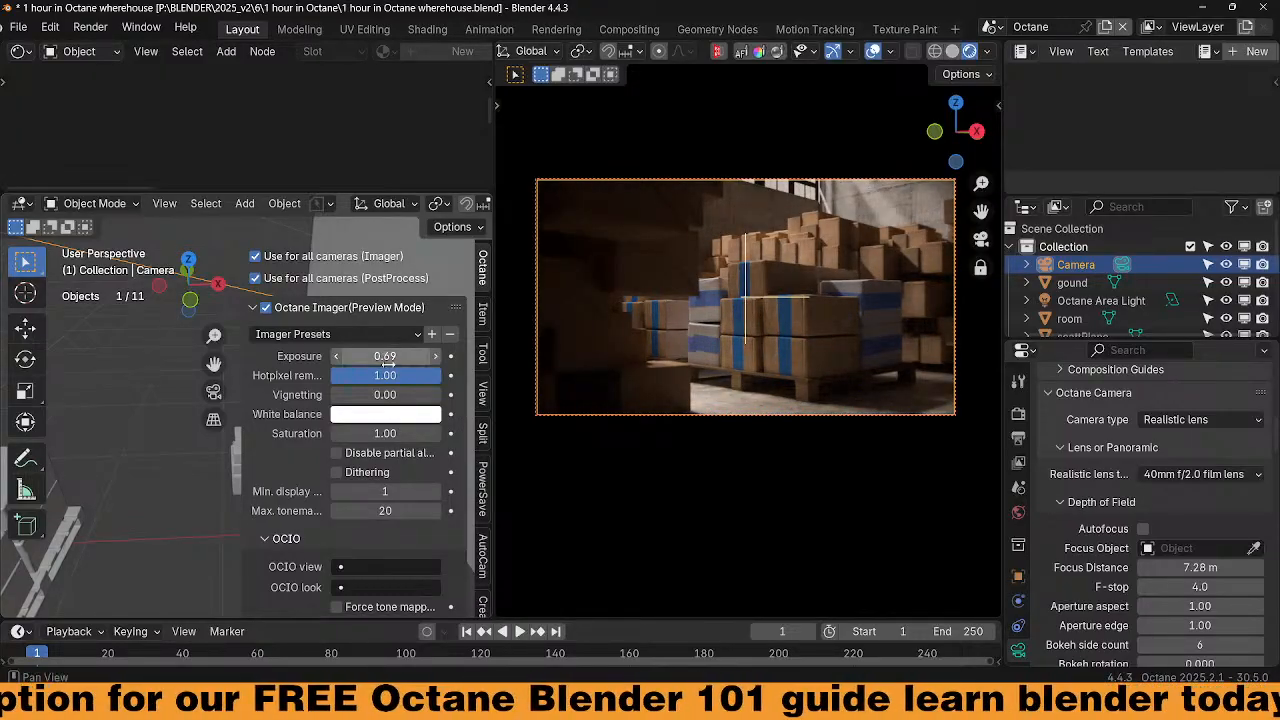
pyautogui.scroll(-5, 189, 422)
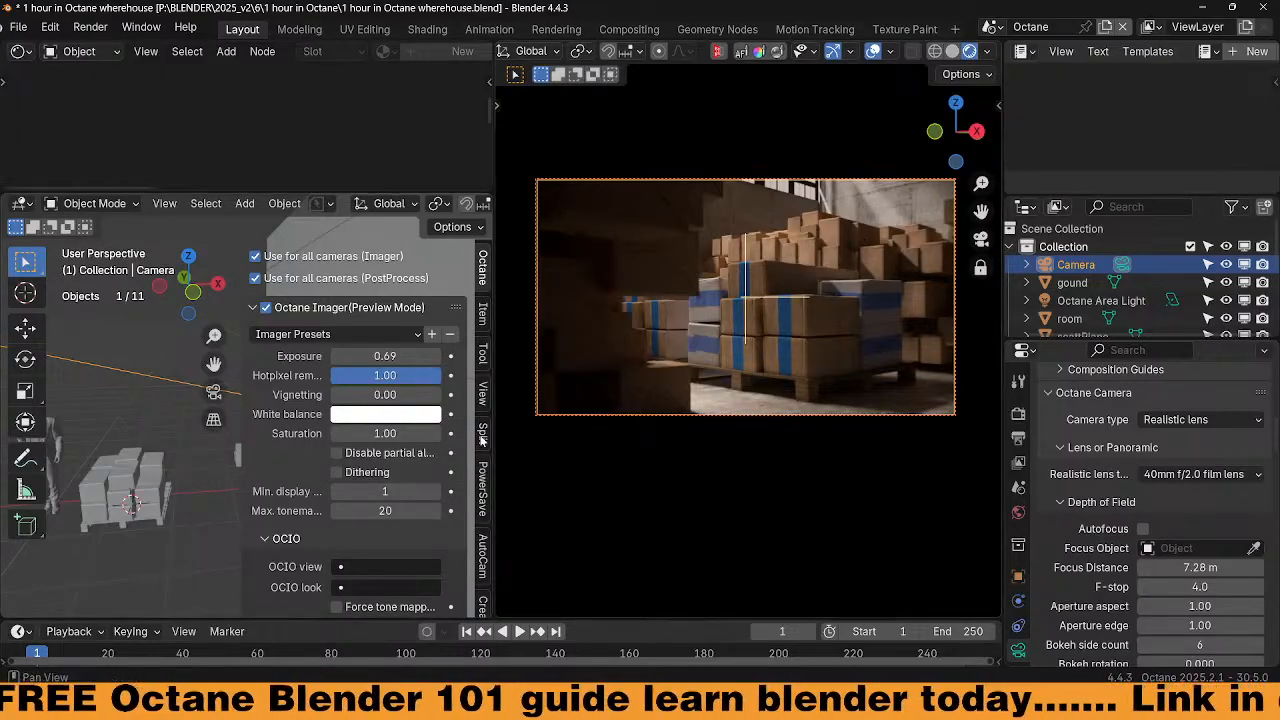
pyautogui.scroll(-3, 181, 489)
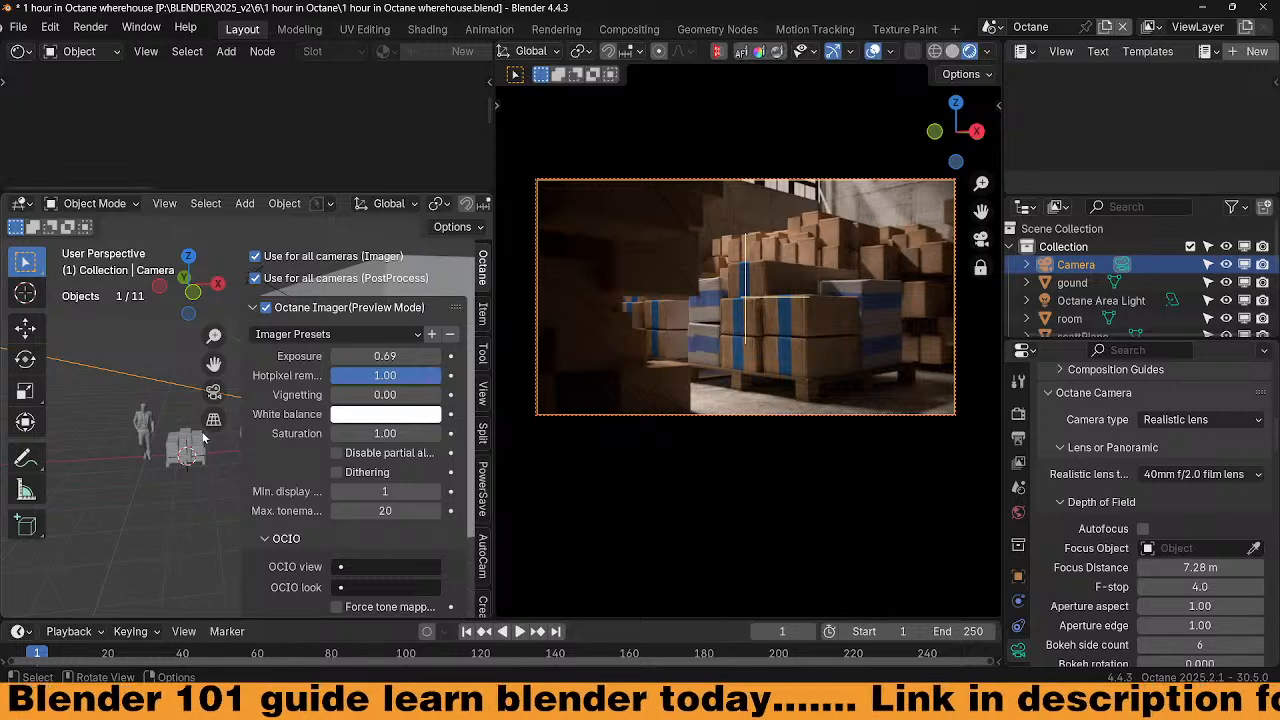
pyautogui.moveTo(186, 466)
pyautogui.mouseDown(button='middle')
pyautogui.moveTo(190, 440)
pyautogui.moveTo(190, 462)
pyautogui.mouseUp(button='middle')
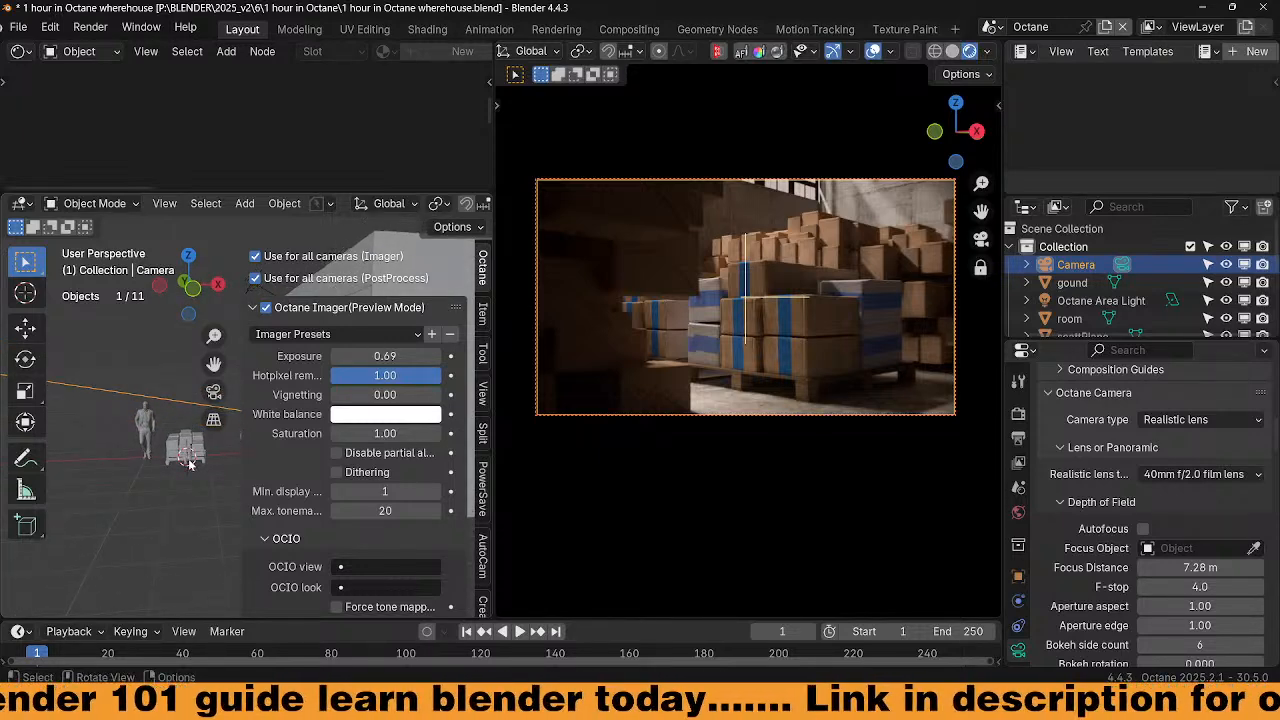
pyautogui.scroll(-7, 246, 496)
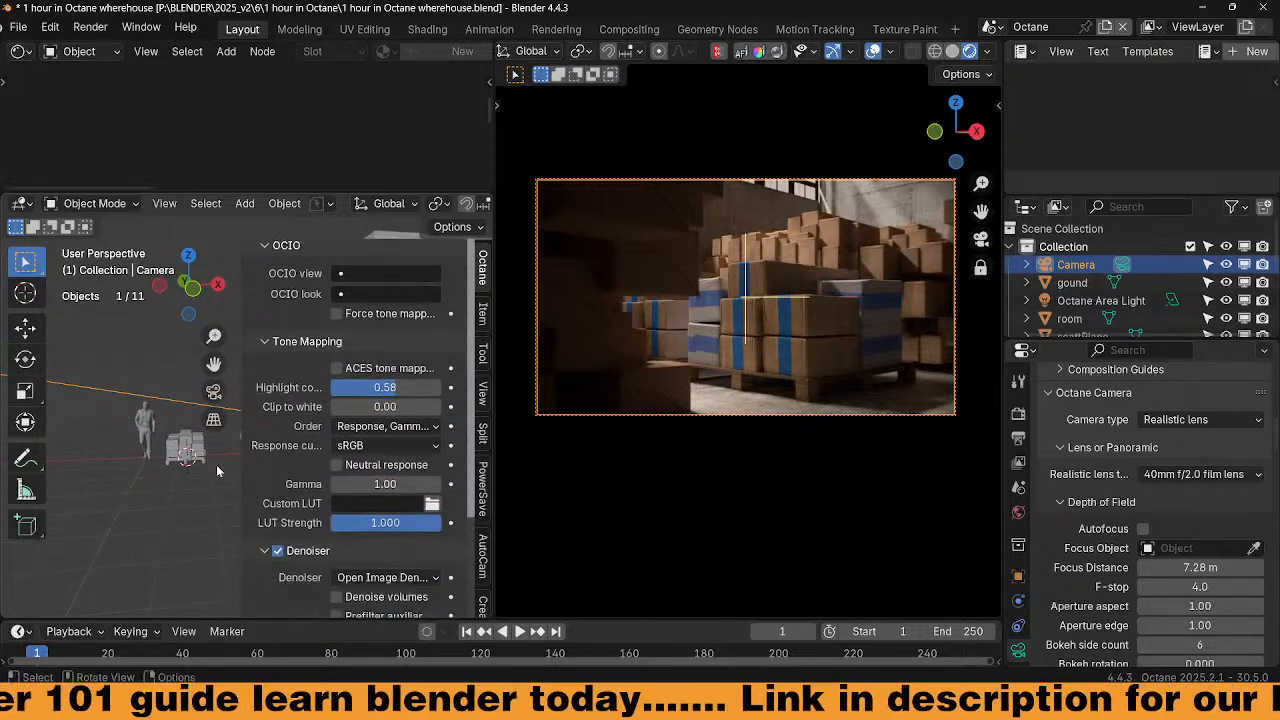
# Bring up the HDRI world's nodes and connect the image-based Texture environment to the World Output's Environment input
pyautogui.moveTo(372, 189); pyautogui.dragTo(372, 387)
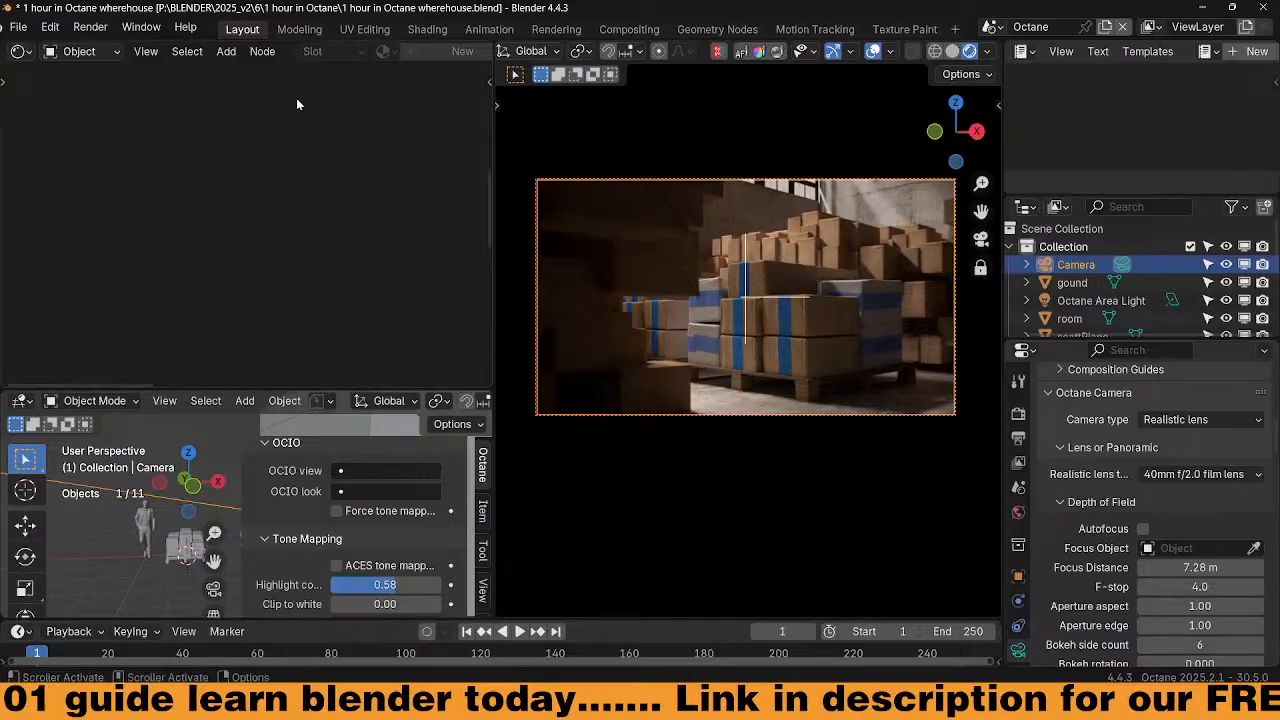
pyautogui.click(95, 59)
pyautogui.click(69, 113)
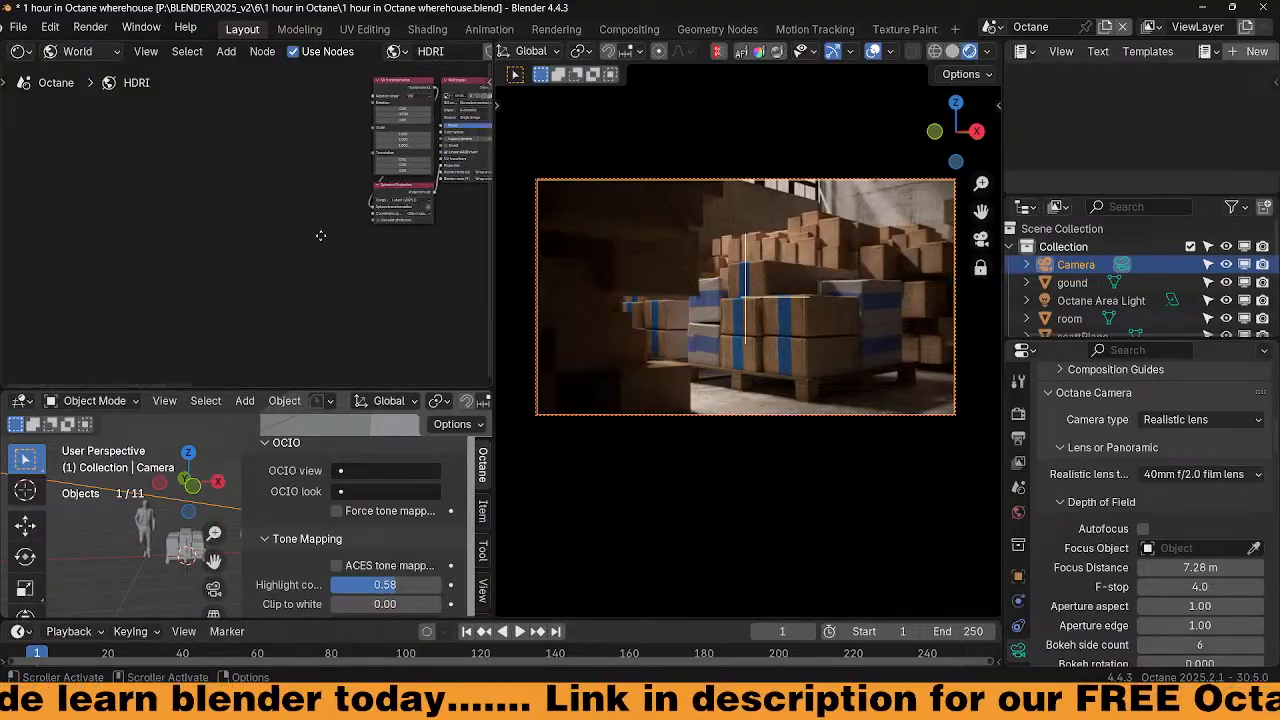
pyautogui.moveTo(346, 231); pyautogui.dragTo(157, 272, button='middle')
pyautogui.scroll(4, 190, 290)
pyautogui.moveTo(377, 314); pyautogui.dragTo(315, 221, button='middle')
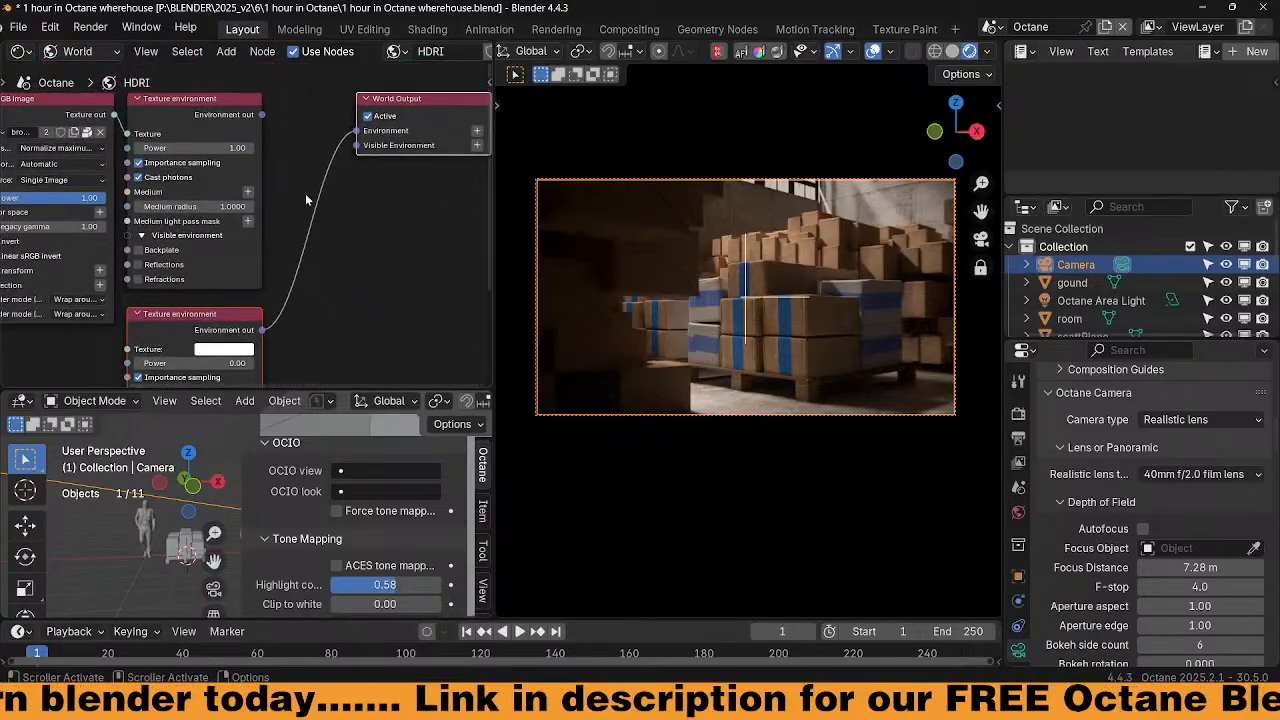
pyautogui.moveTo(262, 114); pyautogui.dragTo(362, 131)
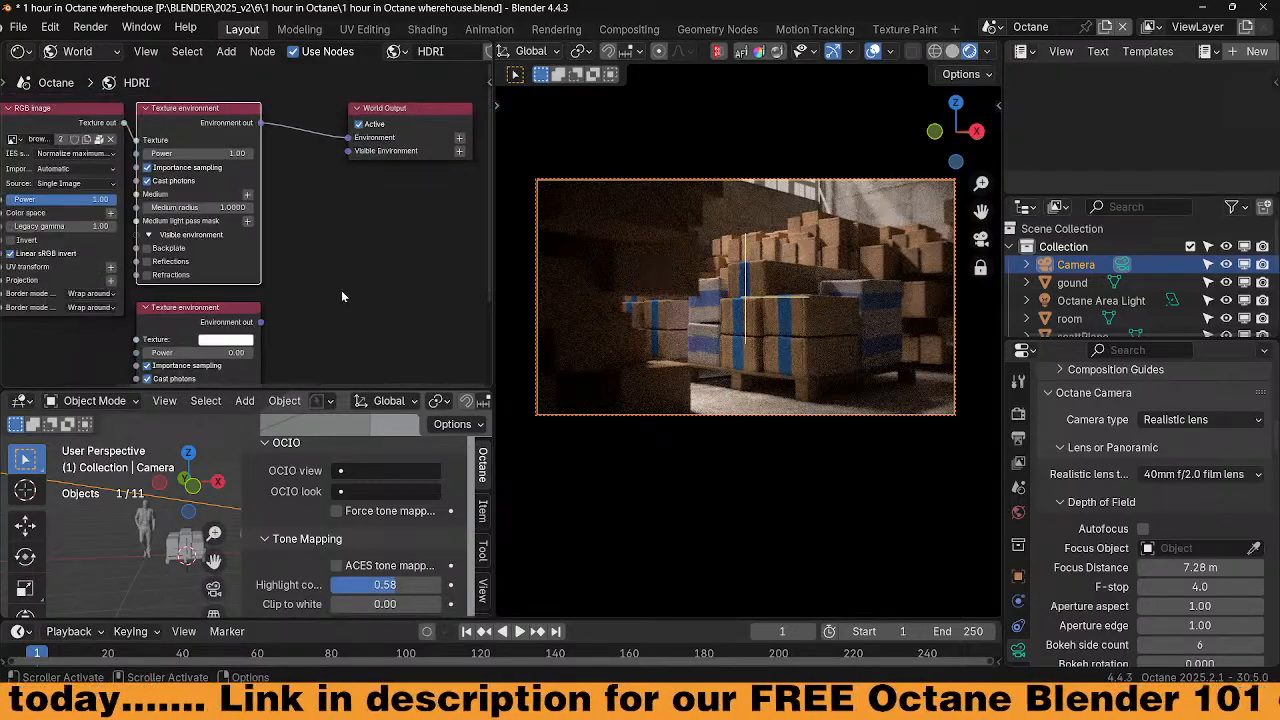
pyautogui.scroll(-1, 359, 245)
pyautogui.moveTo(359, 245); pyautogui.dragTo(403, 317, button='middle')
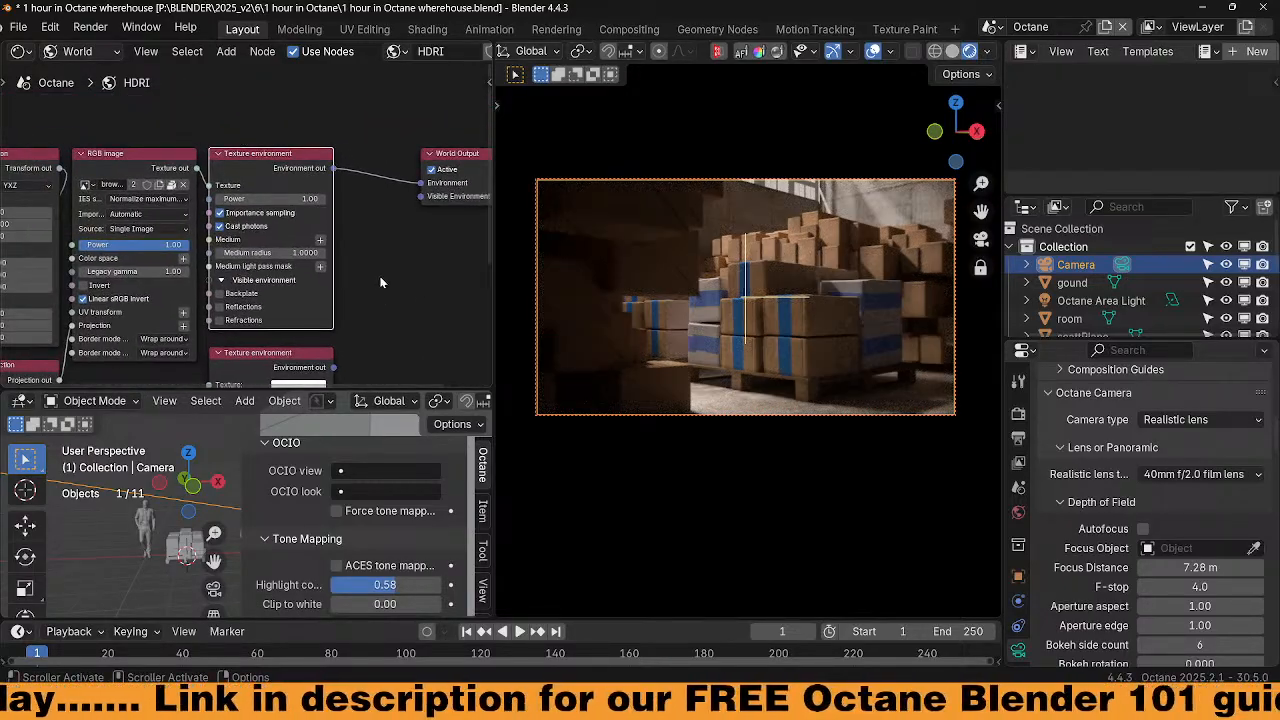
pyautogui.moveTo(194, 141); pyautogui.dragTo(223, 122, button='middle')
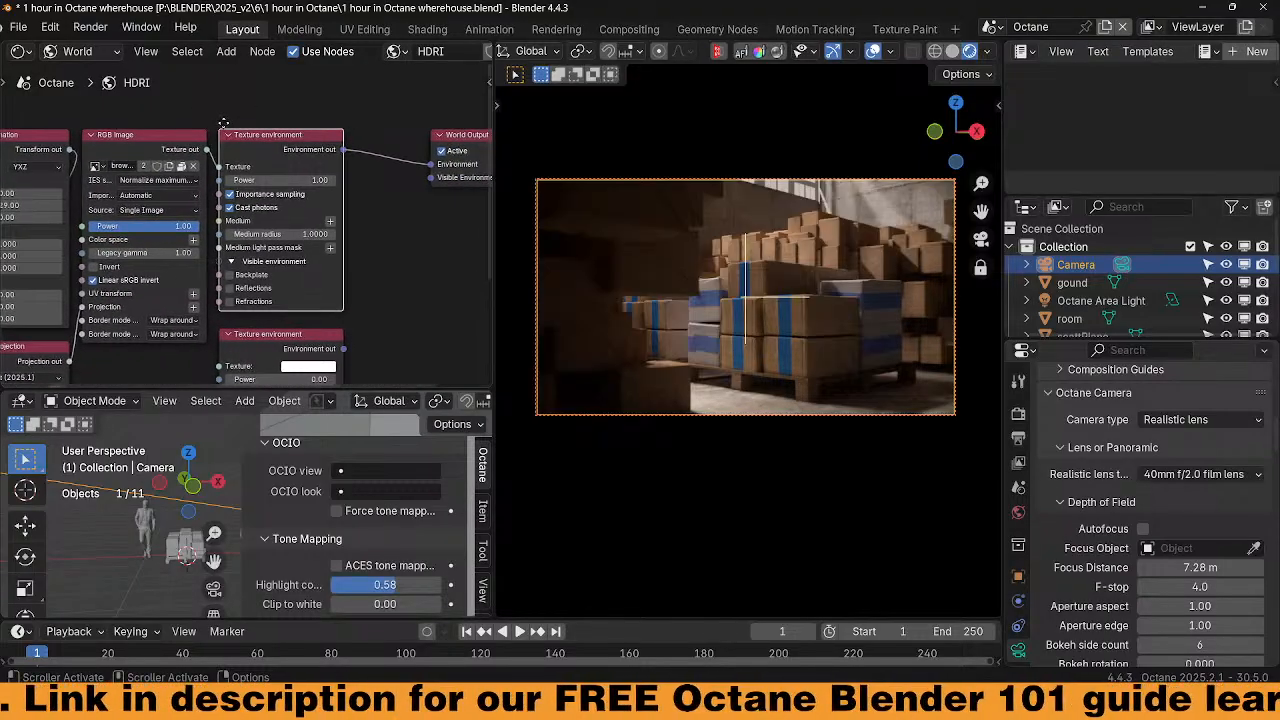
# Replace the world's RGB image with the zwartkops_straigh... HDRI from the HDRI\Outside folder
pyautogui.click(193, 168)
pyautogui.click(190, 166)
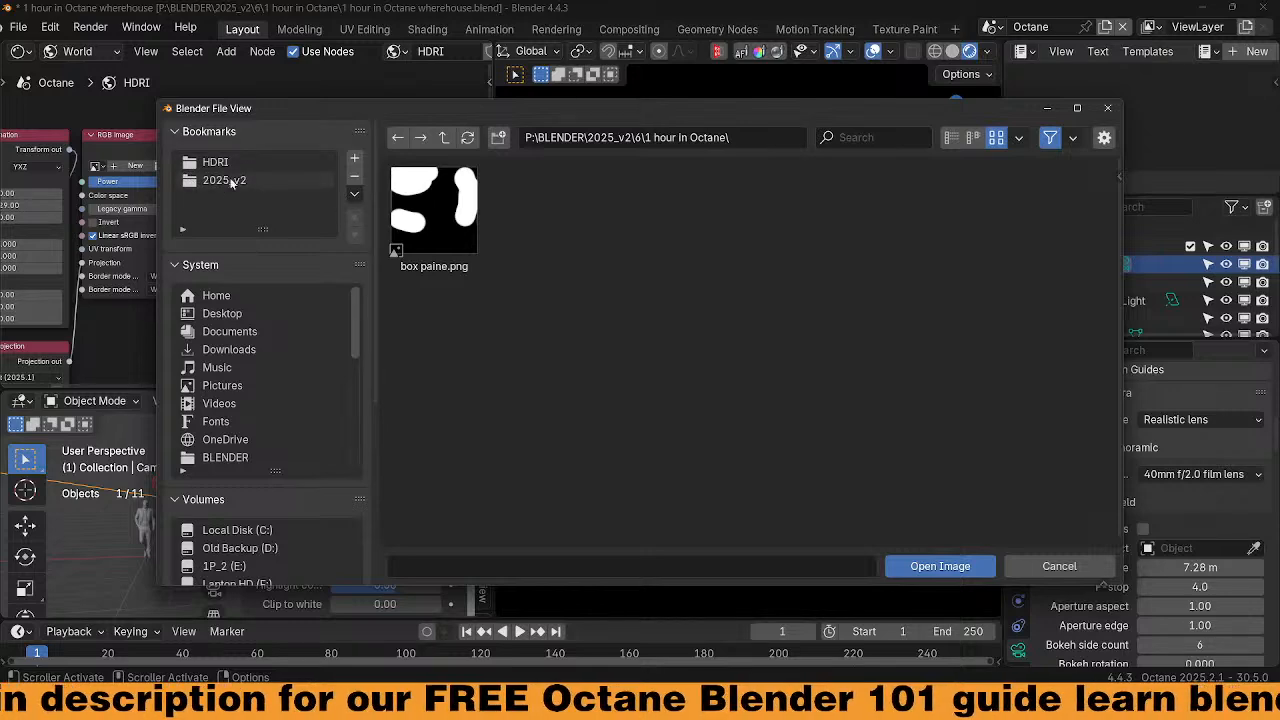
pyautogui.doubleClick(218, 166)
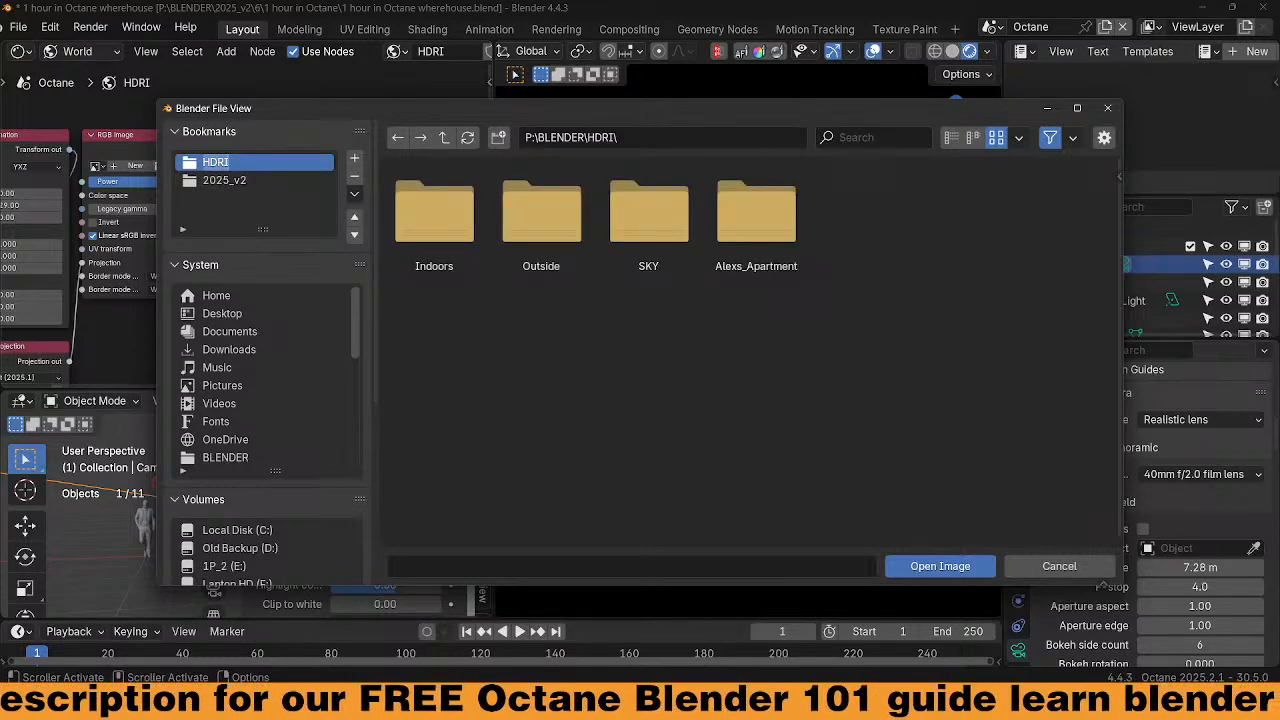
pyautogui.doubleClick(542, 232)
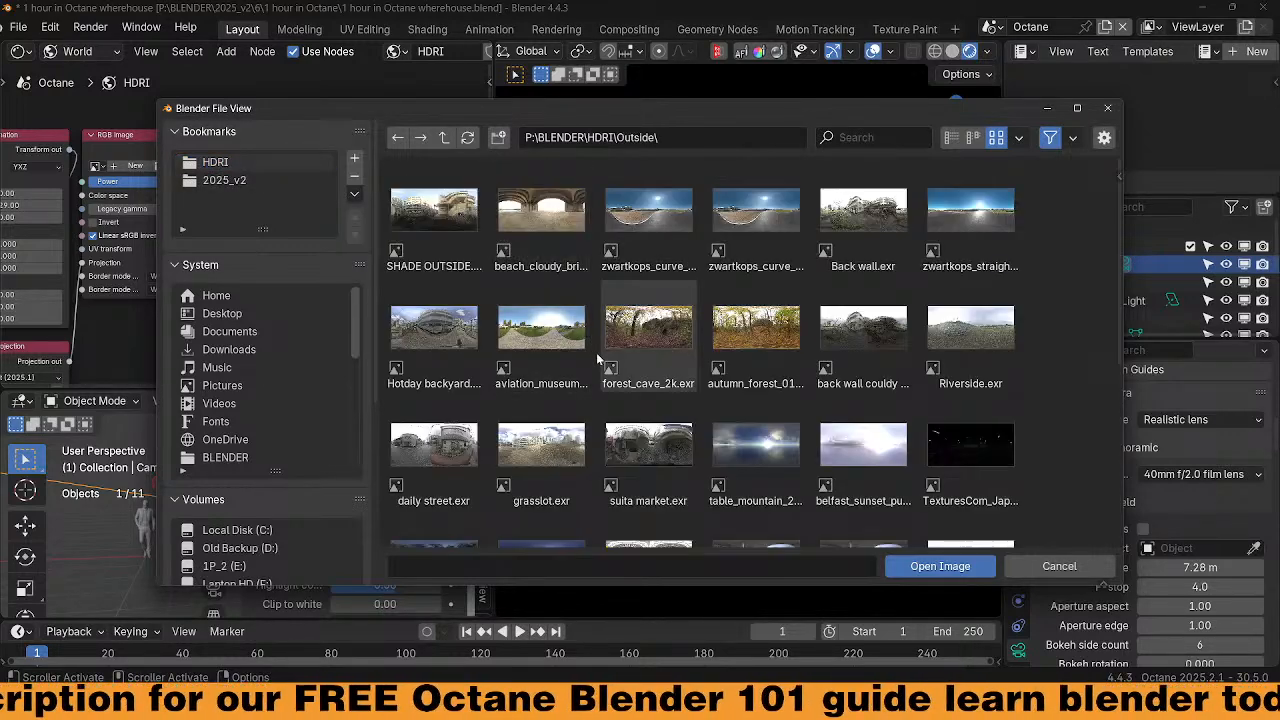
pyautogui.click(960, 232)
pyautogui.click(934, 567)
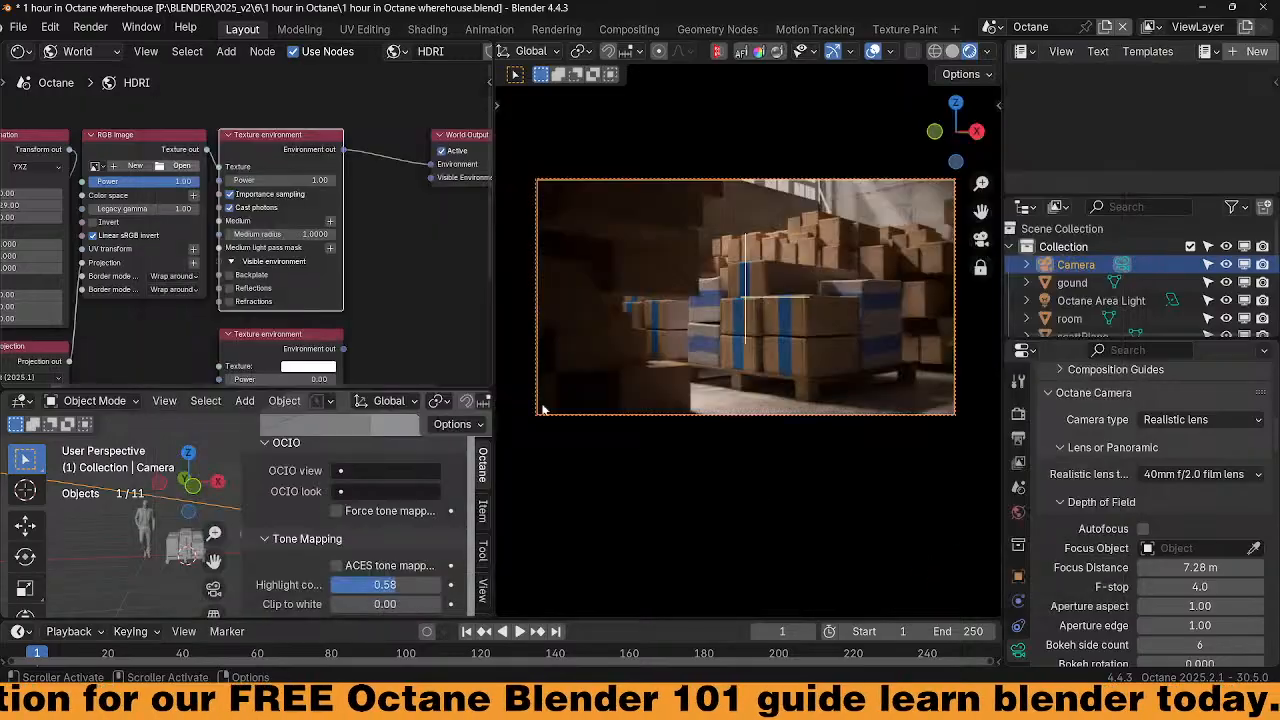
pyautogui.moveTo(295, 289); pyautogui.dragTo(405, 267, button='middle')
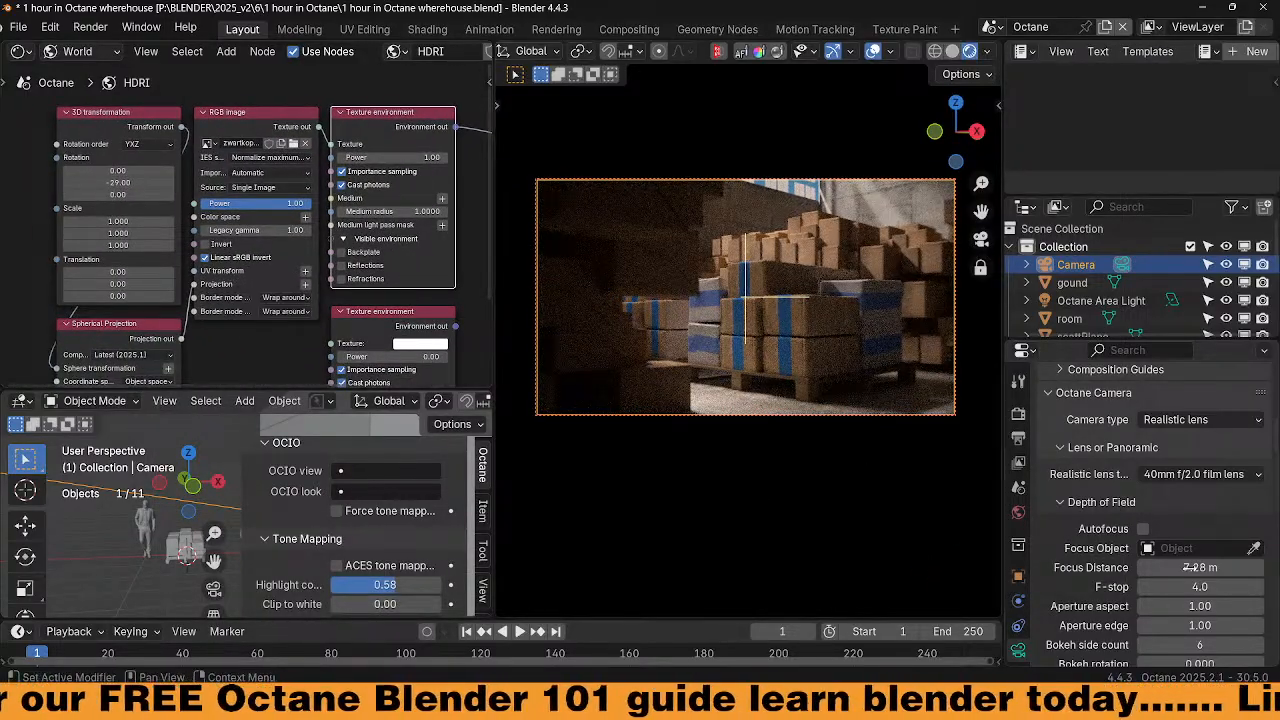
# Set the HDRI's 3D transformation Y rotation to 82.50 and the connected Texture environment's power to 0
pyautogui.click(1018, 513)
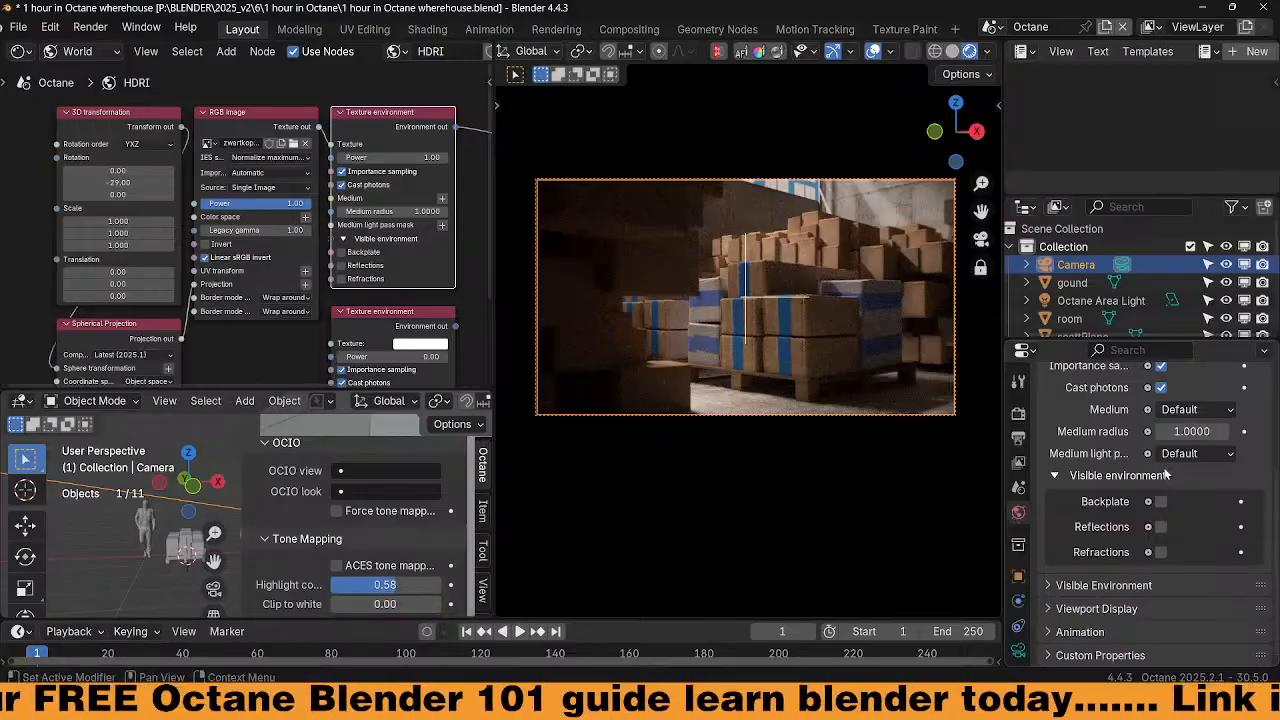
pyautogui.moveTo(117, 182); pyautogui.dragTo(245, 182)
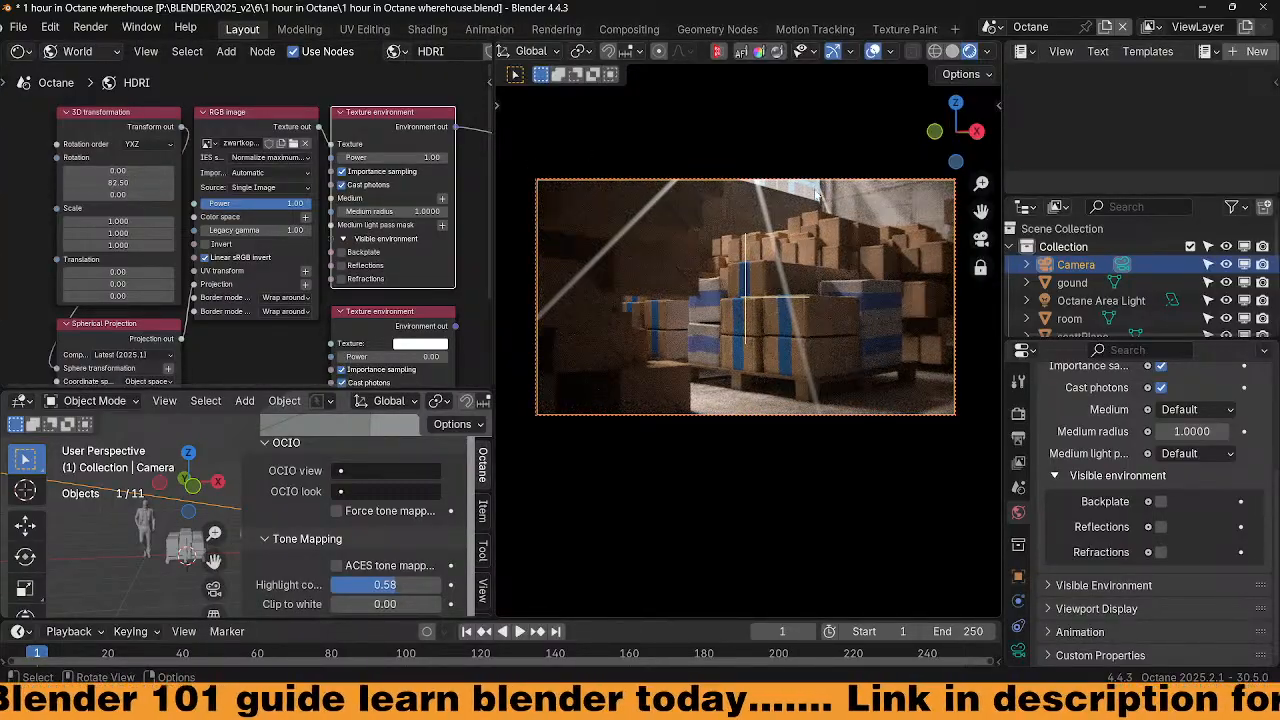
pyautogui.click(400, 157)
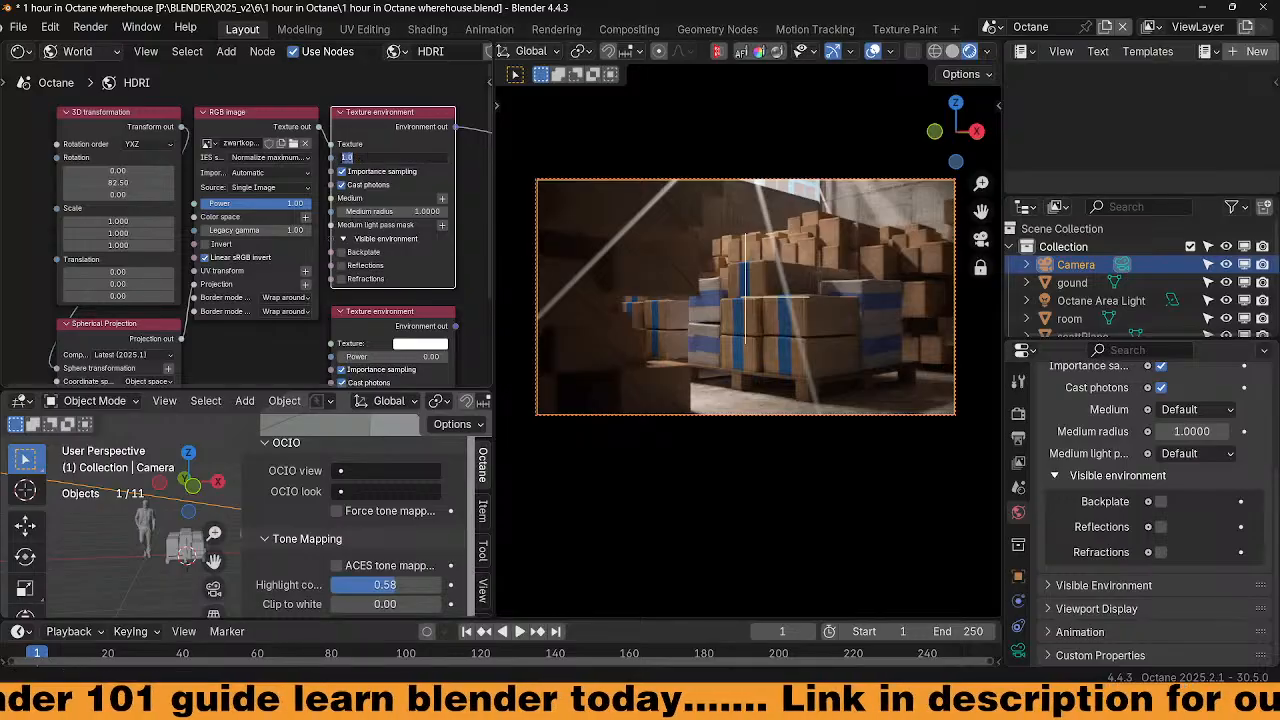
pyautogui.write('0')
pyautogui.press('Return')
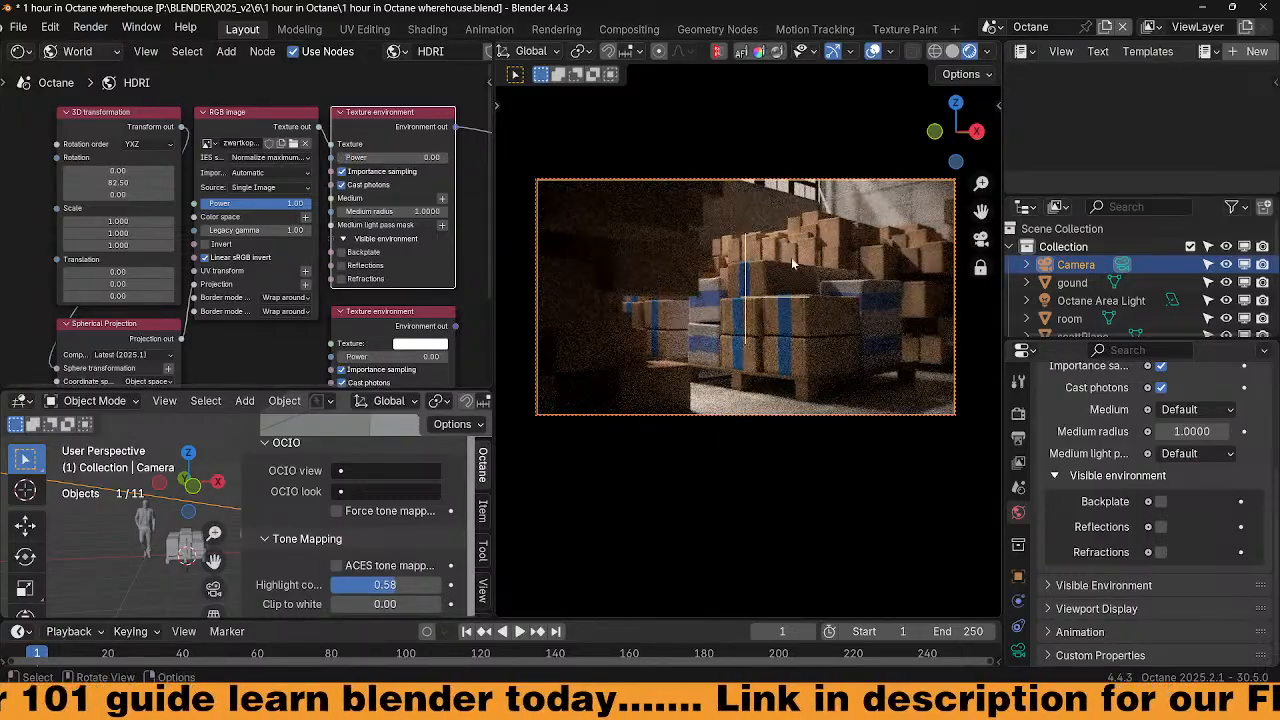
# Add an Octane Volume medium to the Medium input of the connected Texture environment
pyautogui.moveTo(488, 270); pyautogui.dragTo(355, 291, button='middle')
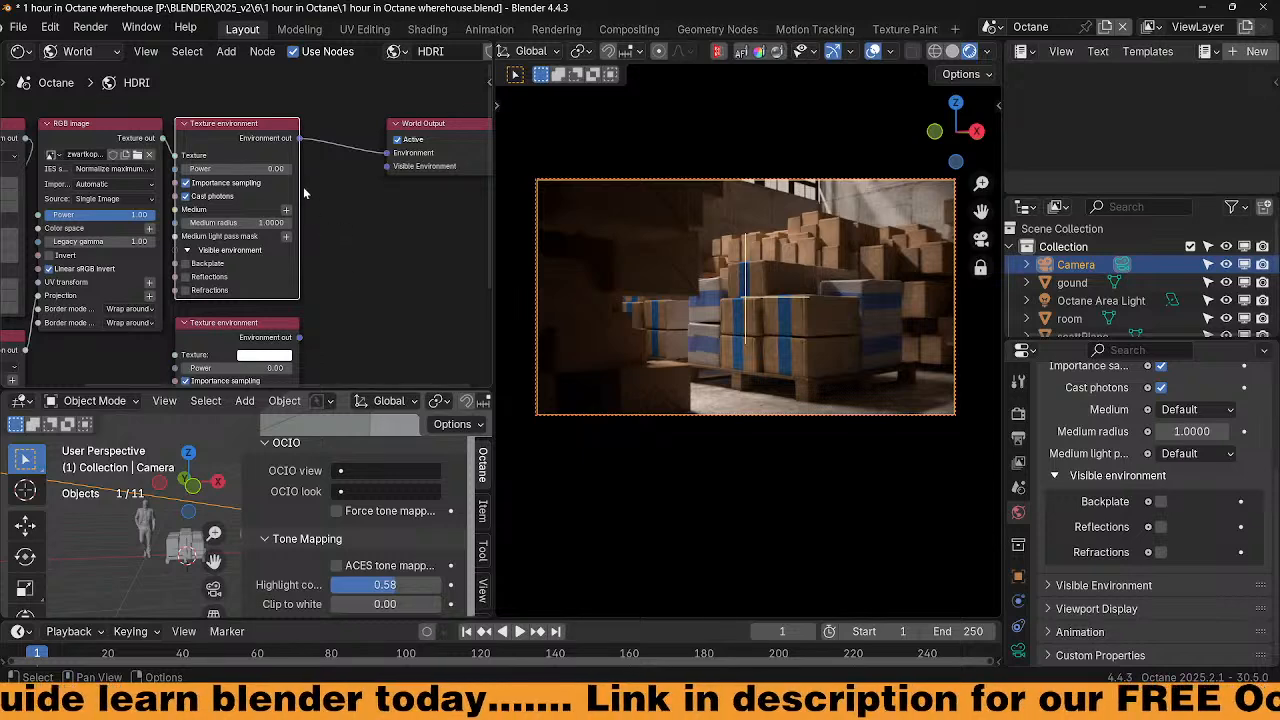
pyautogui.moveTo(296, 325); pyautogui.dragTo(329, 302, button='middle')
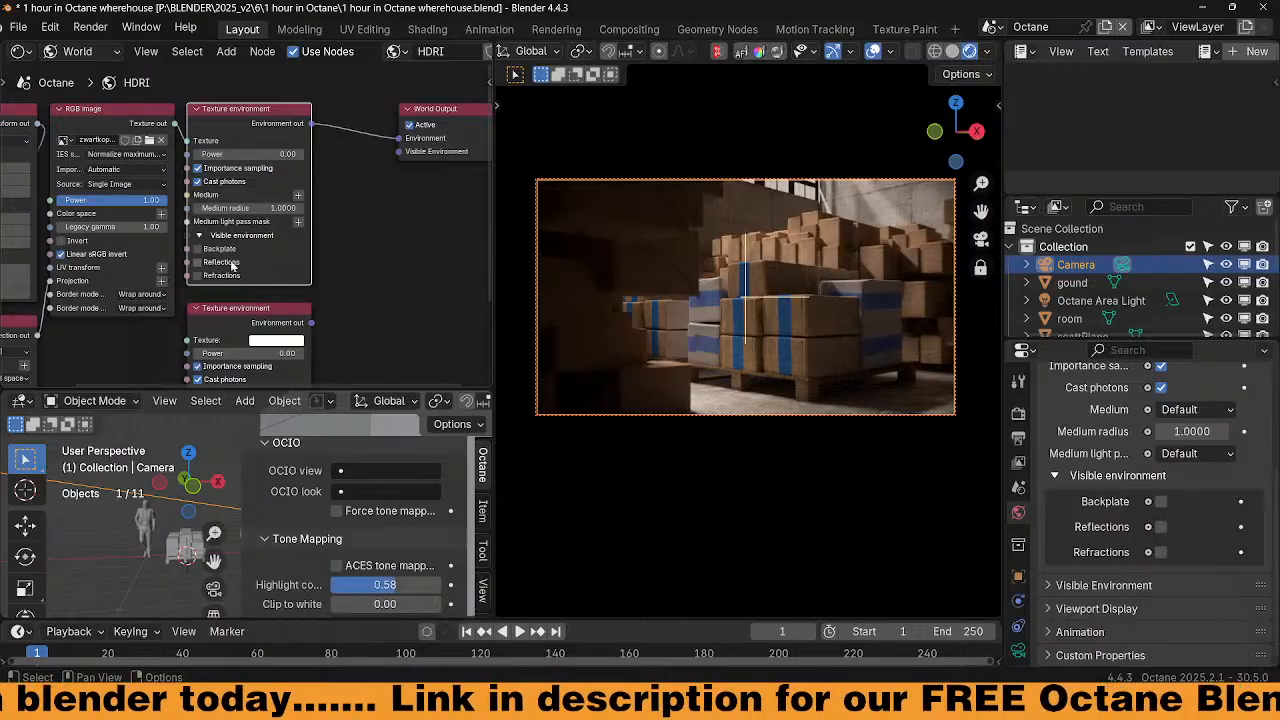
pyautogui.moveTo(335, 308); pyautogui.dragTo(335, 265, button='middle')
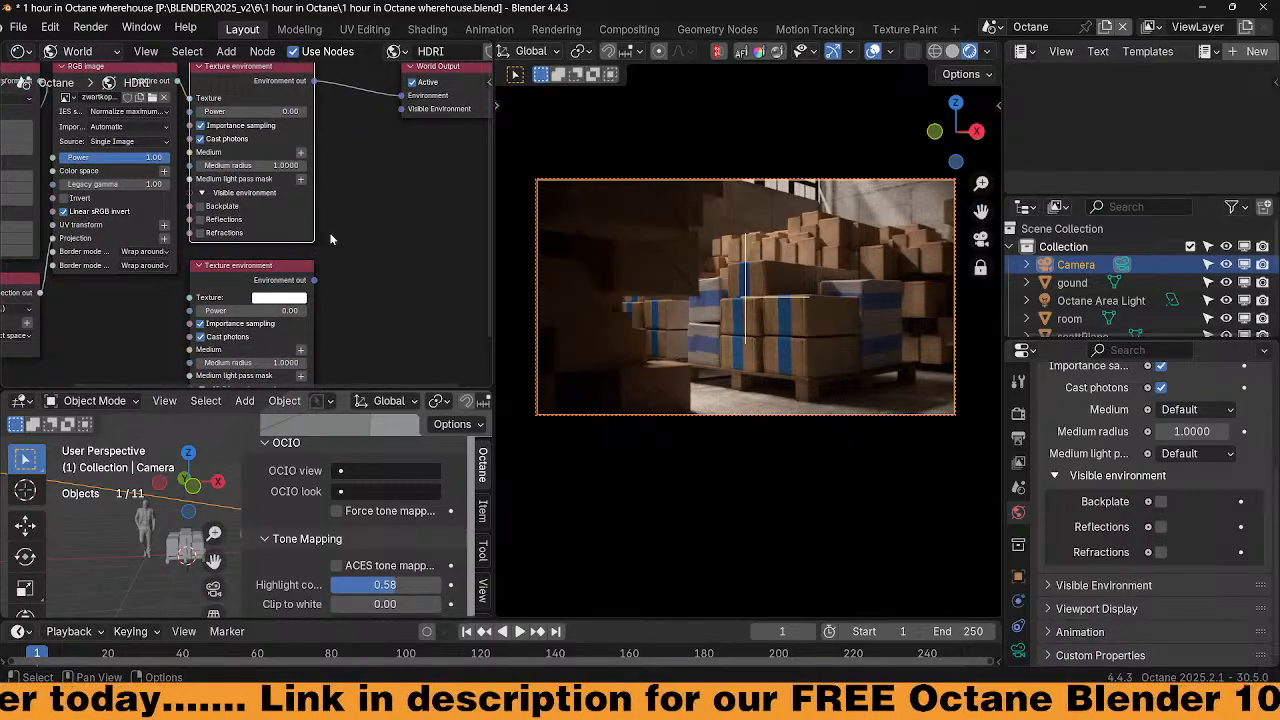
pyautogui.moveTo(329, 238); pyautogui.dragTo(341, 250, button='middle')
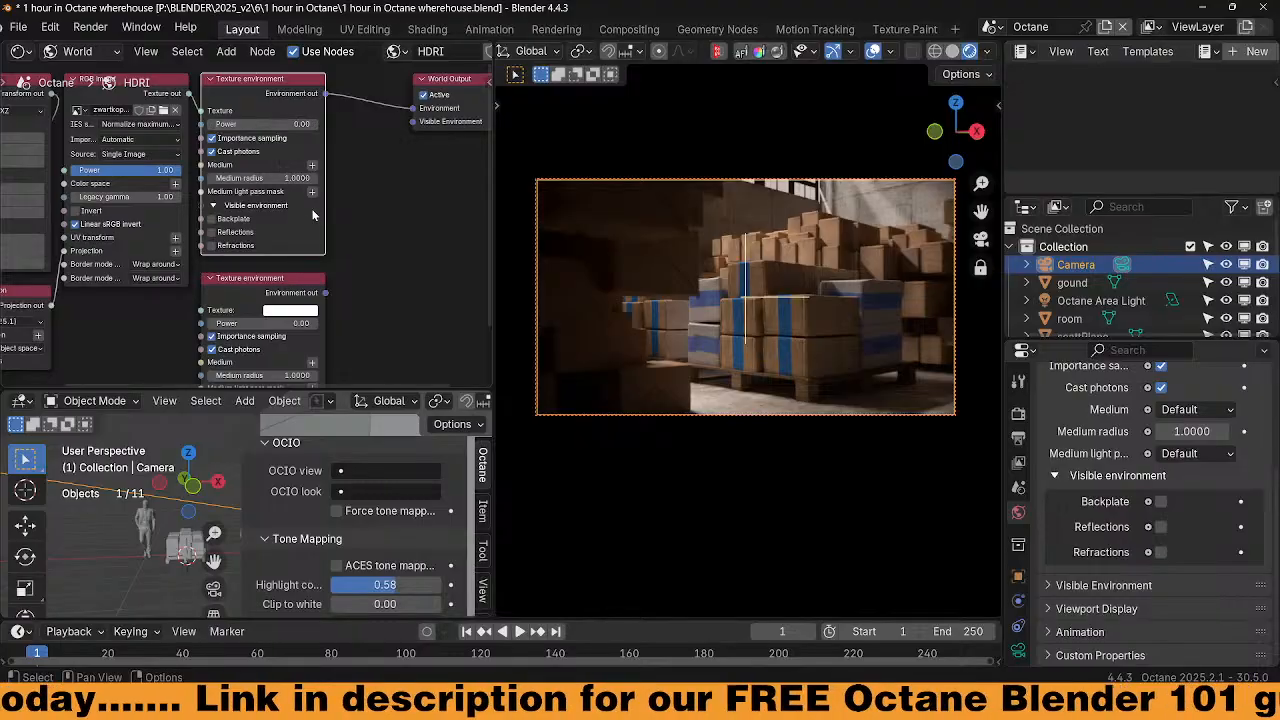
pyautogui.click(312, 164)
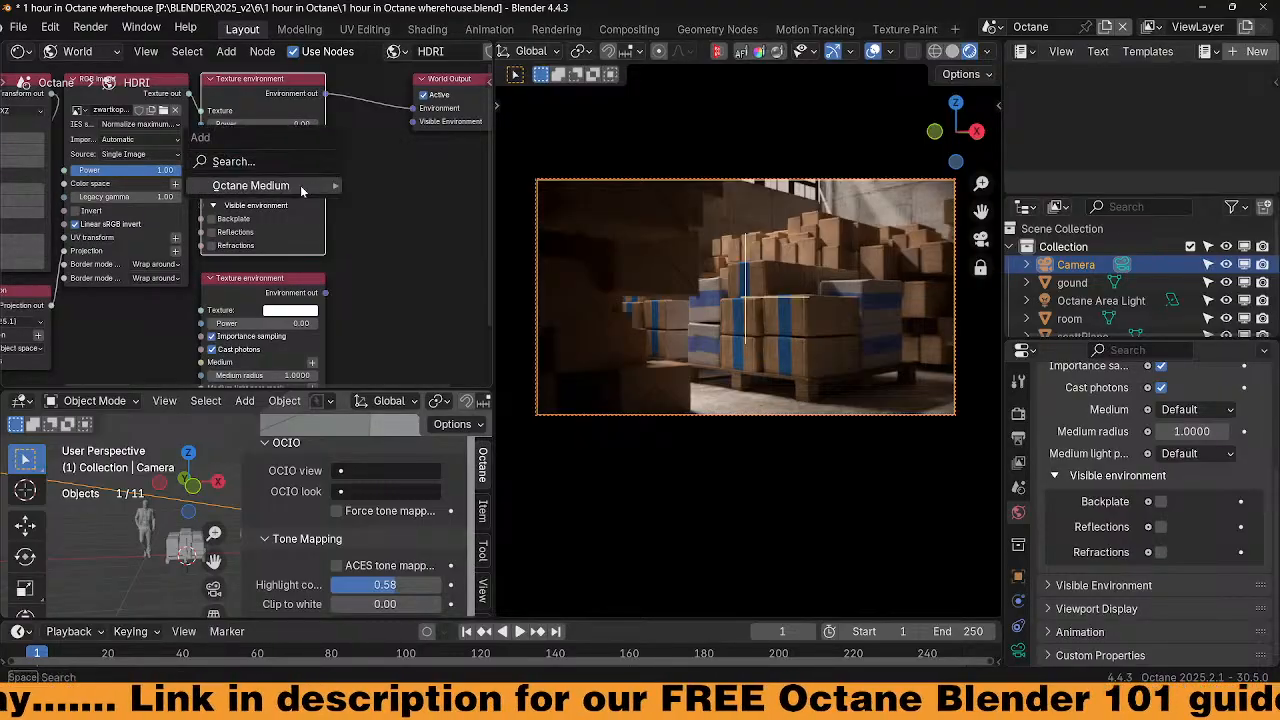
pyautogui.moveTo(301, 188)
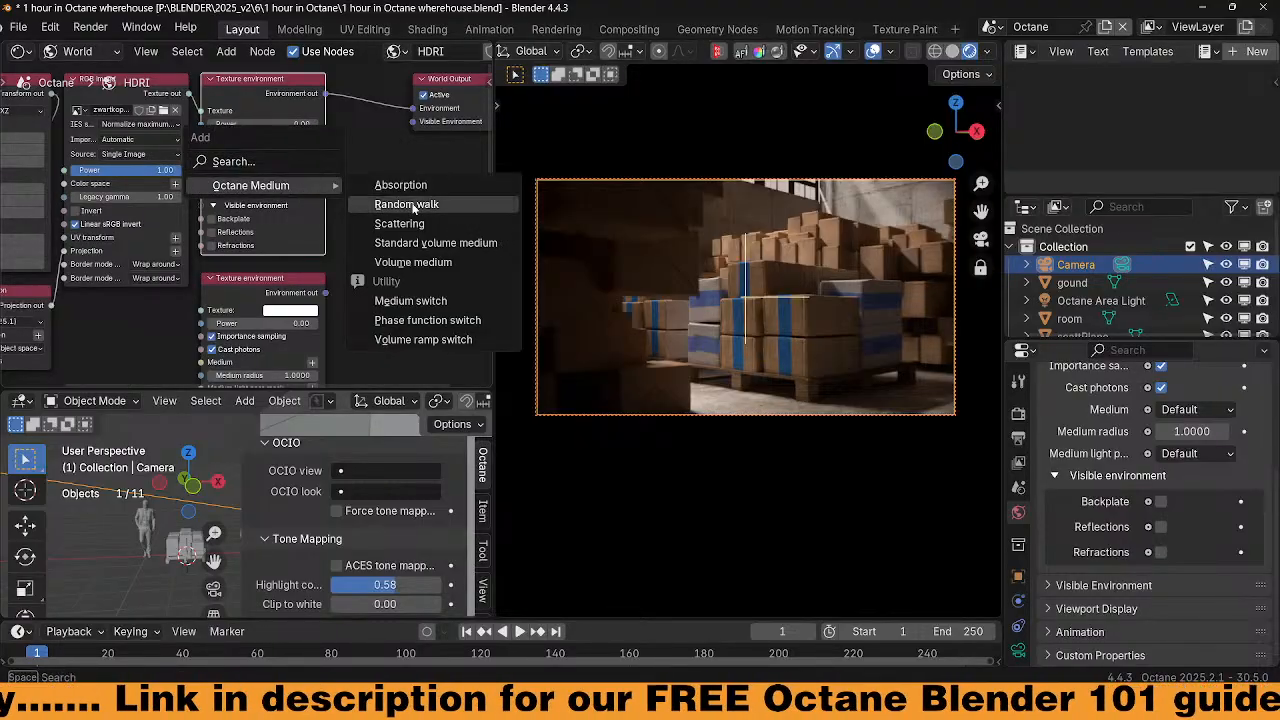
pyautogui.click(443, 265)
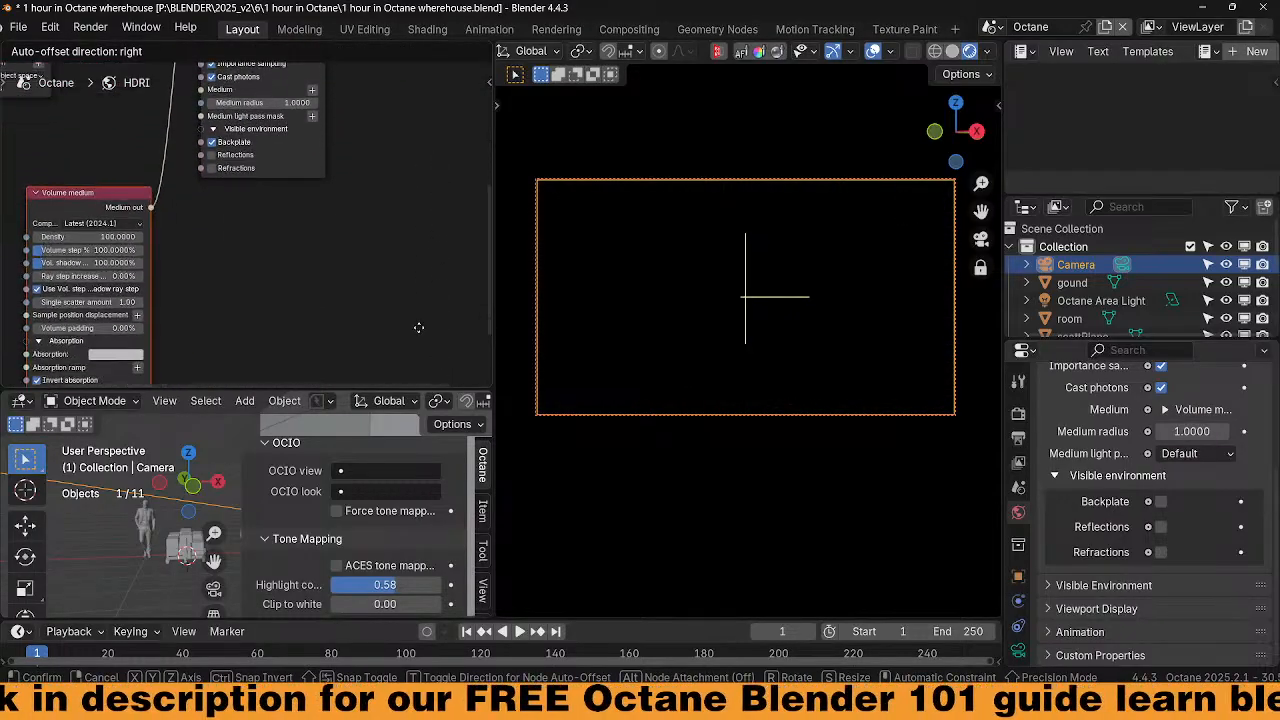
# Place the Volume medium node, set its density to 1 and make its absorption colour black
pyautogui.click(419, 328)
pyautogui.doubleClick(110, 245)
pyautogui.write('1')
pyautogui.press('Return')
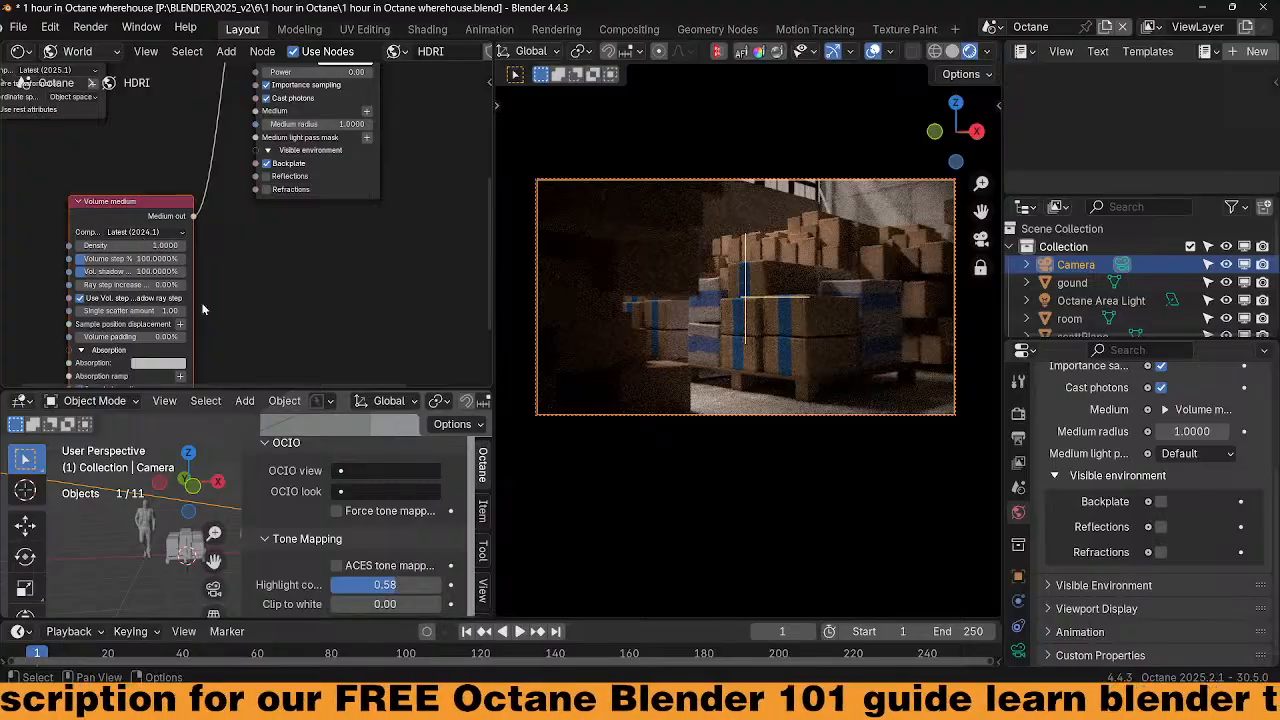
pyautogui.moveTo(237, 323); pyautogui.dragTo(272, 266, button='middle')
pyautogui.click(188, 357)
pyautogui.moveTo(279, 252); pyautogui.dragTo(279, 214)
pyautogui.click(192, 305)
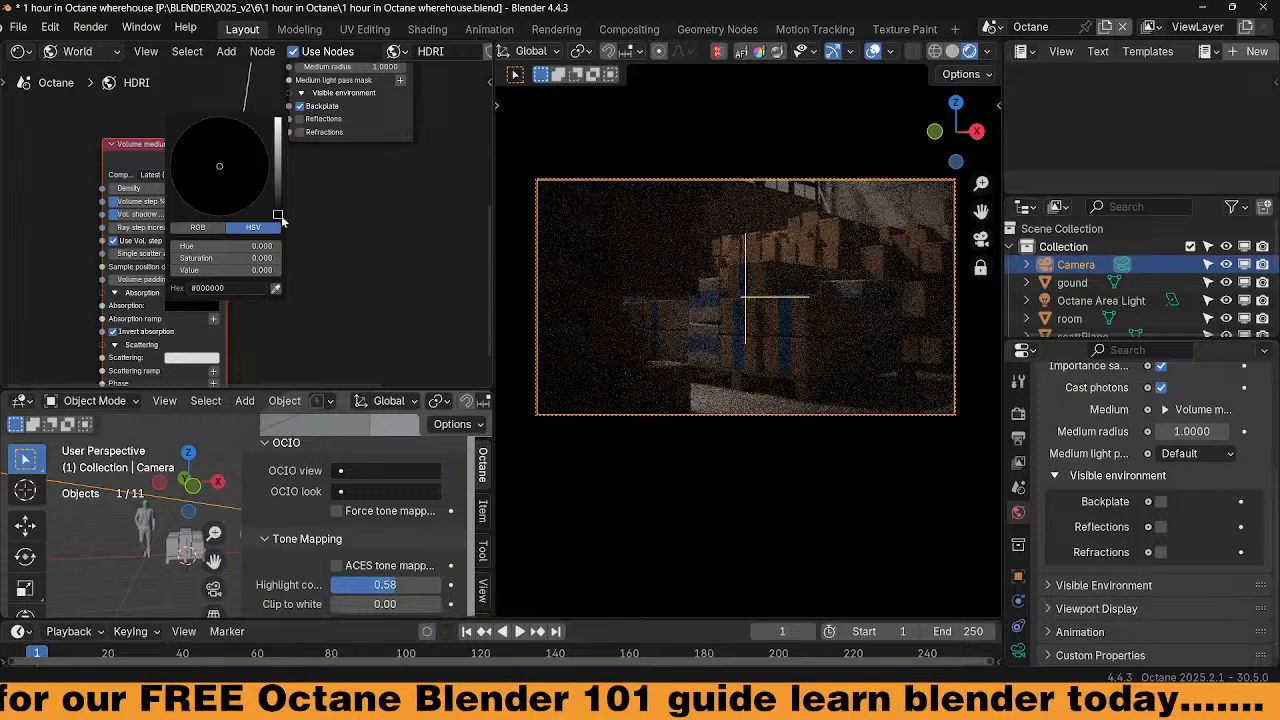
# Set the Volume medium's volume step to 400% and lower its density to 0.33
pyautogui.moveTo(241, 316); pyautogui.dragTo(249, 256, button='middle')
pyautogui.click(186, 131)
pyautogui.write('400')
pyautogui.press('Return')
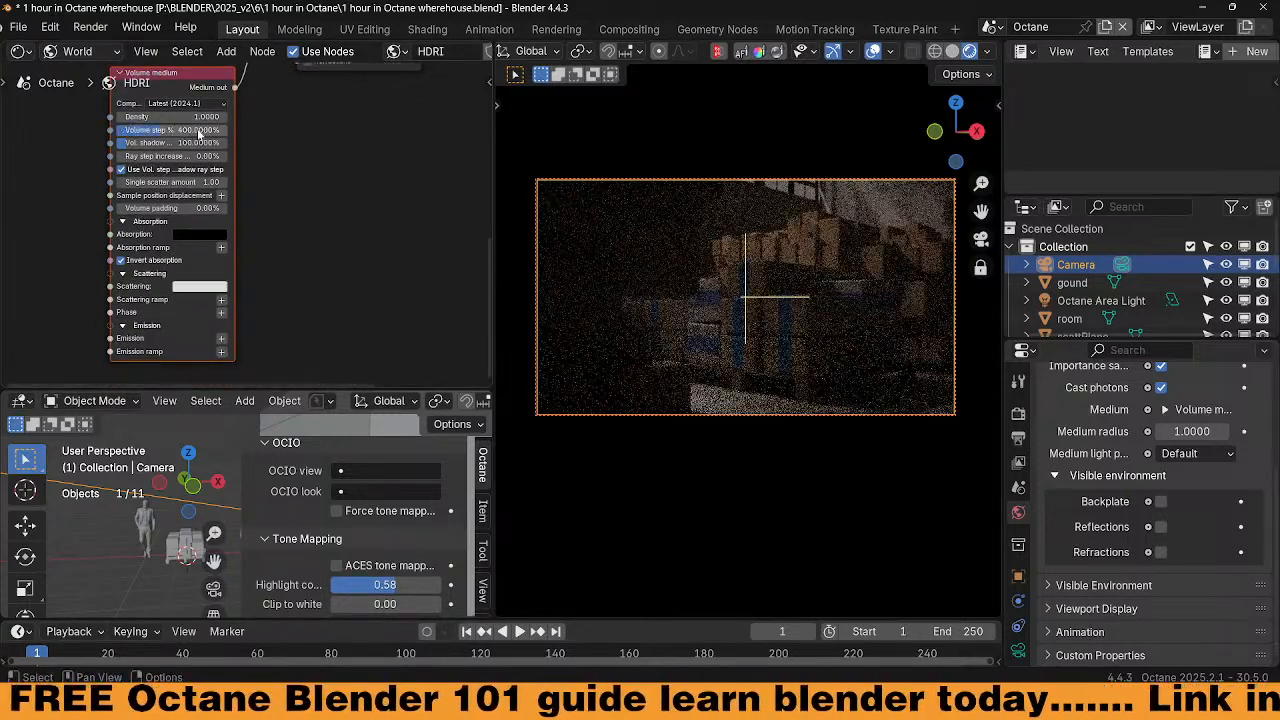
pyautogui.moveTo(257, 282); pyautogui.dragTo(274, 330, button='middle')
pyautogui.moveTo(207, 164); pyautogui.dragTo(143, 164)
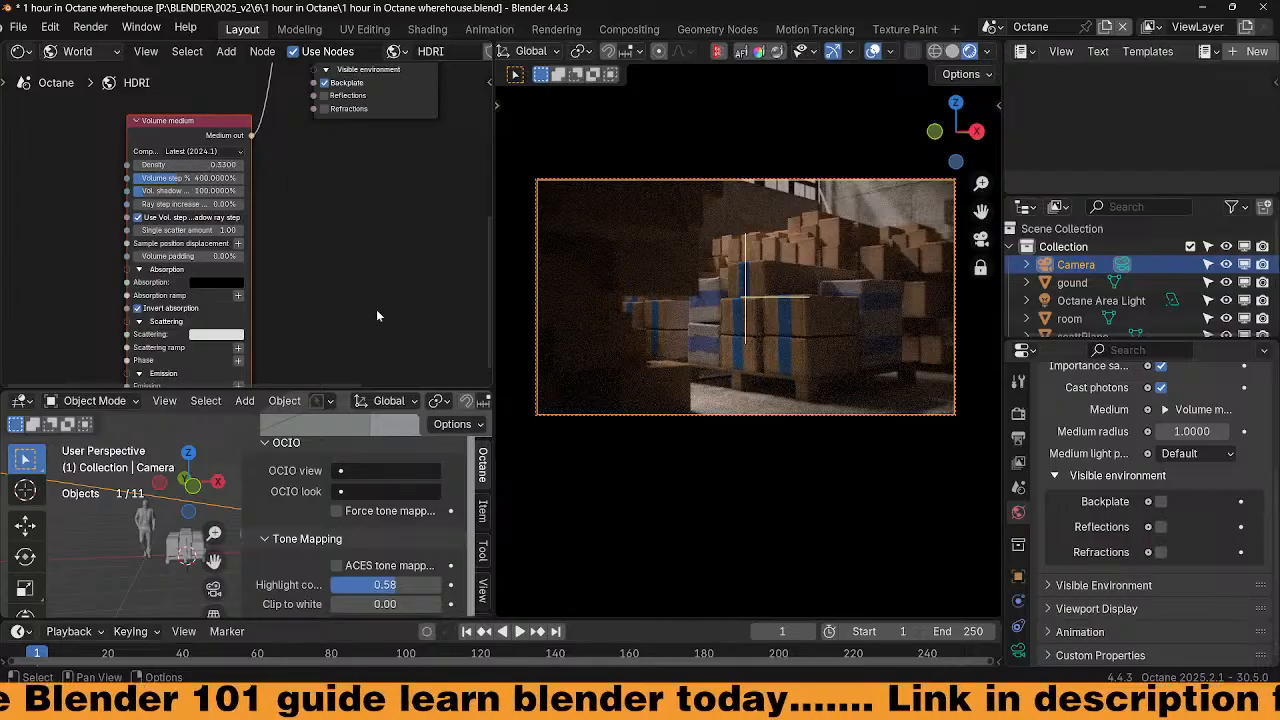
# Raise the Octane Imager exposure to 3.09 and adjust the Volume medium's density to 0.36
pyautogui.scroll(-3, 348, 491)
pyautogui.scroll(5, 348, 491)
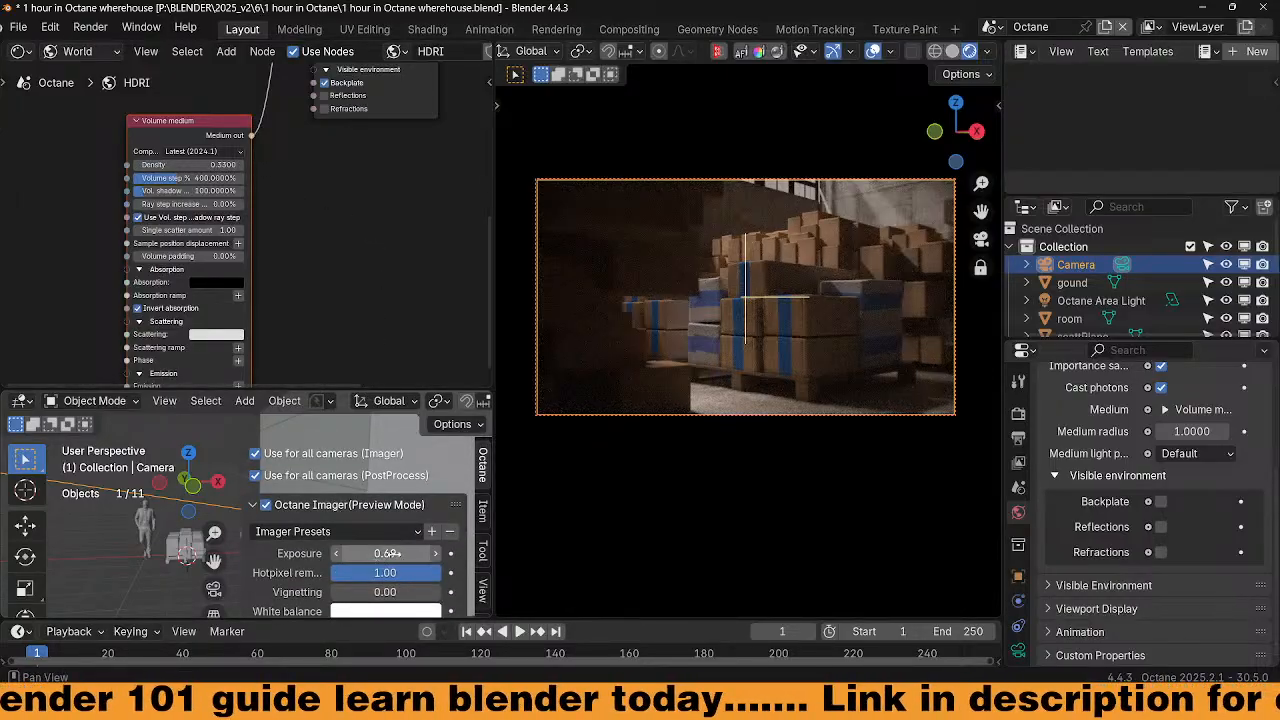
pyautogui.moveTo(385, 553); pyautogui.dragTo(400, 553)
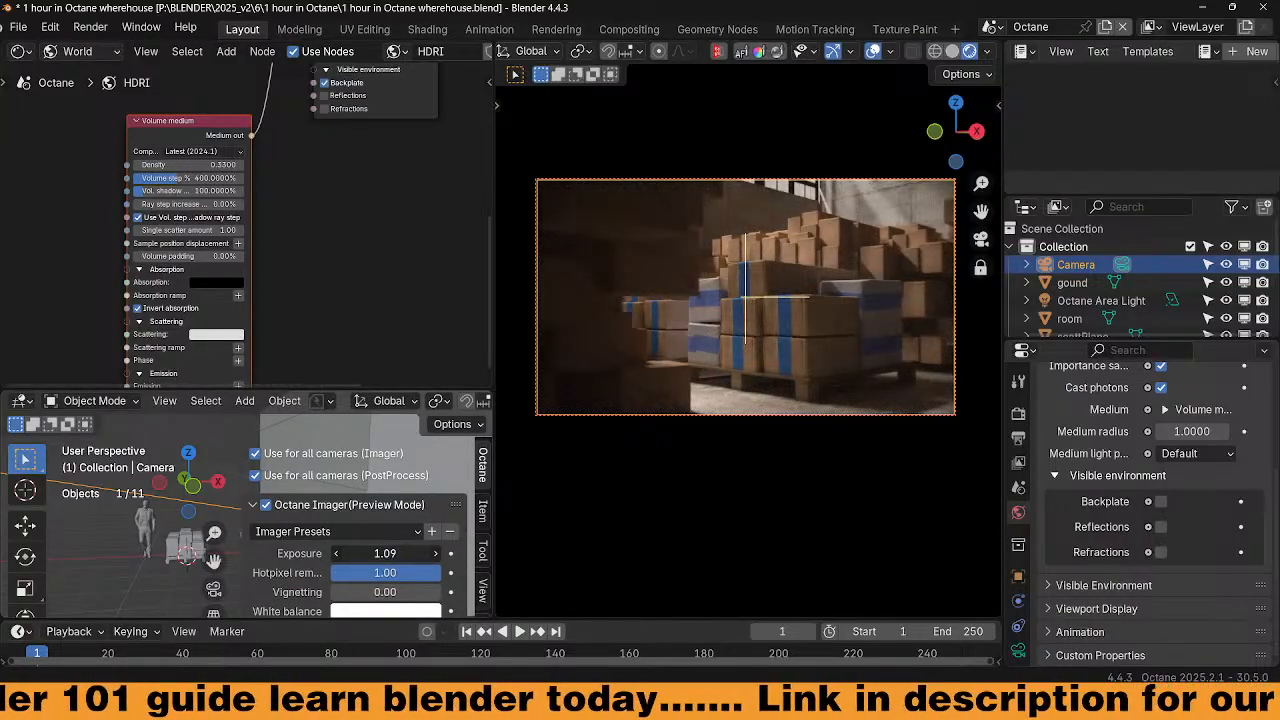
pyautogui.moveTo(212, 165); pyautogui.dragTo(455, 165)
pyautogui.moveTo(385, 553)
pyautogui.mouseDown()
pyautogui.moveTo(430, 553)
pyautogui.moveTo(395, 553)
pyautogui.mouseUp()
pyautogui.moveTo(200, 165); pyautogui.dragTo(152, 165)
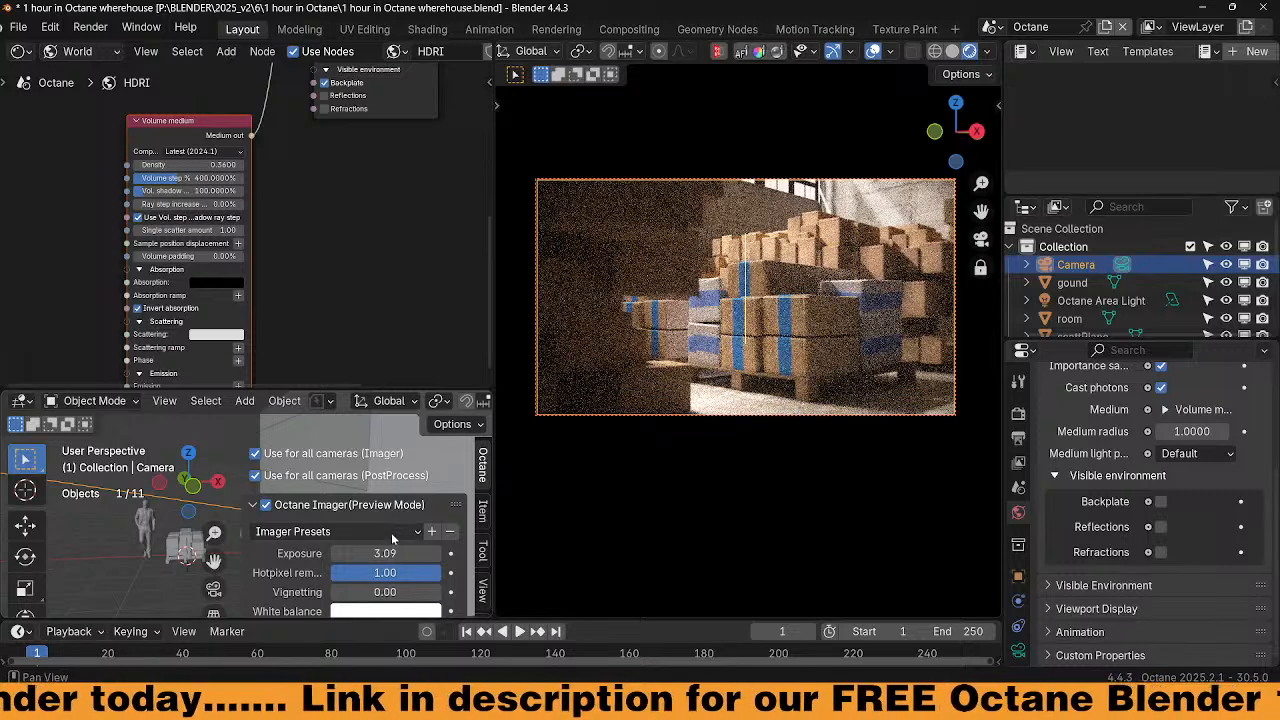
# Set the Octane Imager exposure to 2.29 and the vignetting to 0.79
pyautogui.moveTo(388, 553); pyautogui.dragTo(418, 555)
pyautogui.scroll(-1, 391, 563)
pyautogui.scroll(-2, 295, 567)
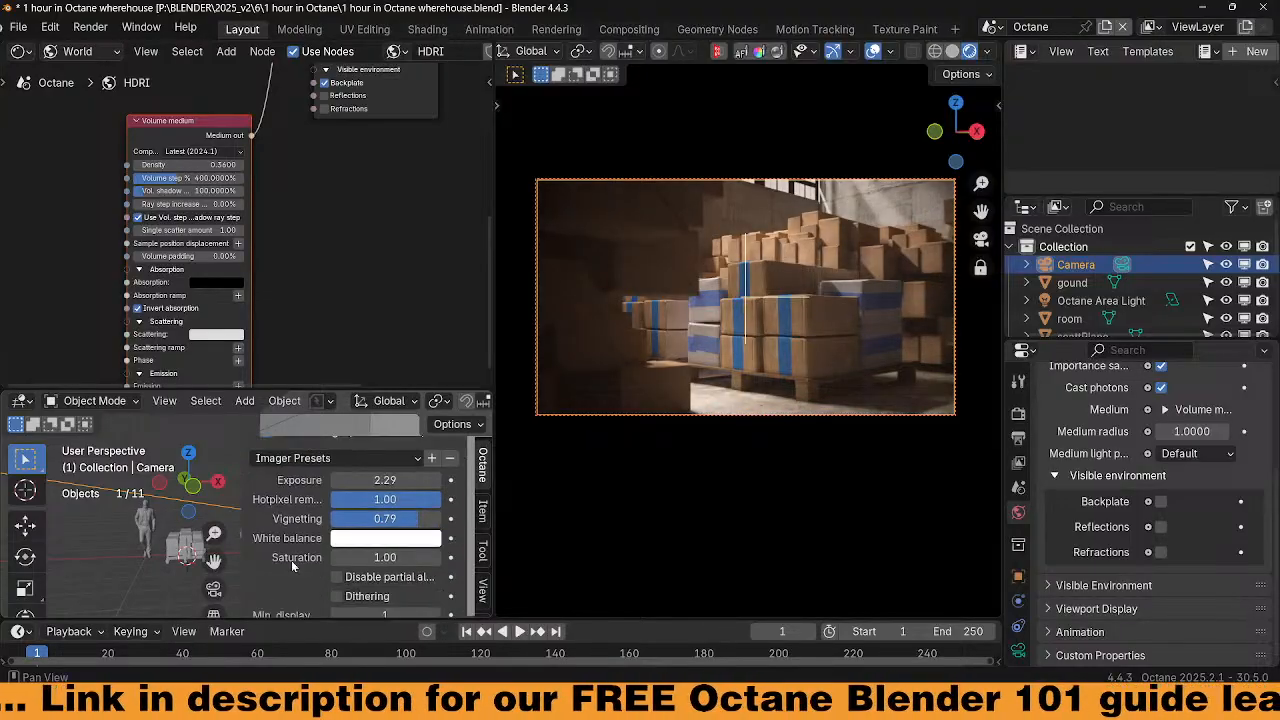
# Try the Agfa|Agfacolor Futura 100CD response curve in the Imager's tone mapping settings
pyautogui.scroll(-6, 297, 566)
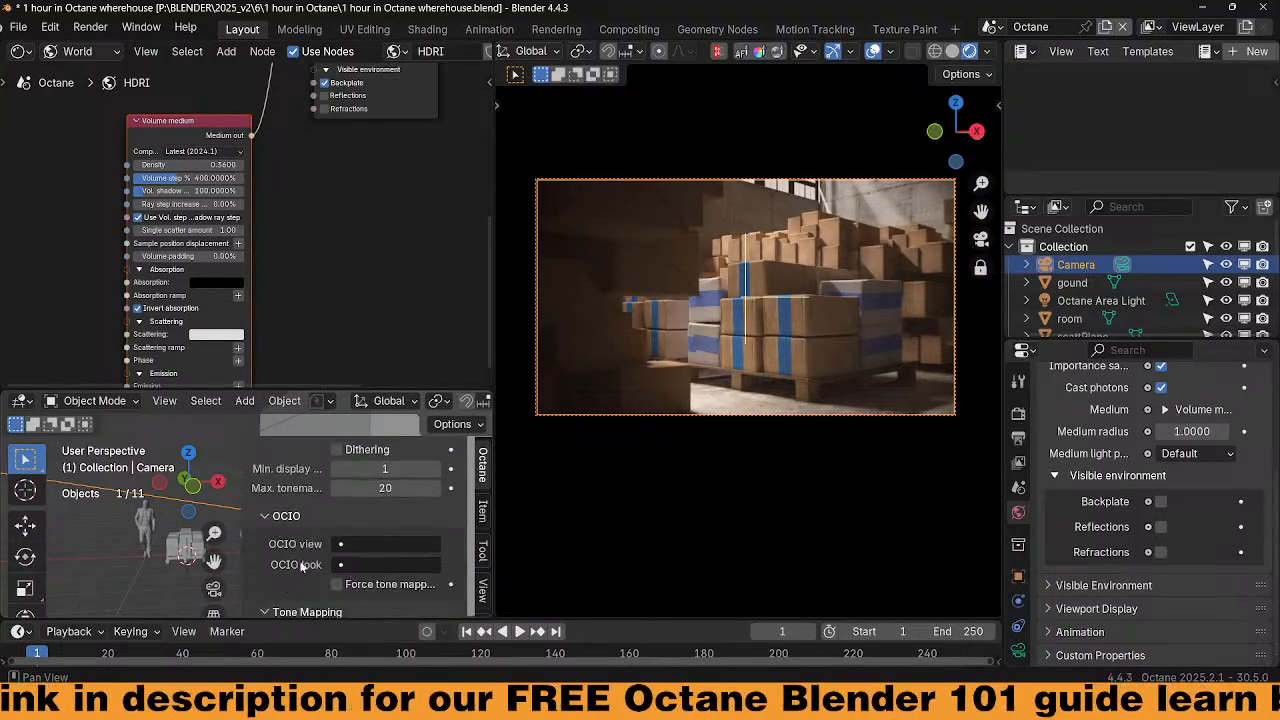
pyautogui.scroll(-3, 300, 567)
pyautogui.click(410, 516)
pyautogui.click(410, 520)
pyautogui.click(391, 533)
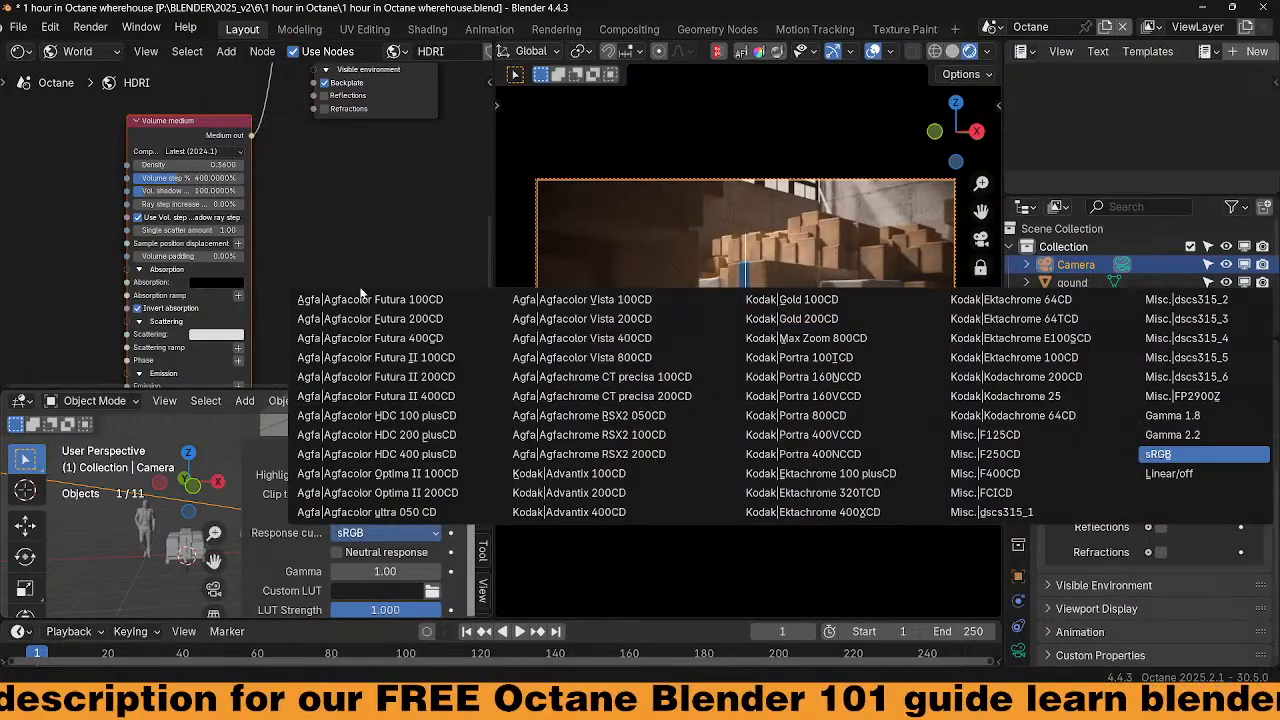
pyautogui.click(362, 300)
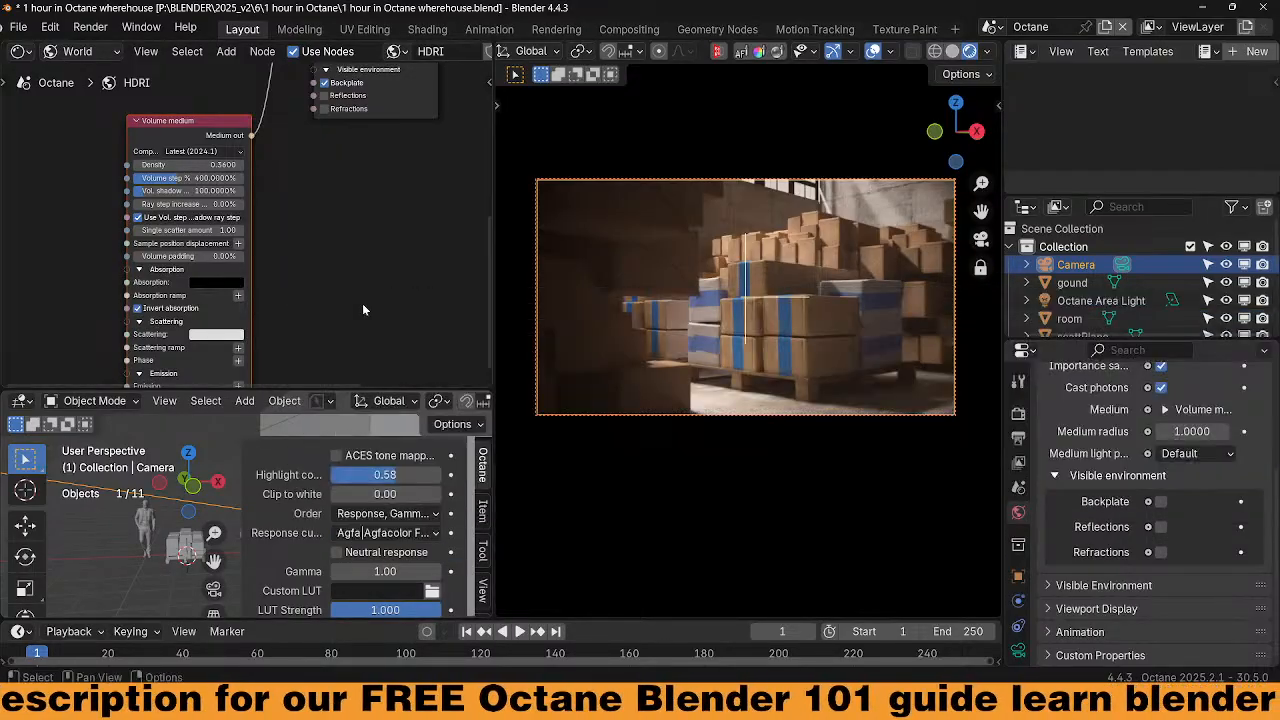
pyautogui.click(391, 533)
pyautogui.click(390, 535)
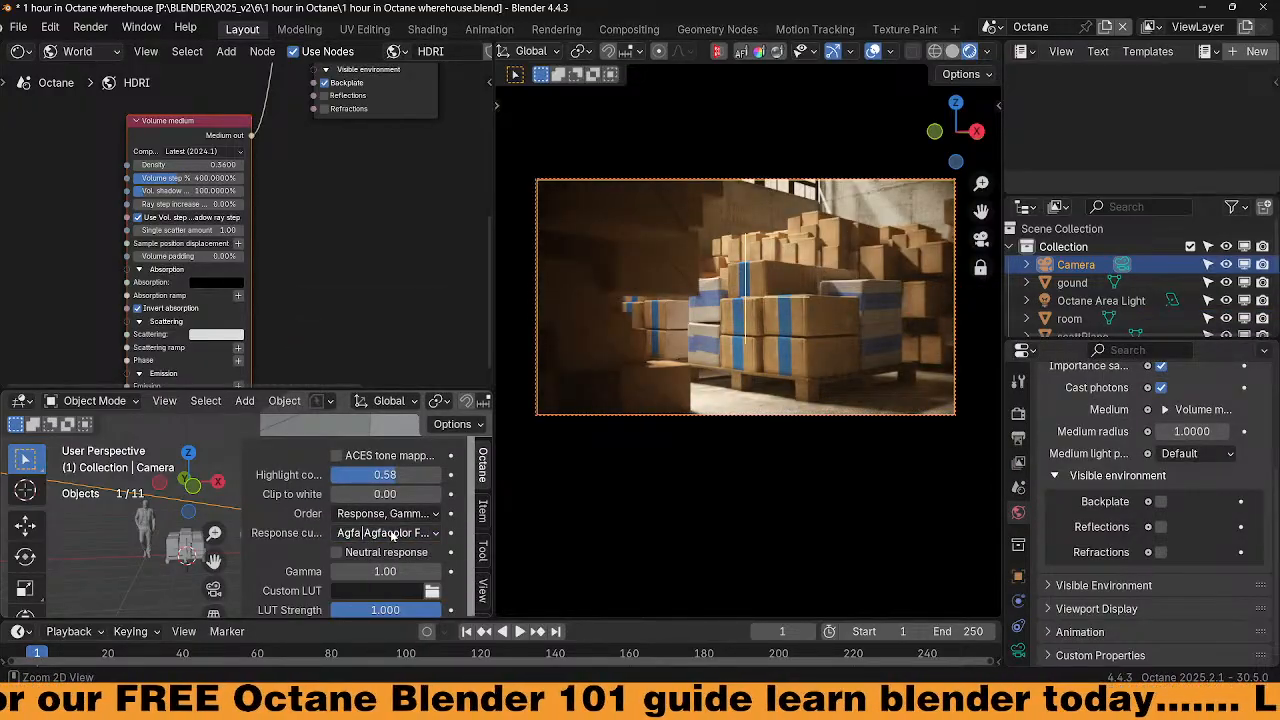
# Cycle through the Agfa, Kodak and Misc. response curves and back to the Kodak ones, comparing their looks in the render
pyautogui.keyDown('ctrl'); pyautogui.scroll(-1, 392, 537); pyautogui.keyUp('ctrl')
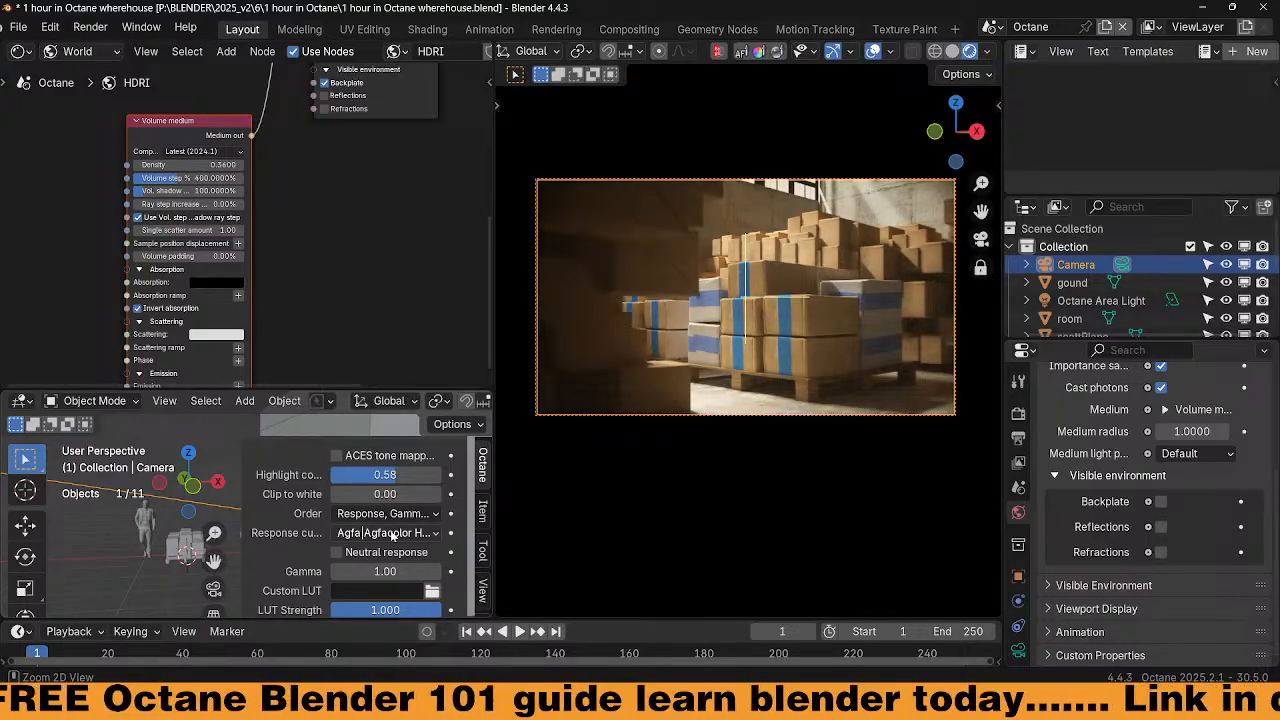
pyautogui.keyDown('ctrl'); pyautogui.scroll(-1, 392, 537); pyautogui.keyUp('ctrl')
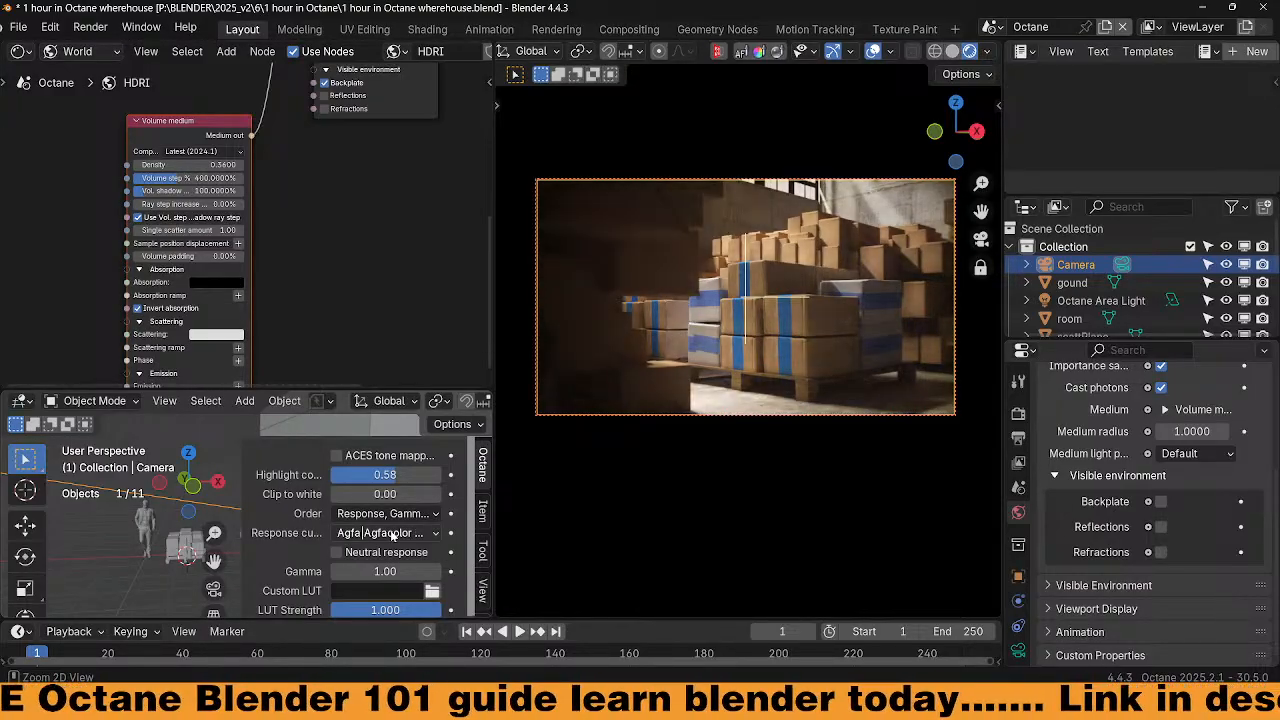
pyautogui.keyDown('ctrl'); pyautogui.scroll(-1, 392, 537); pyautogui.keyUp('ctrl')
pyautogui.keyDown('ctrl'); pyautogui.scroll(-1, 392, 537); pyautogui.keyUp('ctrl')
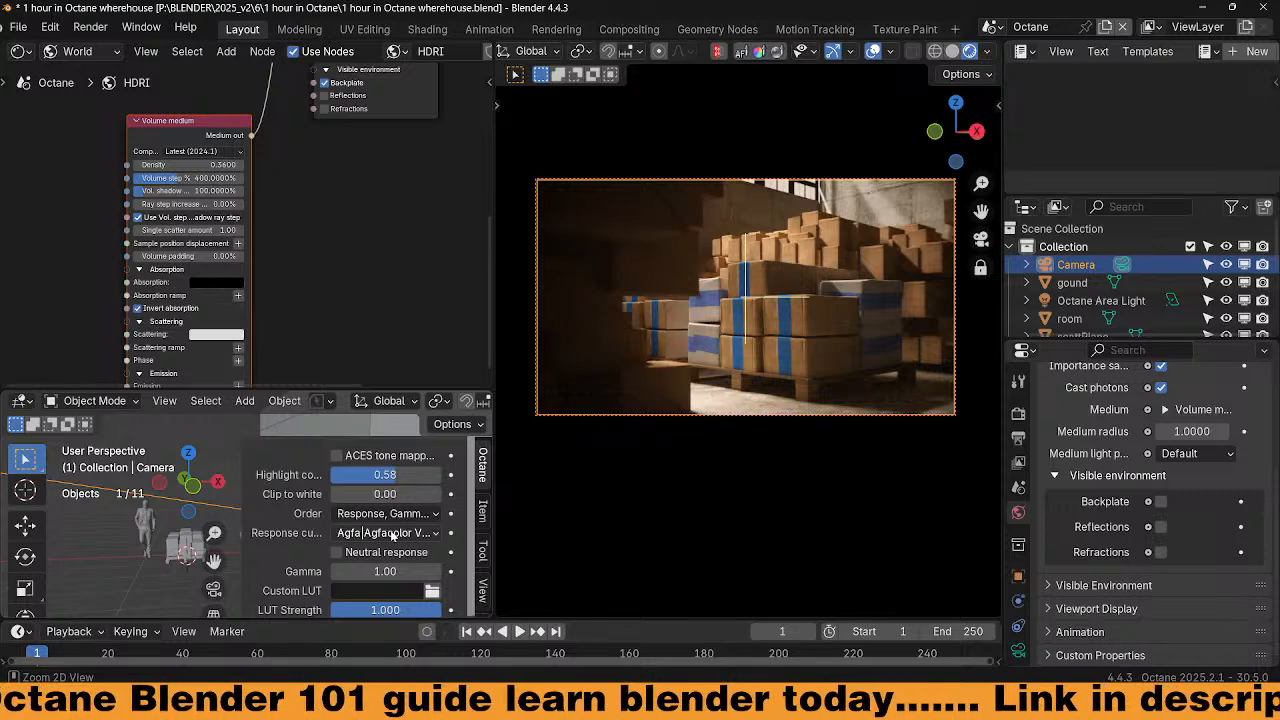
pyautogui.keyDown('ctrl'); pyautogui.scroll(-1, 392, 535); pyautogui.keyUp('ctrl')
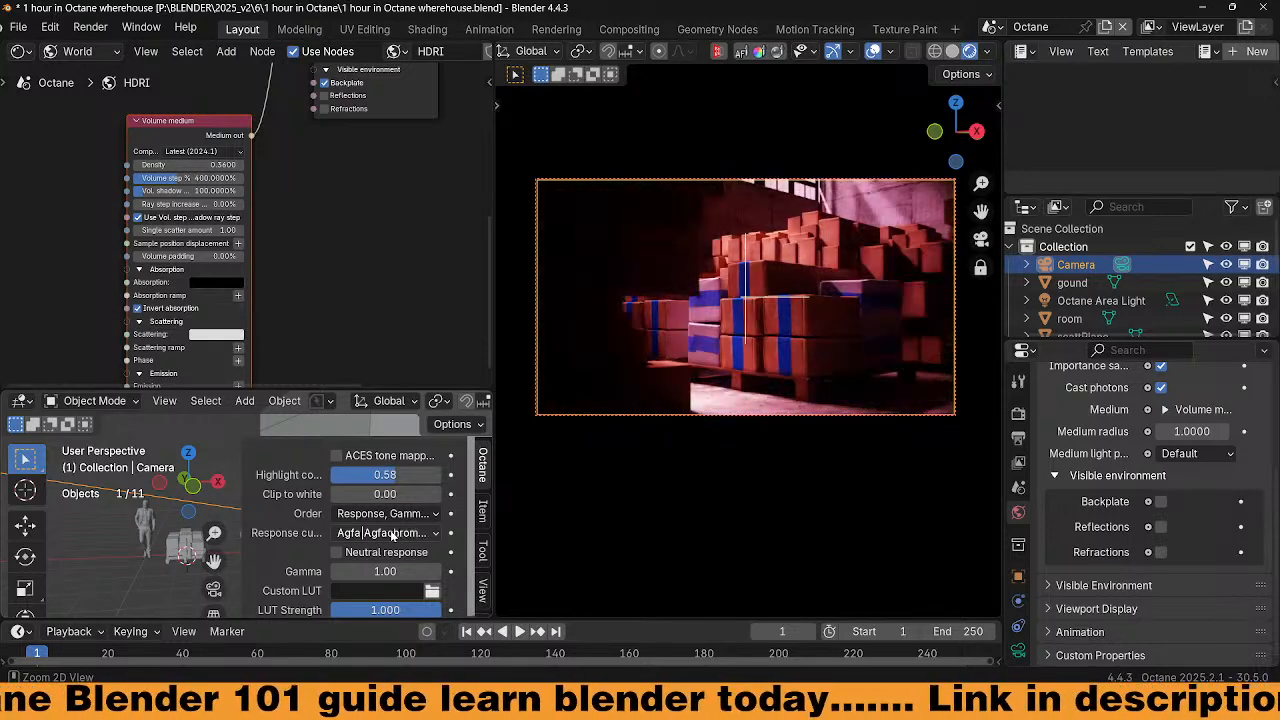
pyautogui.keyDown('ctrl'); pyautogui.scroll(-2, 392, 535); pyautogui.keyUp('ctrl')
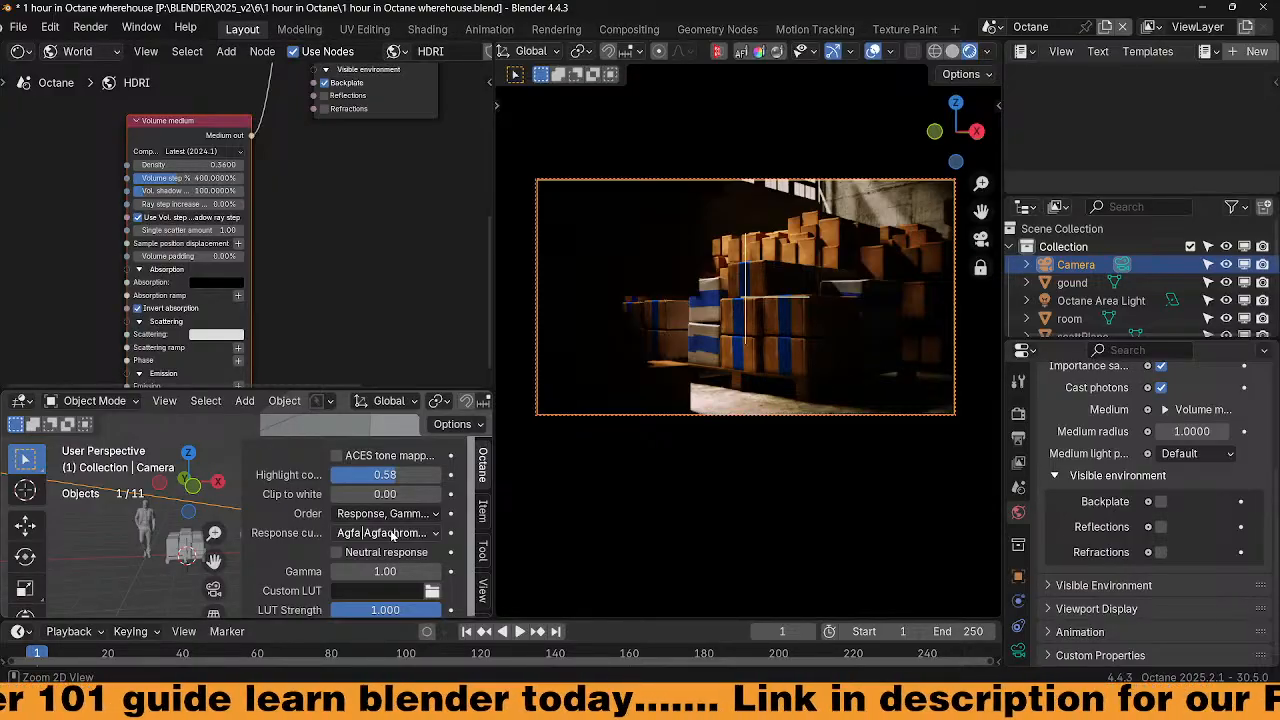
pyautogui.keyDown('ctrl'); pyautogui.scroll(-1, 392, 535); pyautogui.keyUp('ctrl')
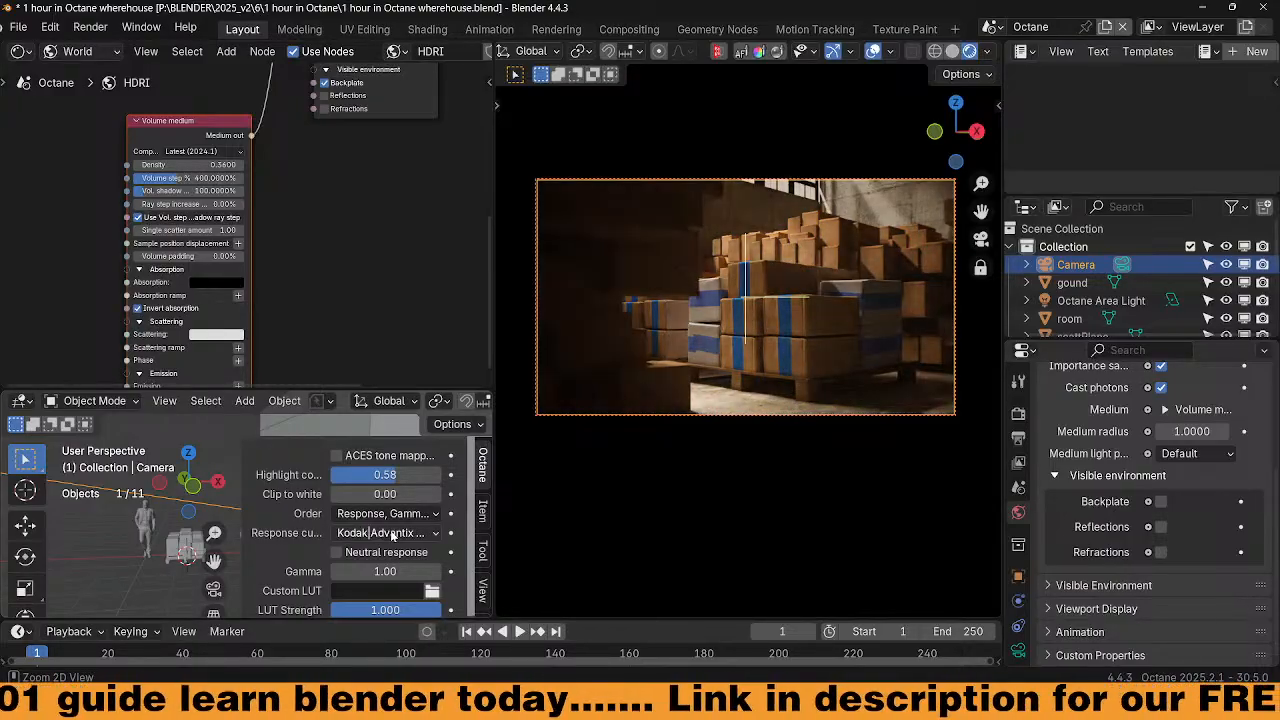
pyautogui.keyDown('ctrl'); pyautogui.scroll(-1, 392, 535); pyautogui.keyUp('ctrl')
pyautogui.keyDown('ctrl'); pyautogui.scroll(-3, 393, 535); pyautogui.keyUp('ctrl')
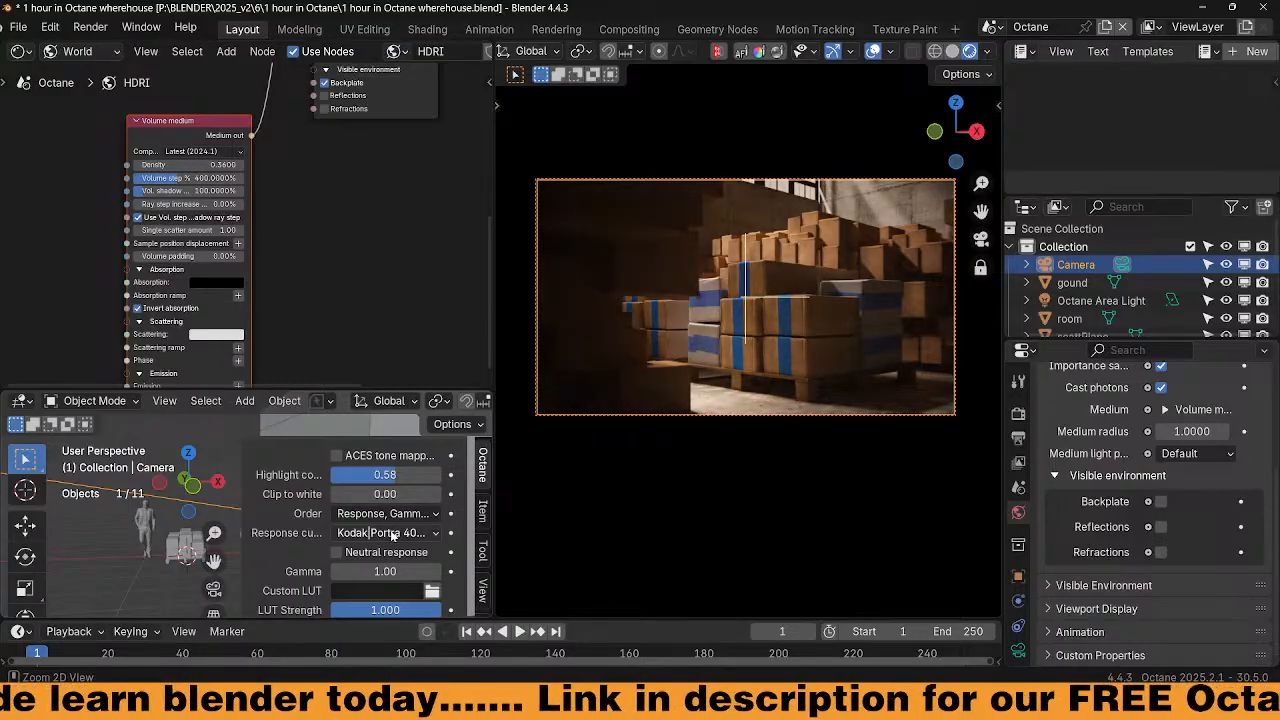
pyautogui.keyDown('ctrl'); pyautogui.scroll(-2, 393, 535); pyautogui.keyUp('ctrl')
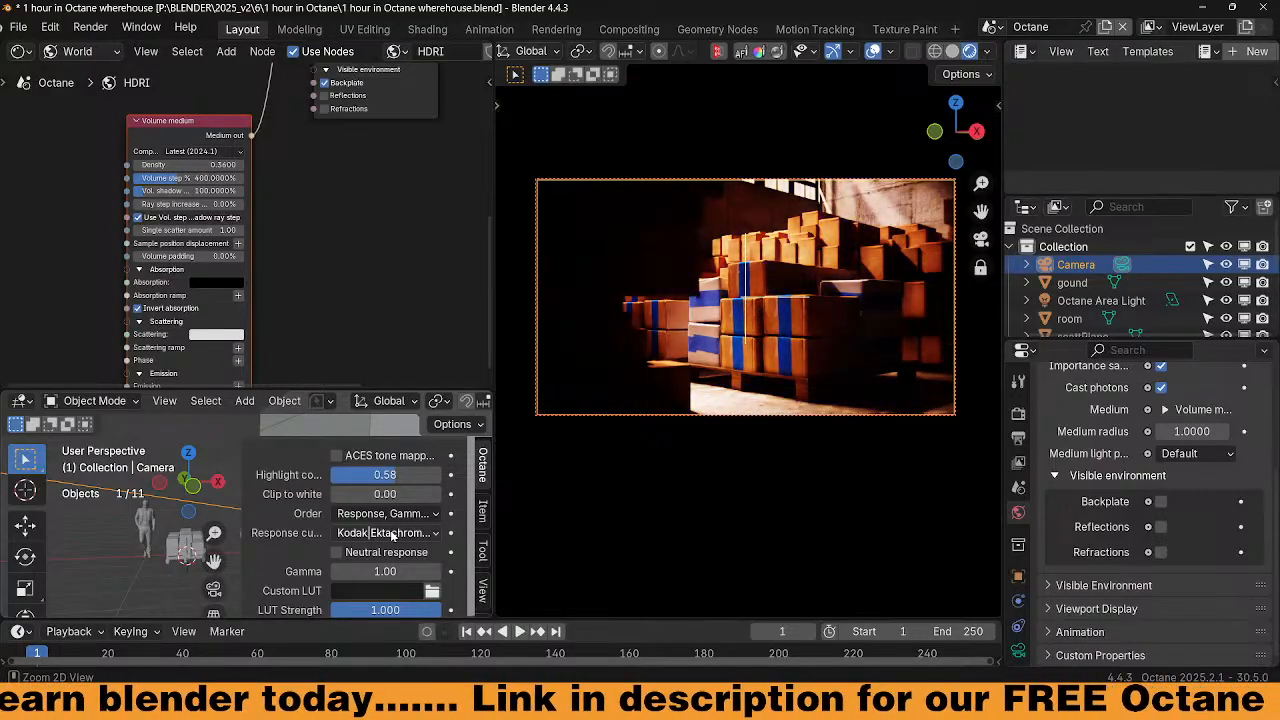
pyautogui.keyDown('ctrl'); pyautogui.scroll(-1, 393, 535); pyautogui.keyUp('ctrl')
pyautogui.keyDown('ctrl'); pyautogui.scroll(-3, 393, 535); pyautogui.keyUp('ctrl')
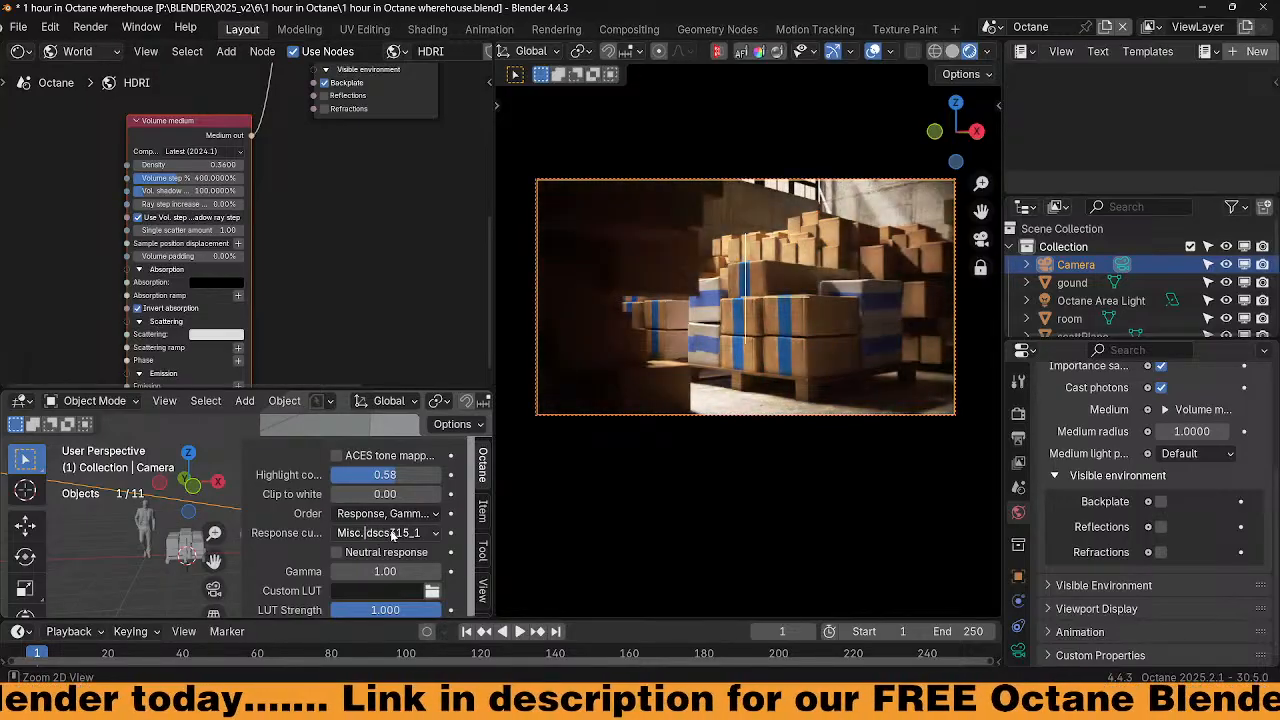
pyautogui.keyDown('ctrl'); pyautogui.scroll(4, 393, 535); pyautogui.keyUp('ctrl')
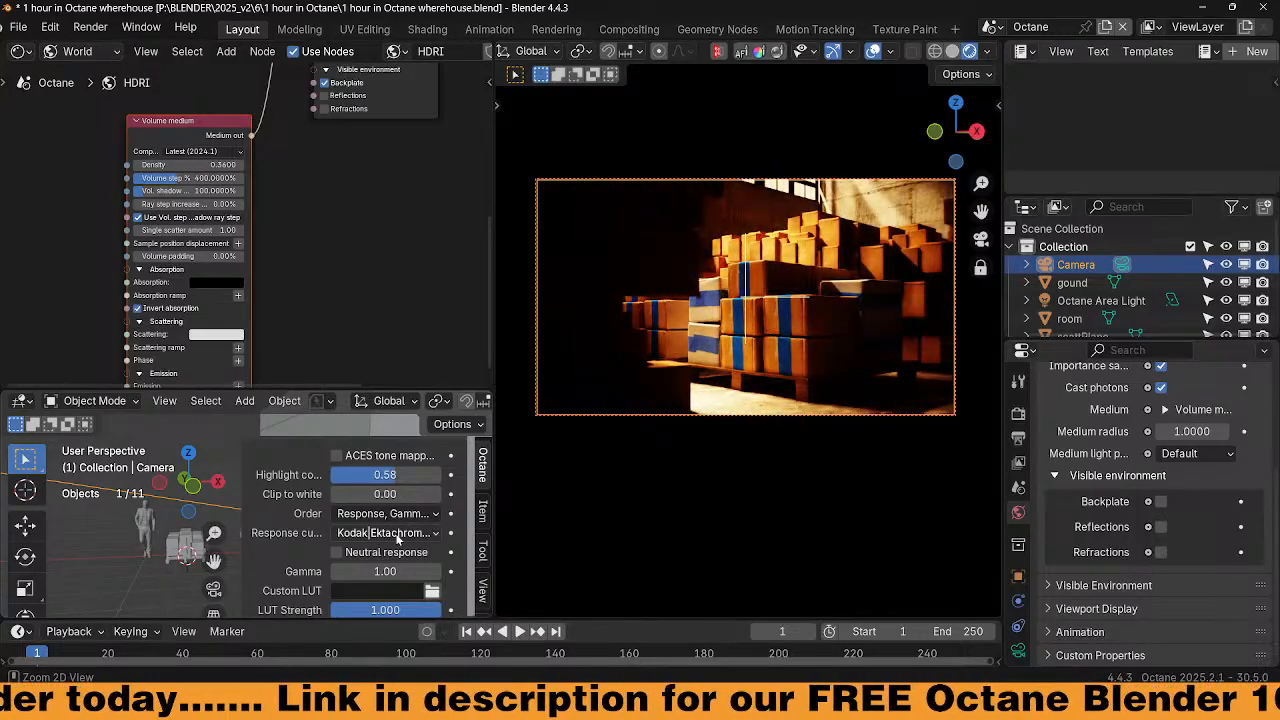
pyautogui.keyDown('ctrl'); pyautogui.scroll(1, 398, 537); pyautogui.keyUp('ctrl')
pyautogui.keyDown('ctrl'); pyautogui.scroll(1, 398, 537); pyautogui.keyUp('ctrl')
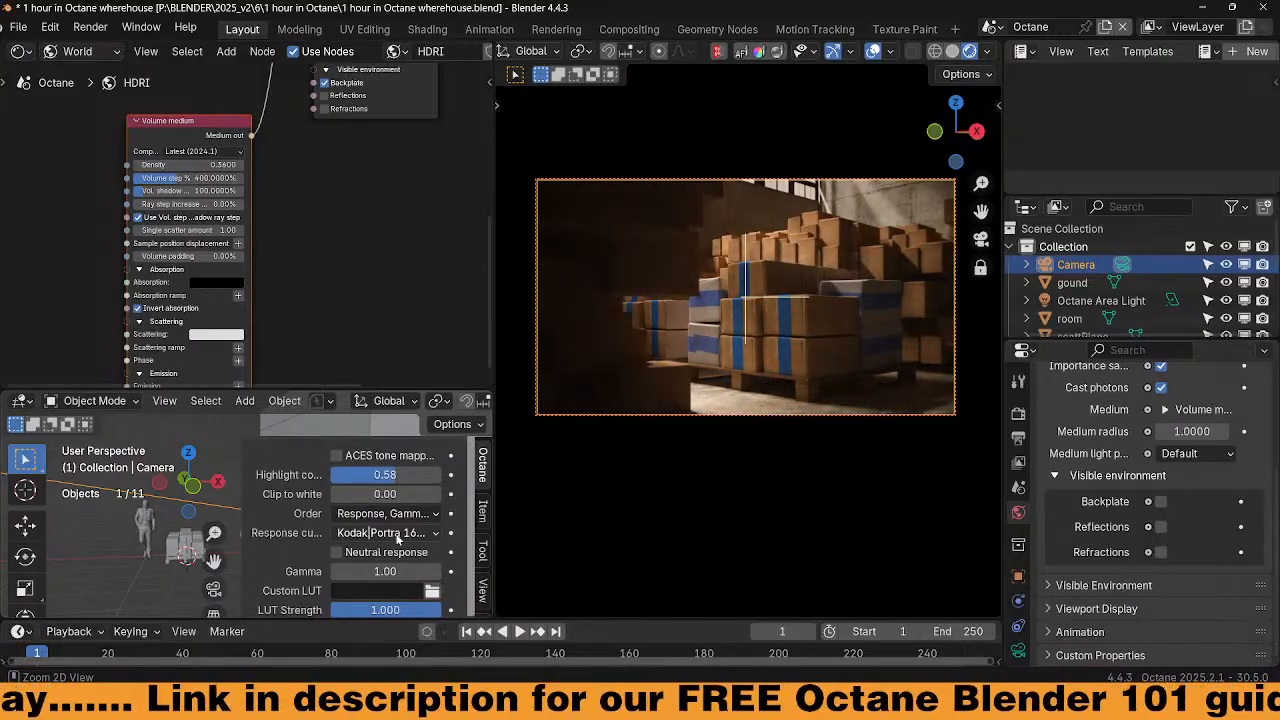
pyautogui.keyDown('ctrl'); pyautogui.scroll(1, 401, 537); pyautogui.keyUp('ctrl')
pyautogui.keyDown('ctrl'); pyautogui.scroll(1, 401, 537); pyautogui.keyUp('ctrl')
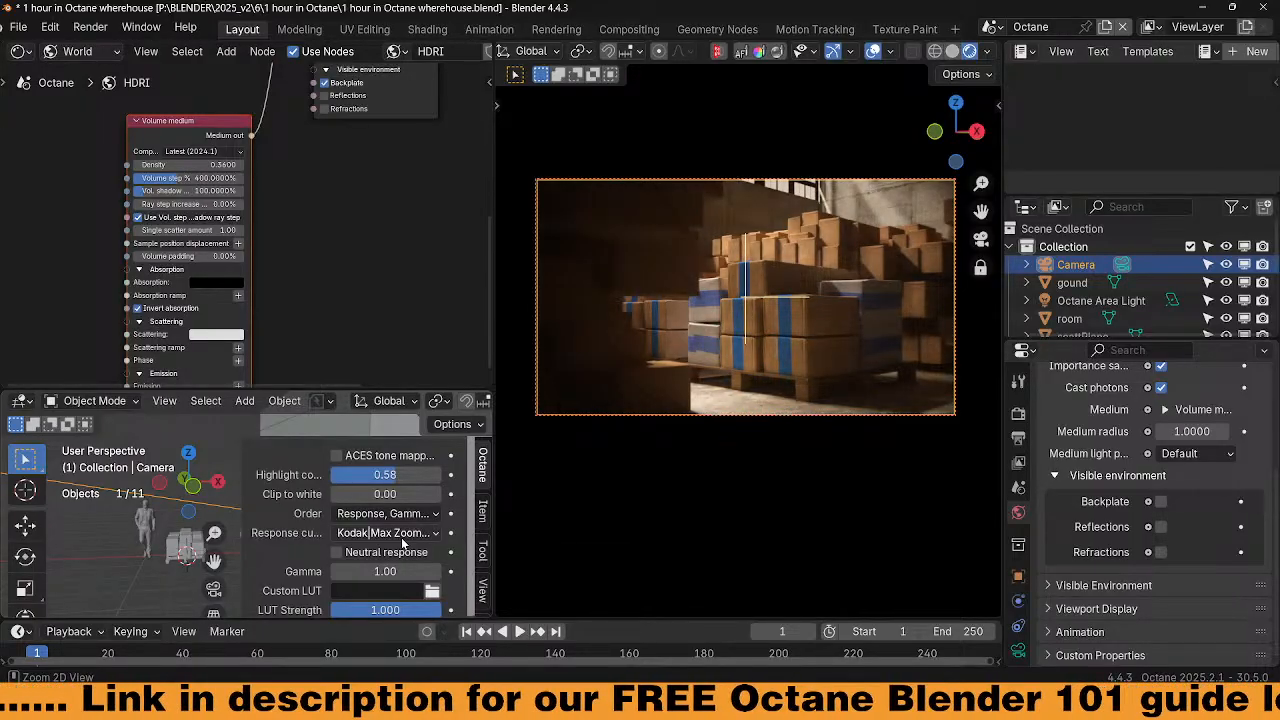
# Switch the response curve to Agfa|Agfacolor Futura II 400CD and step onward to an Agfacolor HDC curve
pyautogui.click(401, 537)
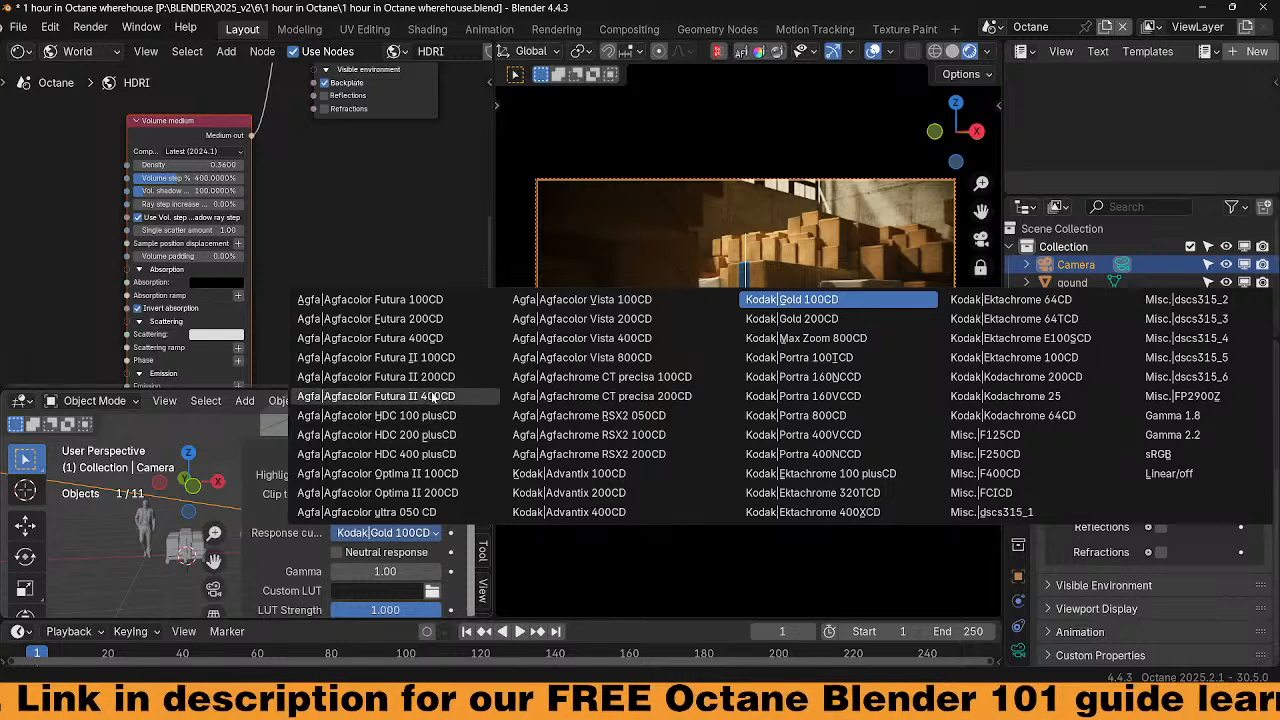
pyautogui.click(370, 402)
pyautogui.keyDown('ctrl'); pyautogui.scroll(-2, 413, 539); pyautogui.keyUp('ctrl')
pyautogui.keyDown('ctrl'); pyautogui.scroll(-1, 415, 537); pyautogui.keyUp('ctrl')
pyautogui.keyDown('ctrl'); pyautogui.scroll(-4, 415, 537); pyautogui.keyUp('ctrl')
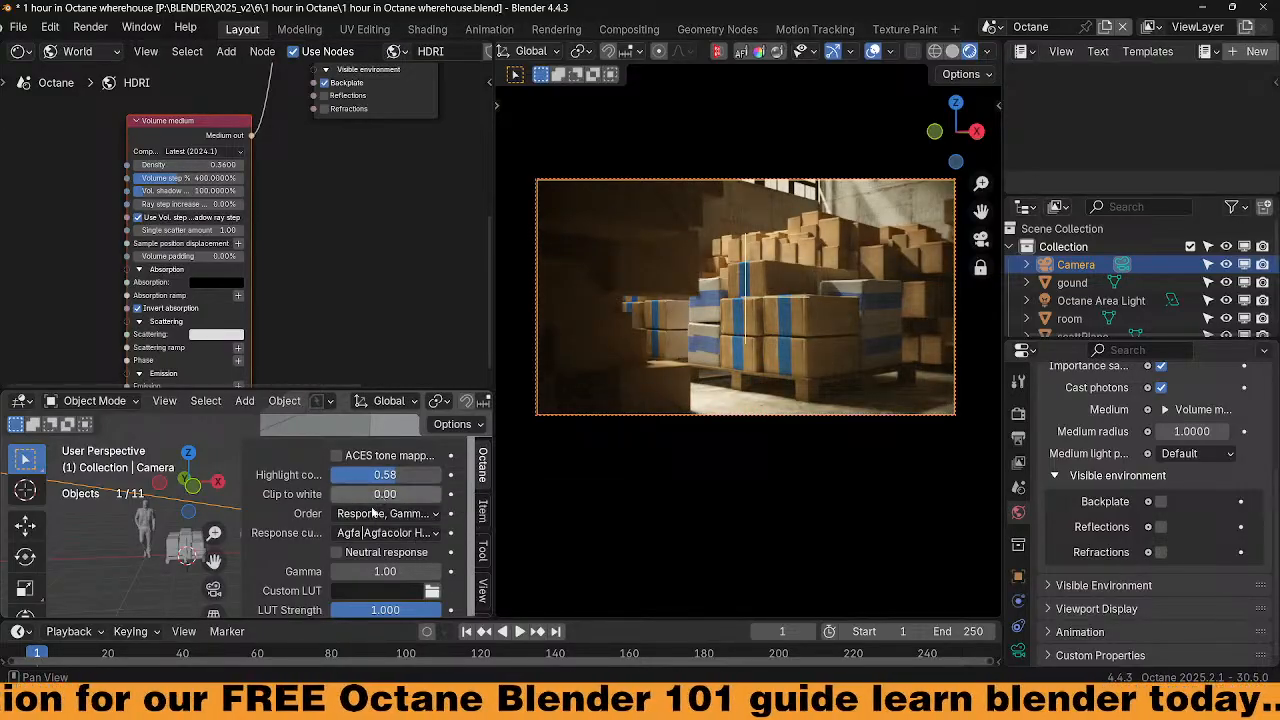
# Set the render's Color Management exposure to 0.188 and gamma to 0.758
pyautogui.scroll(-6, 380, 510)
pyautogui.scroll(15, 338, 530)
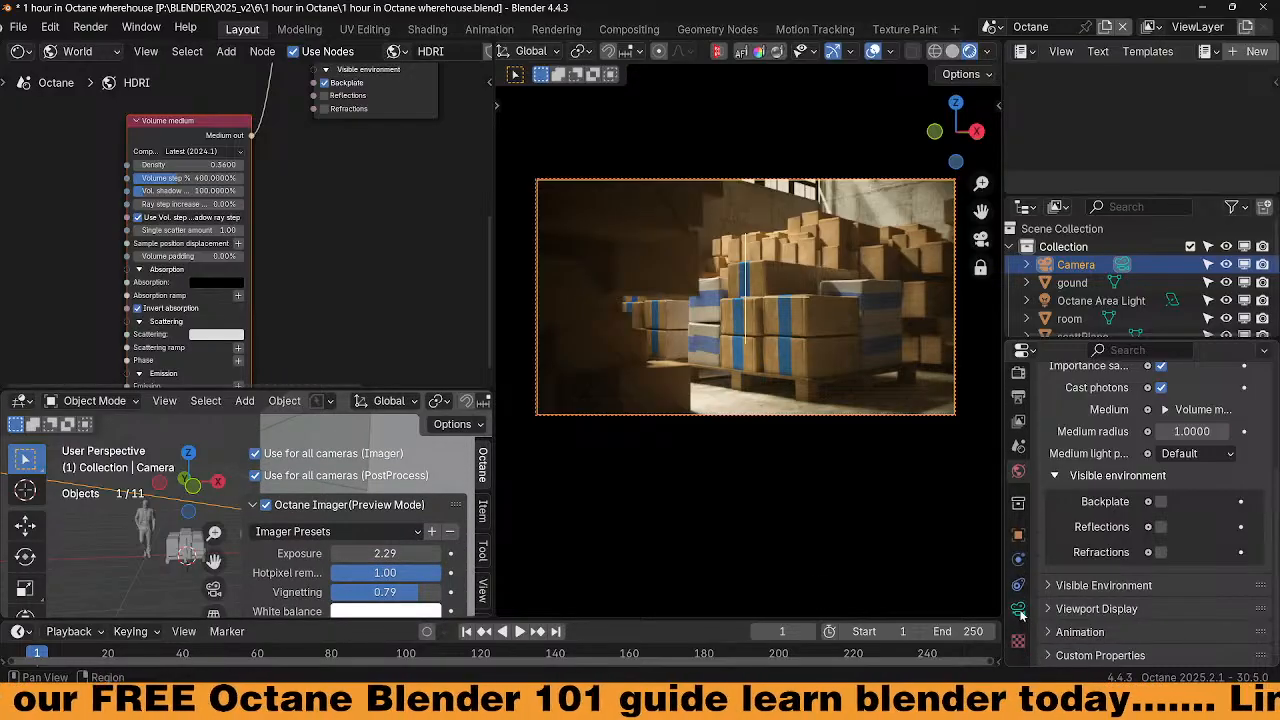
pyautogui.click(1018, 412)
pyautogui.scroll(-15, 1098, 583)
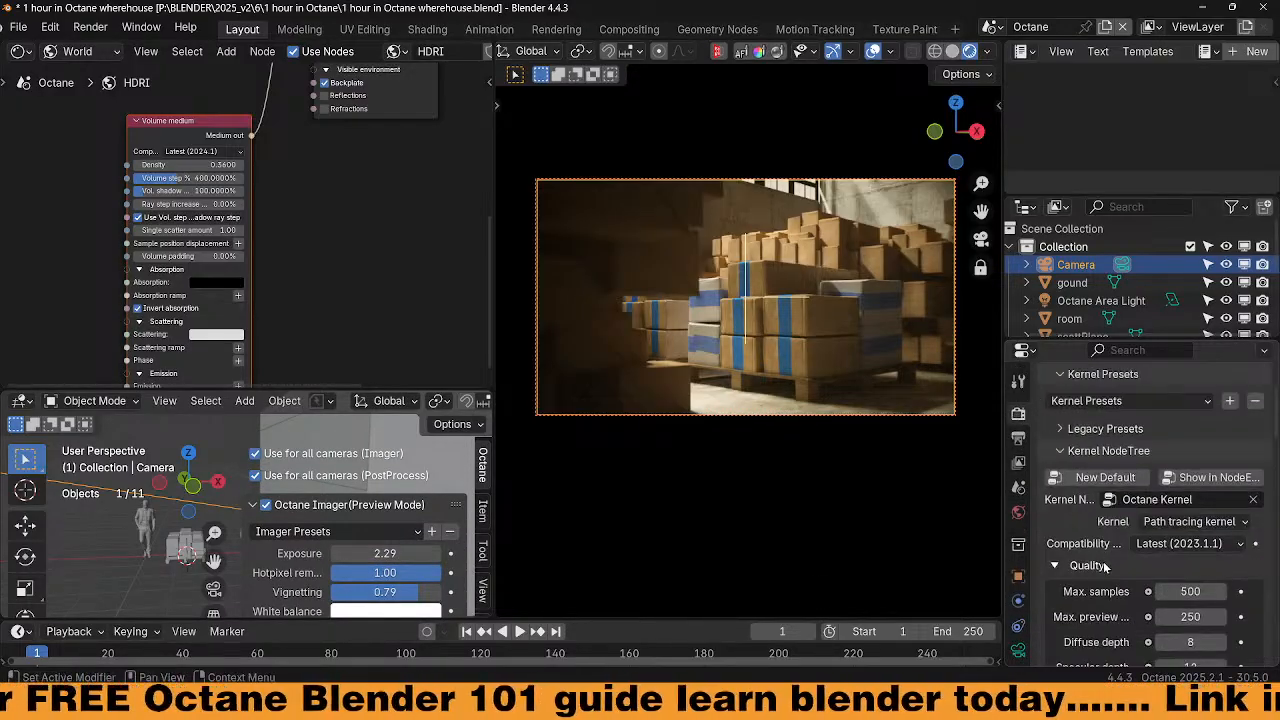
pyautogui.scroll(-1, 1098, 583)
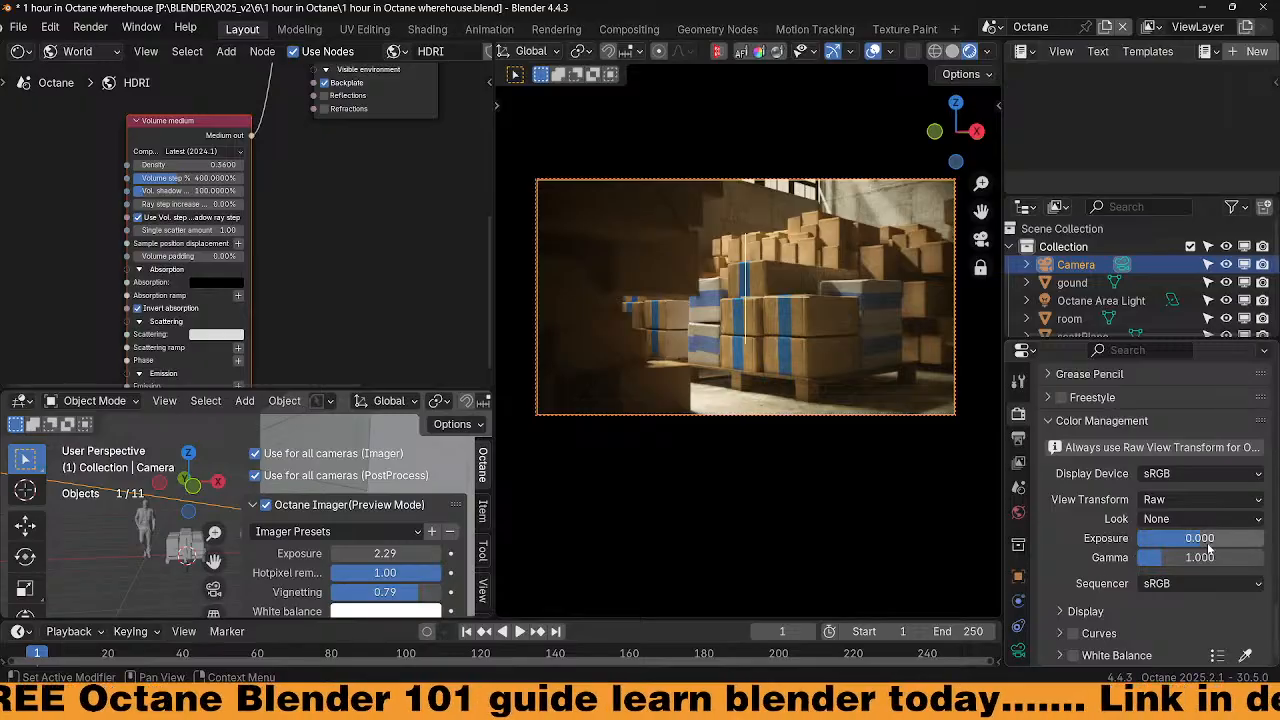
pyautogui.moveTo(1202, 545); pyautogui.dragTo(1214, 545)
pyautogui.moveTo(1200, 557); pyautogui.dragTo(1178, 557)
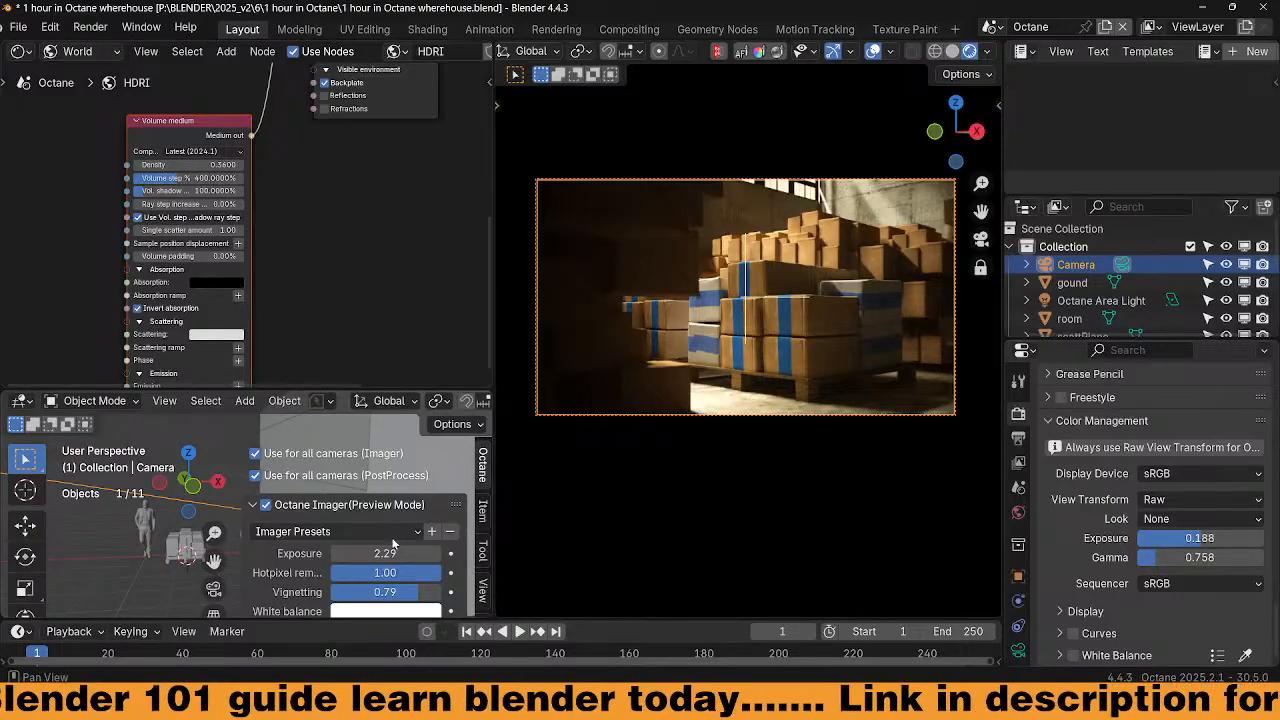
# Set the Octane post-processing bloom power to 50 and the cutoff to 0.920
pyautogui.scroll(-8, 385, 548)
pyautogui.scroll(-6, 385, 548)
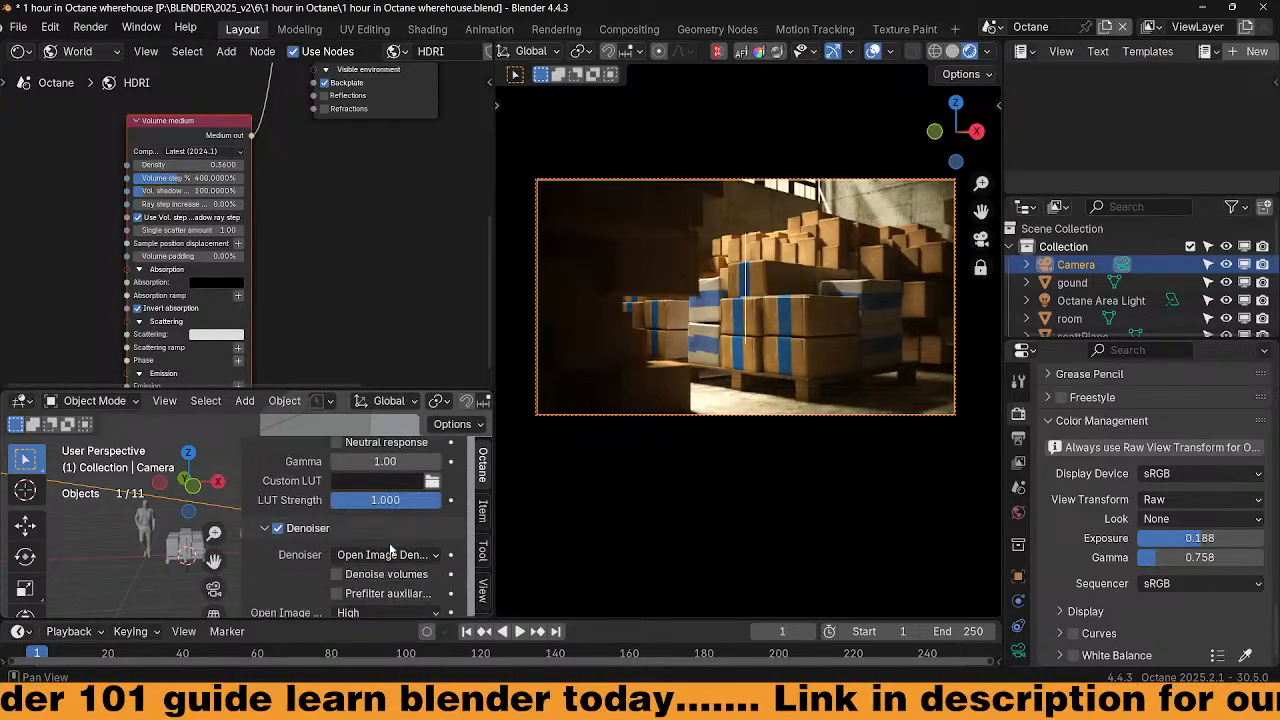
pyautogui.scroll(-3, 262, 600)
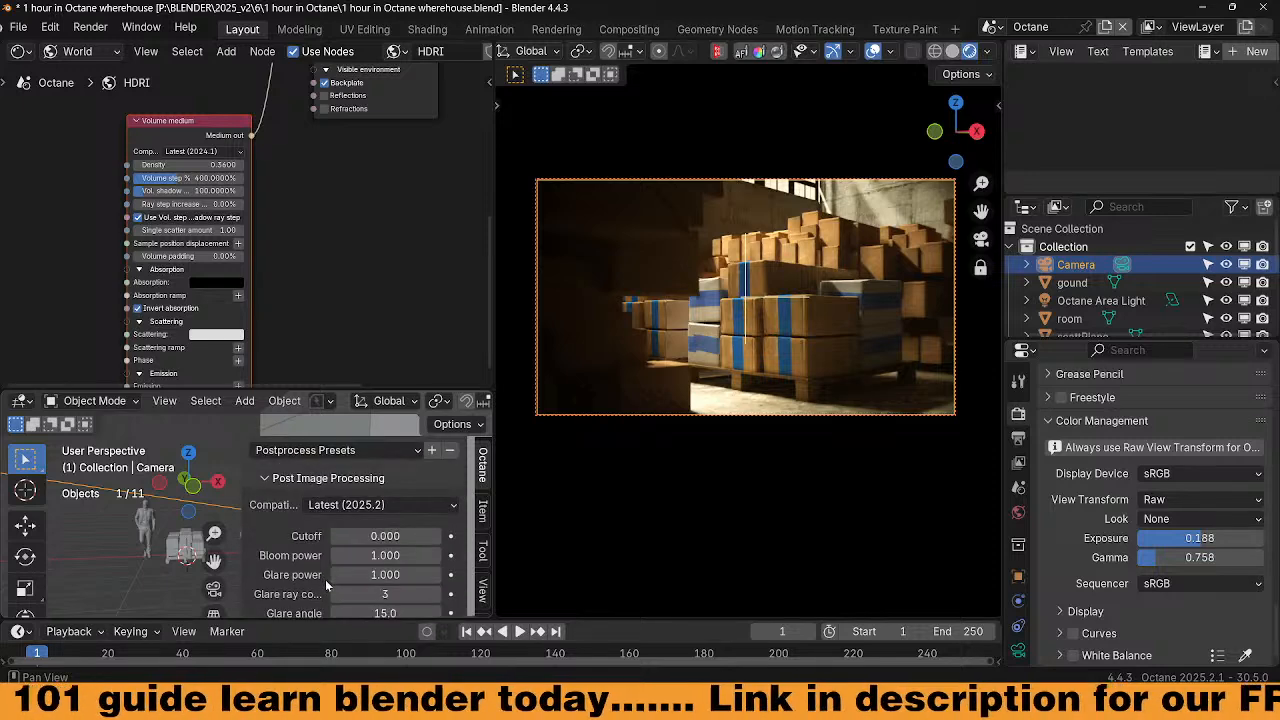
pyautogui.doubleClick(385, 555)
pyautogui.write('20')
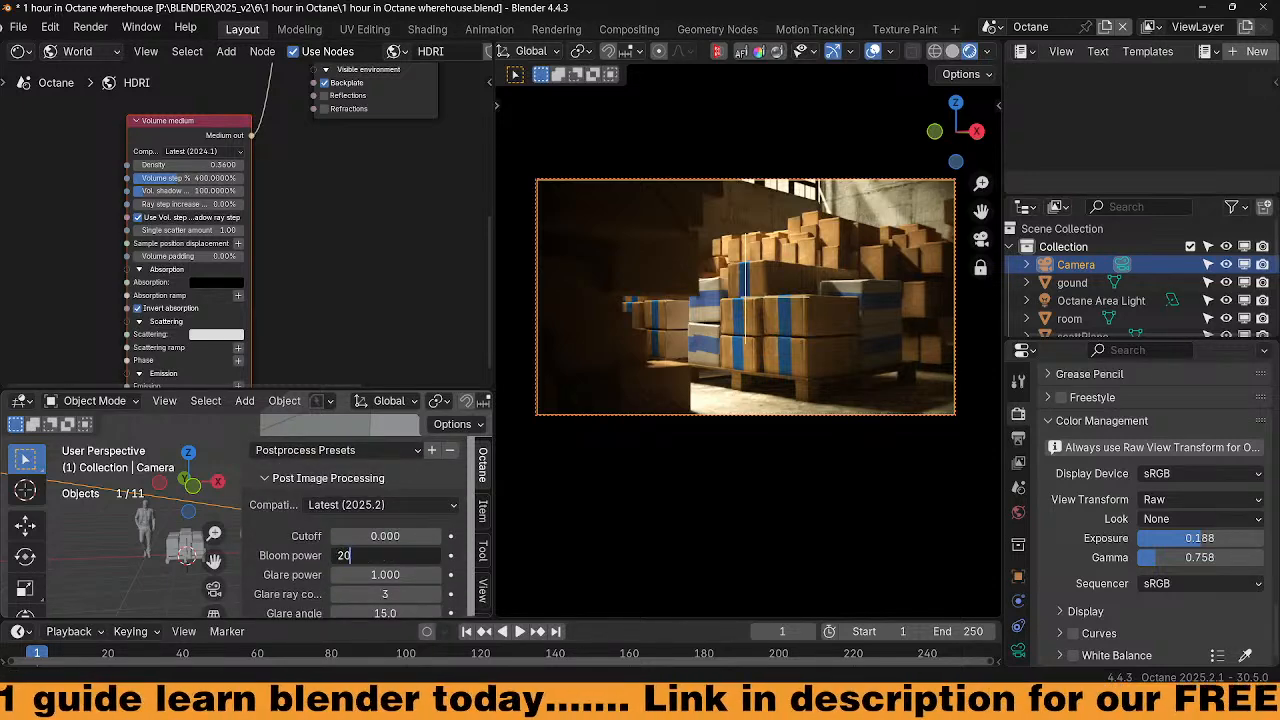
pyautogui.press('Return')
pyautogui.doubleClick(385, 555)
pyautogui.write('50')
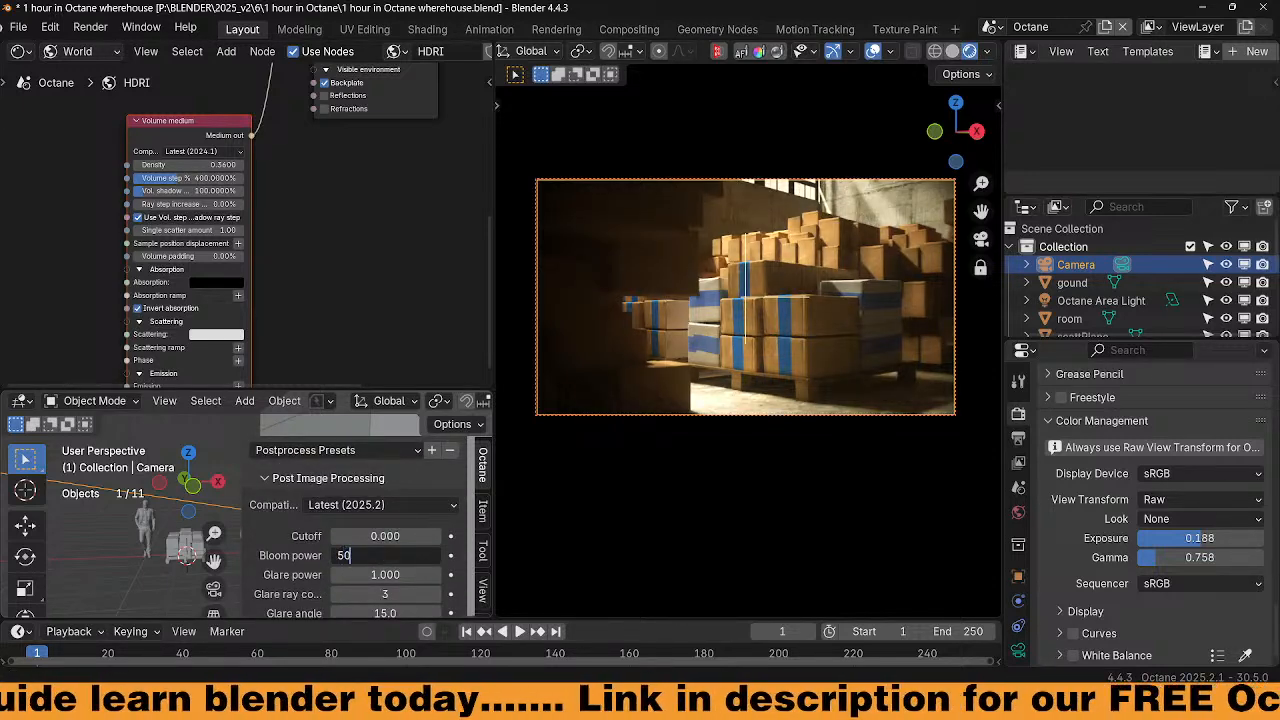
pyautogui.press('Return')
pyautogui.moveTo(385, 536); pyautogui.dragTo(520, 536)
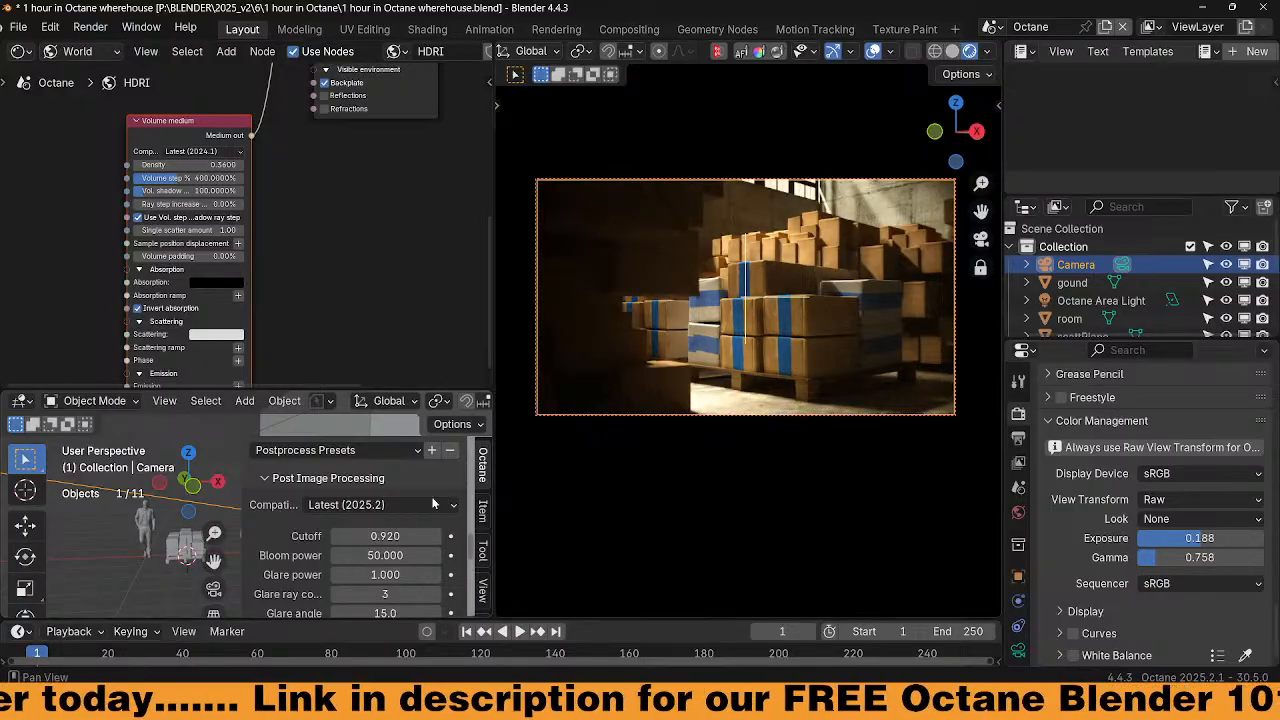
# Test the post-processing glare power at 50 and bring it down to 0.001
pyautogui.scroll(-3, 393, 500)
pyautogui.click(393, 500)
pyautogui.write('50')
pyautogui.press('Return')
pyautogui.click(393, 500)
pyautogui.write('0.001')
pyautogui.press('Return')
# Try the post-processing lens effects' chromatic aberration at 1.00 and reduce it to 0.00
pyautogui.scroll(-1, 300, 540)
pyautogui.scroll(-3, 289, 563)
pyautogui.click(403, 566)
pyautogui.write('1')
pyautogui.press('Return')
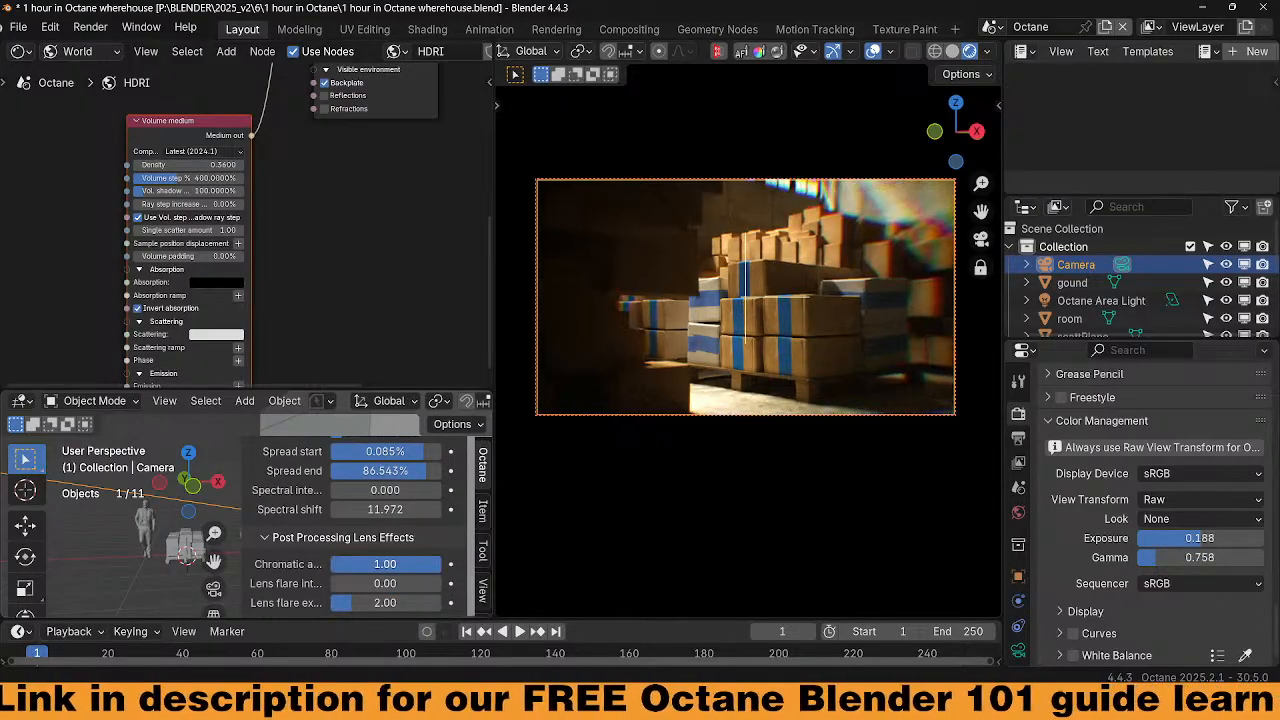
pyautogui.moveTo(440, 564); pyautogui.dragTo(331, 564)
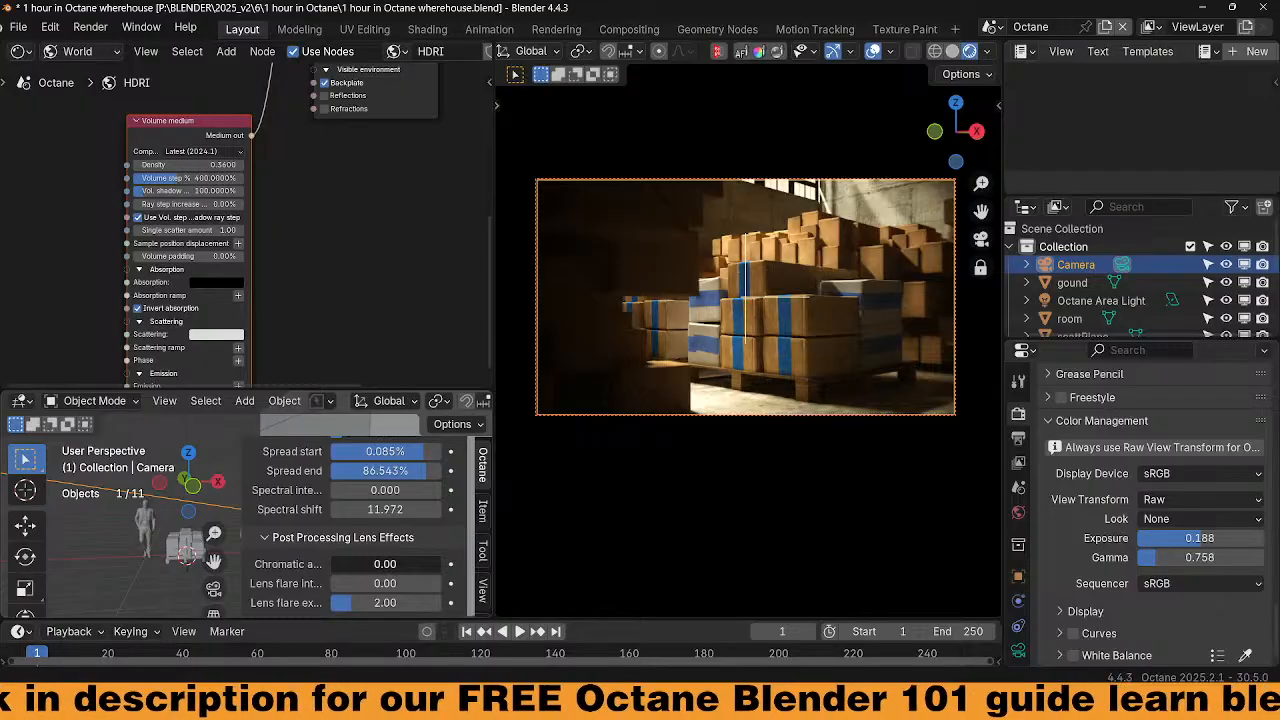
# Set the chromatic aberration in the post-processing lens effects to 0.20
pyautogui.click(385, 564)
pyautogui.write('.2')
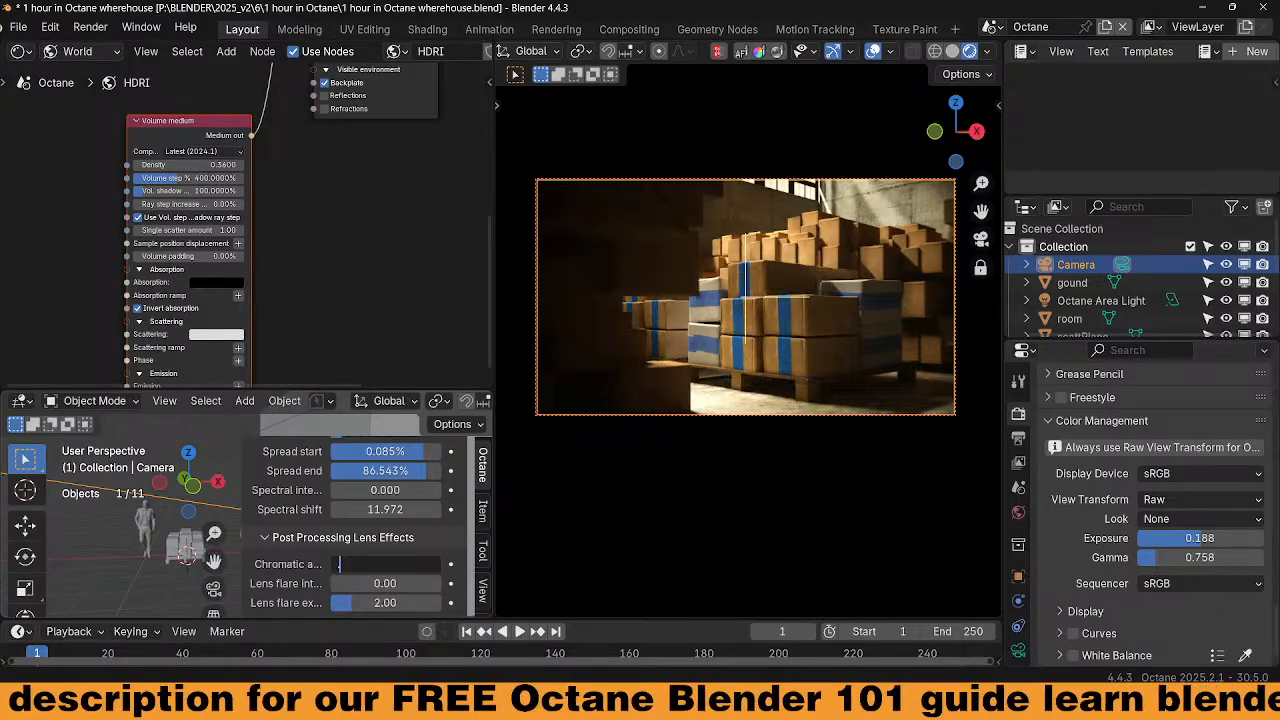
pyautogui.press('Return')
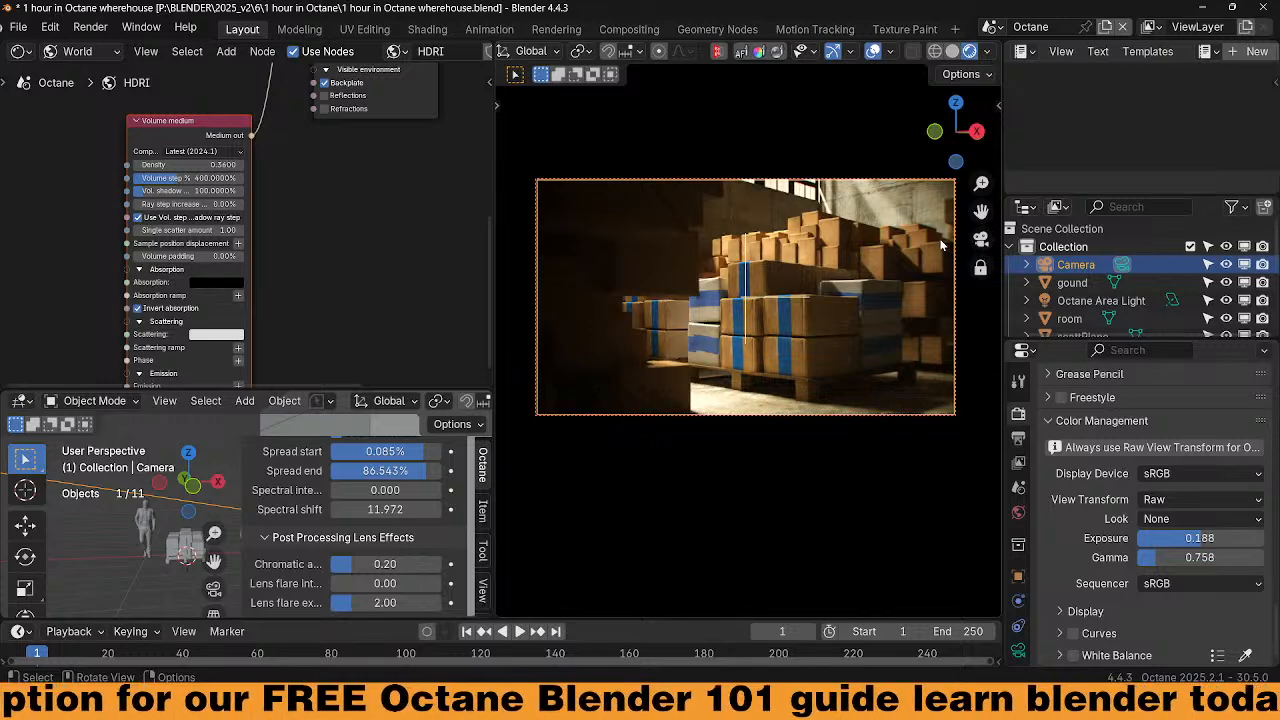
# Save the blend file and render the current frame as a still image
pyautogui.scroll(-3, 313, 601)
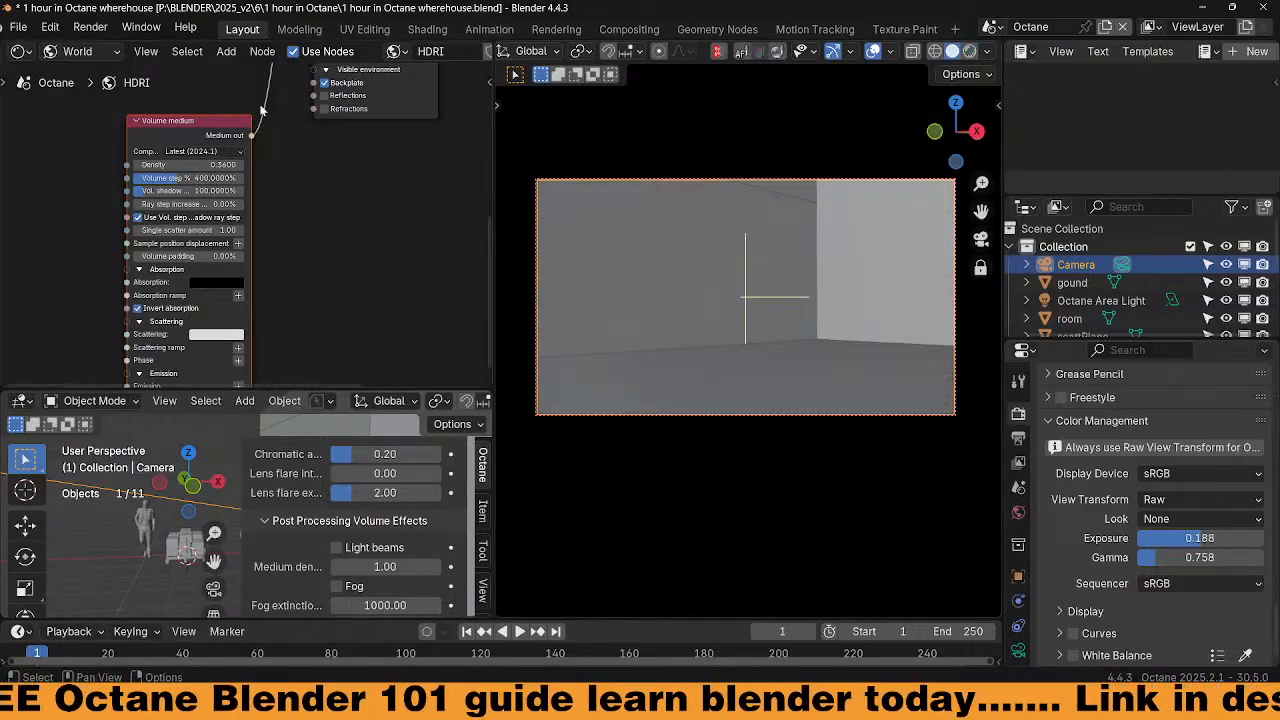
pyautogui.hotkey('ctrl', 's')
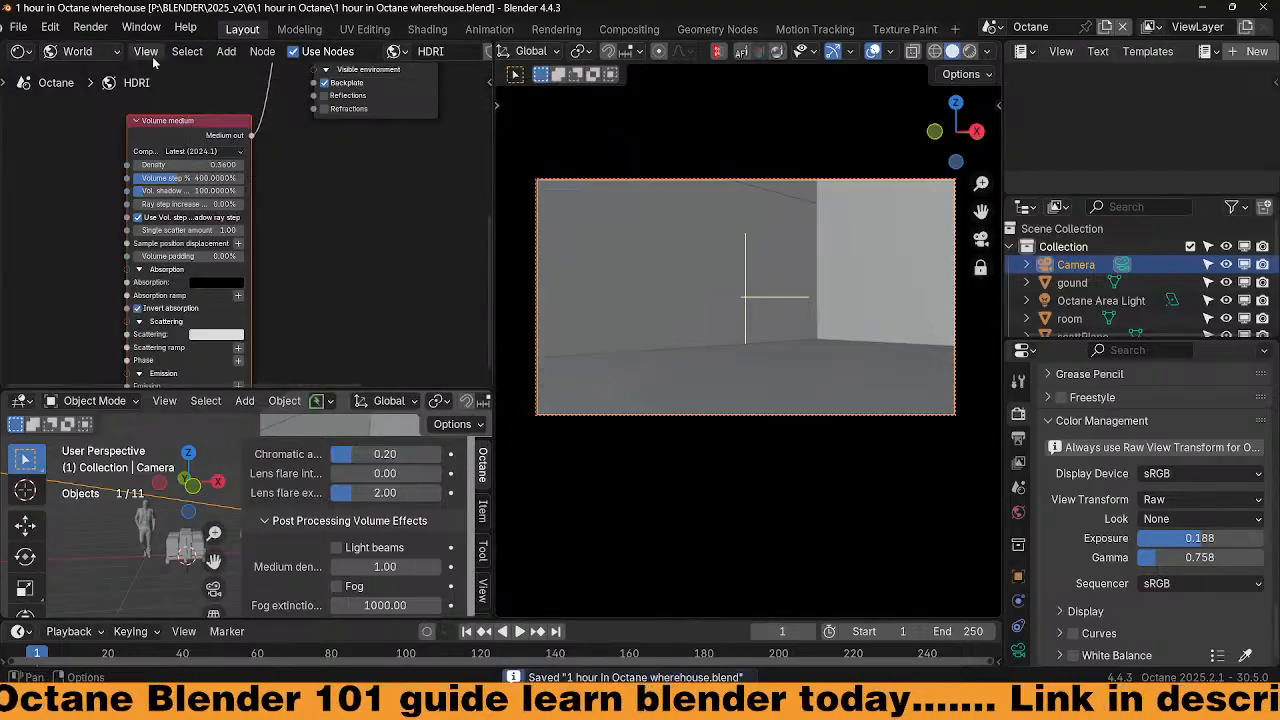
pyautogui.click(90, 27)
pyautogui.click(98, 52)
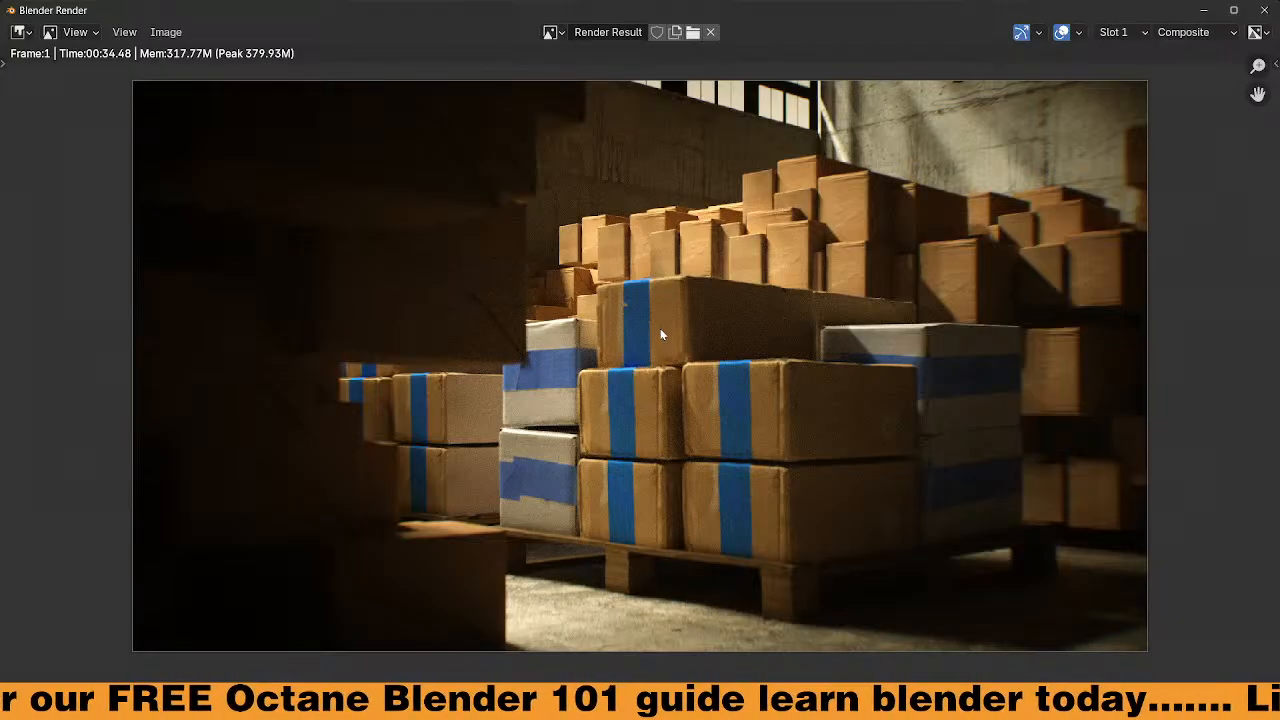
# Start saving the render result to an image file and choose JPEG as the file format
pyautogui.click(166, 32)
pyautogui.click(224, 215)
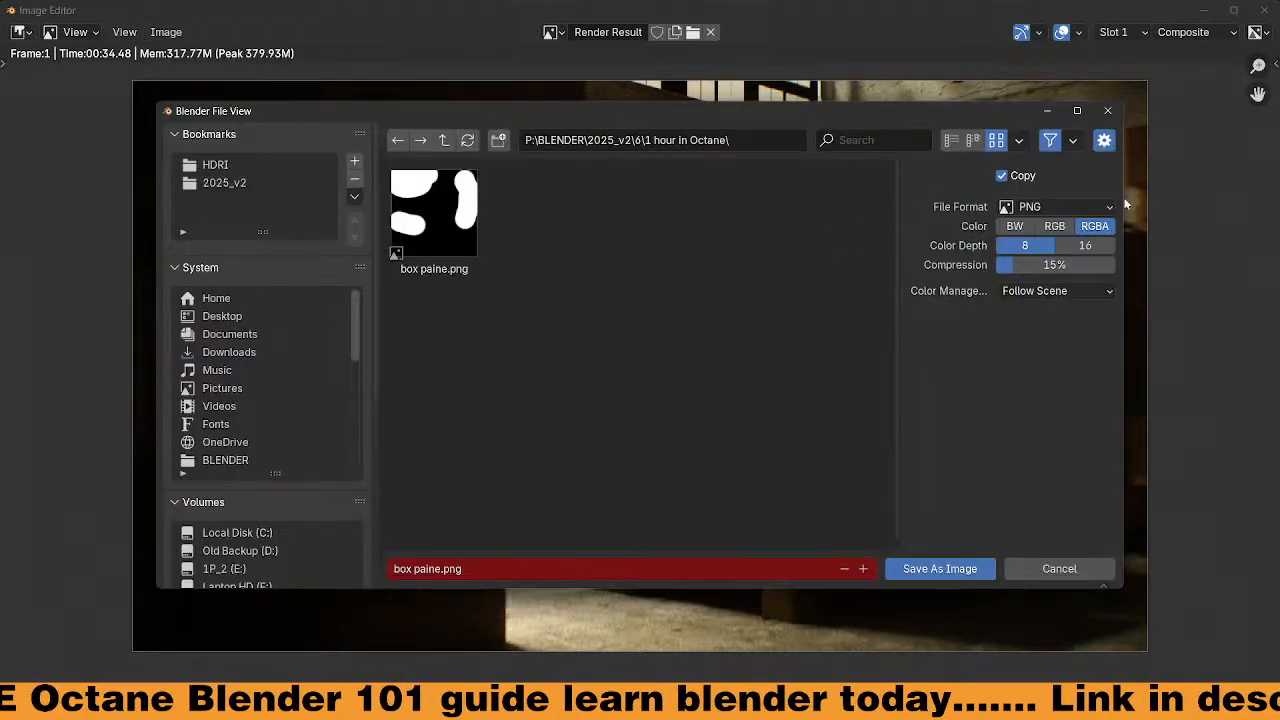
pyautogui.click(1040, 207)
pyautogui.click(912, 313)
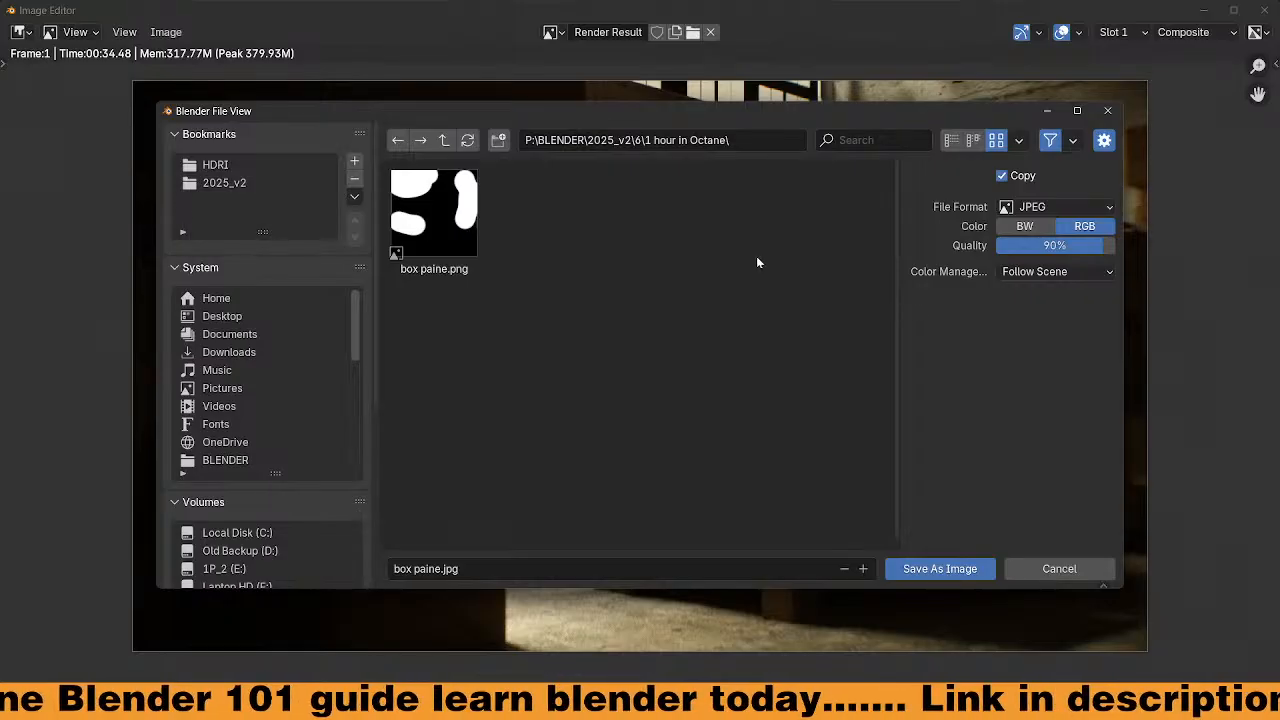
# Name the render file "yt cover" and save it as a JPG in the "1 hour in Octane" folder
pyautogui.click(604, 566)
pyautogui.press('BackSpace')
pyautogui.write('yt voer')
pyautogui.press('BackSpace')
pyautogui.press('BackSpace')
pyautogui.press('BackSpace')
pyautogui.press('BackSpace')
pyautogui.write('cover')
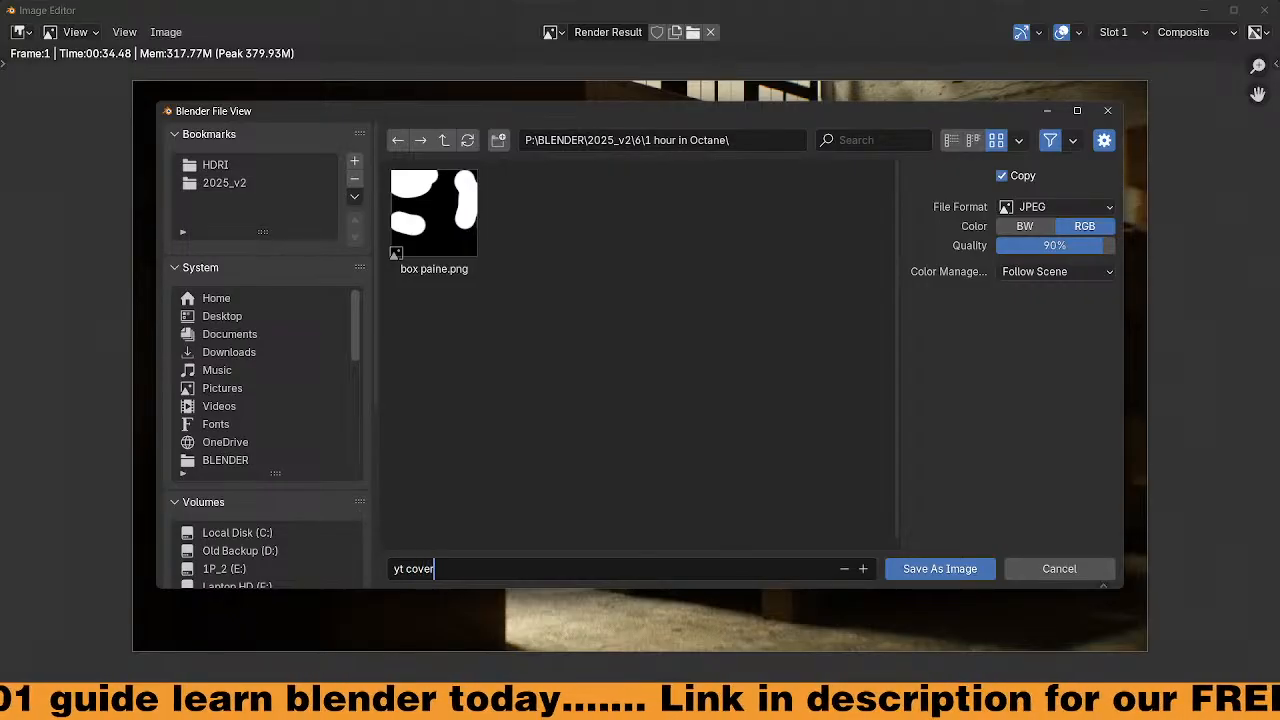
pyautogui.press('Return')
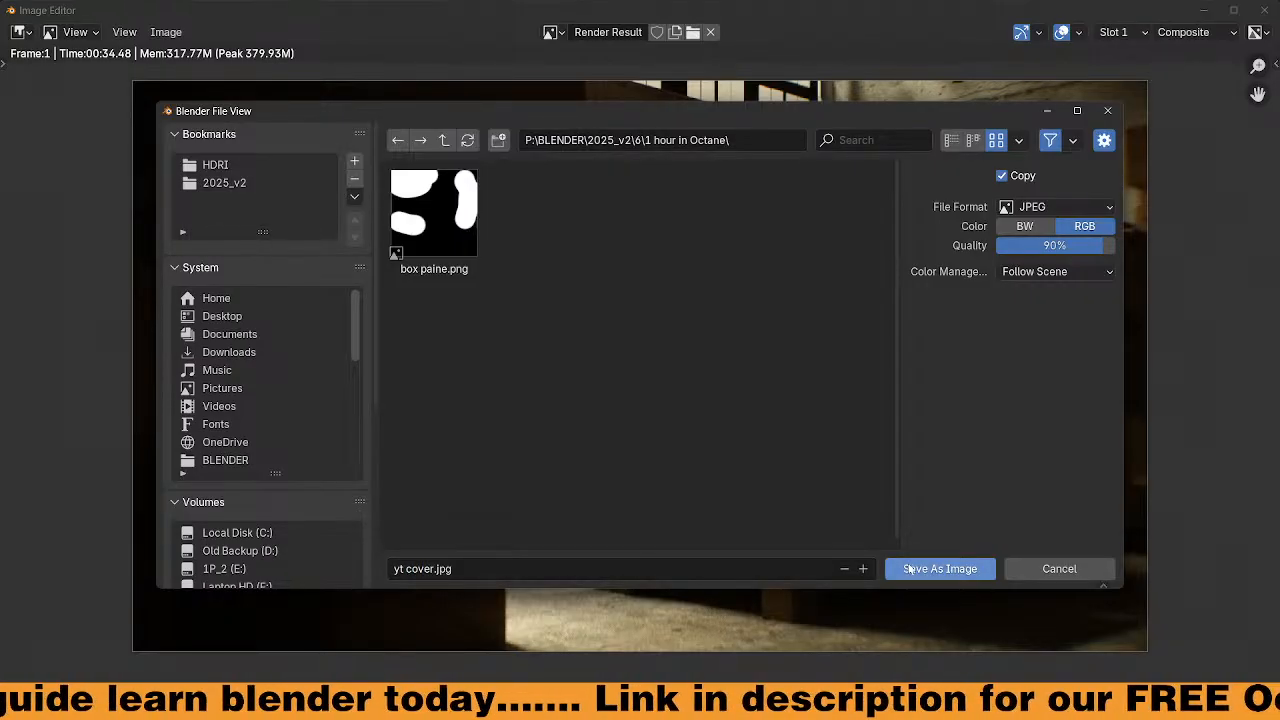
pyautogui.click(907, 568)
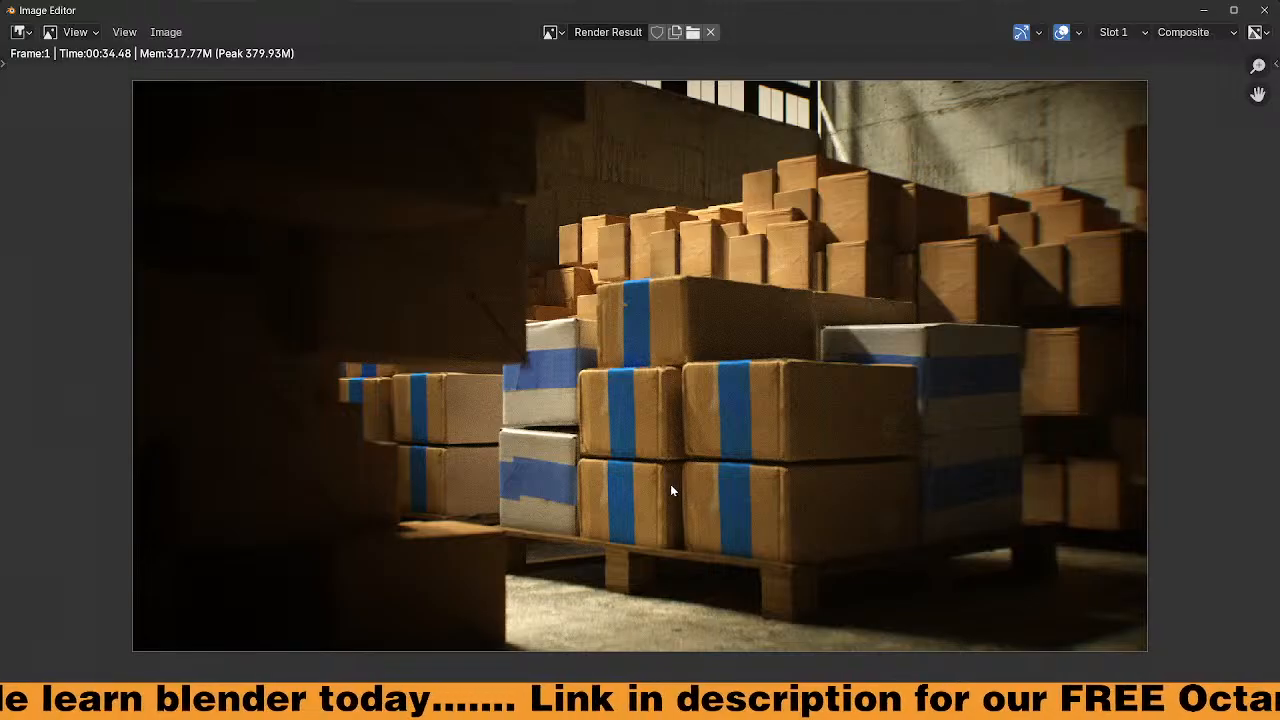